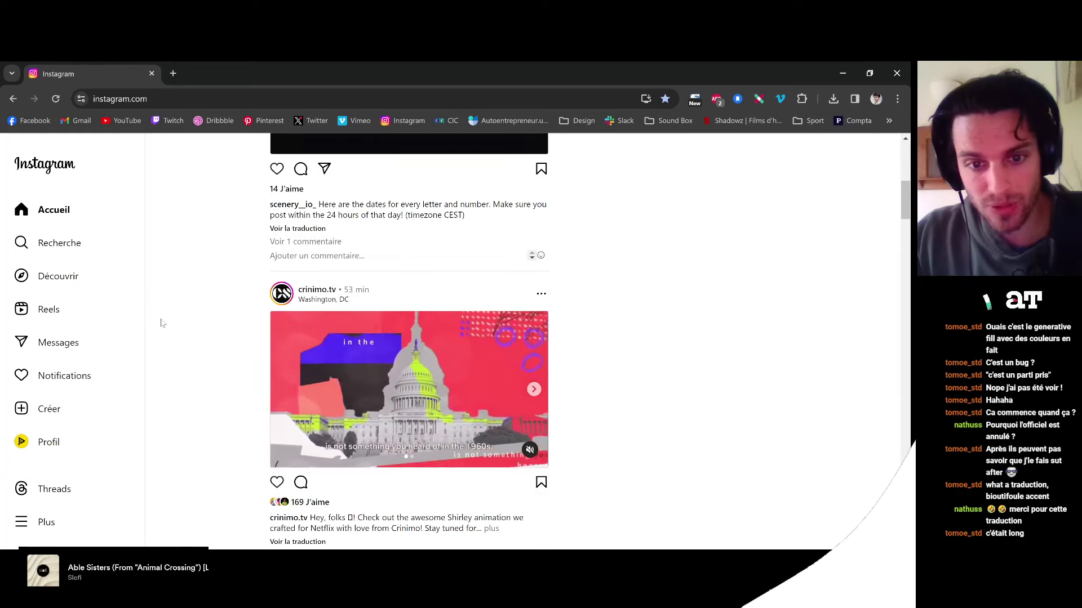
- Return to the 36 Days in Cavalry calendar post in the Instagram feed and review its schedule of dates
scroll(160, 323, up, 1)
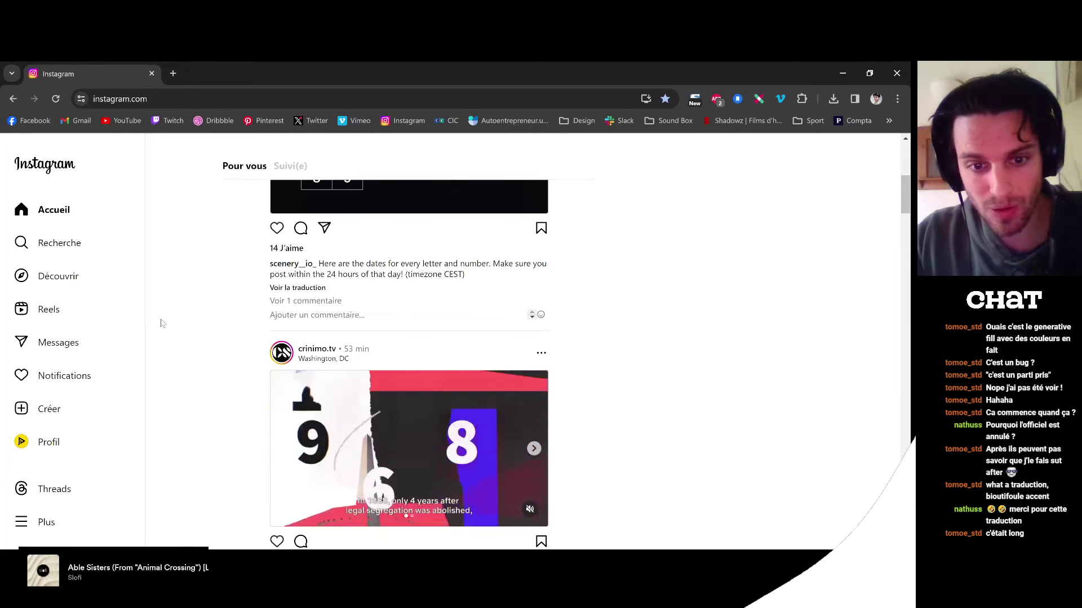
scroll(161, 323, up, 5)
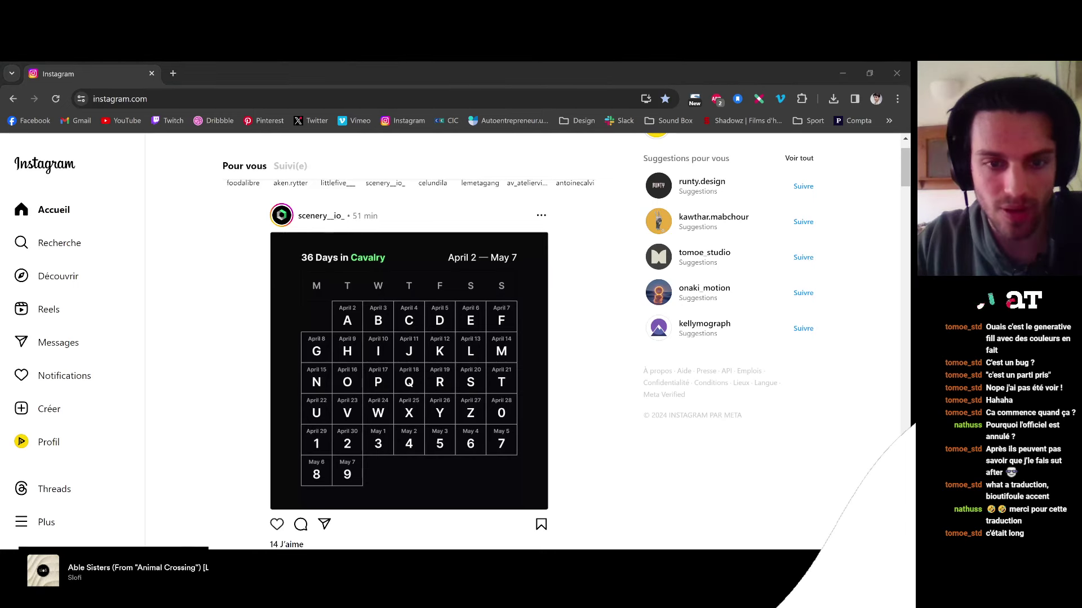
click(181, 503)
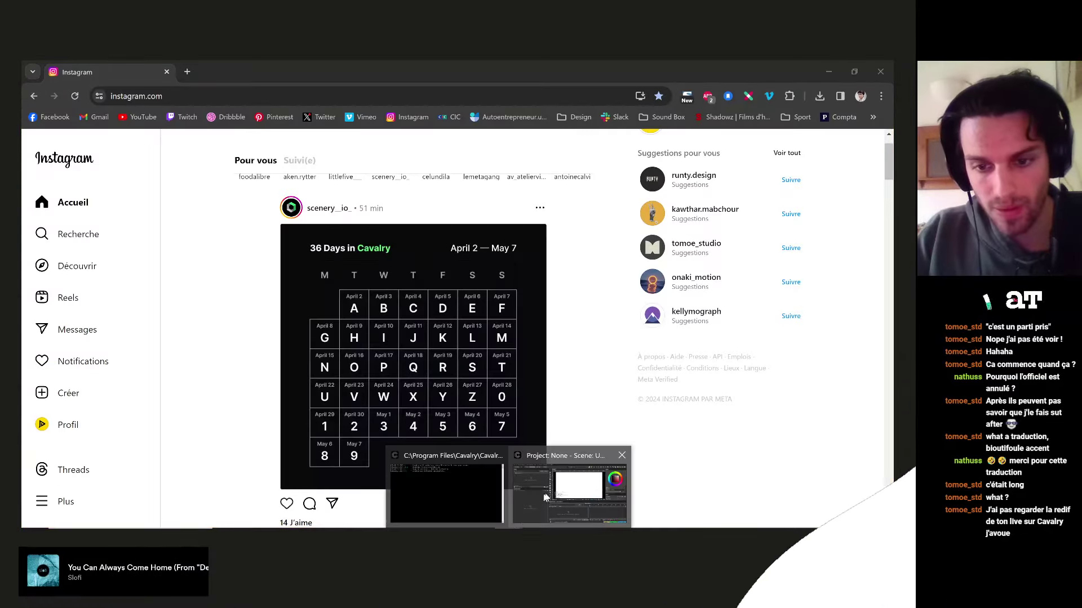
- Switch to Cavalry and open the recent scene 36DOT-2024.cv from the 36DaysOfType 2024 folder
click(552, 496)
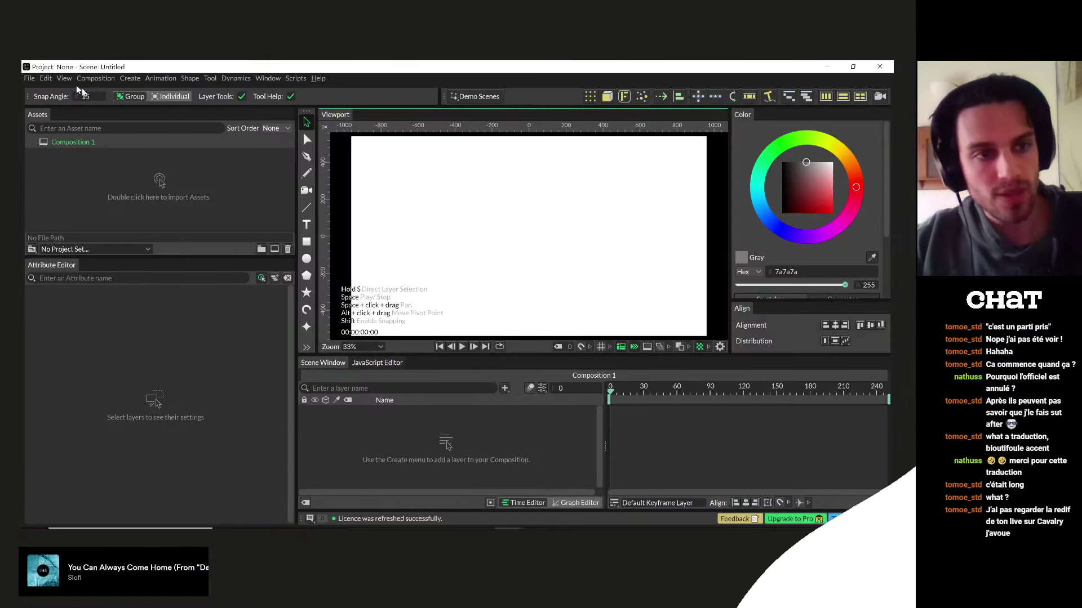
click(30, 79)
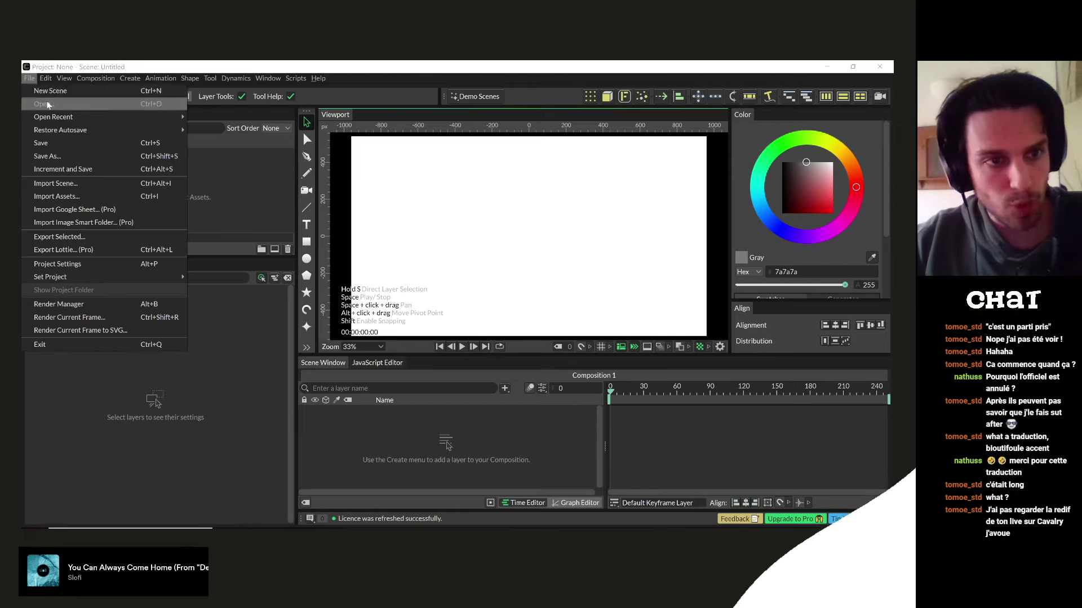
mouse_move(55, 119)
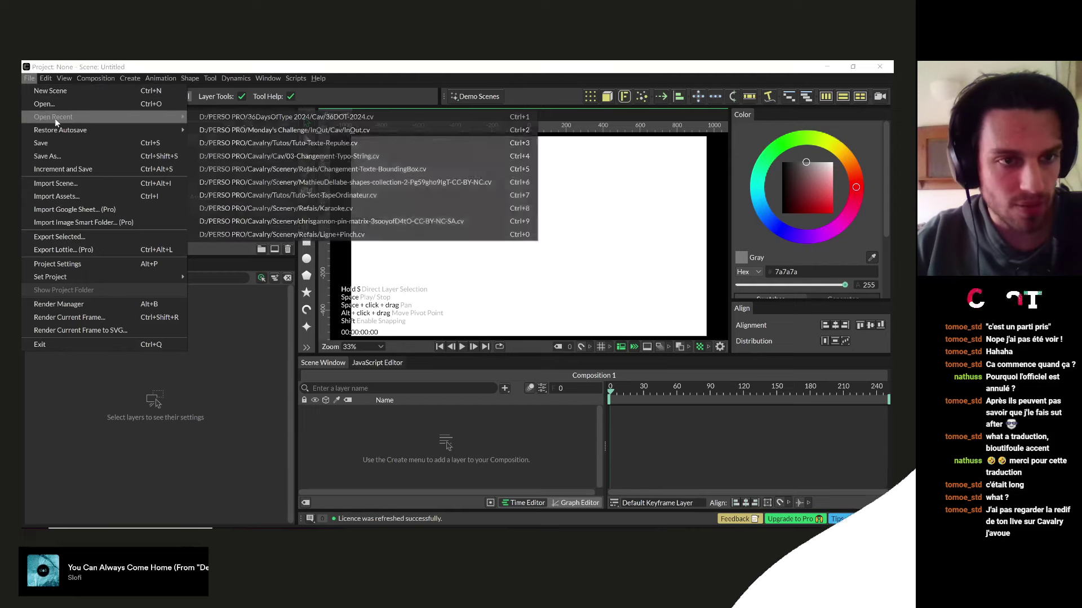
click(331, 117)
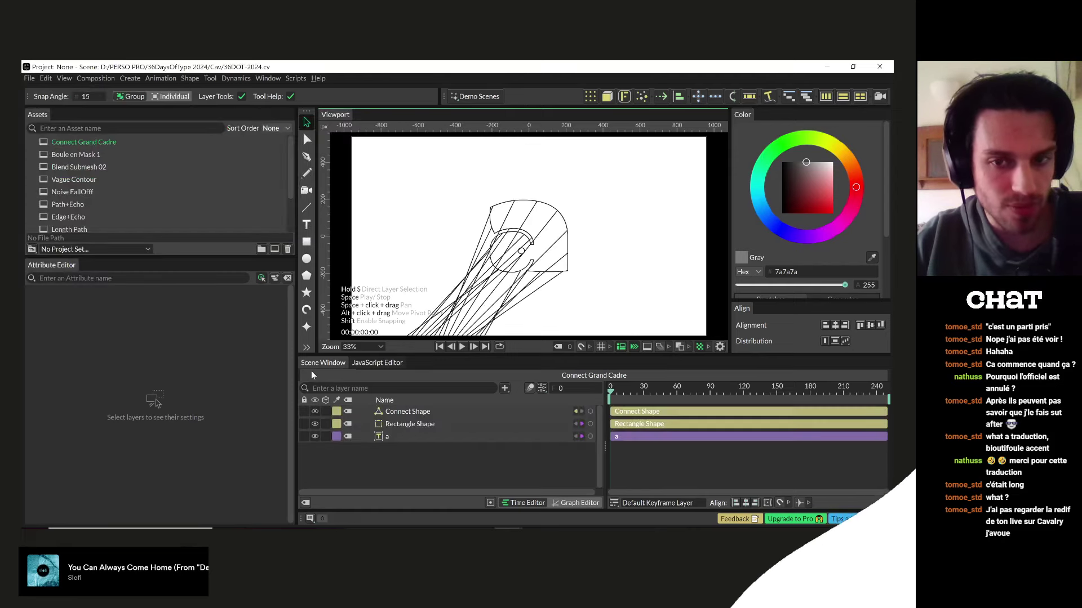
- Open the Path Offset composition and preview its letter animation
scroll(61, 179, down, 3)
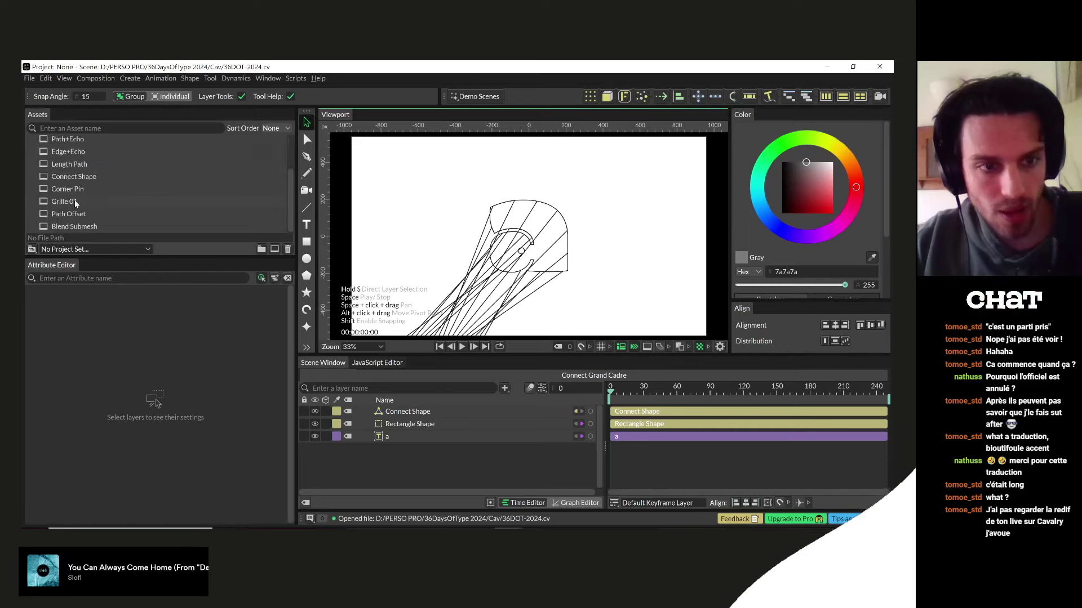
double_click(68, 214)
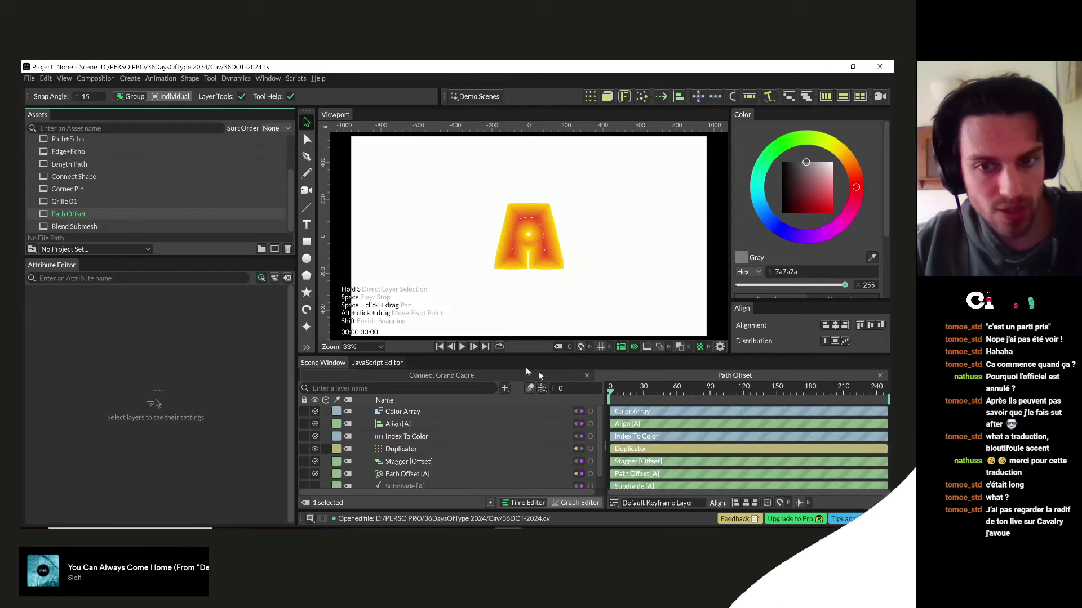
key(space)
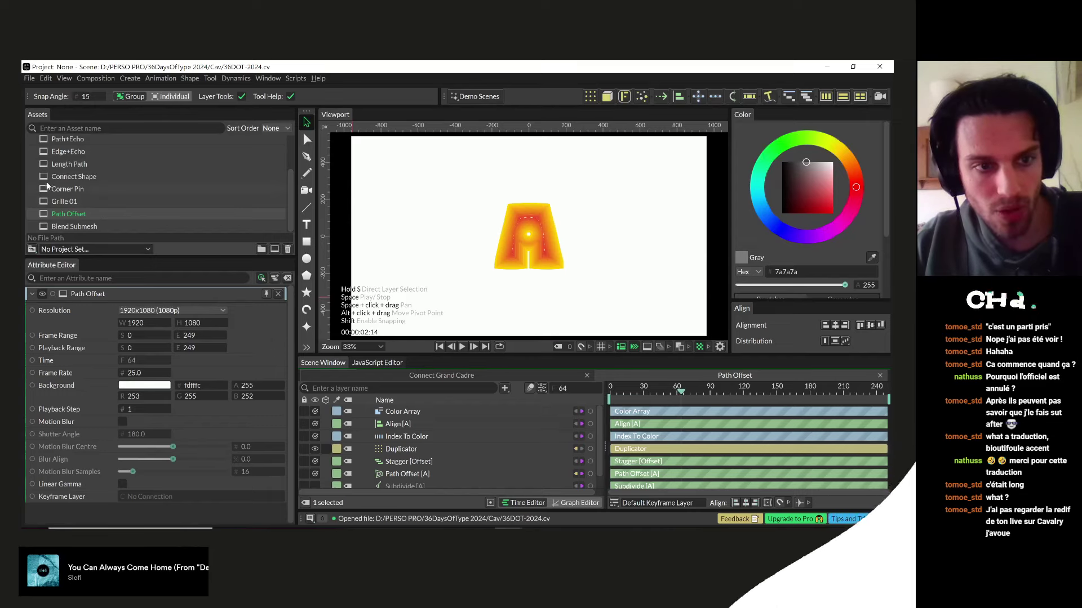
- Open the Corner Pin composition and play its letter animation from near the start
double_click(48, 190)
mouse_move(614, 396)
mouse_down()
mouse_move(635, 393)
mouse_move(620, 392)
mouse_up()
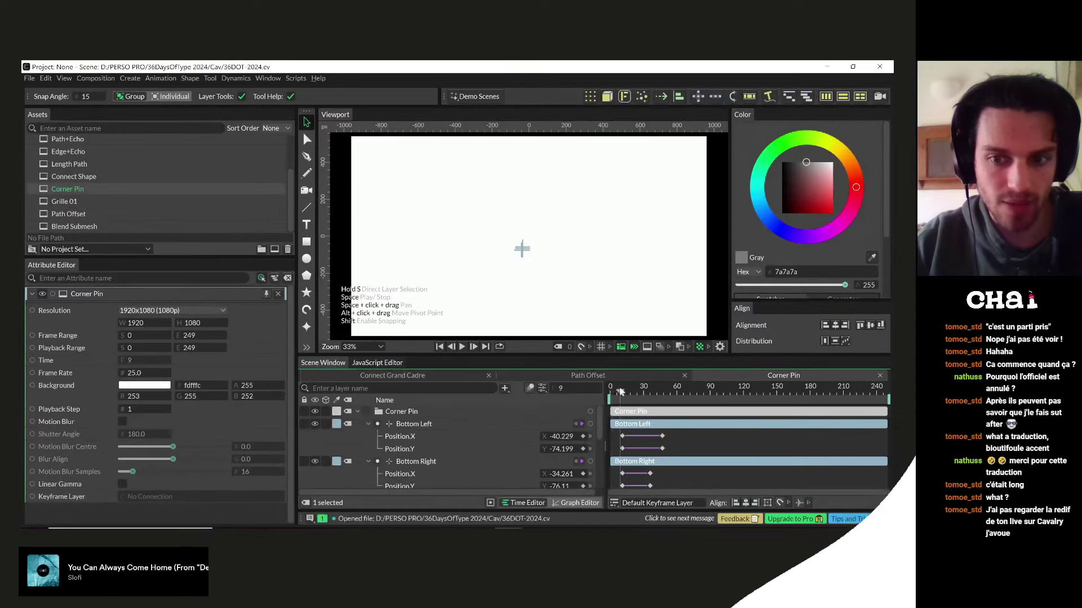
key(space)
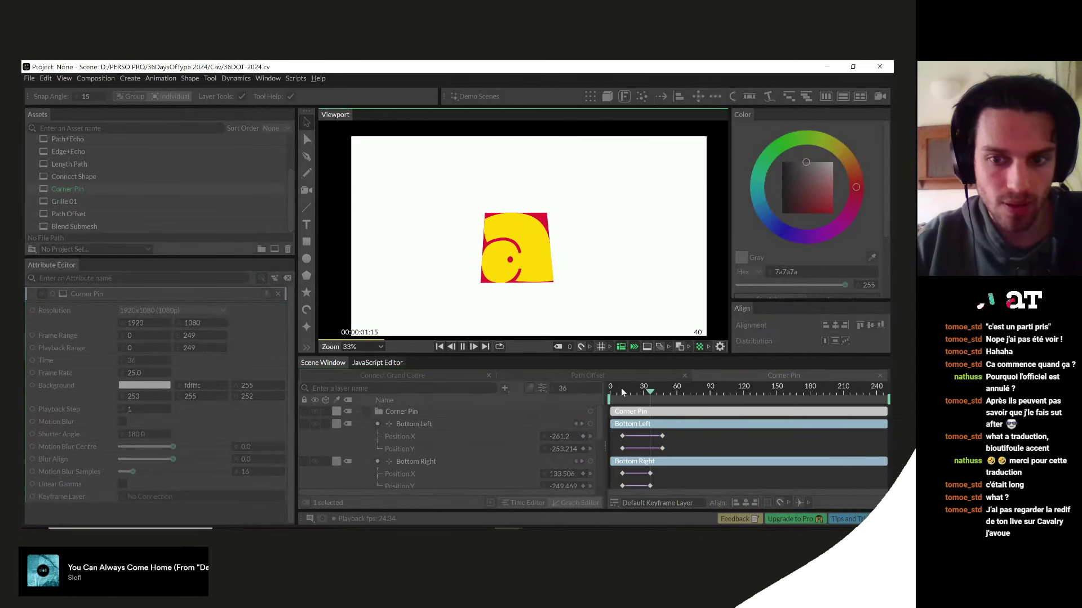
click(615, 393)
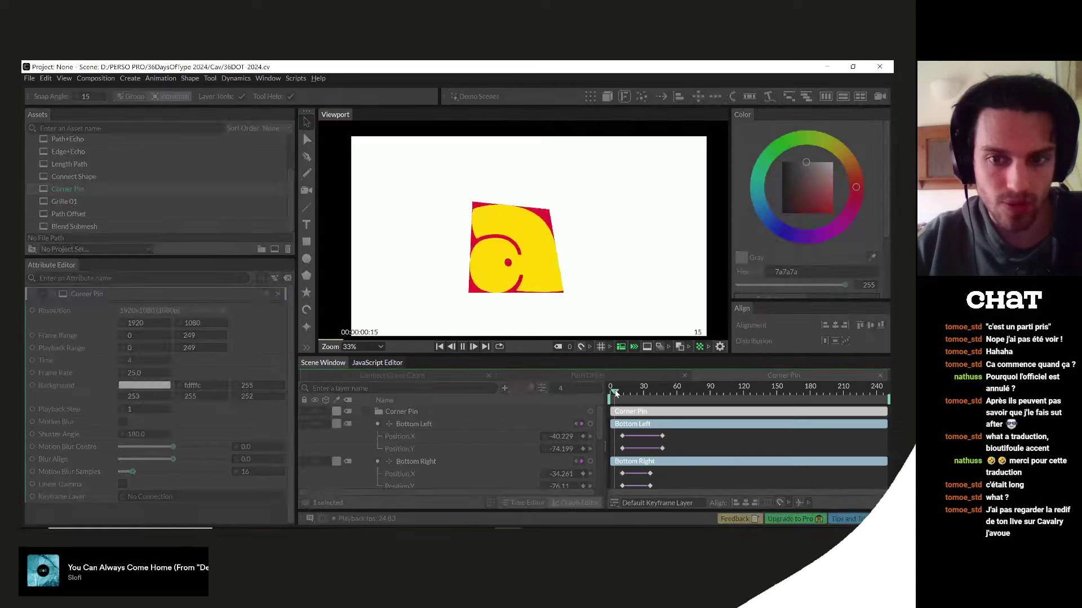
key(space)
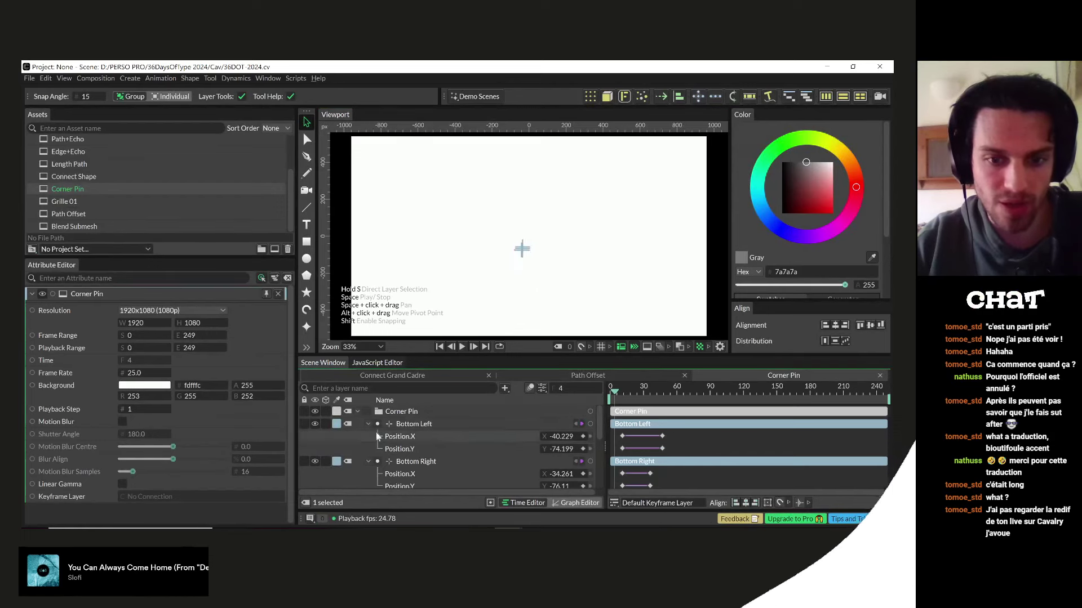
- Collapse the properties of the Bottom Left, Bottom Right, Top Right and Top Left layers, and replay the animation from the beginning
click(369, 424)
click(369, 437)
click(368, 449)
click(368, 461)
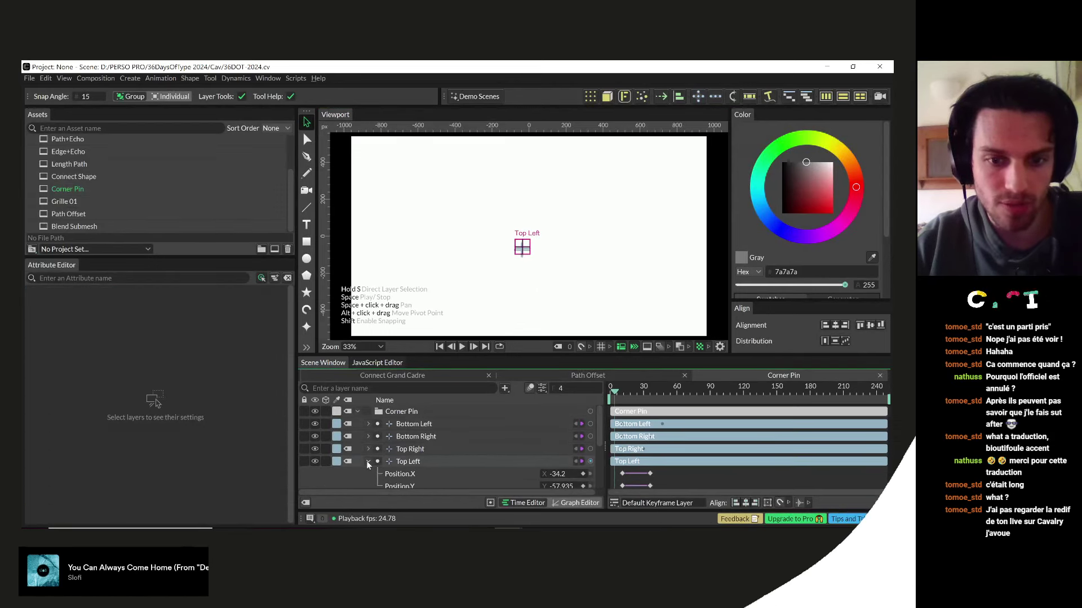
click(368, 462)
click(610, 389)
key(space)
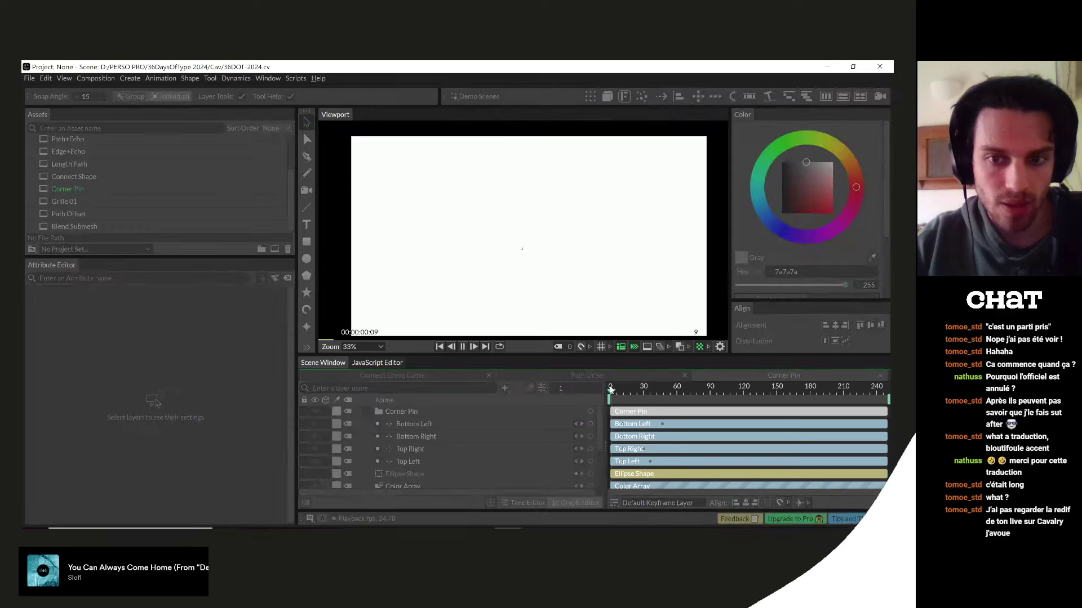
key(space)
- Change the string of the text layer inside the Corner Pin group to b and preview the animation from the start
scroll(445, 442, down, 3)
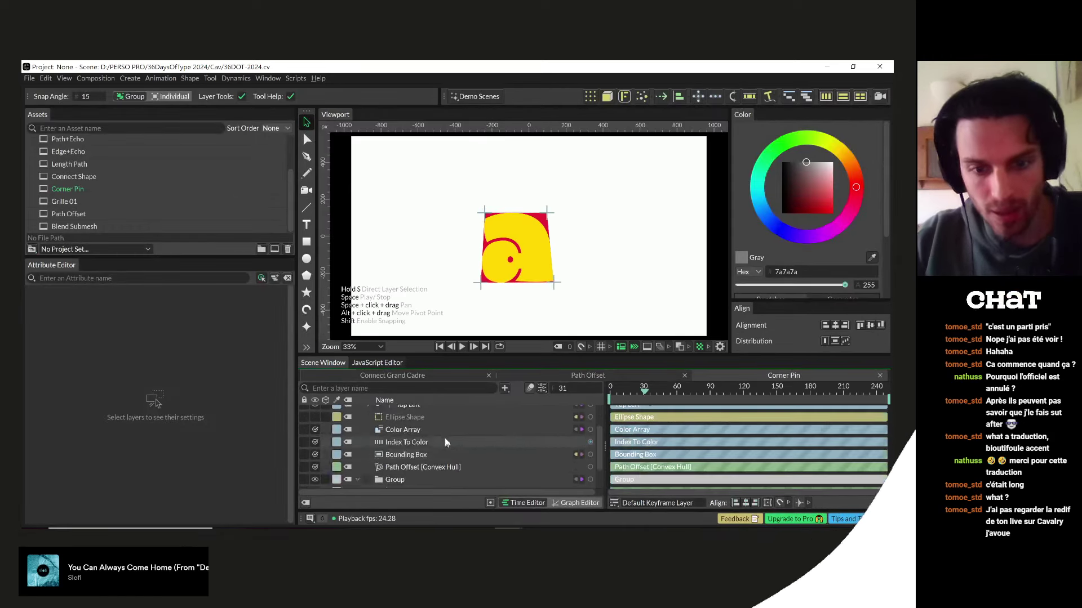
scroll(445, 443, down, 2)
click(407, 470)
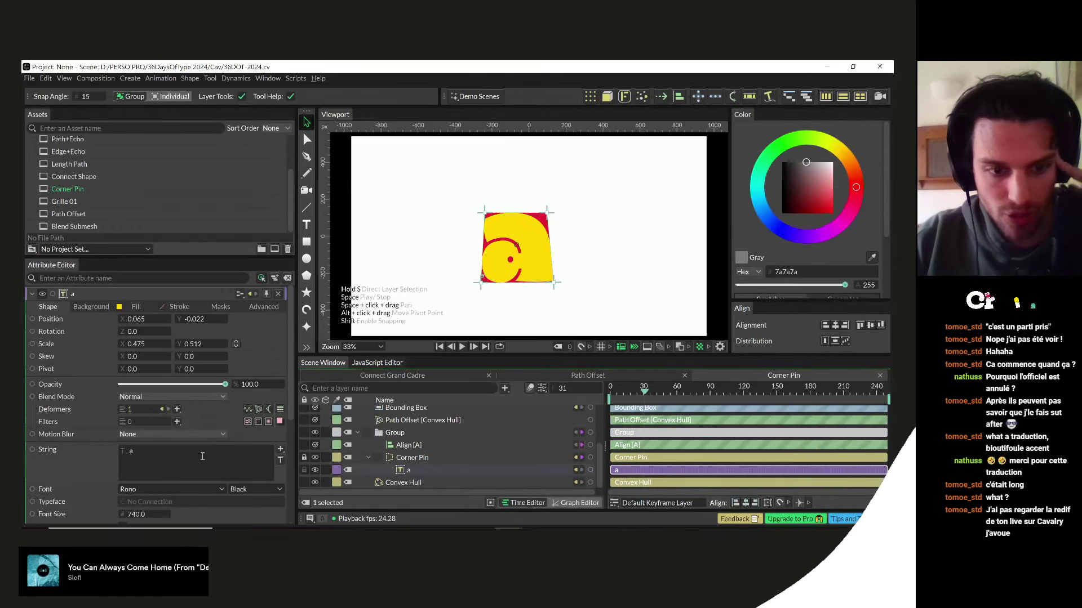
click(168, 456)
text(b)
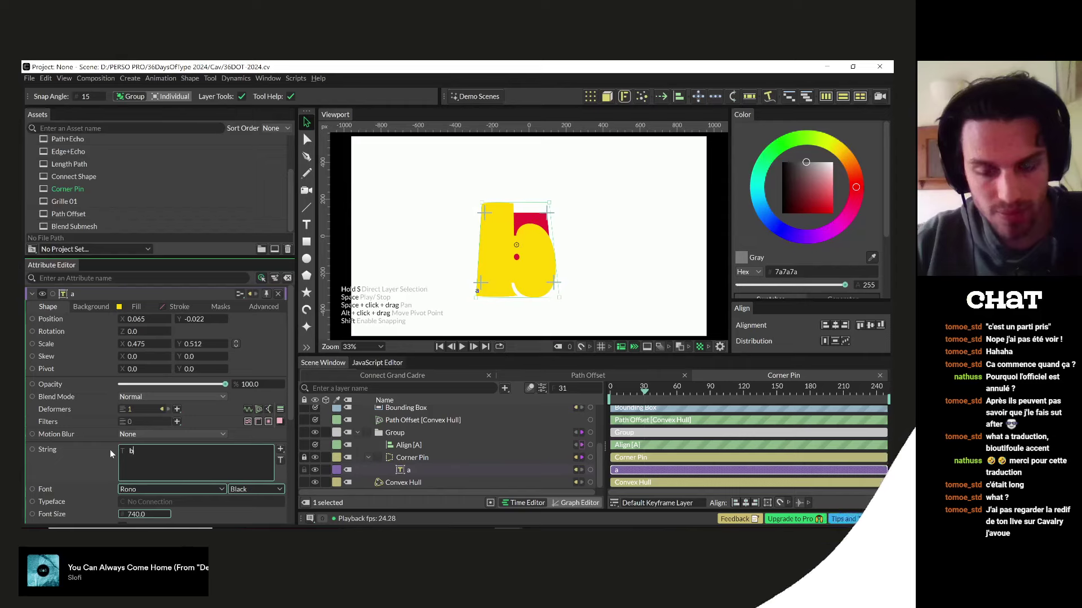
click(580, 392)
key(space)
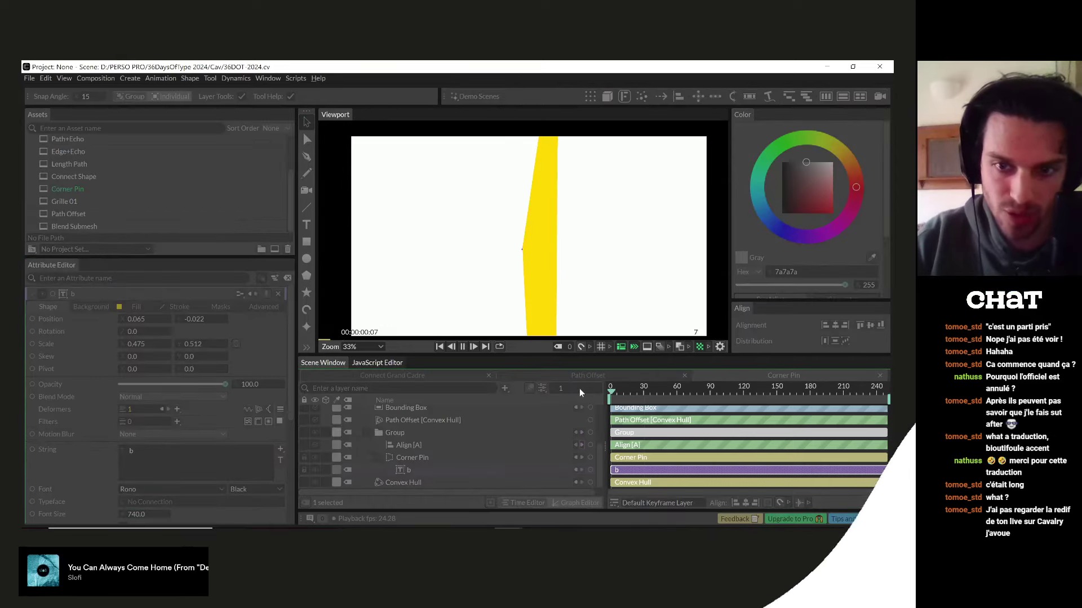
key(space)
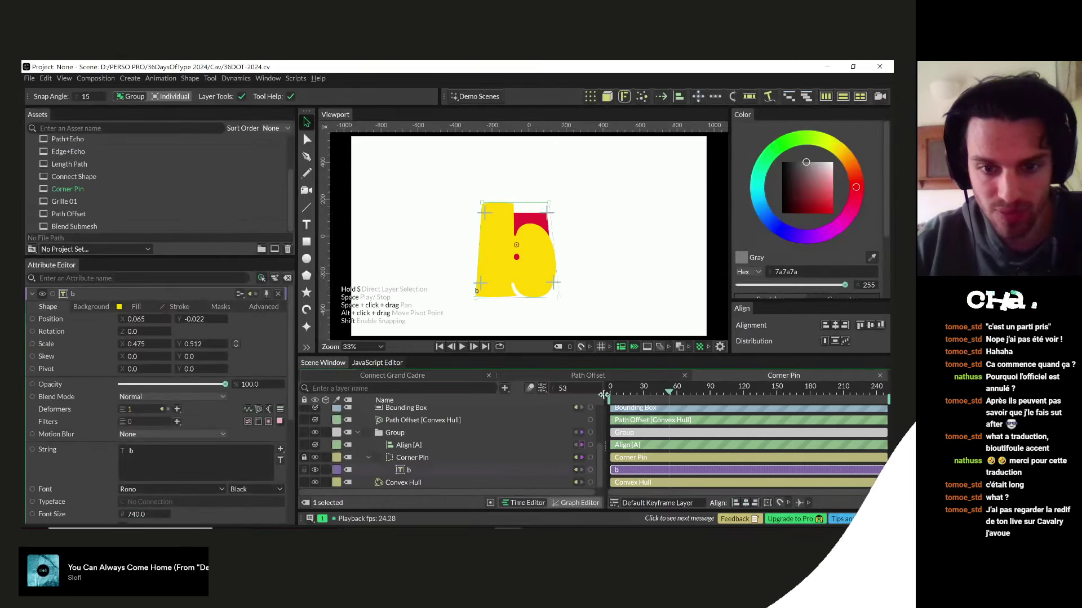
click(603, 395)
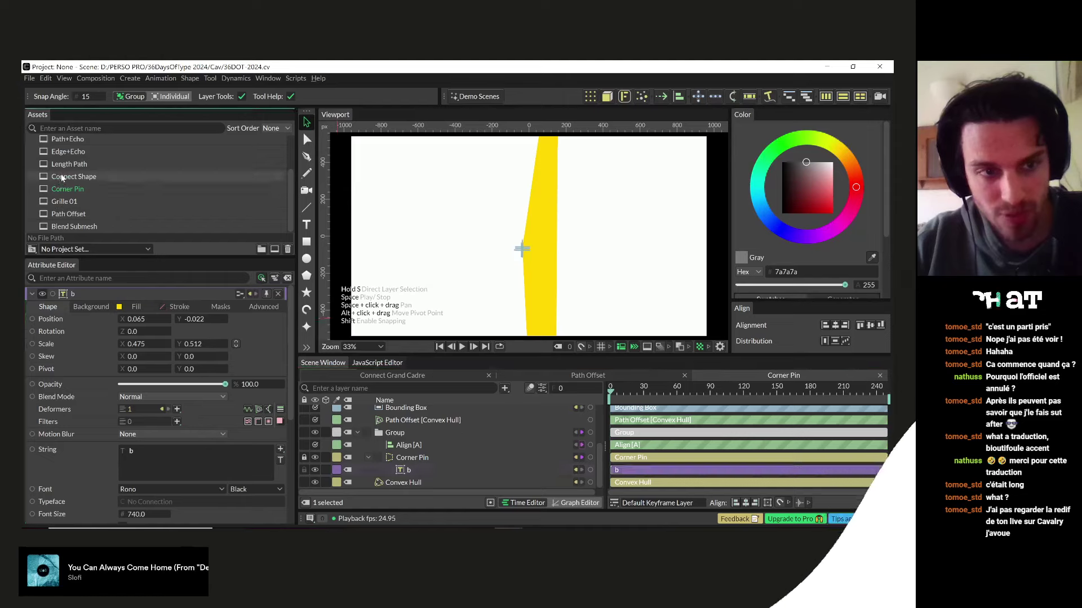
- Open the Connect Shape composition, preview its animation and select the Ellipse Shape layer to inspect its settings
double_click(62, 177)
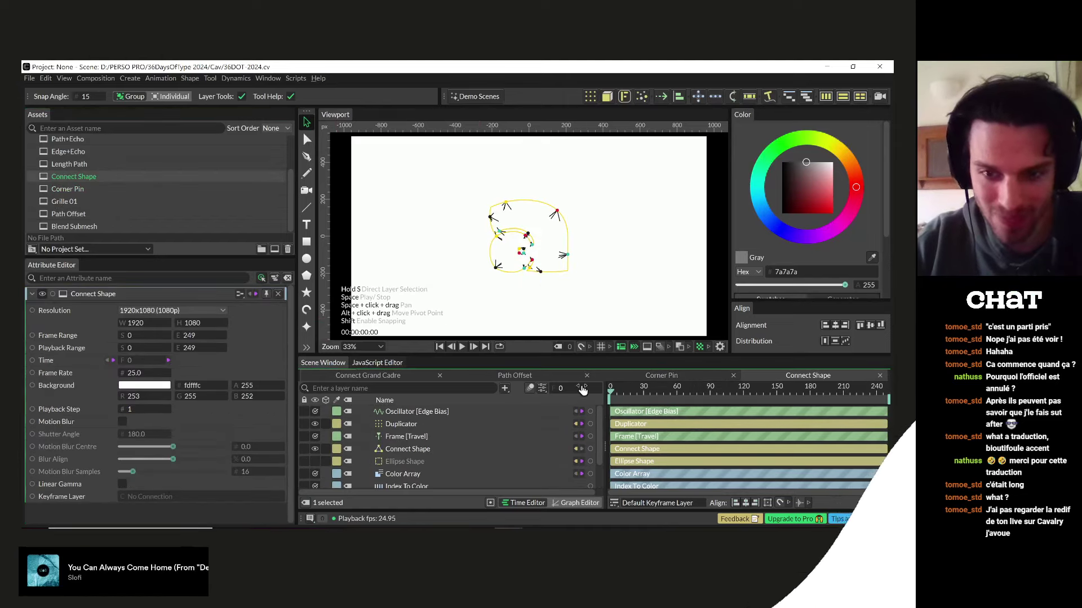
key(space)
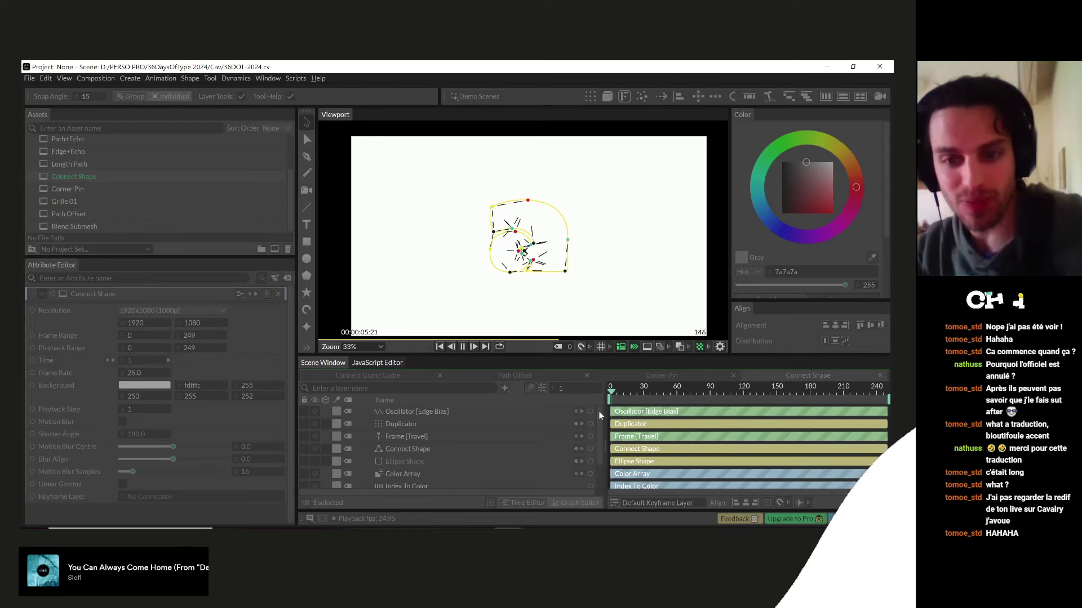
key(space)
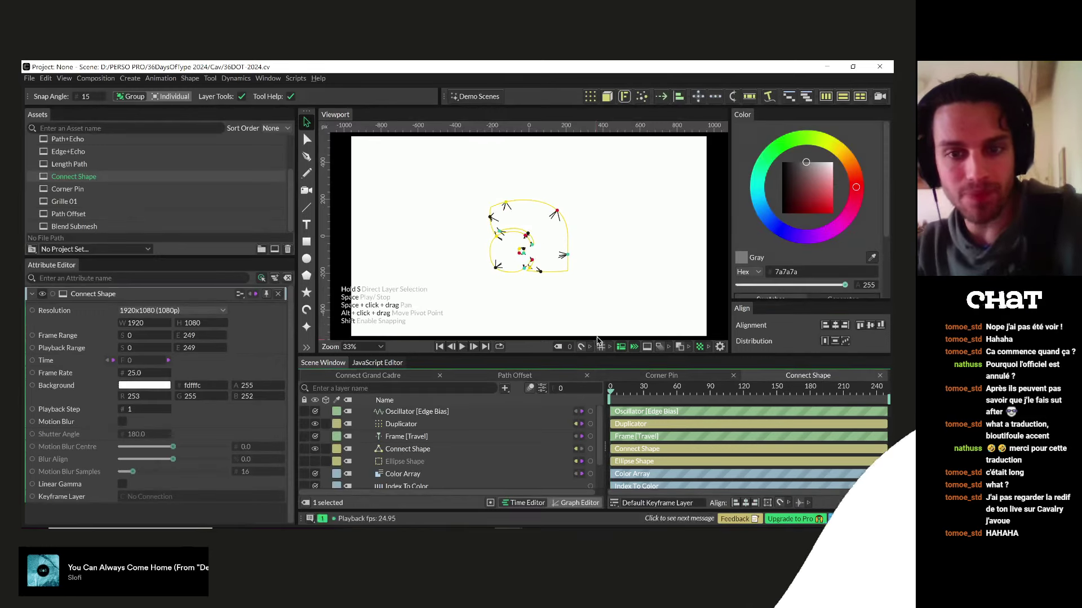
drag(622, 394, 628, 395)
click(414, 461)
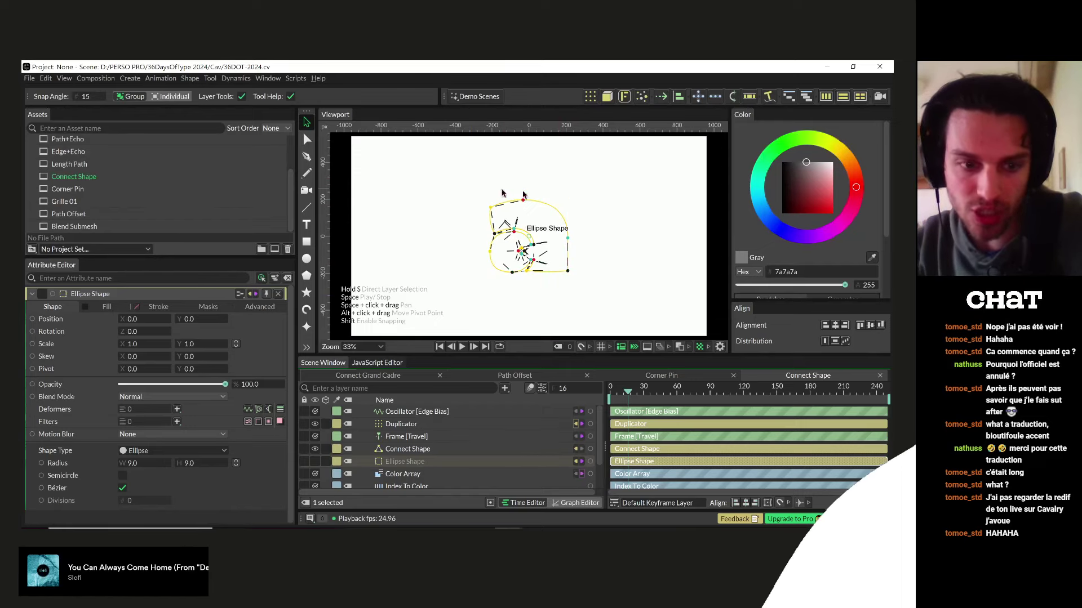
- Switch to Illustrator and examine the anchor points of the letter a in the dark green logo wordmark up close
key(alt+Tab)
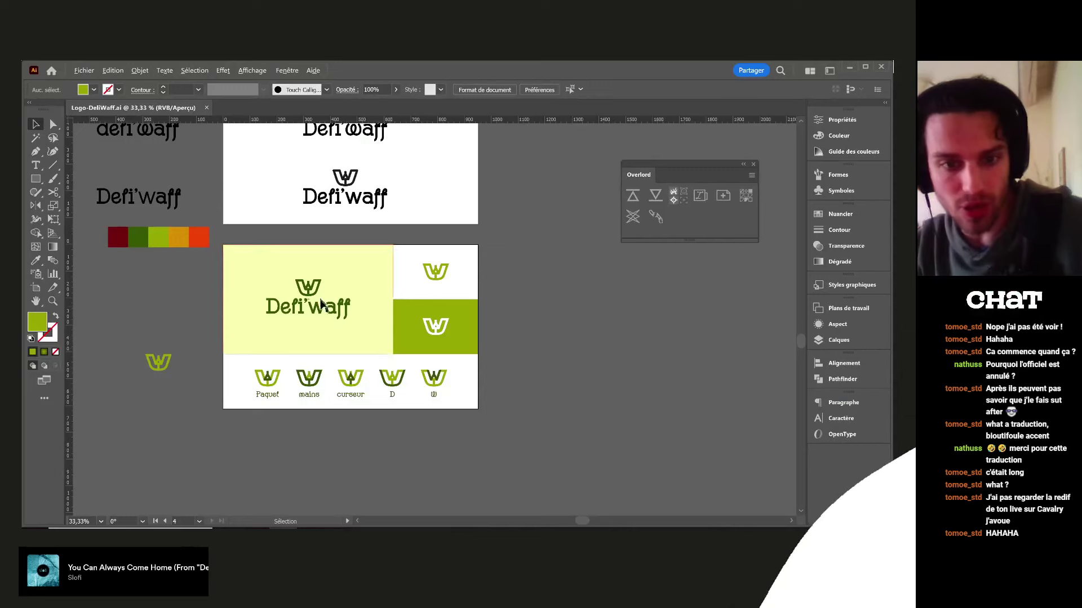
scroll(321, 329, up, 5)
key(a)
scroll(377, 333, up, 4)
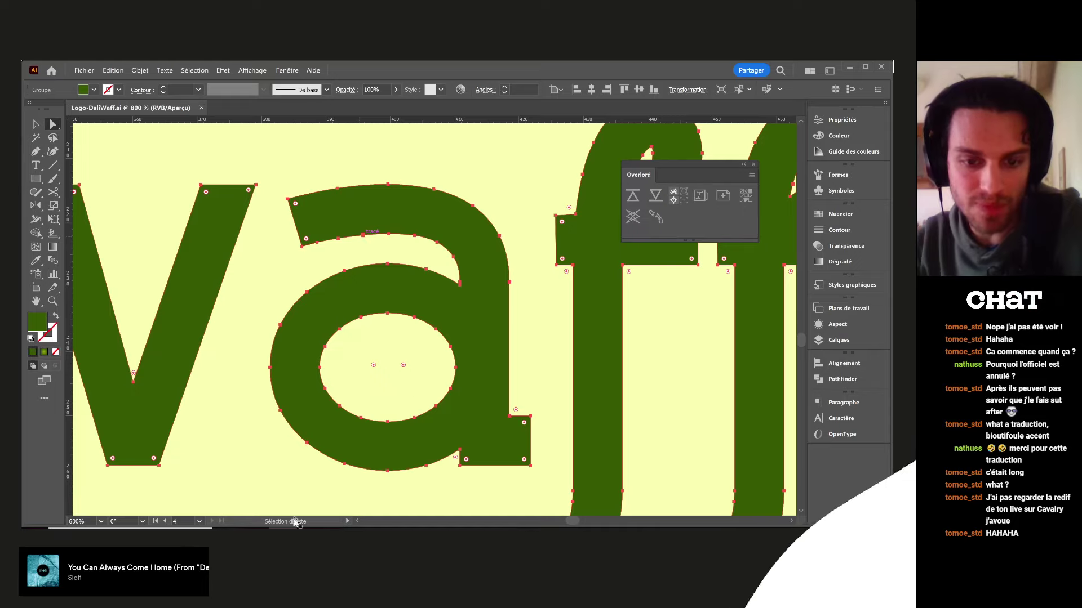
- Switch back to Cavalry and replay the Connect Shape composition's animation
key(alt+Tab)
key(alt+Tab)
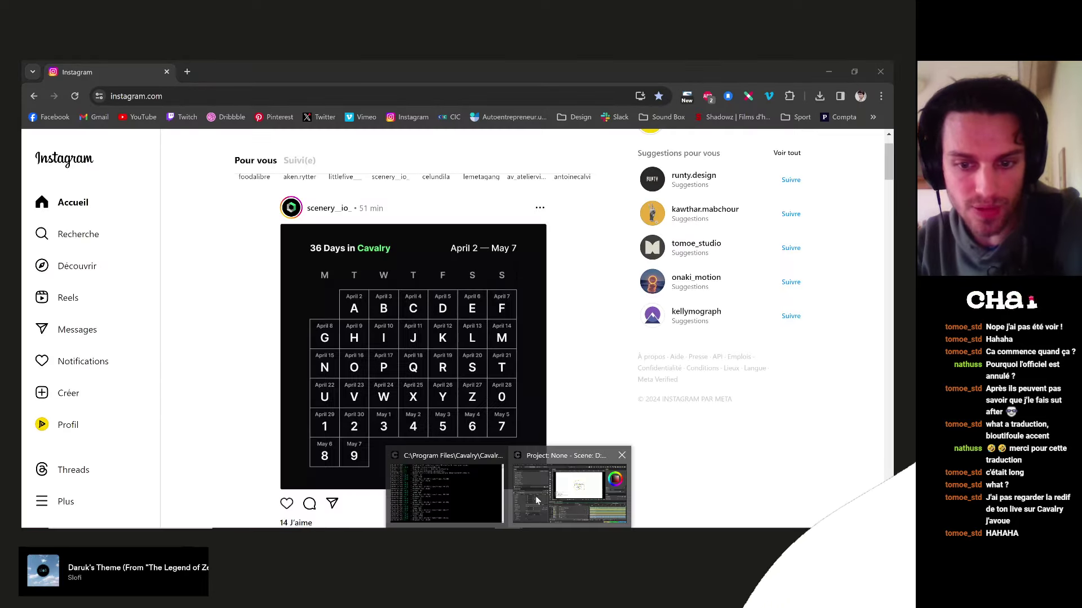
key(space)
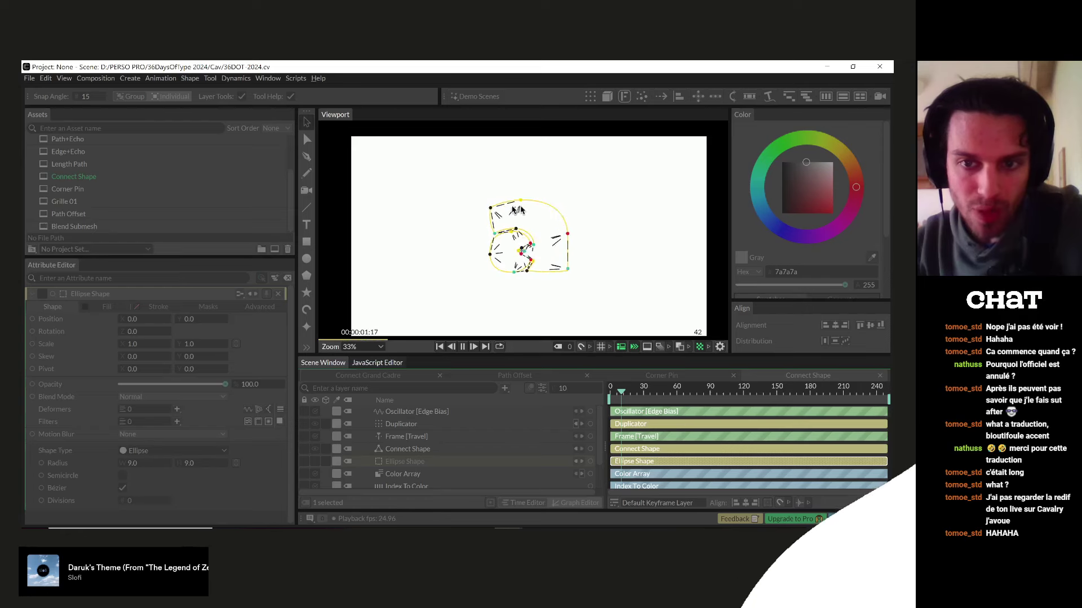
key(space)
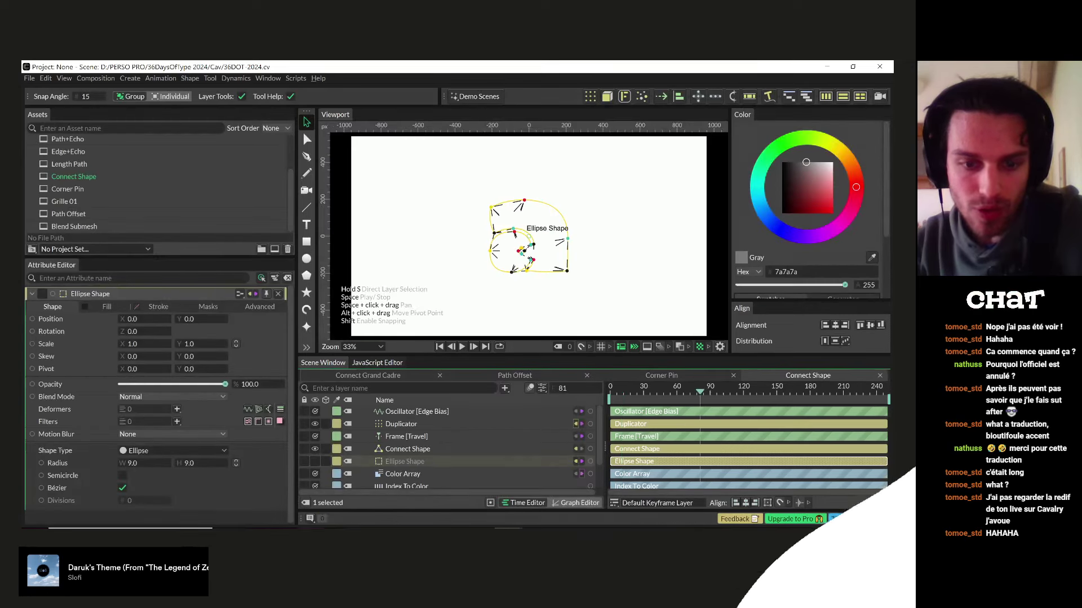
- Compare with the logo's anchor points in Illustrator, and inspect the Connect Shape layer in Cavalry at frame 0
key(alt+Tab)
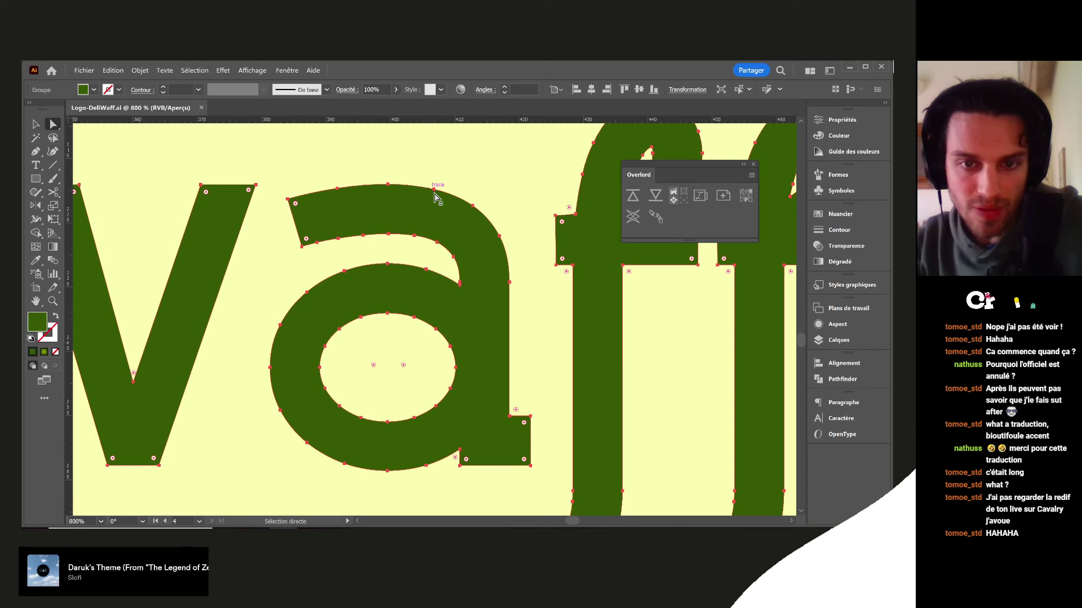
click(546, 494)
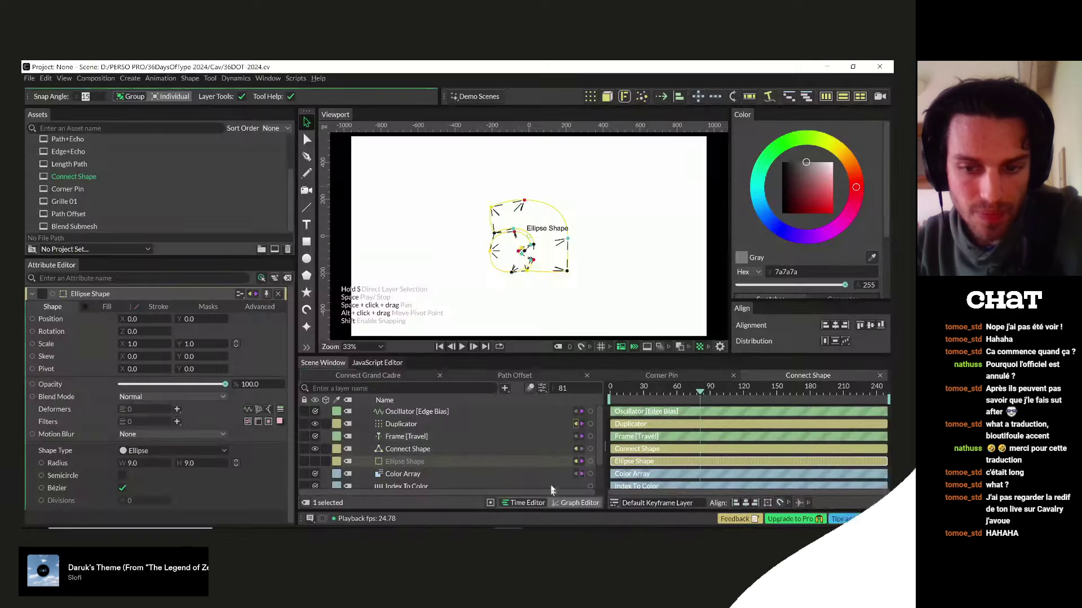
click(410, 449)
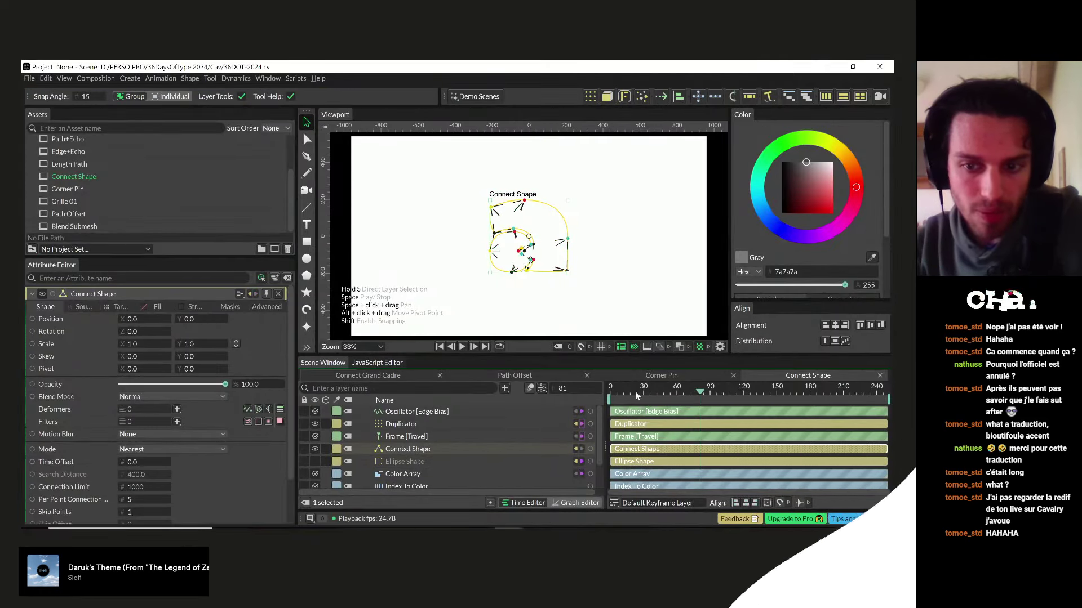
drag(637, 396, 601, 396)
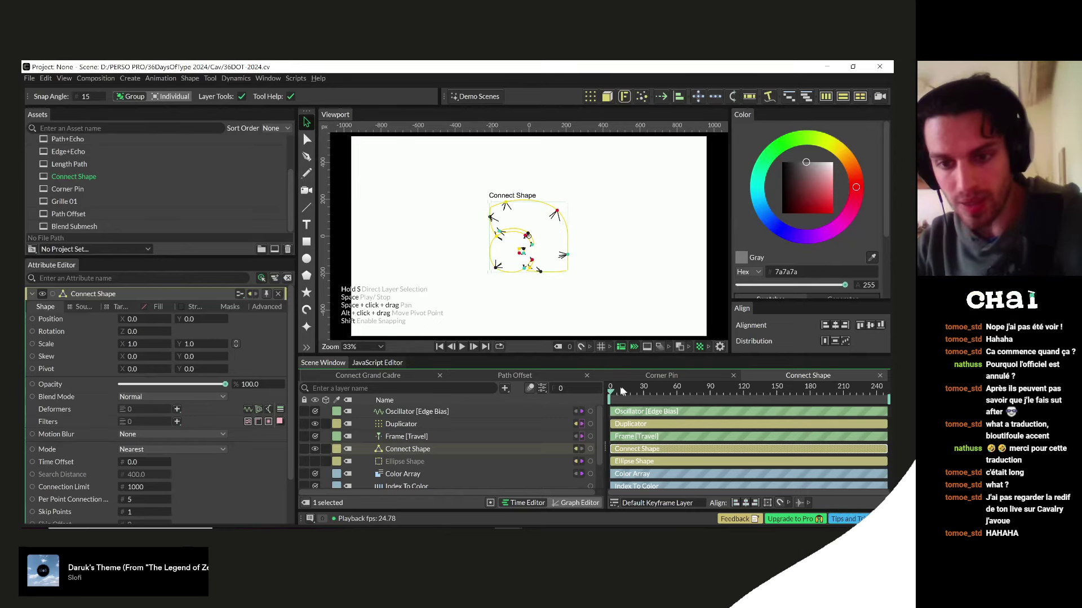
- Replay the Connect Shape animation and scrub through its early frames to study how the connecting lines behave
key(space)
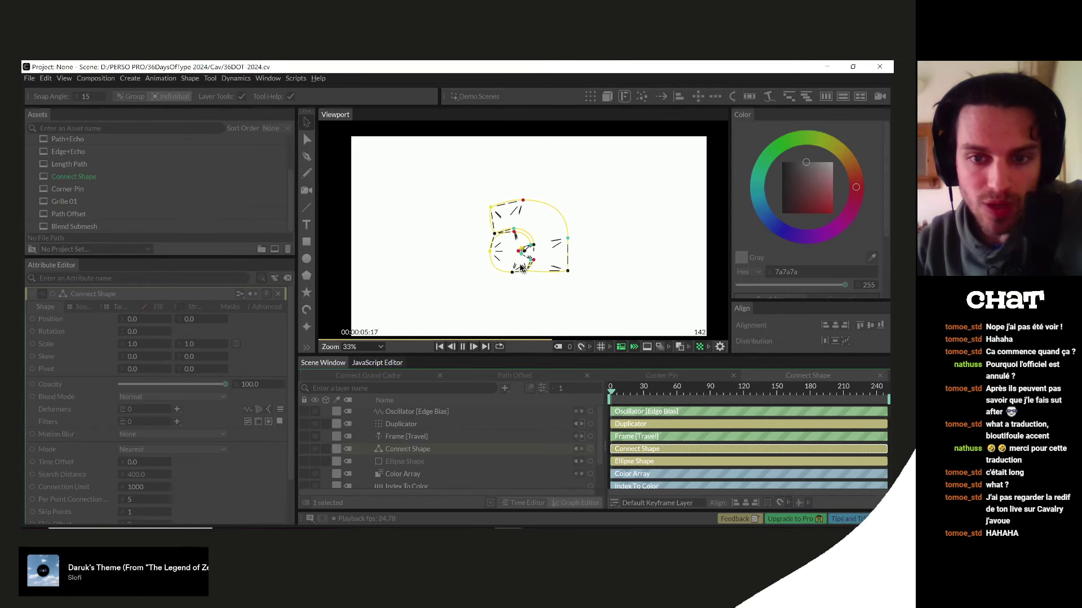
key(space)
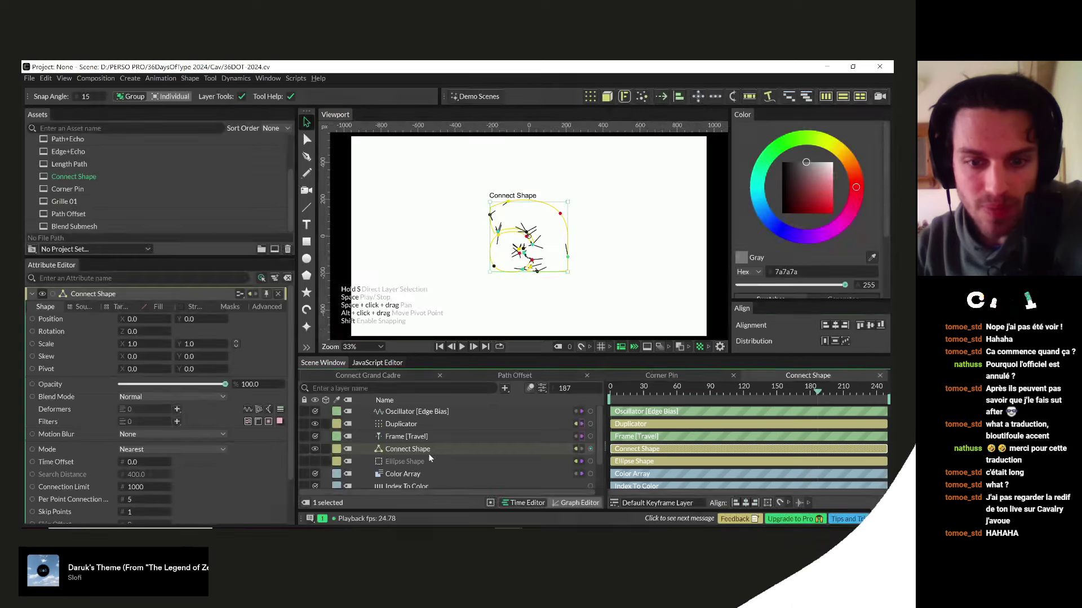
click(652, 388)
mouse_move(644, 390)
mouse_down()
mouse_move(631, 387)
mouse_move(651, 389)
mouse_up()
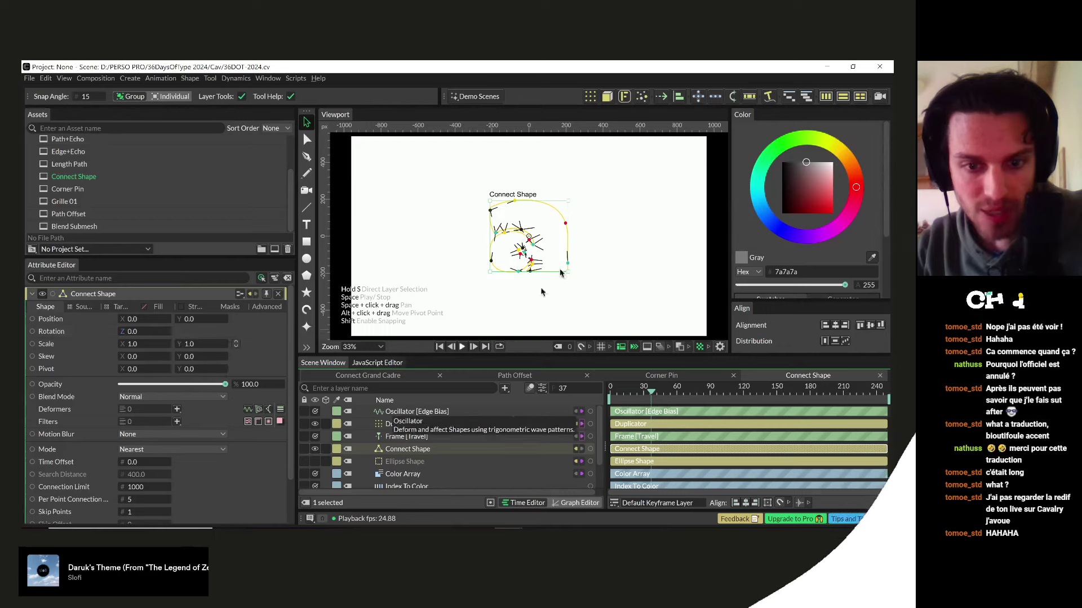
click(618, 393)
key(space)
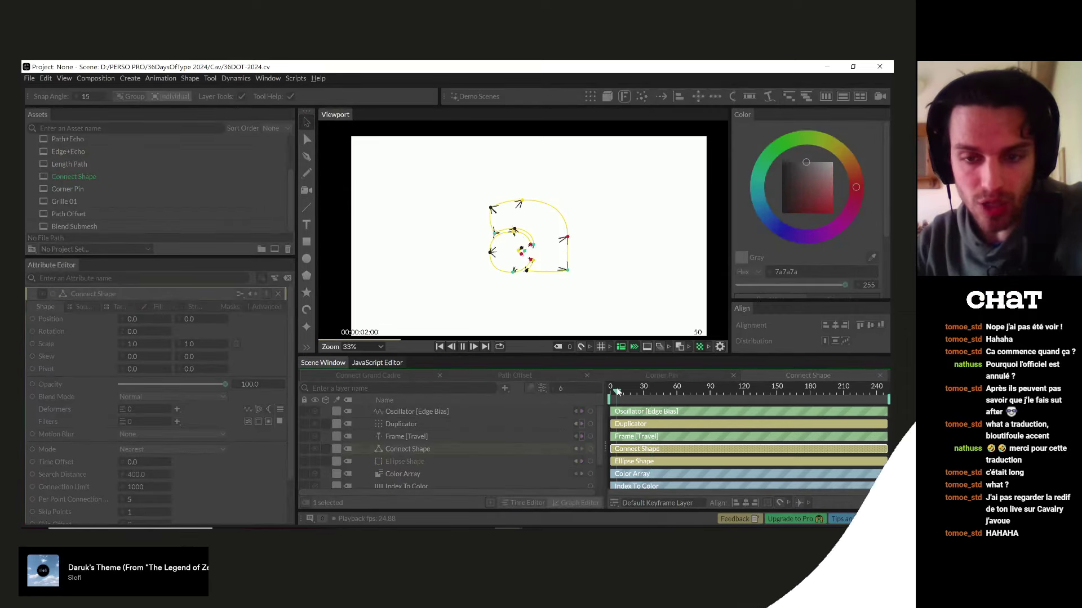
key(space)
- Test the Connect Shape animation on other letters by setting the text layer's string to b, then c, and playing each
scroll(475, 416, down, 3)
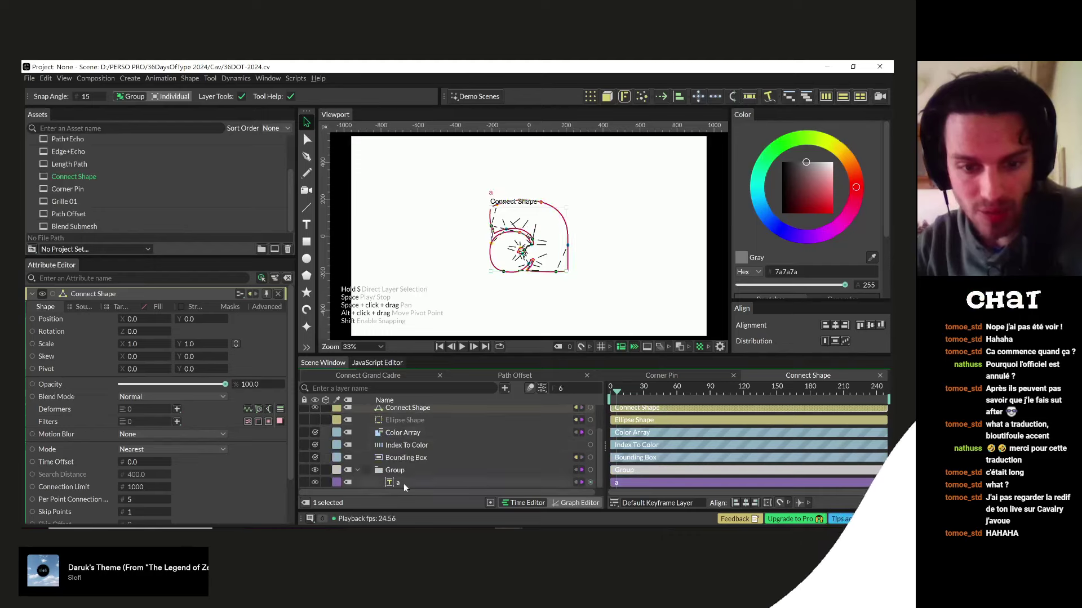
scroll(404, 483, down, 1)
click(462, 481)
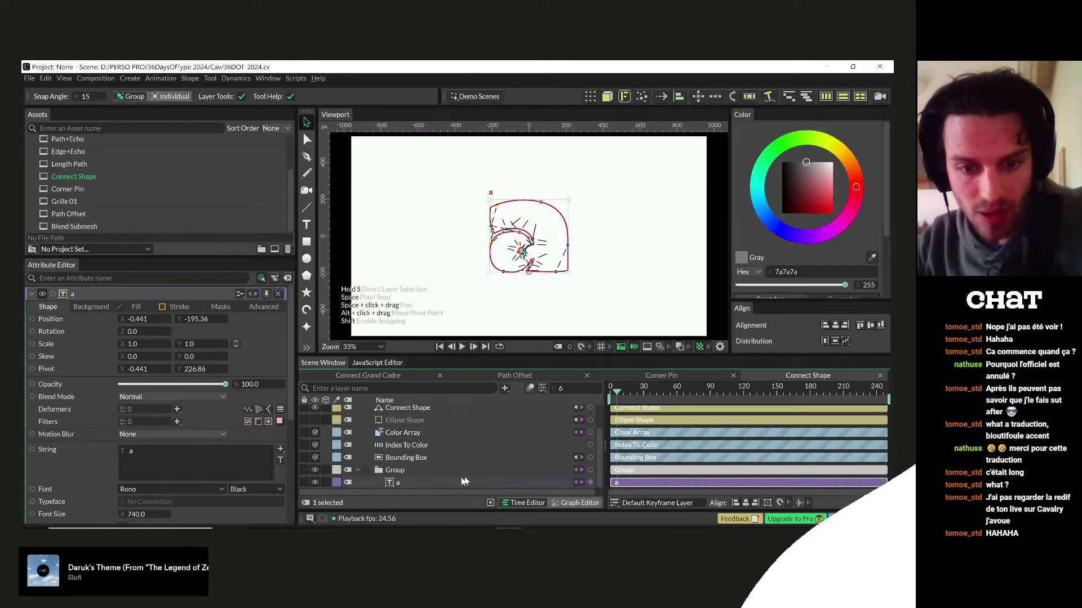
click(114, 447)
text(b)
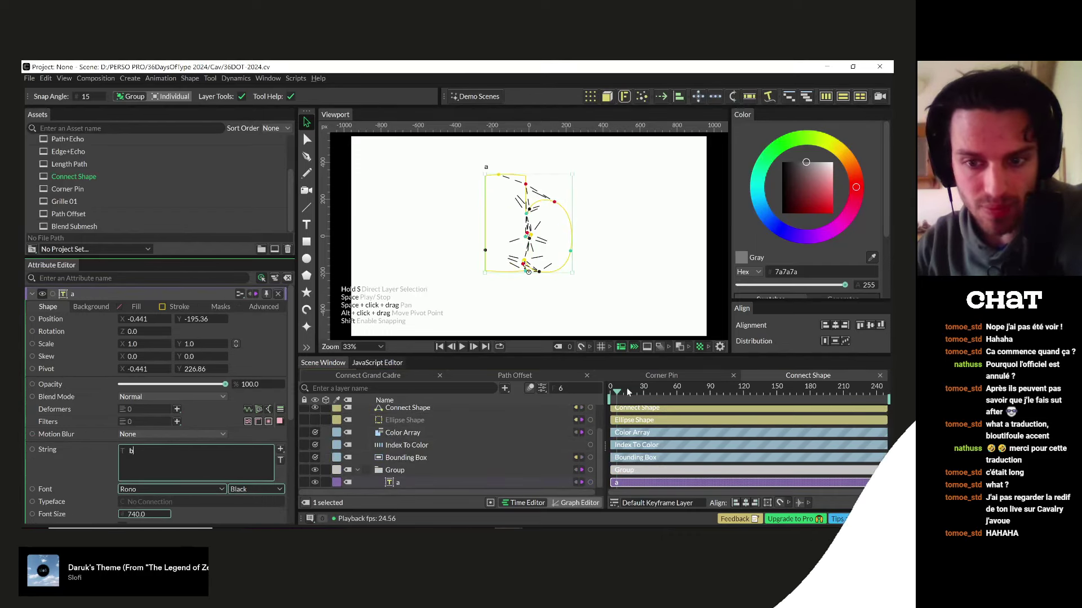
key(space)
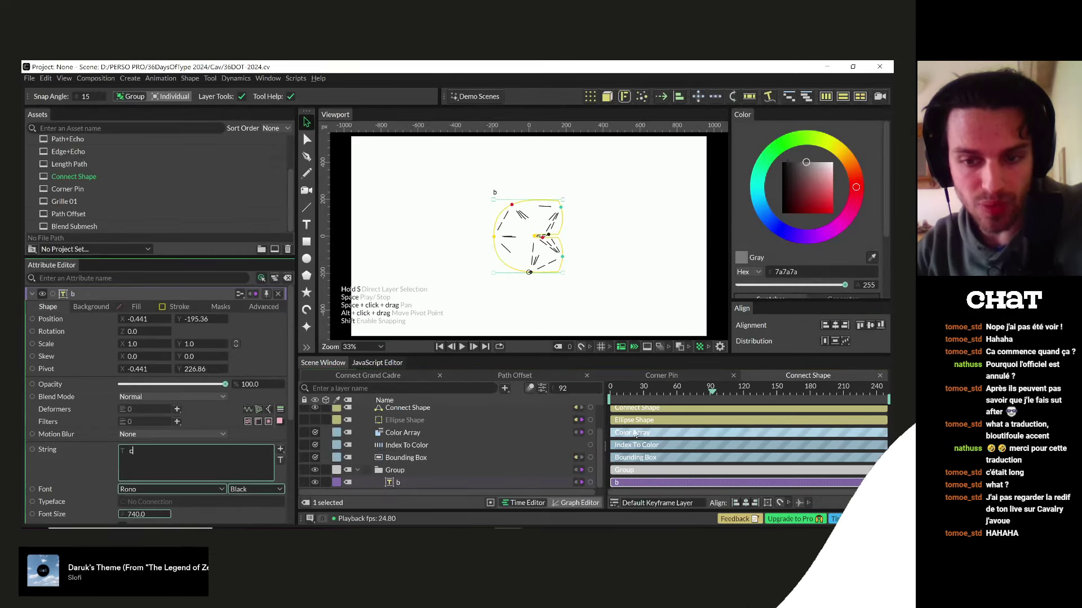
key(space)
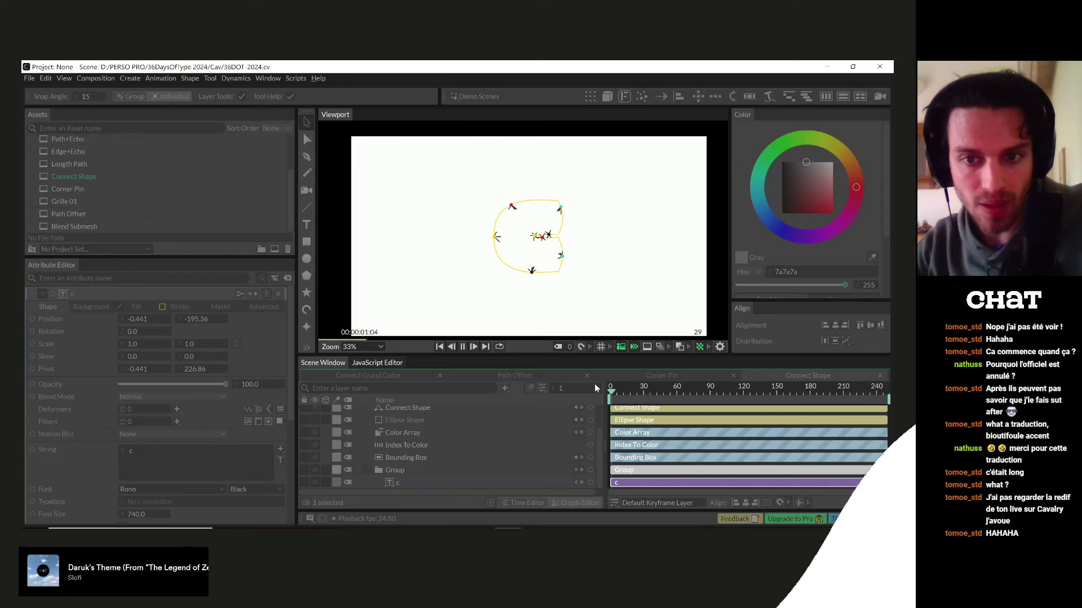
key(space)
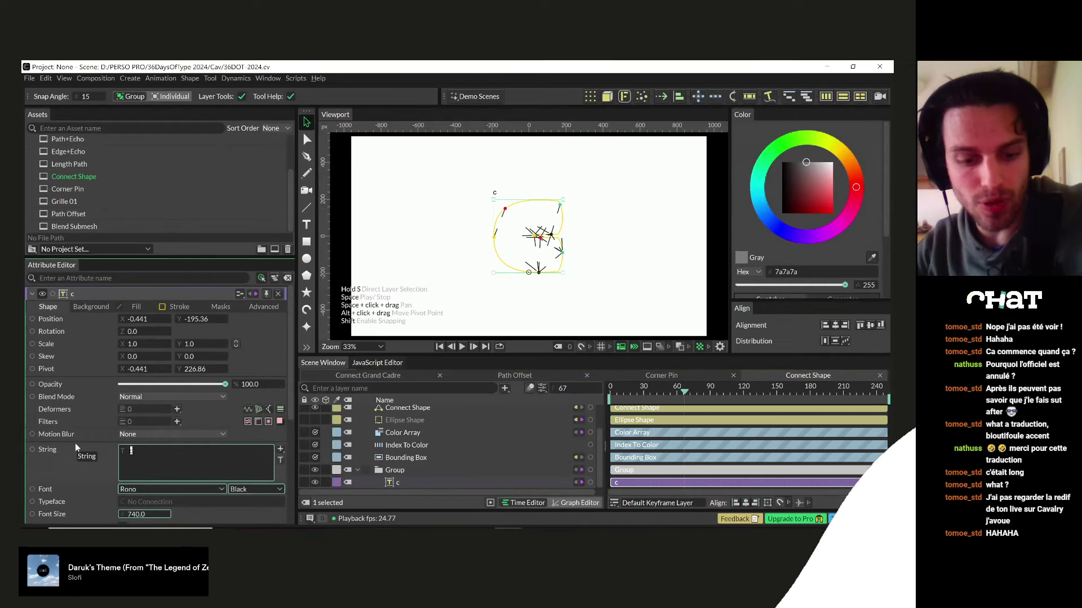
- Set the Connect Shape text string to de and play the animation from the start
text(de)
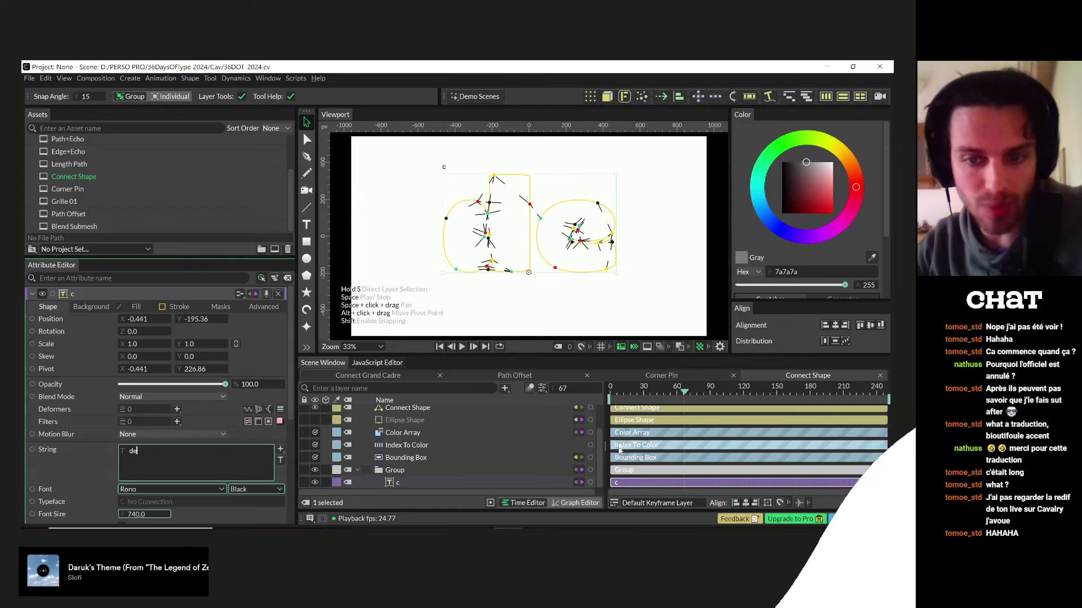
click(596, 385)
key(space)
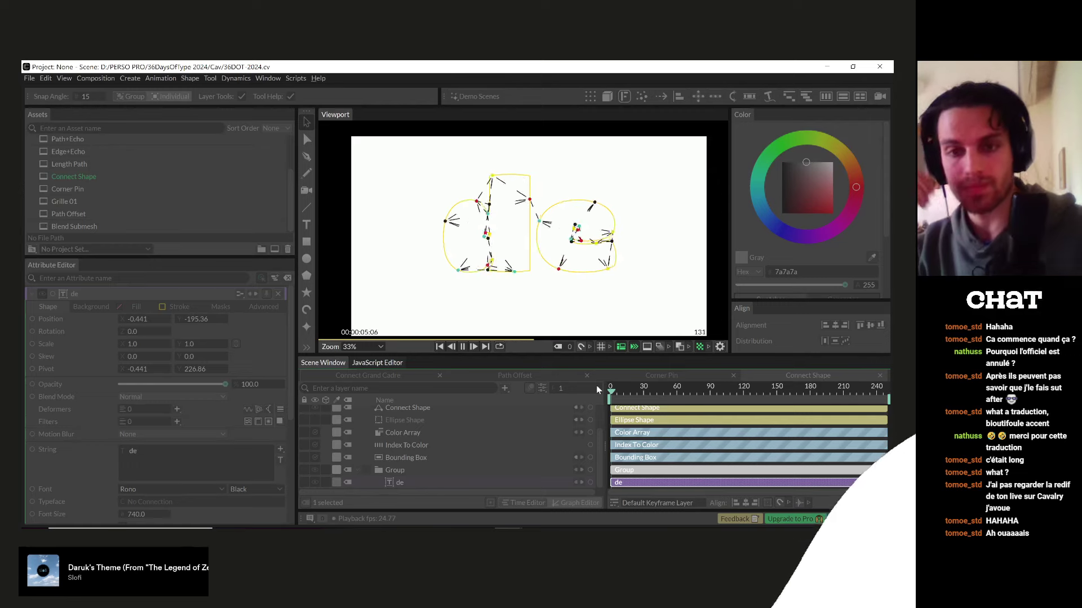
key(space)
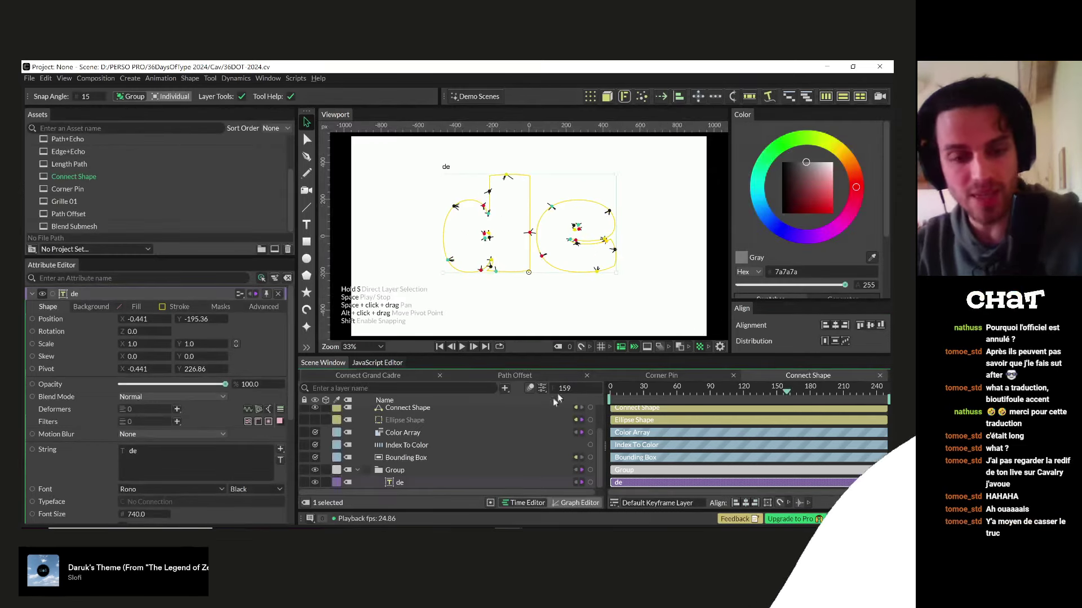
- Extend the Connect Shape text string to dev and replay the animation on the three letters
click(164, 460)
text(v)
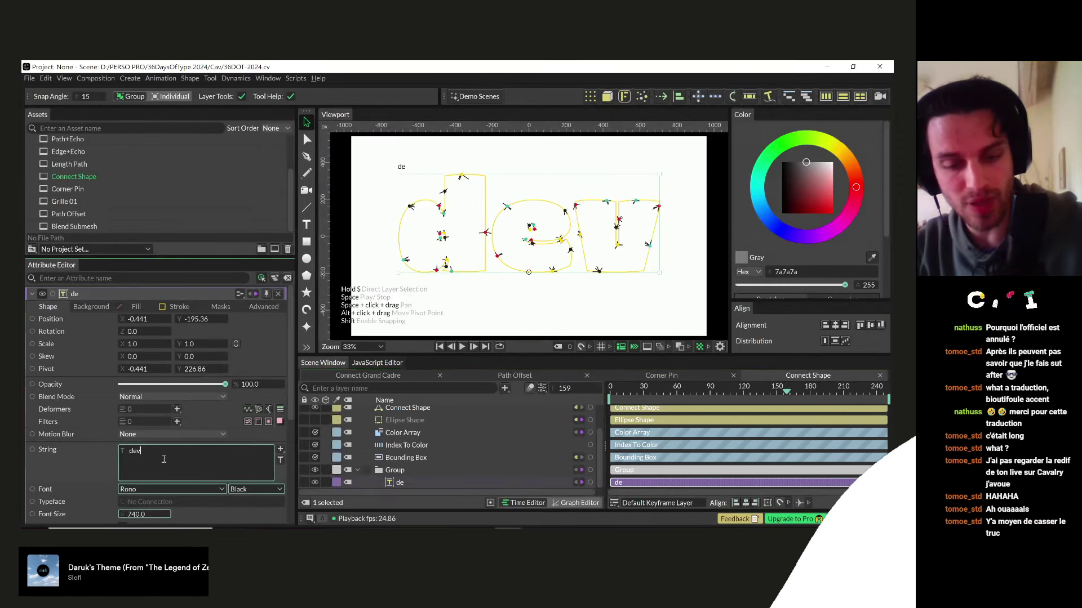
text(v)
key(BackSpace)
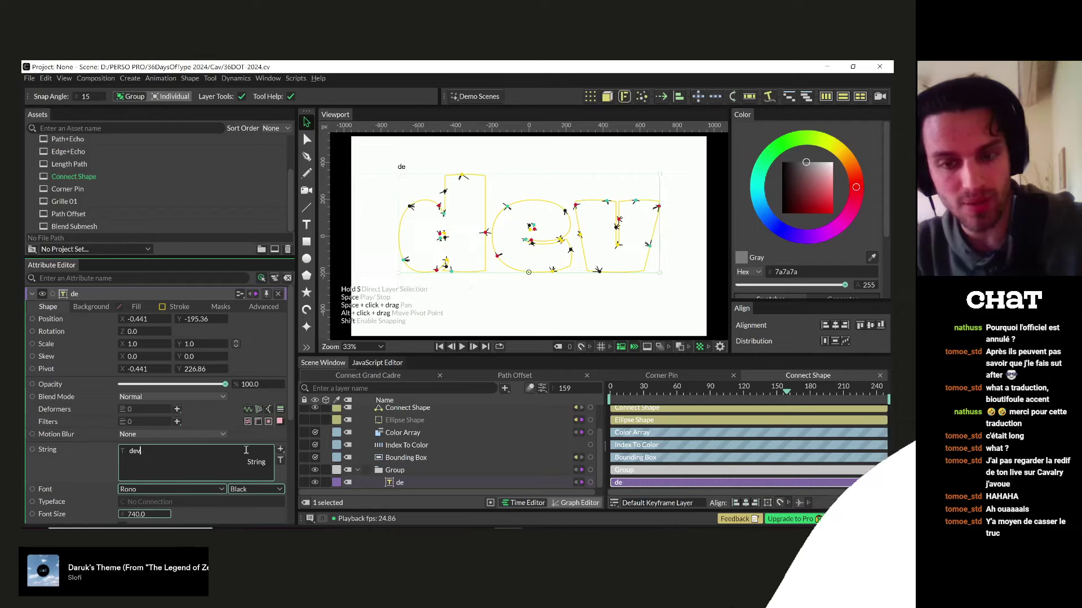
click(584, 387)
key(space)
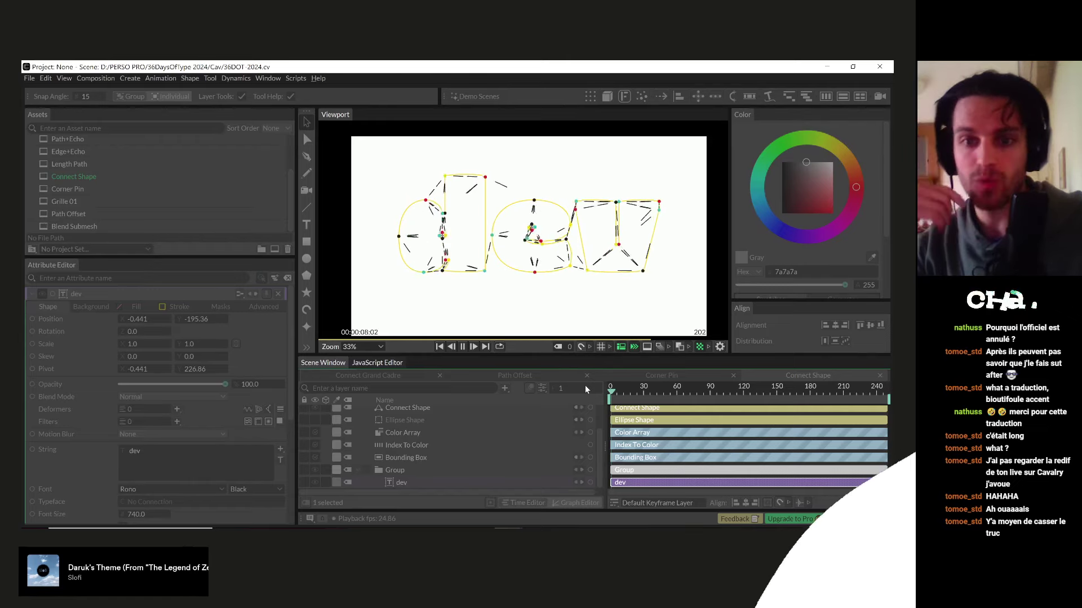
key(space)
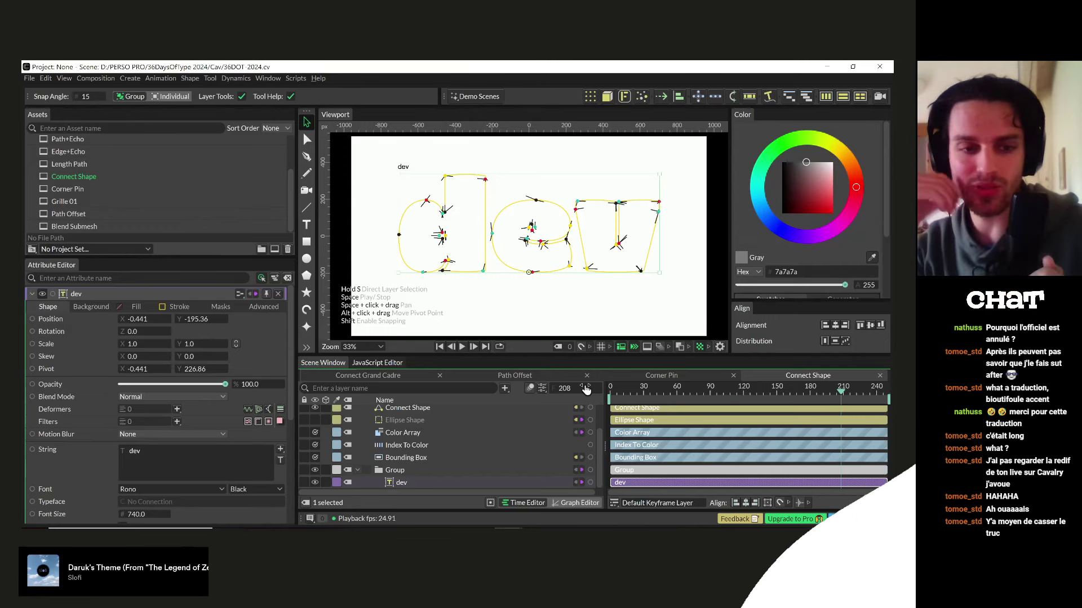
key(space)
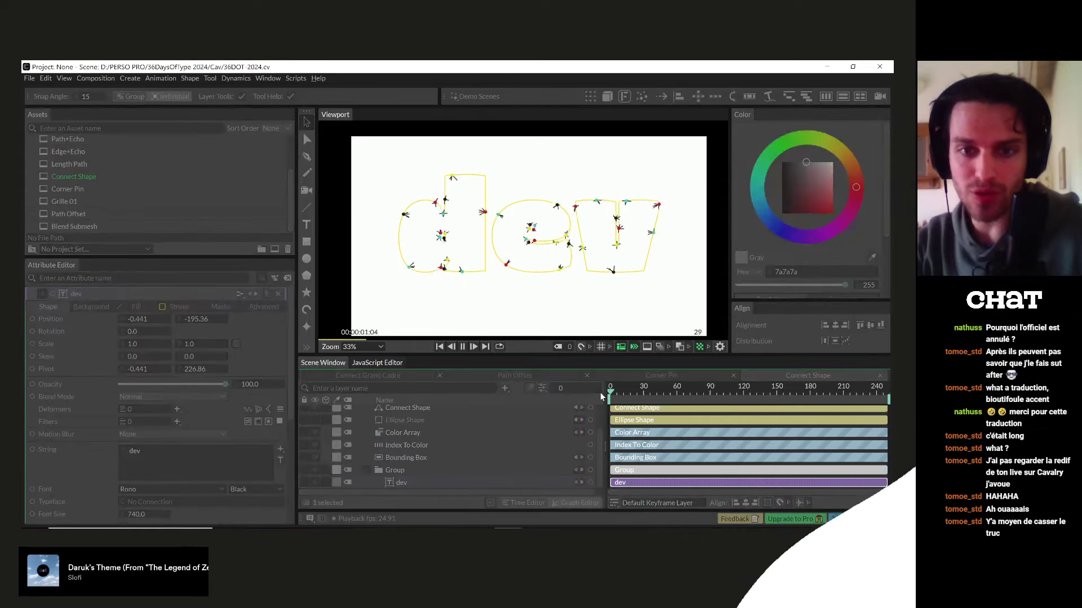
key(space)
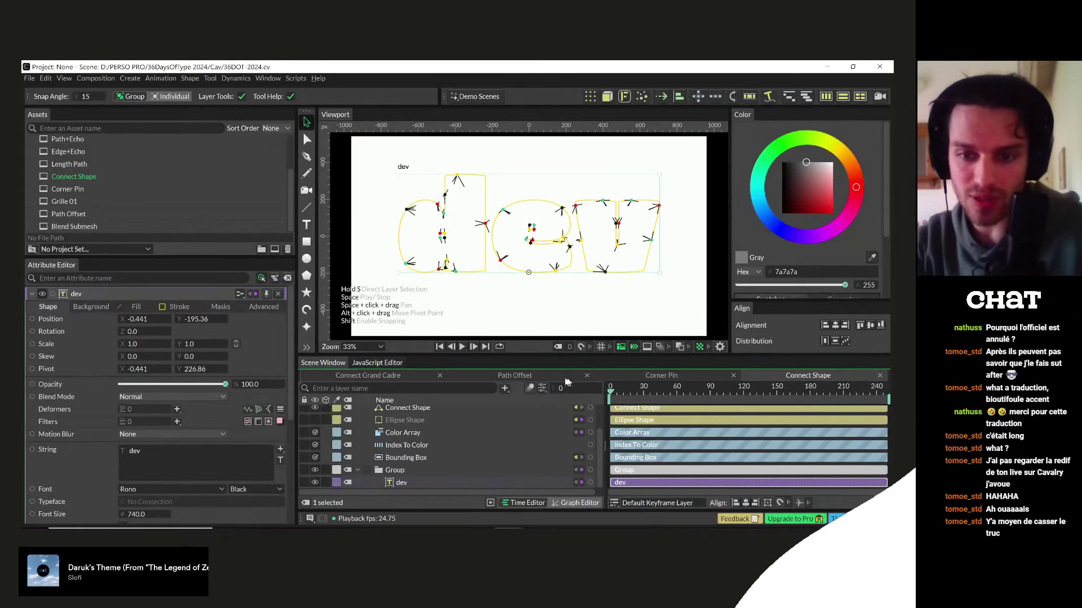
key(space)
key(space)
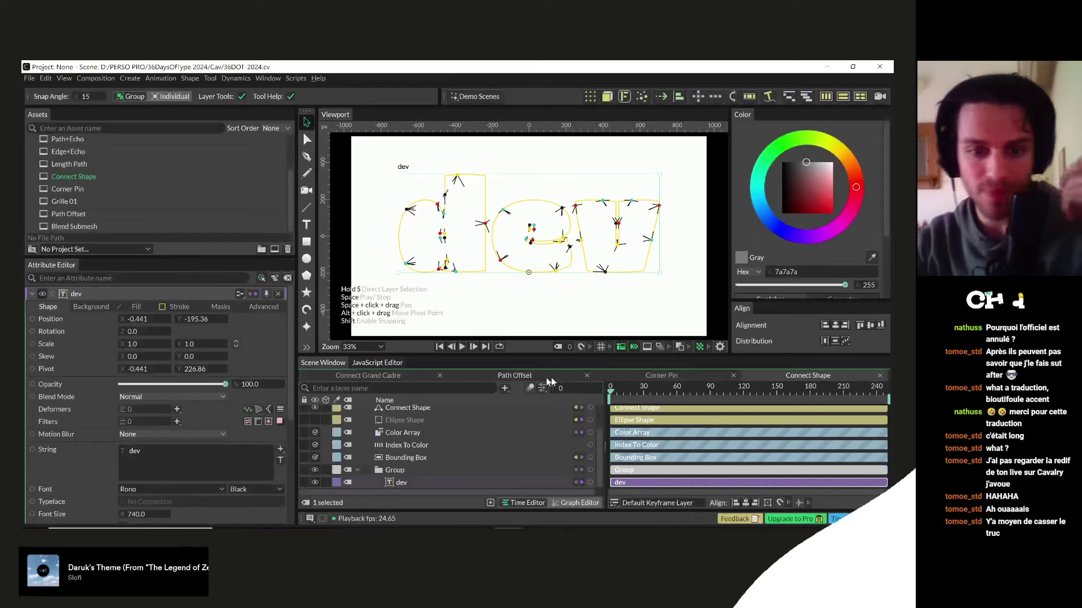
- Restore the Connect Shape text string to a at frame 0
click(188, 447)
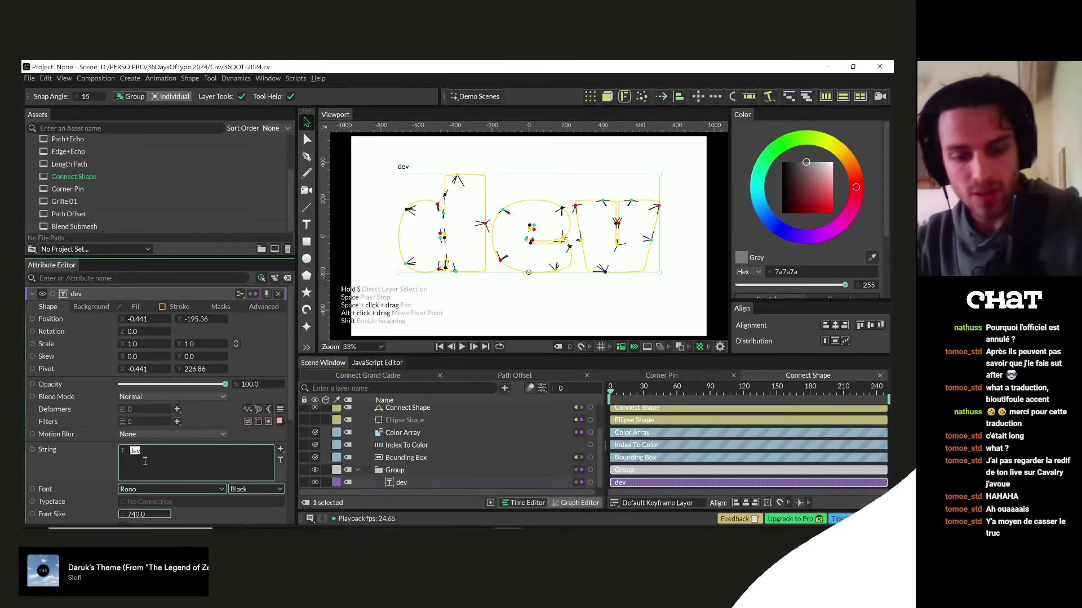
text(a)
click(610, 392)
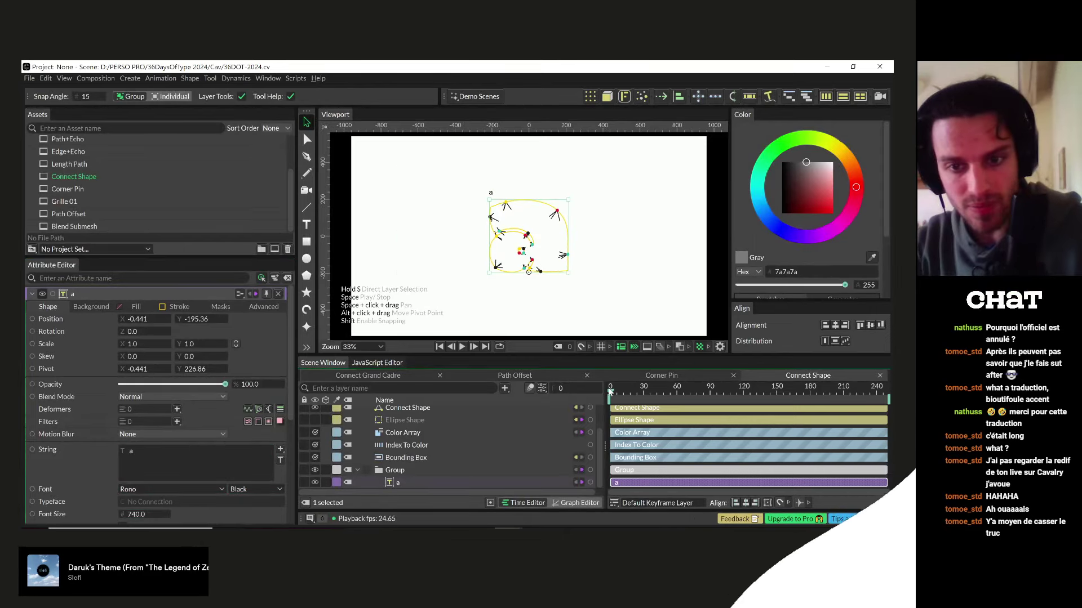
- Open the Length Path composition and play its animation from the beginning
double_click(66, 164)
drag(623, 394, 612, 394)
key(space)
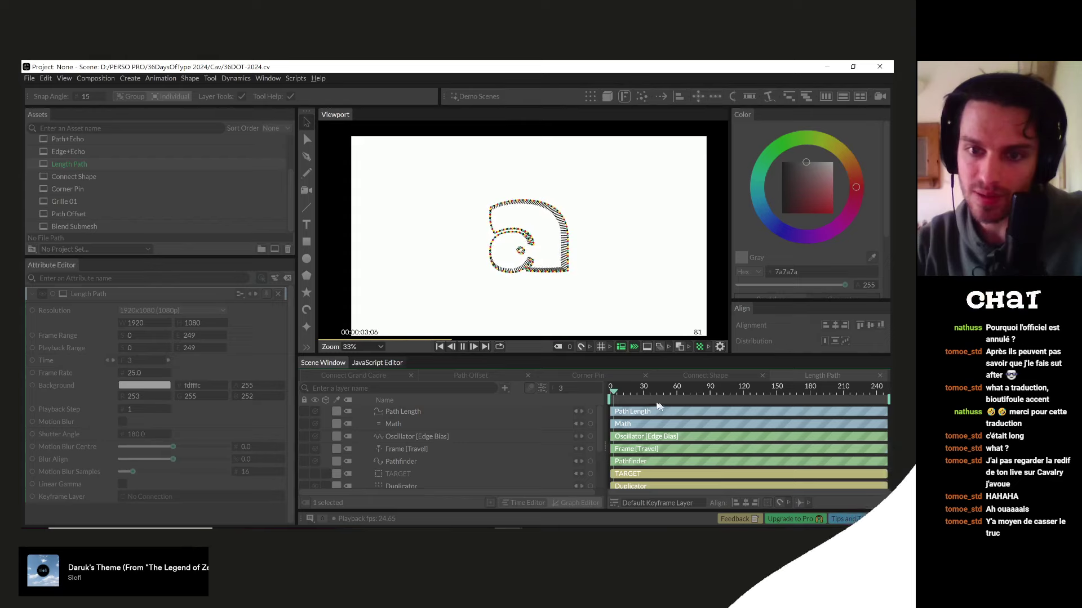
drag(624, 392, 605, 390)
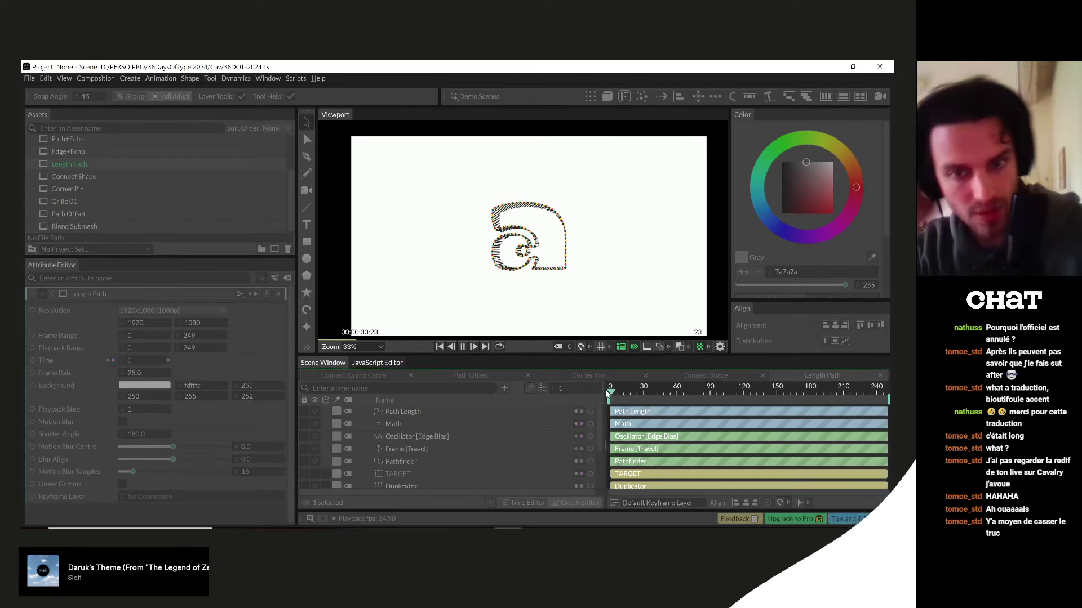
key(space)
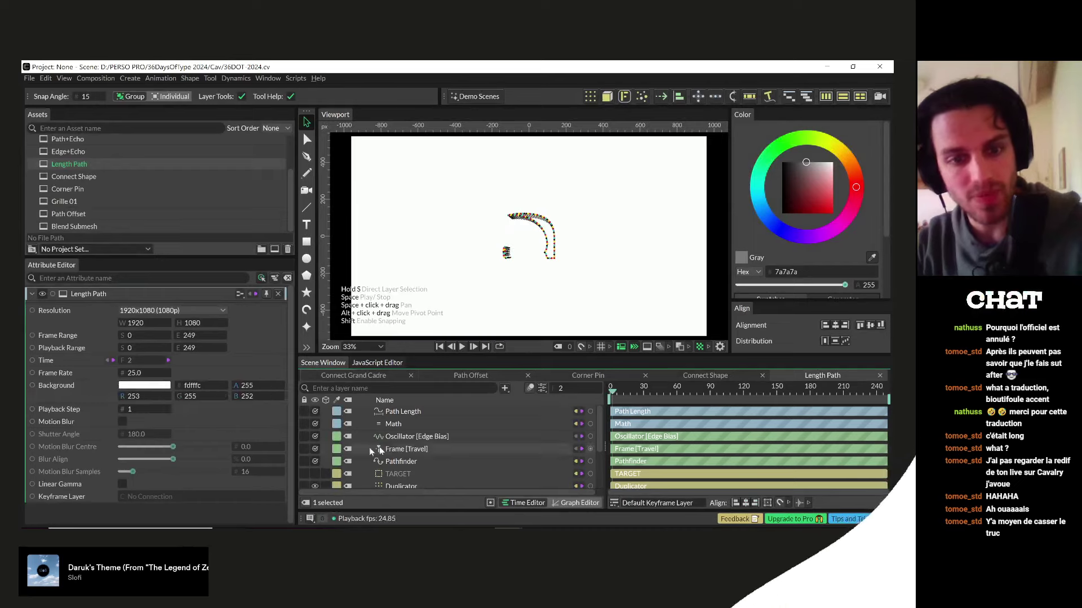
- Set the text layer's string to b in the Length Path composition and preview the animation
scroll(395, 467, down, 3)
scroll(400, 474, down, 2)
click(391, 480)
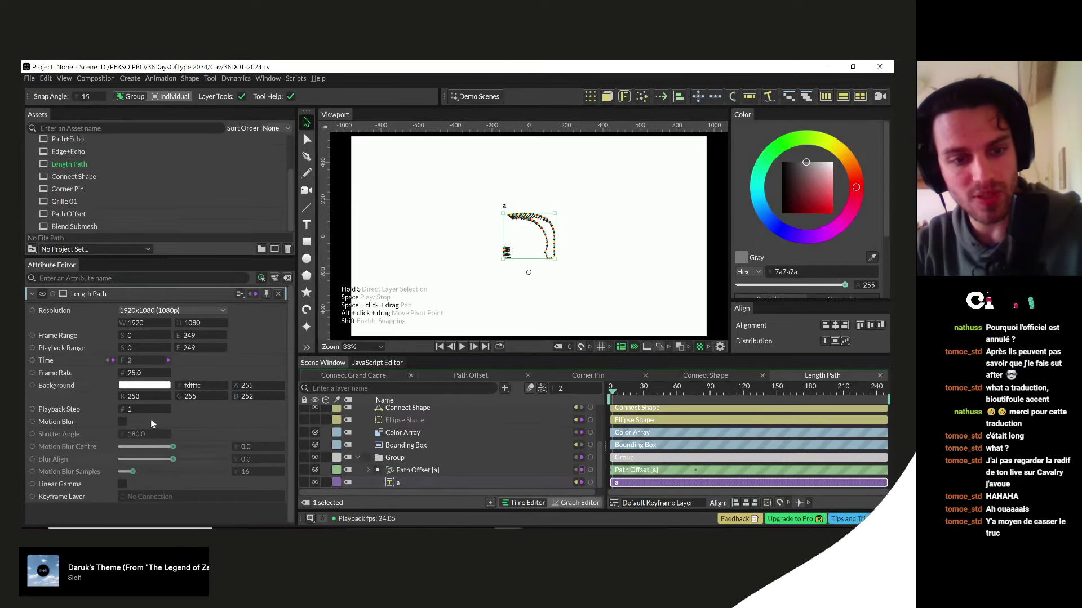
double_click(155, 456)
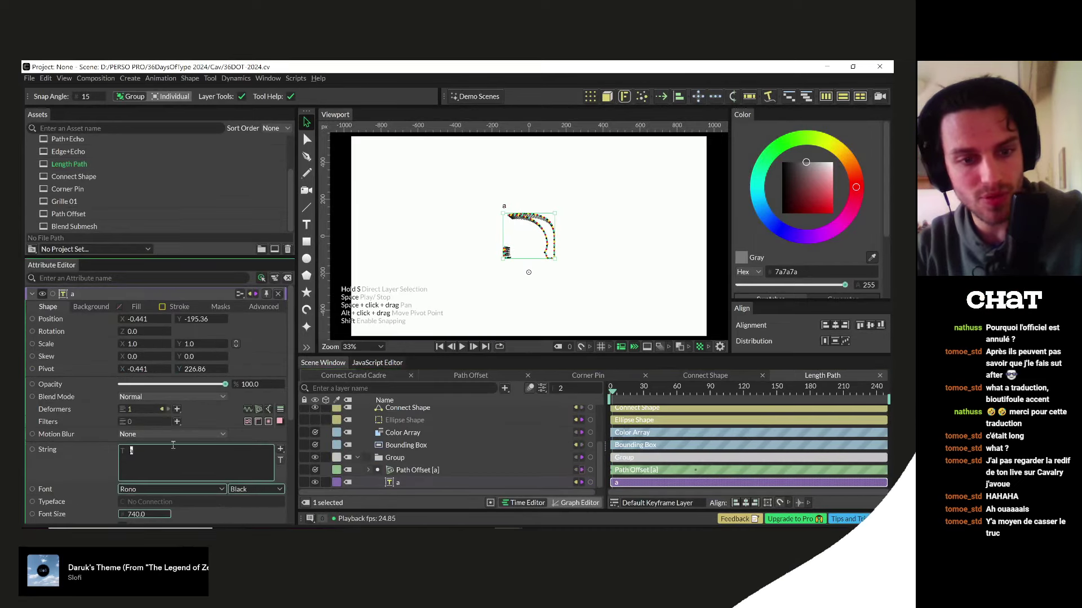
text(b)
key(space)
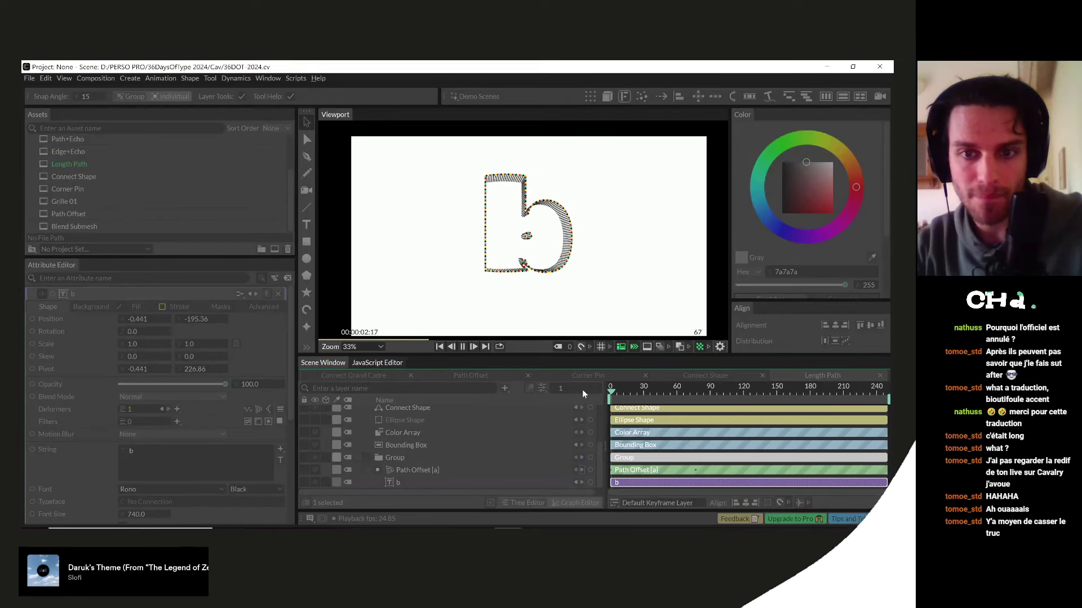
key(space)
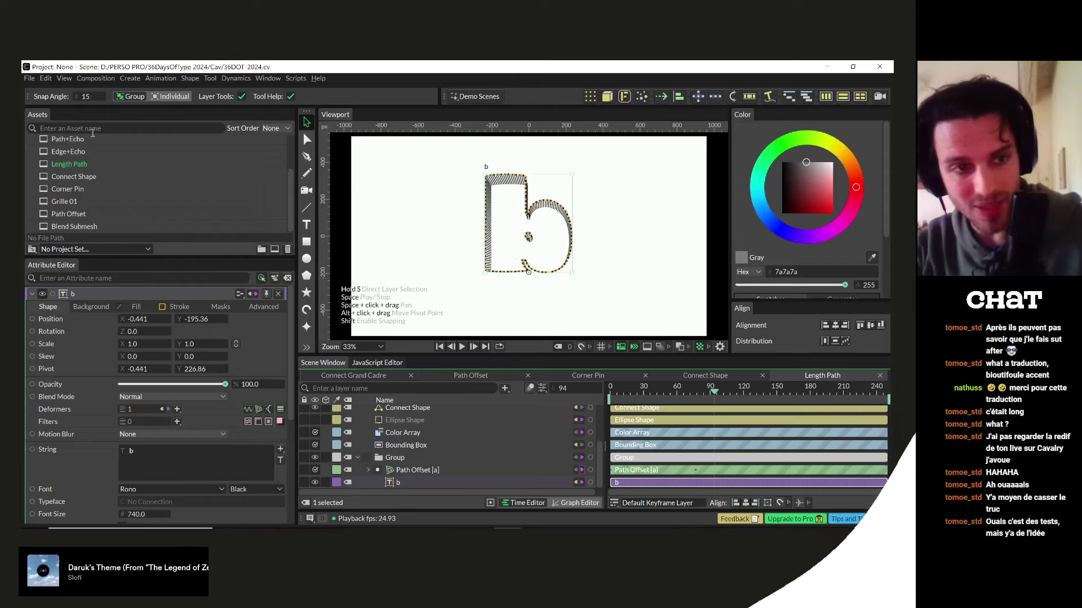
- Open the Edge+Echo composition and preview its animation from the first frame
double_click(58, 153)
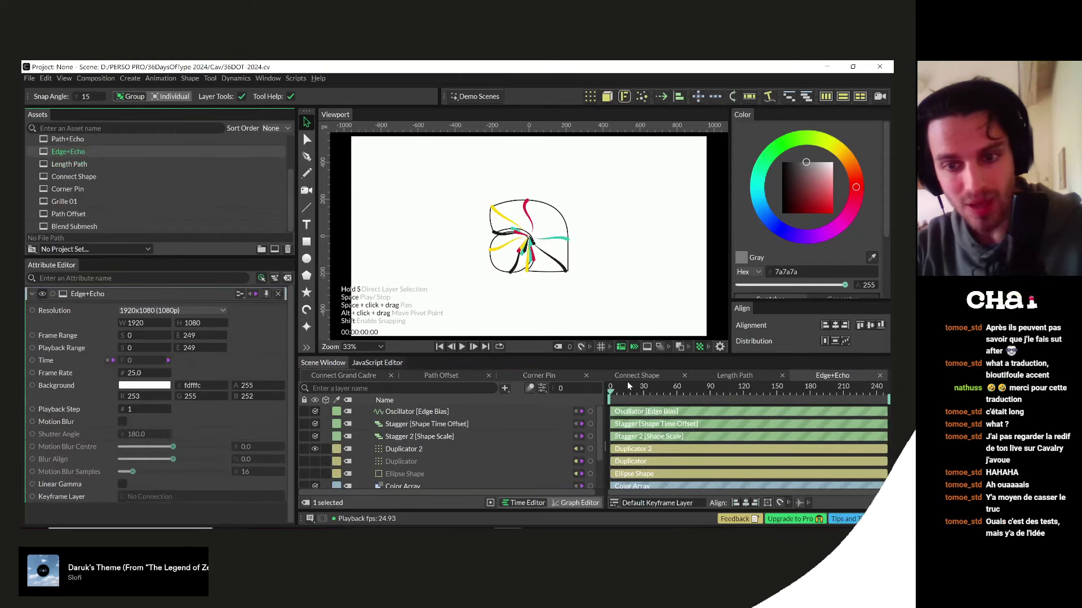
drag(617, 393, 596, 393)
key(space)
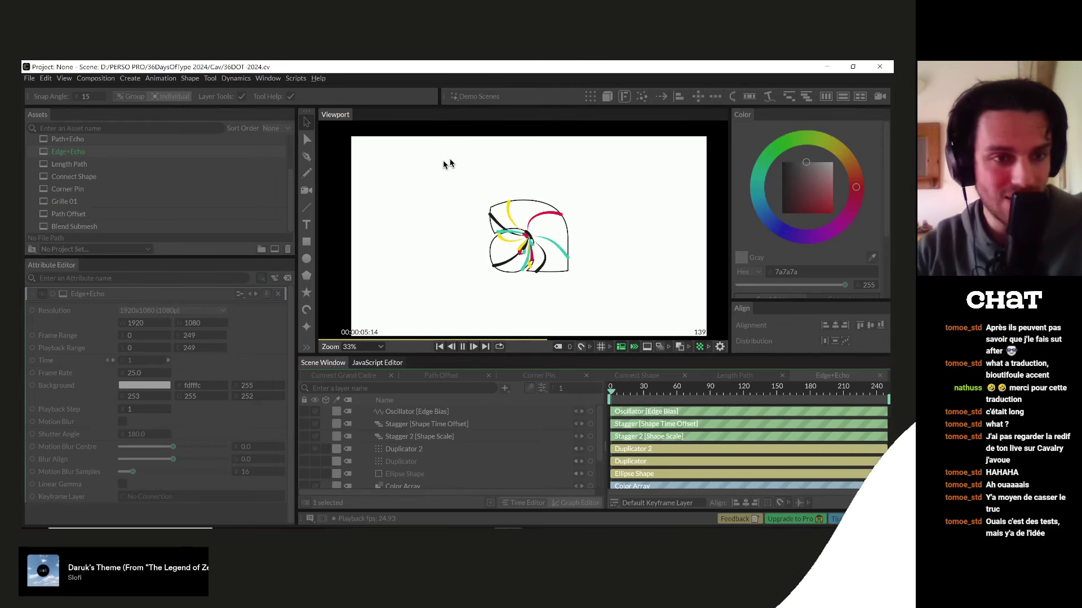
click(174, 186)
- Open the Path+Echo composition and play its animation
scroll(75, 166, up, 3)
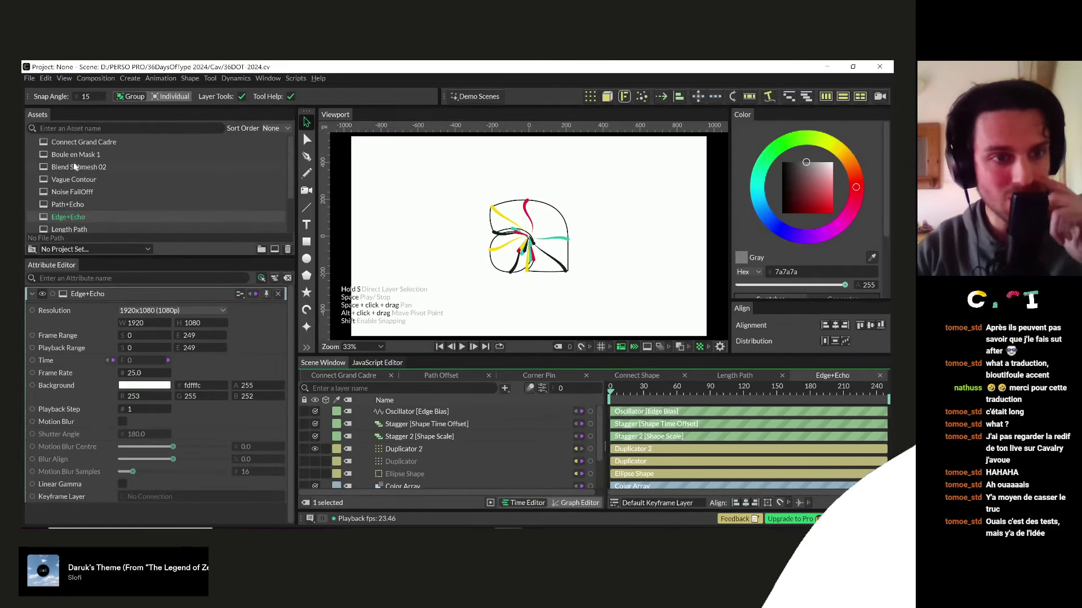
double_click(70, 205)
key(space)
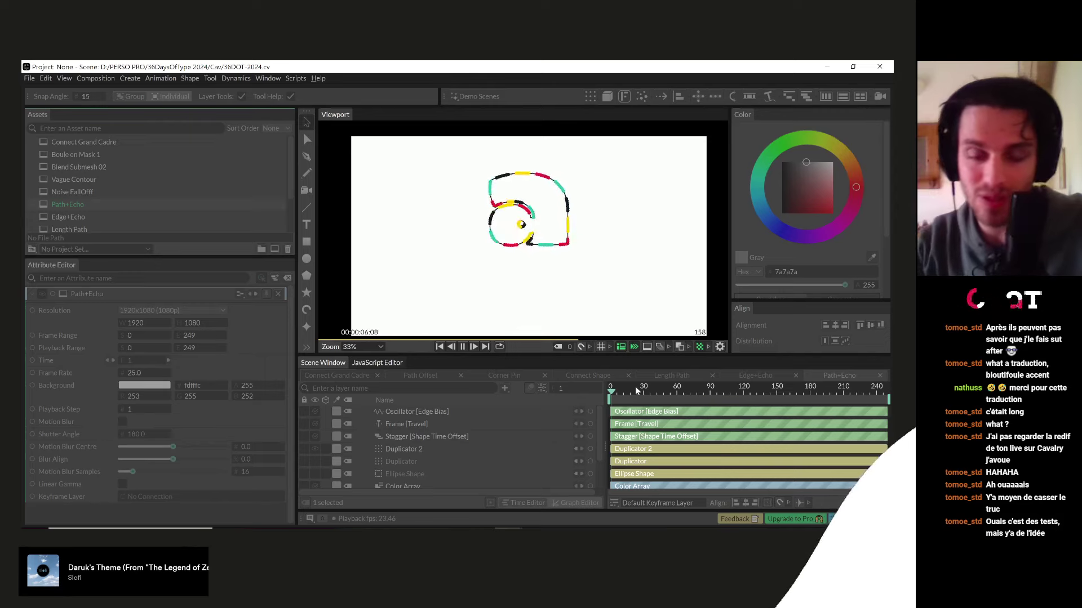
key(space)
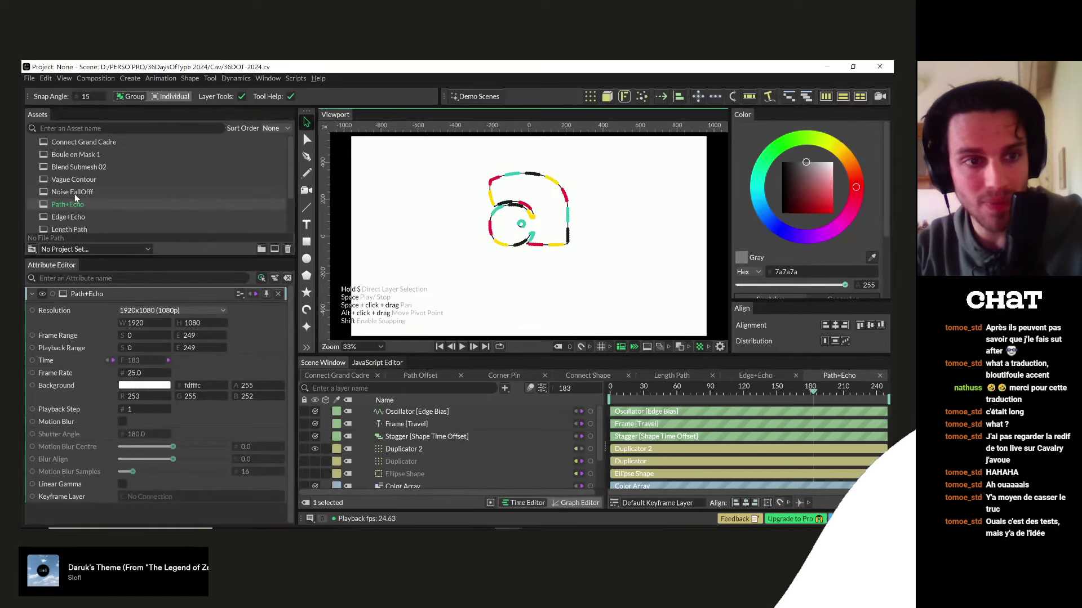
- Open the Noise FallOfff composition and replay the start of its animation several times from frame 0
double_click(74, 194)
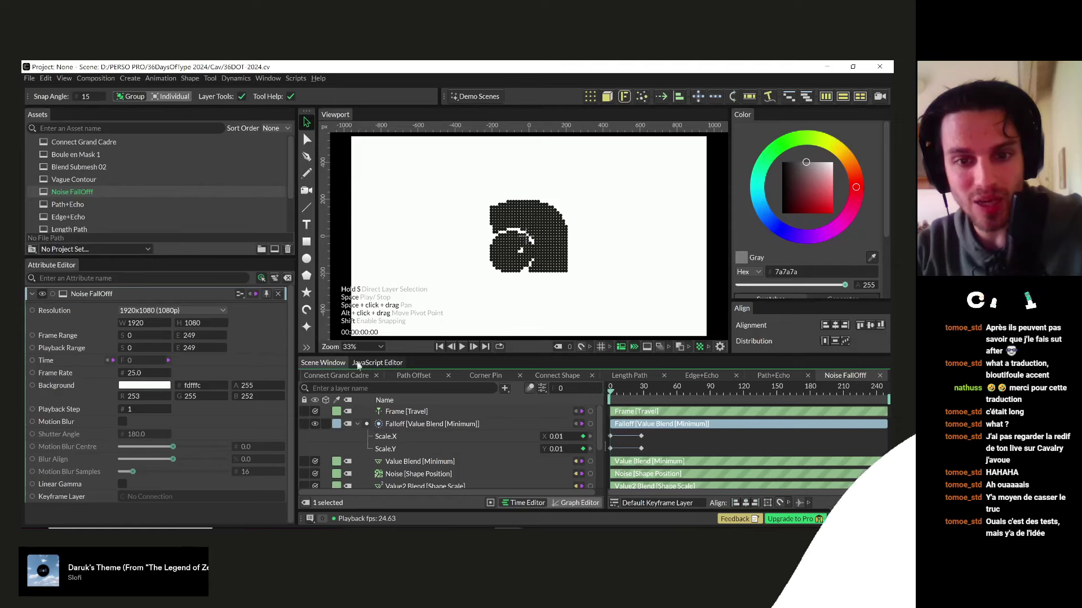
key(space)
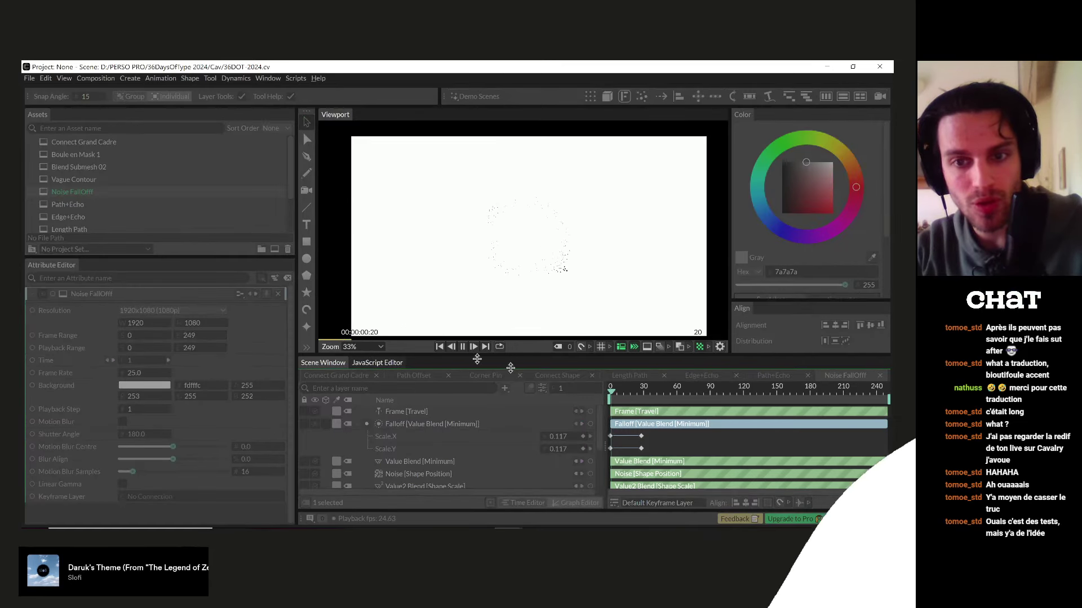
click(611, 391)
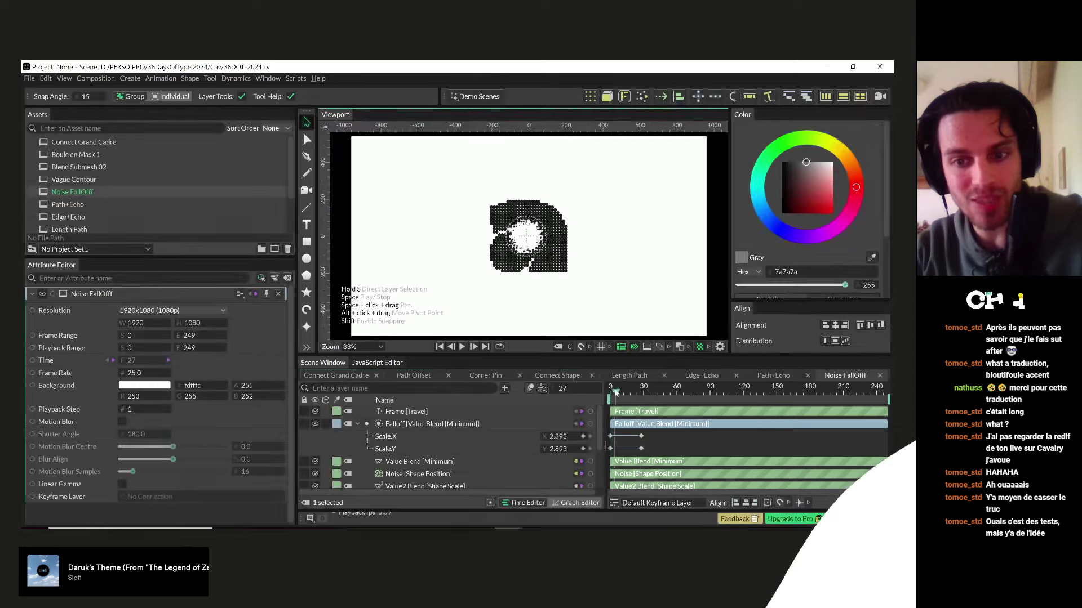
key(space)
click(608, 391)
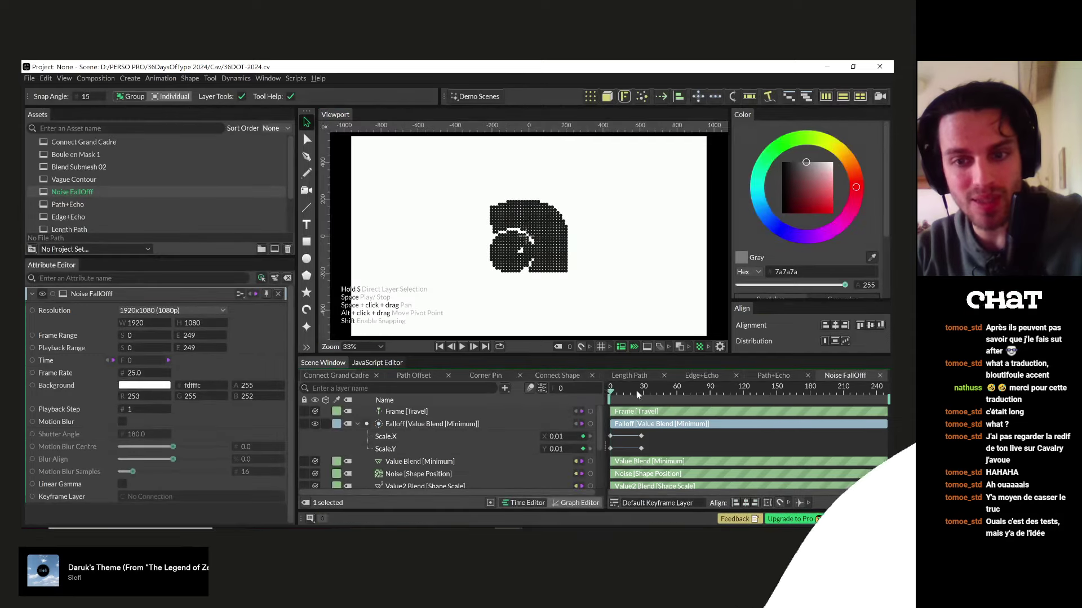
key(space)
click(608, 390)
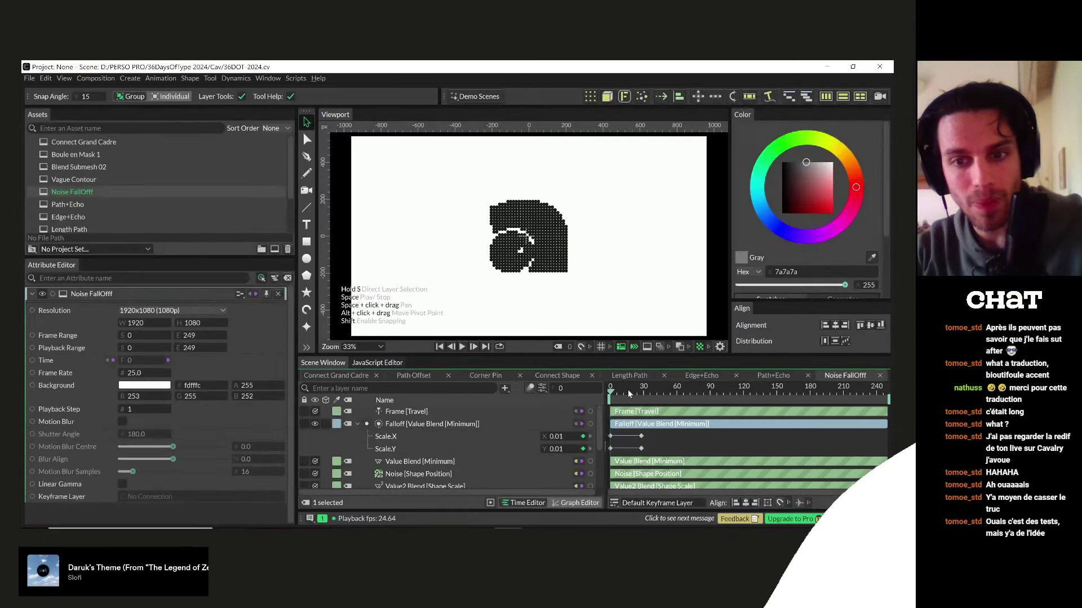
key(space)
click(611, 390)
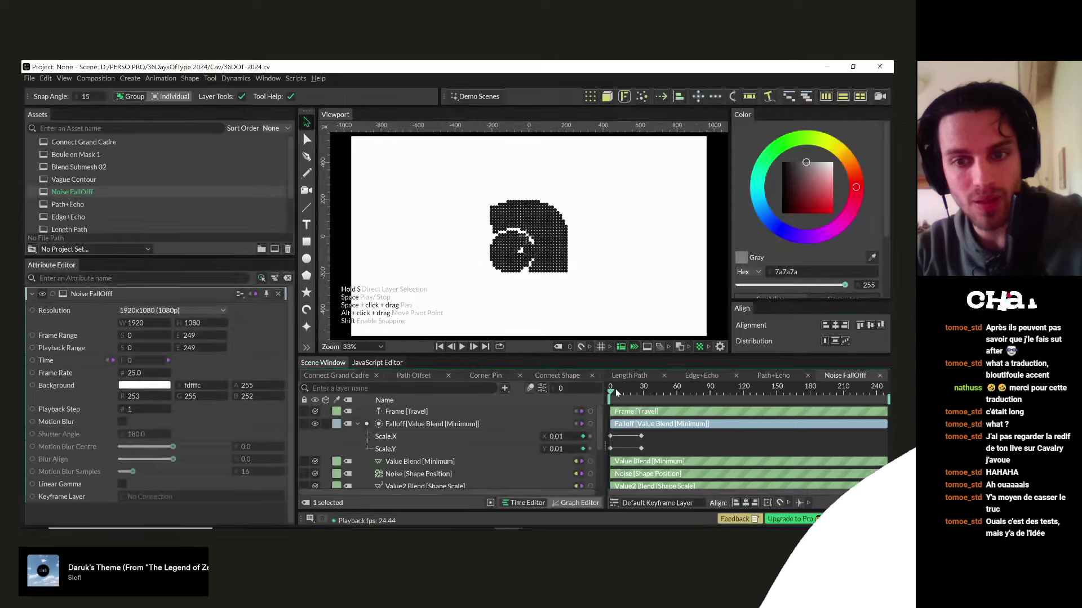
key(space)
click(614, 389)
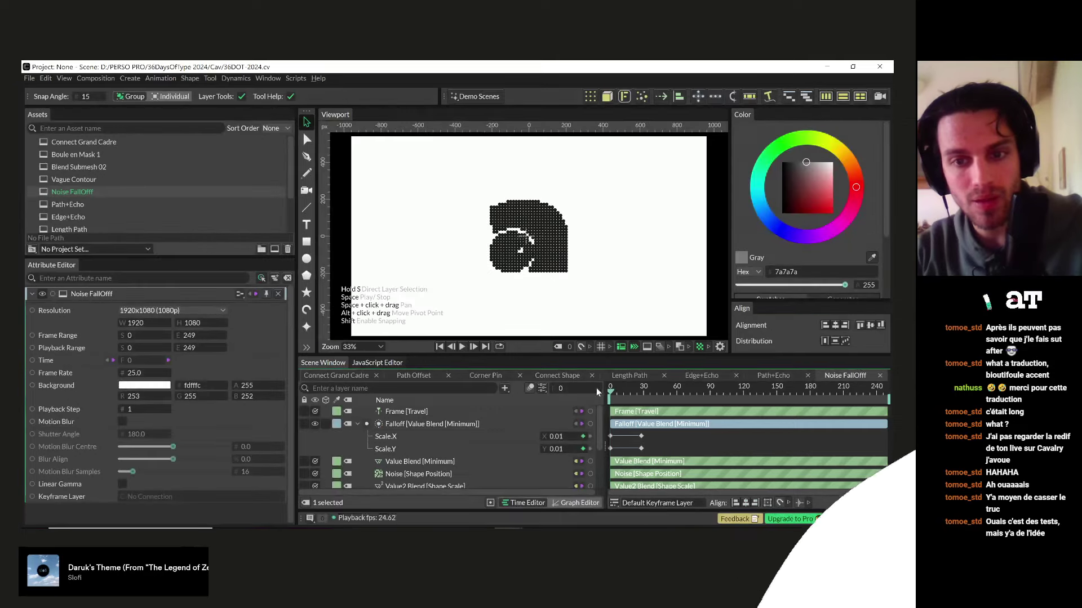
key(space)
key(space)
key(space)
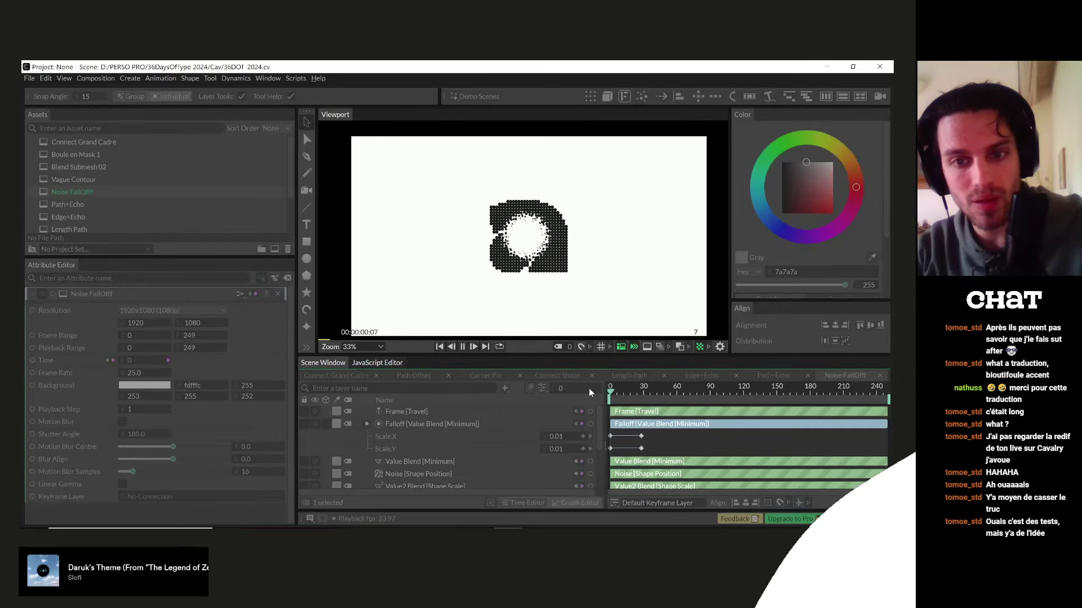
key(space)
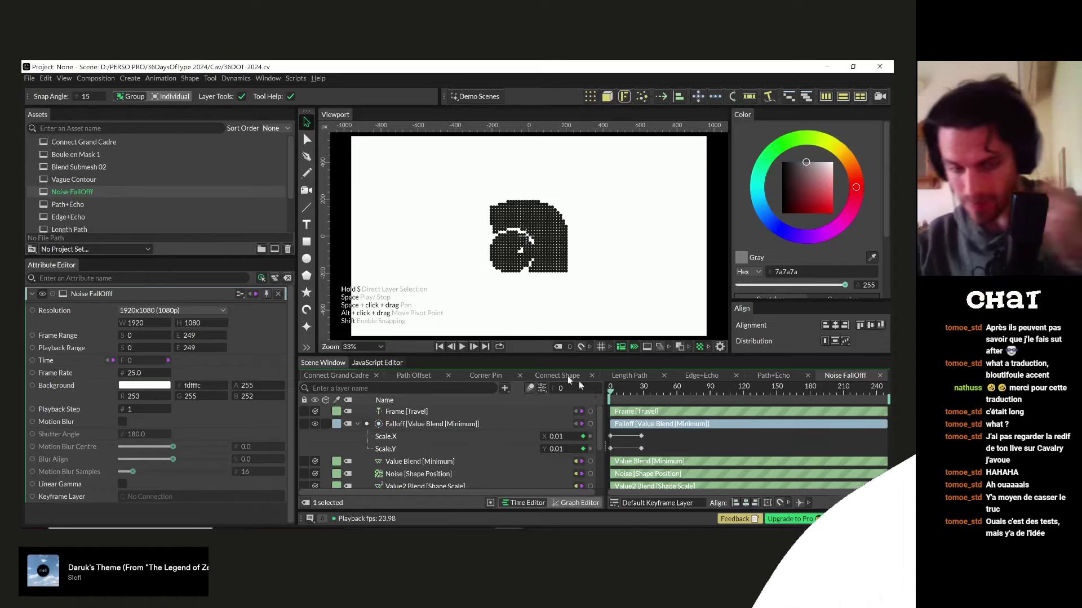
- Open the Vague Contour composition and preview its animation
double_click(84, 180)
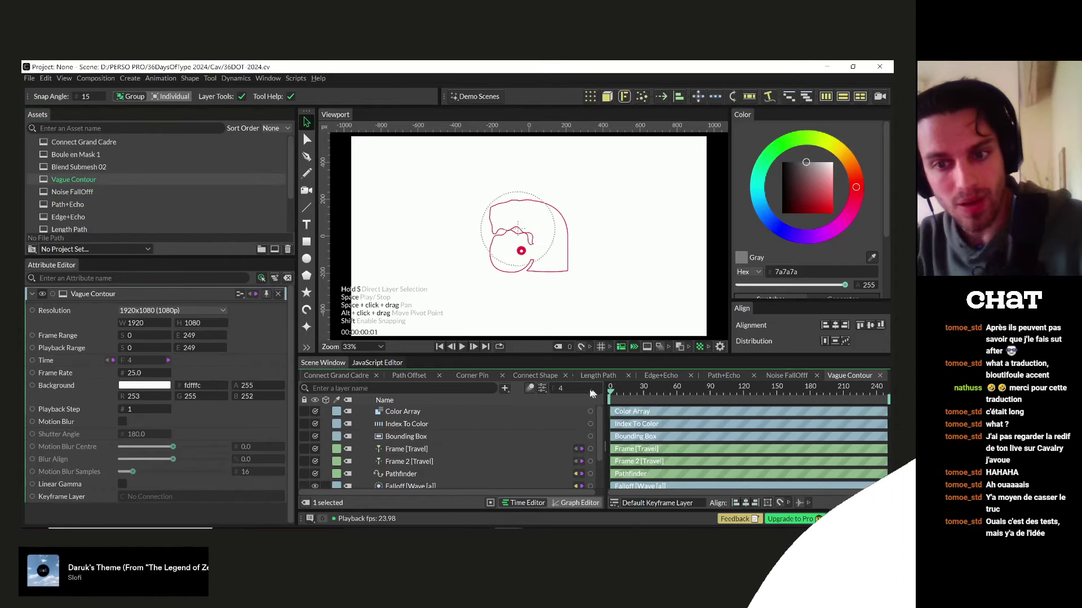
key(space)
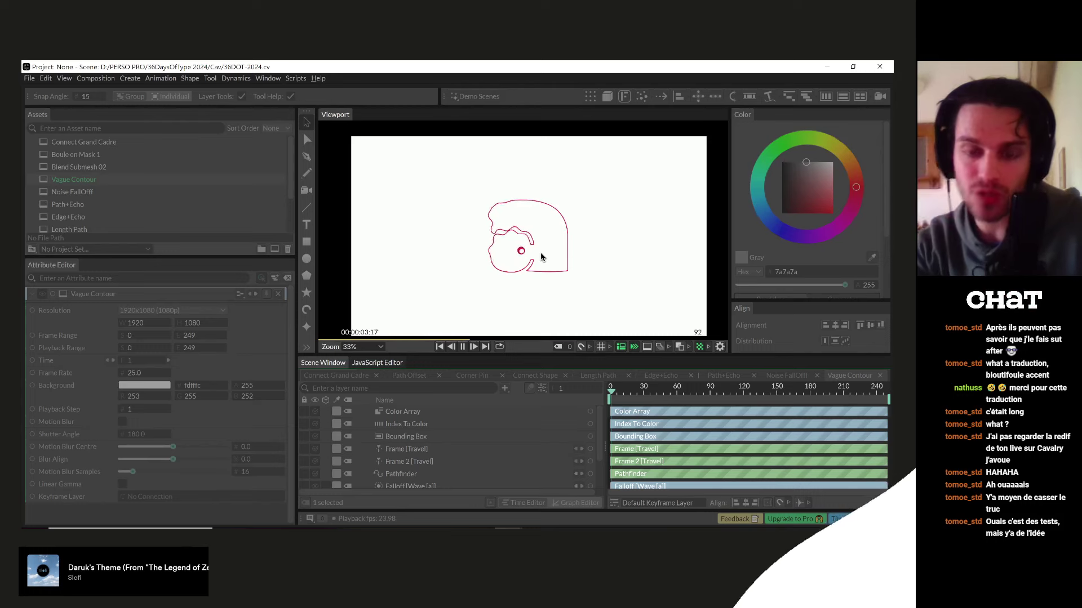
key(space)
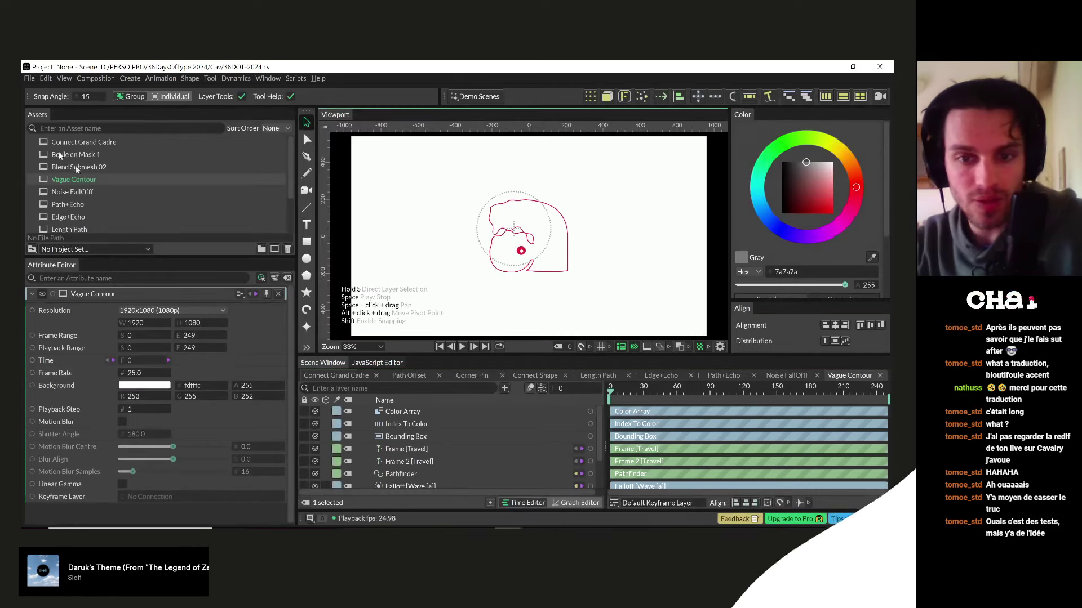
- Open the Blend Submesh 02 composition and replay its blend animation a few times from the first frame
double_click(68, 168)
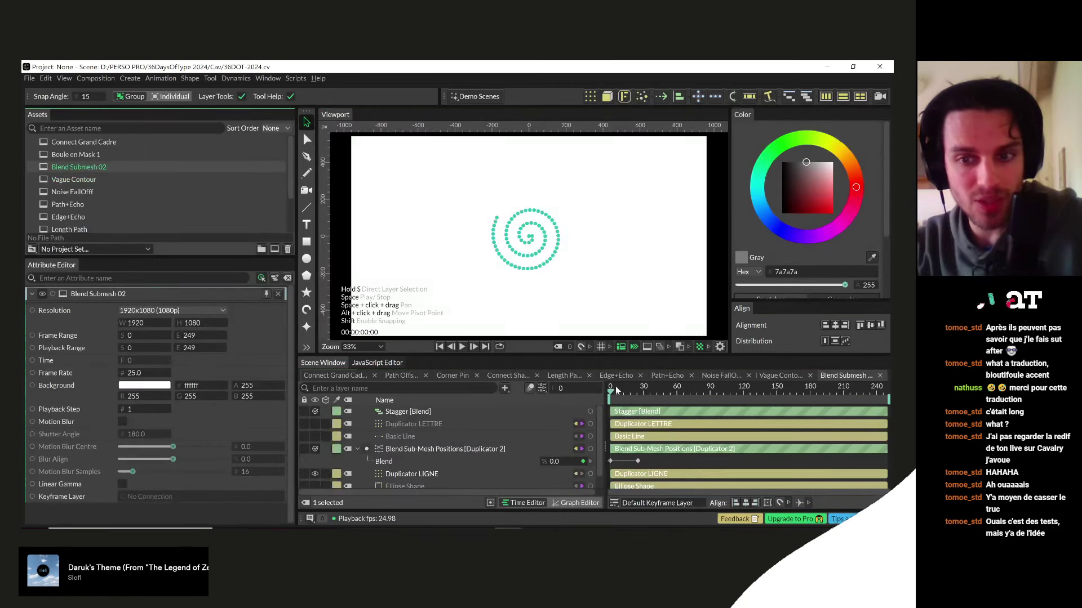
key(space)
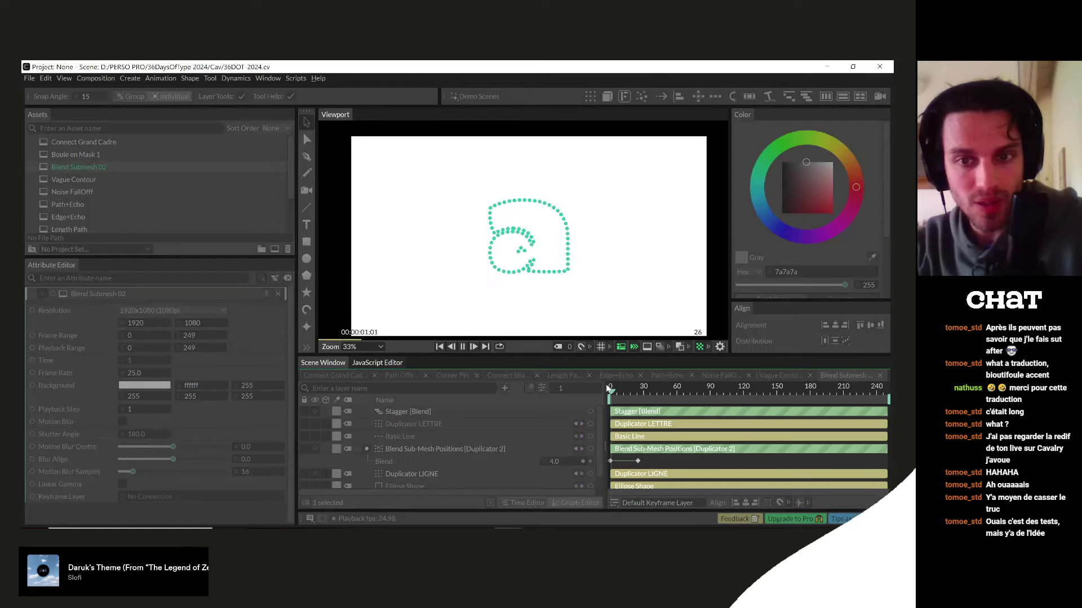
key(space)
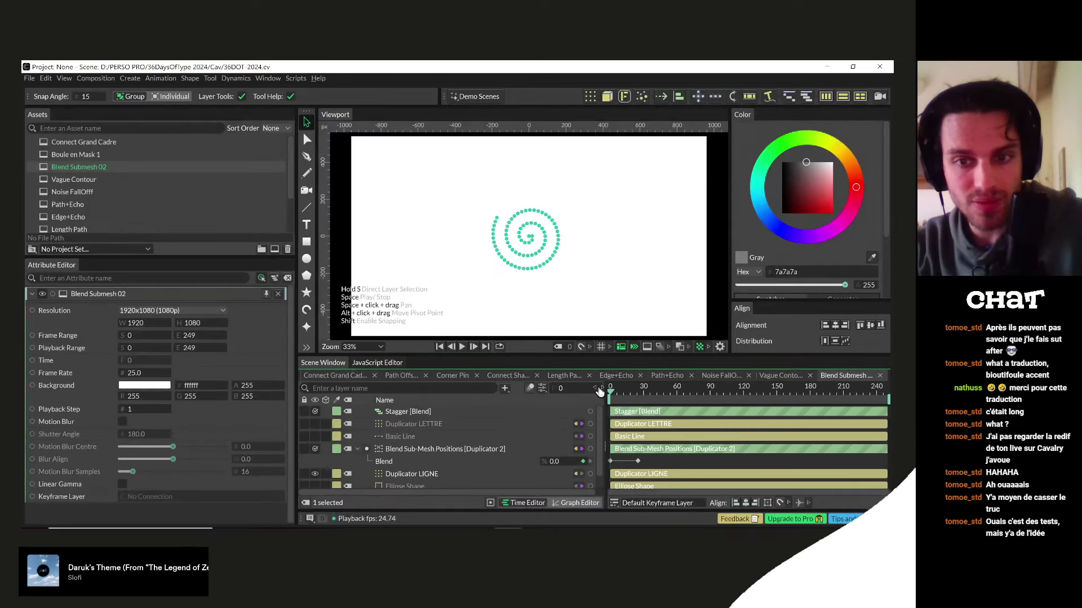
key(space)
key(space)
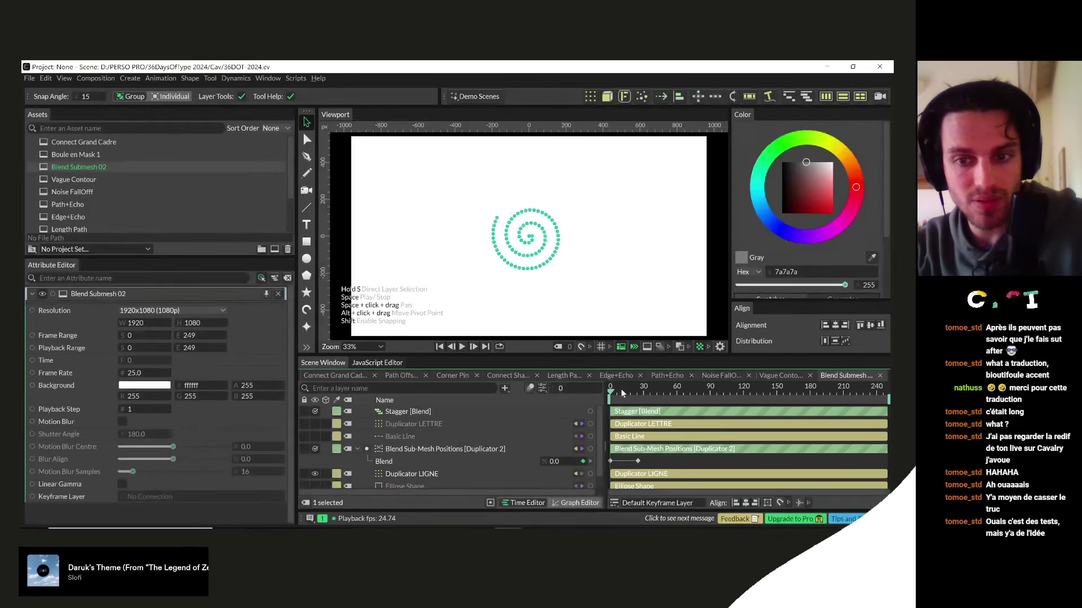
key(space)
key(space)
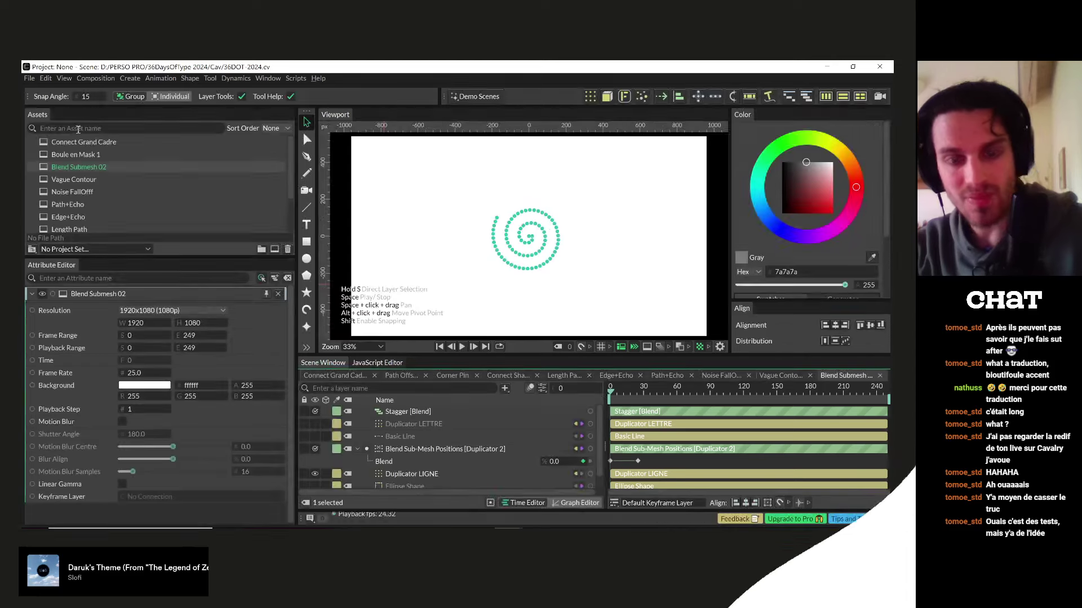
- Open the Boule en Mask 1 composition and play its animation, then replay it from frame 0
double_click(72, 154)
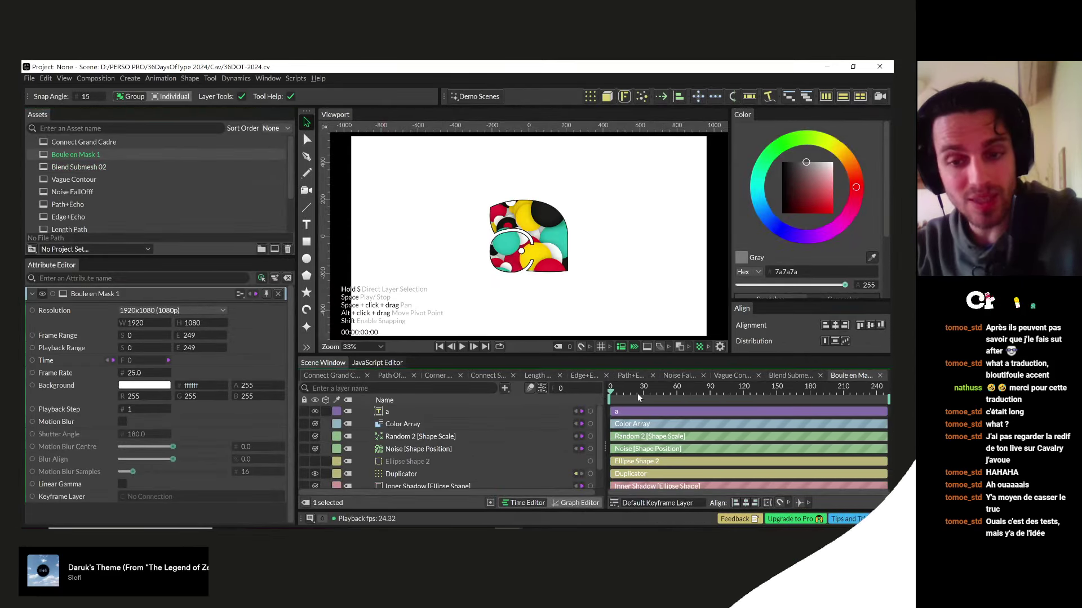
key(space)
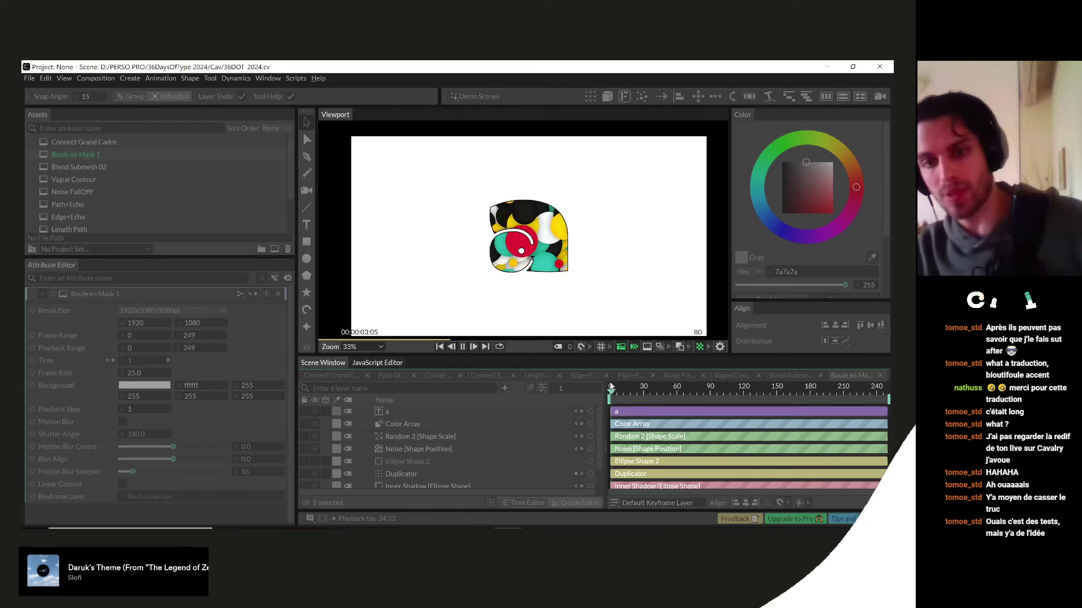
key(space)
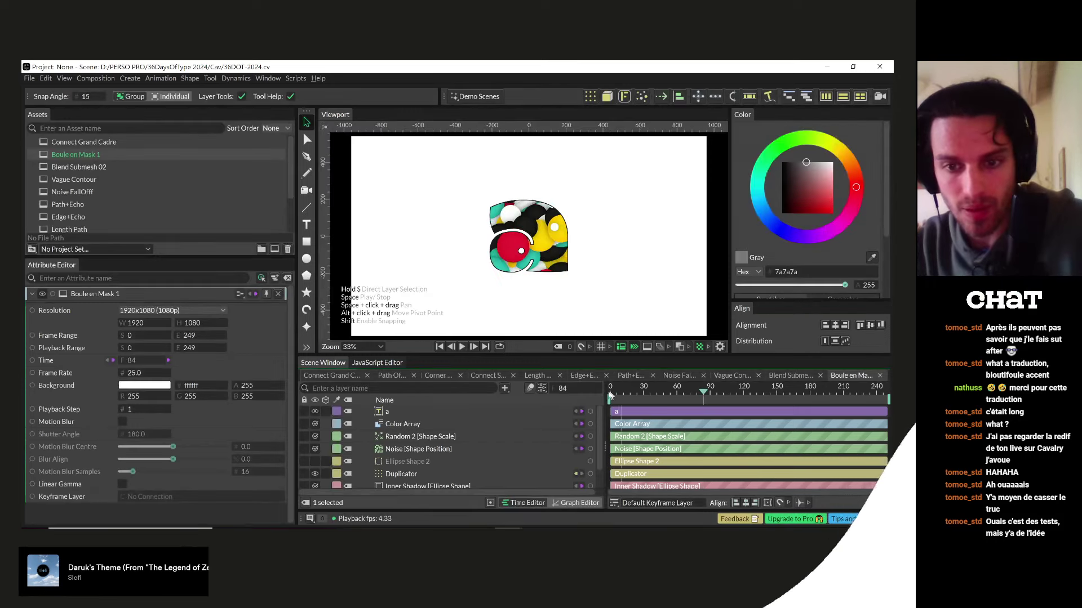
key(space)
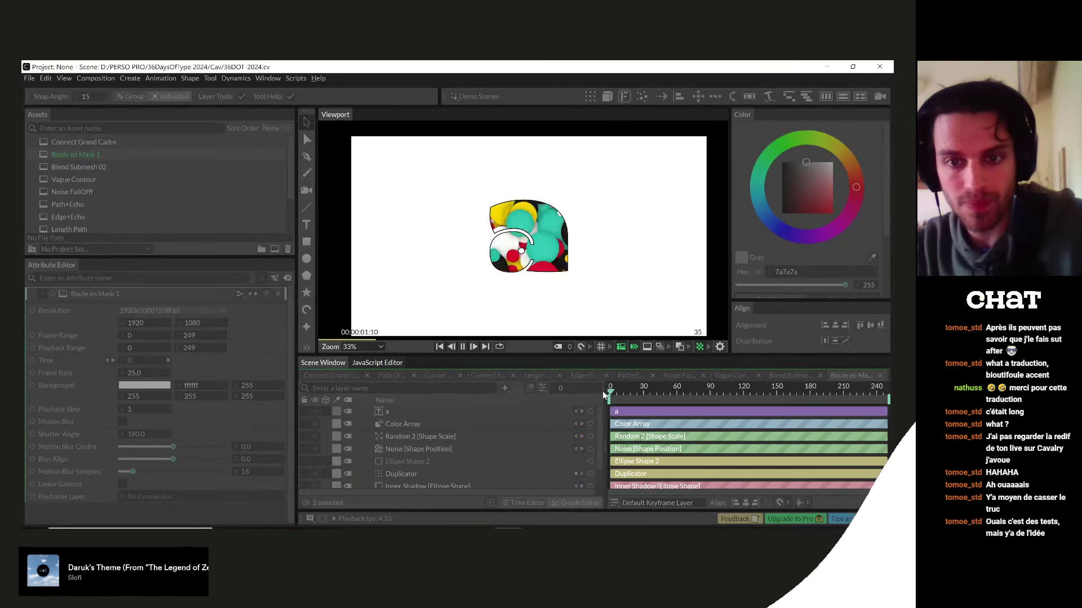
key(space)
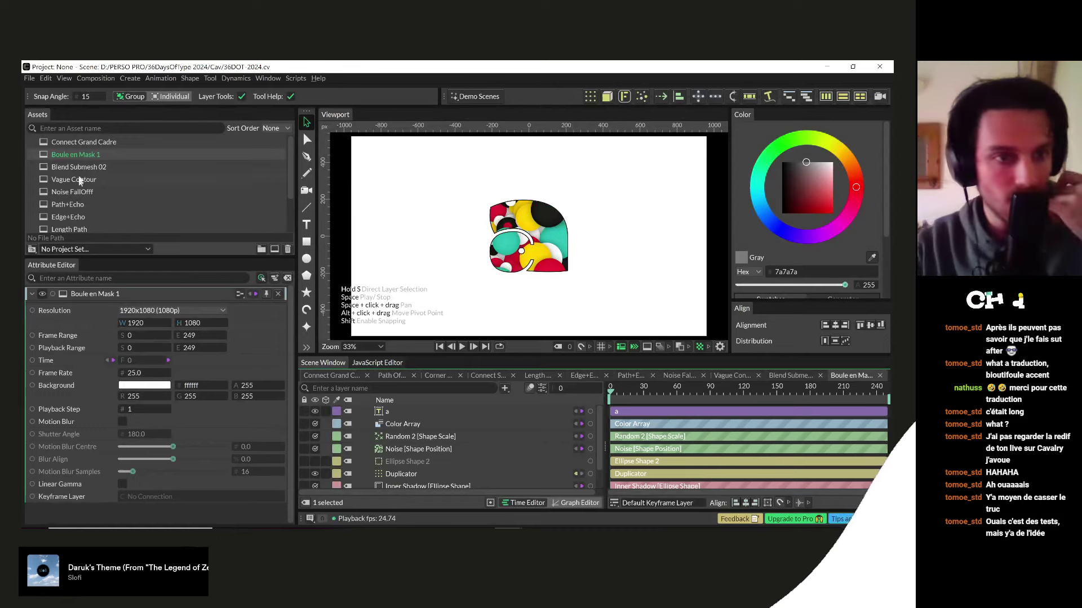
- Open the Connect Grand Cadre composition and play it to check for animation
double_click(86, 144)
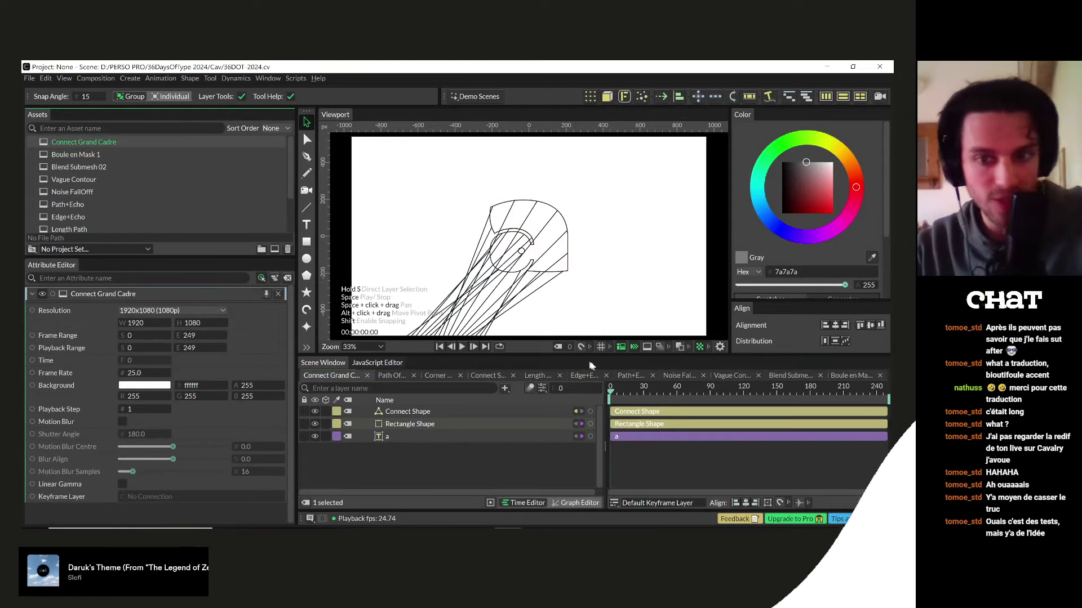
key(space)
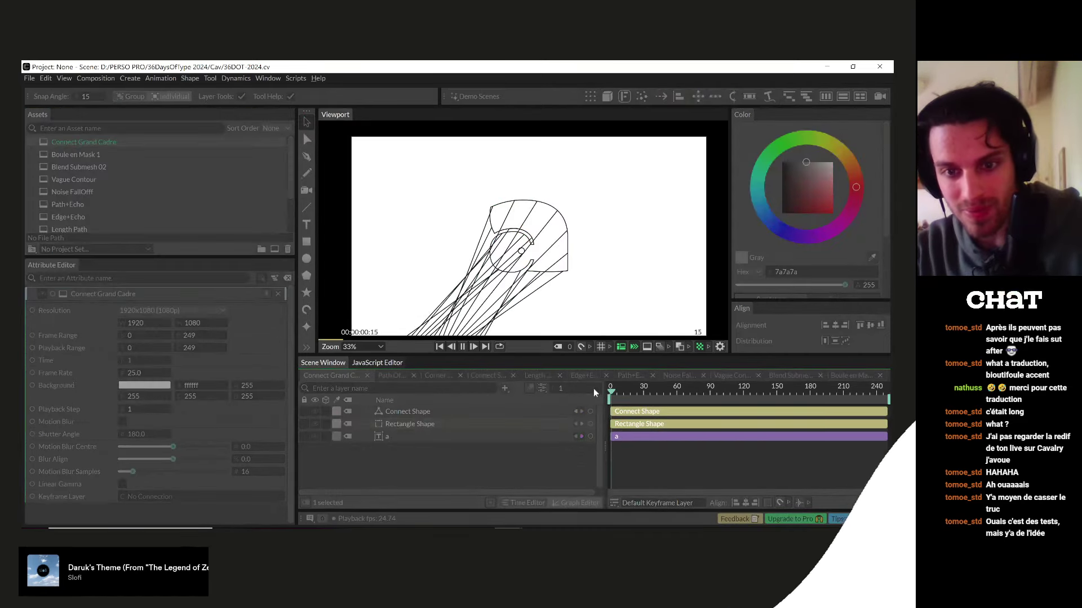
key(space)
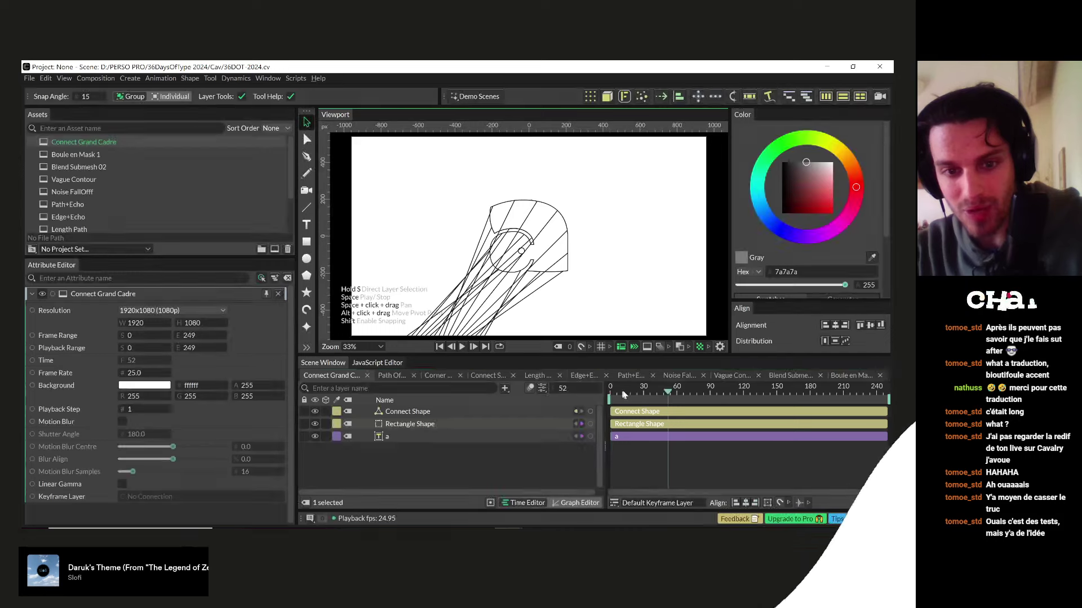
- Set the source distribution's Travel of the Connect Shape layer to 532 so the lines start elsewhere on the rectangle
click(405, 411)
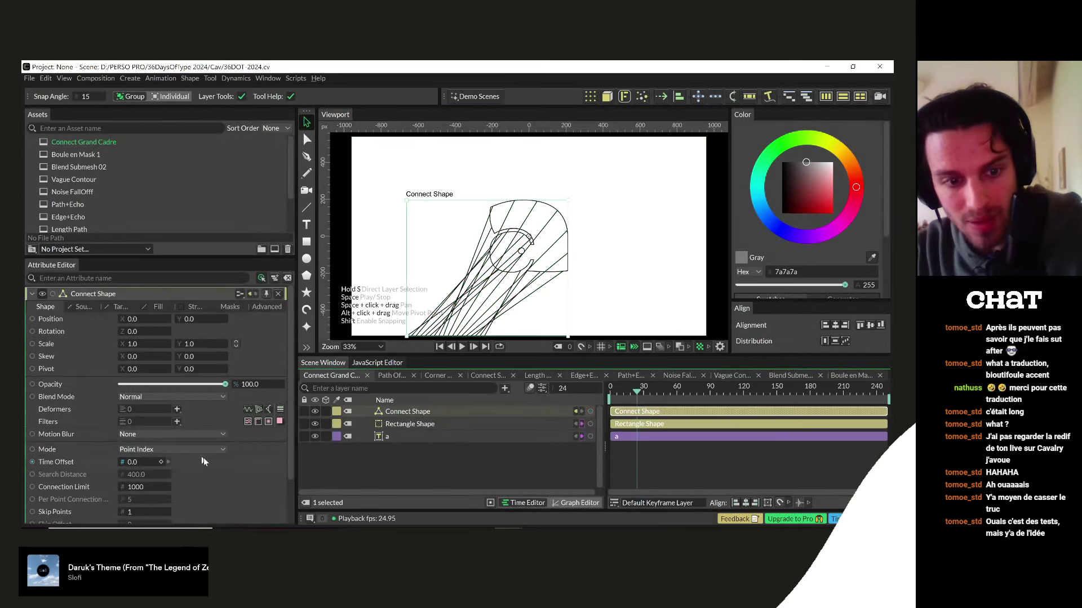
scroll(194, 481, down, 1)
scroll(147, 423, up, 1)
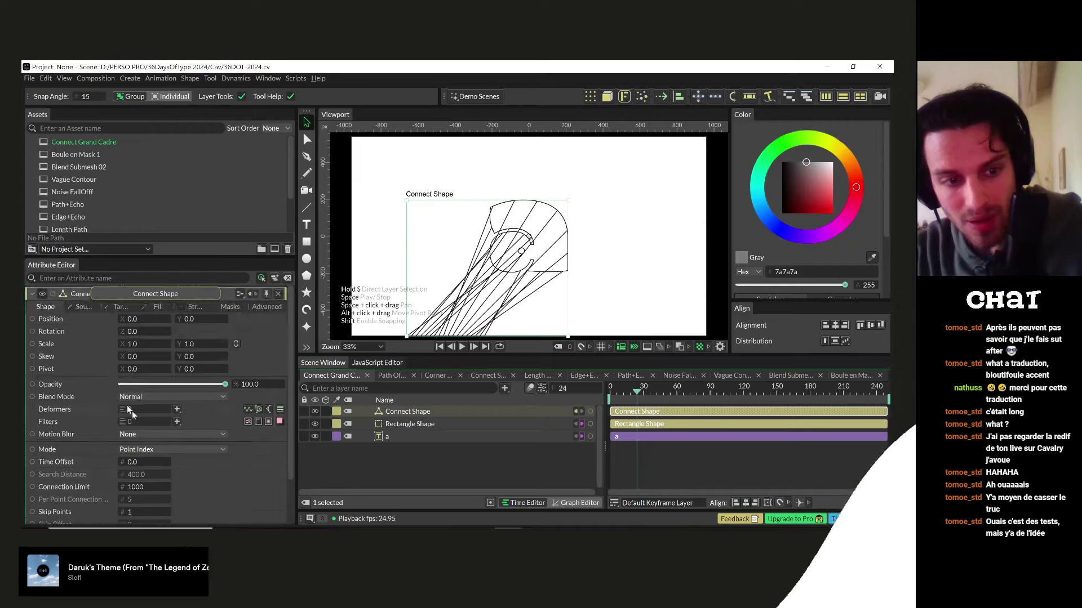
click(86, 306)
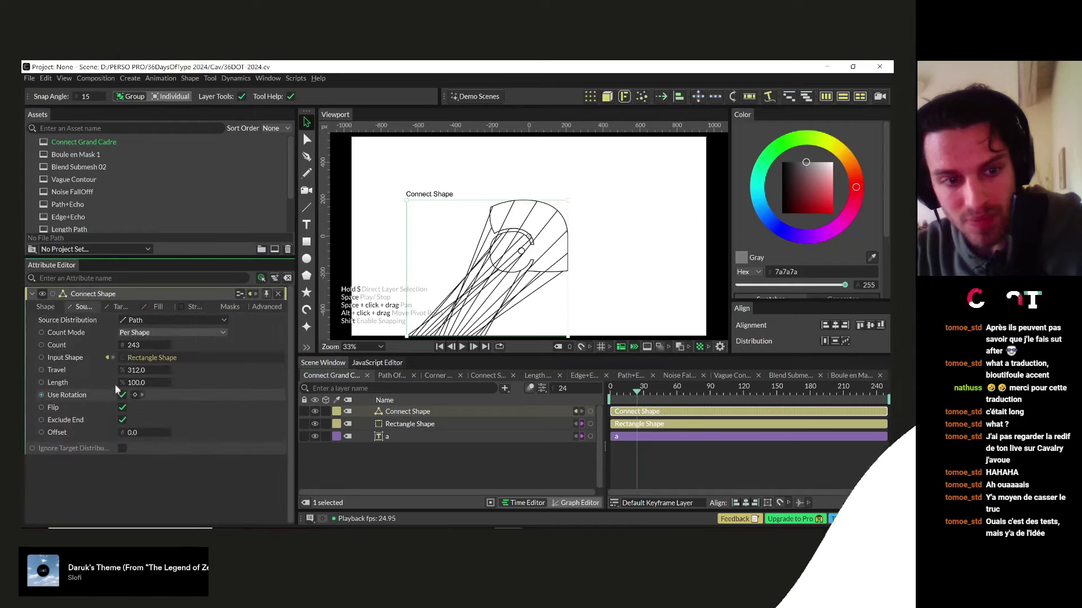
drag(135, 372, 268, 381)
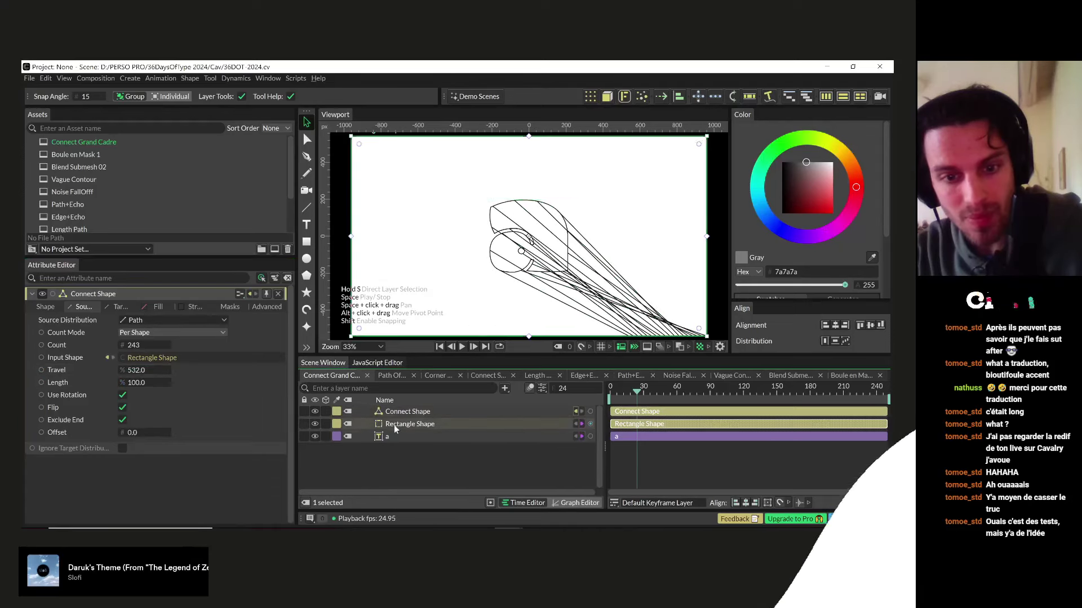
- Set the target distribution's Travel of the Connect Shape layer to 915 to shift the connections along the letter
click(394, 425)
click(396, 412)
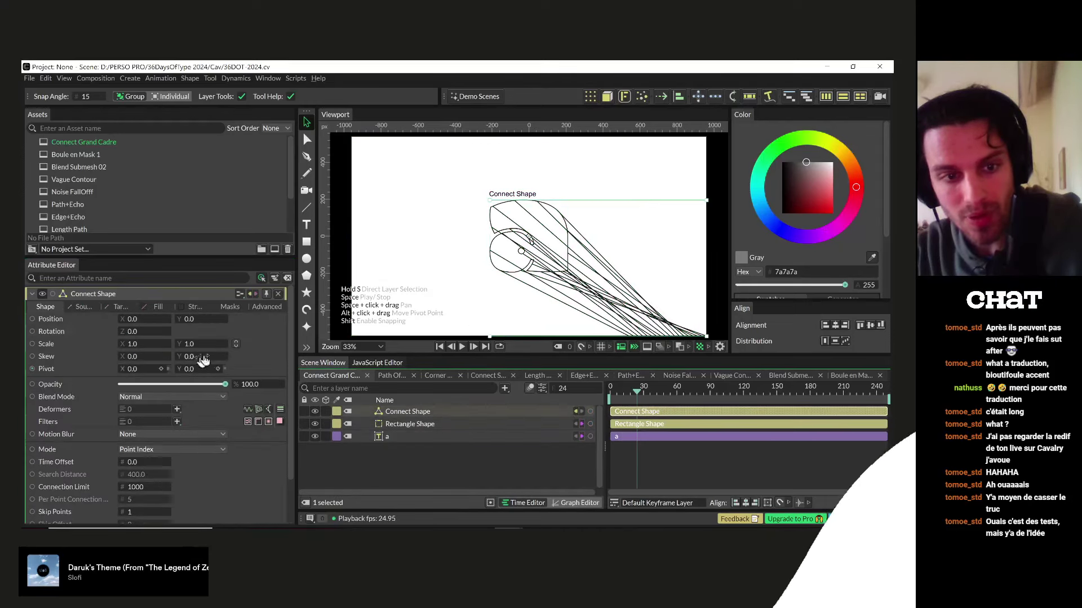
click(120, 307)
drag(169, 373, 157, 354)
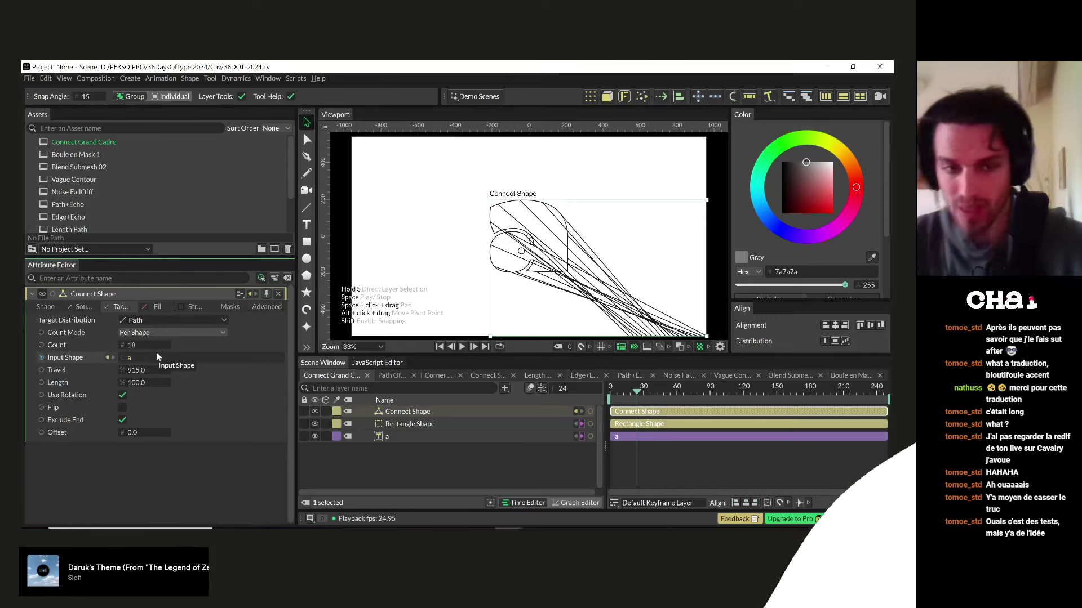
- Open the Blend Submesh composition and play its animation twice from the first frame
scroll(107, 183, down, 2)
double_click(83, 227)
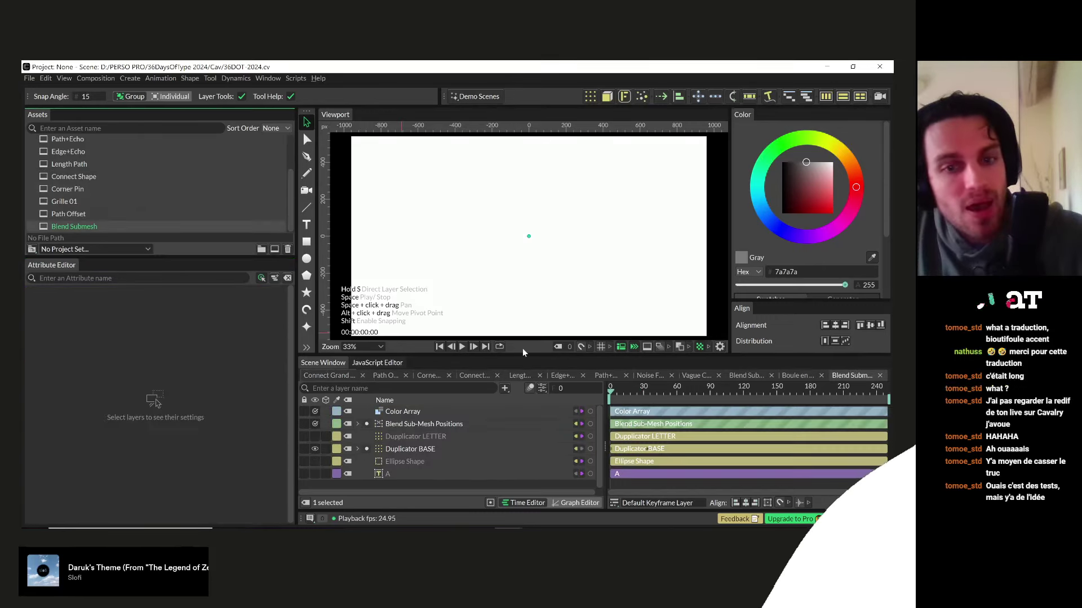
key(space)
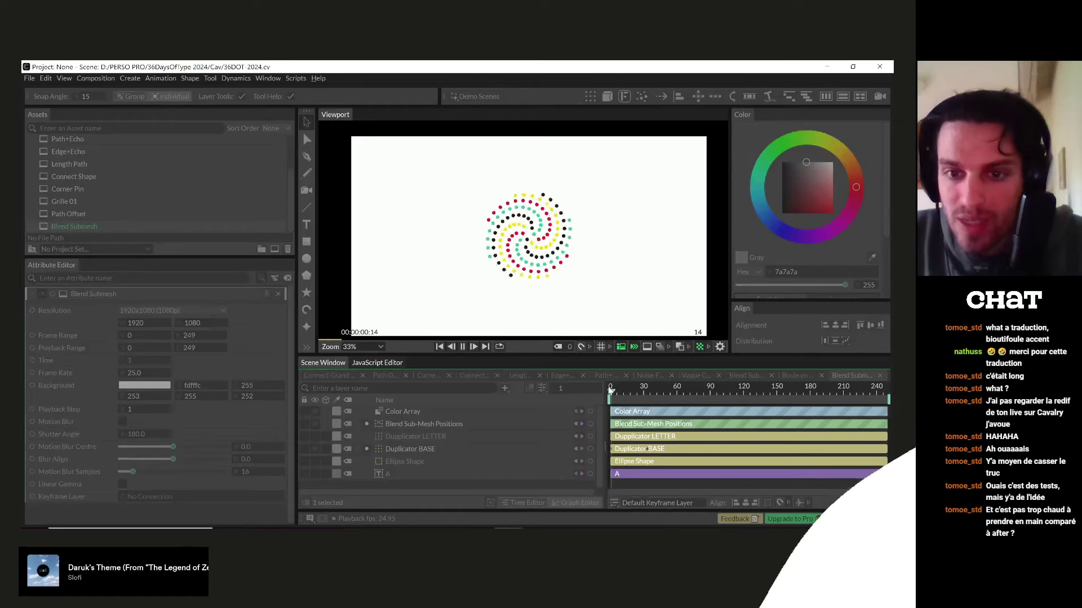
key(space)
click(613, 386)
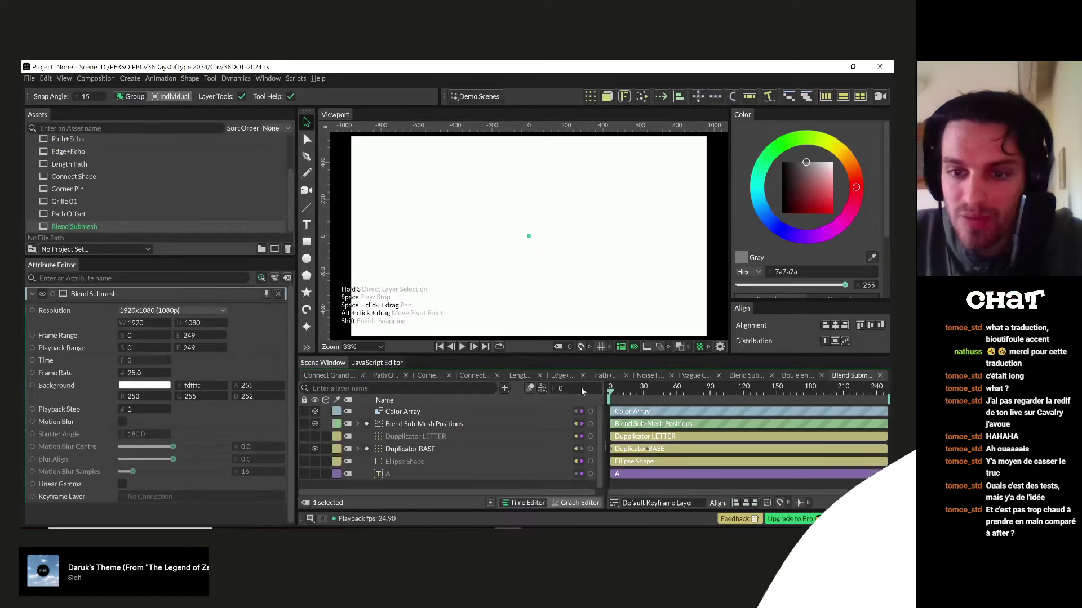
key(space)
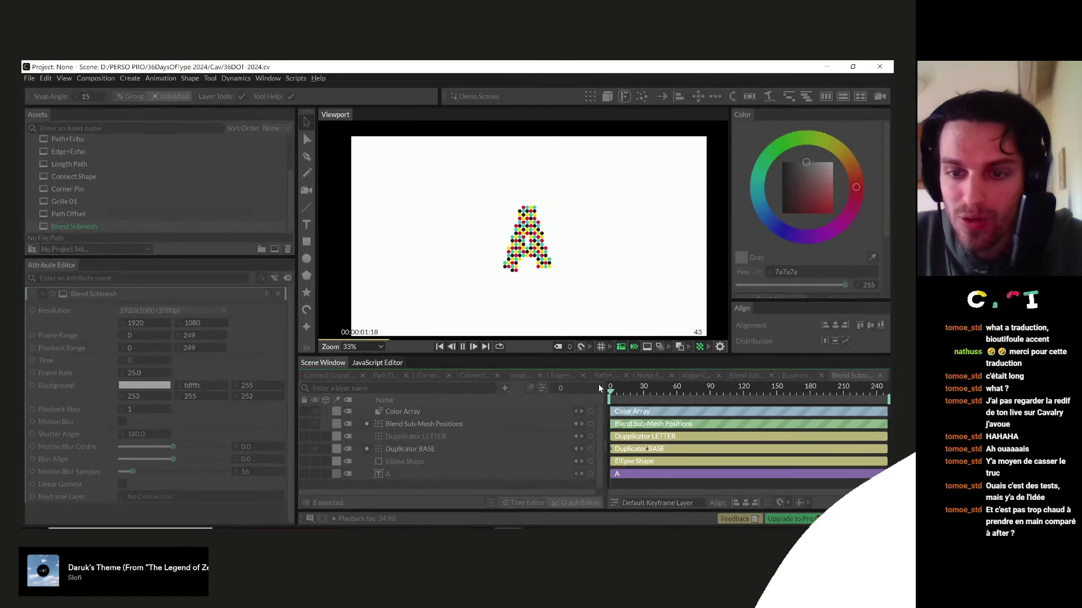
- Replay the Blend Submesh animation from the first frame several times and scrub through its first 50 or so frames
key(space)
click(611, 389)
key(space)
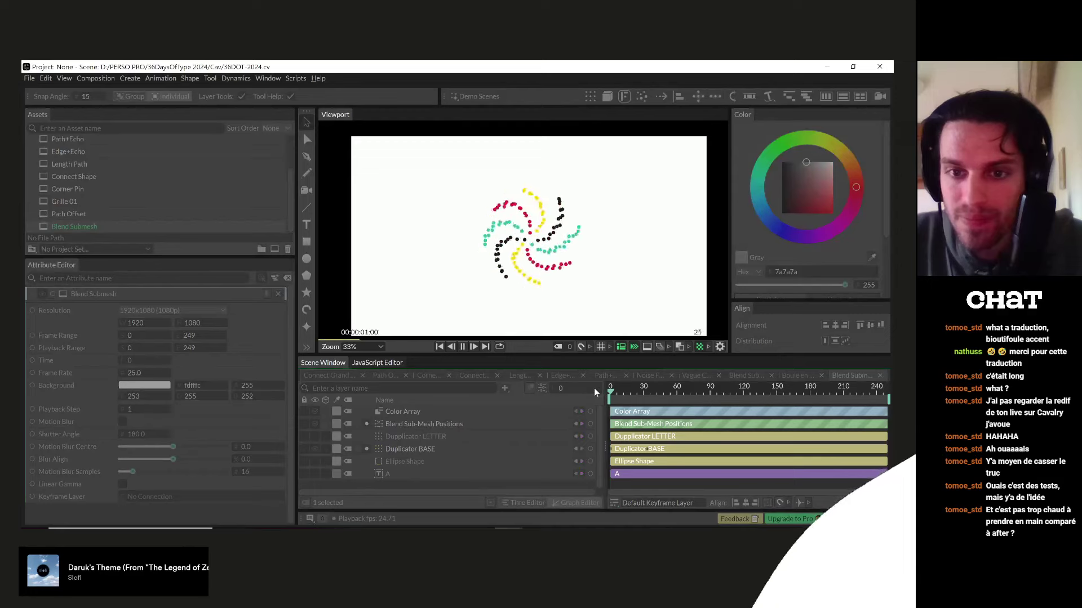
key(space)
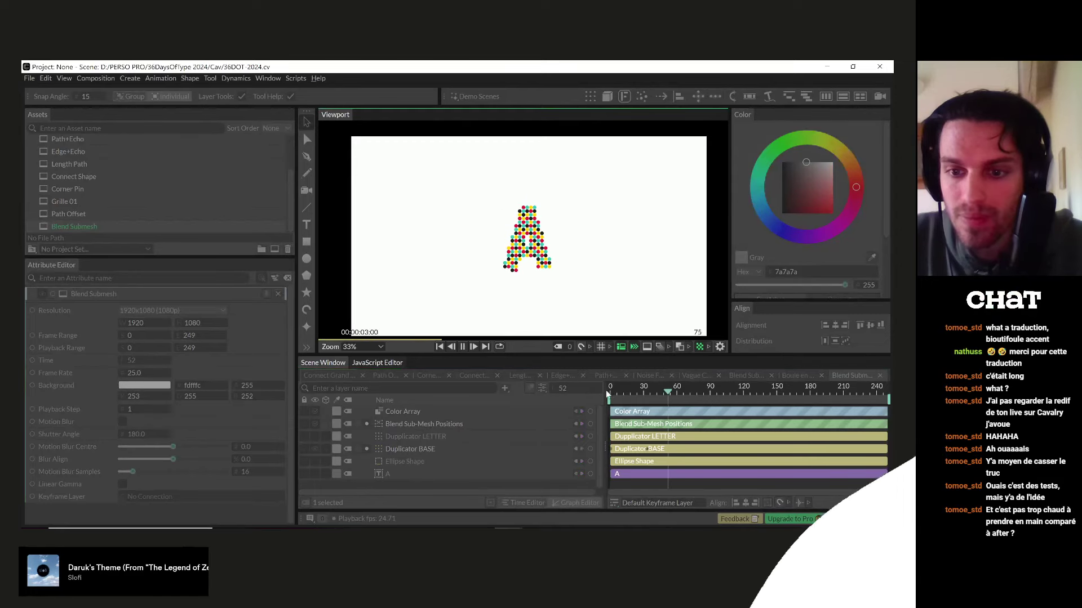
click(608, 390)
key(space)
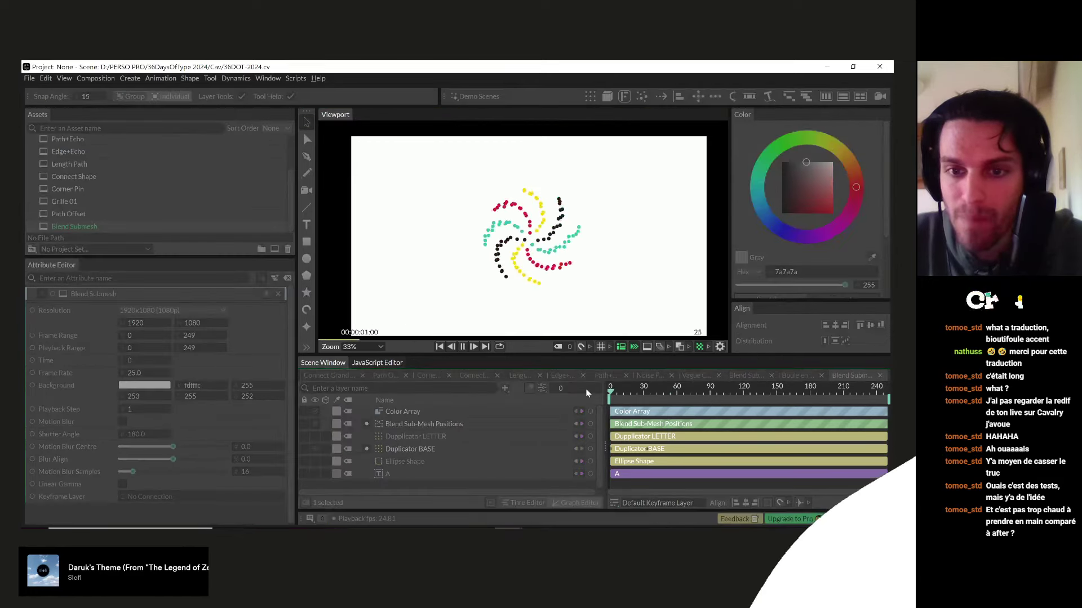
key(space)
drag(610, 393, 662, 398)
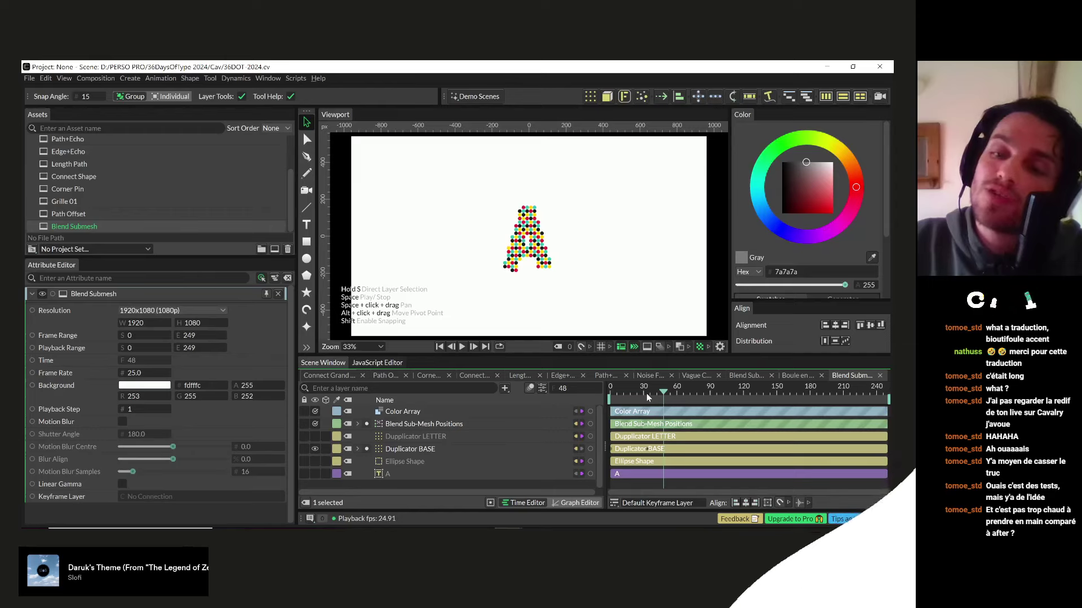
mouse_move(631, 384)
mouse_down()
mouse_move(608, 387)
mouse_move(647, 385)
mouse_up()
- Open the Noise FallOff composition, play its animation and scrub through roughly its first 30 frames
click(650, 375)
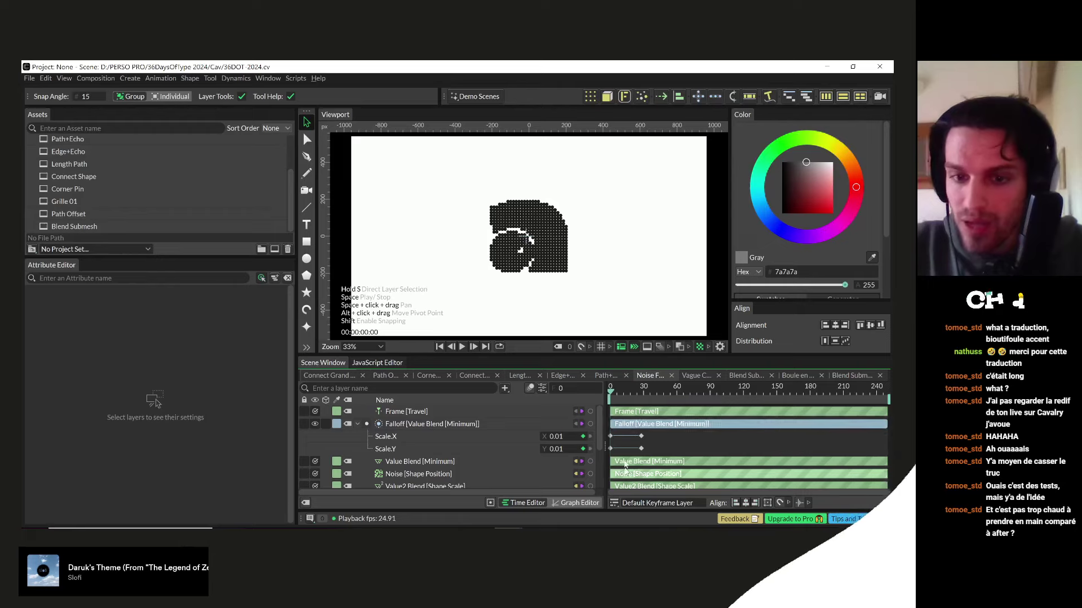
key(space)
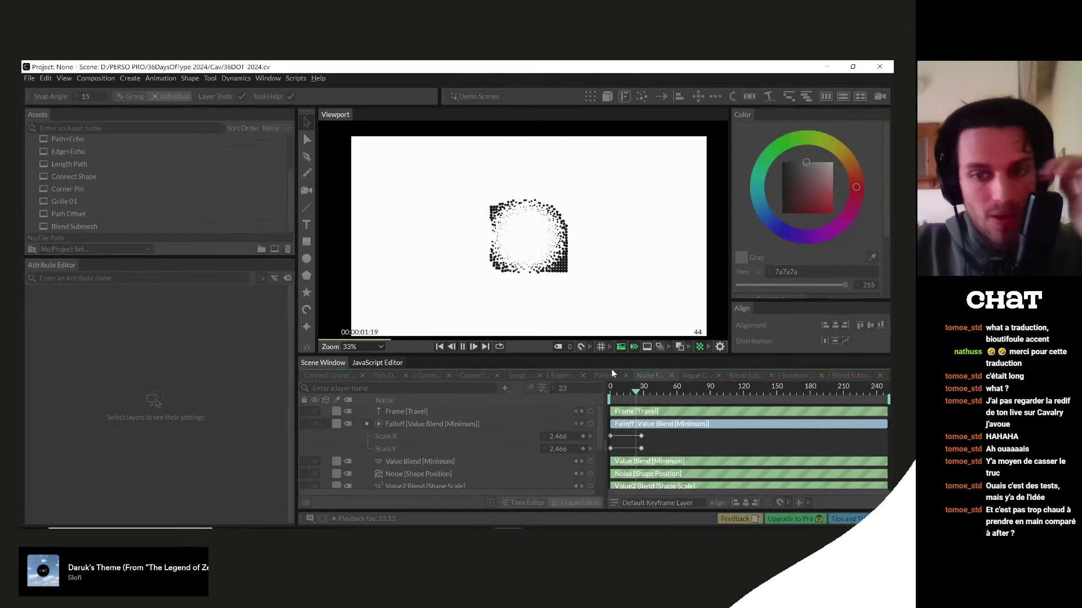
key(space)
drag(611, 392, 645, 391)
- Open the Path+Echo composition and inspect the attributes of its Duplicator 2 layer
click(606, 375)
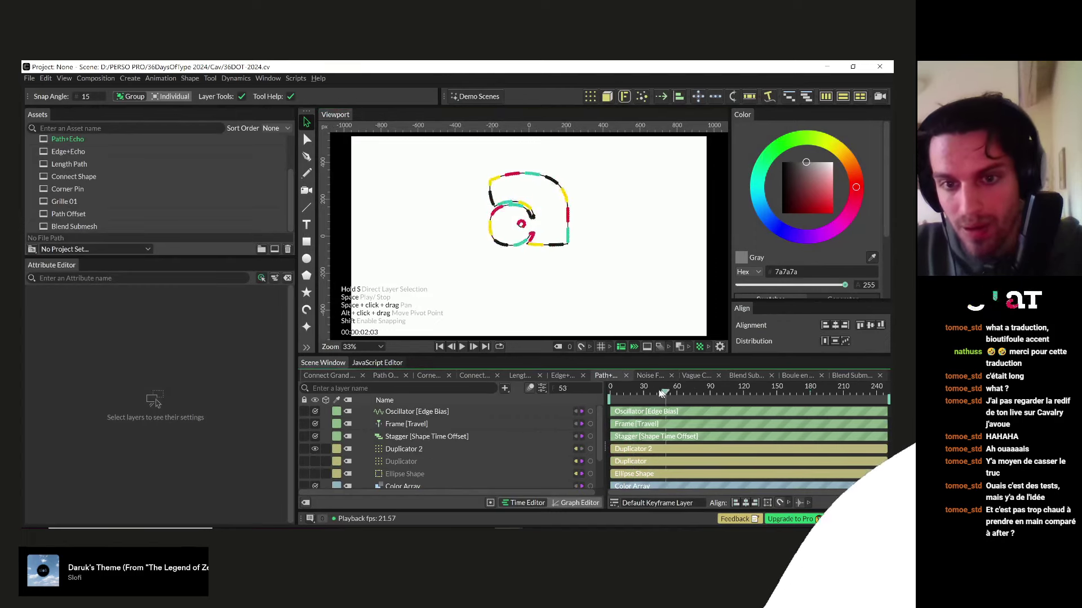
click(402, 448)
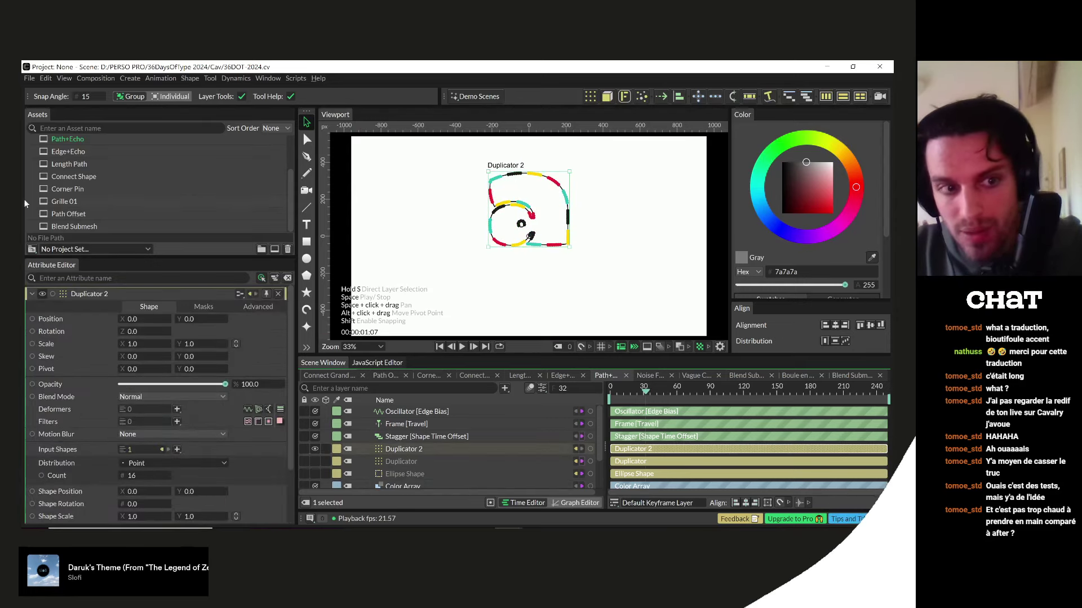
- Create a new empty composition and name it TEST
scroll(146, 208, up, 3)
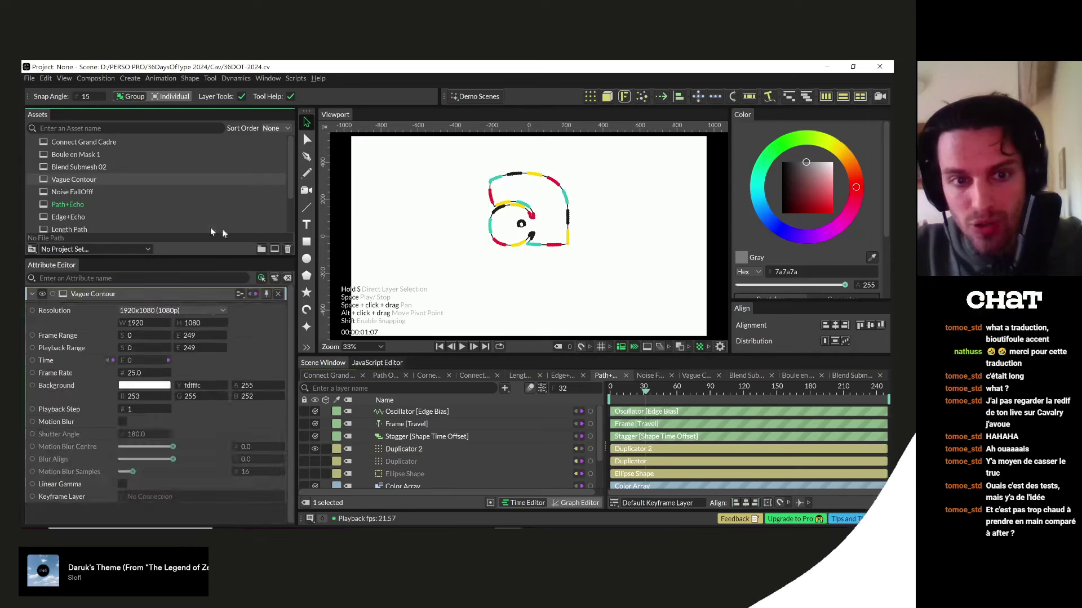
click(28, 167)
click(275, 249)
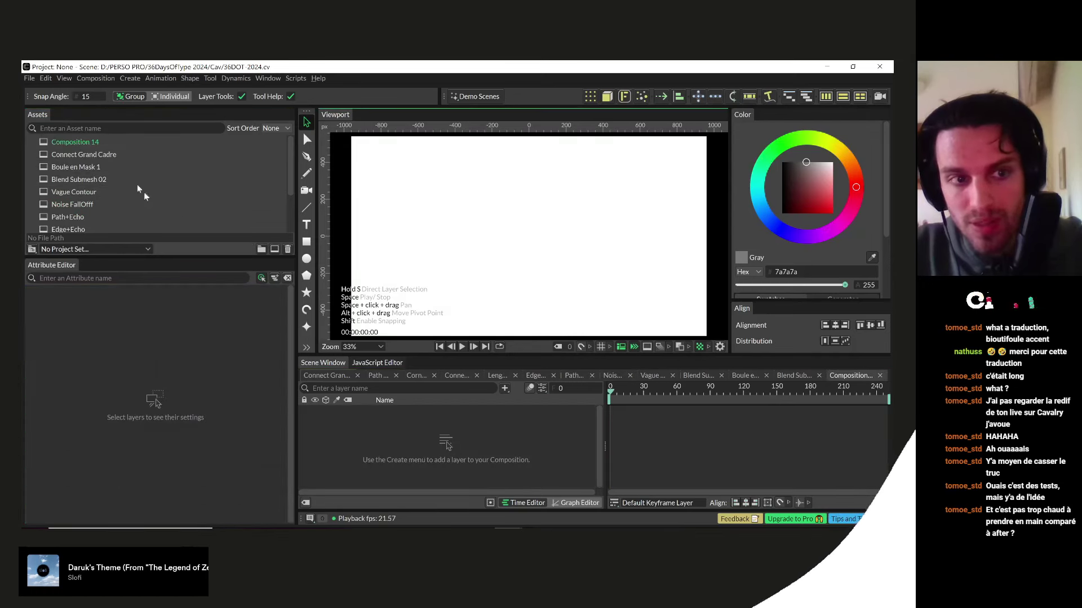
click(66, 139)
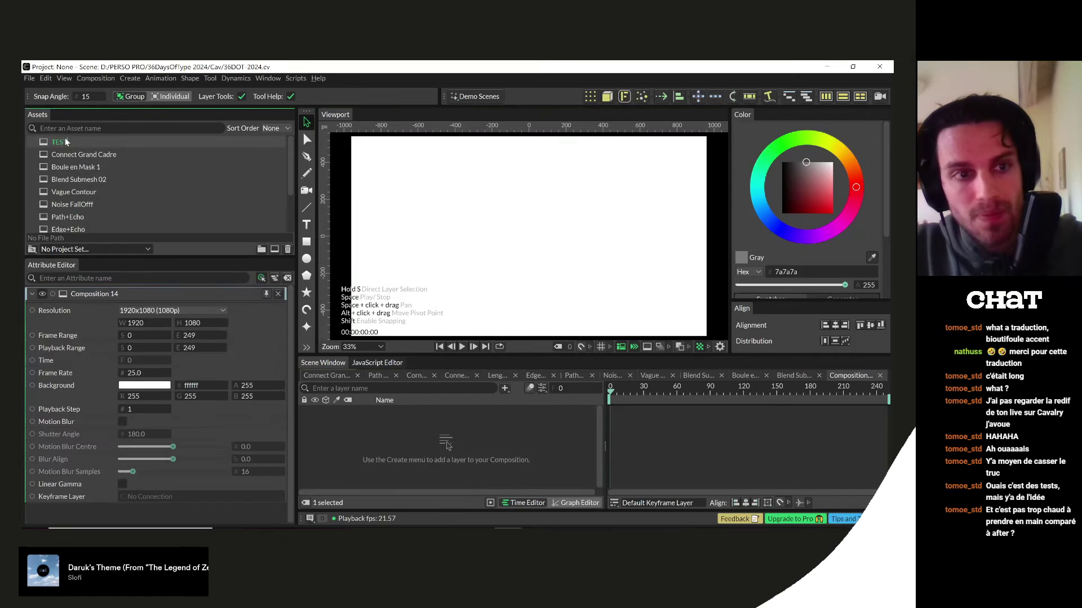
text(TEST)
key(Return)
- Add an ellipse shape to the TEST composition and create a color array from the JLB library palette
click(307, 259)
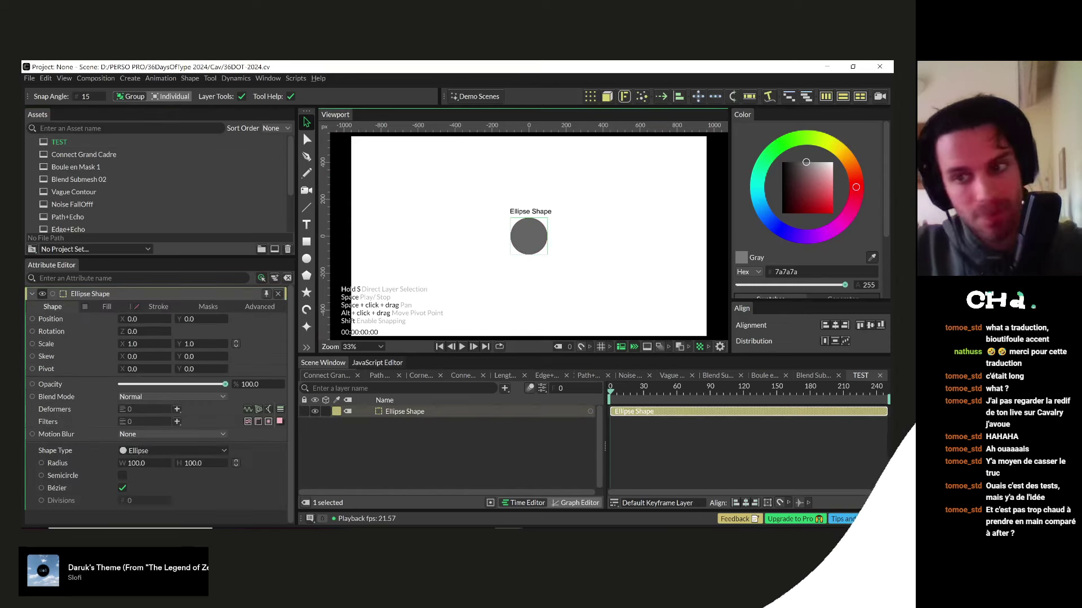
scroll(885, 201, down, 3)
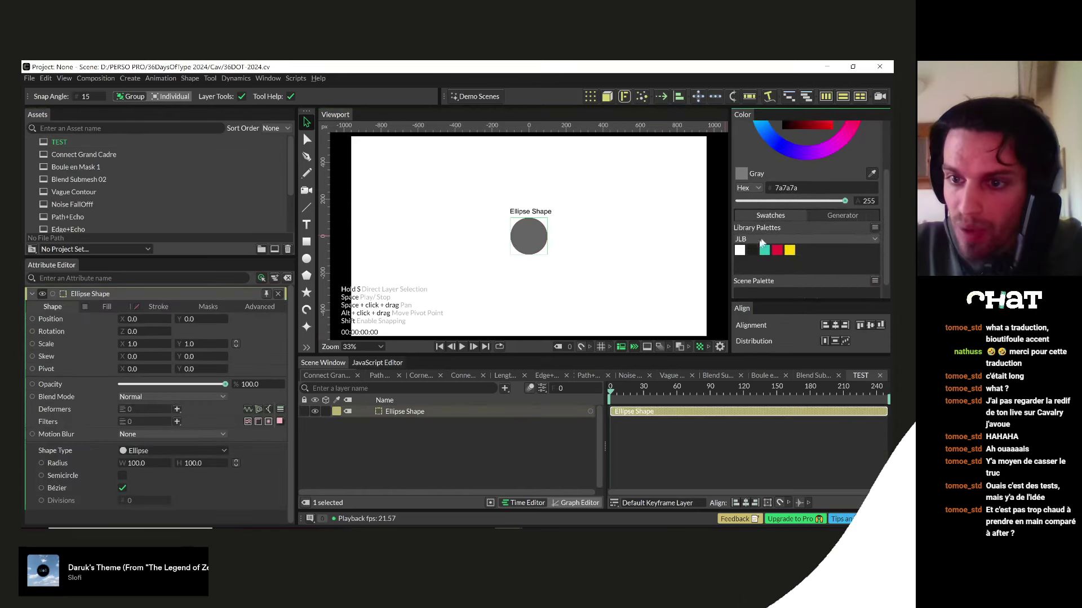
click(874, 227)
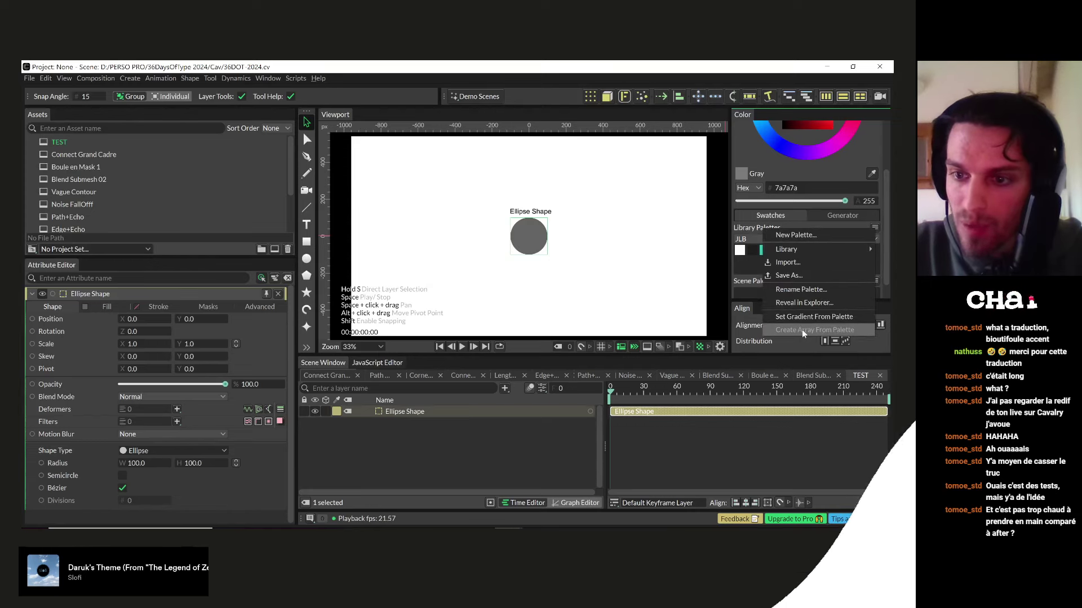
click(802, 330)
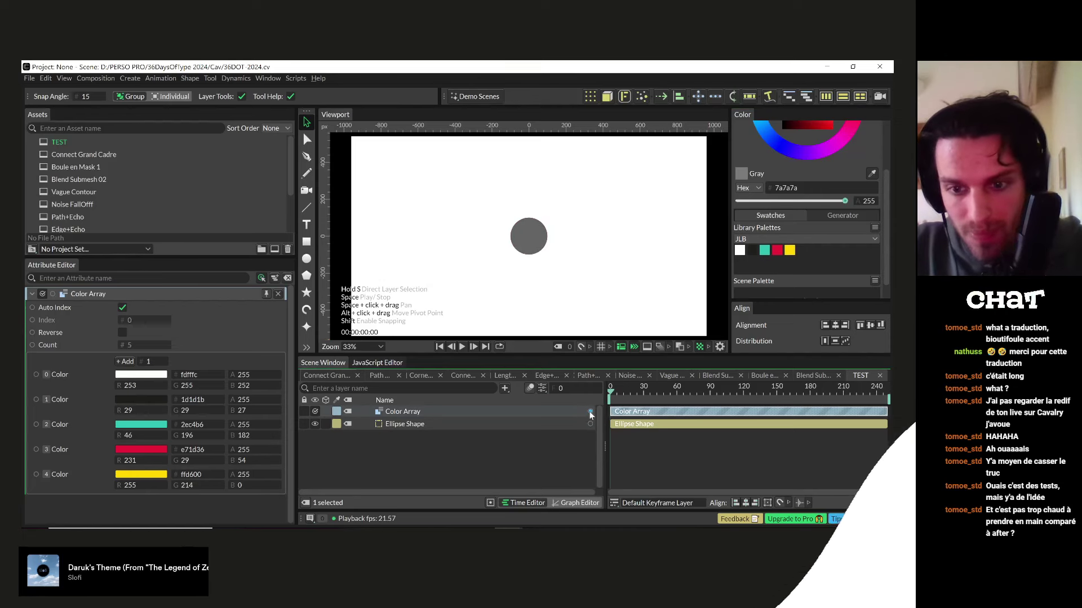
- Duplicate the Ellipse Shape with a Duplicator
click(389, 428)
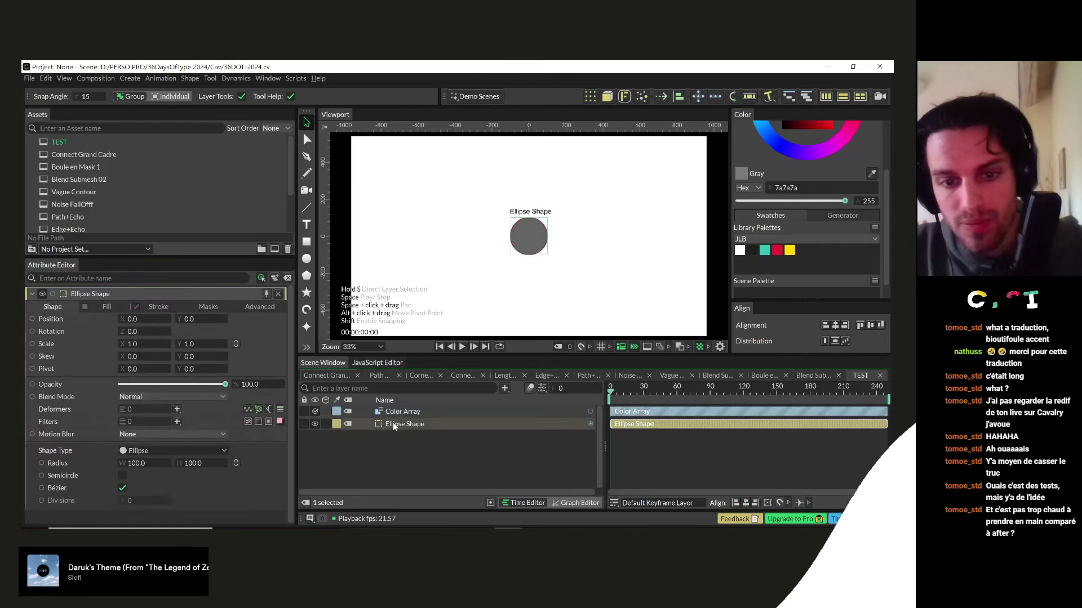
click(589, 97)
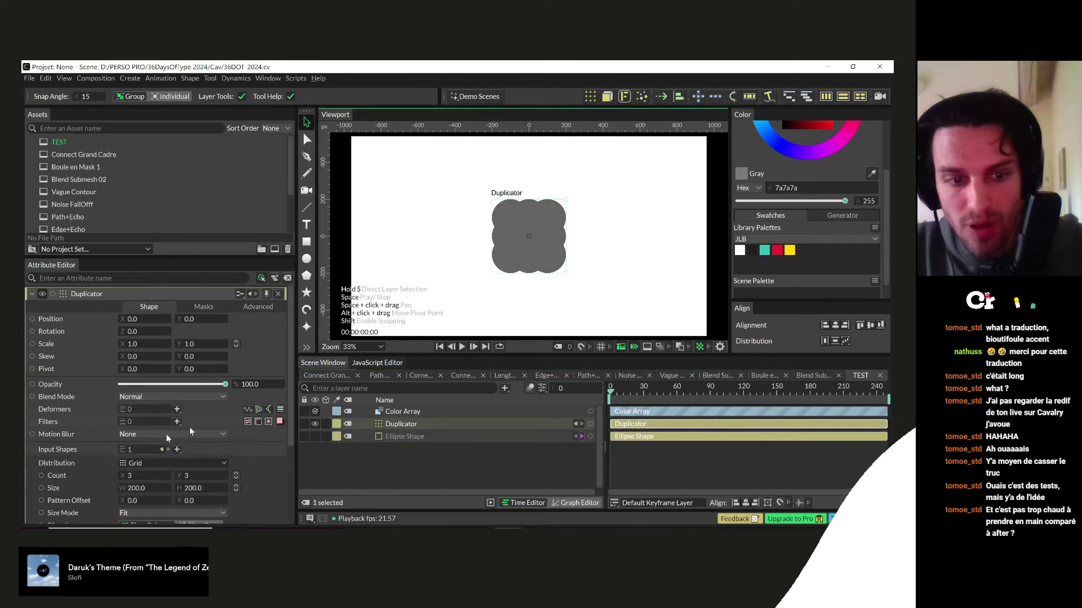
- Try a grid count of 37 by 37 on the Duplicator, undo it, and set the grid size to 526 by 526
scroll(197, 405, down, 3)
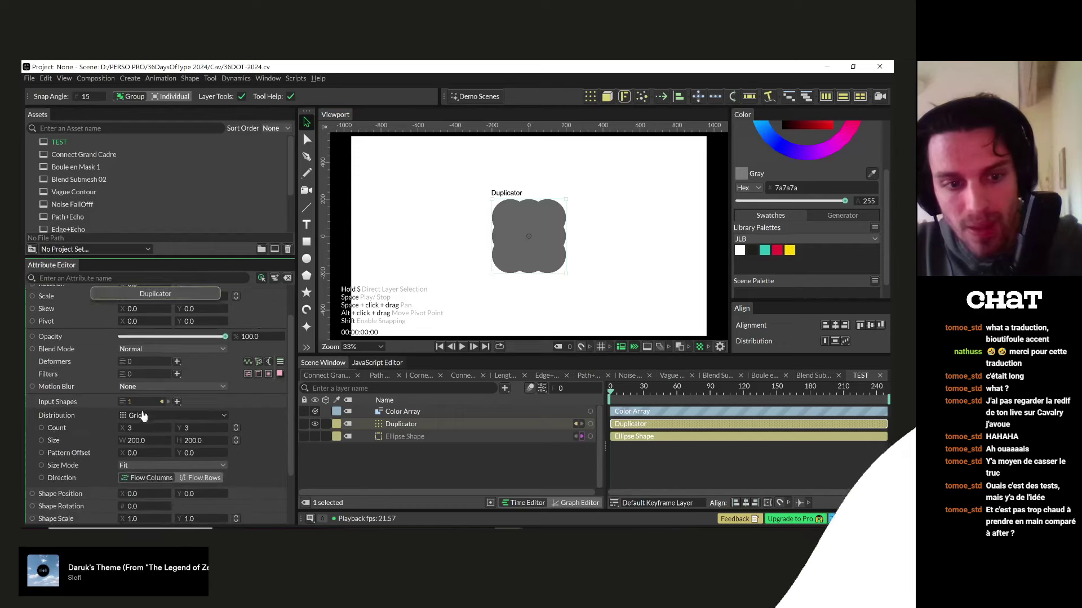
click(132, 431)
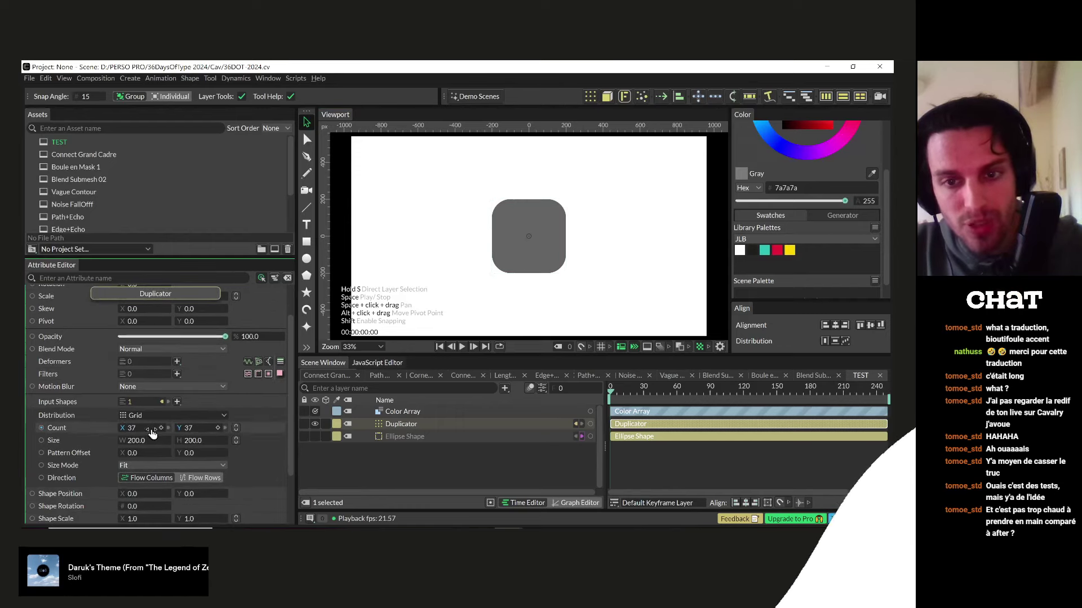
key(ctrl+z)
drag(198, 445, 382, 466)
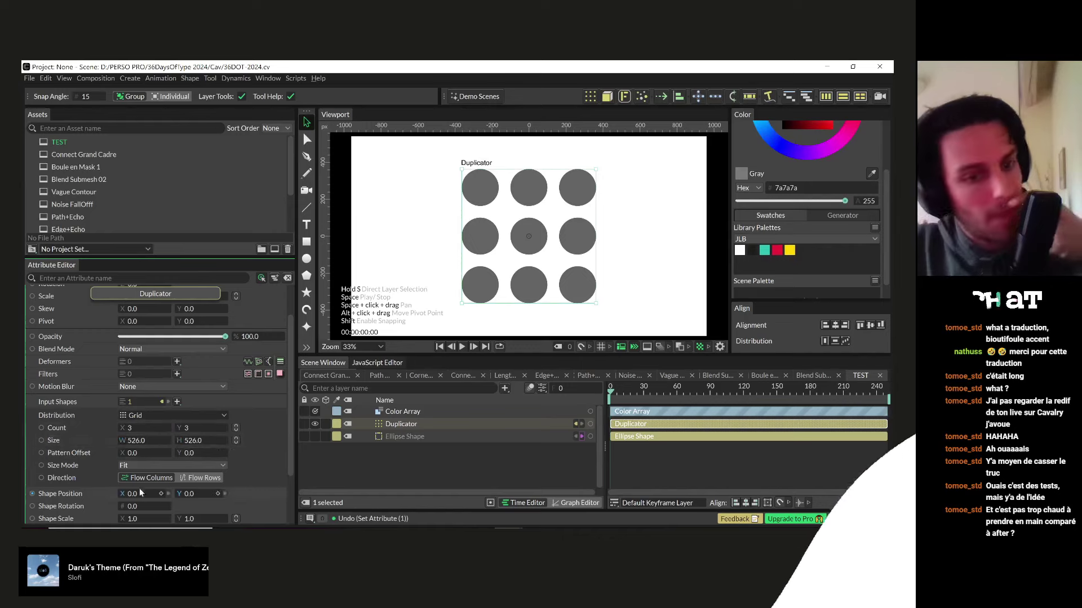
drag(133, 454, 177, 442)
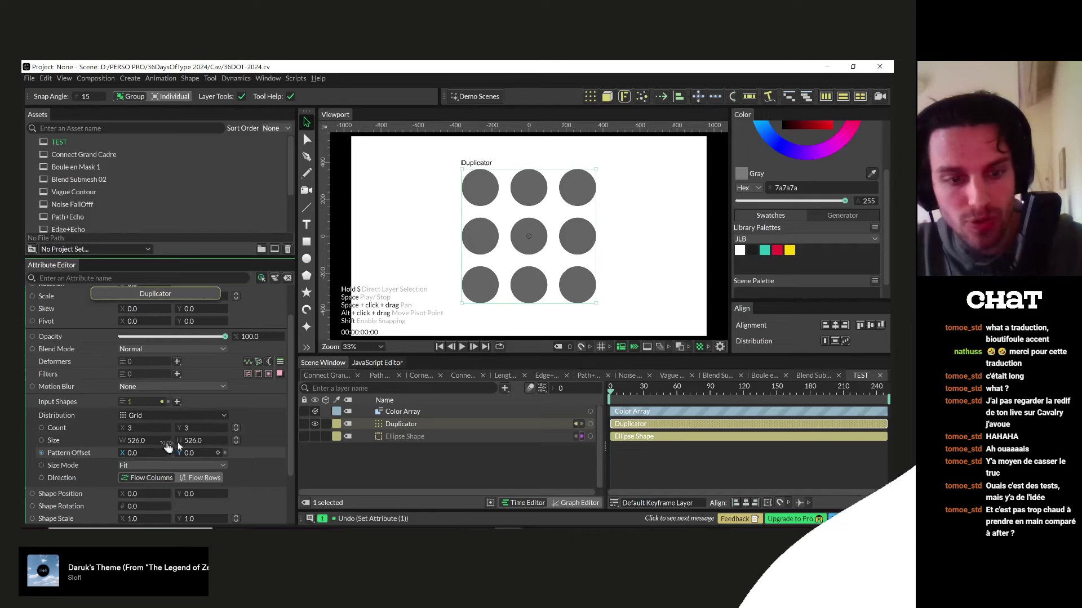
- Switch the Duplicator's distribution to Fibonacci and set its radius to 1030
click(148, 416)
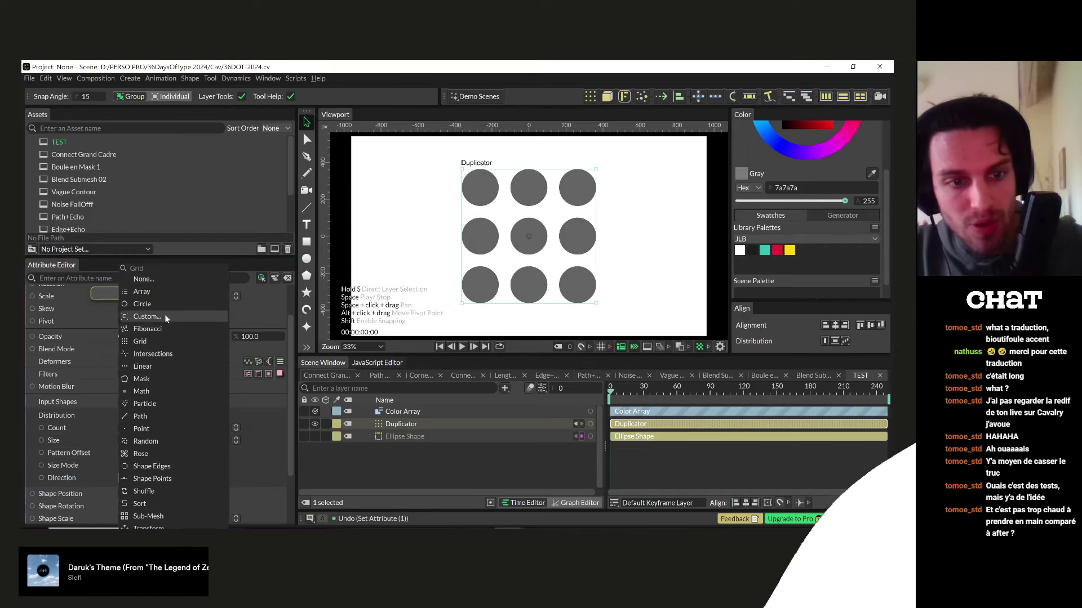
click(144, 329)
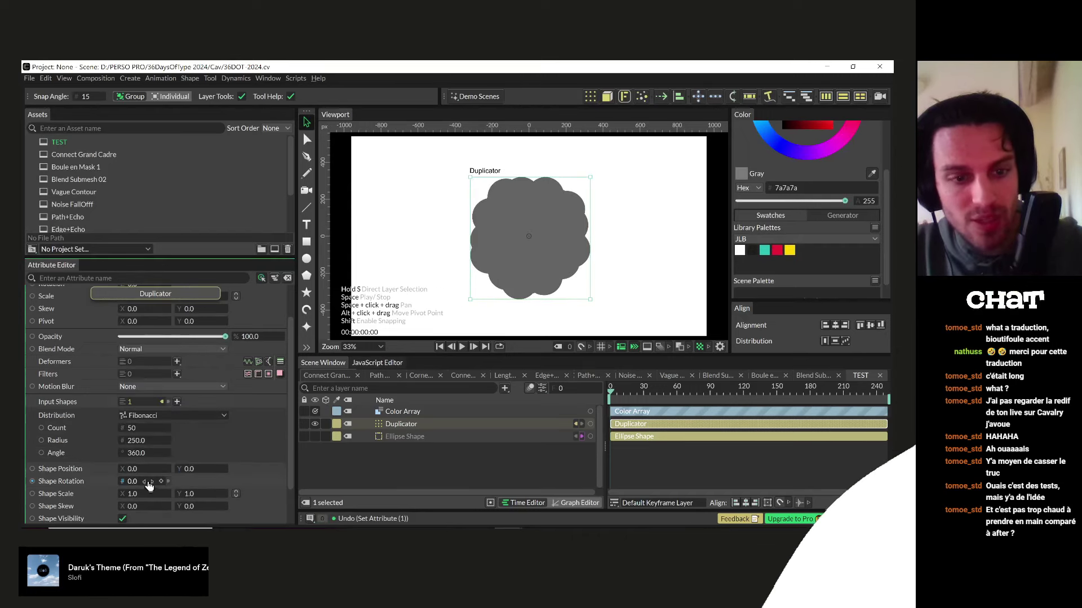
drag(140, 444, 188, 445)
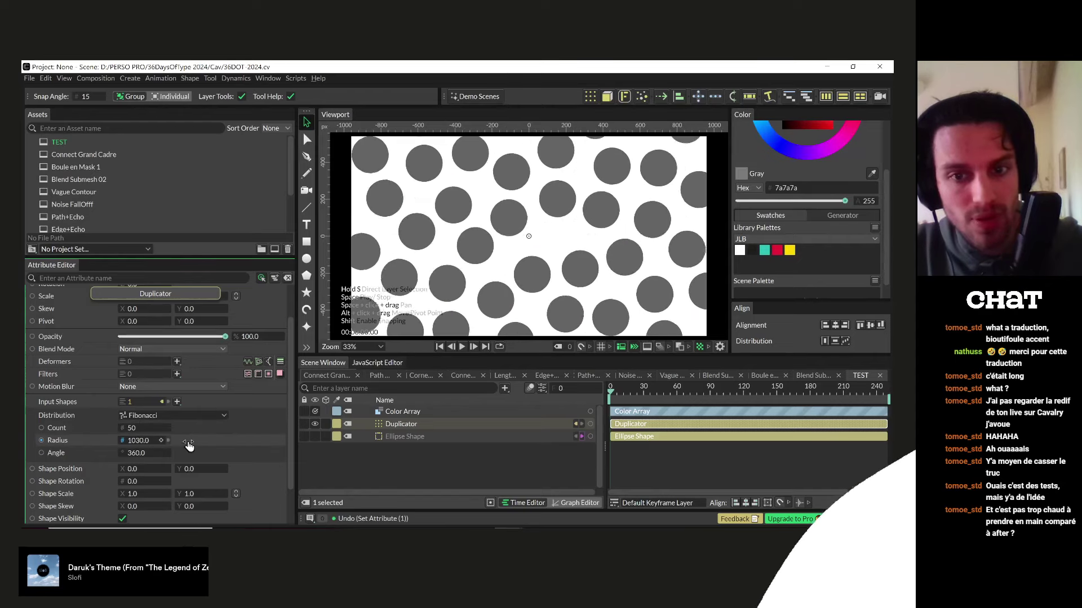
- Shrink the radius of the source ellipse to small dots and set the Duplicator's Fibonacci radius to 350
click(406, 437)
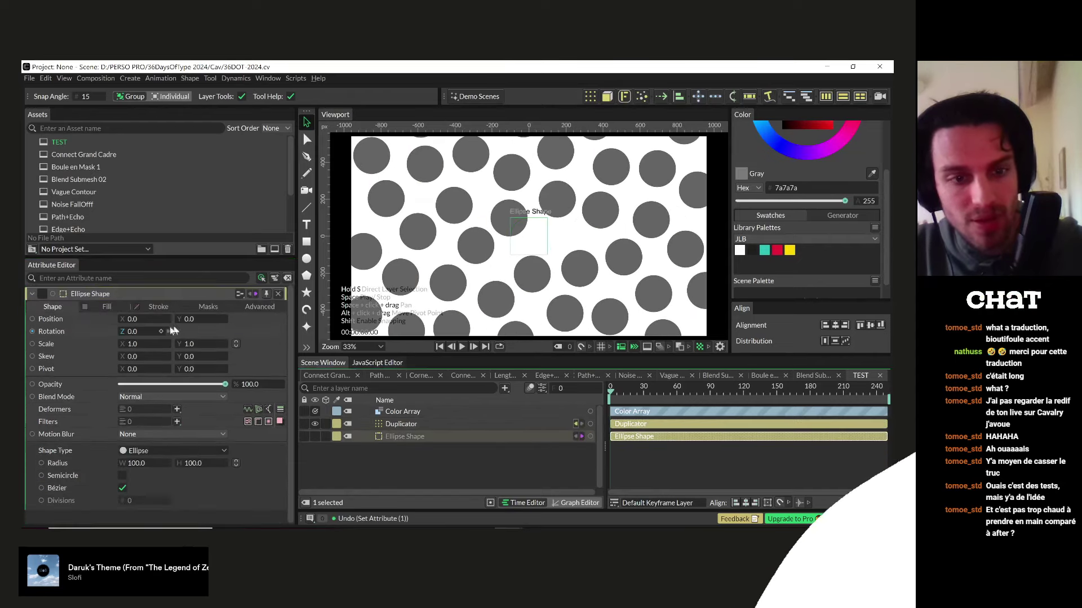
drag(186, 463, 150, 463)
click(401, 424)
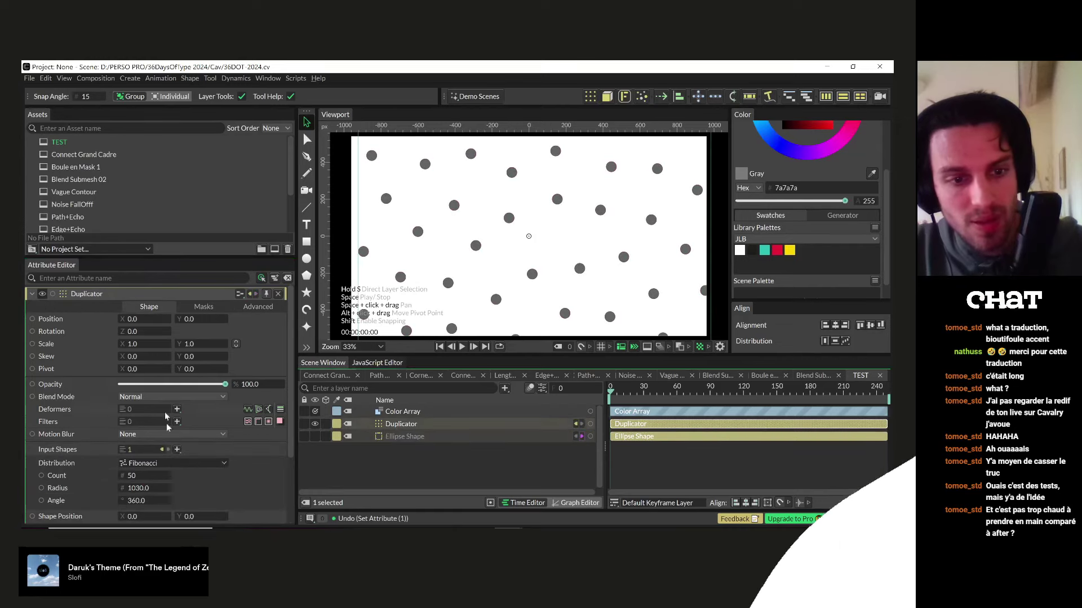
drag(142, 486, 116, 487)
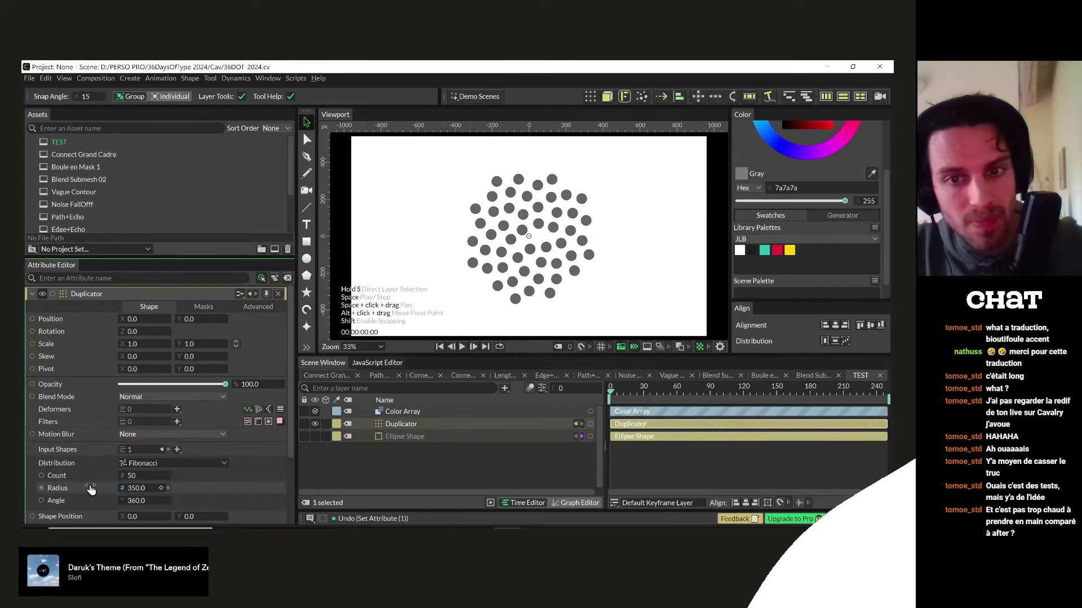
- Change the Duplicator's distribution to Circle with a count of 19
click(193, 463)
click(148, 304)
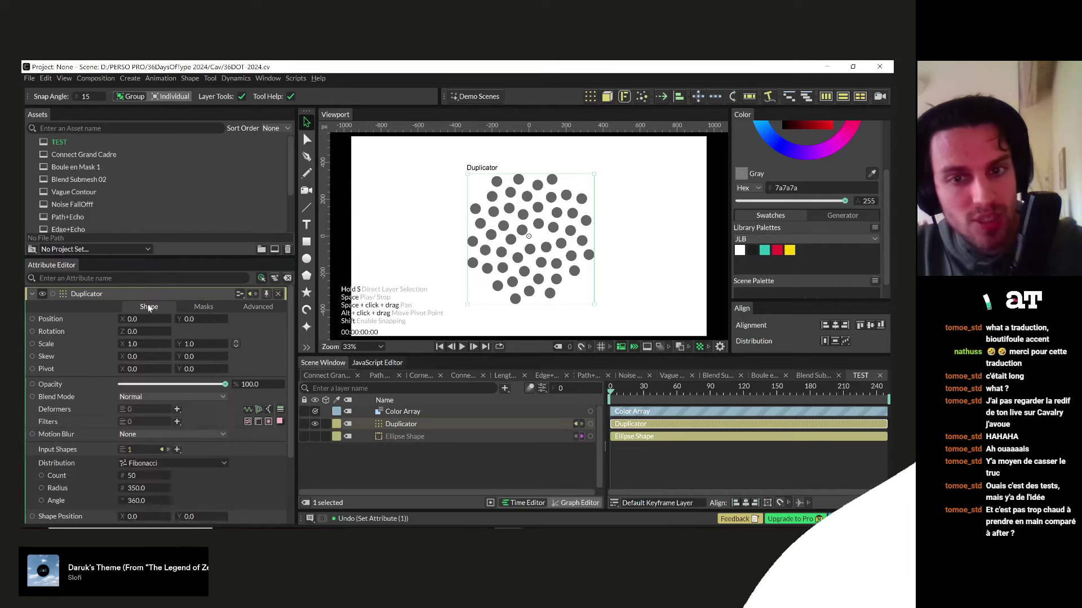
drag(133, 476, 192, 476)
- Change the Duplicator's distribution to Linear with a size of 1320 and a Vertical direction
click(172, 463)
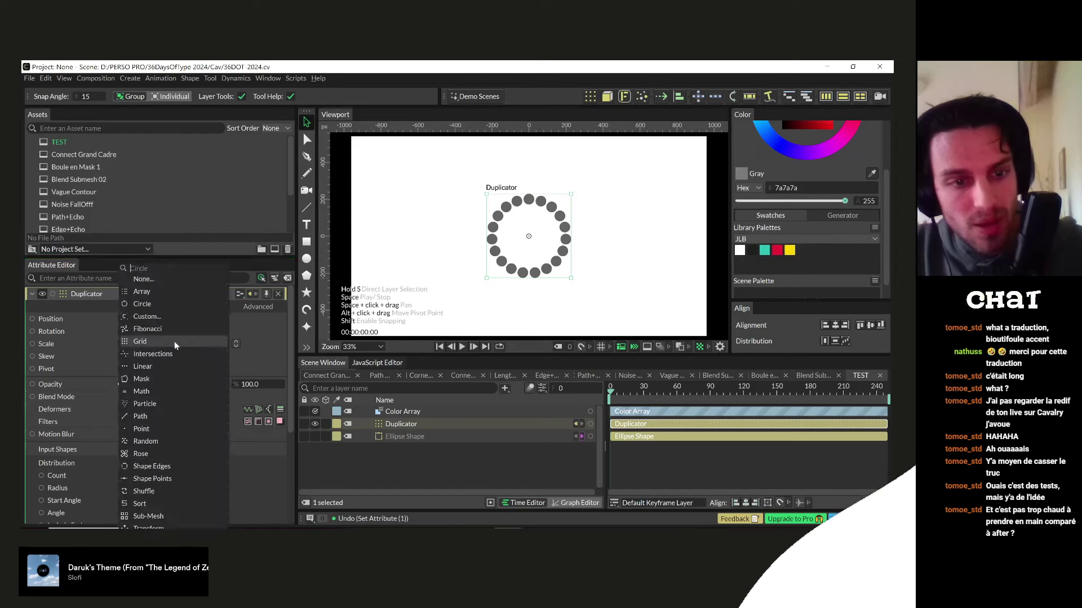
click(160, 365)
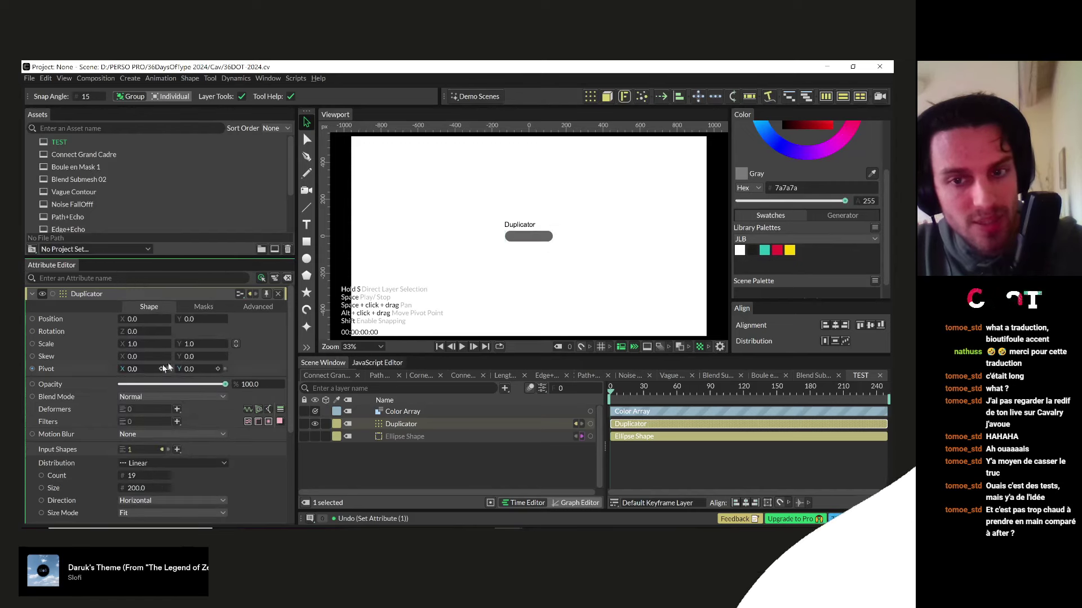
drag(135, 488, 202, 493)
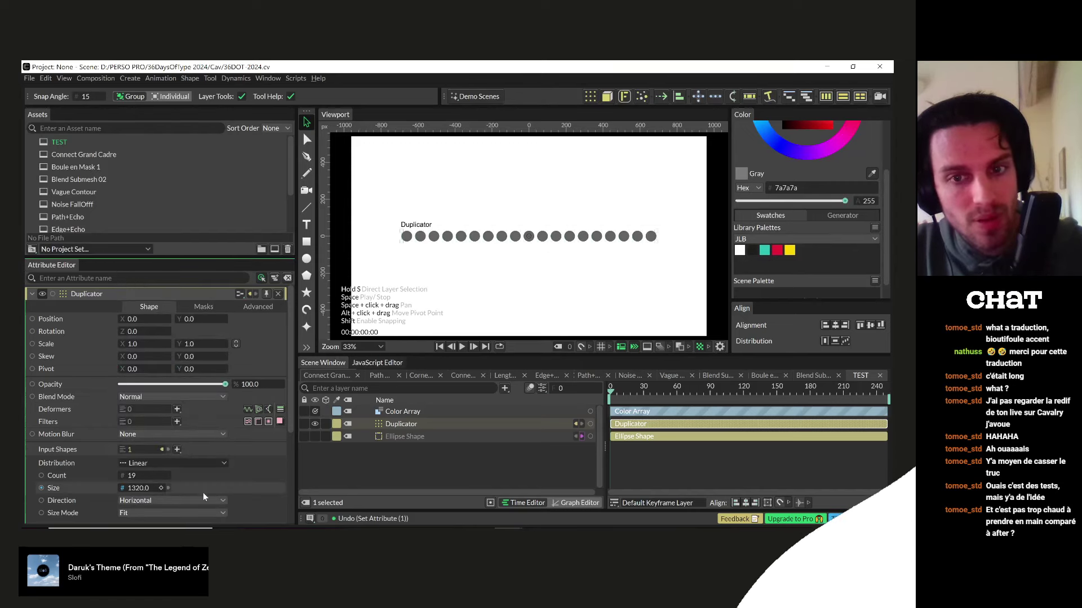
click(148, 503)
click(137, 512)
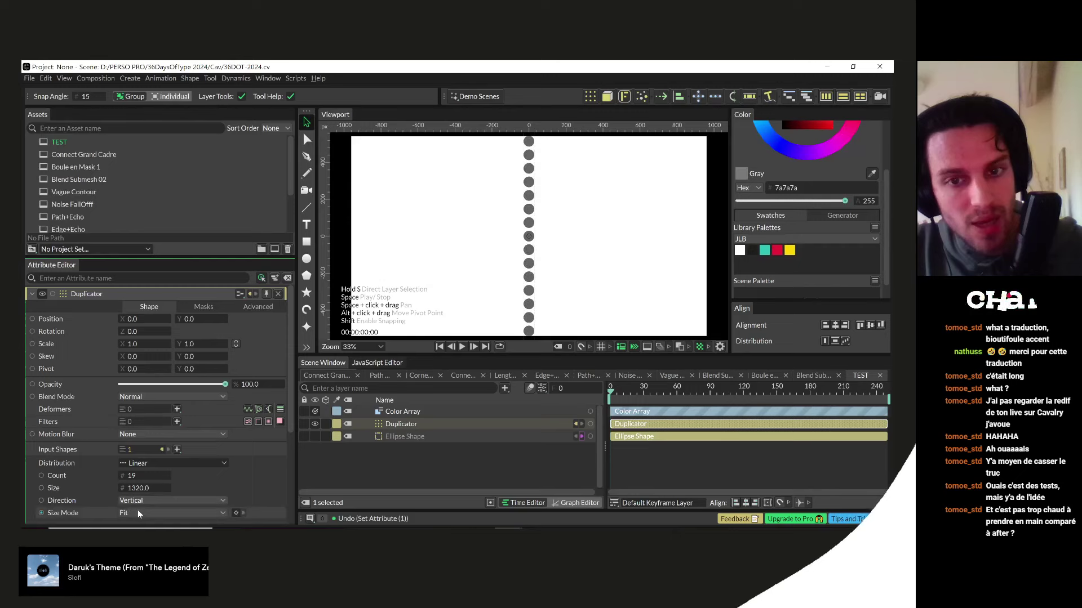
- Change the Duplicator's distribution to Random and set its size to 723 by 723
click(158, 463)
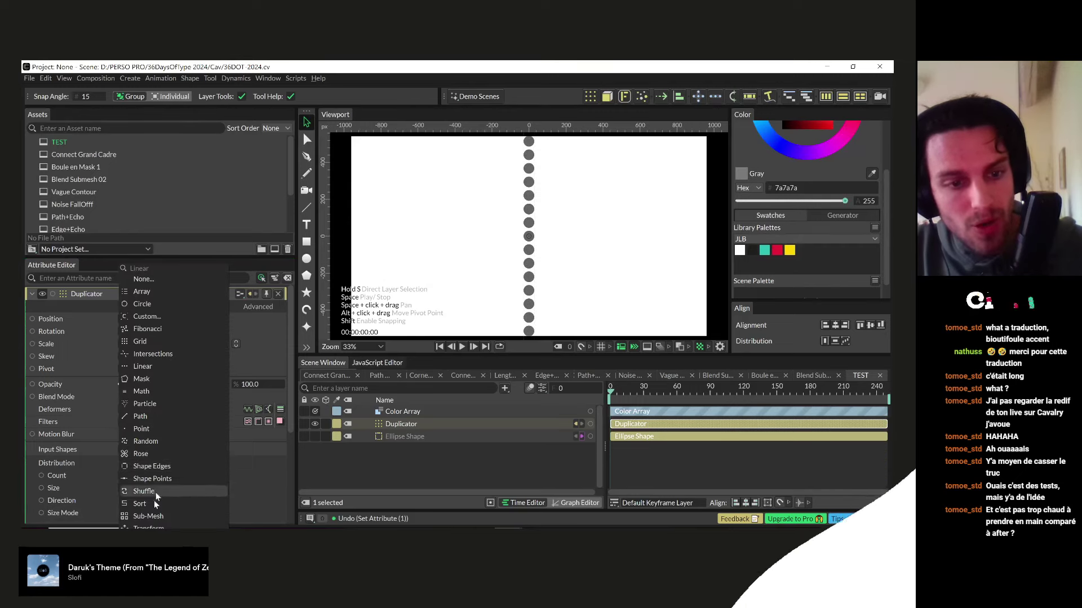
click(146, 441)
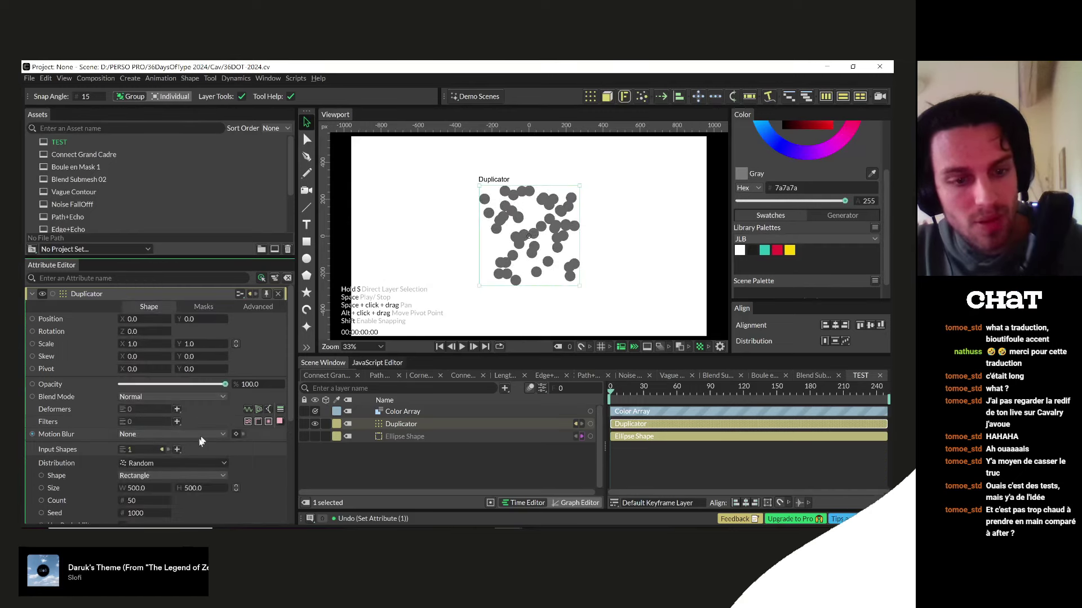
drag(136, 488, 256, 484)
scroll(147, 493, down, 2)
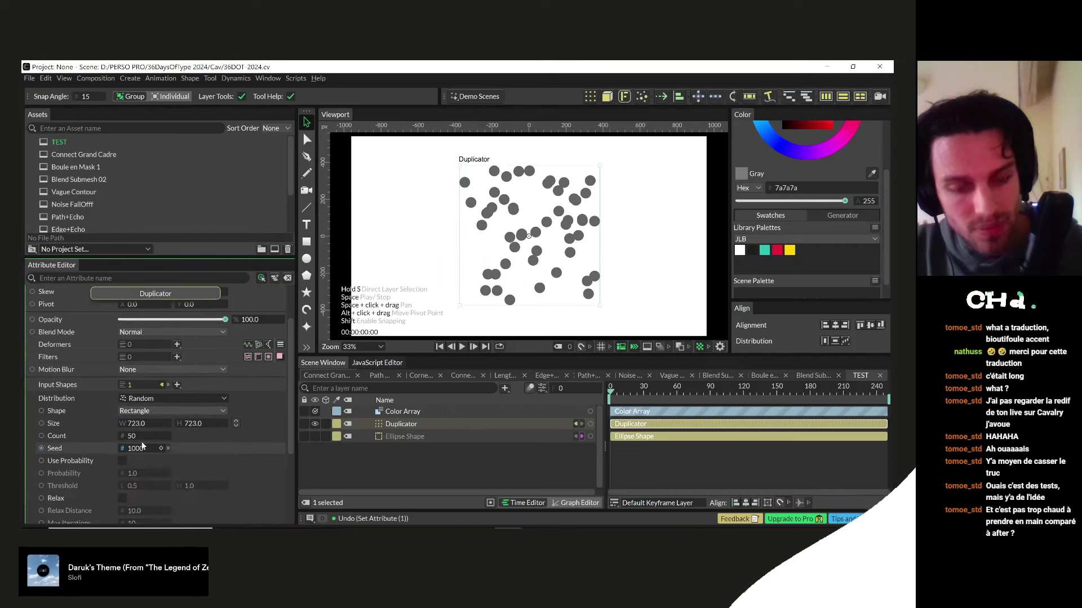
- Connect the Color Array to the source ellipse's fill color
click(385, 416)
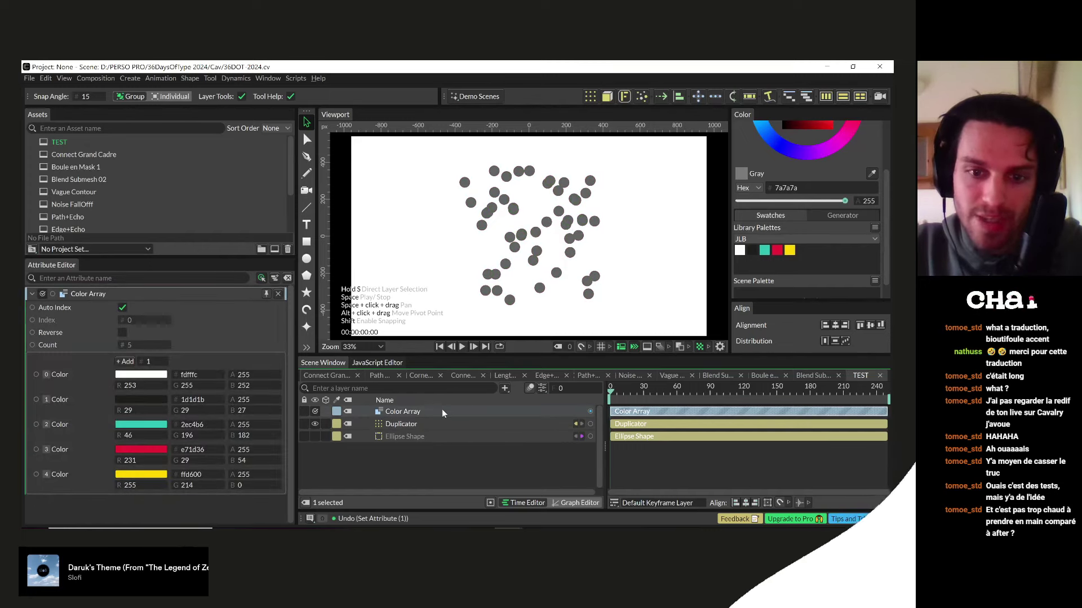
click(589, 413)
click(589, 412)
drag(403, 411, 408, 436)
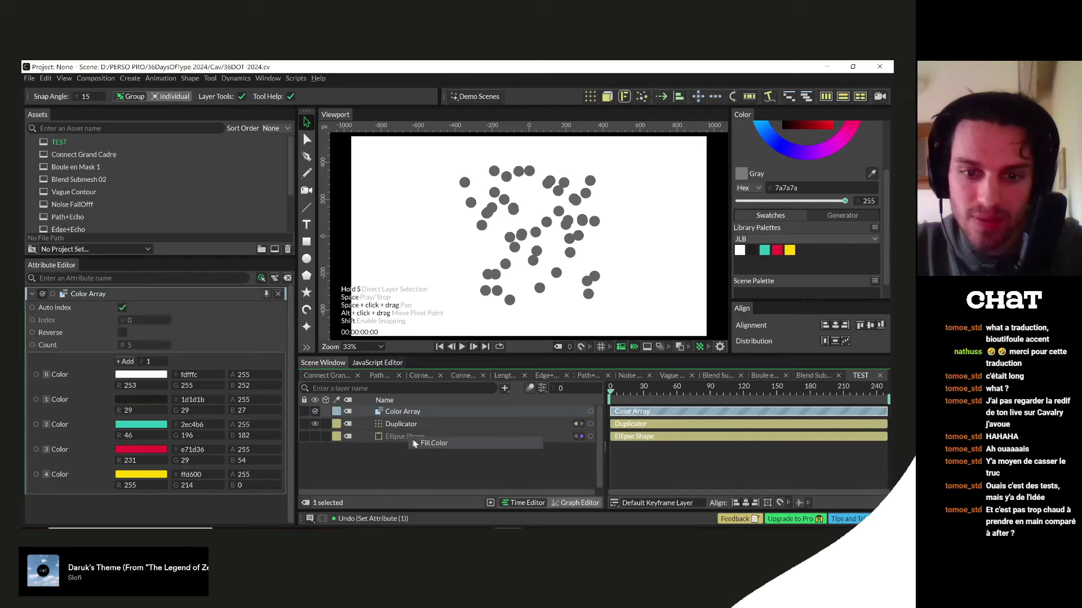
click(428, 445)
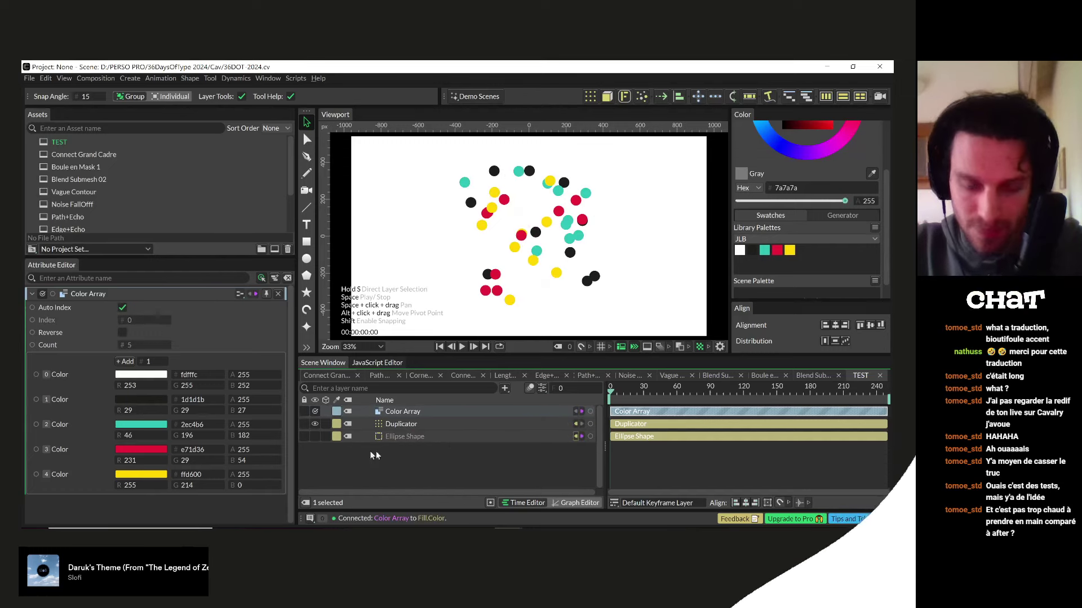
- Delete the white entry from the Color Array
click(429, 438)
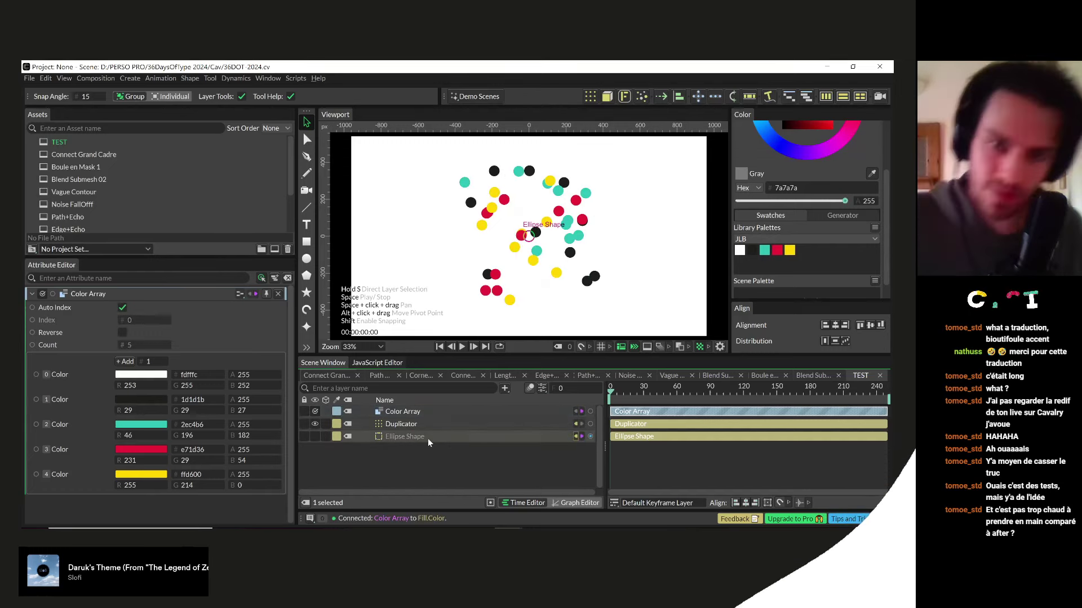
click(407, 412)
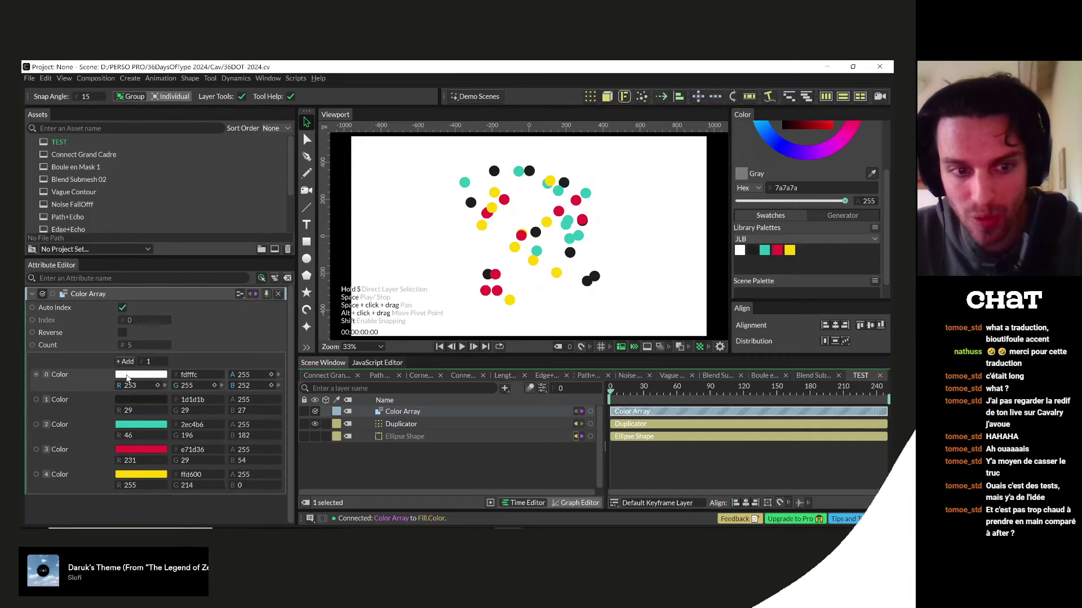
right_click(77, 373)
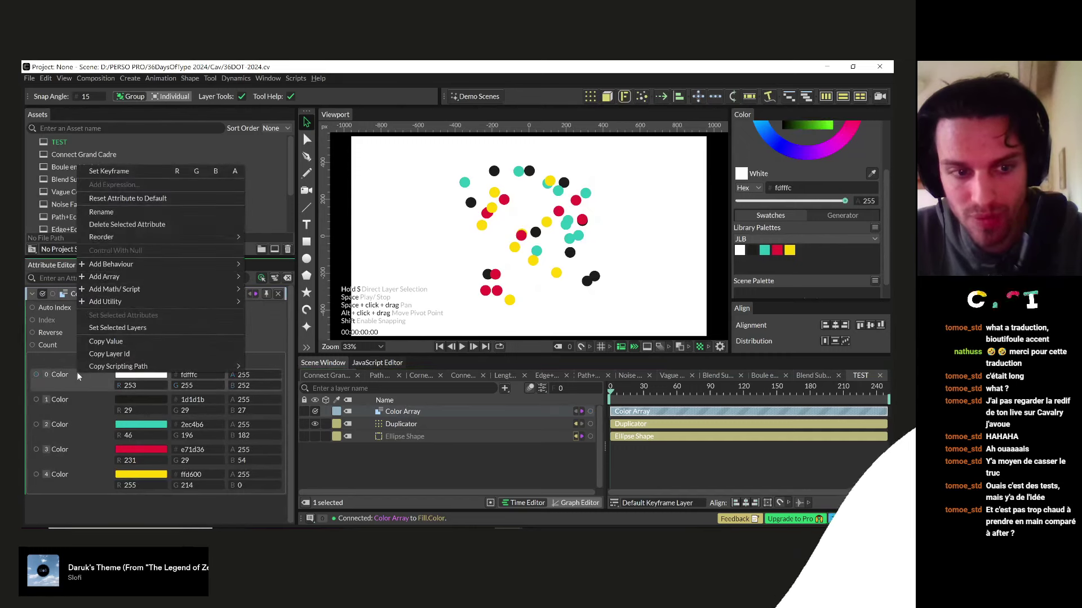
click(121, 225)
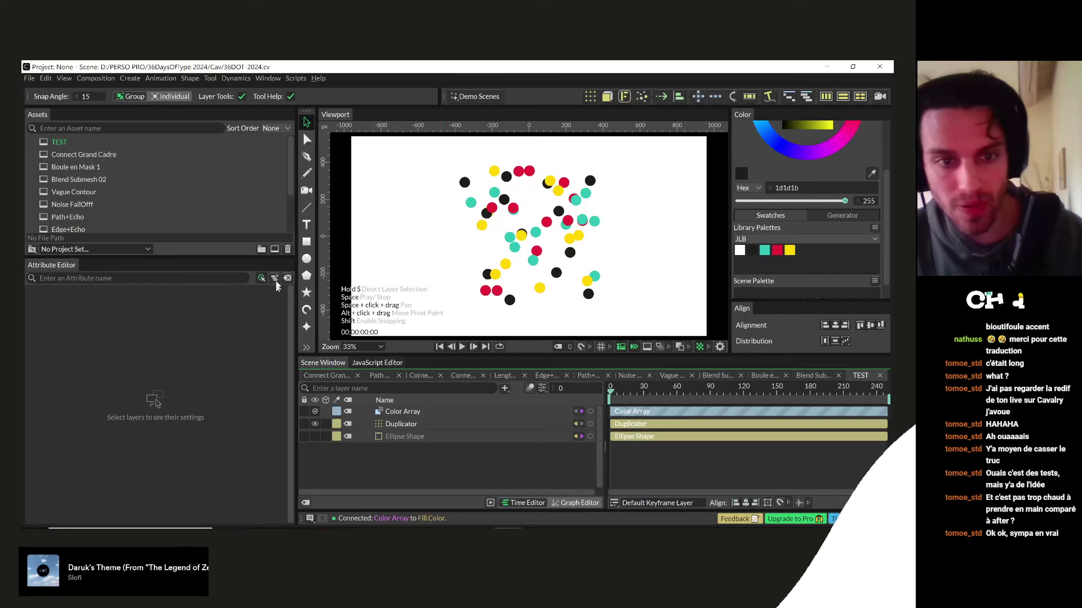
- Add a second ellipse with a radius of 210 and a star with a radius of 360 at the composition's centre
click(307, 258)
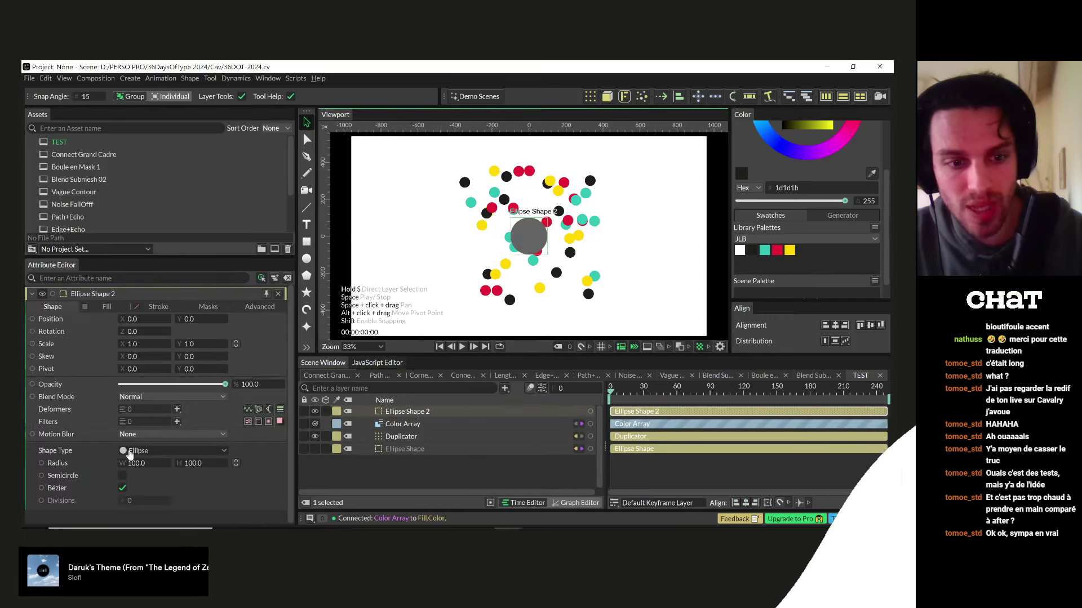
drag(140, 469, 144, 469)
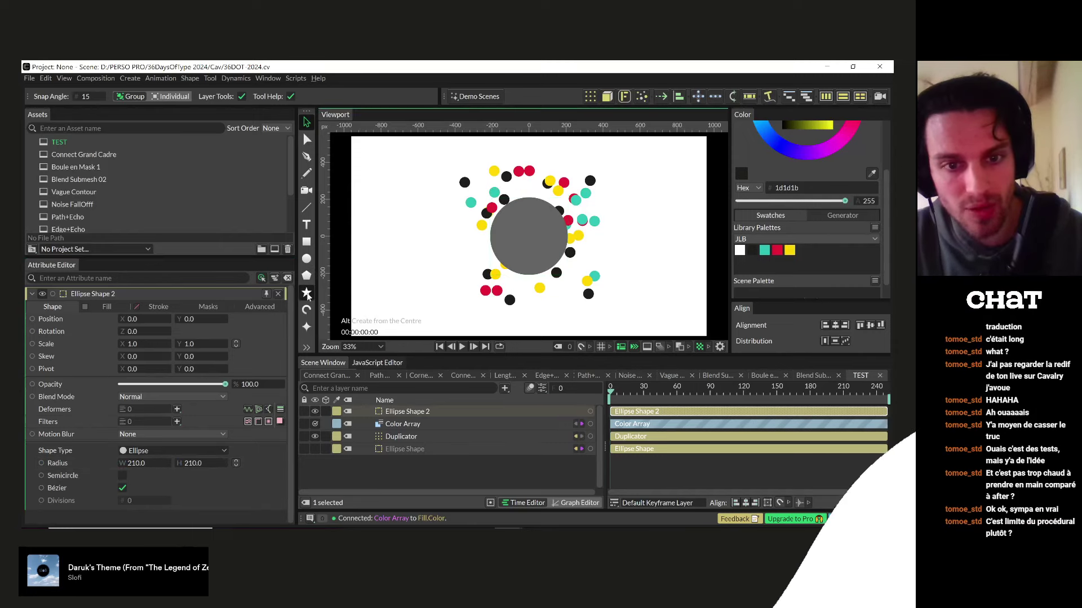
click(306, 293)
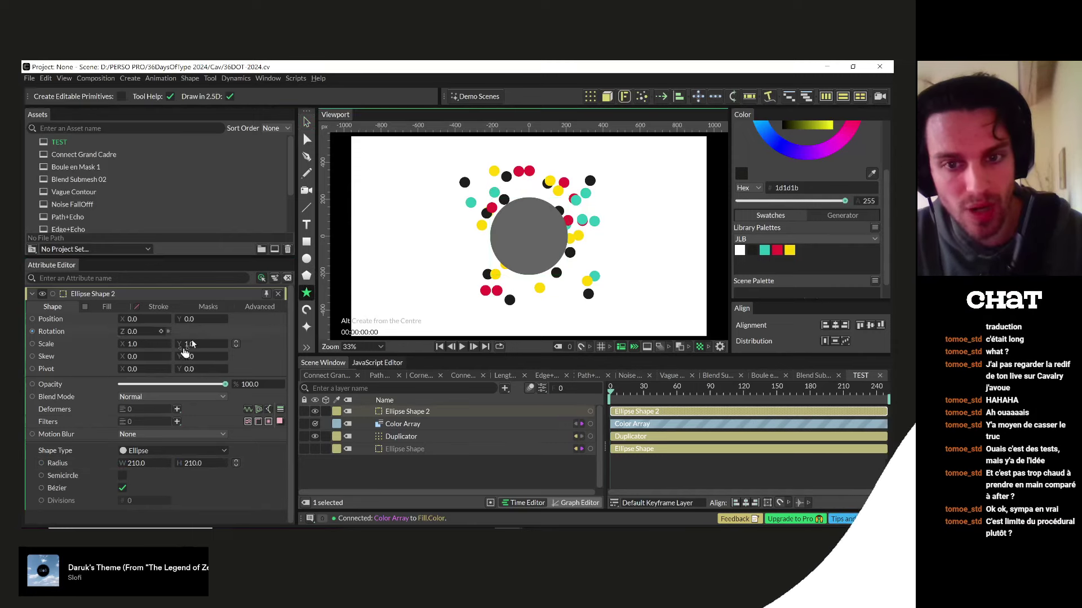
click(307, 292)
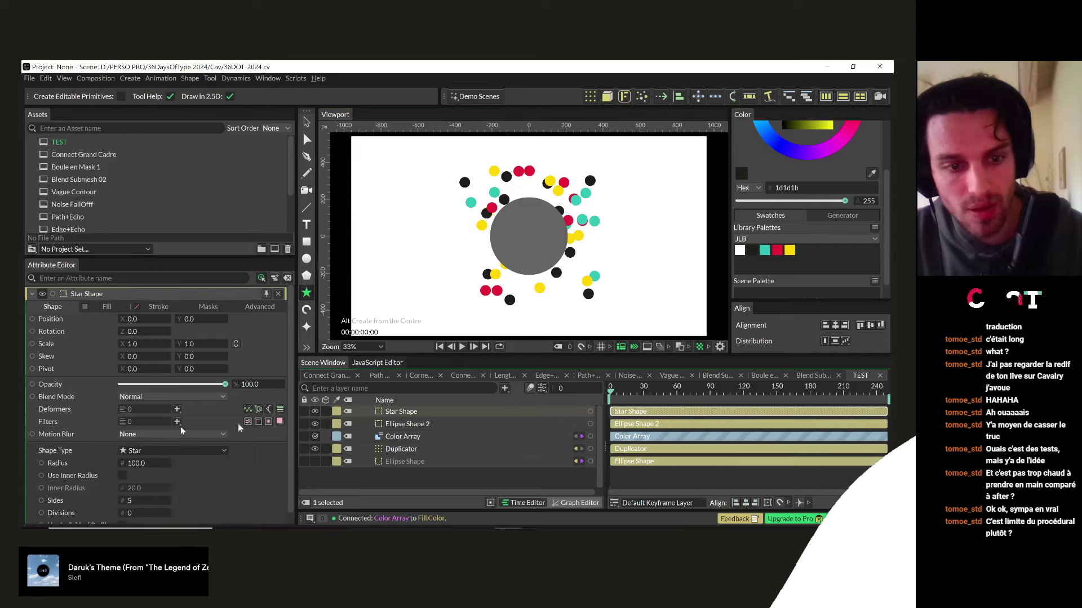
drag(136, 464, 157, 464)
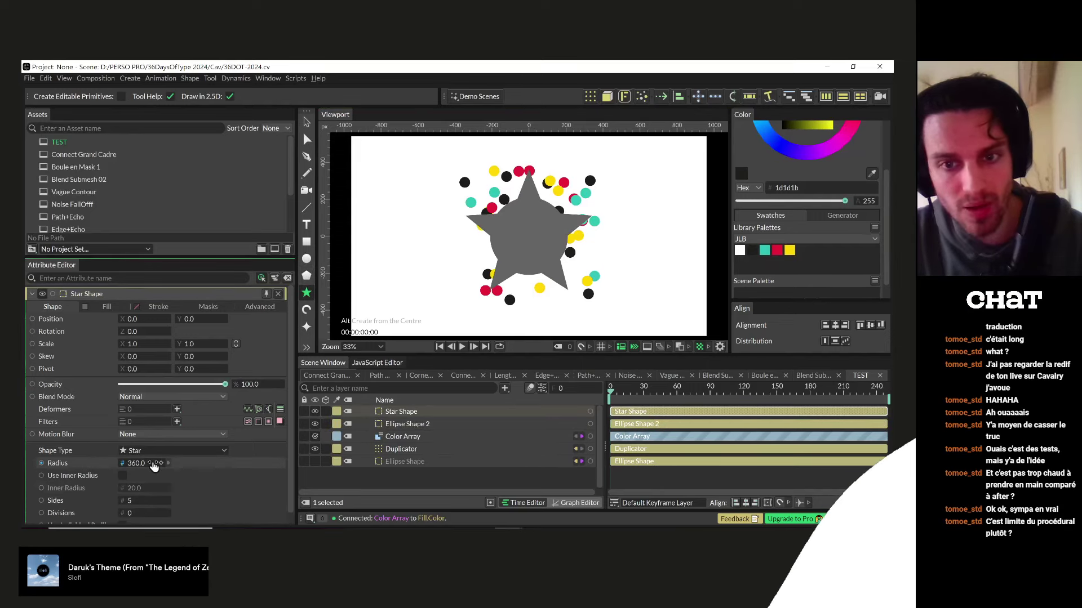
- Enable the stroke and disable the fill on the star and the second ellipse
drag(407, 449, 394, 417)
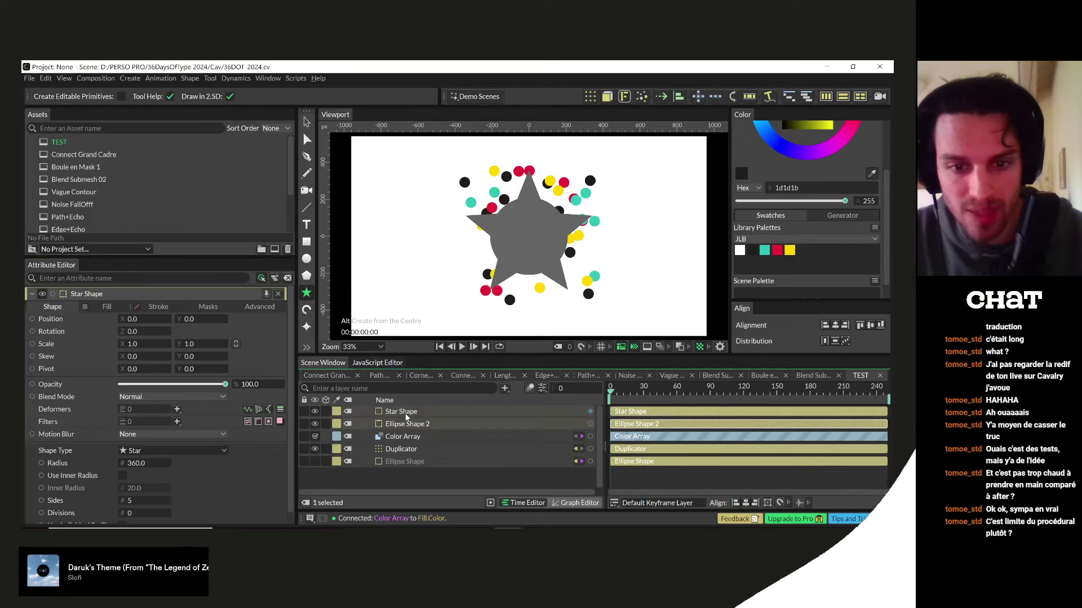
click(103, 307)
click(161, 307)
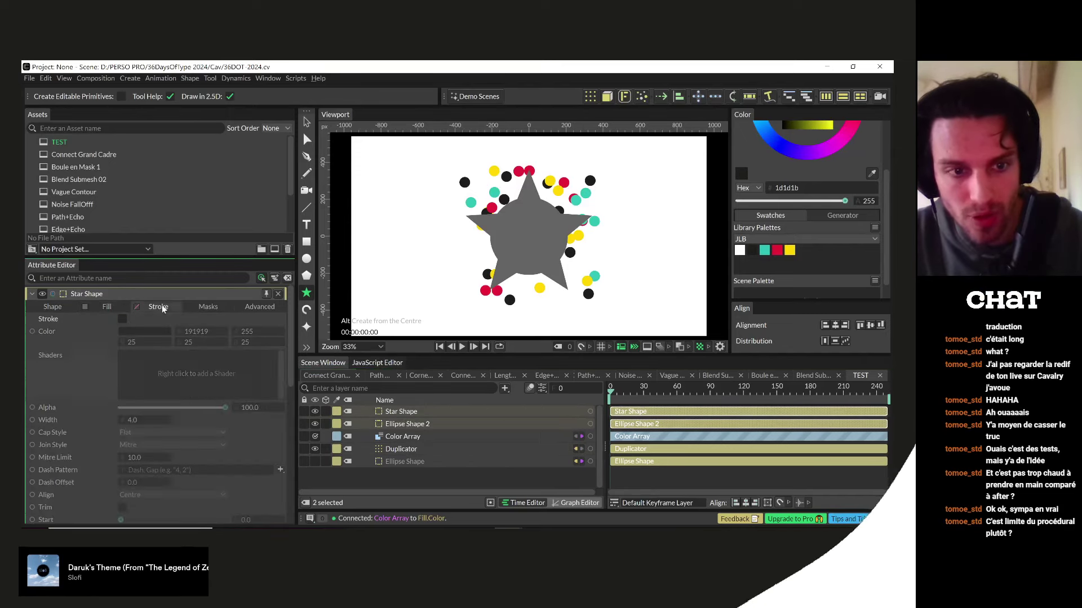
click(122, 319)
click(106, 307)
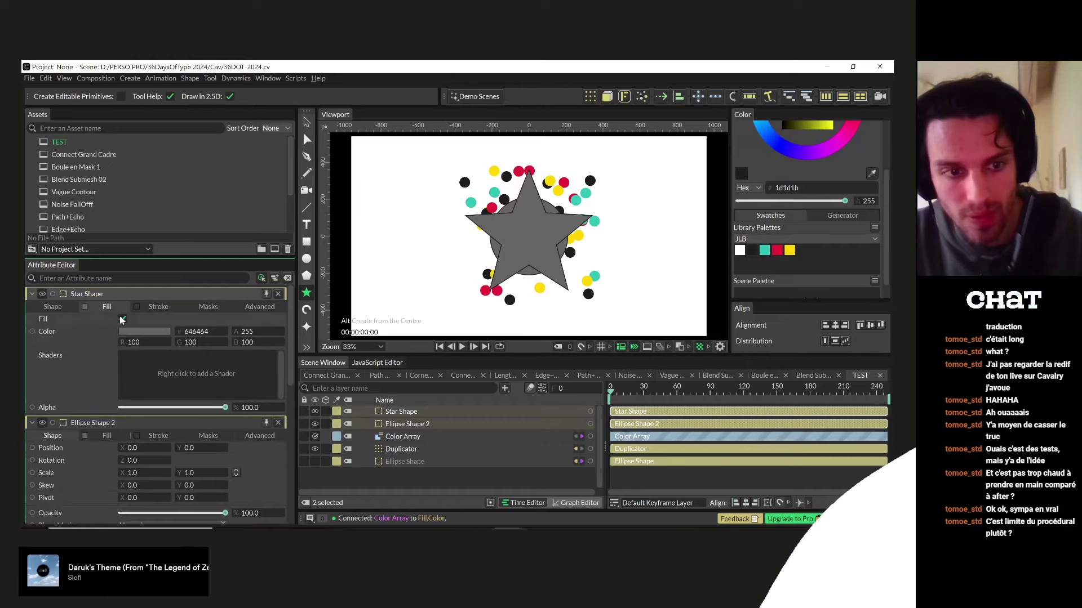
click(122, 320)
click(398, 476)
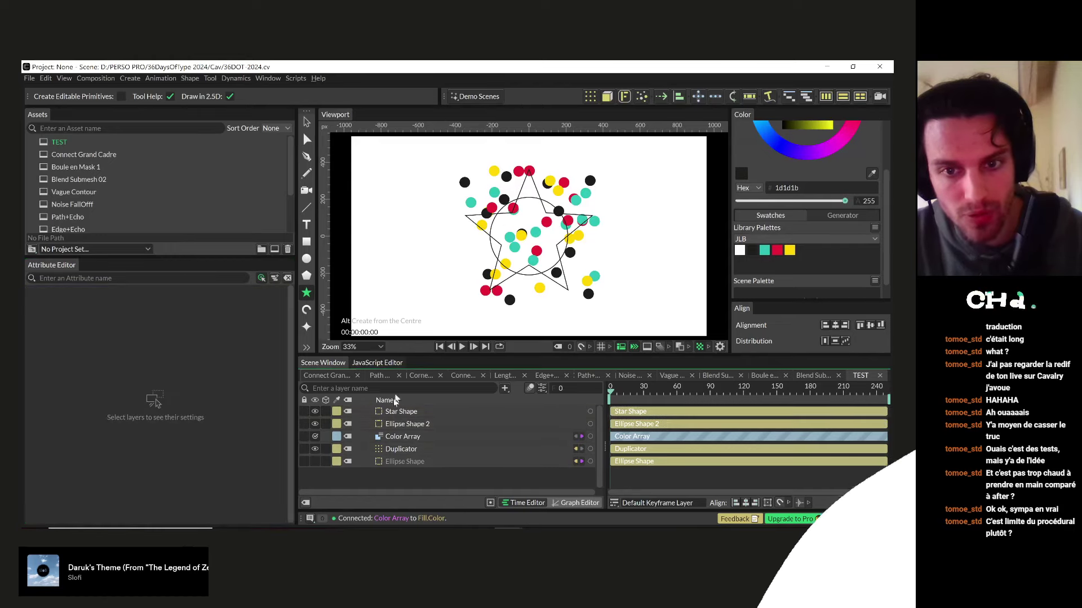
key(q)
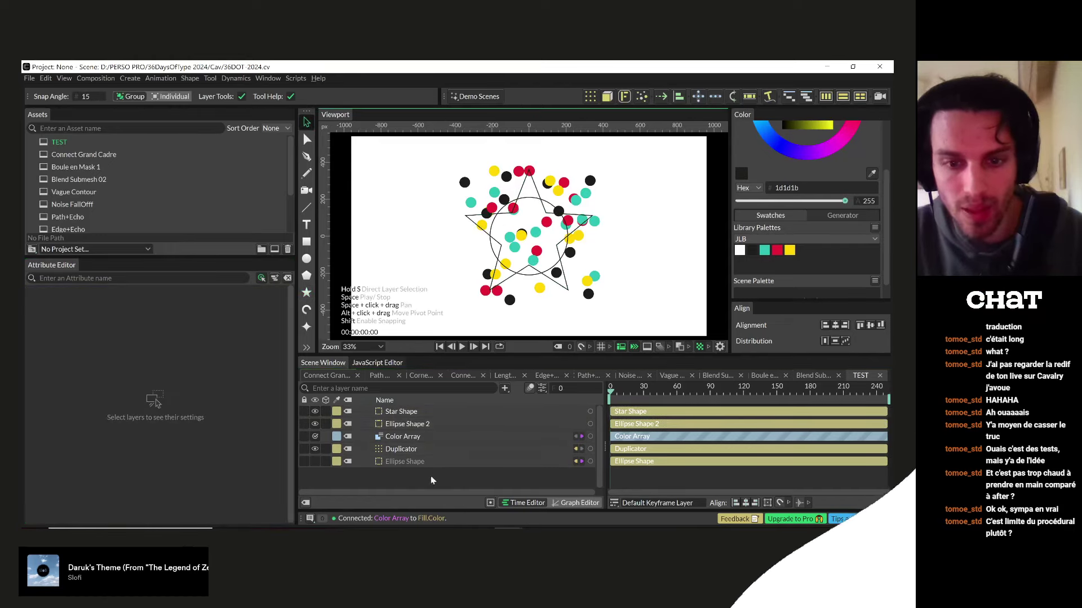
- Change the Duplicator's distribution to Intersections, using the star and the second ellipse as the intersection shapes
click(400, 449)
click(137, 466)
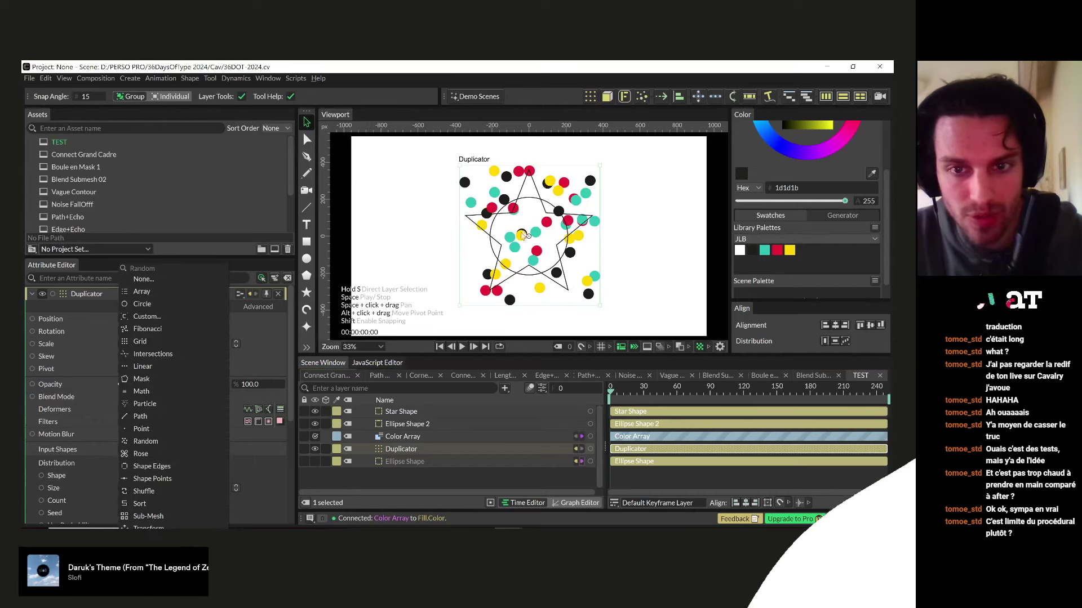
click(130, 353)
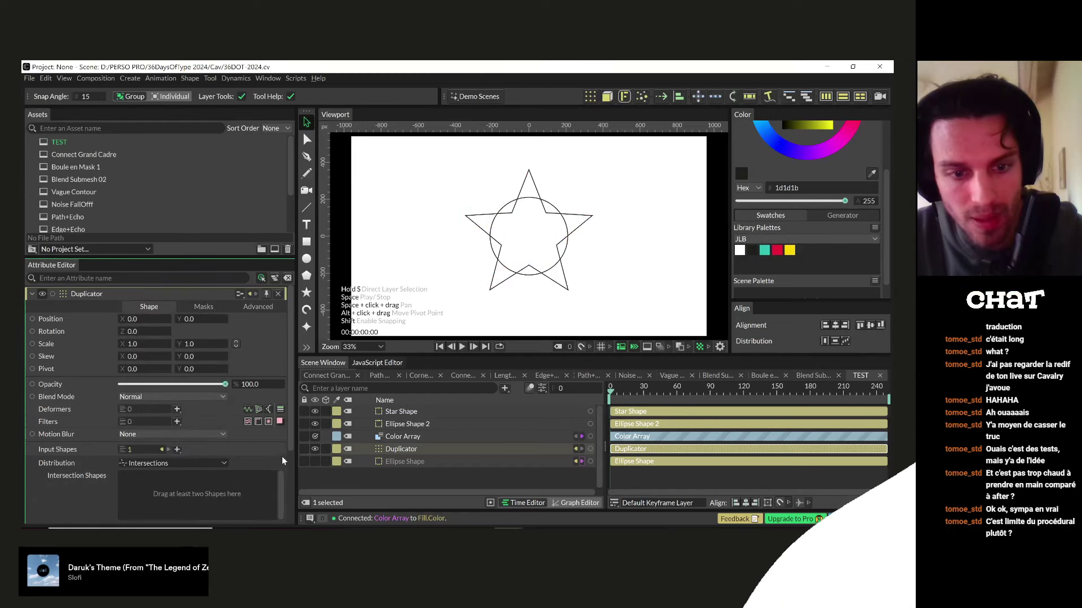
scroll(281, 457, down, 3)
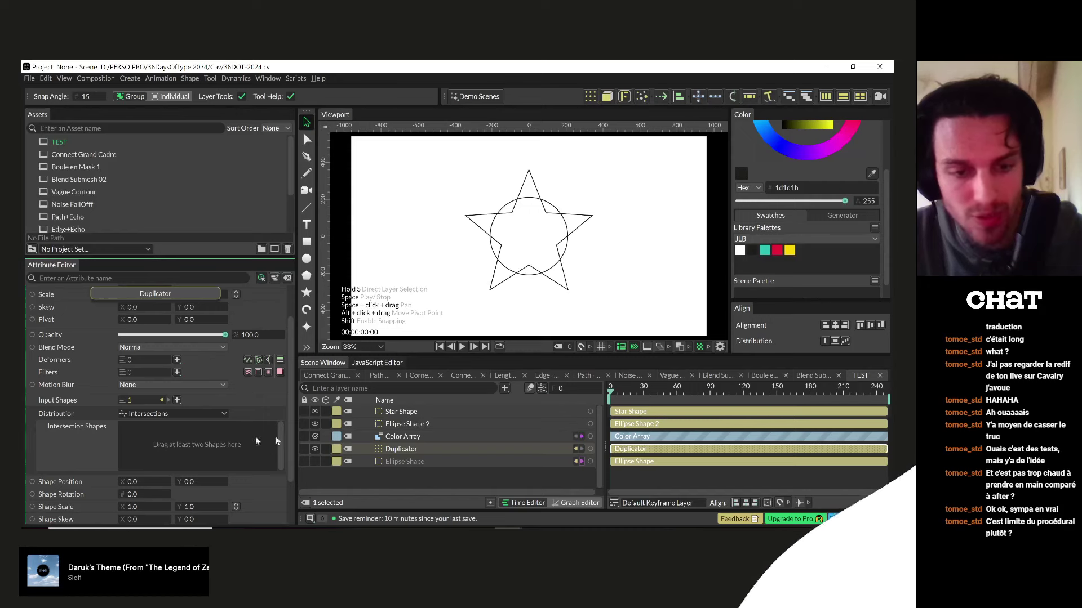
drag(400, 413, 197, 455)
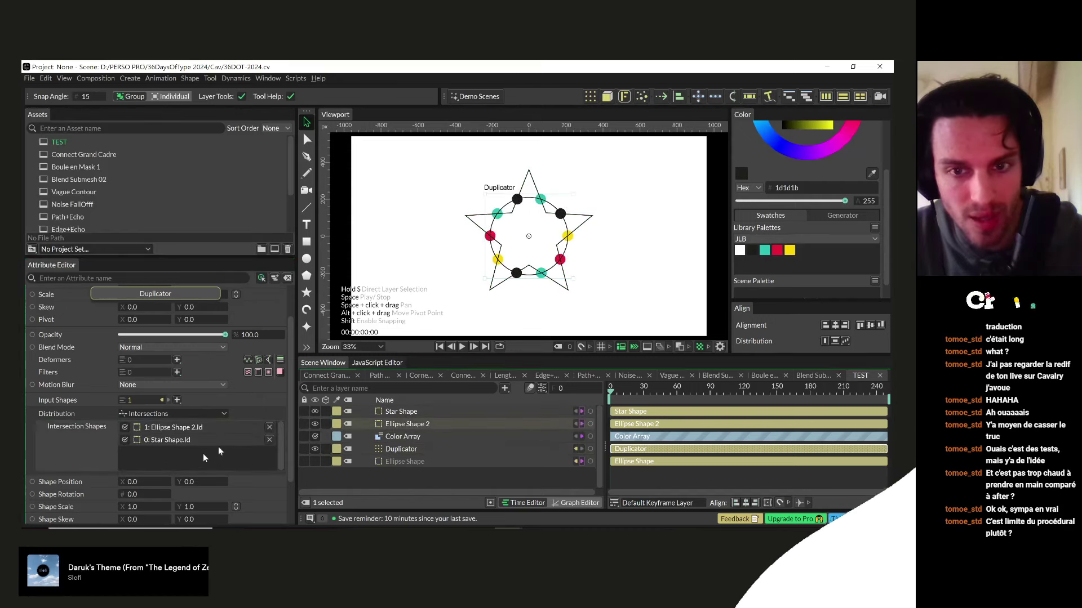
- Reduce the star's radius and narrow the second ellipse to a radius width of 174
click(423, 412)
mouse_move(138, 463)
mouse_down()
mouse_move(169, 466)
mouse_move(153, 466)
mouse_up()
drag(85, 461, 118, 464)
click(414, 426)
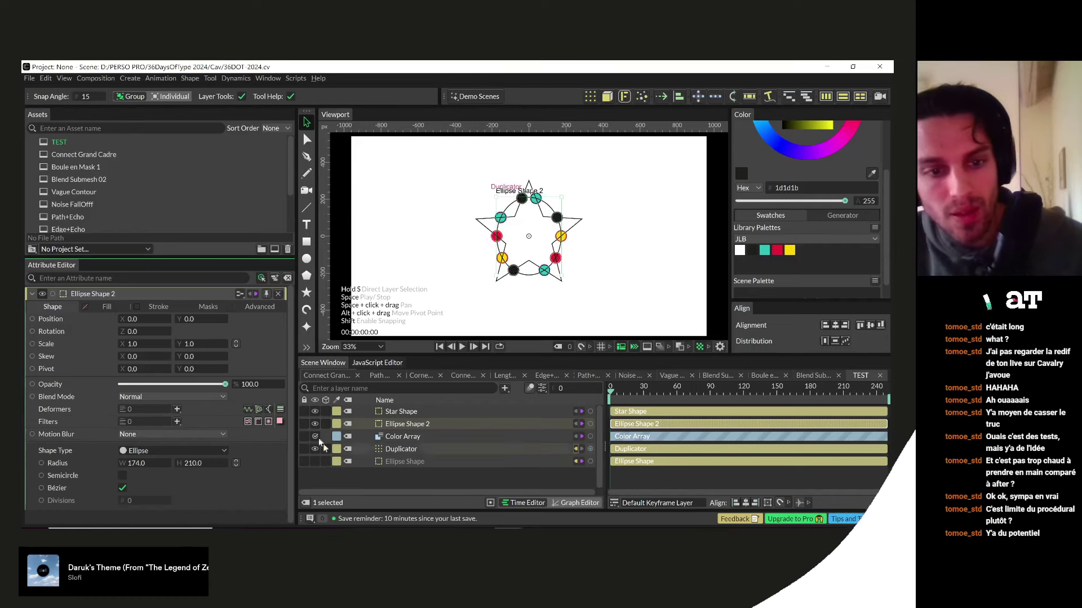
- Delete all layers from the TEST composition
click(388, 449)
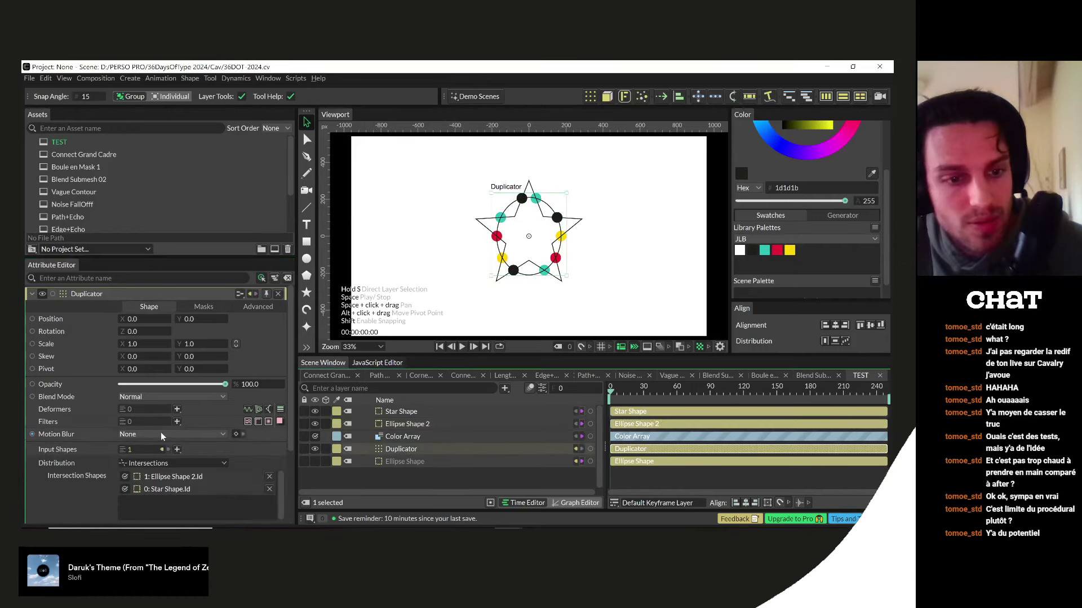
click(157, 463)
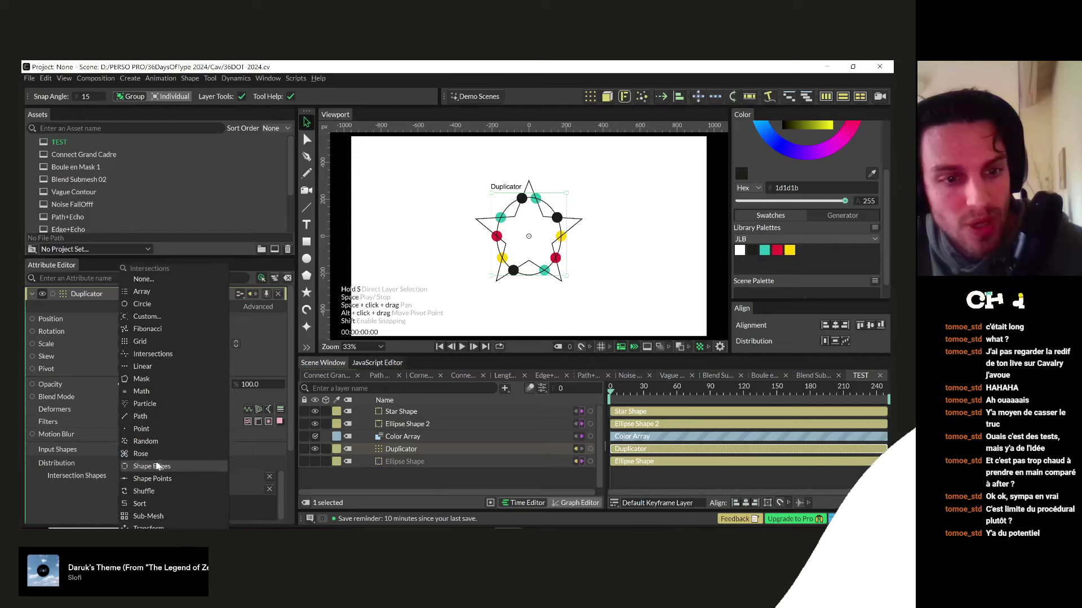
click(397, 477)
drag(403, 478, 414, 399)
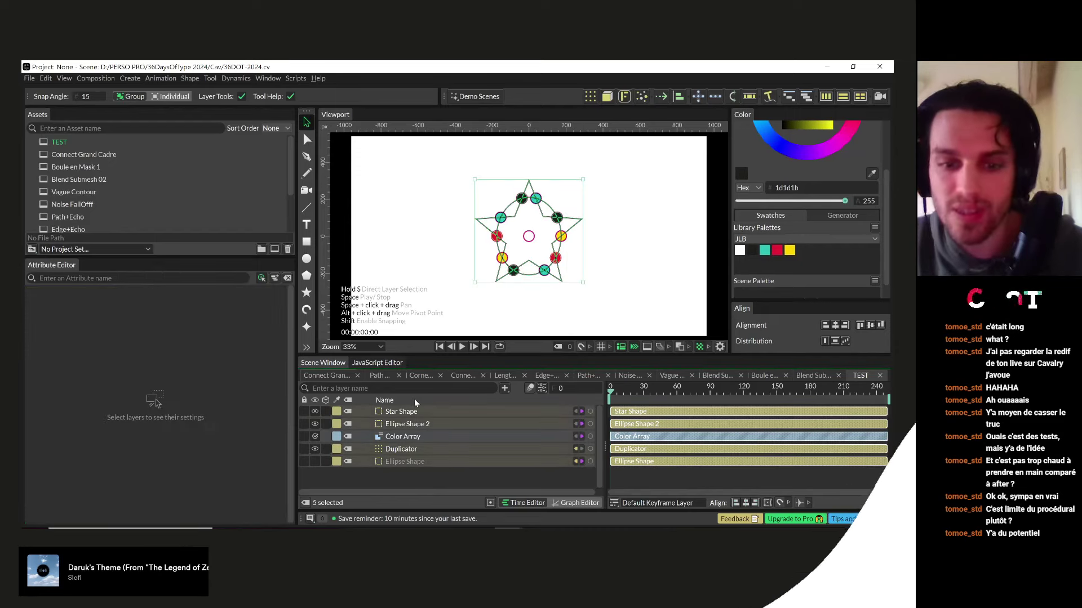
key(Delete)
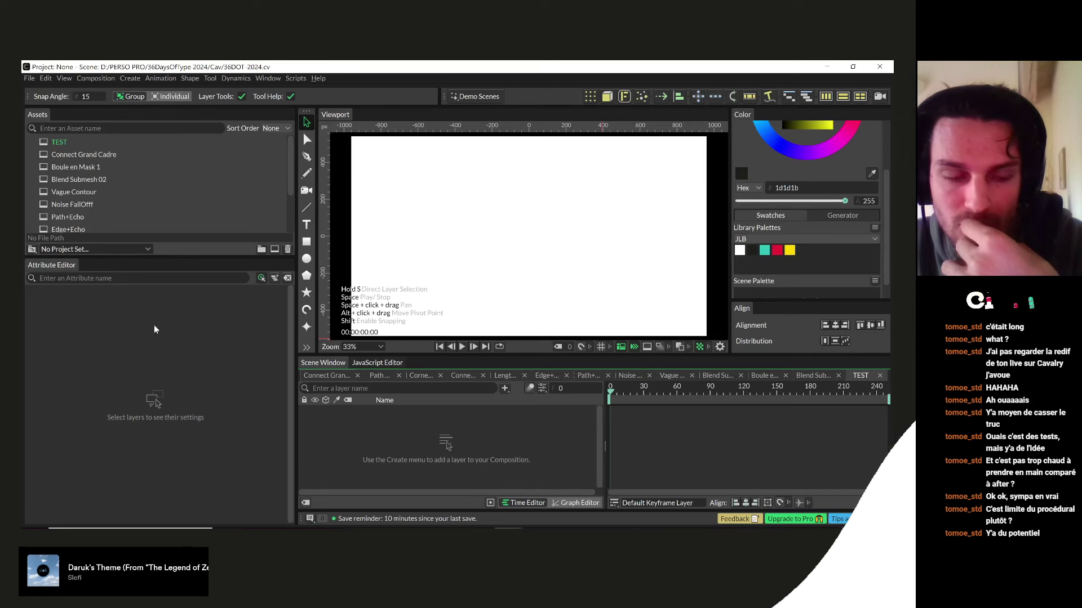
- Add a basic line and set its length to 1600
click(307, 209)
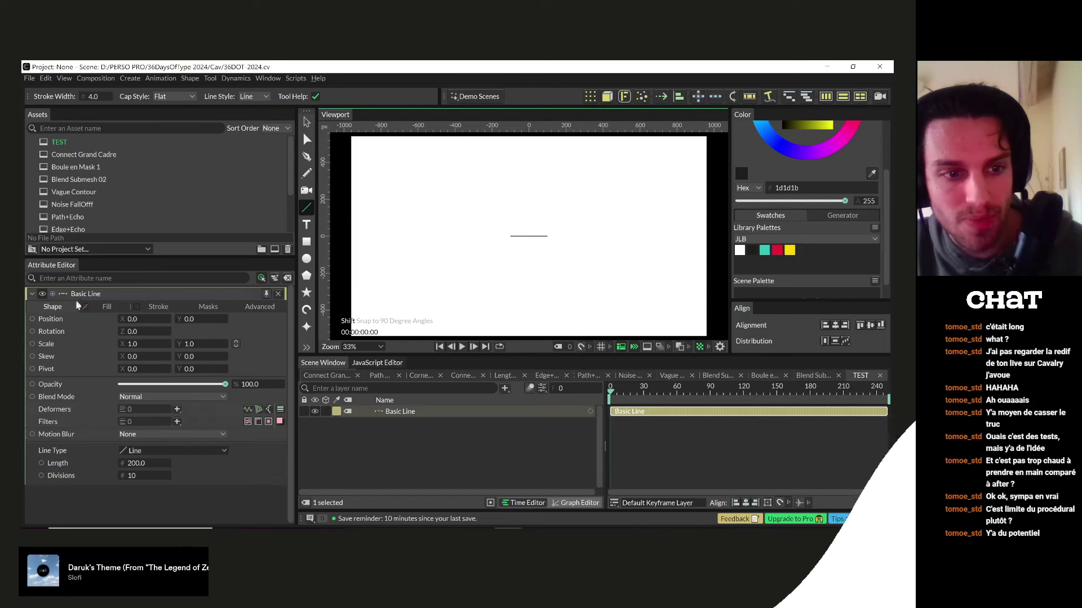
drag(164, 469, 218, 492)
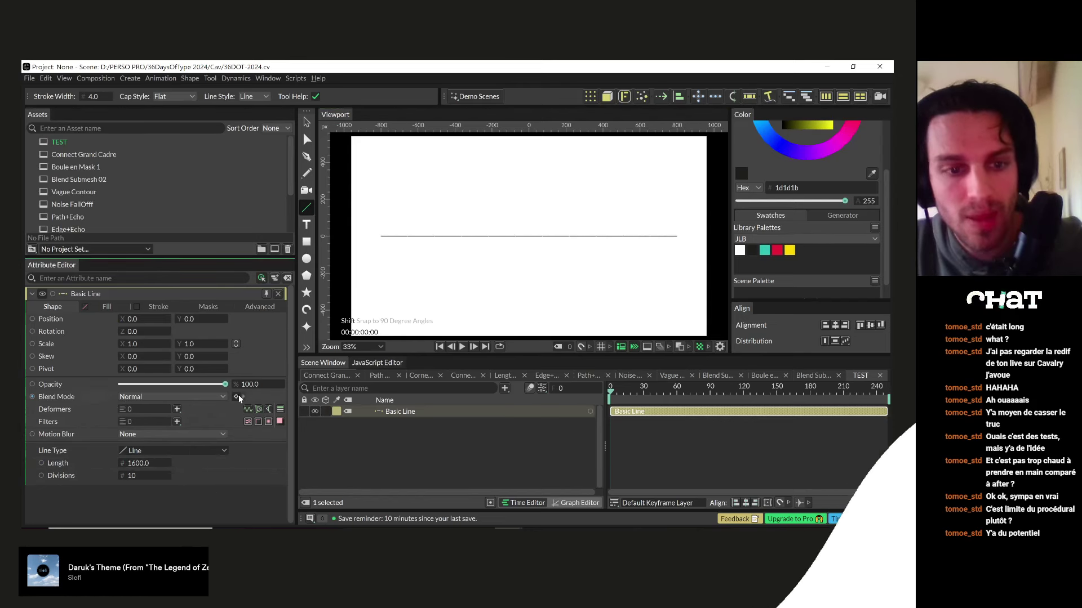
click(249, 411)
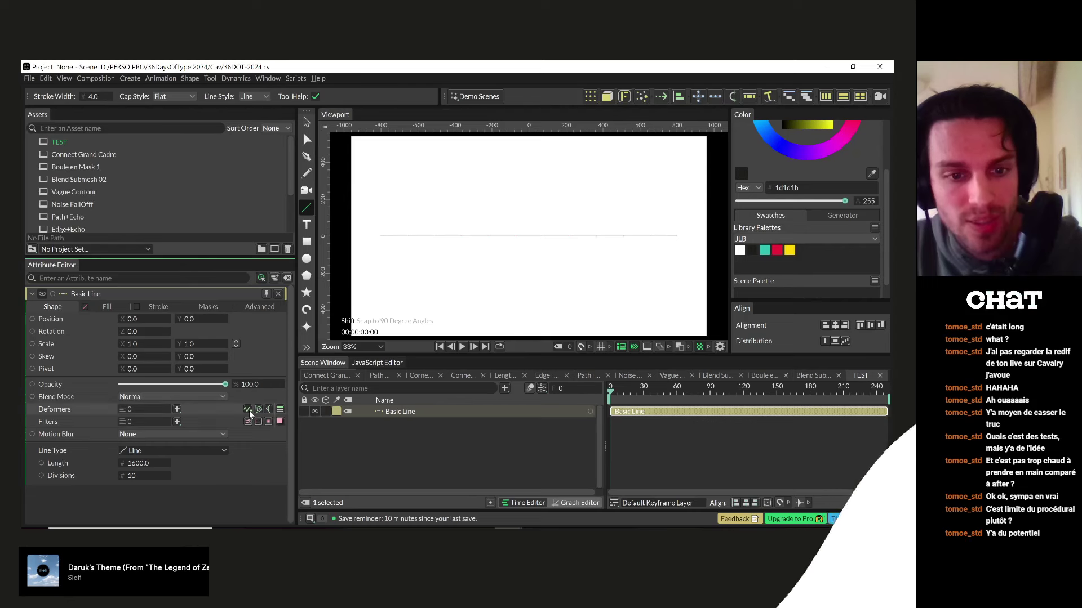
key(ctrl+z)
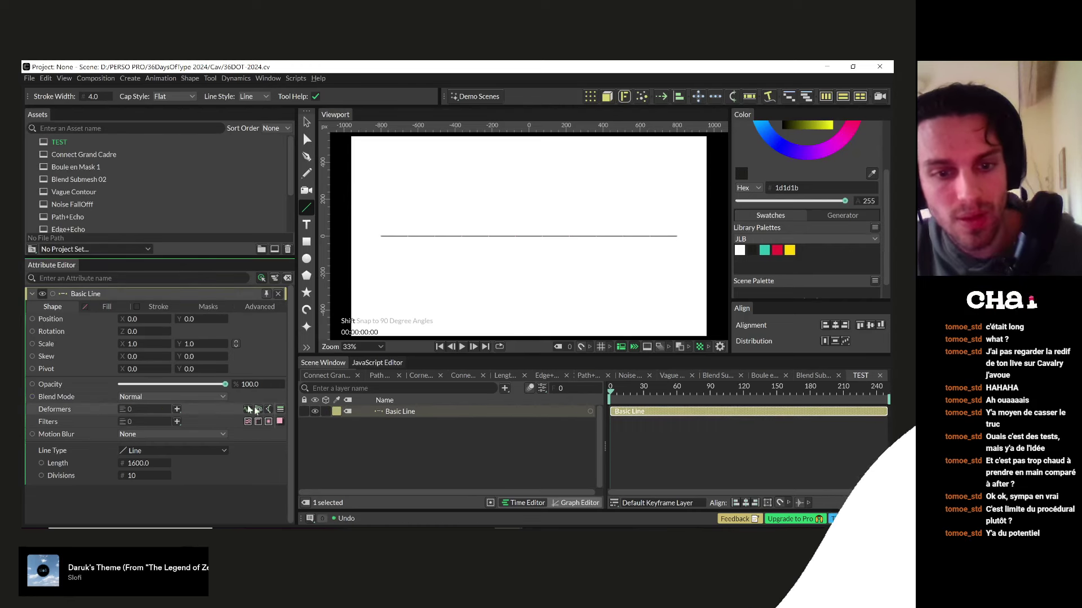
- Add an Oscillator deformer to the line and enable Use Normals
click(174, 411)
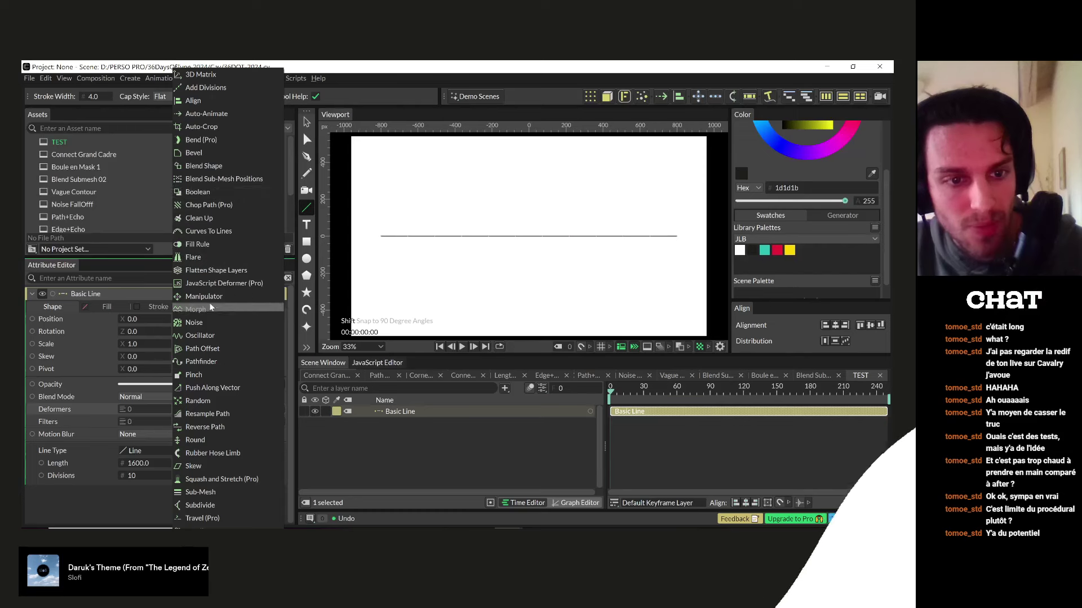
click(201, 336)
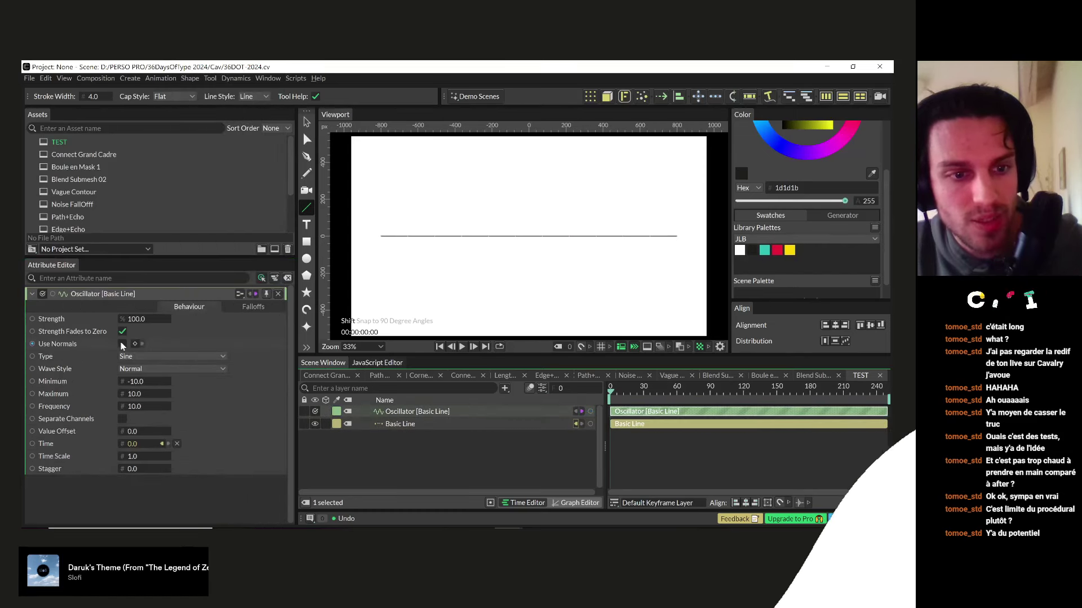
click(122, 343)
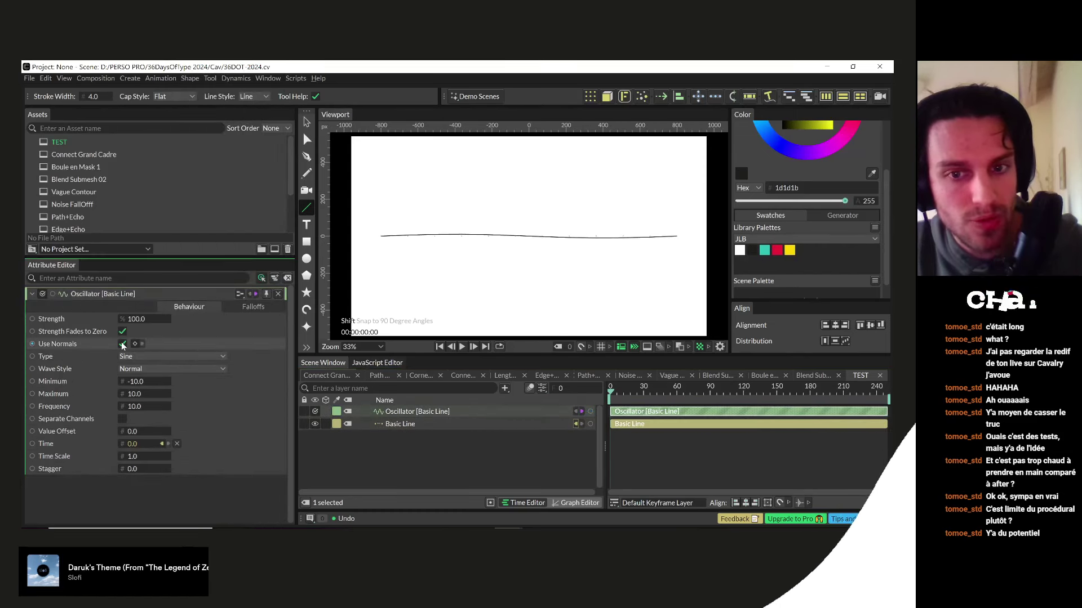
- Set the Oscillator's minimum to -100, maximum to 100 and frequency to 8
drag(121, 382, 62, 385)
click(139, 382)
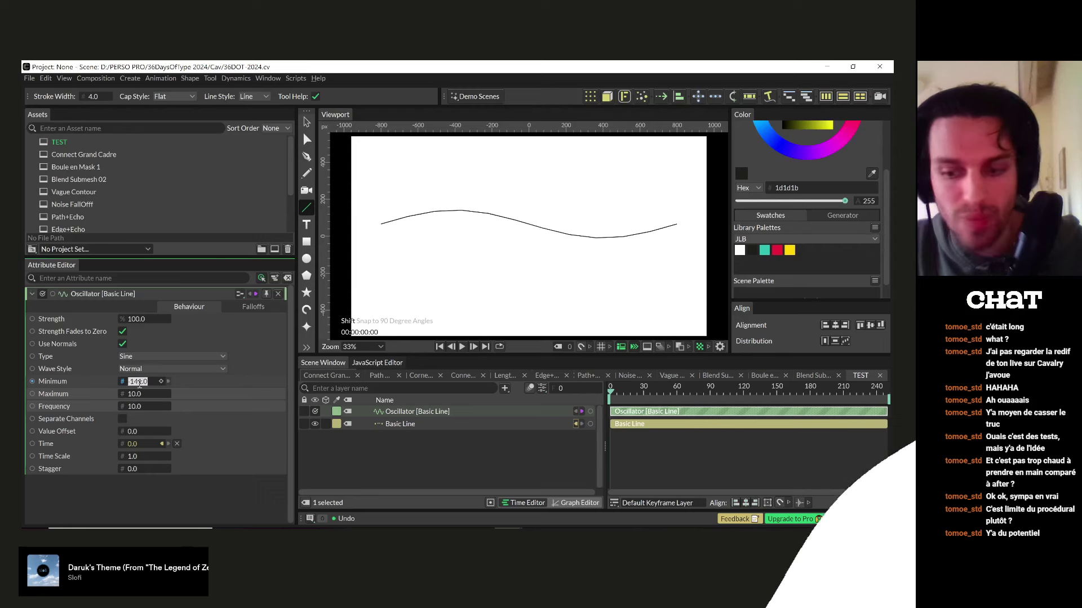
text(-10)
key(Tab)
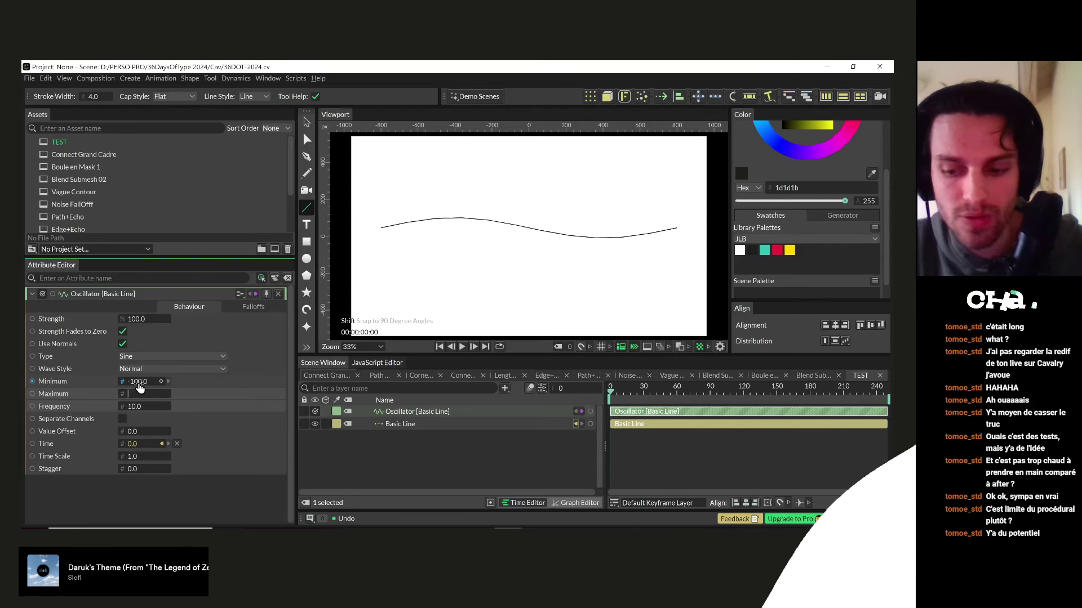
text(100.0)
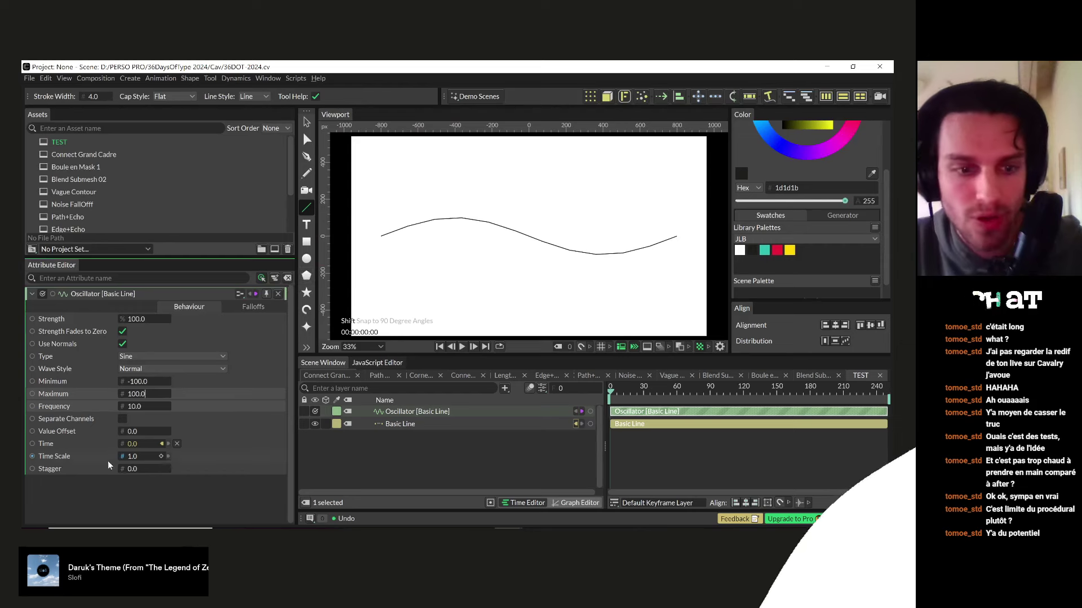
mouse_move(133, 412)
mouse_down()
mouse_move(84, 410)
mouse_move(134, 410)
mouse_move(120, 411)
mouse_up()
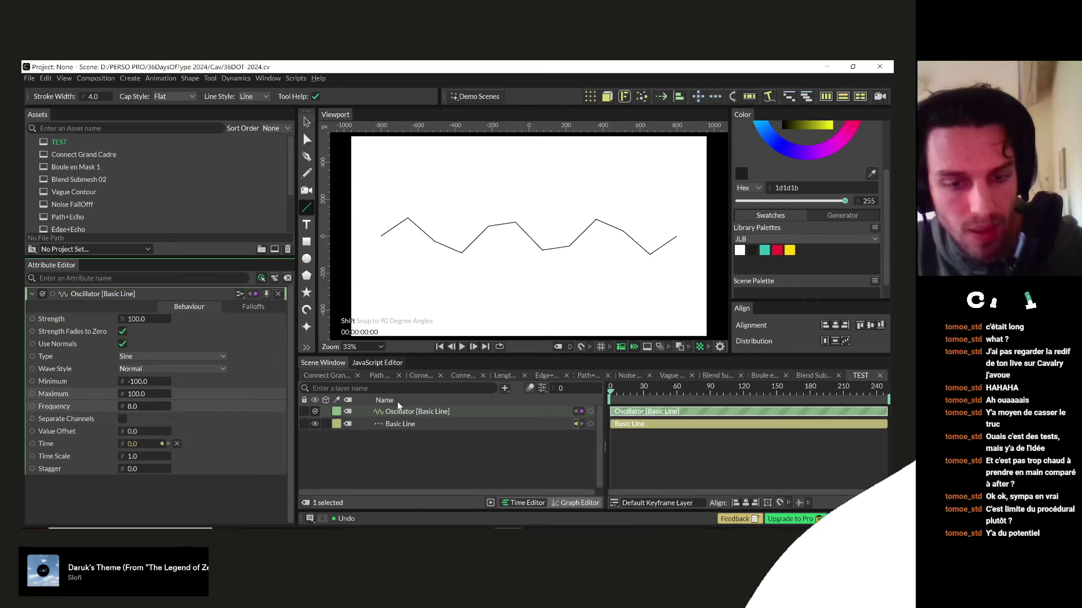
- Add a Subdivide deformer to the basic line
click(416, 422)
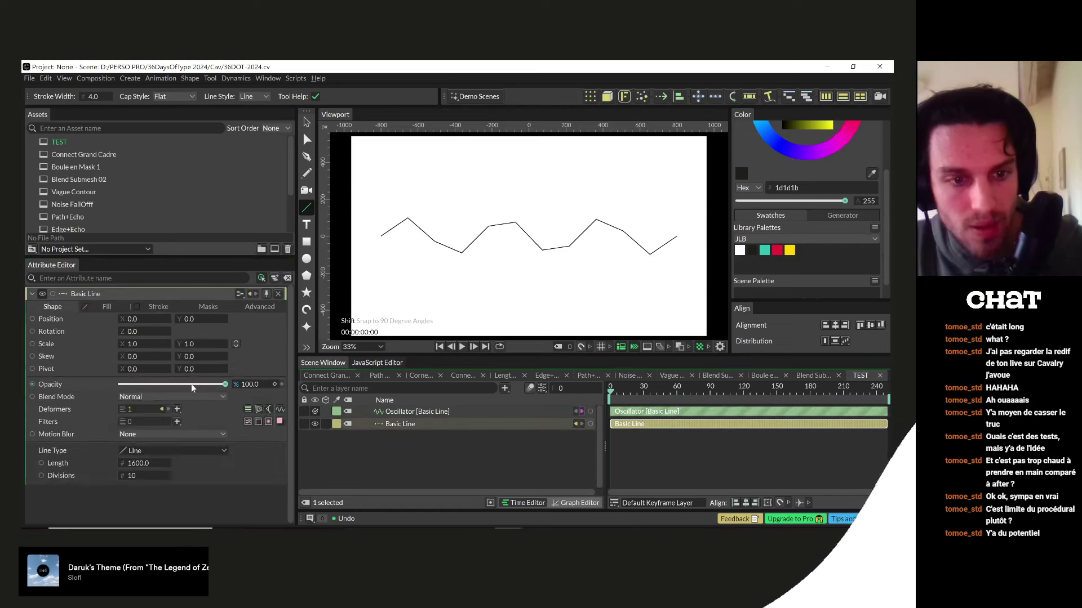
click(177, 411)
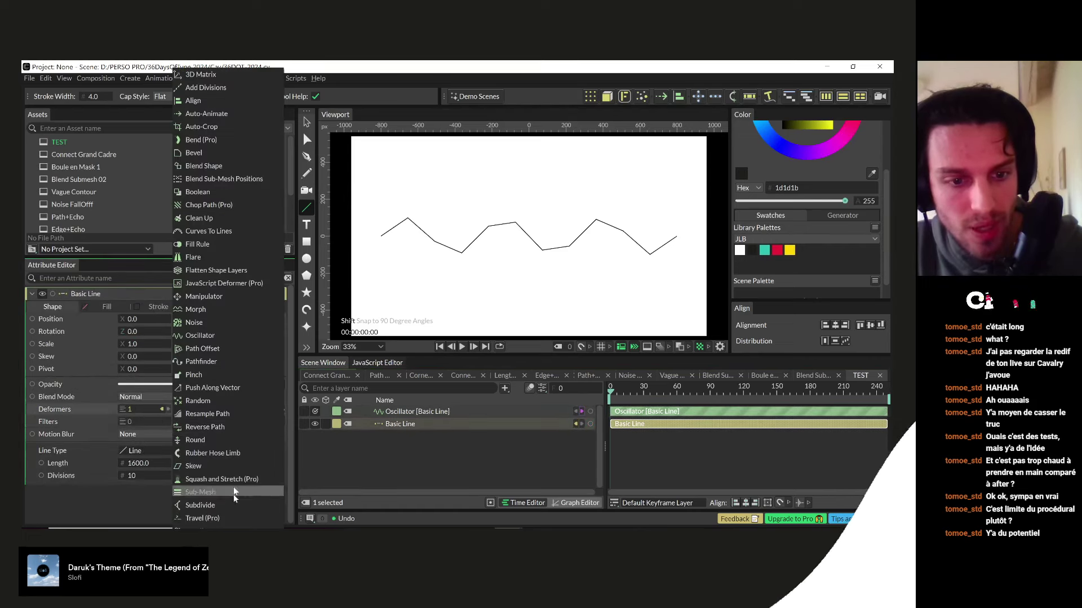
click(201, 501)
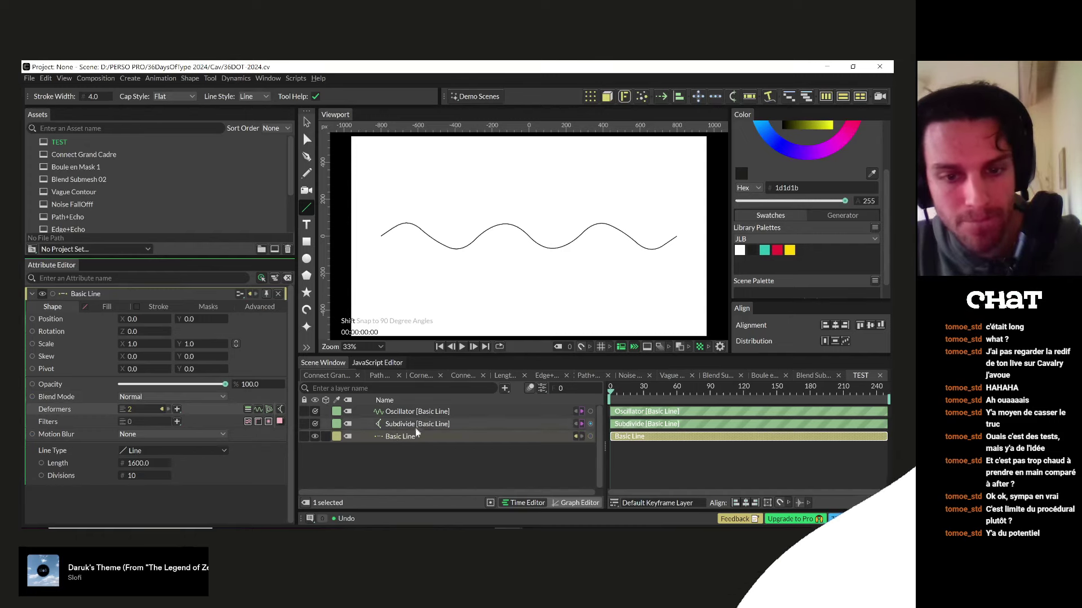
- Add a Falloff to the line's Oscillator deformer
click(411, 412)
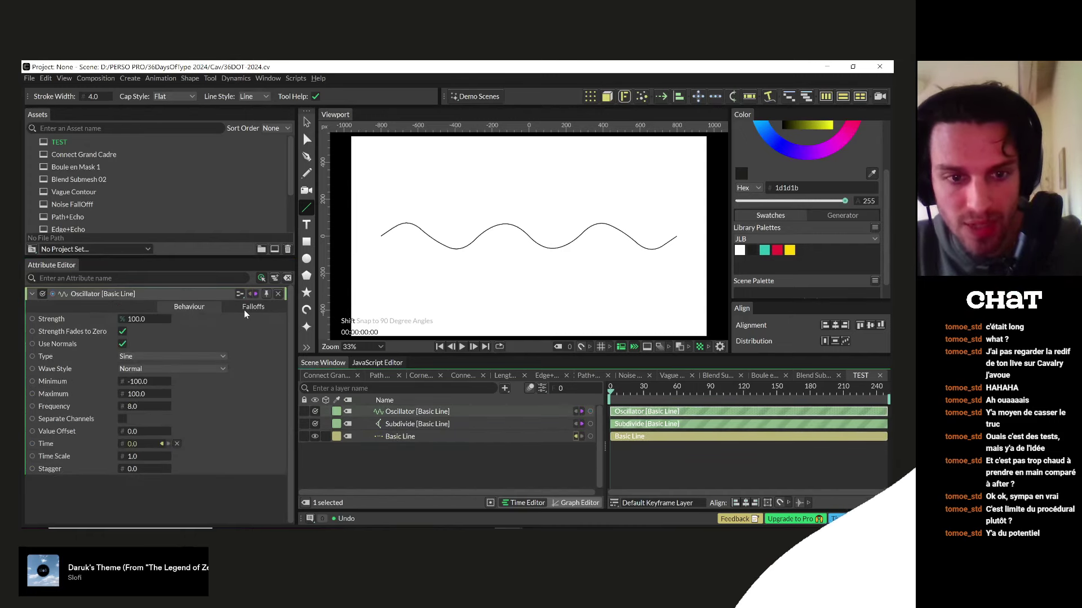
click(244, 310)
right_click(169, 338)
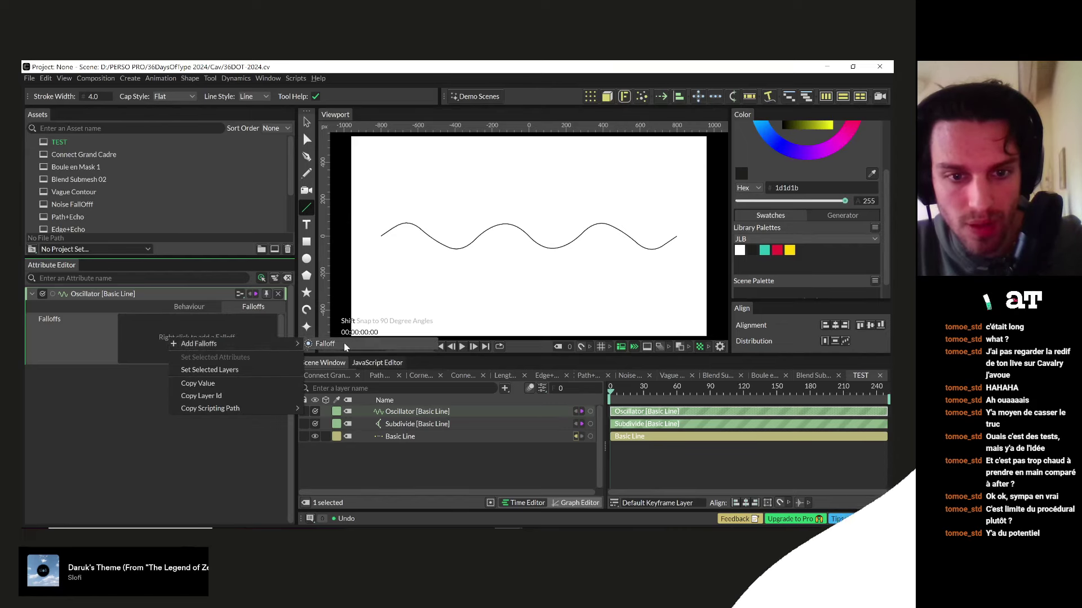
click(325, 344)
click(526, 262)
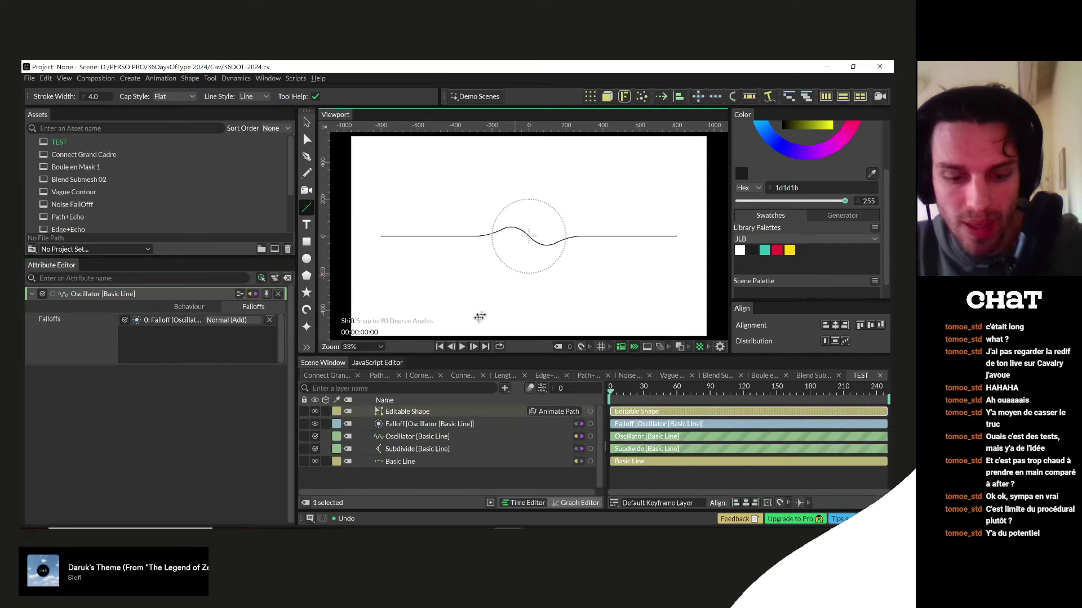
key(Escape)
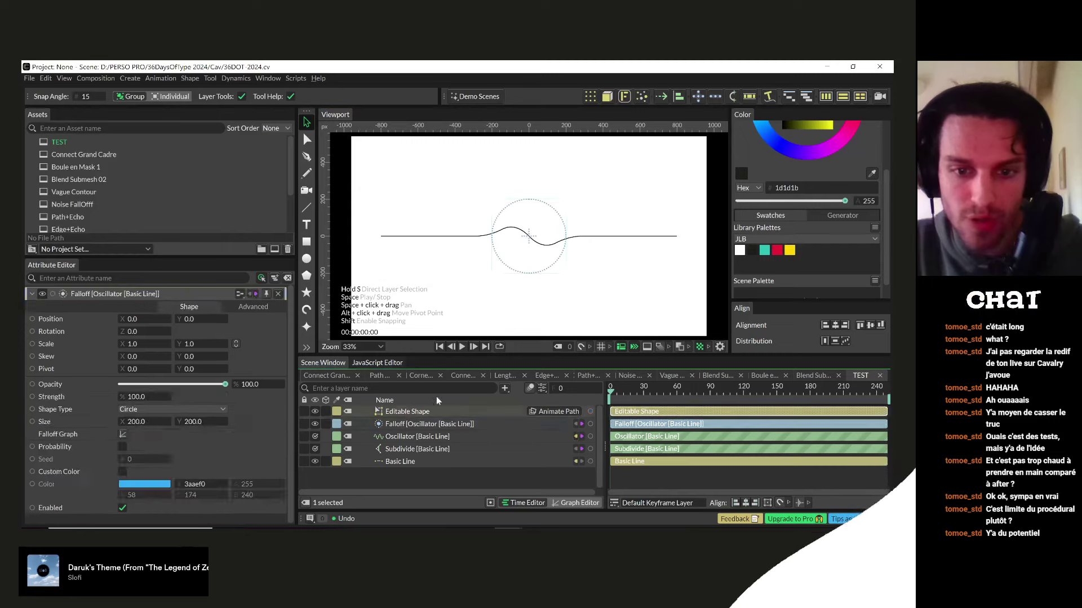
key(Delete)
- Scale the Oscillator's falloff to 1.49 and move it along the line to a position of about -448, -15
click(417, 412)
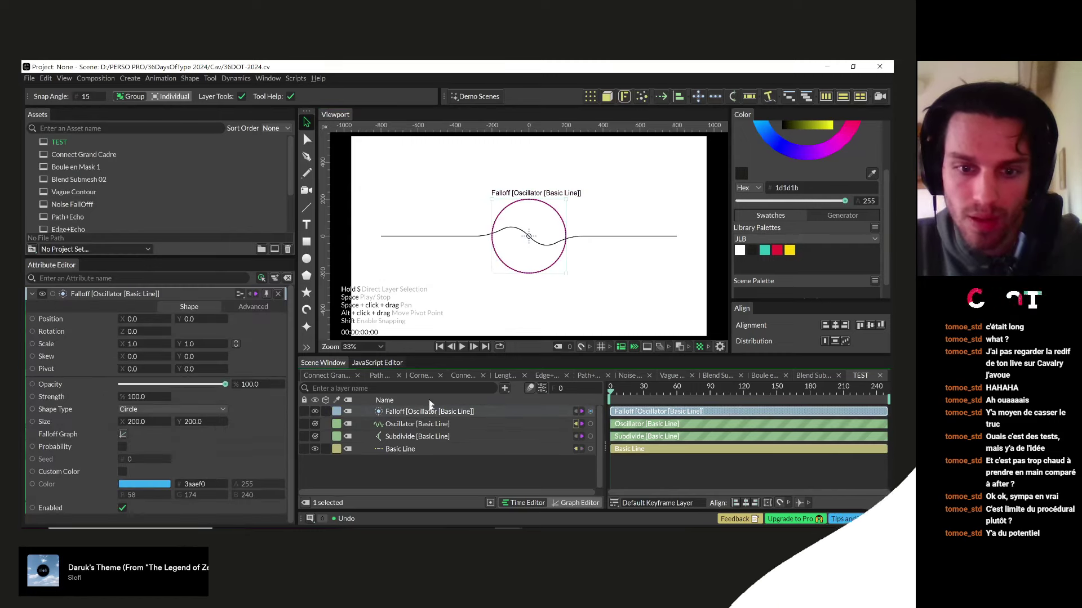
drag(527, 245, 500, 248)
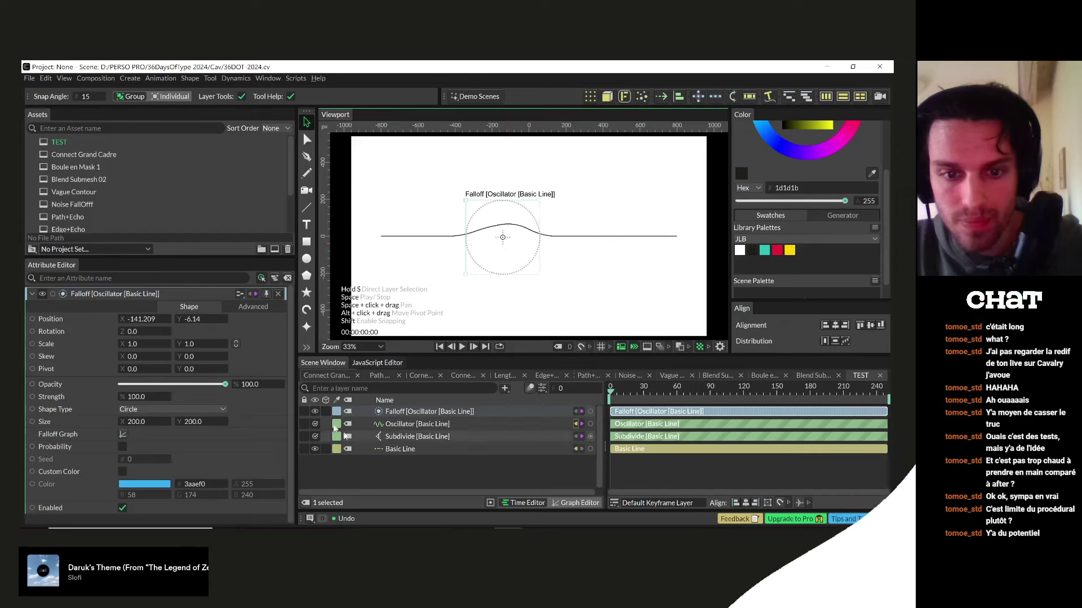
drag(128, 350, 169, 345)
drag(537, 275, 473, 275)
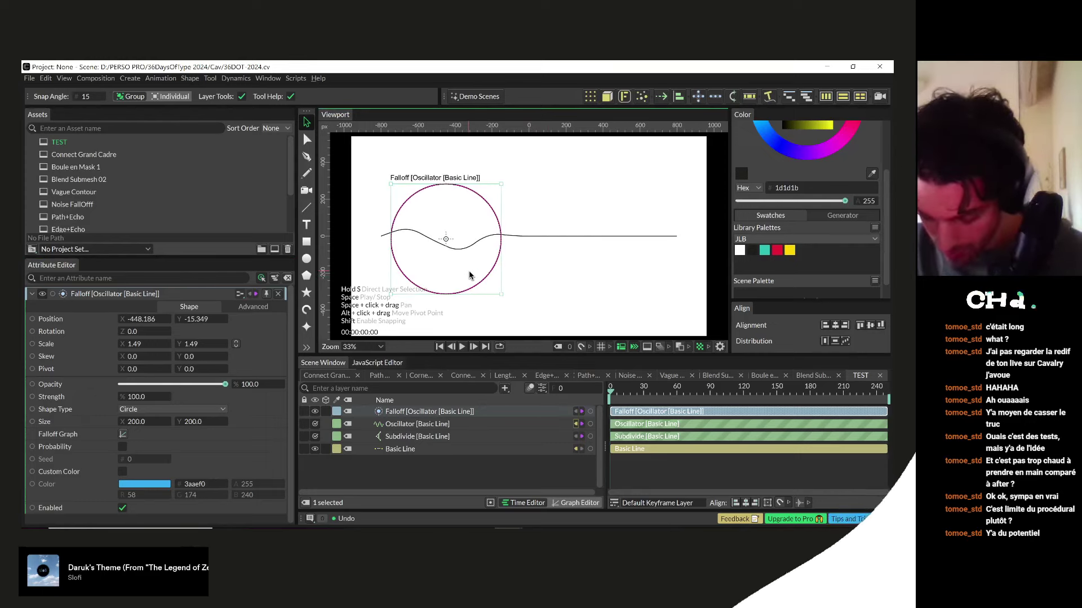
- Clear all layers from the TEST composition and add a red ellipse with a radius of 37
key(ctrl+a)
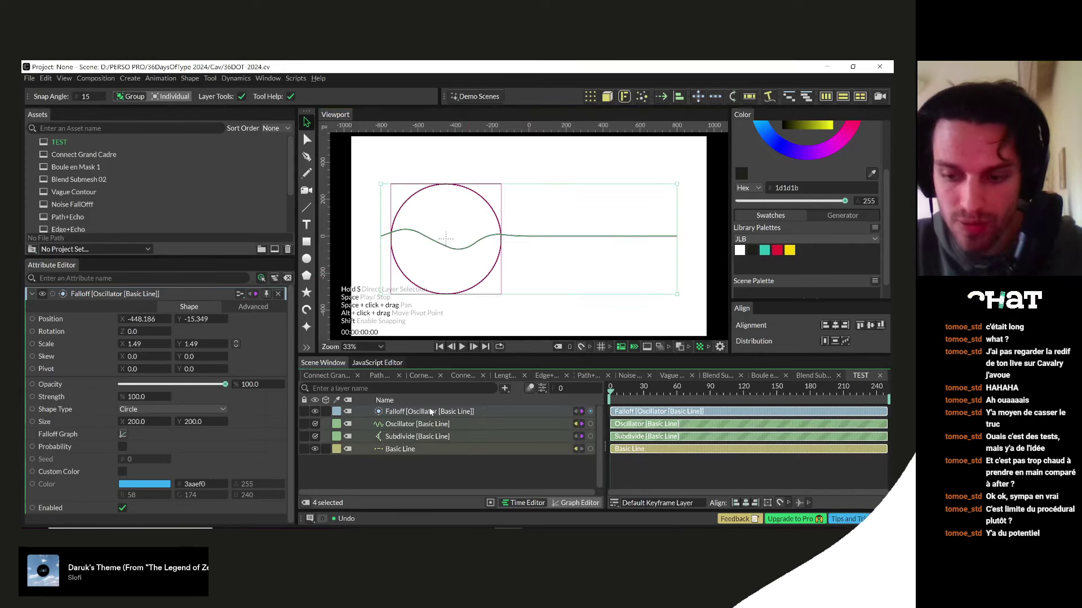
key(Delete)
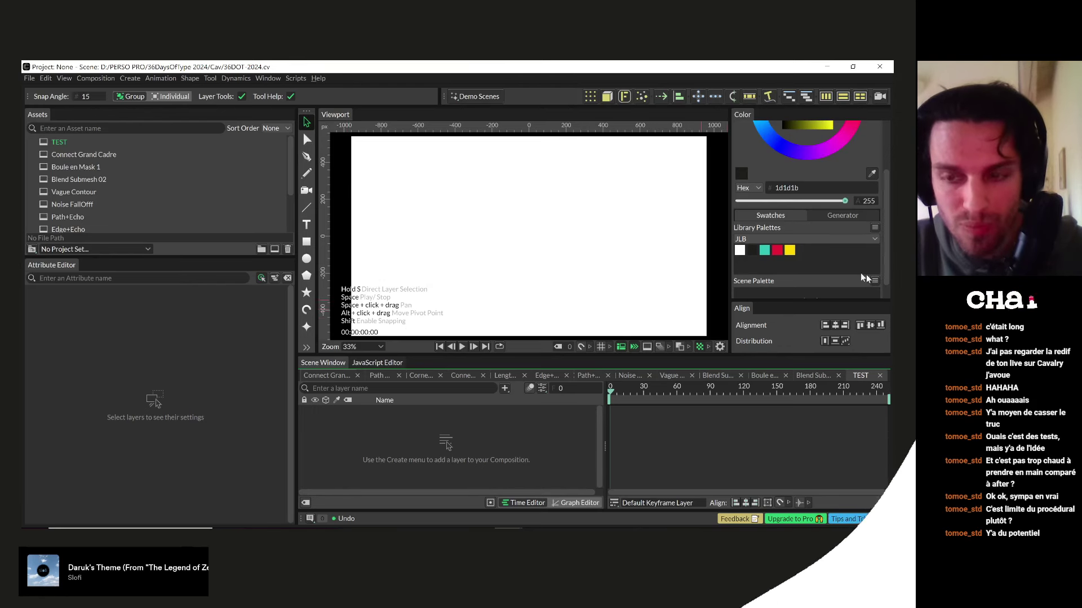
click(306, 259)
drag(777, 250, 529, 239)
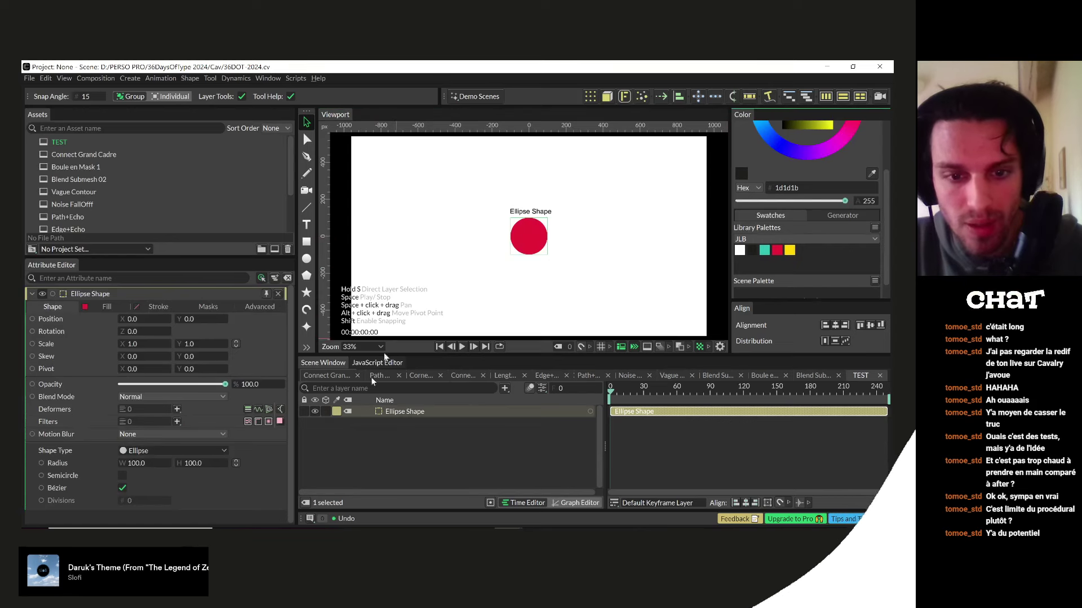
drag(196, 467, 152, 466)
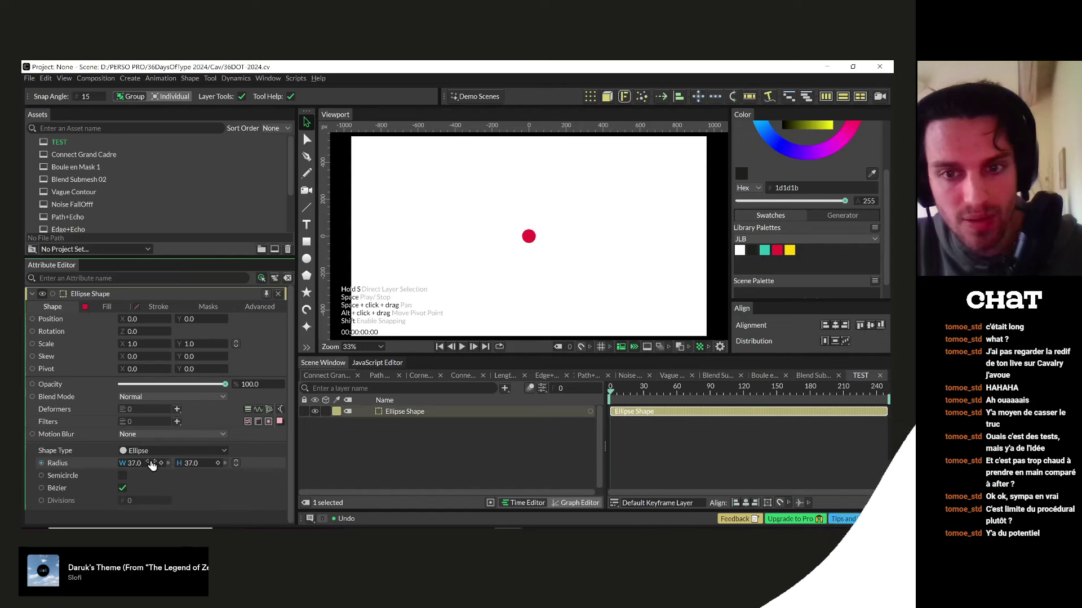
- Duplicate the red ellipse with a Linear distribution, using a count of 19 and a size of 1651
click(590, 96)
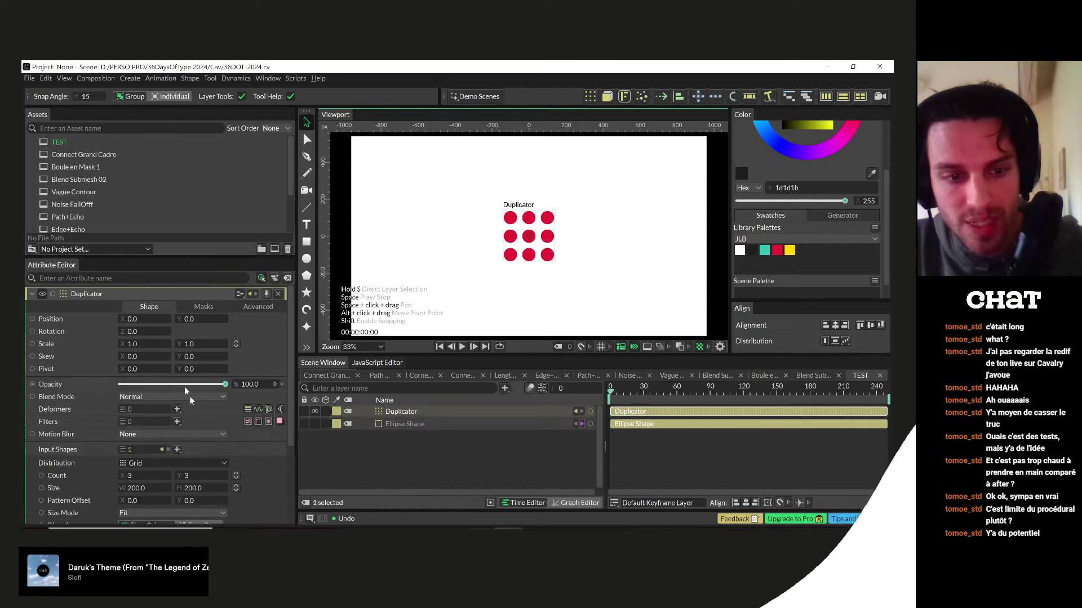
click(214, 463)
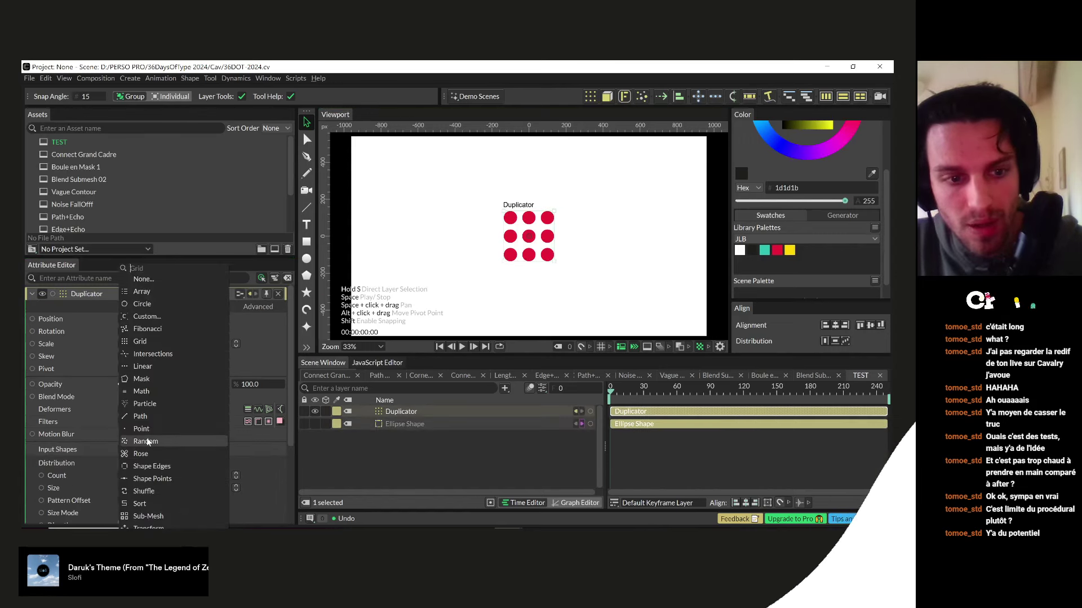
click(142, 366)
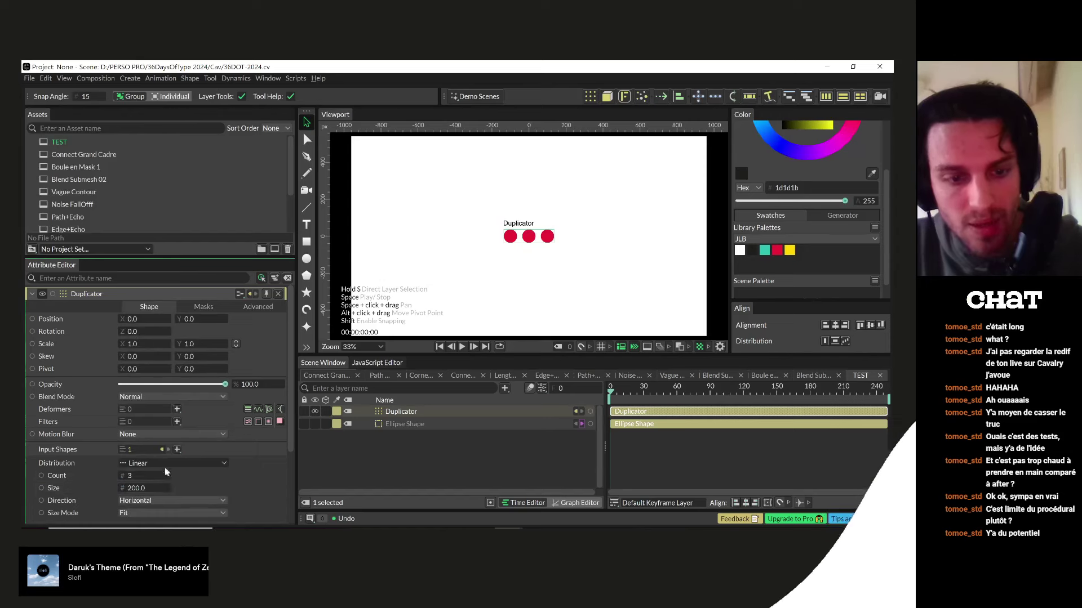
drag(166, 473, 212, 486)
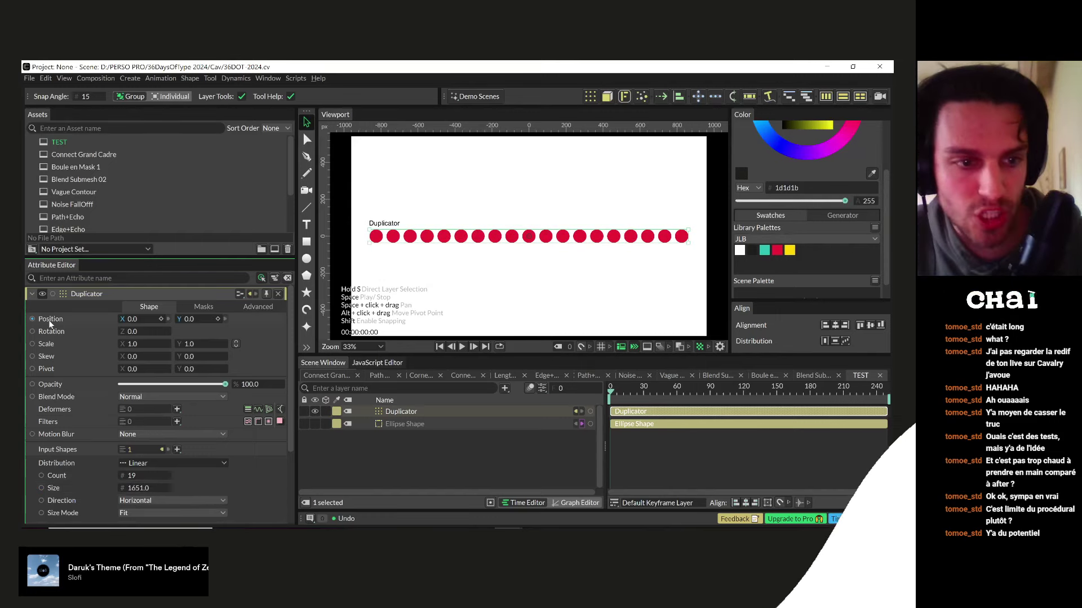
- Add a Value Blend behaviour to the Y axis of the Duplicator's Shape Position
scroll(79, 453, down, 3)
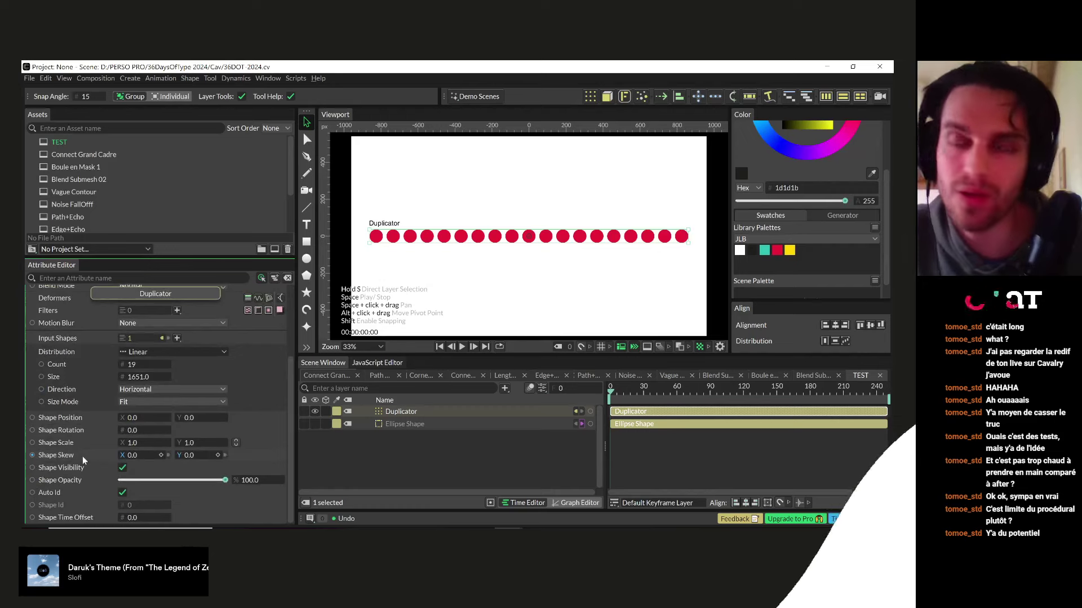
right_click(83, 421)
click(46, 418)
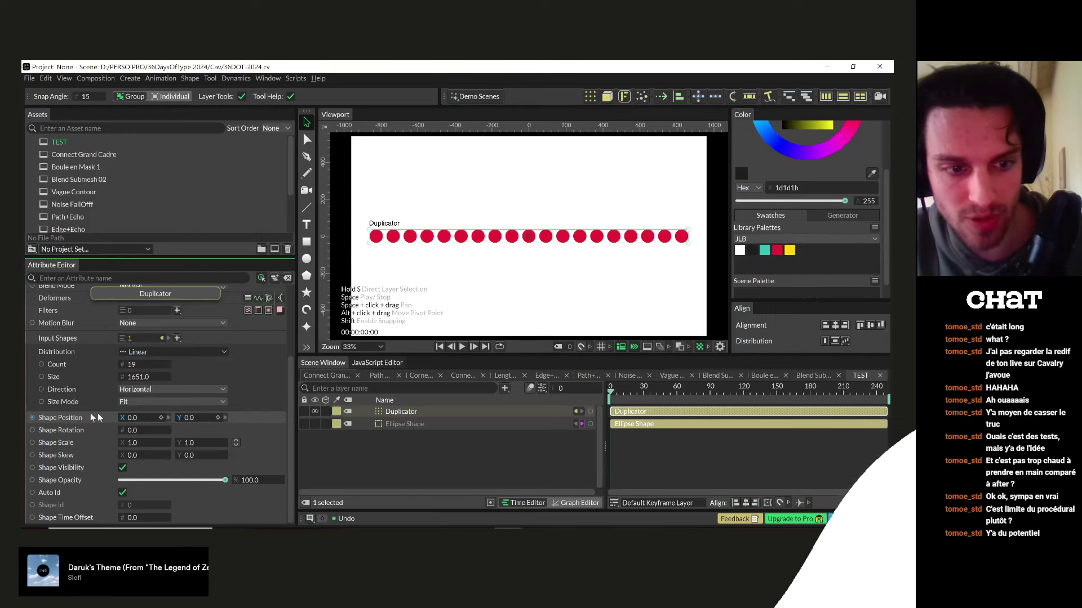
right_click(54, 417)
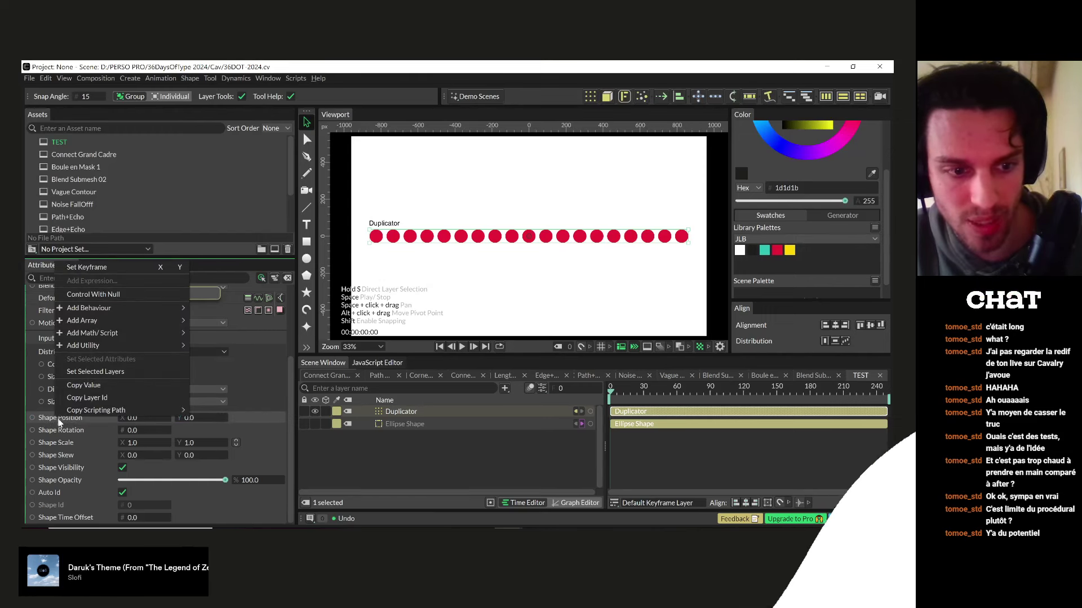
mouse_move(91, 311)
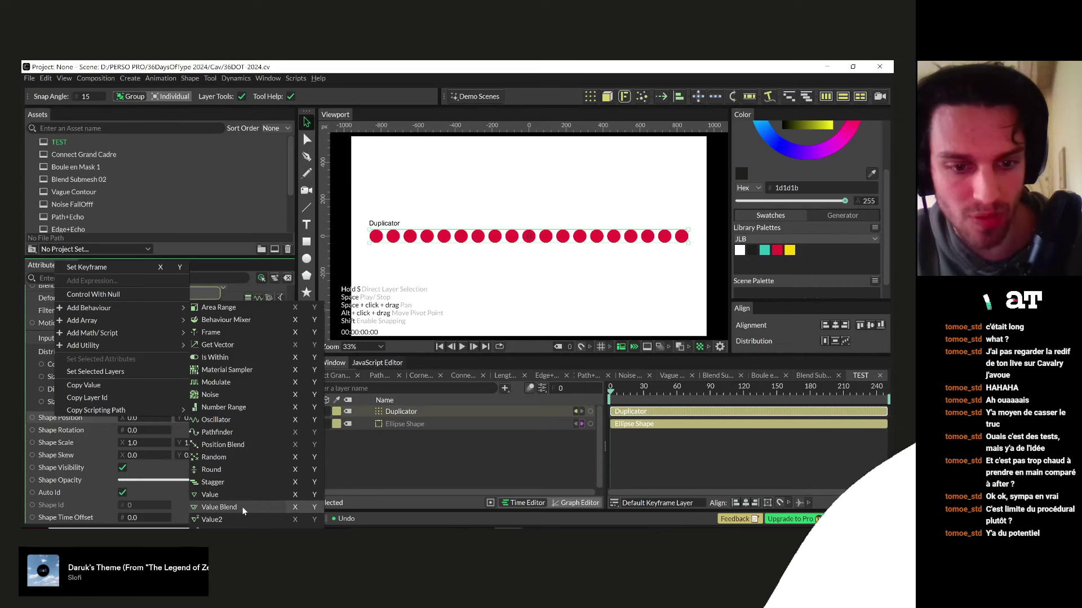
click(314, 507)
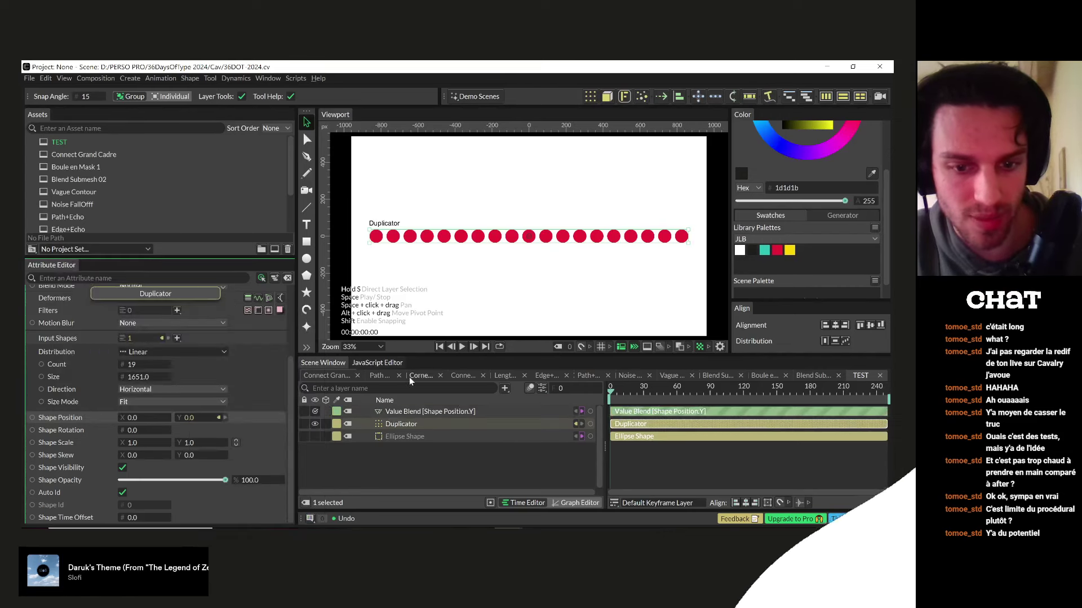
- Set the Value Blend's second value to 200
click(401, 411)
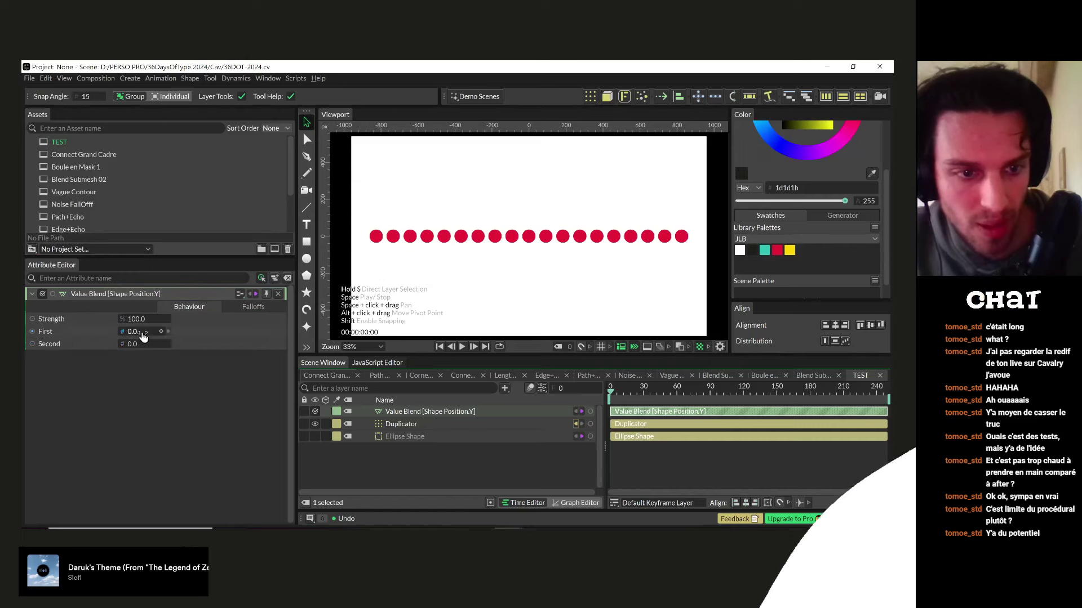
click(133, 344)
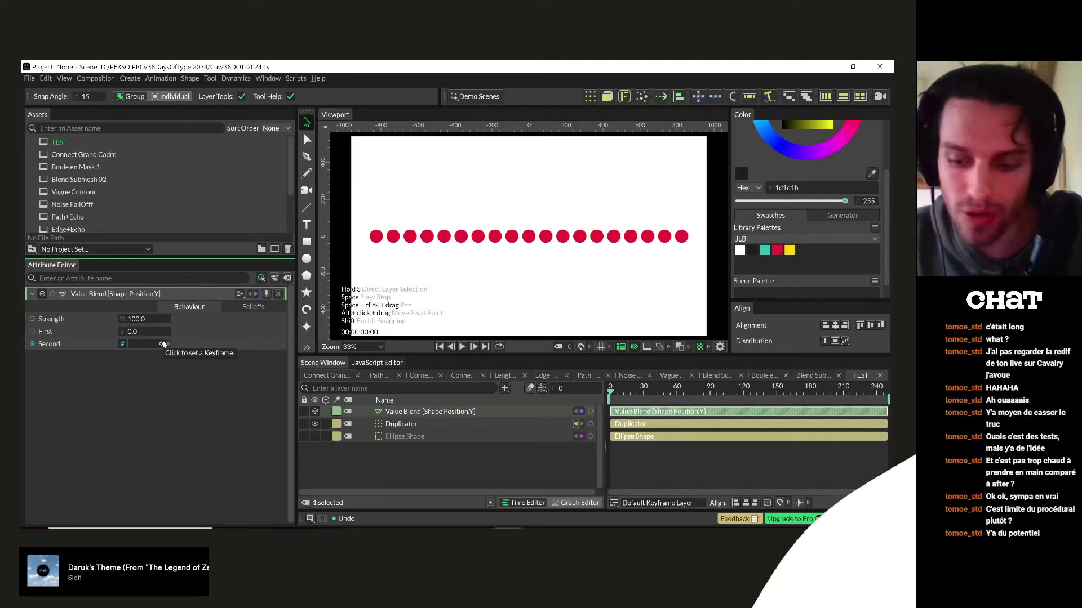
text(200)
key(Return)
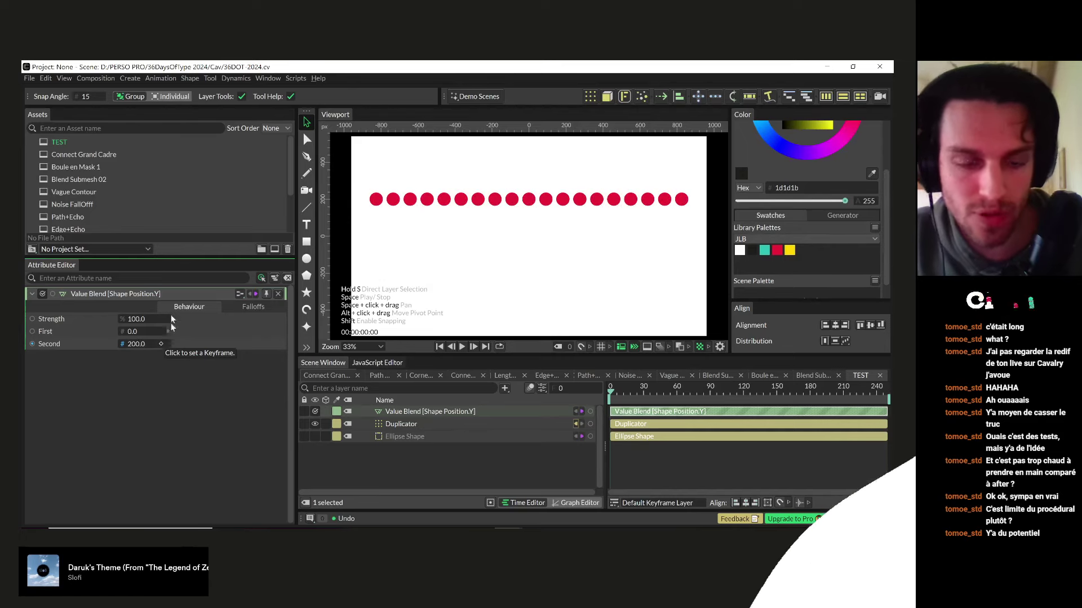
- Add a Falloff to the Value Blend and move it along the row of circles to about -190, -55
click(252, 307)
right_click(217, 342)
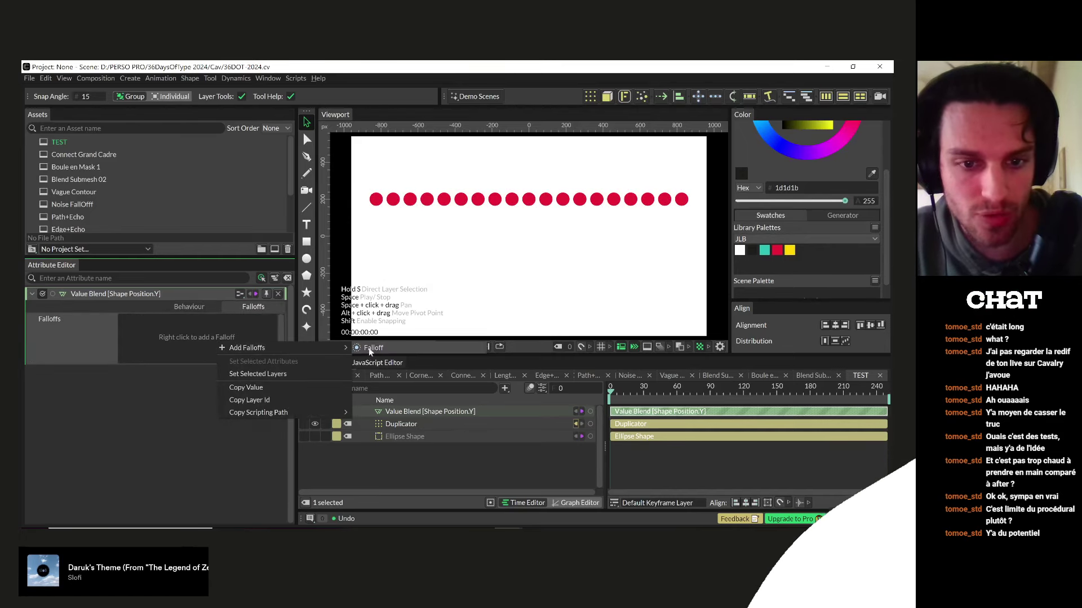
click(254, 347)
drag(554, 253, 521, 252)
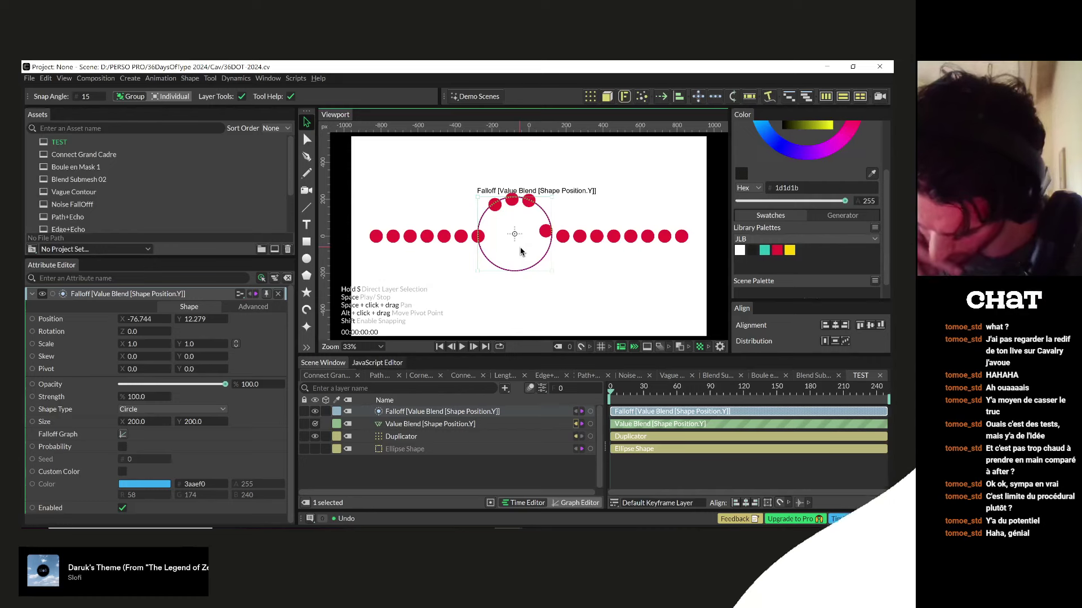
drag(520, 251, 492, 261)
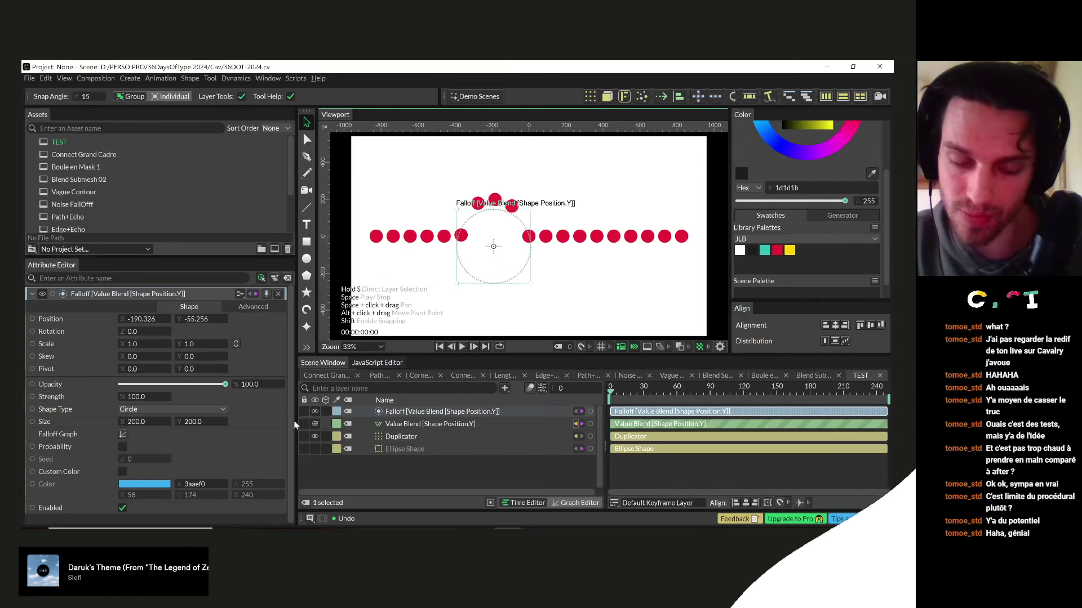
- Delete all layers from the composition and add a default five-sided polygon shape
key(Delete)
key(Delete)
key(Delete)
key(Delete)
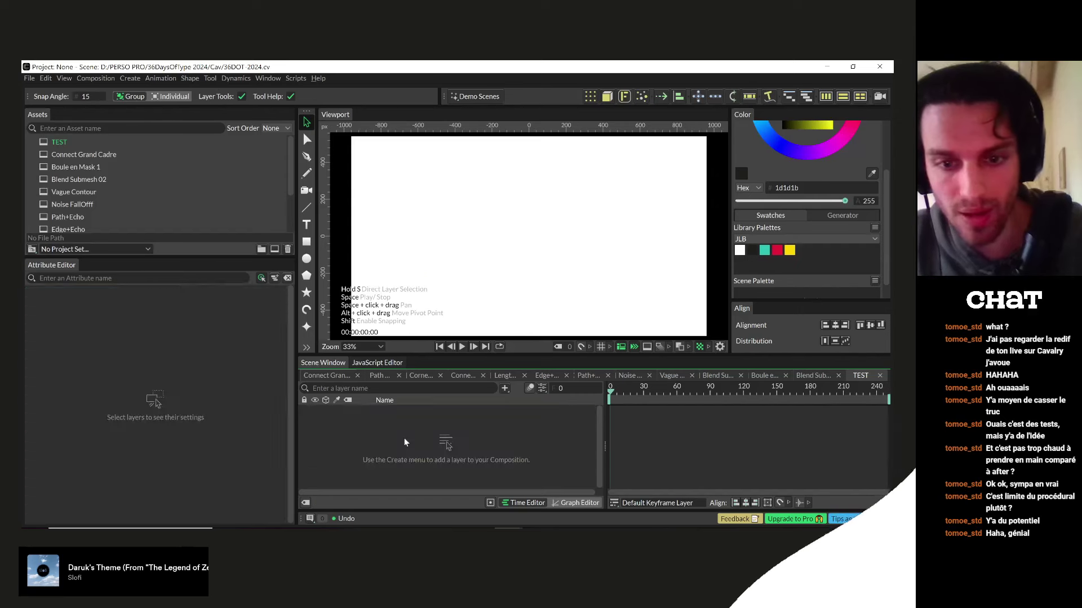
click(307, 275)
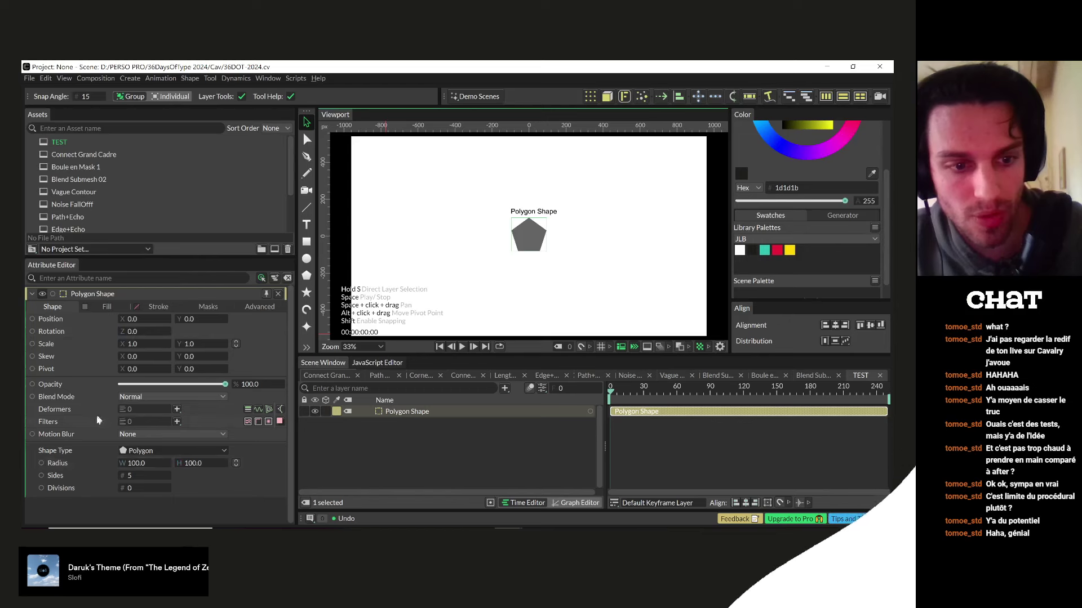
- Reshape the polygon into a narrow triangle with 3 sides and a radius of about 43 by 104
click(151, 451)
click(131, 478)
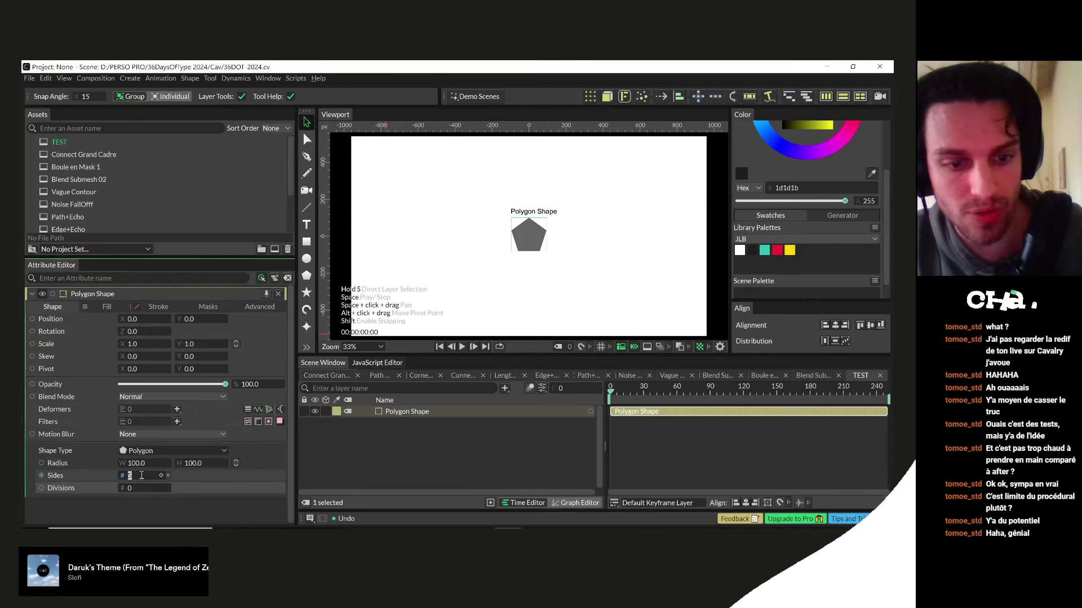
text(3)
key(Return)
drag(193, 464, 120, 461)
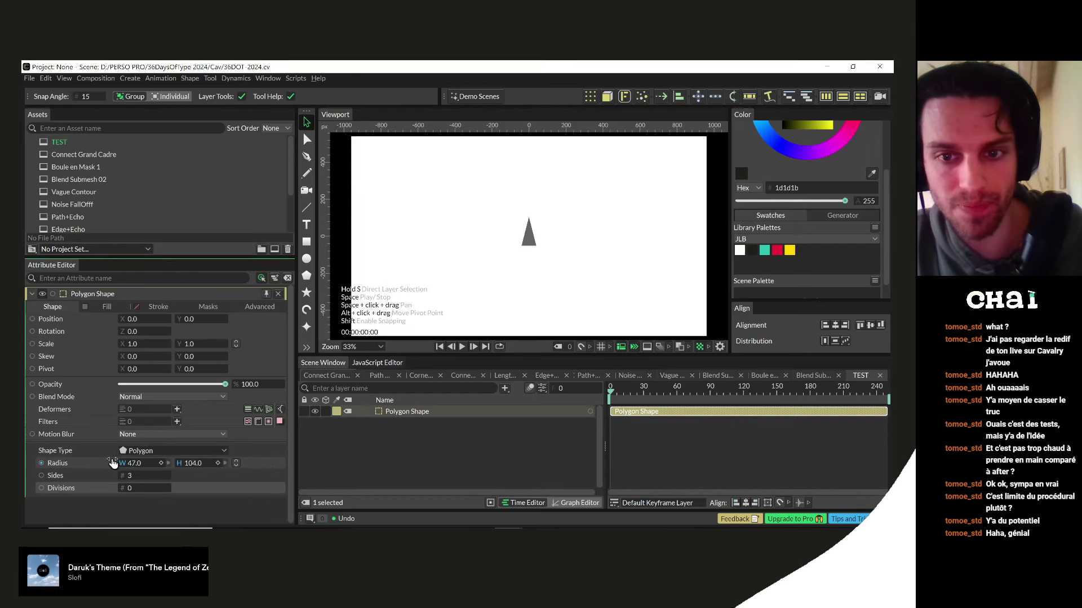
- Add an ellipse shape, move it to about -620, 279, and set its radius to 25
click(424, 446)
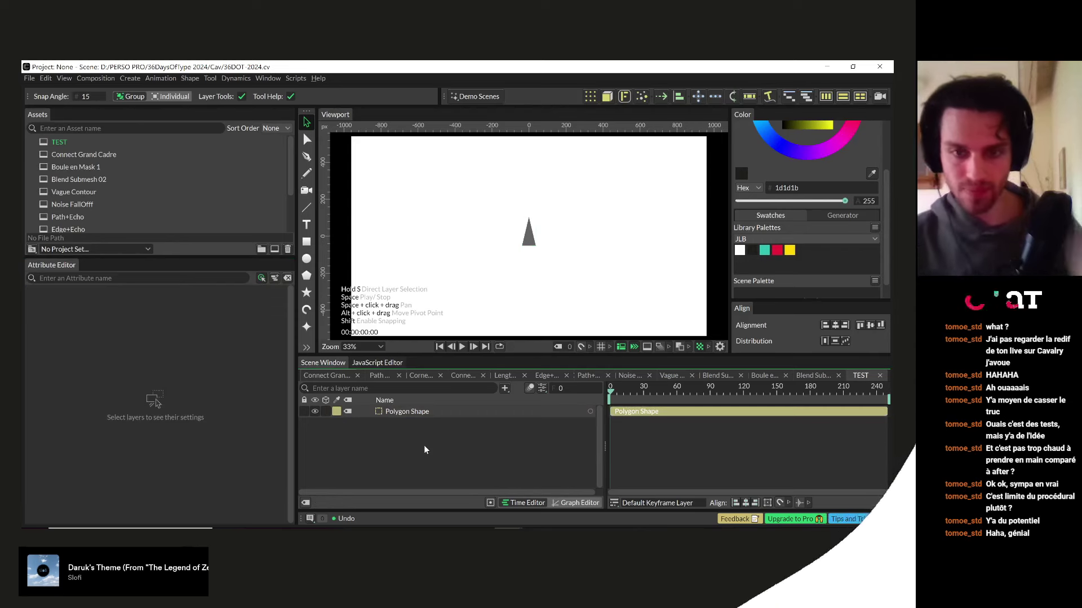
click(307, 260)
drag(528, 234, 417, 188)
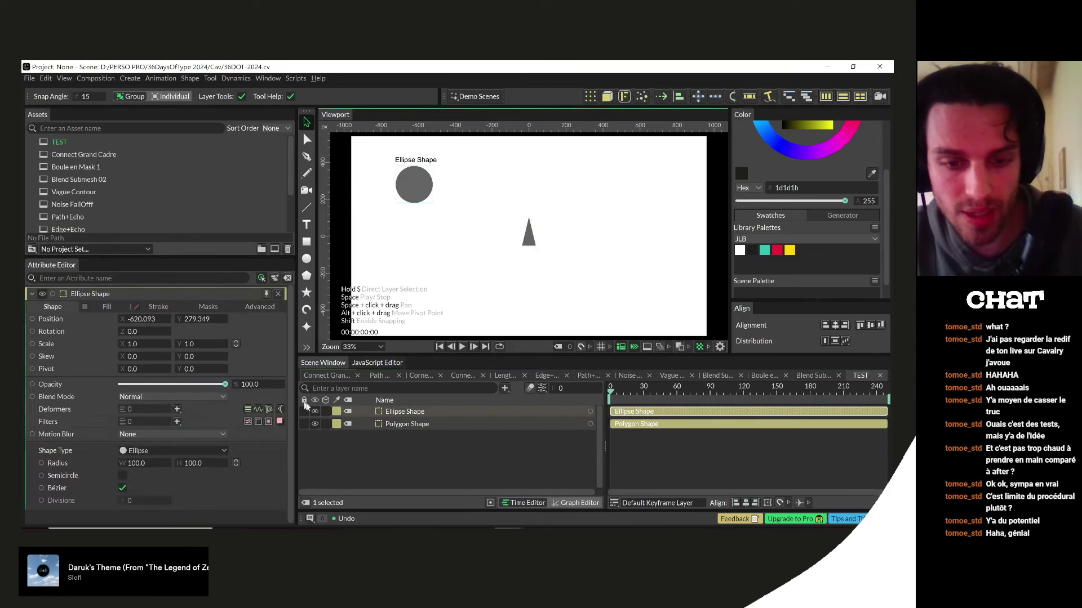
drag(197, 463, 157, 463)
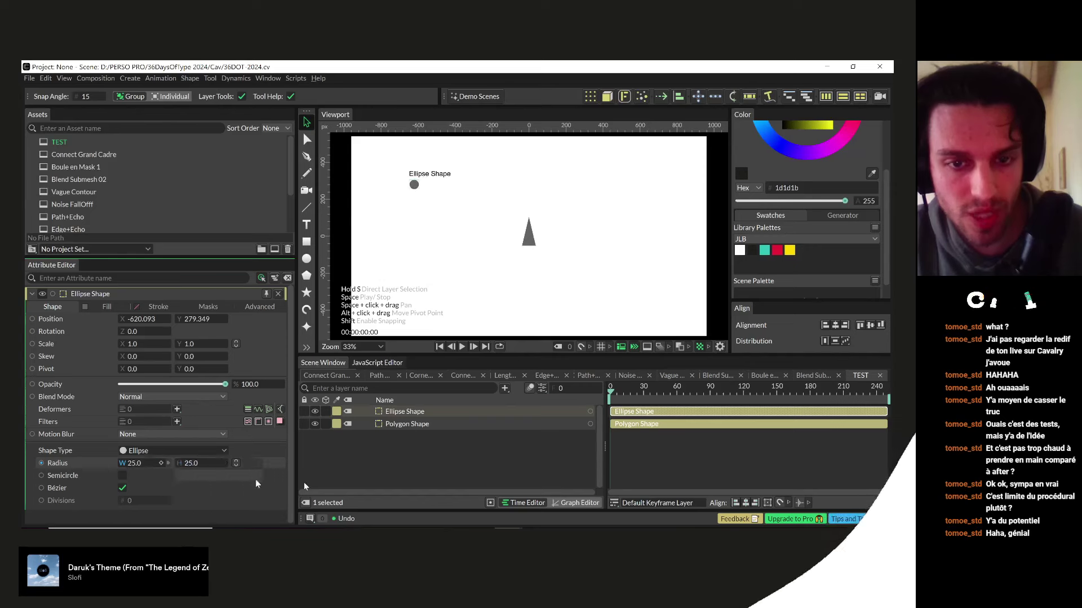
- Add a Look At behaviour to the composition and set the Ellipse Shape as its target
click(394, 457)
key(Tab)
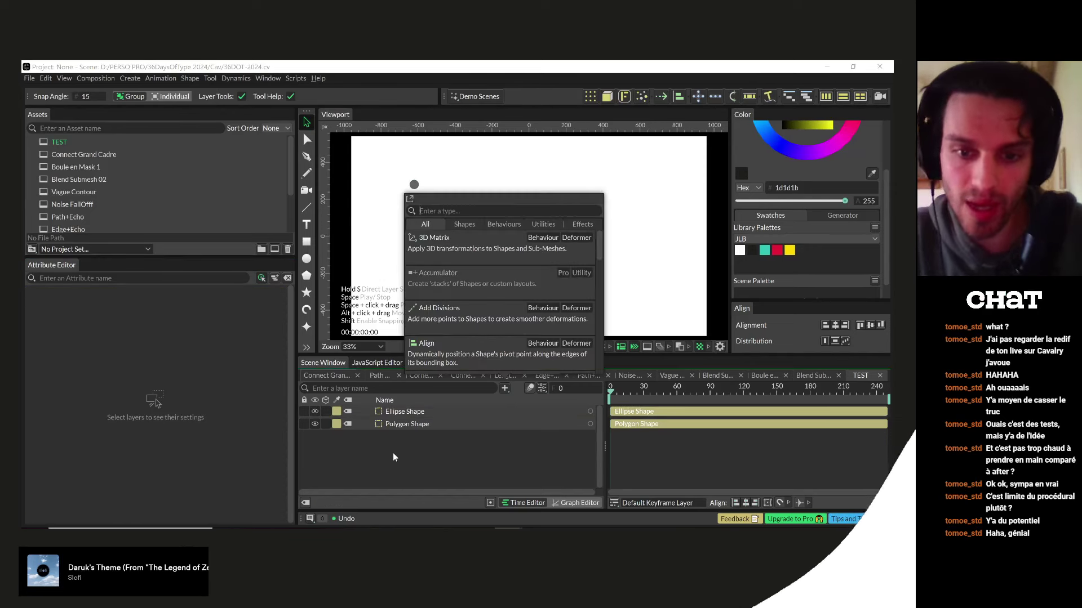
text(look)
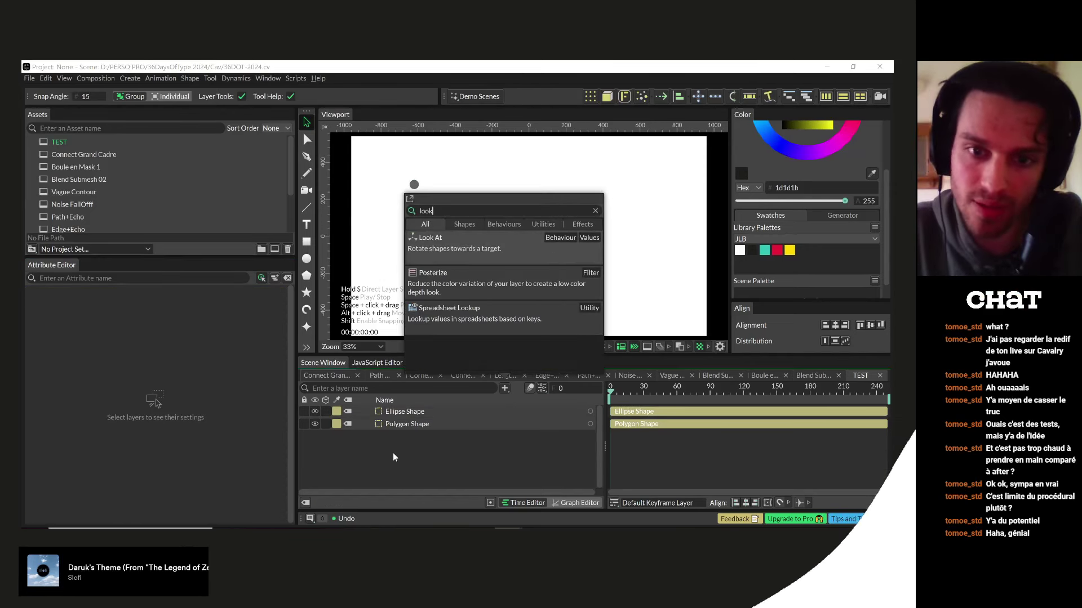
click(467, 245)
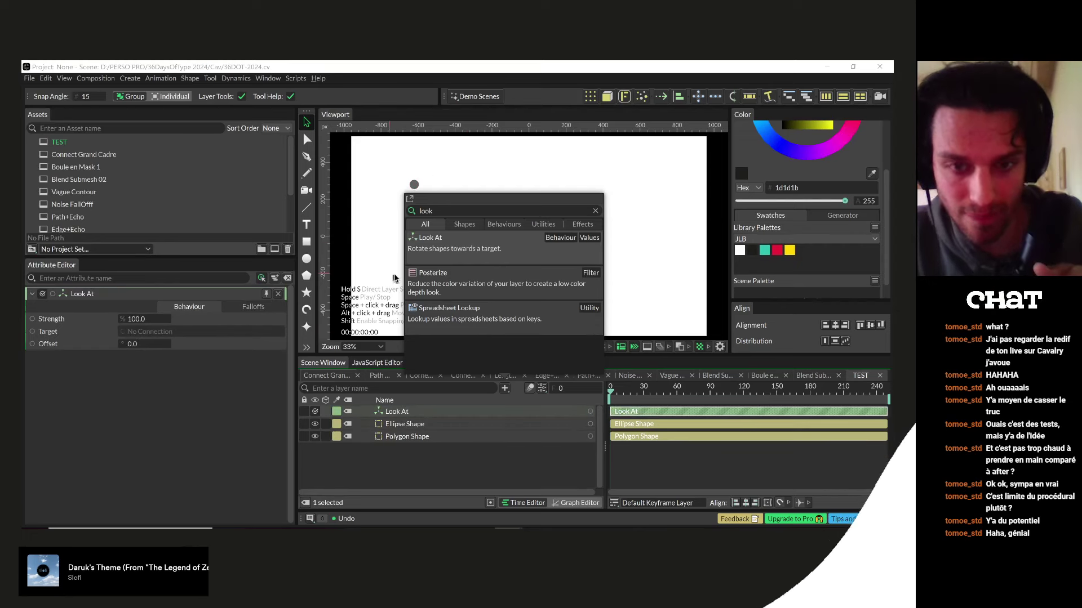
click(387, 460)
click(392, 407)
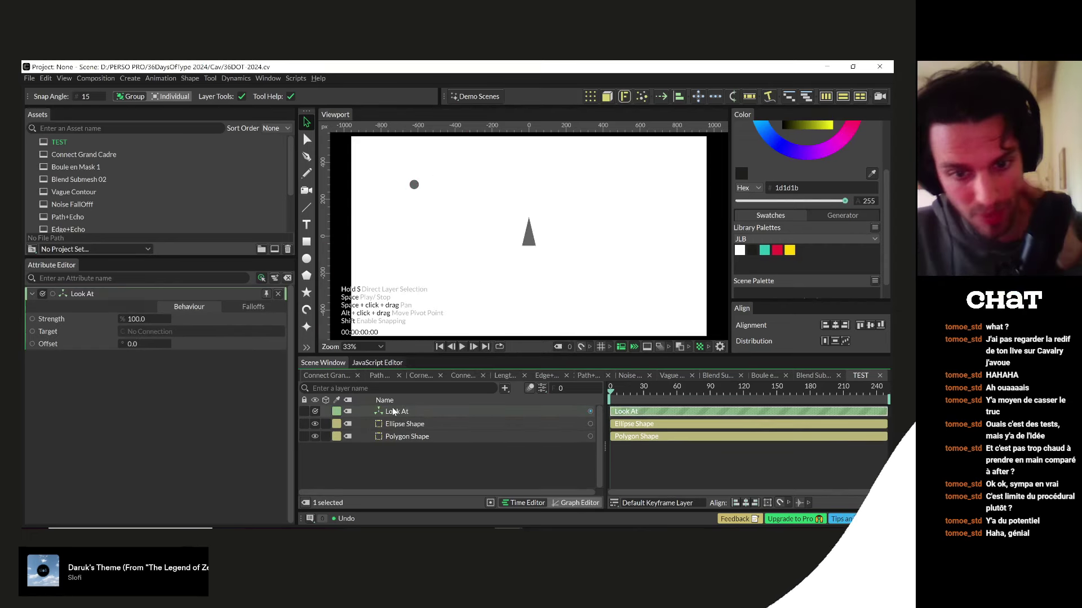
drag(32, 332, 404, 424)
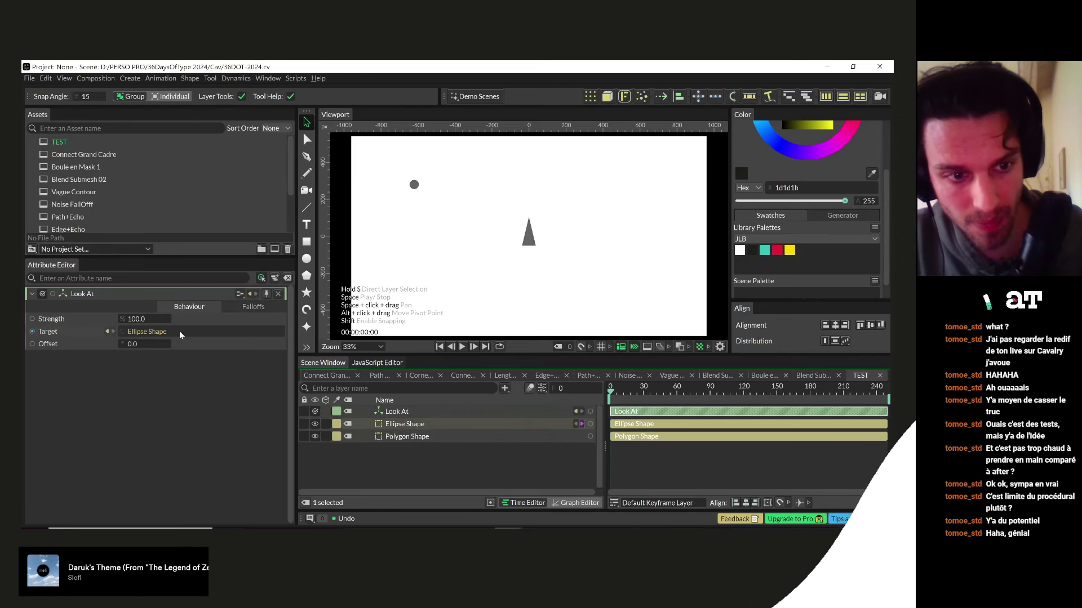
- Connect Look At to the Polygon Shape's rotation and move the ellipse to about -553, 322
click(591, 424)
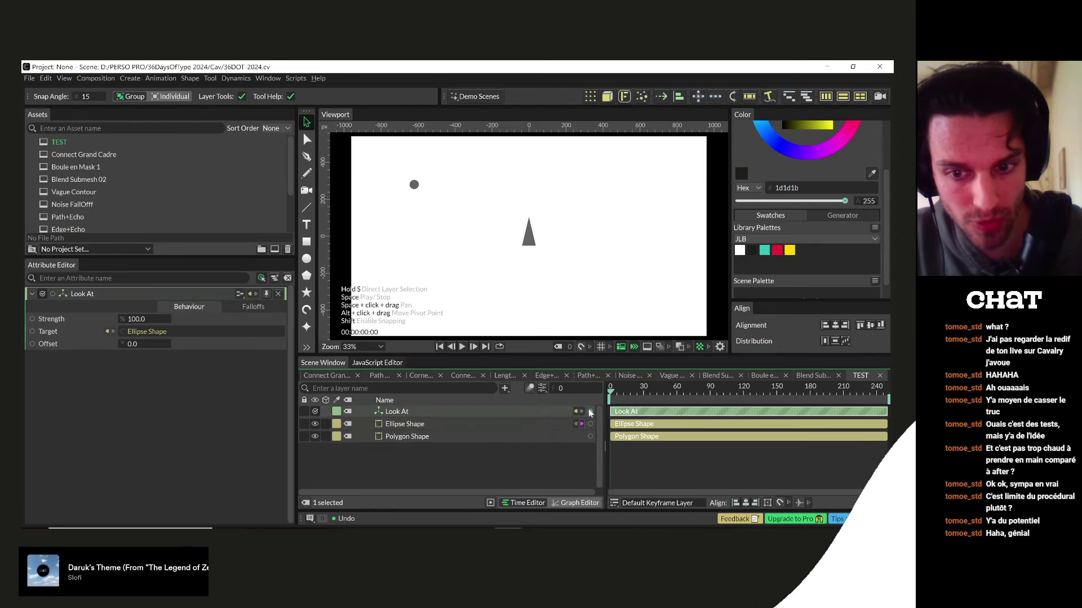
click(591, 411)
drag(456, 430, 390, 441)
click(403, 443)
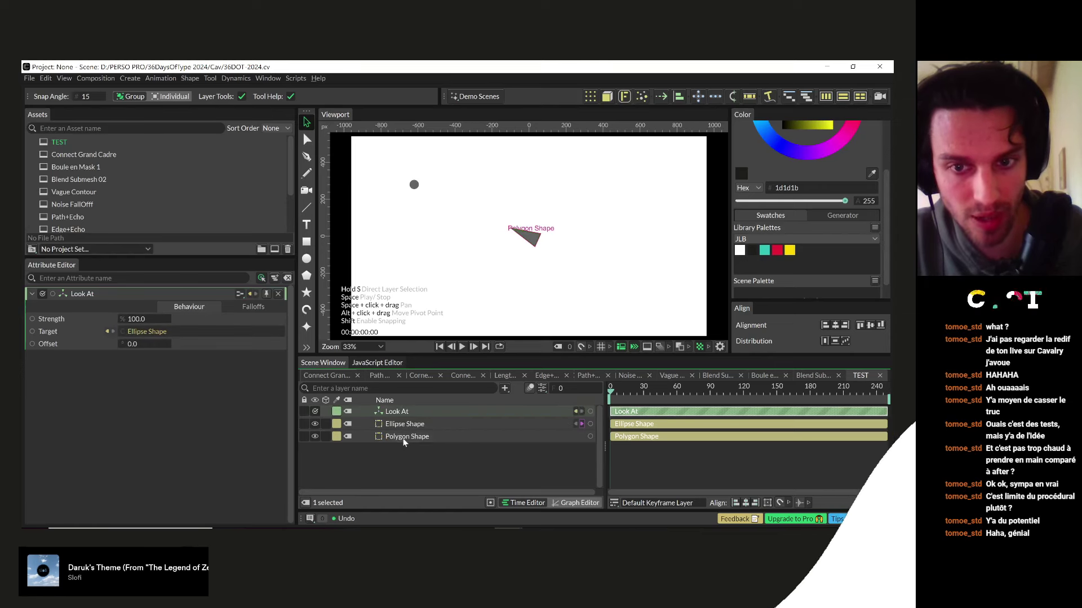
mouse_move(424, 189)
mouse_down()
mouse_move(552, 193)
mouse_move(512, 303)
mouse_move(599, 193)
mouse_move(428, 252)
mouse_move(611, 191)
mouse_move(371, 251)
mouse_move(626, 206)
mouse_move(432, 171)
mouse_move(484, 319)
mouse_move(495, 194)
mouse_move(393, 236)
mouse_move(466, 207)
mouse_move(417, 212)
mouse_move(457, 179)
mouse_move(429, 179)
mouse_up()
click(411, 437)
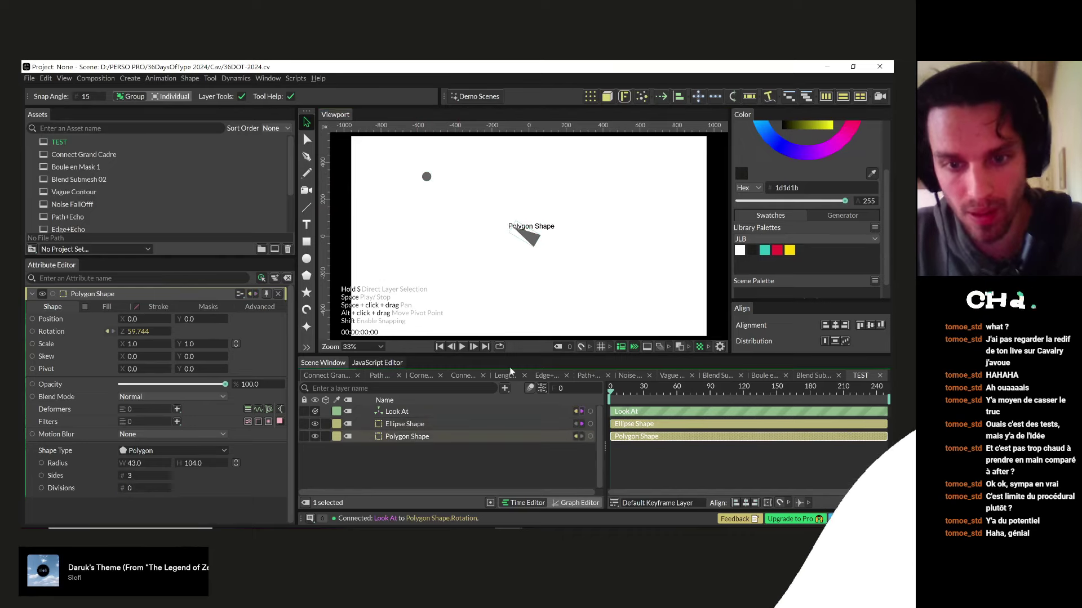
- Group the triangle and duplicate the group in an 8 by 8 grid with a size of about 768 by 821
click(396, 464)
click(404, 437)
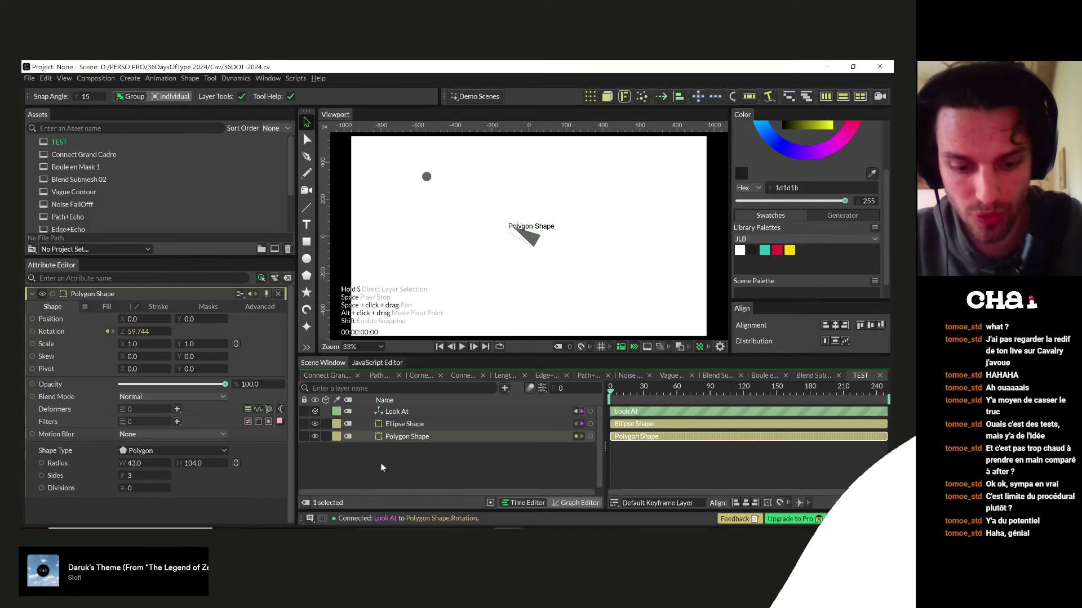
key(ctrl+g)
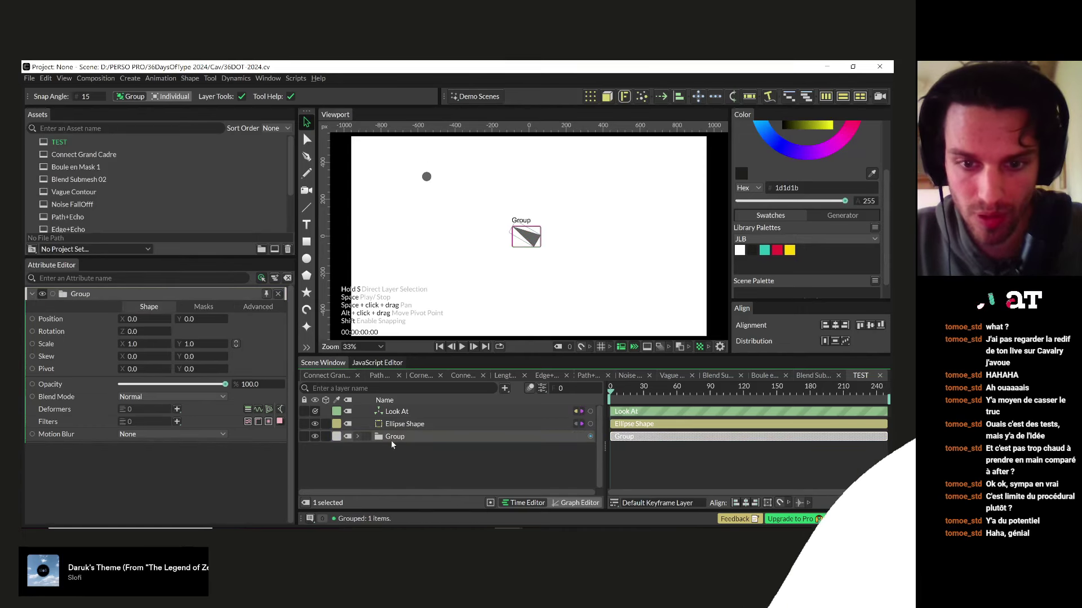
click(591, 98)
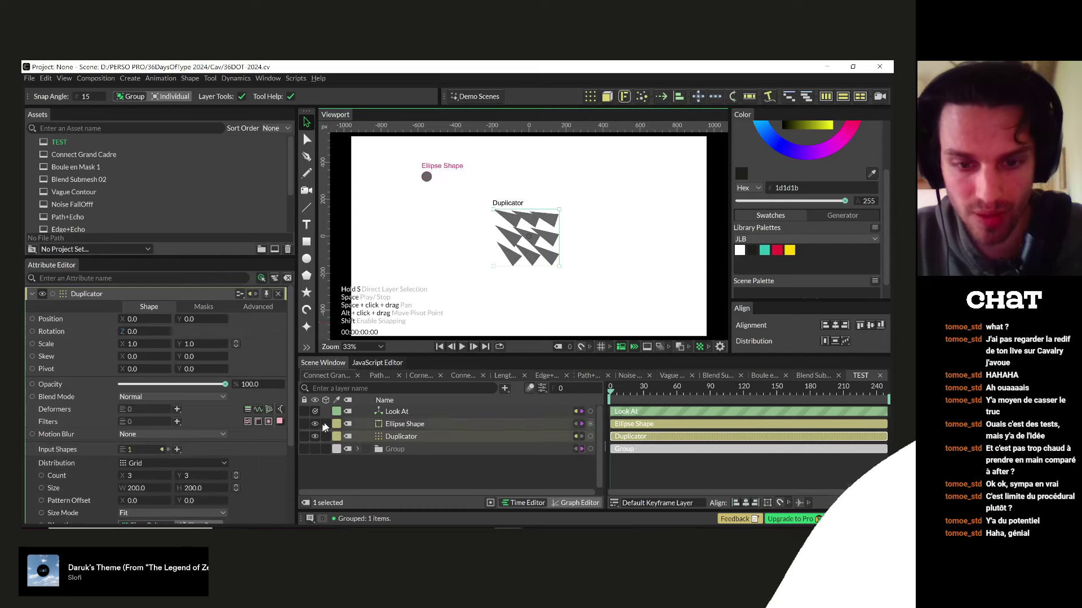
drag(140, 489, 227, 496)
drag(133, 476, 186, 479)
- Move the ellipse around the grid to test the triangles' rotation, leaving it at about -543, -104
click(402, 425)
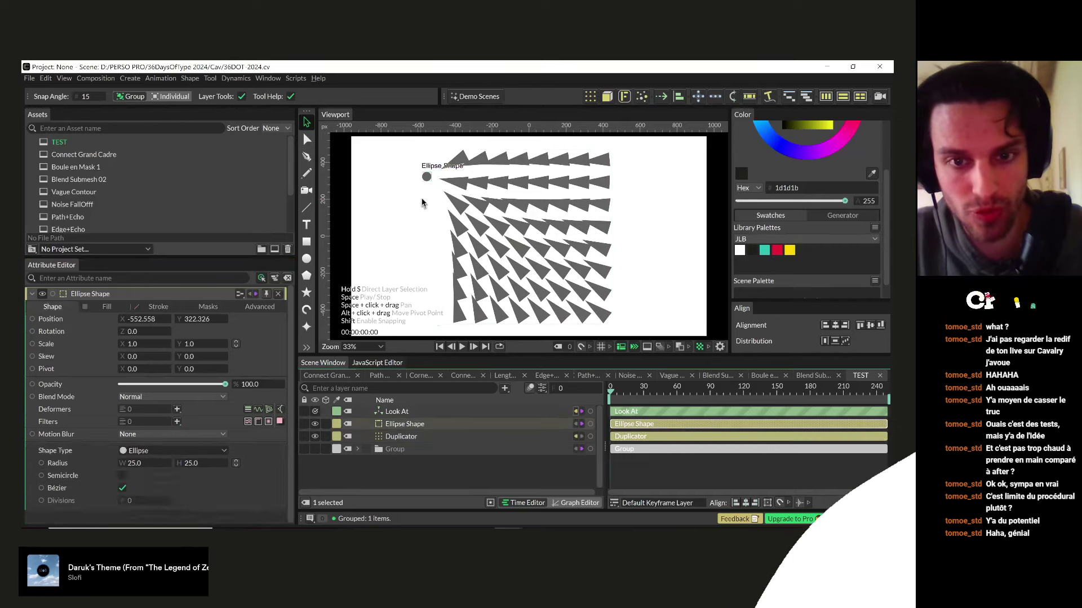
drag(426, 176, 495, 218)
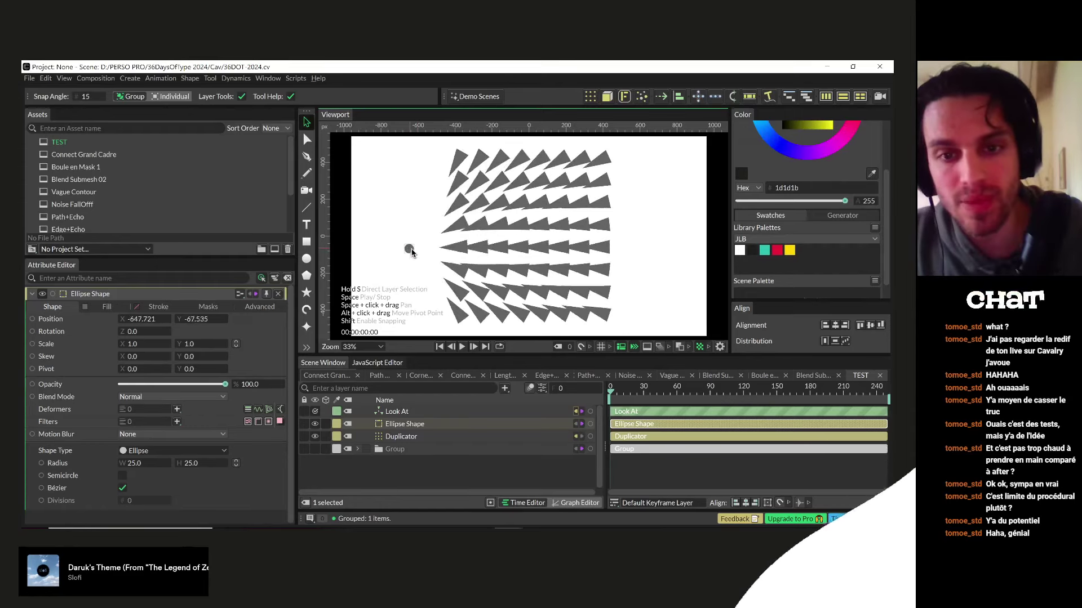
click(393, 470)
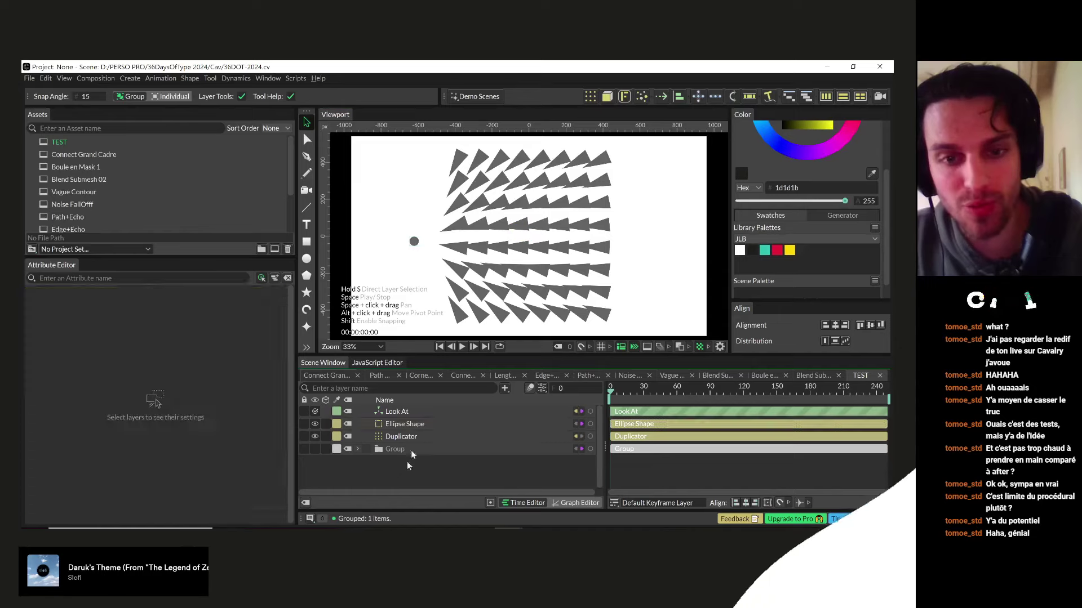
drag(414, 243, 411, 235)
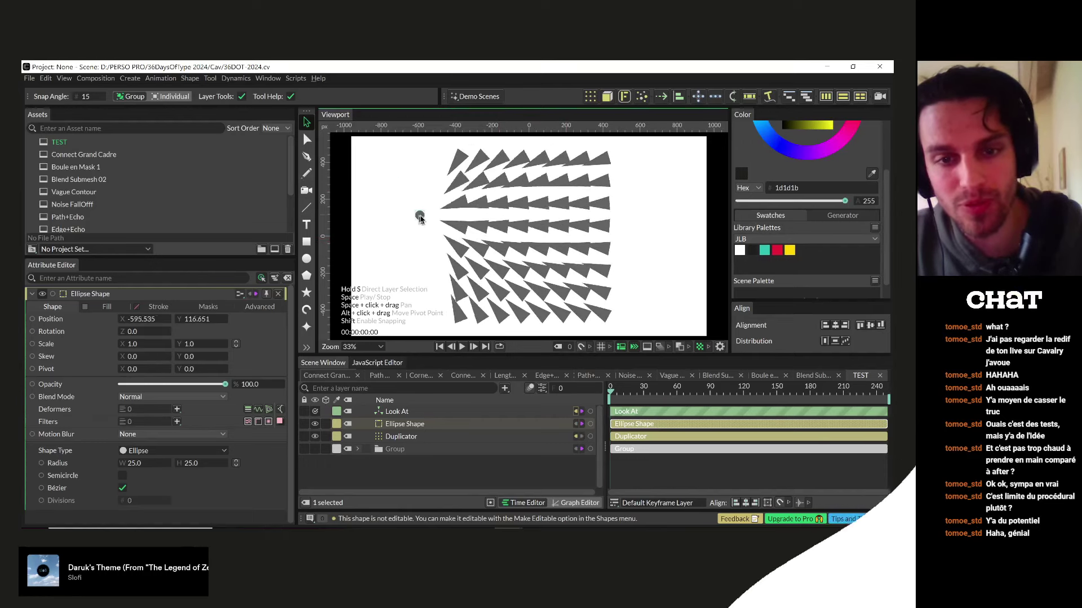
drag(507, 222, 429, 264)
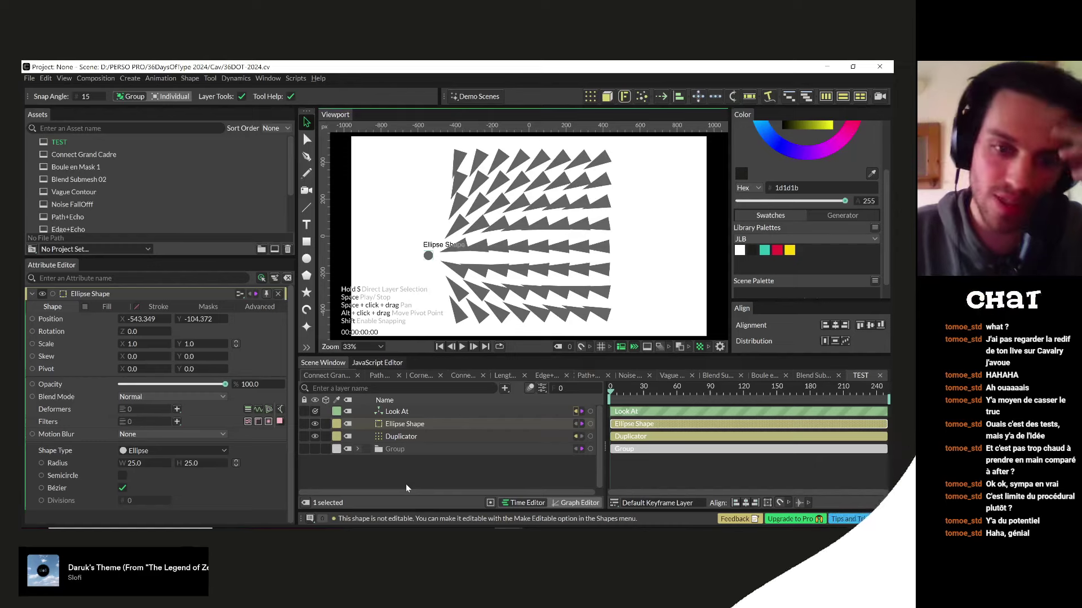
- Add a Value2 Blend behaviour to the Duplicator's Shape Scale
click(394, 436)
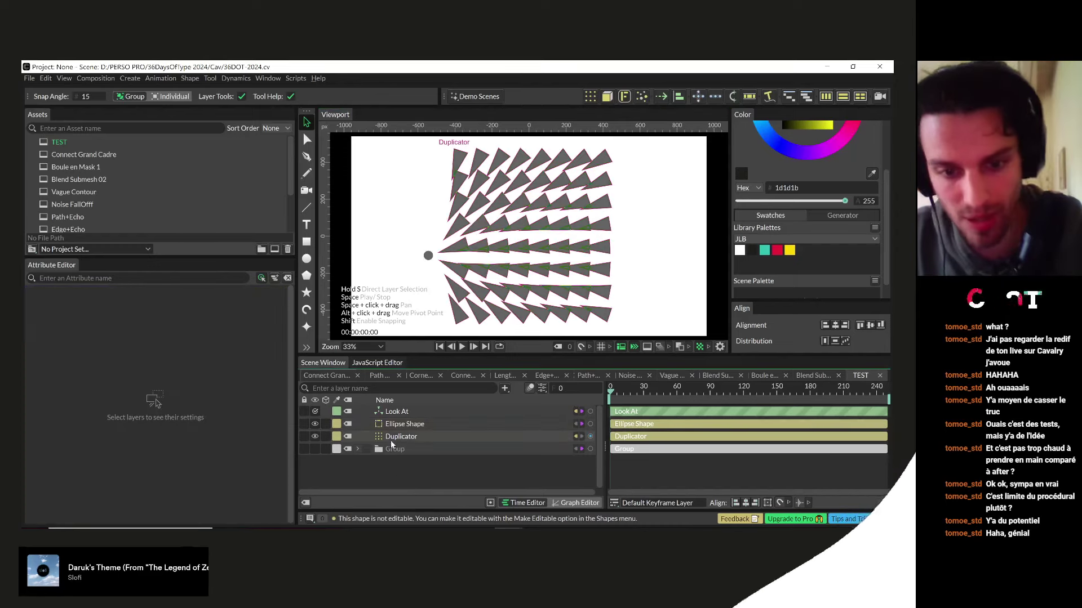
scroll(83, 437, down, 3)
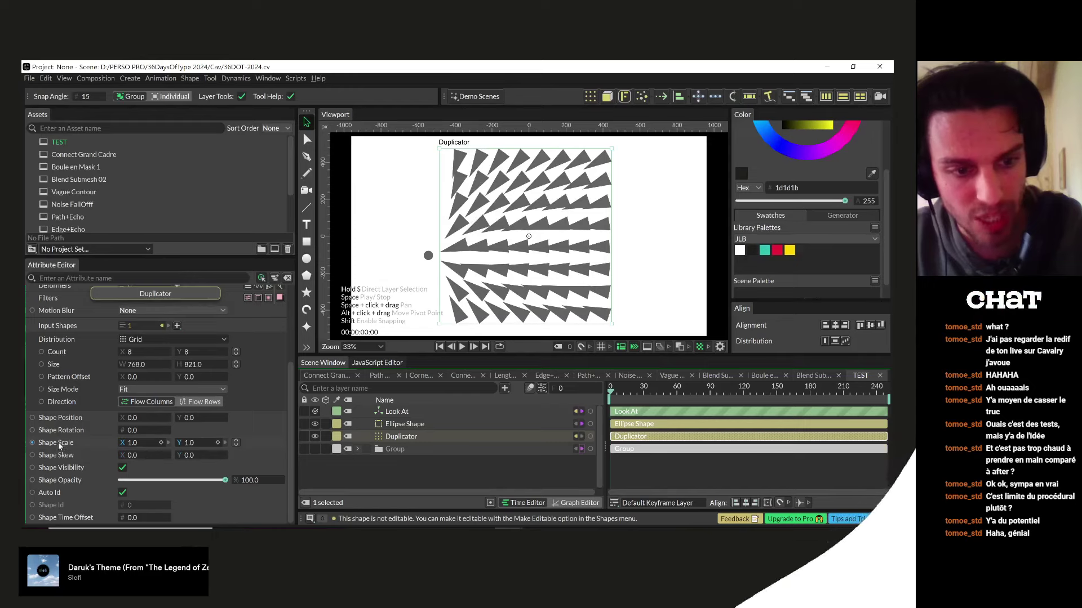
right_click(59, 442)
mouse_move(91, 334)
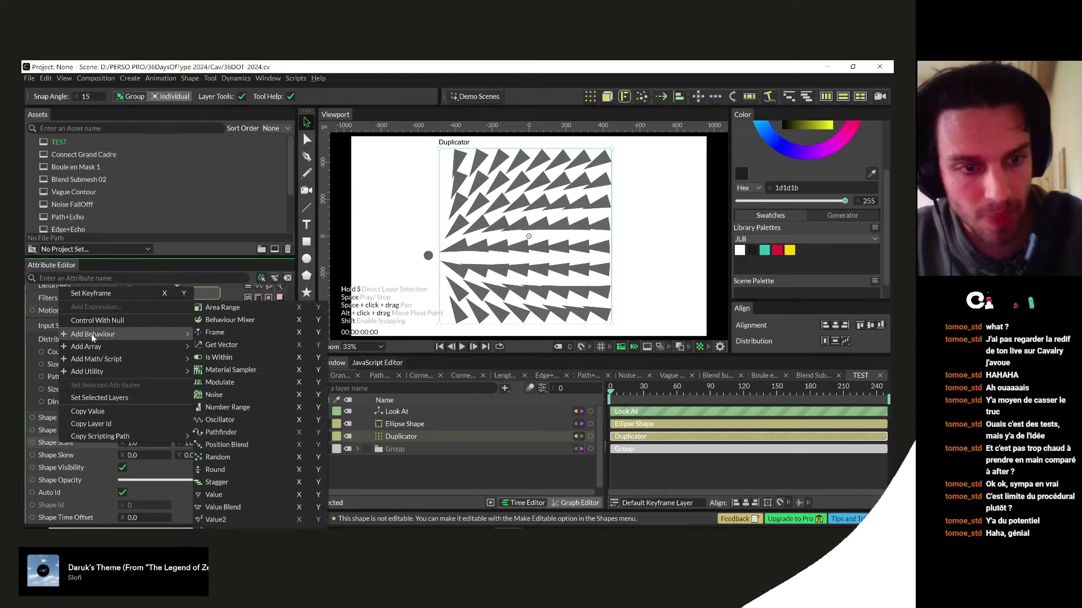
click(226, 527)
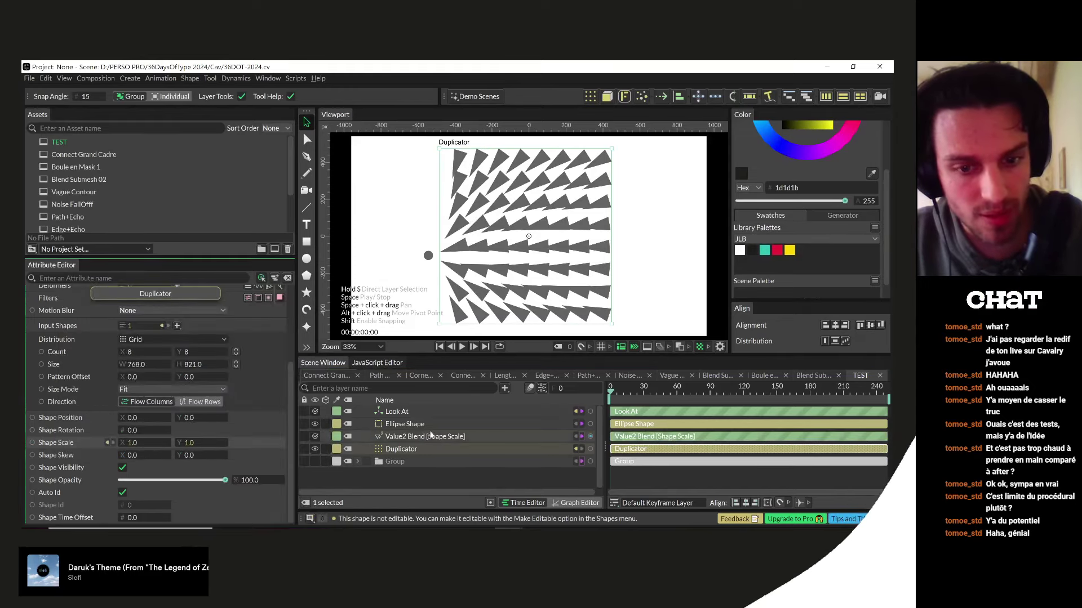
- Set the Value2 Blend's second value to 0.5 on both X and Y
click(406, 438)
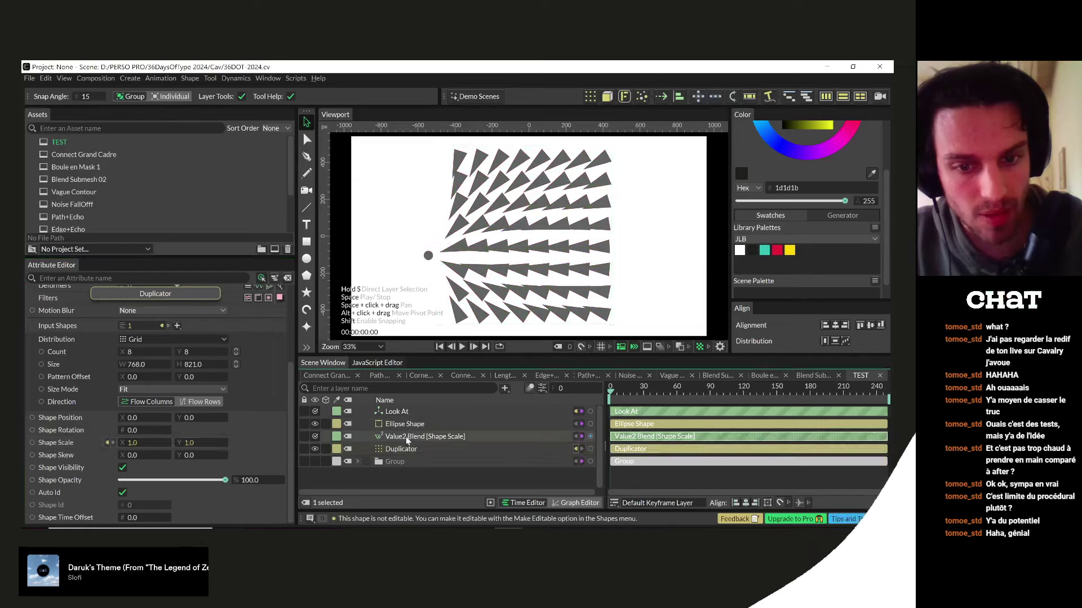
click(148, 331)
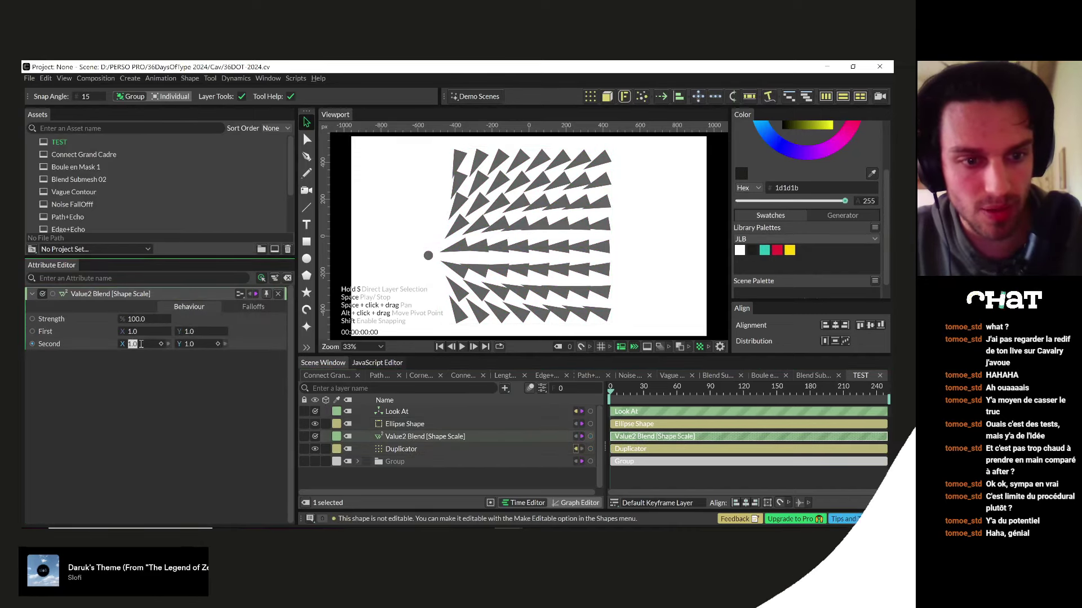
key(Tab)
text(0)
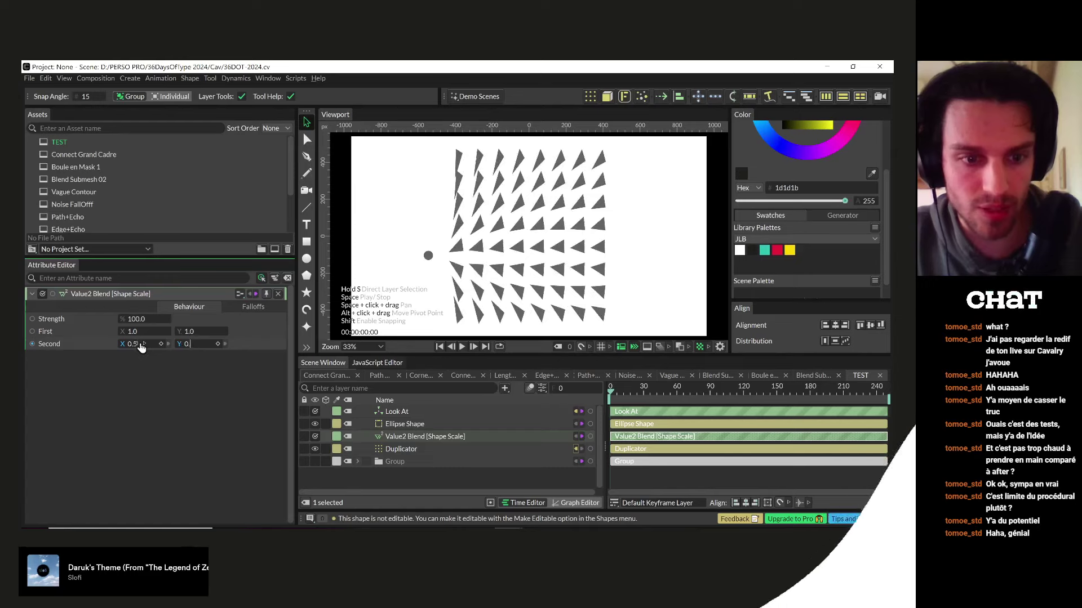
text(.5)
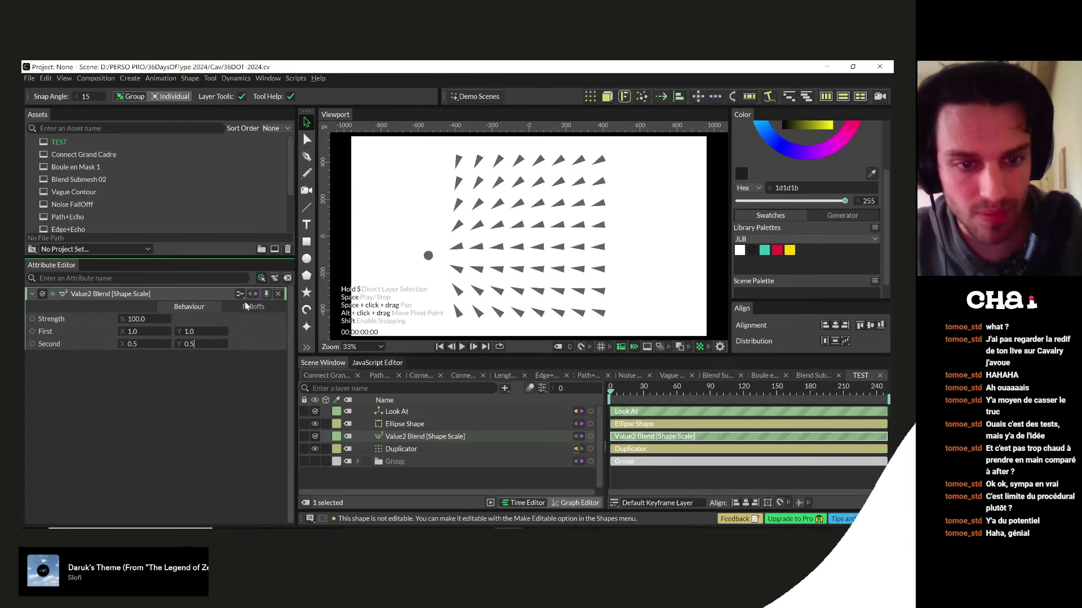
- Add a Falloff to the Value2 Blend and move it over the small ellipse at about -537, -104
click(248, 305)
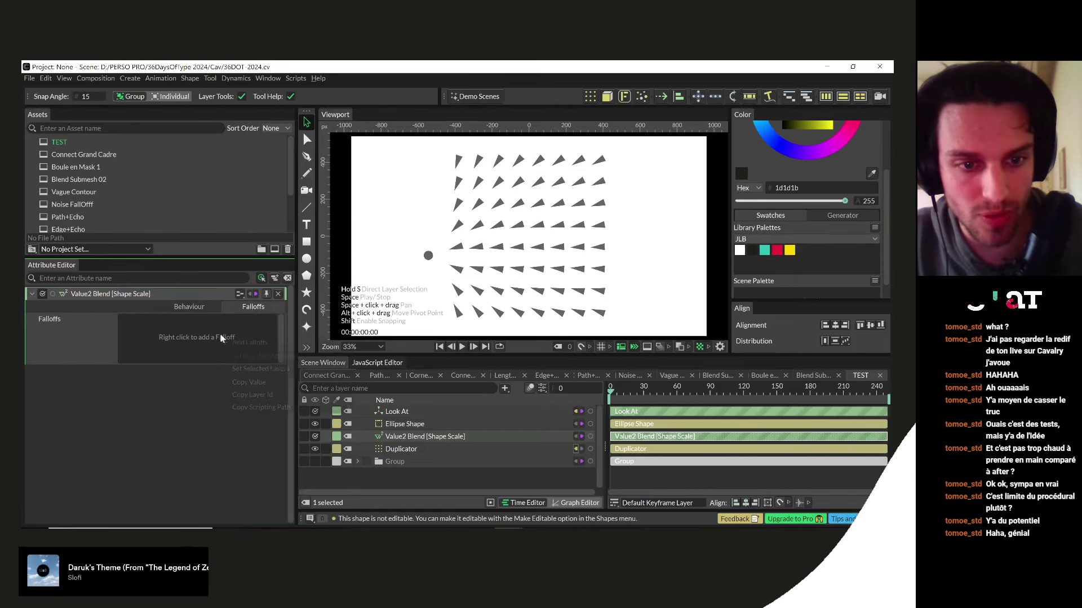
right_click(220, 336)
mouse_move(262, 343)
click(386, 346)
drag(535, 246, 433, 262)
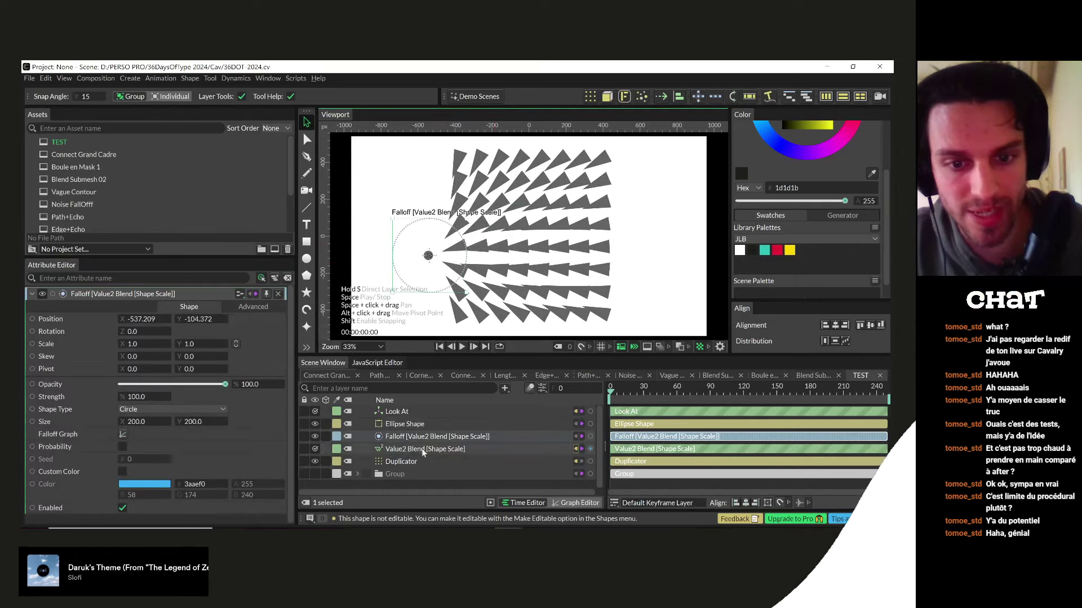
- Parent the Falloff to the Ellipse Shape and place it at 0, 0, centred on the ellipse
mouse_move(394, 439)
mouse_down()
mouse_move(394, 458)
mouse_move(394, 423)
mouse_up()
click(395, 425)
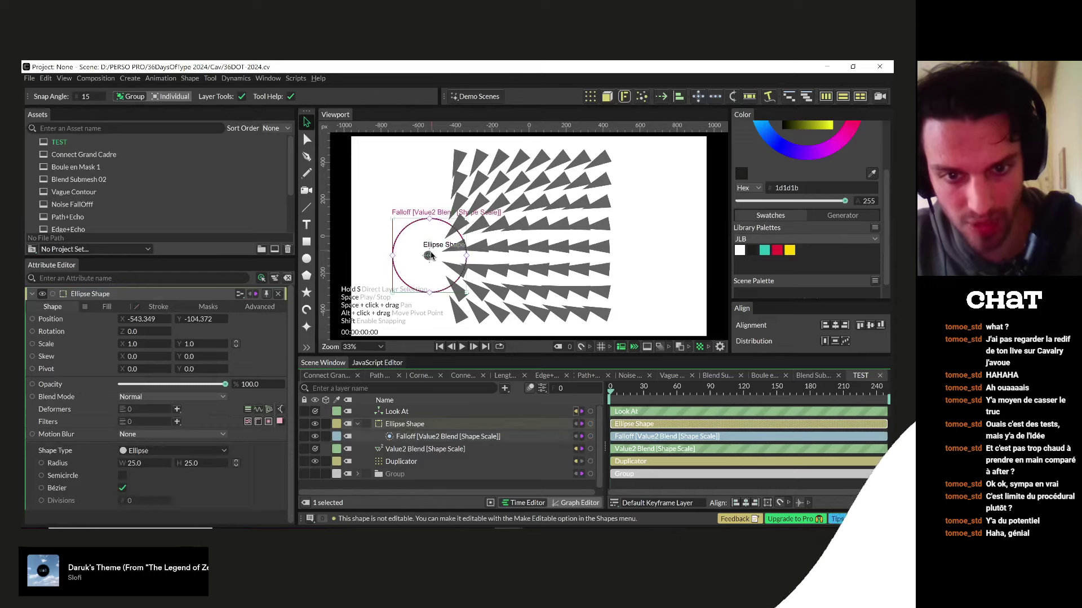
drag(426, 268, 469, 269)
key(ctrl+z)
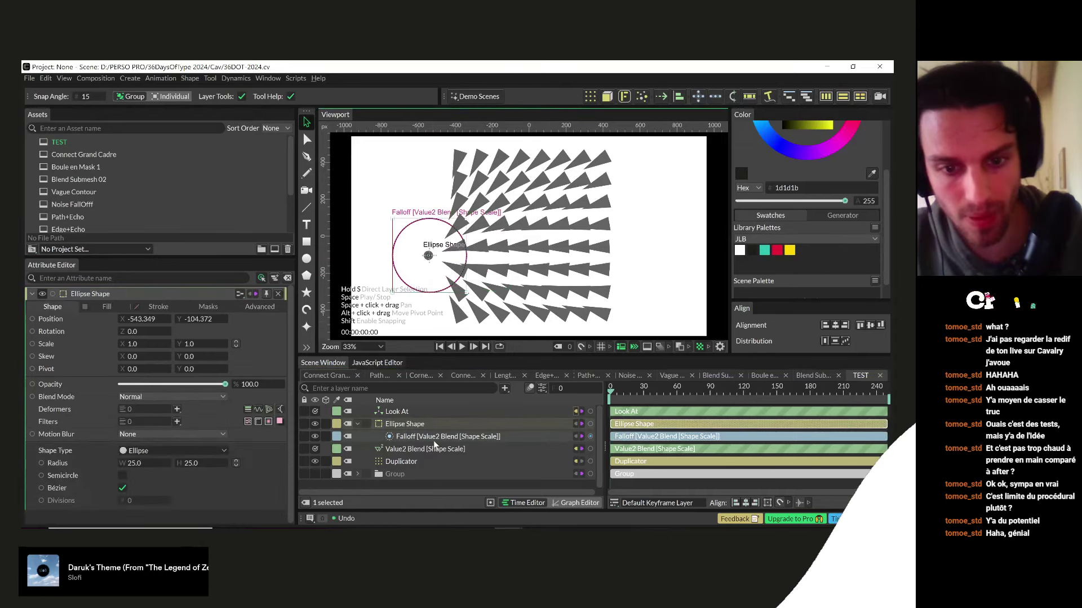
key(ctrl+z)
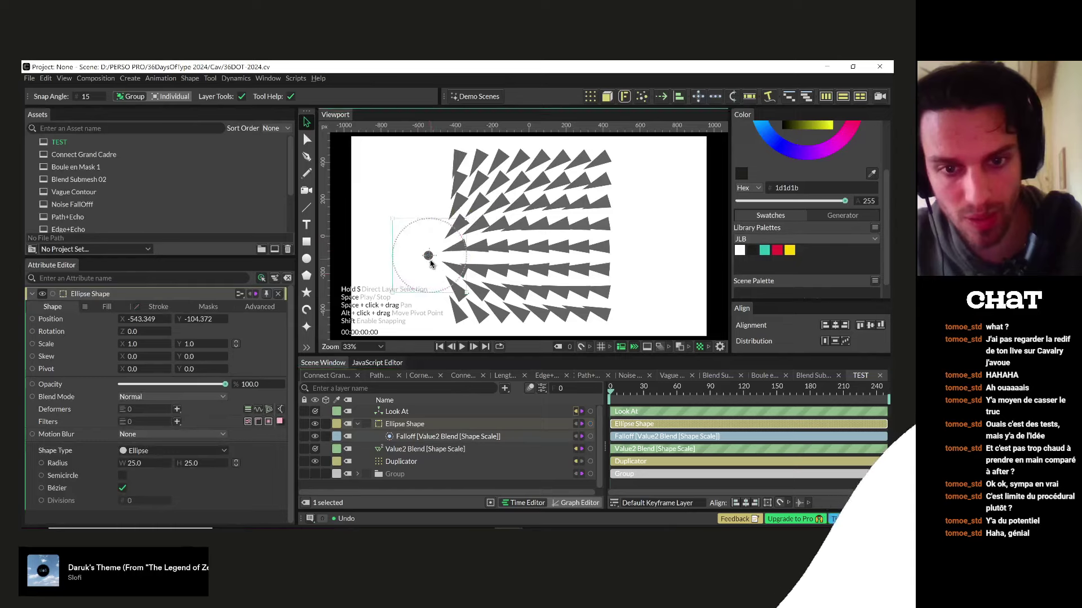
click(410, 437)
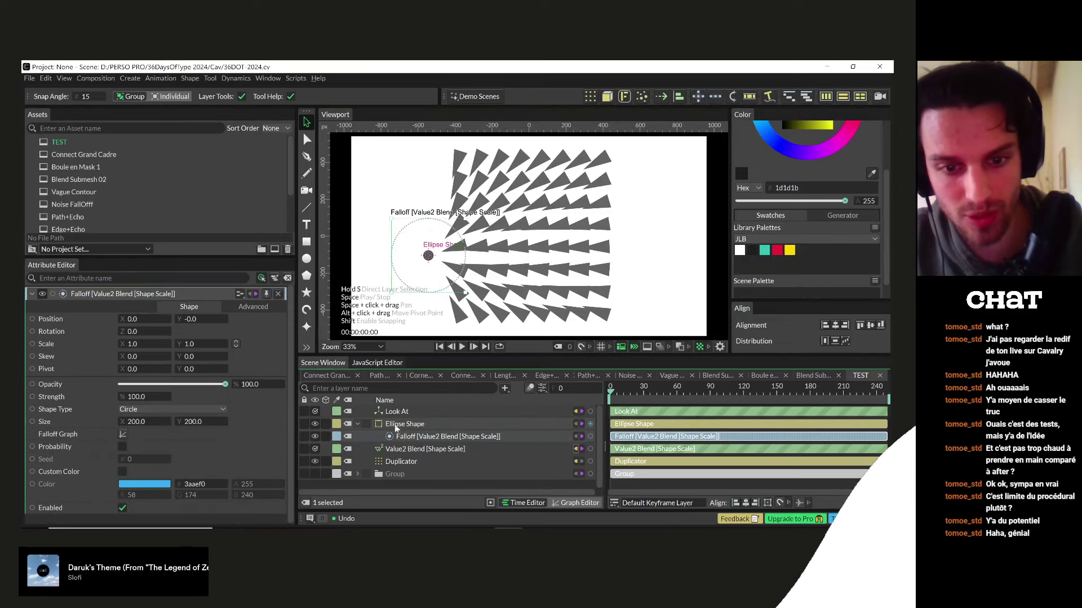
- Move the Ellipse Shape into the triangle grid at about -150, 209, and hide the Falloff in the viewport
click(398, 429)
drag(138, 322, 407, 330)
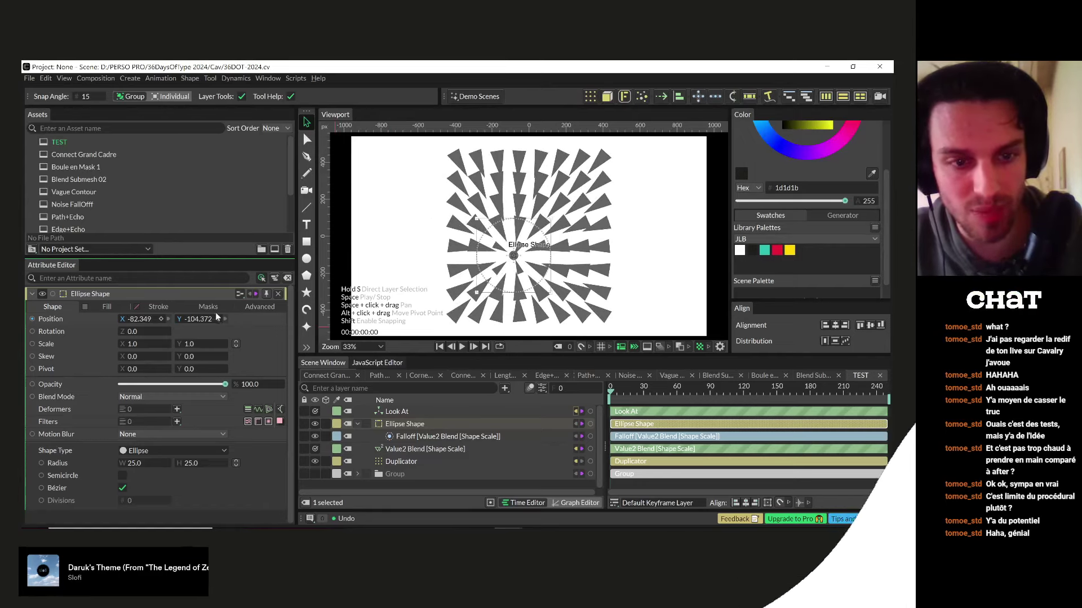
click(315, 436)
drag(516, 257, 500, 200)
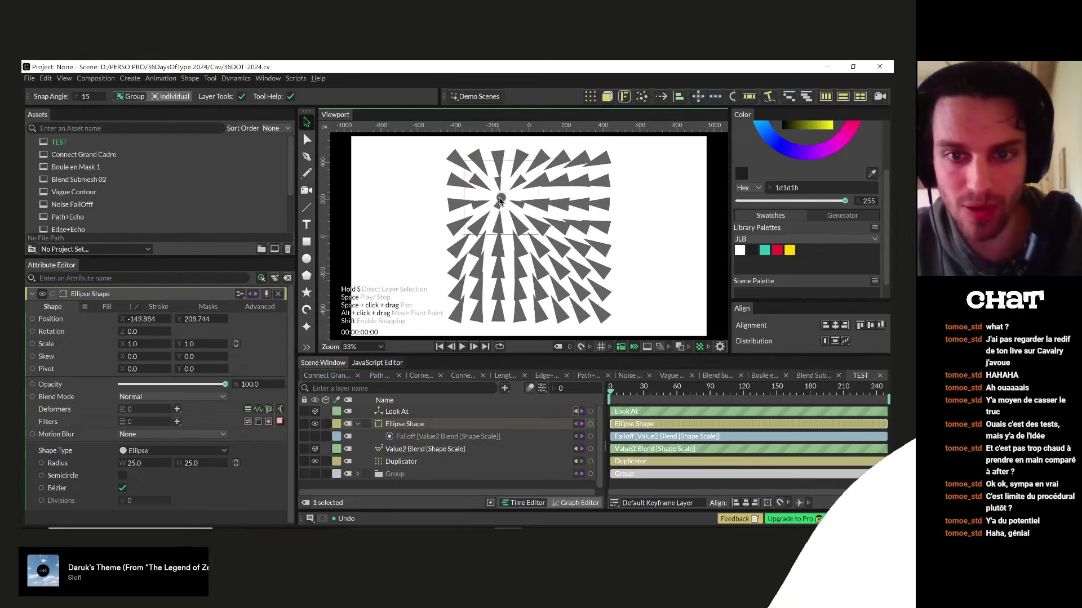
- Set the Value2 Blend's second value to 0.2 on both X and Y, and shift the ellipse slightly down within the grid
click(416, 449)
click(134, 344)
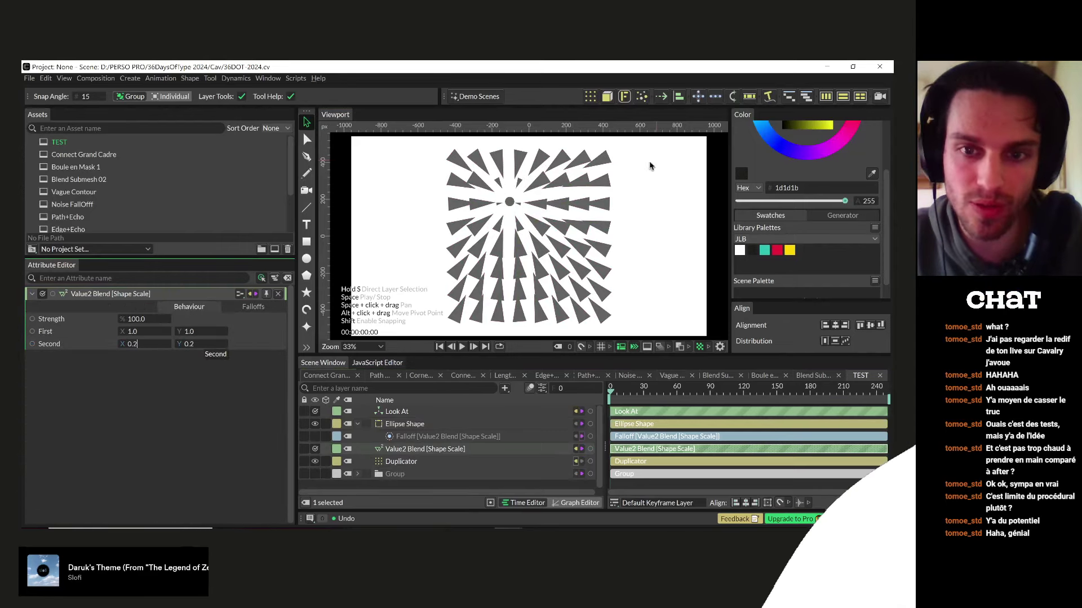
drag(510, 202, 491, 219)
- Scale the Falloff up to about 2.14 on both axes, and move the Ellipse Shape to about 80, 34
click(411, 437)
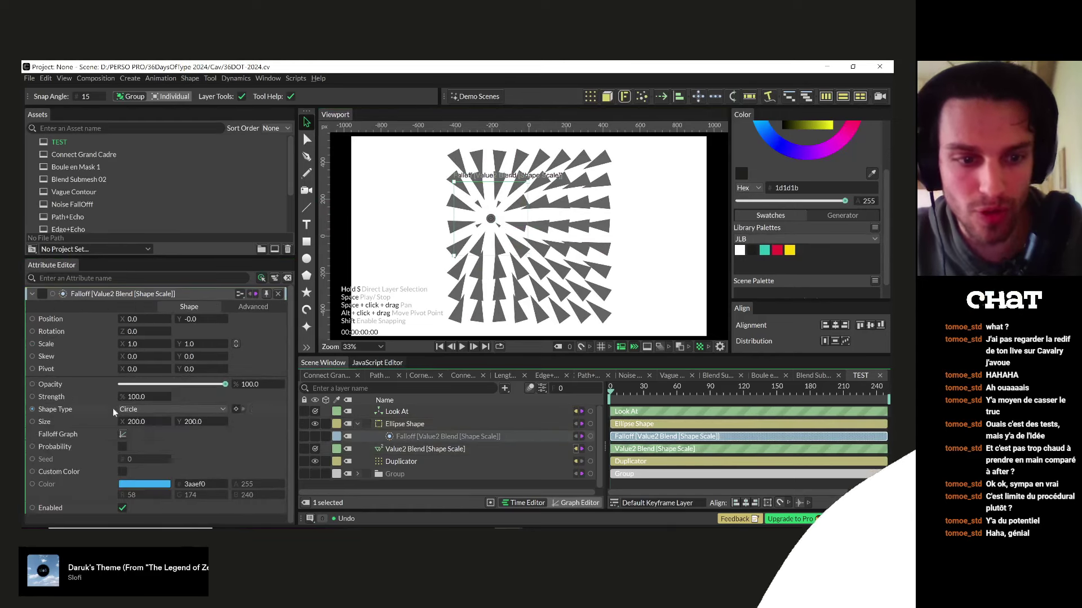
drag(177, 349, 258, 351)
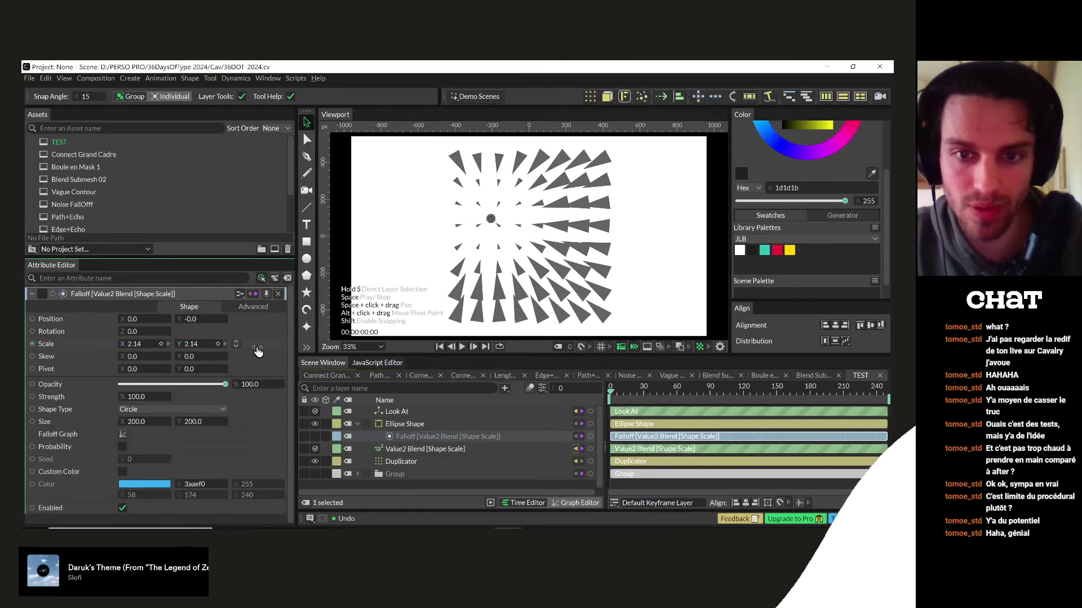
click(399, 423)
drag(501, 208, 547, 233)
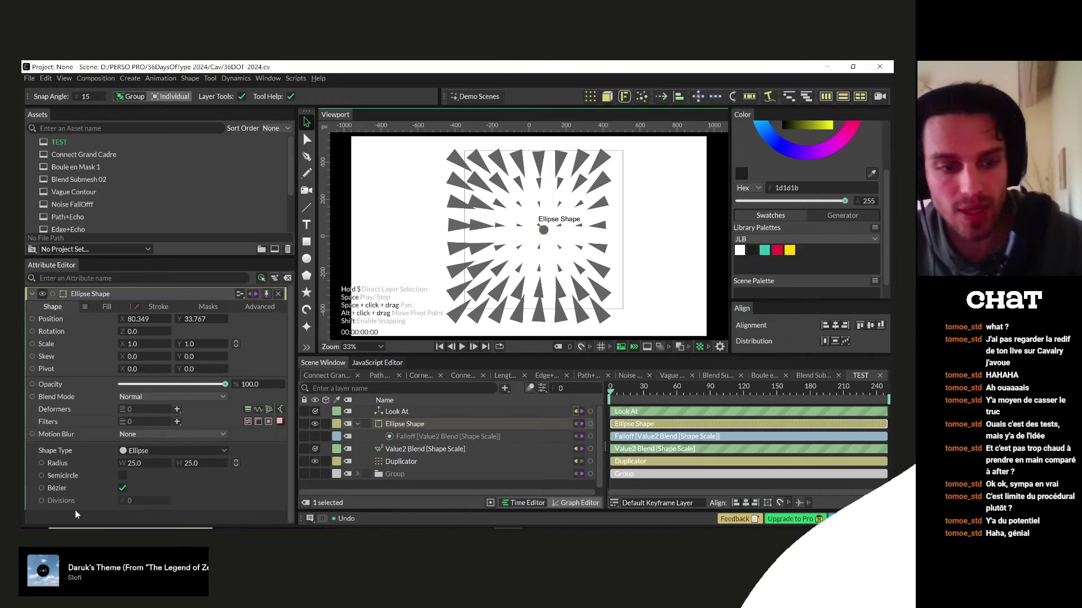
- Move the Ellipse Shape to about -310, 9, collapse its child layer and deselect everything
mouse_move(543, 229)
mouse_down()
mouse_move(478, 240)
mouse_move(580, 248)
mouse_move(539, 249)
mouse_up()
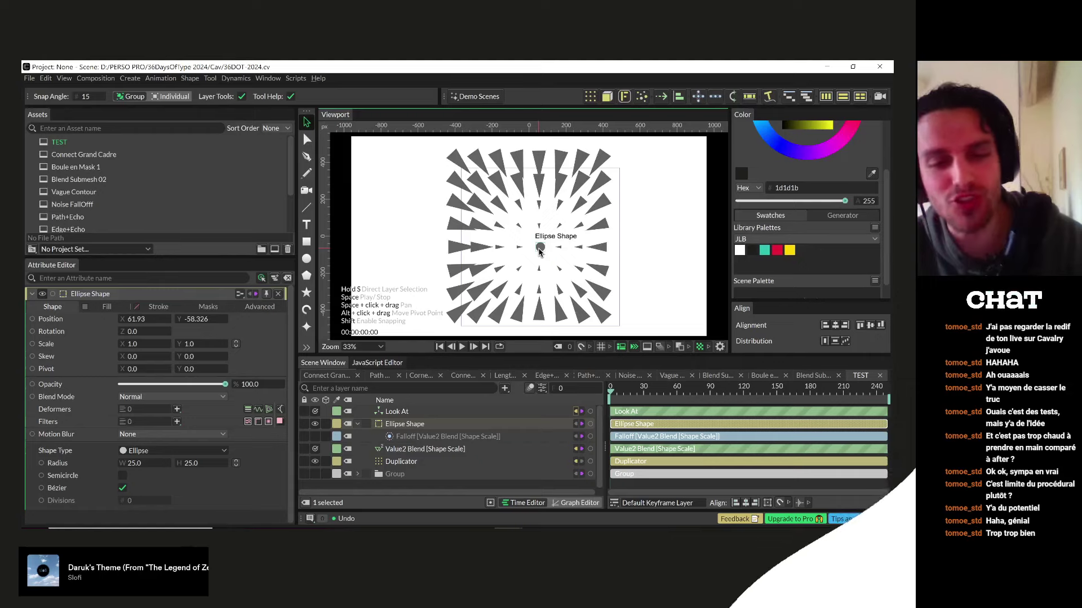
drag(541, 250, 473, 241)
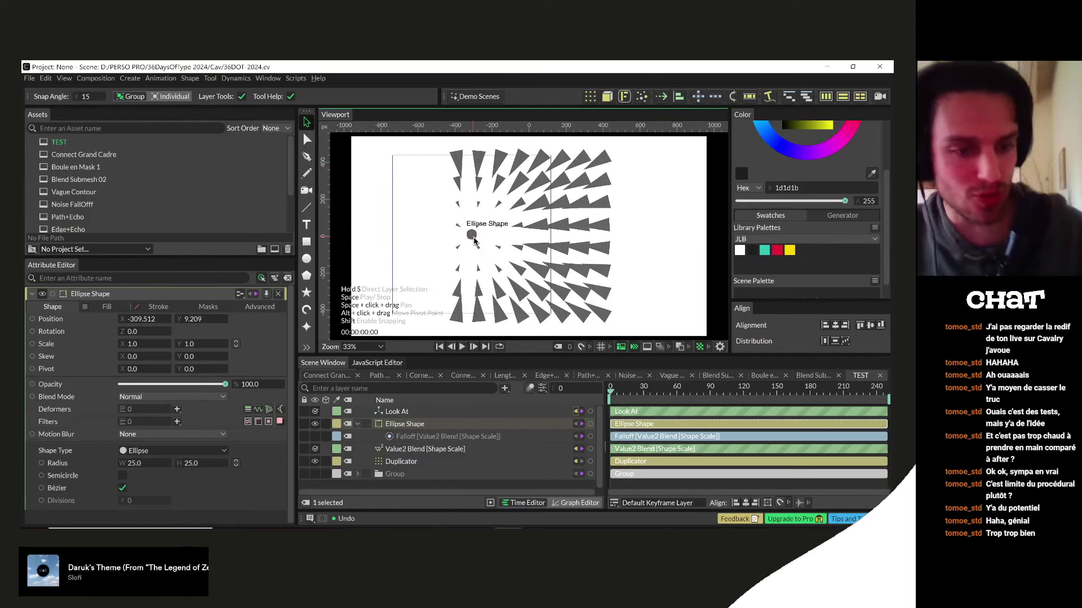
click(357, 424)
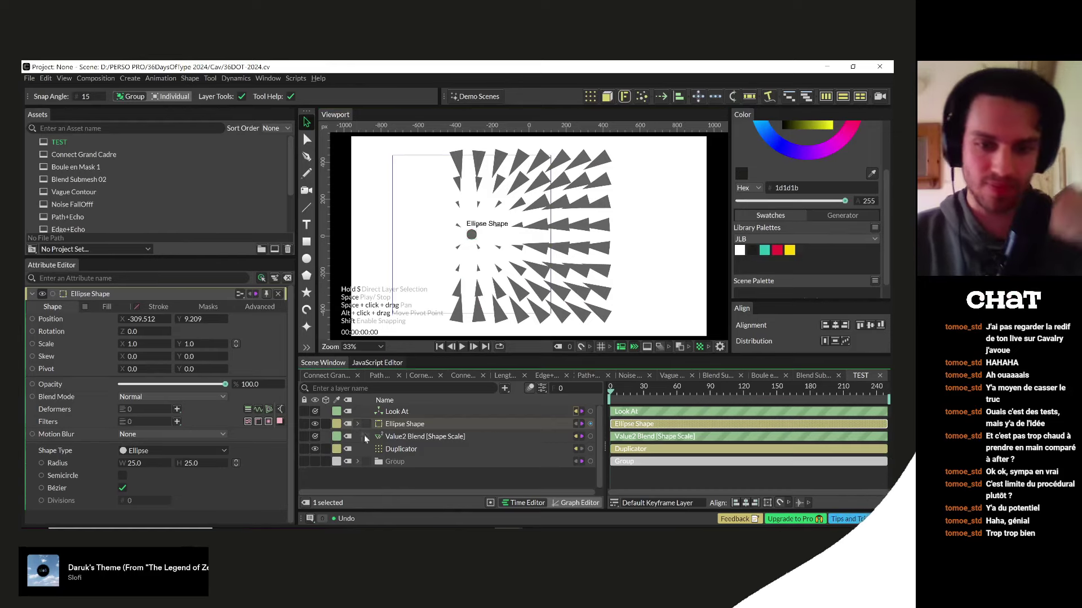
click(428, 480)
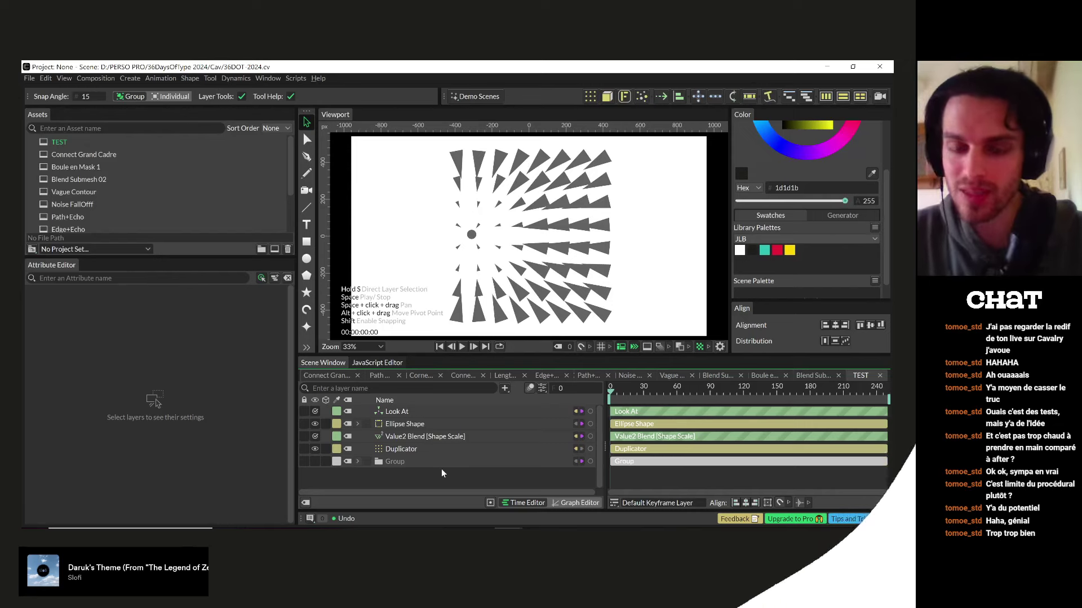
- Move the ellipse around the triangle grid to demonstrate the combined effect, ending at about -365, -276
drag(462, 235, 522, 239)
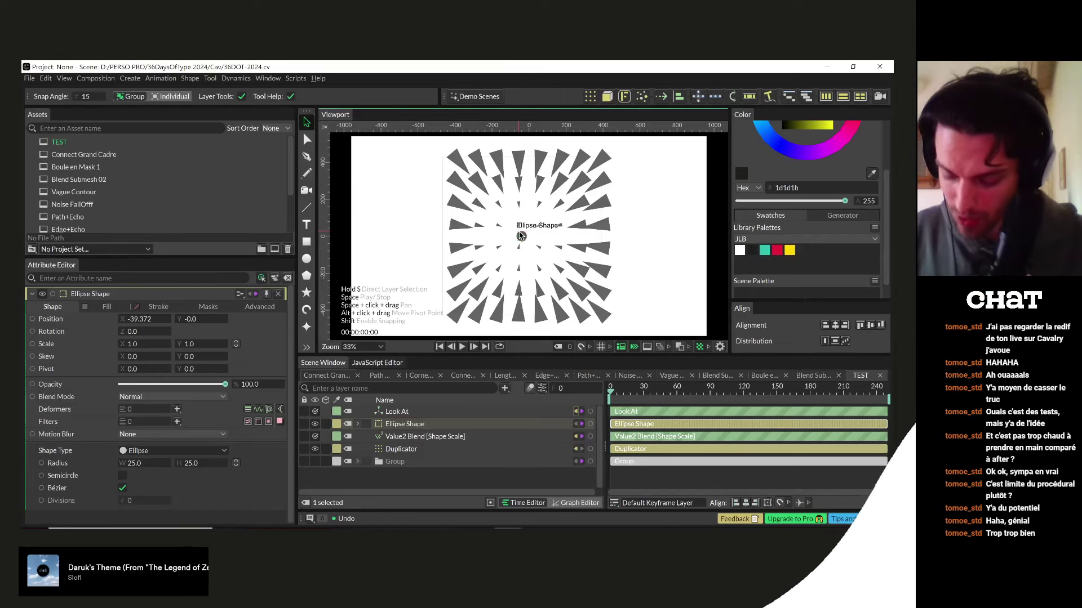
mouse_move(522, 237)
mouse_down()
mouse_move(447, 218)
mouse_move(522, 238)
mouse_up()
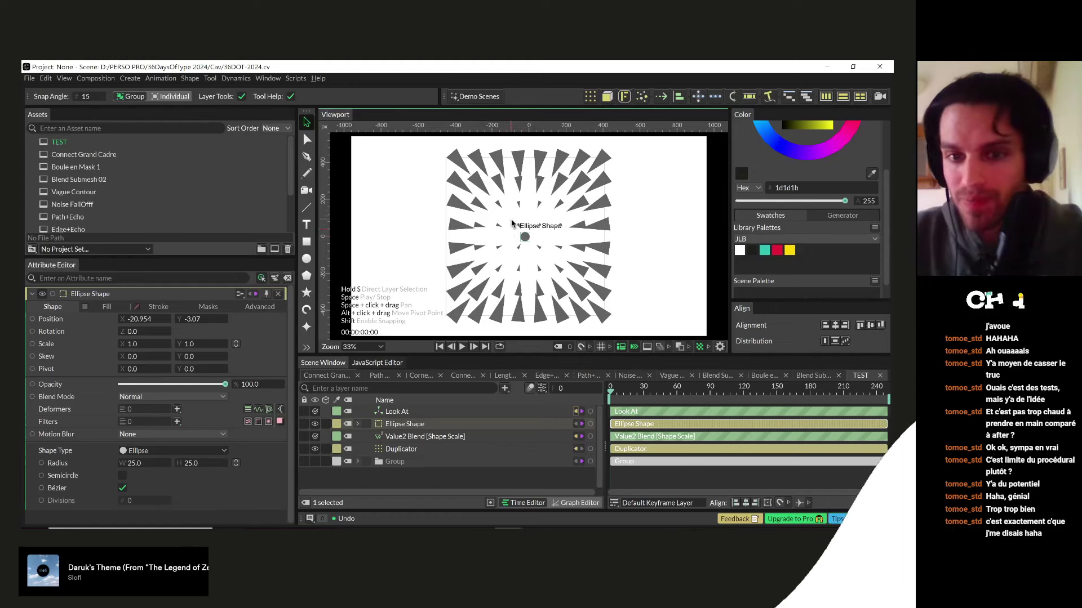
drag(529, 242, 558, 249)
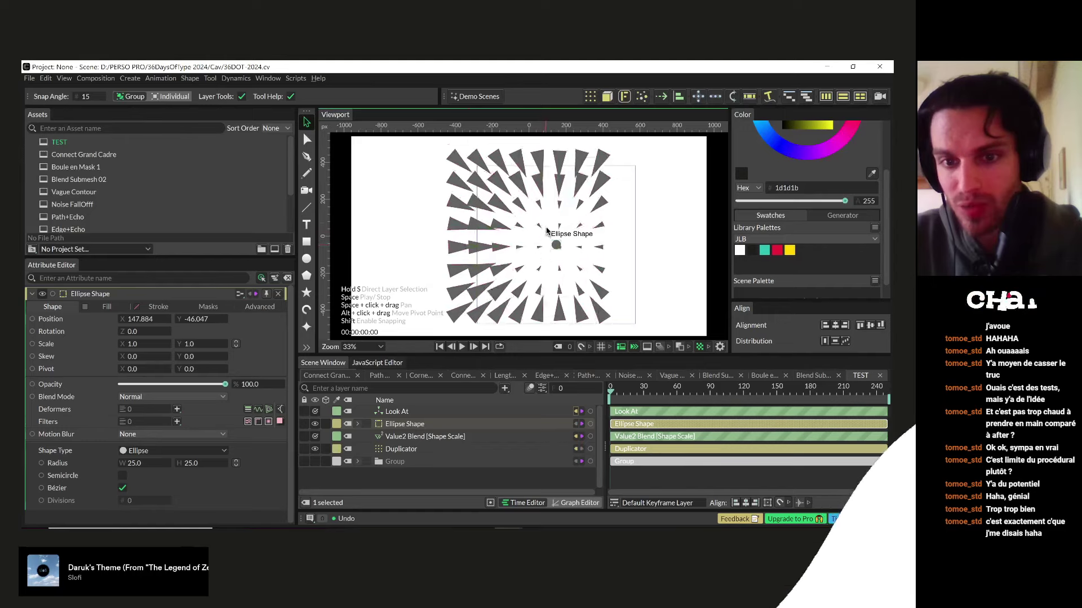
mouse_move(556, 248)
mouse_down()
mouse_move(496, 197)
mouse_move(461, 190)
mouse_move(546, 238)
mouse_up()
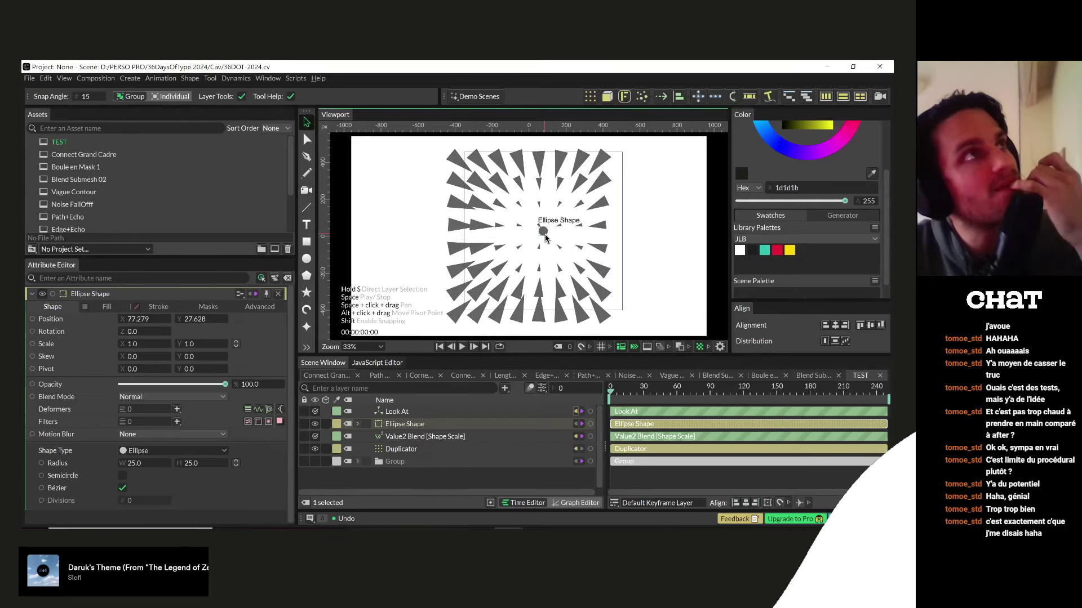
drag(544, 231, 491, 278)
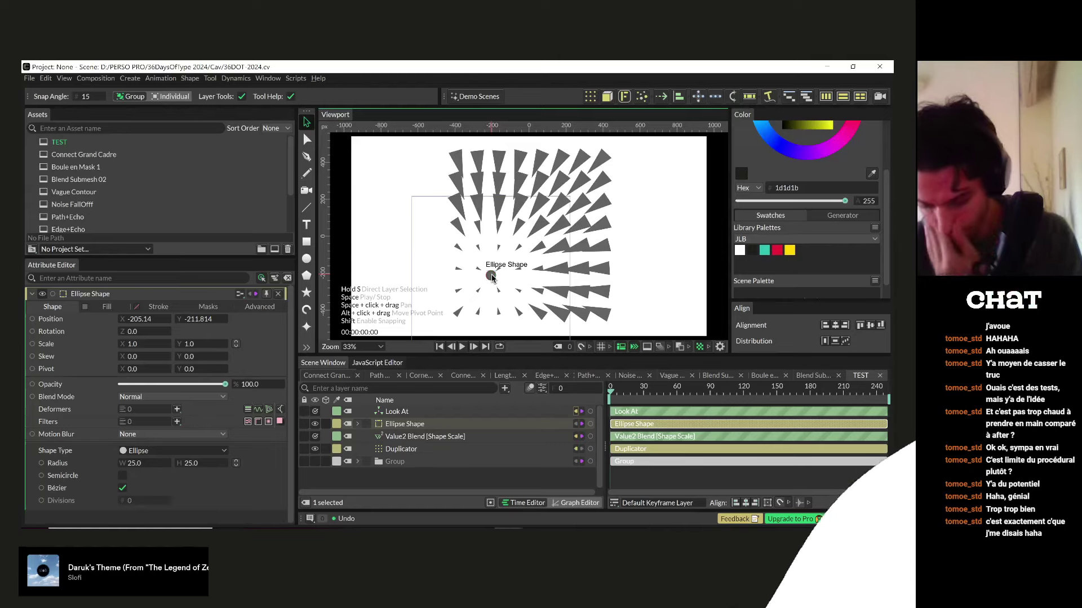
drag(493, 281, 462, 285)
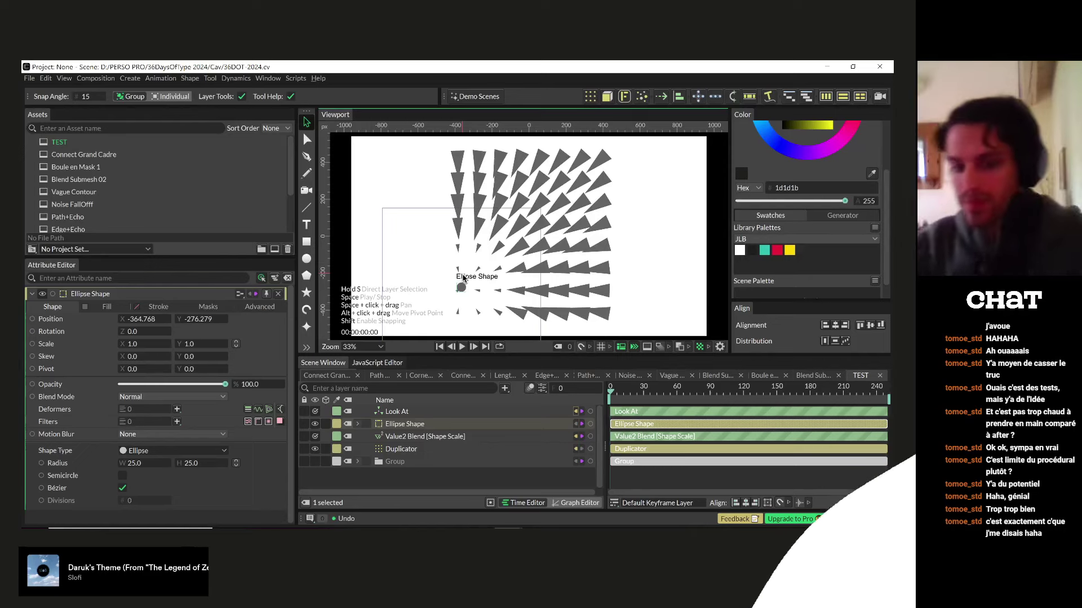
- Switch to Discord, open the "Bataille de logos 115" thread and enlarge the green Deli'waff logo presentation
key(alt+Tab)
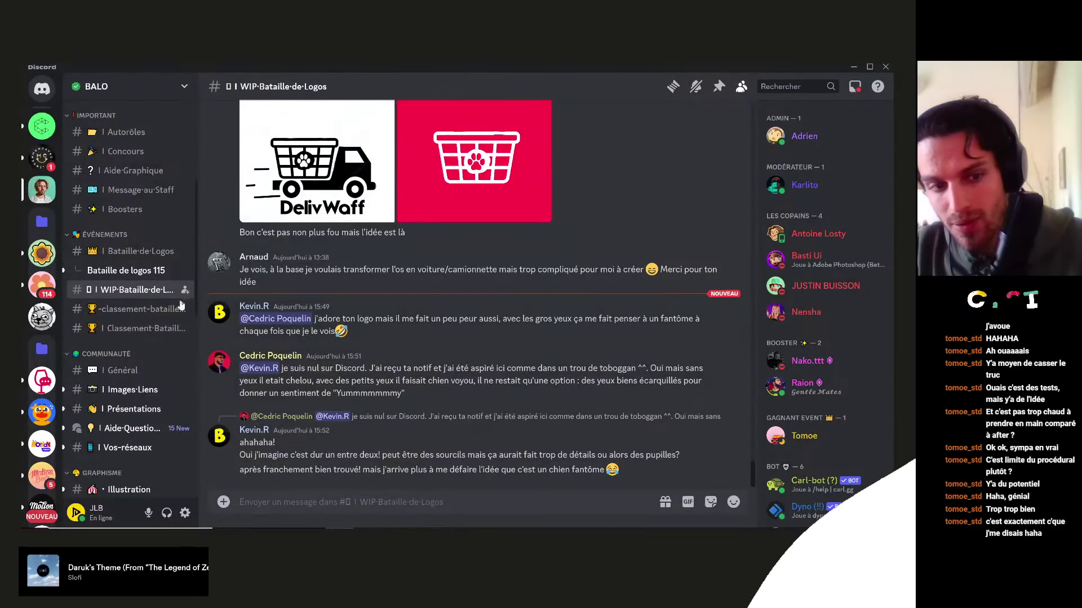
click(142, 274)
scroll(365, 355, up, 5)
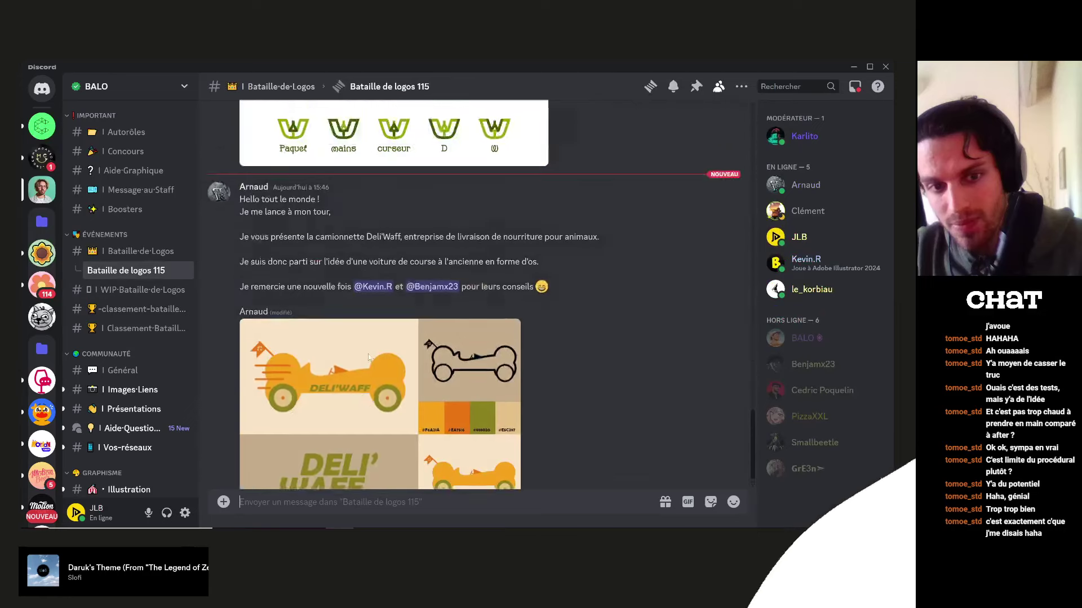
click(365, 338)
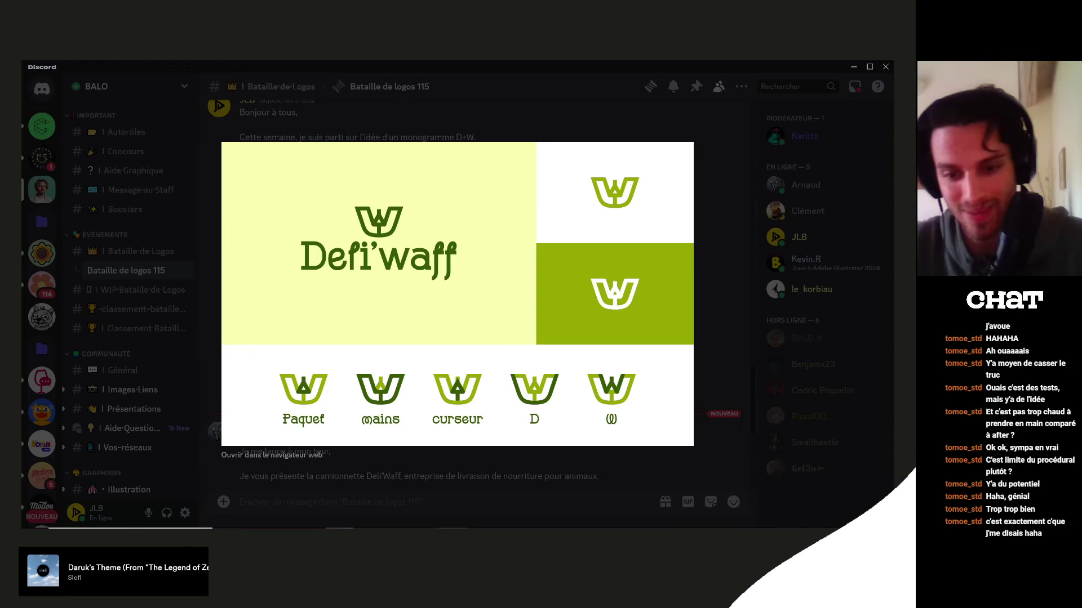
- Switch back to the Cavalry scene and move the Ellipse Shape to about -411, -123
mouse_move(570, 497)
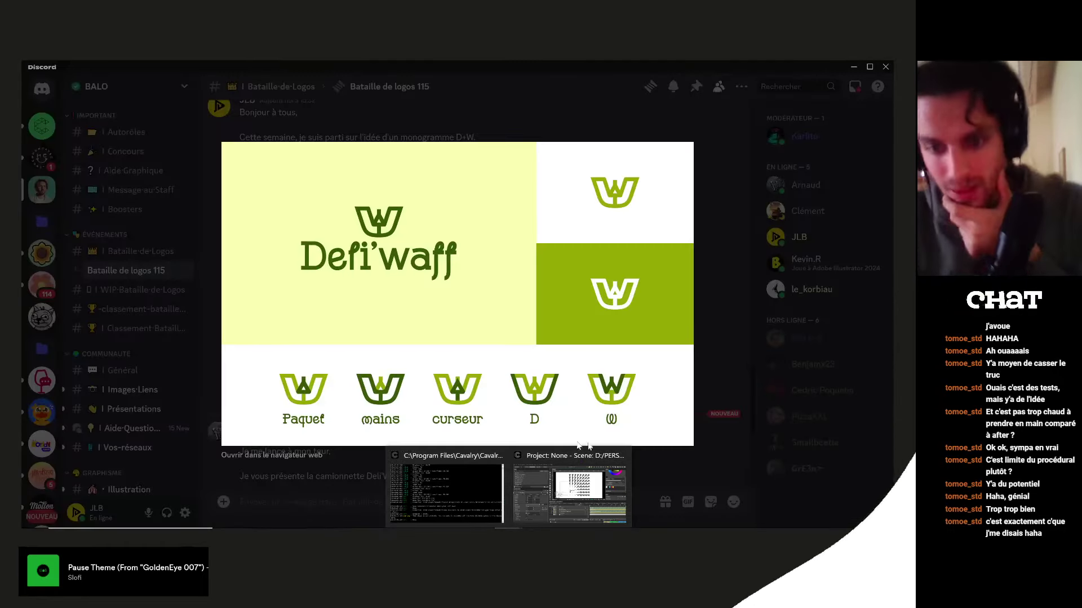
click(581, 482)
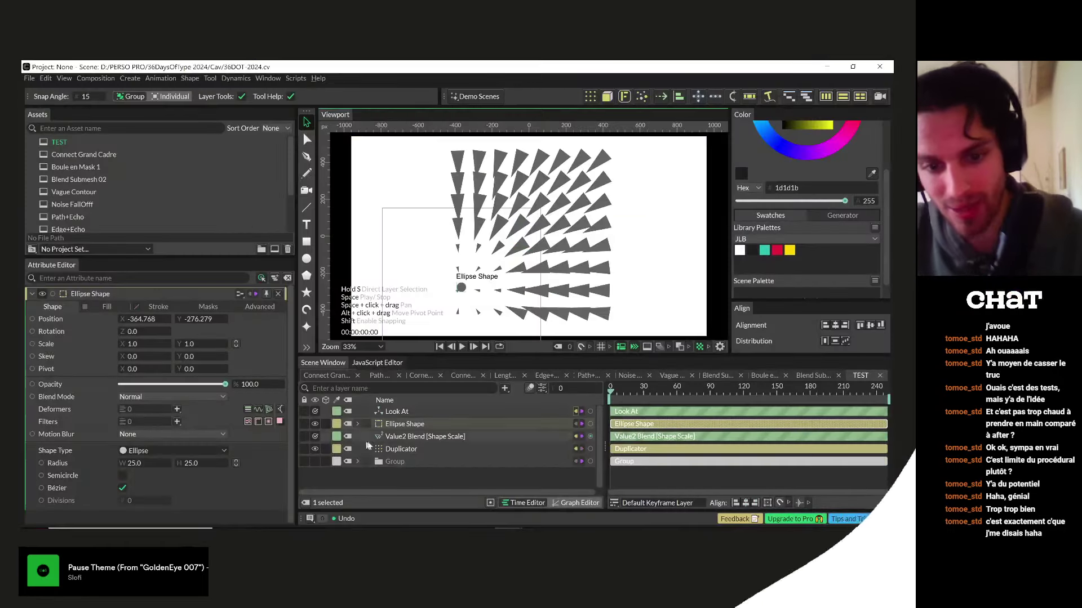
key(Escape)
click(460, 288)
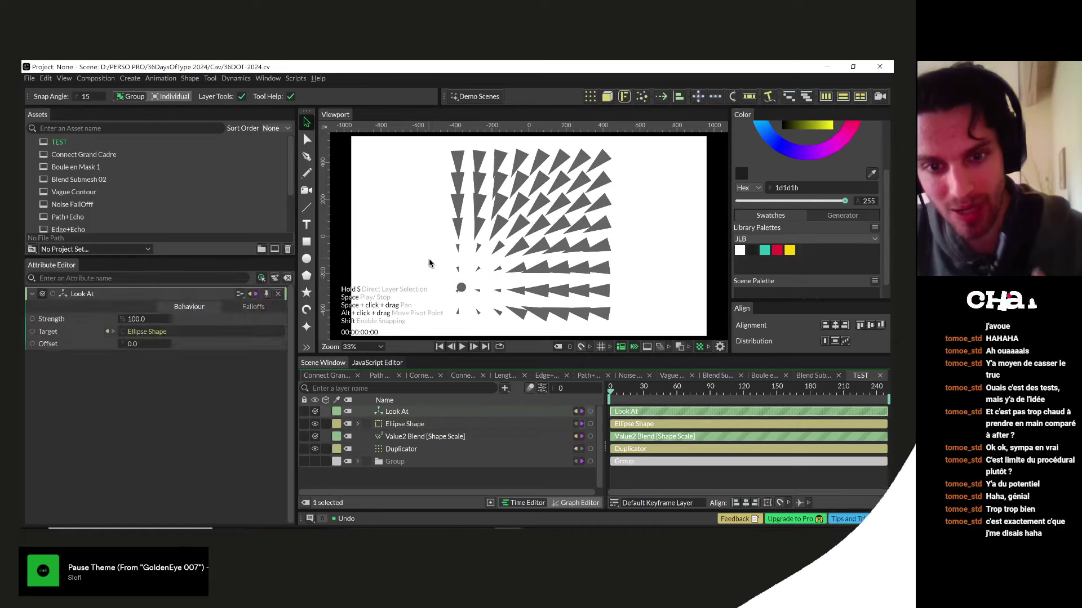
drag(461, 287, 456, 262)
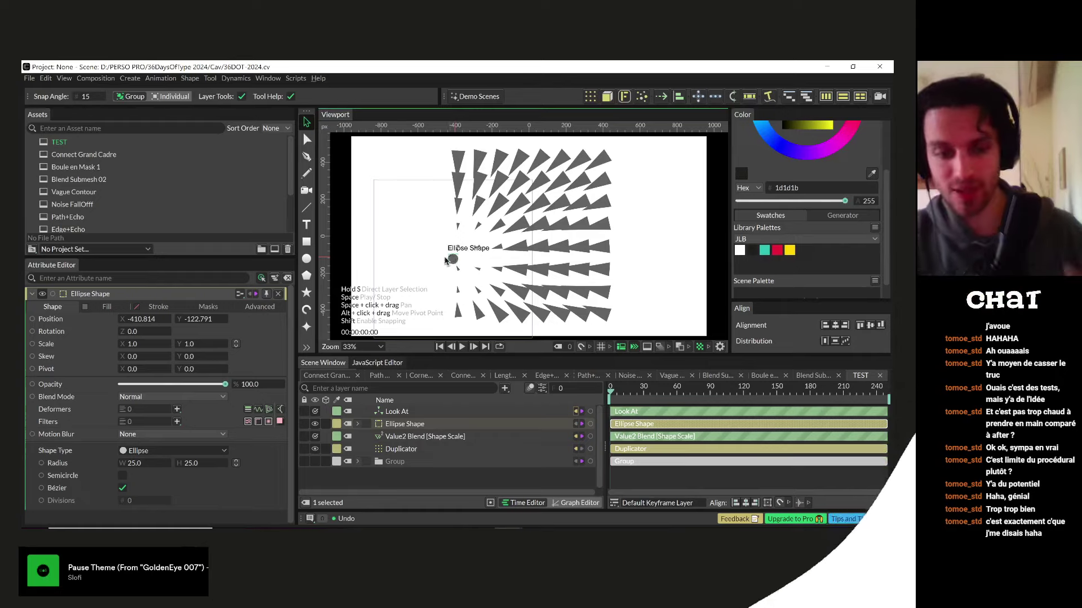
- Switch to the Chrome browser and open scenery.io in a new tab
key(alt+Tab)
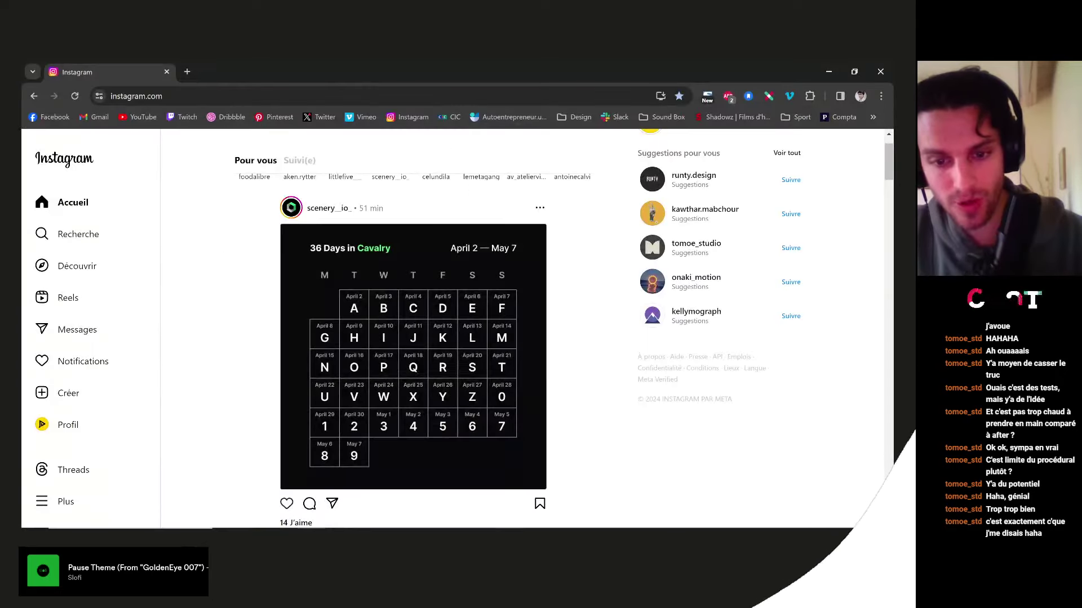
key(alt+Tab)
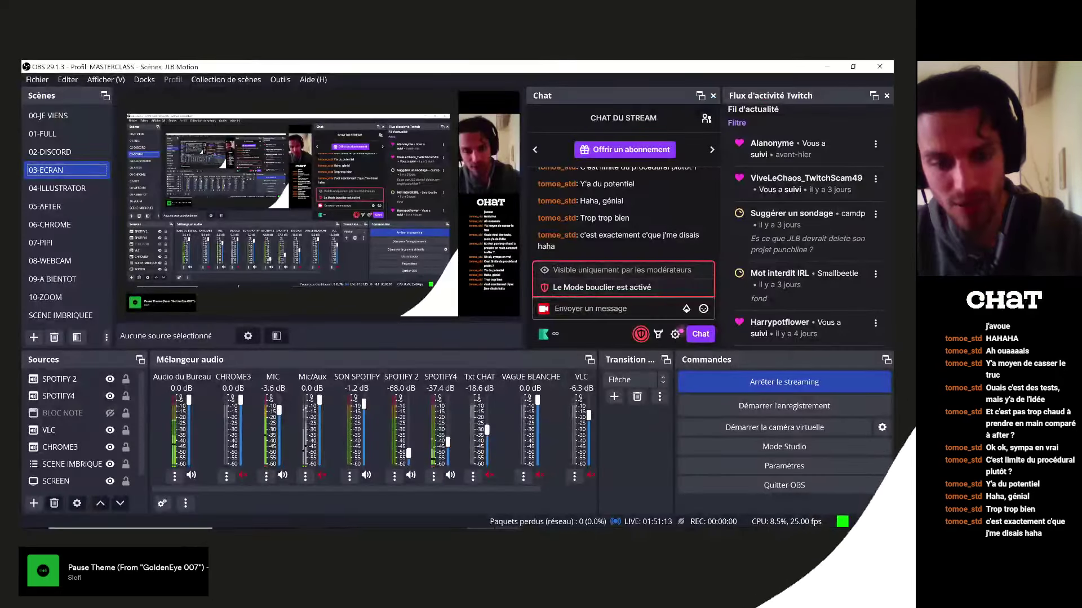
key(alt+Tab)
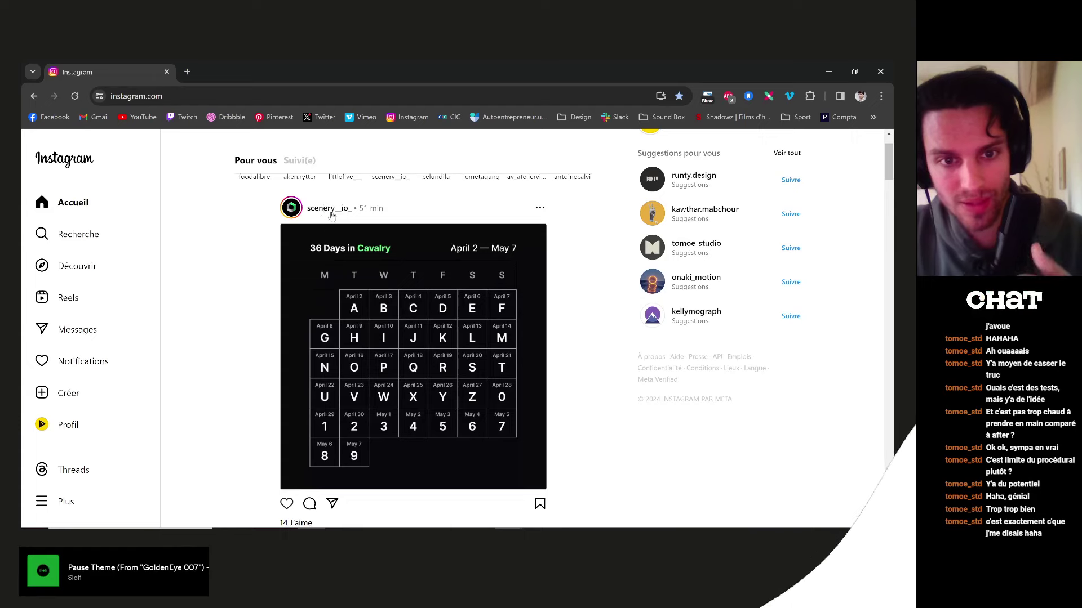
click(188, 71)
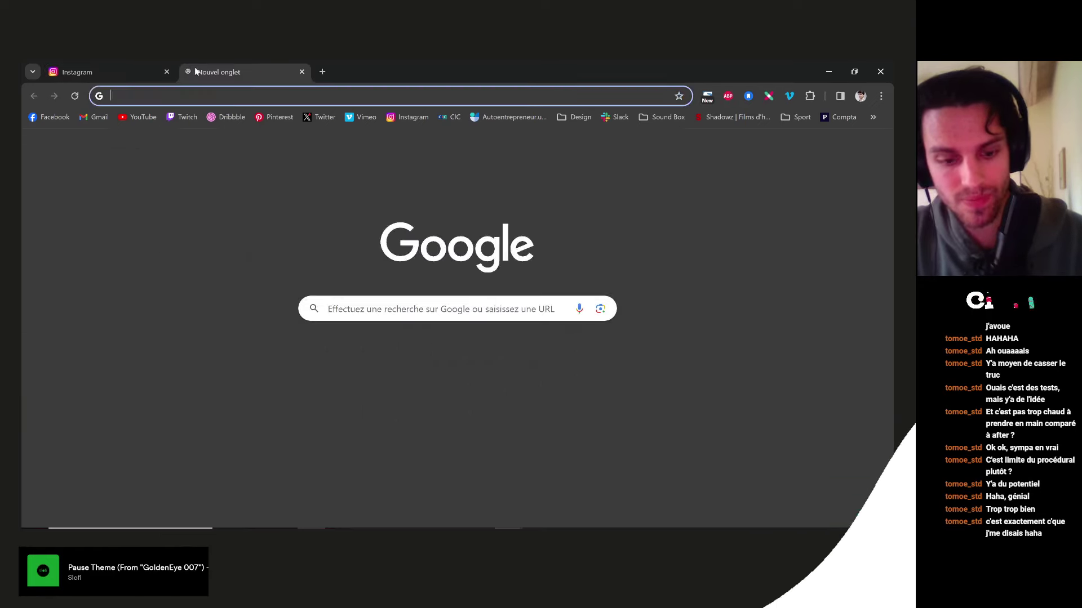
text(scene)
key(Return)
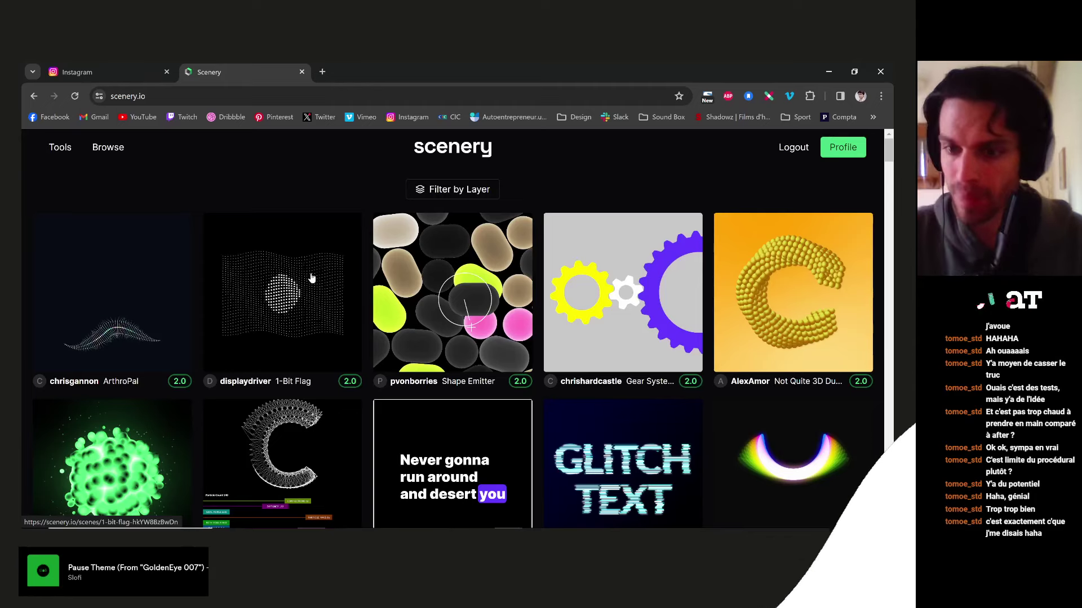
- Browse the scene gallery for procedural examples and open the page of the Struggle scene
scroll(313, 279, down, 5)
scroll(431, 287, down, 5)
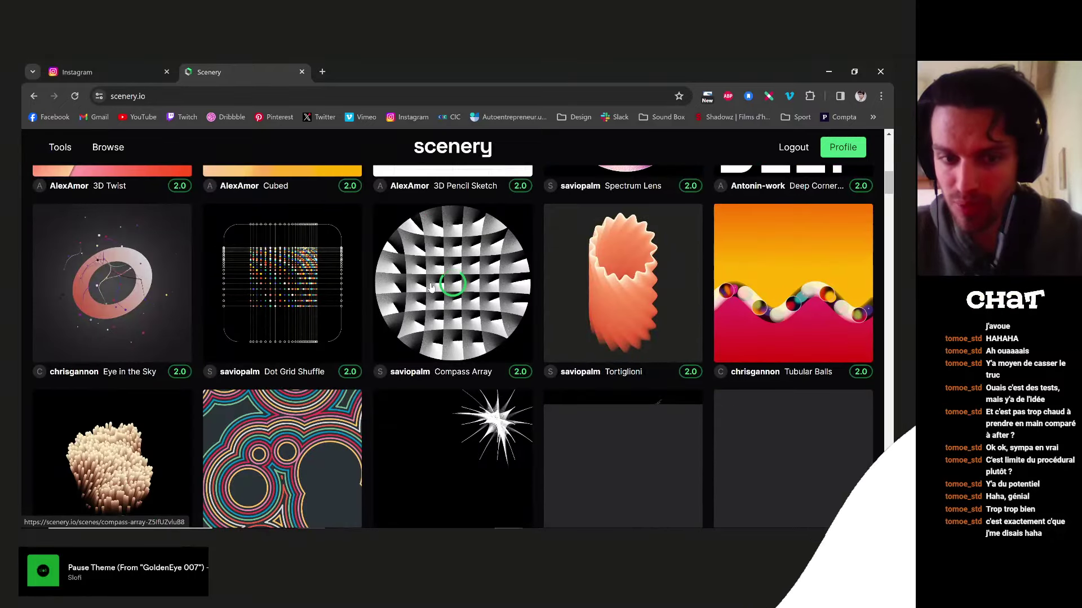
scroll(431, 289, down, 6)
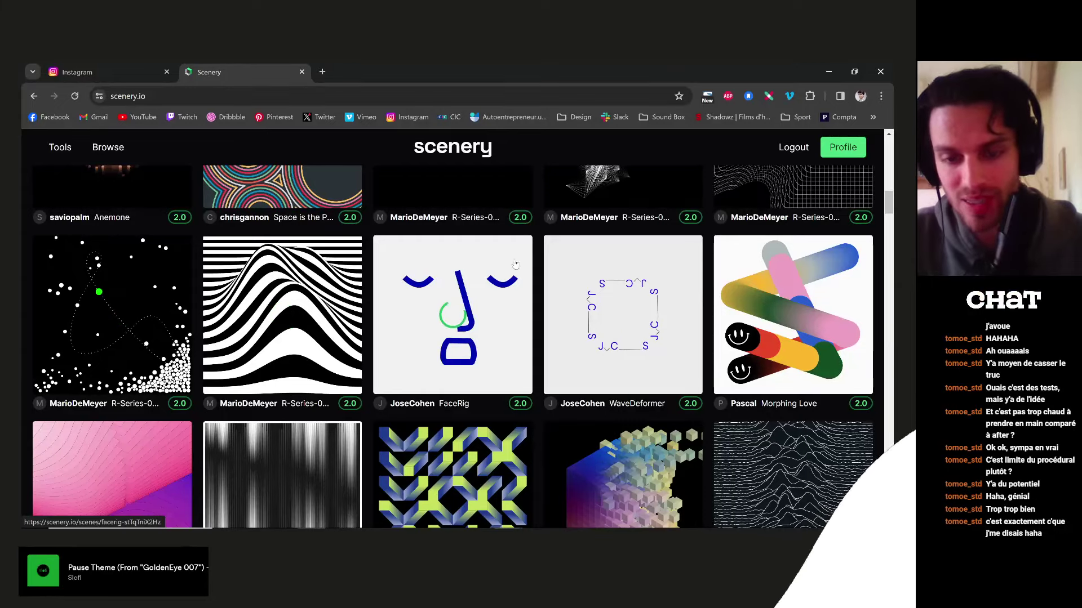
scroll(457, 281, down, 2)
scroll(460, 274, down, 3)
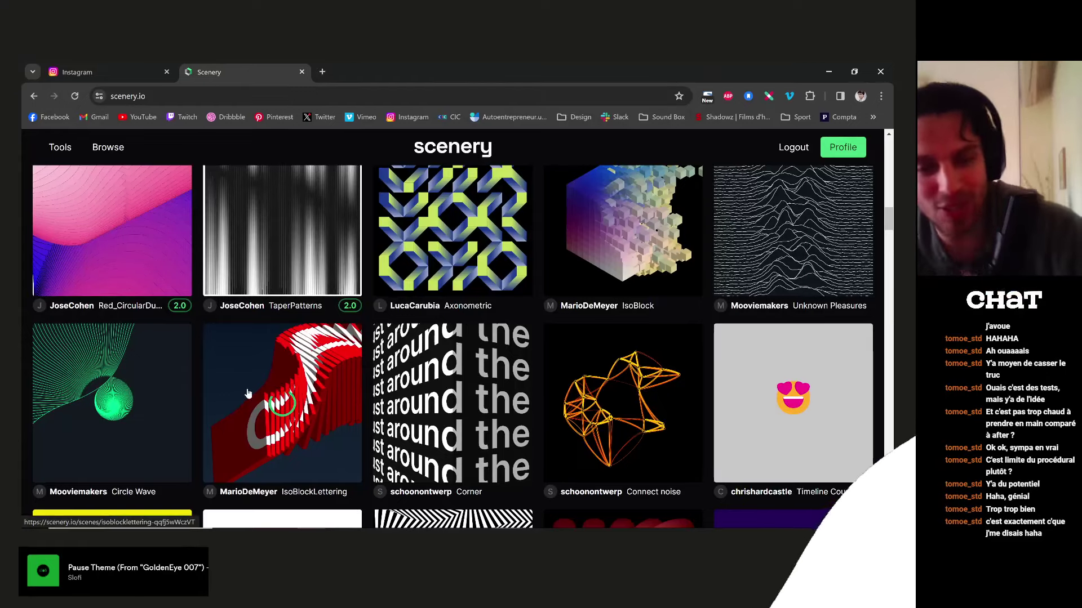
scroll(191, 371, down, 4)
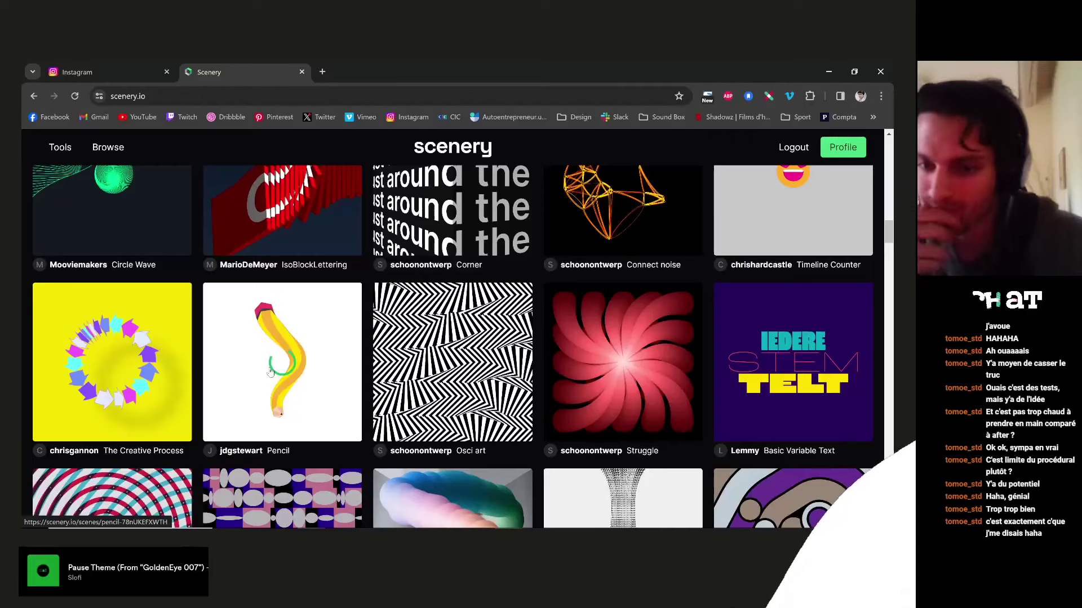
click(605, 397)
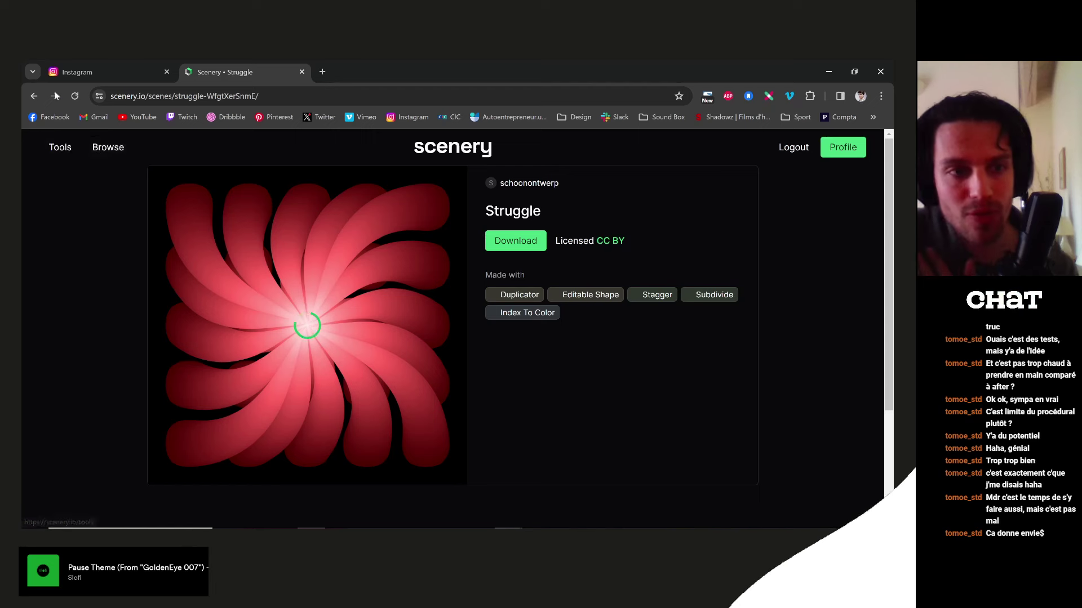
right_click(31, 99)
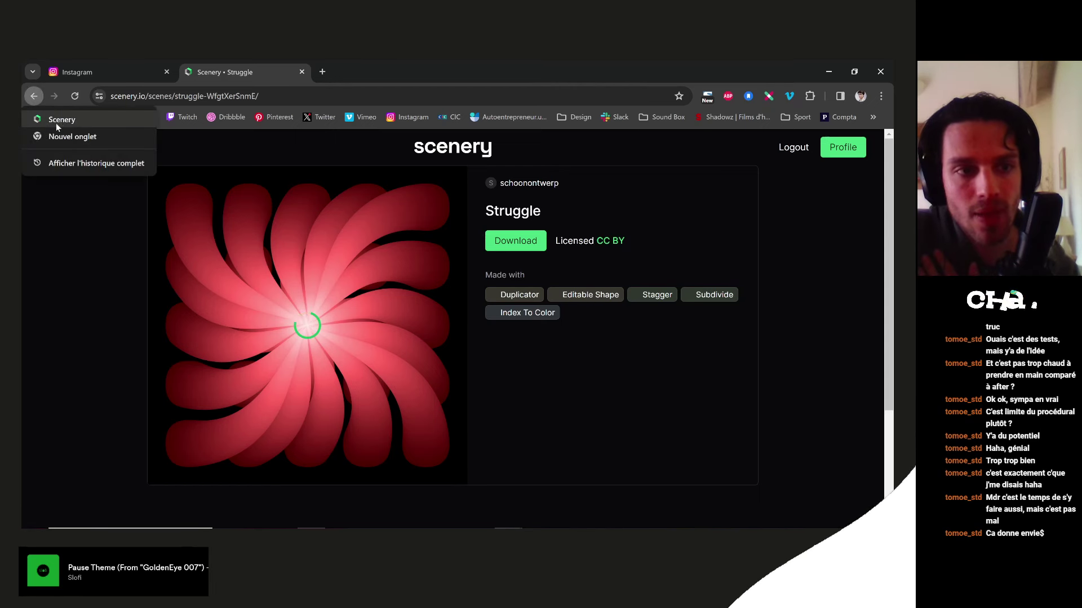
click(79, 273)
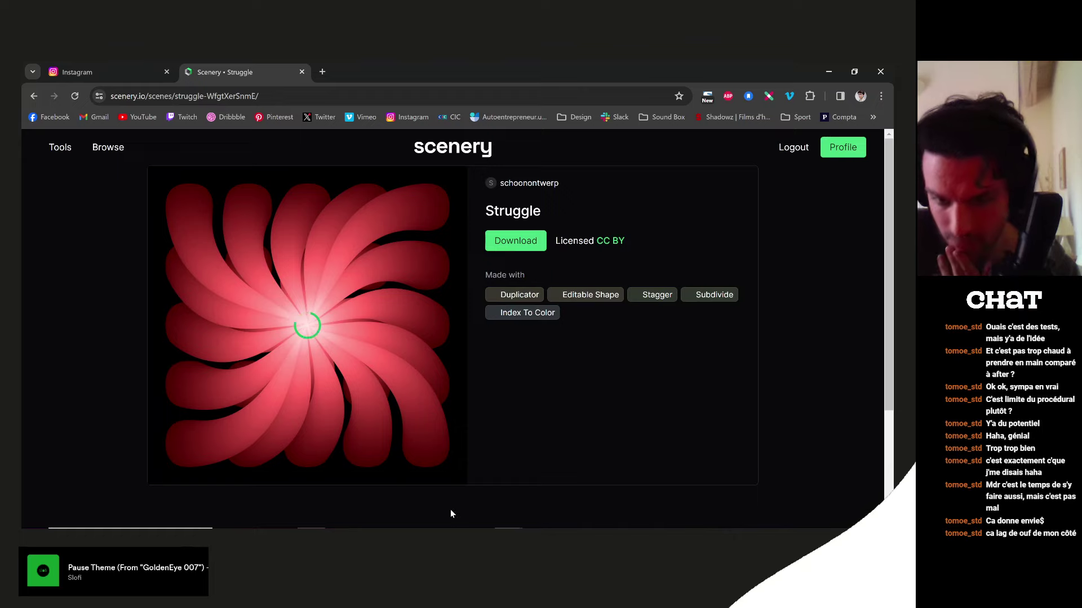
- Return from the Struggle scene to the scenery.io gallery and close the Instagram tab
key(alt+Tab)
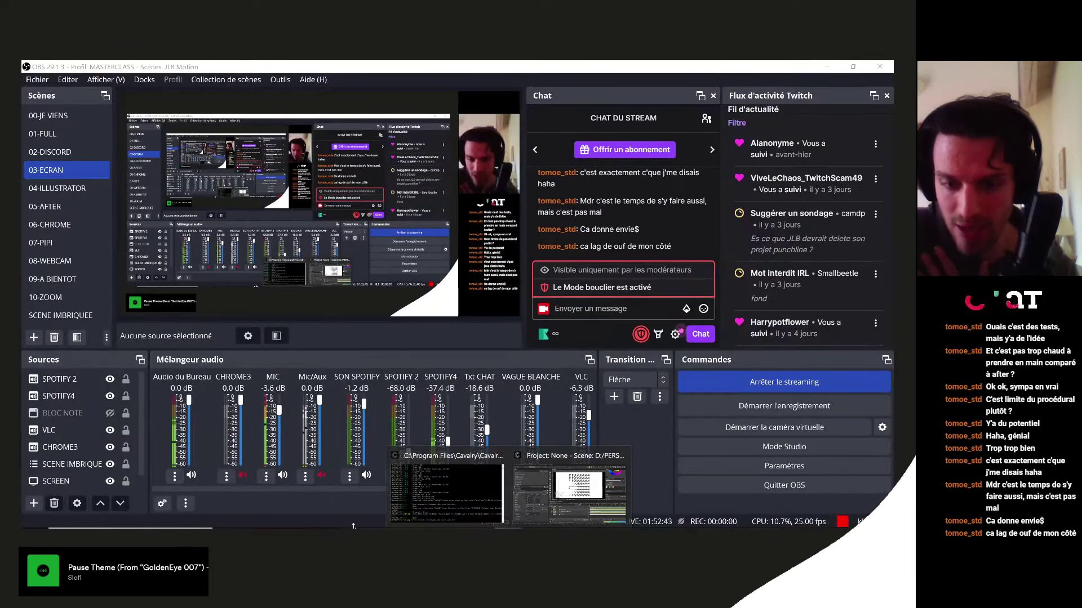
key(alt+Tab)
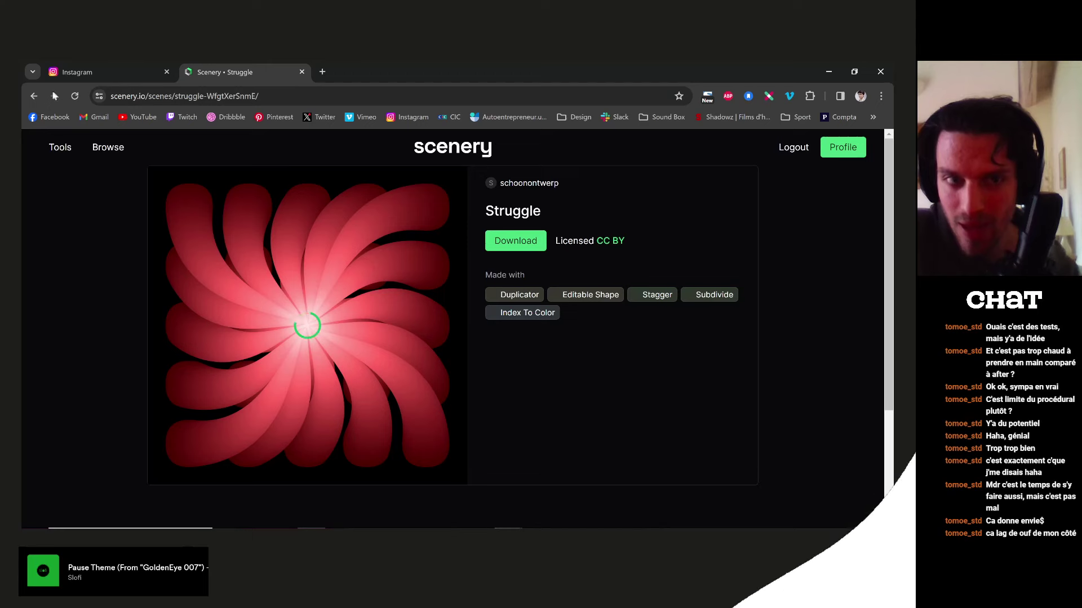
click(32, 96)
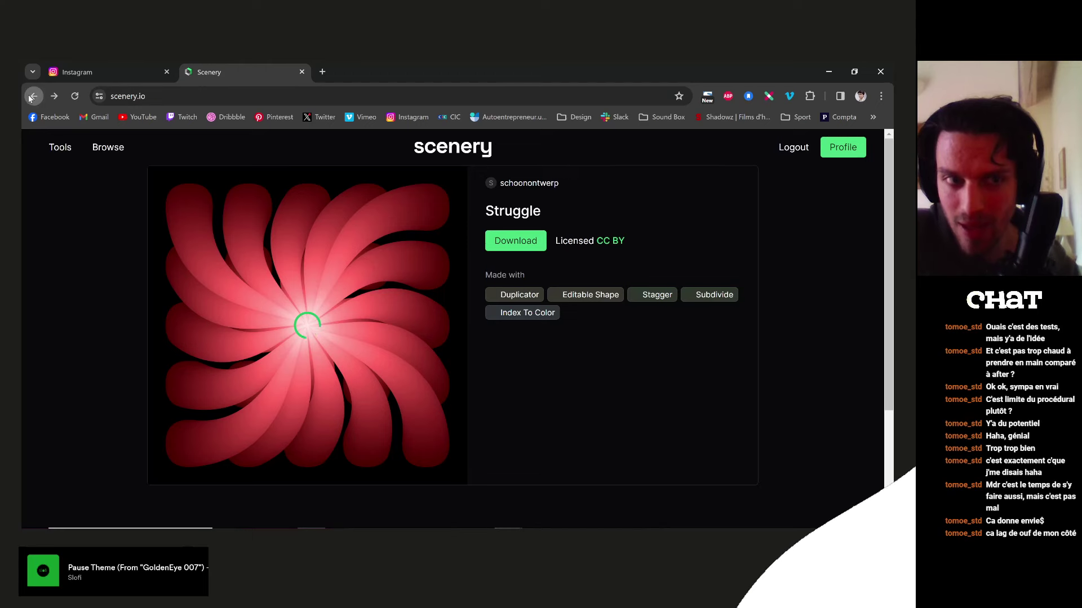
click(167, 72)
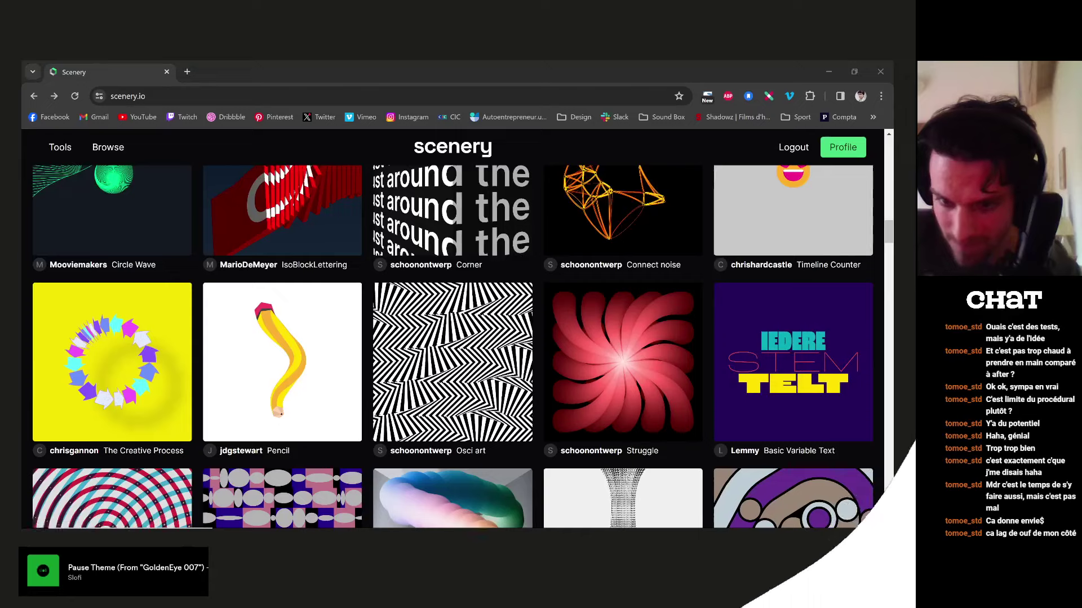
- Switch to OBS and open a new Bloc-notes window
key(alt+Tab)
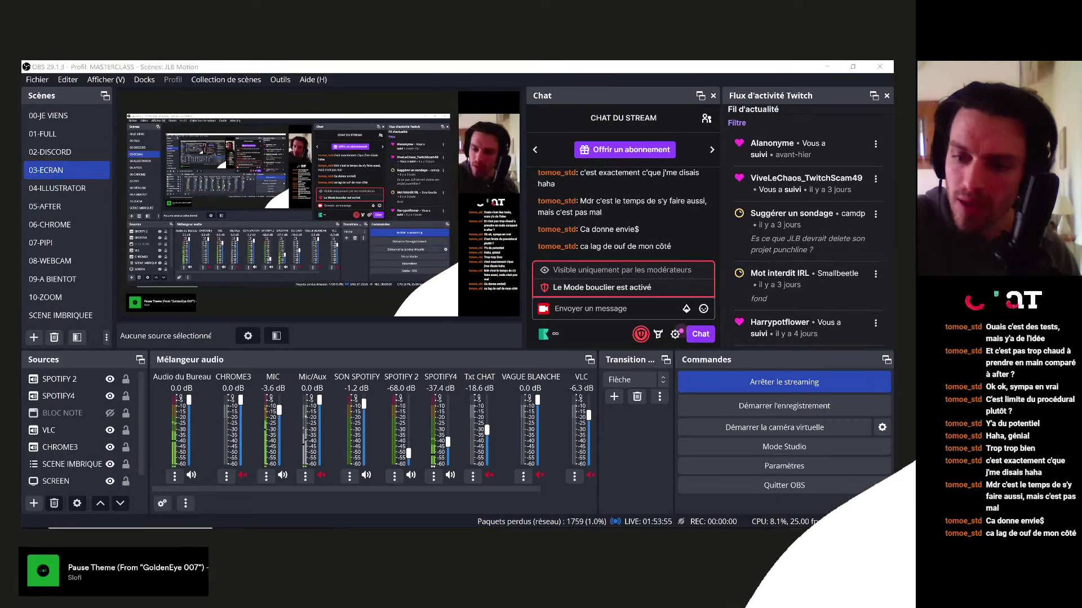
click(637, 458)
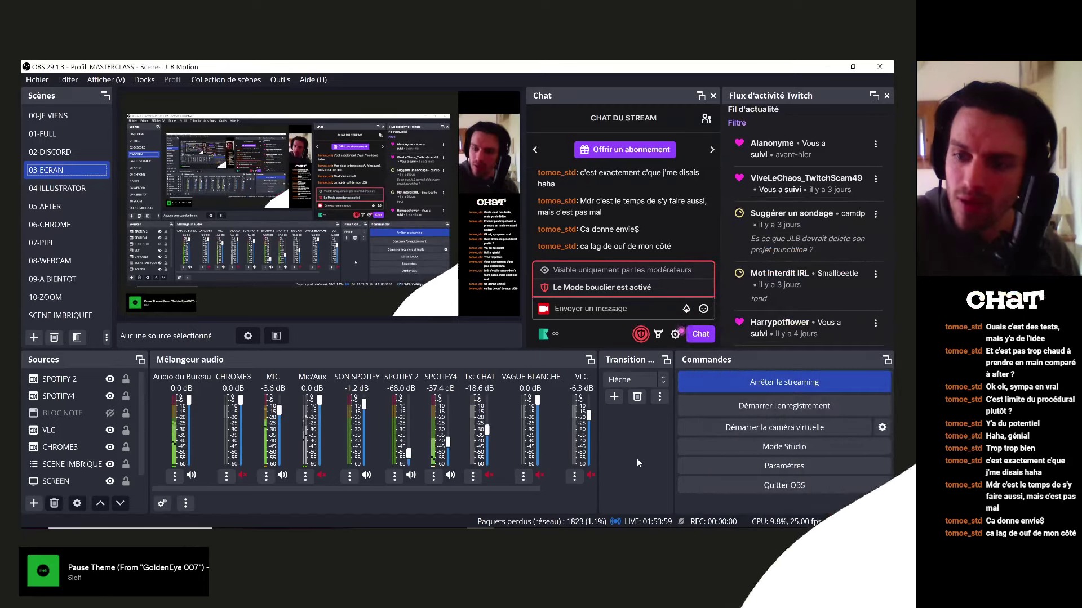
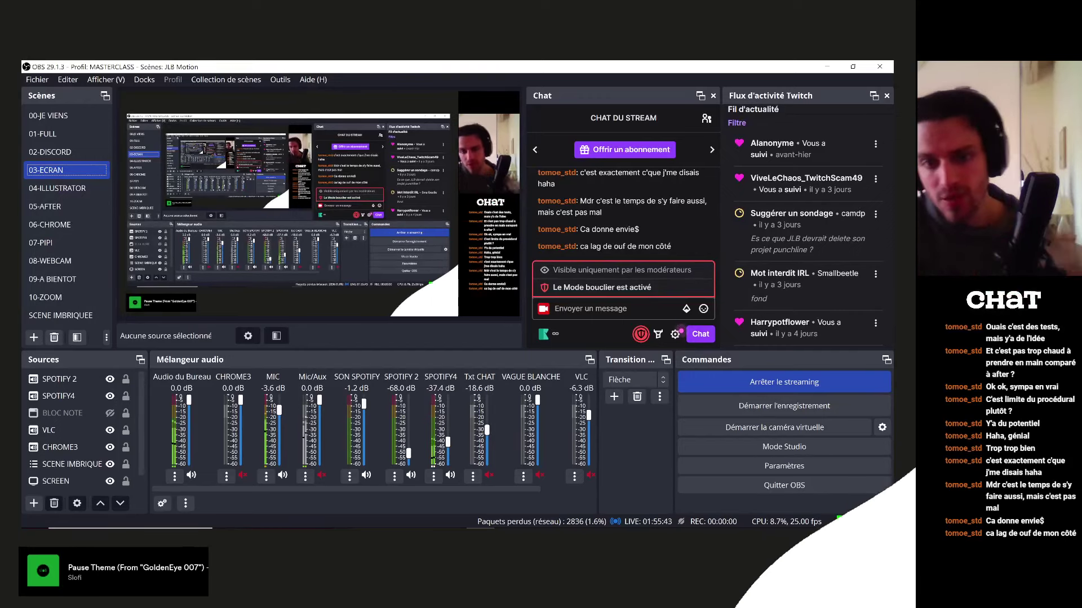
key(super)
text(bloc)
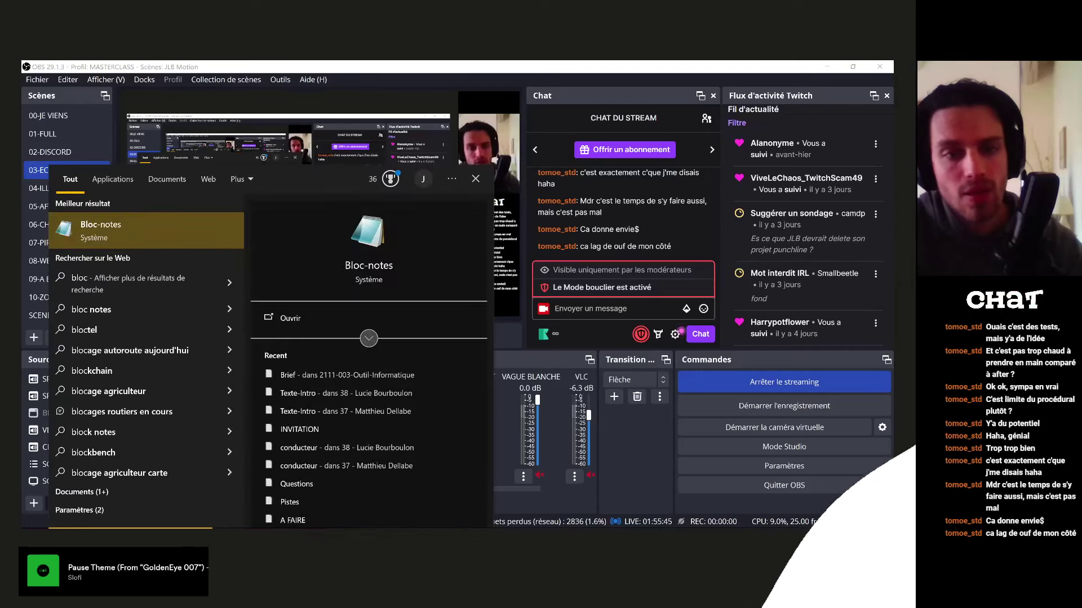
key(Return)
- Write the note "faites moi signe quand ça remarche !", then shrink its window around the text and move it below the OBS preview
text(fa)
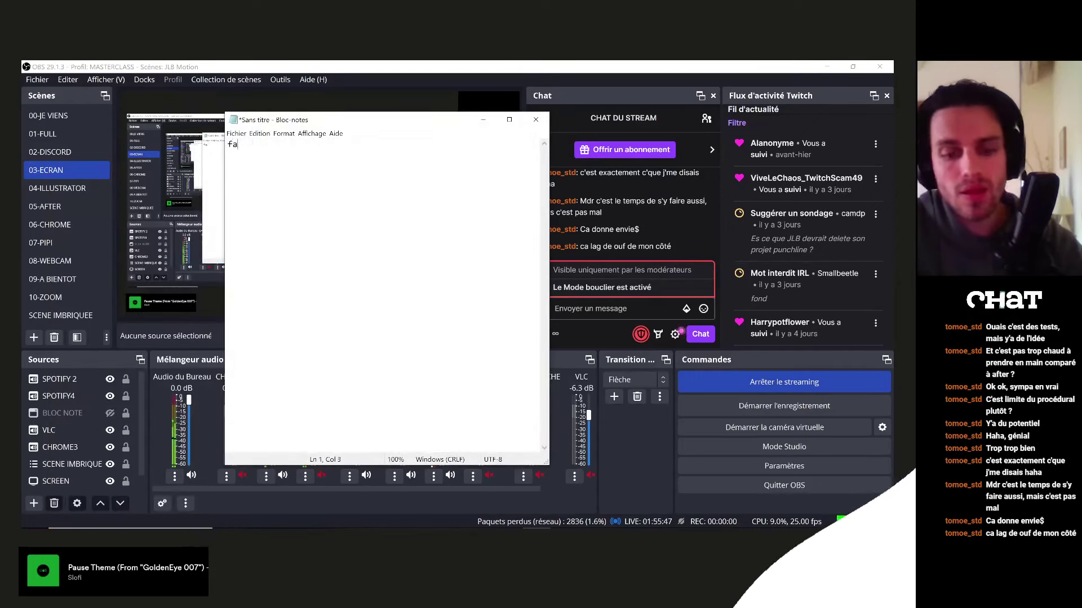
text(ites mois signe q)
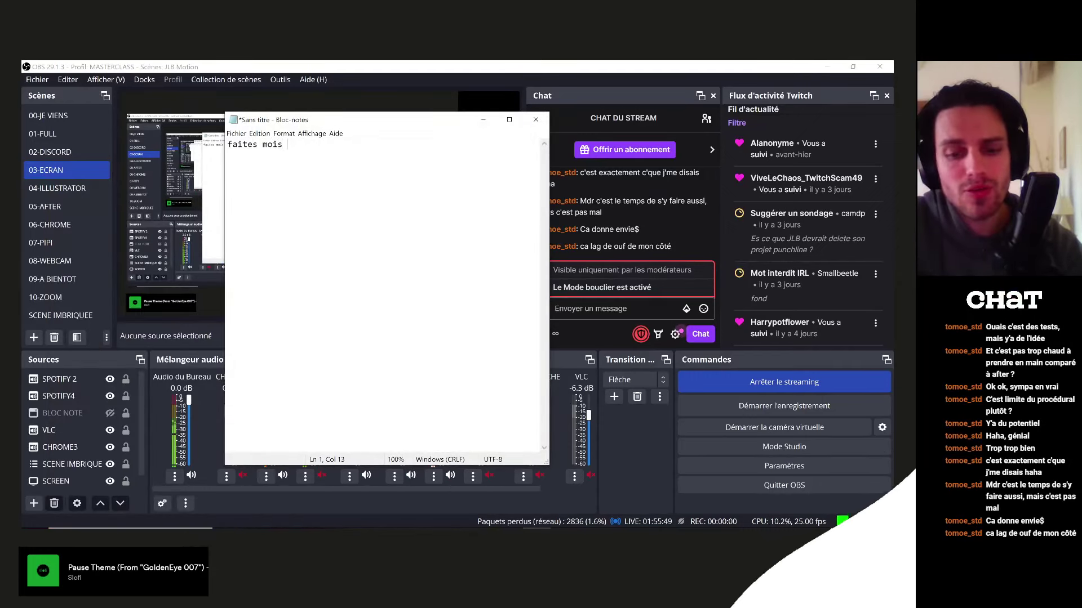
key(BackSpace)
key(BackSpace)
key(BackSpace)
key(BackSpace)
key(BackSpace)
key(BackSpace)
key(BackSpace)
key(BackSpace)
key(BackSpace)
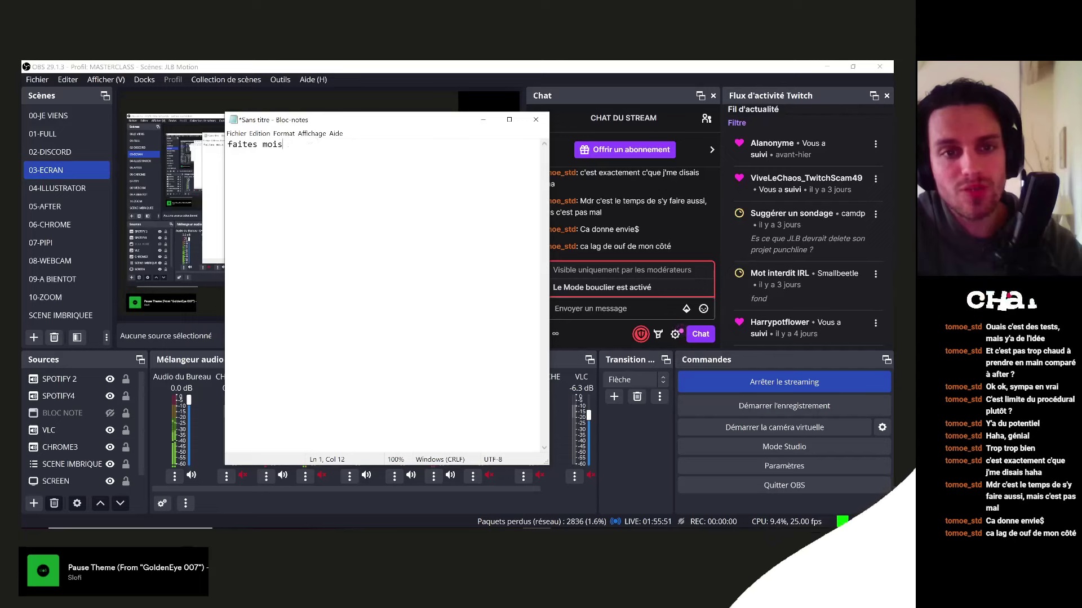
text(q)
key(BackSpace)
text(si)
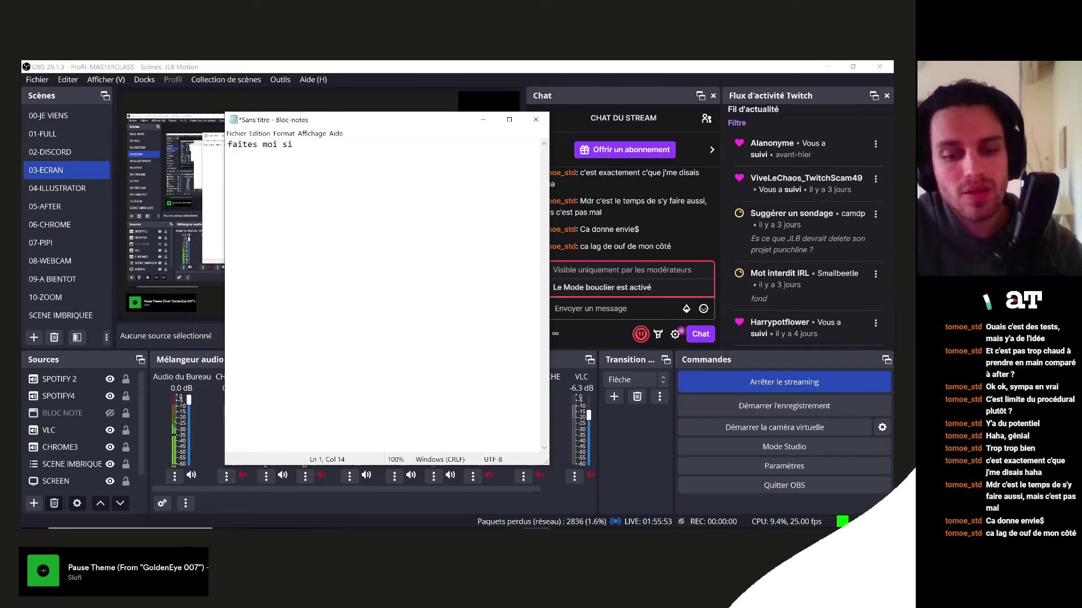
text(gne quand ça)
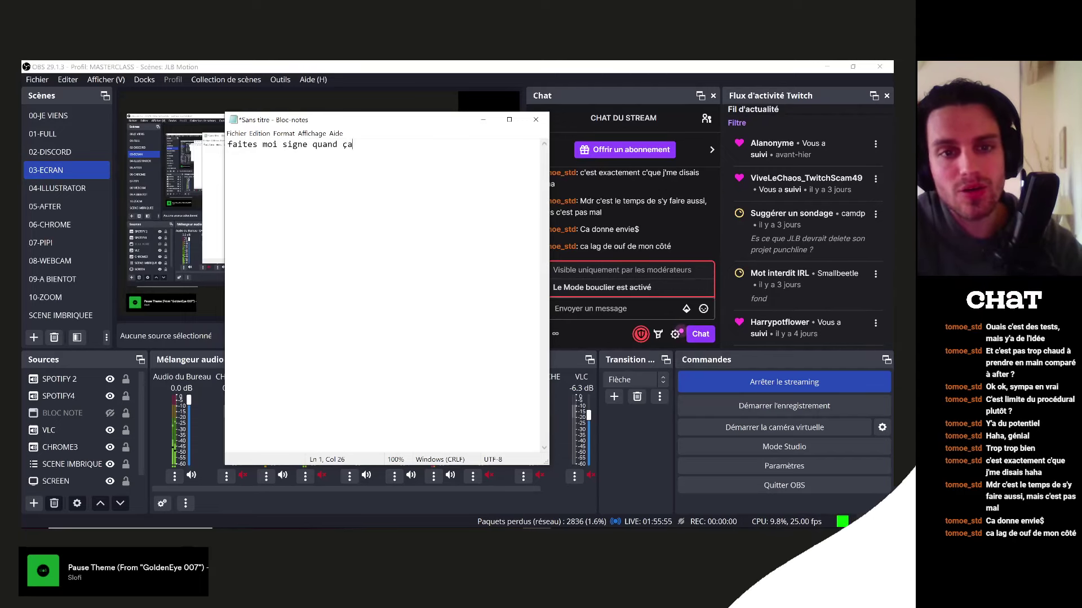
text( remarche !)
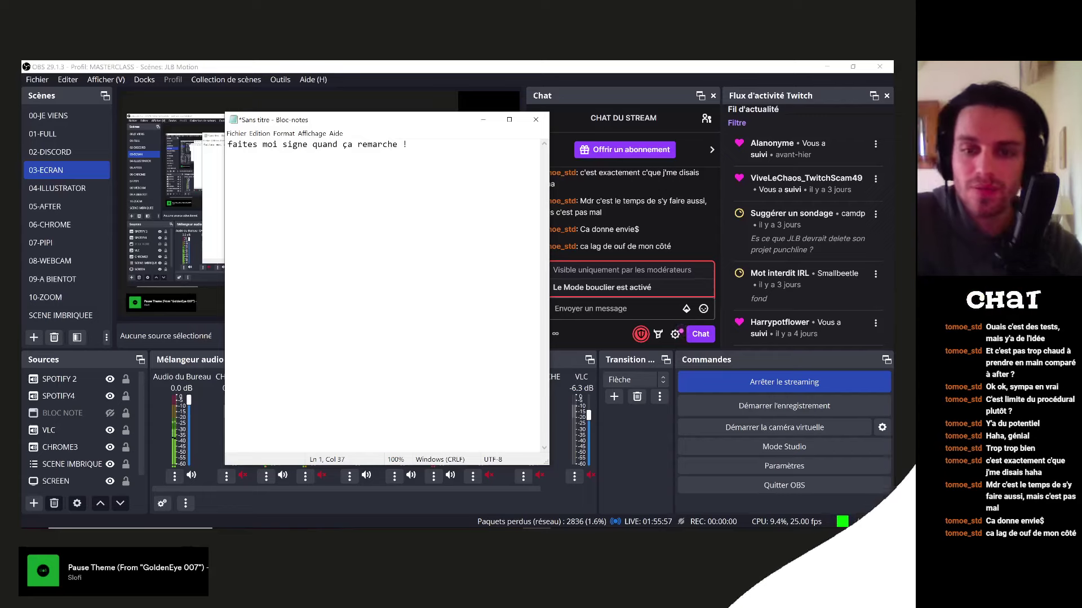
drag(548, 464, 428, 168)
drag(329, 126, 408, 301)
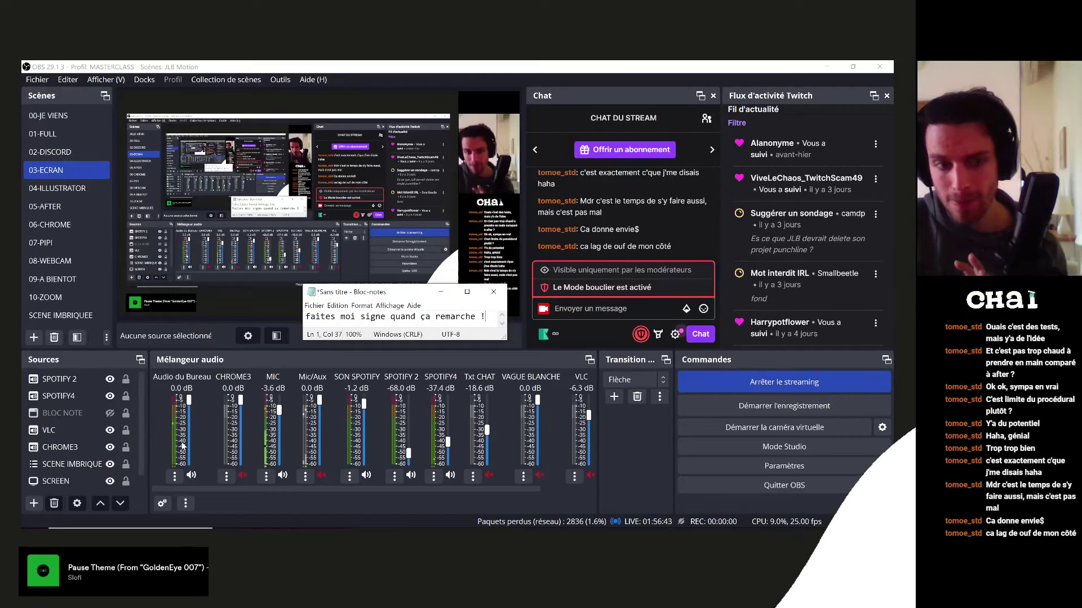
- Show the BLOC NOTE source in the 03-ECRAN scene and move it down near the lower edge of the preview
click(106, 415)
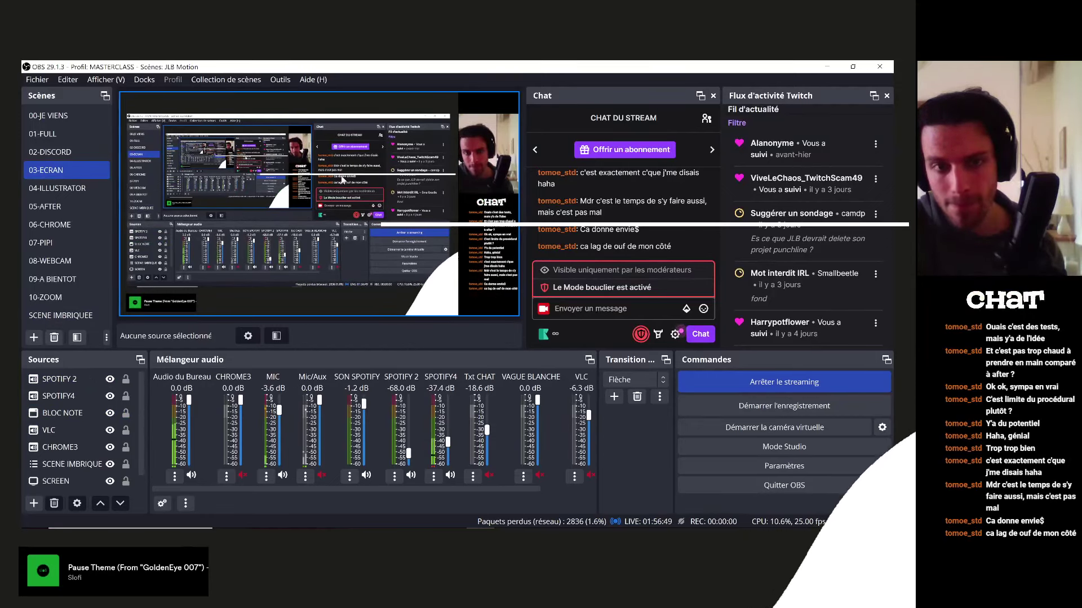
click(62, 413)
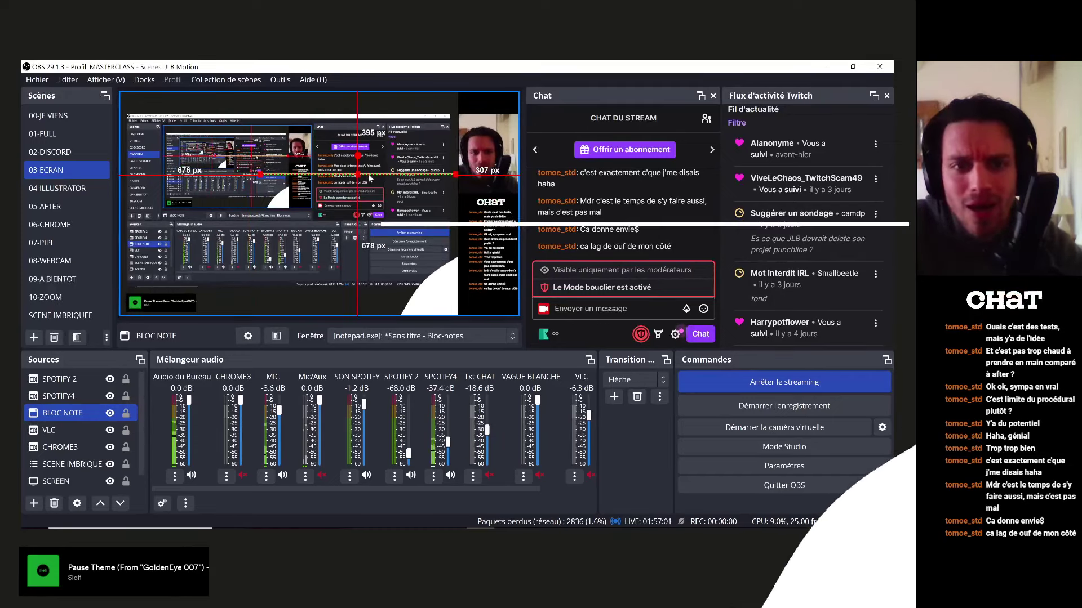
drag(357, 175, 362, 268)
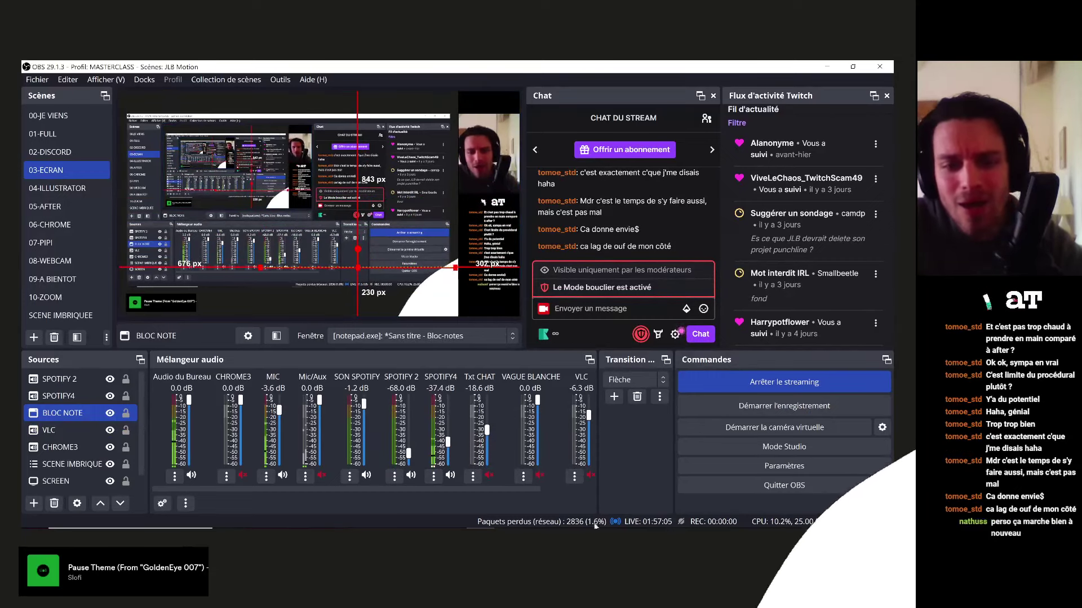
- Hide the BLOC NOTE source in OBS and switch back to the scenery.io gallery in Chrome
click(82, 413)
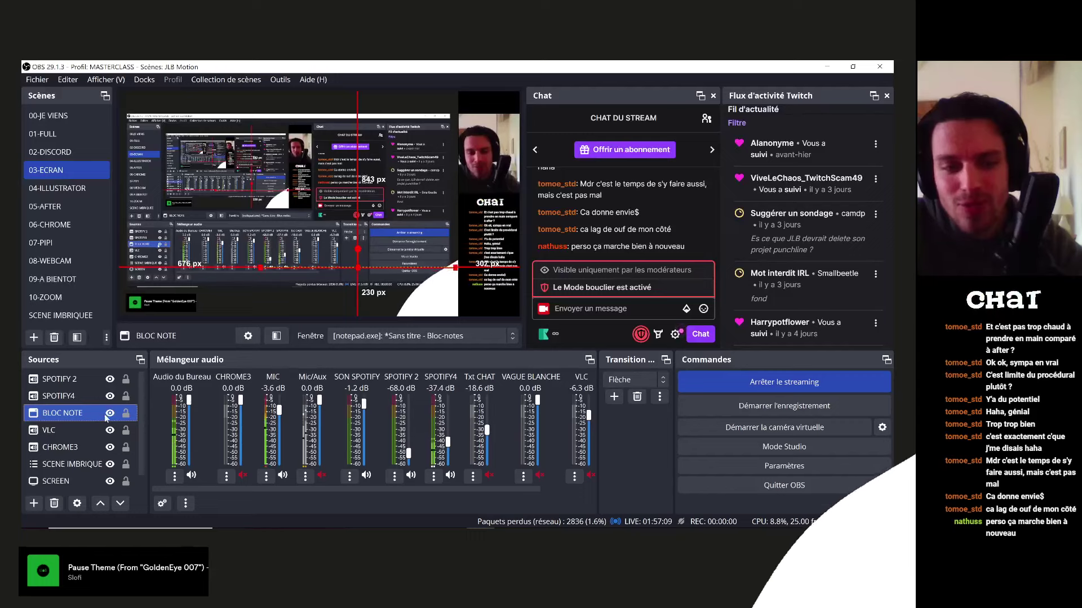
click(108, 416)
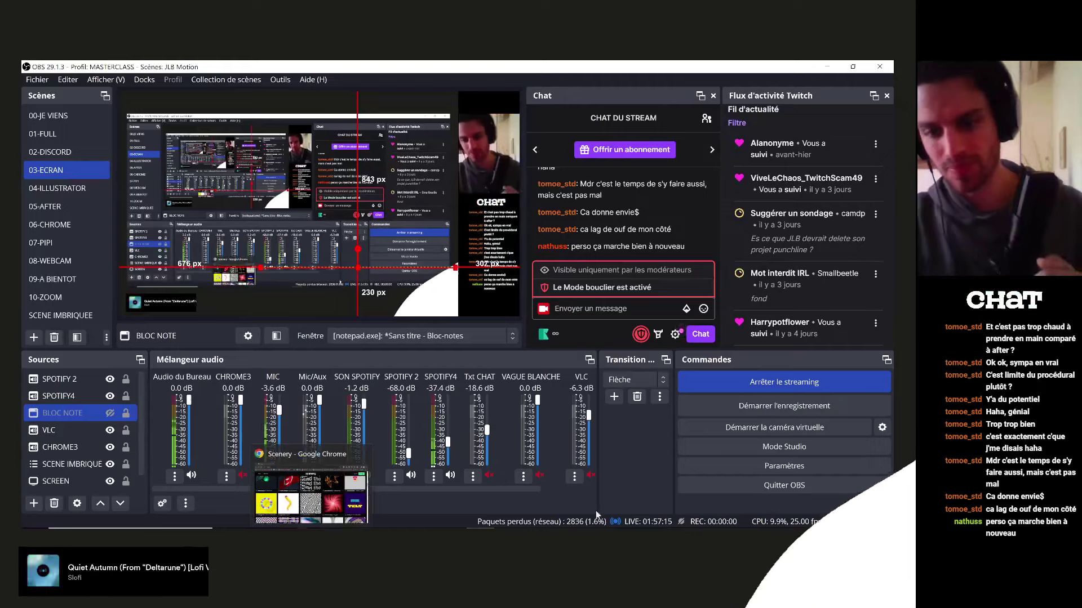
mouse_move(605, 513)
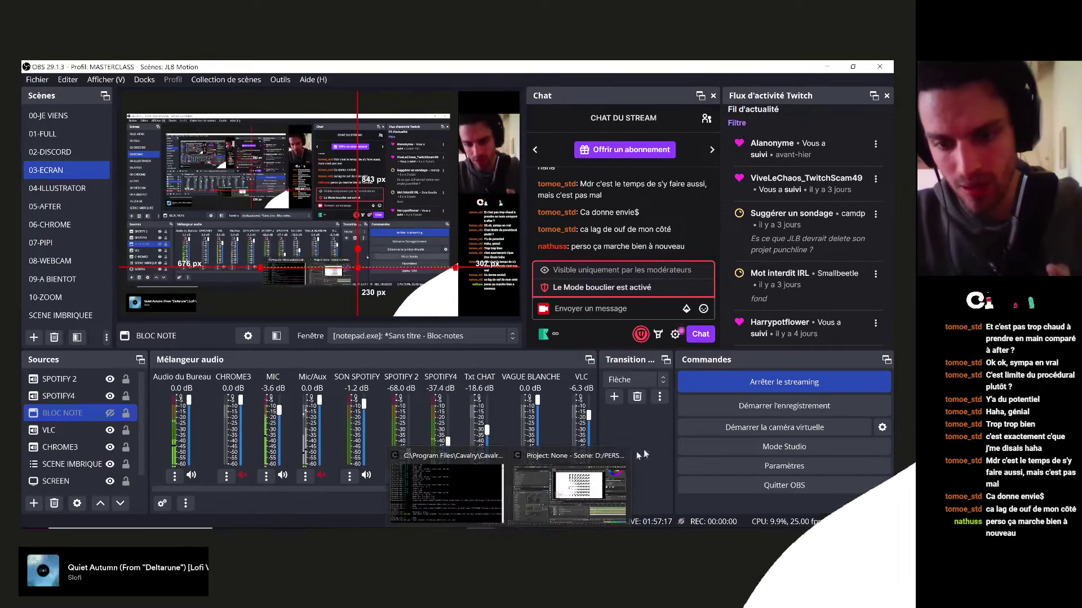
click(569, 475)
key(alt+Tab)
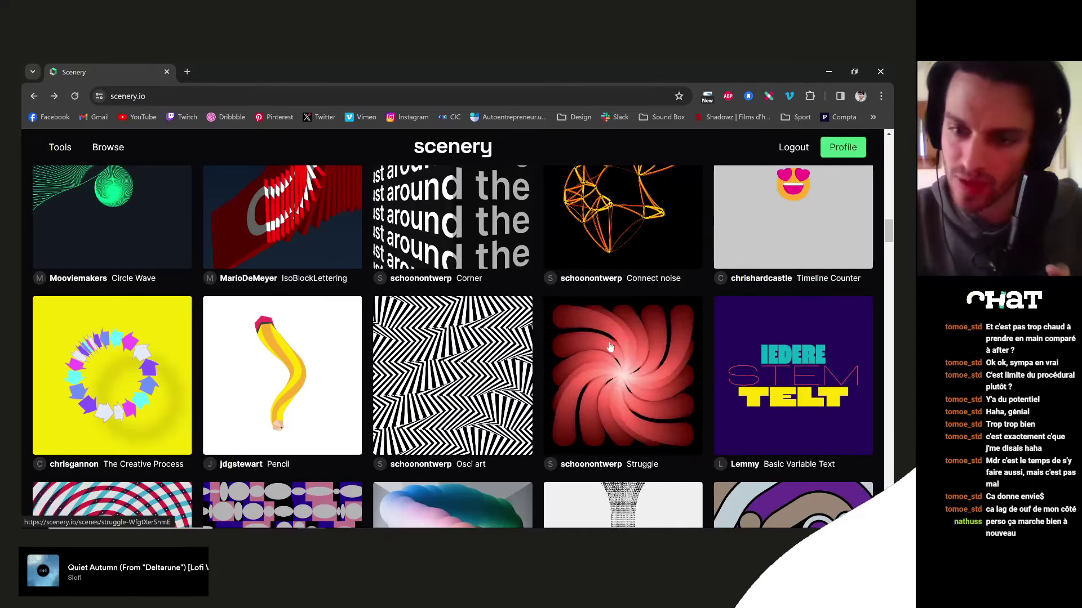
scroll(614, 344, down, 1)
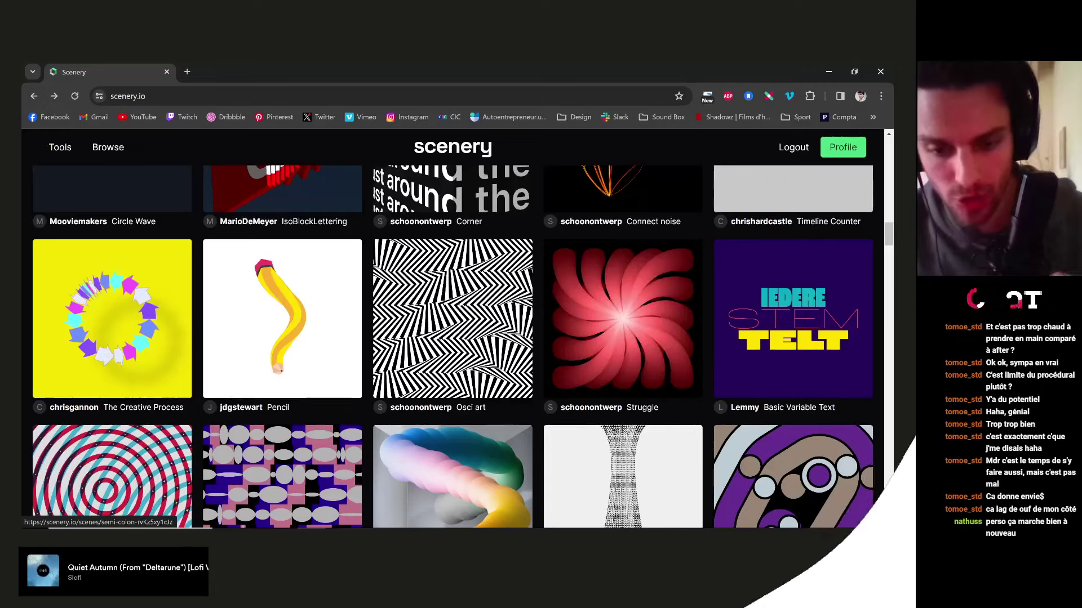
- Switch to the Cavalry scene and add a Color Blend behaviour to the TEST composition with nothing selected
click(569, 476)
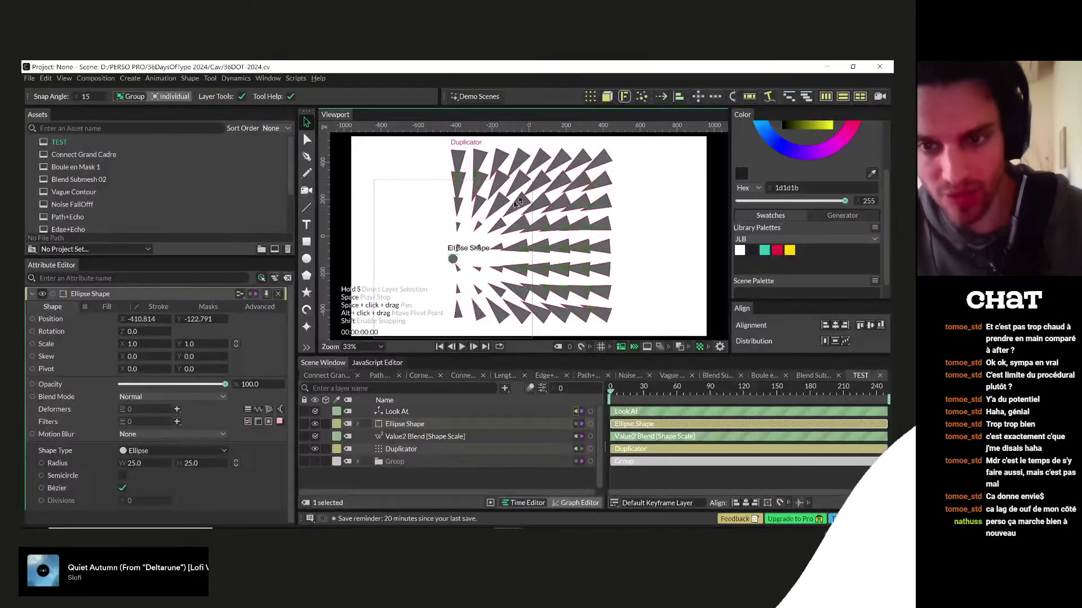
click(386, 479)
key(Tab)
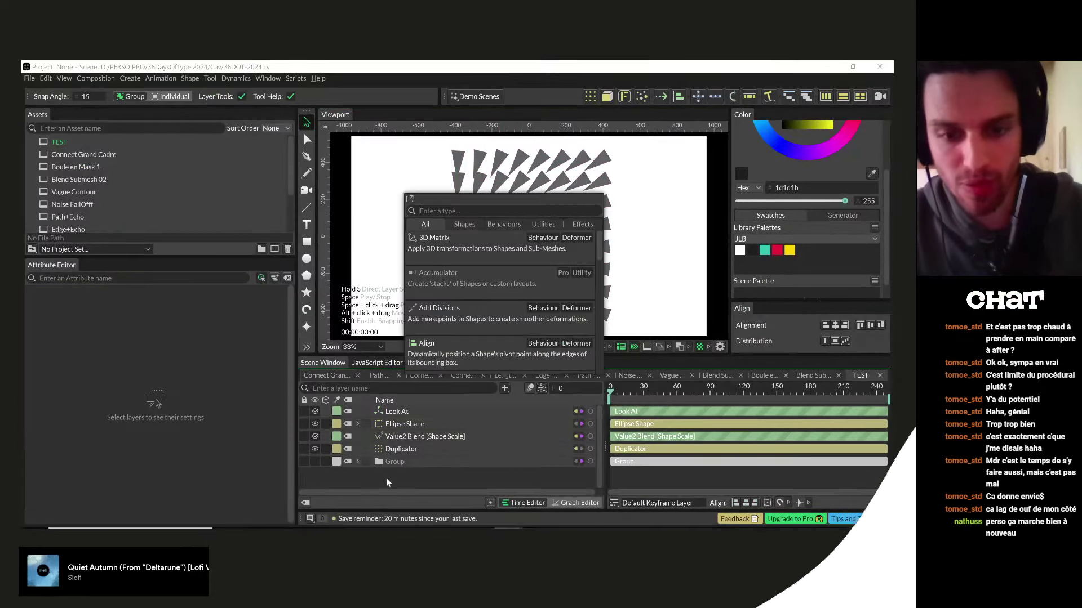
text(color)
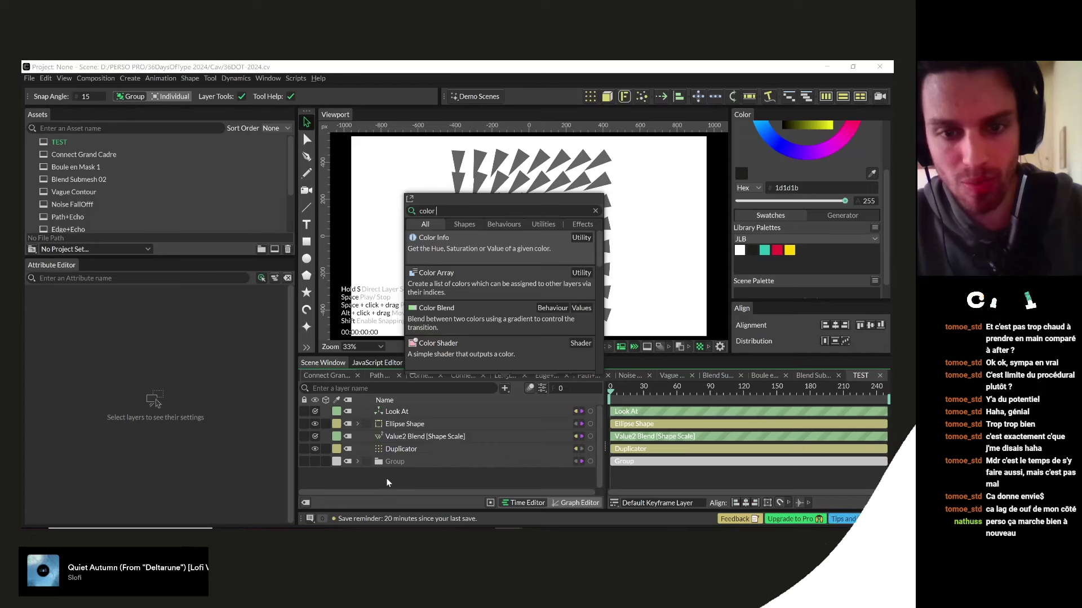
click(475, 317)
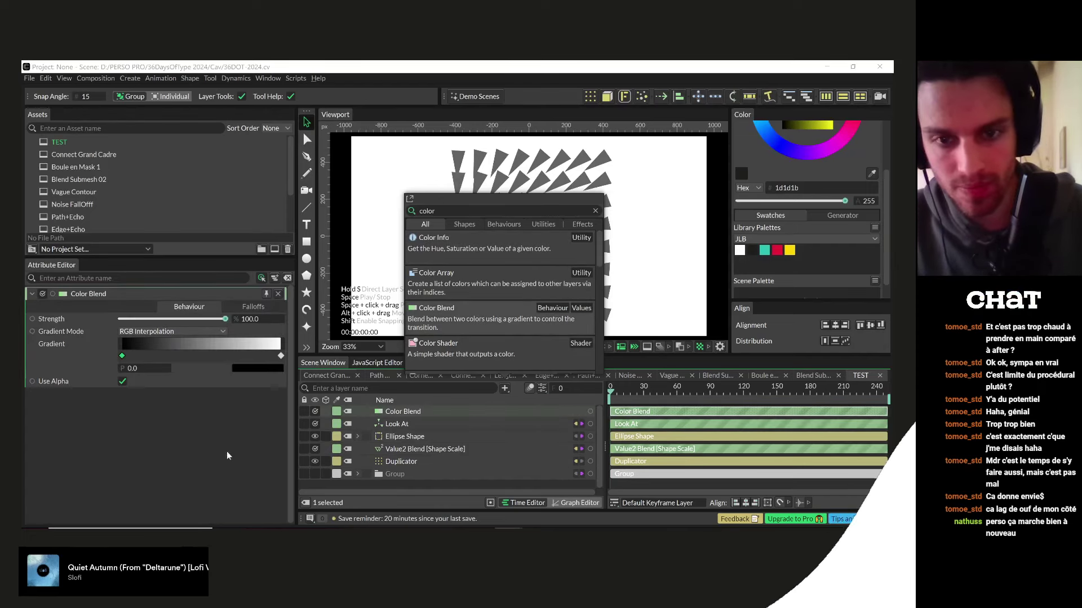
- Set the Color Blend gradient's start color to red and its end color to yellow from the JLB palette
click(183, 372)
drag(778, 252, 259, 372)
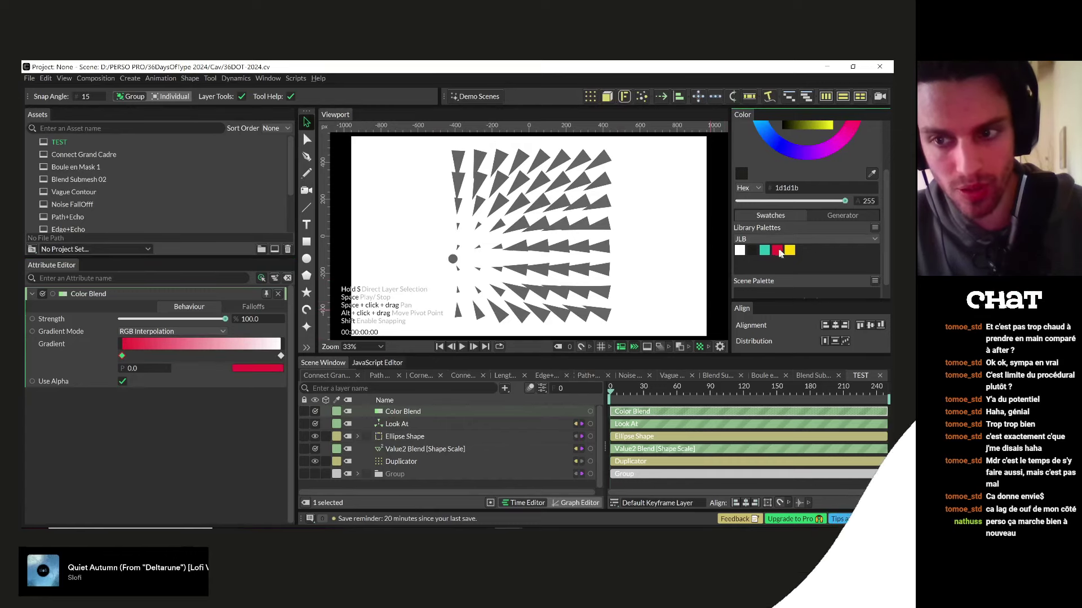
drag(789, 250, 280, 356)
click(280, 356)
drag(788, 252, 262, 371)
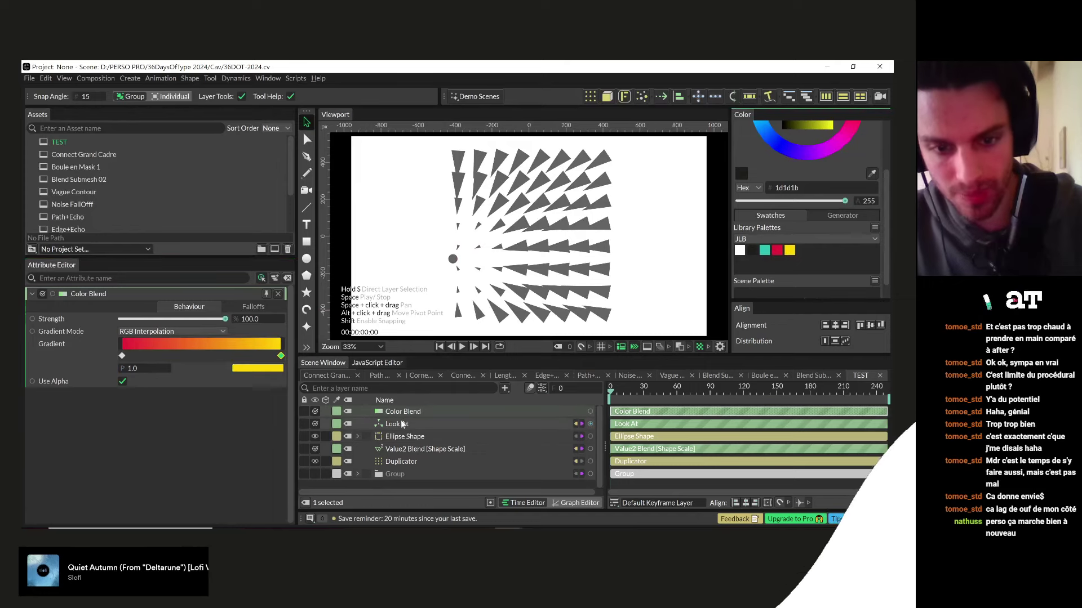
- Add the existing Falloff nested under the Ellipse Shape to the Color Blend's falloffs
click(254, 309)
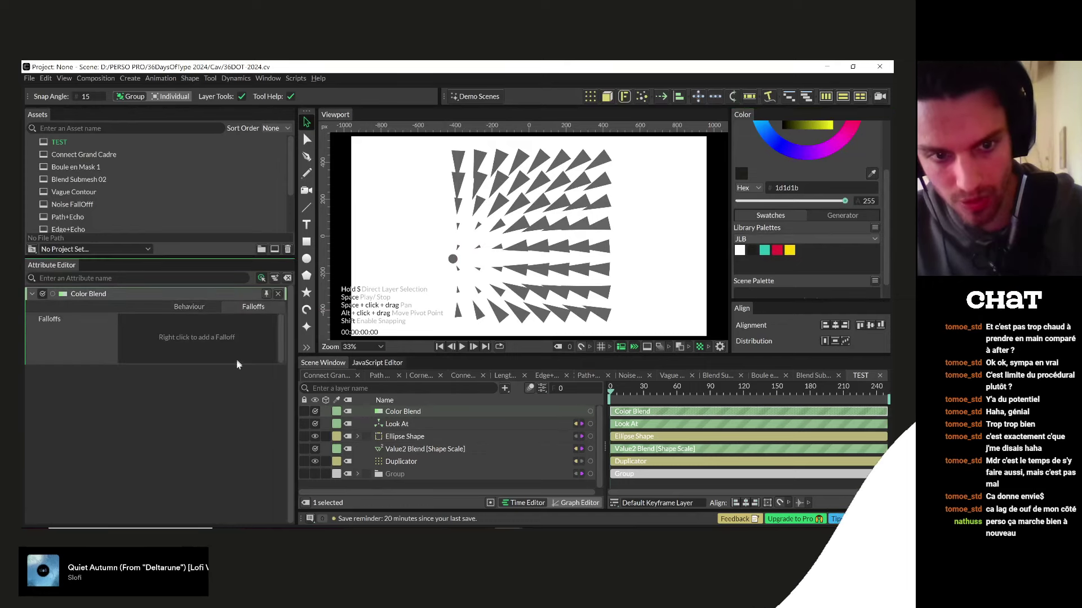
click(357, 436)
click(410, 449)
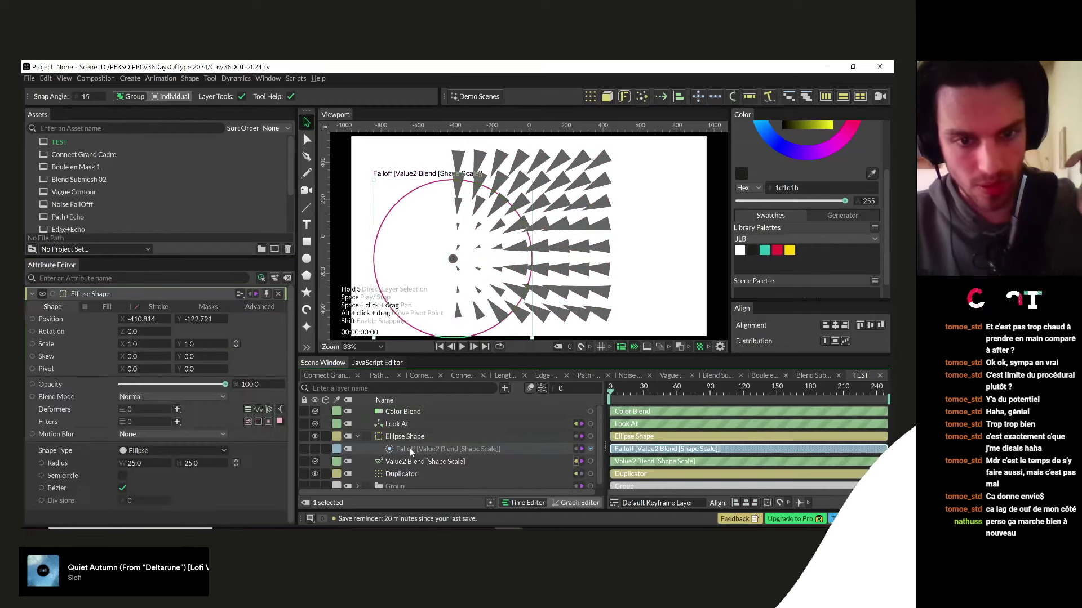
click(401, 412)
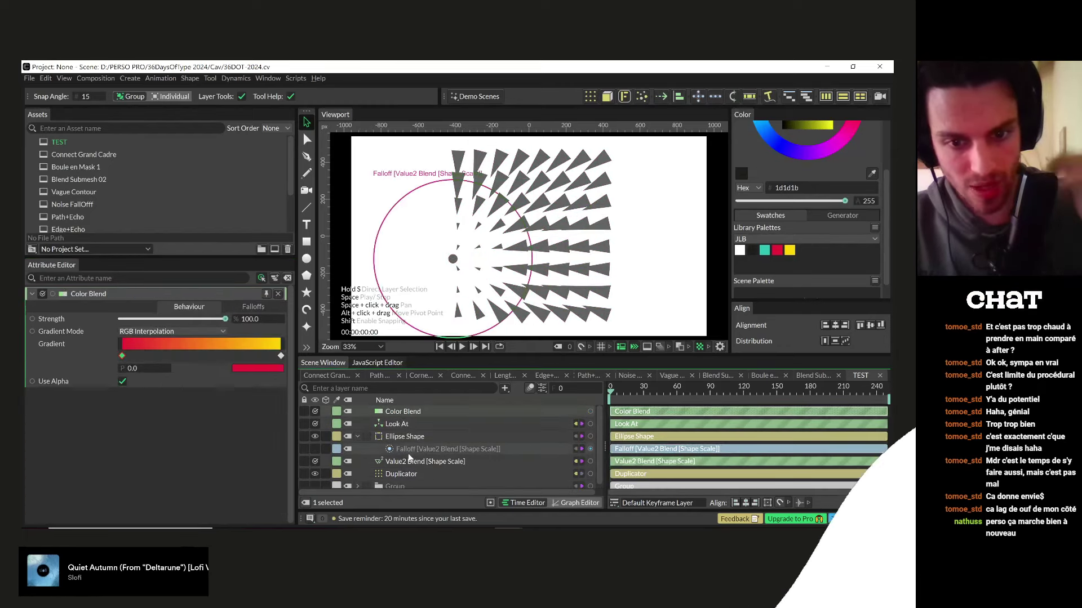
click(253, 307)
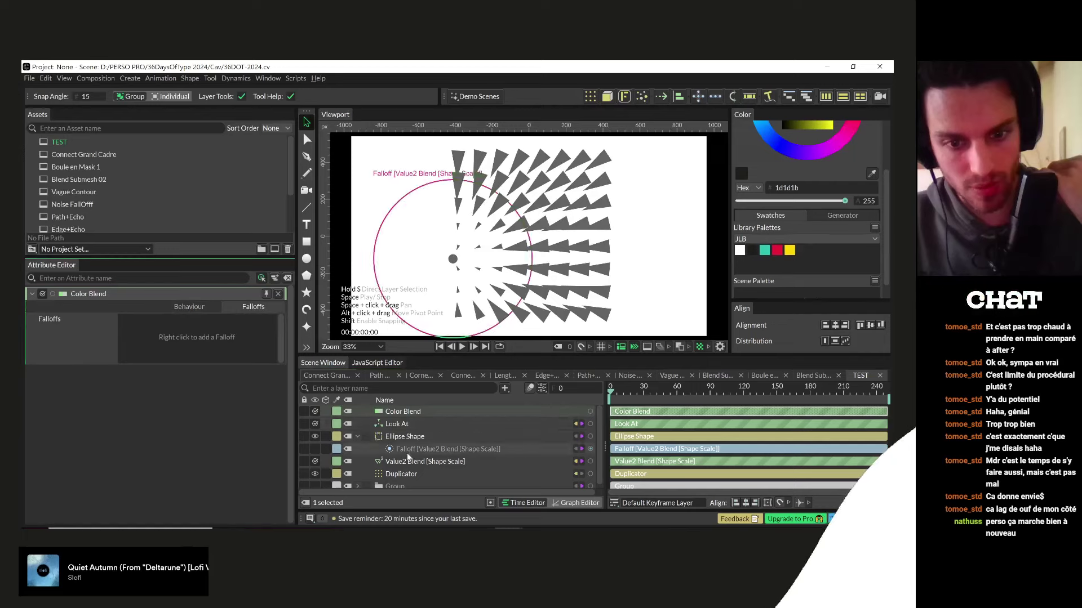
drag(409, 450, 214, 337)
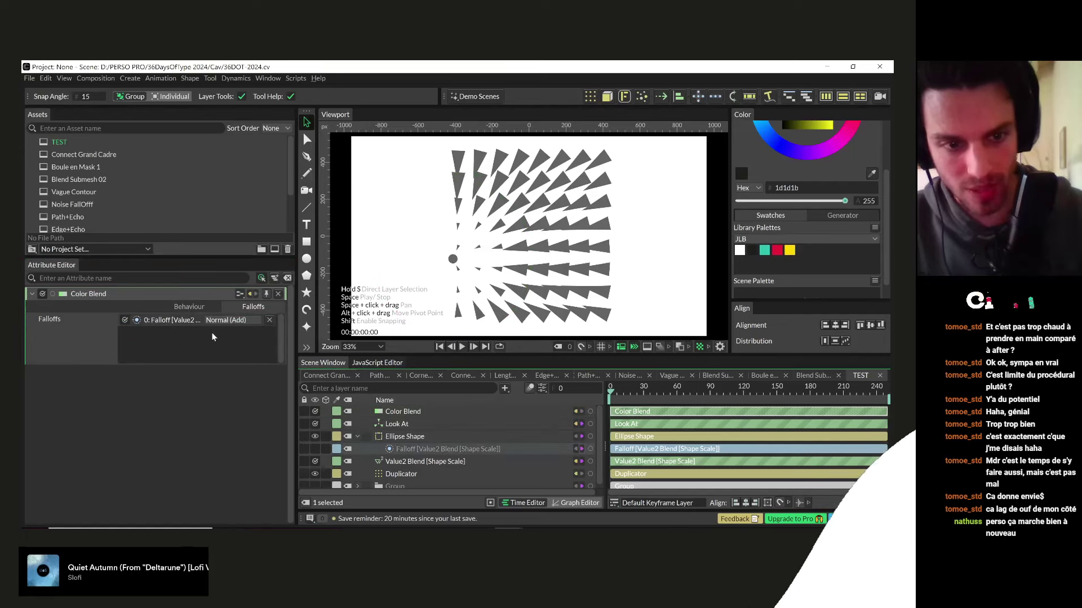
click(357, 437)
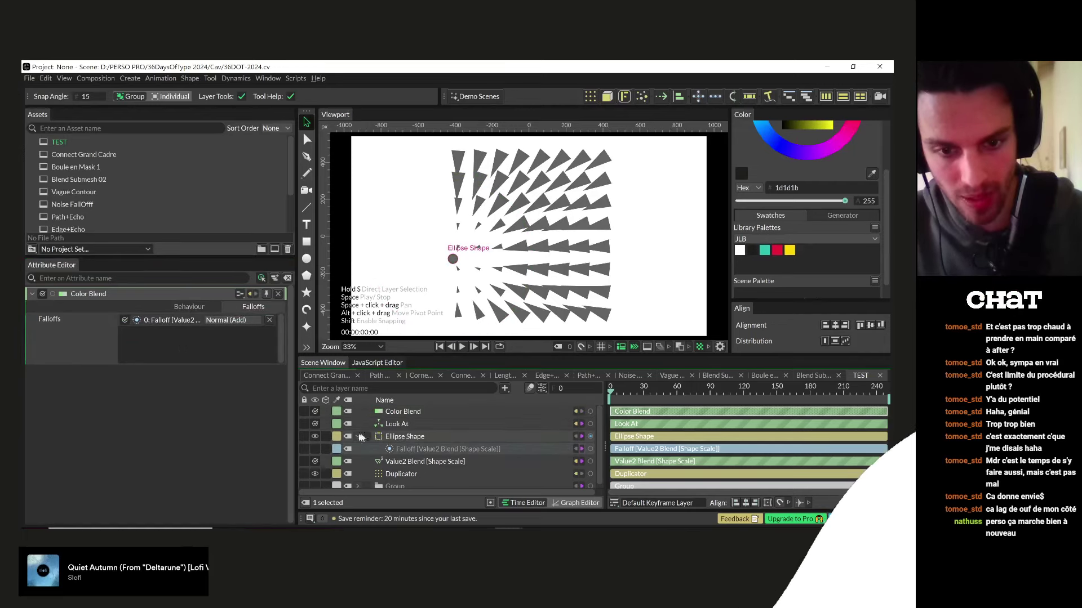
- Collapse the Ellipse Shape, select the Color Blend and expand the Group containing the Polygon Shape
click(398, 424)
click(587, 413)
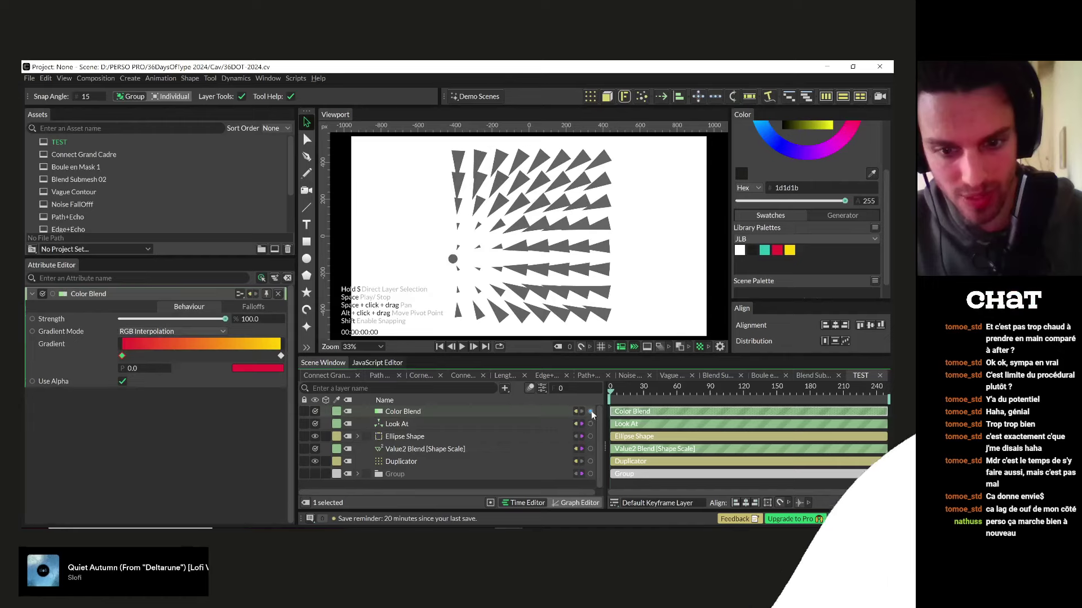
click(357, 474)
drag(590, 411, 417, 445)
click(419, 441)
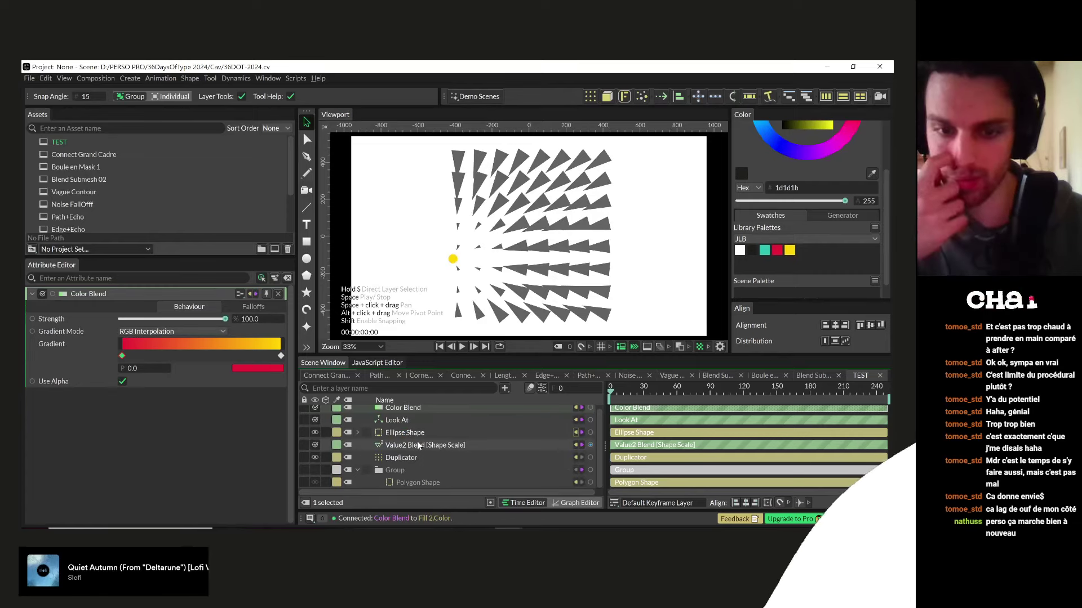
key(ctrl+z)
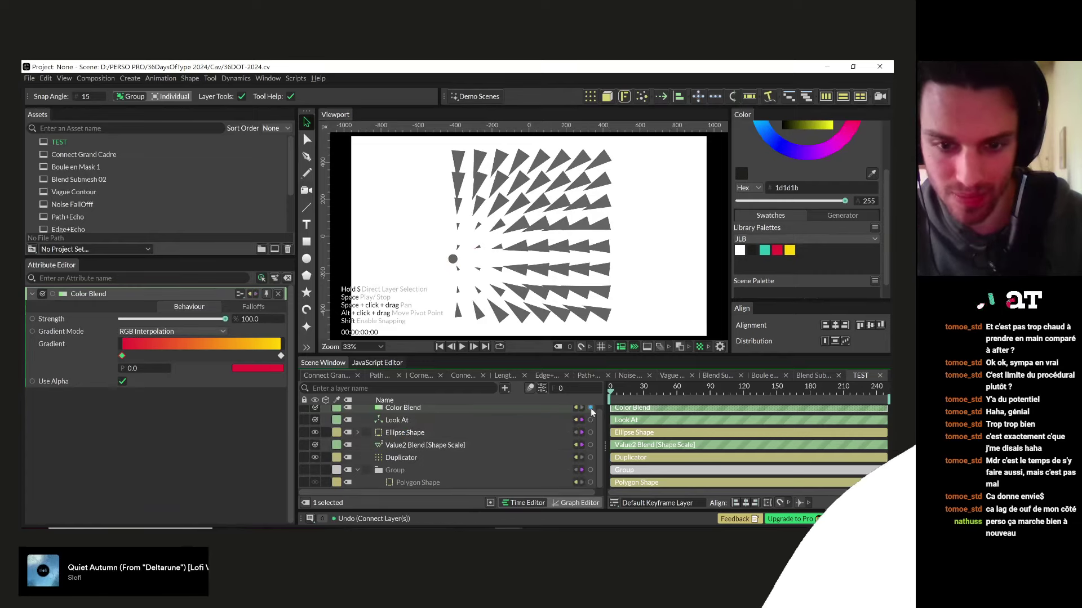
- Connect the Color Blend to the Polygon Shape's fill color and move the Ellipse Shape to about X -248, Y -6
drag(590, 407, 414, 489)
click(432, 491)
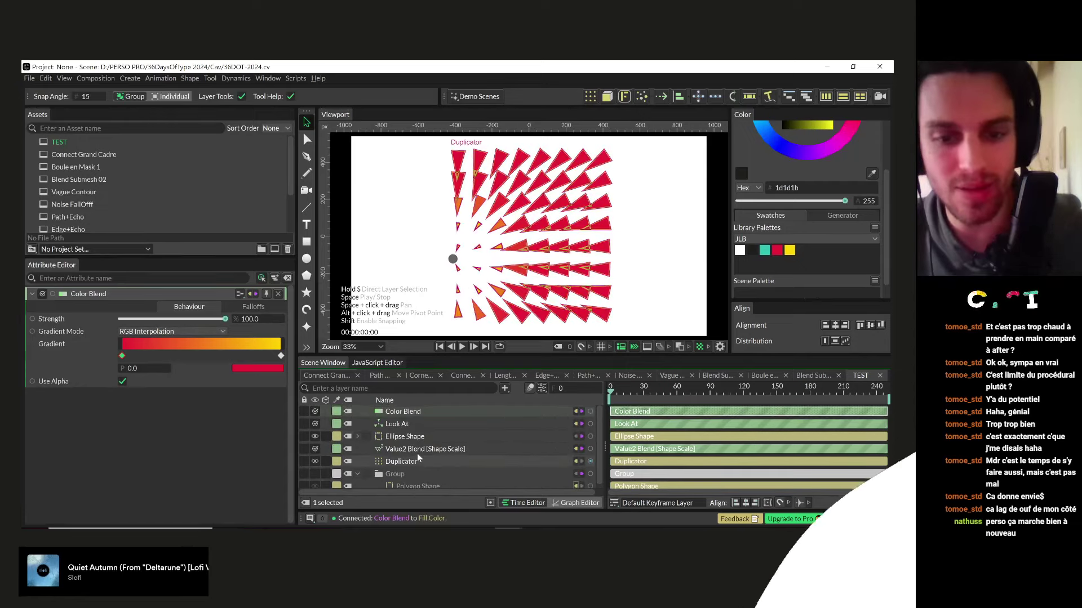
click(402, 440)
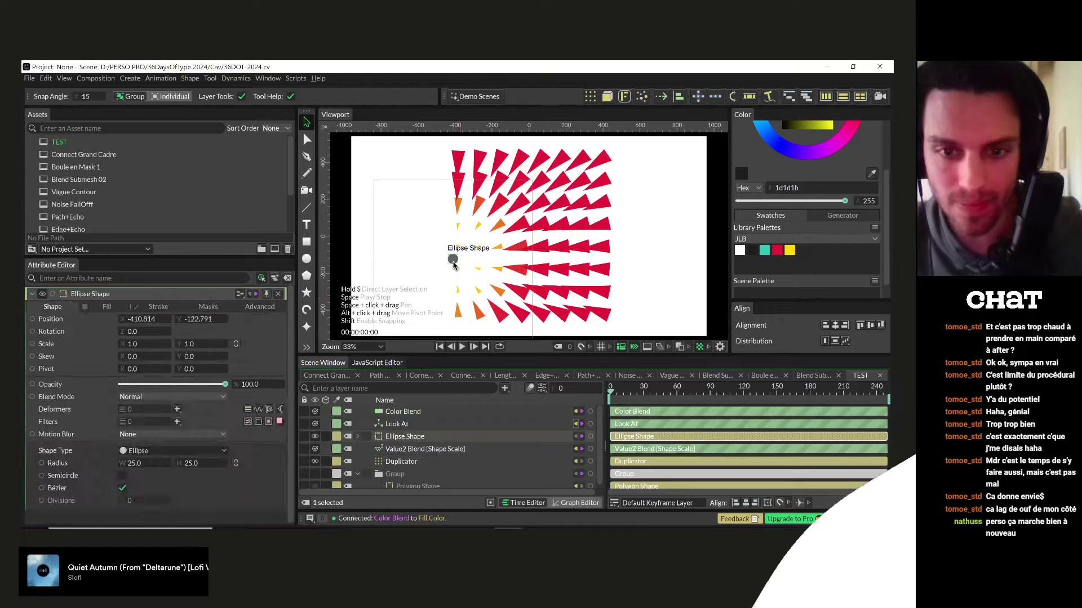
mouse_move(468, 258)
mouse_down()
mouse_move(494, 243)
mouse_move(540, 262)
mouse_move(605, 250)
mouse_move(526, 272)
mouse_move(530, 221)
mouse_move(505, 294)
mouse_move(538, 257)
mouse_move(491, 271)
mouse_move(465, 241)
mouse_up()
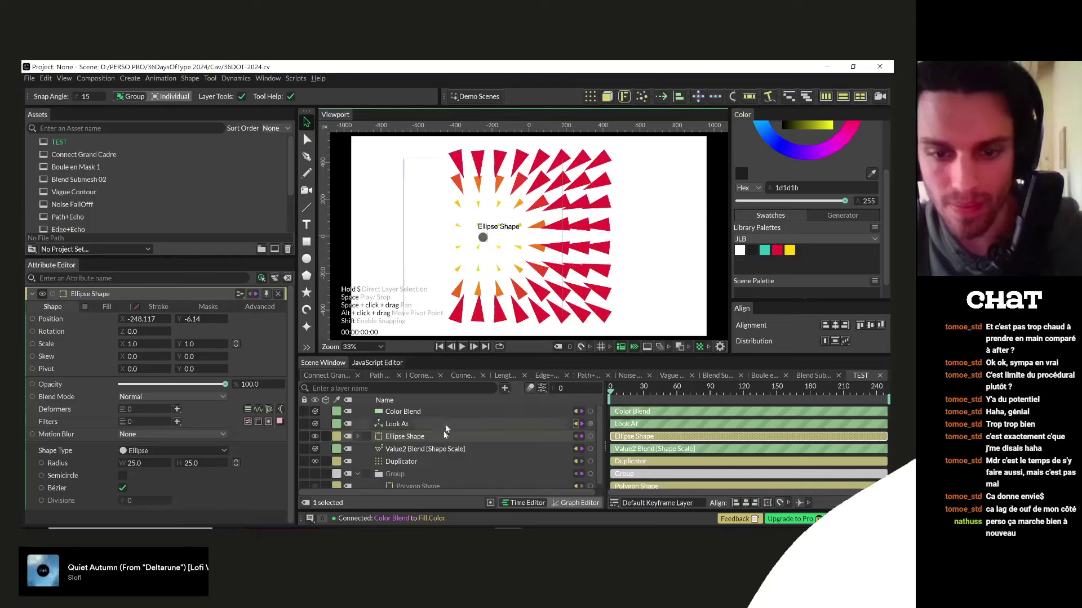
- Add a turquoise middle stop to the Color Blend gradient and move the Ellipse Shape to about X 34, Y -107
click(407, 412)
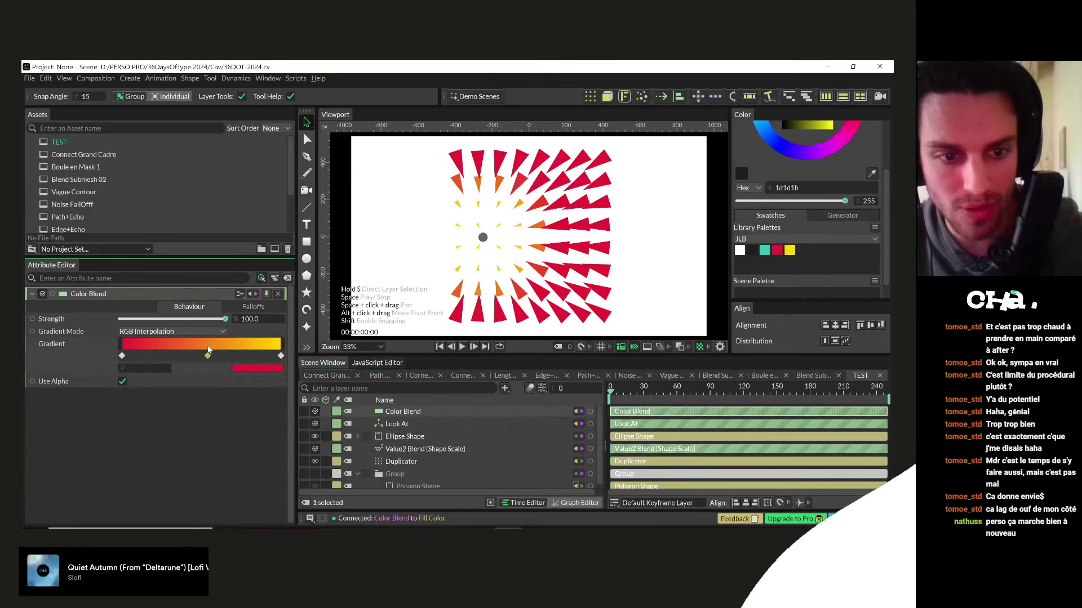
click(207, 355)
drag(757, 255, 255, 370)
click(207, 356)
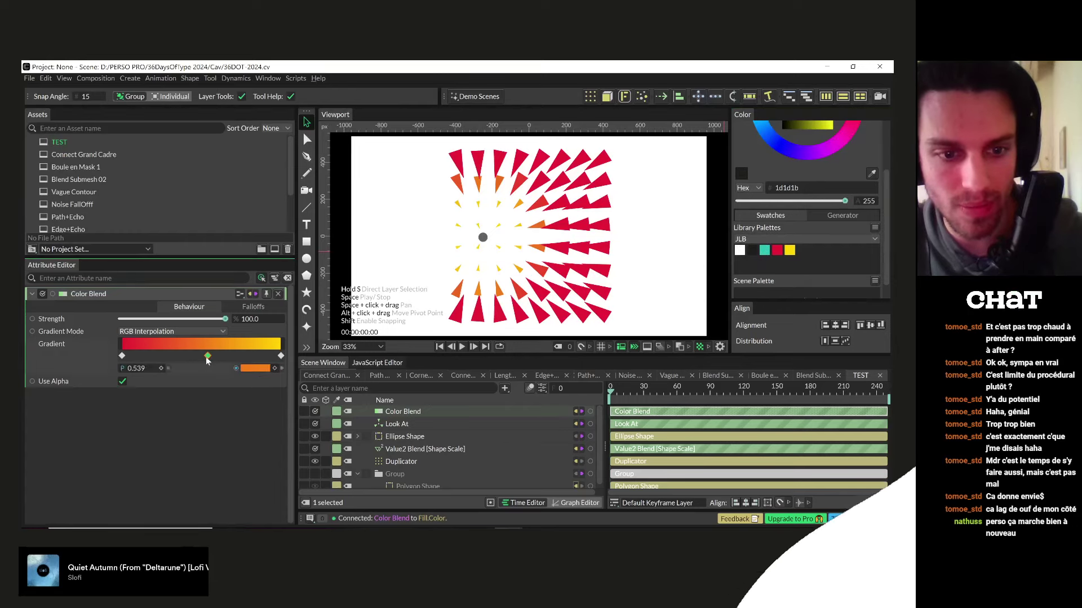
drag(764, 251, 243, 370)
drag(486, 238, 544, 264)
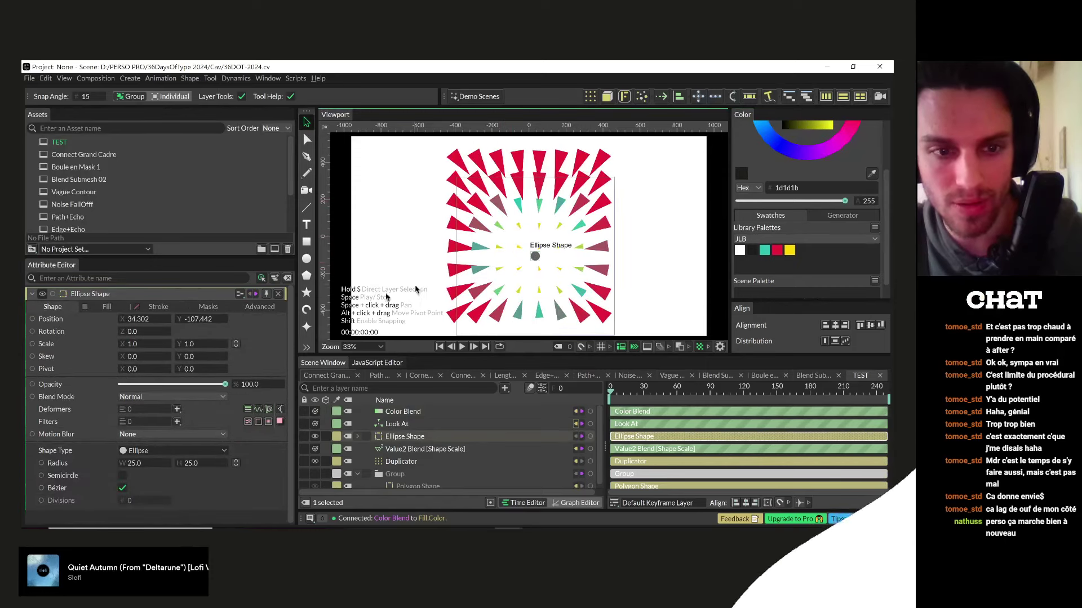
- Rearrange the Color Blend gradient with yellow in the middle and turquoise at the end, setting the middle stop's position to 0.5
click(403, 412)
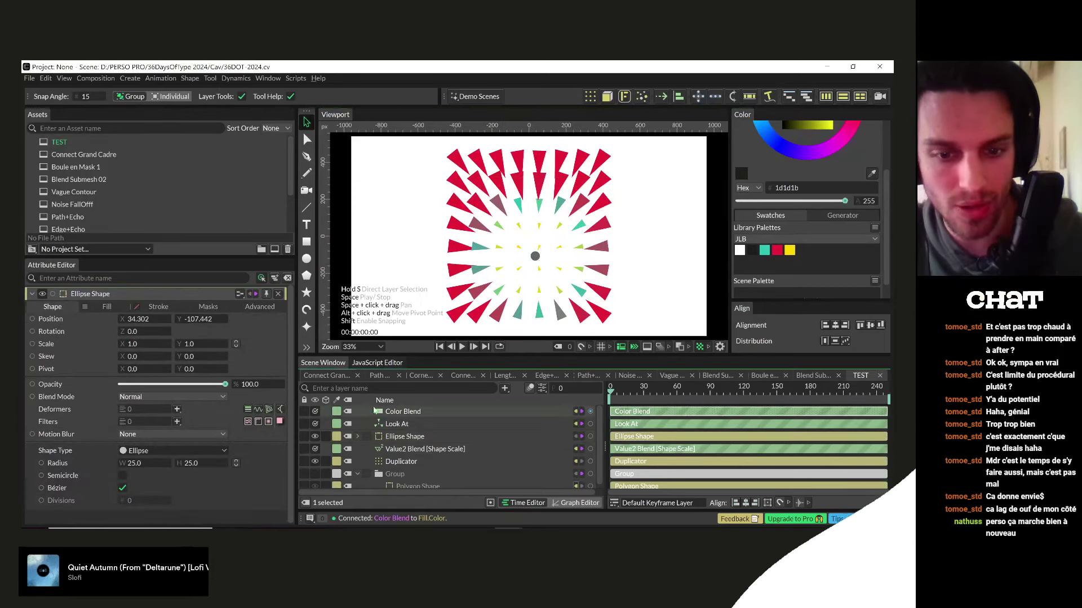
drag(207, 356, 272, 355)
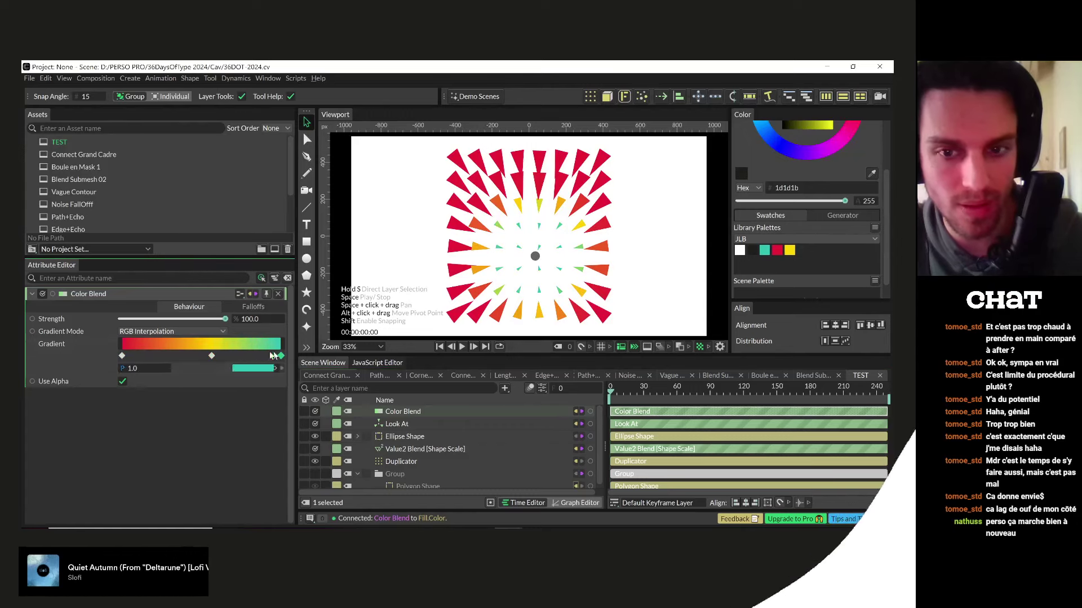
click(212, 357)
click(148, 368)
text(0)
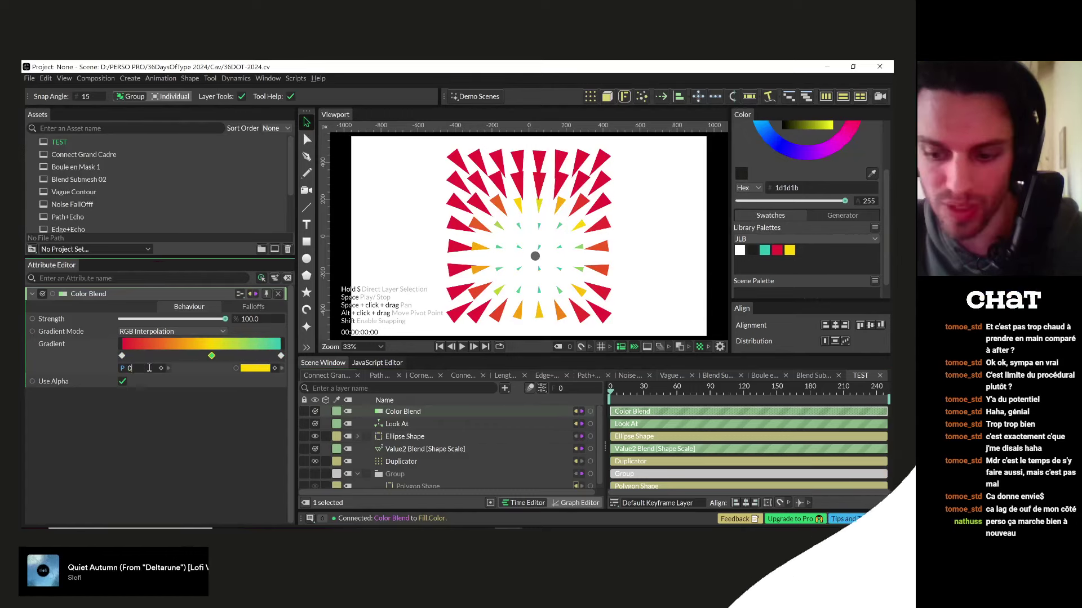
text(.5)
key(Return)
- Move the Ellipse Shape across the duplicated grid to about X 44, Y -12, briefly switching to OBS and back to Cavalry in between
drag(535, 254, 513, 230)
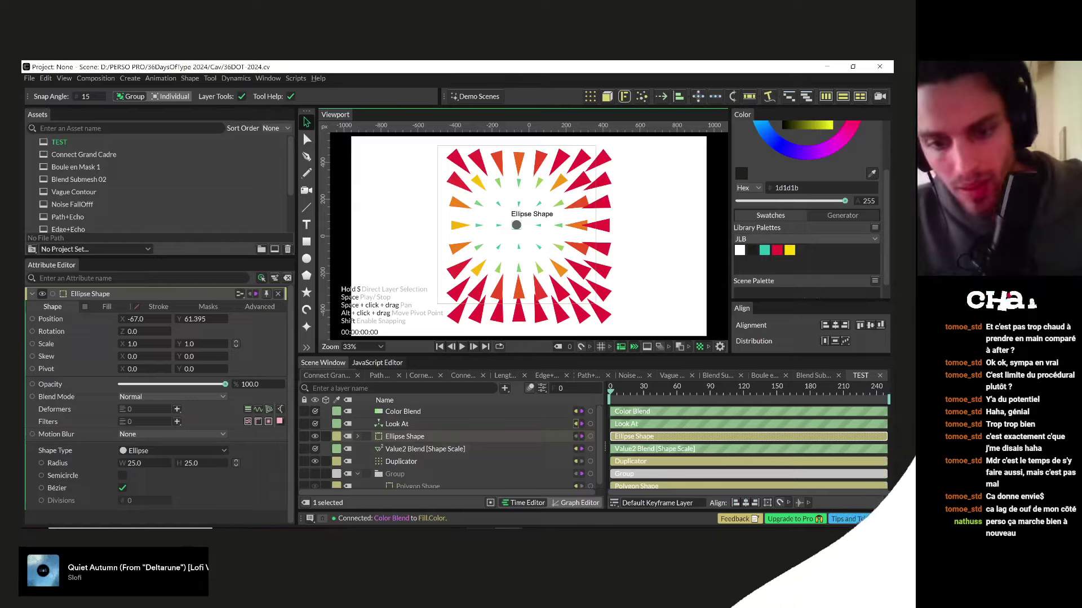
key(alt+Tab)
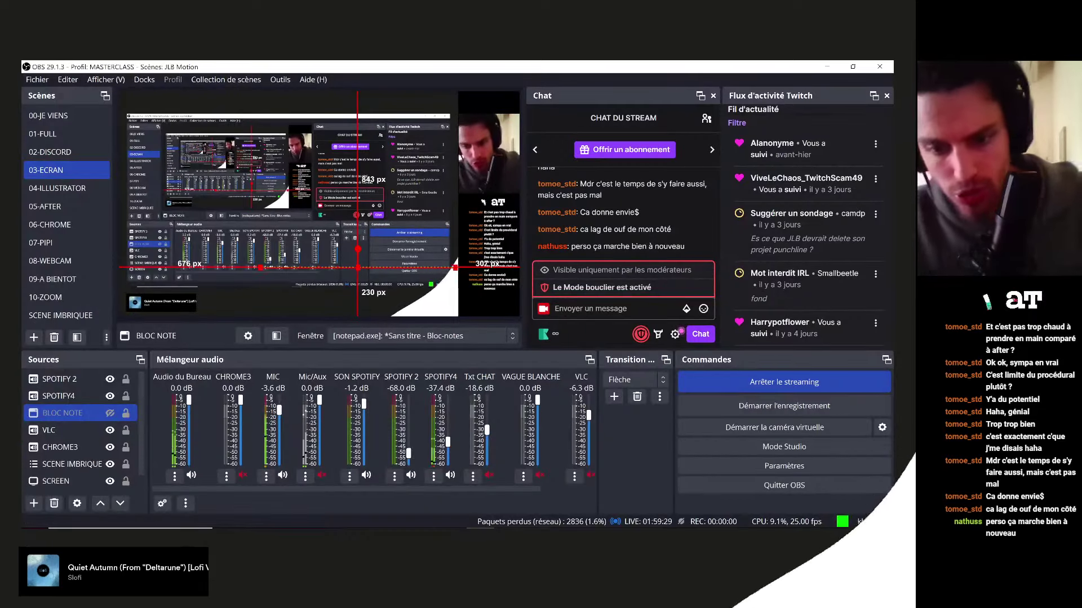
key(alt+Tab)
drag(510, 240, 539, 239)
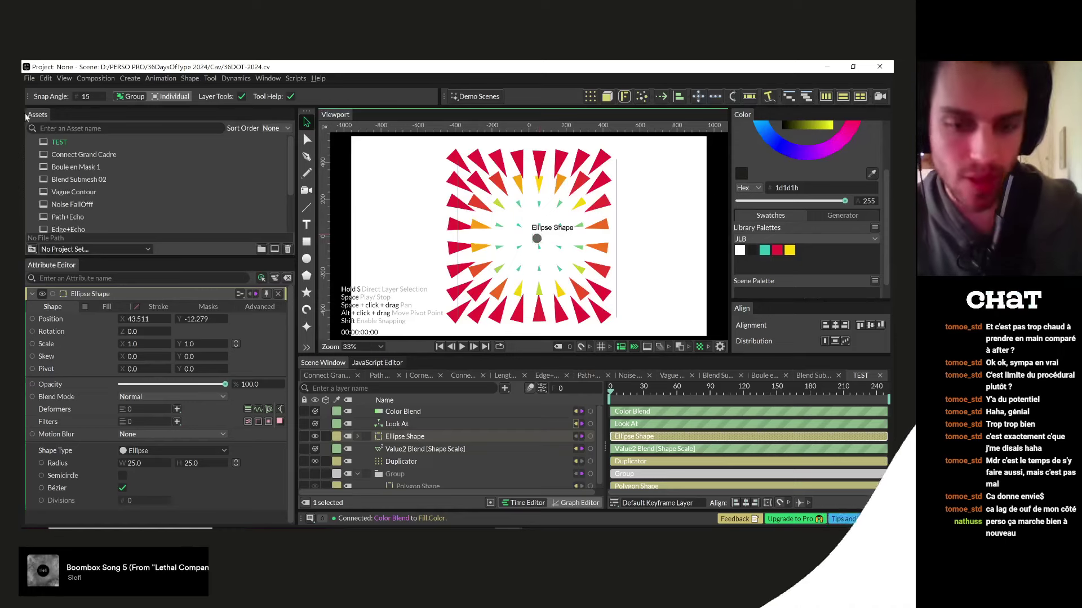
- Open the Connect Grand Cadre and Boule en Mask 1 compositions and scrub through their animations
click(72, 143)
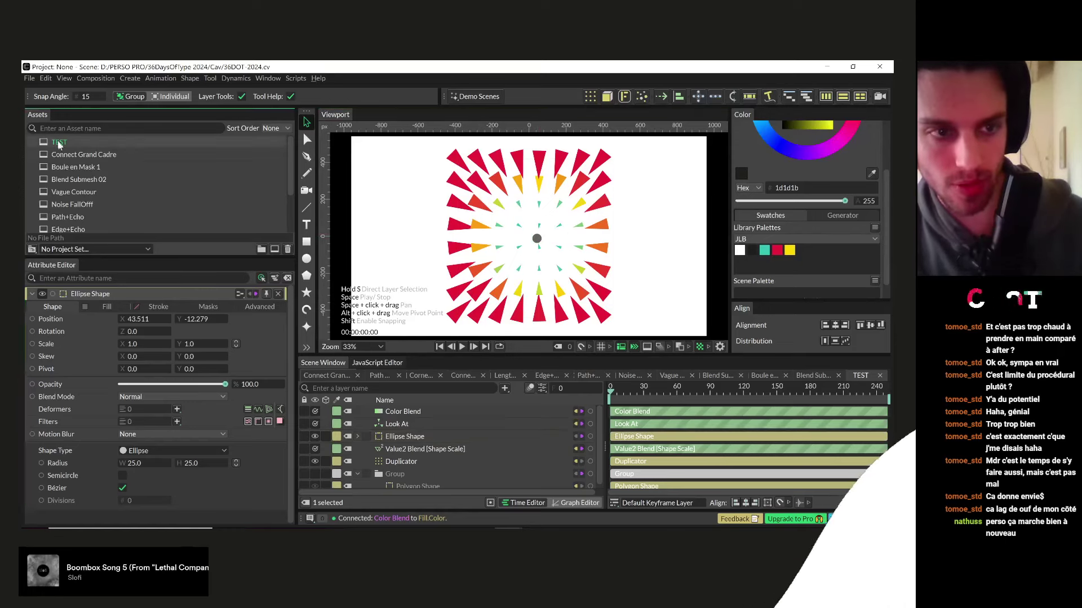
click(85, 155)
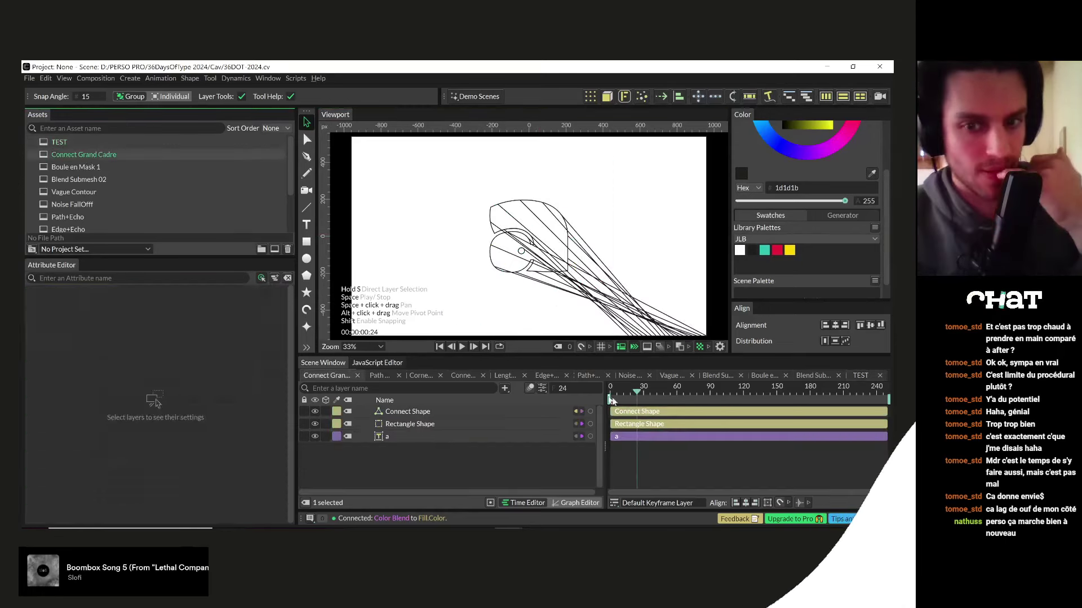
drag(636, 389, 653, 389)
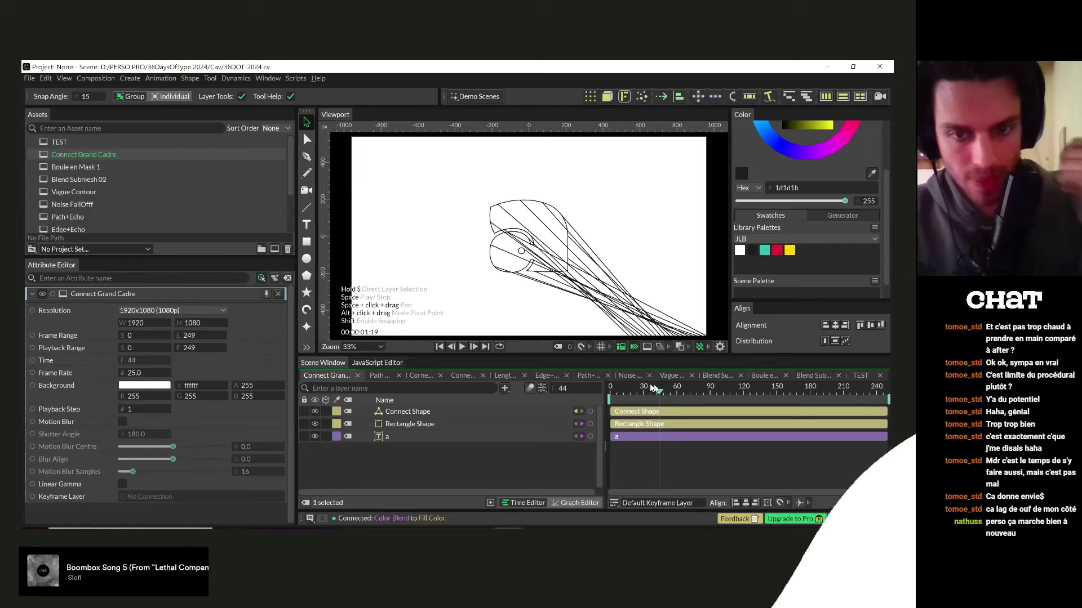
click(71, 179)
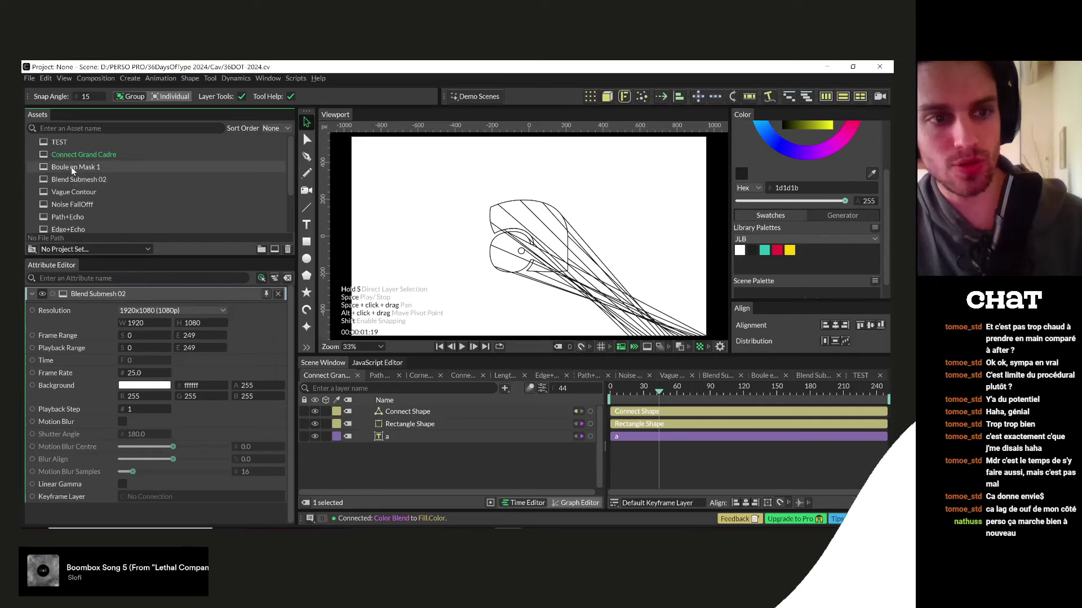
click(71, 166)
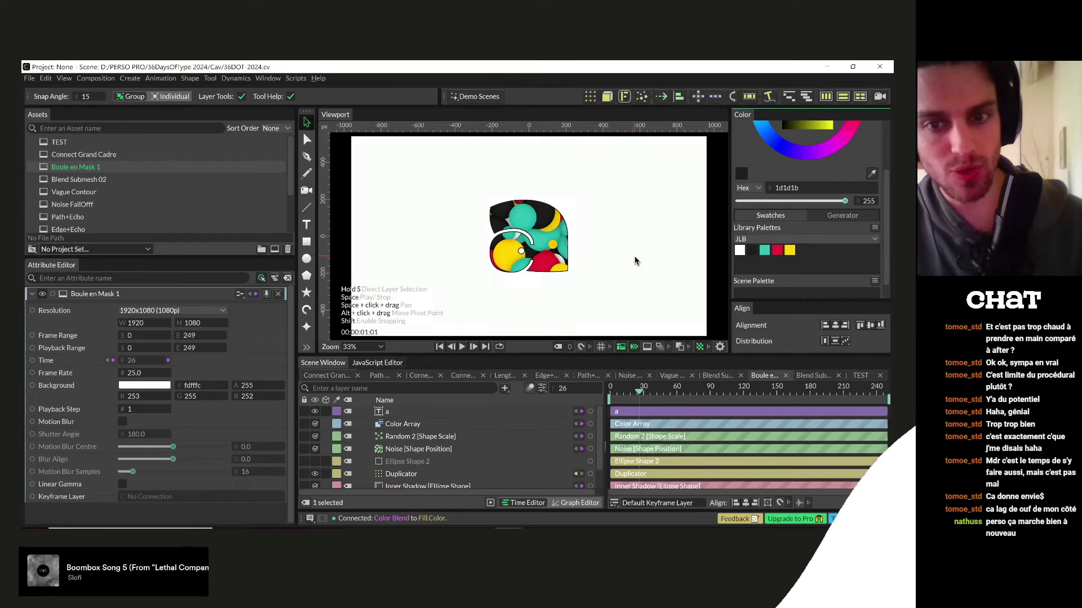
scroll(612, 405, down, 1)
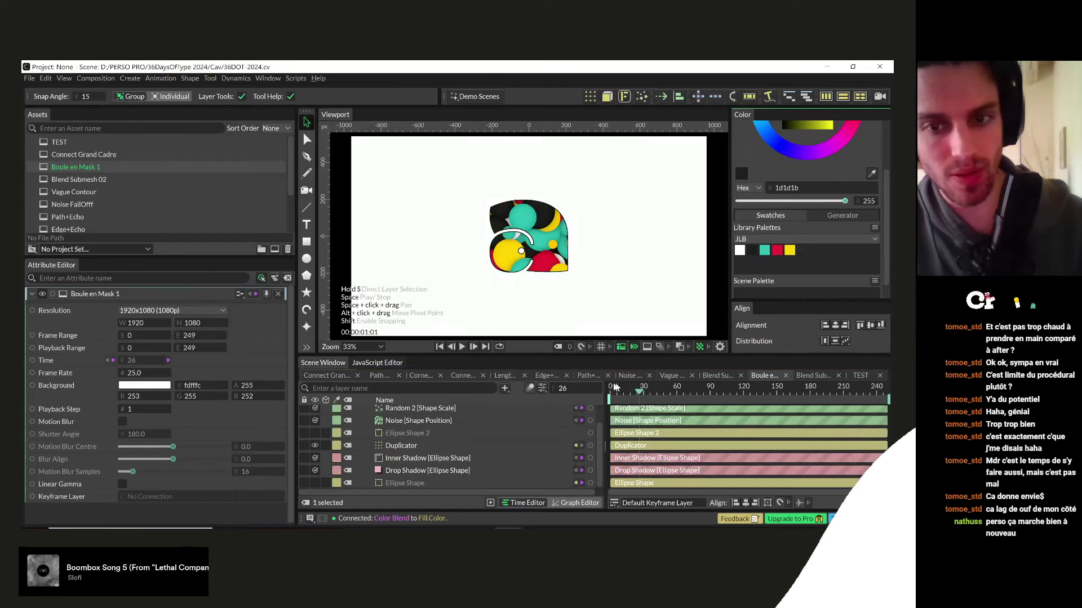
drag(666, 396, 747, 396)
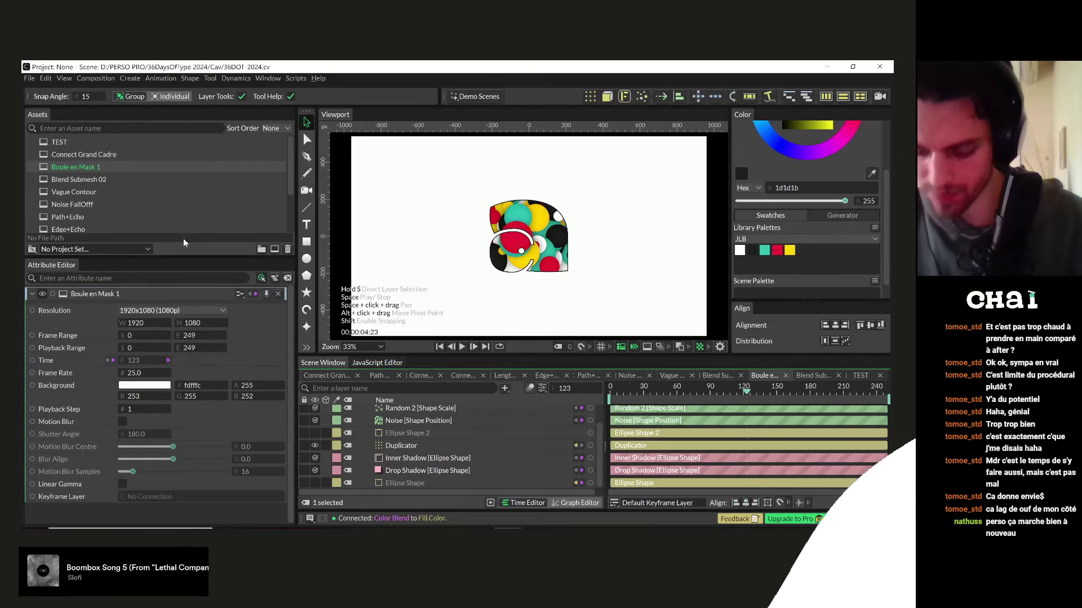
- Duplicate the Boule en Mask 1 composition, open the copy and go to frame 0
click(62, 165)
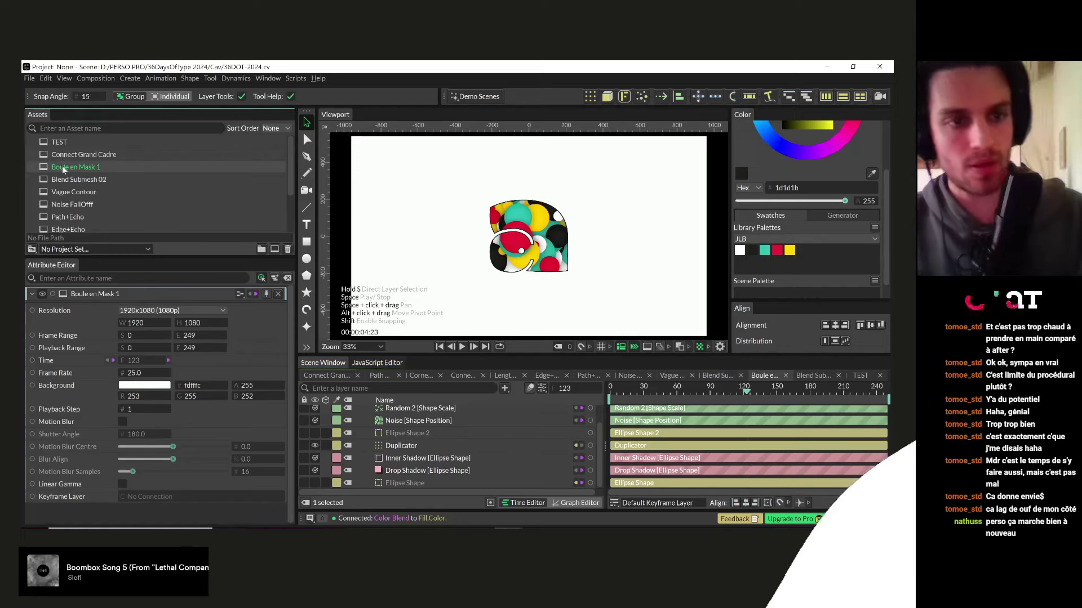
key(ctrl+d)
double_click(74, 168)
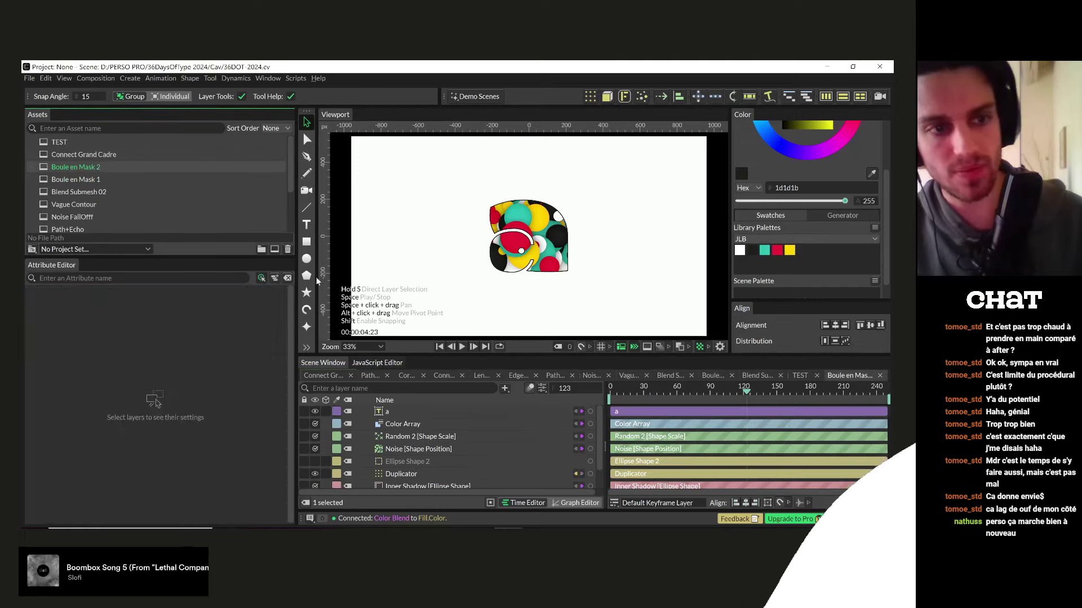
click(609, 391)
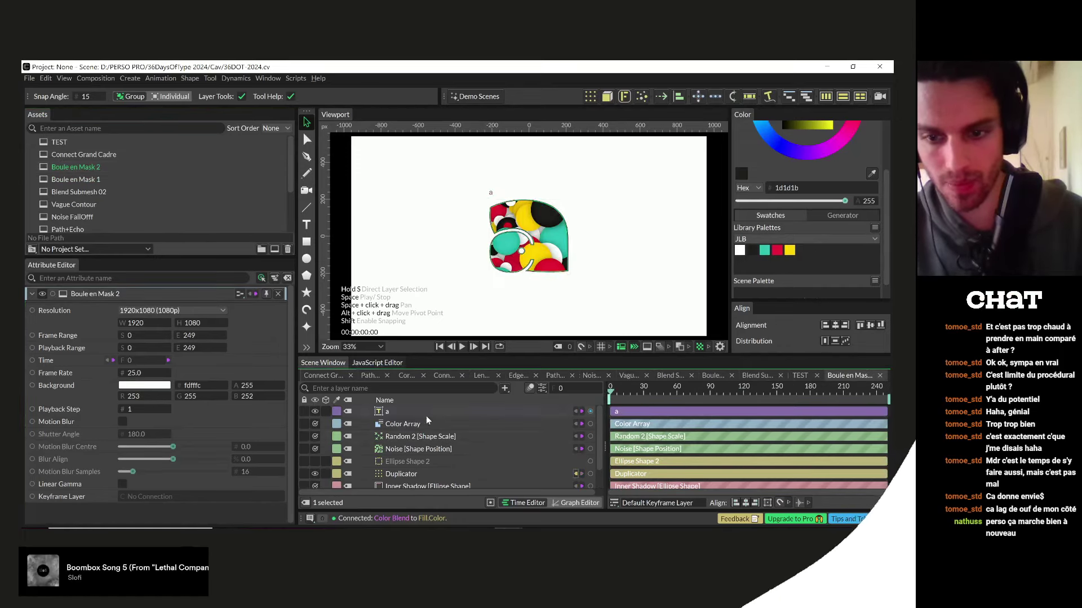
- Shift all layers of the duplicated composition along the timeline so they start at about frame 38
click(427, 417)
scroll(507, 450, down, 2)
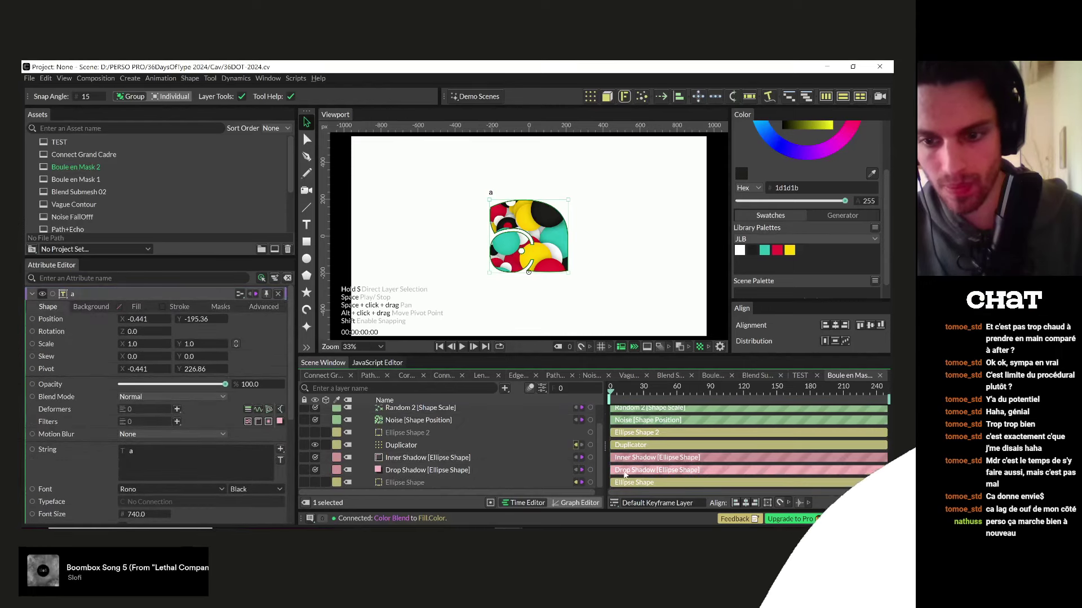
key(ctrl+a)
scroll(411, 434, up, 2)
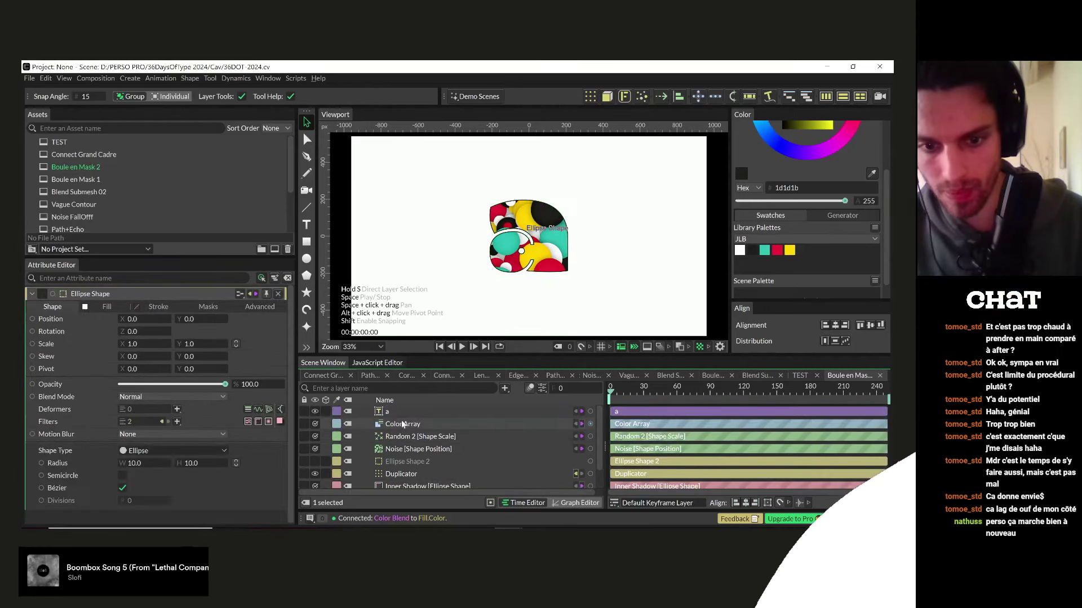
drag(623, 417, 666, 418)
click(615, 409)
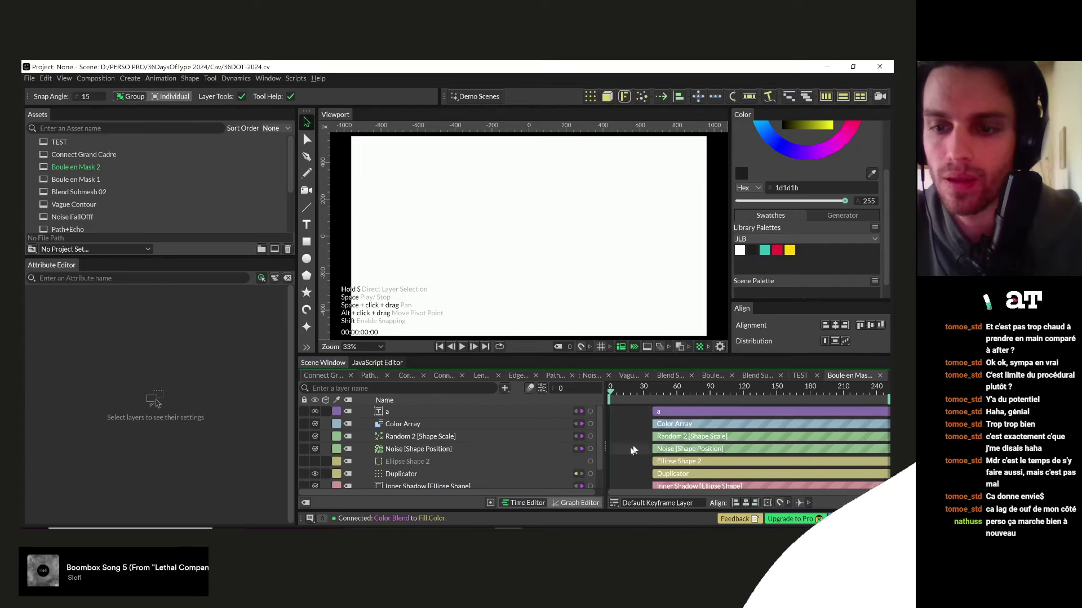
- Create an ellipse with its fill color driven by the Color Array and apply a Duplicator to it
click(307, 259)
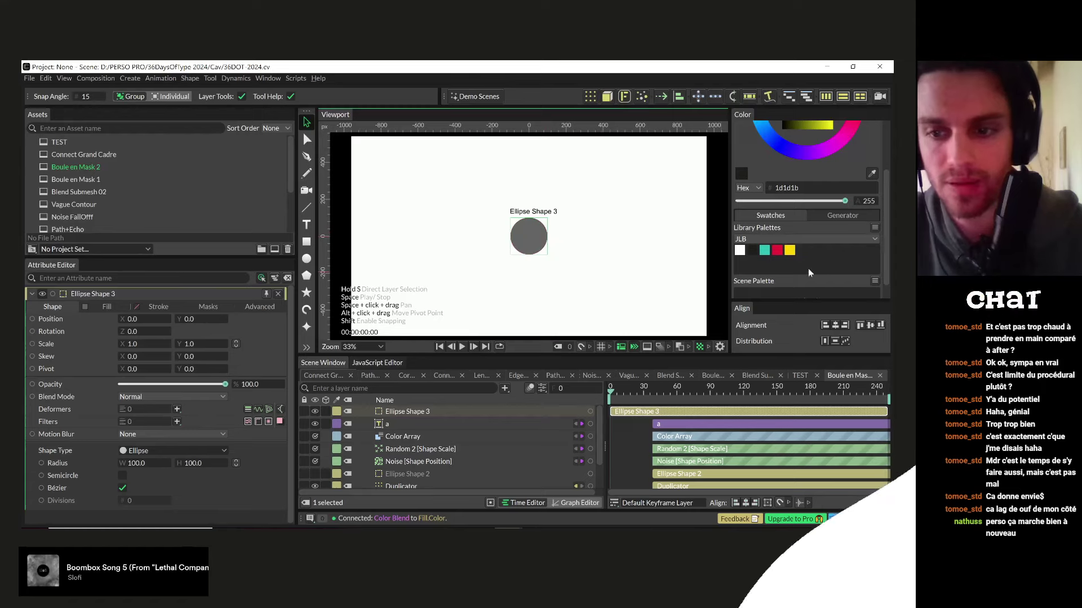
drag(541, 438, 444, 420)
click(414, 414)
click(590, 97)
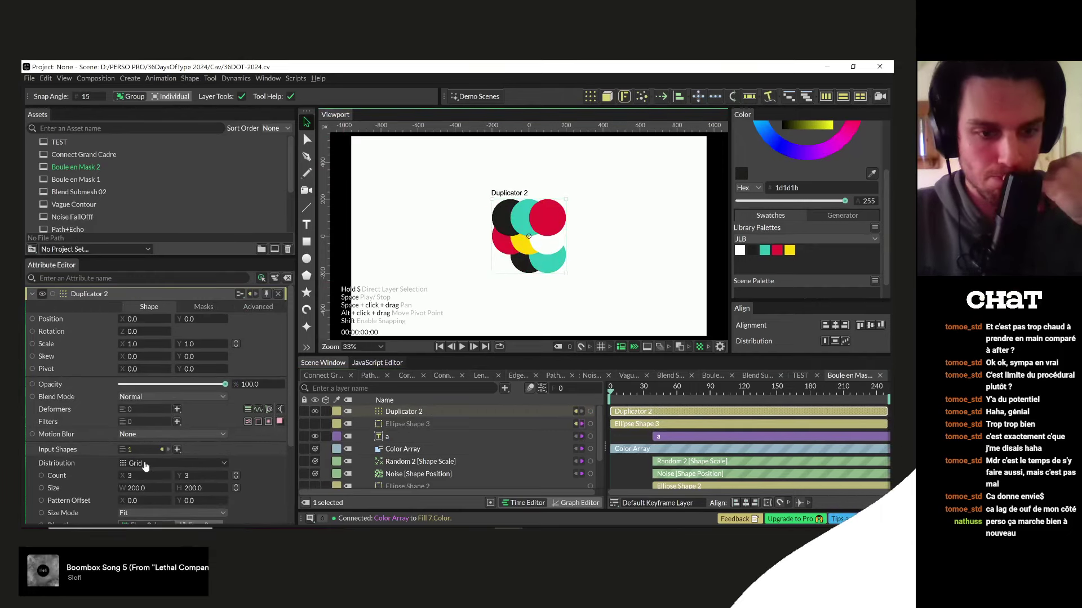
- Set the new Duplicator's distribution to Circle with a count of 10
click(145, 466)
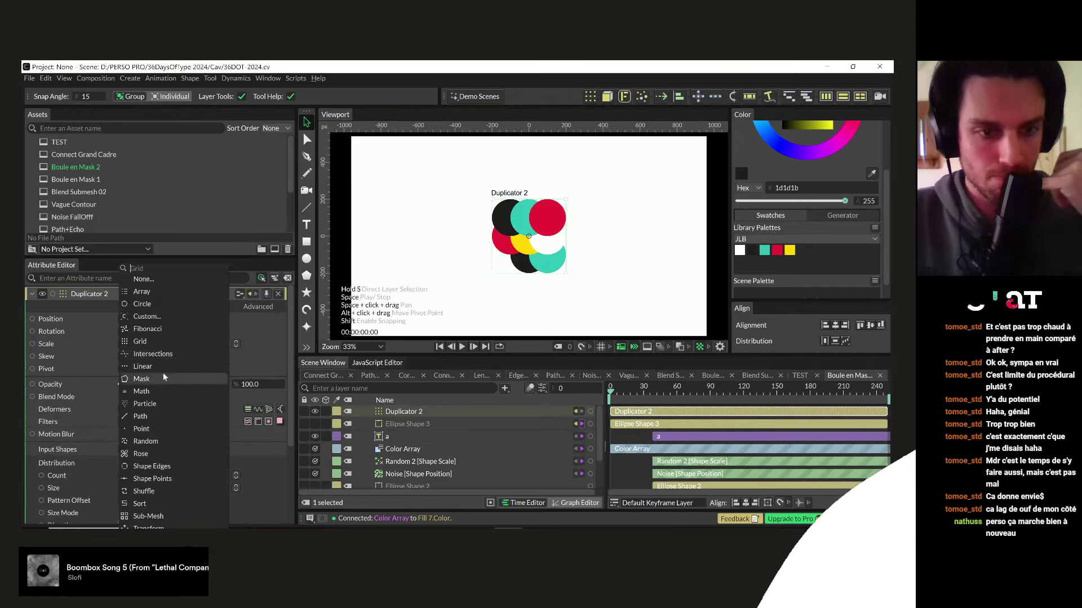
click(142, 304)
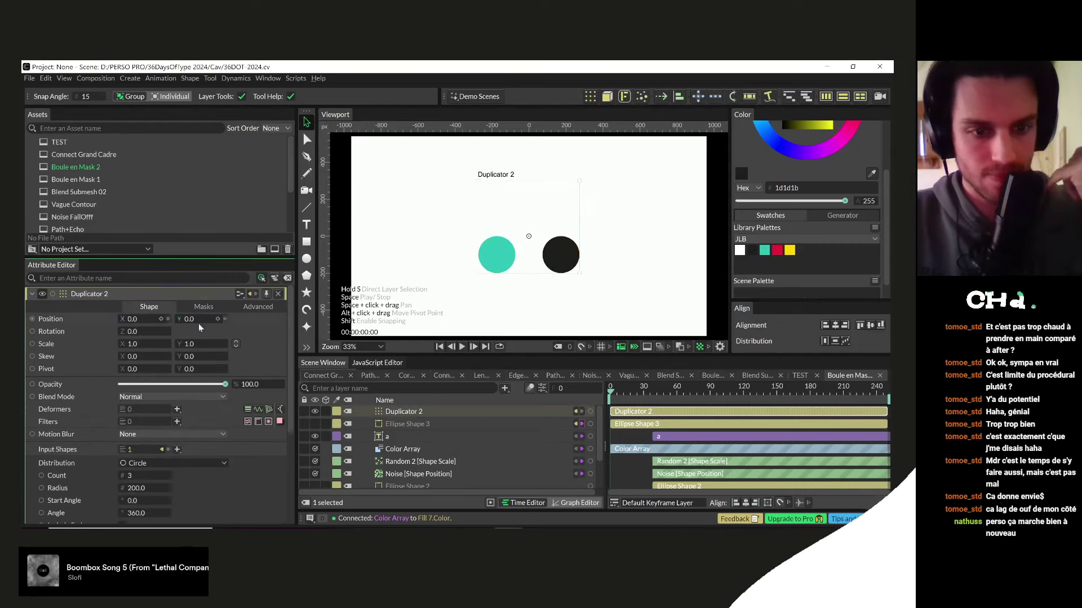
click(135, 477)
text(10)
key(Return)
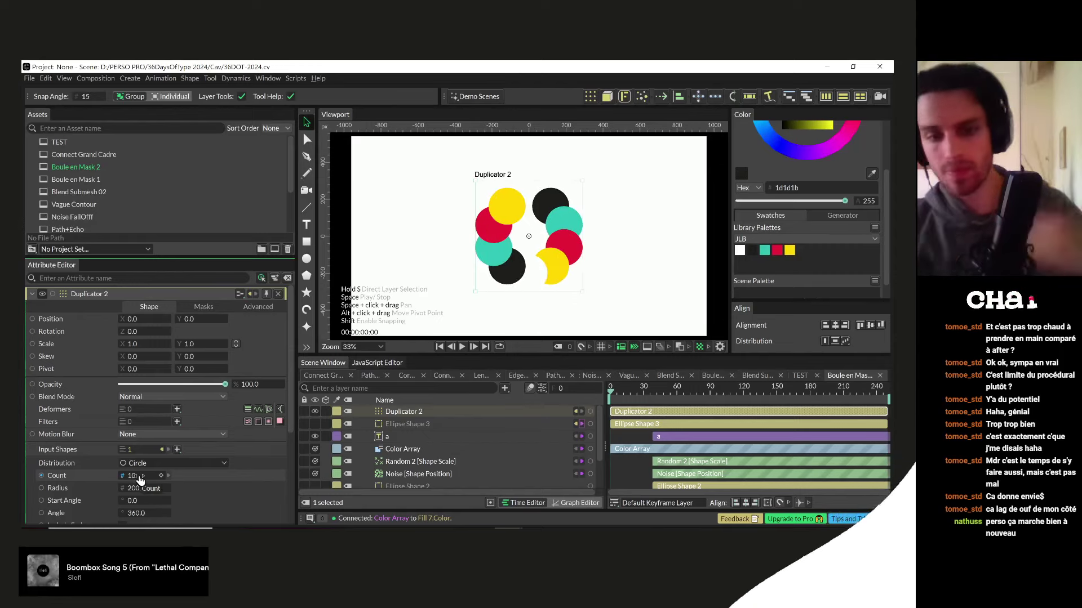
- Set the new duplicated ellipse's radius to 17 in width and height
click(428, 423)
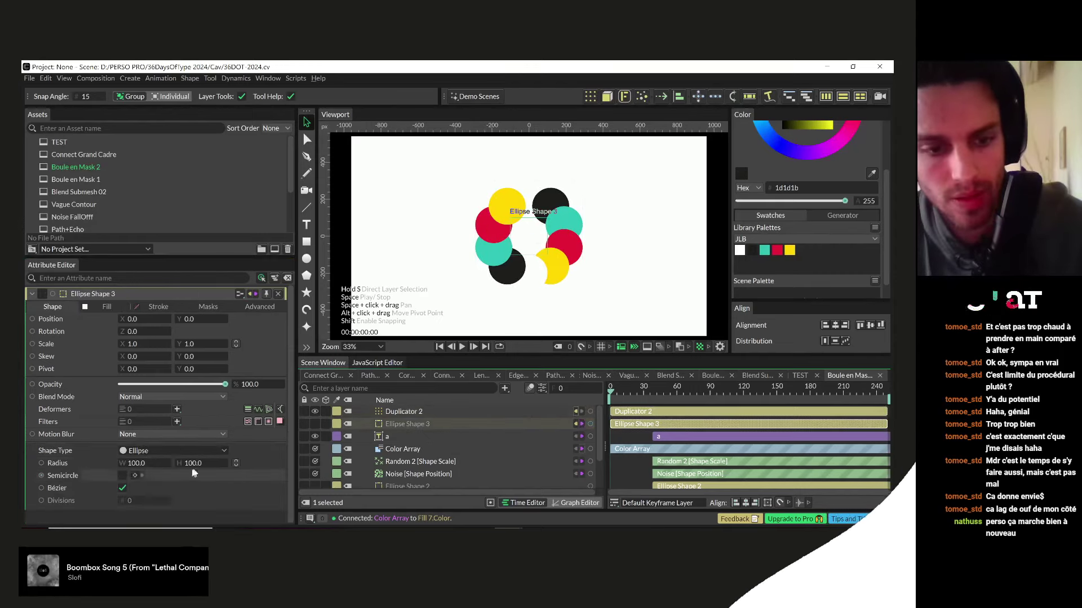
drag(142, 463, 148, 463)
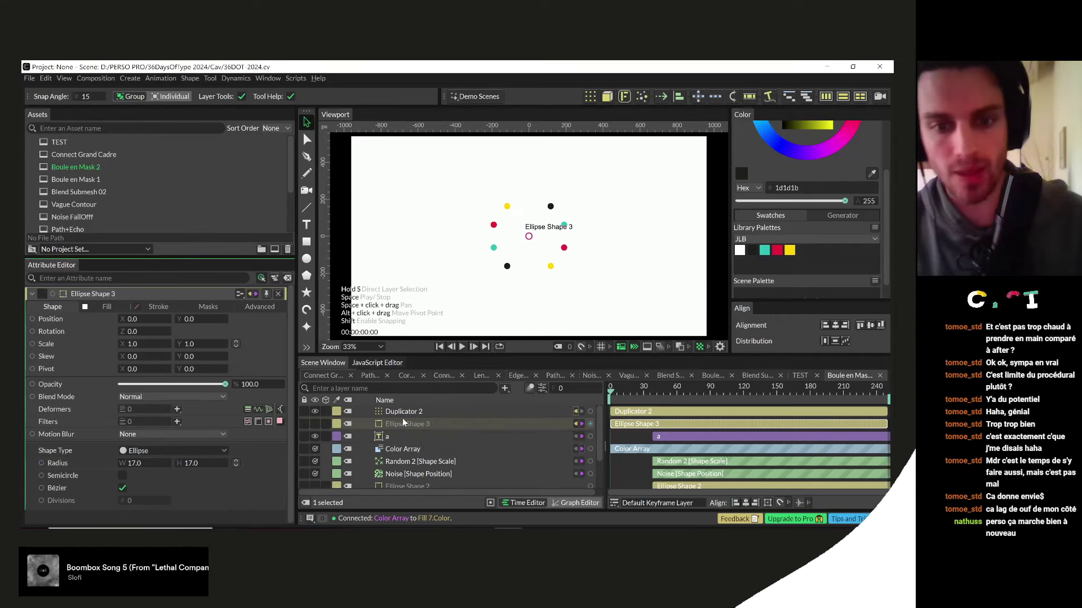
- Add a Connect Shape to the scene above the circular Duplicator
click(431, 409)
key(Tab)
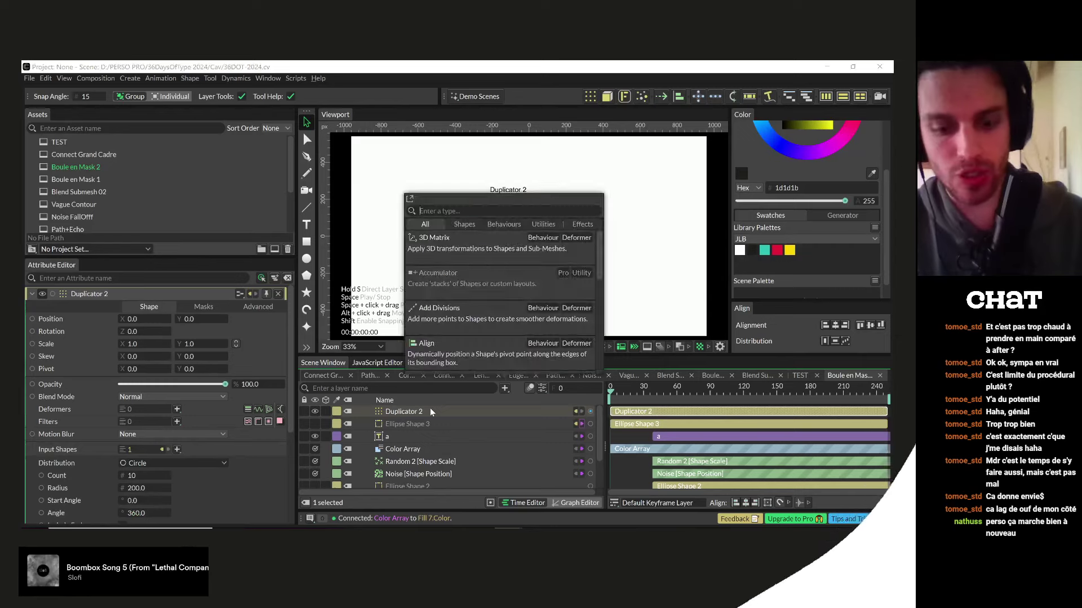
text(cone)
key(BackSpace)
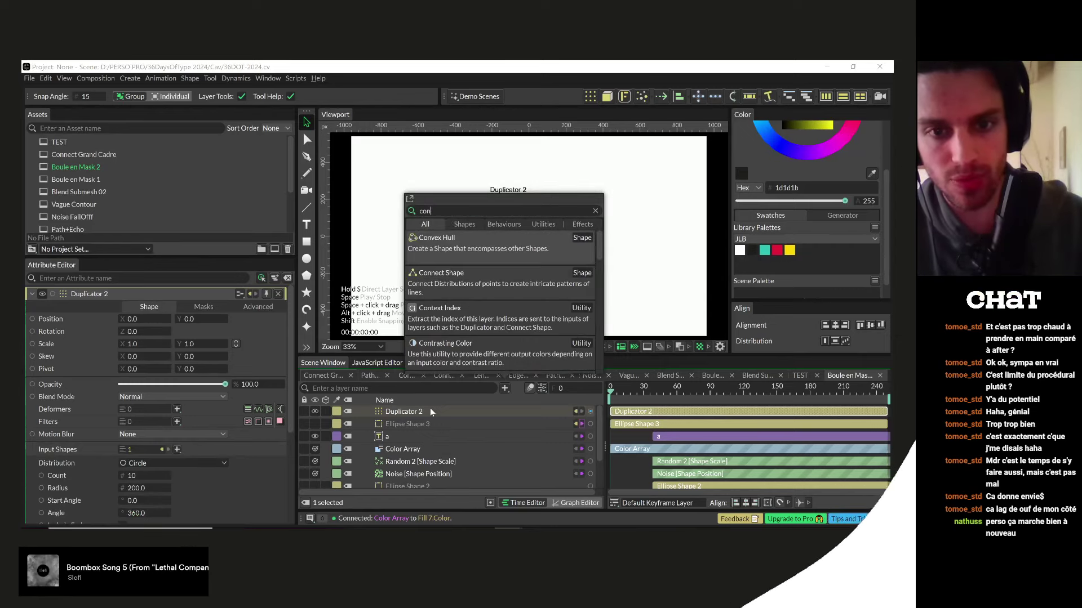
click(453, 285)
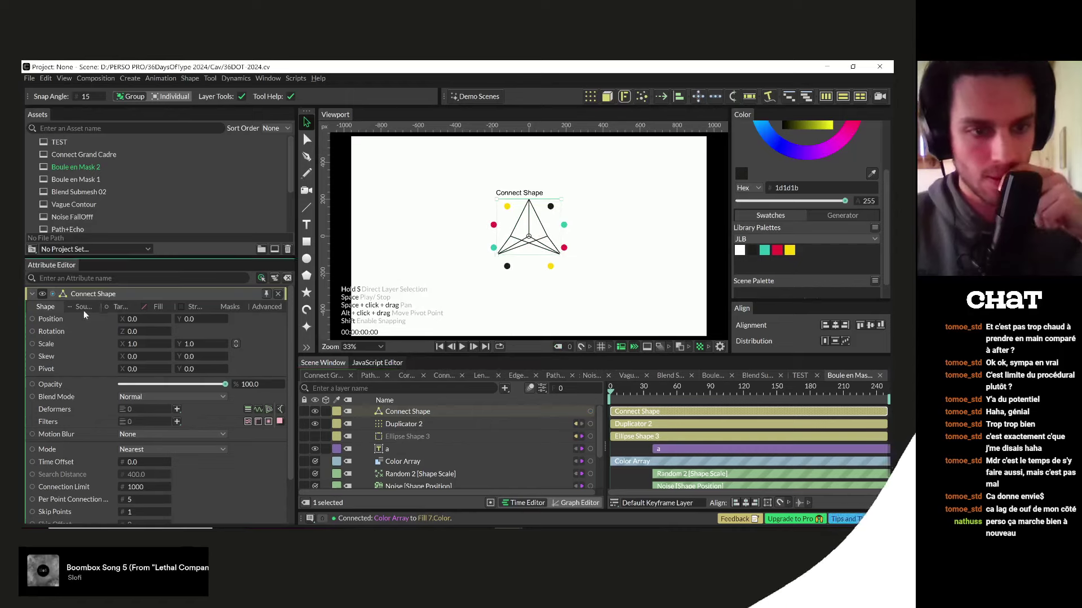
- Set the Connect Shape's target distribution to Sub-Mesh with Duplicator 2 as its input shape
click(119, 307)
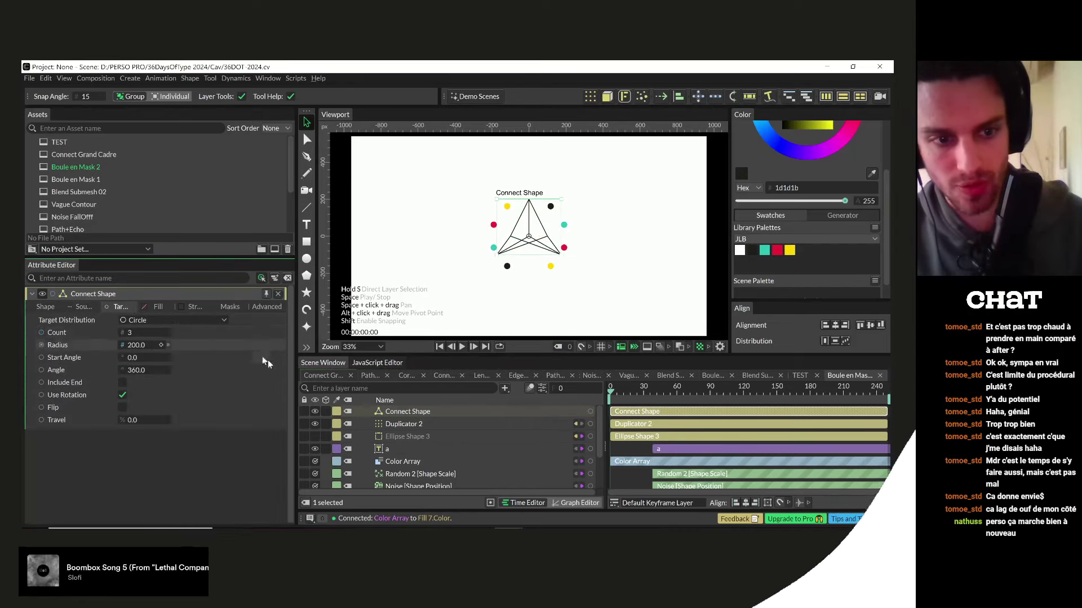
click(186, 321)
click(211, 510)
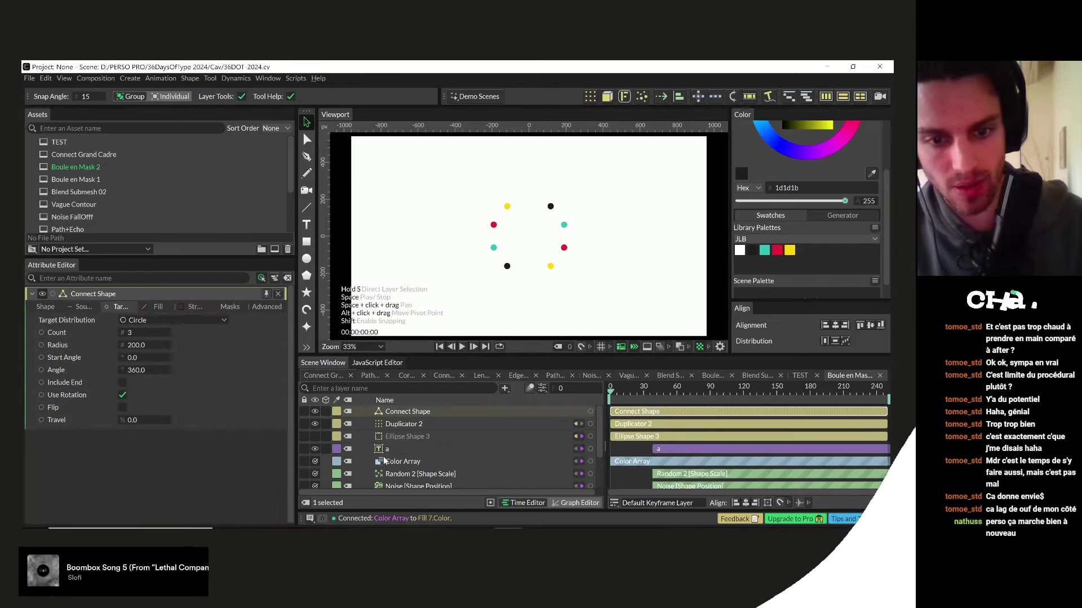
drag(402, 423, 200, 333)
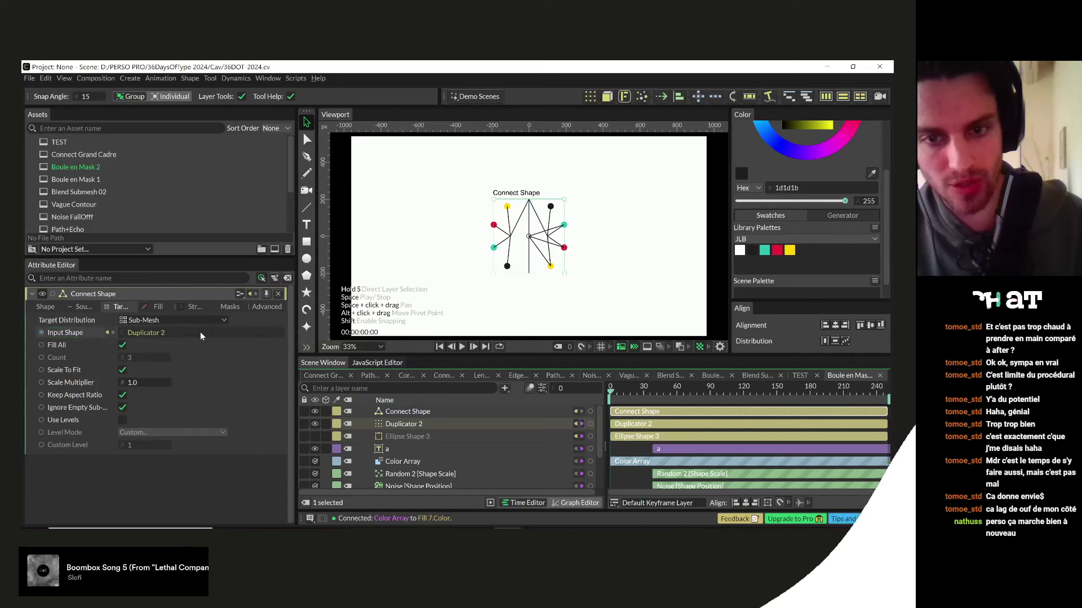
- Set the Connect Shape's source distribution to Point with a count of 9 and its mode to Point Index
click(82, 308)
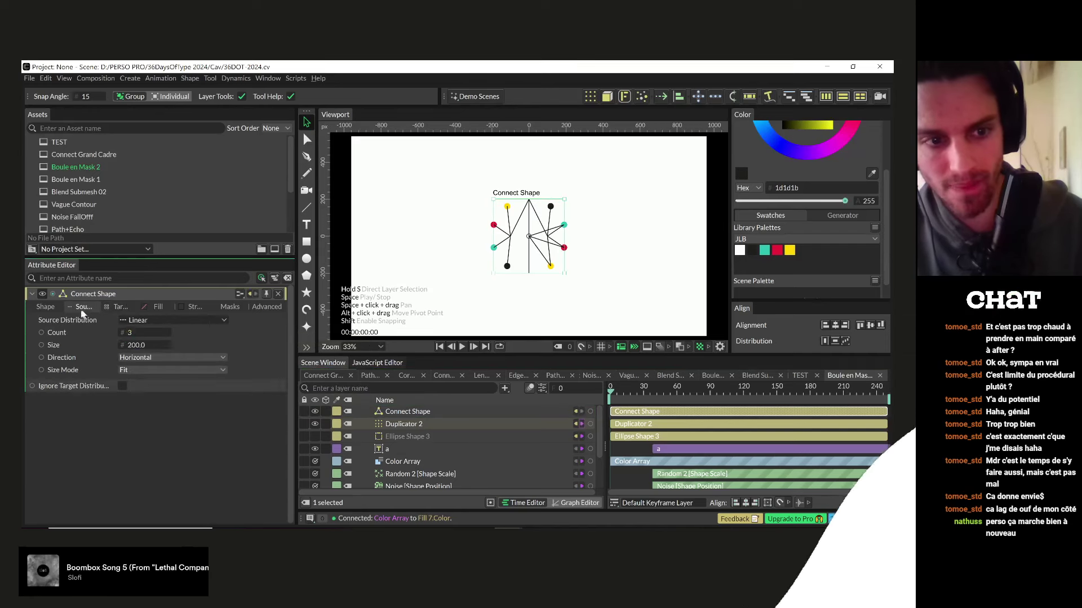
click(145, 321)
key(Escape)
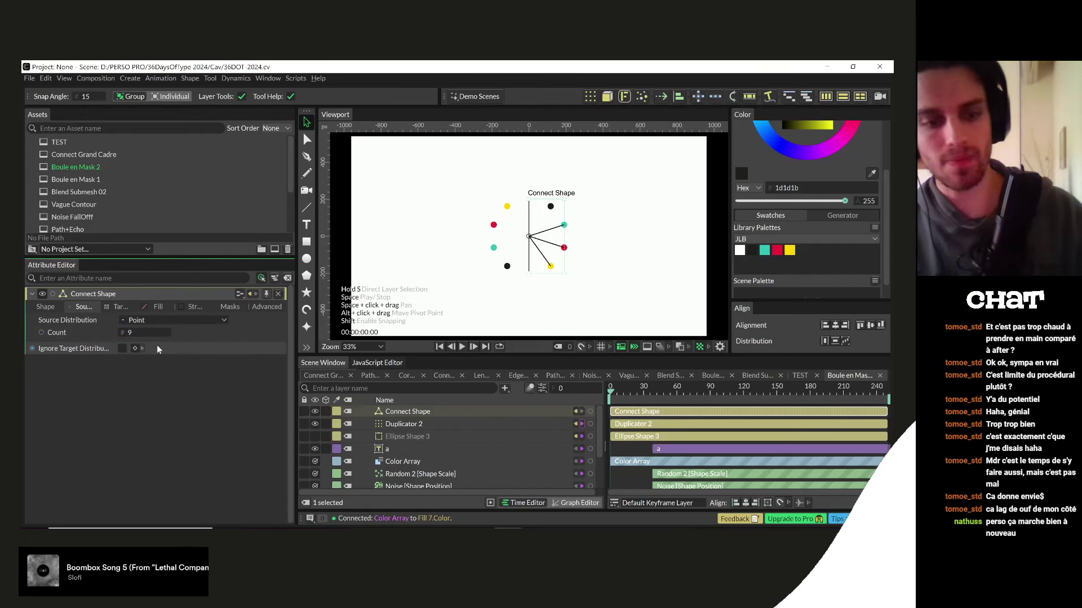
click(44, 307)
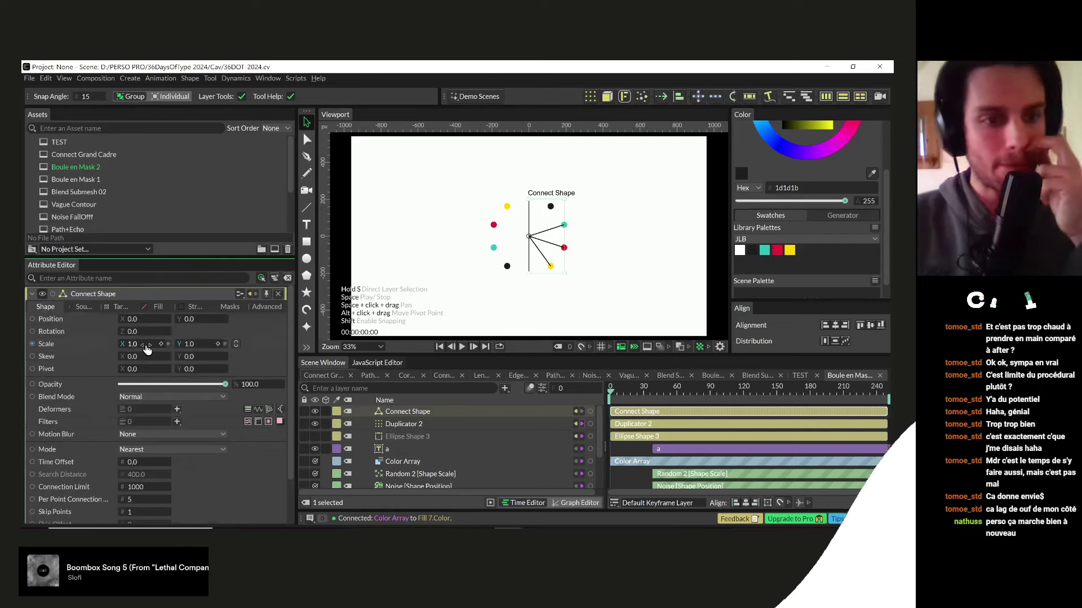
click(149, 449)
click(138, 464)
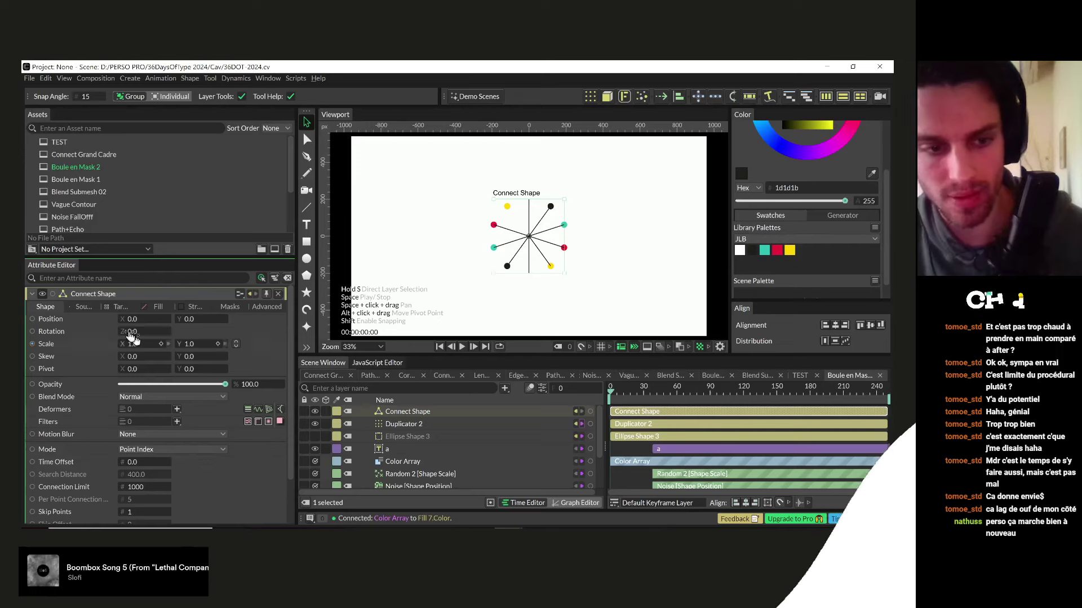
- Set the Connect Shape's source point count to 10
click(88, 308)
click(159, 332)
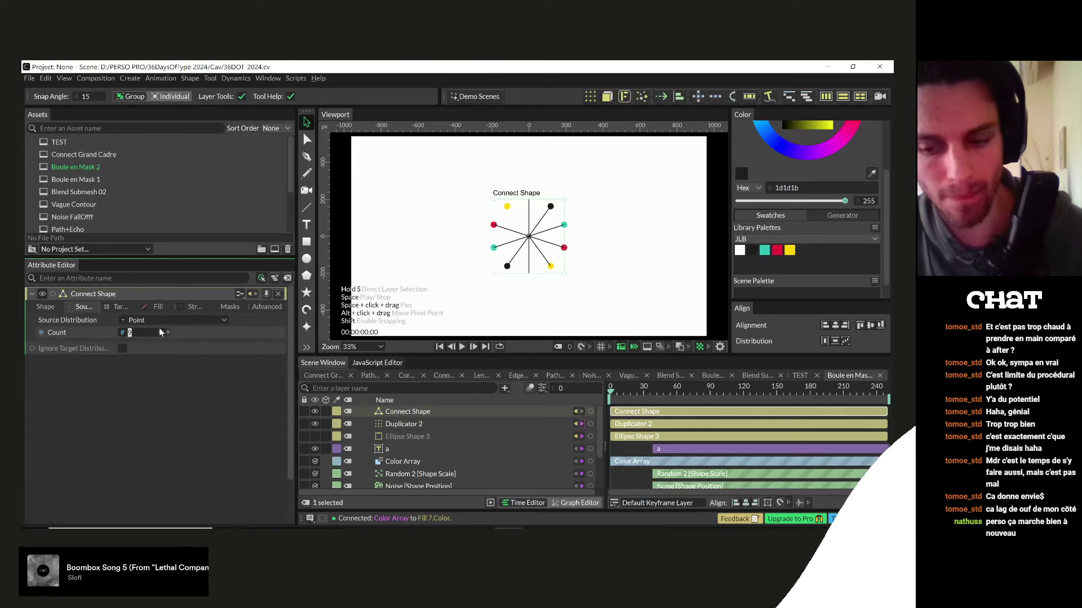
text(9)
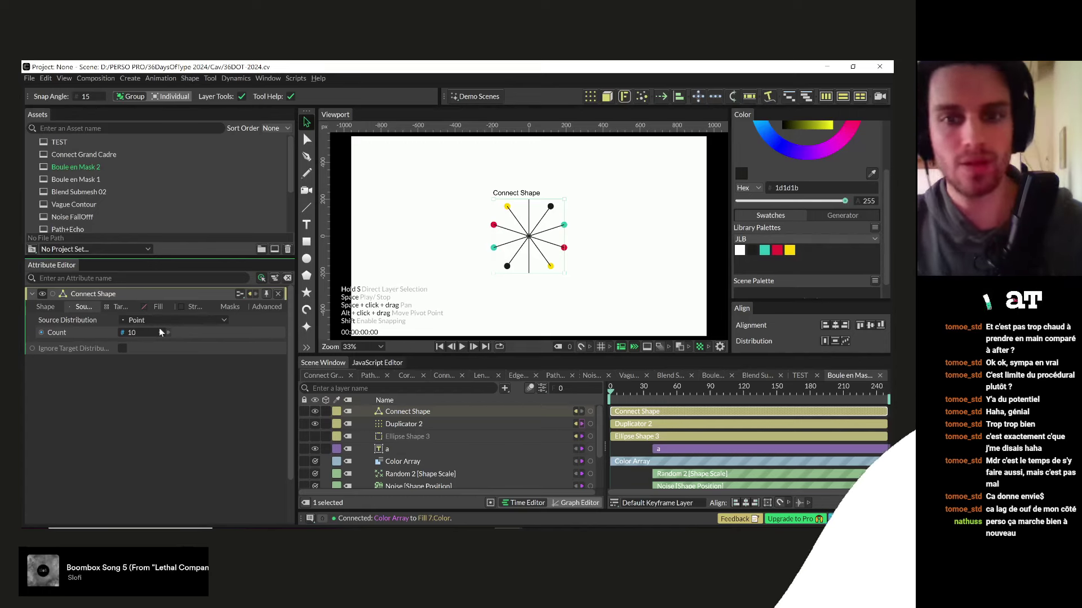
key(Return)
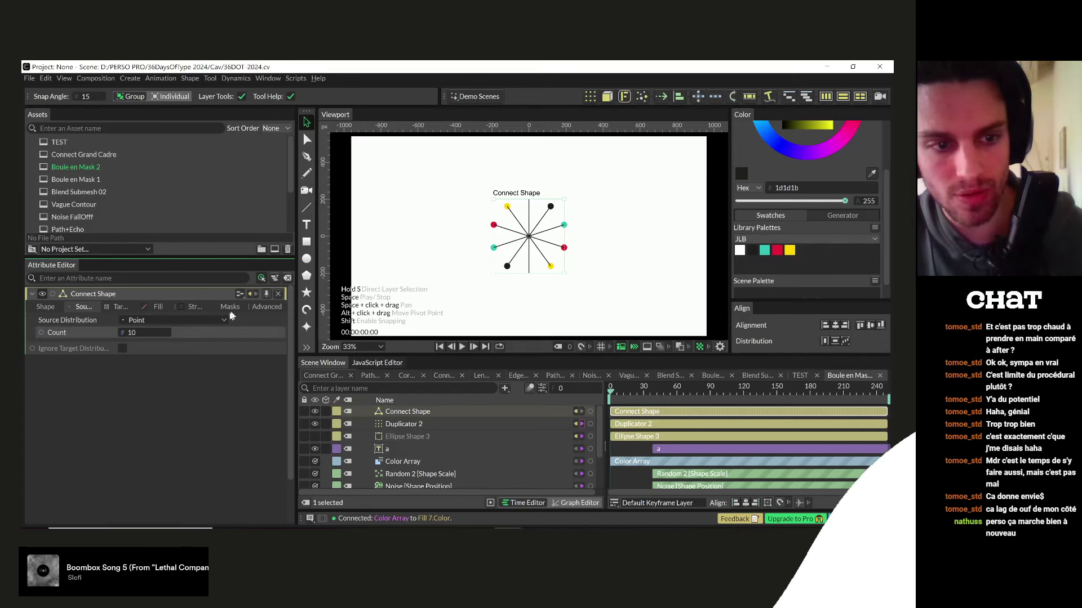
- Link Duplicator 2's count to the Connect Shape's source count and set the Duplicator's count to 13
click(407, 424)
scroll(112, 405, down, 3)
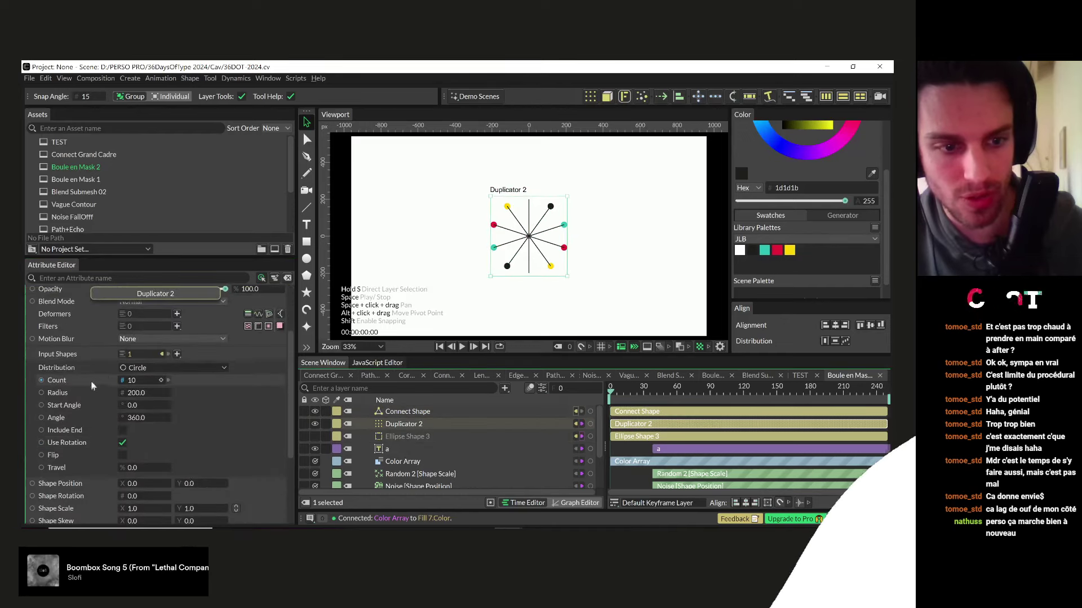
drag(50, 382, 53, 502)
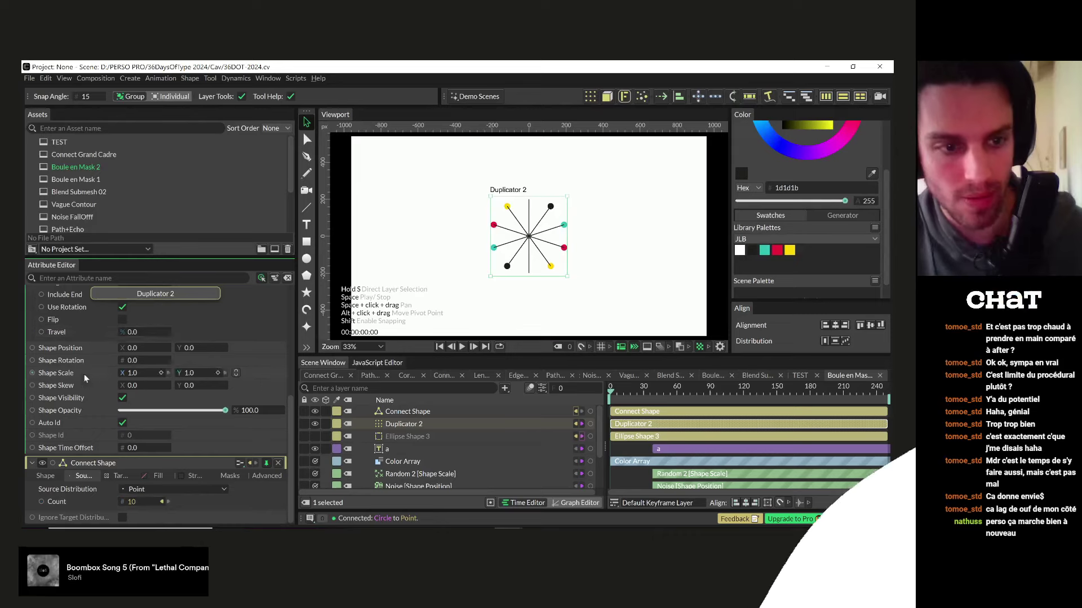
scroll(140, 397, up, 5)
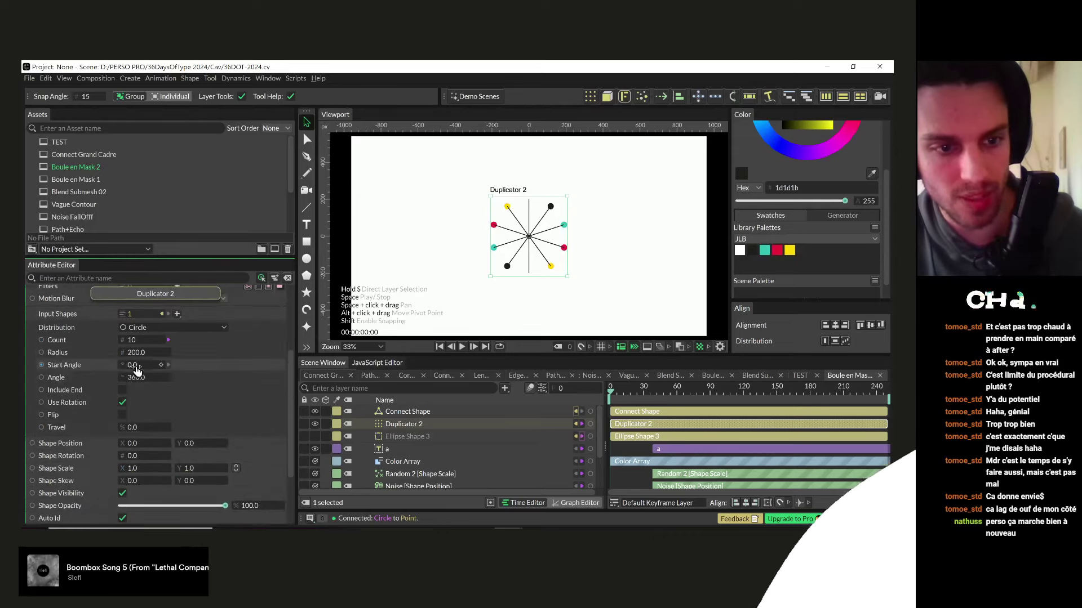
mouse_move(138, 342)
mouse_down()
mouse_move(163, 344)
mouse_move(135, 346)
mouse_move(147, 346)
mouse_up()
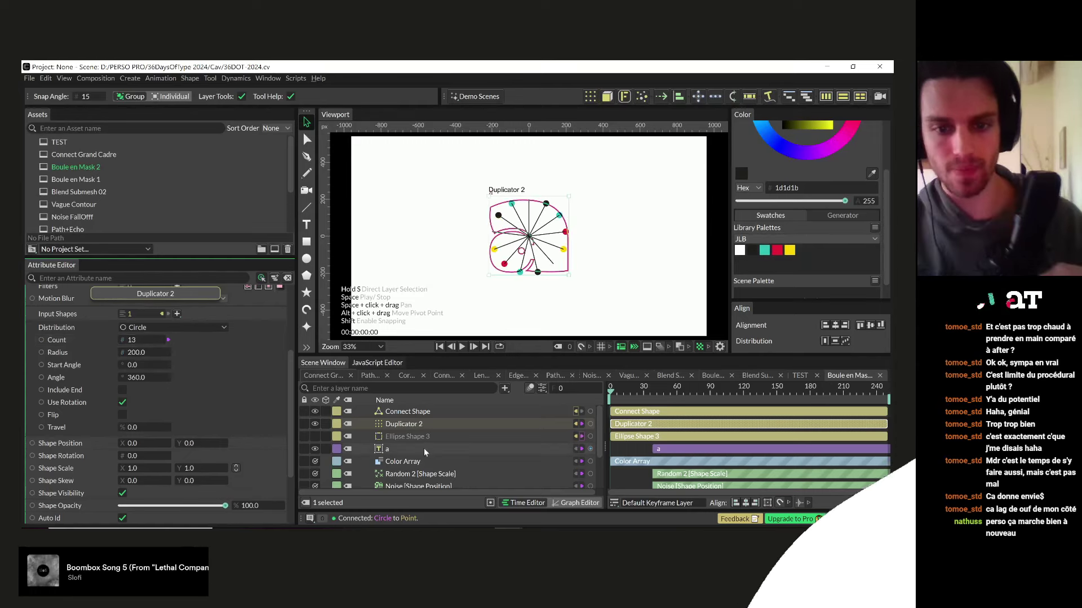
- Set the white entry of the Color Array to ffffff and delete that entry from the array
click(408, 461)
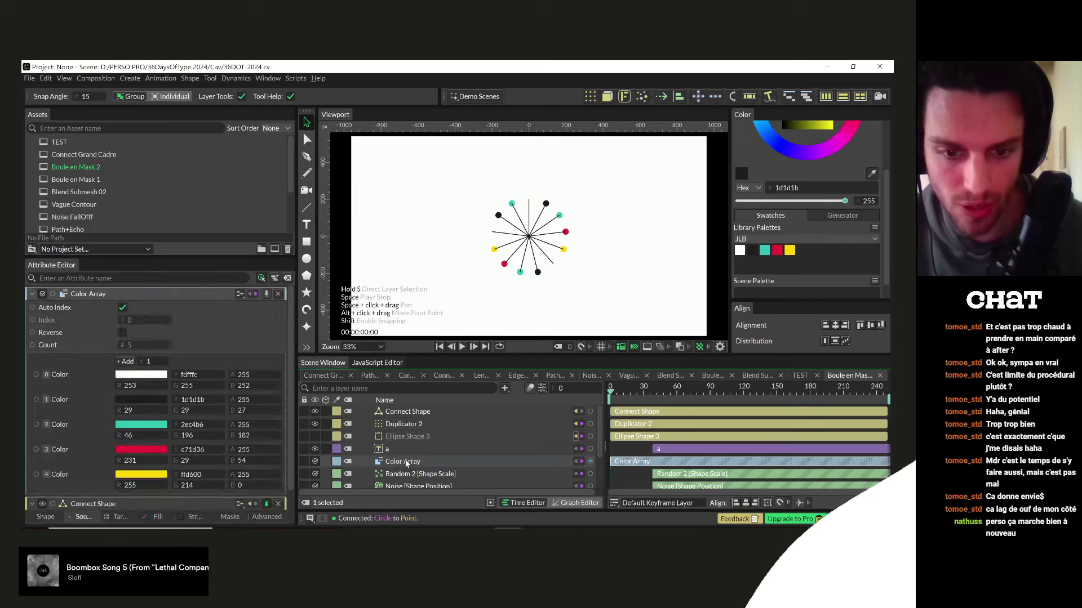
click(131, 375)
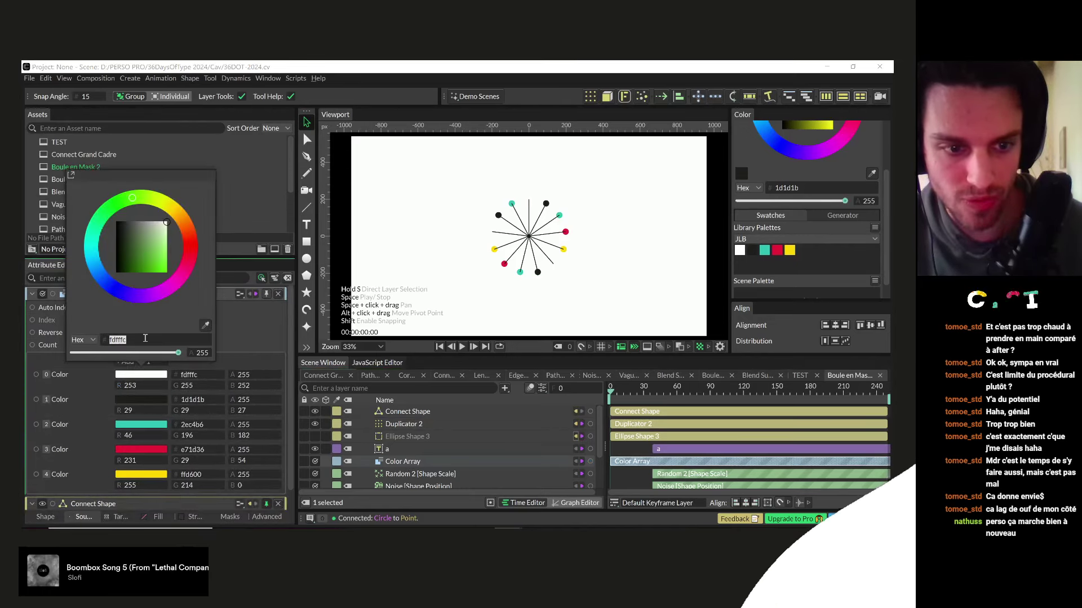
text(ffffff)
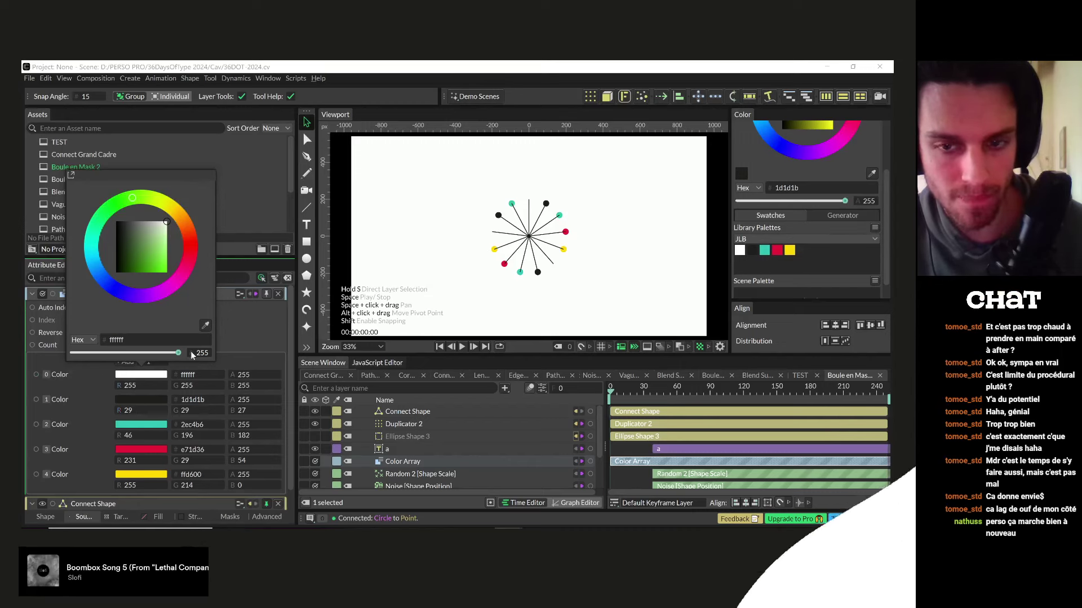
right_click(59, 377)
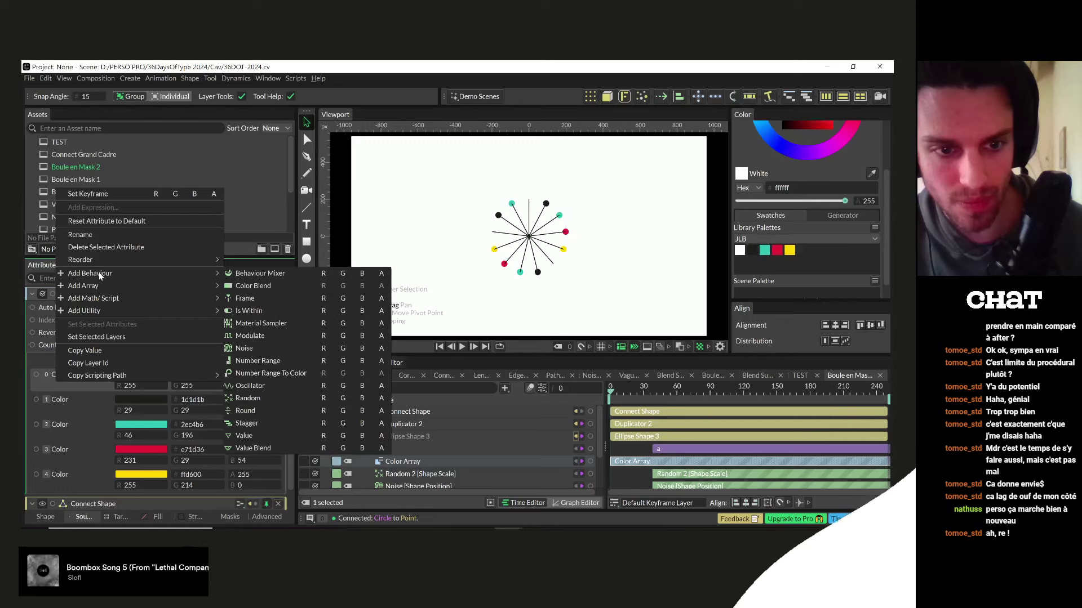
click(99, 247)
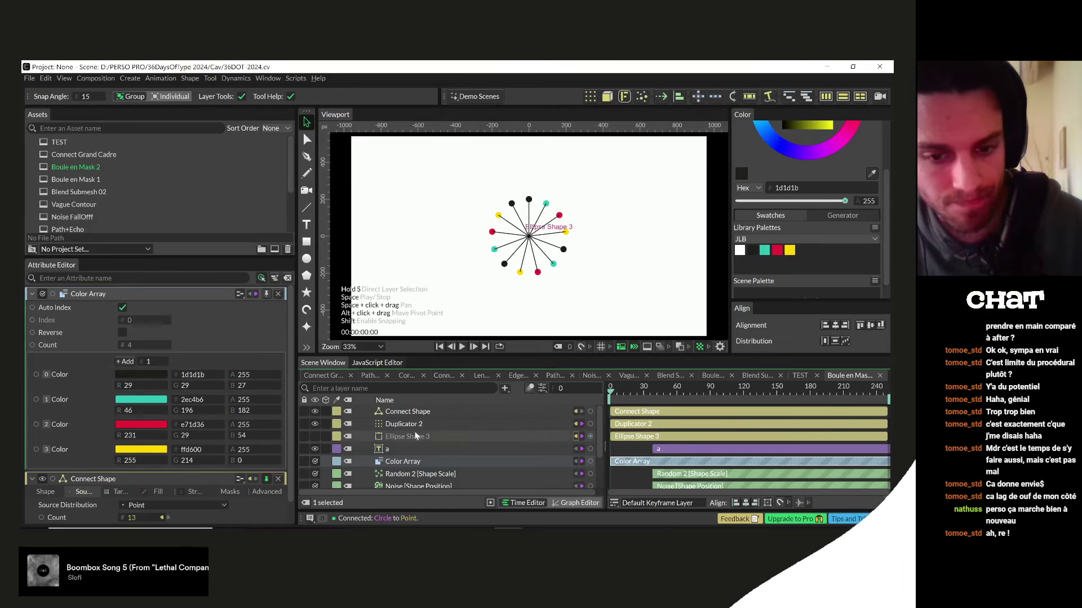
- Return the playhead to the first frame and try offsetting Duplicator 2's Shape Position
click(677, 392)
drag(640, 391, 608, 392)
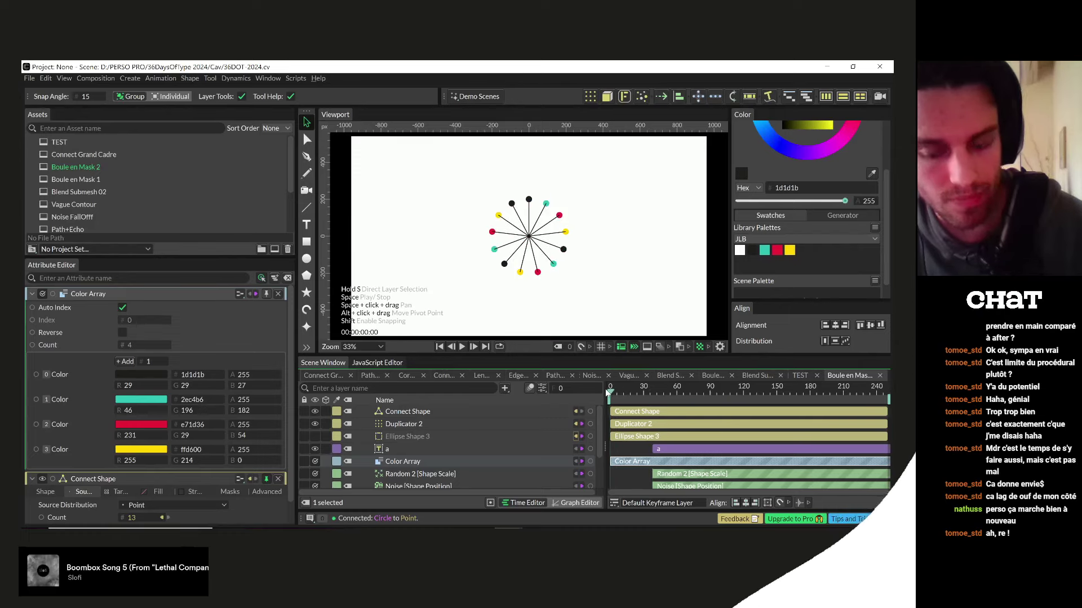
click(413, 424)
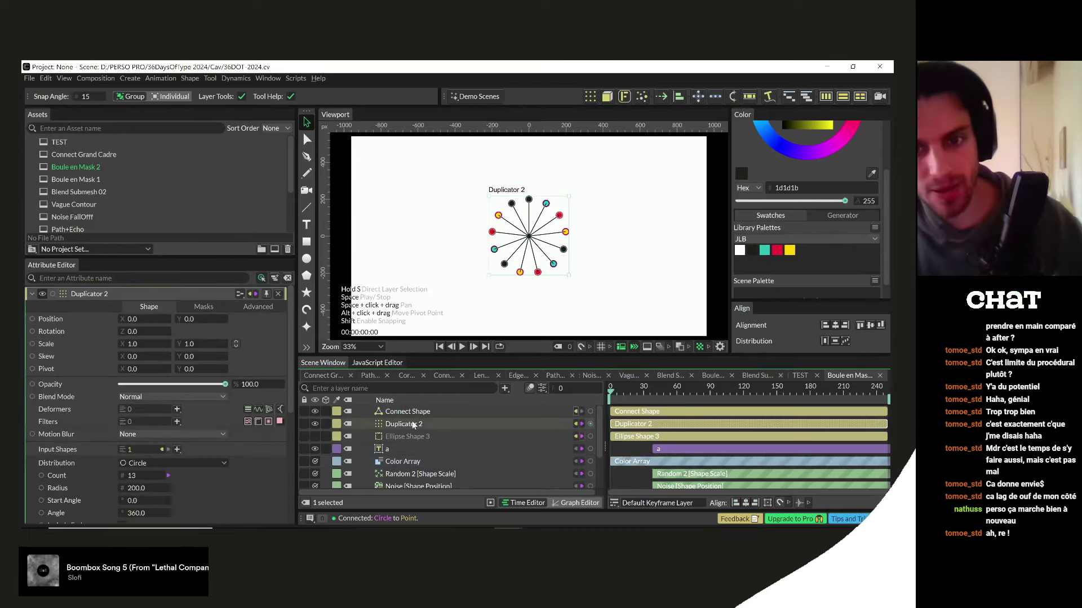
scroll(146, 460, down, 3)
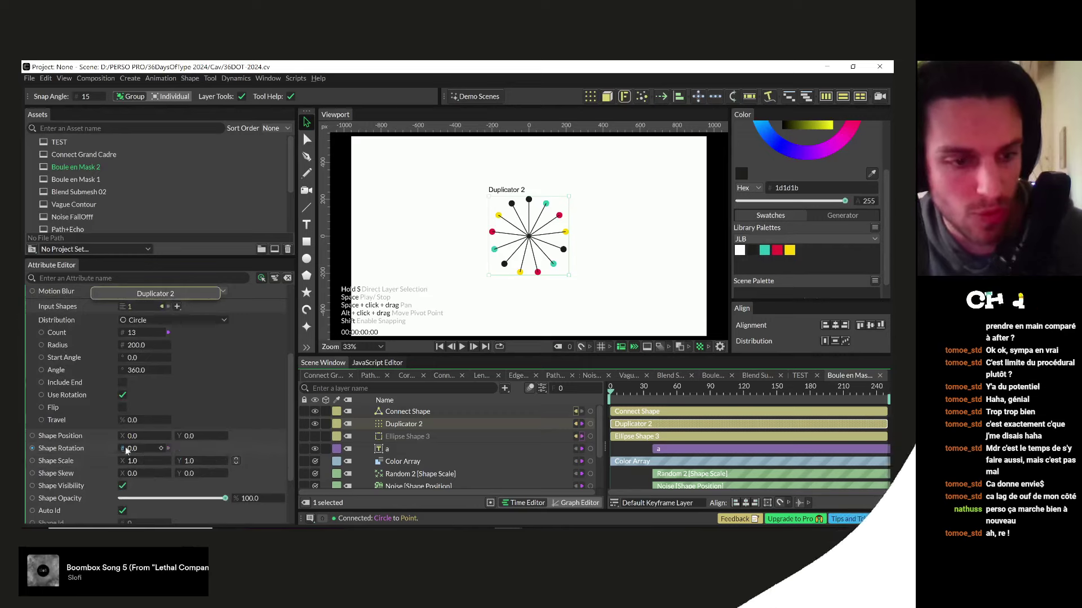
drag(189, 436, 25, 438)
key(ctrl+z)
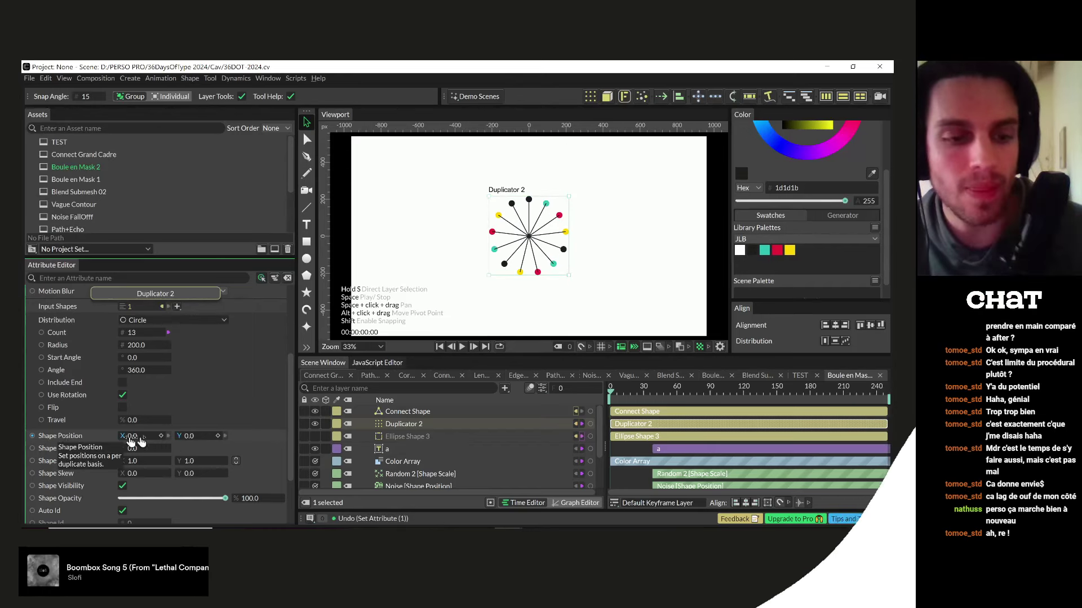
- Keyframe Duplicator 2's Shape Position Y from -205 at frame 0 to 0 at frame 15
click(217, 436)
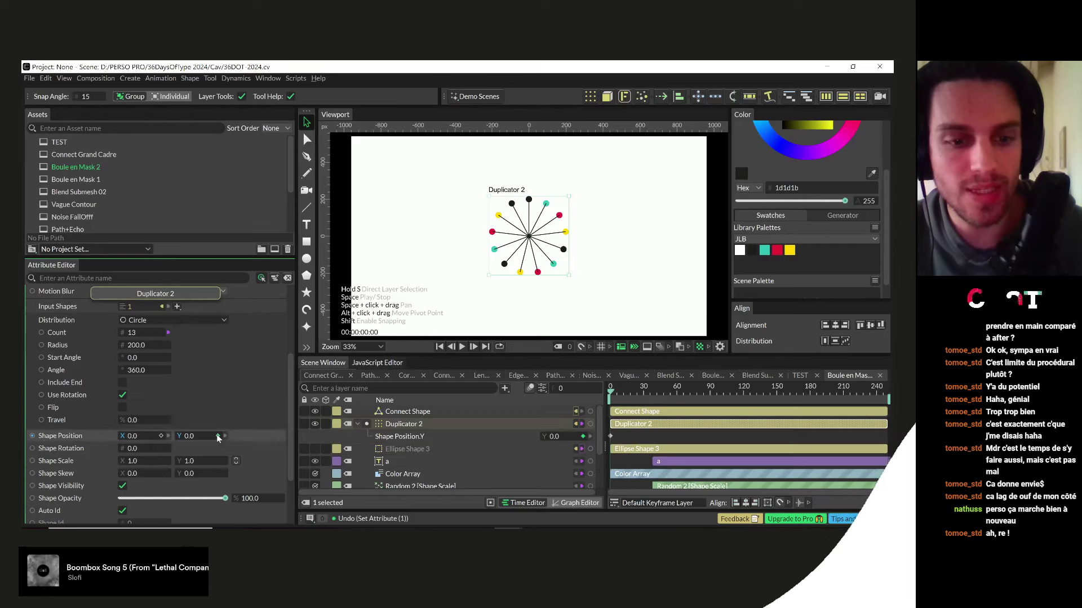
key(space)
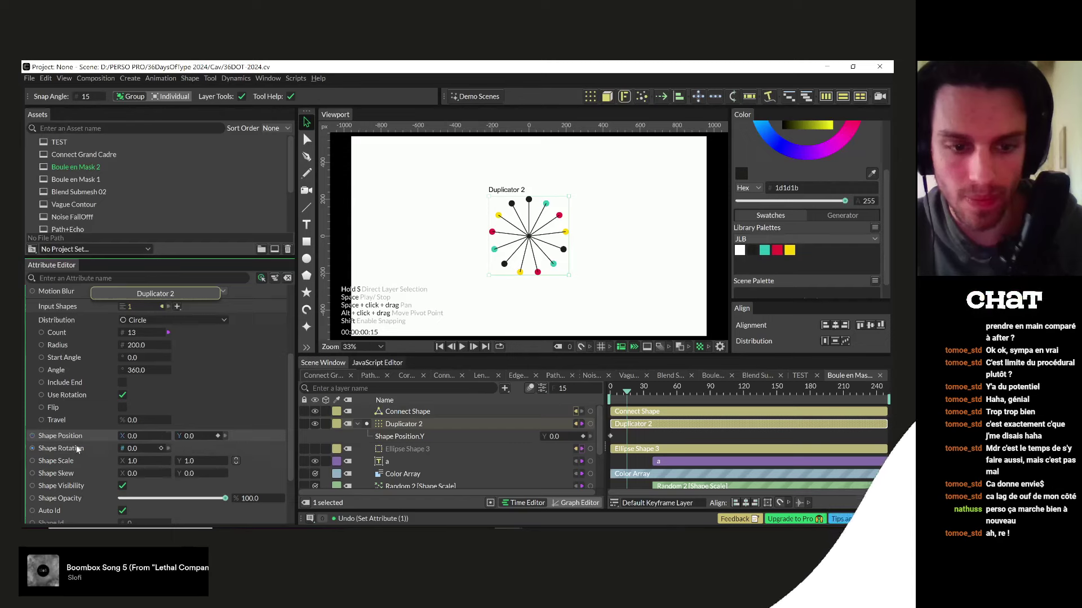
click(218, 436)
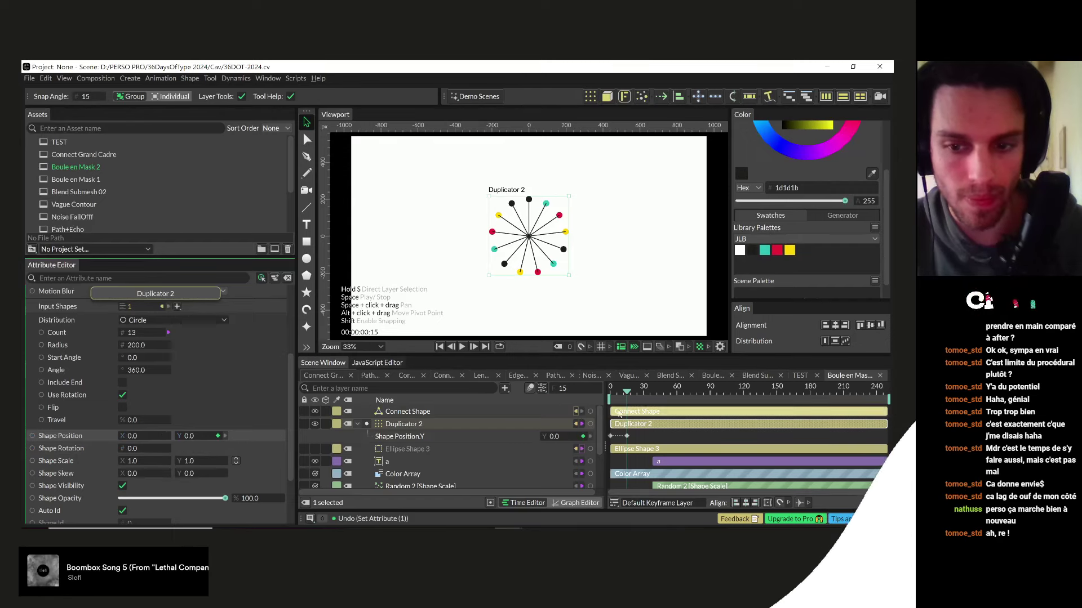
key(Home)
drag(186, 437, 68, 440)
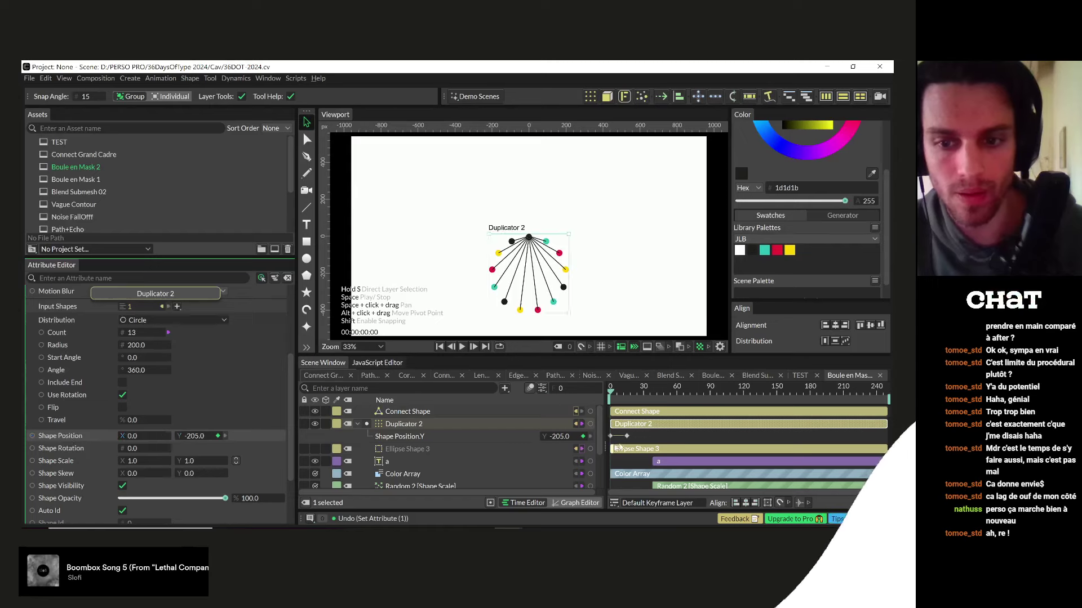
- Move the last Shape Position Y keyframe to frame 38 and apply Spring Out Magic Easing to the animation
drag(627, 436, 652, 437)
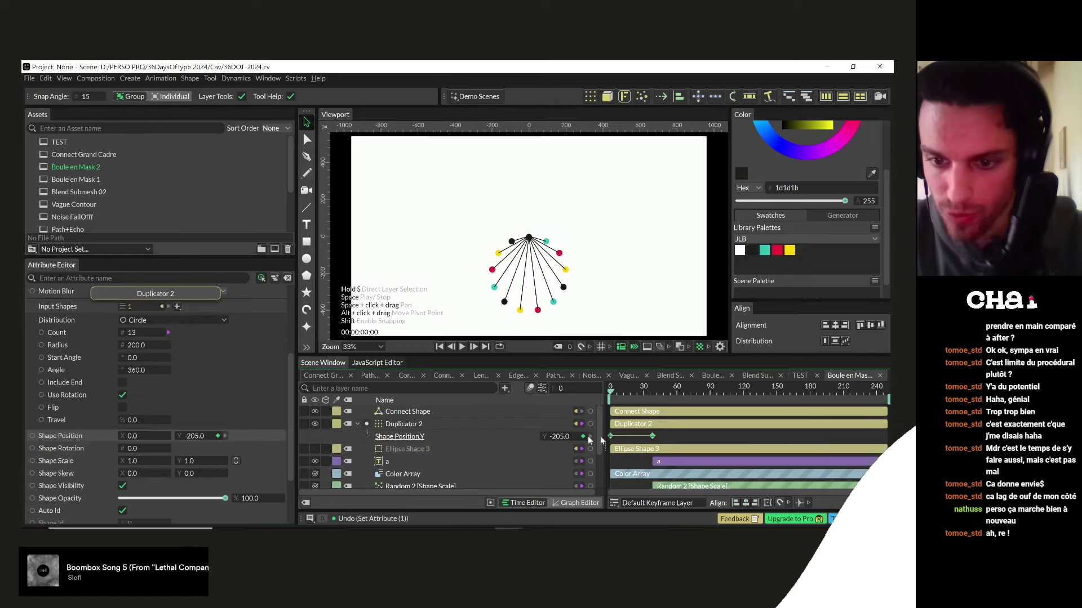
click(669, 437)
click(673, 436)
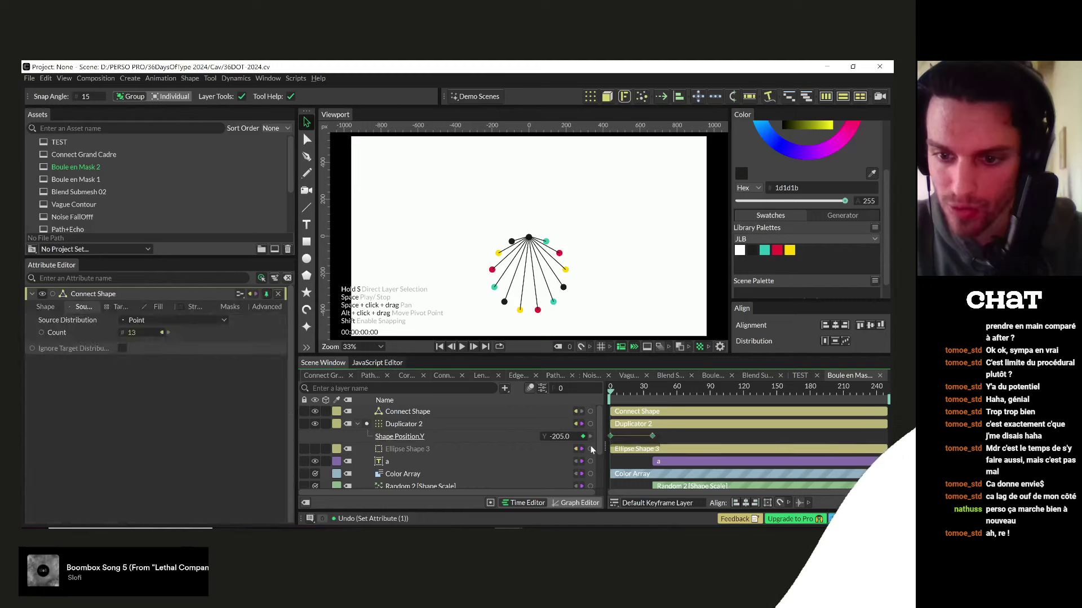
click(653, 437)
right_click(653, 436)
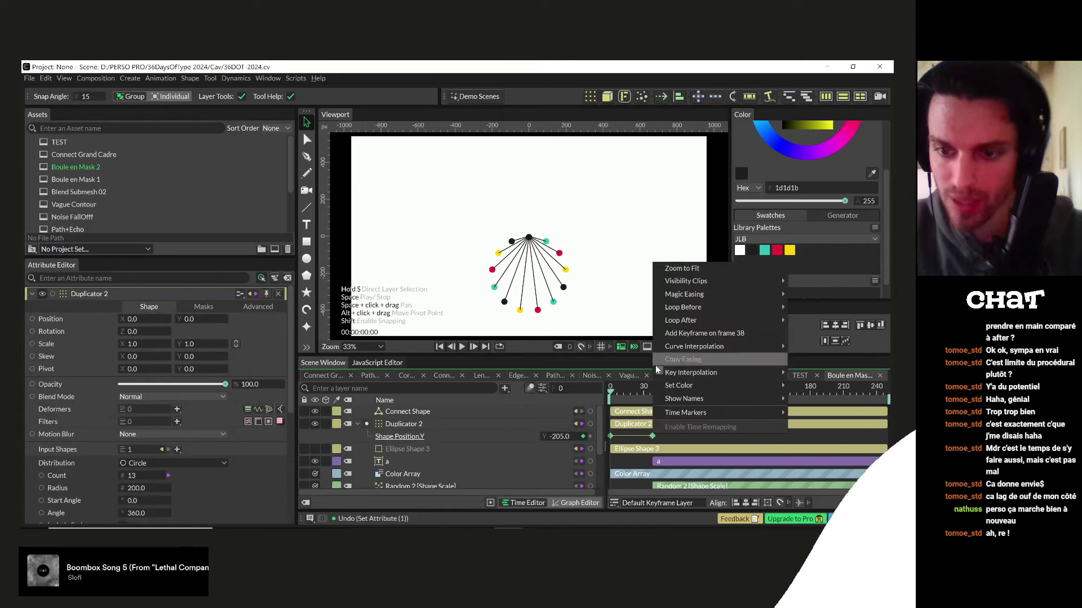
mouse_move(672, 302)
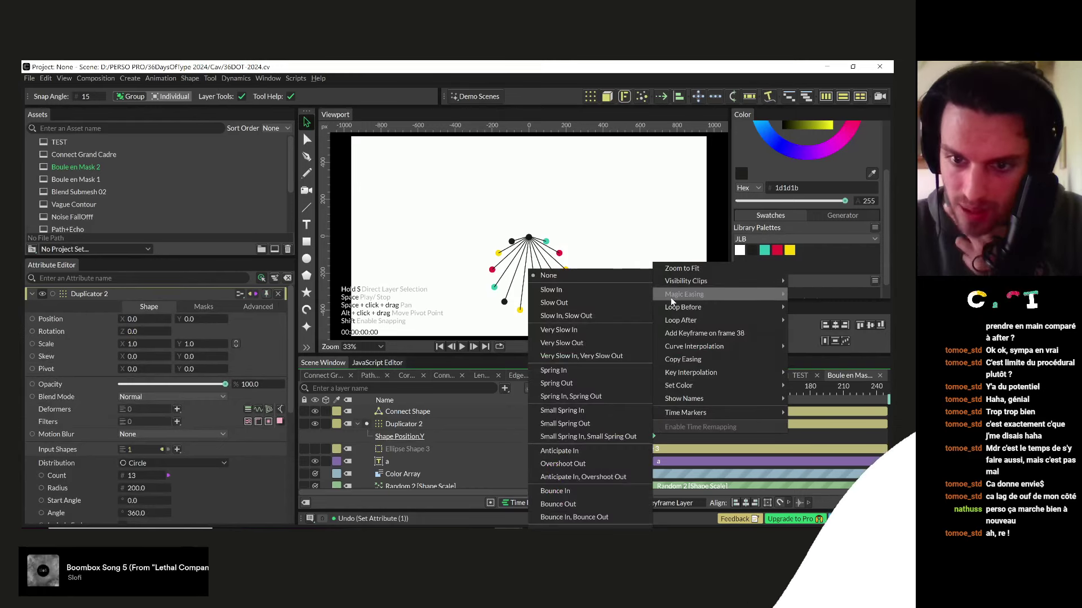
click(563, 384)
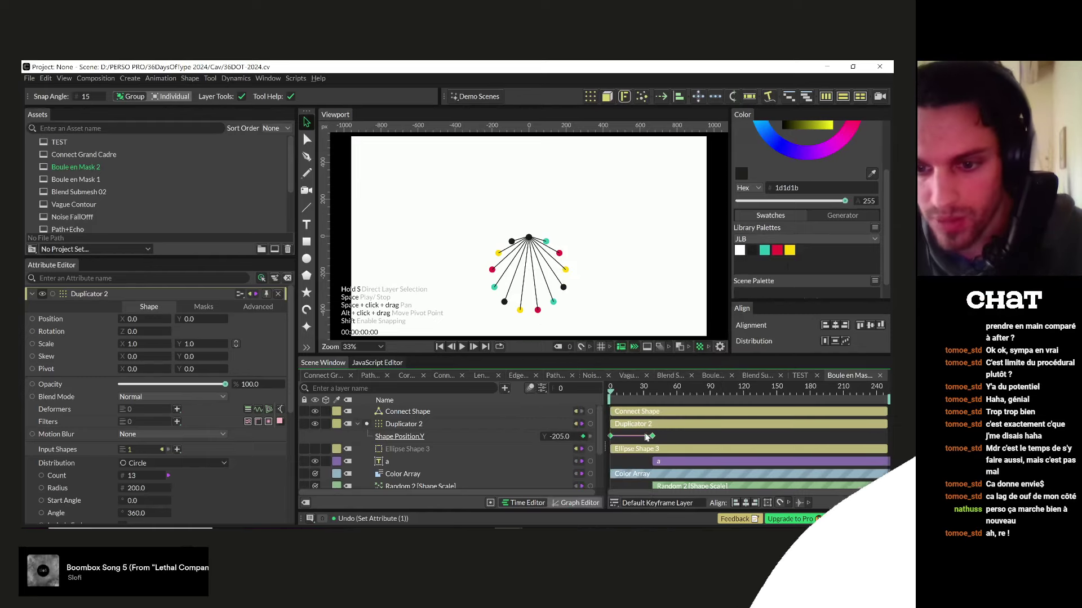
- Play back the spring animation and review the Connect Shape and Duplicator 2 attributes
key(space)
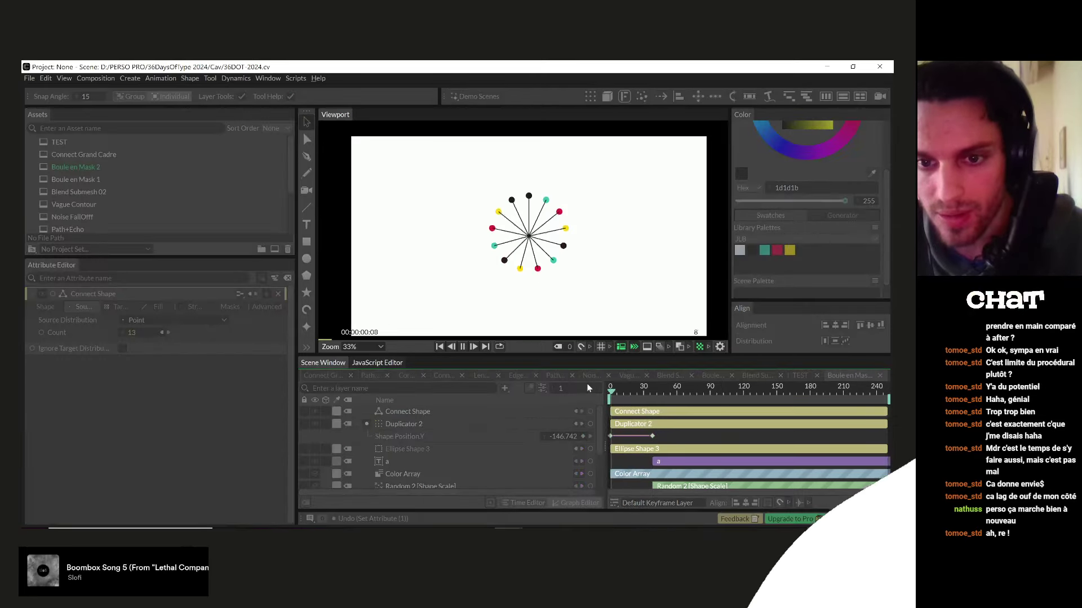
key(space)
key(space)
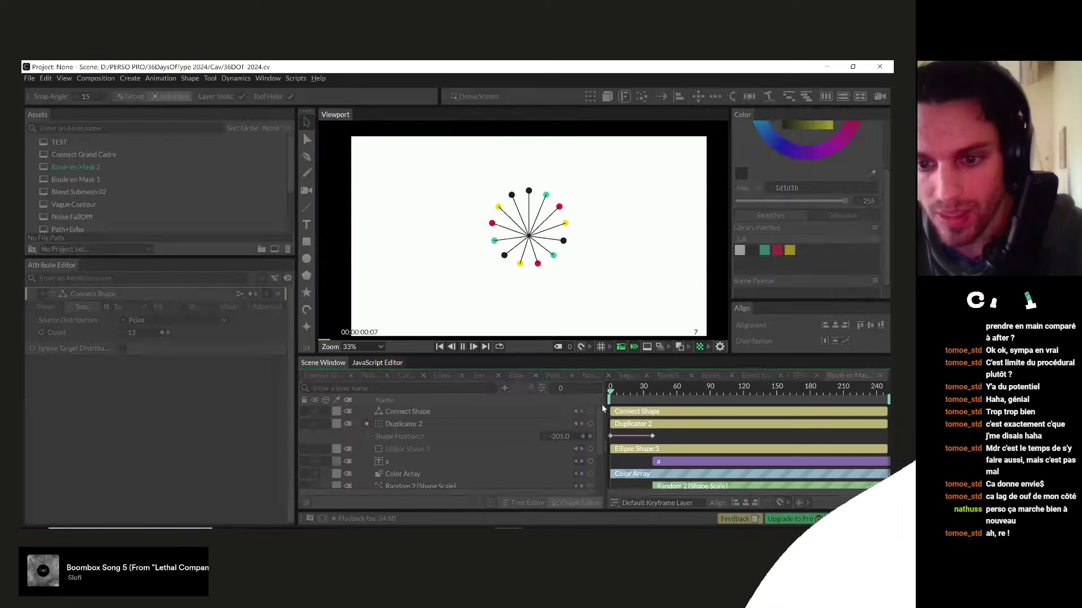
key(space)
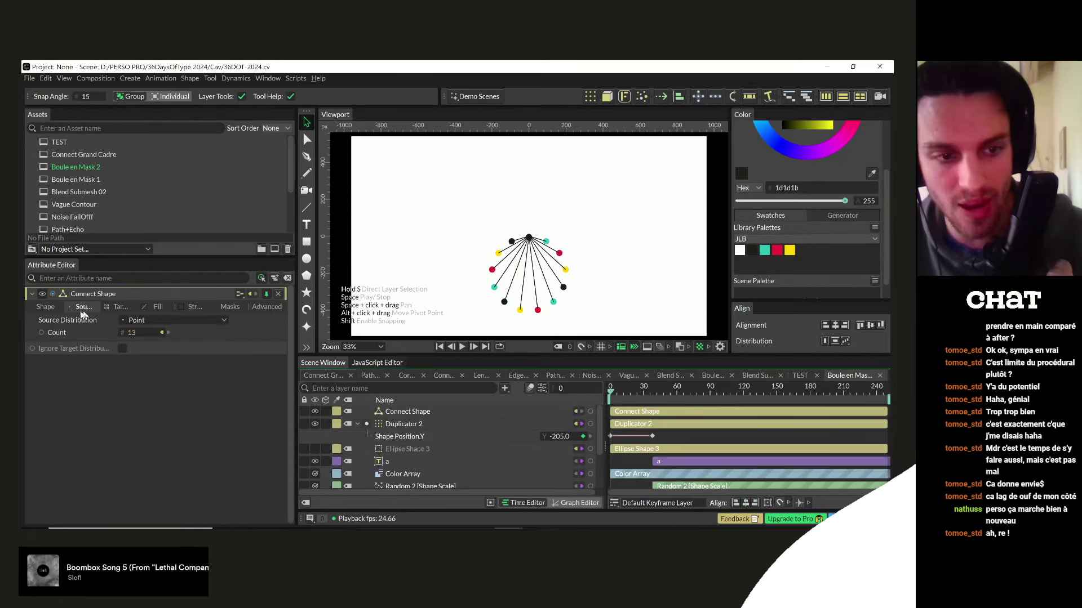
click(45, 307)
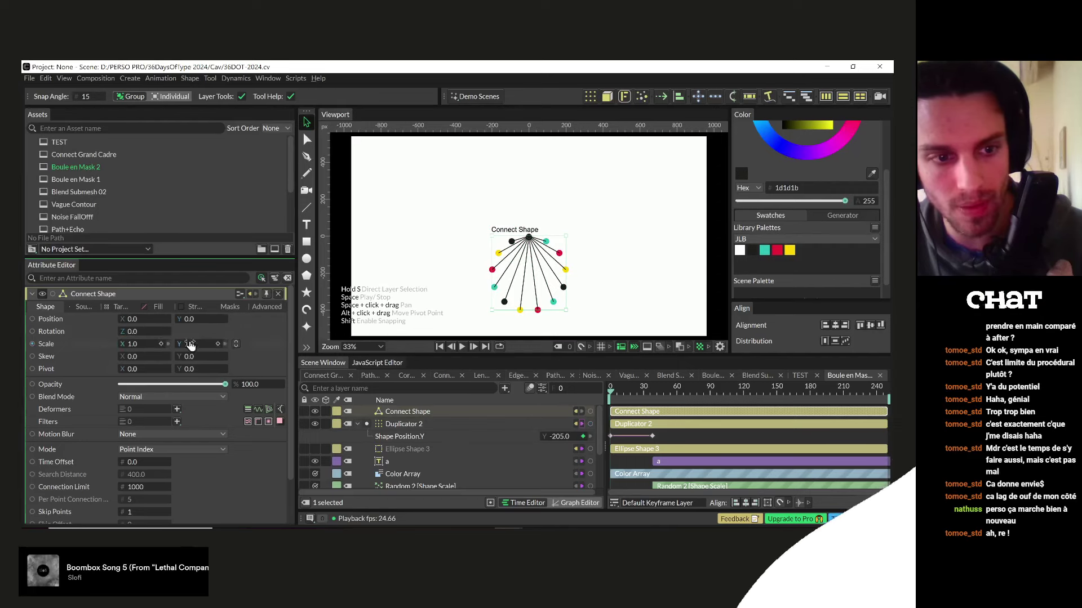
click(404, 424)
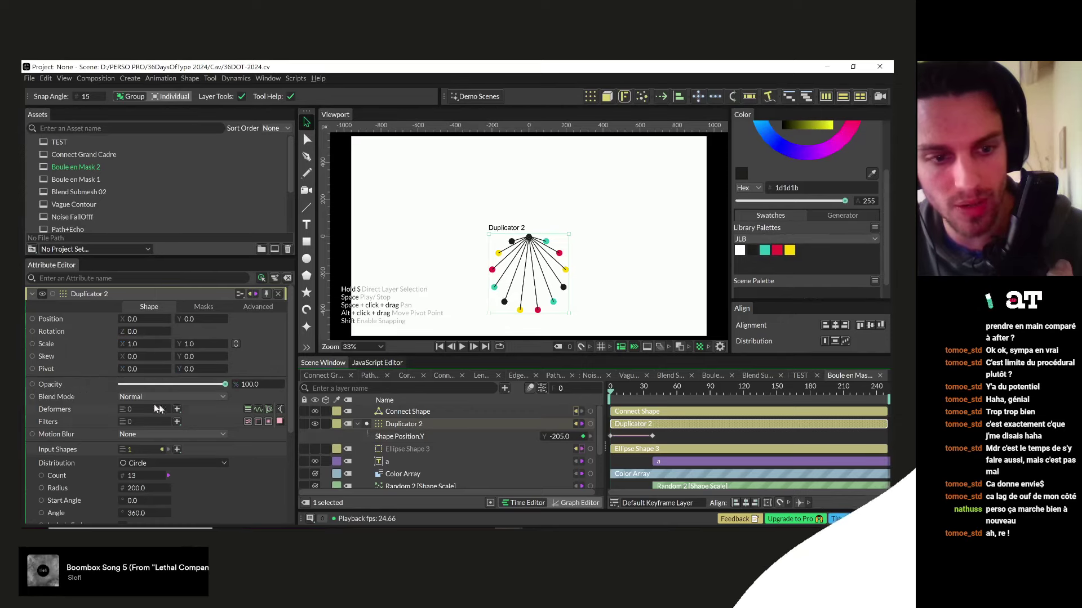
- Add a Stagger behaviour to the Y of Duplicator 2's Shape Position and set its maximum to 95
scroll(153, 404, down, 4)
right_click(70, 415)
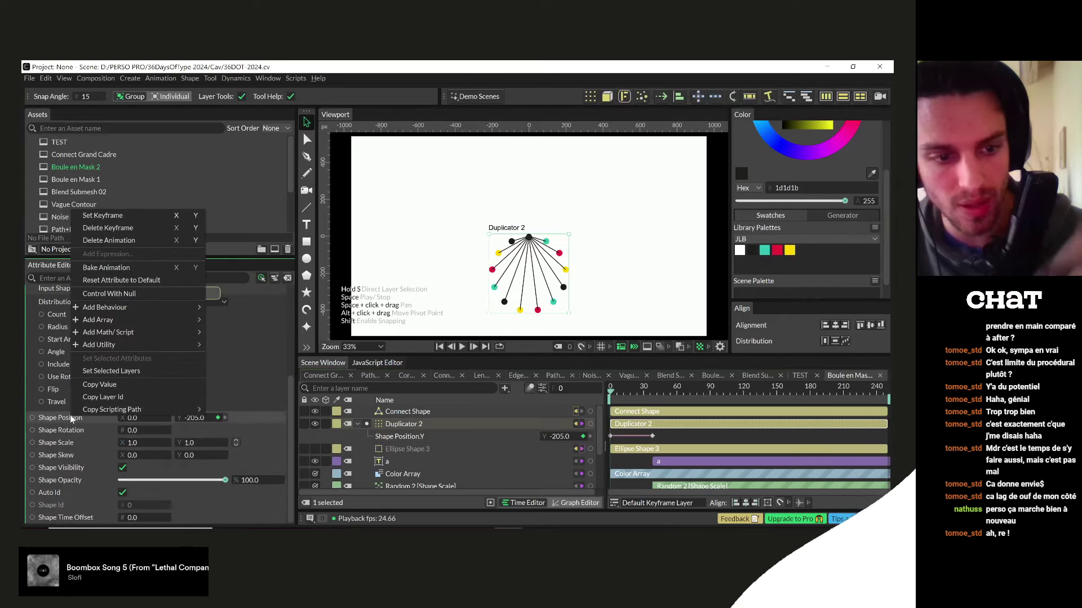
mouse_move(129, 307)
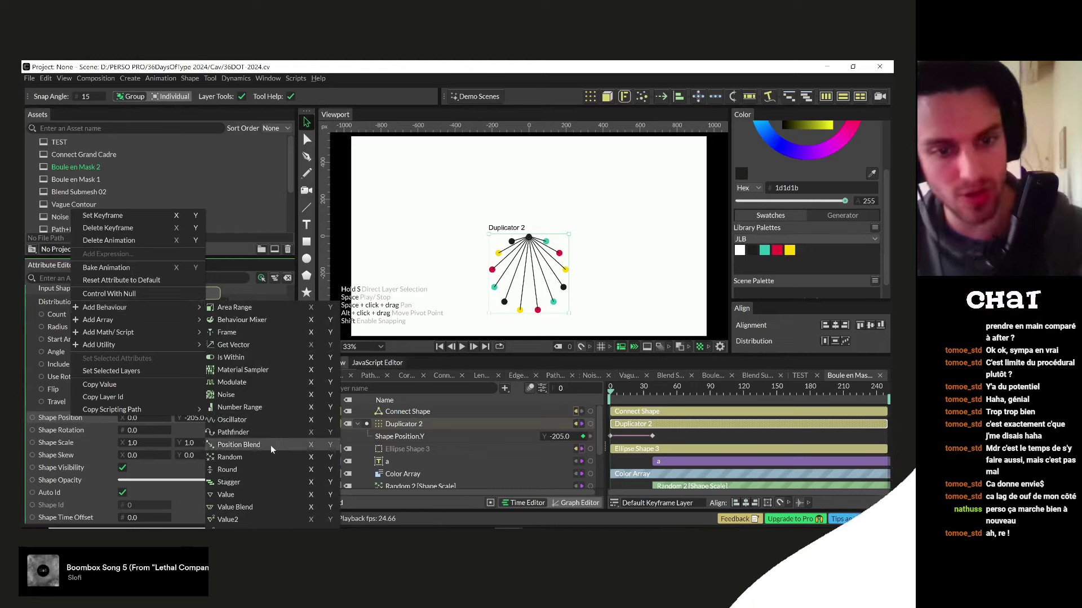
click(331, 482)
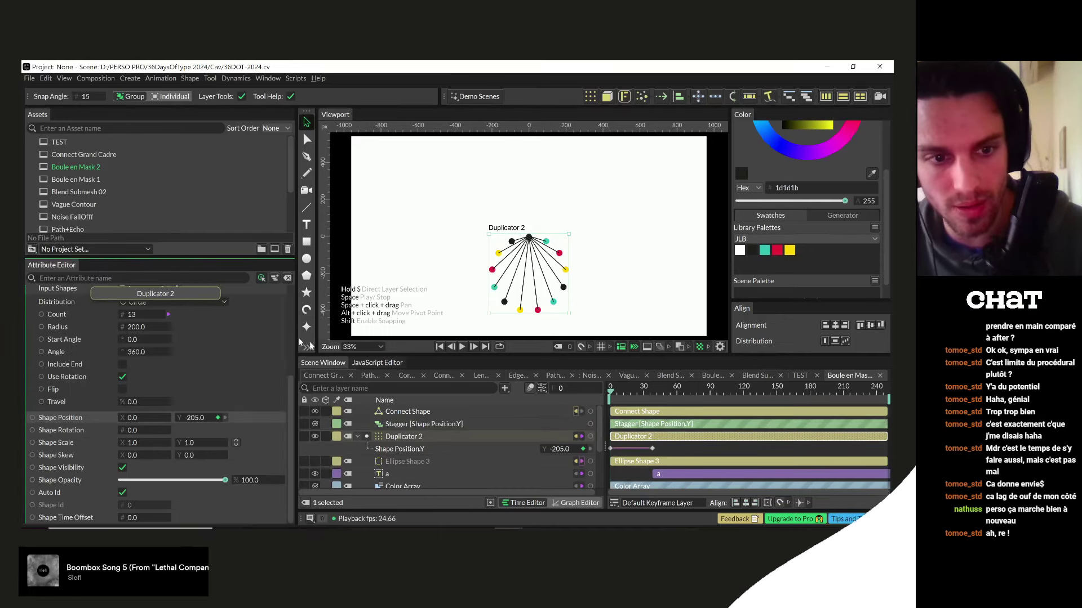
click(418, 426)
drag(139, 345, 313, 347)
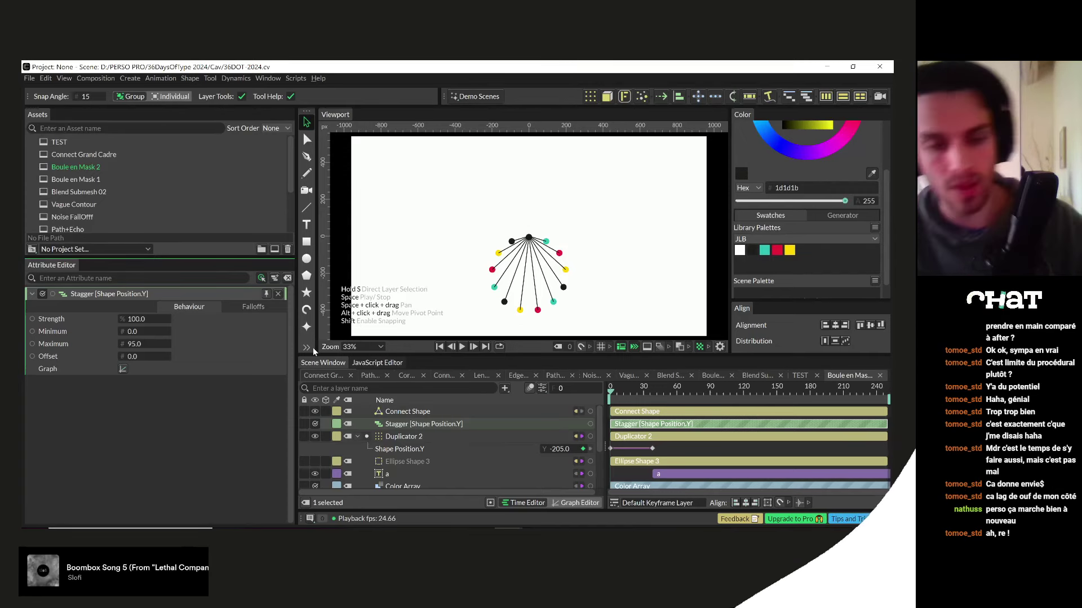
- Delete Duplicator 2's Shape Position Y animation and the Stagger behaviour connected to it
right_click(396, 449)
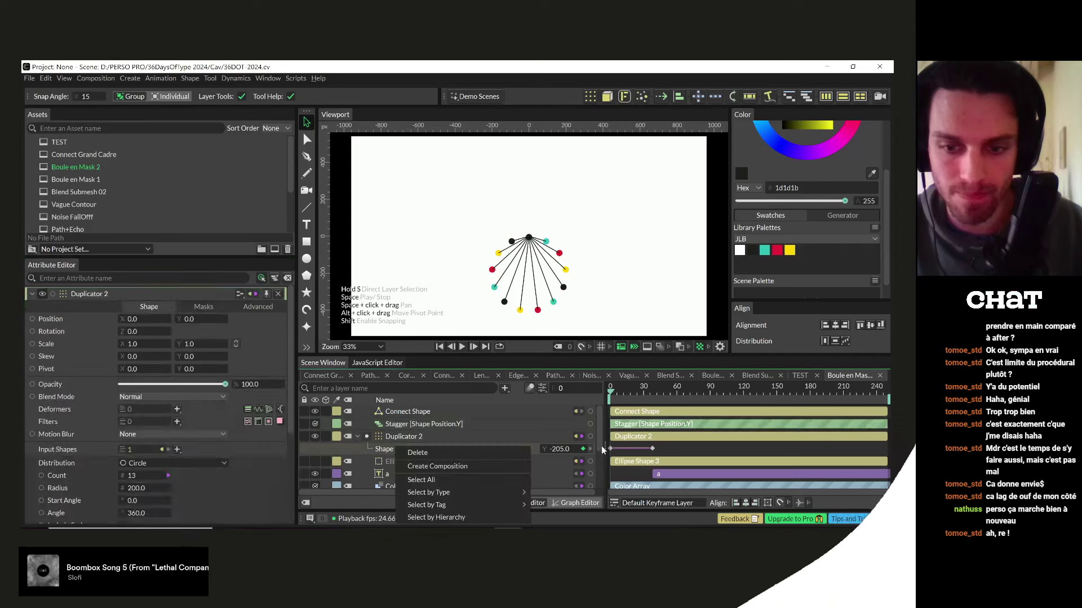
click(600, 445)
click(653, 395)
click(740, 392)
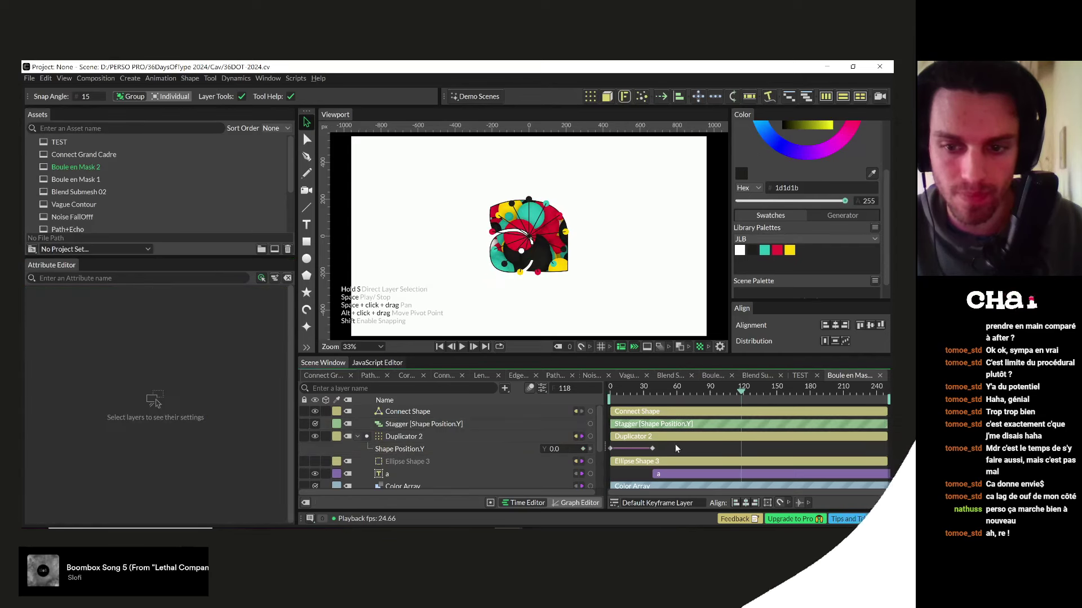
click(586, 450)
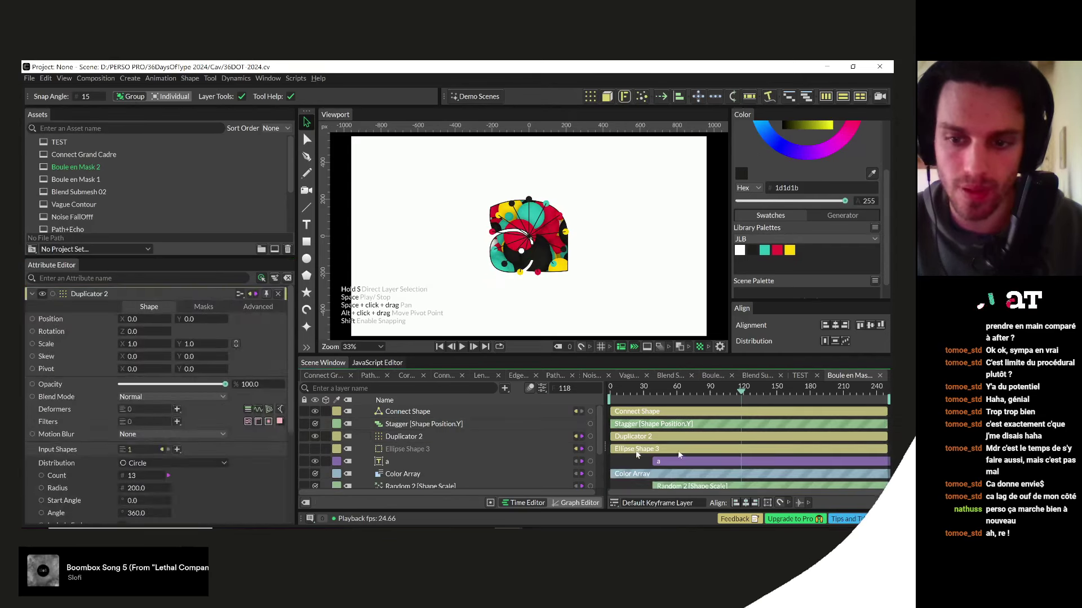
key(Escape)
click(646, 424)
key(Delete)
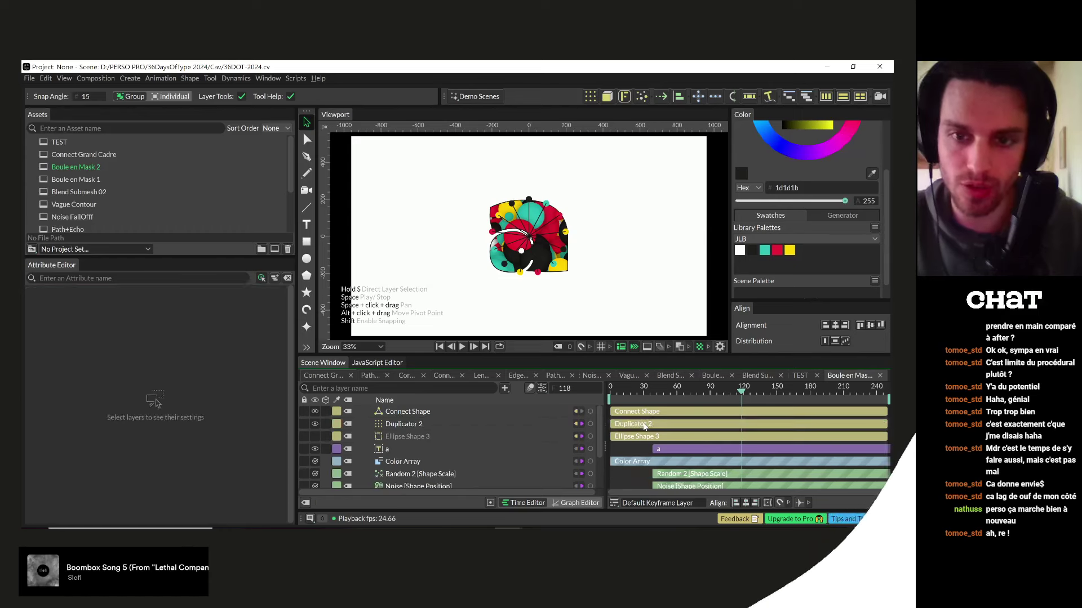
- Add a Stagger behaviour to the Y of Duplicator 2's Shape Position at frame 26, with a maximum of -201
click(640, 392)
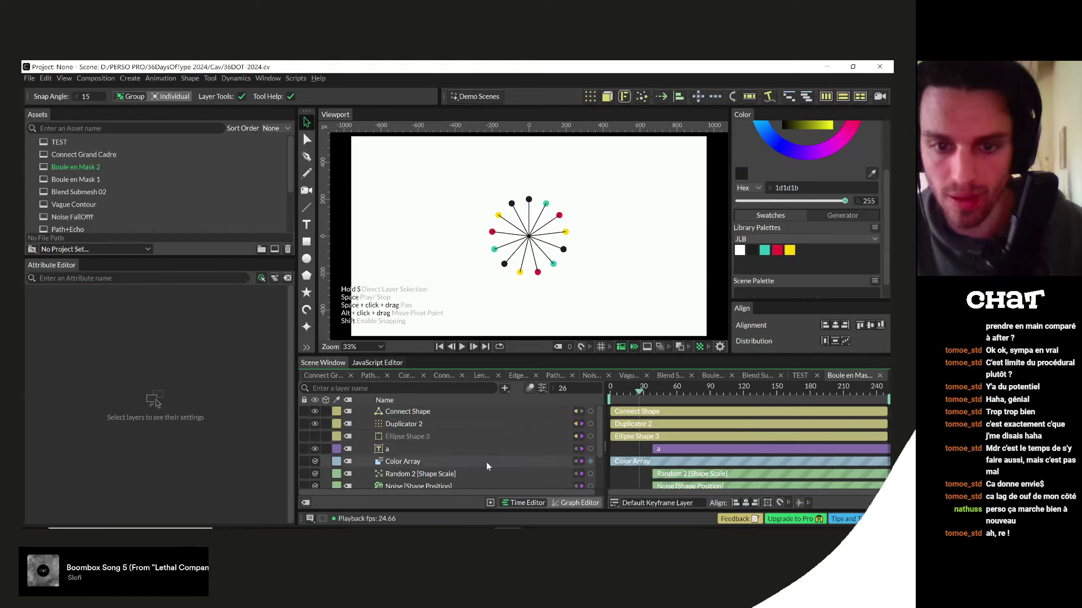
click(401, 424)
scroll(77, 482, down, 3)
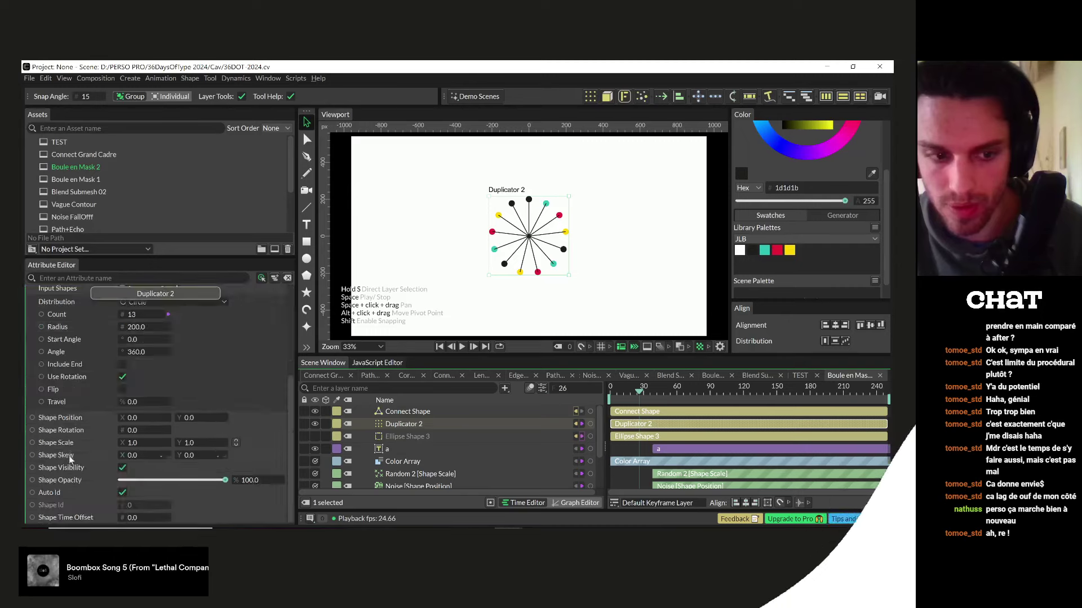
right_click(69, 418)
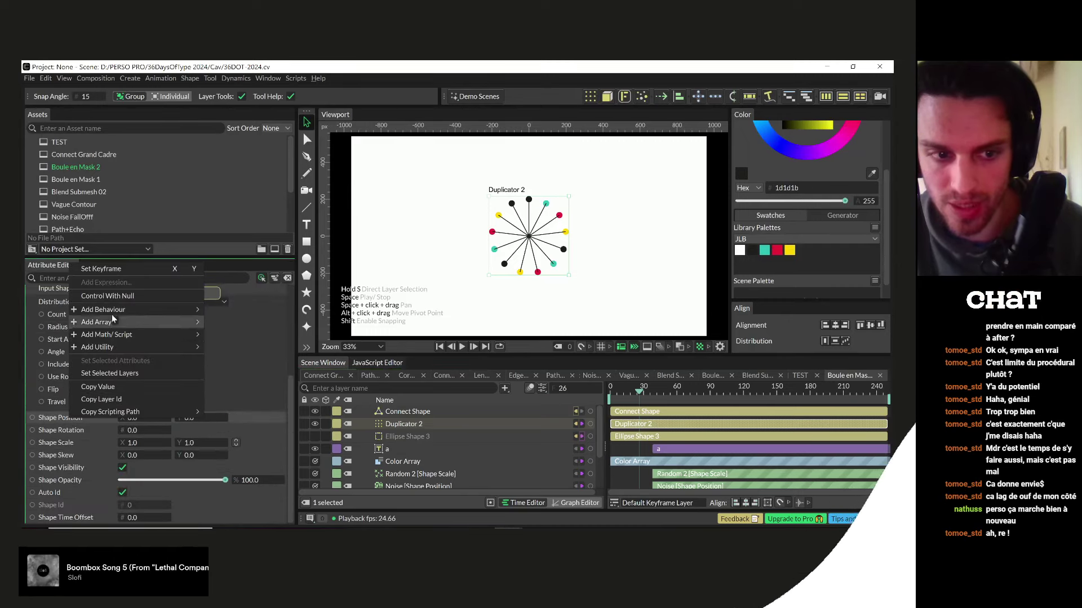
mouse_move(111, 313)
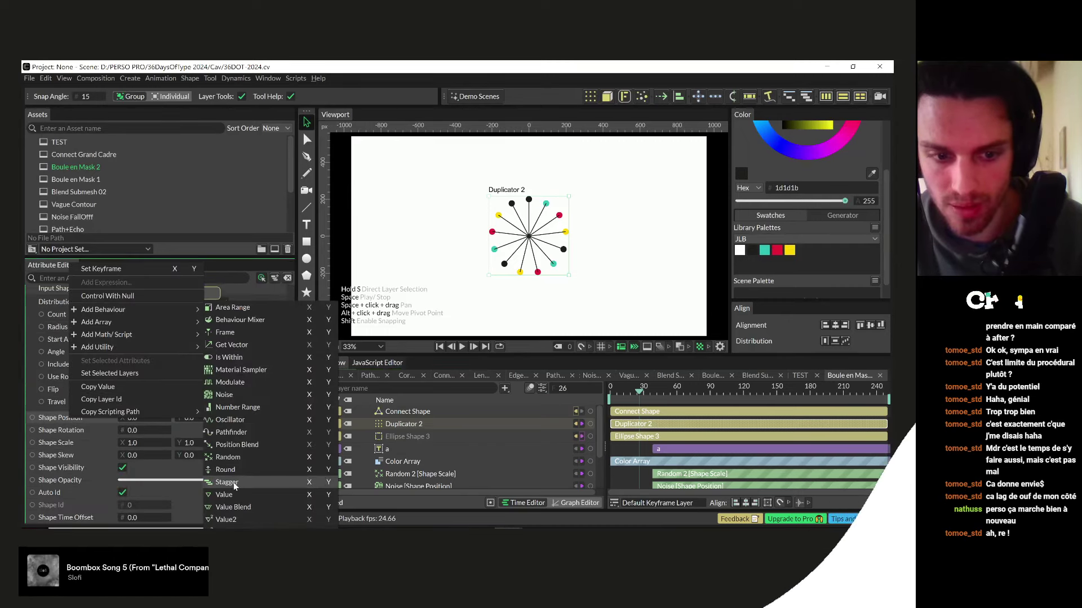
click(329, 482)
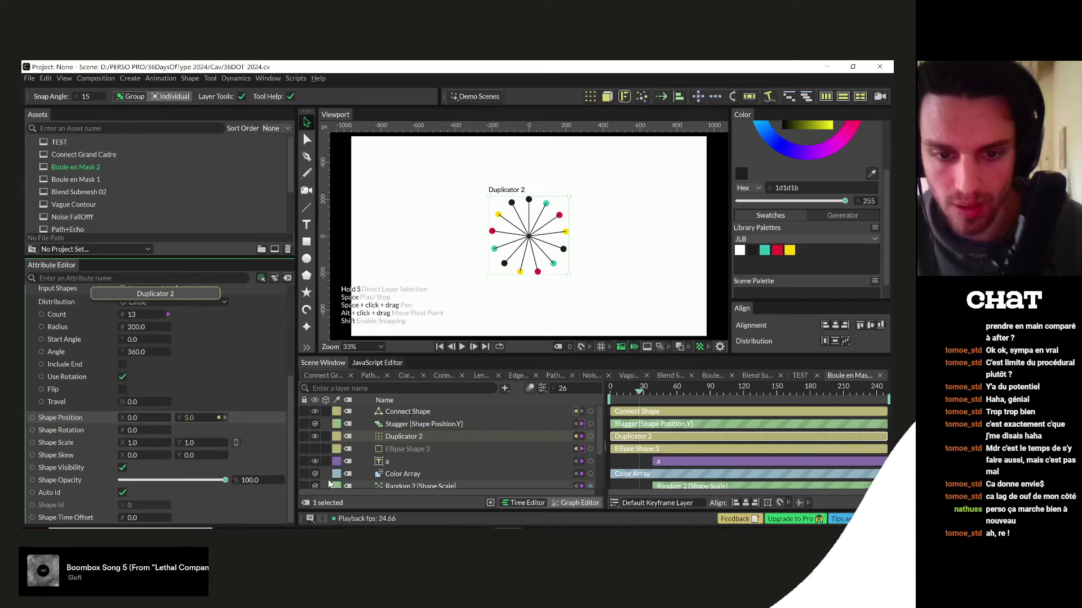
click(405, 424)
drag(132, 346, 24, 341)
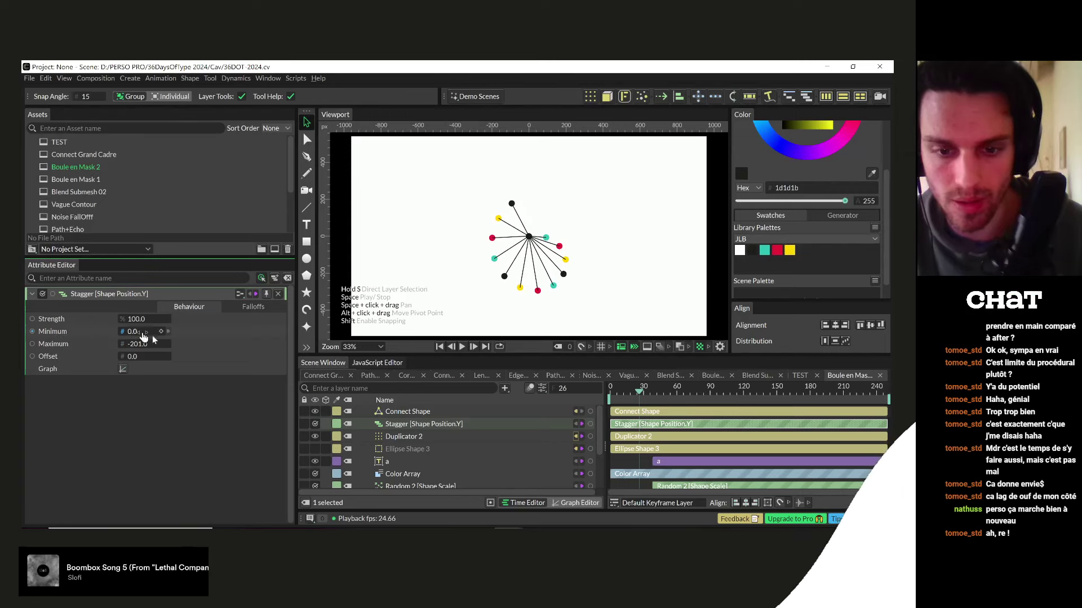
- Try the stagger's minimum at different values, including 174 and 0, and delete the Stagger behaviour
drag(141, 332, 24, 345)
key(ctrl+z)
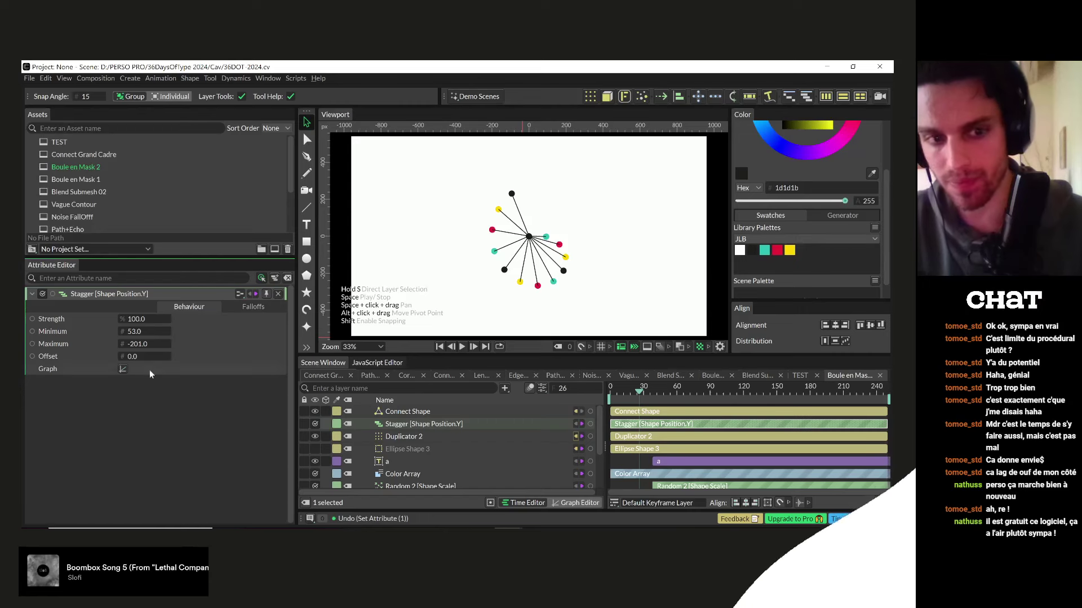
mouse_move(138, 332)
mouse_down()
mouse_move(169, 333)
mouse_move(138, 334)
mouse_up()
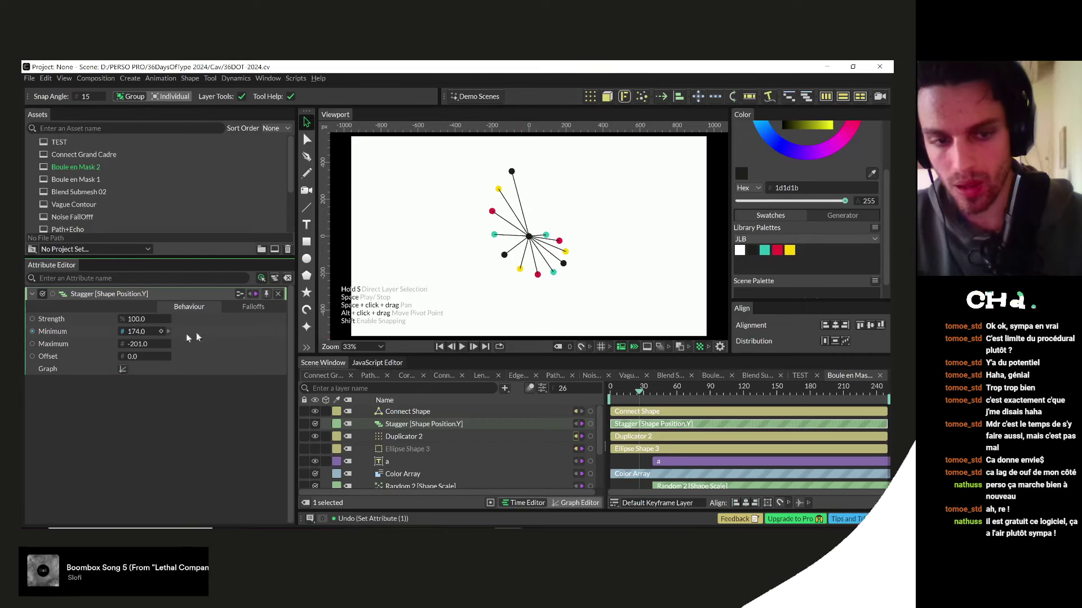
click(138, 332)
text(0)
key(Return)
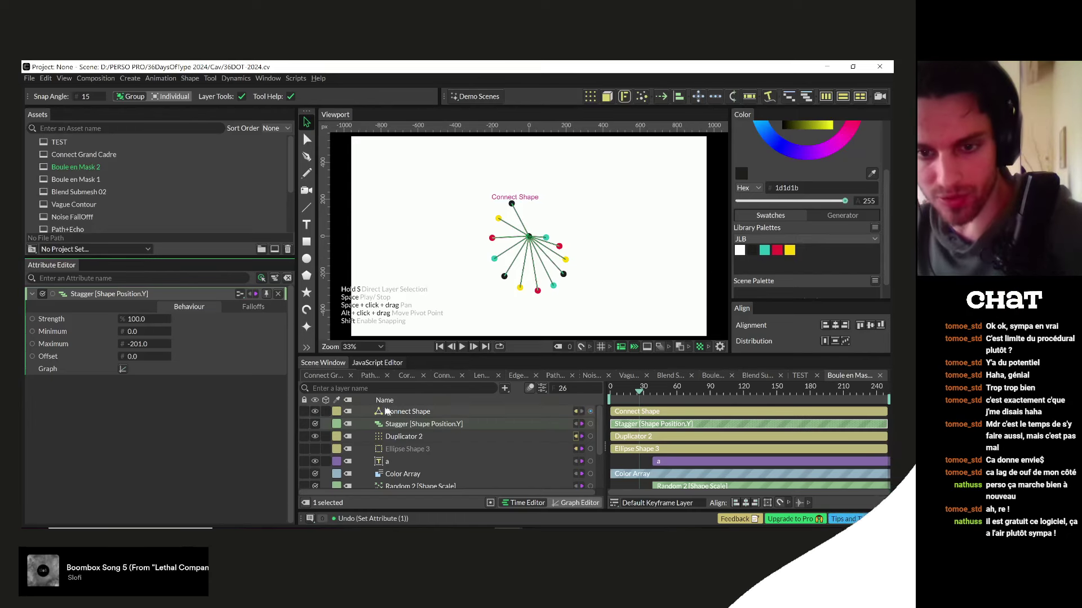
click(394, 423)
key(Delete)
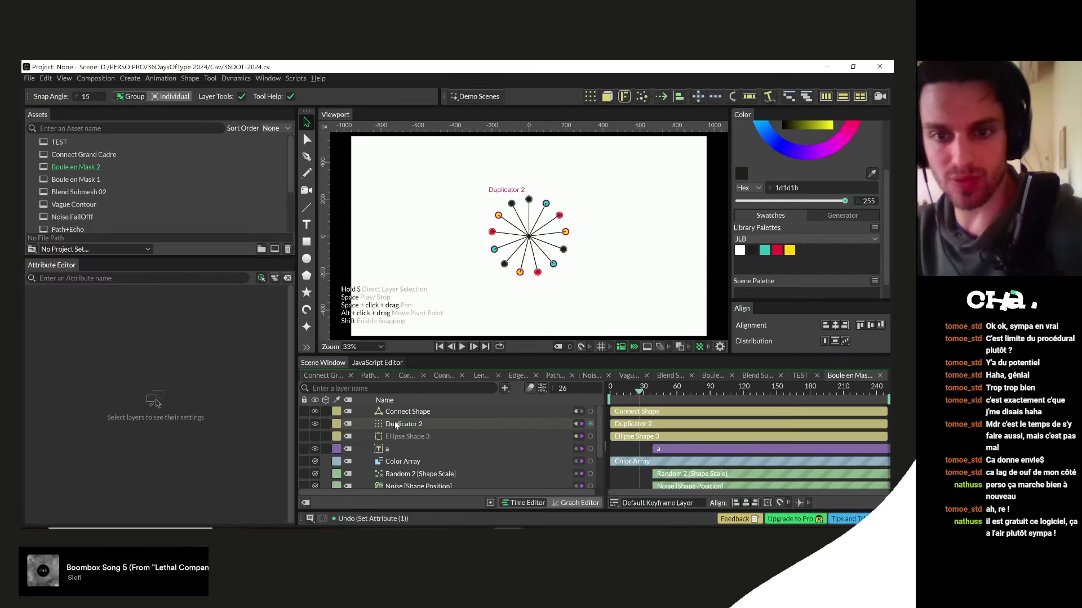
- Try stretching Duplicator 2's Shape Scale in Y with values such as 12.8 and -28.2, and undo the scaling
click(411, 424)
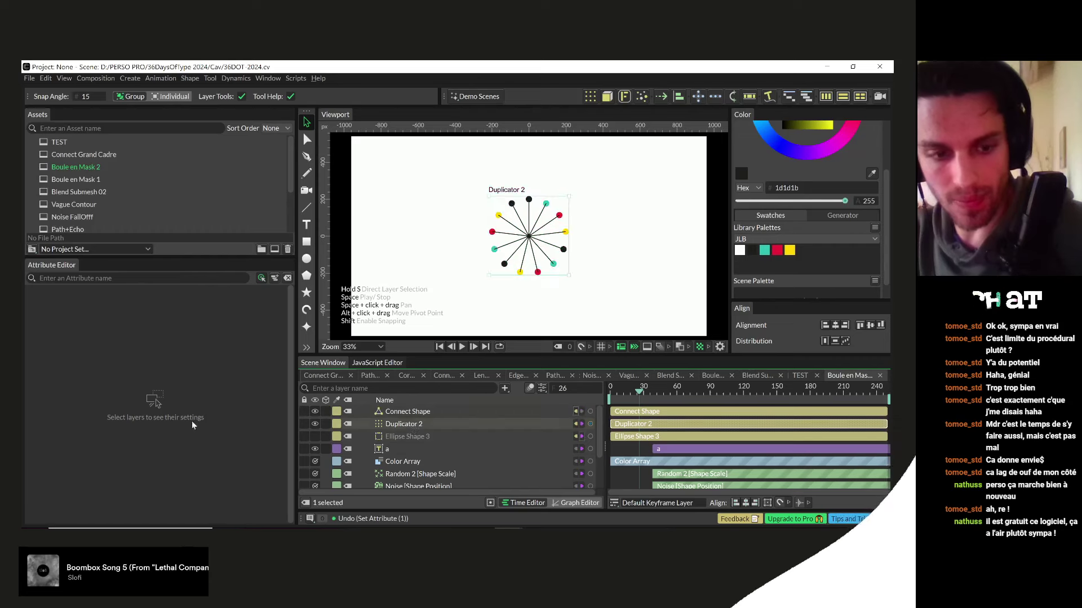
scroll(111, 486, down, 3)
scroll(129, 467, down, 3)
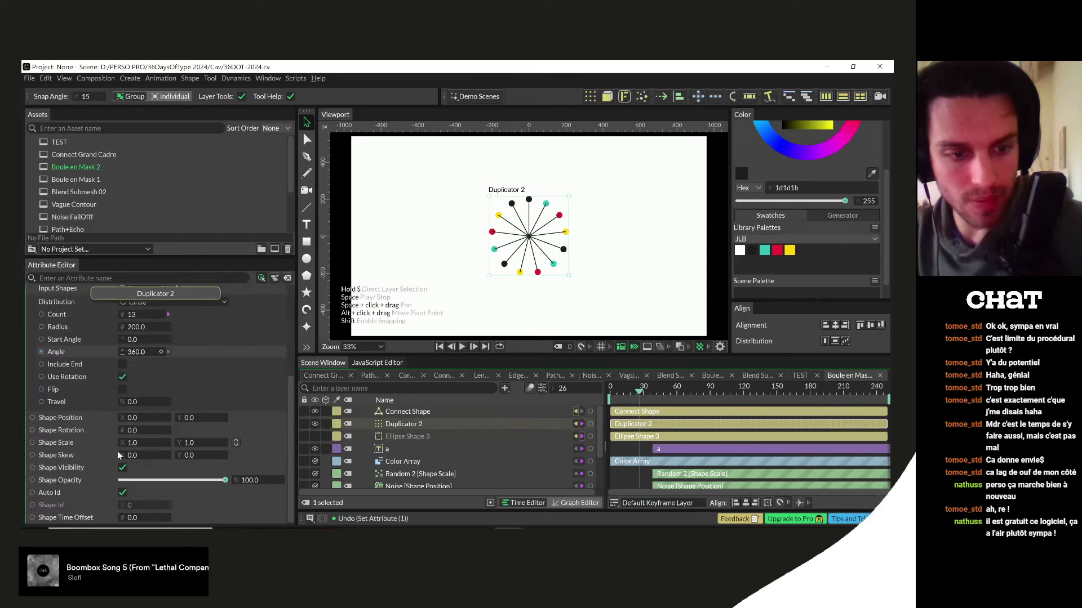
drag(187, 449, 25, 431)
mouse_move(193, 448)
mouse_down()
mouse_move(169, 445)
mouse_move(214, 448)
mouse_up()
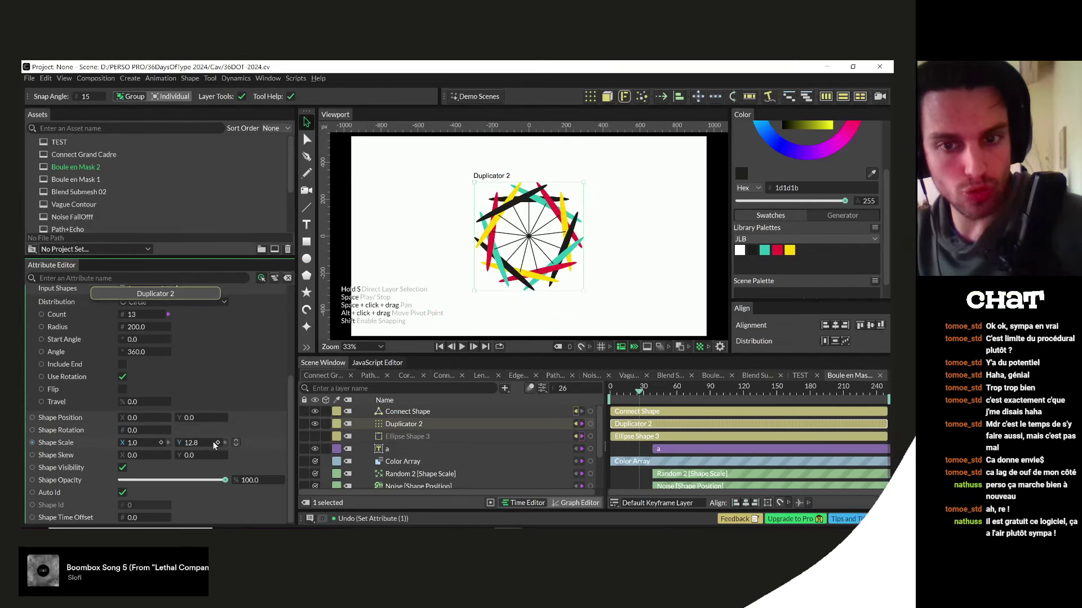
key(ctrl+z)
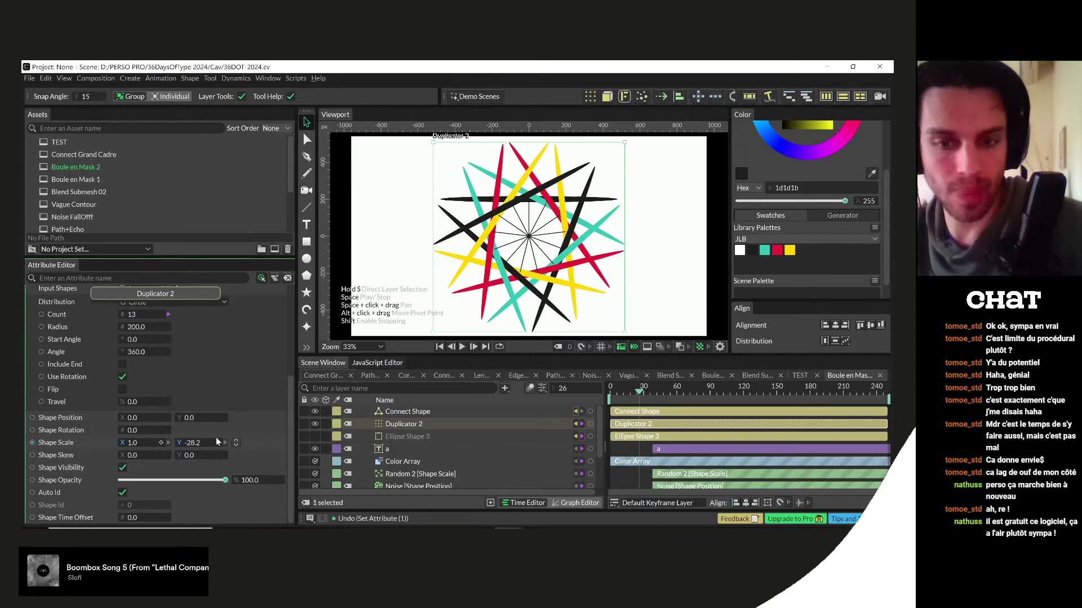
key(ctrl+z)
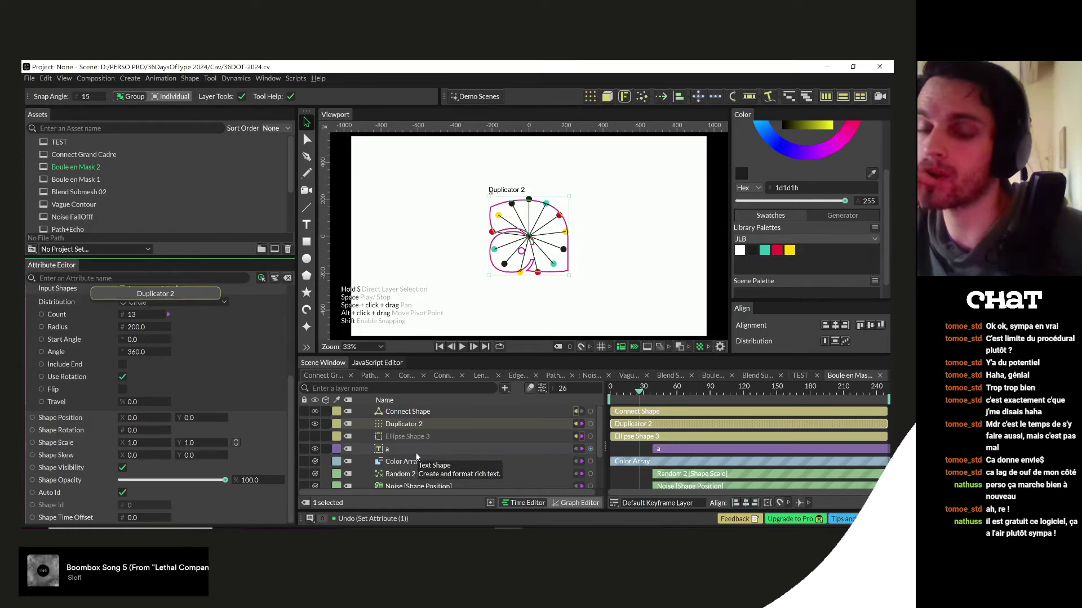
- Delete the Connect Shape and Duplicator 2 layers and make Ellipse Shape 3 visible
ctrl+click(409, 417)
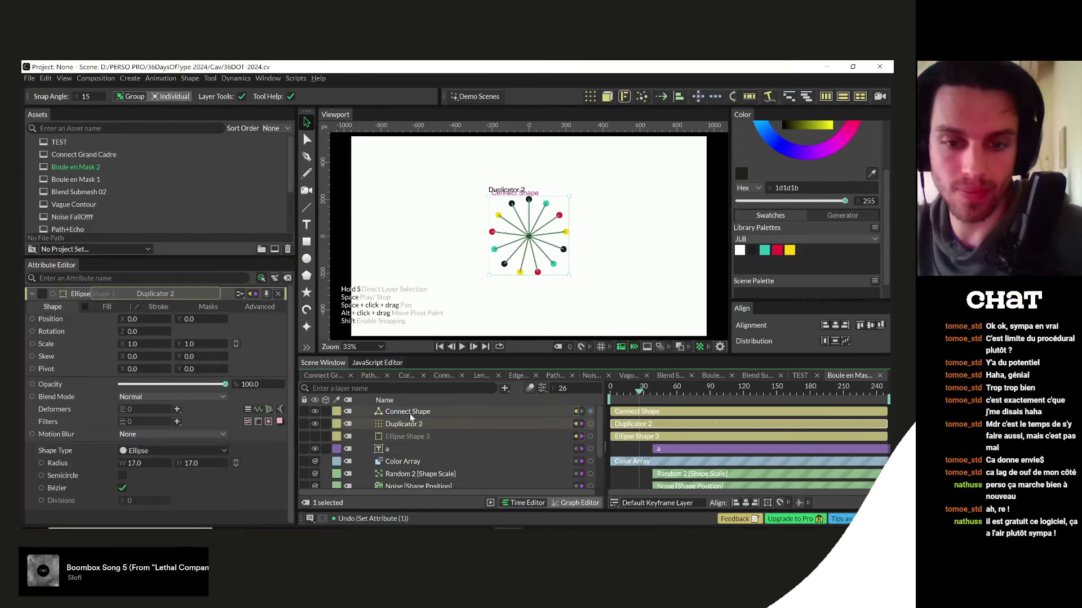
key(Delete)
click(410, 414)
click(315, 411)
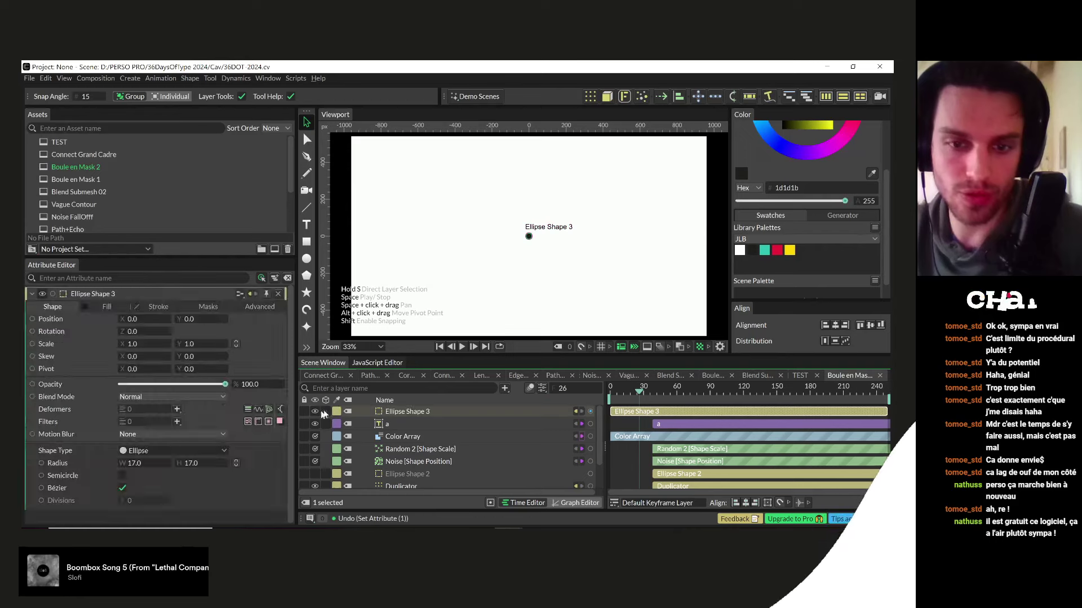
- Animate Ellipse Shape 3's Position Y with keyframes of 0 at frame 0 and 204 at frame 10
drag(633, 387, 555, 390)
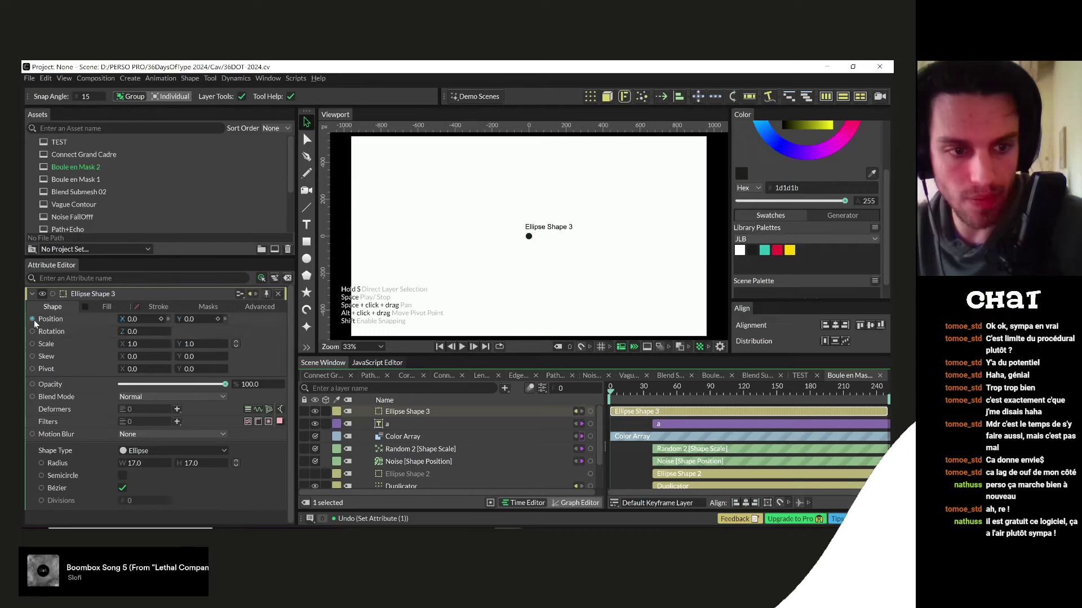
click(218, 318)
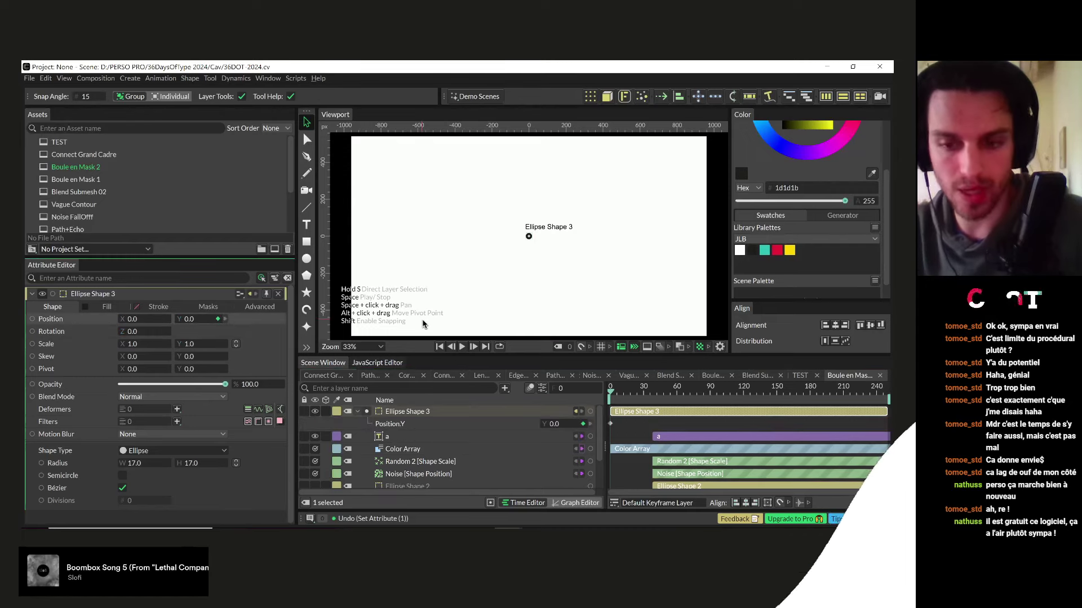
key(space)
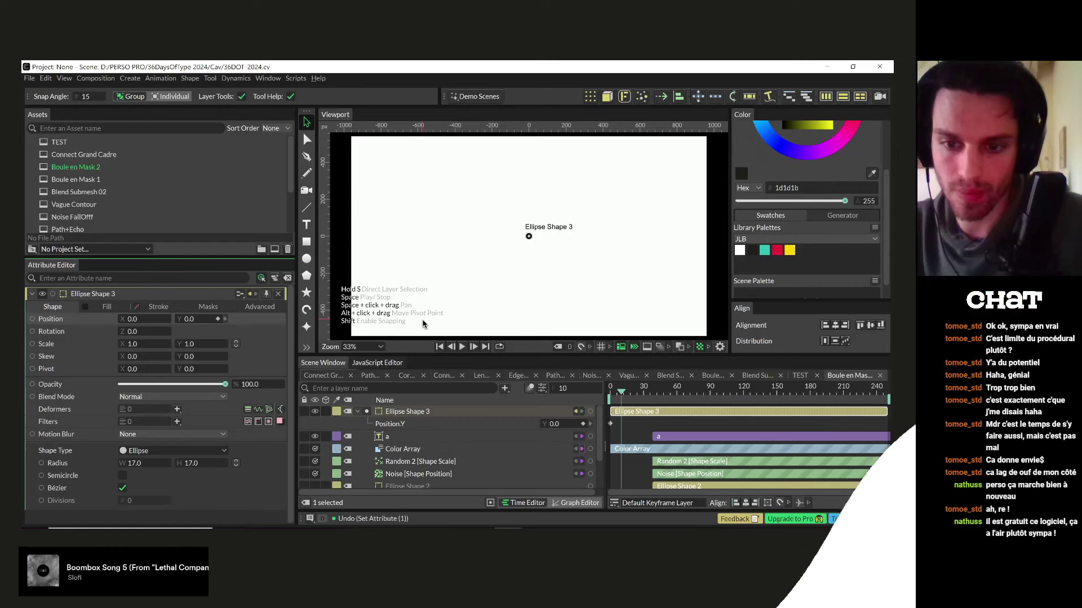
drag(553, 425, 667, 423)
- Copy Ellipse Shape 3's frame 0 Position Y keyframe to frame 20 so the ellipse returns to its start
key(Right)
key(Right)
key(Right)
key(Right)
key(Right)
key(Right)
key(Right)
key(Right)
key(Right)
key(Right)
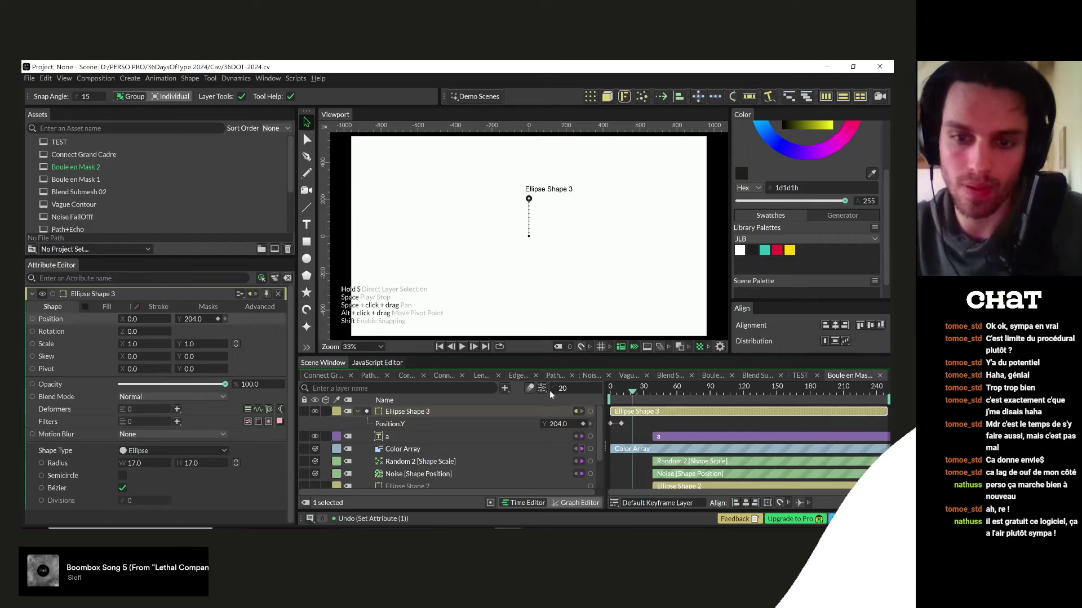
click(610, 423)
key(ctrl+c)
key(ctrl+v)
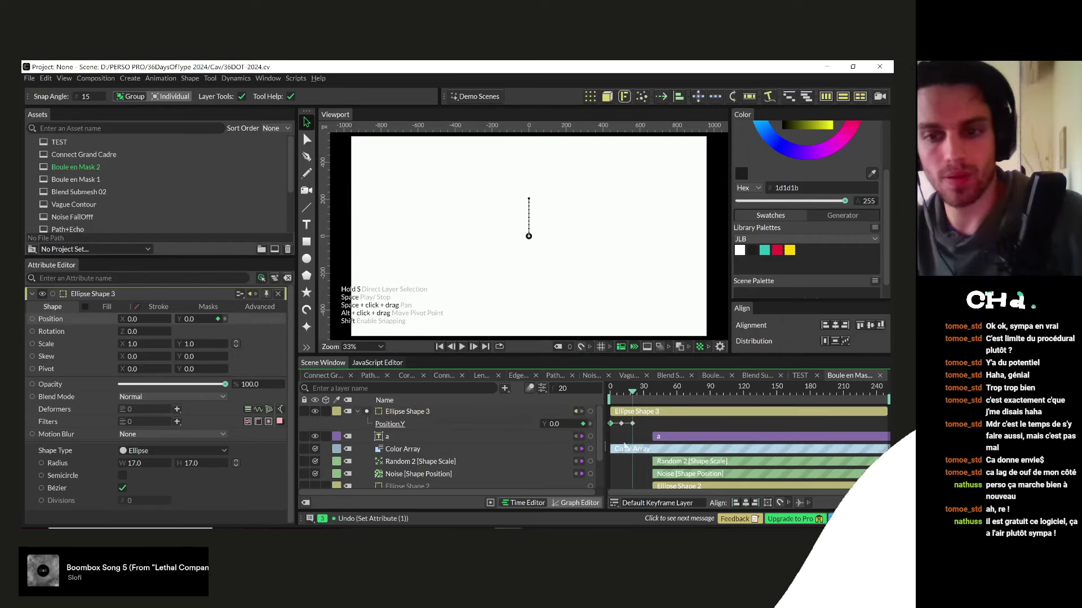
key(ctrl+z)
- Reshape Ellipse Shape 3's Position Y curve with steep ends at frames 0 and 20 and a broad peak at frame 10, and preview it
scroll(654, 462, up, 3)
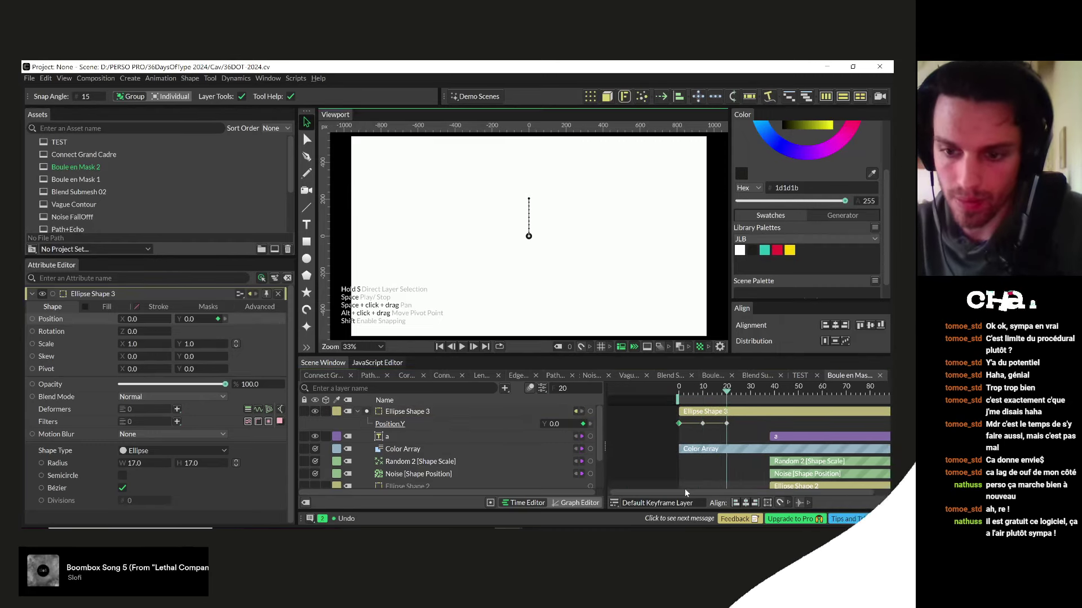
right_click(679, 423)
click(822, 373)
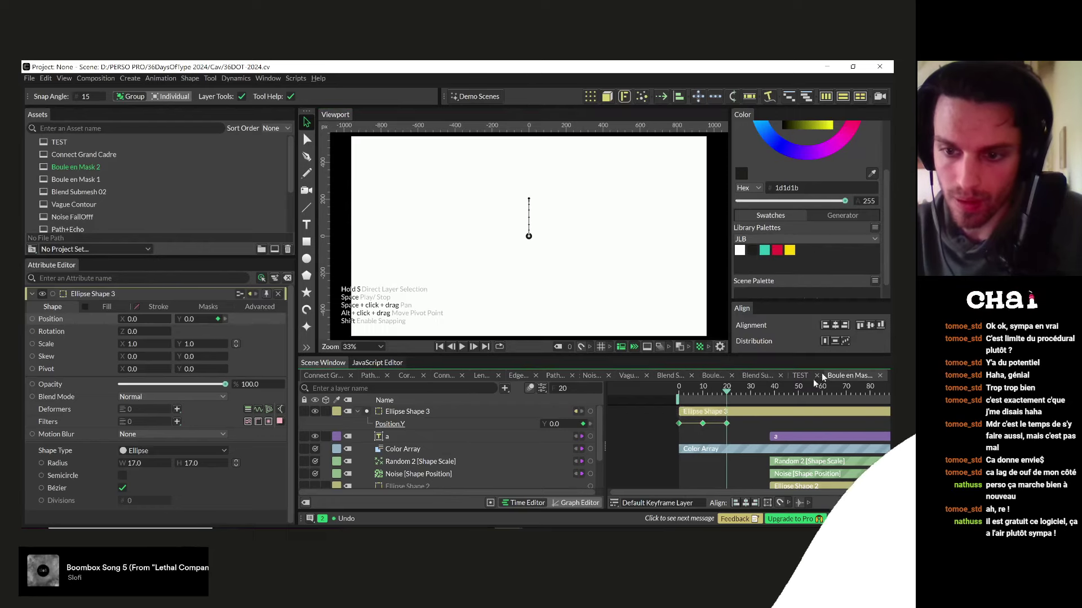
click(579, 503)
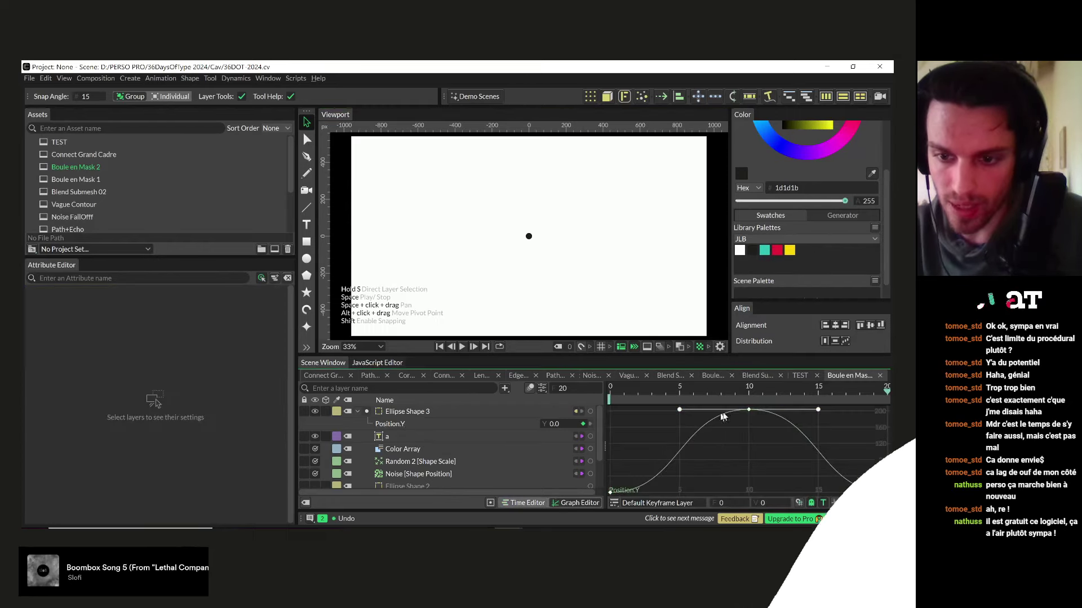
drag(679, 493, 610, 491)
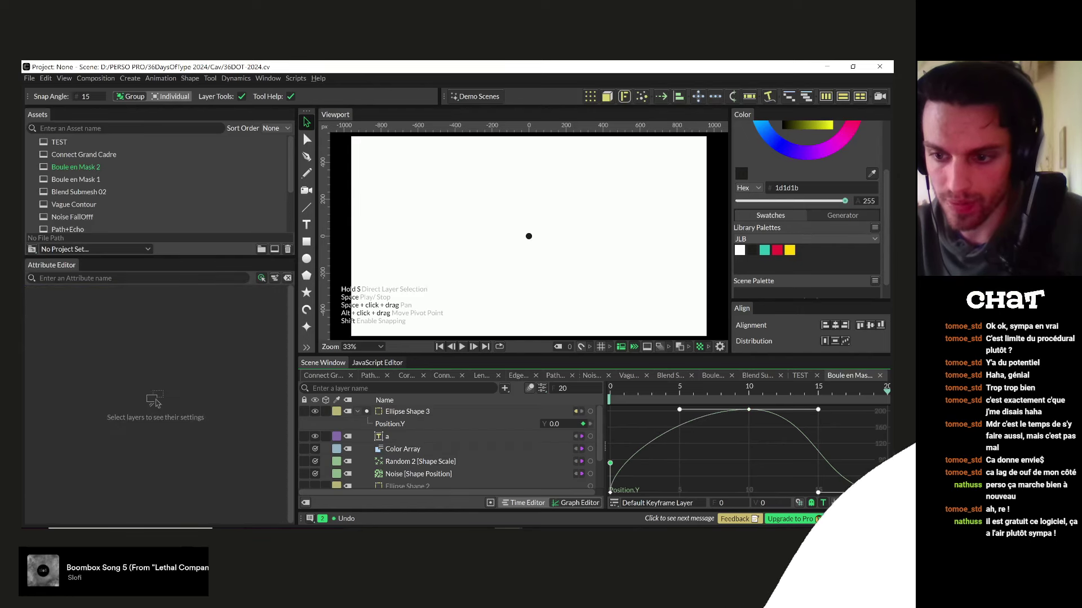
drag(680, 410, 610, 419)
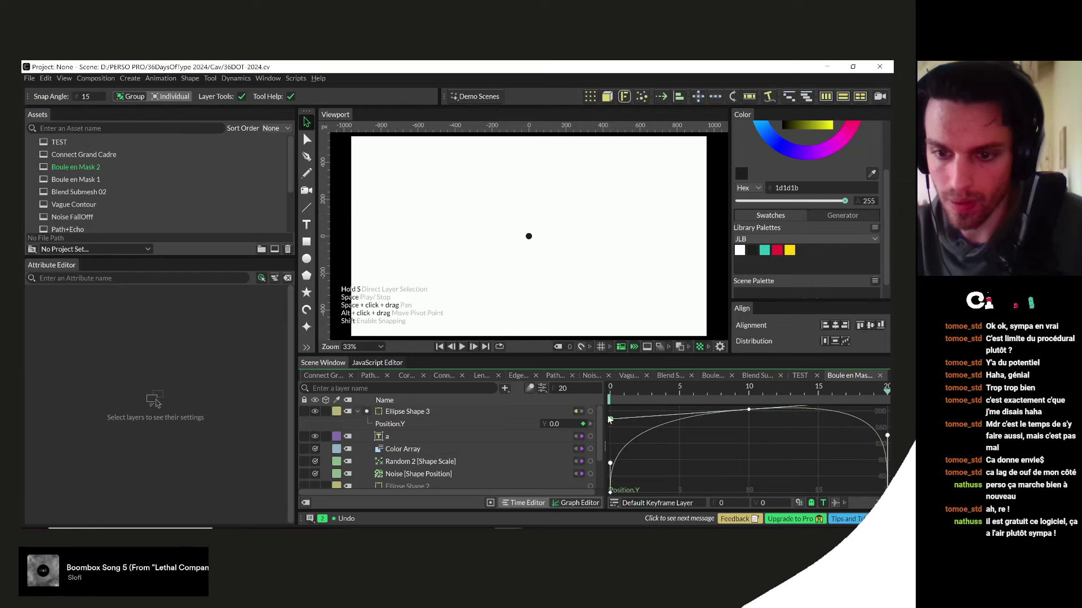
click(532, 503)
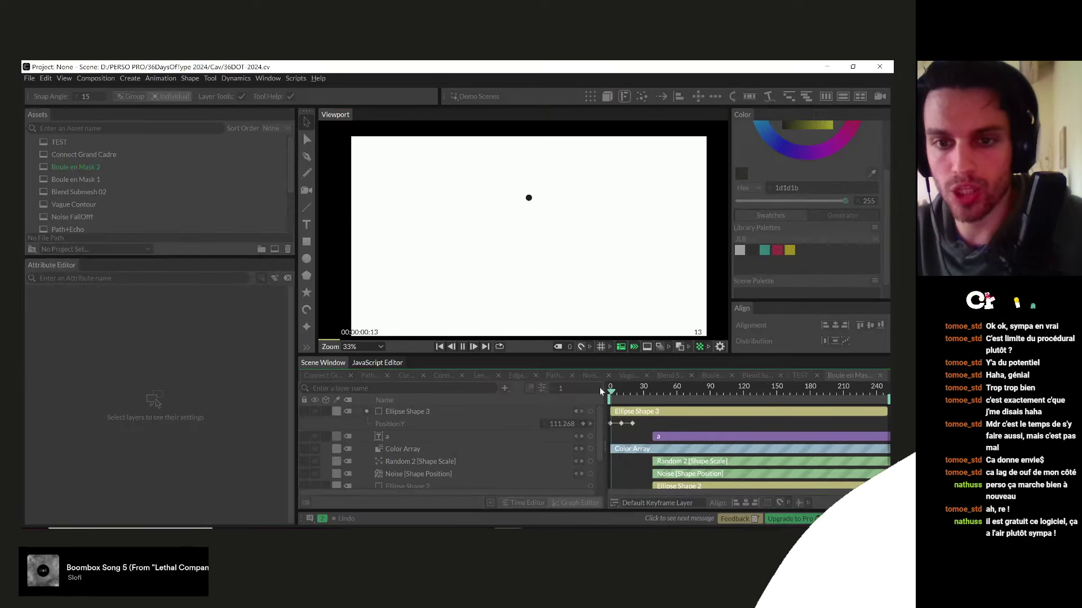
key(space)
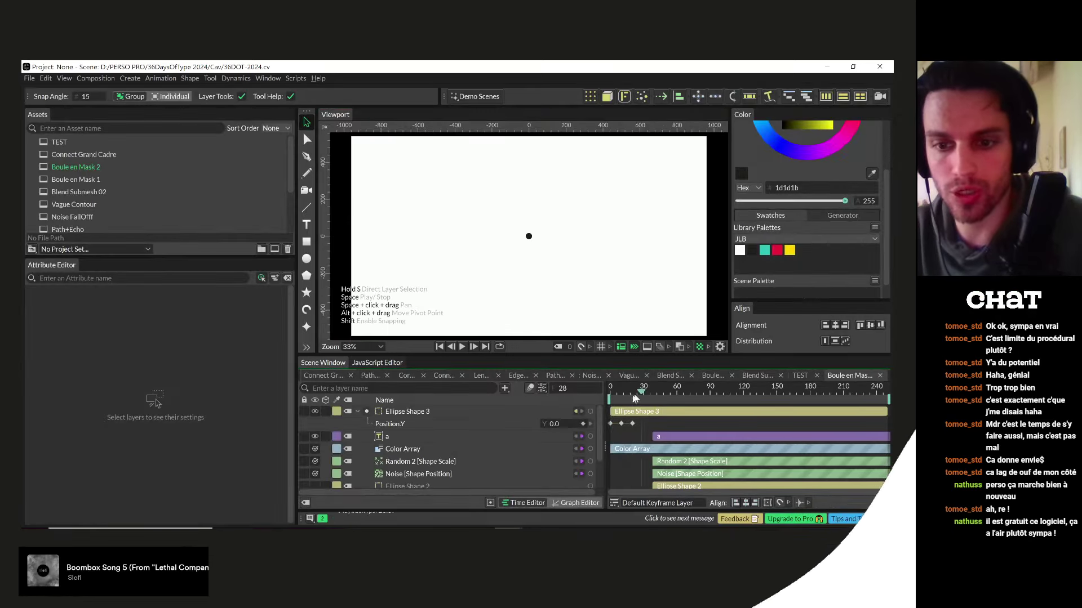
- Group the animated Ellipse Shape 3 and create a duplicator from the group
click(434, 416)
key(ctrl+g)
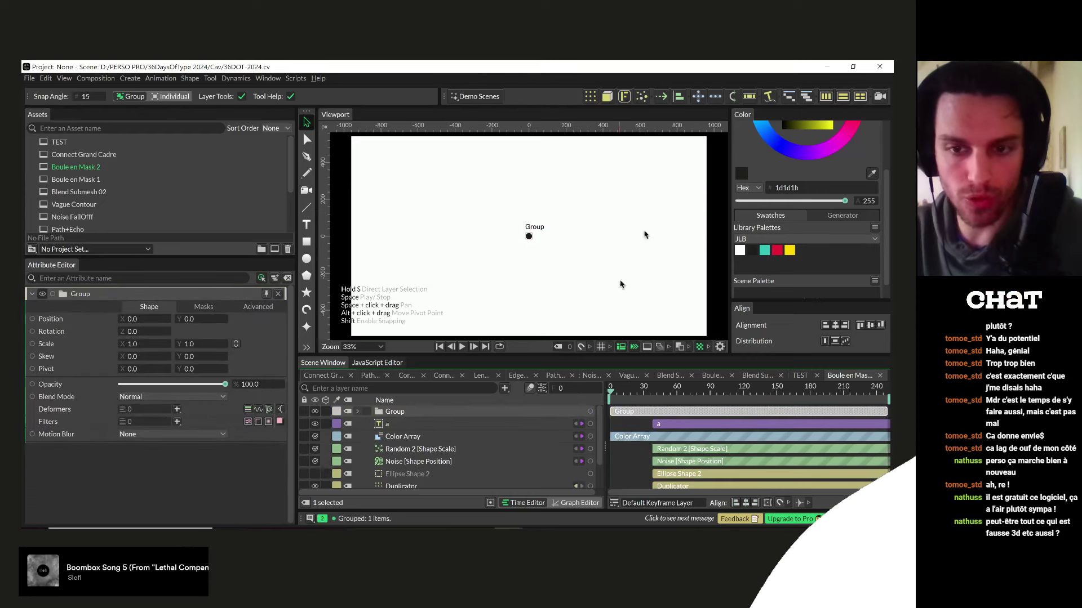
click(589, 96)
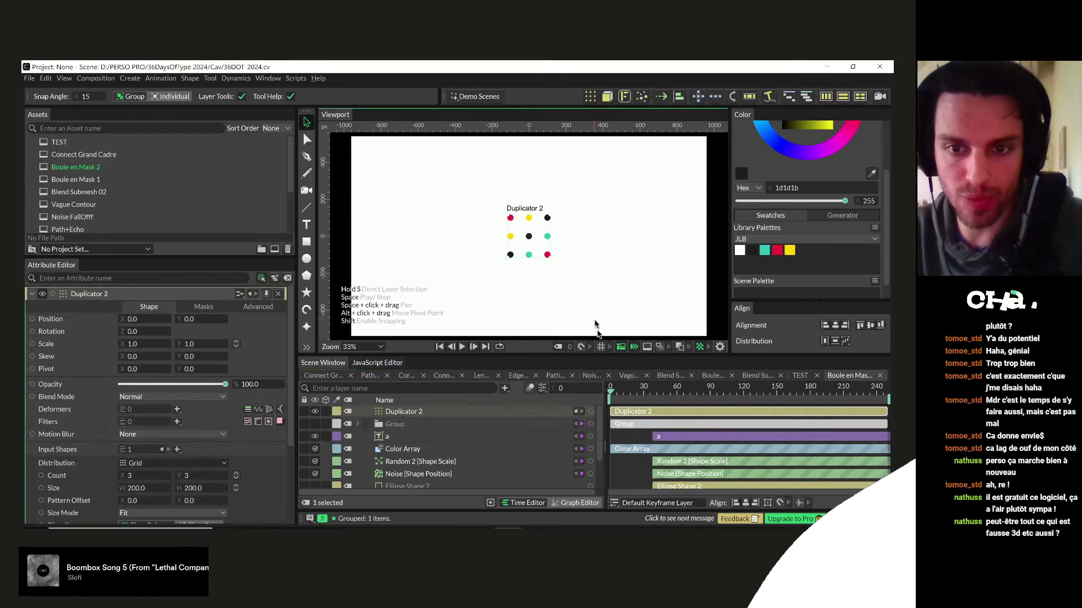
- Set Duplicator 2's distribution to Circle with a count of 6
click(139, 463)
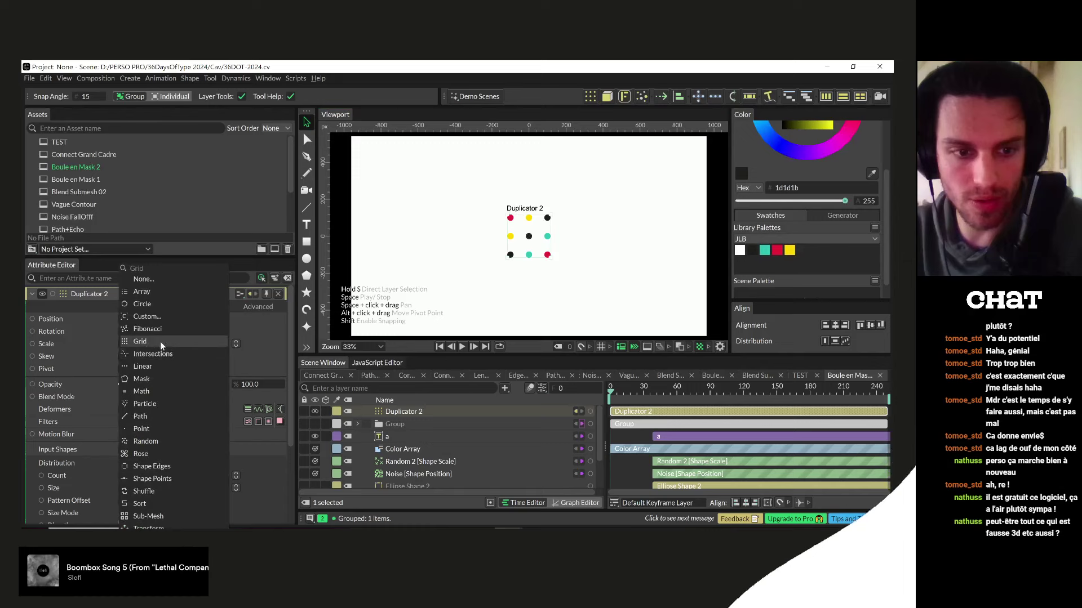
click(136, 314)
click(139, 475)
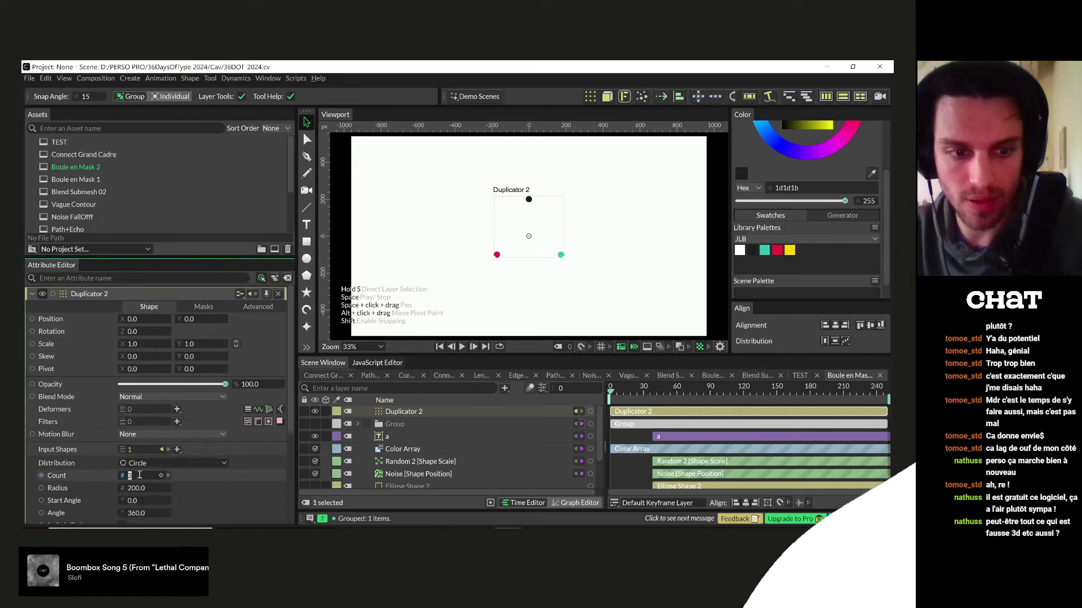
text(5)
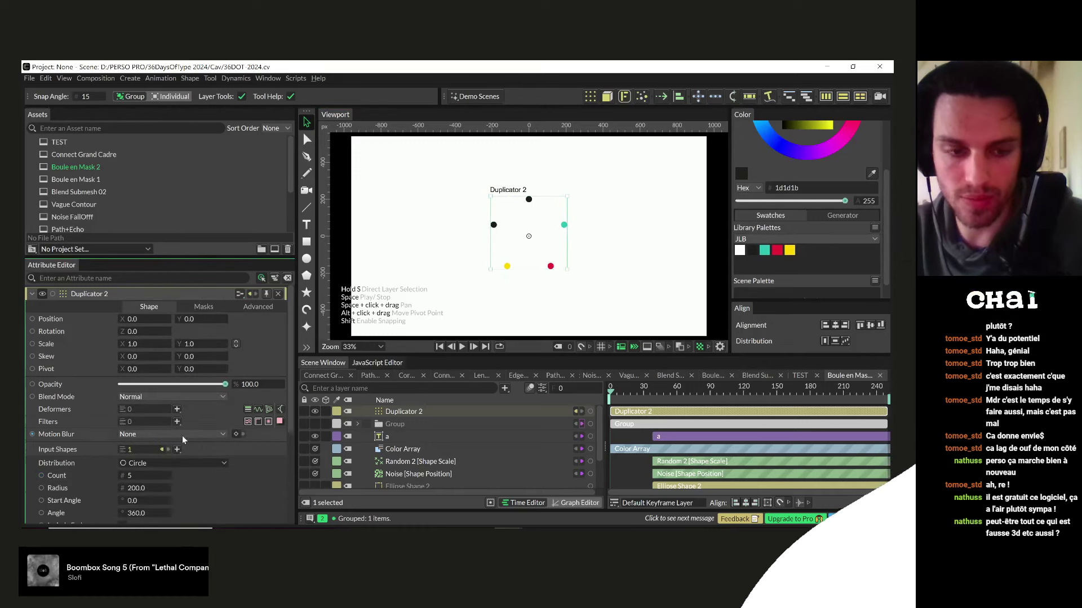
key(BackSpace)
text(6)
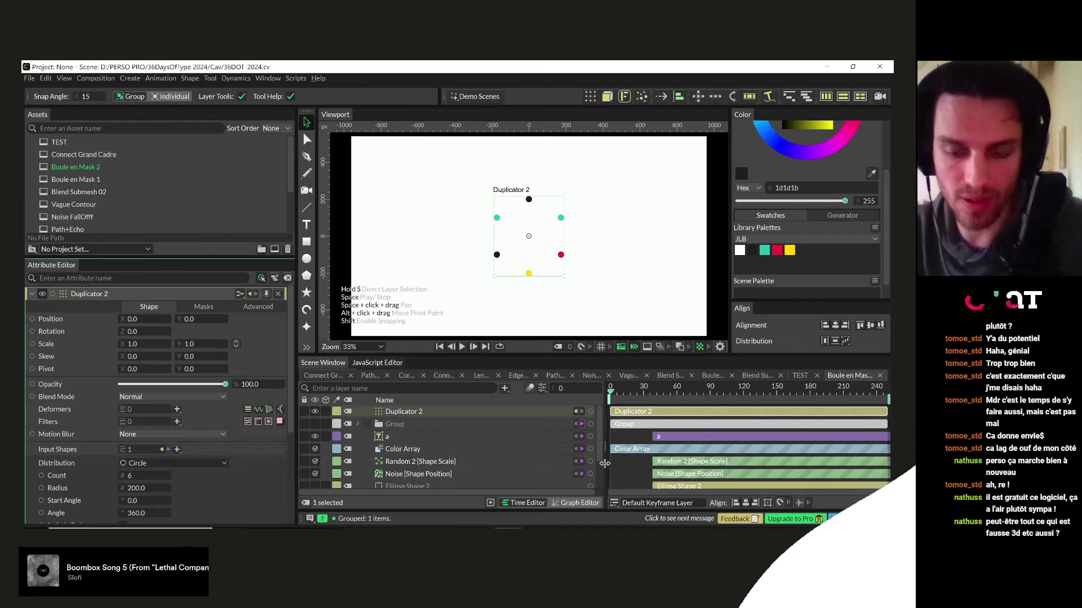
- Try a Stagger behaviour on Duplicator 2's Shape Time Offset and delete the behaviour
scroll(282, 514, down, 5)
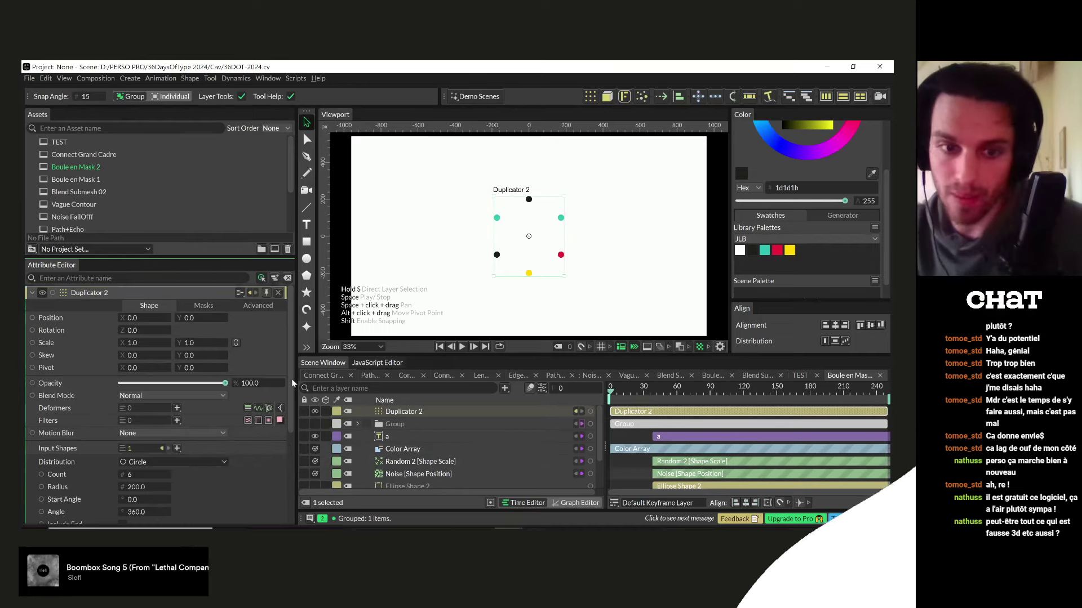
right_click(73, 524)
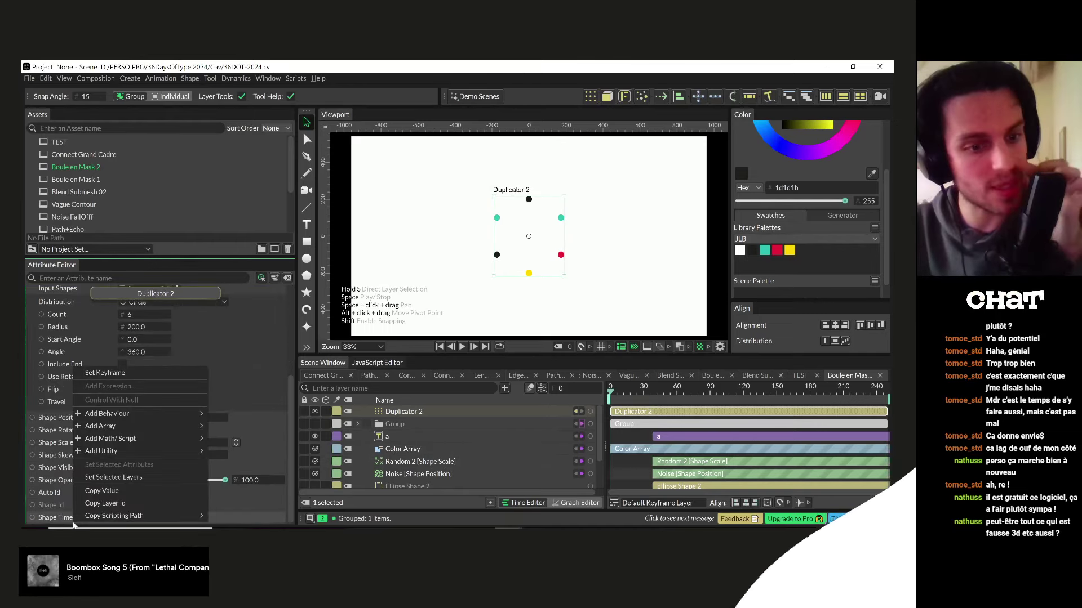
mouse_move(115, 415)
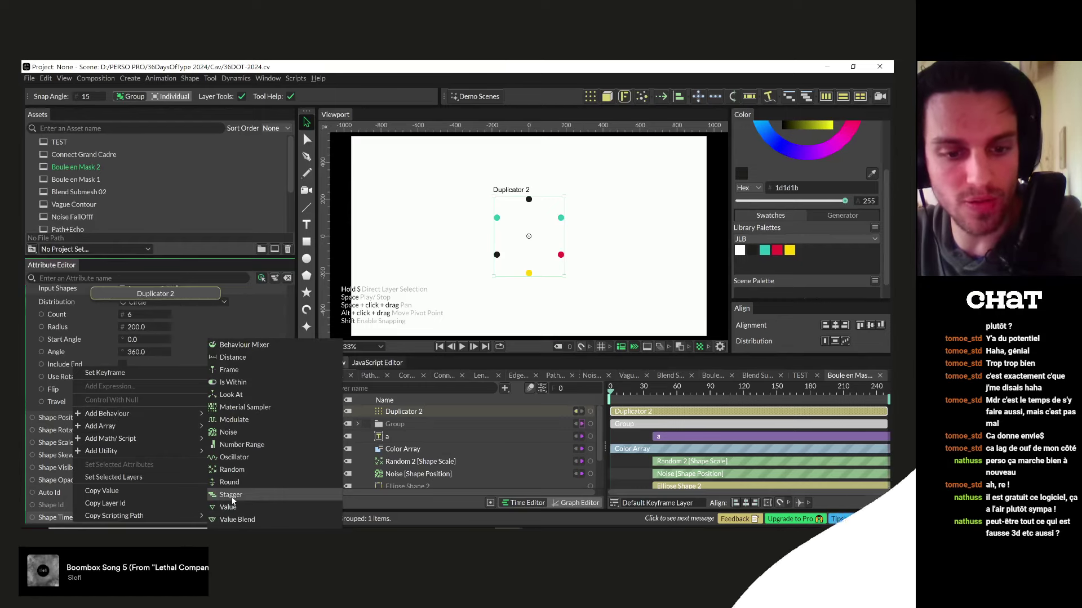
click(231, 494)
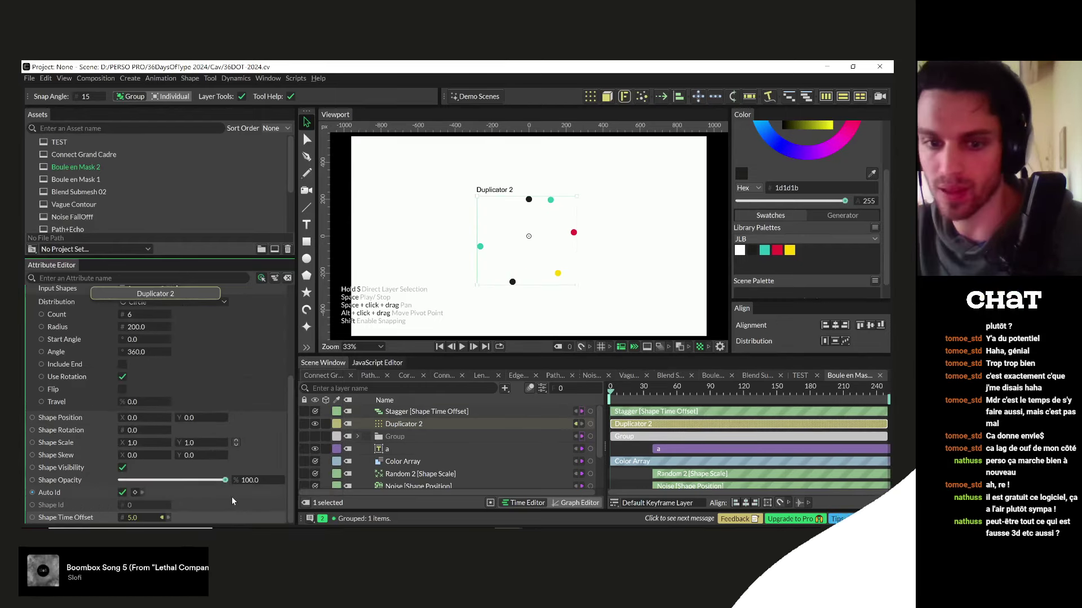
click(364, 411)
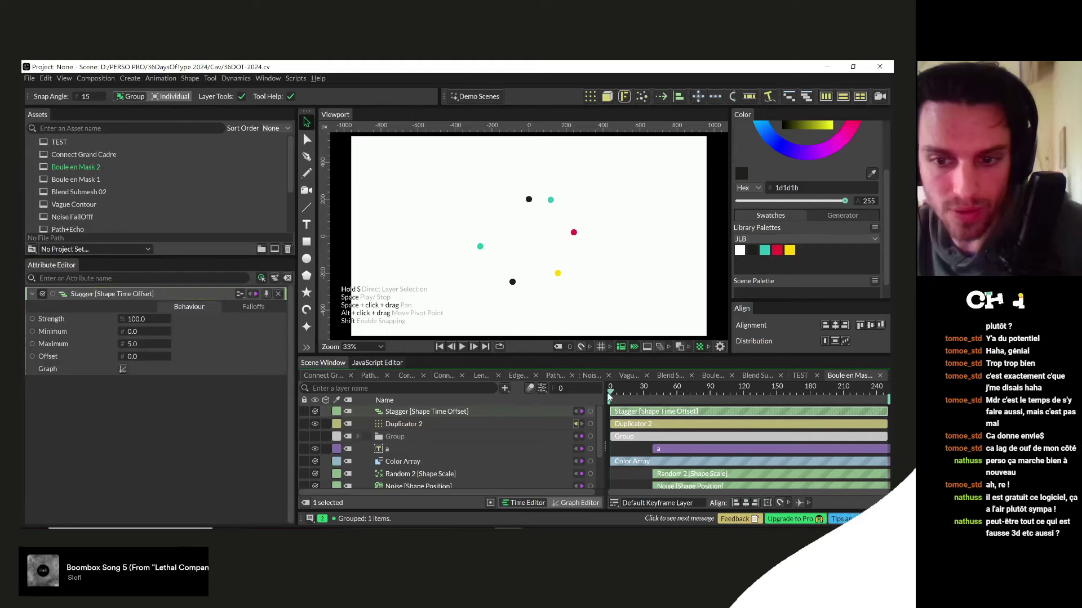
key(Delete)
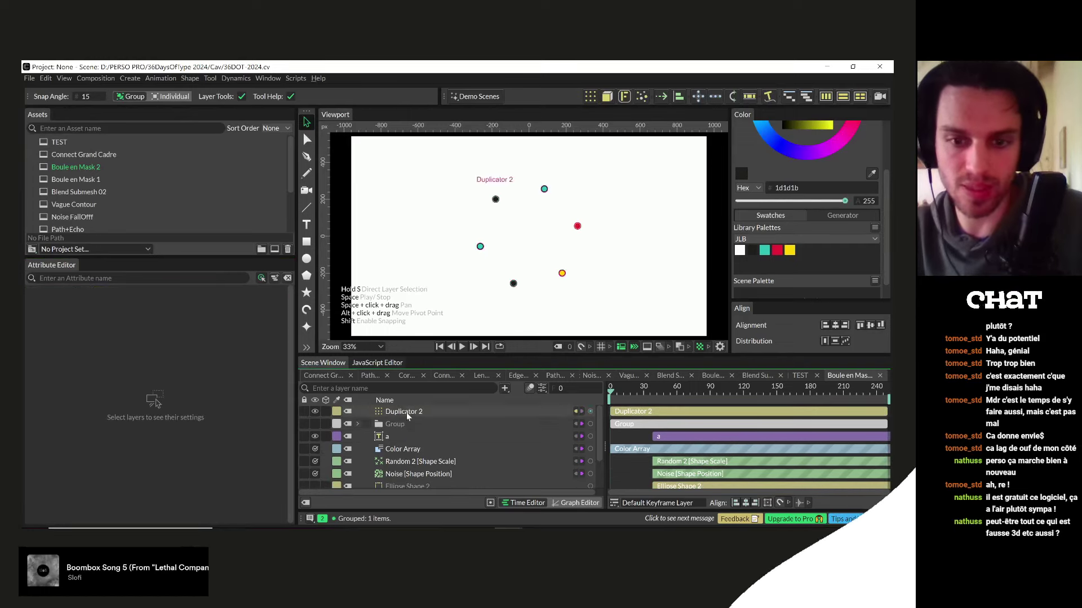
- Play back the circle of duplicated balls from frame 0 to check how each one moves, and return to the start
key(space)
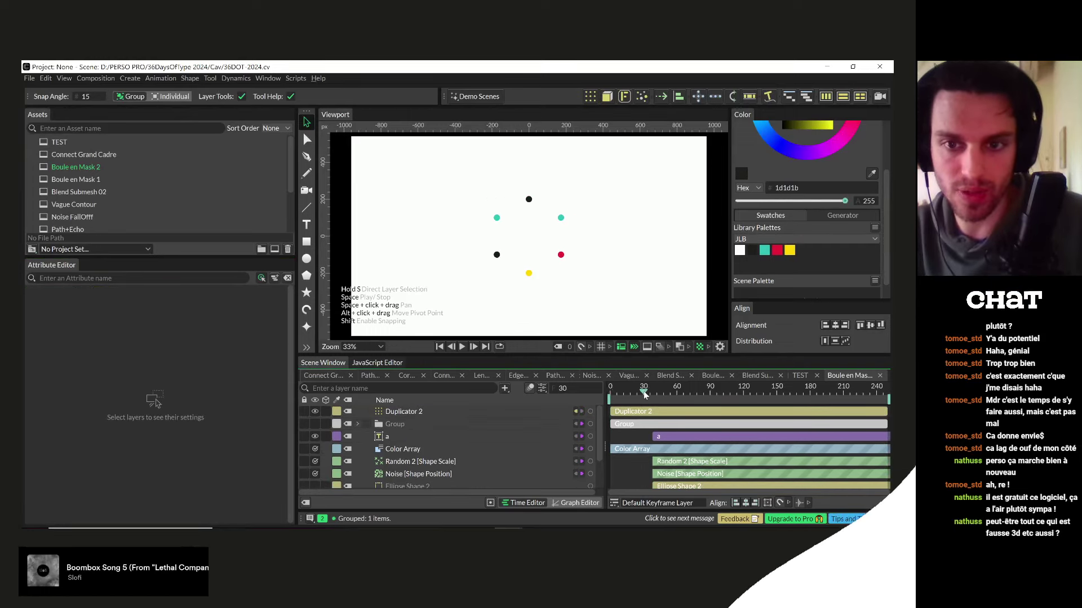
key(space)
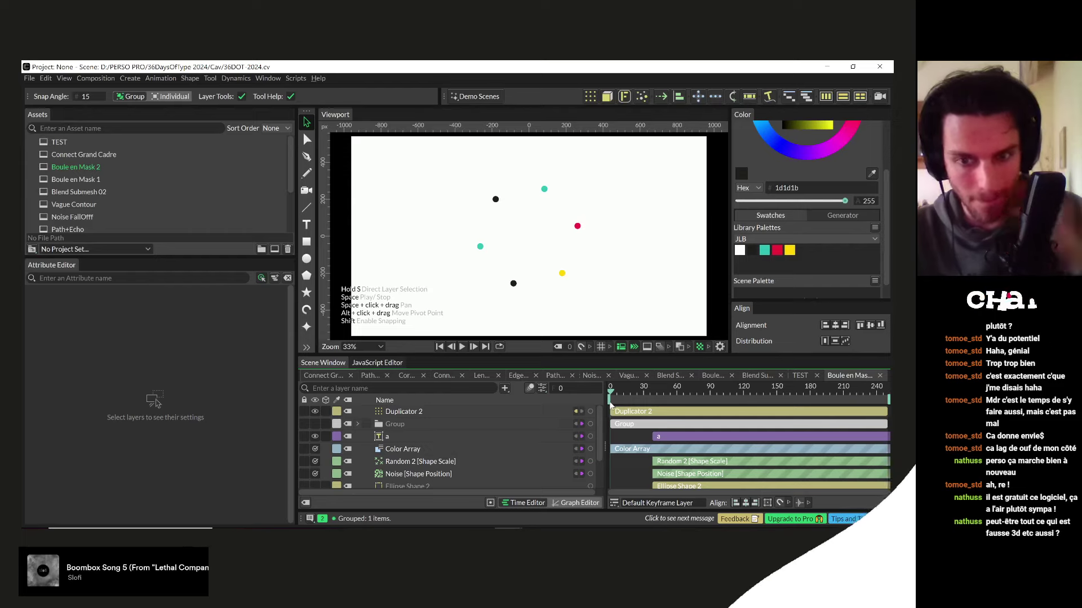
key(space)
key(space)
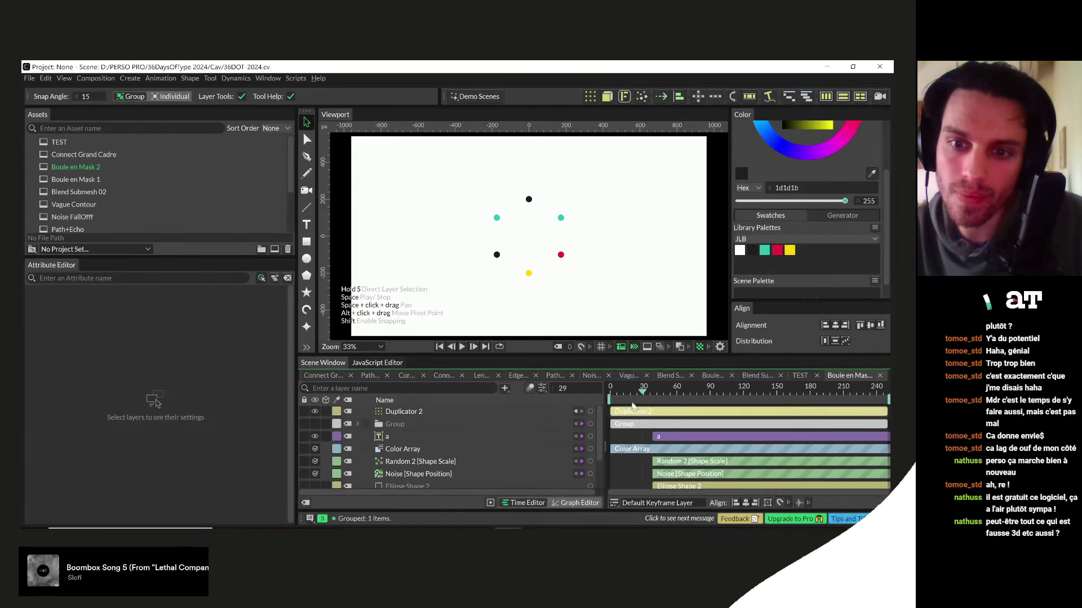
key(space)
mouse_move(609, 394)
mouse_down()
mouse_move(627, 395)
mouse_move(600, 397)
mouse_up()
- Set Duplicator 2's Shape Rotation to 90 and play back the motion from frame 0
click(535, 412)
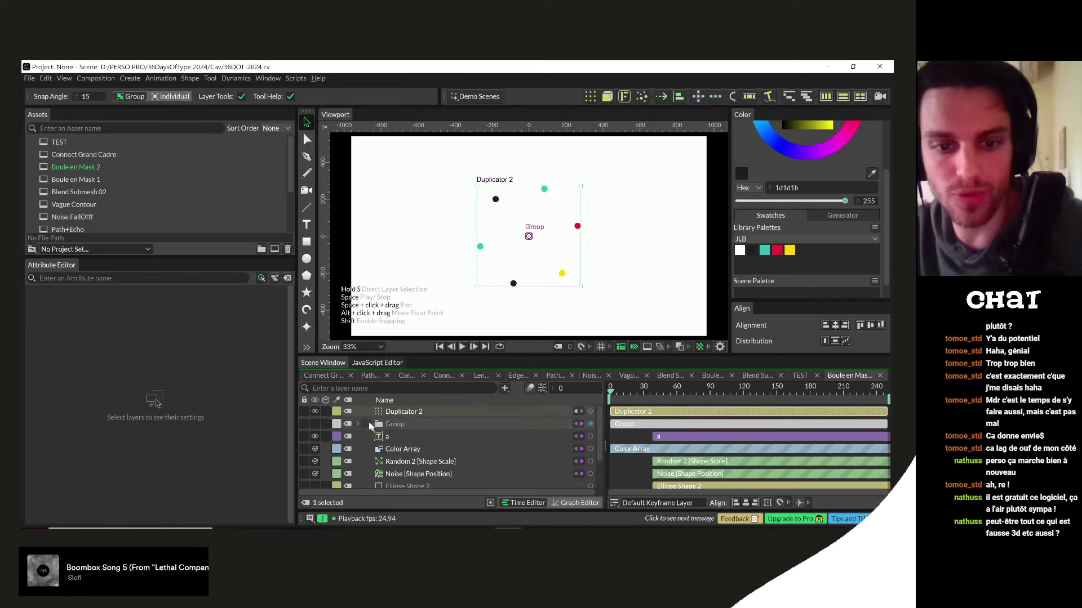
scroll(120, 408, down, 4)
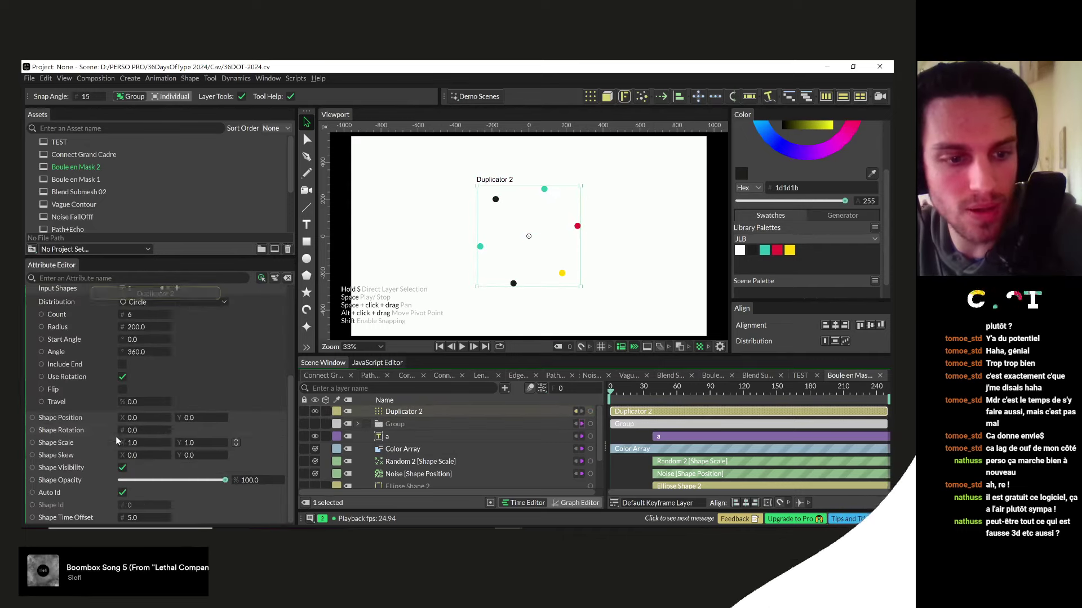
click(133, 436)
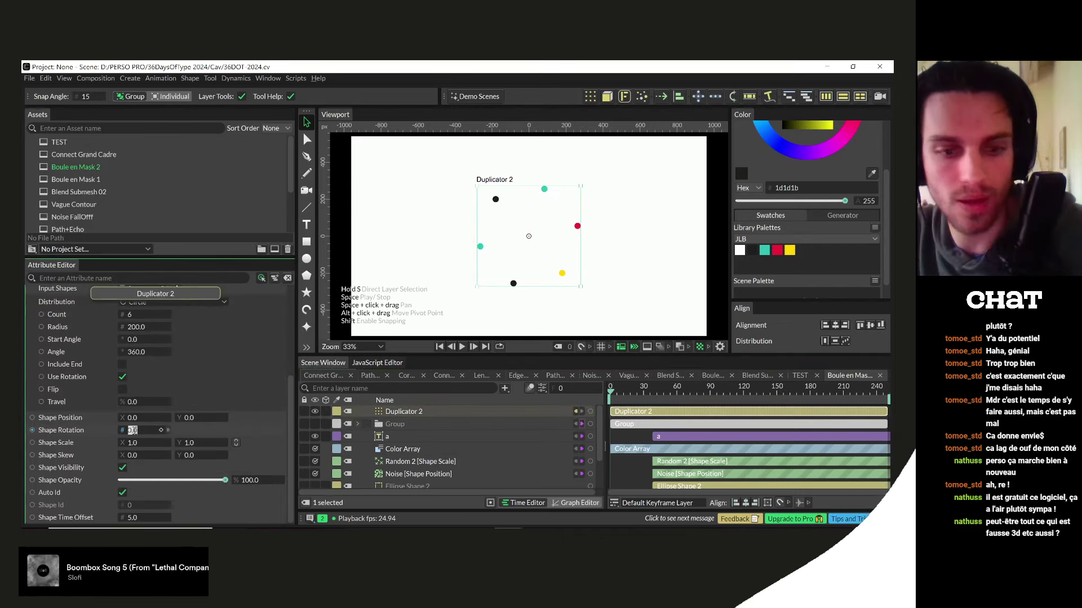
text(90)
mouse_move(611, 393)
mouse_down()
mouse_move(645, 392)
mouse_move(601, 397)
mouse_up()
key(space)
key(space)
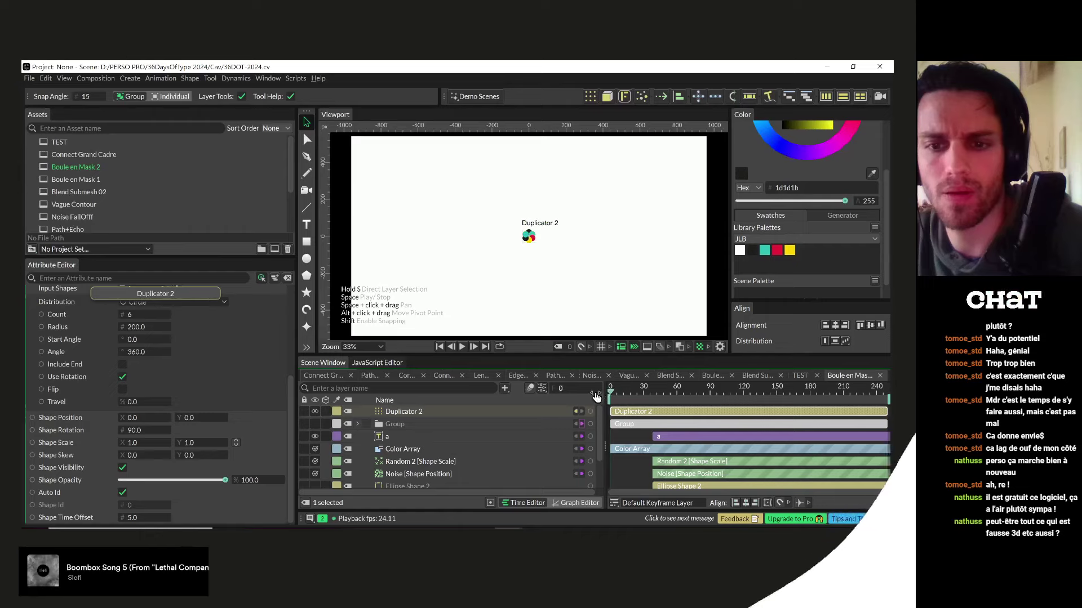
key(space)
key(space)
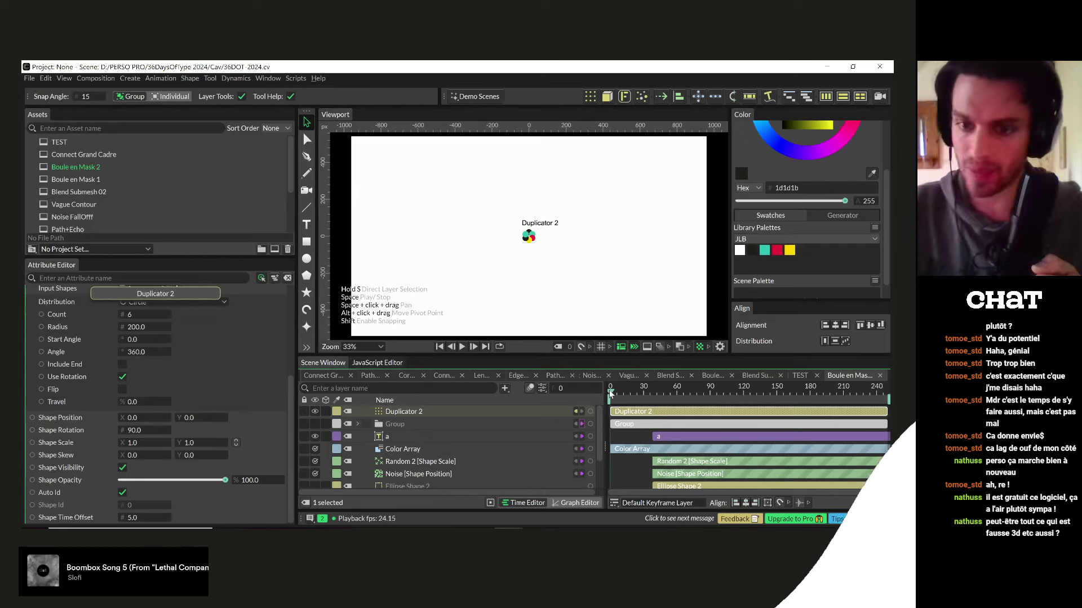
- Switch to the web browser and open cavalry.scenegroup.co/pricing/ in a new tab
key(alt+Tab)
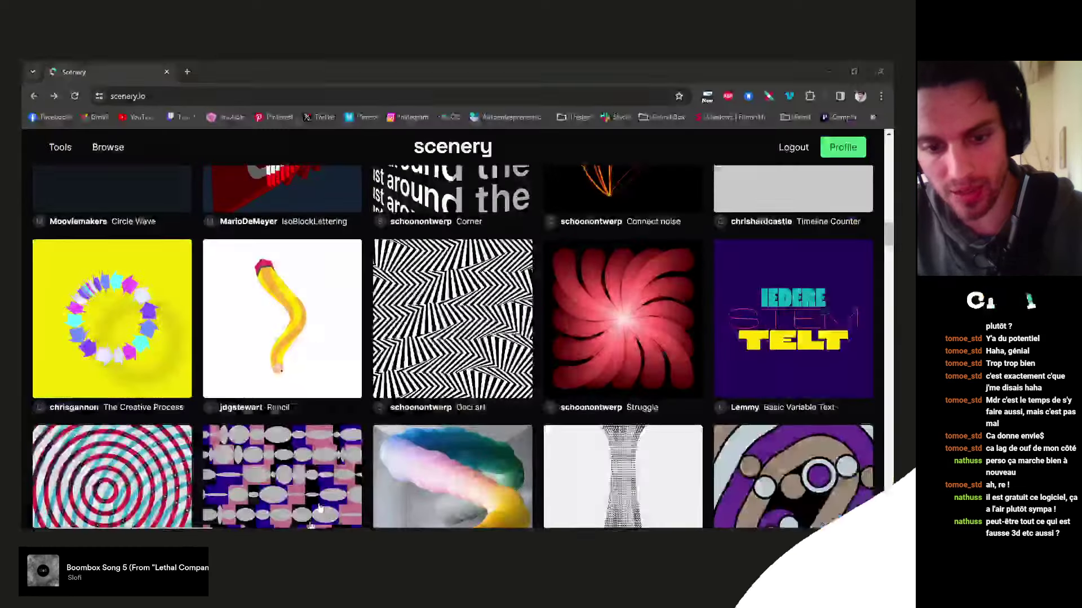
click(181, 72)
text(cavalry.scenegroup.co/pricing/)
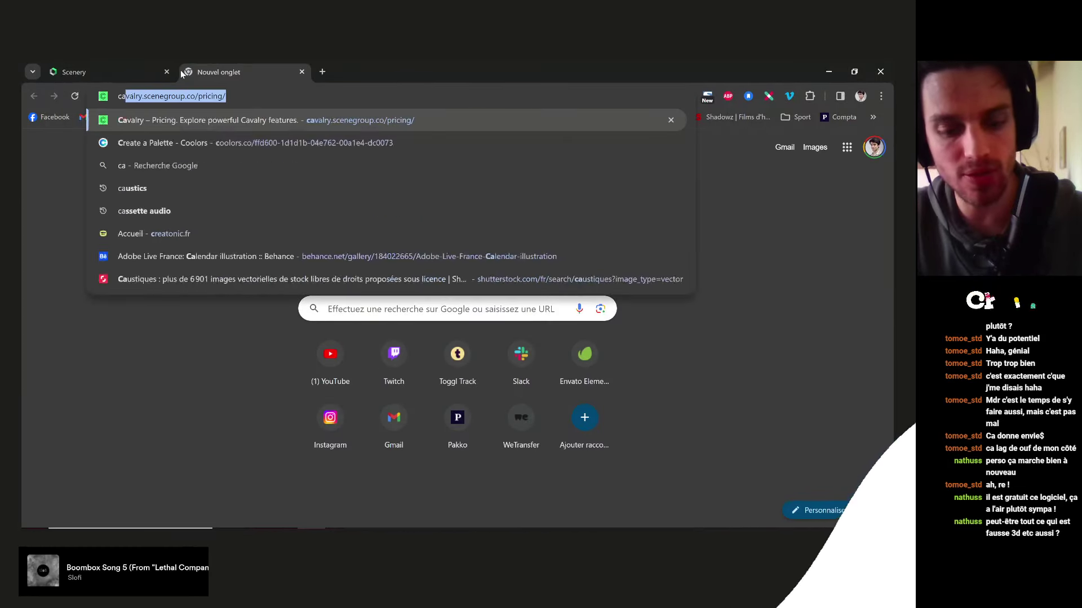
key(Return)
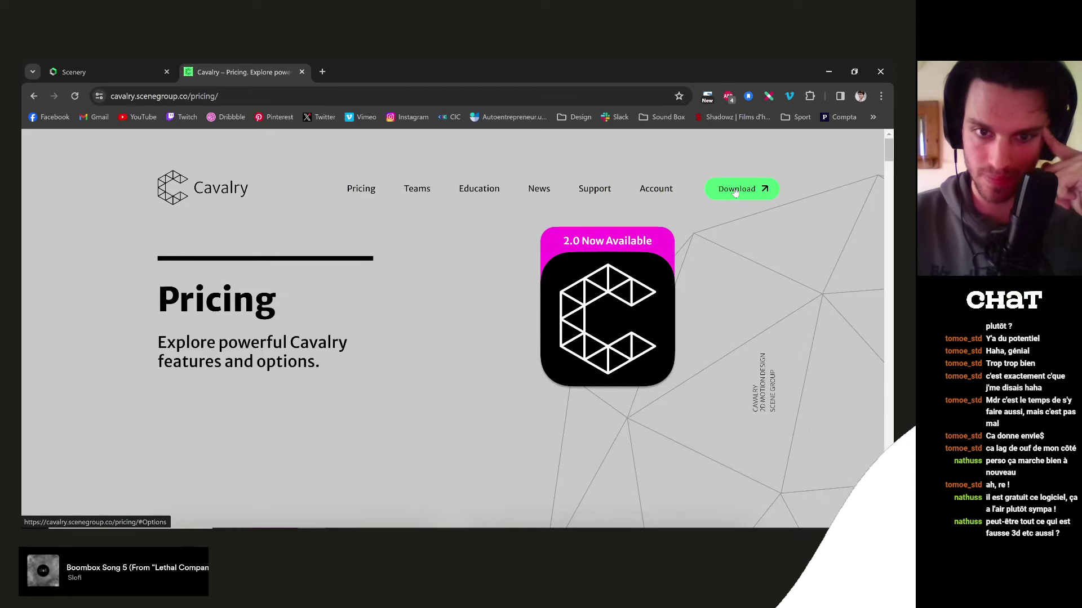
- Examine the Cavalry pricing page, comparing the Starter and Professional plans and the features included in each
scroll(345, 283, down, 5)
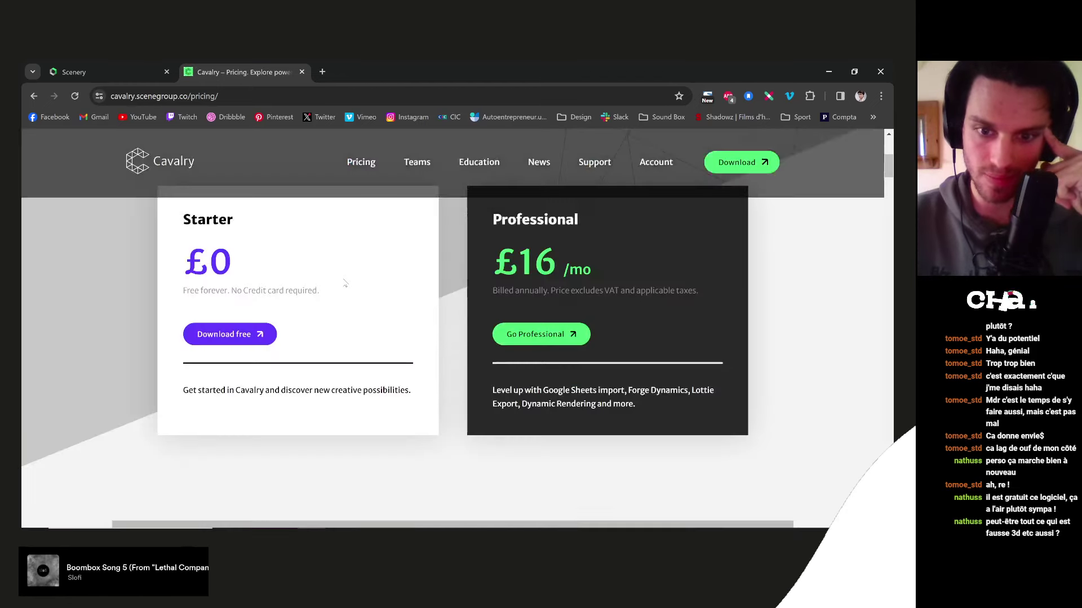
scroll(346, 284, down, 6)
scroll(212, 350, up, 5)
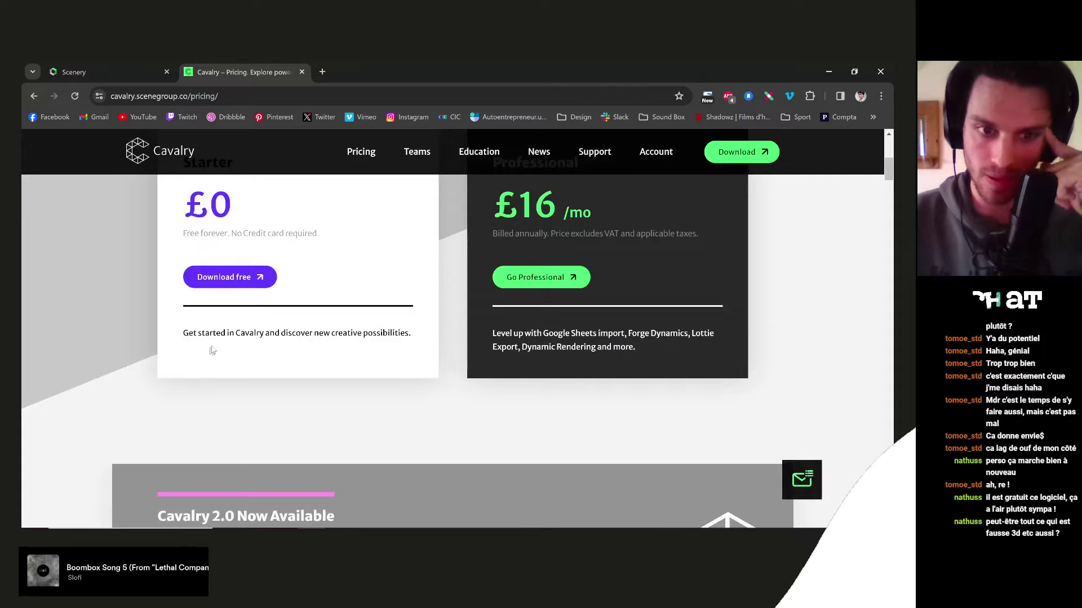
scroll(408, 366, down, 10)
scroll(528, 371, up, 3)
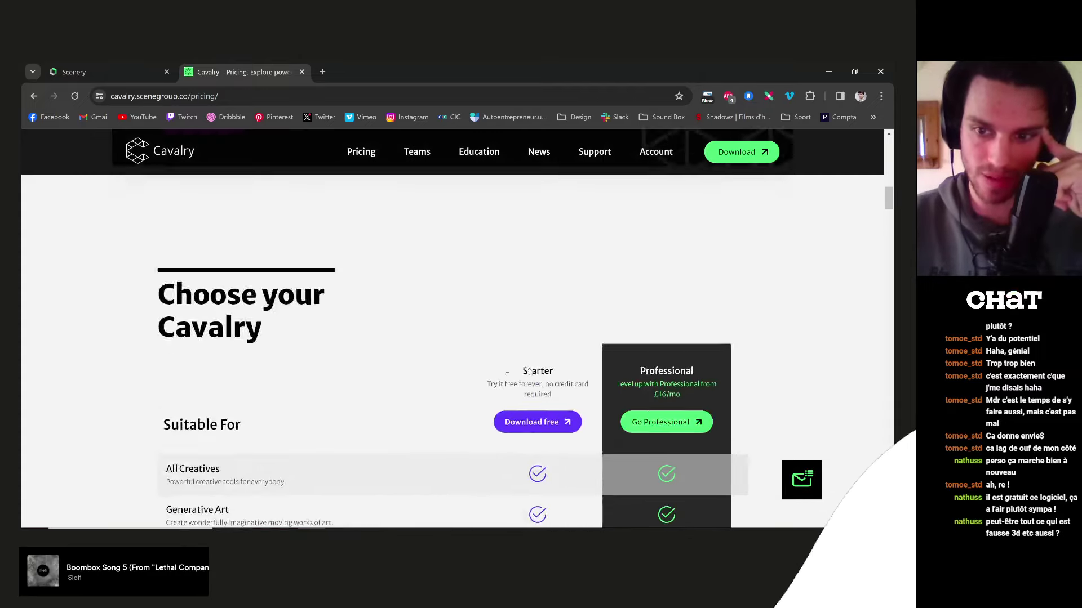
scroll(530, 371, up, 3)
scroll(524, 422, down, 6)
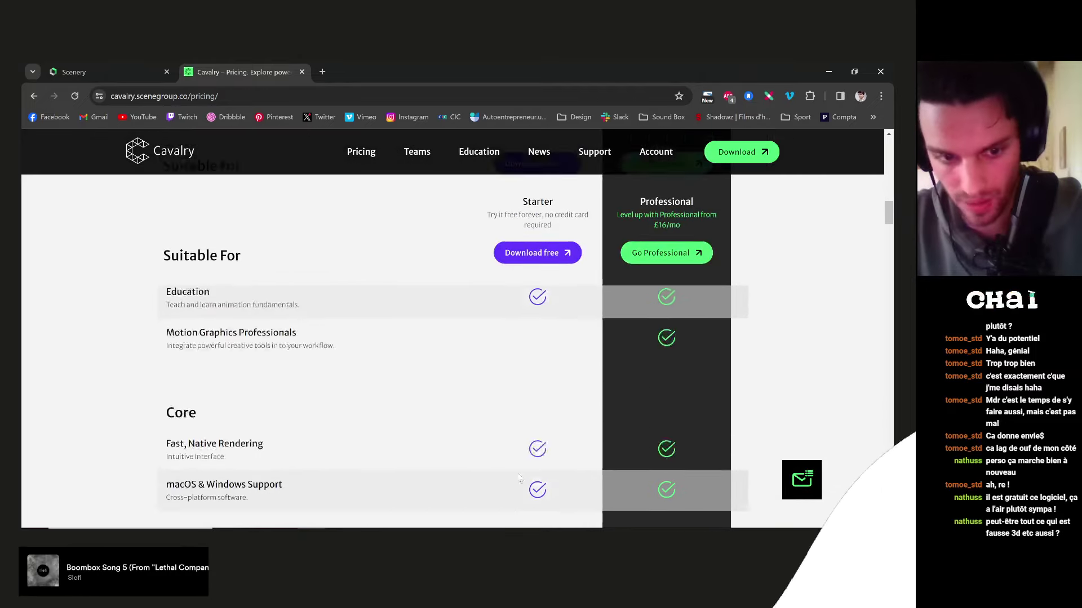
scroll(519, 478, down, 1)
scroll(500, 333, up, 2)
scroll(524, 526, down, 1)
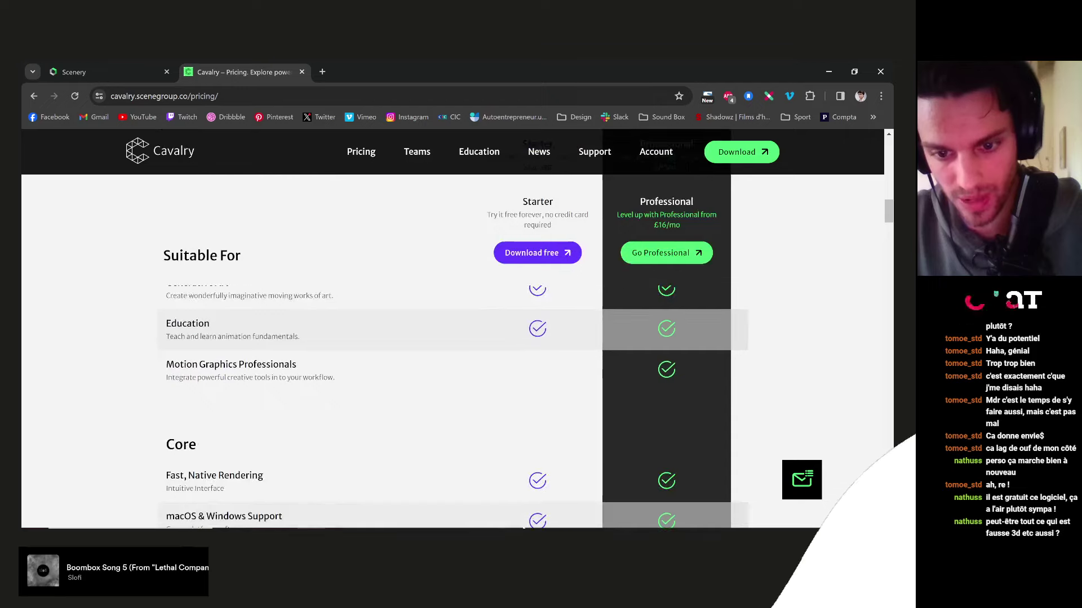
- Examine the Composition features in the plan comparison, down to the Professional-only Extrude and Scheduling Group entries
click(508, 529)
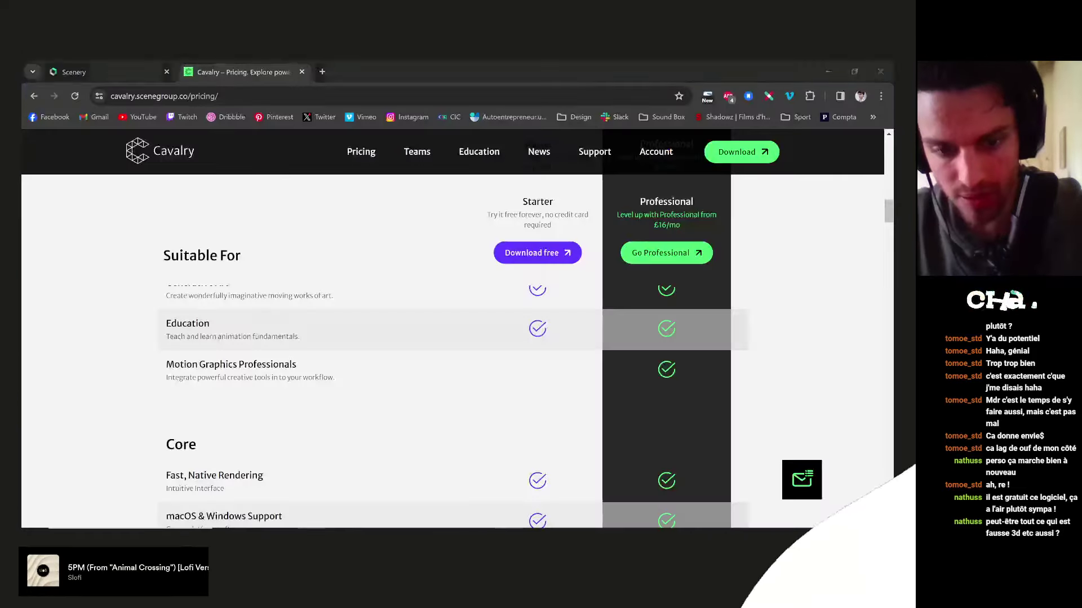
click(288, 390)
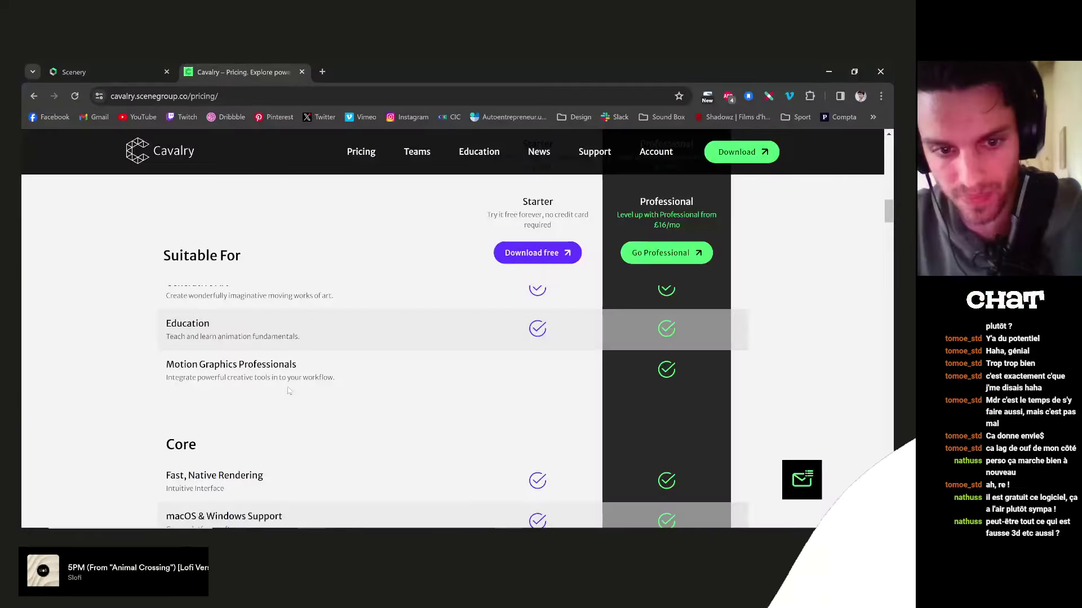
scroll(541, 358, down, 5)
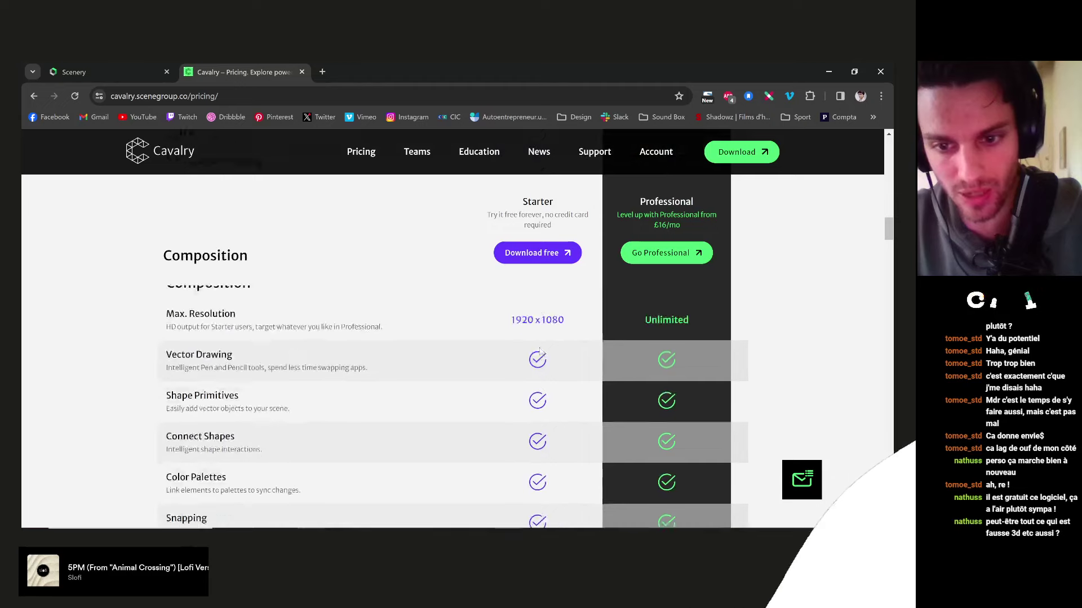
scroll(539, 351, down, 2)
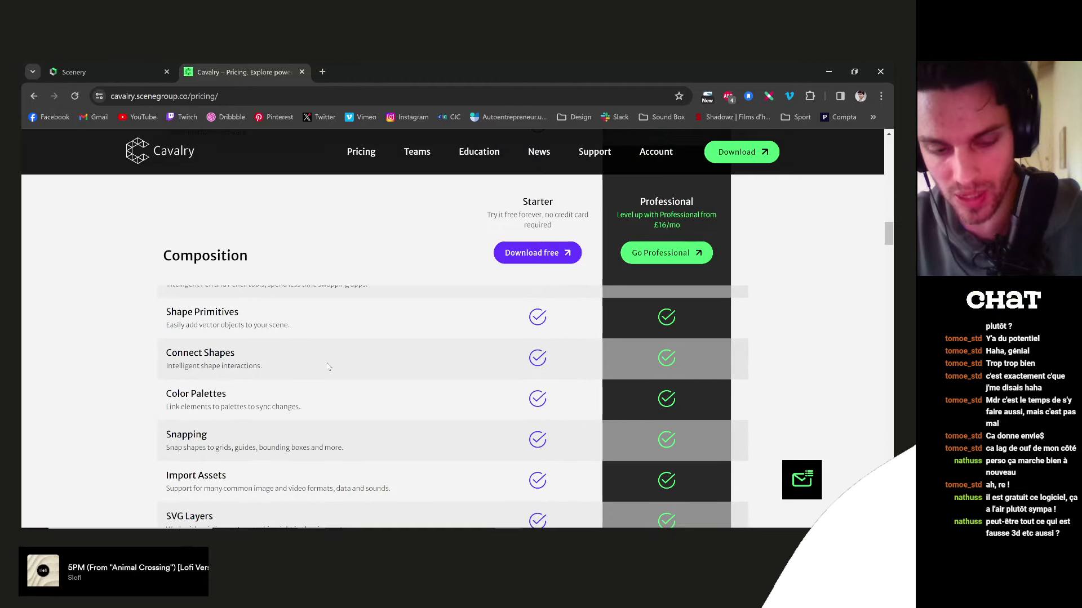
scroll(329, 367, down, 7)
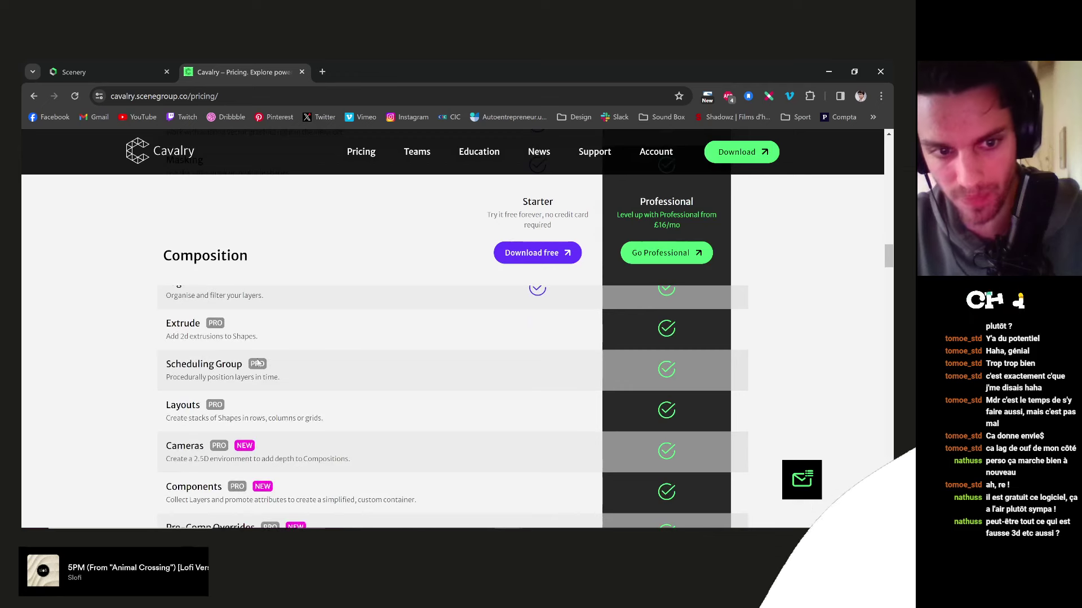
drag(164, 334, 265, 337)
click(255, 346)
drag(167, 377, 197, 379)
click(288, 383)
click(208, 379)
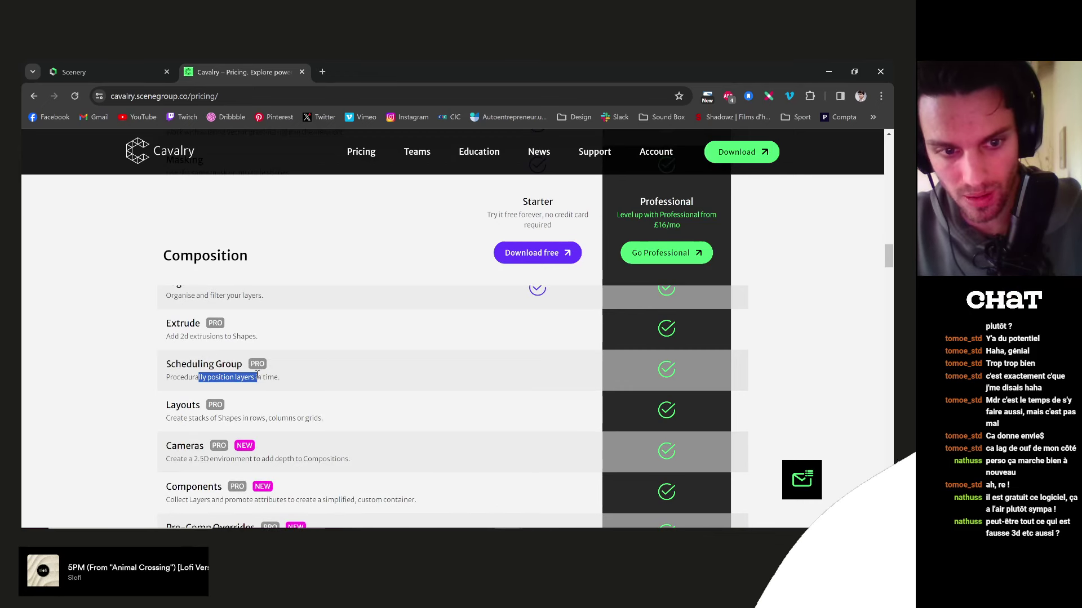
click(189, 365)
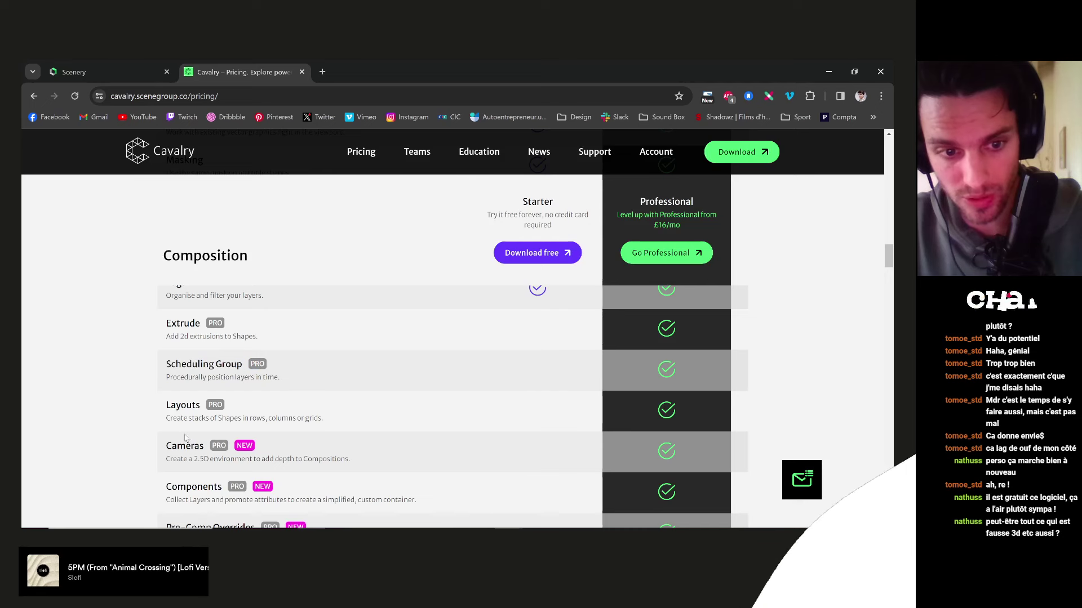
- Read the descriptions of the Professional-only Layouts, Cameras and Components features in the Composition section
scroll(185, 438, down, 1)
drag(166, 361, 324, 364)
click(278, 366)
click(338, 370)
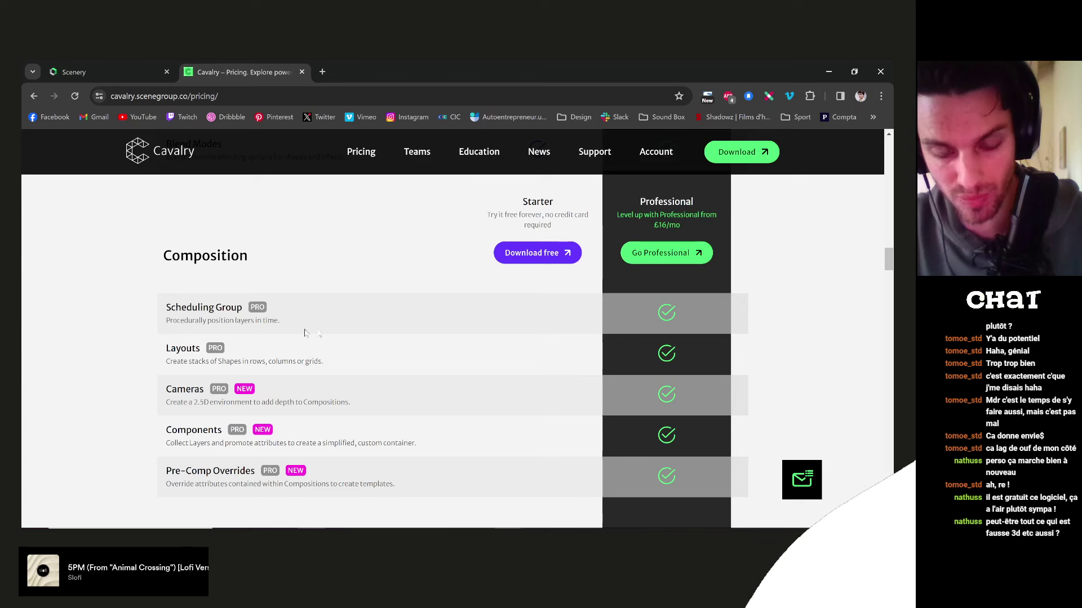
drag(174, 402, 199, 404)
click(200, 403)
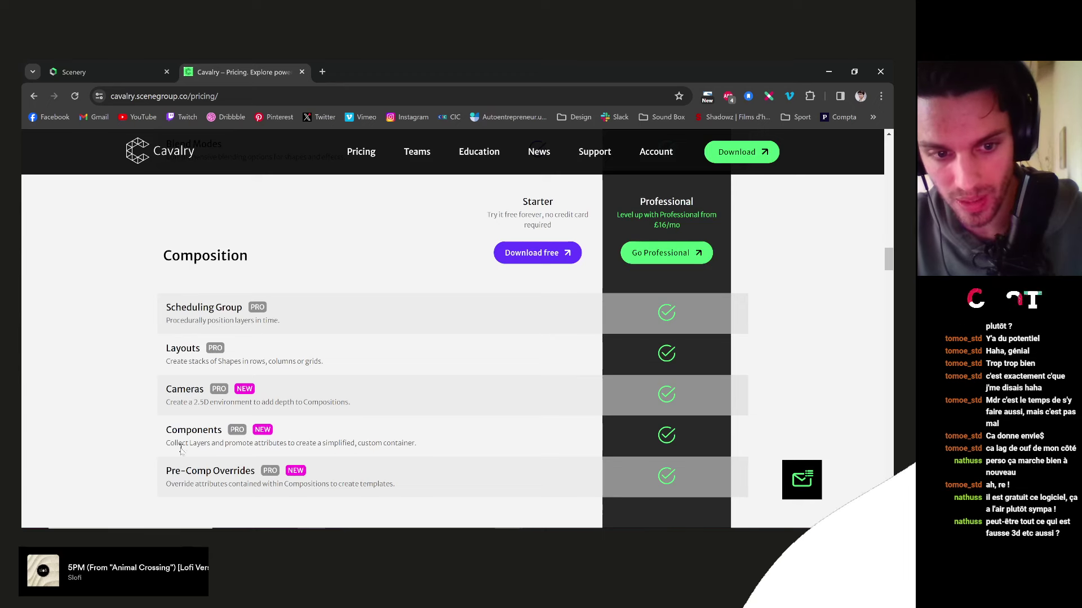
drag(170, 443, 237, 446)
- Examine the Animation features in the plan comparison, including Effects, Timeline Counter and Accumulator
scroll(366, 407, down, 5)
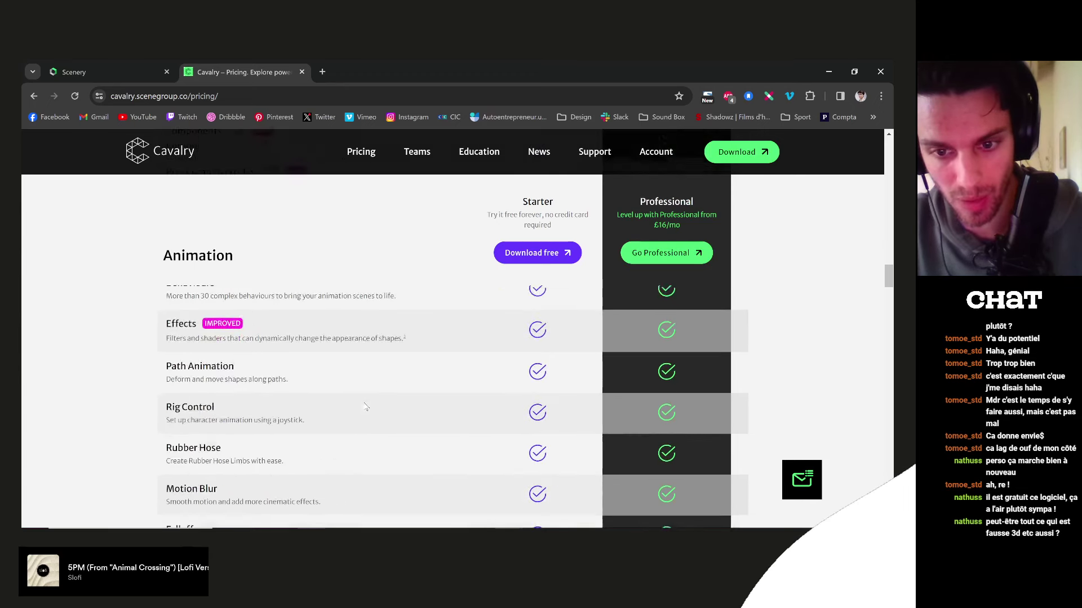
scroll(366, 407, up, 1)
drag(166, 367, 376, 391)
click(237, 373)
click(365, 401)
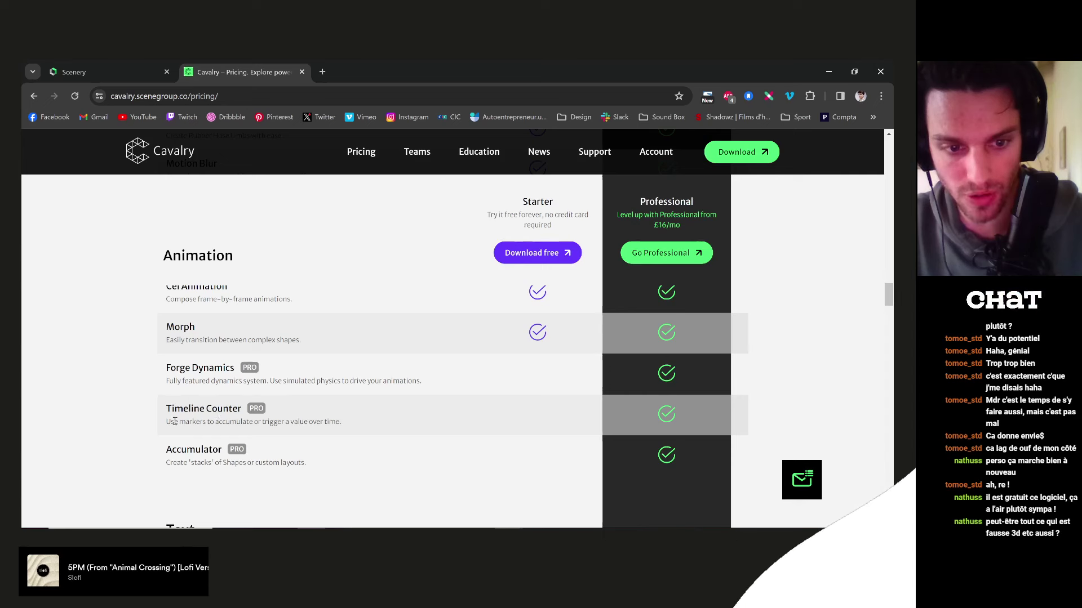
drag(171, 422, 243, 424)
click(243, 437)
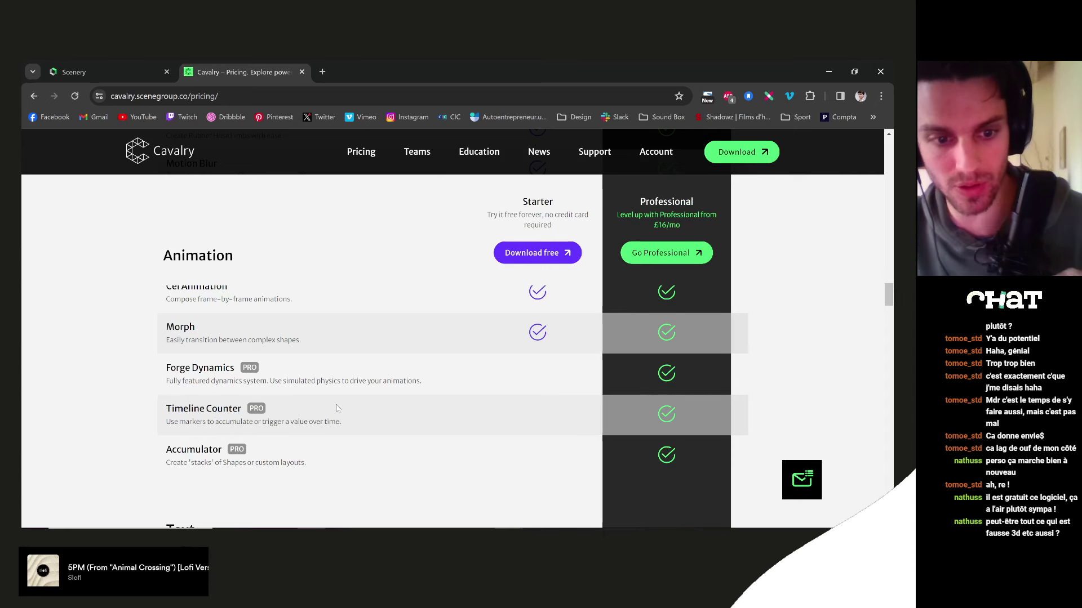
scroll(285, 447, down, 1)
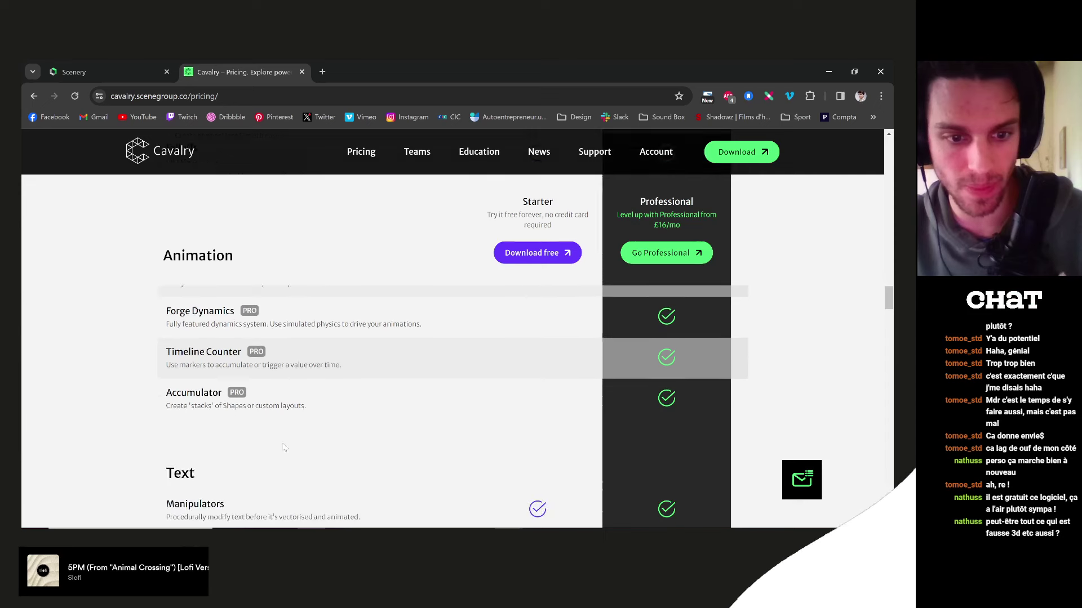
drag(158, 399, 264, 400)
click(263, 400)
drag(165, 393, 226, 392)
click(178, 392)
double_click(178, 393)
click(178, 393)
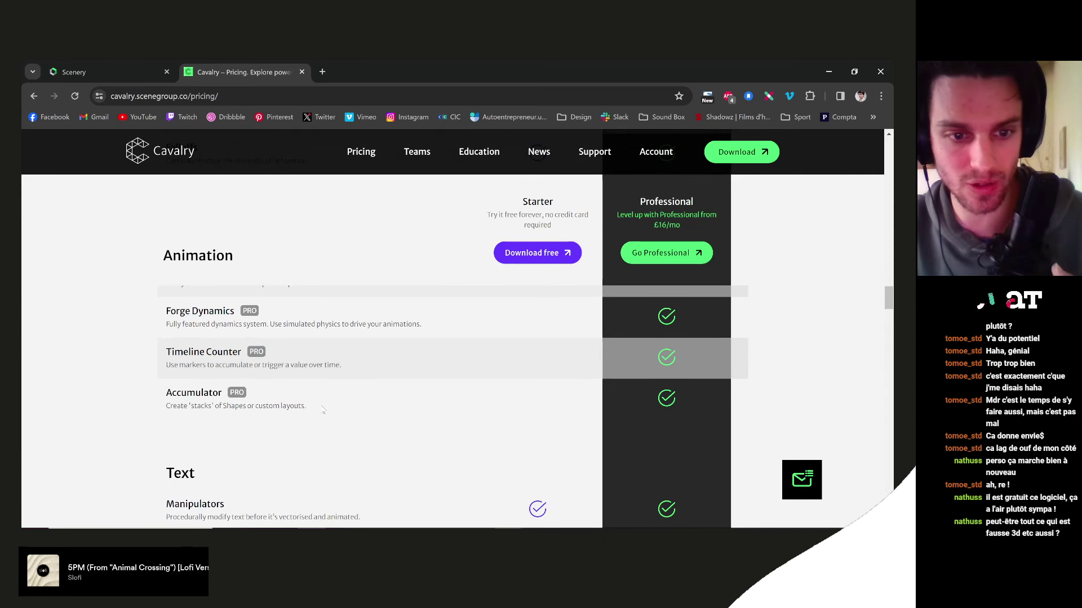
- Review the Data, Generators, Export & Sharing, Scripting and Support sections of the plan comparison
scroll(317, 409, down, 3)
scroll(317, 410, down, 5)
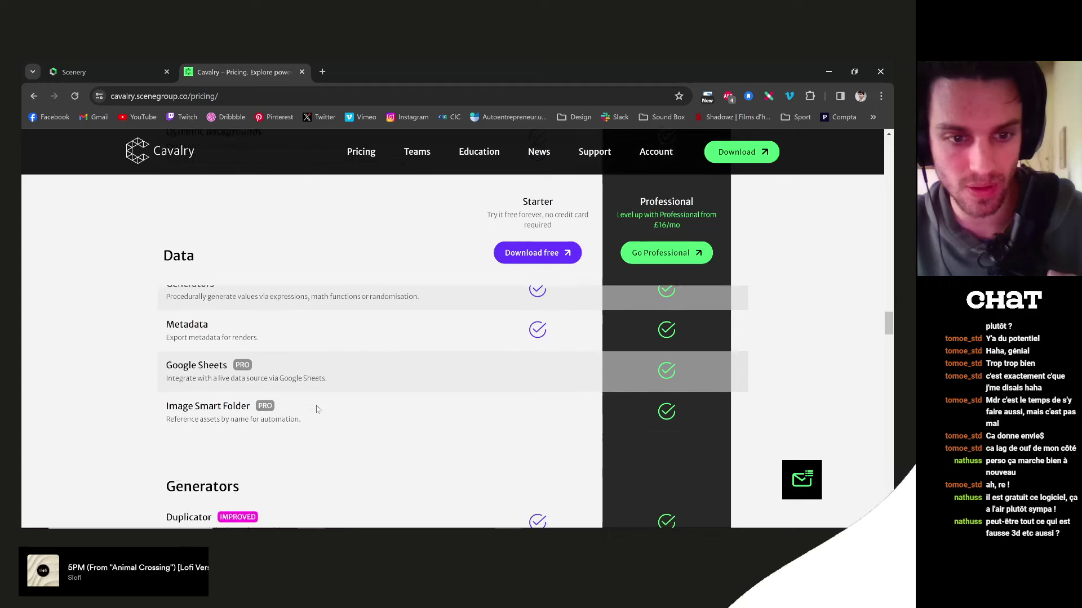
drag(316, 378, 181, 379)
click(327, 389)
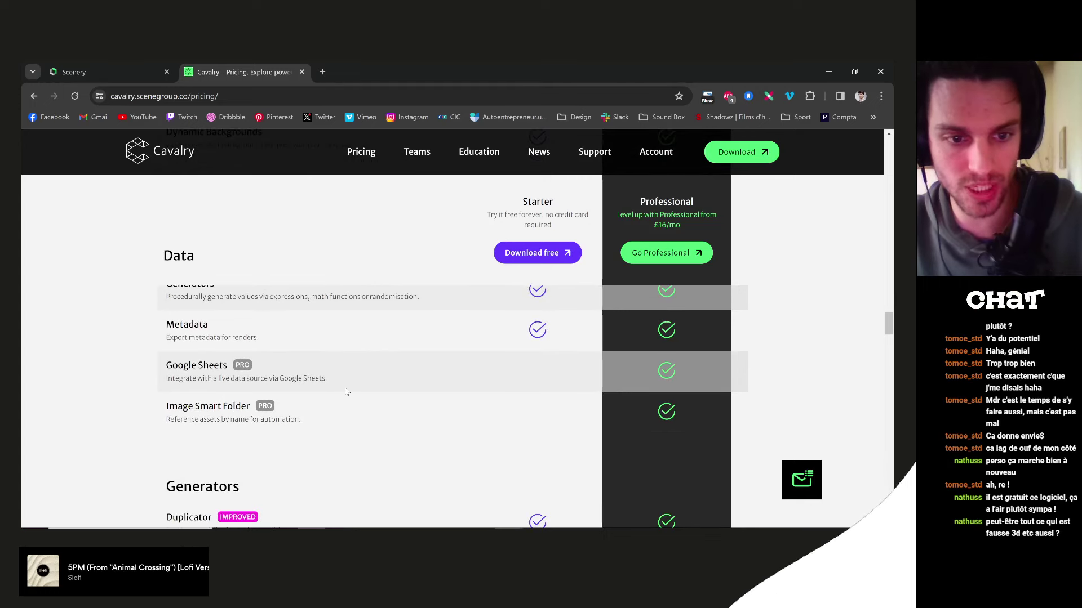
scroll(345, 388, down, 4)
scroll(345, 389, down, 10)
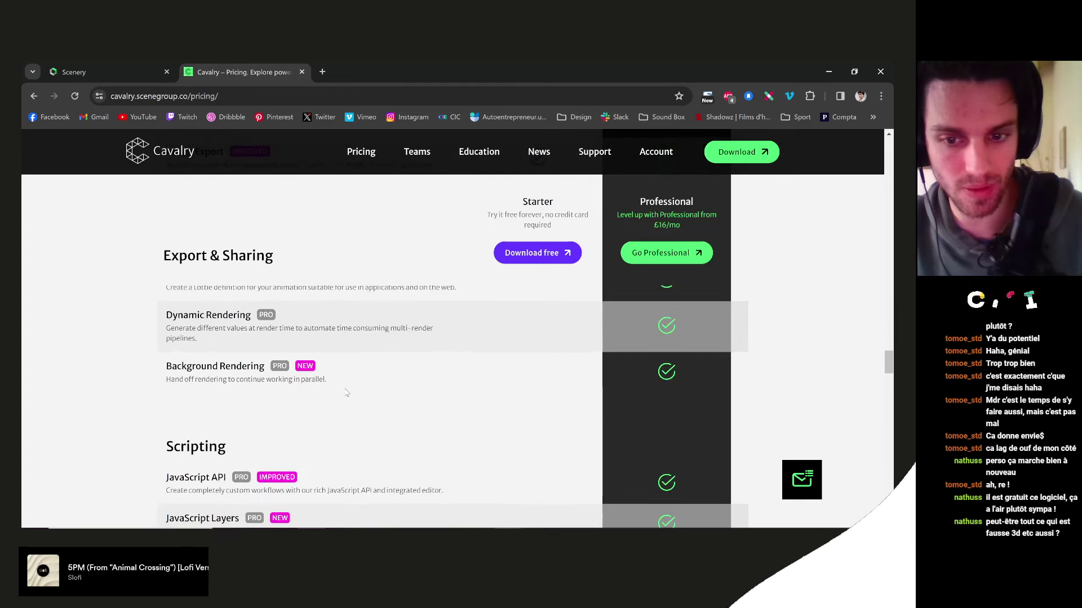
scroll(346, 393, down, 10)
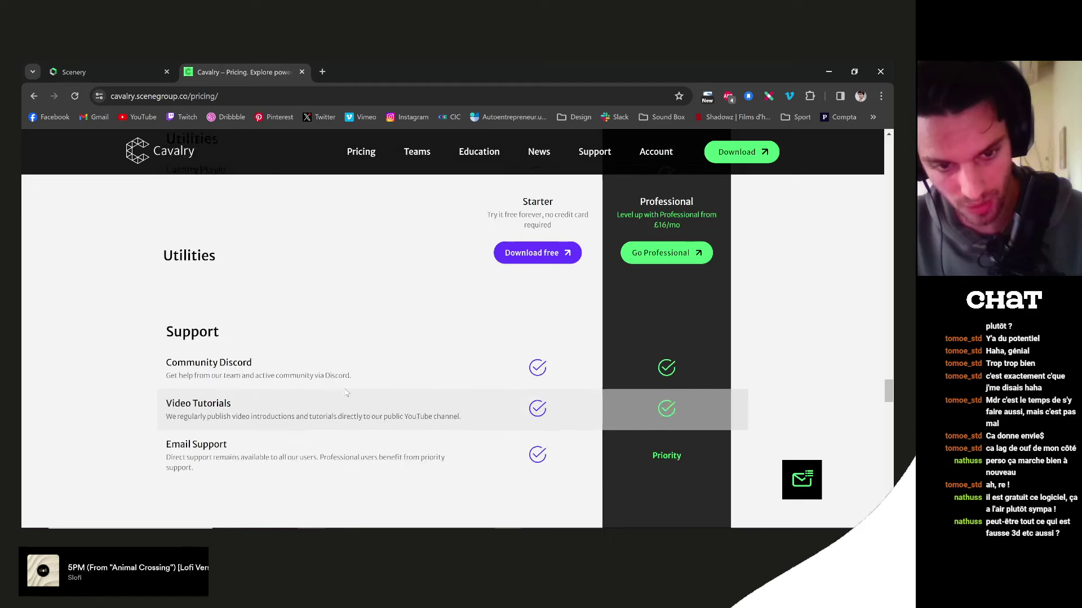
scroll(347, 393, down, 3)
scroll(304, 389, up, 6)
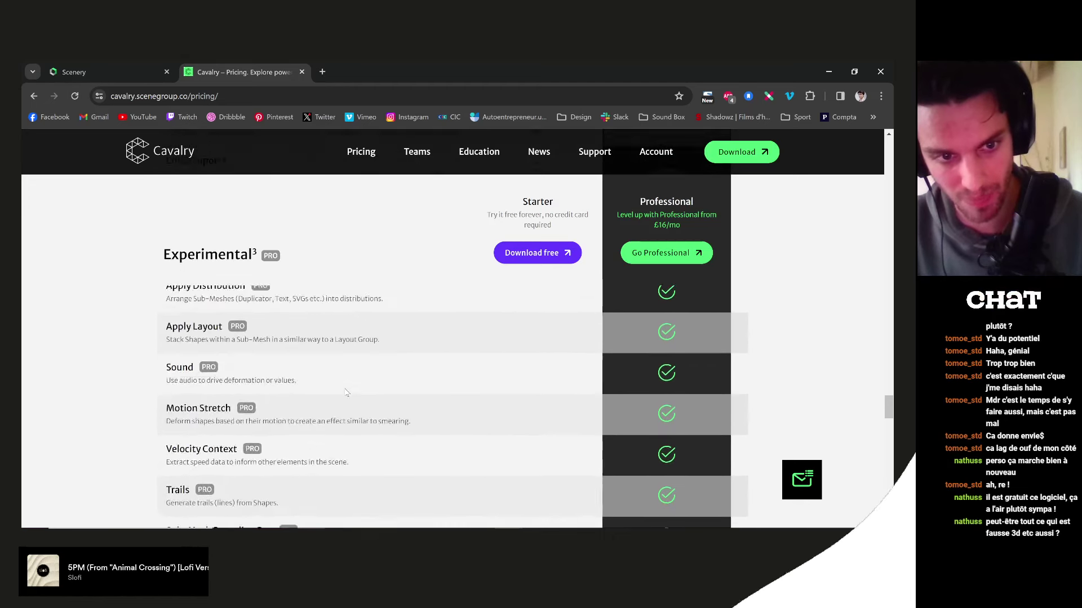
- Examine the Experimental features of the Professional plan, from Apply Distribution through to Particle System
drag(174, 422, 291, 430)
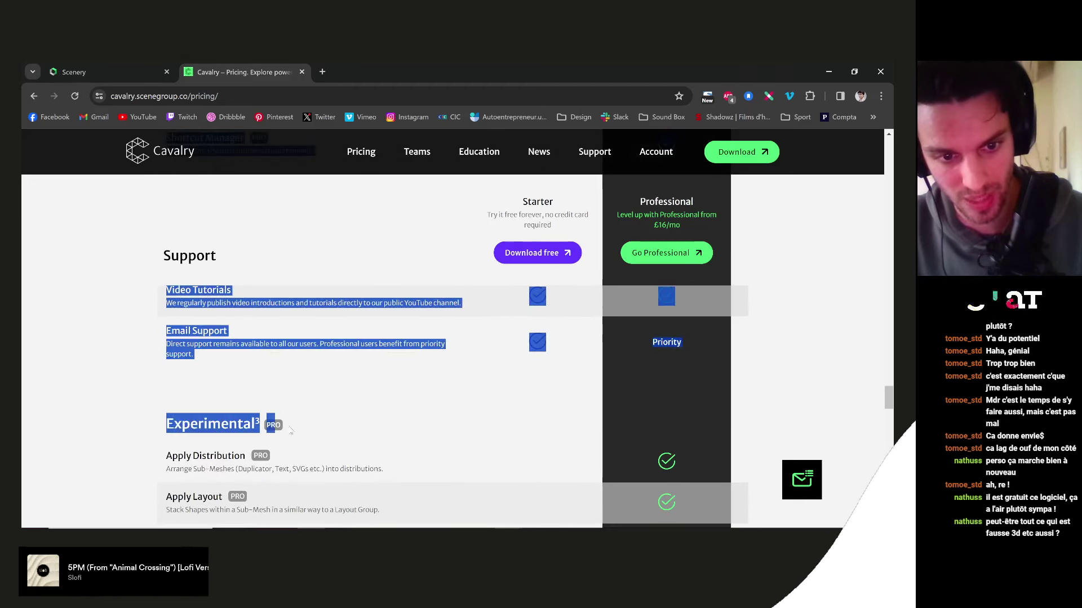
click(327, 431)
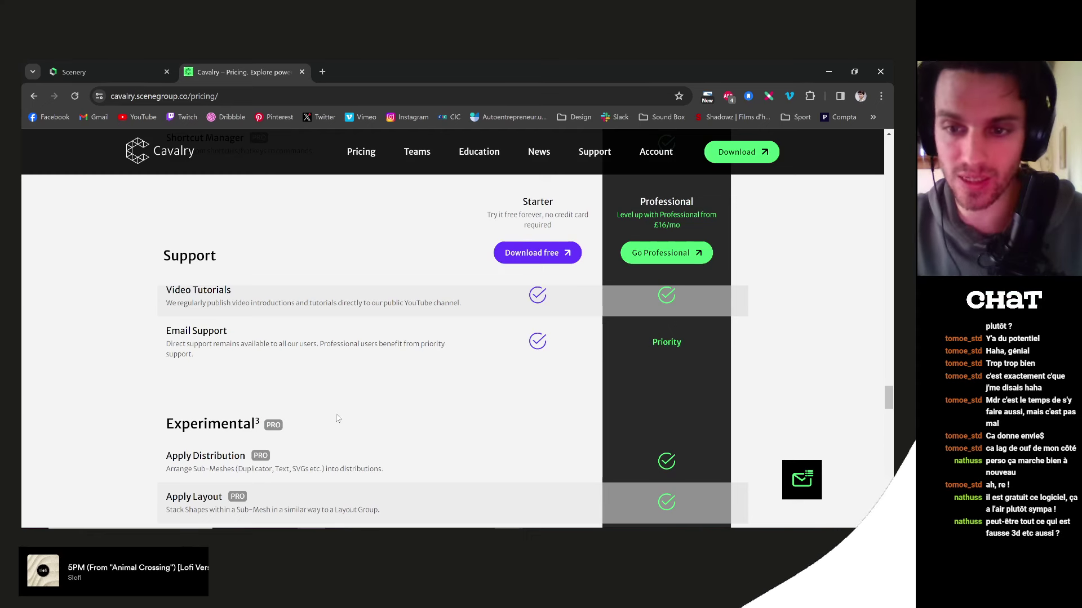
scroll(294, 410, down, 1)
drag(164, 367, 282, 367)
click(167, 391)
scroll(168, 390, down, 1)
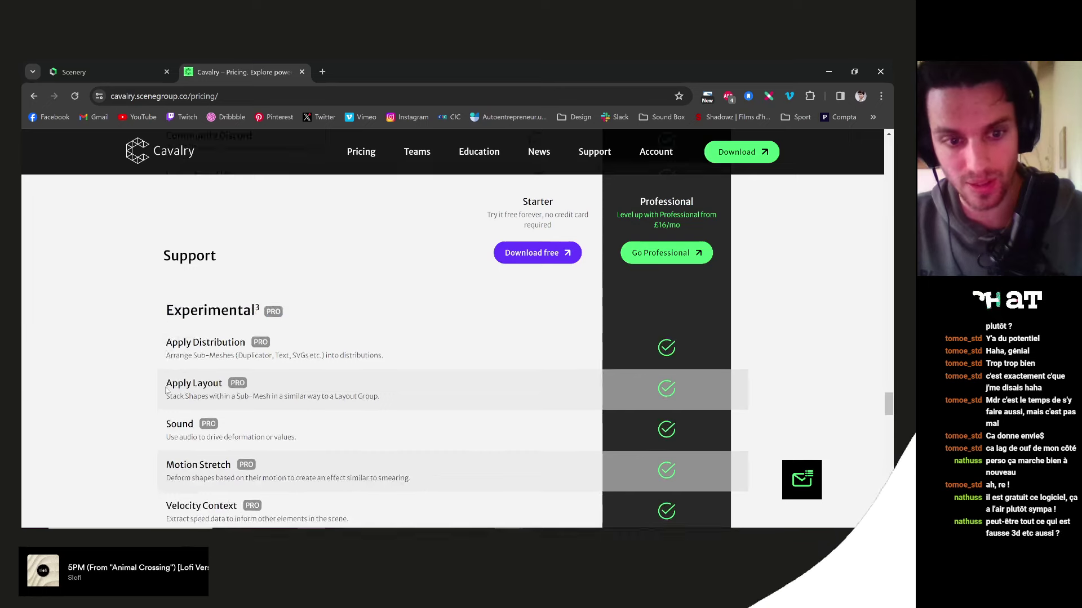
drag(158, 311, 299, 434)
click(282, 429)
scroll(267, 427, down, 2)
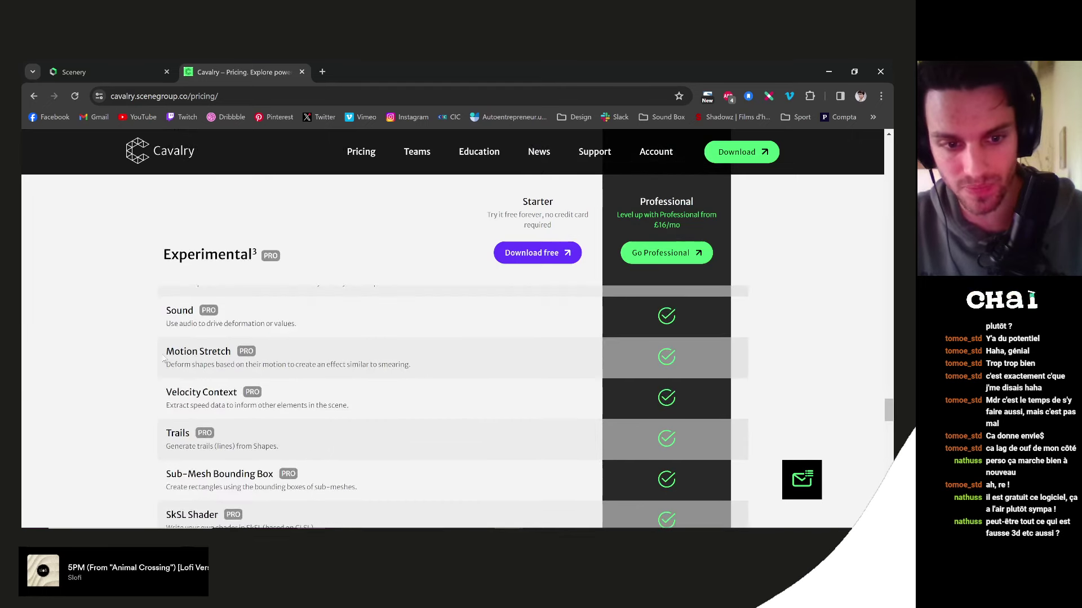
scroll(164, 359, down, 4)
scroll(201, 424, down, 2)
scroll(202, 423, up, 4)
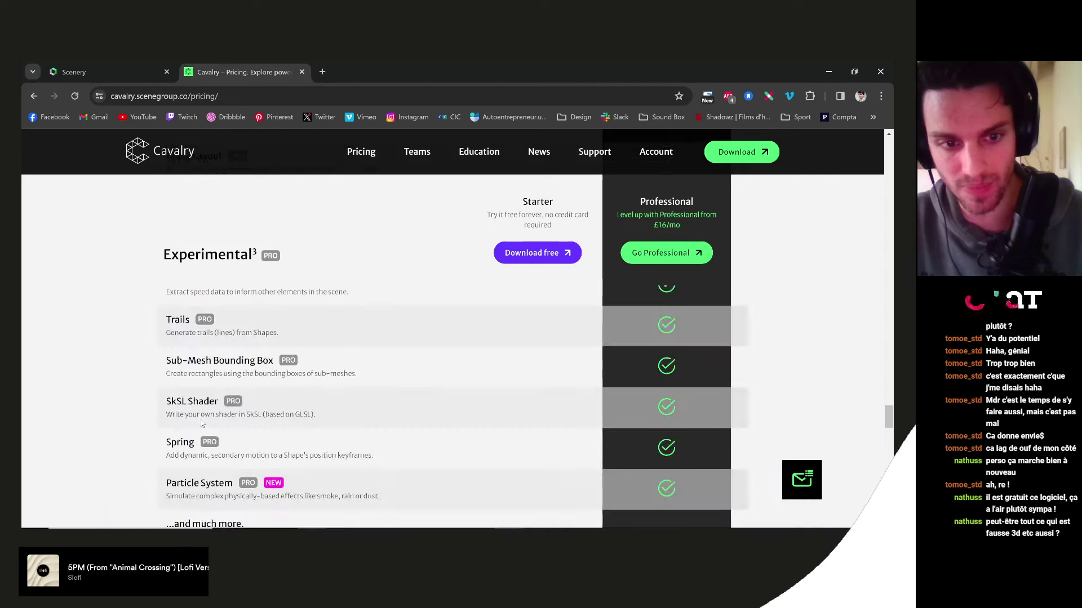
drag(165, 483, 254, 484)
click(167, 483)
click(255, 483)
scroll(461, 455, up, 6)
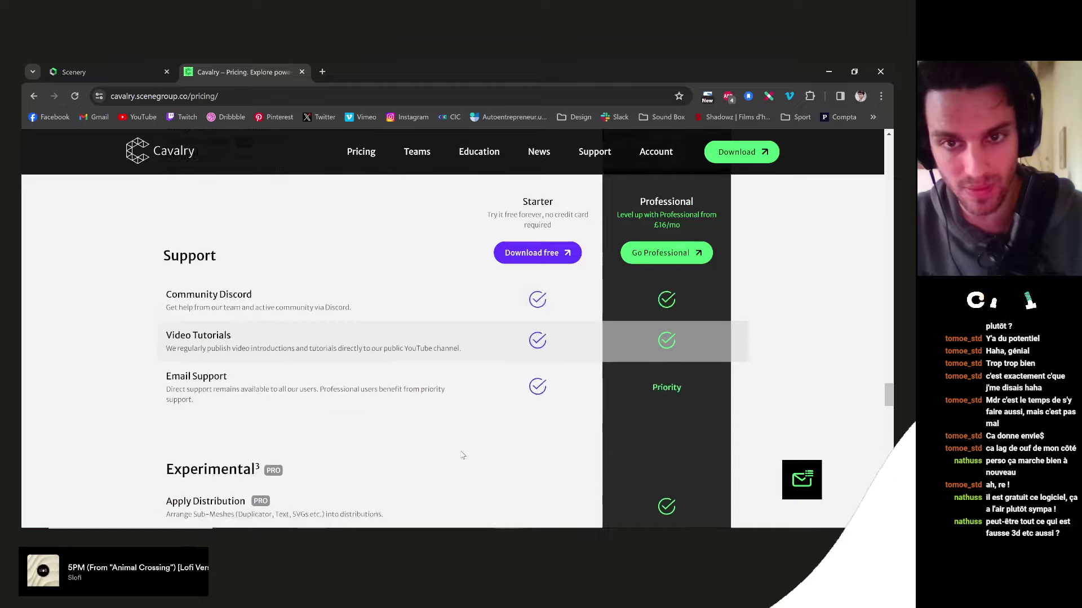
scroll(462, 456, down, 10)
- Look over the shared scenes in the Scenery gallery and return to the Composition section of the Cavalry pricing page
click(84, 71)
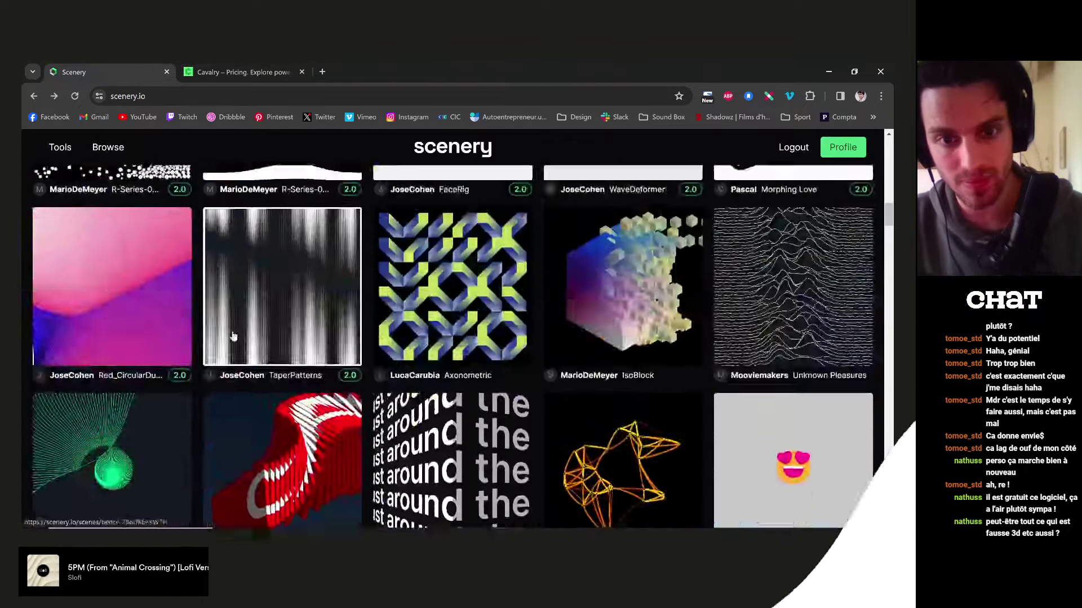
scroll(232, 336, up, 15)
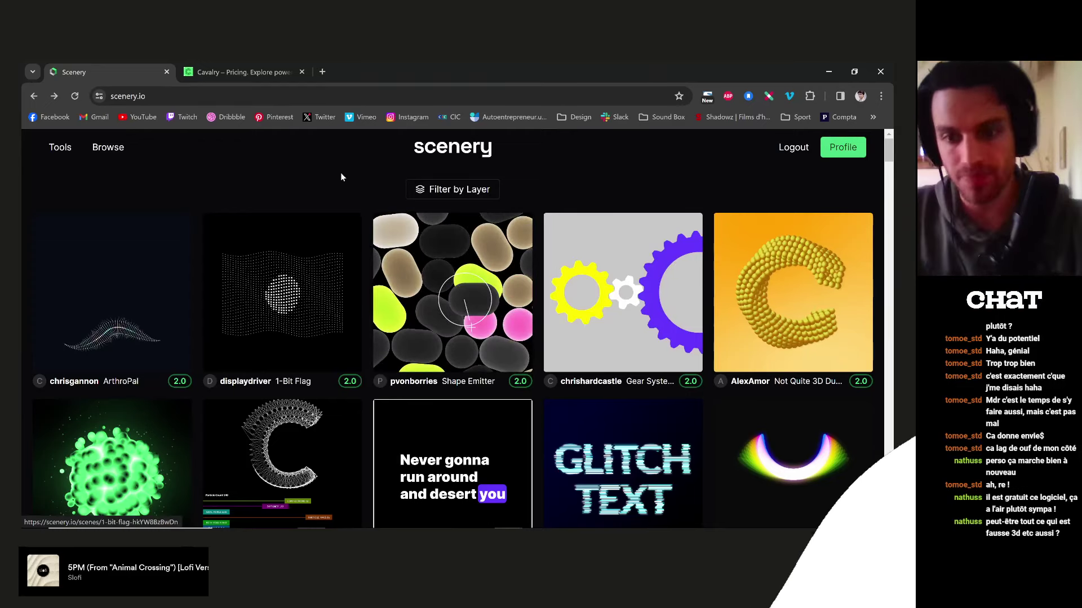
click(200, 72)
scroll(448, 383, down, 5)
scroll(448, 383, up, 10)
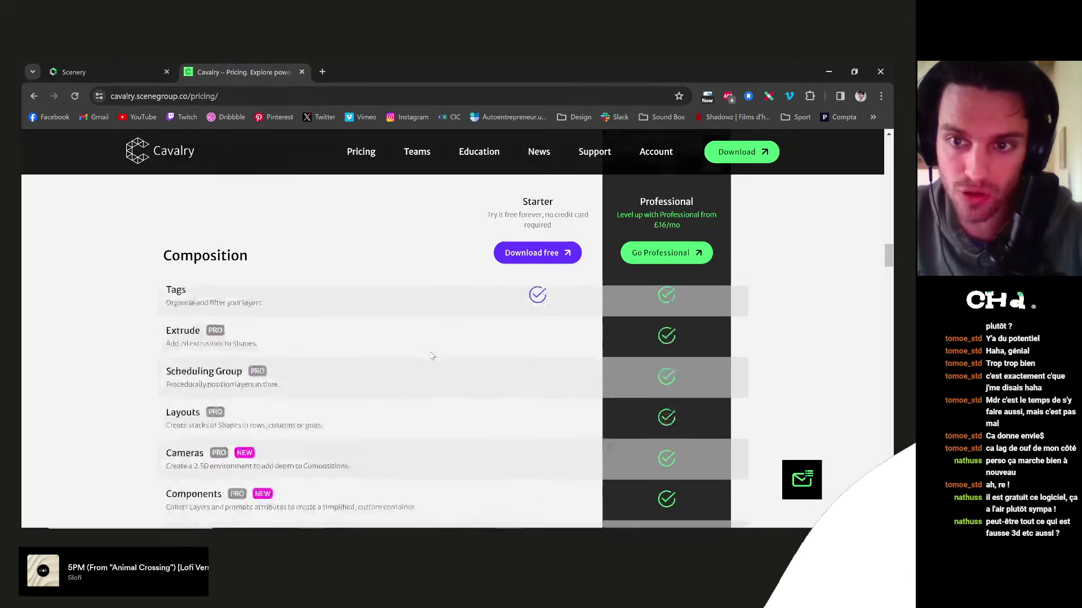
- Open the Cavalry Support page and, from there, the Cavalry documentation
click(612, 152)
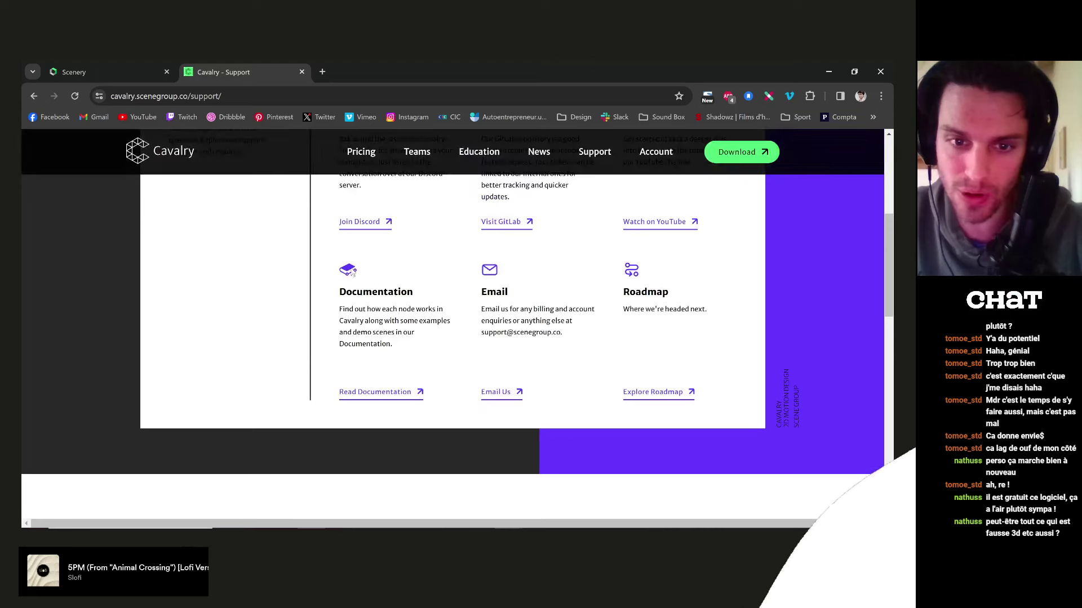
double_click(341, 292)
click(370, 393)
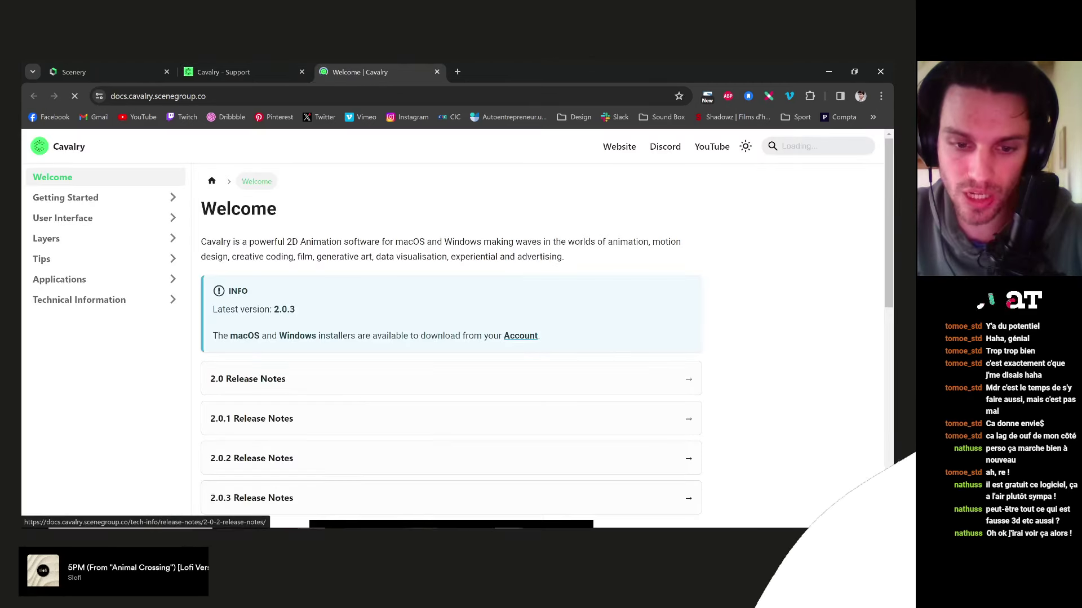
click(394, 482)
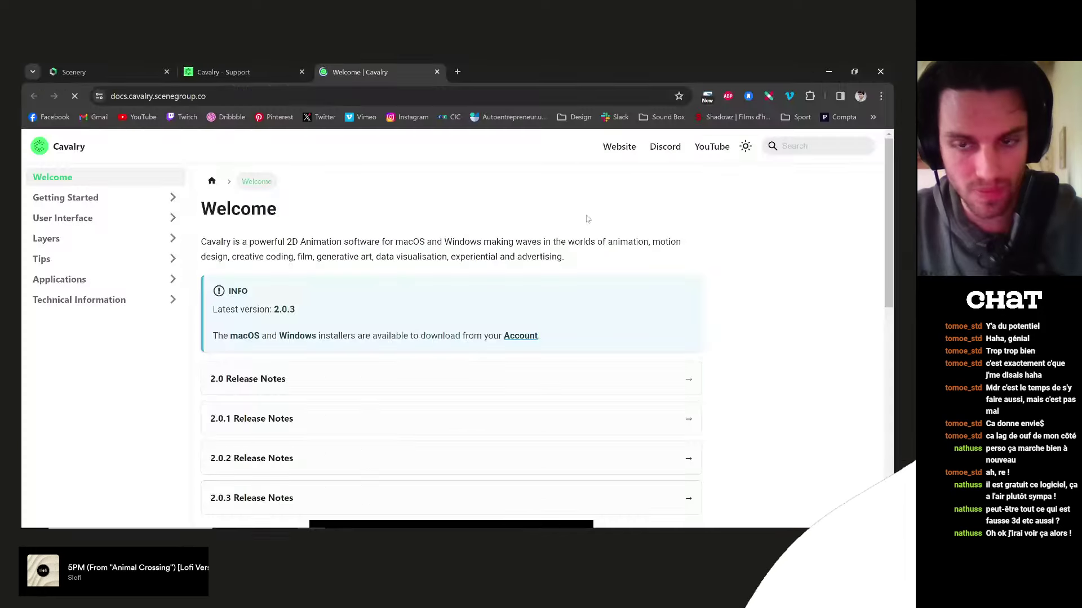
- Search the Cavalry documentation for "length" and open the Length Context page
key(alt+Tab)
click(791, 151)
text(length)
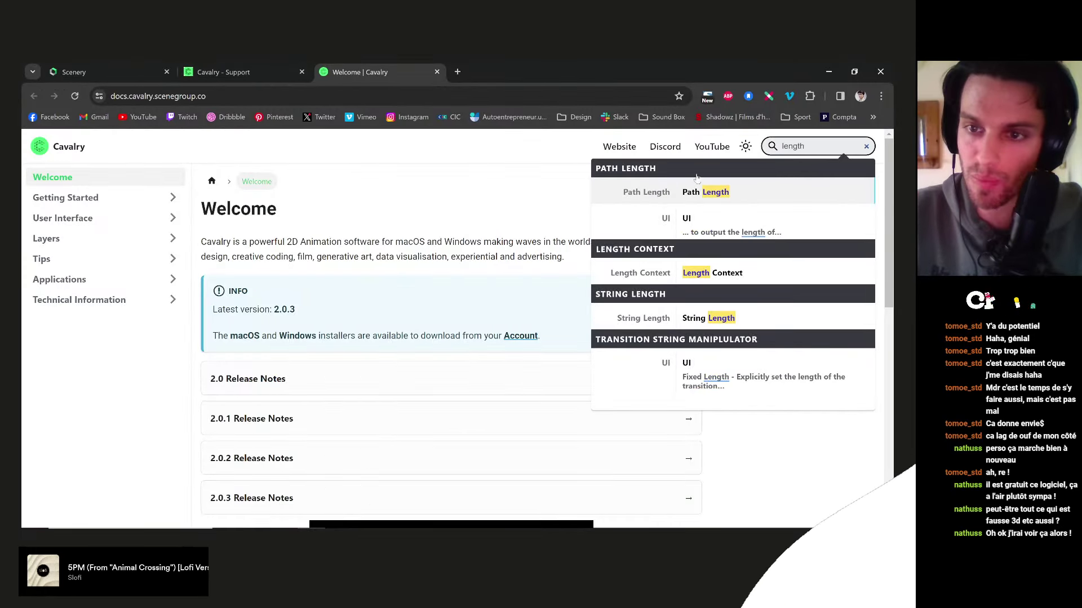
click(715, 279)
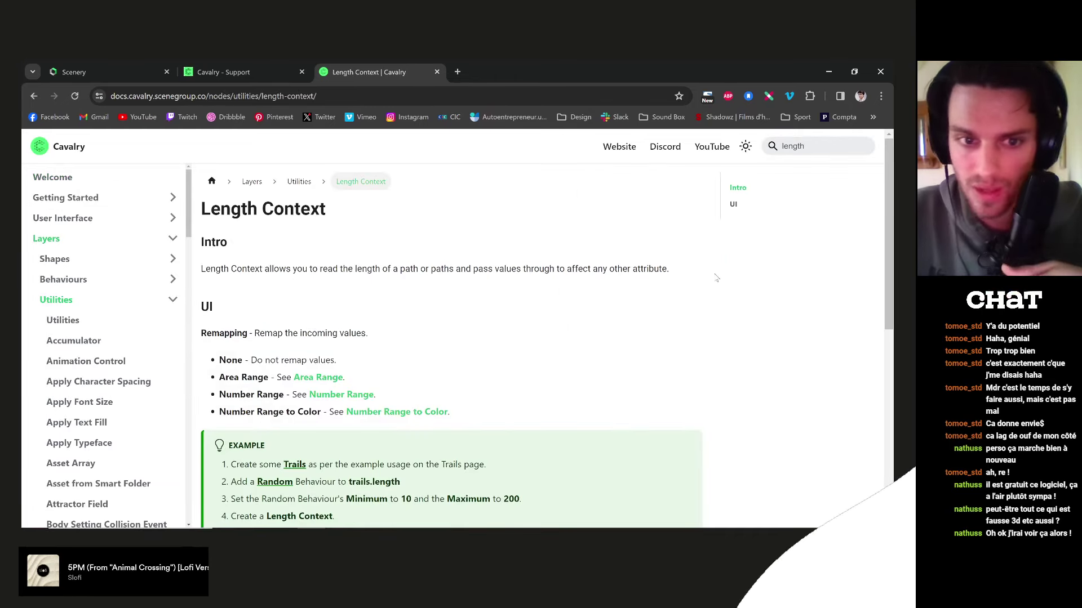
- Read the Intro of the Length Context page to check what the utility does with path lengths
drag(215, 200, 346, 218)
click(321, 303)
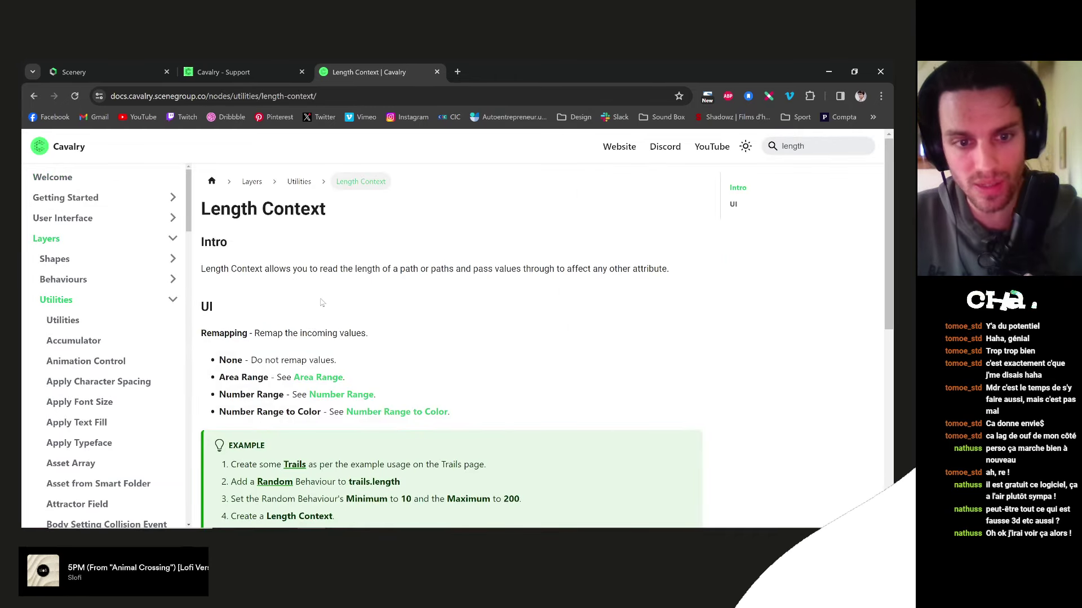
drag(265, 267, 206, 307)
click(349, 279)
drag(356, 267, 440, 286)
click(419, 290)
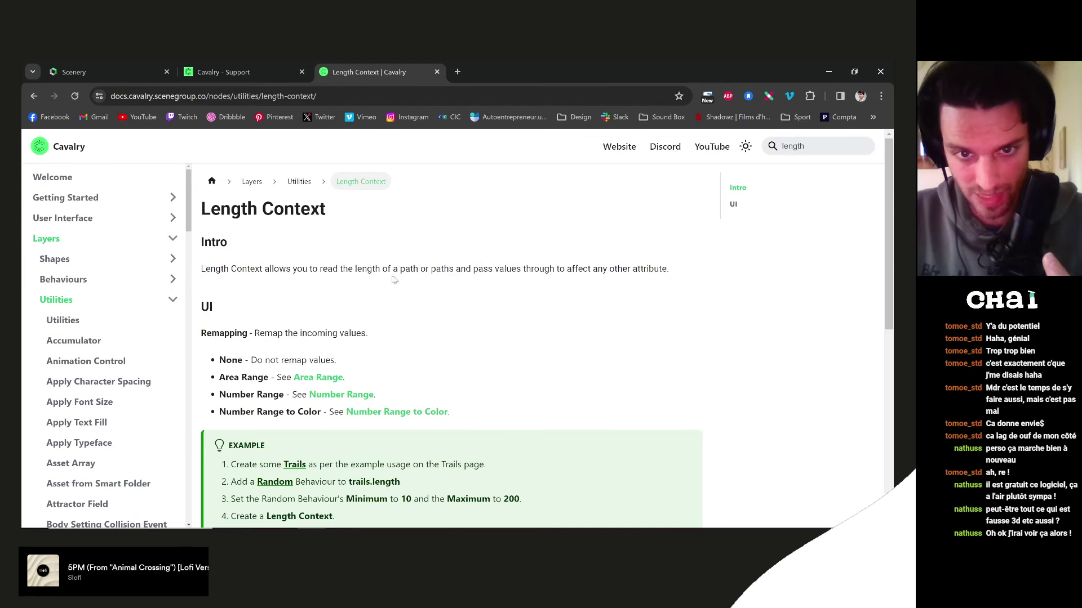
- Reread the Length Context introduction, focusing on how path lengths are passed through to affect any other attribute
drag(454, 268, 624, 280)
click(560, 283)
double_click(507, 270)
click(624, 280)
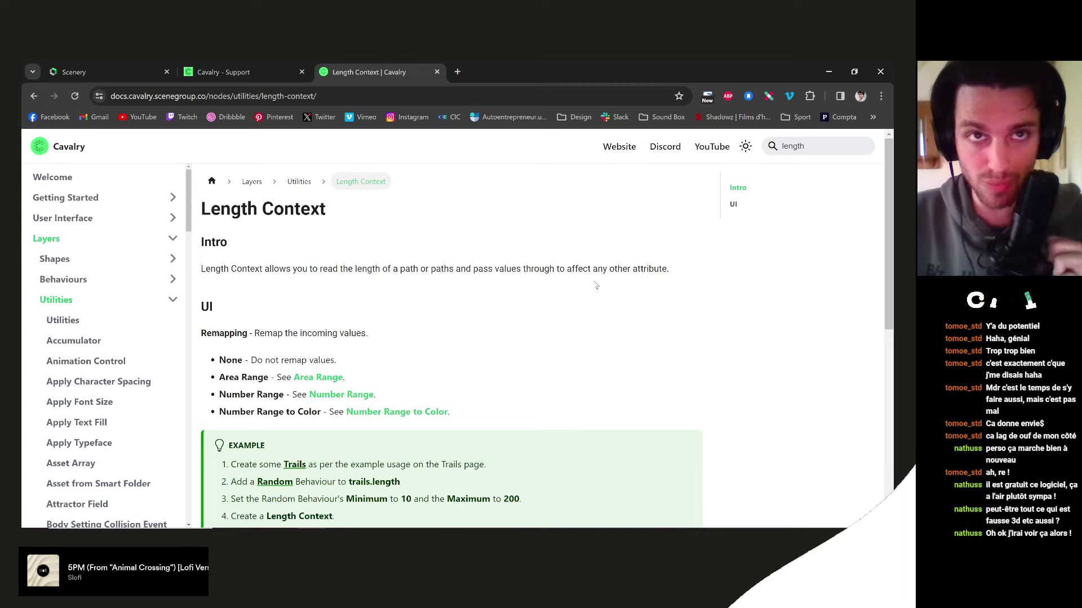
click(679, 276)
drag(586, 281, 615, 270)
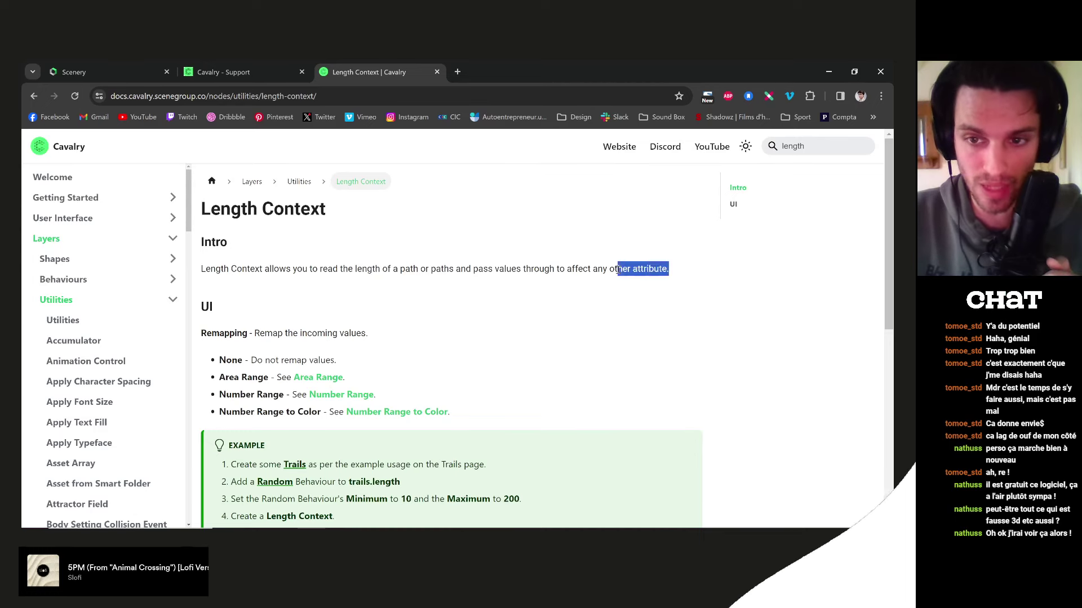
click(615, 270)
- Examine the worked example on the Length Context page, going over its steps for Trails and the Random Behaviour
scroll(509, 338, down, 4)
mouse_move(223, 238)
mouse_down()
mouse_move(332, 290)
mouse_move(410, 391)
mouse_move(559, 463)
mouse_move(242, 338)
mouse_move(223, 238)
mouse_up()
click(314, 268)
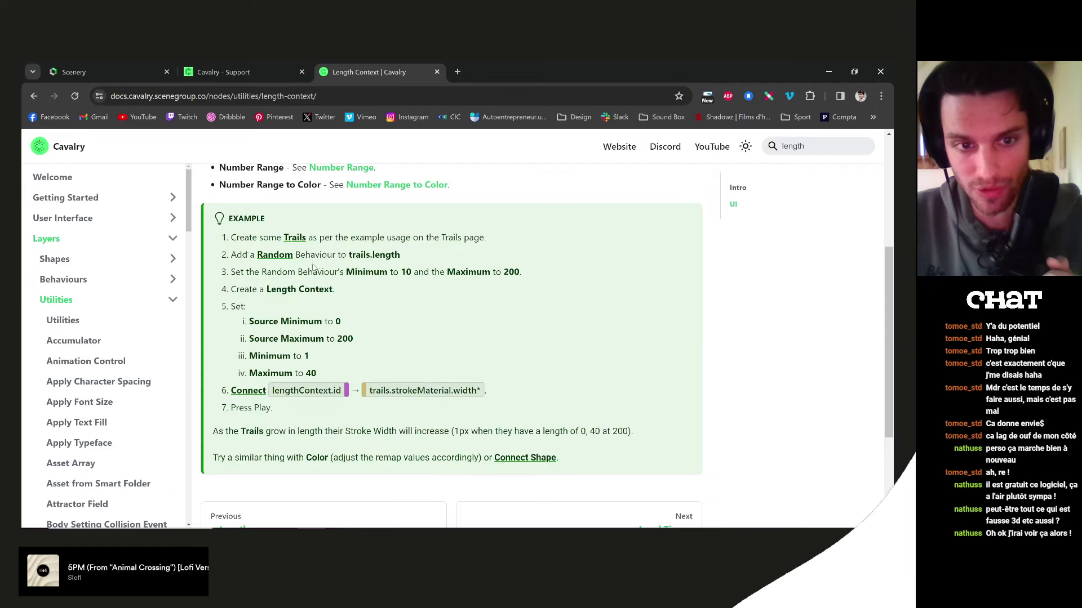
scroll(313, 268, down, 2)
scroll(306, 275, up, 2)
drag(224, 235, 579, 464)
click(522, 427)
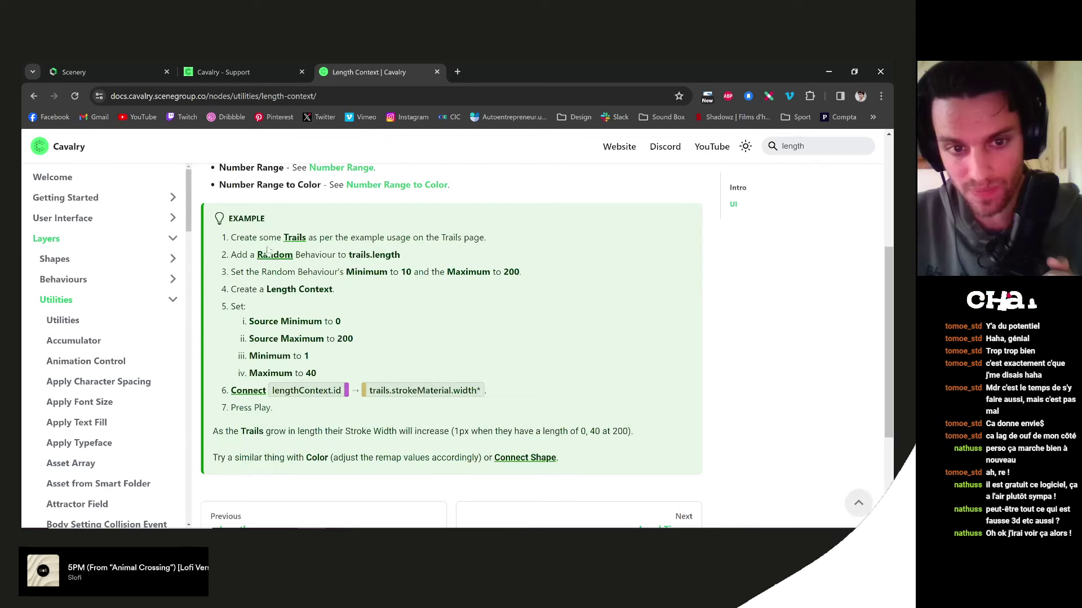
drag(232, 237, 376, 237)
click(383, 238)
drag(229, 255, 302, 251)
click(312, 266)
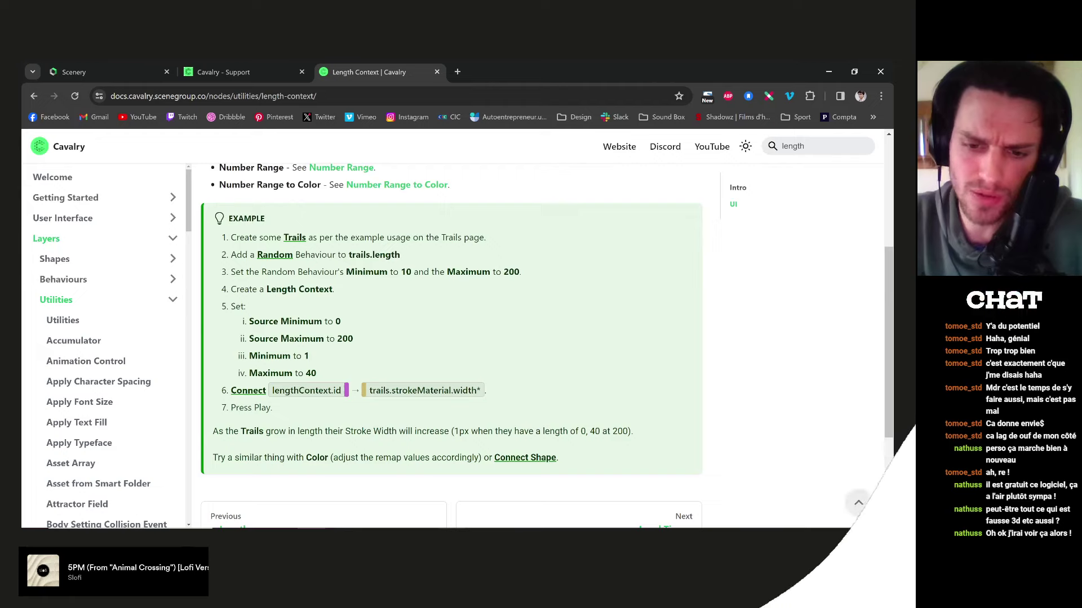
- Switch to Cavalry, deselect the layers and browse the searchable list of addable layers down to the Bounding Box utilities
click(545, 479)
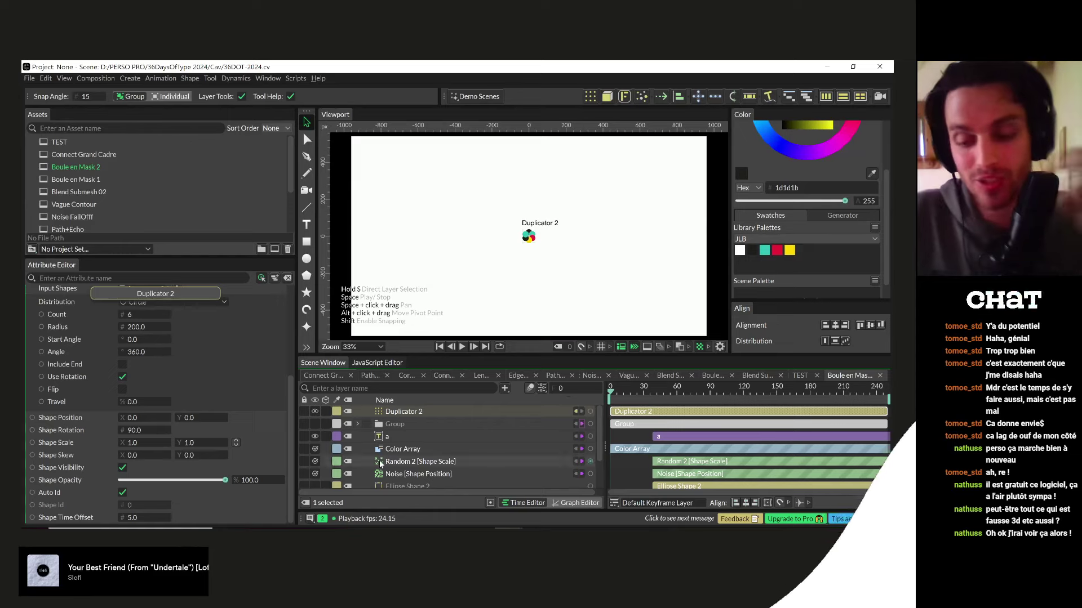
click(490, 401)
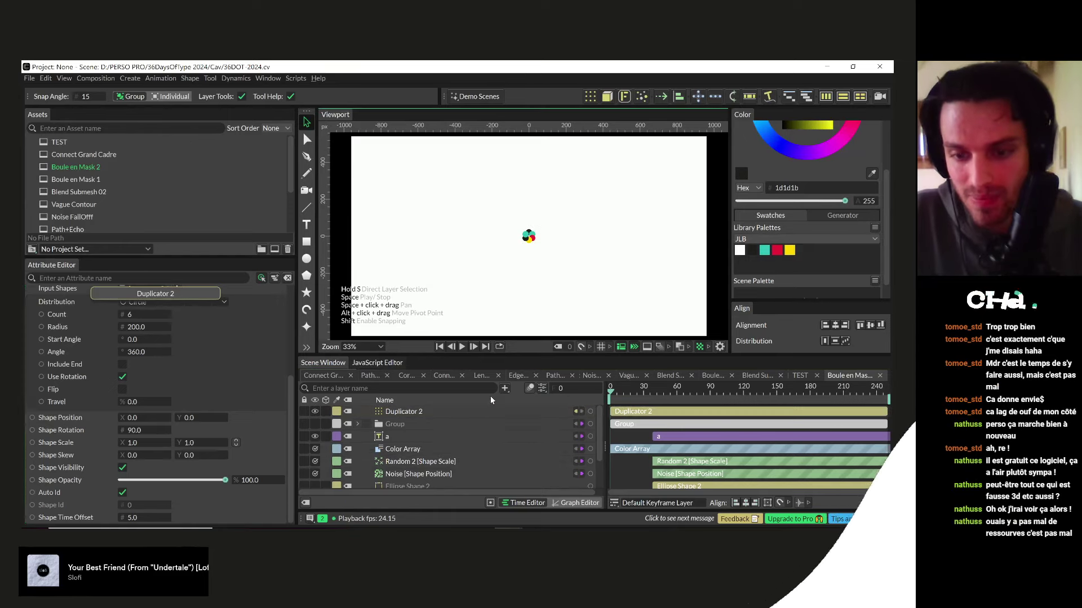
key(Tab)
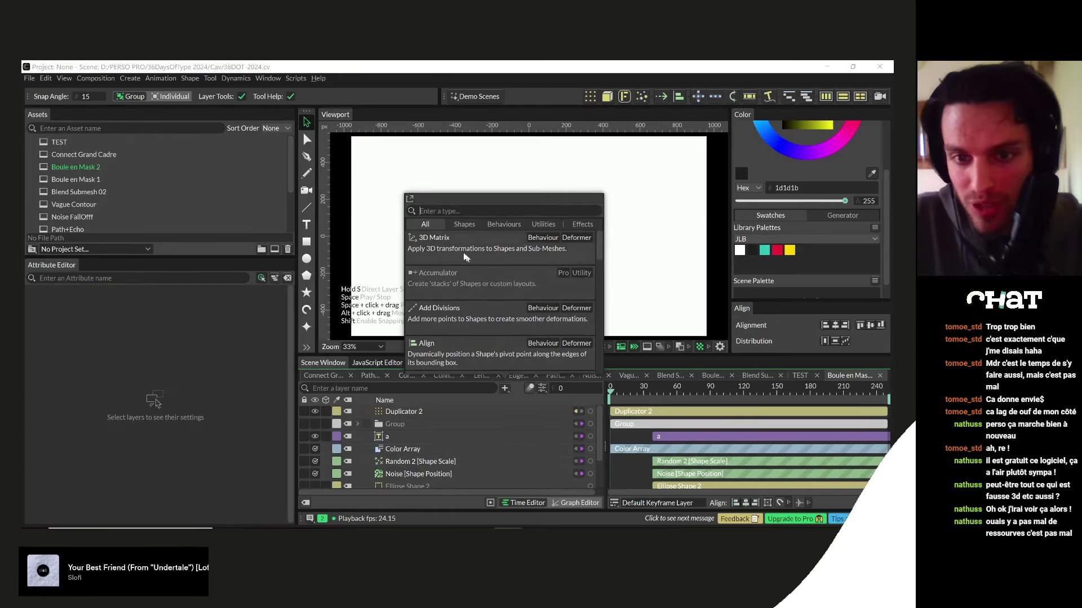
click(518, 406)
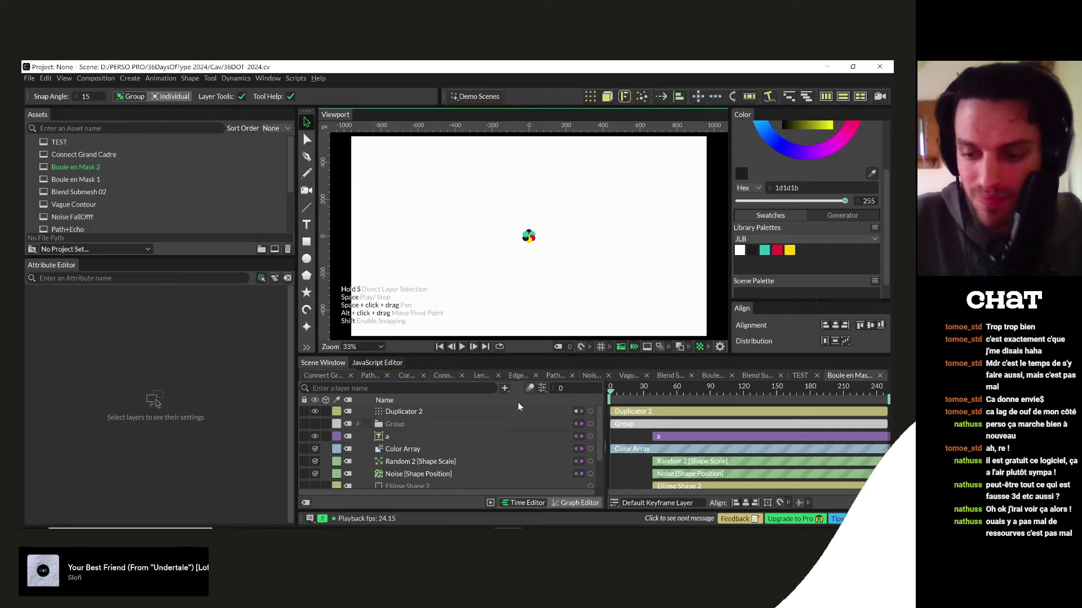
key(Tab)
scroll(519, 274, down, 4)
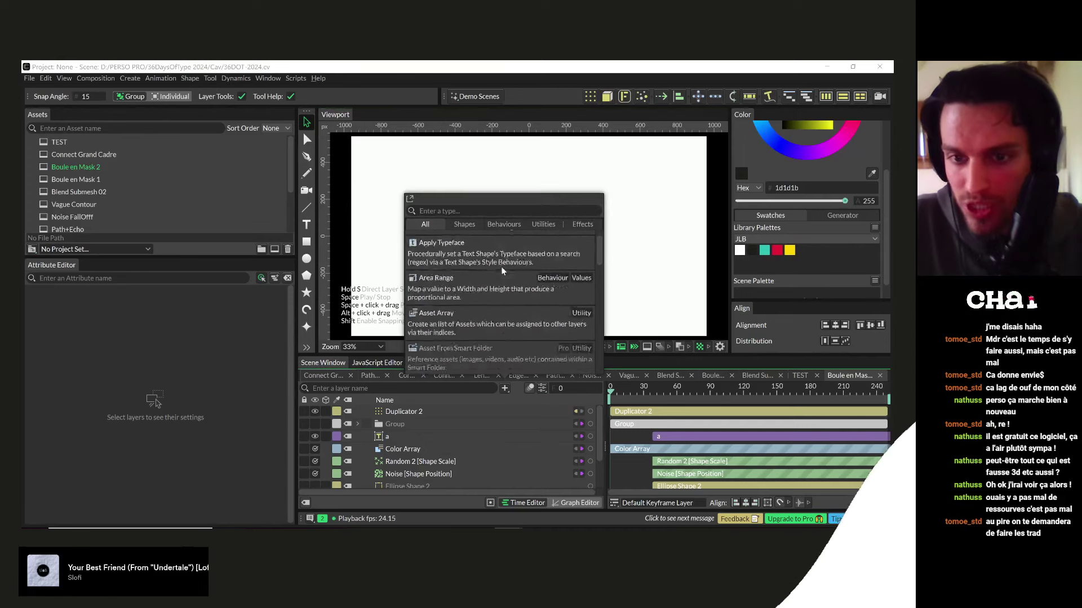
drag(600, 263, 602, 191)
scroll(477, 300, down, 3)
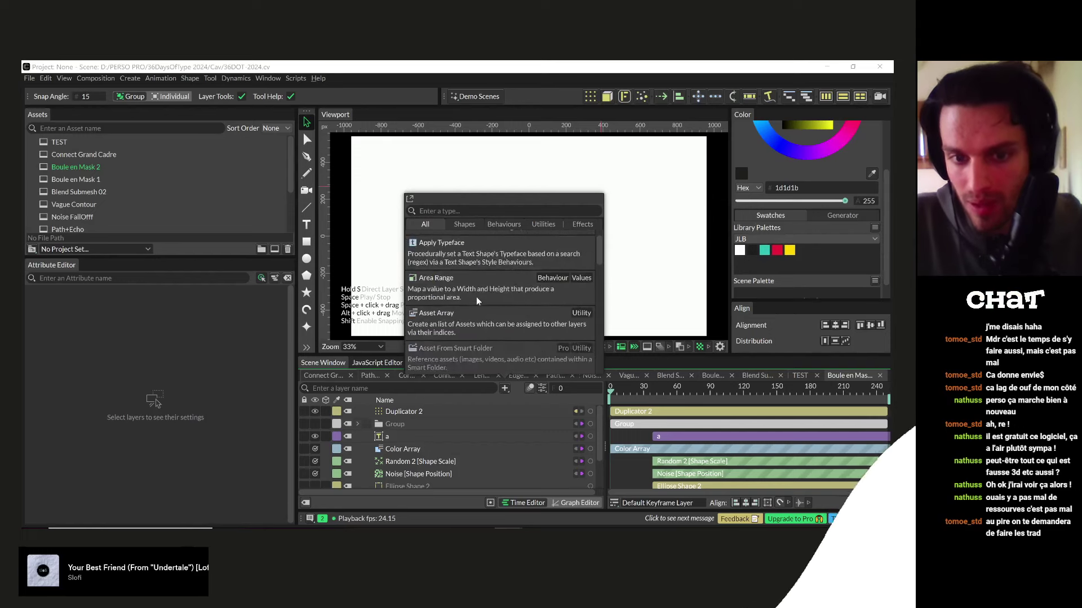
scroll(435, 265, up, 1)
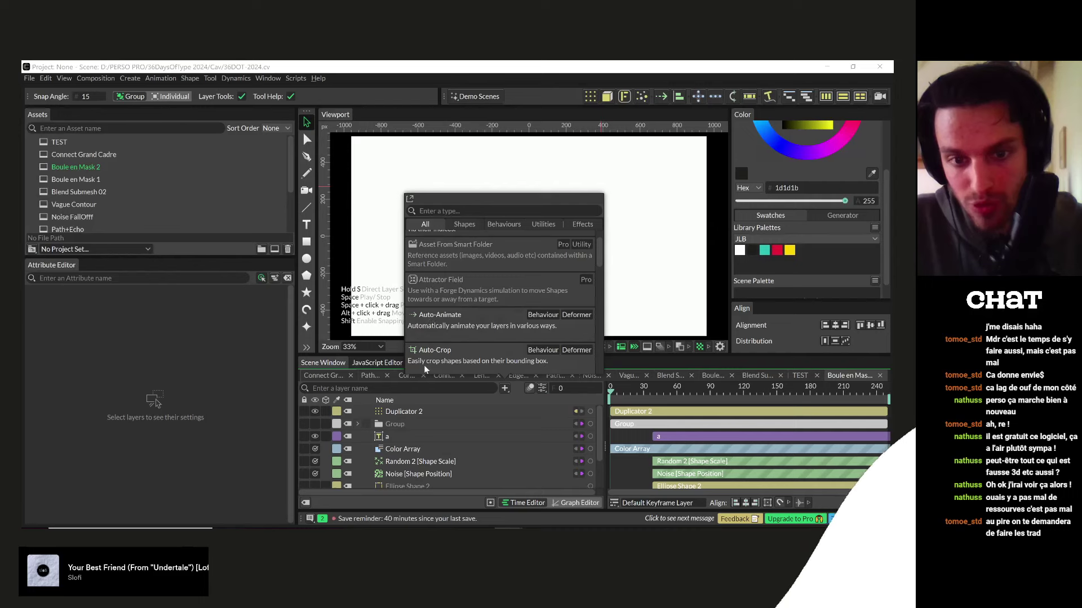
scroll(423, 320, down, 2)
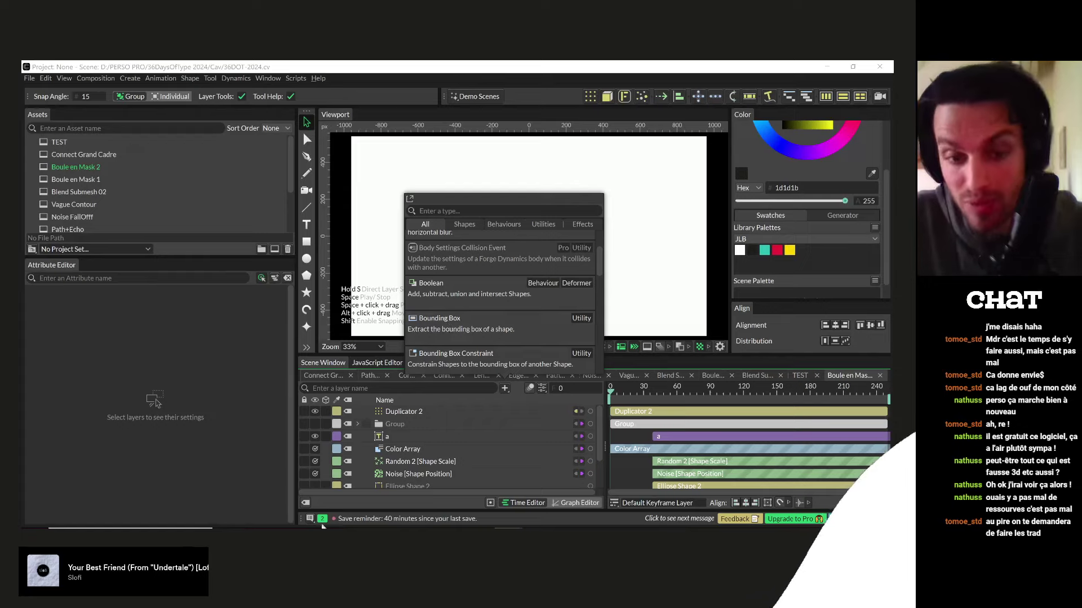
- Return to the Cavalry documentation in the browser, search for "bounding" and open the Bounding Box page
key(alt+Tab)
key(ctrl+k)
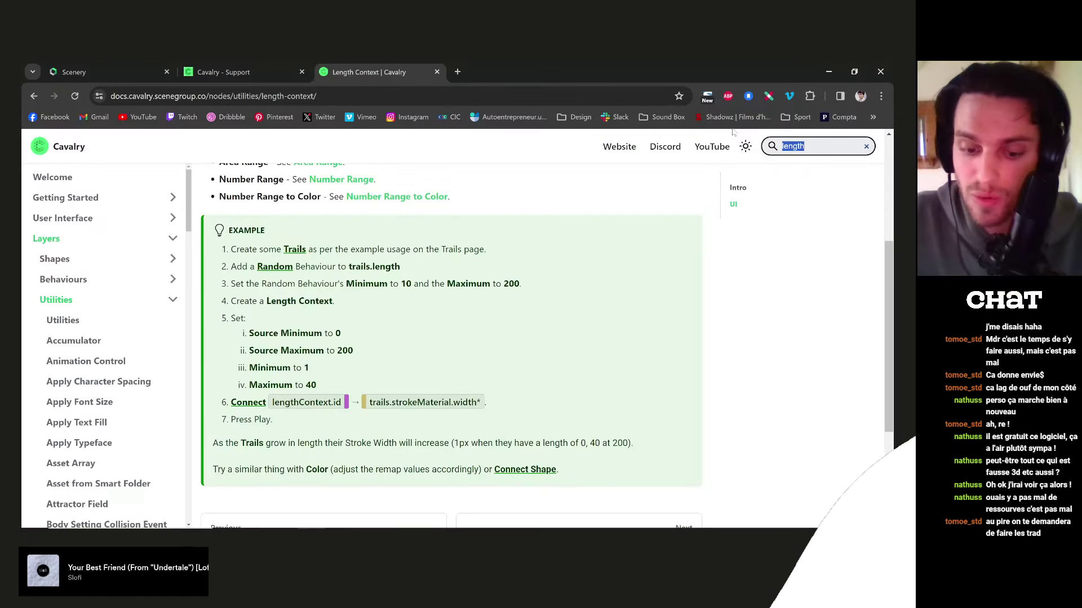
text(bounding)
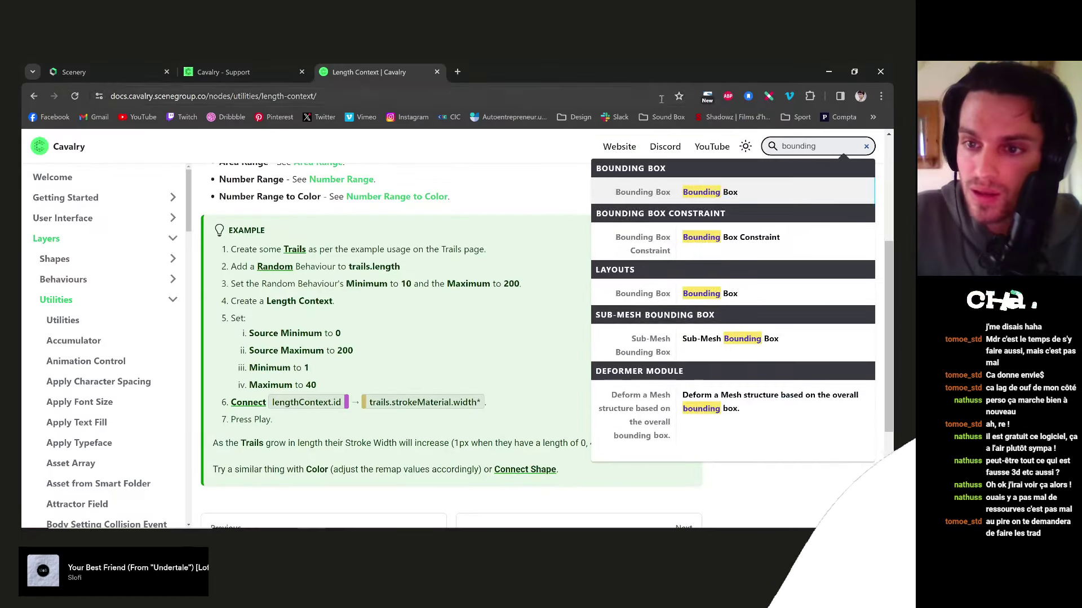
click(724, 192)
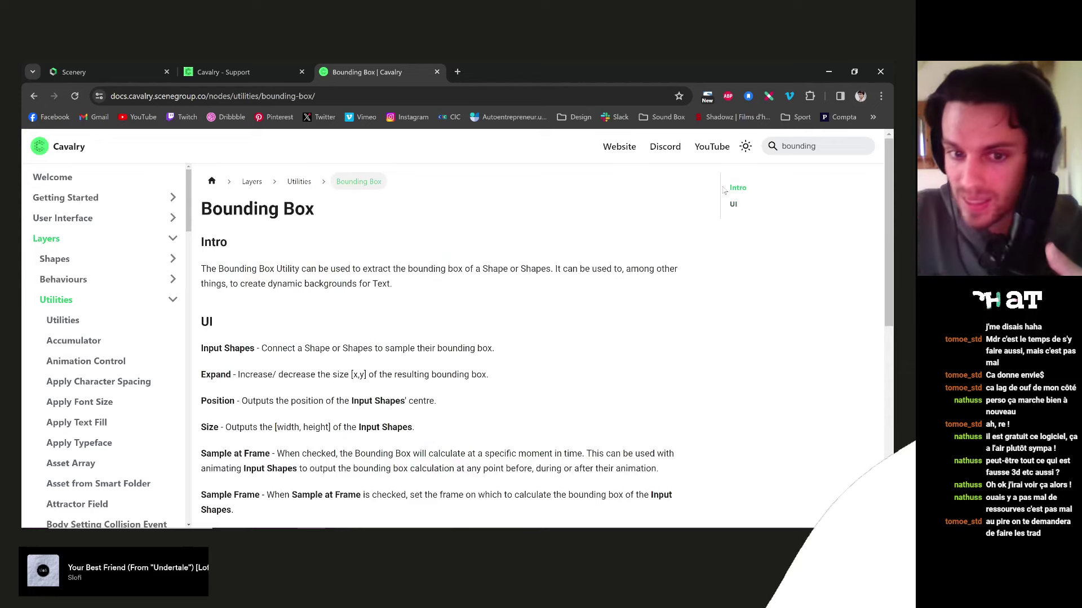
- Look through the Bounding Box page's UI options and worked example, and close the documentation page
scroll(362, 298, down, 4)
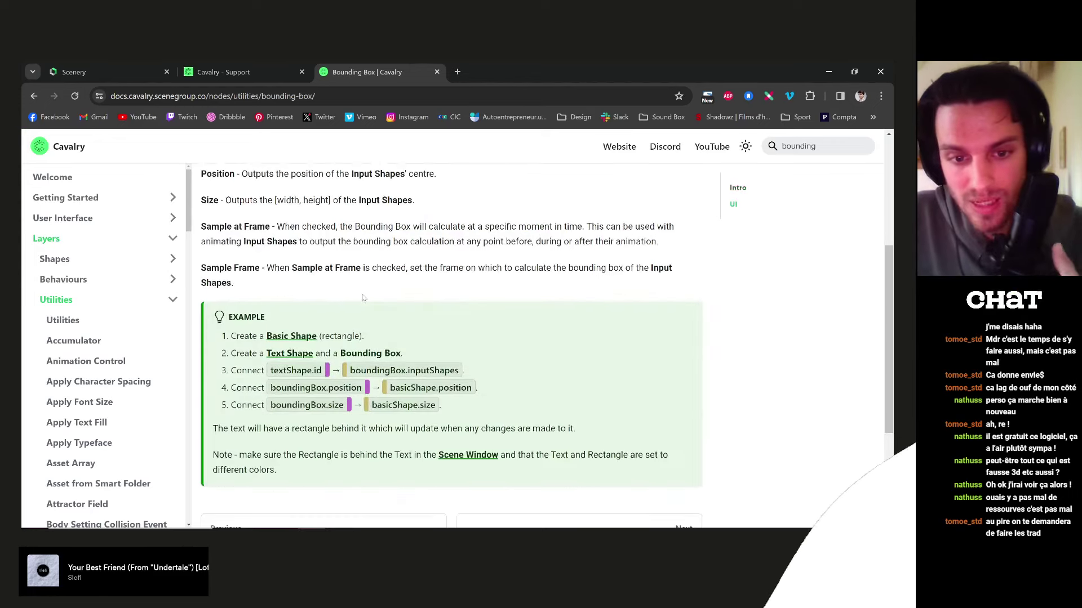
scroll(362, 298, down, 3)
scroll(367, 311, up, 4)
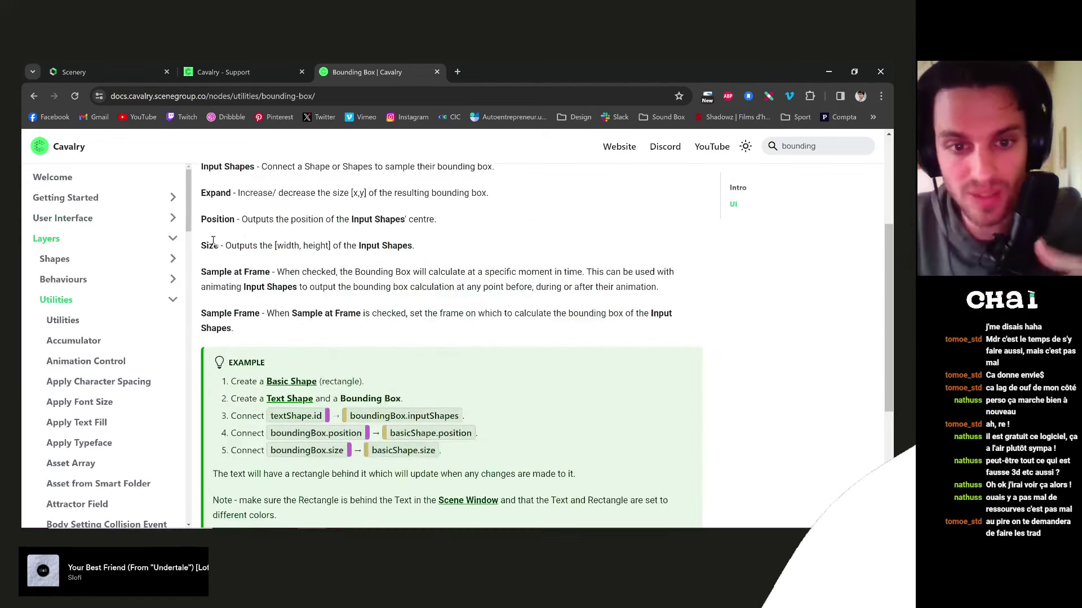
scroll(411, 360, down, 2)
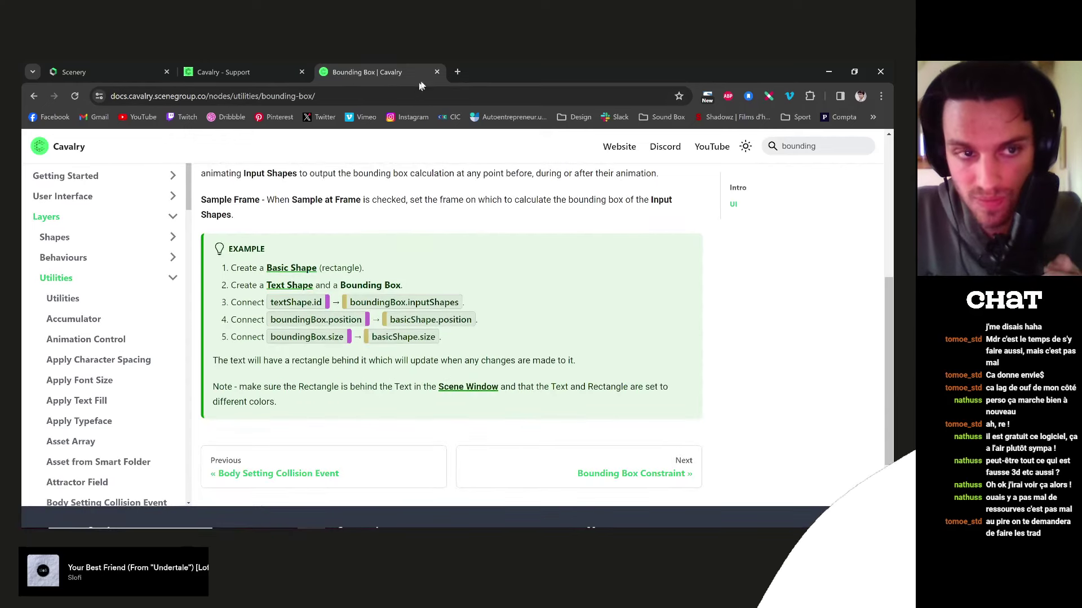
click(436, 72)
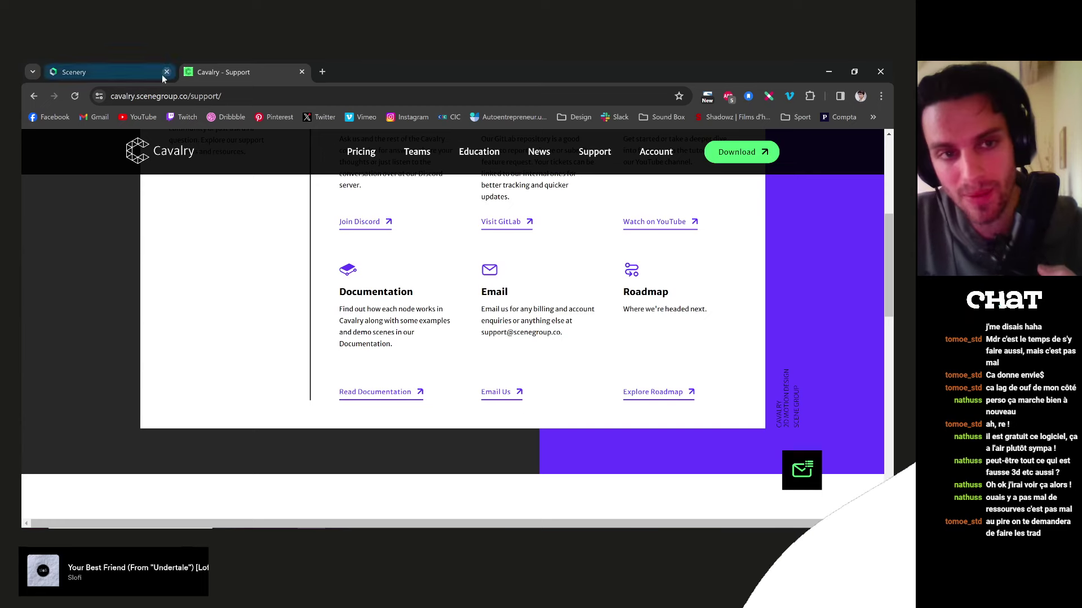
- Open Cavalry's YouTube tutorials from the Support page and look through the videos in the Getting Started playlist
scroll(526, 288, up, 2)
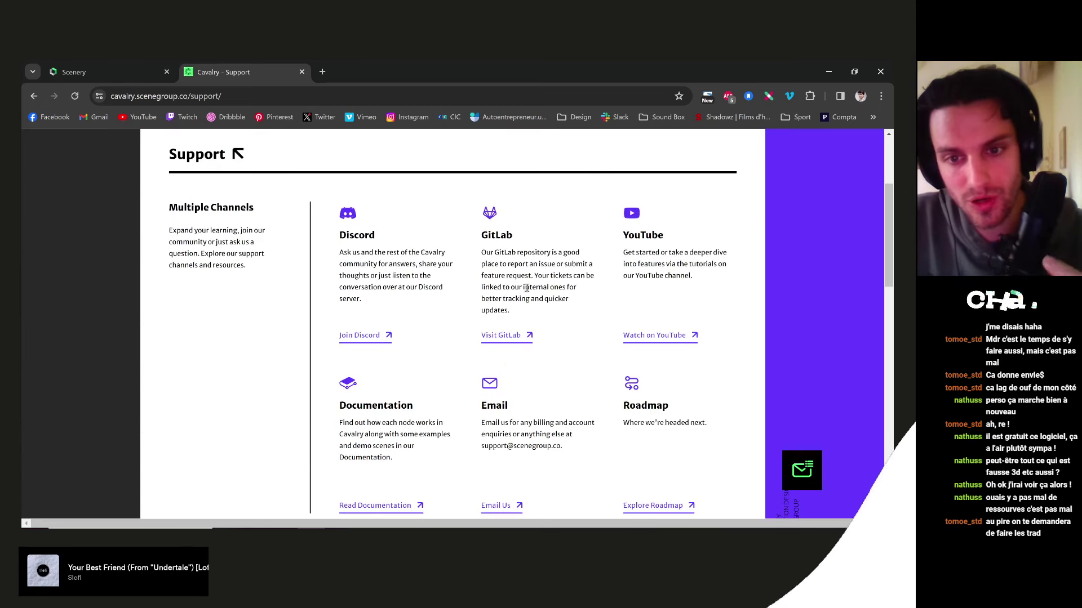
click(665, 343)
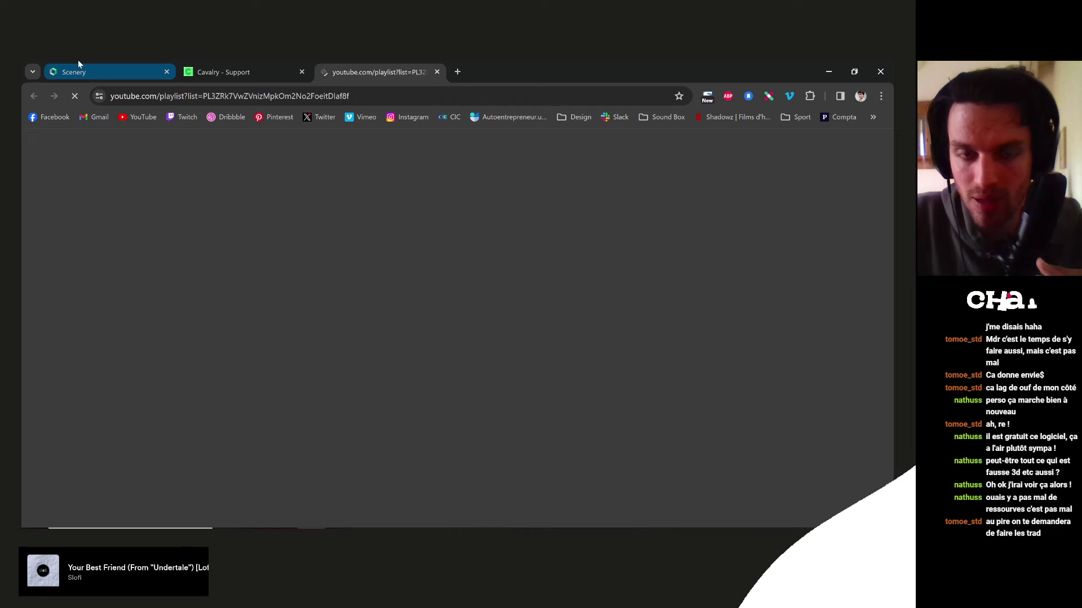
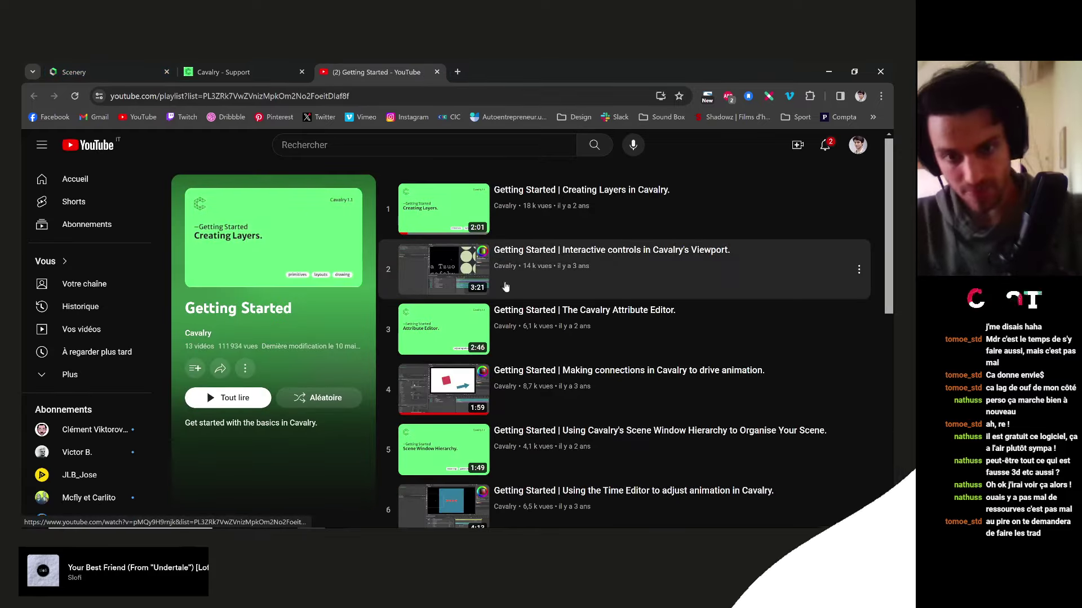
scroll(509, 471, down, 5)
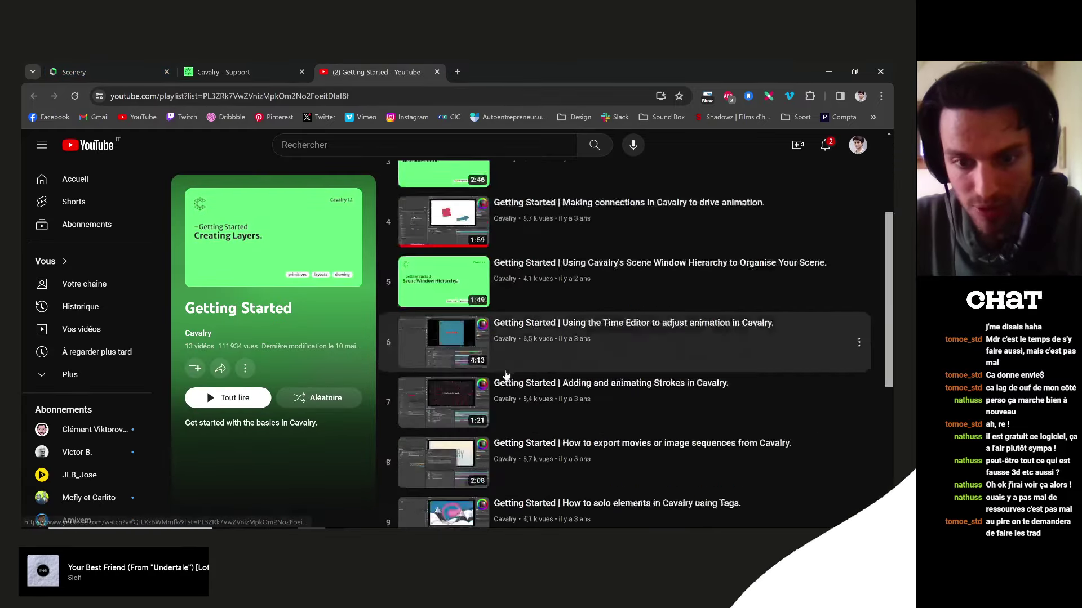
scroll(501, 301, down, 3)
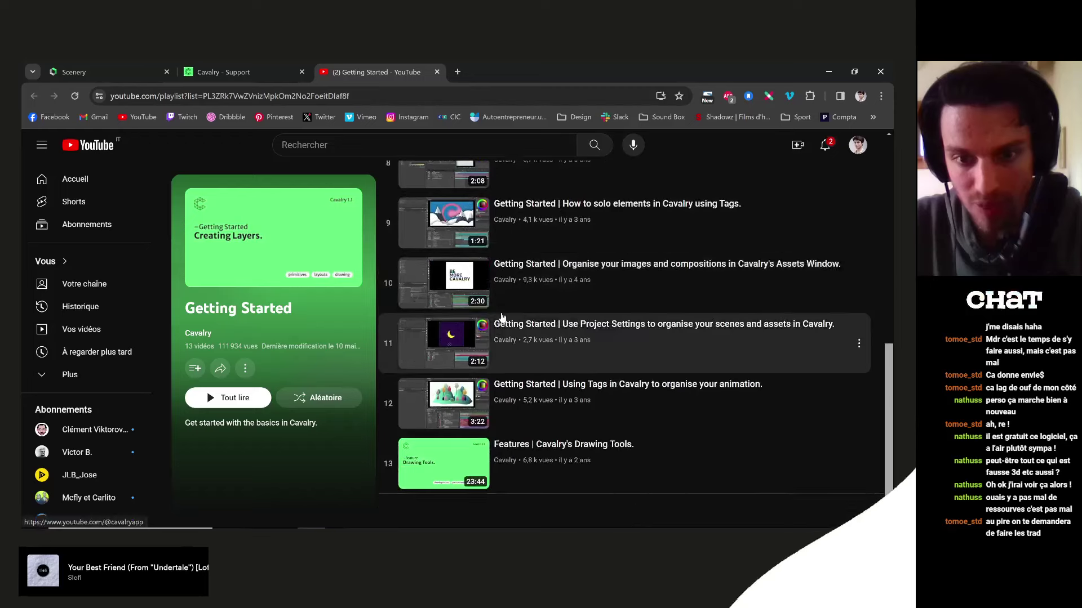
scroll(512, 383, up, 8)
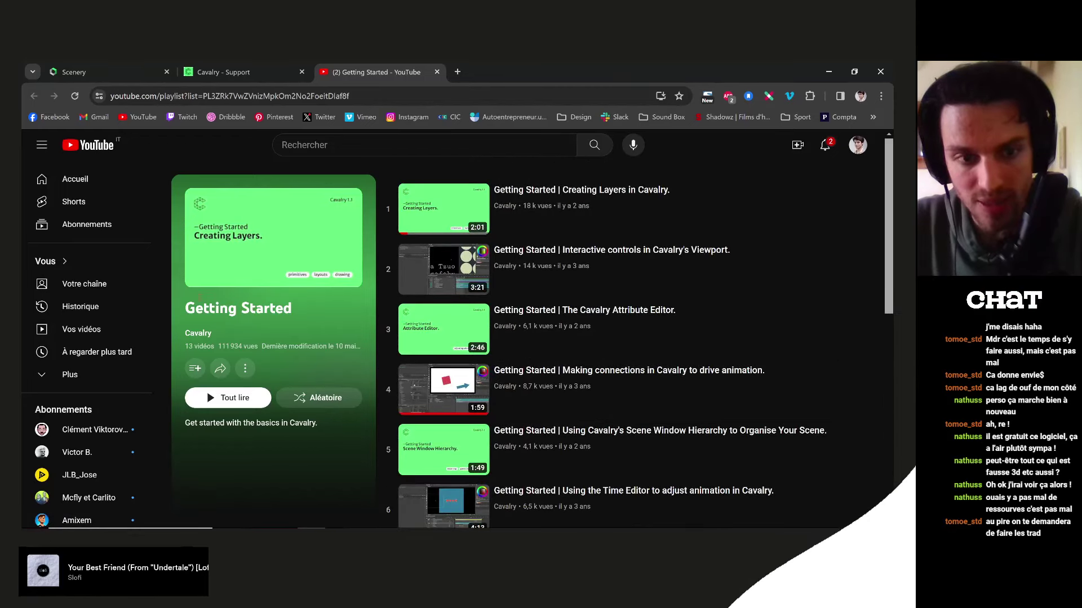
- Open the Cavalry channel's playlists, start the 1 Minute Wonders playlist and pause its first video
click(506, 388)
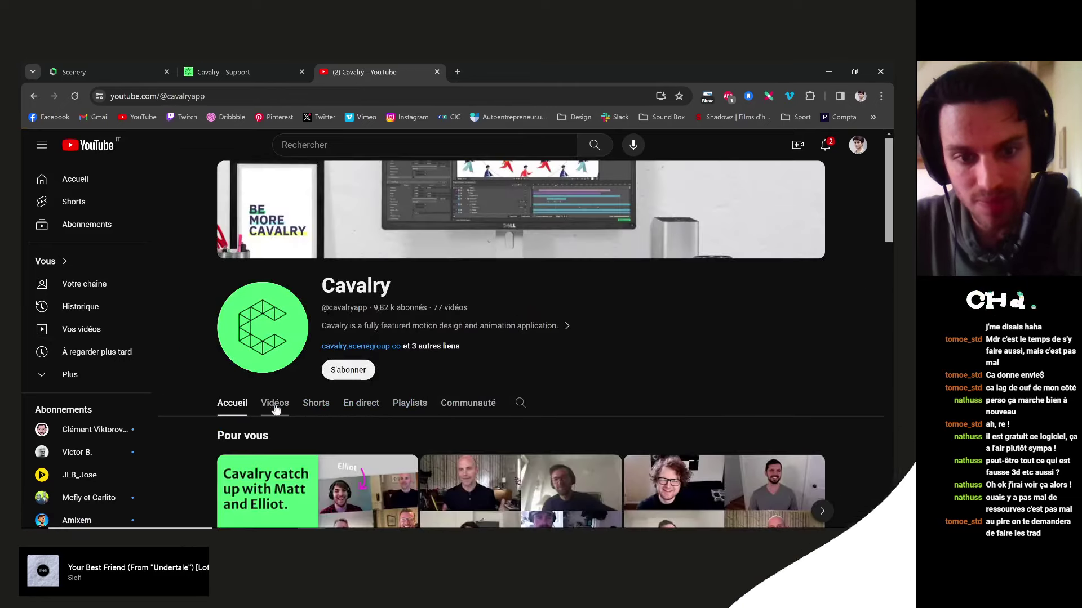
click(410, 404)
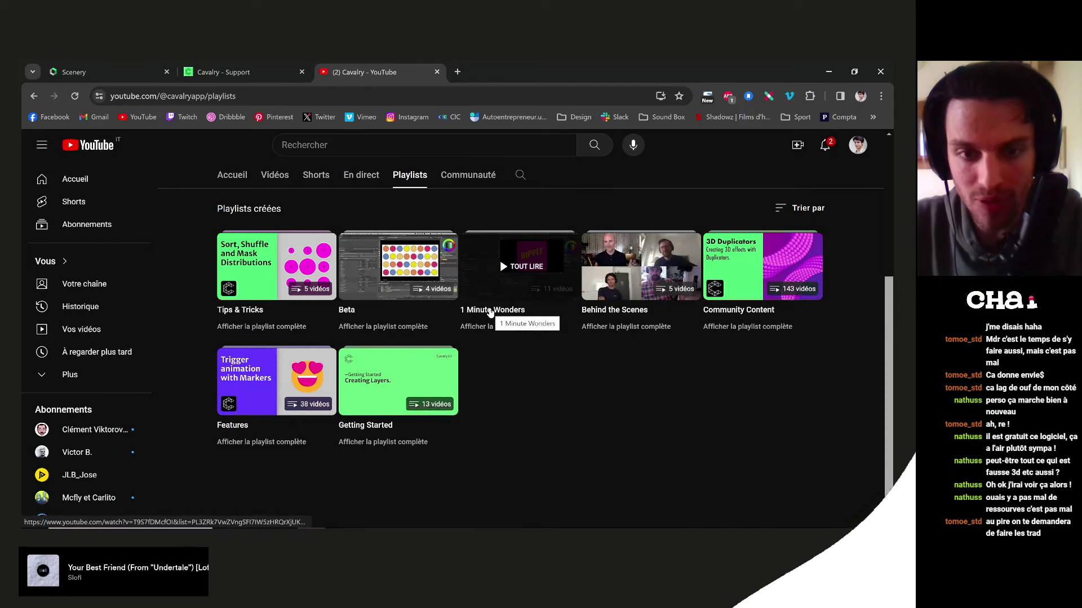
click(490, 311)
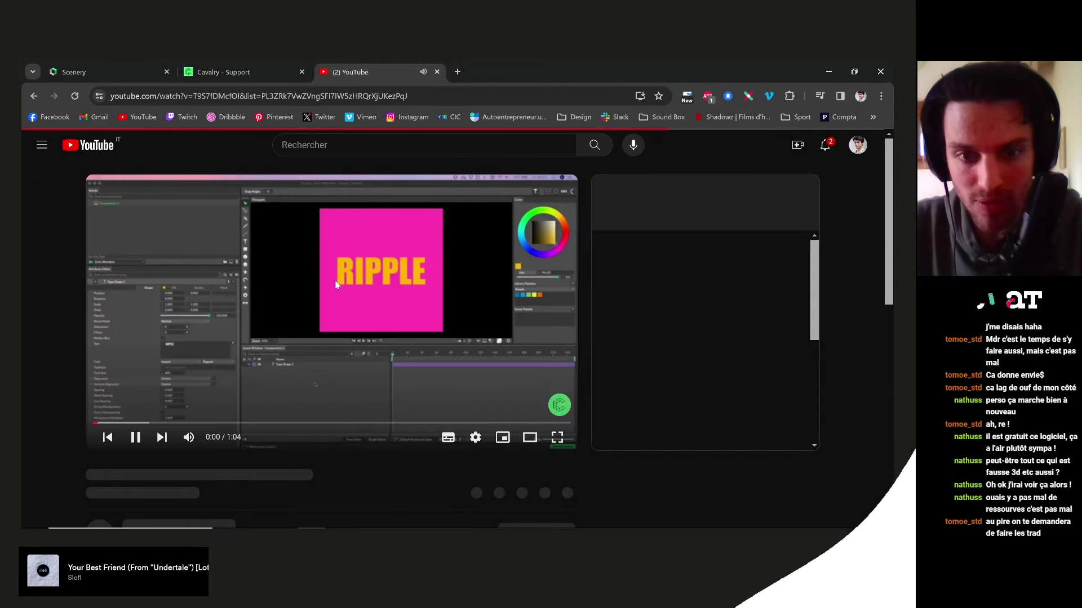
click(335, 282)
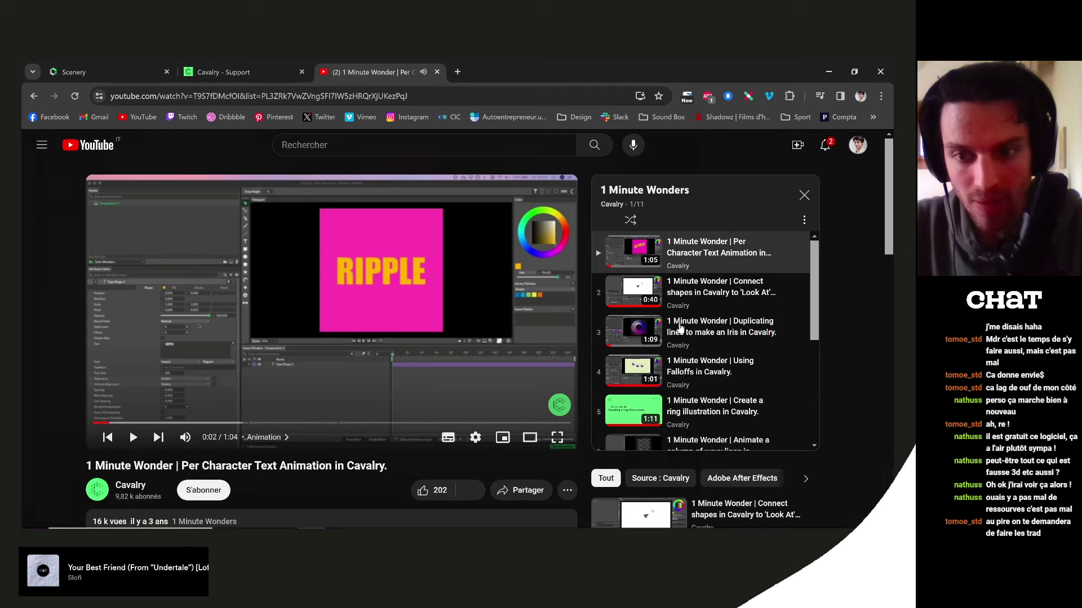
- Skim the 1 Minute Wonder video on 'Look At' connections with subtitles on, and look over the playlist's other videos
click(727, 298)
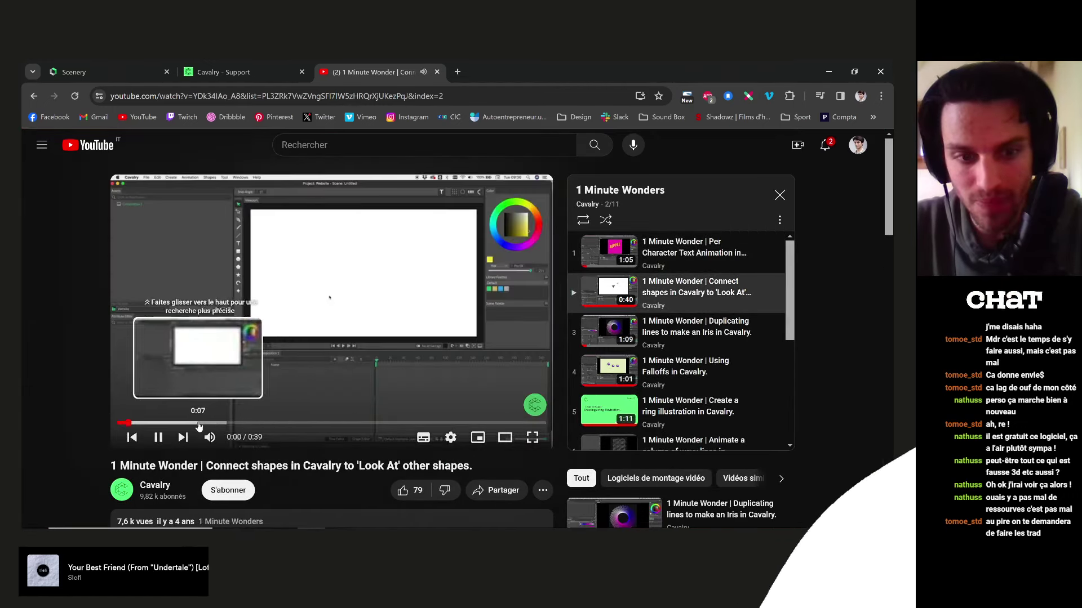
click(249, 422)
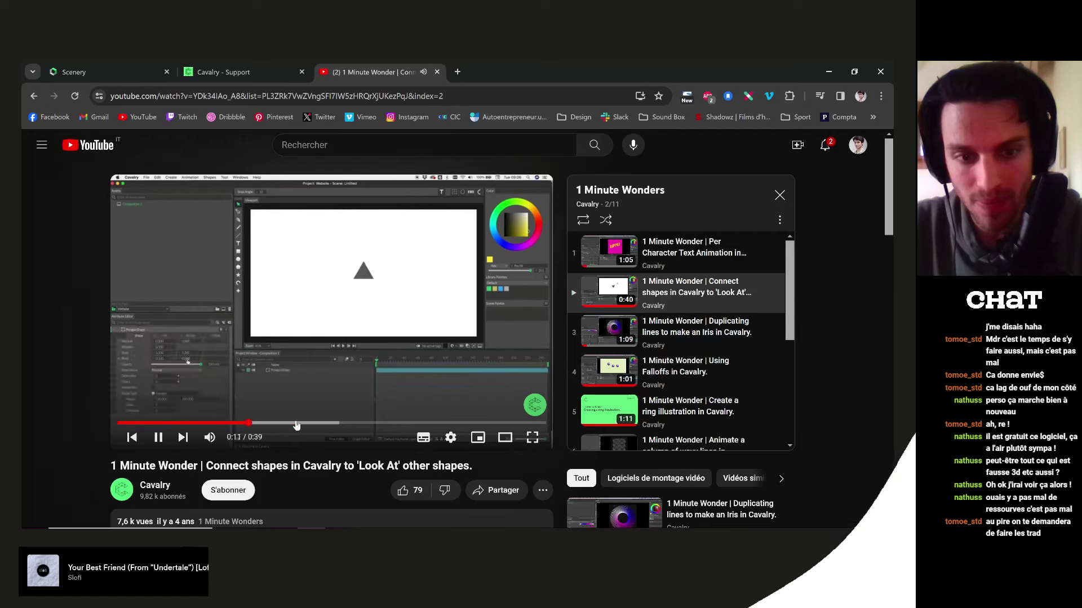
click(372, 423)
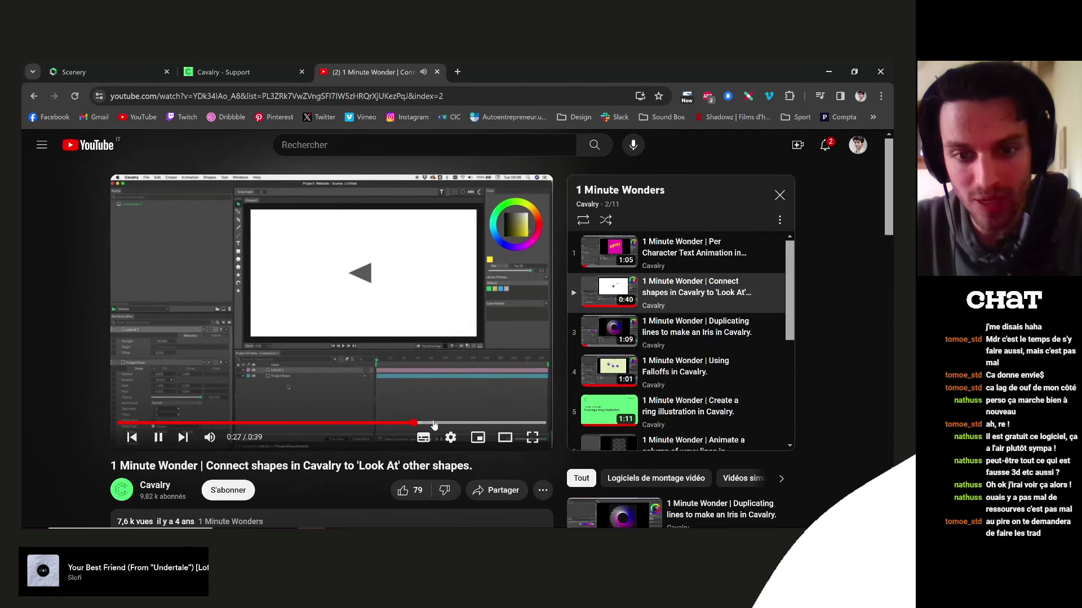
click(477, 423)
drag(477, 422, 527, 426)
key(c)
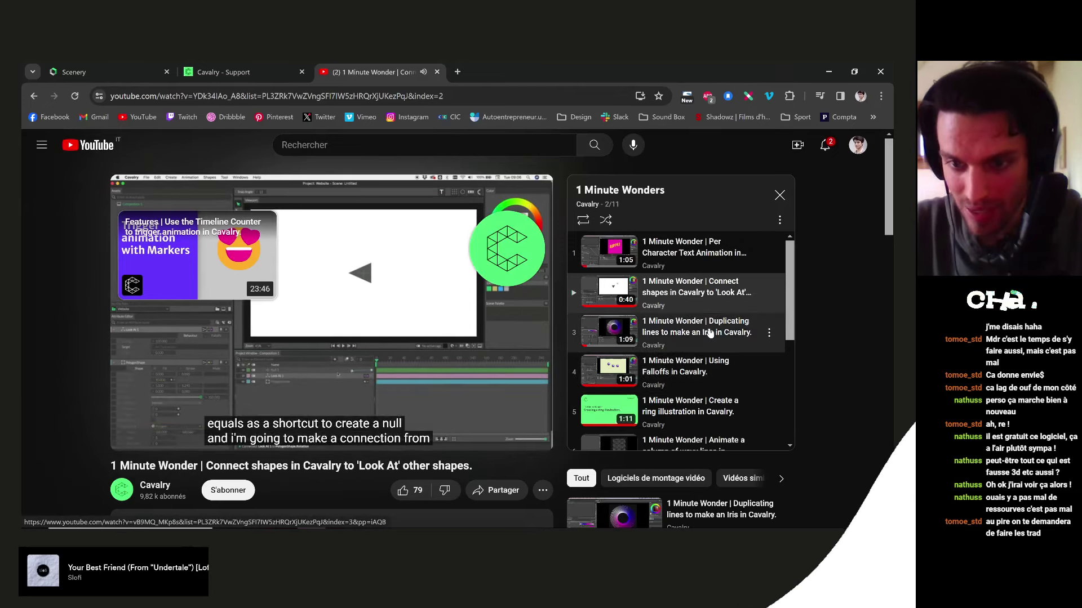
scroll(704, 338, down, 5)
scroll(665, 389, up, 5)
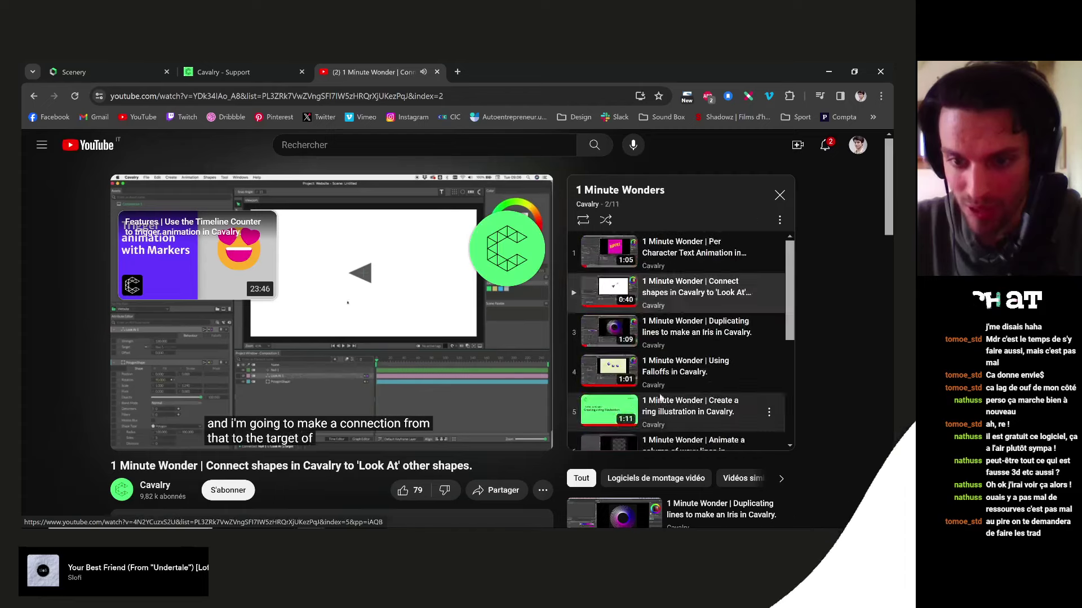
- Return to the Cavalry channel's playlists, close the miniature video player and look over the created playlists
scroll(660, 398, down, 5)
key(alt+Left)
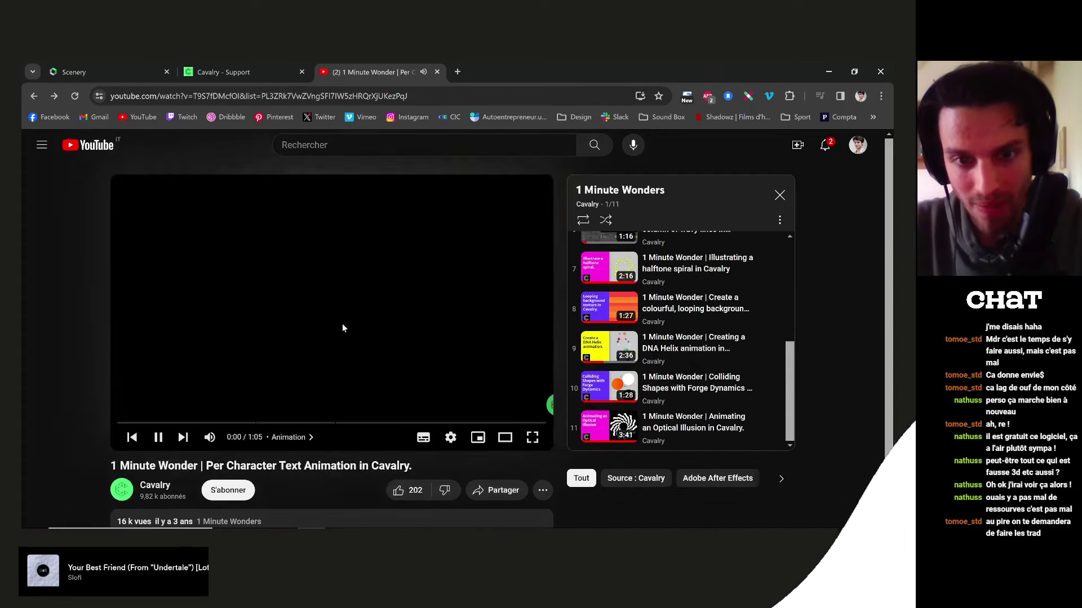
click(34, 96)
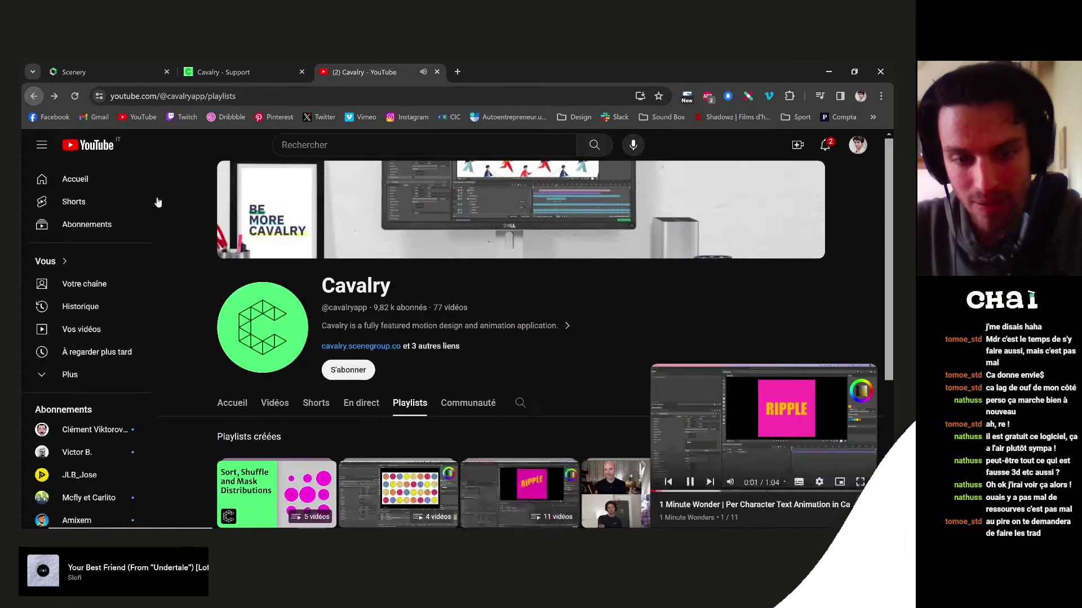
scroll(158, 202, down, 1)
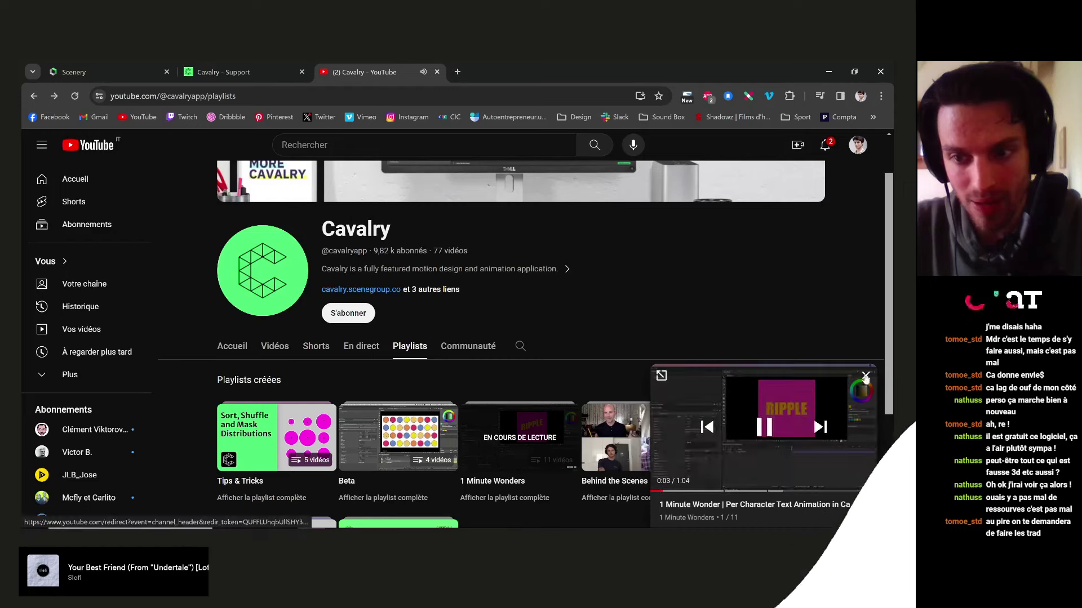
click(865, 377)
scroll(577, 370, down, 2)
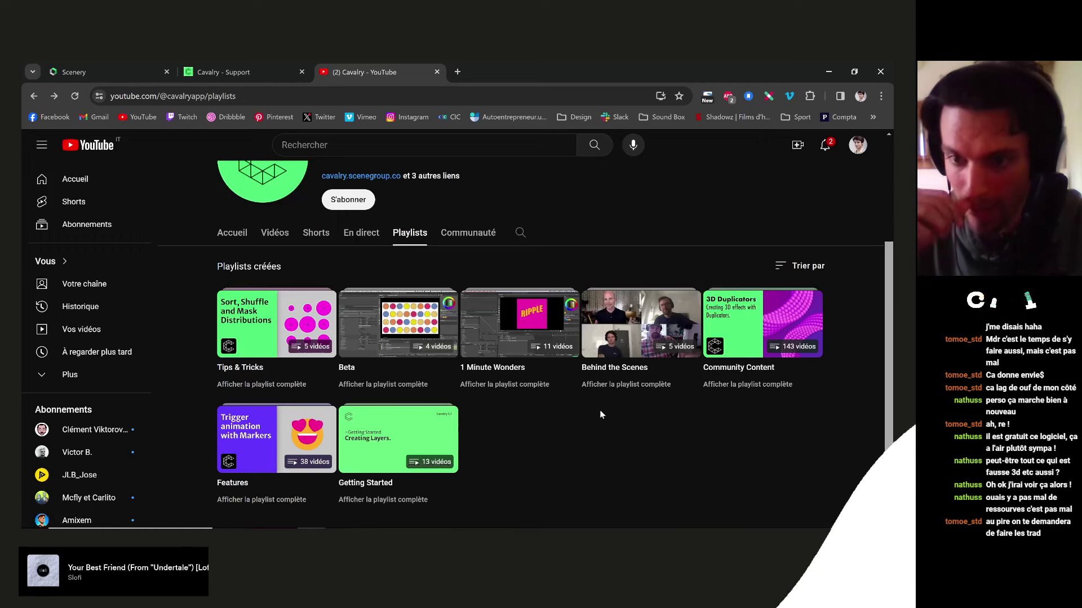
- Open the Community Content playlist, pause its first video and skim the list of community tutorials
click(741, 372)
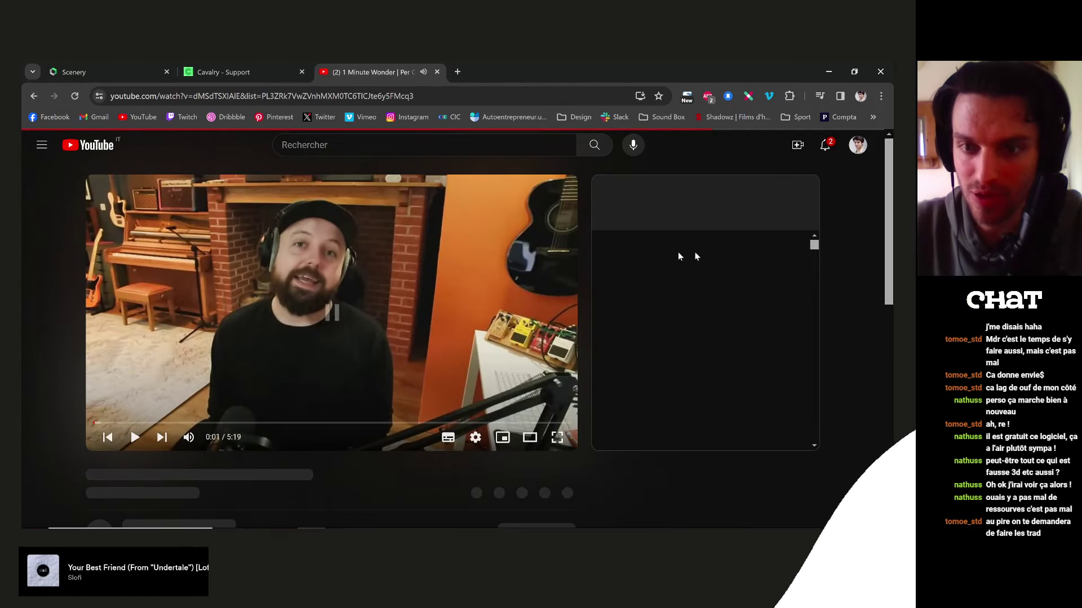
click(117, 382)
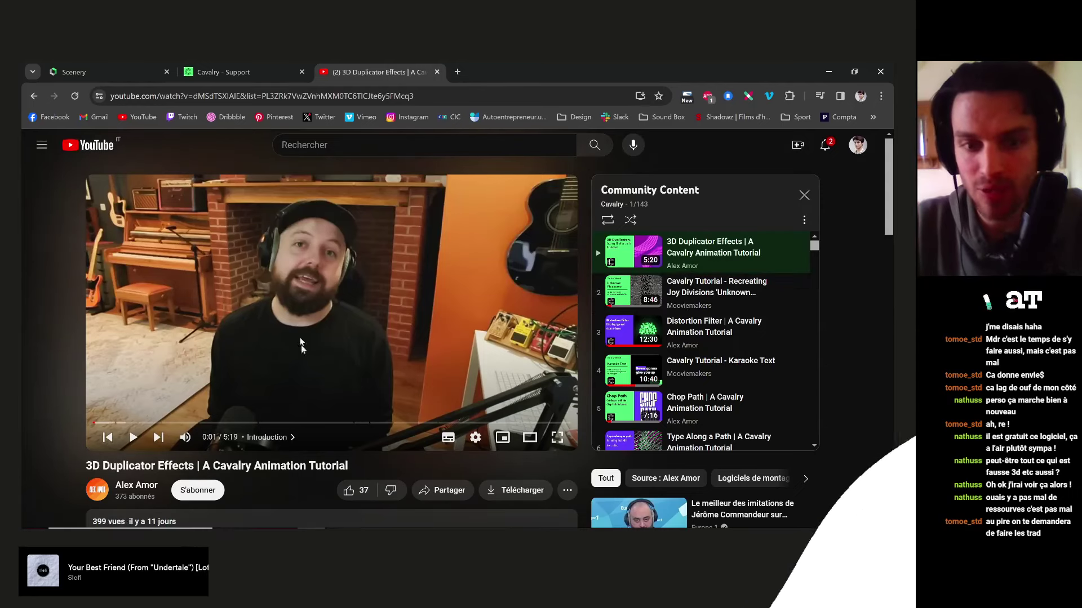
scroll(353, 419, down, 3)
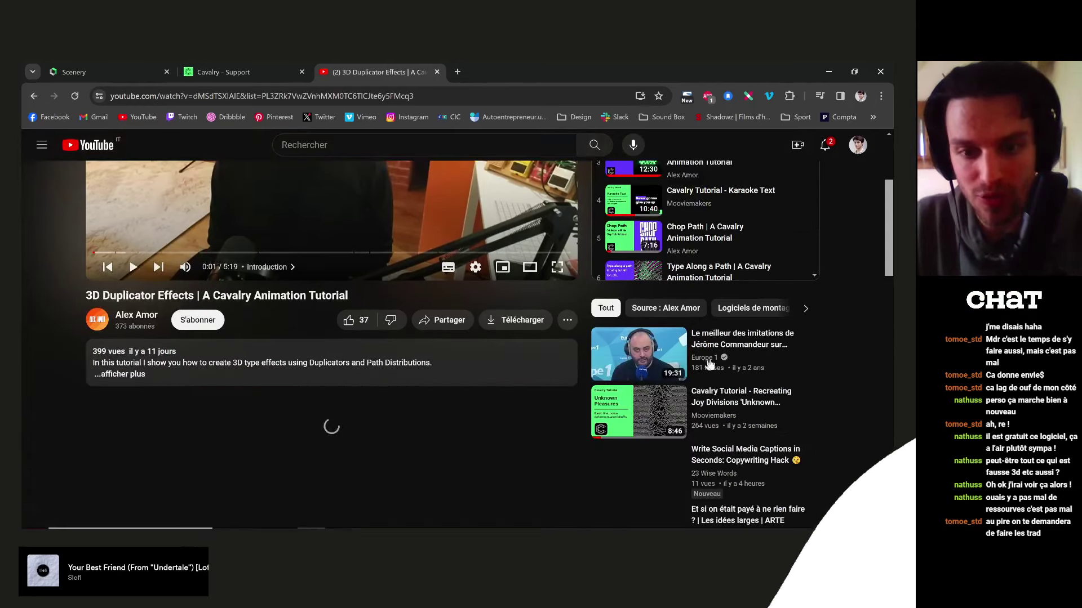
scroll(353, 419, up, 3)
scroll(743, 333, down, 20)
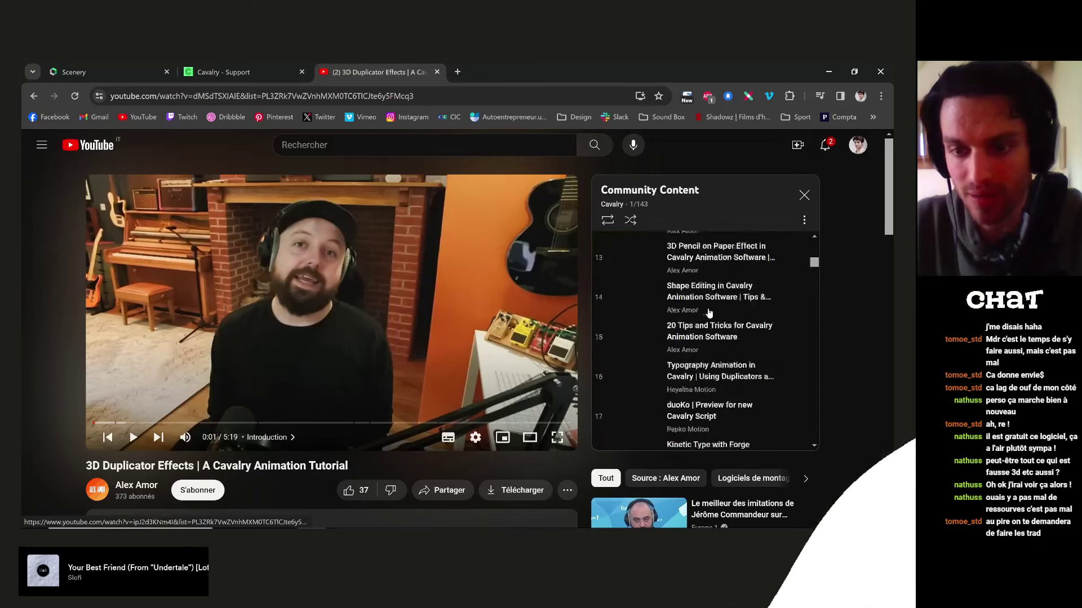
drag(814, 298, 811, 239)
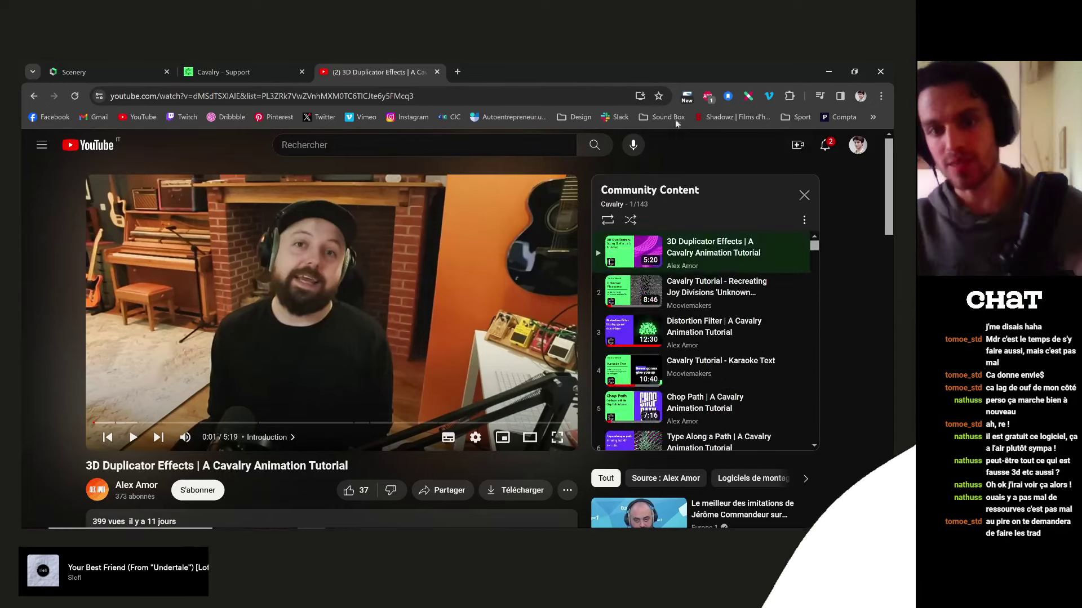
- Open the Domestika course 'Introduzione a Cavalry per motion graphics' in a new browser tab
click(457, 72)
text(domestik)
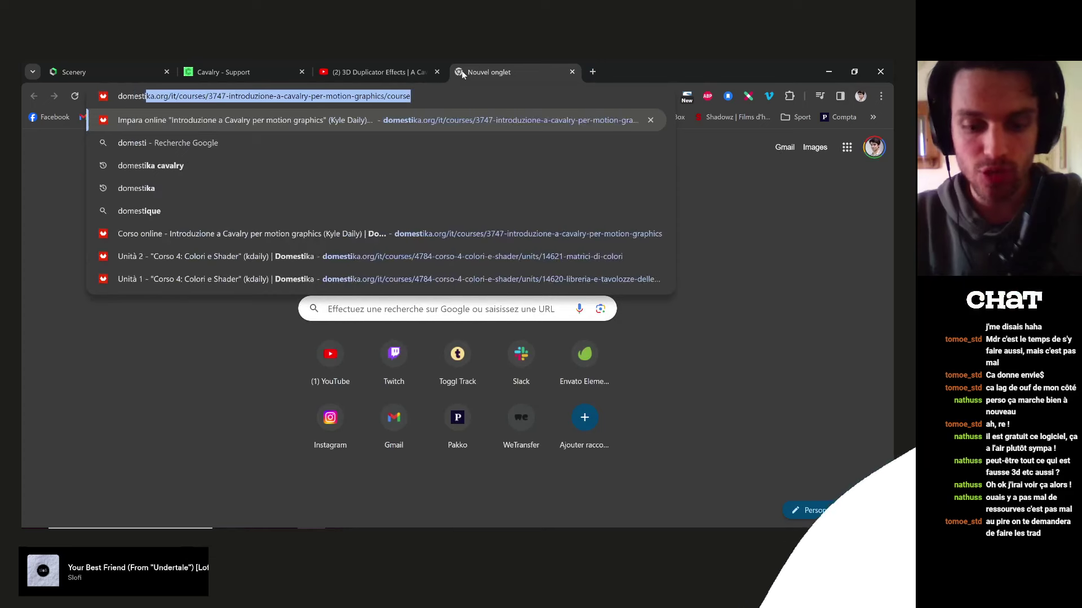
click(280, 118)
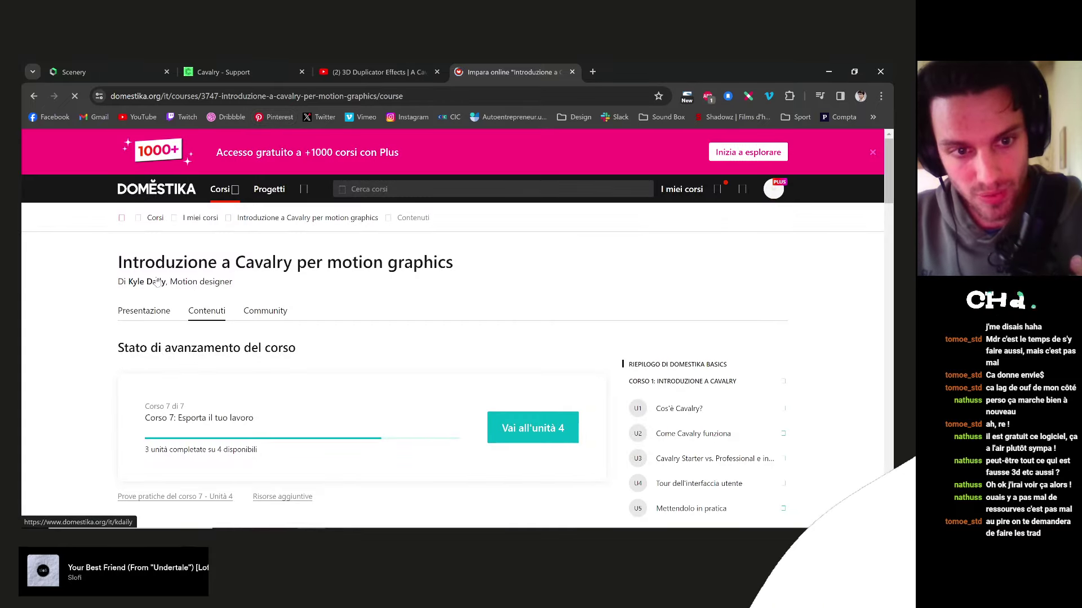
scroll(87, 234, down, 5)
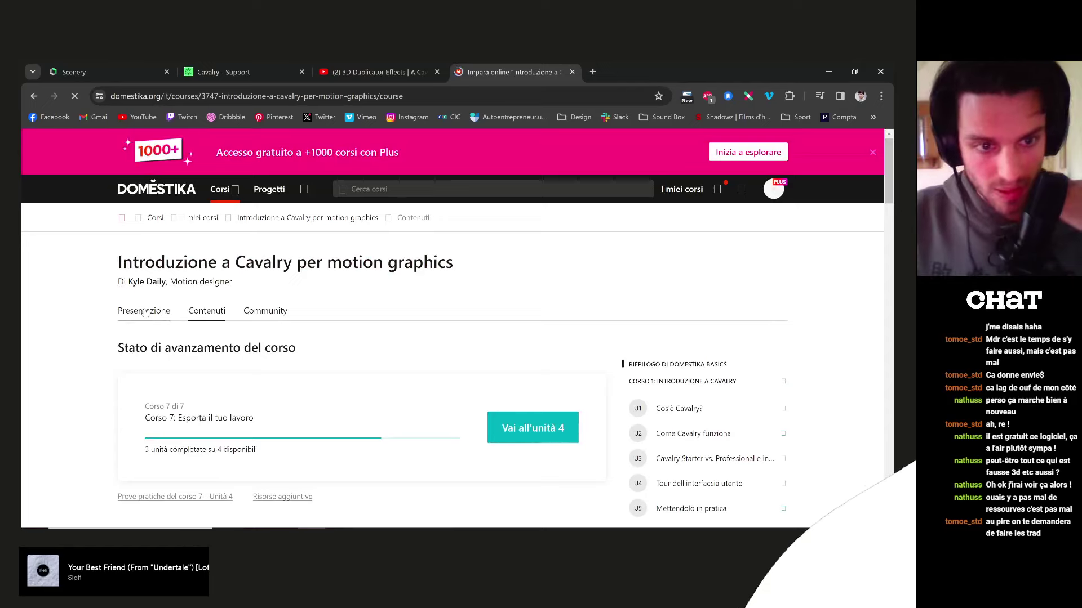
- Open the course instructor's Domestika profile, dismiss the cookie notice and look over the biography, course and projects
click(147, 281)
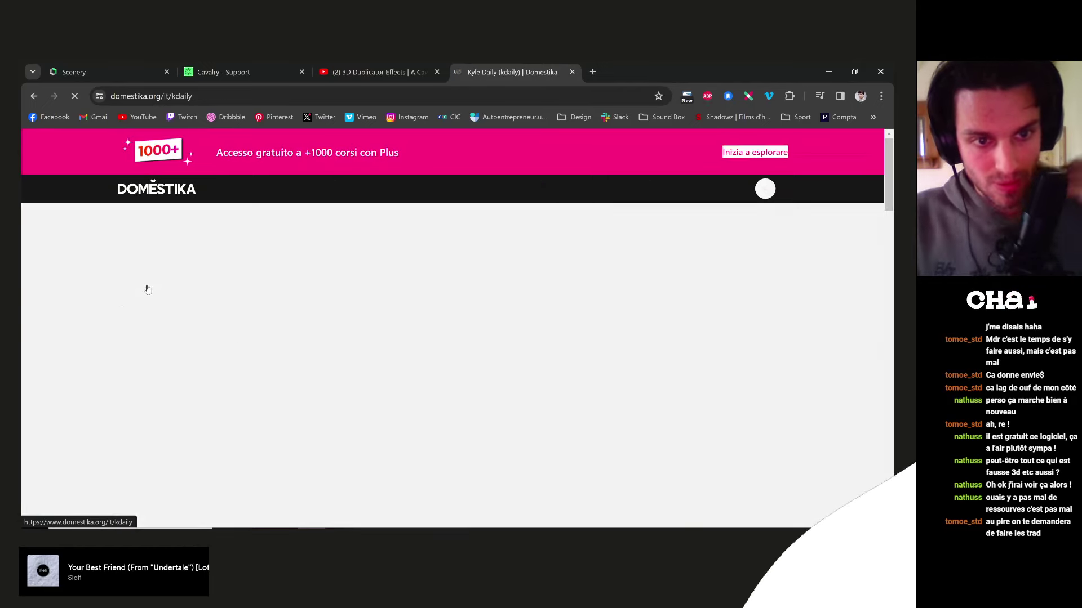
scroll(146, 290, down, 2)
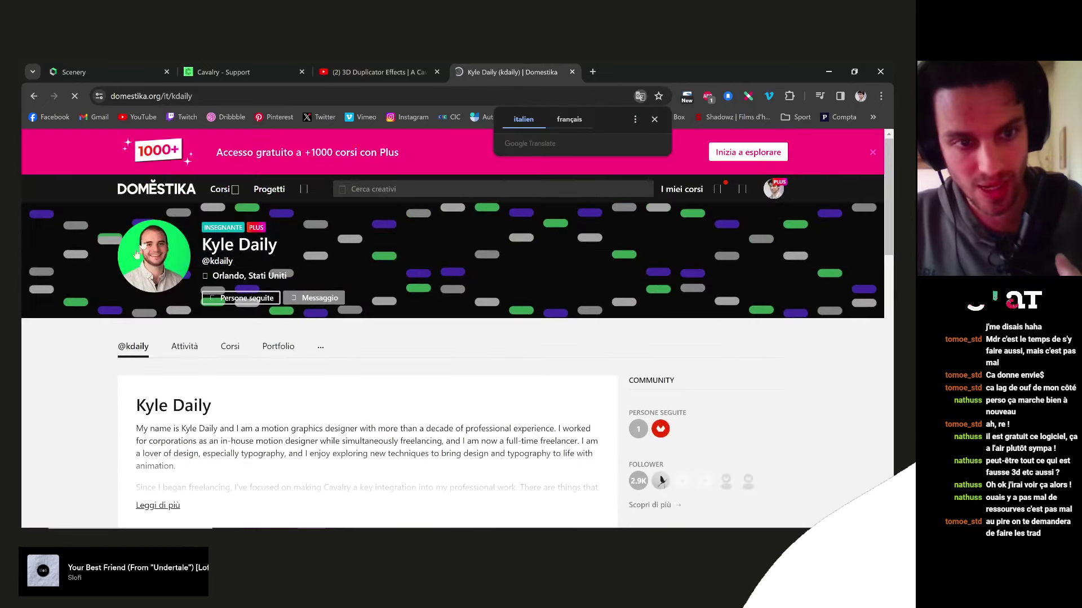
scroll(238, 337, down, 3)
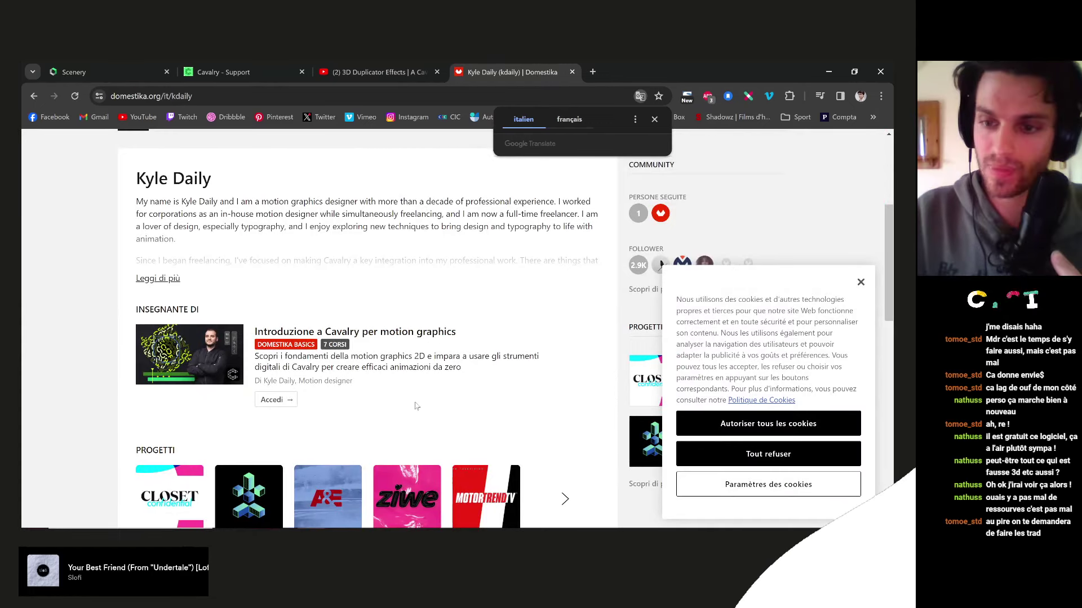
click(860, 283)
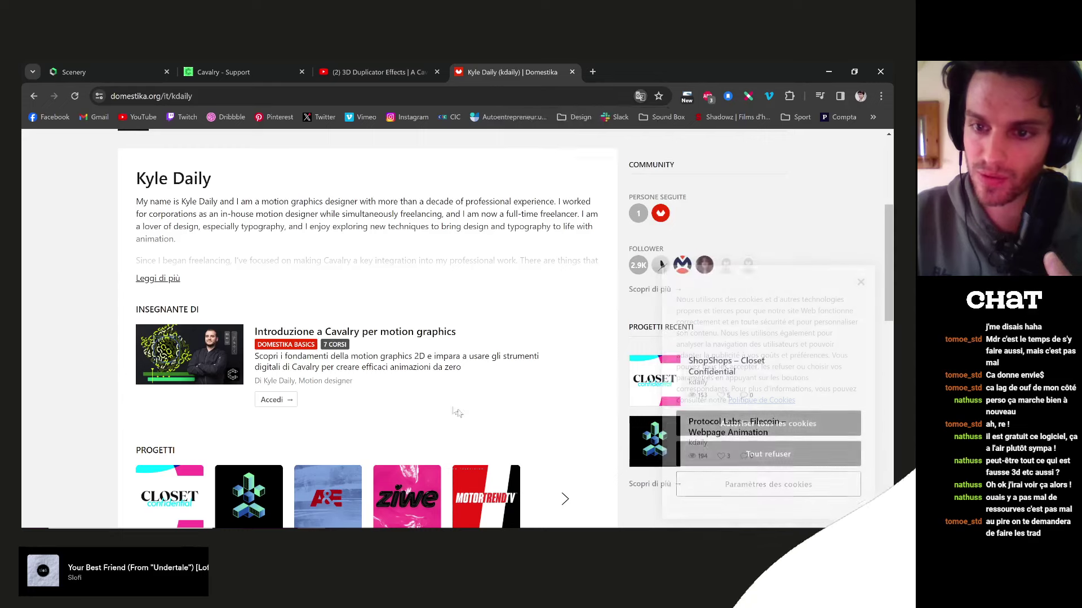
scroll(314, 399, up, 4)
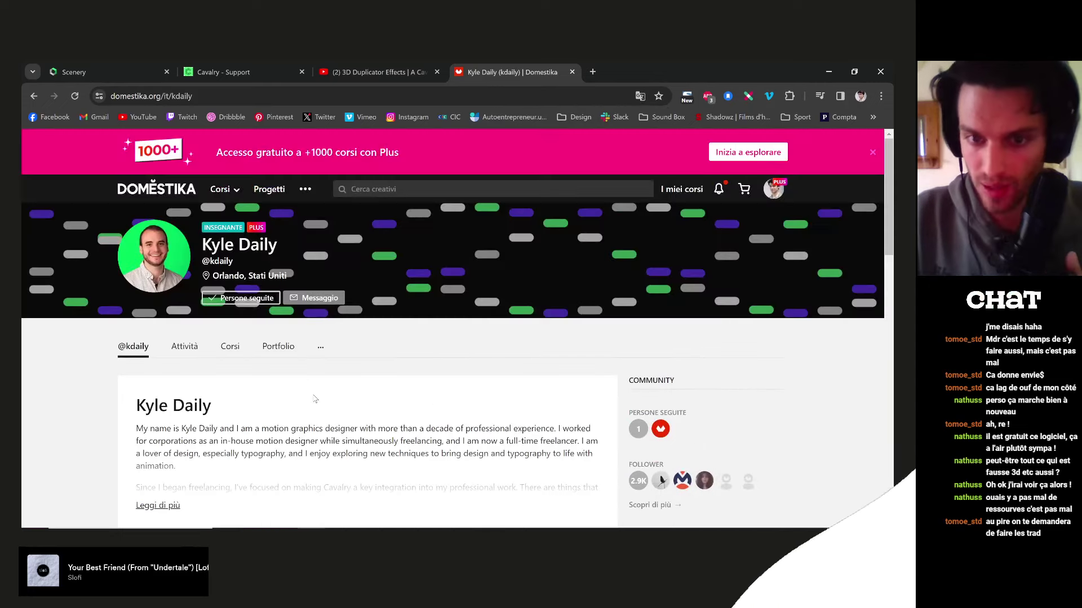
scroll(315, 401, down, 4)
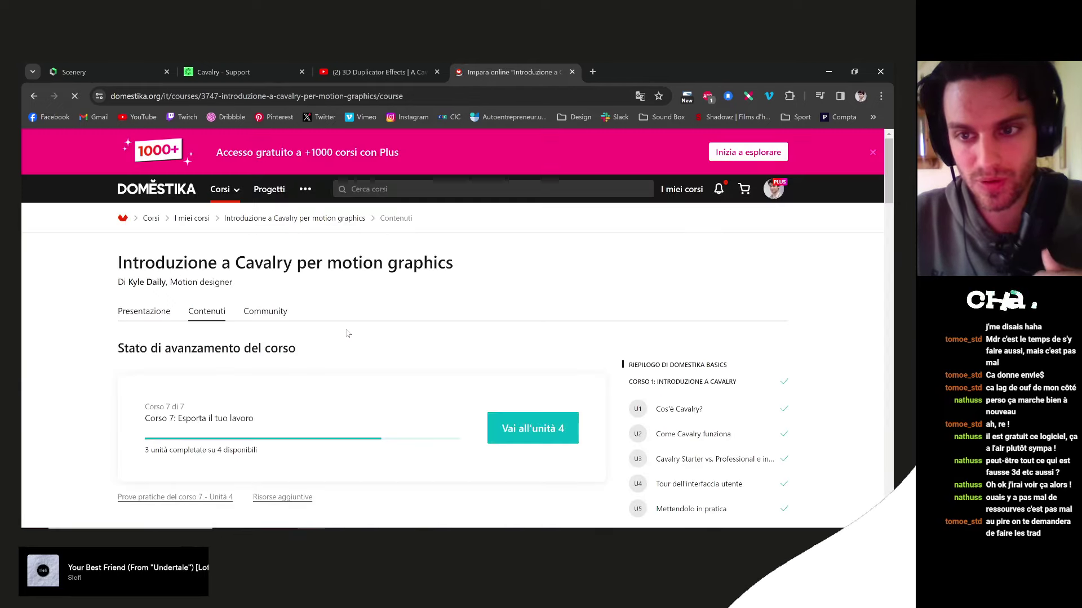
- Look through the units of all seven courses and the instructor's description on the Domestika course page, and close the page
scroll(343, 313, down, 3)
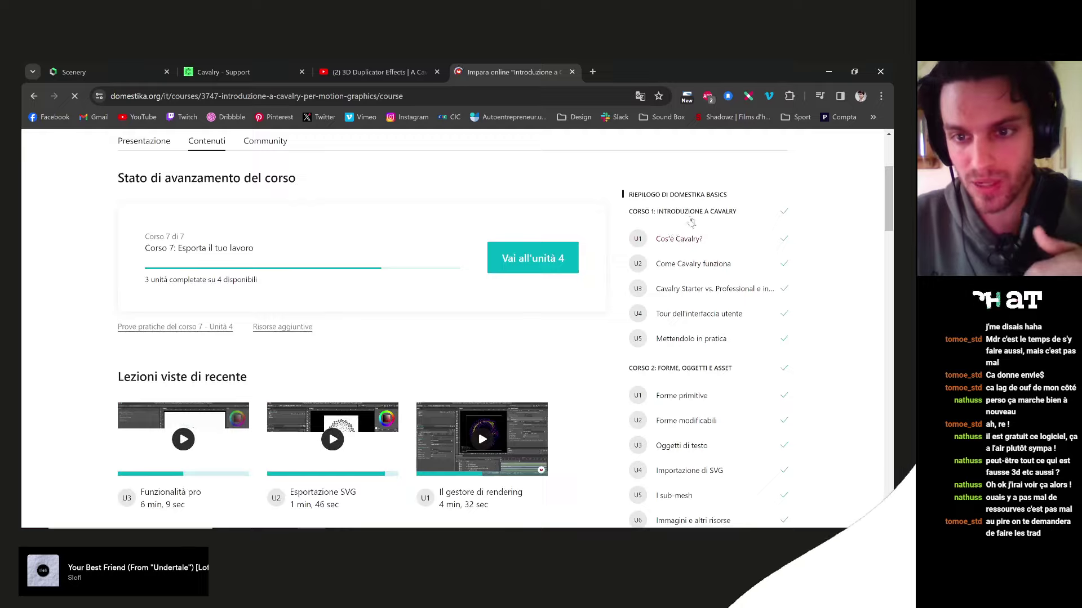
scroll(691, 222, down, 15)
scroll(683, 337, down, 6)
scroll(682, 367, up, 15)
scroll(678, 435, down, 6)
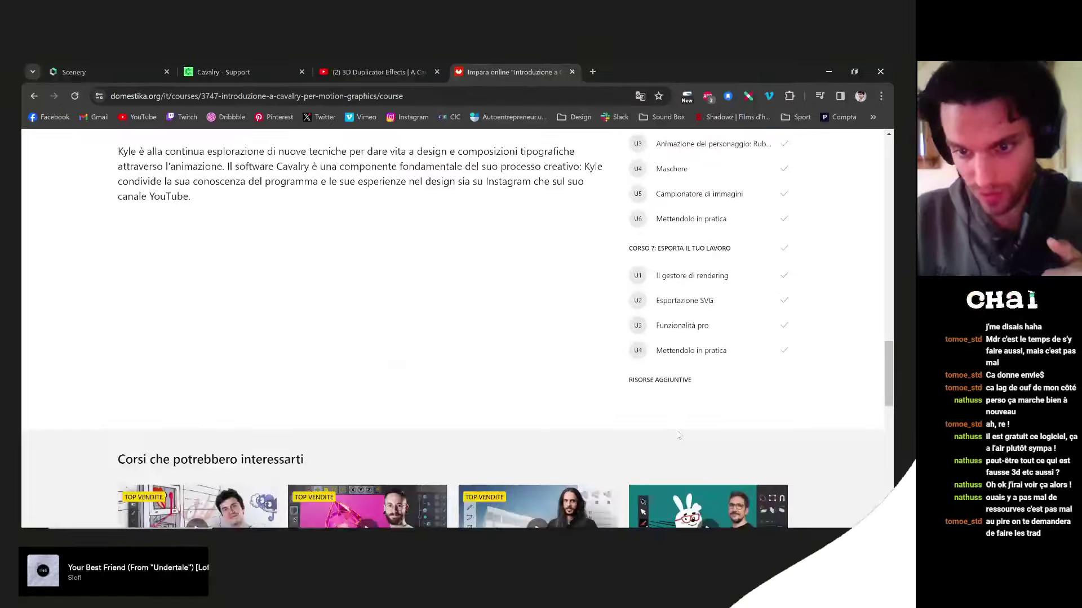
scroll(678, 436, up, 4)
scroll(675, 459, up, 5)
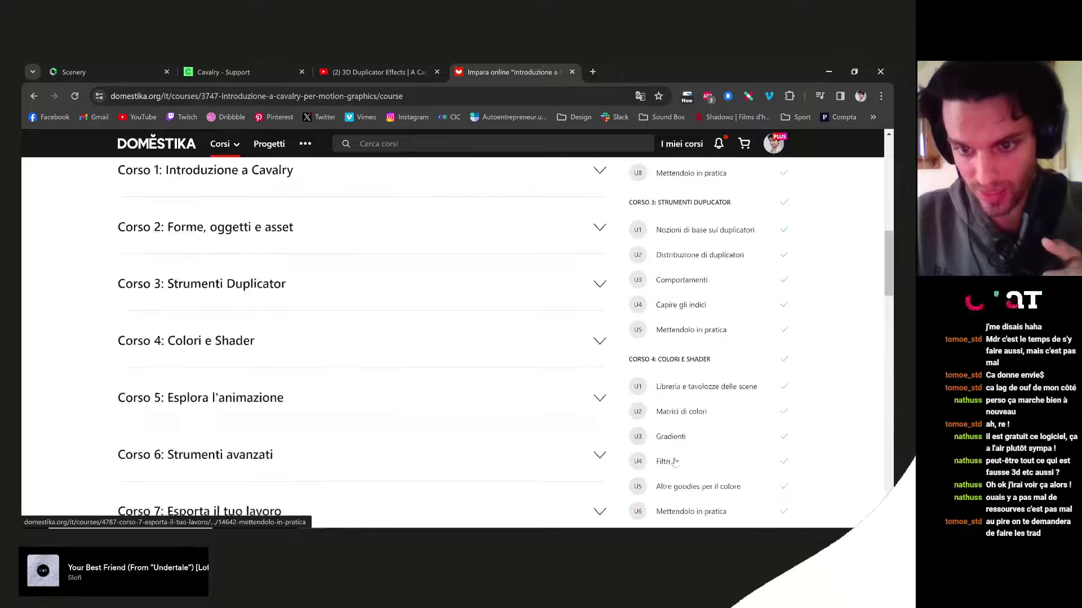
scroll(674, 462, up, 10)
scroll(691, 253, down, 3)
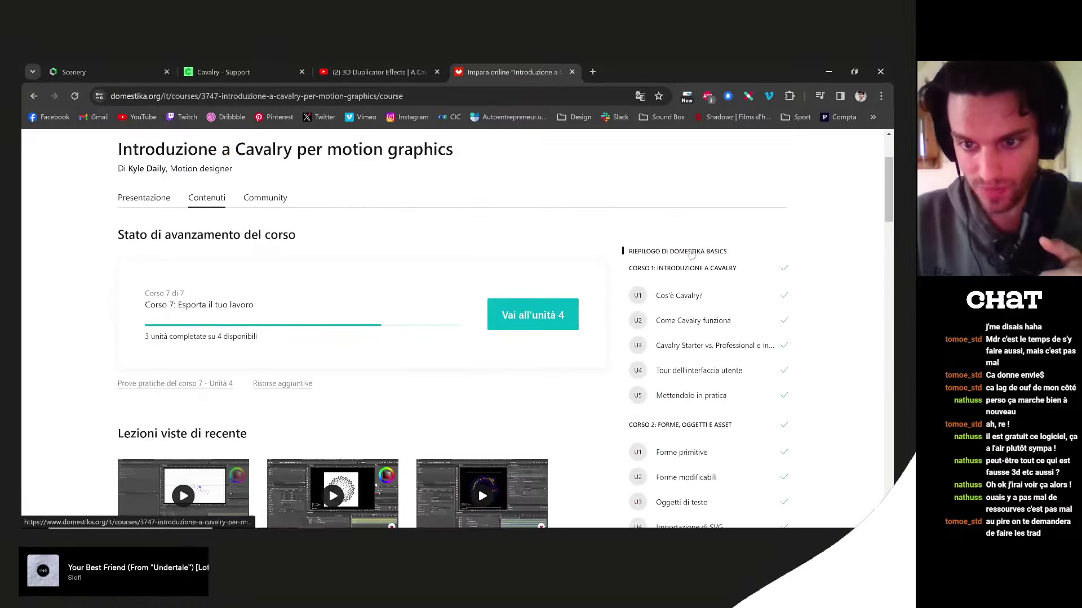
scroll(691, 253, down, 8)
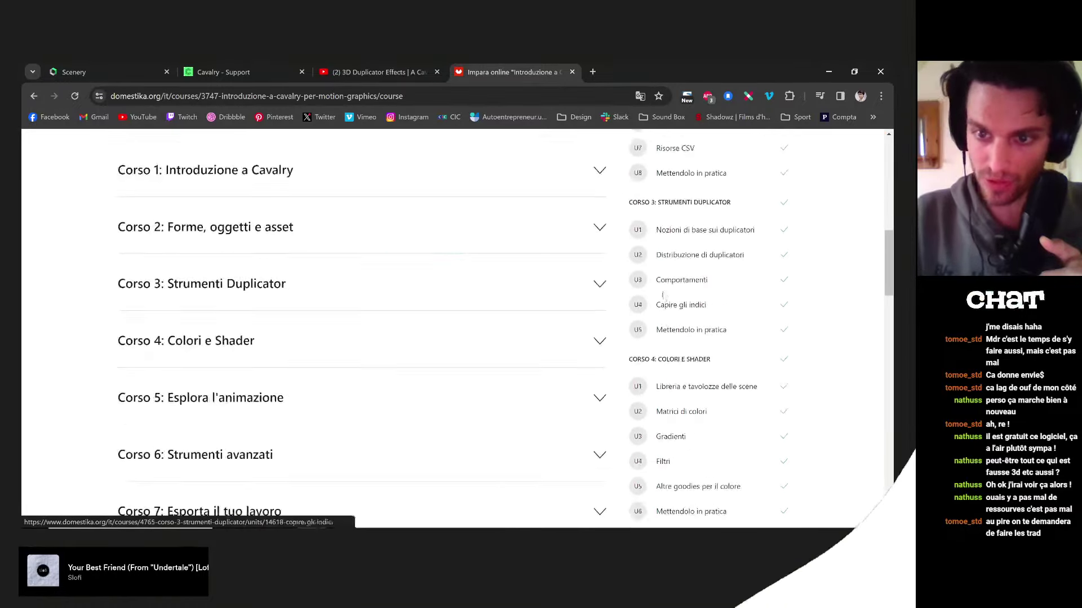
scroll(663, 294, down, 10)
scroll(281, 377, up, 2)
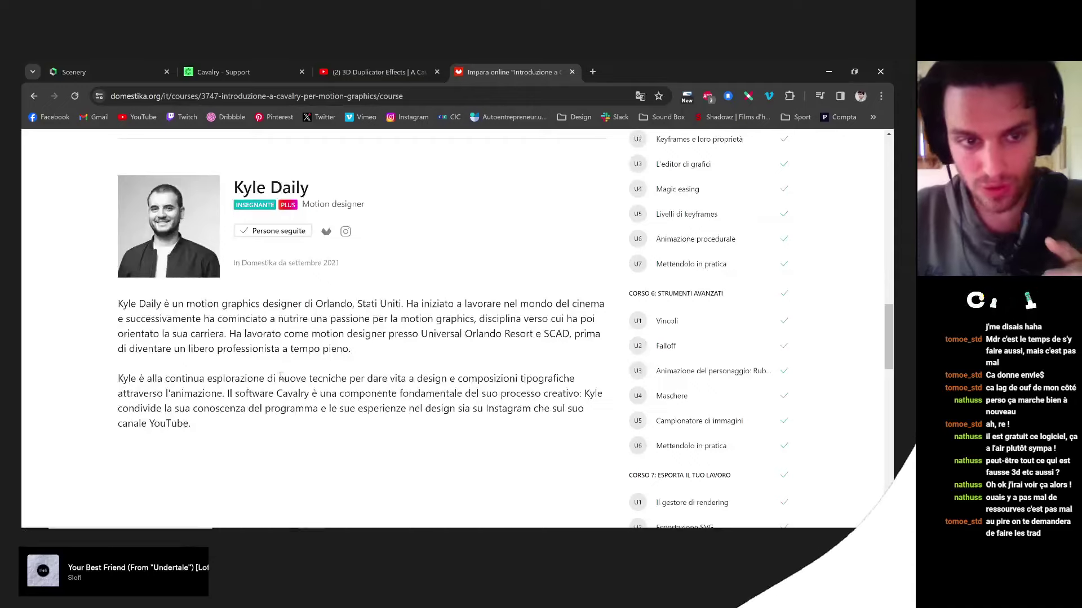
scroll(277, 374, up, 15)
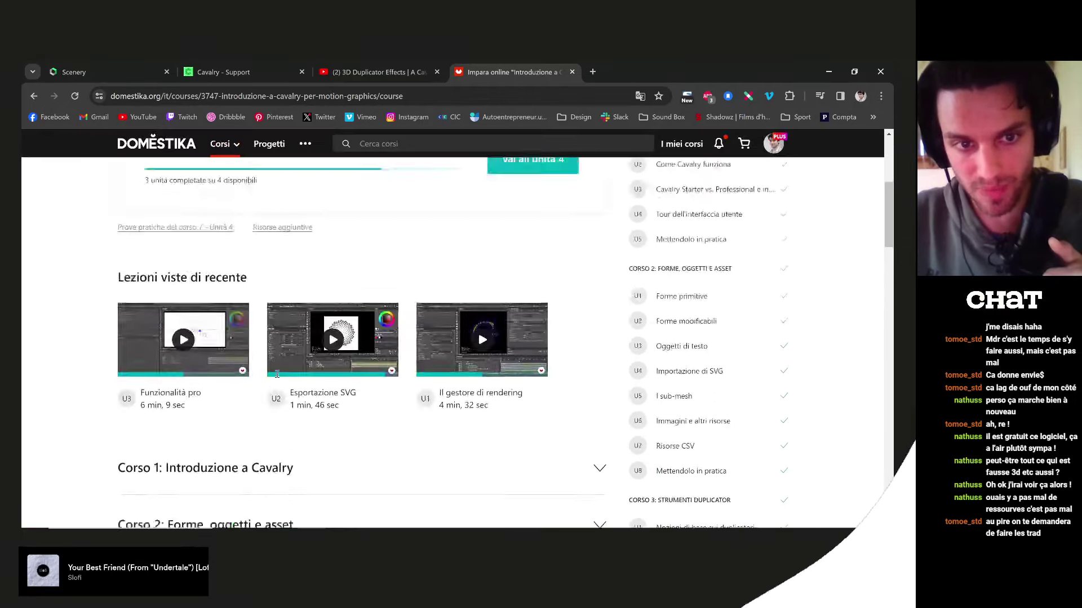
click(572, 72)
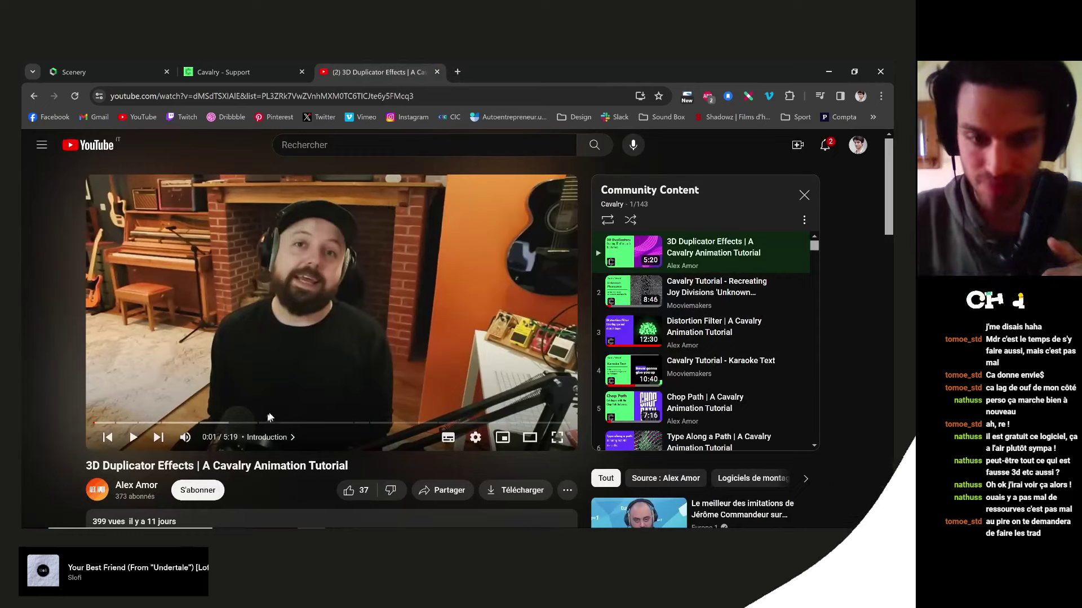
- Switch back to Cavalry and preview the Boule en Mask 2 animation from frame 0
key(alt+Tab)
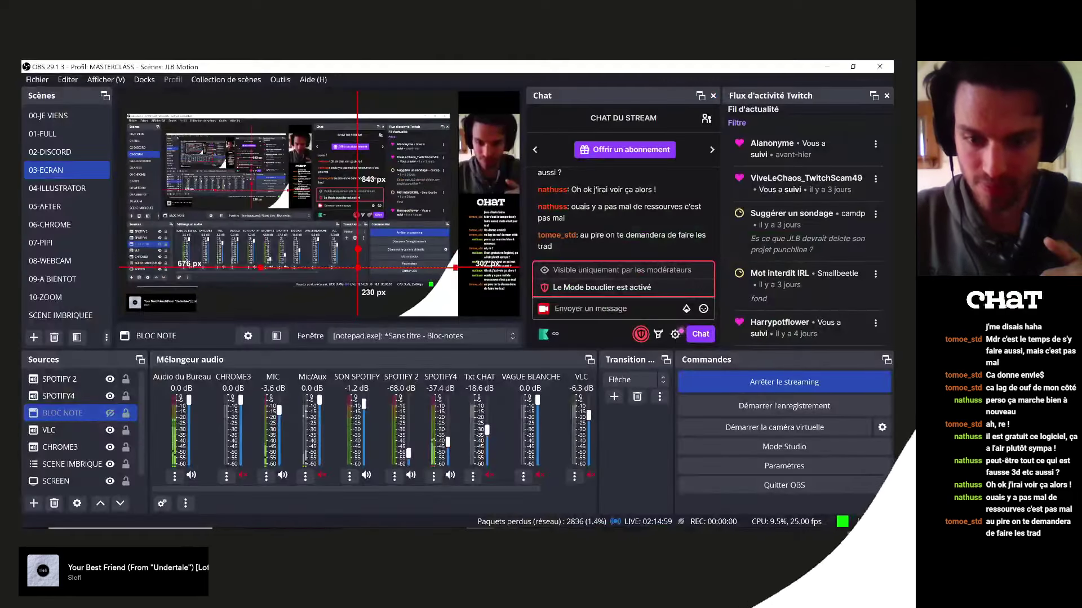
key(alt+Tab)
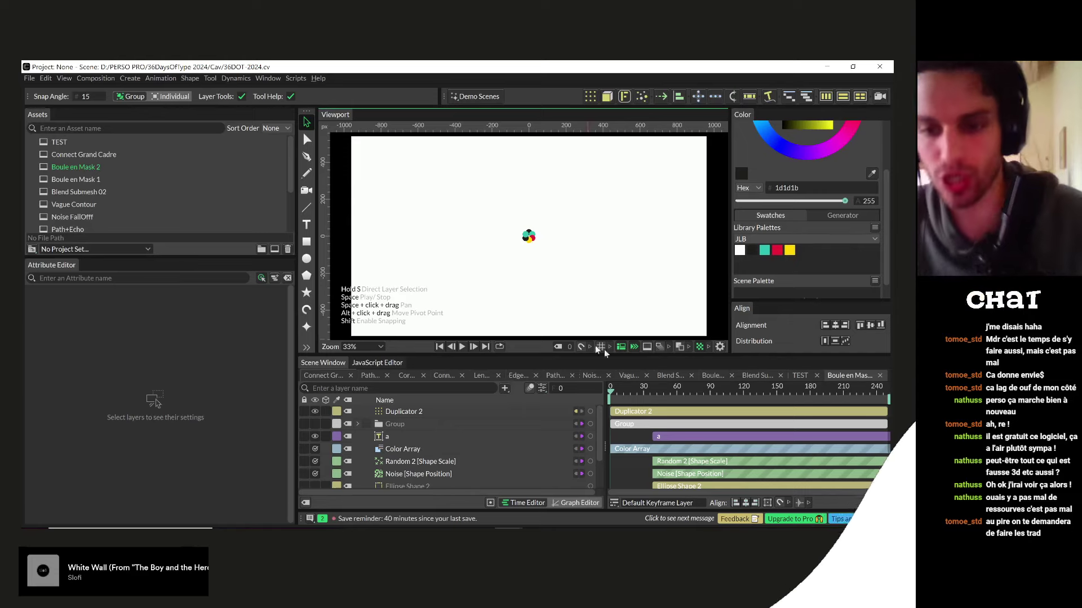
mouse_move(613, 399)
mouse_down()
mouse_move(629, 398)
mouse_move(608, 397)
mouse_up()
key(space)
key(space)
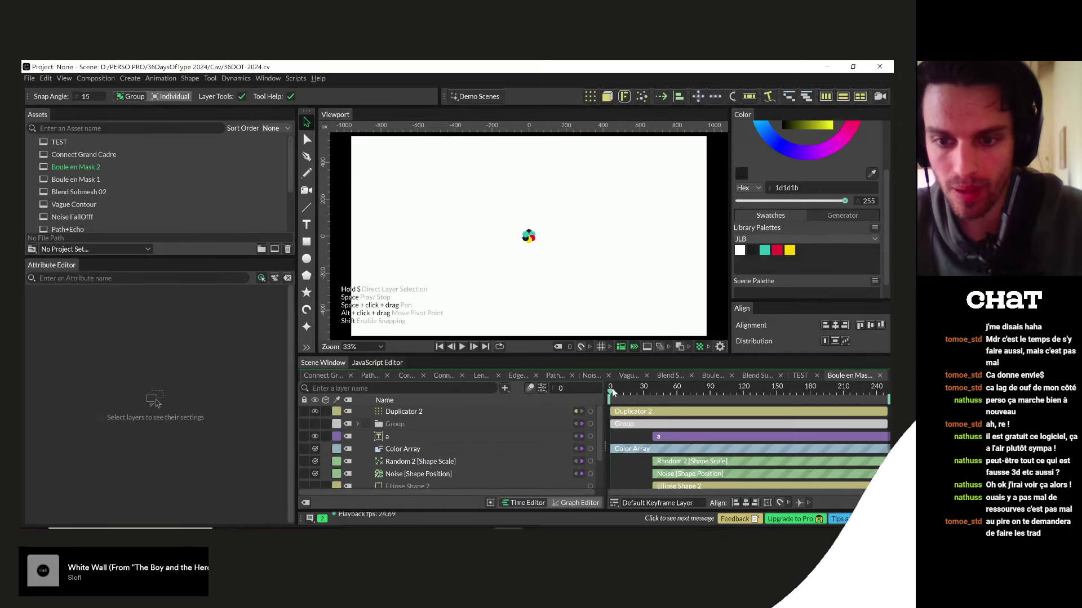
- Set Duplicator 2's Shape Rotation to -80 and play the animation from the start
click(417, 412)
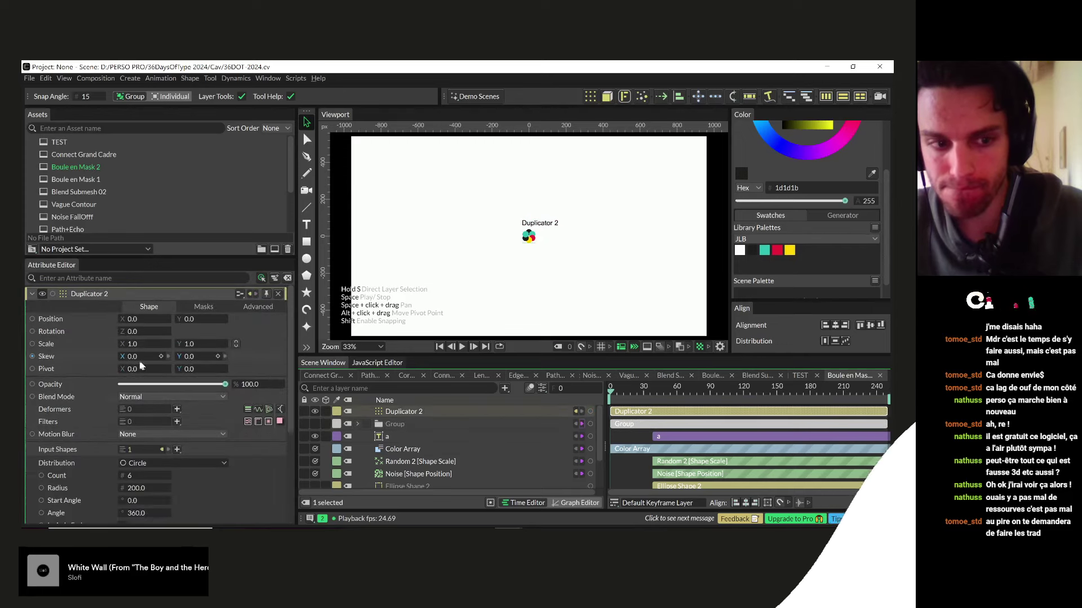
key(Down)
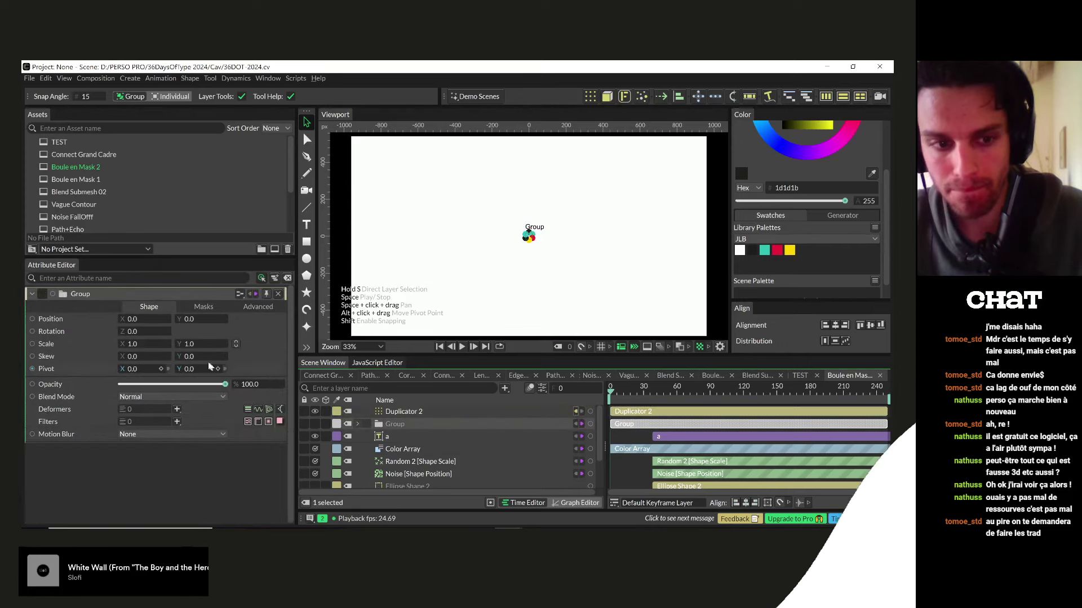
click(392, 415)
scroll(110, 451, down, 5)
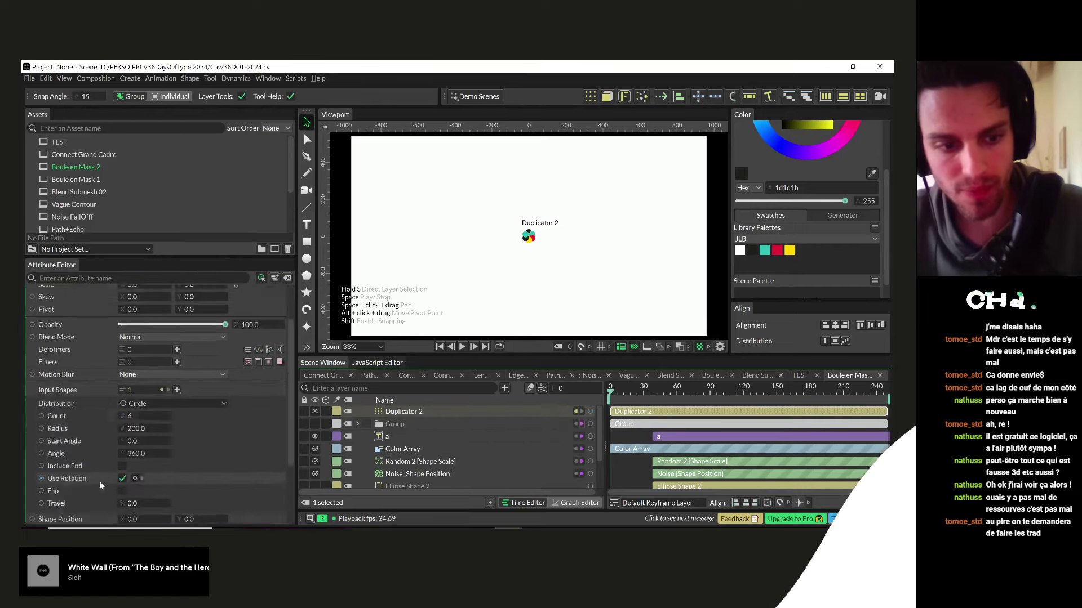
click(142, 430)
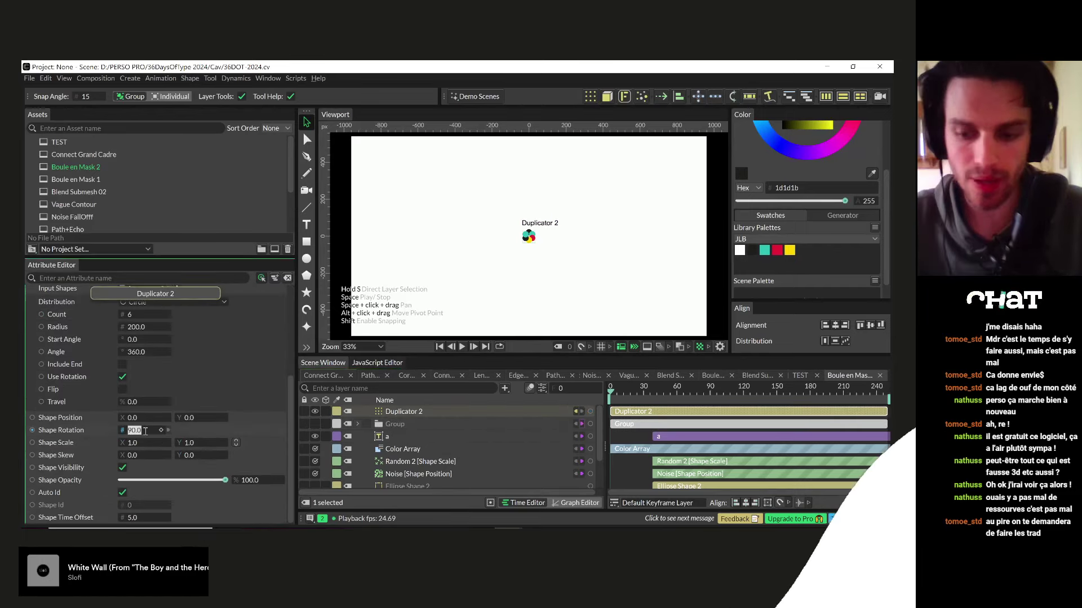
text(-80)
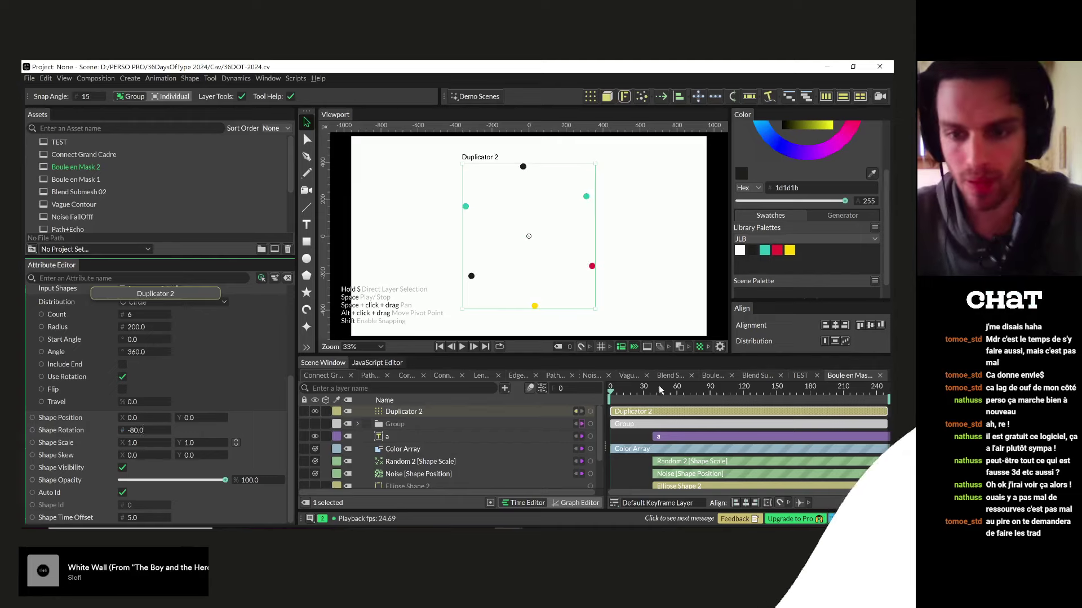
key(space)
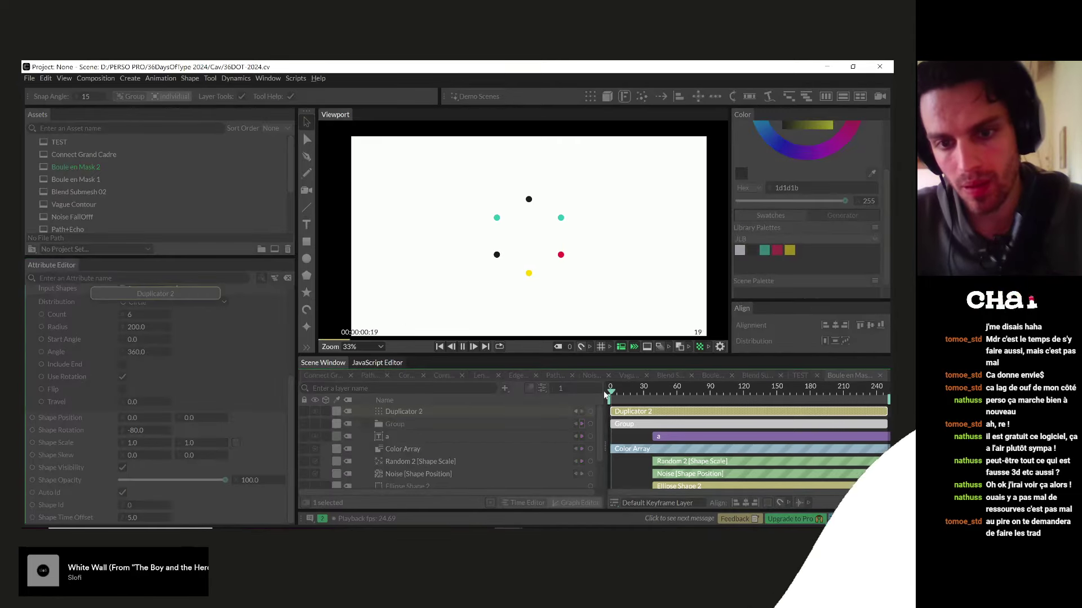
- Delete Duplicator 2, make the Group layer visible again and preview its animation from frame 0
key(space)
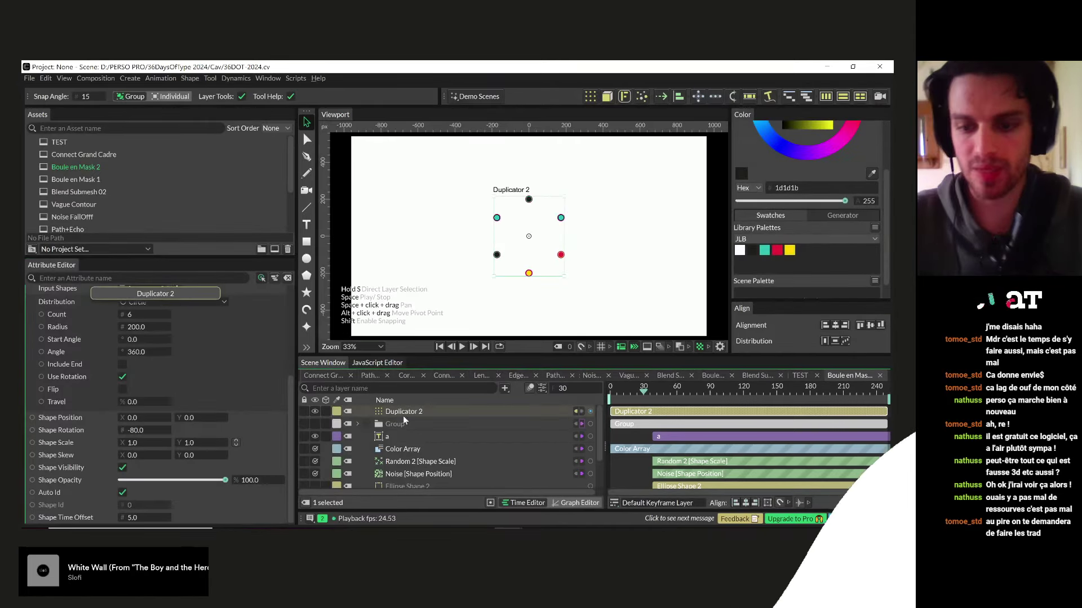
key(Delete)
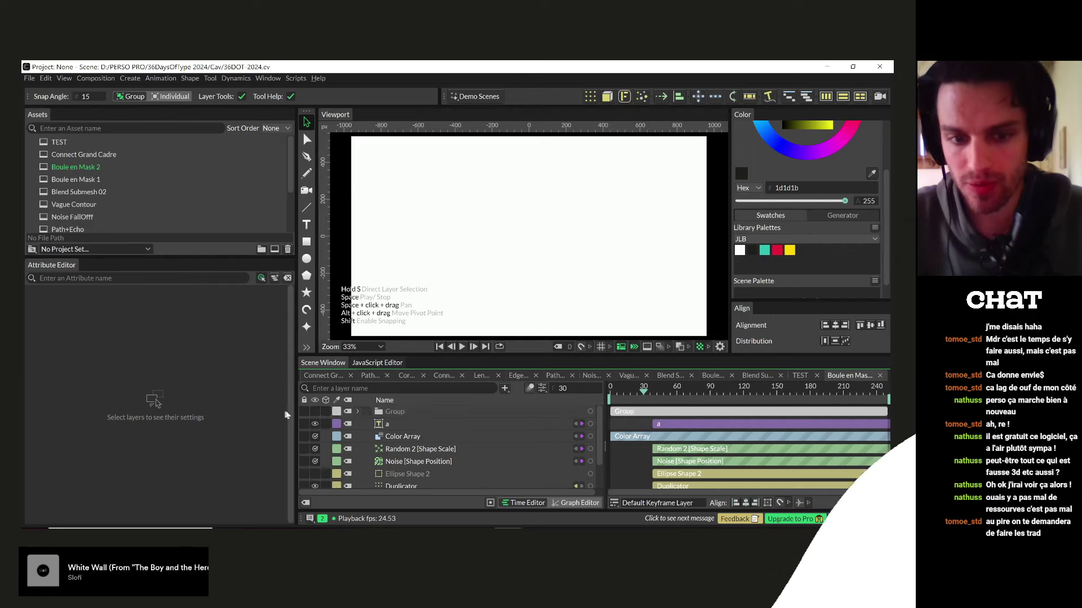
click(315, 412)
click(601, 395)
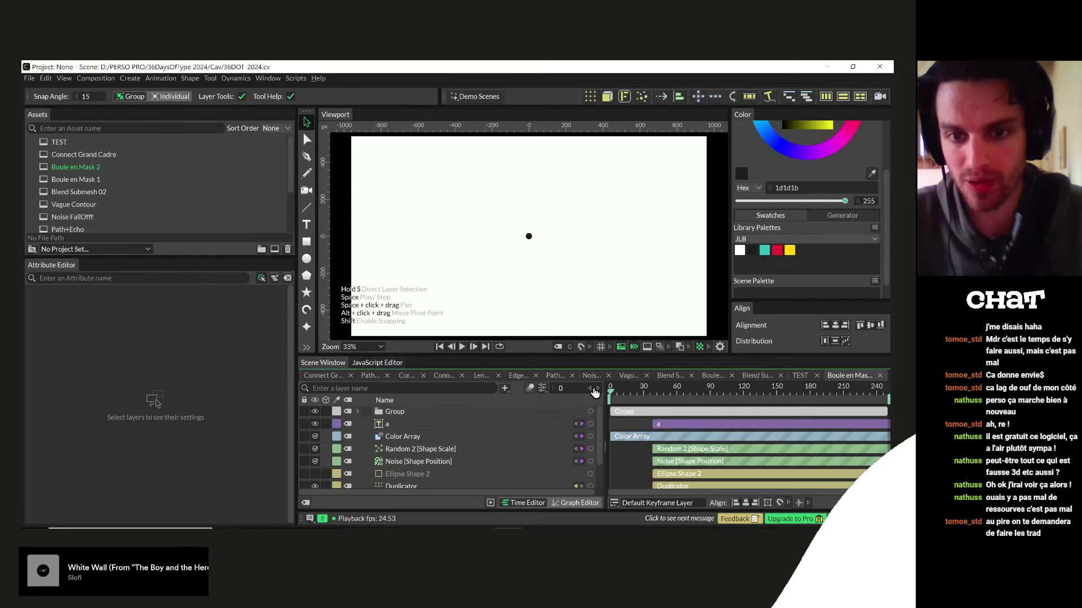
key(space)
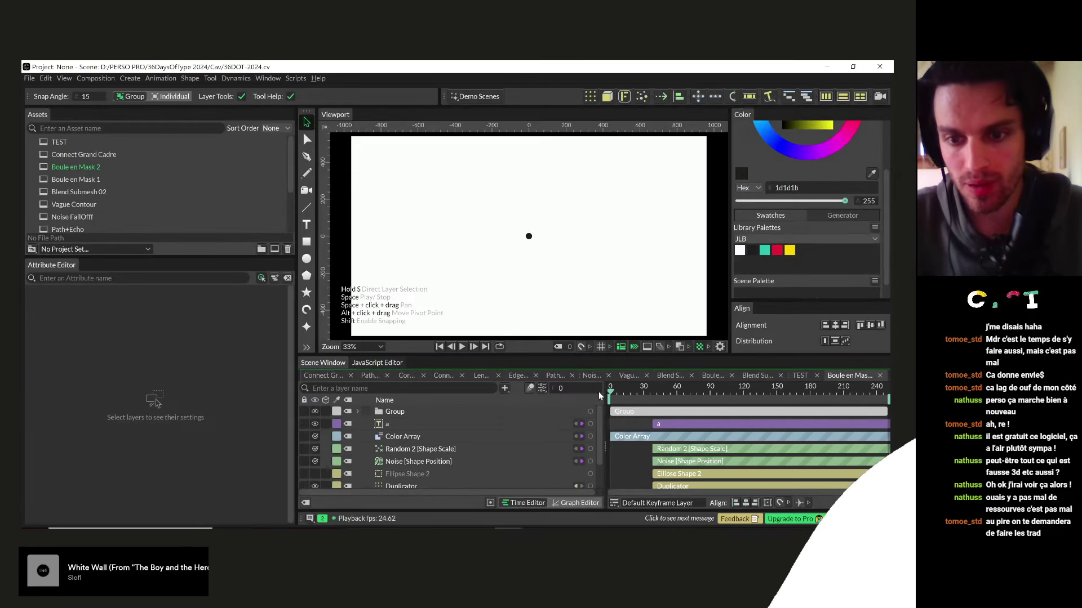
click(596, 396)
key(space)
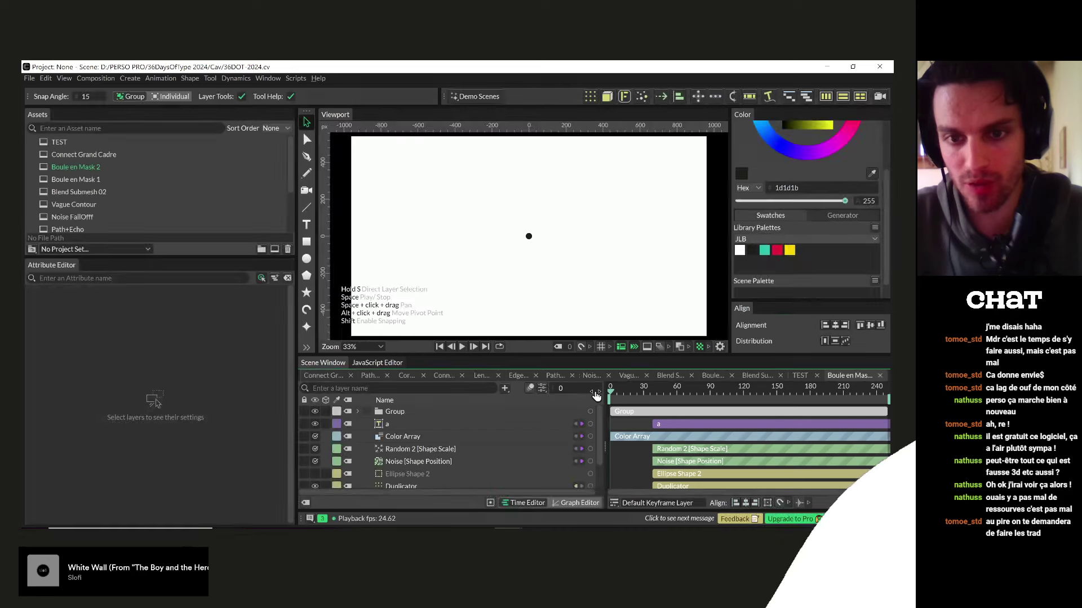
- Duplicate the Group with a new Duplicator using a Circle distribution with a count of 13, and scrub to frame 24
click(432, 415)
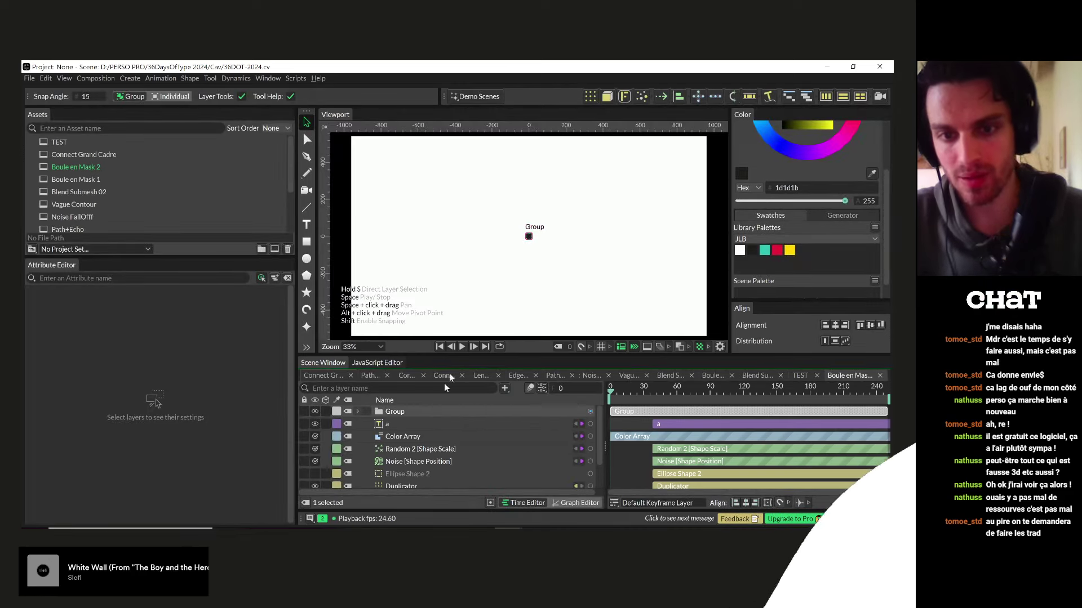
click(589, 96)
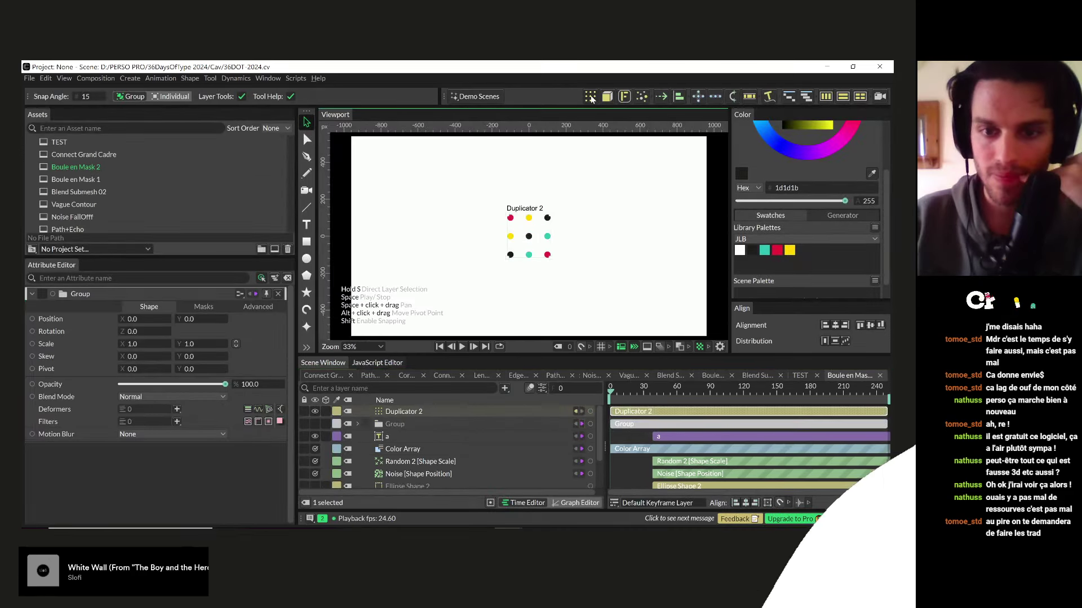
click(171, 463)
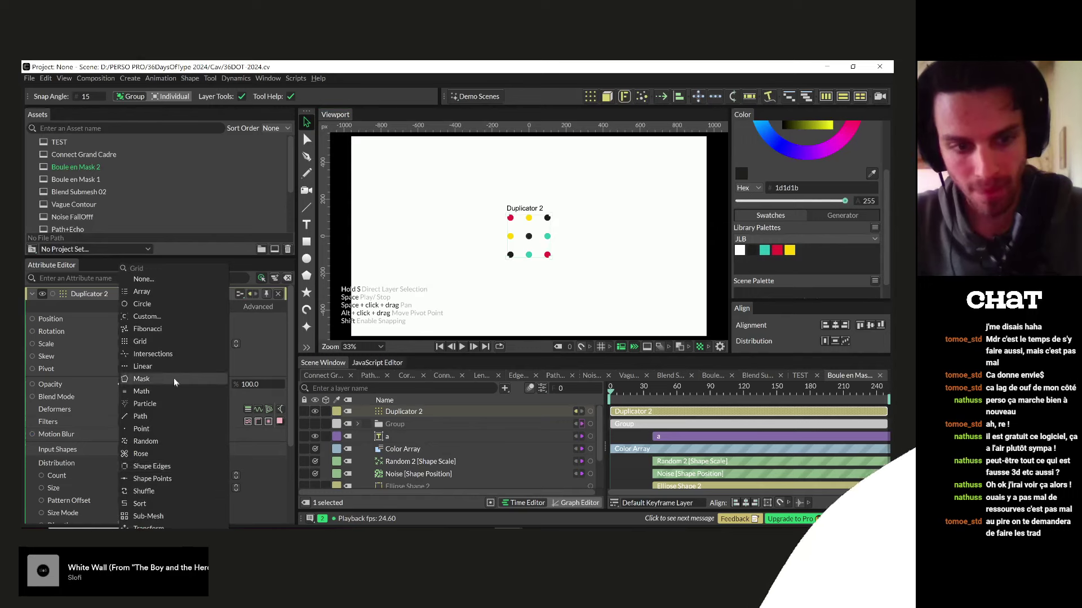
click(143, 304)
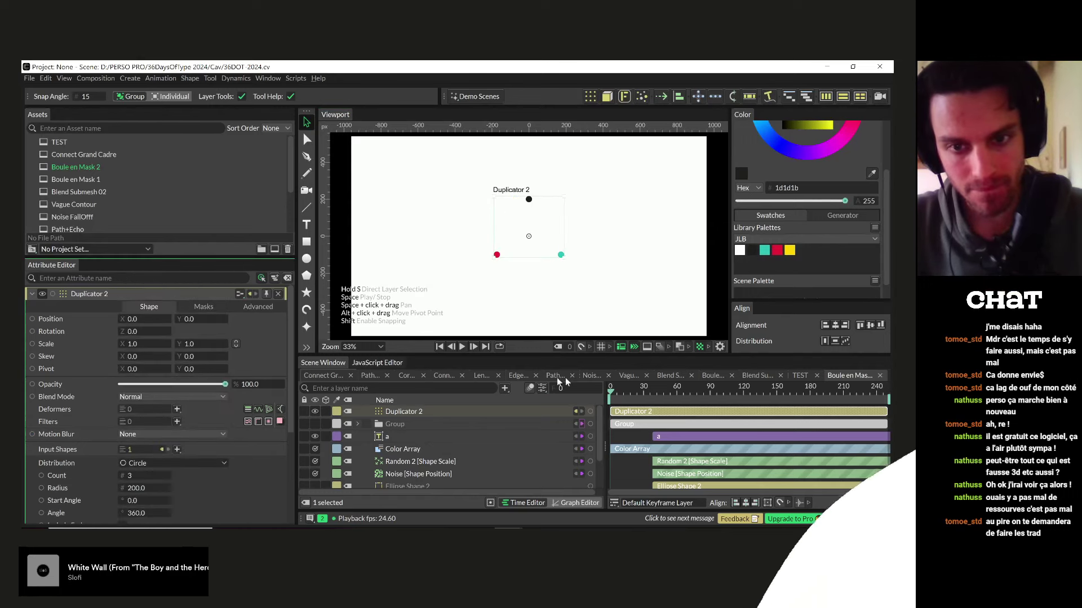
drag(135, 476, 142, 480)
drag(605, 388, 634, 396)
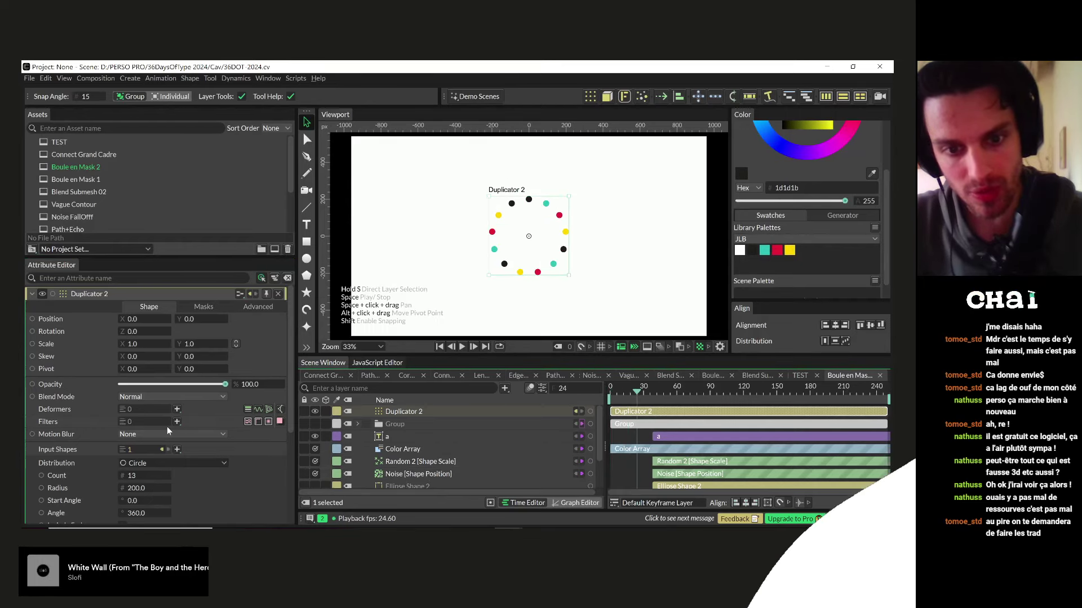
scroll(154, 420, down, 5)
drag(135, 432, 151, 431)
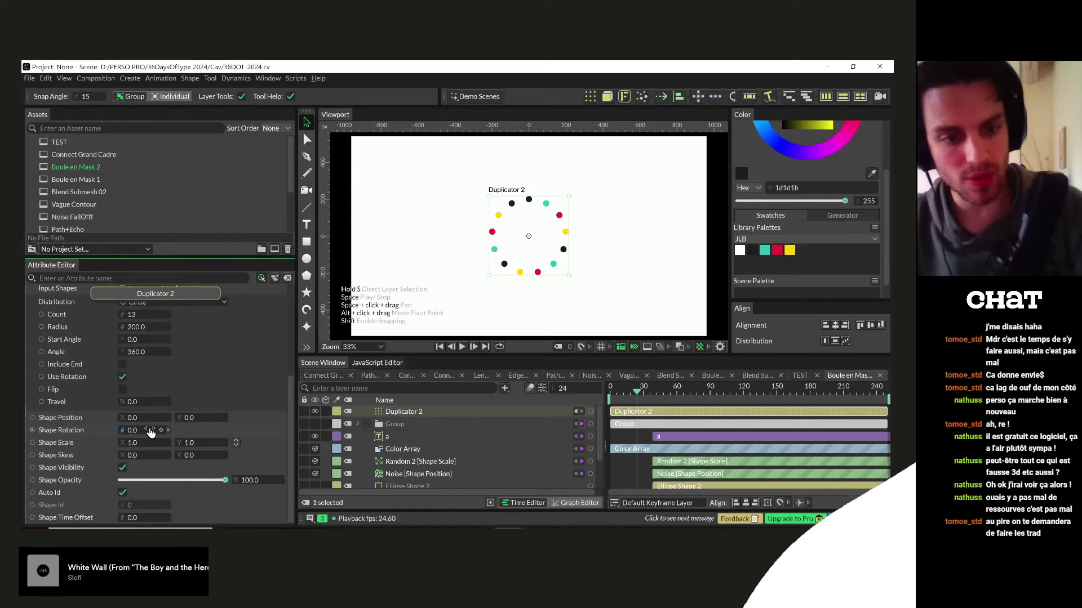
key(ctrl+z)
- Set the Radius of Duplicator 2's Circle distribution to 0 and preview the animation from frame 0
scroll(132, 366, up, 2)
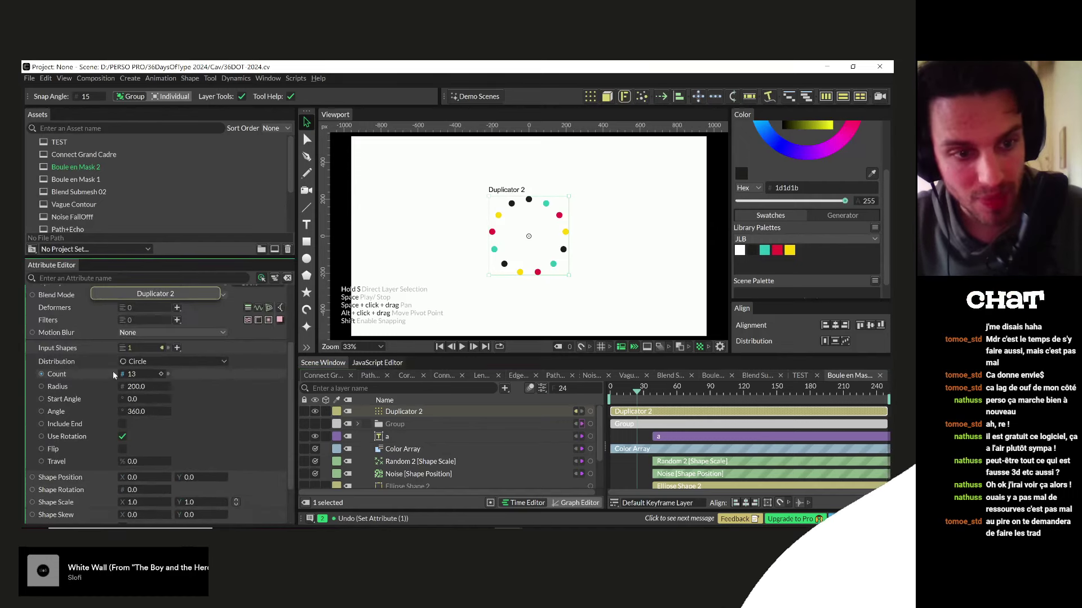
text(0)
key(Return)
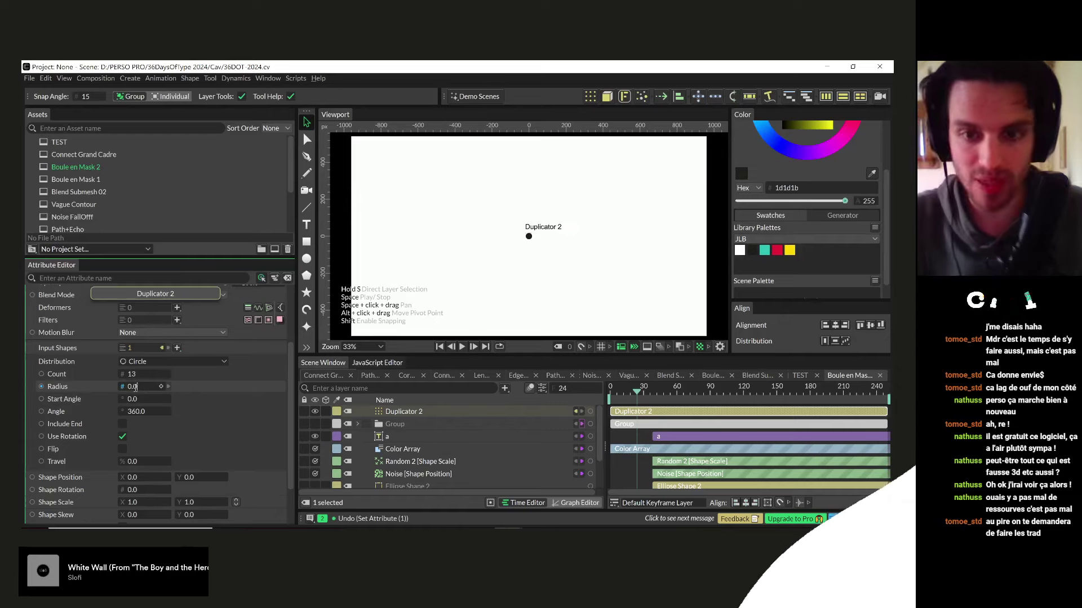
click(587, 389)
key(space)
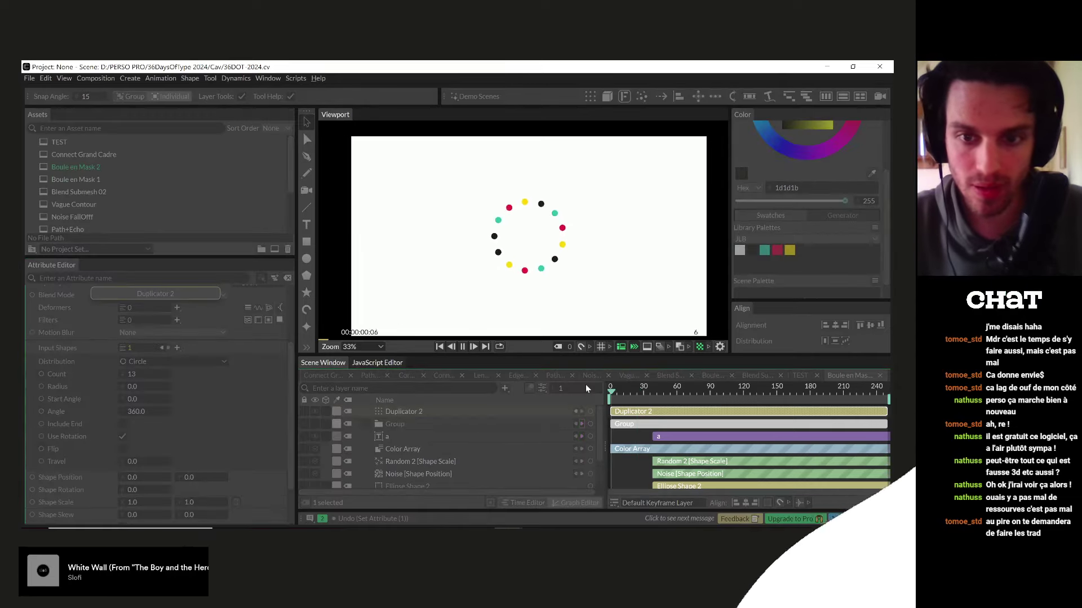
key(space)
click(610, 389)
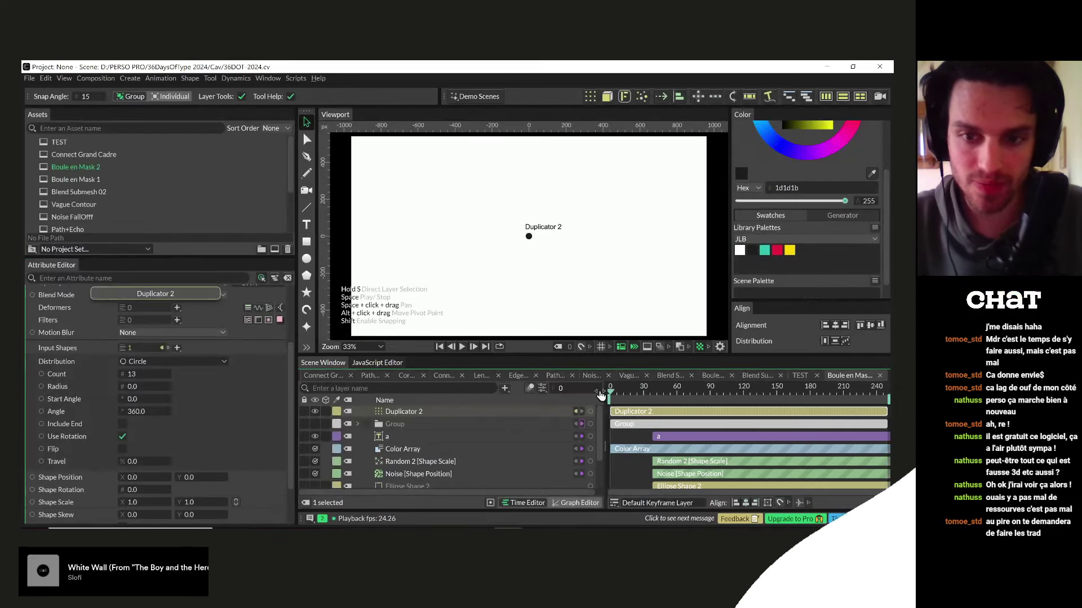
key(space)
click(601, 396)
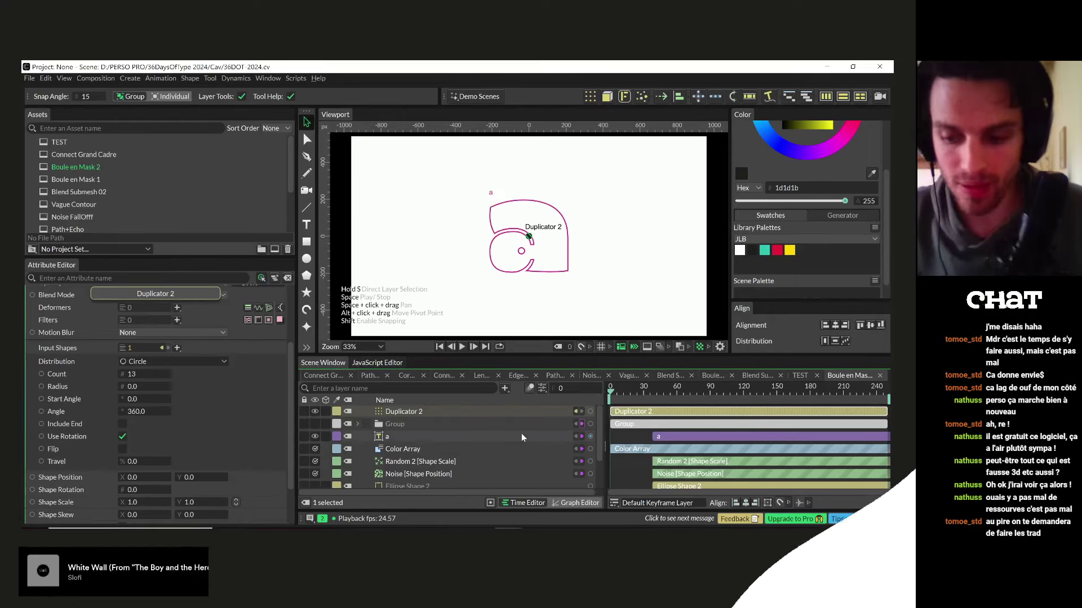
- Add a Connect Shape layer and set its Source Distribution to Point
key(Tab)
text(connec)
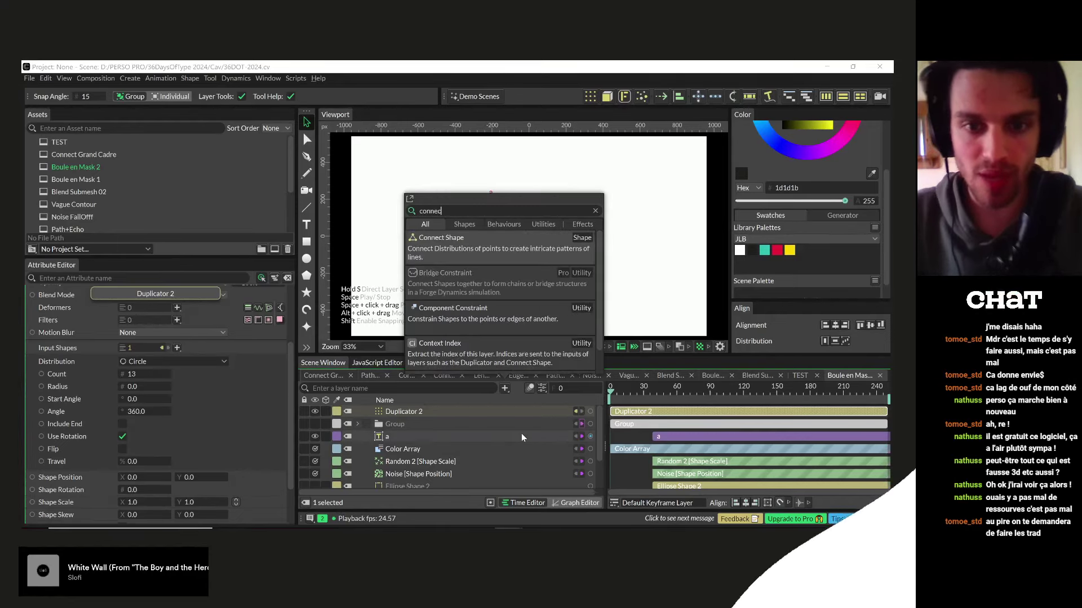
click(445, 237)
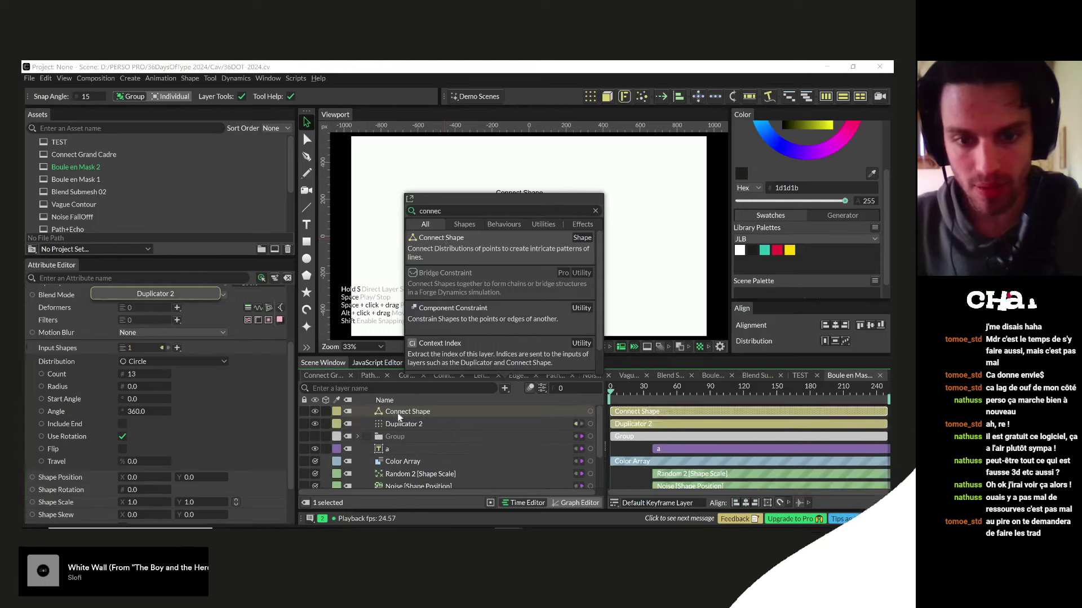
click(86, 308)
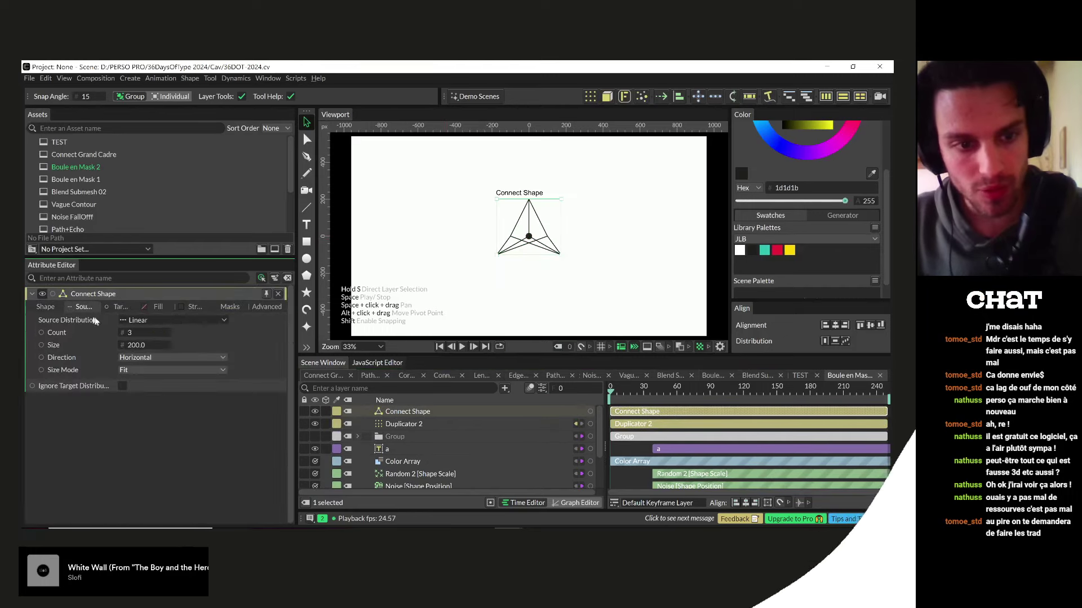
click(160, 322)
click(144, 429)
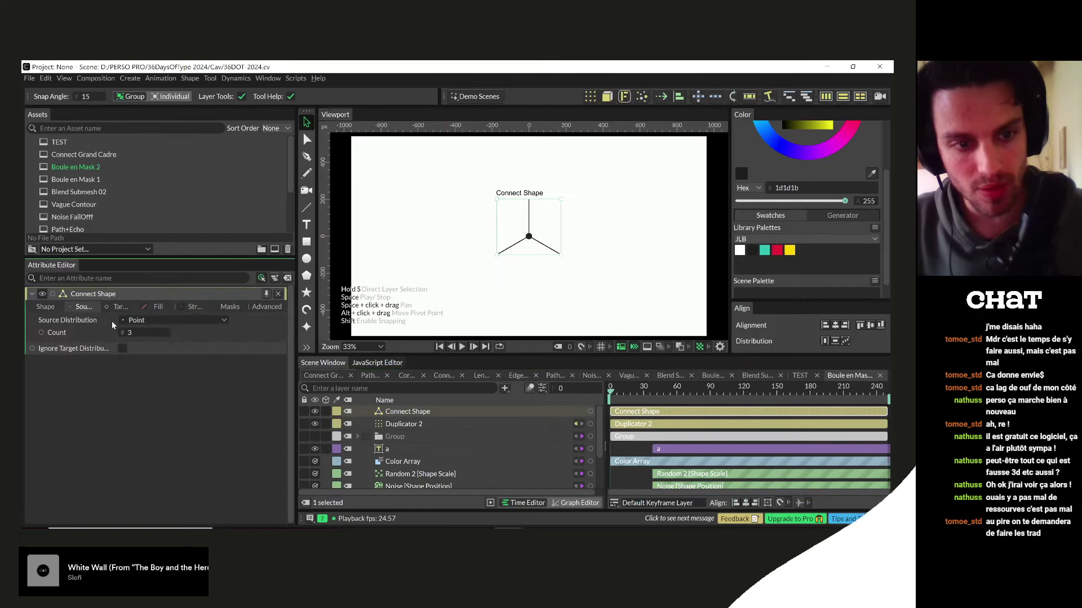
- Set the Connect Shape's Target Distribution to Sub-Mesh with Duplicator 2 as its input, and scrub to frame 13
click(121, 308)
click(172, 320)
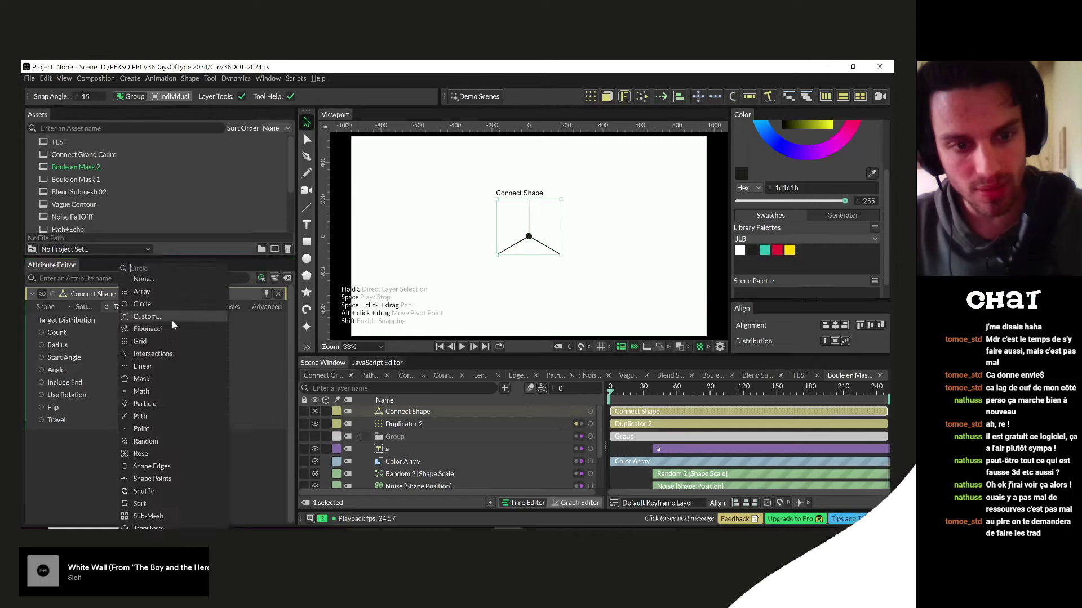
click(165, 519)
drag(401, 423, 187, 335)
drag(618, 399, 625, 398)
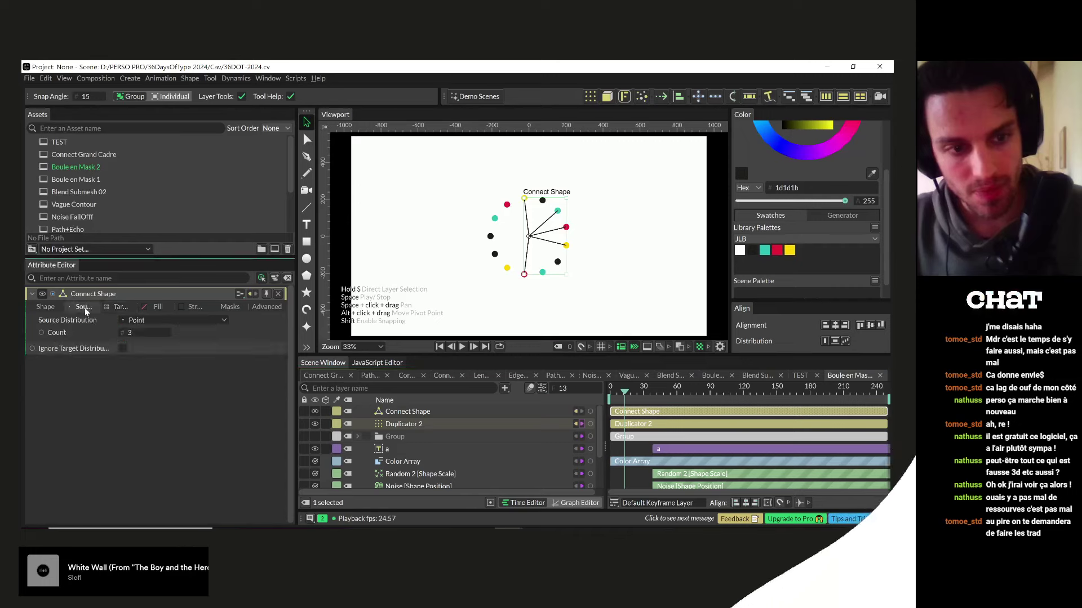
- Set the Connect Shape's Mode to Point Index
click(45, 307)
click(155, 450)
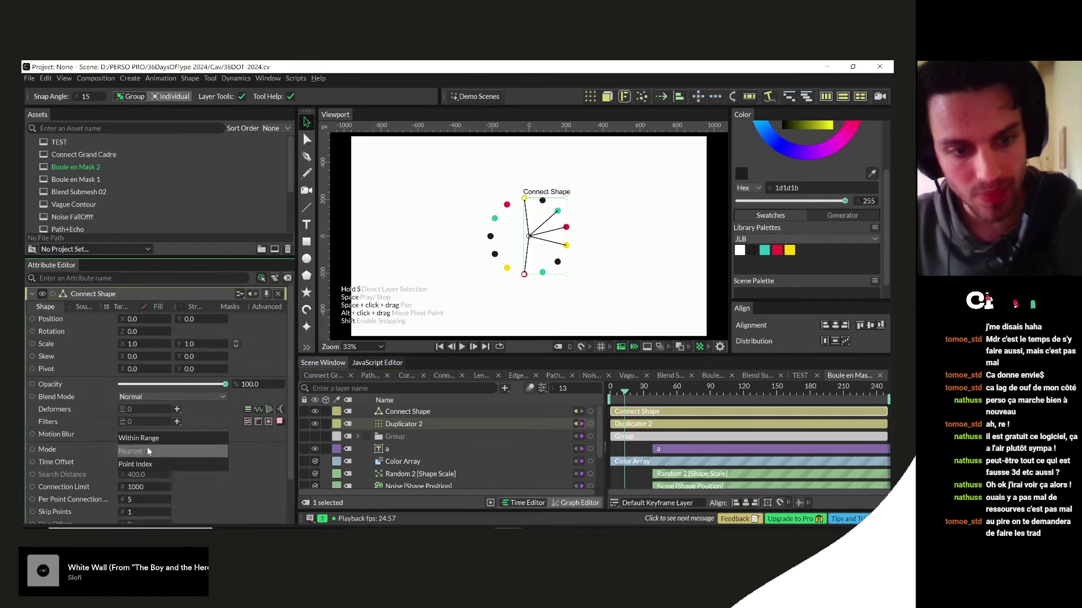
click(142, 462)
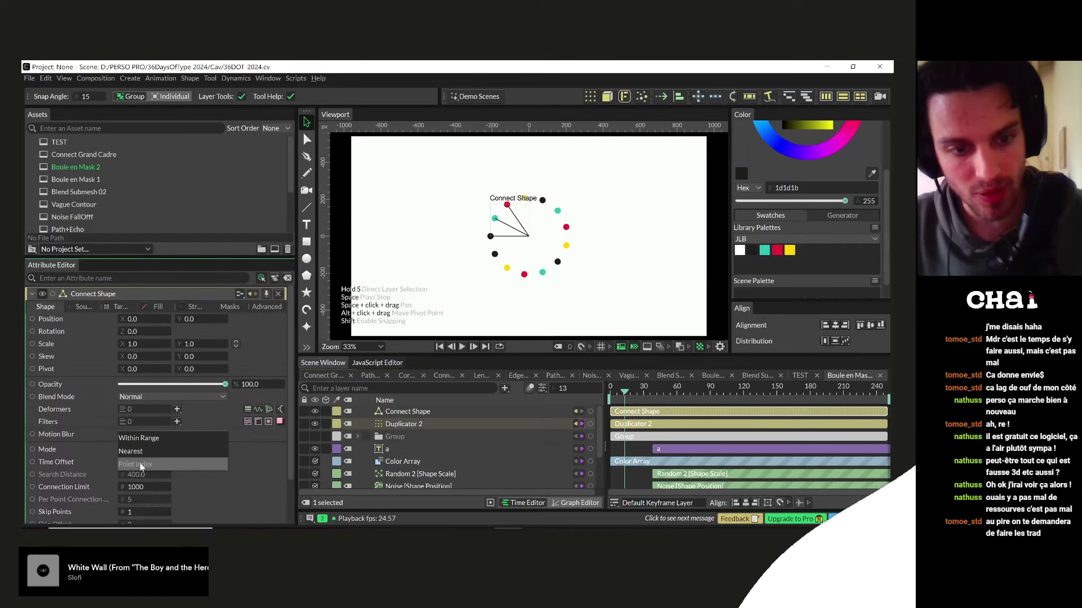
- Pin the Connect Shape's source attributes and connect Duplicator 2's Circle Count to the Connect Shape's Point Count
click(82, 307)
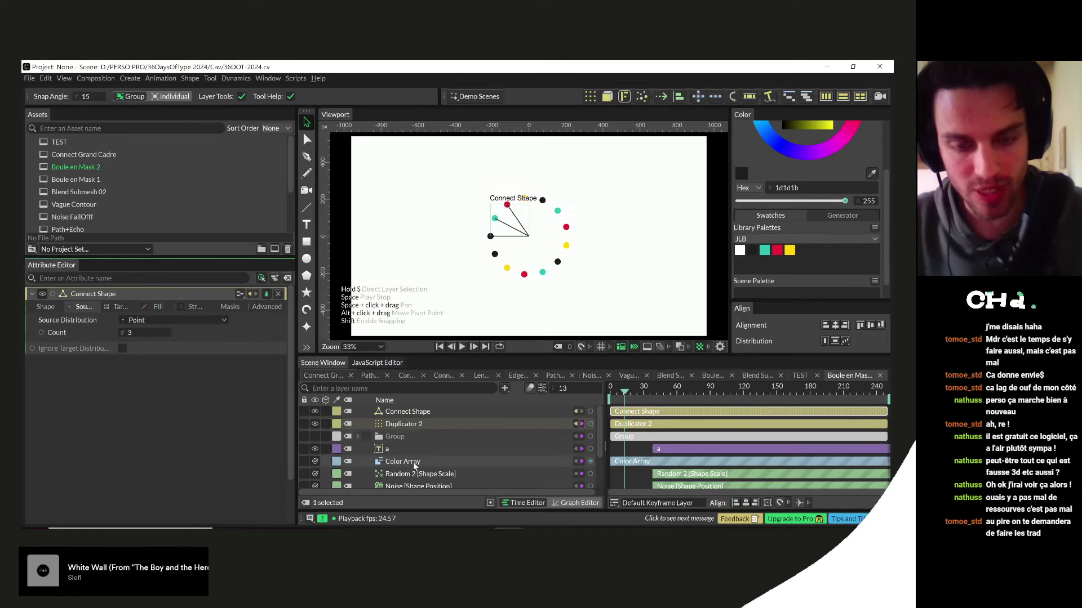
click(389, 426)
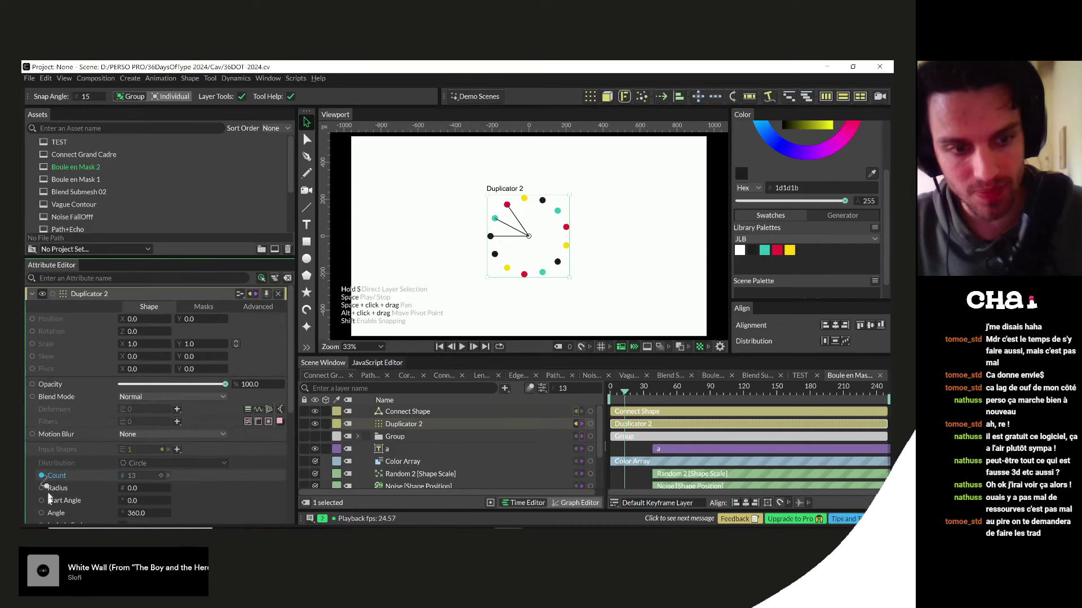
scroll(44, 478, down, 5)
scroll(42, 477, down, 5)
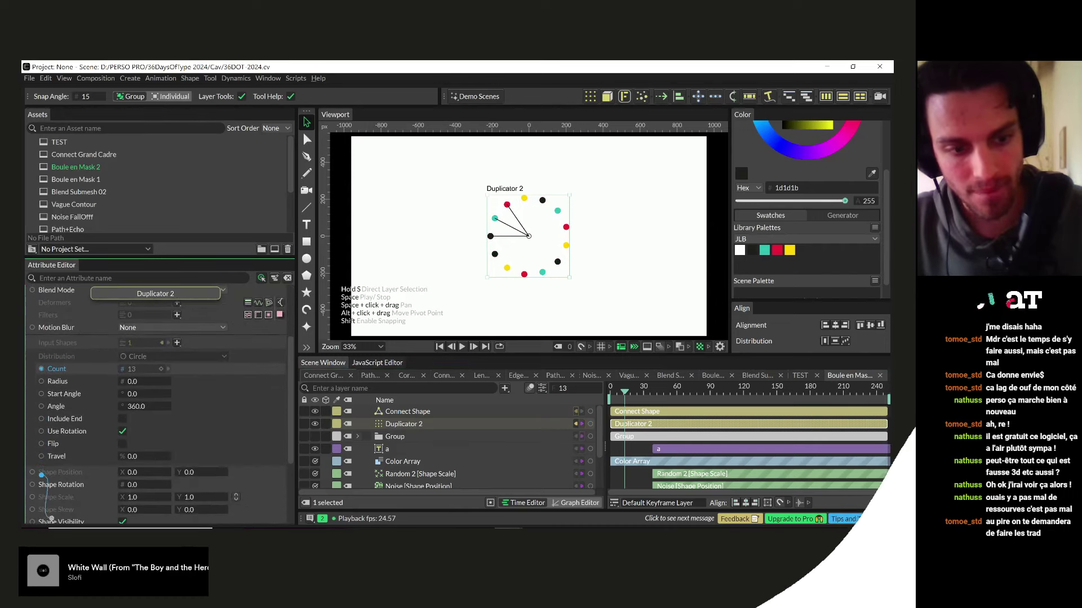
scroll(43, 476, down, 2)
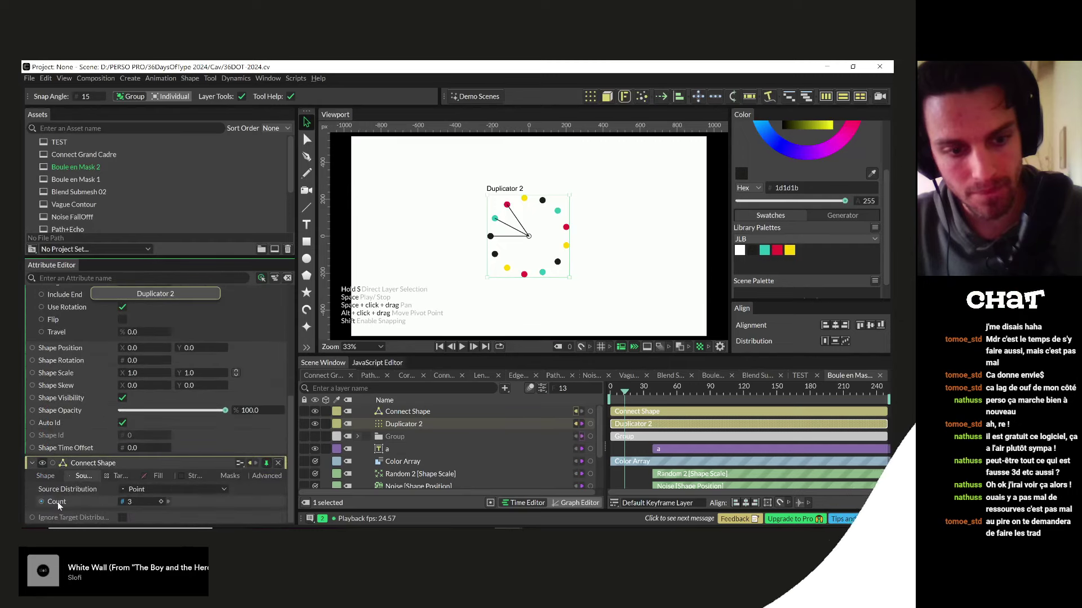
scroll(45, 353, up, 12)
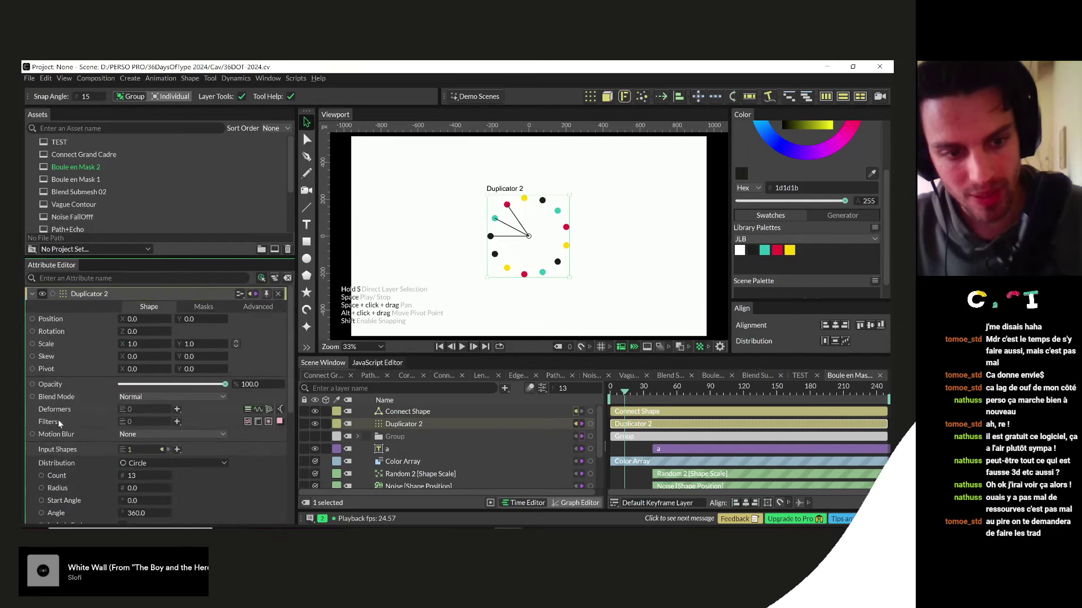
scroll(59, 424, down, 5)
drag(122, 383, 58, 505)
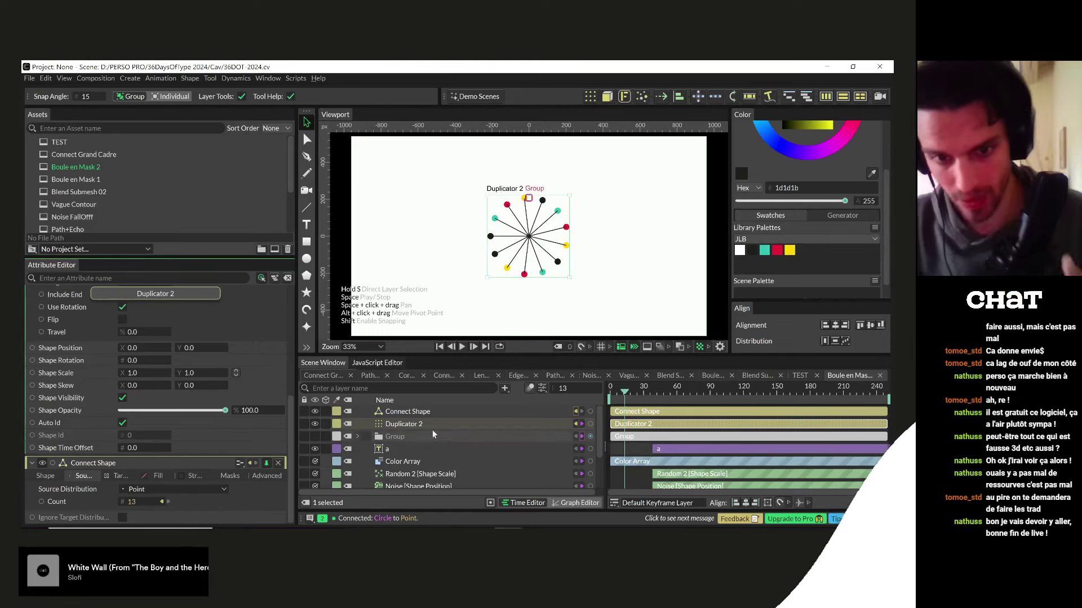
- Move the Connect Shape layer below Duplicator 2 and preview the animation from the start
drag(406, 412, 405, 433)
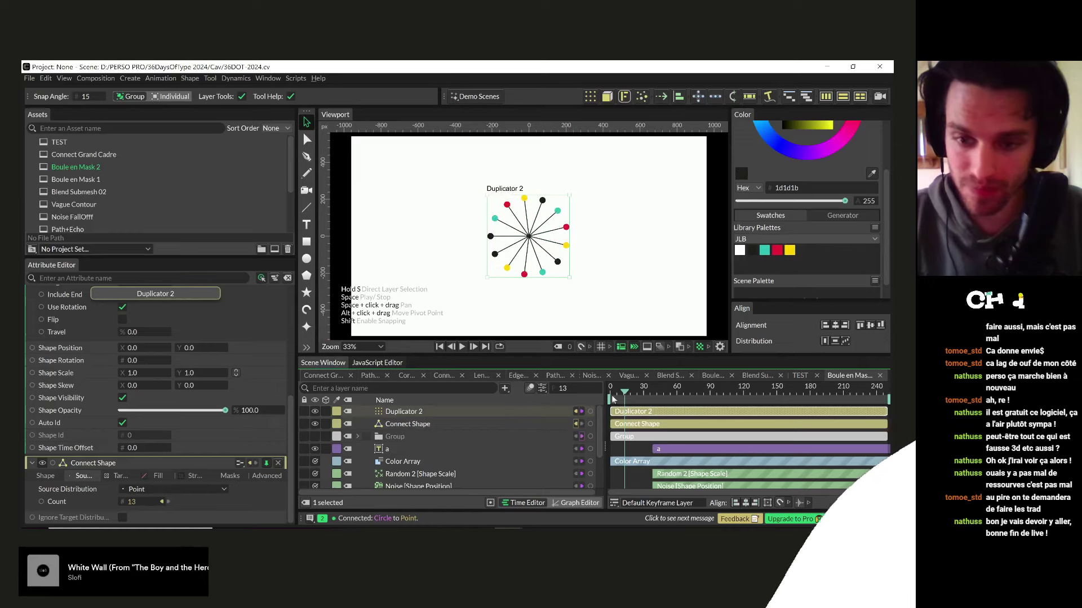
key(space)
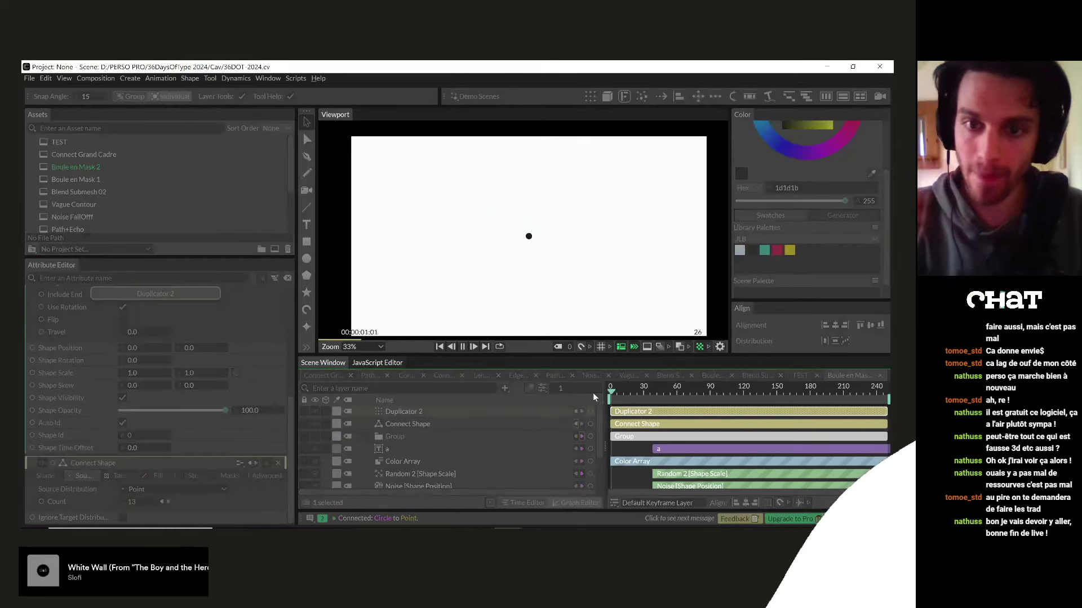
key(space)
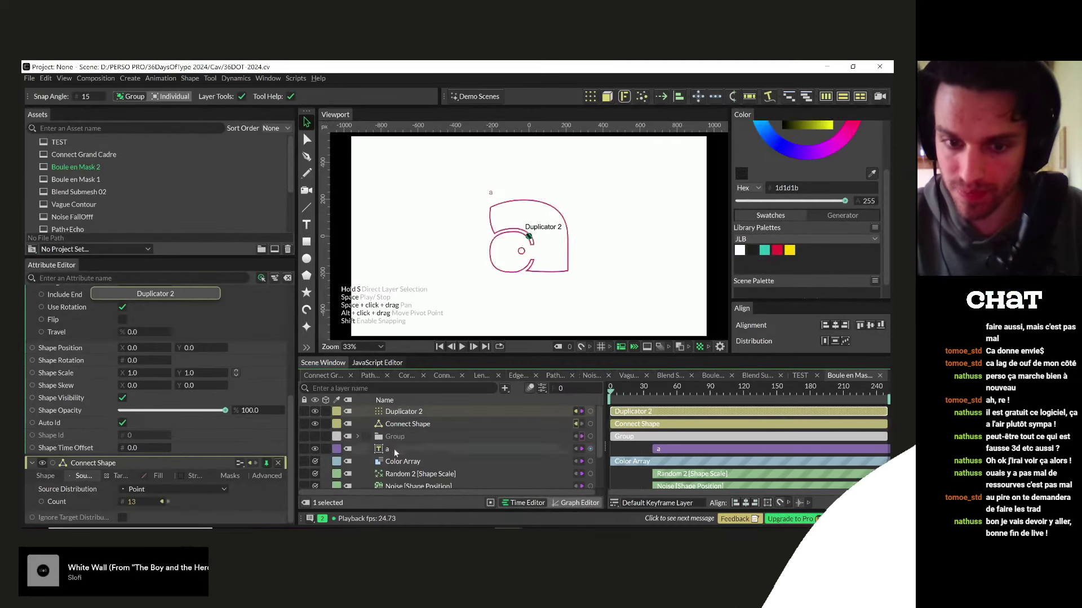
- Unpin the Connect Shape's attributes, add a Stagger behaviour to Duplicator 2's Shape Time Offset, and preview the animation
click(265, 463)
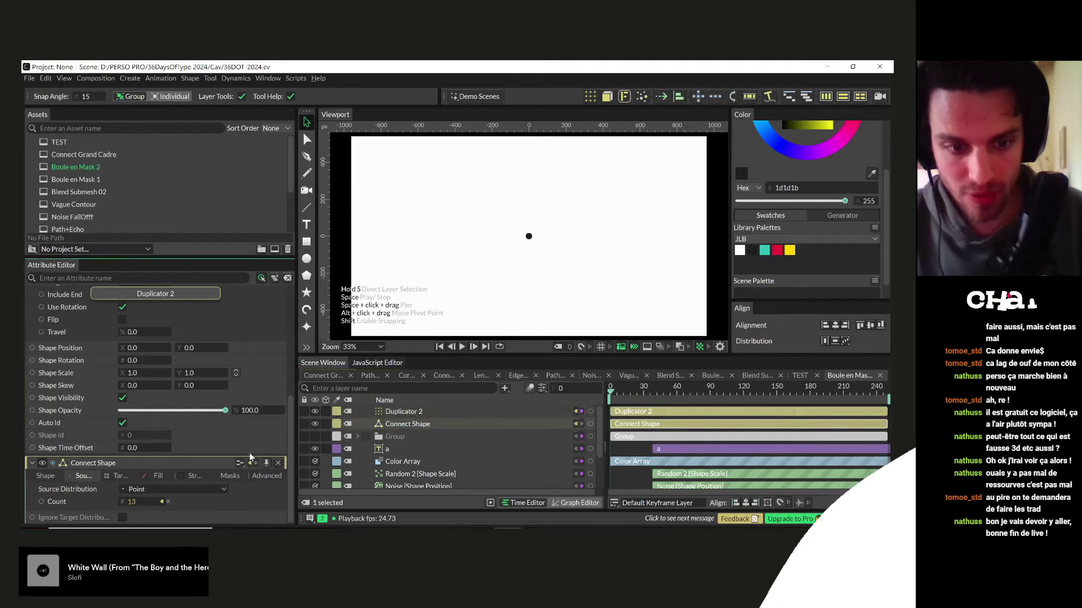
click(404, 411)
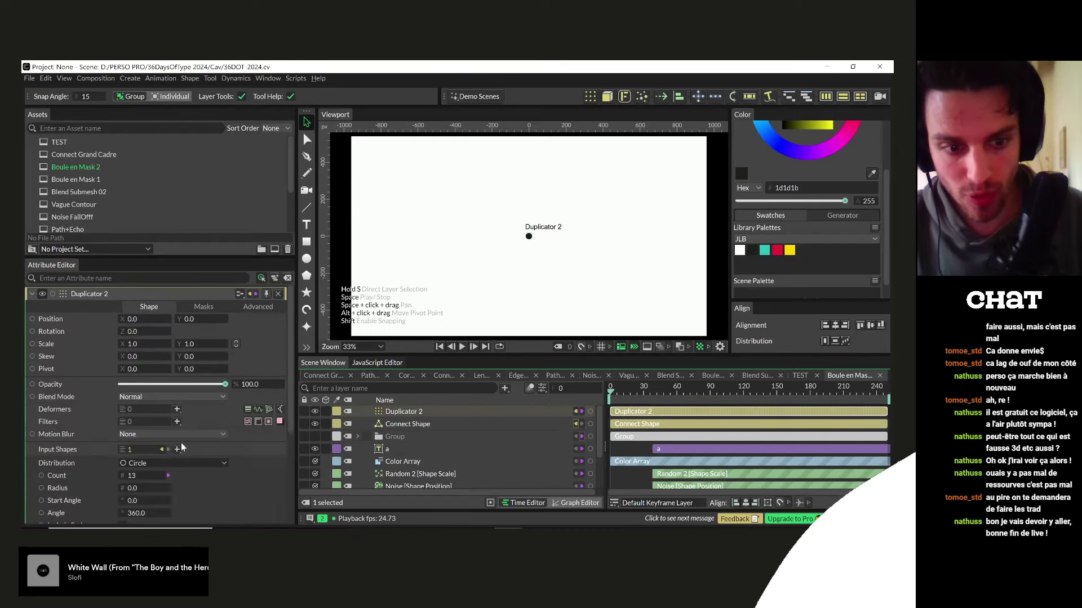
scroll(141, 450, down, 3)
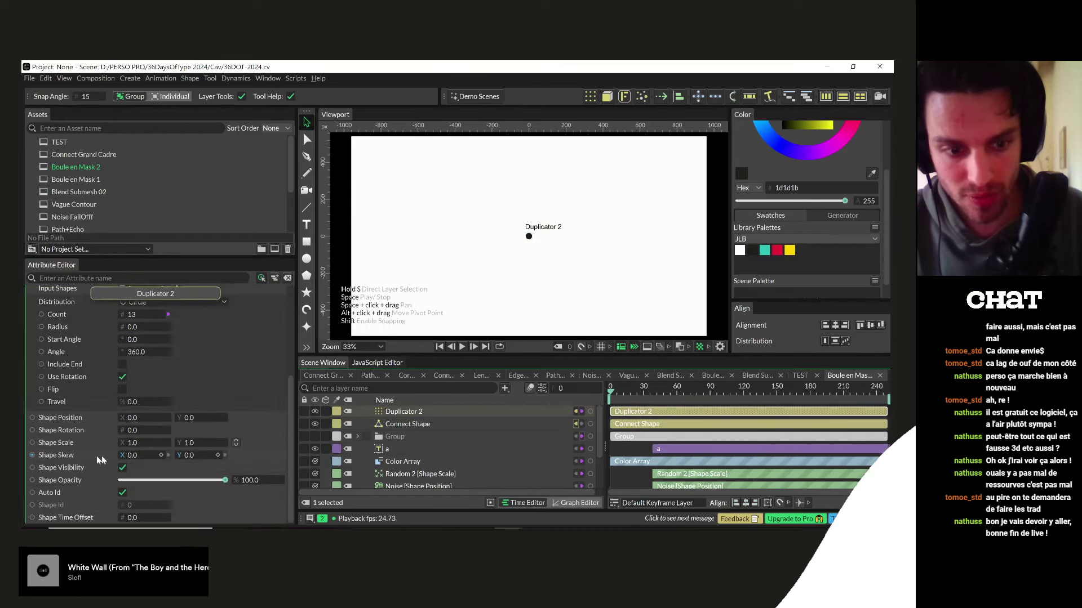
right_click(59, 518)
mouse_move(117, 410)
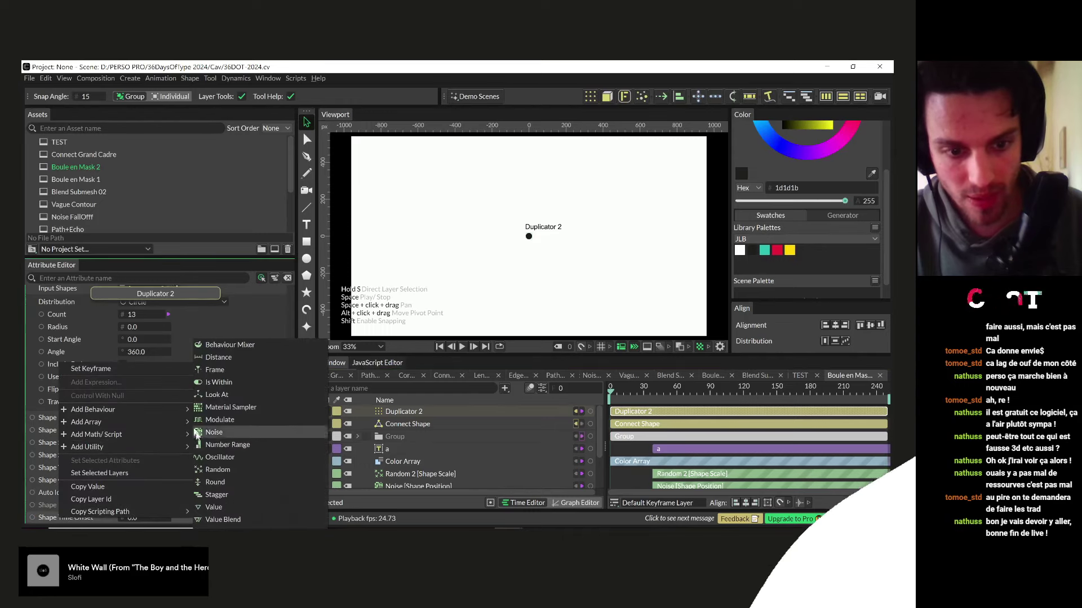
click(215, 495)
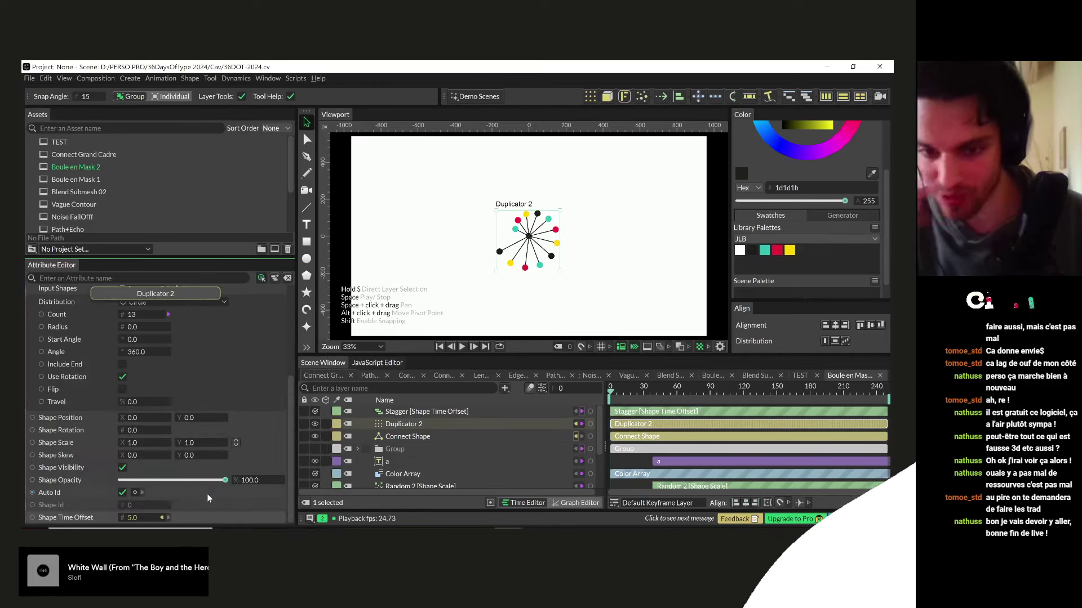
key(space)
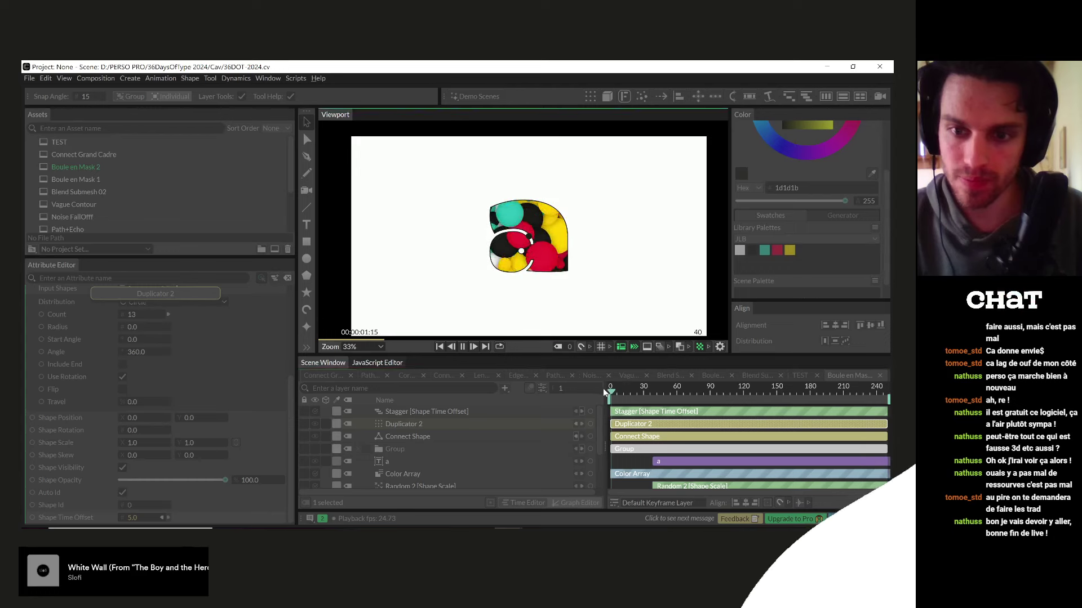
key(space)
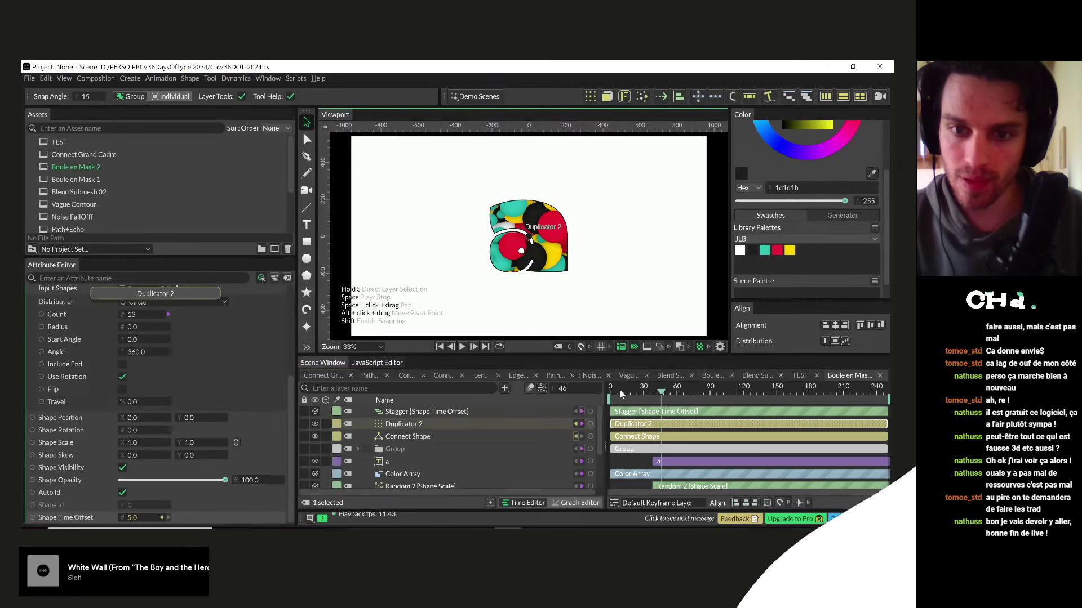
- Place Color Array above the letter a, and shift the layers from a through Ellipse Shape to start at frame 20
key(space)
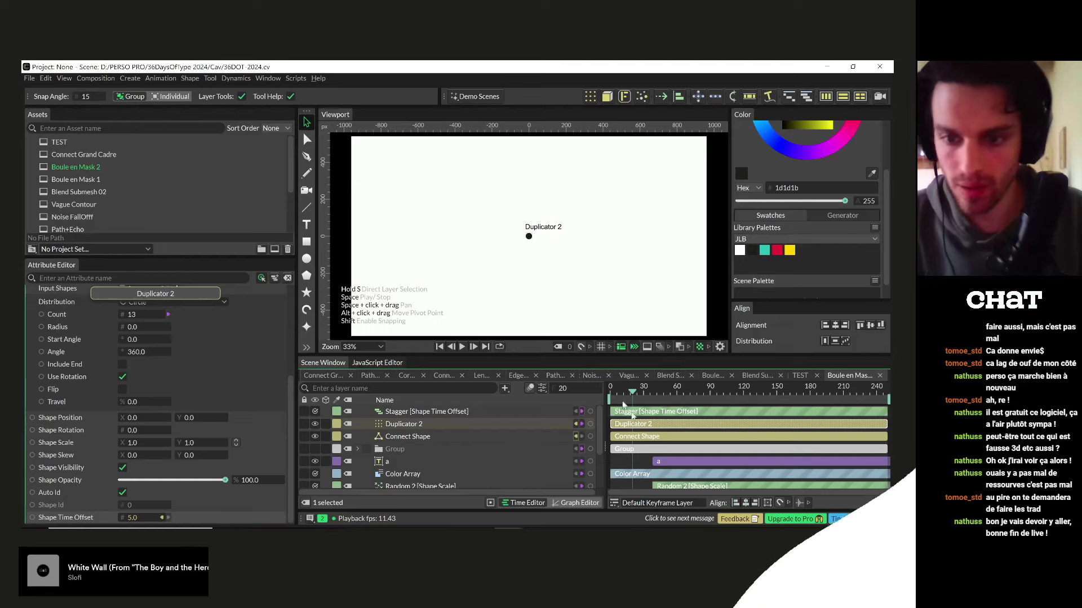
click(670, 463)
drag(396, 475, 394, 453)
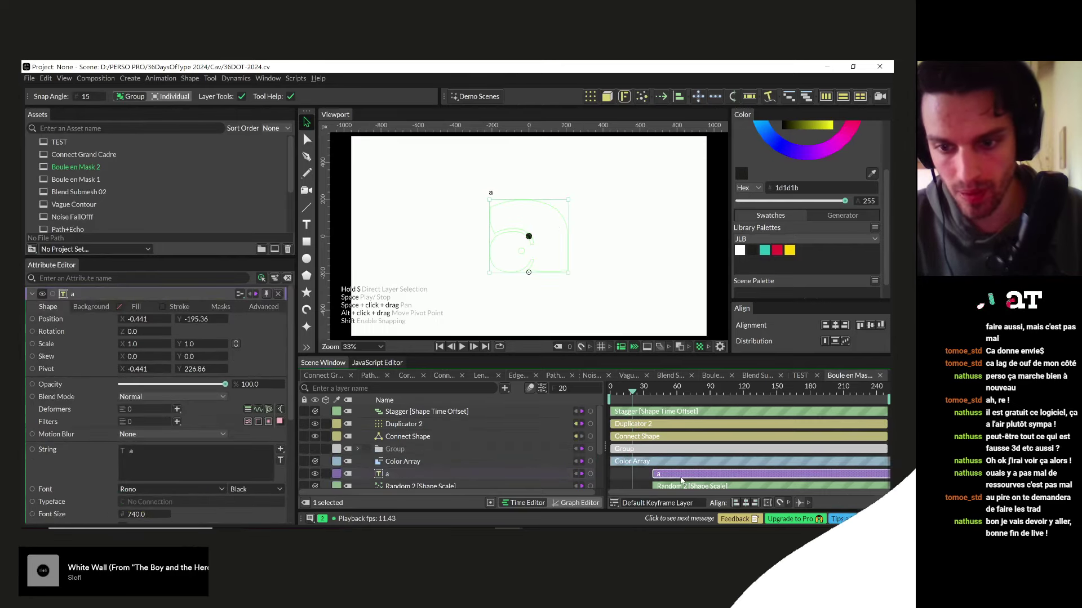
scroll(682, 480, down, 3)
shift+click(668, 483)
drag(662, 487, 647, 487)
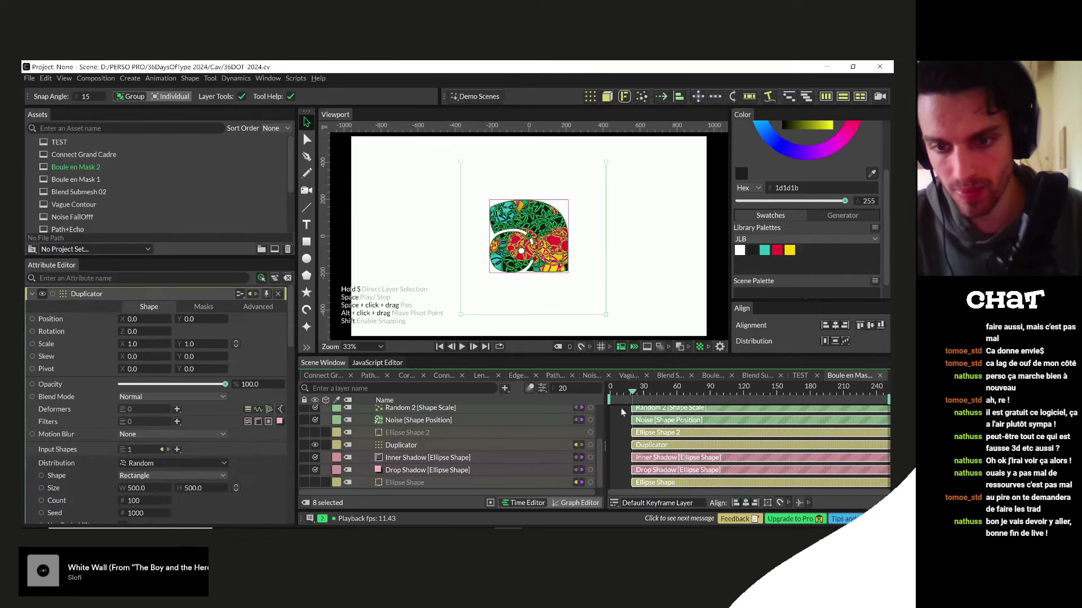
- Preview the retimed transition from the ball circle to the letter from the start
key(space)
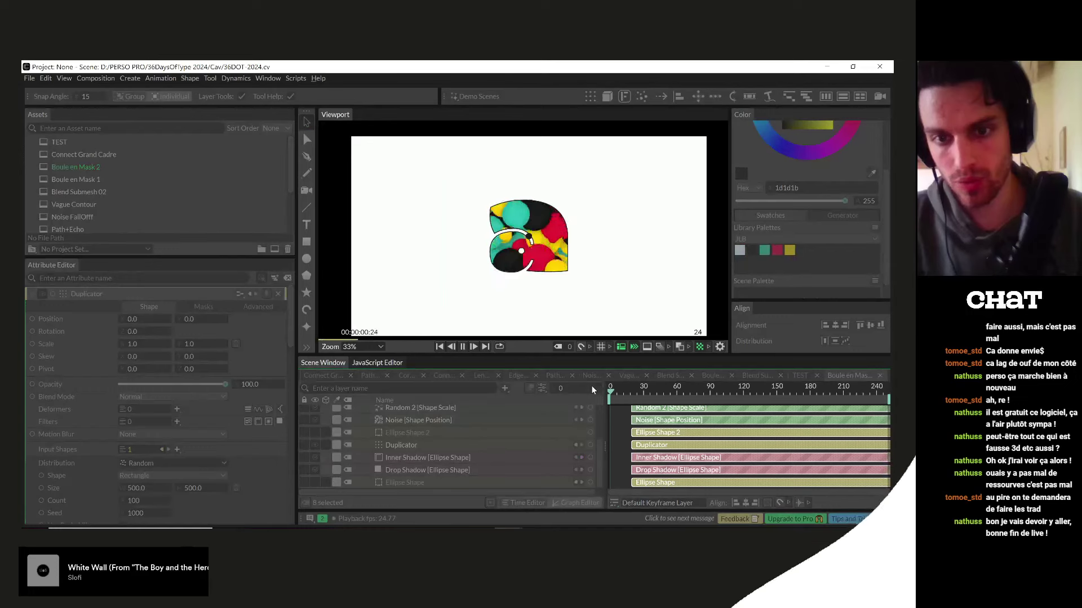
key(space)
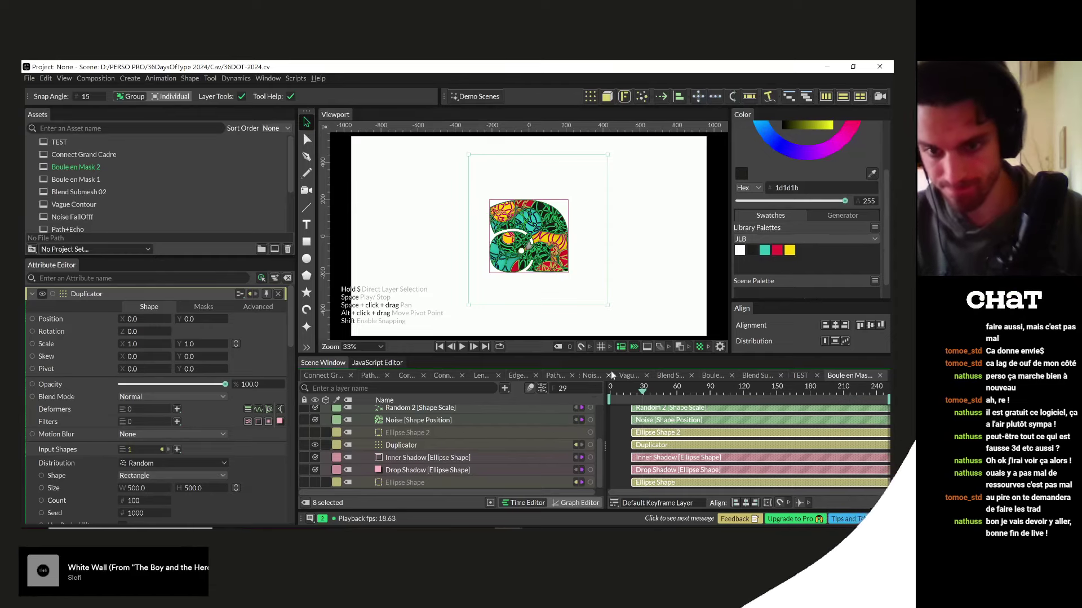
drag(635, 396, 605, 391)
key(space)
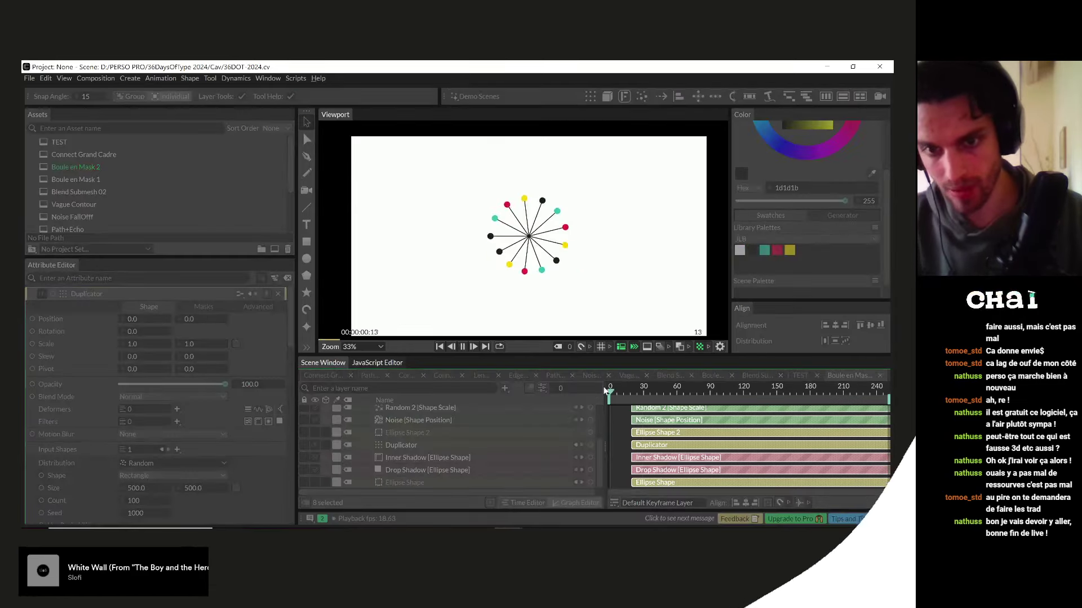
click(619, 390)
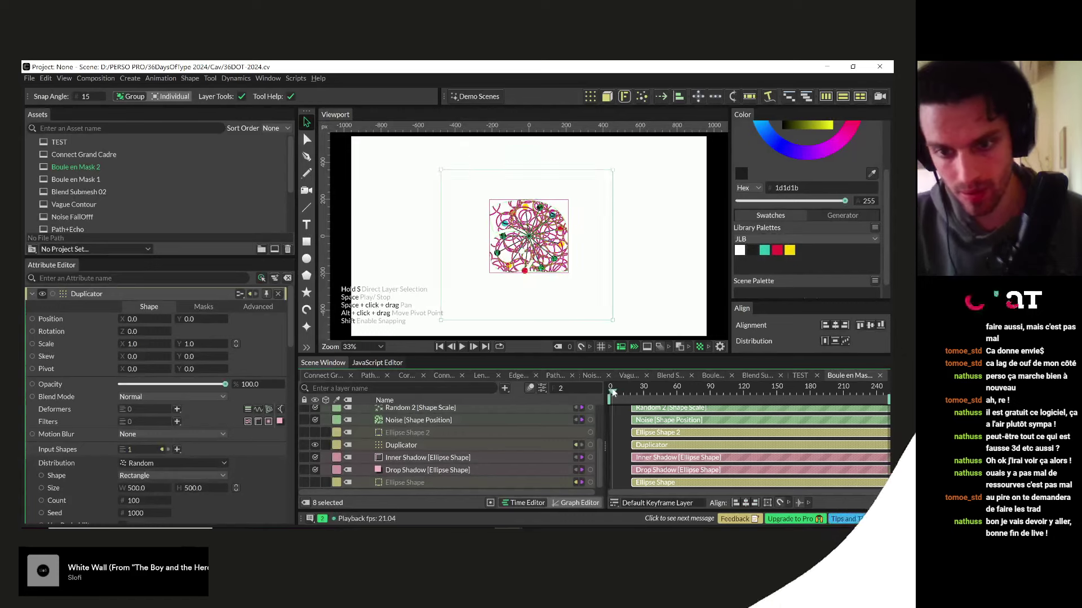
- Add a Path Offset deformer to the letter a and keyframe its Offset at 48 on frame 20
drag(622, 392, 632, 392)
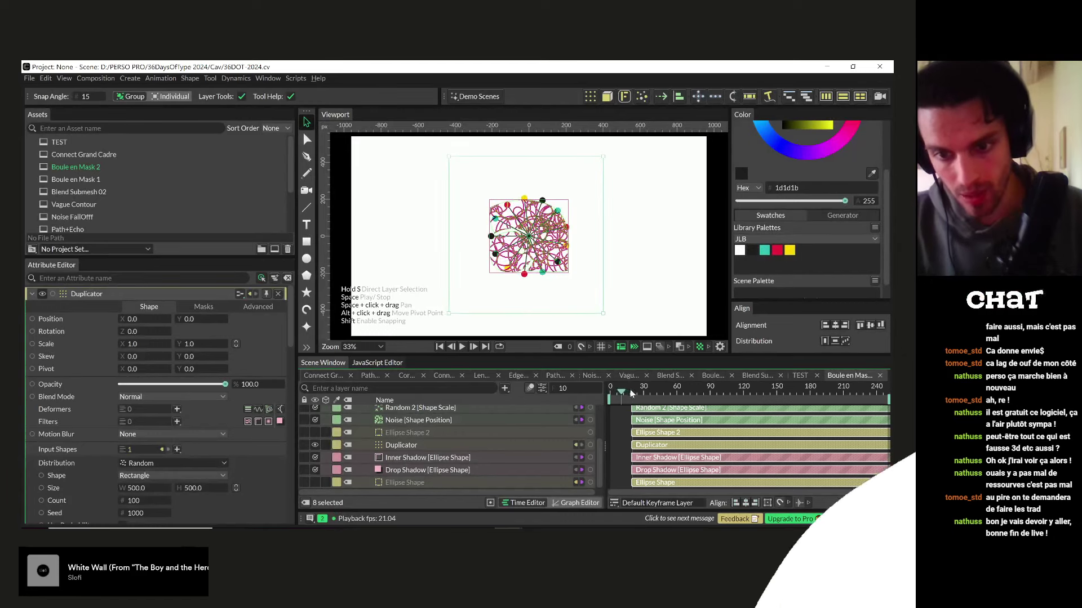
click(418, 445)
scroll(448, 462, up, 2)
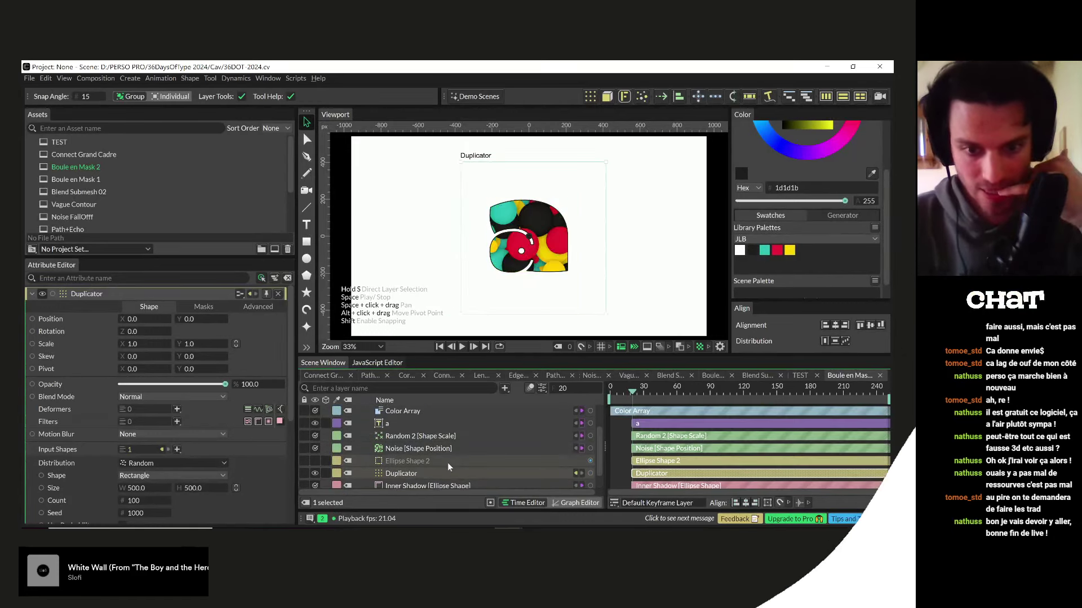
scroll(448, 466, up, 1)
click(398, 436)
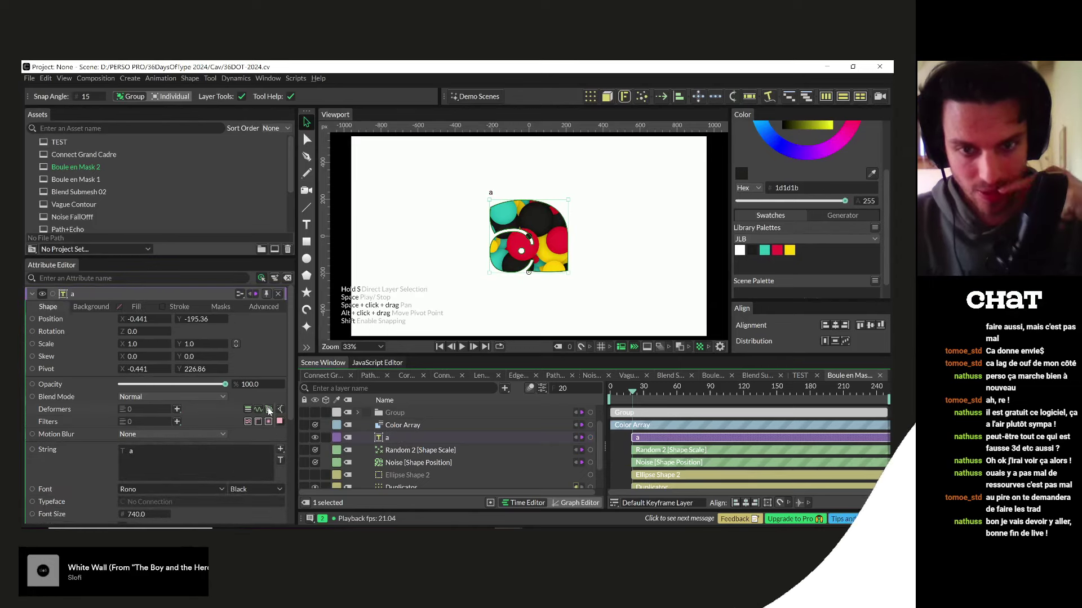
click(269, 410)
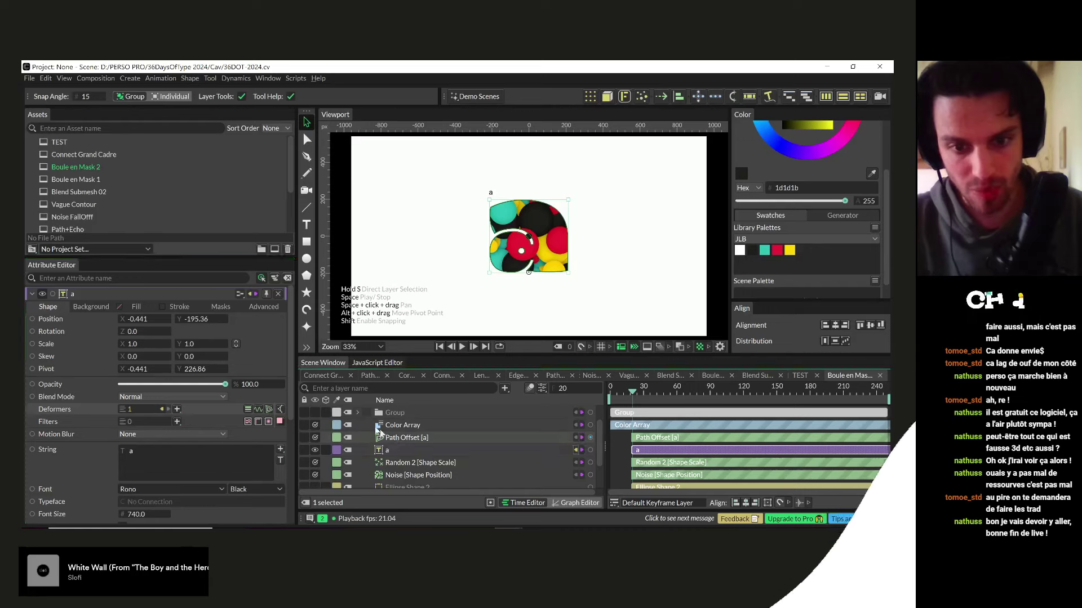
drag(138, 308, 169, 313)
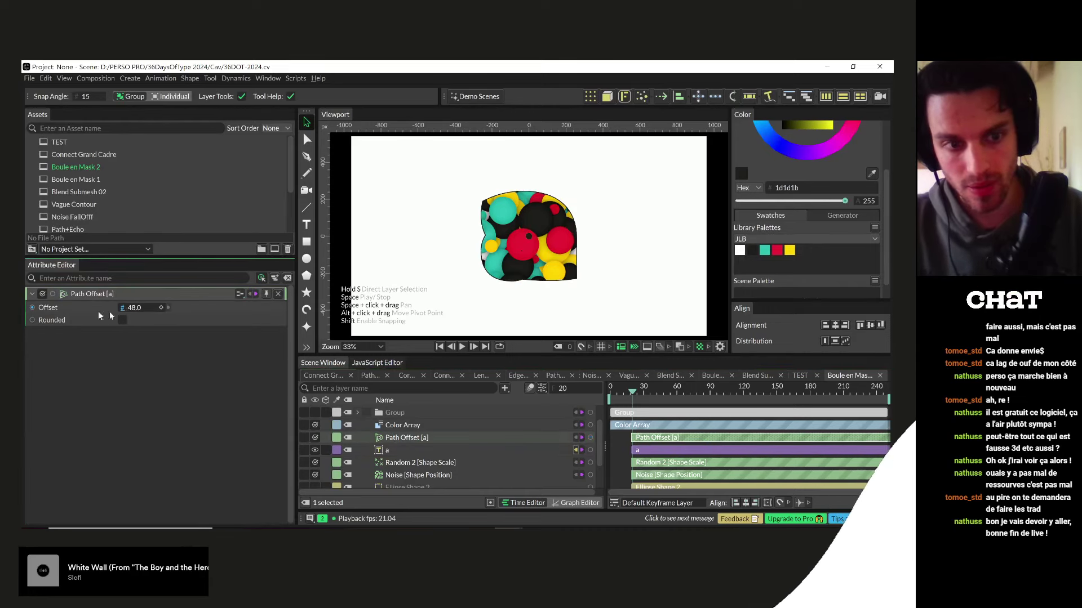
click(160, 308)
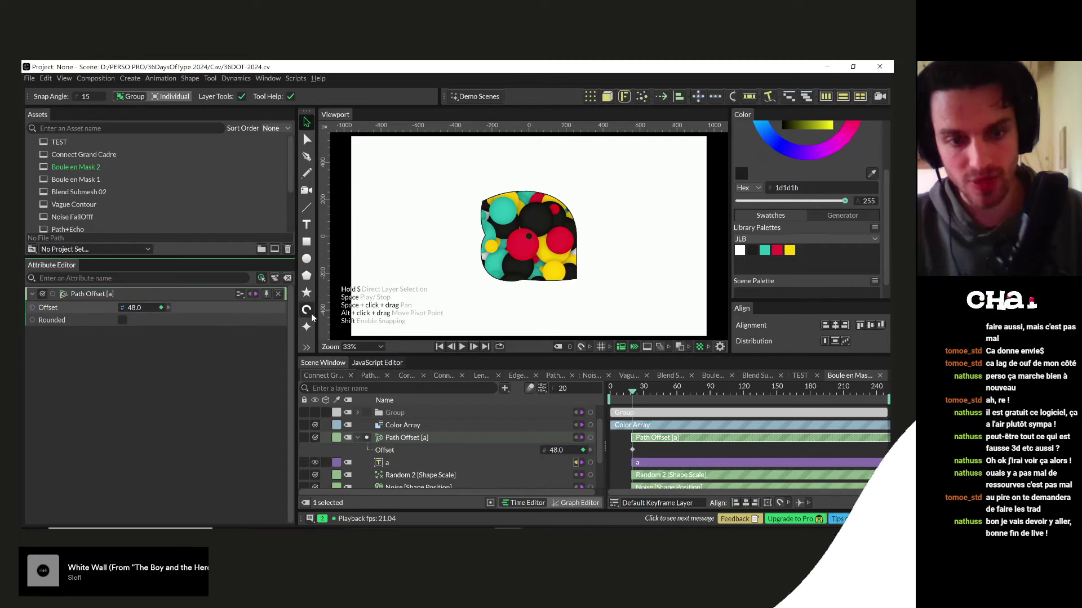
- Keyframe the letter's Path Offset at 0 on frame 45
key(space)
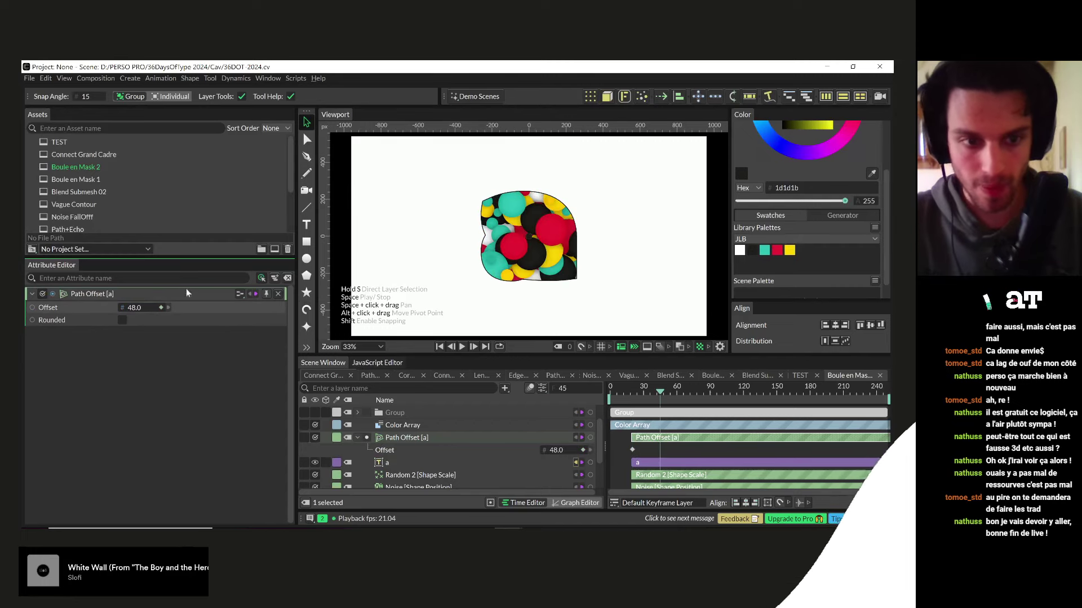
click(134, 308)
text(0)
key(Return)
click(693, 454)
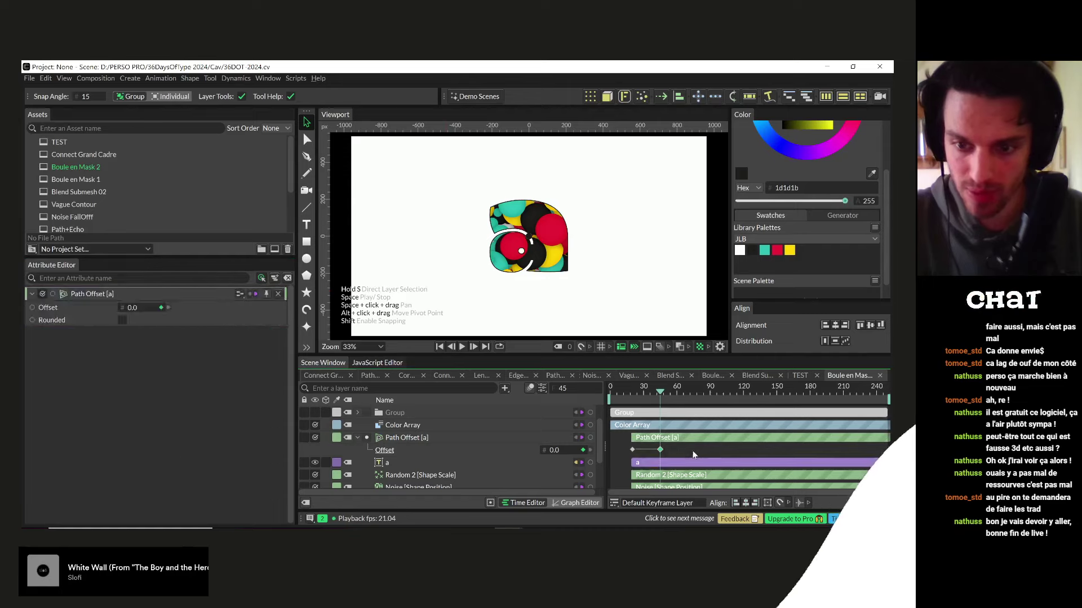
- Apply a Magic Easing preset to the Path Offset keyframes
click(631, 451)
right_click(631, 451)
mouse_move(688, 322)
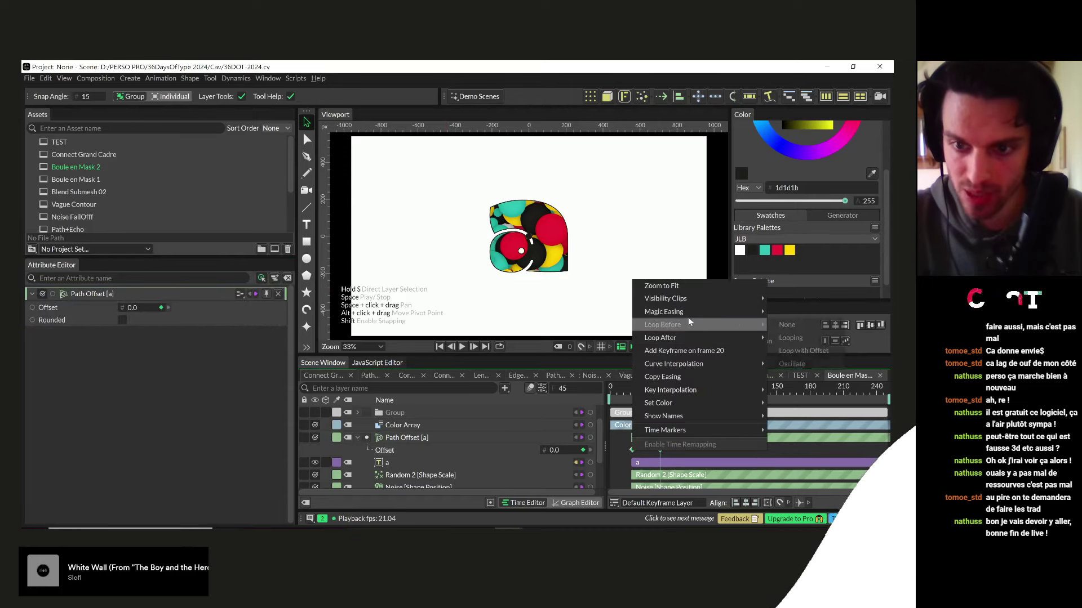
click(809, 381)
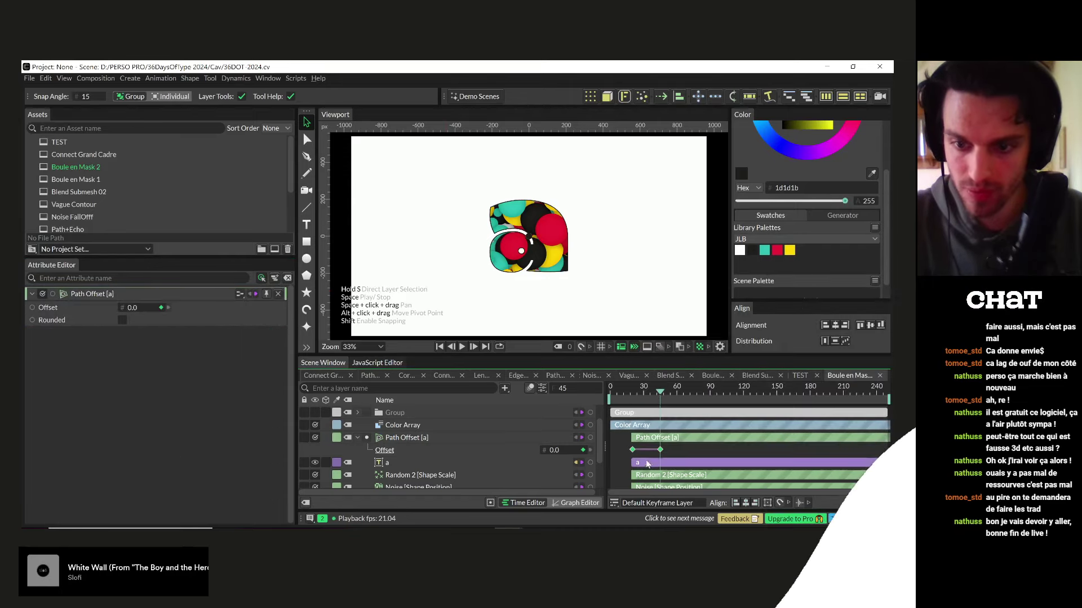
- Play the animation repeatedly from the start to check the eased letter offset against the ball circle
drag(623, 388, 591, 388)
key(space)
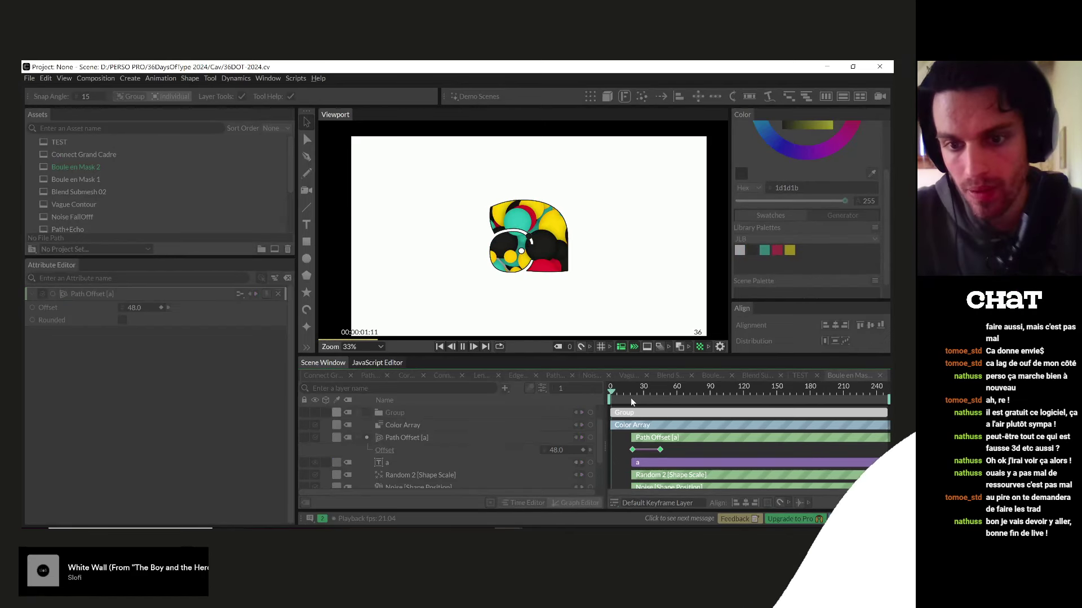
drag(627, 389, 582, 390)
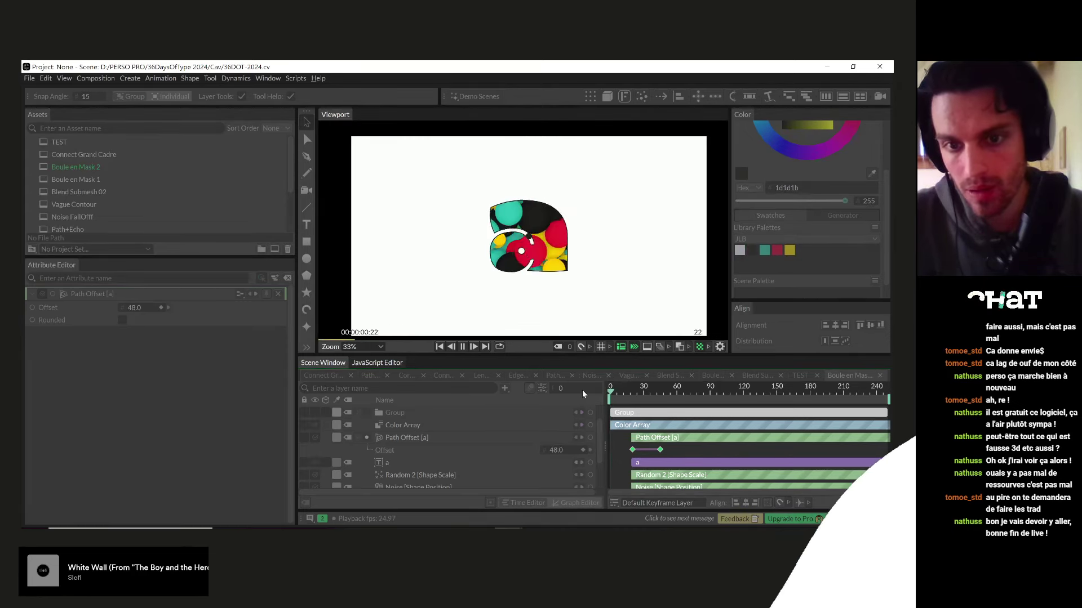
key(space)
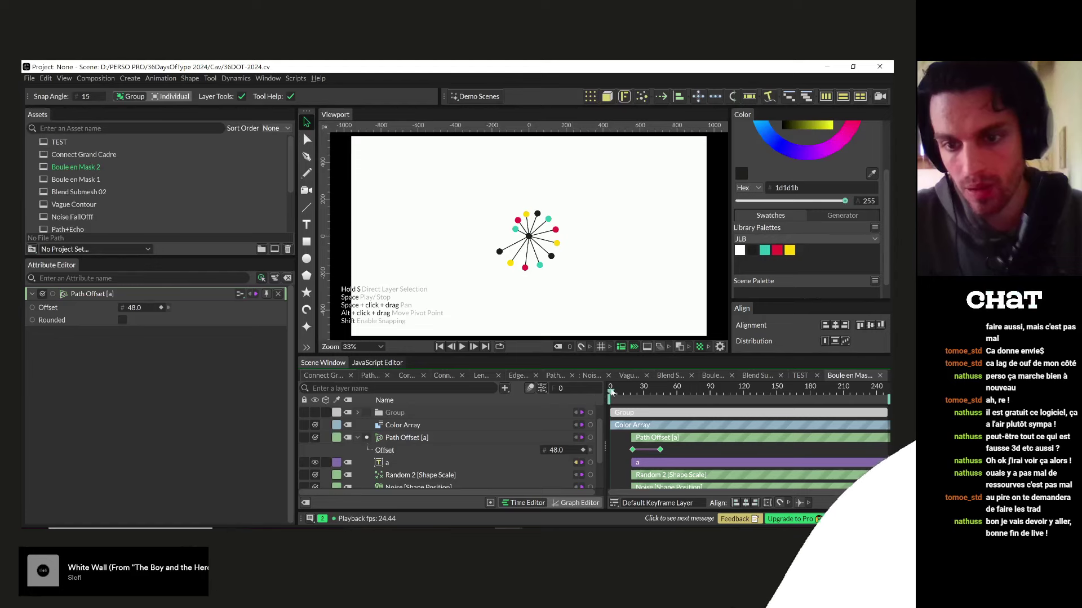
key(space)
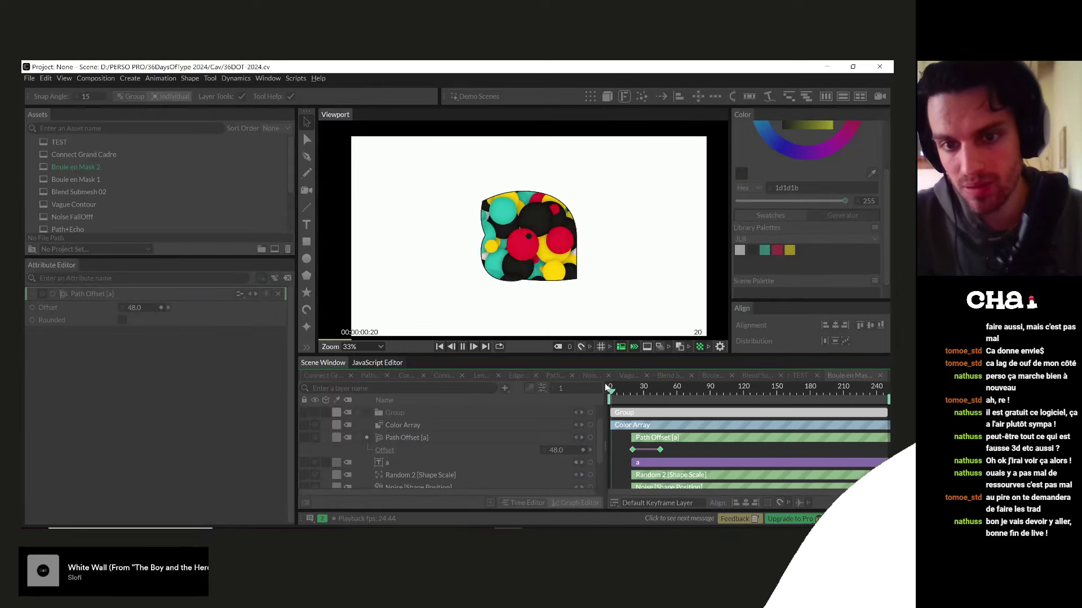
key(space)
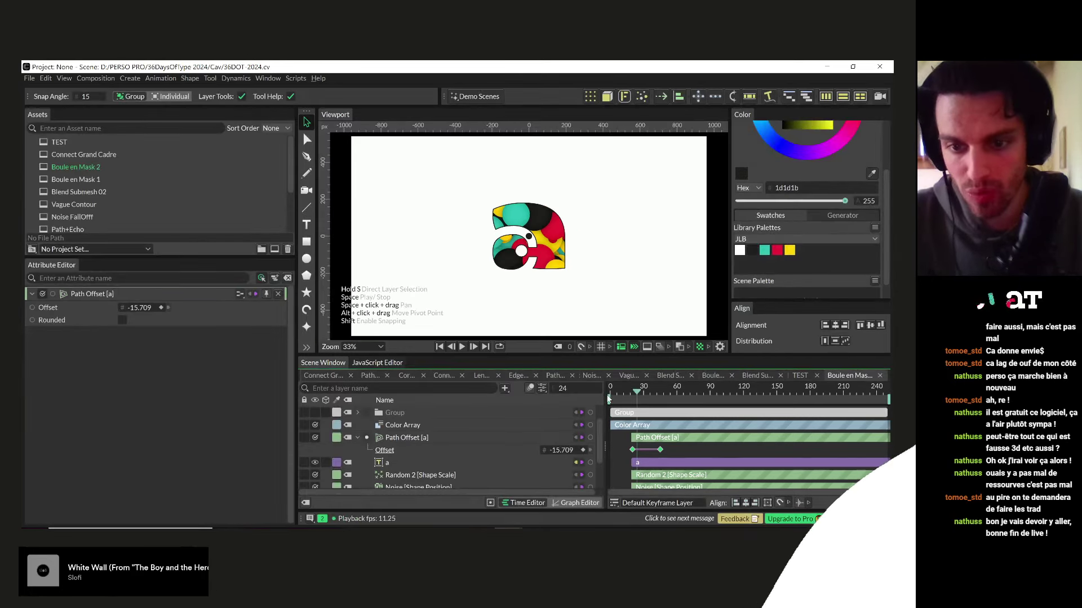
click(619, 391)
key(space)
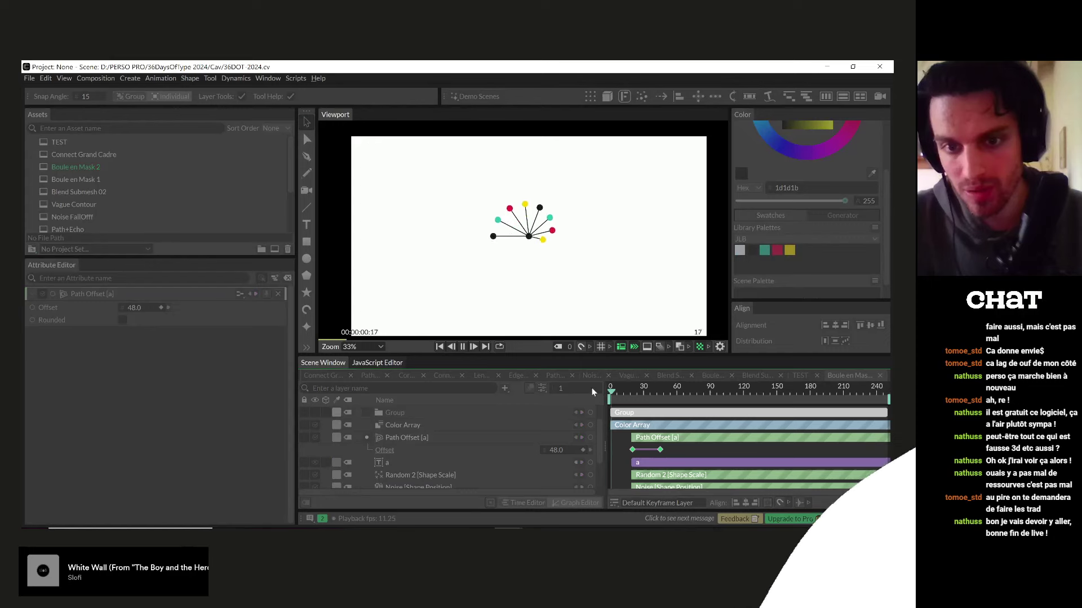
key(space)
- Set the Shape Time Offset Stagger's Maximum to -8 and preview the animation from frame 0
scroll(624, 415, up, 1)
click(610, 391)
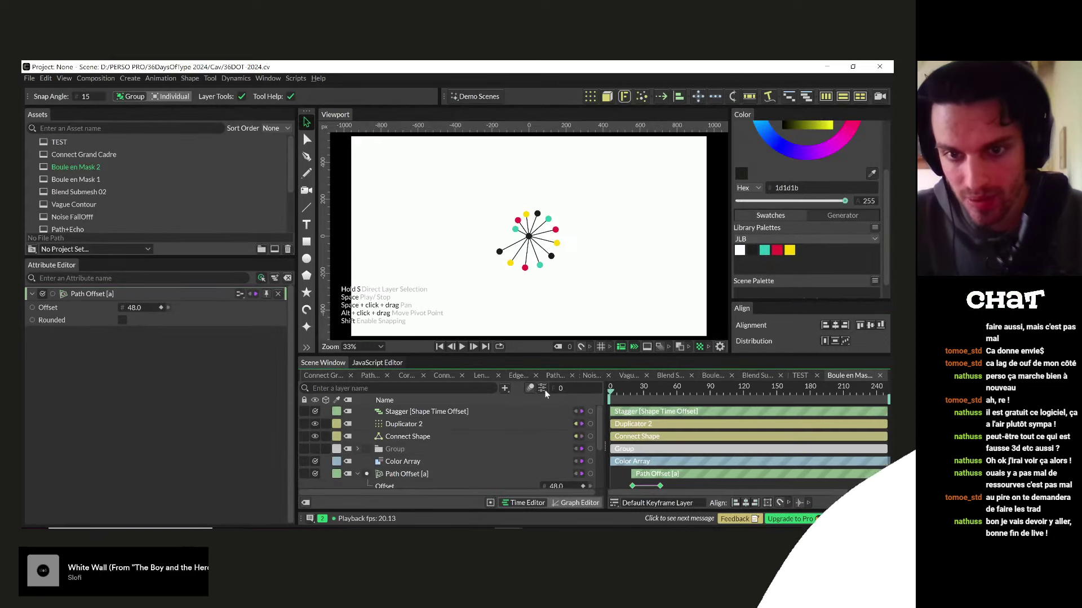
click(418, 415)
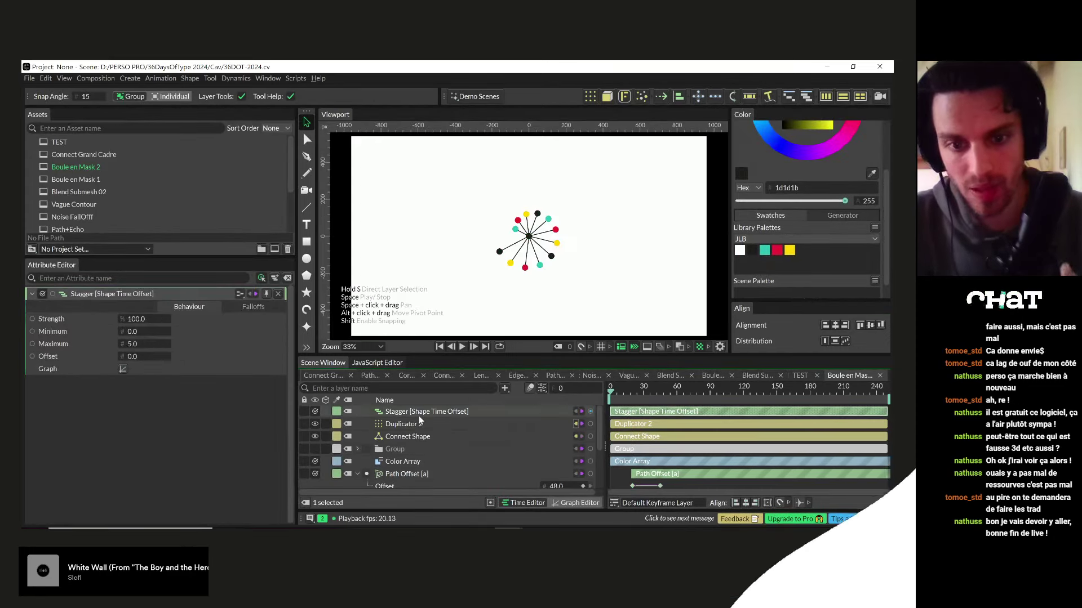
click(134, 344)
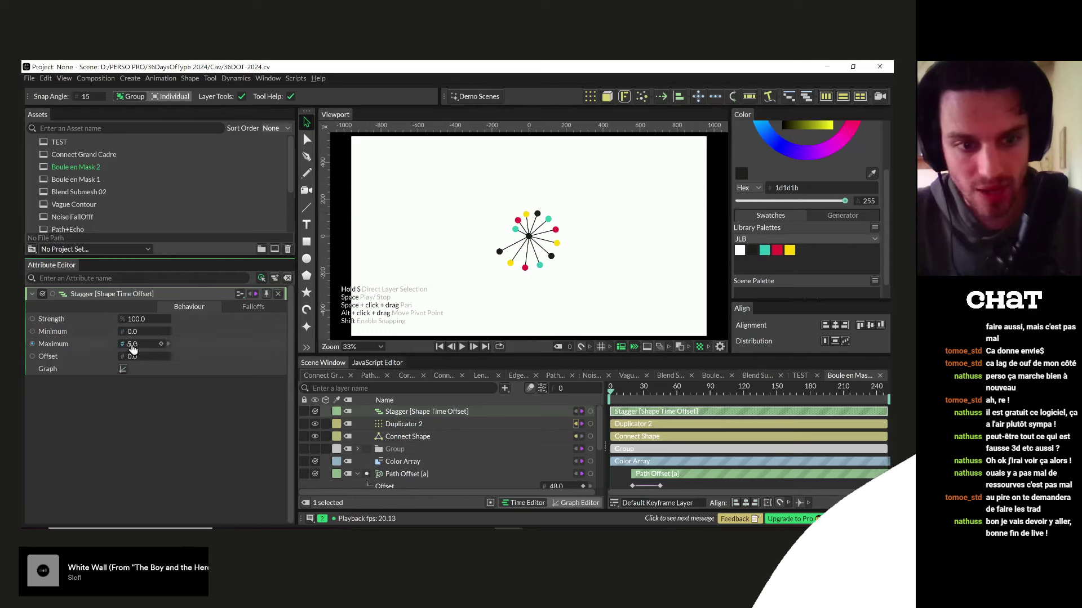
drag(127, 345, 123, 344)
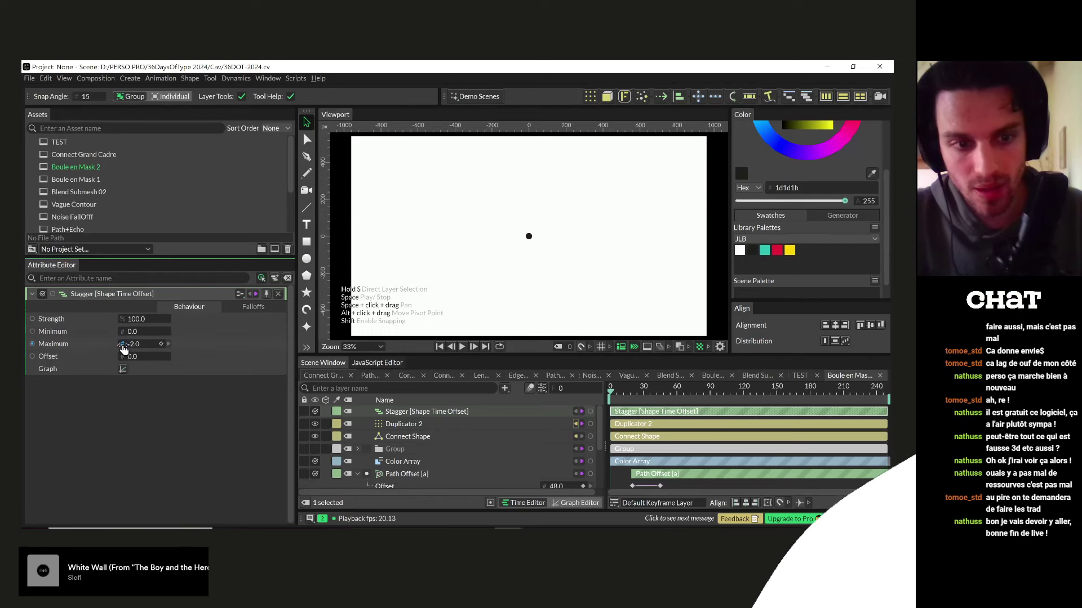
key(space)
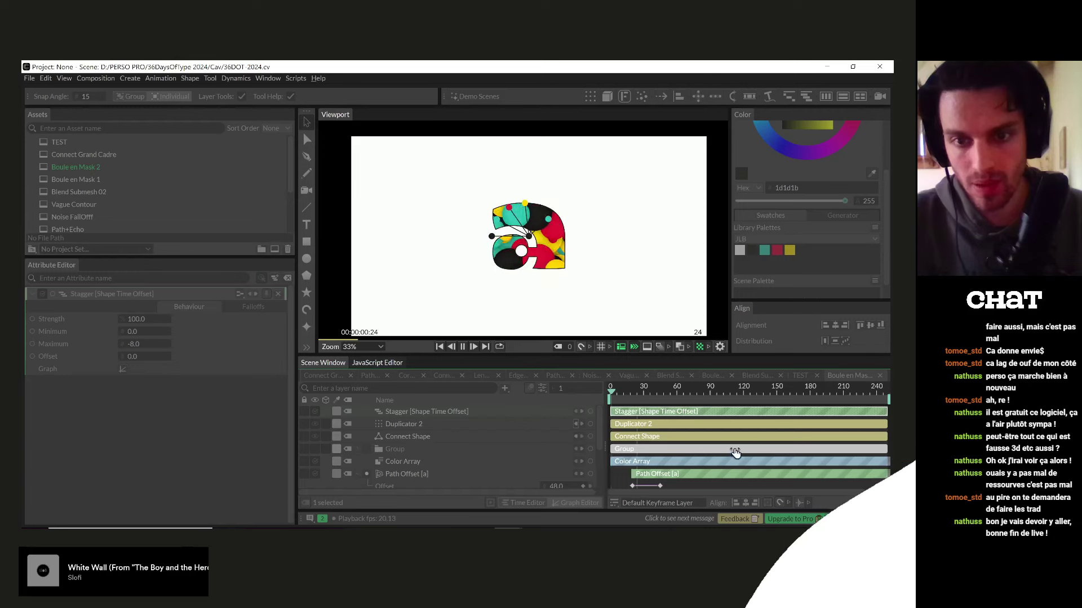
- Set the Shape Time Offset Stagger's Maximum to -5 and preview the animation from the start
key(space)
scroll(647, 439, down, 3)
scroll(647, 439, up, 5)
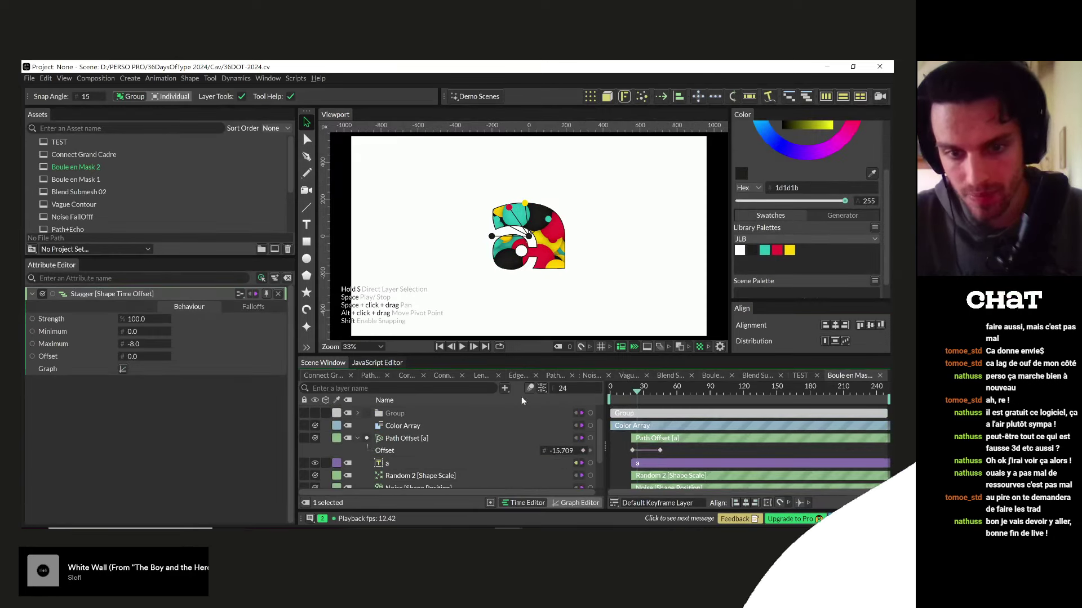
click(140, 344)
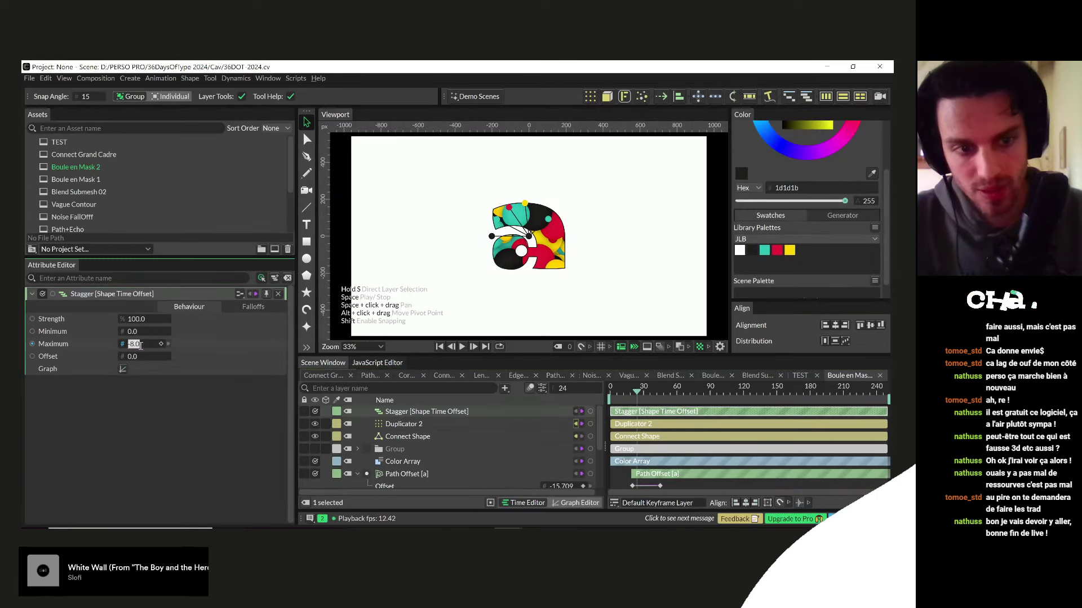
text(-5.0)
key(Return)
key(space)
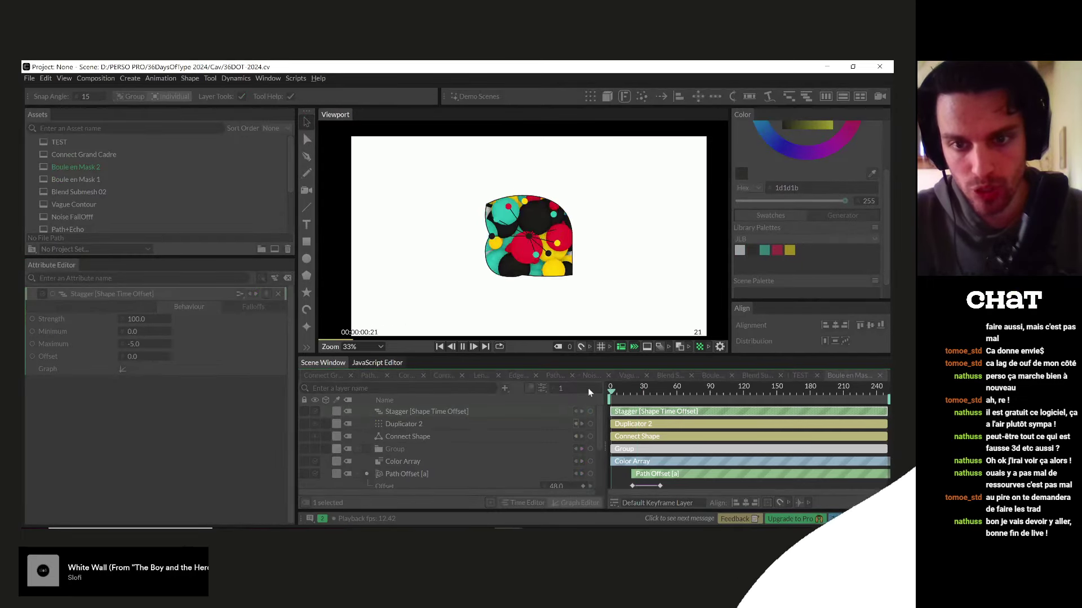
key(space)
- Shift all layers from Path Offset [a] through Ellipse Shape together so they start at about frame 24
drag(628, 404, 637, 392)
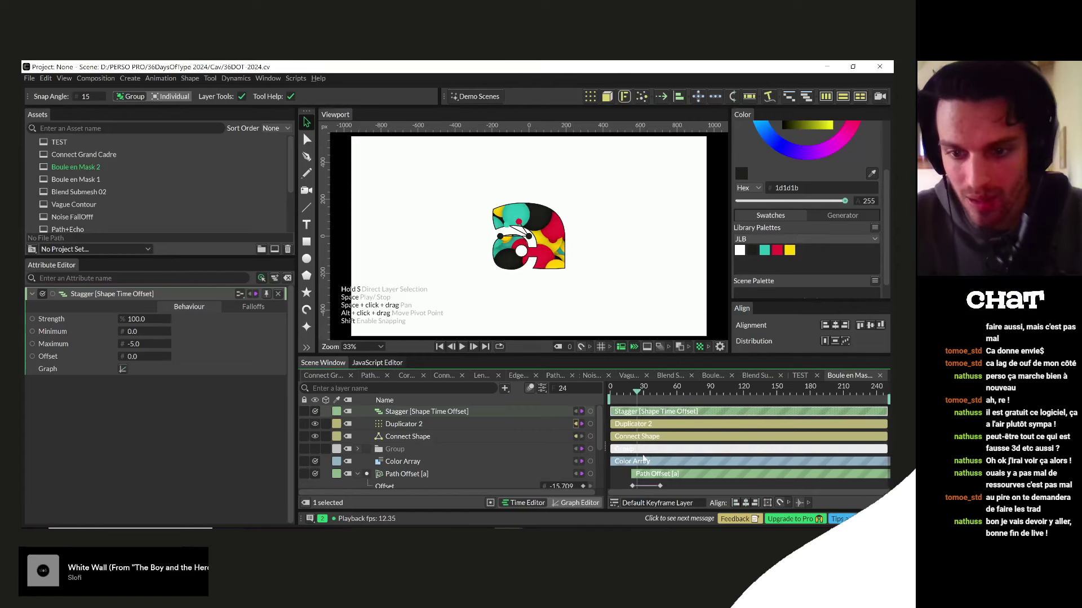
click(648, 473)
scroll(645, 450, down, 3)
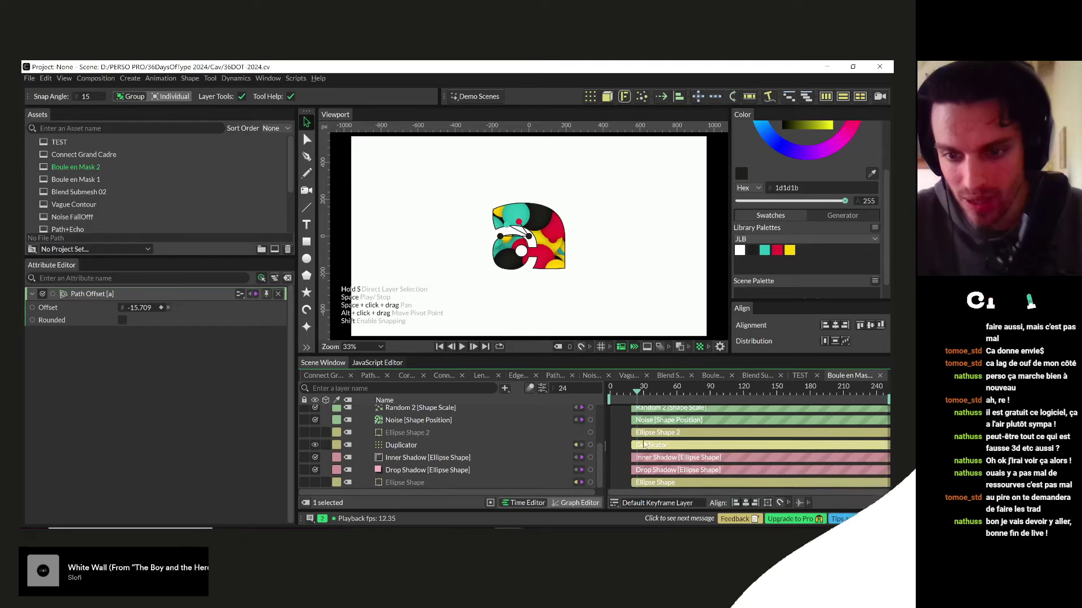
scroll(441, 473, up, 3)
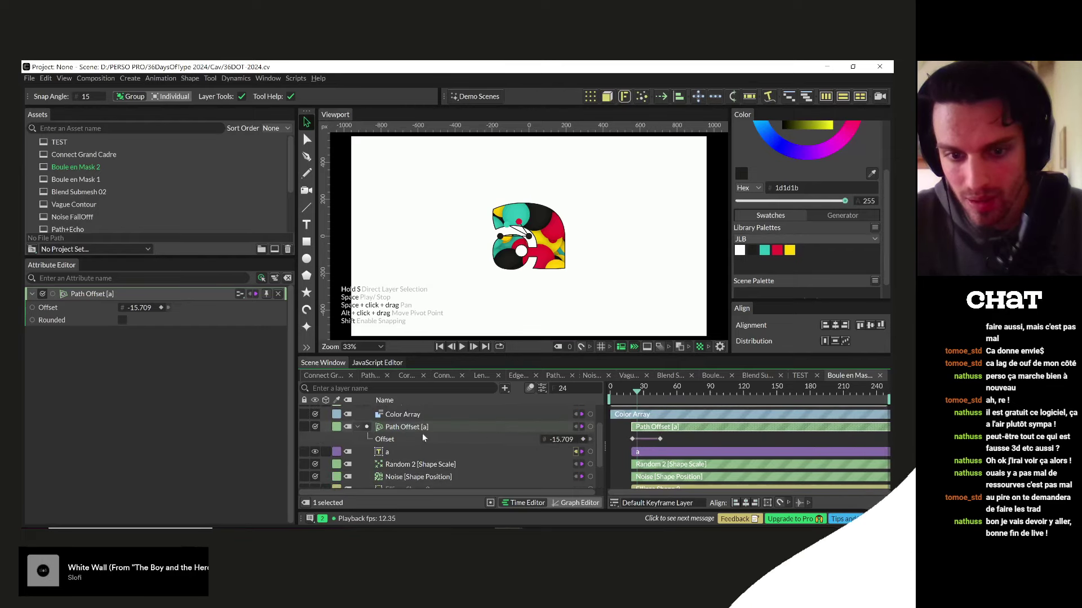
scroll(421, 431, down, 3)
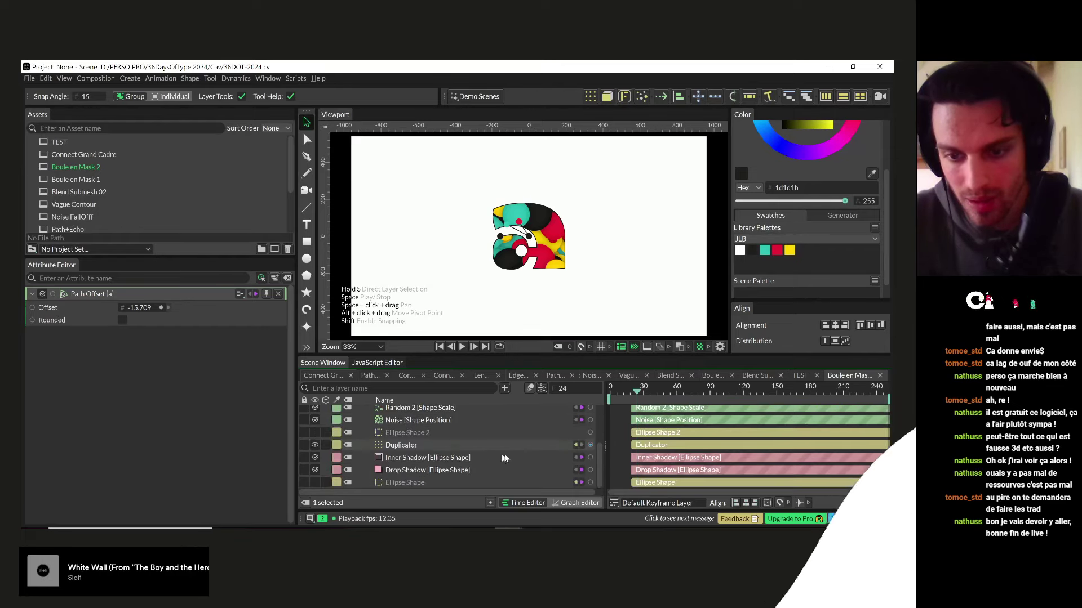
shift+click(398, 483)
scroll(647, 460, up, 3)
drag(646, 459, 653, 459)
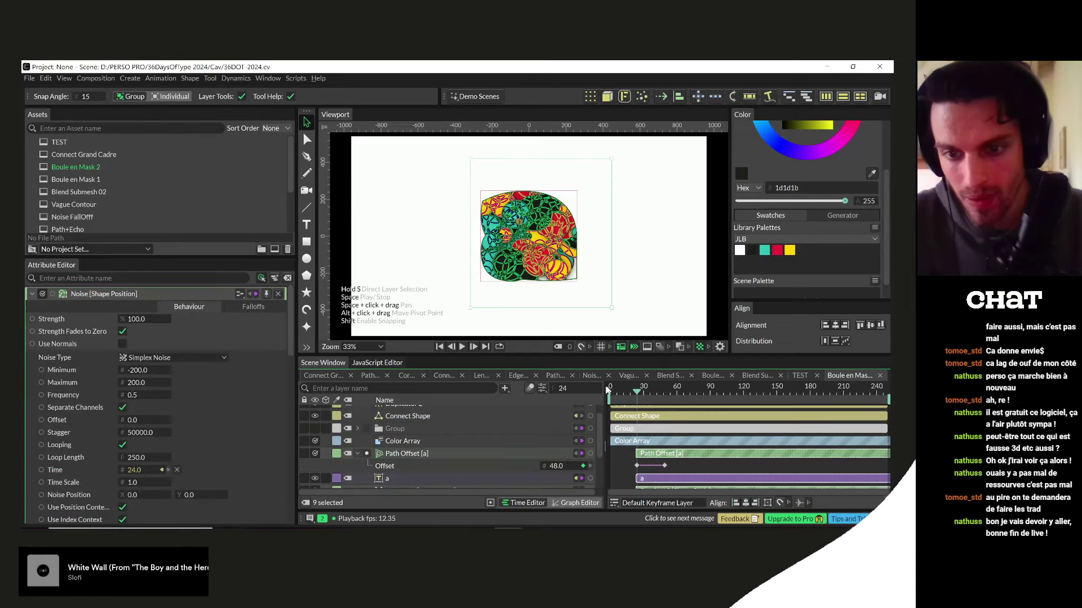
- Play the animation from the start to check the timing of the shifted letter layers
key(space)
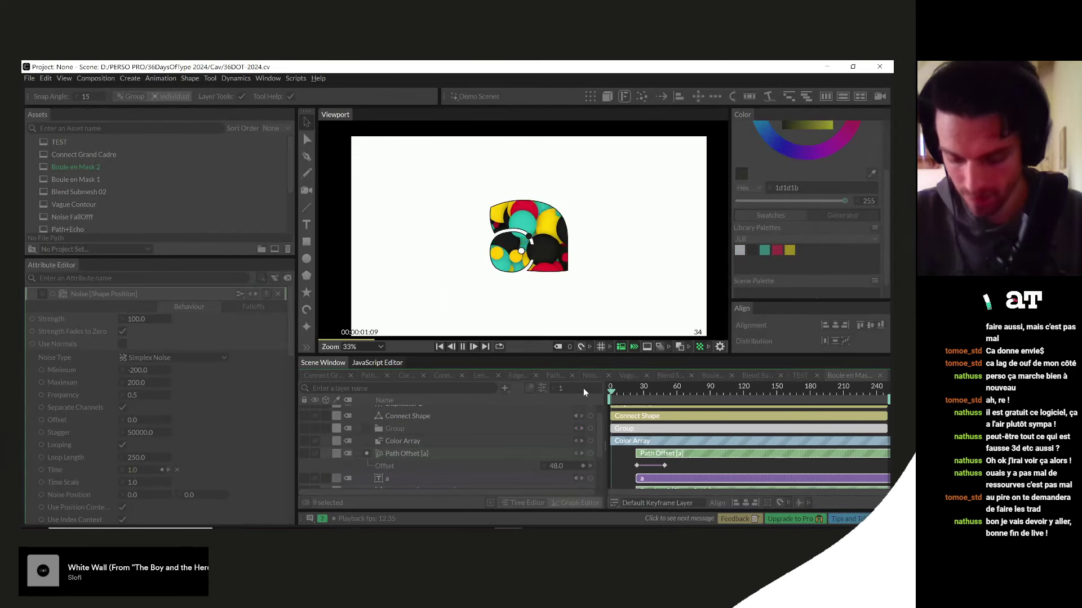
click(620, 391)
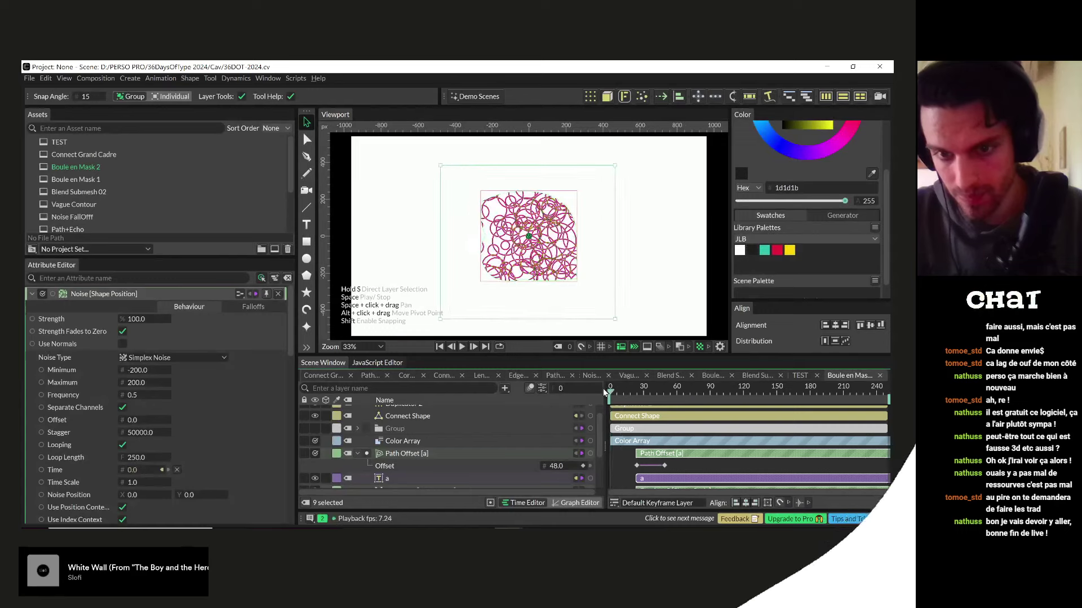
key(space)
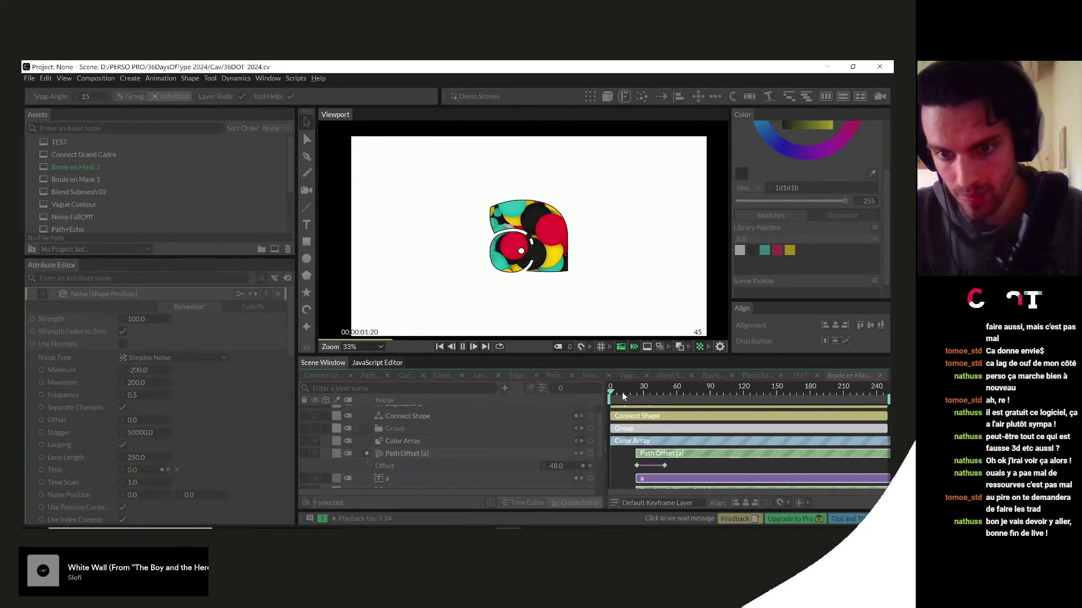
key(space)
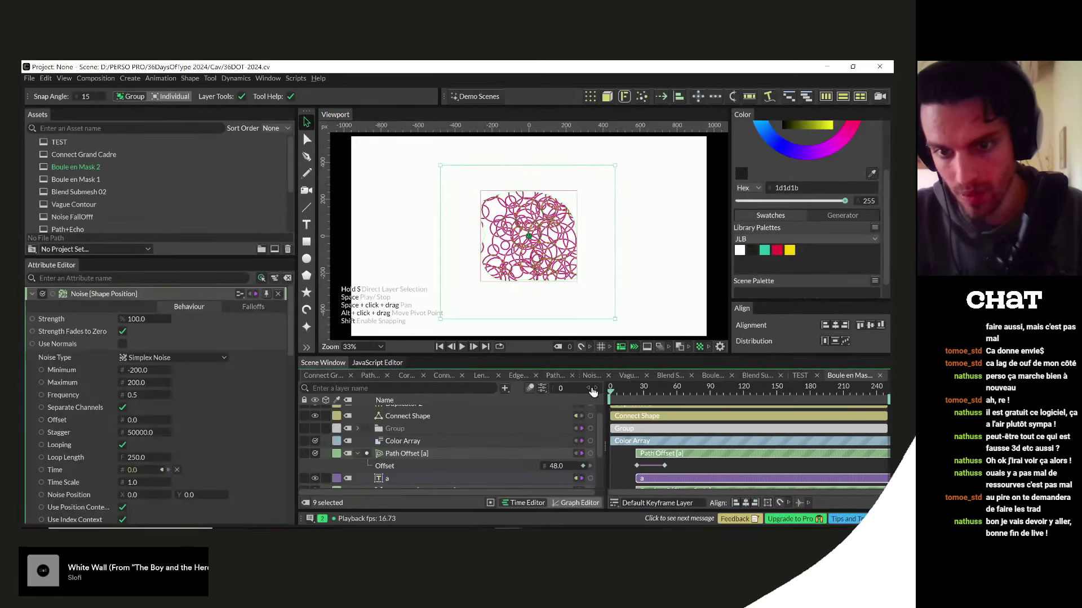
key(space)
key(space)
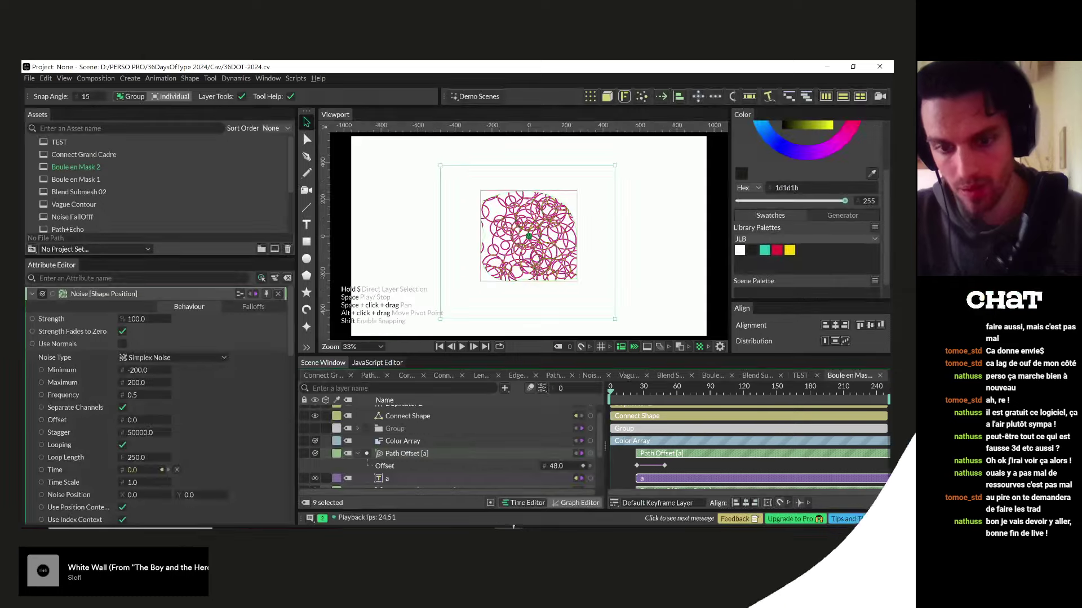
key(alt+Tab)
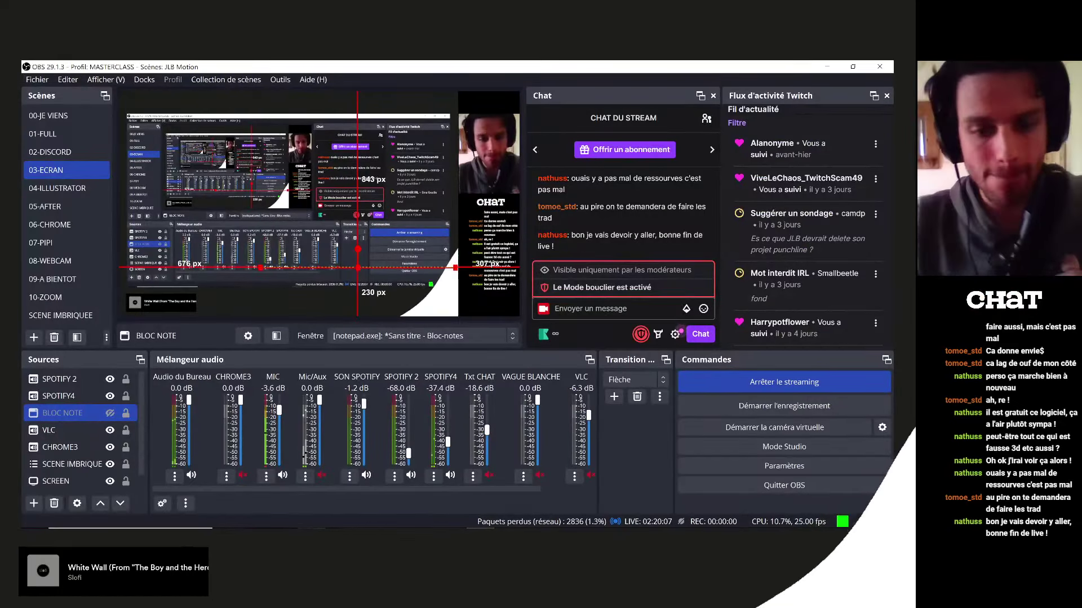
click(562, 510)
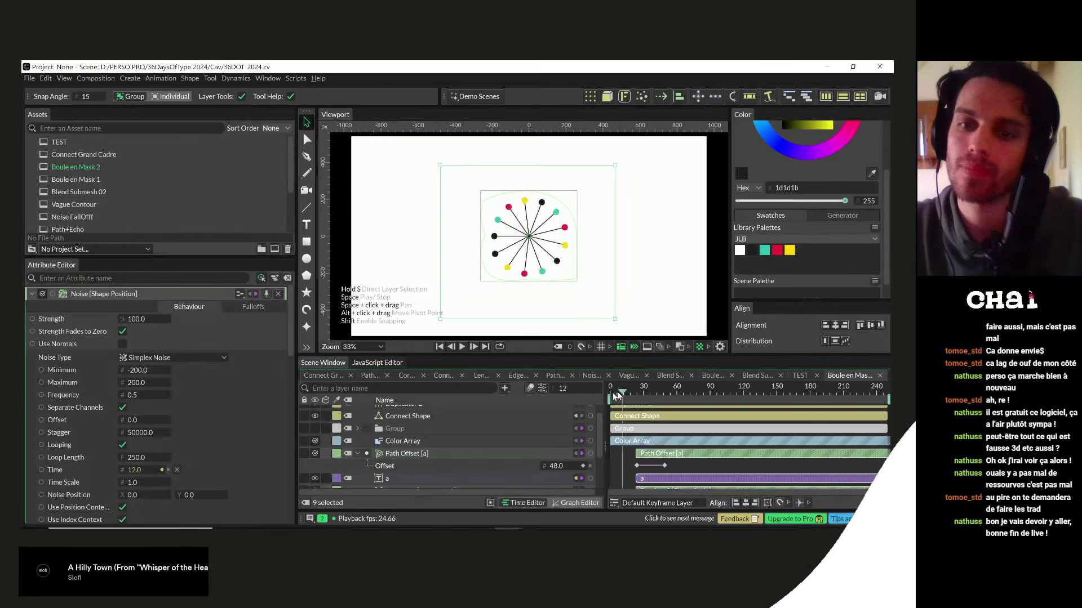
- Replay the opening from frame 0 several times to examine the transition from the ball circle to the letter
key(space)
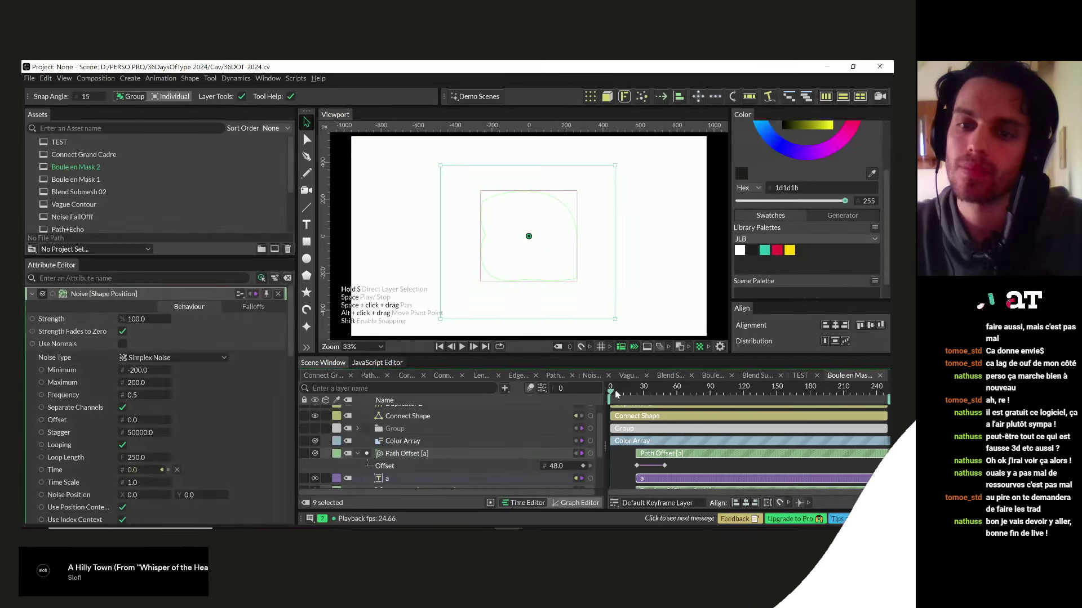
key(space)
key(space)
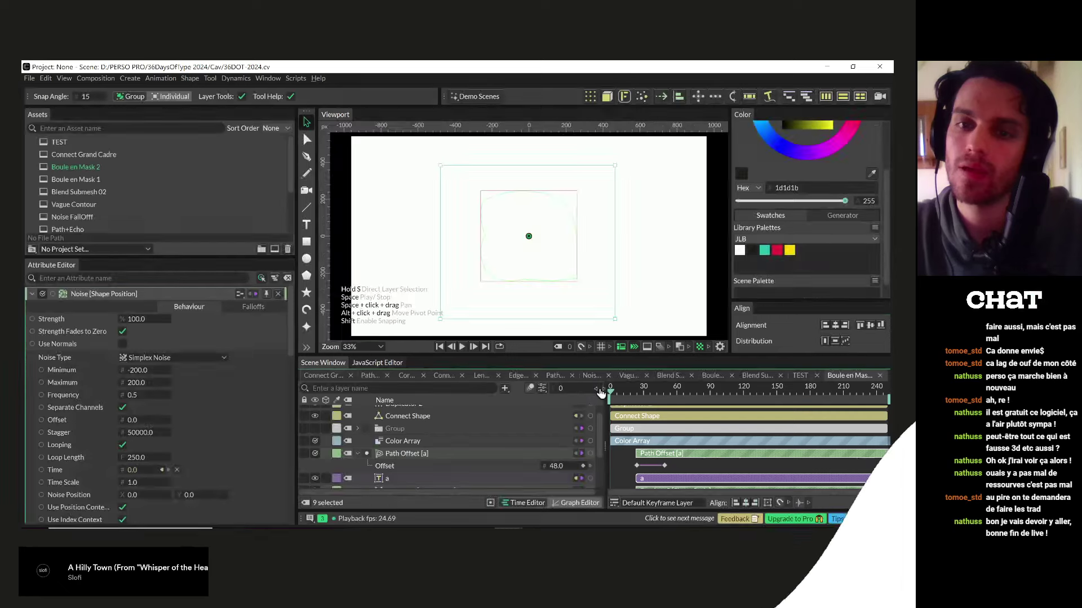
key(space)
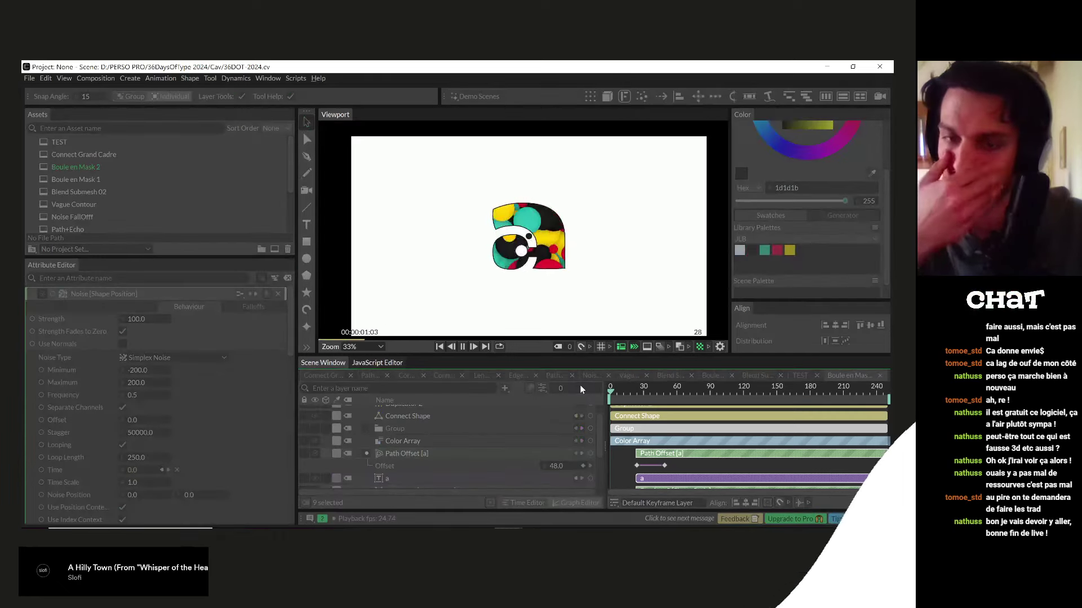
key(space)
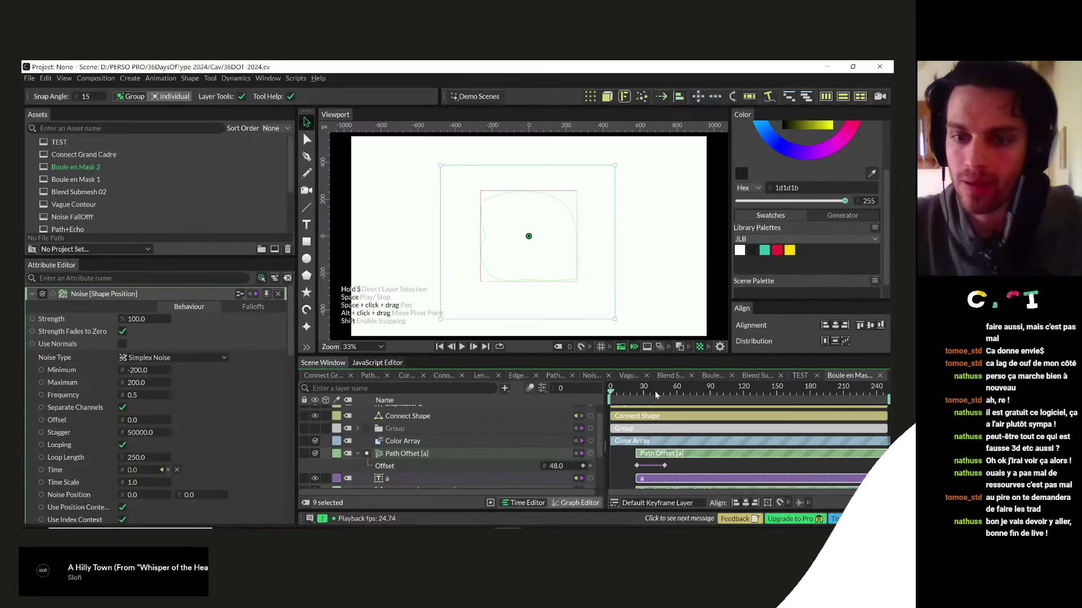
key(space)
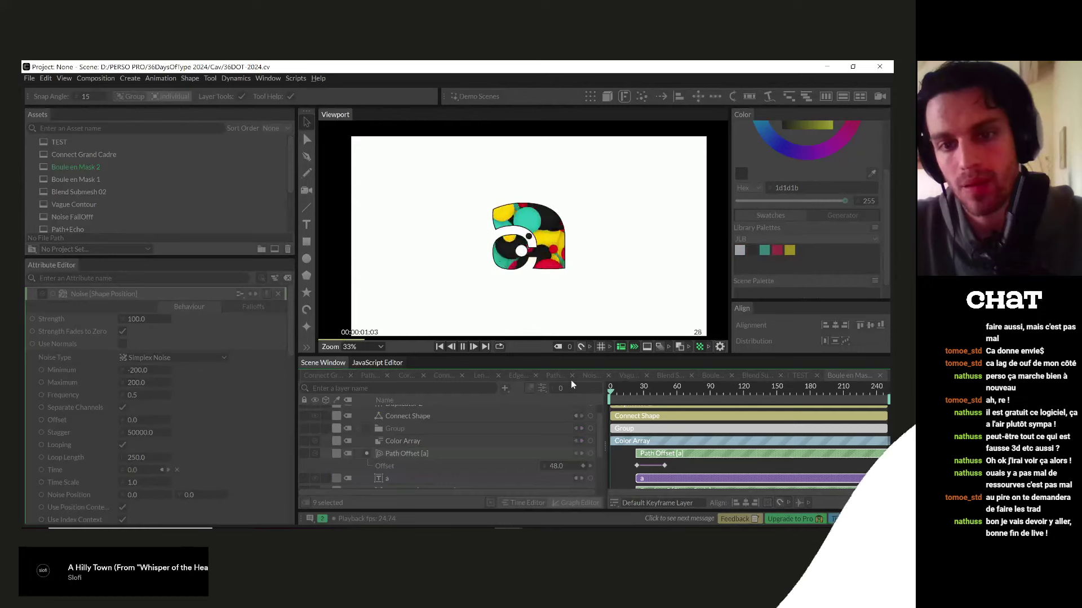
key(space)
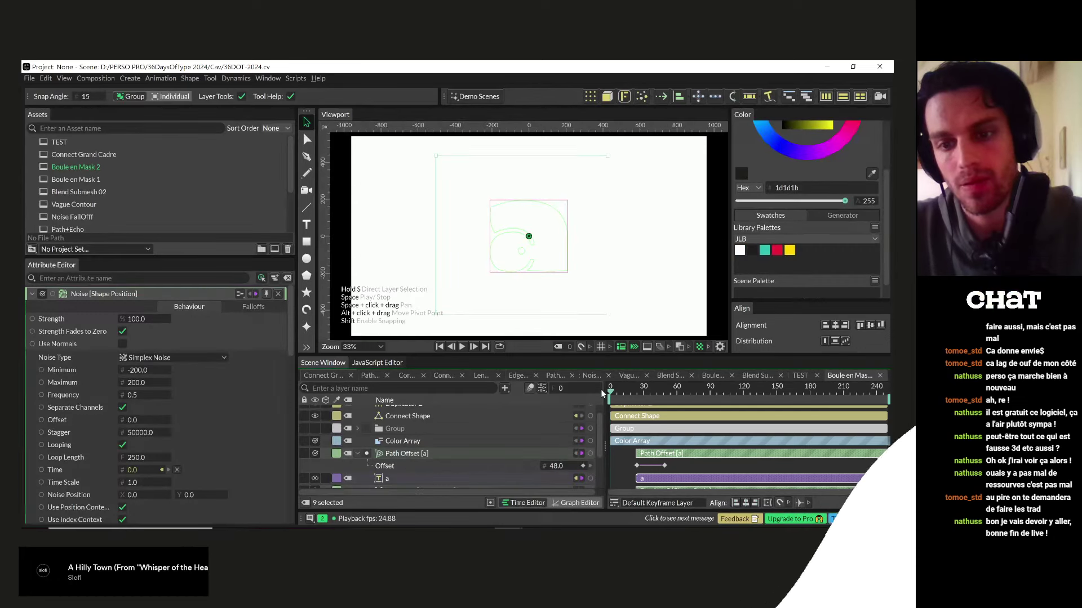
key(space)
key(space)
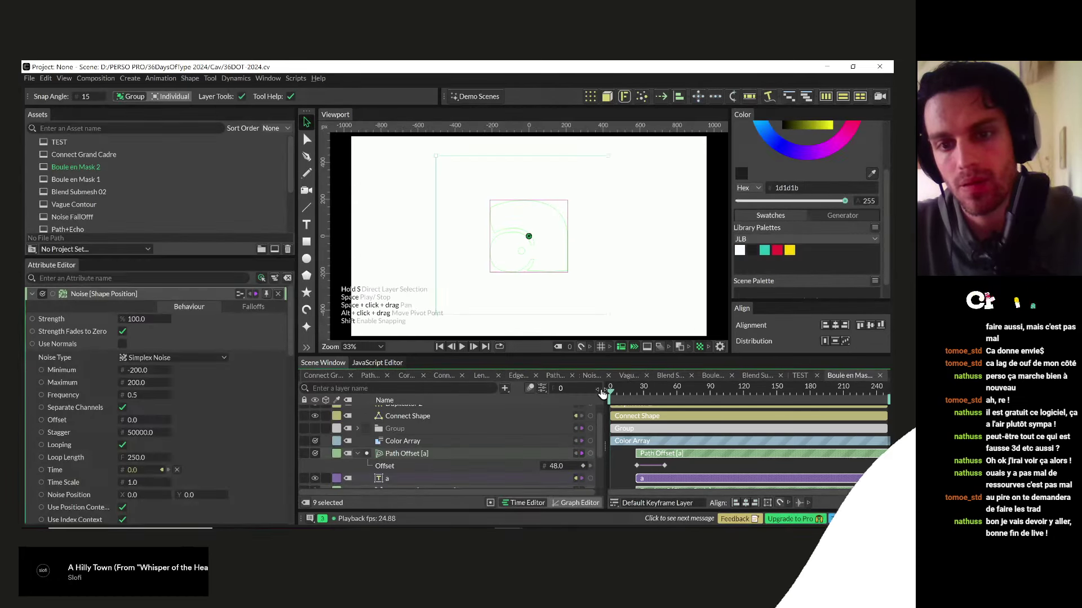
- Go to frame 23, collapse the Path Offset [a] attributes and select the Duplicator that fills the letter with balls
click(640, 393)
drag(640, 394, 637, 391)
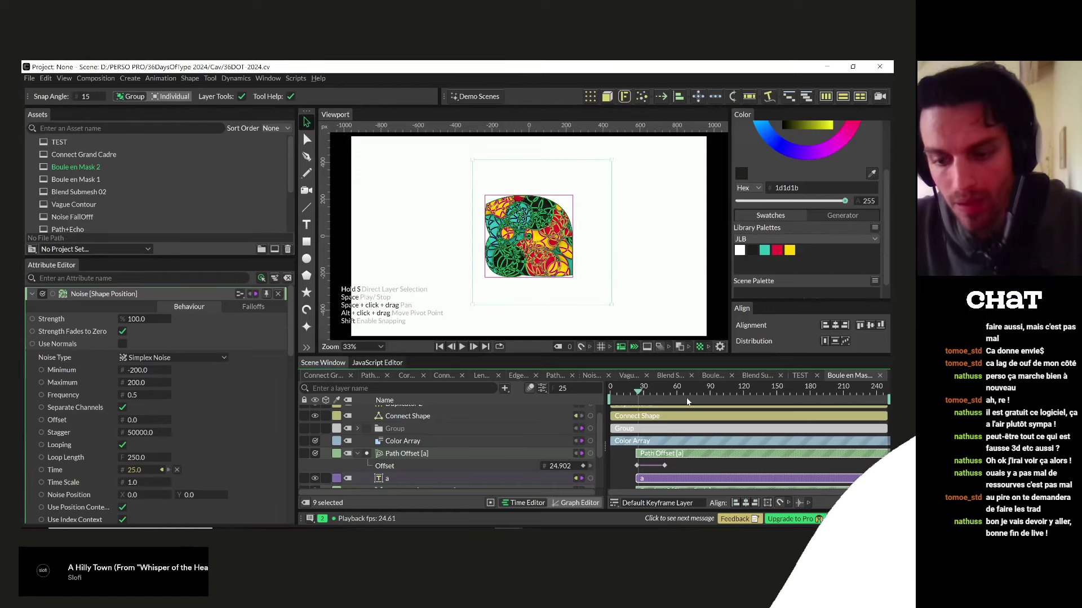
key(Left)
key(Left)
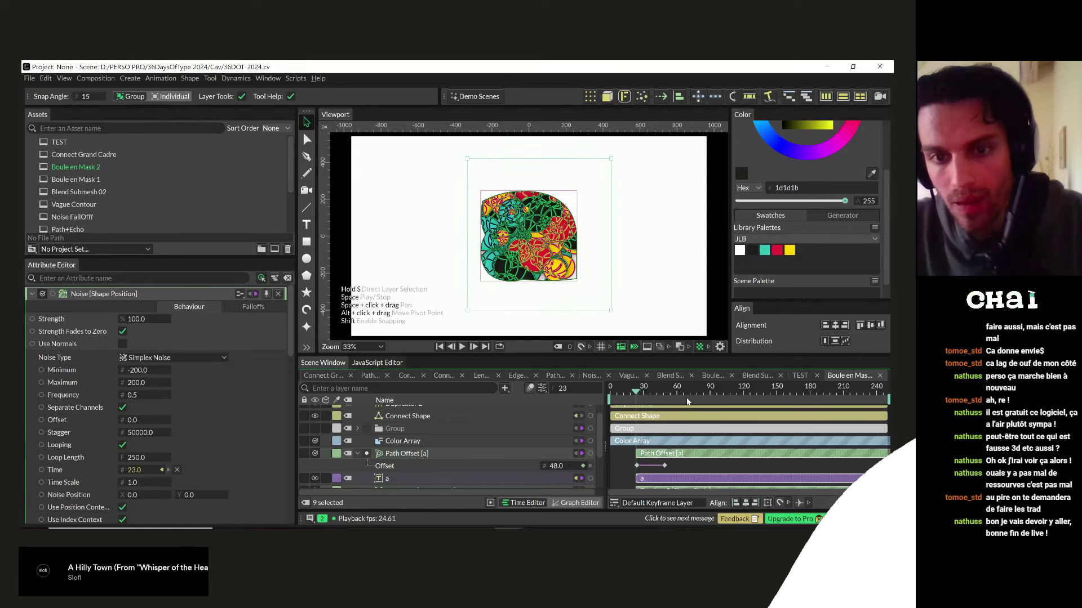
key(Right)
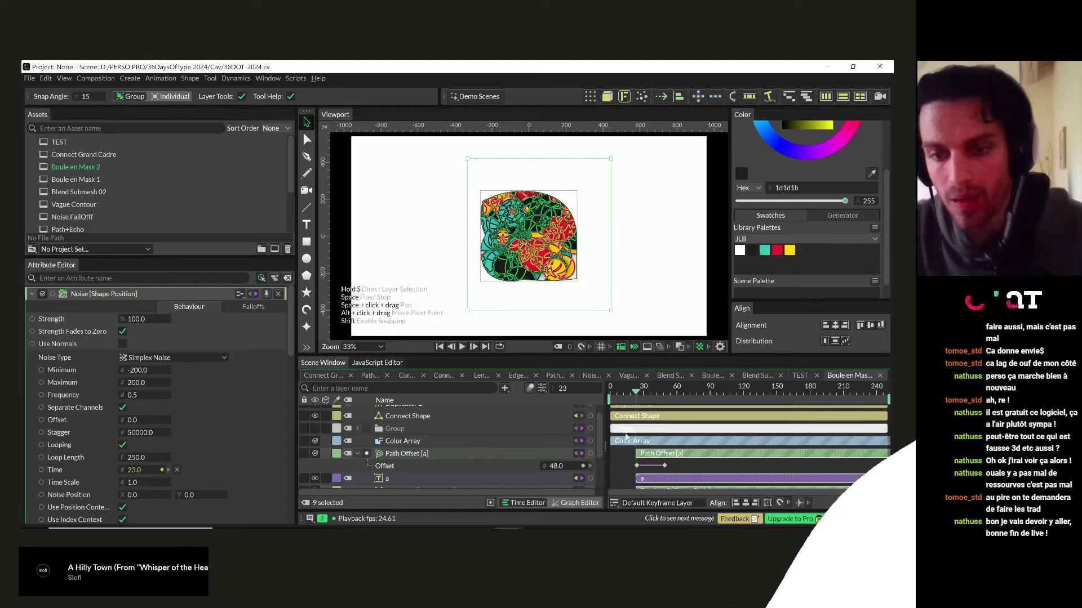
click(604, 451)
click(358, 454)
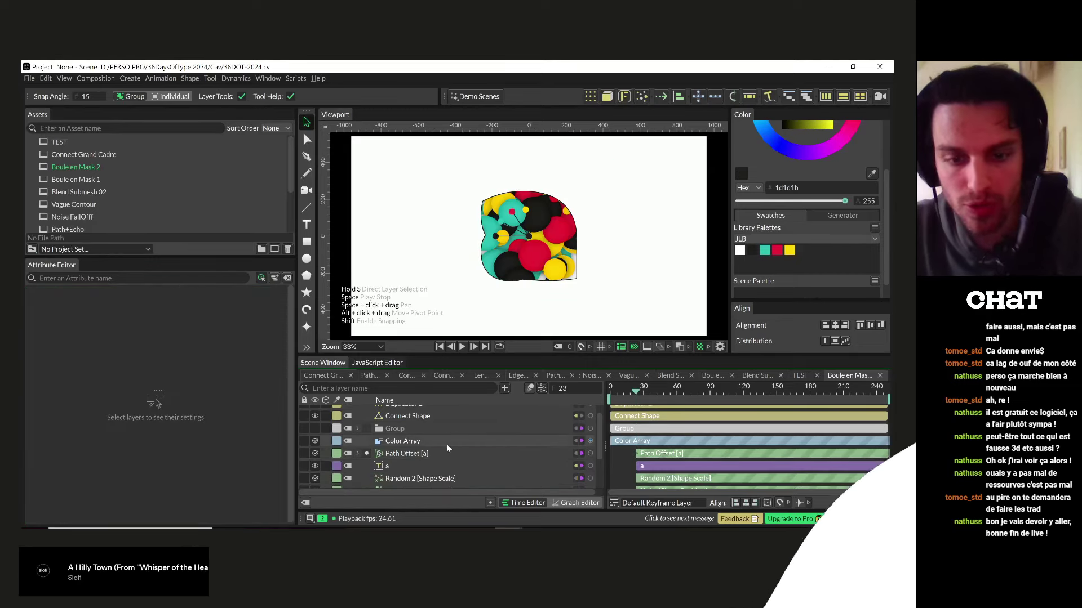
scroll(446, 444, down, 3)
click(418, 457)
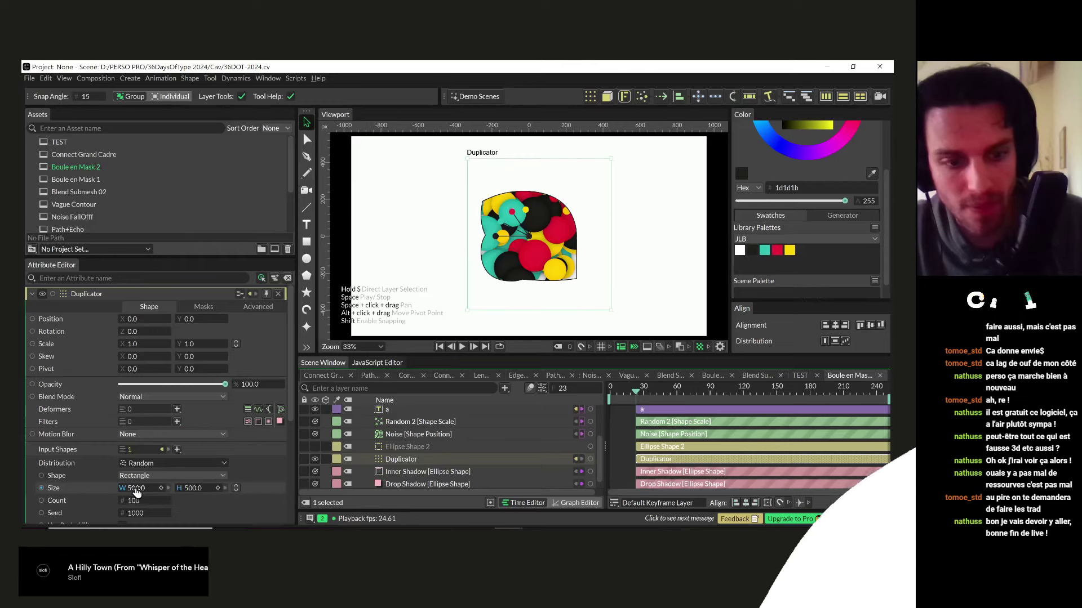
- Try enlarging the Duplicator's random distribution size to 2340 by 2340, and undo the change
drag(145, 488, 246, 494)
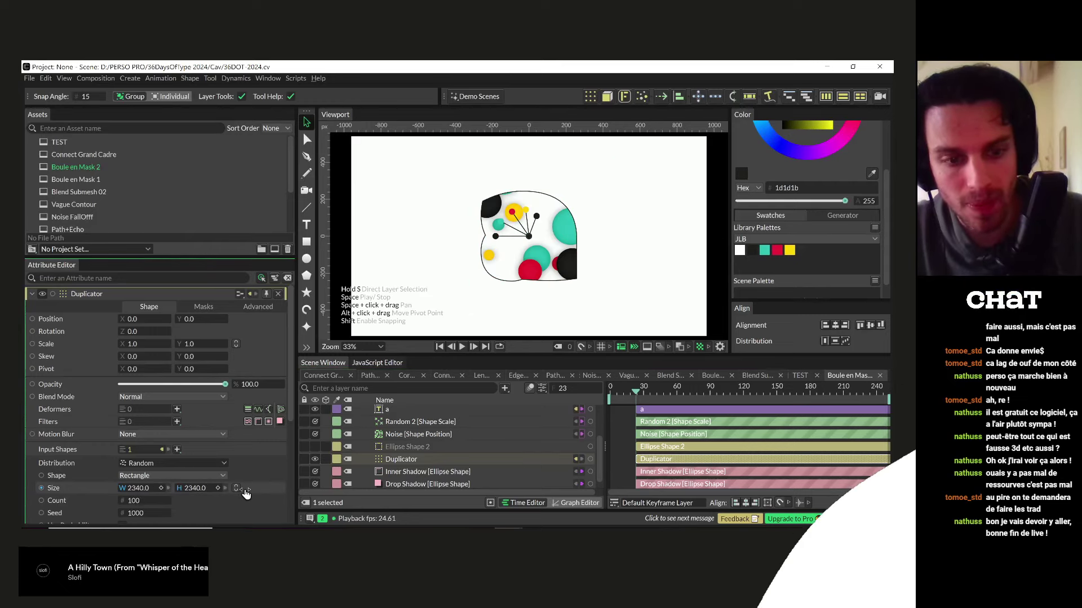
key(ctrl+z)
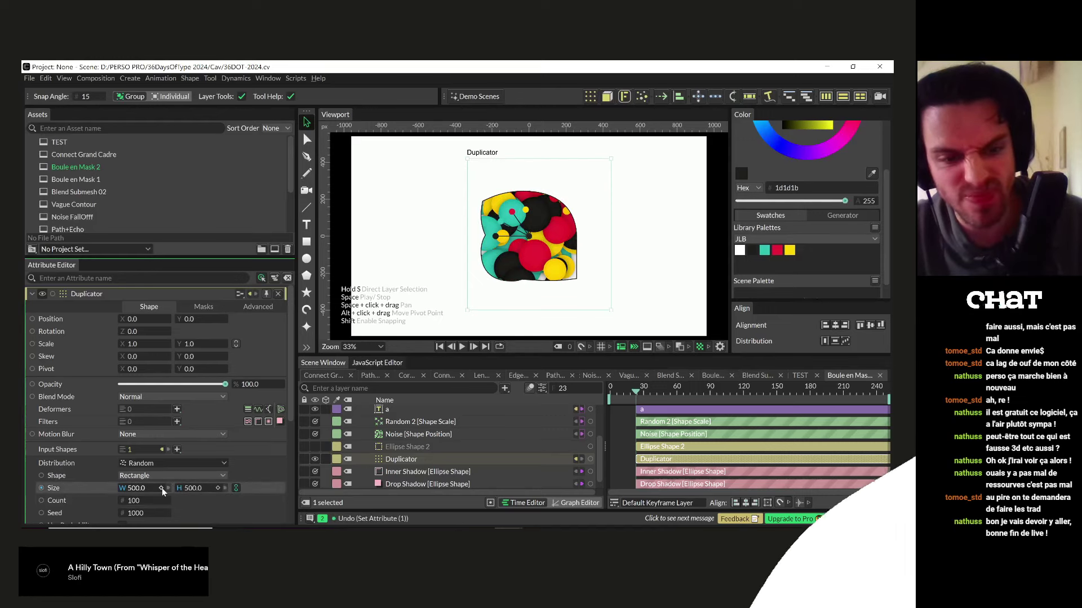
- Keyframe the Duplicator's distribution width and height at 500 on frames 23 and 48
click(161, 488)
click(218, 488)
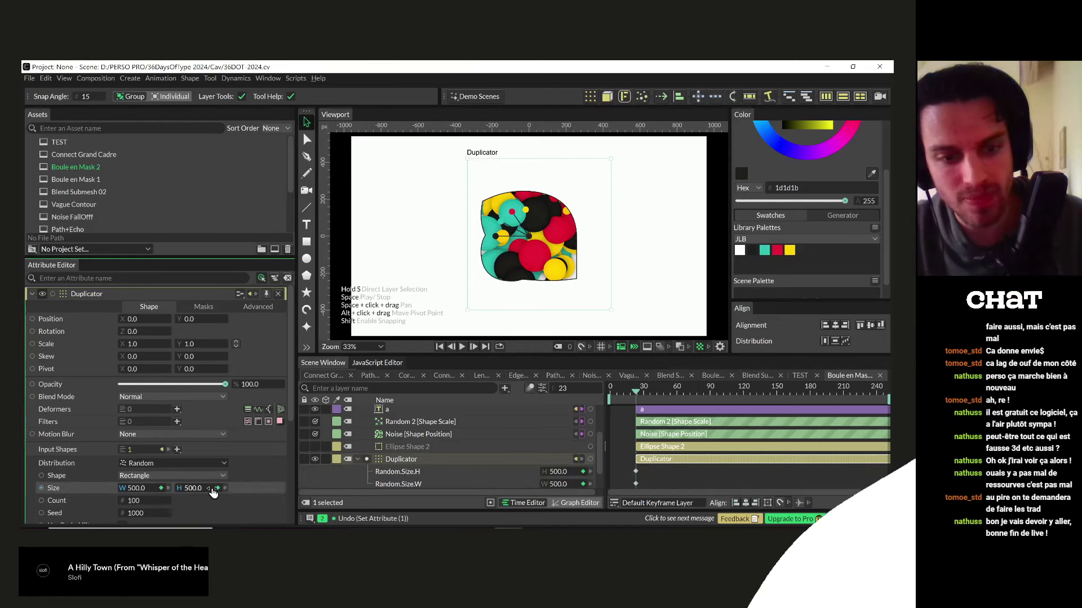
key(space)
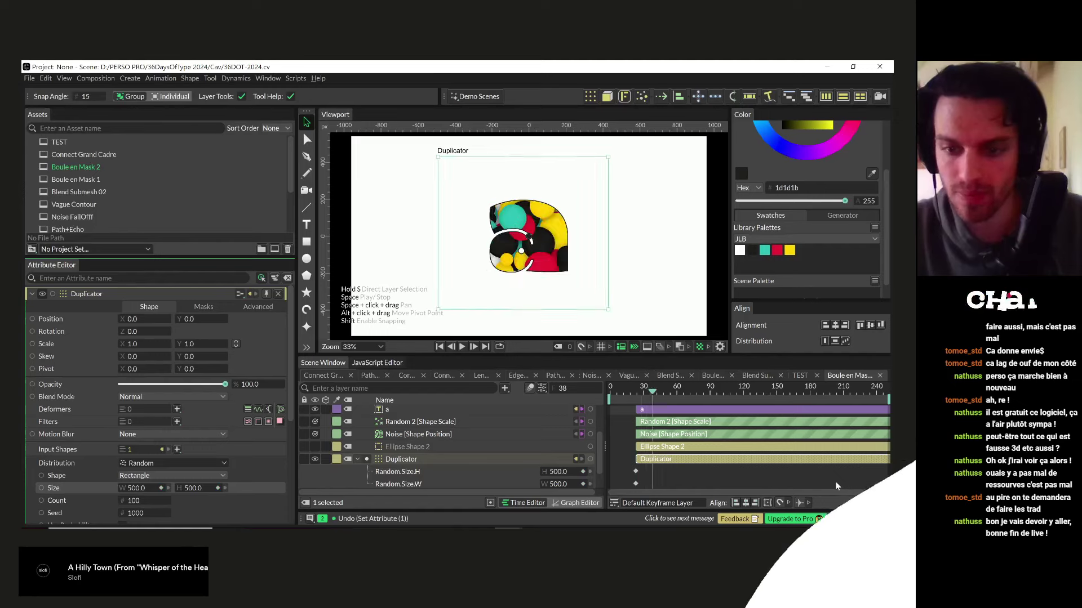
key(space)
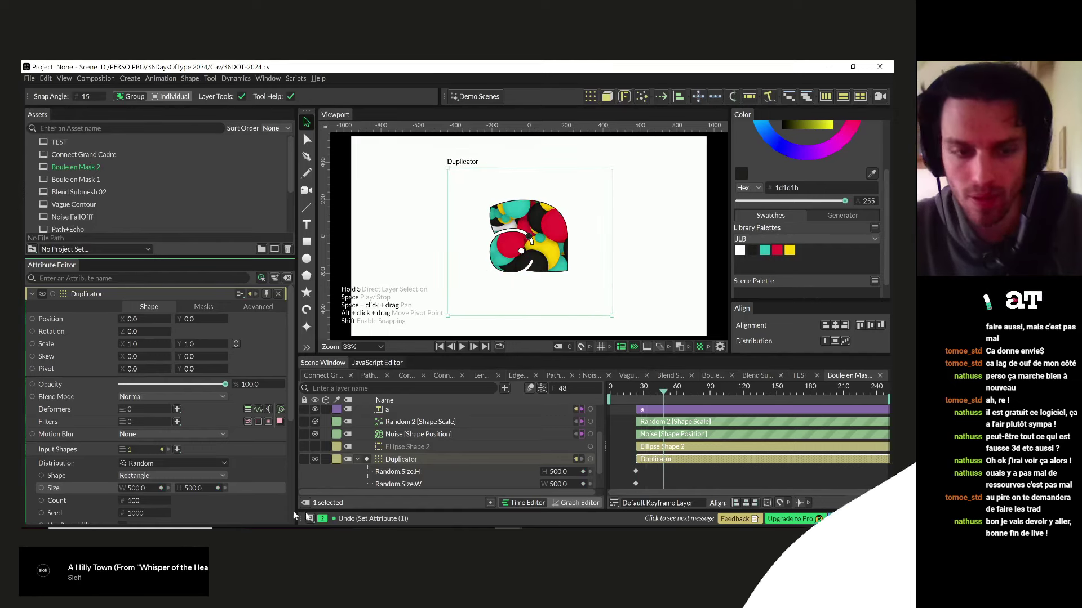
click(218, 488)
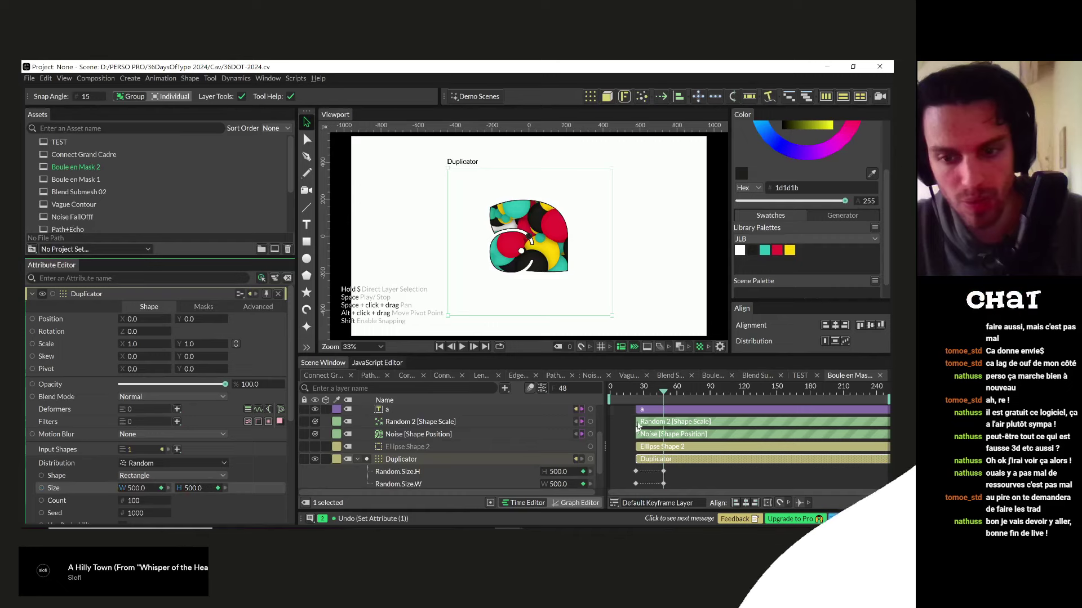
- Set the Duplicator's random distribution height keyframe on frame 23 to 4470 and scrub the frames around it to check the ball spread
click(641, 394)
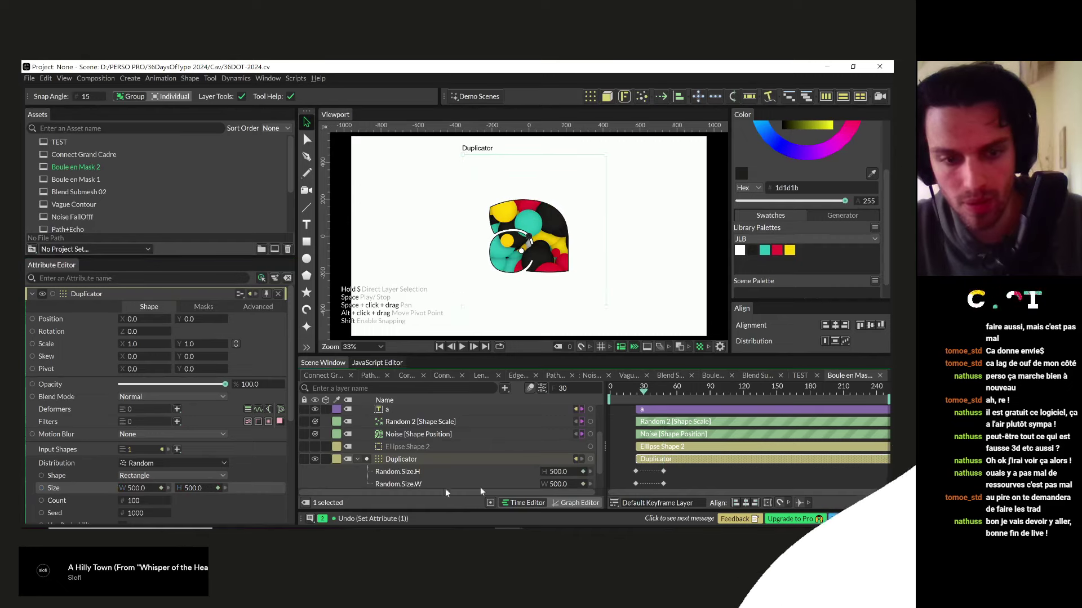
double_click(635, 471)
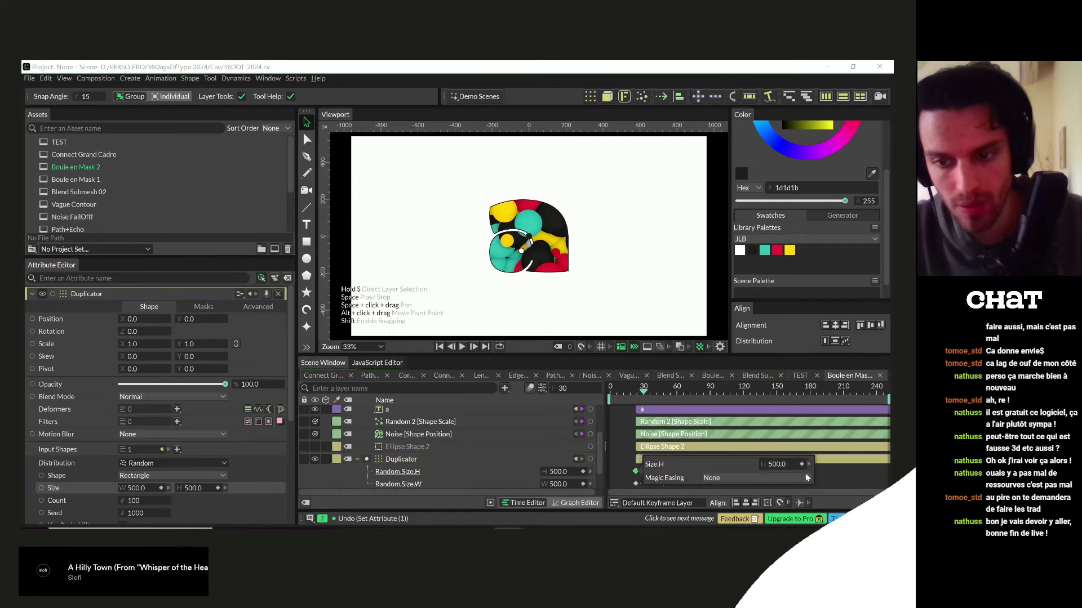
drag(785, 466, 898, 465)
click(632, 458)
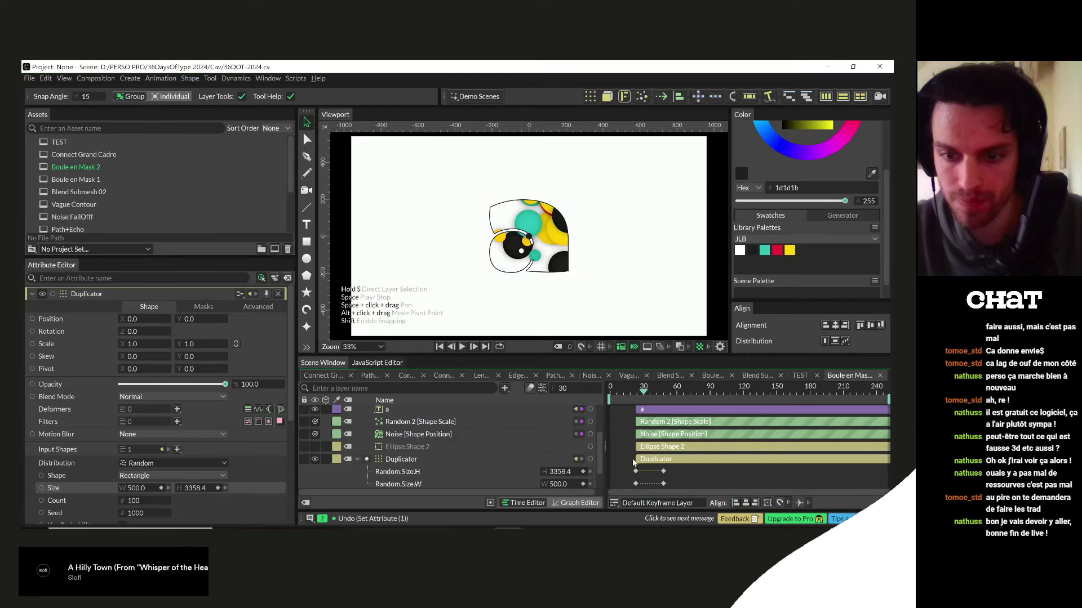
drag(676, 489, 648, 441)
click(635, 389)
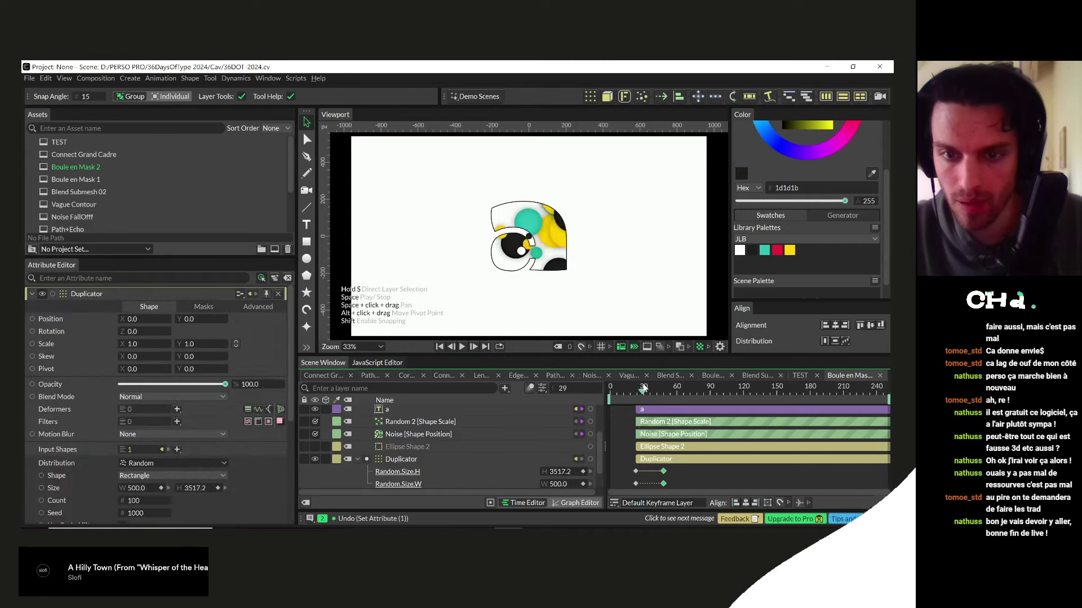
drag(637, 389, 647, 389)
- Set the Duplicator's random distribution width keyframe on frame 23 to 4470, matching the height
double_click(635, 472)
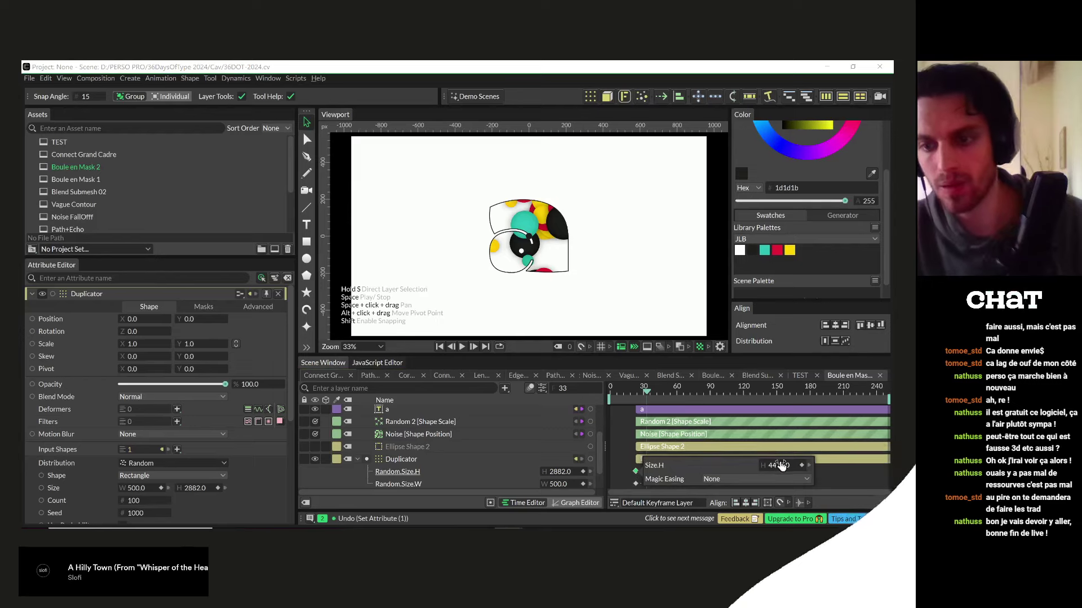
double_click(636, 484)
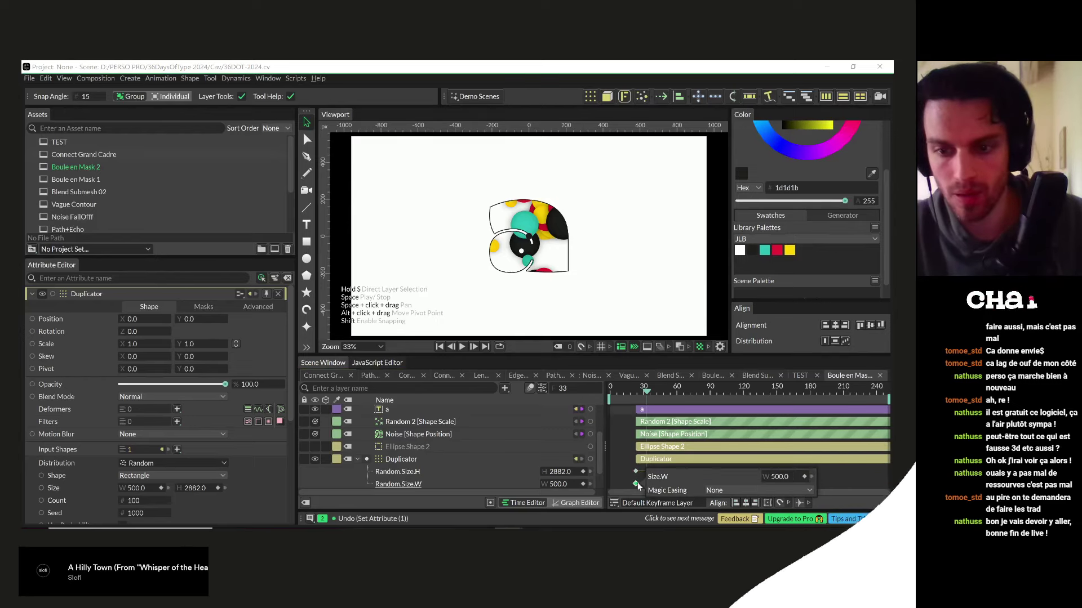
scroll(791, 478, up, 1)
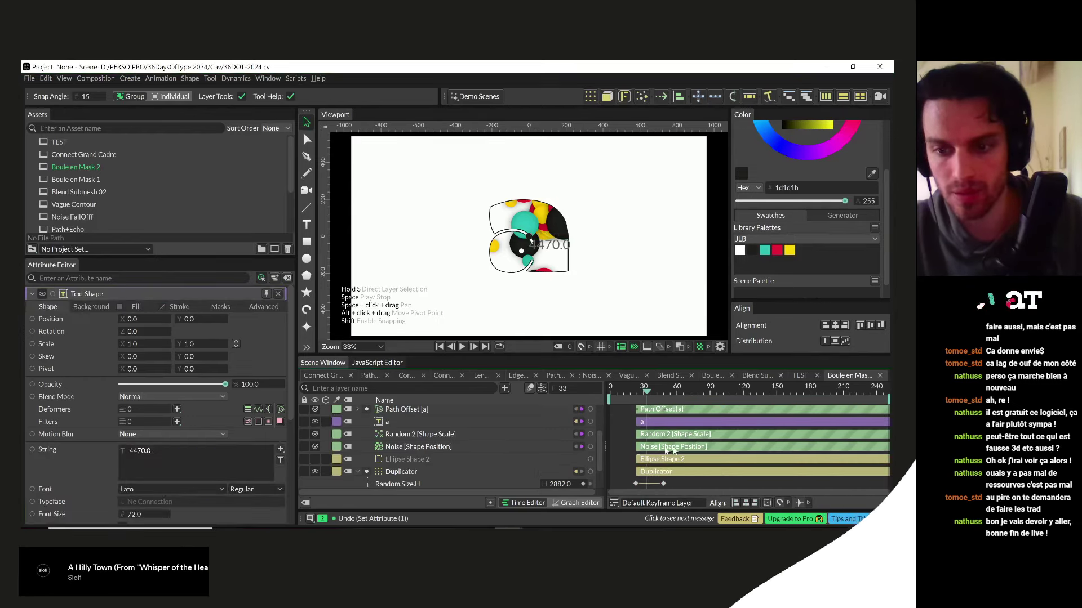
click(682, 459)
key(ctrl+z)
scroll(682, 459, down, 4)
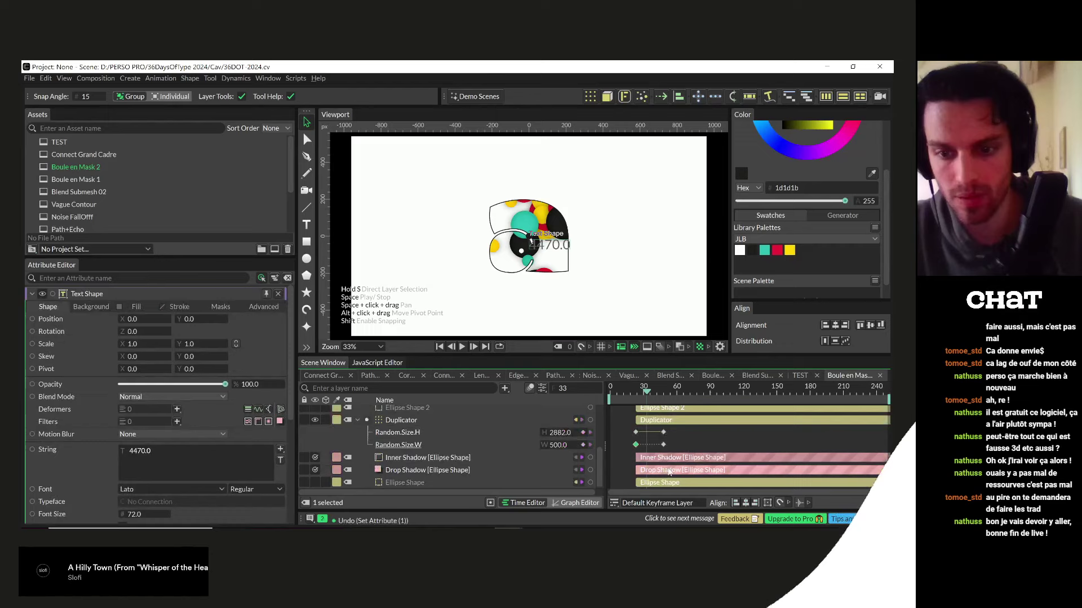
click(635, 445)
double_click(635, 445)
text(460)
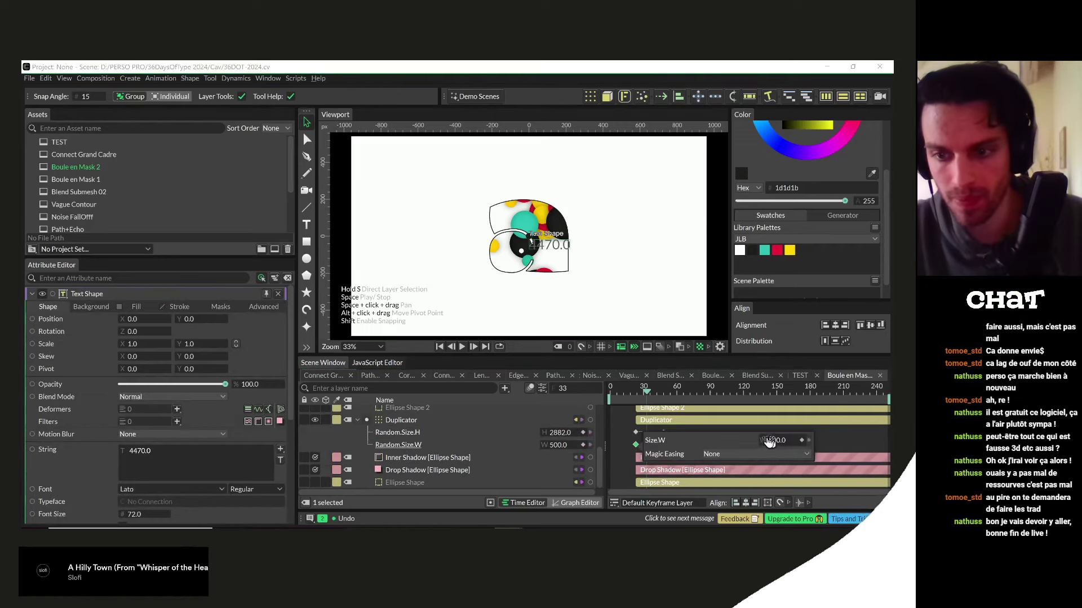
text(4470)
key(Return)
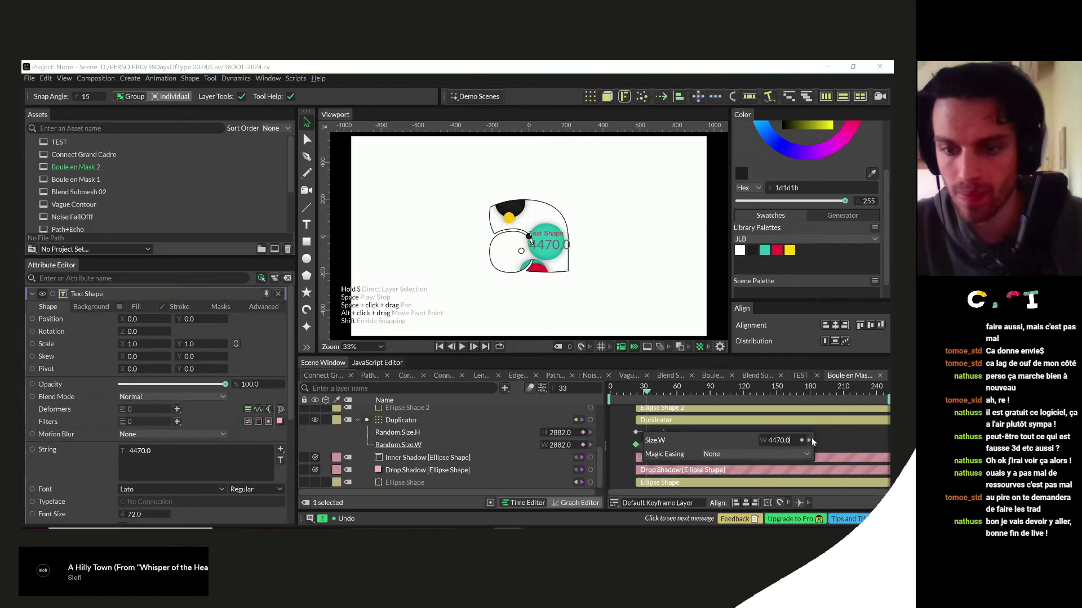
click(835, 441)
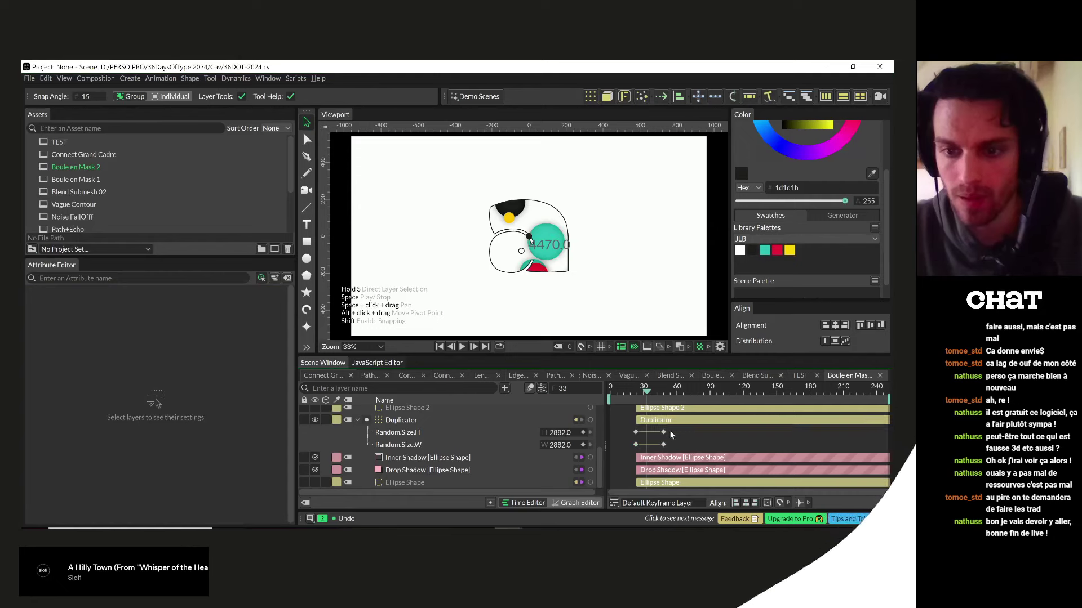
- Change the key interpolation of the Duplicator's size keyframes, reshape their curves into a steep start with a long ease-out, and play the result
right_click(637, 445)
mouse_move(683, 325)
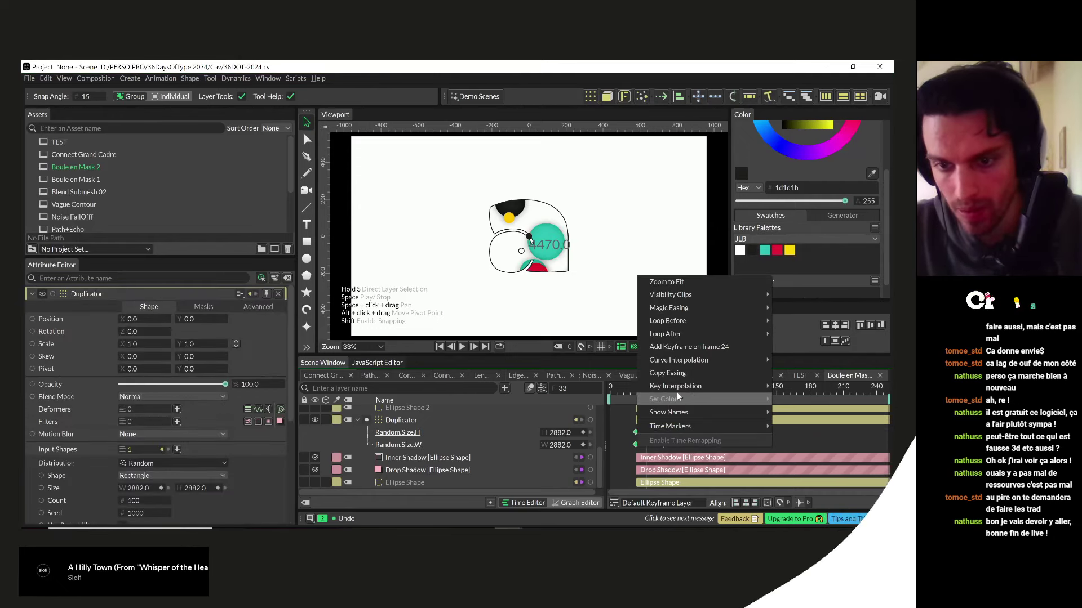
mouse_move(732, 387)
click(781, 400)
click(565, 503)
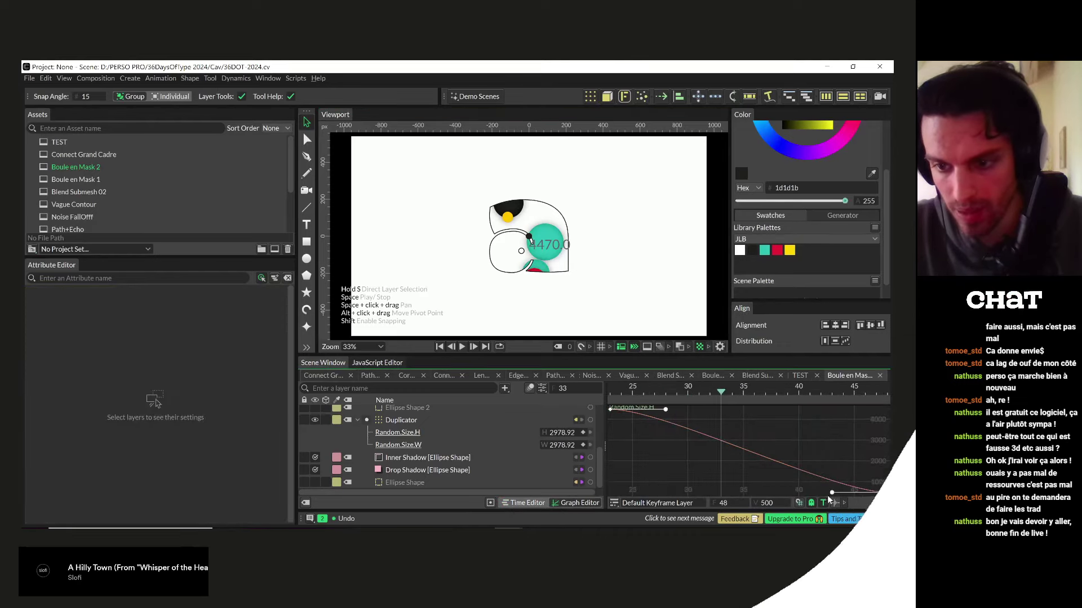
drag(830, 494, 688, 498)
click(689, 498)
drag(668, 413, 610, 437)
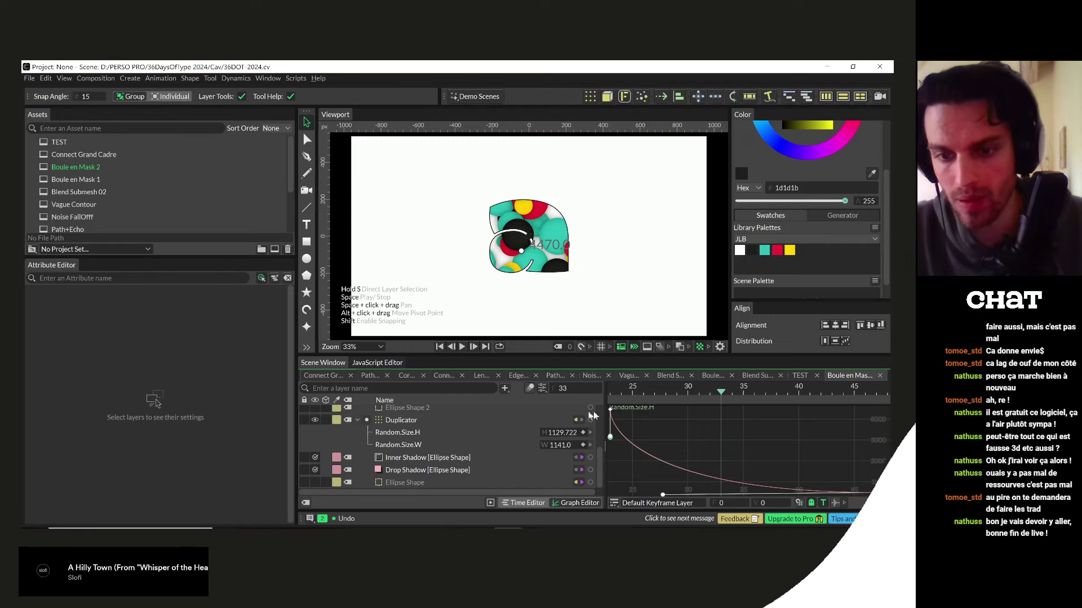
click(527, 502)
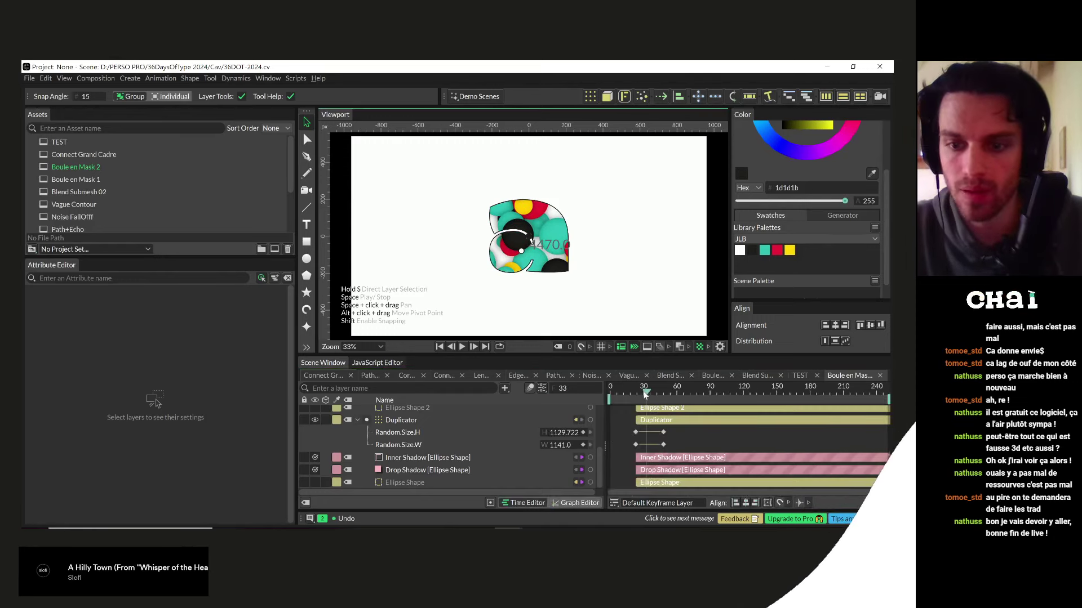
key(space)
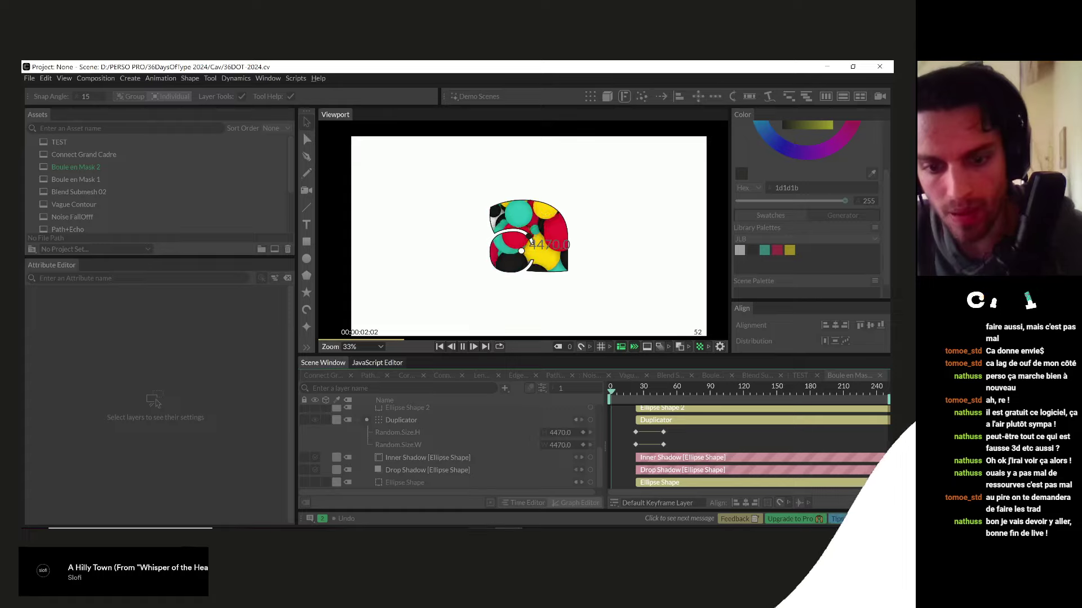
- Switch to Discord, read the Deli'Waff logo entries in Bataille de logos 115 and the WIP-Bataille-de-Logos channel, and return to Cavalry
key(alt+Tab)
click(354, 528)
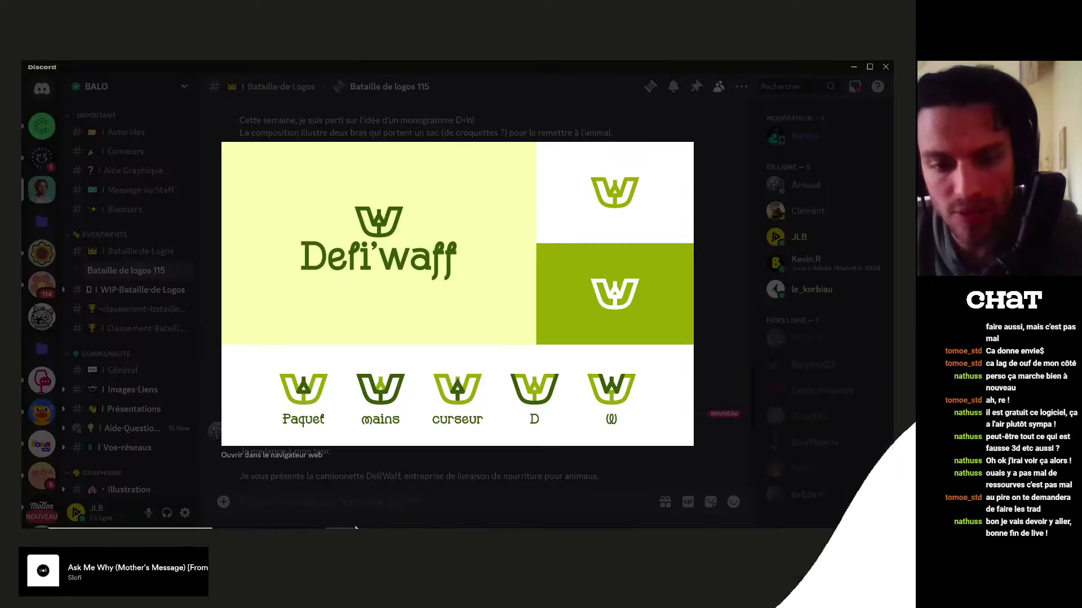
click(610, 495)
scroll(367, 457, down, 5)
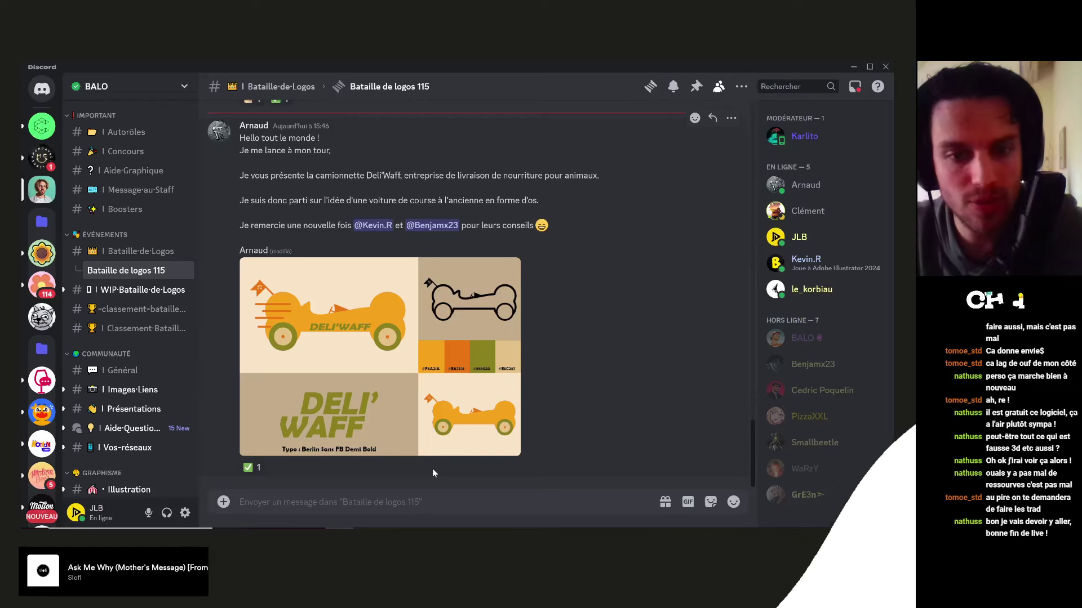
scroll(433, 474, up, 10)
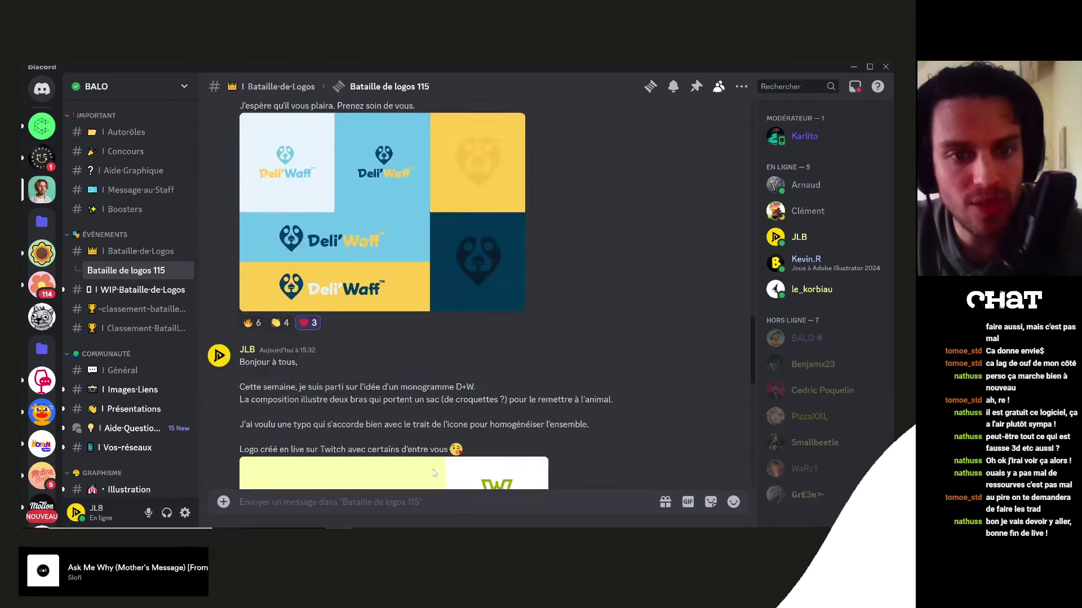
scroll(433, 473, down, 10)
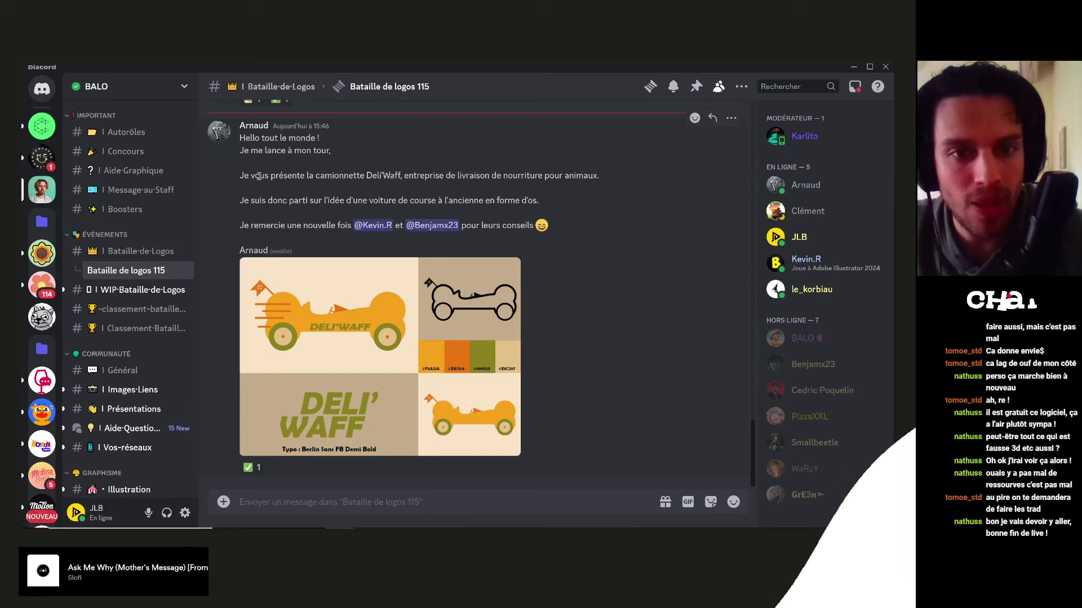
drag(425, 176, 621, 179)
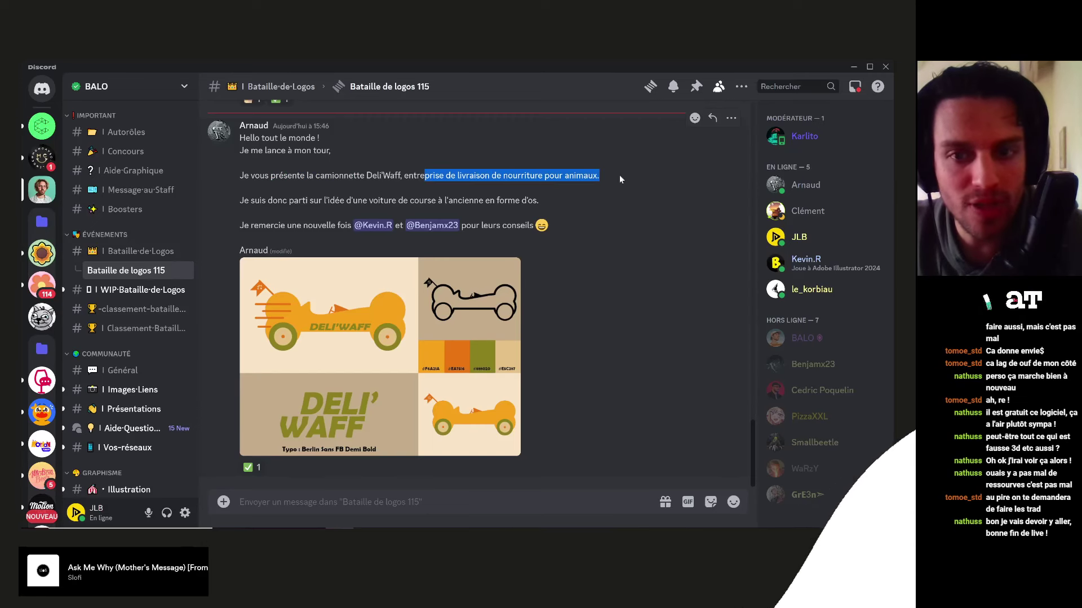
drag(257, 196, 291, 196)
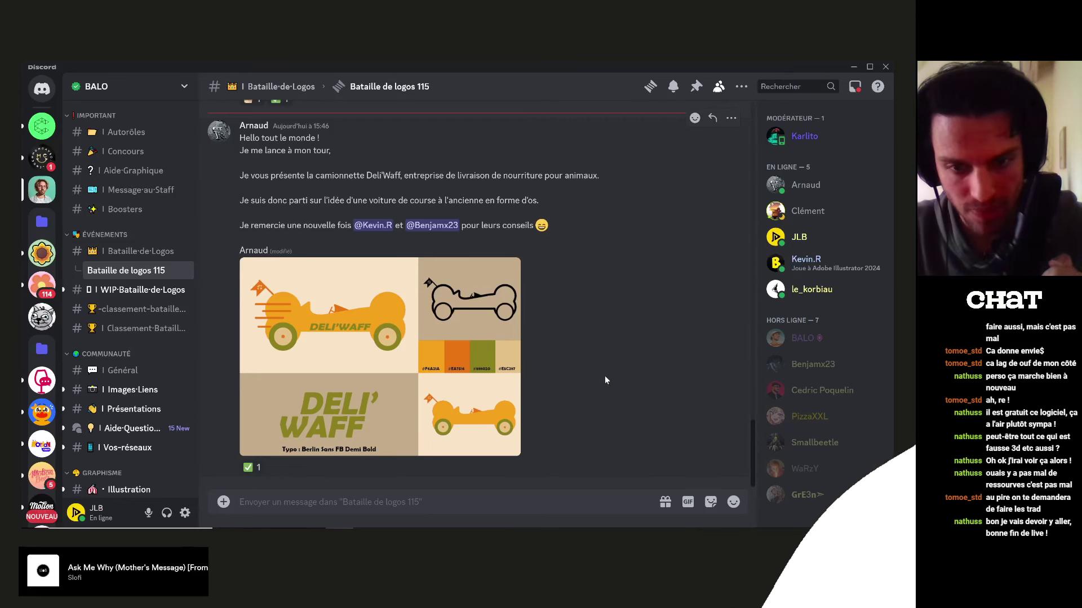
scroll(607, 374, up, 3)
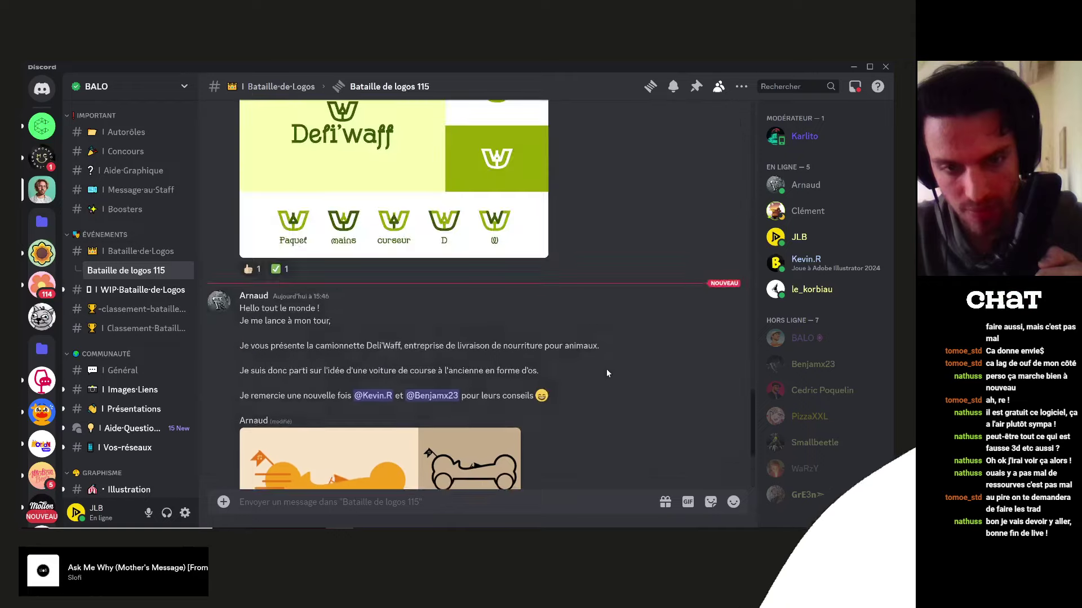
scroll(607, 373, up, 15)
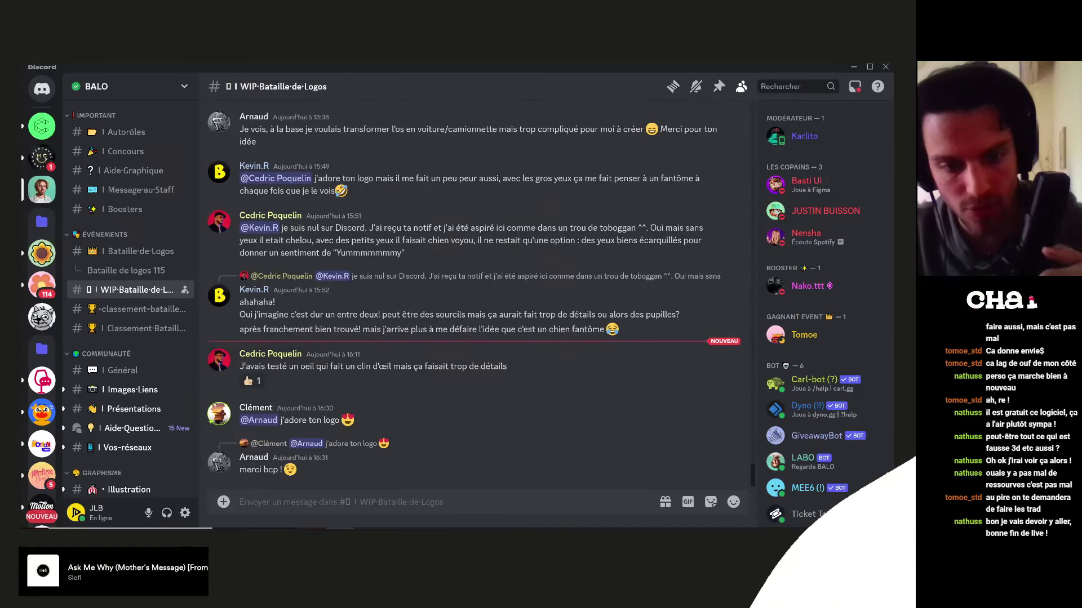
key(alt+Tab)
key(alt+Tab)
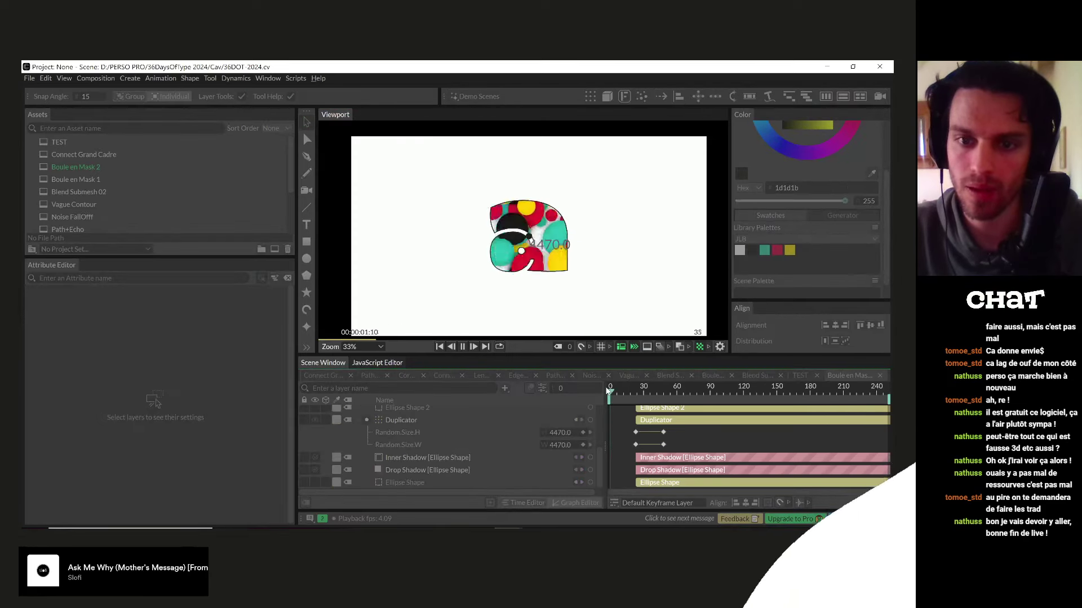
- Replay the opening from frame 0 several times to examine how the balls converge into the letter with the eased spread
key(space)
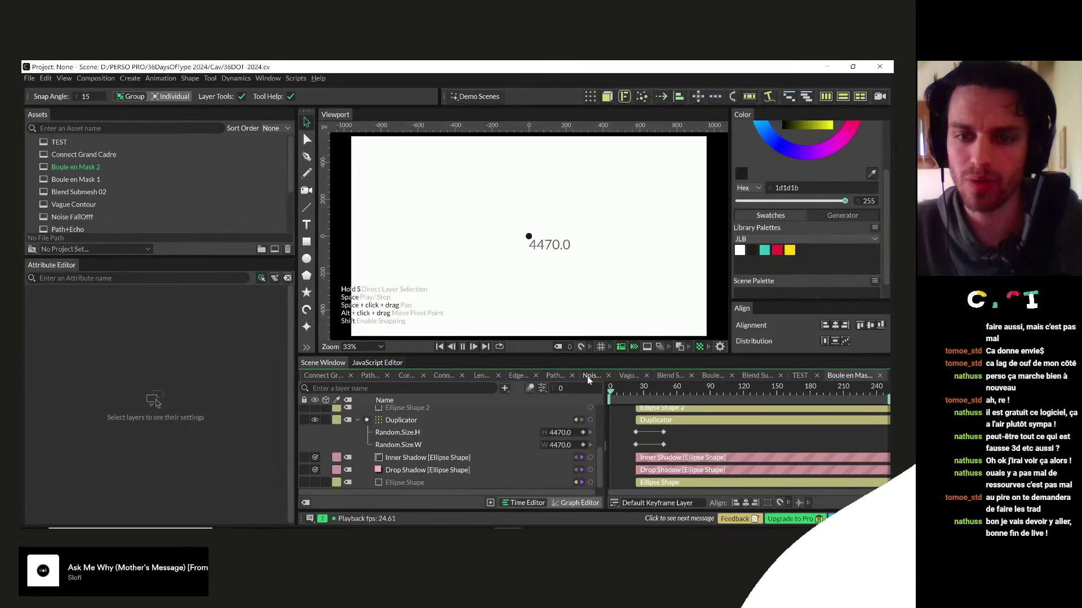
key(space)
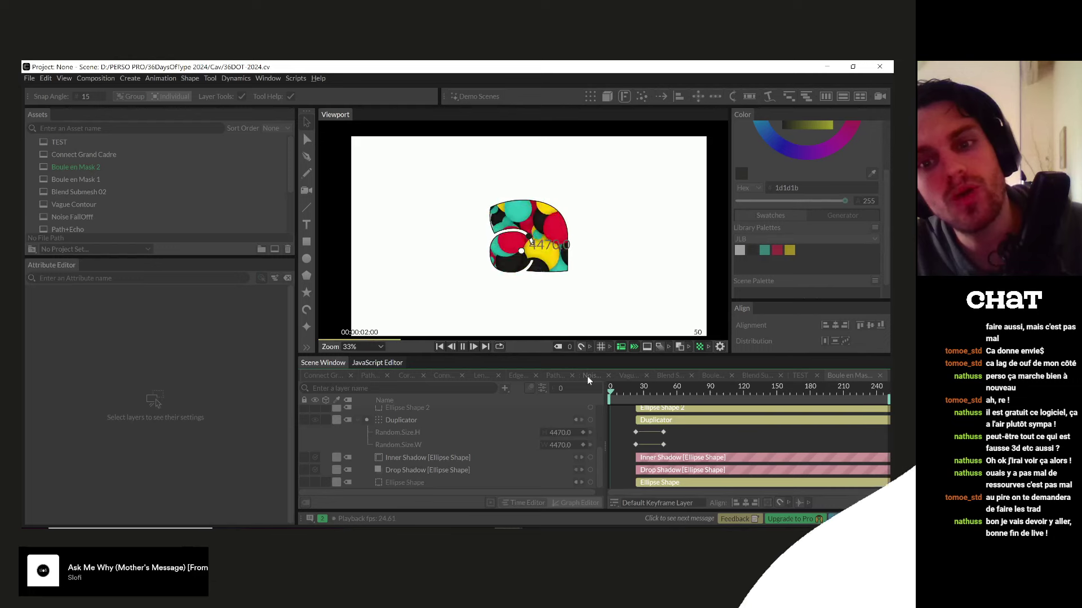
key(space)
key(space)
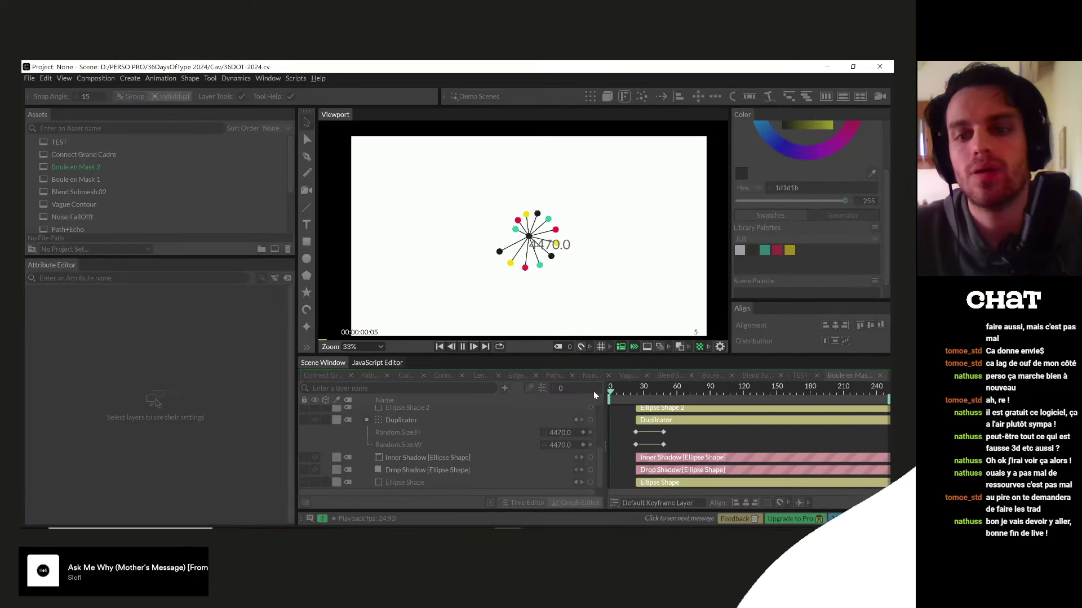
key(space)
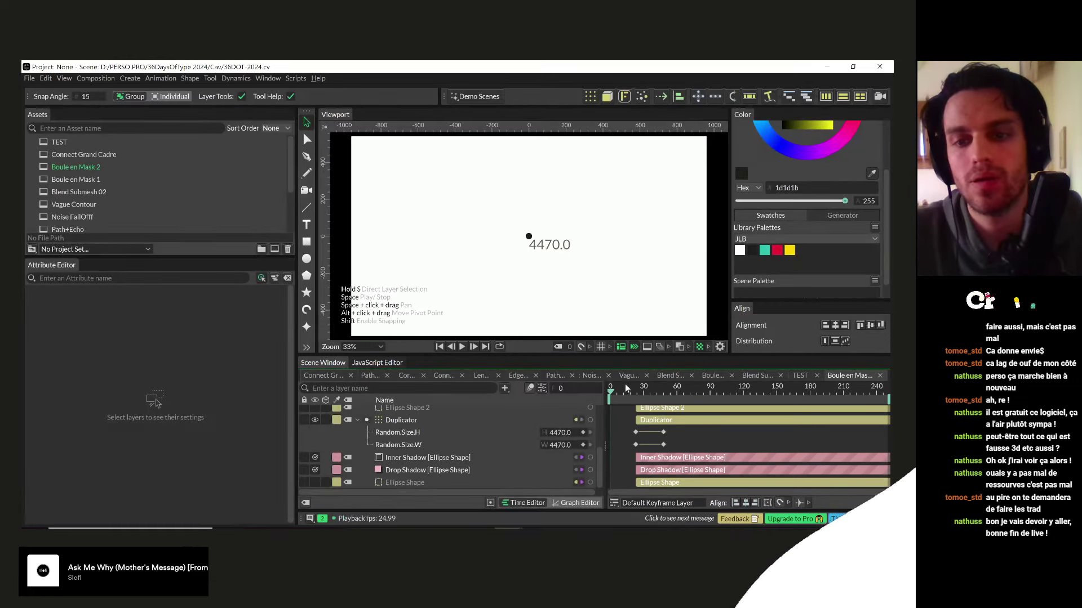
key(space)
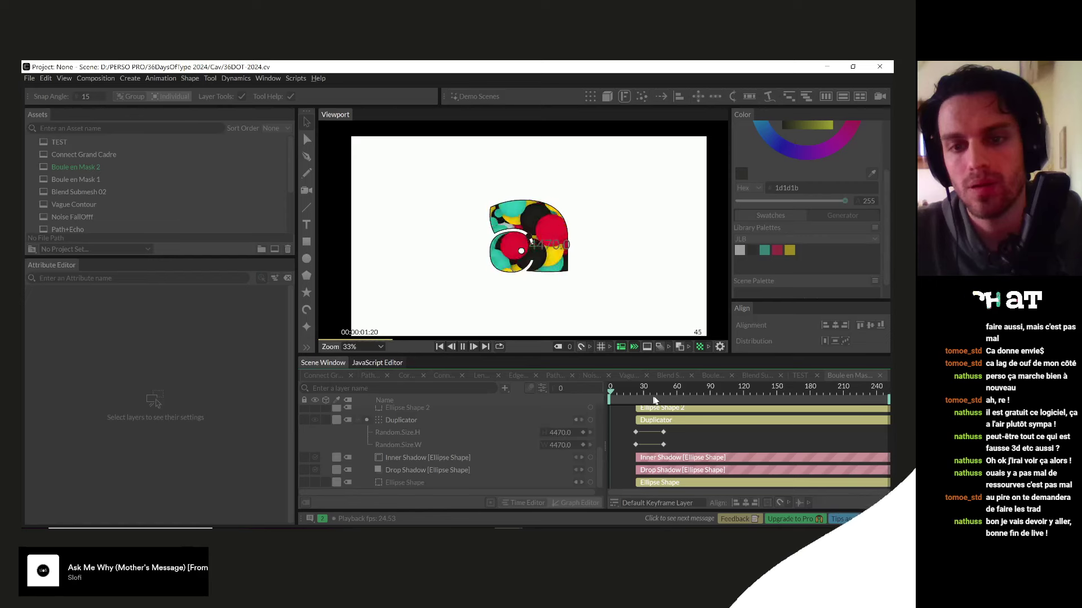
key(space)
- End the playback range at frame 78 and play the shortened animation
drag(668, 391, 684, 394)
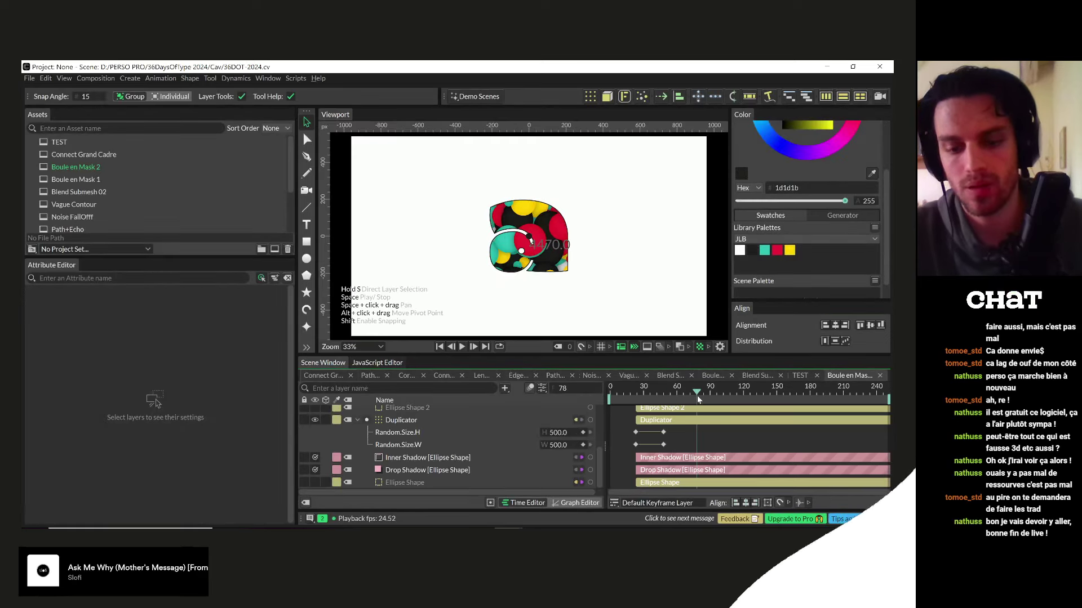
click(697, 398)
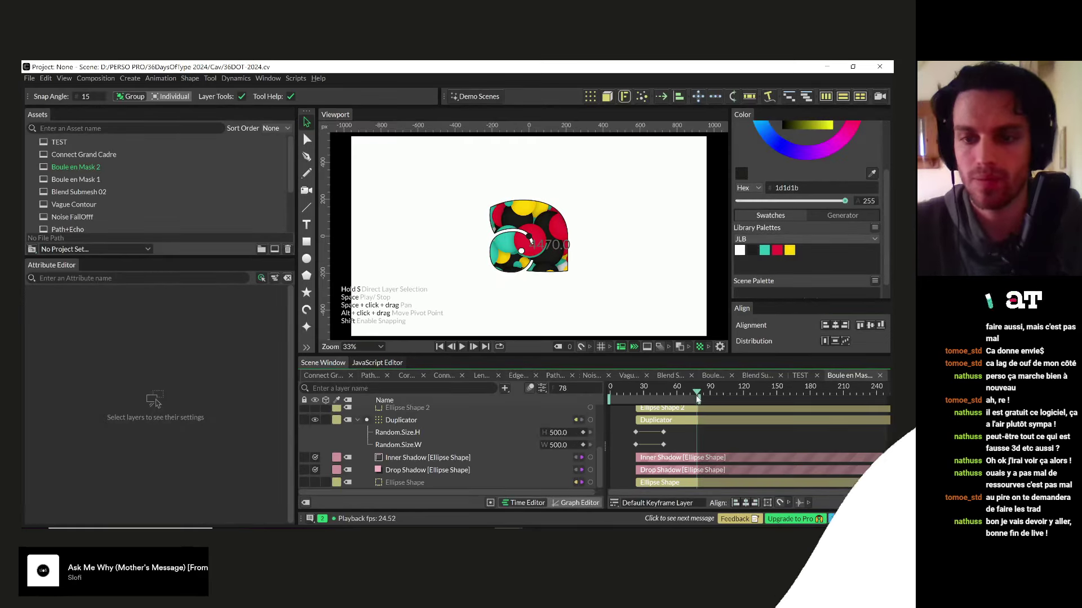
click(463, 347)
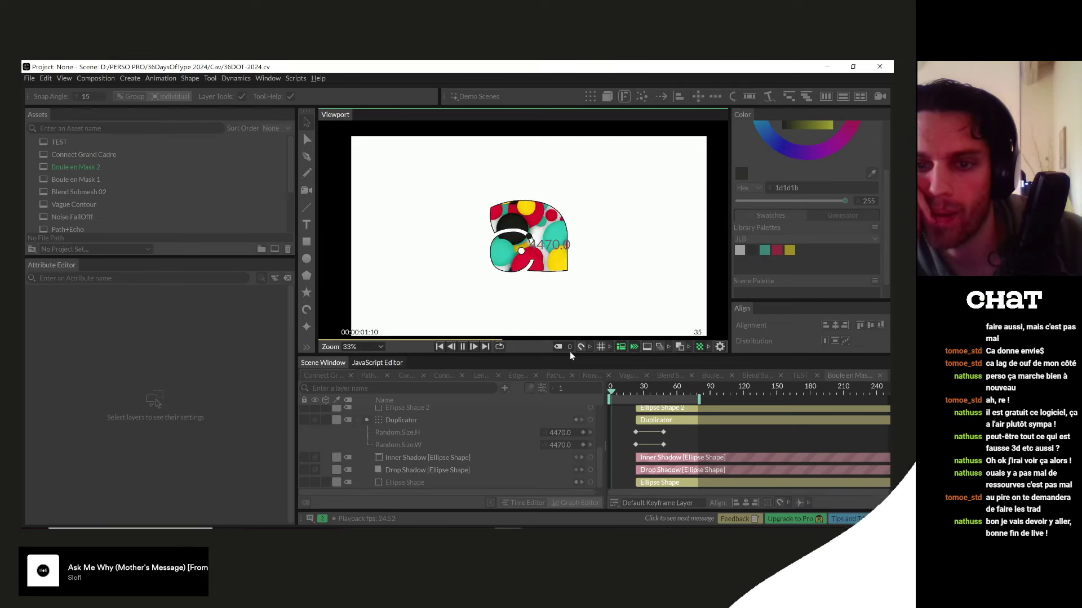
key(space)
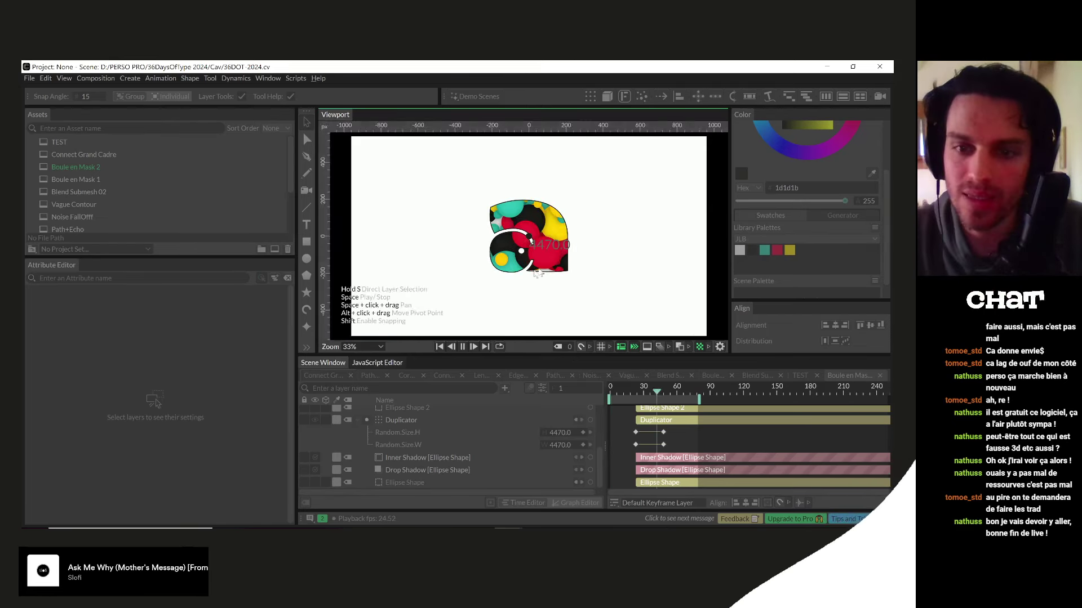
- Delete the Text Shape showing 4470.0 over the letter and replay the animation from frame 0
click(540, 243)
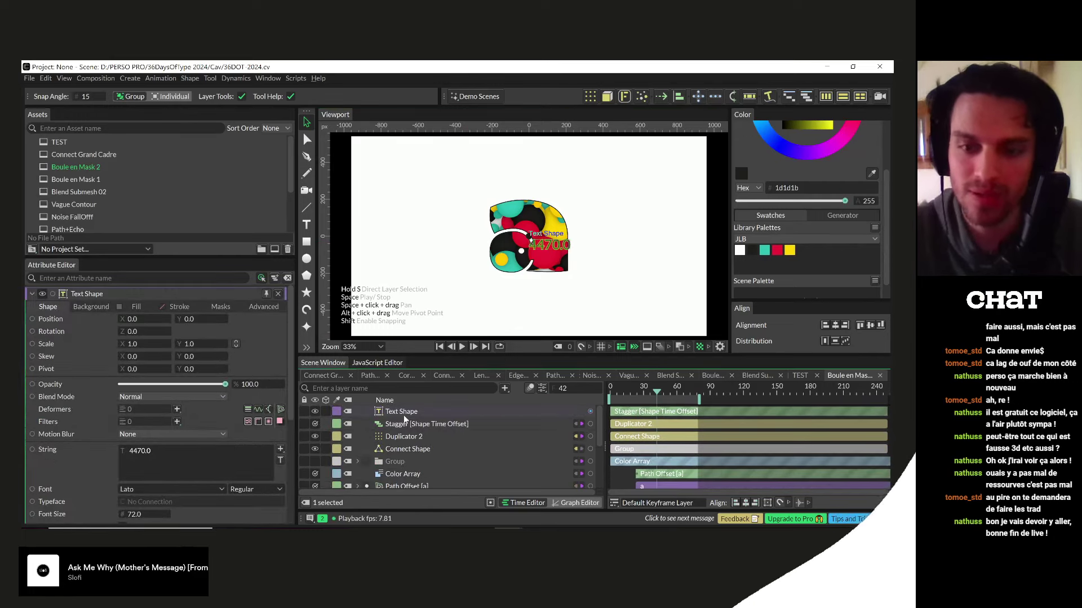
key(Delete)
click(634, 392)
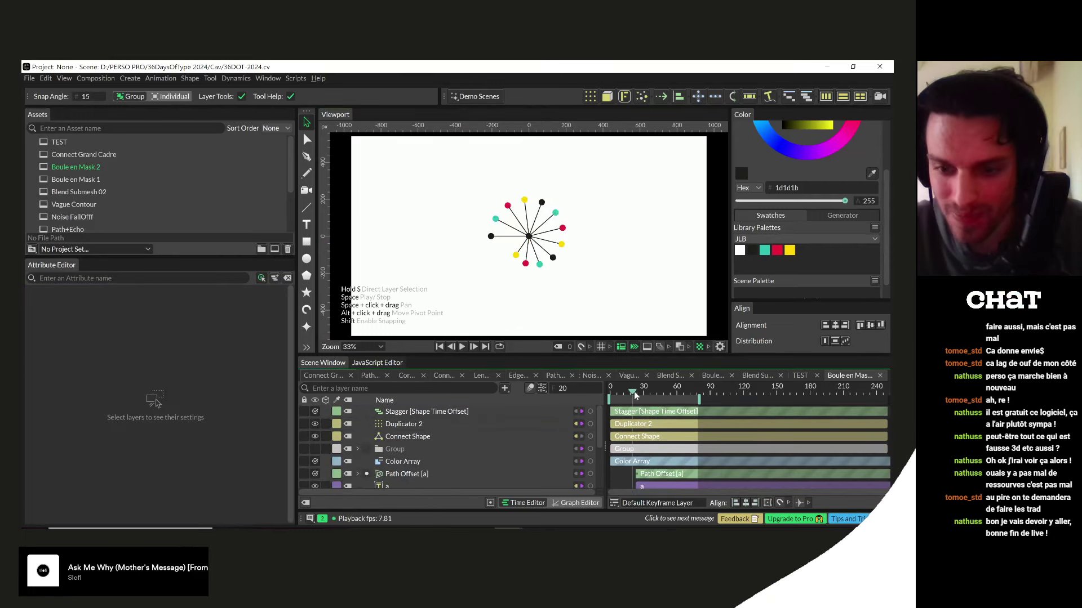
click(610, 391)
key(space)
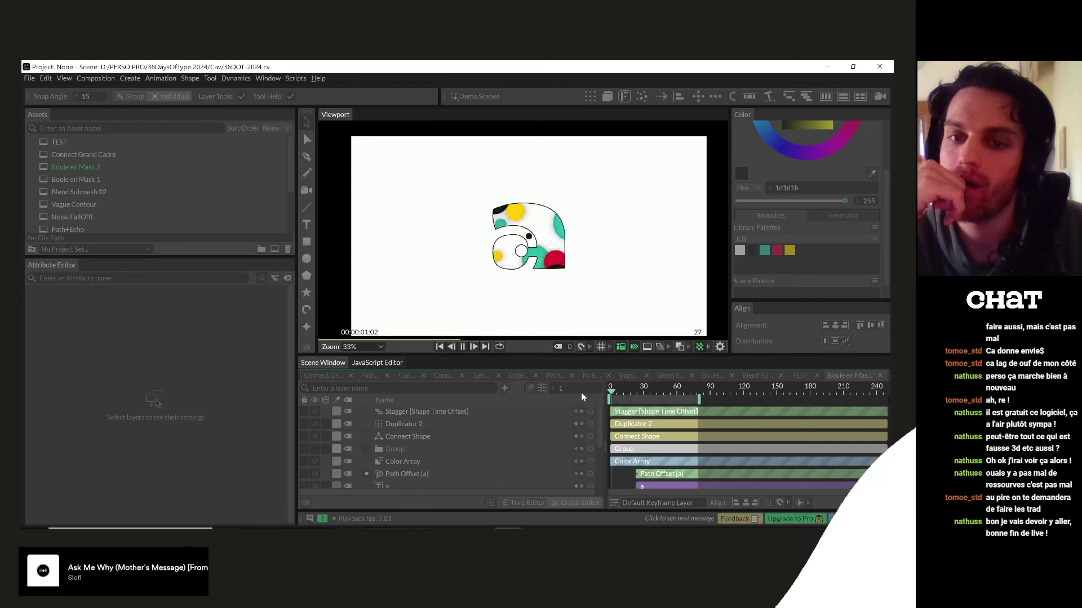
key(space)
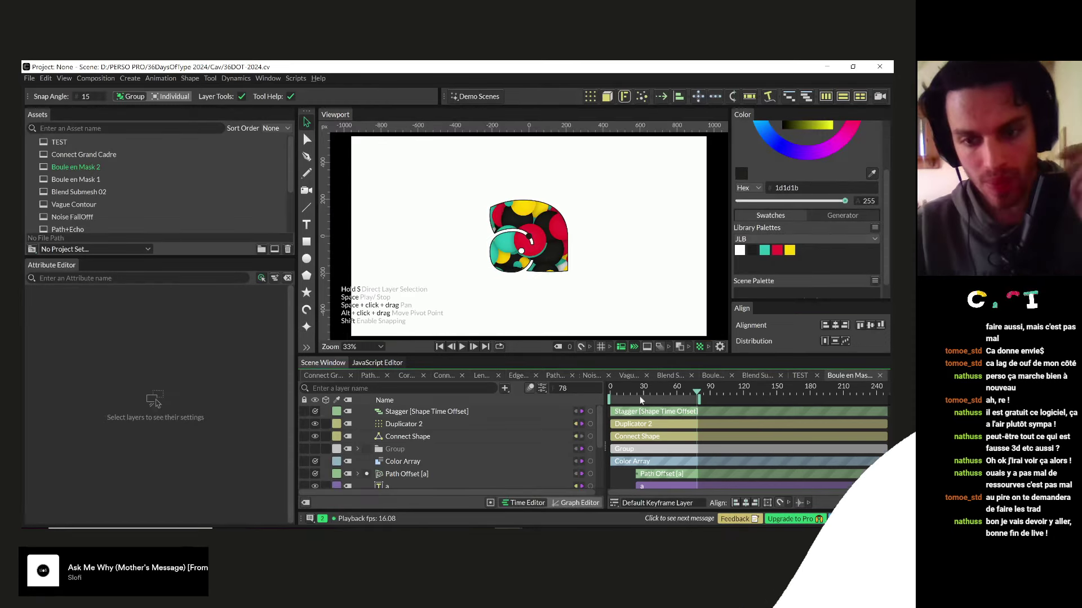
- Expand the Group and add Scale keyframes of 1.0 on Ellipse Shape 3 at frame 10
click(358, 449)
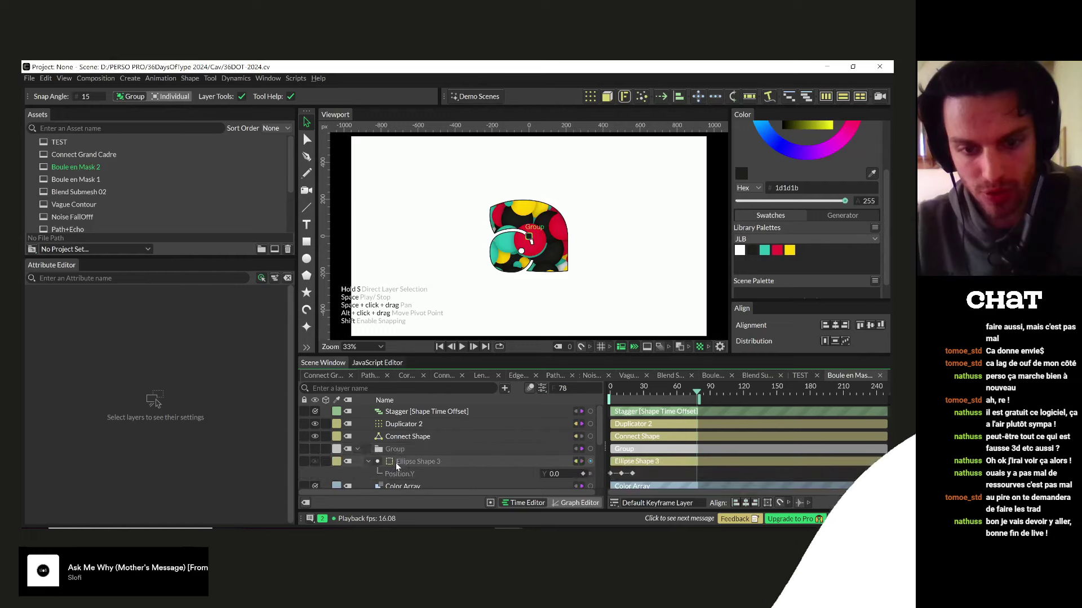
click(640, 461)
click(623, 391)
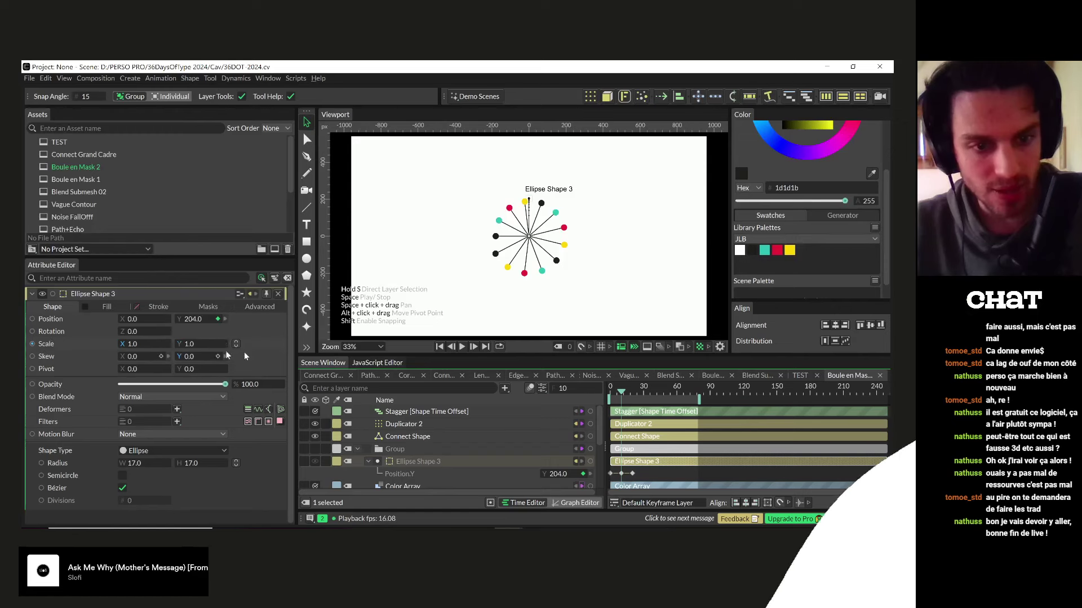
click(161, 345)
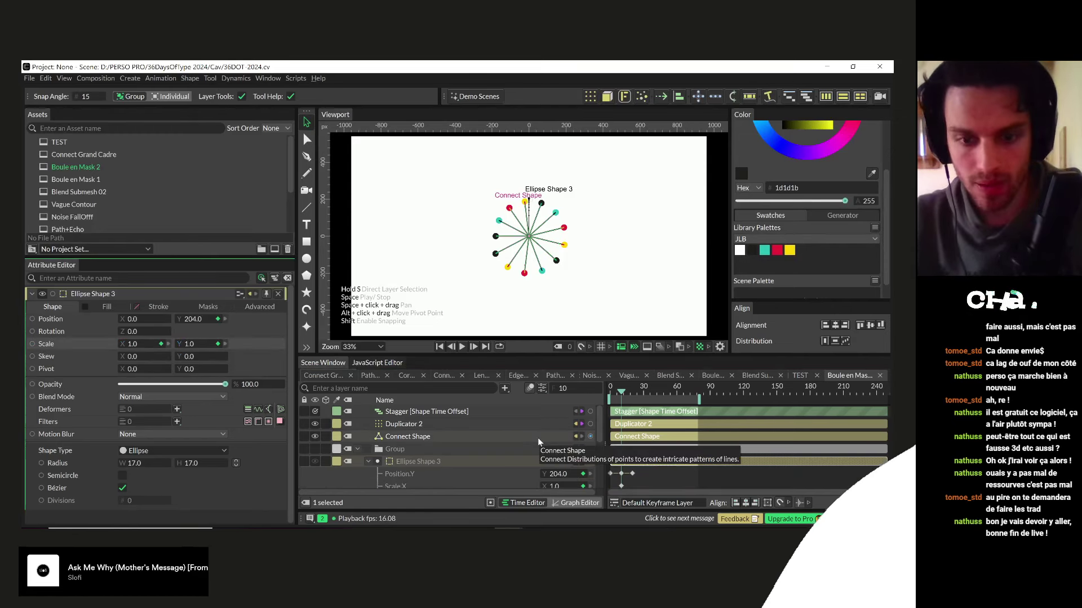
- Keyframe Ellipse Shape 3's Scale X and Scale Y to 0 at frame 20 and play the opening
scroll(721, 467, down, 1)
key(shift+Right)
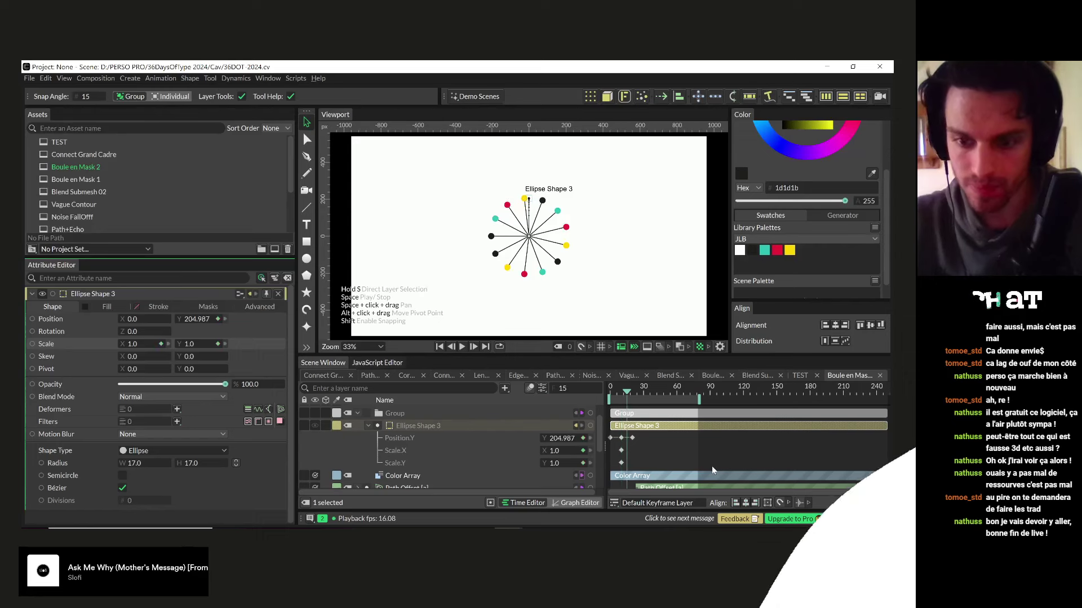
double_click(554, 451)
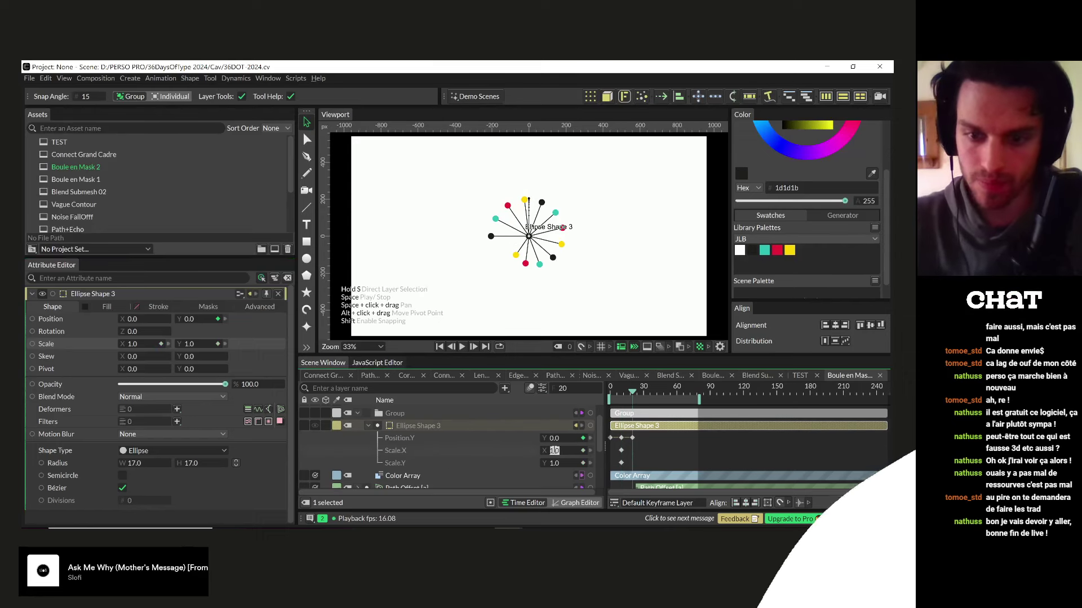
text(0)
key(Return)
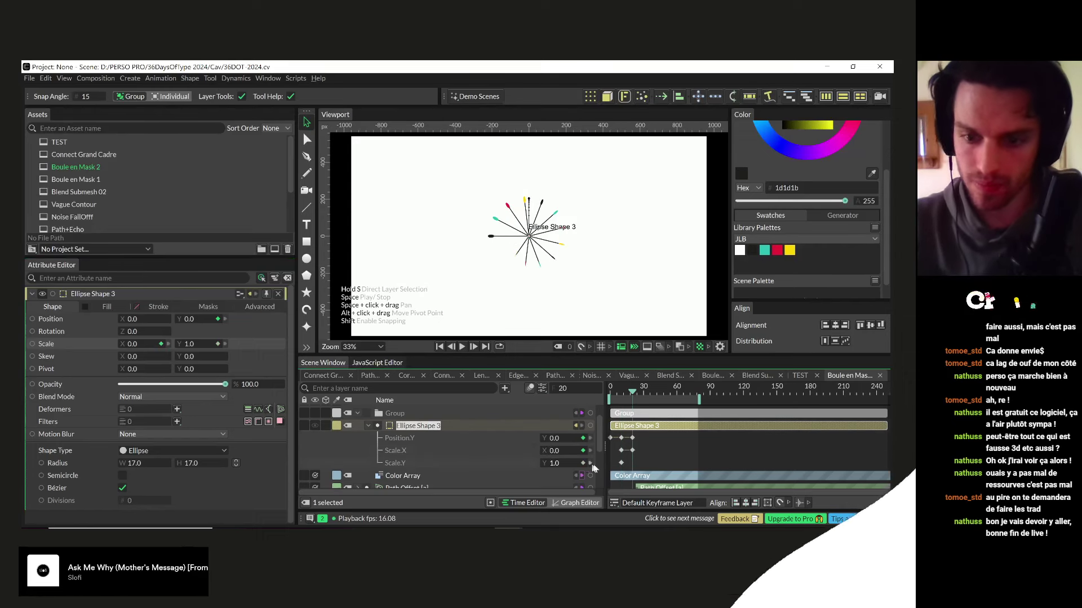
double_click(554, 463)
text(0)
key(Return)
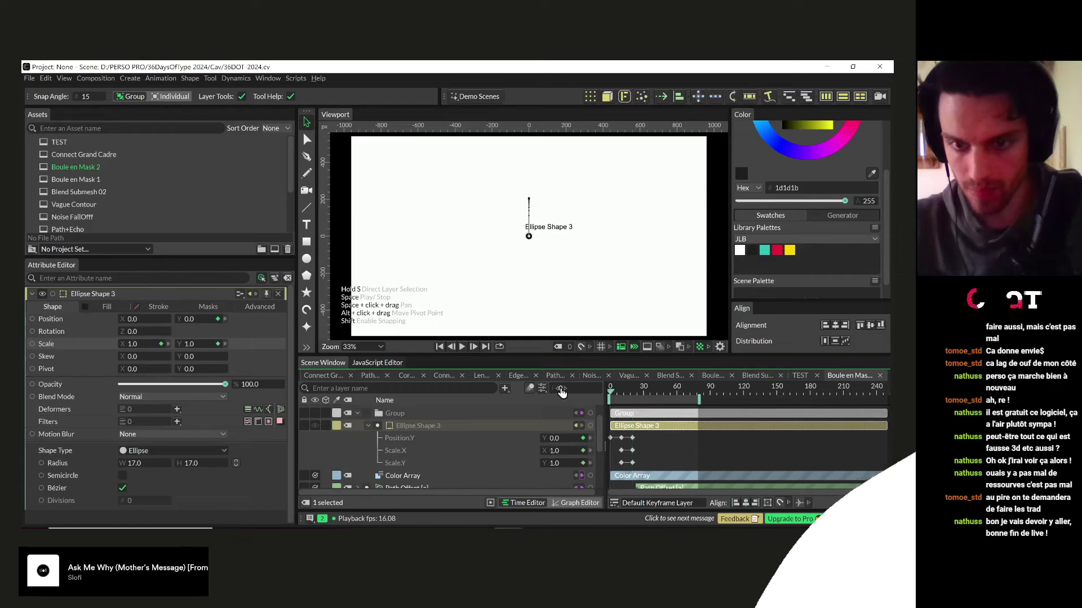
key(space)
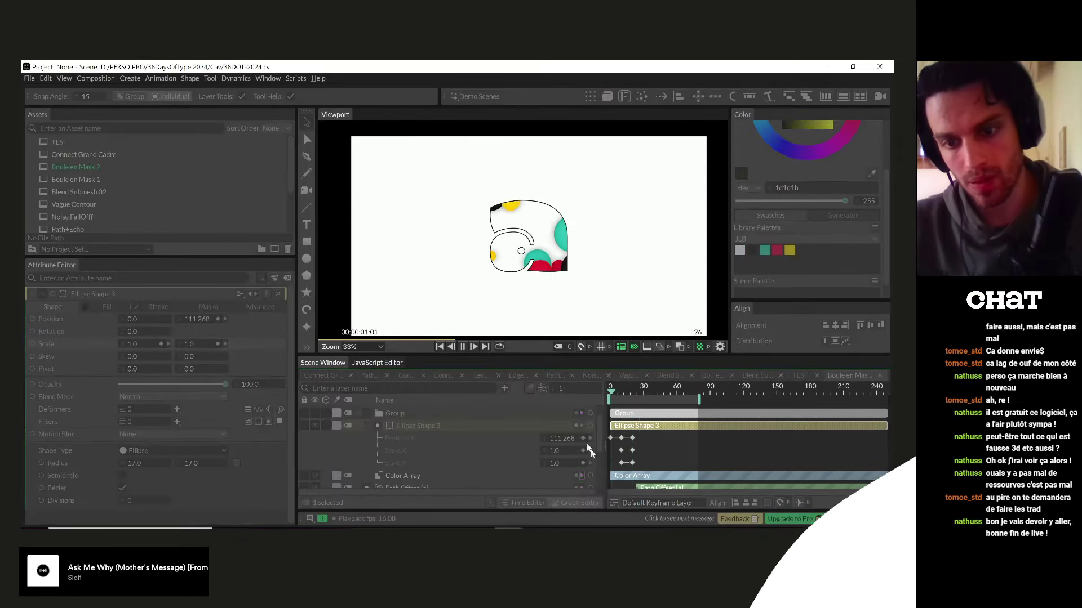
key(space)
- Try a steep start on Ellipse Shape 3's Scale X and Scale Y curves between frames 10 and 20, and play it
click(621, 450)
click(622, 463)
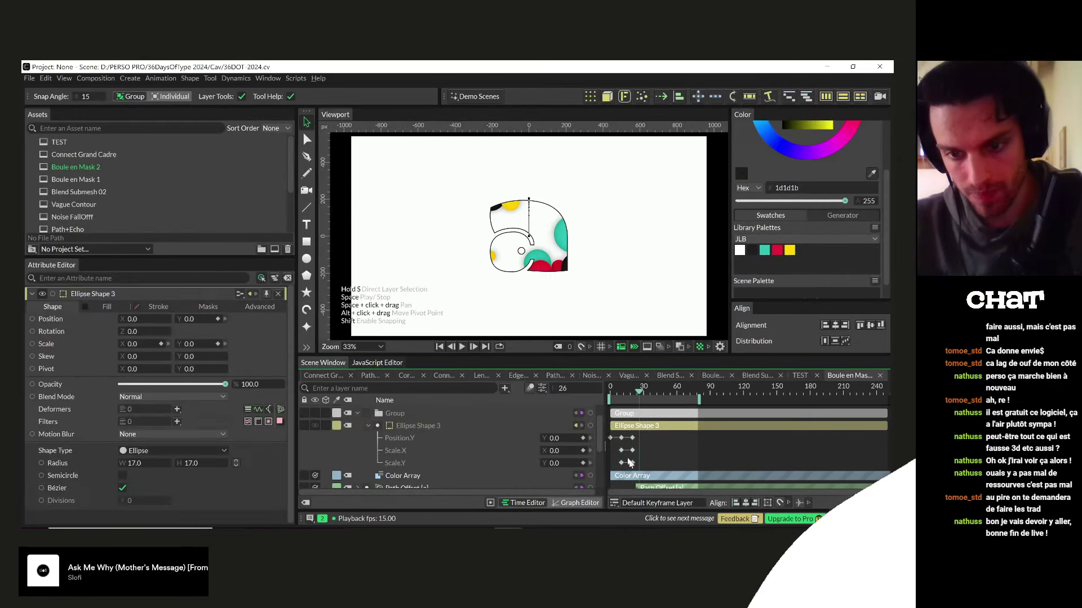
click(637, 471)
click(632, 463)
right_click(633, 445)
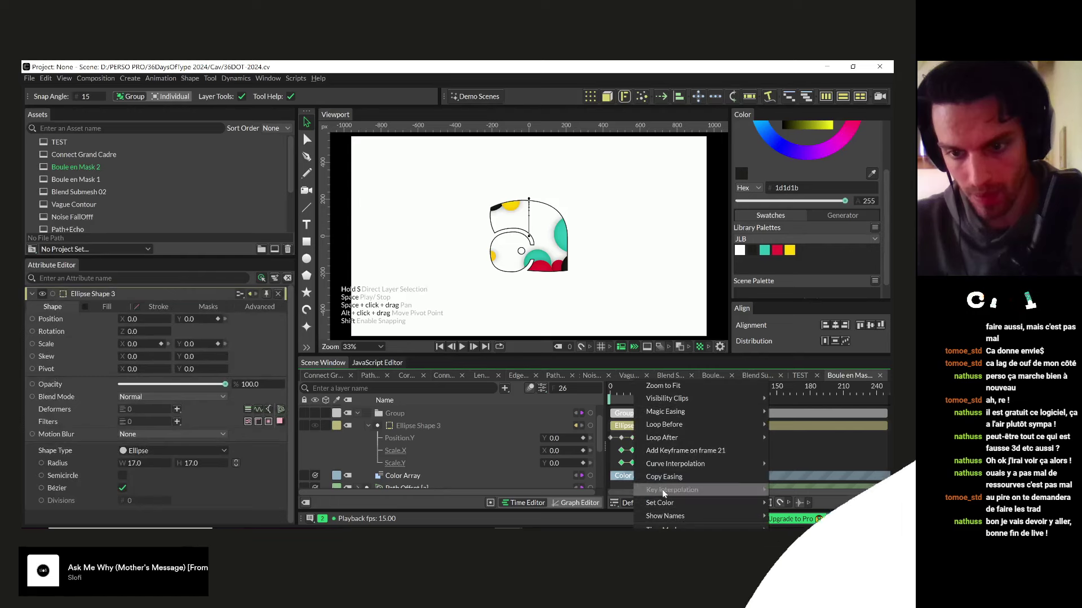
key(Escape)
click(590, 506)
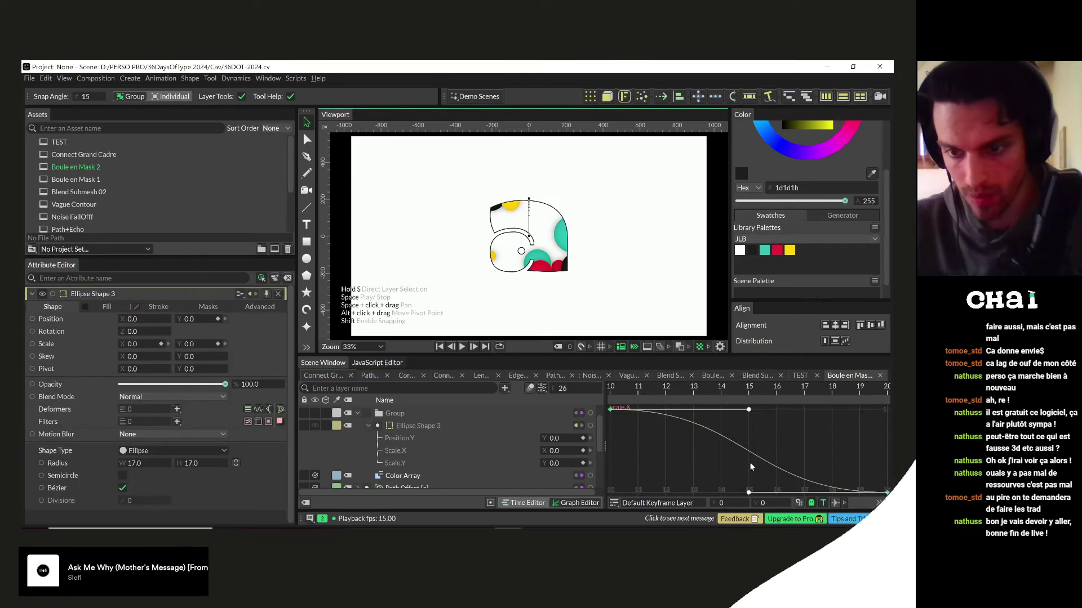
click(748, 409)
drag(748, 412, 715, 482)
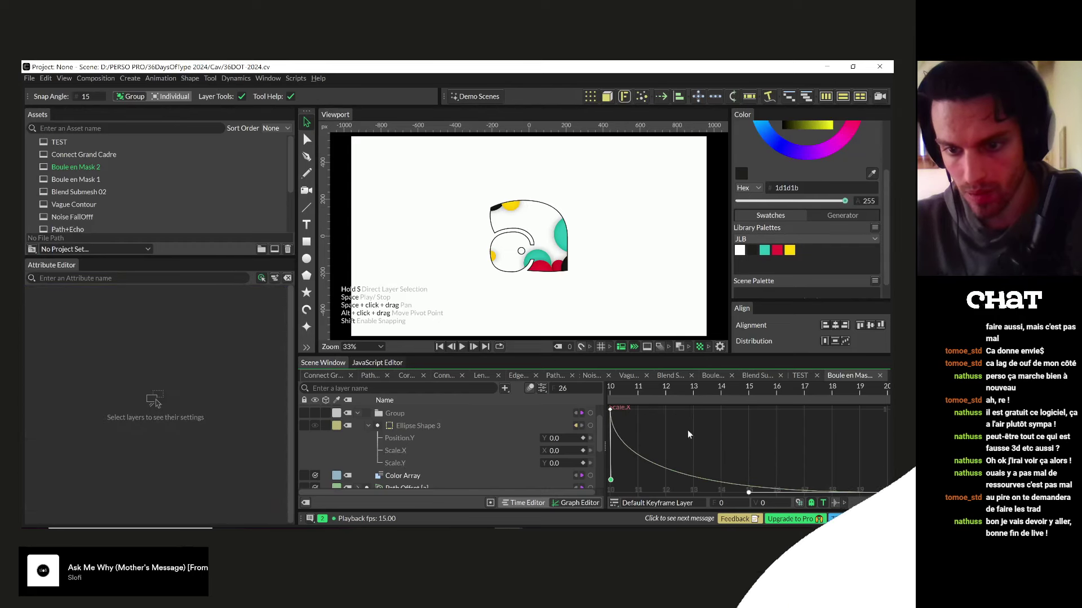
click(523, 502)
drag(622, 390, 582, 388)
key(space)
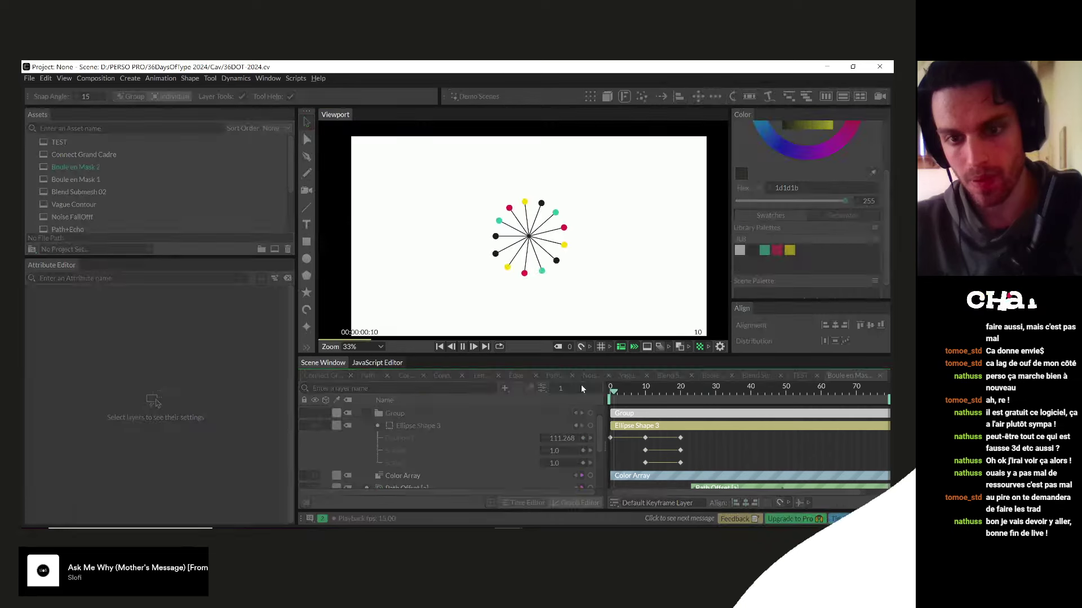
- Reshape Ellipse Shape 3's Scale X and Scale Y curves into a slow start with a steep drop at frame 20, and replay
drag(623, 449, 654, 468)
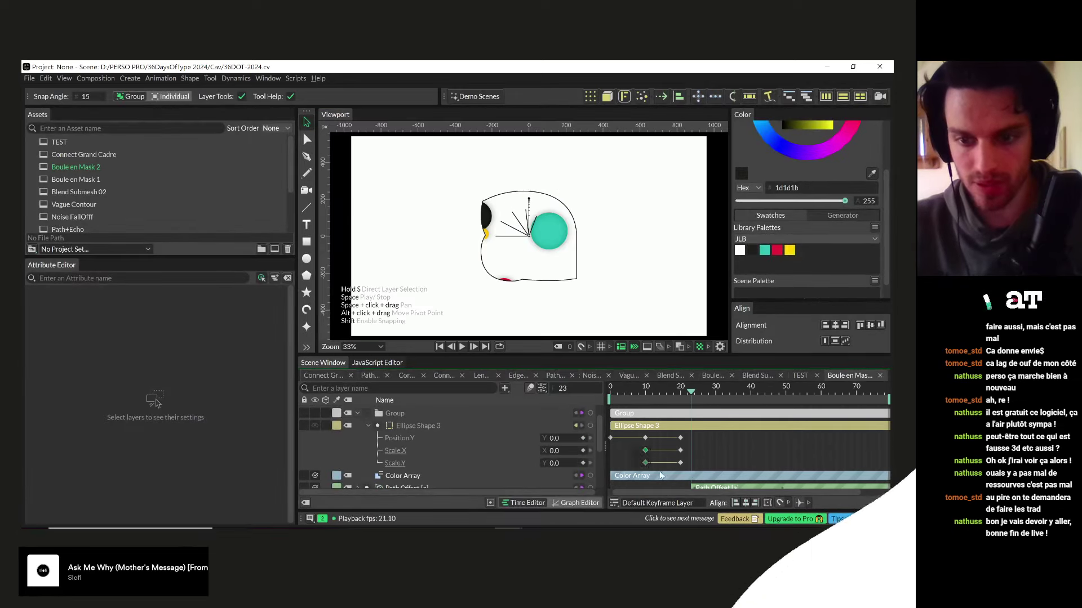
click(569, 503)
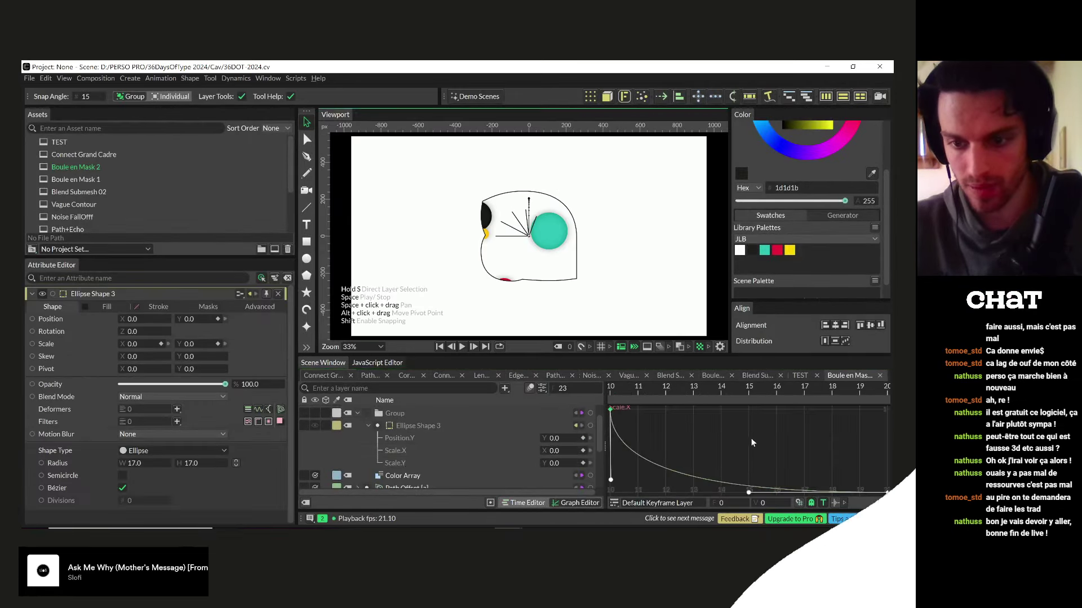
drag(748, 494, 886, 426)
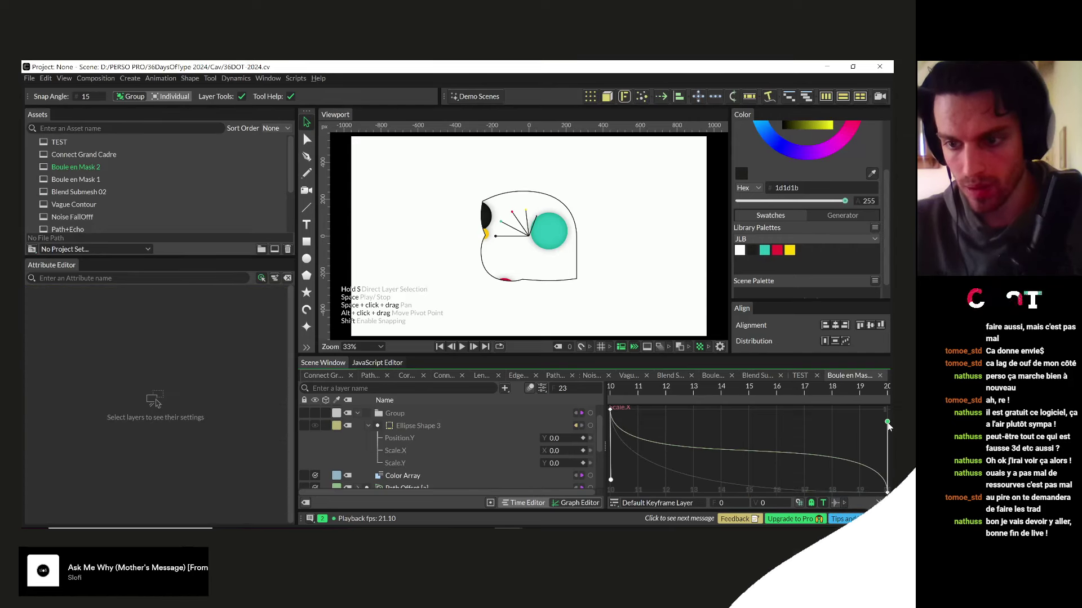
click(610, 481)
drag(610, 482, 769, 411)
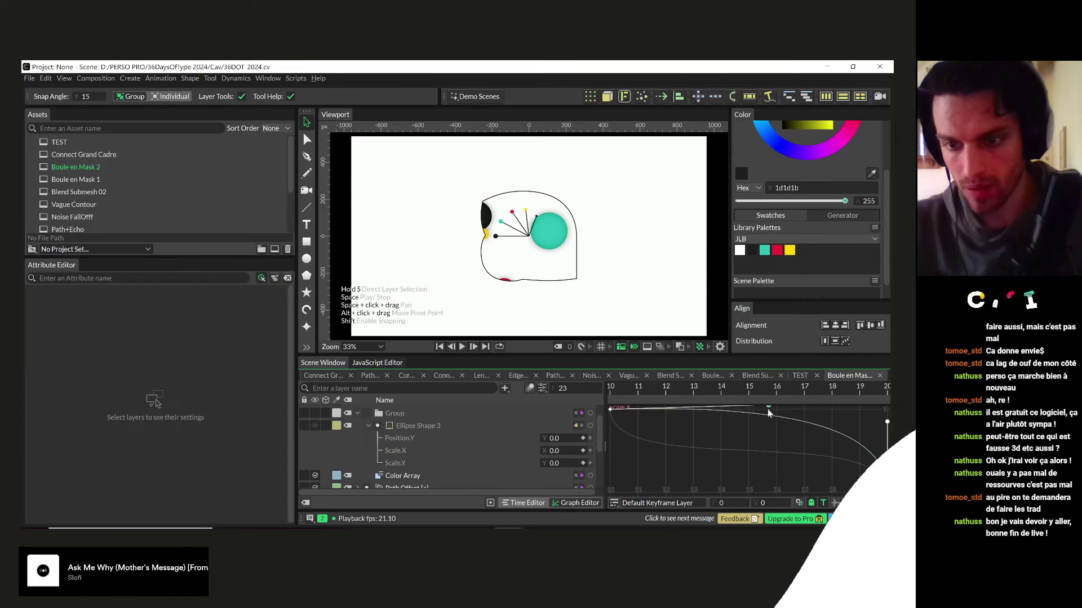
click(509, 502)
click(599, 393)
key(space)
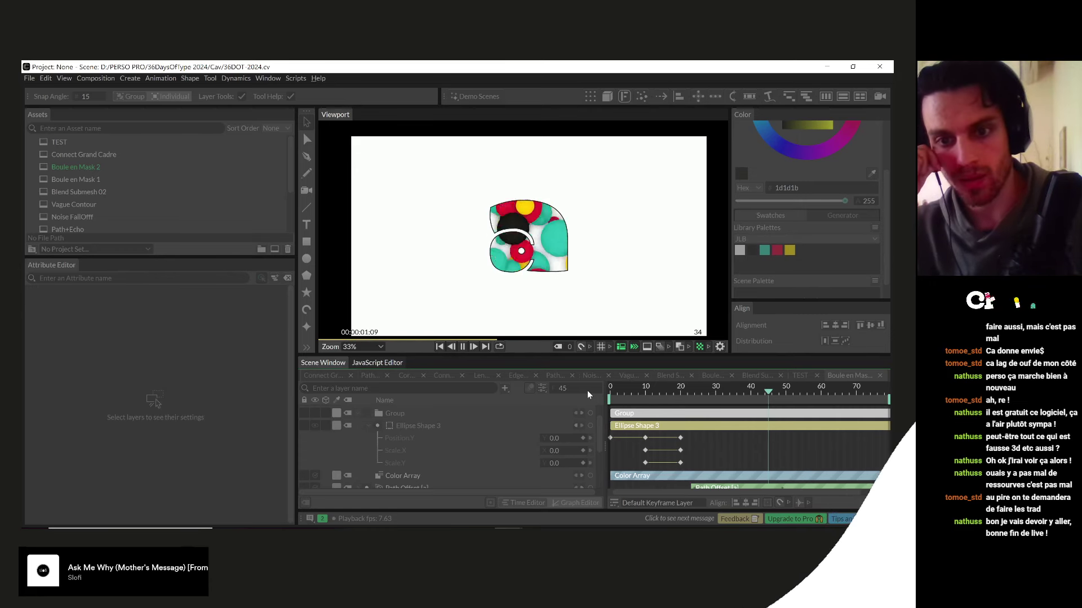
click(587, 395)
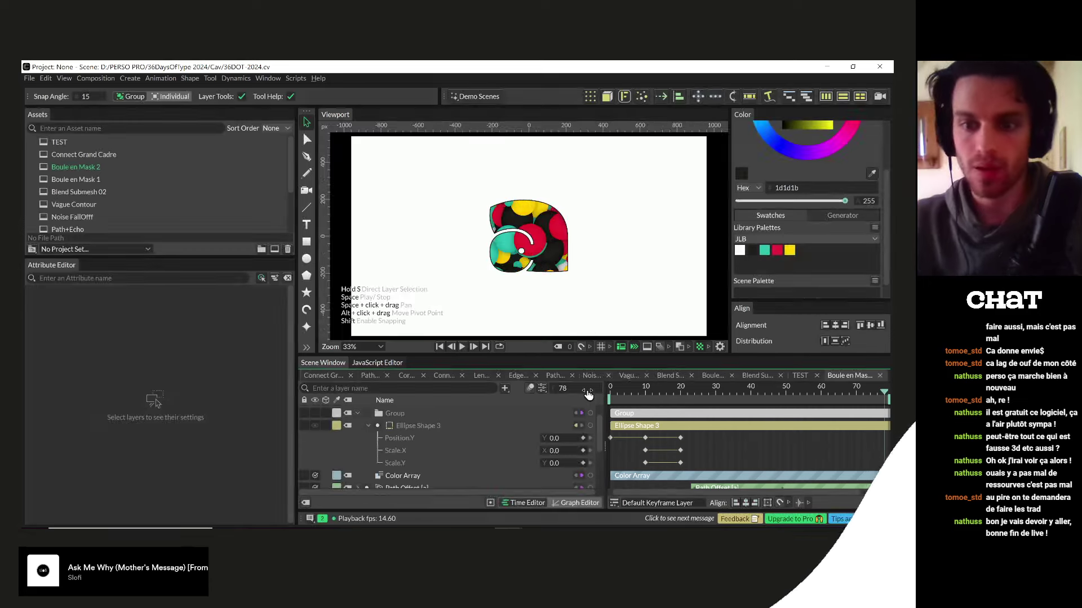
- Extend the playback range to about frame 105 and add an Offset keyframe of 0 to Path Offset [a] at frame 80
scroll(721, 440, down, 2)
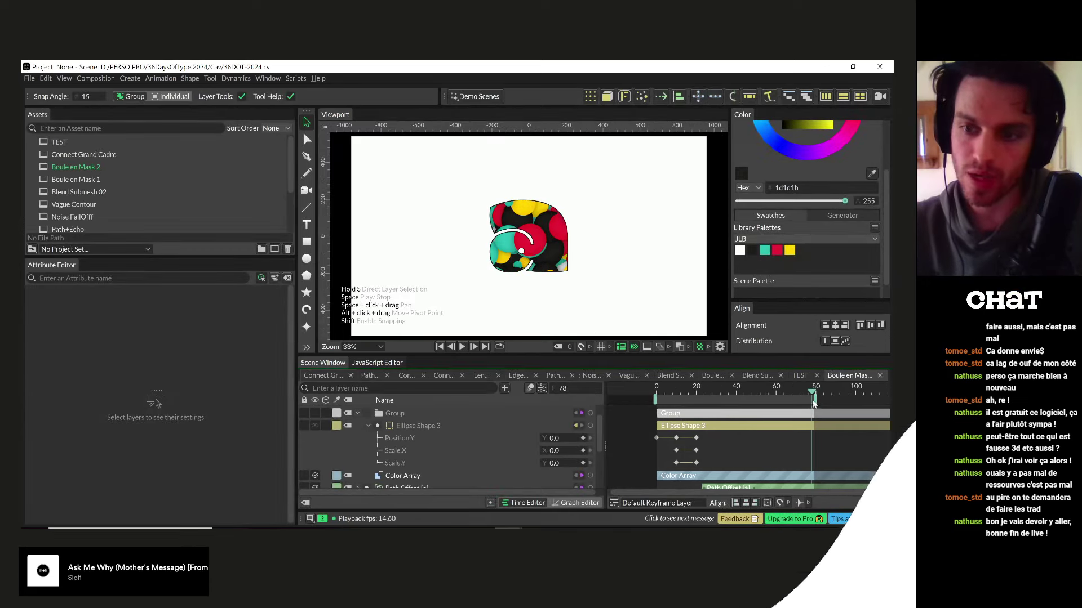
click(865, 400)
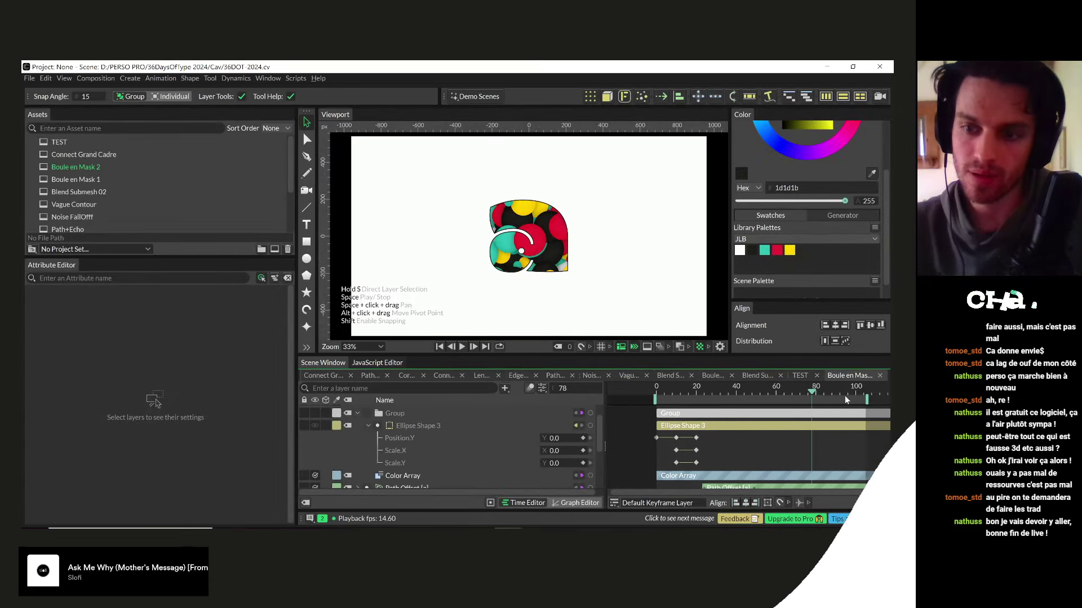
drag(813, 392, 816, 393)
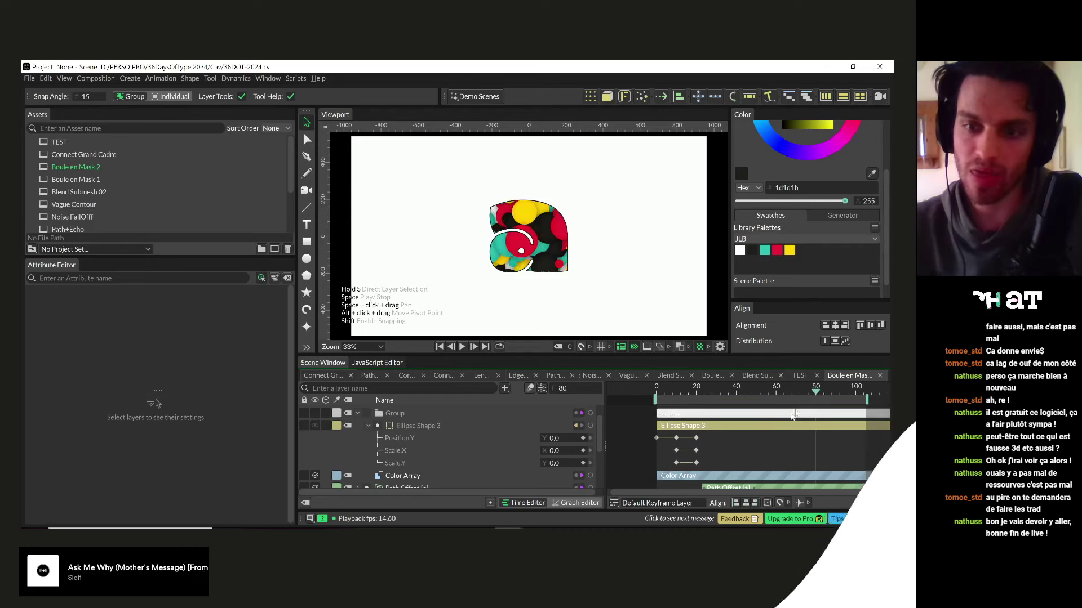
scroll(716, 419, down, 3)
click(716, 419)
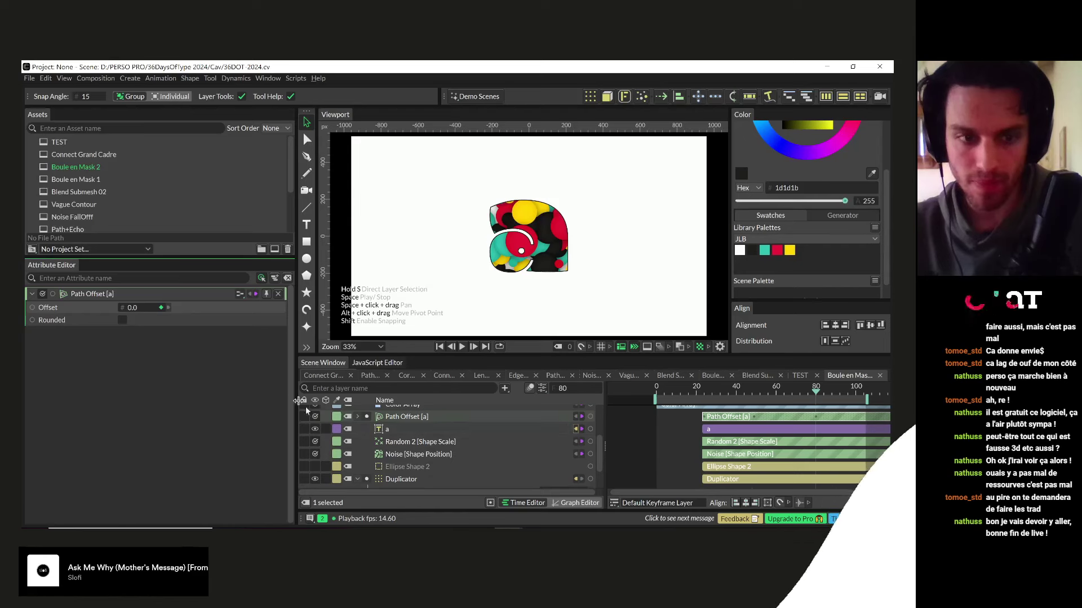
click(490, 503)
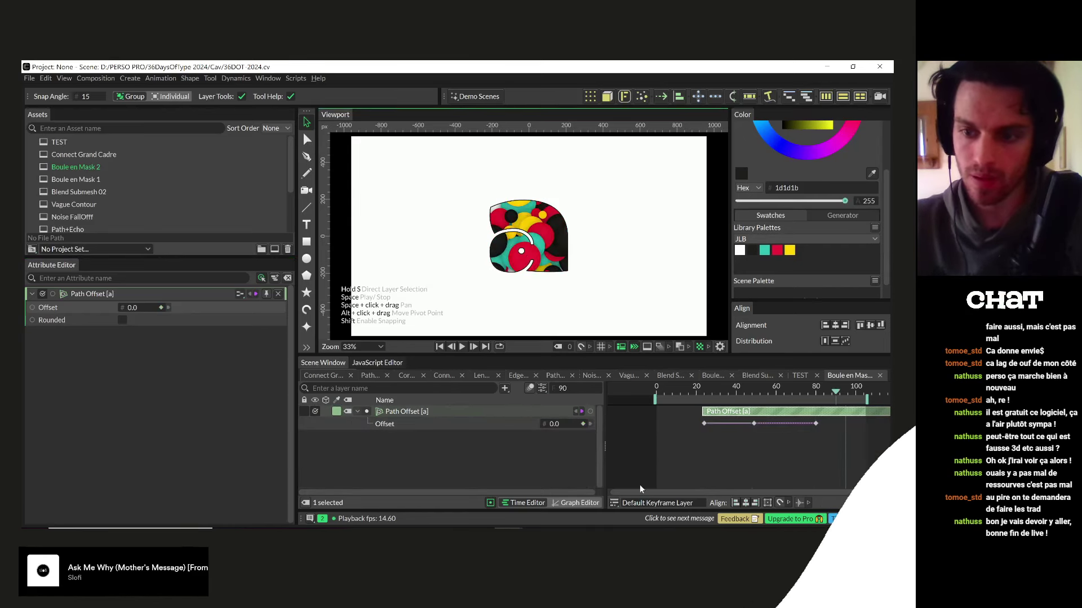
- Keyframe Path Offset [a]'s Offset to -106 at frame 95, end the playback range there, and play the animation
drag(116, 312, 76, 312)
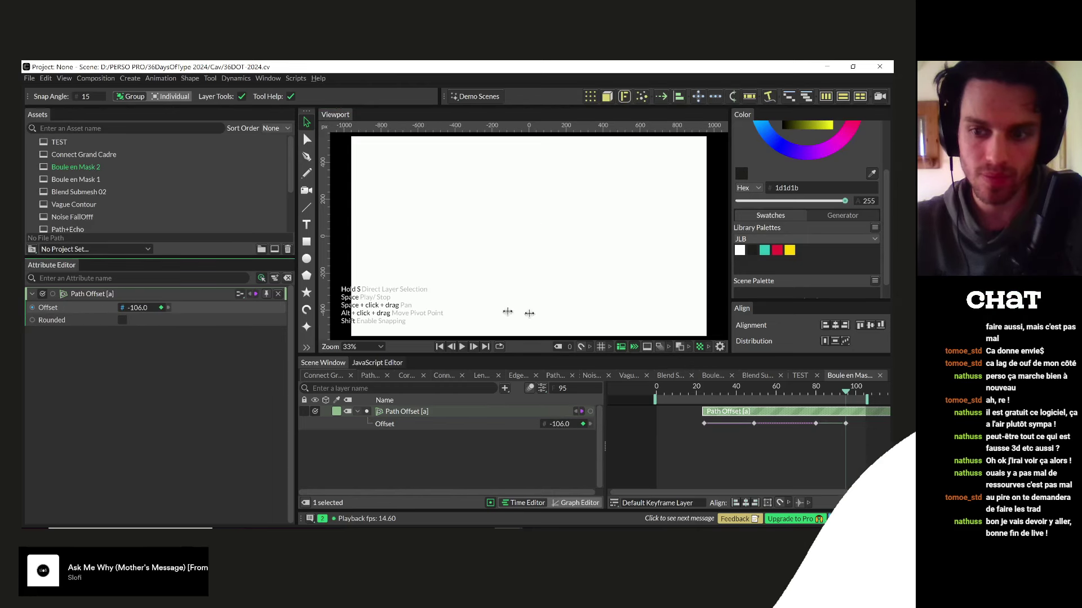
key(n)
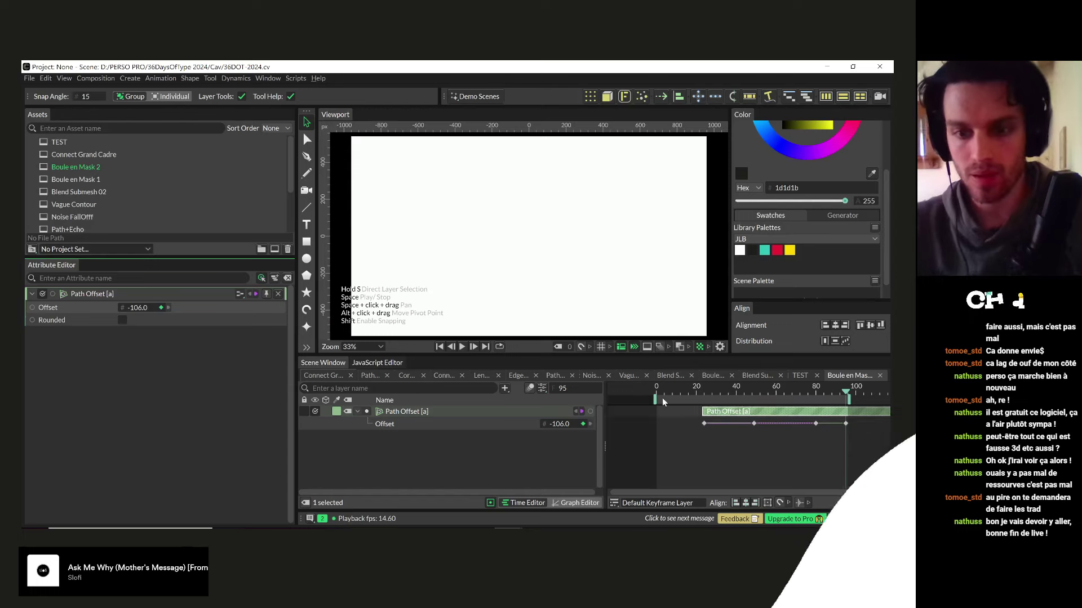
click(459, 347)
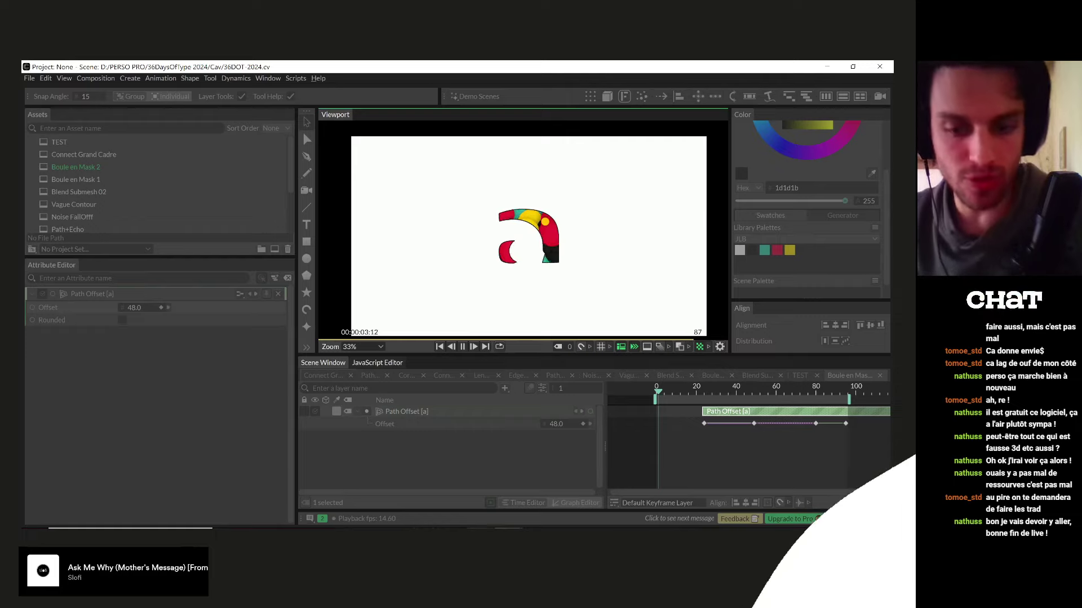
- Switch to OBS and change the stream title to "[Motion Design] On fait des recherches pour le 36 Days Of Type !RS"
key(alt+Tab)
click(143, 80)
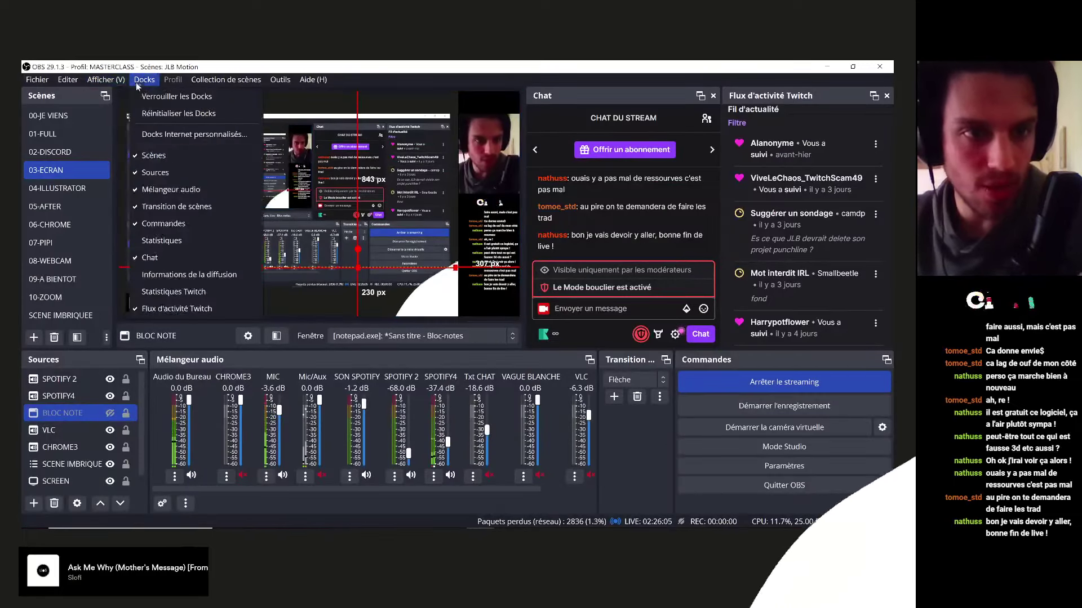
click(157, 274)
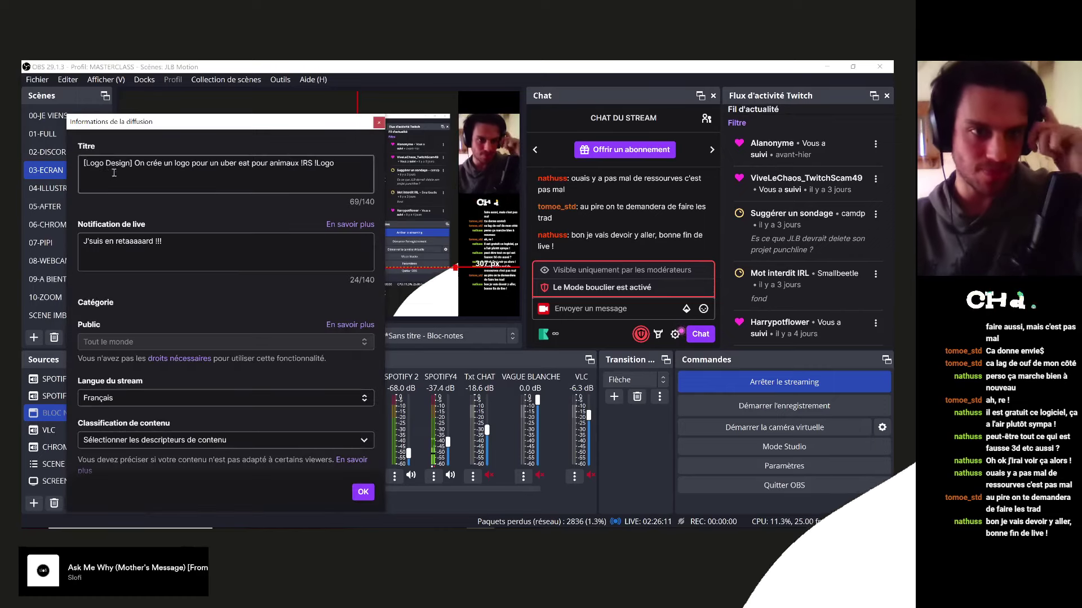
drag(104, 163, 92, 163)
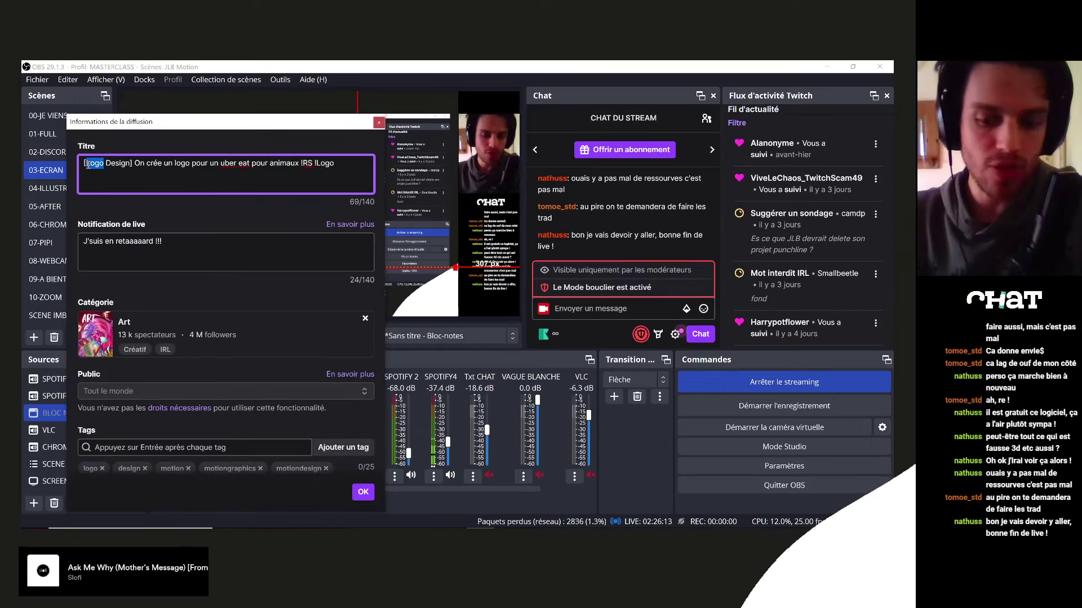
text(Motion)
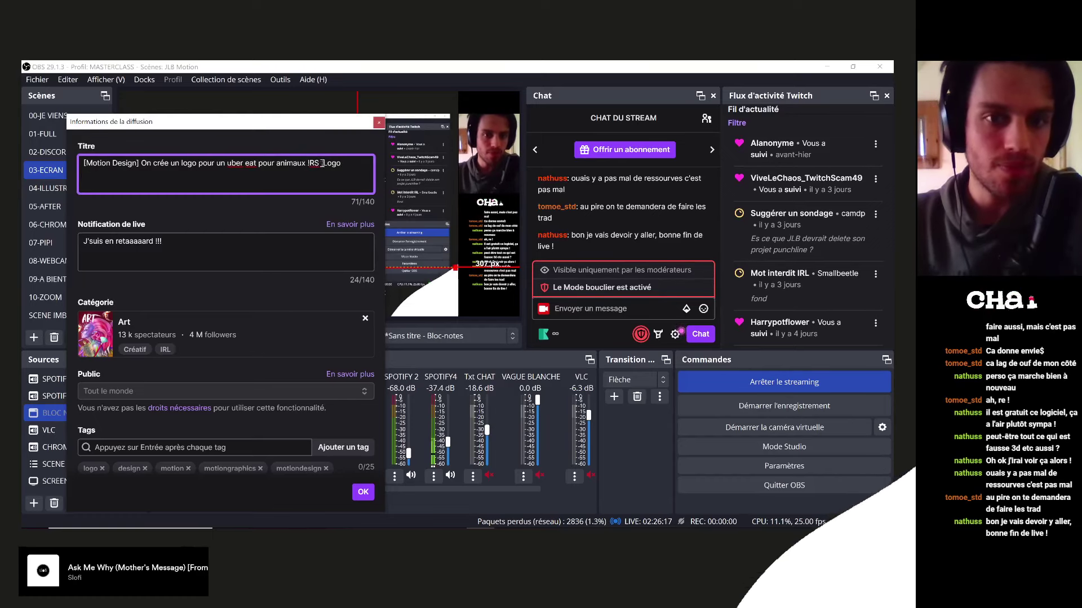
drag(306, 164, 155, 180)
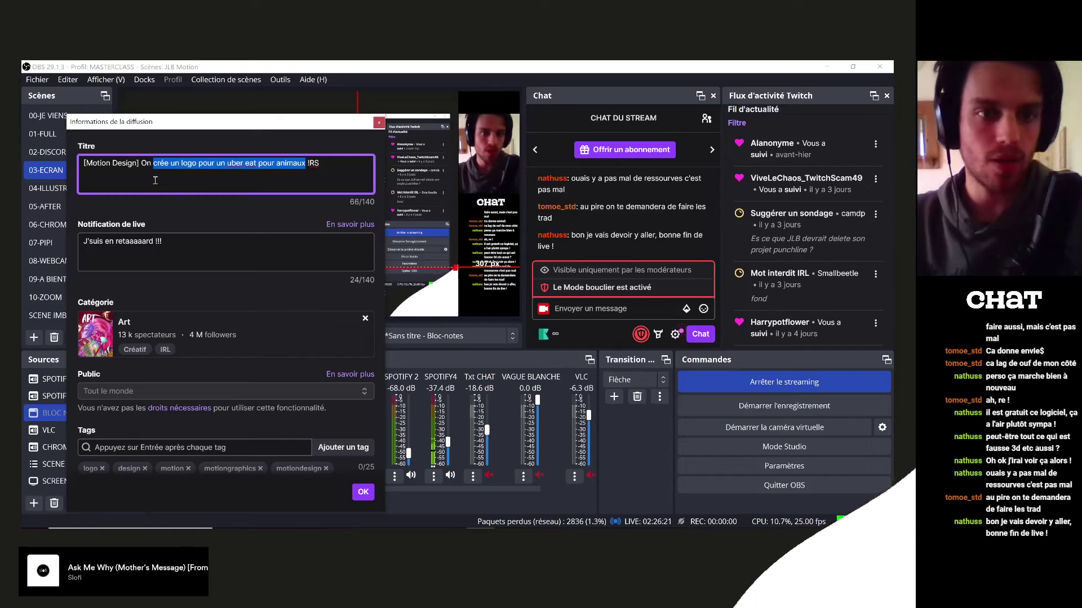
text(fait des recherches)
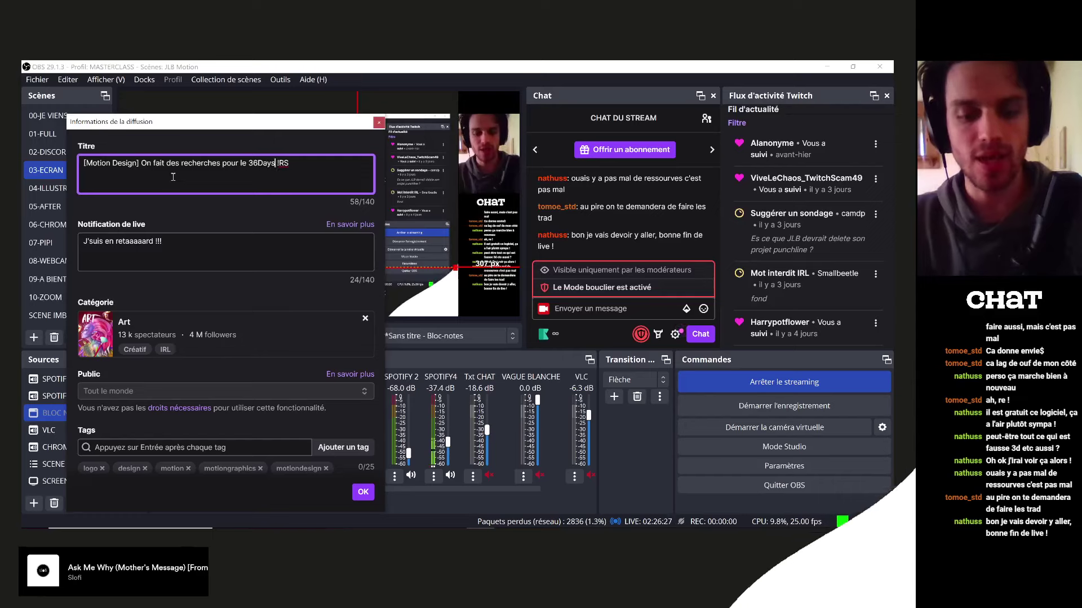
text(ype)
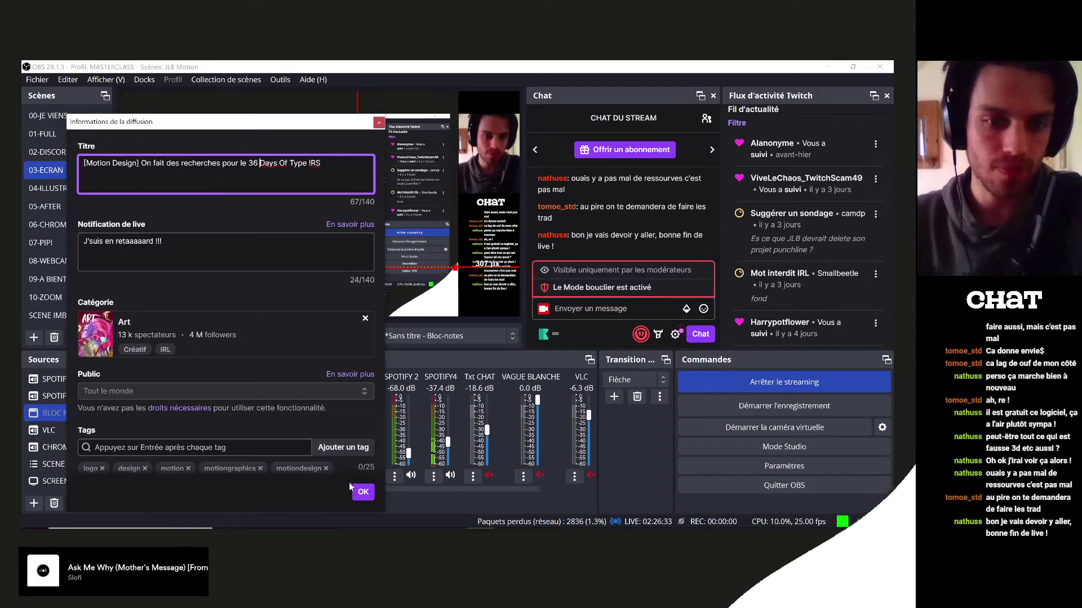
click(361, 491)
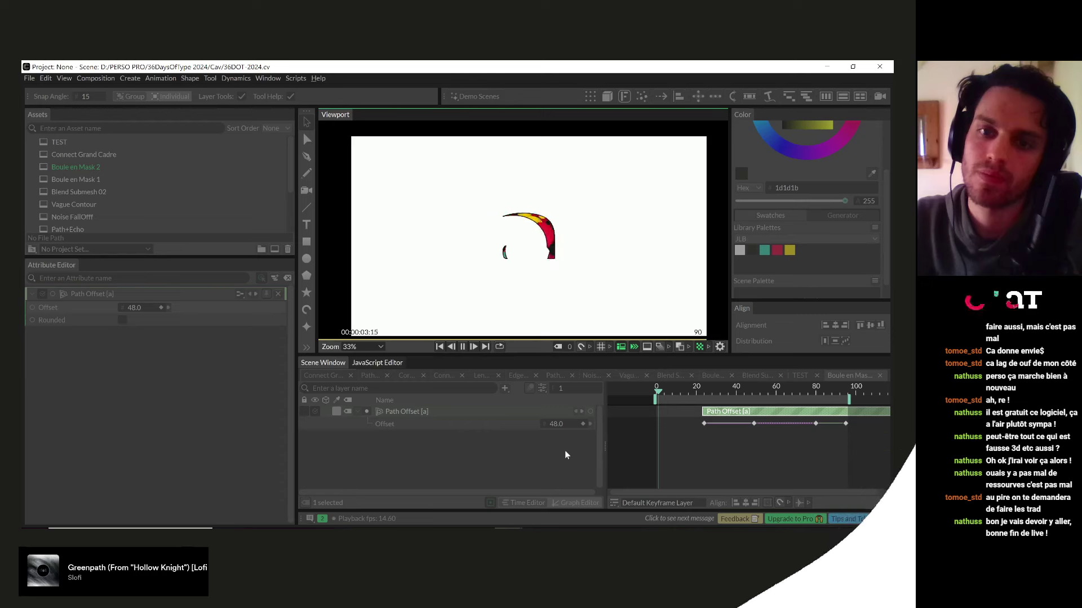
- Back in Cavalry, add an Offset keyframe to Path Offset [a] at frame 96 and replay the animation from the start
key(space)
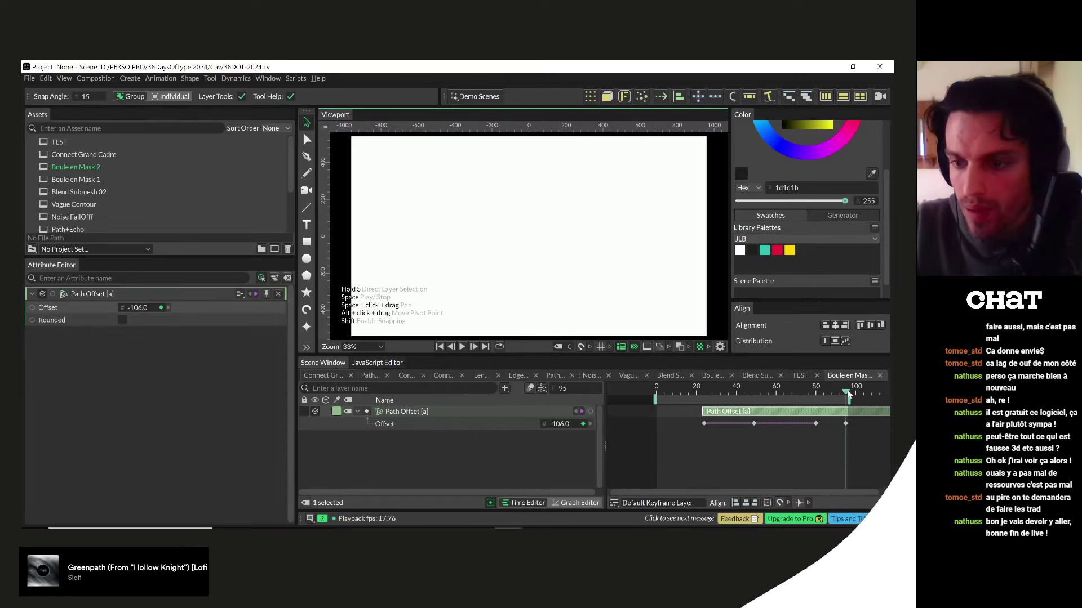
click(848, 393)
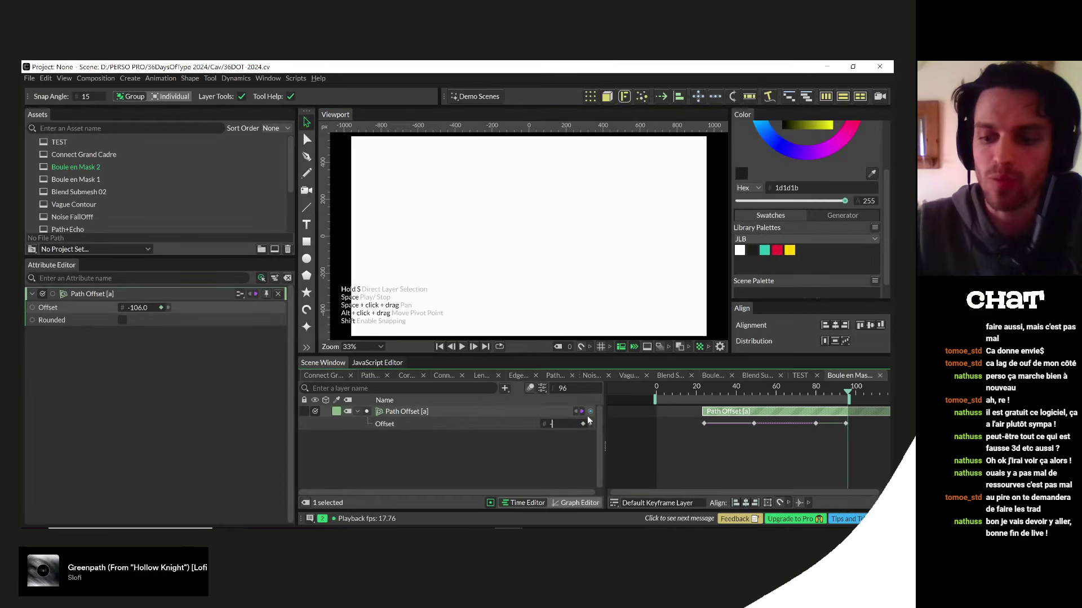
key(Return)
click(655, 393)
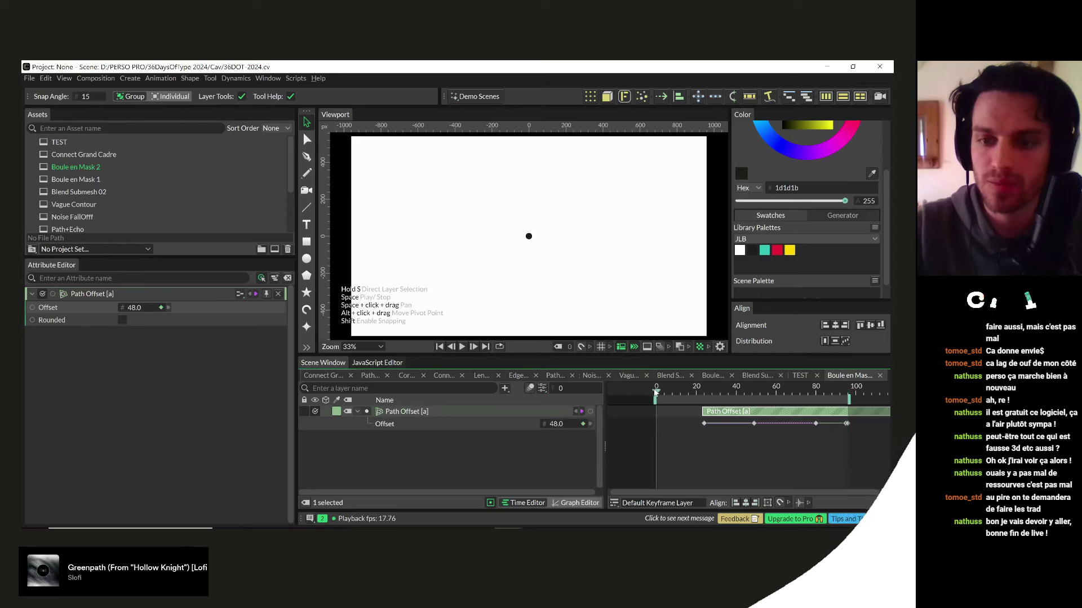
key(space)
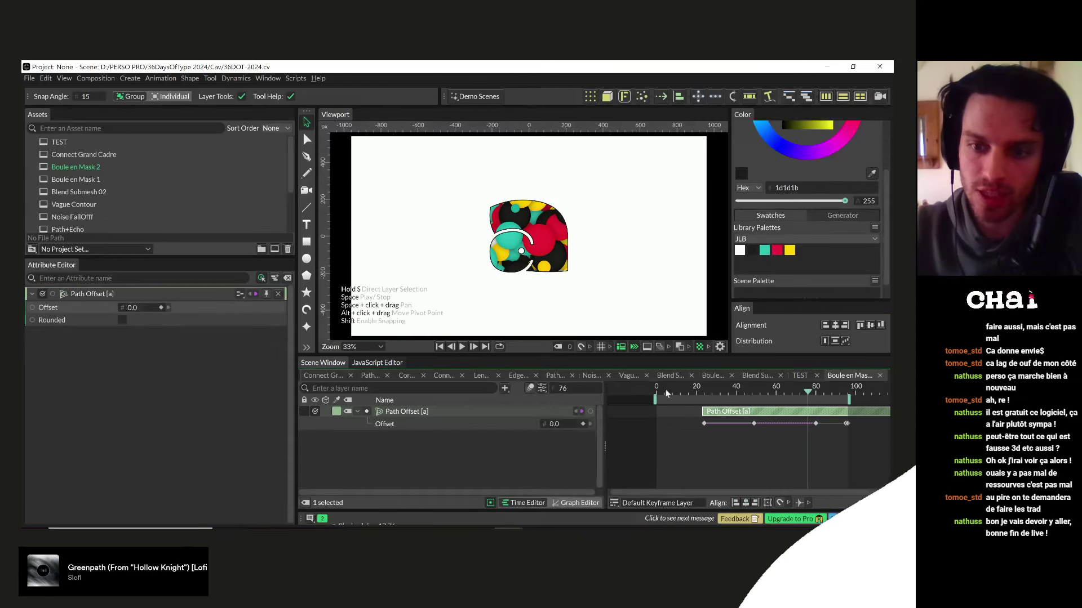
click(658, 393)
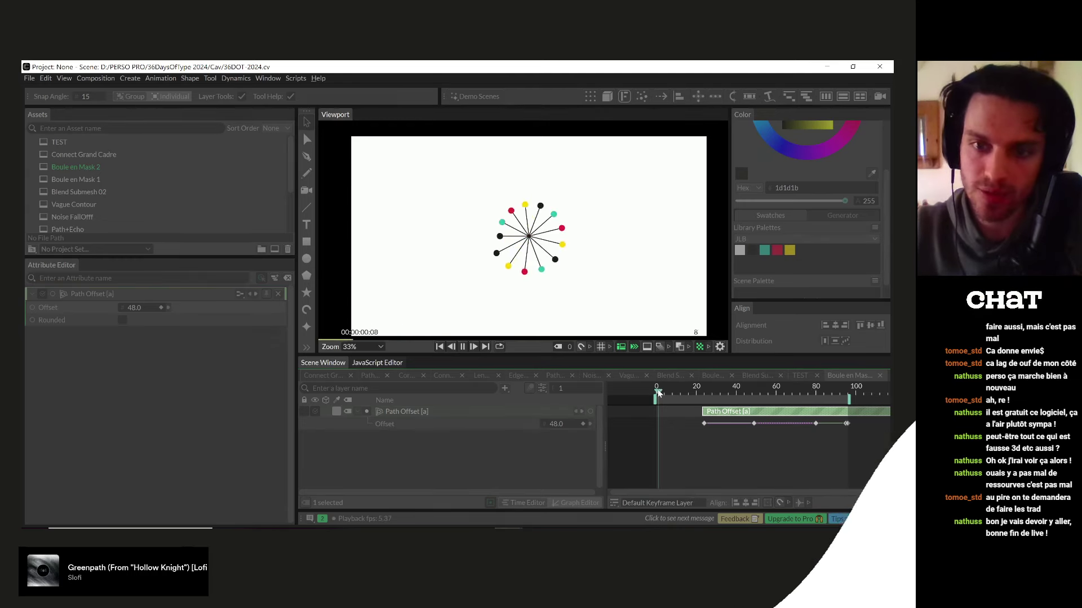
key(space)
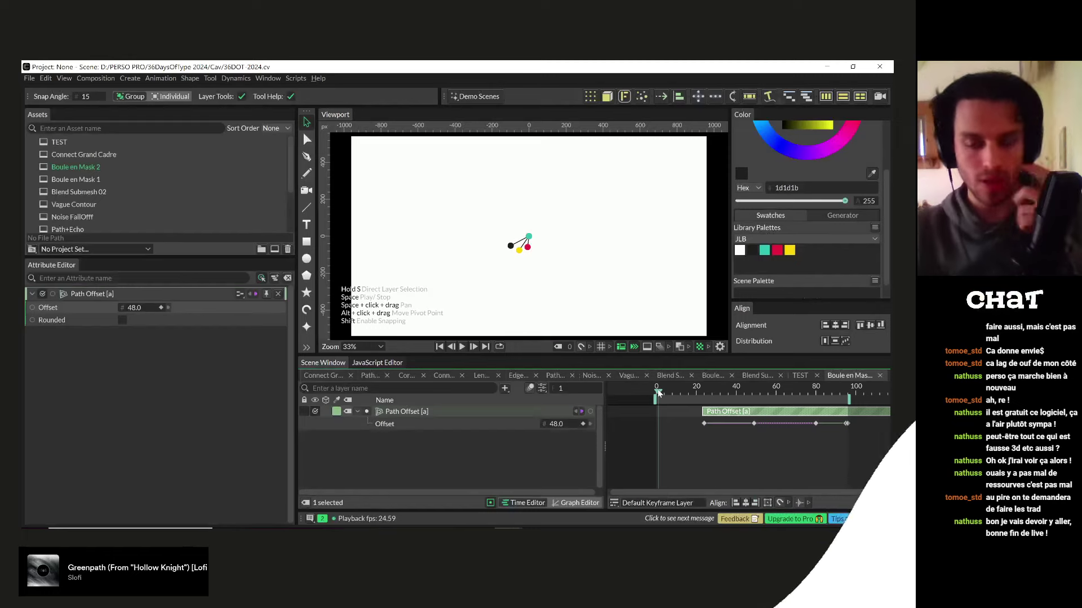
- View the Boule en Mask 1 composition and return to Boule en Mask 2
click(74, 167)
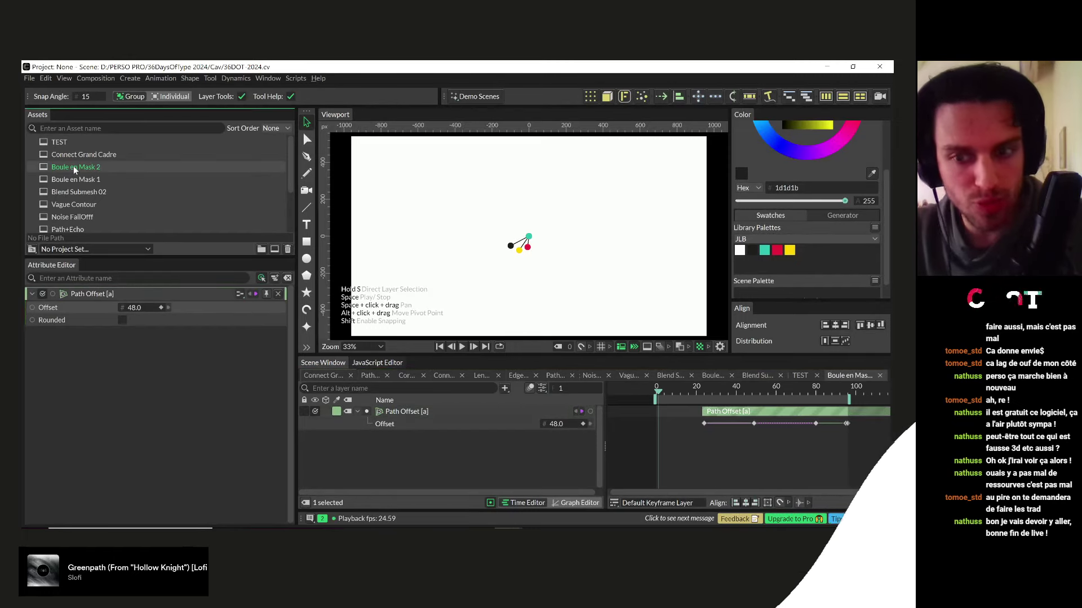
click(75, 180)
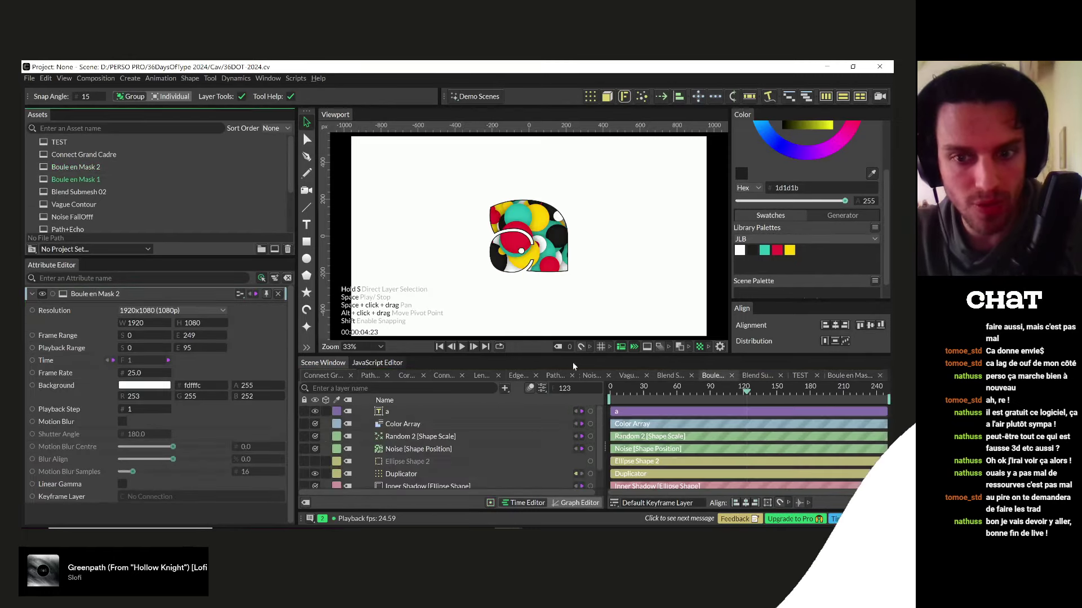
key(Up)
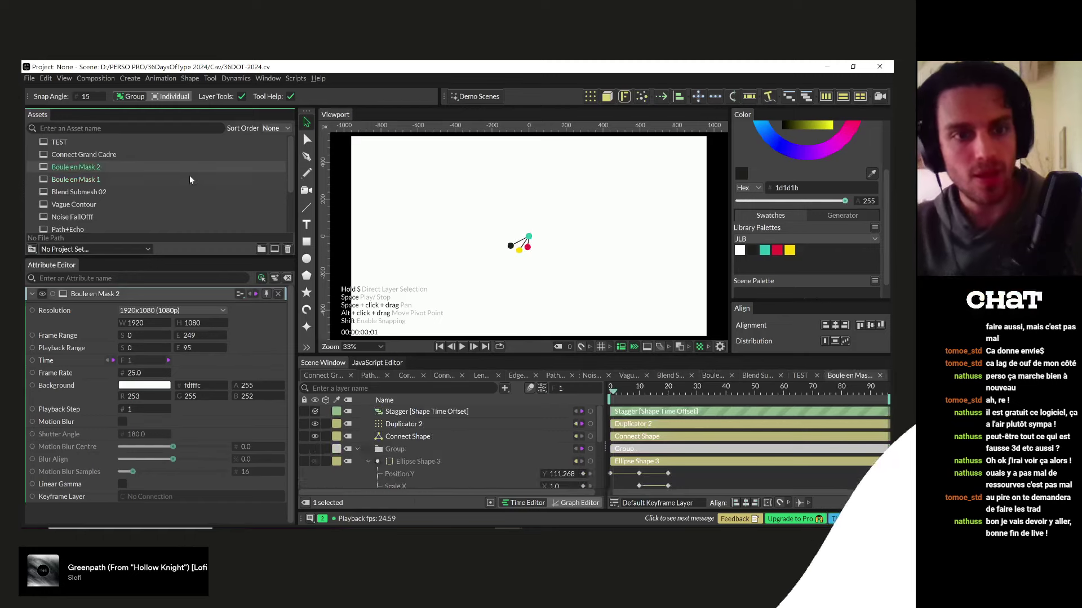
- Draw a test ellipse about 221 by 209 in radius beside the balls, with a dark stroke about 15 wide and the palette's red fill
click(307, 258)
drag(388, 198, 470, 275)
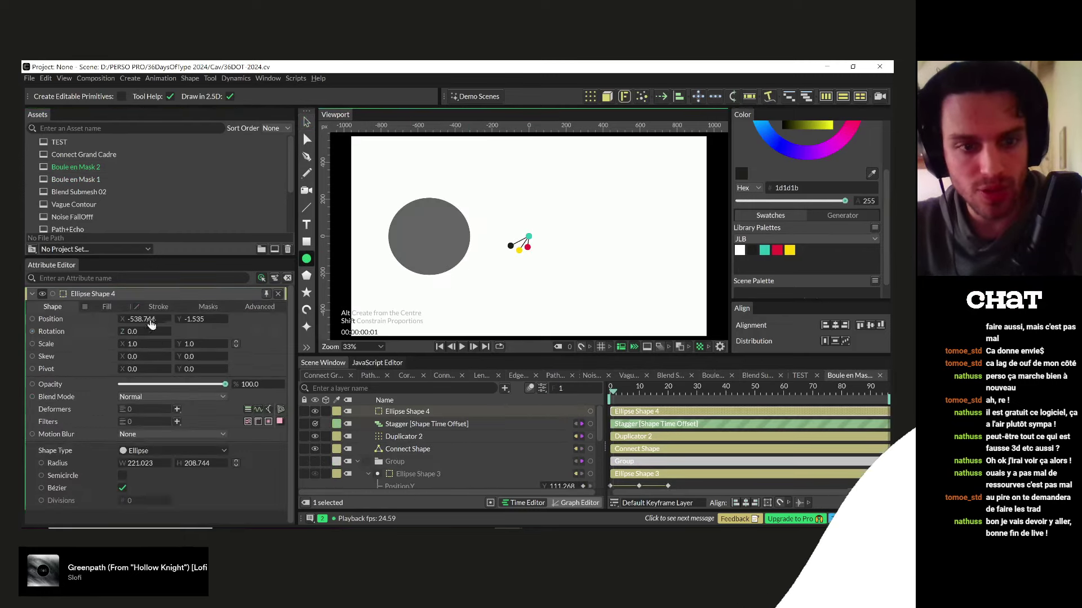
click(141, 307)
click(123, 320)
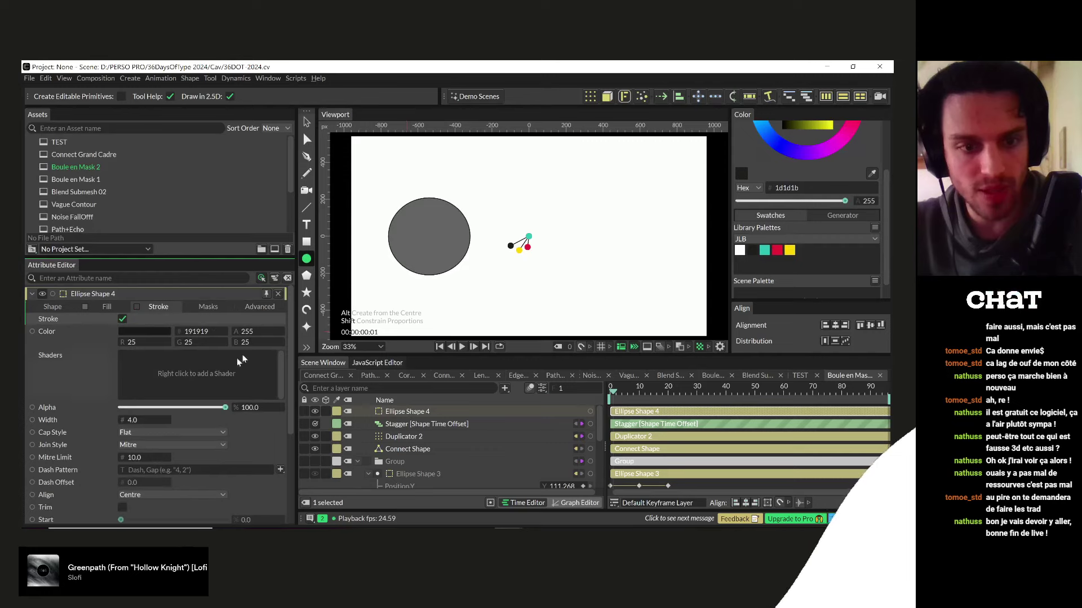
drag(136, 425, 169, 421)
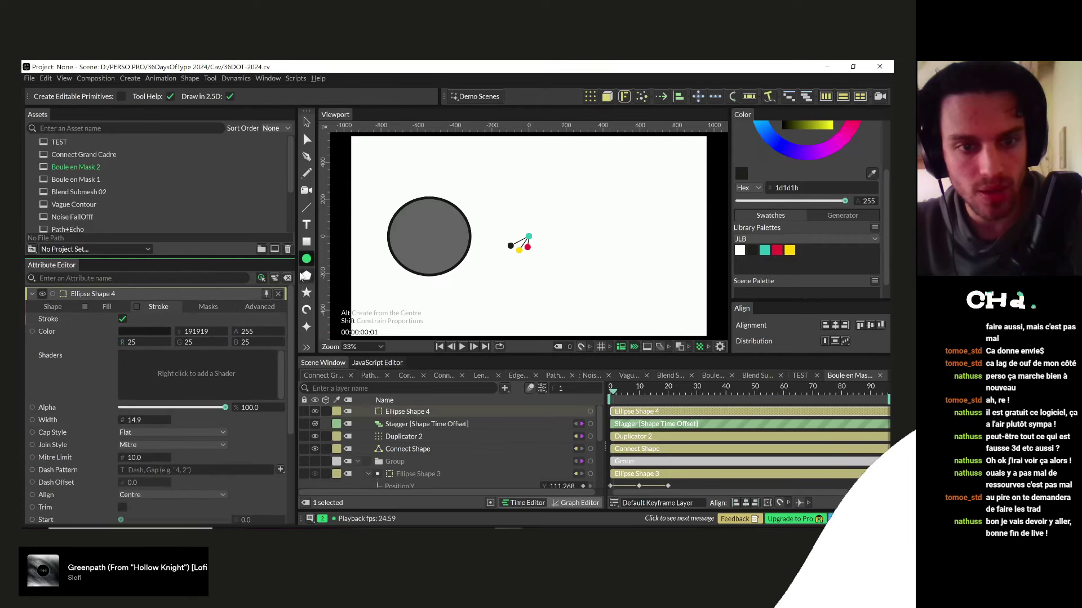
click(106, 307)
drag(778, 253, 160, 335)
- Enable Trim on the test ellipse's stroke, with Start at 24% and End at 83%
click(157, 307)
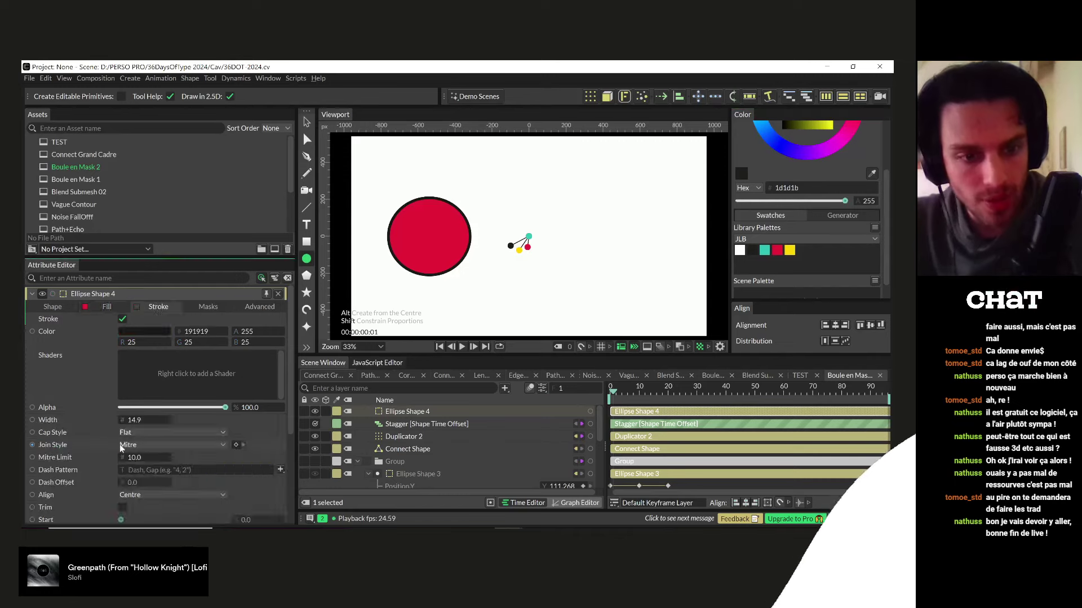
scroll(103, 467, down, 2)
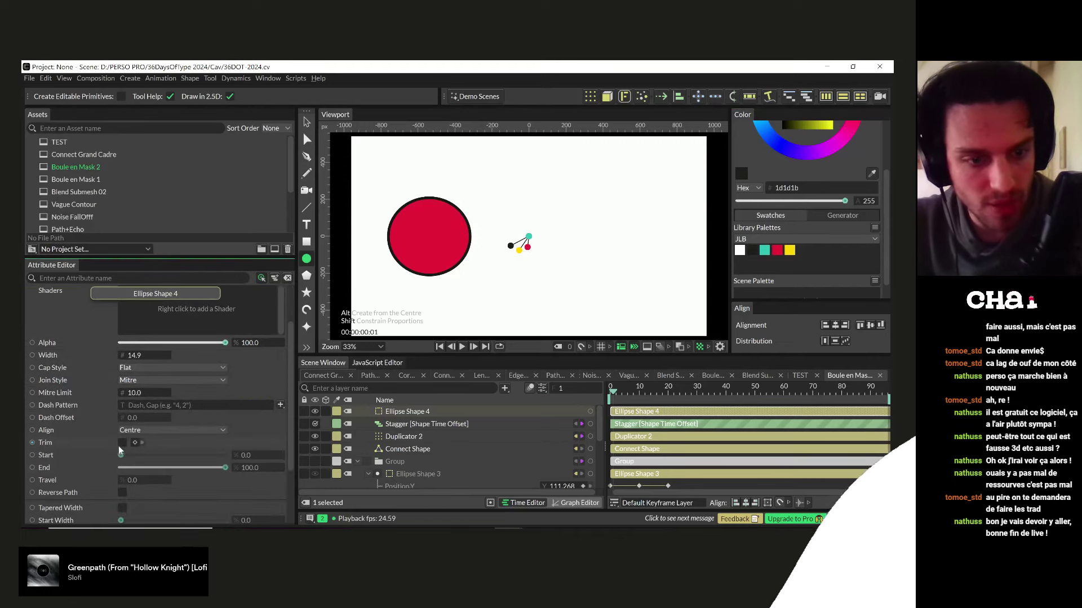
click(122, 443)
mouse_move(121, 455)
mouse_down()
mouse_move(191, 457)
mouse_move(130, 459)
mouse_move(160, 460)
mouse_up()
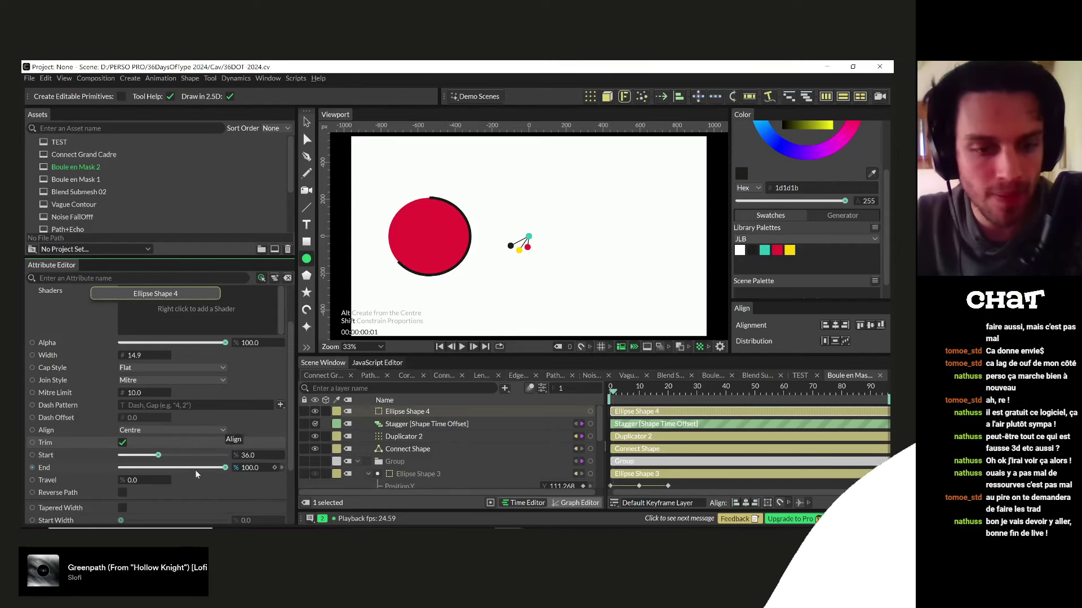
mouse_move(226, 467)
mouse_down()
mouse_move(190, 472)
mouse_move(200, 474)
mouse_up()
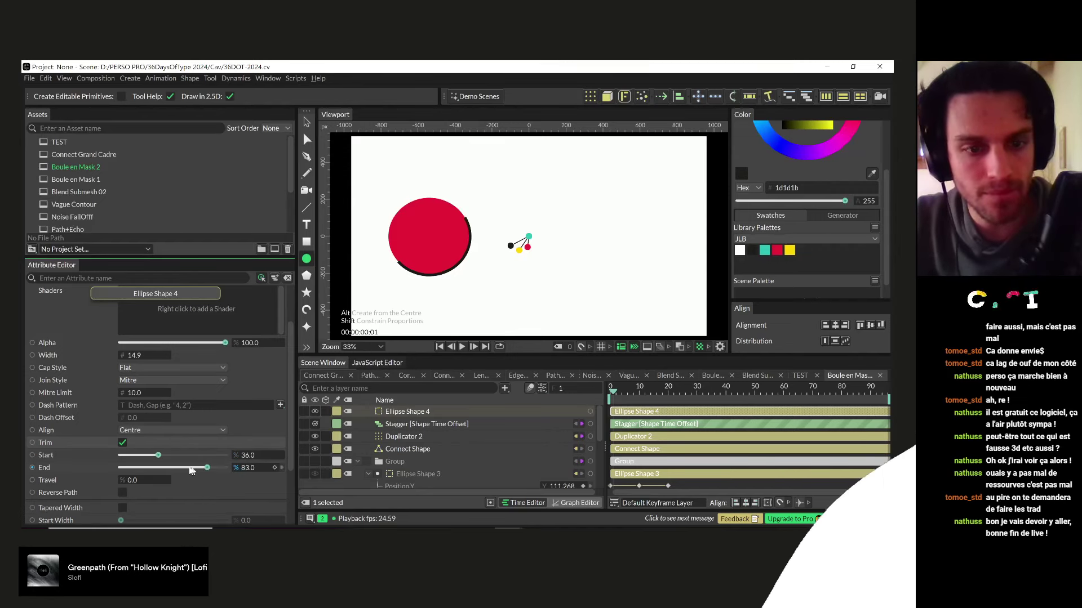
- Taper the test ellipse's stroke with End Width 0%, Double Taper enabled, Taper From 50% and Middle Length 48%
scroll(113, 432, down, 3)
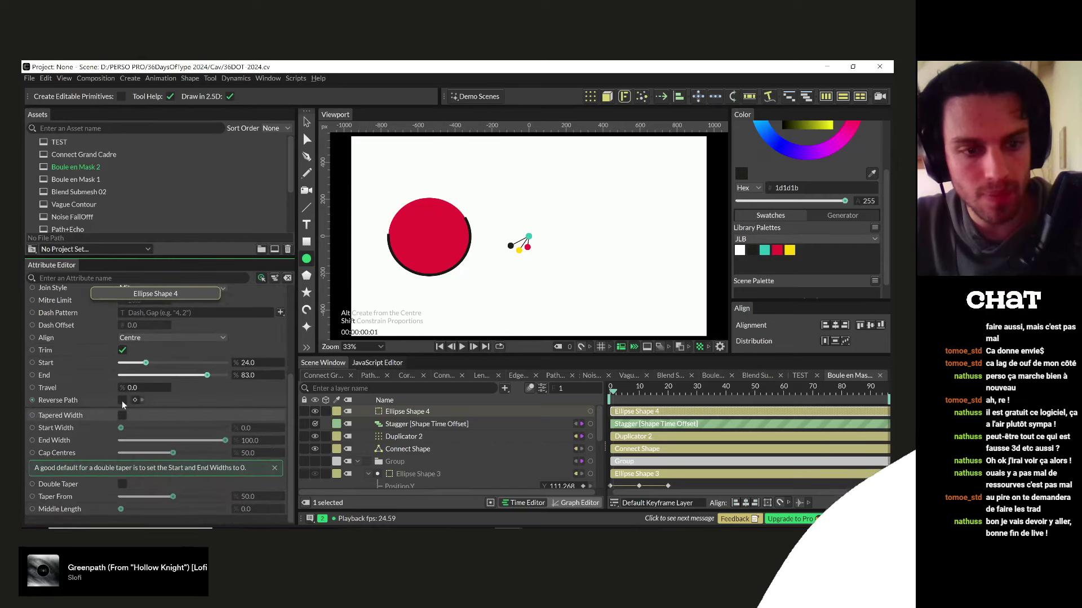
click(122, 415)
drag(225, 441, 95, 441)
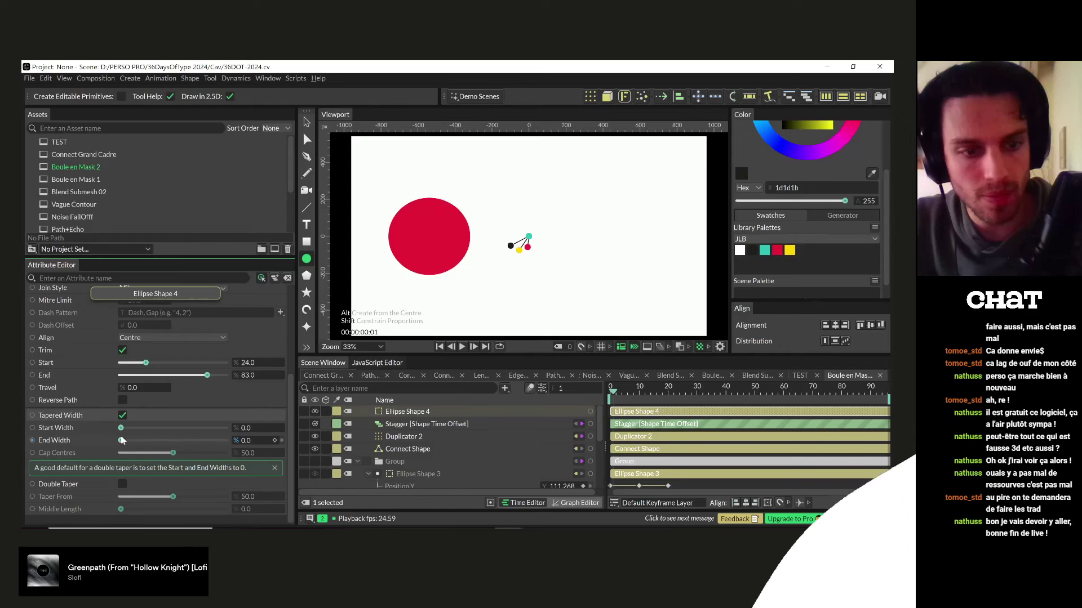
drag(131, 443, 153, 441)
click(123, 484)
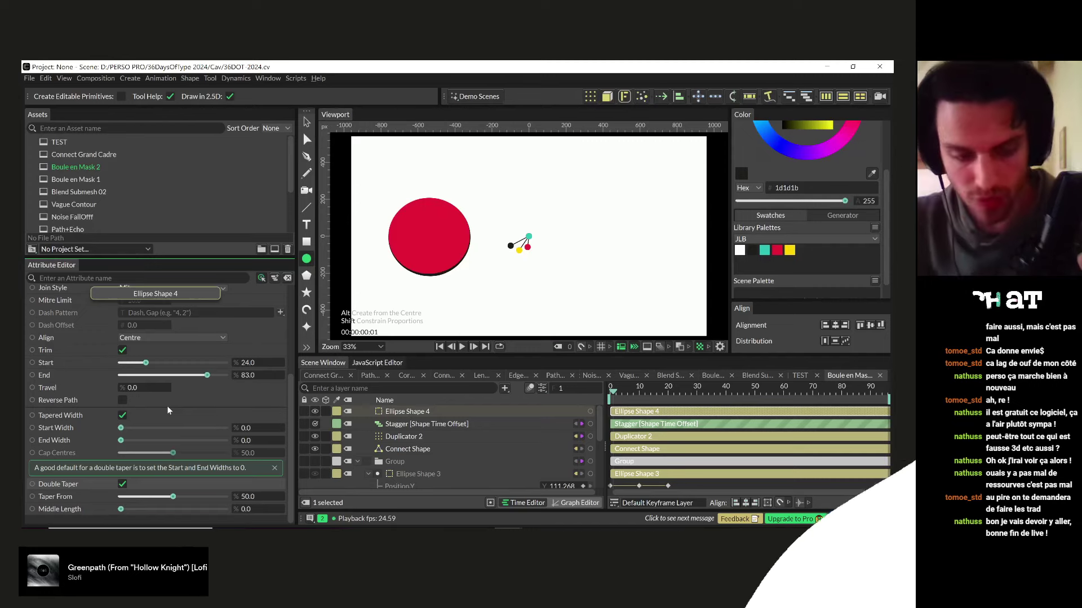
mouse_move(173, 497)
mouse_down()
mouse_move(233, 499)
mouse_move(110, 495)
mouse_move(142, 497)
mouse_up()
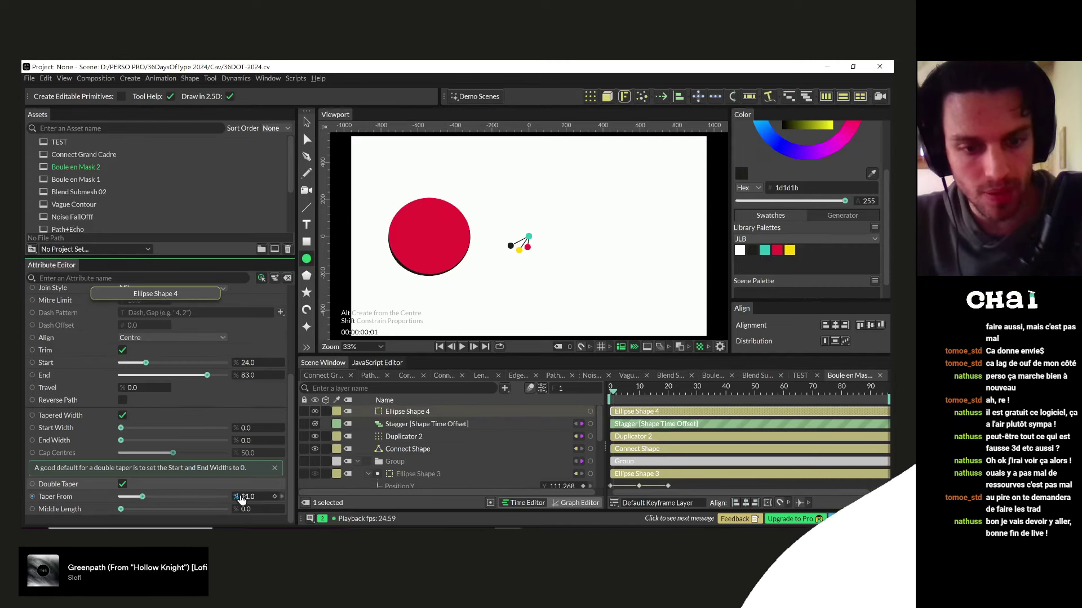
text(50)
key(Return)
mouse_move(118, 515)
mouse_down()
mouse_move(225, 515)
mouse_move(198, 520)
mouse_up()
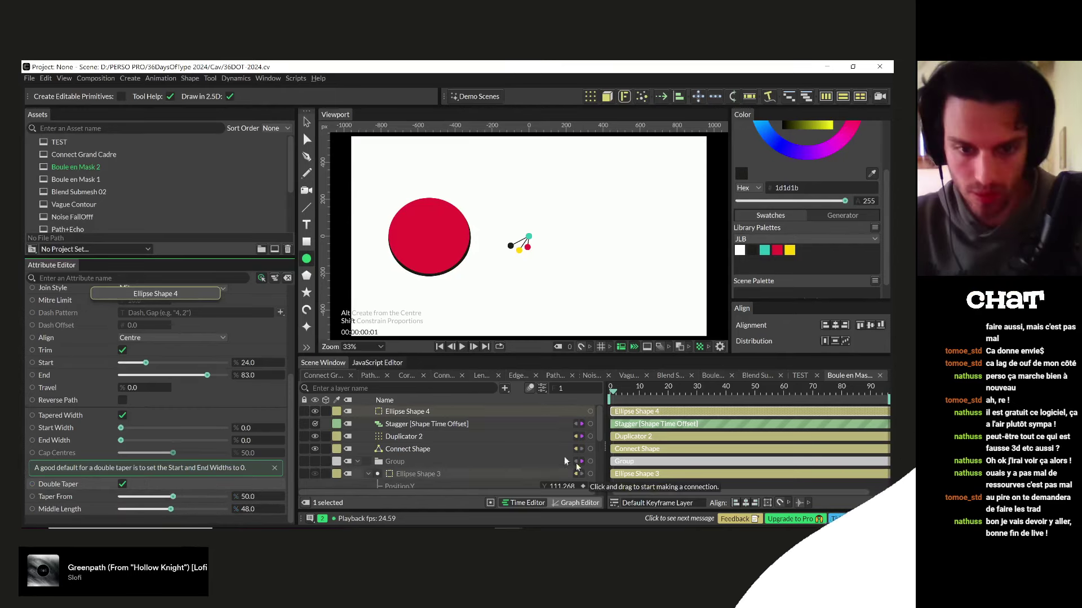
- Delete the test ellipse and play the Boule en Mask 2 animation from the start
click(397, 413)
key(Delete)
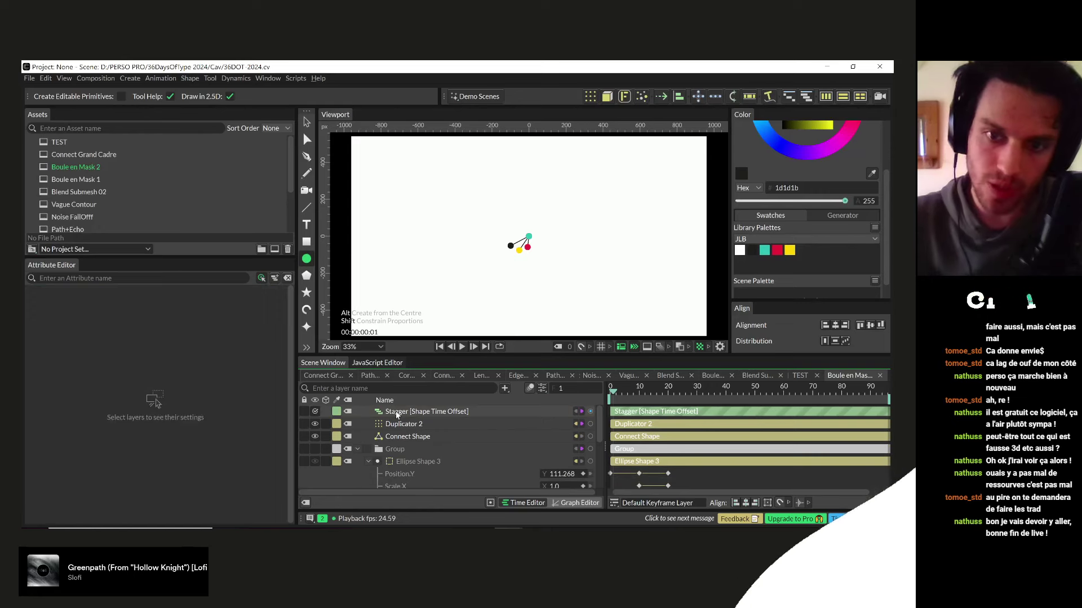
click(610, 393)
key(space)
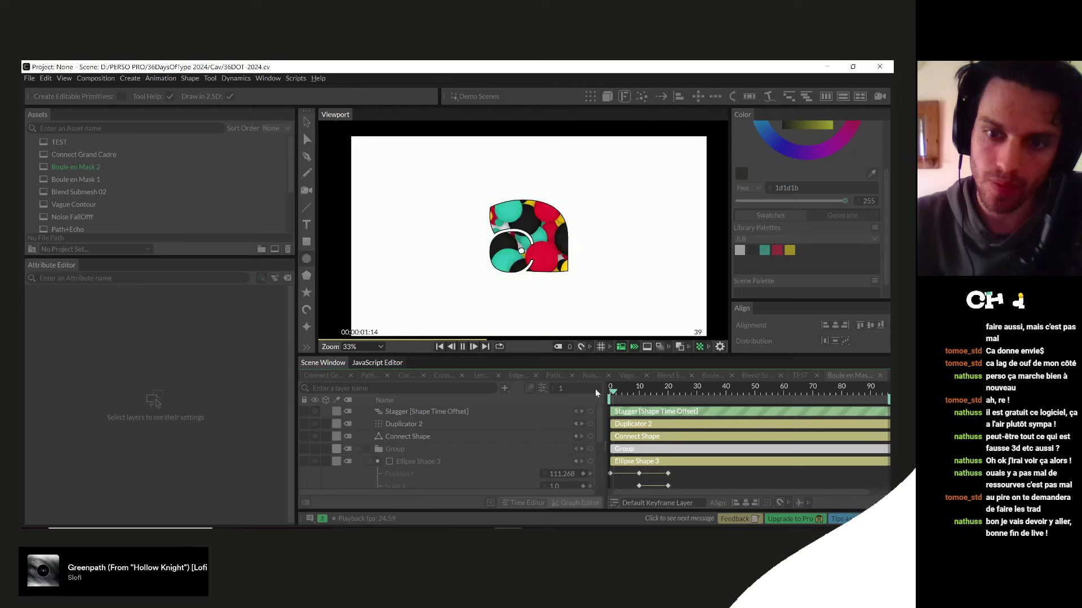
key(space)
- Change the text layer's string from a to b and play the animation with the new letter
scroll(418, 469, down, 2)
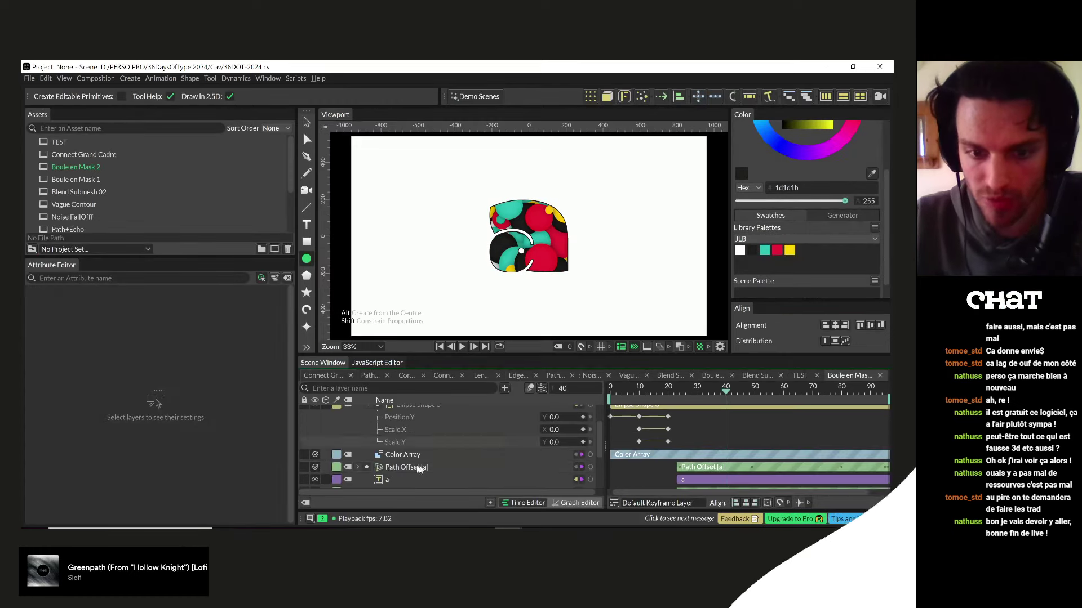
click(394, 477)
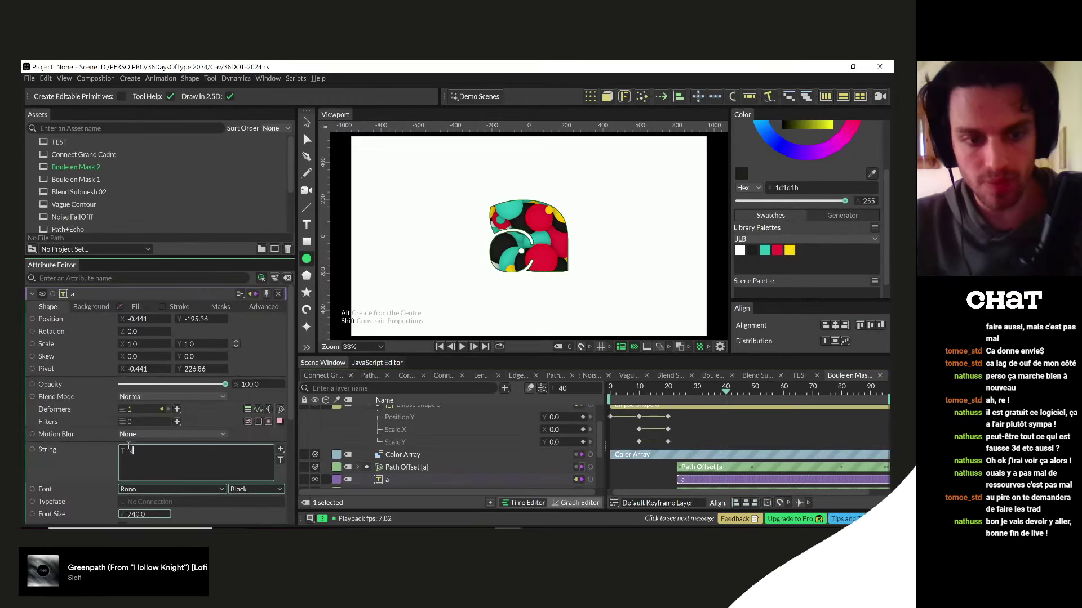
text(b)
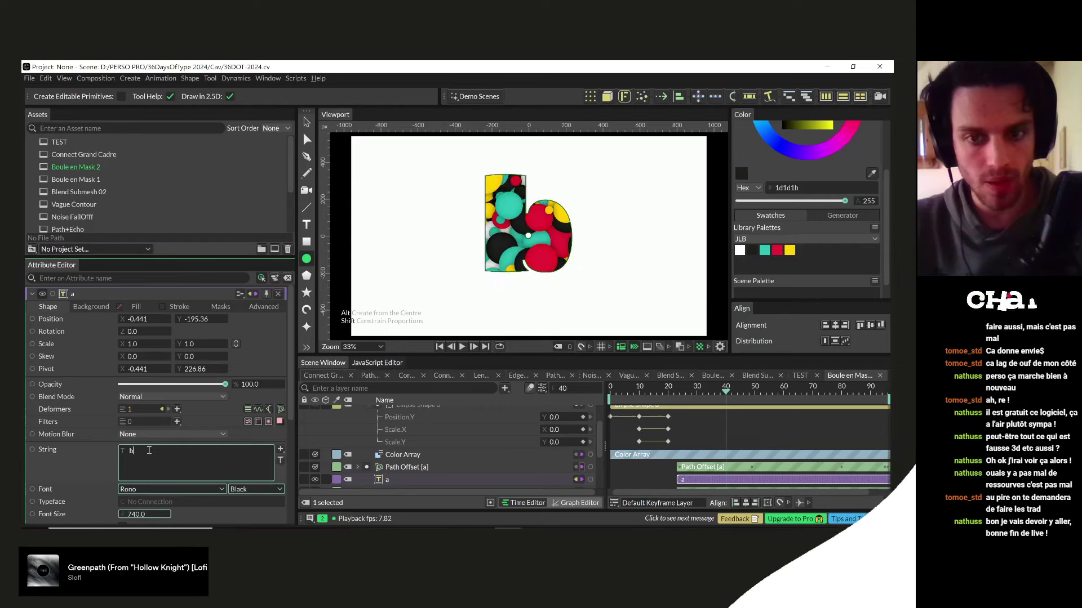
drag(651, 394, 886, 403)
key(space)
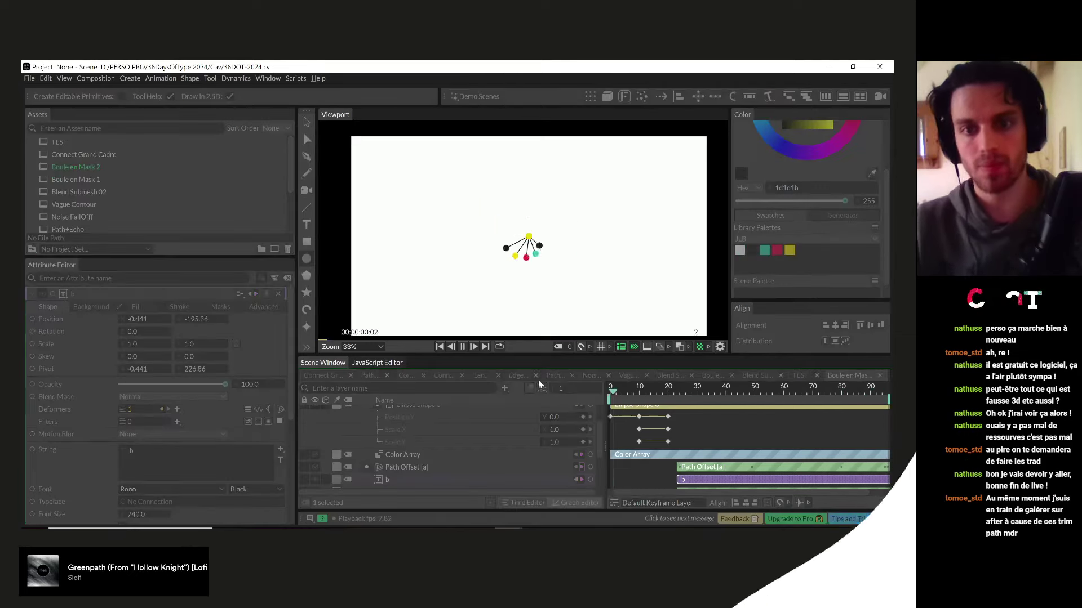
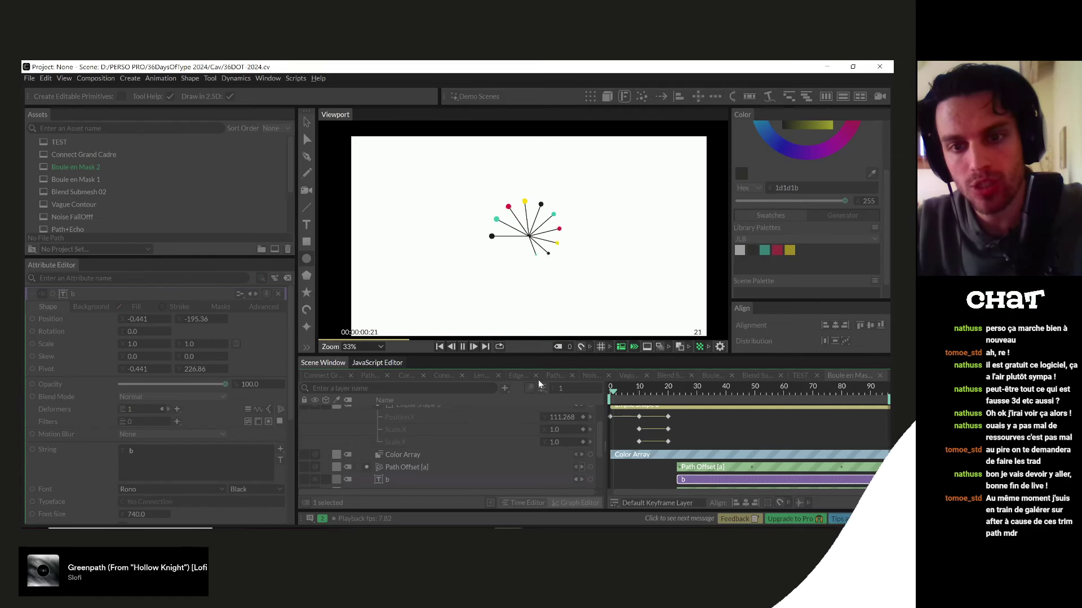
- Stop the playback and move the playhead to frame 6
key(e)
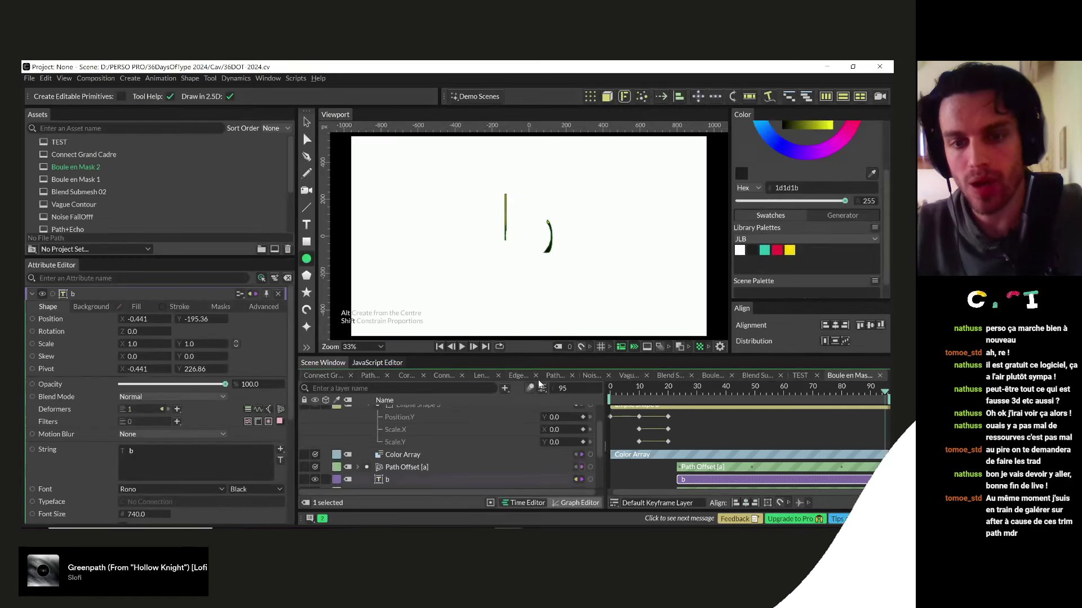
drag(613, 390, 627, 393)
scroll(361, 438, up, 2)
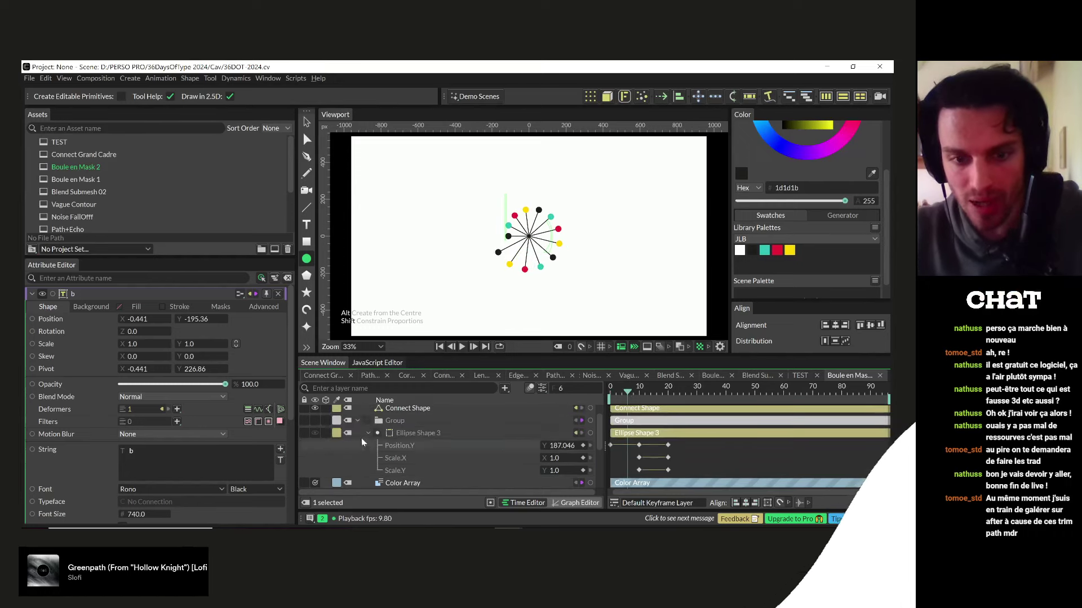
- Try to connect the Inner Shadow and Drop Shadow filters to the Group that holds Ellipse Shape 3
click(357, 420)
scroll(411, 454, down, 4)
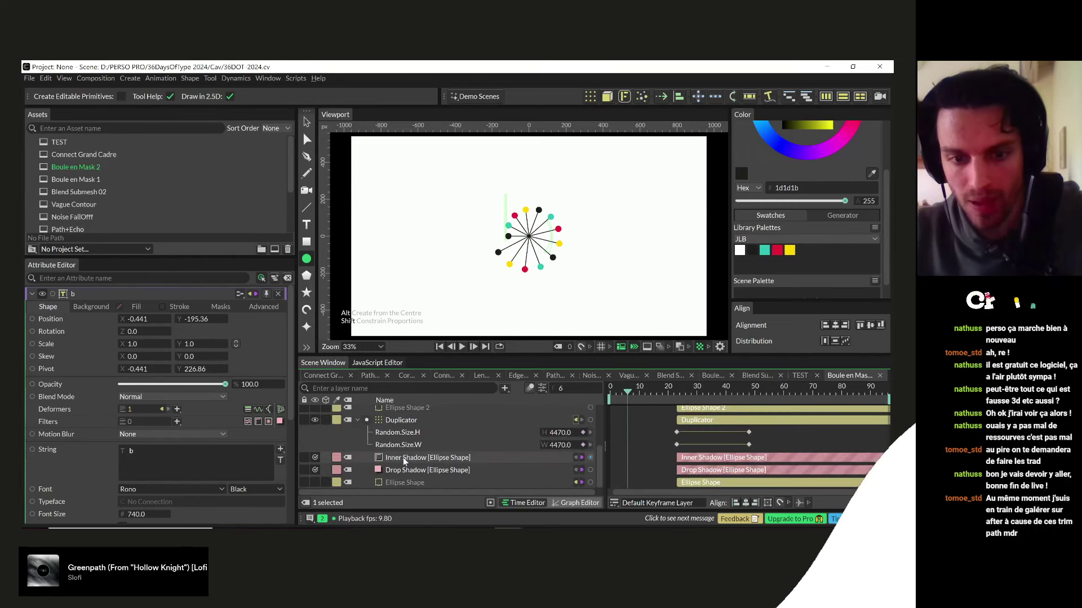
click(404, 457)
shift+click(417, 470)
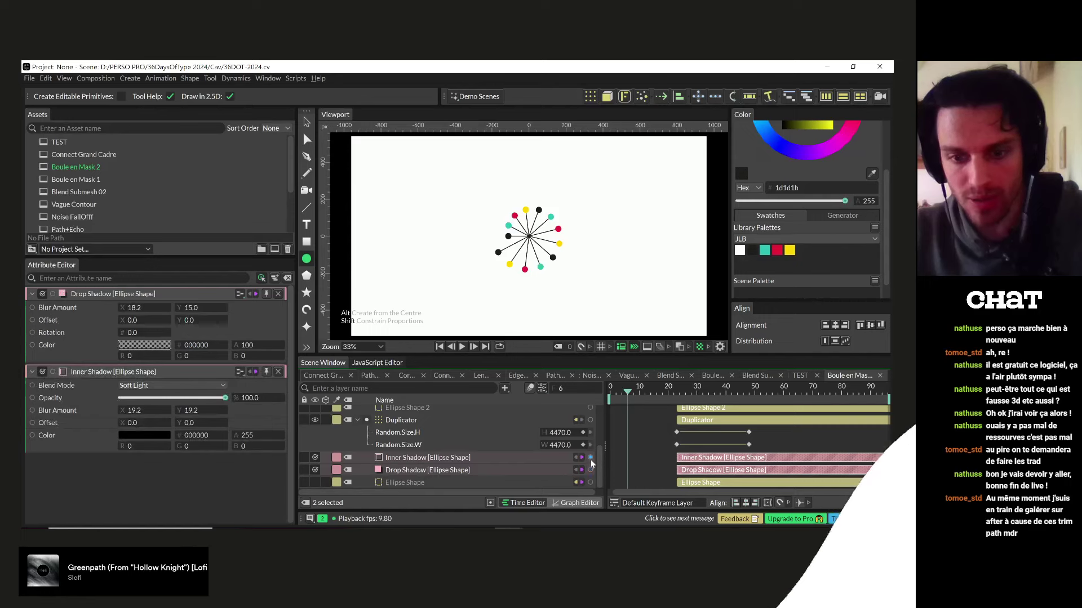
drag(588, 459, 395, 449)
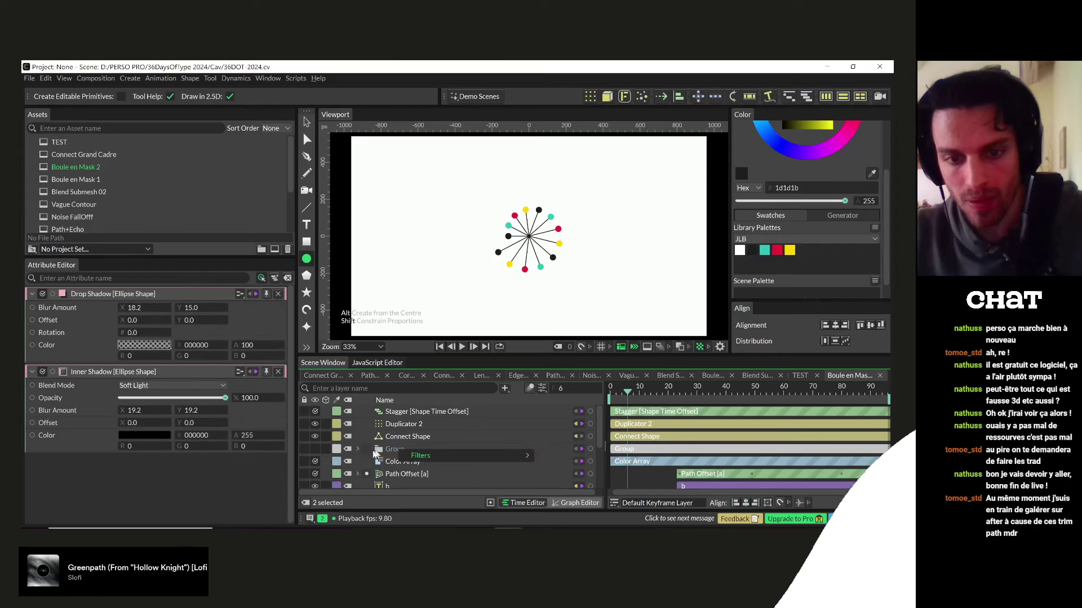
click(358, 448)
- Try to connect the Inner Shadow and Drop Shadow filters directly to Ellipse Shape 3
click(441, 462)
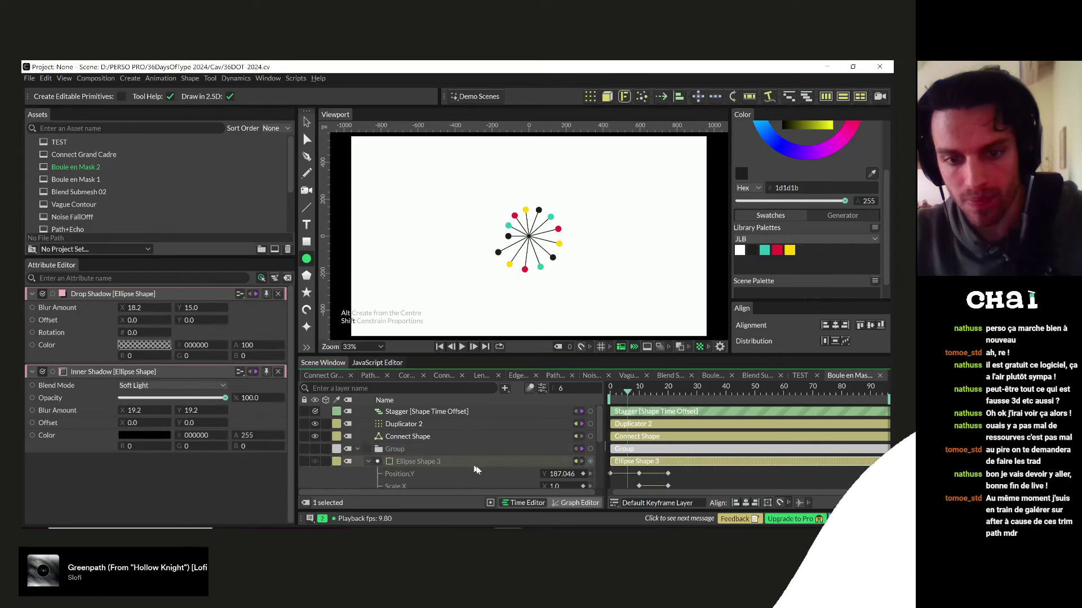
scroll(428, 450, down, 2)
click(417, 457)
shift+click(415, 470)
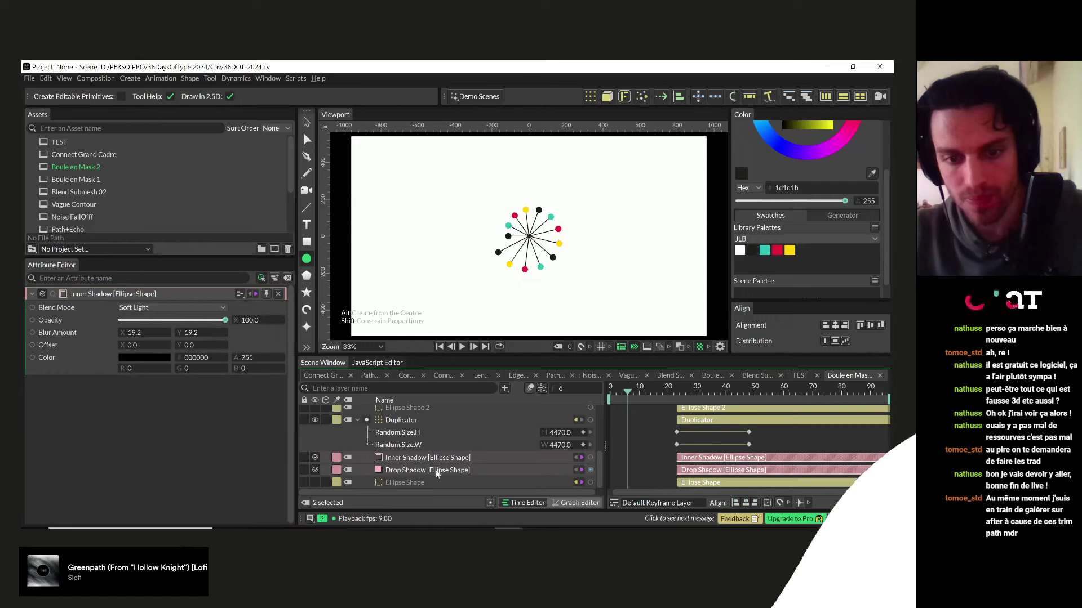
drag(591, 456, 405, 463)
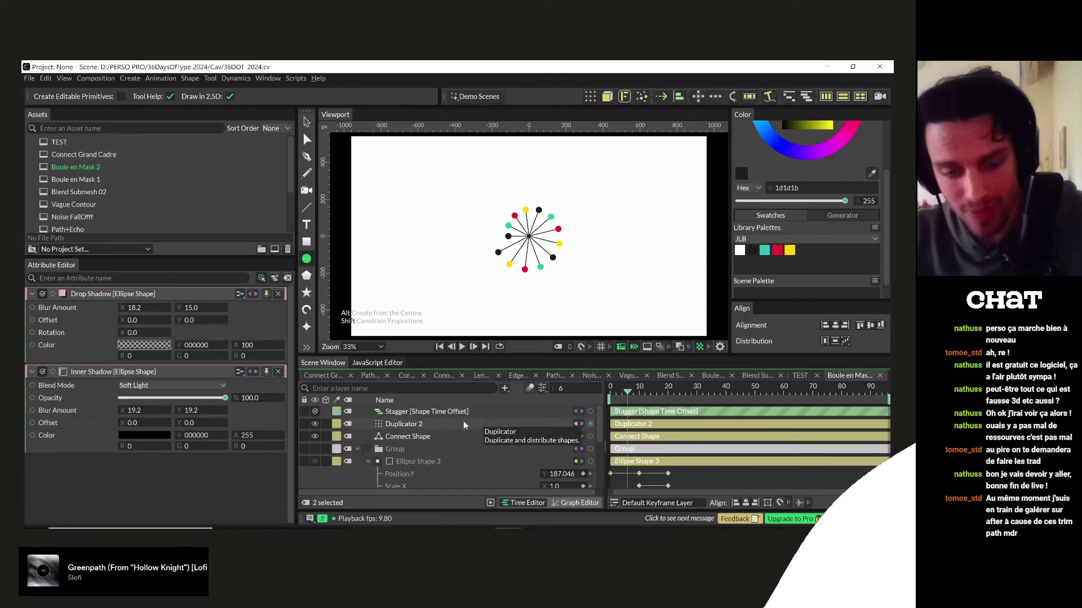
- Try to connect only the Inner Shadow filter to Ellipse Shape 3
scroll(538, 454, down, 5)
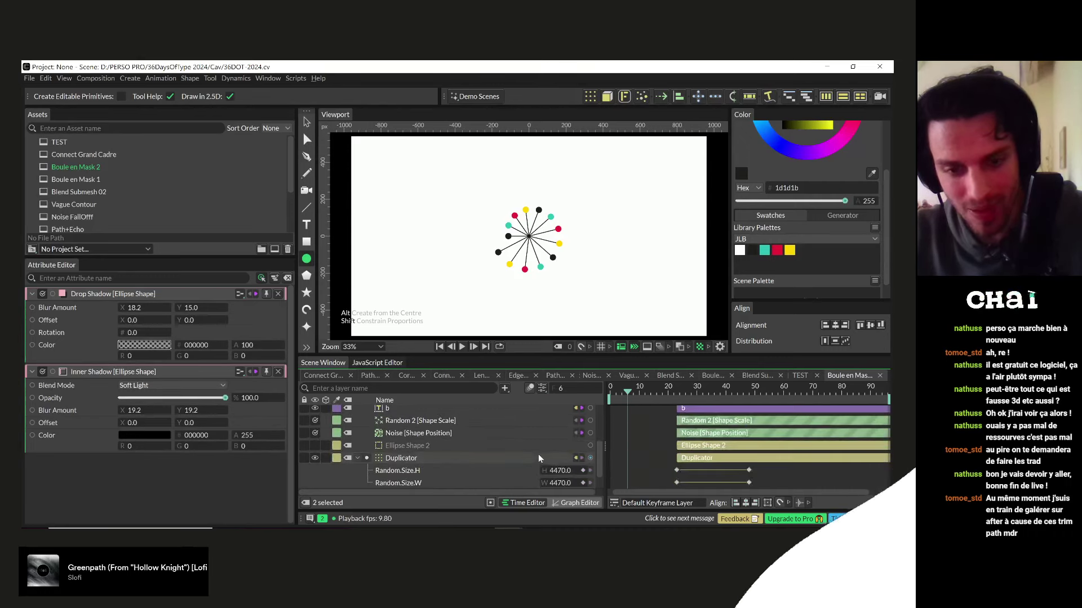
scroll(404, 456, down, 3)
click(413, 458)
drag(589, 458, 407, 462)
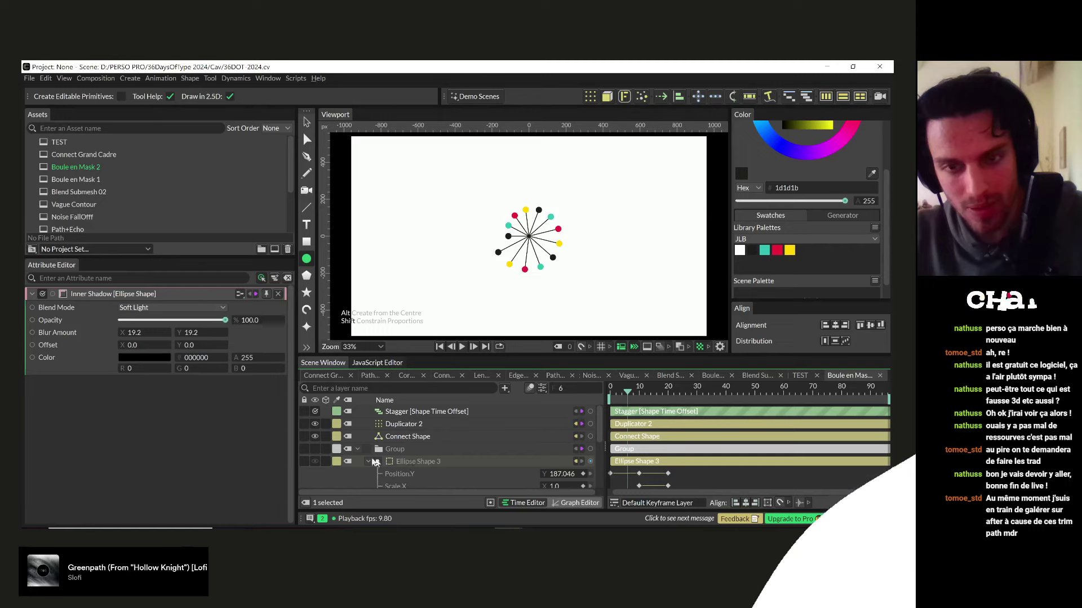
- Display Ellipse Shape 3's fill attributes together with those of the Inner Shadow filter
click(404, 461)
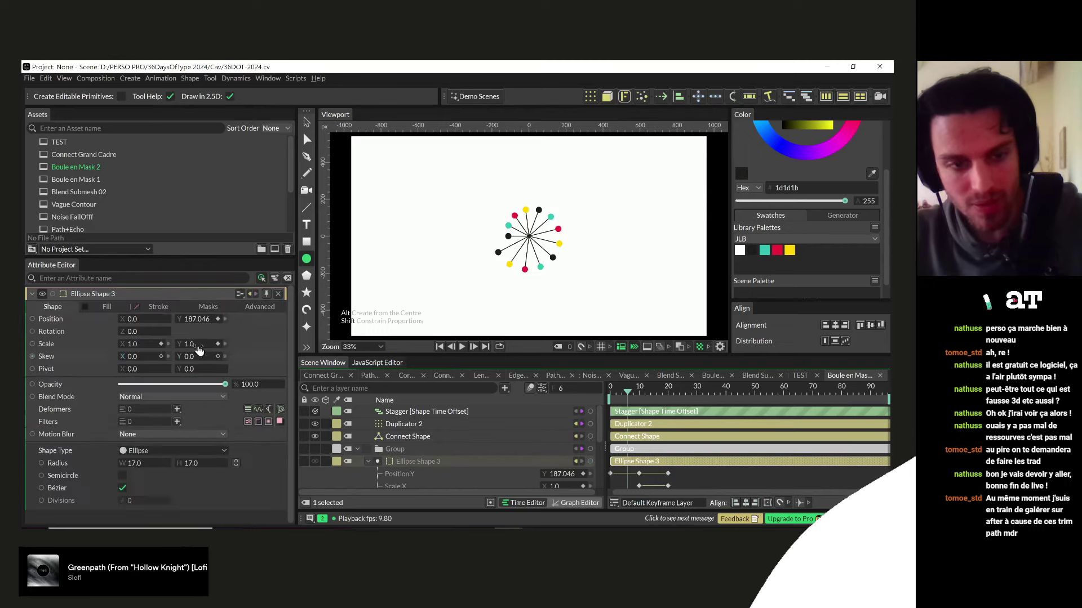
click(105, 306)
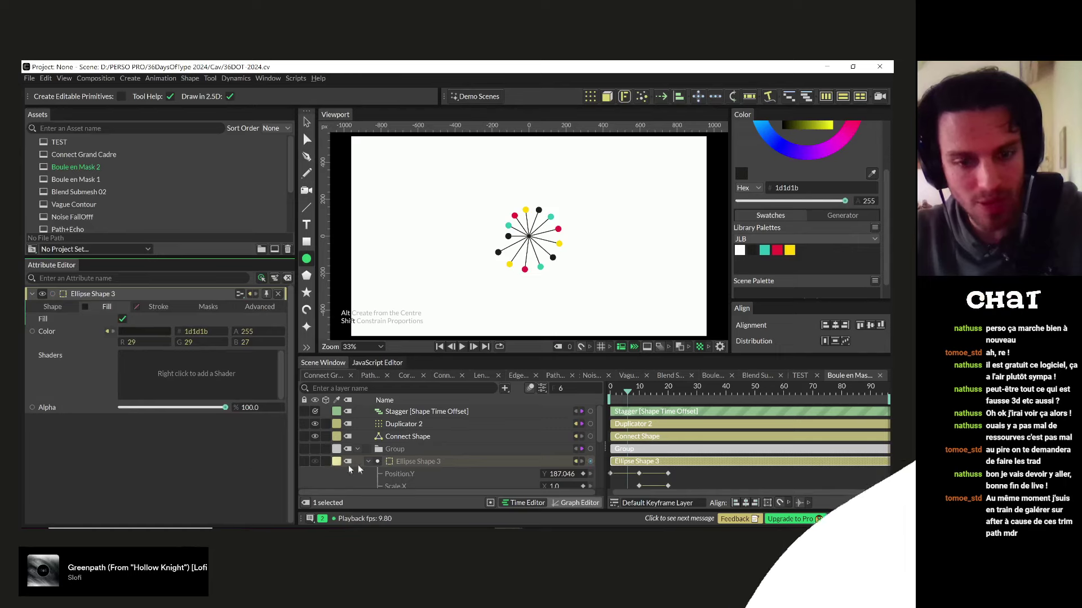
scroll(357, 464, down, 5)
scroll(429, 469, down, 3)
click(406, 458)
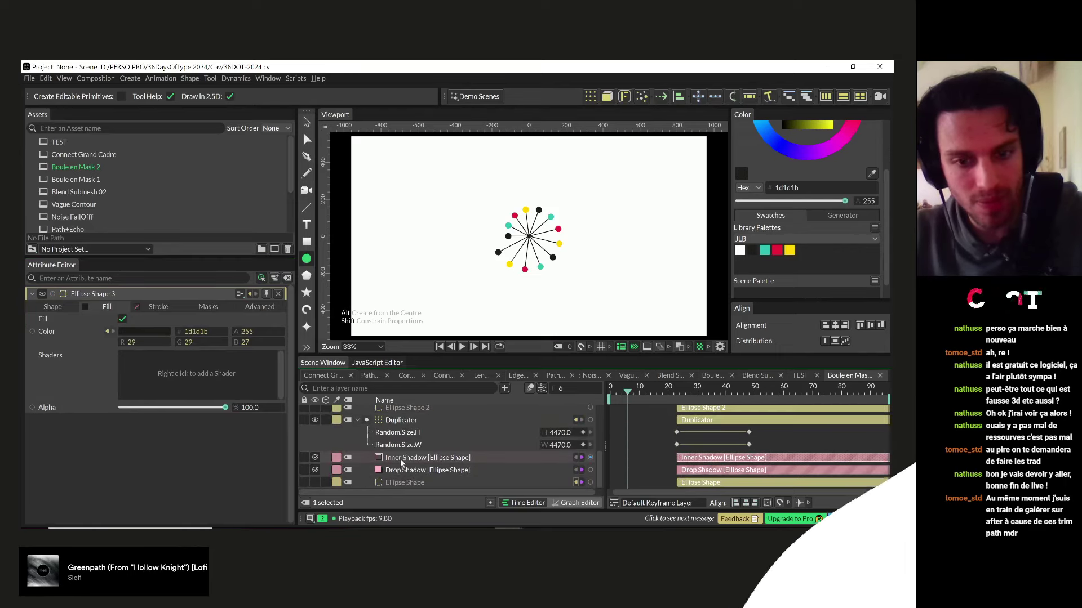
scroll(397, 445, up, 5)
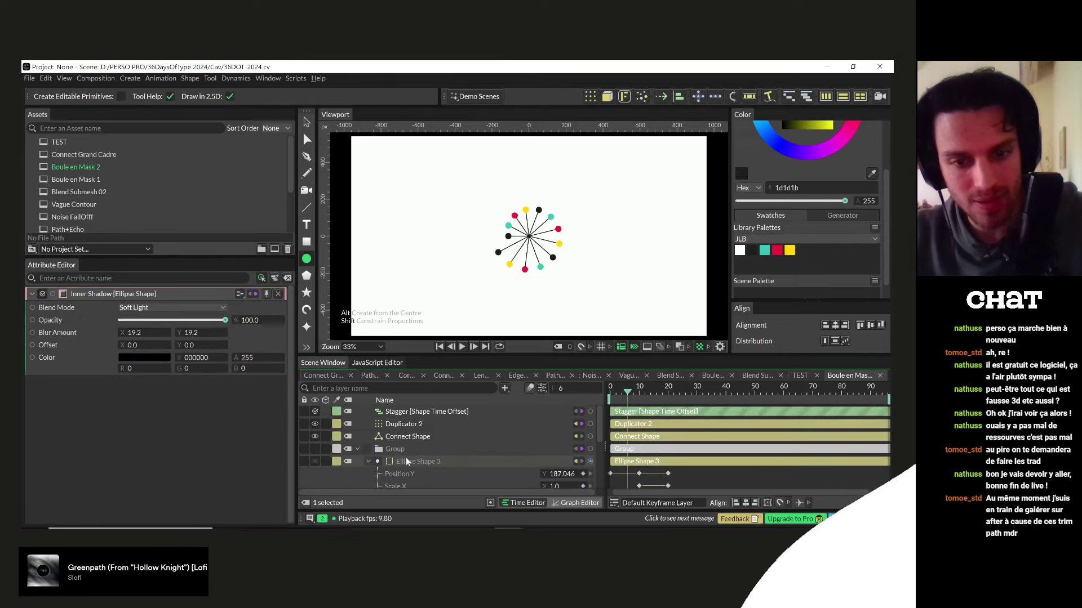
click(405, 457)
scroll(405, 458, down, 4)
click(406, 457)
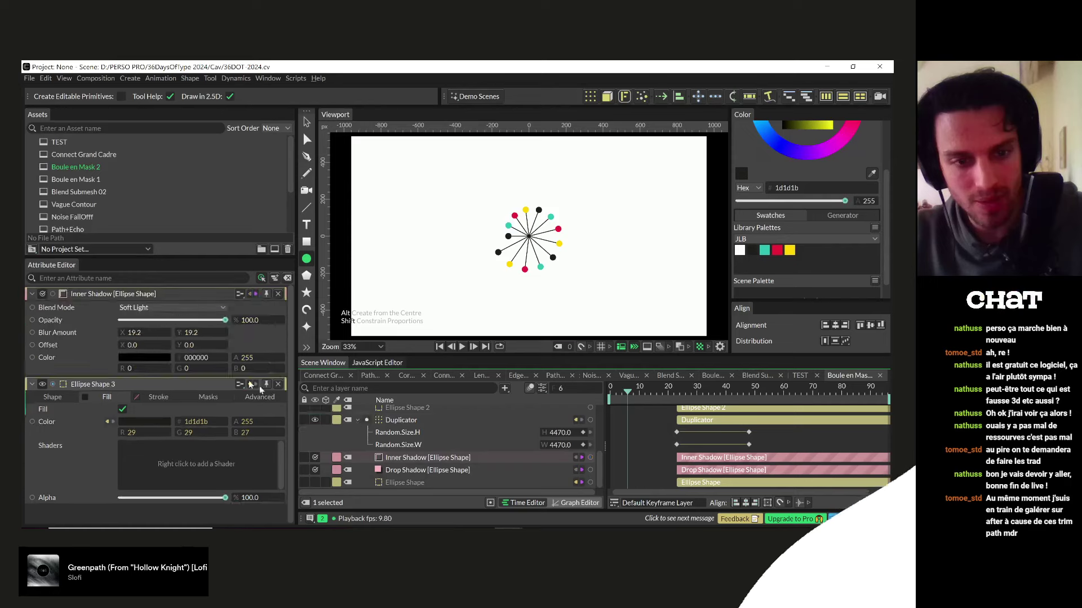
- Review the Ellipse Shape's Inner Shadow and Drop Shadow settings and the shader types available for Ellipse Shape 3's fill
drag(371, 450, 396, 460)
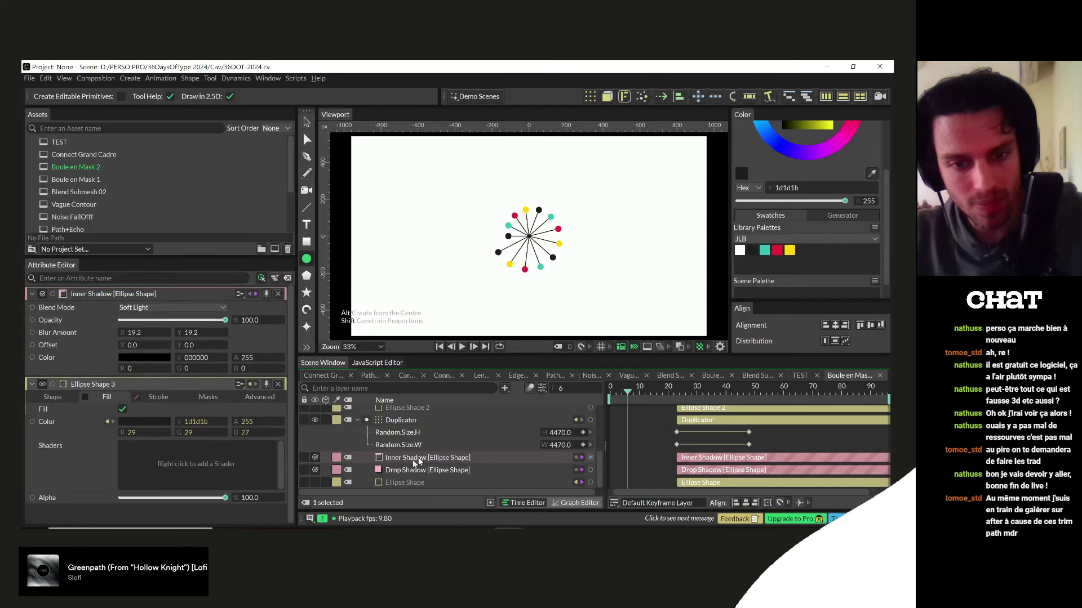
click(278, 294)
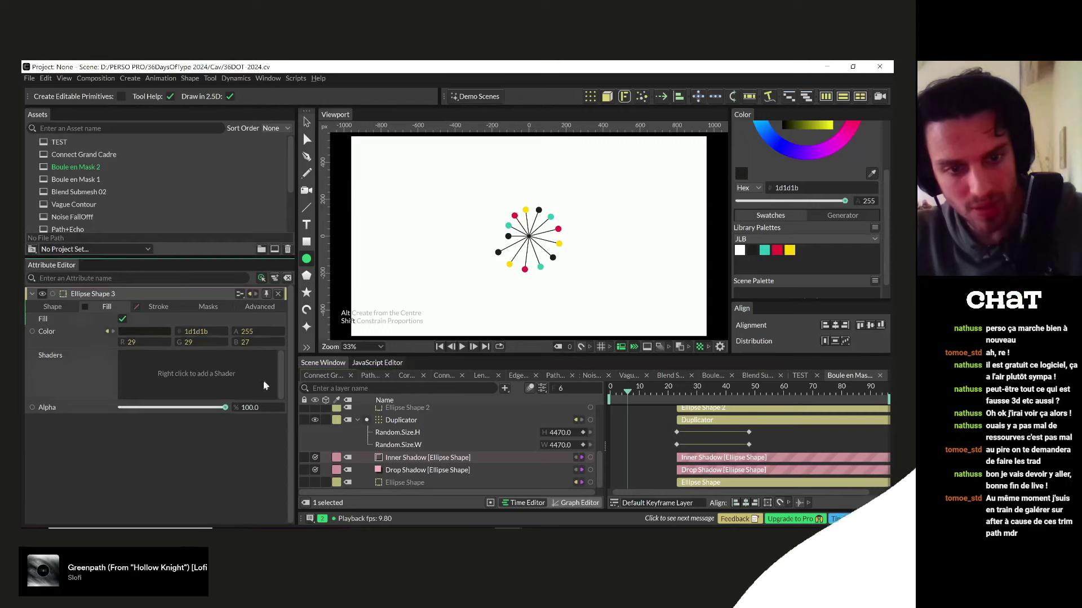
drag(400, 469, 211, 384)
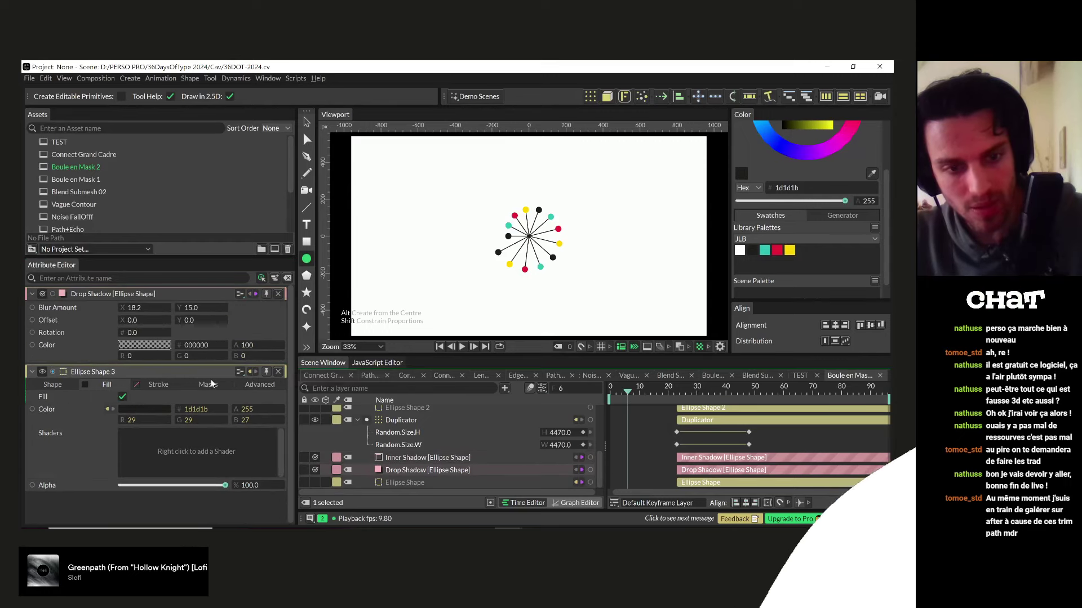
click(277, 293)
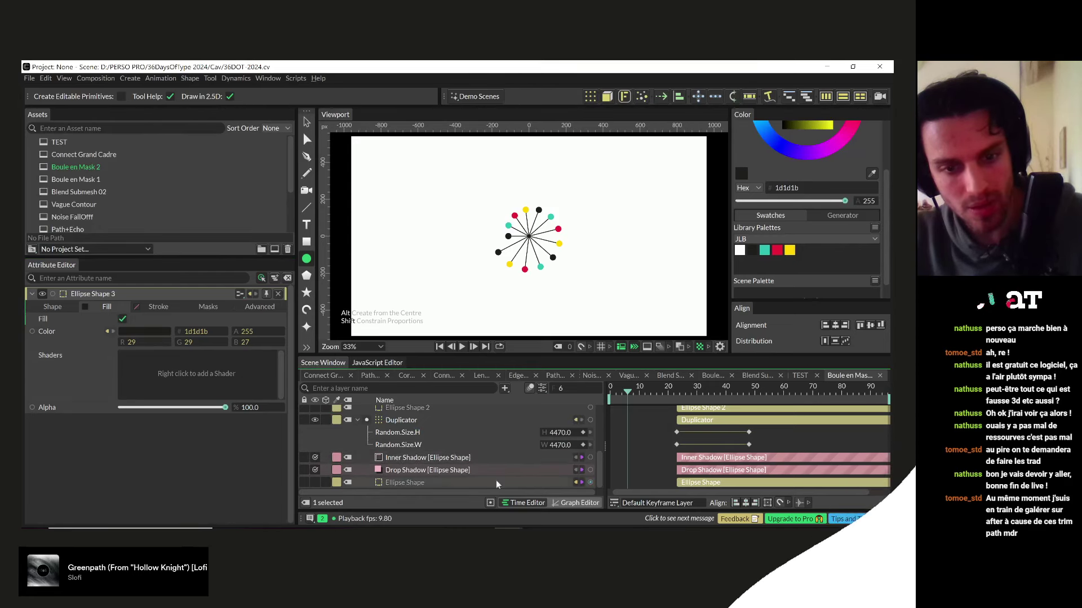
right_click(168, 363)
mouse_move(236, 370)
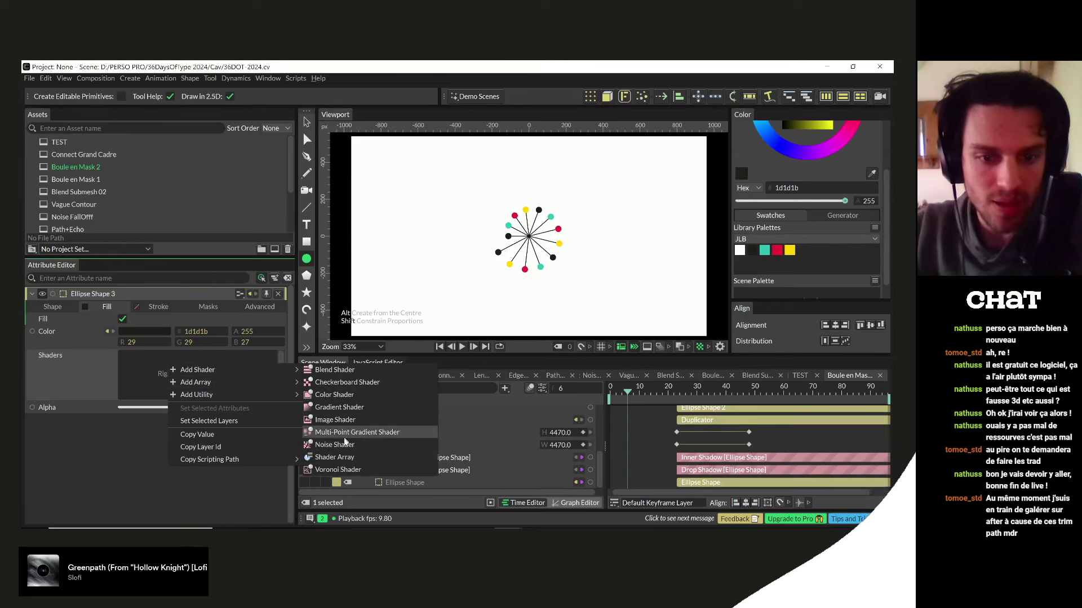
key(Escape)
key(Escape)
click(417, 458)
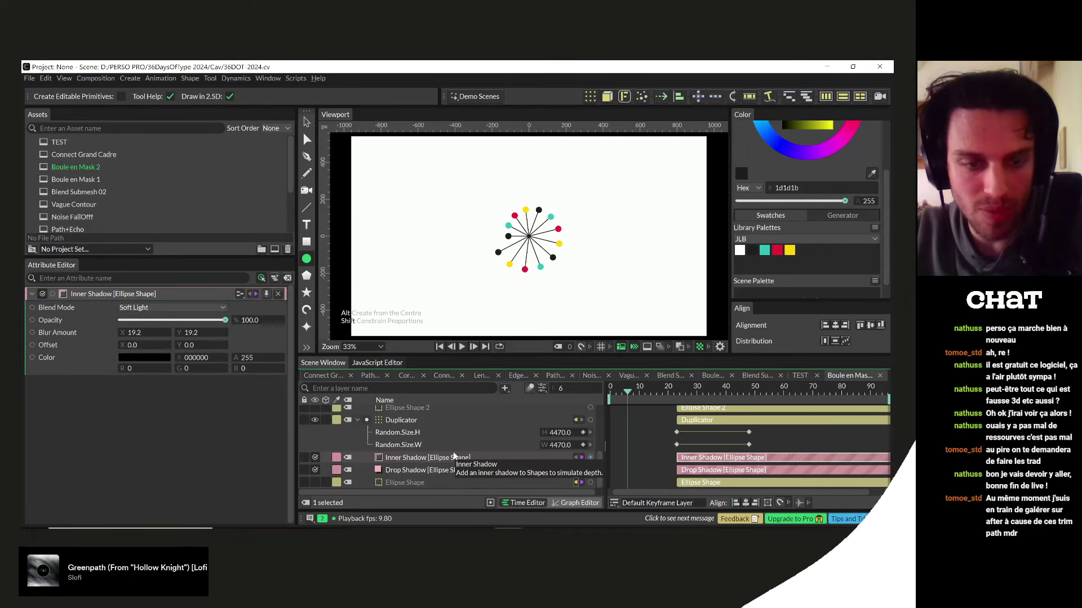
- Collapse the Group layer, play the animation from the start and move to frame 13
scroll(454, 456, up, 5)
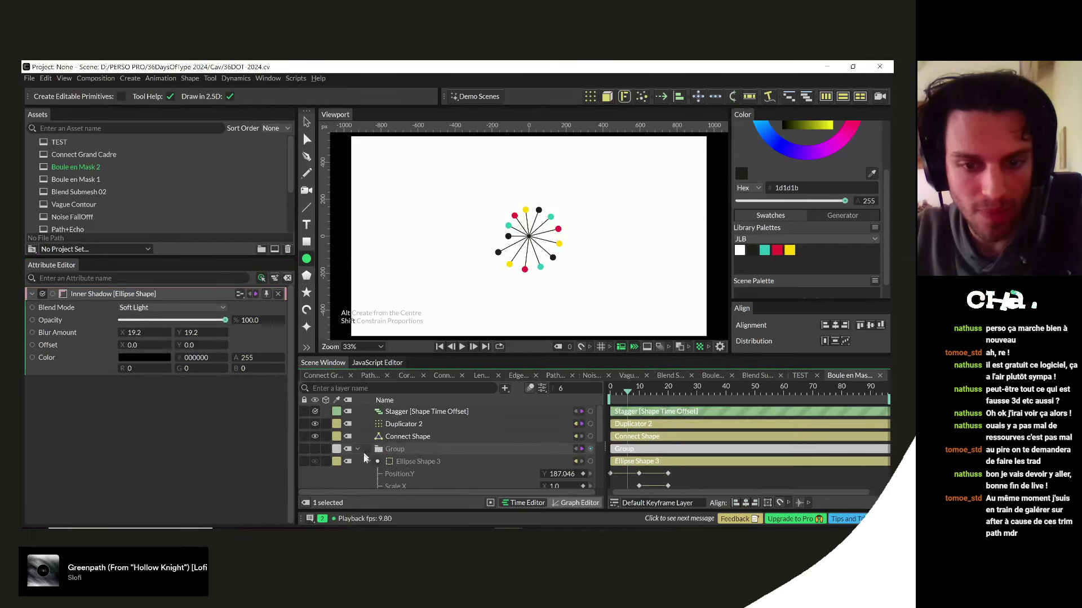
click(357, 449)
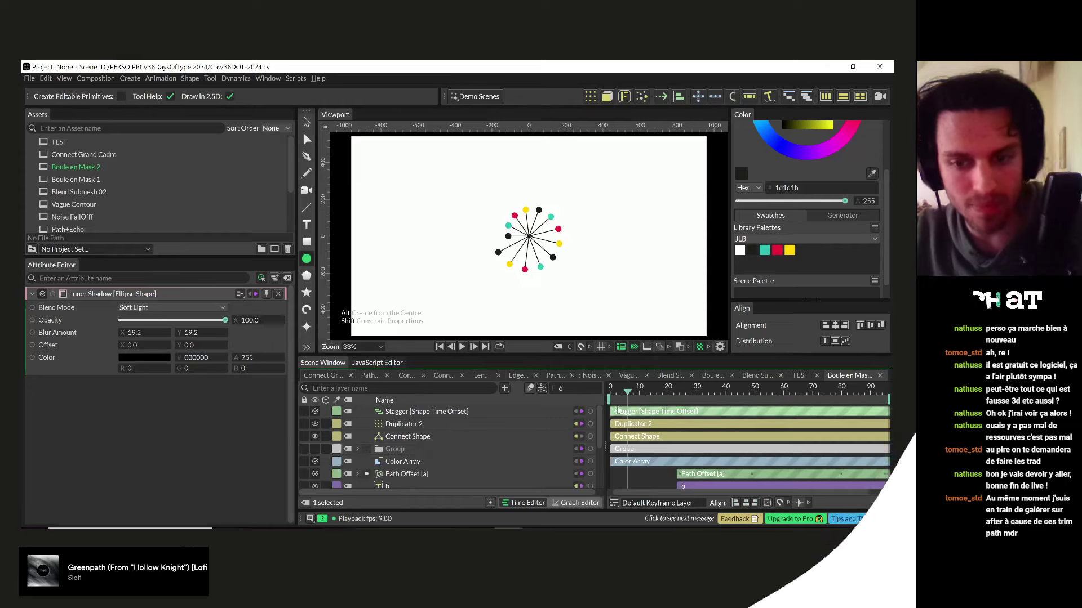
drag(627, 394, 592, 390)
key(space)
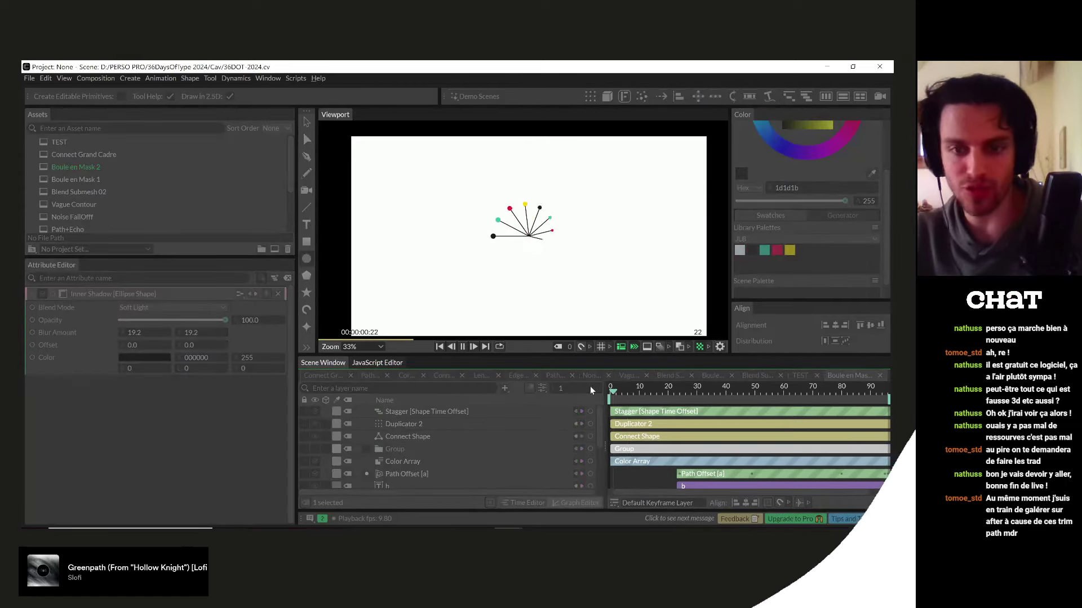
drag(609, 387, 648, 392)
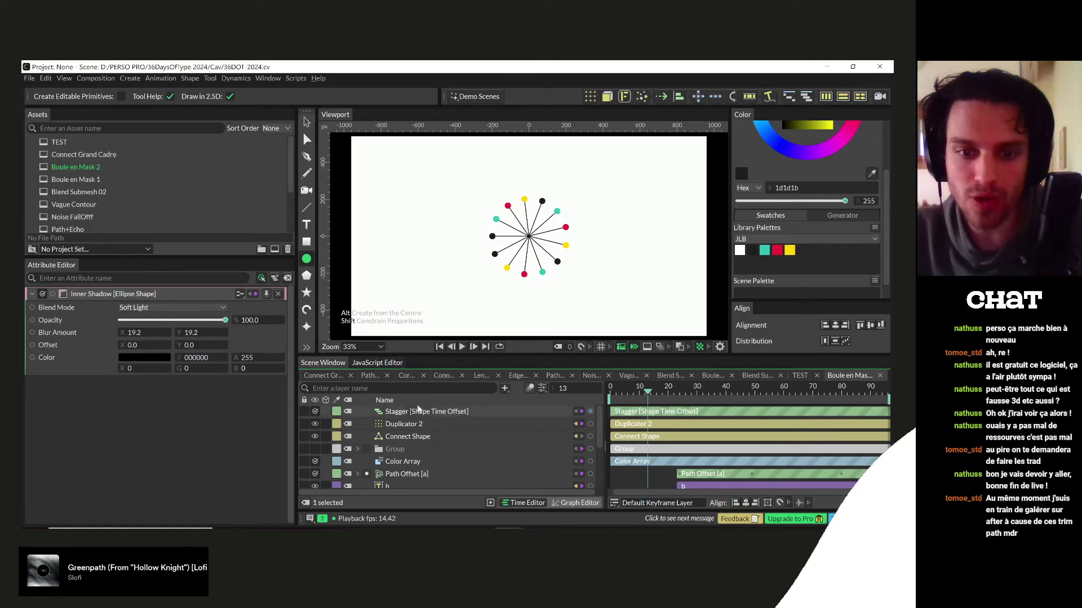
- Enable Tapered Width on the Connect Shape's stroke and preview the animation from frame 0
click(408, 437)
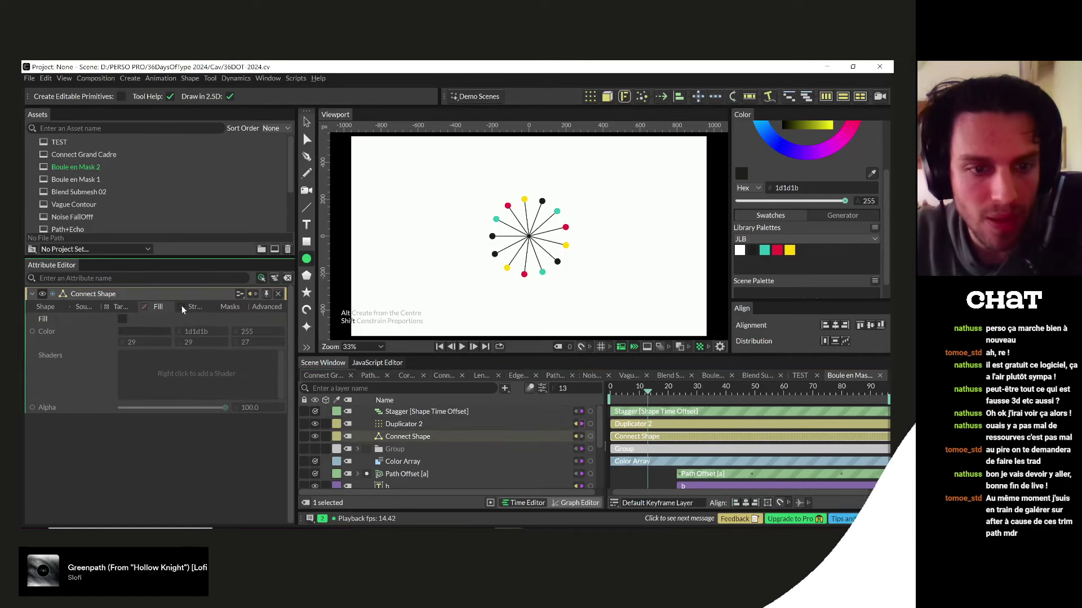
click(182, 305)
scroll(76, 438, down, 2)
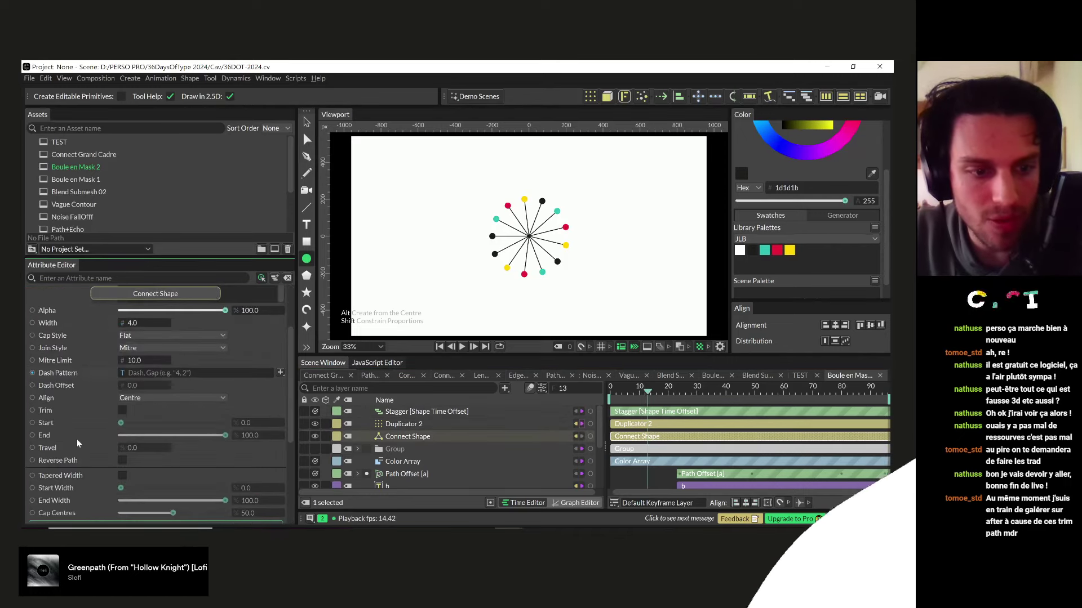
click(122, 476)
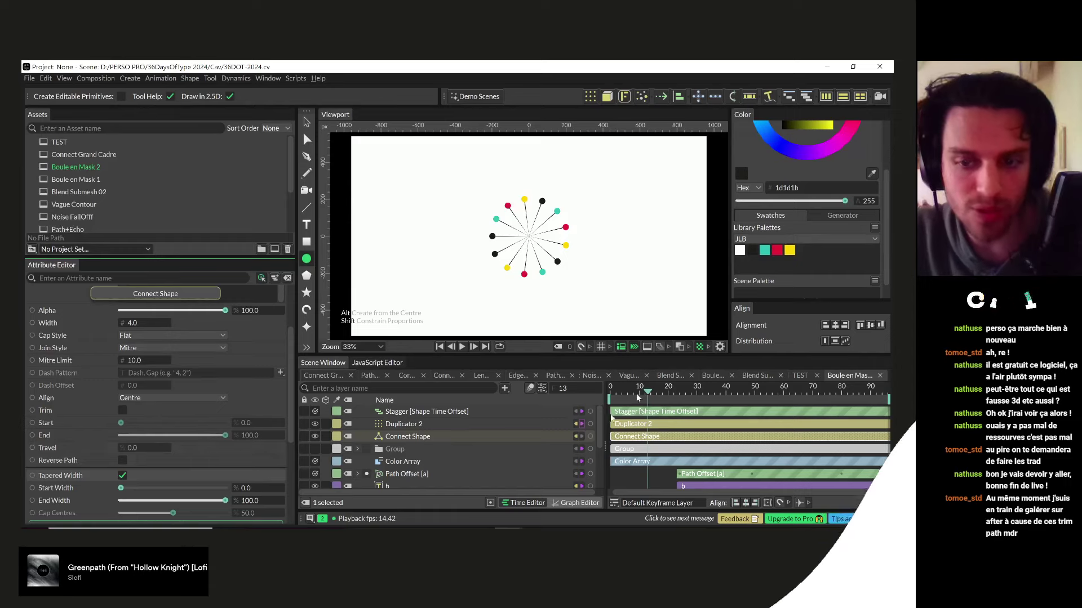
click(611, 392)
key(space)
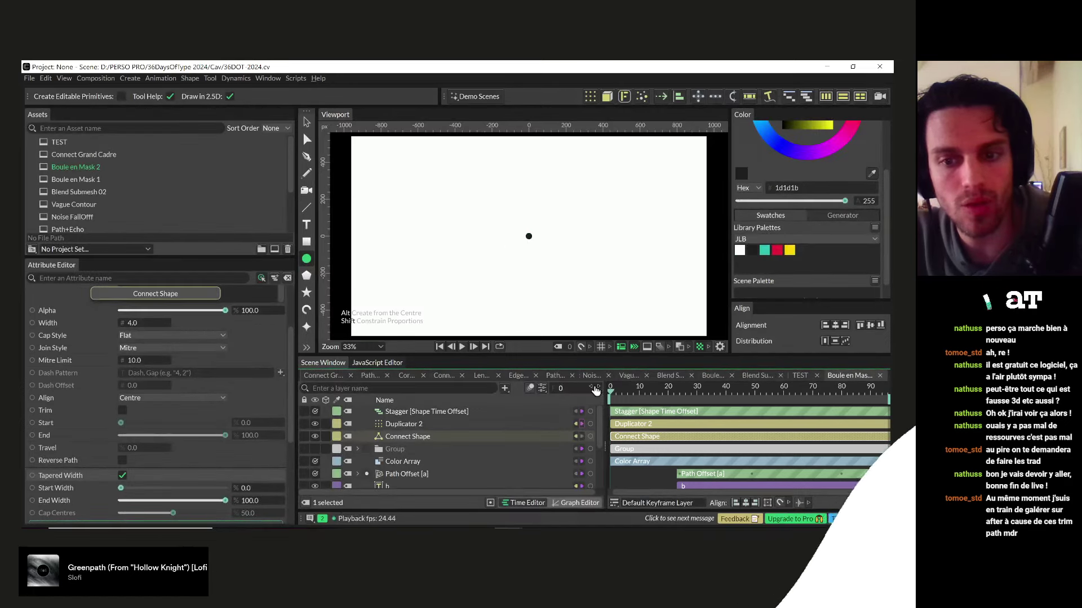
key(space)
key(space)
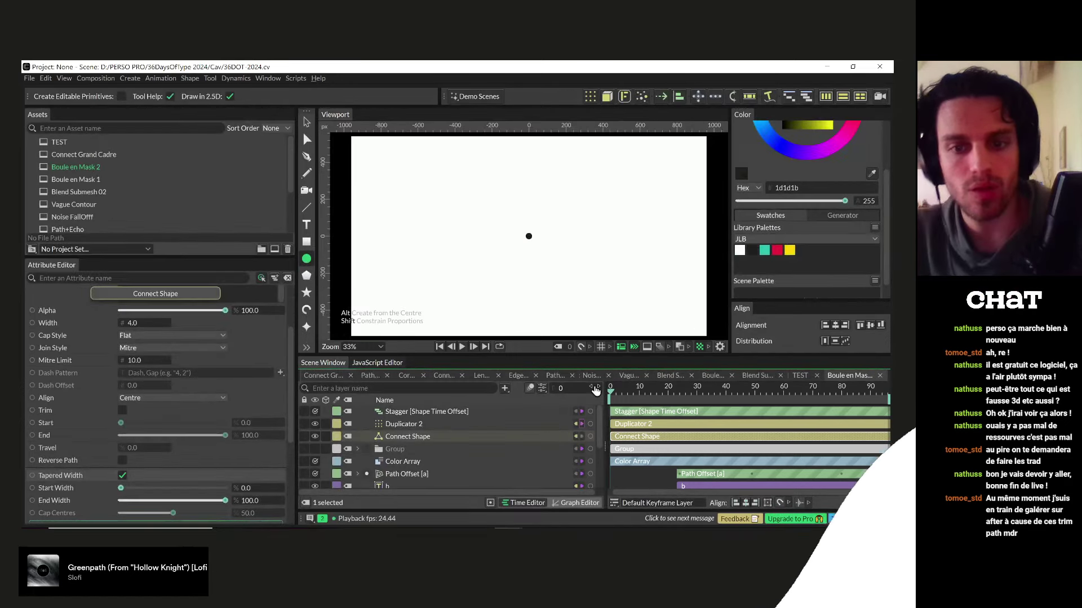
- Try the letters "a" and "b" in the text layer at frame 35, leaving its string set to "c"
scroll(394, 450, down, 2)
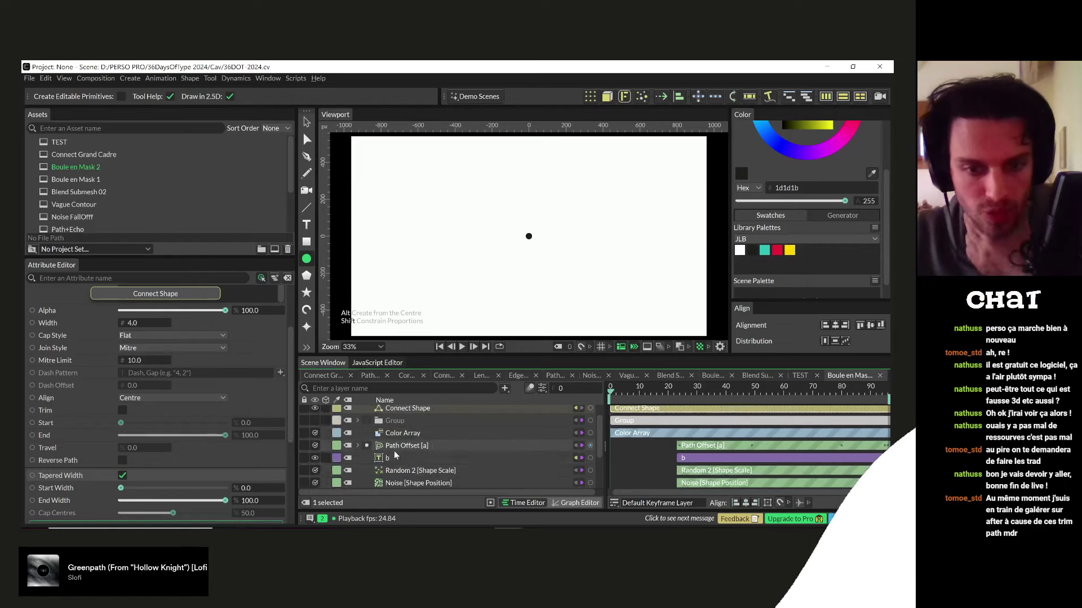
click(396, 458)
scroll(166, 432, up, 10)
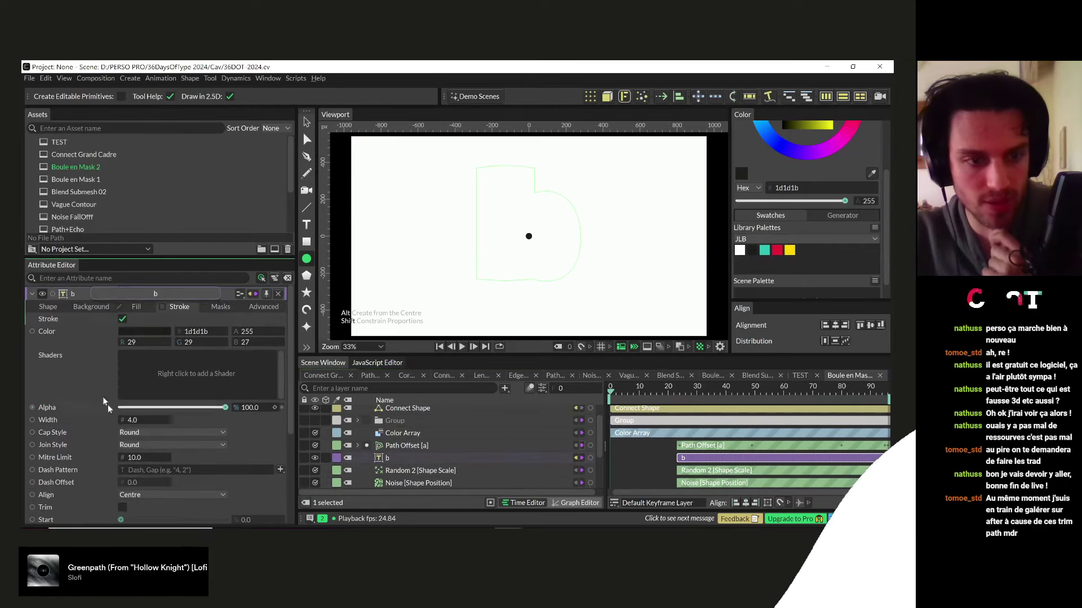
scroll(156, 458, down, 2)
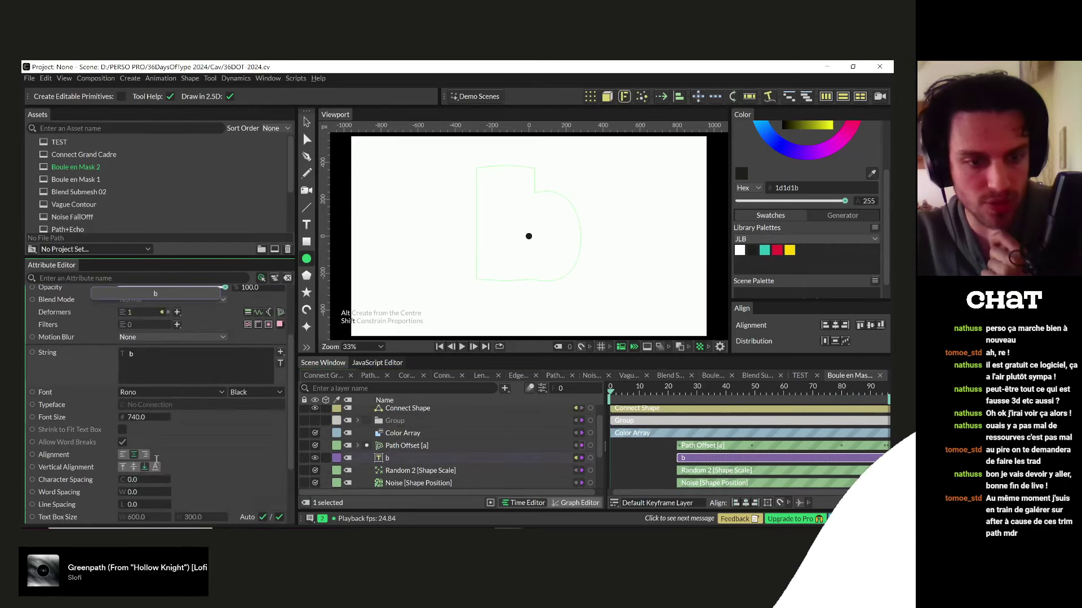
double_click(131, 354)
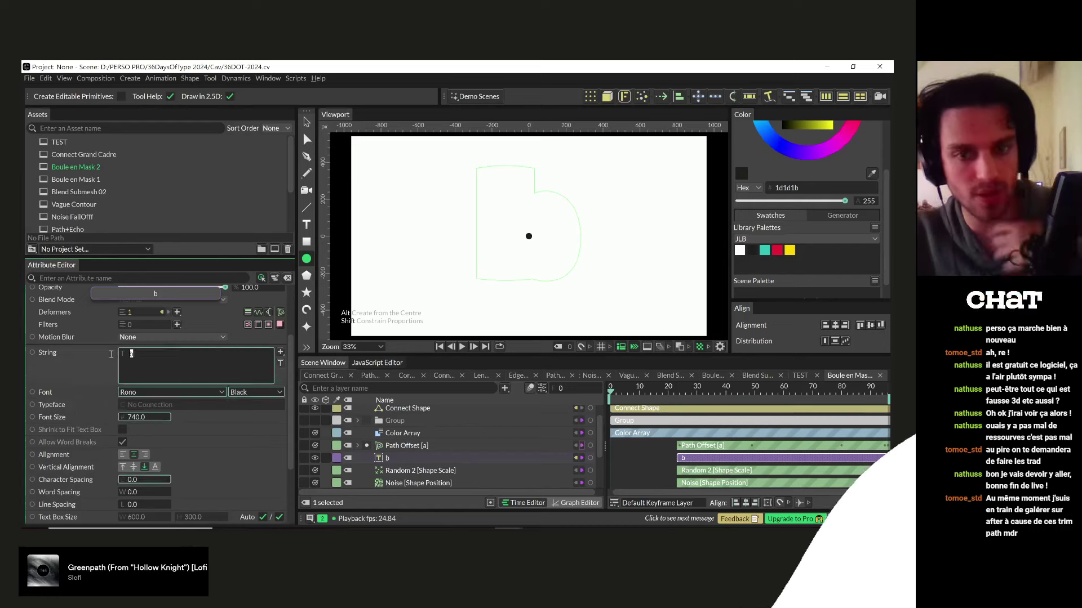
drag(684, 386, 711, 387)
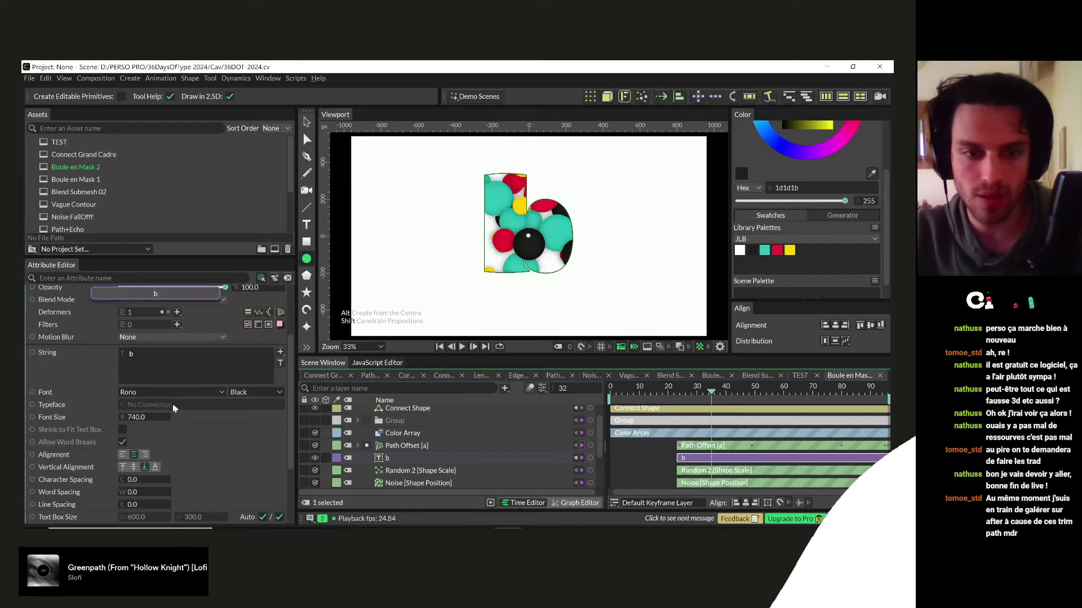
double_click(144, 457)
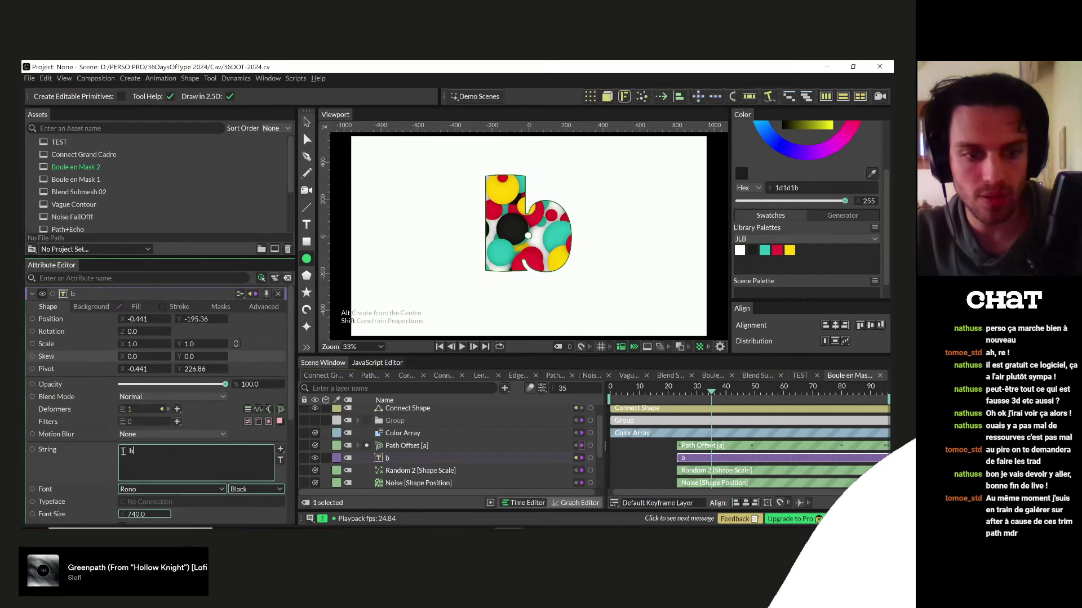
text(a)
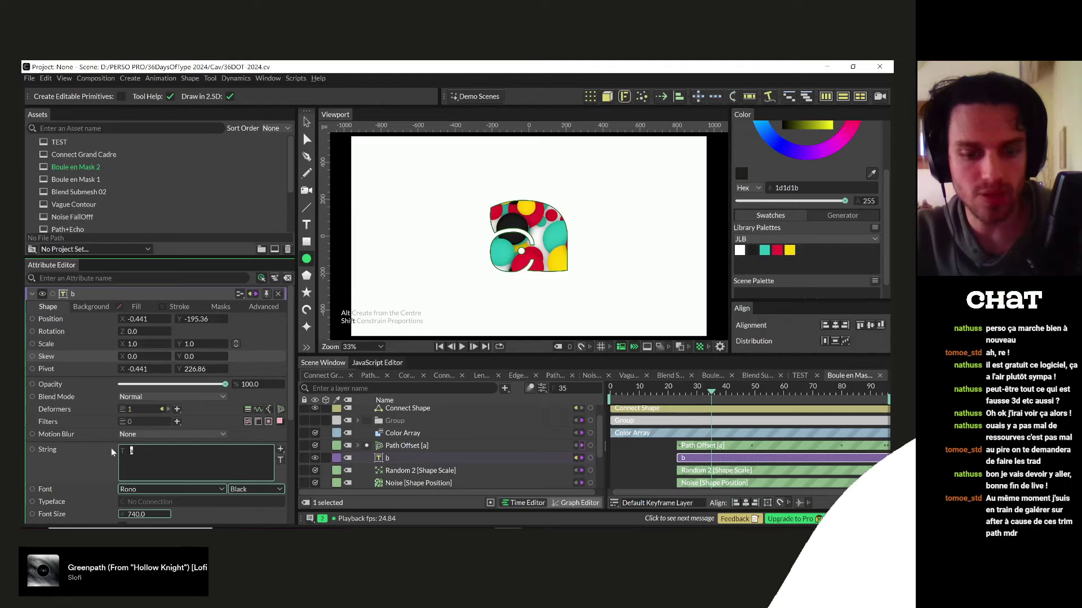
text(b)
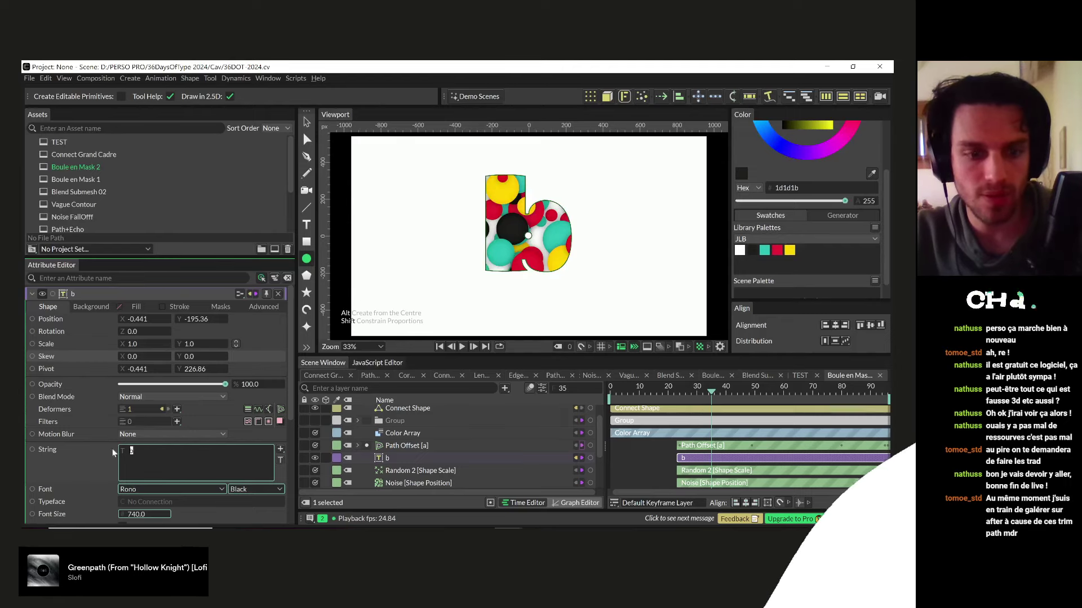
text(c)
- Preview the animation with the new letter, stop at frame 54 and save the scene
key(space)
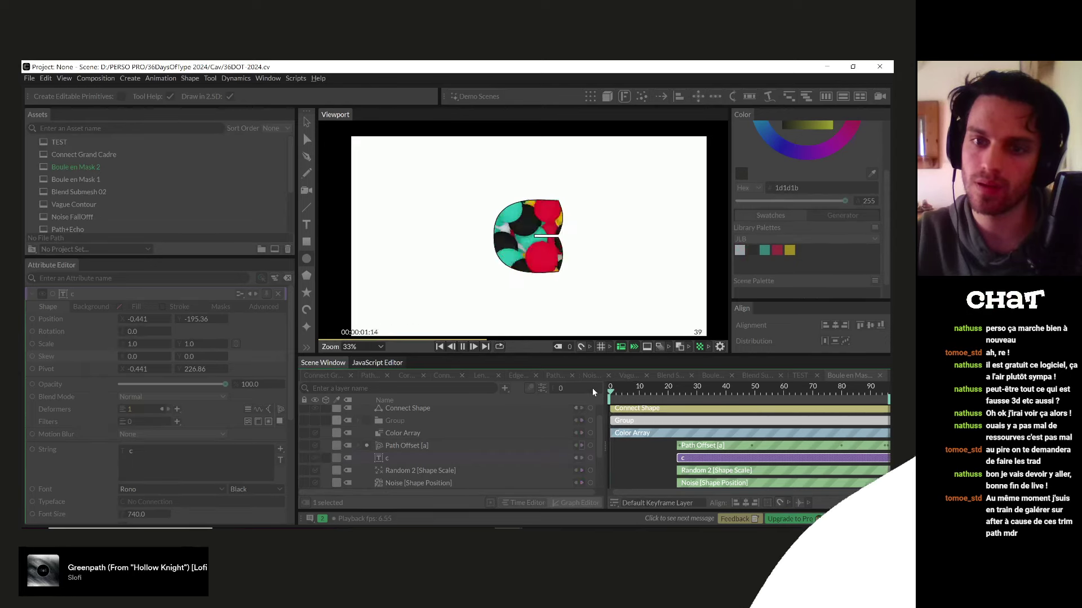
click(603, 389)
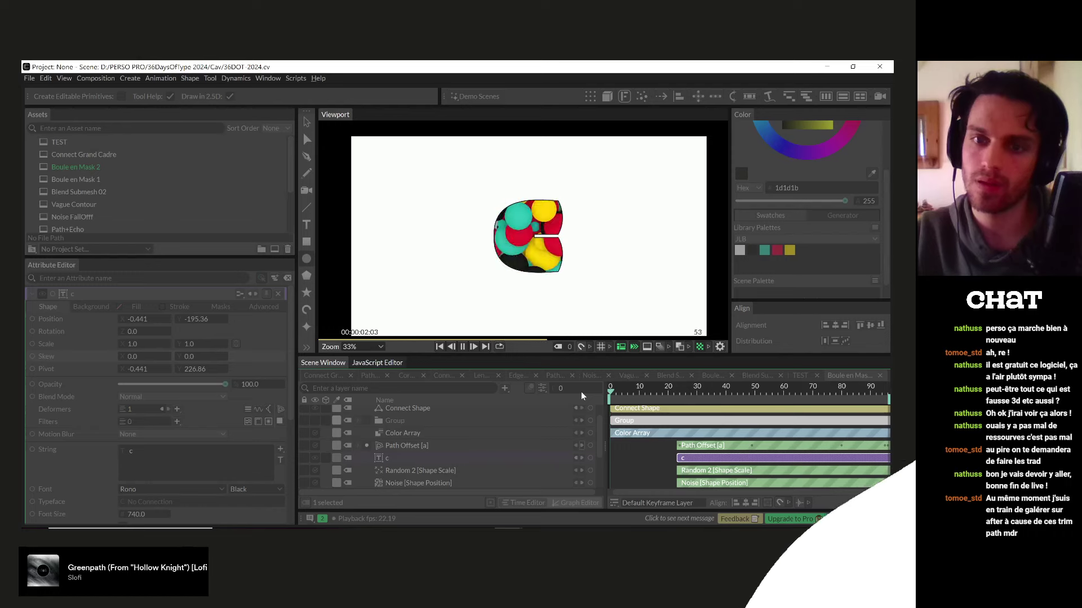
key(space)
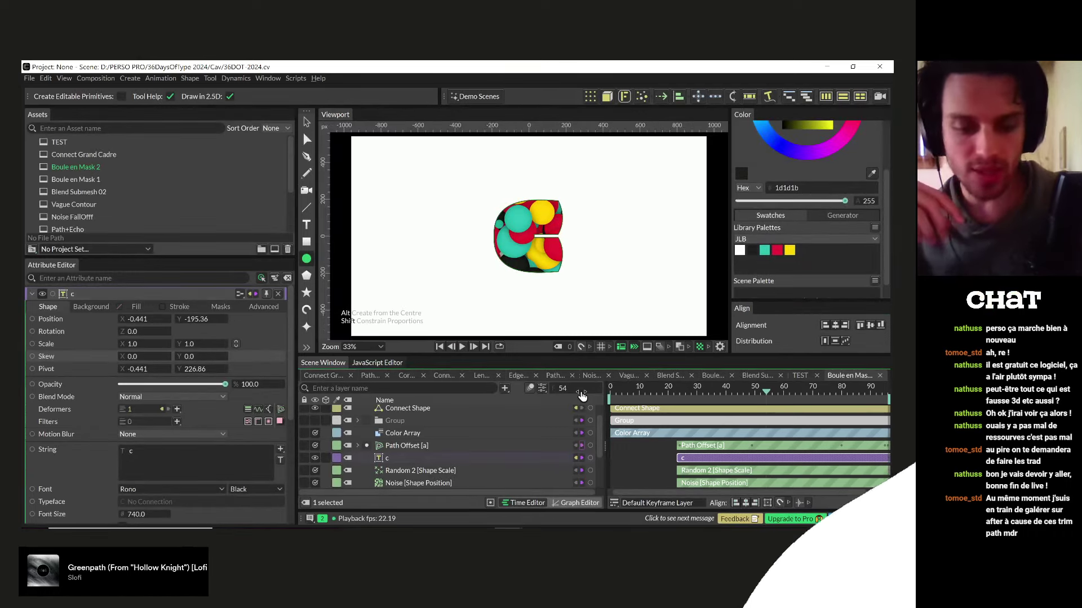
key(q)
key(ctrl+s)
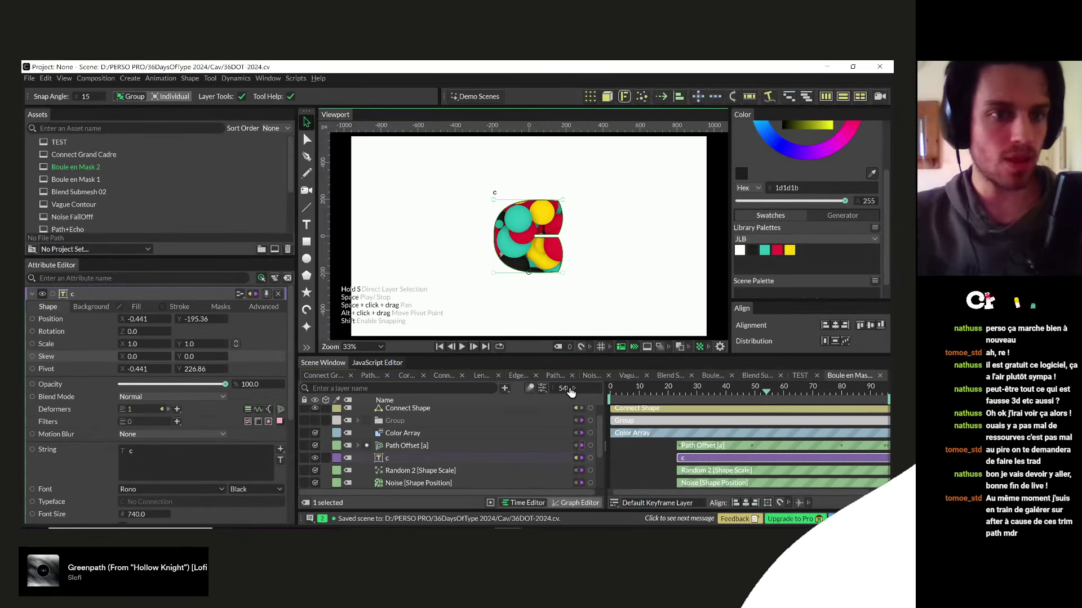
- Rename the Boule en Mask 2 composition as "Boule en Mask (PISTE INTERESSANTE)"
click(63, 175)
click(77, 169)
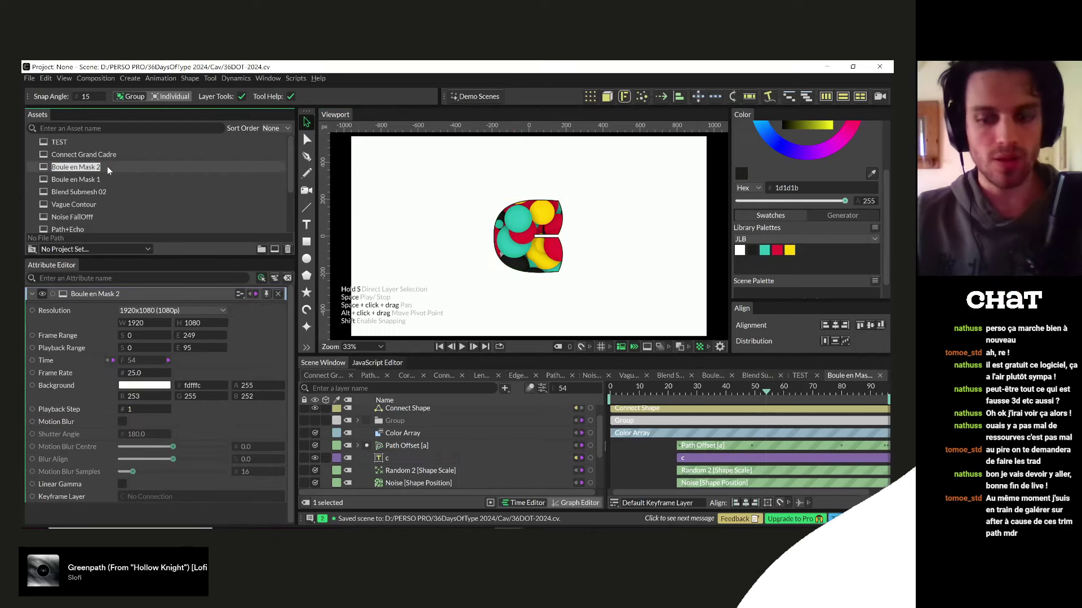
click(107, 166)
text(()
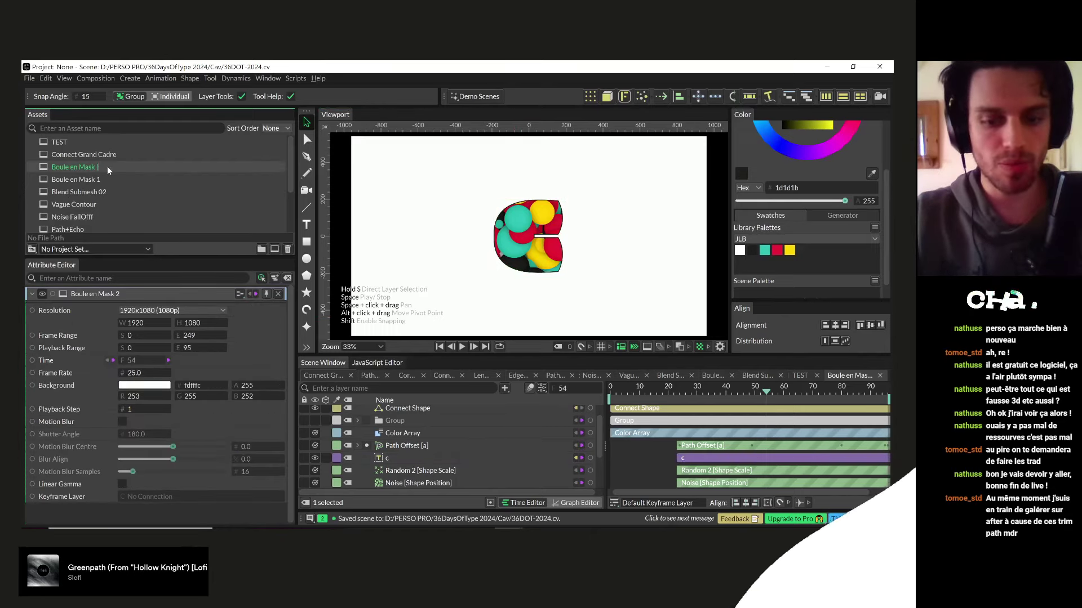
text(PISTE INTERESSAT)
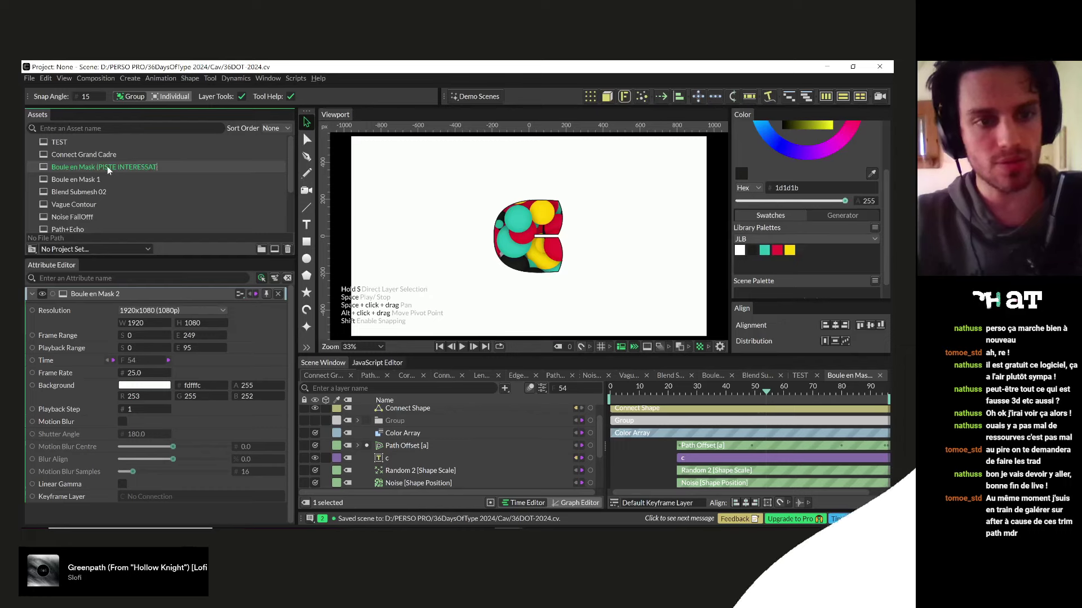
text(NTE)
key(Return)
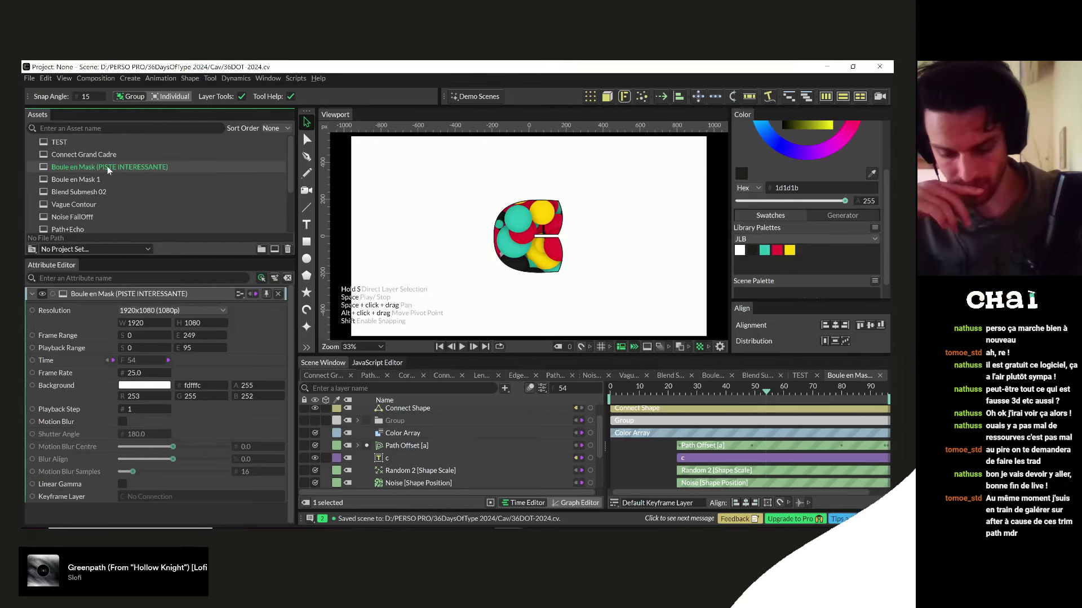
- Switch to OBS and check the stream chat
key(alt+Tab)
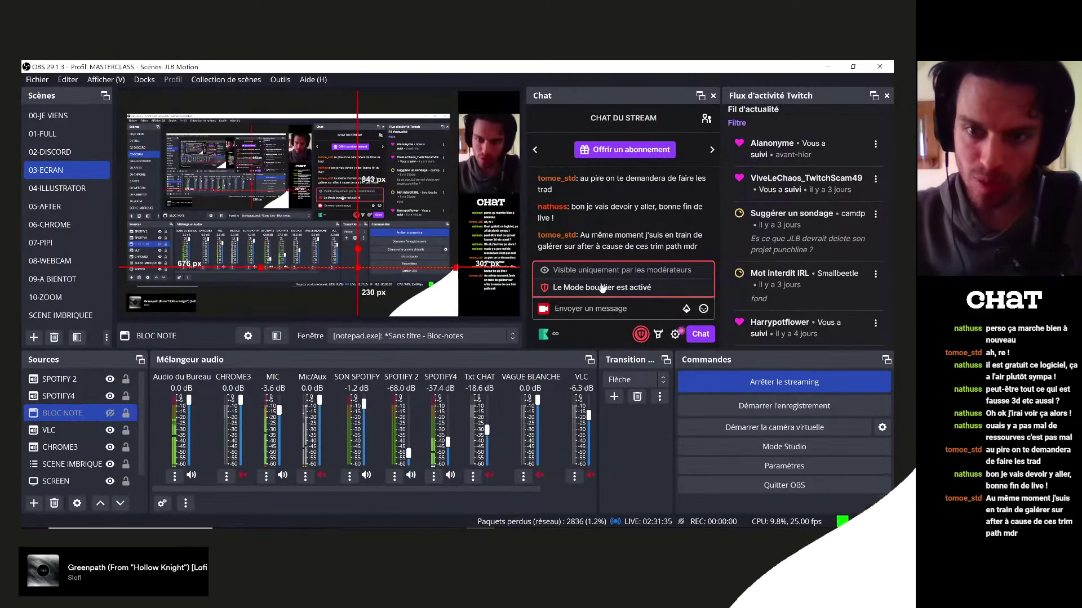
mouse_move(554, 254)
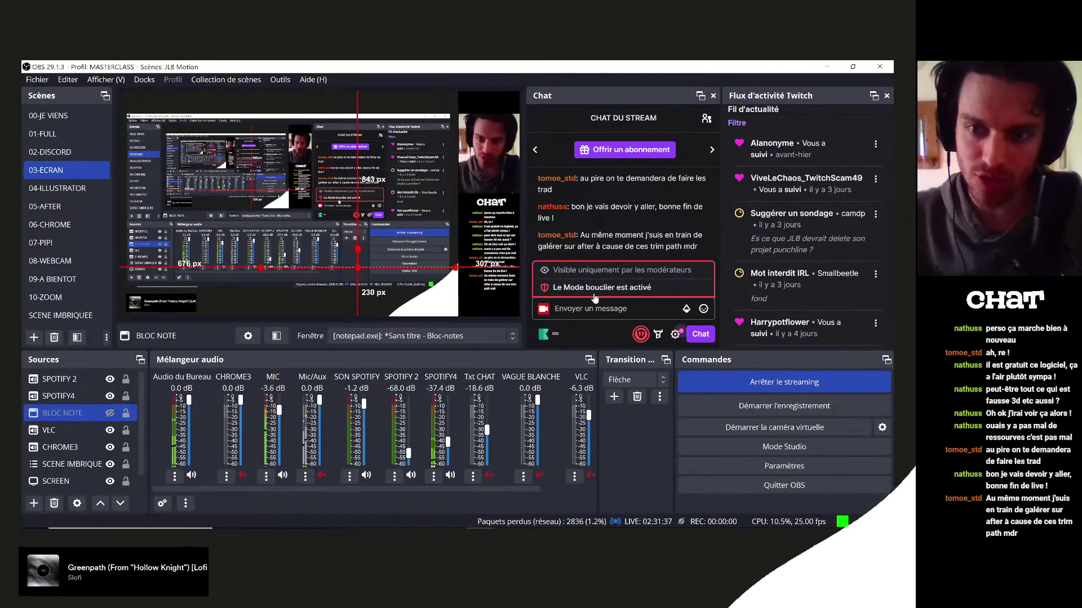
key(alt+Tab)
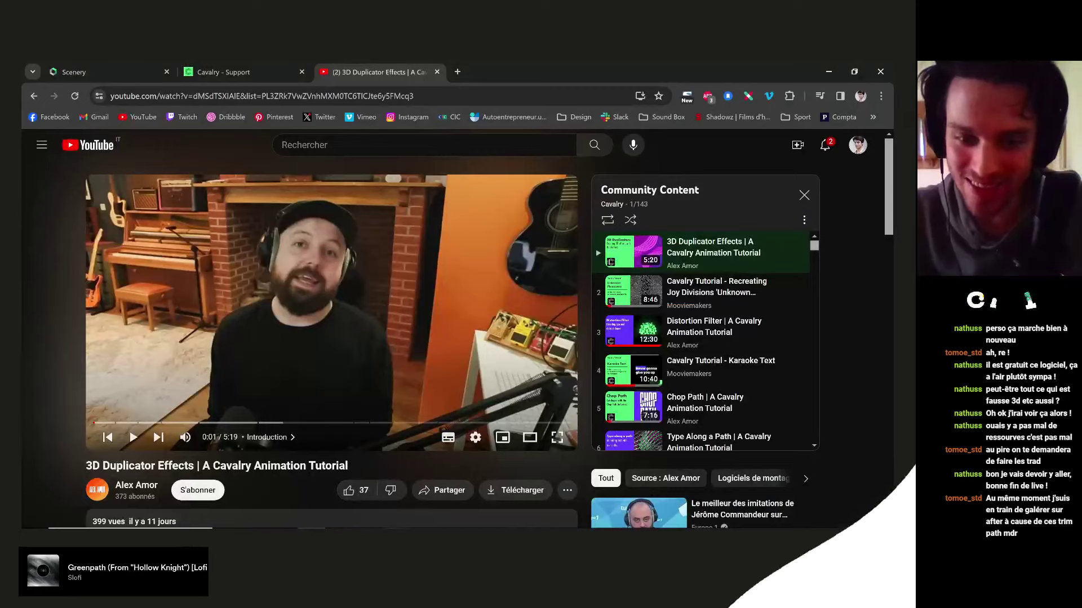
key(alt+Tab)
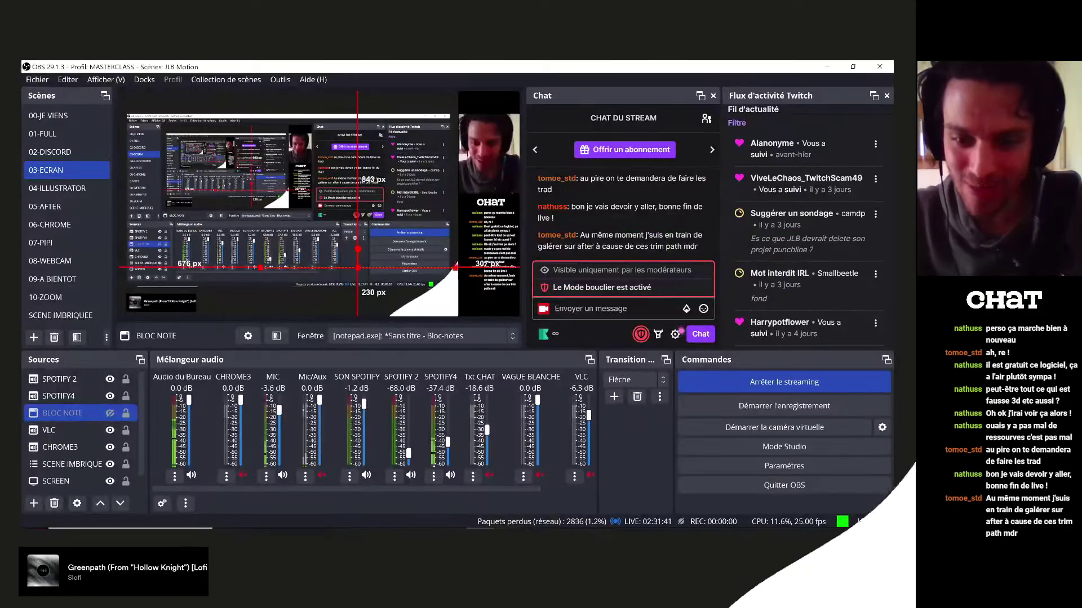
- Switch back to Cavalry, preview the Boule en Mask (PISTE INTERESSANTE) animation and stop playback at frame 35
click(542, 486)
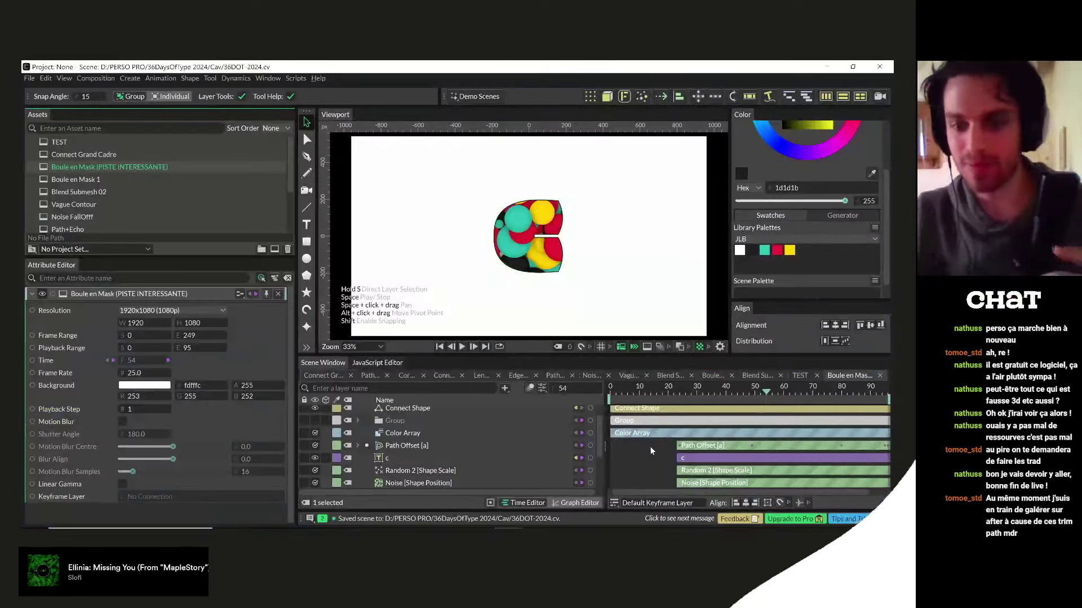
key(space)
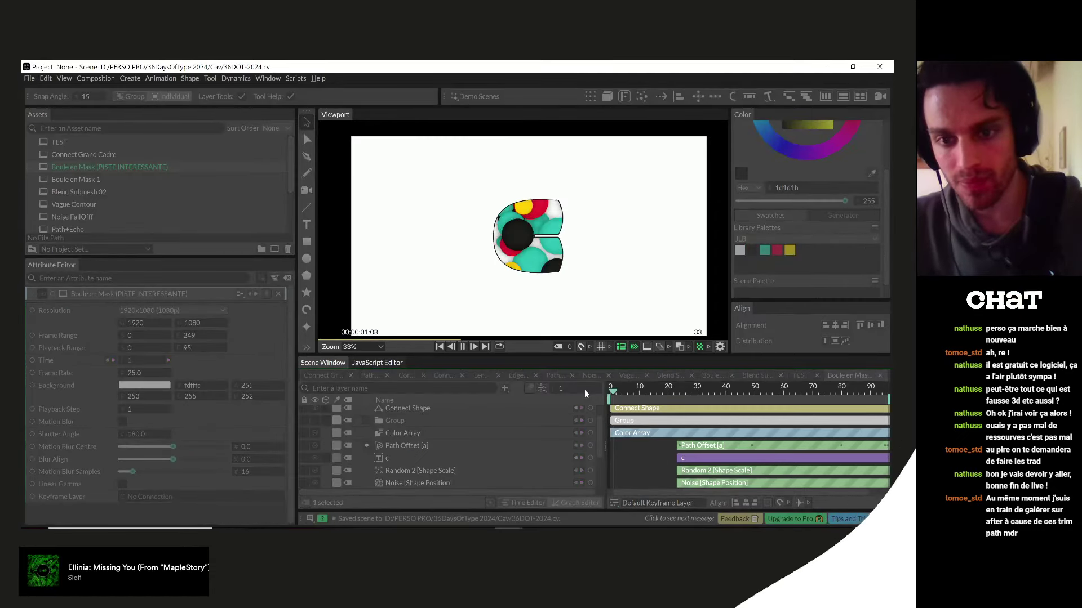
key(space)
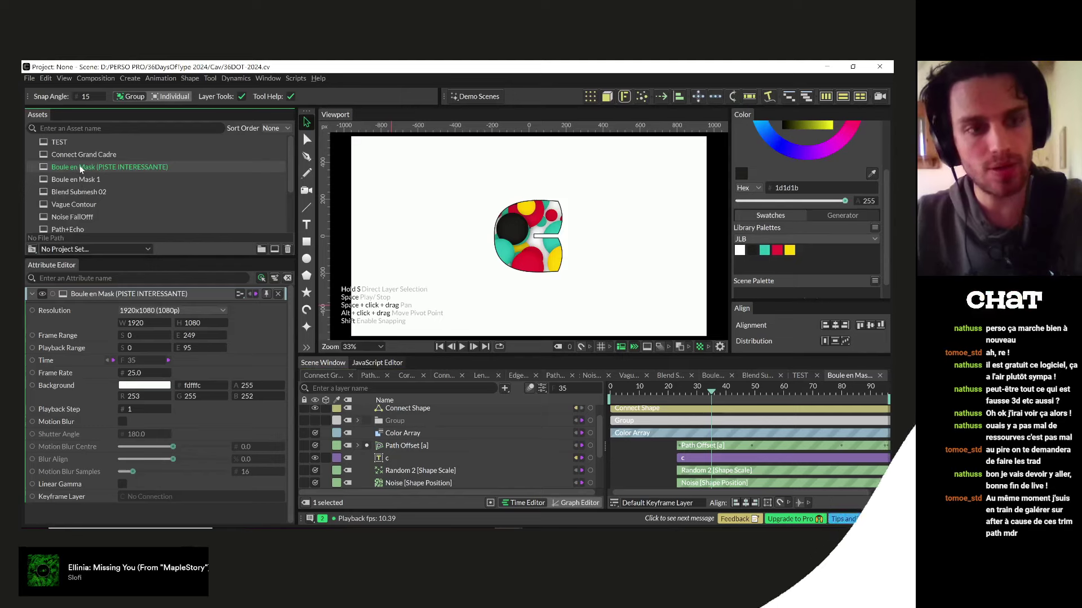
- Duplicate the Boule en Mask (PISTE INTERESSANTE) composition, rename the copy as "EN COURS" and open it
key(ctrl+d)
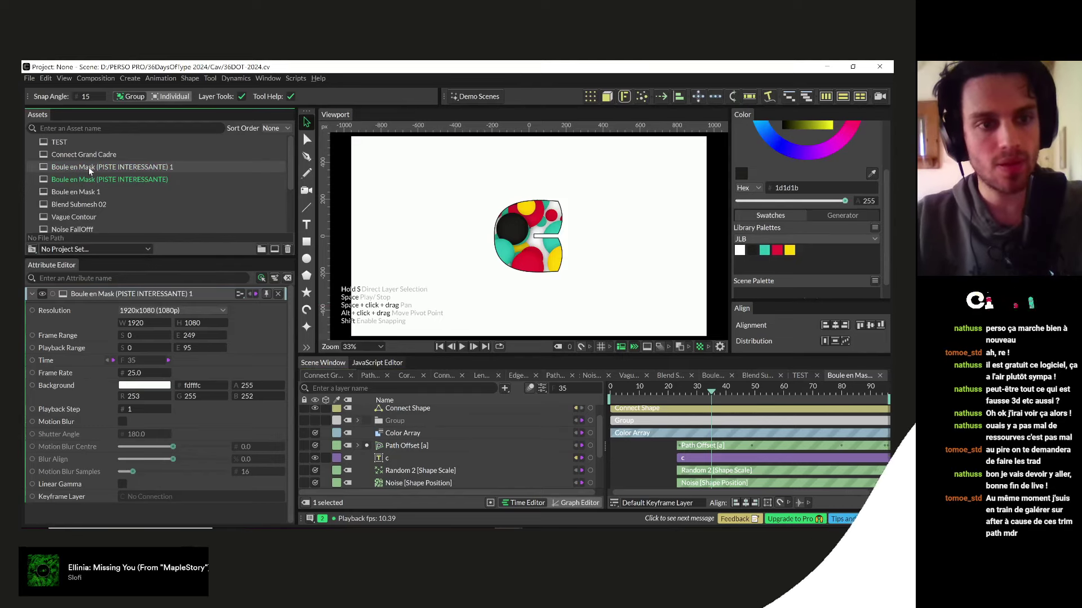
double_click(89, 167)
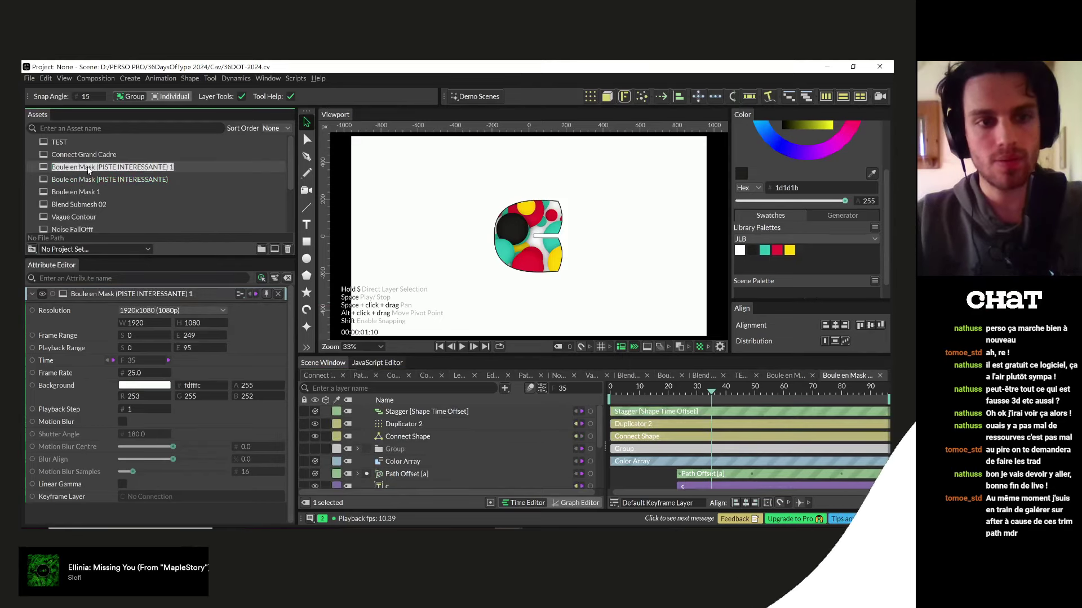
text(EN COURS)
key(Return)
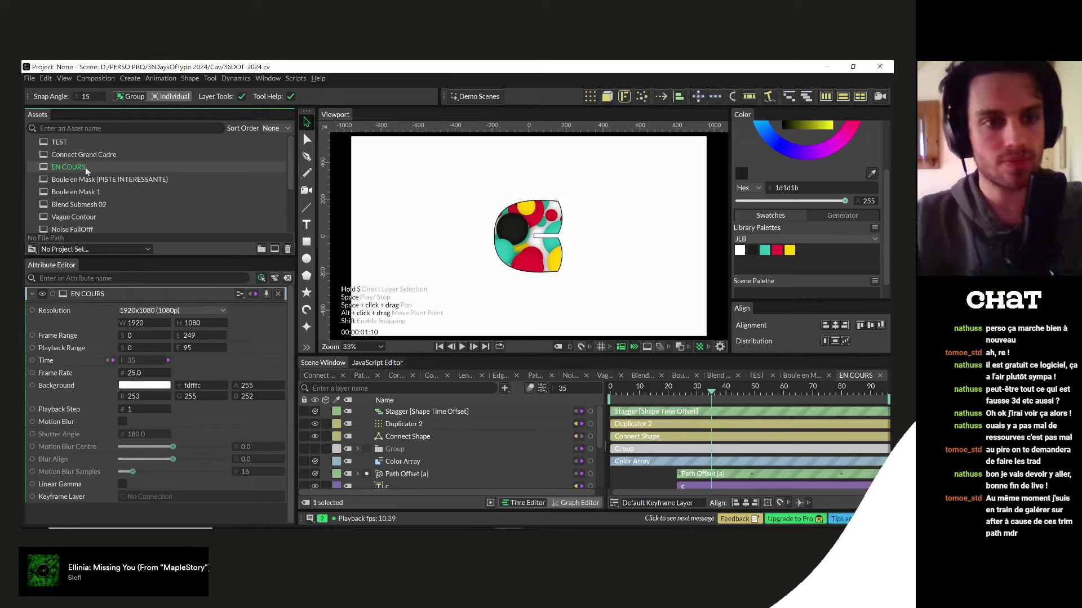
double_click(59, 155)
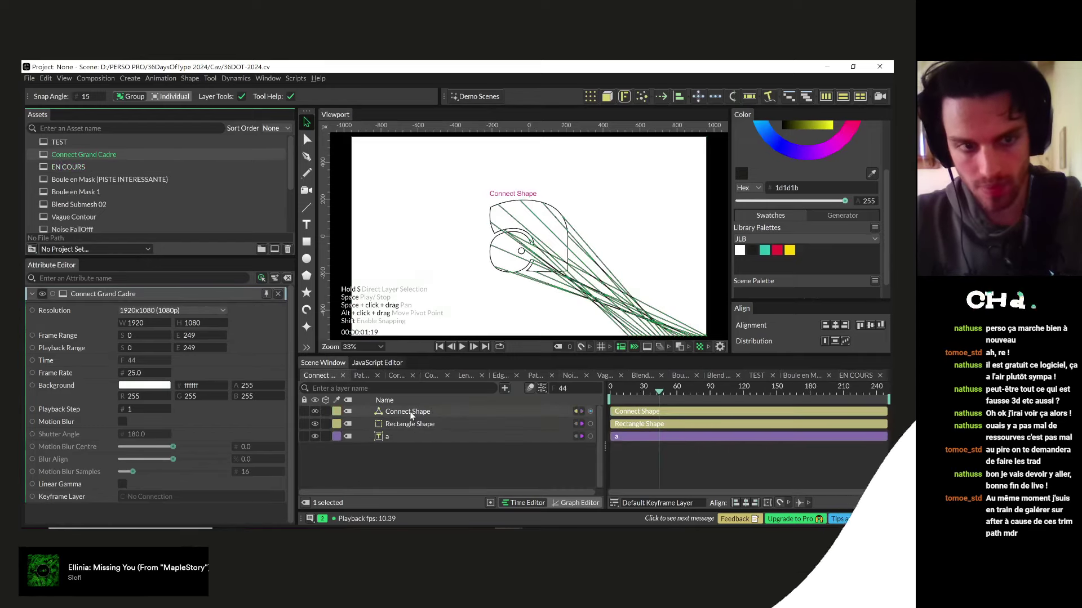
double_click(68, 168)
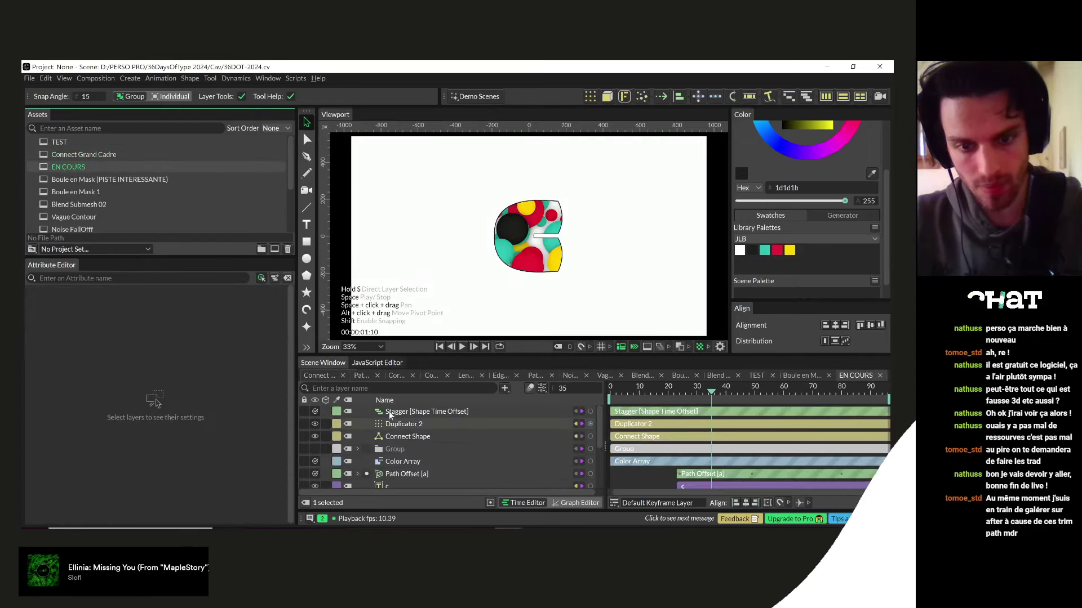
- Delete every layer of EN COURS except the text layer "c", and move its clip to start at frame 0
click(388, 411)
scroll(429, 445, down, 3)
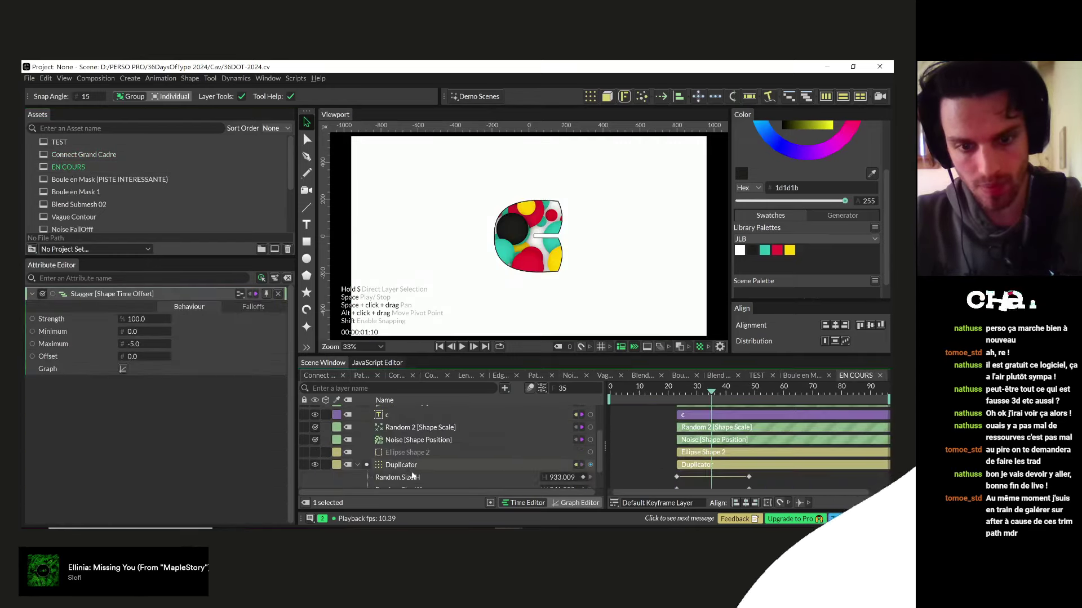
shift+click(401, 430)
scroll(401, 429, up, 2)
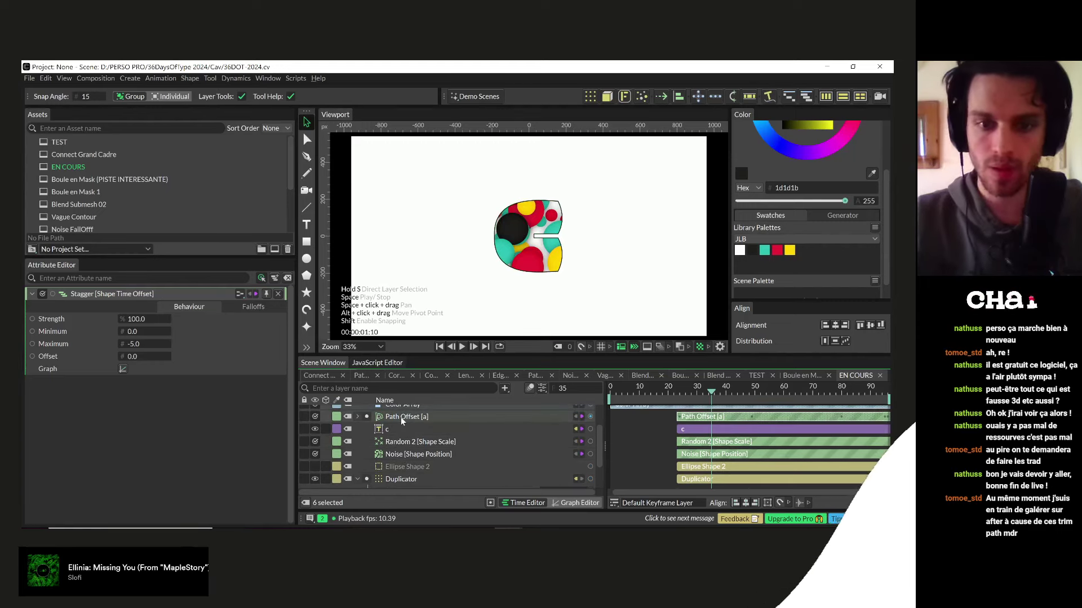
click(400, 417)
scroll(407, 432, down, 2)
scroll(407, 430, up, 2)
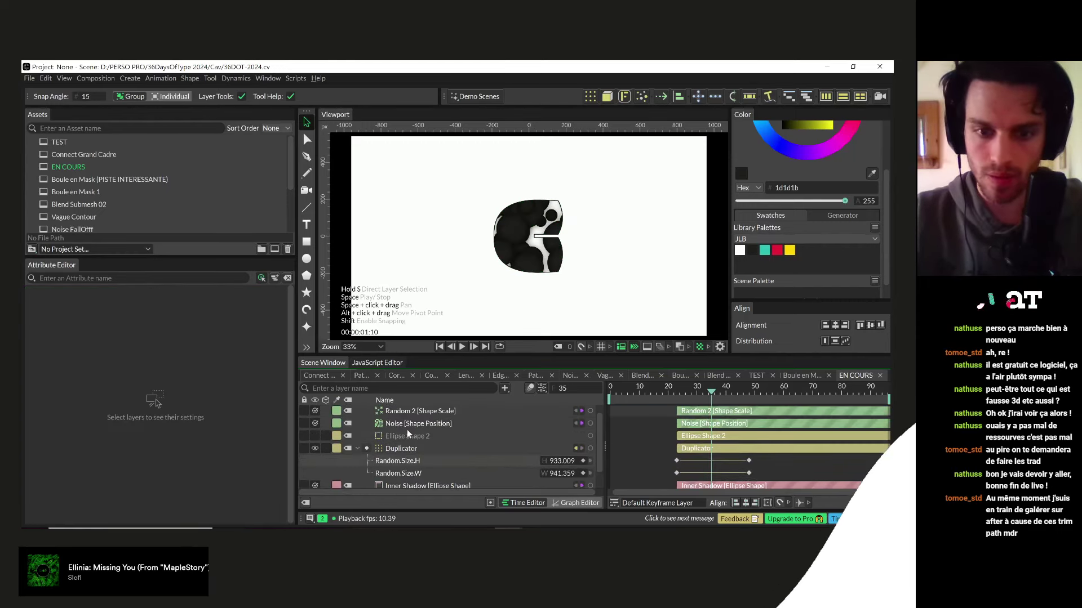
click(408, 429)
scroll(406, 445, down, 2)
key(ctrl+z)
key(ctrl+z)
key(ctrl+z)
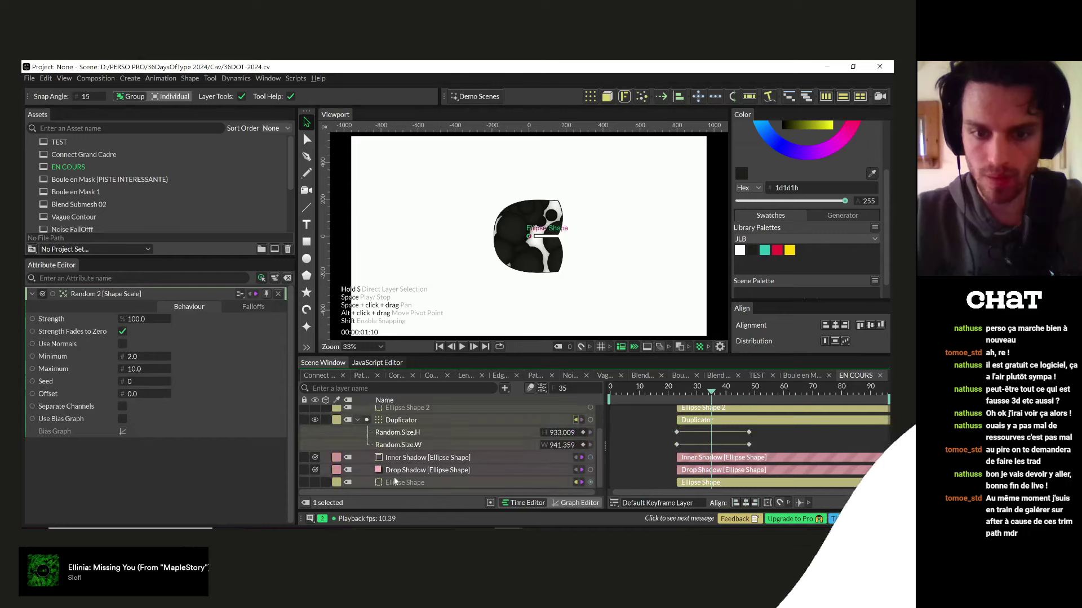
click(405, 412)
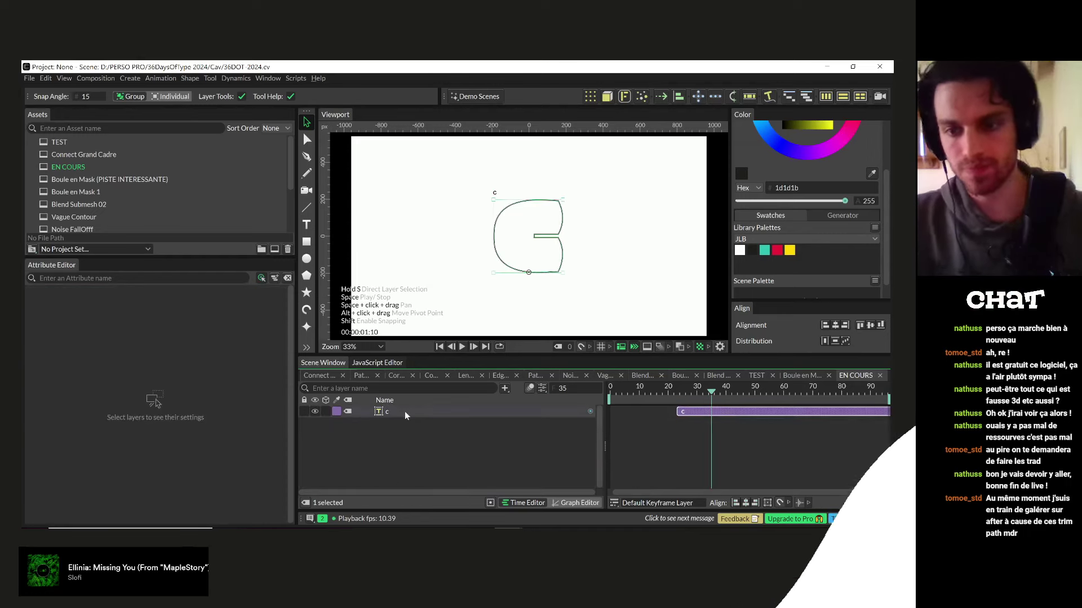
drag(703, 413, 640, 412)
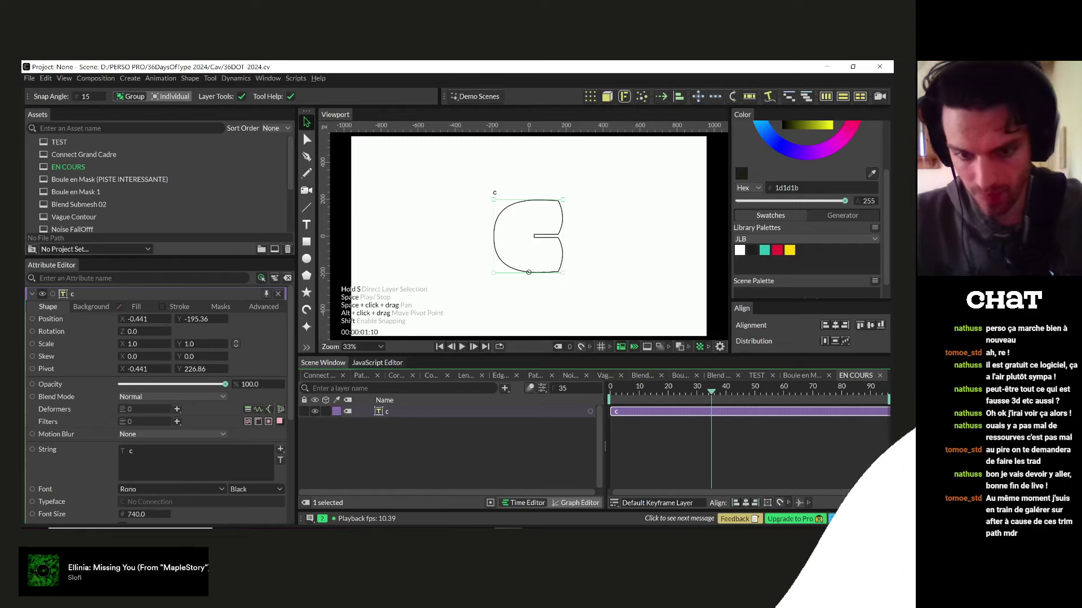
- Check the OBS and Illustrator windows and return to Cavalry
mouse_move(508, 527)
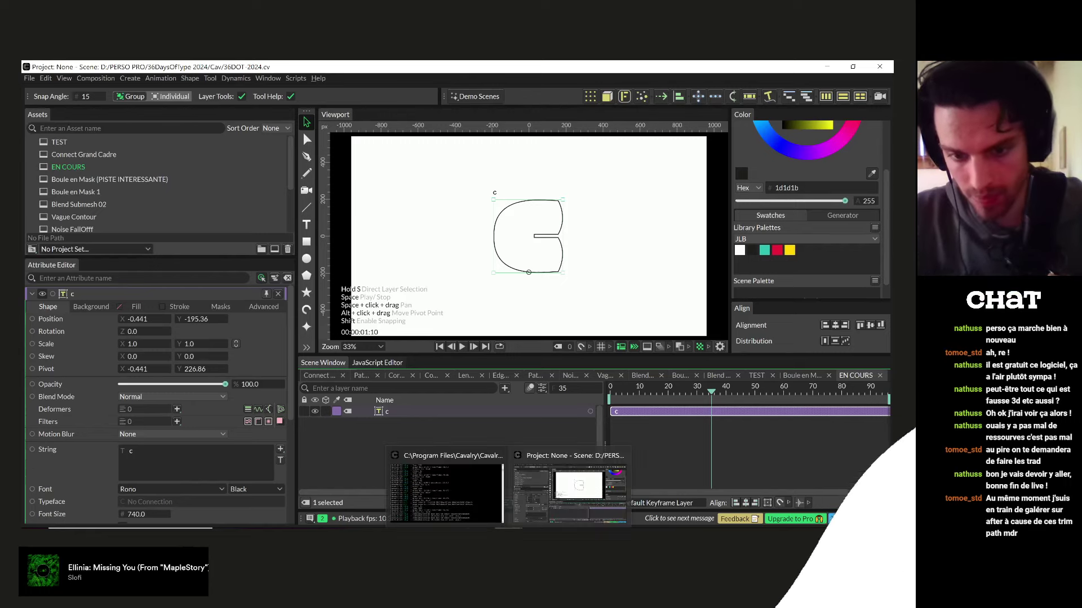
key(alt+Tab)
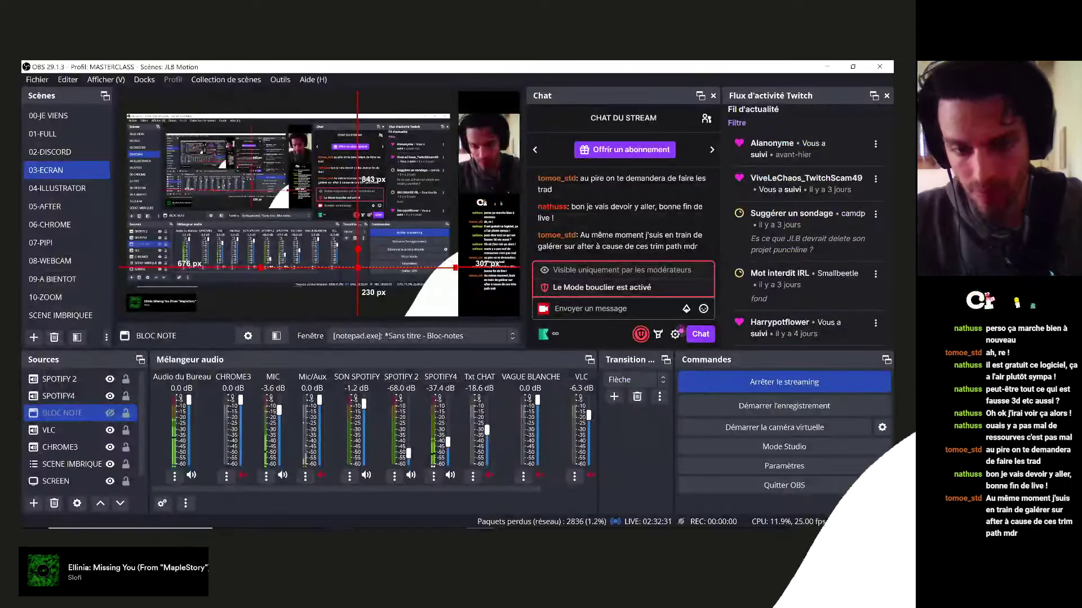
key(alt+Tab)
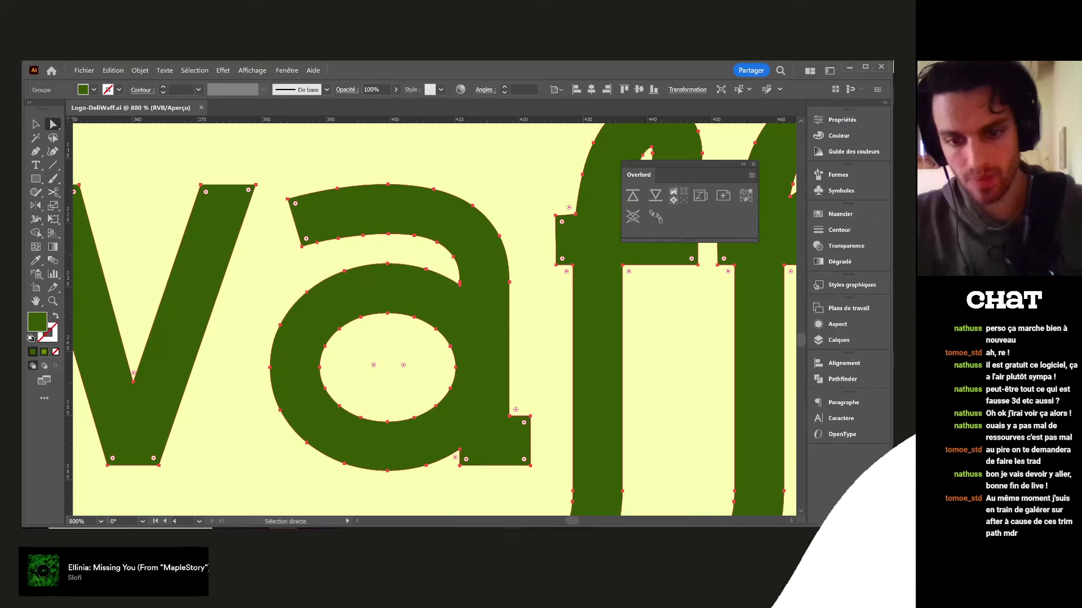
click(451, 490)
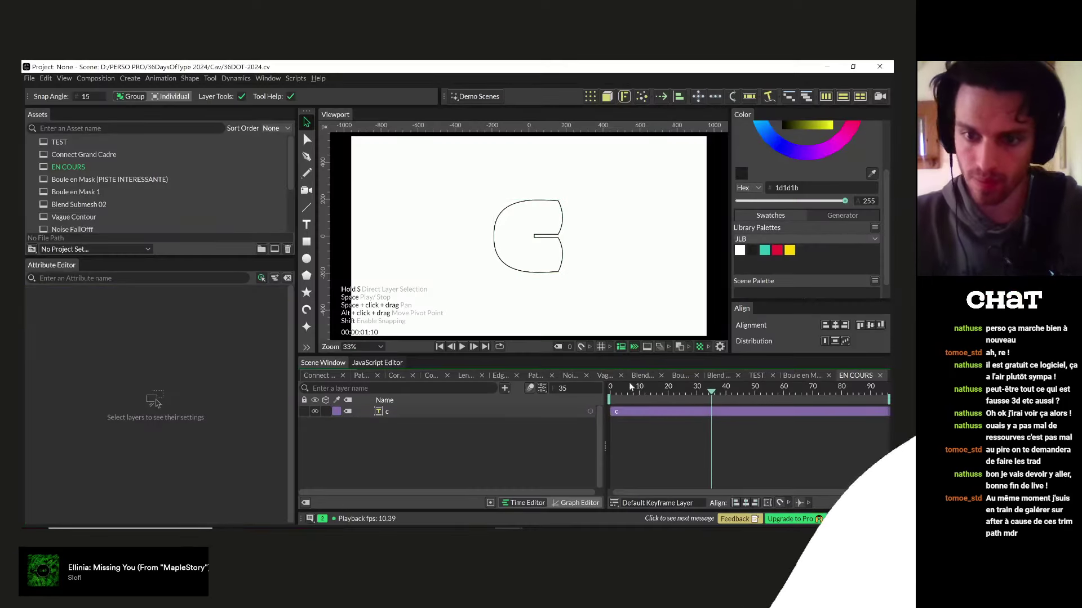
- Disable the stroke of the text "c" and enable its fill with the dark palette colour 1d1d1b, at frame 9
drag(648, 392, 629, 393)
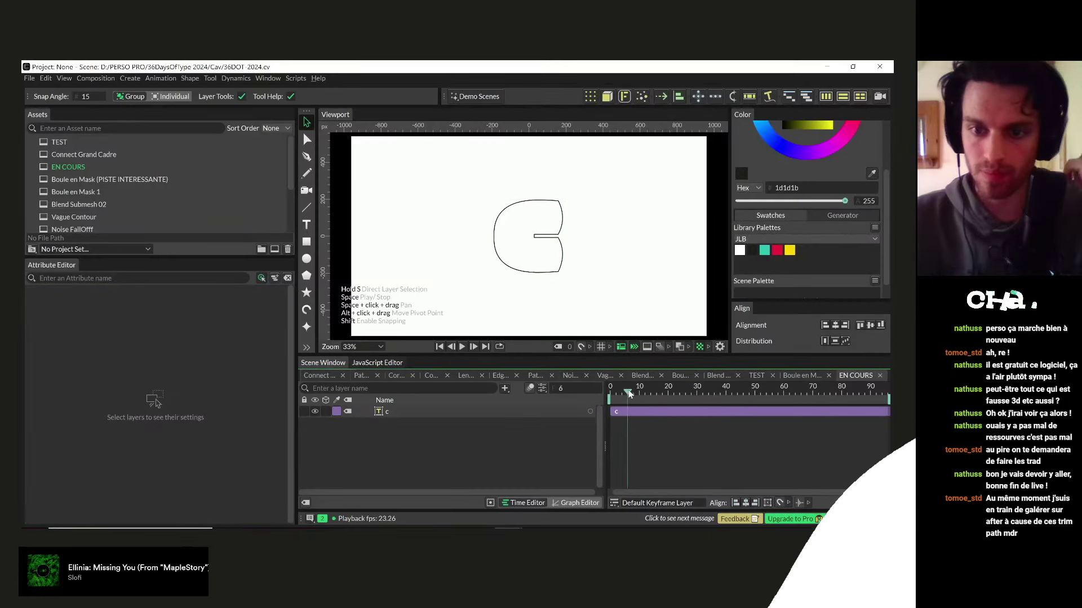
click(418, 414)
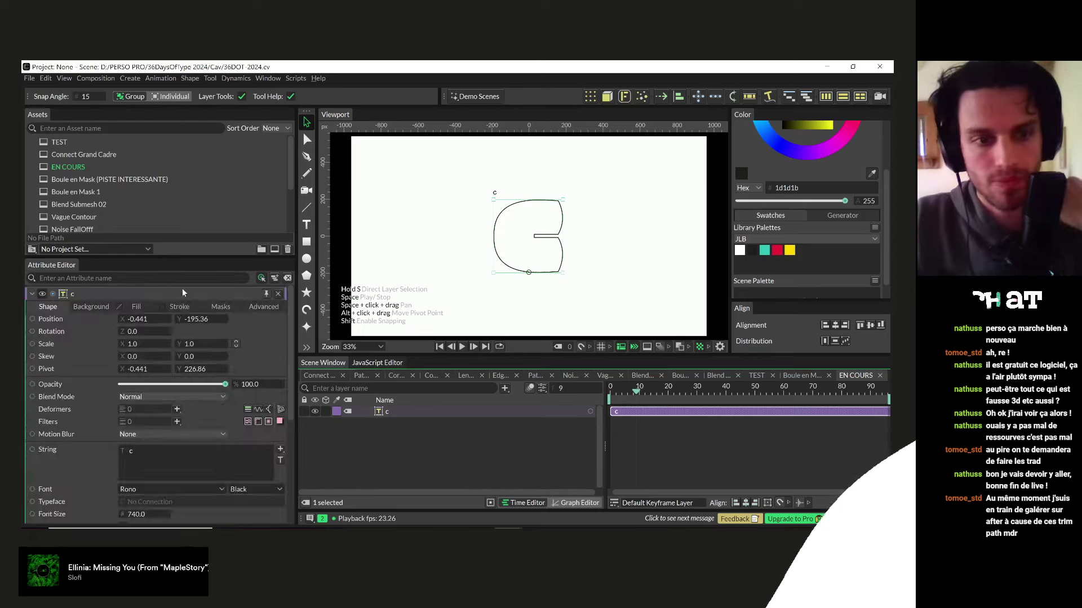
click(179, 306)
click(122, 319)
click(136, 307)
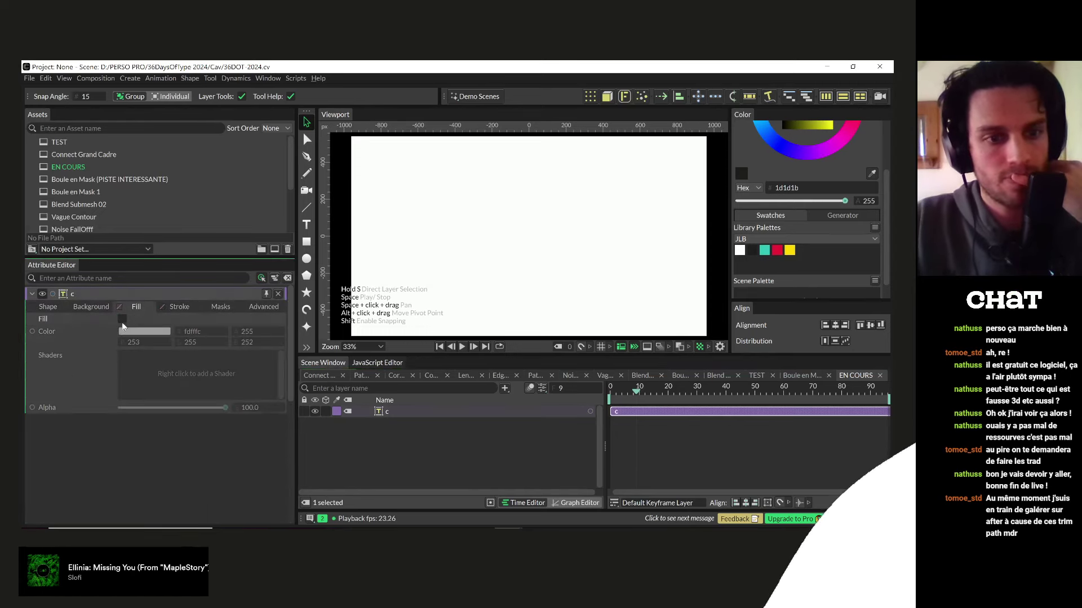
click(122, 319)
drag(753, 255, 161, 336)
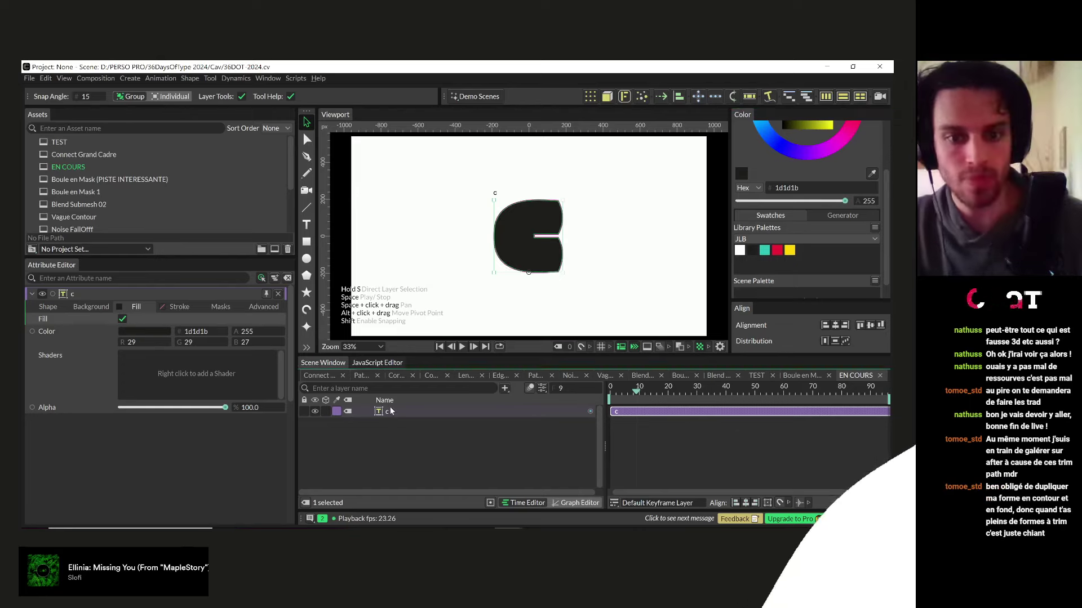
- Add a Pinch deformer to the text layer "c"
click(49, 307)
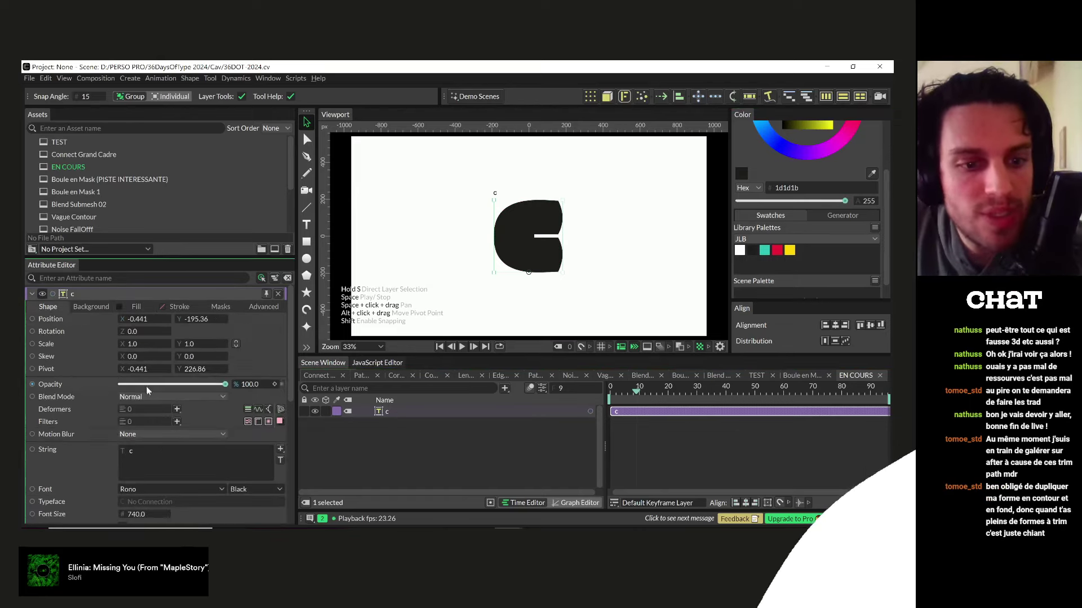
click(176, 410)
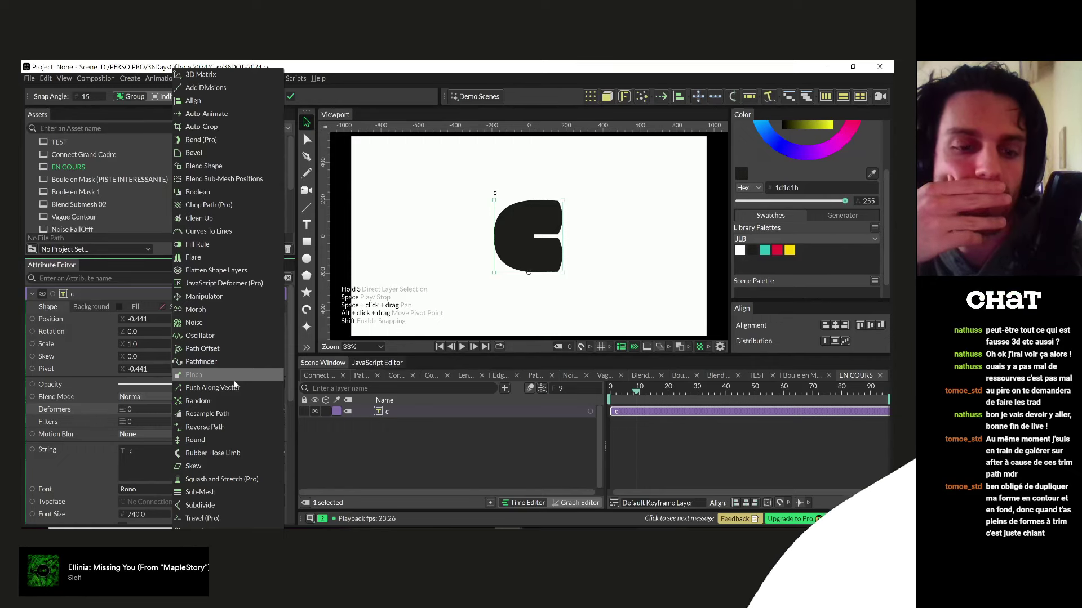
click(233, 378)
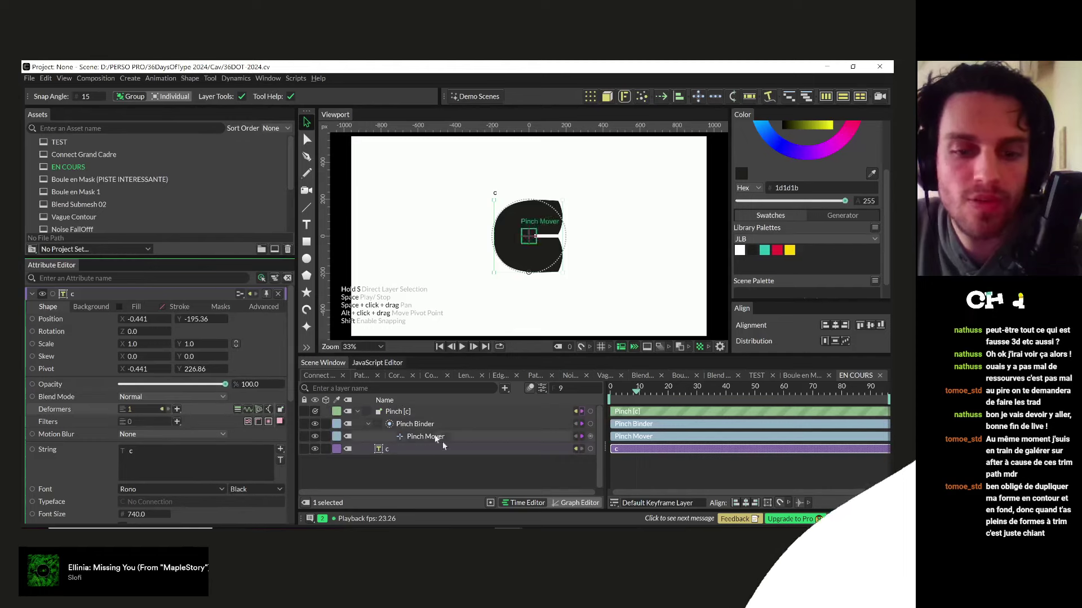
- Place the Pinch Binder over the letter's lower-left edge and pull the Pinch Mover outward to about X -227, Y -175
click(421, 426)
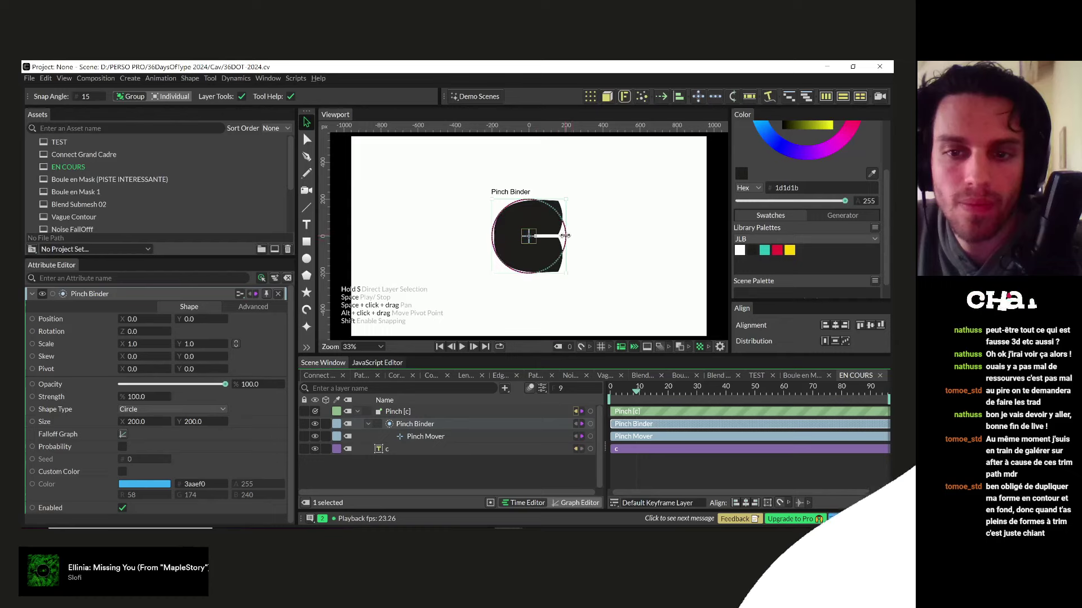
drag(557, 220, 462, 322)
click(502, 260)
key(ctrl+z)
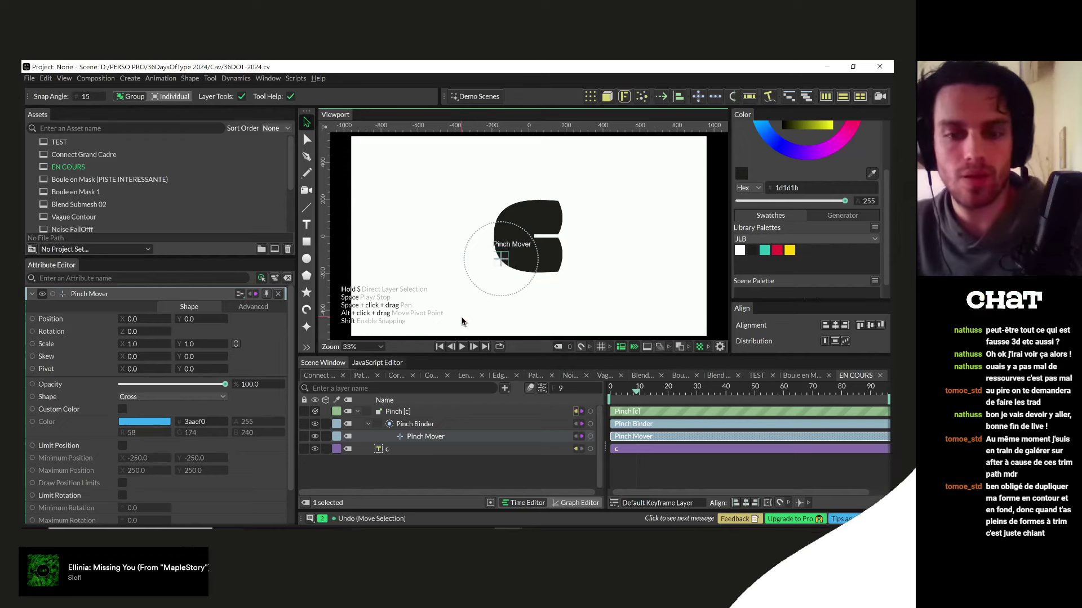
drag(514, 252, 457, 300)
- Try the Pinch Binder on the lower-right part of the letter and undo the move
drag(507, 265, 547, 259)
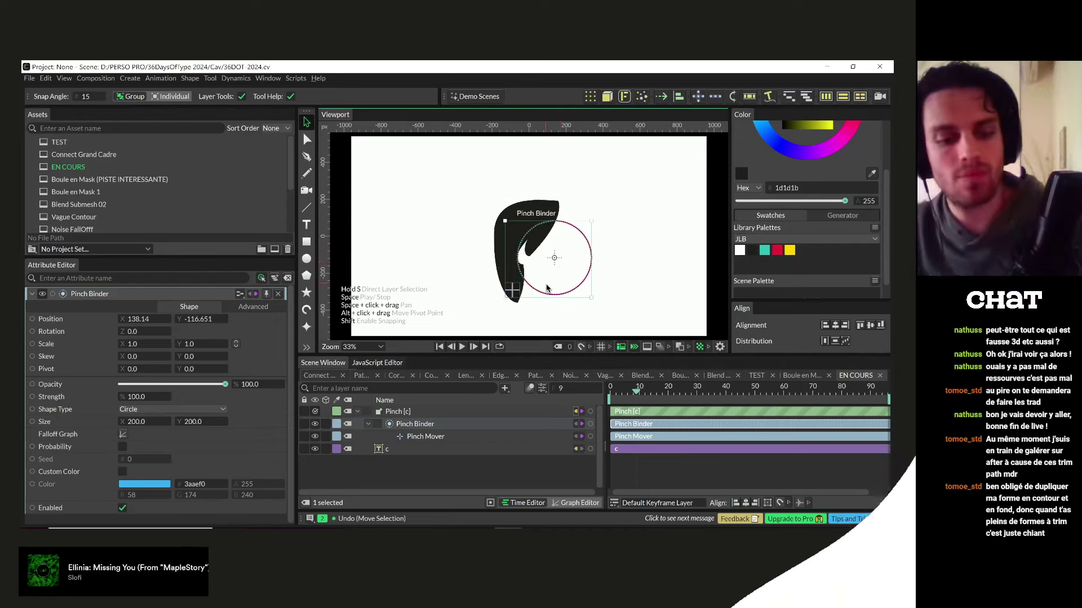
key(ctrl+z)
key(ctrl+z)
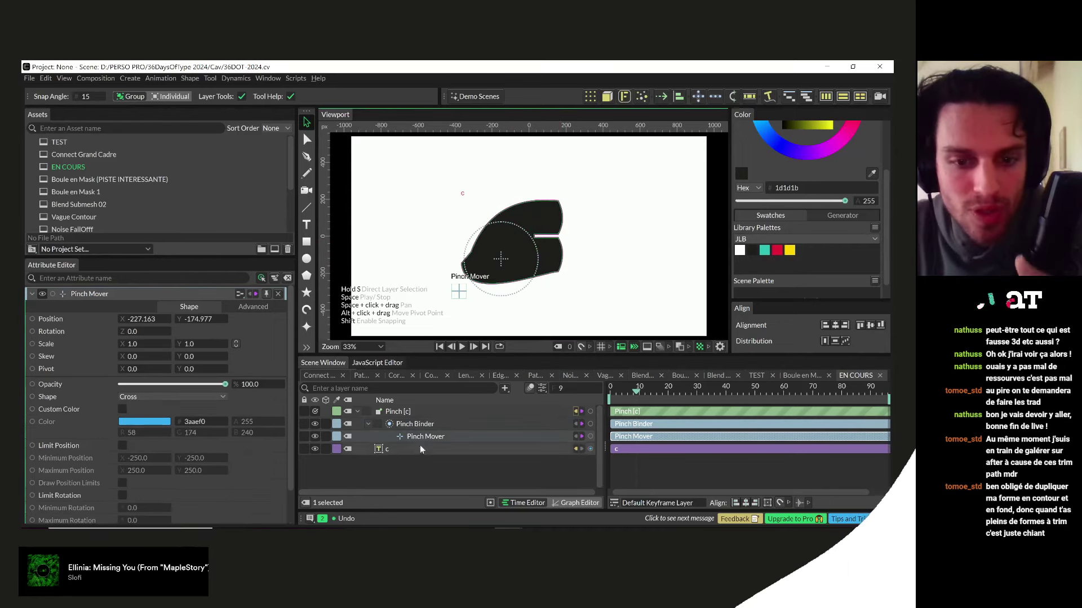
- Test the Pinch strength down to about -6 %, undo it and revert the trial moves of the Pinch Mover
click(404, 412)
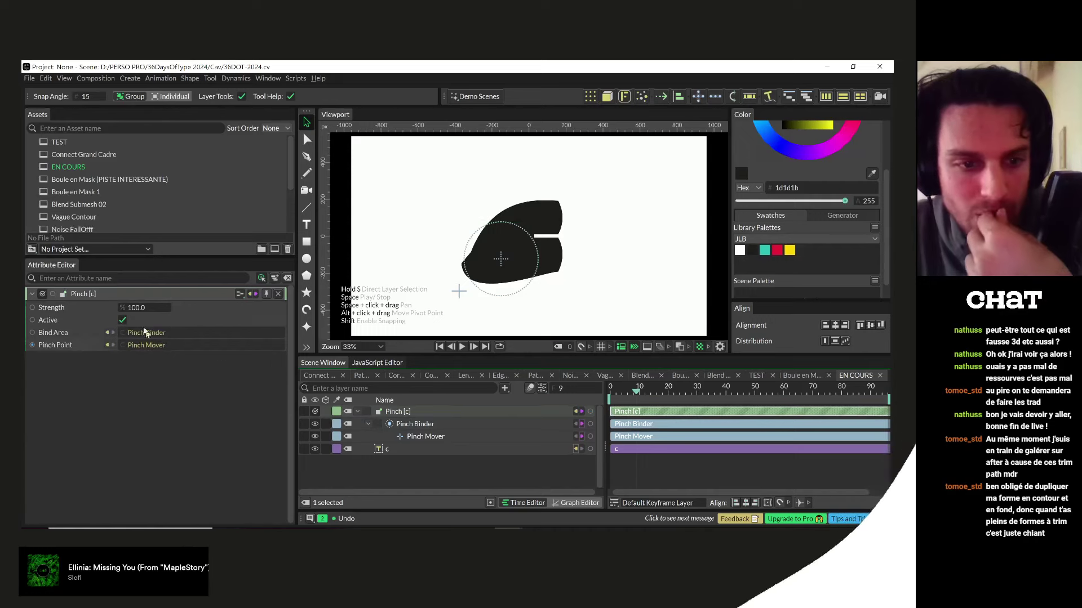
drag(135, 307, 70, 306)
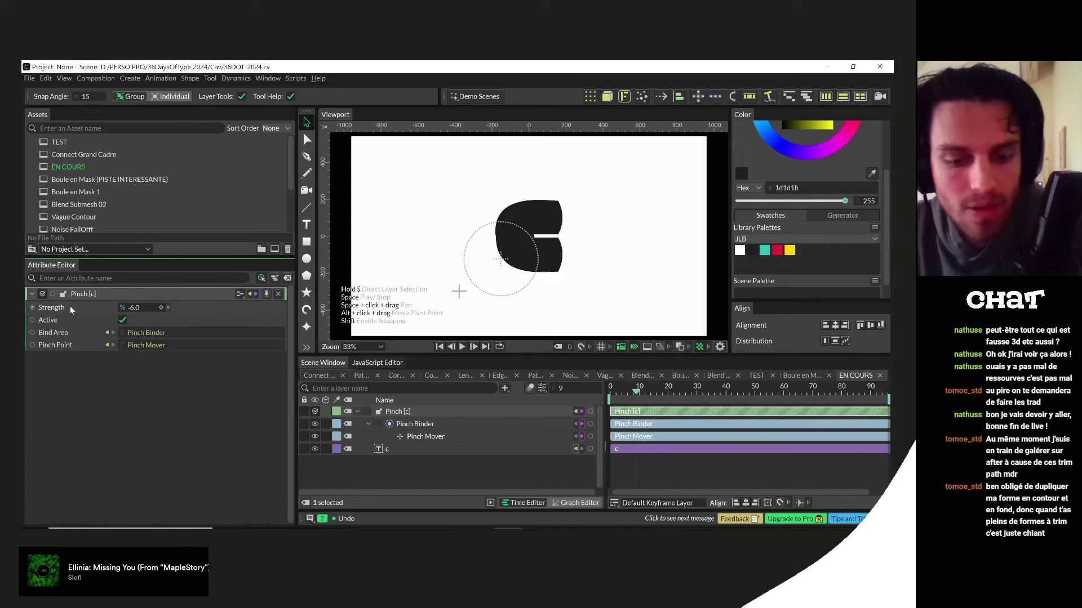
key(ctrl+z)
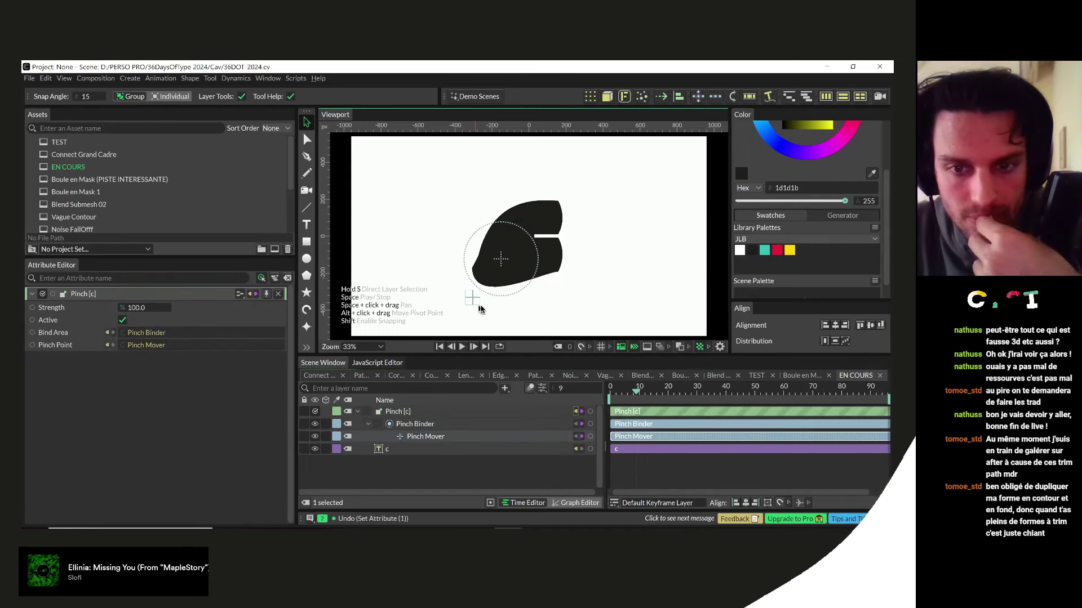
key(ctrl+z)
key(ctrl+z)
- Move the Pinch Binder to the letter's lower-right end and offset the Pinch Mover to about X 101, Y -2
drag(459, 291, 624, 284)
scroll(615, 285, up, 3)
scroll(614, 286, up, 5)
scroll(512, 205, down, 3)
drag(506, 193, 551, 246)
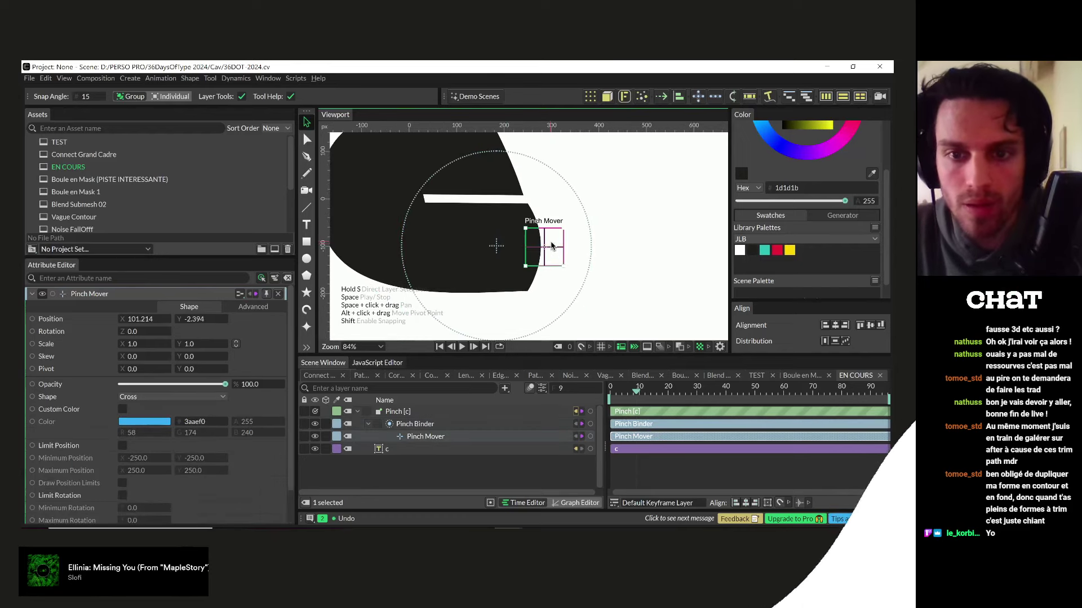
scroll(541, 263, down, 2)
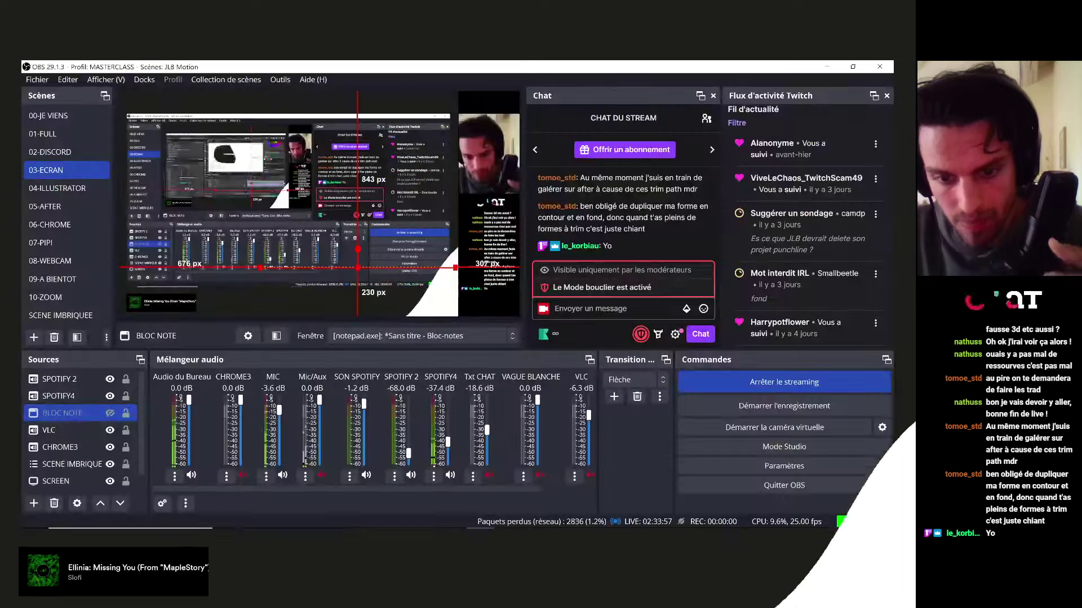
- Switch to OBS and read the new messages in the stream chat
key(alt+Tab)
mouse_move(452, 538)
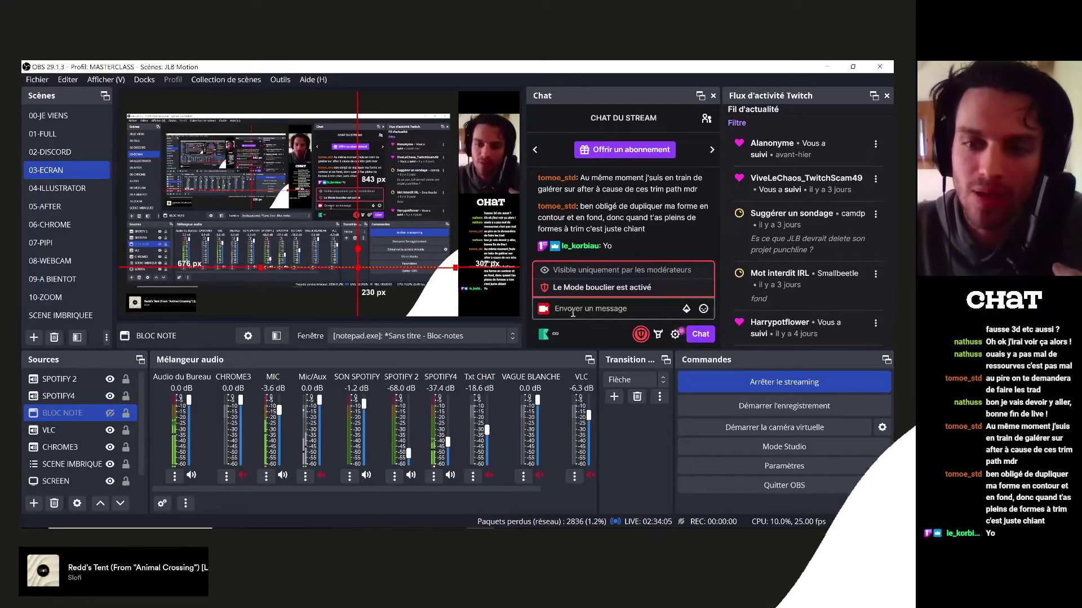
- Return to the Cavalry scene, check the stream chat in OBS once more and switch back to Cavalry
mouse_move(507, 532)
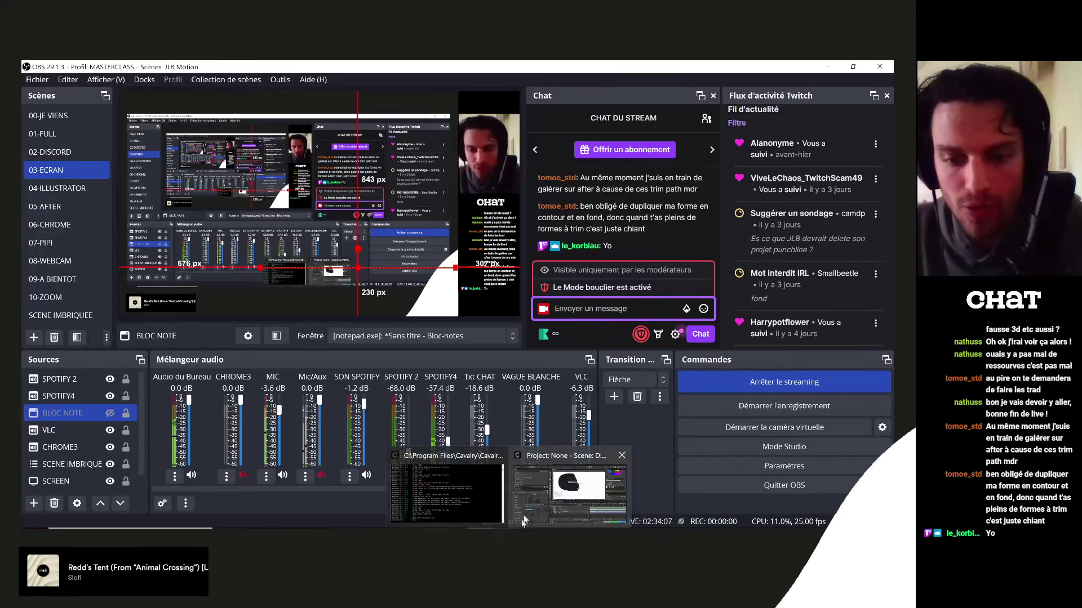
click(561, 486)
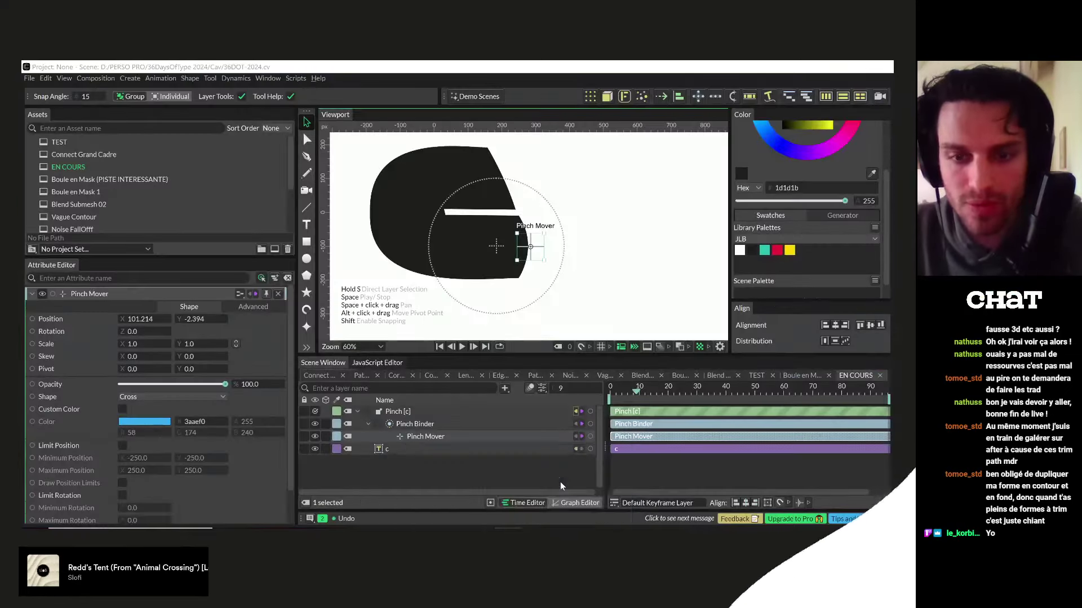
click(399, 447)
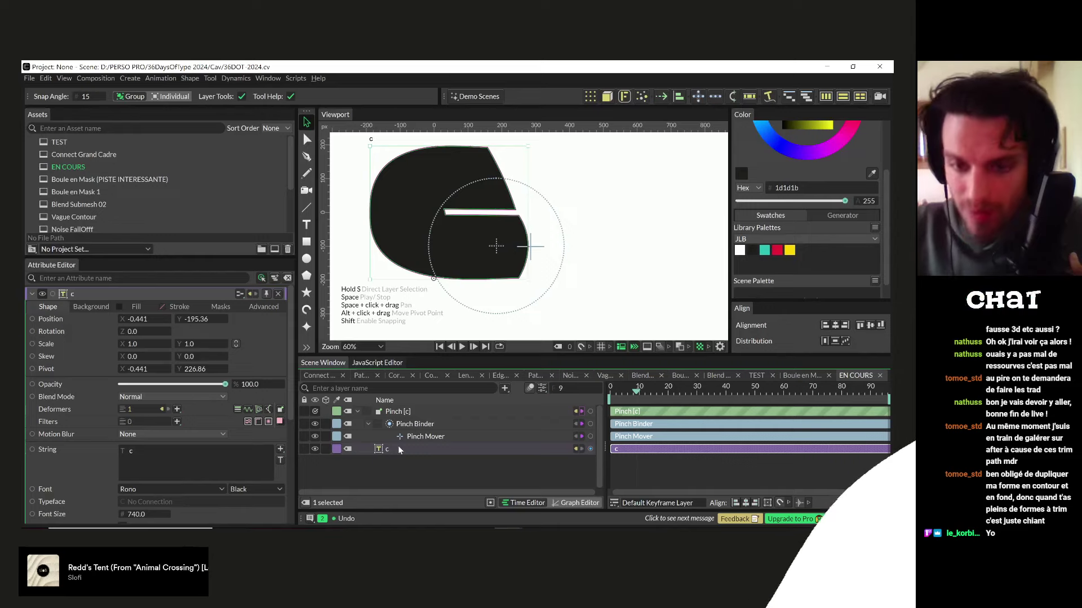
click(361, 485)
key(alt+Tab)
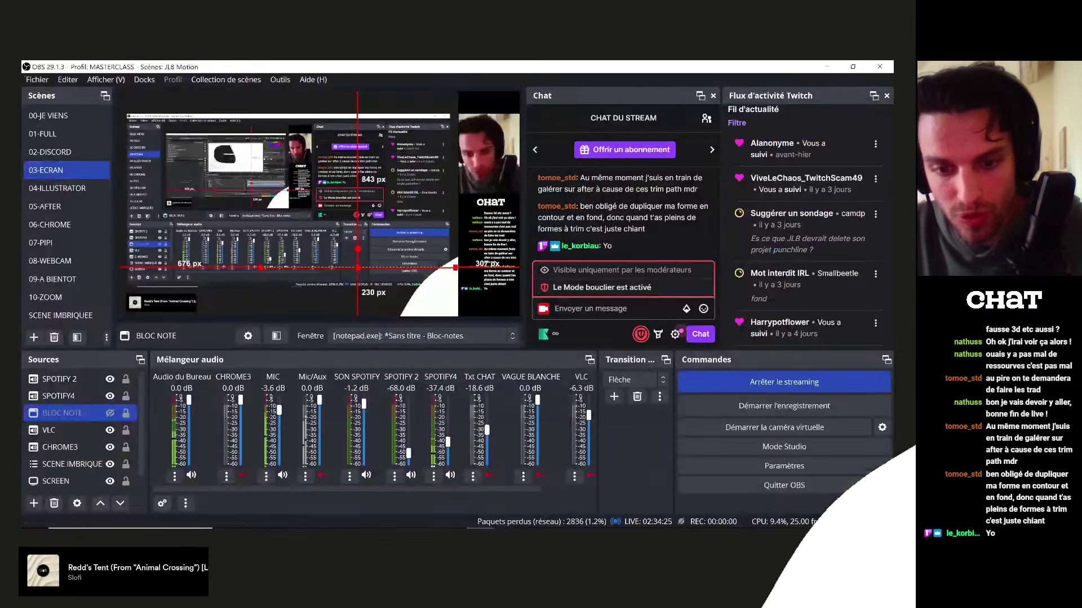
key(alt+Tab)
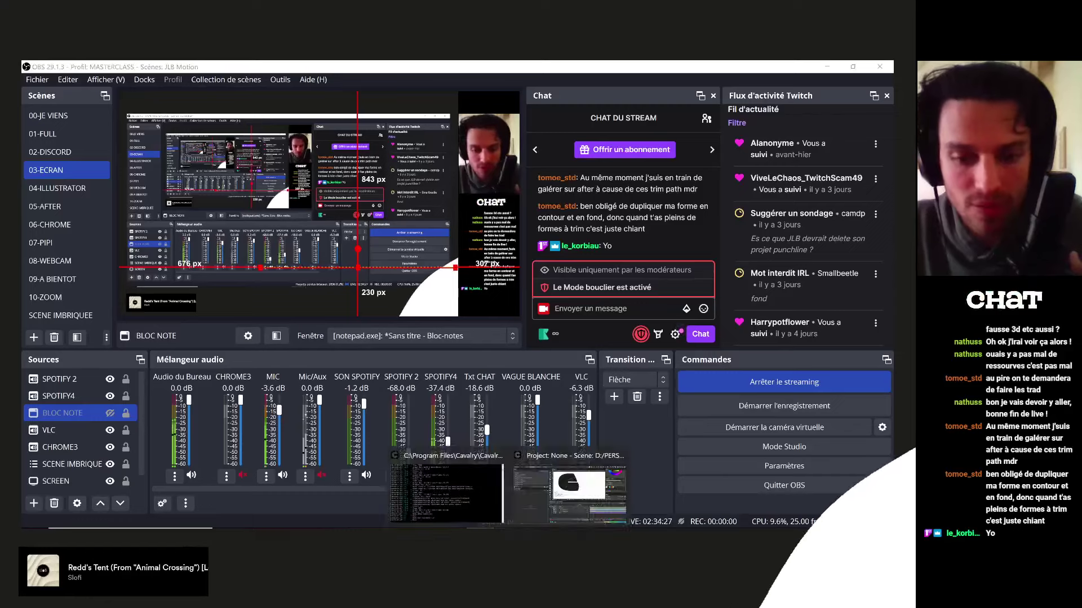
- Try shifting the Pinch Mover slightly and adjusting the Pinch deformer's attributes, and undo both trials
click(425, 436)
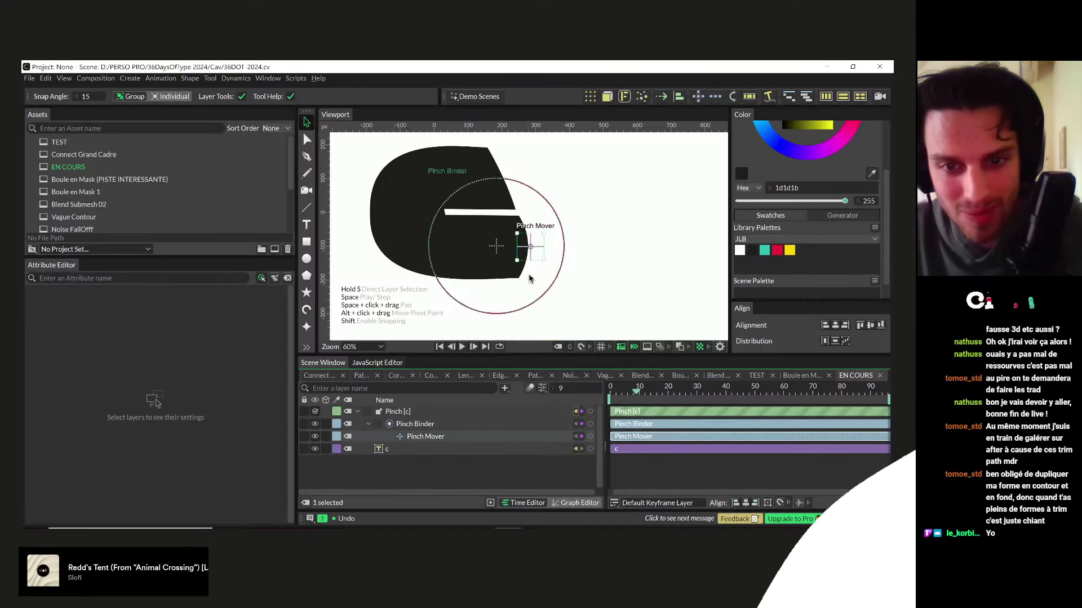
mouse_move(539, 246)
mouse_down()
mouse_move(504, 247)
mouse_move(529, 246)
mouse_up()
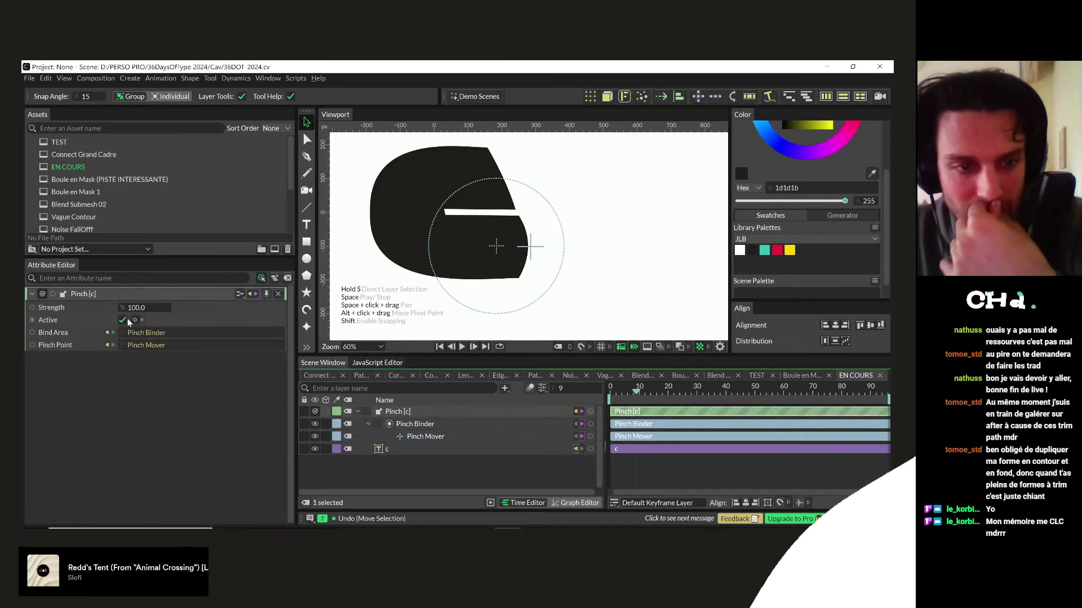
click(97, 307)
drag(97, 307, 270, 373)
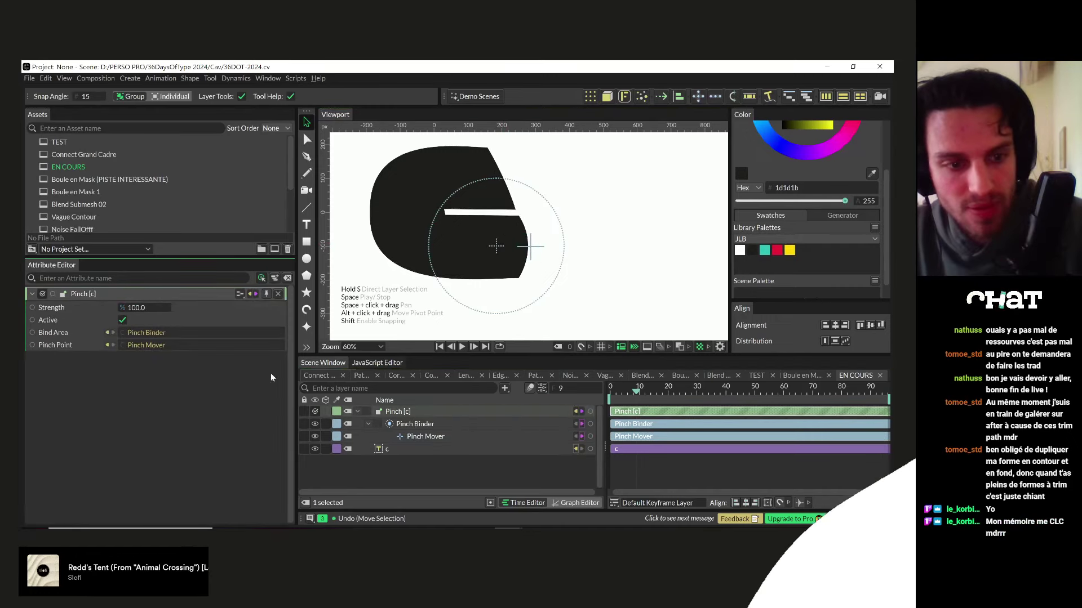
- Scale the Pinch Binder uniformly to 0.28 and move the Pinch Mover outward to about X 544
click(414, 424)
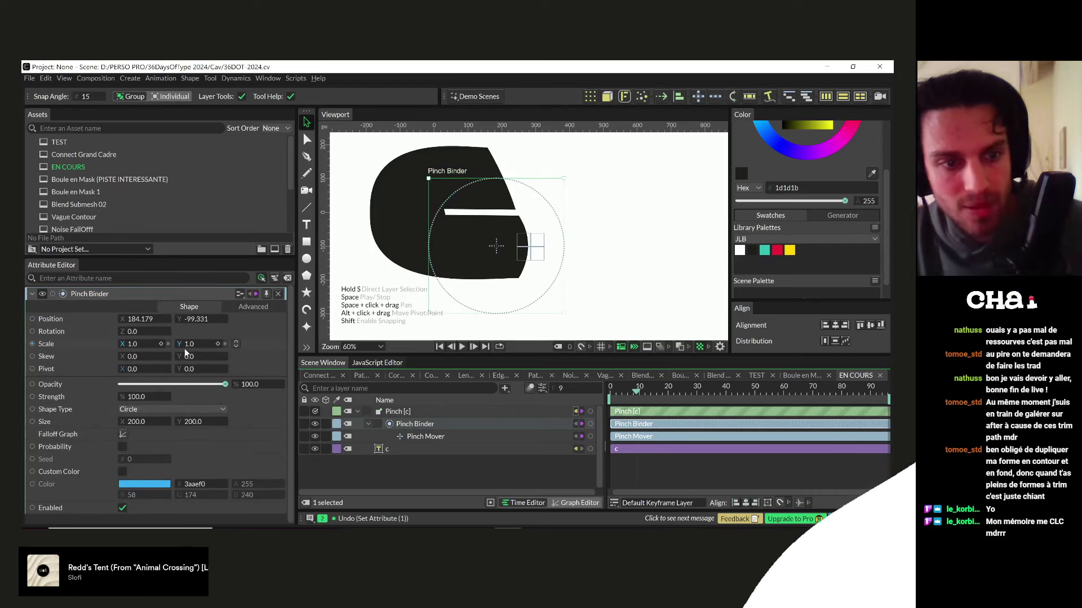
drag(220, 344, 142, 349)
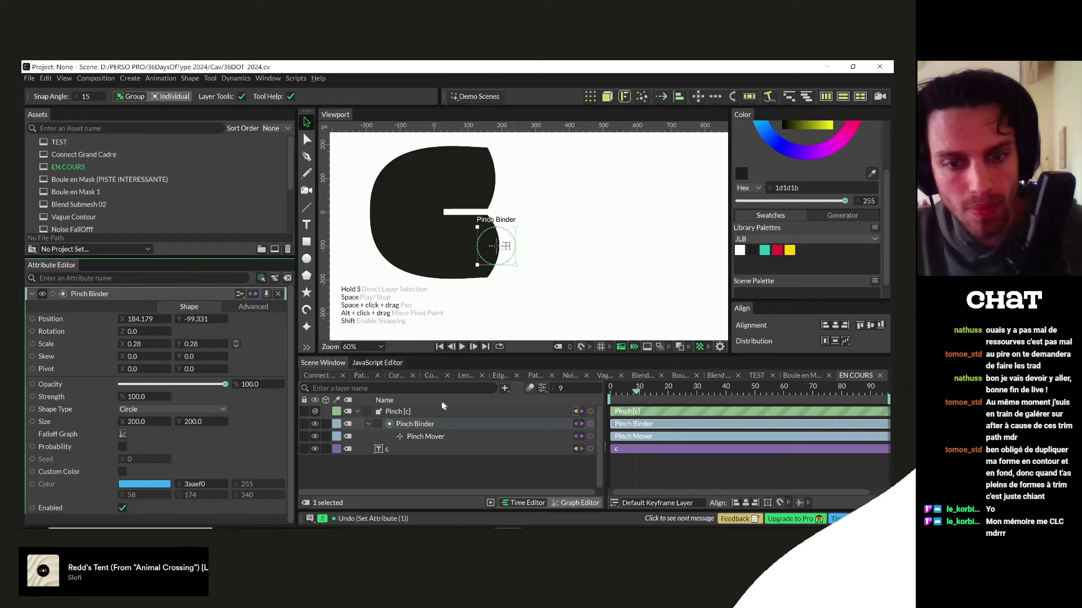
click(499, 246)
drag(136, 319, 490, 341)
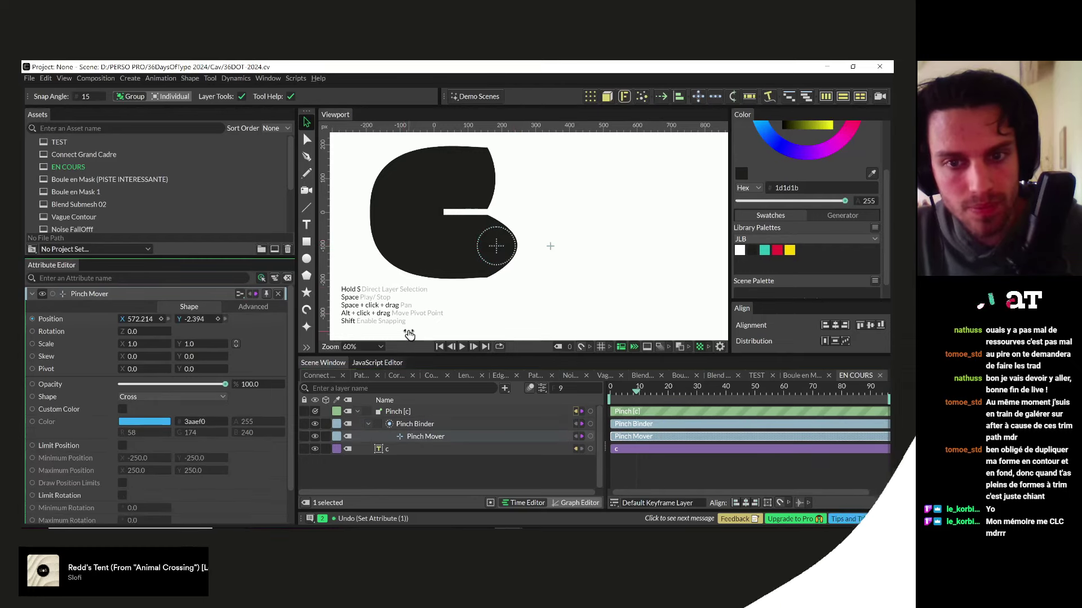
click(496, 252)
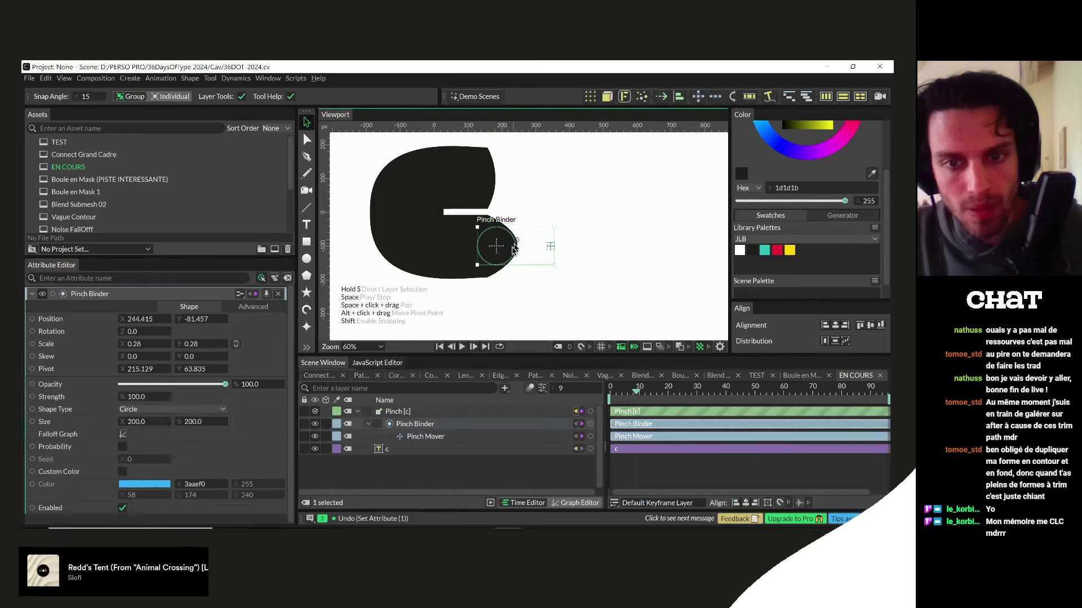
drag(515, 260, 546, 249)
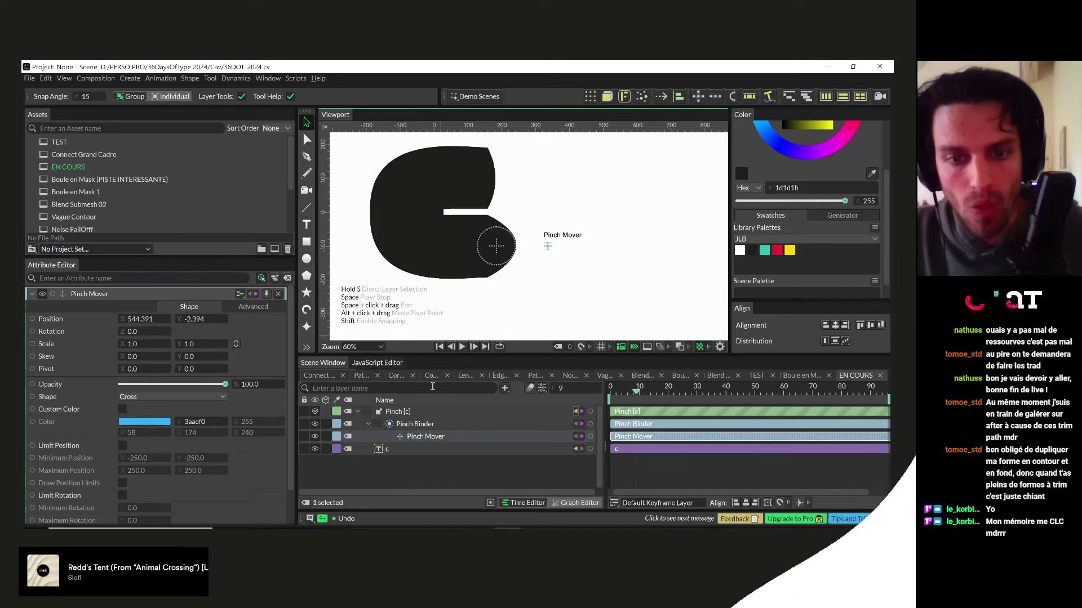
- Try moving the reduced Pinch Binder across the letter and undo the move
click(426, 424)
drag(485, 238, 397, 203)
key(ctrl+z)
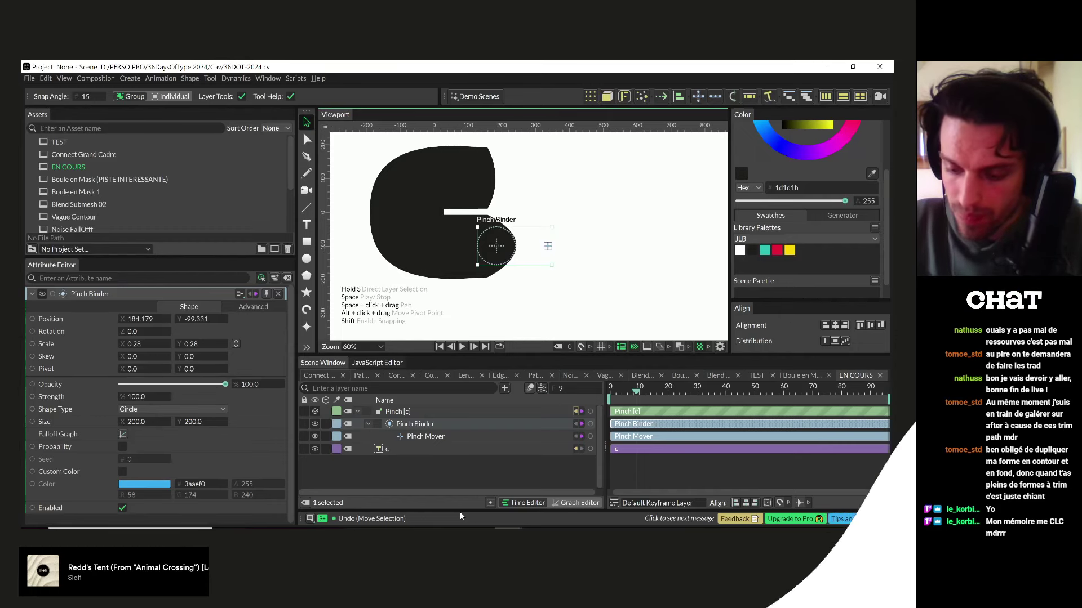
- Check the stream chat in OBS briefly and return to the Cavalry scene
key(alt+Tab)
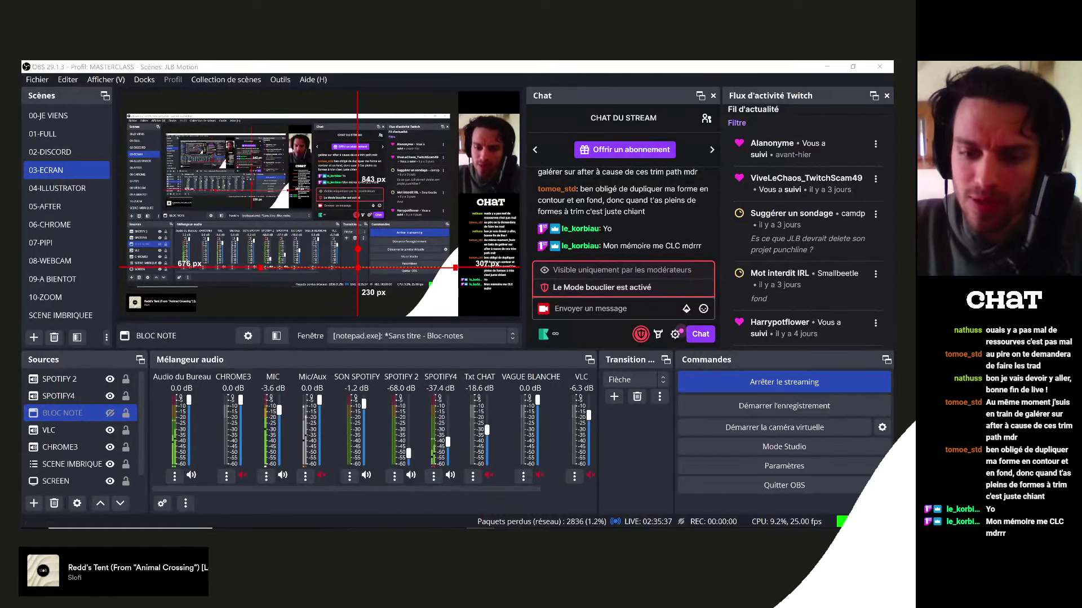
mouse_move(507, 527)
click(550, 492)
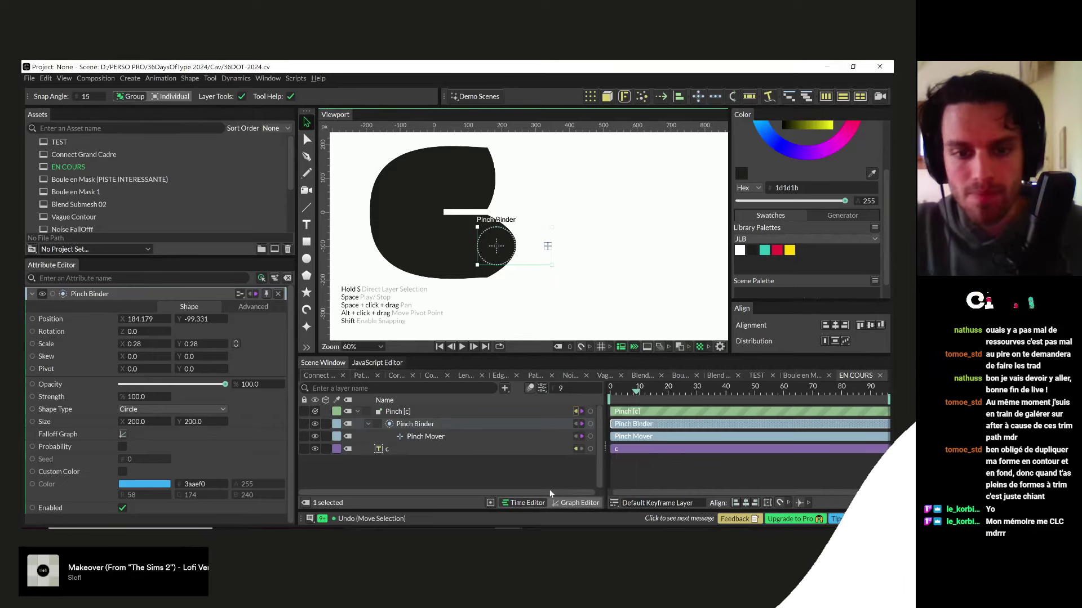
- Add a Pathfinder layer to the EN COURS composition
click(464, 472)
key(Tab)
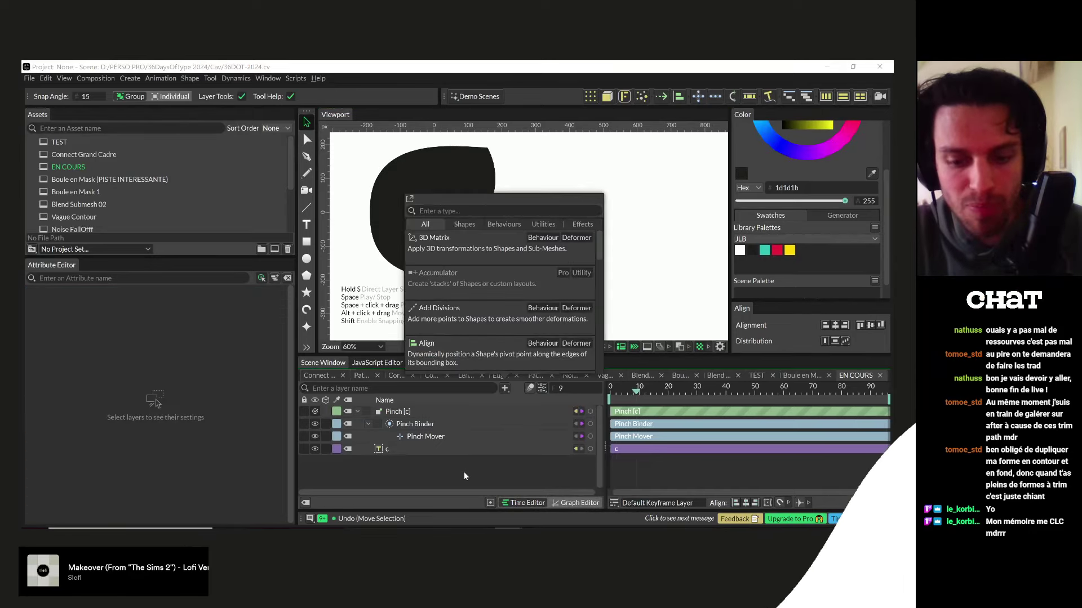
text(pathf)
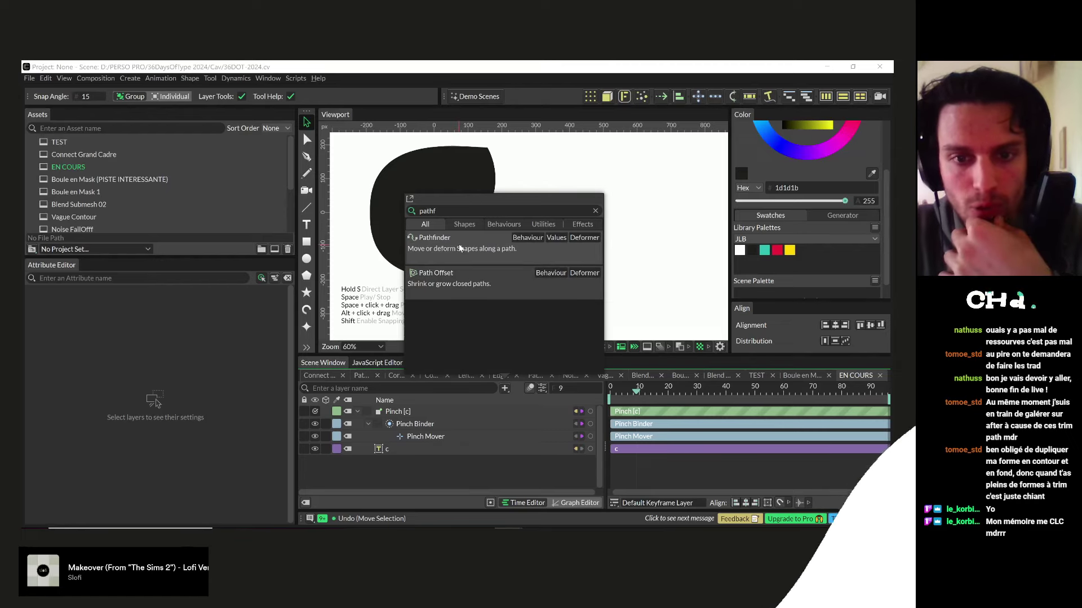
click(459, 248)
click(414, 477)
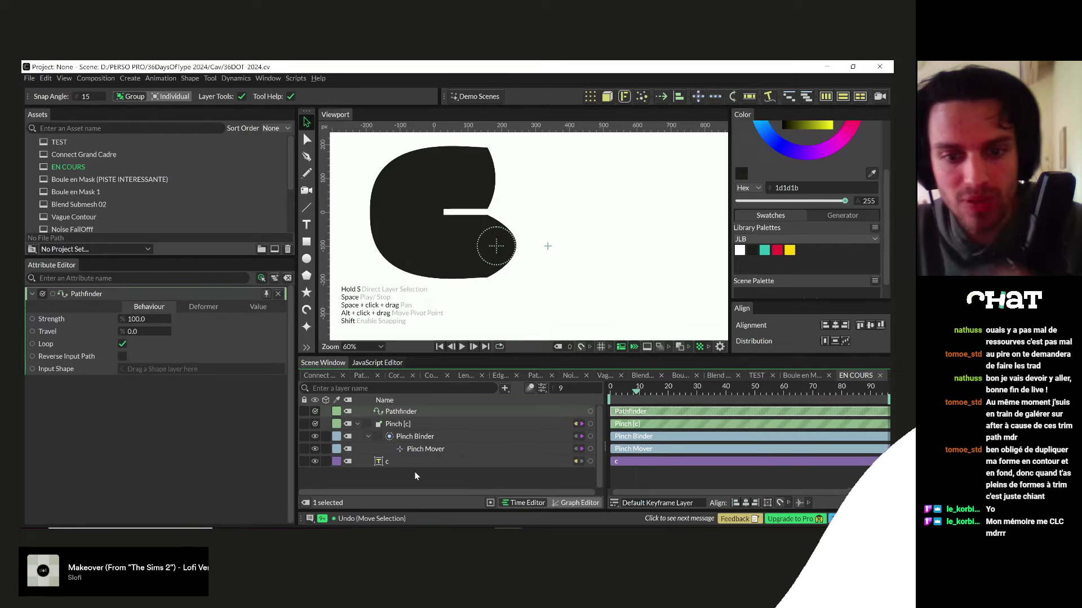
- Assign the letter c as the Pathfinder's Input Shape, test a Travel of 27 % and undo that value
click(413, 411)
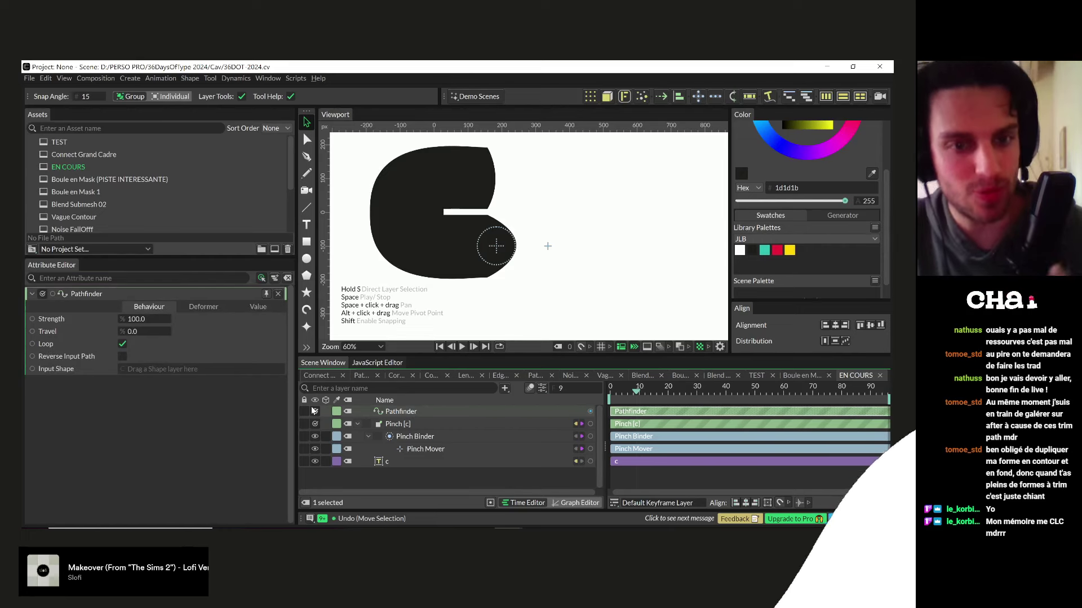
click(151, 371)
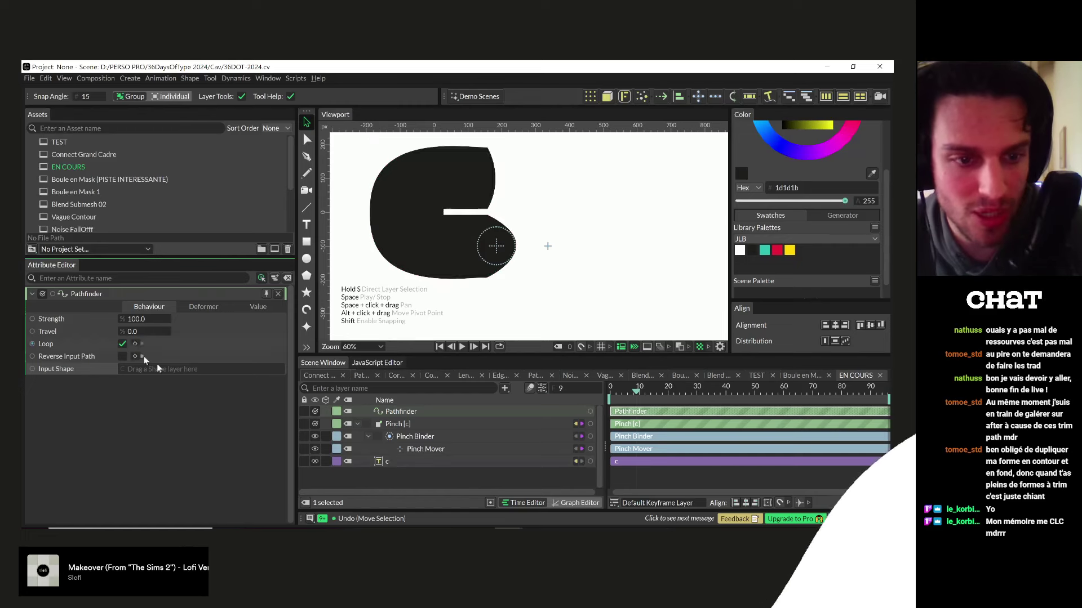
drag(411, 462, 158, 371)
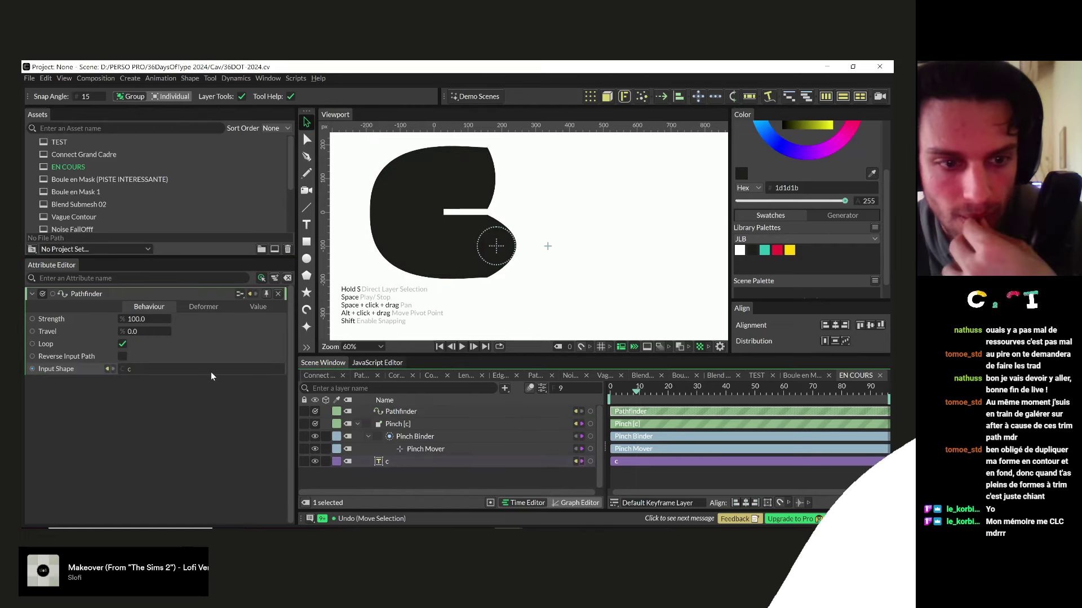
drag(171, 332, 176, 335)
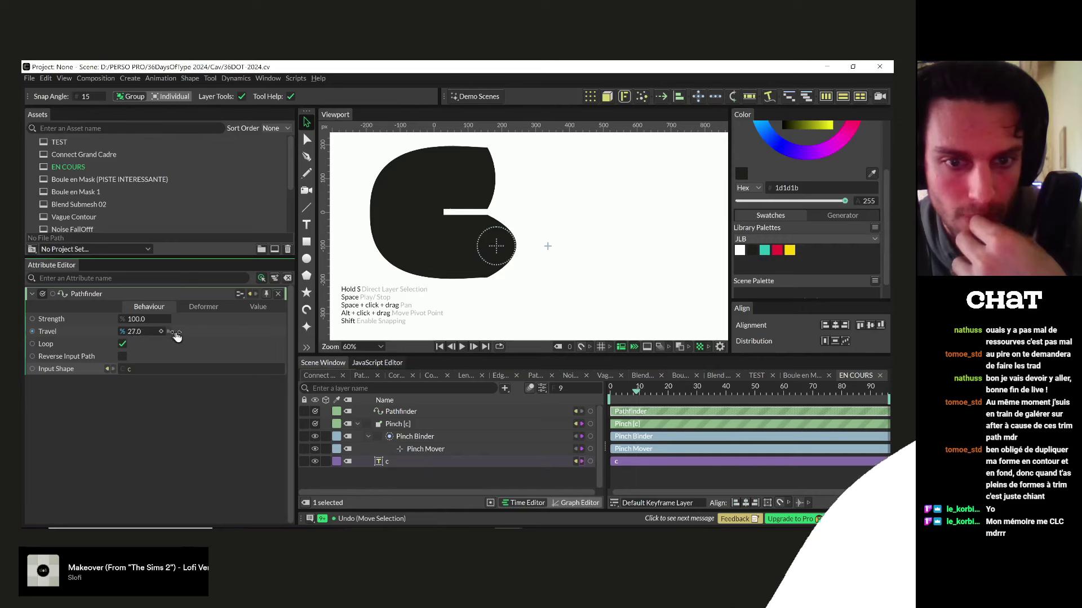
key(ctrl+z)
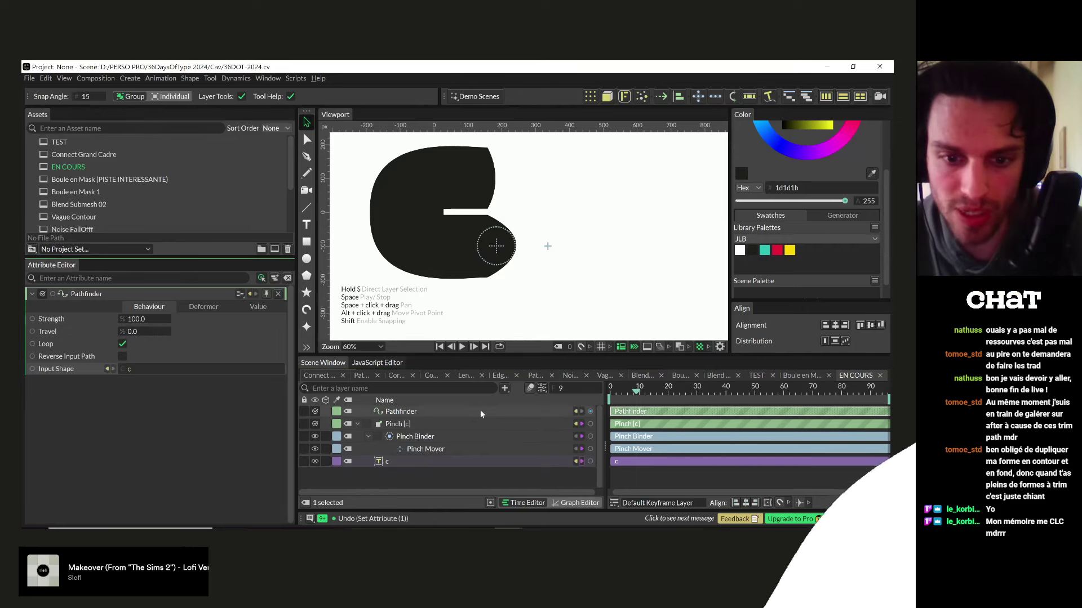
- Try to connect the Pathfinder to the Pinch Binder, test-move the Binder and undo the move
drag(590, 411, 402, 443)
click(402, 442)
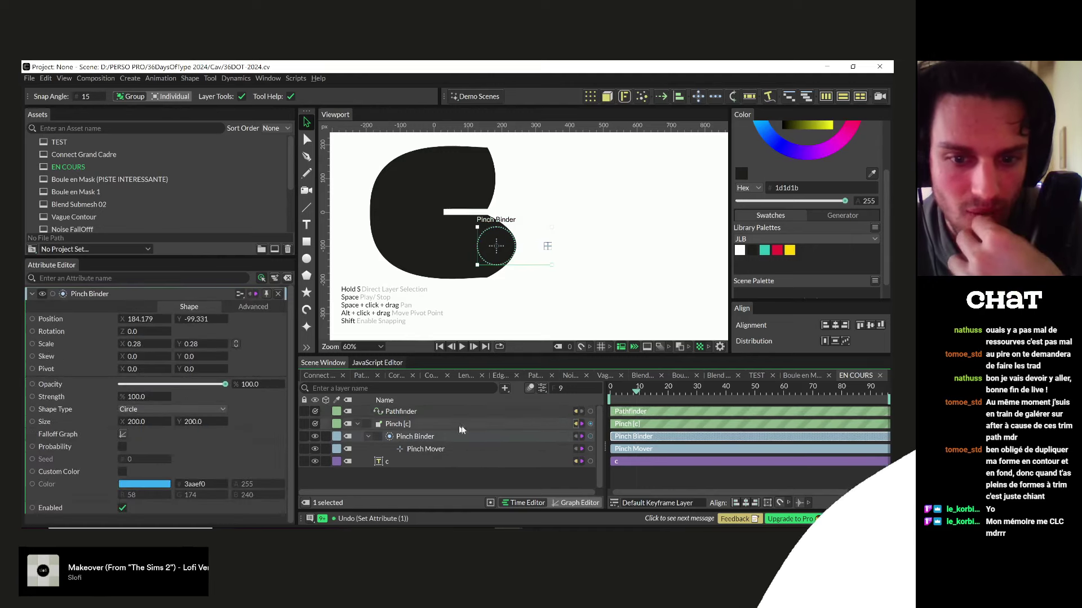
mouse_move(590, 411)
mouse_down()
mouse_move(475, 406)
mouse_move(590, 412)
mouse_up()
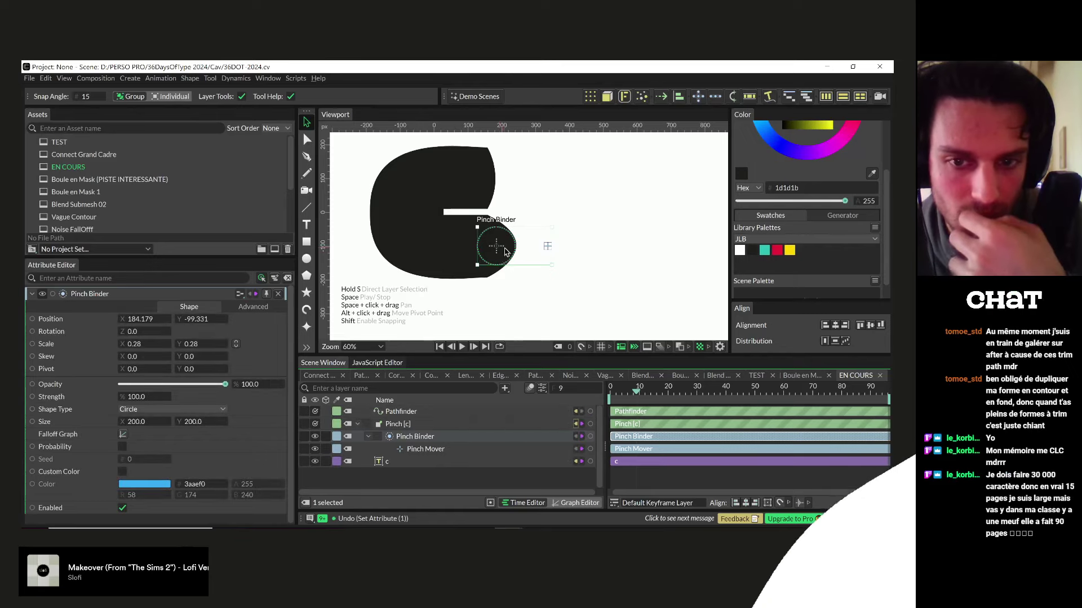
drag(496, 258, 439, 305)
key(ctrl+z)
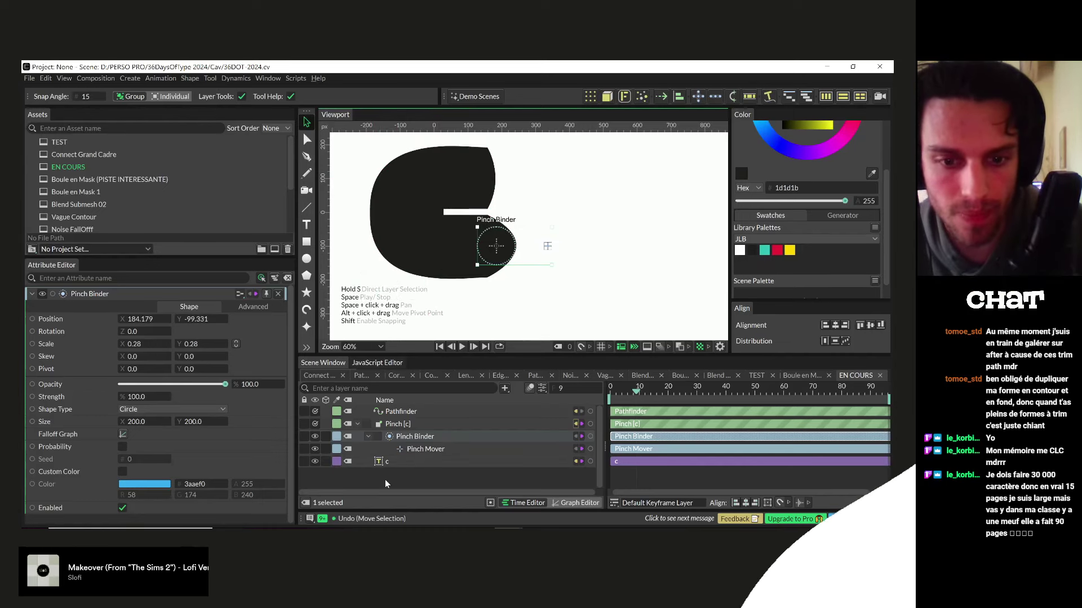
- Duplicate the letter c layer and rename the copy c BASE
click(384, 479)
click(383, 464)
key(ctrl+d)
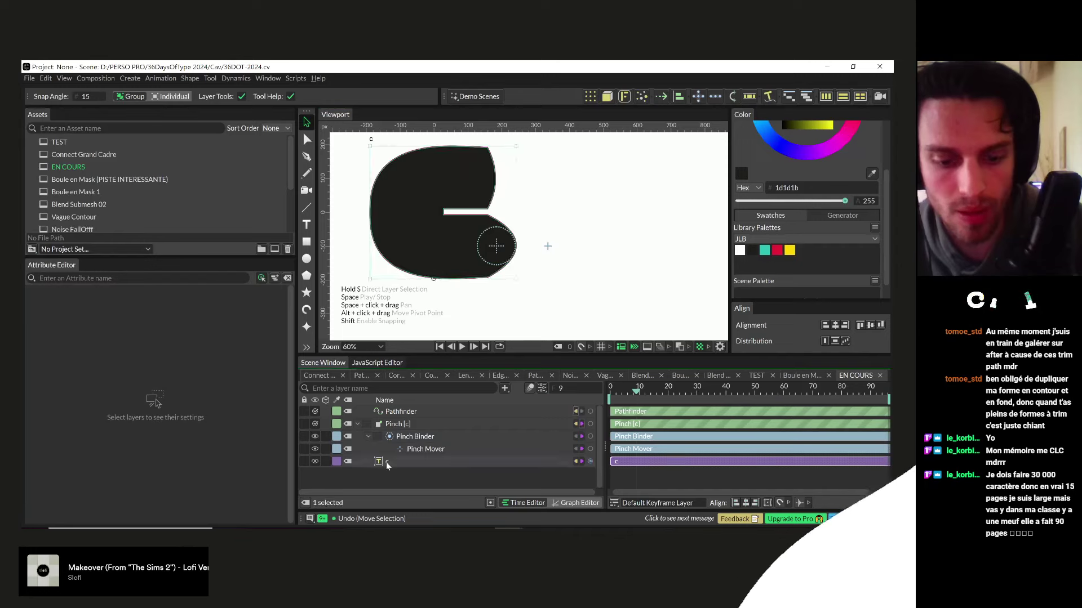
click(395, 462)
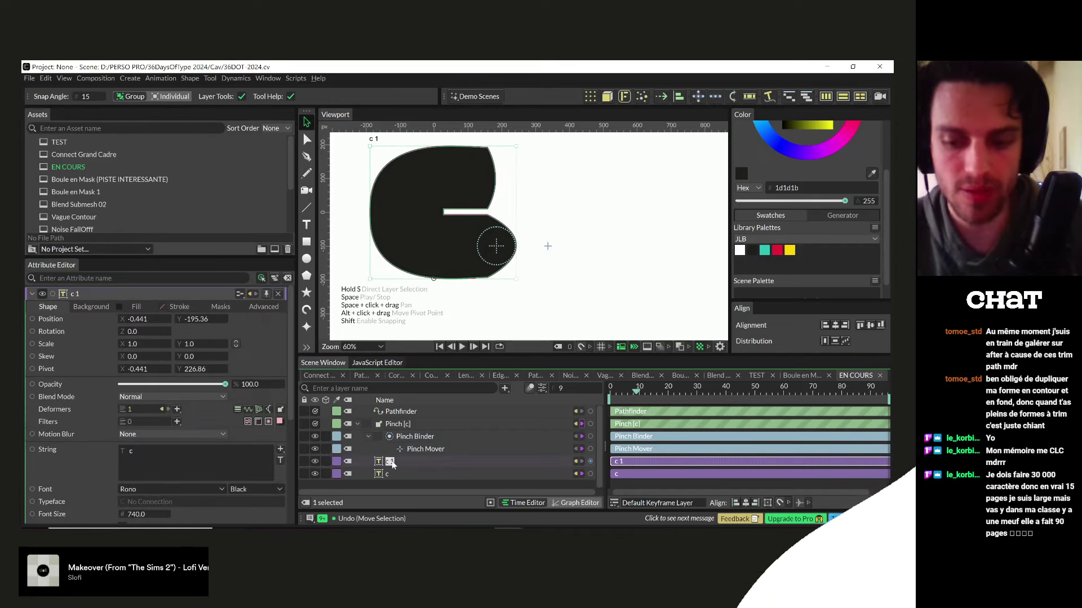
double_click(390, 460)
key(BackSpace)
text(B)
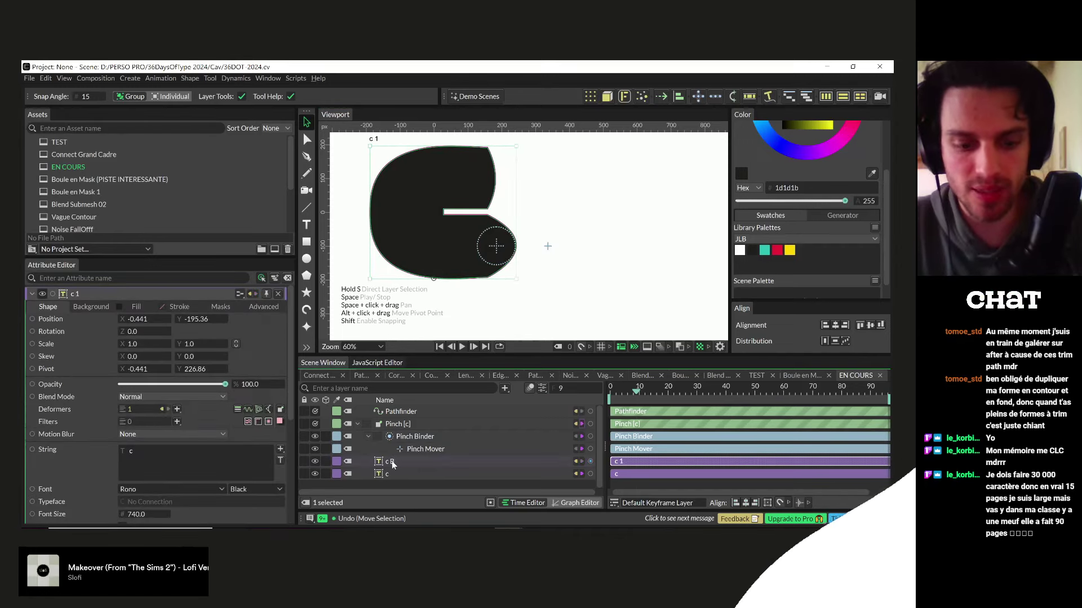
text(ASE)
key(Return)
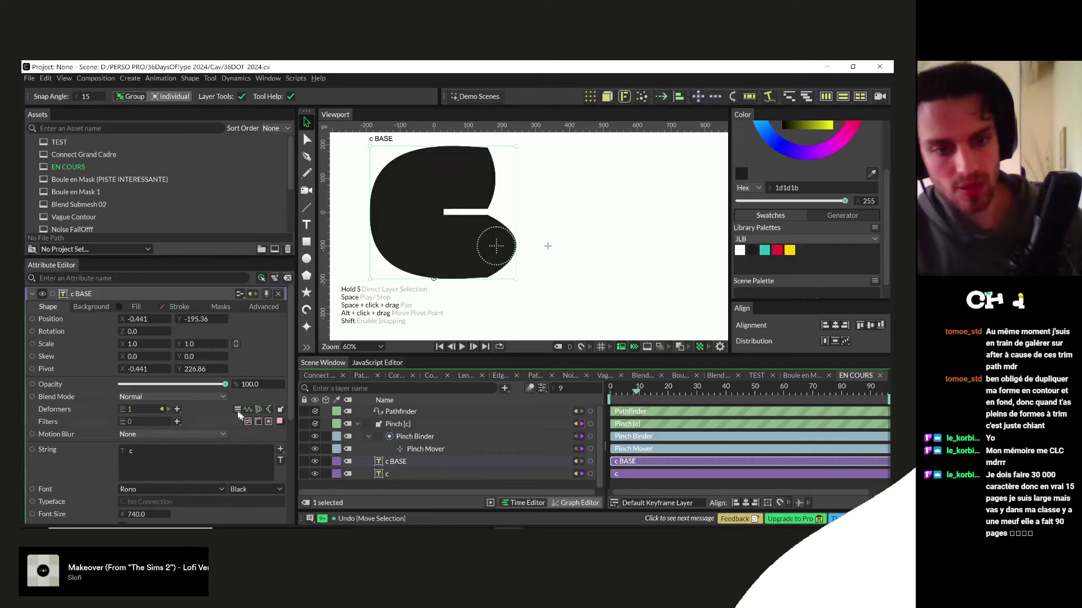
- Disconnect the Pinch deformer from c BASE and set c BASE as the Pathfinder's Input Shape
click(164, 410)
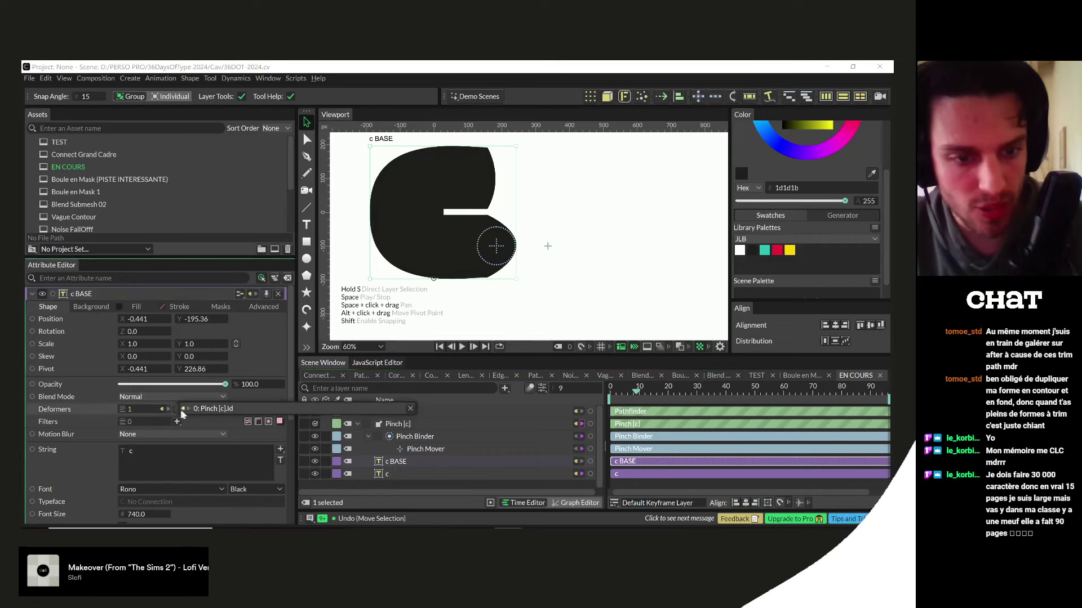
click(410, 410)
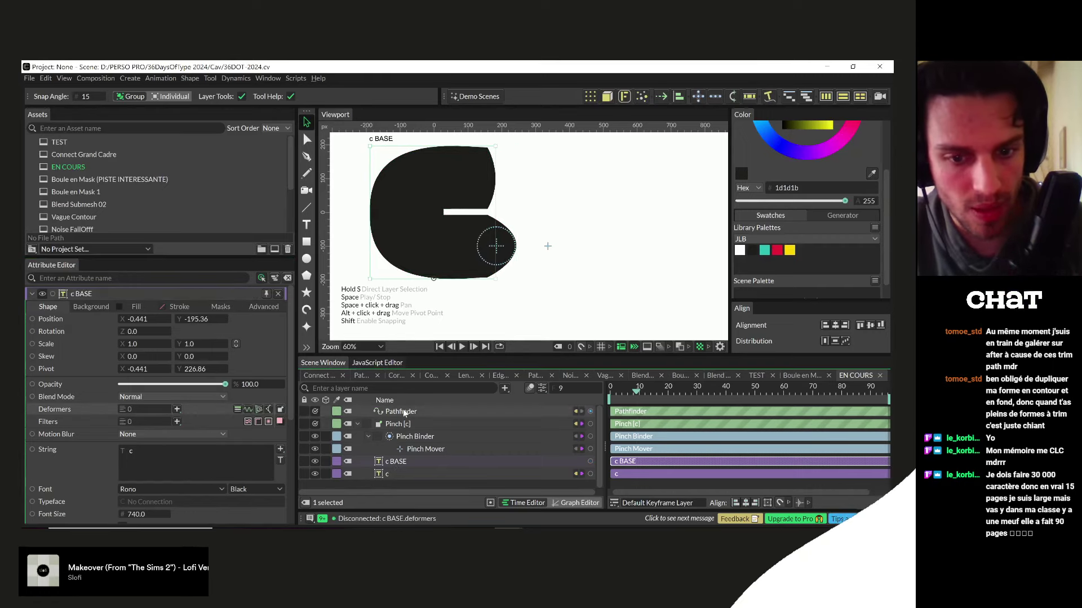
click(403, 411)
drag(405, 461, 169, 369)
- Connect the Pathfinder to the Pinch Binder's Position and set its Travel to 87 %
click(591, 411)
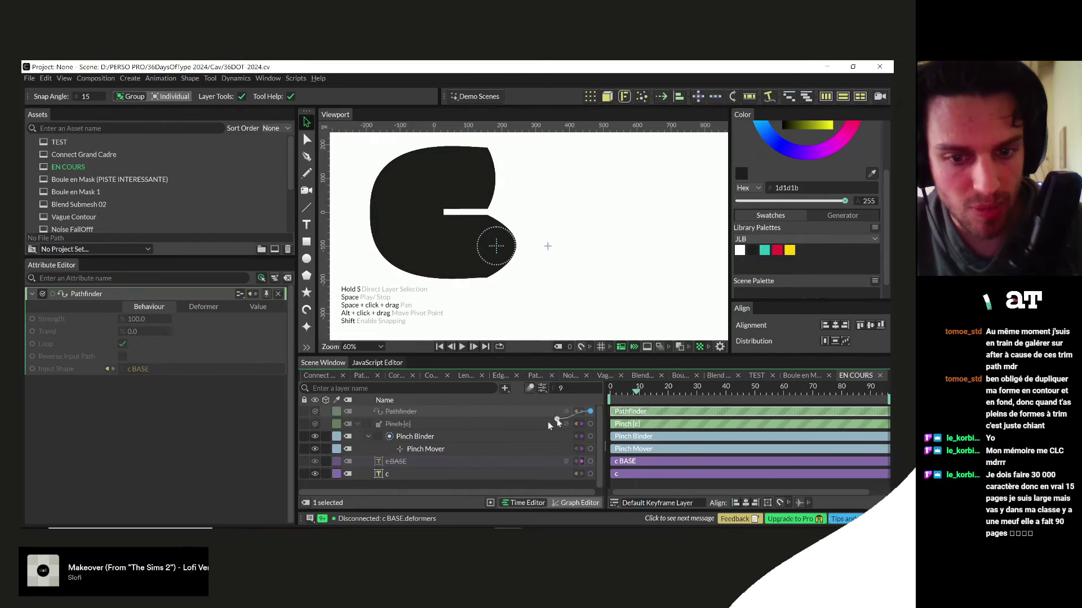
drag(415, 438, 417, 441)
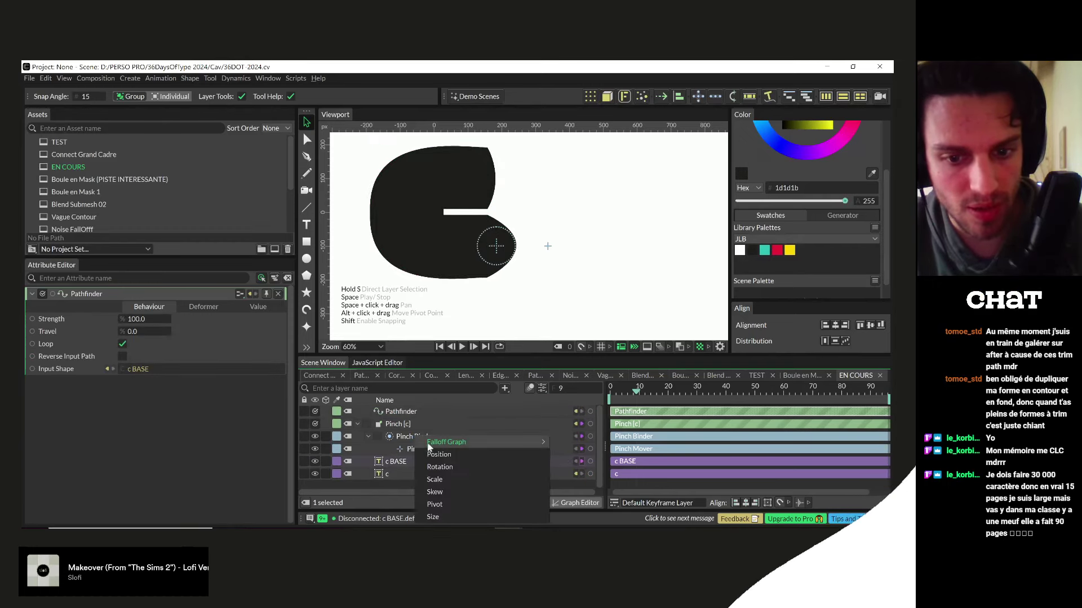
click(468, 443)
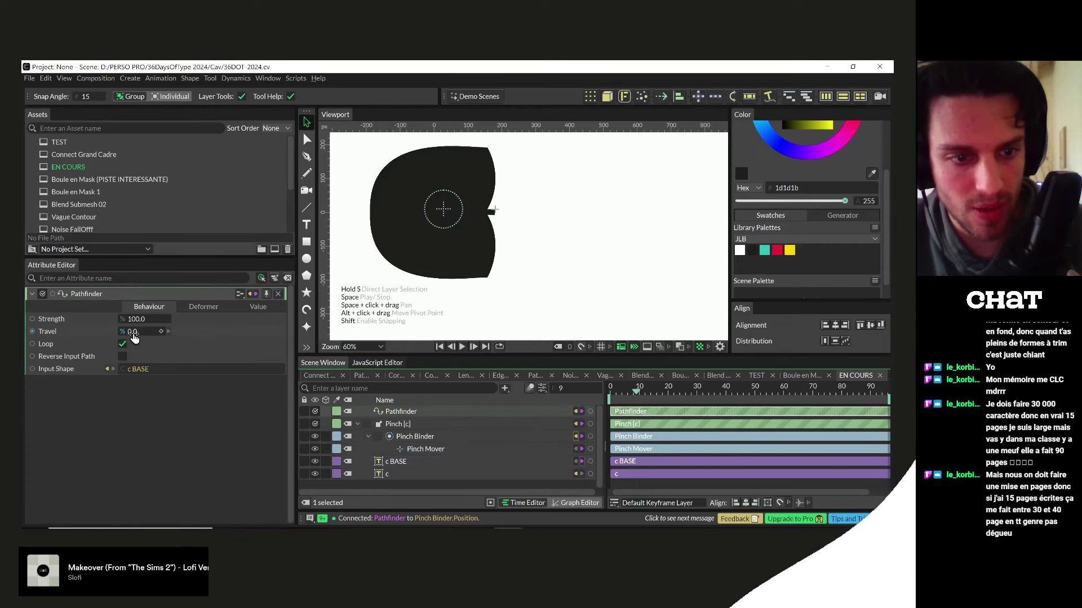
drag(136, 333, 231, 343)
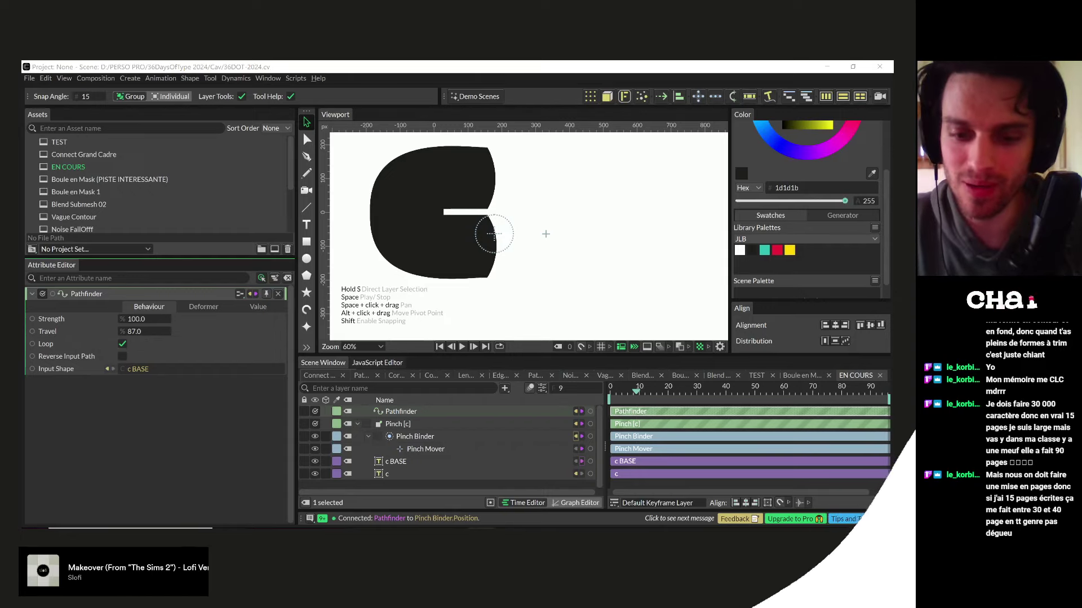
- Switch to OBS, read the latest stream chat messages, and return to Cavalry
key(alt+Tab)
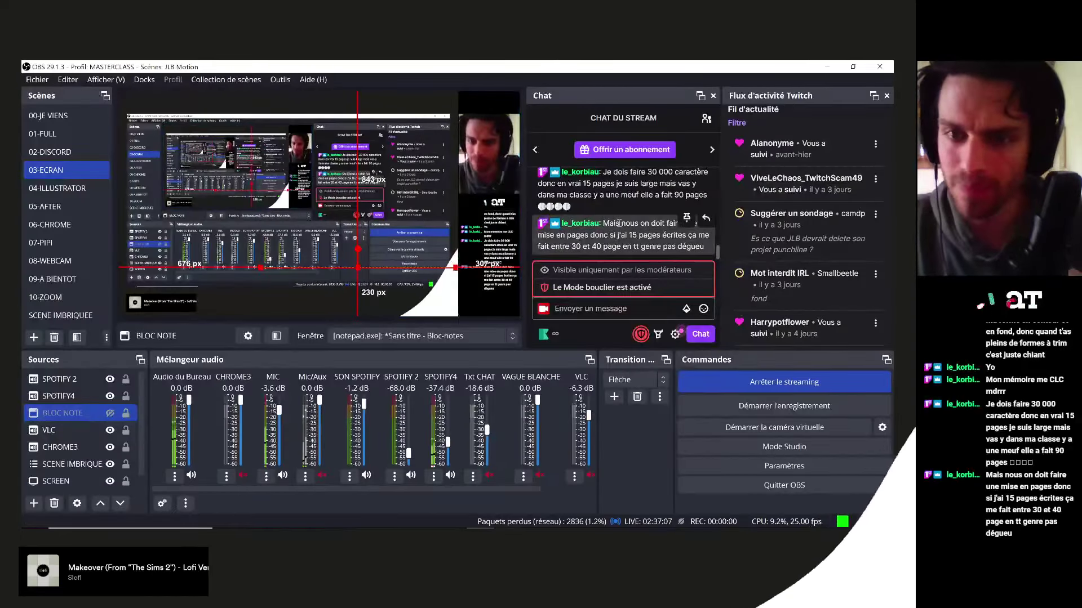
scroll(608, 221, down, 3)
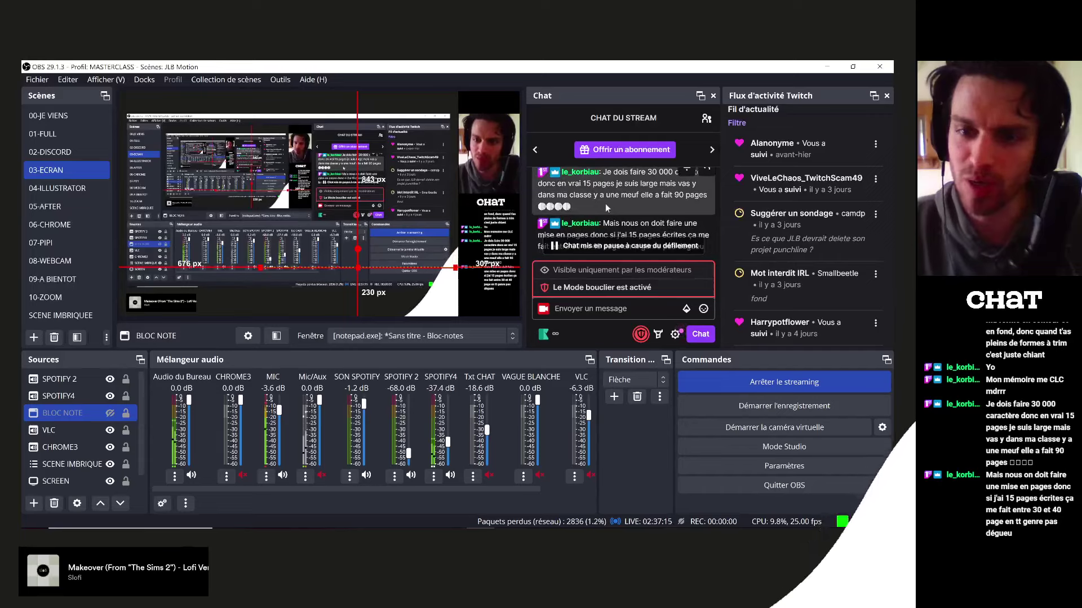
scroll(600, 195, down, 2)
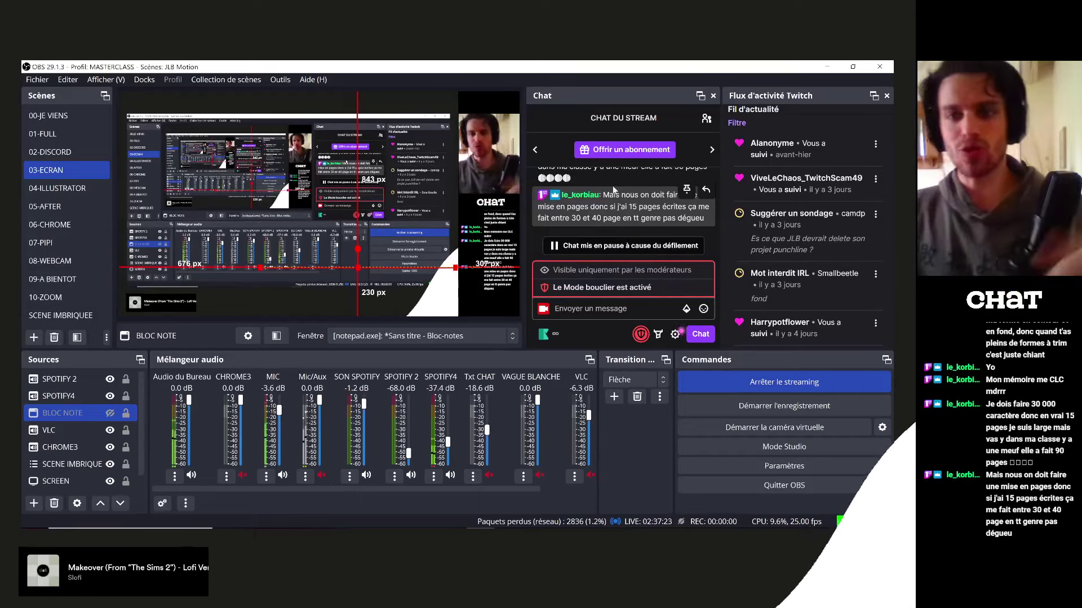
click(624, 246)
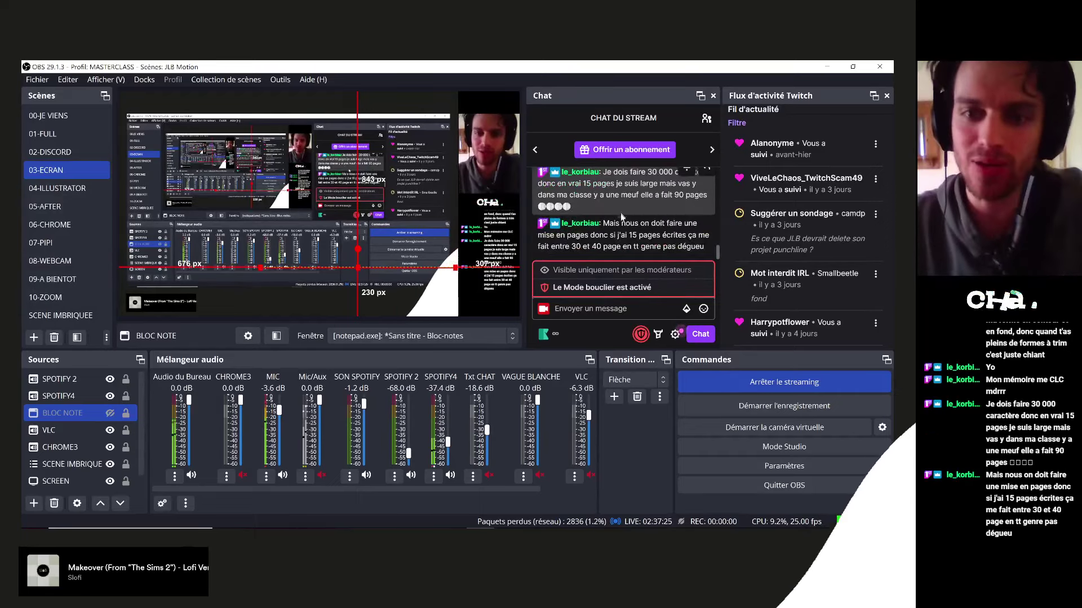
click(614, 304)
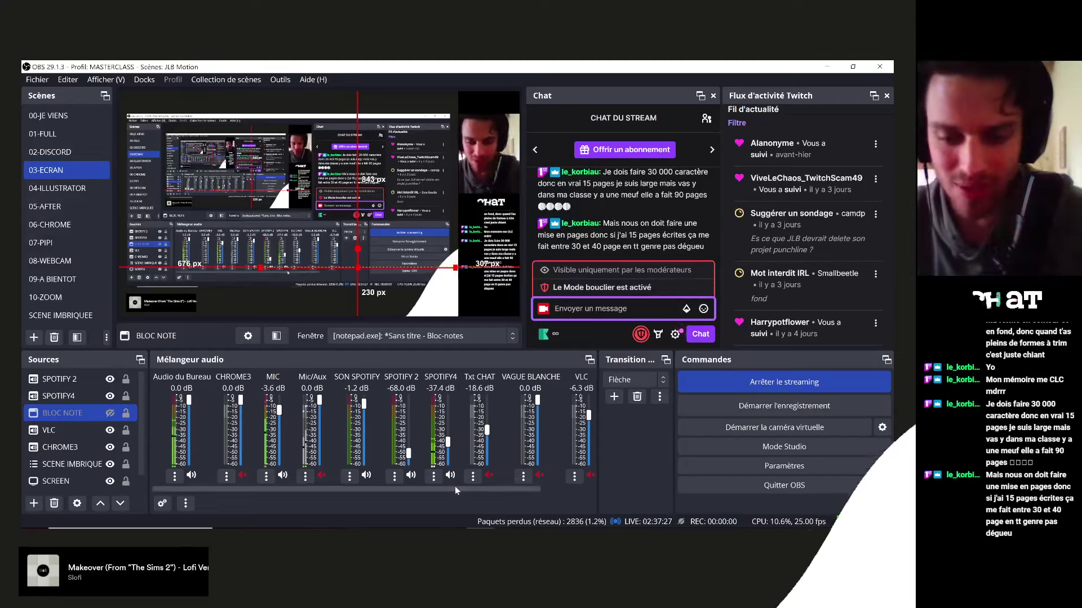
click(552, 528)
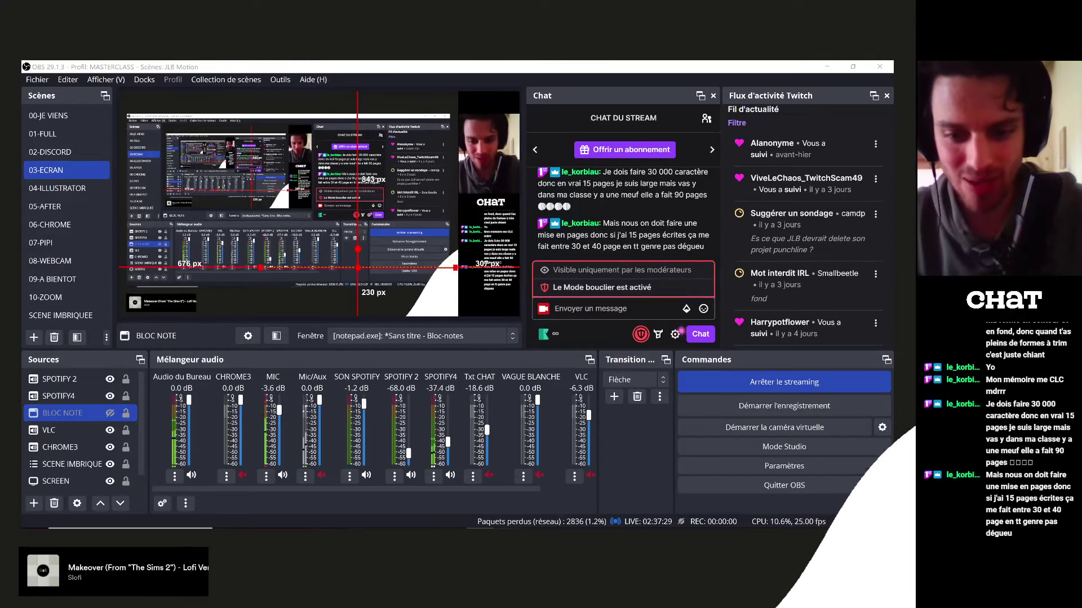
click(569, 484)
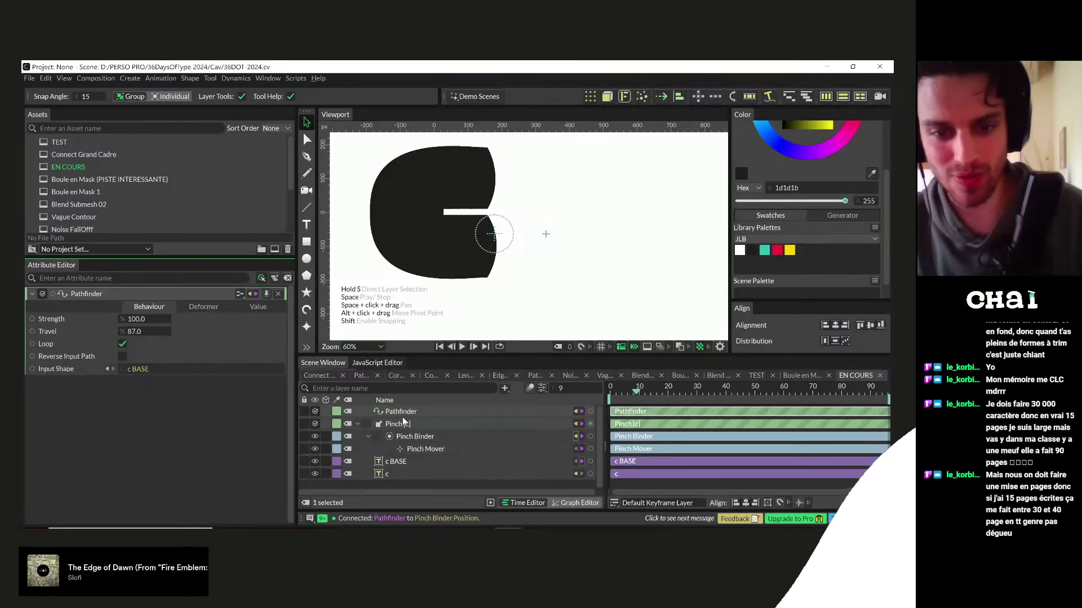
- Pin the Pathfinder's value attributes and try to connect its Rotation to the Pinch Binder's Rotation
click(255, 307)
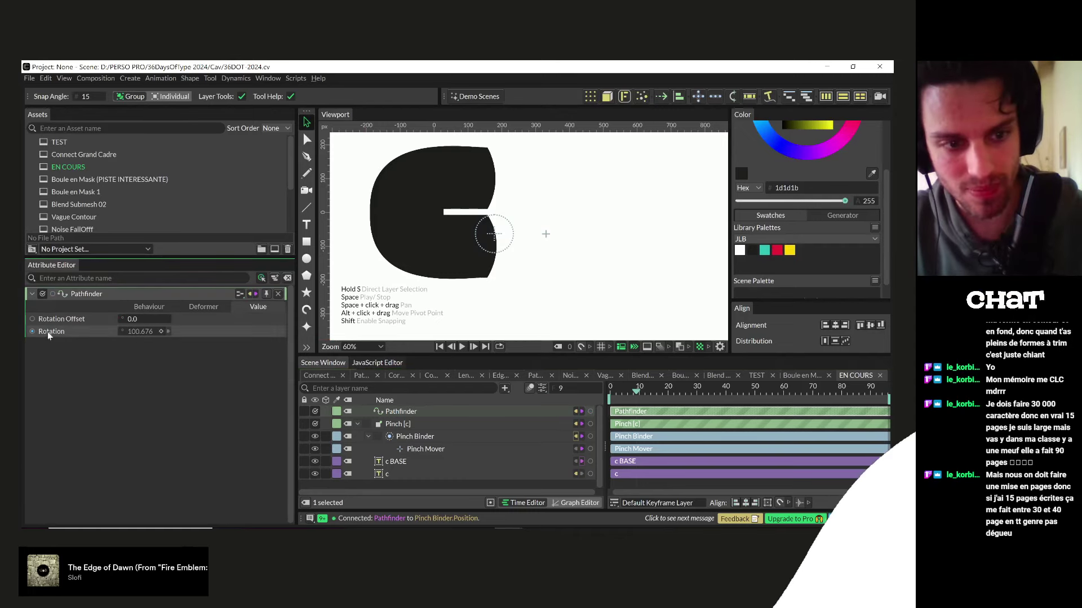
drag(32, 331, 410, 438)
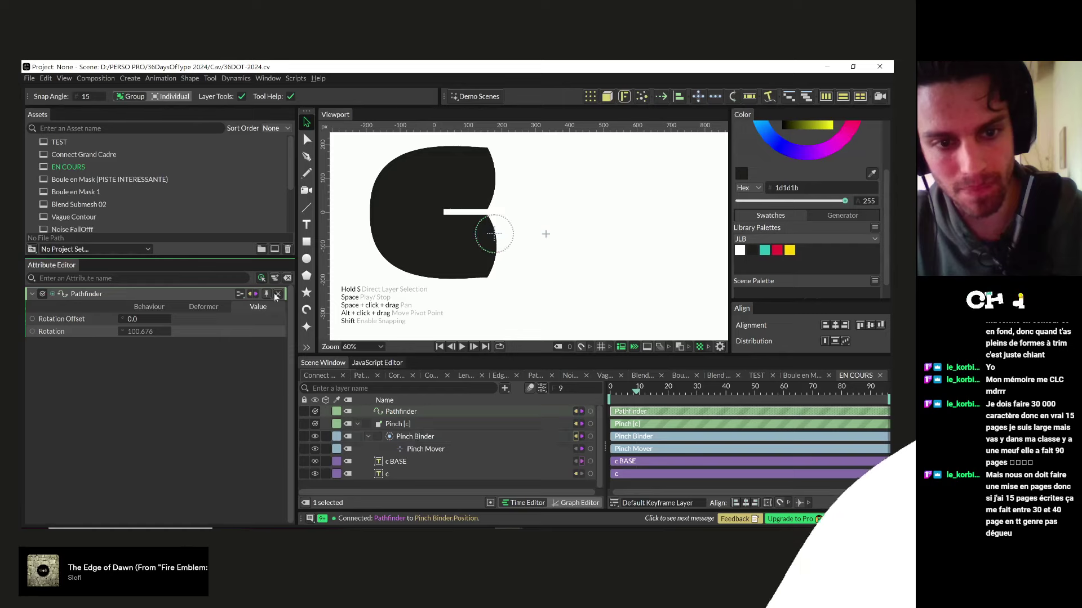
click(403, 437)
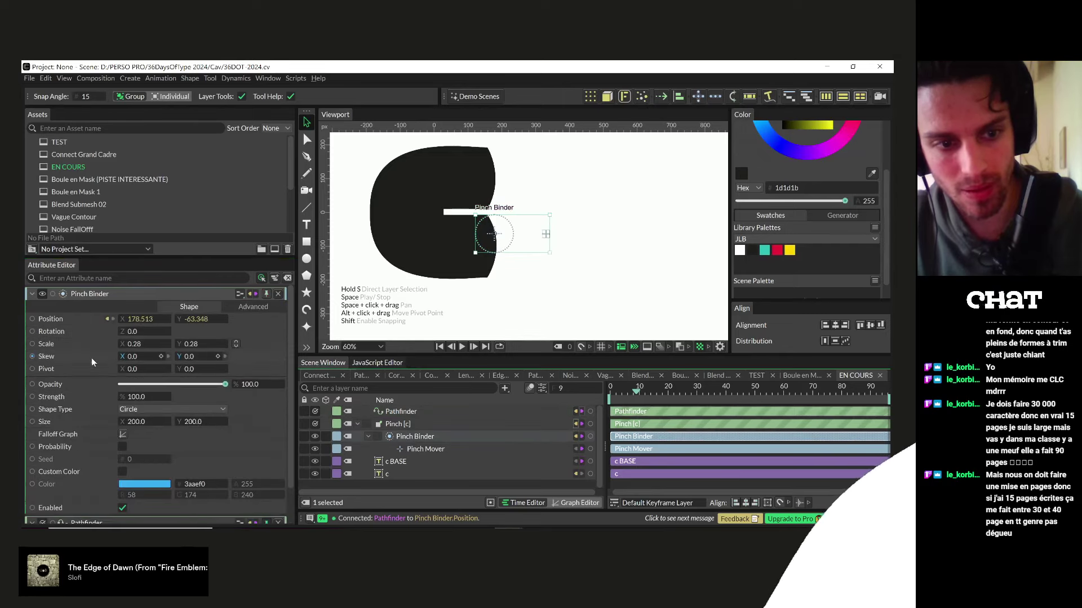
scroll(67, 339, down, 2)
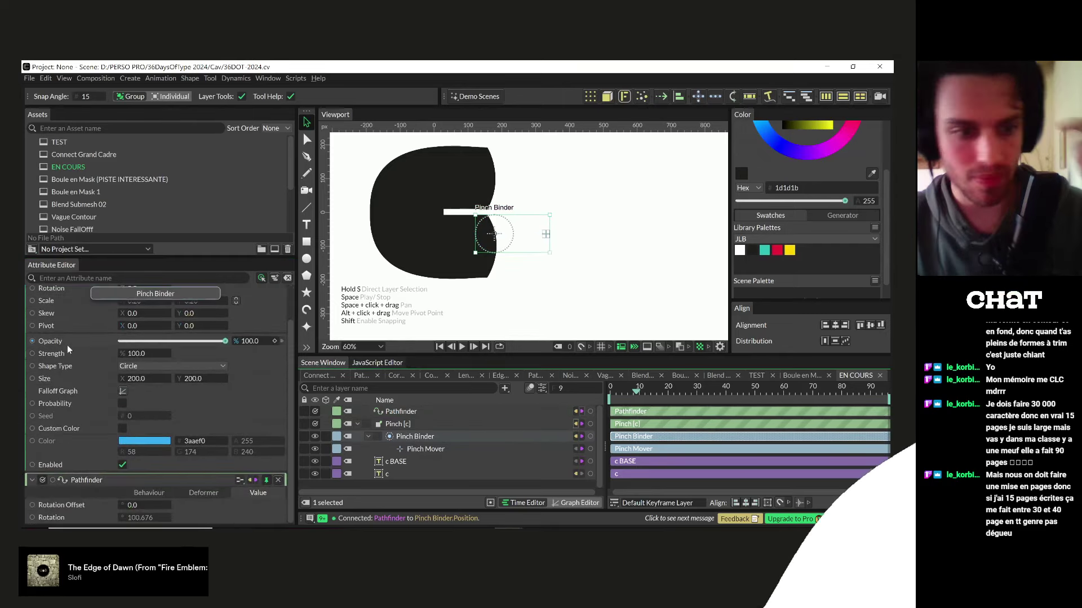
drag(35, 516, 37, 462)
drag(30, 505, 51, 523)
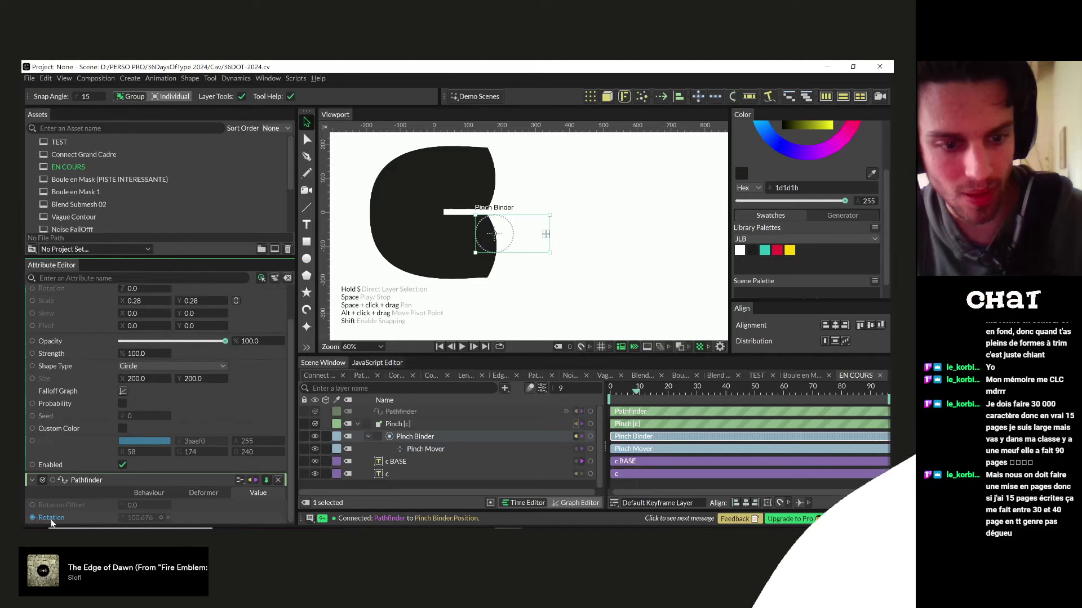
- Drive the Pinch Binder's Rotation with a Value behaviour fed by the Pathfinder's Rotation, using an Offset of -97
scroll(60, 433, up, 2)
right_click(53, 332)
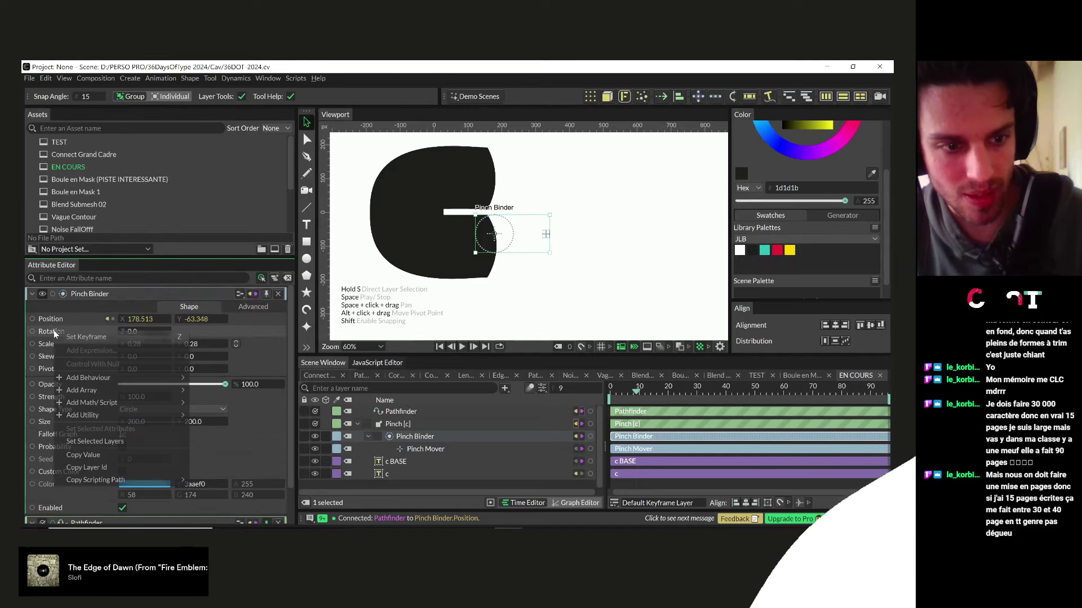
mouse_move(113, 378)
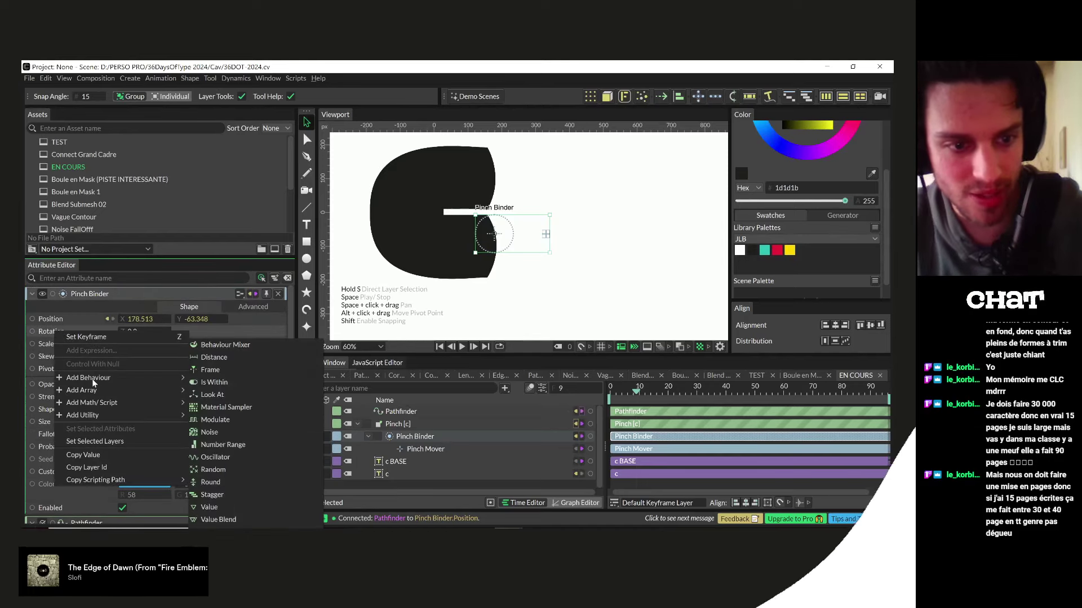
click(228, 508)
click(415, 436)
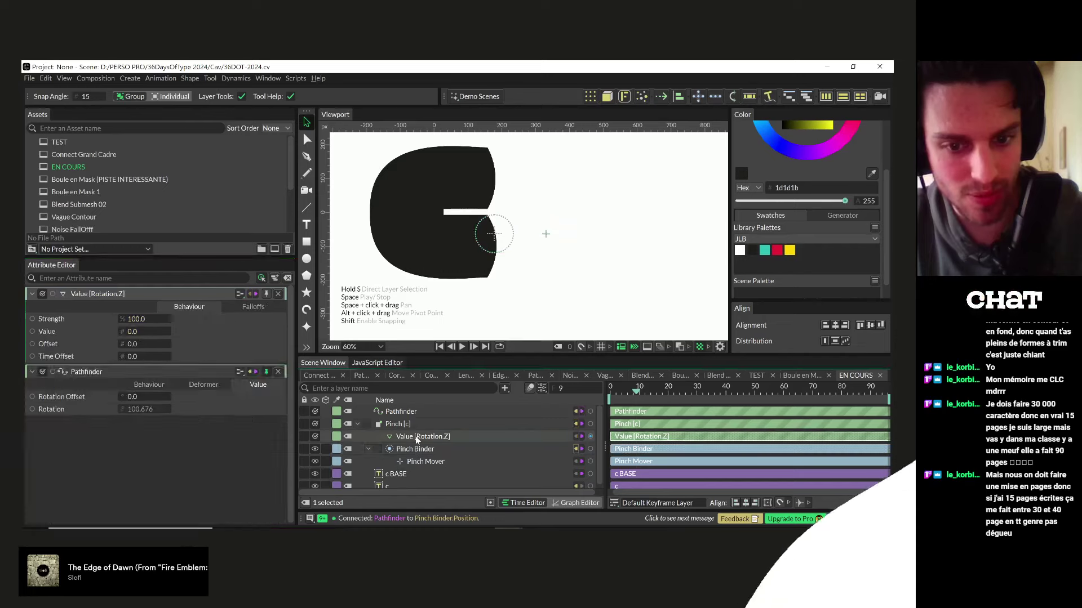
drag(32, 409, 45, 334)
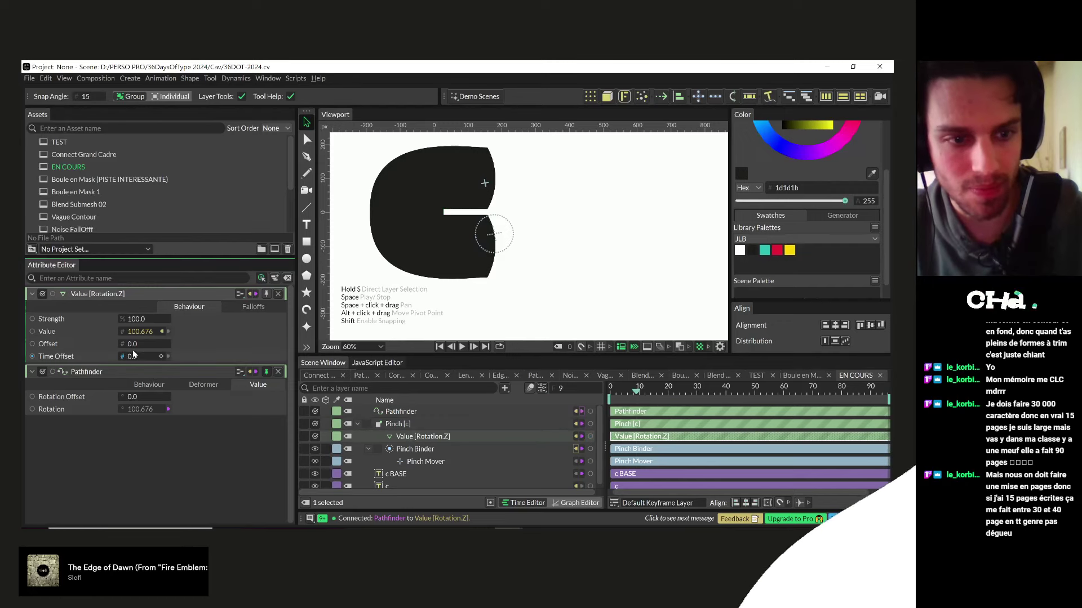
drag(135, 344, 84, 345)
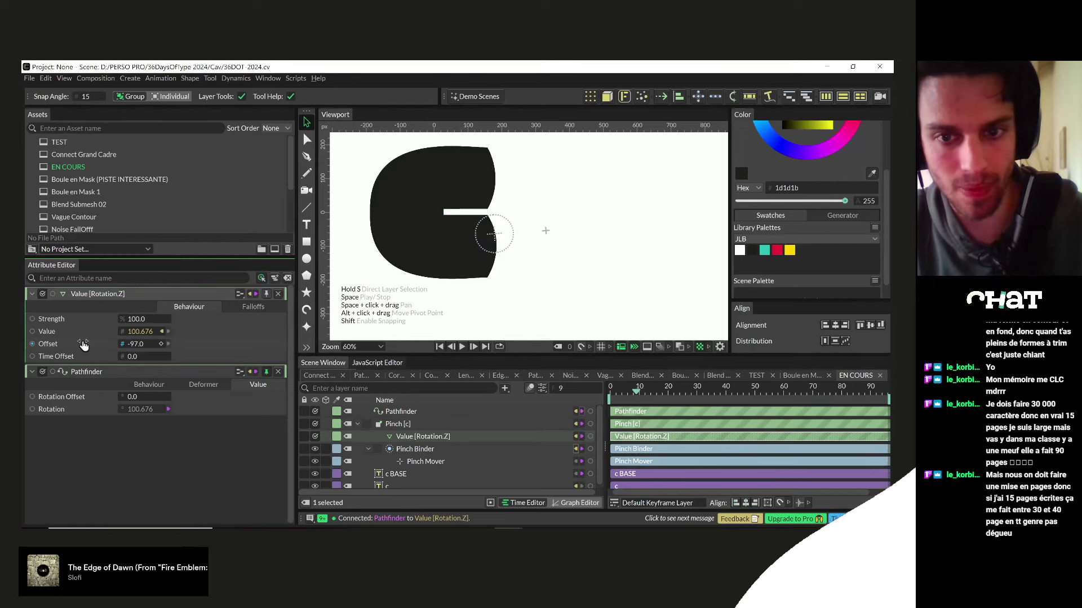
- Test the Pathfinder's Travel at 143 % and 227 %, and undo the last value
click(397, 409)
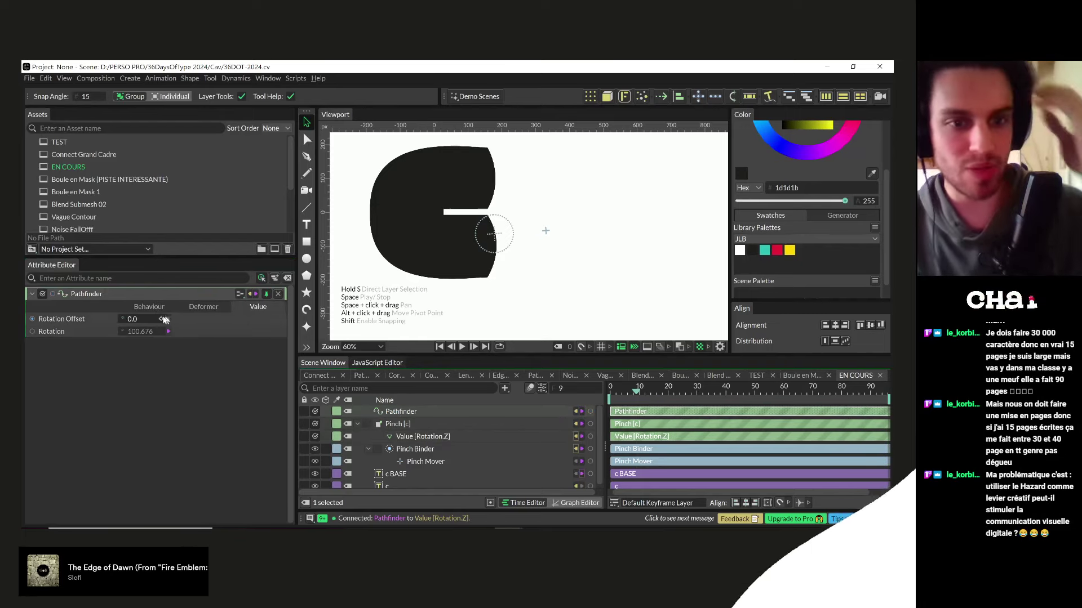
click(148, 307)
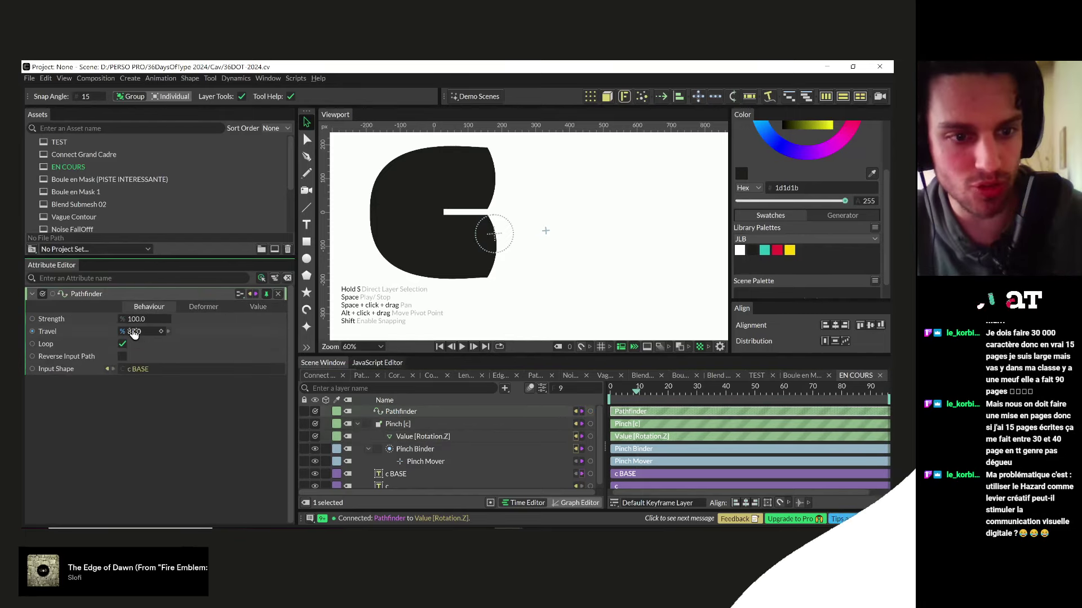
drag(138, 334, 202, 333)
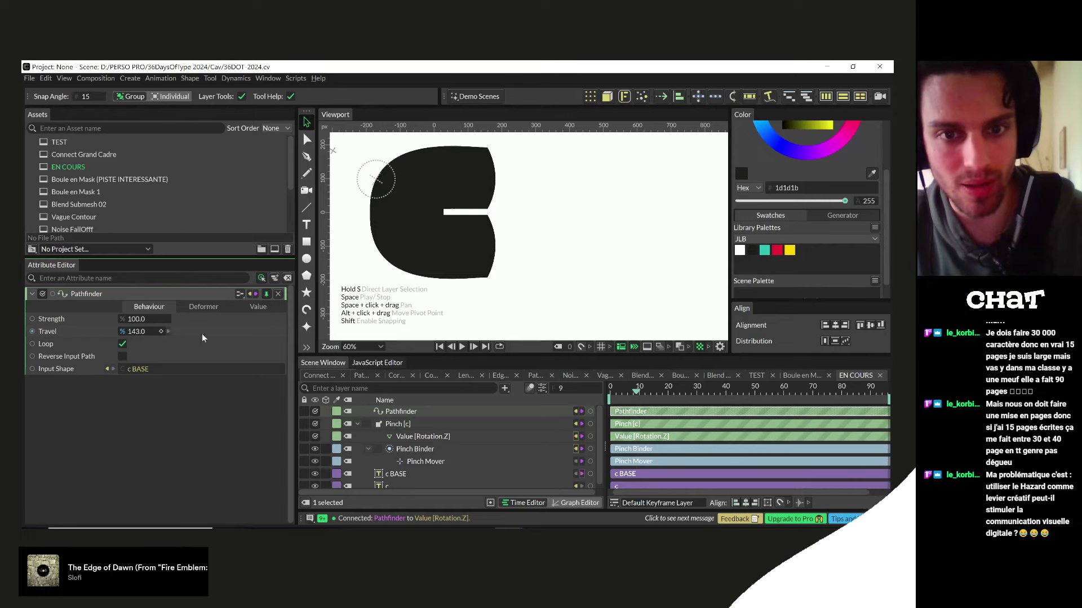
scroll(403, 189, down, 1)
scroll(387, 306, down, 2)
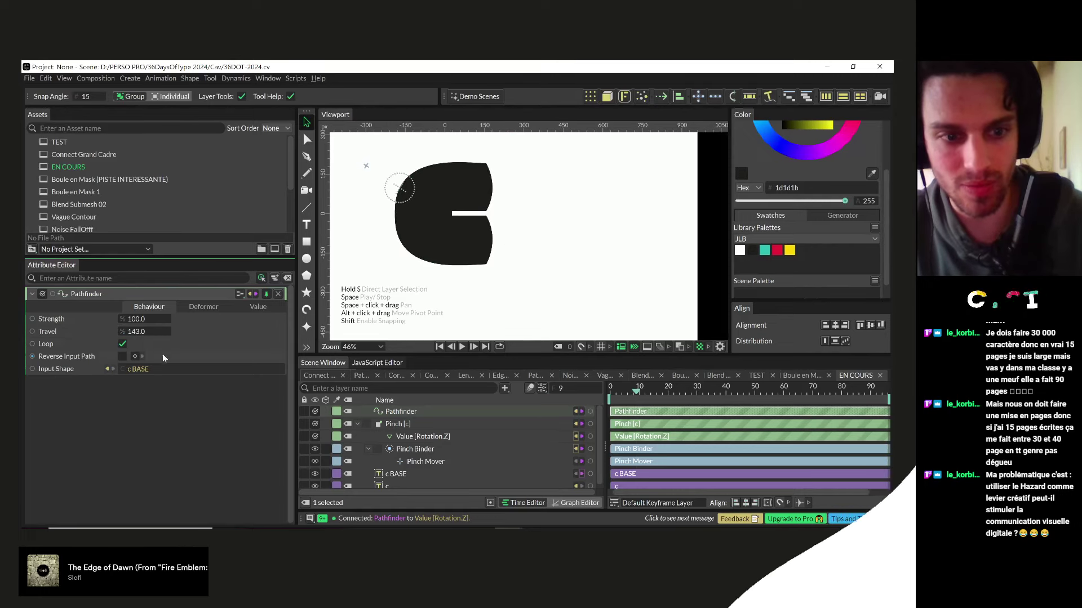
drag(140, 336, 240, 341)
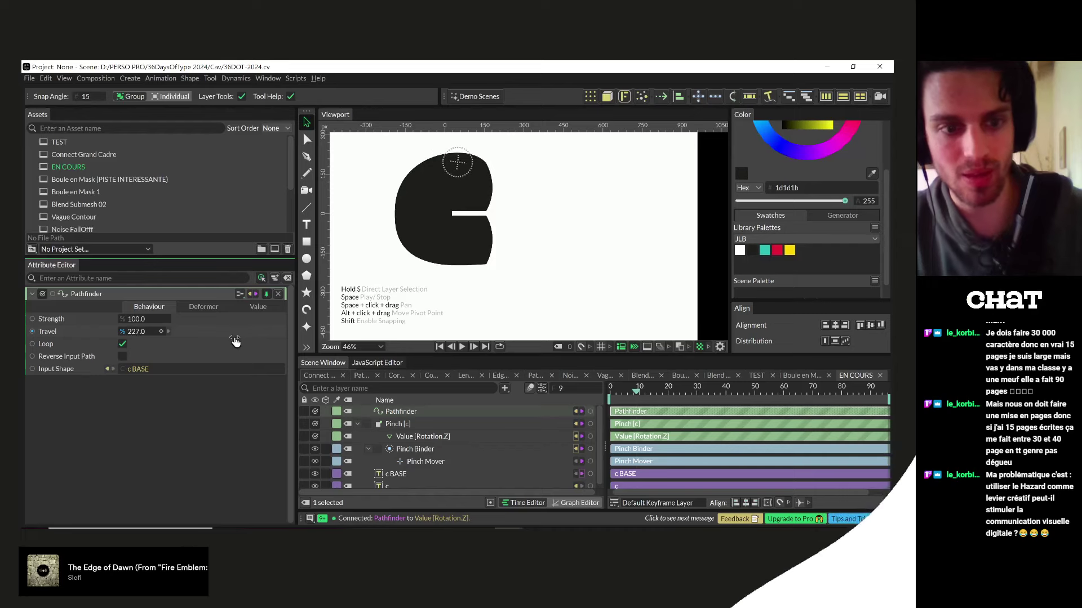
key(ctrl+z)
- Add a Frame behaviour to the Pathfinder's Travel and open its attributes
right_click(62, 334)
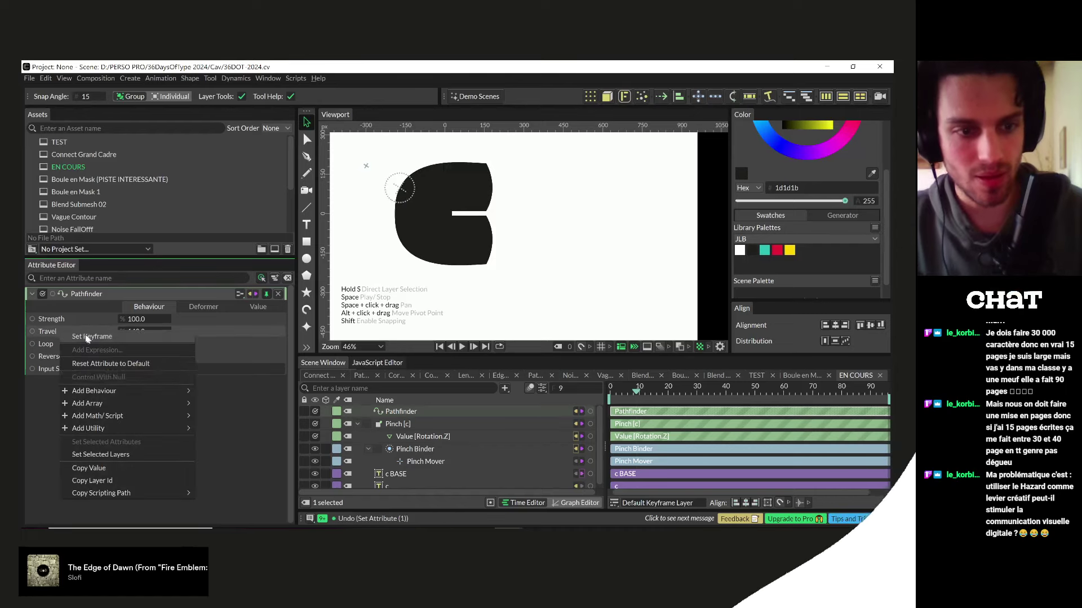
mouse_move(90, 428)
click(216, 369)
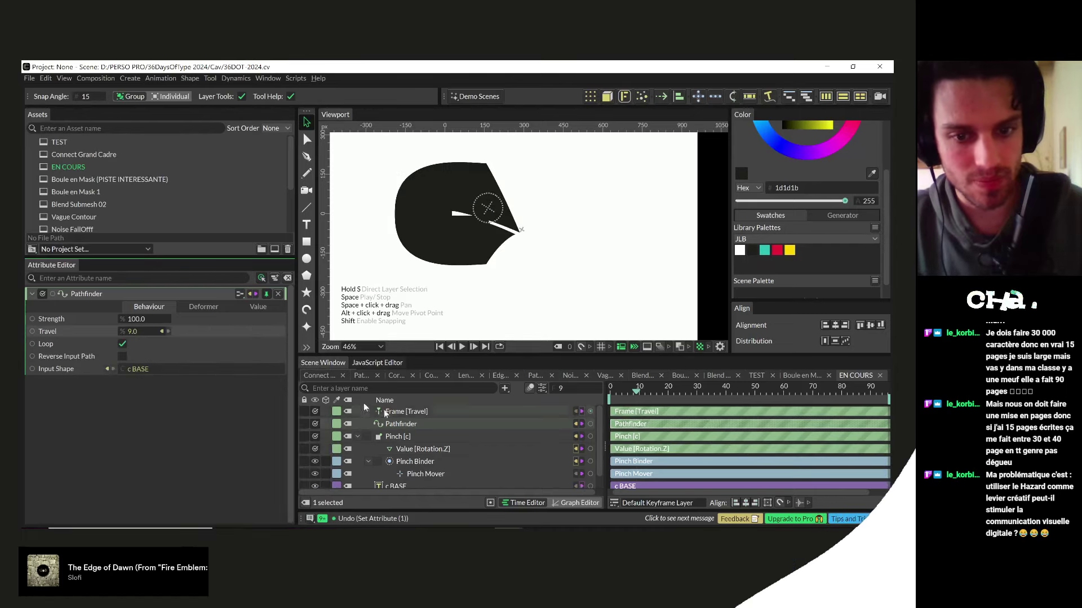
click(414, 416)
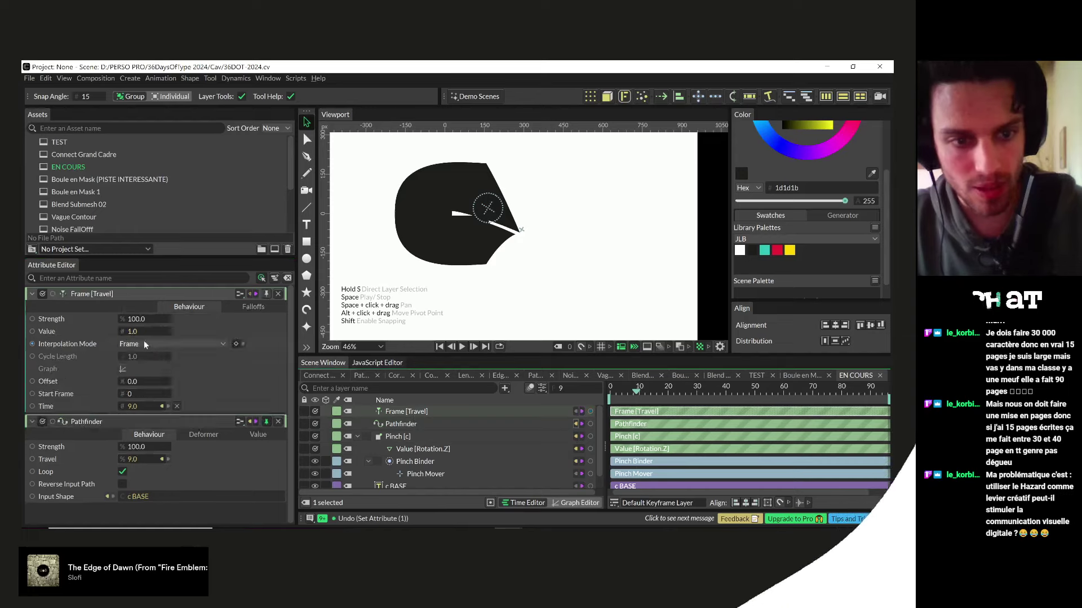
- Set the Frame behaviour's Value to 10 and preview the animation
click(141, 332)
text(10.0)
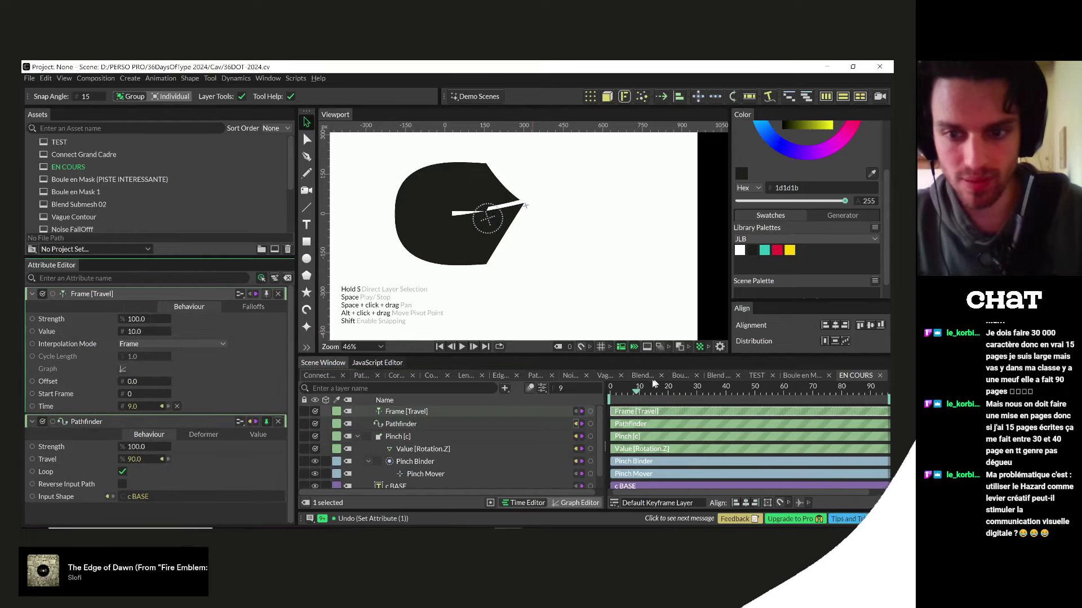
key(space)
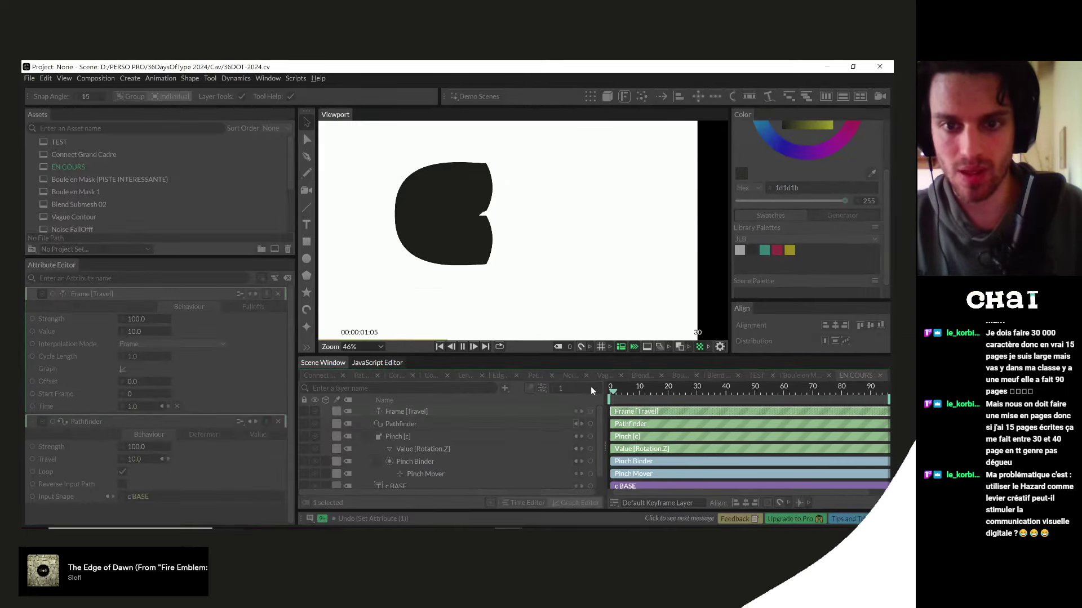
key(space)
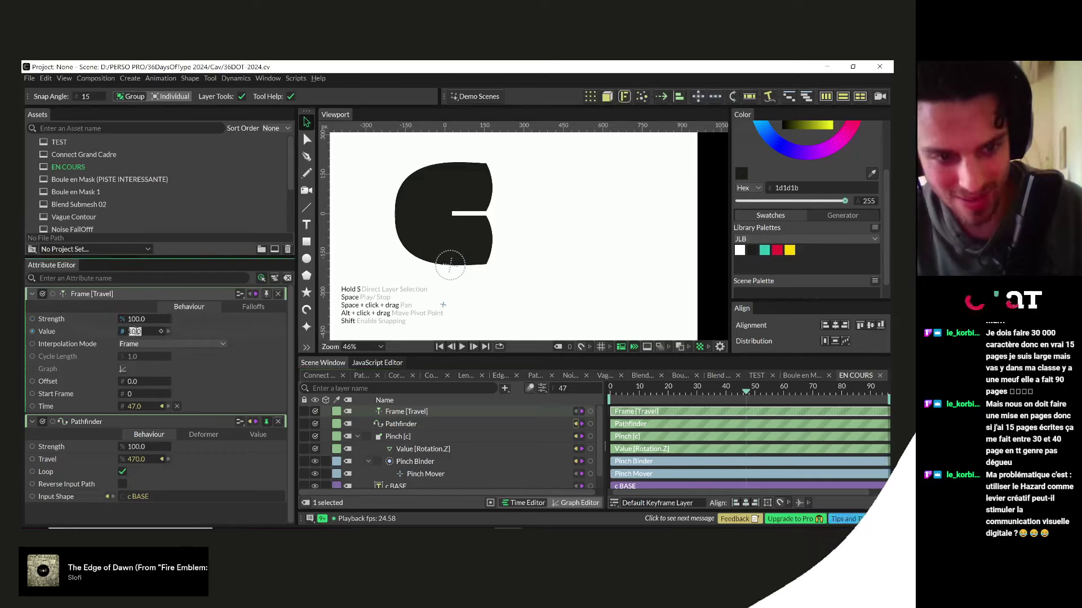
- Set the Frame behaviour's Value to 5 and play back the animation to check the speed
text(5.0)
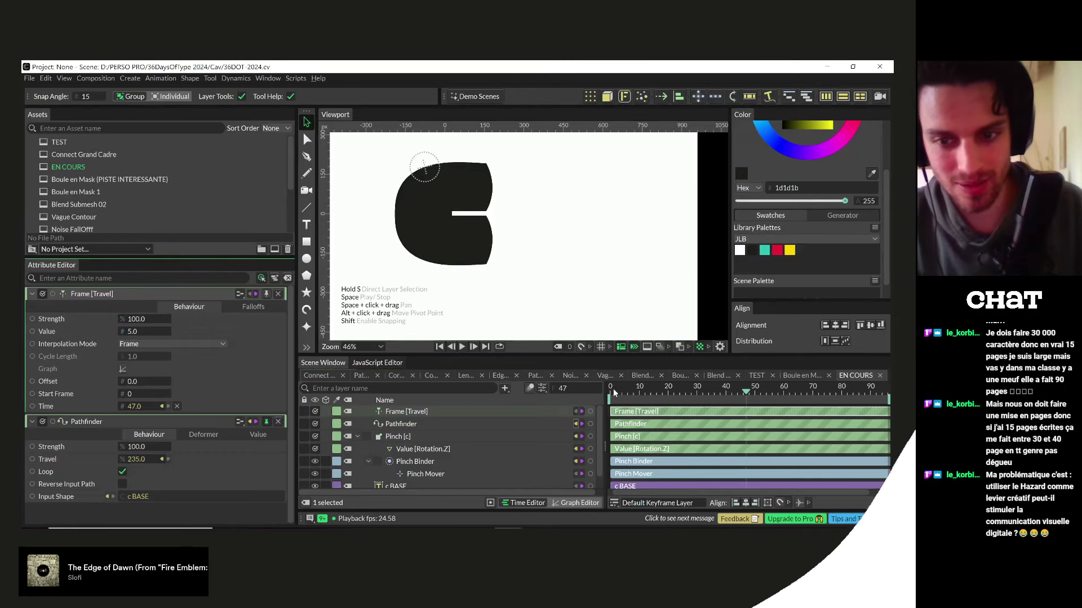
key(space)
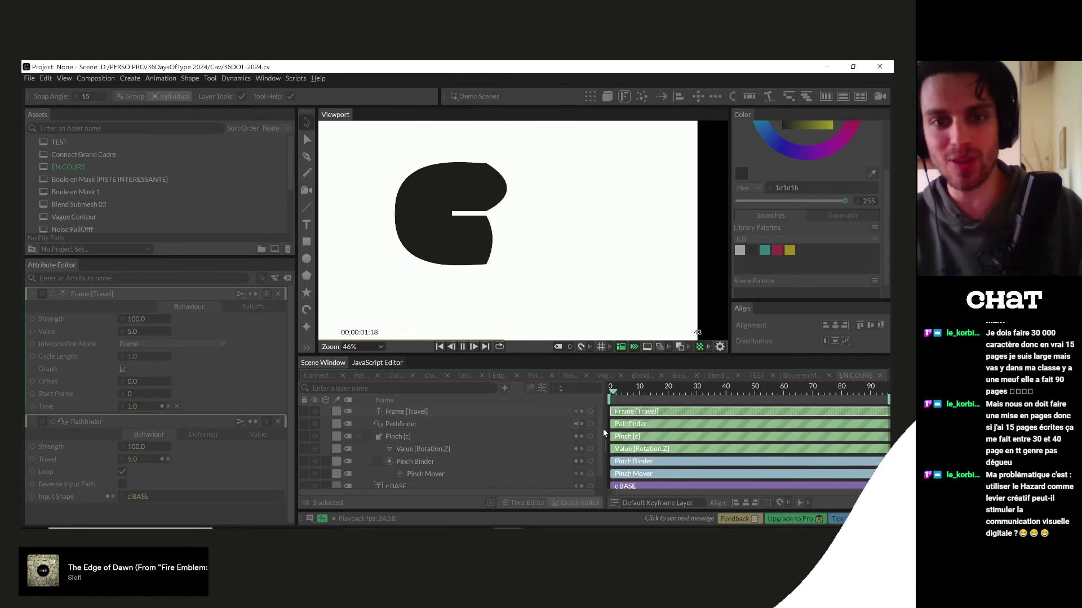
key(space)
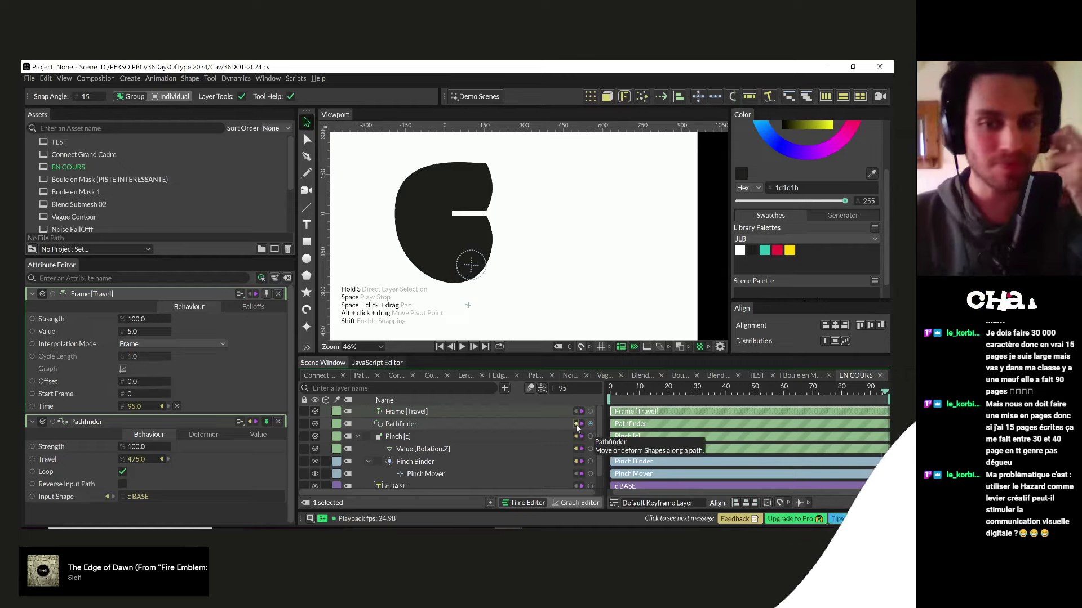
- Play back the Pinch animation from the first frame, then move the playhead to frame 9
key(alt+Tab)
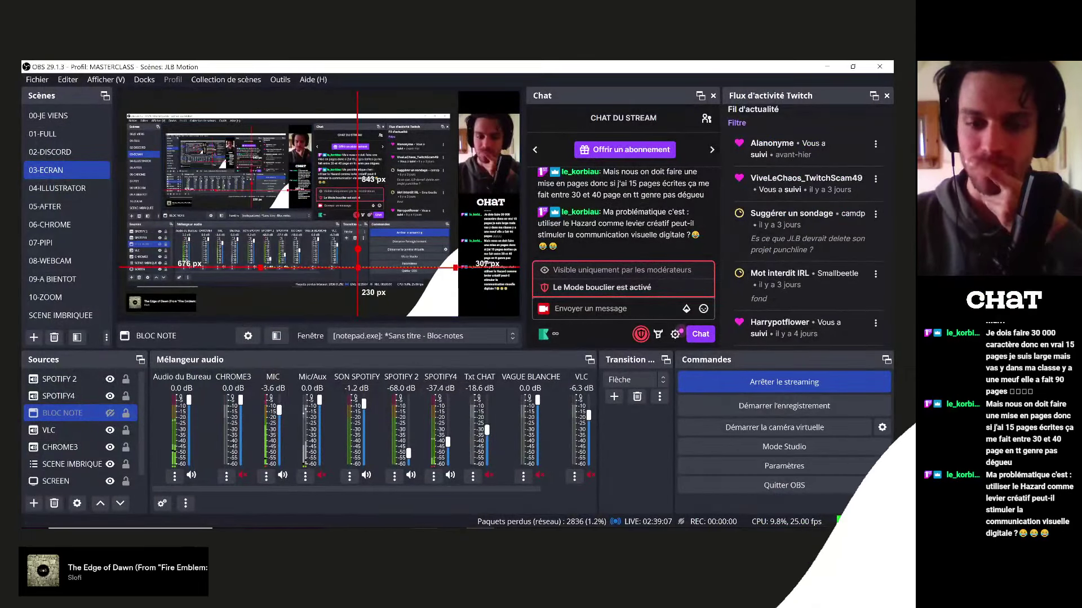
key(alt+Tab)
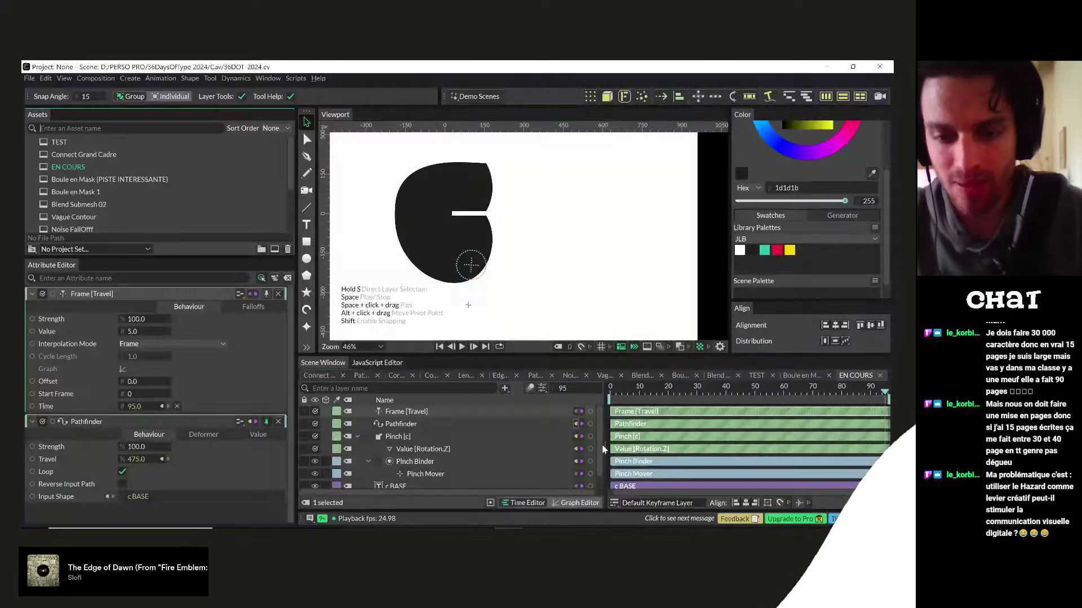
click(596, 388)
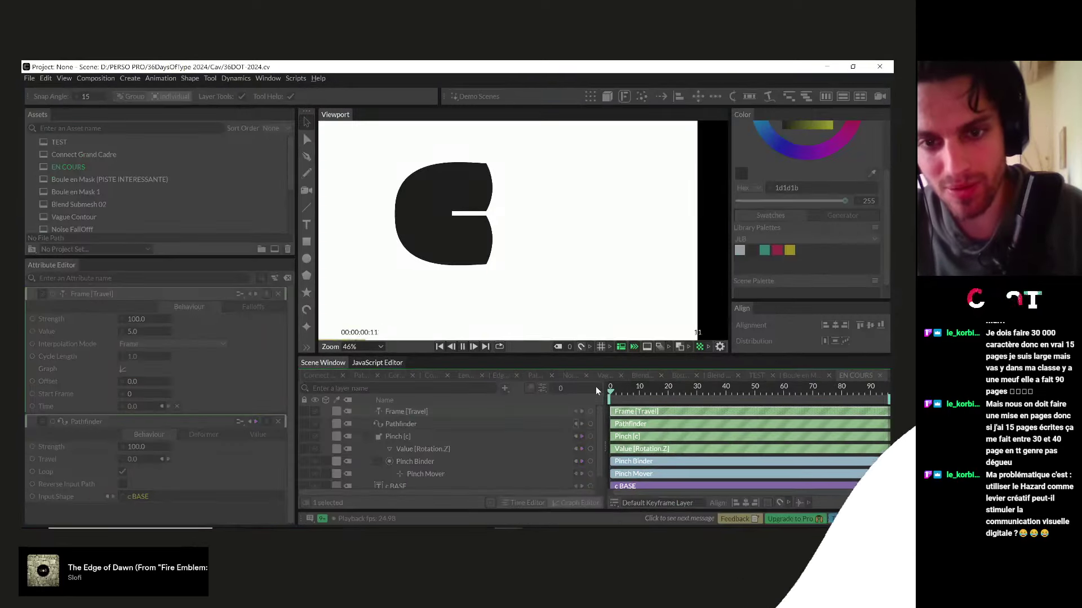
mouse_move(634, 395)
mouse_down()
mouse_move(625, 398)
mouse_move(652, 399)
mouse_move(629, 396)
mouse_up()
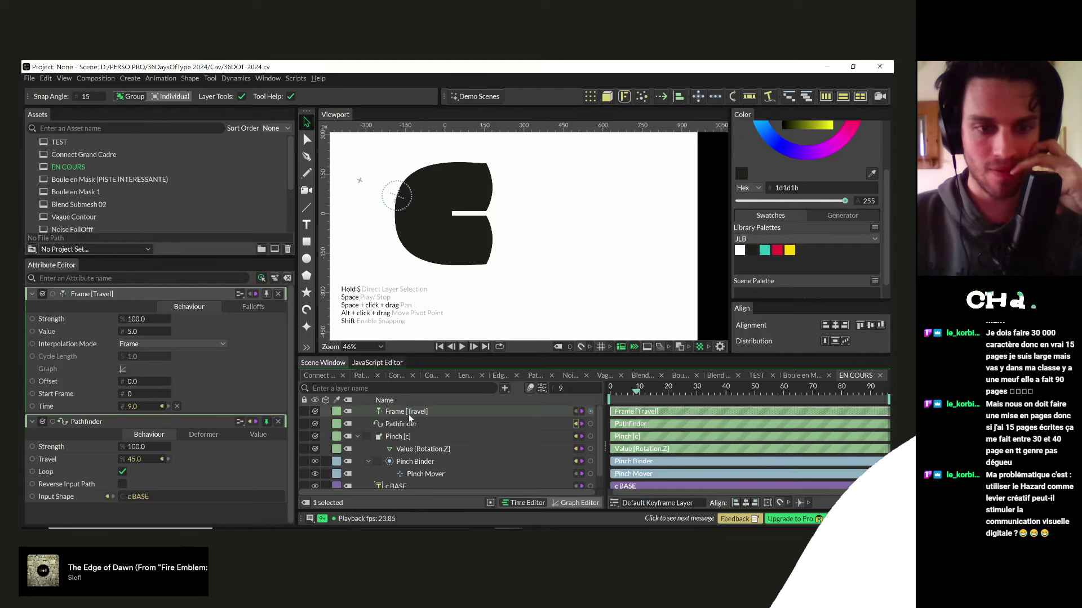
- Hide the c BASE layer so only the deformed letter "c" shows at the current frame
click(396, 437)
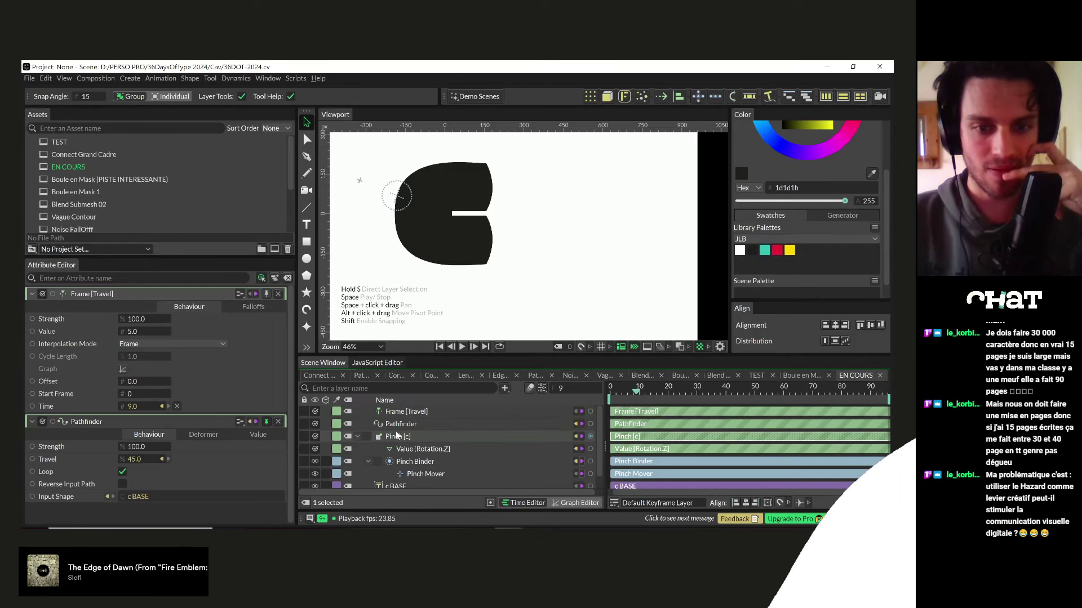
scroll(395, 459, down, 1)
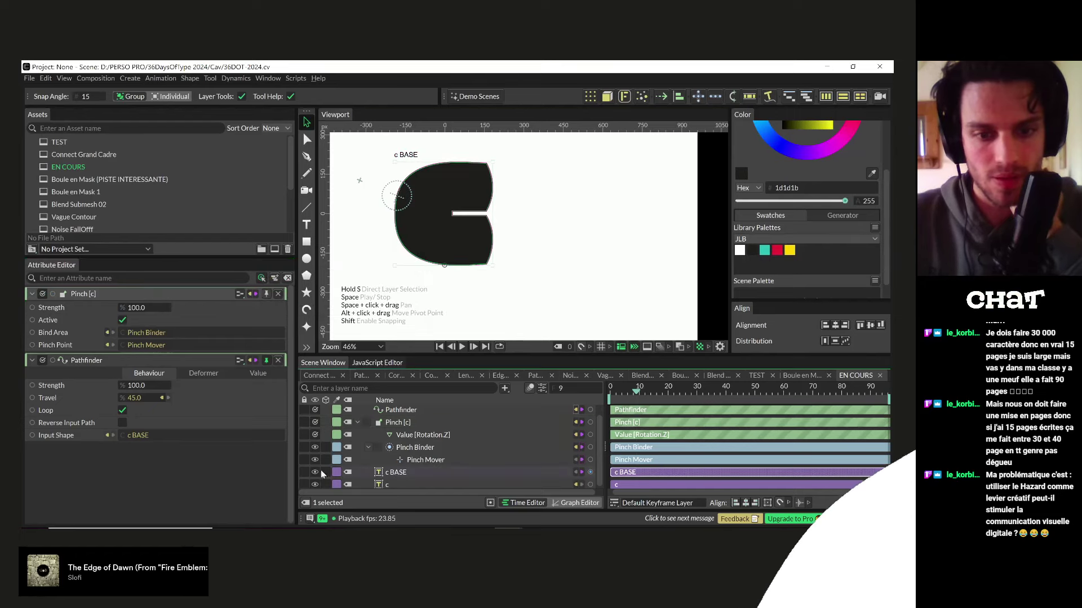
click(403, 470)
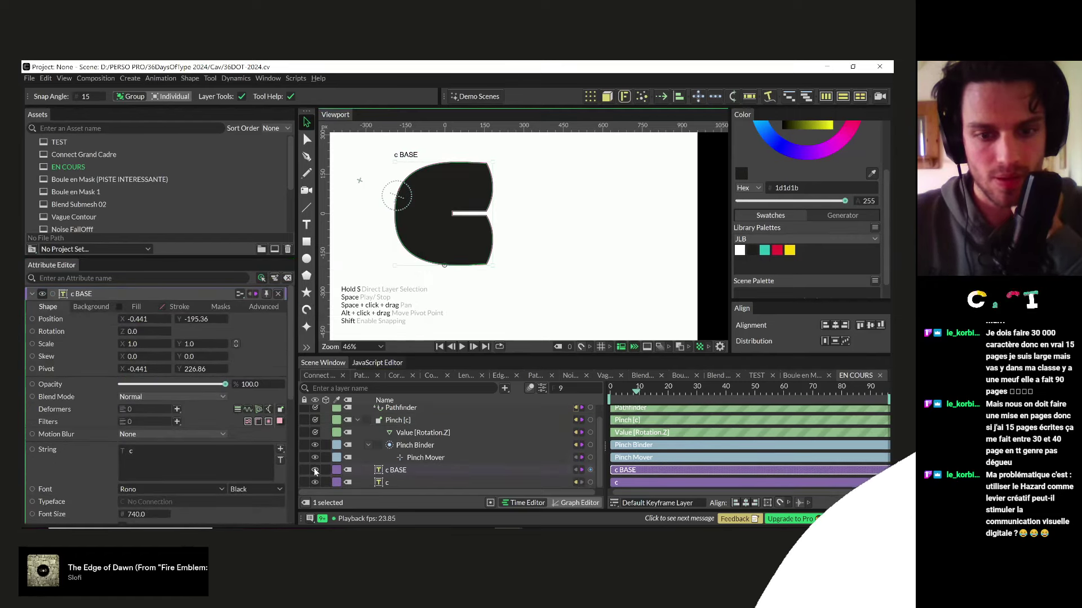
click(315, 471)
mouse_move(635, 395)
mouse_down()
mouse_move(654, 393)
mouse_move(626, 393)
mouse_move(638, 394)
mouse_up()
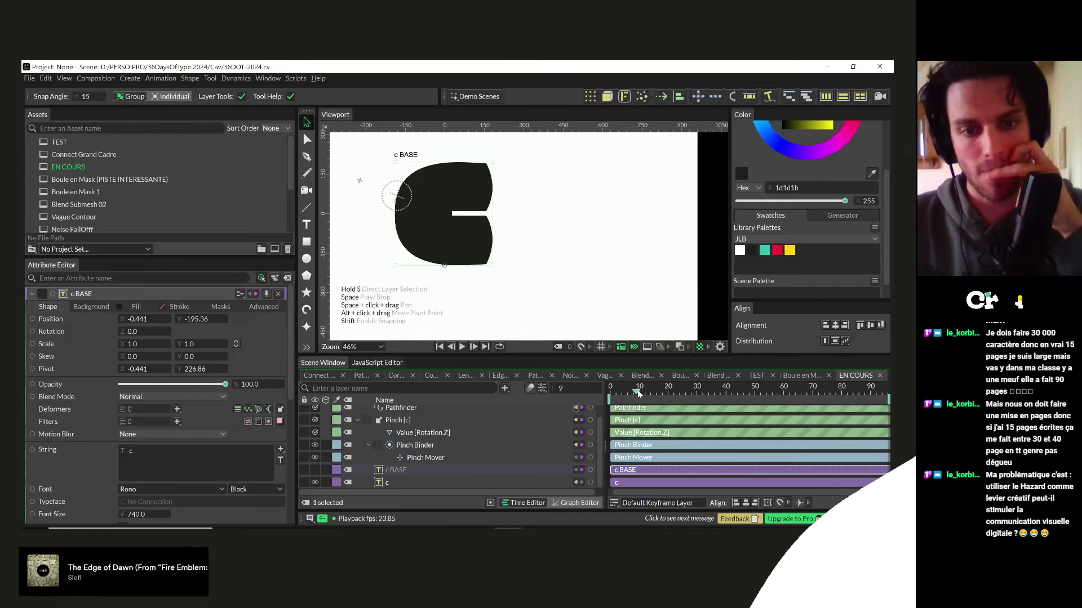
- Raise the Pathfinder's Strength to 663 % and play back the animation
scroll(428, 433, up, 1)
click(401, 424)
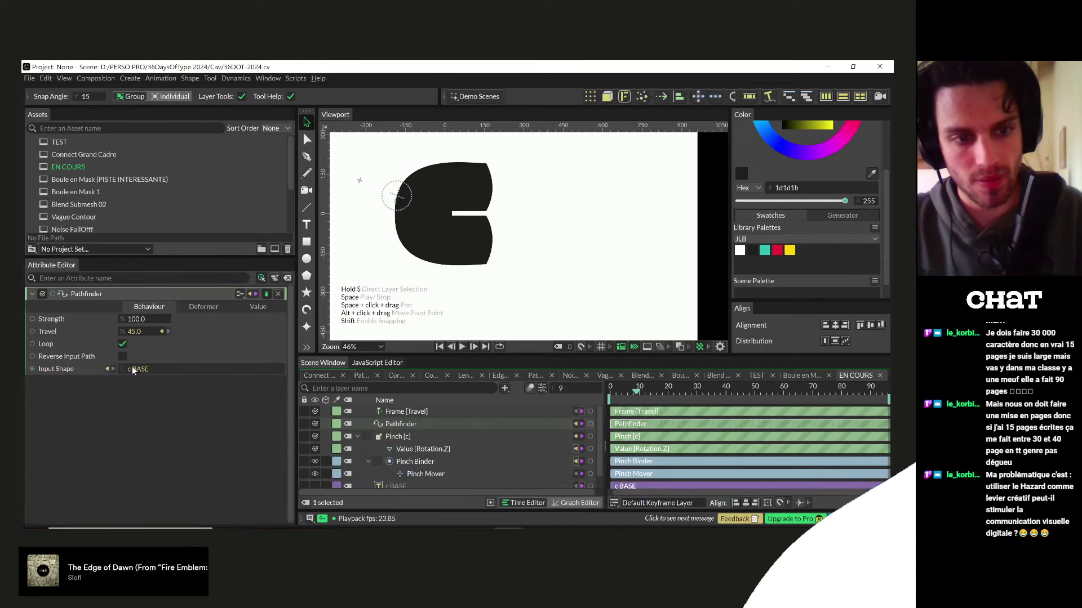
drag(128, 321, 452, 327)
key(space)
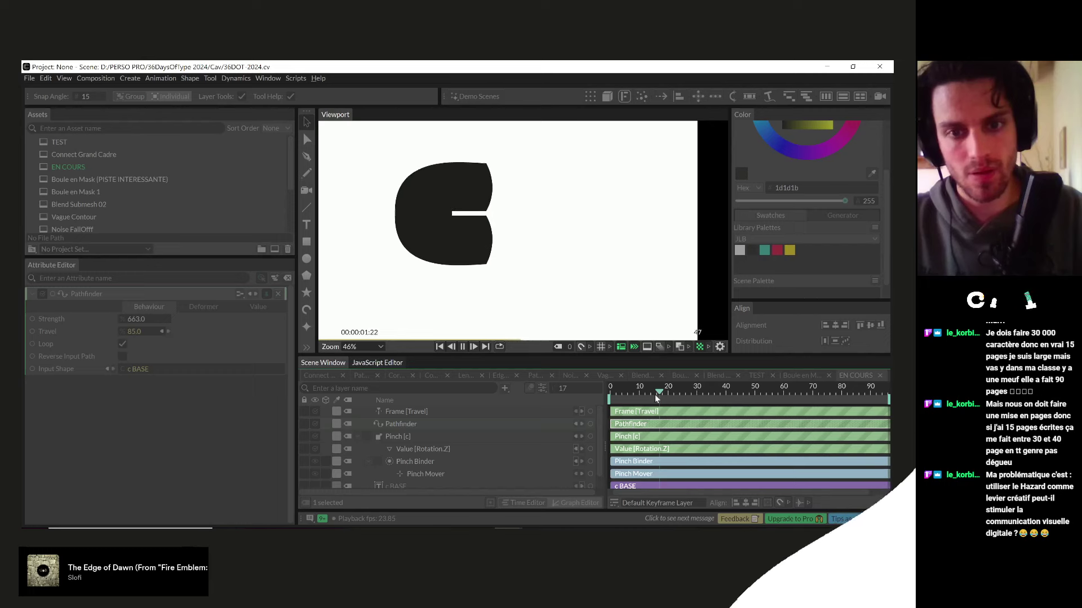
key(space)
- Set the Pathfinder's Strength to 50 % at frame 15 and play back the animation
click(653, 394)
click(136, 319)
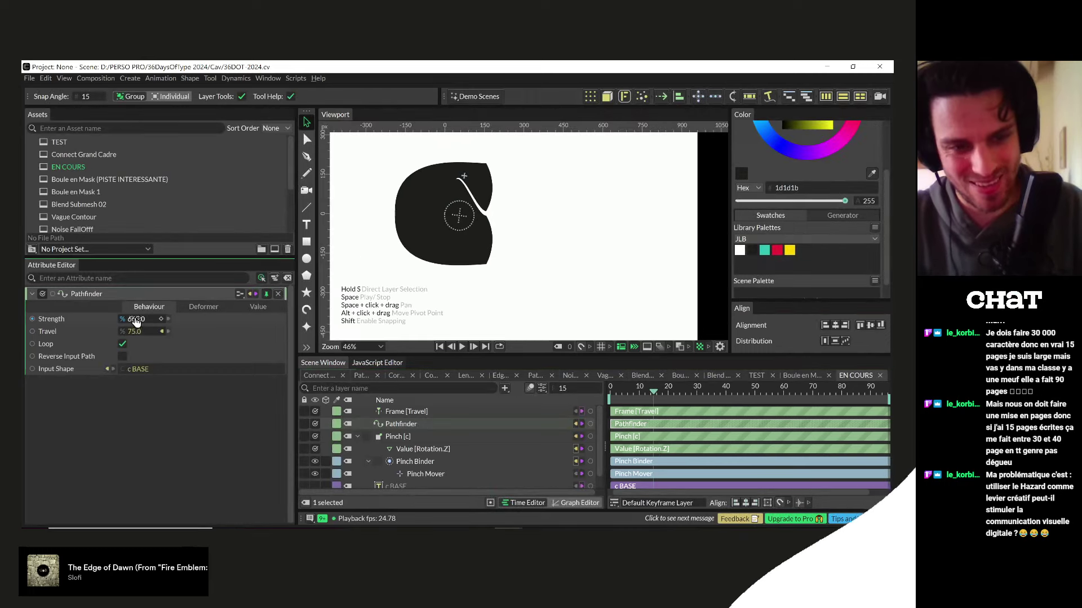
text(500)
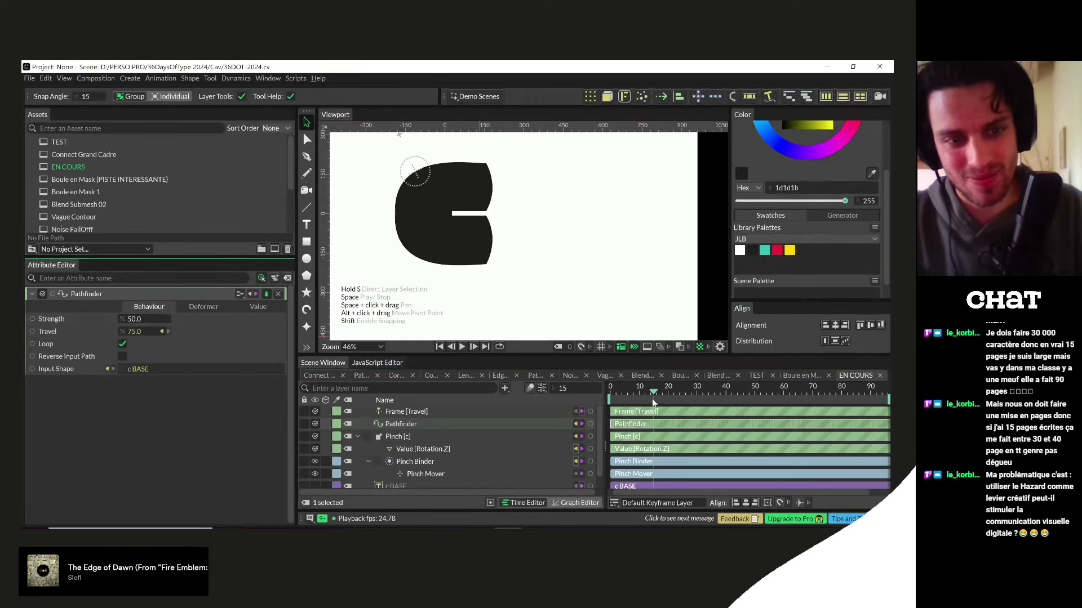
key(Return)
key(space)
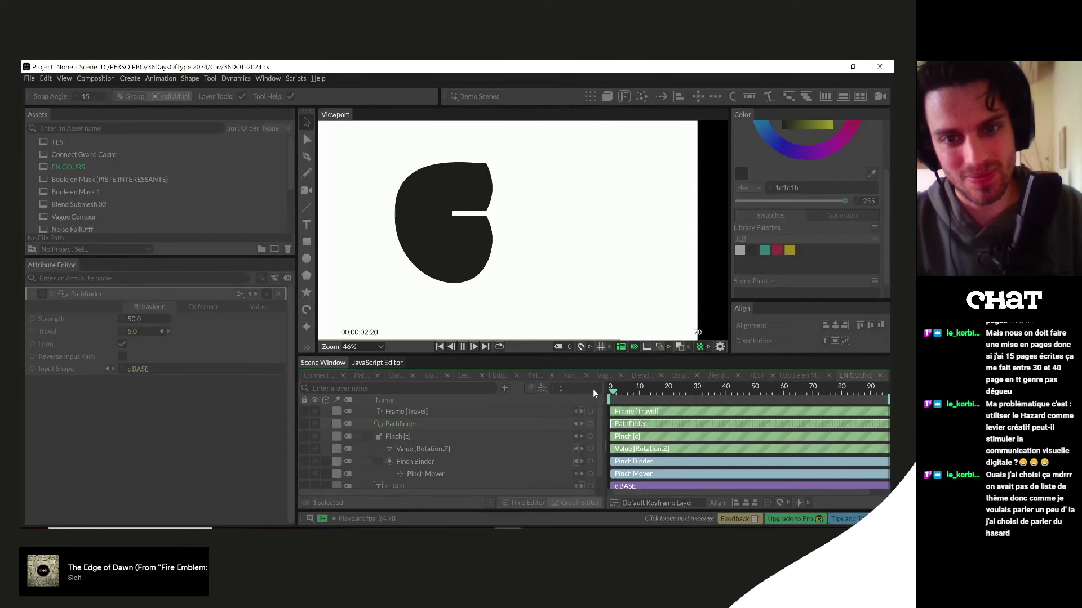
key(space)
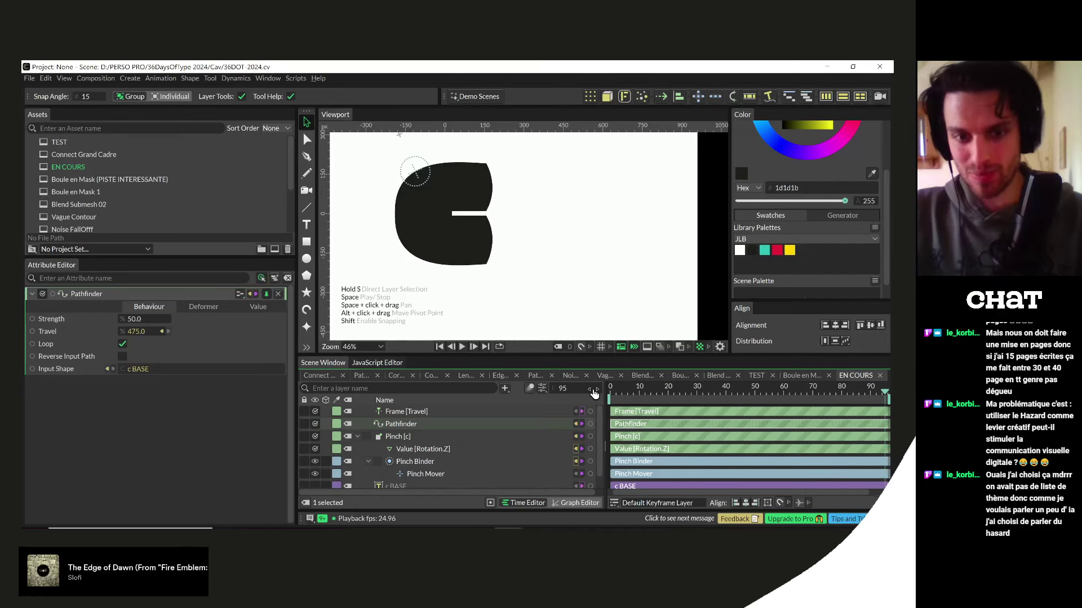
- Collapse the Pinch layer's children and scrub through the first 30 frames to examine the deformation around the letter
click(356, 438)
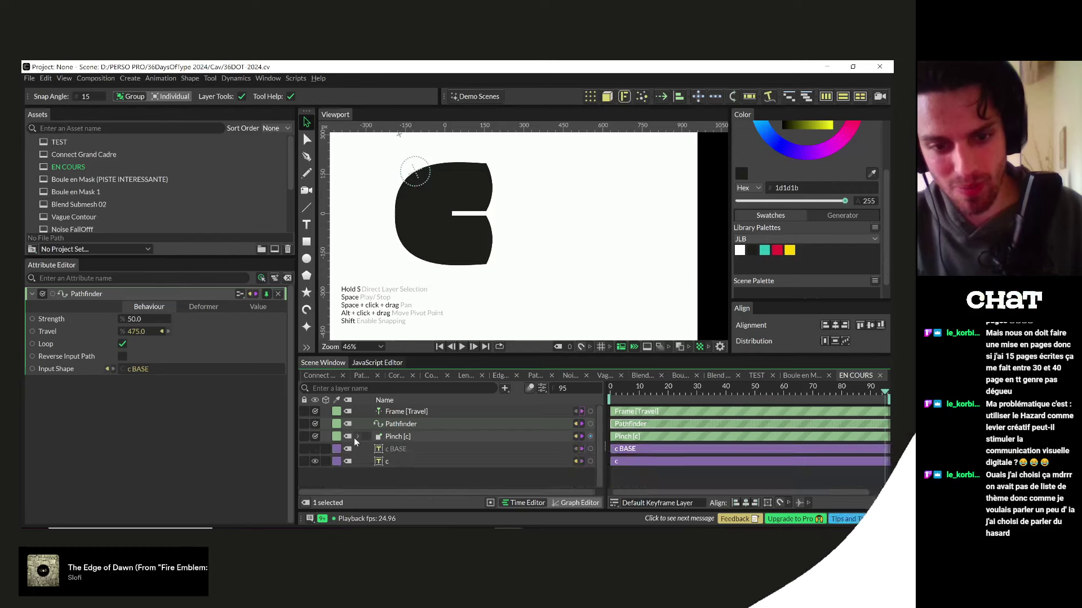
drag(611, 393, 695, 392)
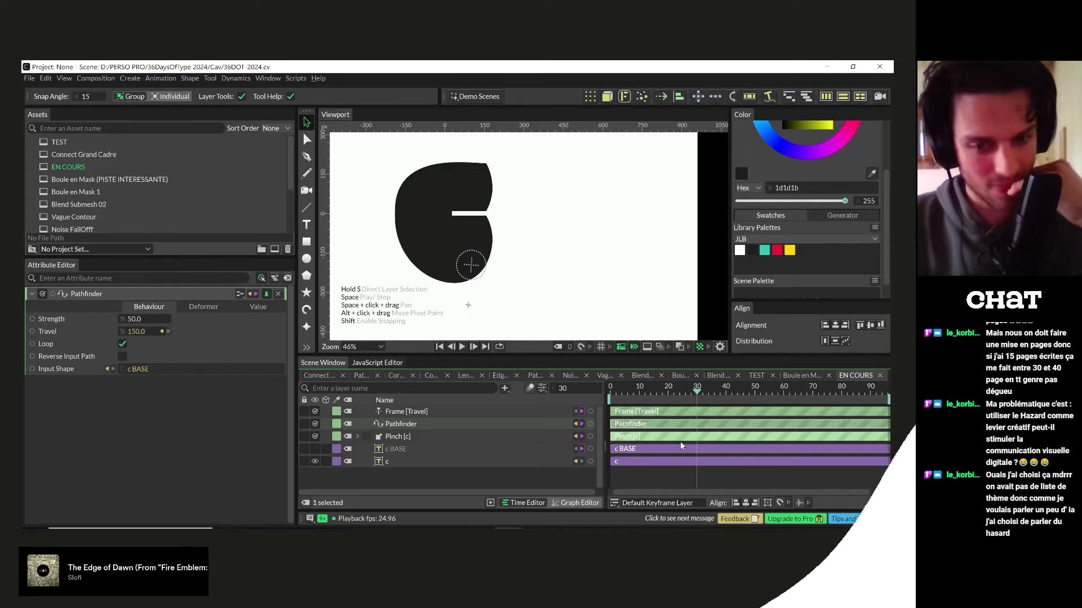
mouse_move(650, 393)
mouse_down()
mouse_move(620, 390)
mouse_move(655, 388)
mouse_up()
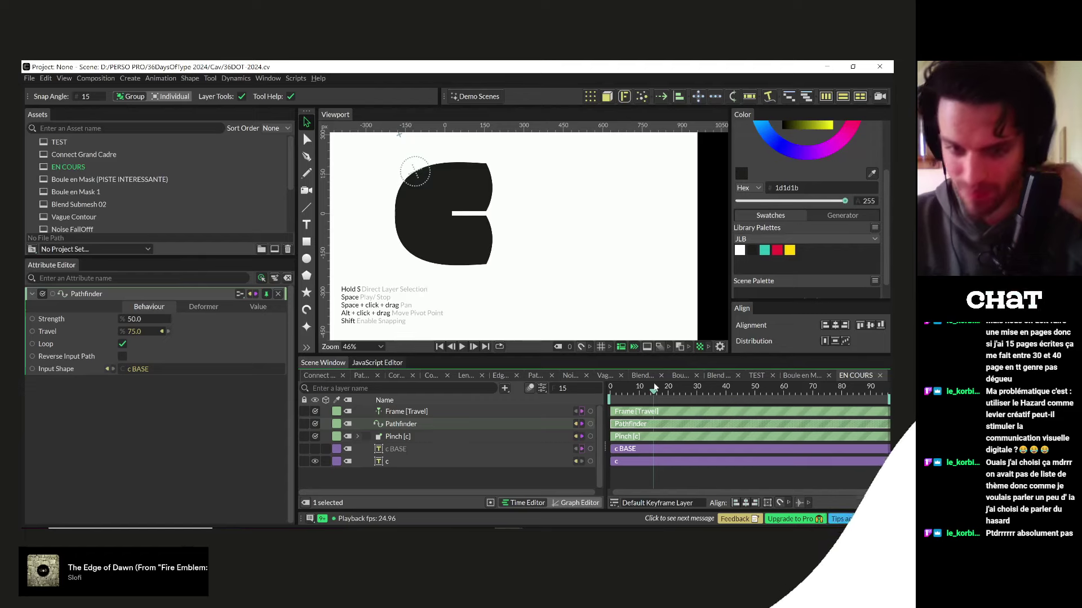
drag(651, 388, 627, 389)
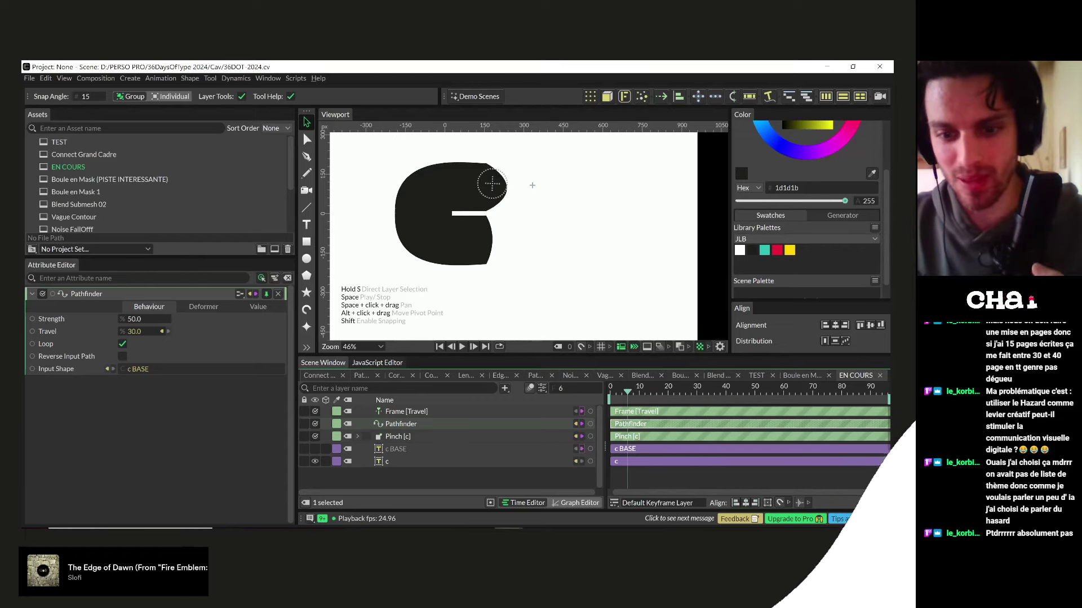
mouse_move(509, 528)
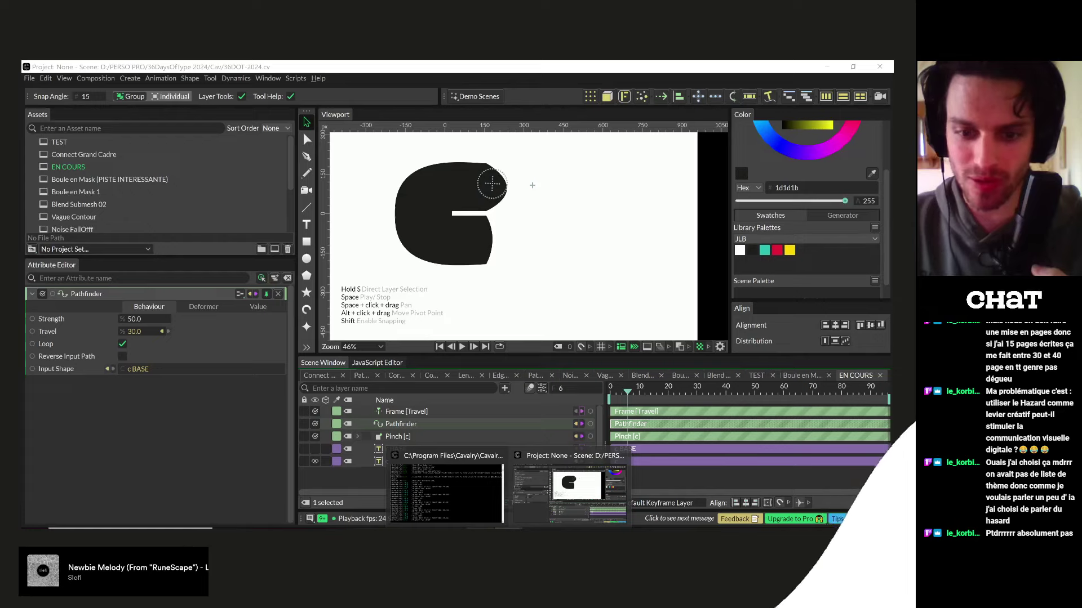
key(alt+Tab)
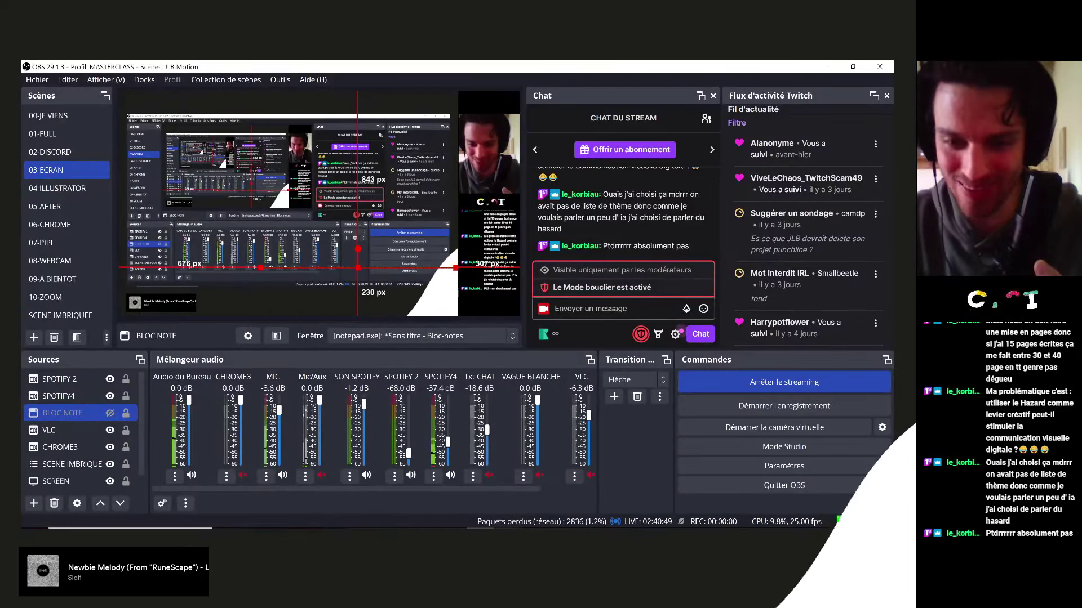
click(542, 498)
drag(610, 392, 630, 390)
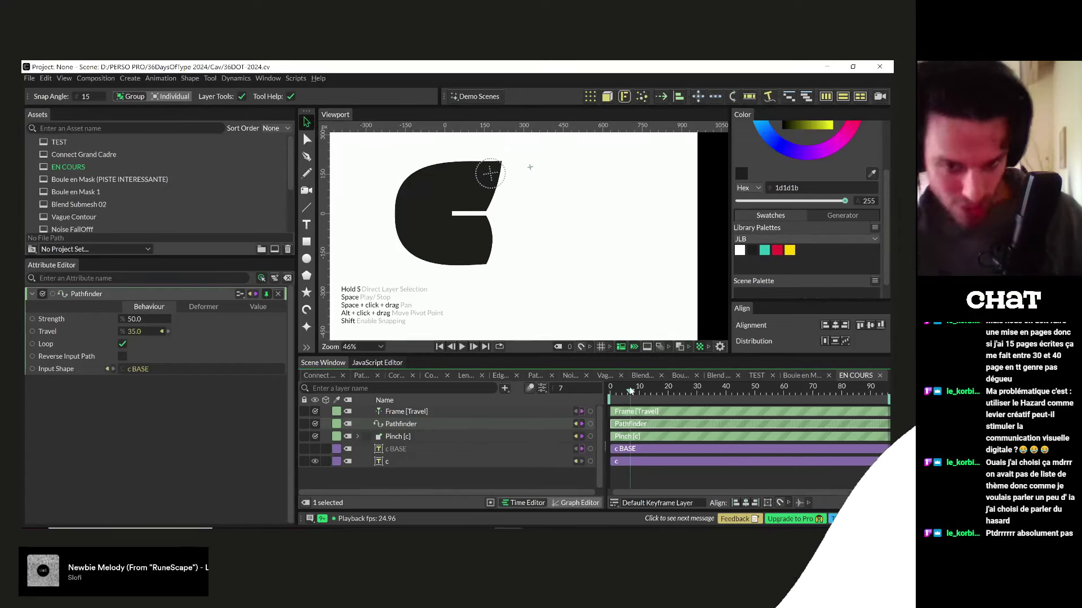
- Delete the Frame, Pathfinder, Pinch and c BASE layers, then select the remaining "c" text layer
drag(394, 449, 398, 417)
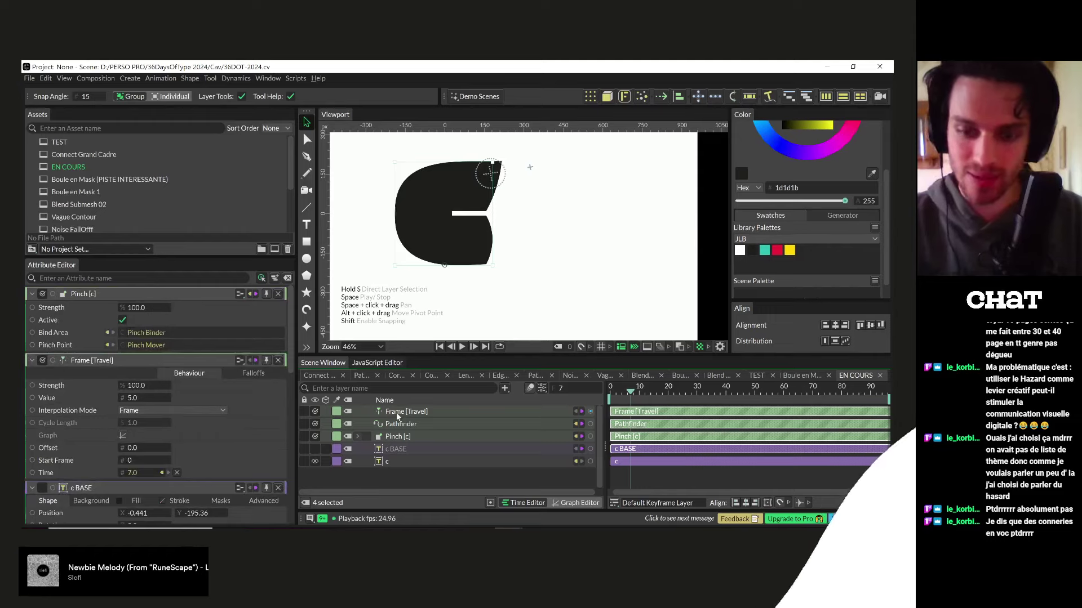
click(398, 424)
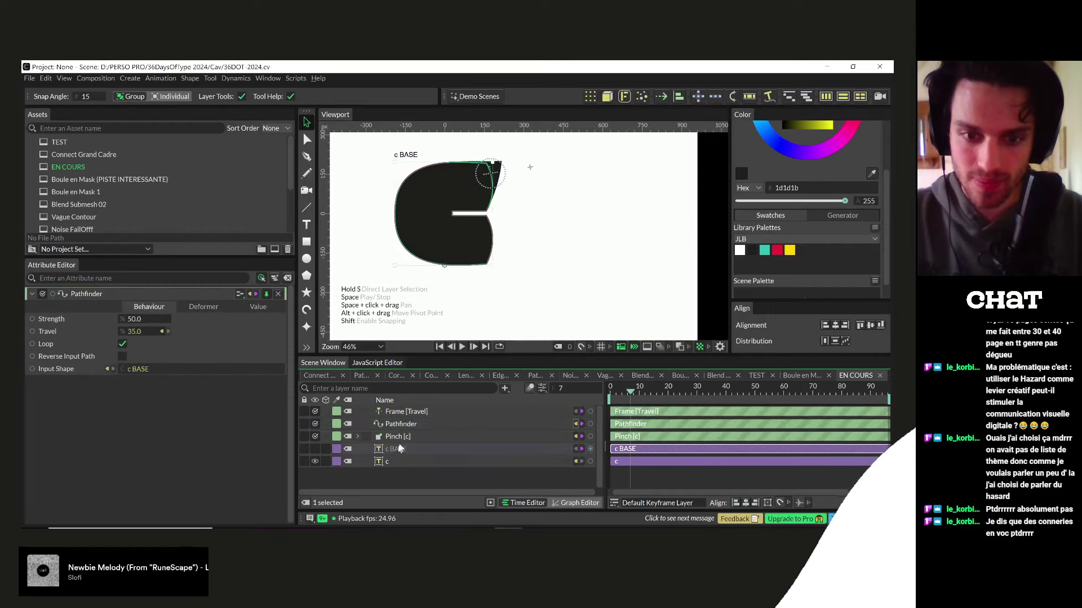
drag(398, 448, 404, 413)
key(Delete)
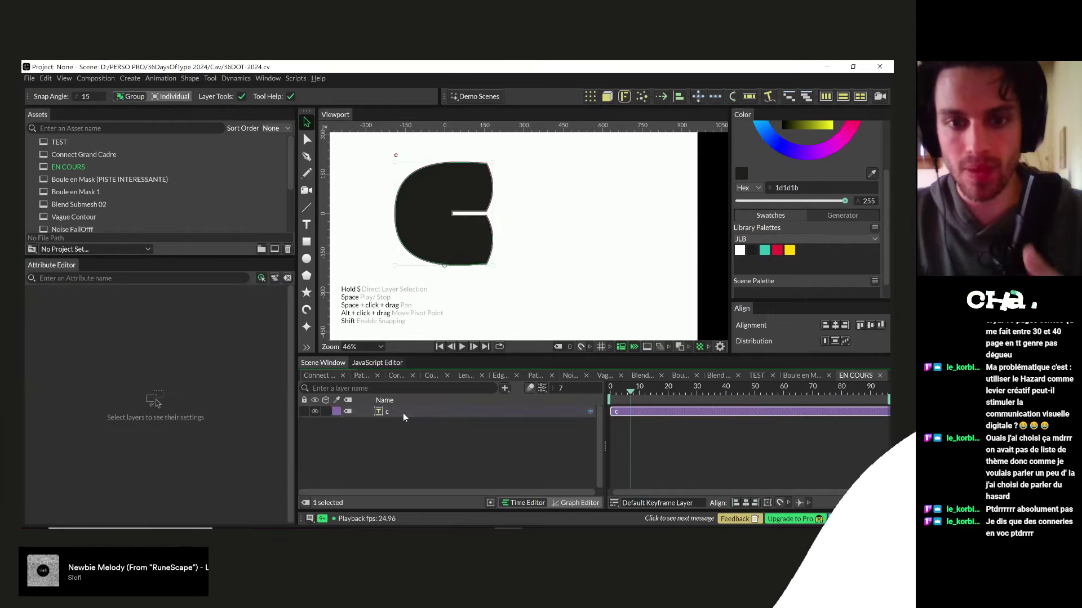
click(403, 414)
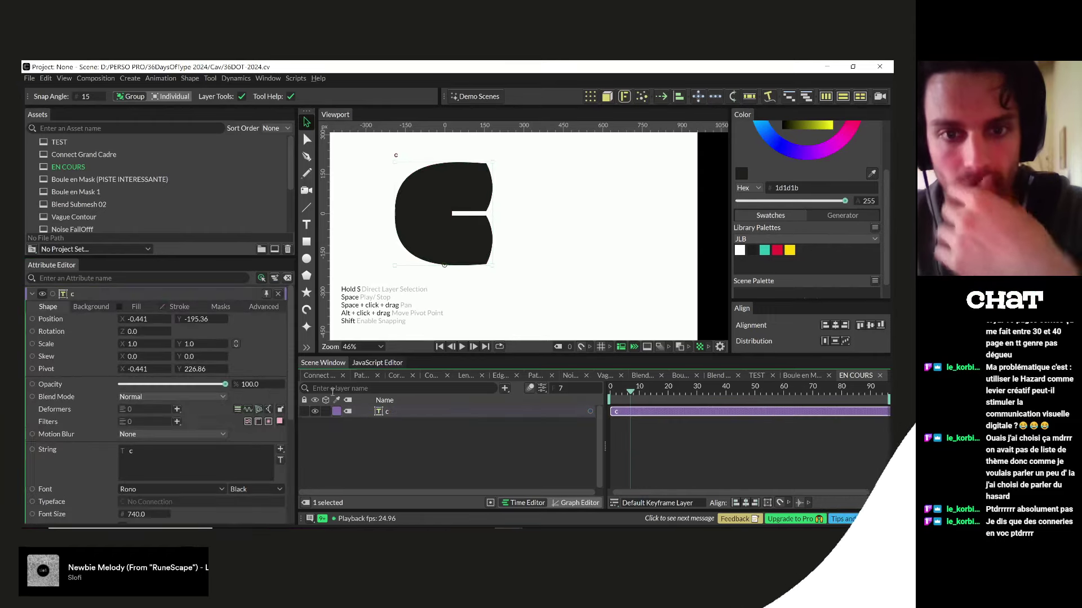
click(177, 409)
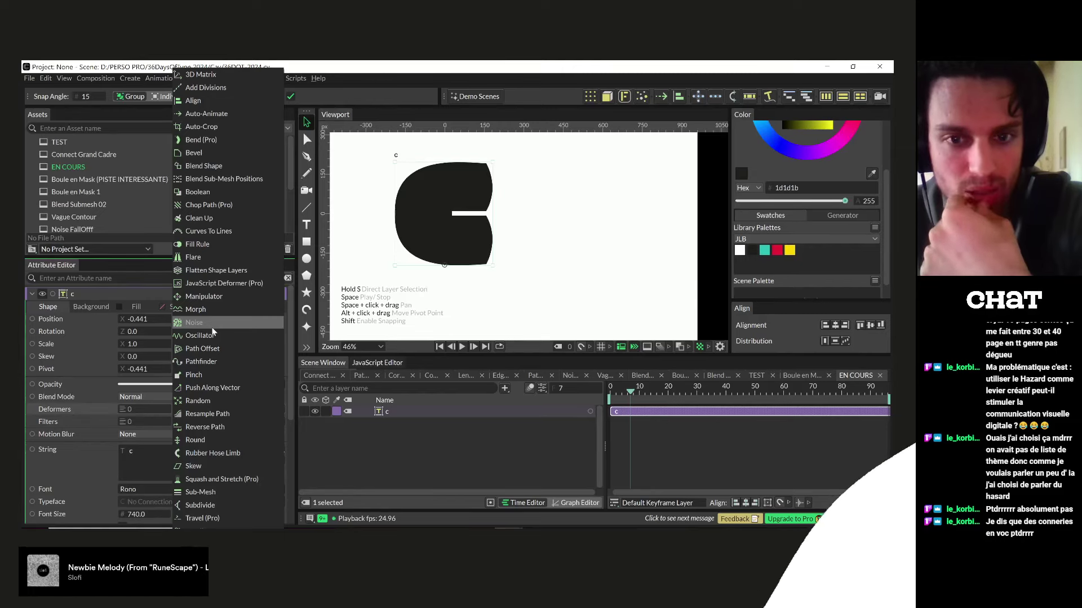
click(407, 398)
- Try the letters "a" and "b" in the text layer's String, then restore "c" and clear the selection
click(387, 411)
double_click(132, 450)
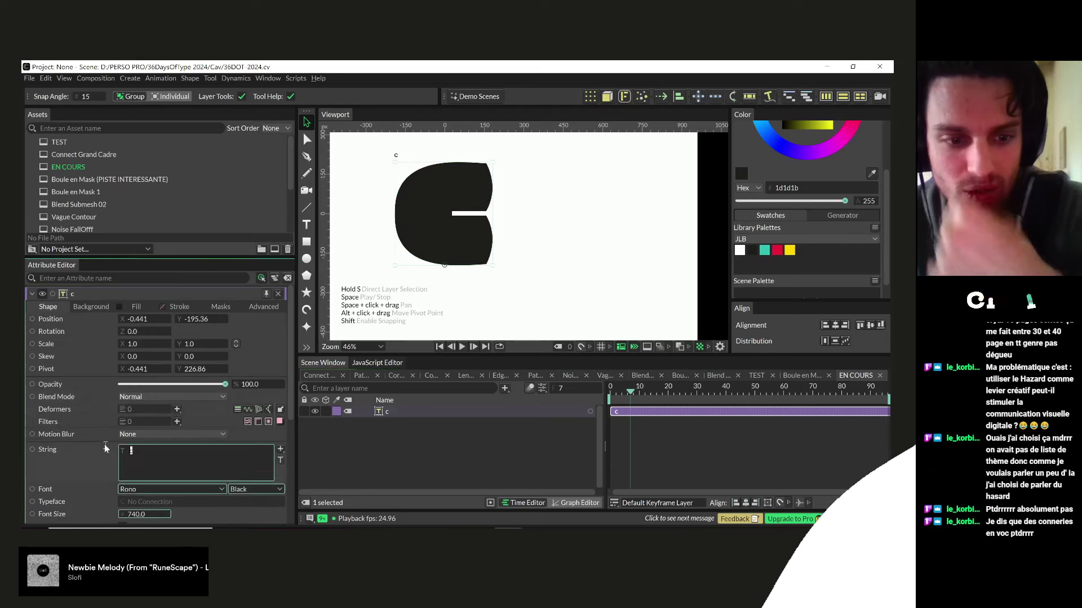
text(a)
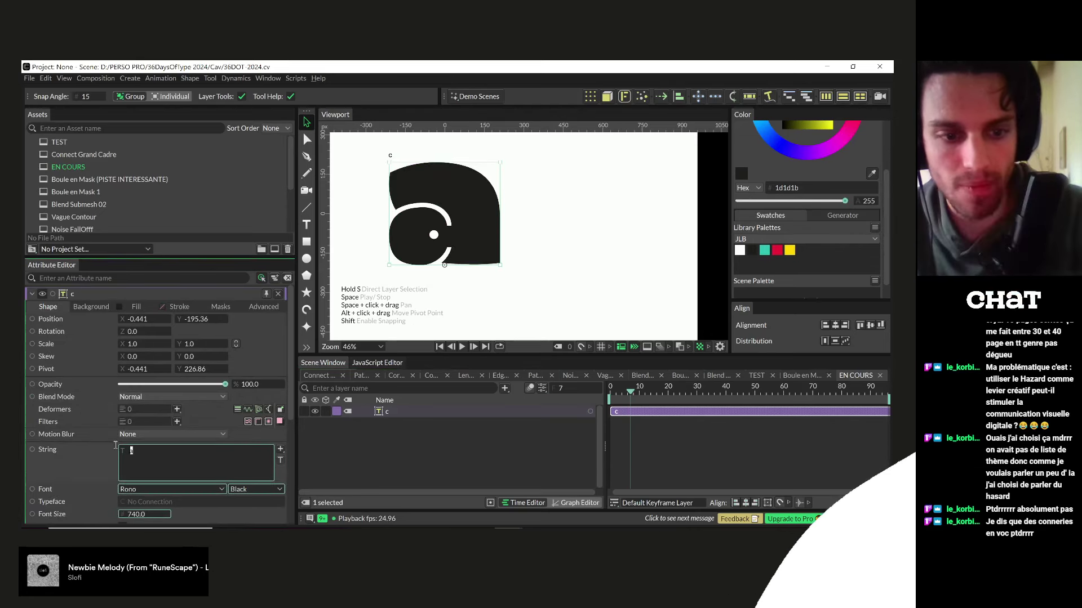
text(b)
text(c)
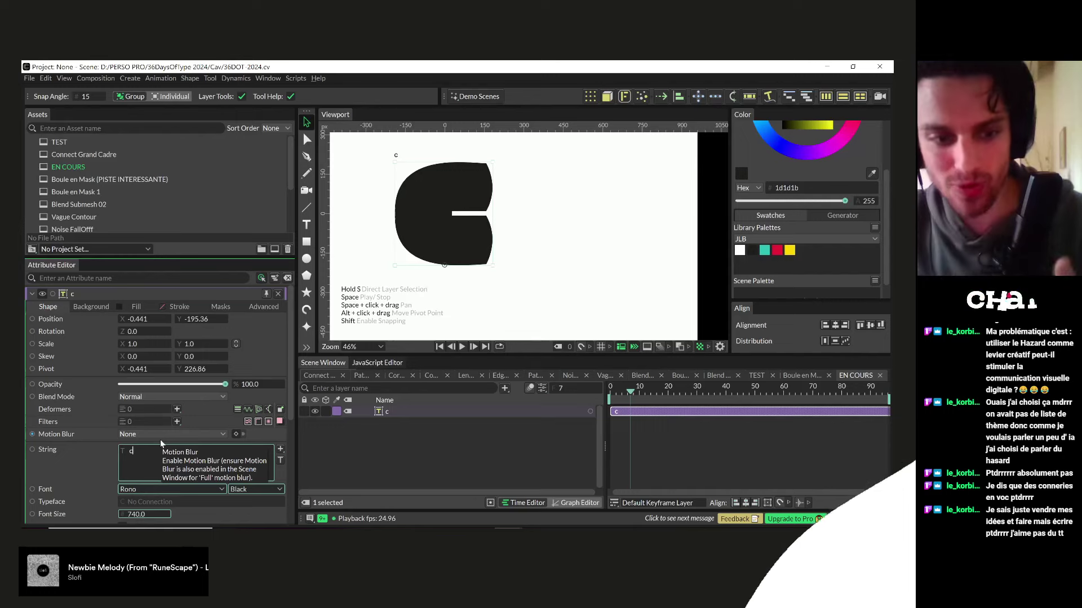
click(358, 459)
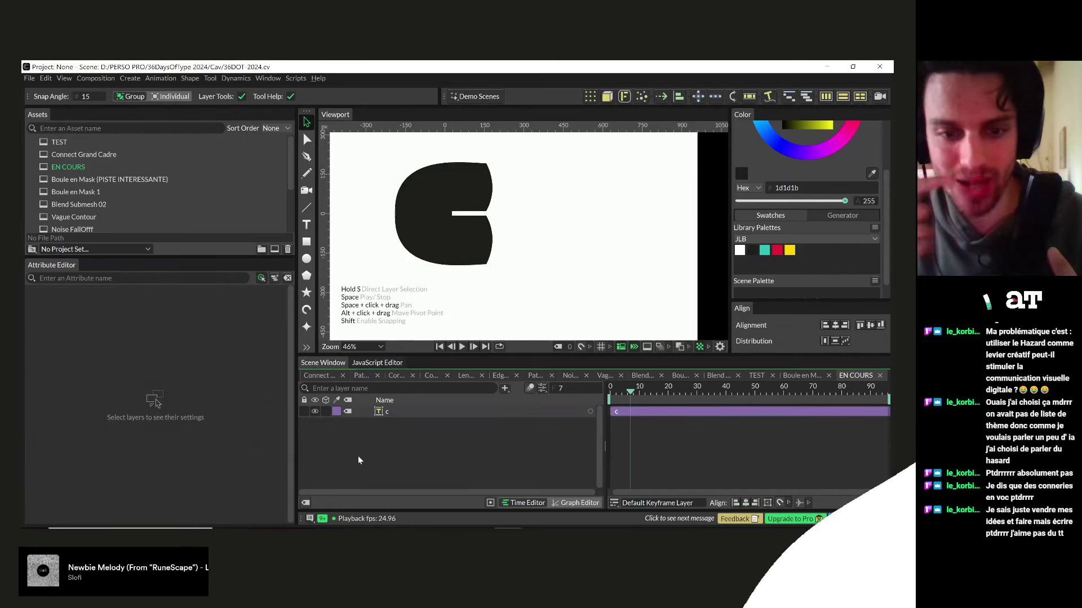
- Select the "c" text layer and browse the list of deformers that can be added to it
click(389, 412)
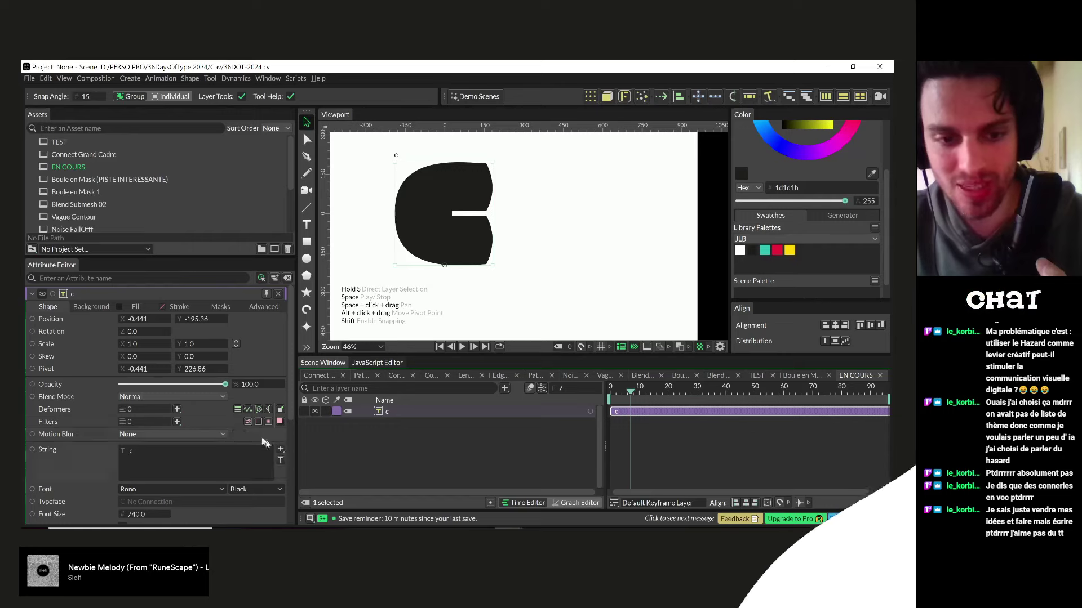
click(177, 409)
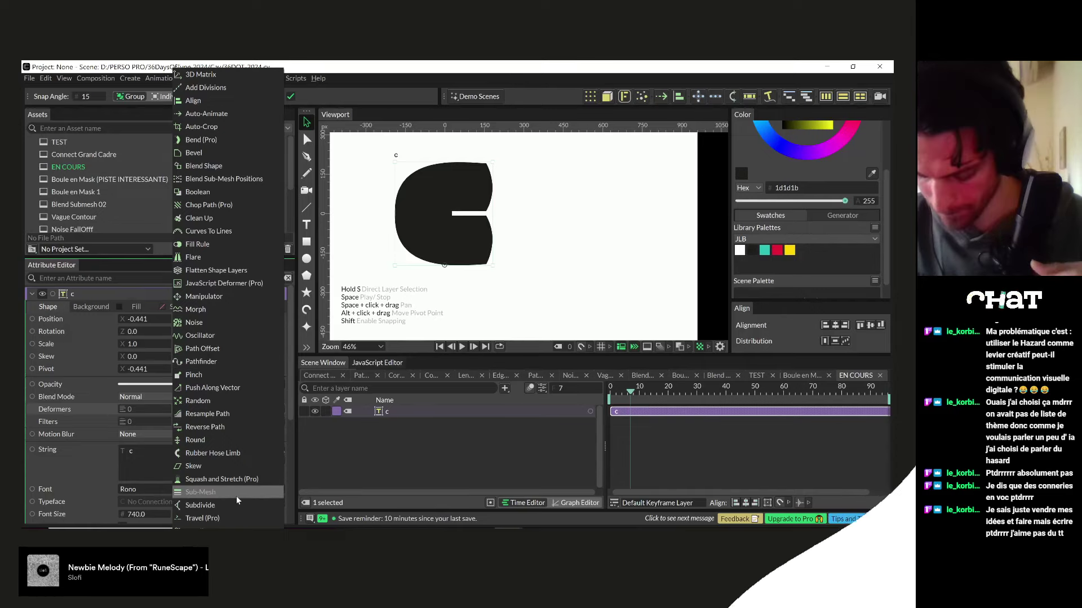
- Switch to OBS, activate the stream chat's message field and mute the Audio du Bureau source
key(alt+Tab)
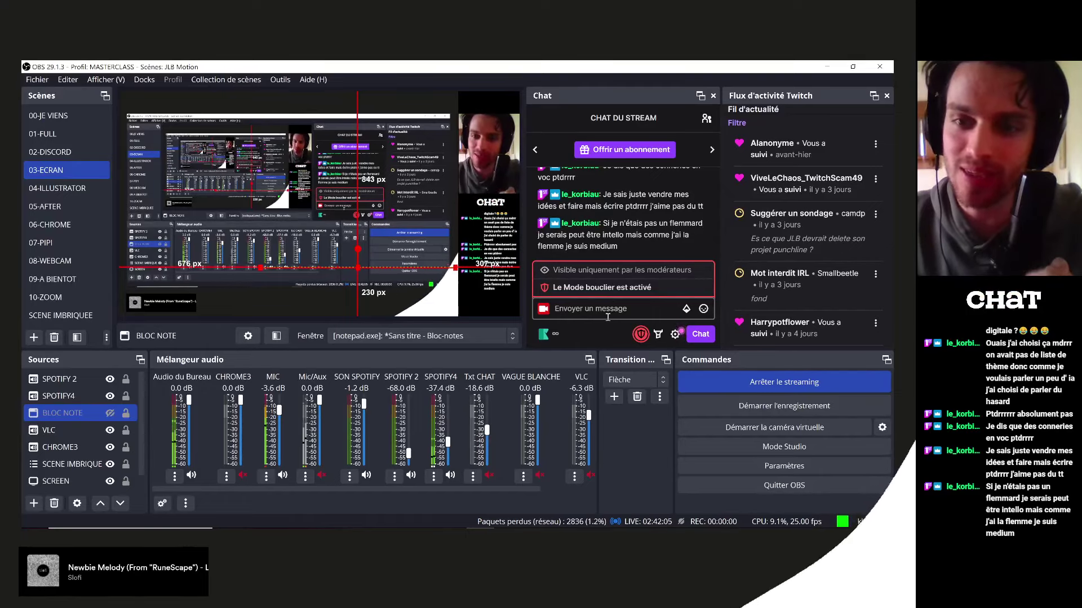
click(609, 314)
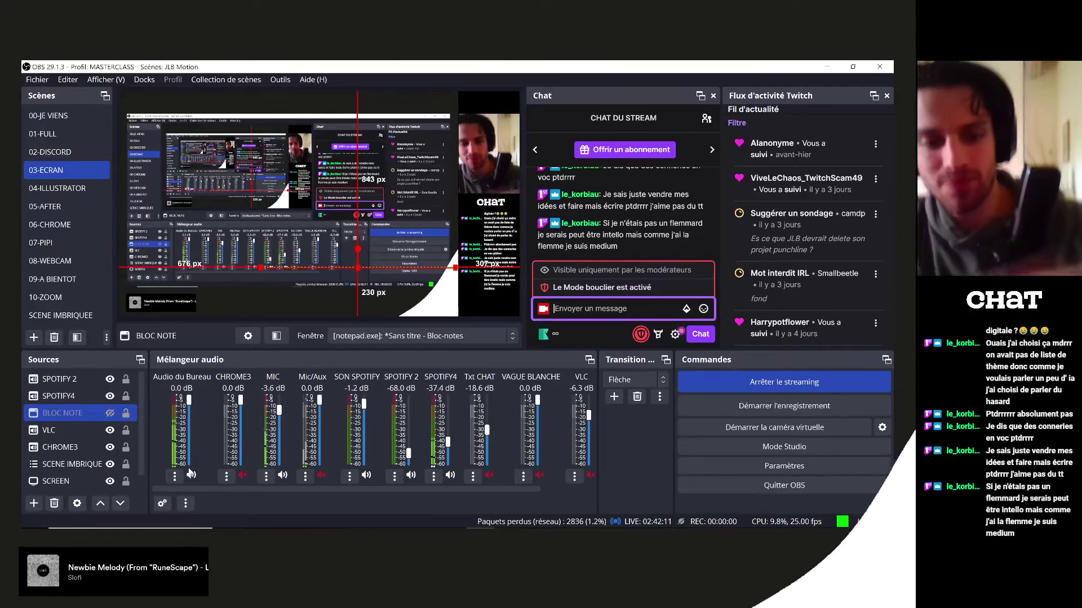
click(191, 477)
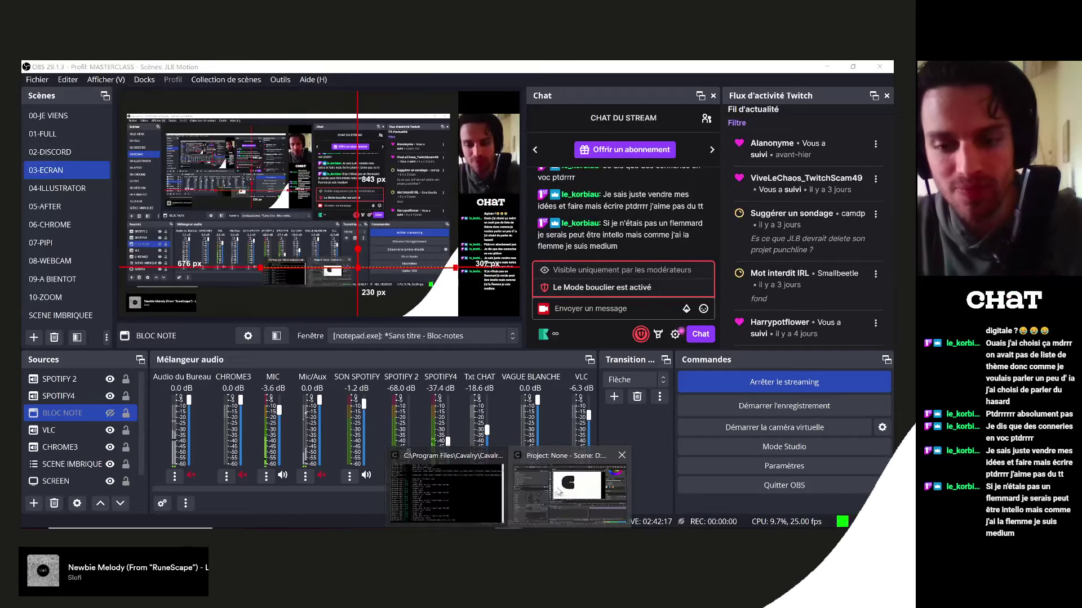
- Switch to Cavalry and add a Voxelize deformer to the "c" text layer
key(alt+Tab)
click(611, 389)
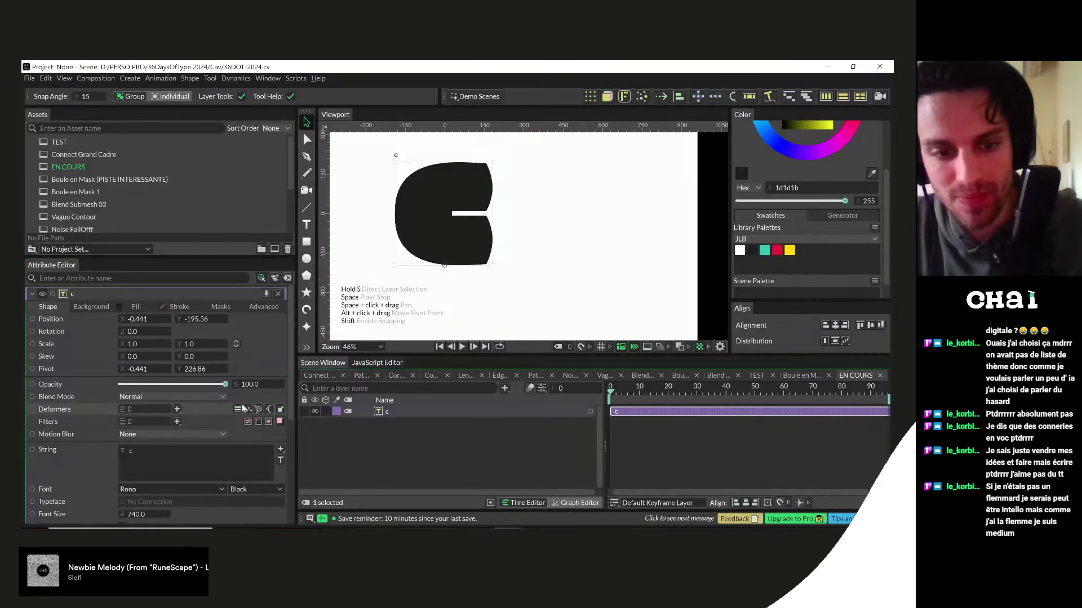
click(177, 410)
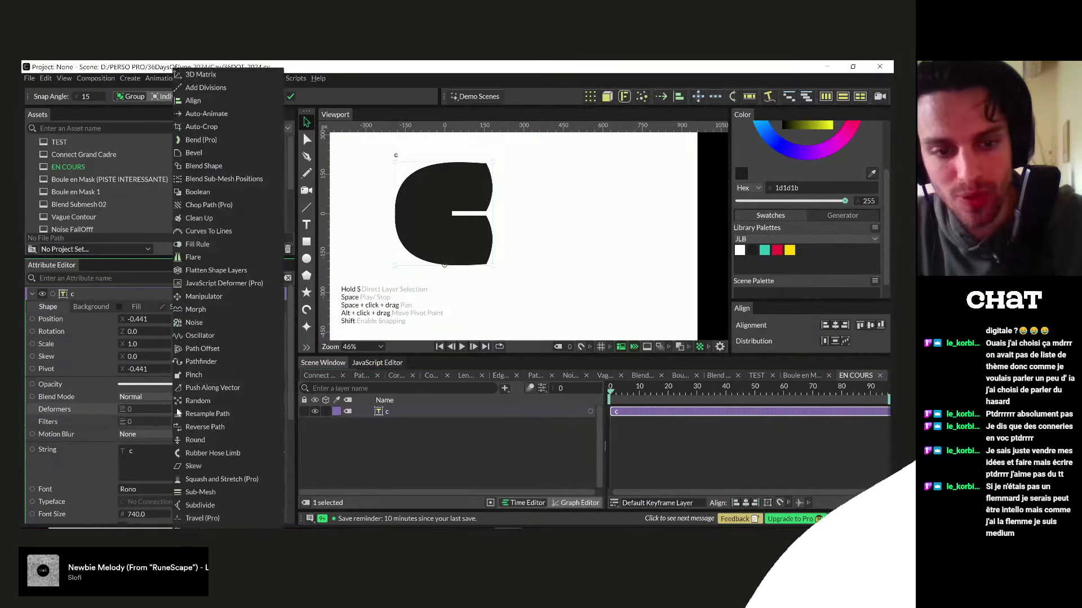
click(231, 521)
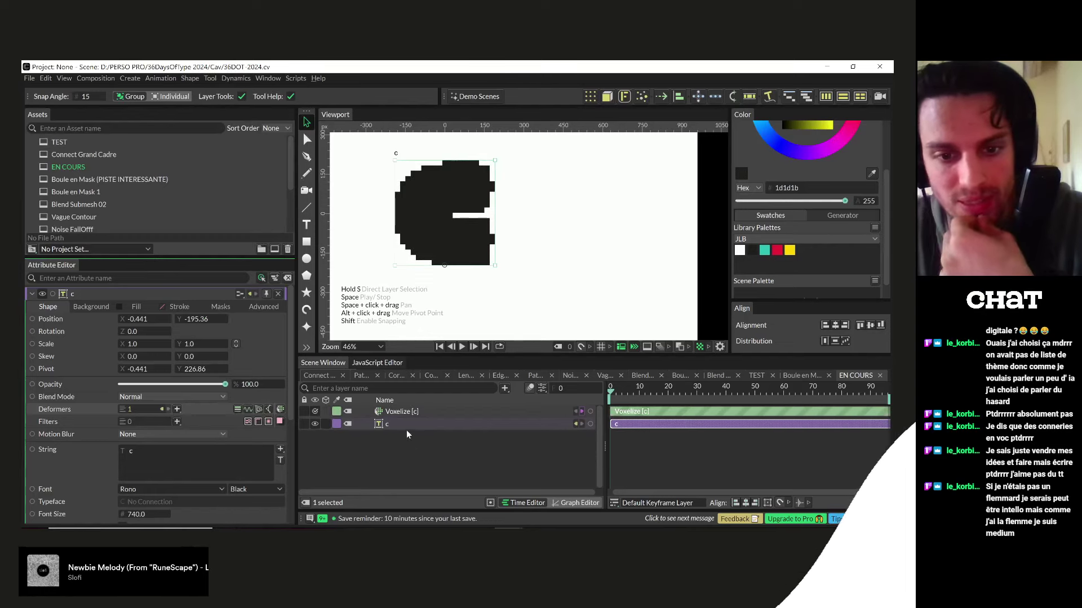
- Raise the Voxelize deformer's Size to 263.8 and keyframe it at frame 0
click(394, 414)
drag(142, 314, 771, 345)
drag(136, 314, 891, 323)
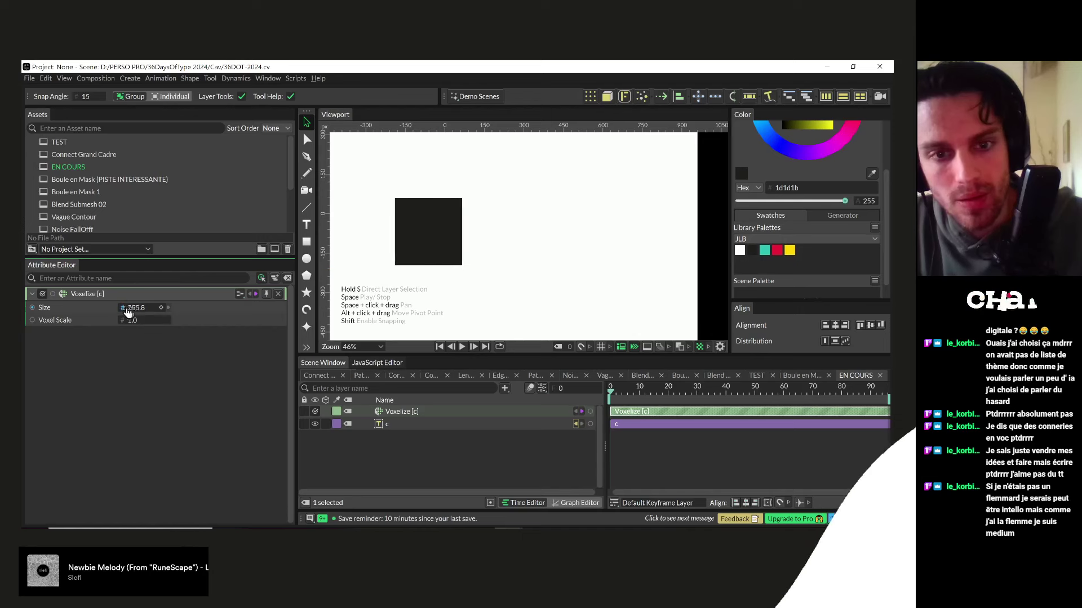
drag(125, 311, 120, 311)
key(ctrl+z)
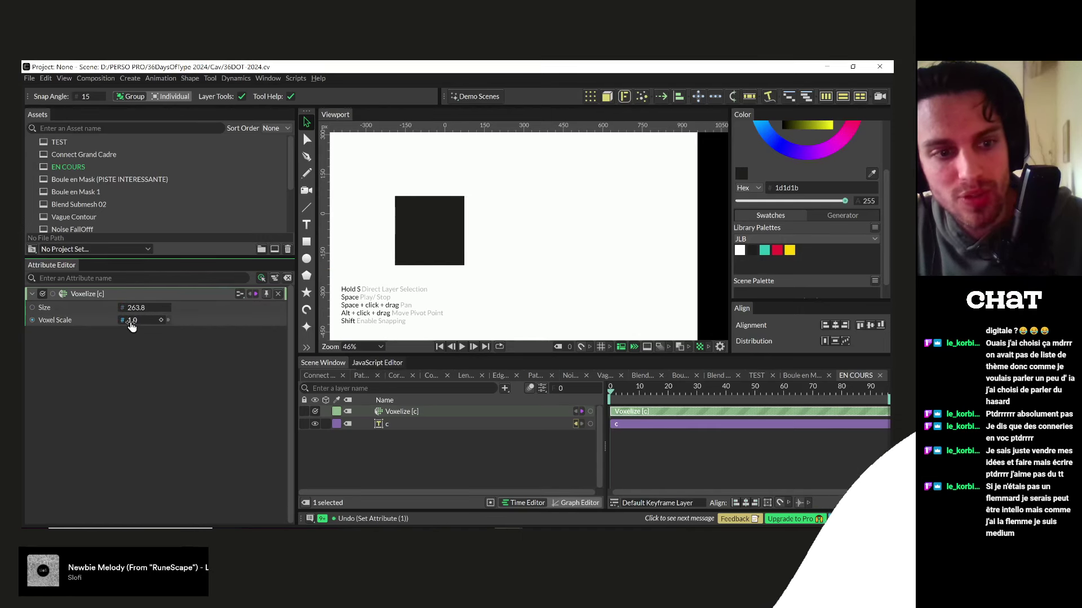
click(160, 308)
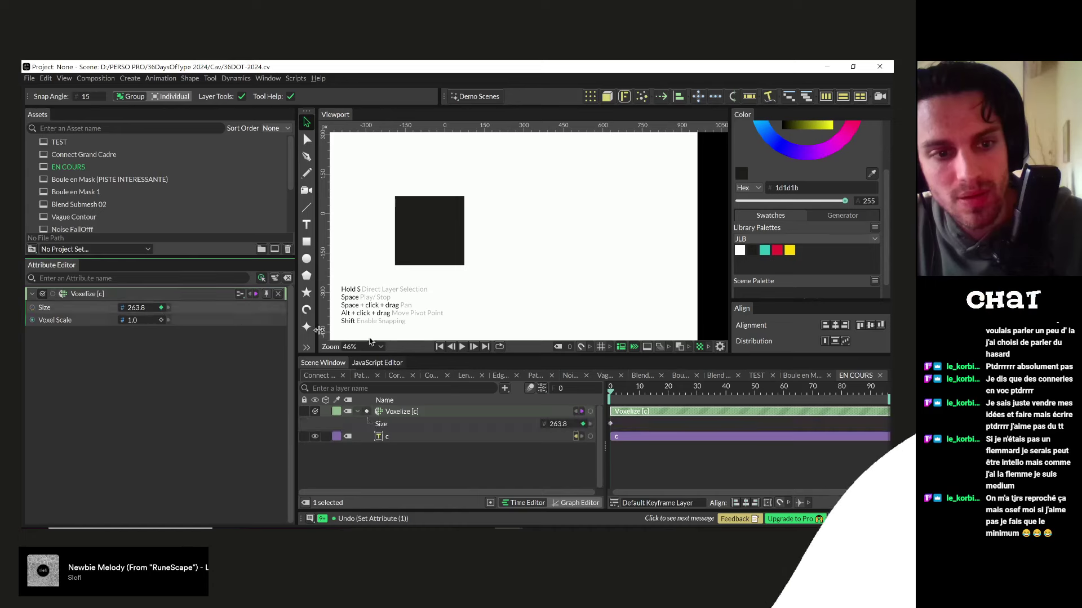
- Keyframe the Voxelize Size at 0 on frame 15
drag(610, 390, 652, 389)
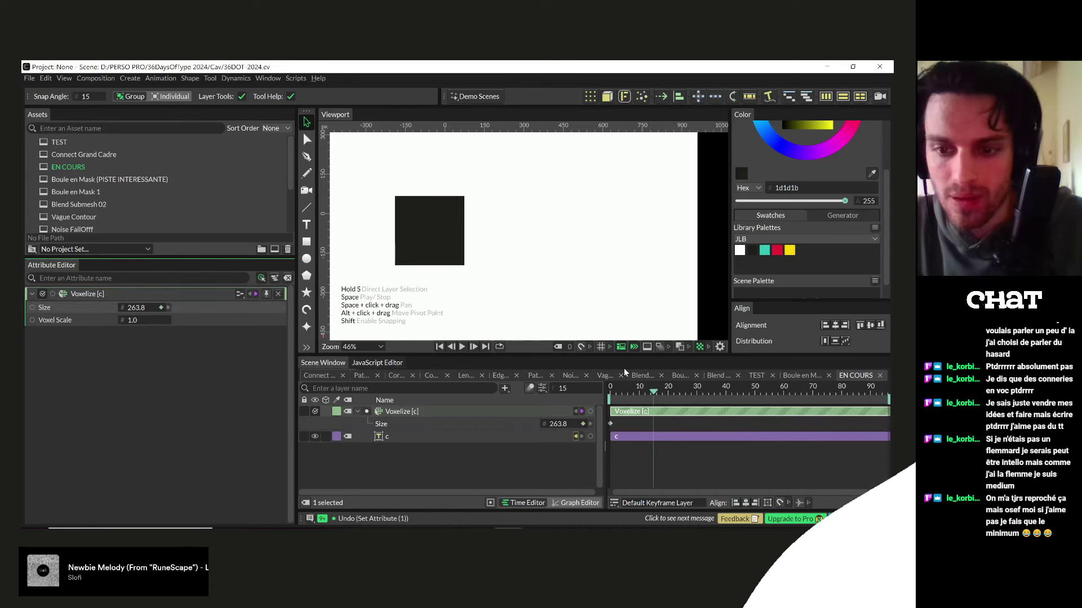
click(154, 310)
text(50)
key(Return)
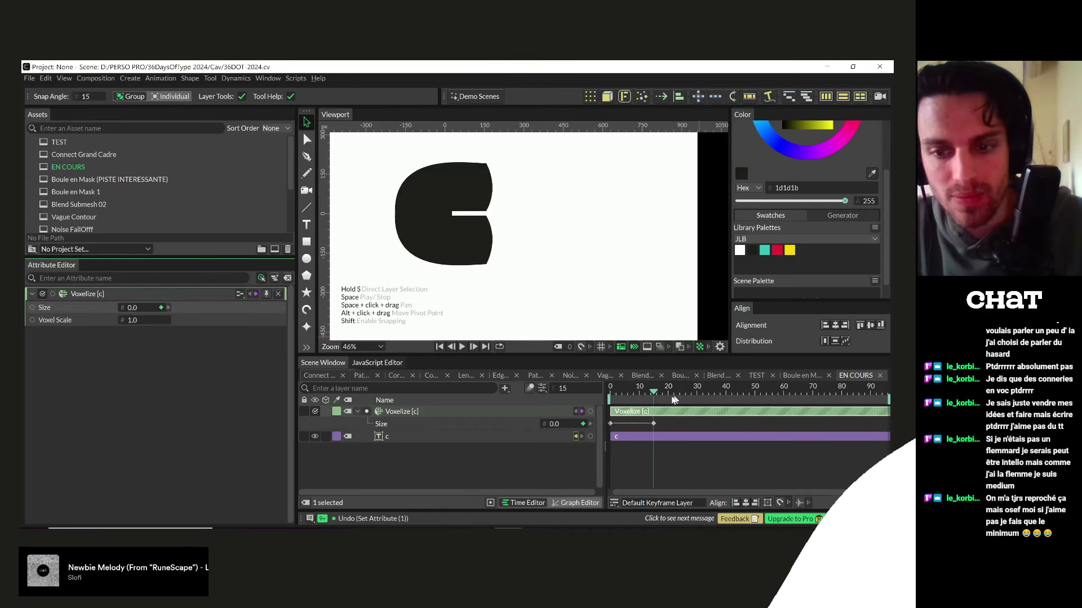
- Preview the Size animation, then lower the Voxelize Size at frame 0 to 117.8
key(space)
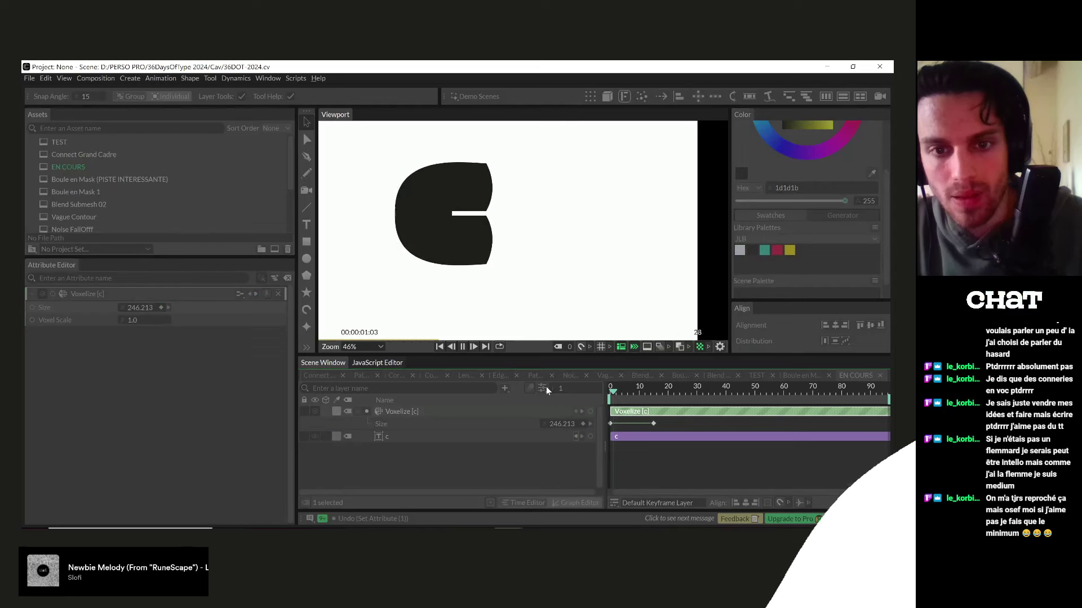
key(space)
click(621, 388)
drag(622, 389, 586, 390)
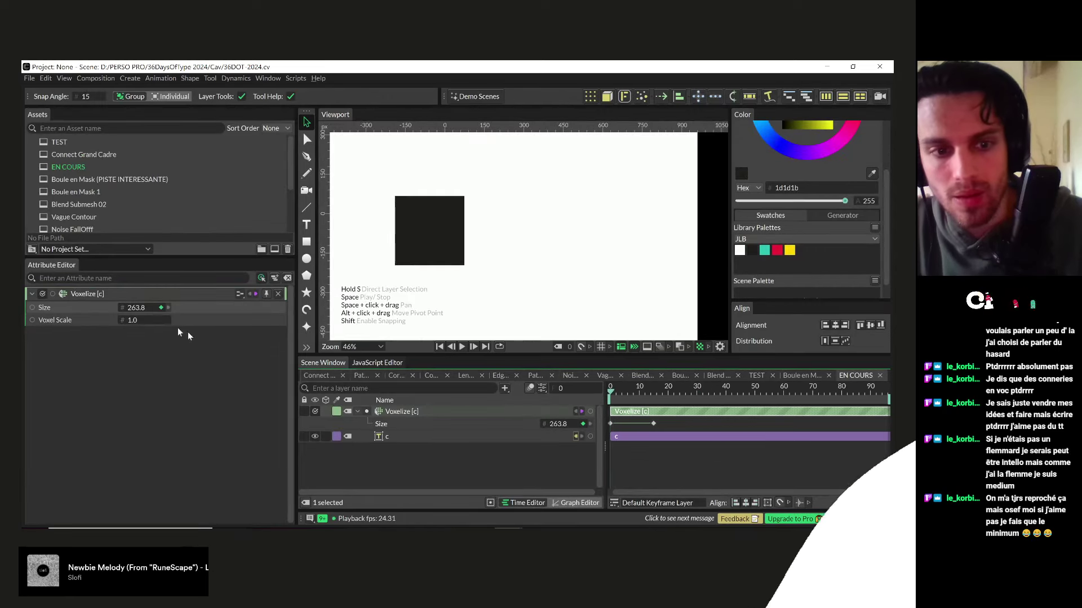
drag(136, 314, 34, 308)
drag(136, 312, 66, 314)
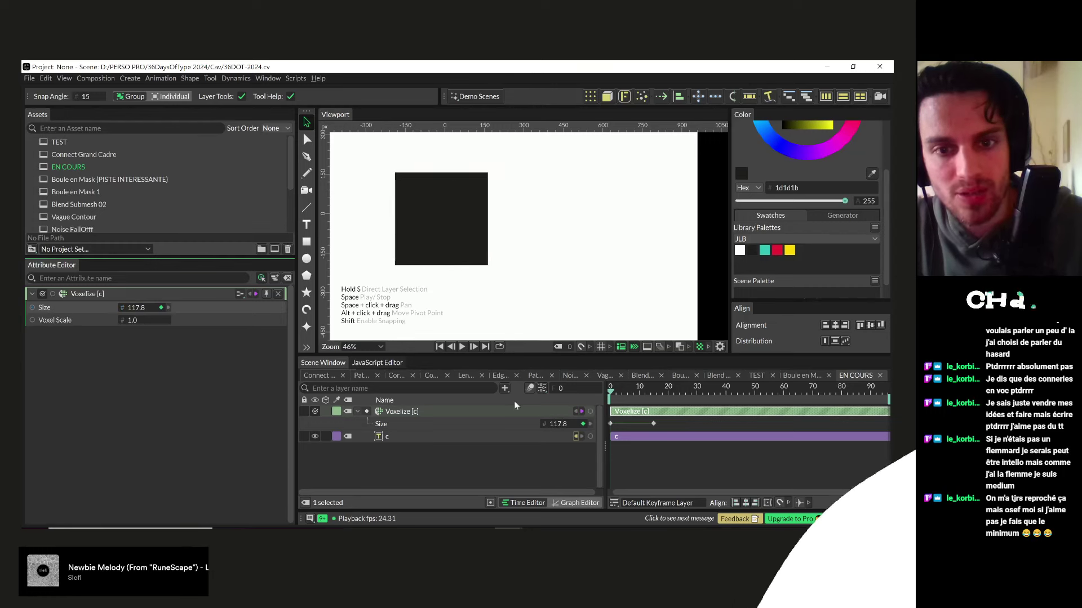
- Play the voxel animation of the letter "c" repeatedly from the start to judge its effect
key(space)
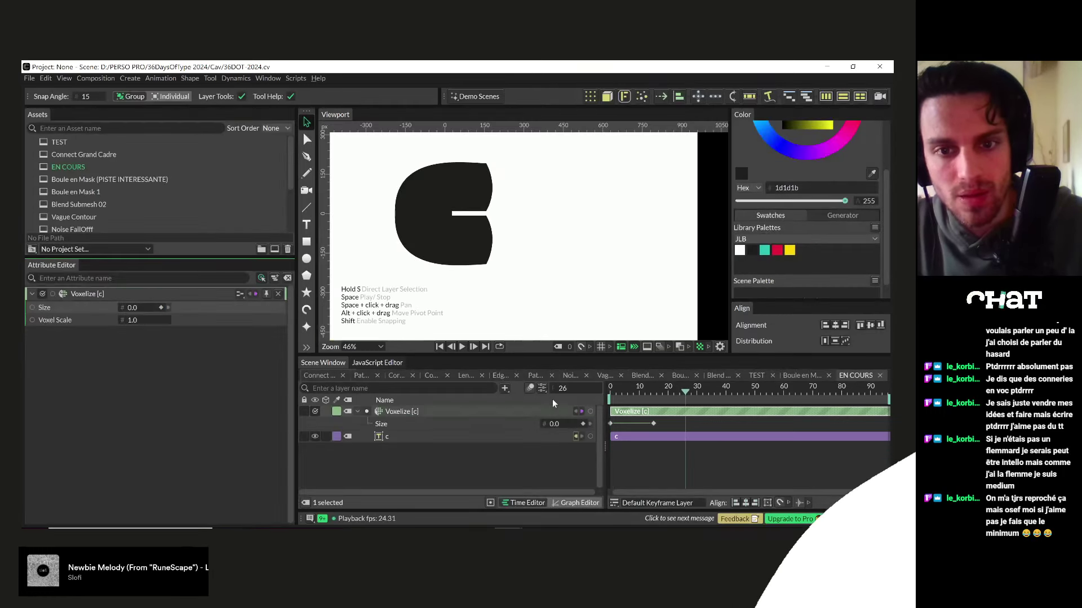
key(space)
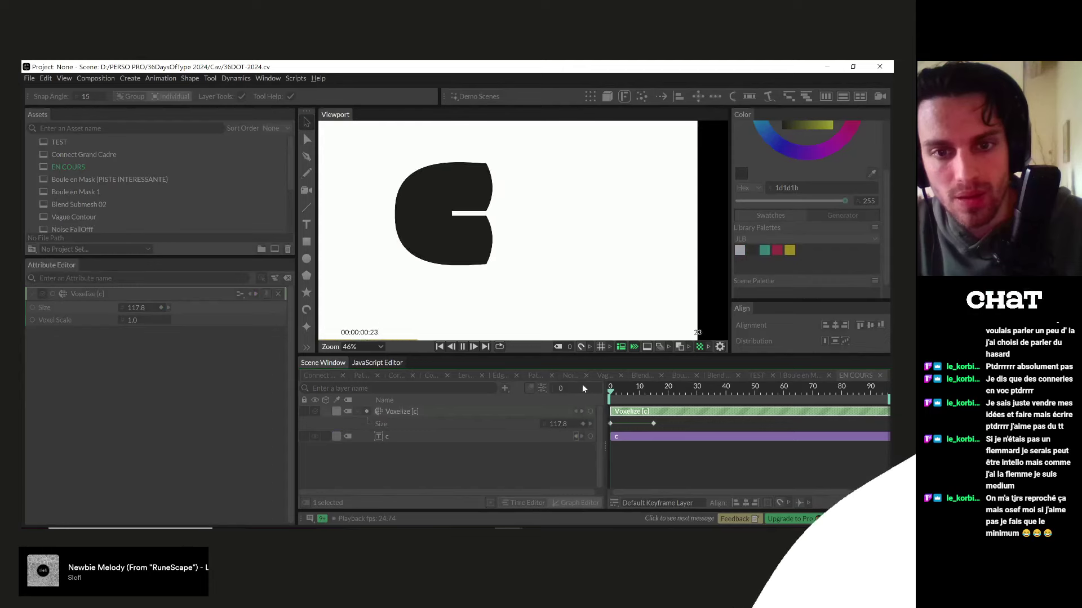
drag(605, 389, 571, 389)
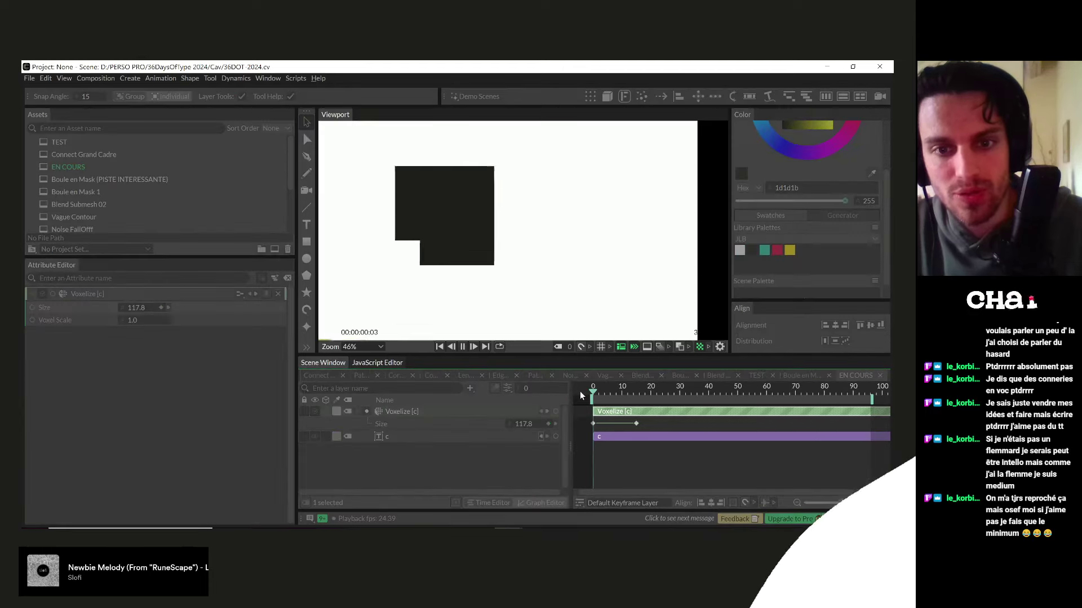
key(space)
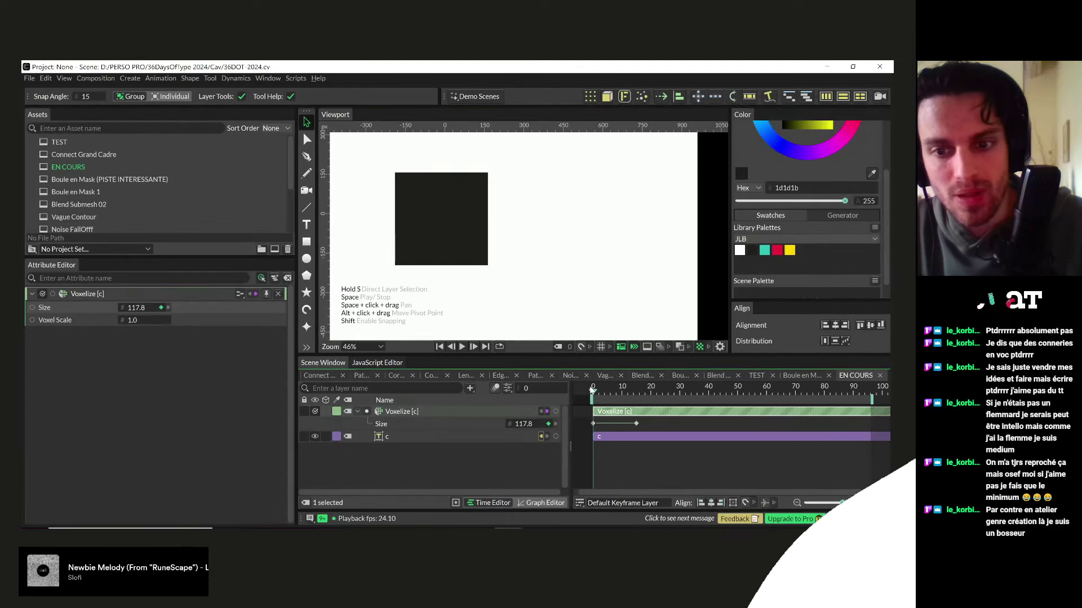
key(space)
key(space)
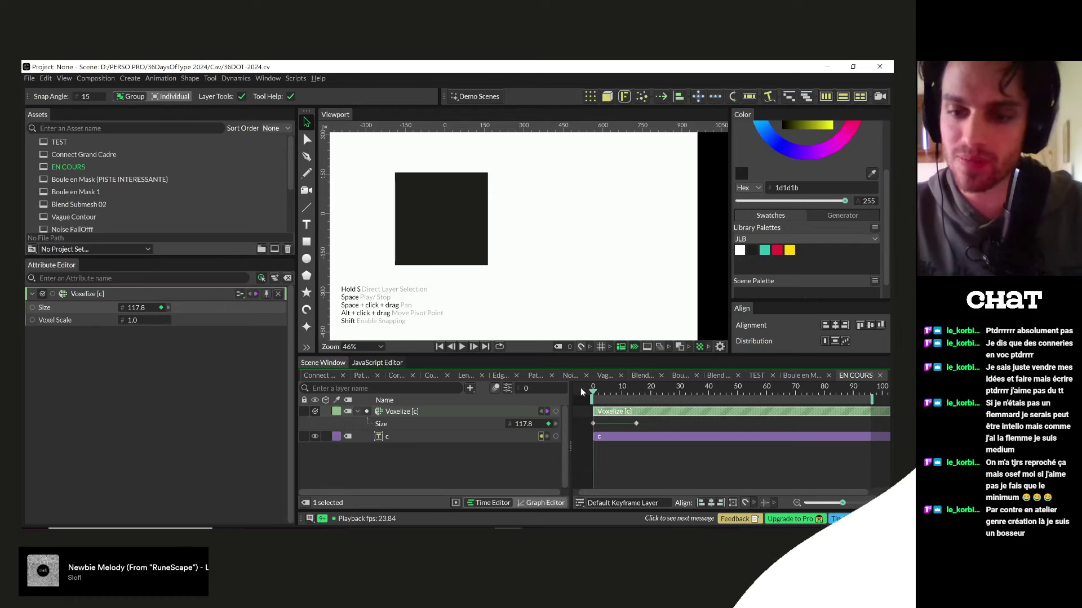
key(space)
key(space)
- Try a Voxel Scale of 0.07 on the Voxelize deformer and undo it
drag(606, 398, 618, 396)
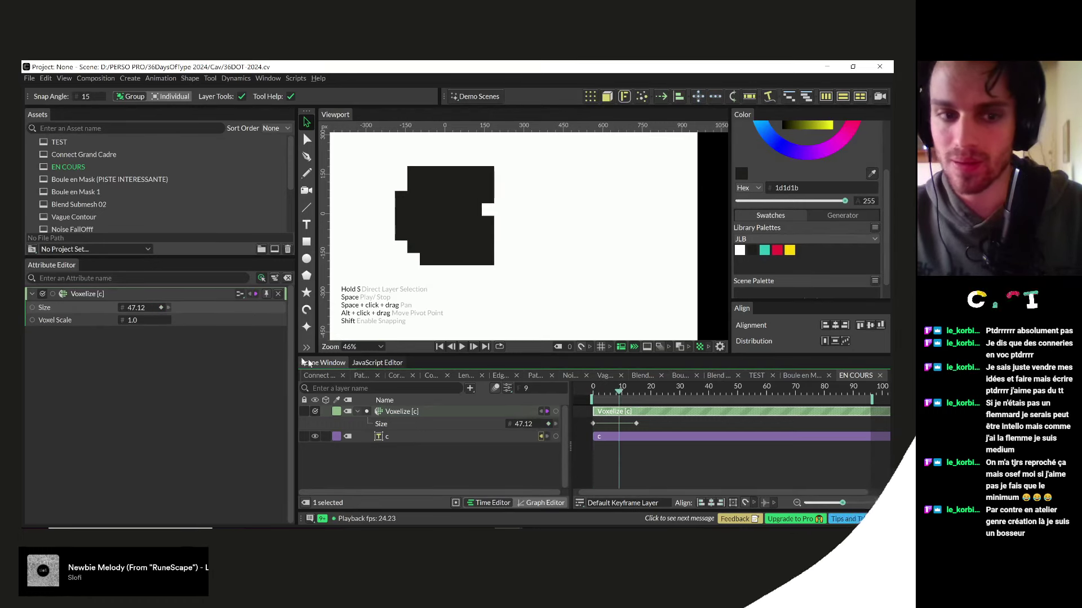
click(135, 324)
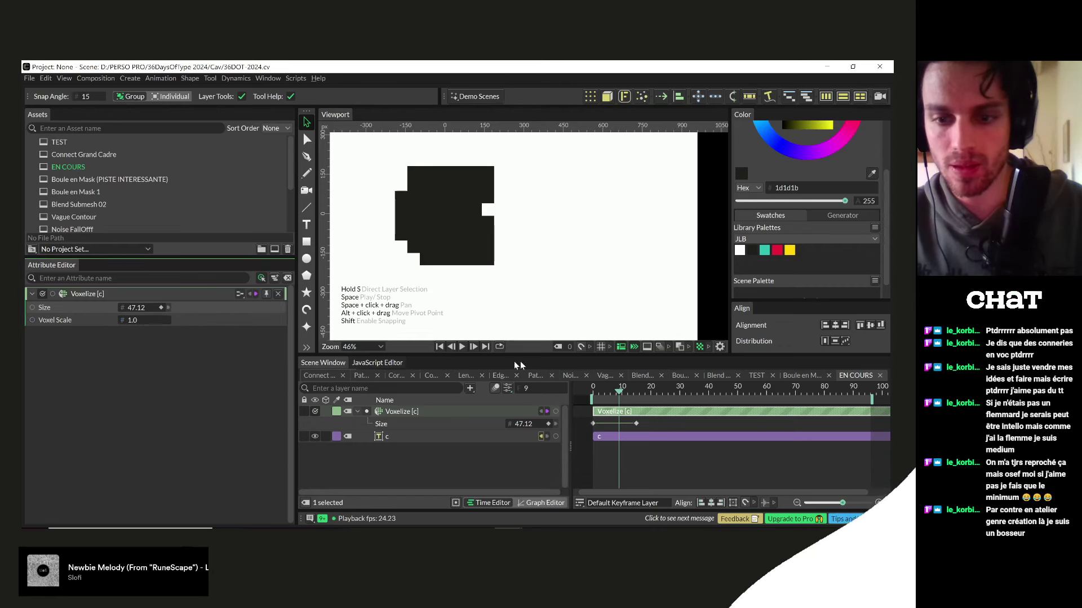
drag(658, 392, 676, 392)
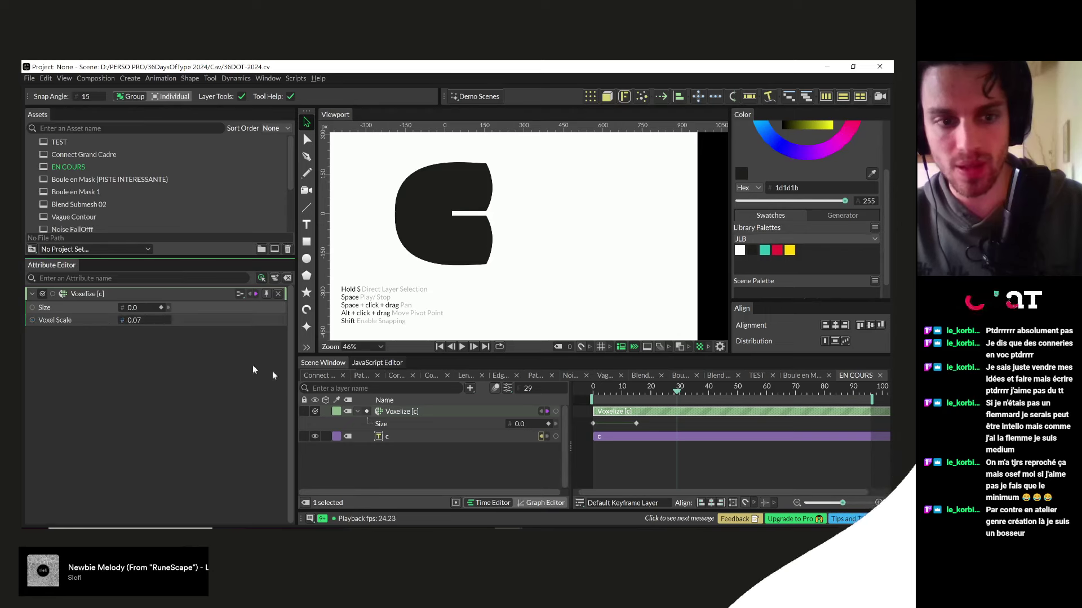
key(ctrl+z)
- Keyframe the Voxel Scale from 0 at frame 0 to 1 at frame 15 and preview the animation
click(633, 394)
drag(633, 393, 612, 393)
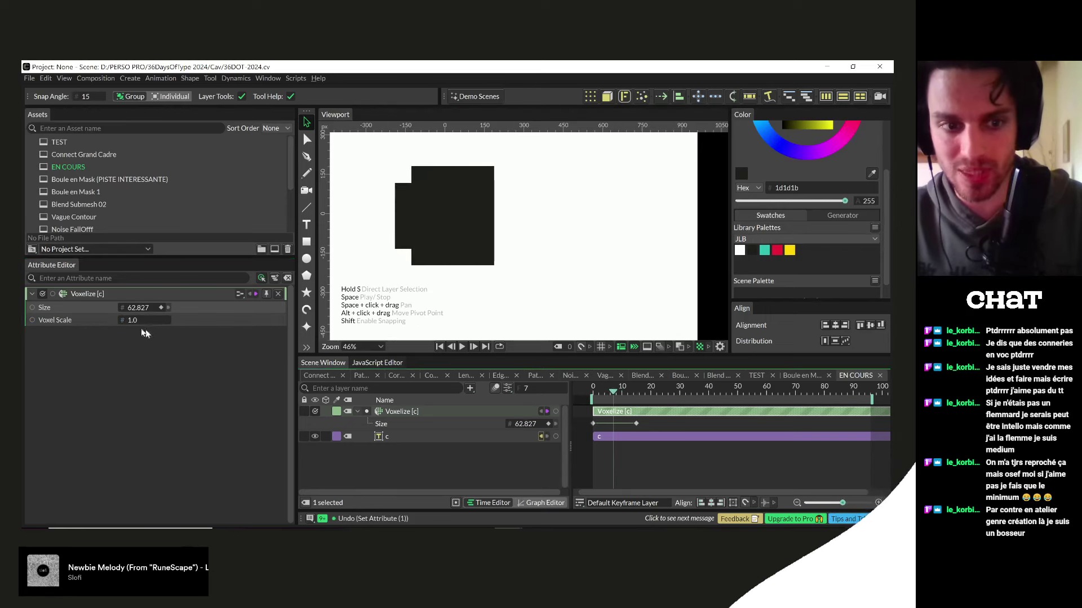
drag(124, 320, 25, 325)
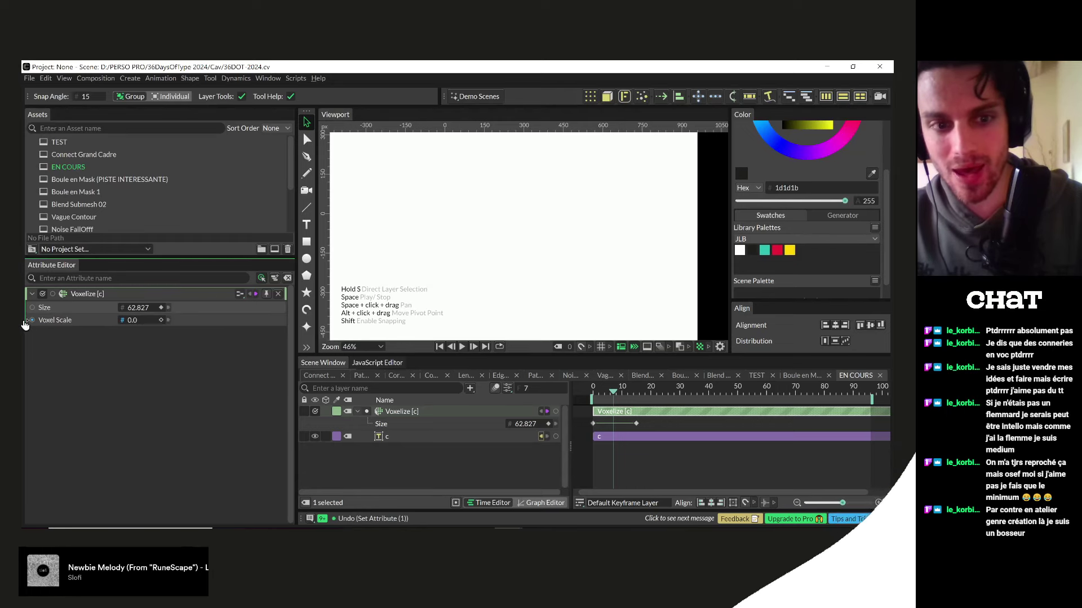
drag(610, 399, 637, 394)
click(161, 321)
click(130, 320)
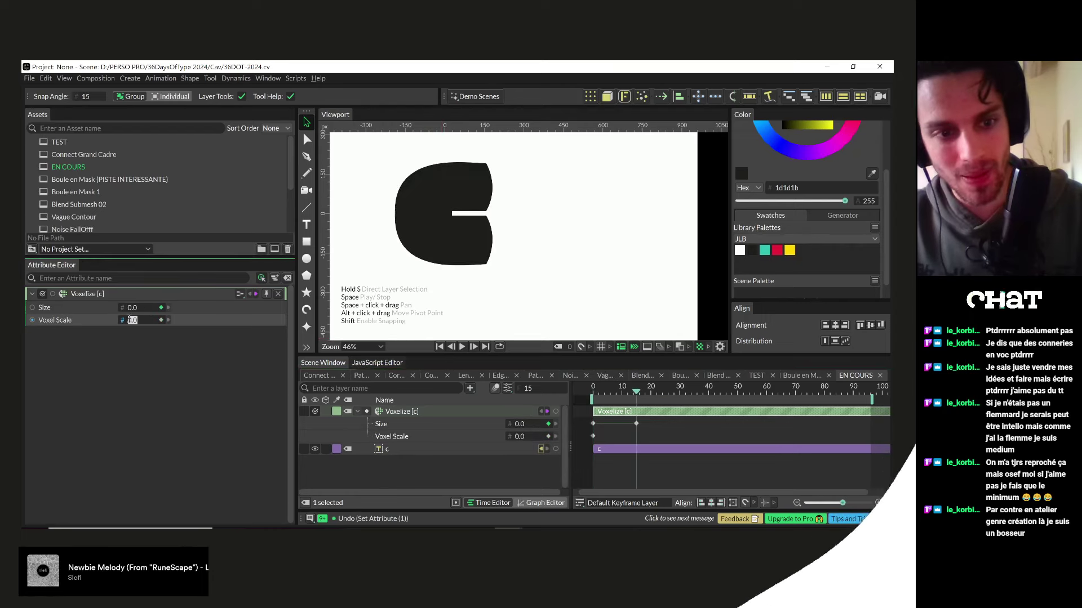
drag(622, 393, 576, 377)
key(space)
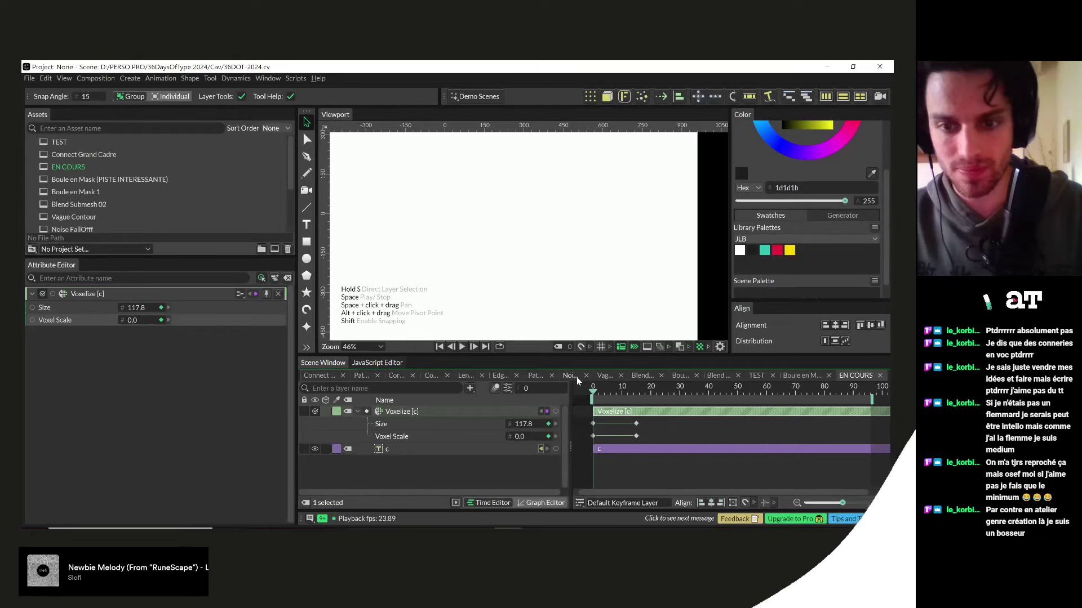
- Replace the "c" text layer's String with "nul"
click(396, 447)
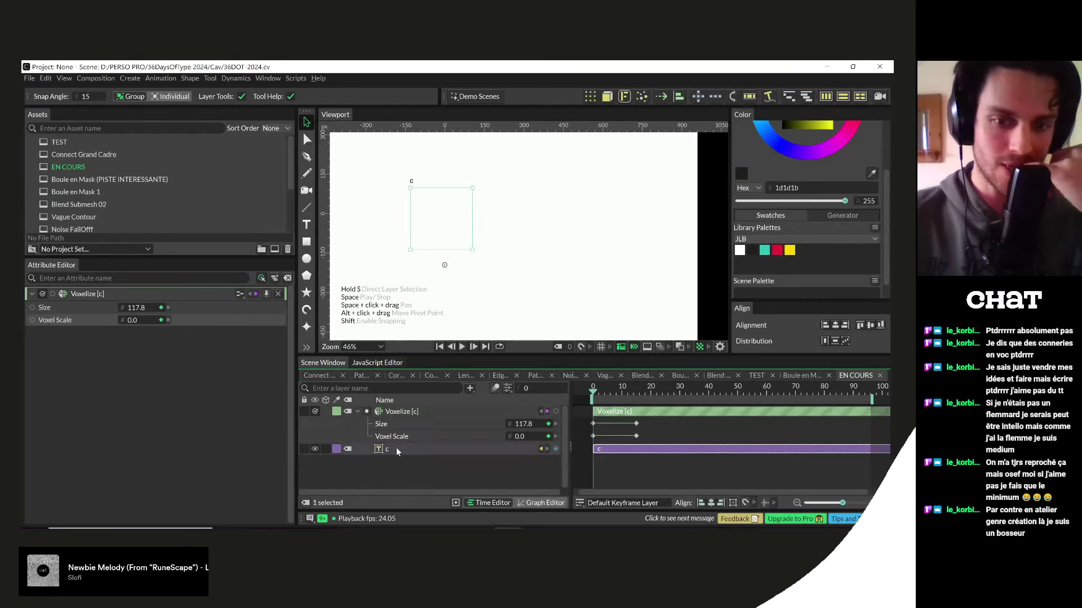
click(93, 451)
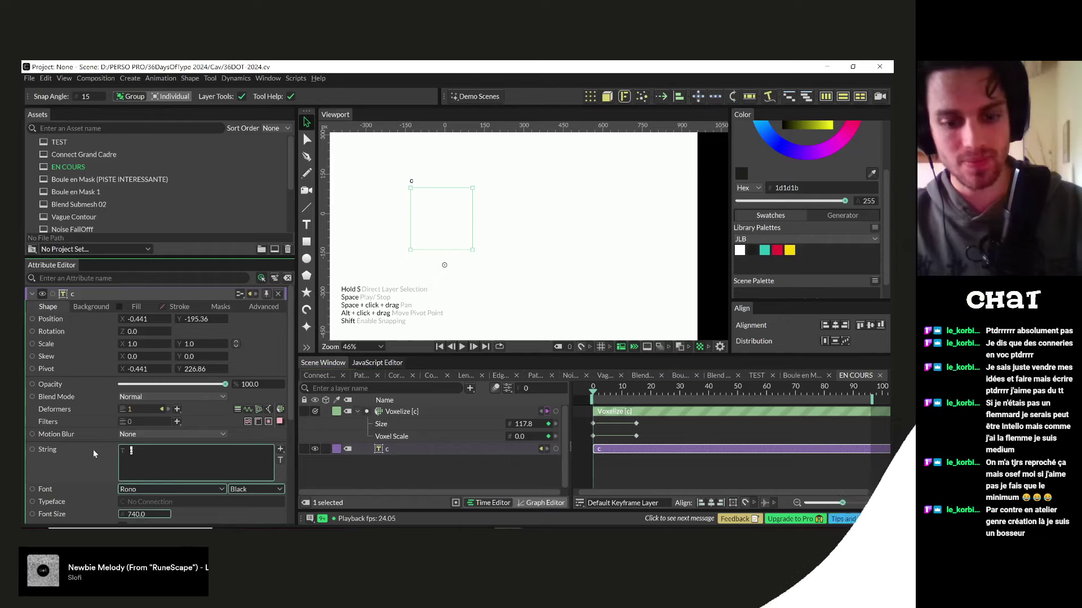
text(nul)
scroll(516, 290, down, 2)
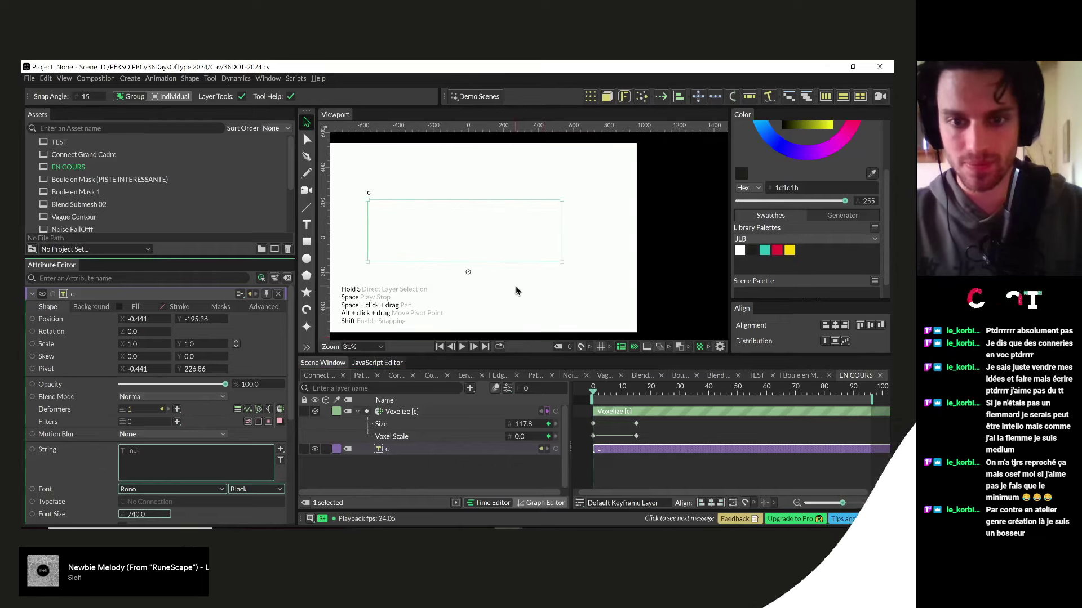
- Play and scrub the voxel animation on the word "nul" to review how it forms
click(560, 385)
key(space)
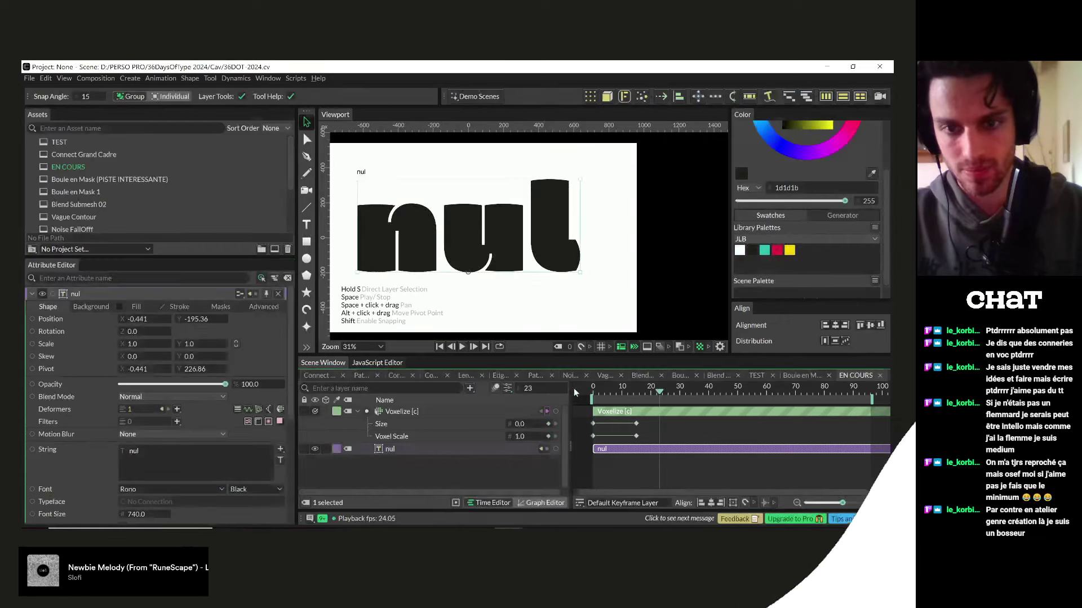
drag(463, 227, 538, 228)
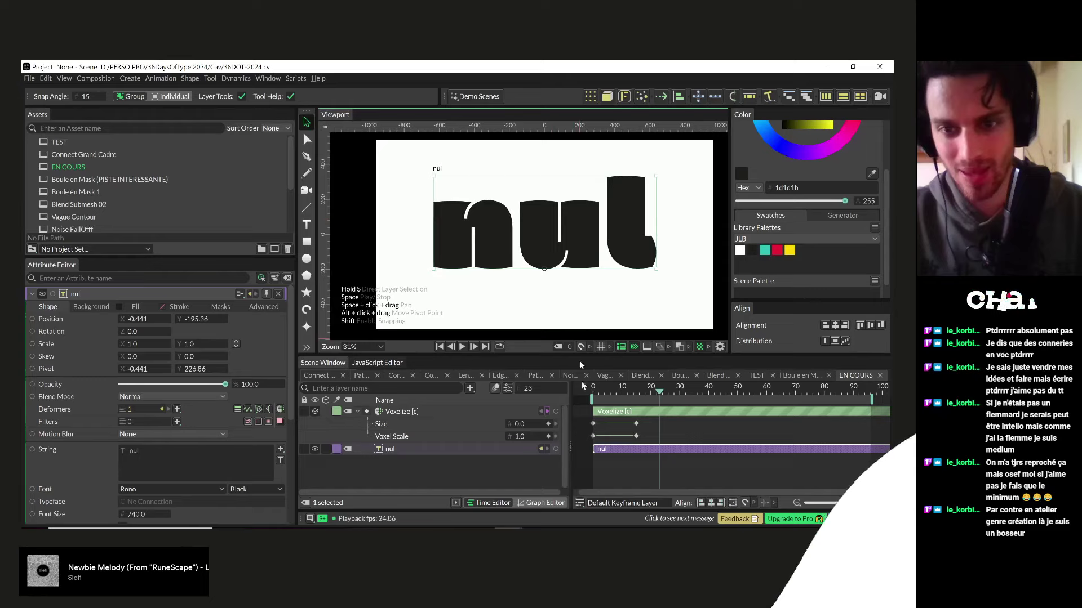
click(606, 387)
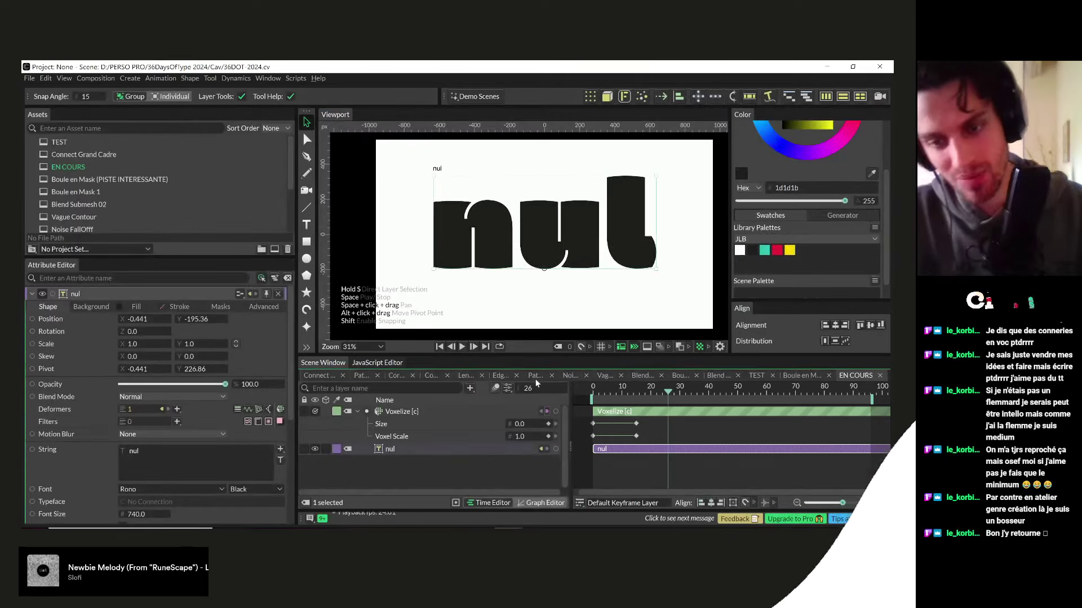
click(584, 390)
key(space)
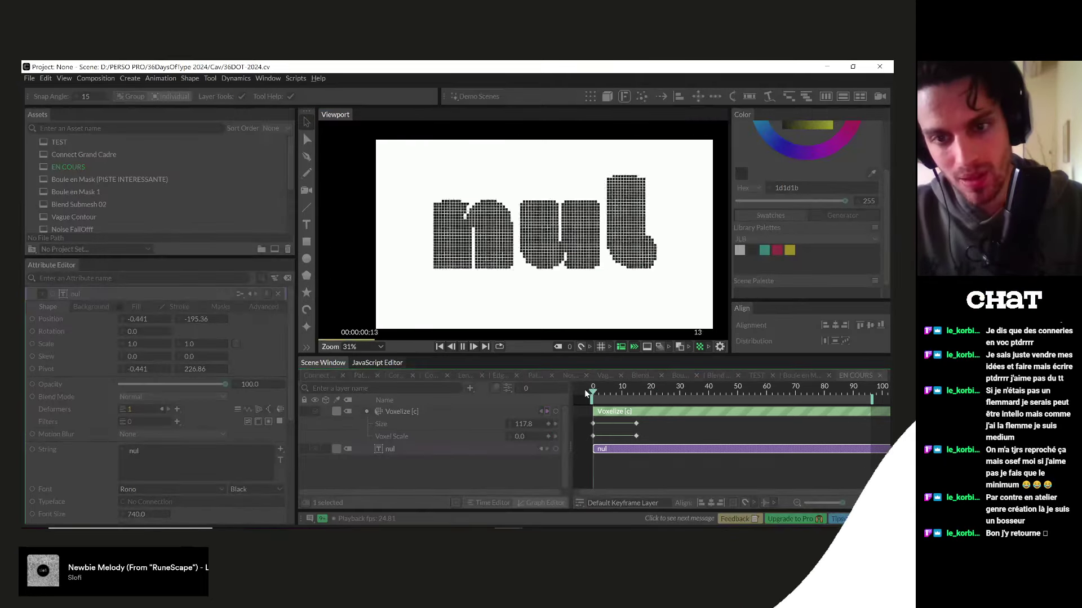
key(space)
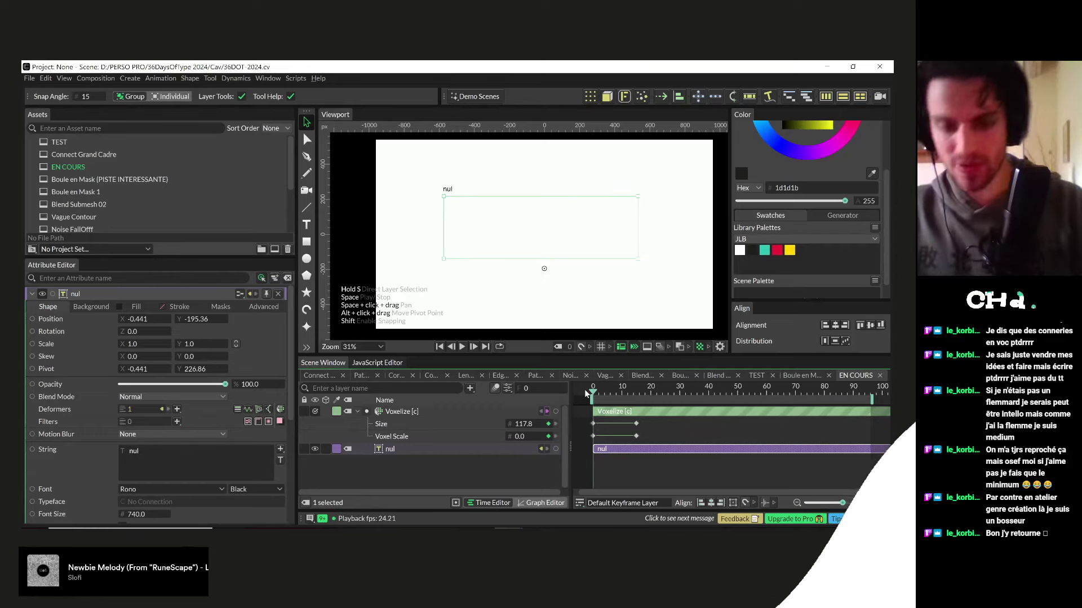
click(600, 392)
drag(600, 392, 577, 383)
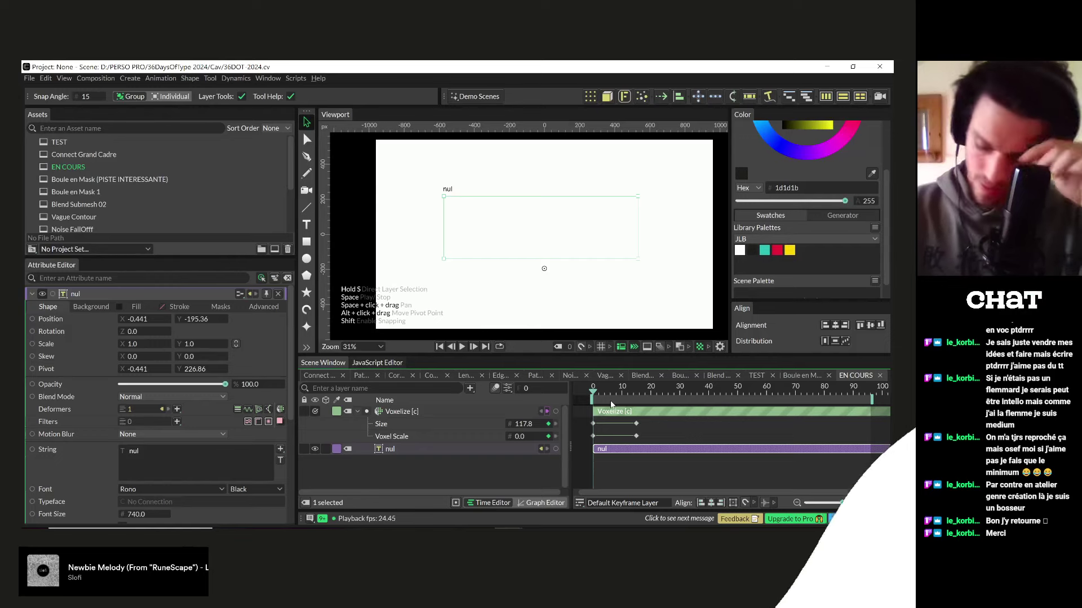
- Freeze the Voxelize deformer at its frame 13 values by removing all Size and Voxel Scale keyframes, and return to frame 0
click(637, 393)
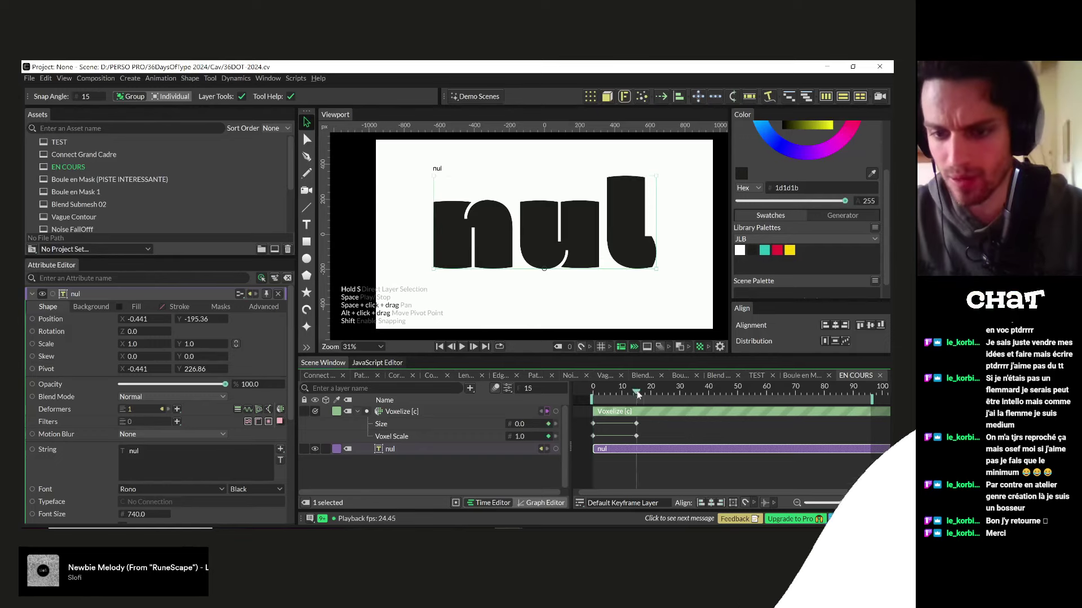
mouse_move(645, 395)
mouse_down()
mouse_move(615, 392)
mouse_move(628, 393)
mouse_up()
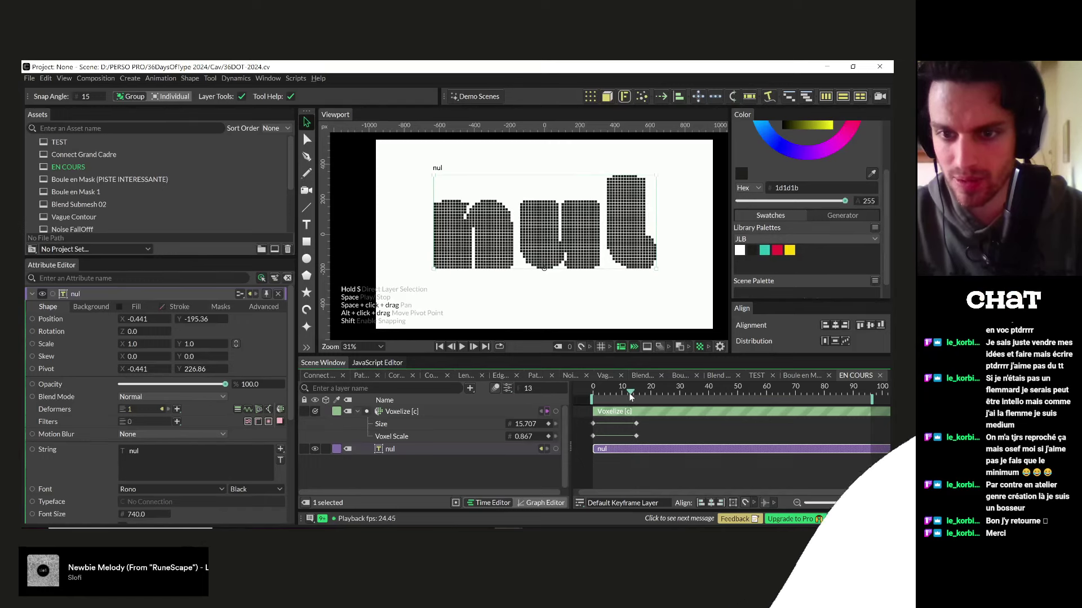
click(657, 428)
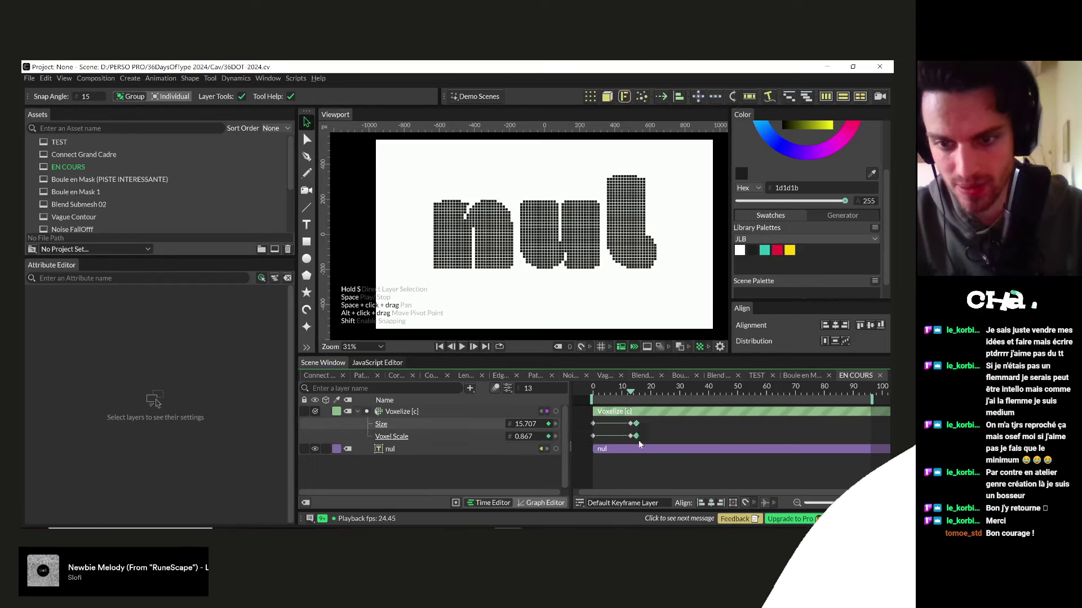
key(Delete)
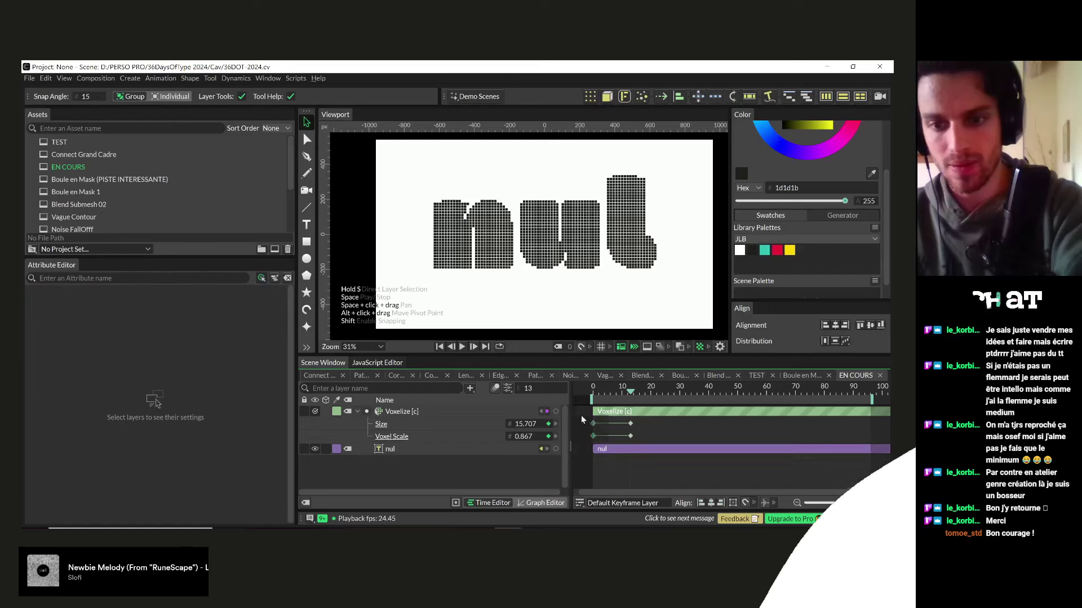
key(Delete)
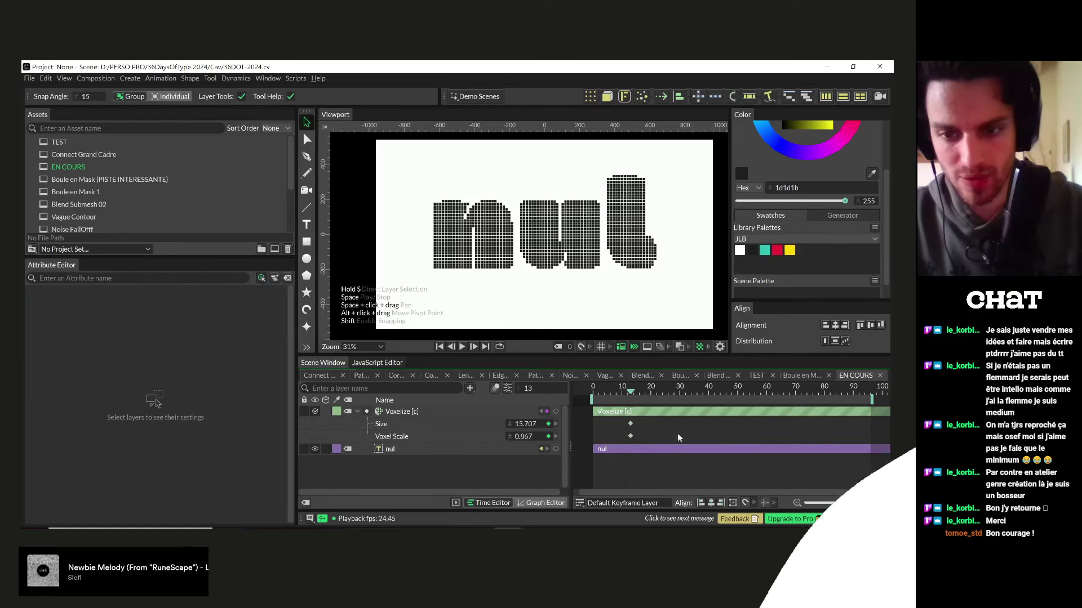
key(Delete)
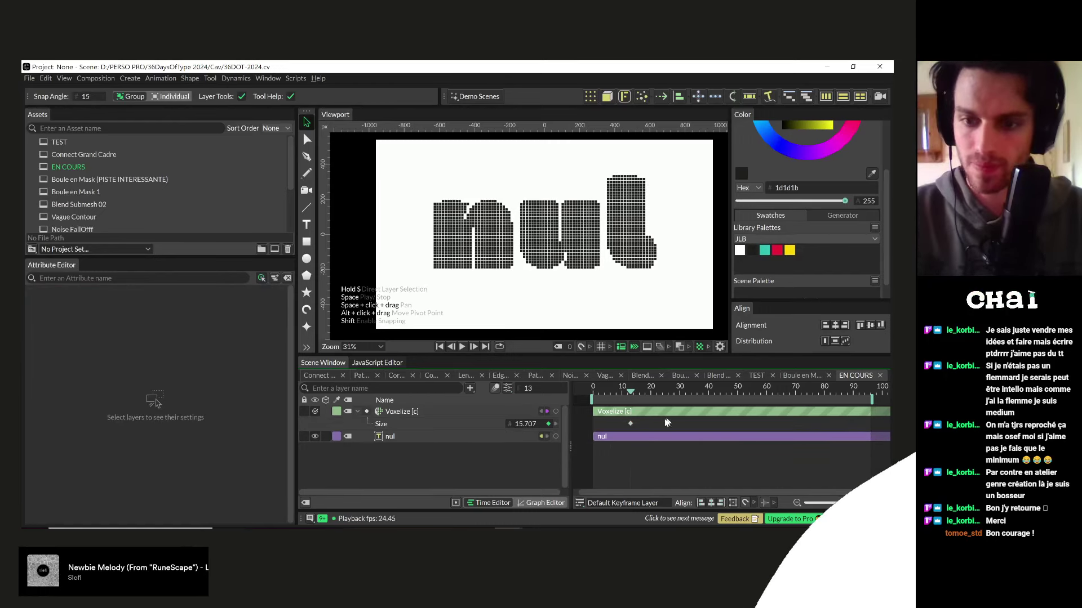
key(Delete)
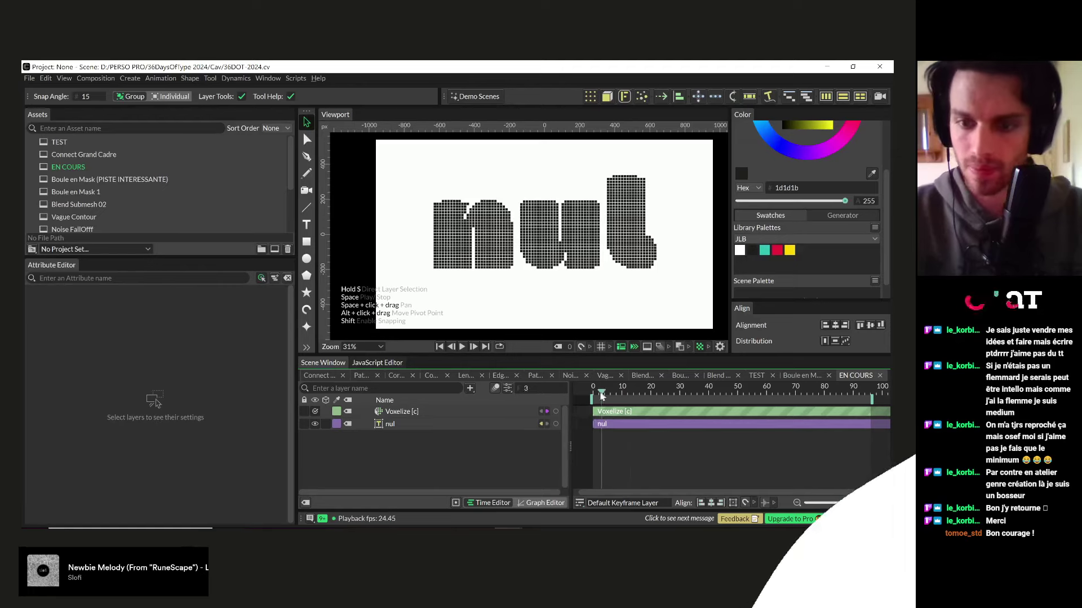
drag(602, 396, 592, 396)
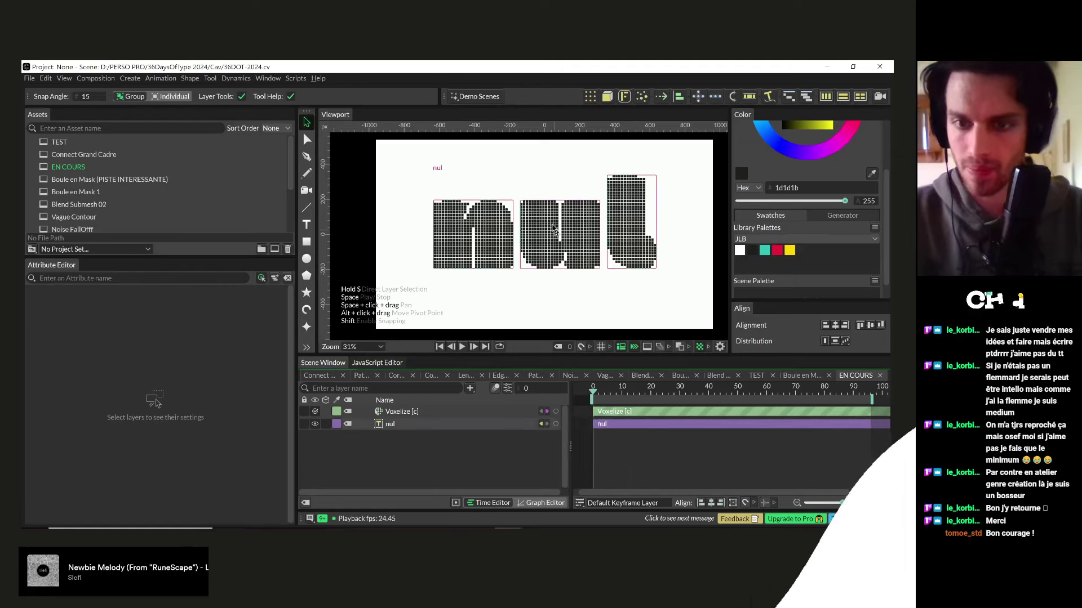
- Add an ellipse and create a Color Array from the JLB palette, removing the white entry
click(307, 258)
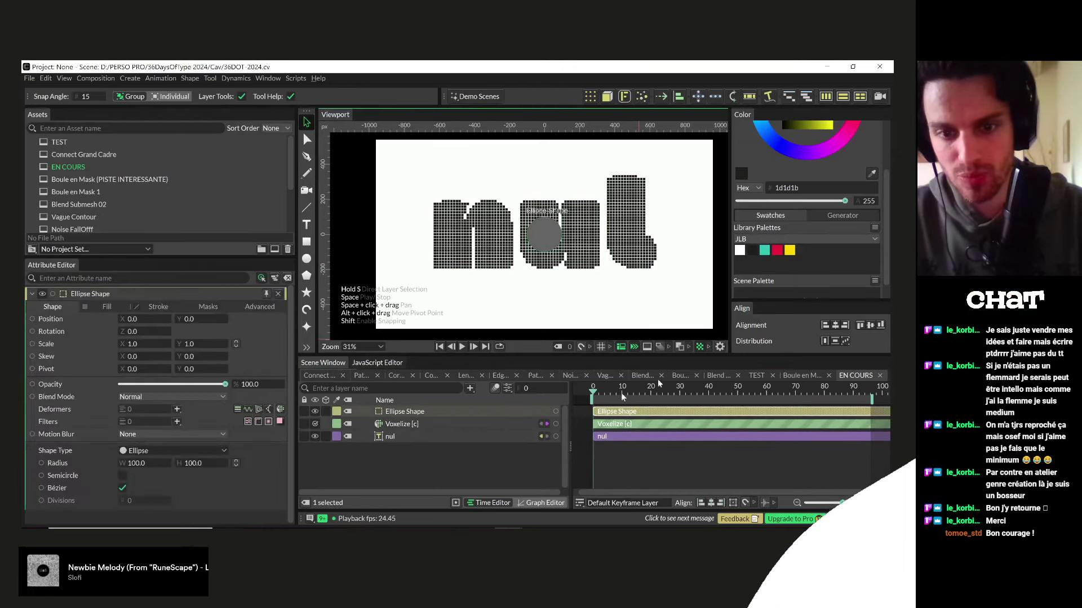
click(875, 227)
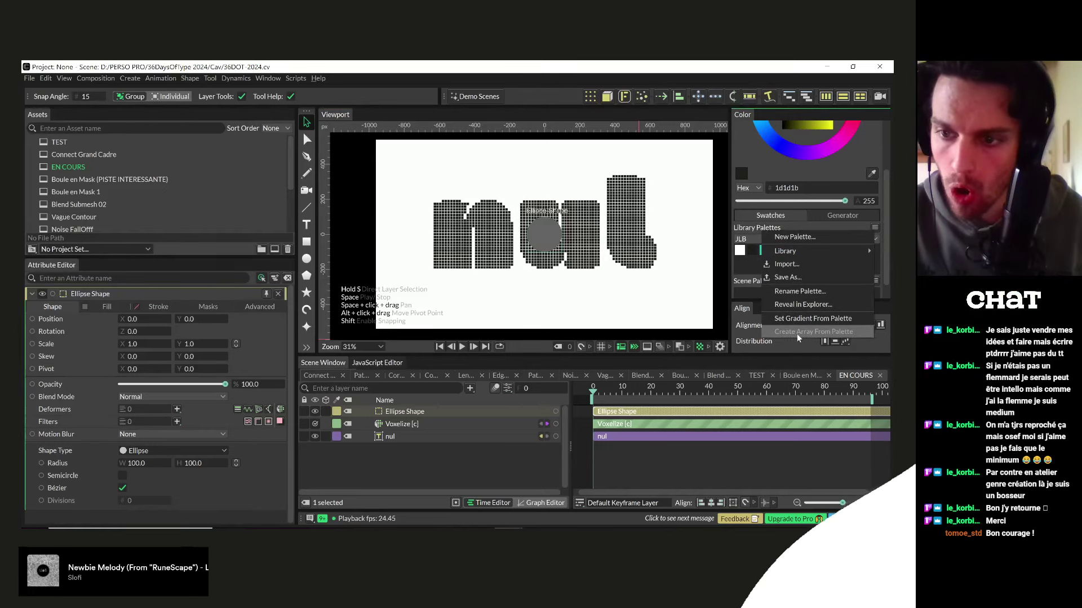
click(797, 332)
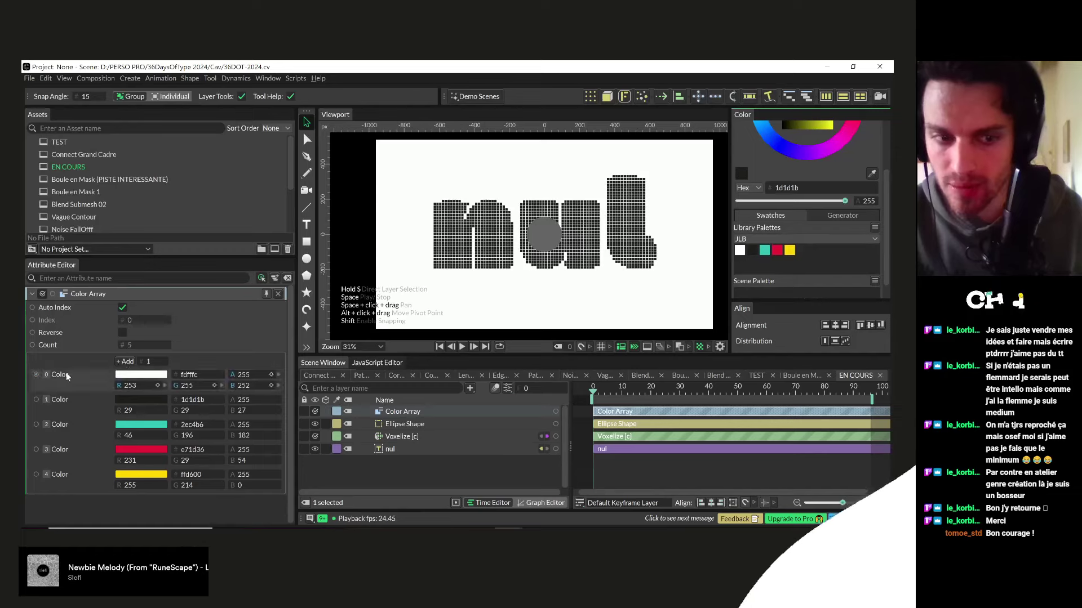
right_click(67, 376)
click(145, 222)
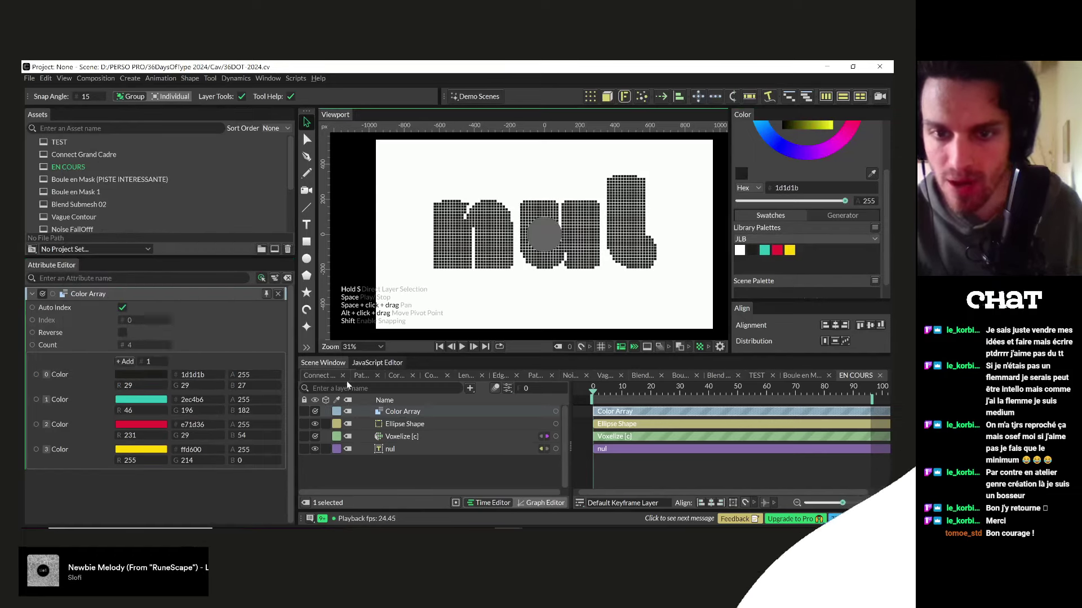
- Connect the Color Array to the fill color of the Ellipse Shape
key(ctrl+shift+a)
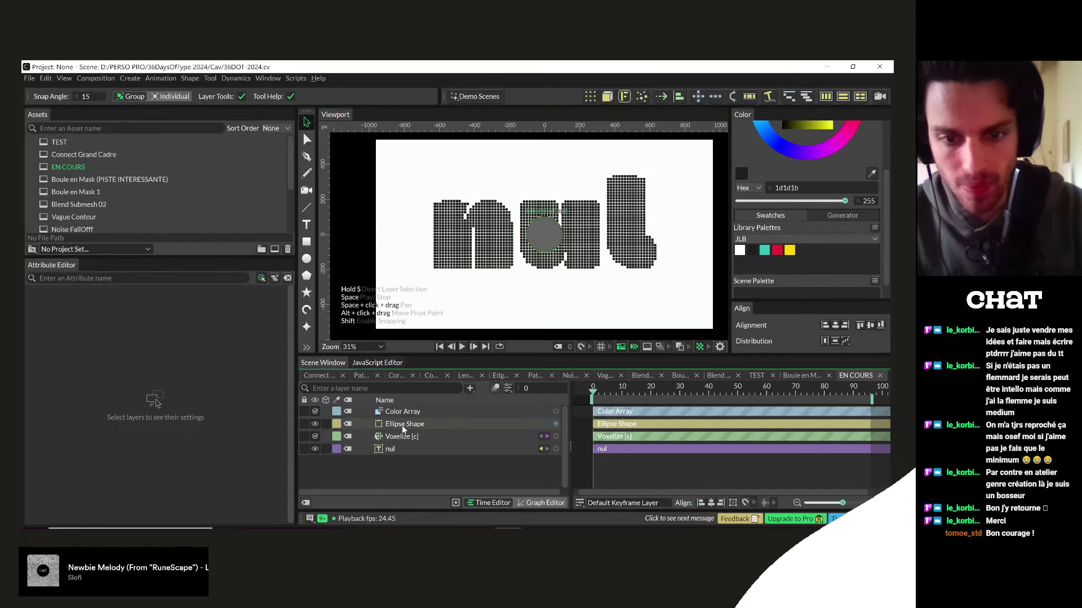
click(401, 424)
drag(555, 410, 394, 431)
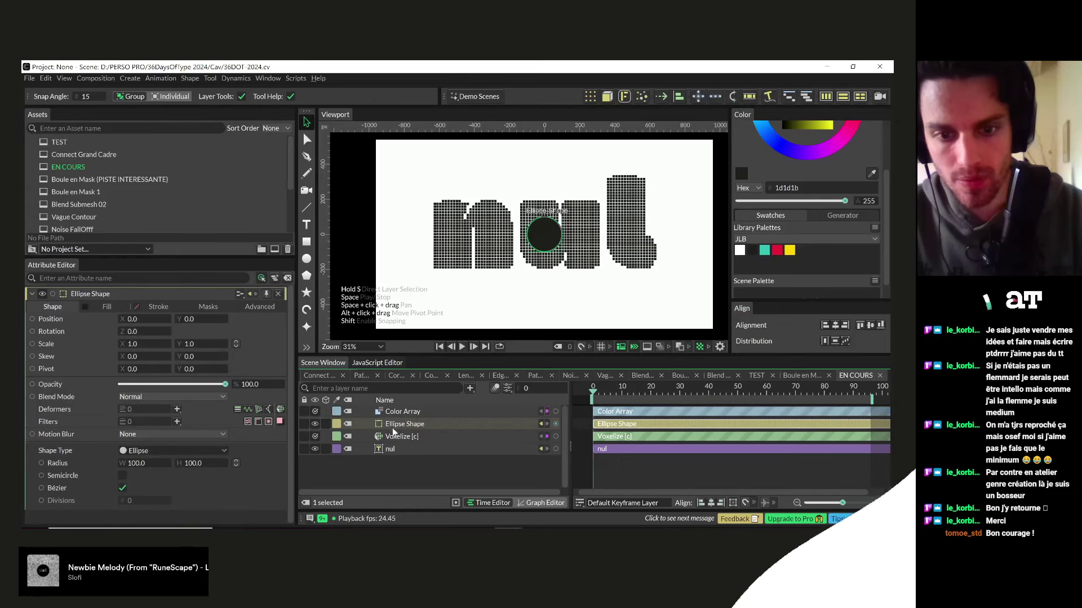
- Set the ellipse's Radius to 5 in width and height
drag(197, 465, 153, 469)
scroll(549, 227, up, 10)
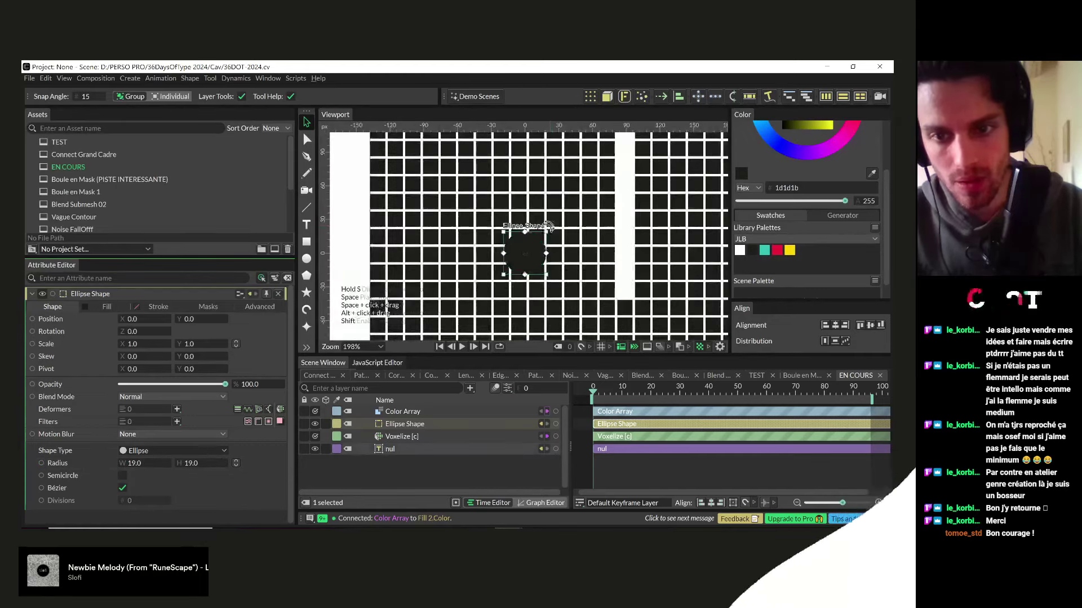
drag(192, 469, 184, 467)
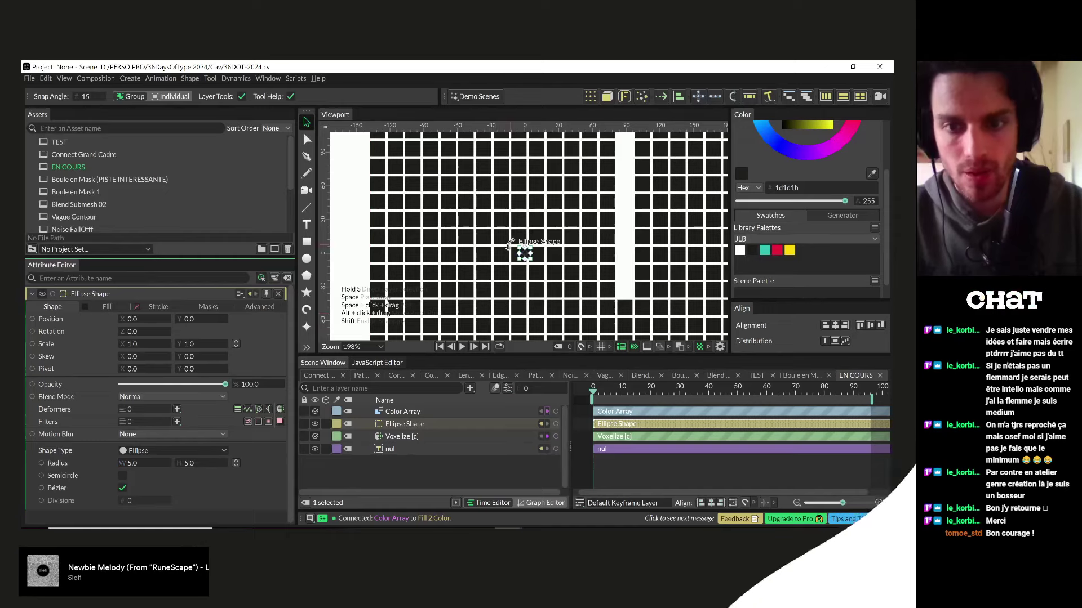
scroll(479, 243, down, 8)
scroll(496, 225, up, 2)
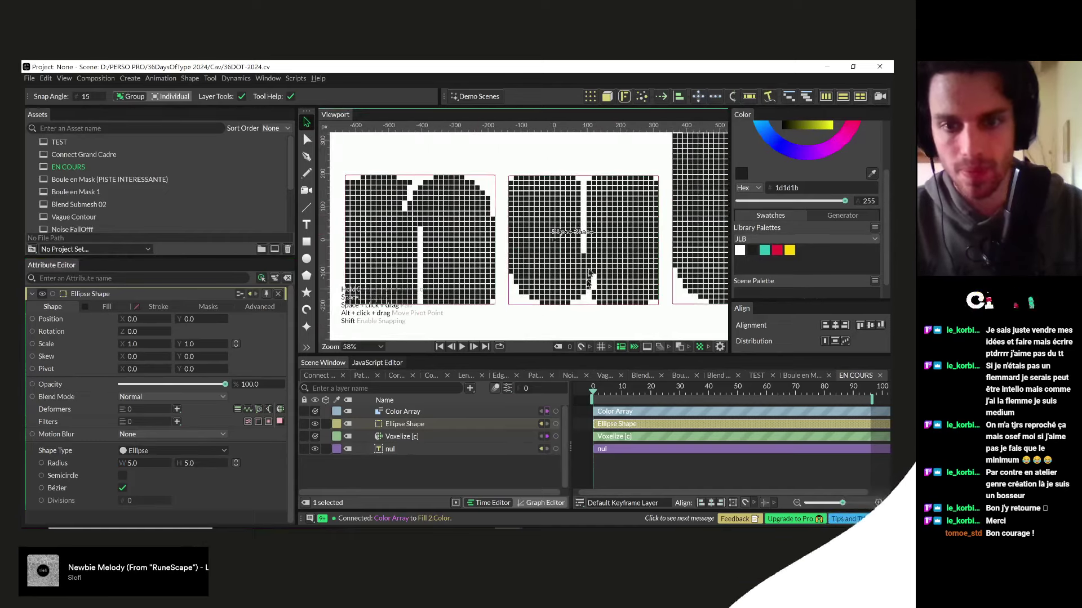
- Duplicate the ellipse with a Duplicator using the Sub-Mesh distribution and the "nul" text layer as Input Shape
click(590, 96)
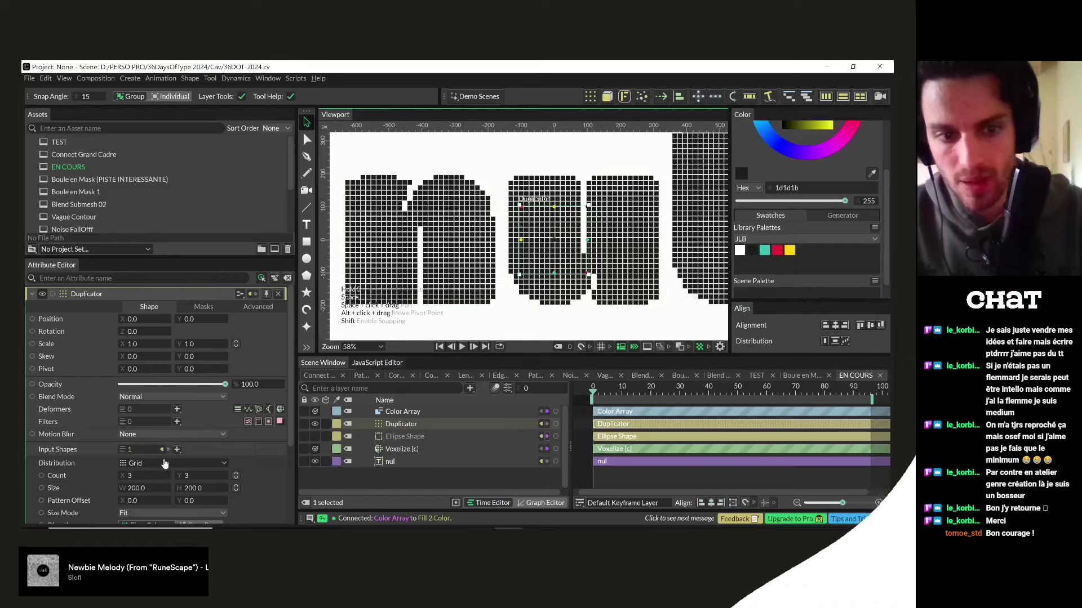
click(223, 463)
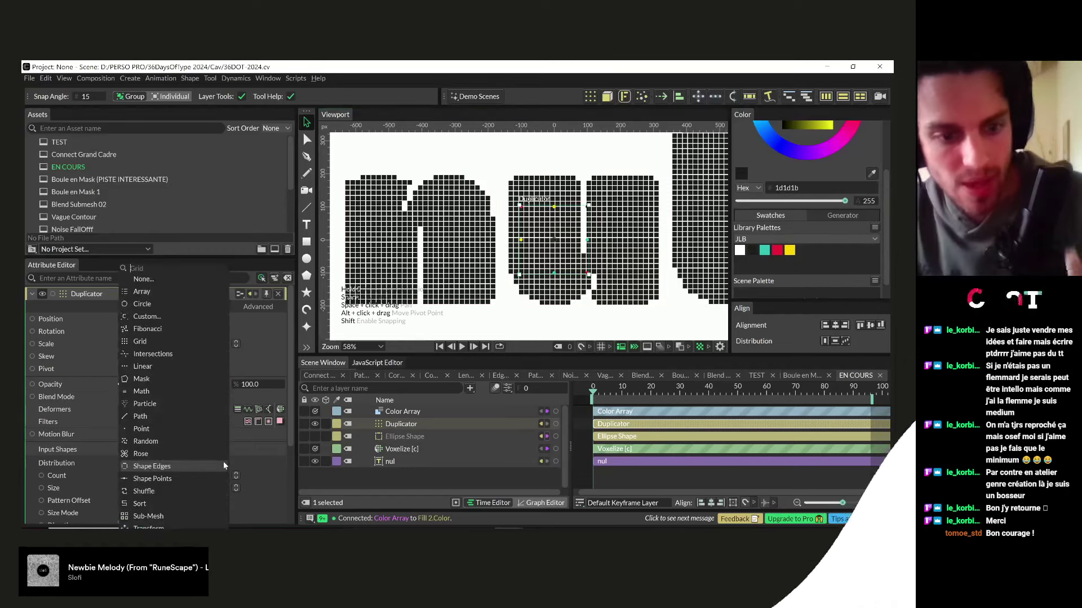
click(164, 517)
drag(398, 454, 183, 478)
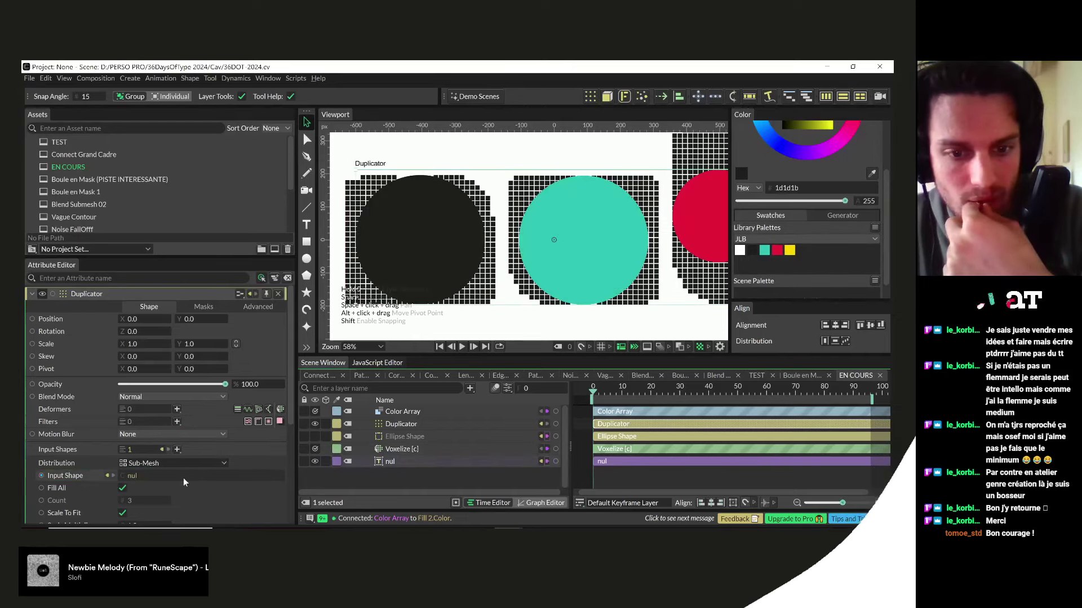
scroll(627, 304, down, 3)
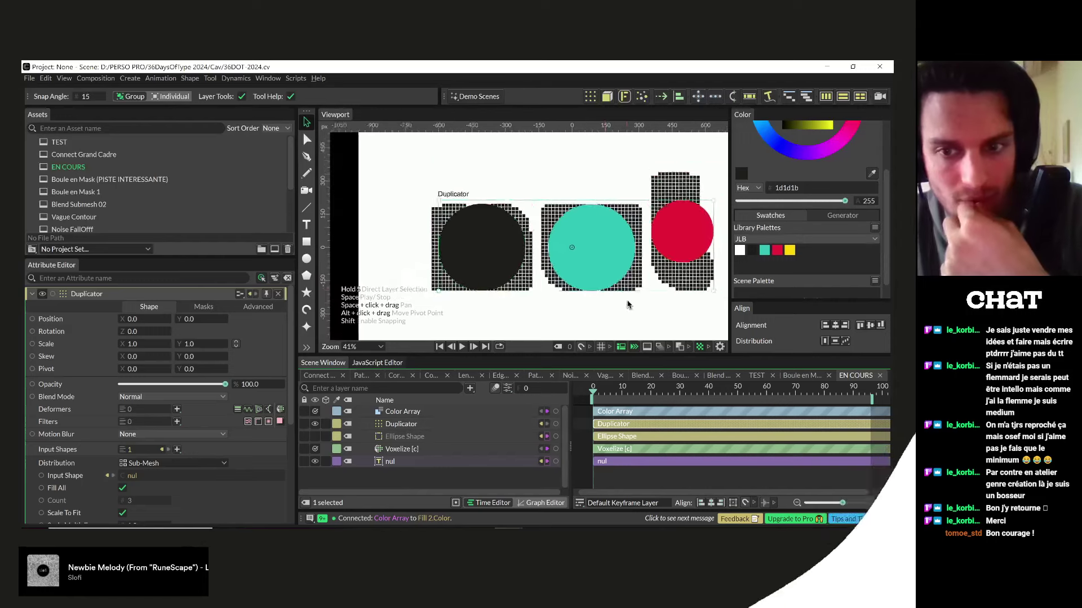
scroll(627, 305, down, 1)
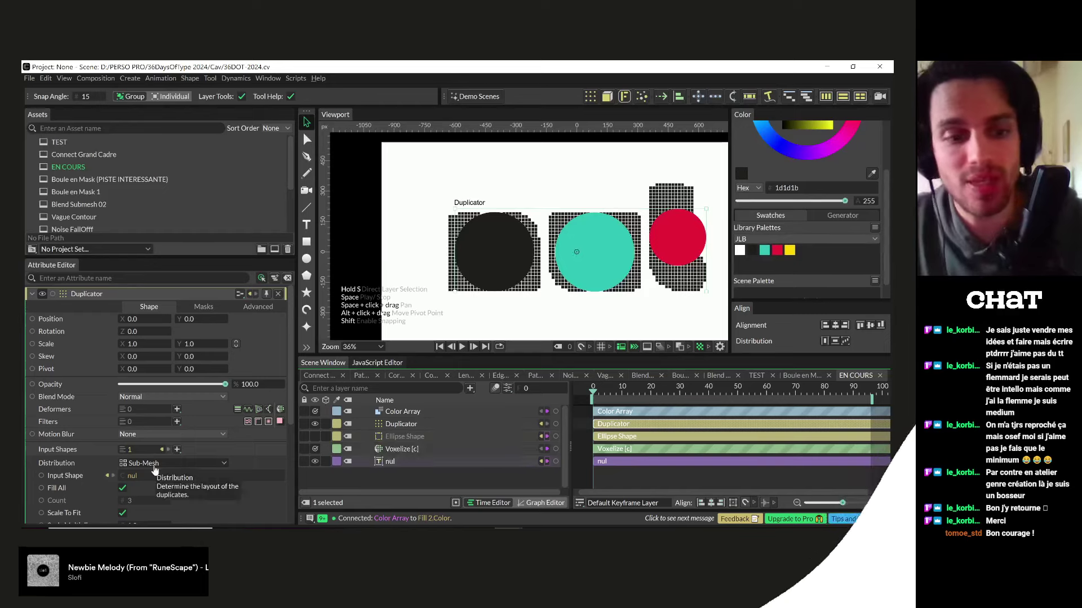
- Try the String "coolos" on the "nul" text layer and undo it
click(358, 461)
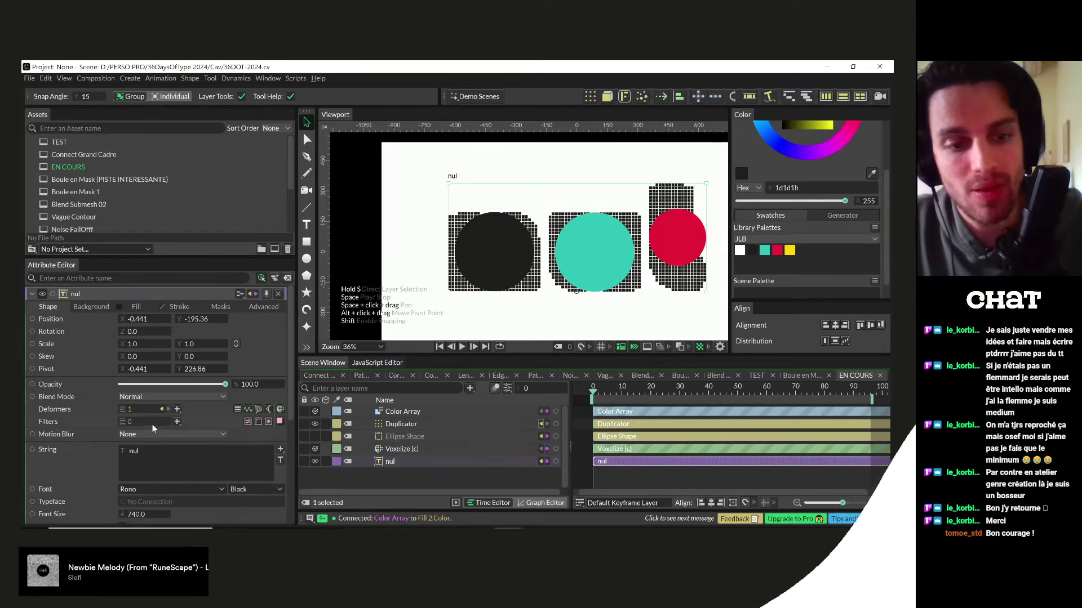
click(152, 449)
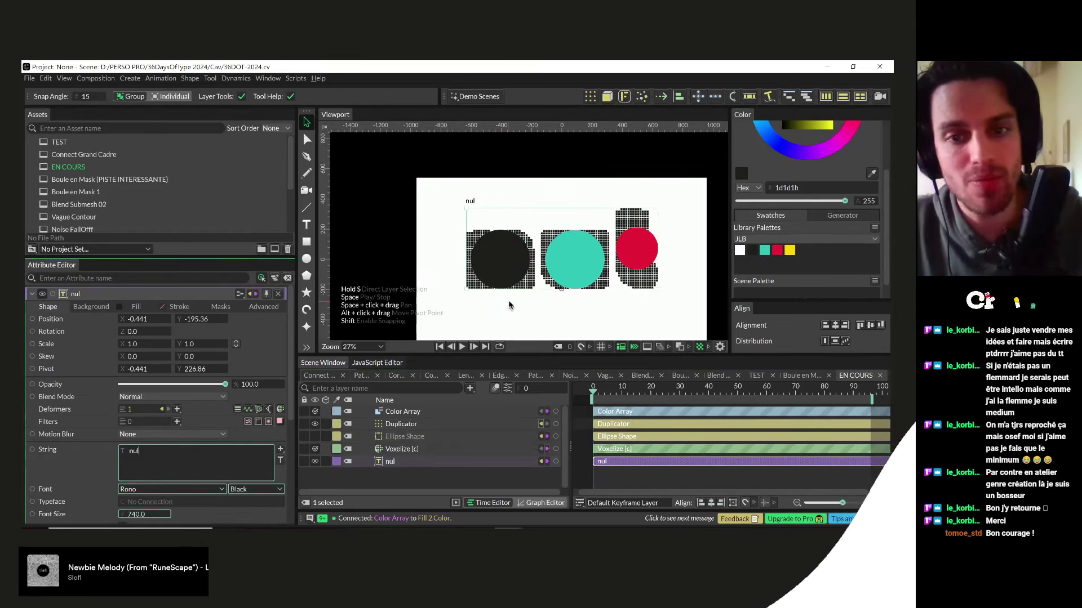
text(coolos)
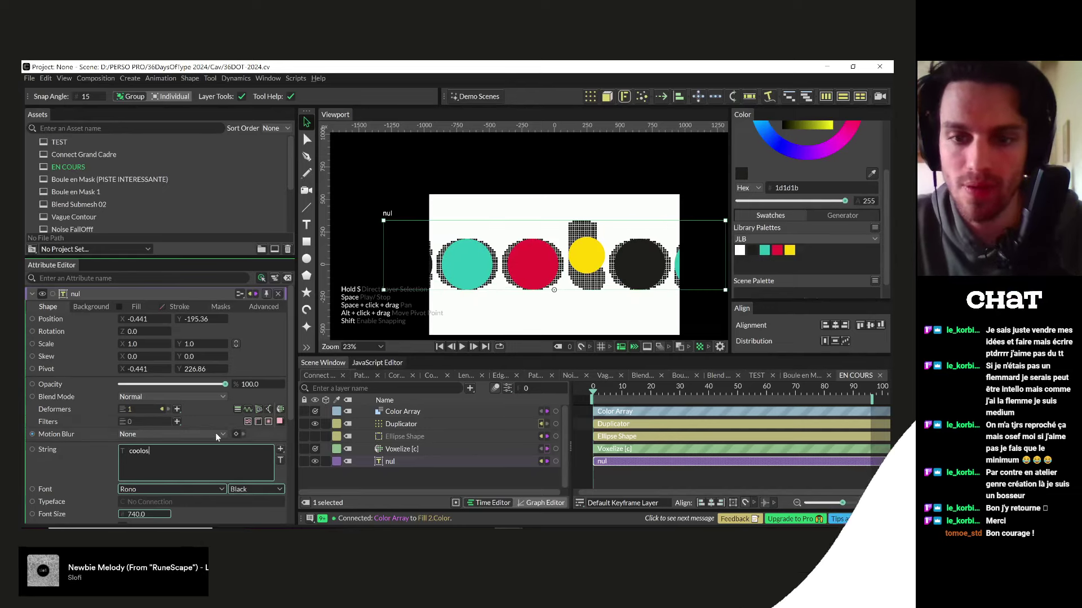
key(ctrl+z)
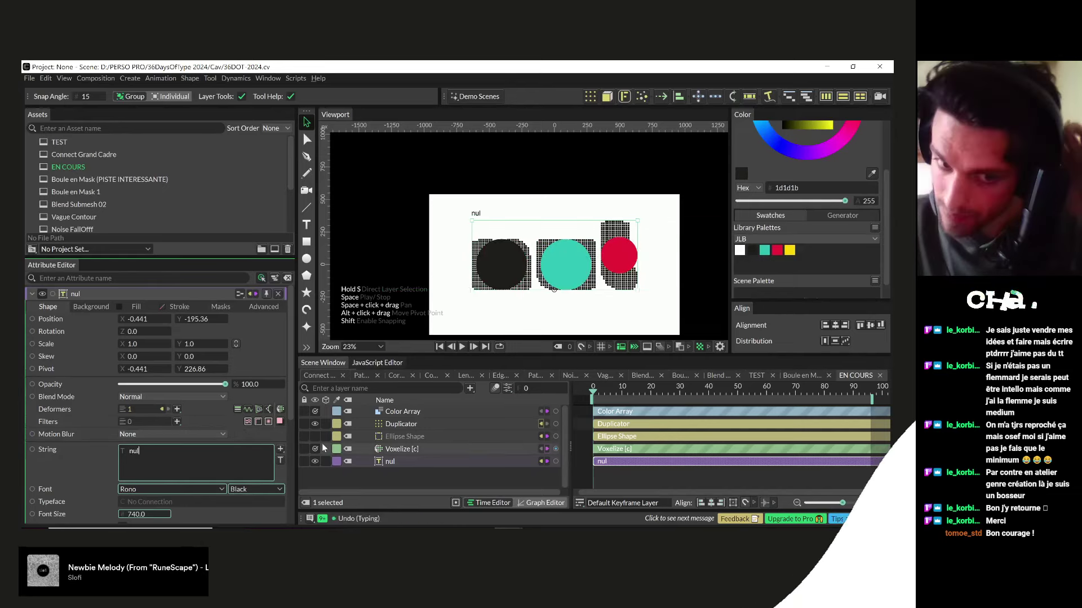
- Switch the Duplicator's Distribution to Voxelize and link the "nul" text layer as its Input Shape
click(406, 427)
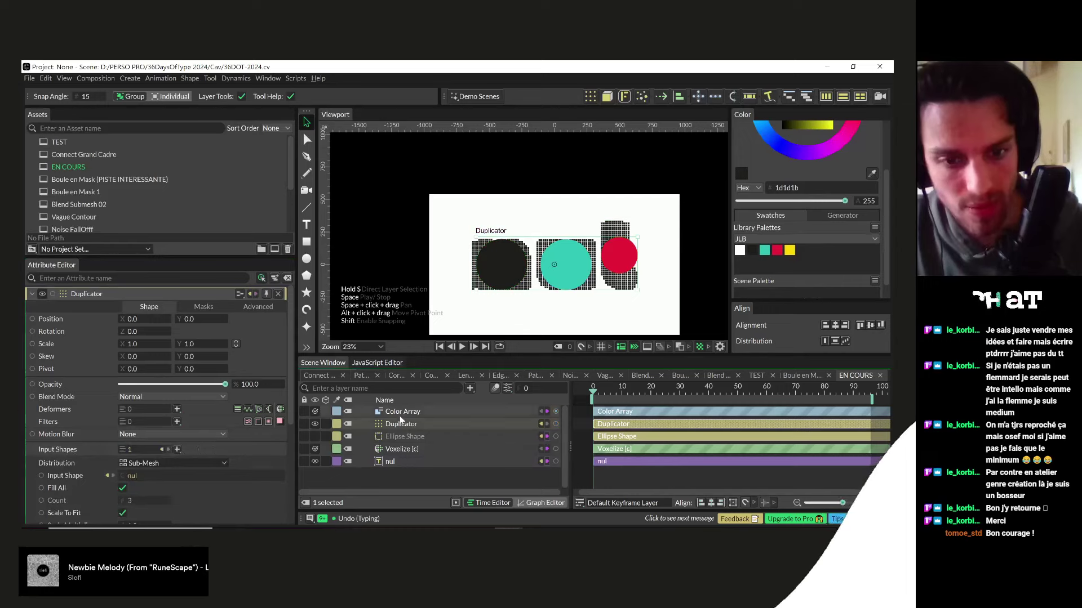
click(175, 464)
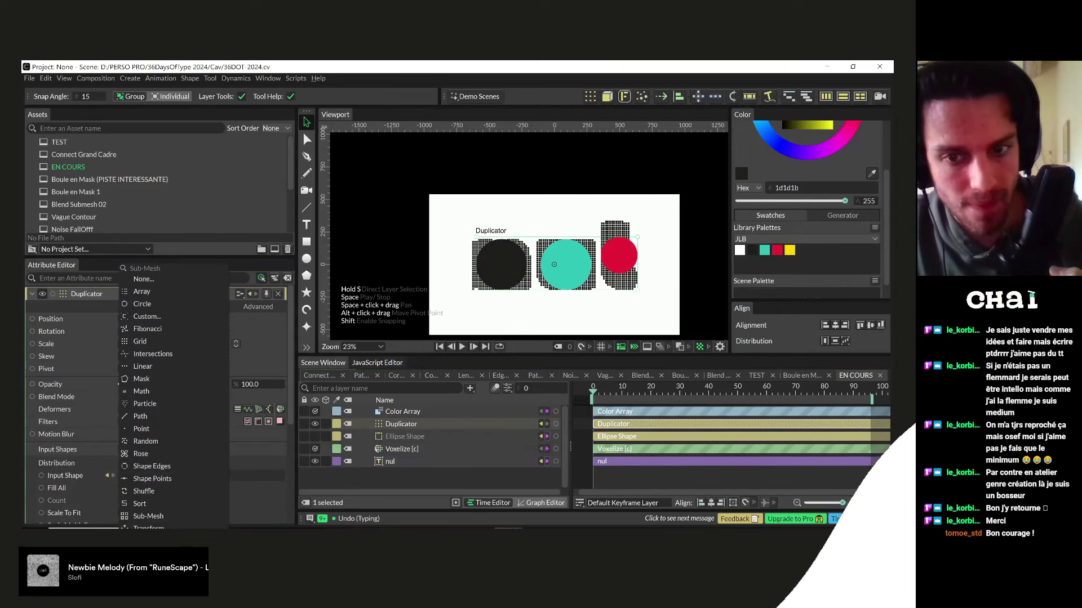
click(141, 541)
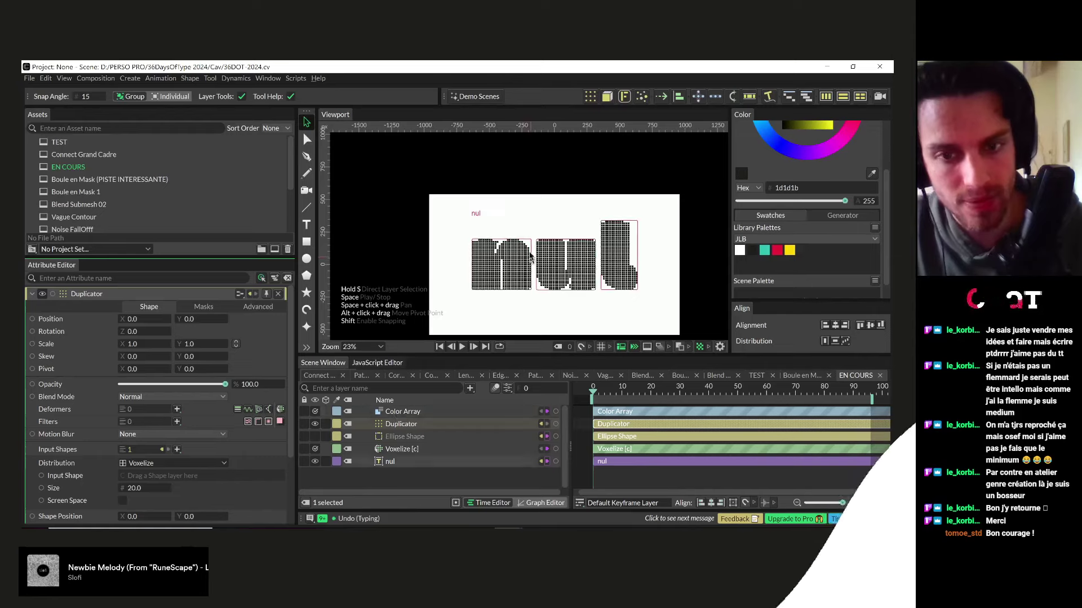
scroll(544, 258, up, 5)
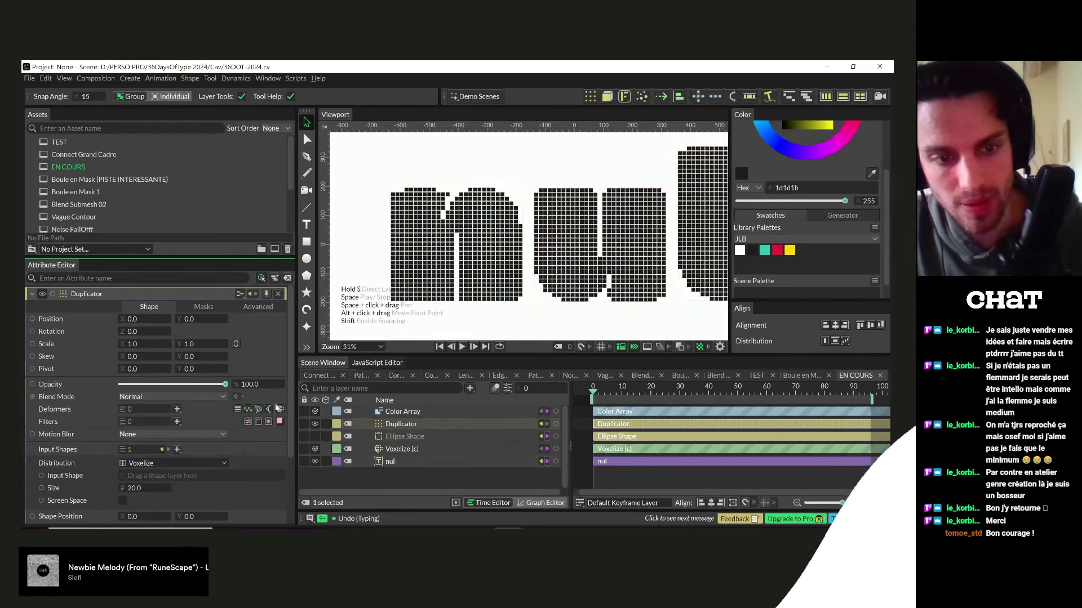
drag(394, 463, 157, 475)
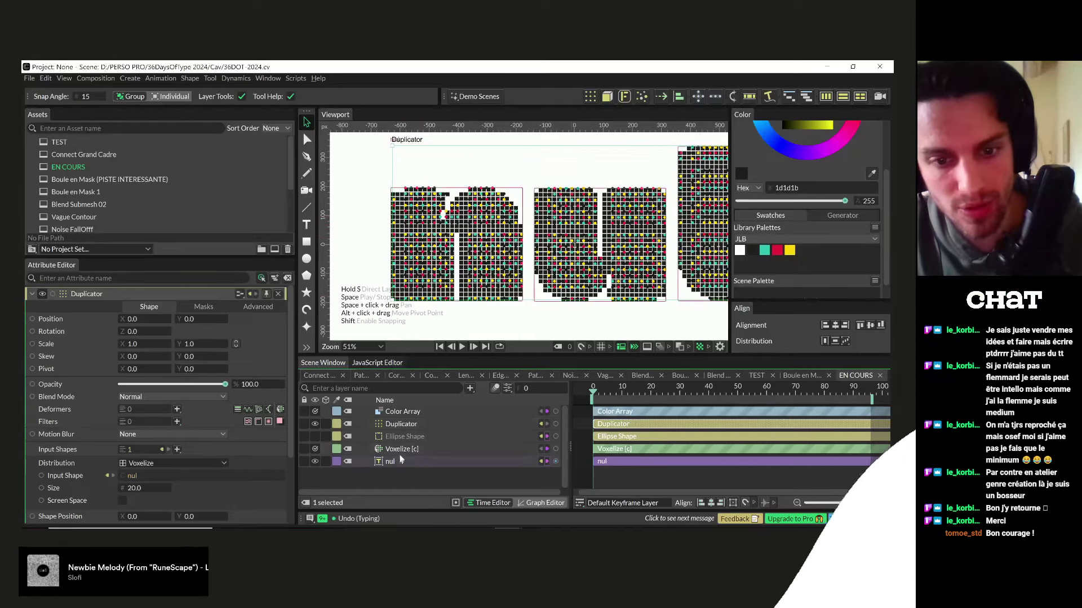
- Try another Size on the Voxelize deformer and undo the change
click(428, 449)
drag(135, 309, 541, 346)
drag(623, 349, 623, 363)
key(ctrl+z)
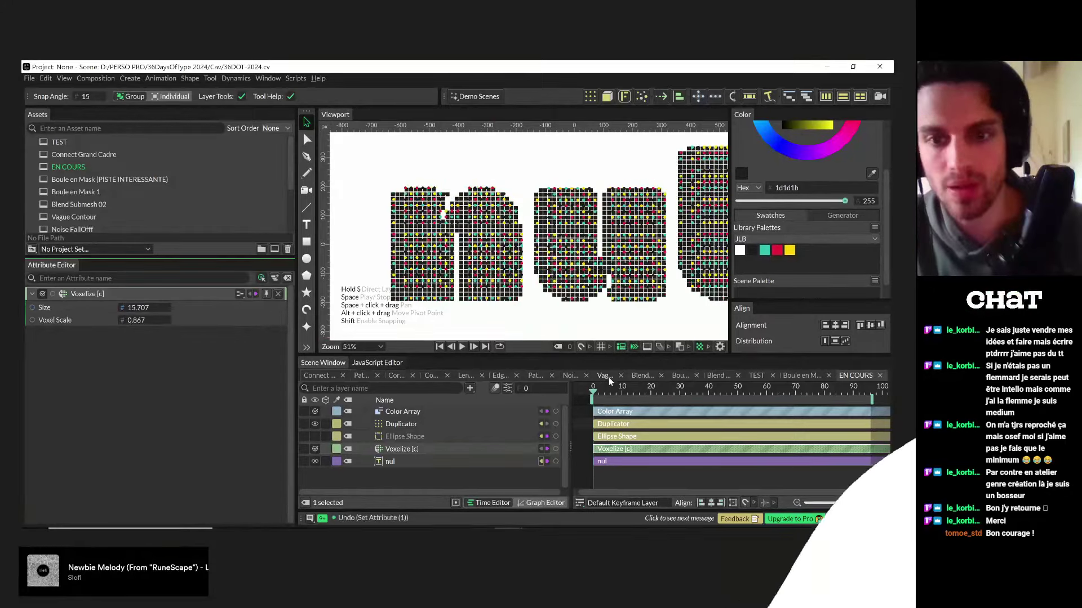
- Examine the colored dots against the voxel grid up close, and play the scene
scroll(555, 238, up, 3)
scroll(555, 237, up, 5)
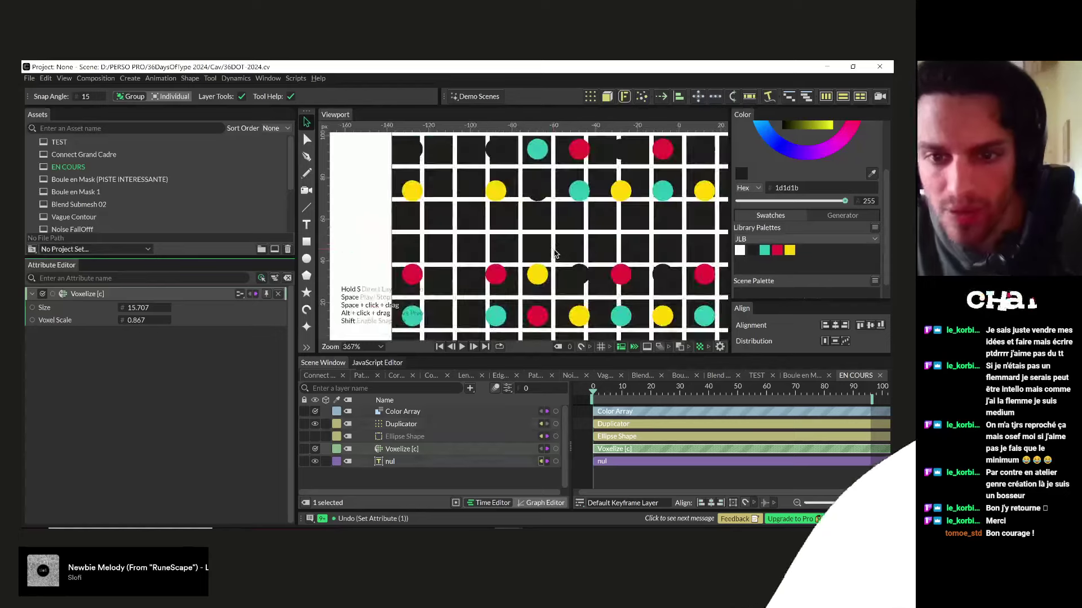
scroll(554, 253, down, 7)
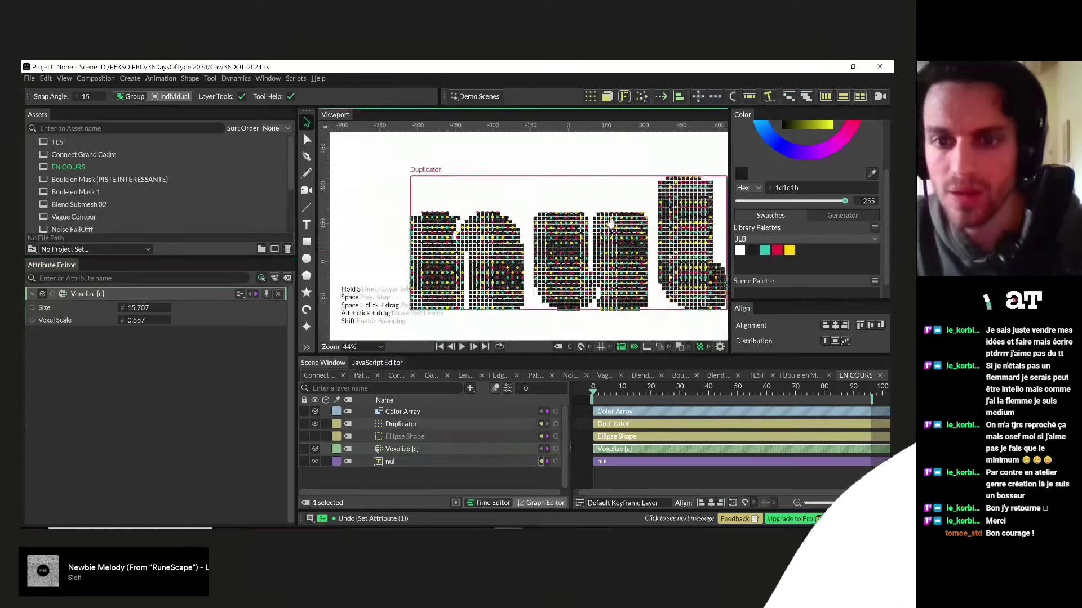
key(space)
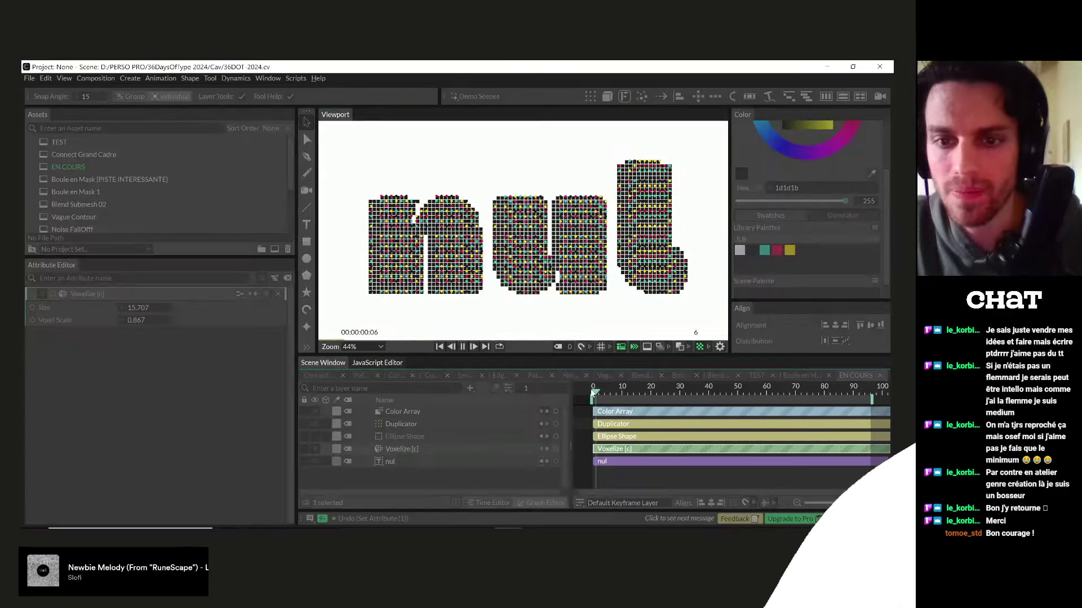
- Stop playback, move the playhead to frame 8, and set the Duplicator's Shape Scale to 0.5
key(space)
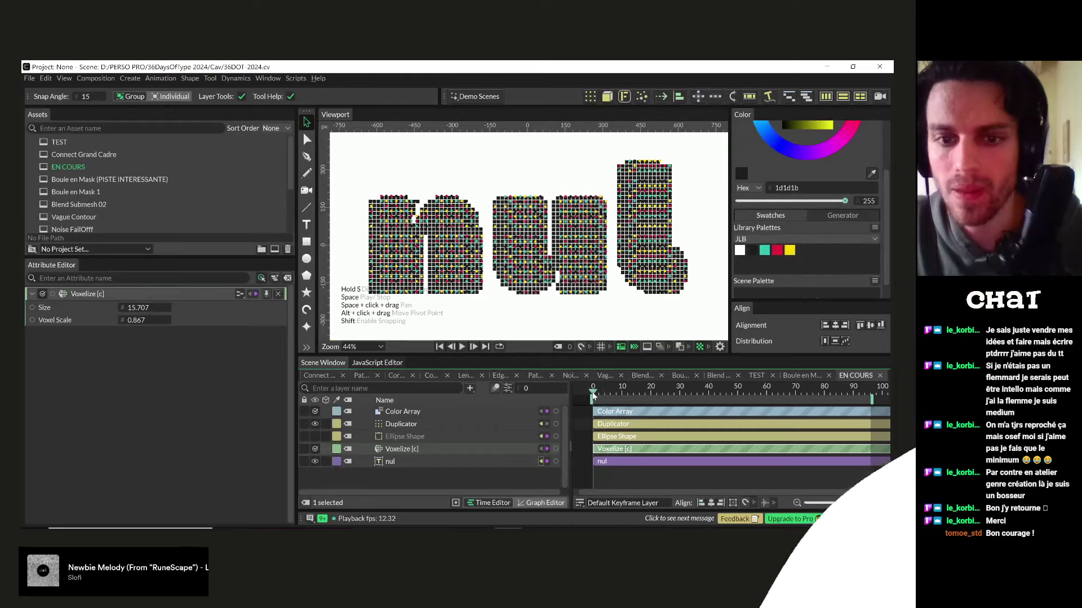
drag(606, 393, 617, 393)
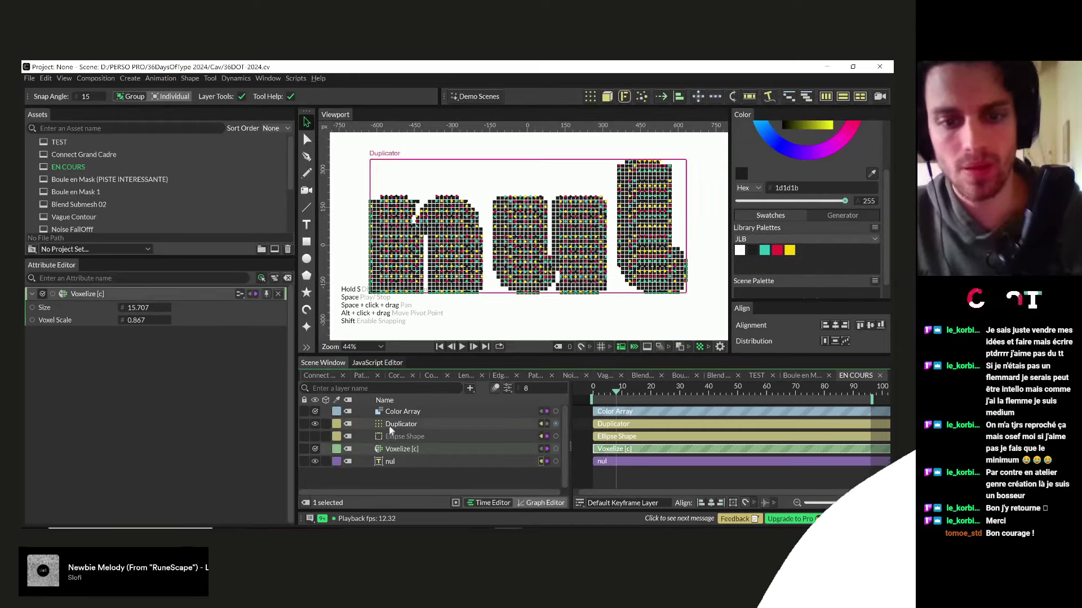
click(401, 424)
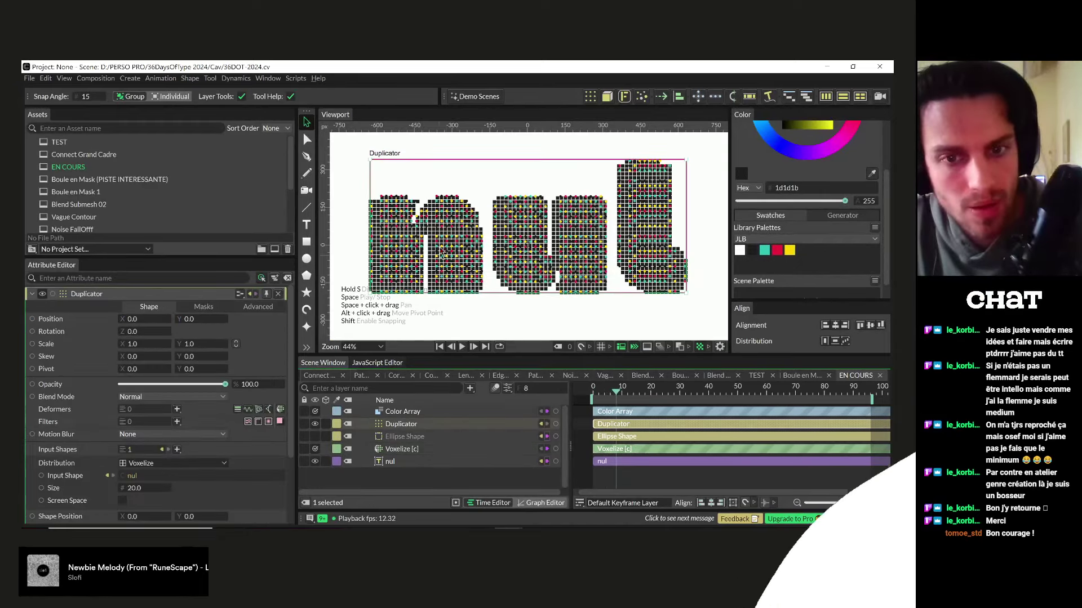
scroll(448, 239, up, 8)
scroll(139, 466, down, 2)
scroll(139, 463, down, 2)
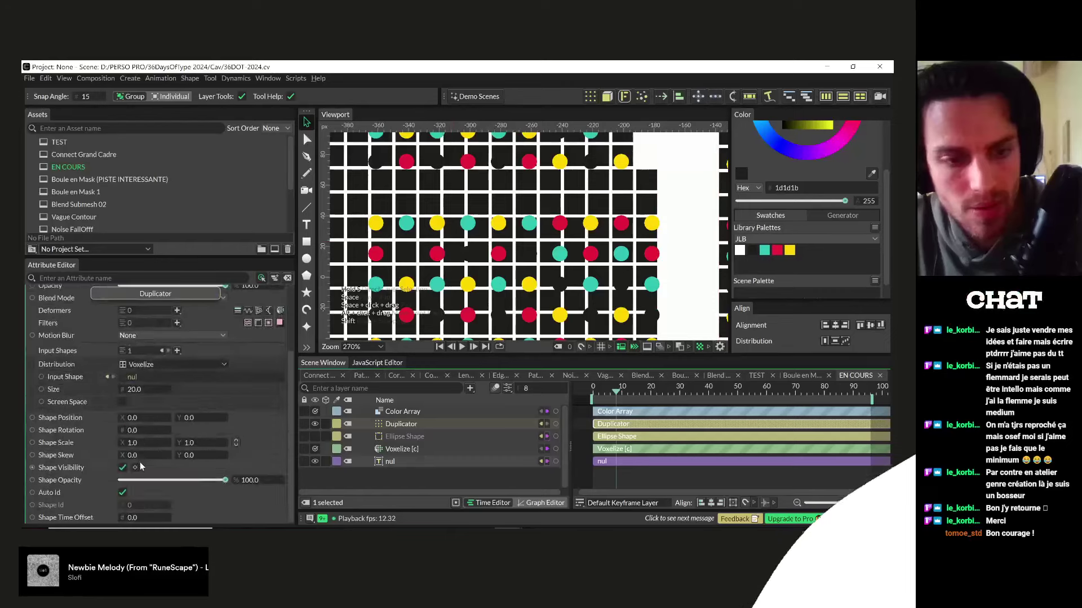
click(133, 443)
text(0.5)
key(Return)
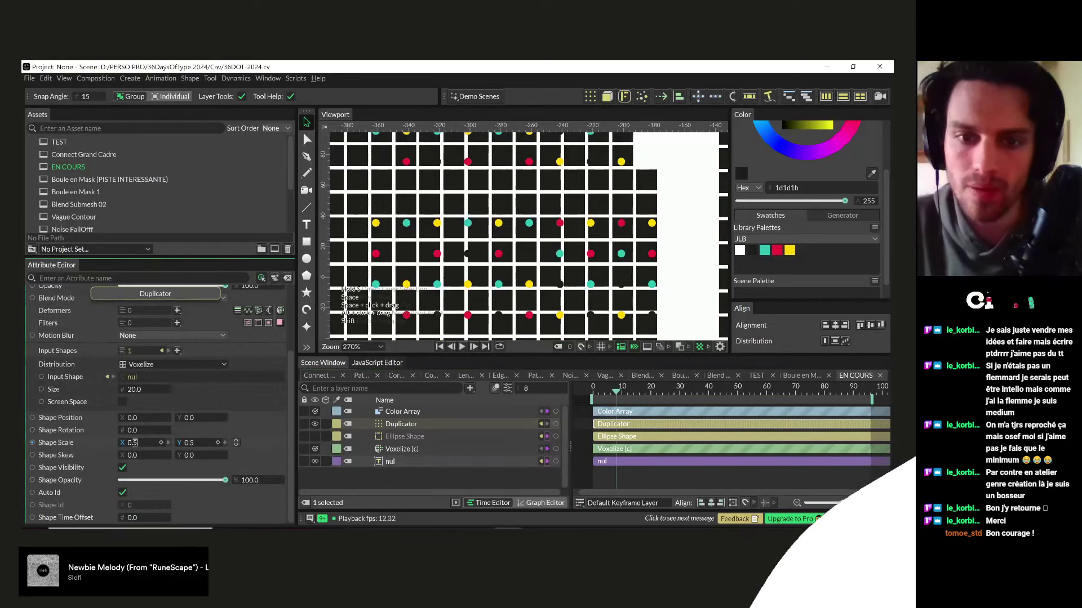
scroll(570, 253, down, 7)
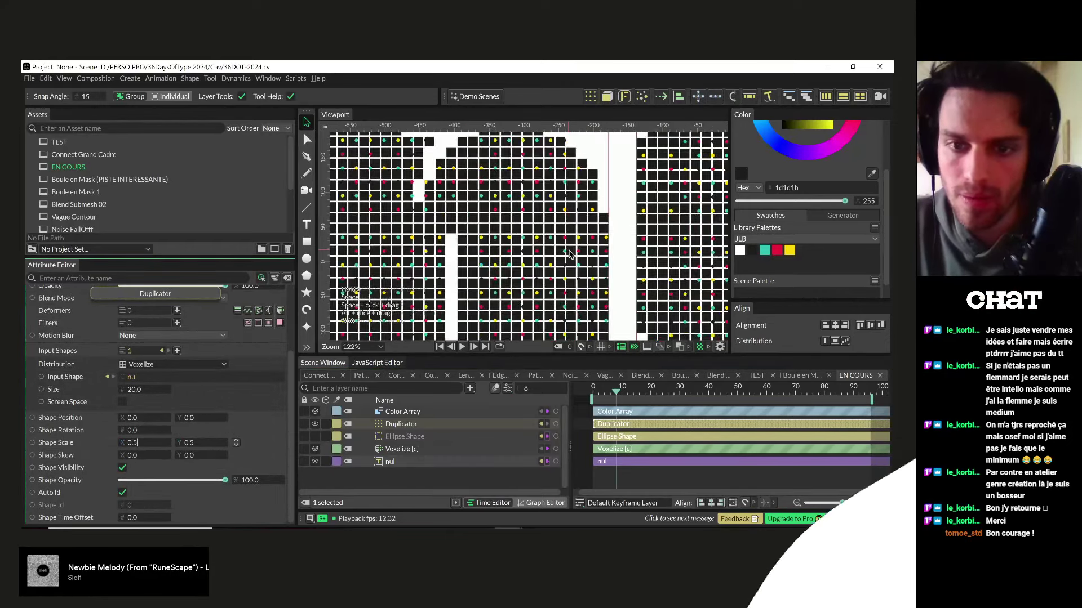
- Try a Size of 0.0 and a Voxel Scale of 1.0 on the Voxelize deformer, and undo the changes
click(362, 449)
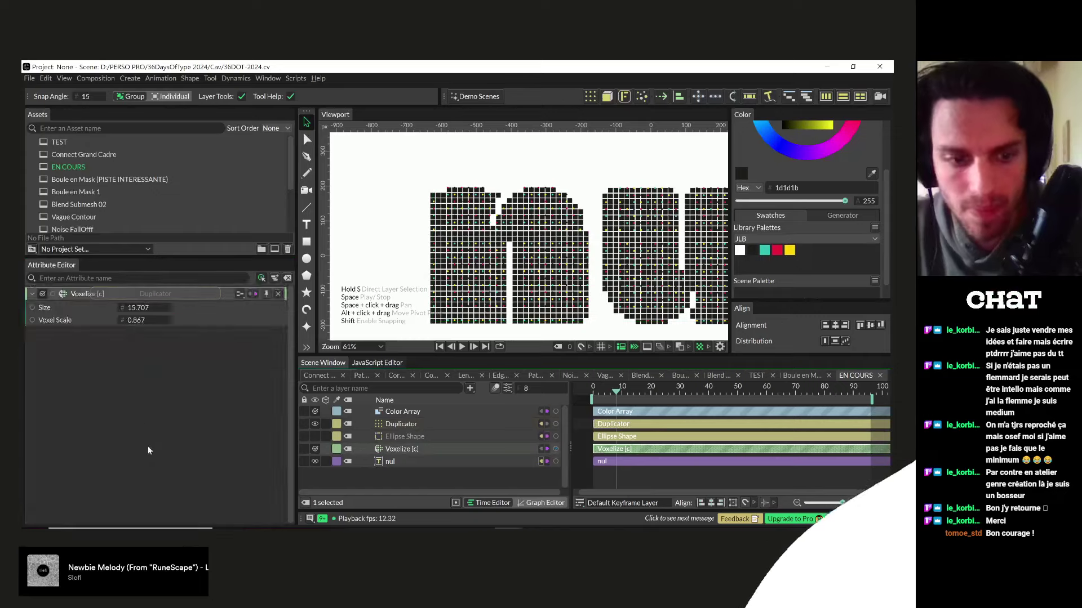
drag(148, 308, 24, 354)
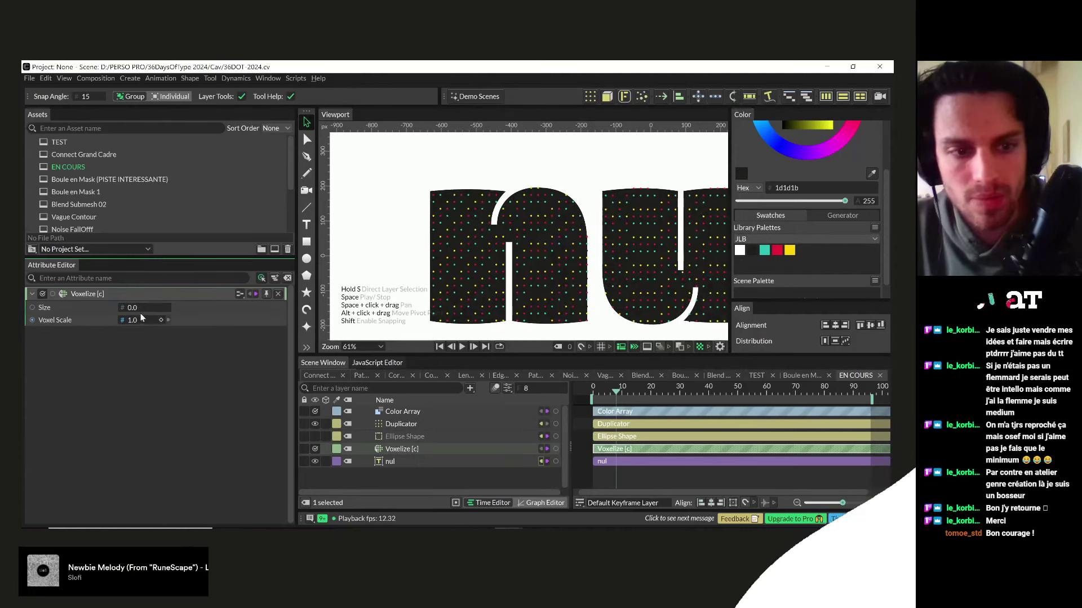
key(ctrl+z)
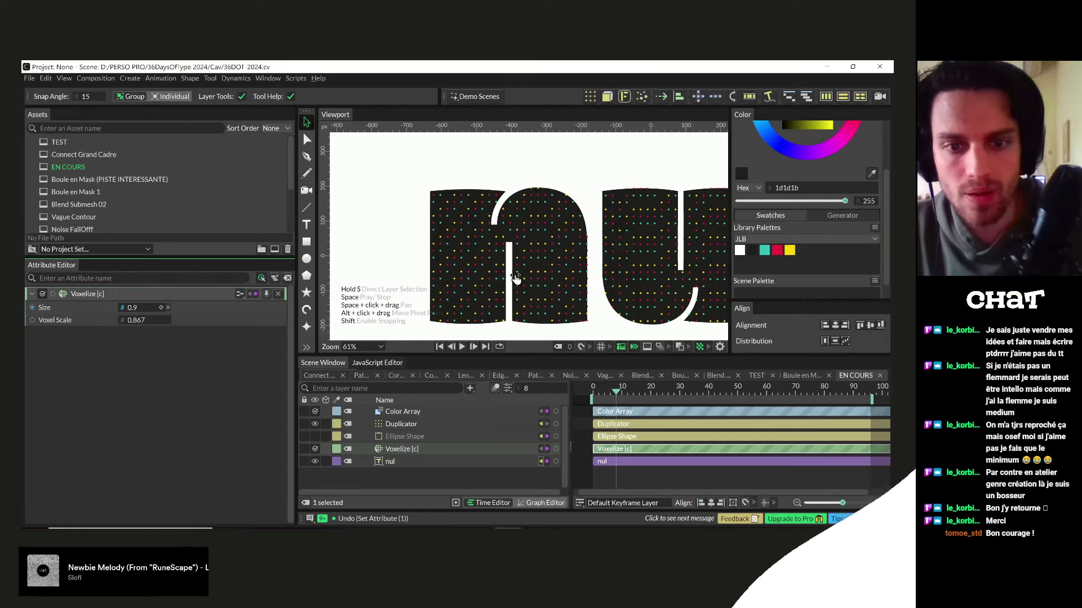
key(ctrl+z)
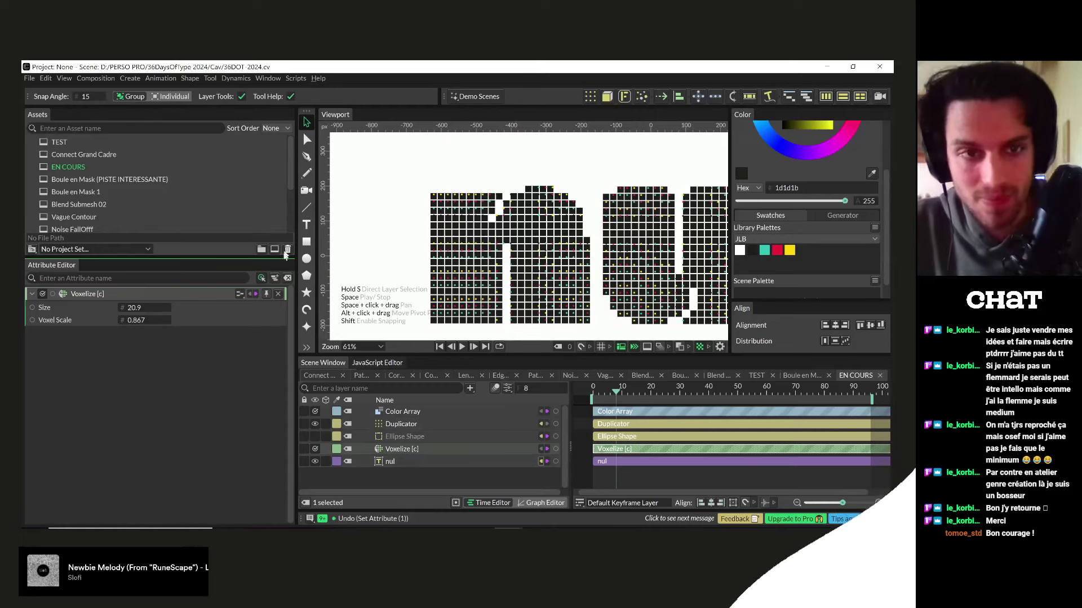
- Save the scene and replace the "nul" text layer's String with "a"
key(ctrl+s)
click(401, 465)
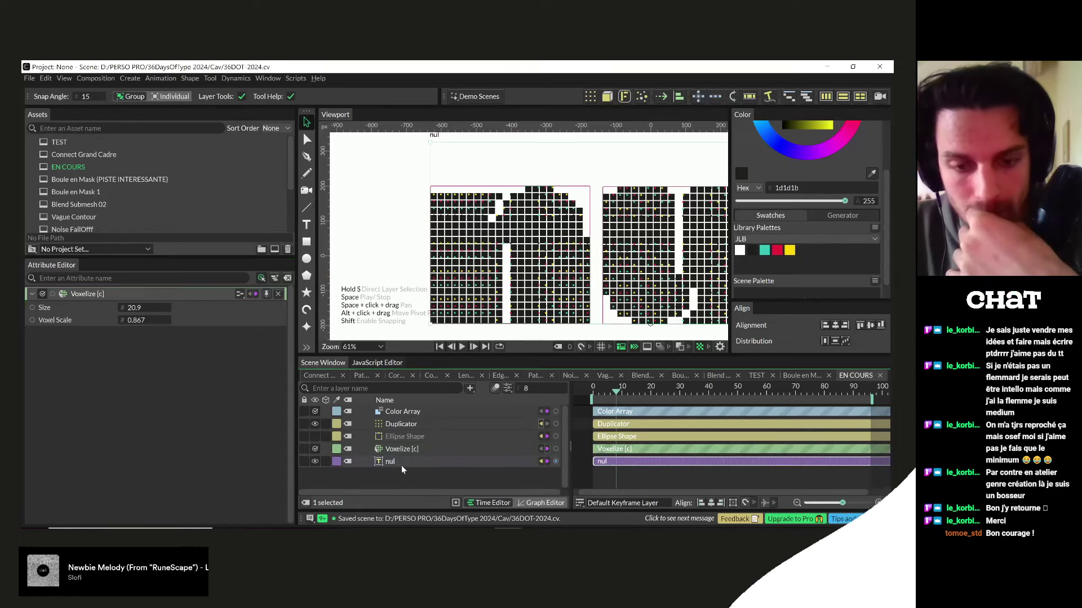
text(a)
key(Return)
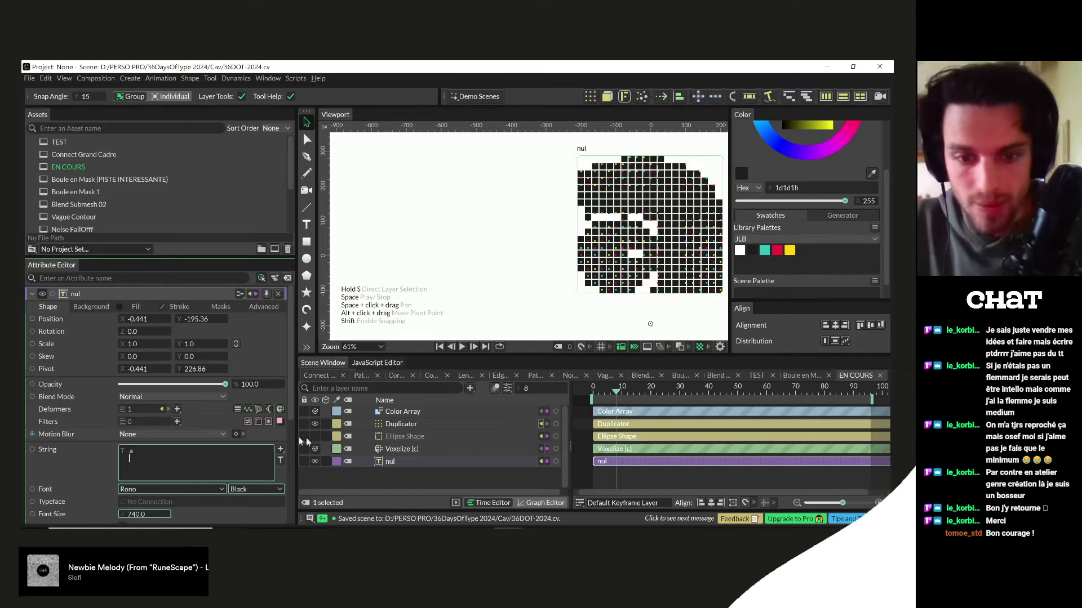
click(401, 449)
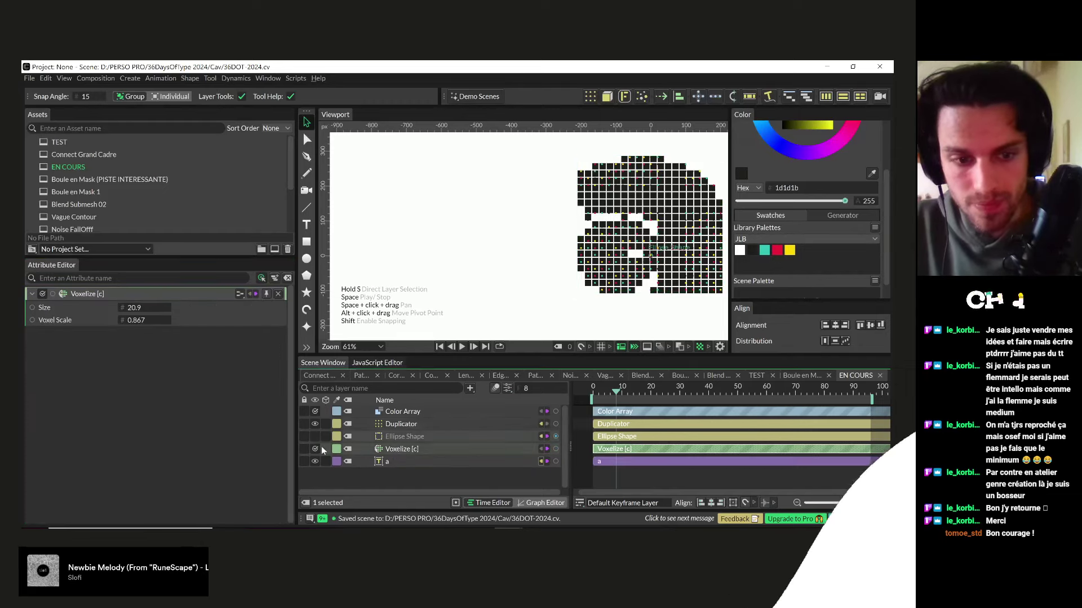
click(164, 461)
key(BackSpace)
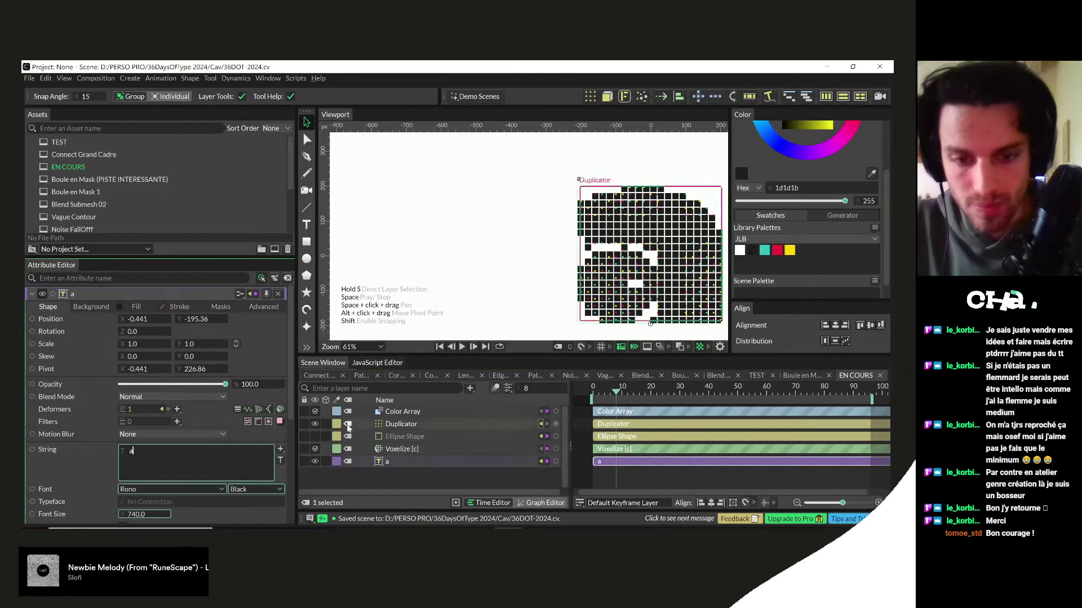
- Reduce the Voxelize deformer's Size to about 11.3 and inspect the finer grid on the letter "a"
click(392, 448)
drag(133, 313, 82, 316)
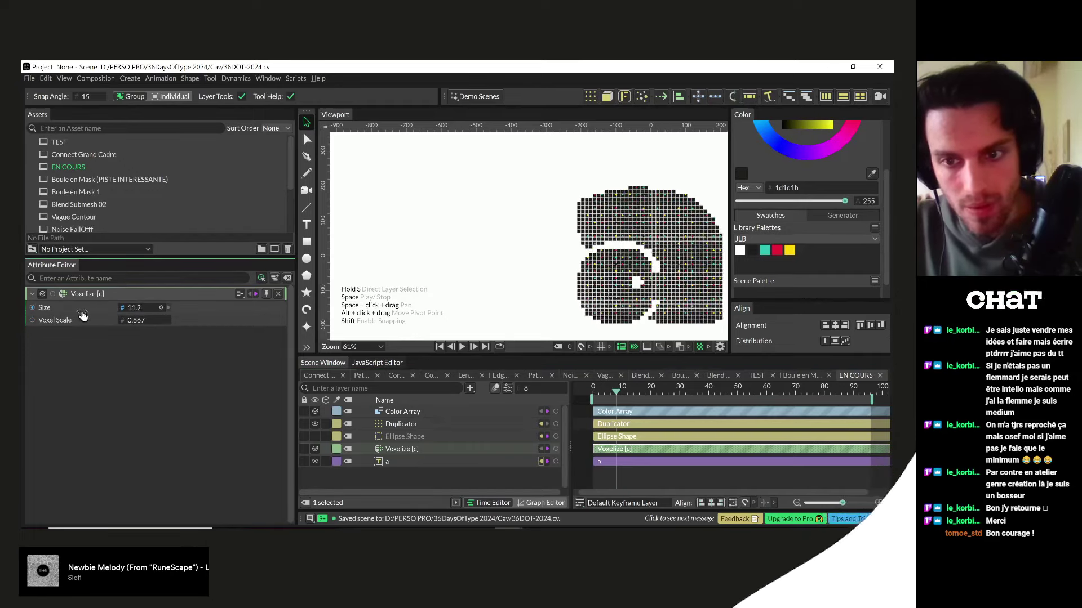
click(535, 284)
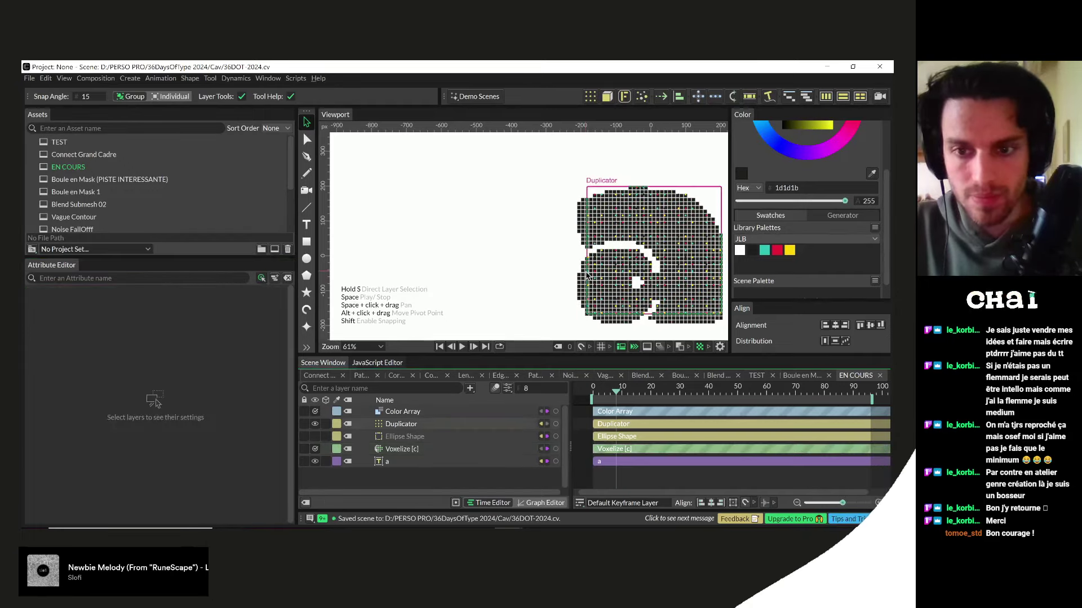
scroll(586, 276, down, 2)
drag(648, 253, 510, 222)
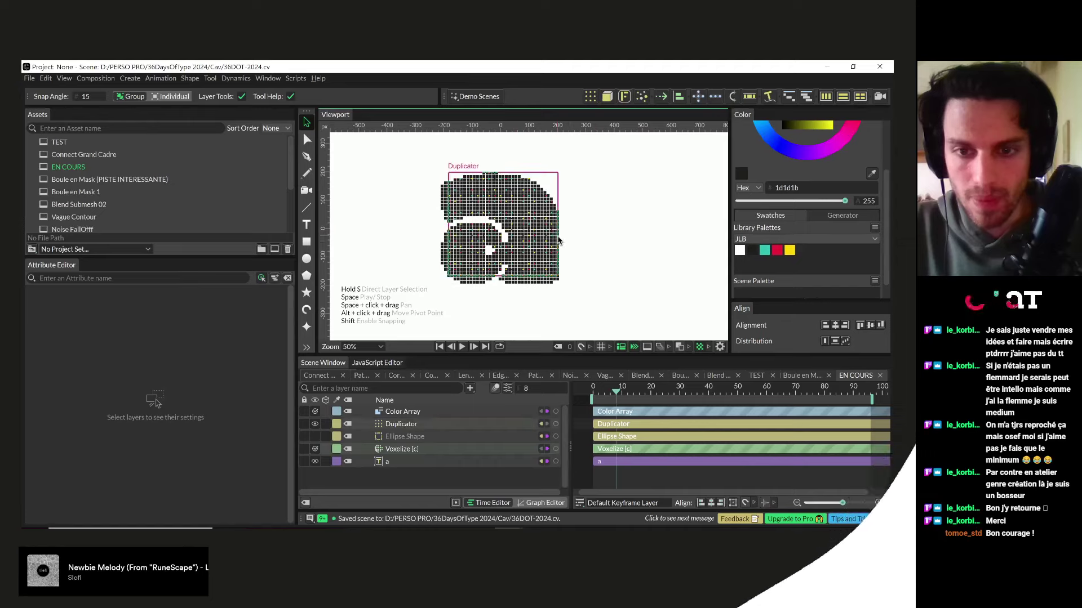
scroll(614, 257, up, 3)
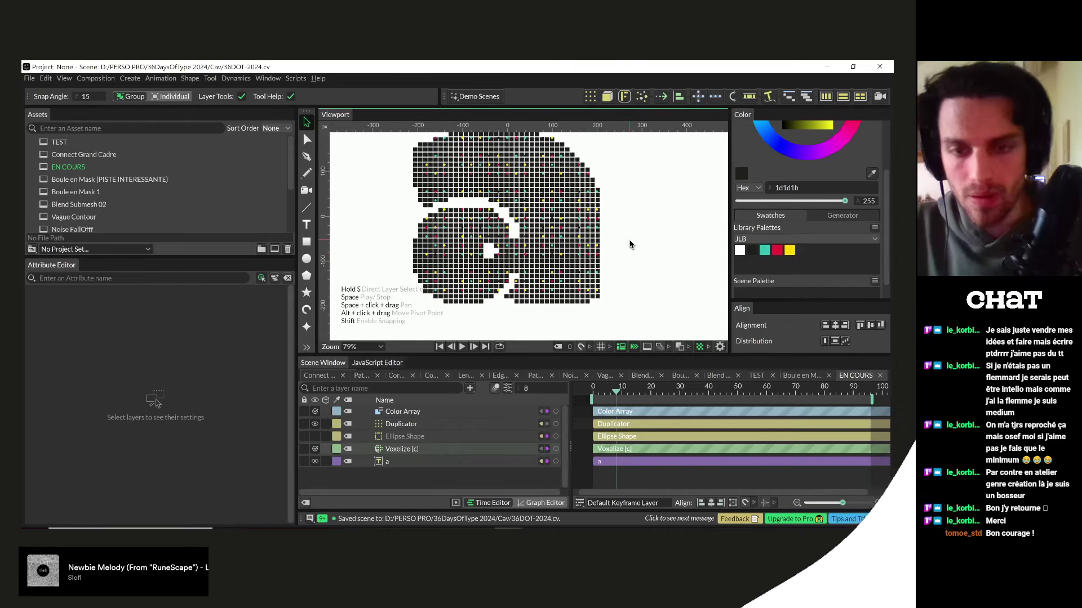
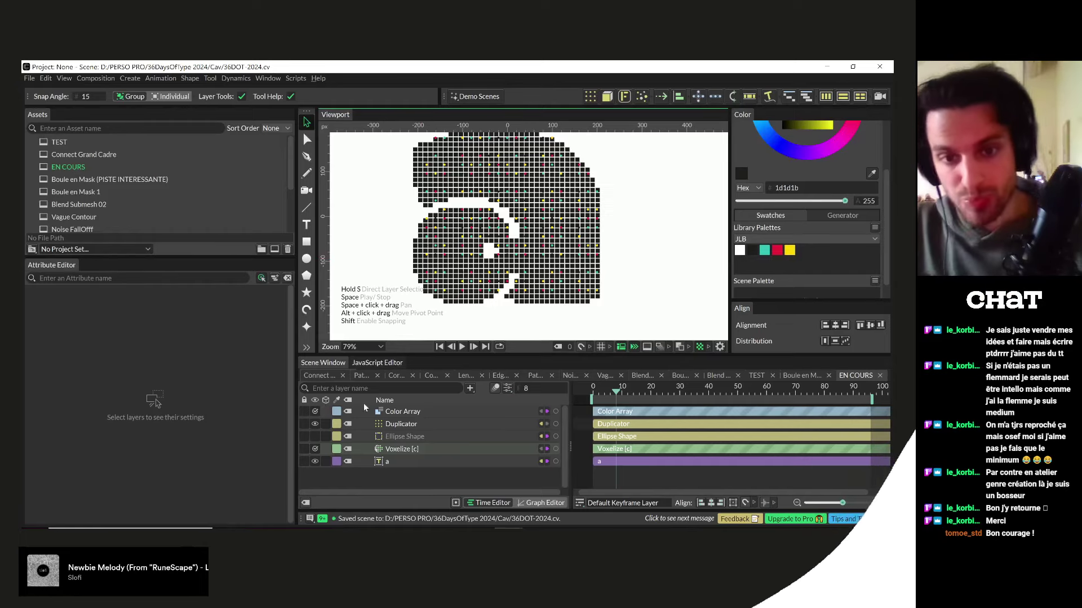
- Delete the Duplicator layer
click(399, 425)
key(ctrl+space)
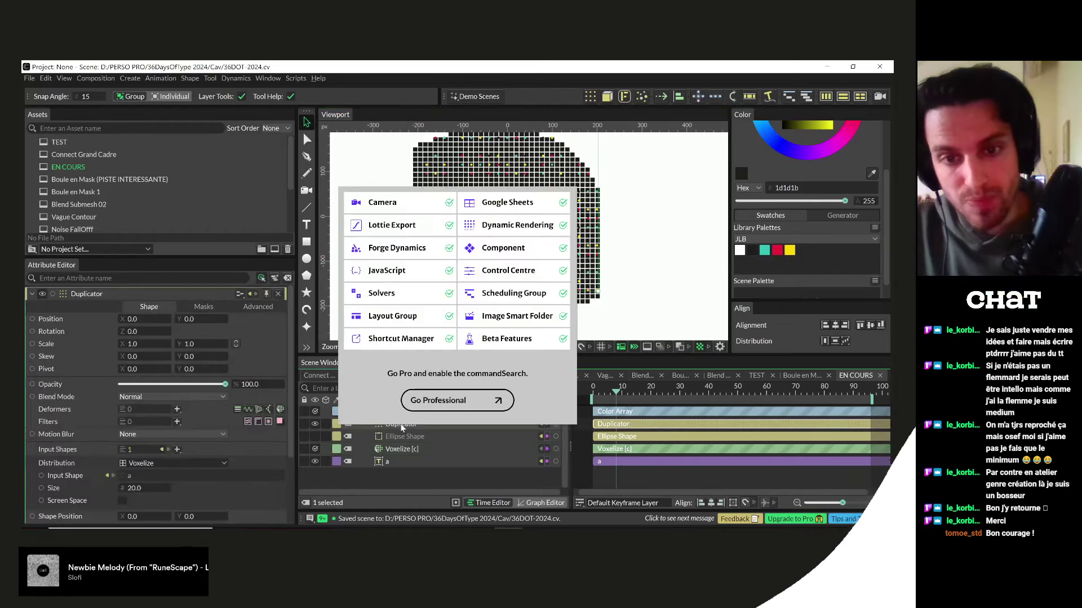
key(Escape)
key(Delete)
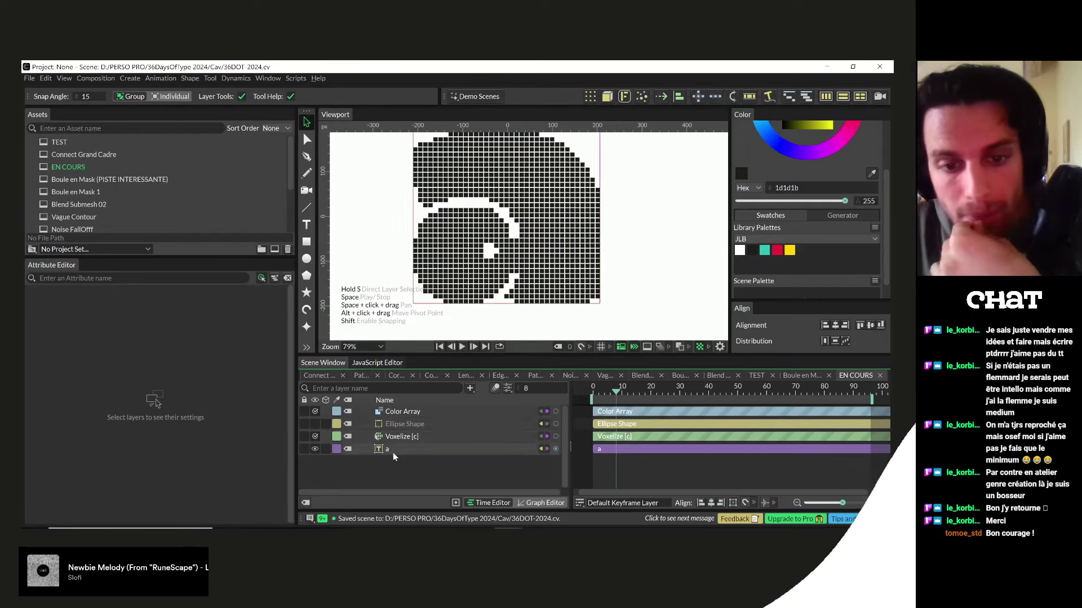
- Add a Value Blend behaviour to the Voxelize deformer's Voxel Scale and set its Second value to 1.0
click(400, 438)
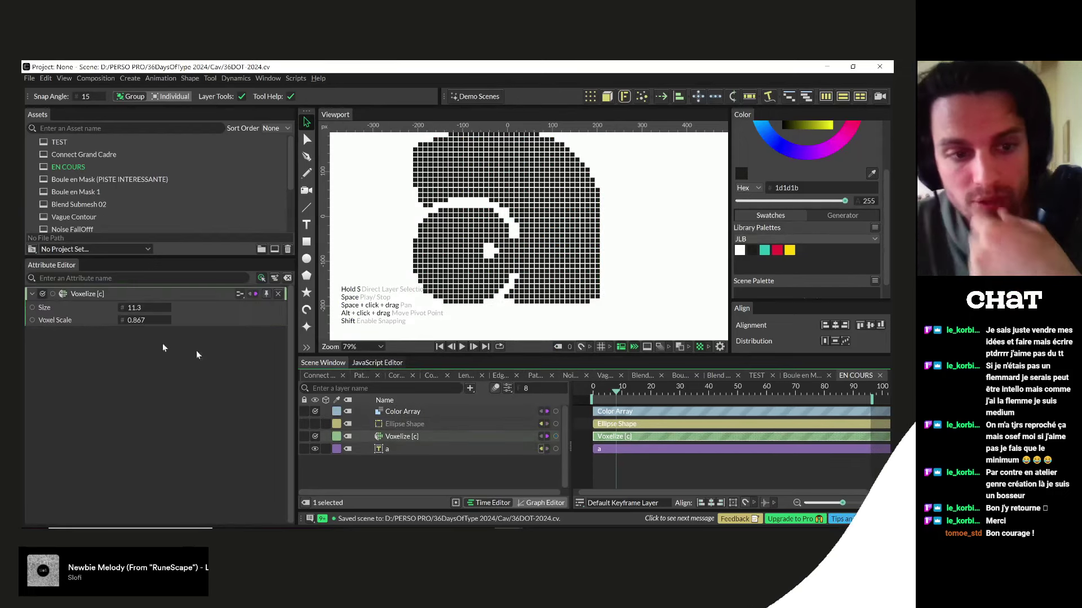
right_click(44, 319)
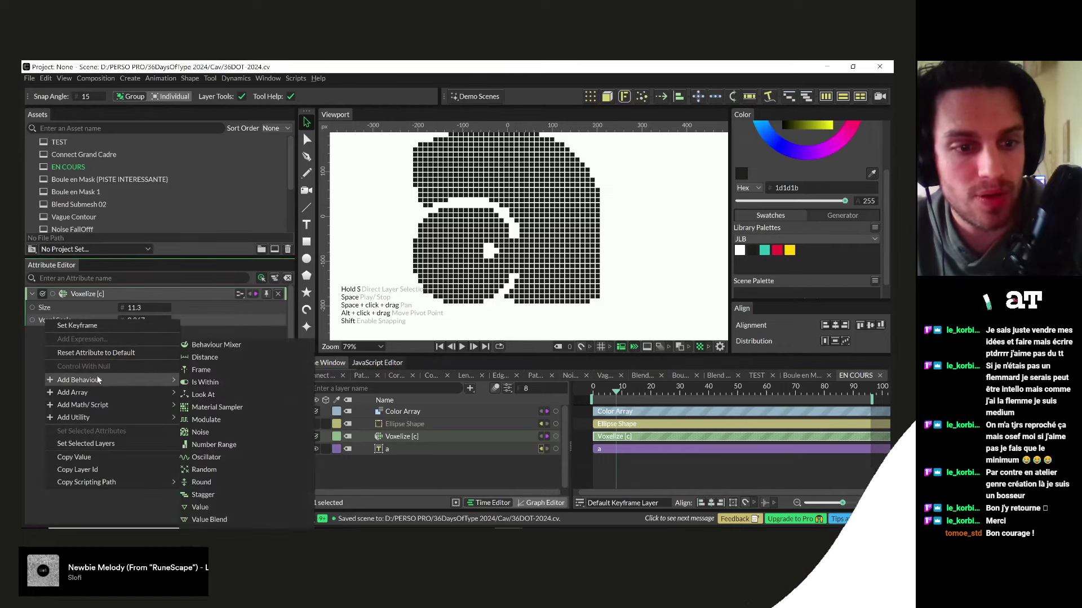
mouse_move(104, 383)
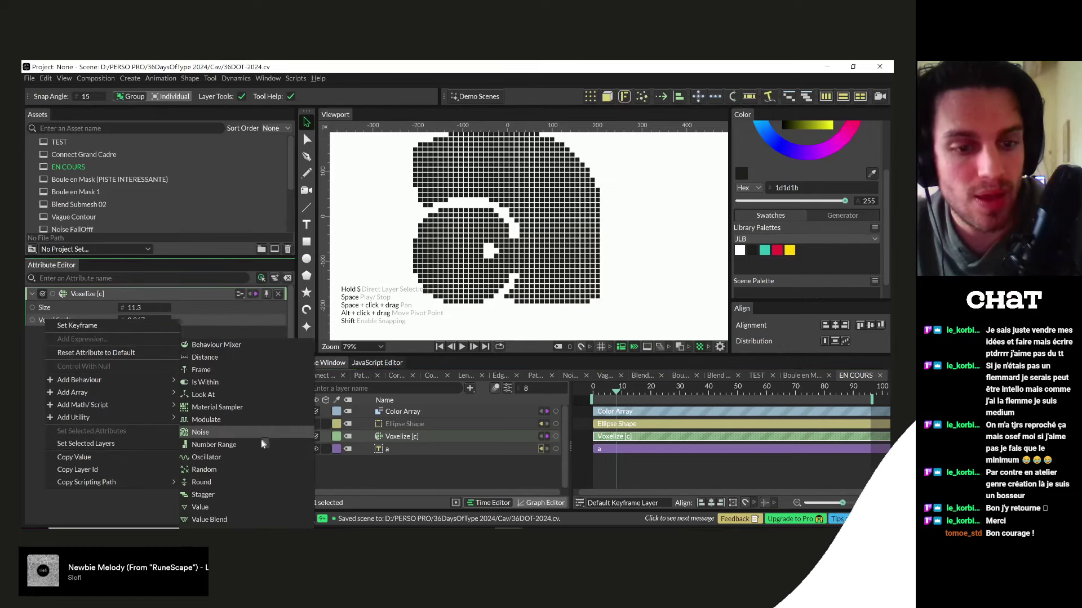
click(205, 520)
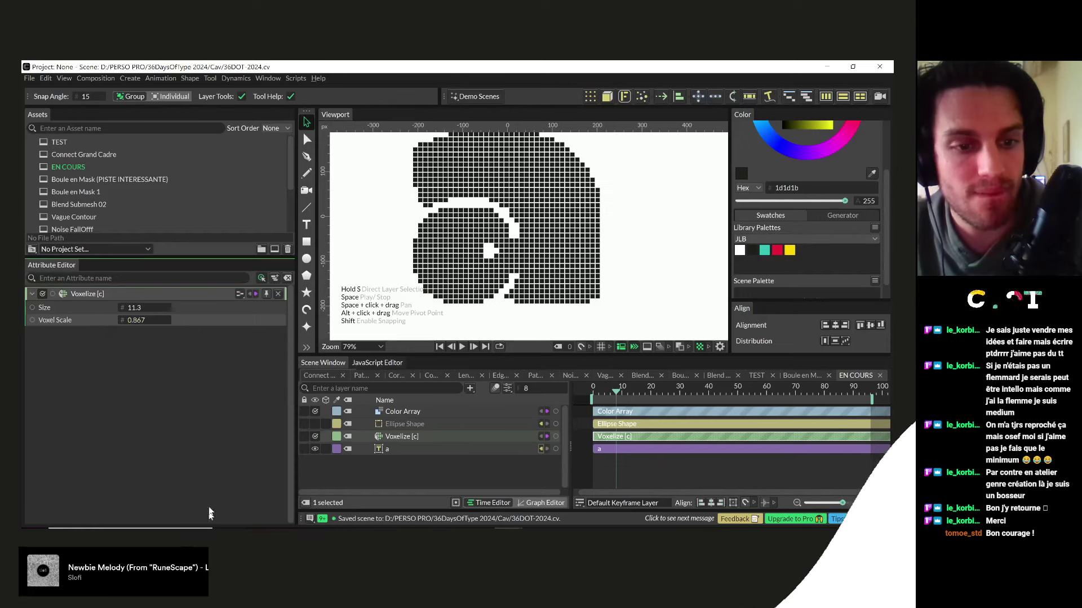
click(412, 439)
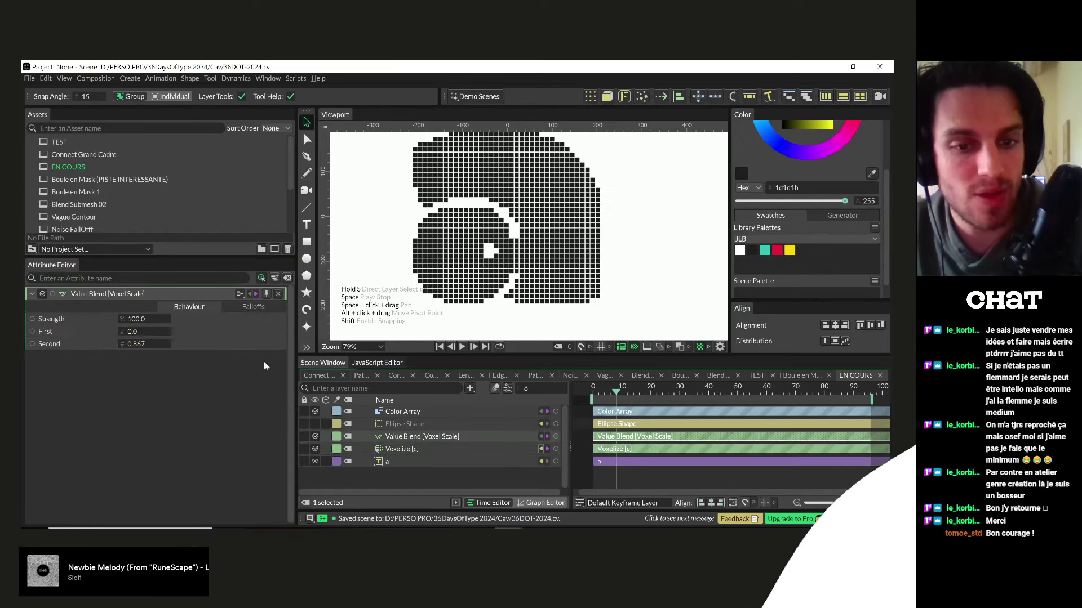
click(138, 344)
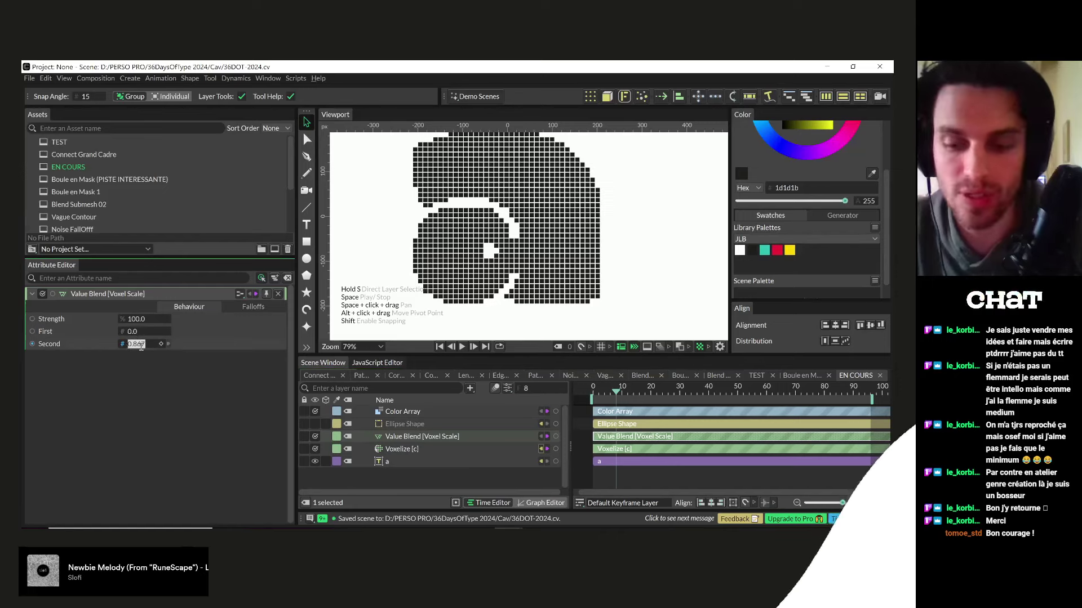
text(1.0)
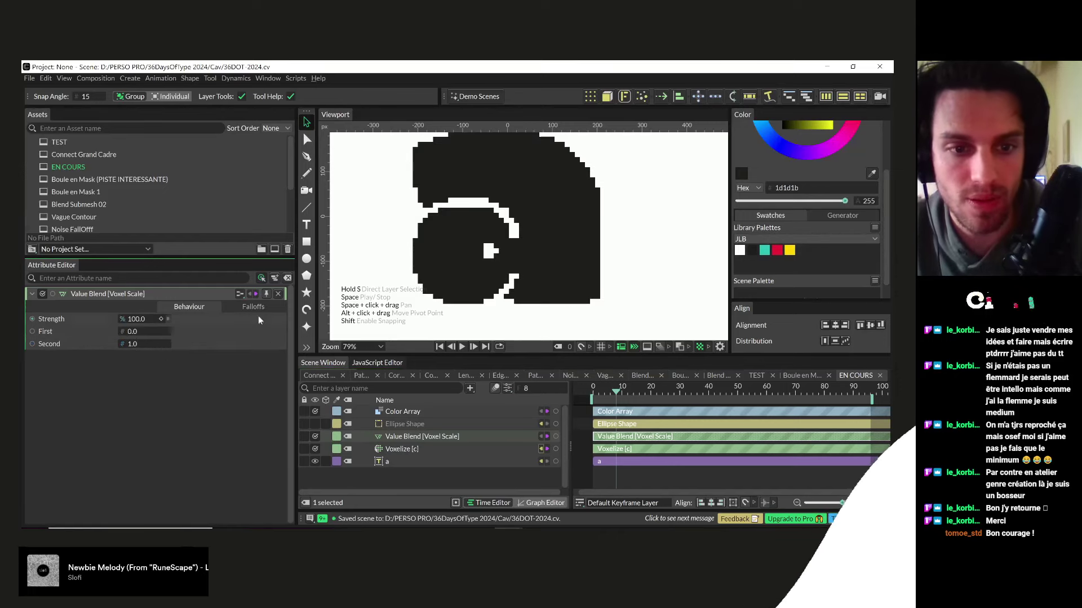
- Add a Falloff to the Value Blend and move it below the letter, to about X -132, Y -458
click(253, 306)
right_click(192, 341)
mouse_move(283, 345)
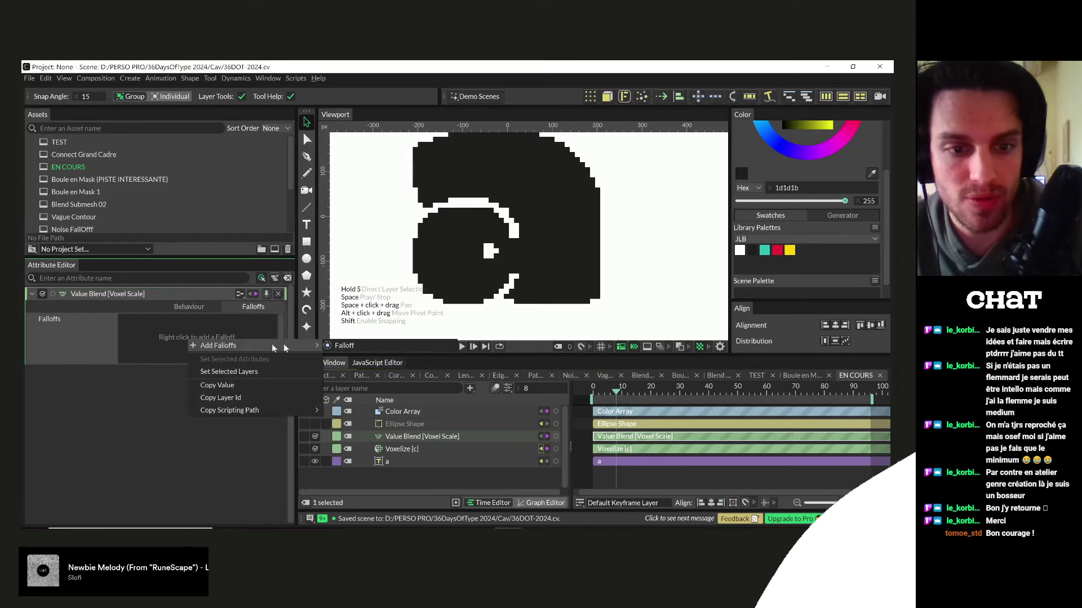
click(340, 346)
click(502, 217)
drag(532, 248, 545, 338)
scroll(620, 266, down, 1)
scroll(553, 261, down, 1)
scroll(565, 290, down, 2)
scroll(590, 284, up, 5)
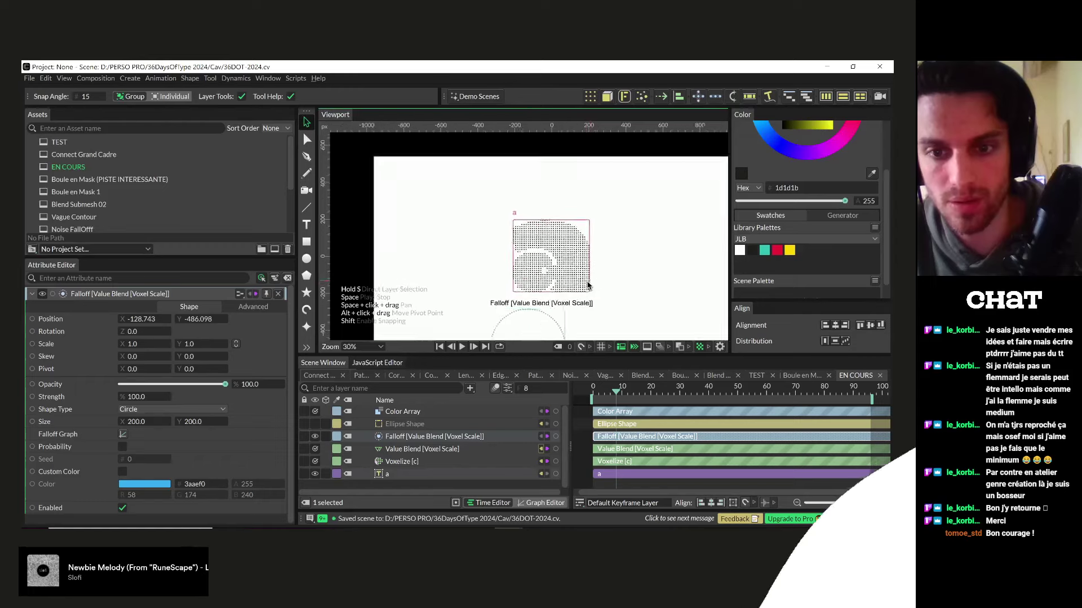
mouse_move(499, 311)
mouse_down()
mouse_move(490, 299)
mouse_move(478, 316)
mouse_move(495, 303)
mouse_up()
- Delete the Falloff, the Value Blend behaviour and the Voxelize deformer
click(409, 449)
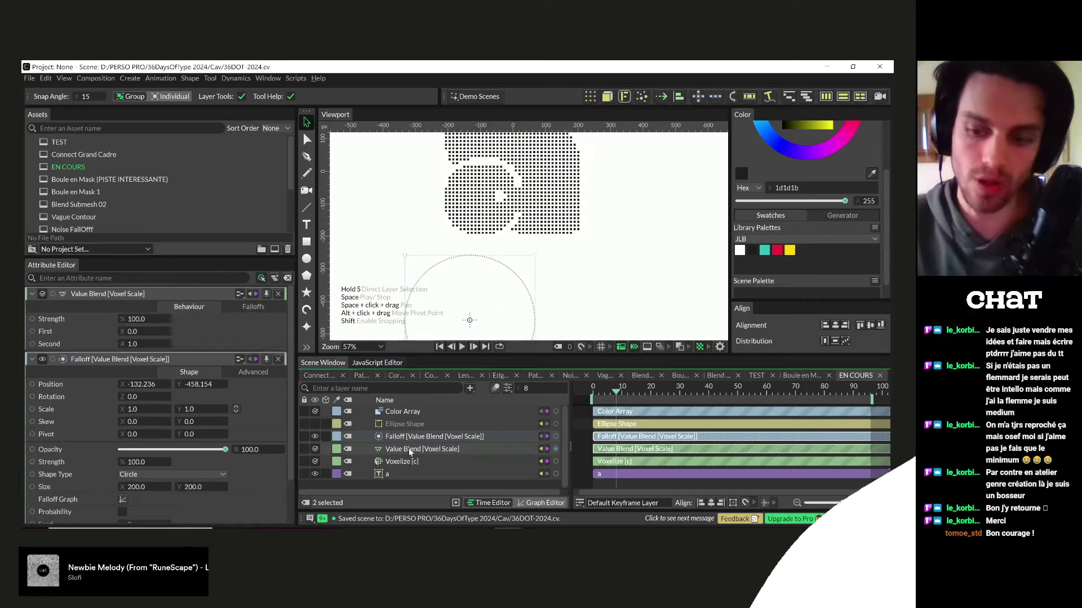
key(Delete)
click(412, 437)
key(Delete)
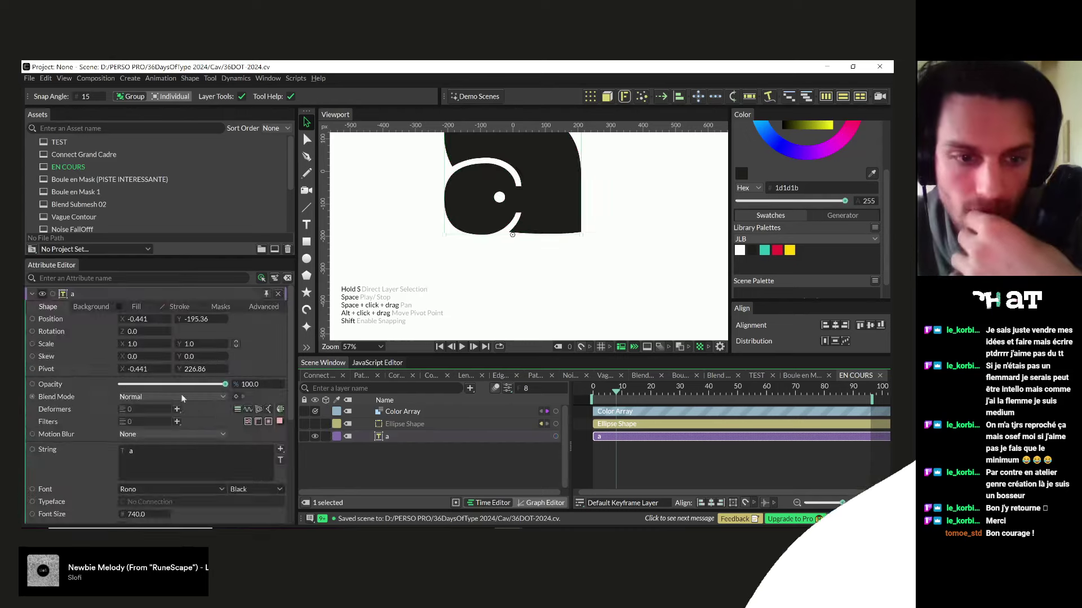
- Add a Wave deformer to the "a" text layer
click(177, 410)
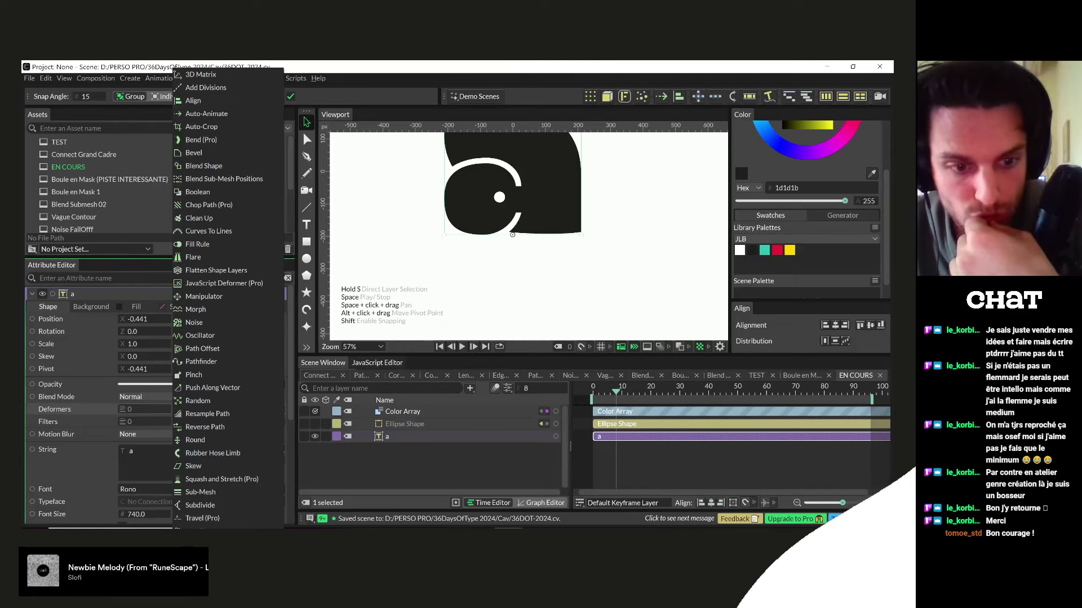
click(203, 527)
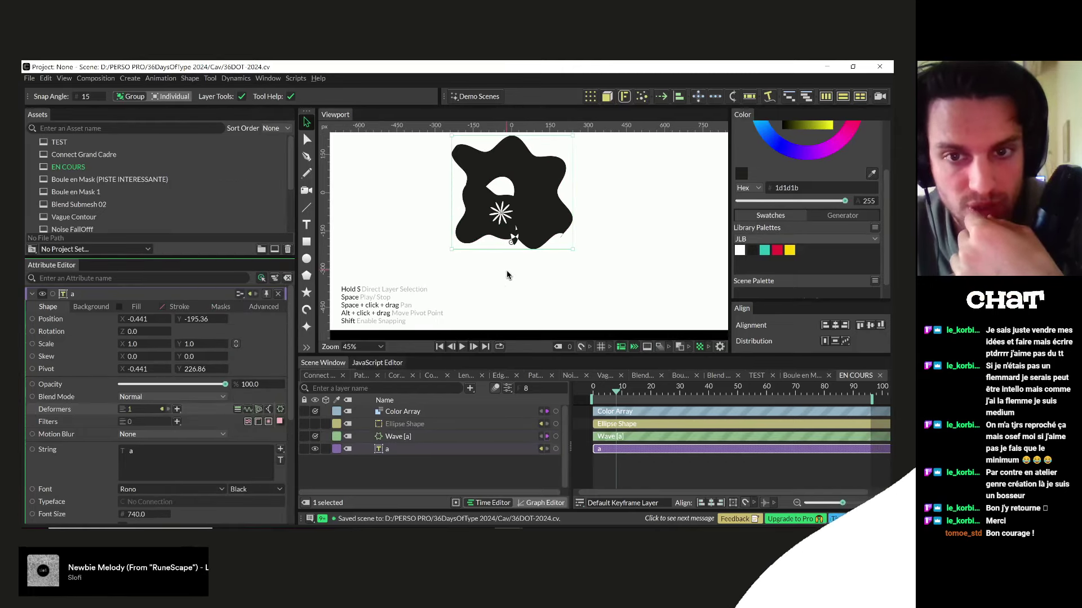
scroll(507, 275, down, 1)
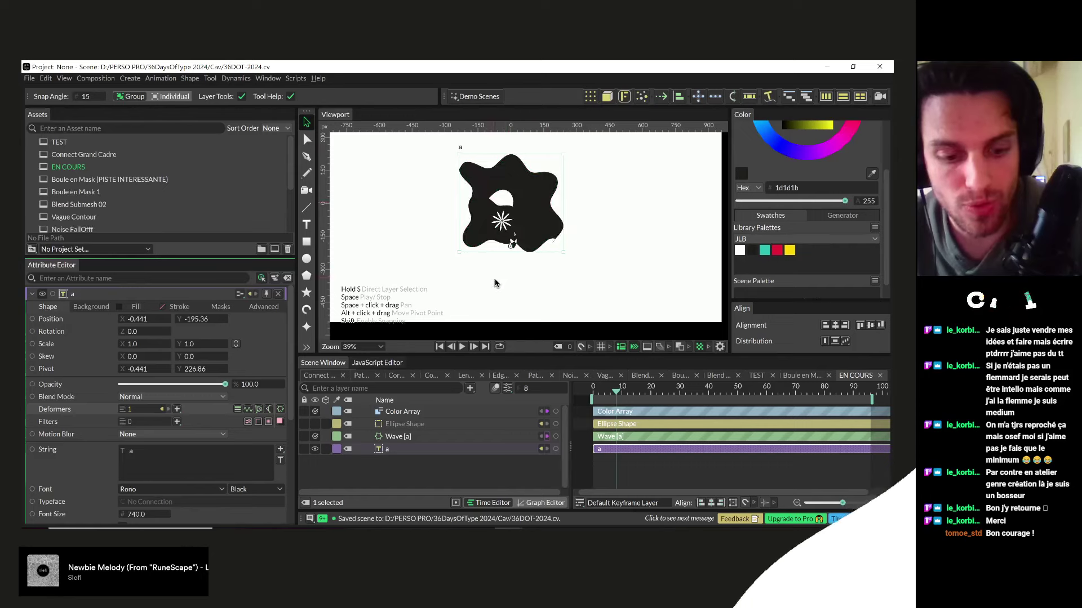
- Undo adding the Wave deformer and add a Resample Path deformer to the "a" text layer
key(ctrl+z)
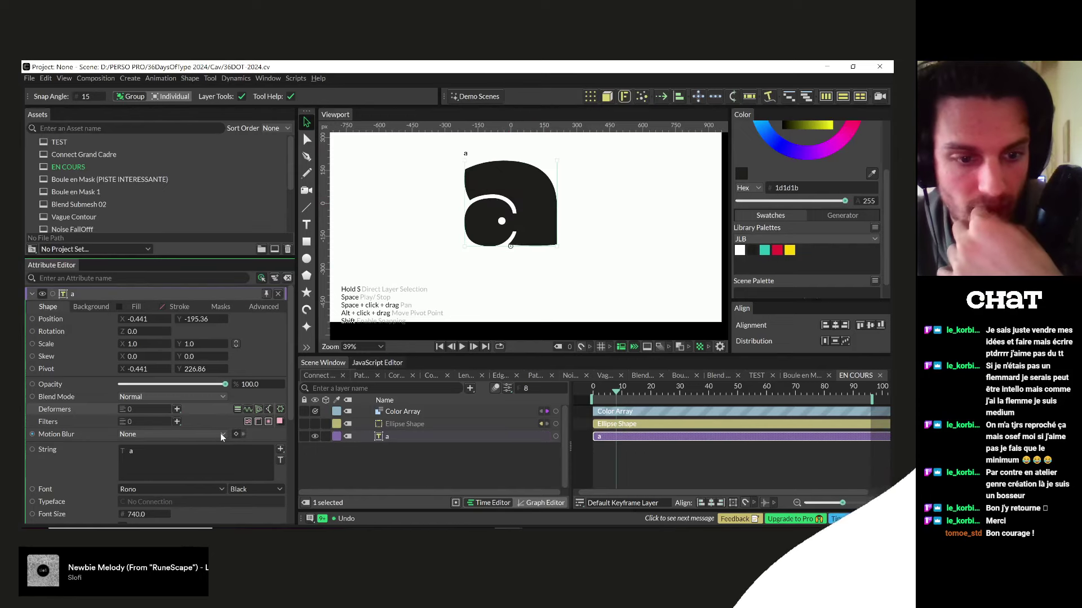
click(176, 409)
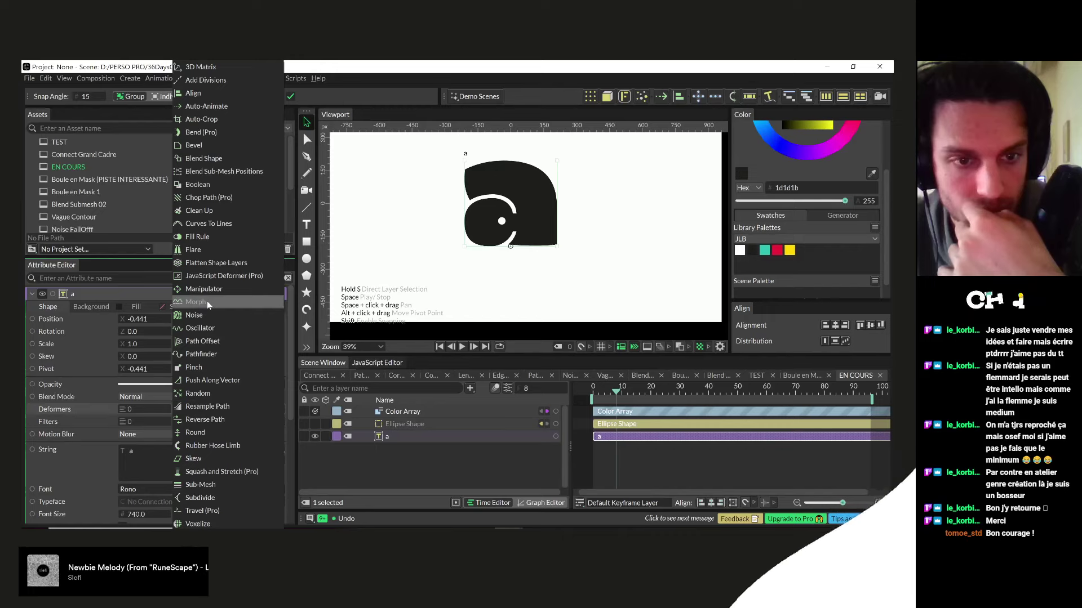
click(205, 408)
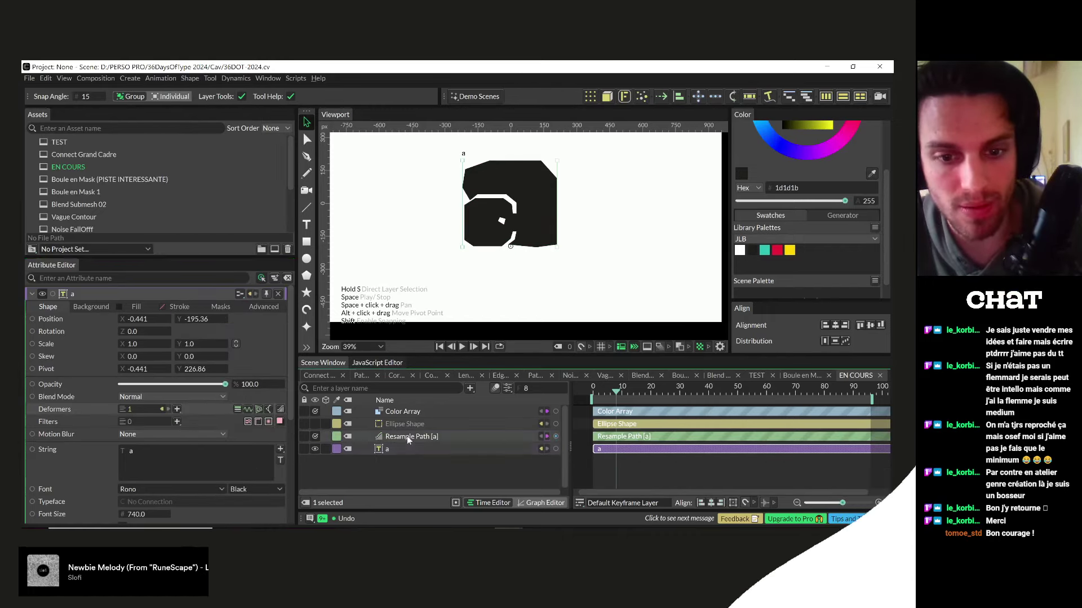
- Set the Resample Path mode to Simplify and lower its Simplify Threshold to 0
click(408, 440)
click(134, 323)
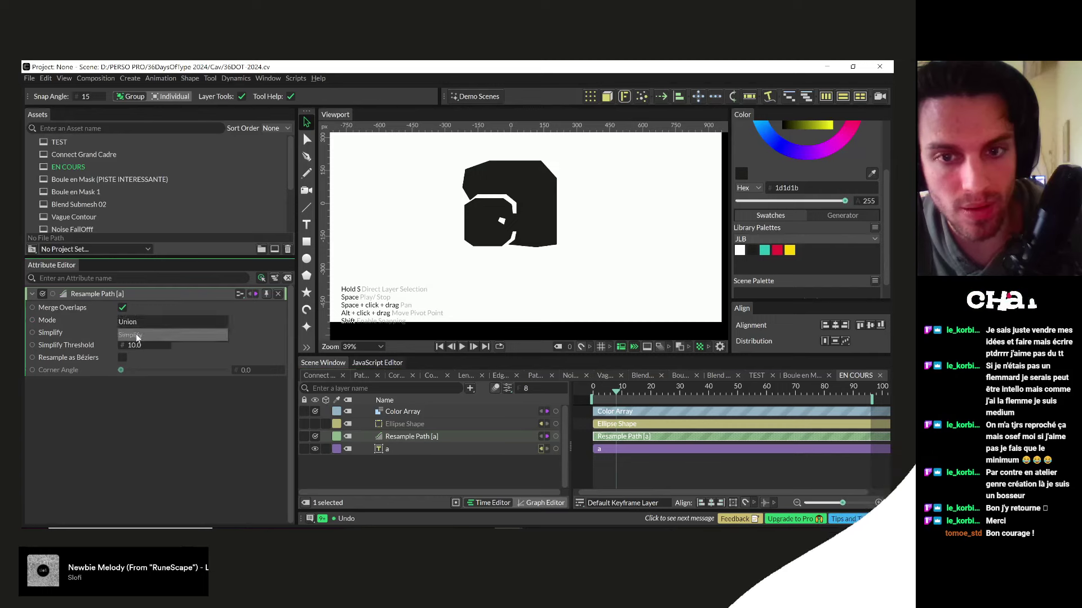
click(137, 336)
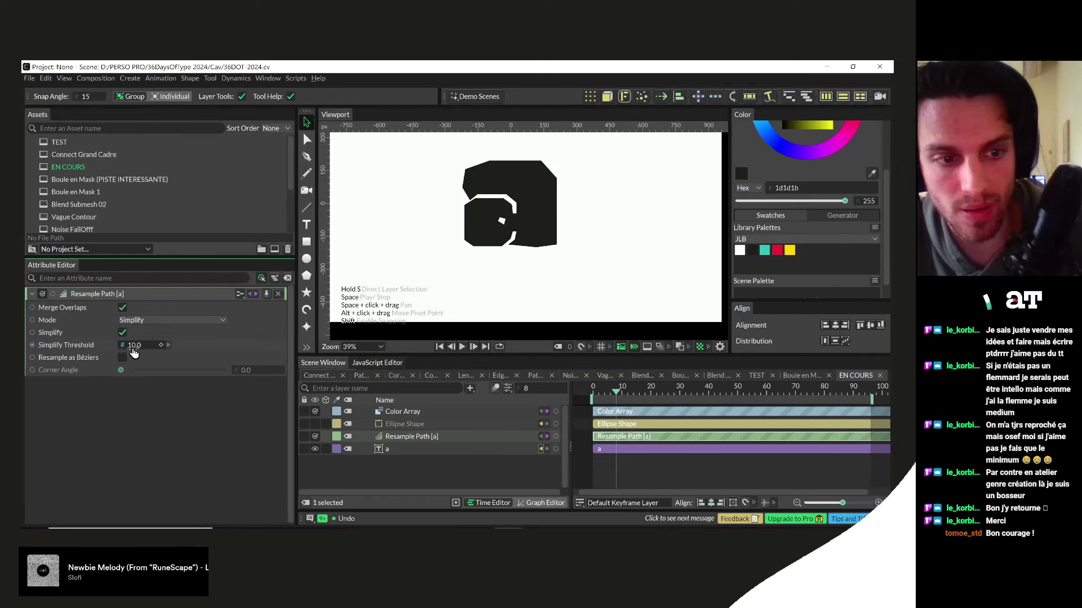
drag(134, 346, 24, 343)
- Keyframe the Resample Path's Simplify option off at frame 8 and on at frame 0
click(122, 333)
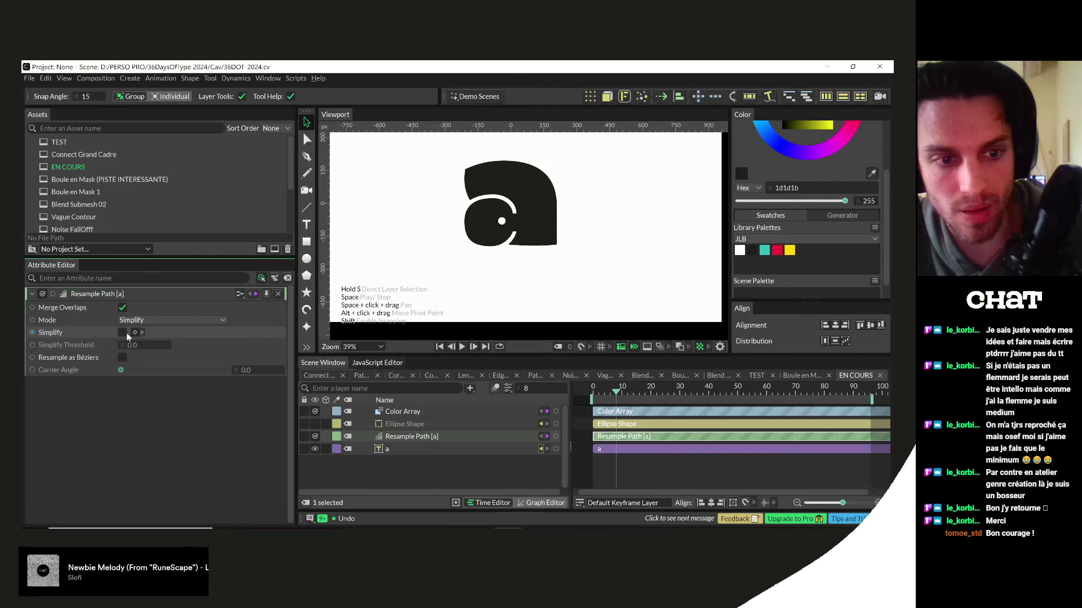
click(136, 333)
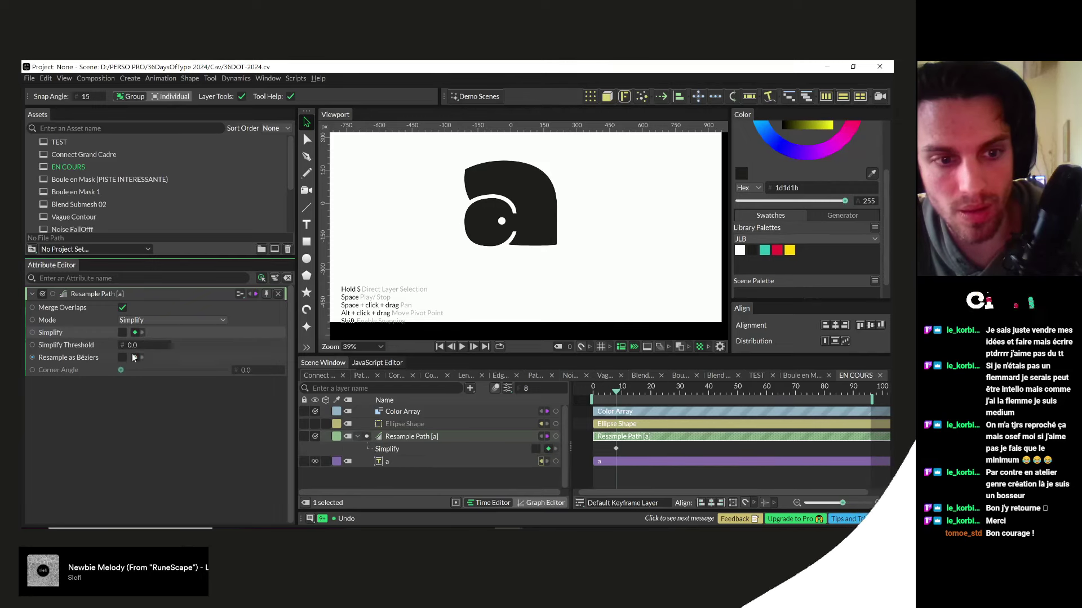
drag(620, 394, 581, 395)
click(121, 333)
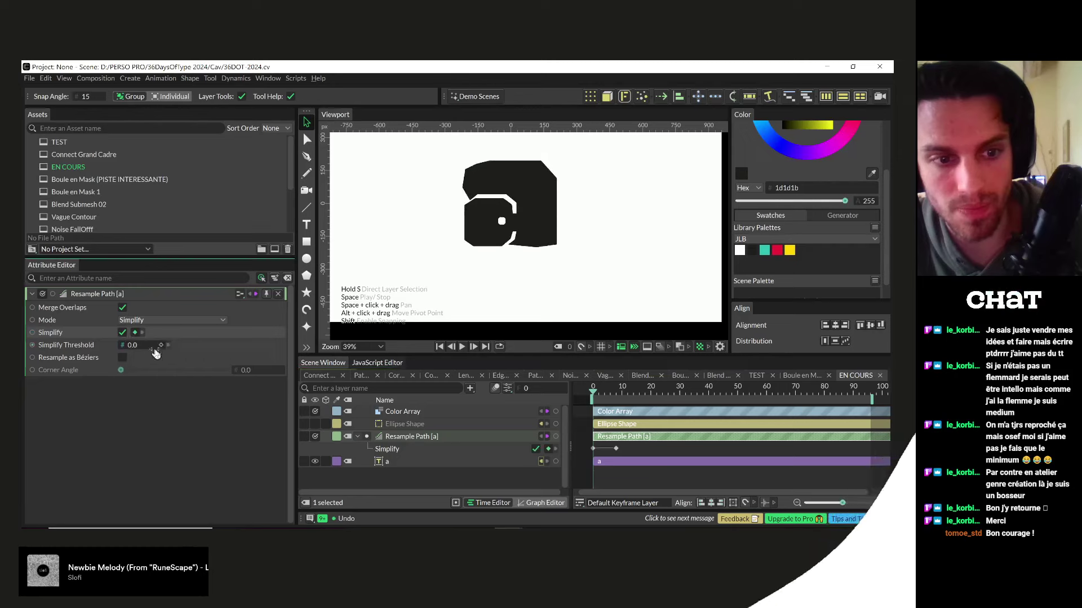
mouse_move(592, 393)
mouse_down()
mouse_move(621, 394)
mouse_move(583, 395)
mouse_up()
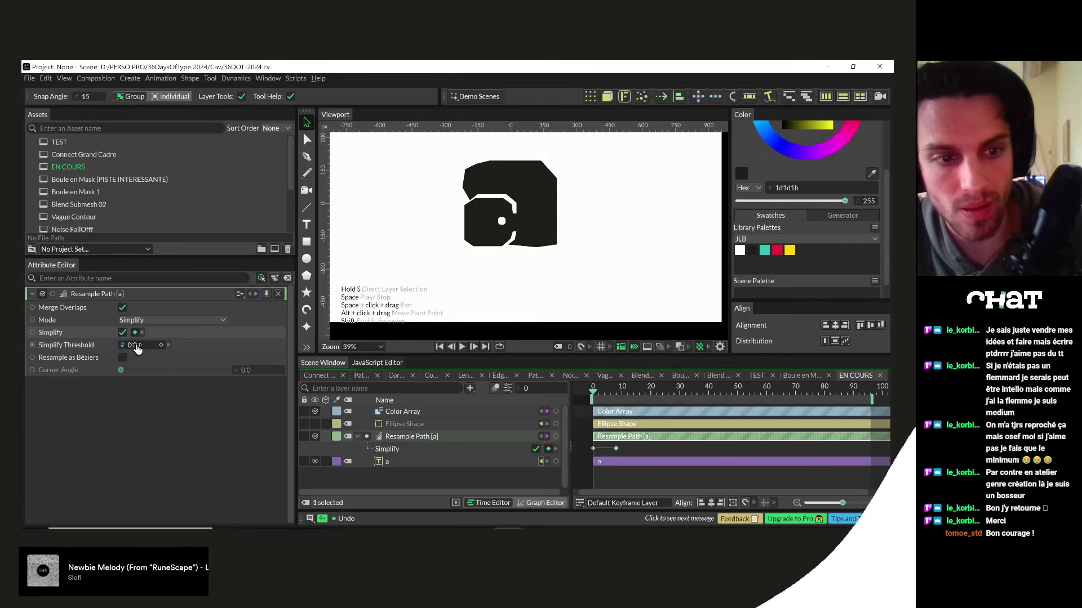
- Keyframe the Simplify Threshold at 100 on frame 0 and at a lower value on frame 8
drag(104, 352, 162, 355)
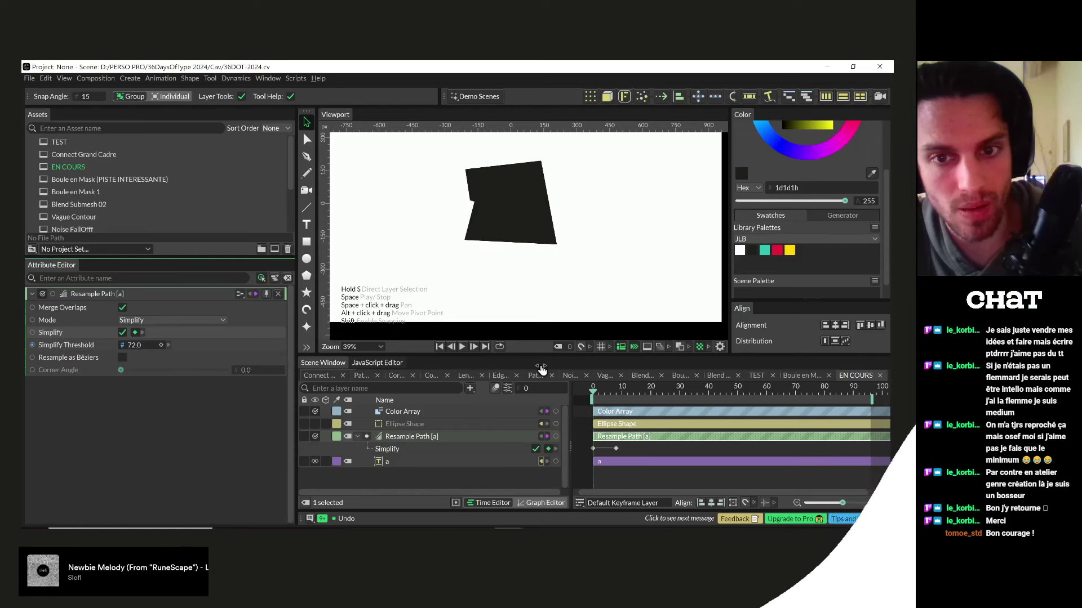
double_click(135, 345)
text(100)
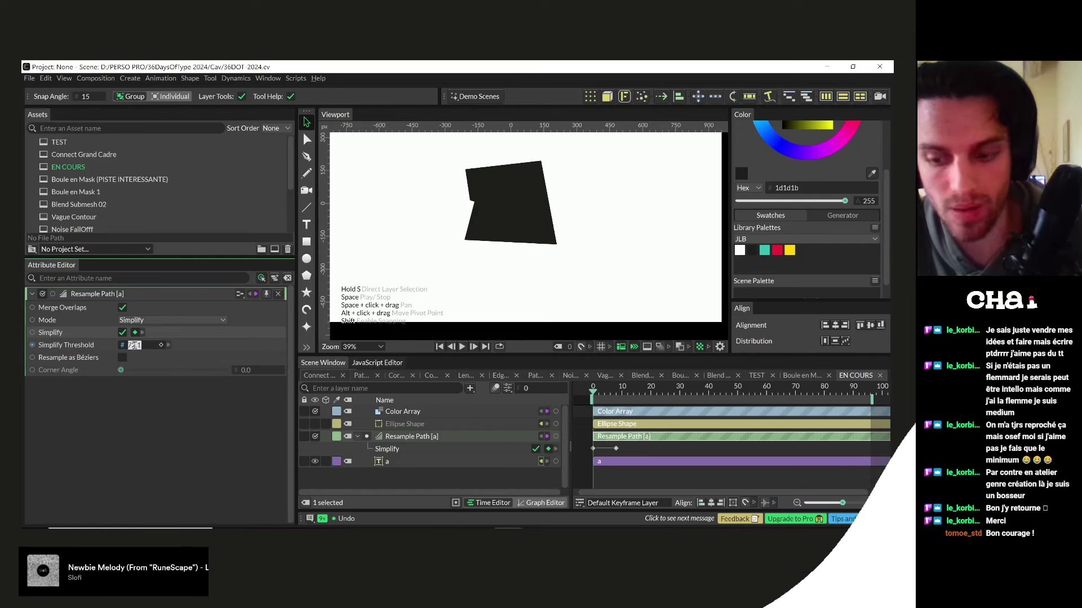
key(Return)
click(161, 345)
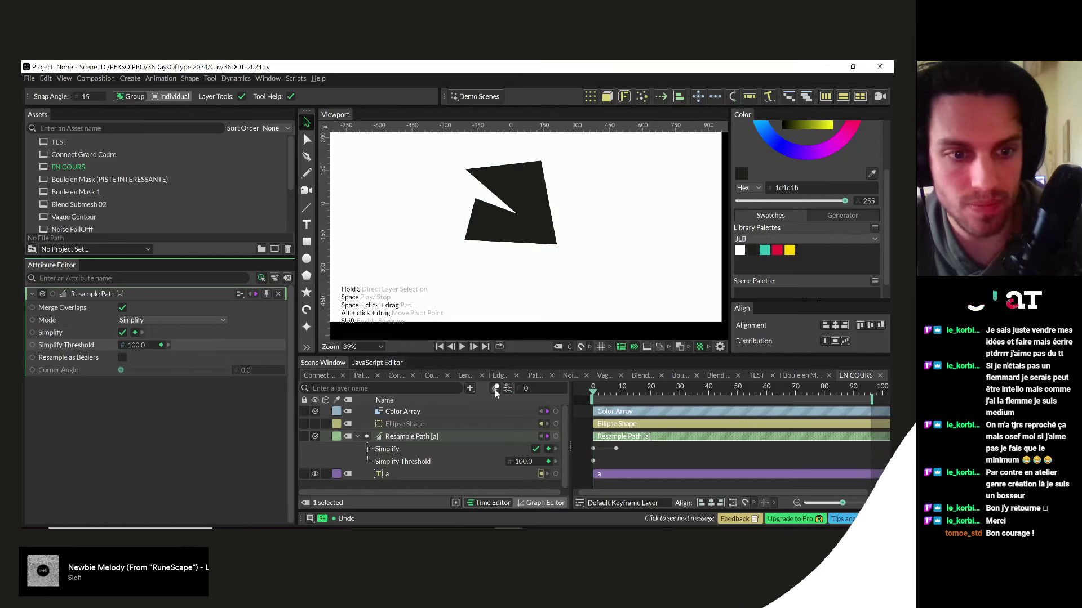
click(616, 392)
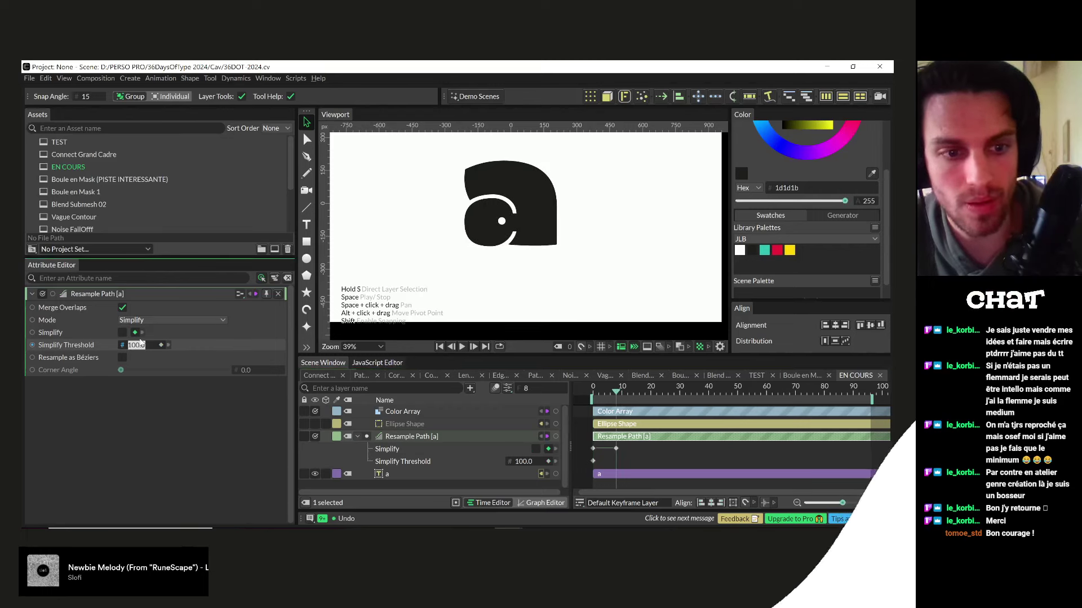
key(Return)
- Play the simplify animation of the letter several times from frame 0
drag(615, 392, 571, 393)
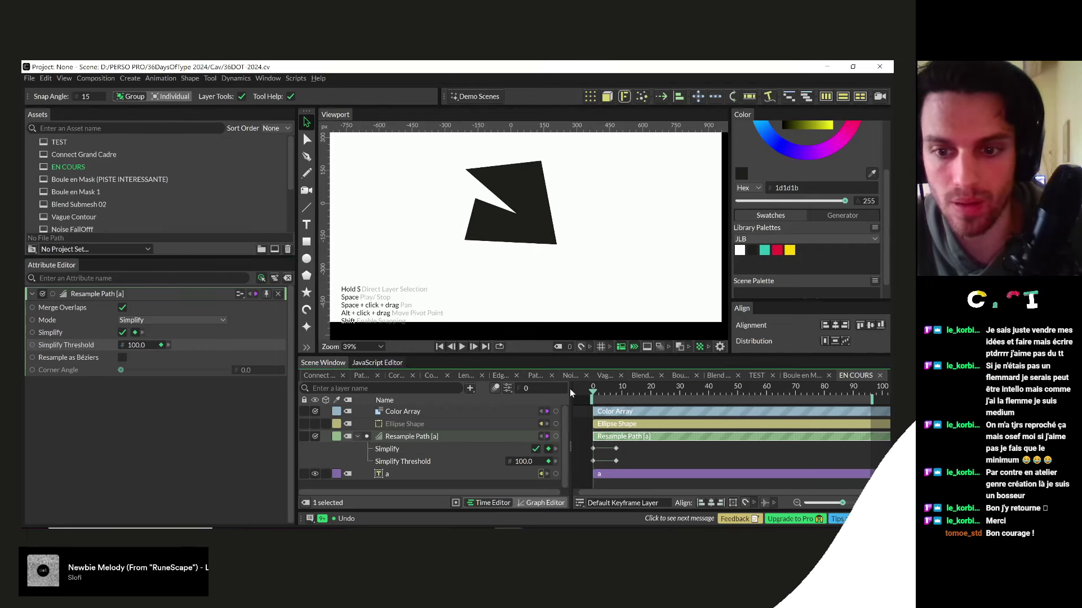
key(space)
key(space)
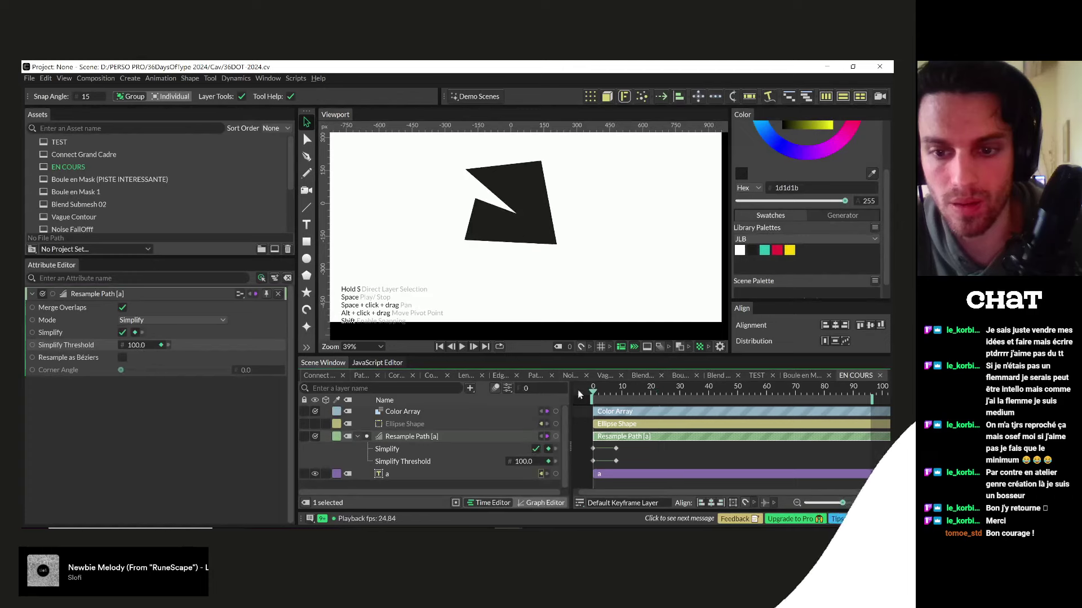
key(space)
key(space)
key(space)
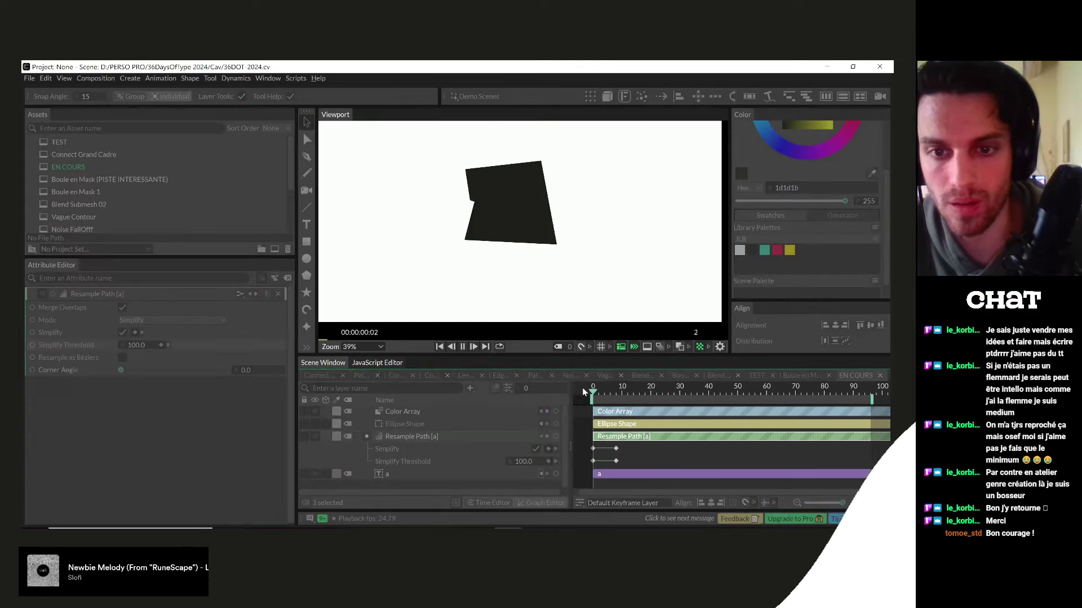
key(space)
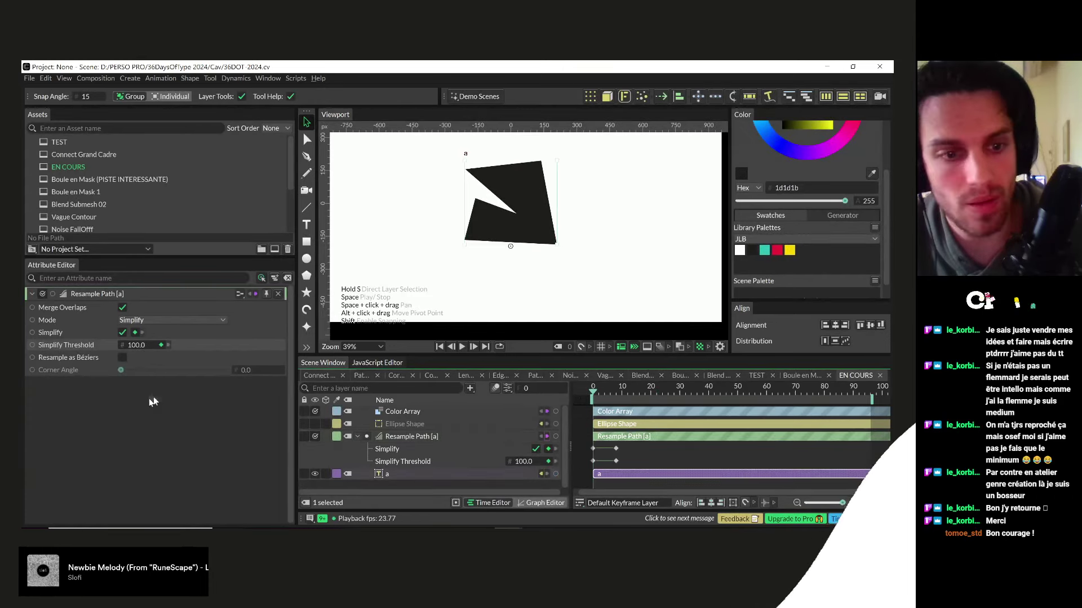
- Change the text layer's string to "lolilol" and preview the simplify animation on it
text(lolilol)
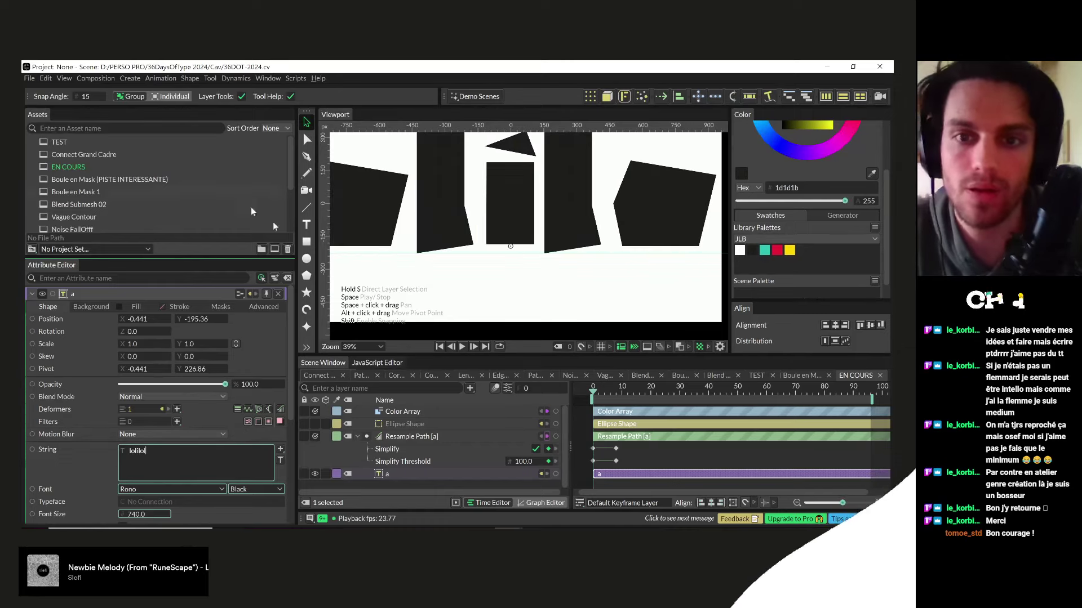
scroll(589, 234, down, 4)
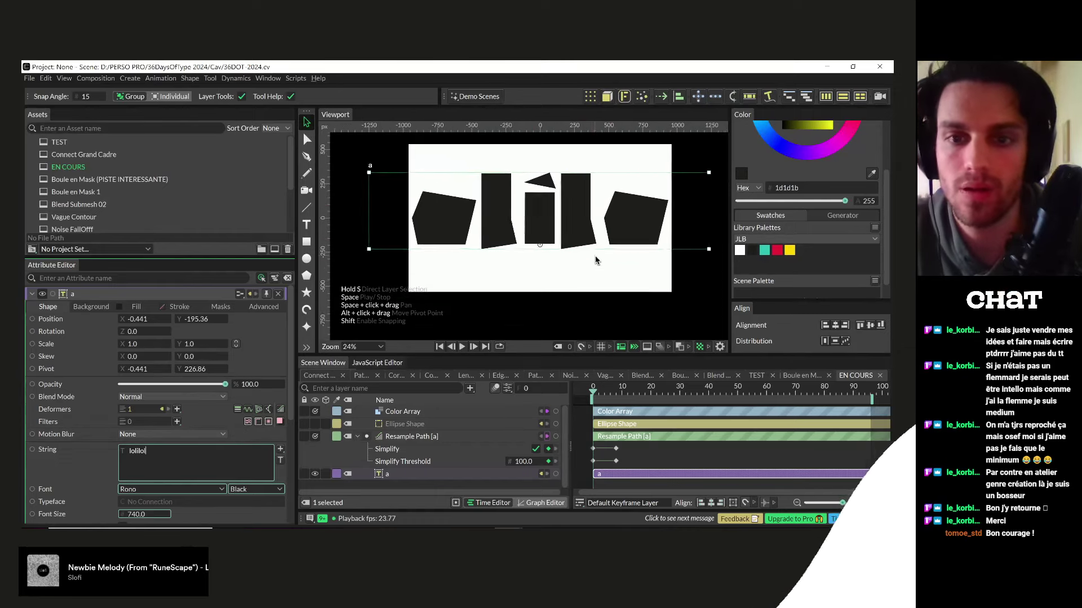
click(585, 387)
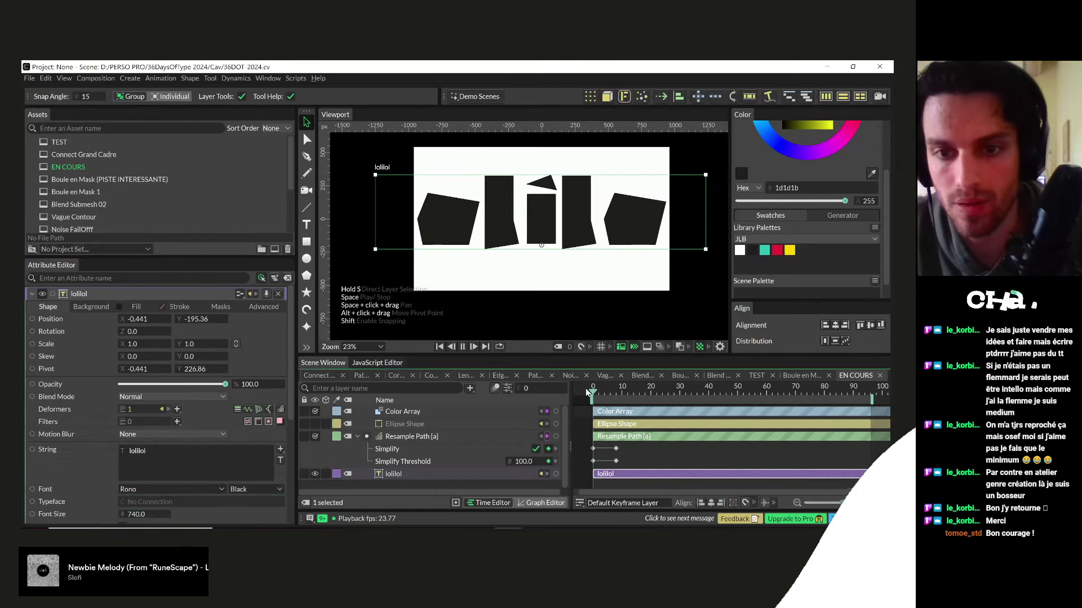
key(space)
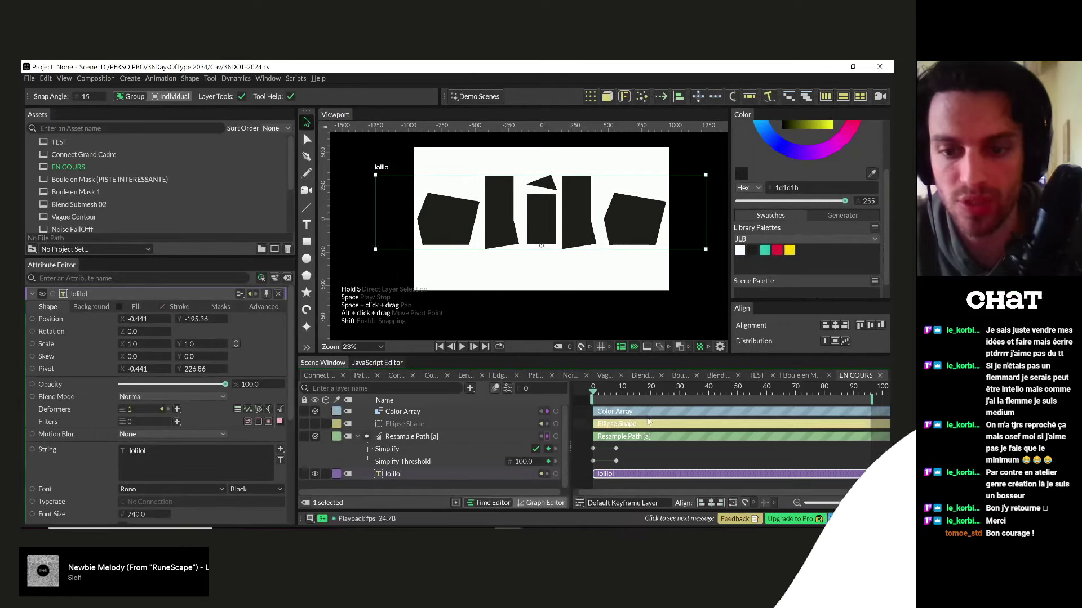
- Change the text layer's string to "b" and play the simplify animation from frame 0
click(160, 450)
key(ctrl+a)
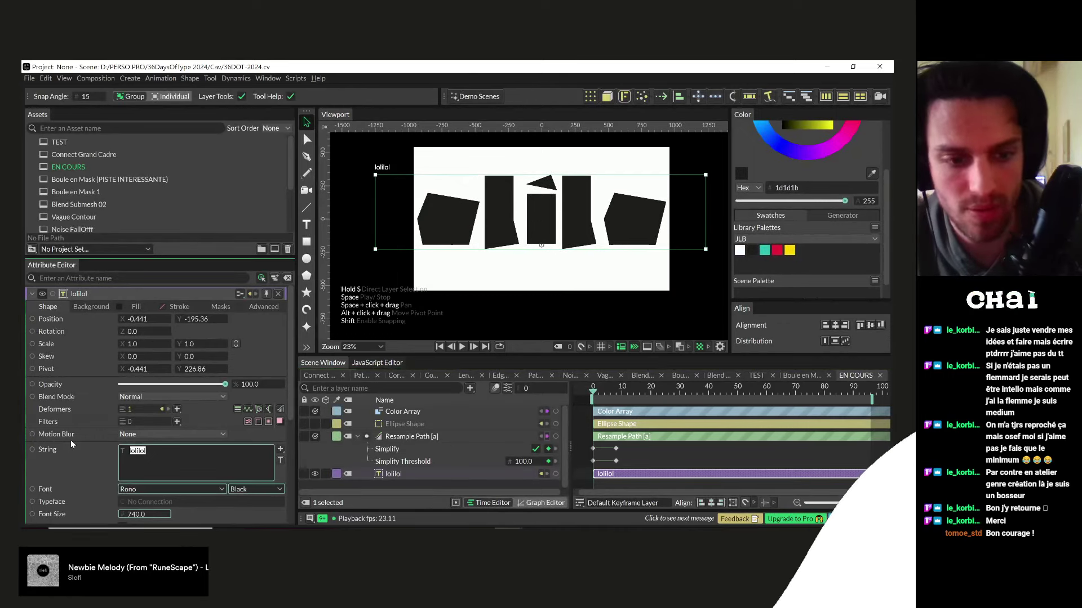
text(b)
click(608, 397)
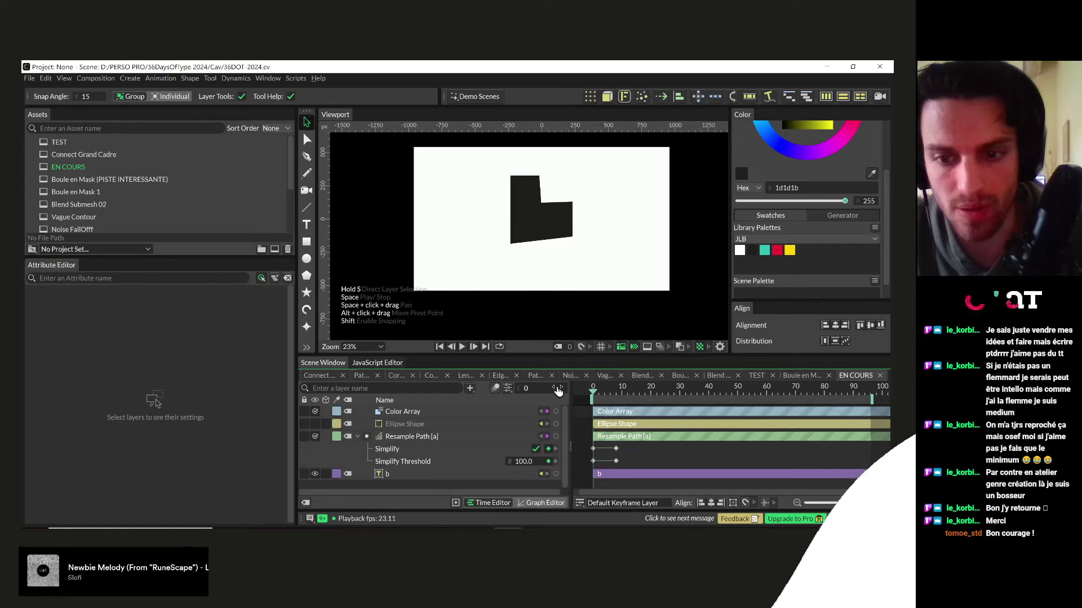
key(space)
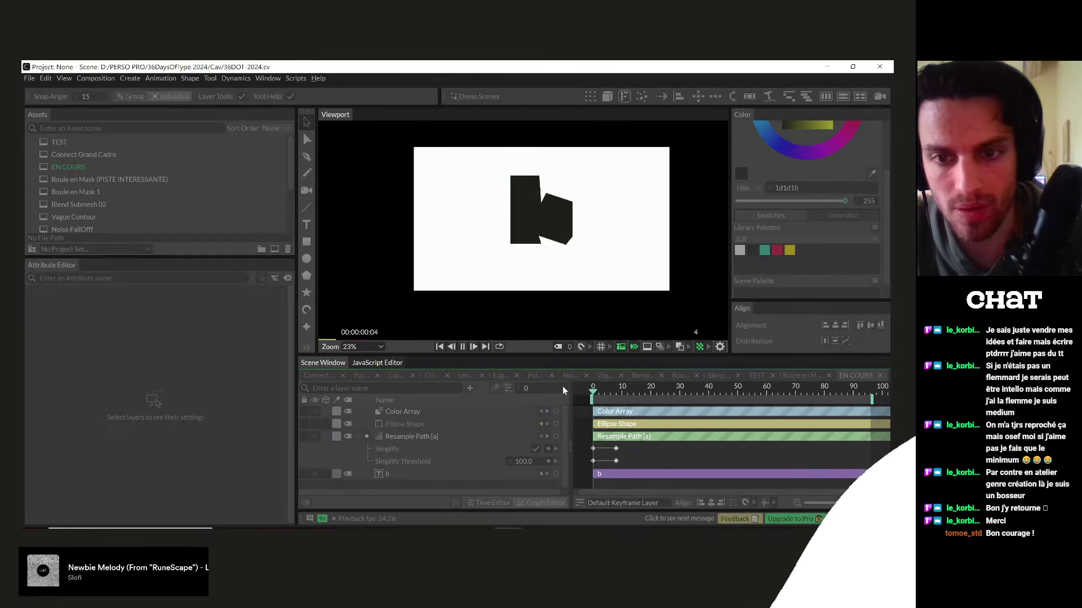
key(space)
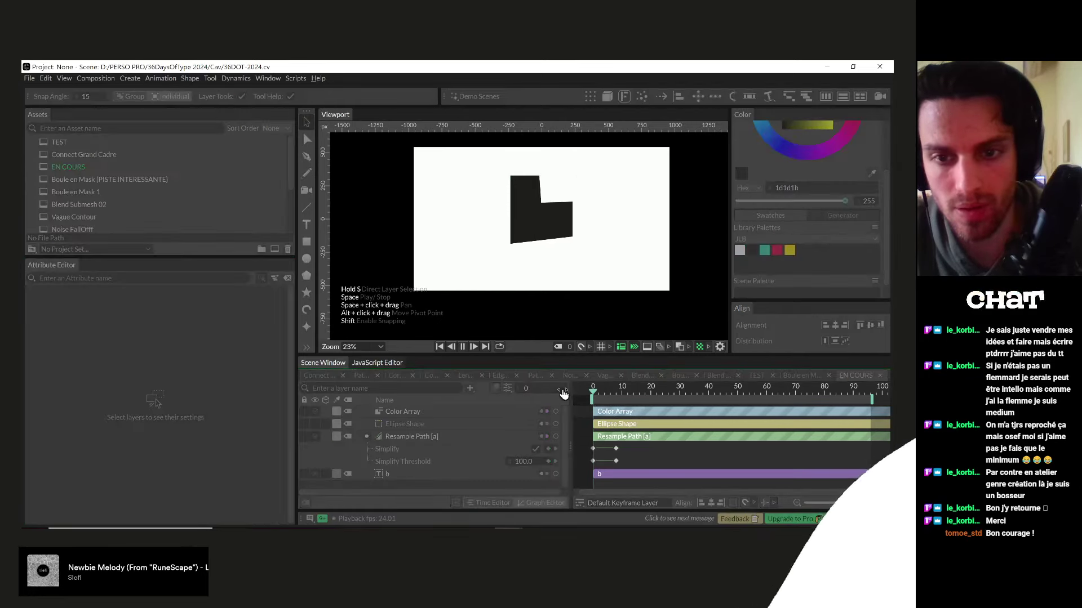
drag(593, 394, 555, 396)
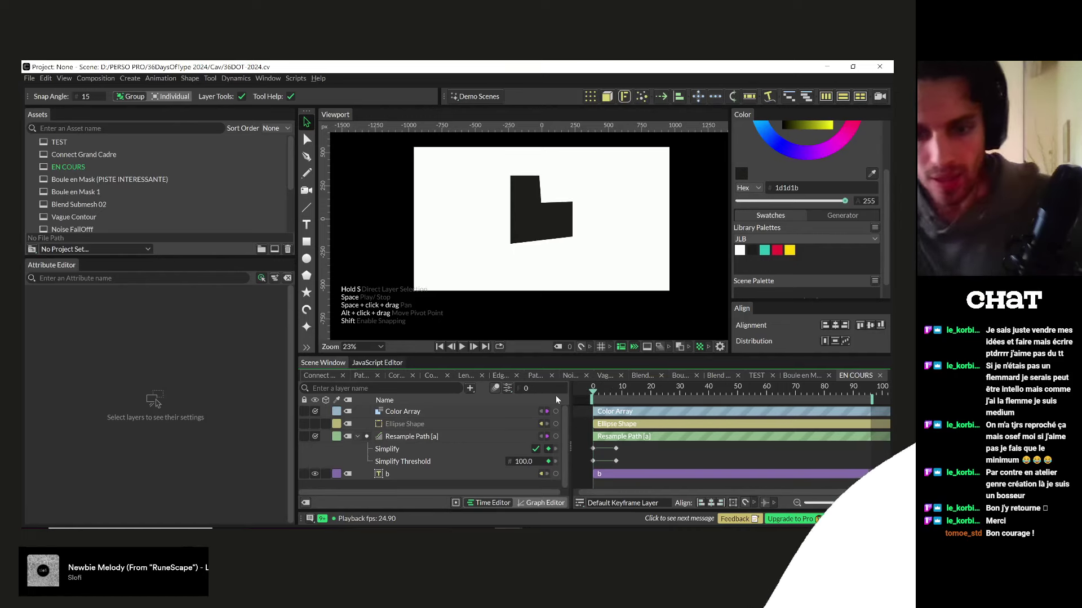
- Remove the keyframes from Simplify and Simplify Threshold, and turn on Resample as Béziers for the Resample Path deformer
click(405, 440)
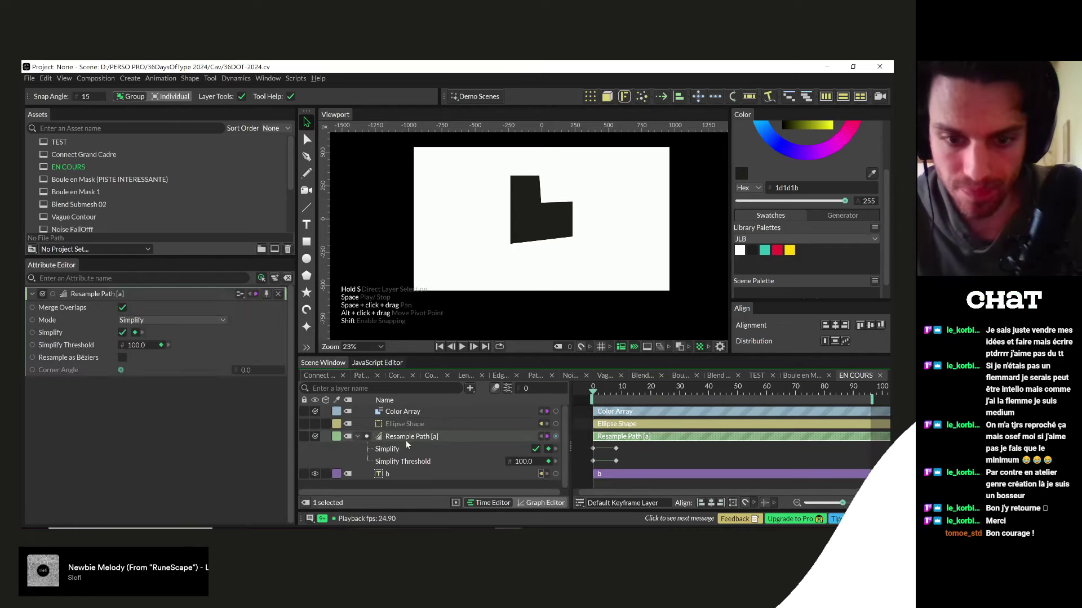
click(565, 461)
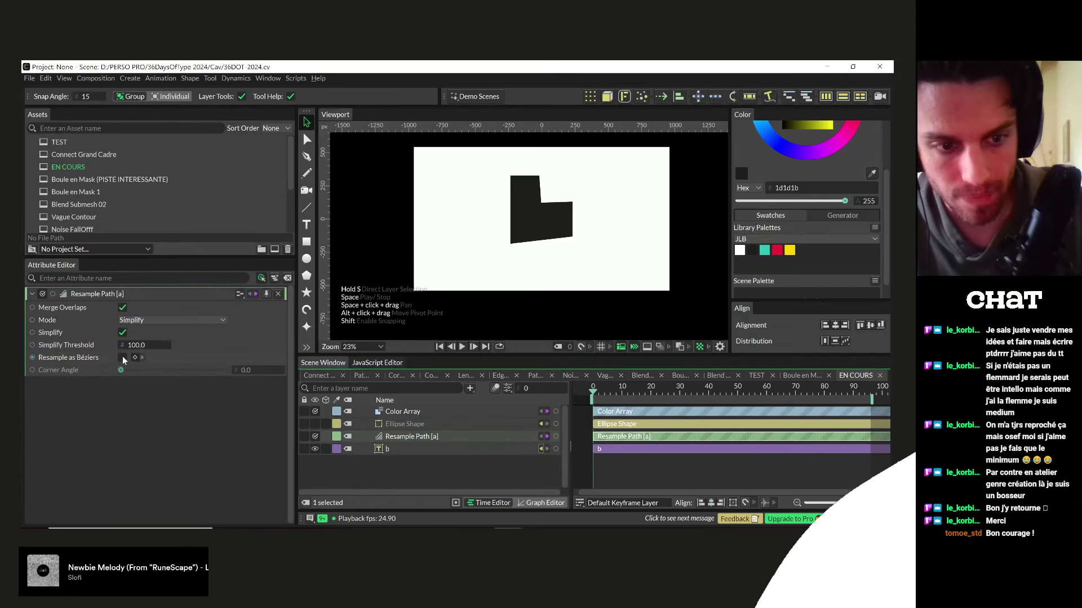
click(122, 357)
- Try different Corner Angle values on the Resample Path deformer and set its Simplify Threshold to 0
drag(123, 370, 69, 370)
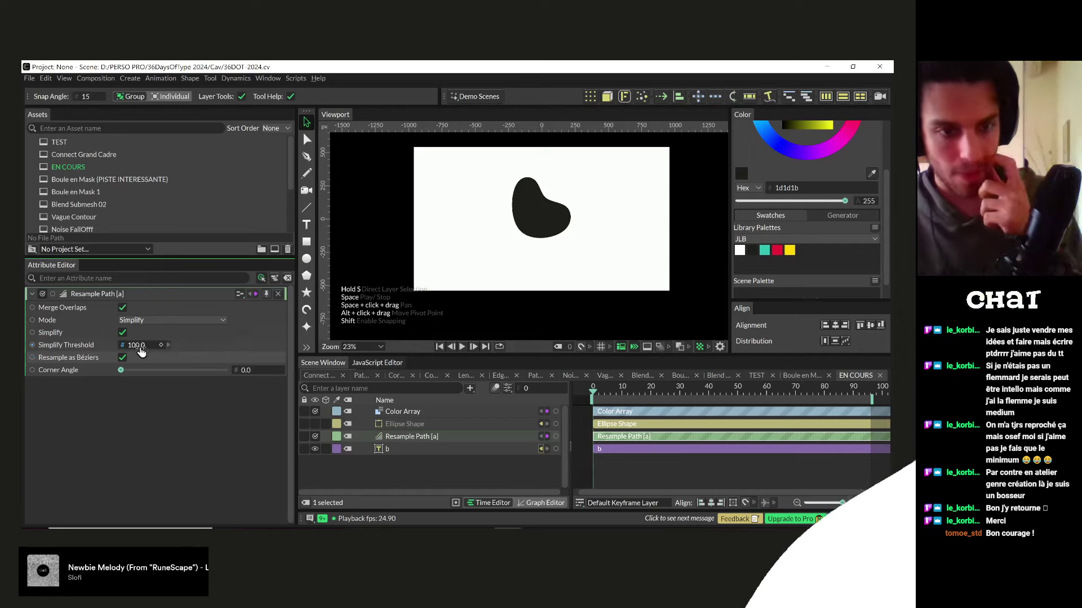
drag(237, 352, 48, 346)
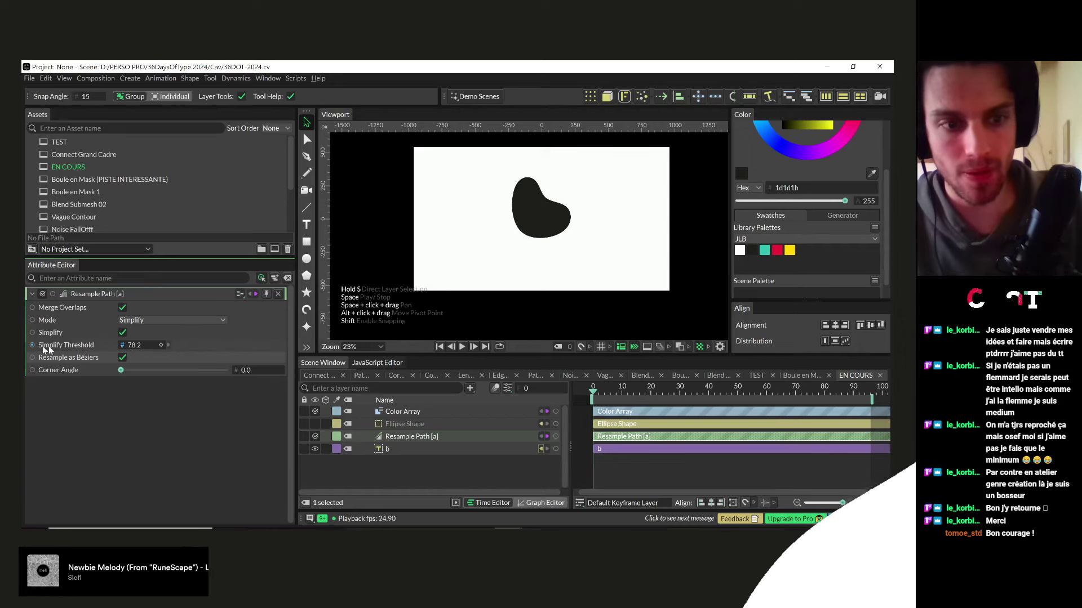
click(147, 346)
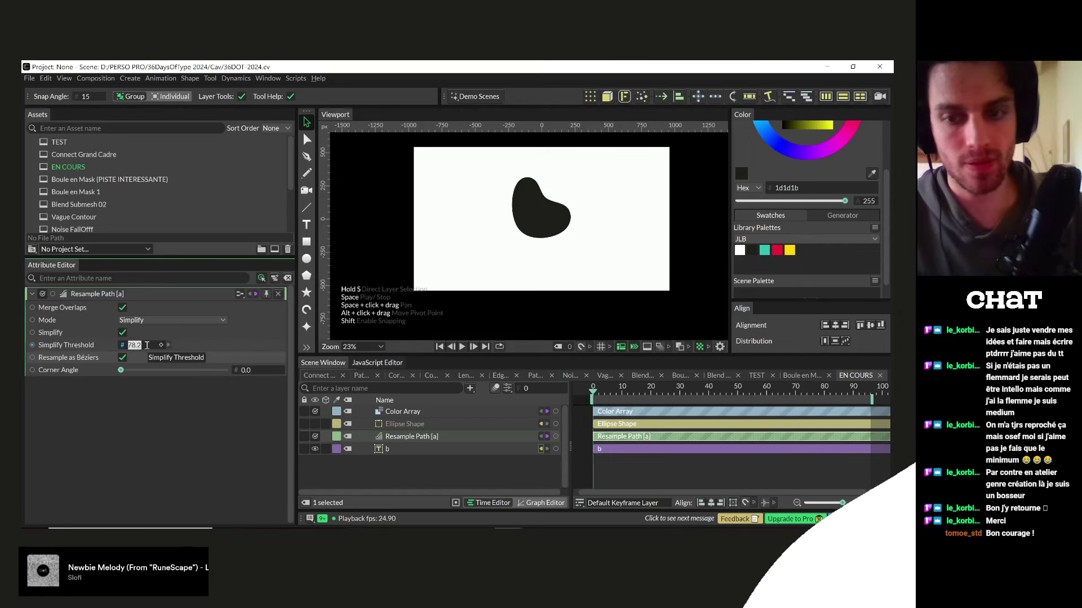
text(0.0)
drag(120, 370, 87, 370)
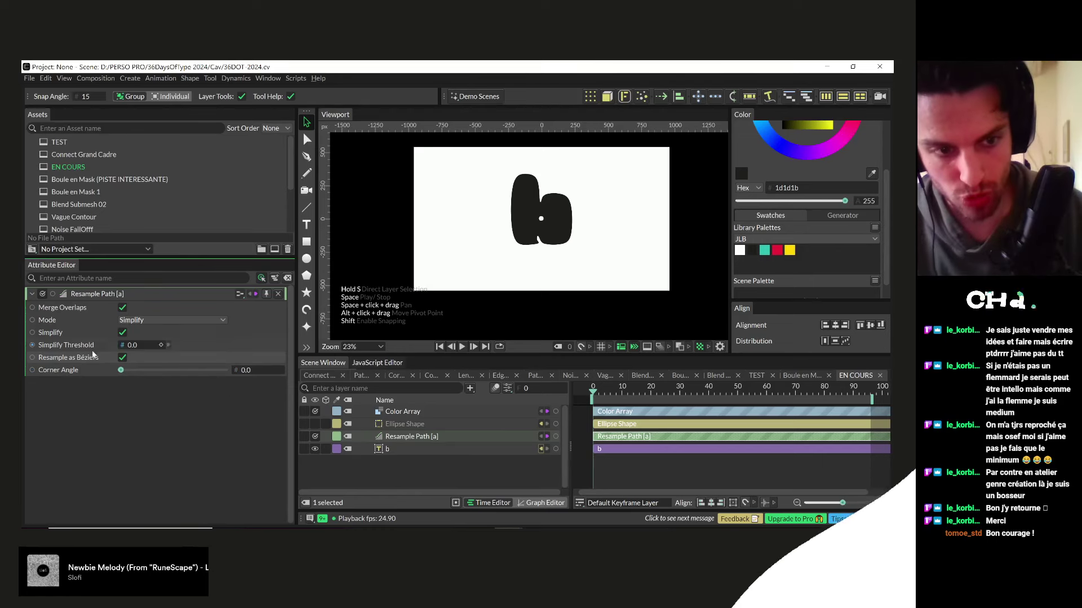
- Delete the Resample Path deformer from the text layer "b"
key(Delete)
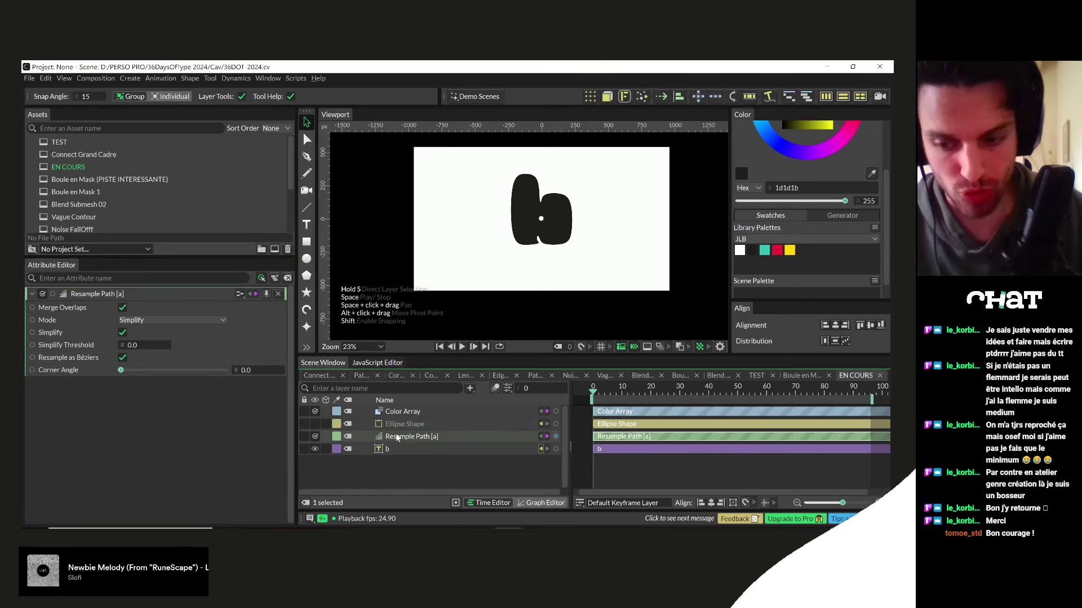
click(395, 437)
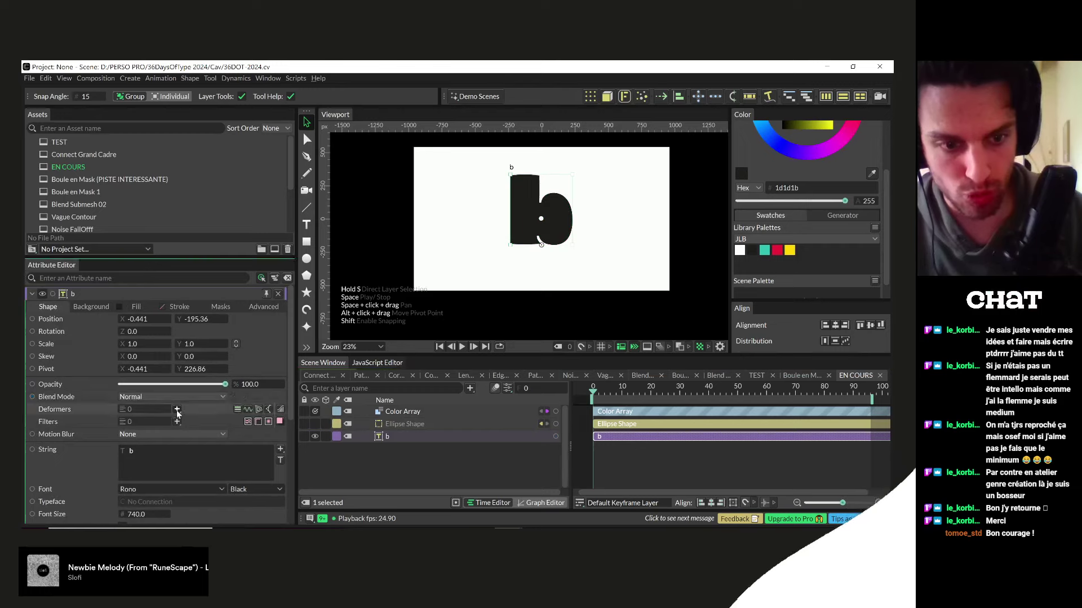
- Try to add a Chop Path deformer to the text layer and look through the other available deformers
click(175, 409)
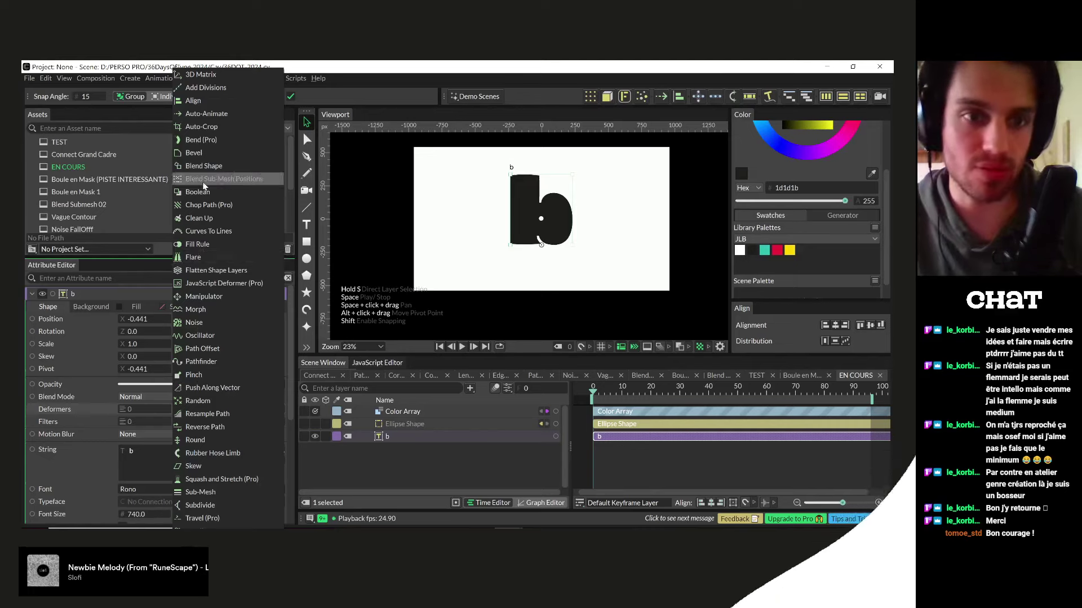
click(211, 208)
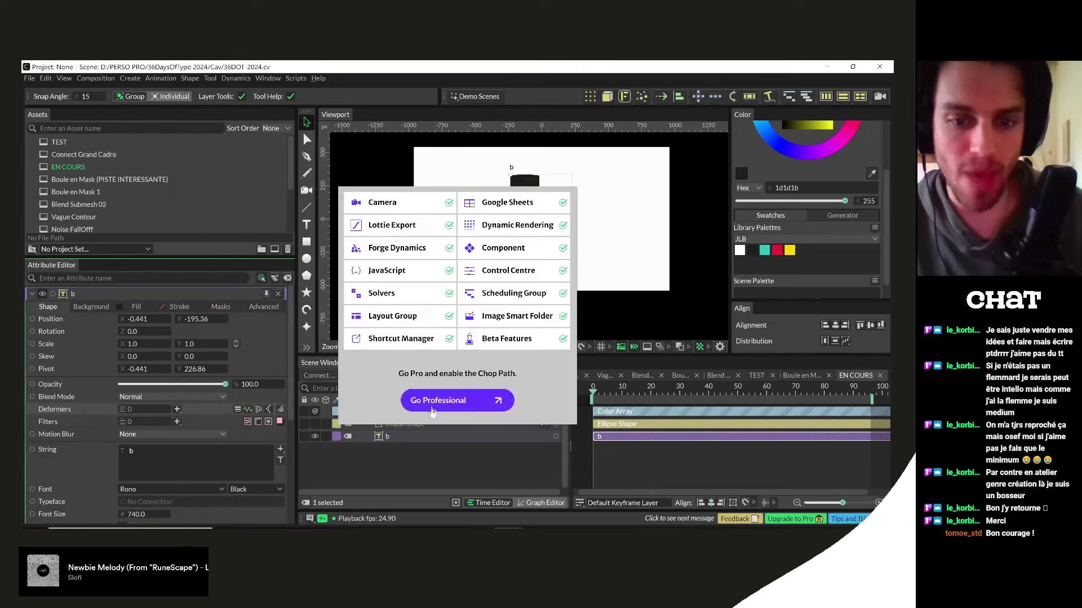
click(408, 447)
click(397, 437)
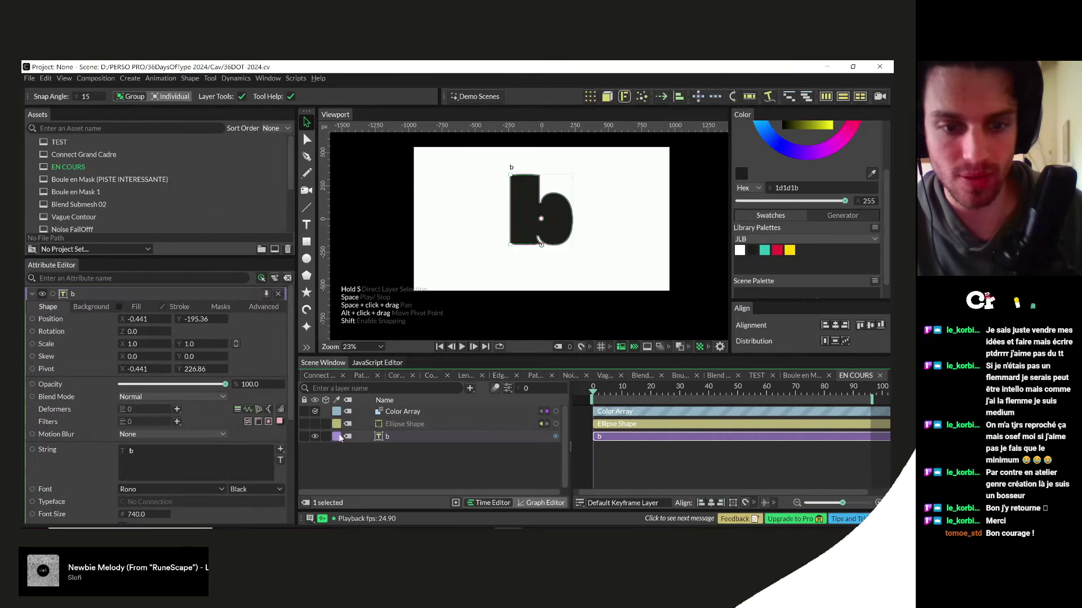
click(177, 409)
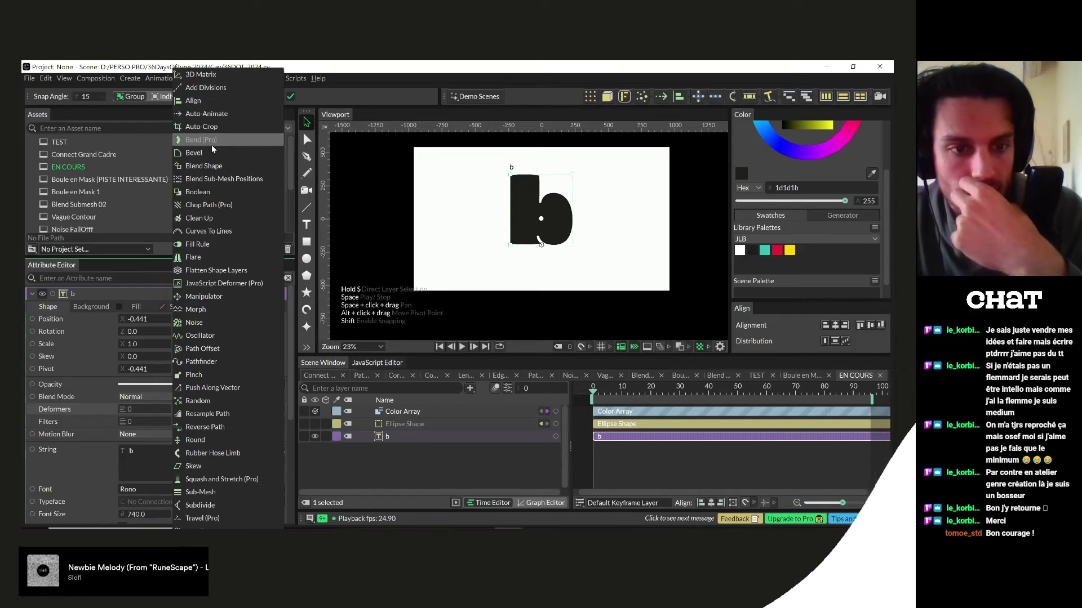
click(356, 462)
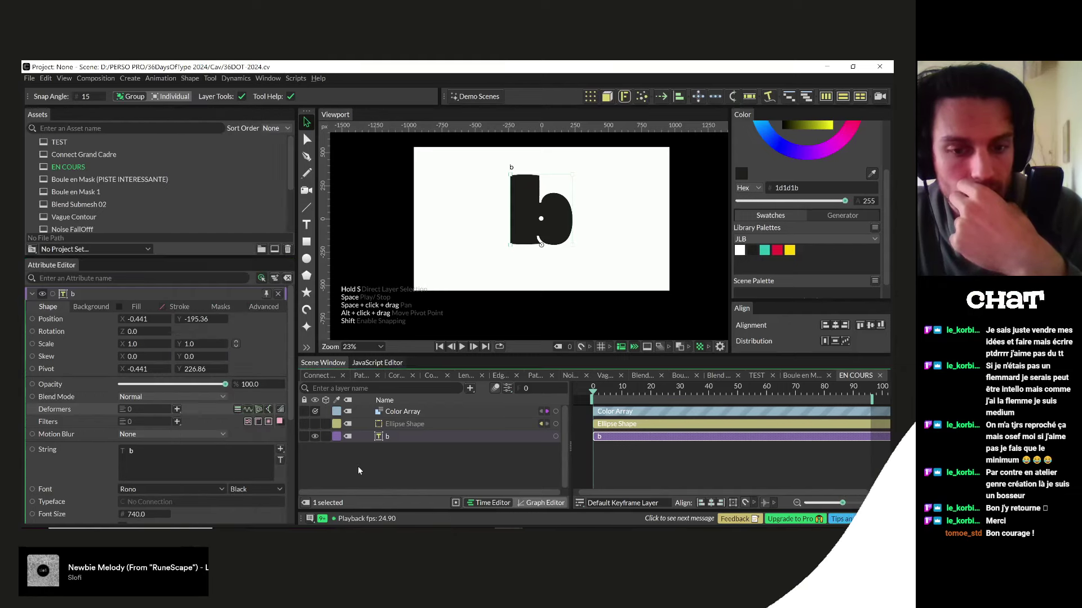
click(357, 466)
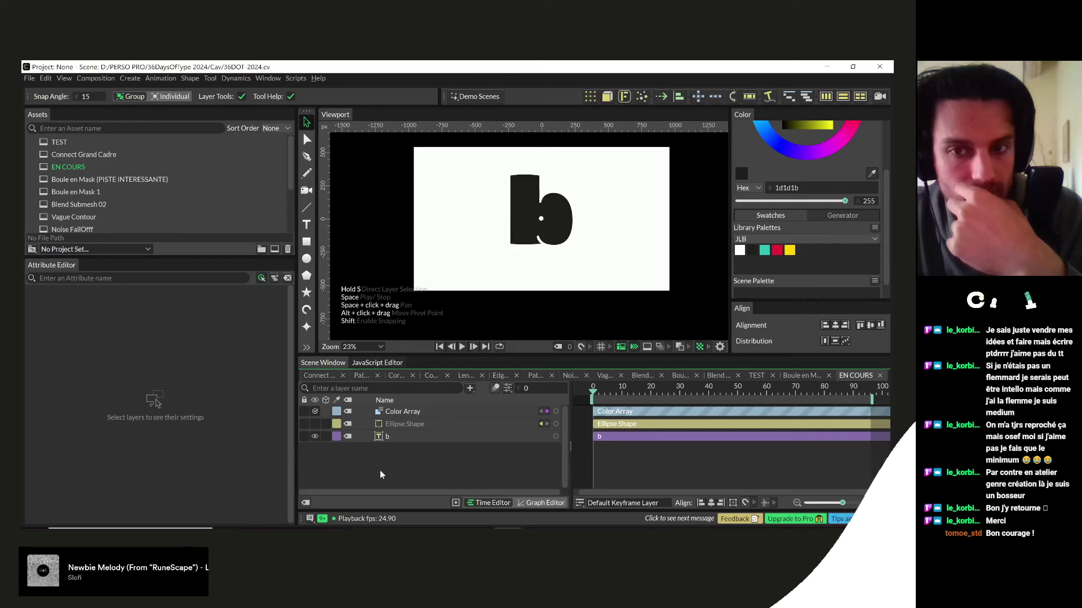
- Change the text layer's string to "a"
click(414, 437)
click(162, 461)
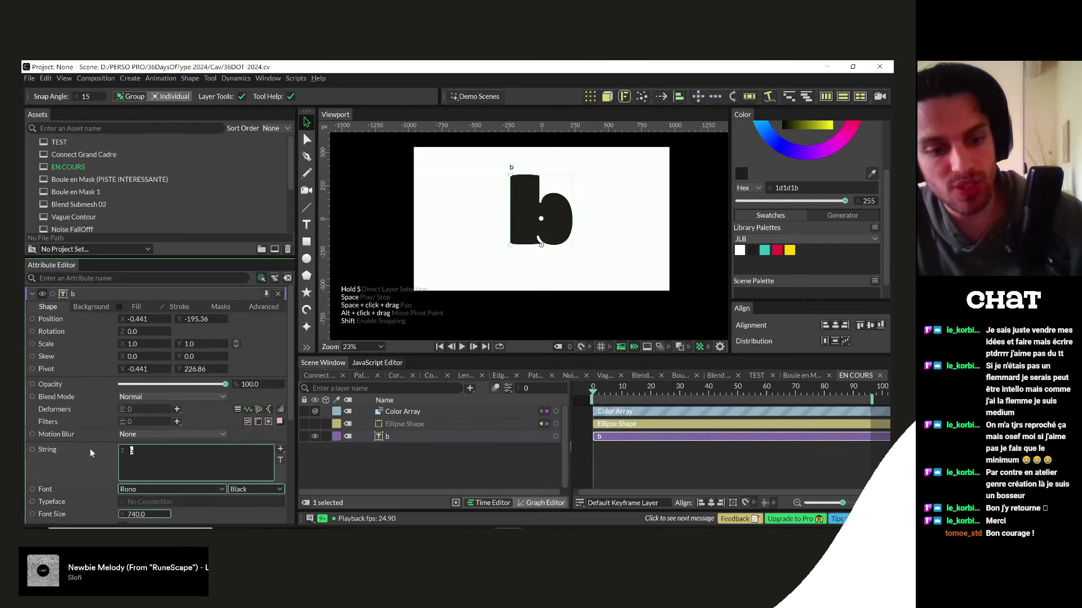
text(a)
click(405, 463)
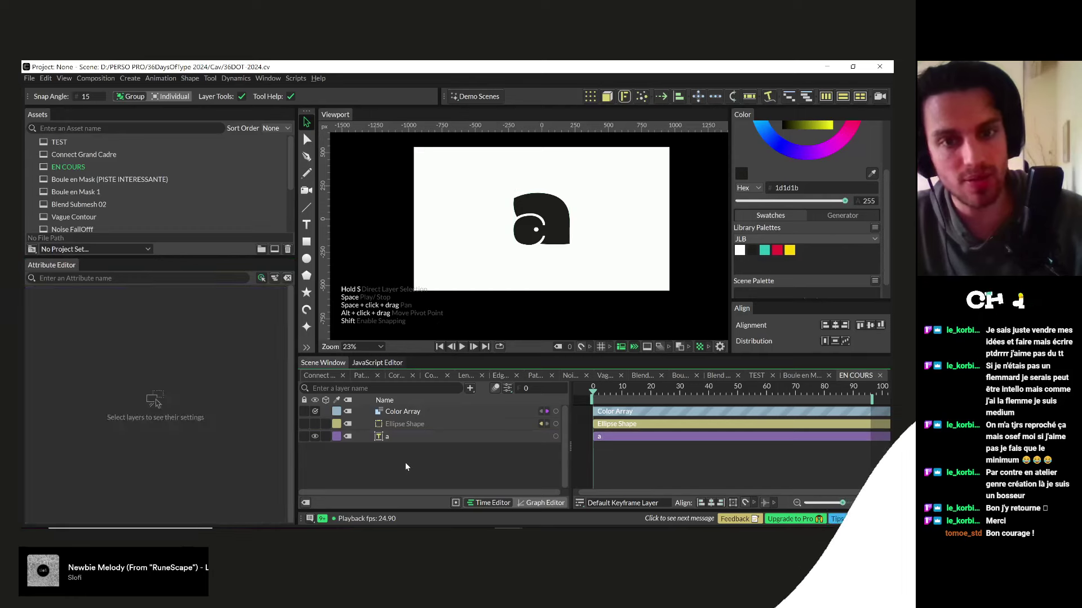
- Save the current scene and create a new empty scene
key(ctrl+s)
click(29, 79)
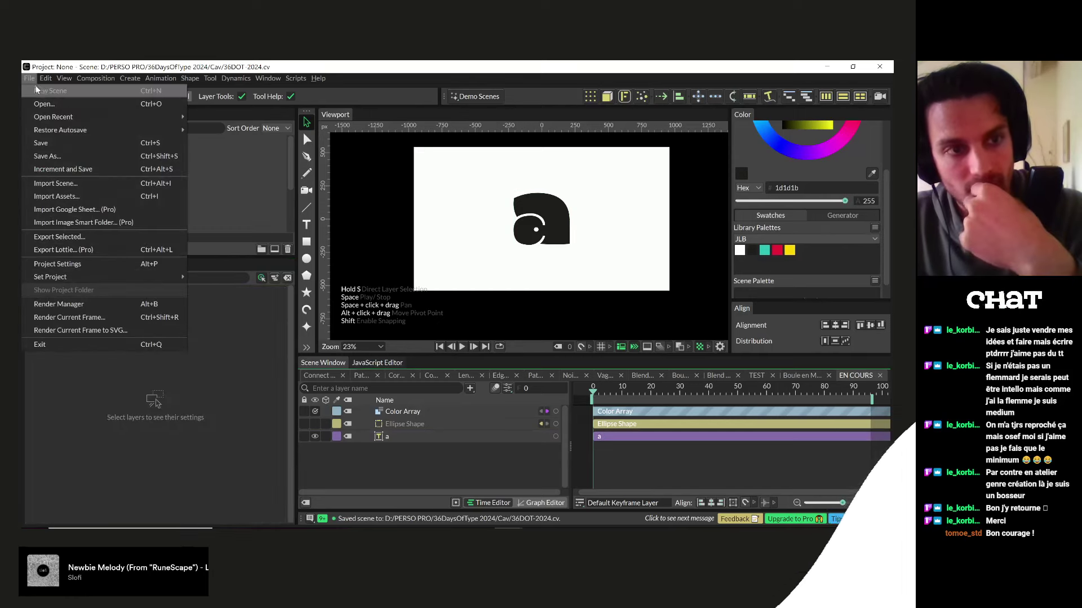
click(43, 91)
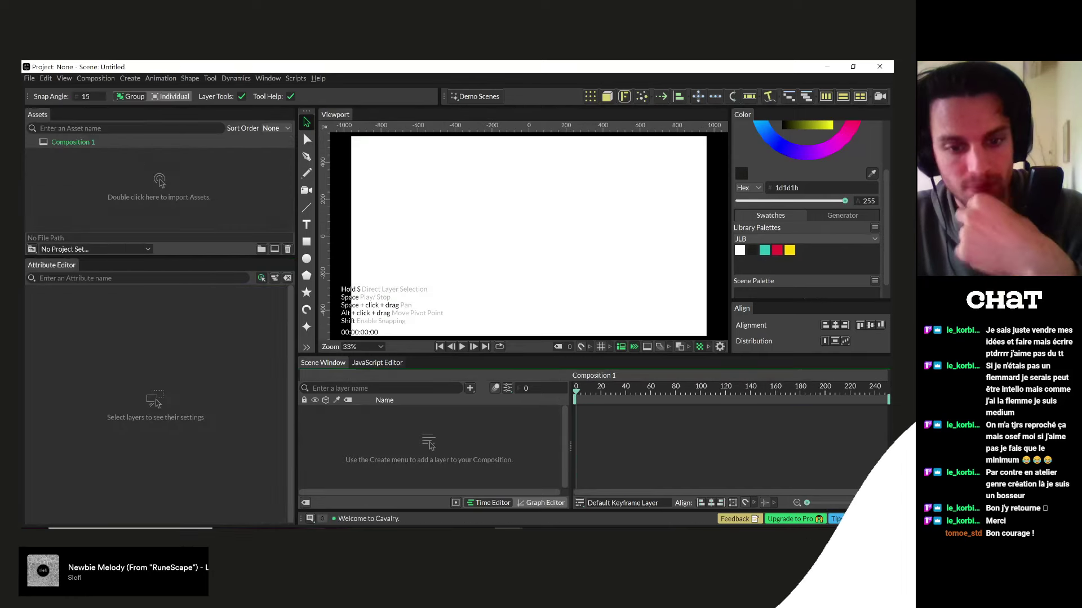
- Switch to the browser and close the other tabs so that only the Scenery gallery stays open
key(alt+Tab)
click(442, 73)
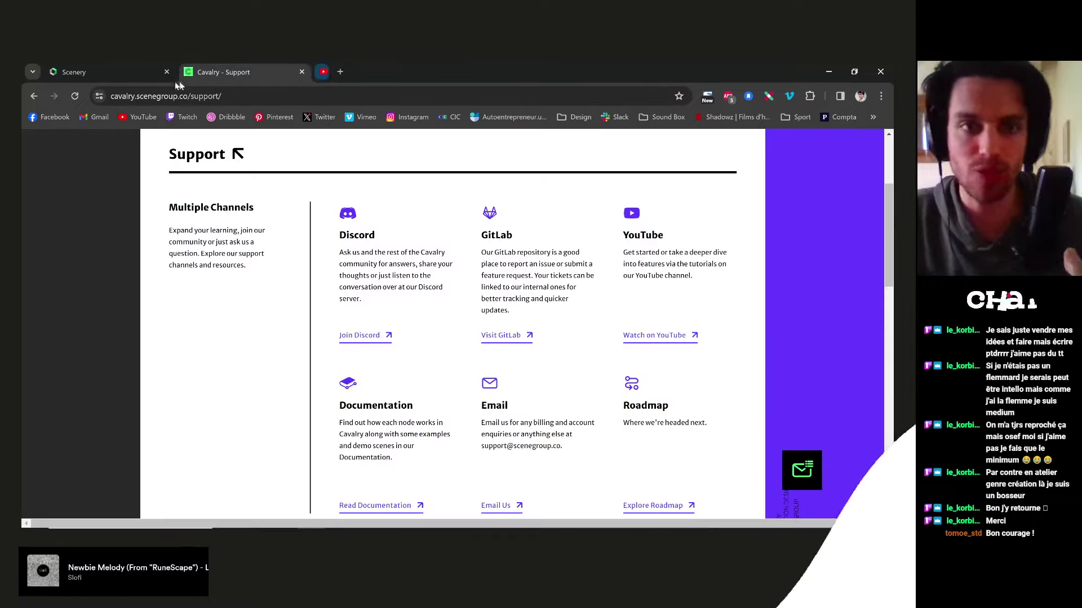
key(ctrl+w)
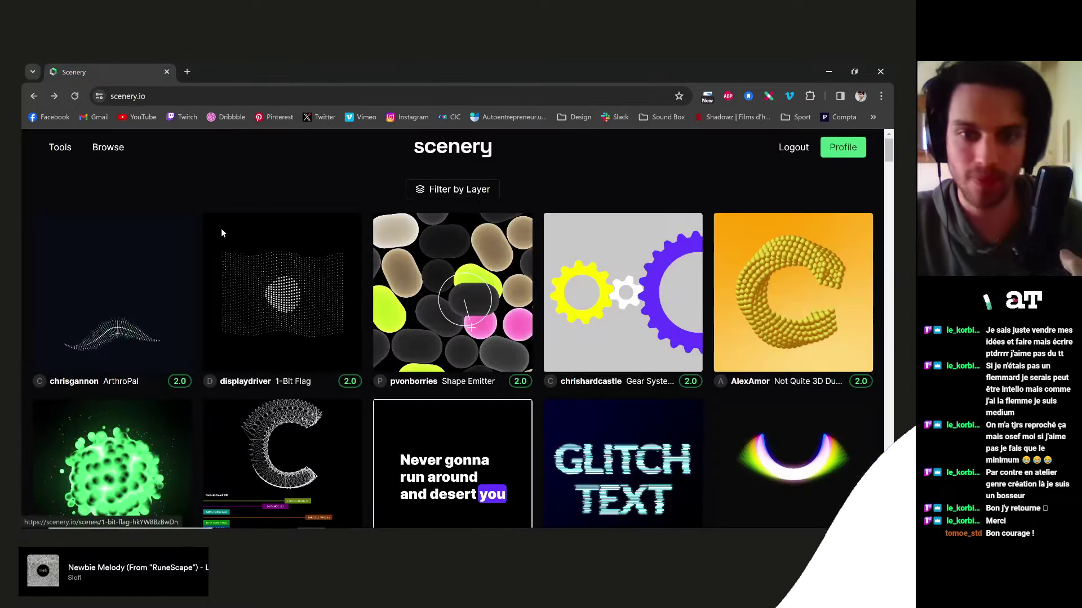
- Browse the example scenes in the Scenery gallery for letter animation ideas and open "36 Days of Type - 2023 - P"
scroll(265, 270, down, 3)
scroll(265, 271, down, 6)
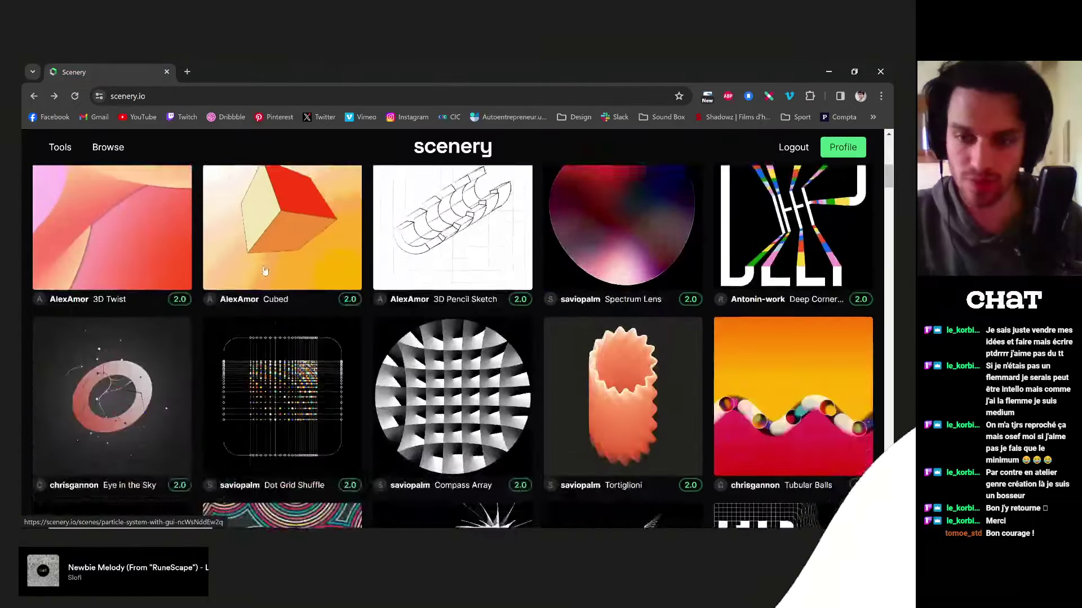
scroll(265, 270, up, 8)
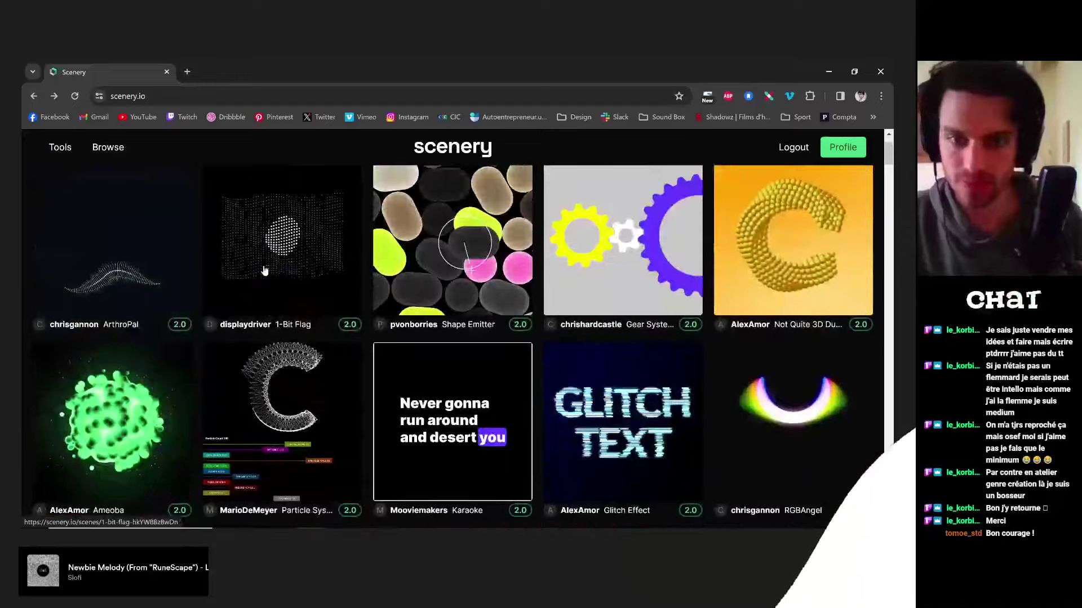
scroll(265, 270, up, 2)
scroll(265, 270, down, 4)
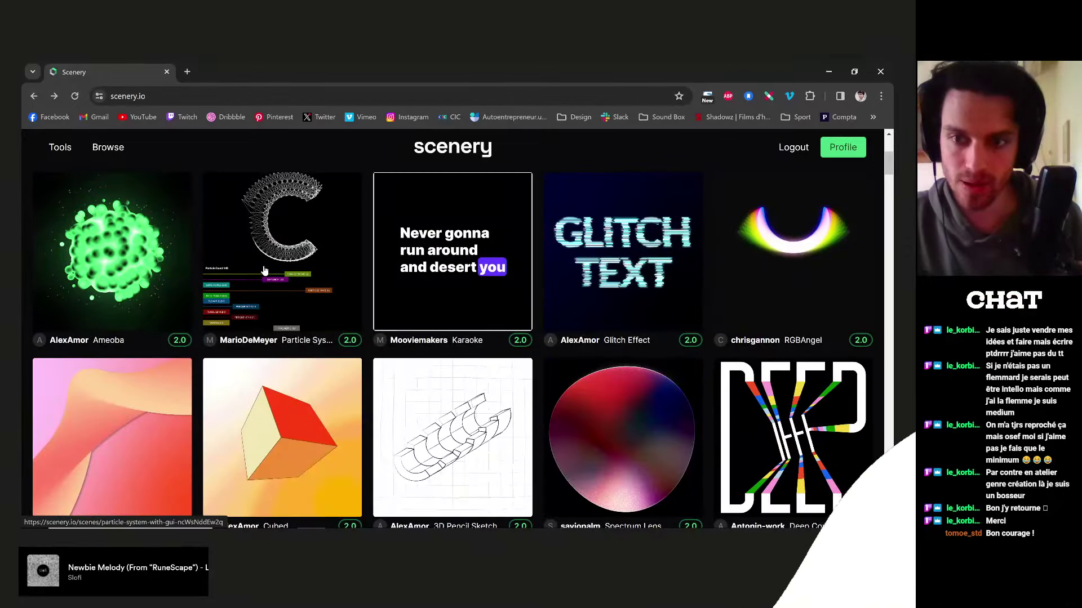
scroll(265, 270, down, 20)
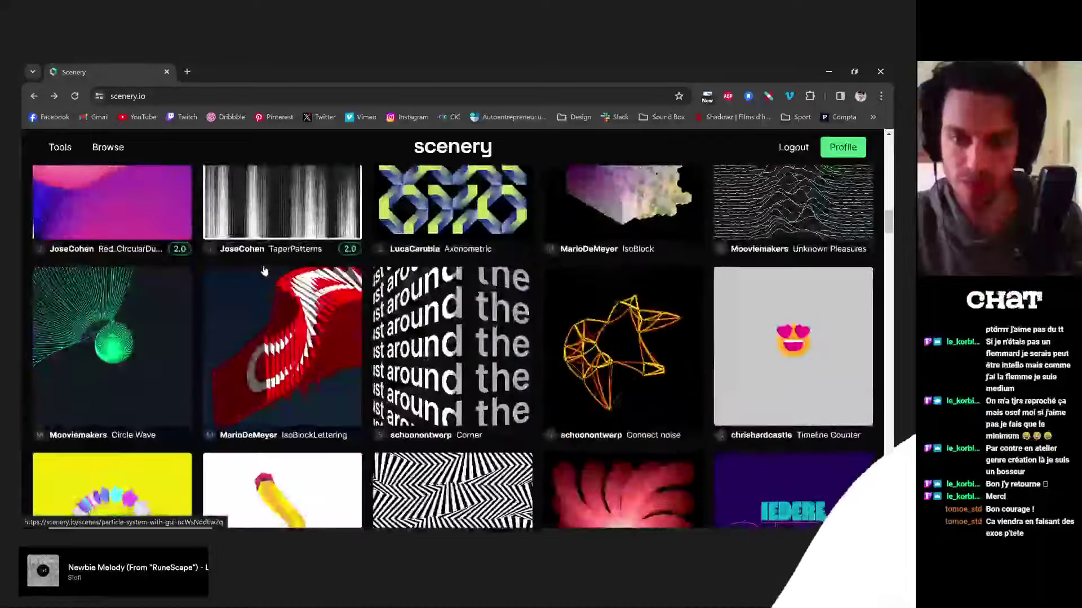
scroll(265, 270, down, 5)
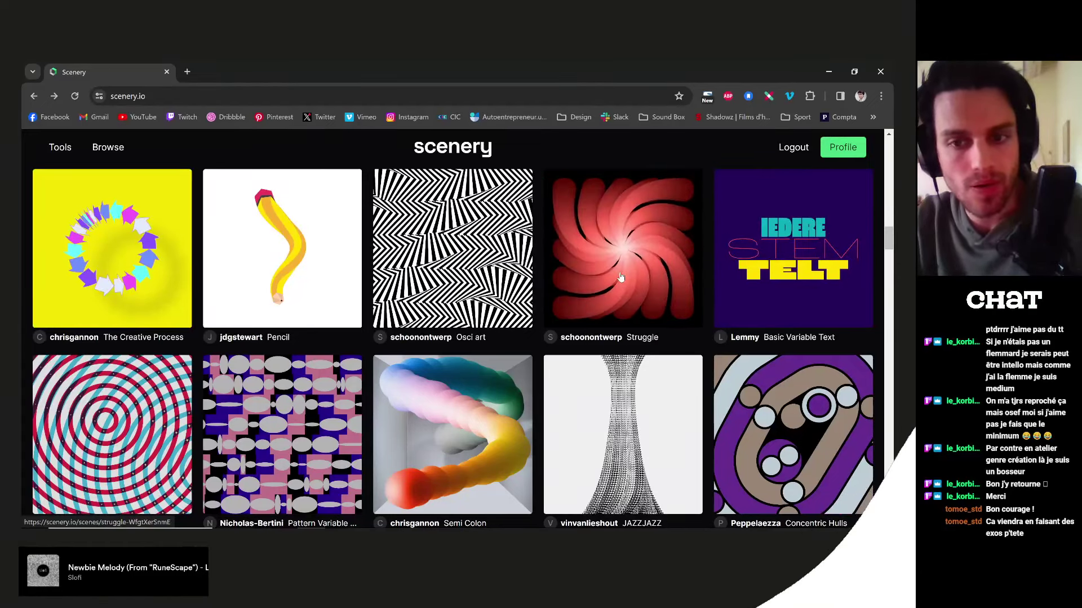
scroll(404, 367, down, 2)
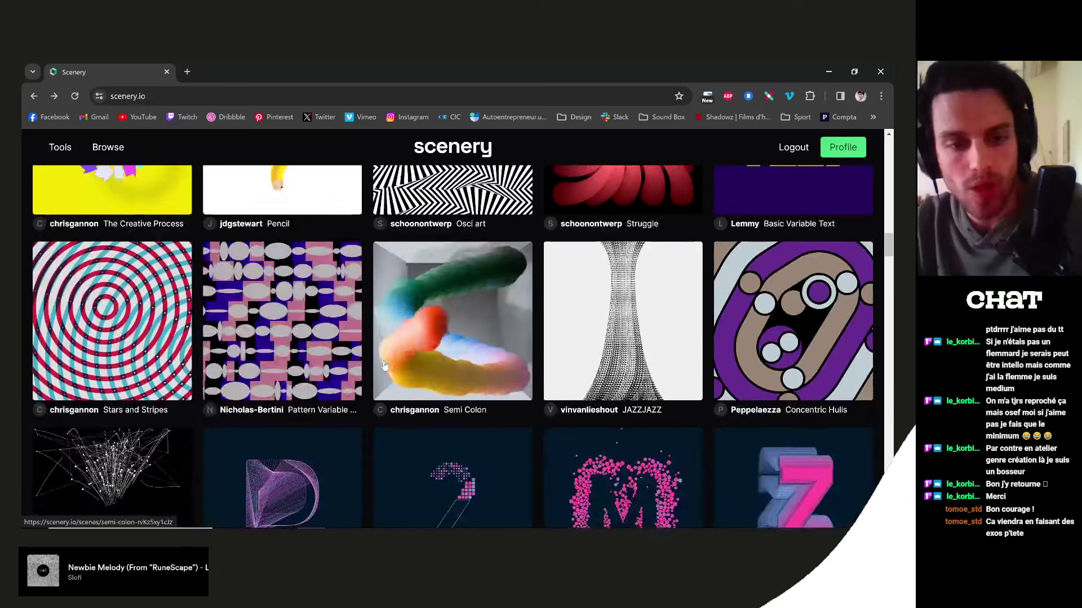
scroll(280, 353, down, 2)
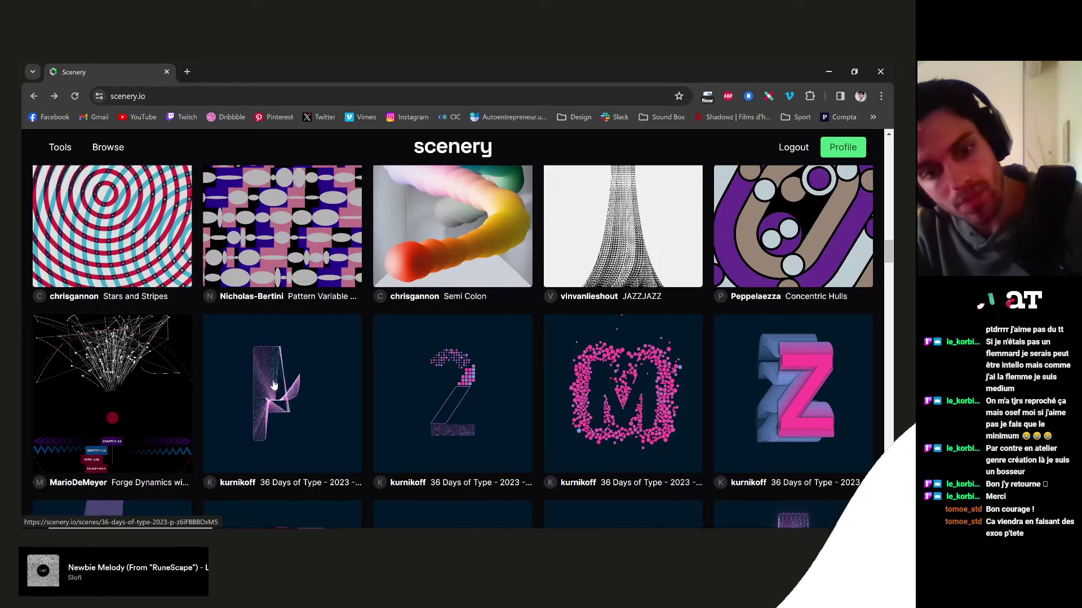
click(295, 405)
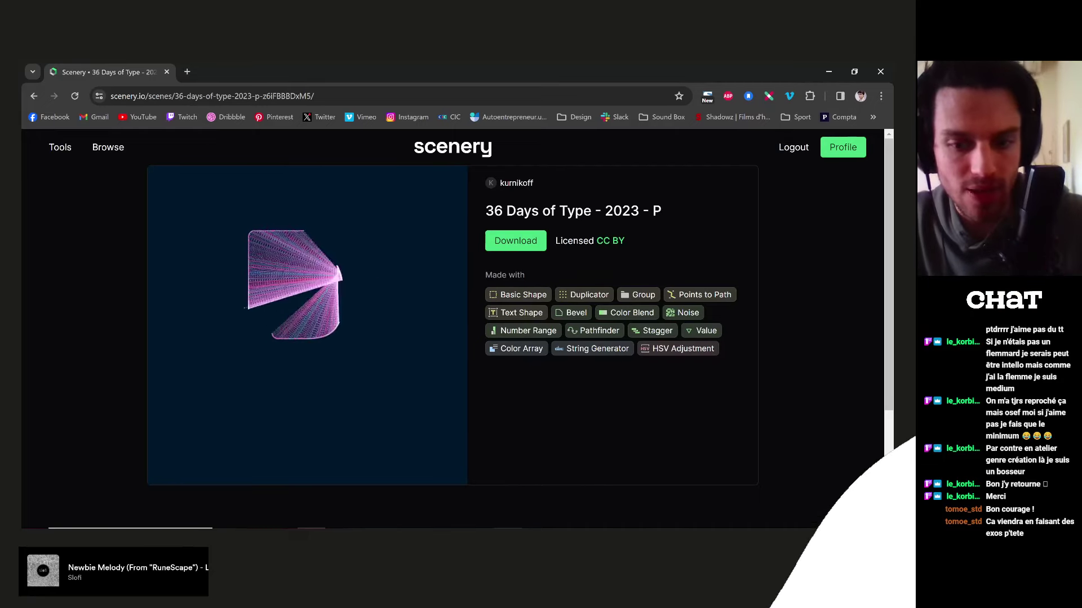
- Switch back to Cavalry, create a text shape in Composition 1 and set its font to Londrina Solid
click(509, 528)
click(568, 489)
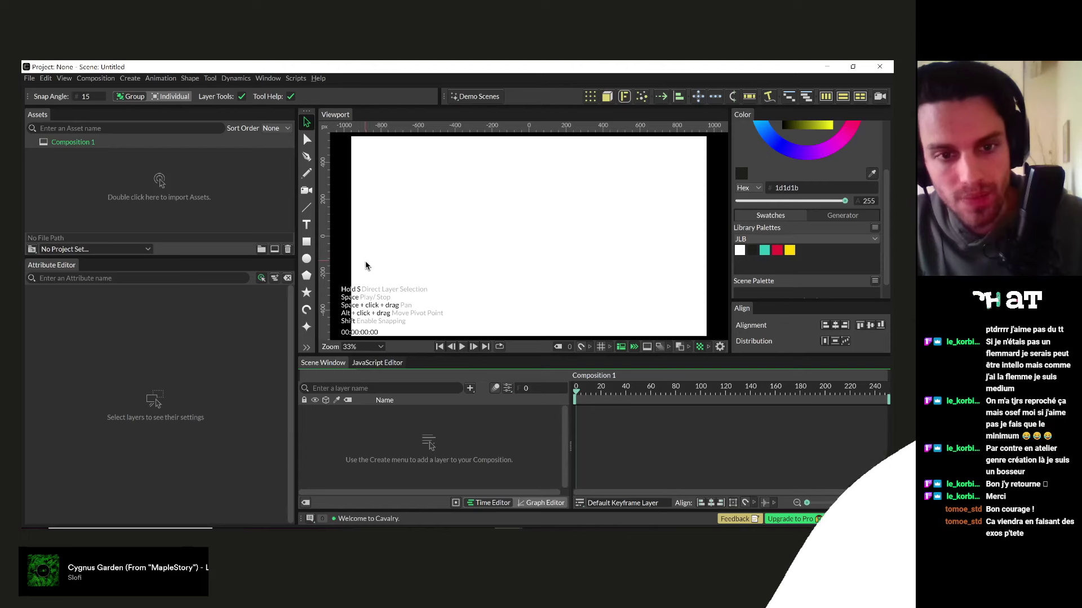
click(306, 225)
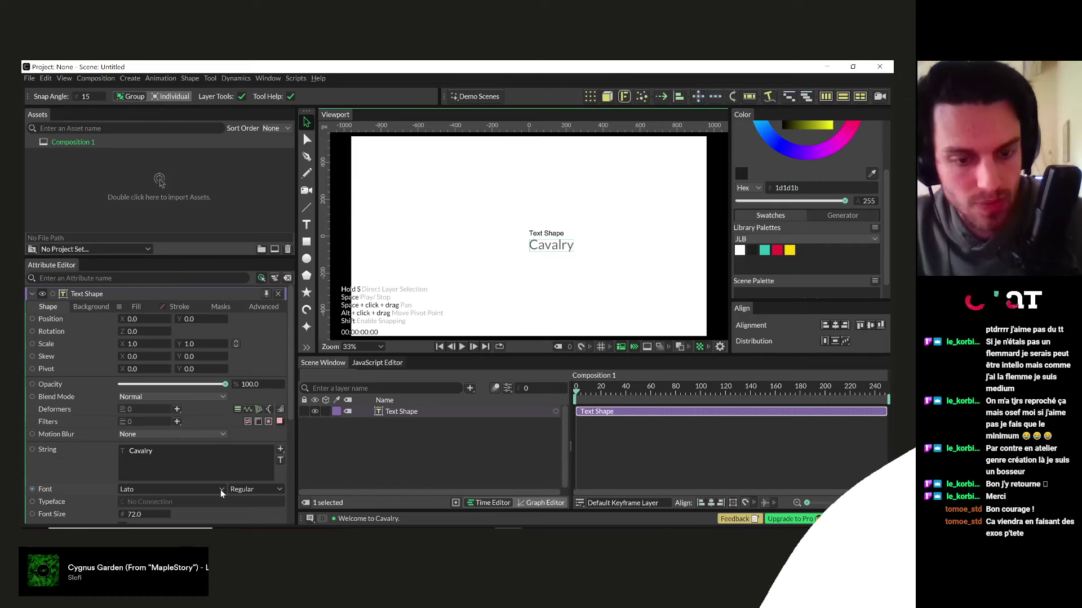
click(169, 489)
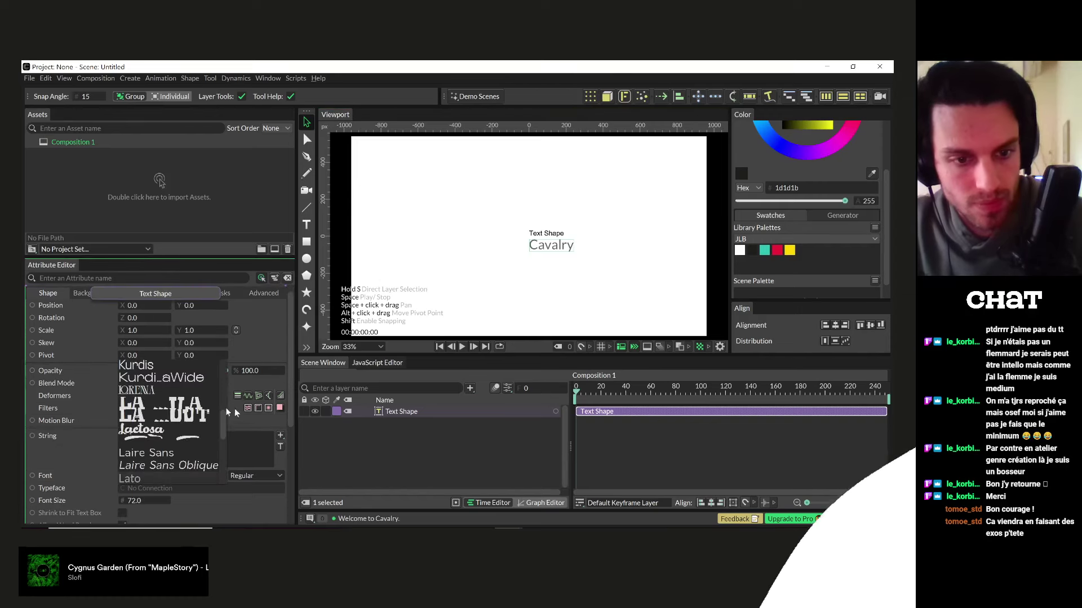
scroll(180, 433, down, 5)
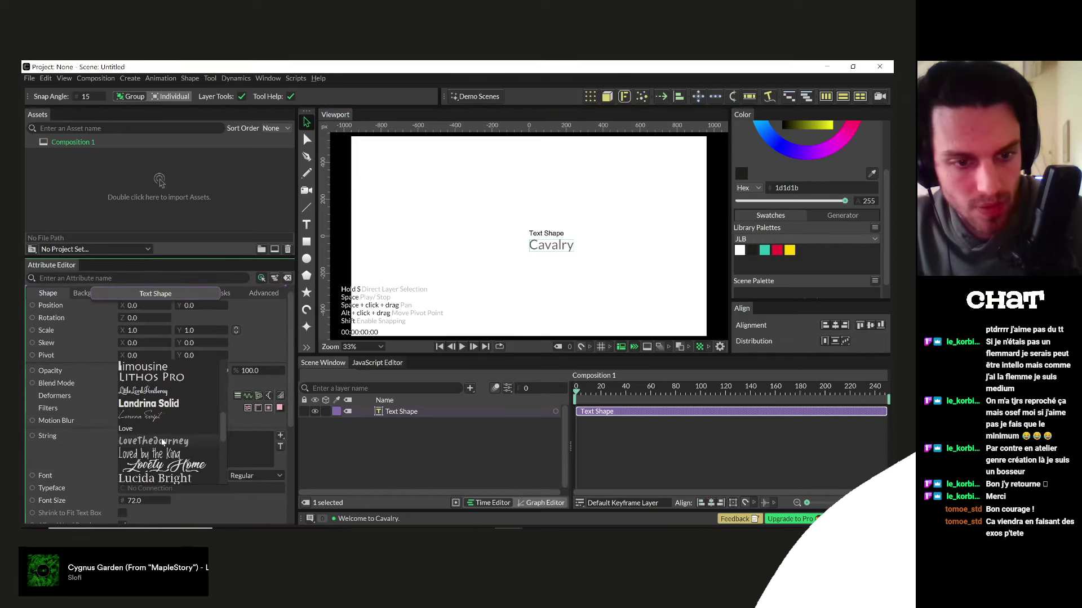
click(148, 406)
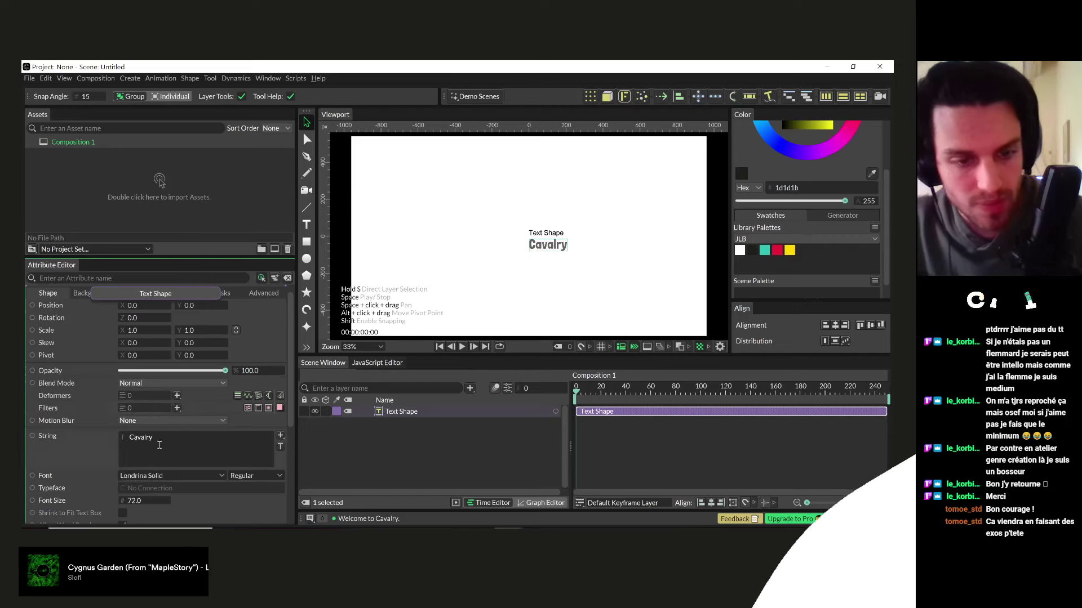
- Set the text's font size to 512 and centre its alignment both horizontally and vertically
drag(134, 503, 162, 503)
scroll(187, 466, down, 3)
scroll(188, 466, up, 2)
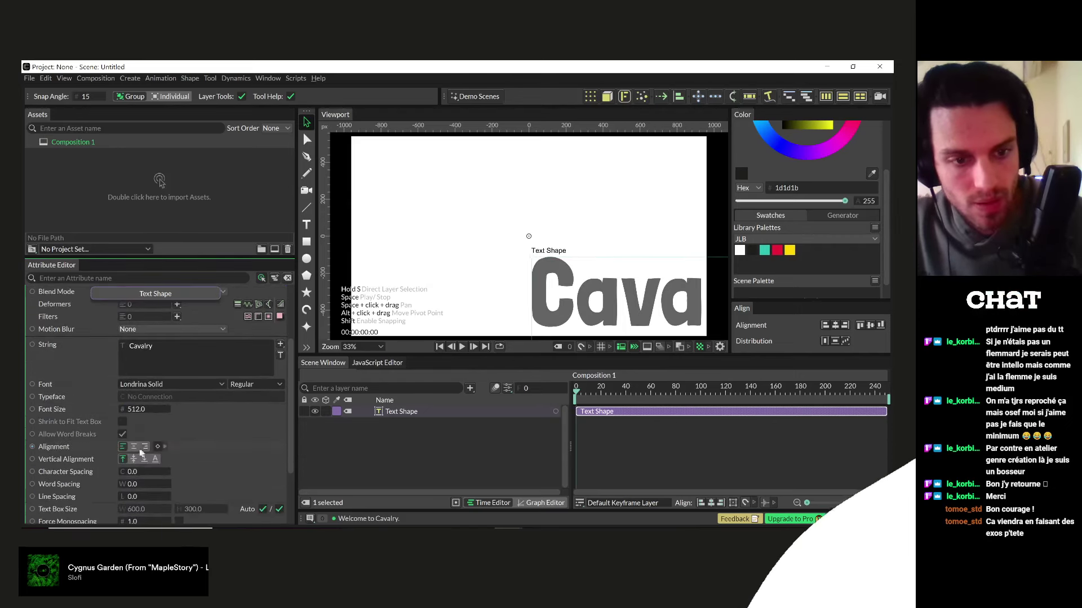
click(134, 447)
click(133, 459)
- Change the text string to "T" and enlarge its font size so the letter fills more of the composition's height
click(140, 355)
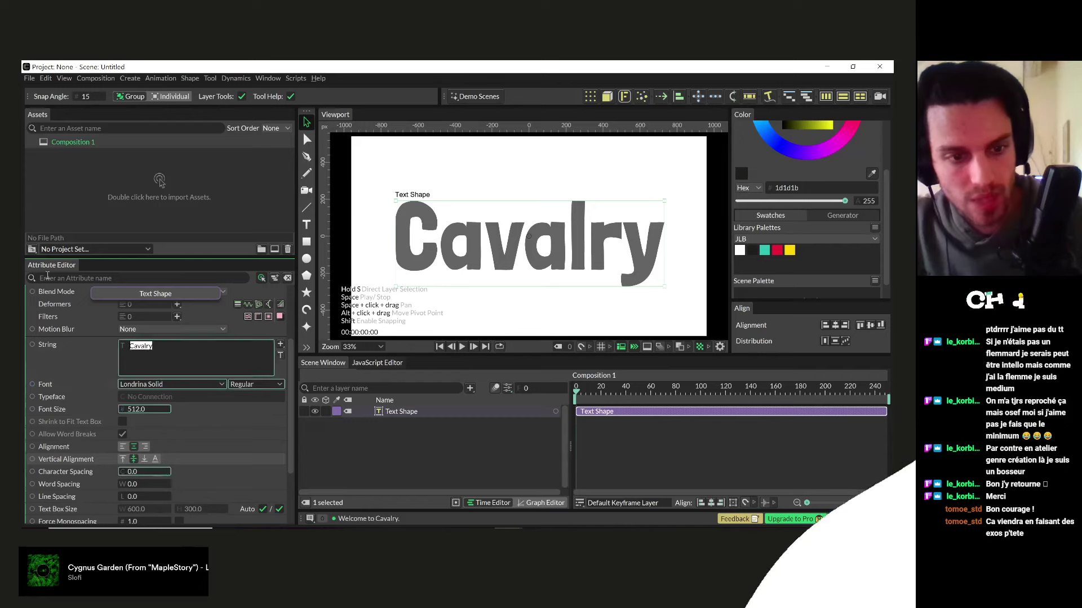
text(T)
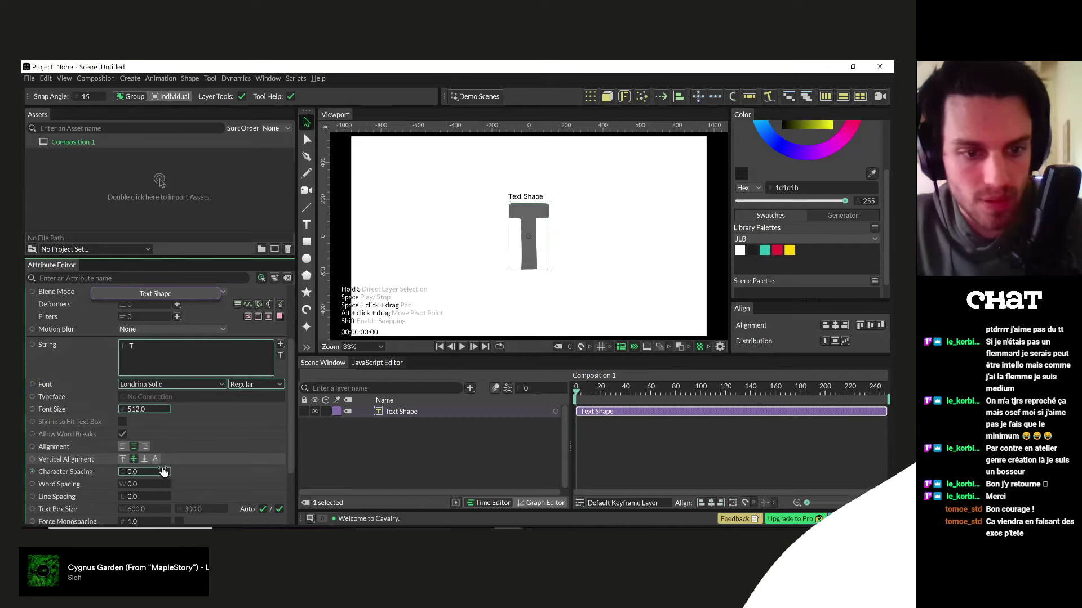
scroll(147, 450, up, 3)
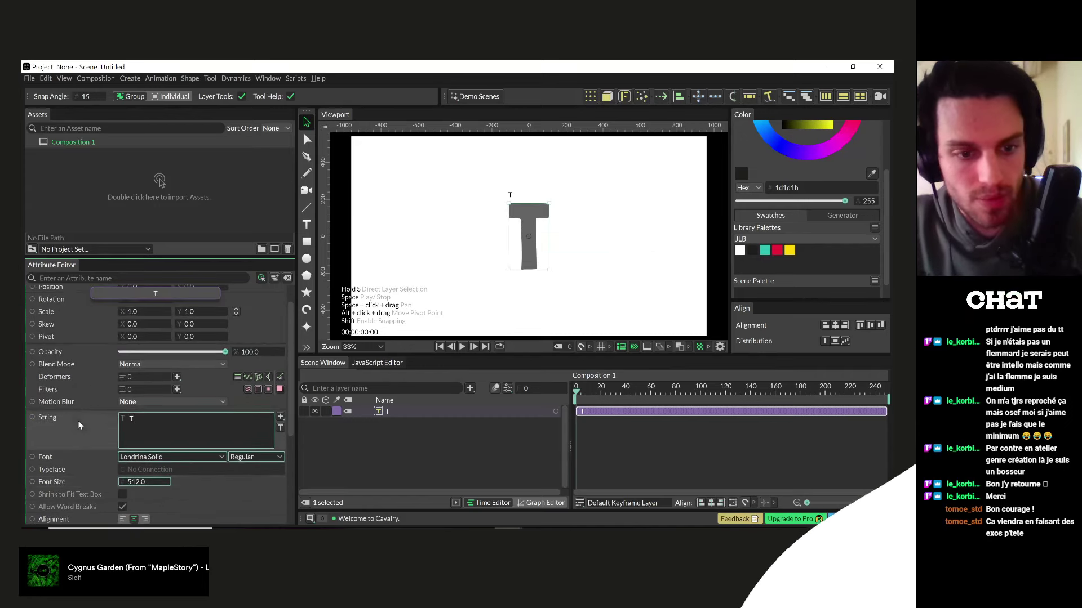
drag(136, 487, 374, 442)
click(373, 442)
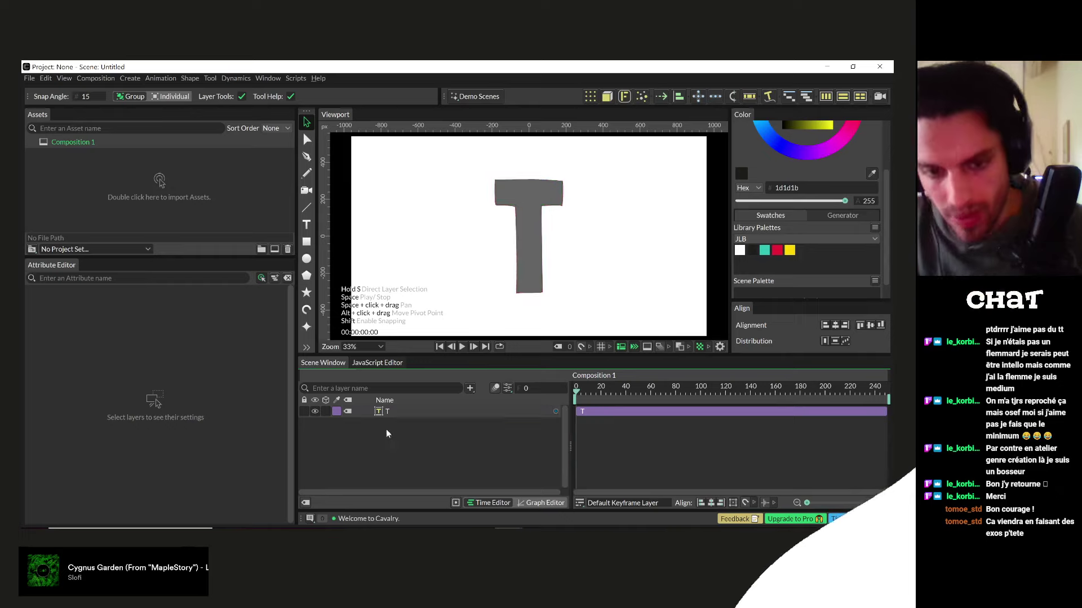
- Switch to the browser to examine the animated letter P scene as a reference, and return to Cavalry
click(313, 525)
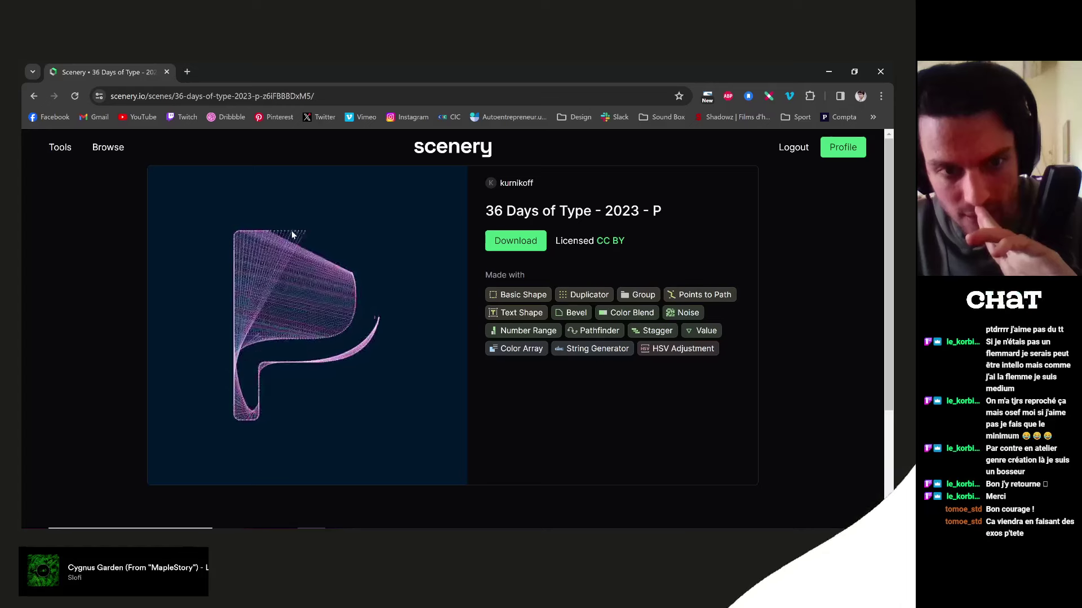
click(541, 454)
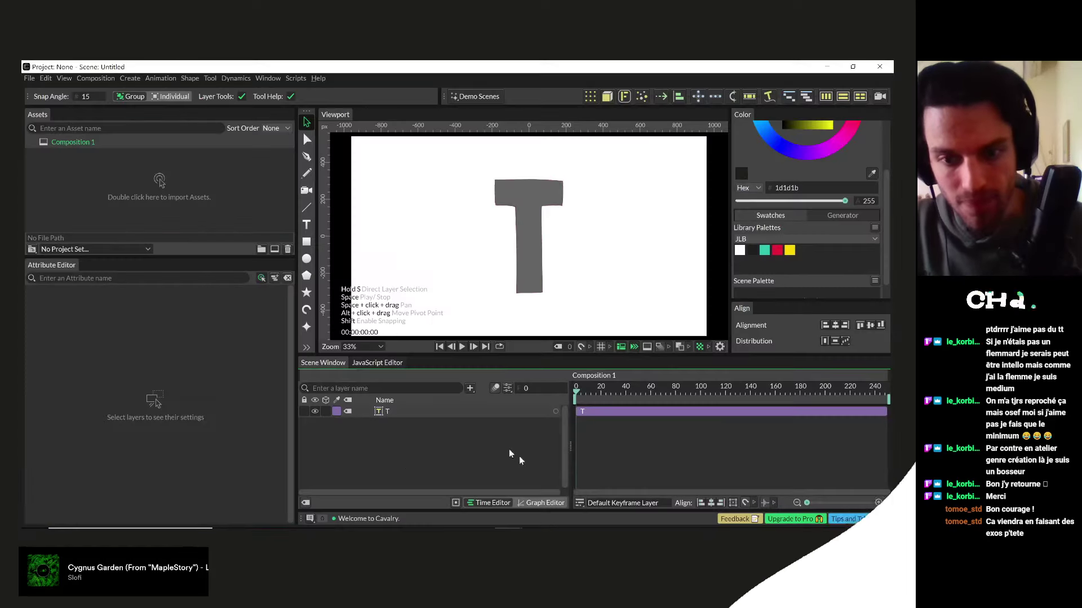
click(391, 410)
click(386, 466)
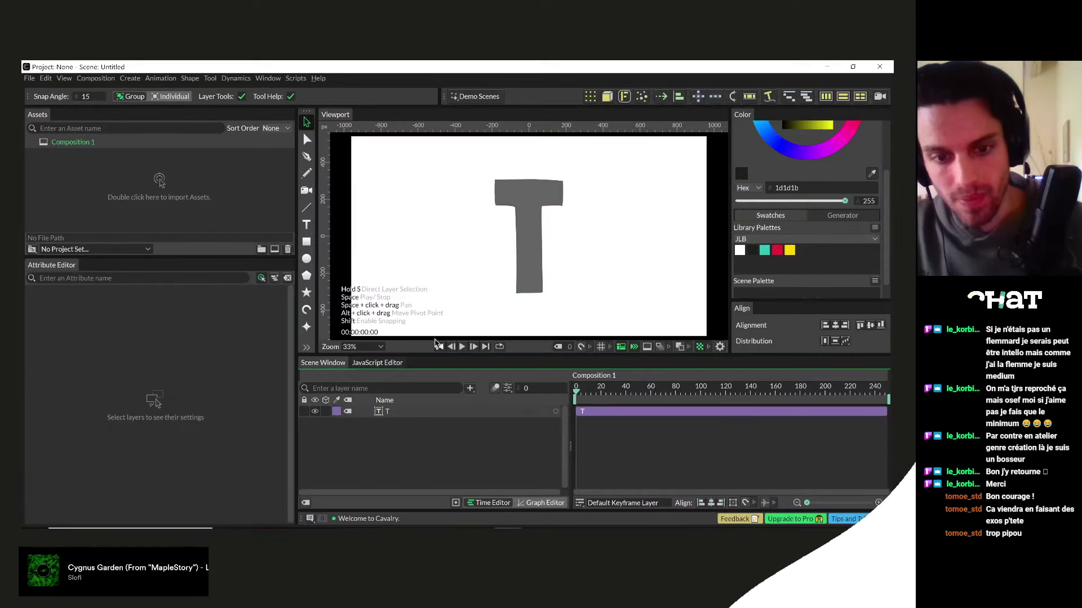
- Create an ellipse at the composition's centre, reduce its radius to 34 and fill it with the red palette colour e71d36
click(307, 260)
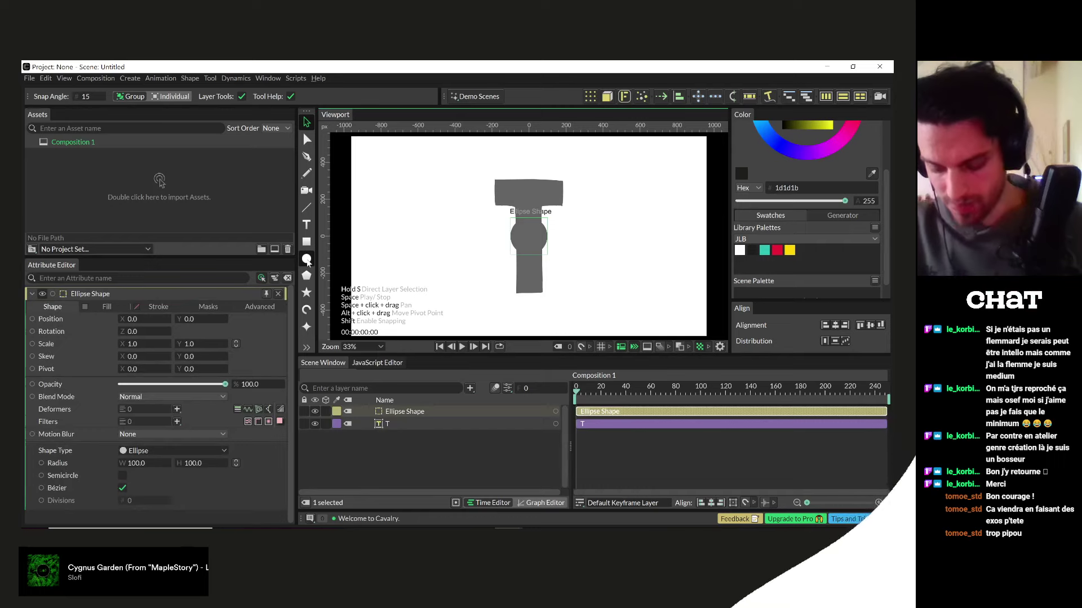
drag(206, 468, 155, 467)
drag(777, 251, 414, 413)
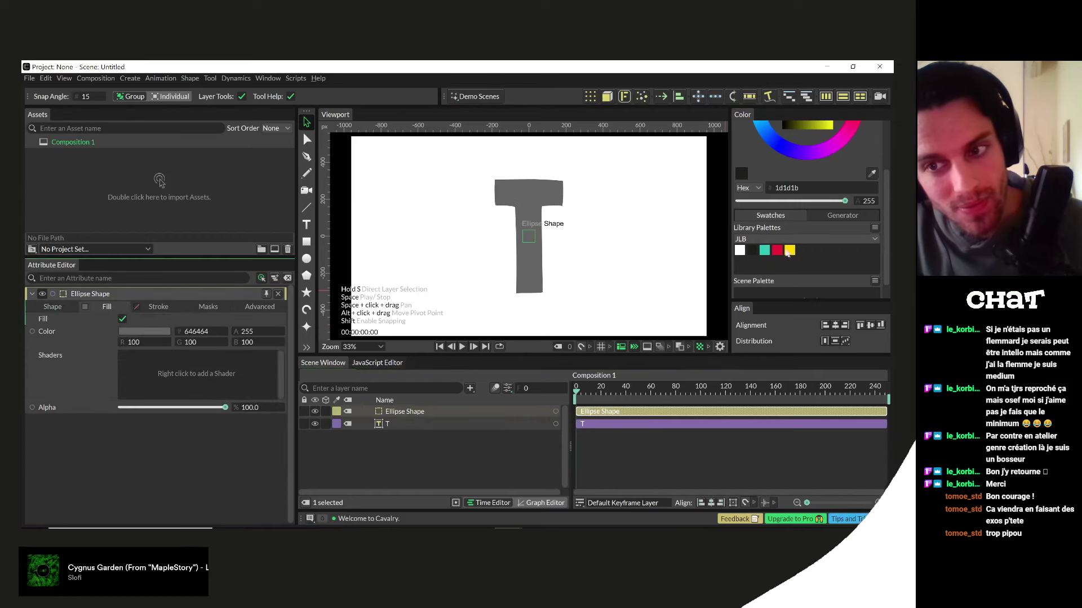
drag(141, 336, 143, 333)
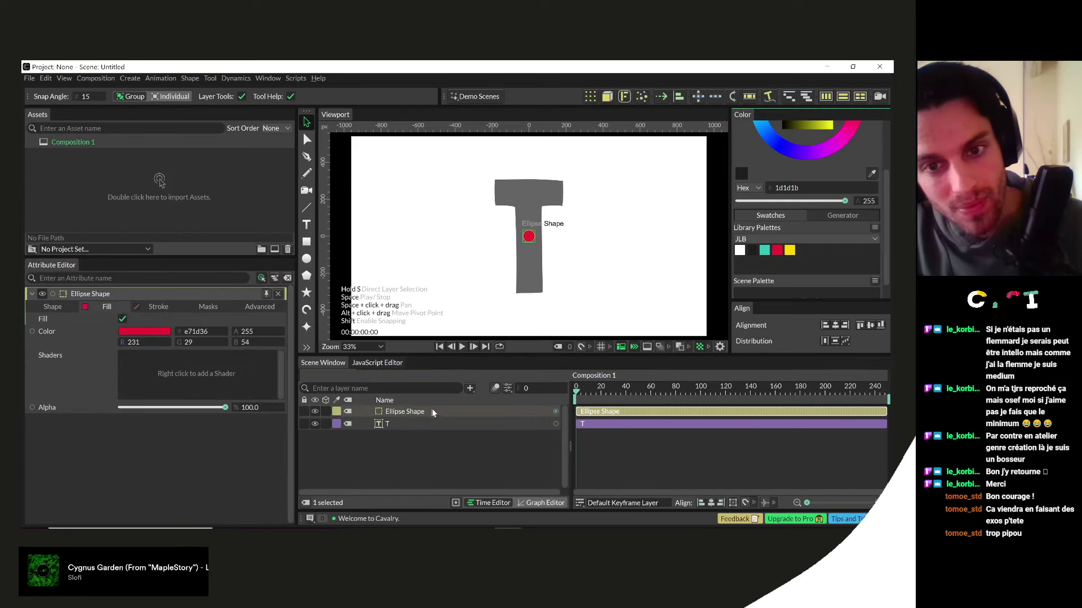
click(370, 469)
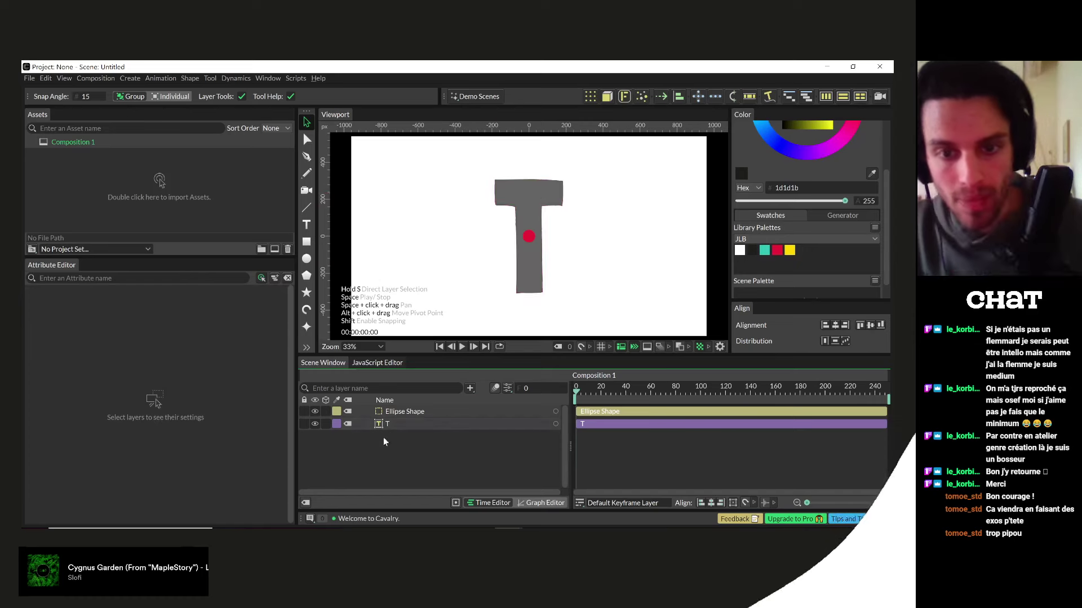
- Shrink the red ellipse's radius further in both width and height so it becomes a small dot
click(392, 412)
click(210, 462)
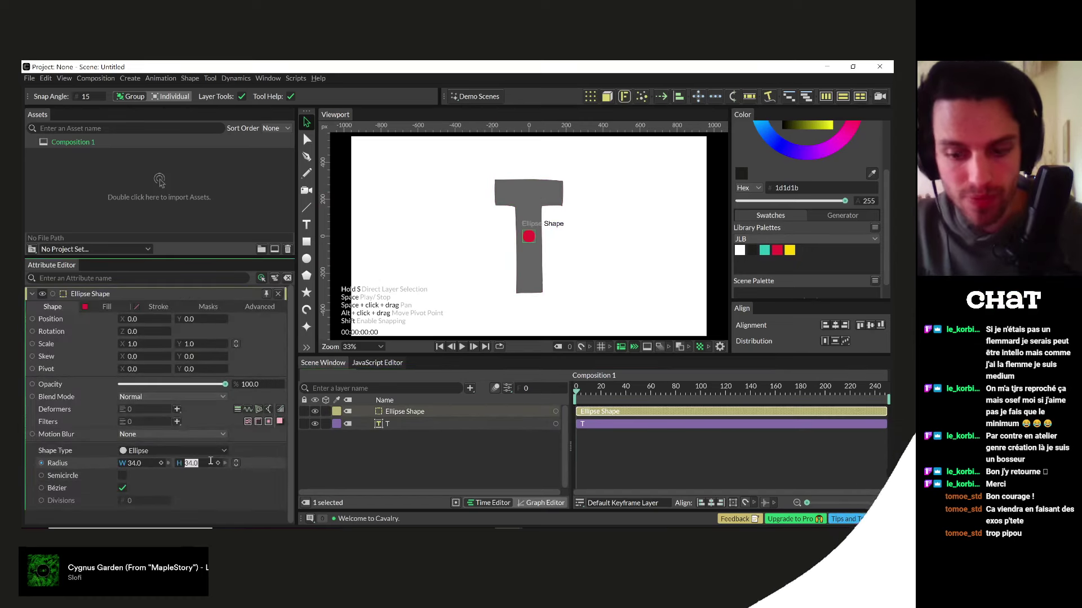
click(441, 457)
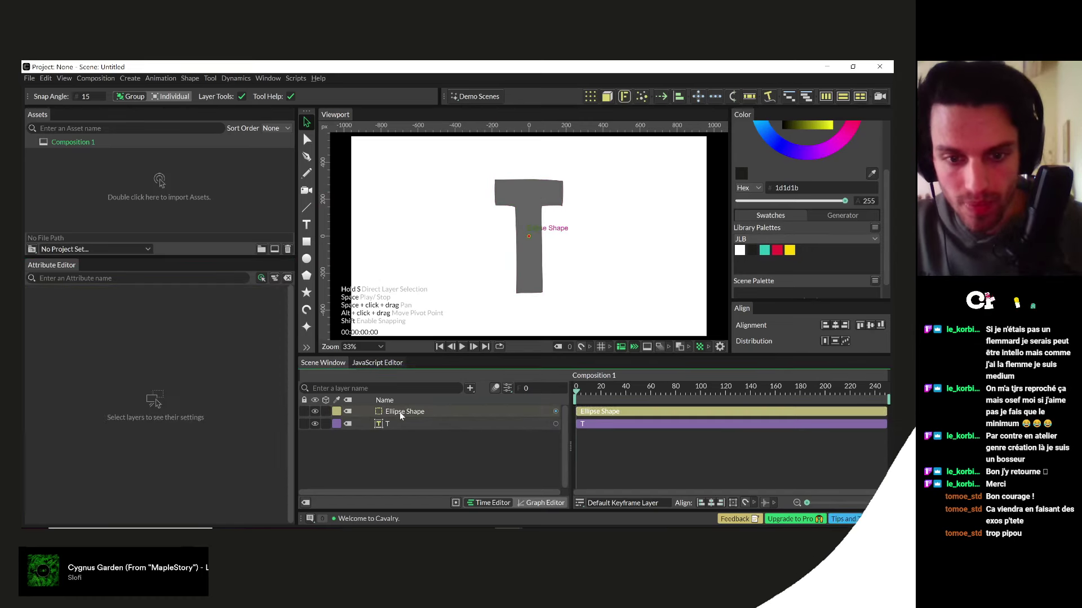
- Duplicate the ellipse with a Duplicator using Path distribution, the T as input shape and a count of 74
click(400, 411)
click(590, 96)
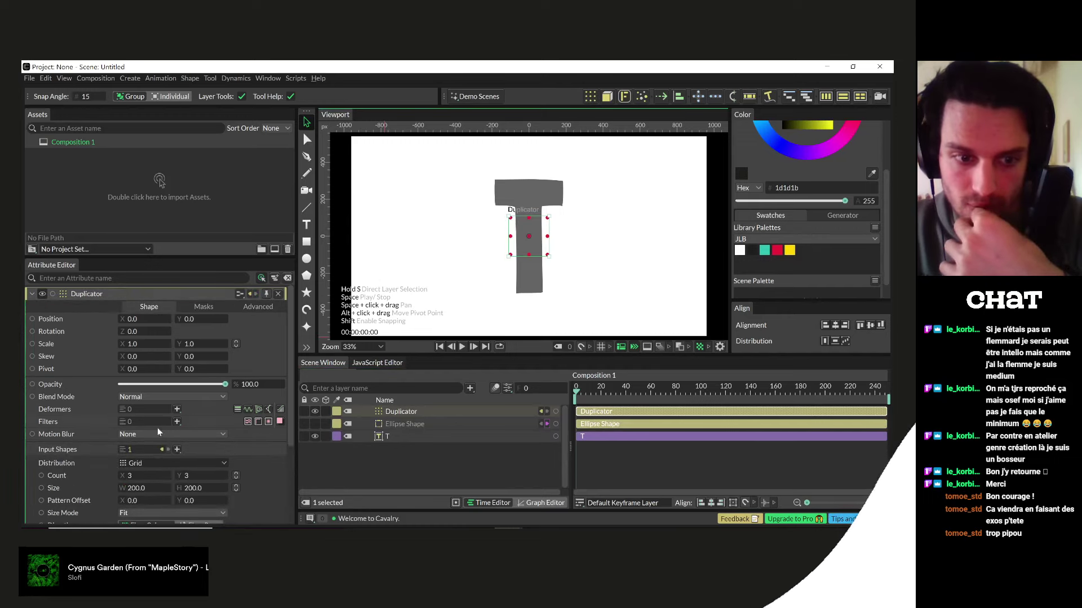
click(150, 469)
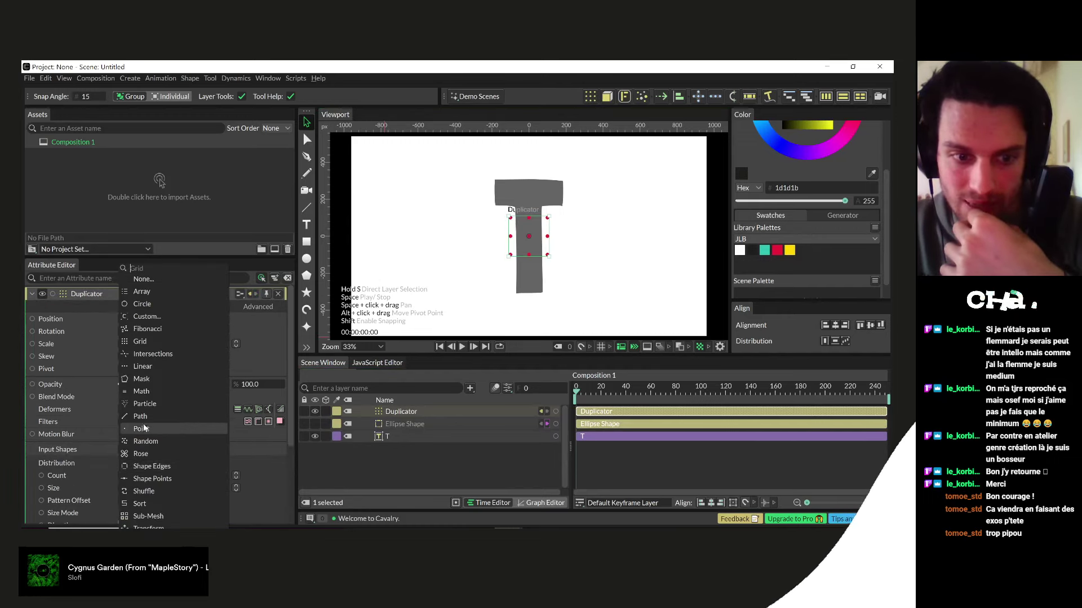
key(Escape)
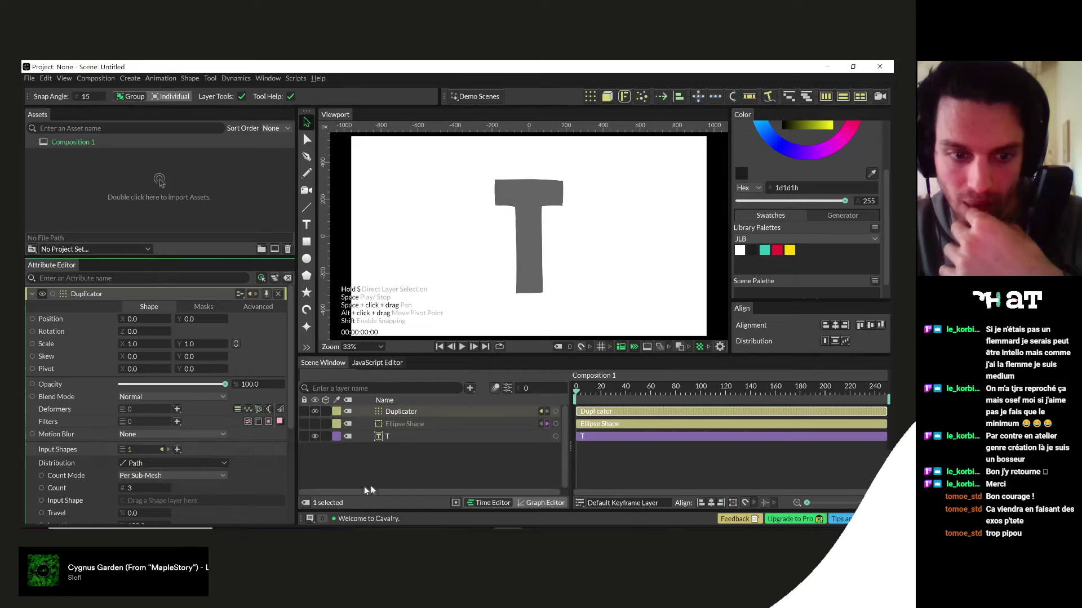
drag(389, 437, 176, 491)
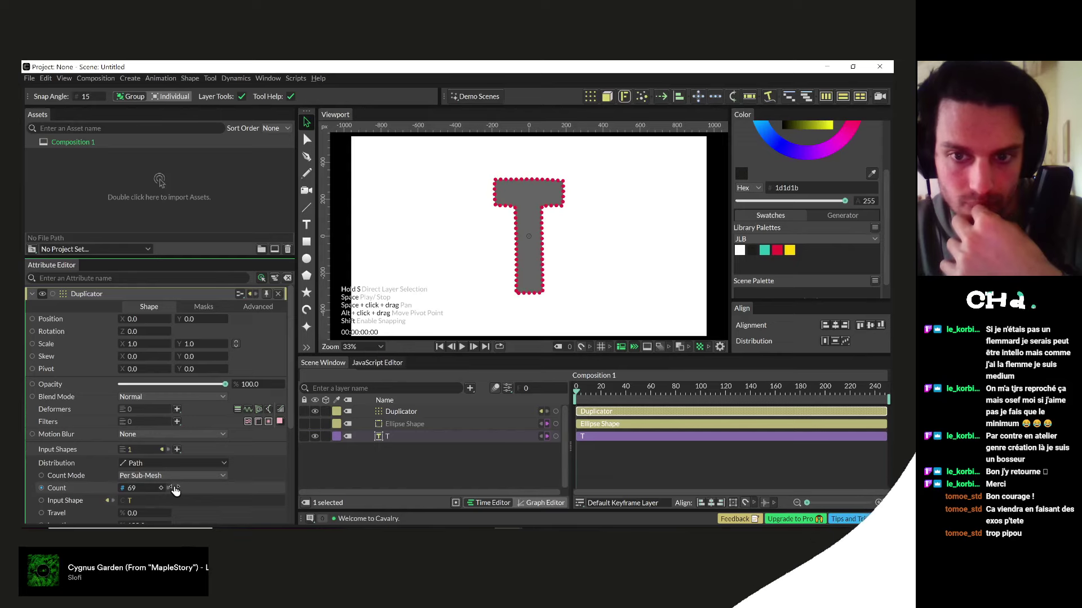
click(462, 476)
- Turn off the fill of the T text and enable its stroke so only the outline is drawn
click(398, 434)
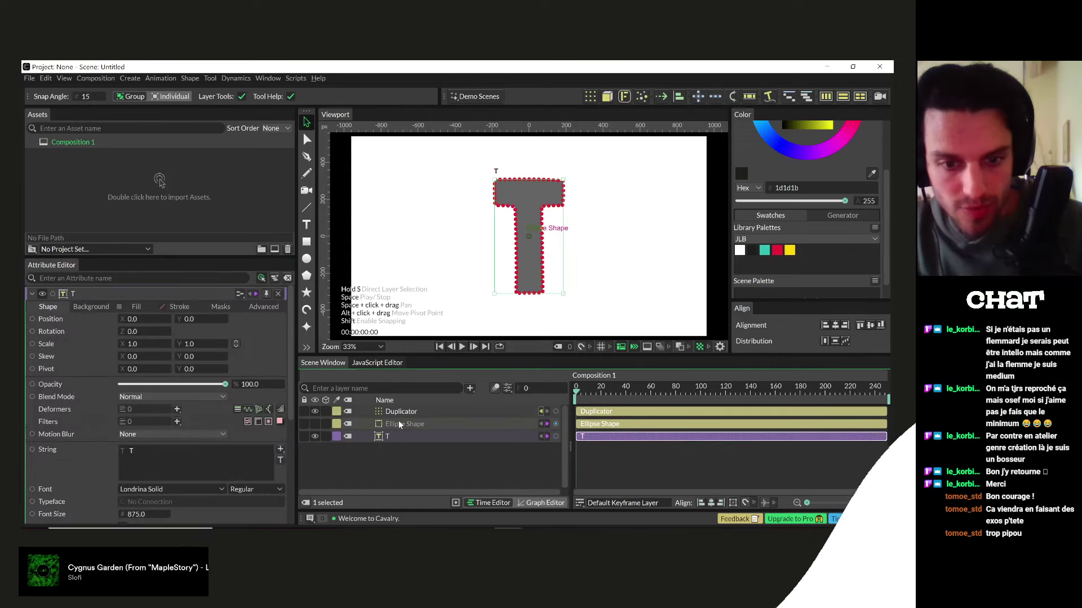
click(135, 308)
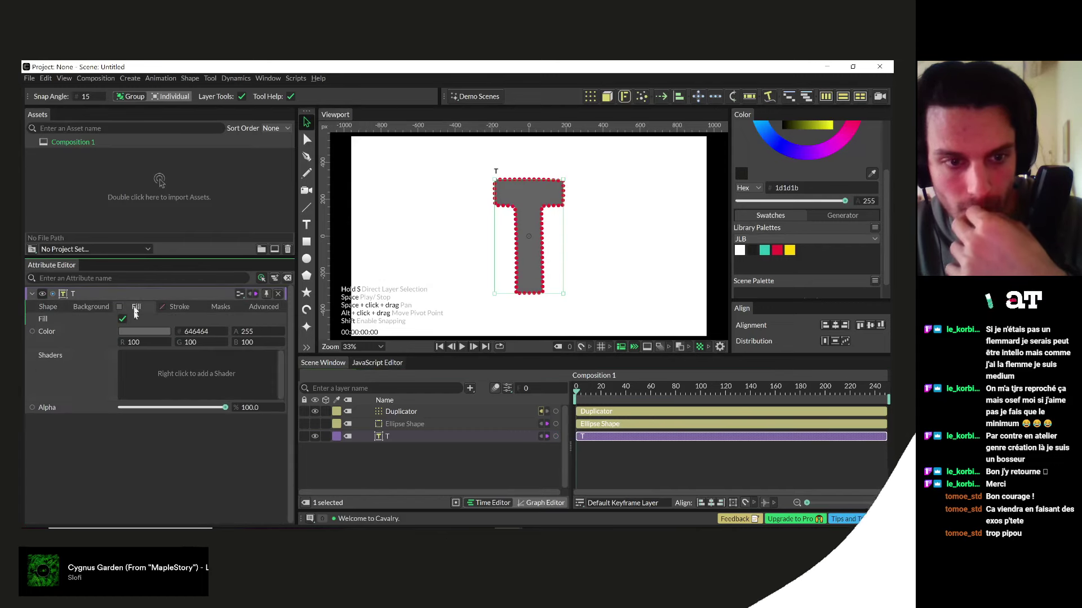
click(168, 313)
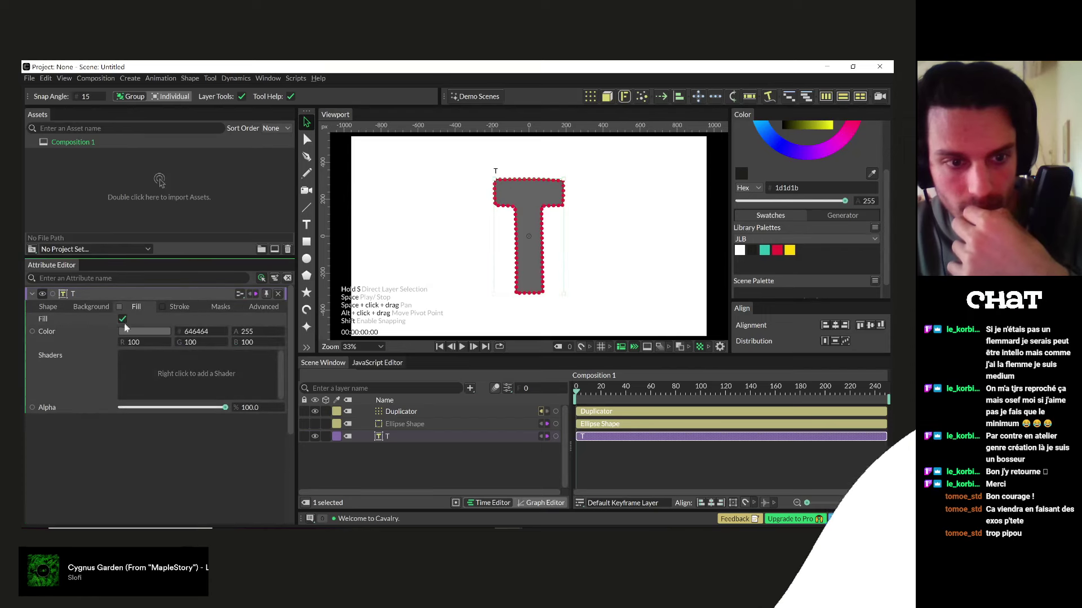
click(122, 320)
click(178, 308)
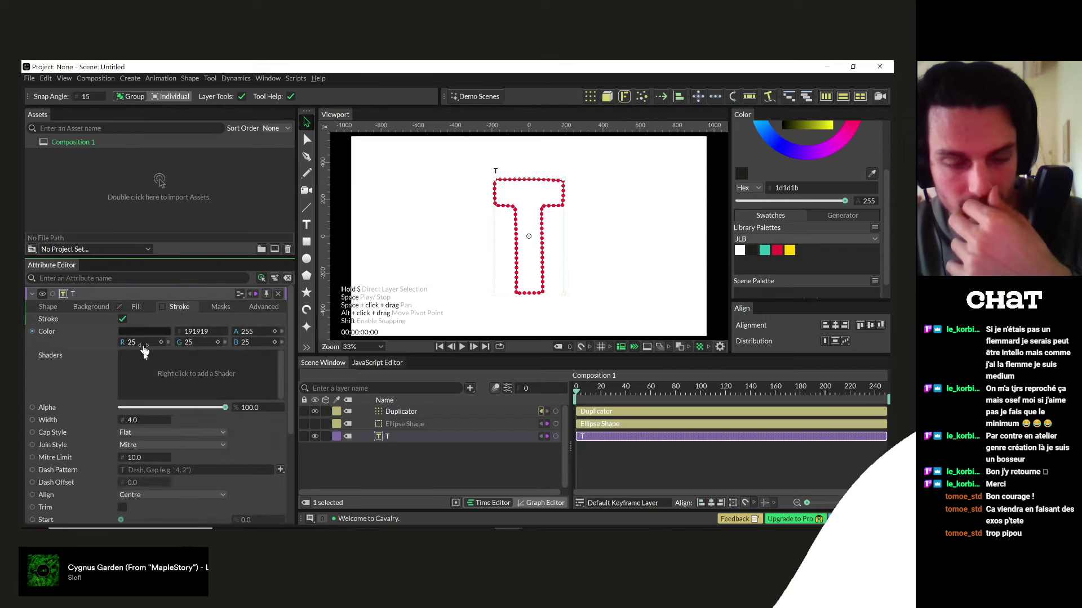
- Enable Trim on the T's stroke, try an end value of 1%, and undo the end change
scroll(158, 464, down, 5)
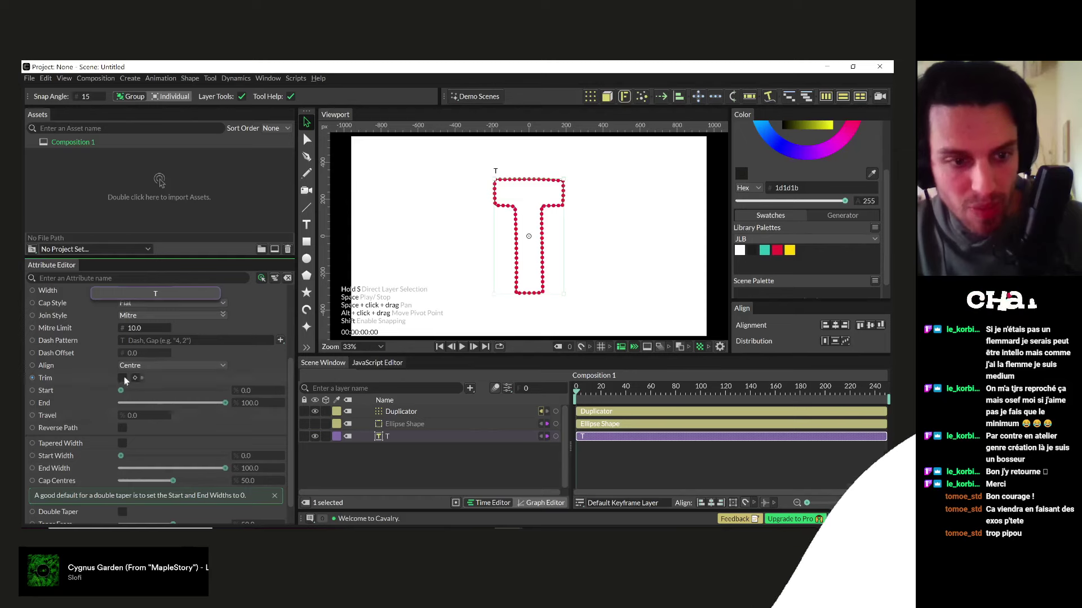
click(122, 378)
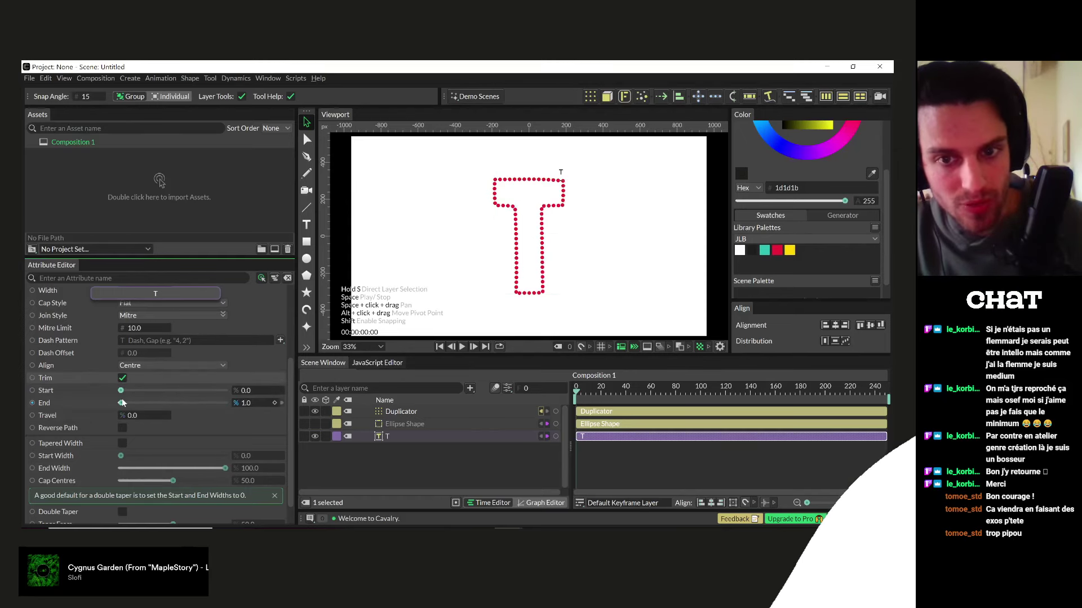
key(ctrl+z)
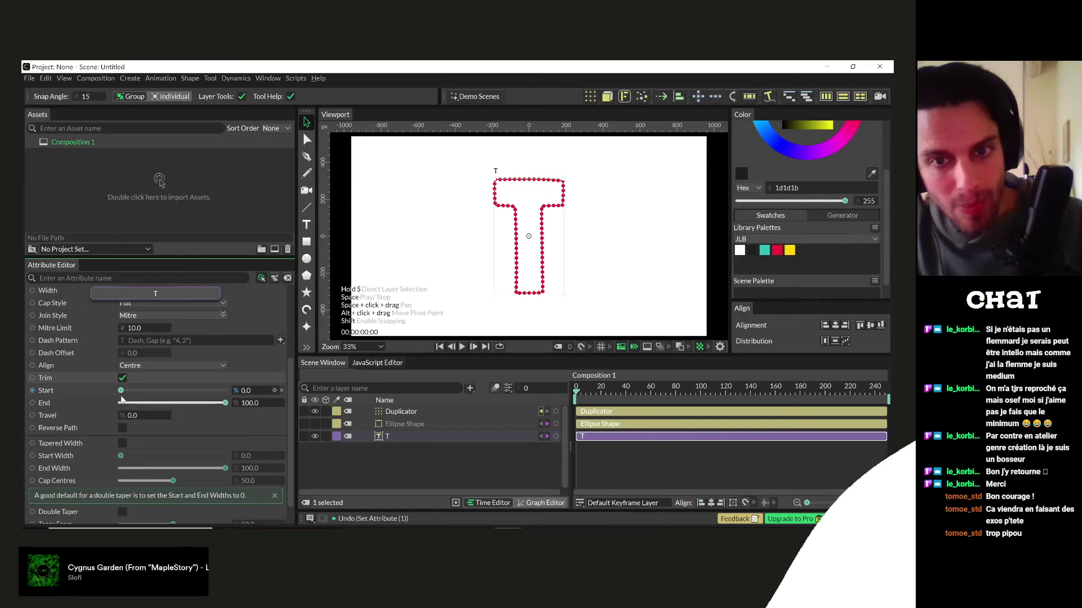
- Try shortening the Duplicator's path Length so the dots cover only part of the outline
click(389, 413)
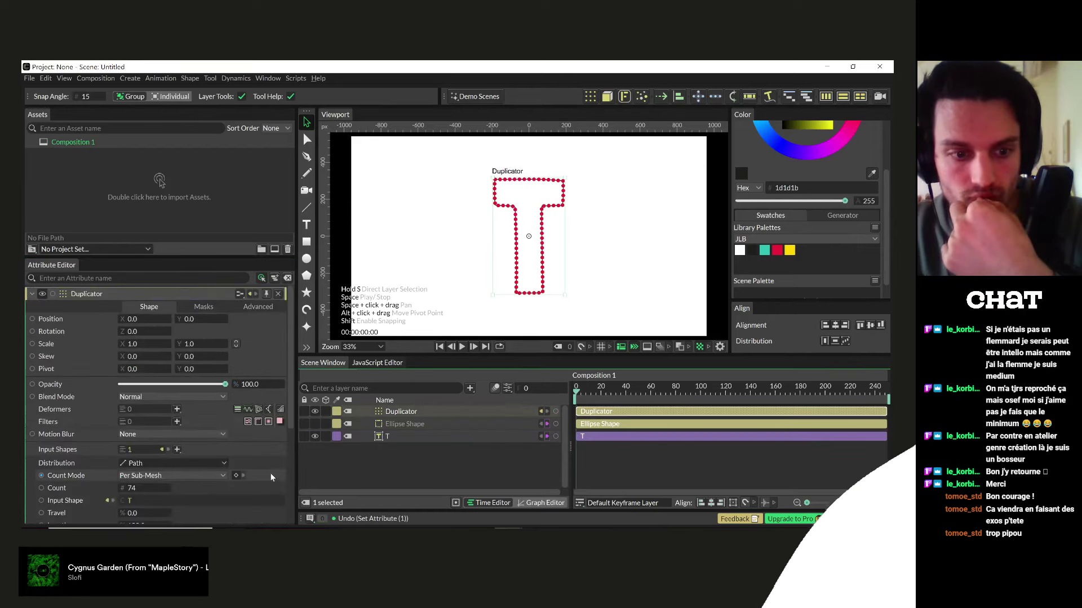
scroll(79, 471, down, 2)
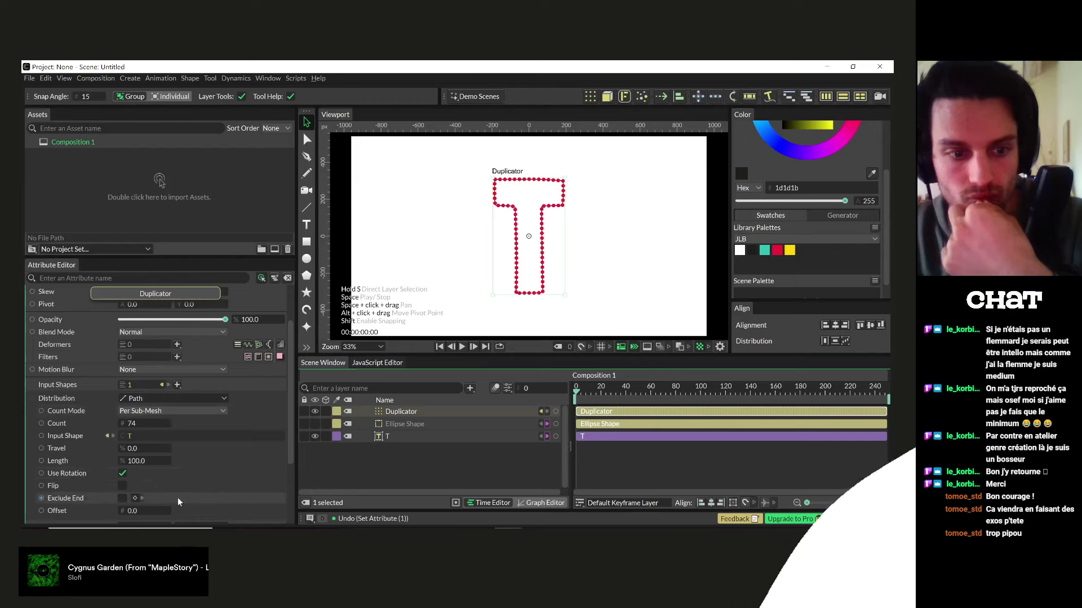
scroll(173, 485, down, 2)
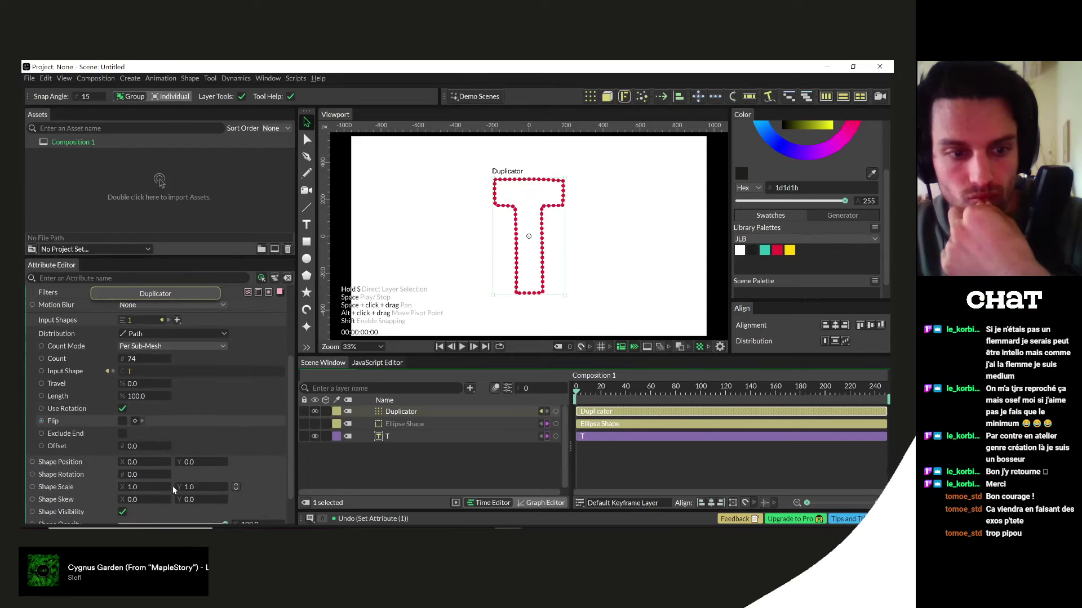
click(136, 397)
drag(162, 400, 140, 404)
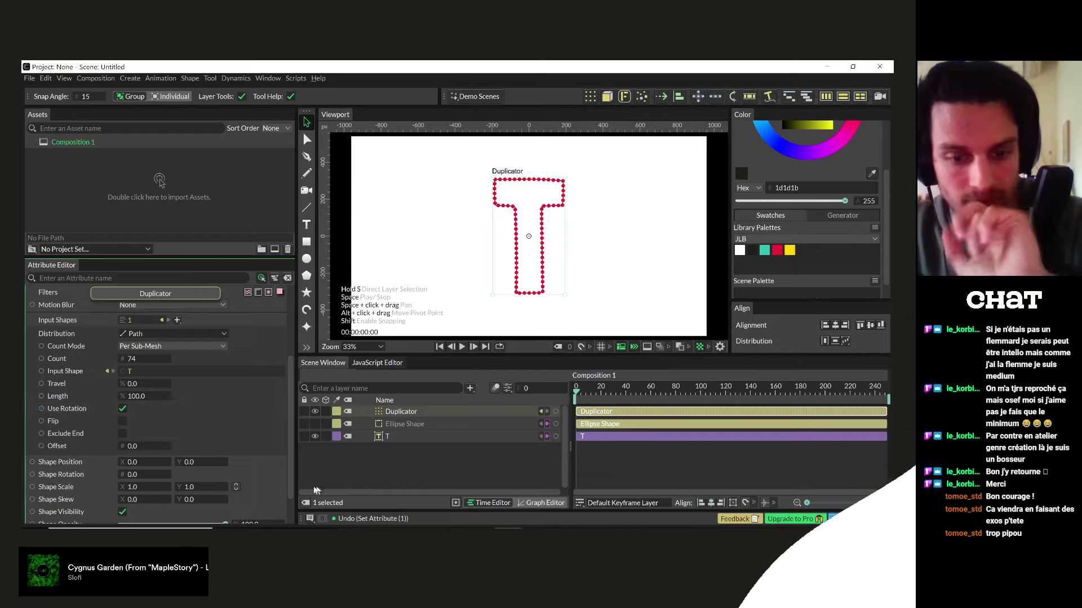
- Switch to the browser to review the 36 Days of Type P scene and its components, and return to Cavalry
key(alt+Tab)
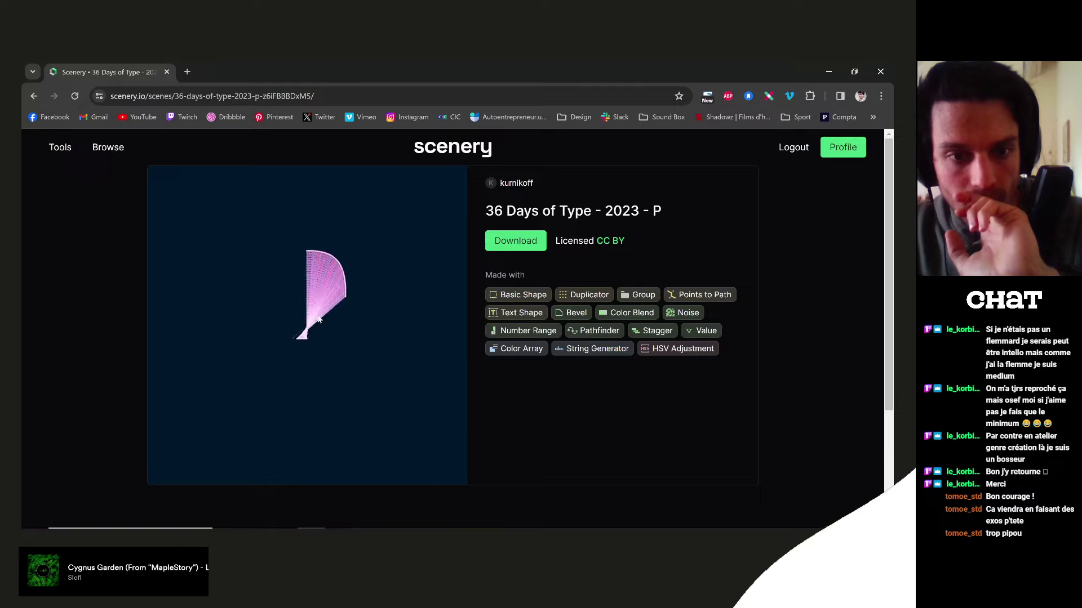
scroll(367, 370, down, 3)
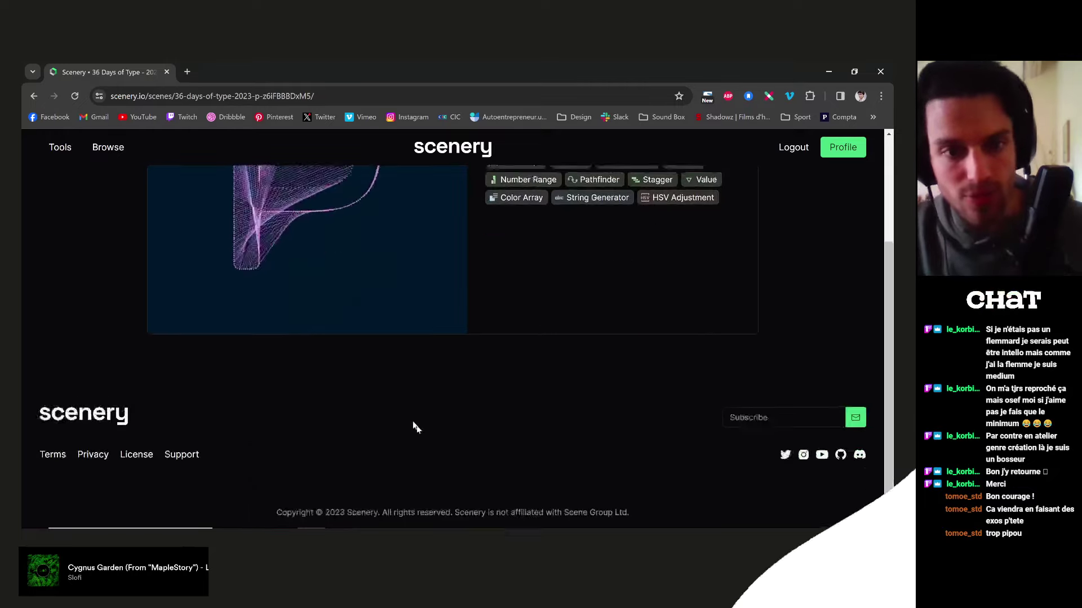
scroll(387, 350, up, 3)
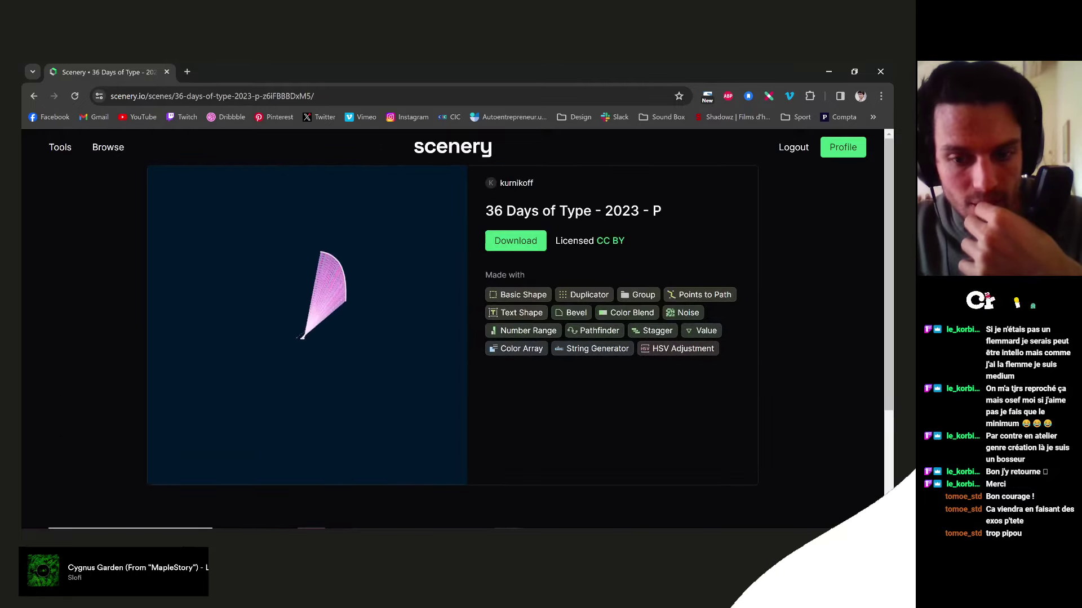
click(543, 496)
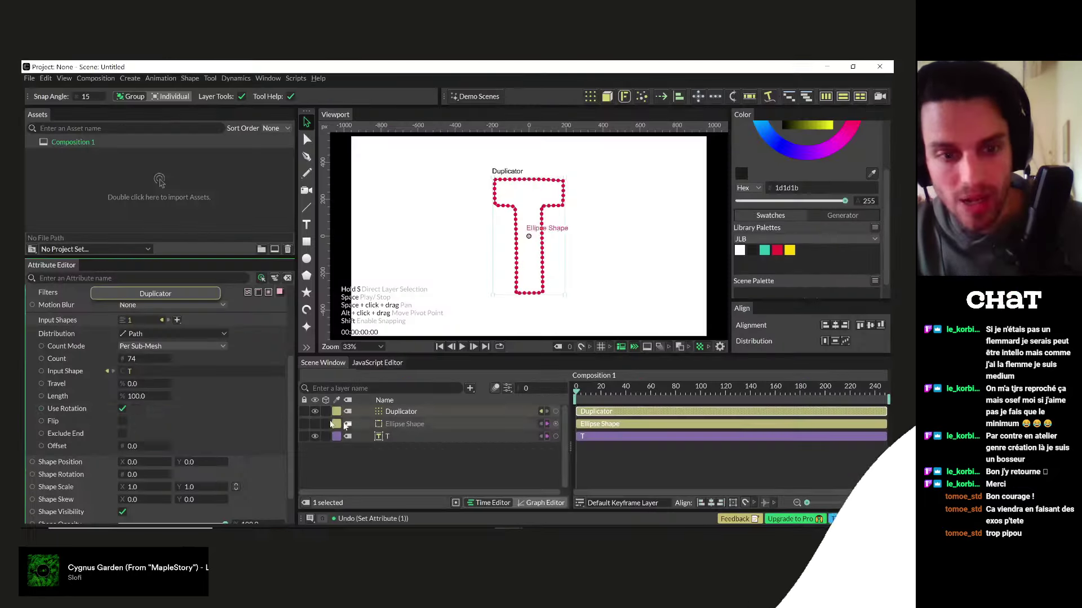
- Add an Oscillator to the Duplicator's Length attribute and display the oscillator's settings
right_click(61, 398)
mouse_move(117, 443)
click(221, 456)
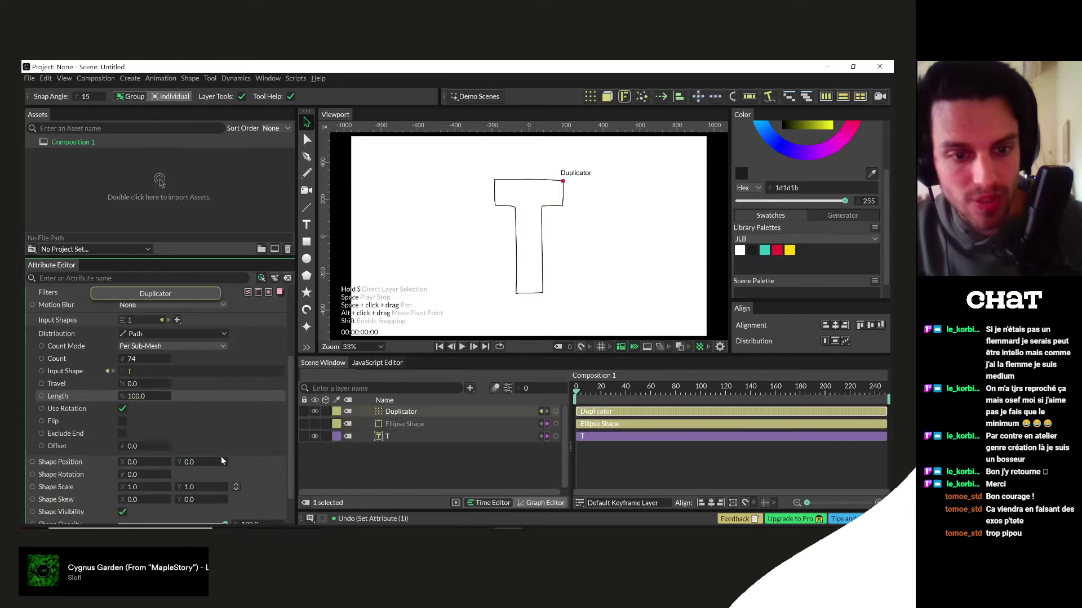
click(248, 396)
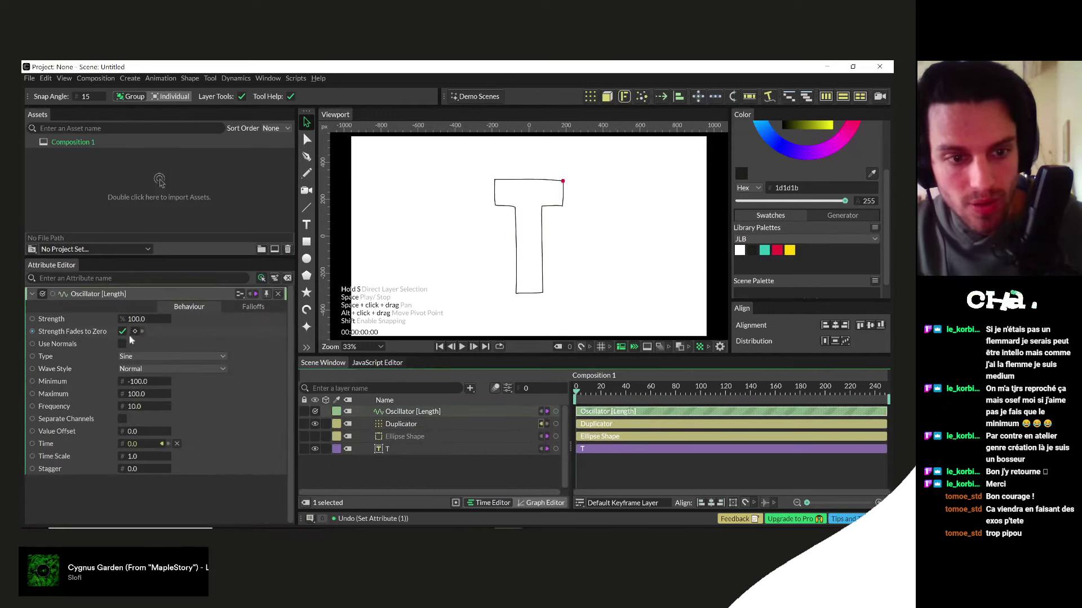
- Set the oscillator's minimum to 0 and maximum to 100, and preview the animation from the start
click(134, 383)
key(Tab)
text(1)
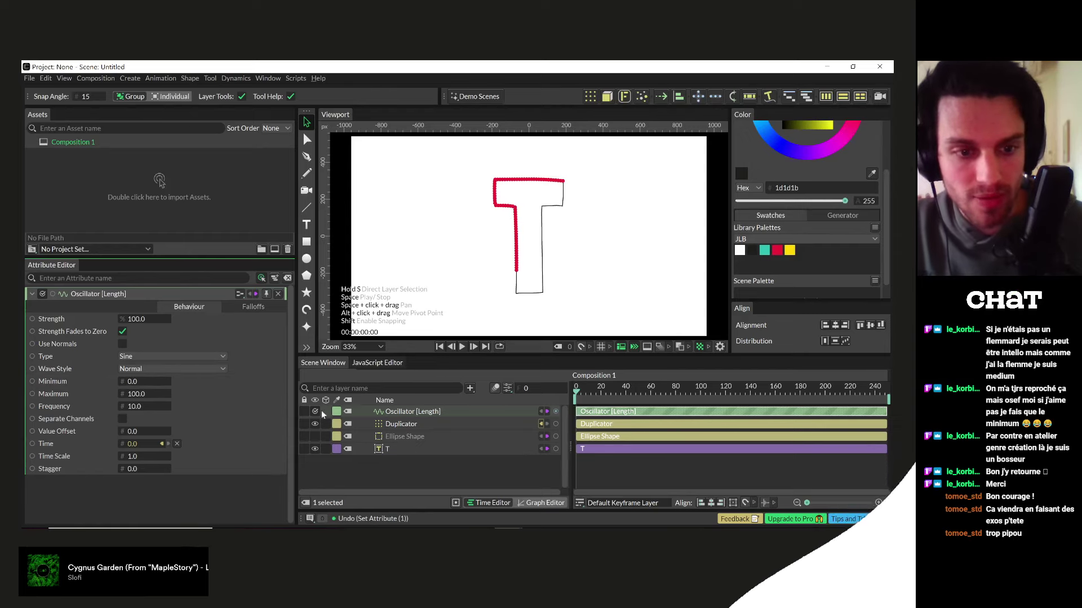
click(552, 463)
key(space)
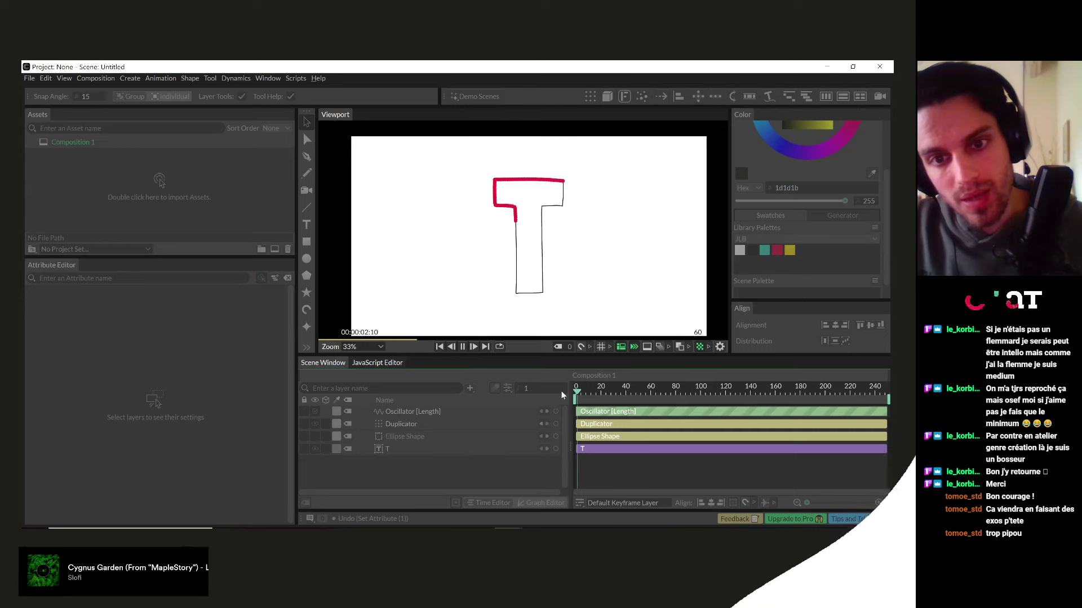
key(space)
- Slow the oscillator by setting its Time Scale to 0.25 and preview the result
click(411, 412)
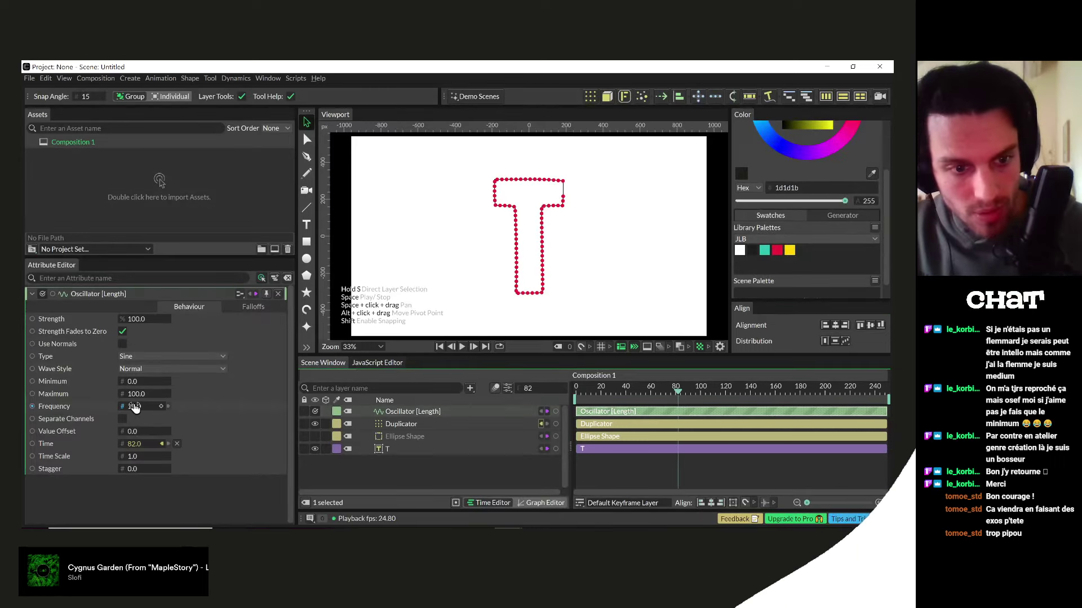
click(134, 456)
text(0.2)
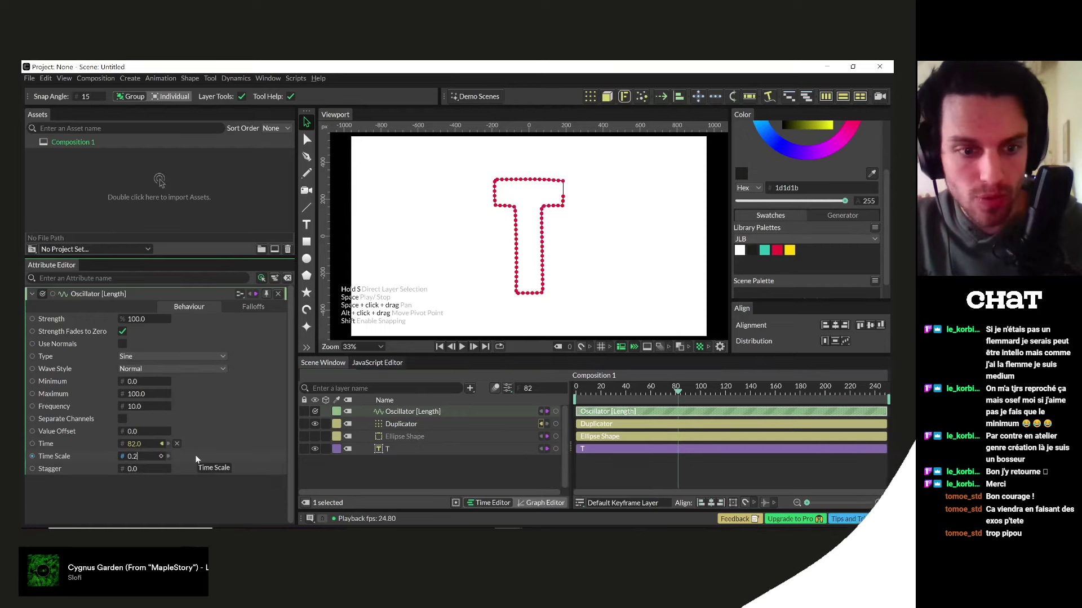
text(5)
click(558, 393)
key(space)
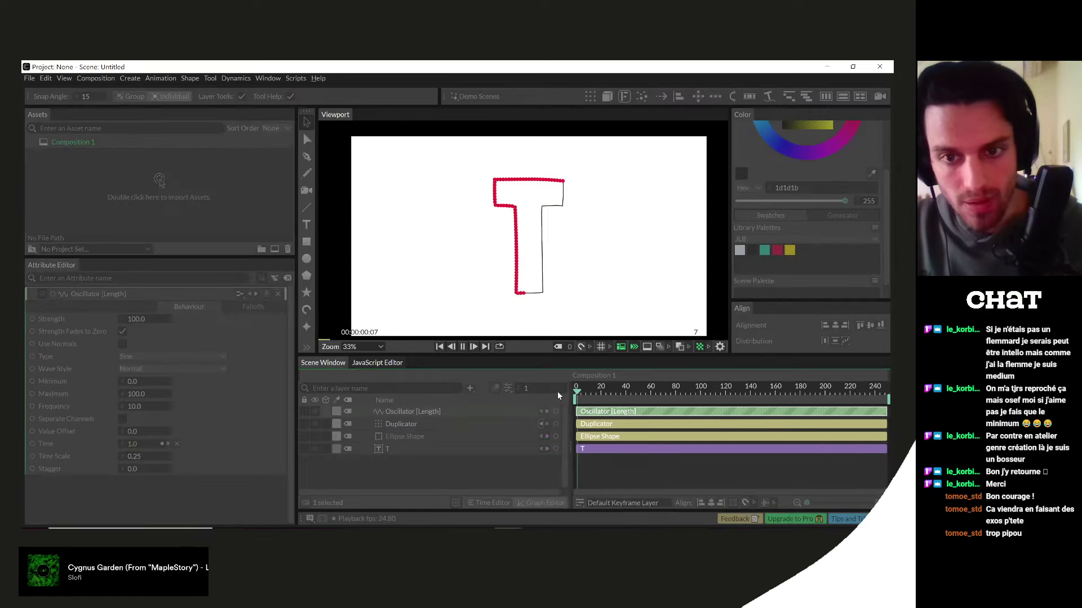
- Set the oscillator's Time Scale to 0.5 and play the animation from the start
click(135, 457)
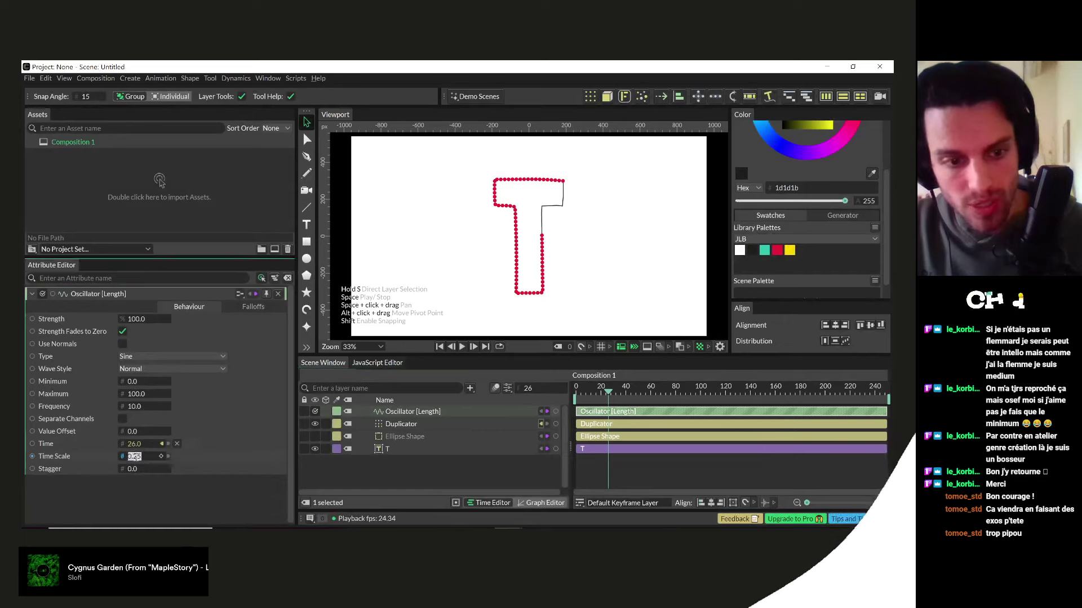
text(0.5)
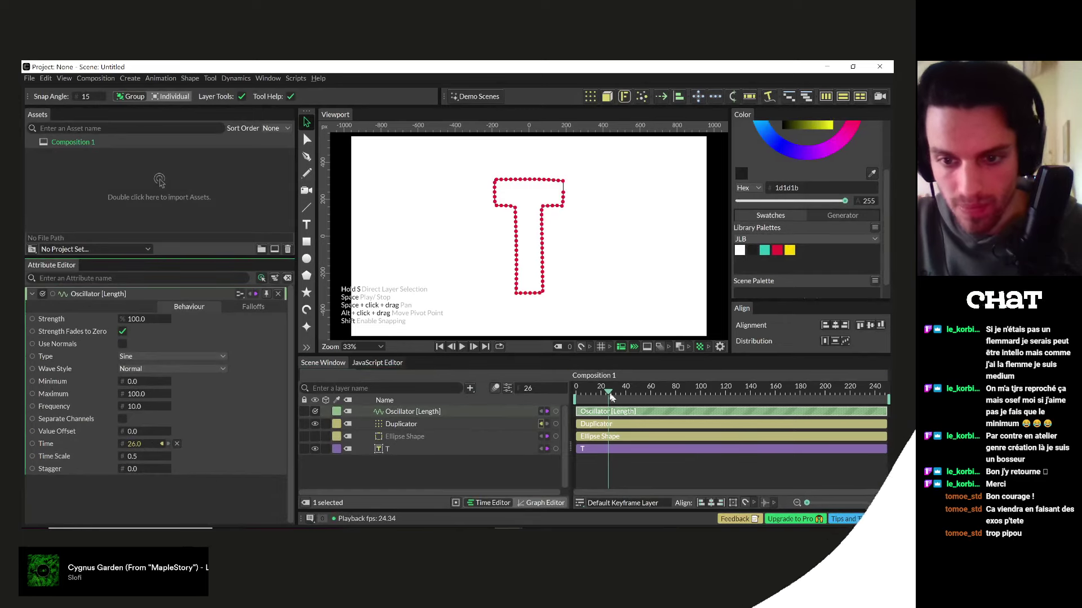
click(555, 392)
key(space)
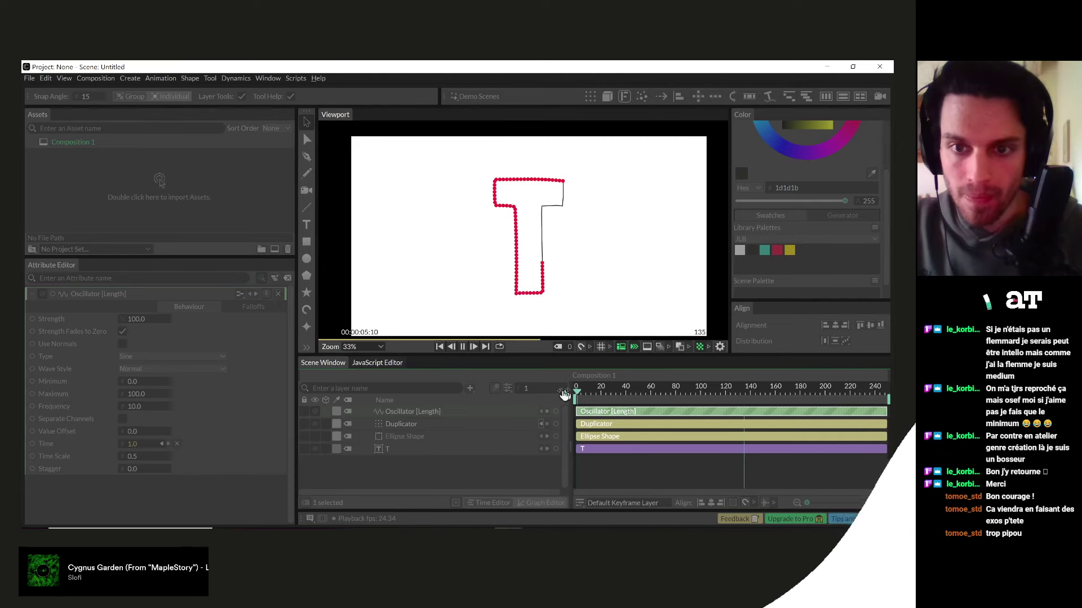
- Stop playback, examine the "36 Days of Type - 2023 - P" example on Scenery in the browser, and return to Cavalry
key(space)
key(alt+Tab)
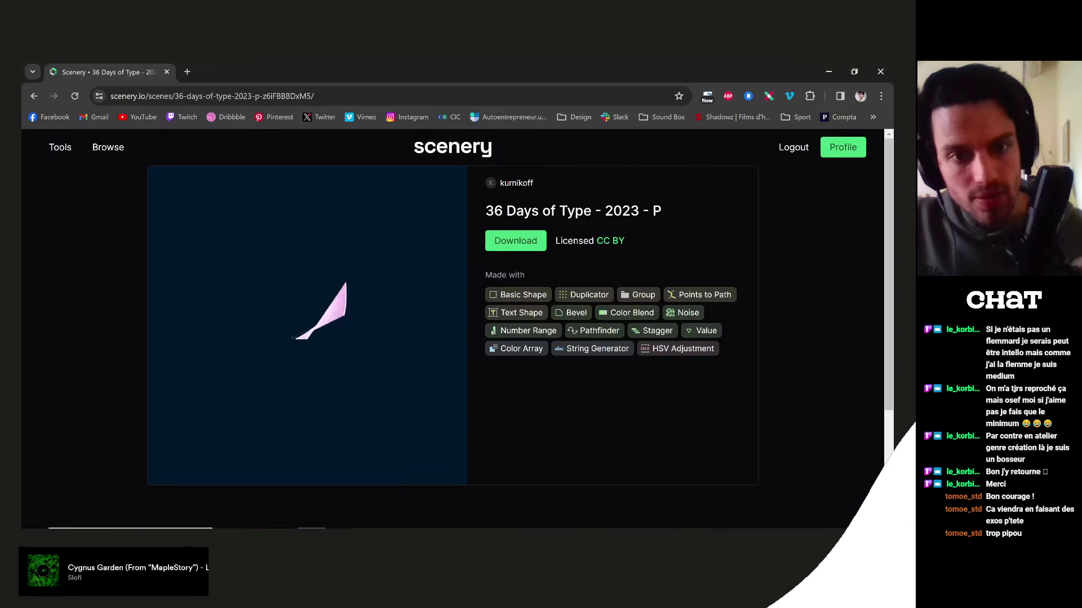
scroll(449, 400, down, 3)
scroll(450, 400, up, 2)
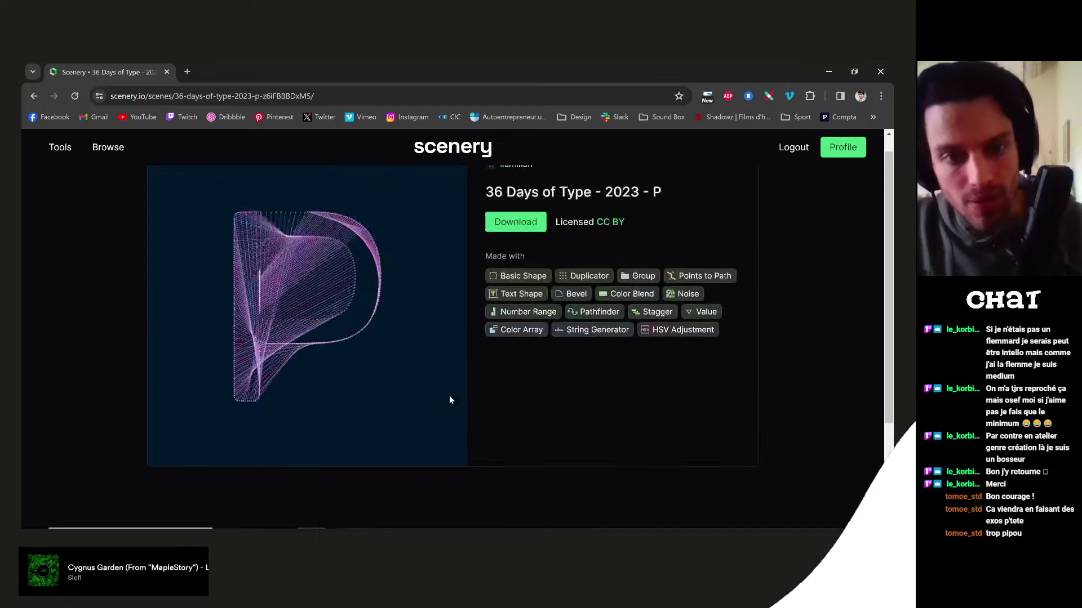
scroll(450, 399, up, 1)
click(525, 468)
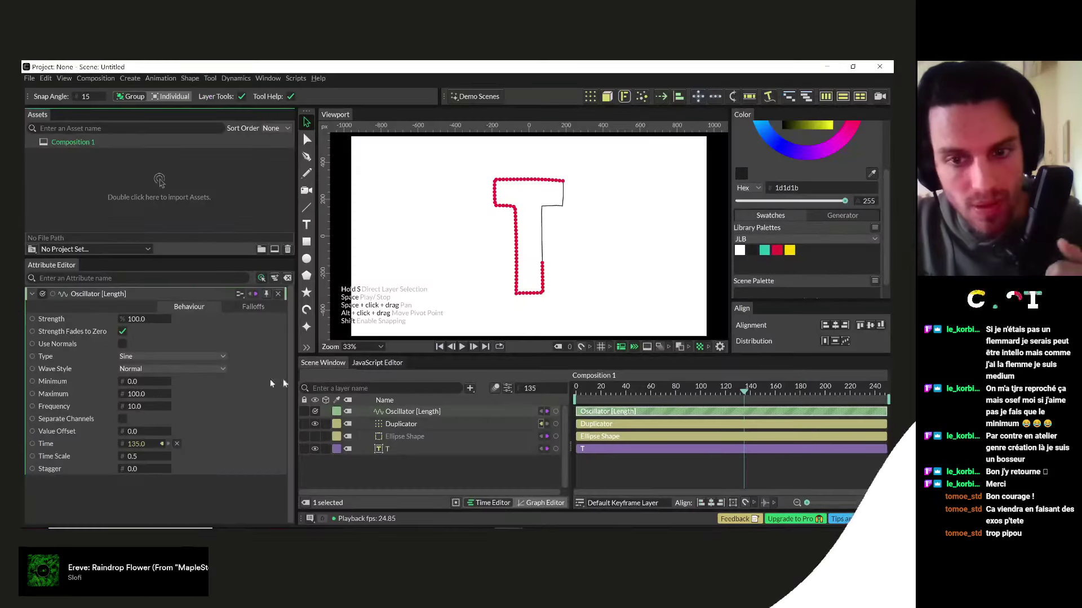
- Try a different Travel value on the Duplicator to shift the dots along the outline, and undo the change
click(394, 423)
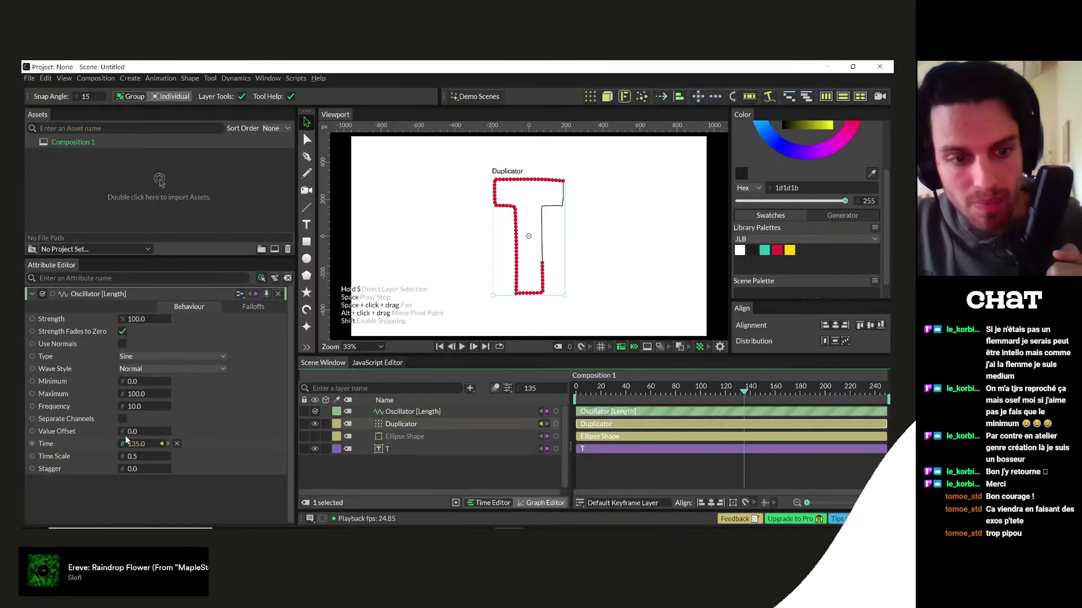
scroll(57, 448, down, 3)
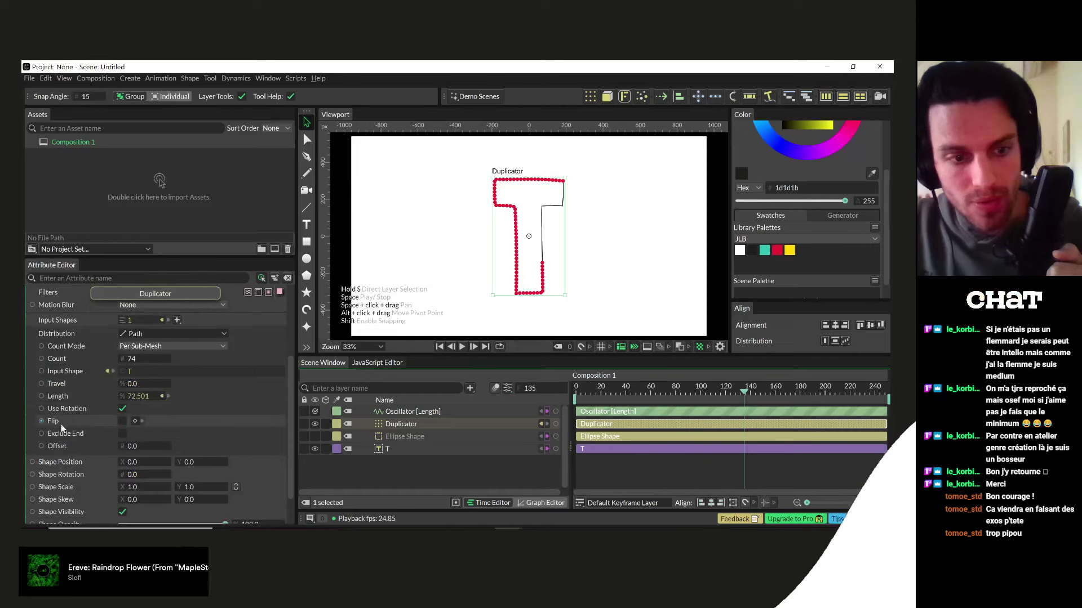
drag(134, 386, 97, 384)
key(ctrl+z)
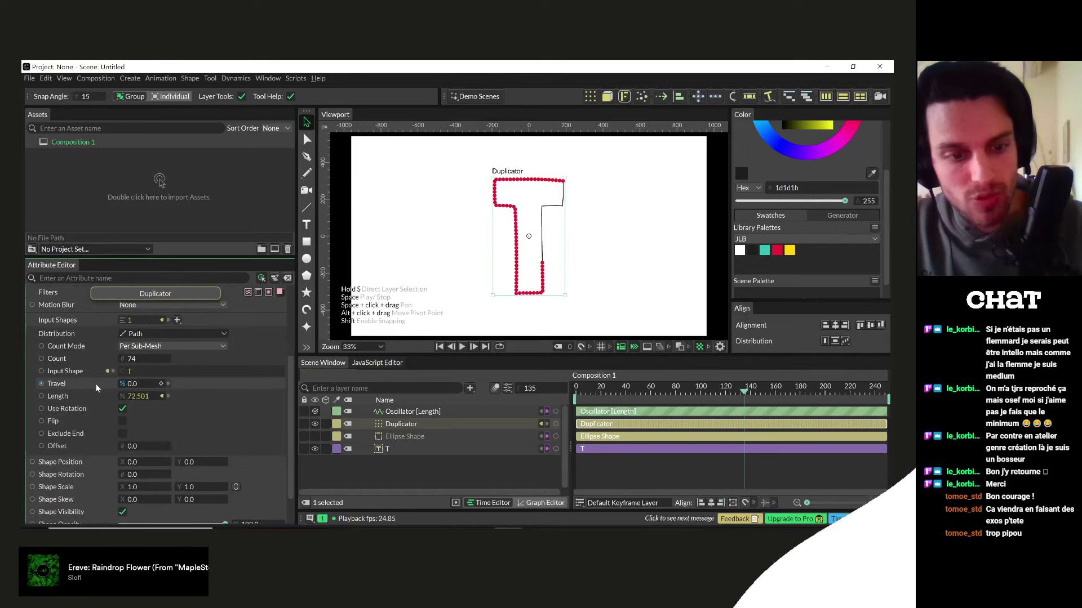
right_click(53, 383)
mouse_move(105, 430)
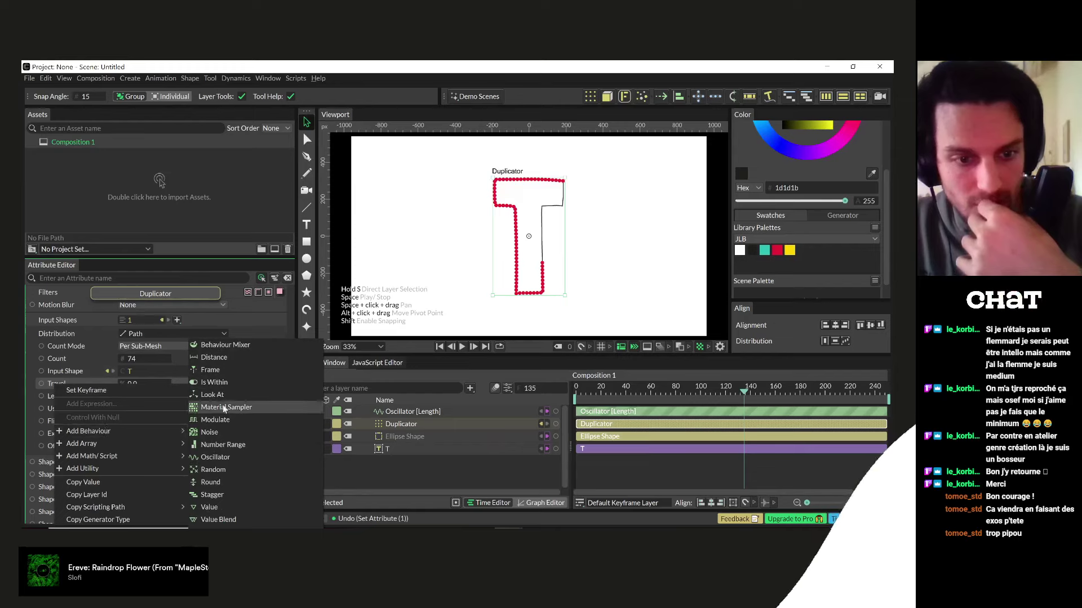
key(Escape)
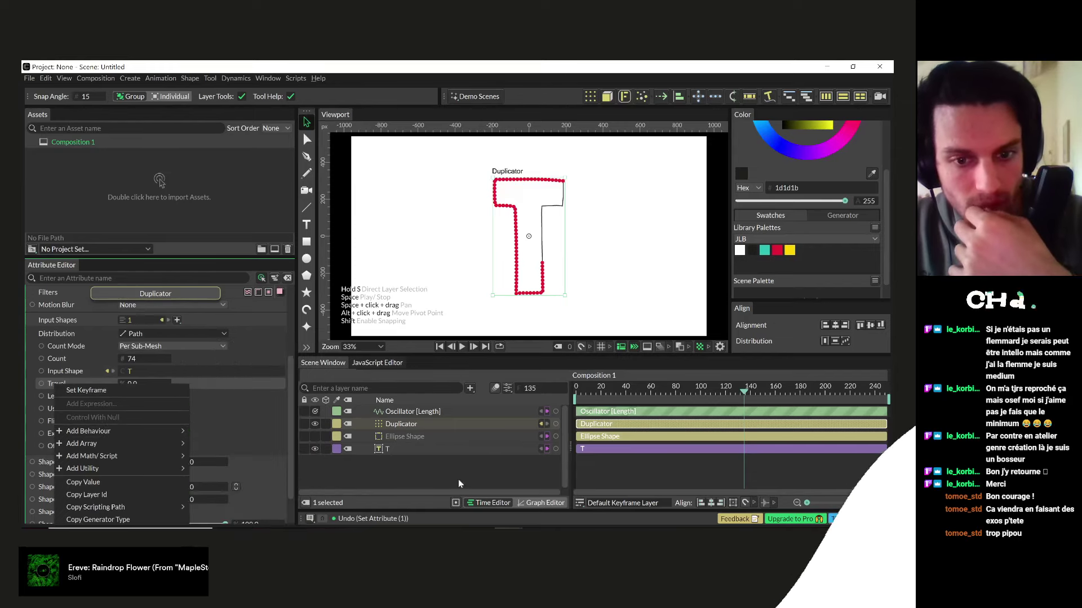
key(Escape)
click(431, 473)
- Connect the existing Length oscillator to the Duplicator's Travel attribute as well, and play the animation
click(389, 422)
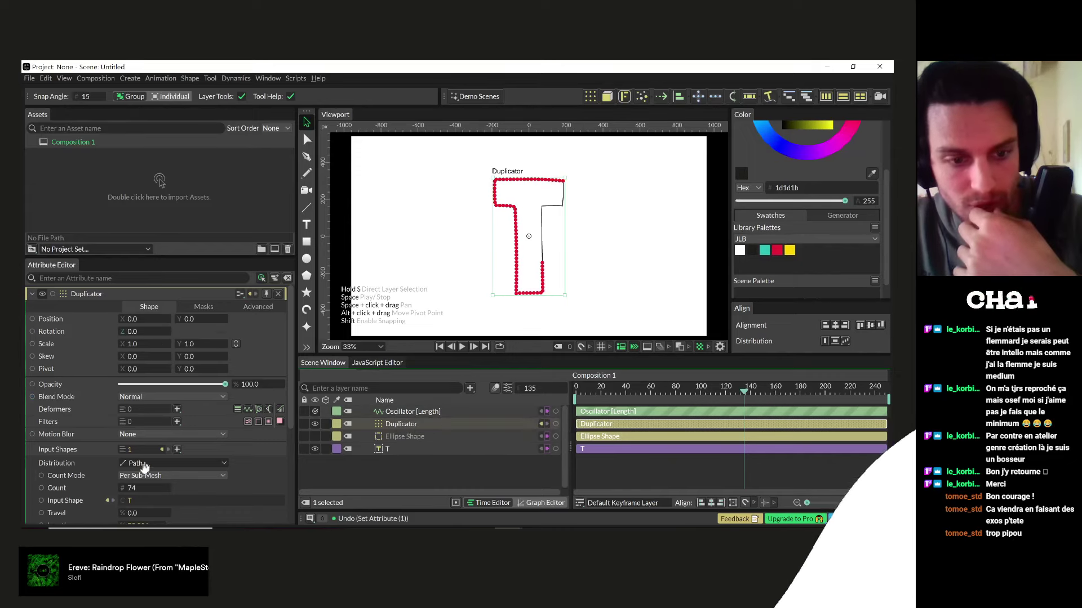
scroll(276, 476, down, 4)
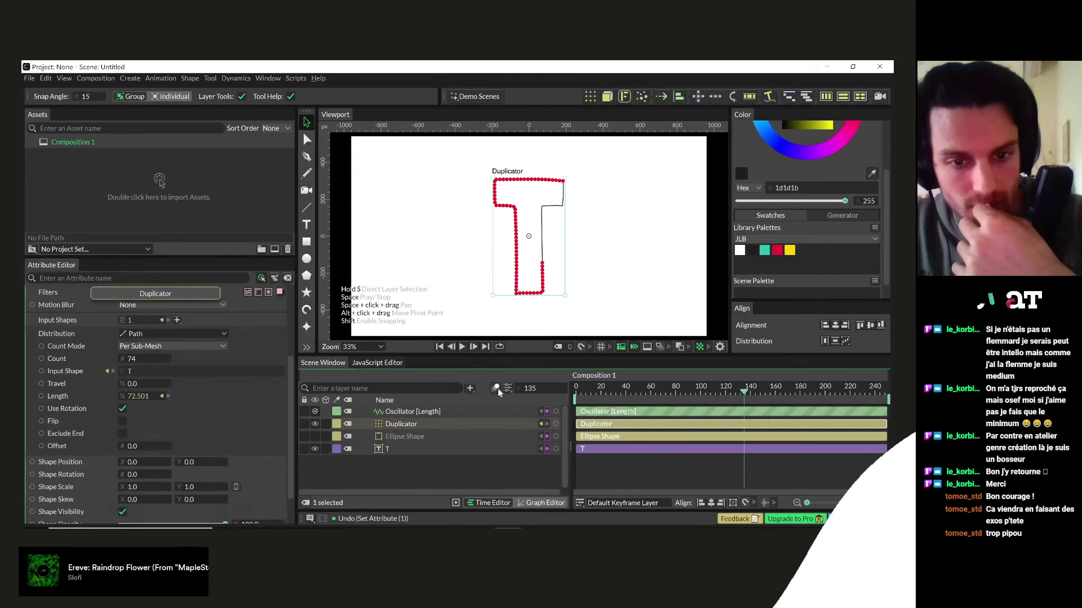
drag(552, 412, 59, 384)
key(space)
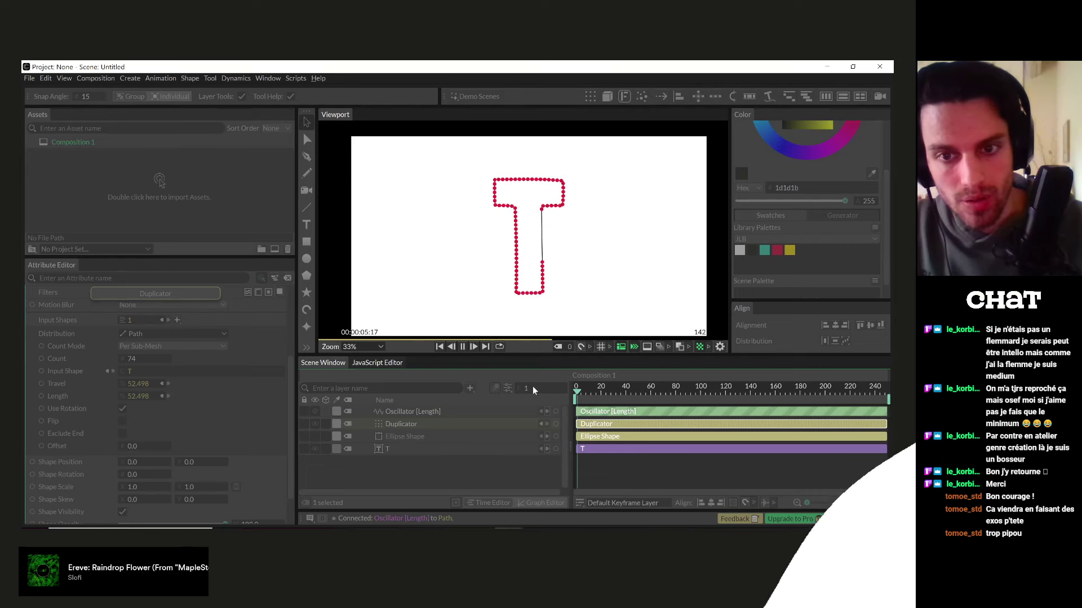
- Create a Color Array from the JLB palette and delete its white colour entry
key(space)
click(409, 476)
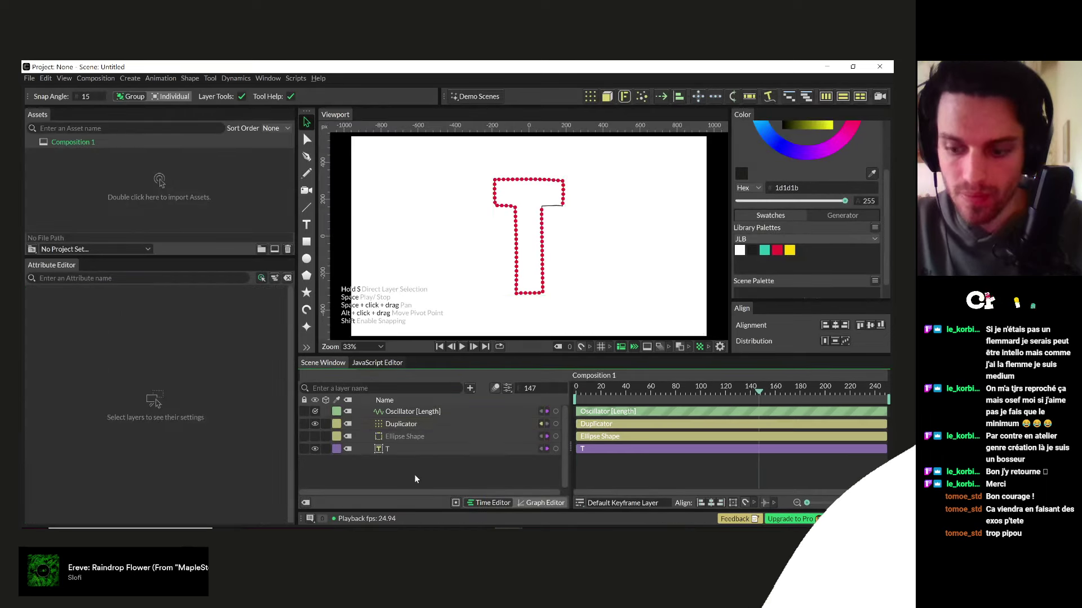
click(874, 227)
click(798, 324)
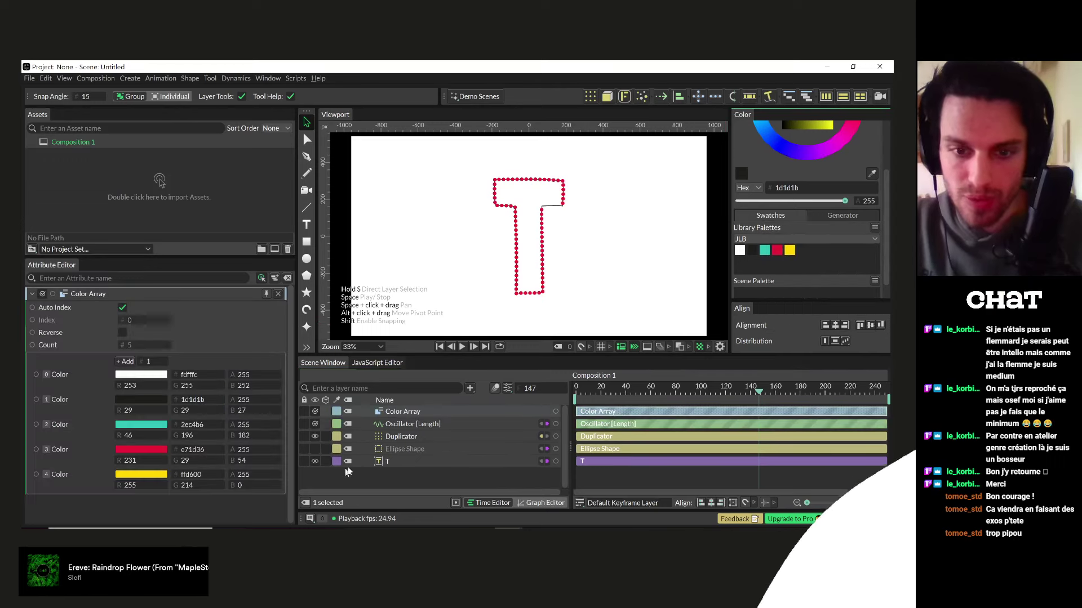
right_click(65, 377)
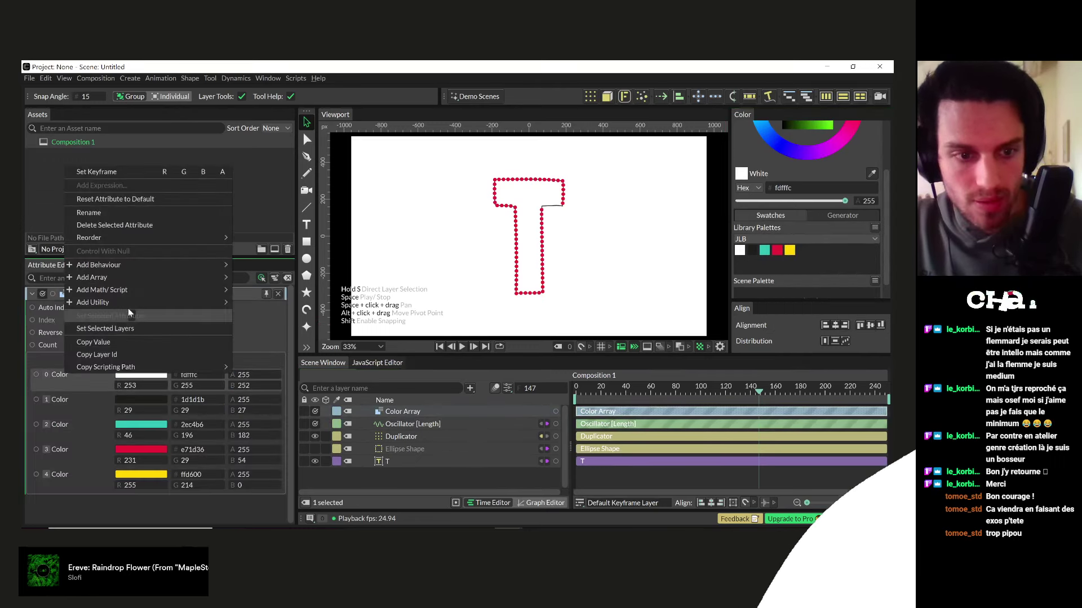
click(110, 227)
- Connect the Color Array to the Ellipse Shape's fill colour, hide the T text layer and preview the animation
drag(555, 411, 443, 453)
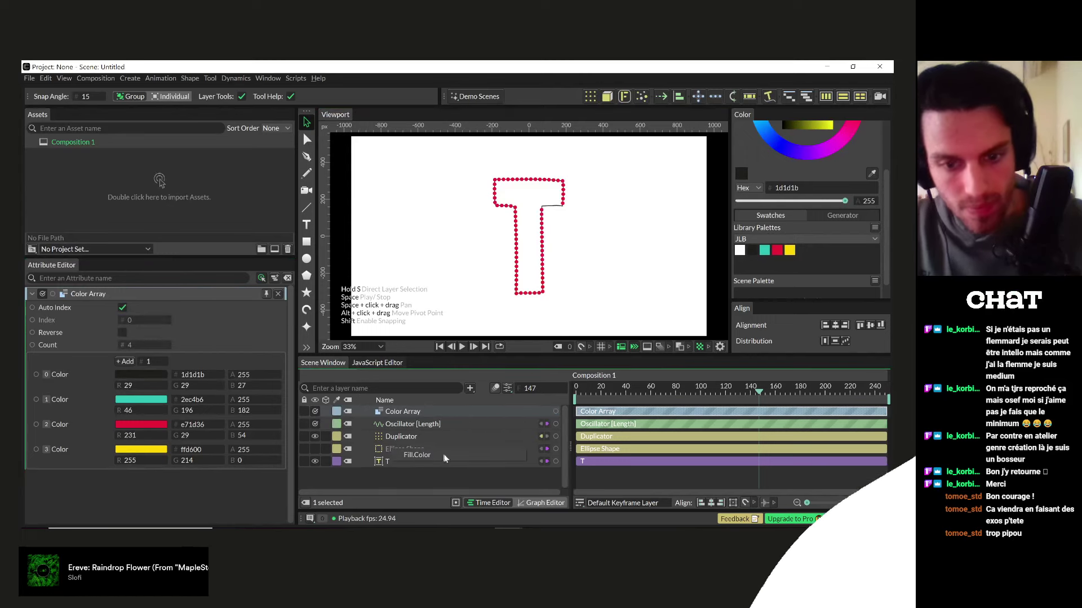
click(441, 454)
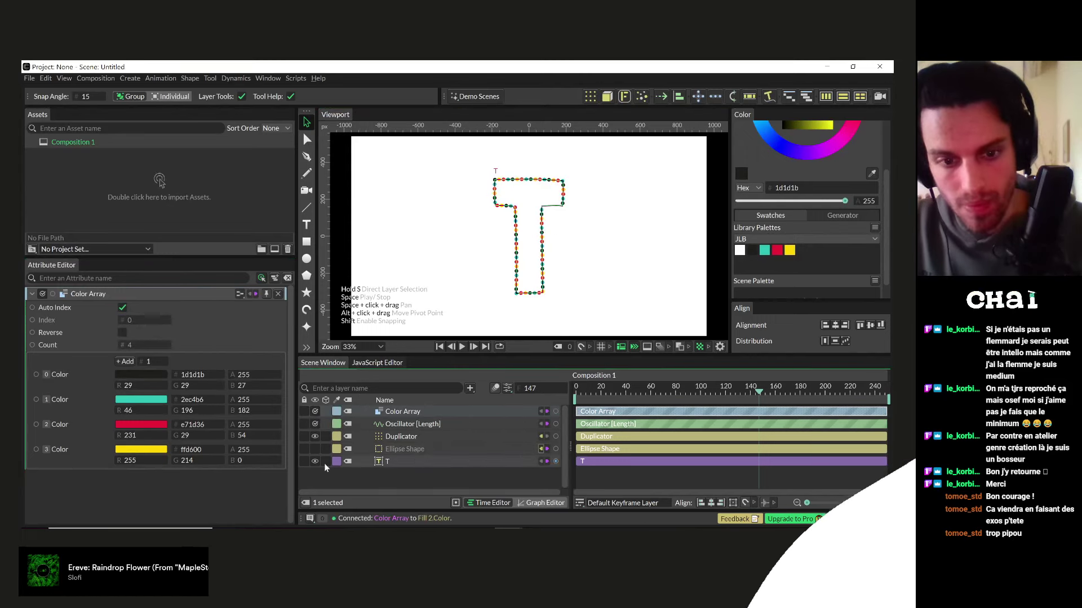
click(574, 385)
key(space)
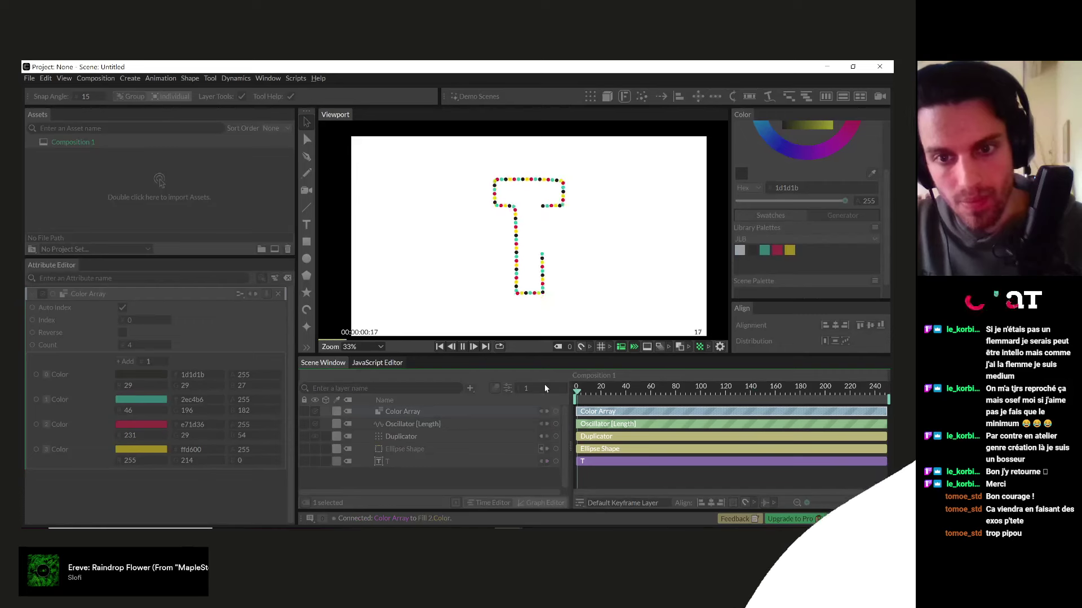
key(space)
drag(580, 391, 610, 393)
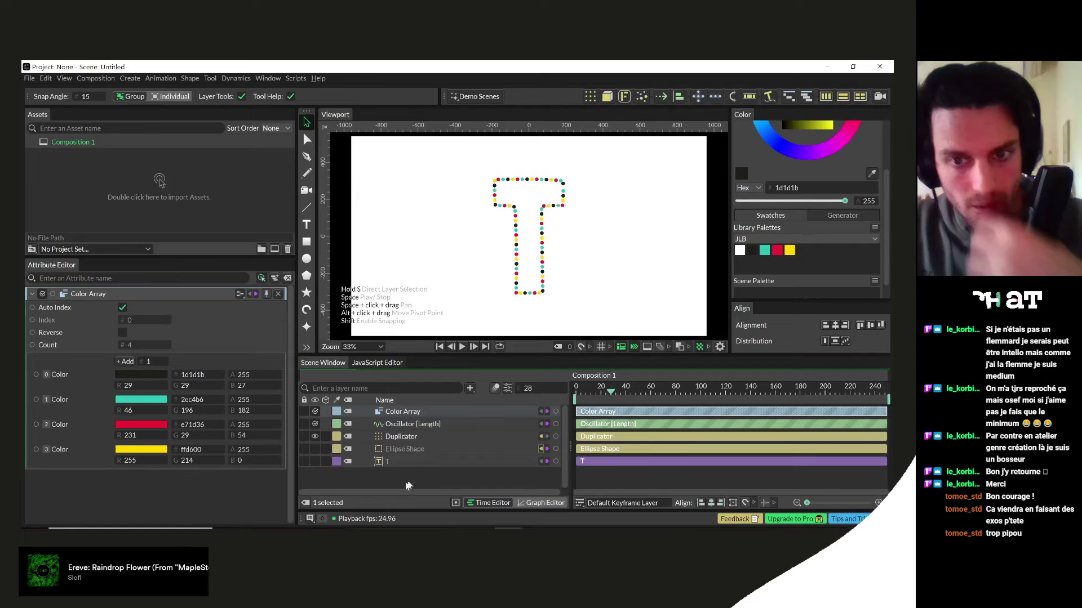
- Look at the 36 Days of Type - 2023 - P scene on Scenery in the browser and return to Cavalry
click(365, 476)
key(Tab)
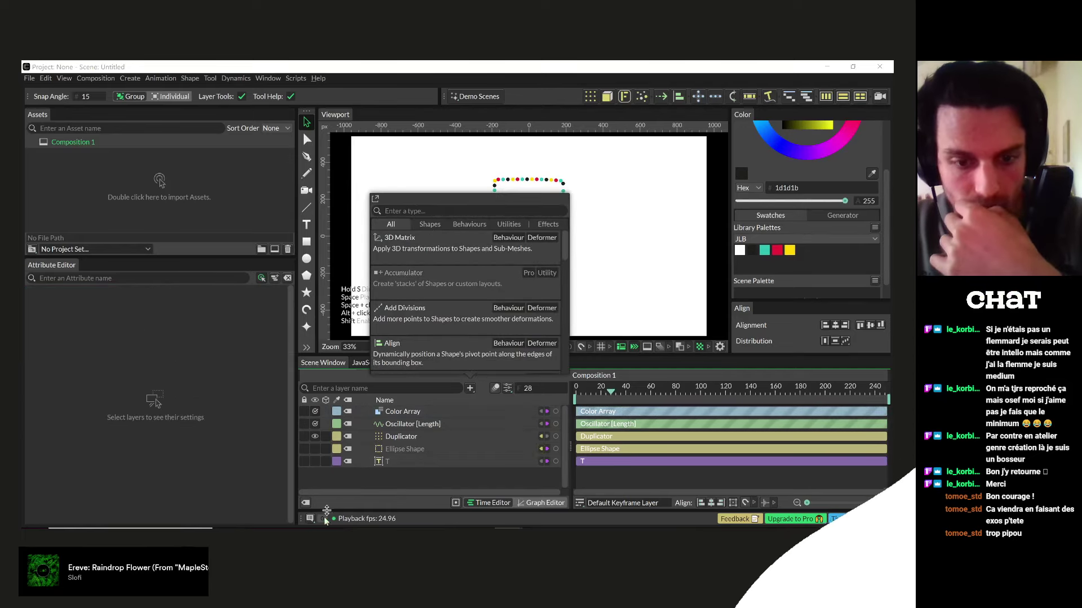
key(alt+Tab)
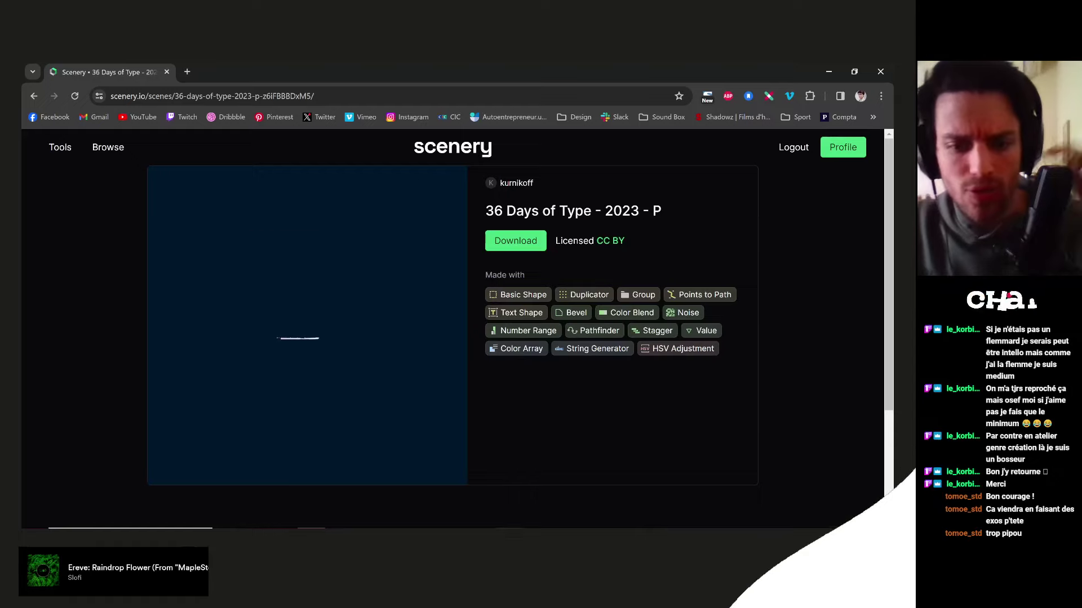
click(549, 484)
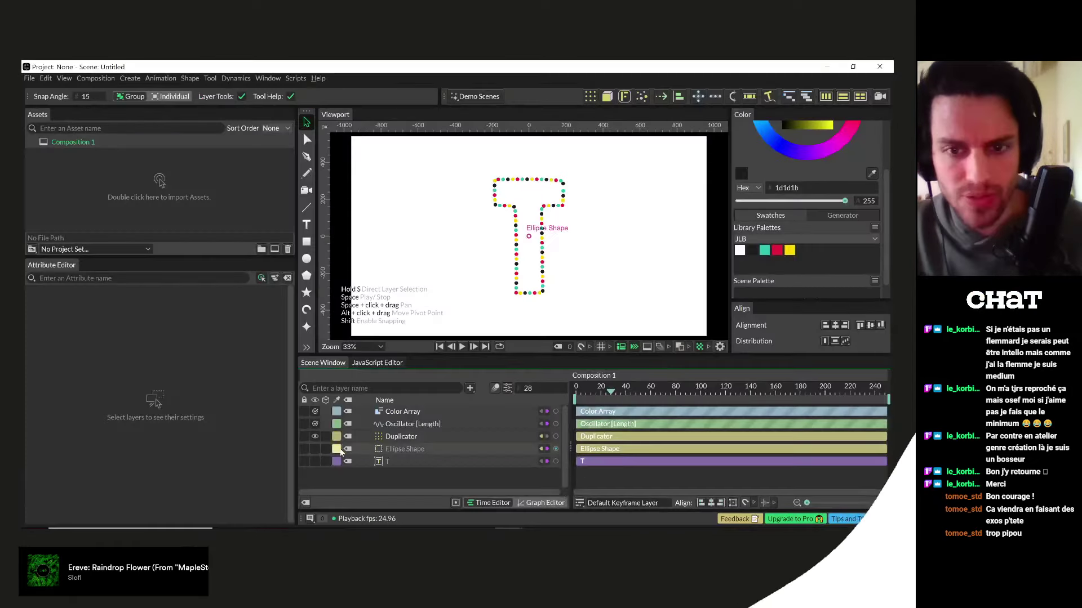
- Add a Connect Shape and set its source distribution to Sub-Mesh with the Duplicator as input shape
double_click(402, 479)
text(conne)
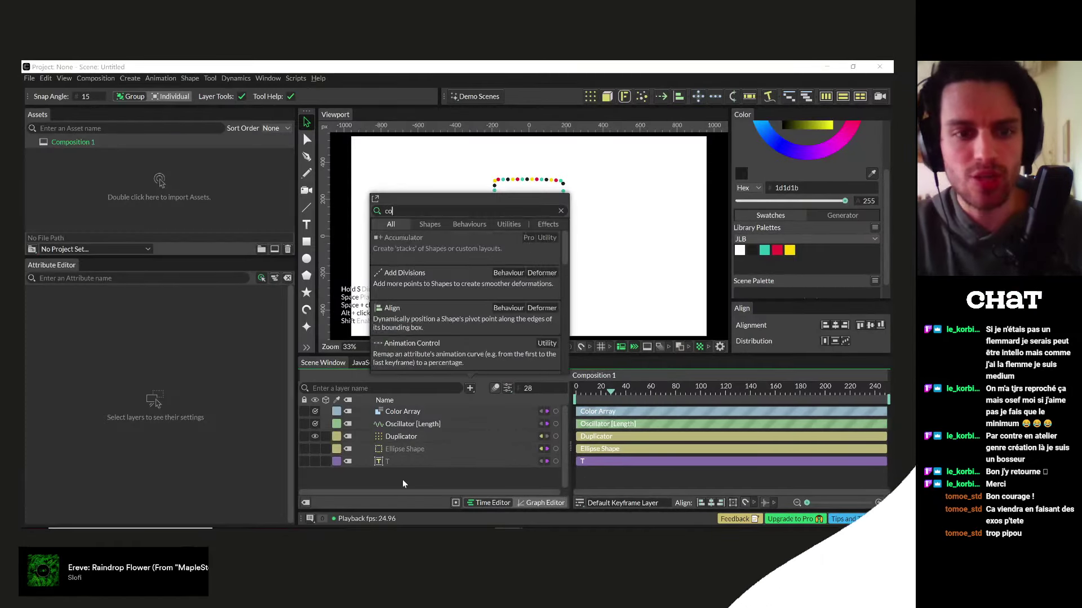
key(Return)
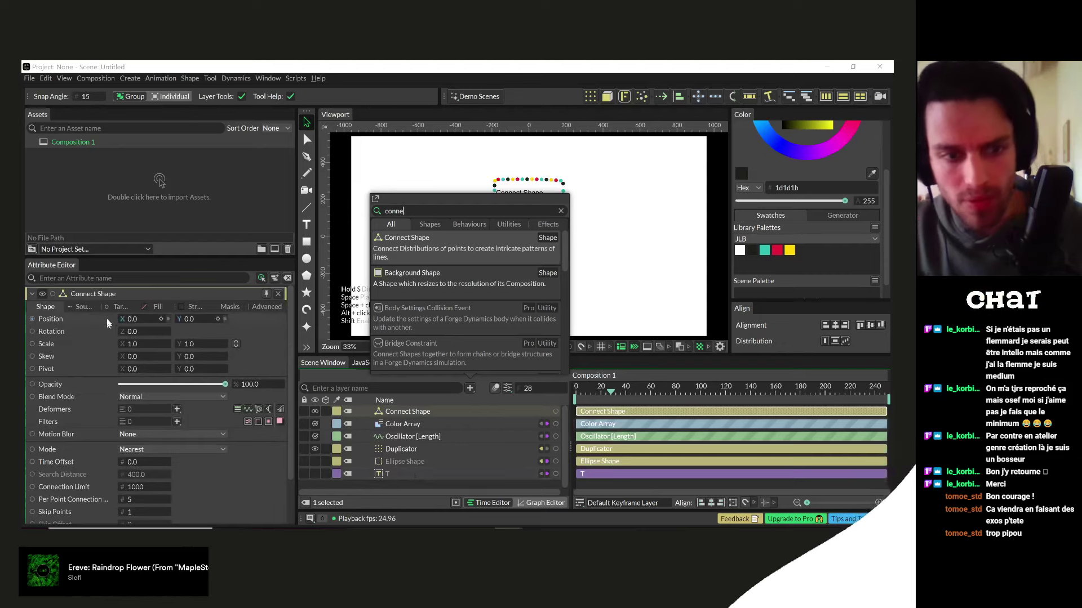
click(83, 307)
click(169, 320)
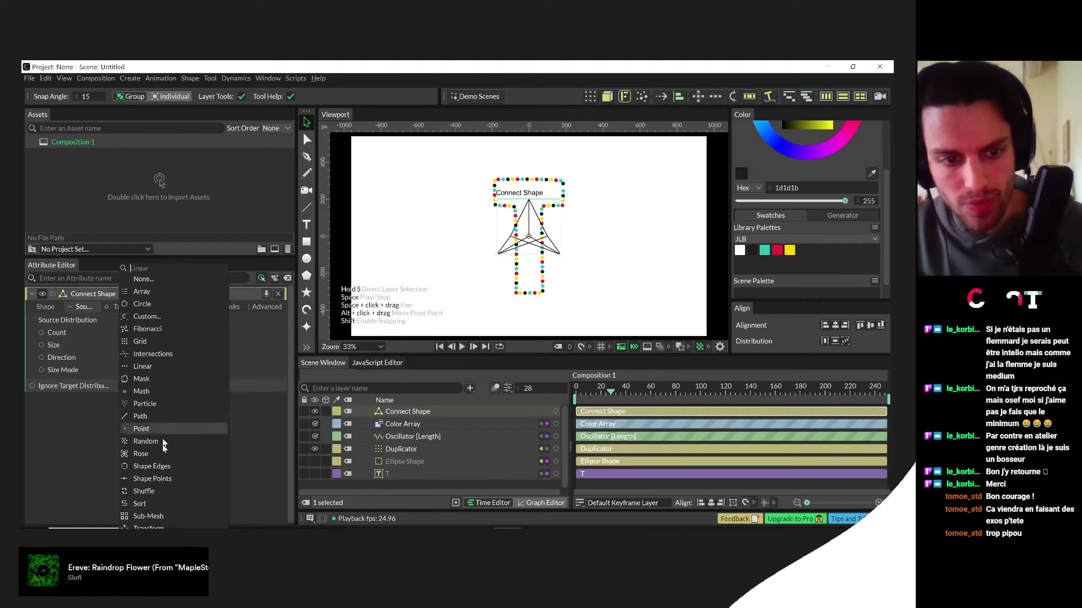
click(145, 516)
drag(387, 450, 138, 333)
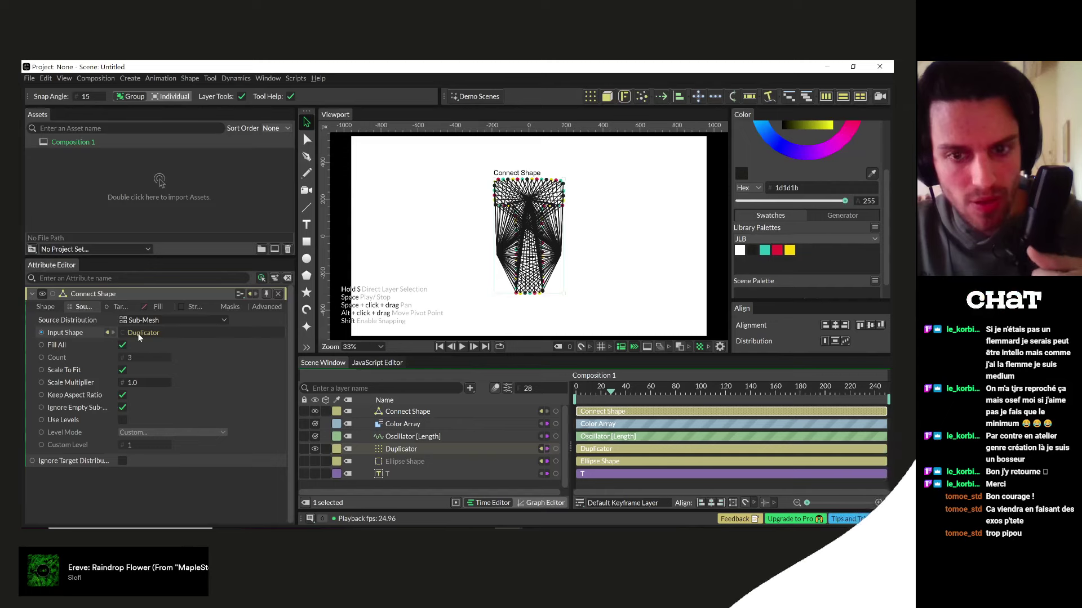
- Try Sub-Mesh as the Connect Shape's target distribution with the Duplicator as input shape, checking it on the timeline
click(122, 308)
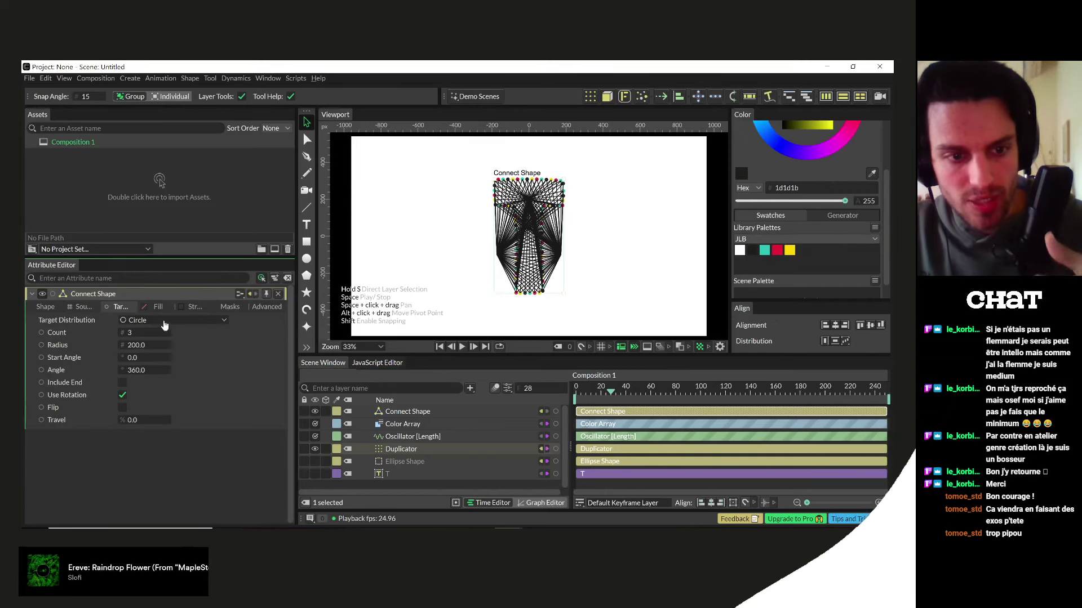
click(132, 320)
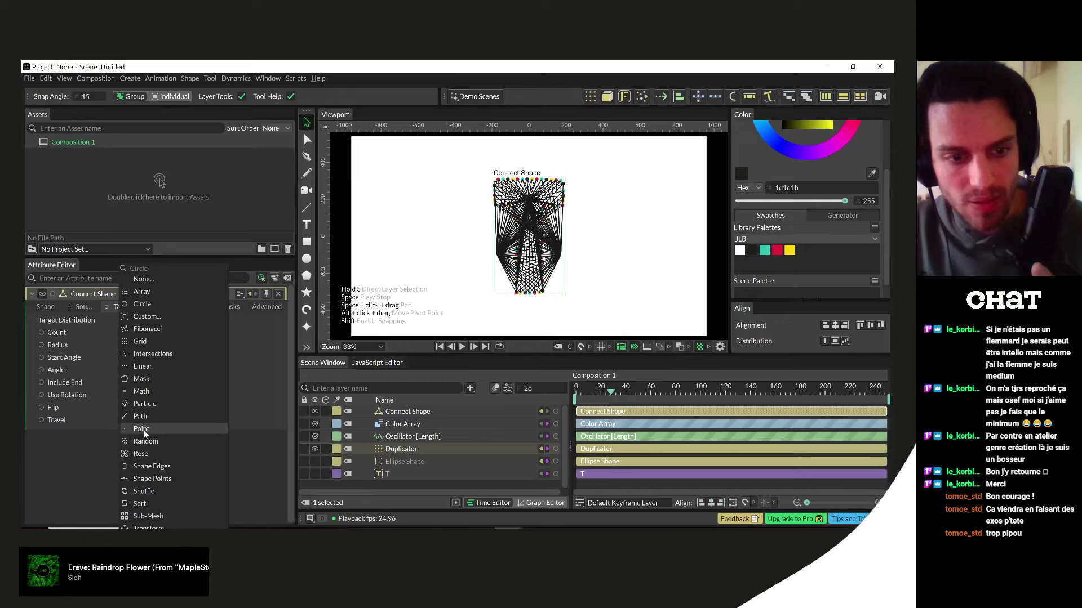
click(146, 515)
drag(394, 451, 170, 334)
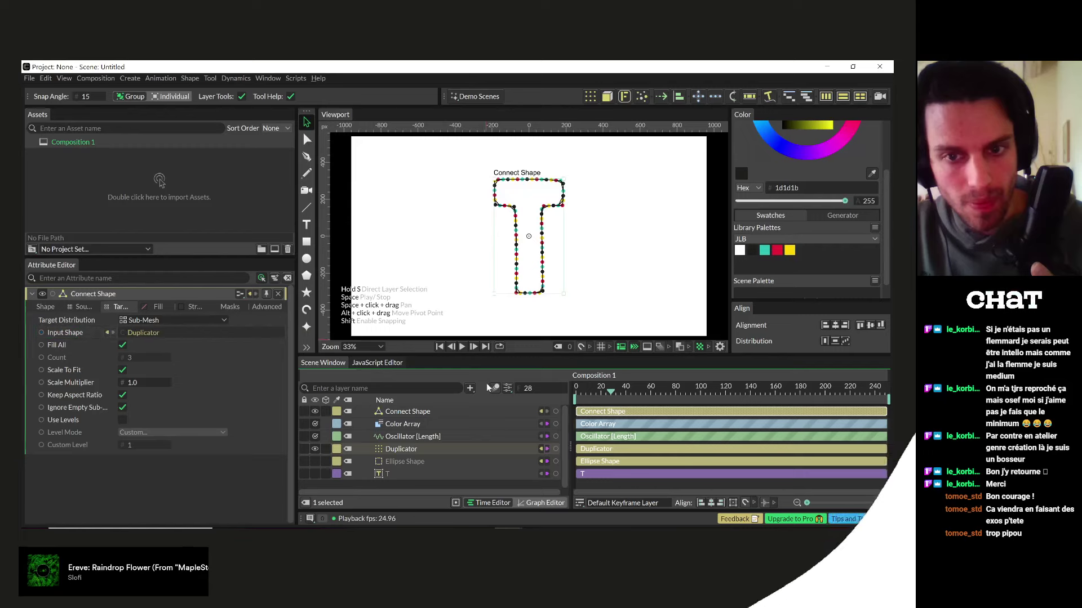
drag(598, 393, 576, 393)
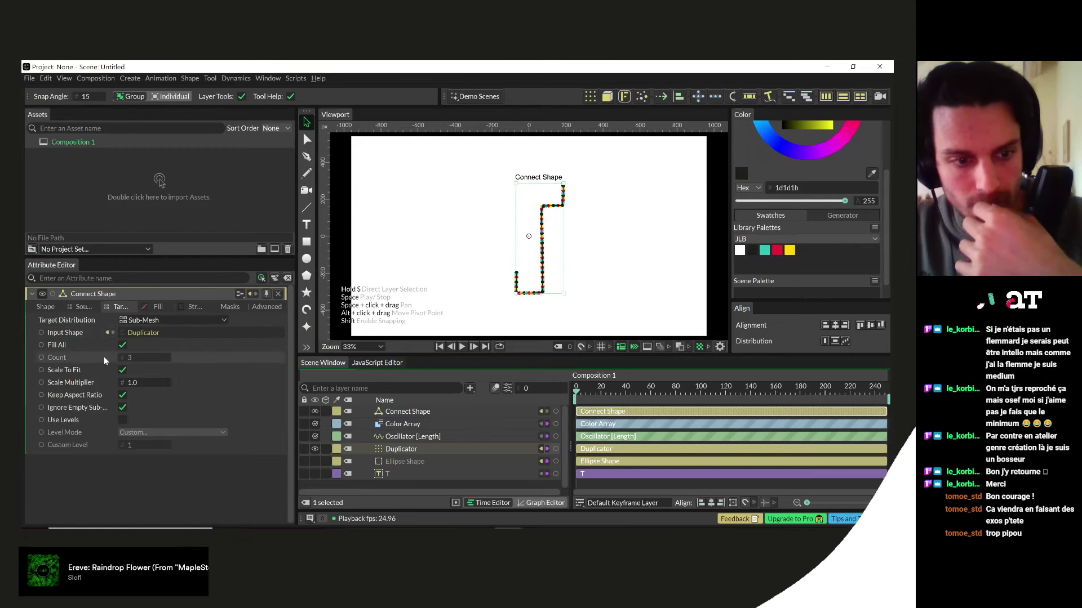
click(124, 420)
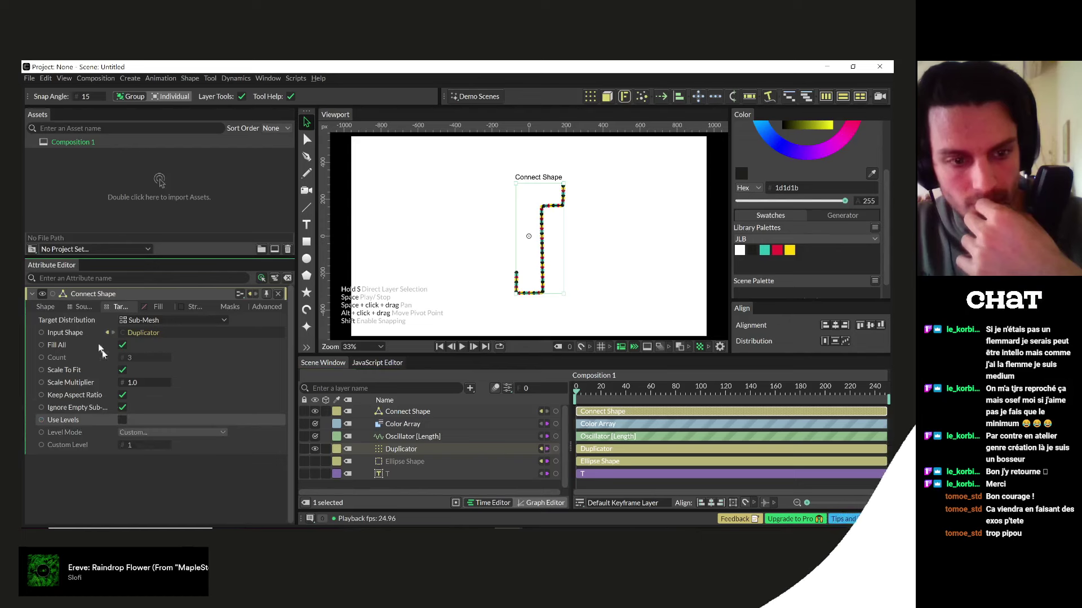
- Try the Point Index mode on the Connect Shape and check other frames
click(45, 306)
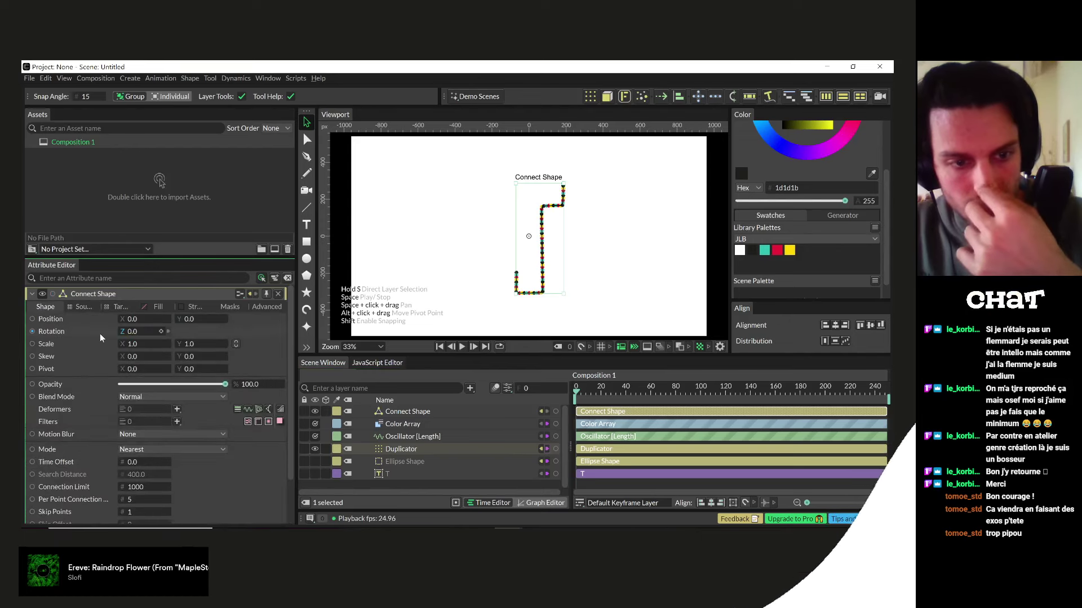
click(138, 450)
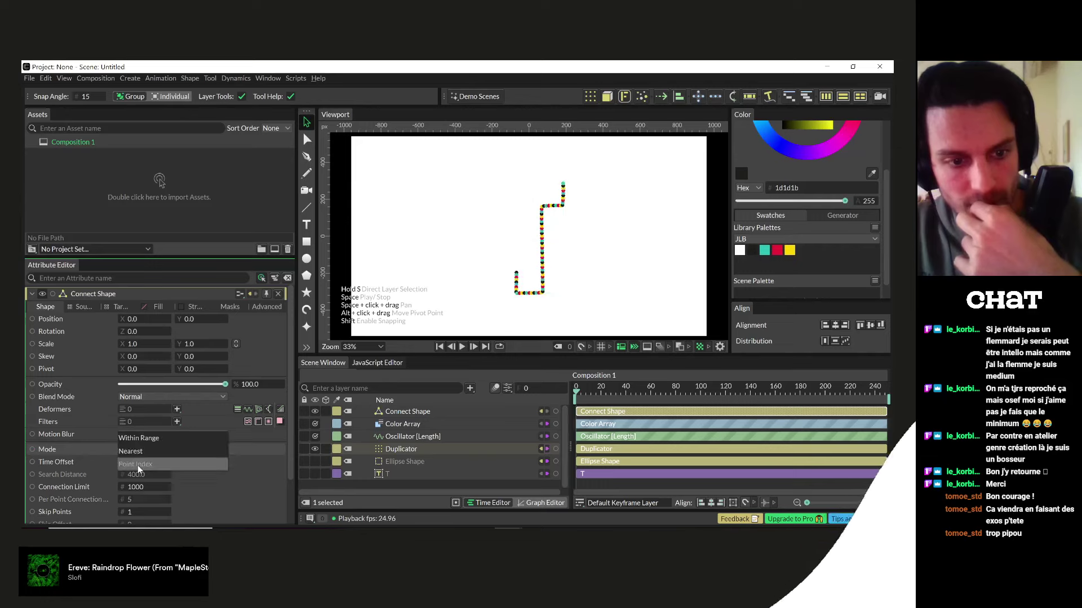
click(137, 464)
drag(585, 393, 616, 393)
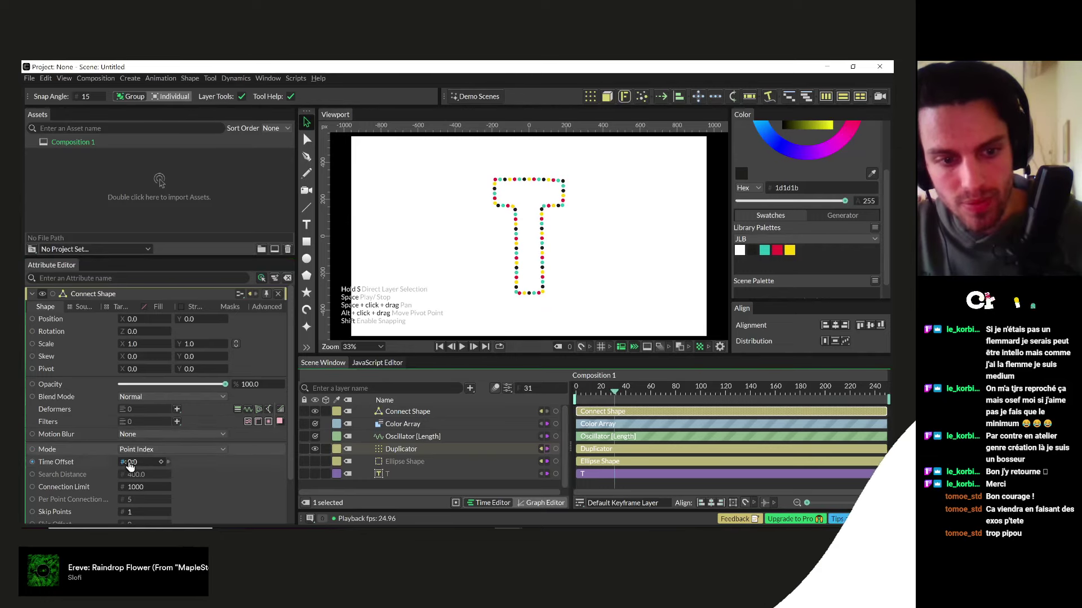
- Try Point as the Connect Shape's target distribution and check the lines in the animation
click(125, 307)
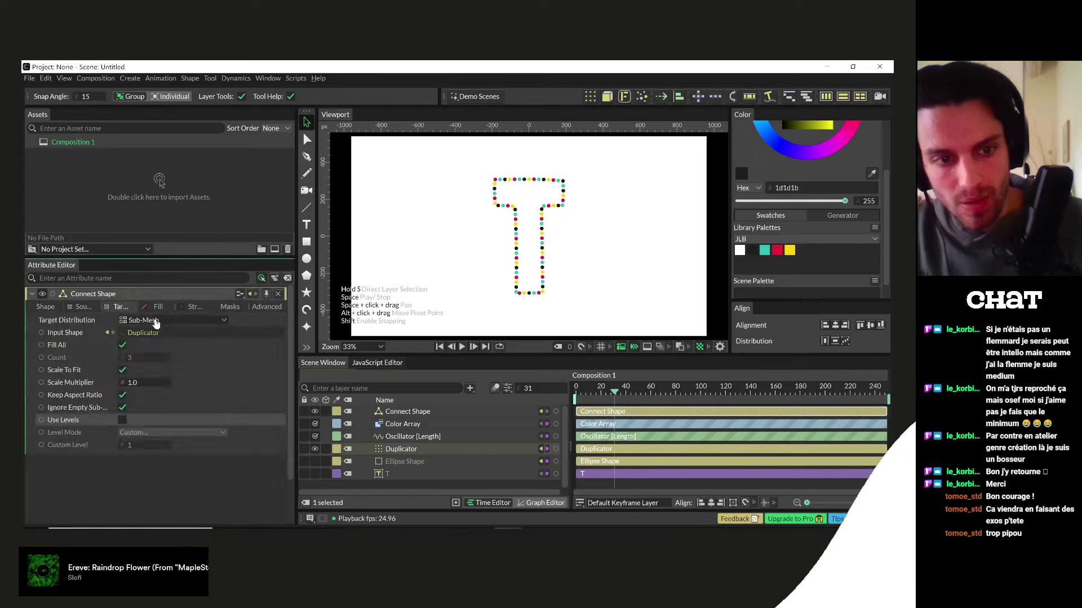
click(163, 320)
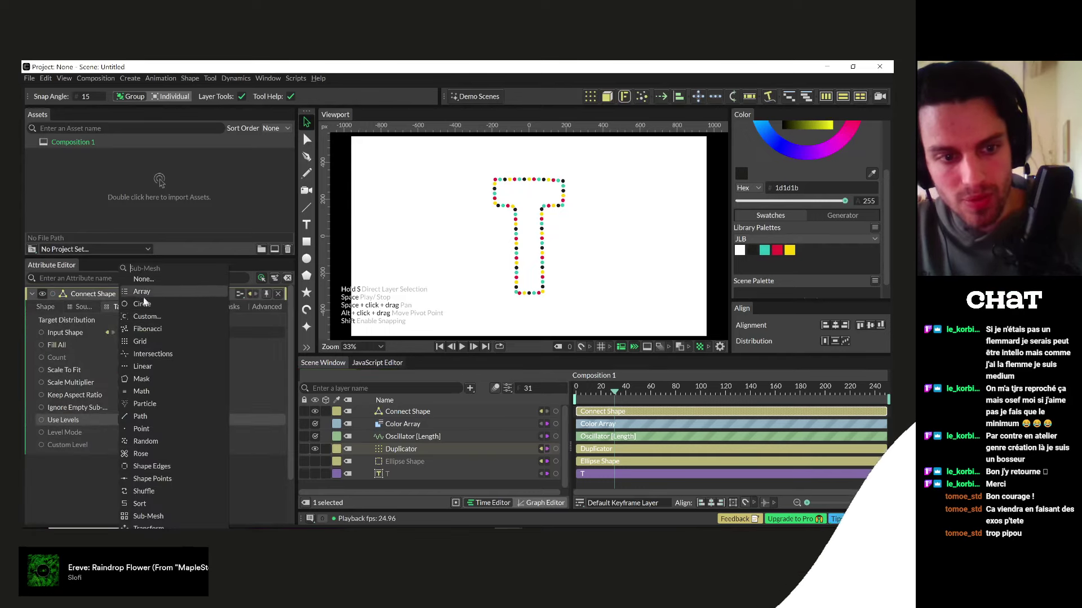
click(141, 428)
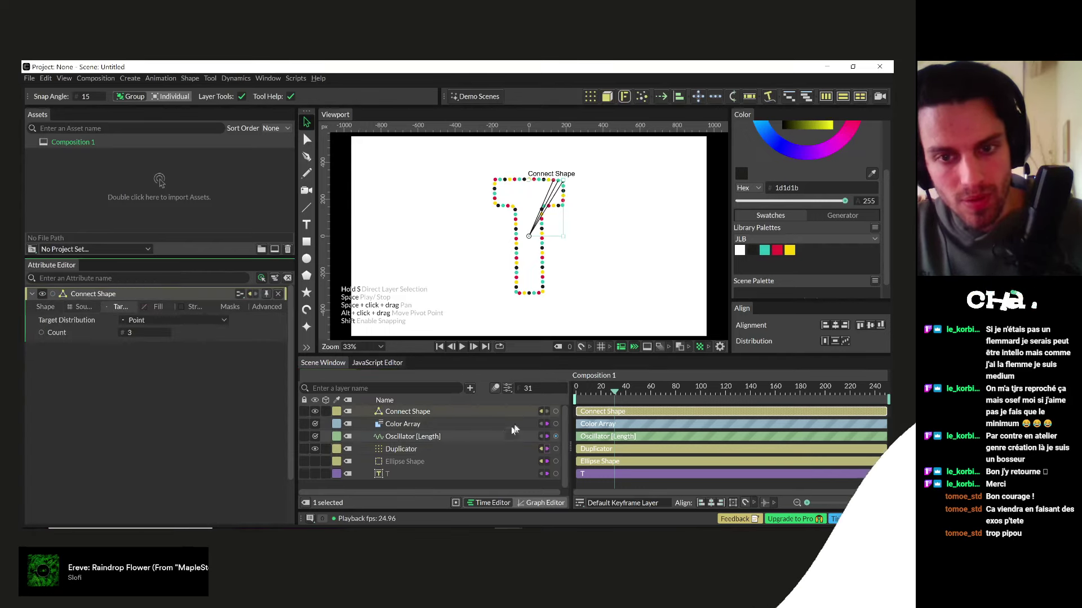
scroll(556, 386, down, 5)
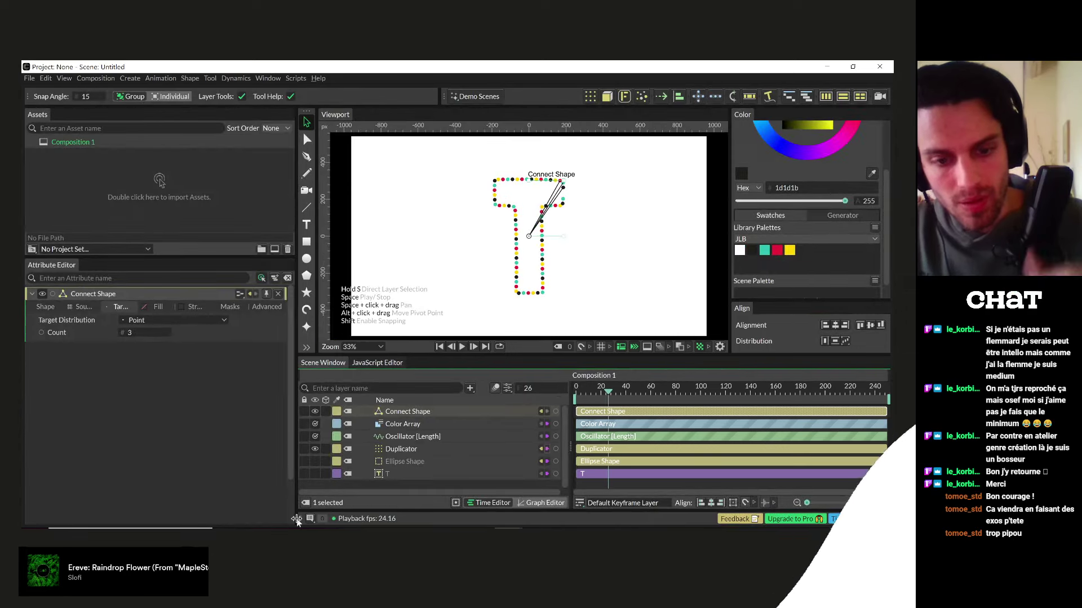
- Recheck the Scenery reference scene in the browser and, back in Cavalry, undo the Connect Shape's mode and target distribution changes
key(alt+Tab)
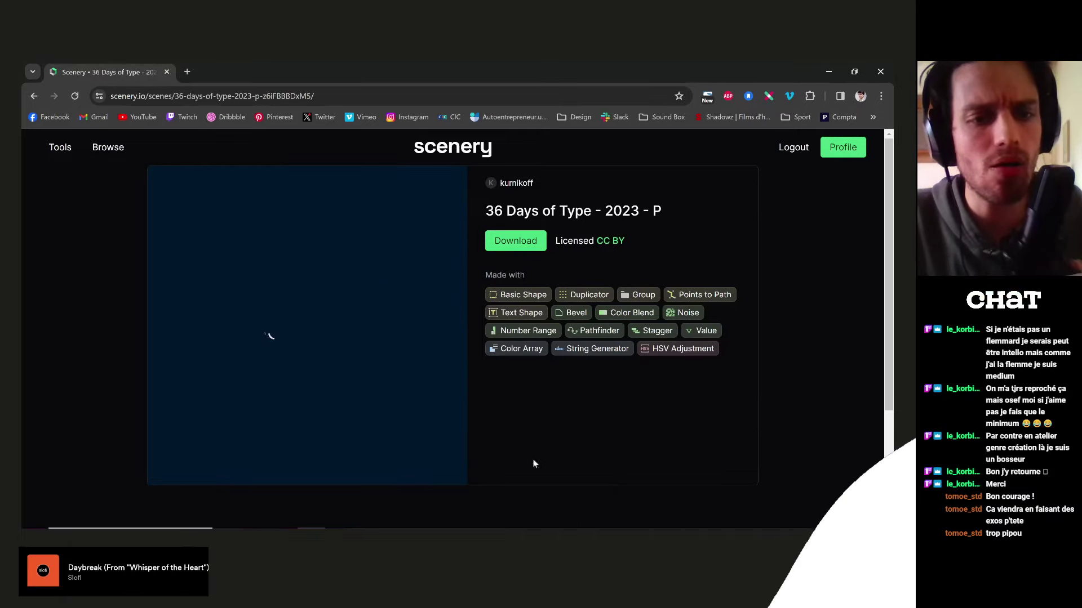
click(591, 544)
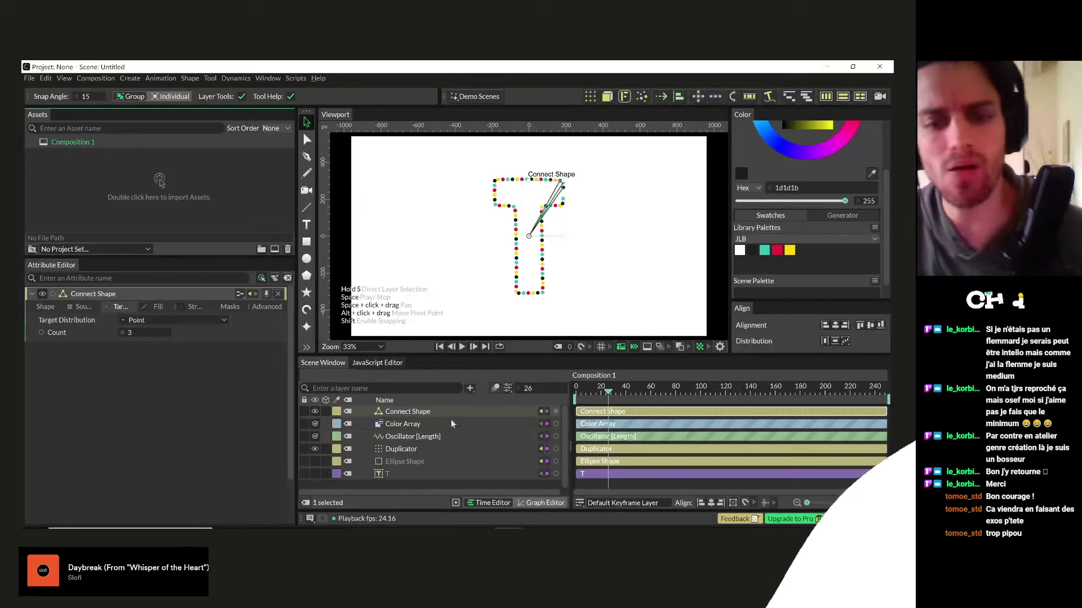
key(ctrl+z)
key(ctrl+z)
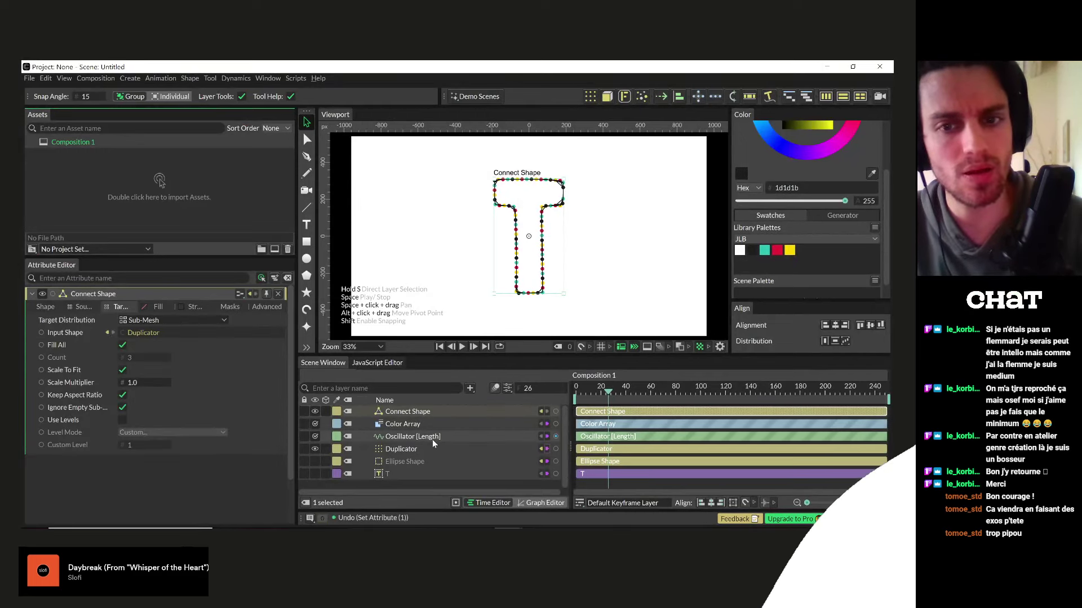
key(ctrl+z)
key(ctrl+z)
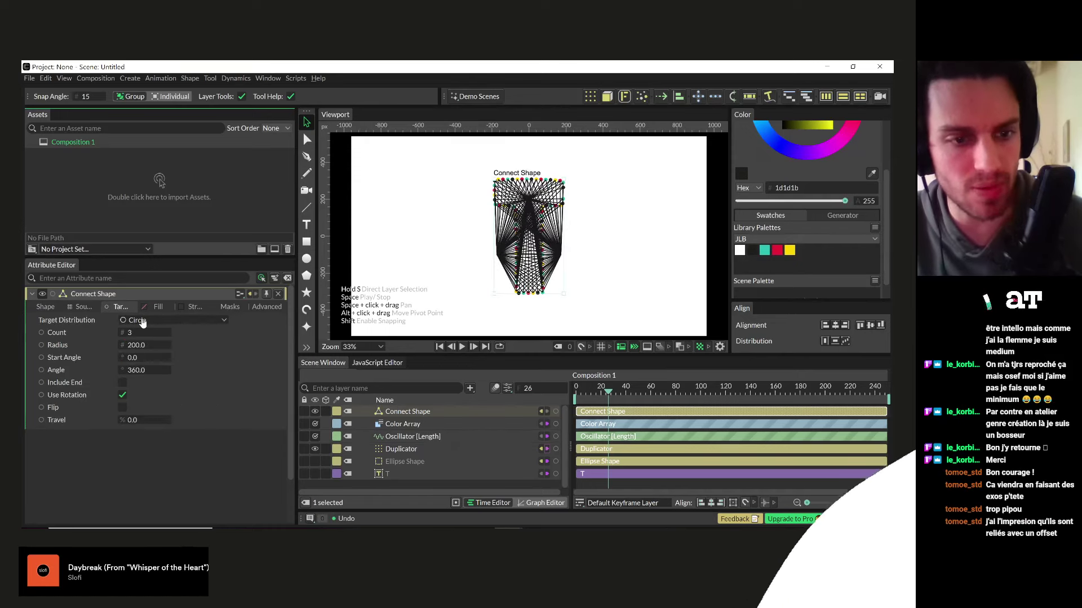
- Try a count of 1 for the Connect Shape's Circle target, play the animation, and set the count back to 3
click(158, 334)
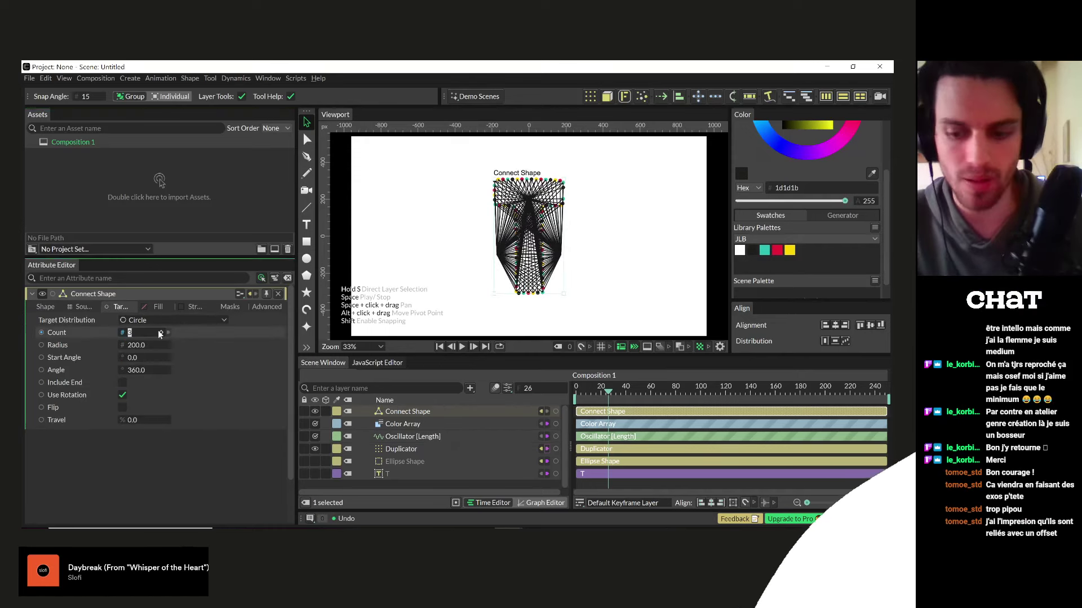
text(1)
drag(608, 392, 549, 387)
key(space)
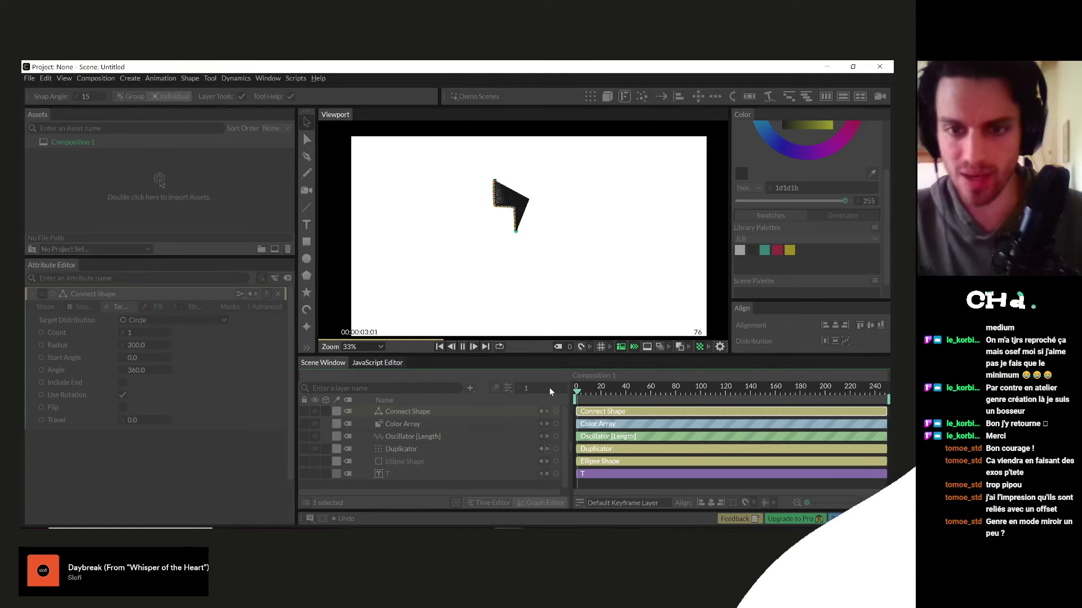
key(space)
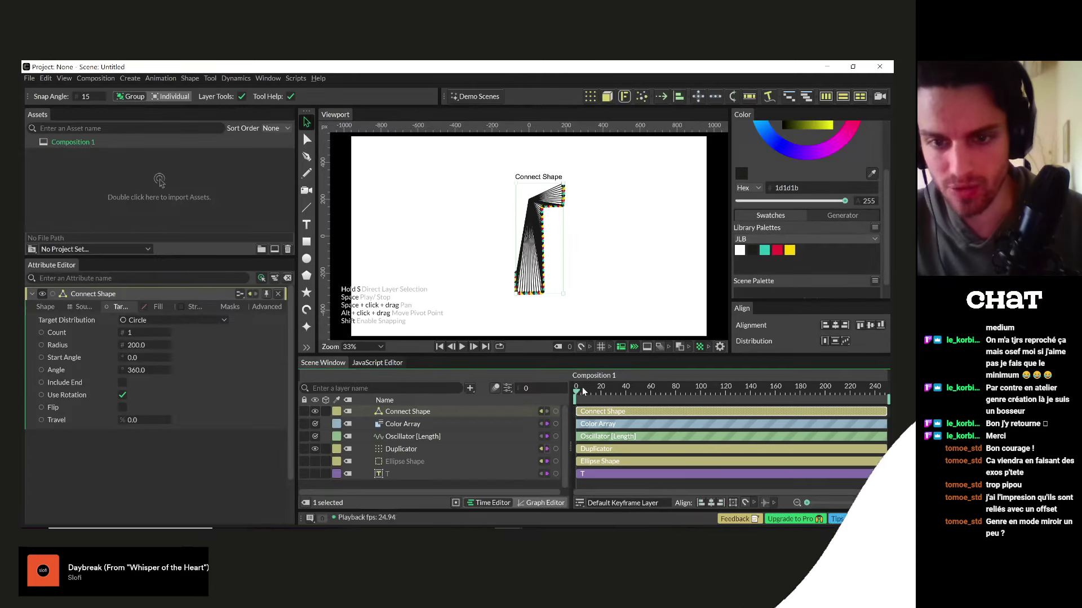
click(145, 333)
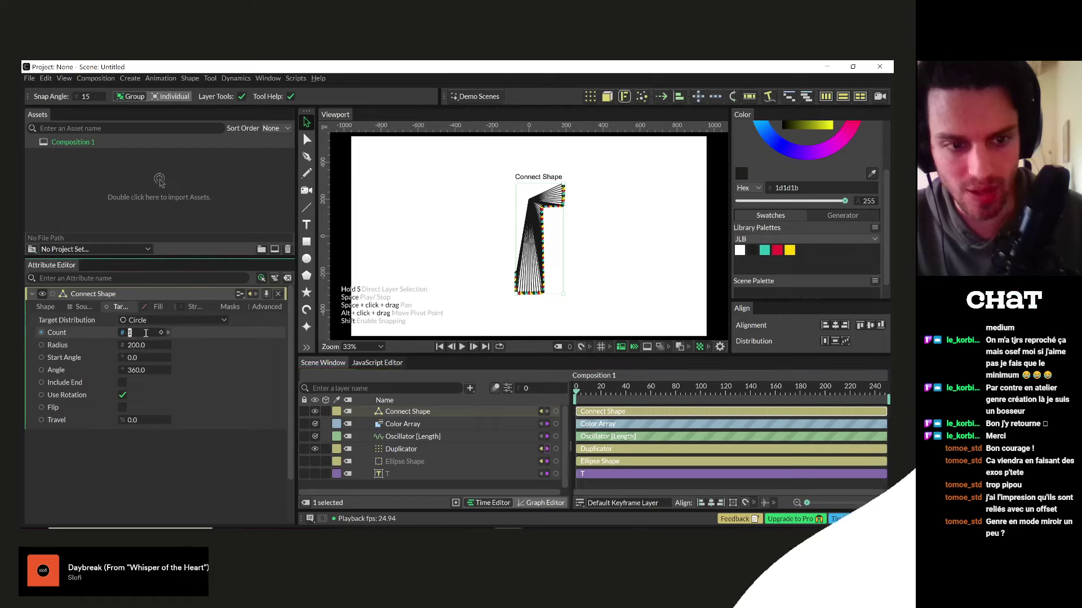
key(Return)
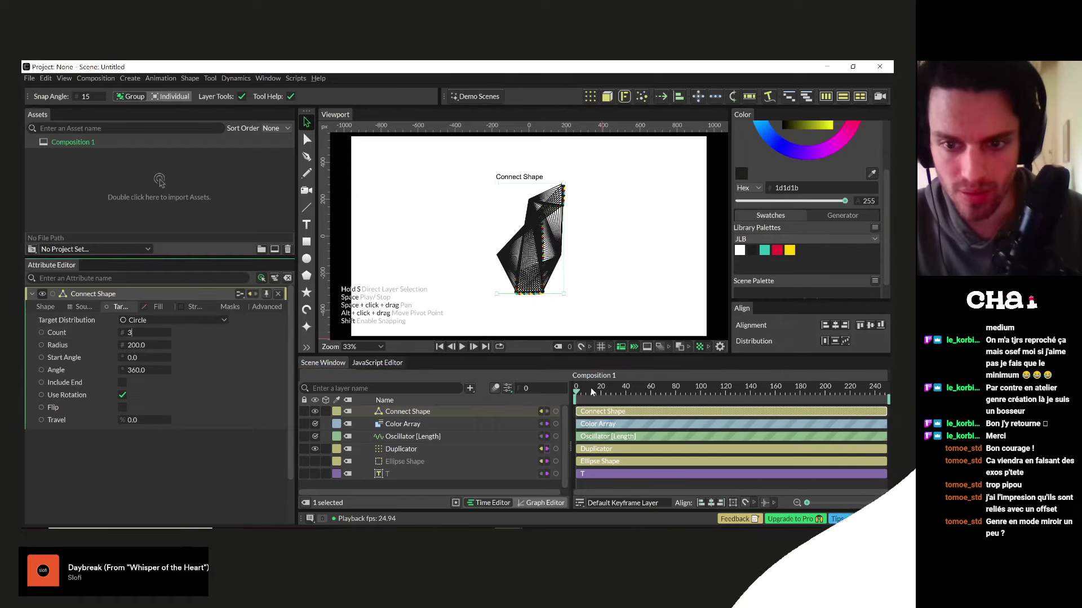
- Play the animation, try a count of 12 for the Connect Shape's Circle target, and set the count to 22
key(space)
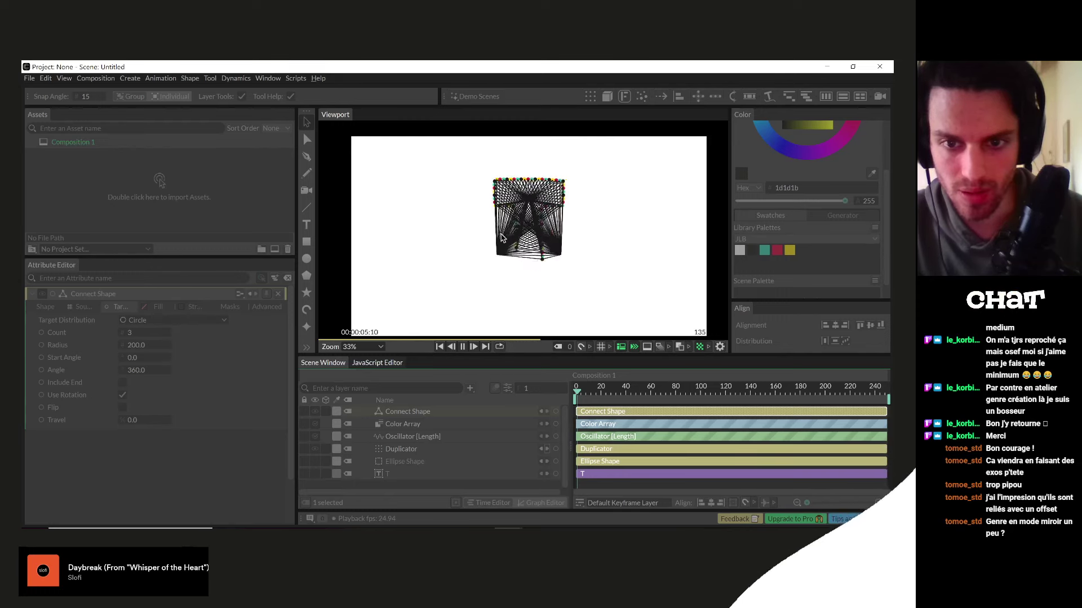
key(space)
click(146, 333)
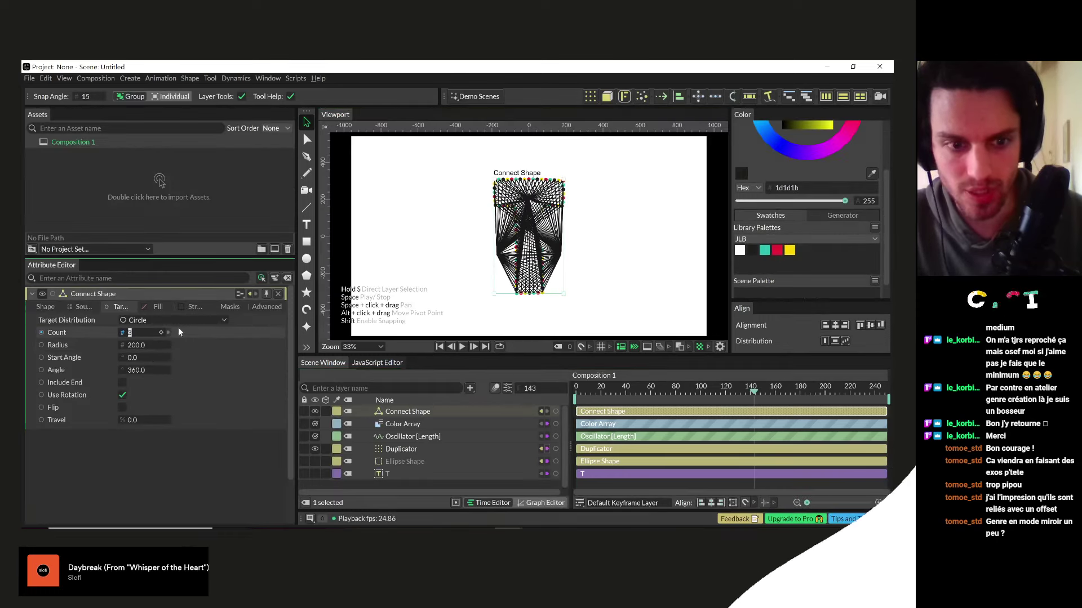
text(4)
key(BackSpace)
text(19)
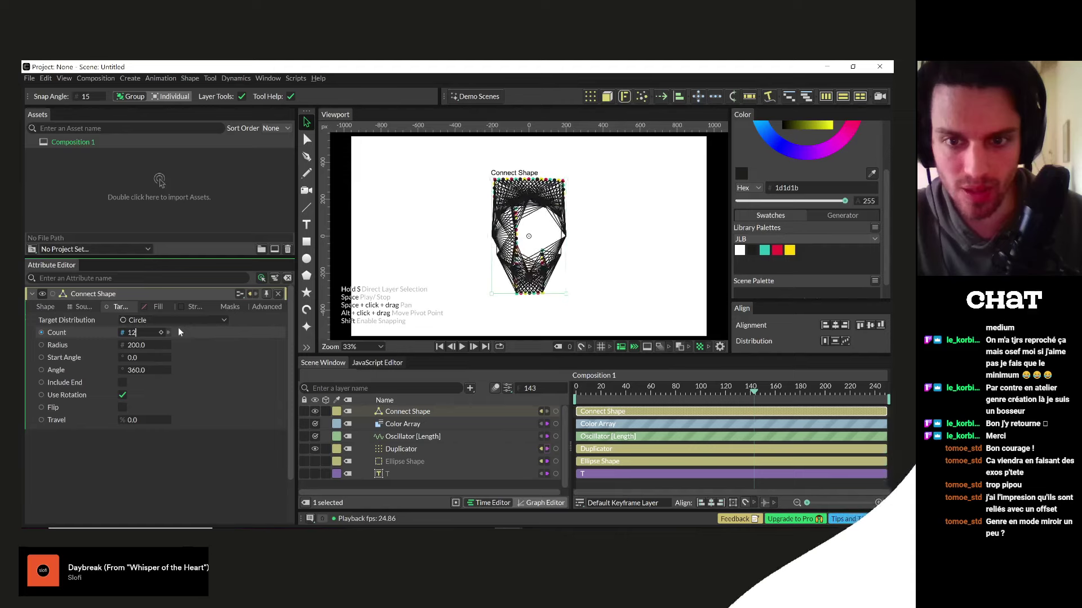
key(BackSpace)
key(BackSpace)
text(22)
key(Return)
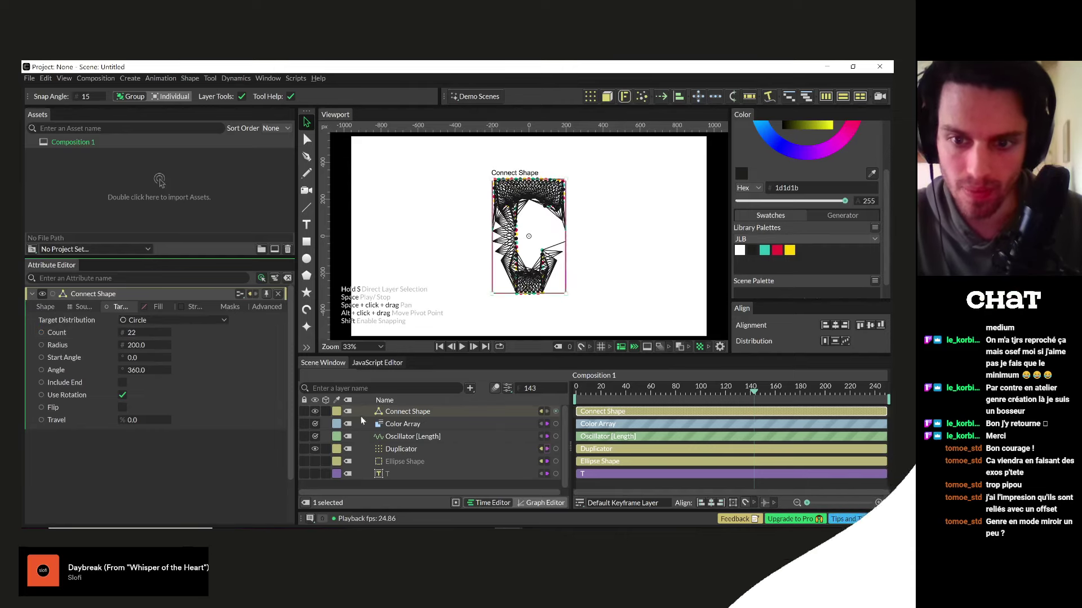
- Play and scrub the animation to check the Connect Shape's lines with the 22-count Circle target
key(space)
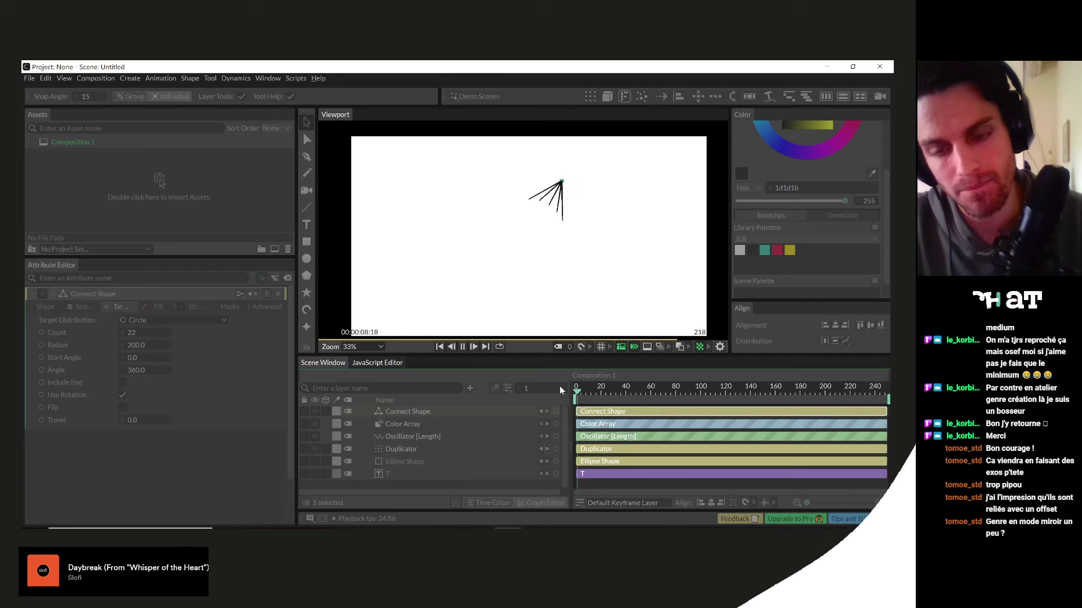
key(space)
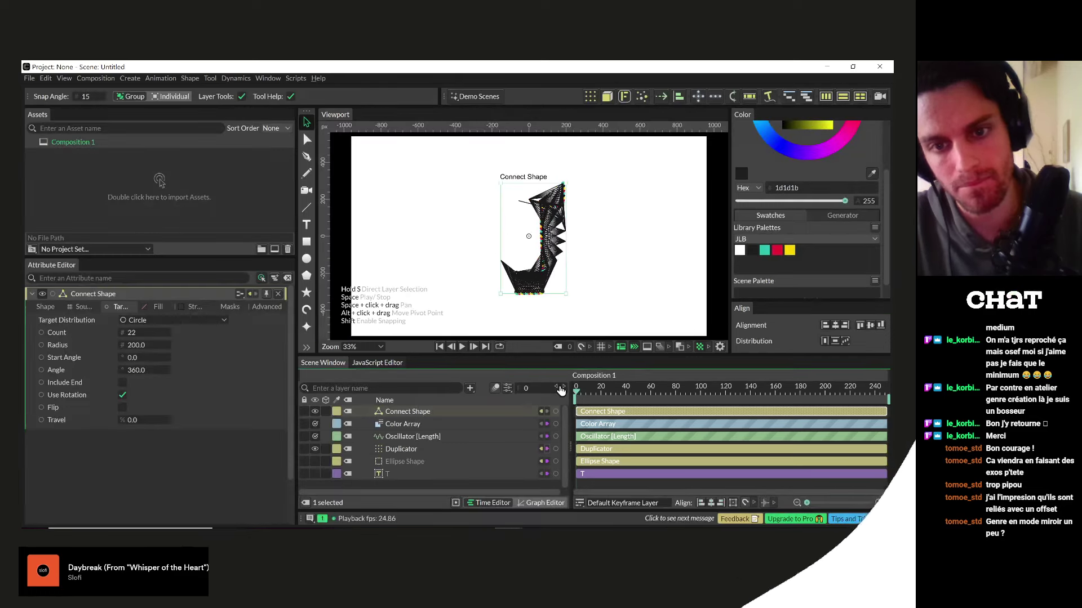
drag(607, 389, 621, 394)
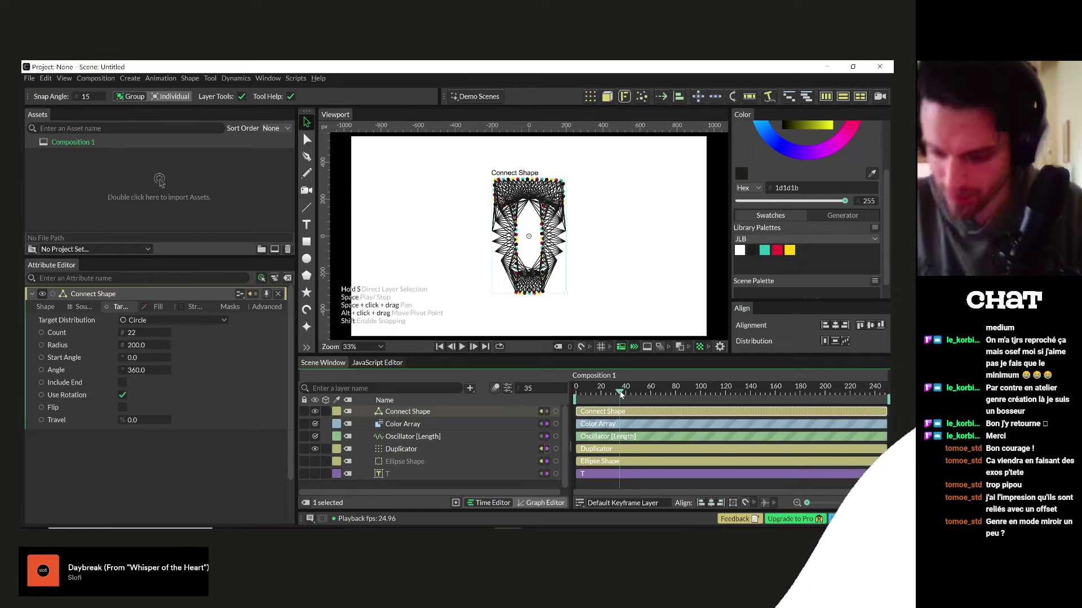
drag(610, 391, 549, 388)
key(space)
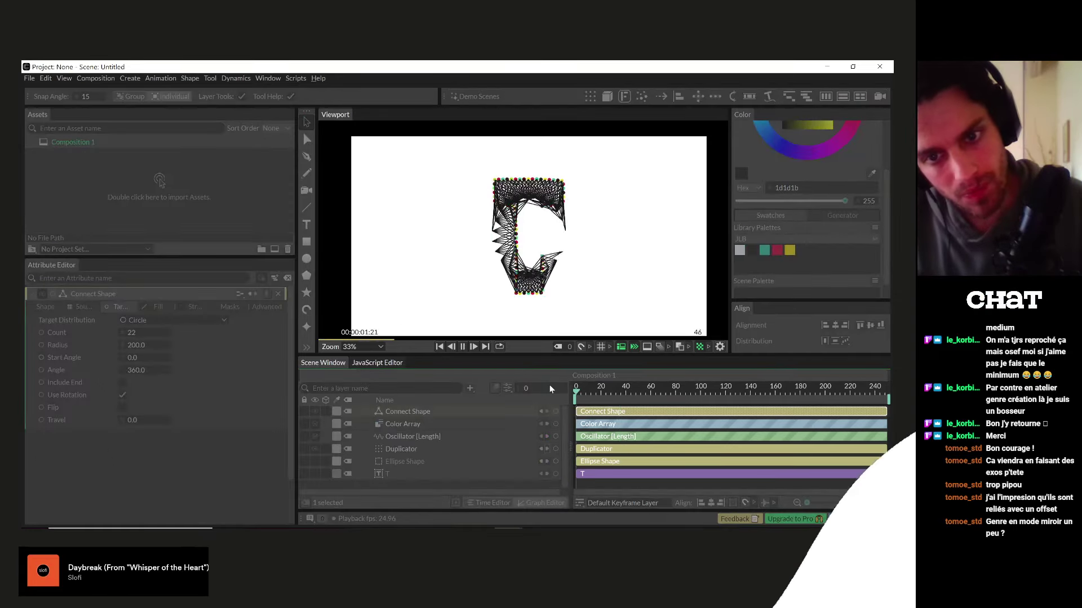
key(space)
click(597, 393)
drag(597, 393, 610, 395)
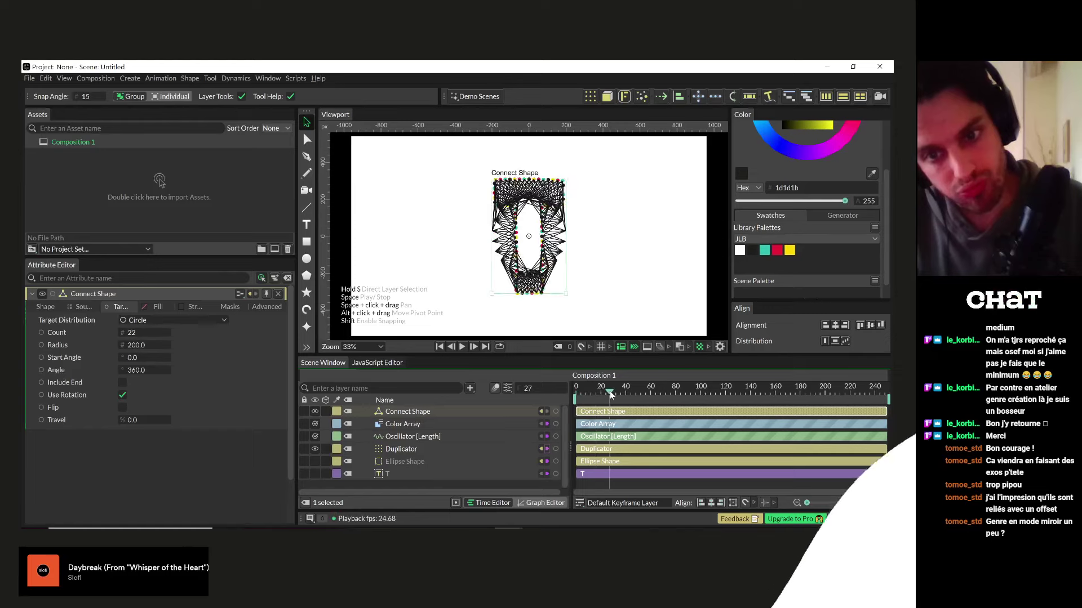
- Switch to the browser, re-examine the Scenery reference scene, try its Points to Path node link, and go back
click(136, 321)
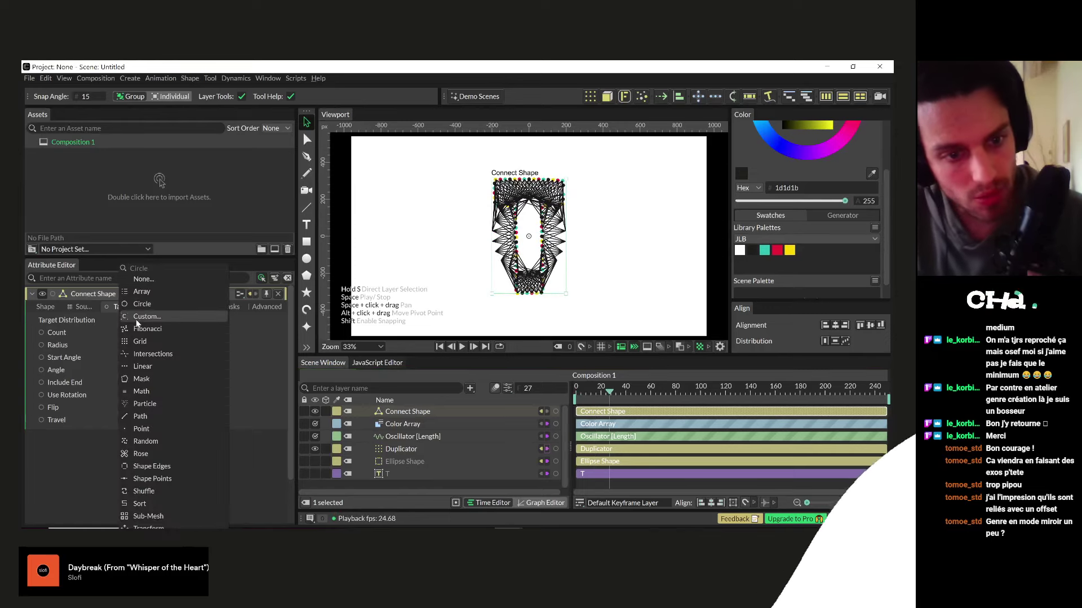
key(alt+Tab)
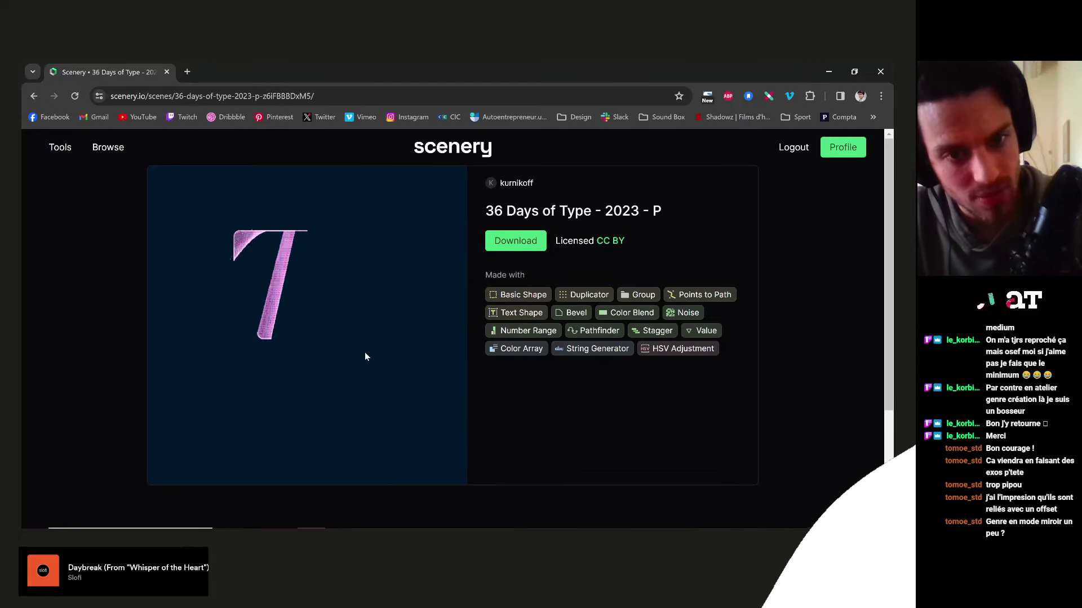
scroll(364, 352, down, 5)
scroll(451, 337, up, 4)
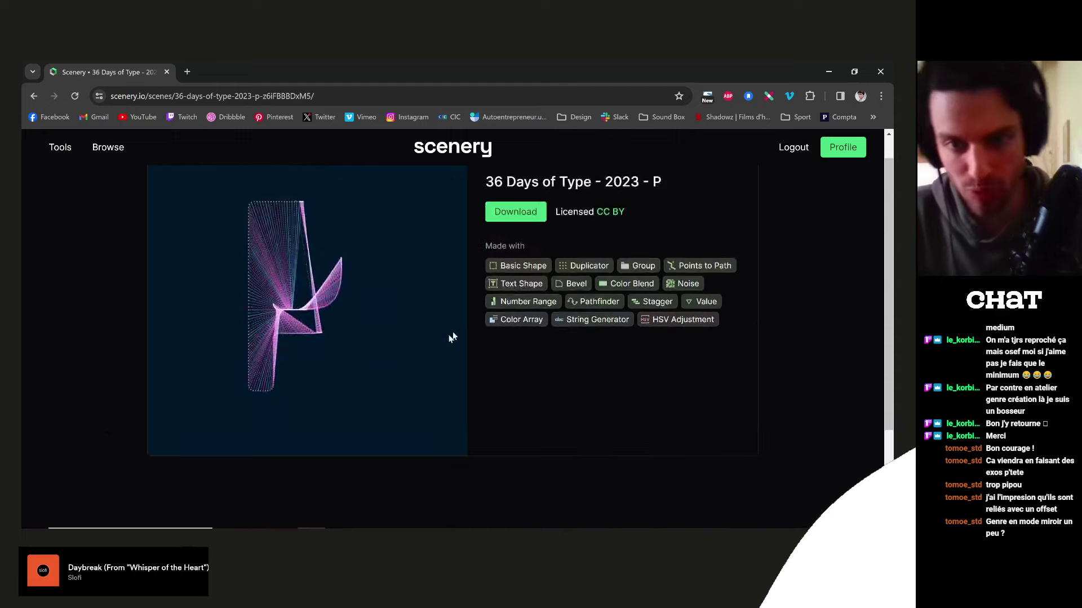
scroll(450, 337, up, 1)
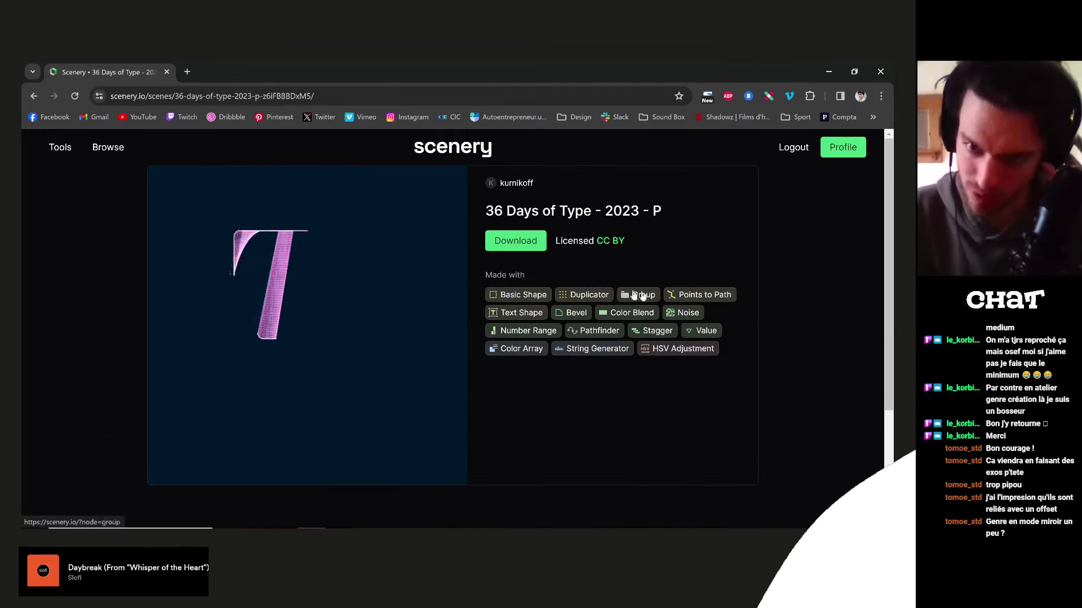
click(704, 295)
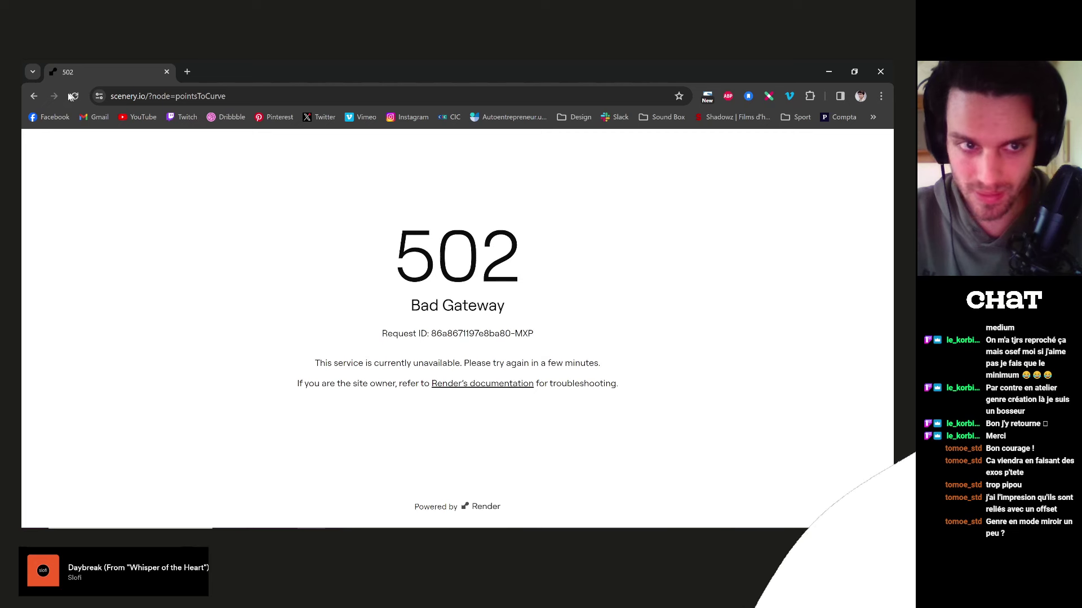
click(33, 97)
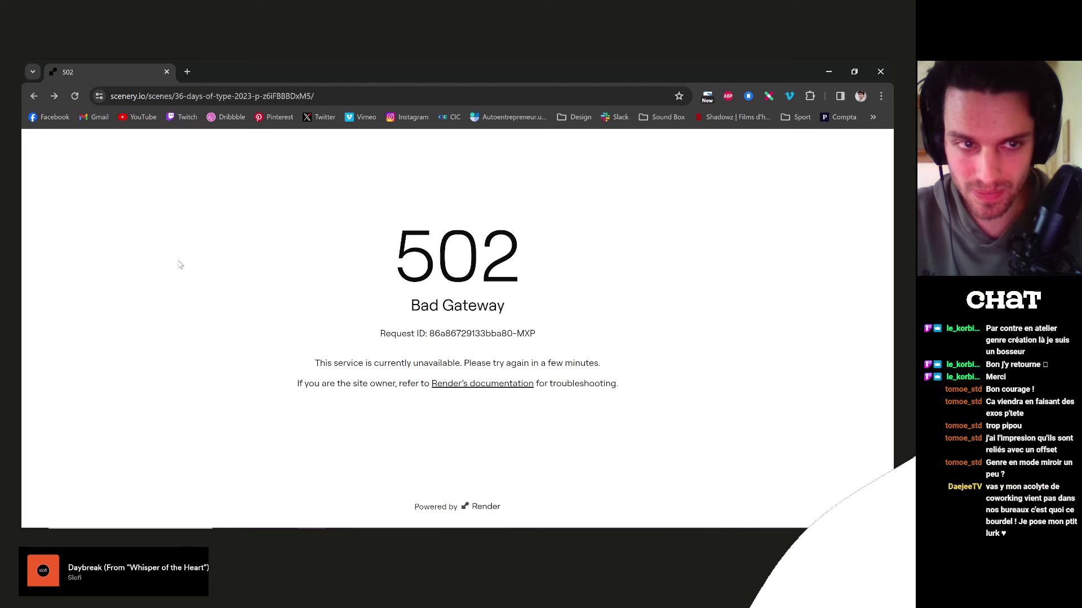
click(32, 96)
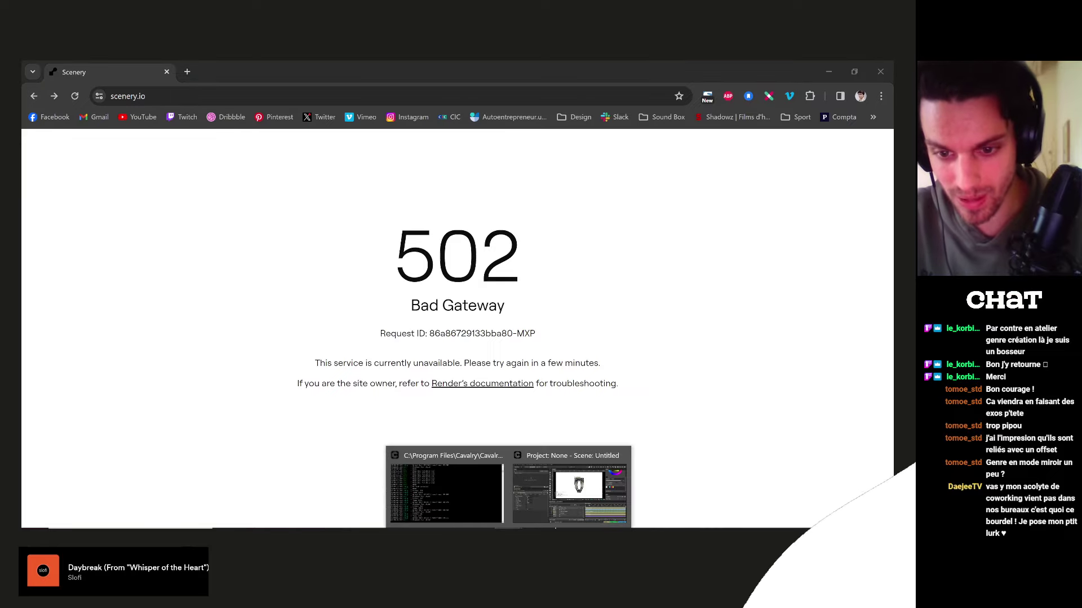
- Read the stream chat in OBS and return to the Cavalry scene
click(567, 497)
click(489, 528)
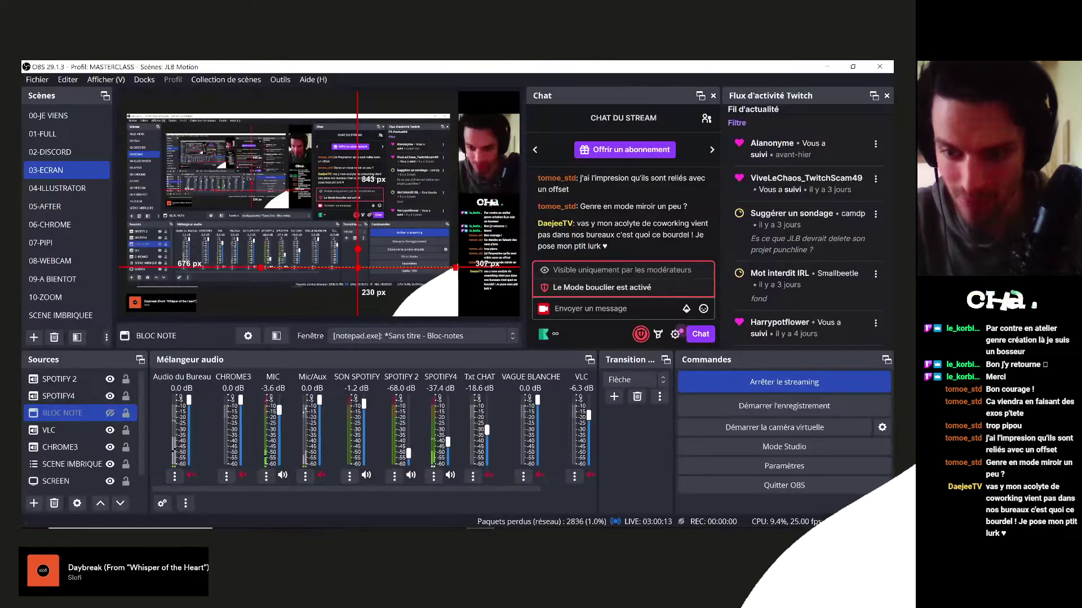
click(570, 312)
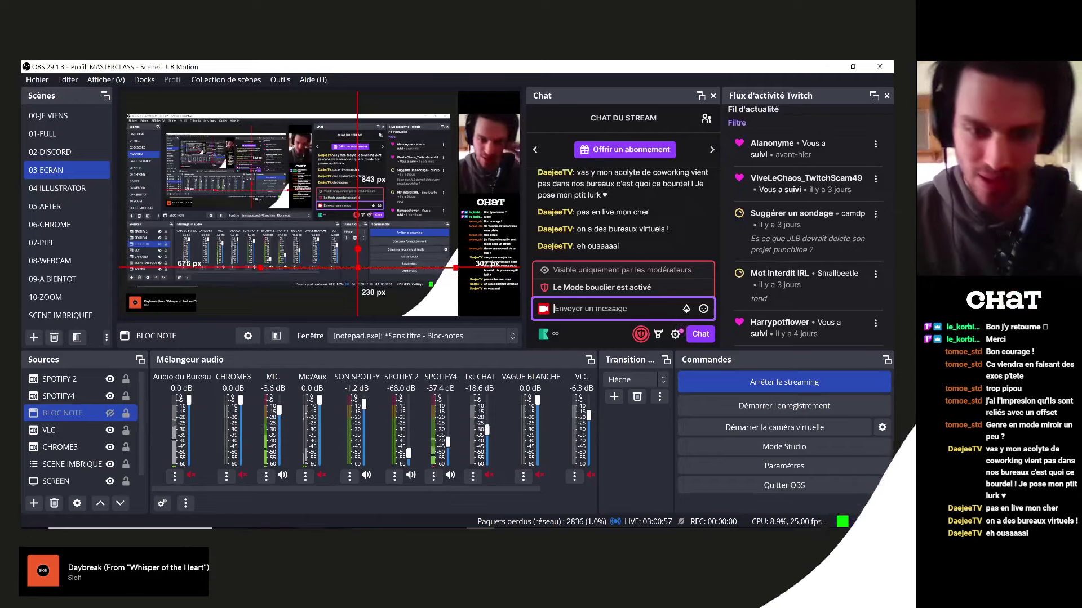
key(alt+Tab)
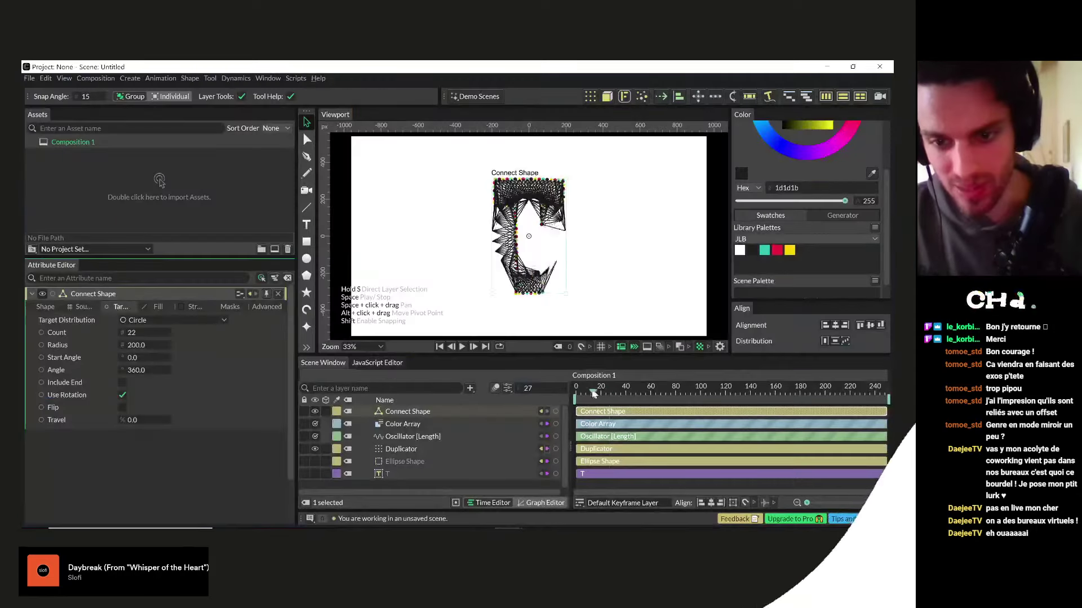
- Replay the animation from the start and inspect how the Connect Shape's lines behave in the opening frames
key(space)
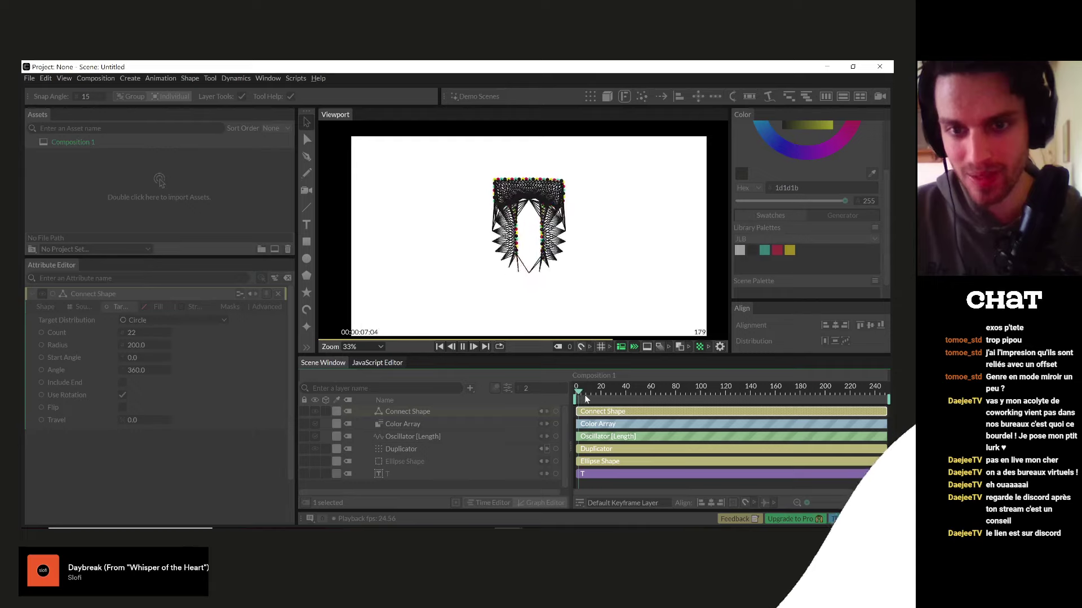
key(space)
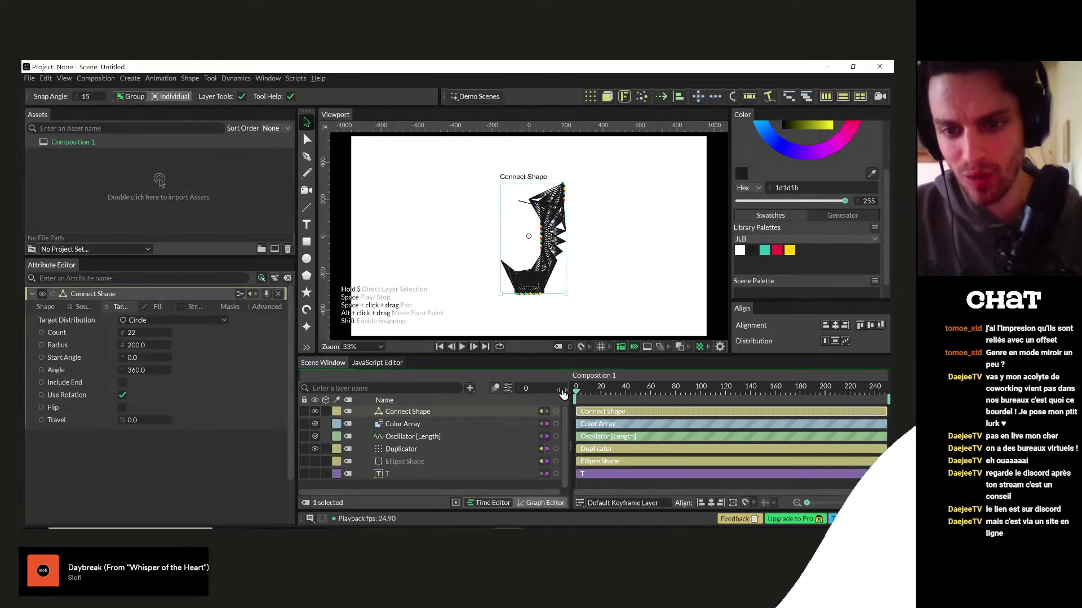
key(space)
key(space)
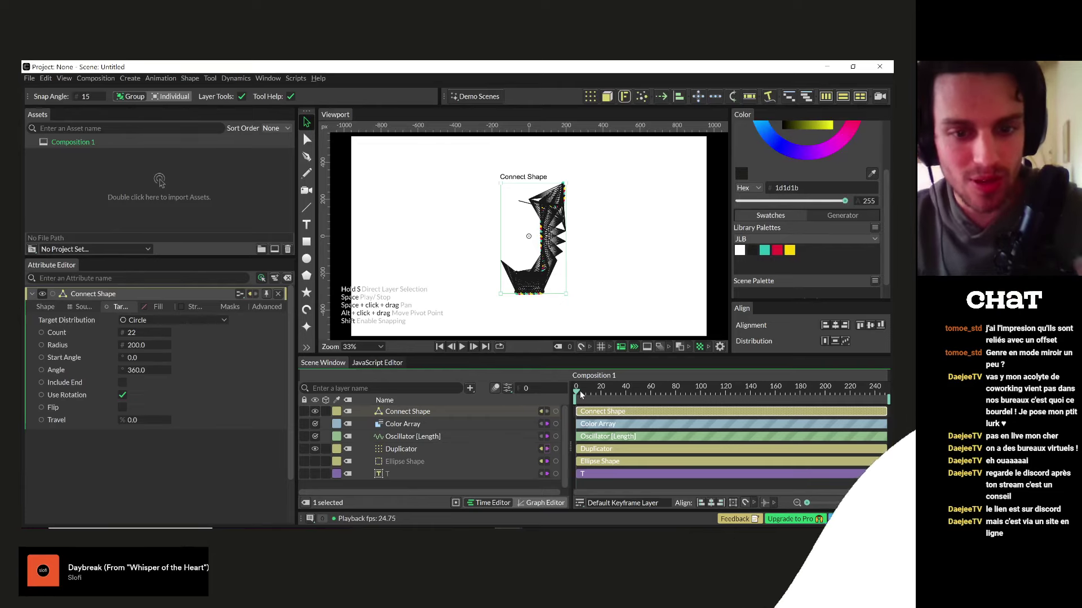
key(space)
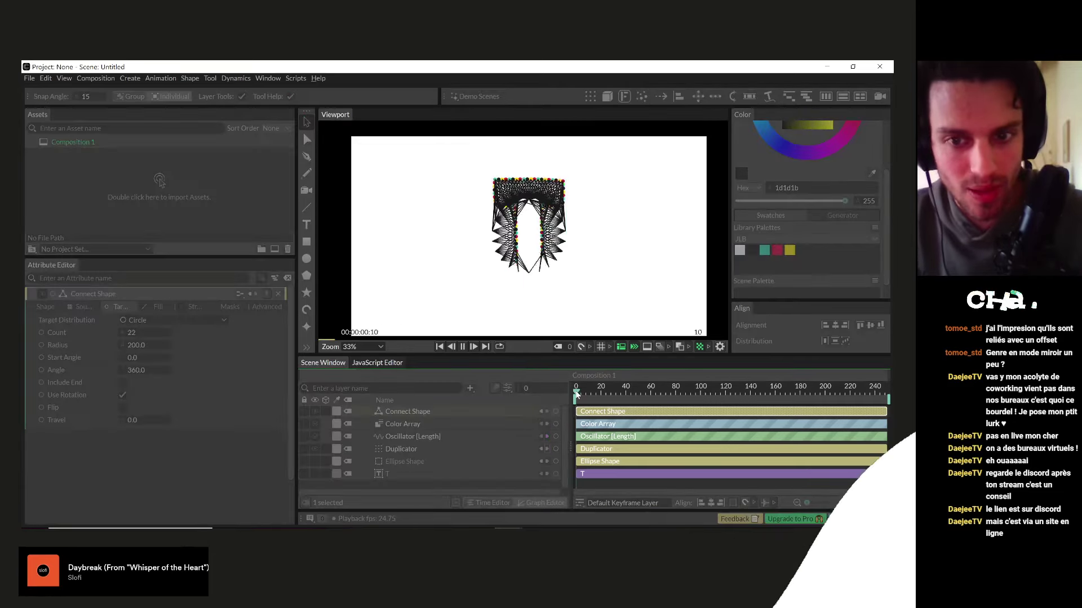
key(space)
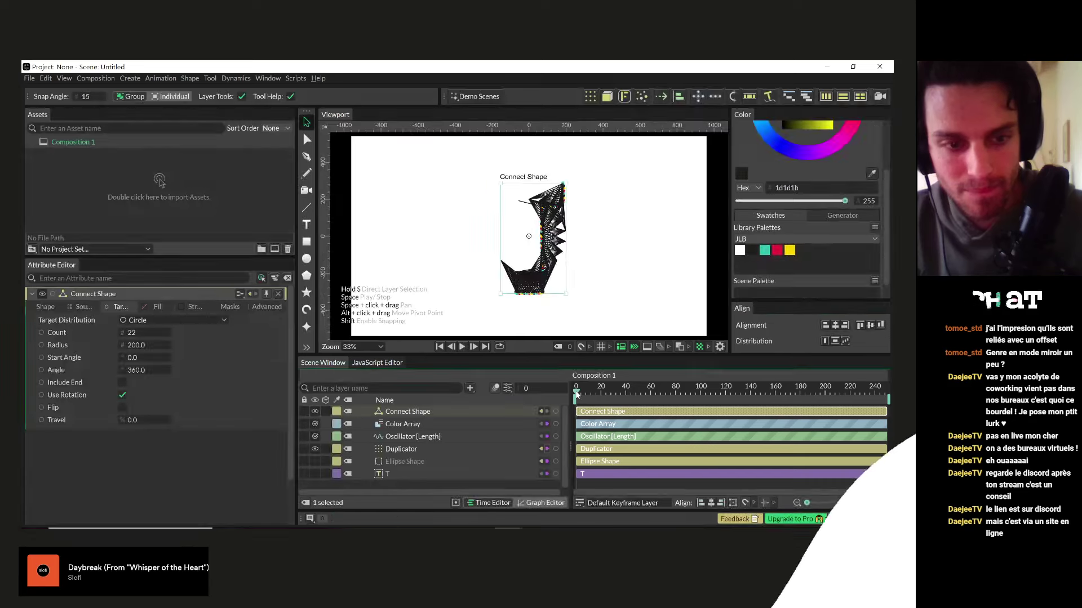
click(577, 394)
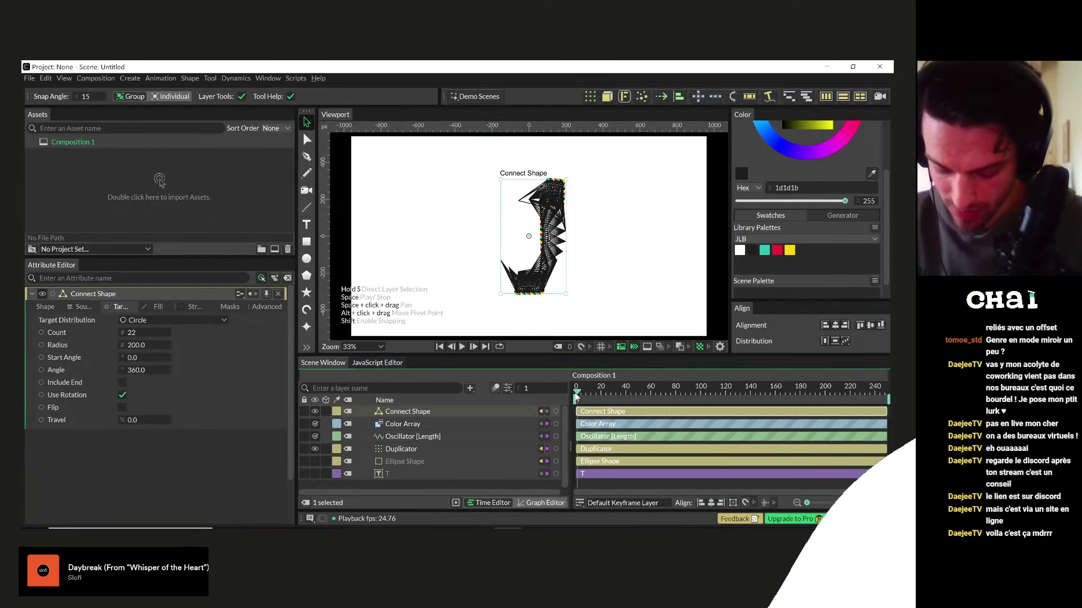
drag(580, 396, 566, 389)
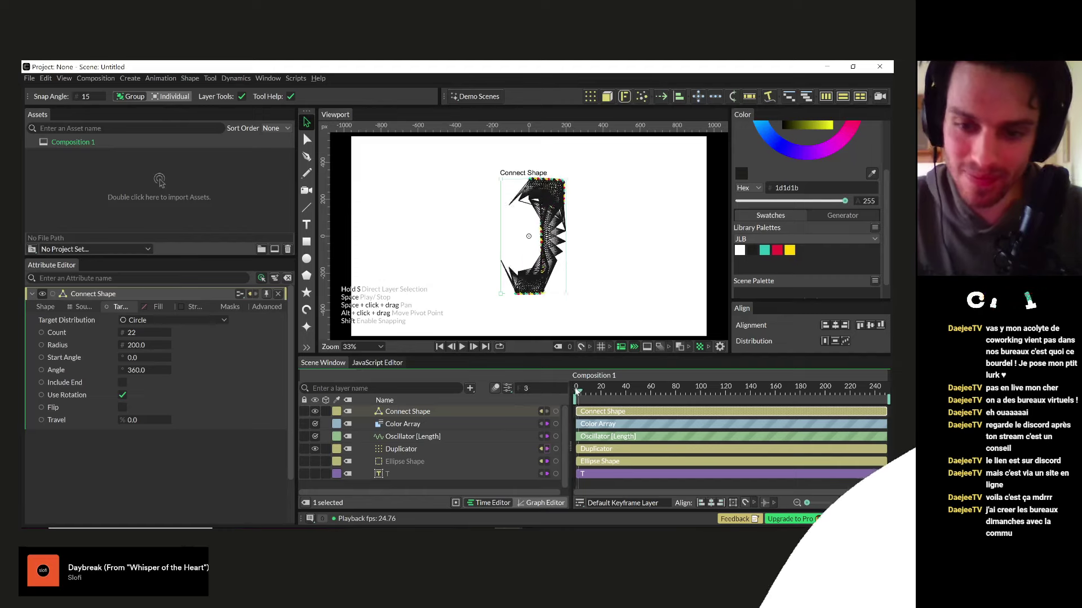
key(space)
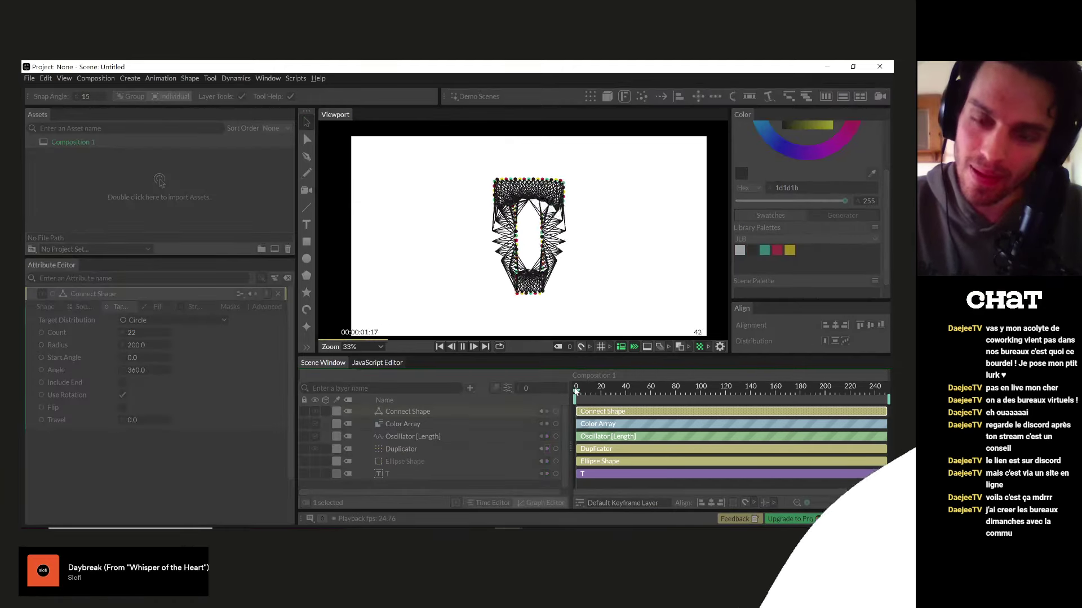
key(space)
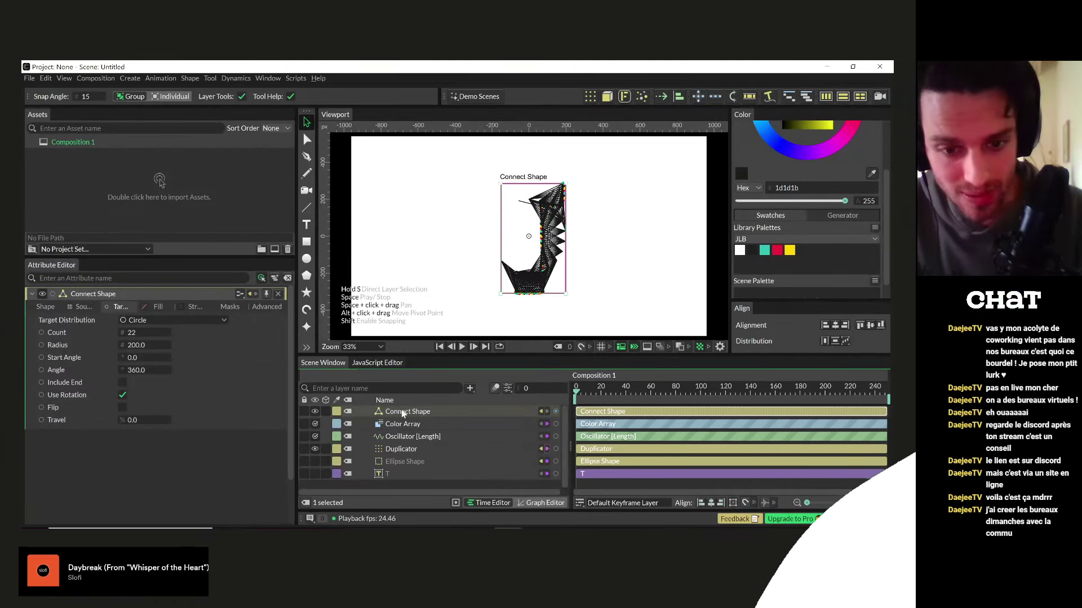
- Try Particle as the Connect Shape's target distribution and change it to Rose
click(149, 323)
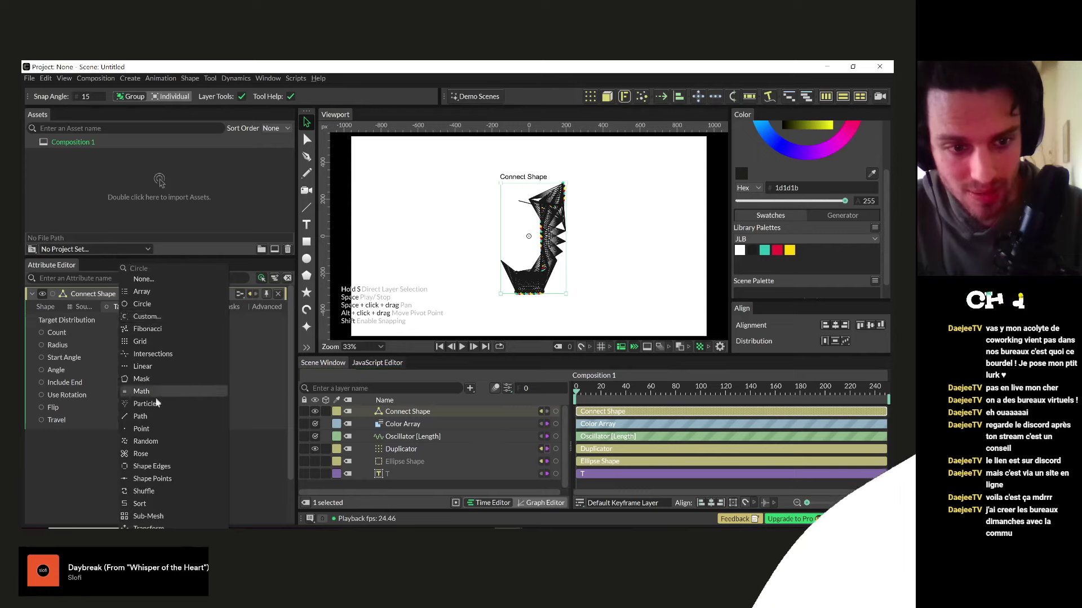
click(145, 404)
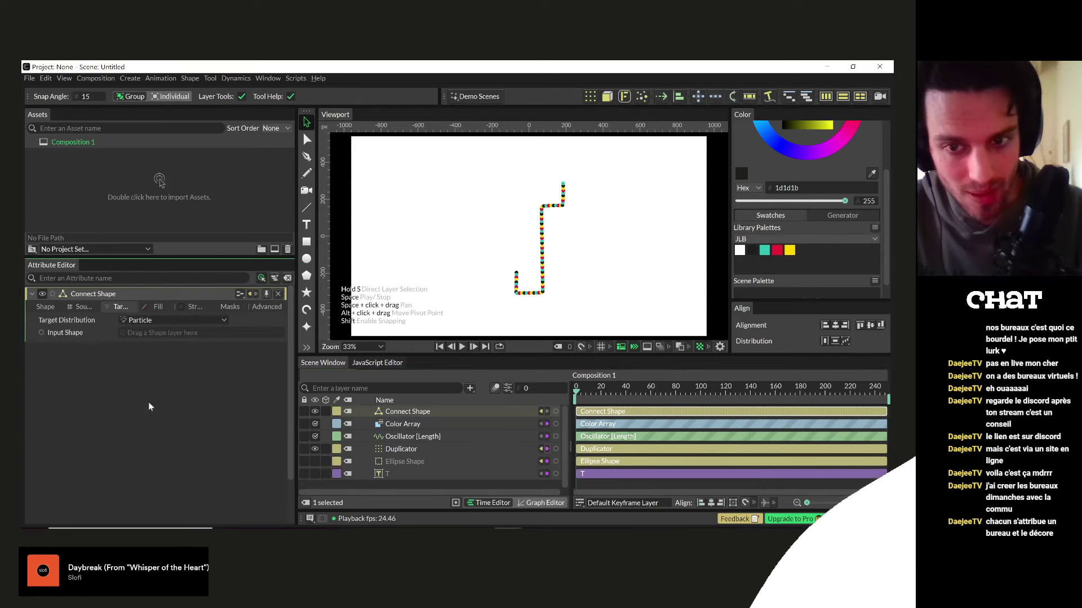
click(147, 320)
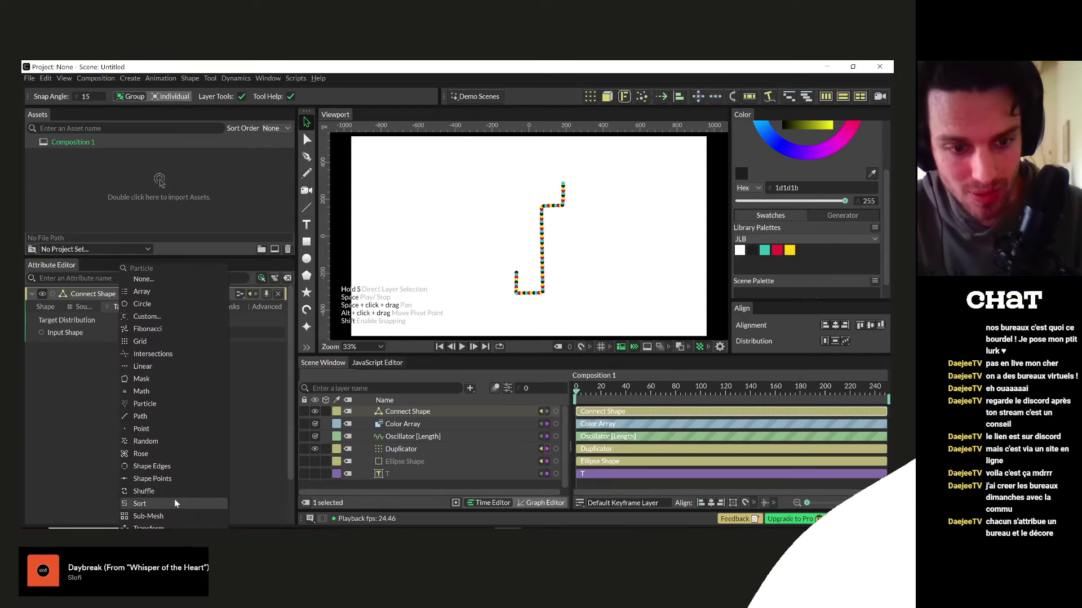
click(163, 453)
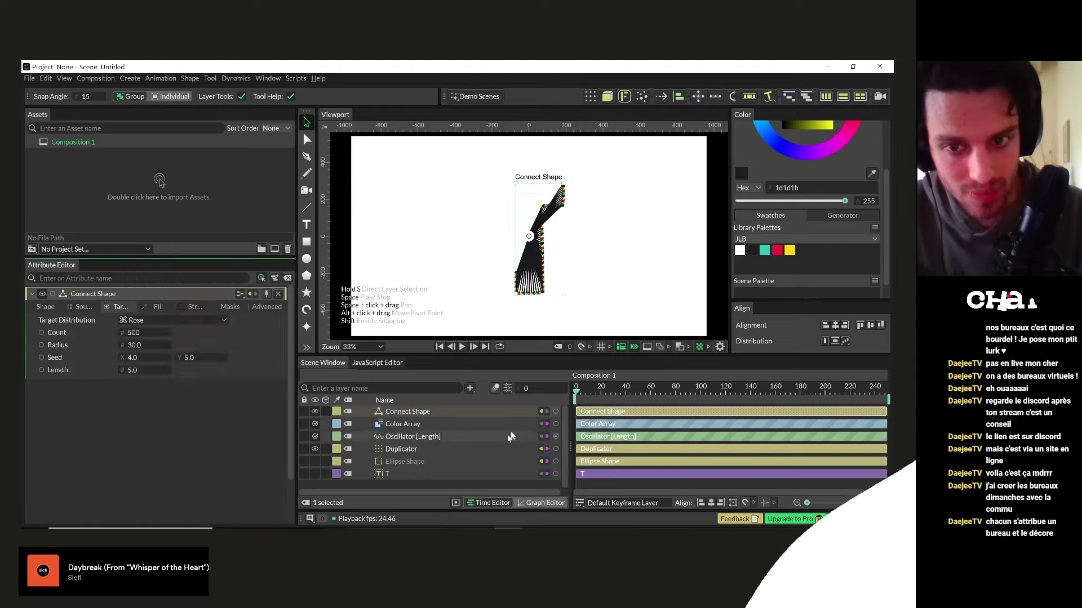
- Play the animation from the first frame to check the lines with the Rose target distribution
click(576, 393)
key(space)
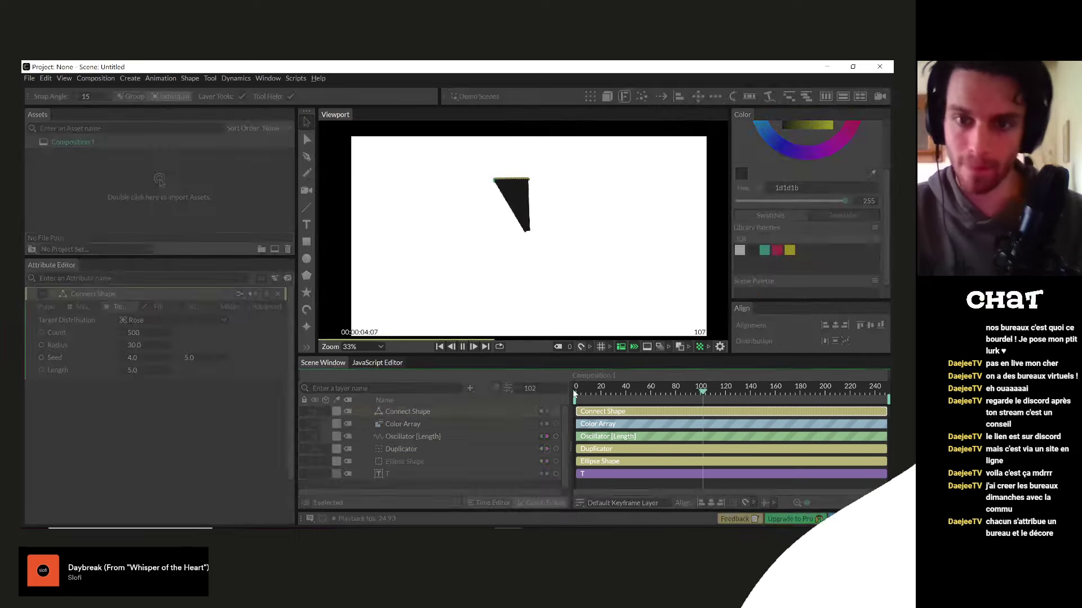
key(space)
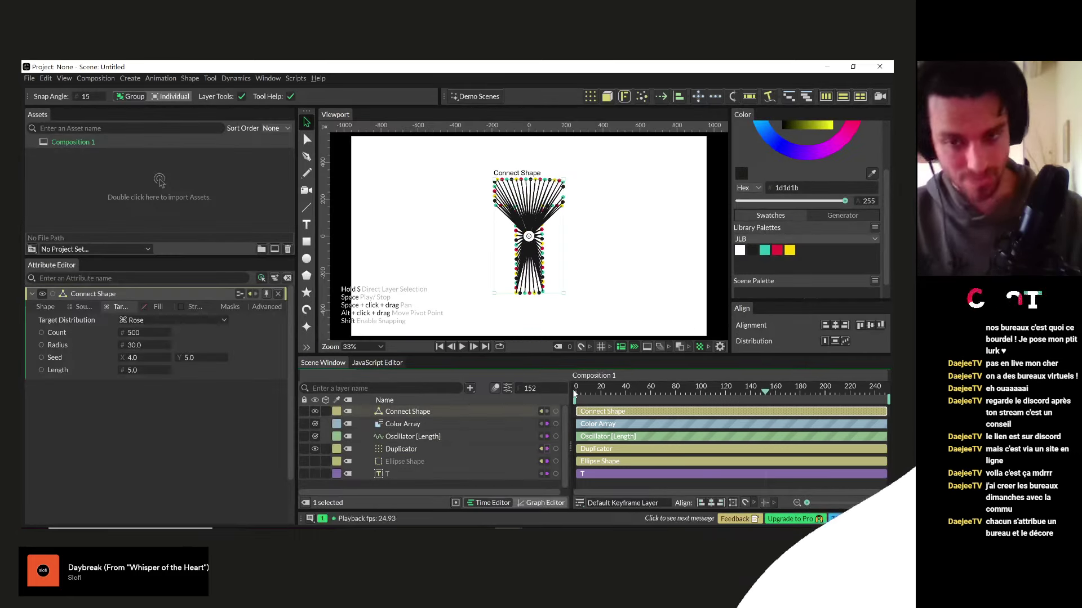
click(576, 395)
key(space)
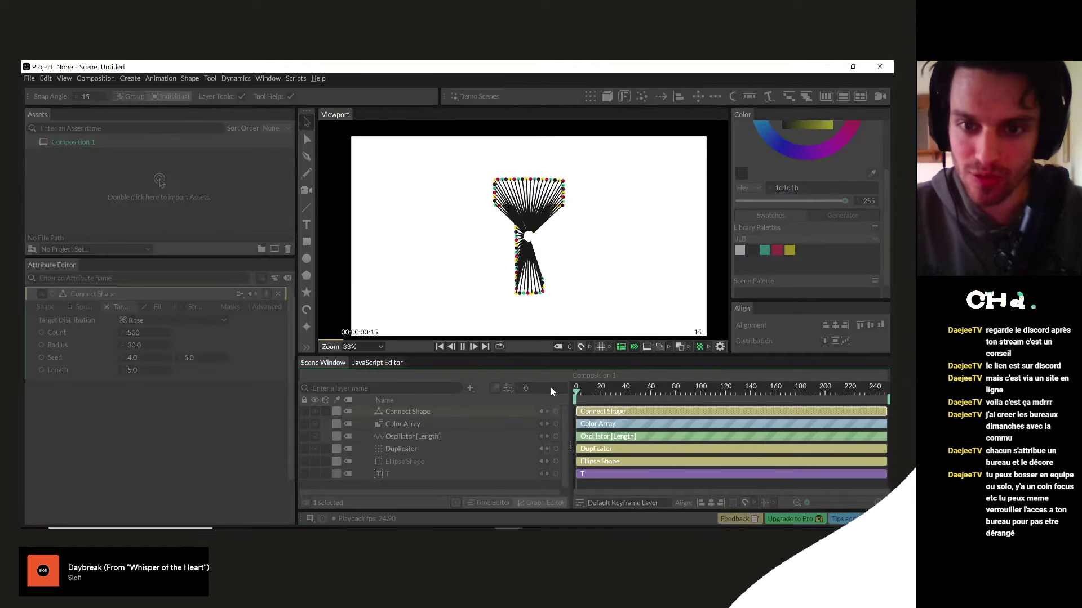
- Try Point as the Connect Shape's target distribution and play the animation from the first frame to check the lines
key(space)
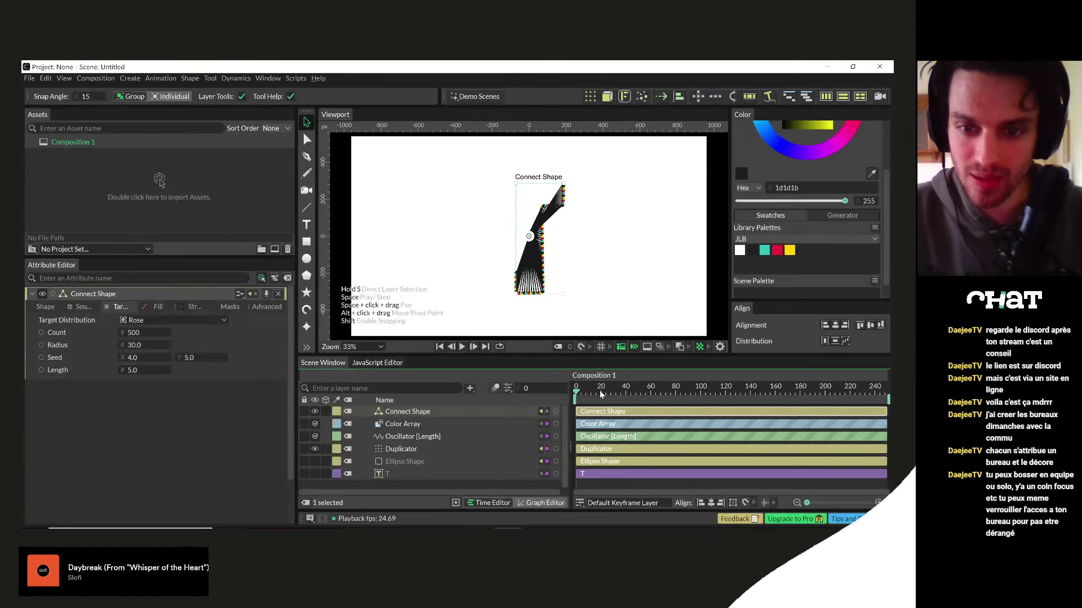
click(580, 392)
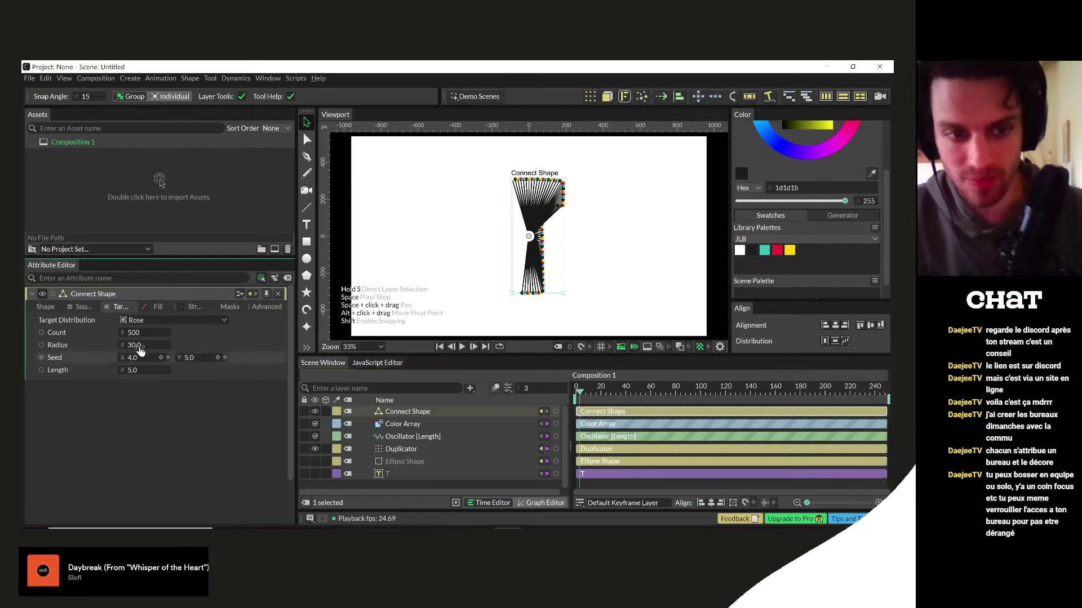
click(144, 321)
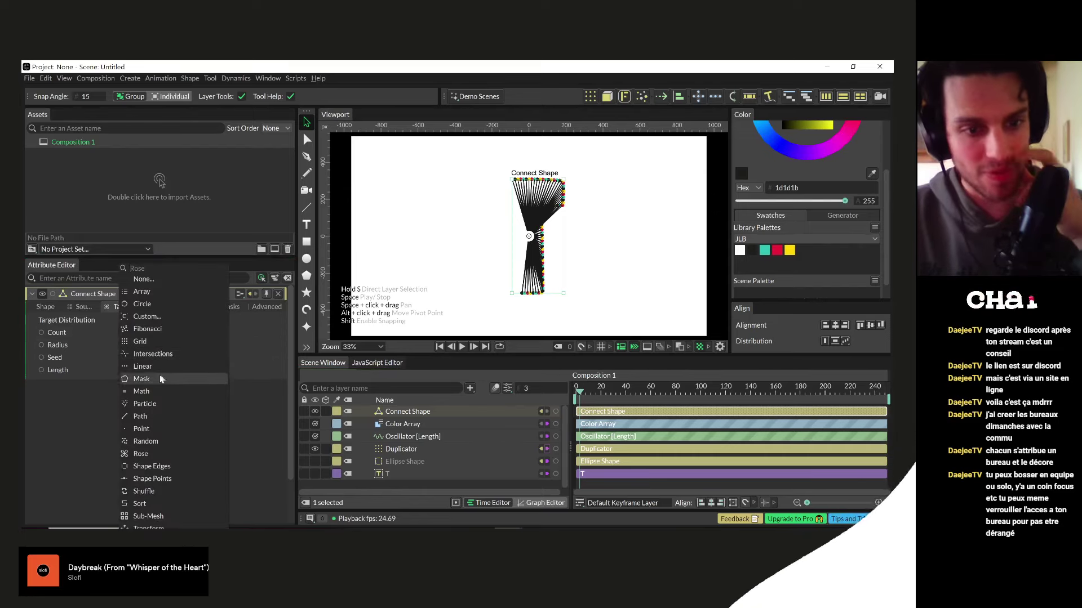
click(141, 428)
click(571, 393)
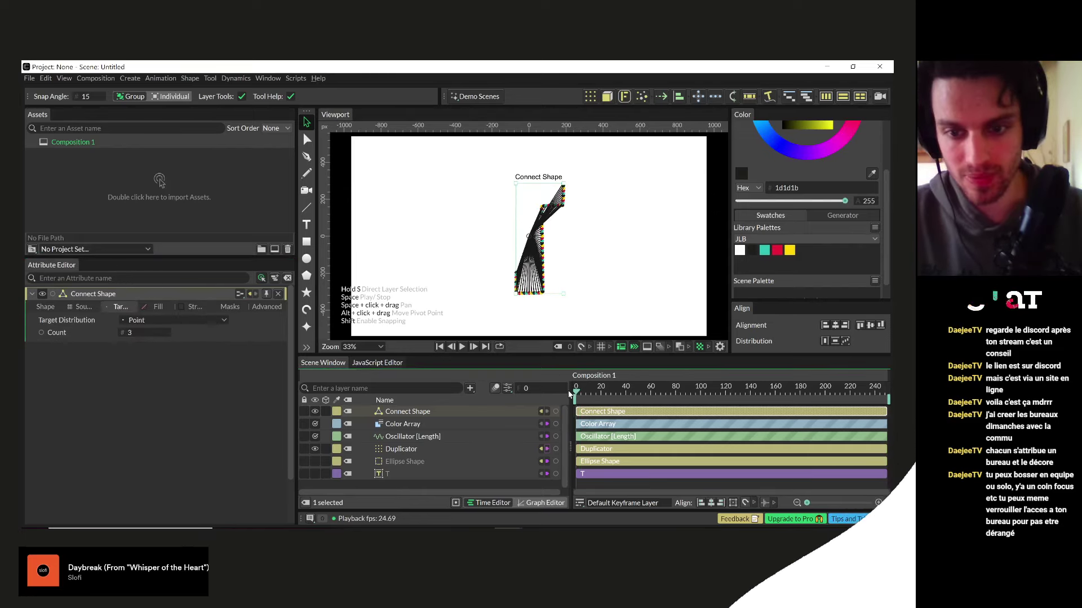
key(space)
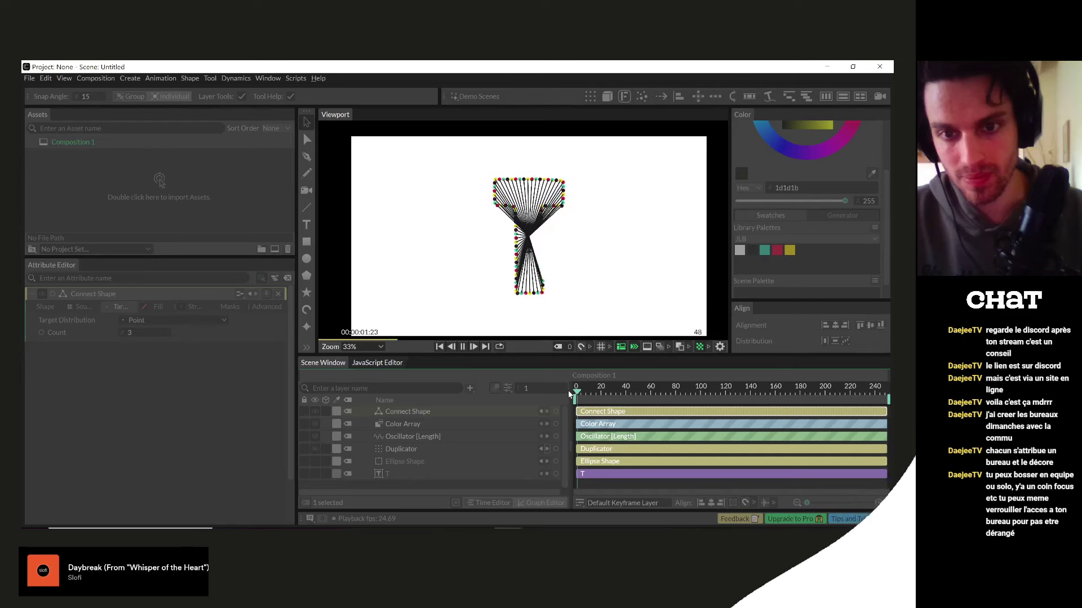
key(space)
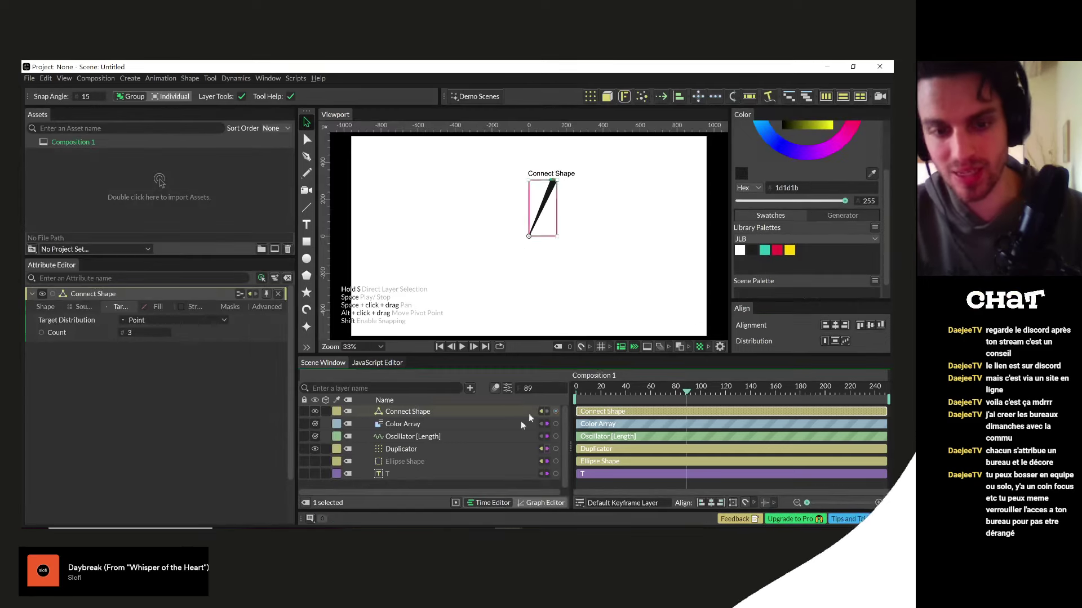
- Switch to Chrome and reload the scenery.io page
key(alt+Tab)
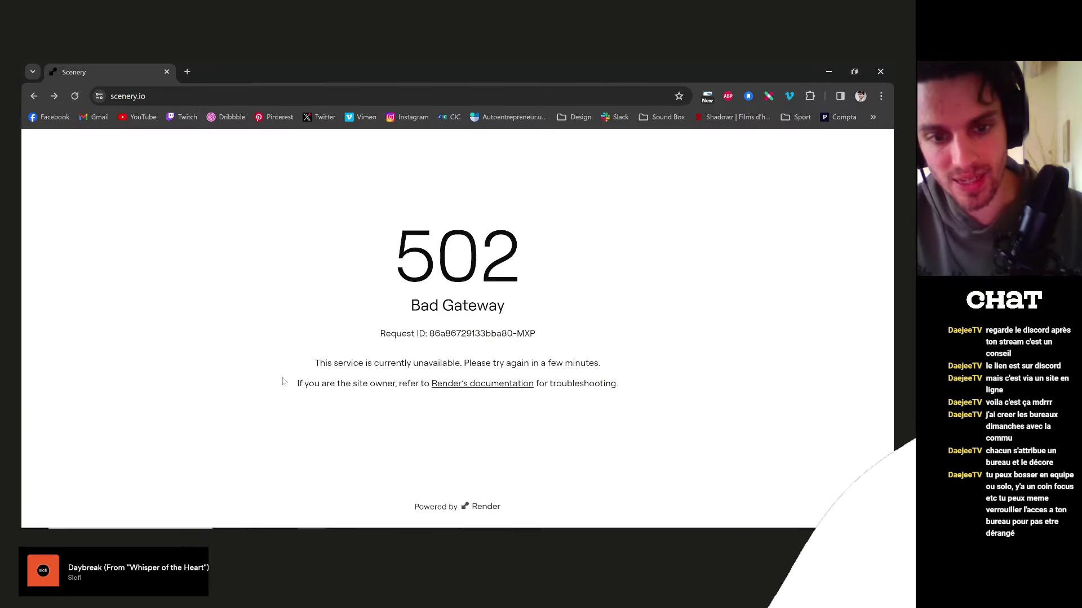
click(74, 99)
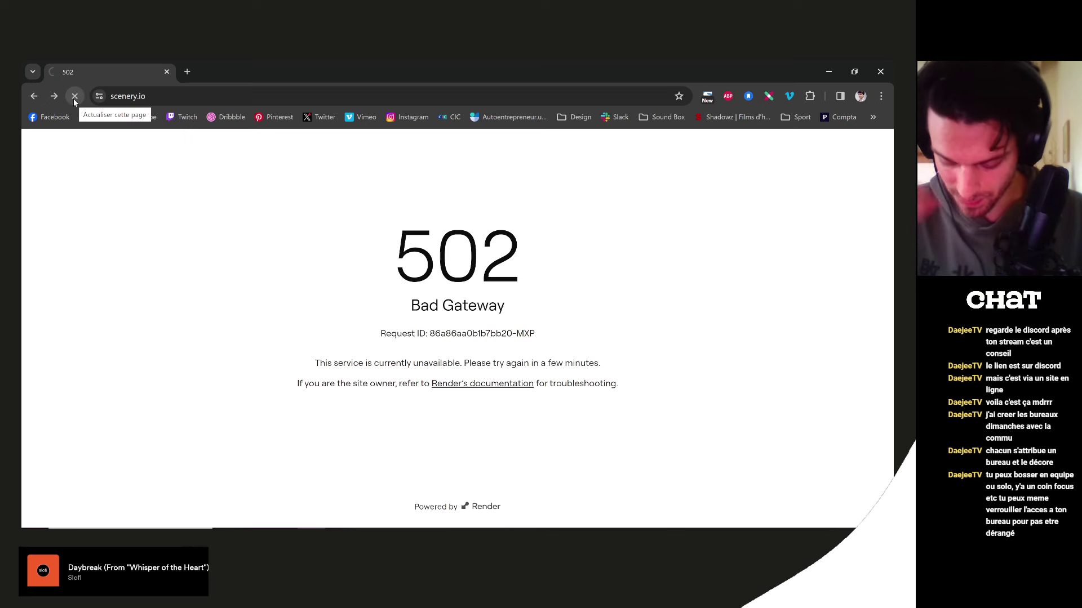
click(74, 100)
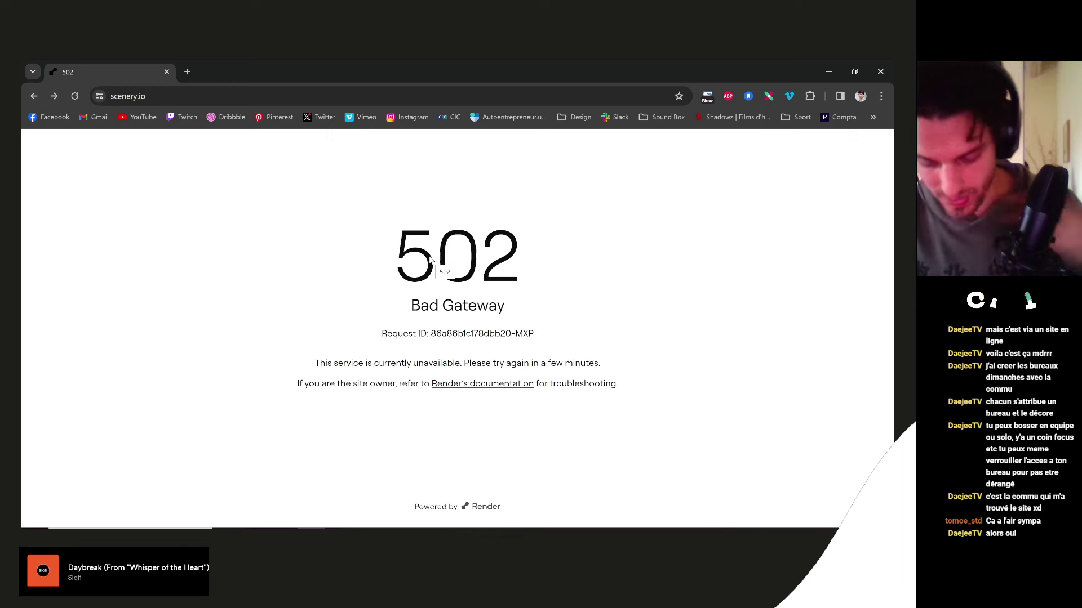
click(157, 96)
- Replace the browser tab with a fresh one and go to the Deep Corner Pin scene page on scenery.io
click(186, 72)
click(171, 71)
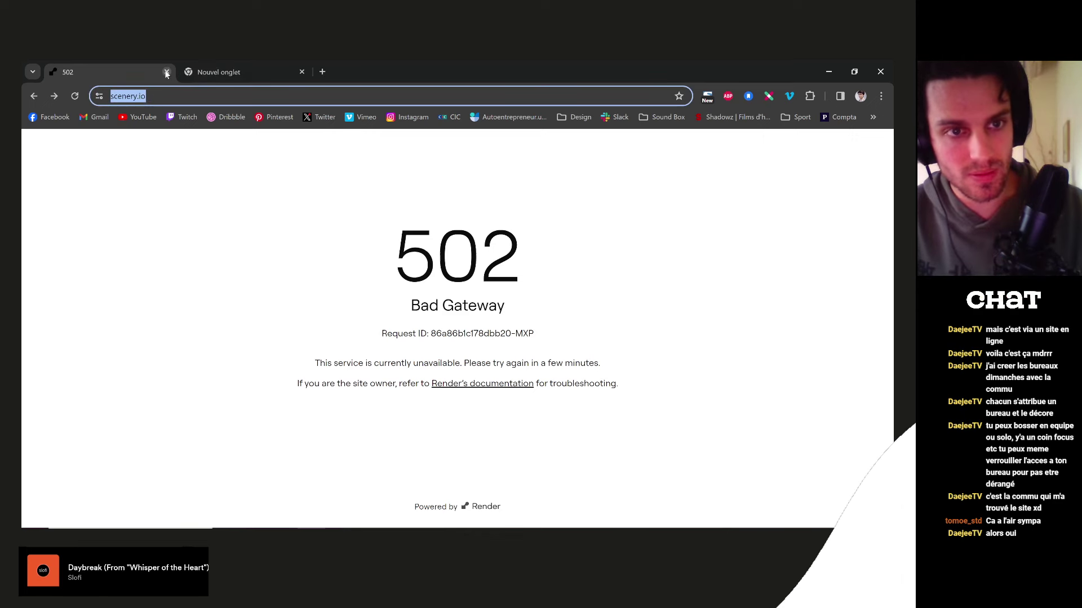
click(166, 72)
click(123, 97)
text(scene)
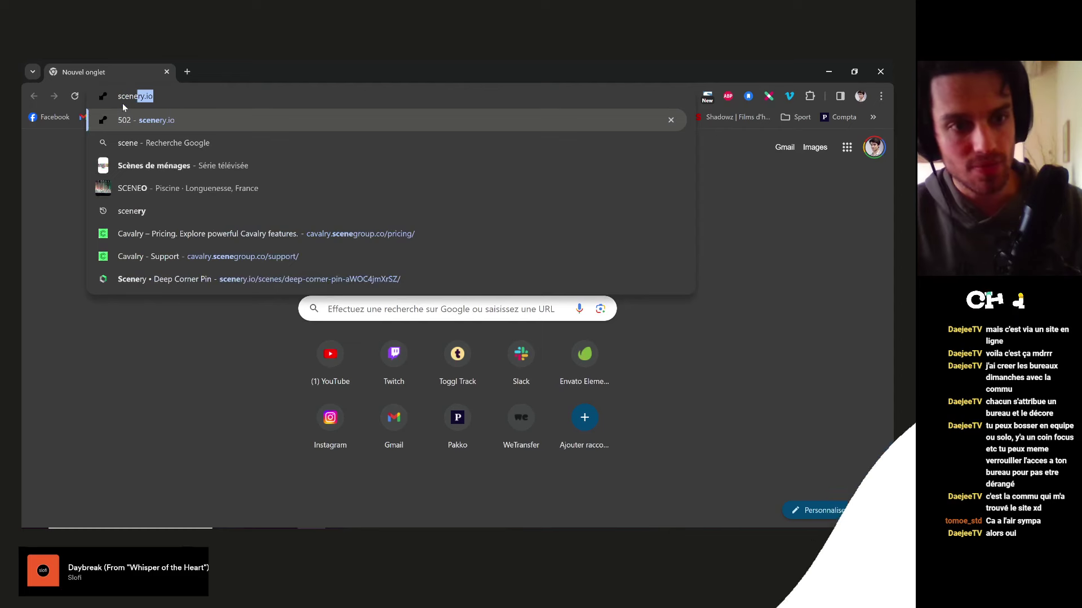
key(Down)
key(Down)
key(Down)
key(Down)
key(Down)
key(Down)
key(Down)
key(Return)
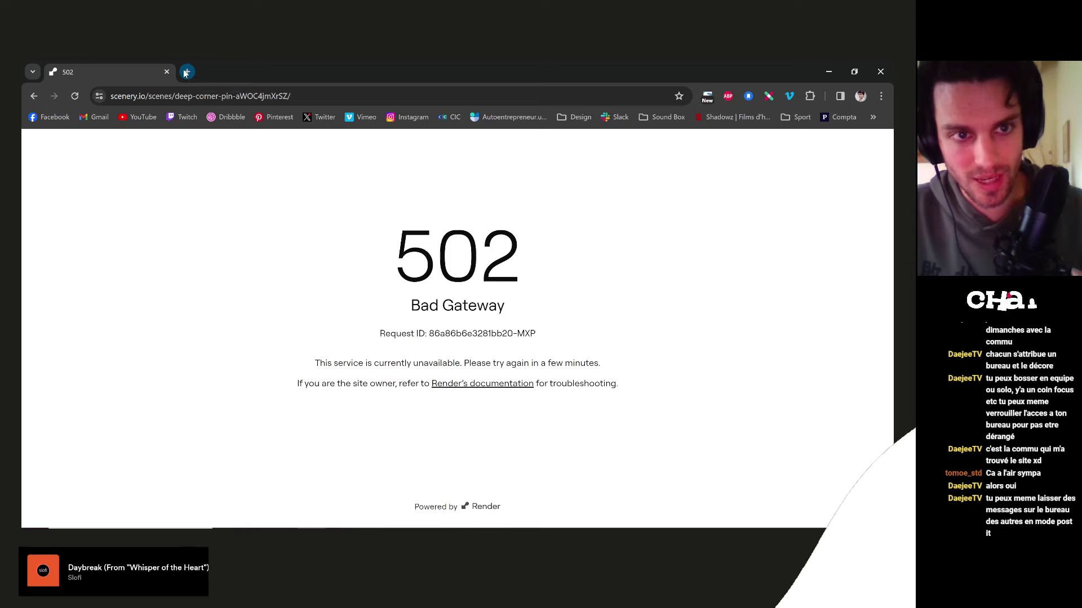
- Open Instagram in a fresh tab and close the scenery.io tab
click(186, 72)
click(167, 72)
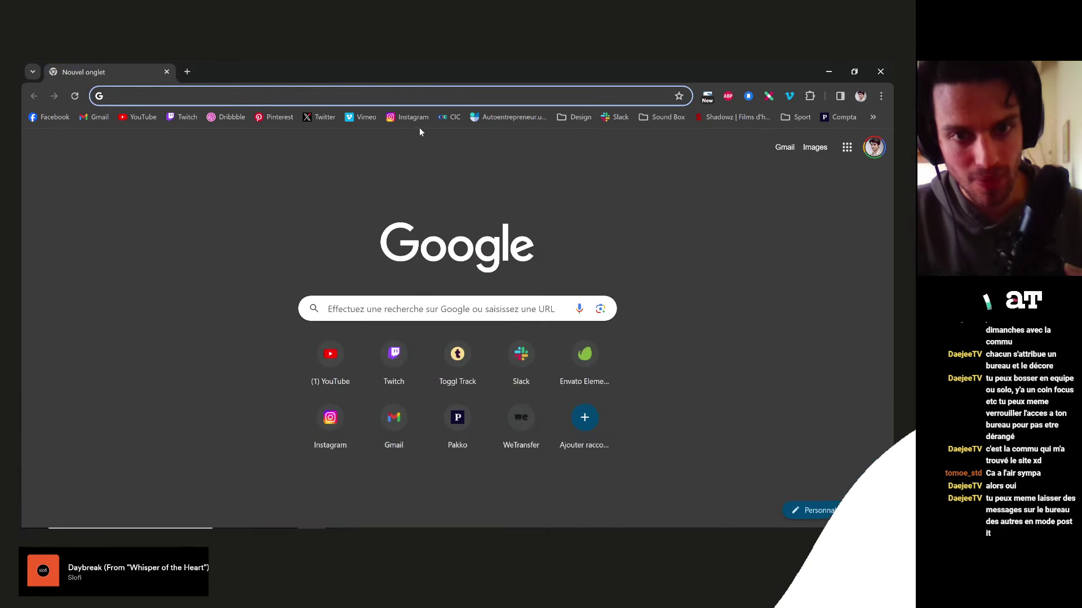
click(403, 118)
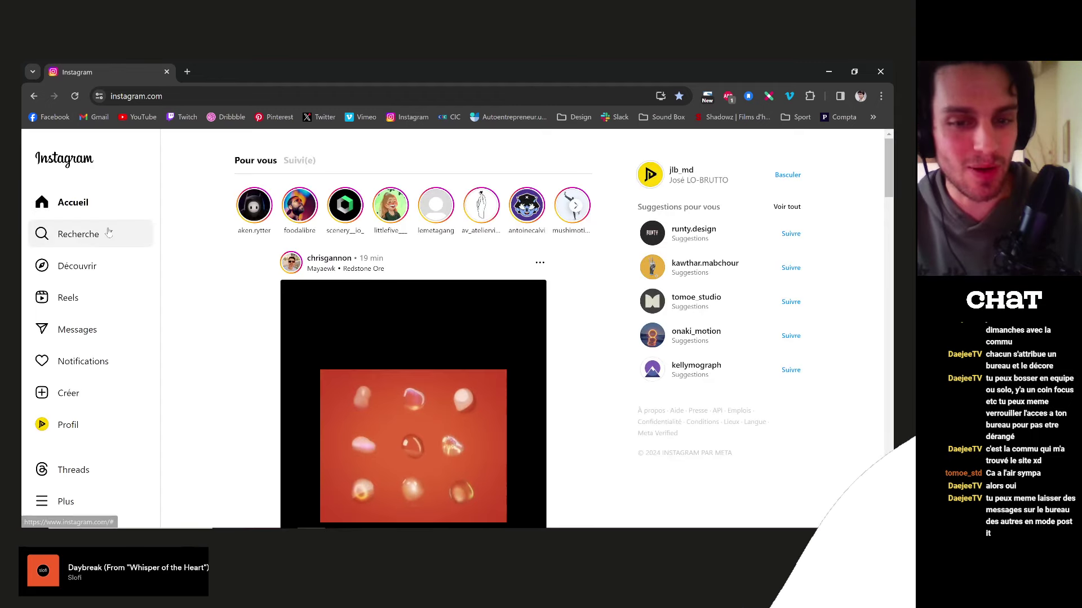
- Search Instagram by first name for the typographic motion artist and open their profile
click(77, 236)
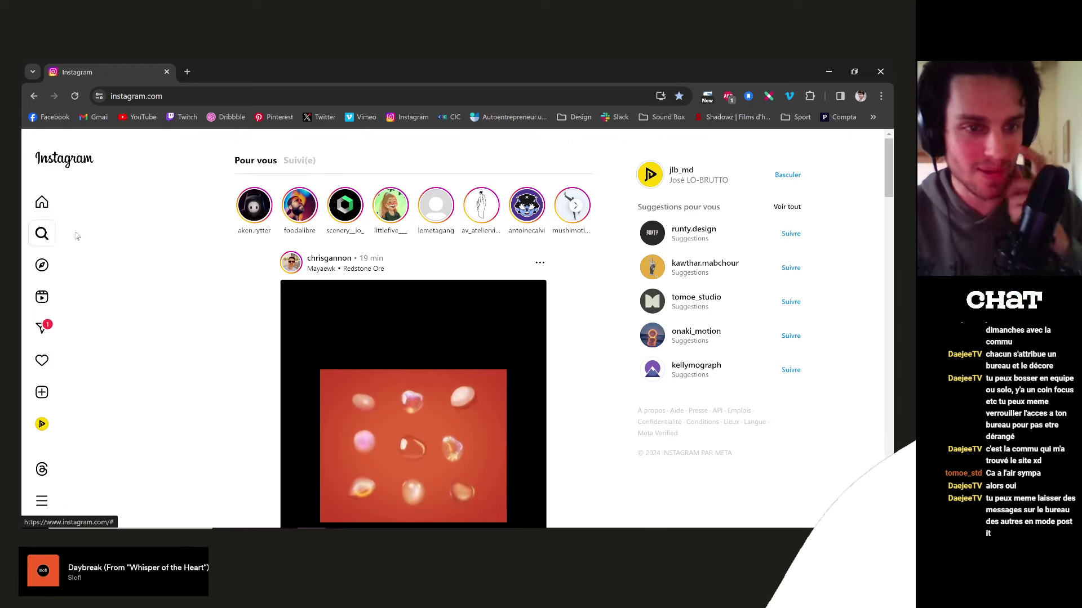
text(a)
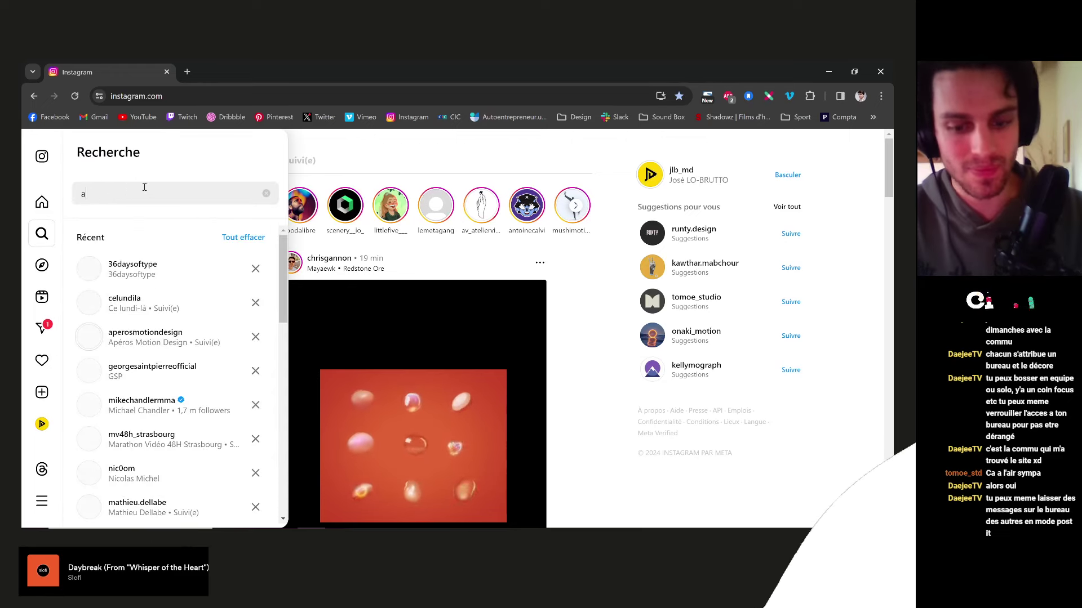
text(ntoine)
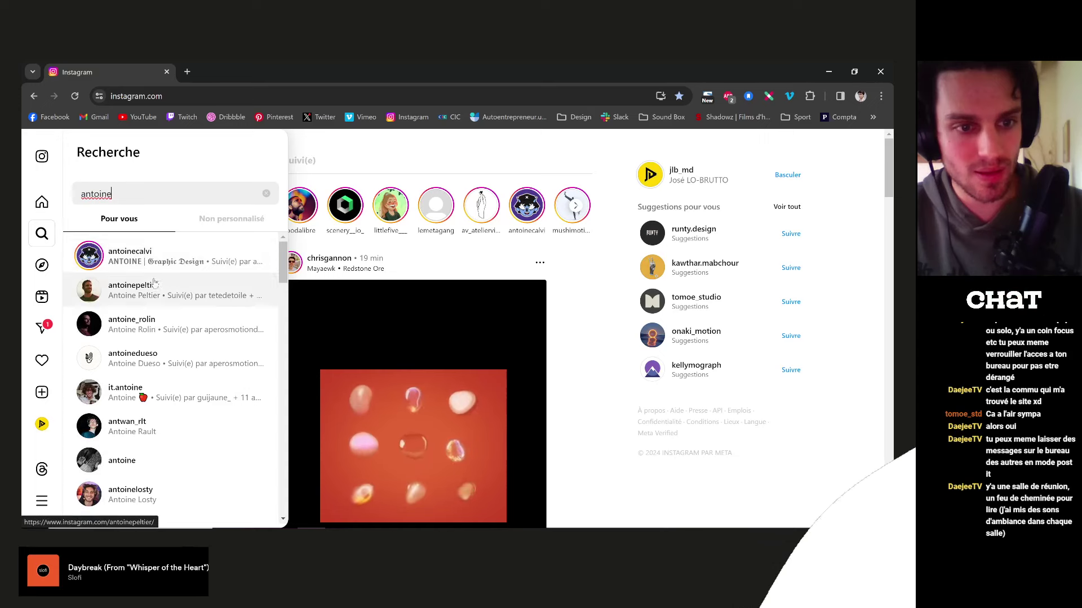
scroll(151, 429, down, 3)
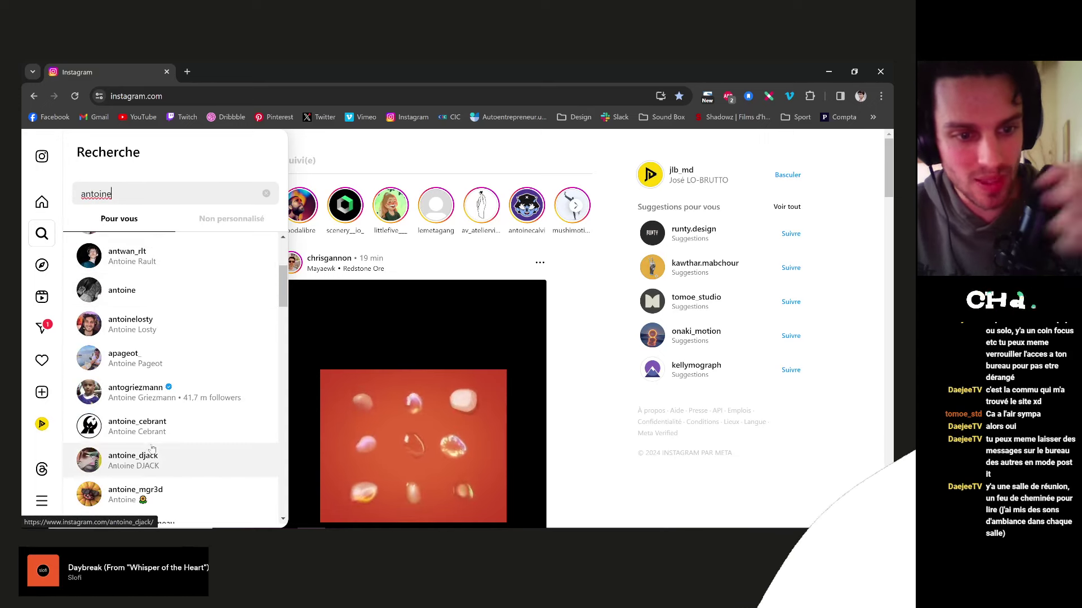
scroll(126, 259, up, 3)
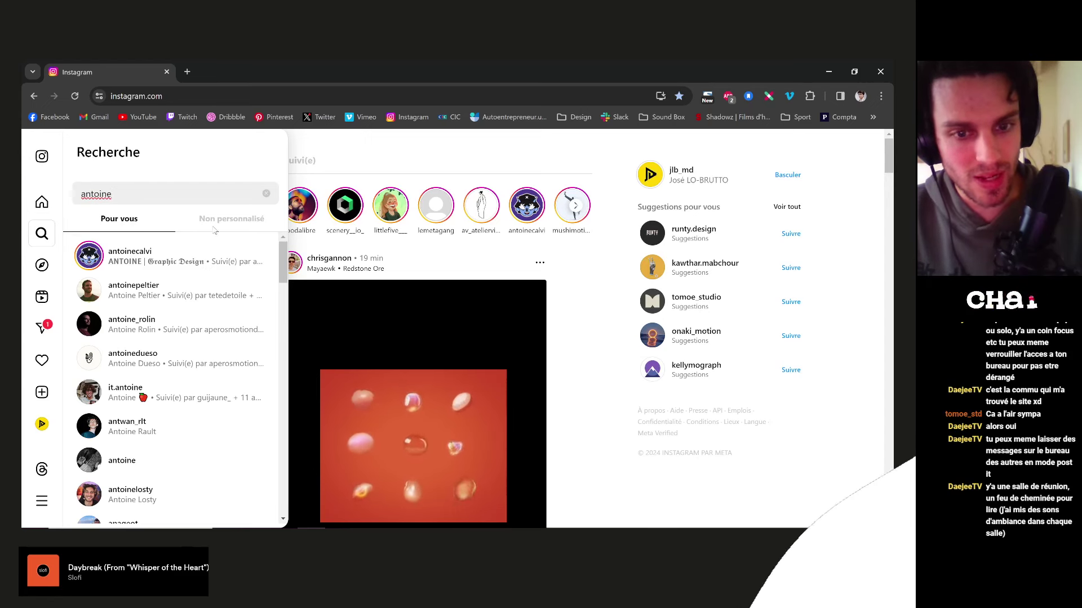
key(BackSpace)
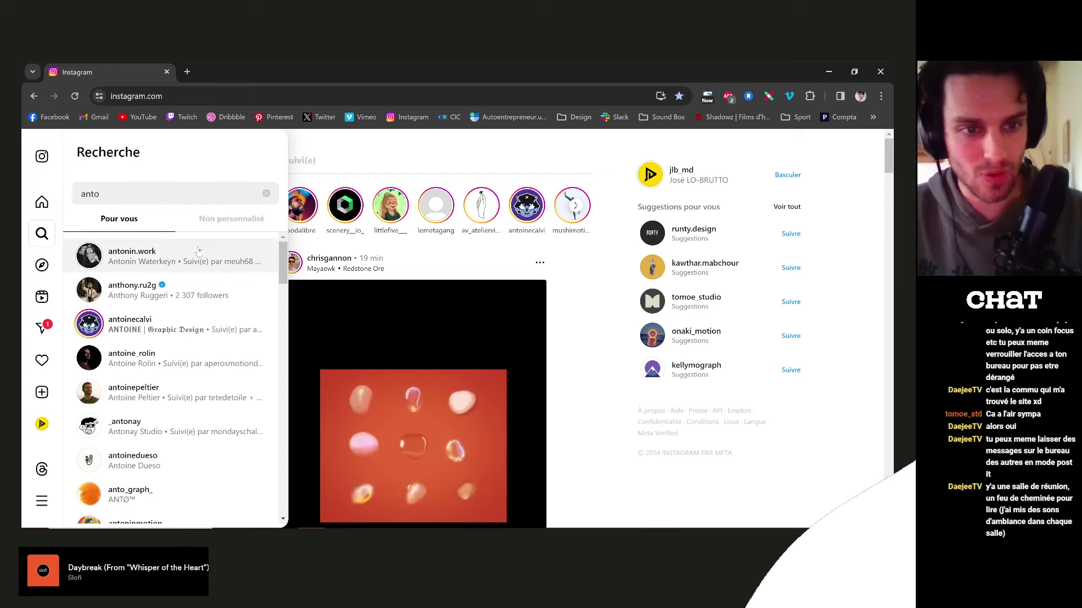
click(199, 250)
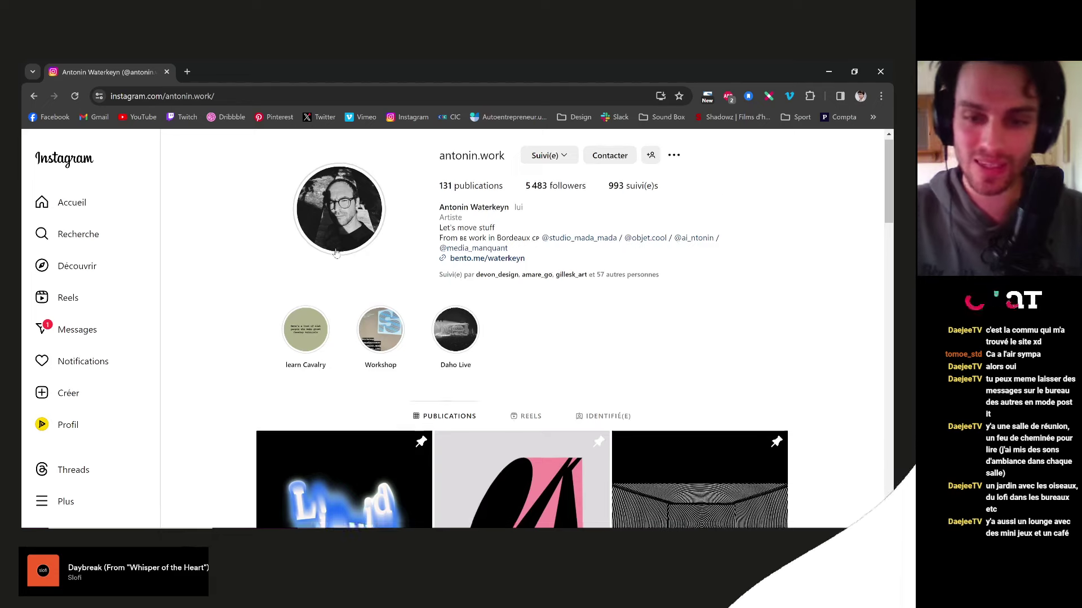
- Find the artist's G.R.E.A.T. Corner Pin post, examine its G, R and E animations, and return to Cavalry
scroll(212, 230, down, 4)
scroll(804, 312, down, 2)
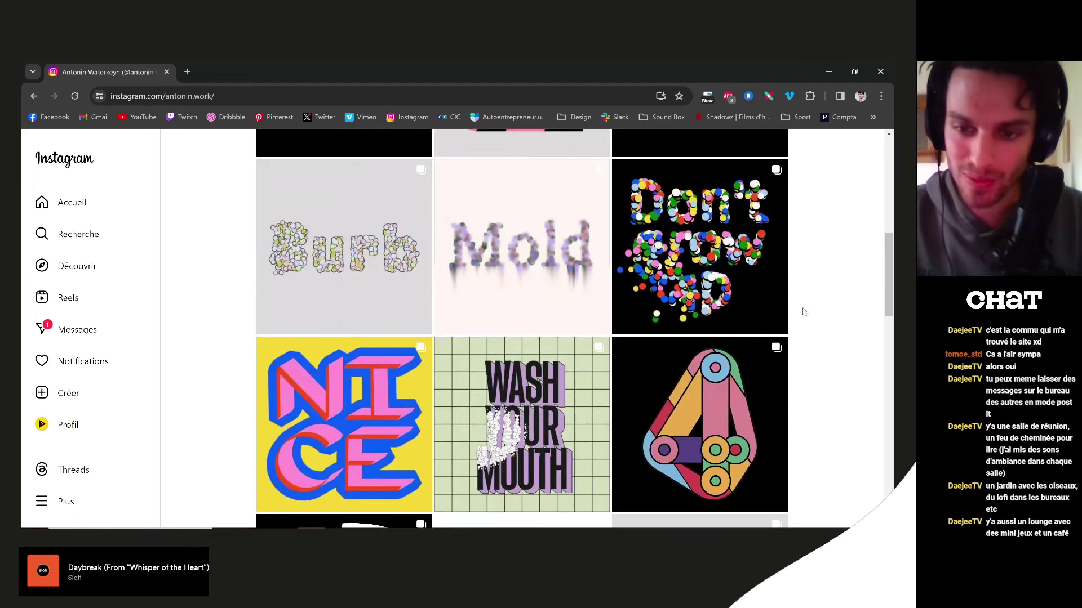
scroll(819, 360, down, 2)
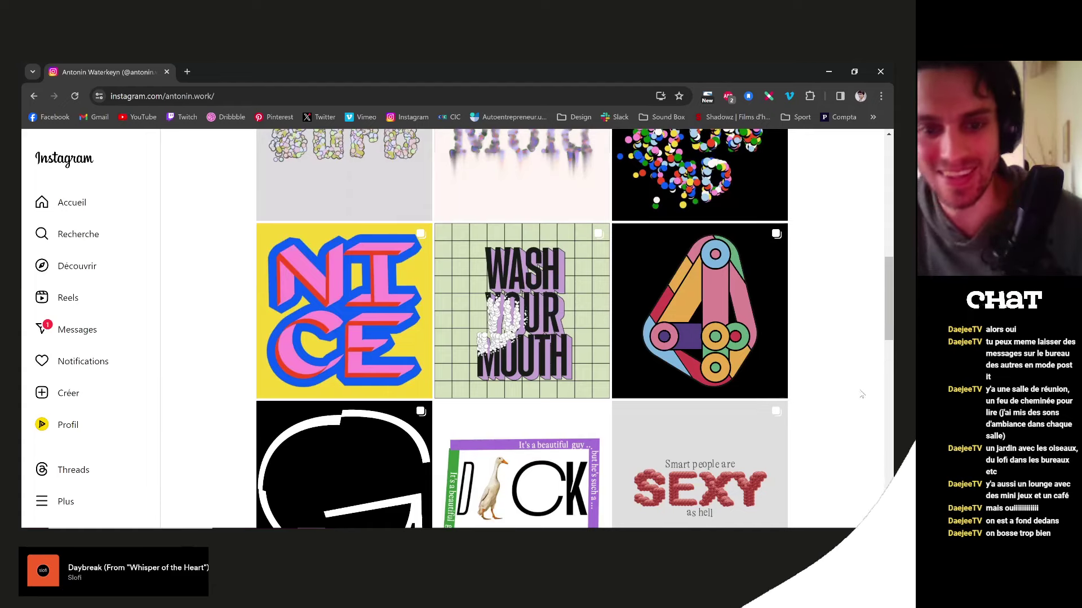
scroll(862, 397, down, 2)
scroll(861, 397, down, 3)
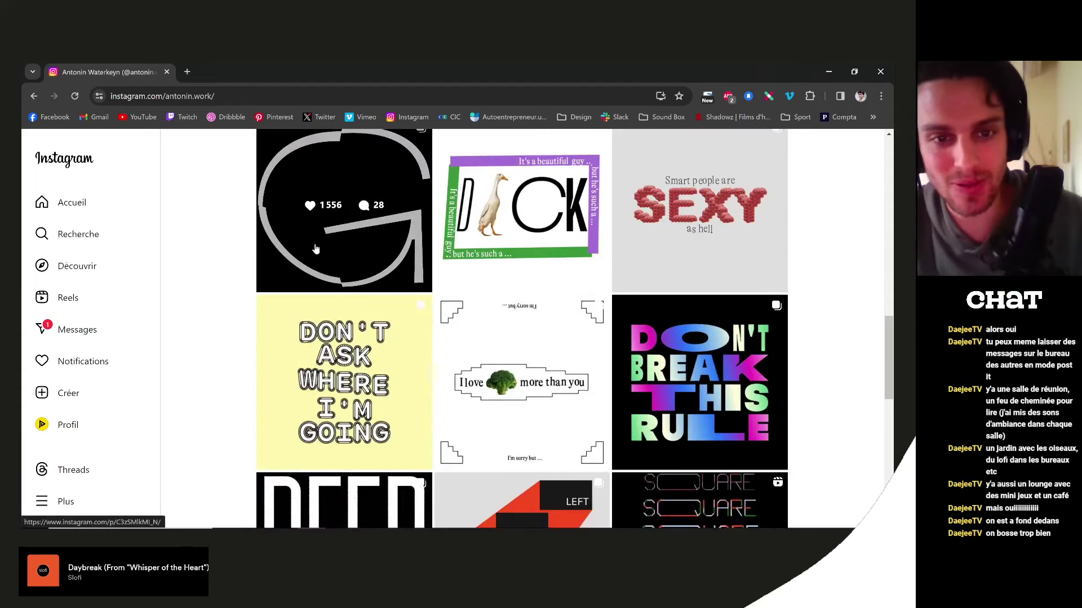
click(348, 250)
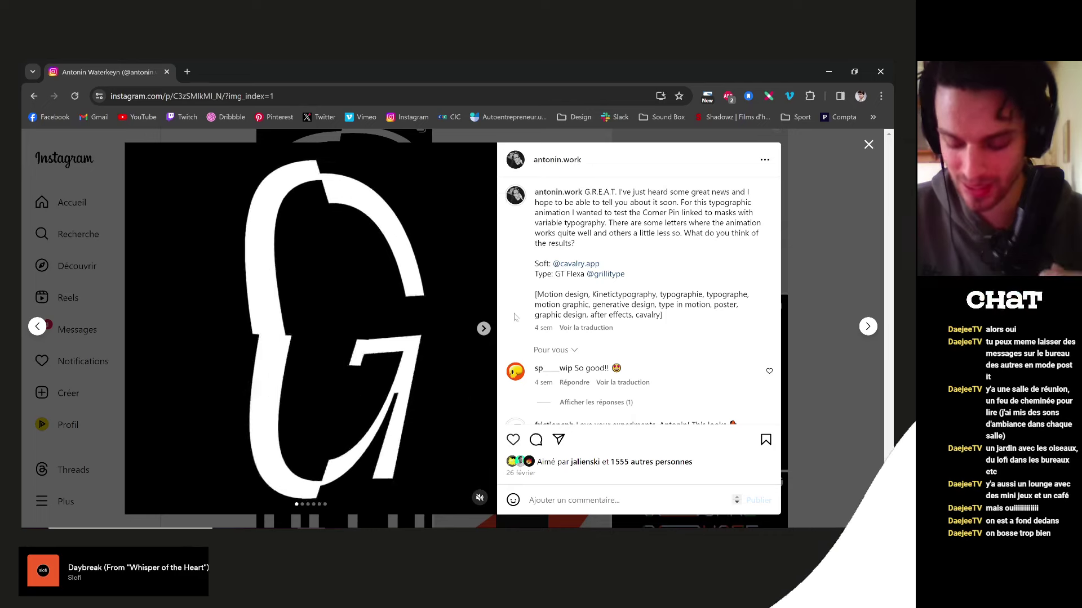
click(483, 329)
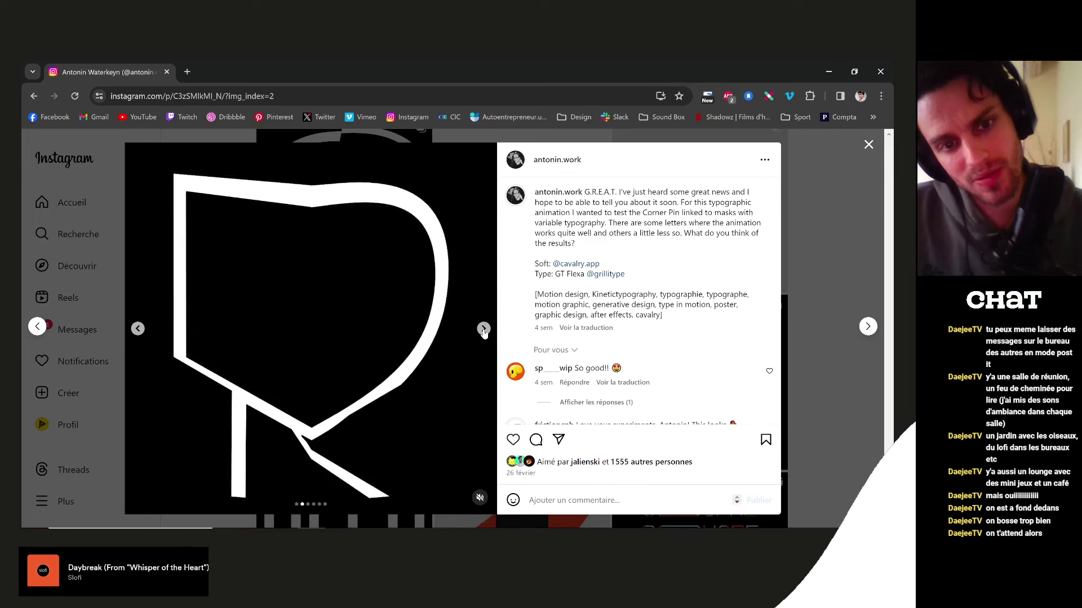
click(483, 329)
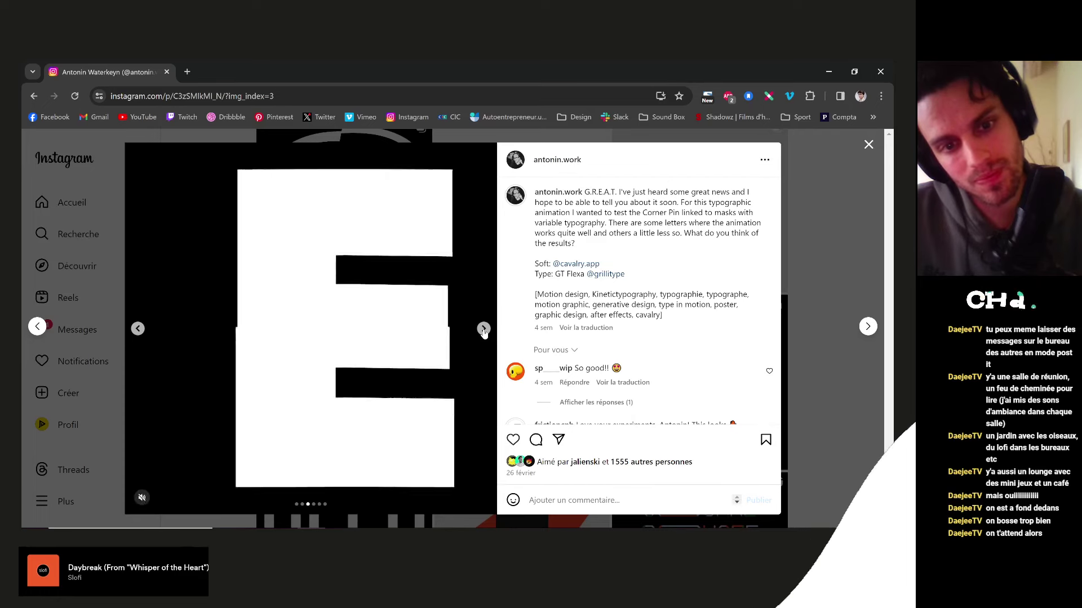
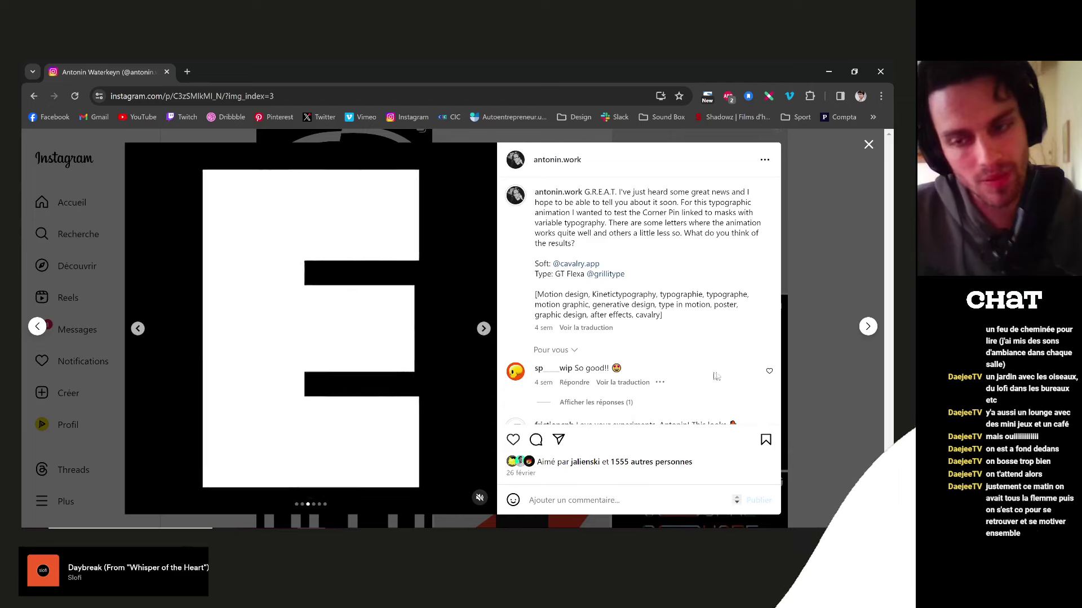
click(823, 380)
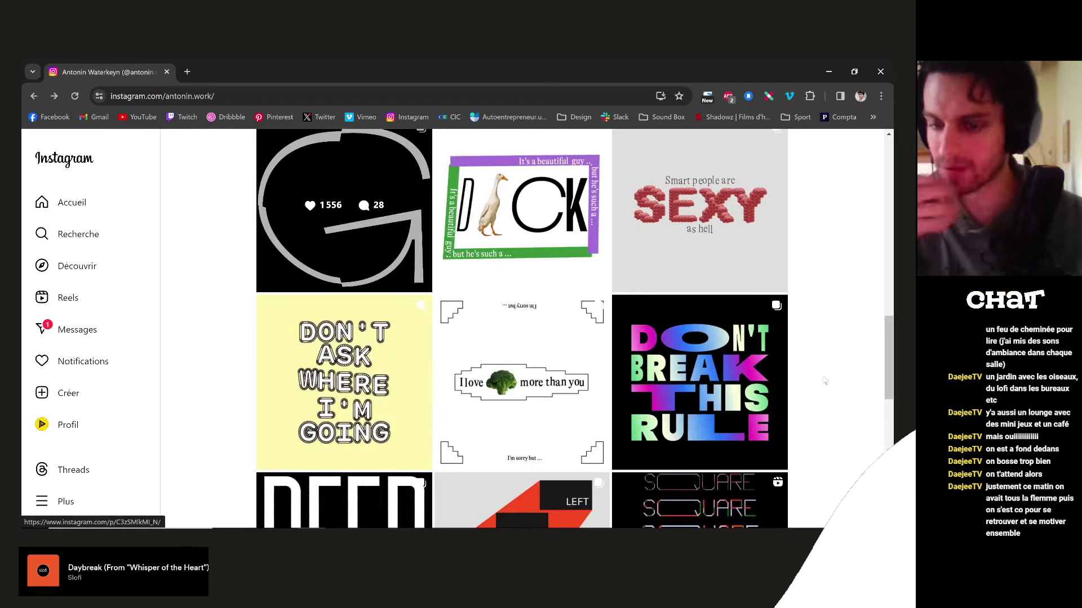
key(alt+Tab)
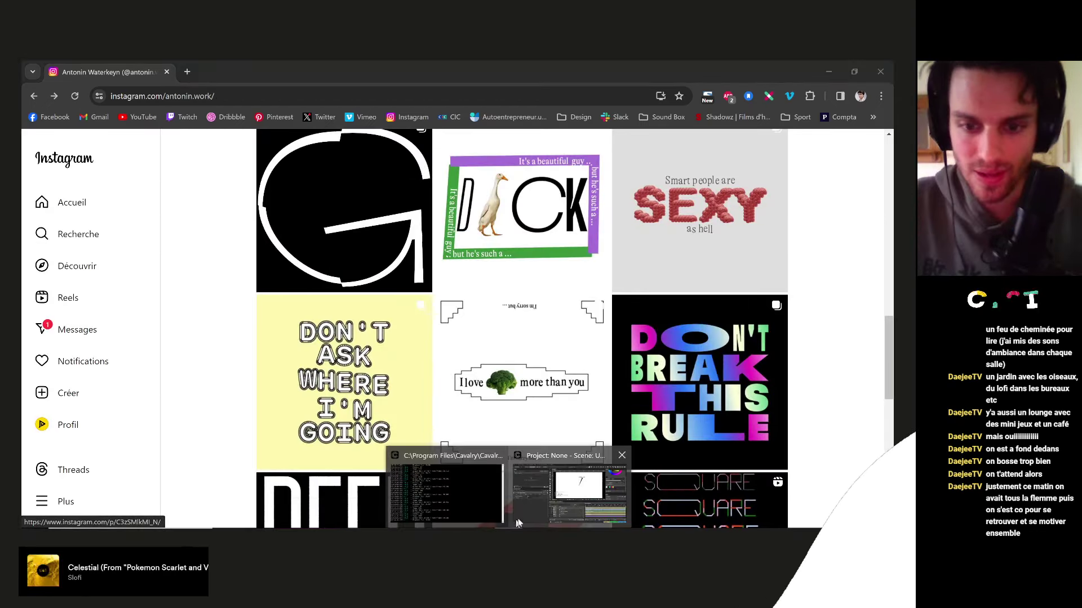
key(ctrl+a)
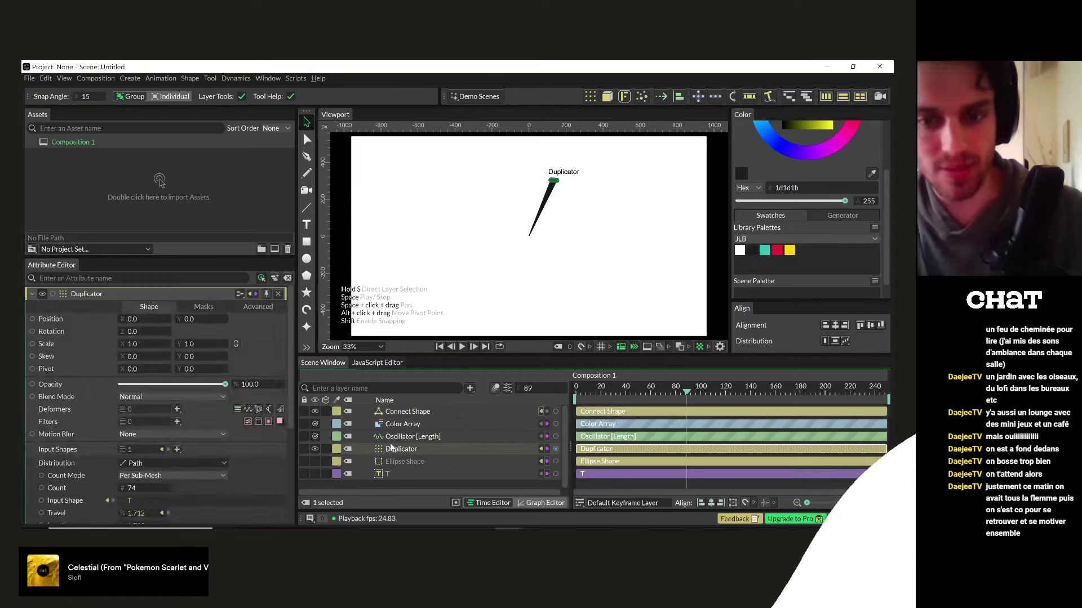
key(Delete)
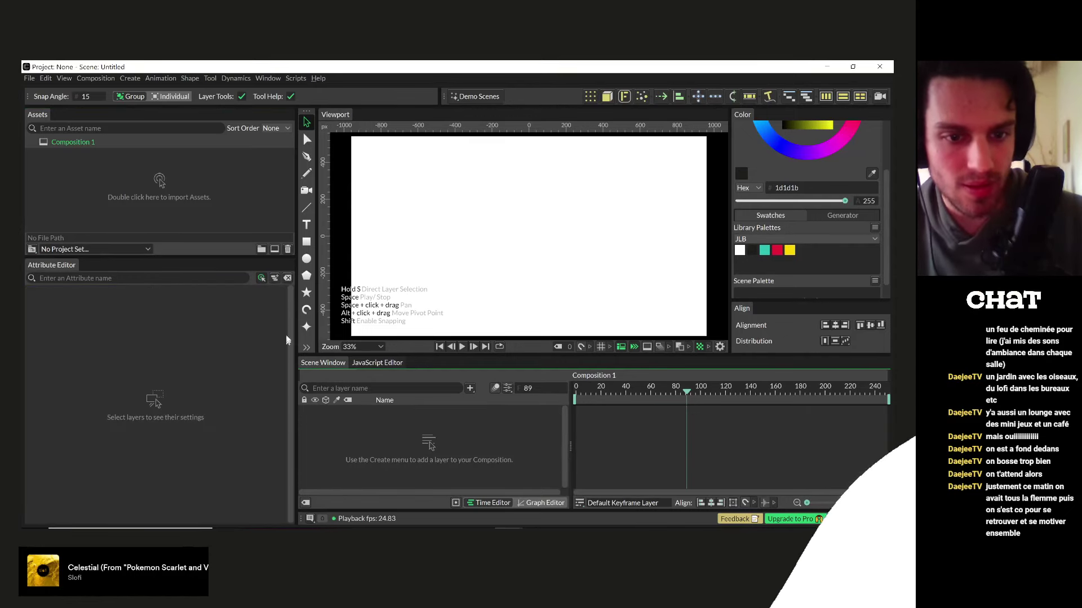
key(ctrl+z)
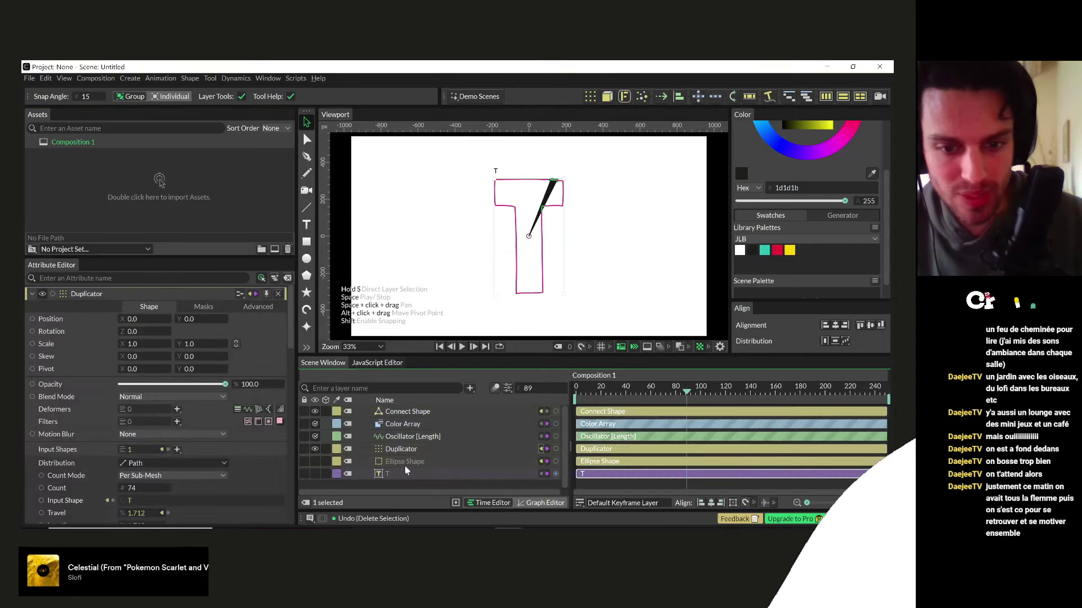
- Delete the Connect Shape, Color Array, Oscillator, Duplicator and Ellipse Shape layers, keeping only the T text layer
ctrl+click(404, 462)
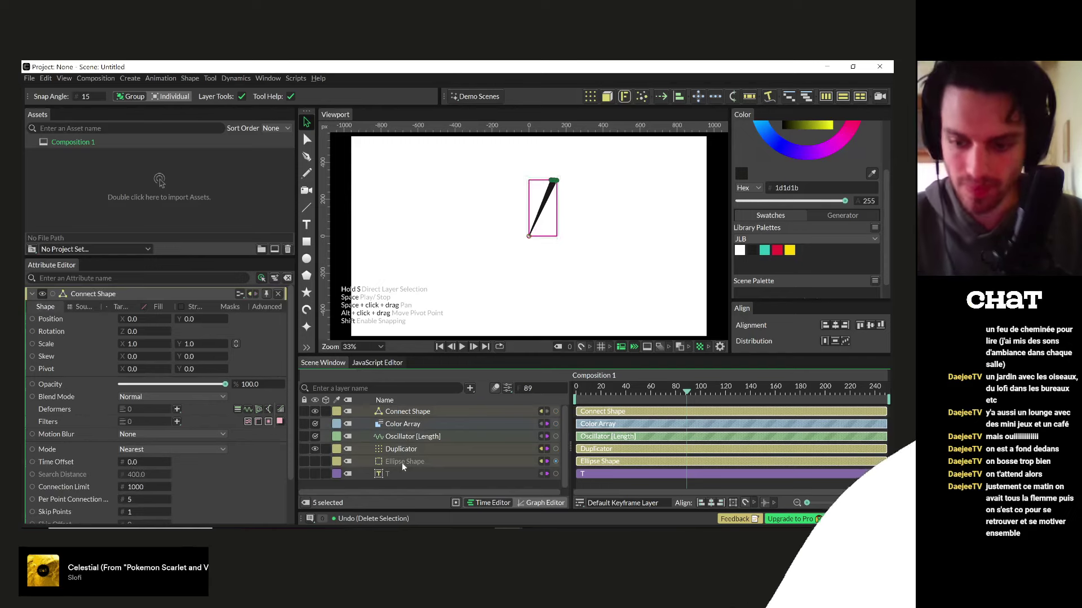
key(Delete)
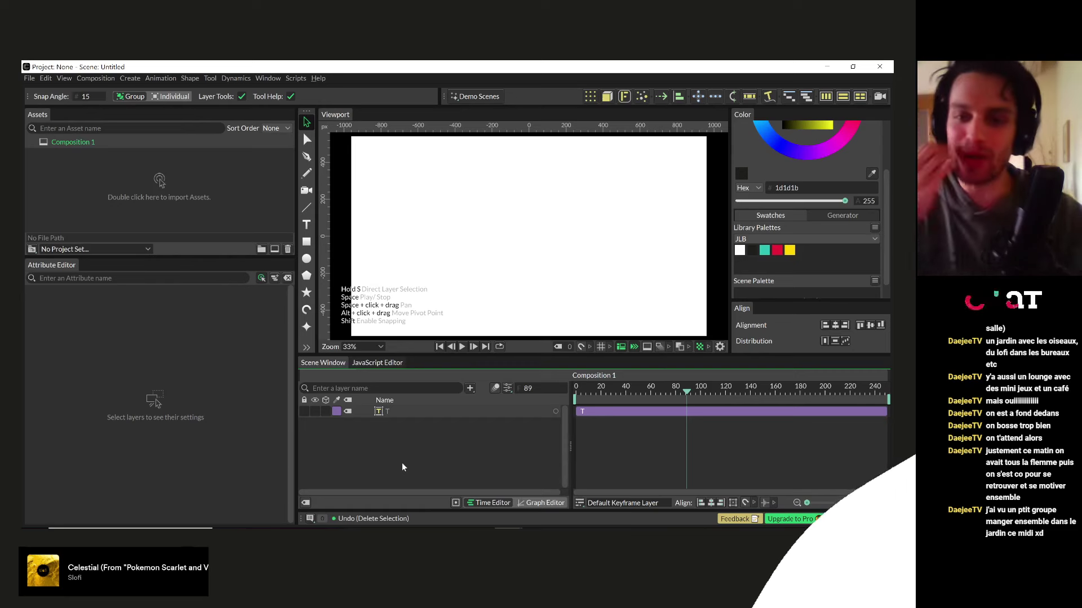
- Make the T layer visible, turn off its stroke and enable its fill
click(315, 412)
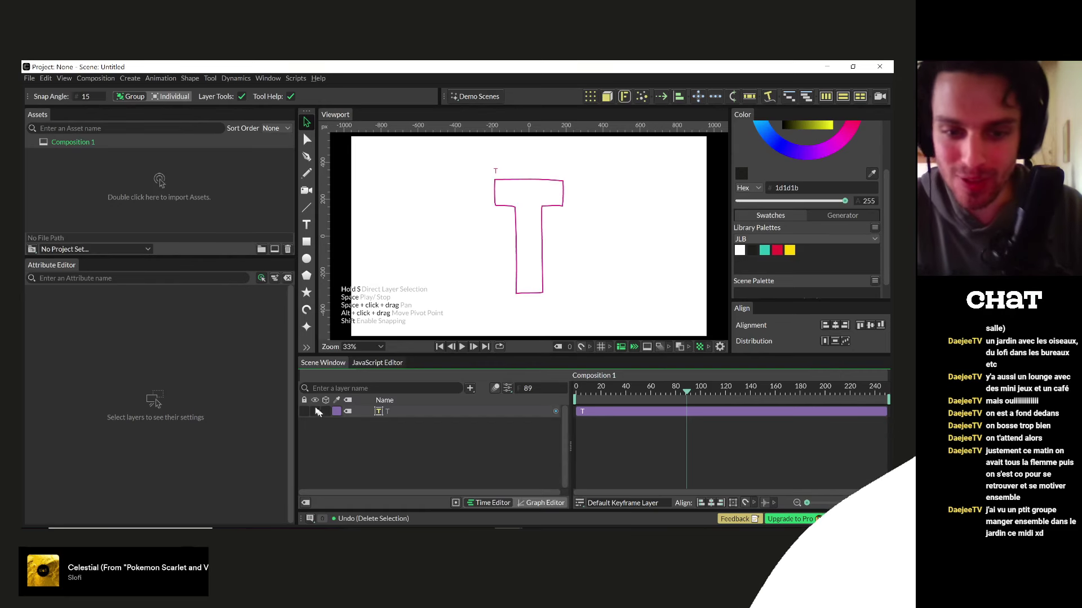
click(406, 415)
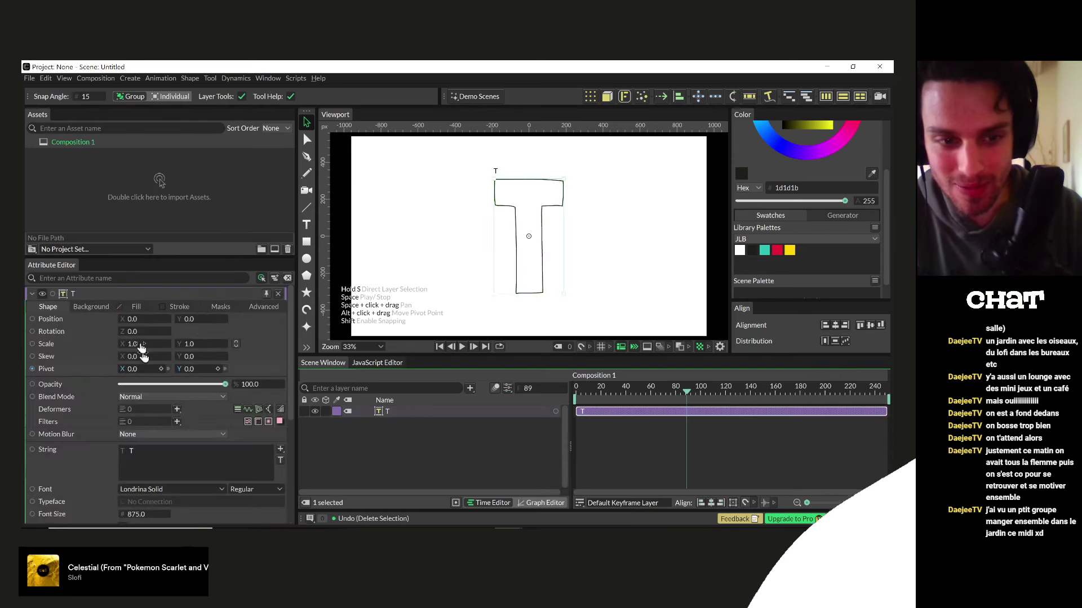
click(173, 308)
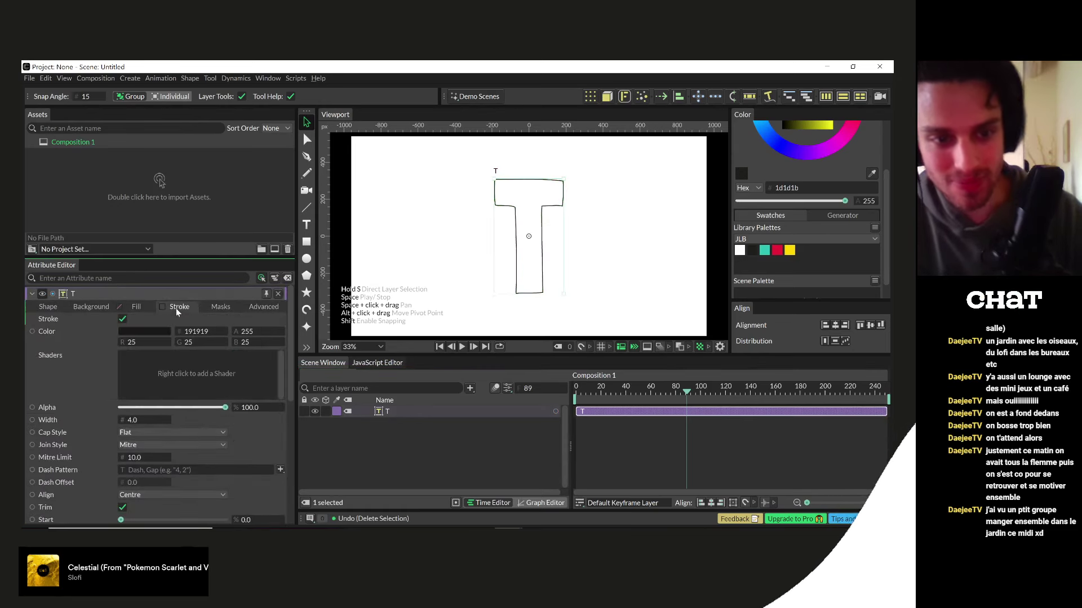
click(122, 319)
click(123, 319)
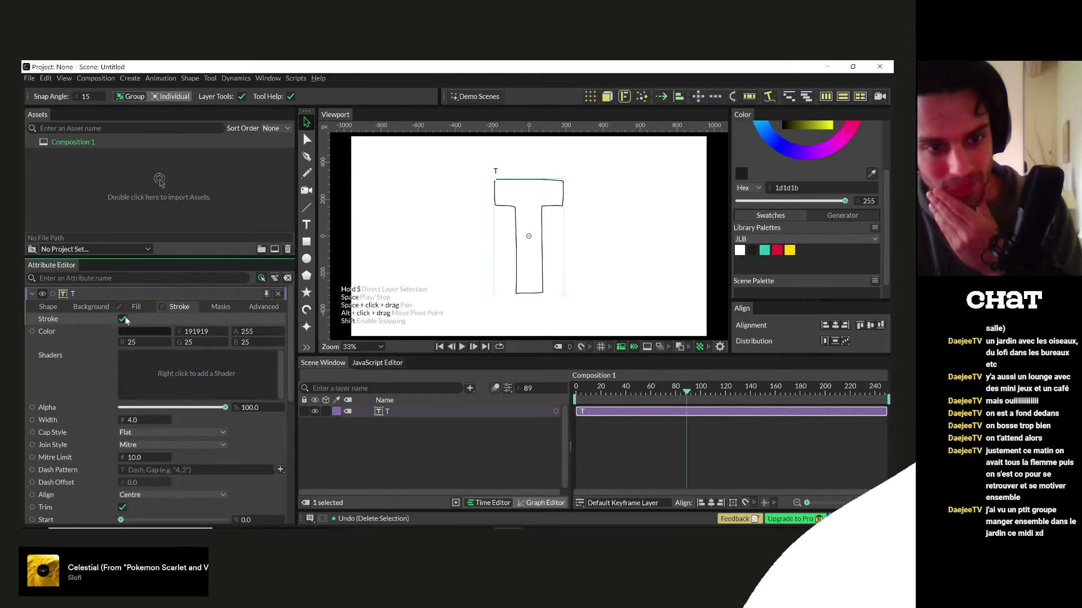
click(122, 319)
click(135, 307)
click(122, 319)
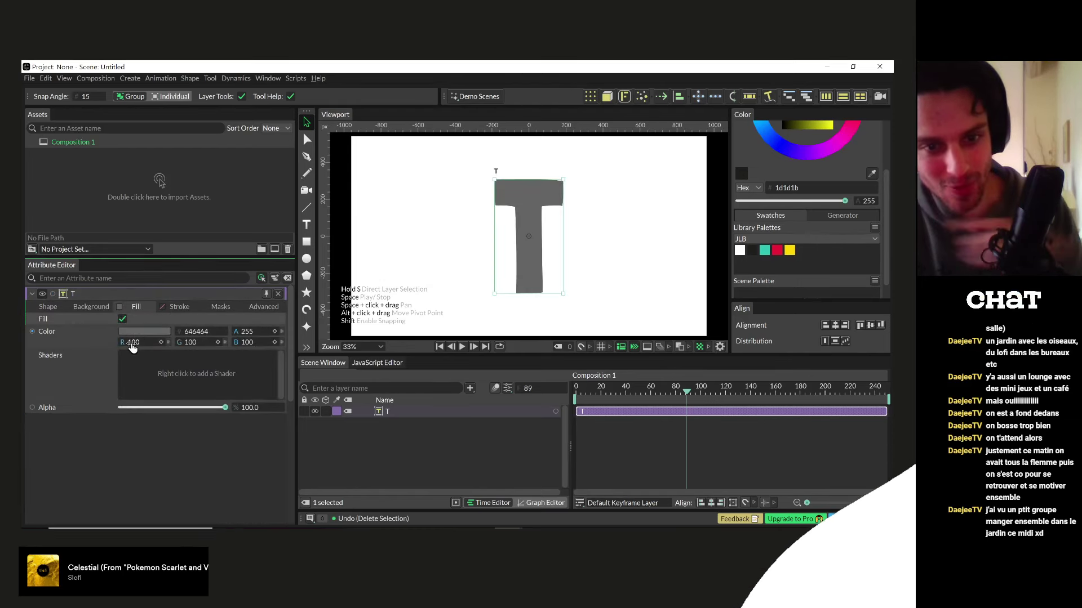
- Try the Limousine font on the T layer and settle on Luckiest Guy
click(56, 307)
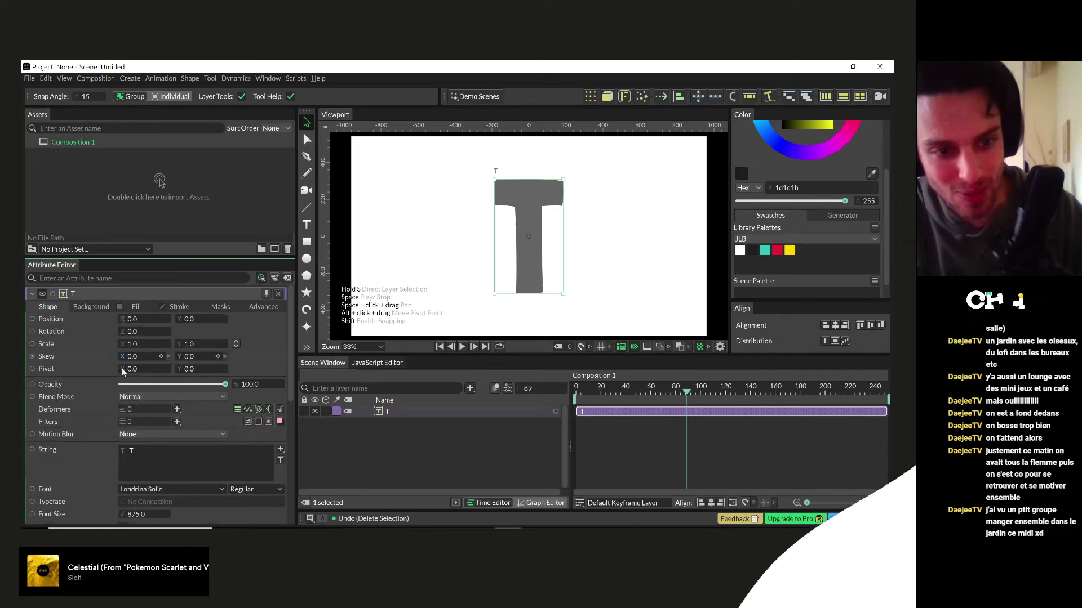
click(222, 489)
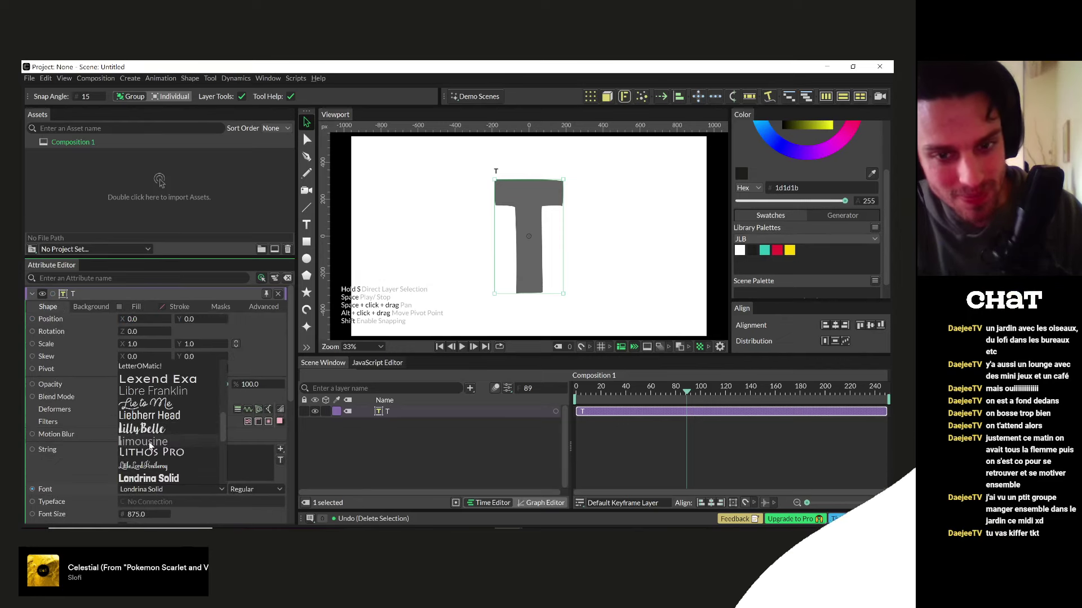
click(149, 443)
click(222, 490)
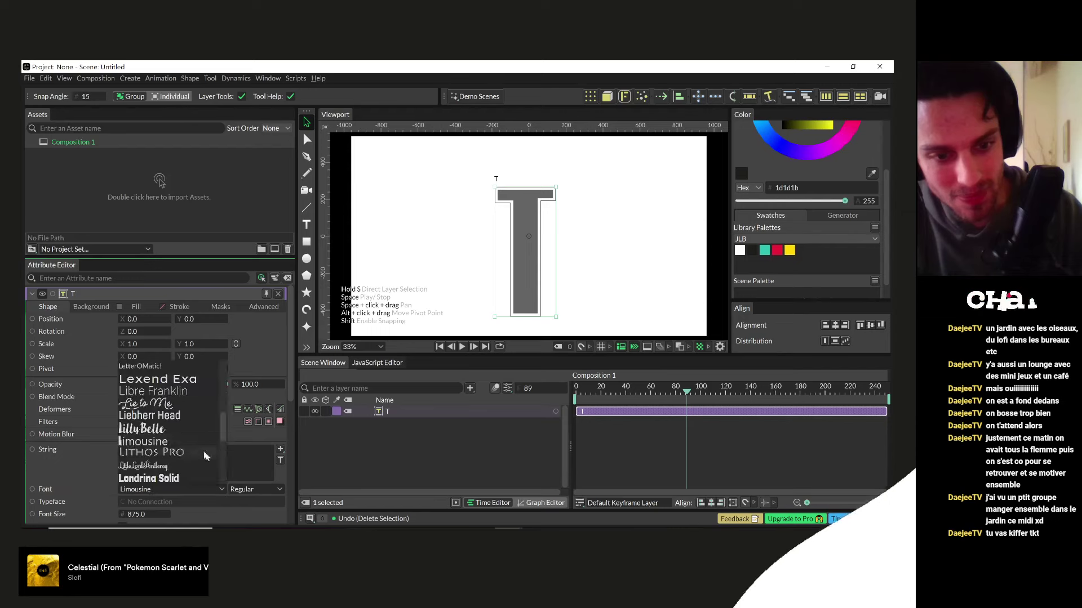
scroll(169, 439, down, 15)
scroll(144, 407, up, 6)
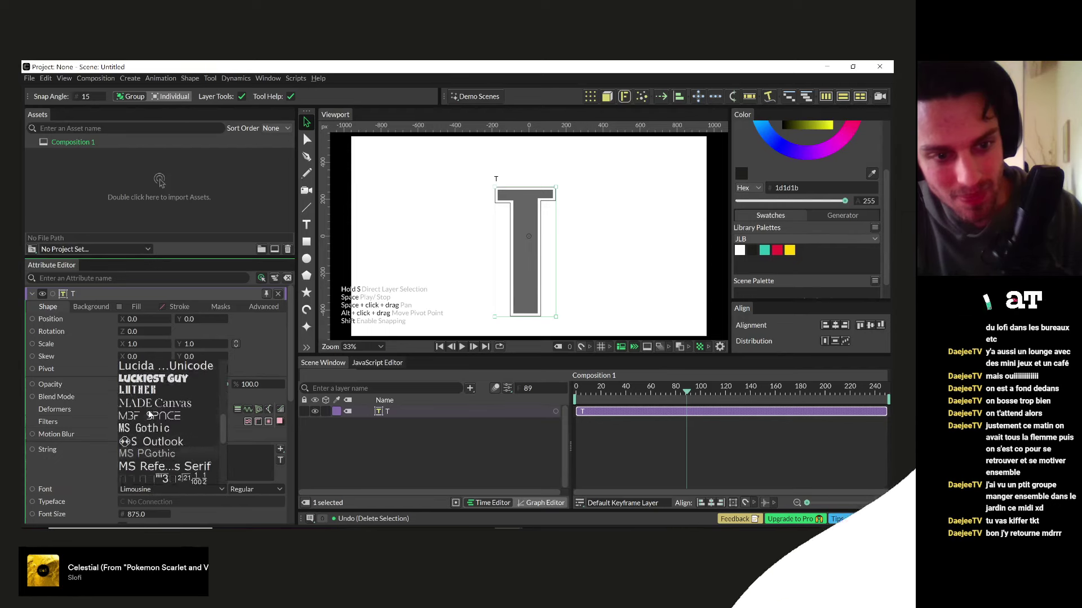
click(148, 423)
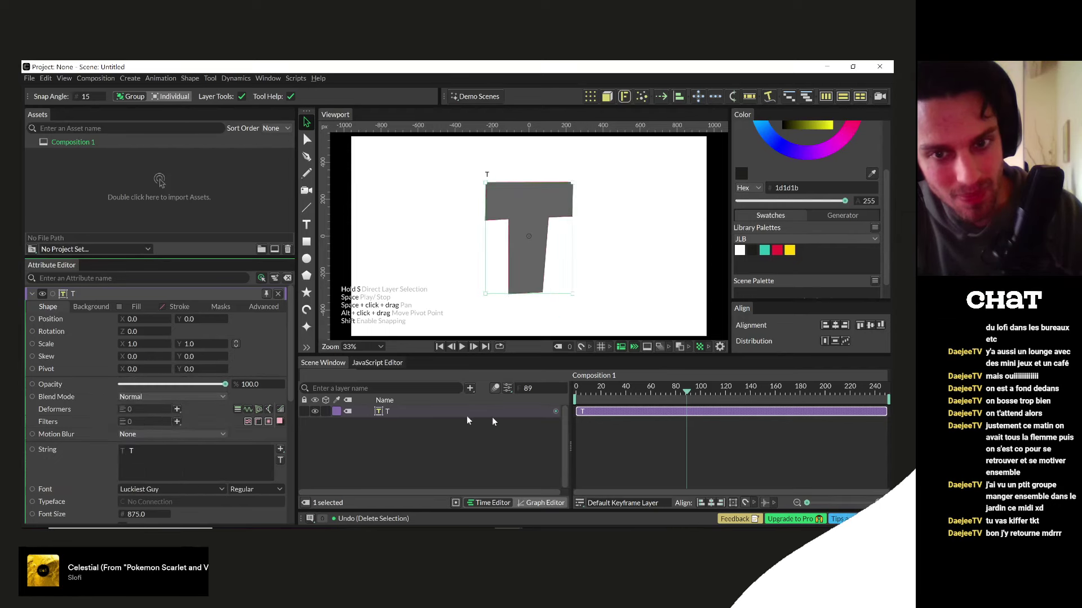
click(634, 470)
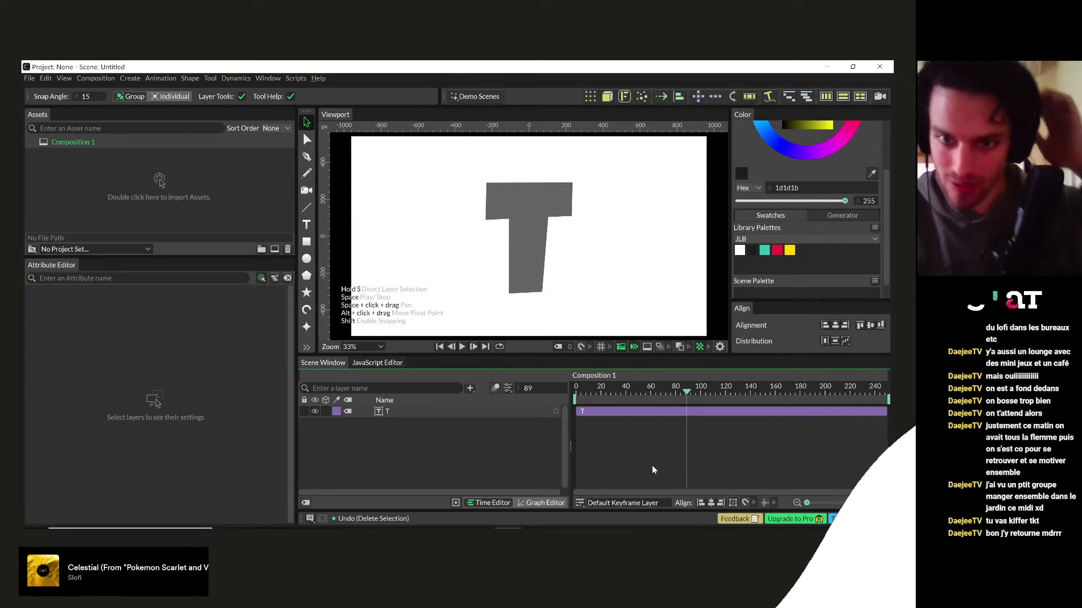
- Recolor the T's fill with the red swatch from the JLB library palette
click(397, 412)
drag(508, 304, 522, 319)
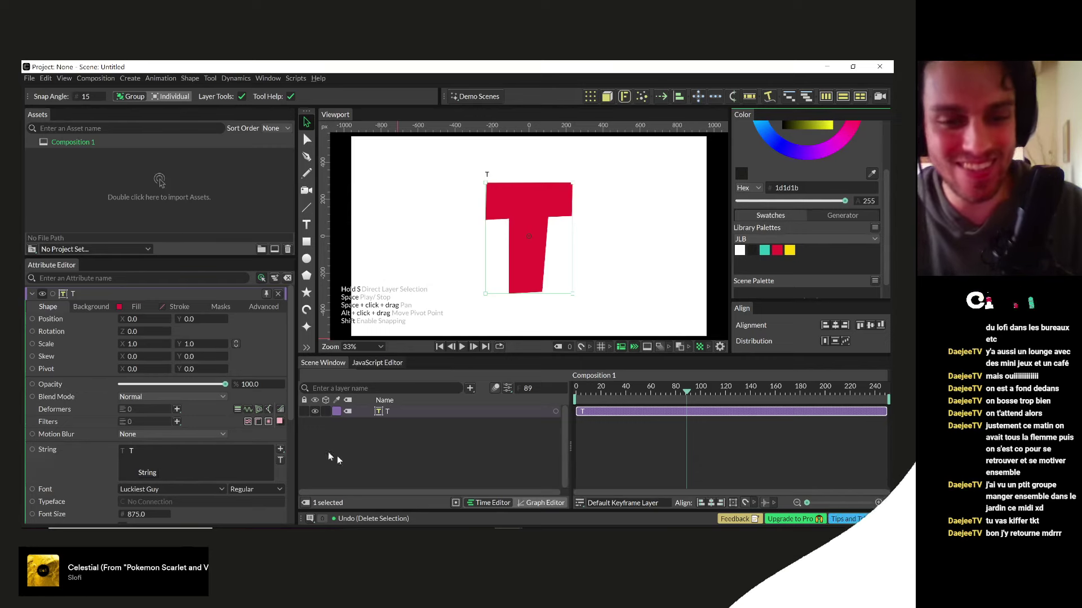
click(375, 464)
click(388, 412)
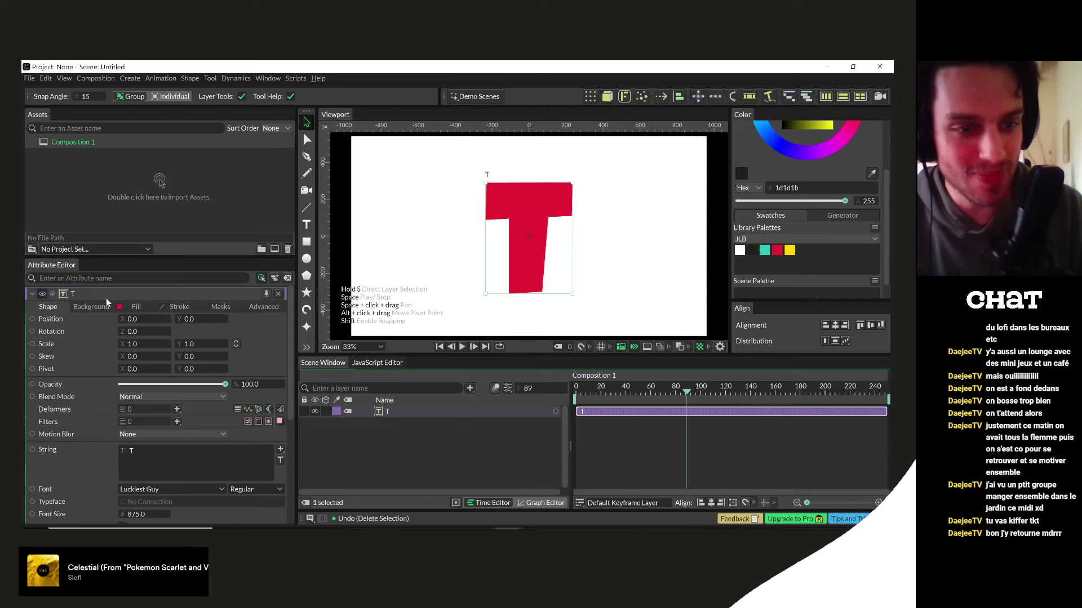
click(389, 433)
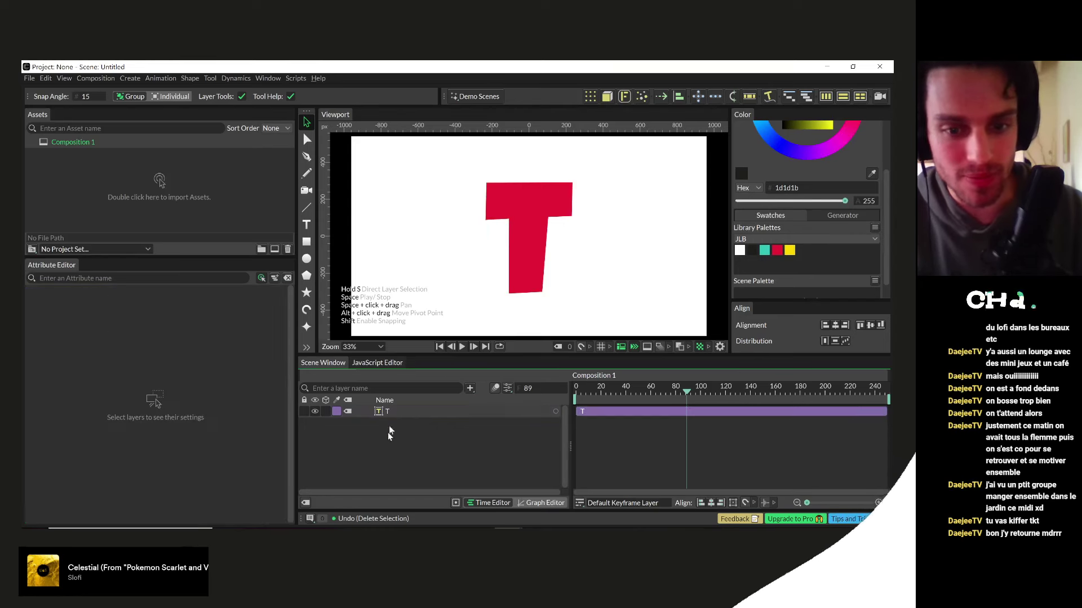
- Add a Corner Pin shape to the composition and collapse its group of corner controls
key(Tab)
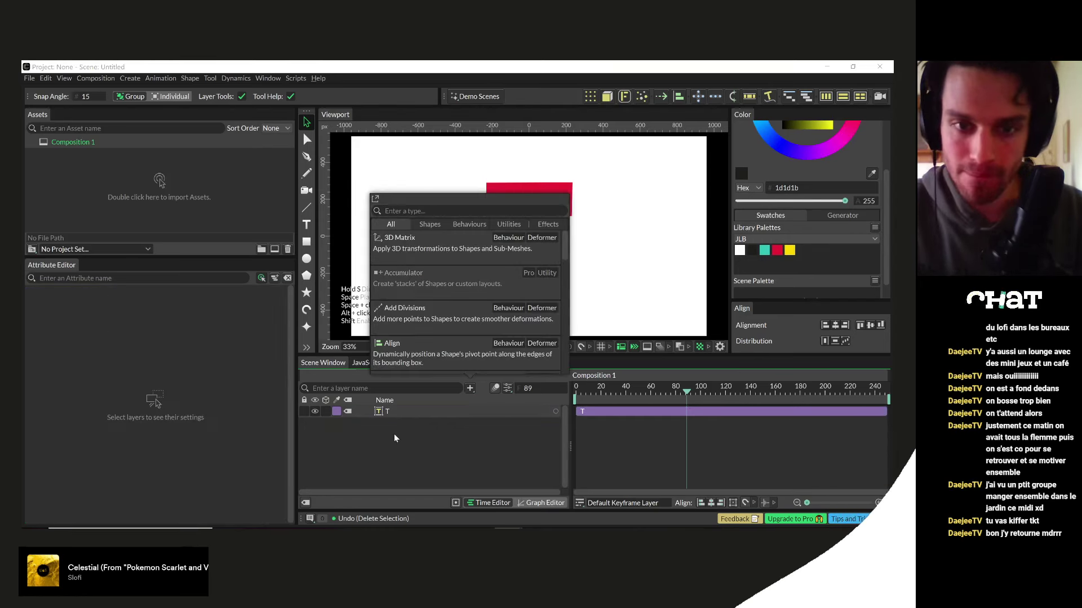
text(corner)
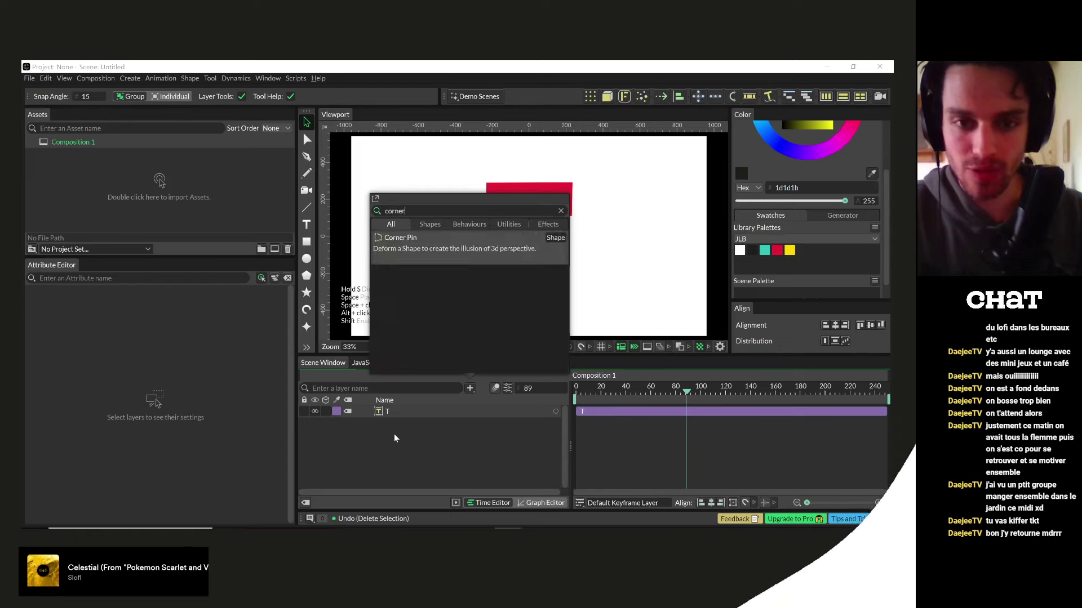
click(417, 250)
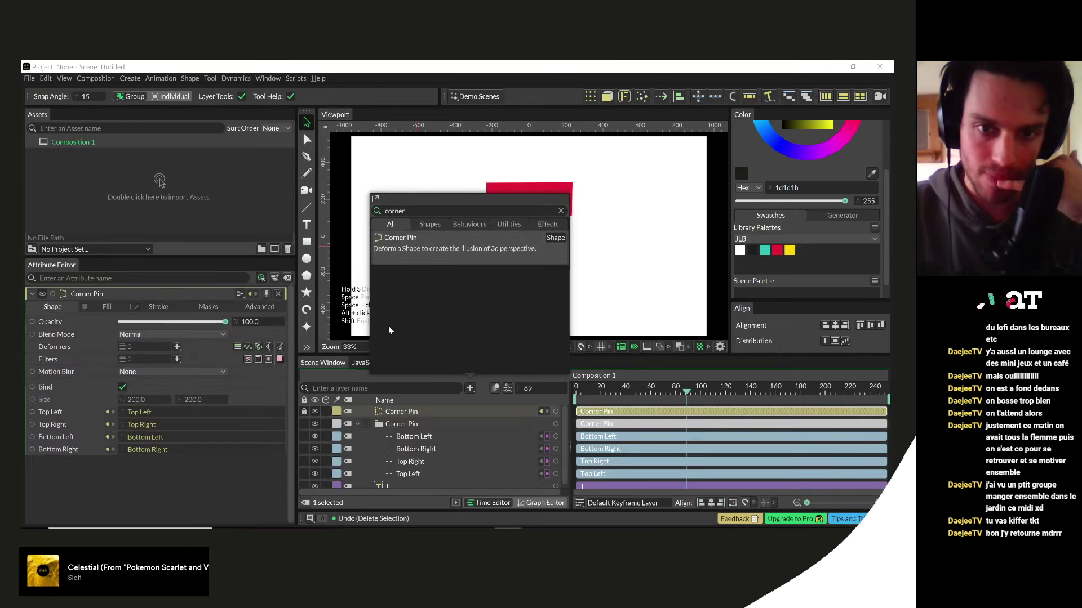
click(357, 423)
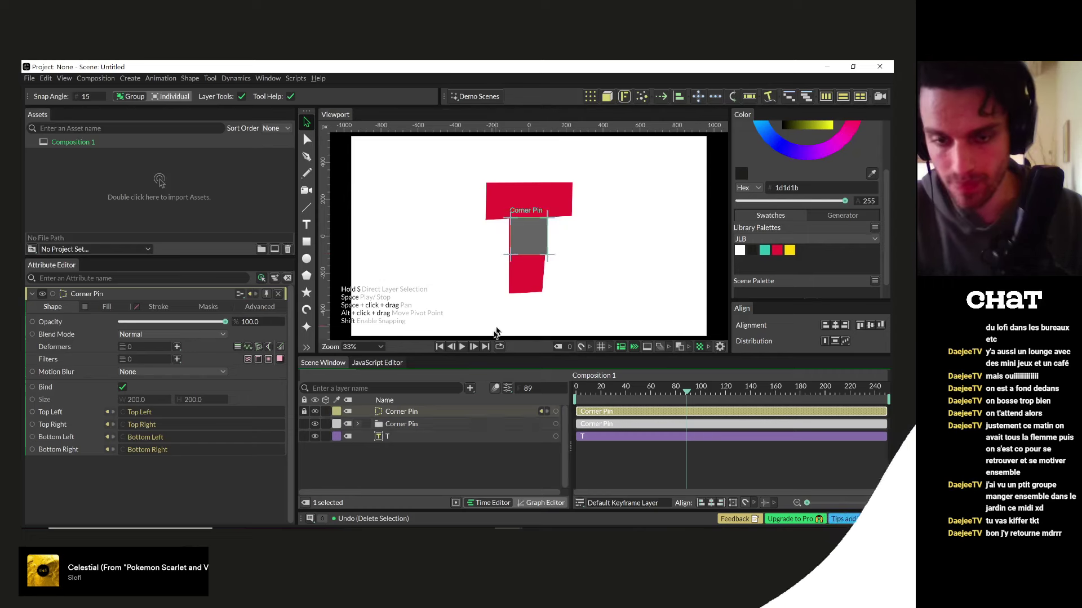
click(405, 458)
click(402, 411)
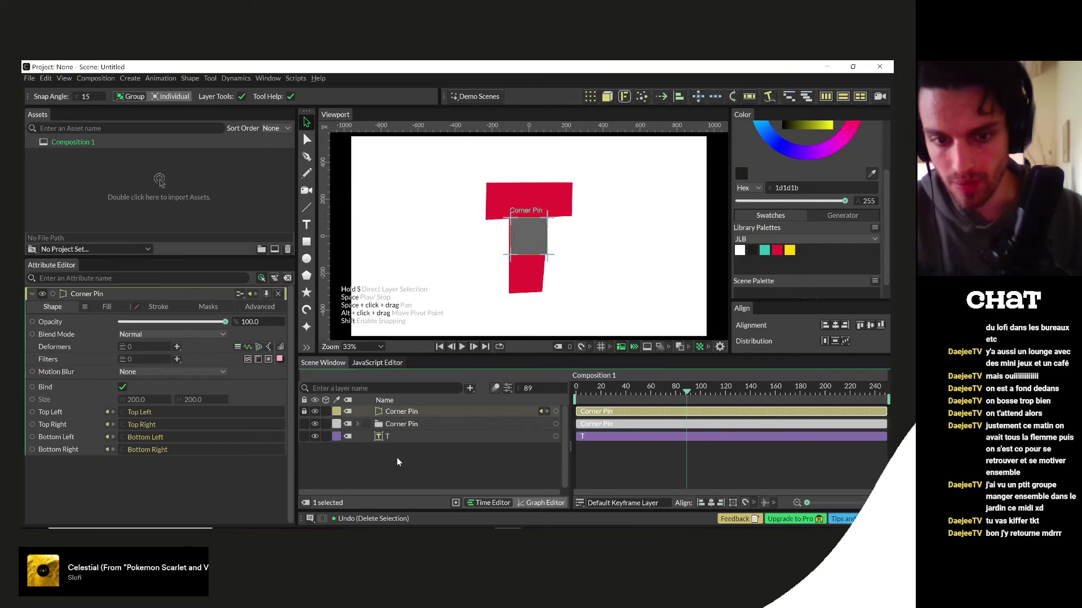
- Add three more Corner Pin shapes and collapse their groups in the layer list
click(398, 462)
key(ctrl+t)
text(corner)
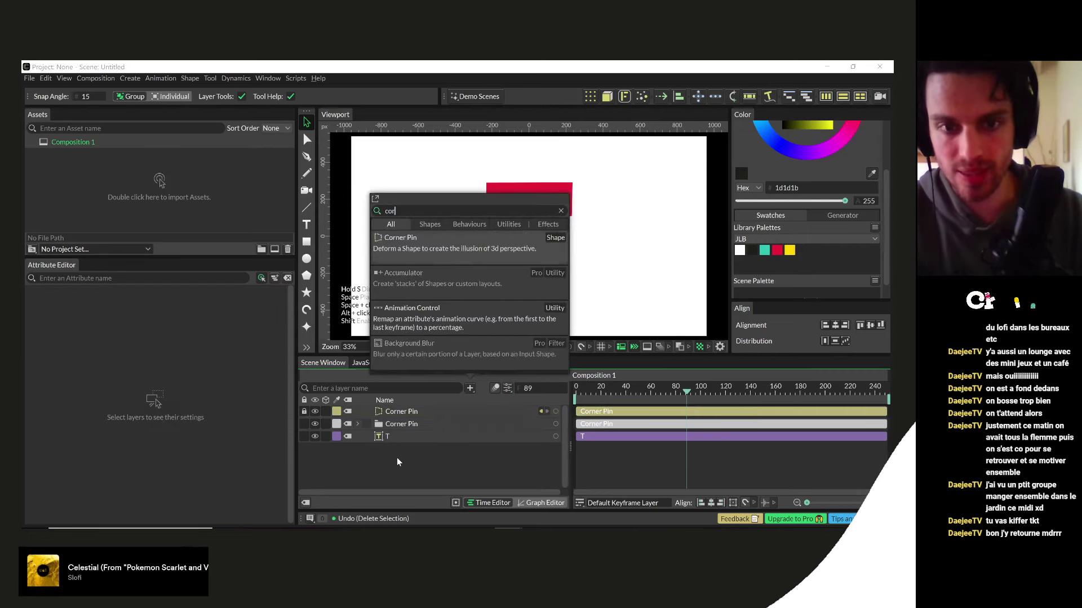
click(412, 252)
click(411, 253)
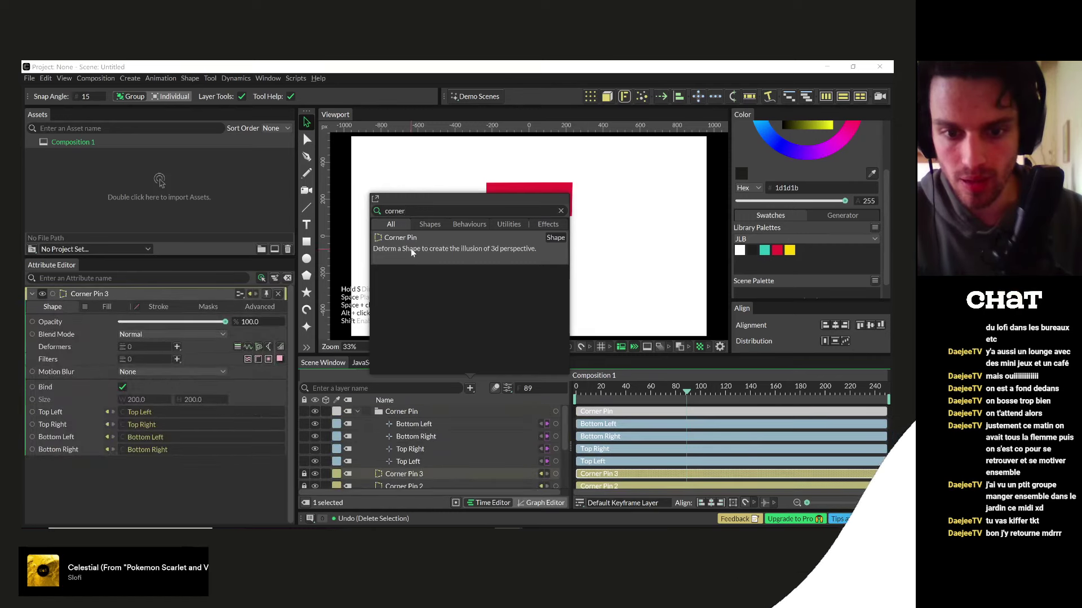
click(412, 253)
click(351, 435)
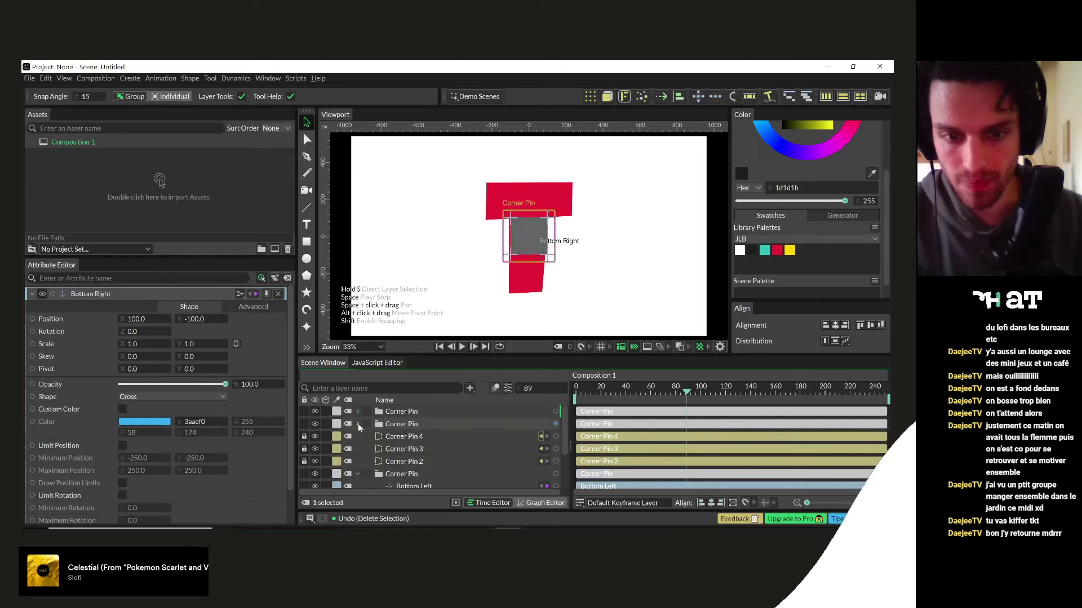
click(355, 448)
click(358, 427)
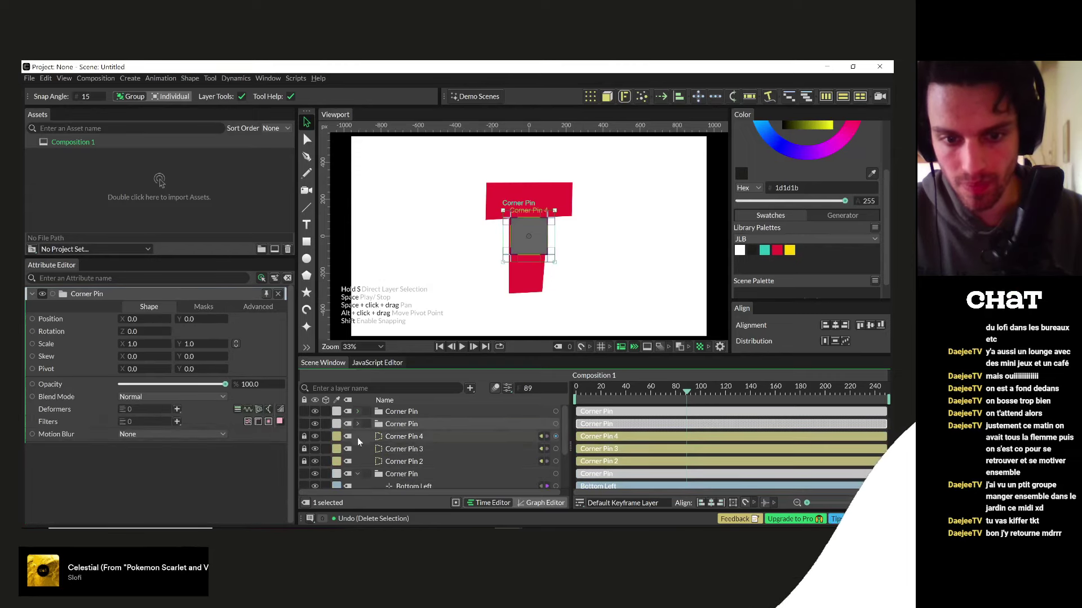
scroll(394, 467, down, 2)
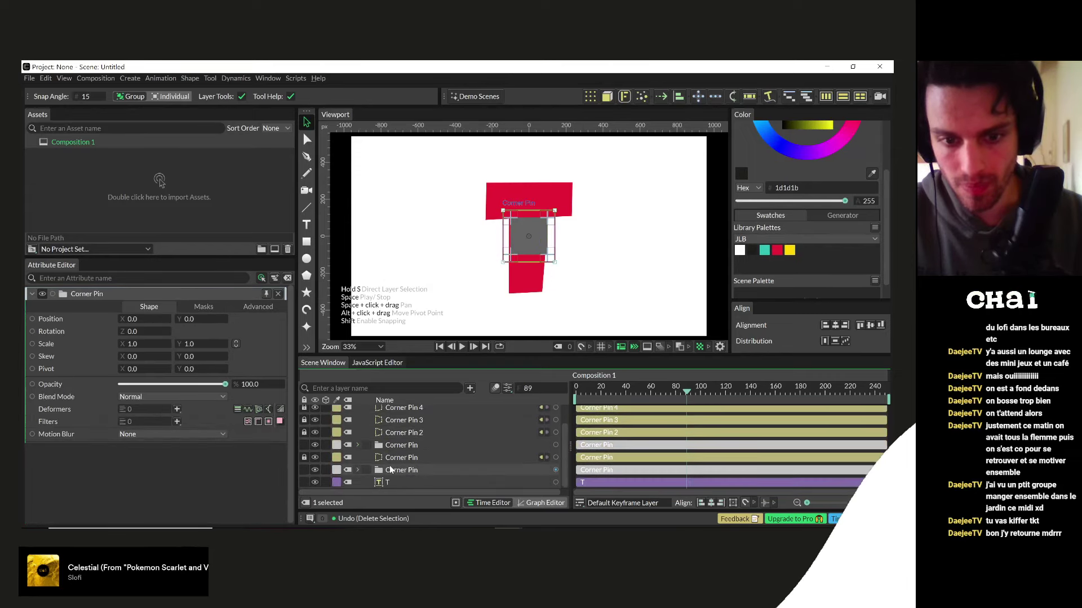
- Delete all the Corner Pin shapes and their groups, keeping only the T text layer
click(409, 446)
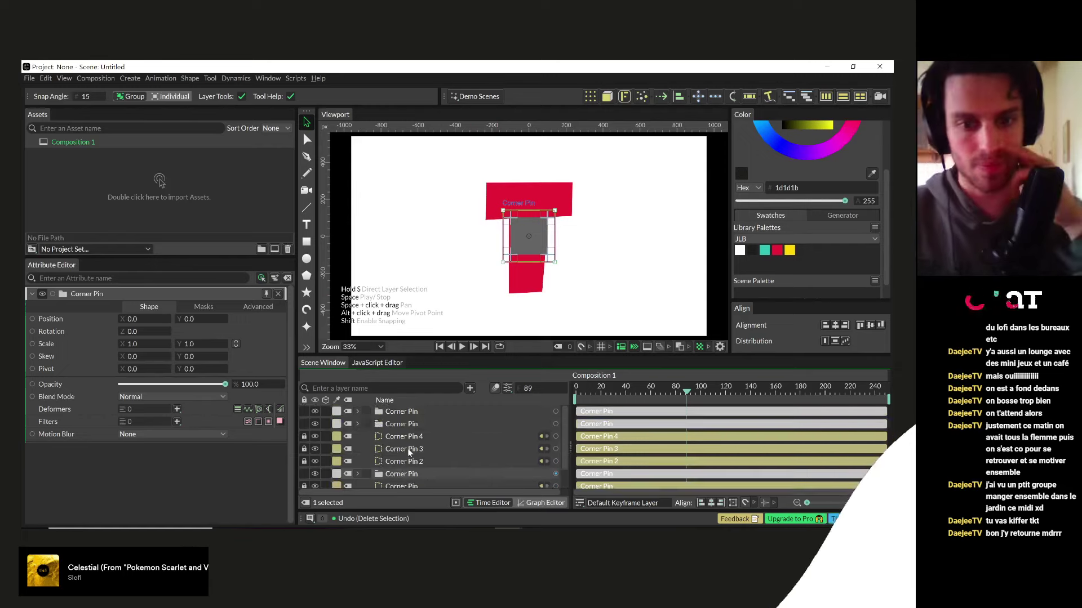
drag(409, 453, 407, 423)
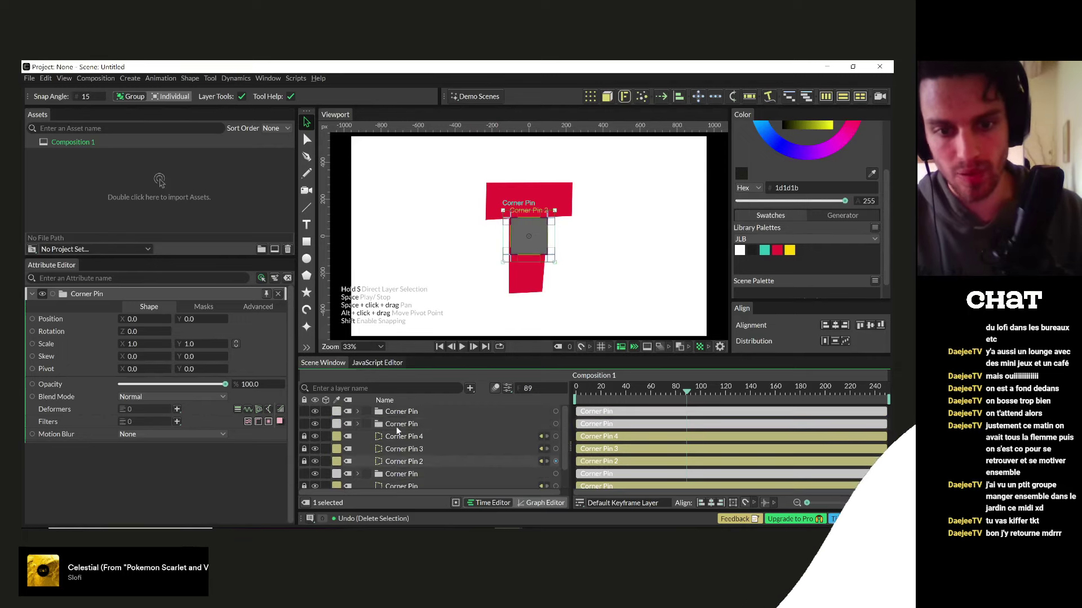
shift+click(401, 449)
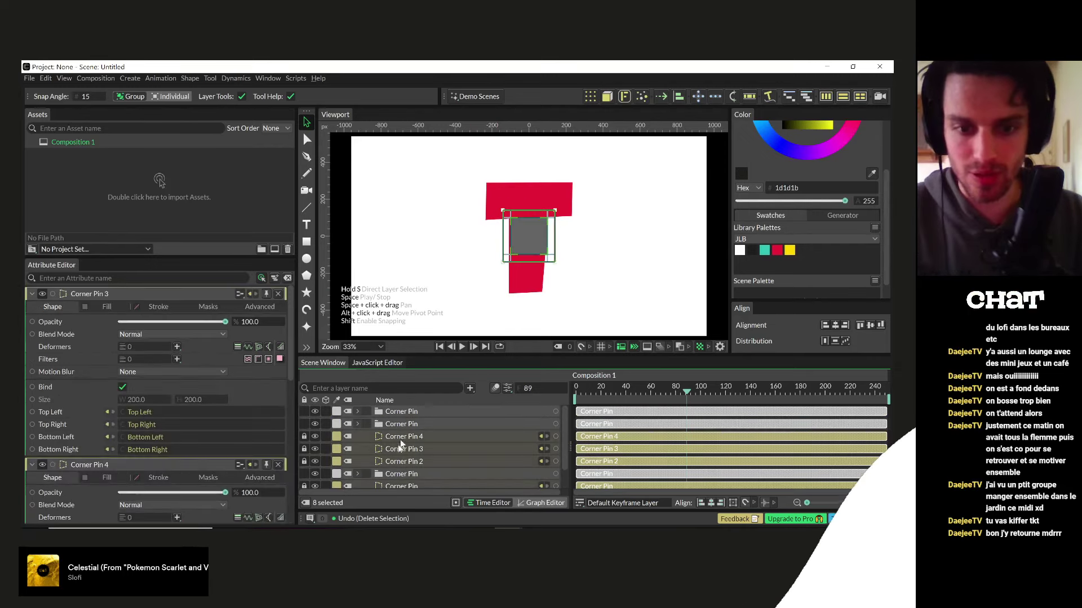
key(Delete)
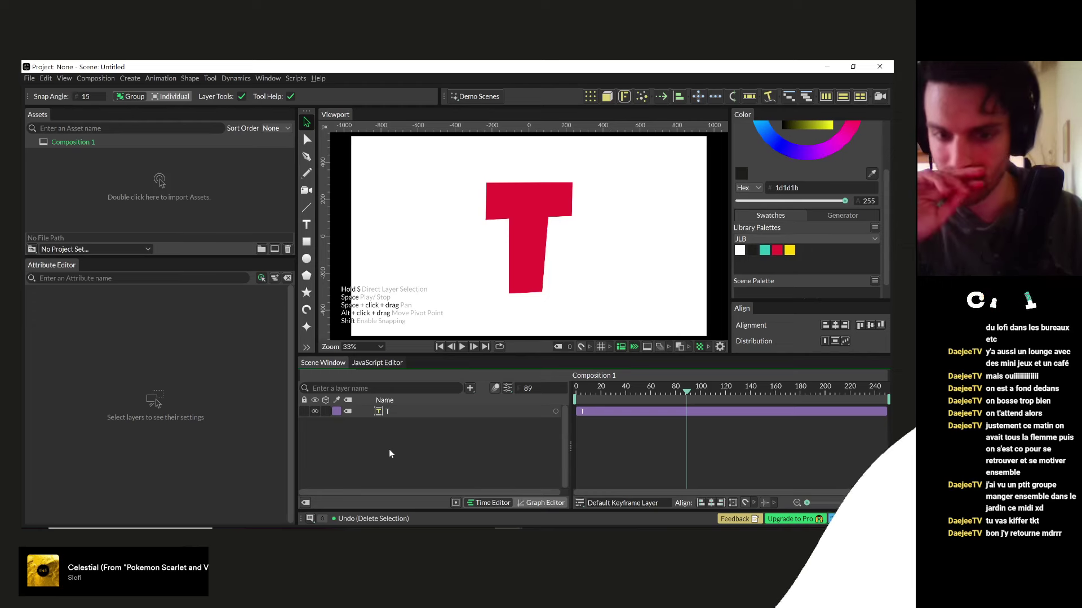
- Add a single new Corner Pin shape above the T layer and collapse its control group
key(Tab)
text(core)
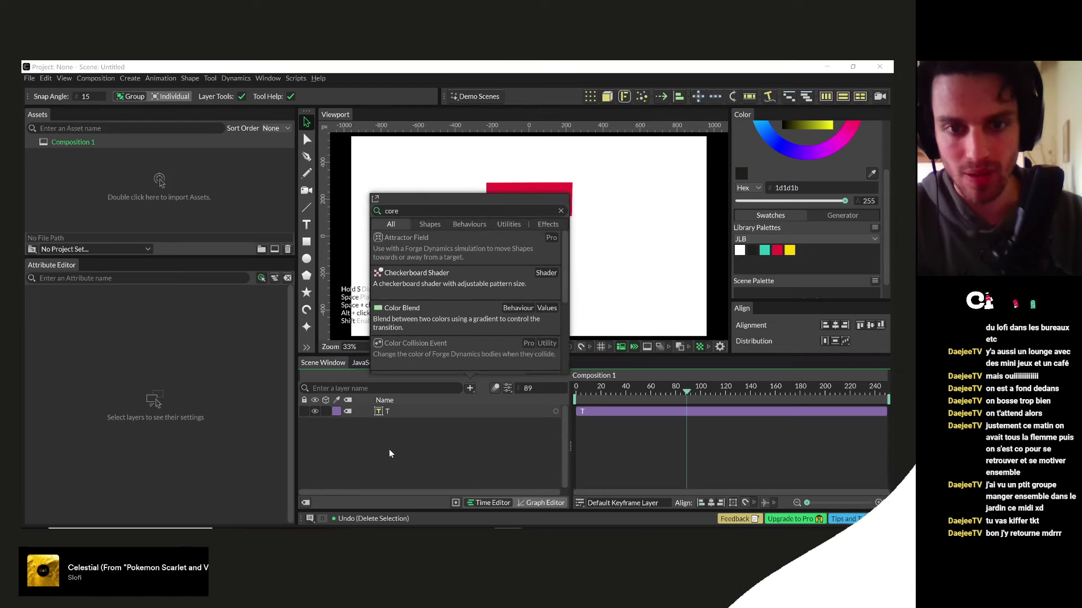
key(BackSpace)
text(ner)
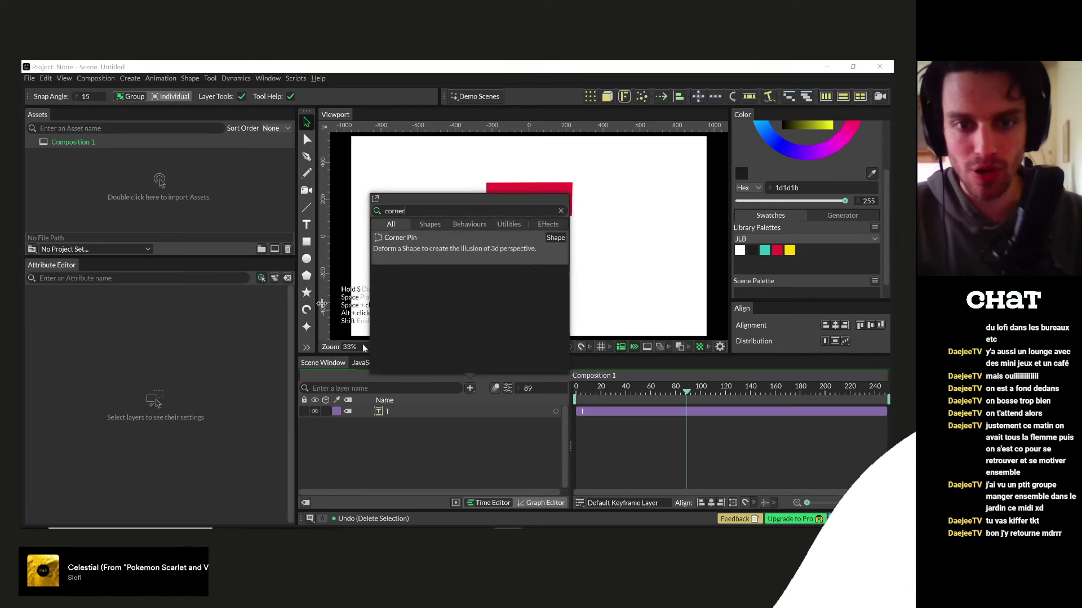
click(441, 258)
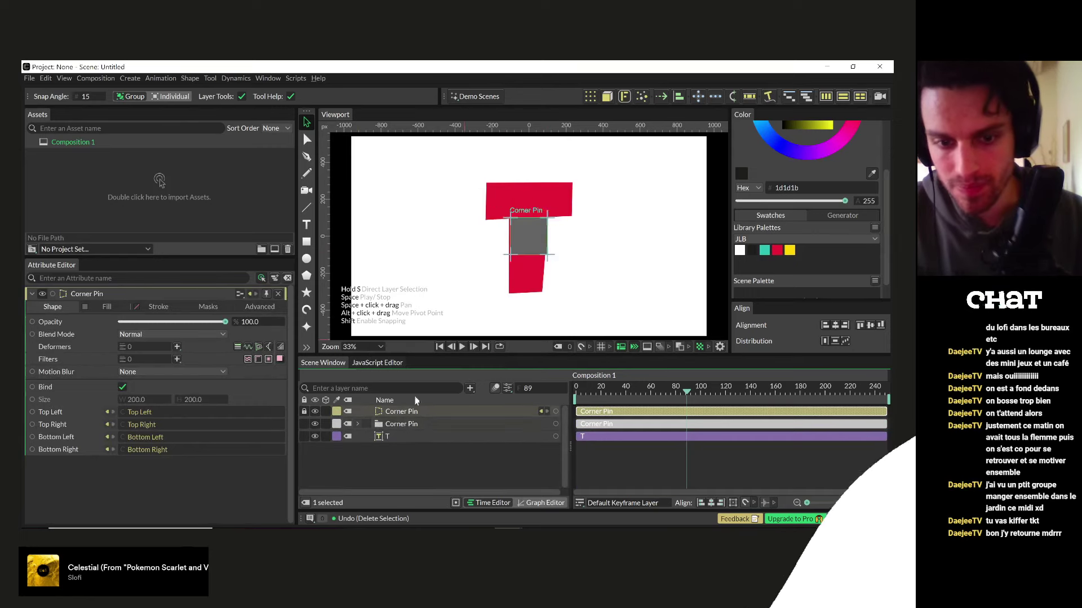
mouse_move(401, 424)
mouse_down()
mouse_move(399, 449)
mouse_move(402, 430)
mouse_up()
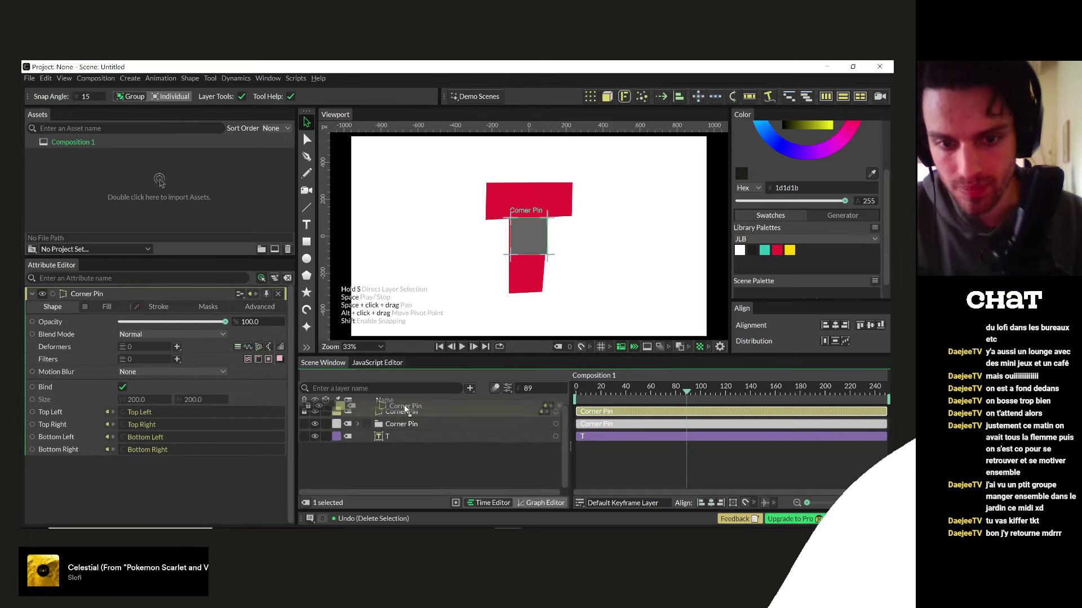
- Lower the Corner Pin shape's fill alpha so the T shows through it
click(106, 307)
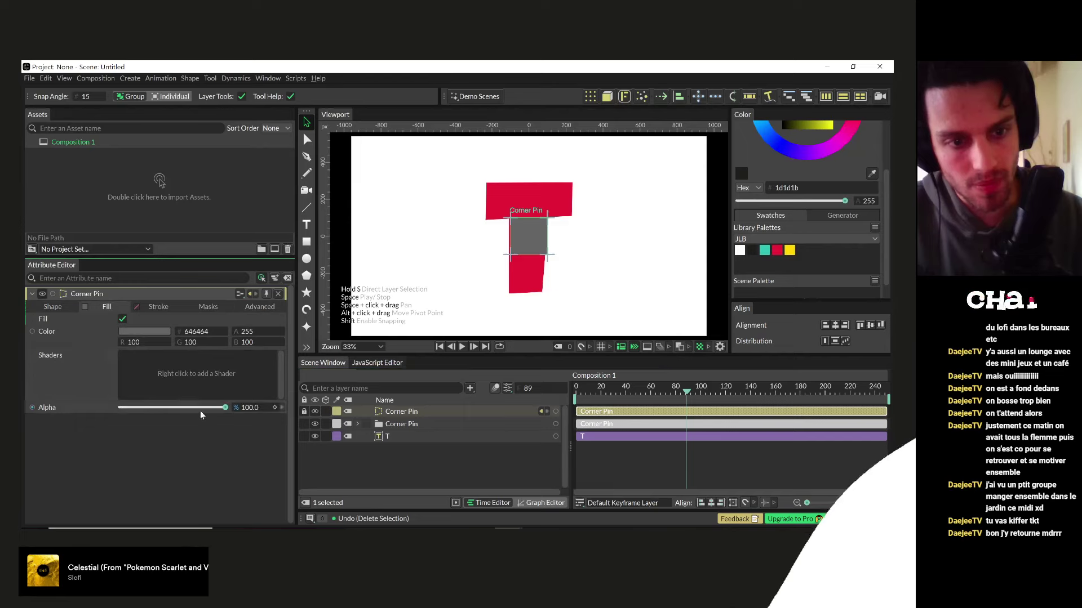
drag(201, 408, 178, 410)
- Move the Corner Pin's Bottom Left control onto the bottom edge of the T's stem, at about X -61, Y -308
click(528, 236)
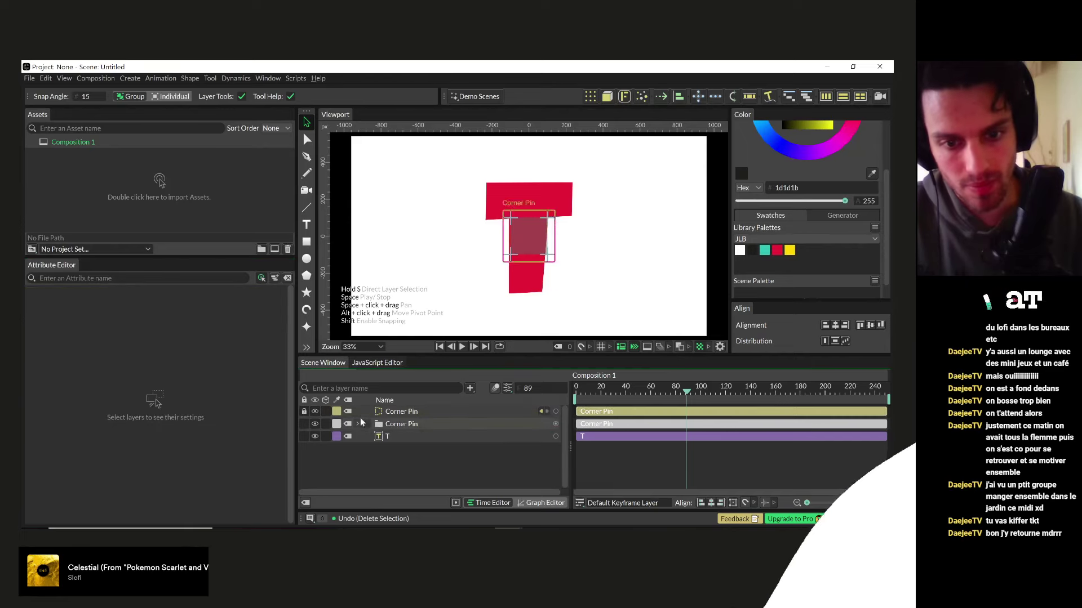
click(510, 255)
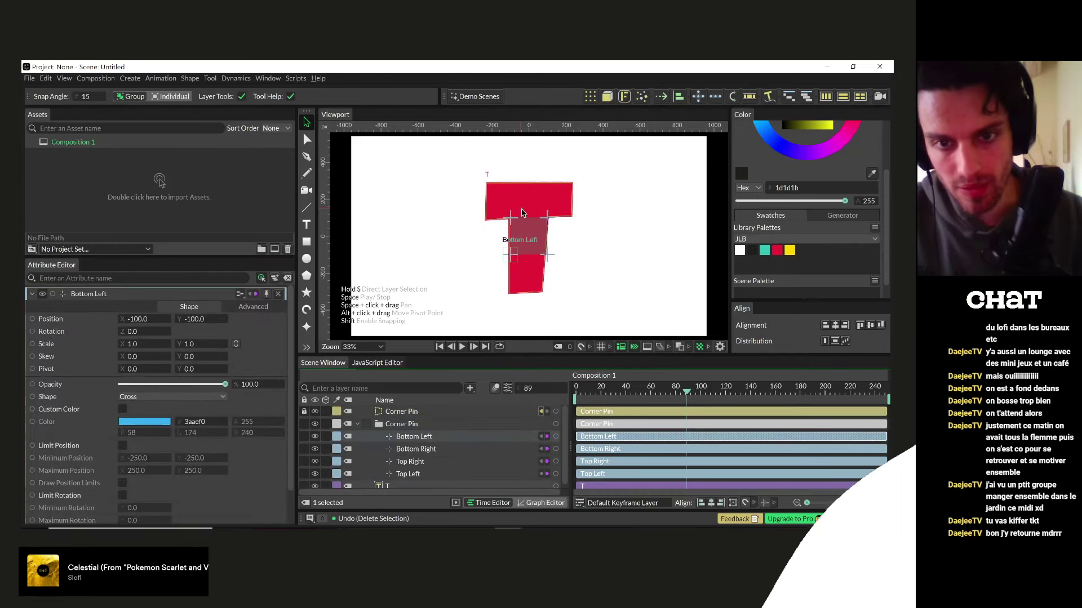
mouse_move(510, 257)
mouse_down()
mouse_move(491, 231)
mouse_move(504, 278)
mouse_move(504, 251)
mouse_up()
scroll(507, 276, up, 5)
scroll(504, 277, up, 4)
scroll(587, 249, down, 6)
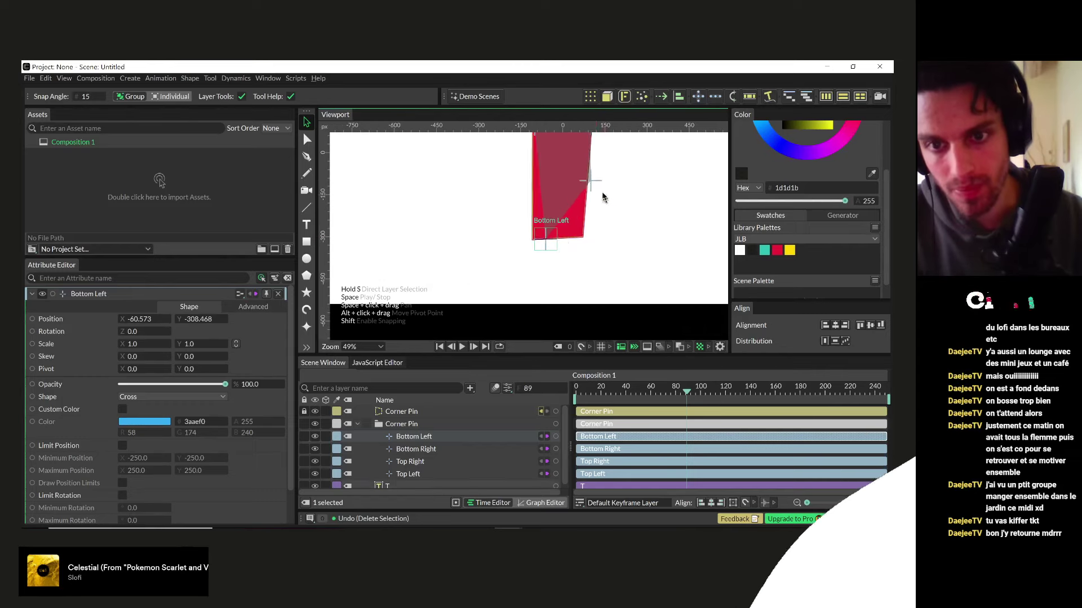
- Move the Bottom Right control to the stem's bottom-right corner and adjust Bottom Left to about X -61, Y -310
drag(595, 181, 593, 234)
scroll(599, 243, up, 2)
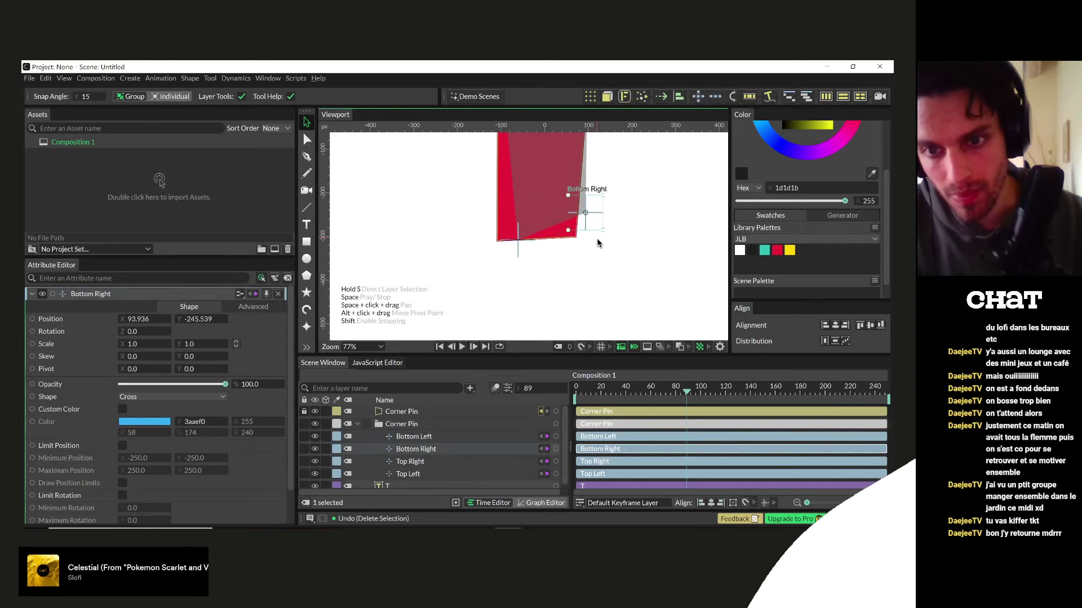
scroll(599, 244, up, 5)
drag(595, 194, 566, 278)
click(339, 281)
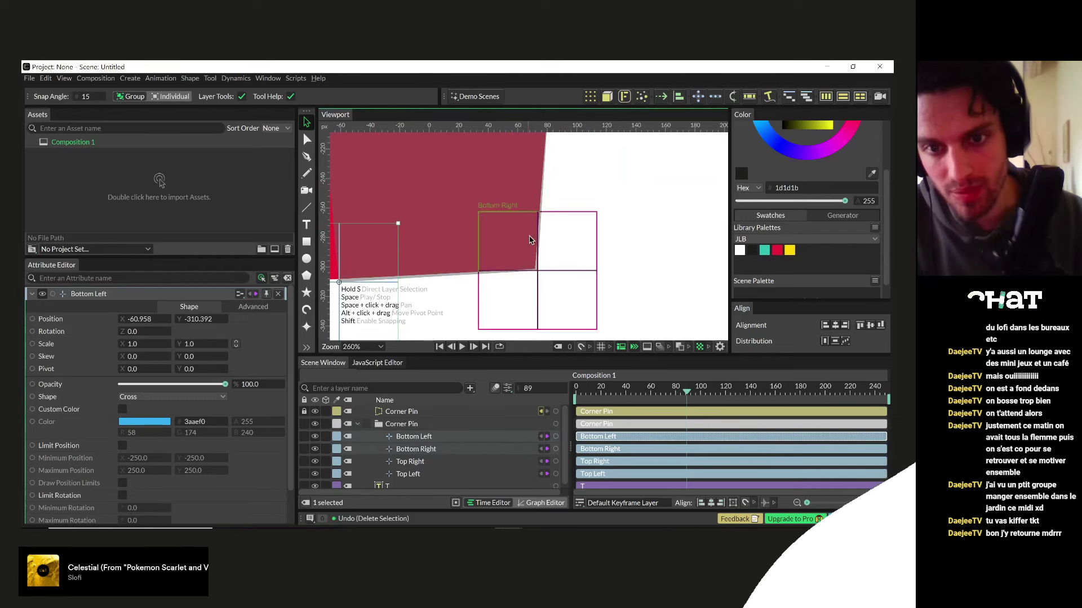
- Lower the Top Right control along the stem's right edge and place Top Left inside the stem at about X -23, Y 32
scroll(549, 307, down, 6)
drag(549, 308, 547, 331)
drag(528, 200, 530, 251)
drag(443, 199, 477, 230)
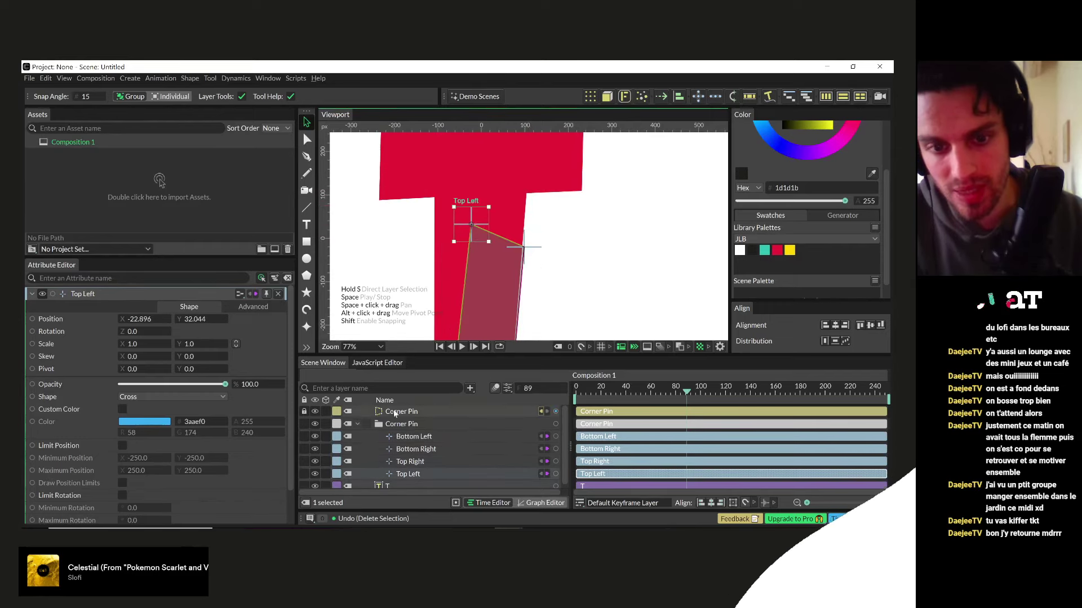
- Collapse the Corner Pin control group and rename it Corner Pin BD
click(357, 424)
drag(388, 424, 398, 417)
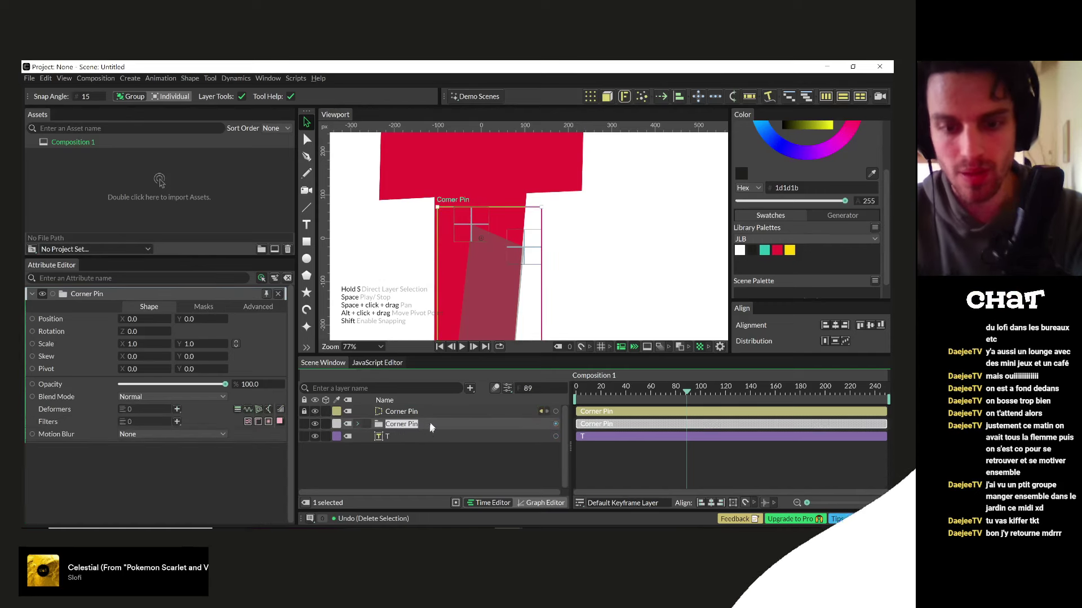
key(End)
text(01)
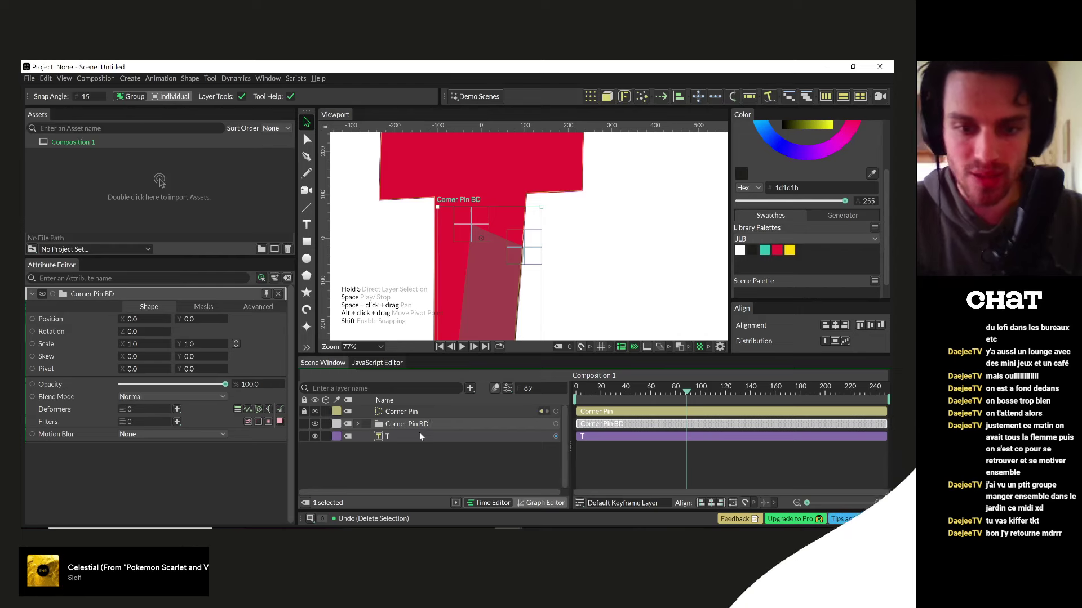
click(419, 416)
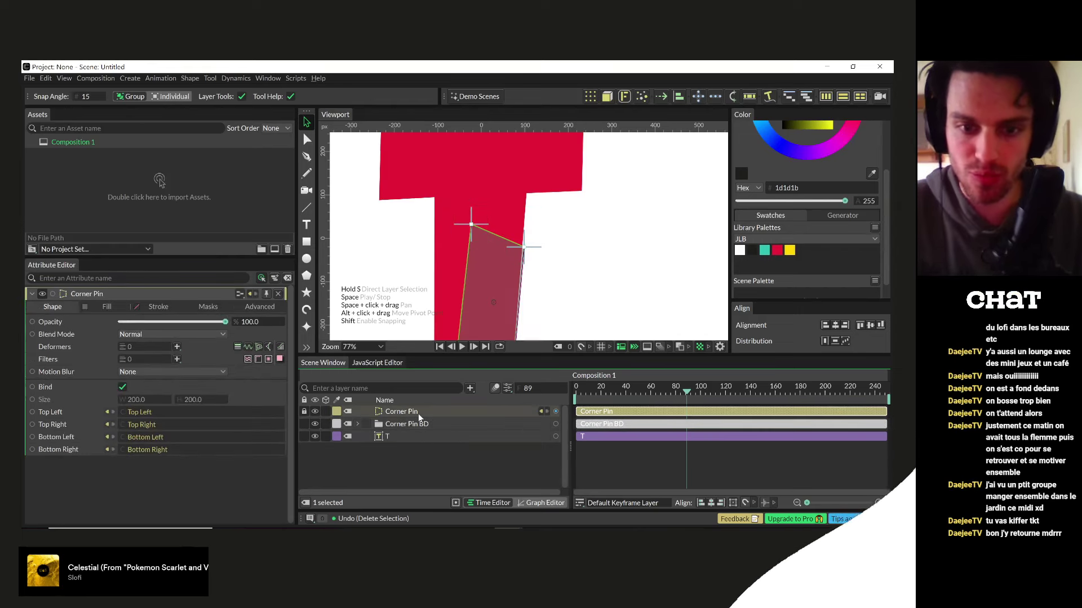
ctrl+click(406, 414)
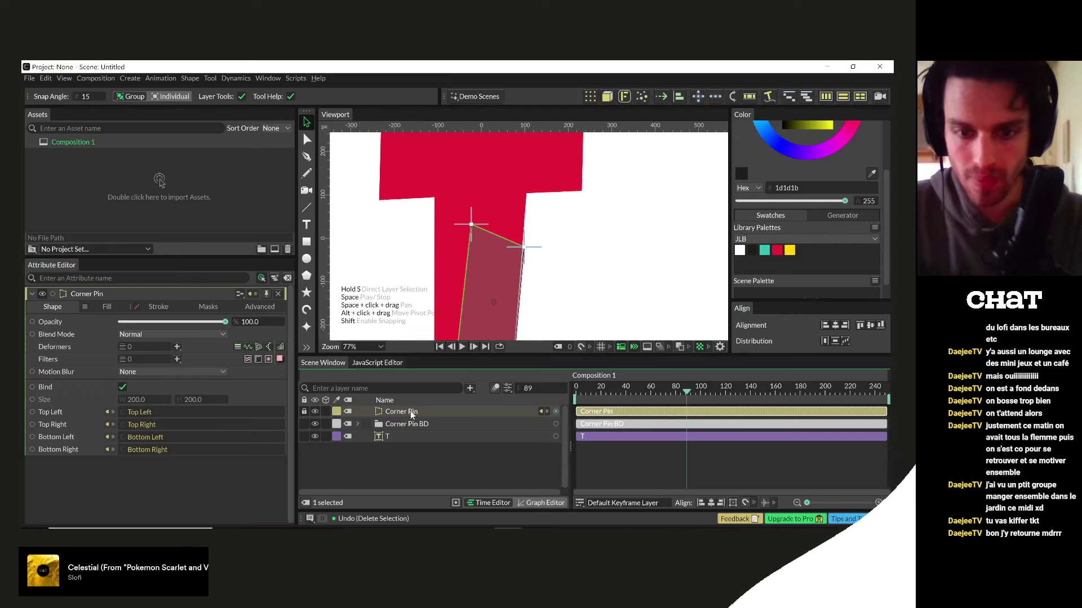
click(395, 458)
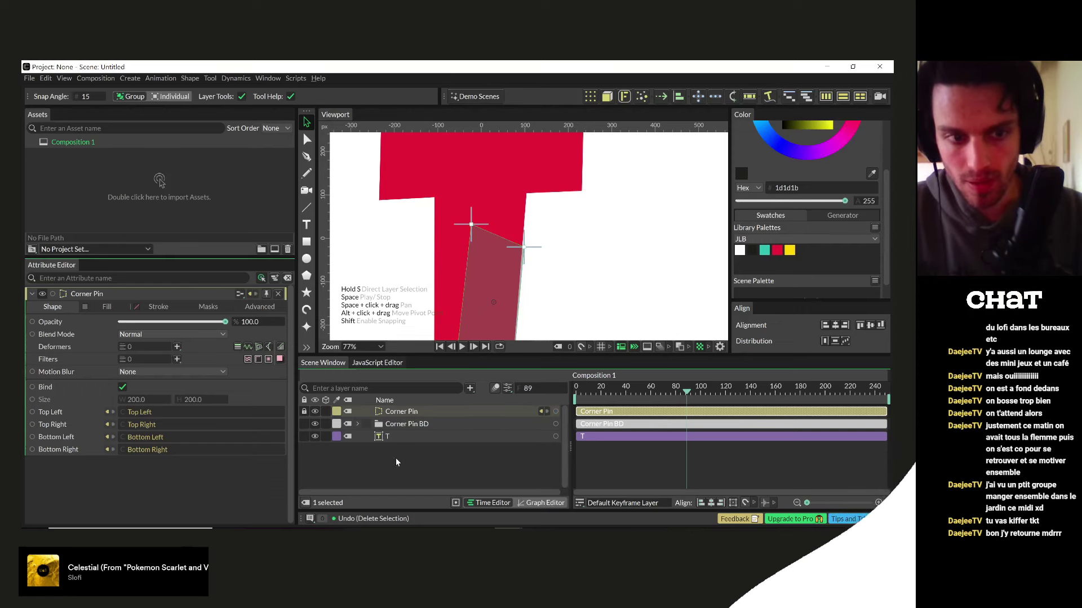
click(407, 412)
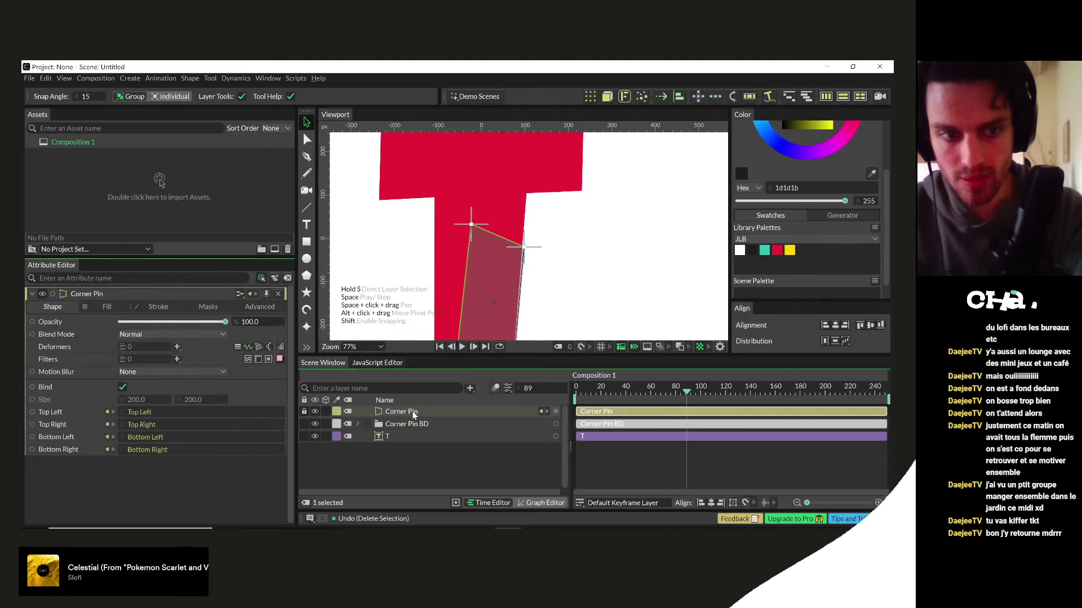
click(383, 461)
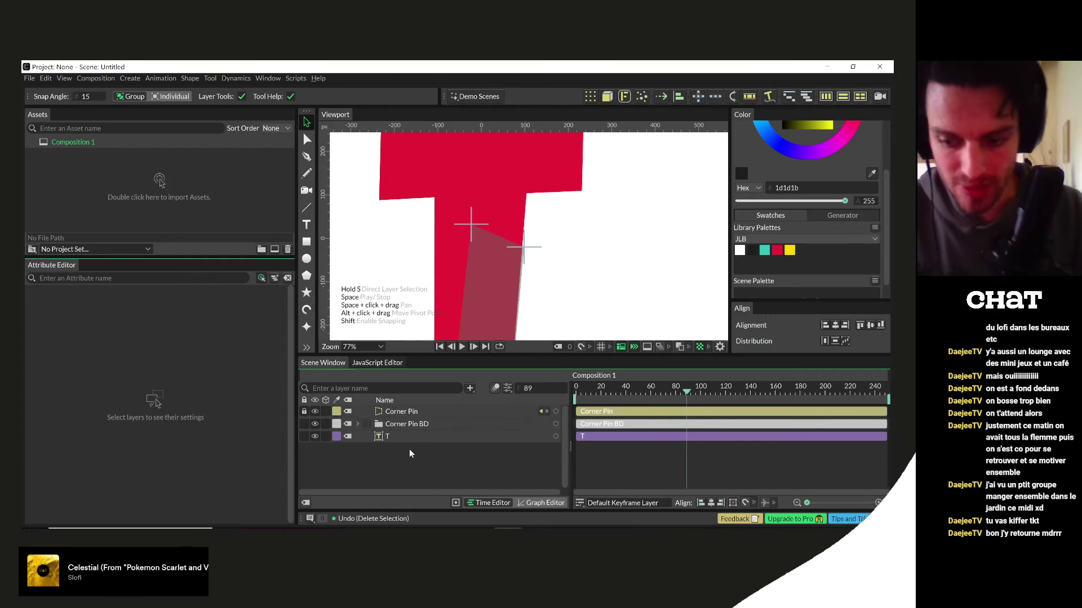
- Add a second Corner Pin shape to the composition and collapse its control group
key(Tab)
text(corner)
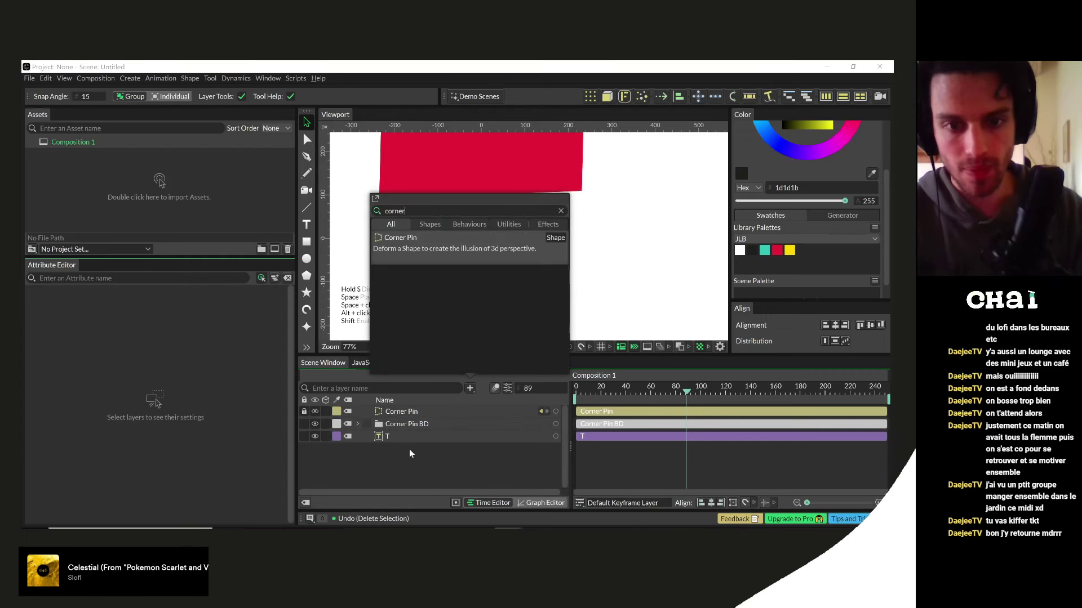
click(417, 249)
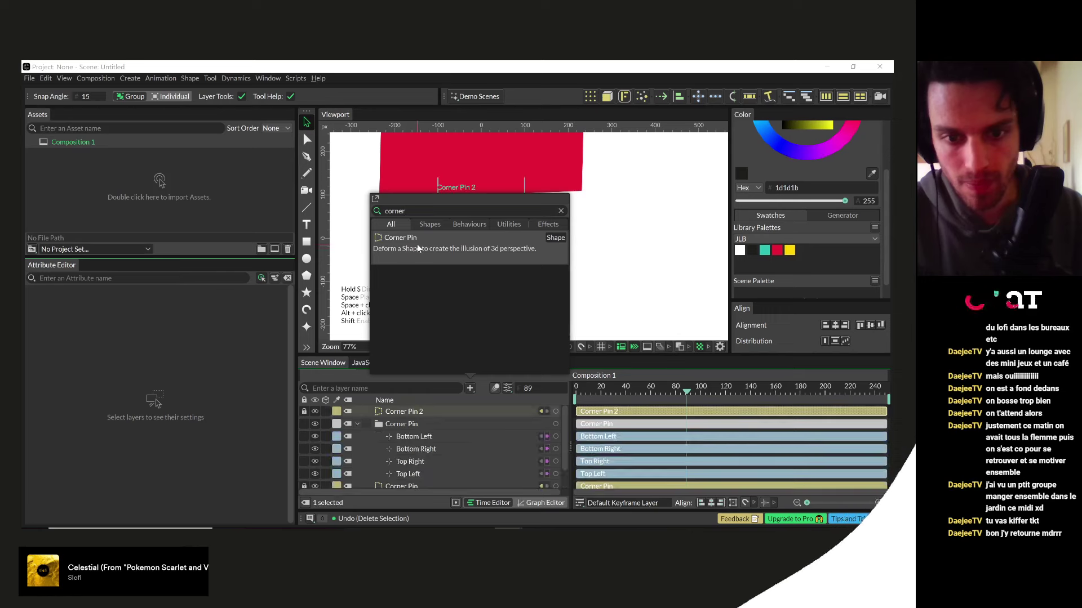
click(356, 424)
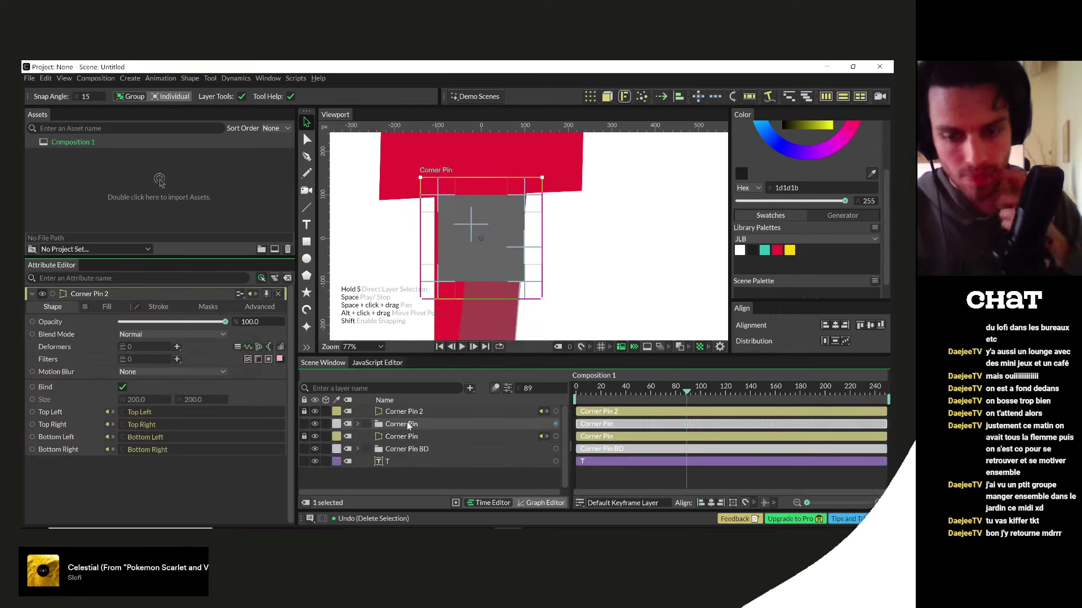
- Rename the first shape's control group Corner Pin 1 and the new shape's control group Corner Pin 2
click(408, 425)
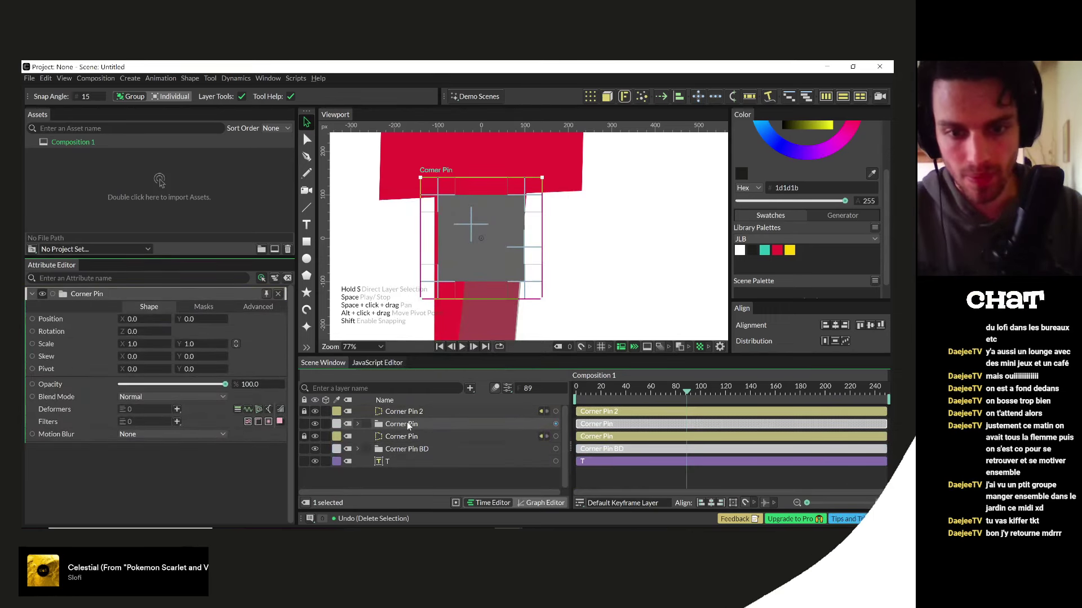
click(412, 450)
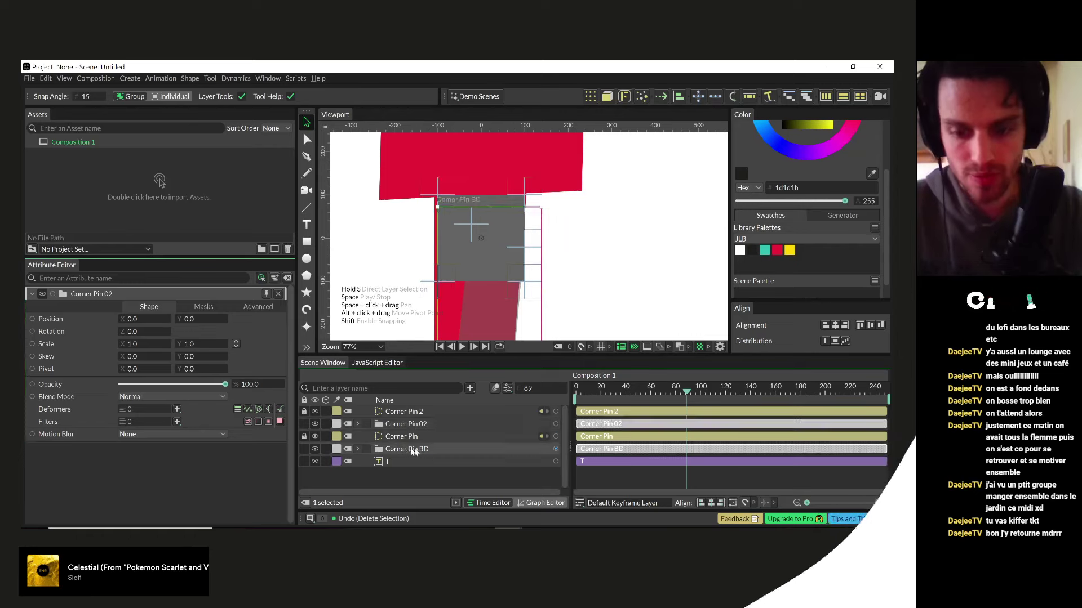
key(End)
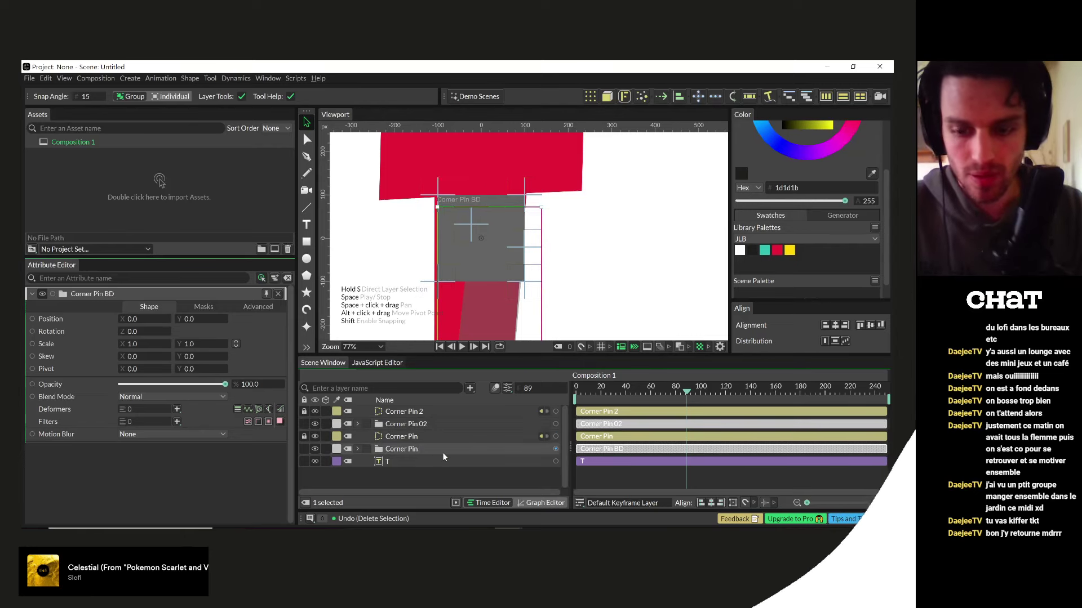
text(1)
click(426, 426)
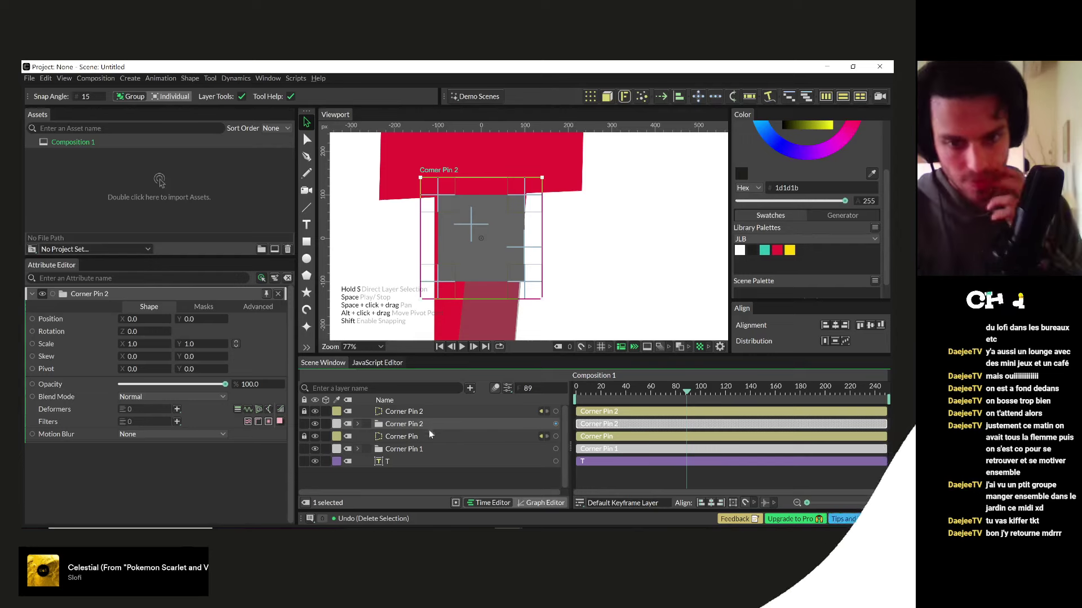
click(357, 424)
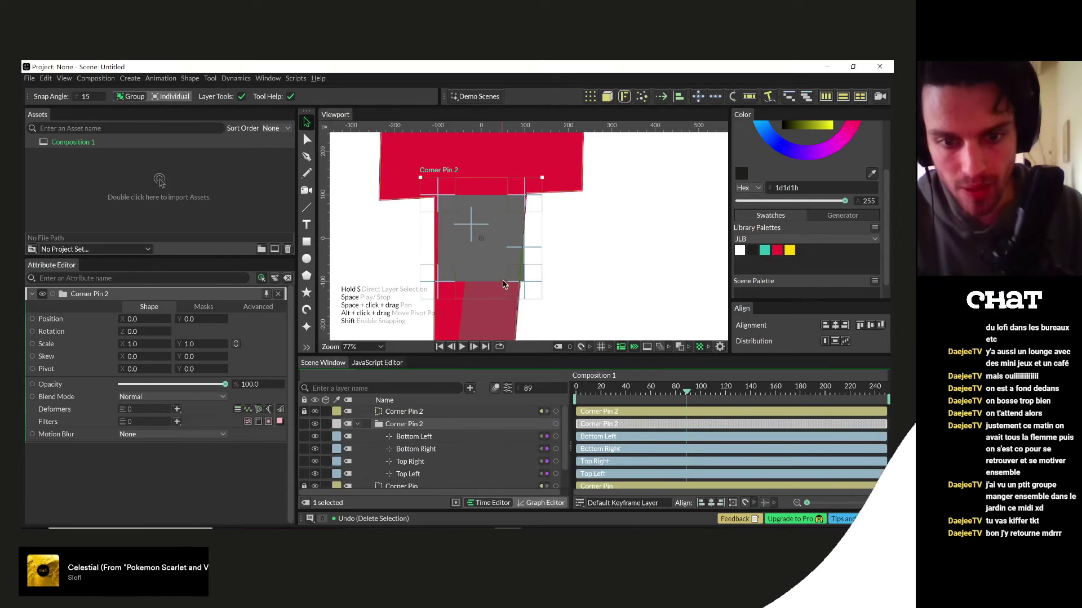
click(357, 424)
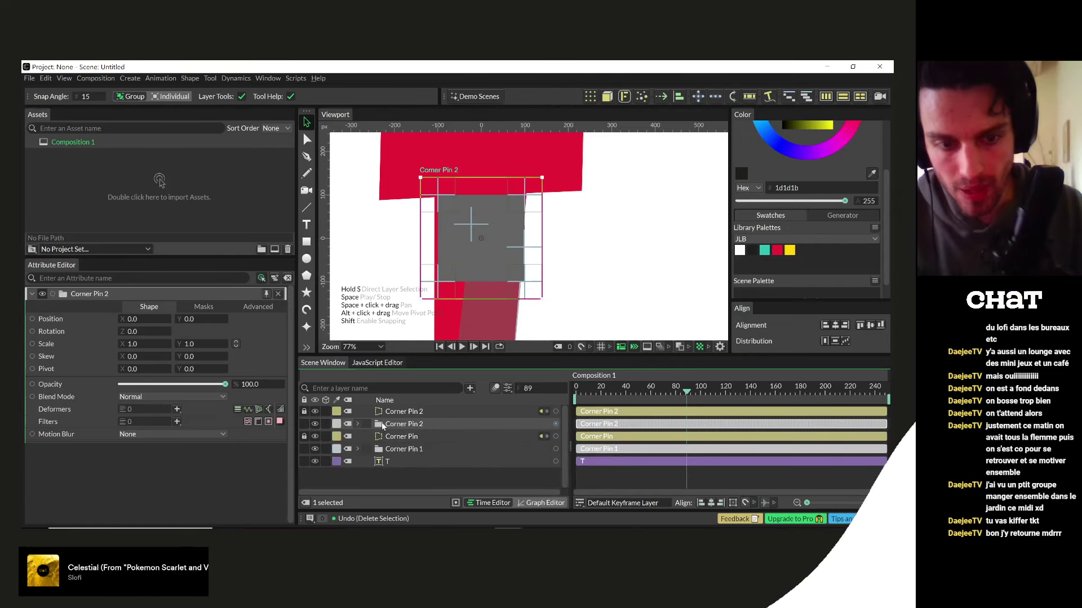
- Rename the T text layer to T 1
click(391, 463)
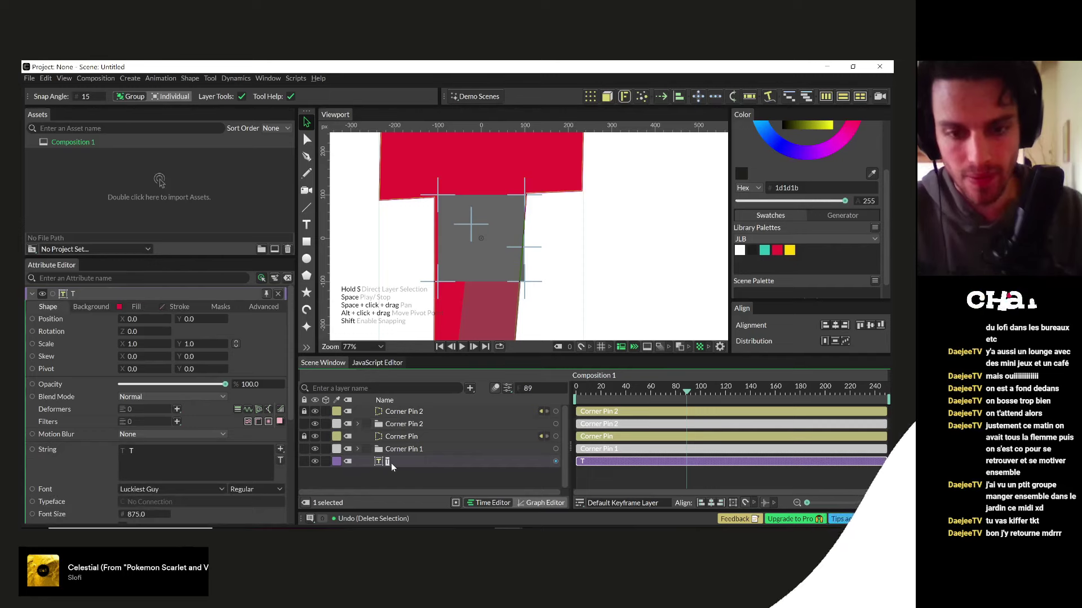
click(393, 474)
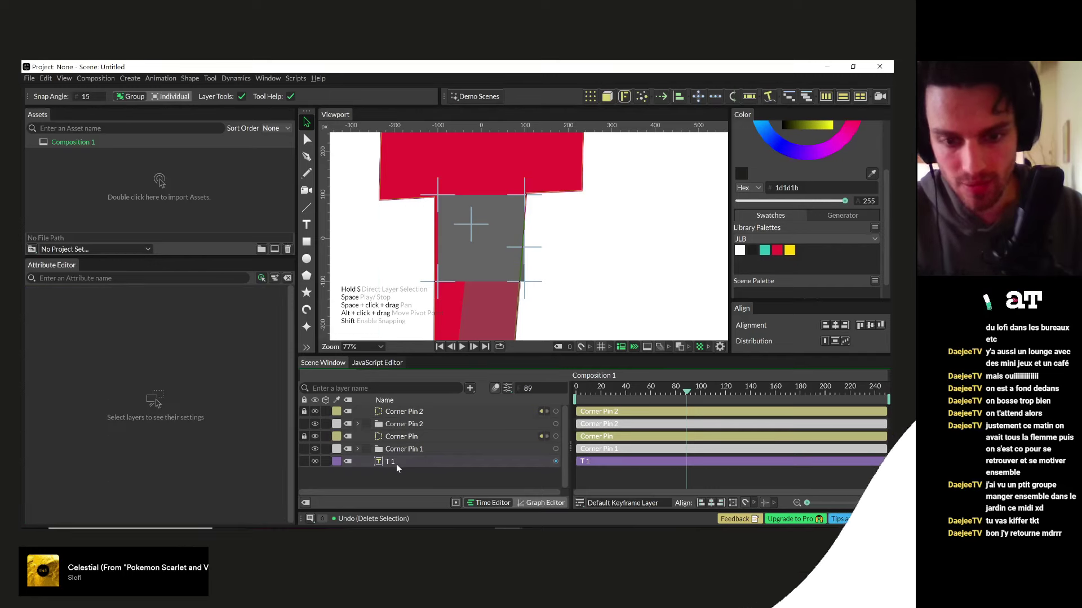
click(397, 464)
click(489, 264)
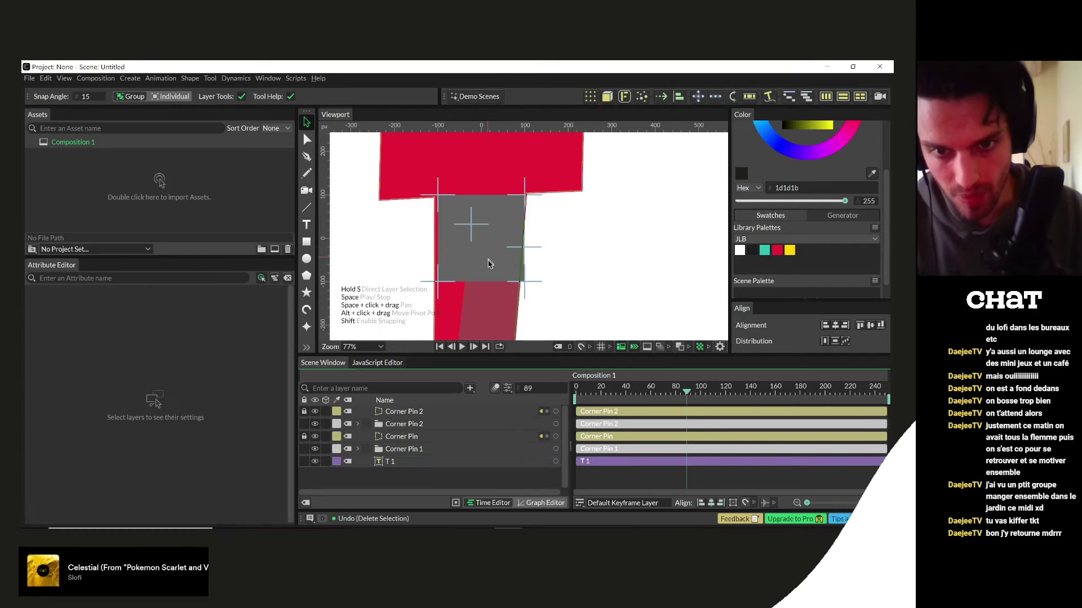
- Move Corner Pin 2's Bottom Left control down beside the stem and Bottom Right to the stem's bottom-left corner, about X -104, Y -309
scroll(500, 261, down, 3)
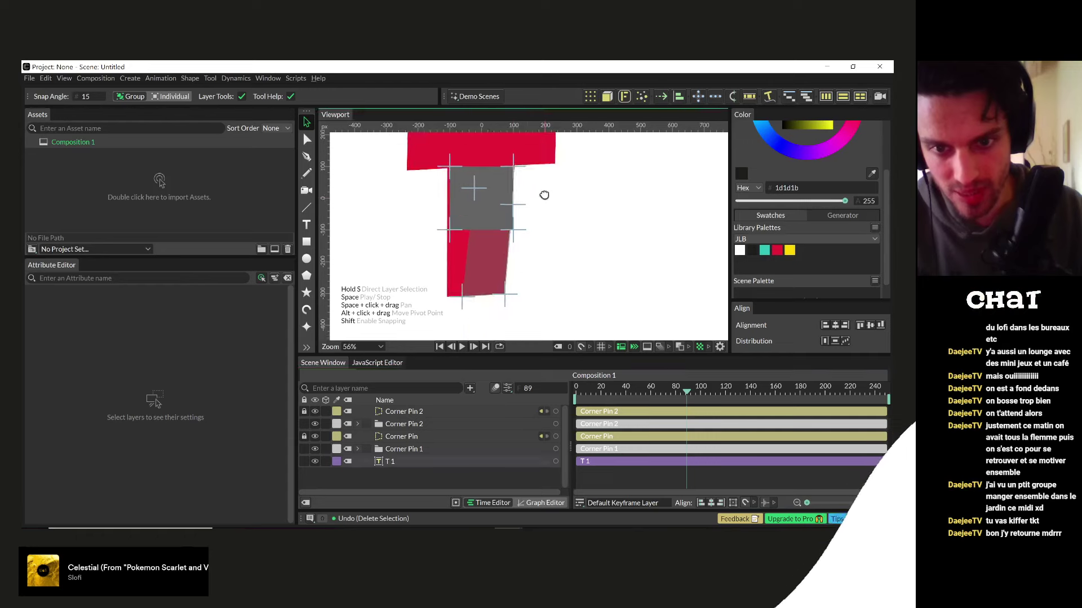
click(472, 270)
click(448, 215)
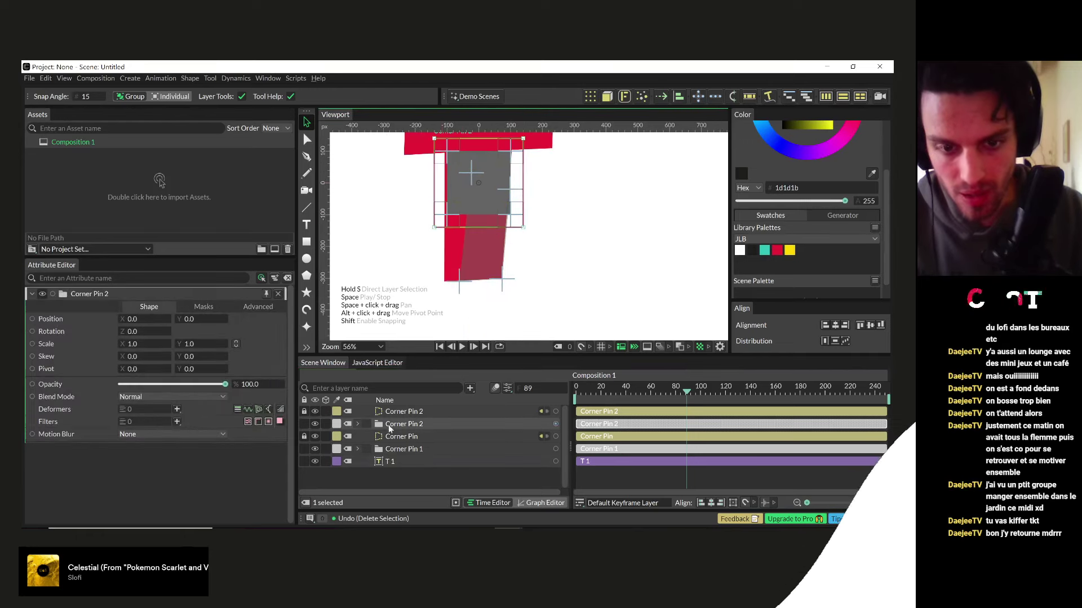
click(358, 423)
click(397, 437)
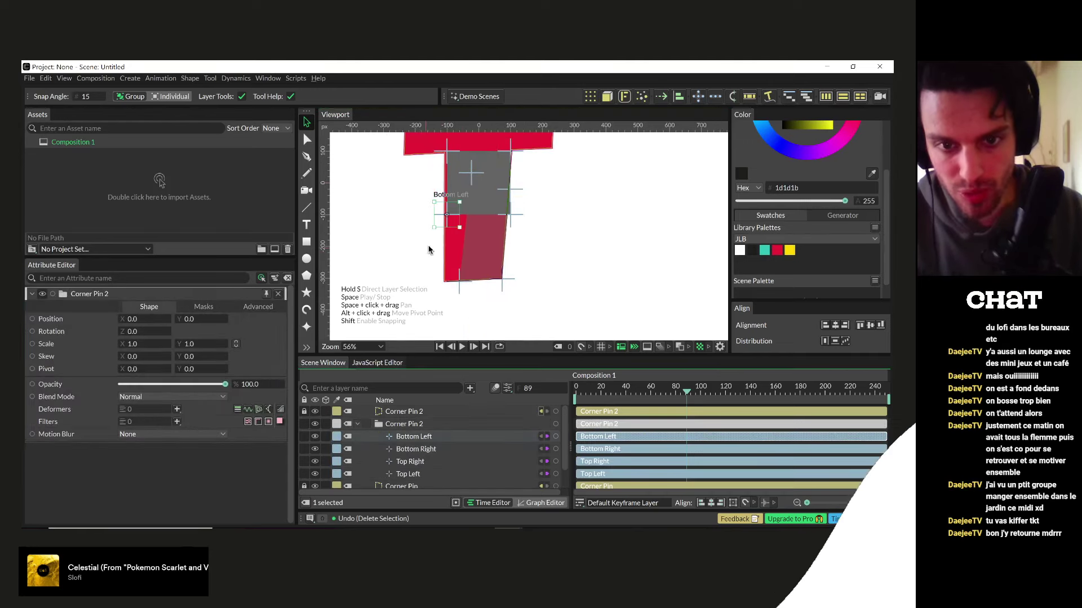
drag(448, 215, 408, 284)
drag(514, 220, 446, 281)
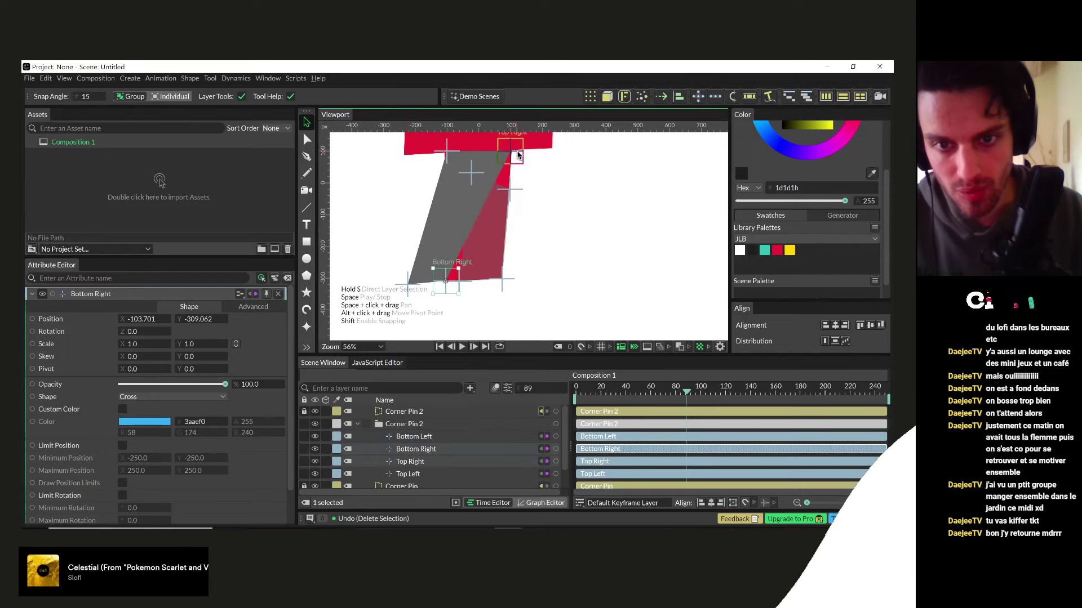
- Fit Corner Pin 2's left controls to the crossbar's left end, Top Left at about X -238, Y 313, and Top Right beside Corner Pin 1's Top Left
drag(447, 151, 408, 137)
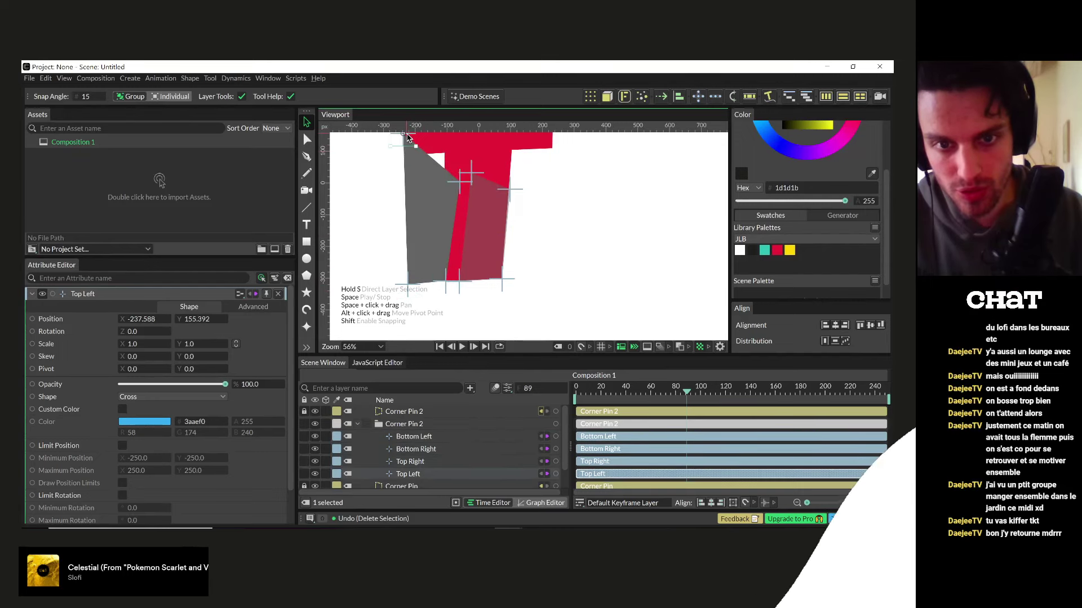
scroll(429, 186, up, 2)
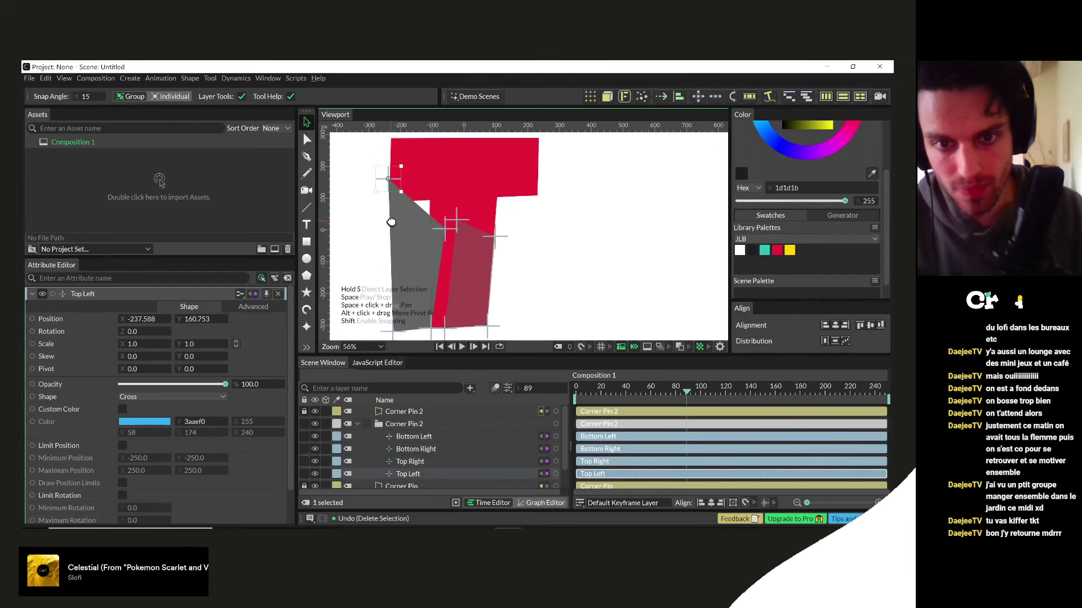
click(453, 228)
drag(392, 178, 390, 148)
drag(393, 334, 384, 210)
drag(444, 136, 443, 213)
mouse_move(402, 272)
mouse_down()
mouse_move(412, 194)
mouse_move(398, 276)
mouse_move(402, 264)
mouse_up()
drag(465, 190, 405, 193)
drag(450, 322, 435, 217)
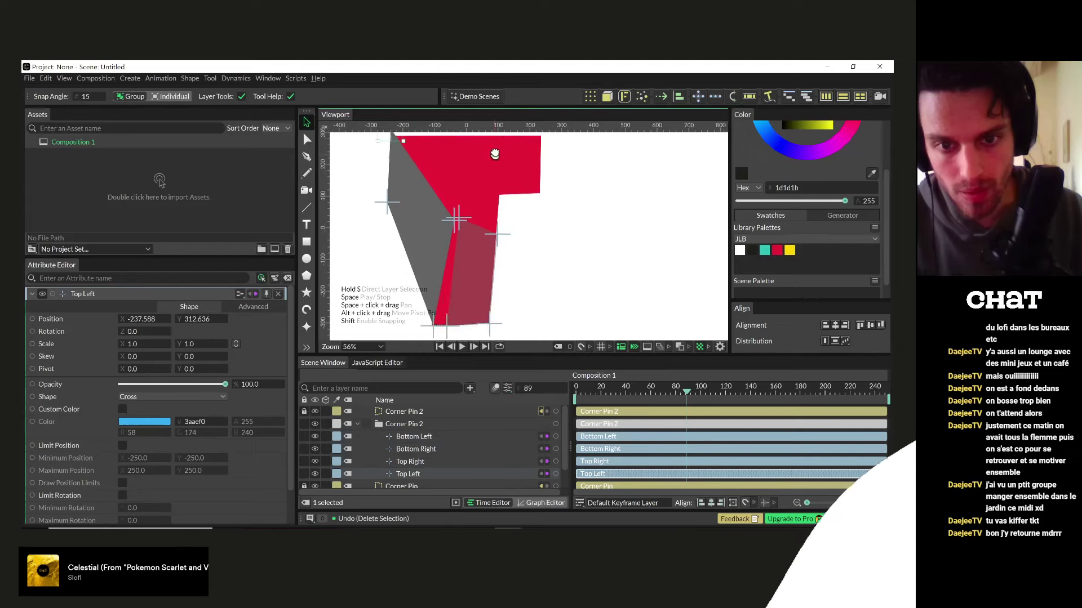
- Copy the Position value of Corner Pin 1's Bottom Left control
click(447, 284)
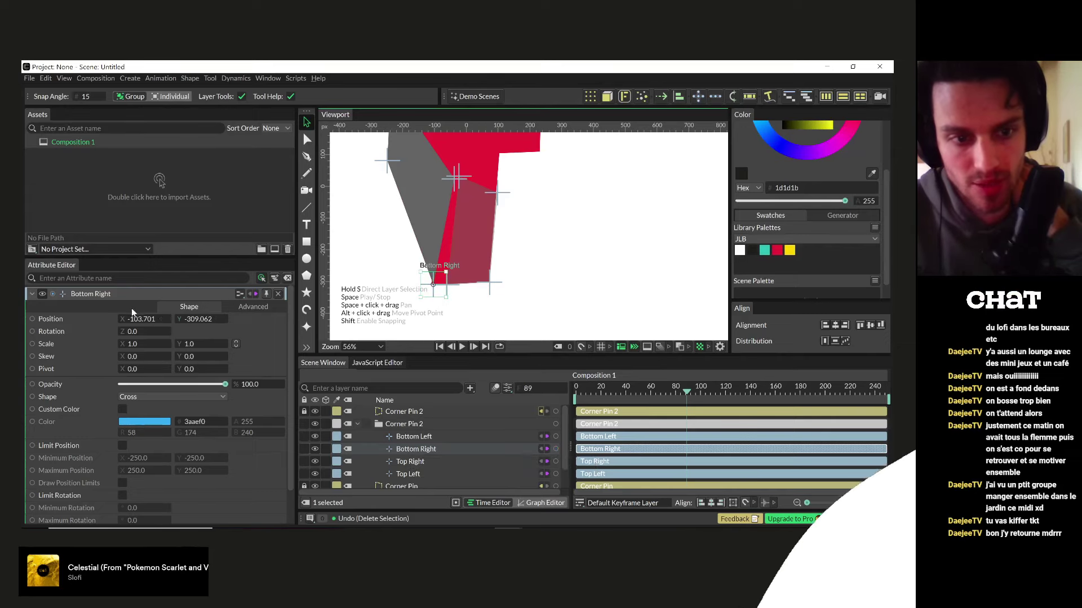
scroll(415, 460, down, 1)
scroll(415, 460, down, 1)
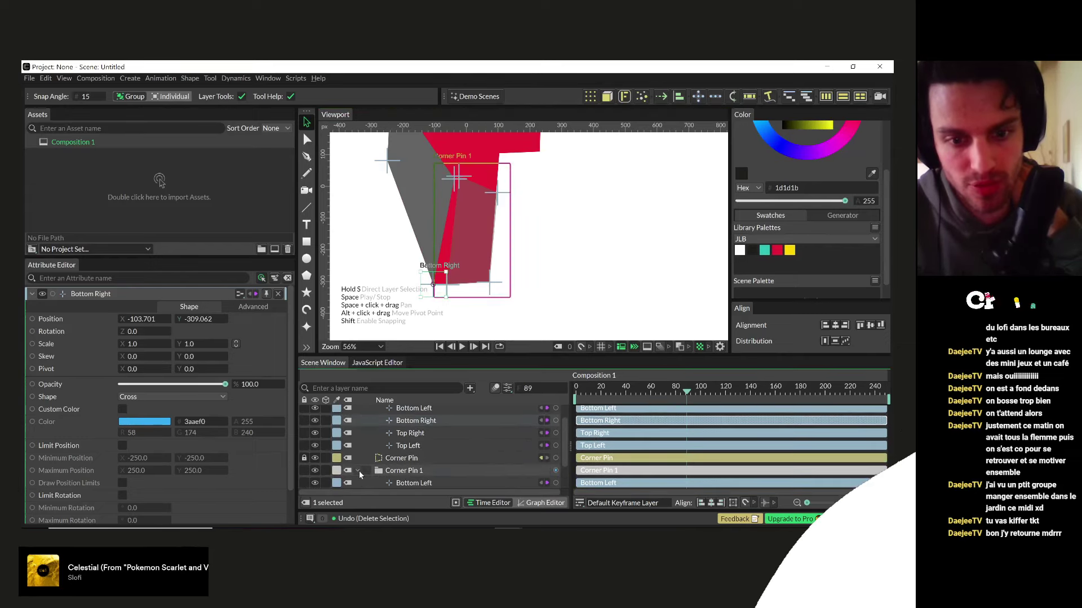
click(360, 471)
click(417, 439)
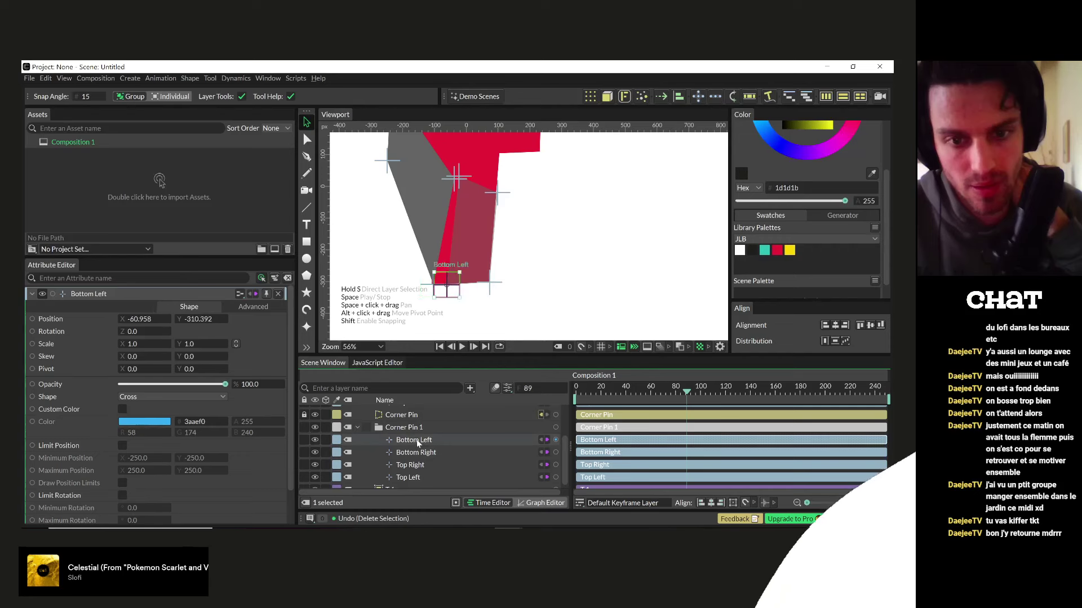
right_click(416, 440)
key(Escape)
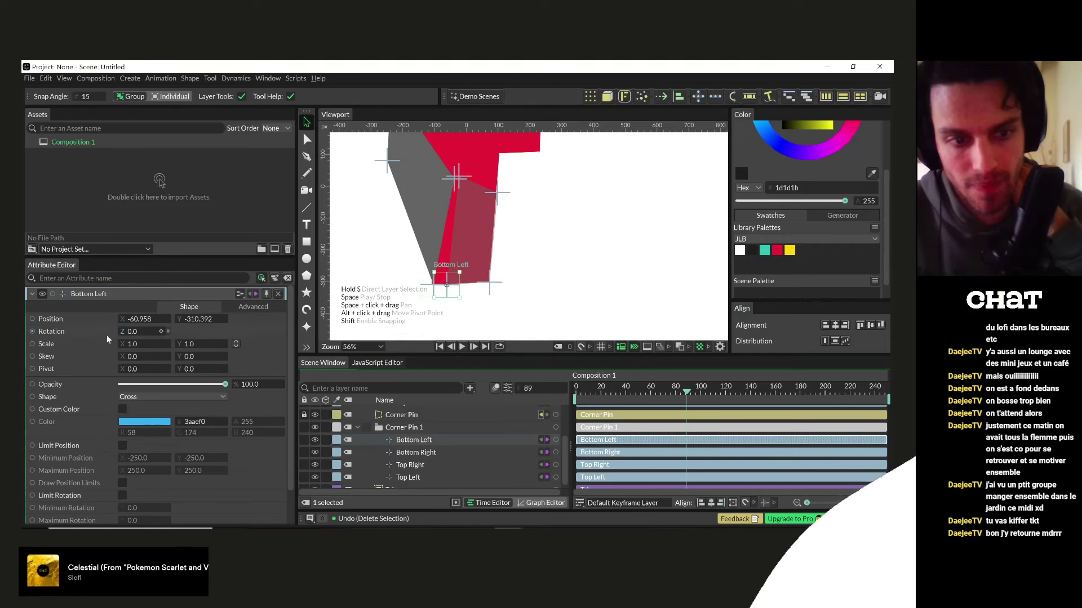
right_click(63, 319)
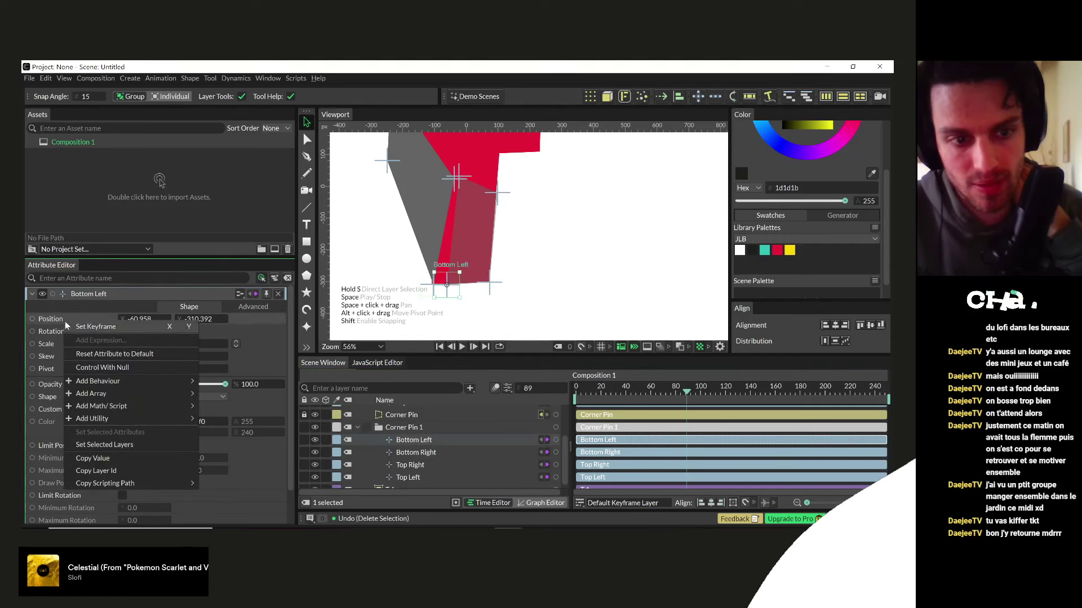
click(106, 458)
- Paste the copied Position value onto Corner Pin 2's Bottom Right control
scroll(390, 461, up, 2)
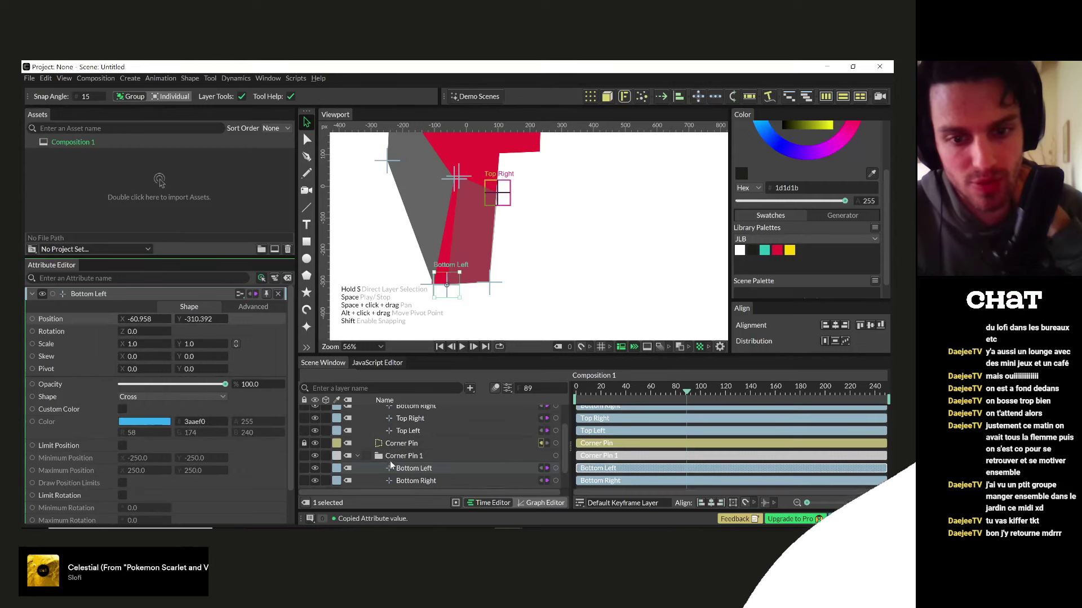
click(424, 435)
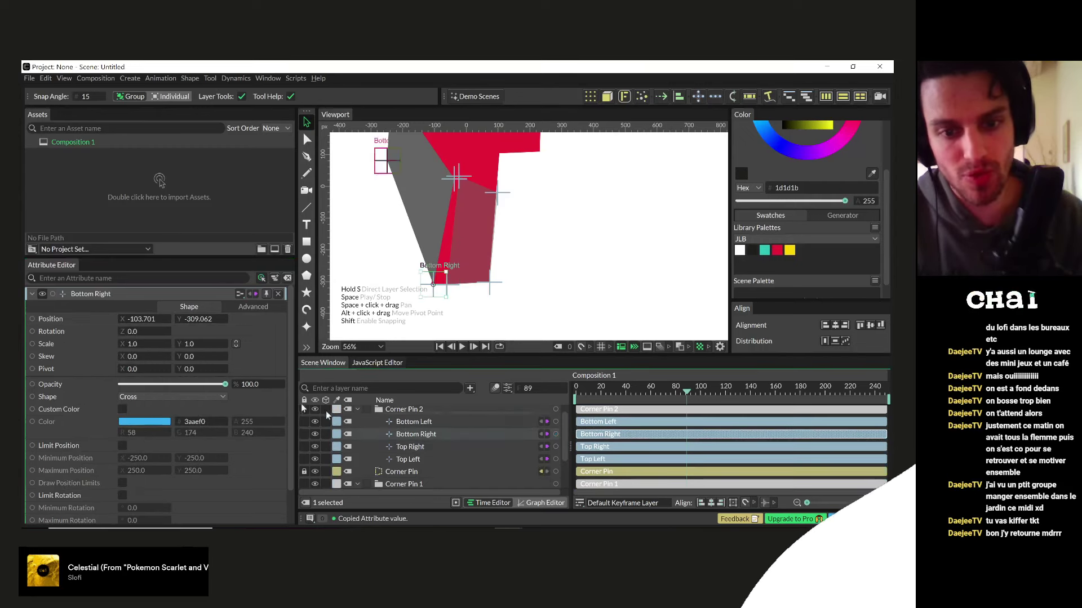
right_click(49, 317)
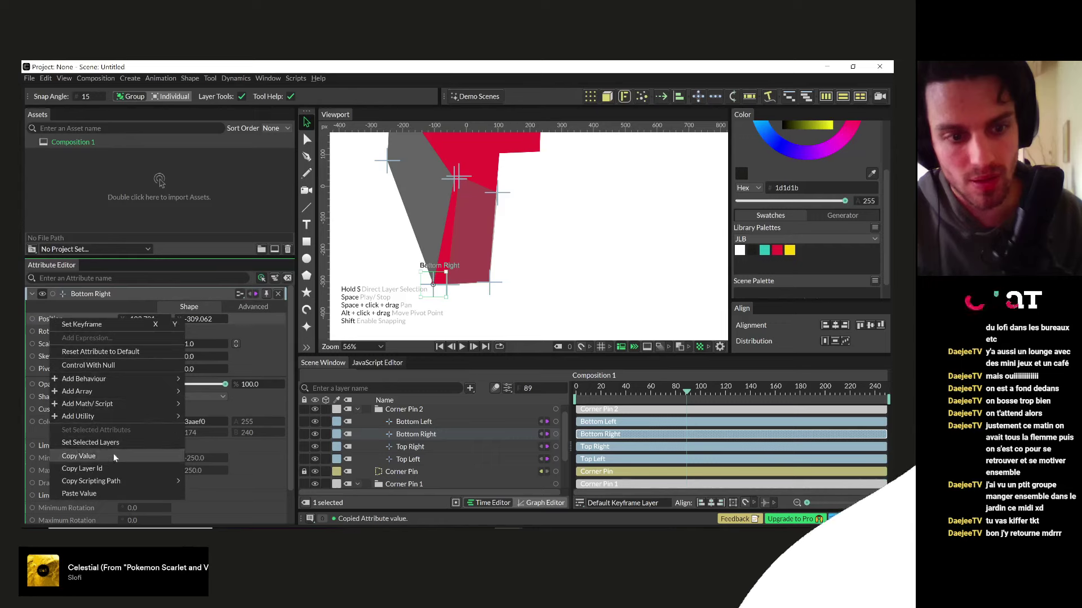
click(89, 493)
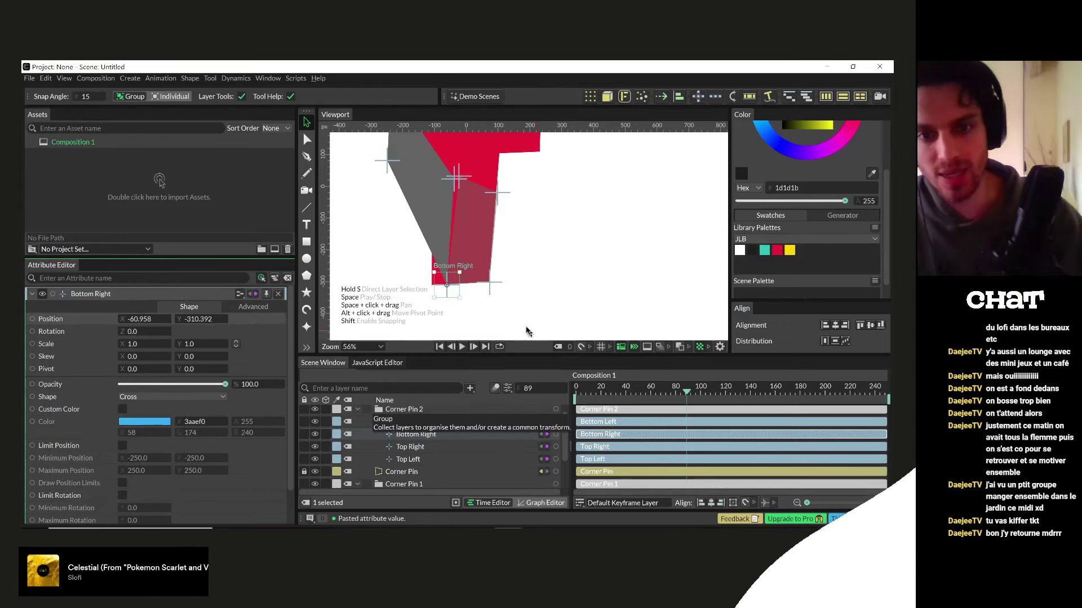
- Move Corner Pin 2's Bottom Left control to about X -112, Y -312 at the stem's base and Top Left to about X -241, Y 83
mouse_move(432, 277)
mouse_down()
mouse_move(396, 297)
mouse_move(423, 277)
mouse_up()
scroll(423, 273, up, 6)
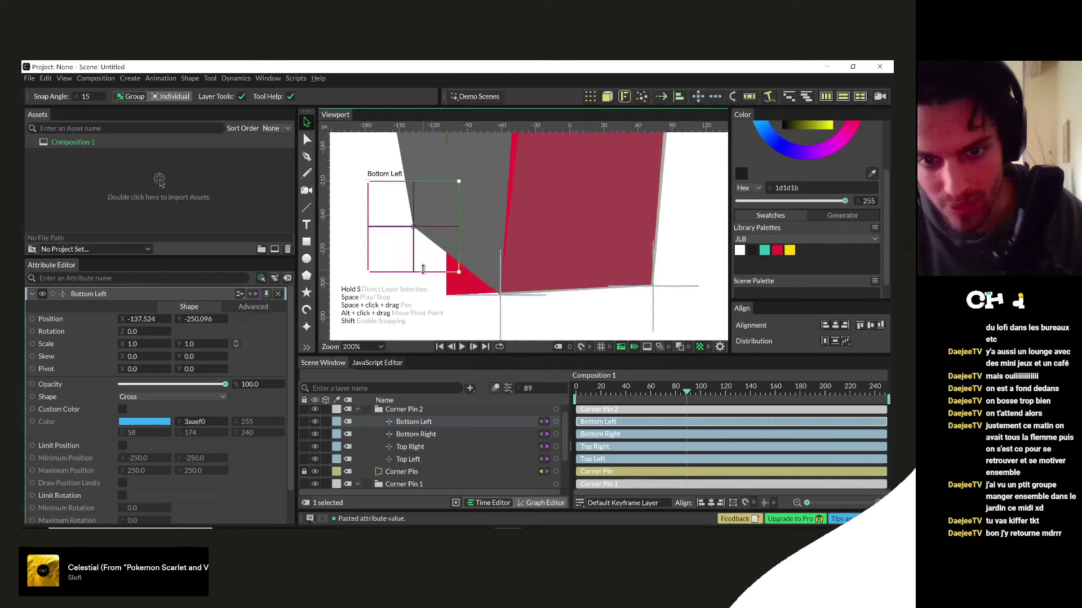
drag(402, 237, 465, 261)
scroll(466, 261, down, 6)
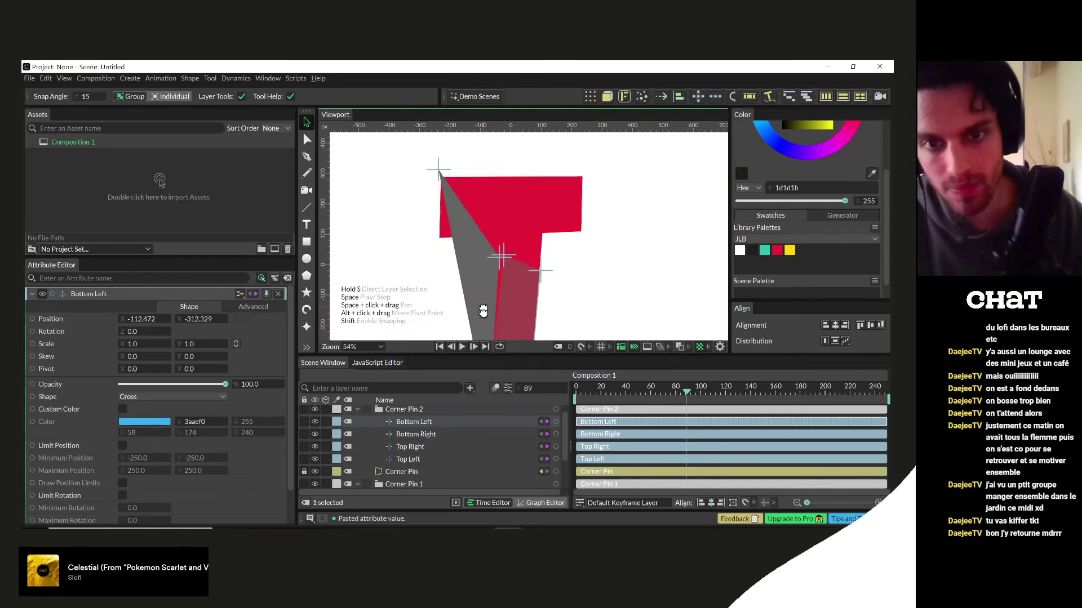
drag(447, 186, 449, 253)
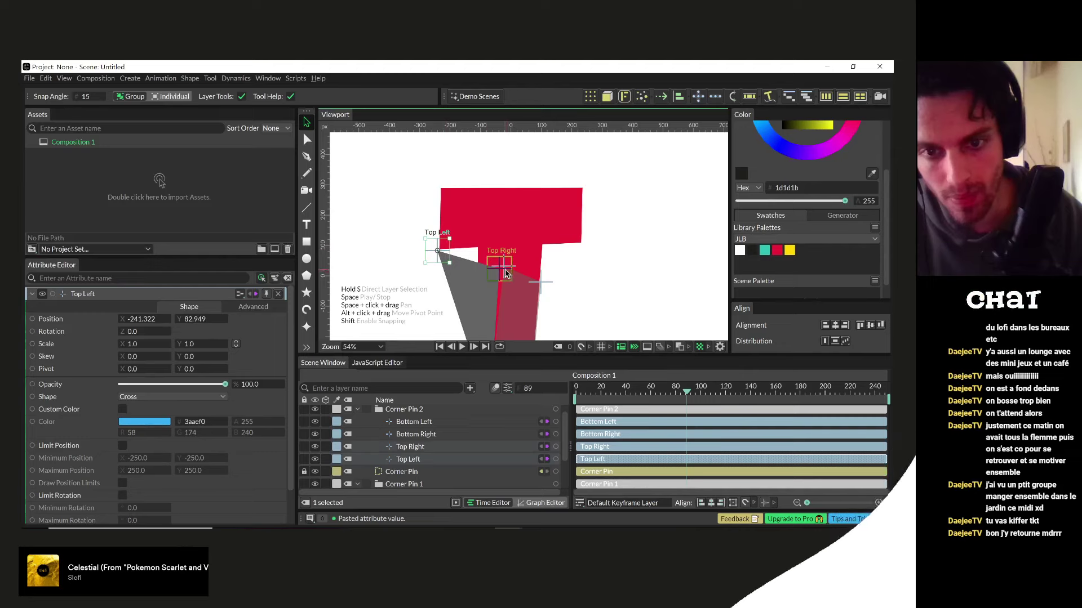
- Copy the Position of Corner Pin 1's Top Left control onto Corner Pin 2's Top Right control
scroll(427, 446, down, 2)
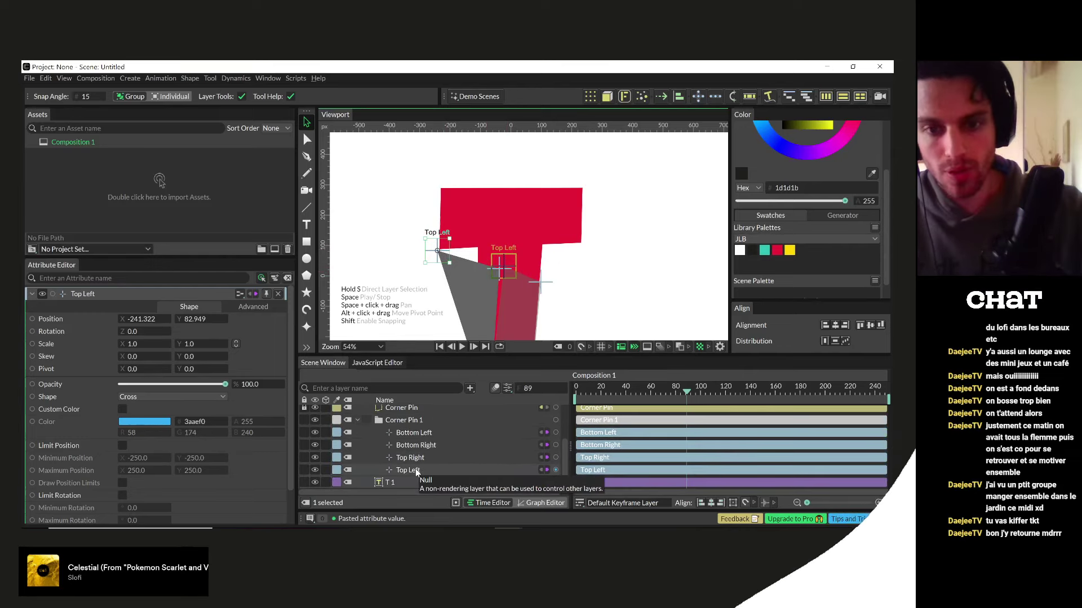
right_click(50, 317)
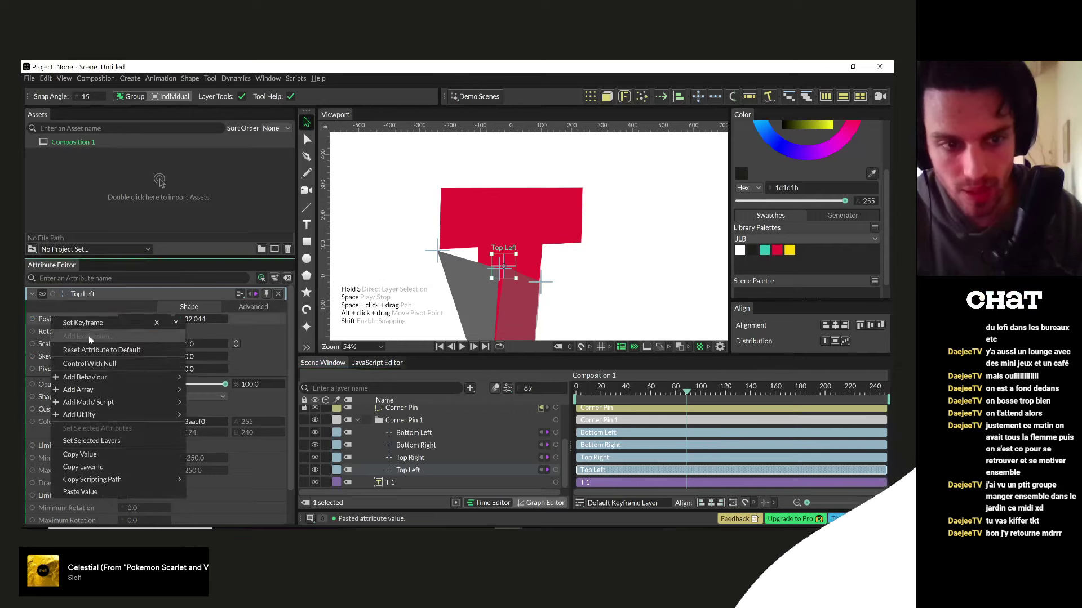
click(90, 454)
scroll(417, 459, up, 5)
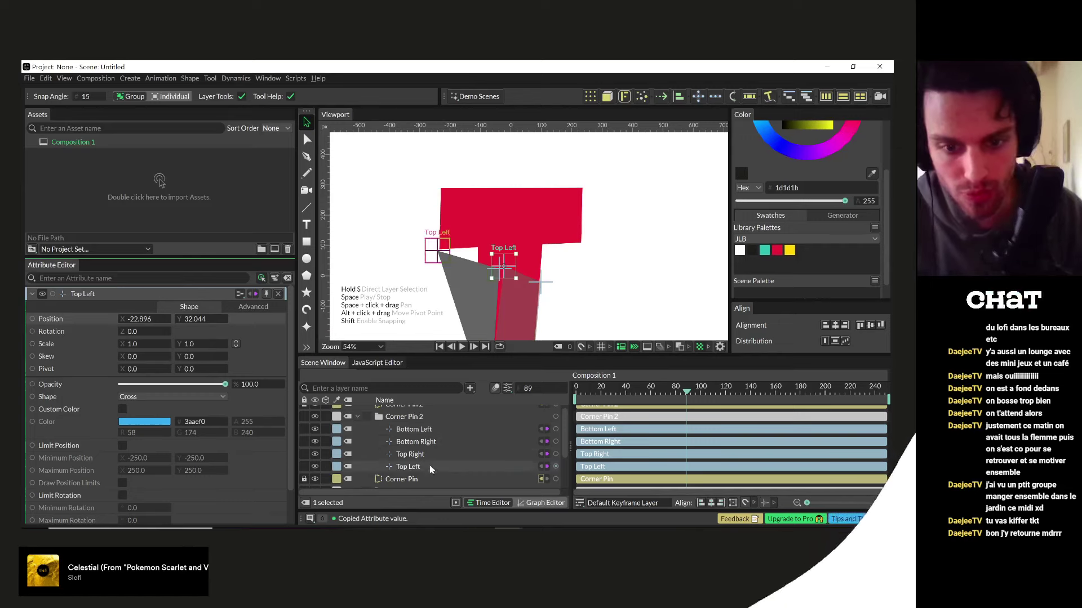
click(410, 454)
right_click(59, 317)
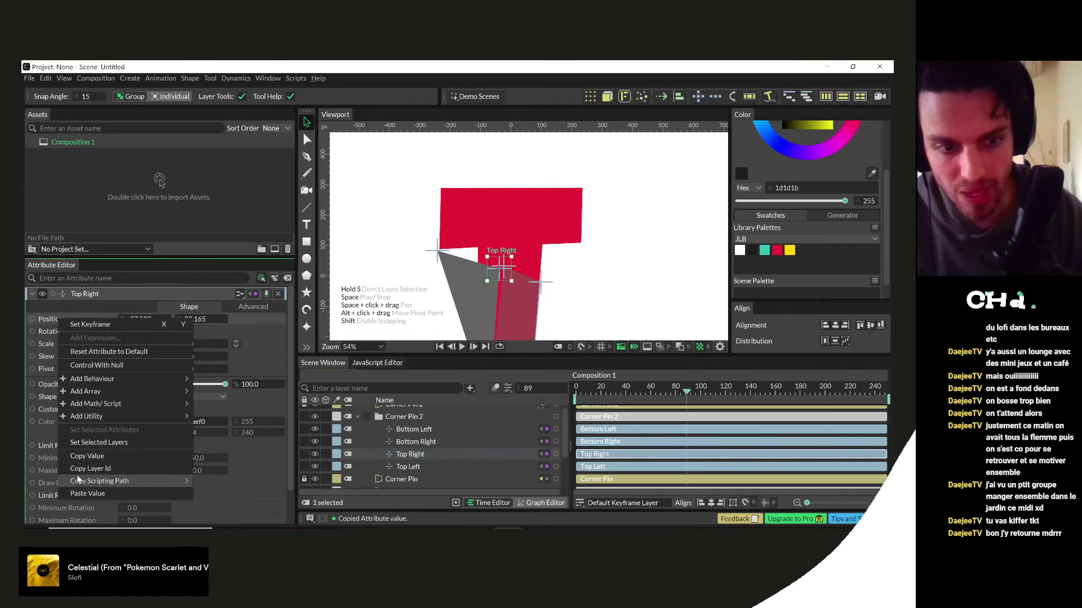
click(87, 494)
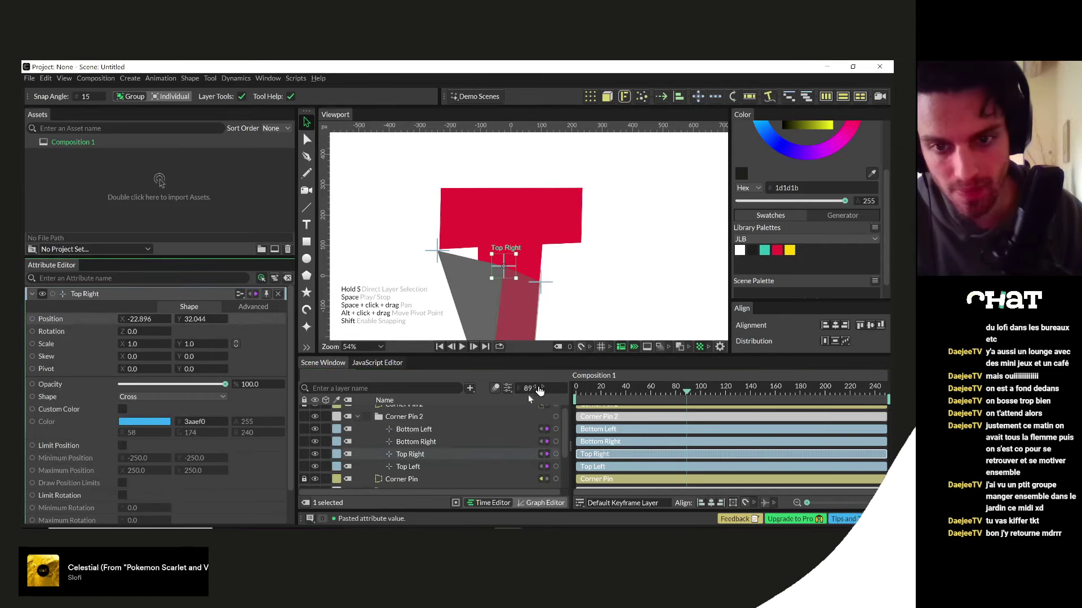
- Collapse the Corner Pin 2 and Corner Pin 1 control groups and clear the layer selection
click(358, 416)
click(356, 441)
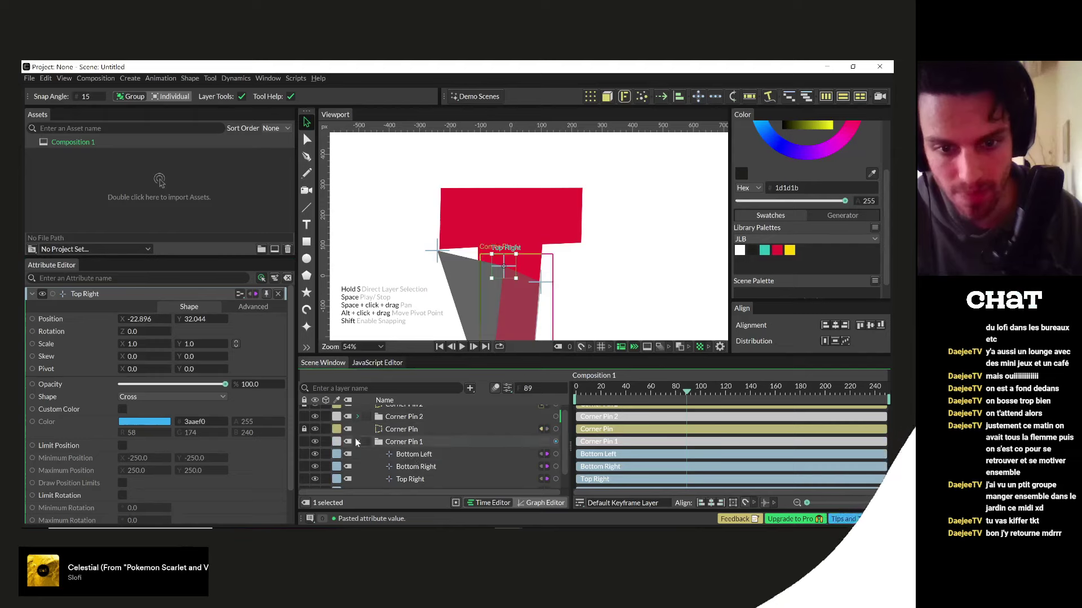
click(356, 442)
click(405, 473)
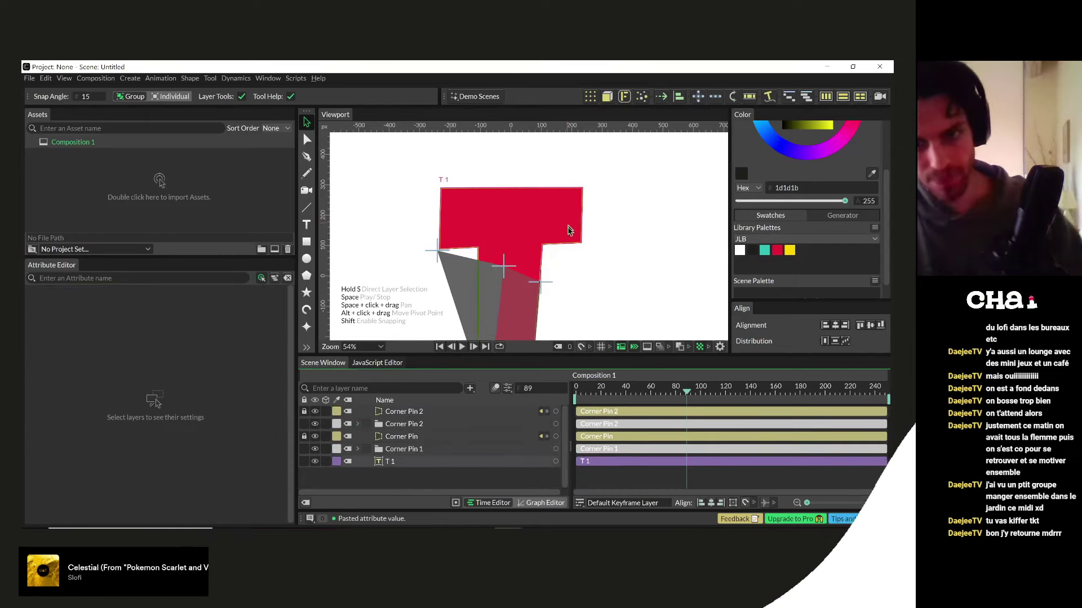
- Lower the Corner Pin 2 shape's fill alpha to 62.5%
scroll(554, 255, down, 4)
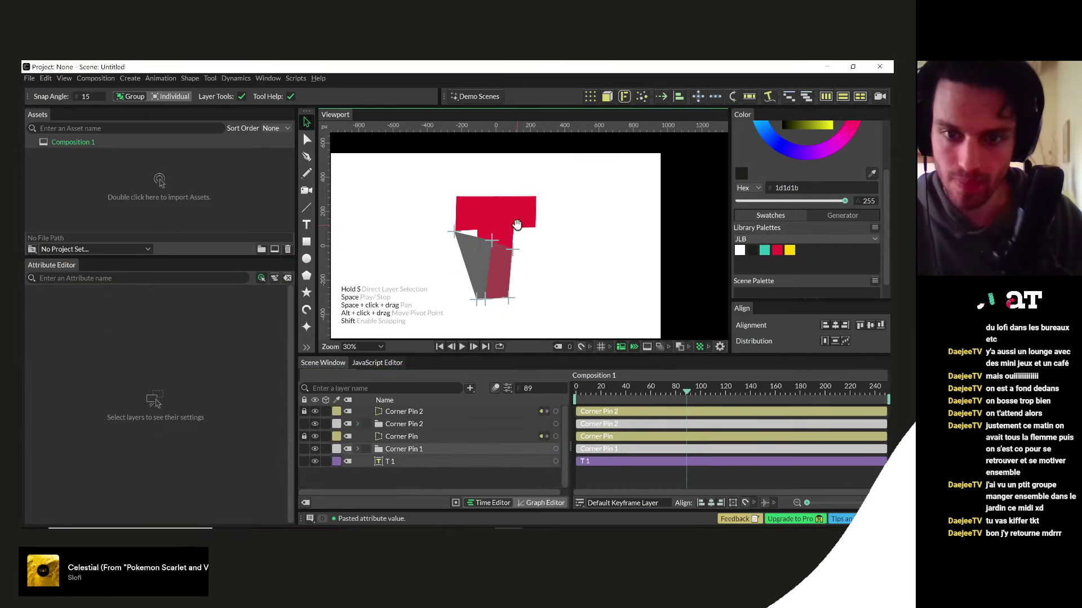
click(397, 411)
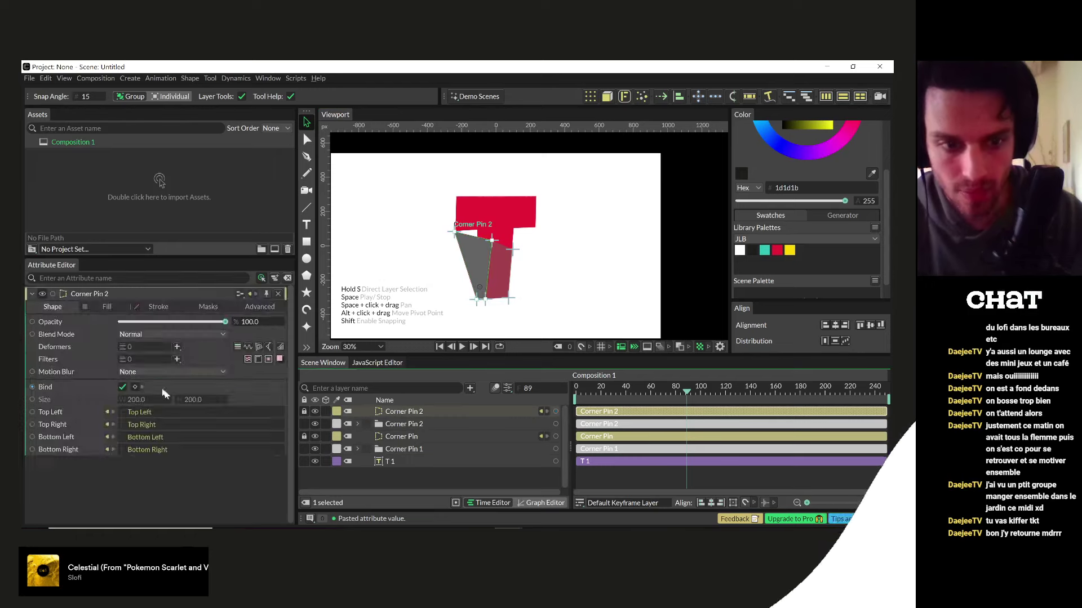
click(108, 307)
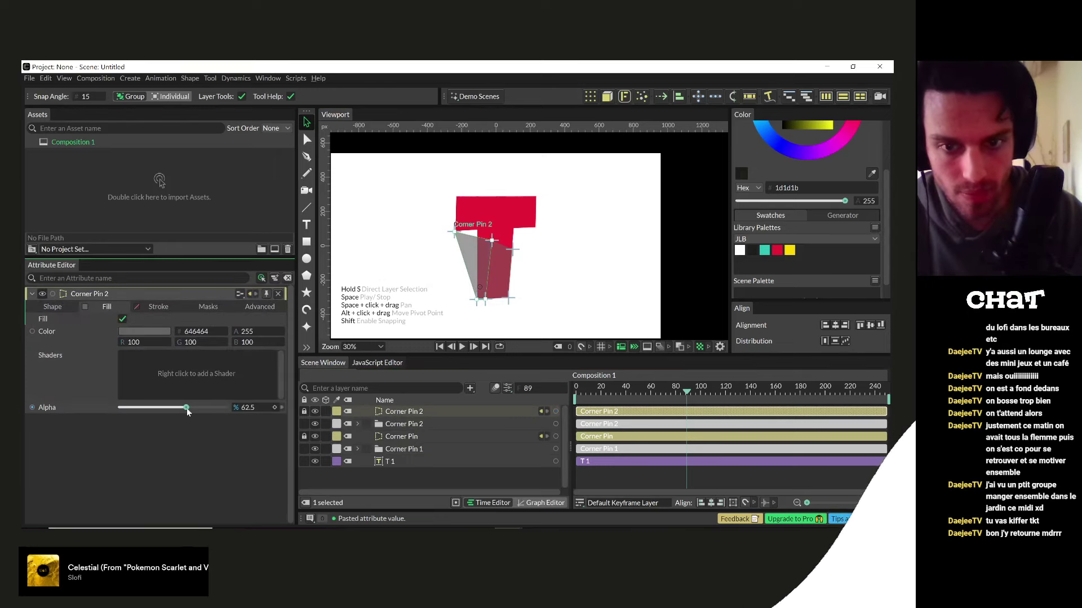
- Duplicate the T 1 text layer twice
click(401, 459)
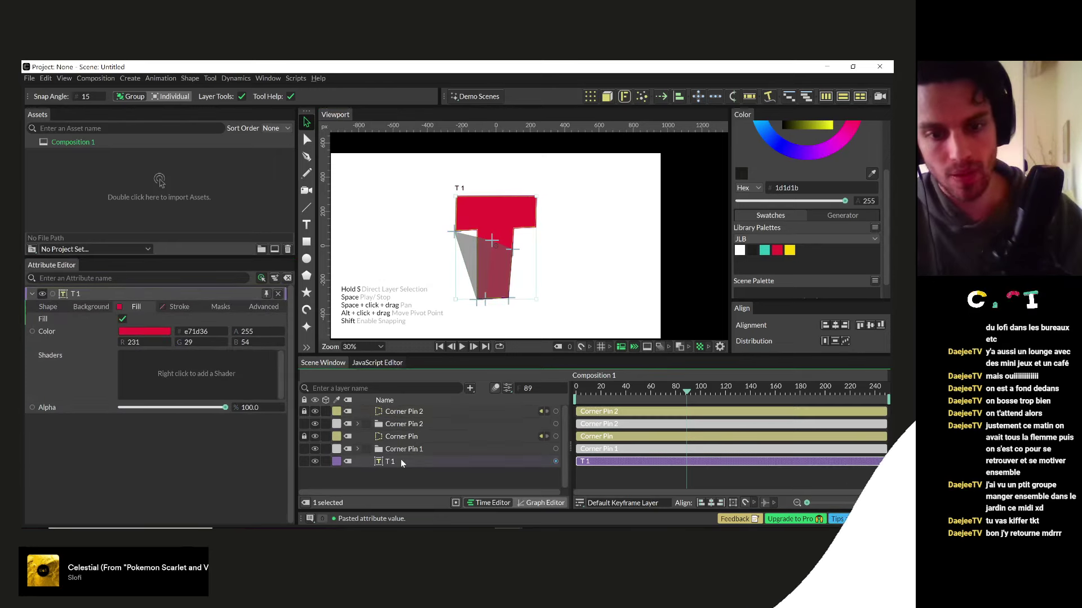
key(ctrl+d)
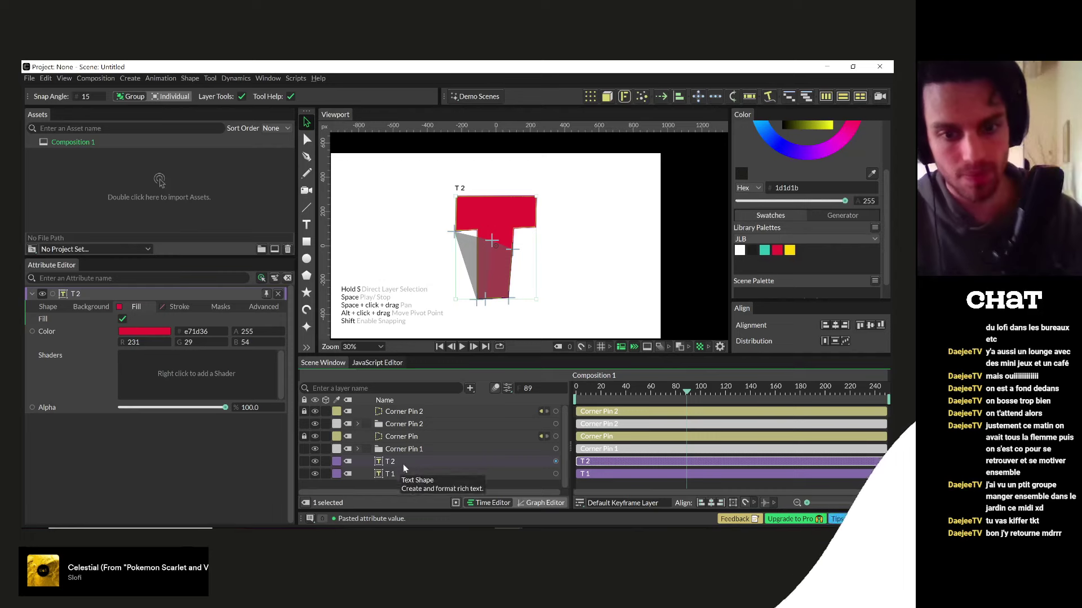
key(ctrl+d)
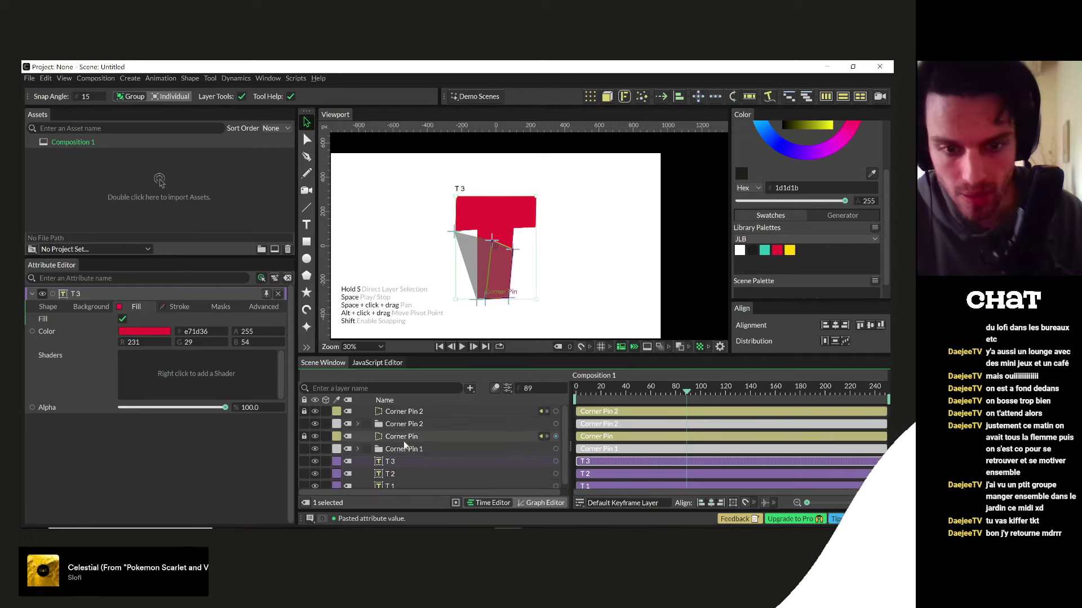
- Add the first Corner Pin shape as a clipping mask on the T 1 text layer
click(392, 483)
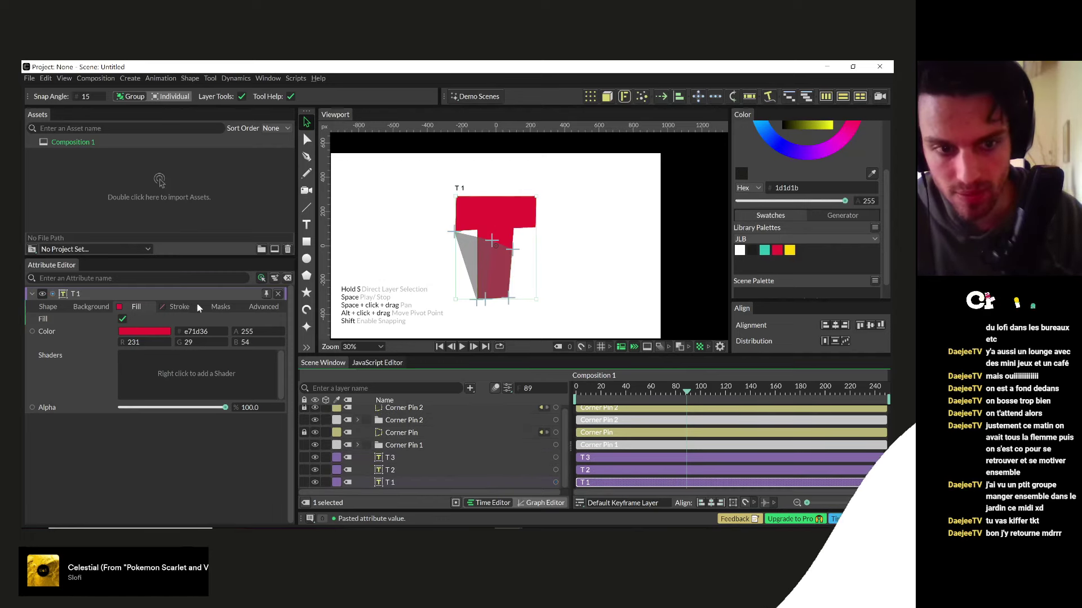
click(220, 306)
drag(402, 432, 218, 351)
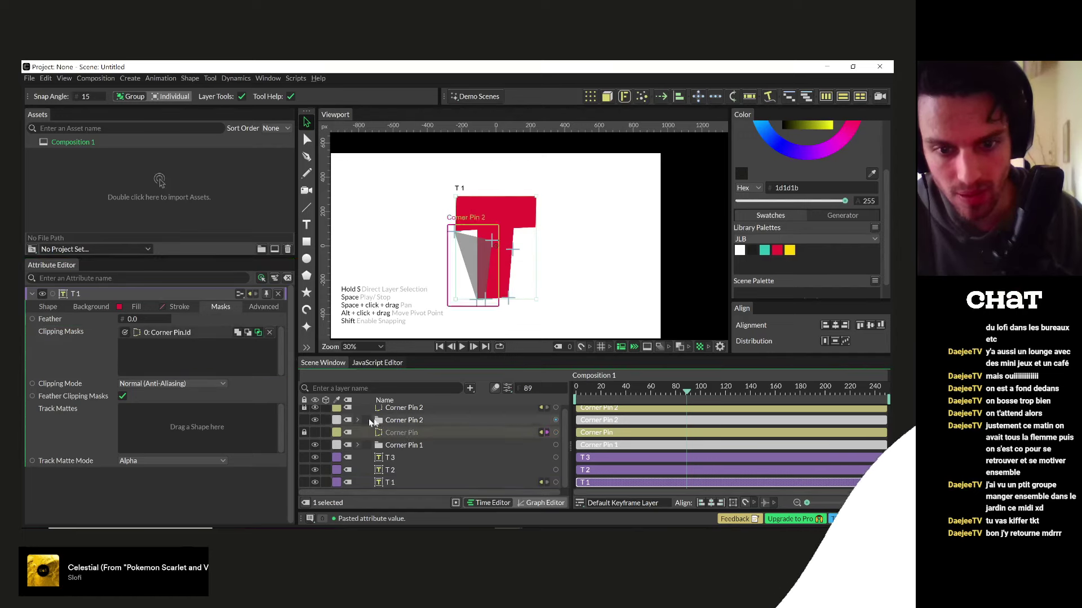
- Set the Corner Pin 2 shape's fill alpha to 100%
click(490, 265)
click(124, 308)
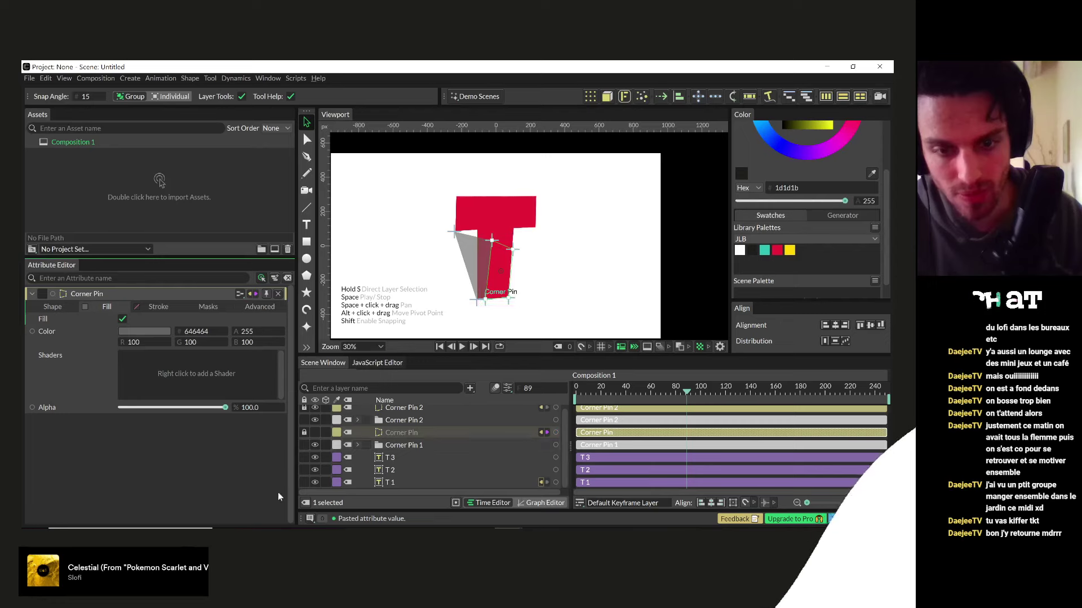
click(407, 408)
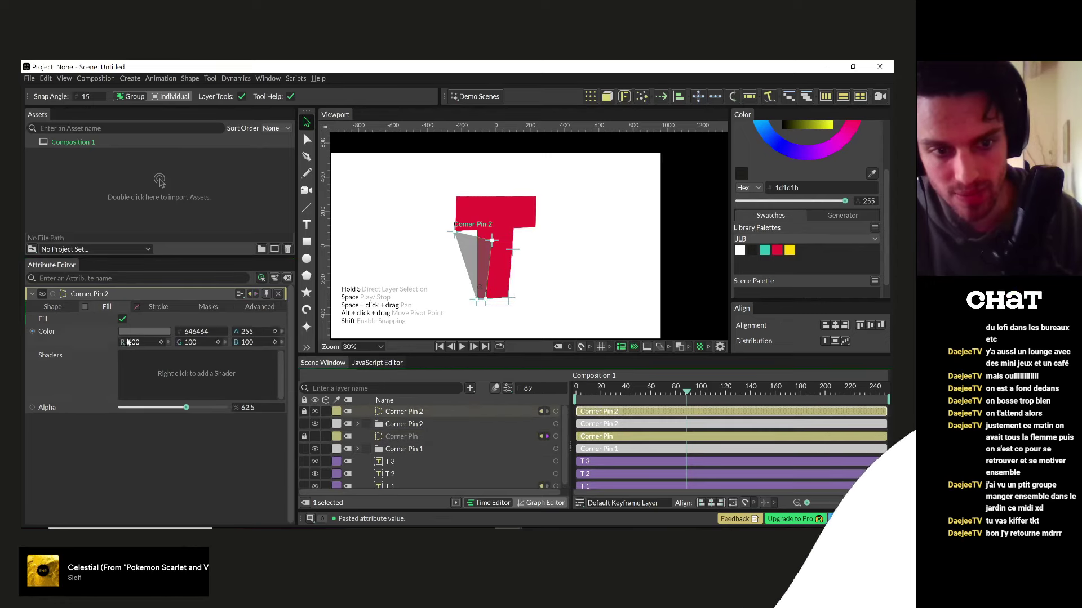
drag(189, 409, 229, 409)
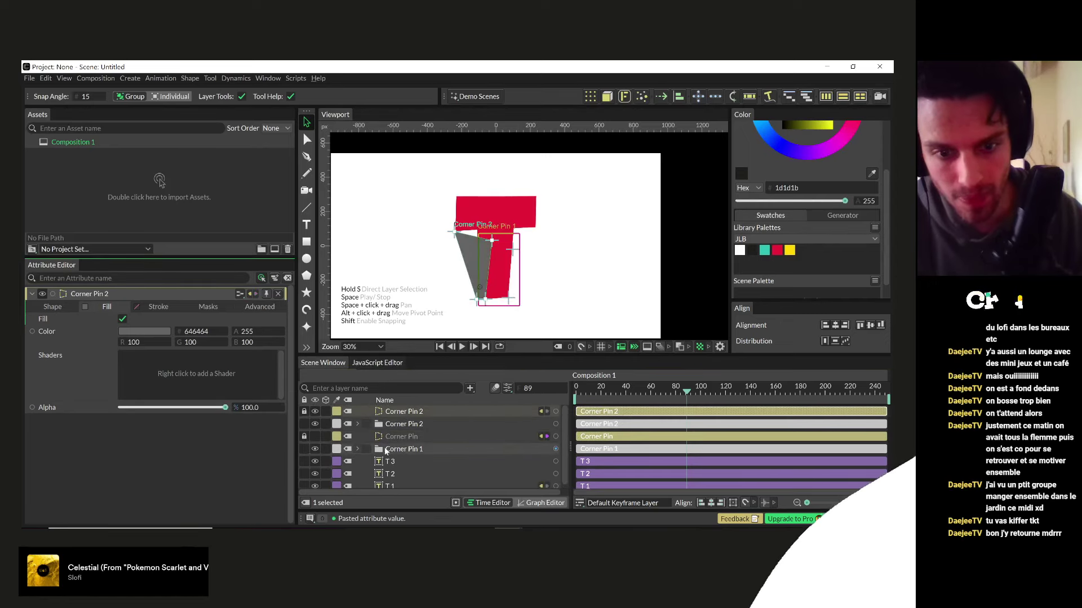
- Add the Corner Pin 2 shape as a clipping mask on the T 2 text layer
click(402, 475)
click(221, 307)
drag(442, 414, 200, 349)
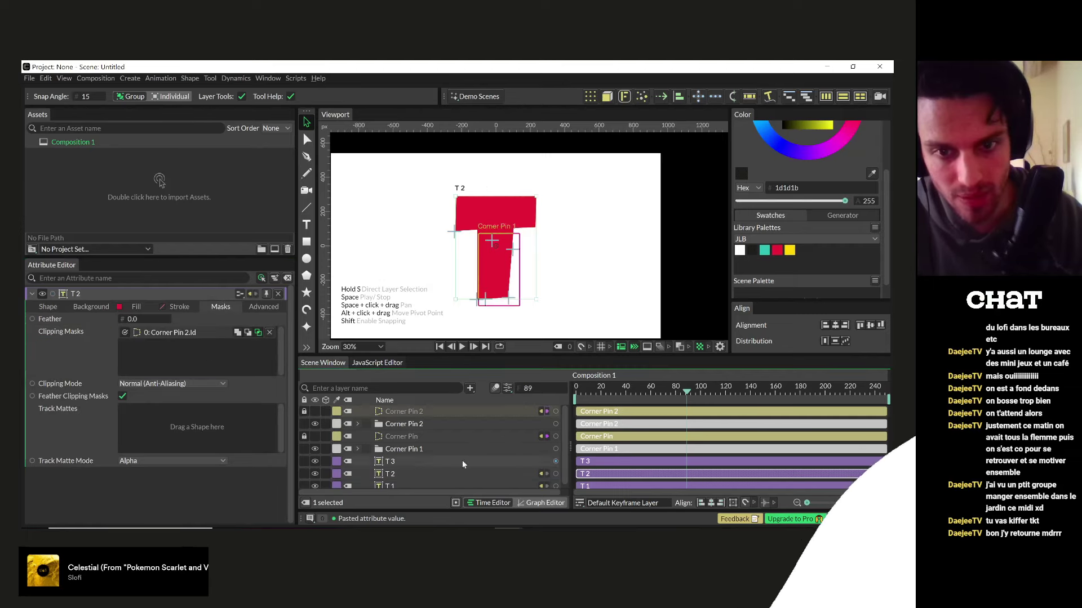
- Hide the unmasked T 3 text layer
click(357, 424)
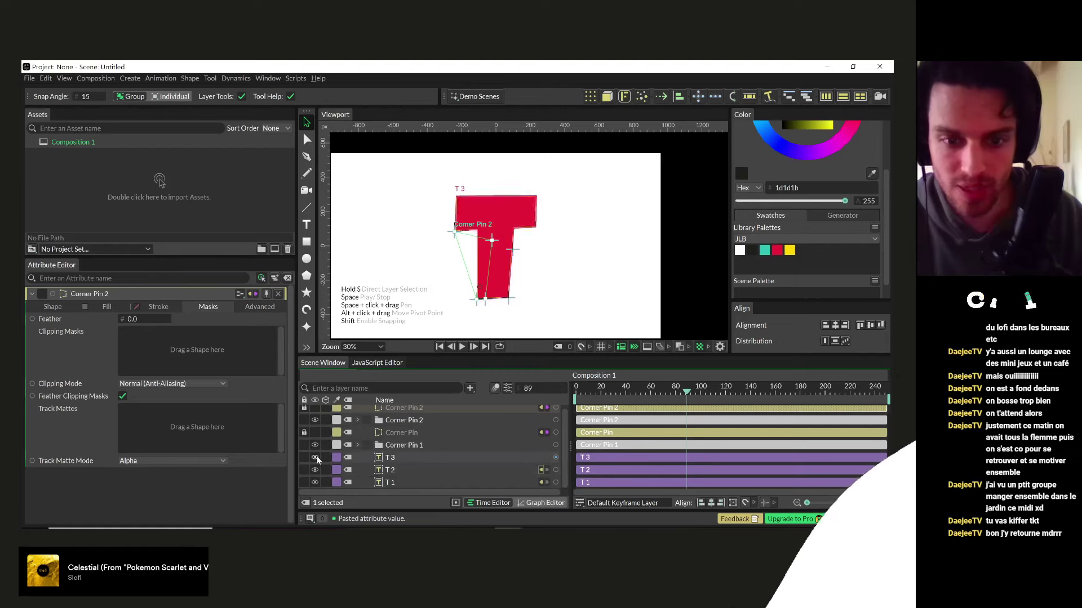
click(314, 458)
- Try to move the Bottom Left corner null of the Corner Pin 1 group slightly lower
scroll(393, 431, up, 1)
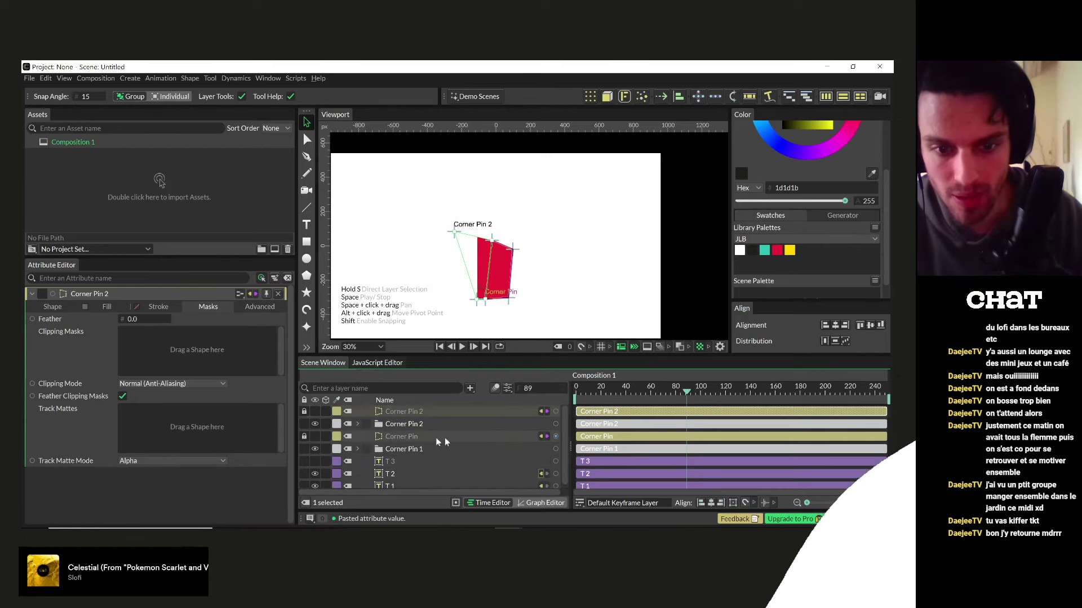
click(357, 449)
scroll(391, 449, down, 1)
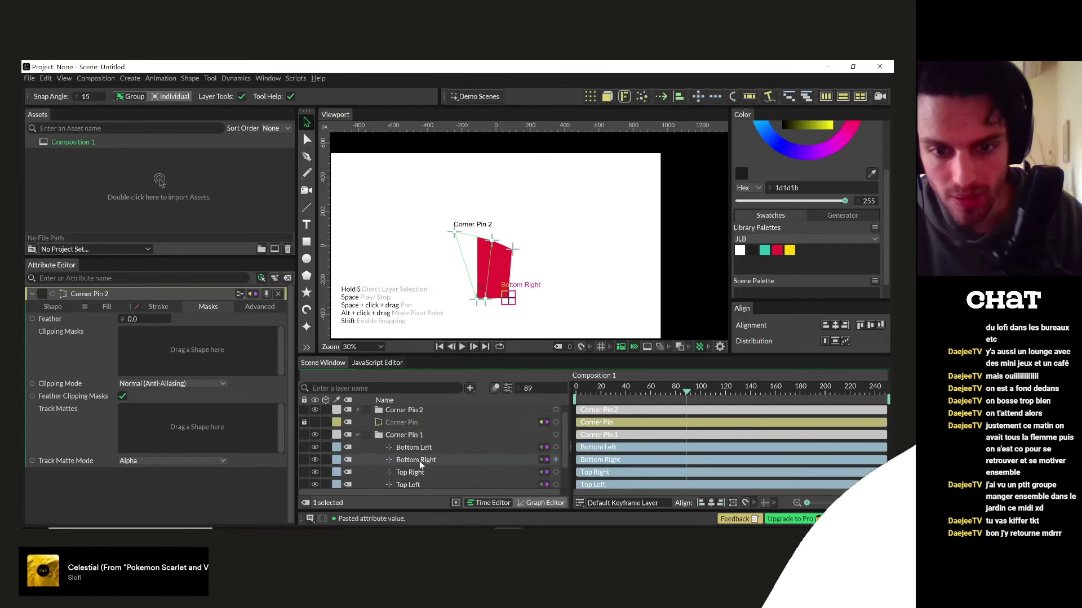
click(420, 462)
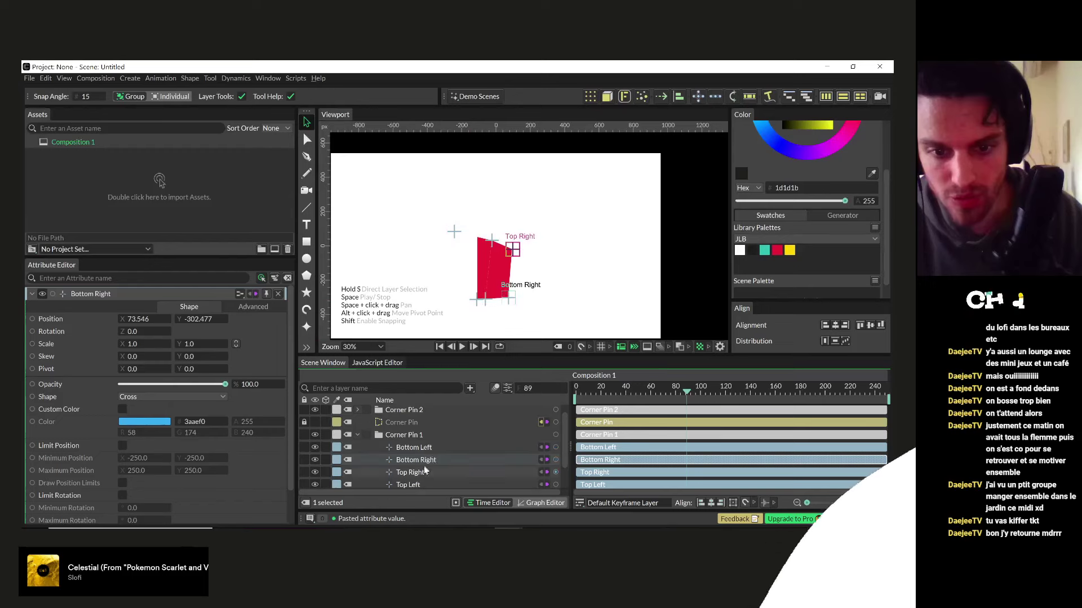
click(413, 449)
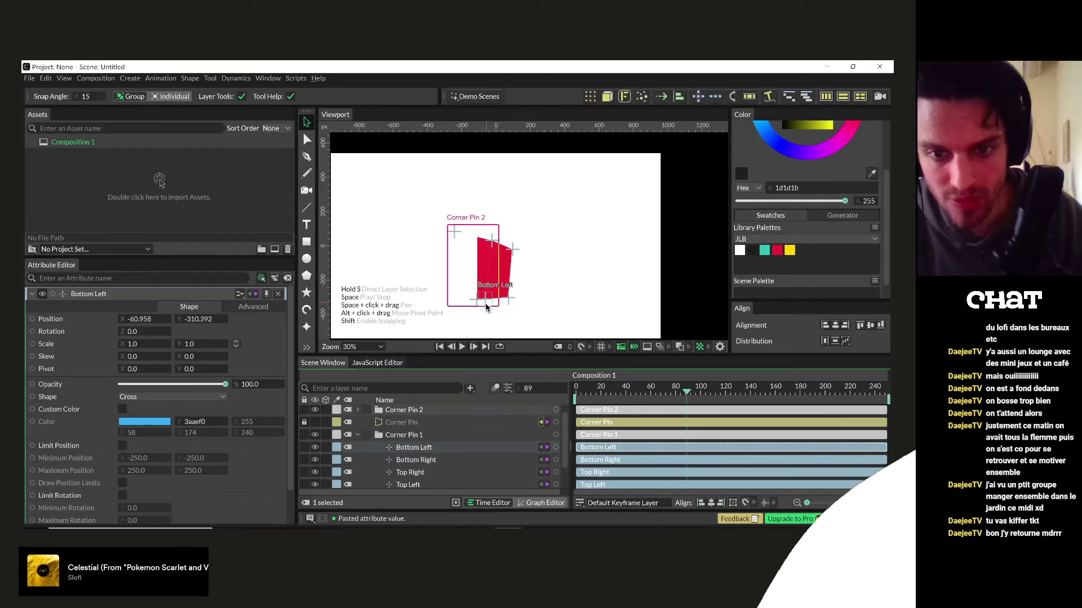
drag(487, 306, 489, 320)
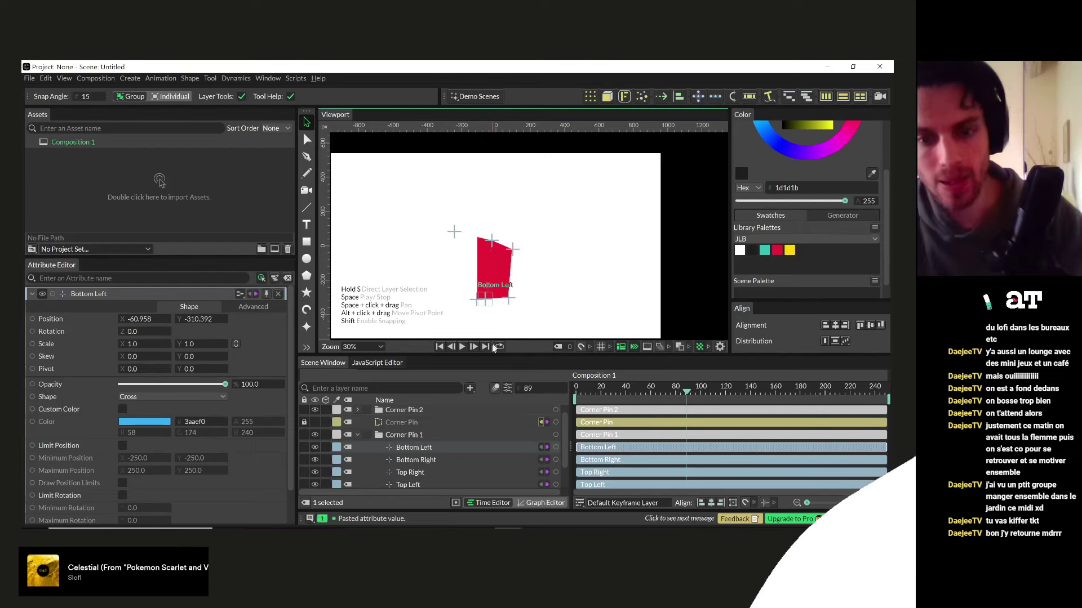
key(ctrl+z)
- Collapse the Corner Pin 1 group, then show the T 3 text layer briefly and hide it again
click(359, 434)
click(386, 445)
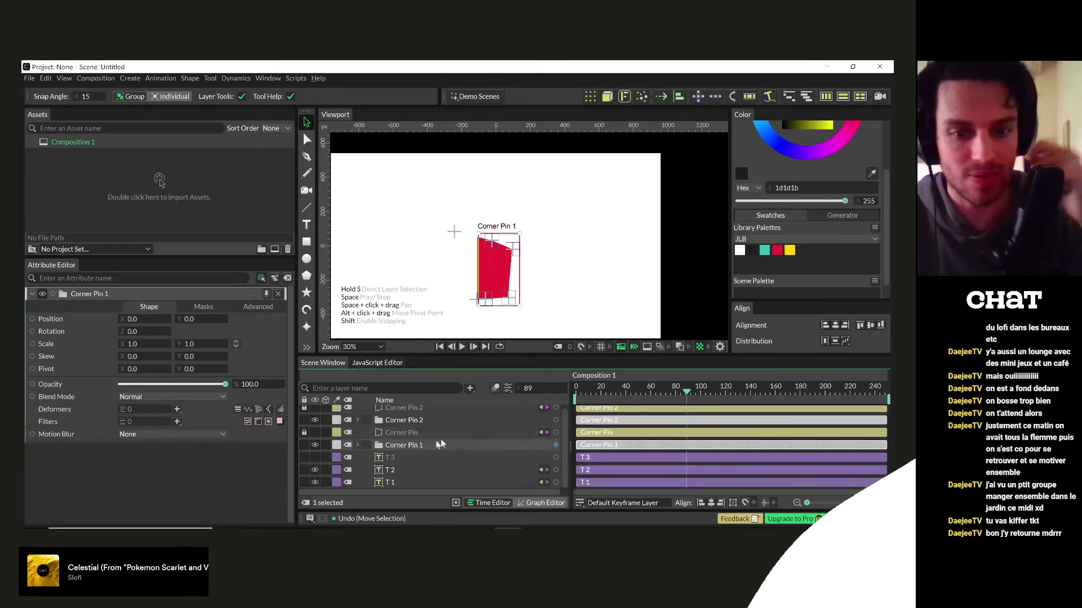
scroll(411, 422, up, 1)
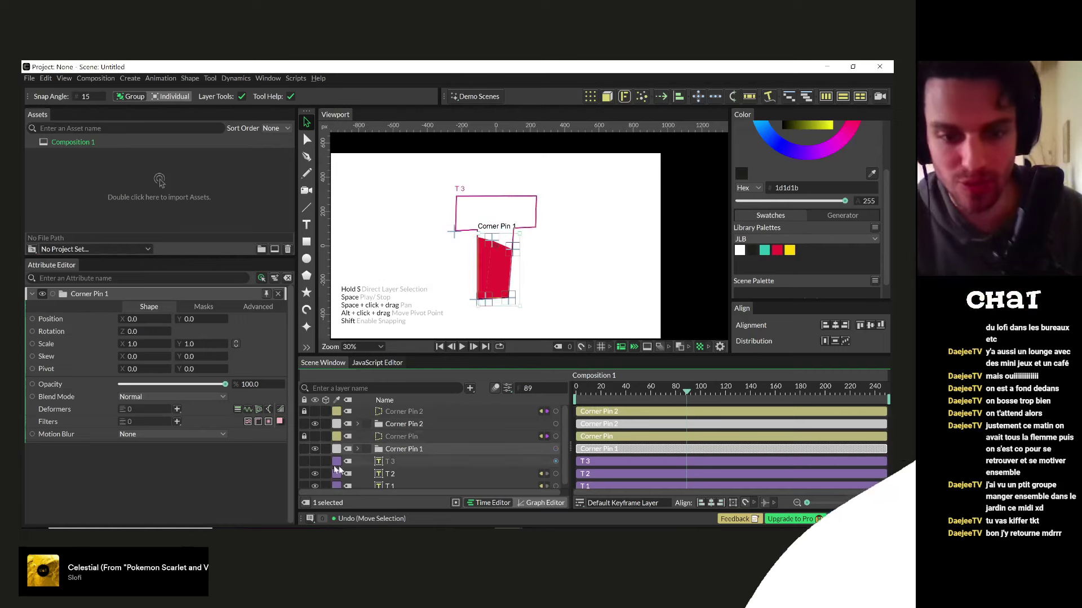
click(315, 462)
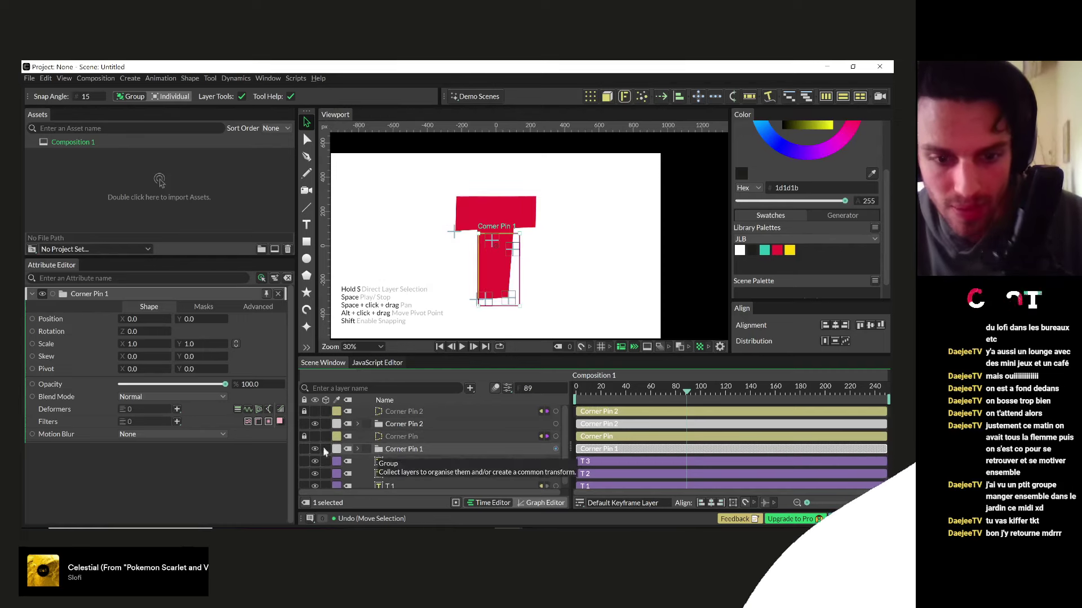
click(315, 461)
- Try to parent T 2 under the Corner Pin 2 shape and T 1 under the first Corner Pin shape
drag(392, 477, 397, 417)
scroll(406, 470, down, 1)
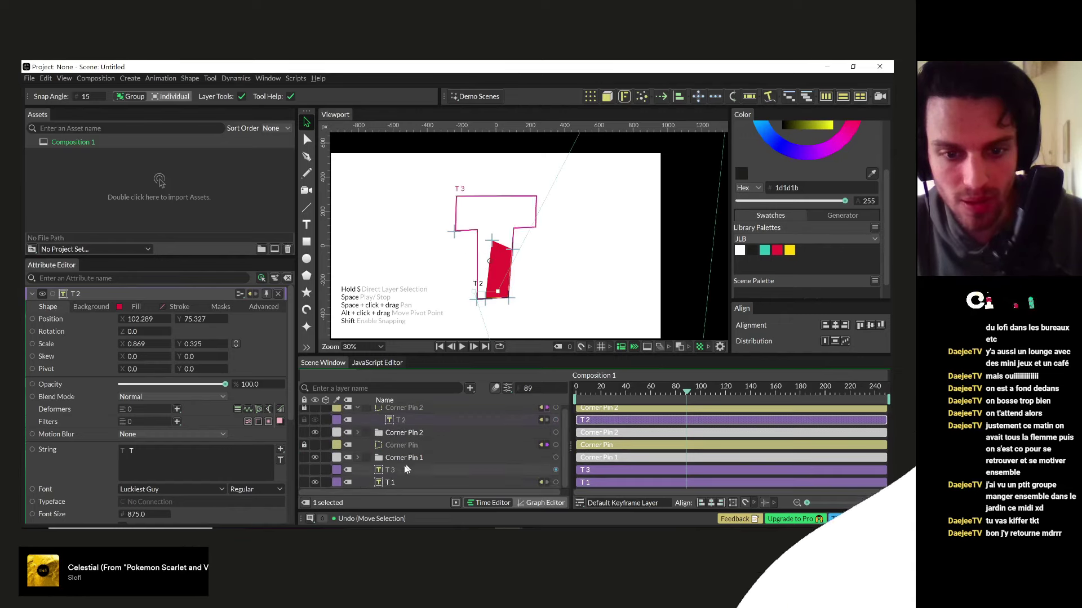
drag(387, 484, 401, 443)
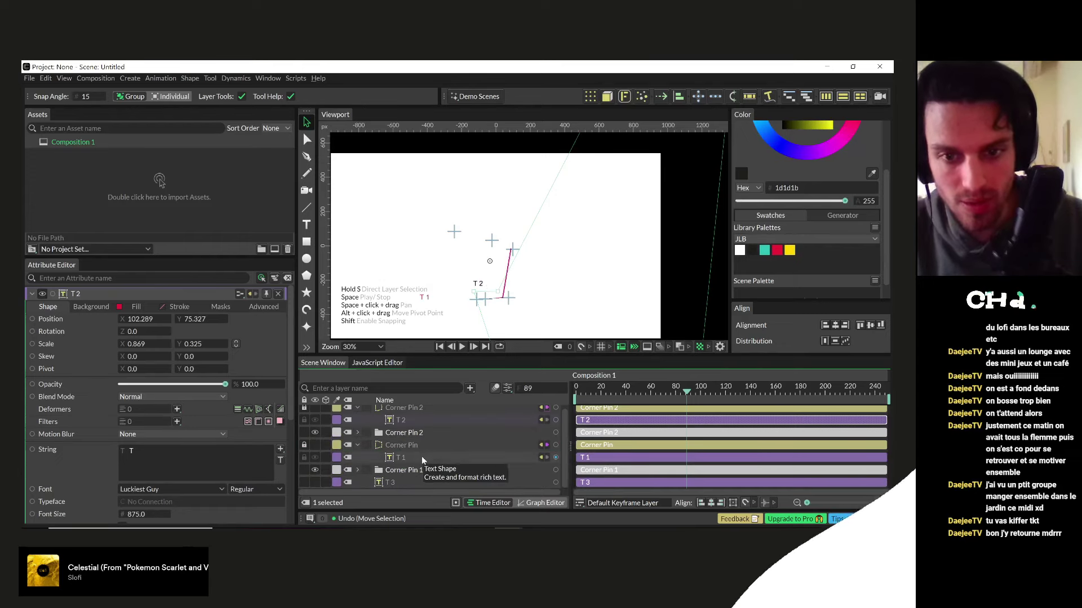
scroll(544, 274, down, 2)
scroll(543, 276, down, 2)
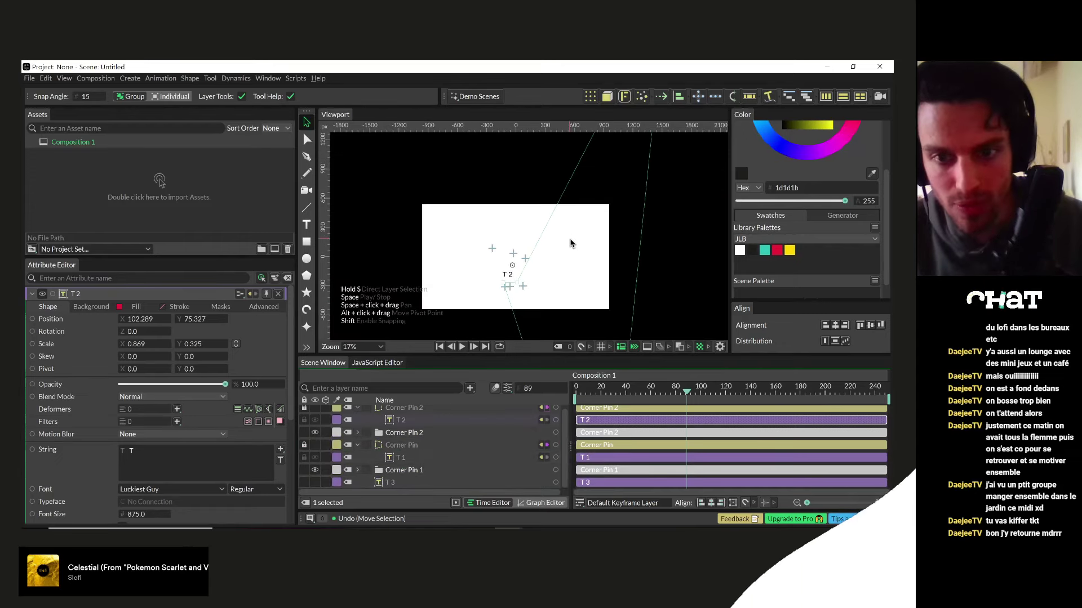
scroll(570, 250, down, 2)
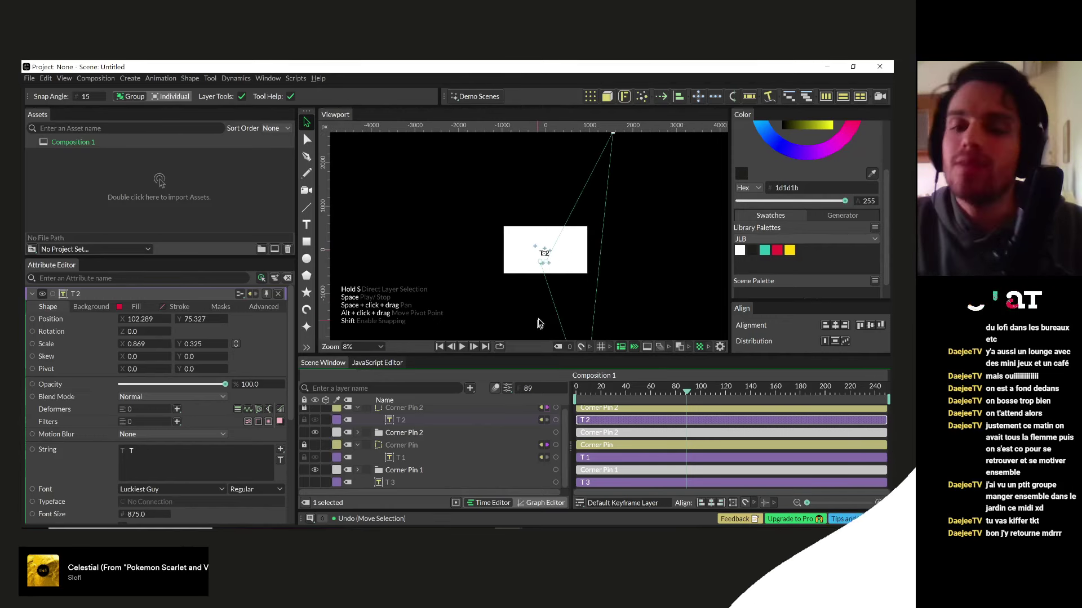
click(495, 388)
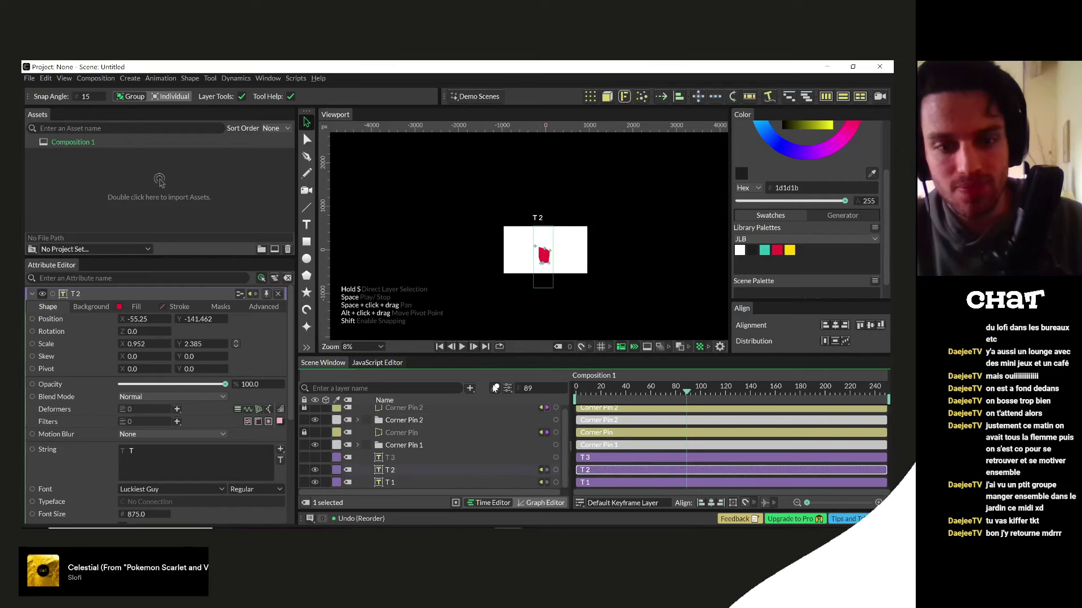
scroll(546, 265, up, 3)
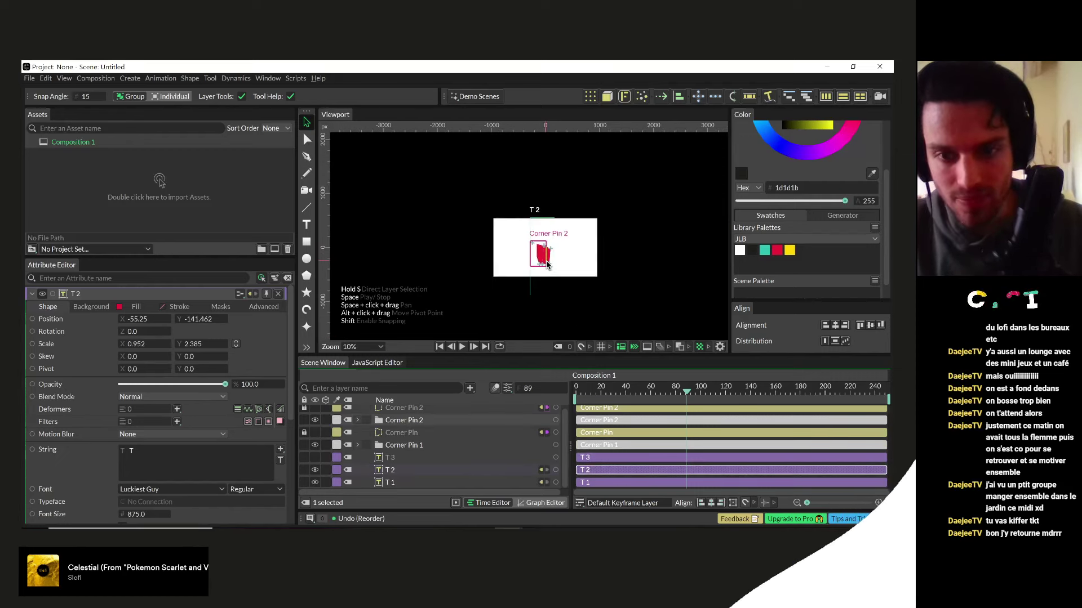
scroll(546, 269, up, 6)
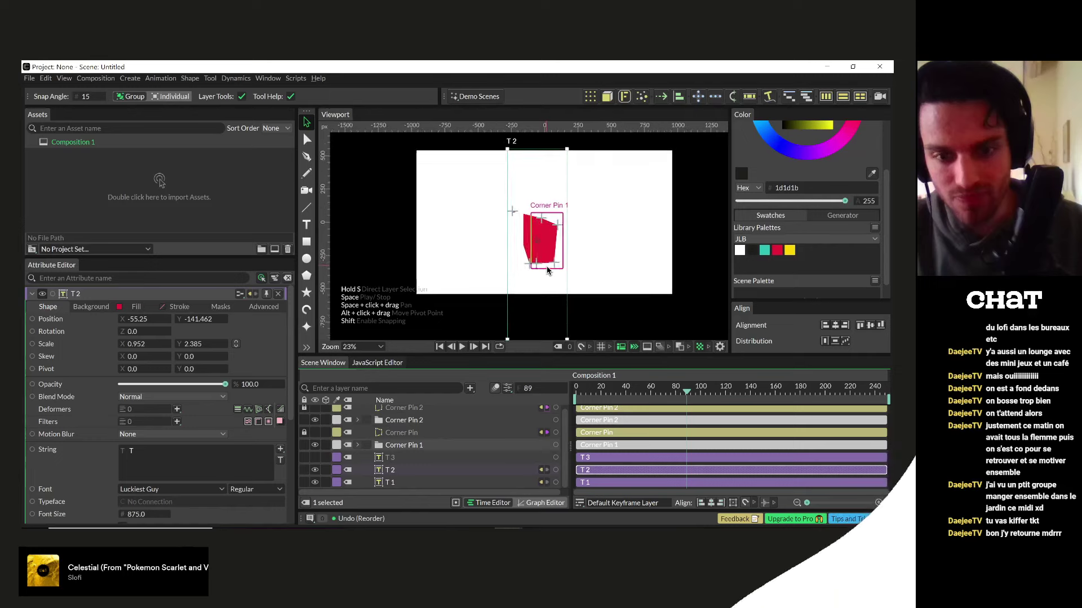
- Remove the Corner Pin clipping masks from the T 2 and T 1 text layers
click(222, 307)
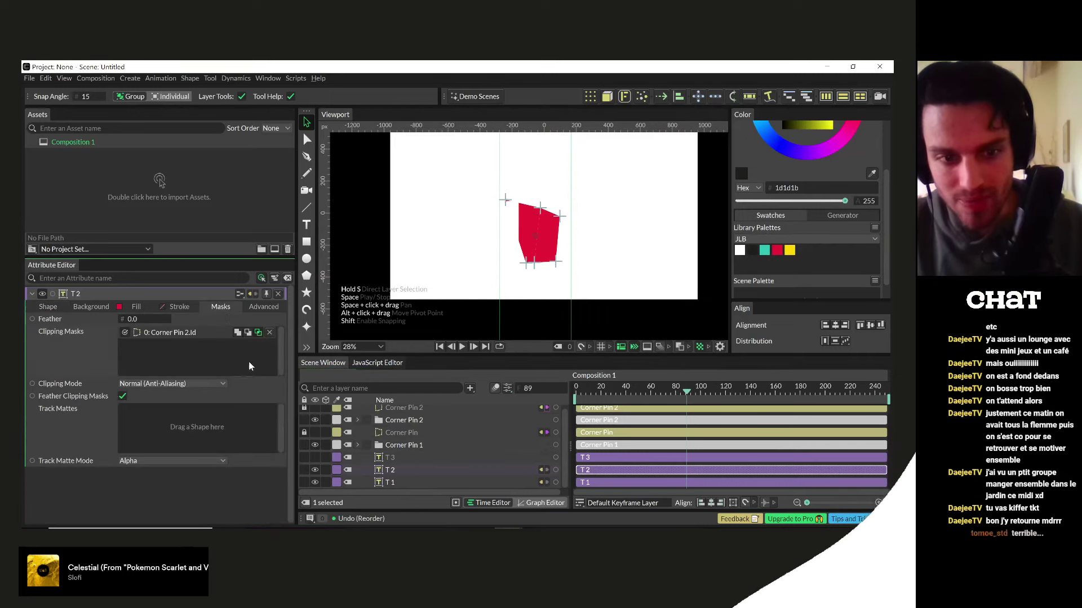
click(270, 332)
click(389, 483)
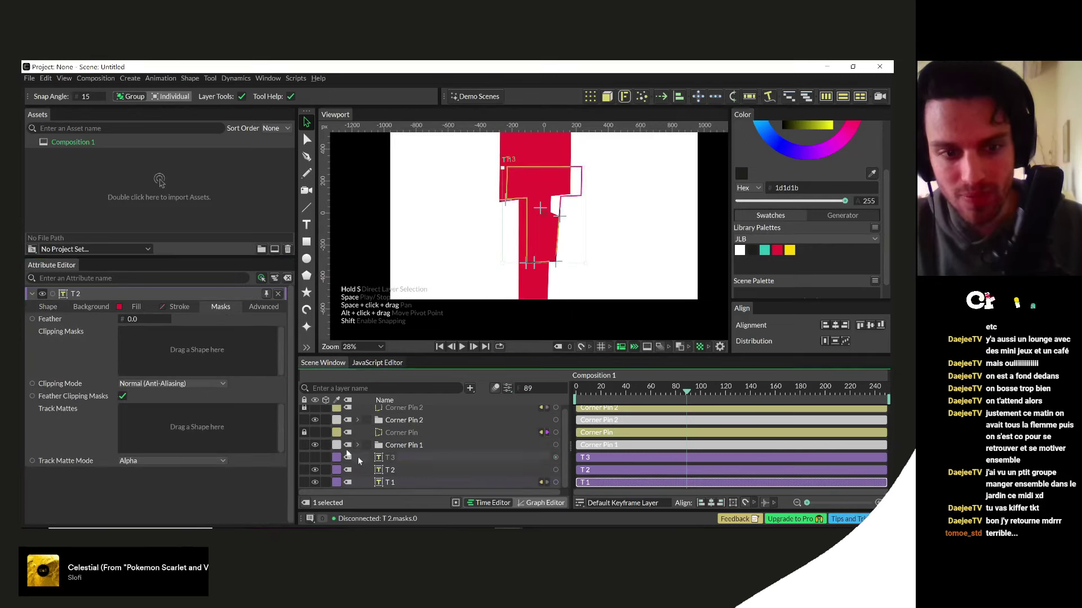
click(270, 333)
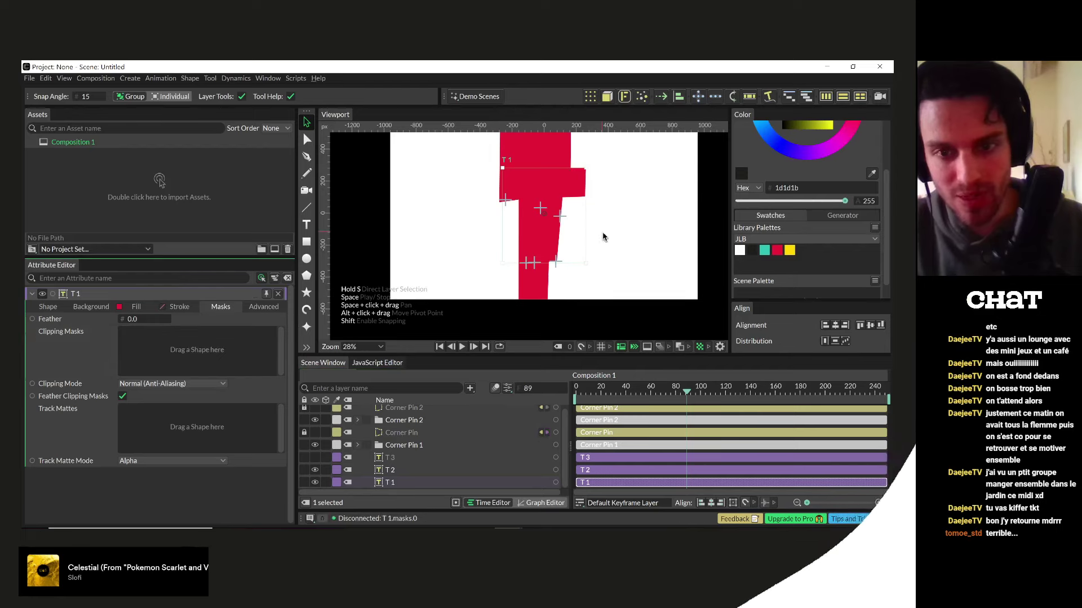
scroll(533, 301, down, 2)
click(533, 301)
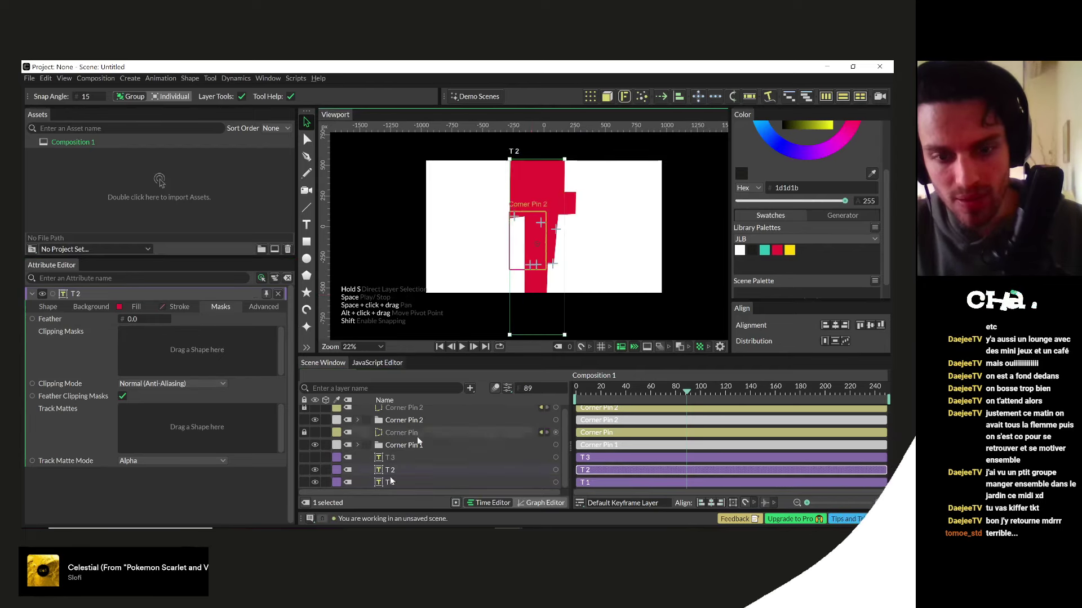
- Undo the clipping mask removals and the hiding of T 3, and select the Corner Pin 1 group
key(ctrl+z)
key(ctrl+z)
key(ctrl+z)
key(ctrl+z)
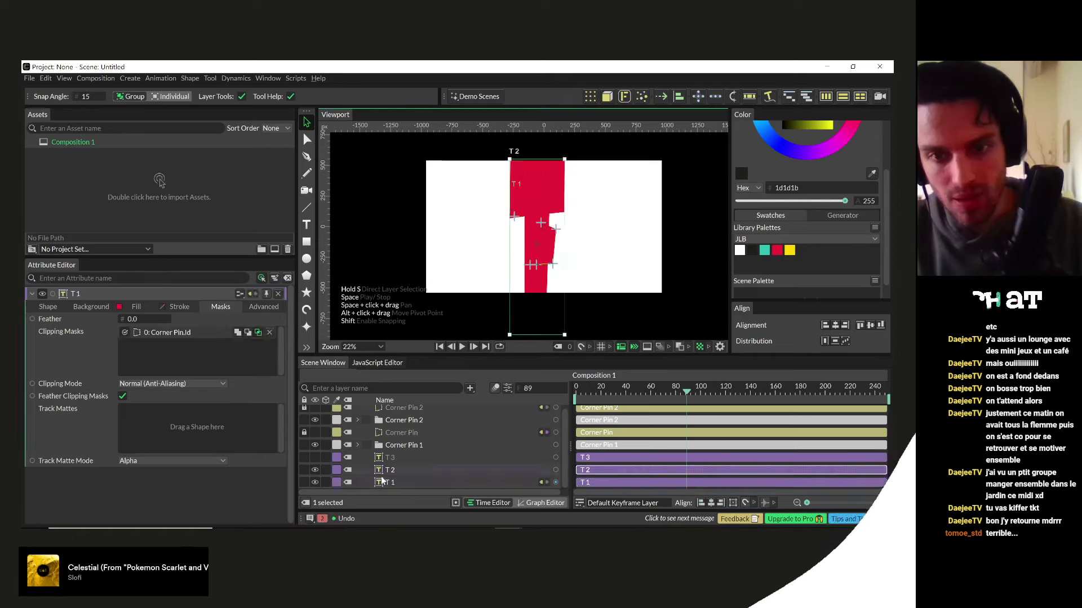
key(ctrl+z)
key(ctrl+z)
key(ctrl+z)
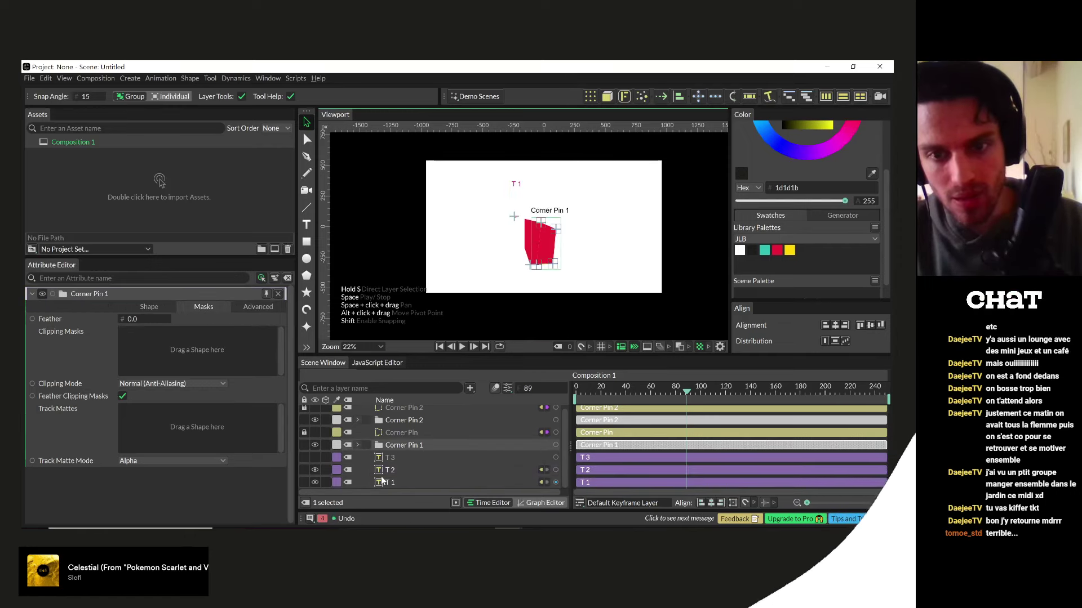
key(ctrl+z)
key(ctrl+z)
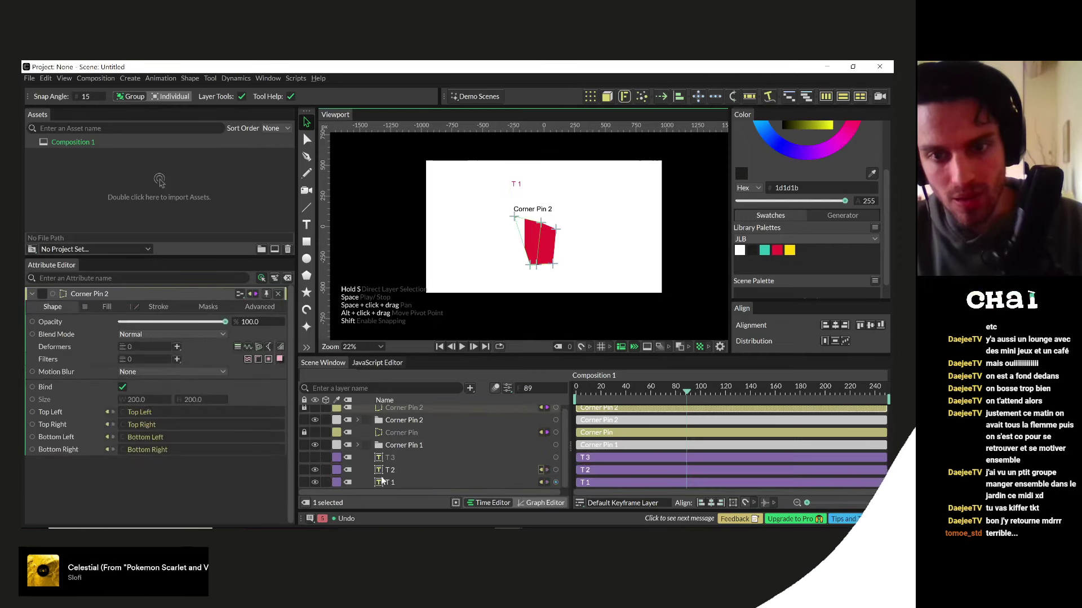
key(ctrl+z)
key(ctrl+z)
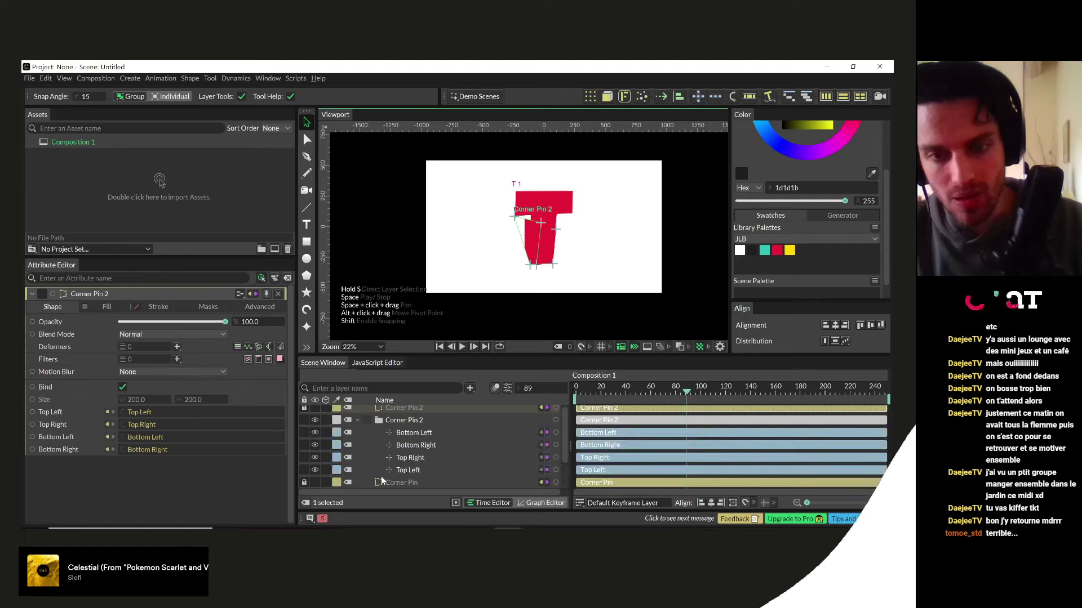
key(ctrl+z)
key(ctrl+z)
key(ctrl+z)
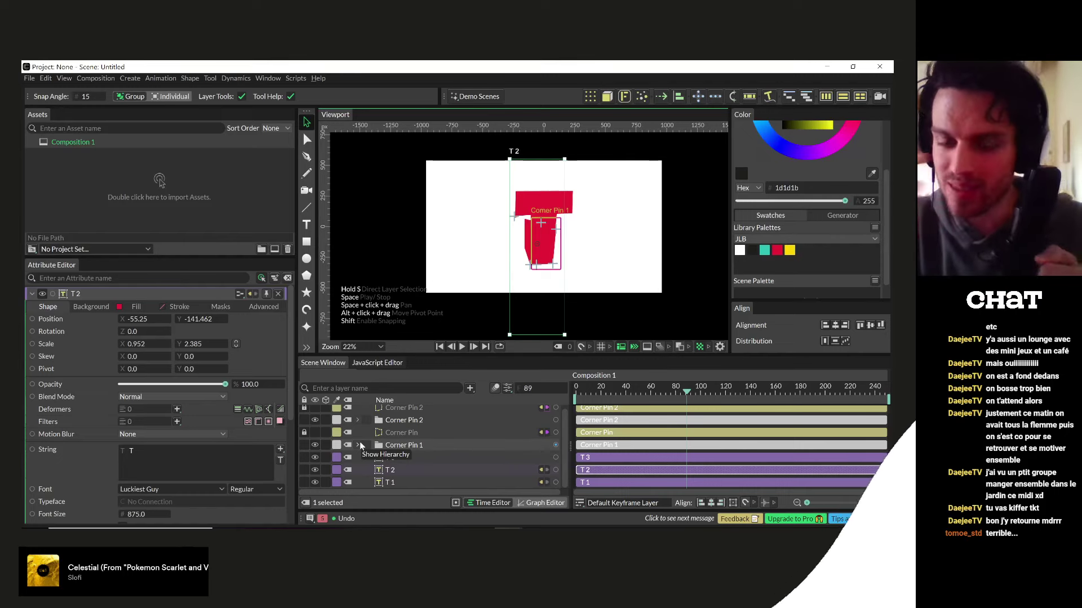
click(398, 445)
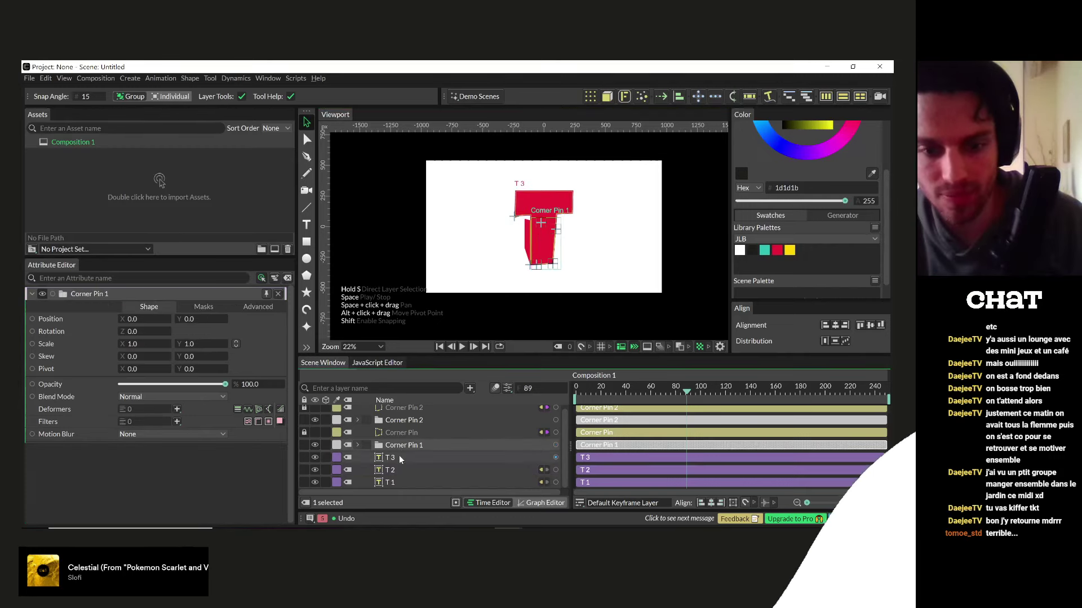
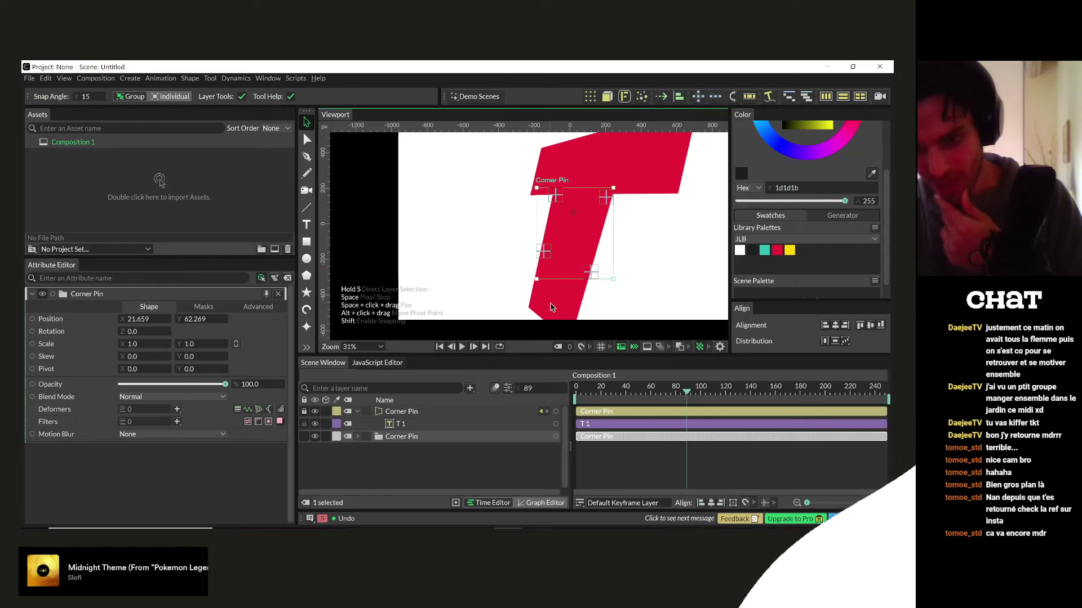
- Move the Corner Pin group to about X 69, Y 69
drag(592, 273, 600, 272)
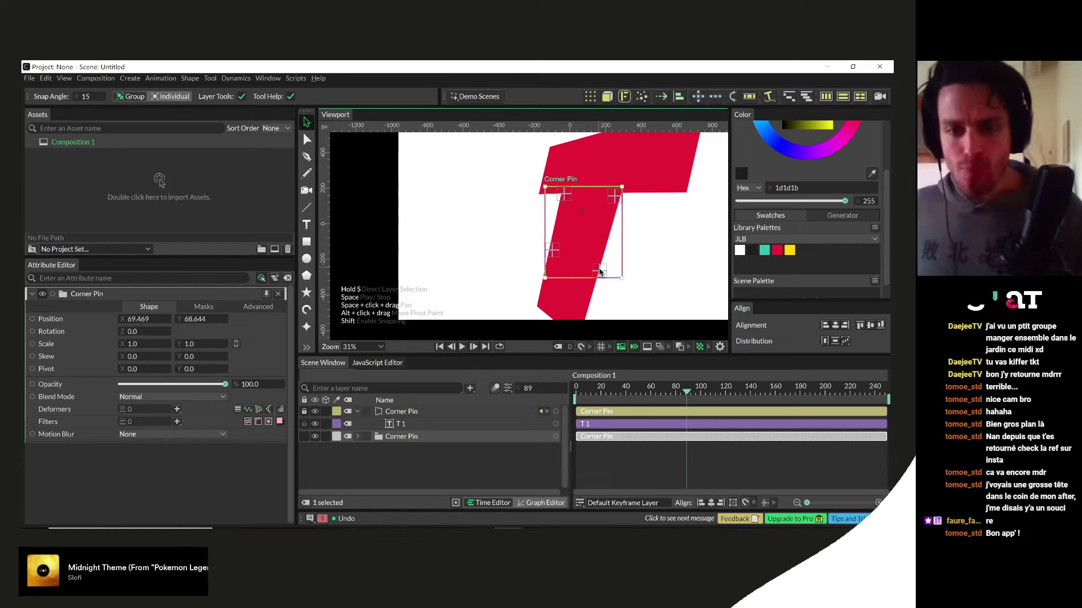
key(ctrl+z)
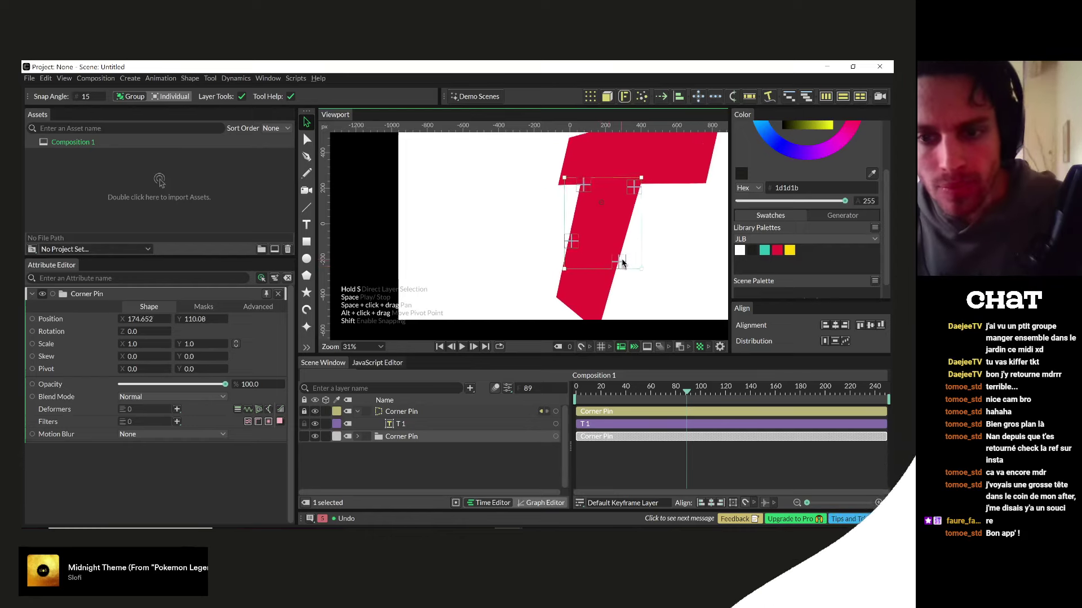
key(ctrl+shift+z)
key(ctrl+z)
key(ctrl+shift+z)
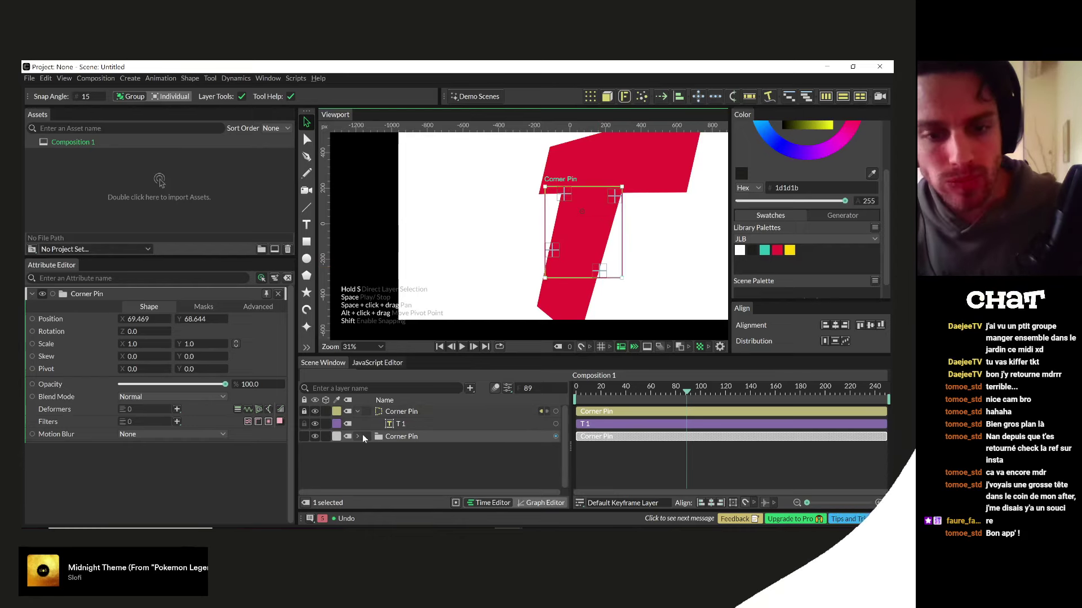
- Raise the Corner Pin group's Bottom Left null and move its Bottom Right null to about X 116, Y -110
click(358, 437)
click(387, 449)
mouse_move(553, 252)
mouse_down()
mouse_move(529, 251)
mouse_move(587, 258)
mouse_move(611, 198)
mouse_move(539, 246)
mouse_move(509, 242)
mouse_move(527, 219)
mouse_move(568, 228)
mouse_move(526, 234)
mouse_move(560, 234)
mouse_up()
drag(598, 271, 602, 231)
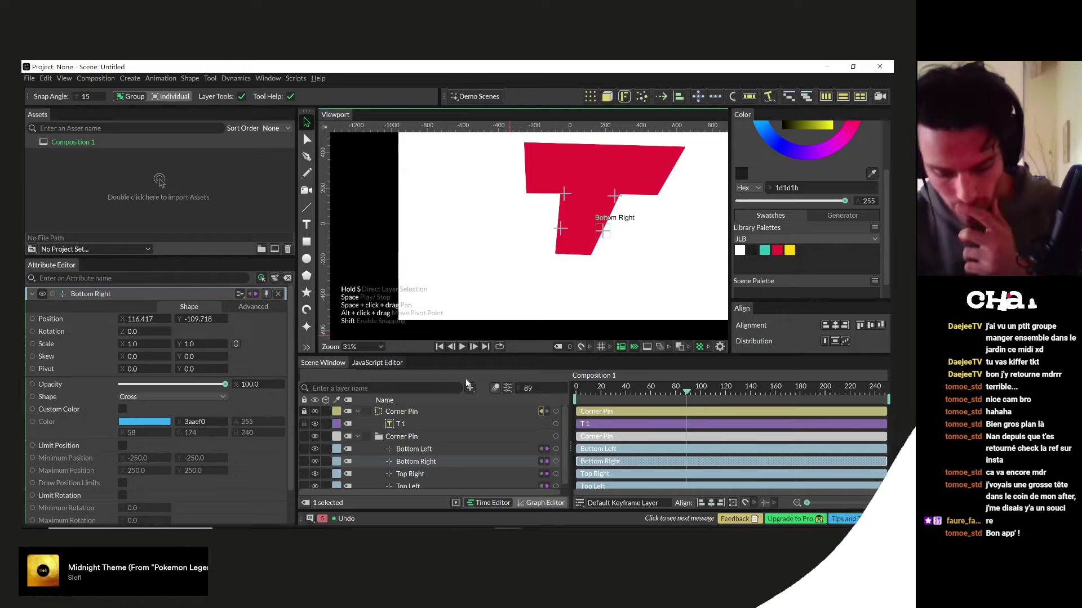
- Switch to the browser, open the Instagram post of the animated letter G, and read its caption and comments on the Corner Pin technique
click(313, 527)
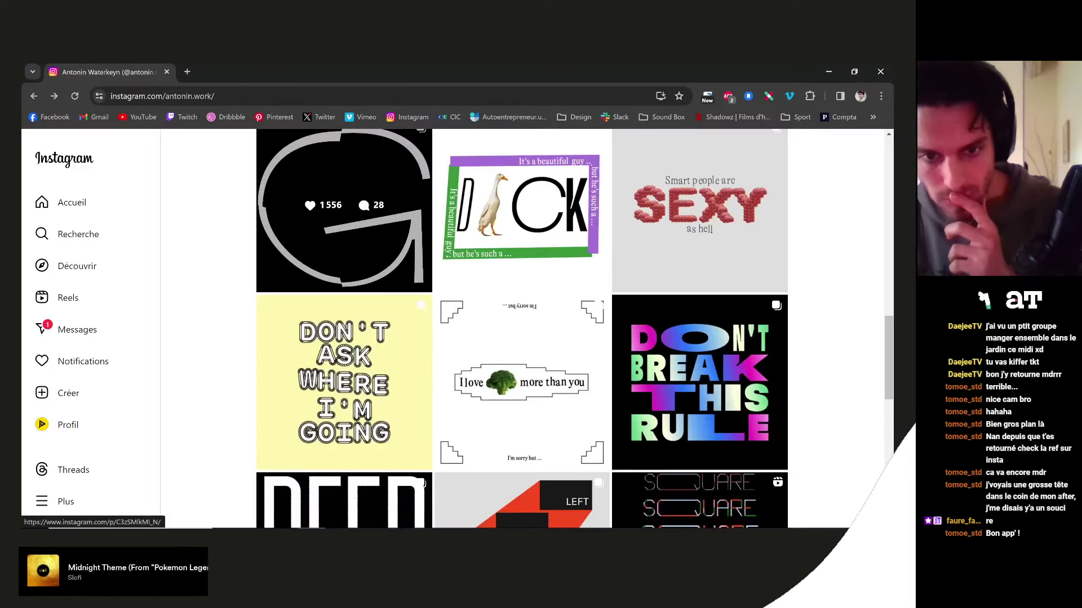
click(323, 206)
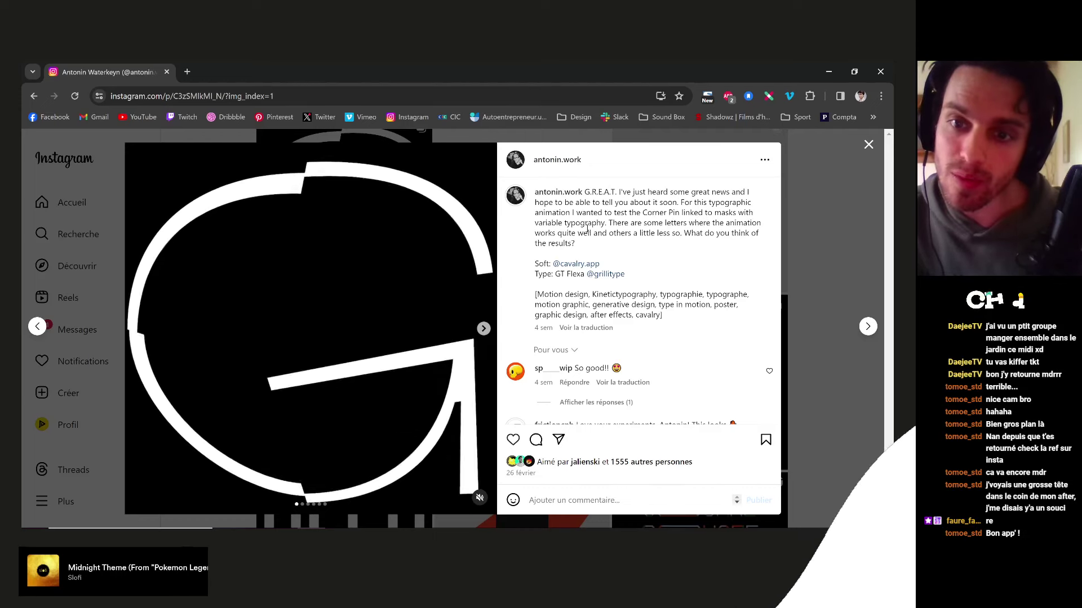
drag(572, 213, 736, 223)
click(642, 226)
drag(632, 238, 730, 243)
click(721, 234)
click(712, 243)
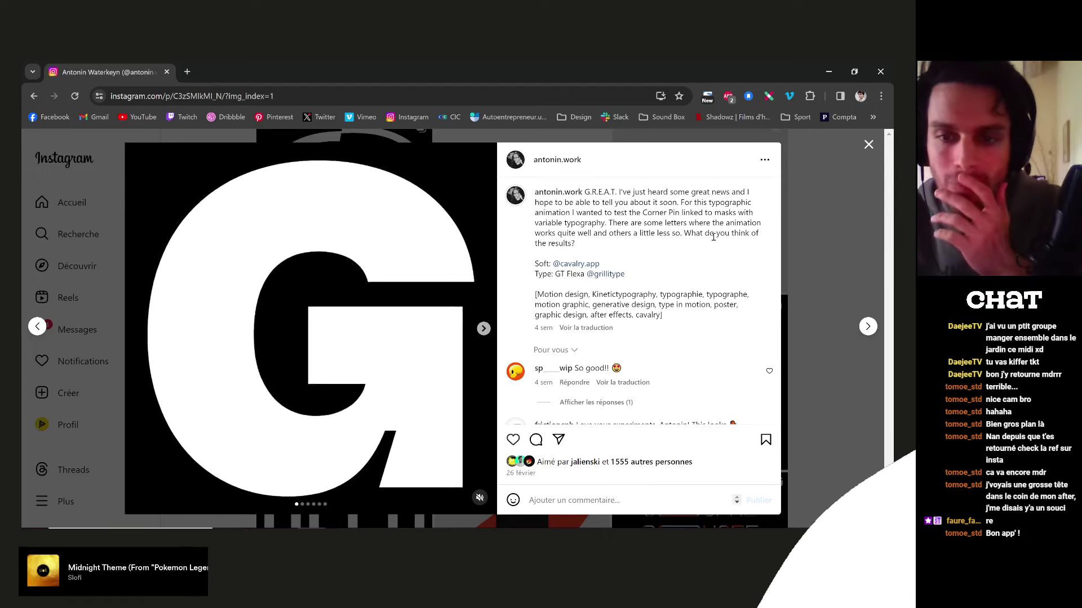
scroll(698, 325, down, 3)
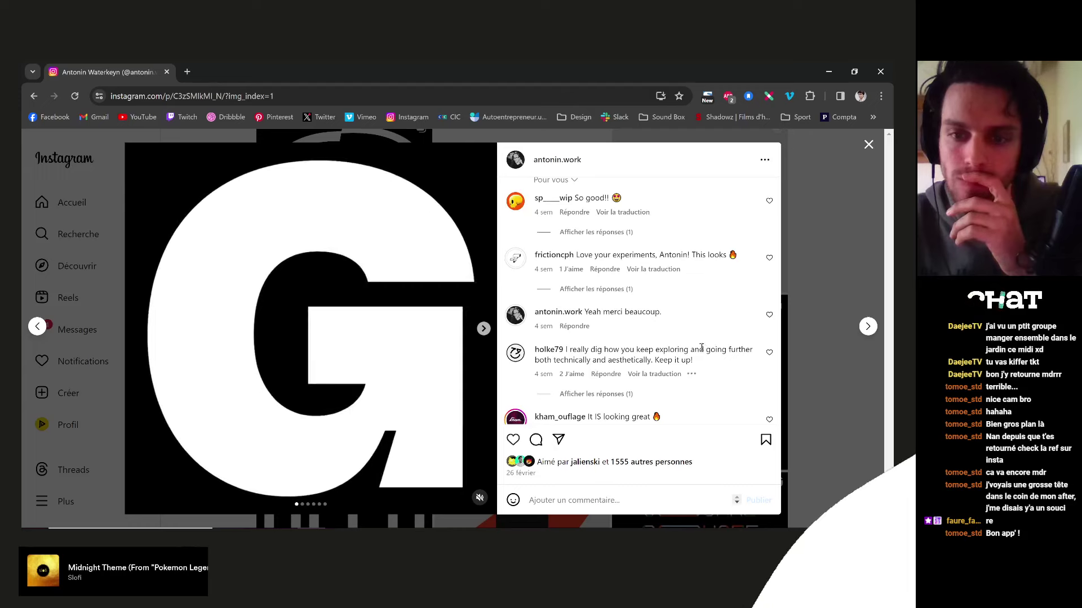
scroll(701, 348, up, 3)
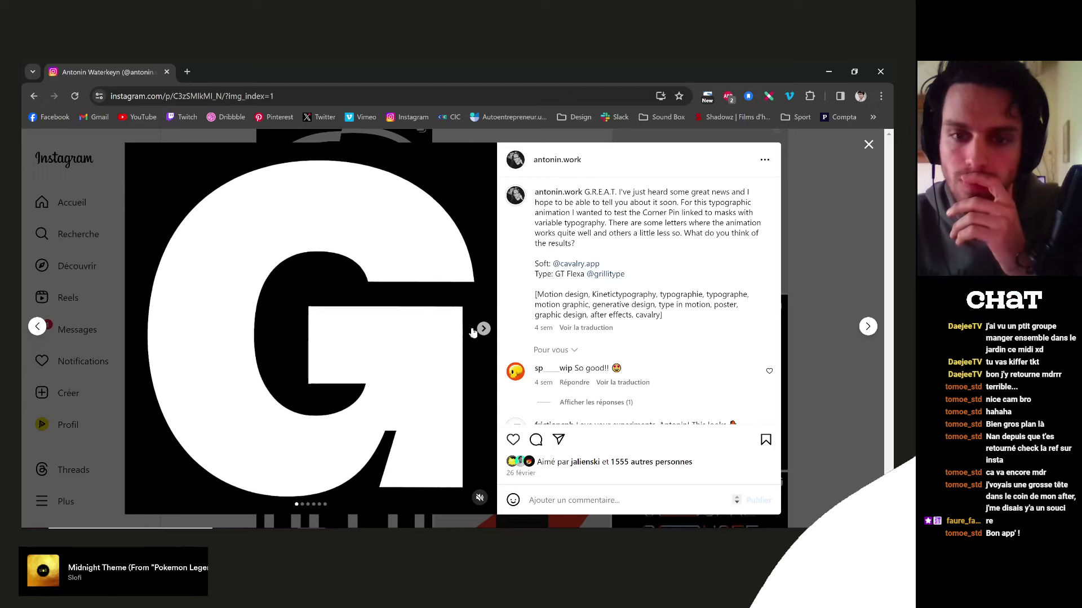
- View the next slide of the open letter post, then close it and open the profile's LEFT/RIGHT kinetic typography post
click(483, 329)
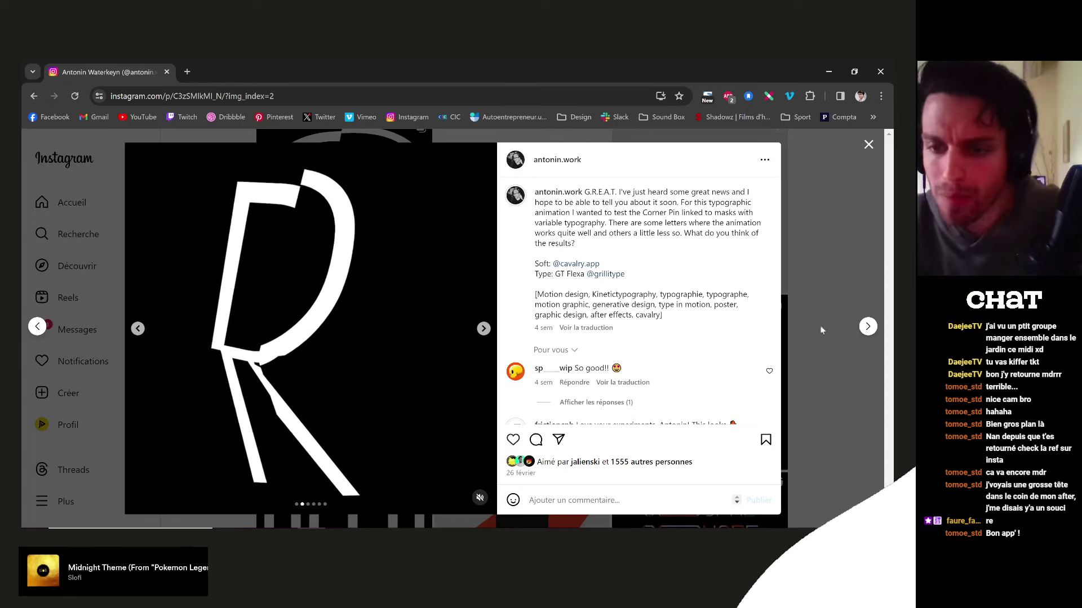
click(820, 330)
scroll(667, 321, up, 1)
scroll(662, 327, down, 2)
scroll(679, 337, down, 3)
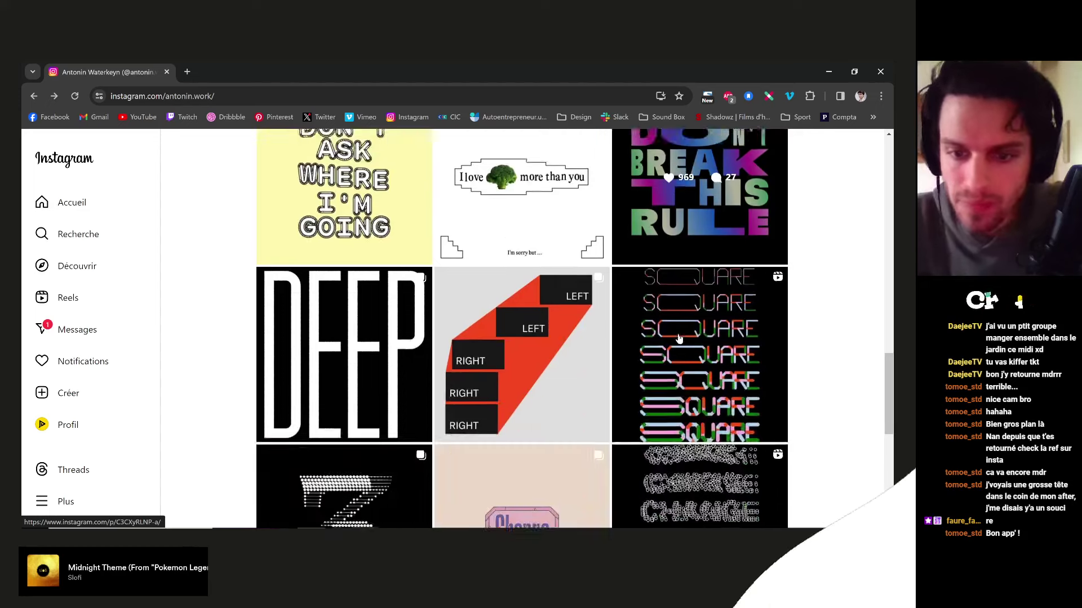
click(569, 355)
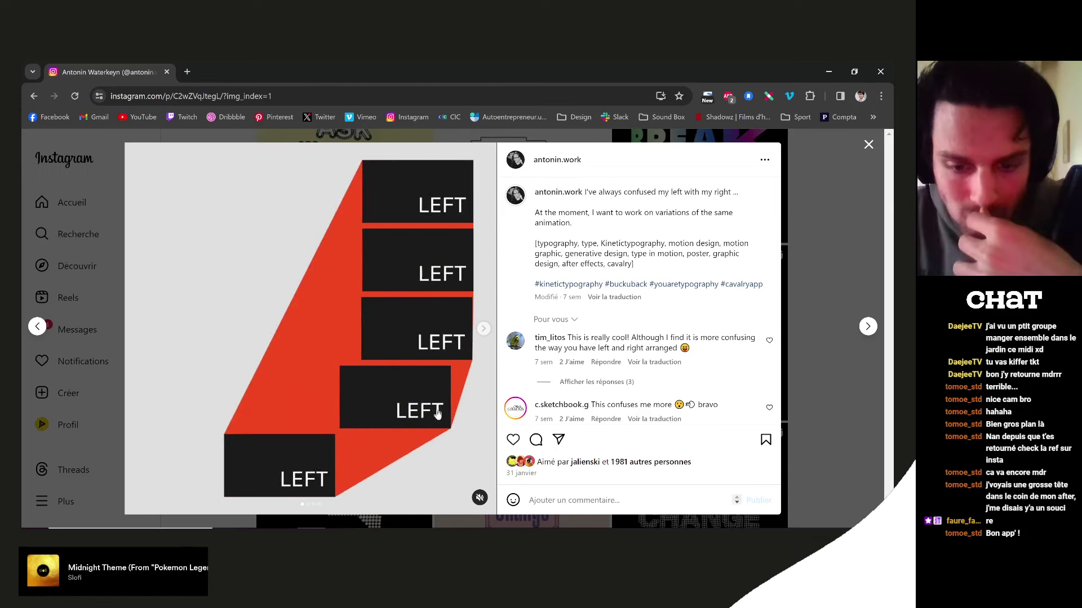
- Switch back to Cavalry and delete all the Corner Pin and T layers from Composition 1
mouse_move(480, 535)
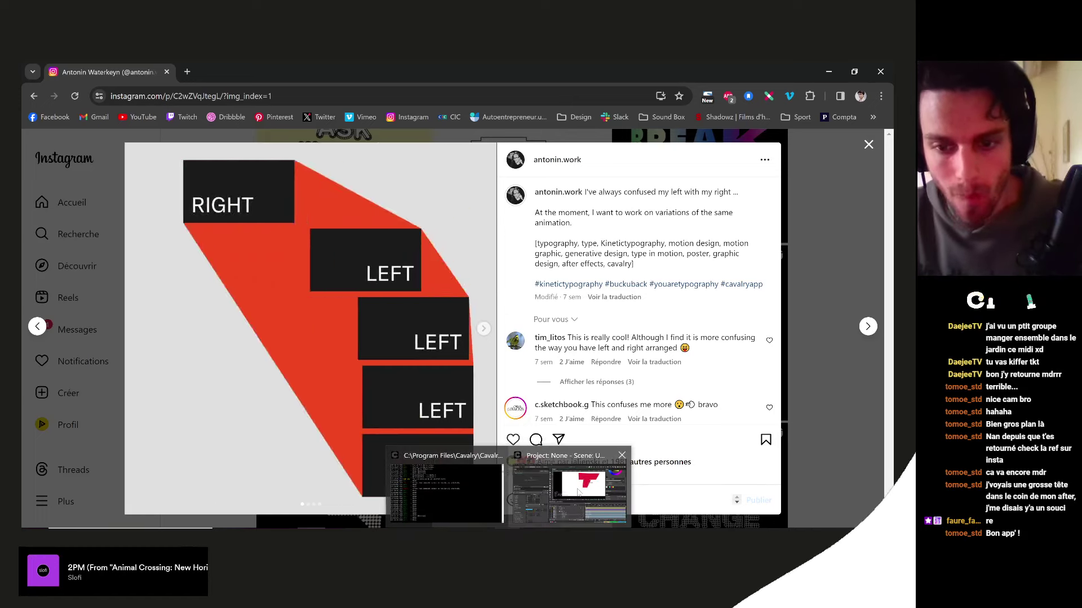
click(569, 509)
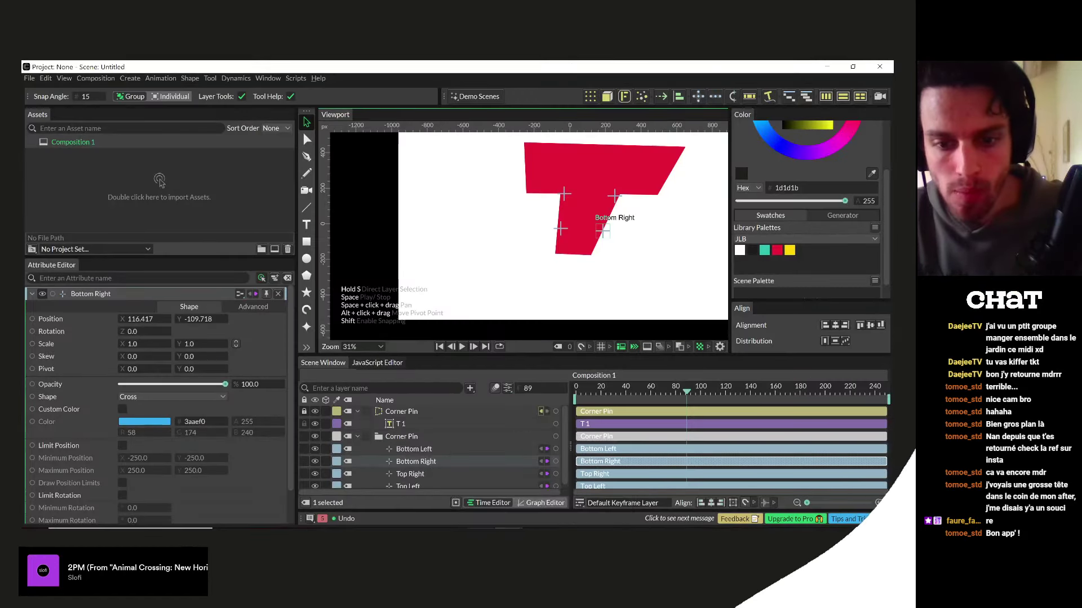
mouse_move(480, 536)
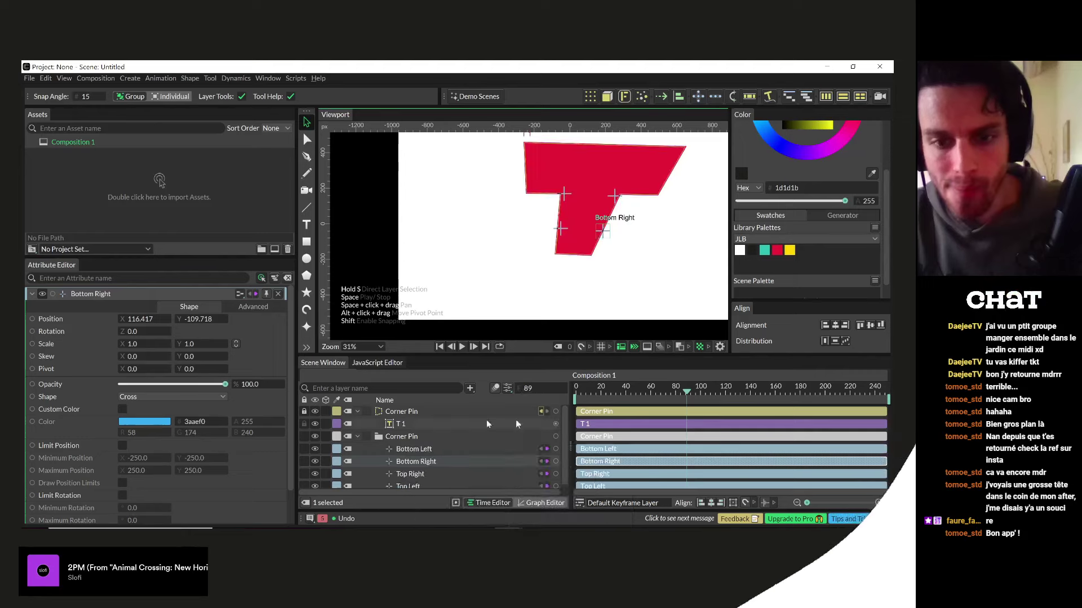
click(416, 436)
key(Delete)
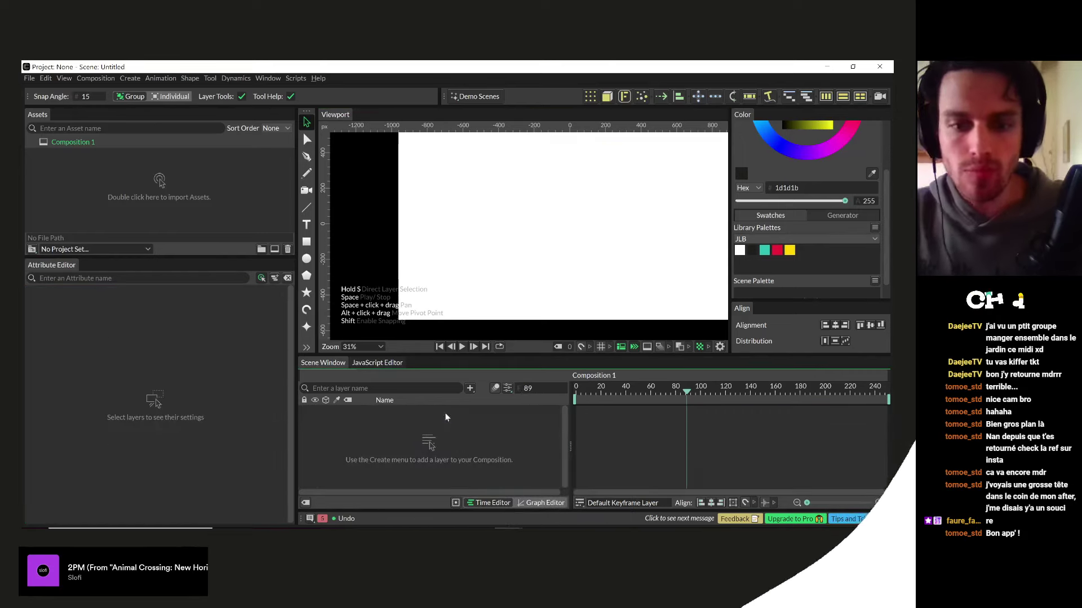
- Add a rectangle shape at the composition's centre and set its width to 485, keeping the height at 200
click(307, 241)
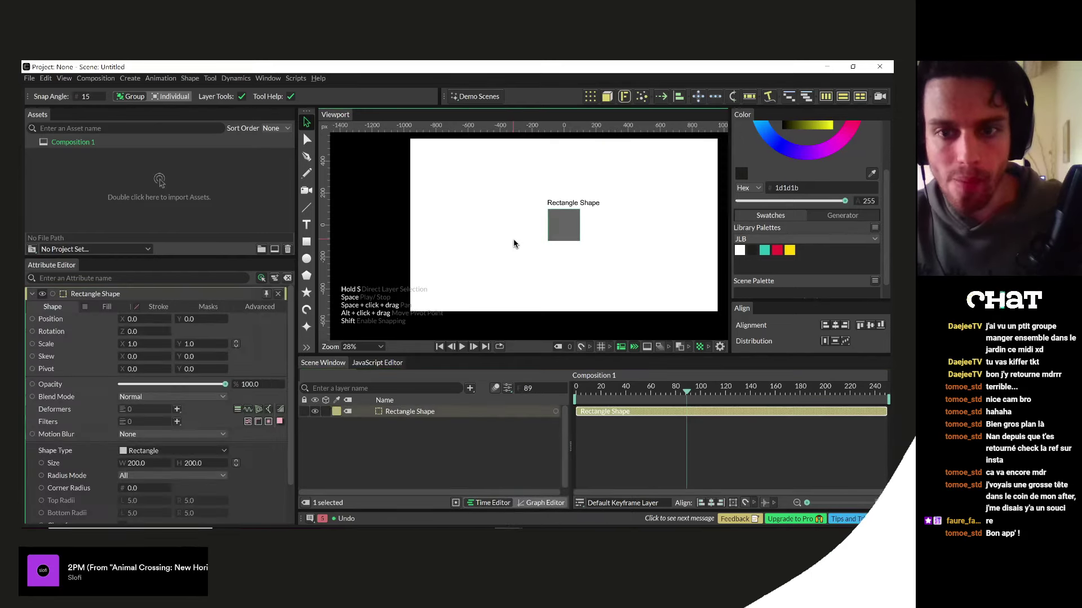
drag(135, 463, 390, 460)
click(398, 448)
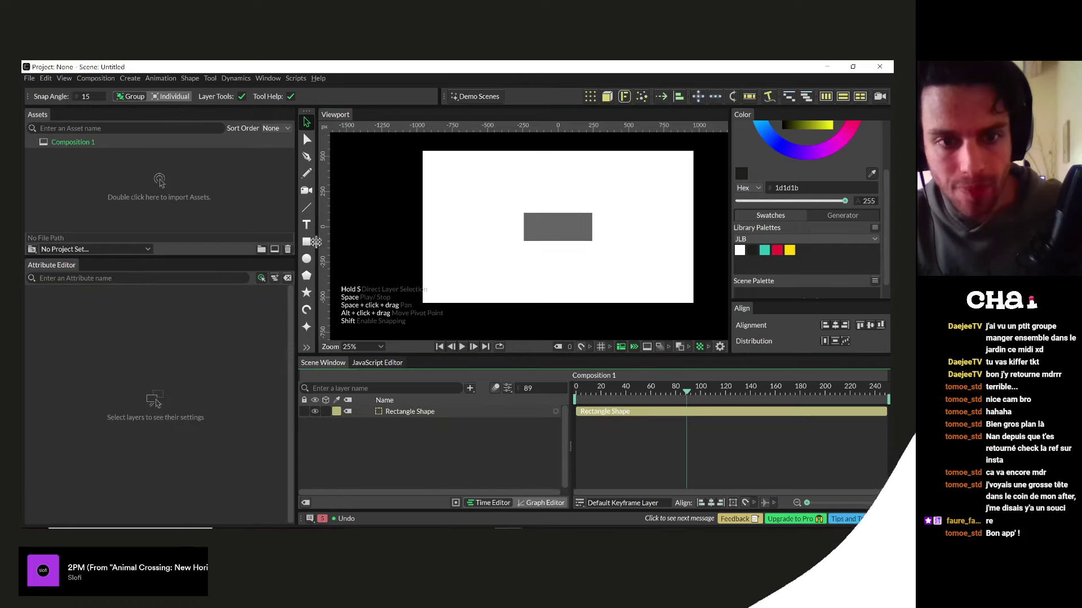
- Add a text shape reading "Left" over the rectangle, moved to about X -145, Y 4
click(311, 224)
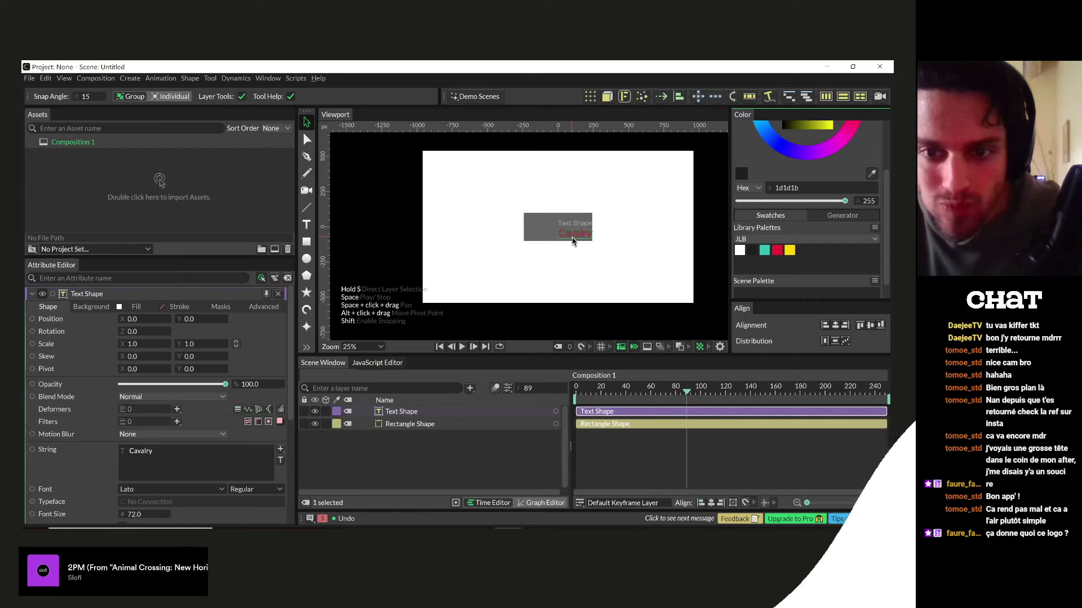
drag(572, 241, 554, 239)
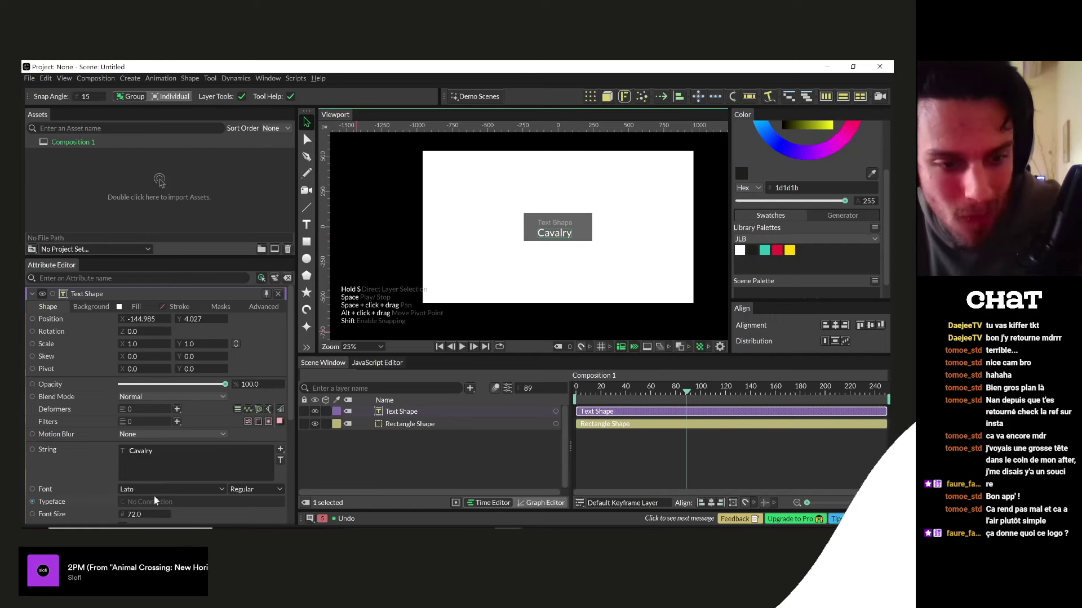
click(160, 450)
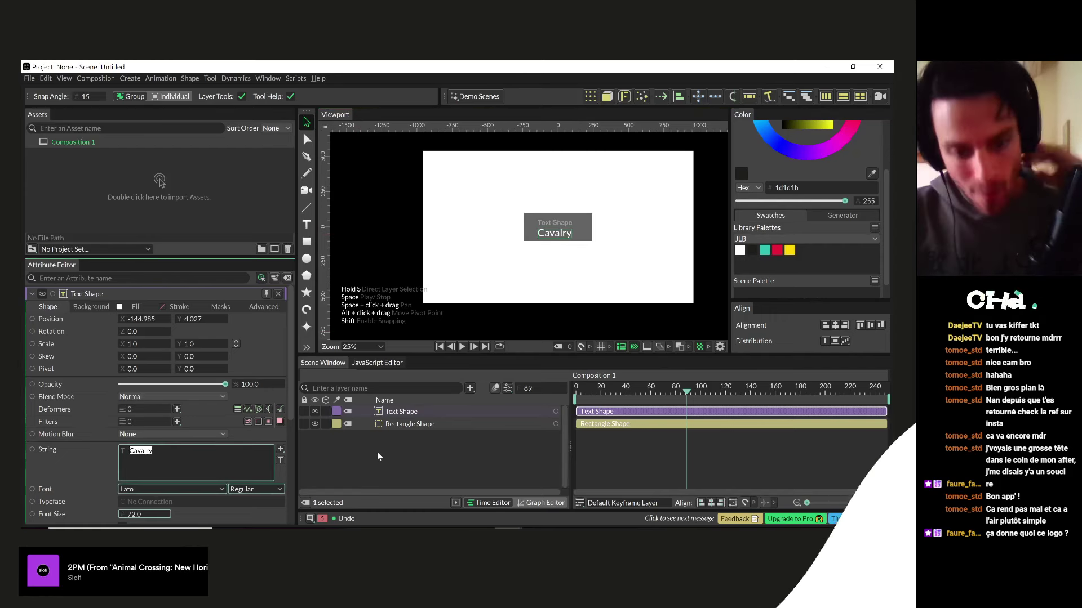
text(Left)
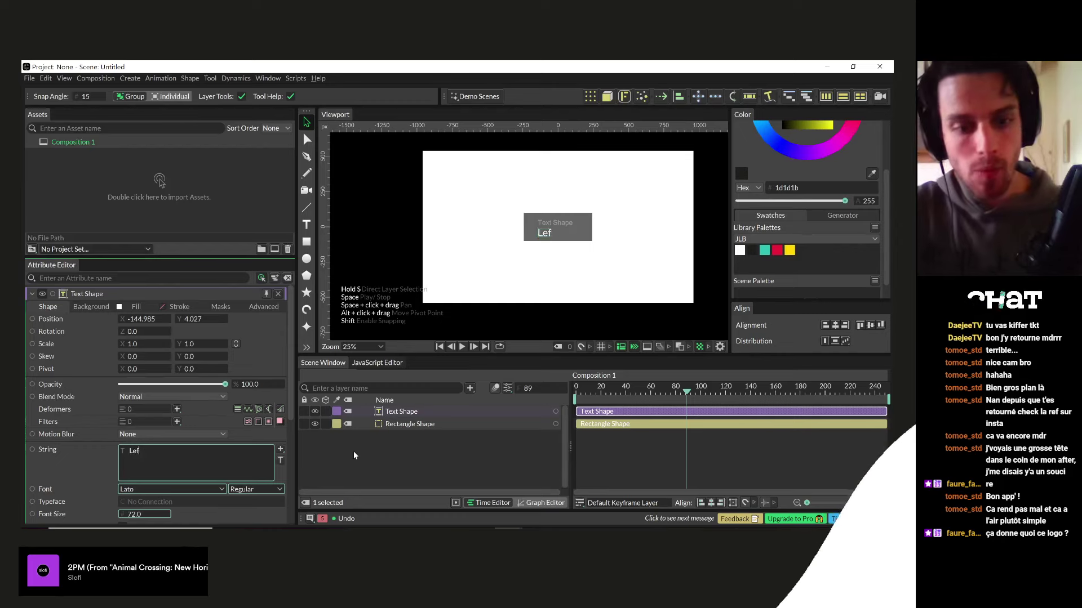
click(397, 416)
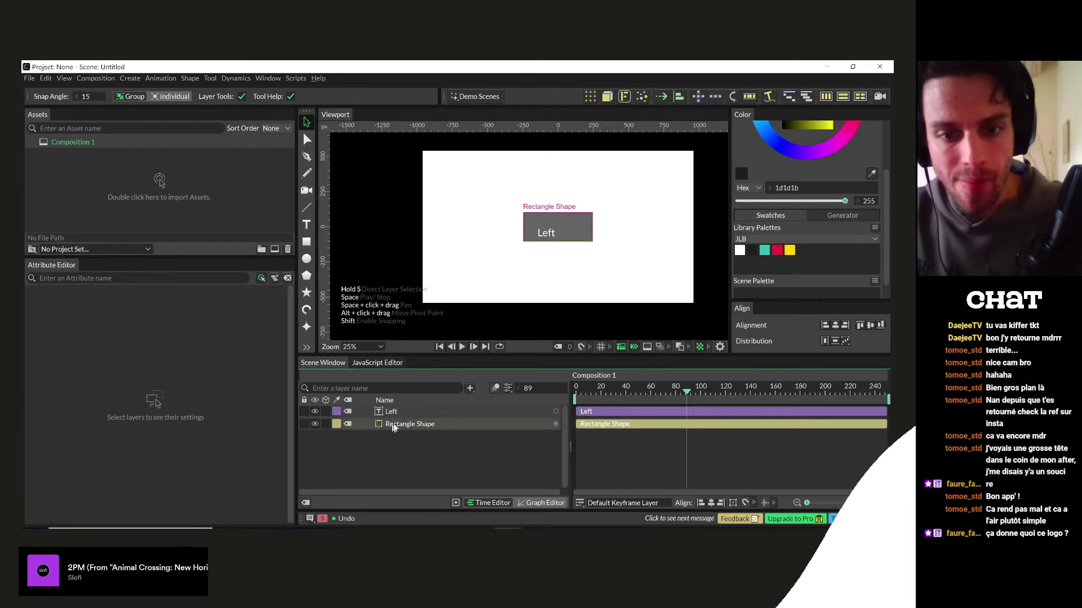
- Parent the Left text layer to the Rectangle Shape layer
drag(389, 424, 394, 413)
click(398, 413)
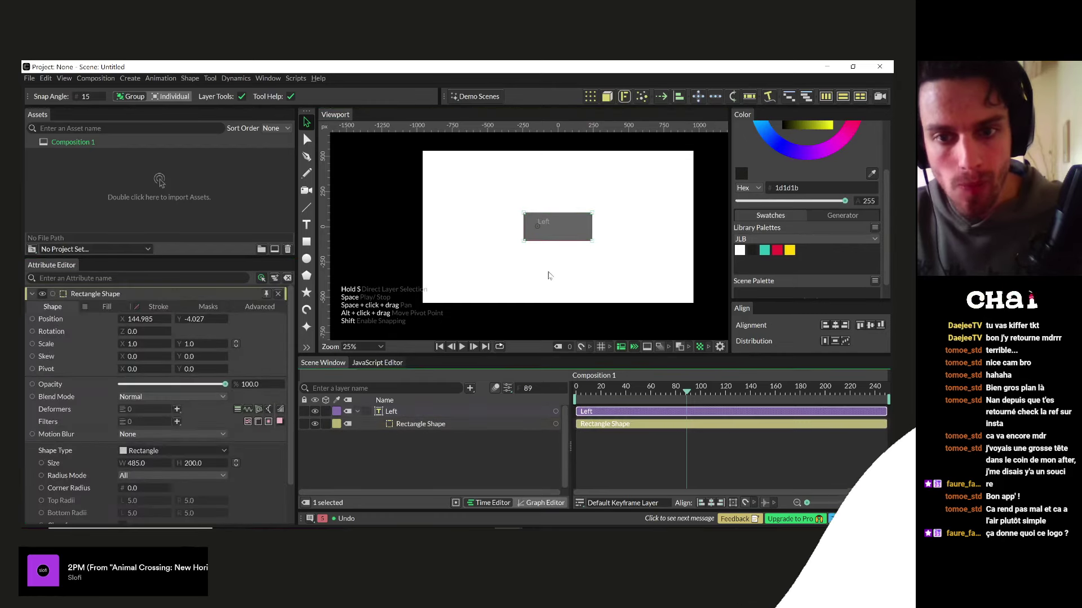
mouse_move(397, 428)
mouse_down()
mouse_move(399, 449)
mouse_move(395, 426)
mouse_up()
scroll(518, 243, up, 2)
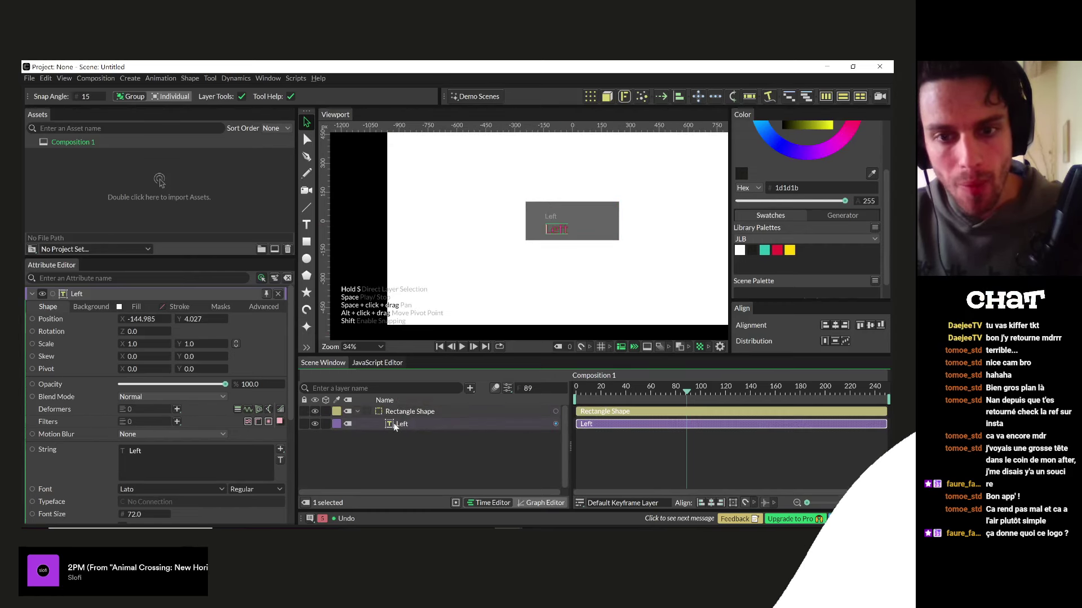
click(396, 456)
- Move the rectangle with its child text to about X -407, Y 197
click(591, 223)
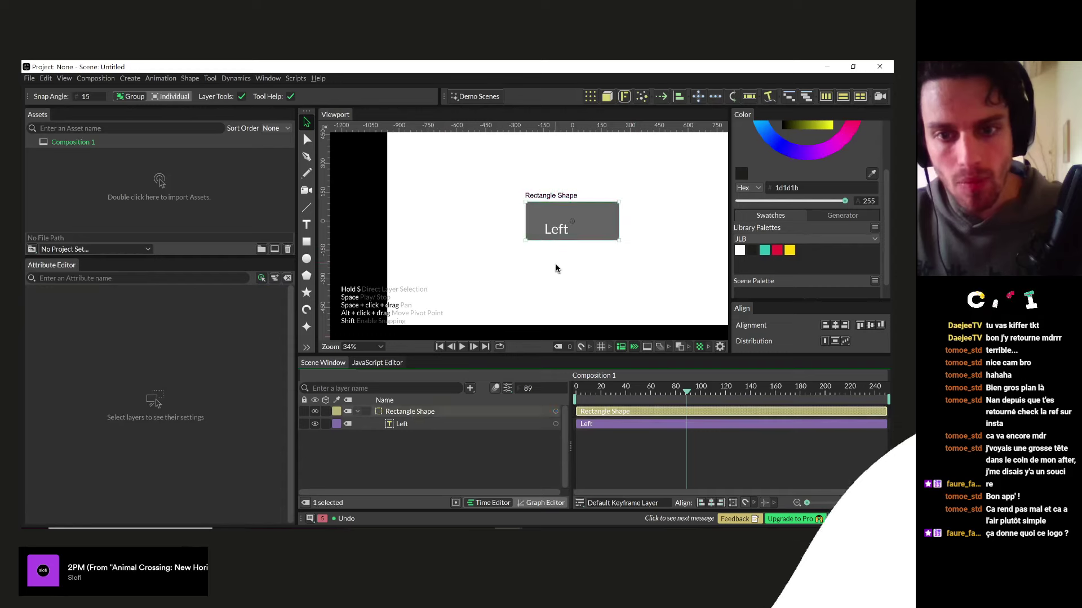
drag(591, 223, 503, 185)
drag(527, 199, 484, 219)
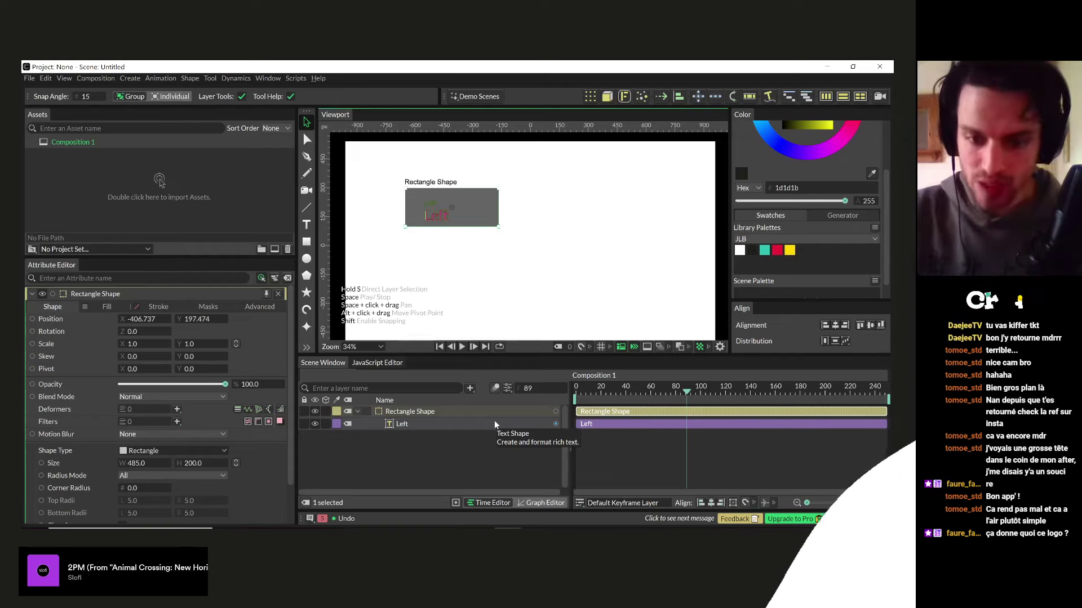
- Switch to Discord, open the Bataille de logos 115 thread, and view the Defi'waff logo image enlarged
click(355, 529)
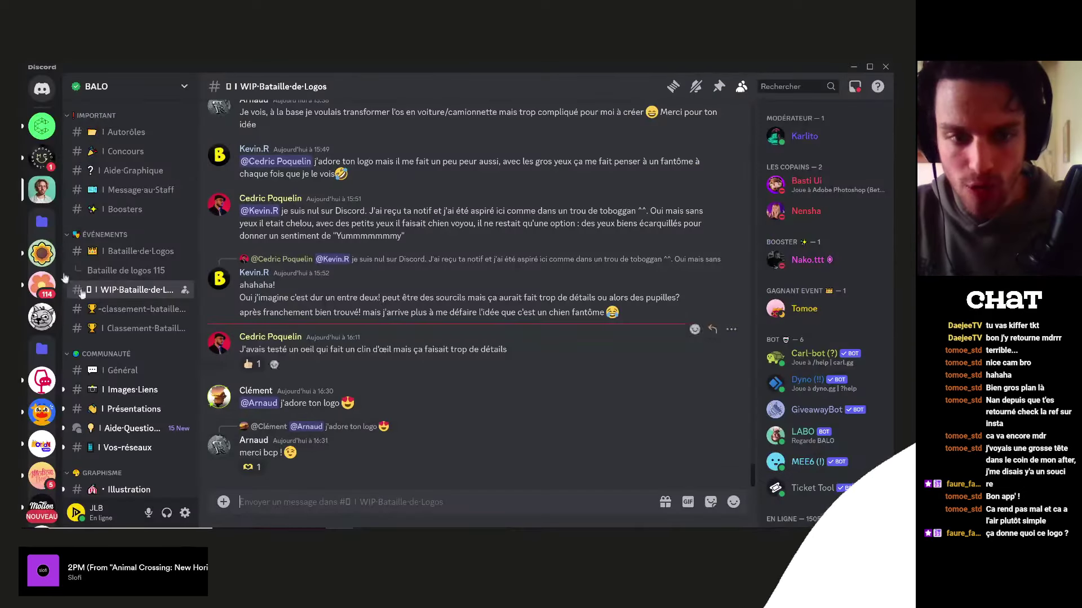
click(109, 269)
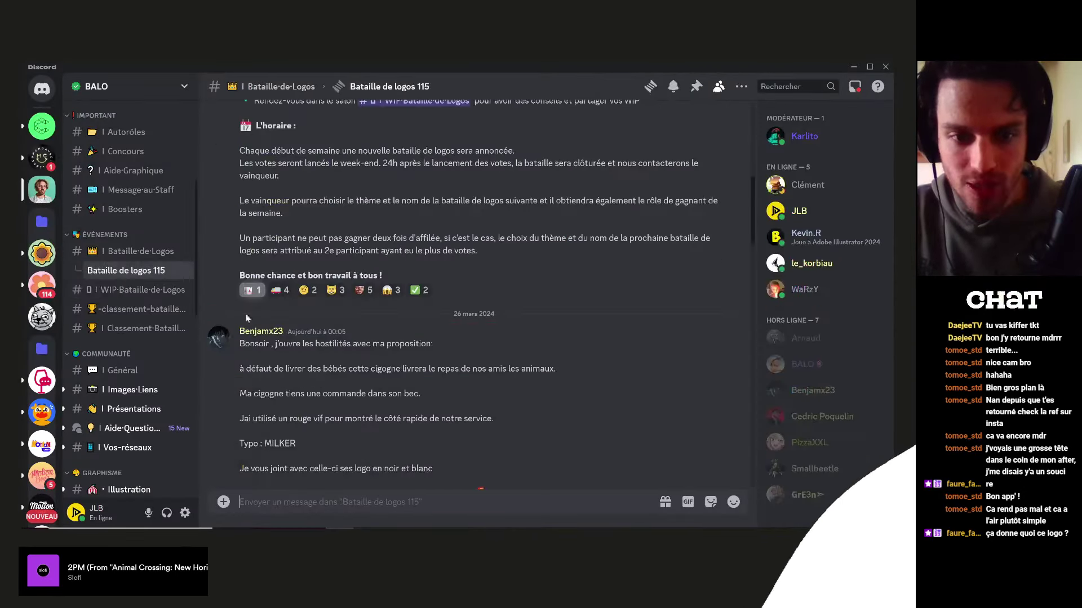
scroll(329, 346, down, 10)
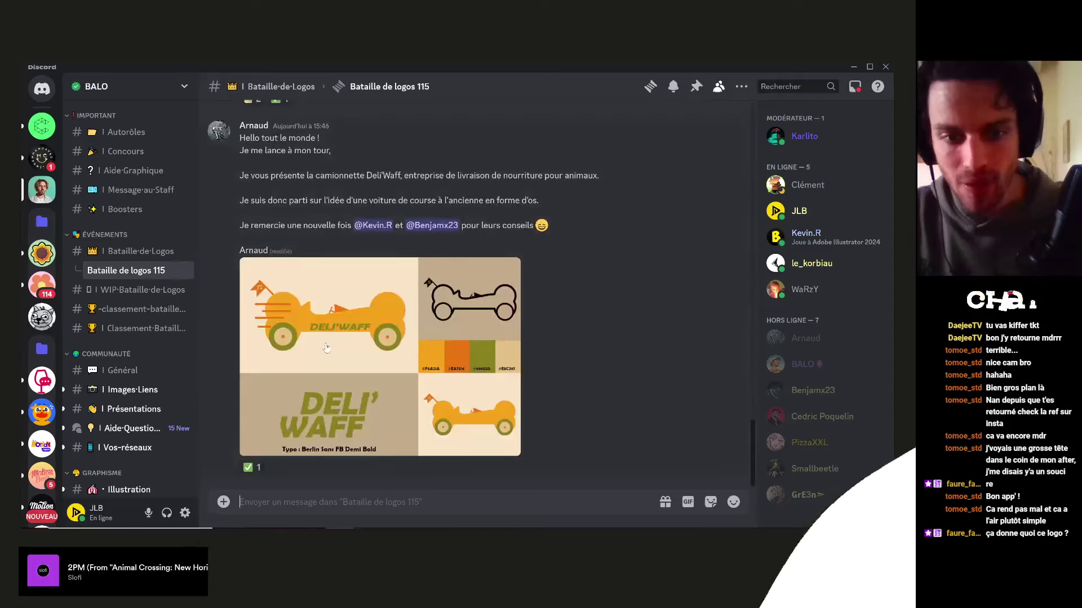
scroll(327, 348, up, 5)
click(417, 324)
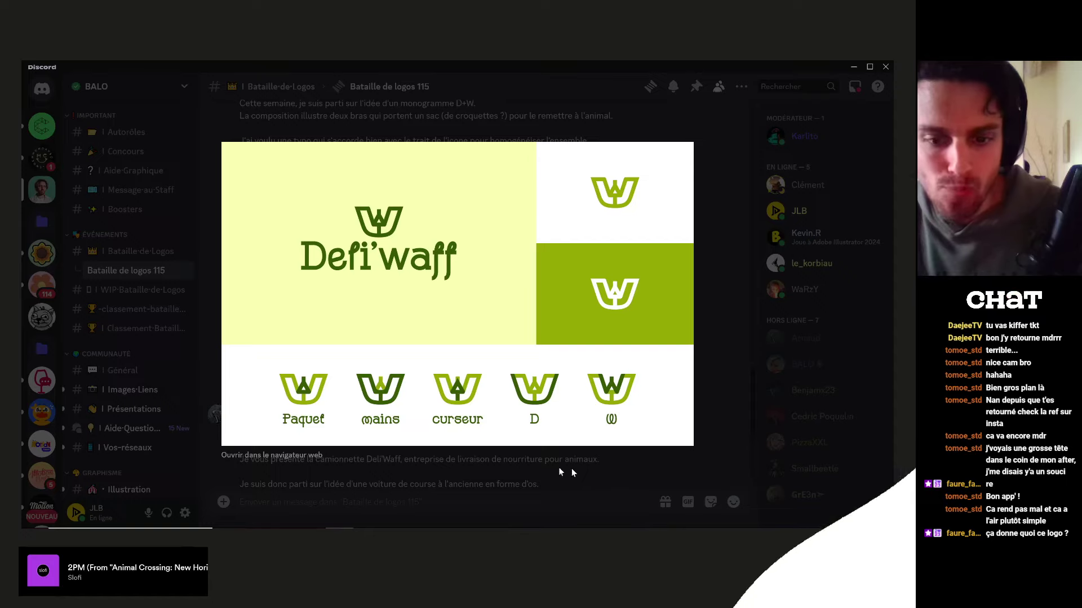
click(447, 482)
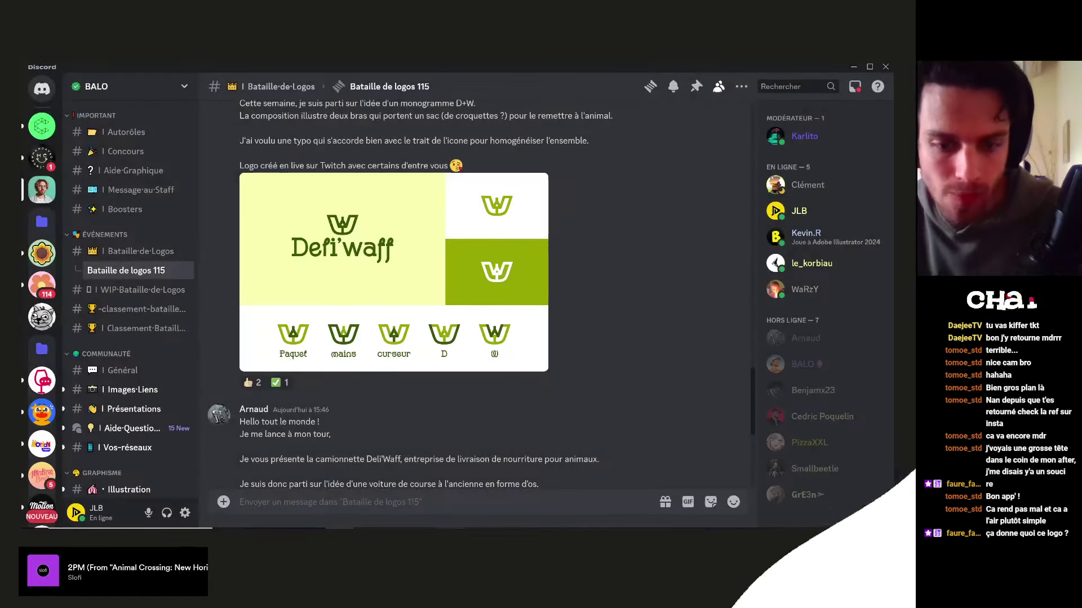
- Return to Cavalry and add a String Manipulator to the Left text layer
click(361, 453)
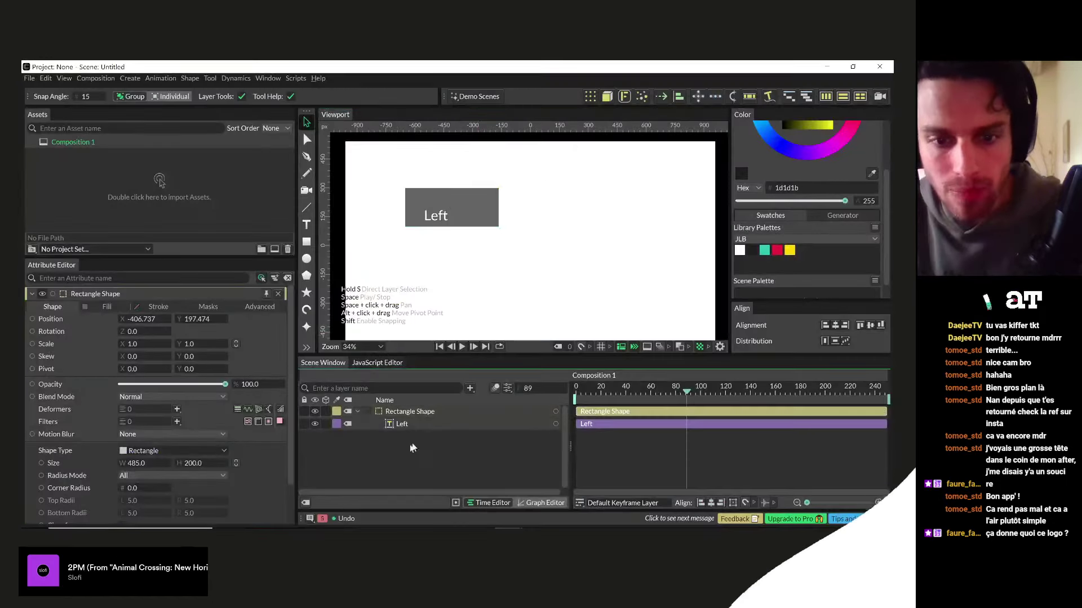
scroll(158, 431, down, 2)
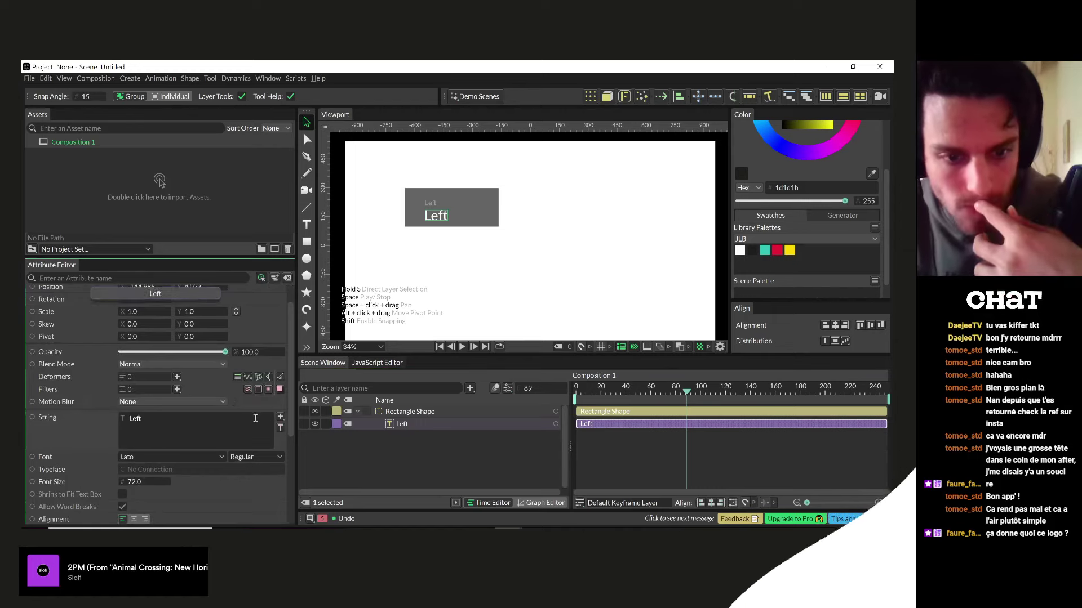
scroll(91, 425, down, 3)
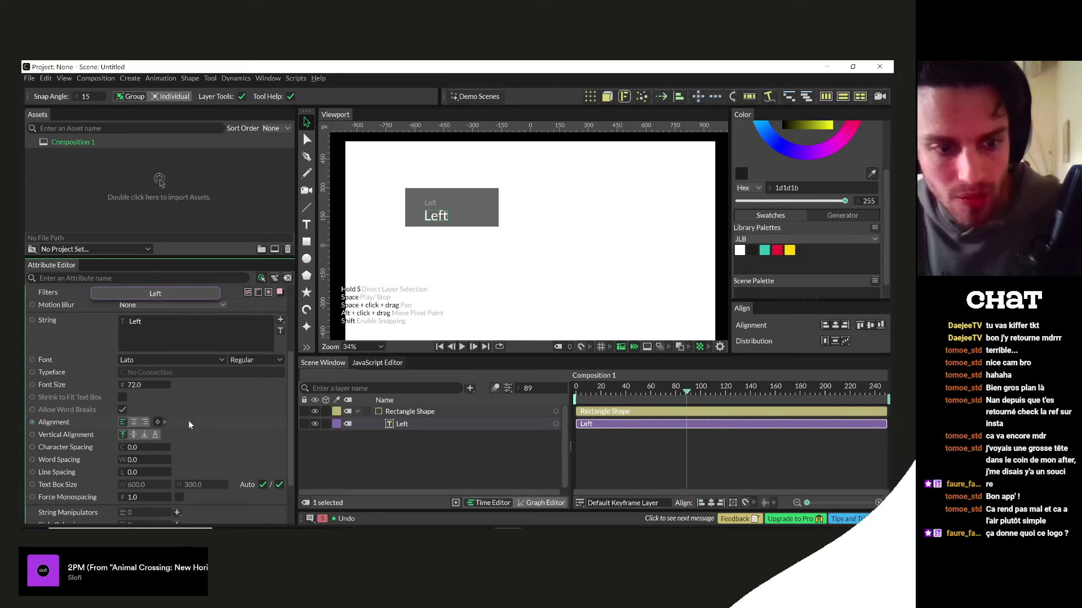
scroll(157, 468, down, 2)
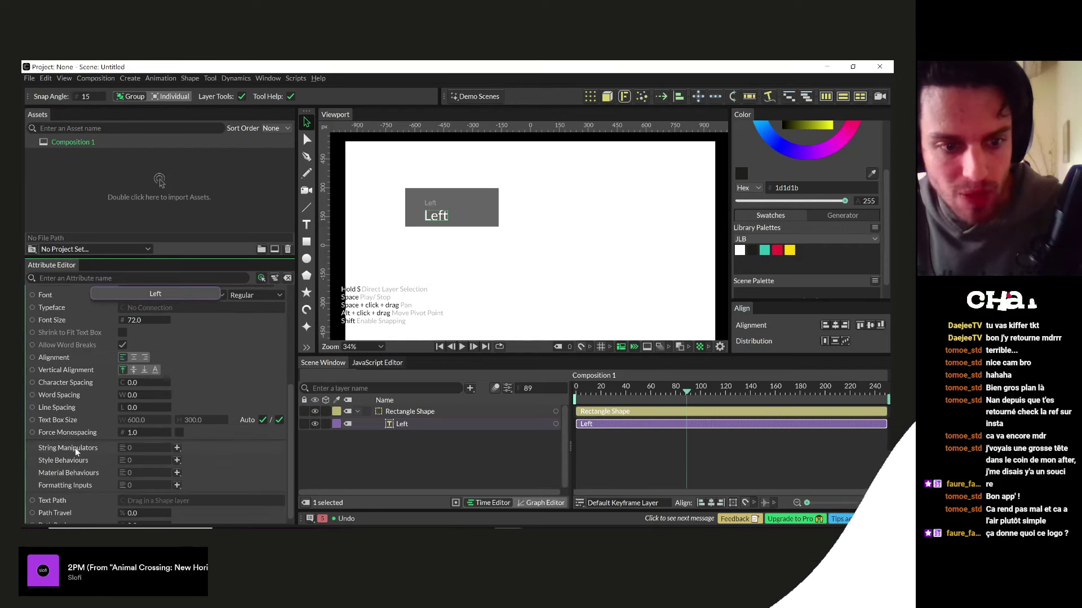
click(177, 447)
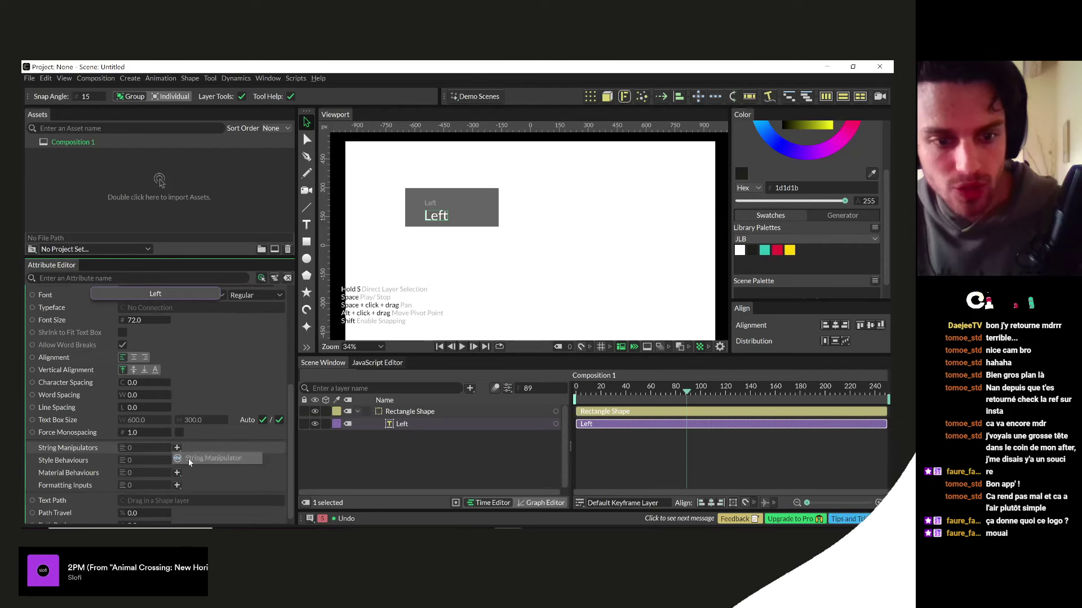
click(188, 459)
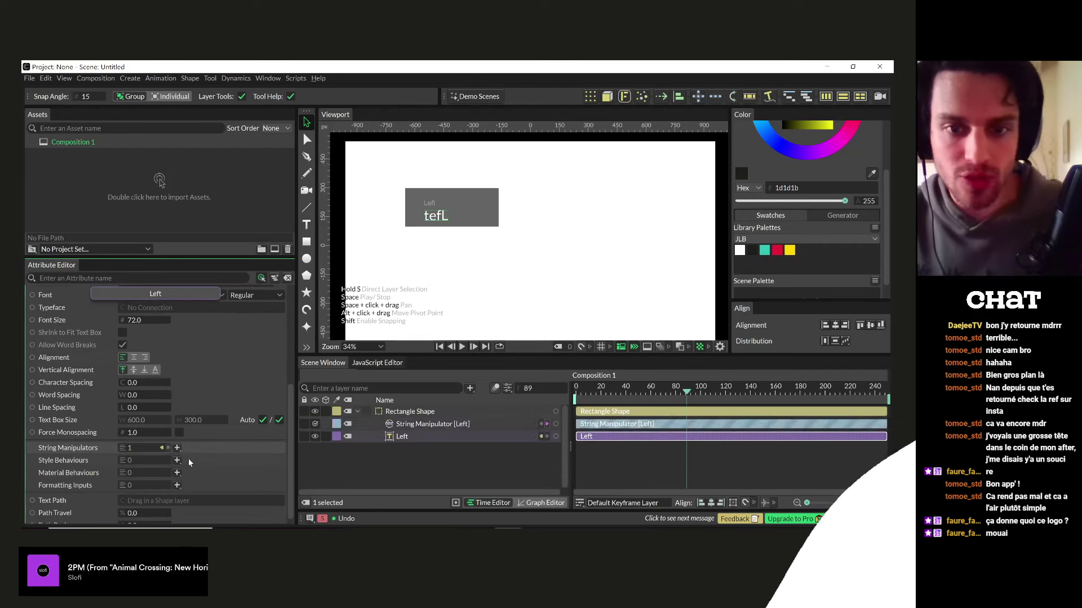
- Change the String Manipulator's type to Replace String and set its Replace text to "Left"
click(402, 428)
click(155, 309)
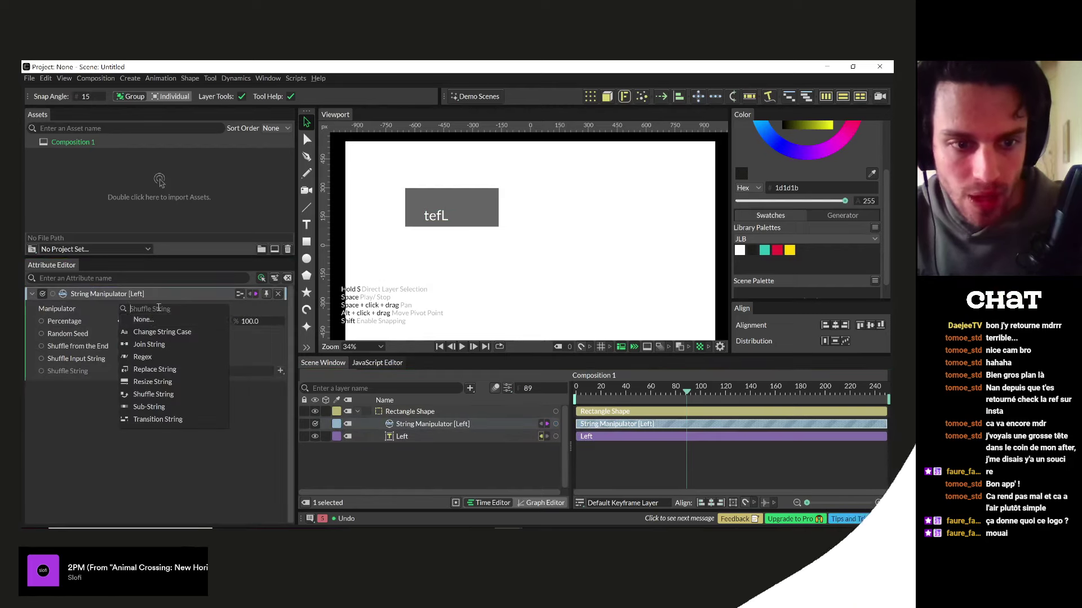
click(154, 370)
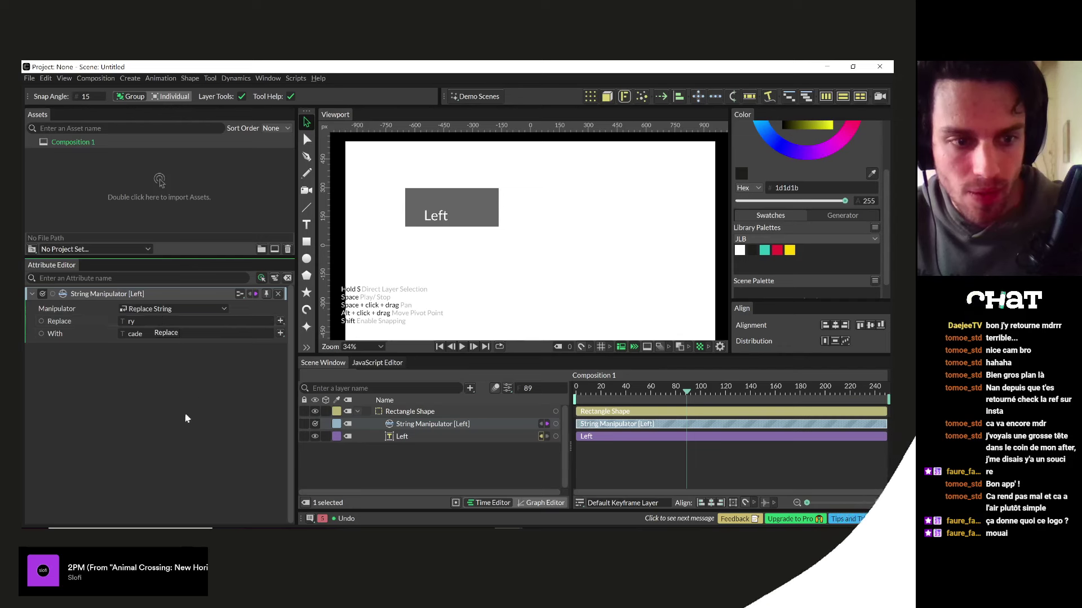
double_click(131, 321)
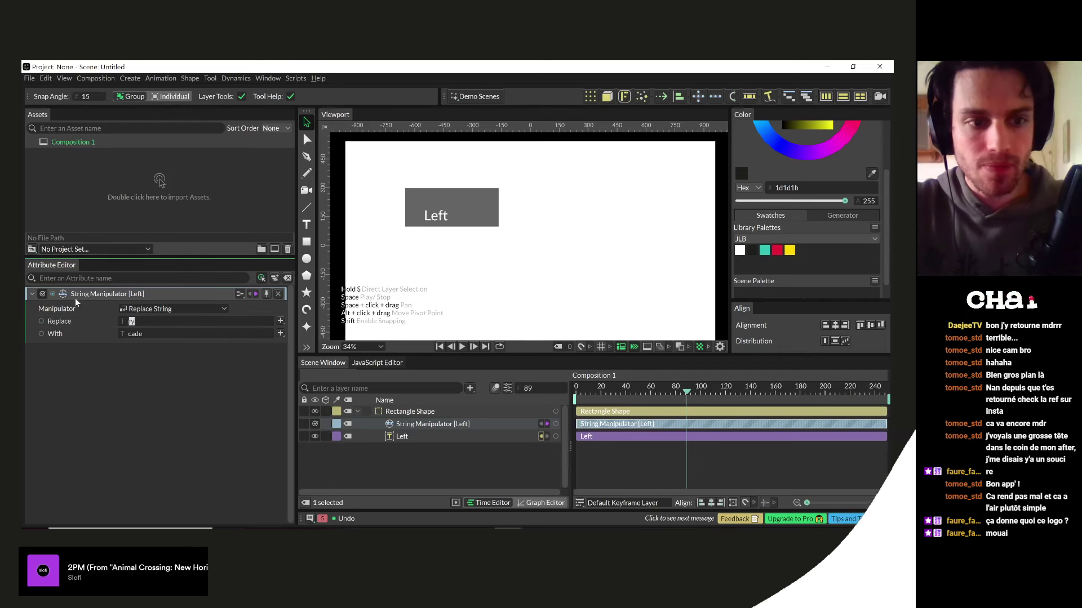
text(Left)
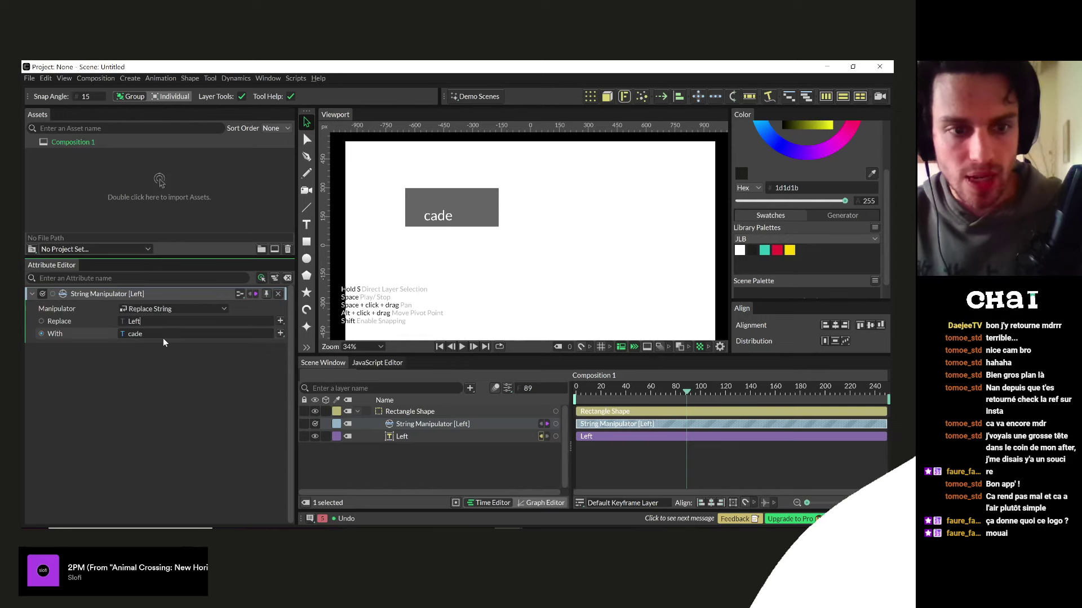
key(Tab)
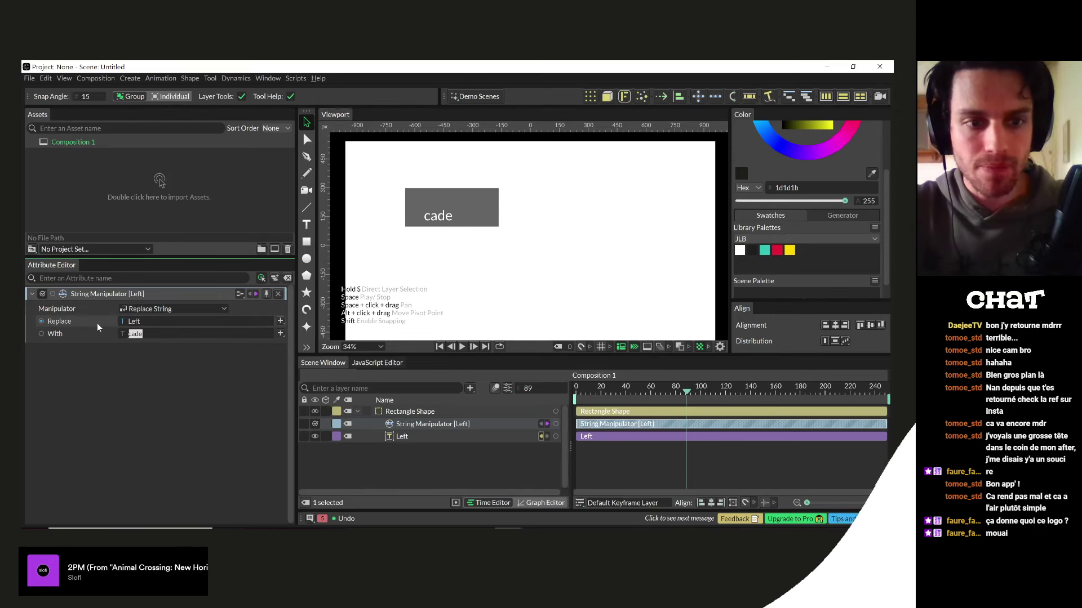
key(Return)
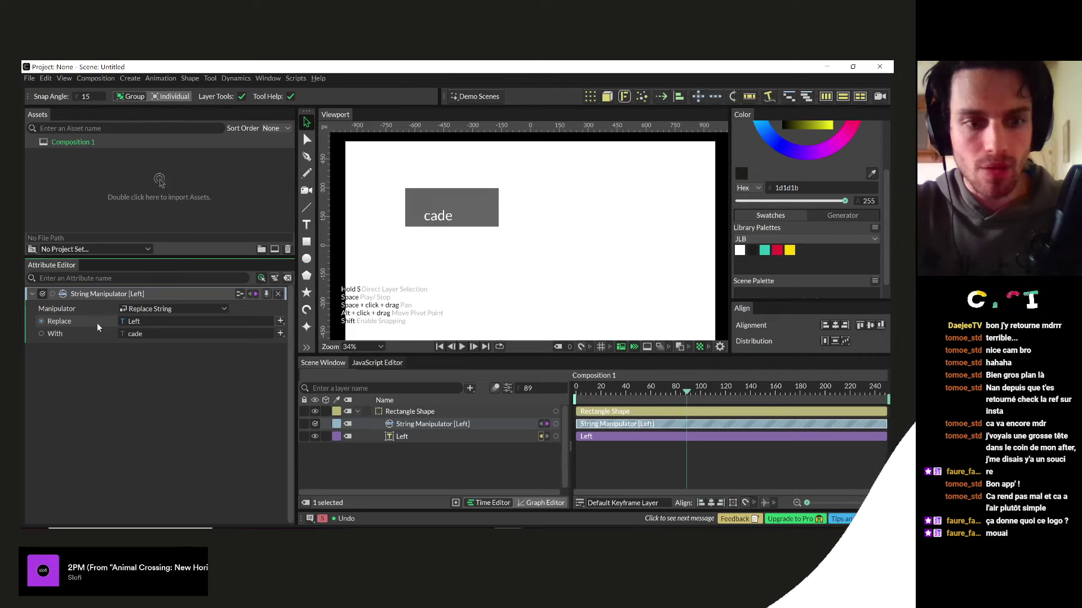
- Set the String Manipulator's With text to "Right"
key(Tab)
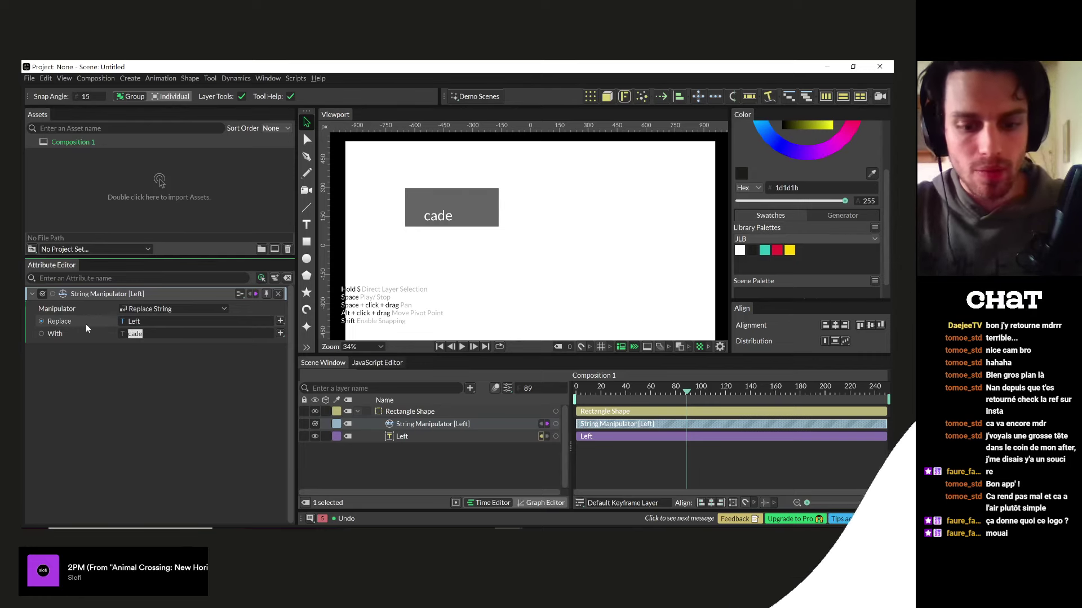
text(Right)
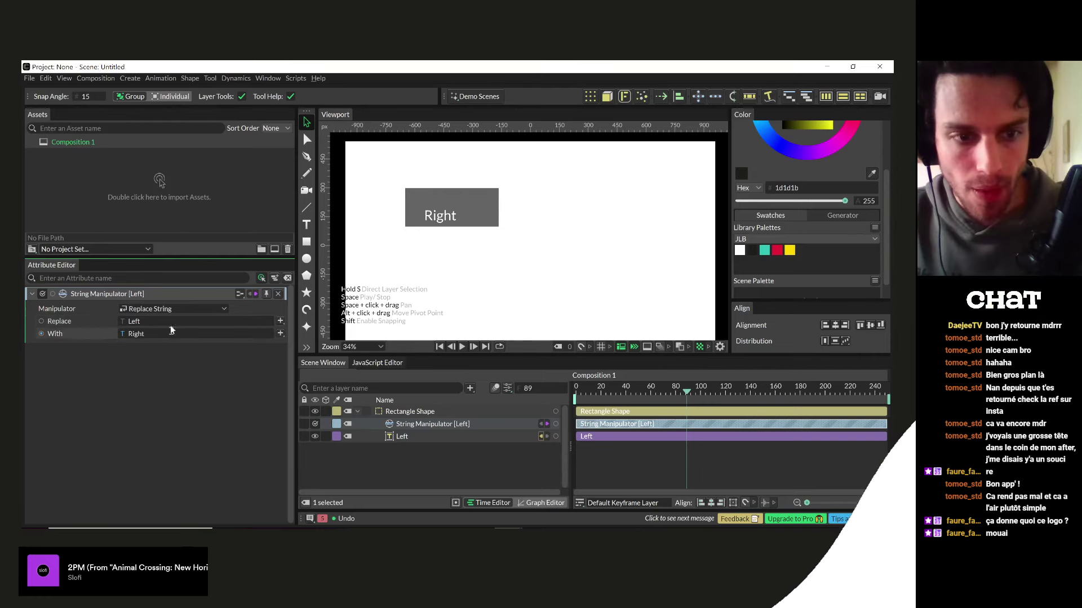
- Switch the String Manipulator to Transition String and set its Final String to "Right"
click(184, 308)
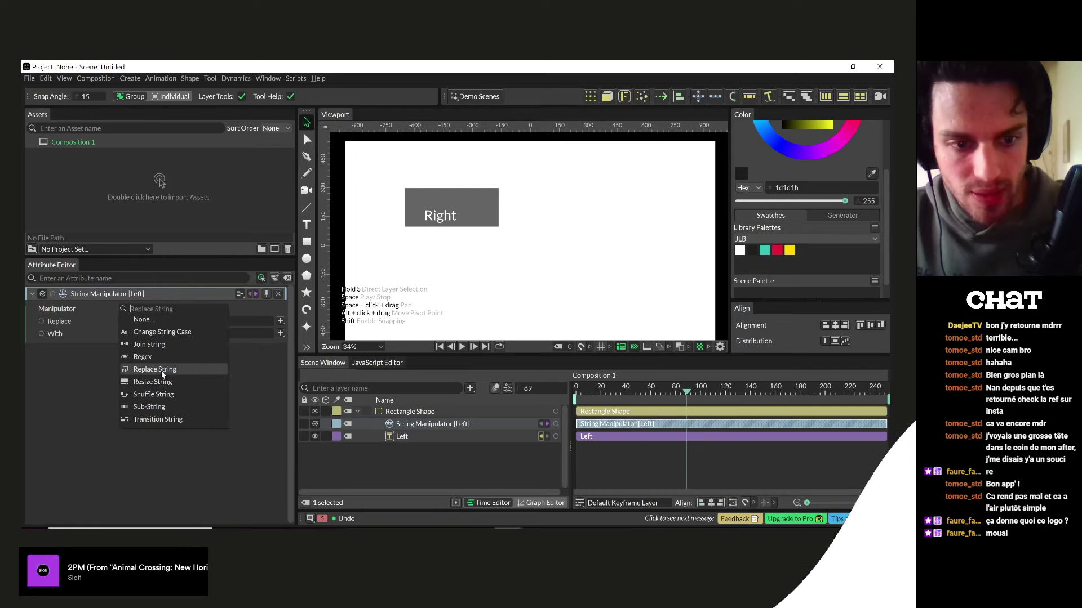
click(160, 418)
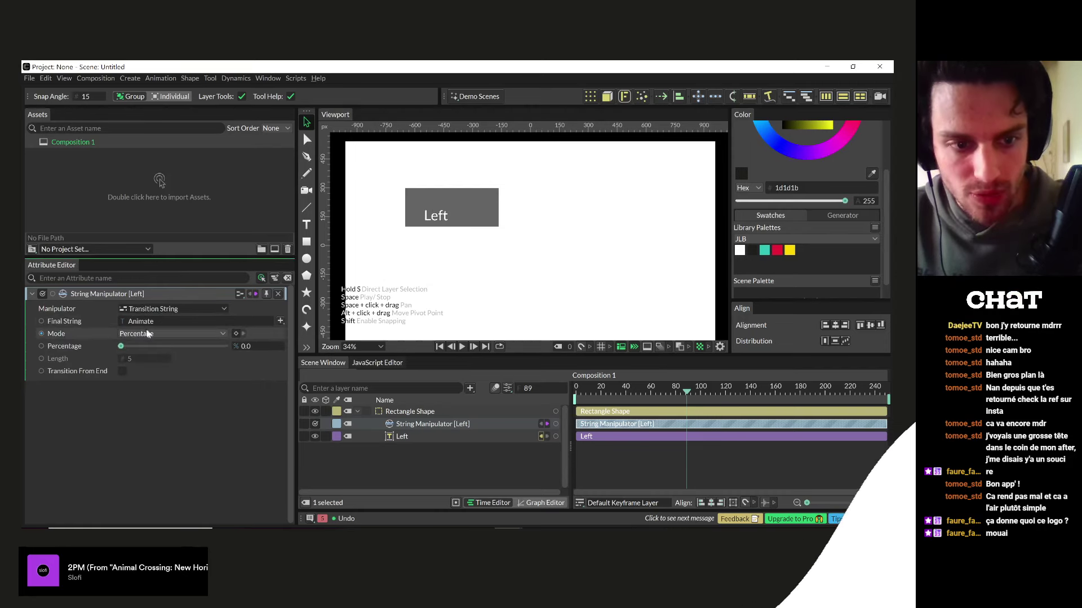
click(165, 322)
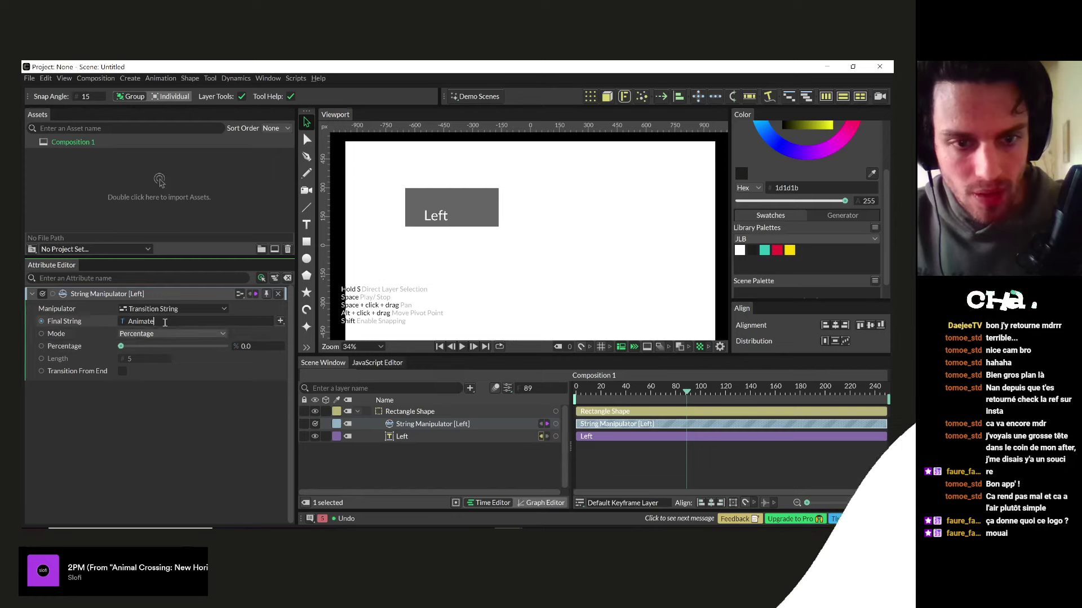
key(ctrl+a)
text(Right)
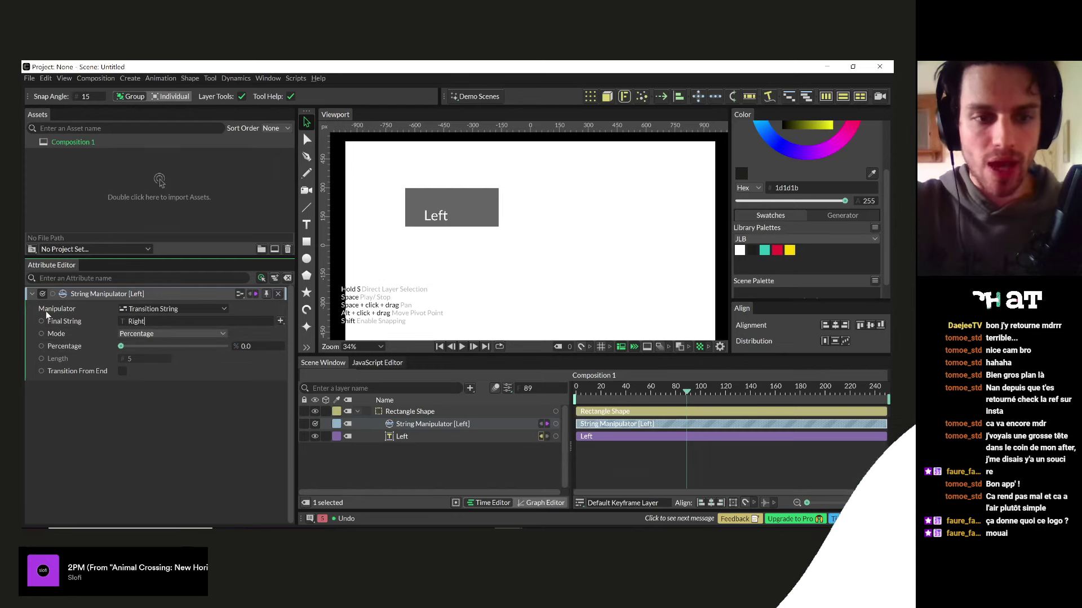
- Keyframe the String Manipulator's Percentage at 0% on frame 89 and undo the attempt to move that keyframe earlier
mouse_move(121, 346)
mouse_down()
mouse_move(237, 347)
mouse_move(93, 346)
mouse_move(296, 349)
mouse_move(79, 342)
mouse_move(258, 346)
mouse_move(101, 346)
mouse_up()
click(275, 346)
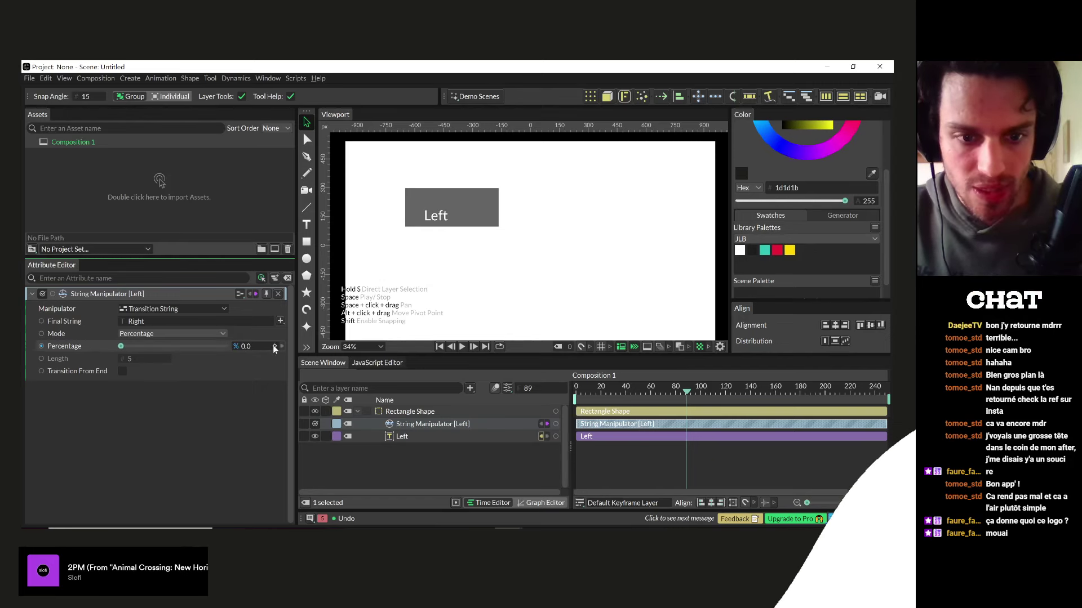
drag(686, 436, 581, 437)
key(ctrl+z)
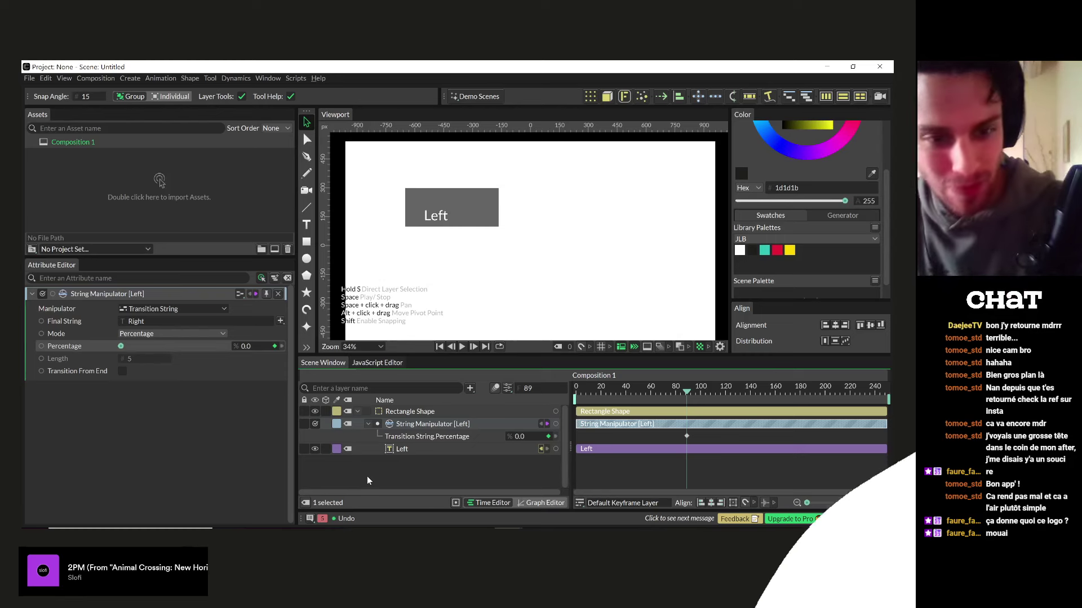
- Try an Oscillator on the Left text layer's X position and undo it
click(394, 468)
click(405, 453)
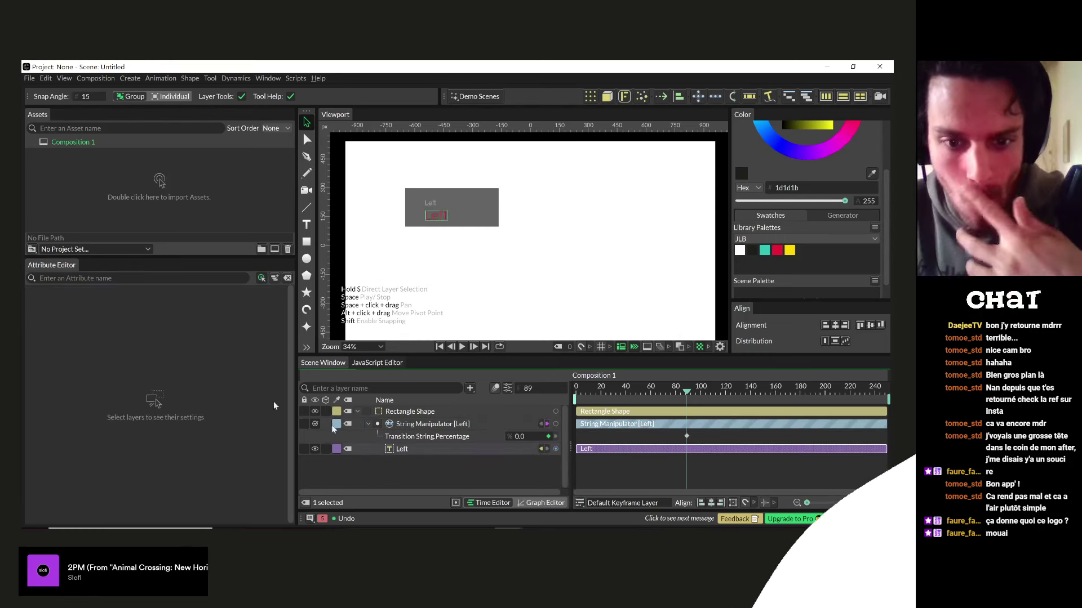
right_click(65, 321)
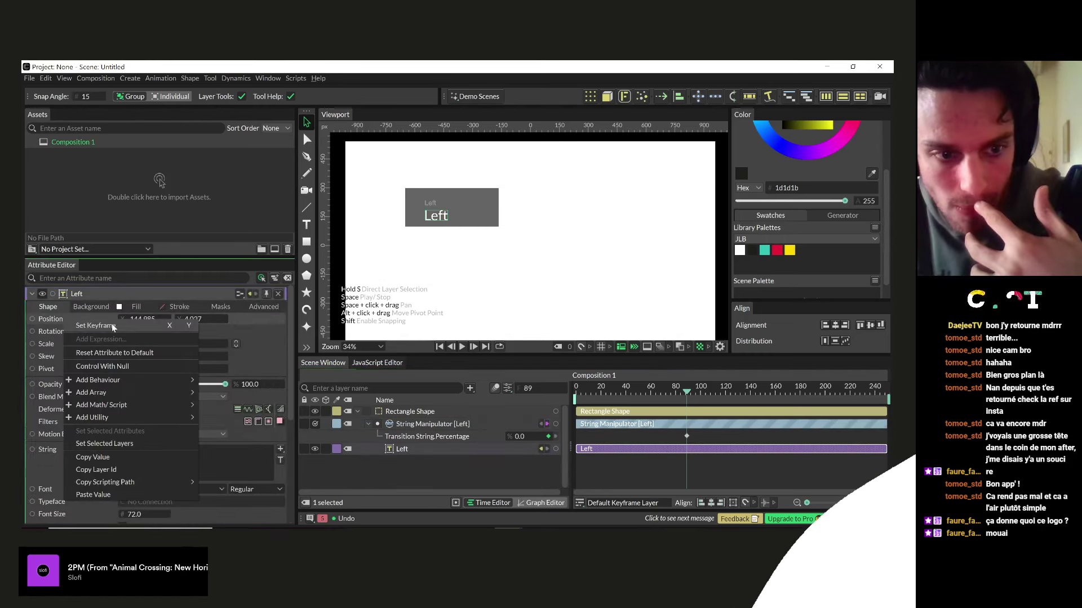
mouse_move(104, 383)
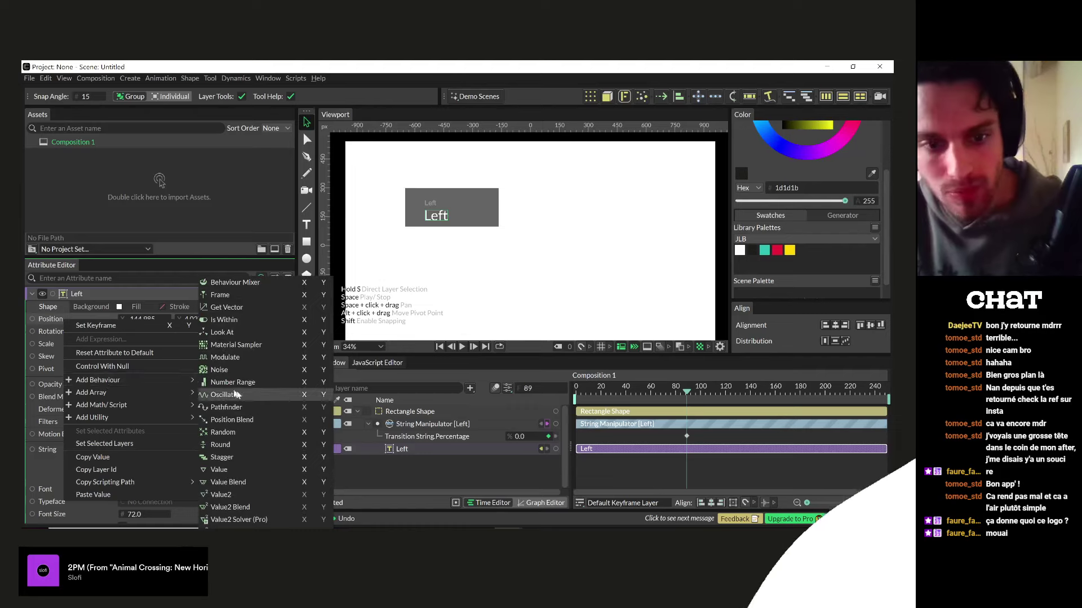
click(303, 397)
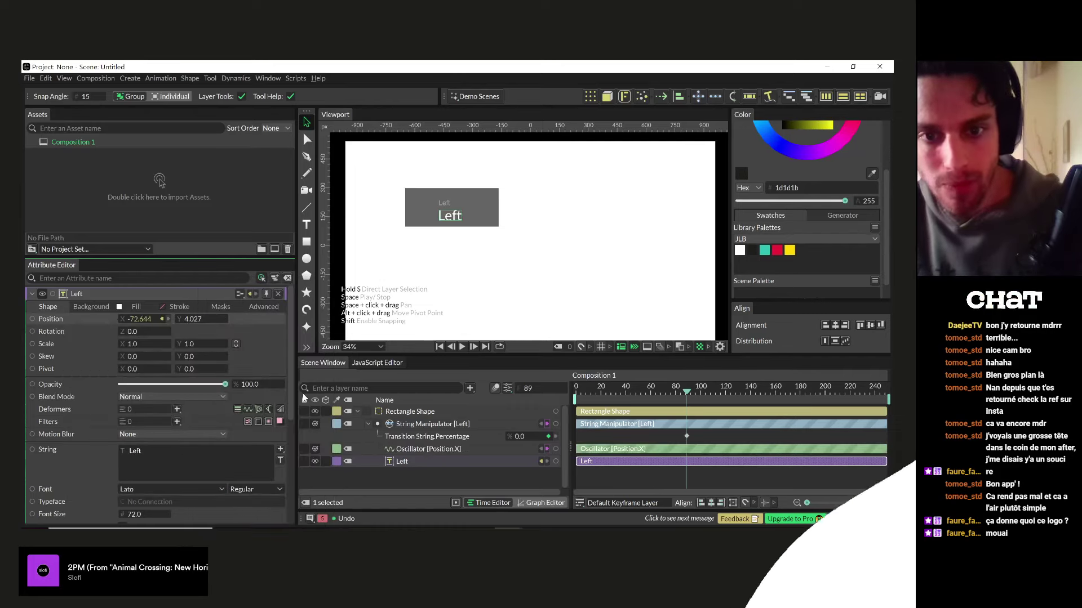
key(ctrl+z)
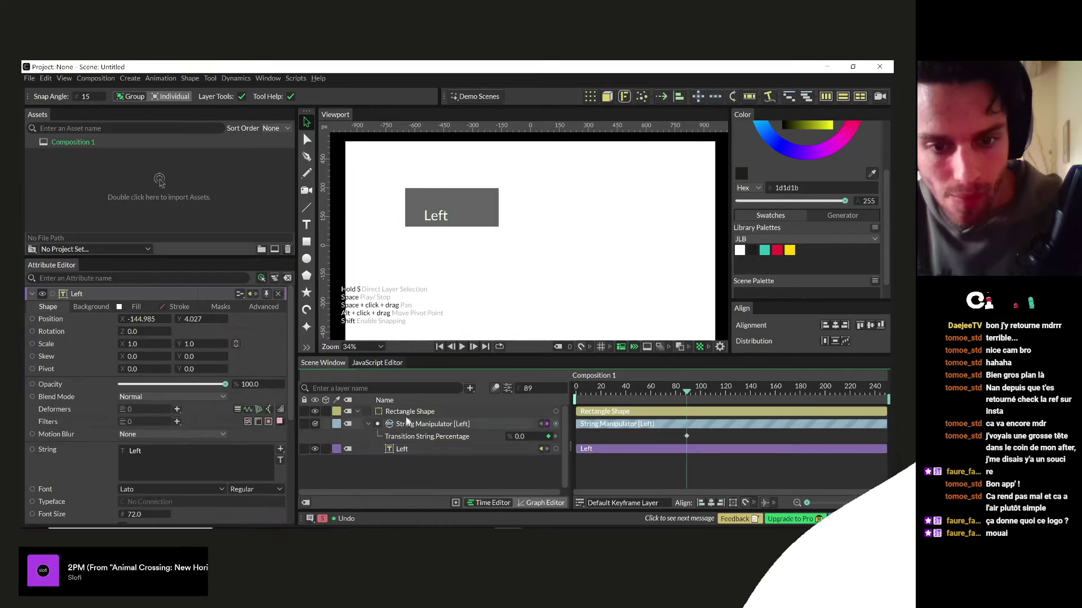
- Set the rectangle's X position to 0 and add an Oscillator behaviour to that X value
click(417, 411)
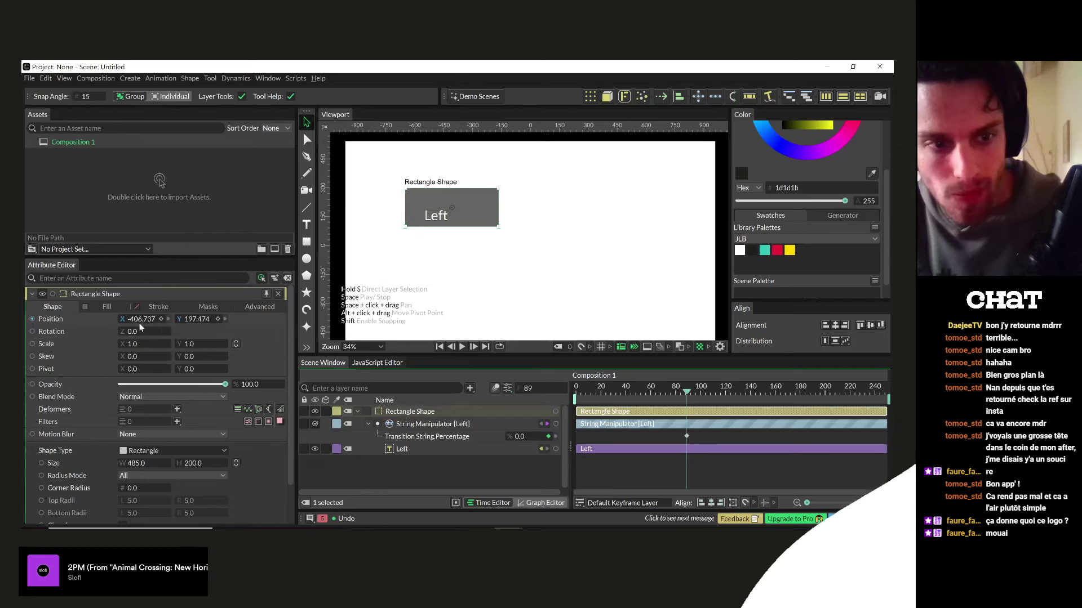
click(140, 320)
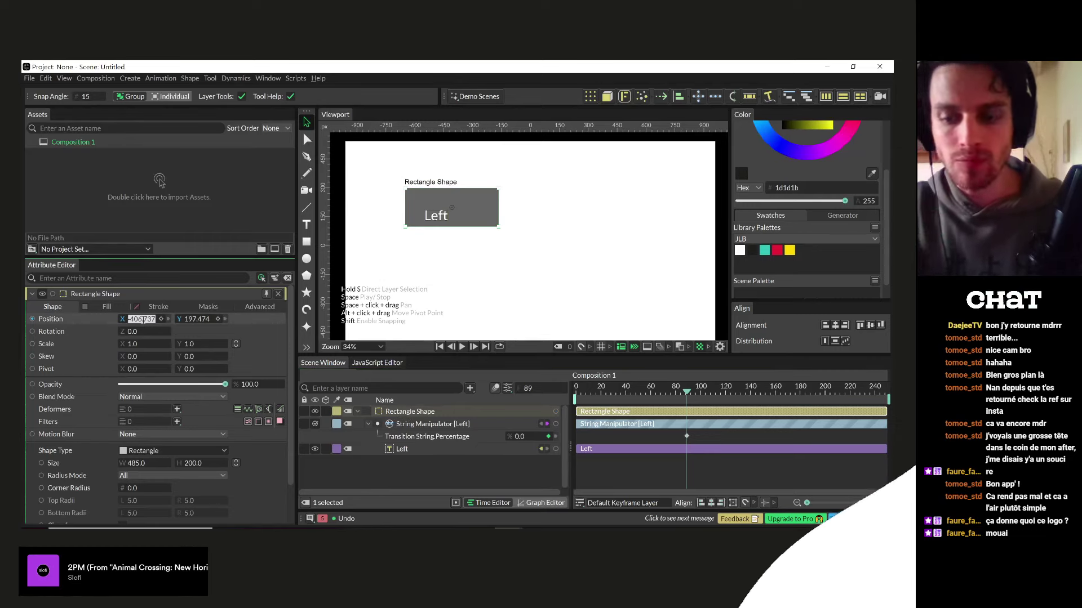
text(0.0)
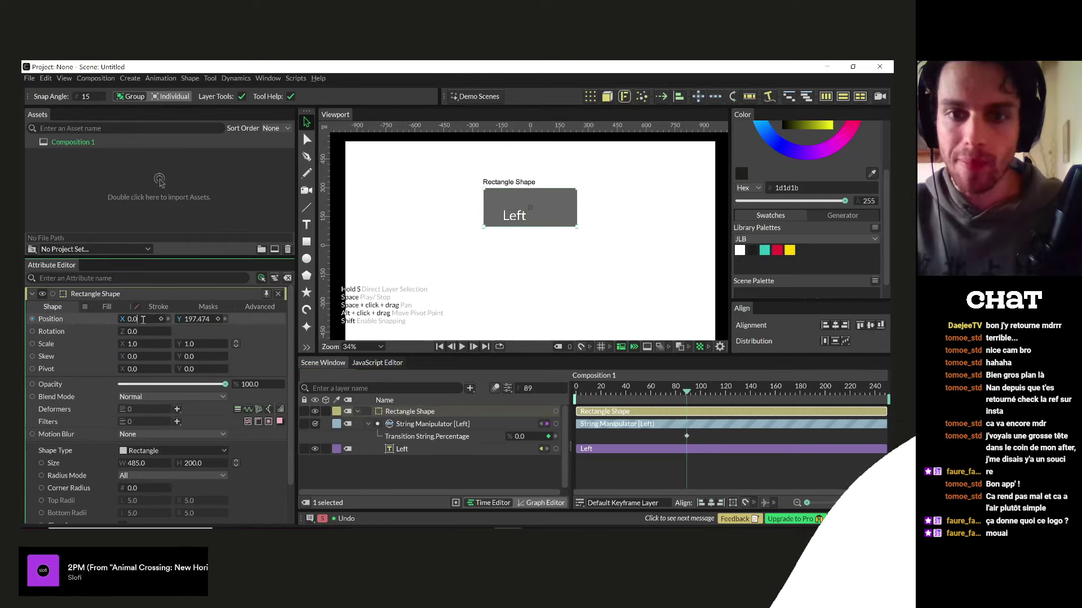
right_click(57, 317)
mouse_move(93, 376)
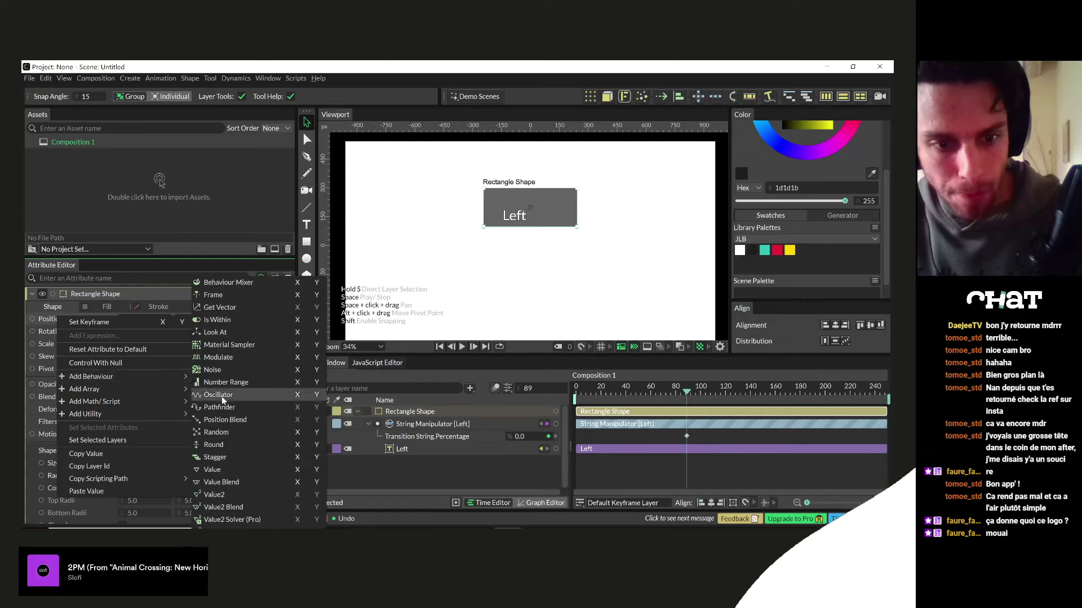
click(297, 395)
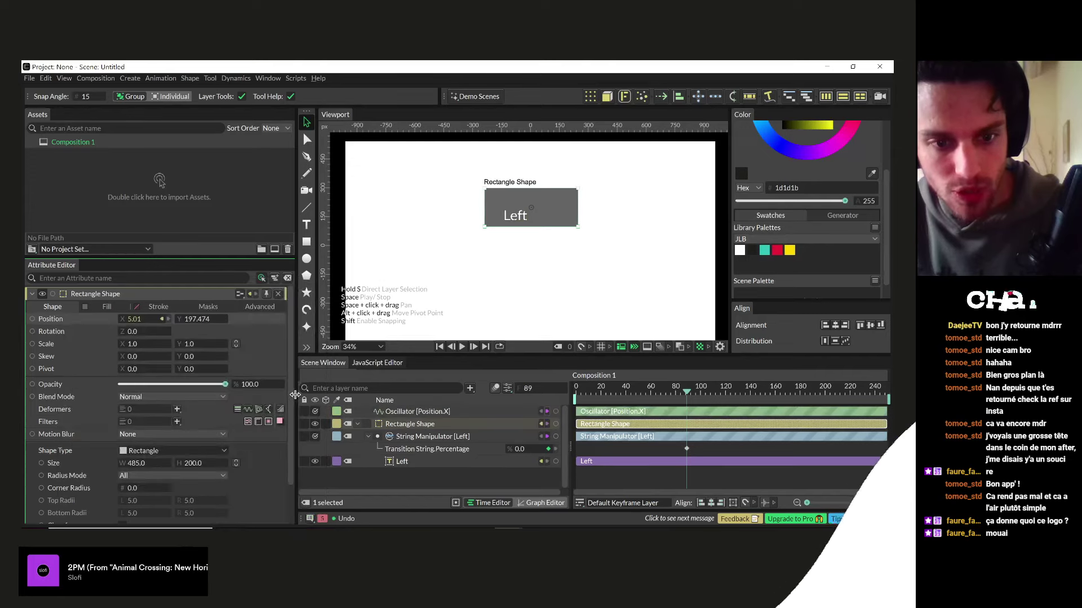
- Set the Oscillator's Minimum to -400 and Maximum to 400
click(408, 411)
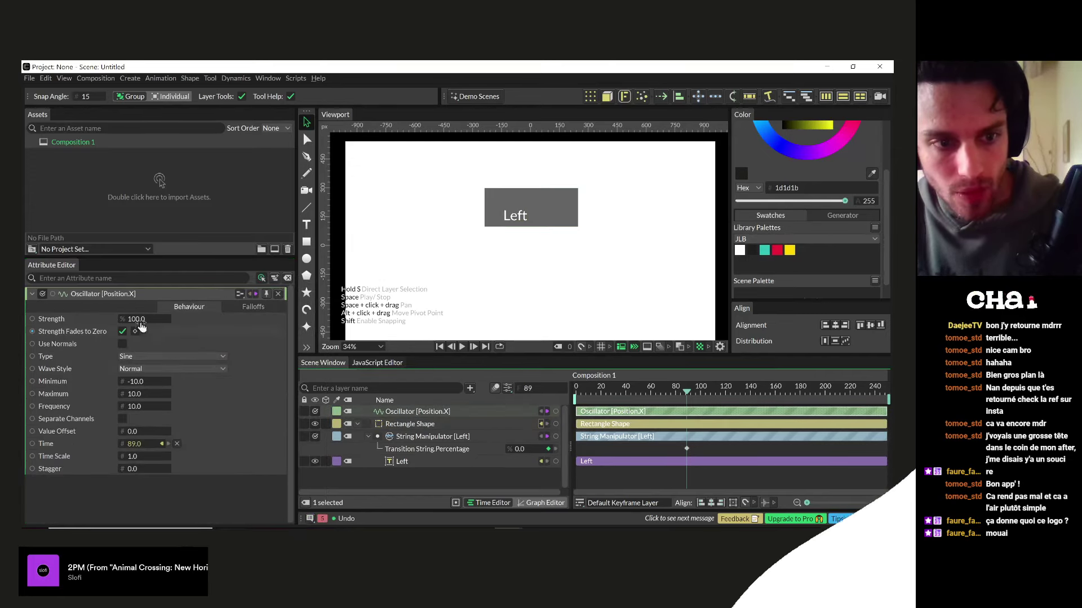
click(133, 383)
text(-400)
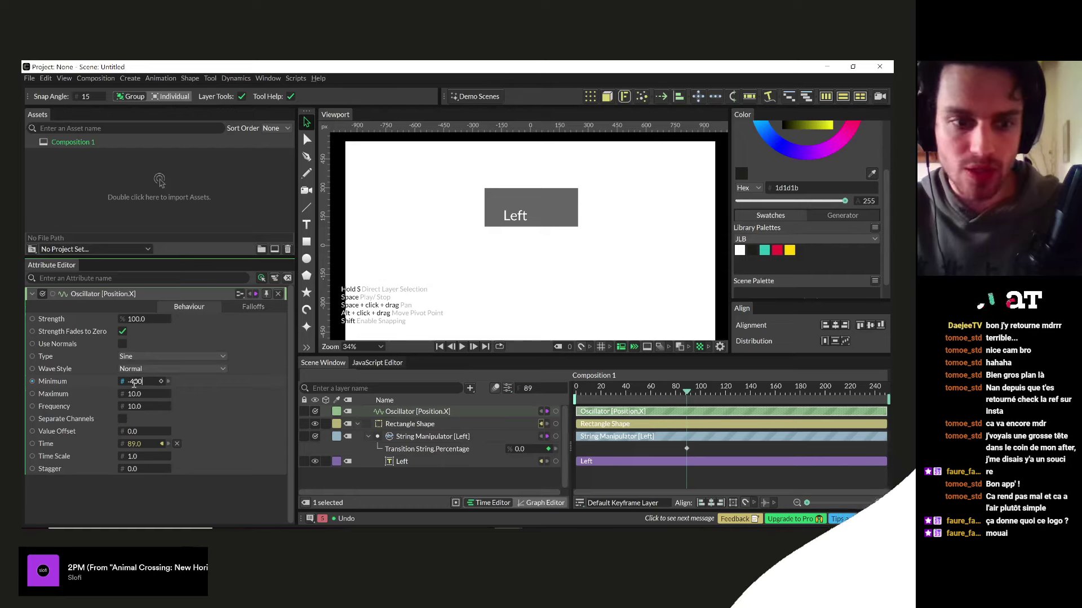
key(Tab)
text(400)
key(Return)
- Play the animation from frame 0 to check the rectangle's side-to-side motion
drag(599, 393, 567, 390)
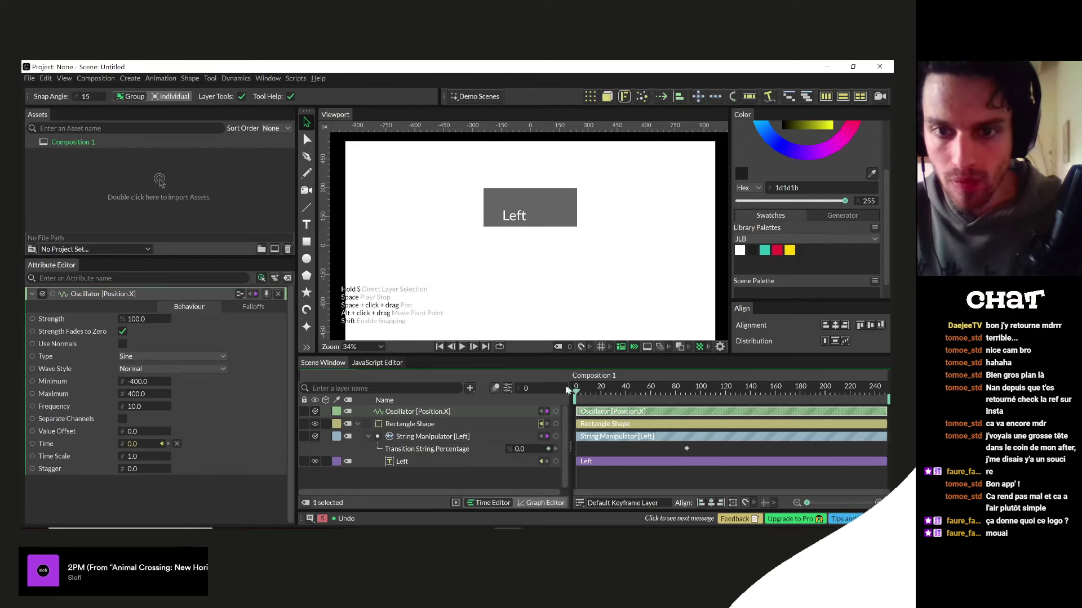
key(space)
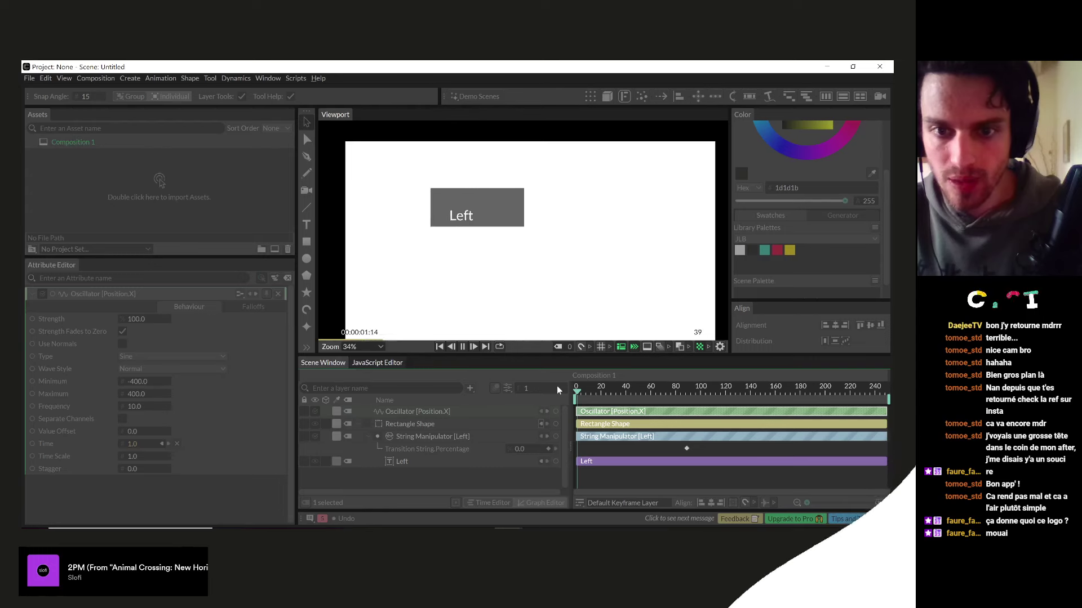
key(space)
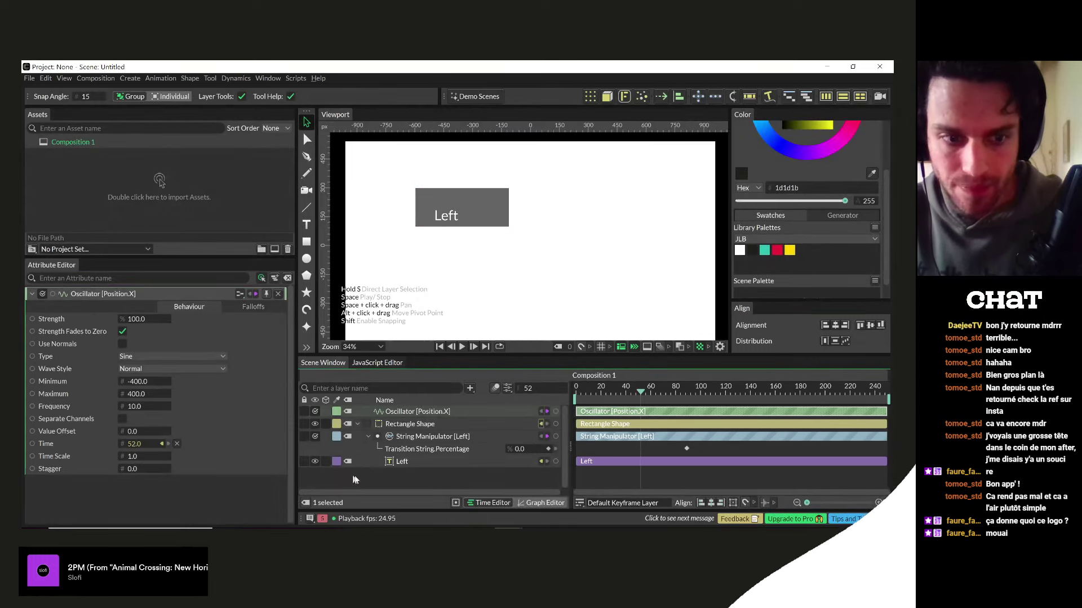
- Add a Number Range behaviour to the scene with no layer selected
click(379, 480)
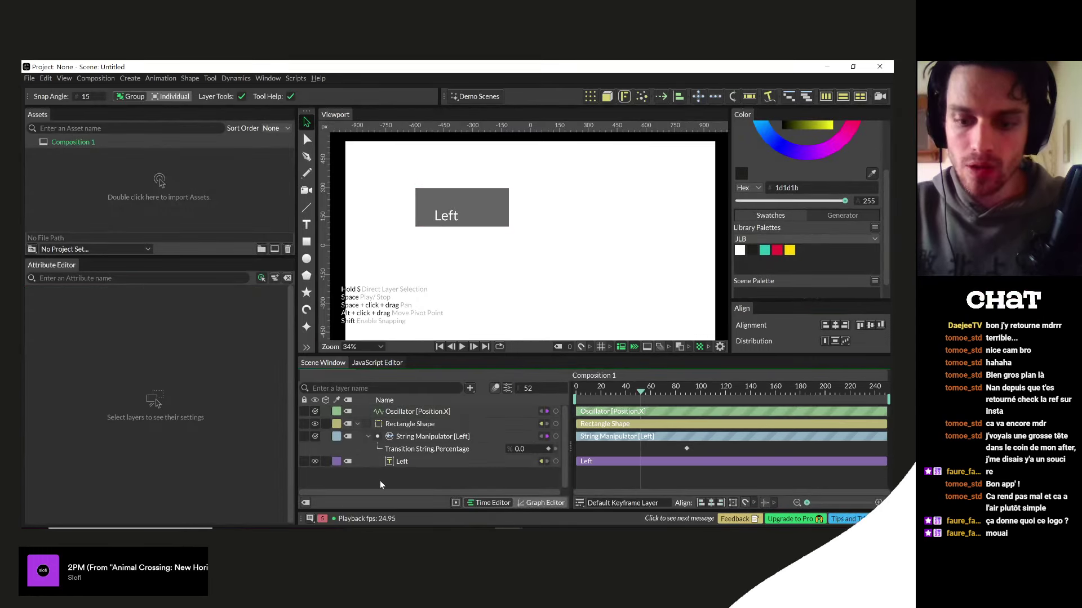
key(Tab)
text(num)
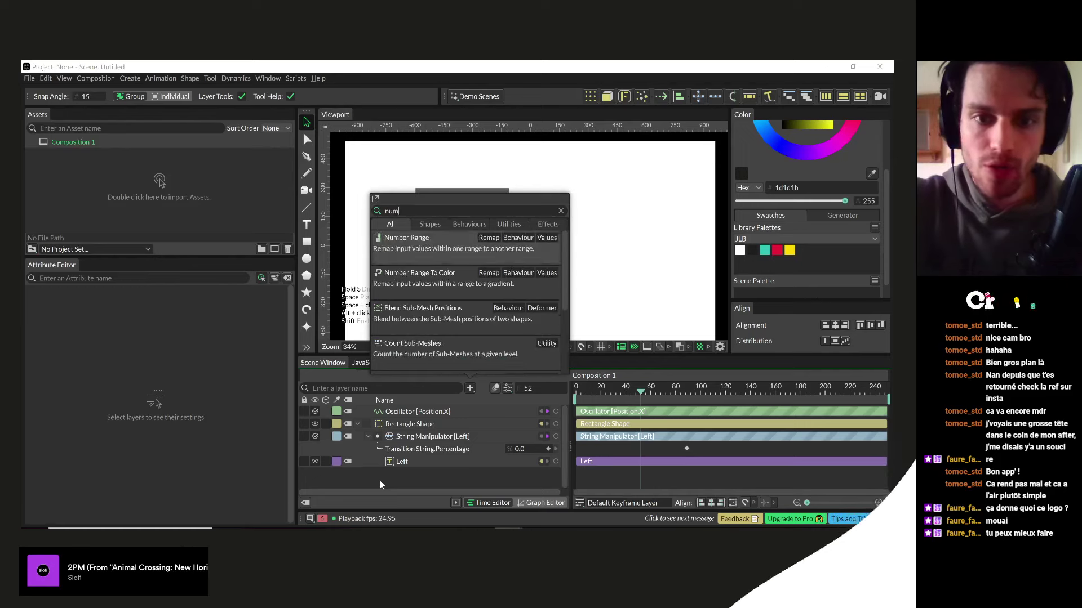
key(Return)
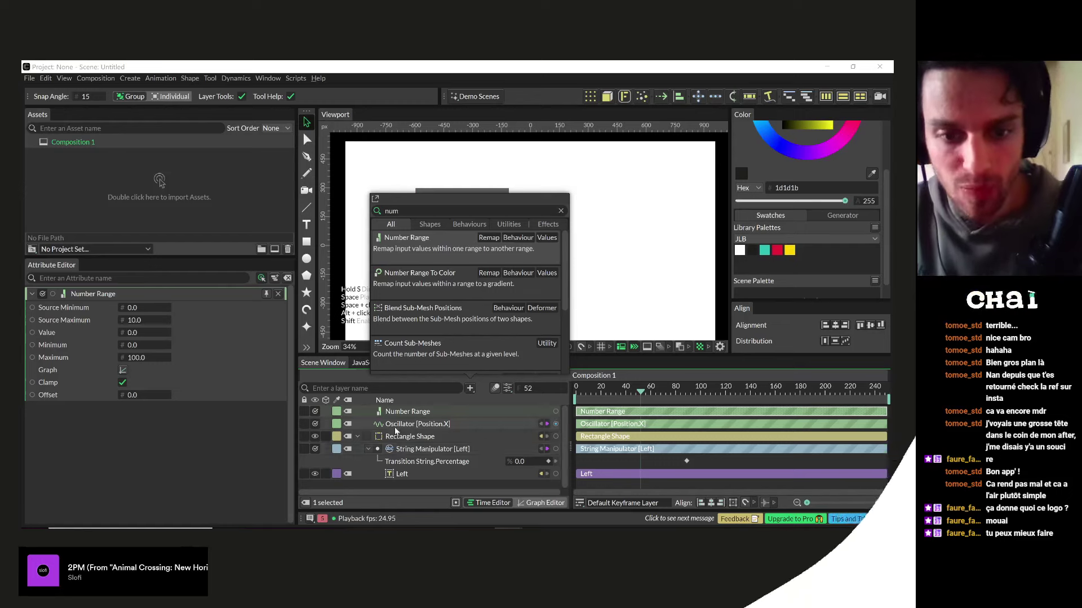
- Check the Oscillator's attributes and test the String Manipulator's Percentage, leaving it at 0%
click(416, 424)
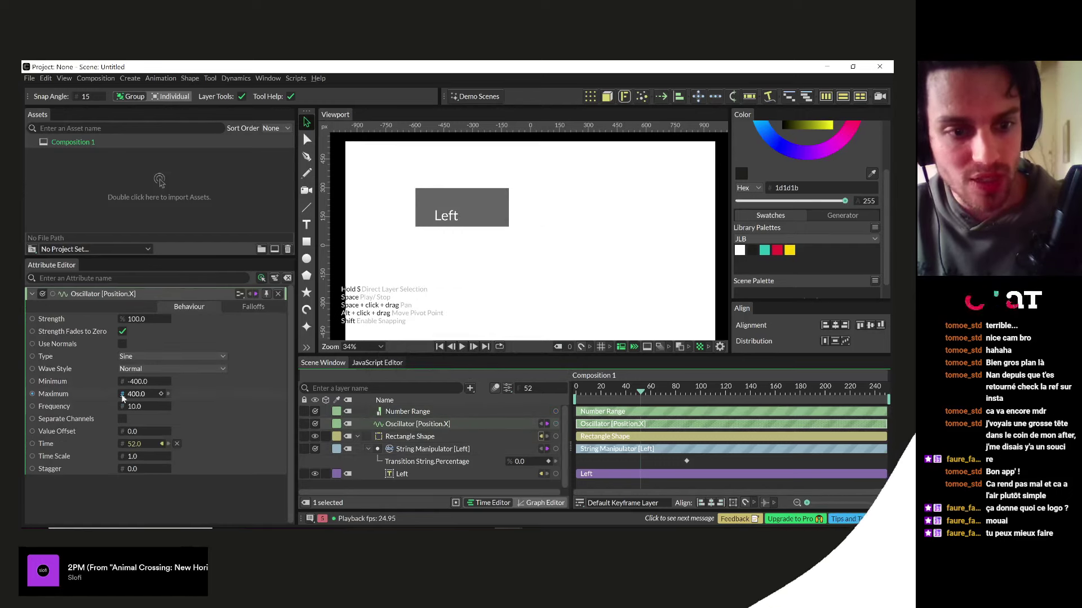
click(127, 495)
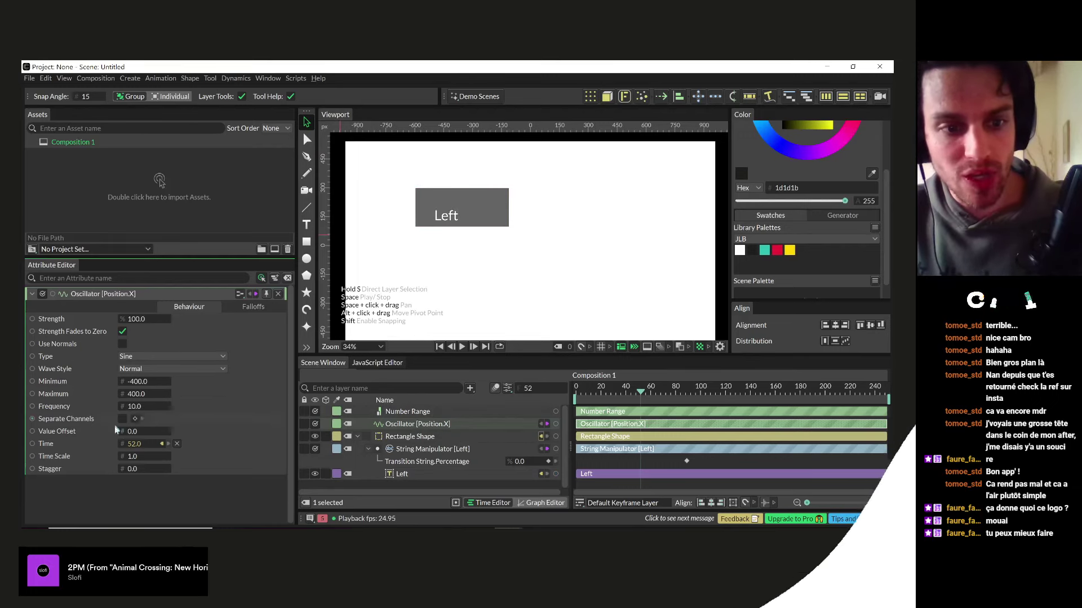
click(412, 449)
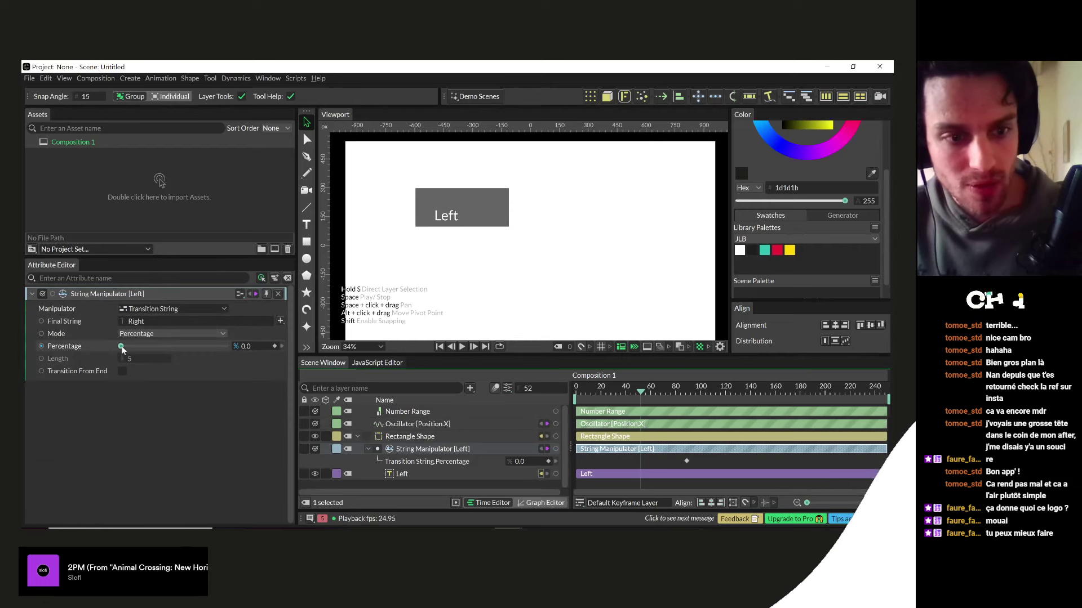
mouse_move(120, 347)
mouse_down()
mouse_move(242, 354)
mouse_move(119, 348)
mouse_up()
- Pin the Number Range's attributes and connect the Oscillator's Minimum and Maximum to its Source Minimum and Source Maximum
click(395, 415)
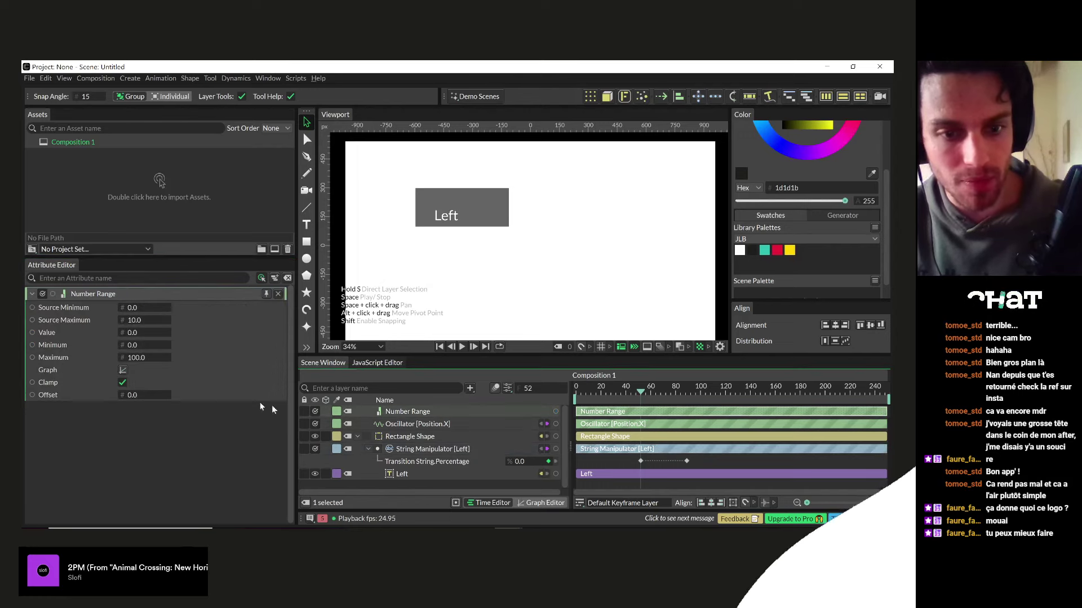
click(73, 310)
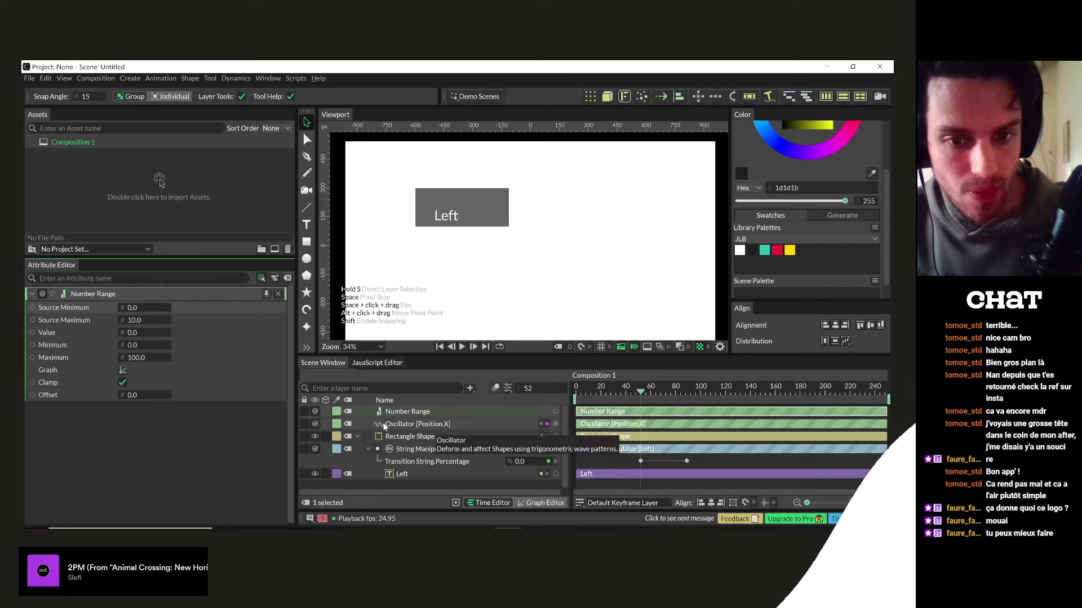
click(266, 293)
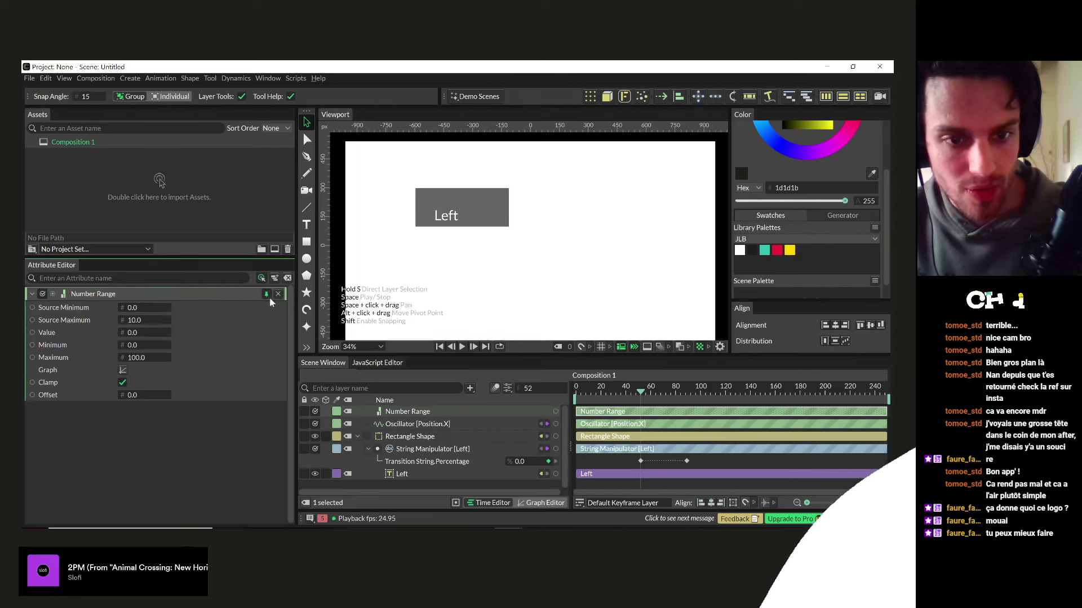
click(419, 424)
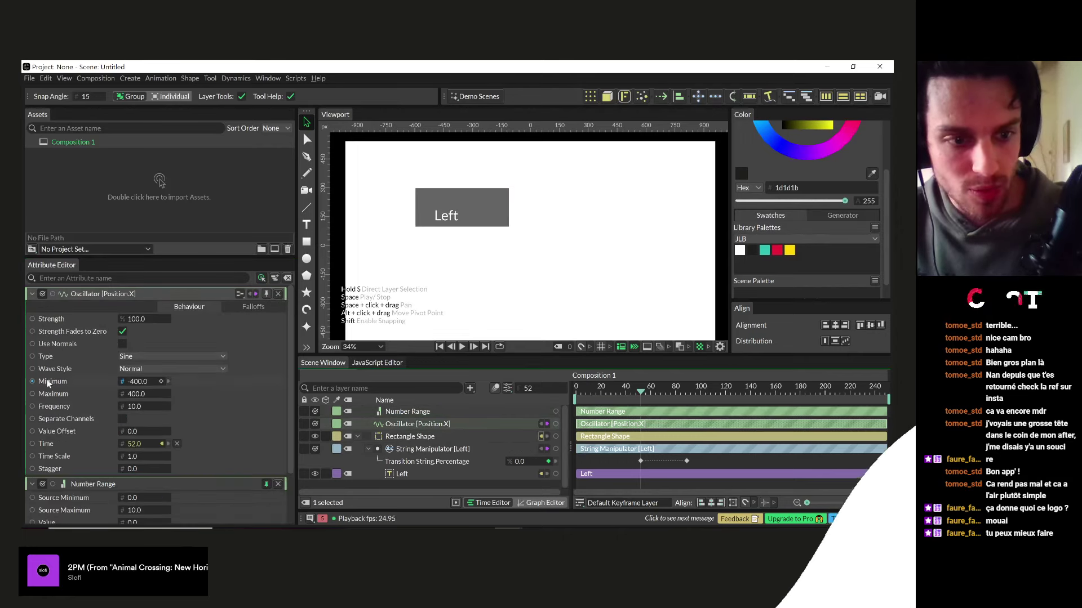
drag(123, 384, 61, 501)
drag(122, 393, 63, 515)
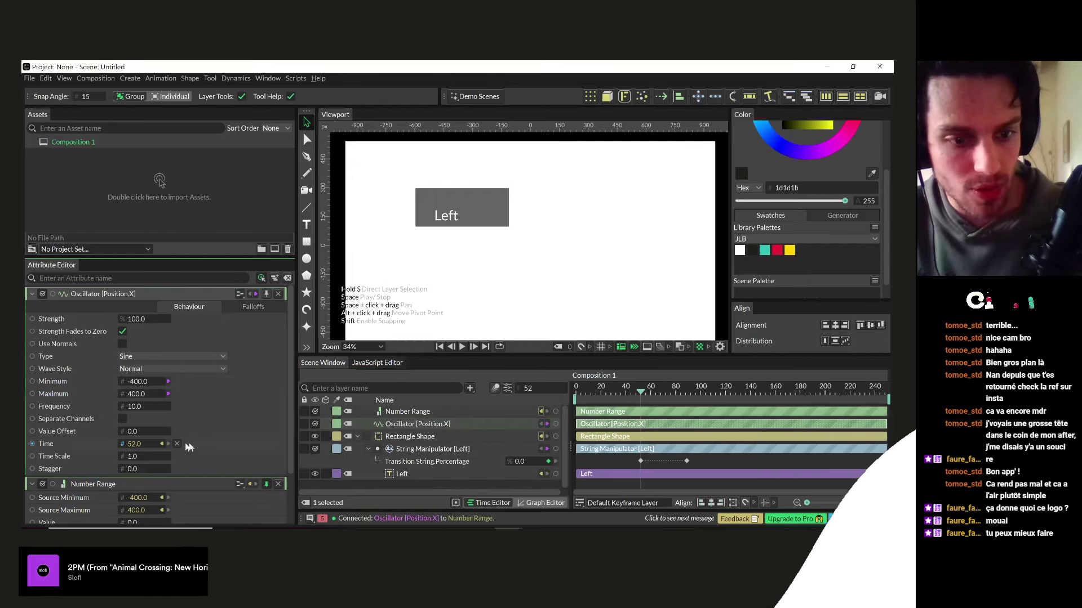
scroll(59, 485, down, 2)
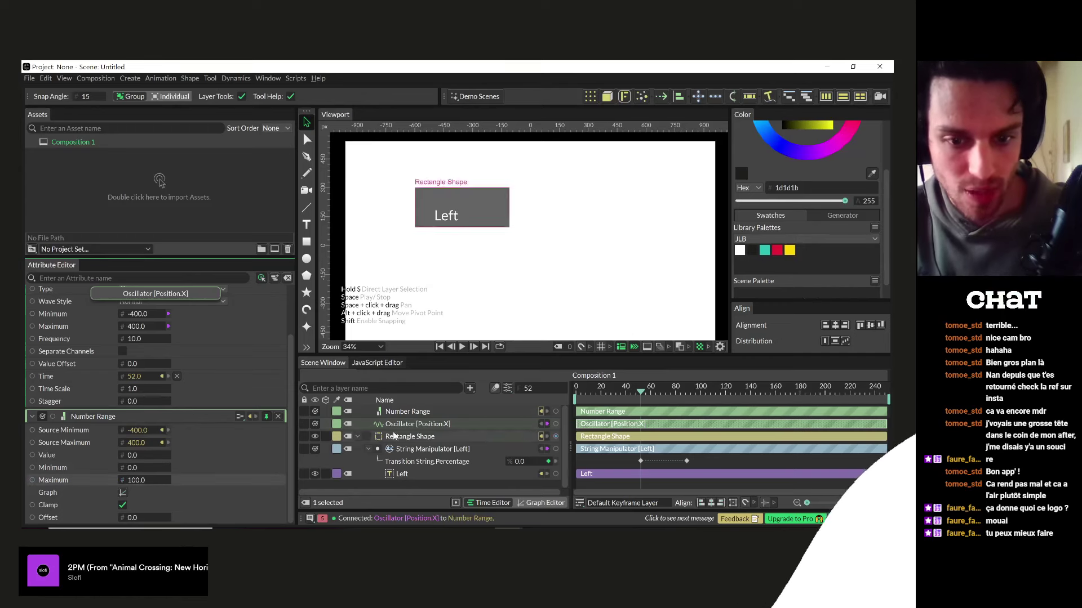
click(365, 411)
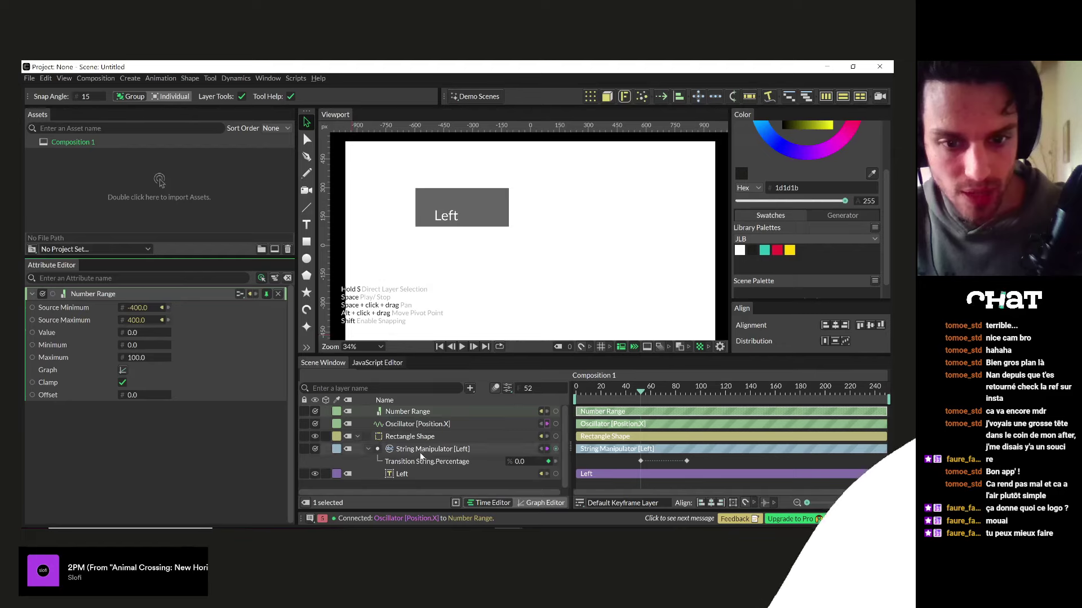
click(462, 449)
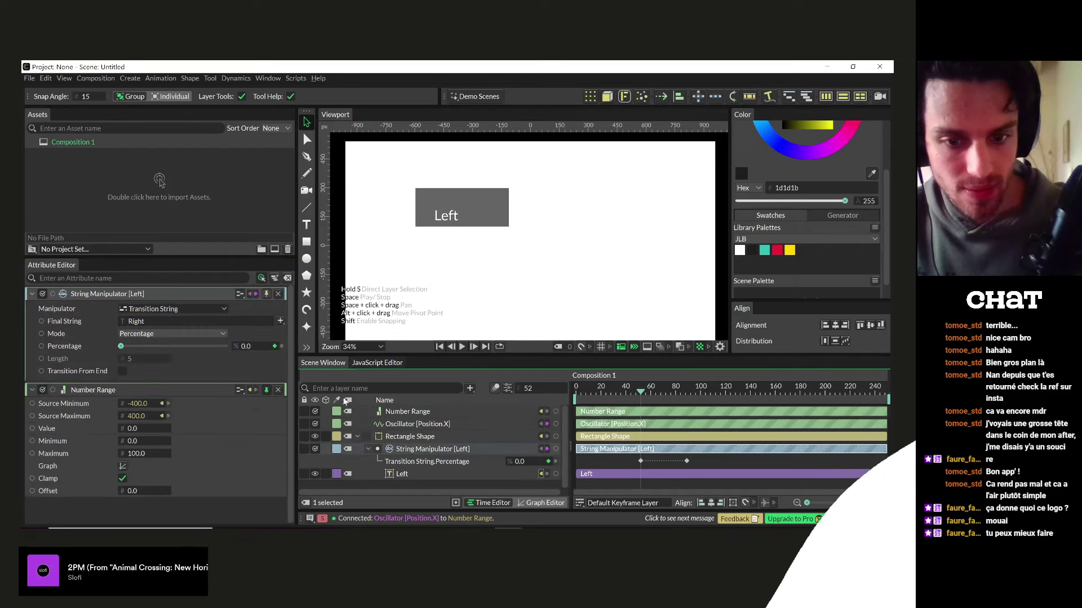
drag(555, 412, 60, 348)
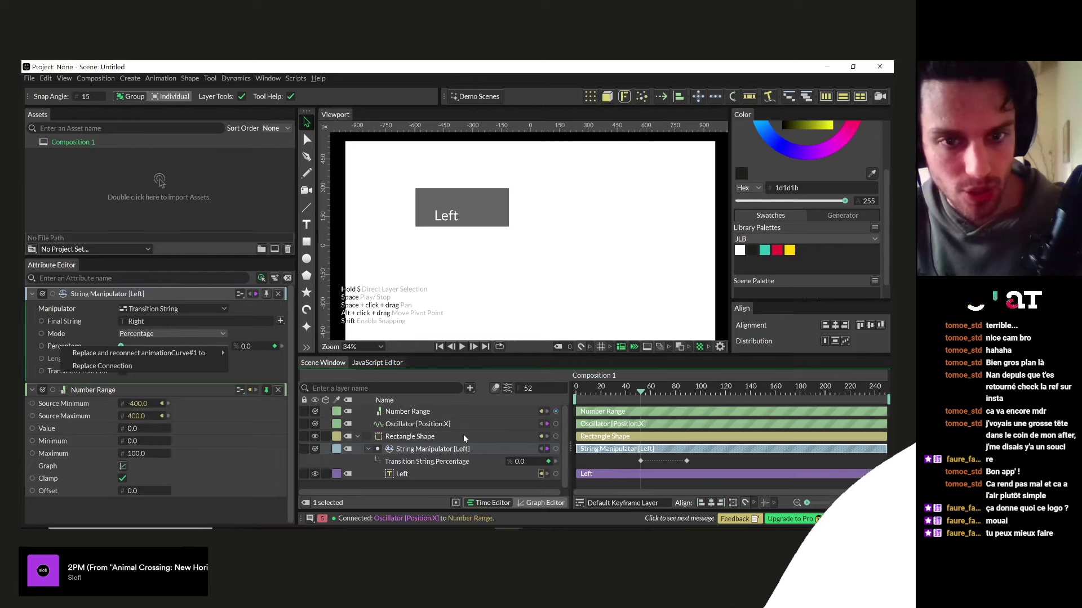
mouse_move(644, 392)
mouse_down()
mouse_move(712, 398)
mouse_move(645, 397)
mouse_up()
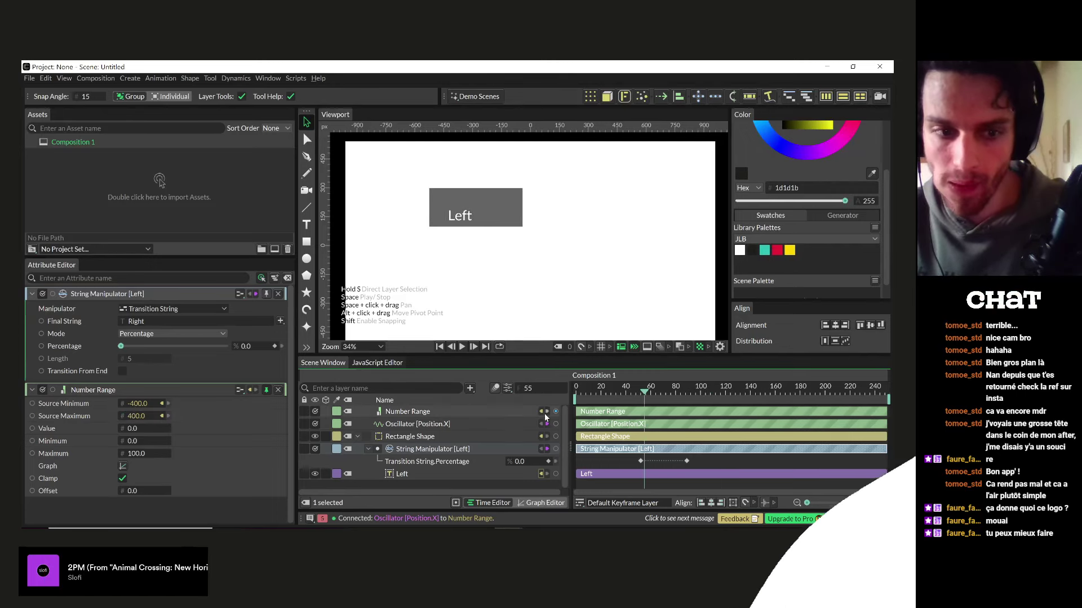
drag(555, 411, 67, 353)
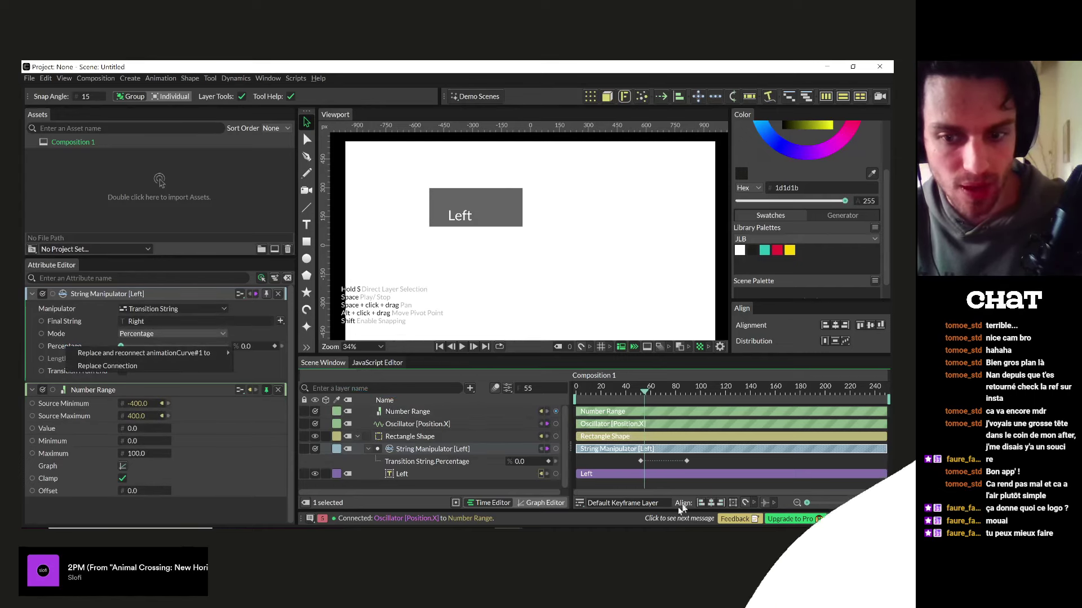
- Delete the keyframes on the String Manipulator's Percentage and connect the Number Range to that Percentage
click(710, 467)
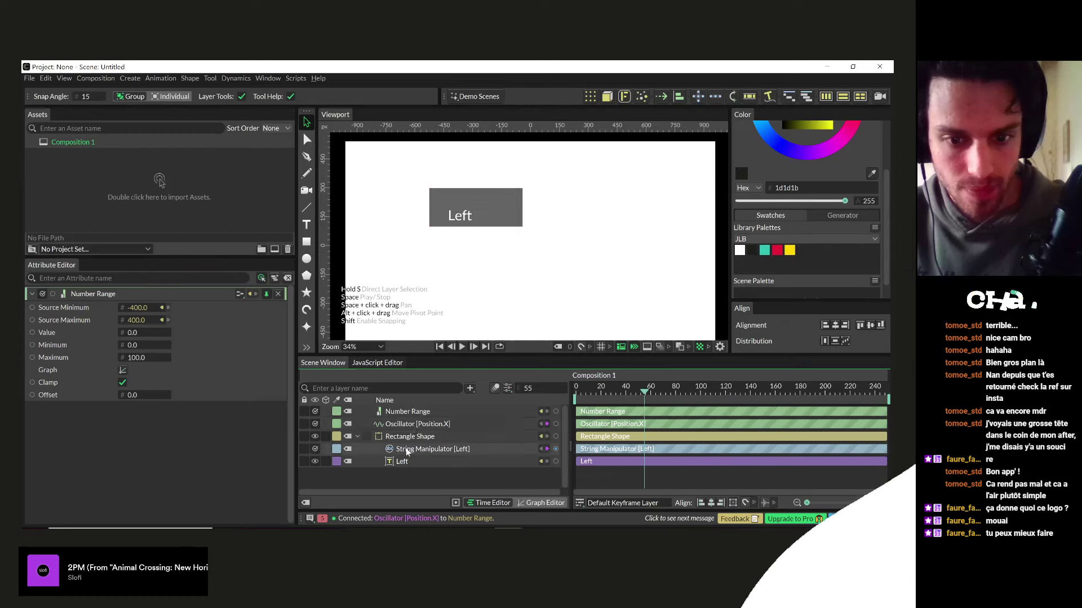
click(428, 449)
drag(555, 412, 56, 348)
- Scrub the timeline and check the Left text's and String Manipulator's attributes against the rectangle's motion
mouse_move(593, 390)
mouse_down()
mouse_move(683, 393)
mouse_move(615, 392)
mouse_up()
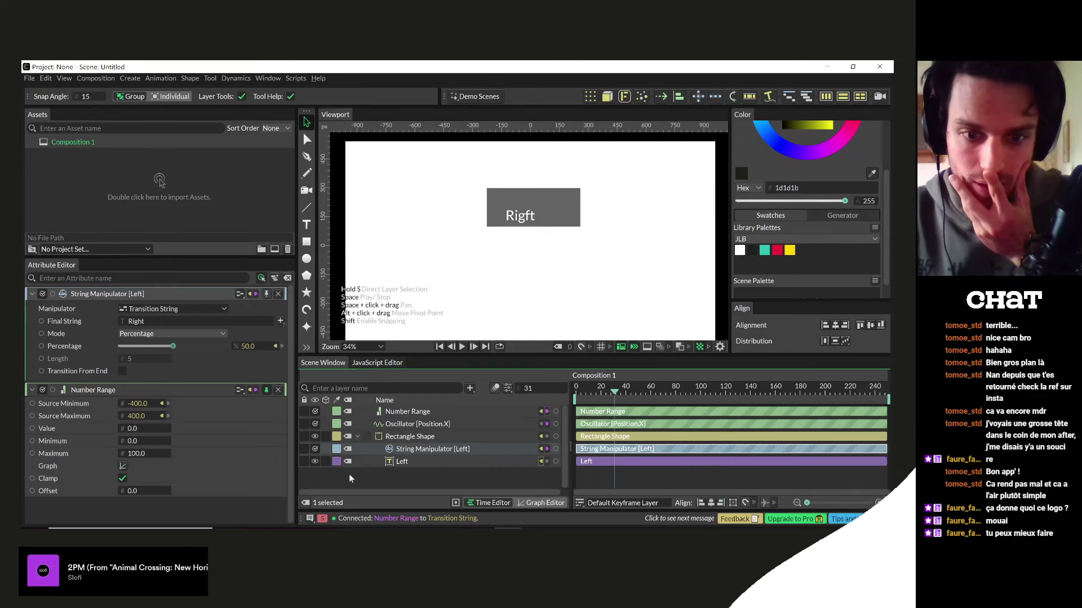
click(405, 462)
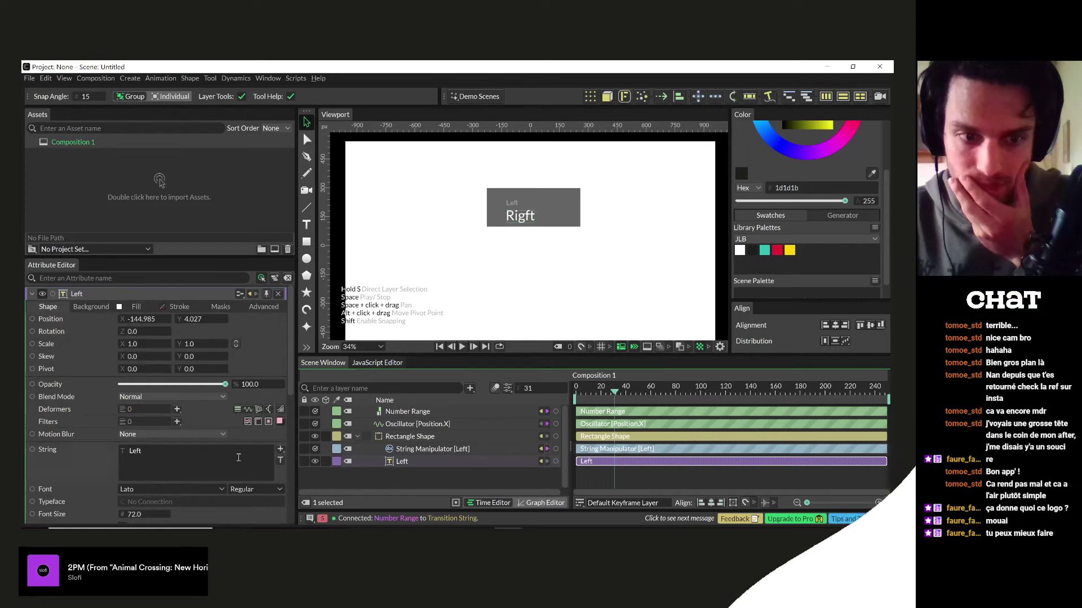
click(404, 449)
mouse_move(619, 394)
mouse_down()
mouse_move(663, 398)
mouse_move(633, 402)
mouse_up()
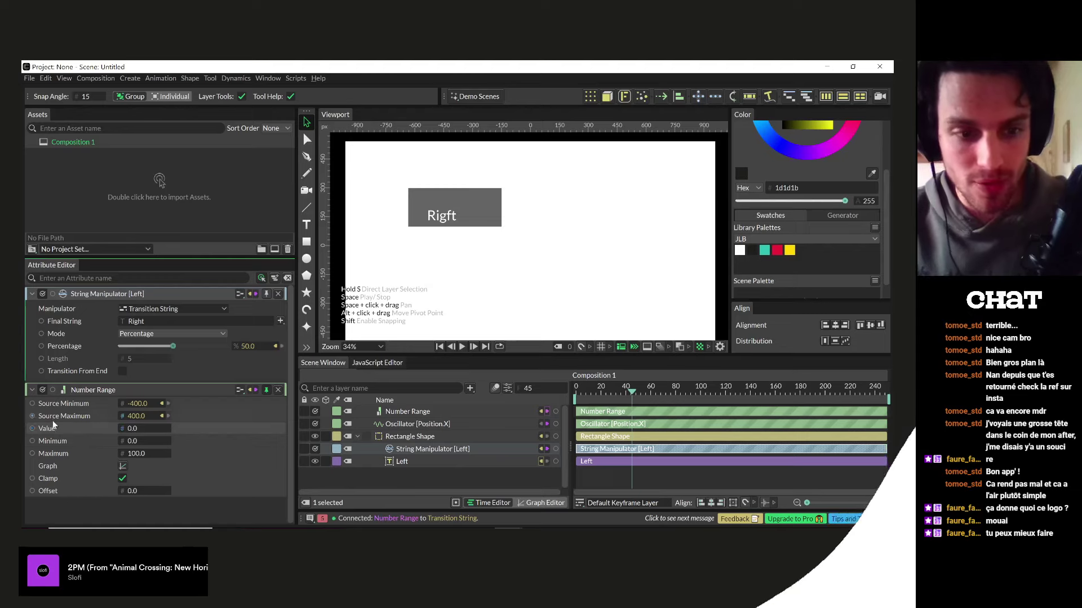
- Connect the Oscillator to the Number Range's Value and preview the label change along the timeline
click(490, 425)
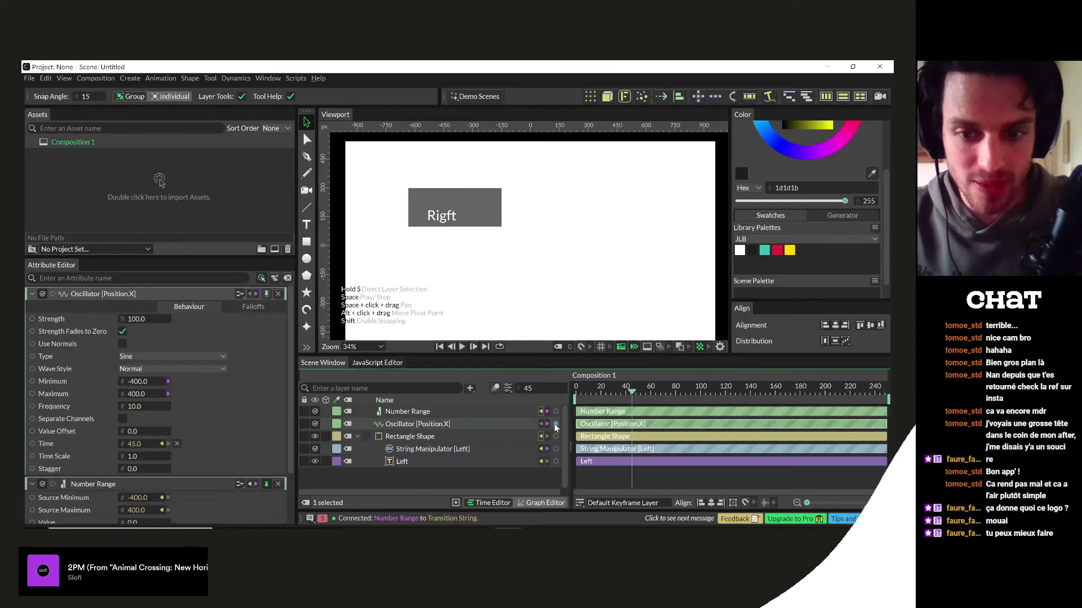
click(499, 436)
click(450, 411)
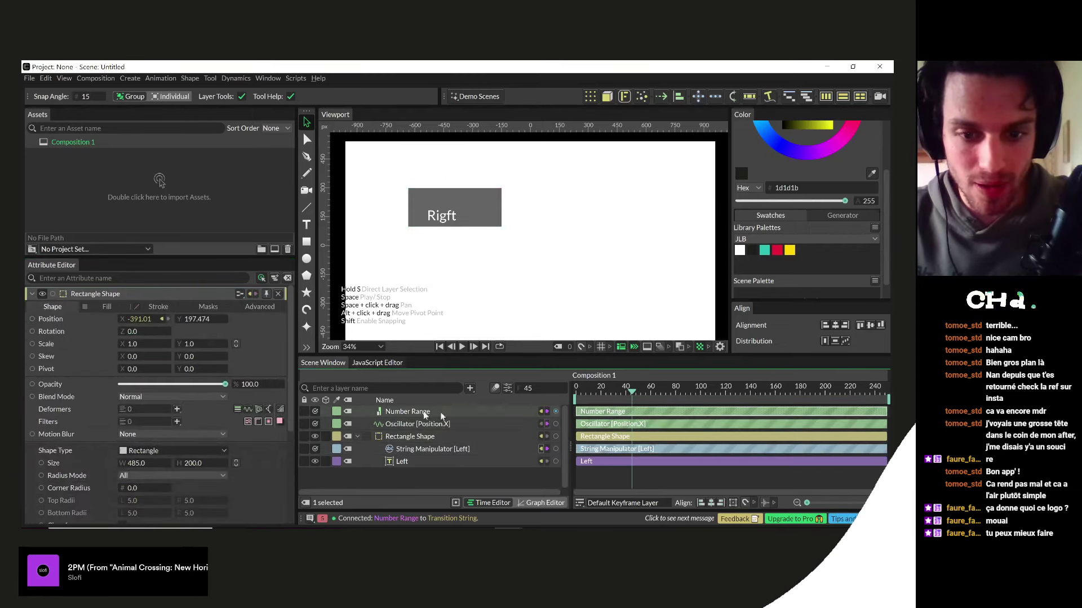
drag(556, 424, 43, 331)
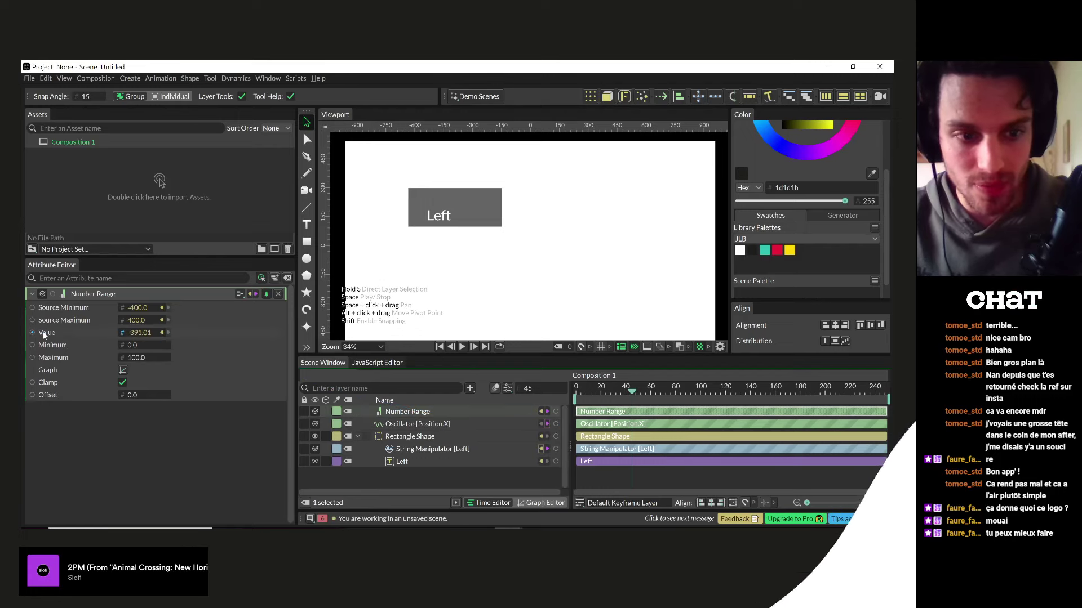
drag(589, 391, 700, 394)
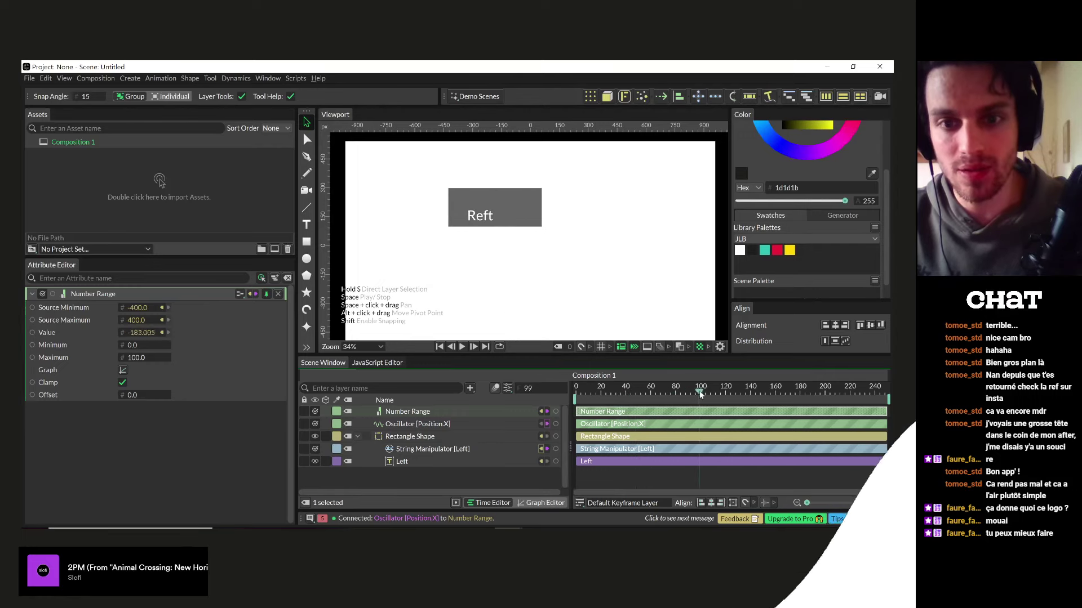
key(space)
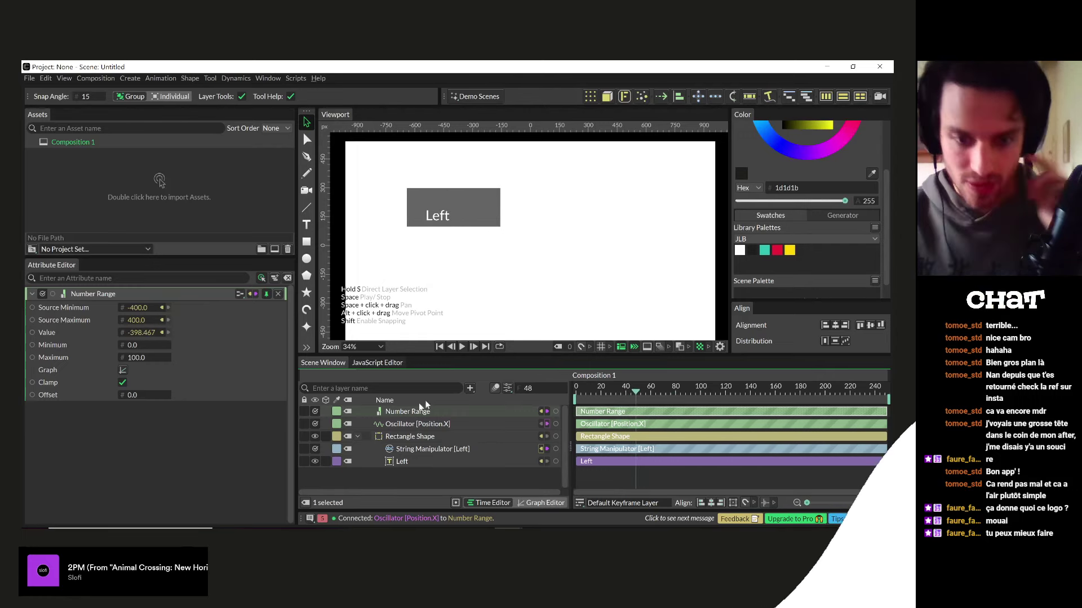
- Collapse the Rectangle Shape with its label, group it, and create a Duplicator from the group
click(410, 437)
click(357, 437)
click(398, 455)
click(409, 437)
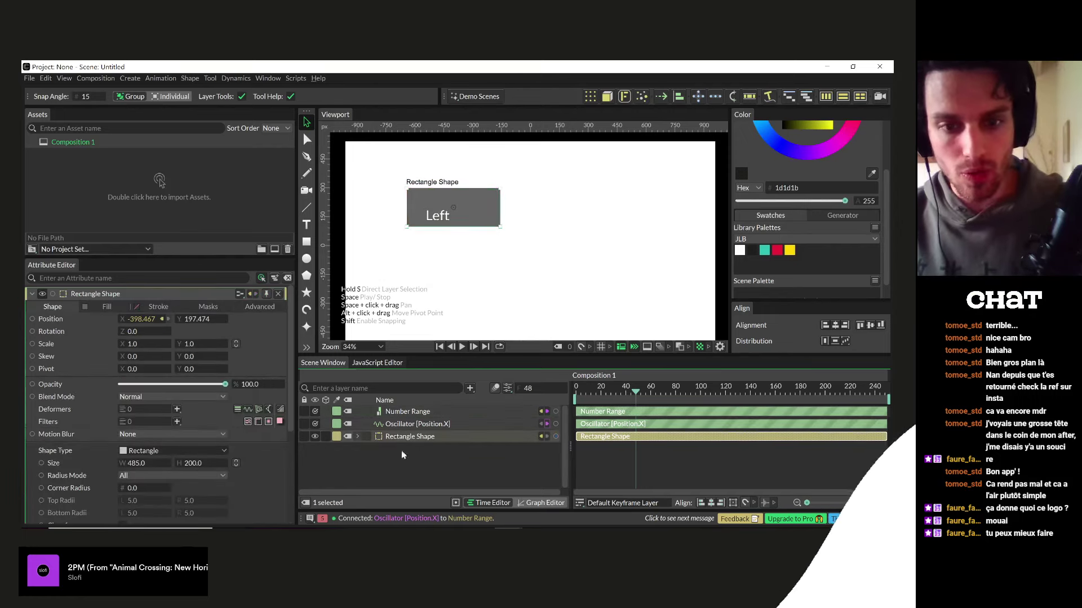
key(ctrl+g)
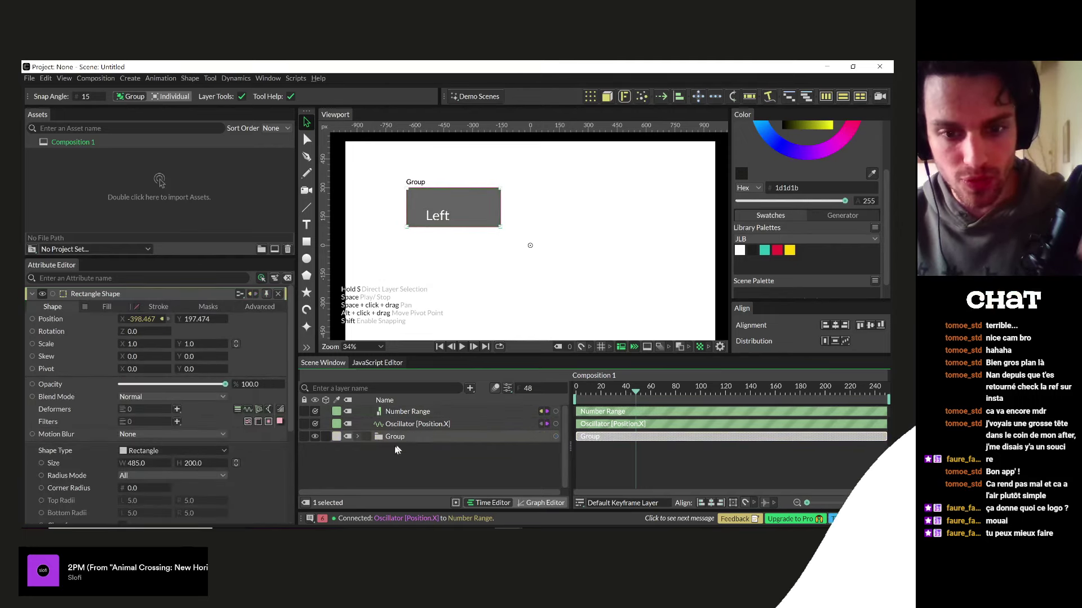
click(589, 97)
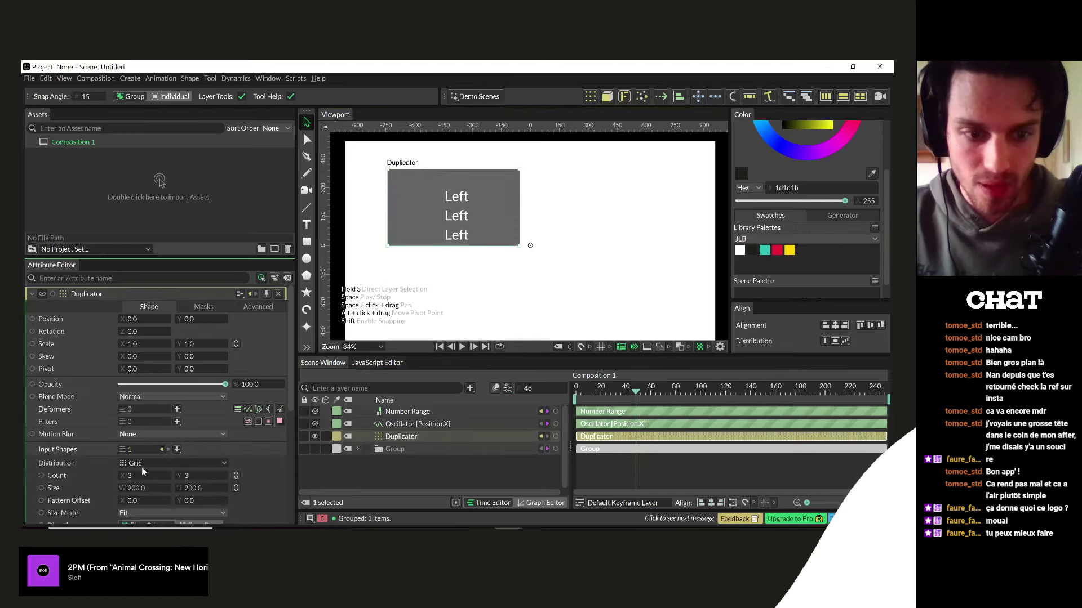
- Set the Duplicator's distribution to Linear with Vertical direction and a Size of 534
scroll(144, 464, down, 1)
click(141, 453)
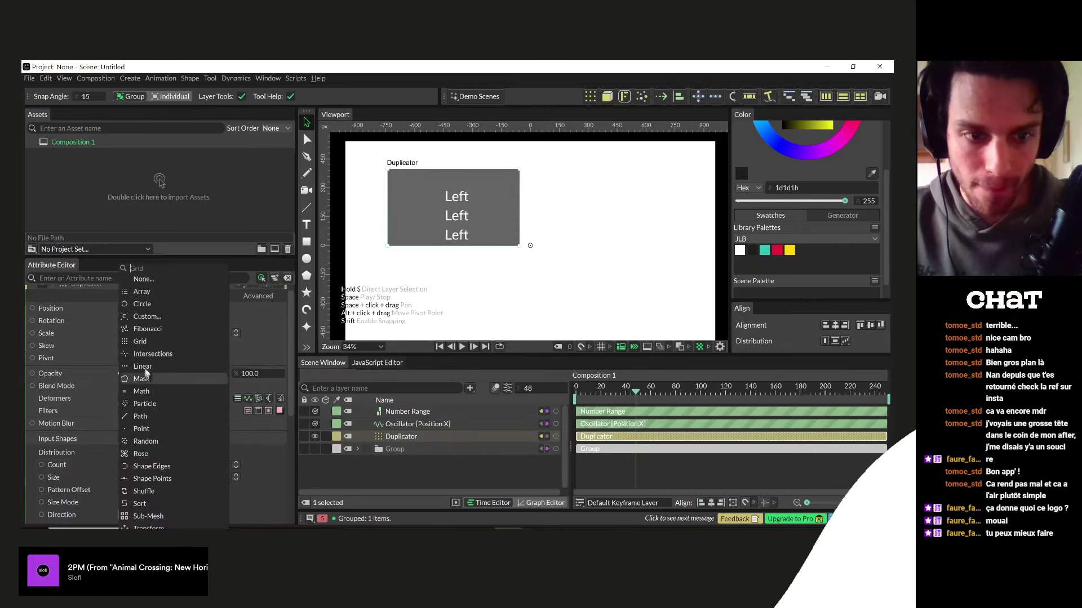
click(142, 366)
click(146, 490)
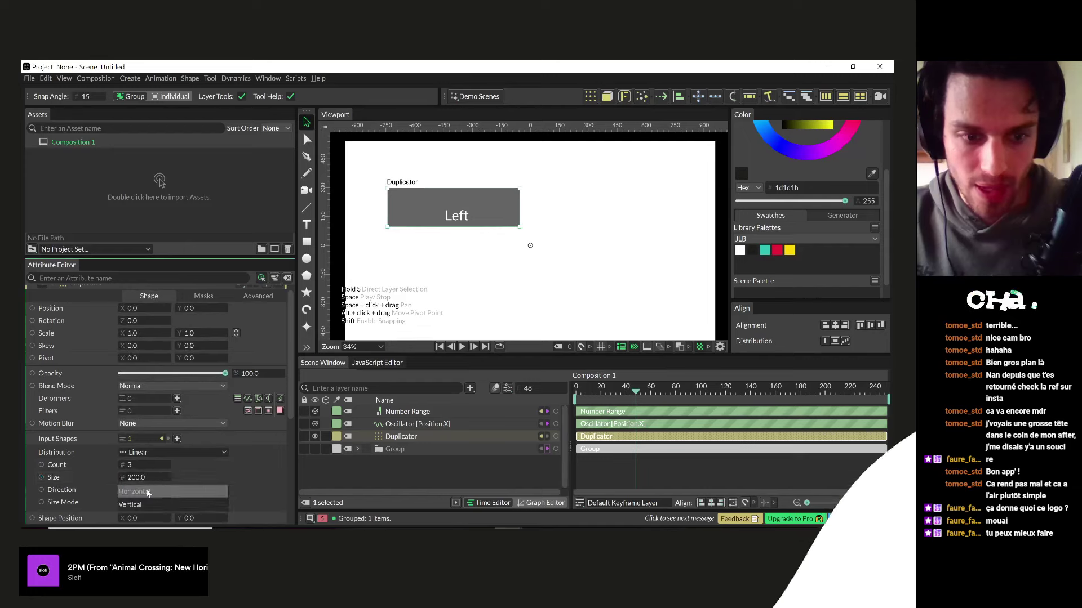
click(137, 504)
drag(134, 478, 289, 482)
scroll(562, 235, down, 1)
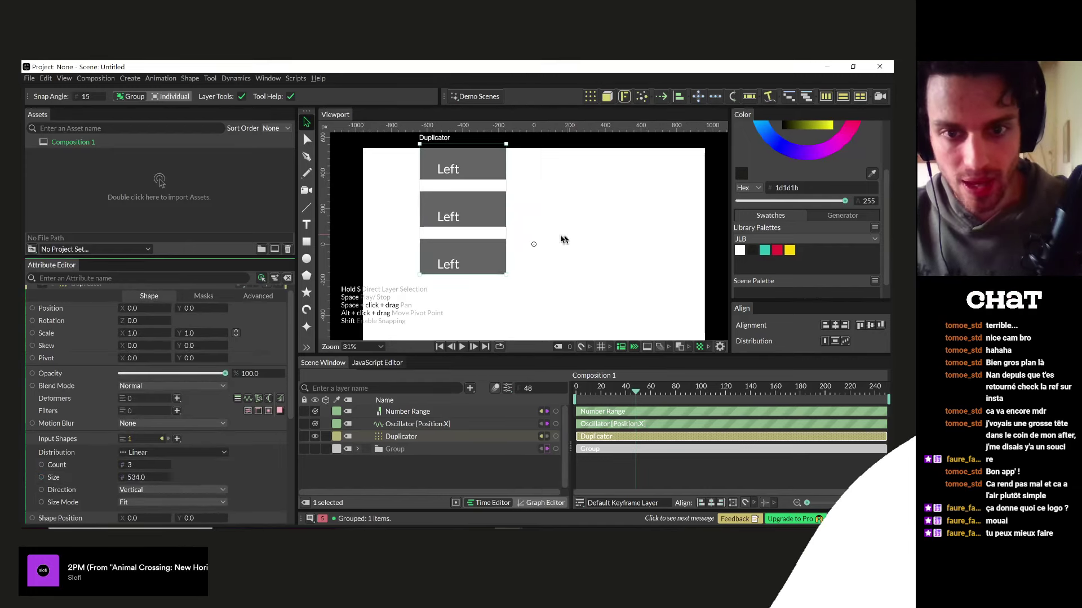
- Switch to the Instagram reference to check the stacked LEFT/RIGHT blocks, then return to the Cavalry scene
key(alt+Tab)
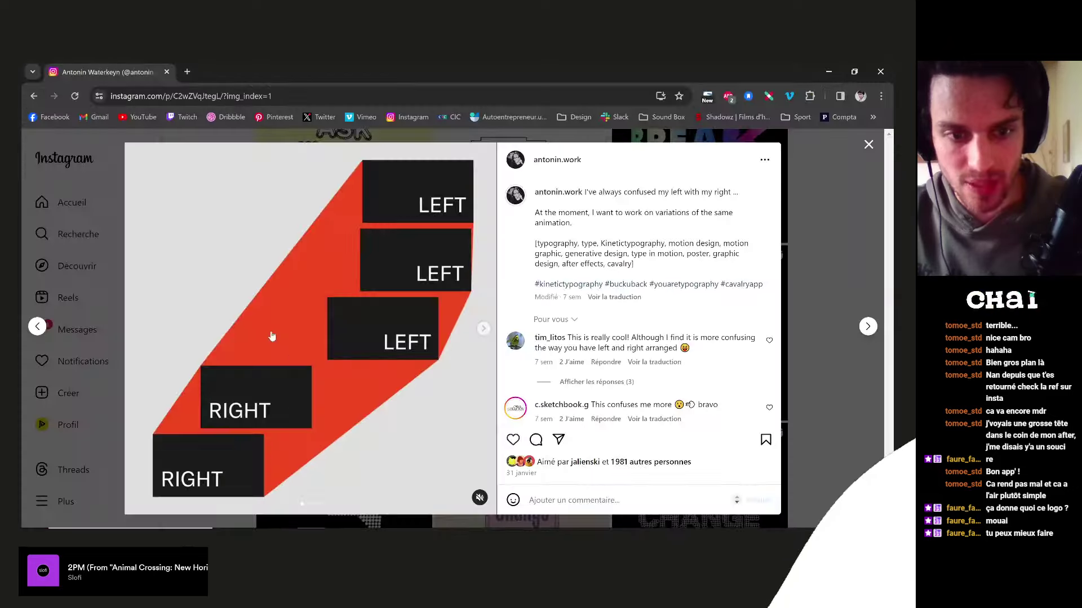
key(alt+Tab)
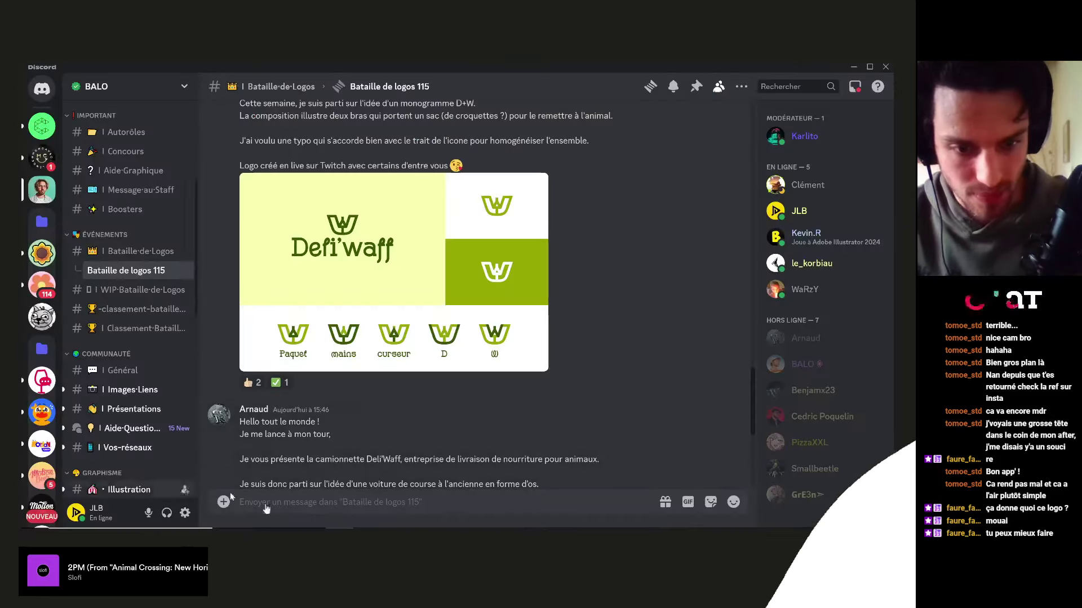
key(alt+Tab)
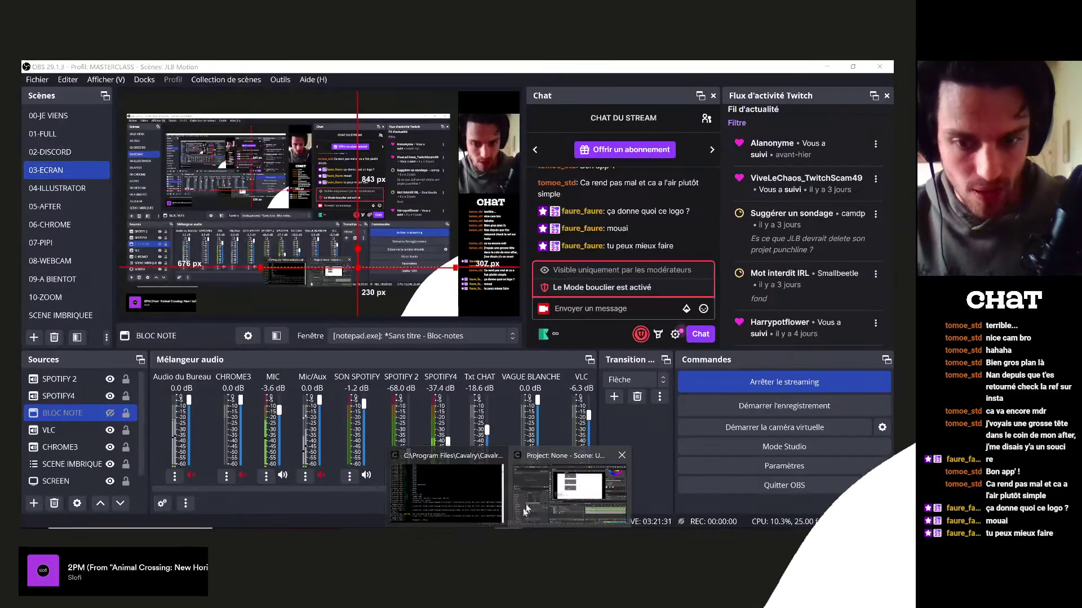
key(alt+Tab)
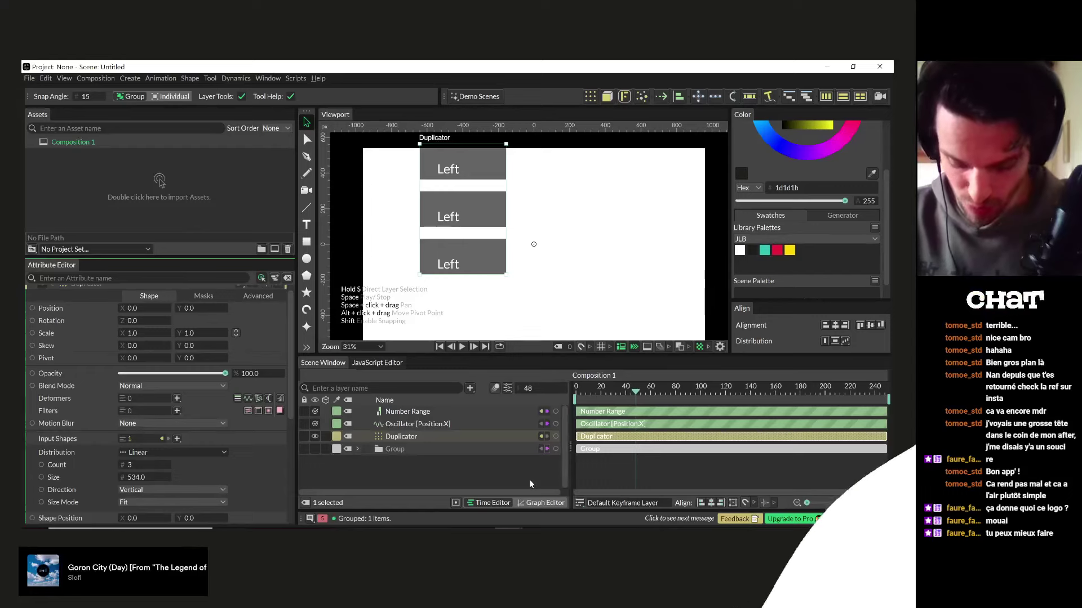
- Move the Duplicator to about X -47.81, Y -219.93, and set its Count to 5 and Size to 844
drag(498, 253, 490, 293)
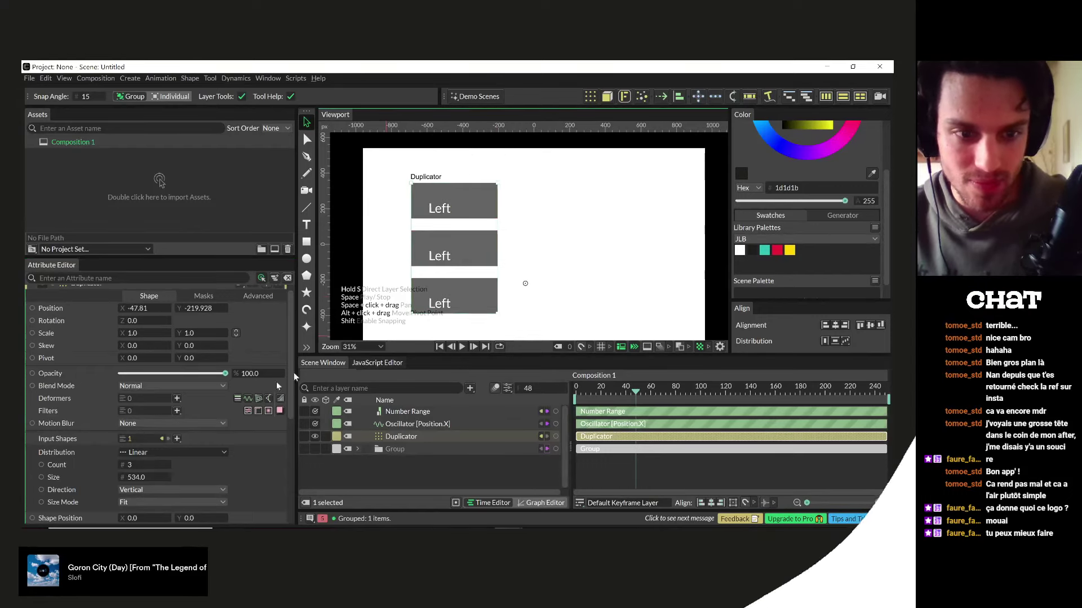
click(130, 468)
text(5)
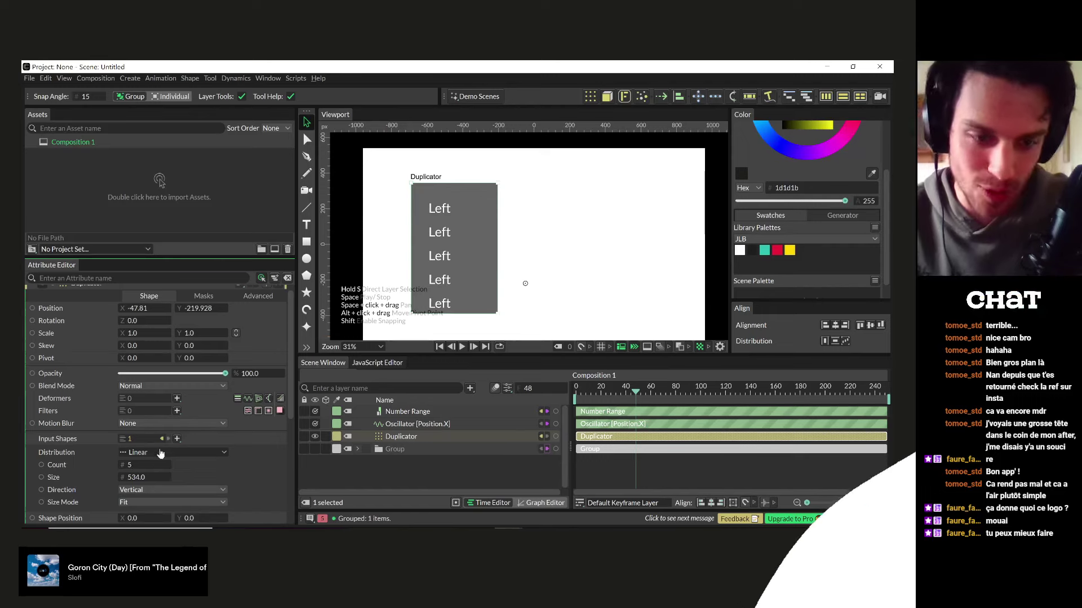
drag(138, 485, 234, 488)
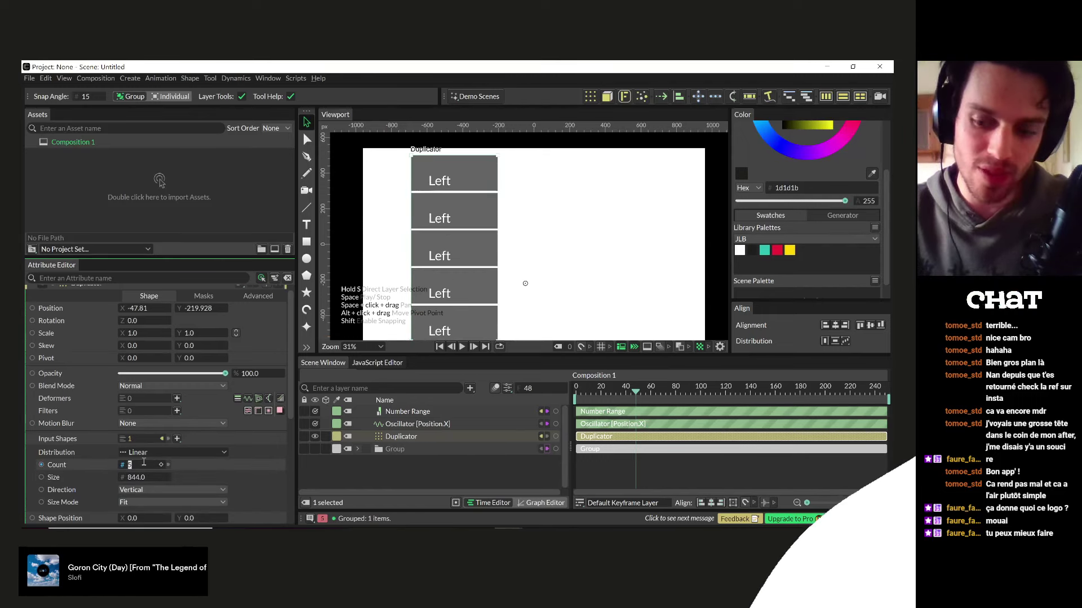
- Set the Duplicator's Count to 4 and reduce its Size to 653
text(4)
key(Return)
drag(84, 479, 66, 482)
- Select the Duplicator and play the animation to check the motion and labels of the duplicated blocks
click(408, 435)
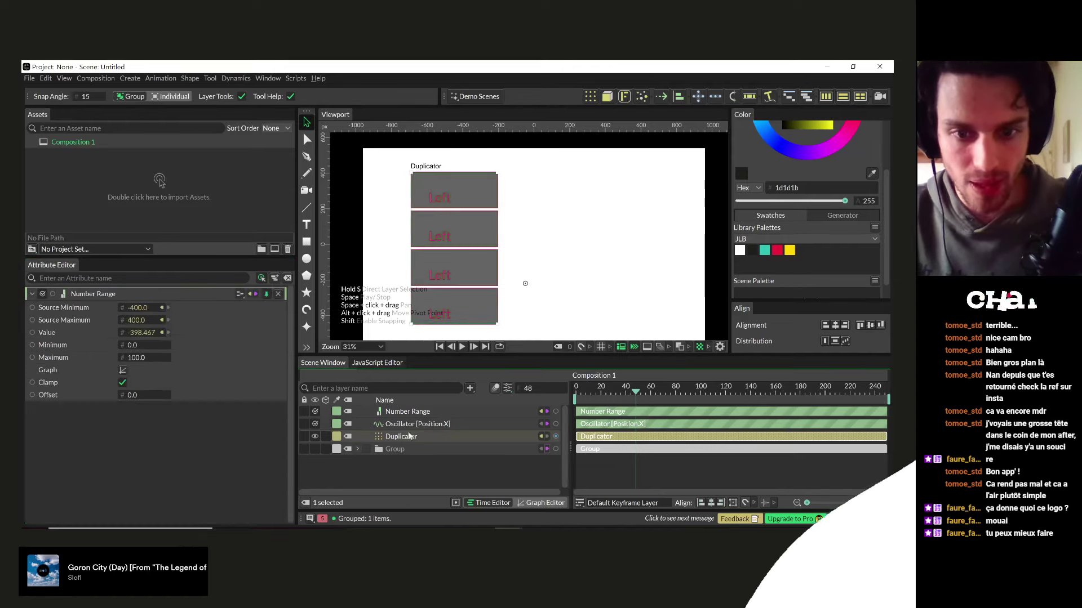
key(space)
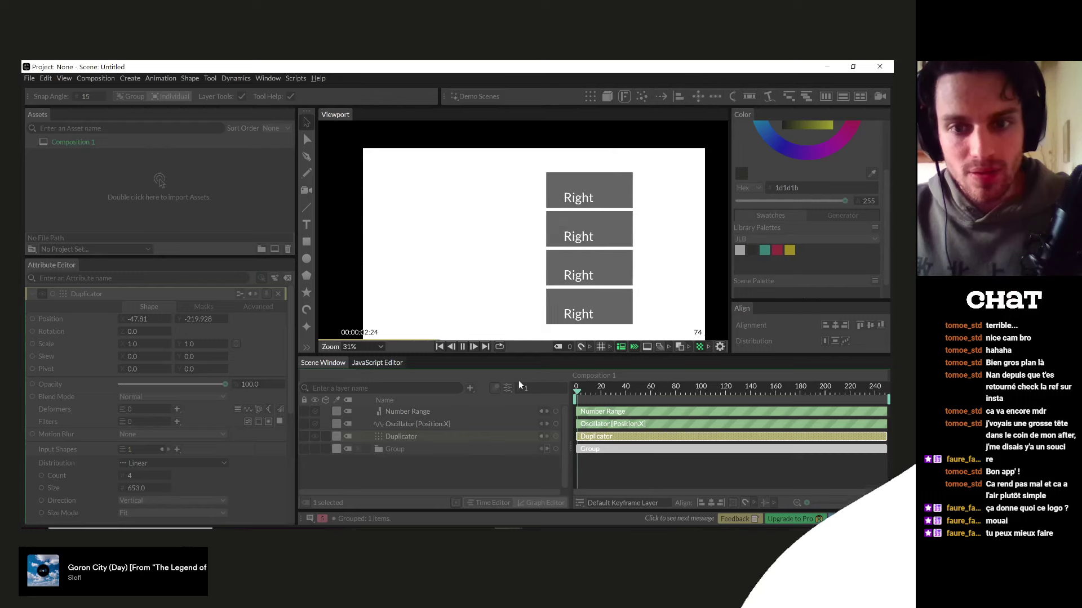
key(space)
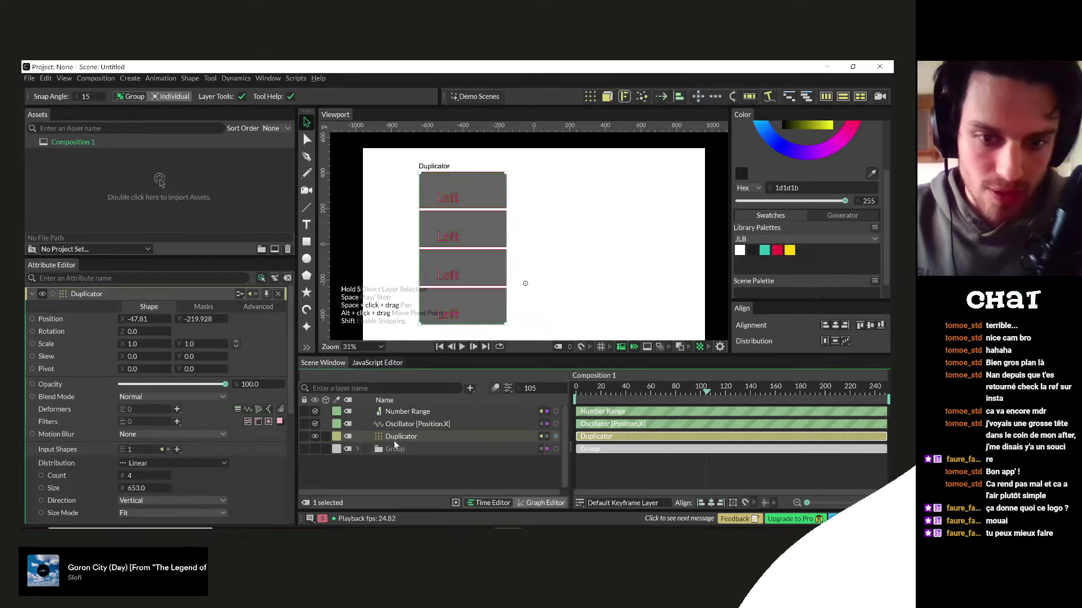
- Add a Stagger behaviour to the Duplicator's Shape Time Offset
scroll(87, 447, down, 10)
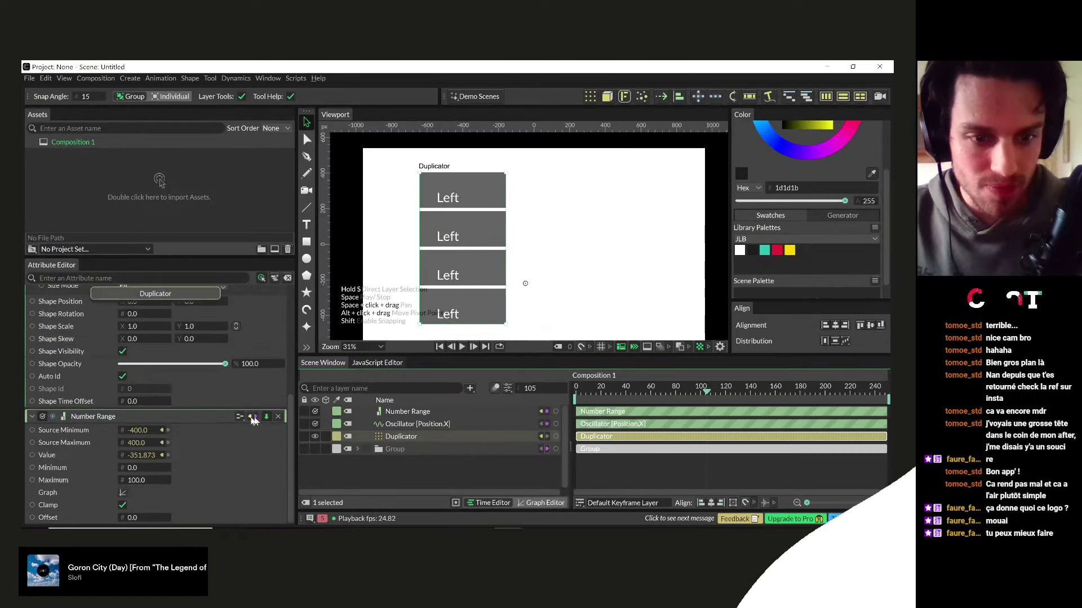
click(253, 419)
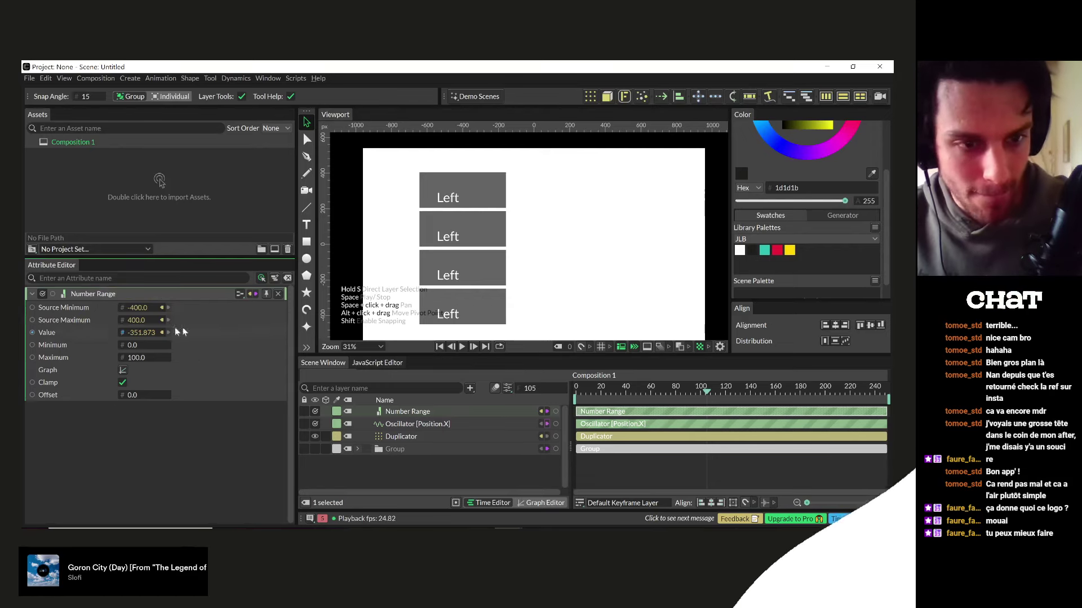
click(401, 437)
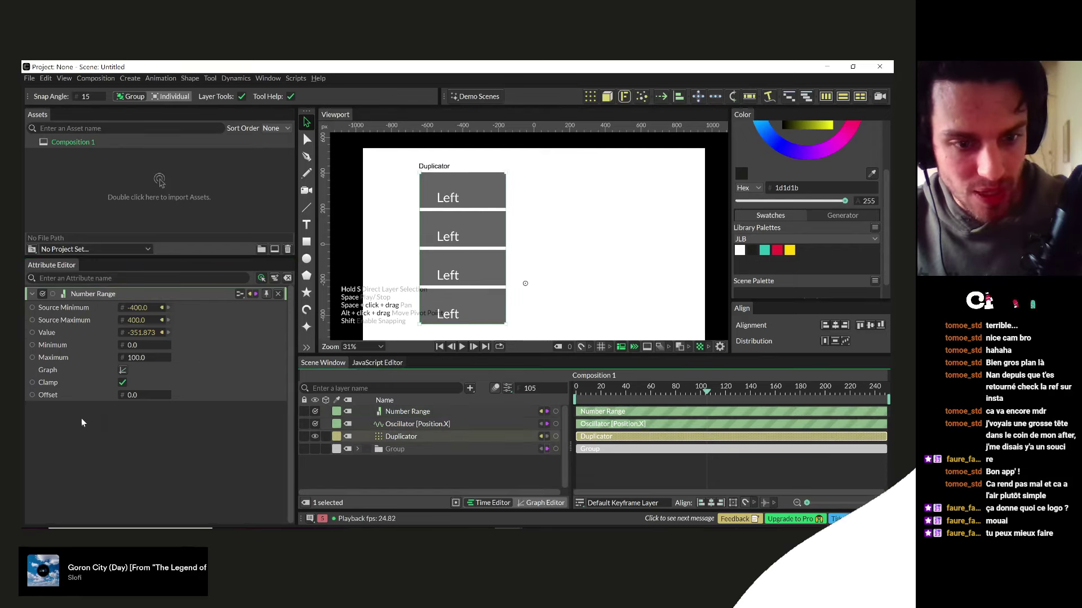
scroll(80, 488, down, 2)
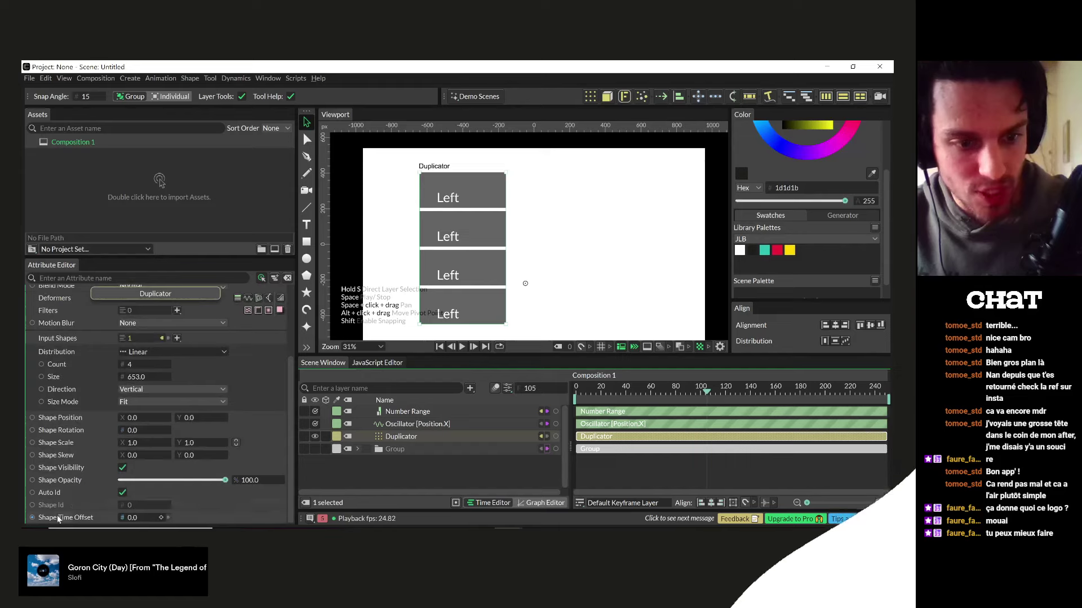
right_click(57, 514)
mouse_move(104, 433)
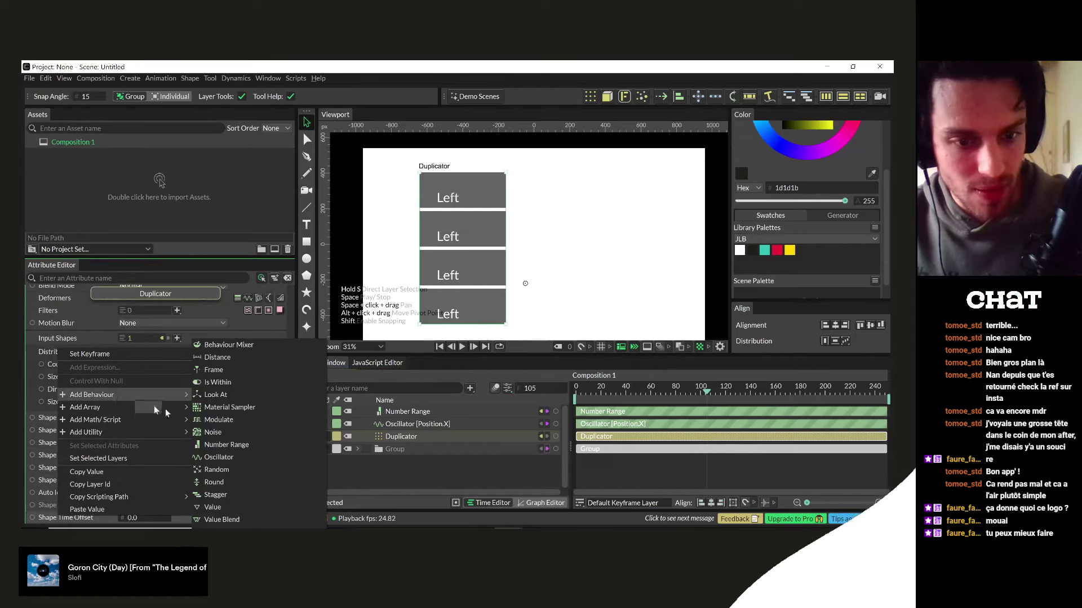
click(214, 496)
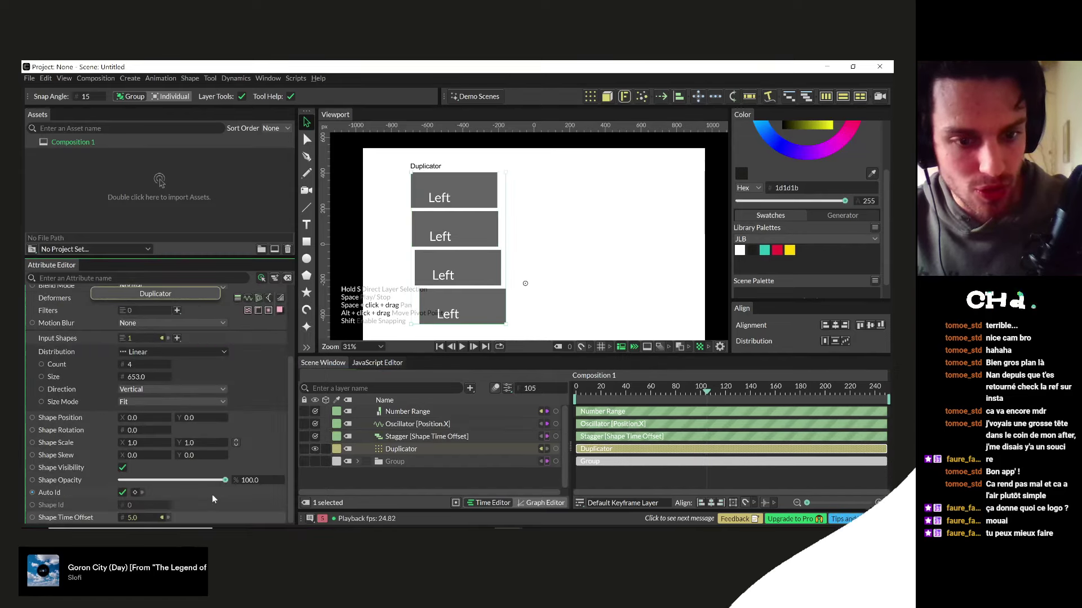
- Set the Stagger's Maximum to 29 and play the animation to check the time-offset blocks
click(399, 436)
drag(134, 348, 155, 348)
key(space)
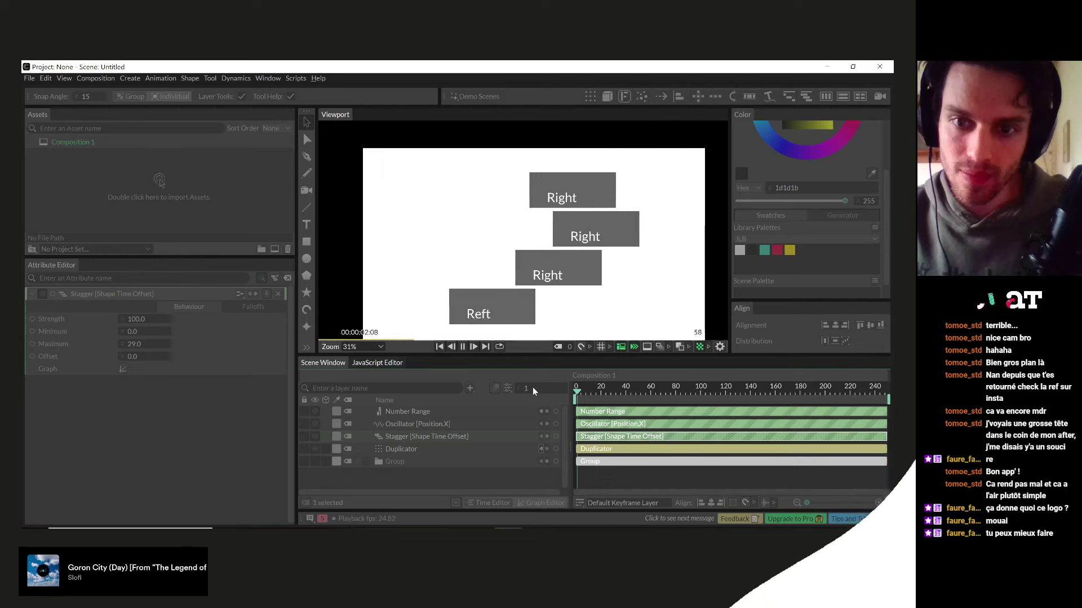
key(space)
- Deselect all layers, switch to the Instagram reference to check the shape joining the blocks, and return to Cavalry
click(387, 468)
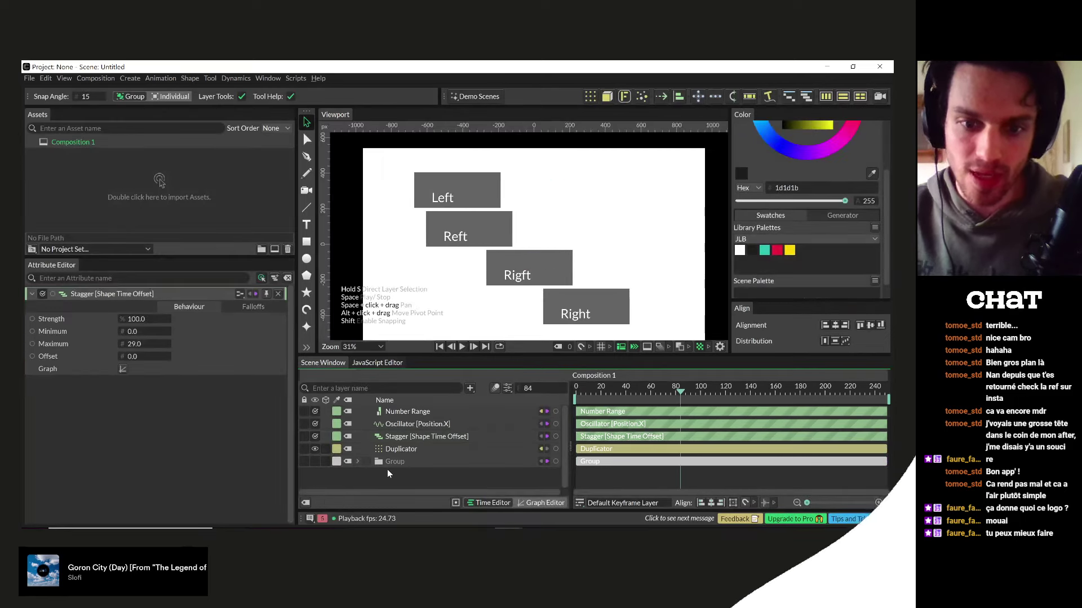
key(alt+Tab)
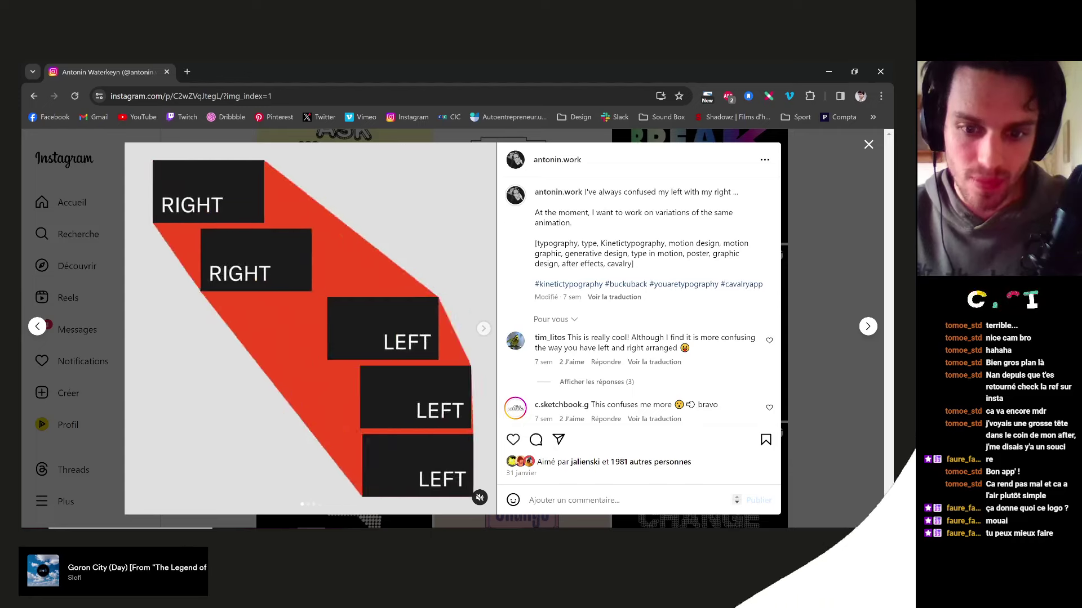
click(569, 503)
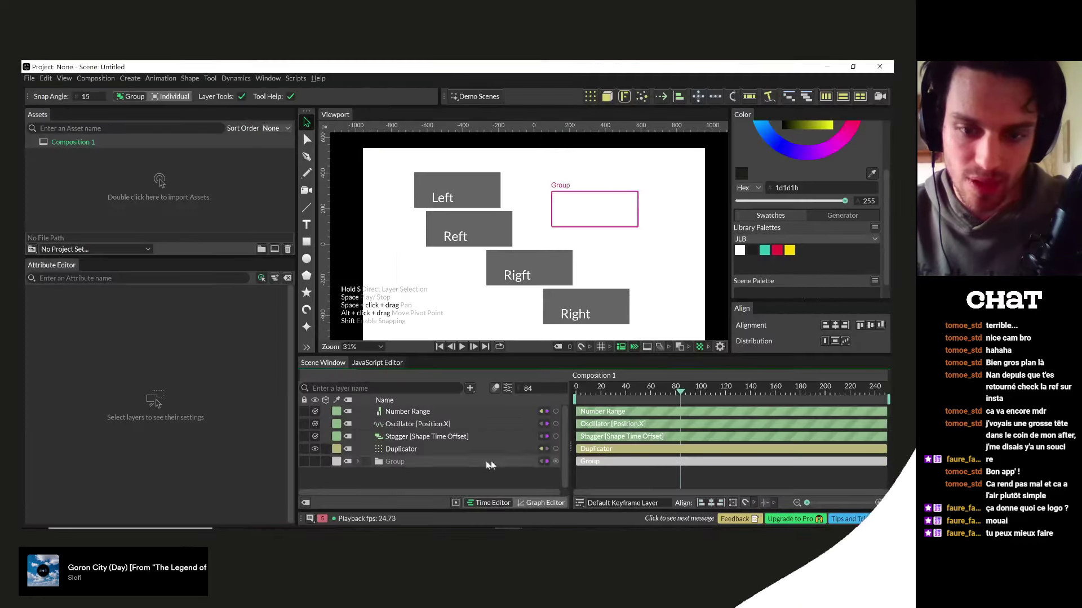
- Create a Convex Hull with the Duplicator as its input shape and place it at the bottom of the layer stack
key(Tab)
text(convex)
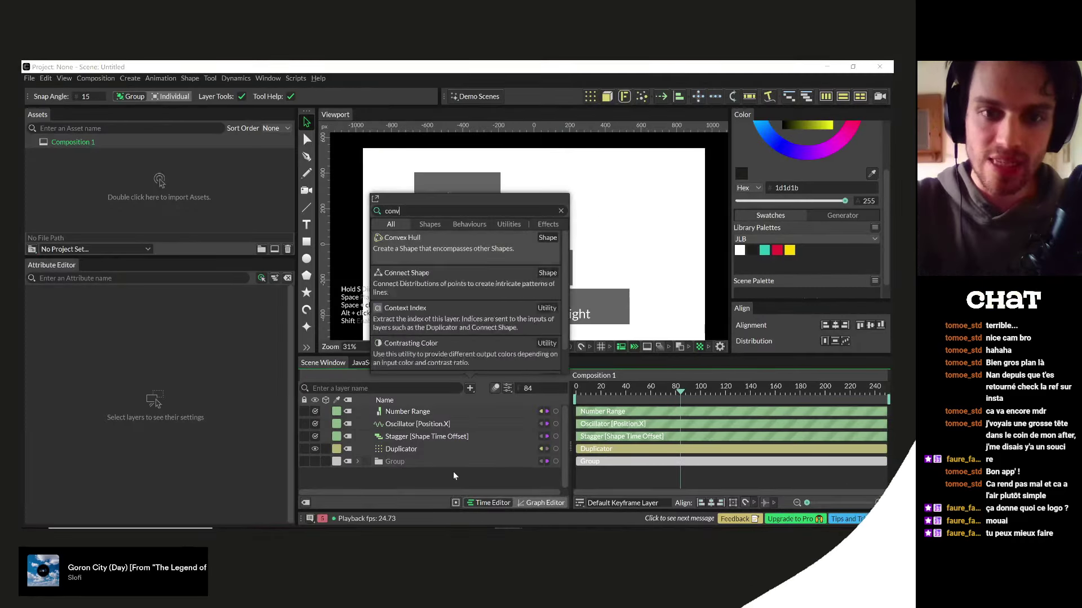
click(414, 238)
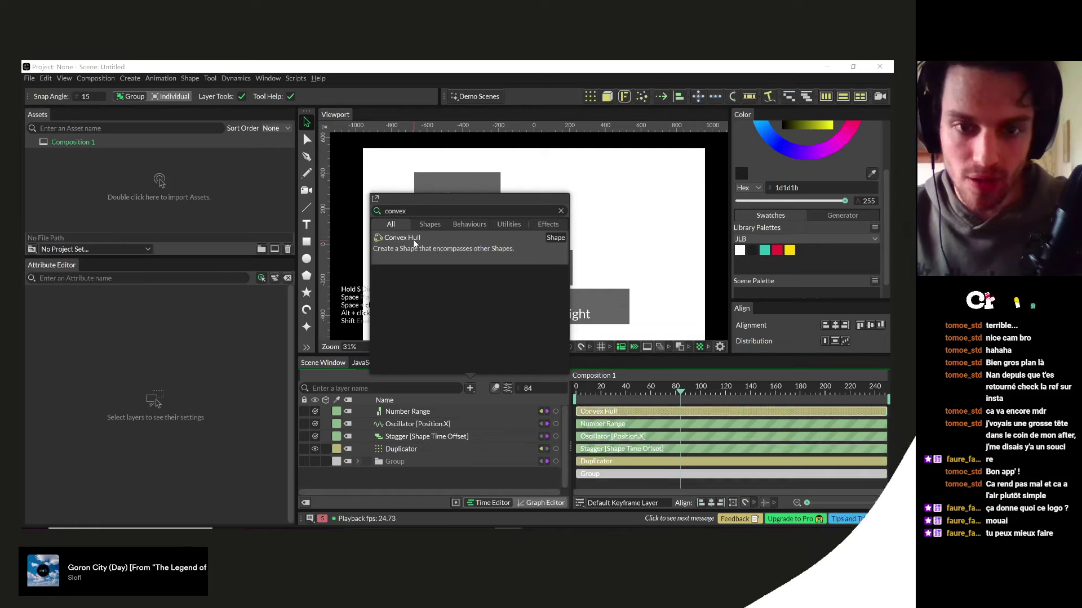
click(103, 476)
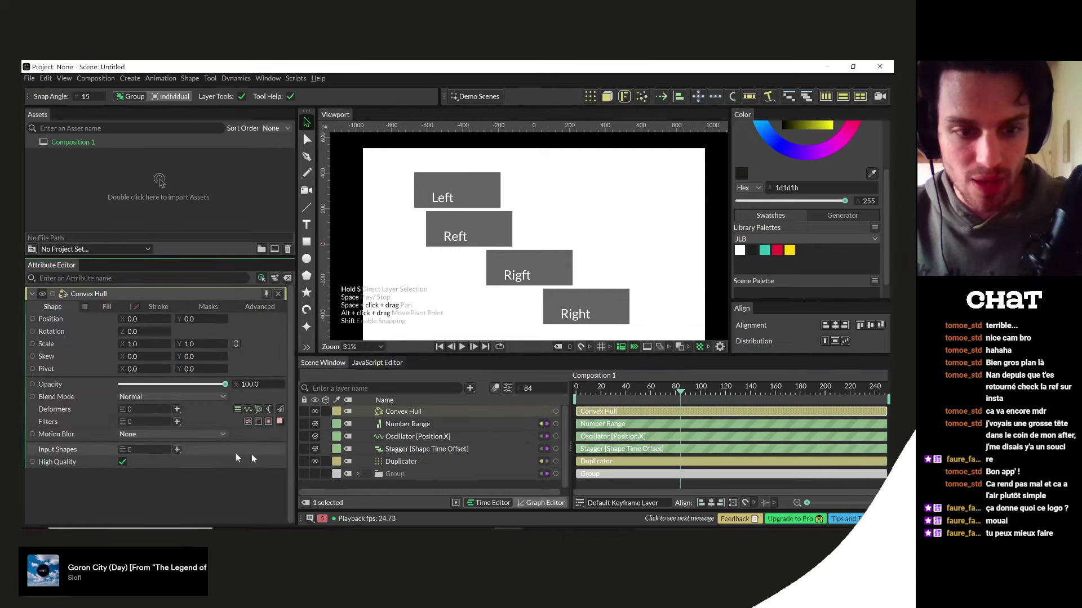
drag(397, 465, 166, 449)
drag(401, 418, 387, 480)
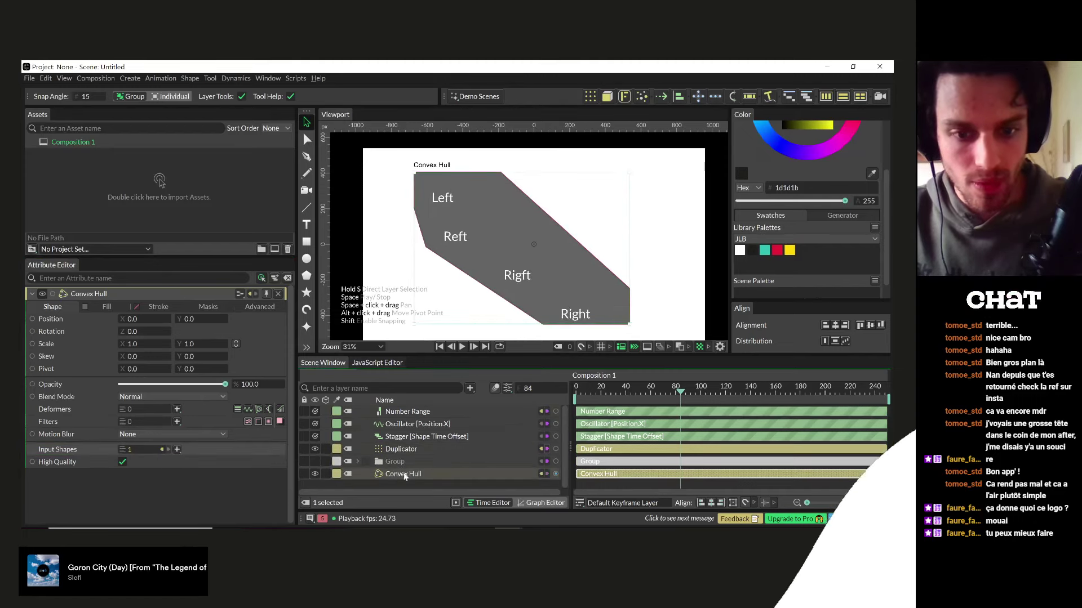
- Fill the Convex Hull with the red palette swatch e71d36 and play the animation
click(107, 306)
drag(770, 252, 293, 304)
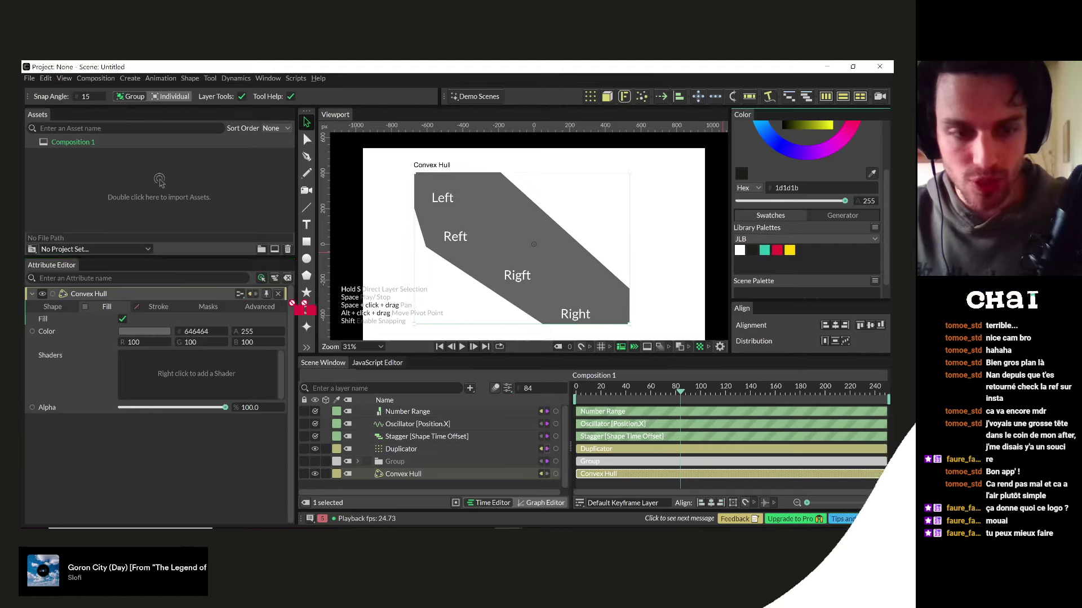
drag(130, 332, 132, 334)
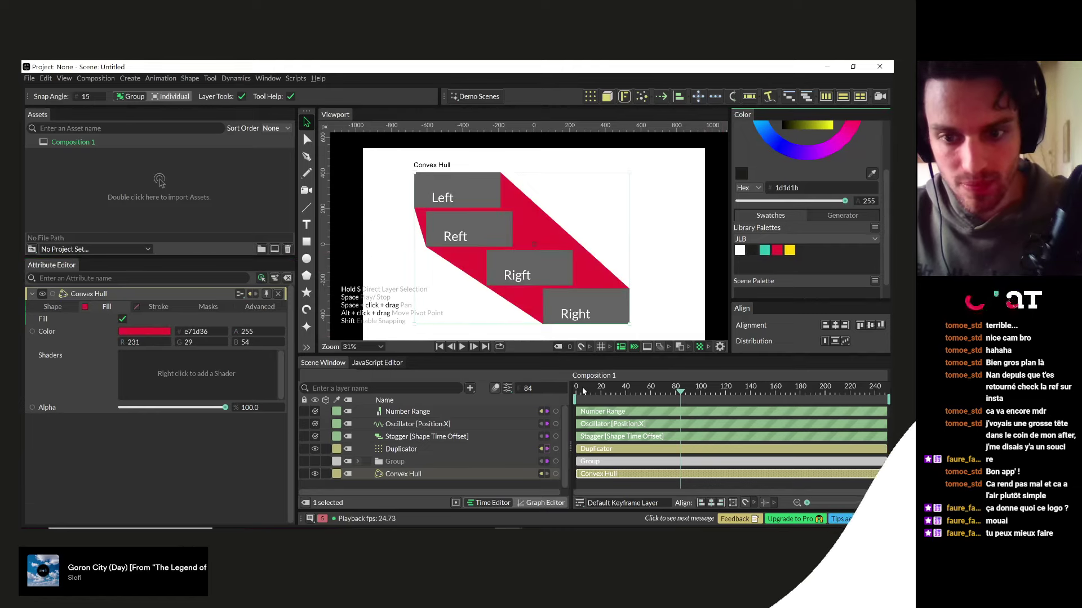
key(space)
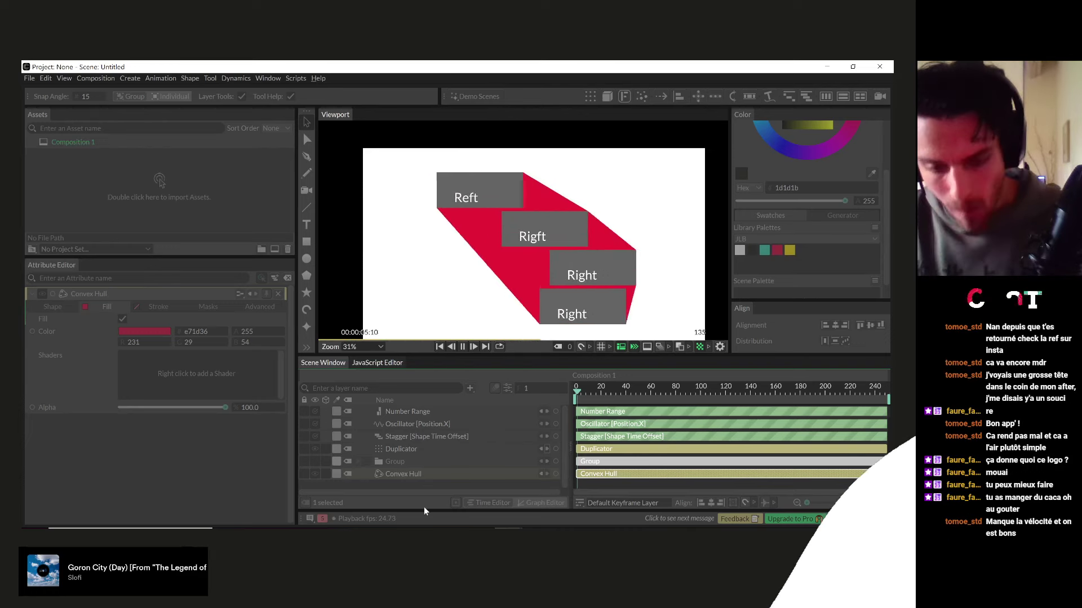
key(space)
- Try Time Scale values of 0.5 and 3.0 on the Position.X Oscillator and play the animation
click(401, 426)
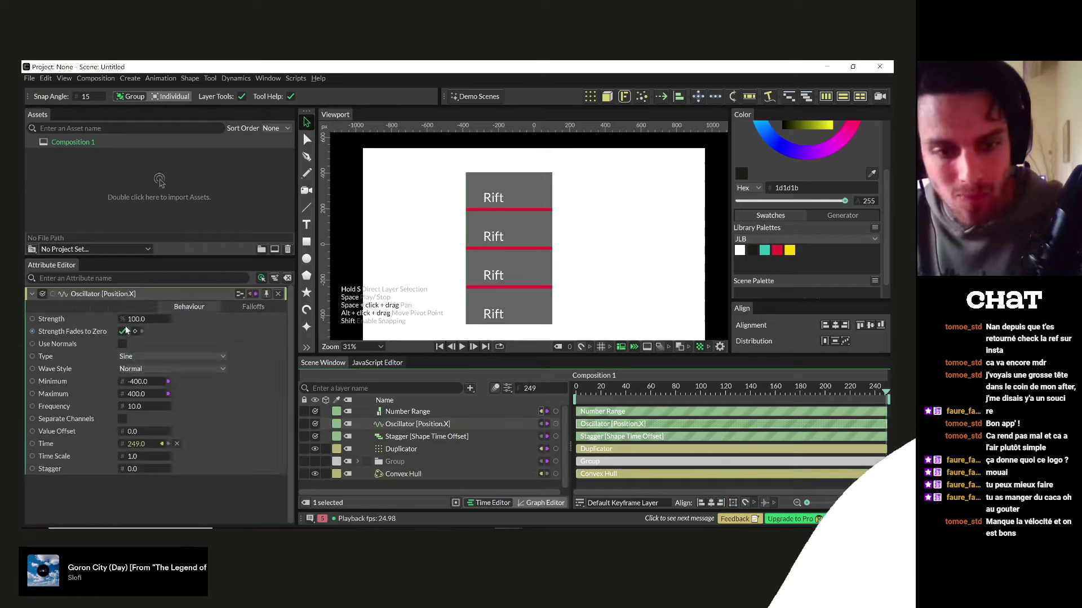
click(133, 457)
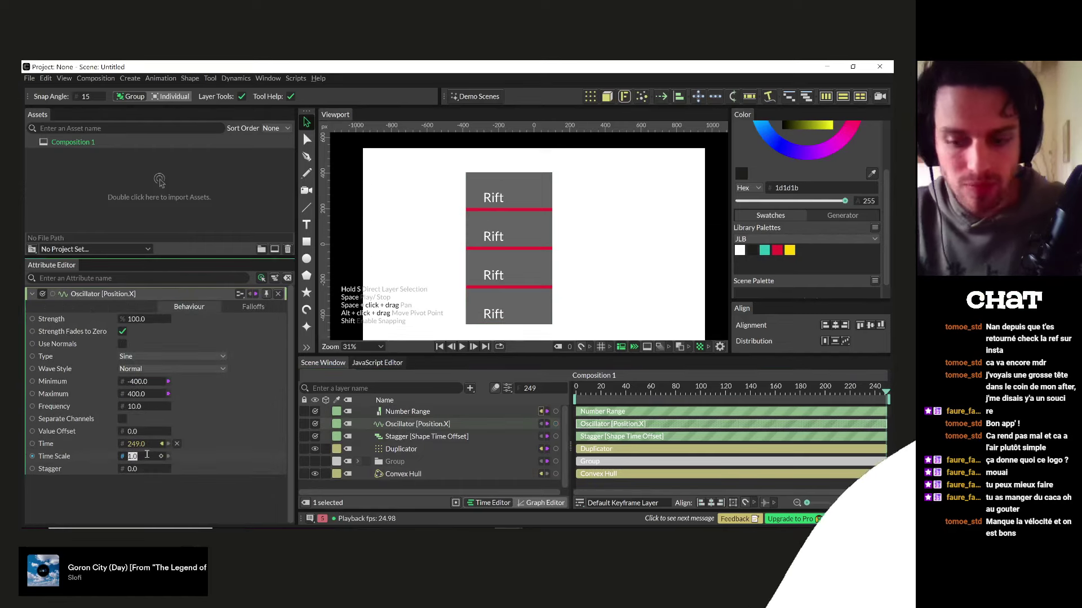
text(0.5)
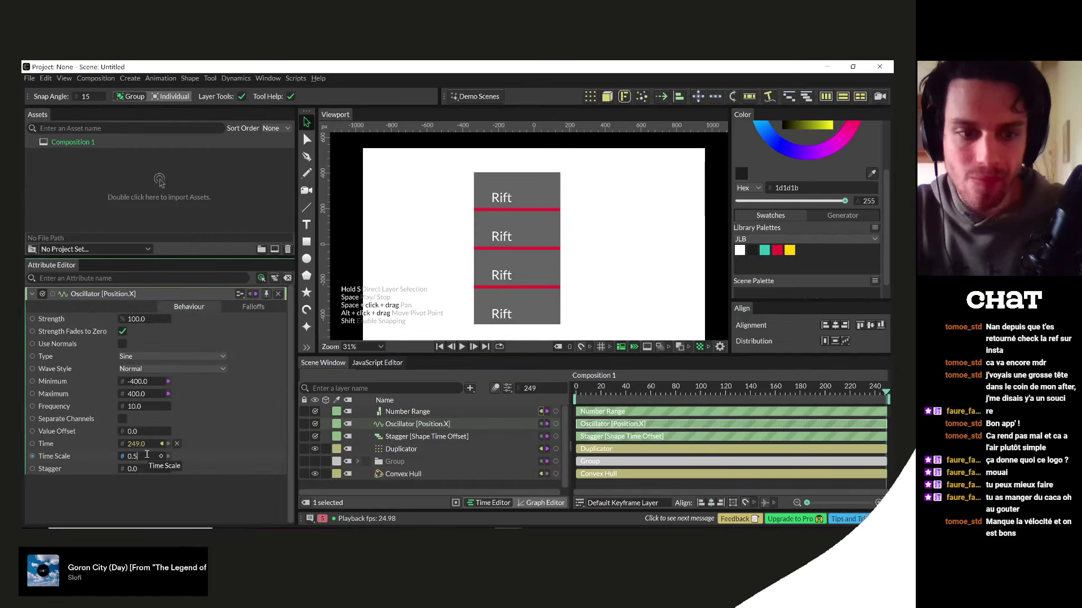
click(600, 401)
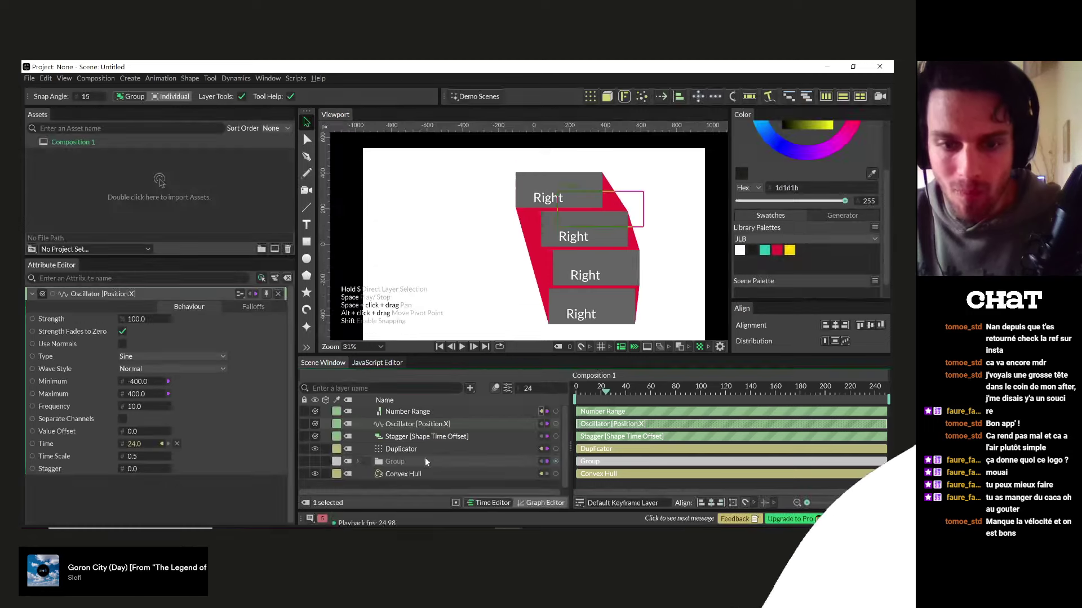
double_click(133, 457)
text(3.0)
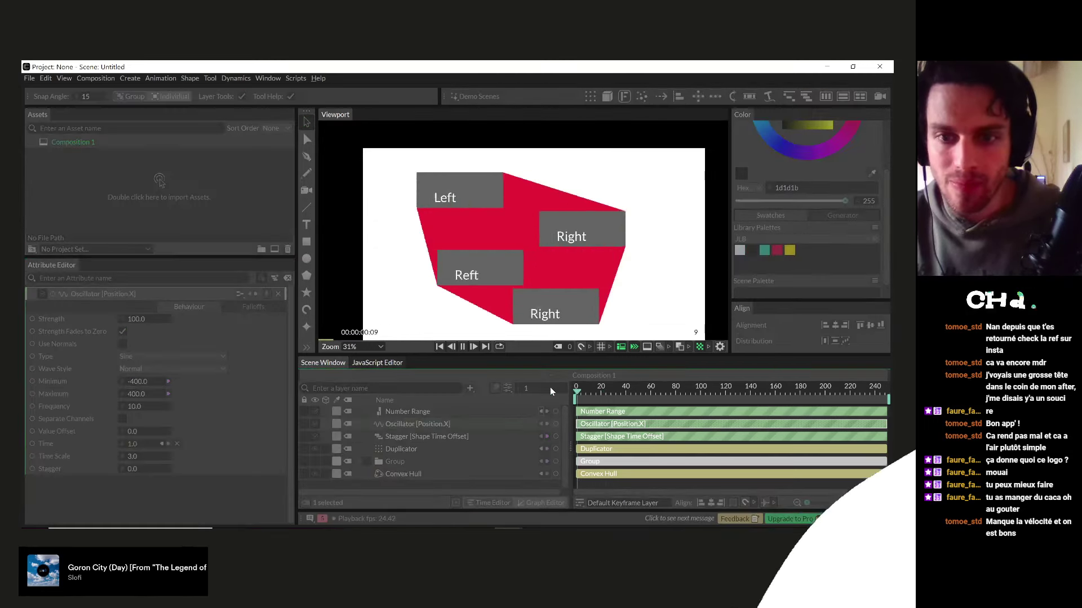
key(space)
- Try a Stagger Maximum of 8 and play the animation to check the tighter offset
click(422, 436)
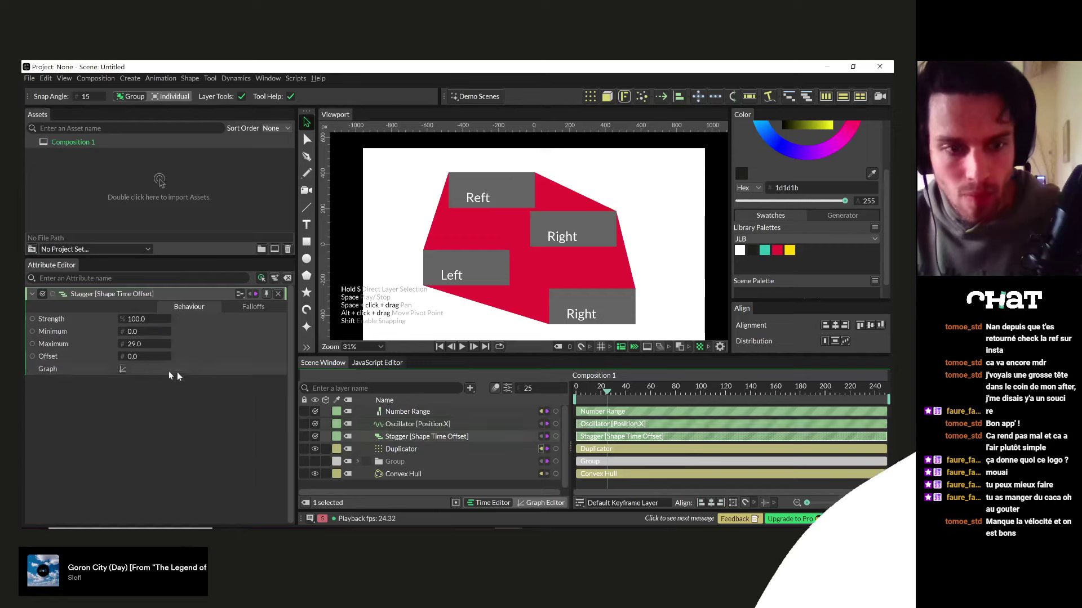
scroll(129, 345, down, 2)
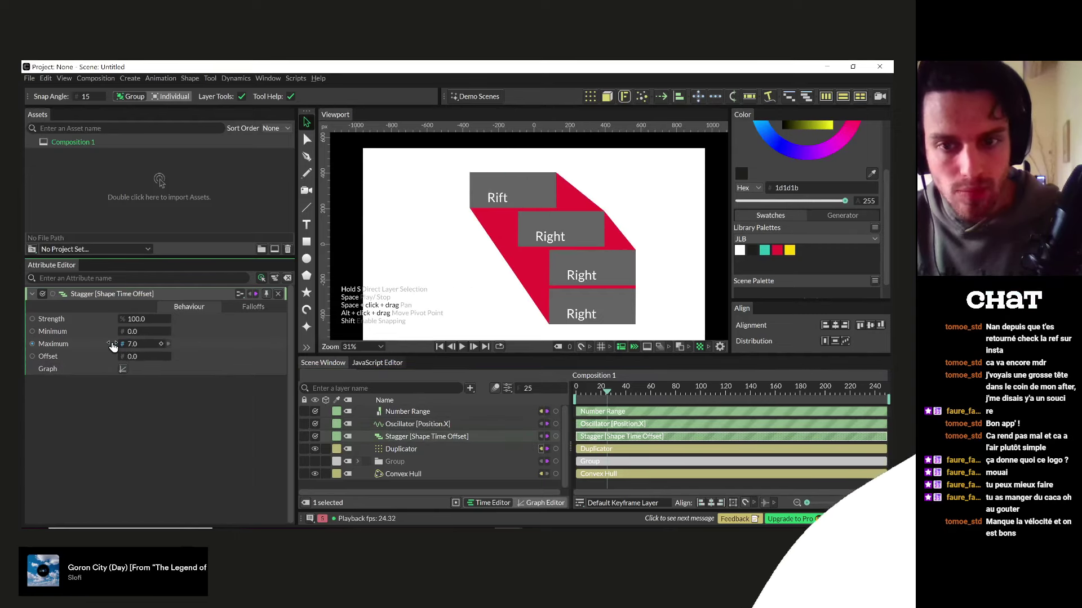
key(space)
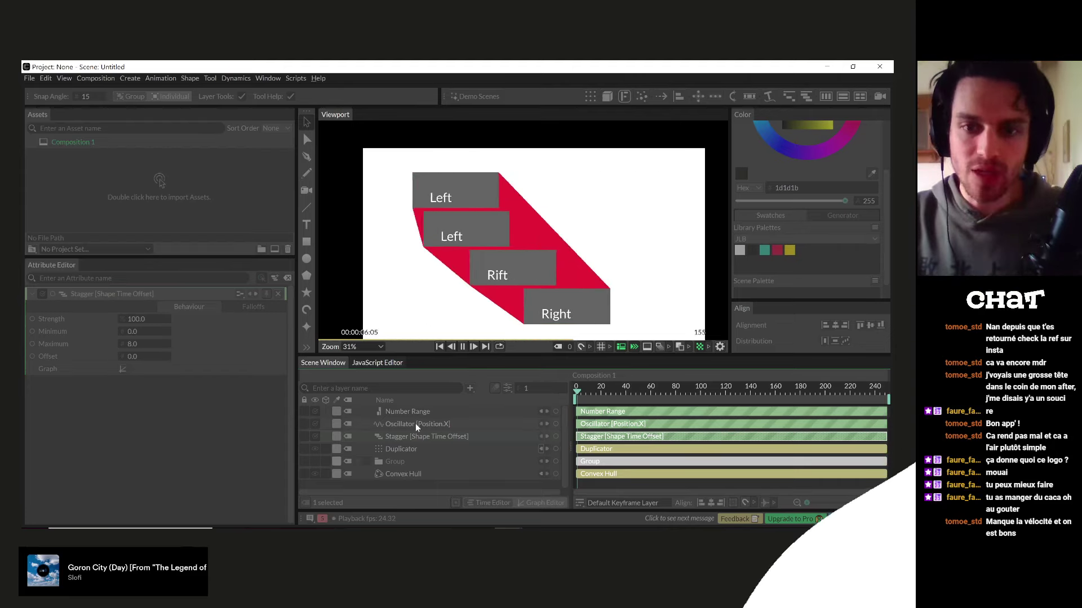
- Switch to the Instagram reference to compare the block motion, then return to the Cavalry scene
key(alt+Tab)
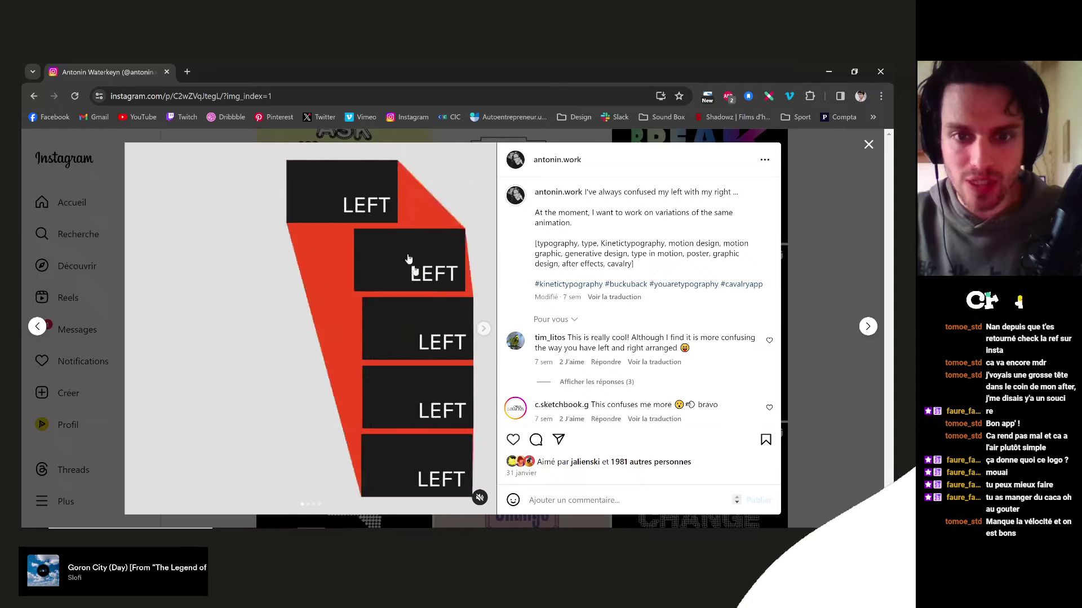
key(alt+Tab)
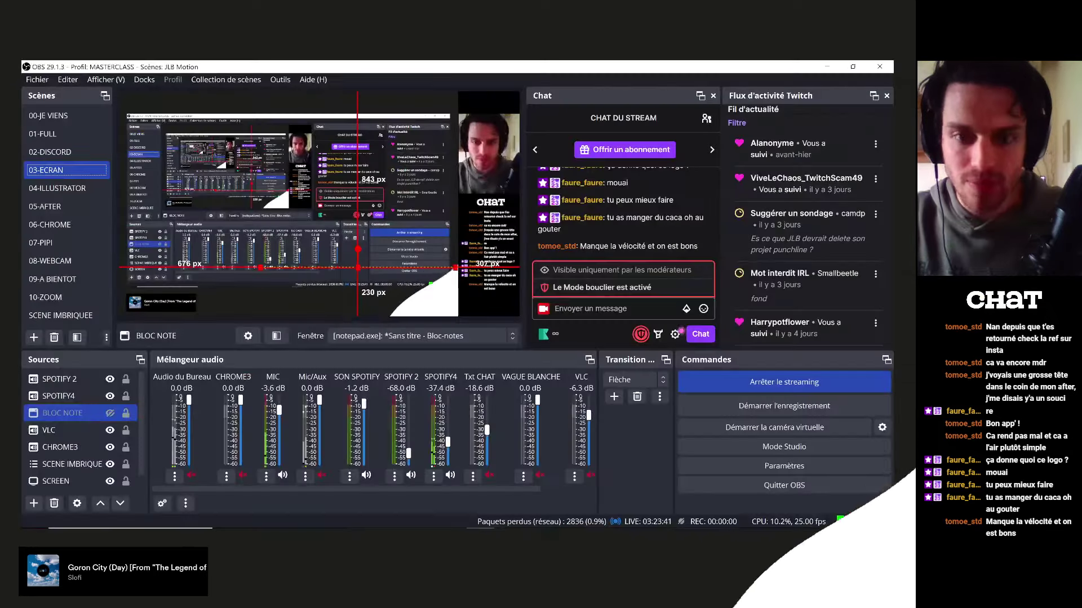
key(alt+Tab)
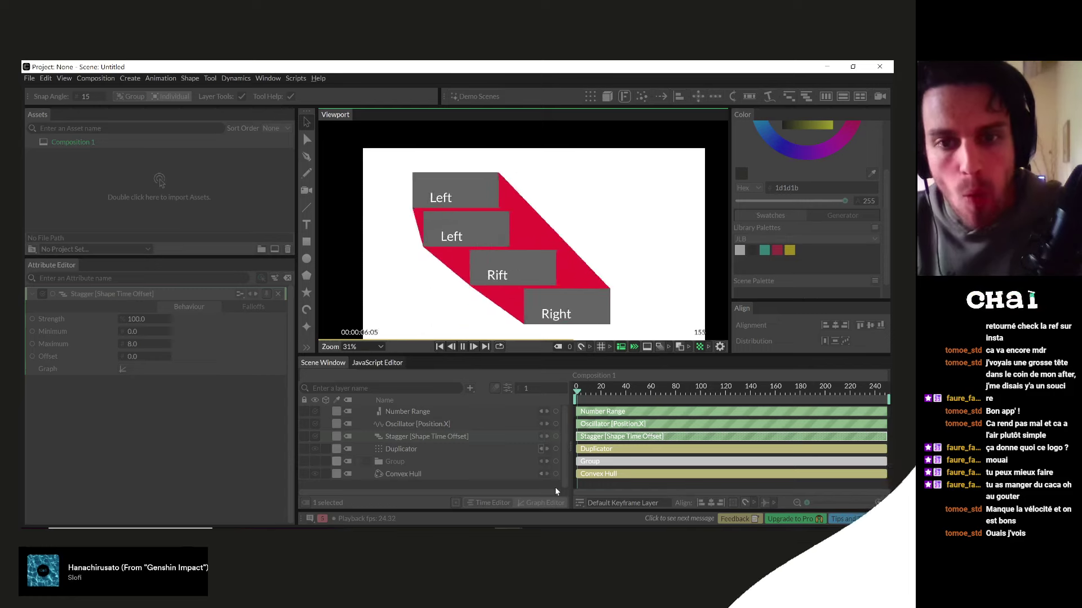
- Set the Oscillator's Time Scale to 1.0 and the Stagger's Maximum to 24, then play the animation
key(space)
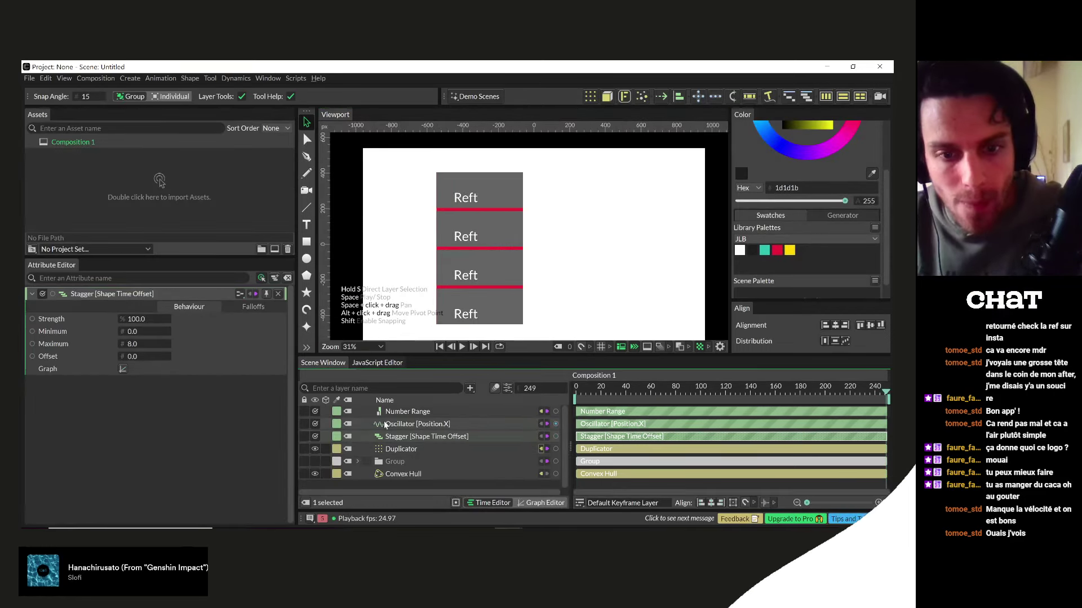
click(386, 424)
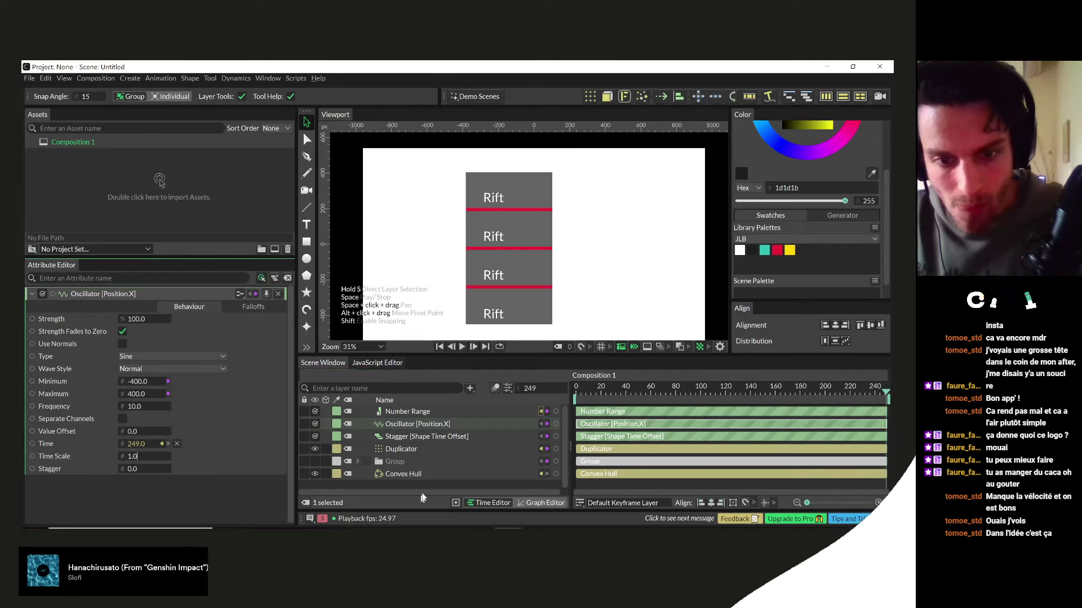
click(411, 436)
drag(595, 393, 614, 395)
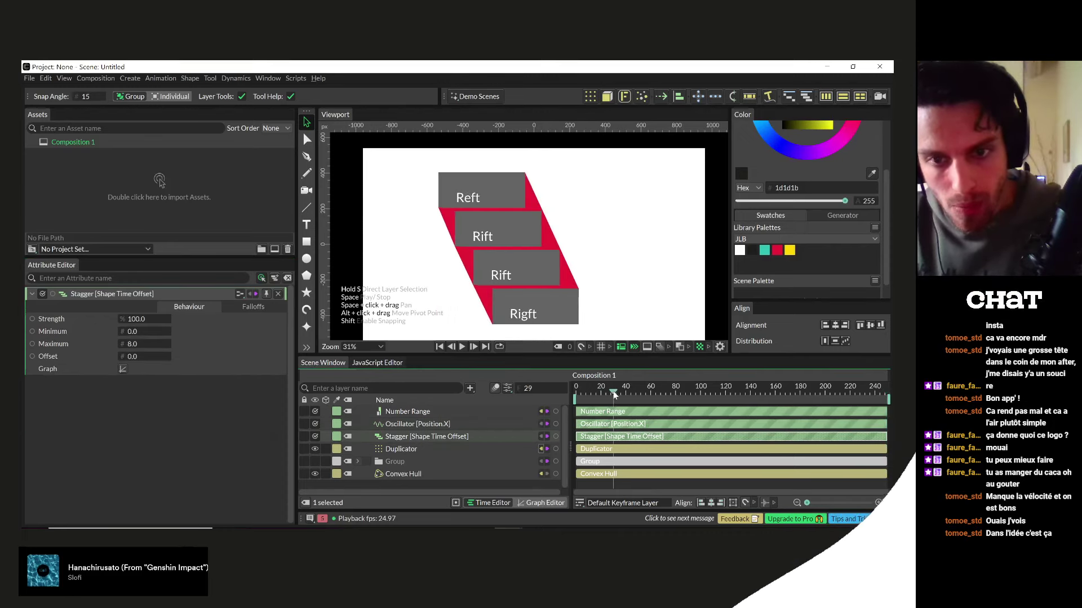
drag(142, 348, 150, 351)
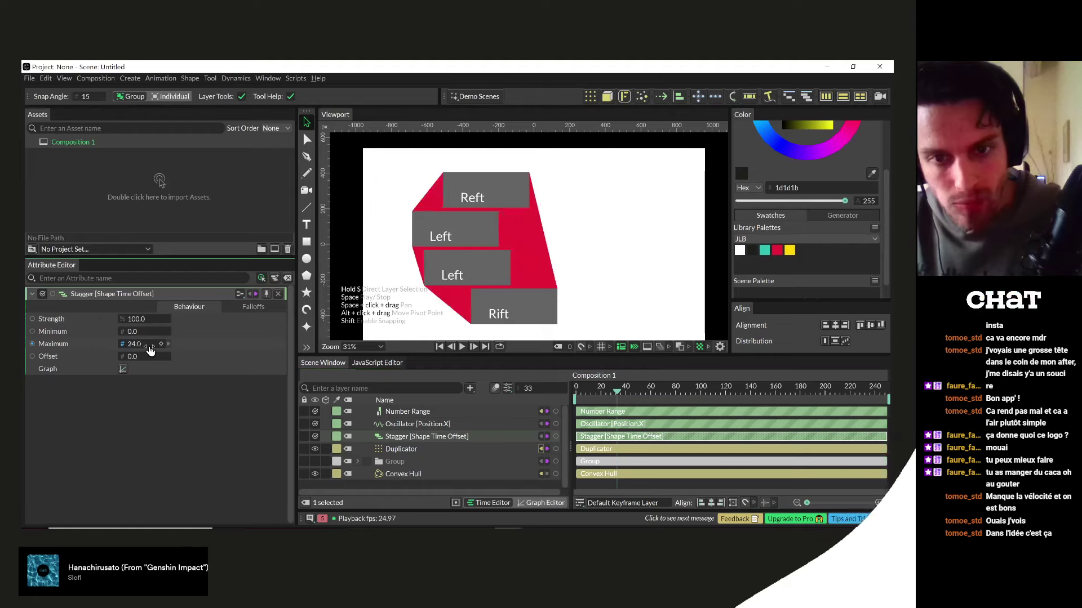
key(space)
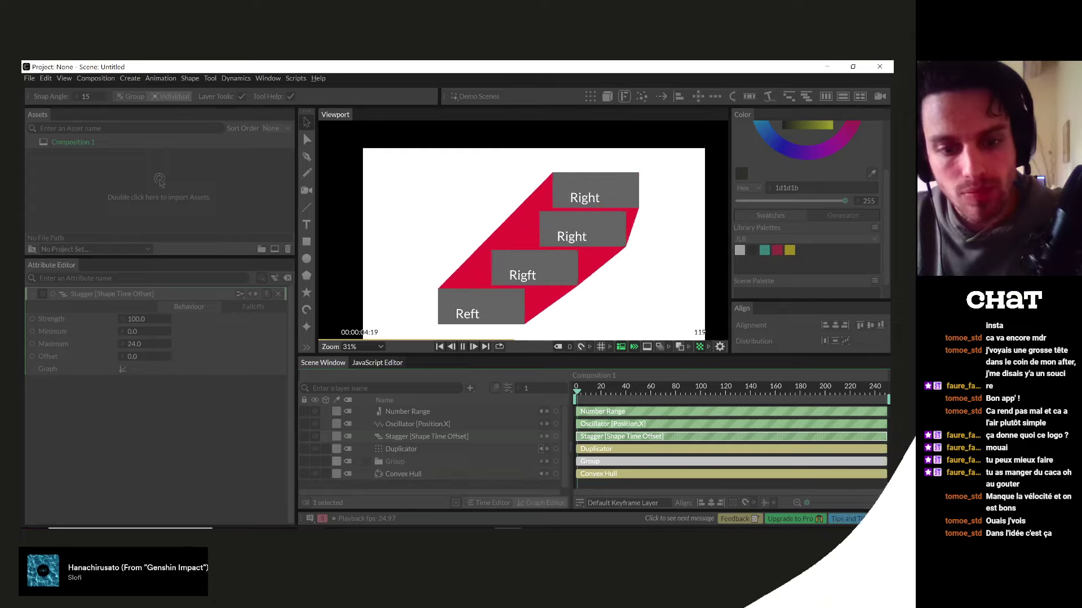
- Check the offset between blocks in the Instagram reference against the animation playing in Cavalry
key(alt+Tab)
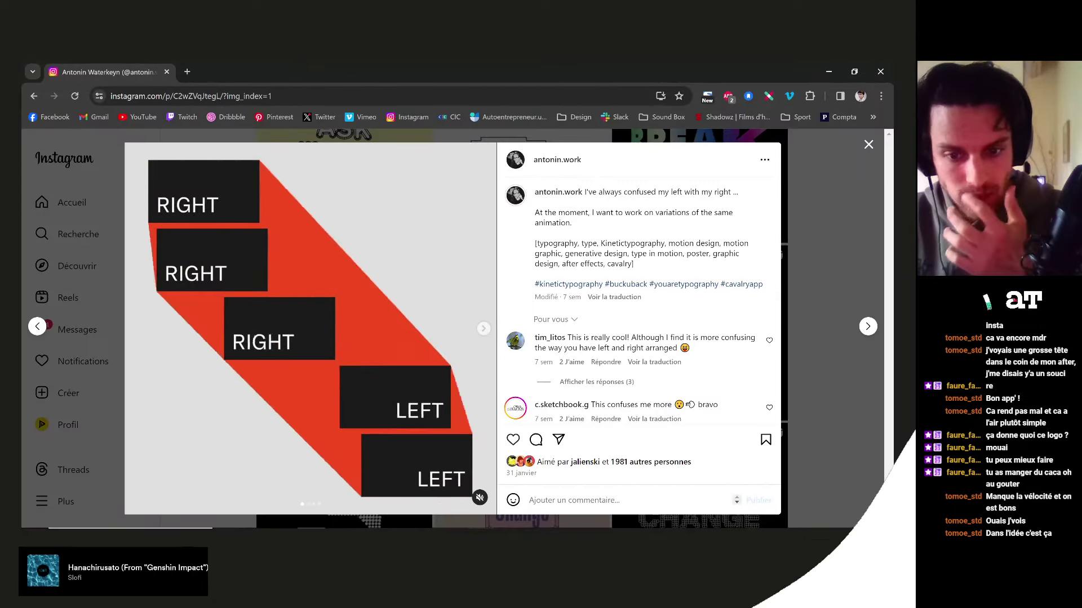
key(alt+Tab)
click(592, 508)
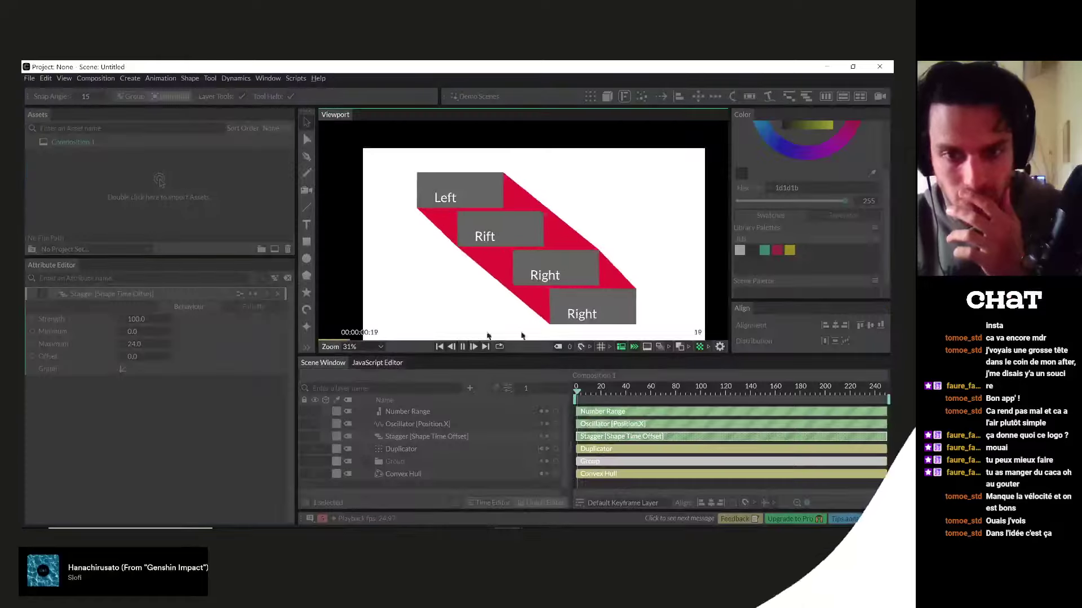
- Change the fill of the Rectangle Shape inside the group to near-black 1d1d1b, and play the animation to check it
click(357, 462)
key(space)
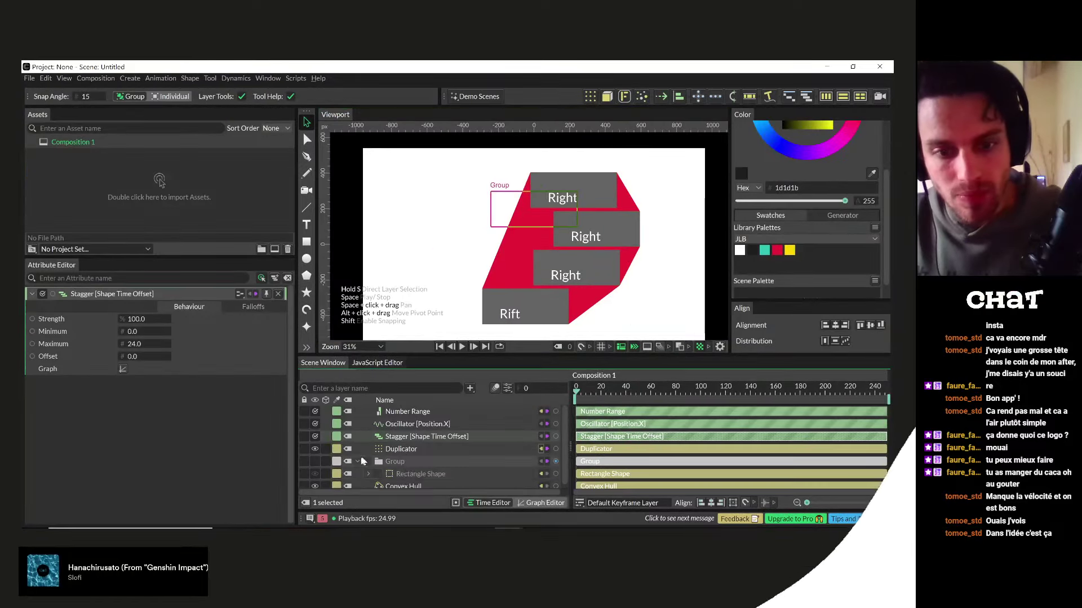
click(405, 474)
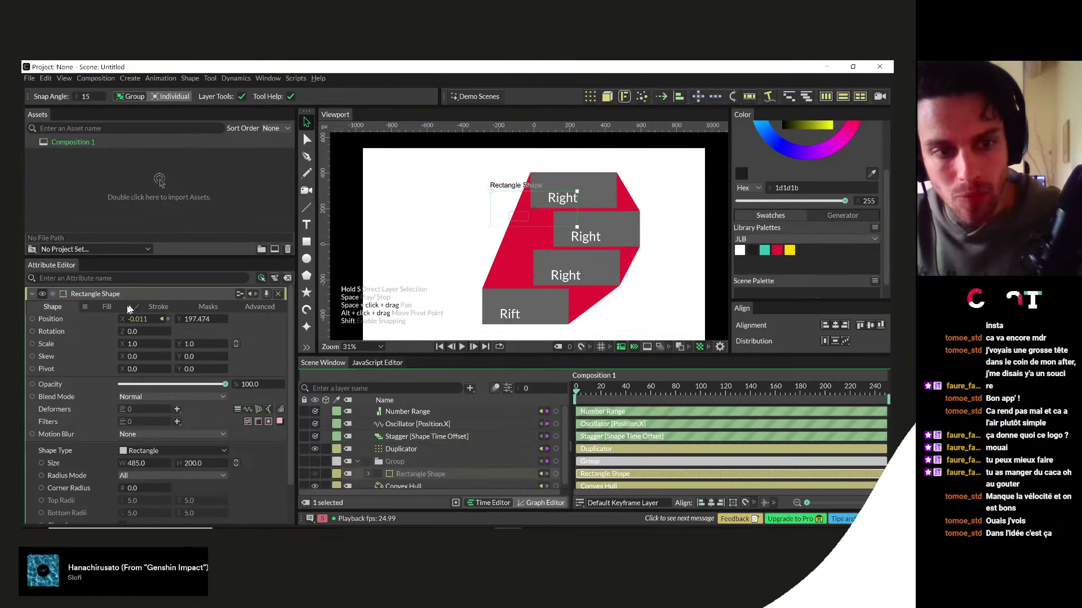
click(107, 307)
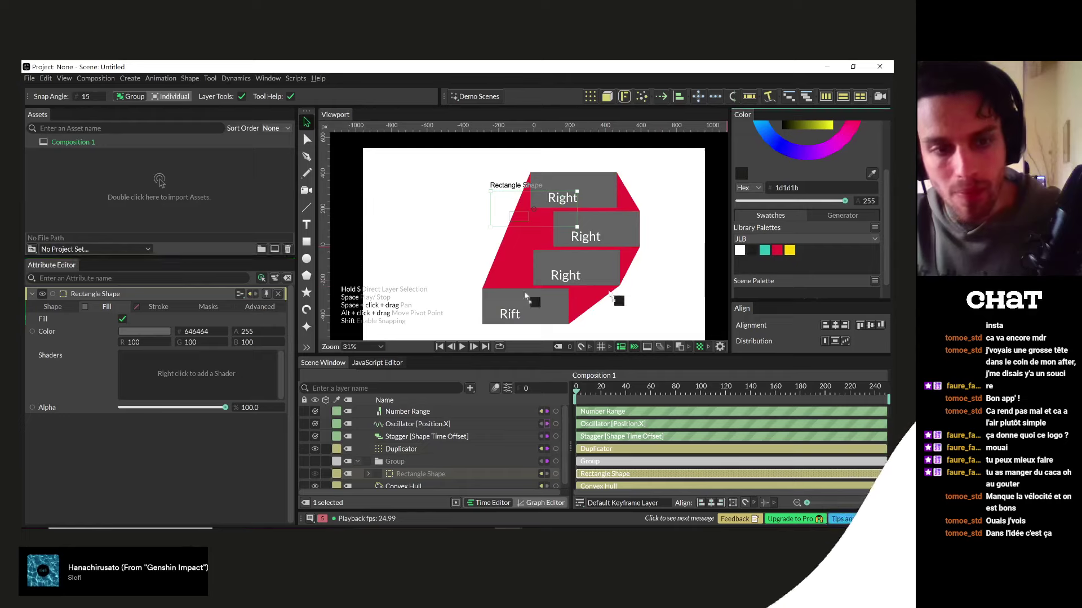
click(139, 334)
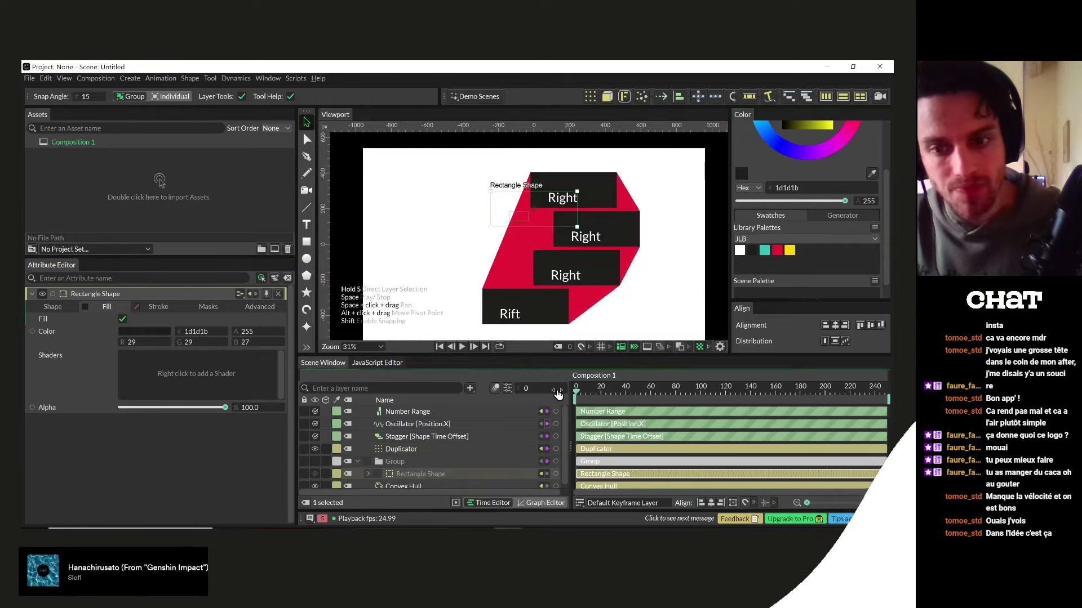
key(space)
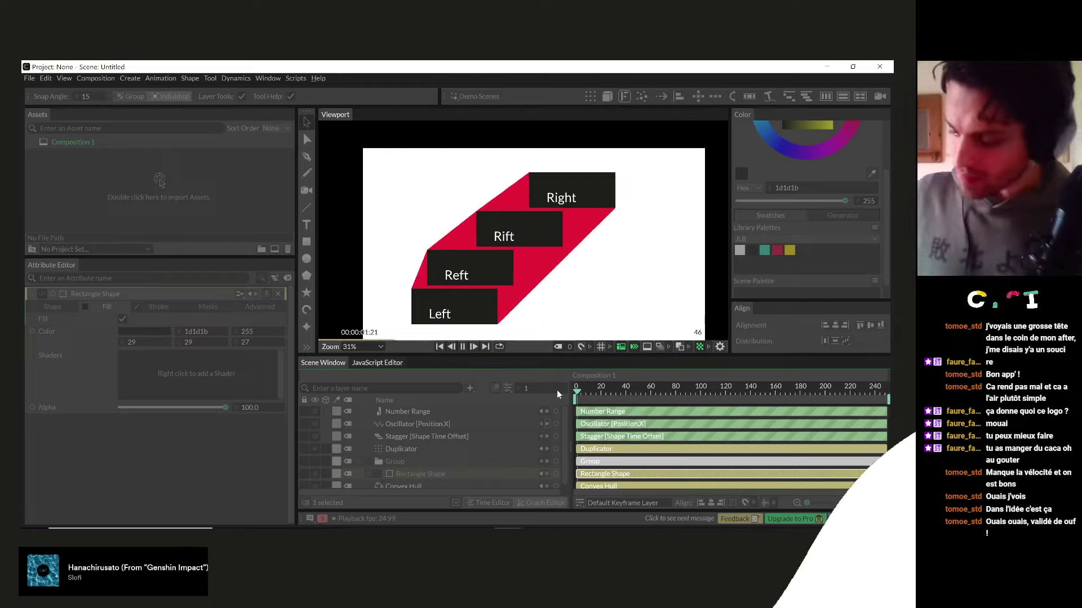
click(485, 346)
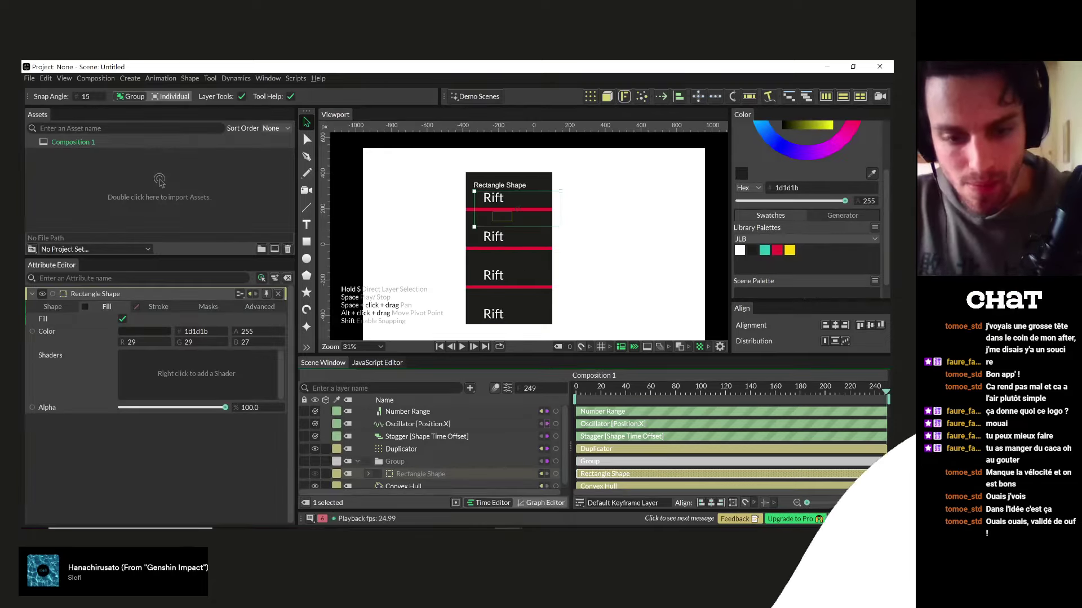
- Switch to the Instagram reference, examine the LEFT/RIGHT block post and its neighbouring posts, and return to the Cavalry scene
key(alt+Tab)
click(823, 356)
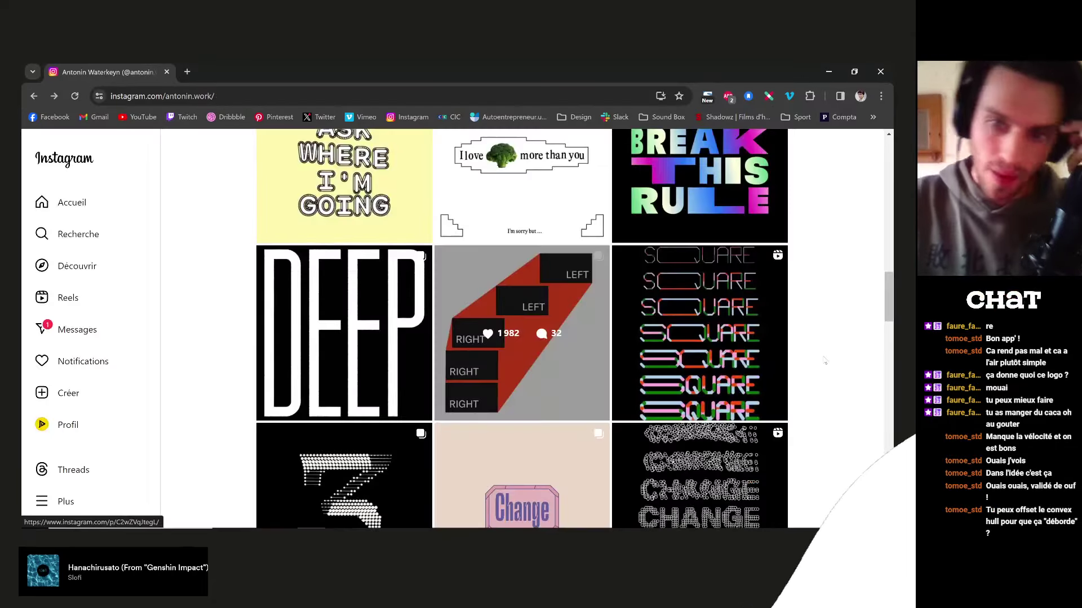
scroll(824, 361, down, 1)
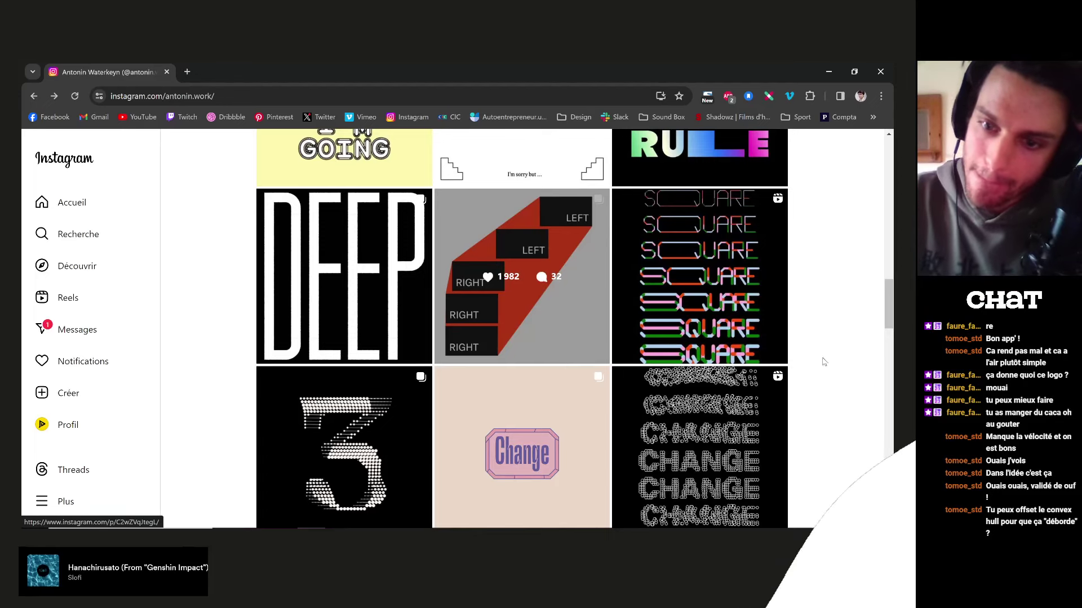
scroll(824, 362, down, 2)
scroll(823, 362, down, 2)
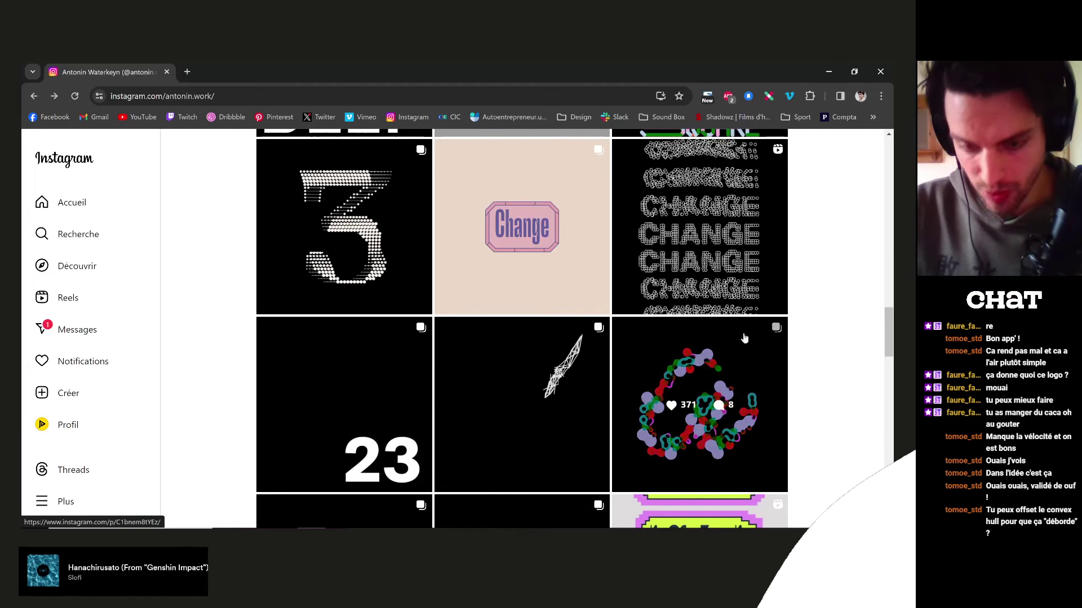
click(551, 494)
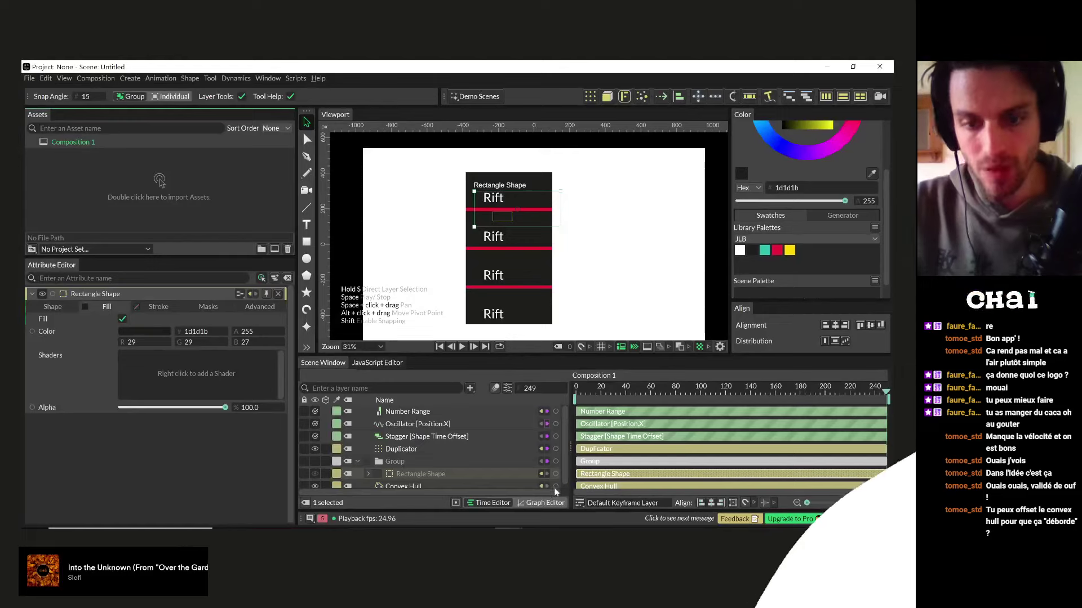
- At frame 14, add a Path Offset deformer to the Convex Hull and open the deformer's attributes
drag(585, 389, 594, 394)
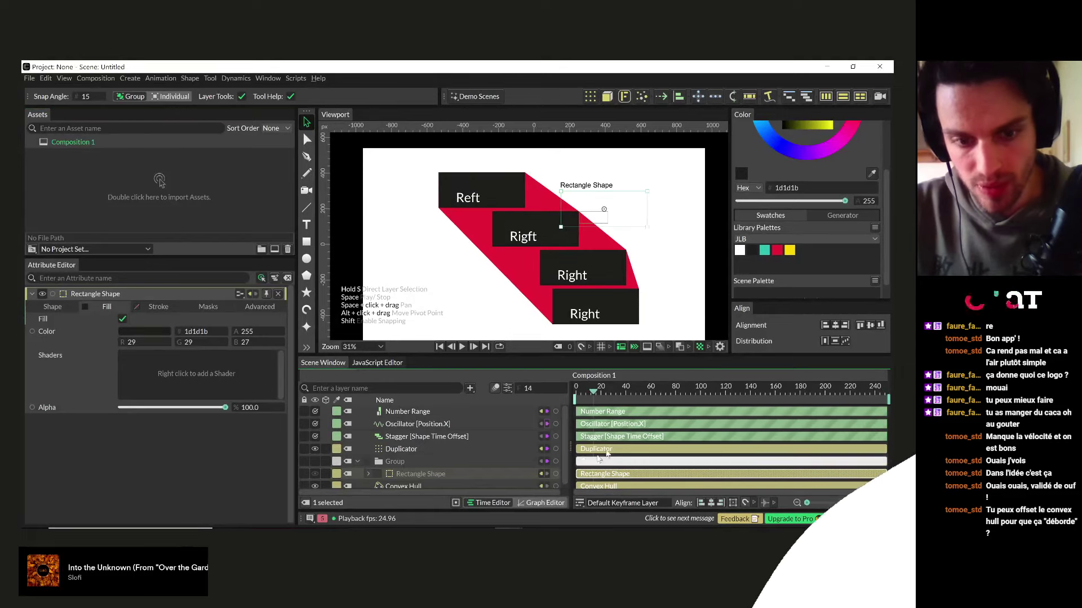
click(400, 485)
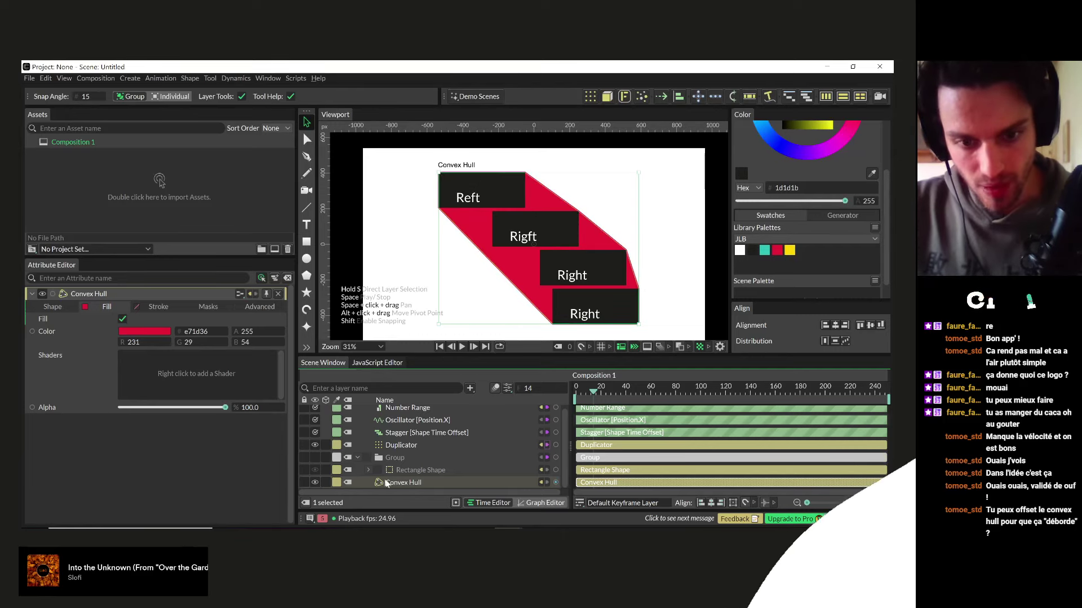
click(52, 307)
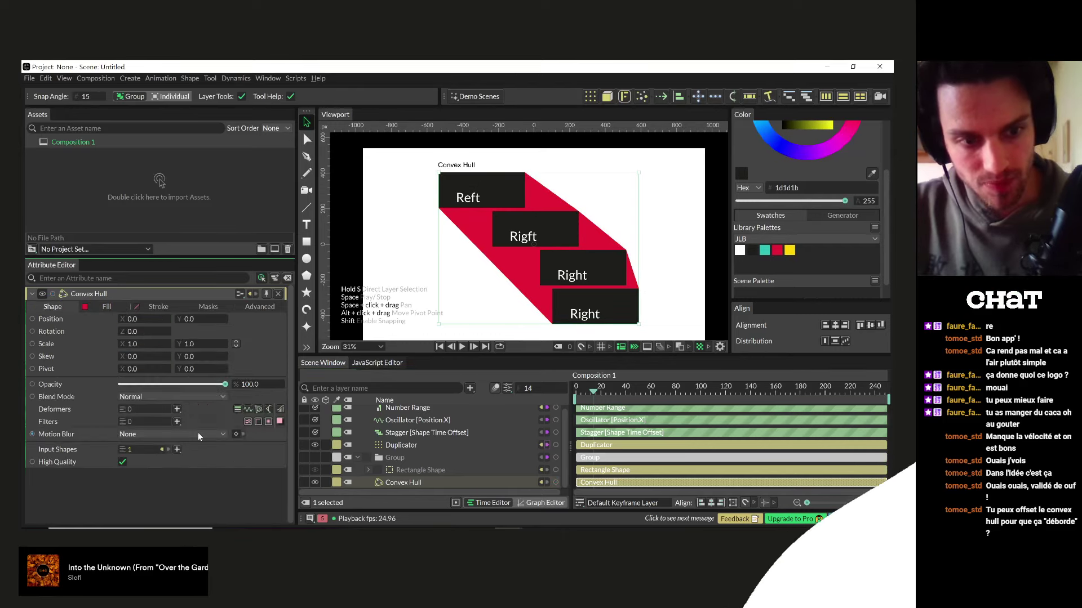
click(259, 409)
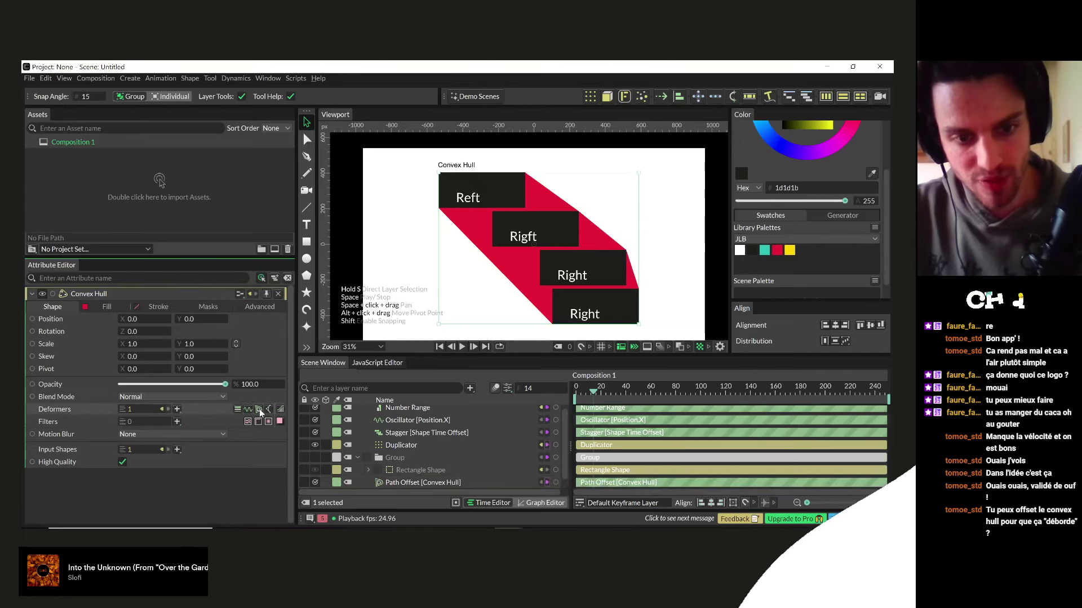
scroll(360, 438, down, 1)
click(423, 470)
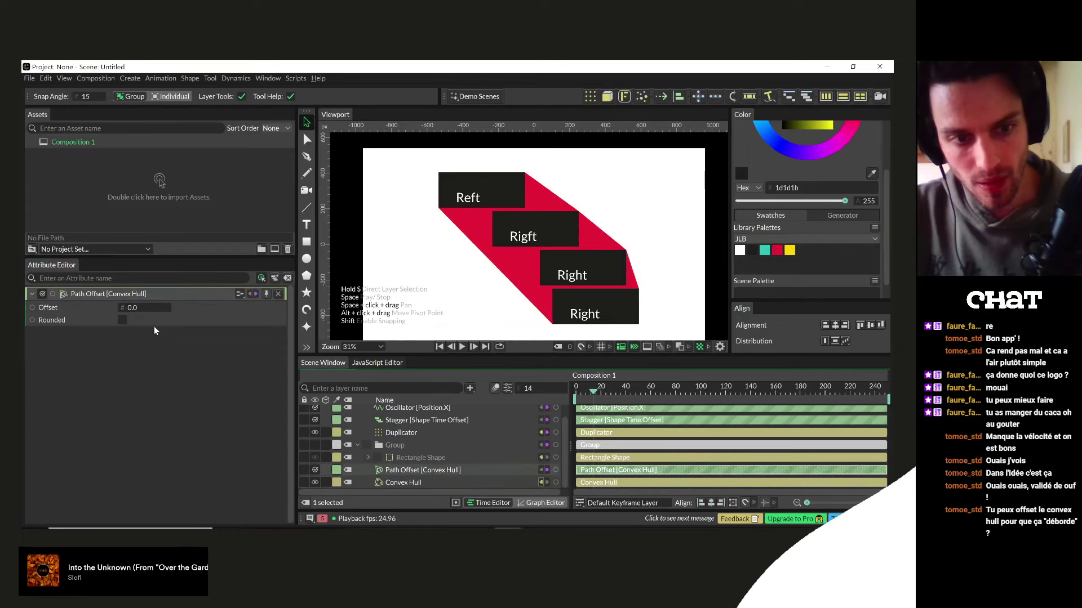
- Set the Path Offset of the convex hull to -44 and play the animation to check it
drag(135, 310, 103, 312)
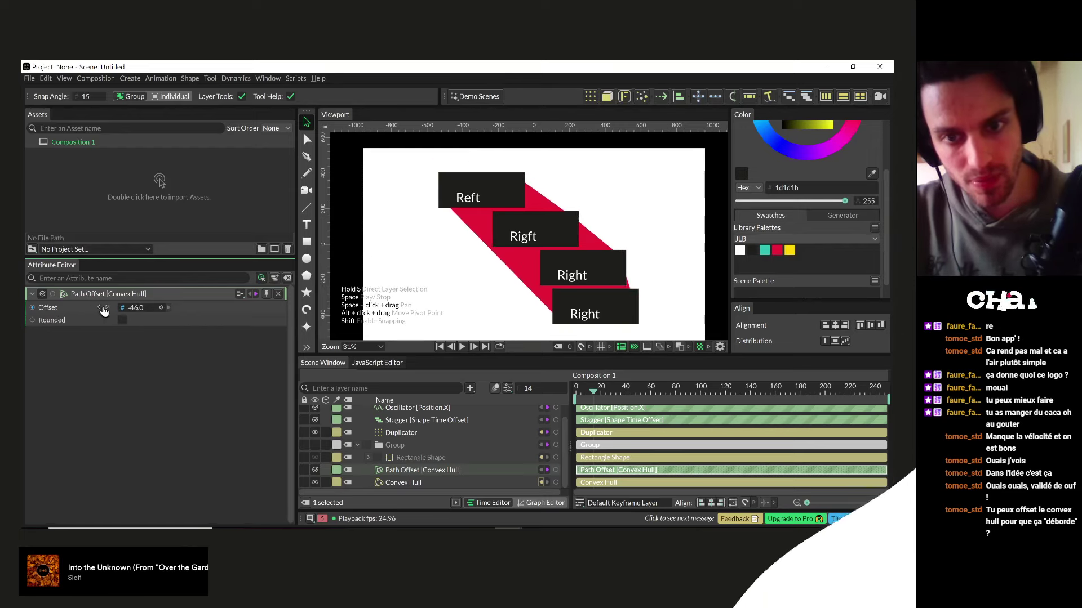
drag(606, 391, 538, 385)
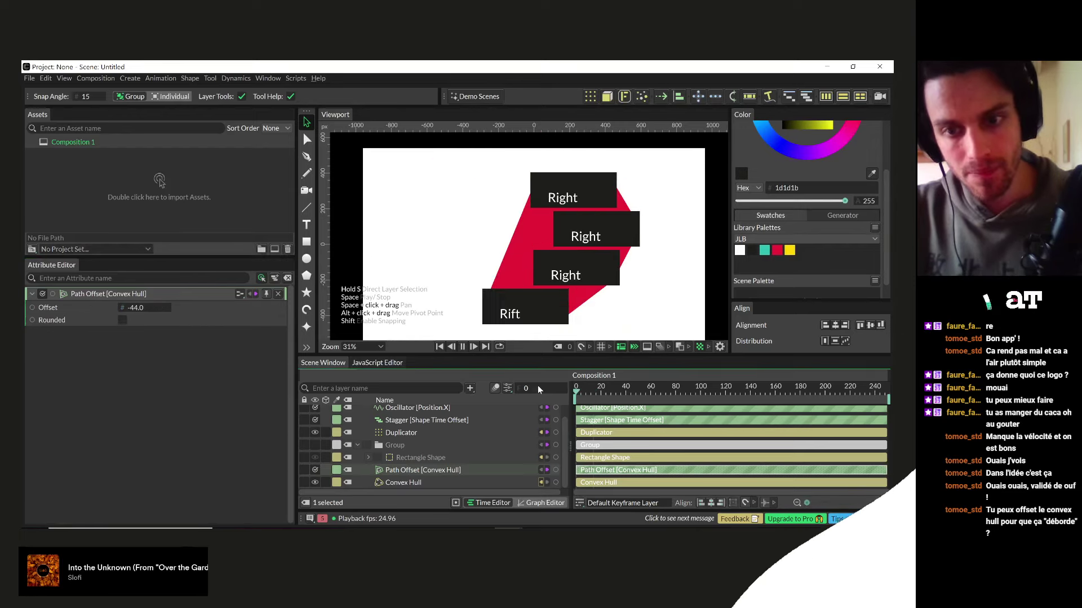
key(space)
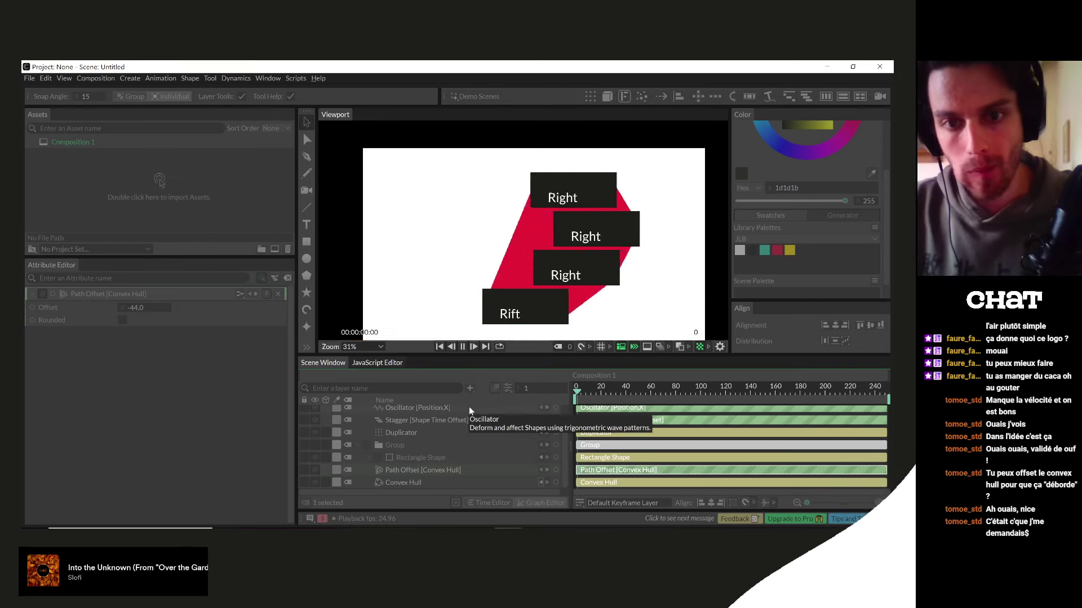
key(space)
drag(576, 389, 885, 389)
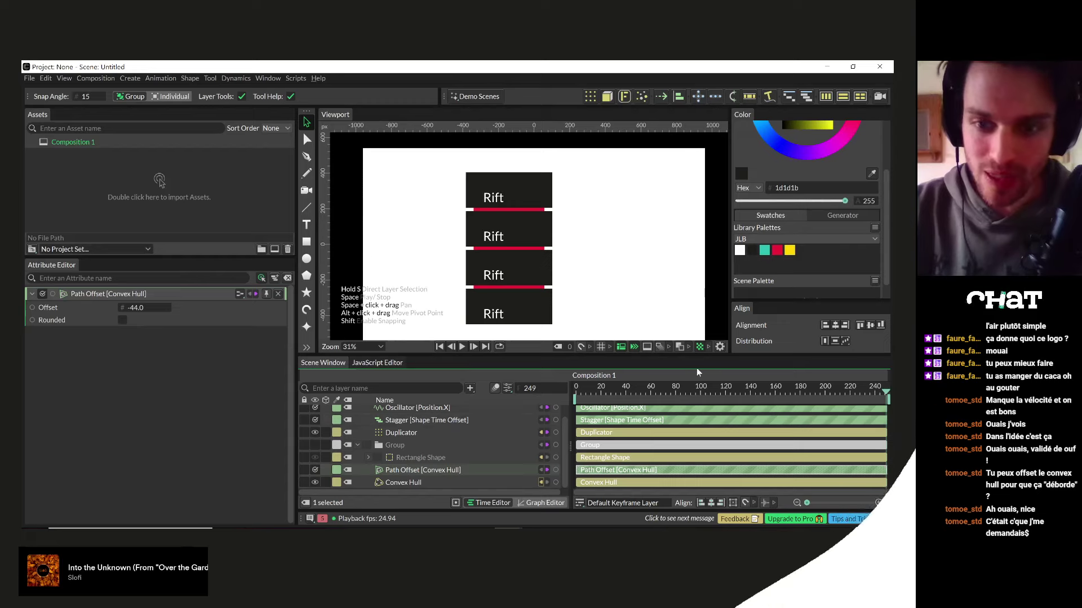
key(space)
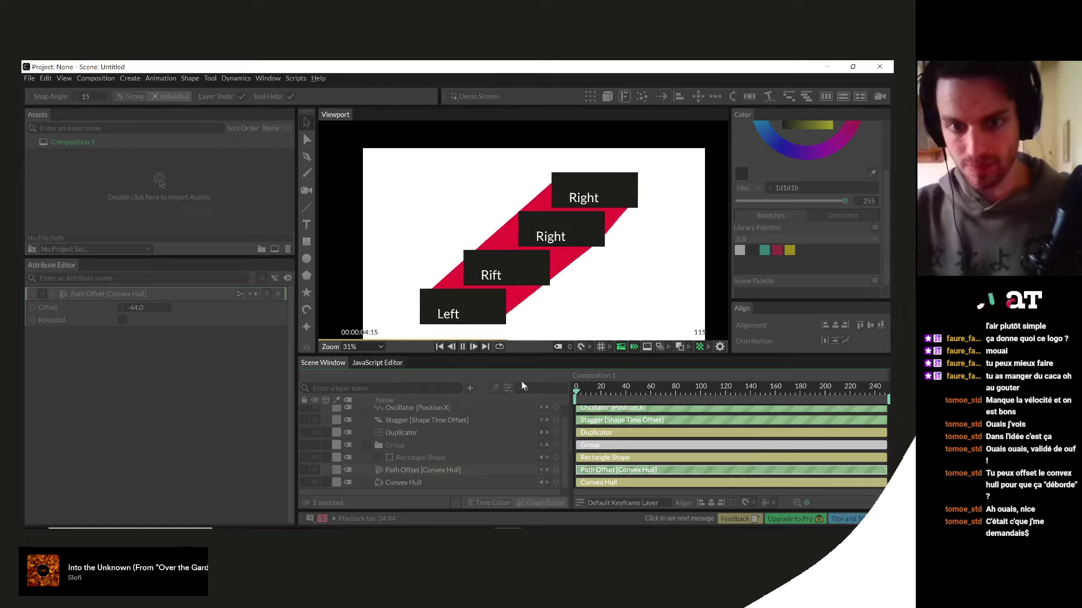
key(space)
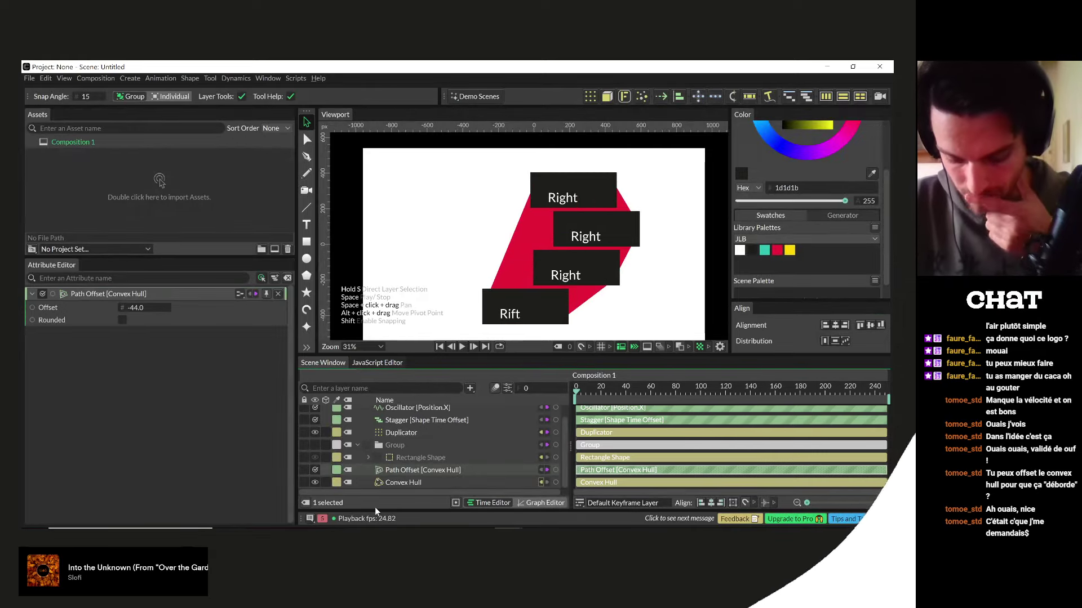
- Switch to the browser and look through the motion designer's Instagram posts for animation references
key(alt+Tab)
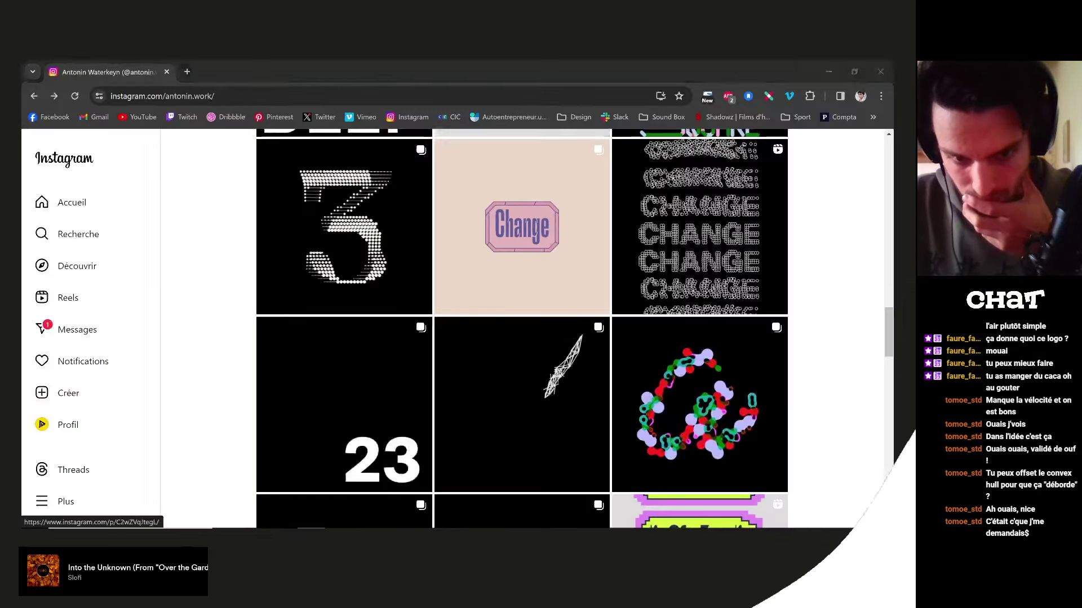
scroll(828, 411, down, 4)
scroll(828, 411, down, 3)
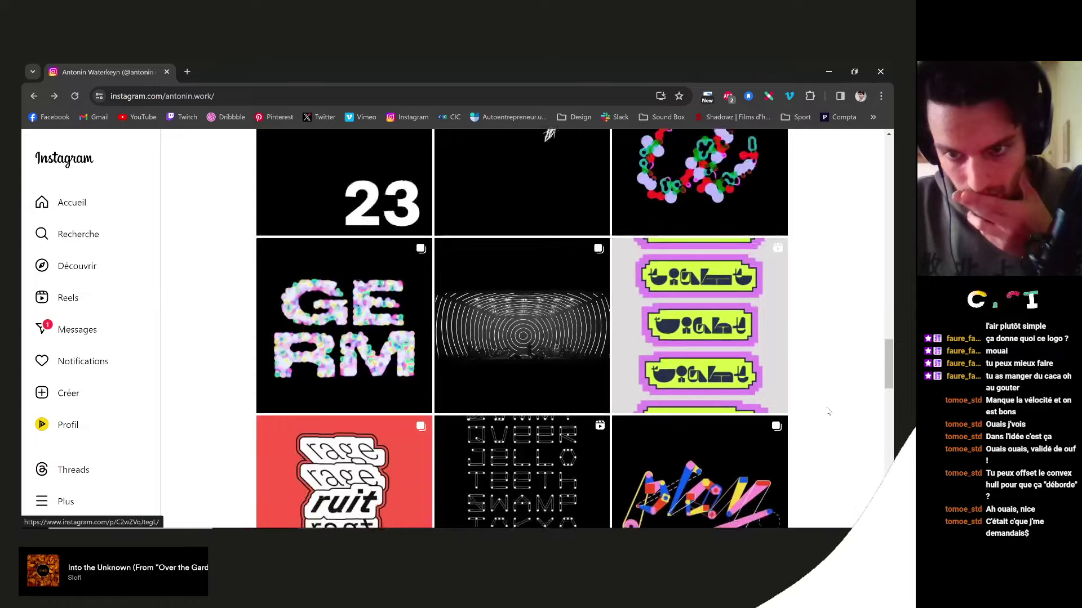
scroll(828, 411, down, 2)
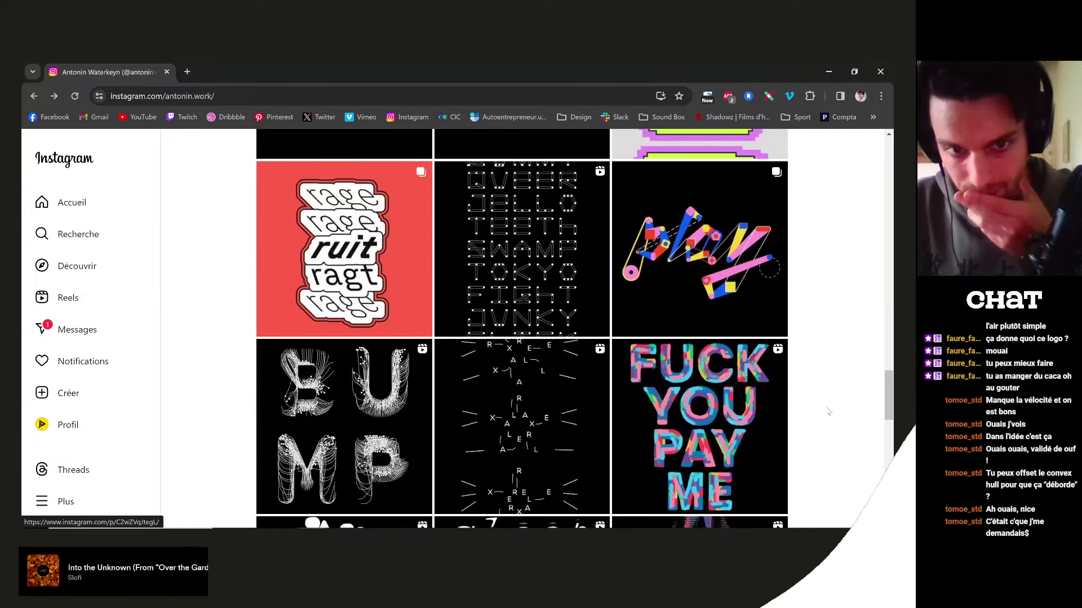
scroll(828, 411, up, 10)
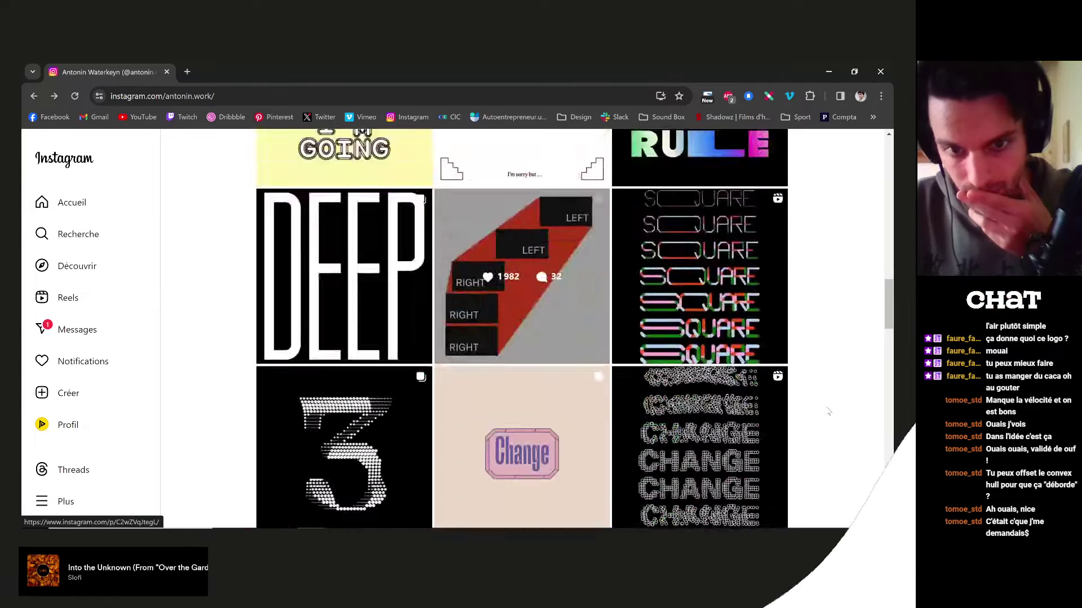
scroll(828, 412, down, 8)
scroll(828, 411, down, 3)
scroll(828, 411, up, 10)
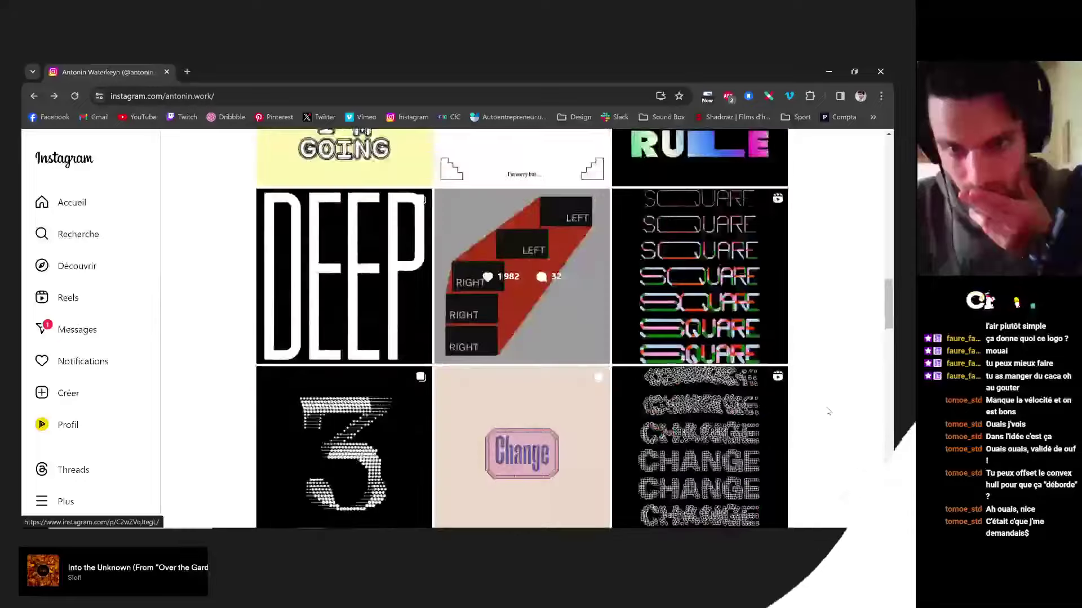
scroll(828, 411, up, 10)
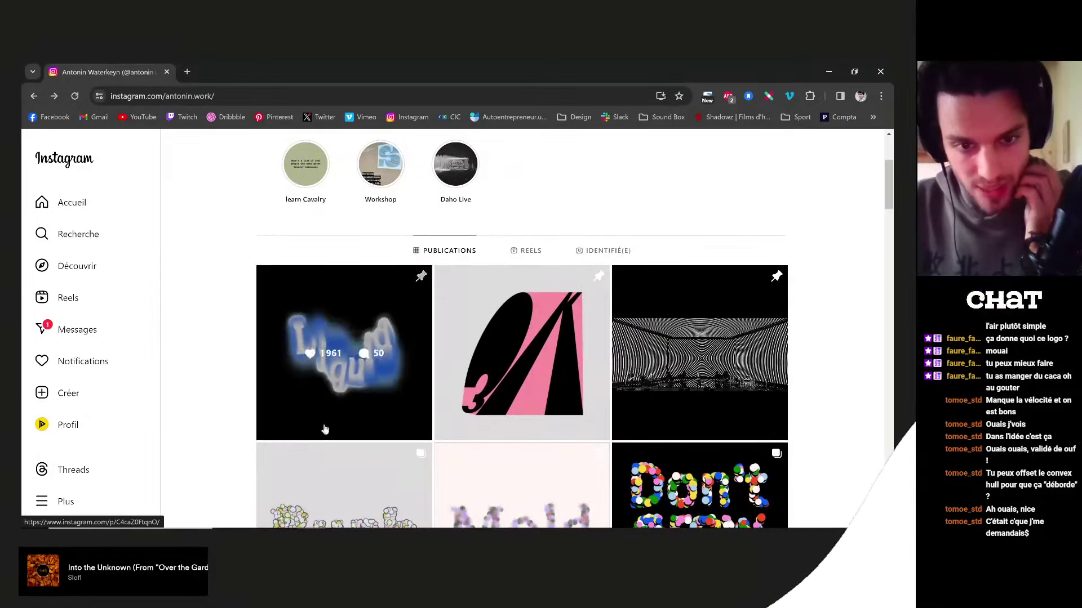
- View the pinned "Liquid" blur typography post and its second slide, then return to the profile grid
click(327, 395)
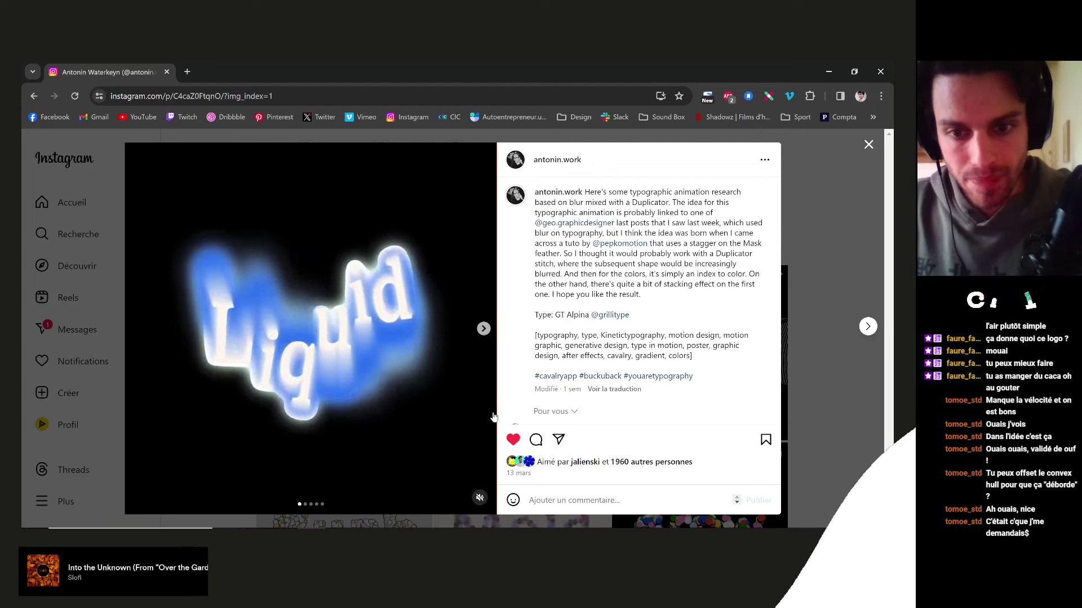
click(483, 328)
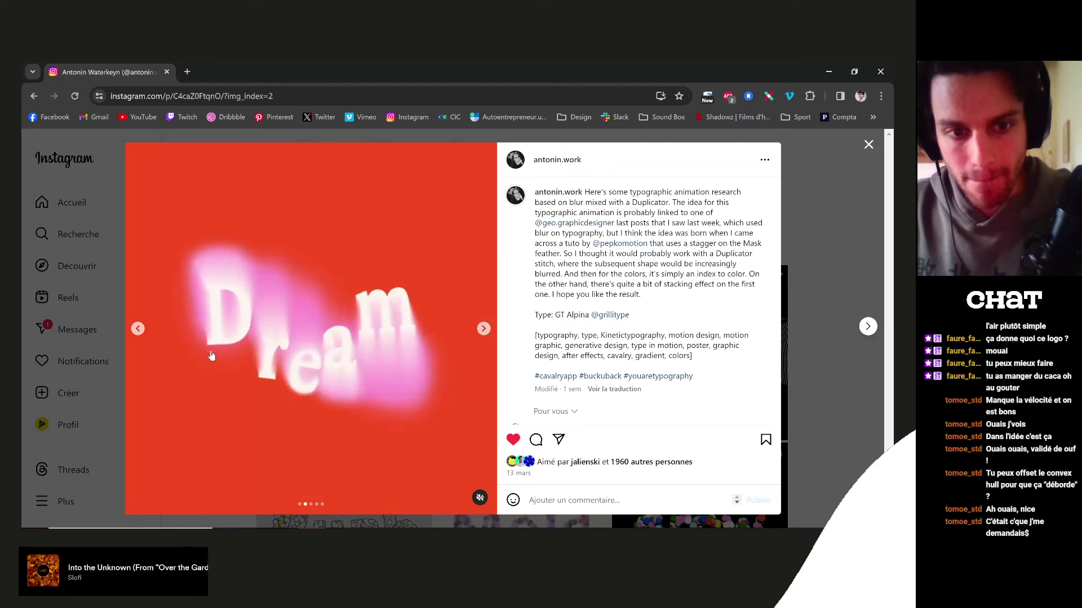
click(137, 329)
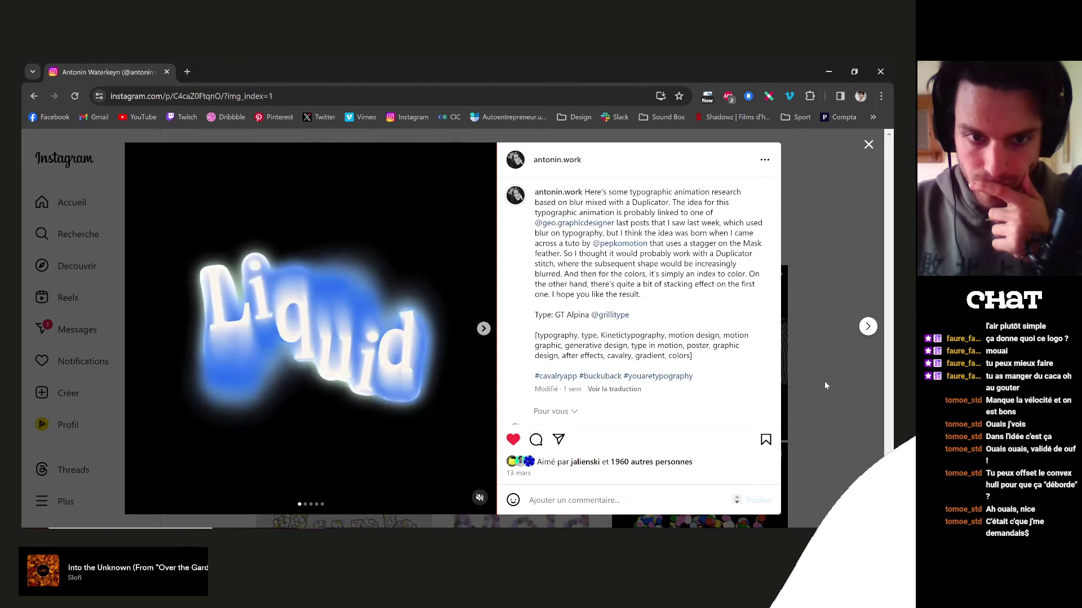
key(Escape)
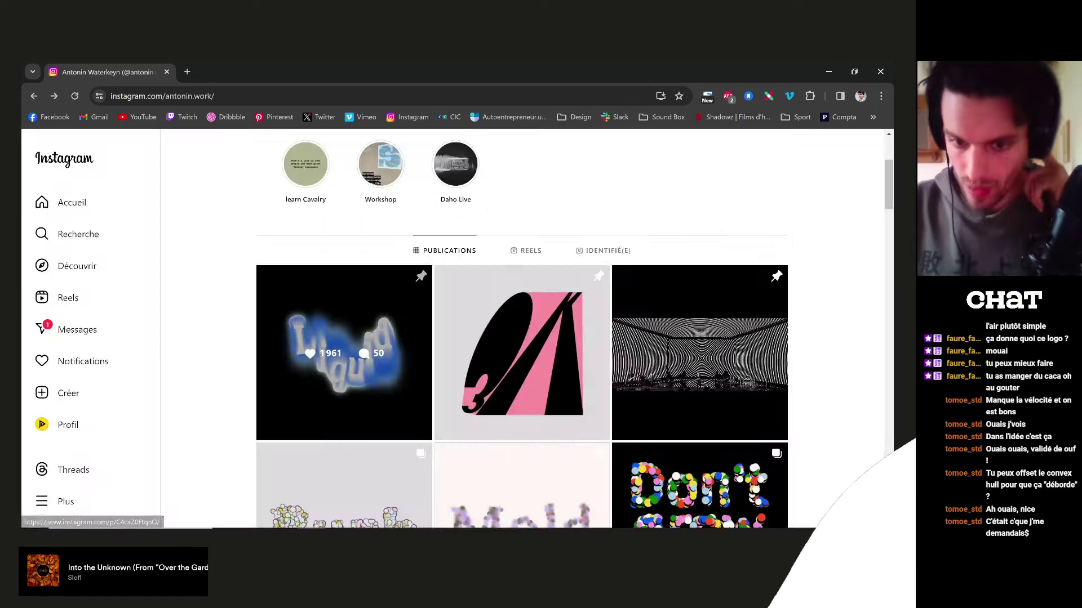
- Close the untitled Notepad note and switch back to the Cavalry project window
key(alt+Tab)
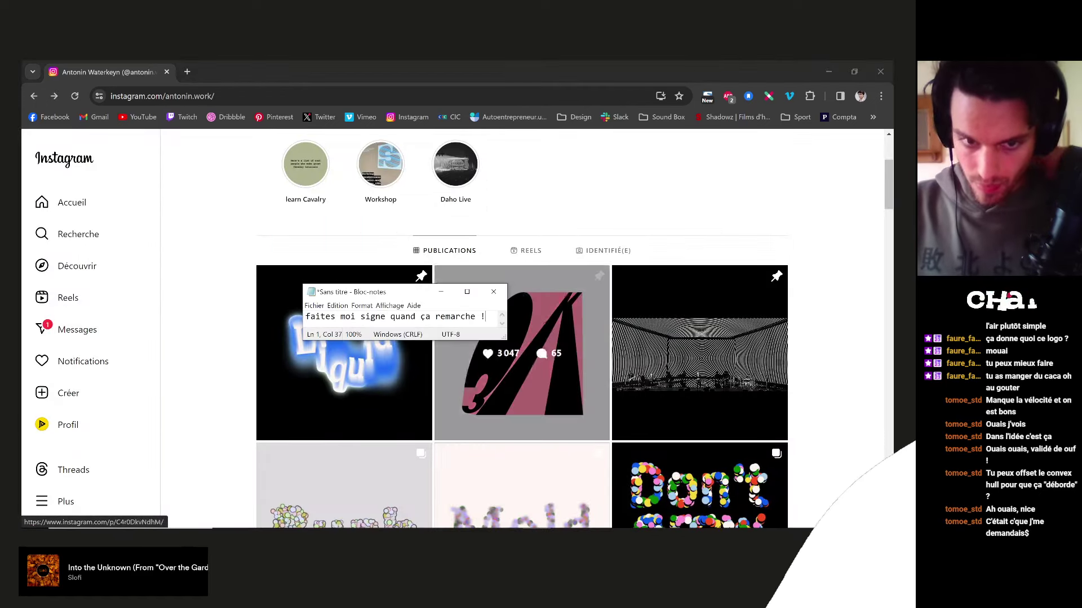
click(493, 294)
click(472, 307)
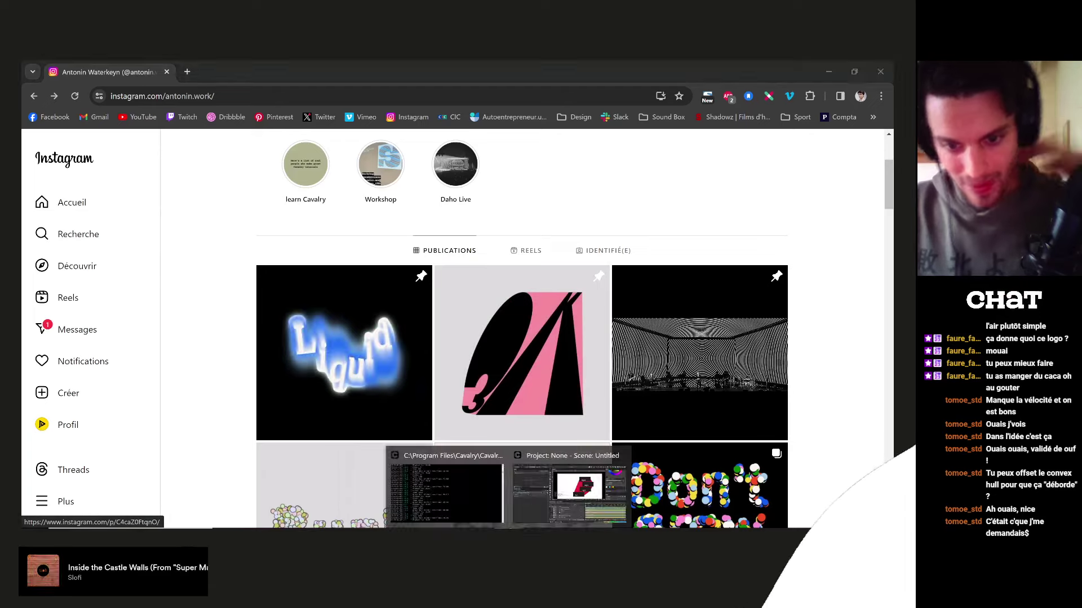
click(558, 474)
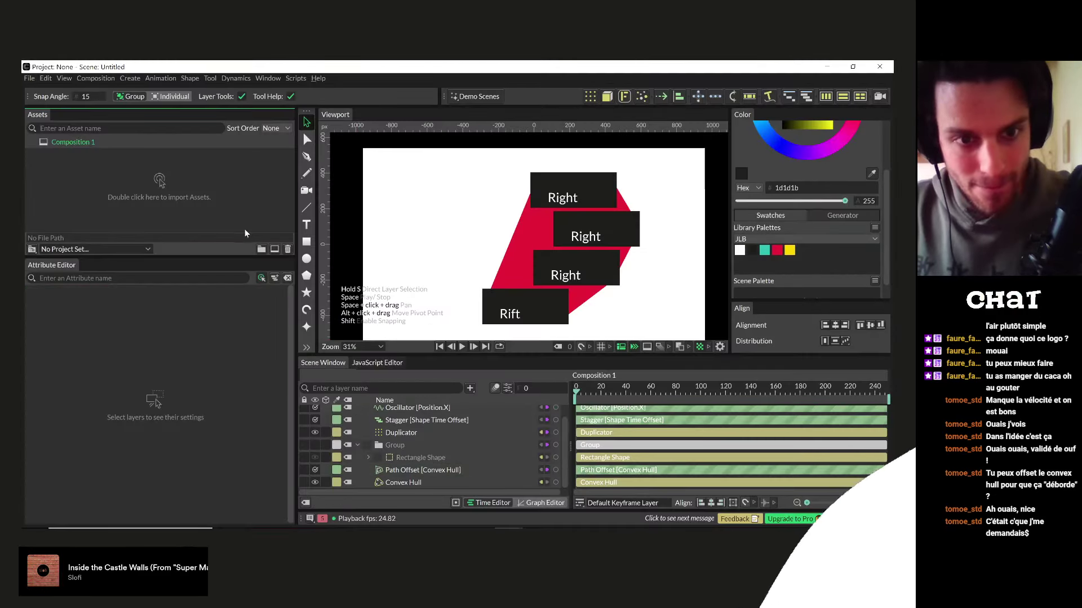
- Create a new composition and add a text shape reading "impôts"
click(275, 250)
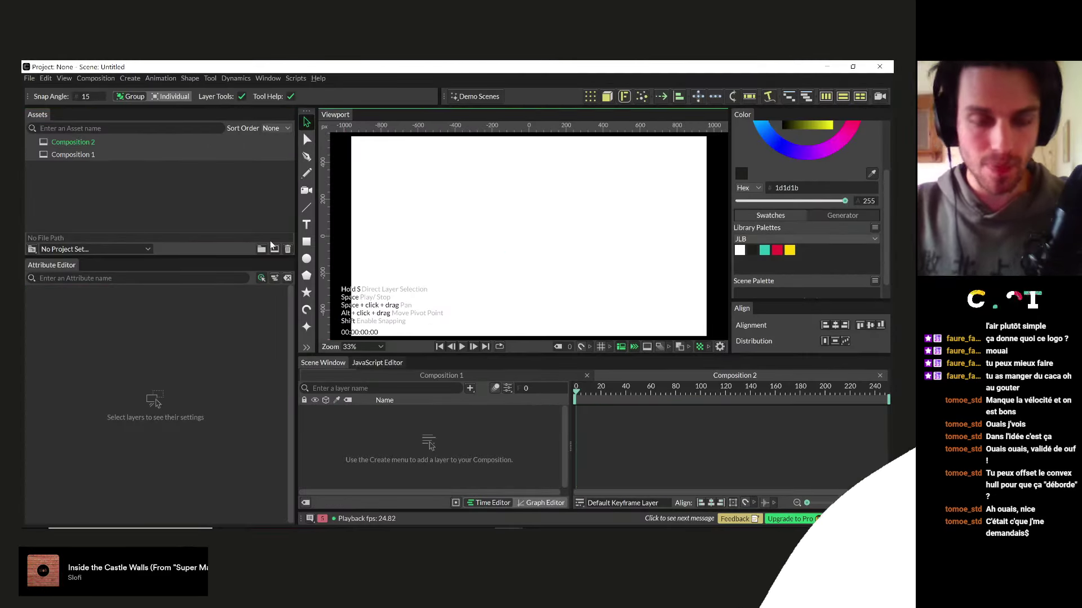
click(306, 225)
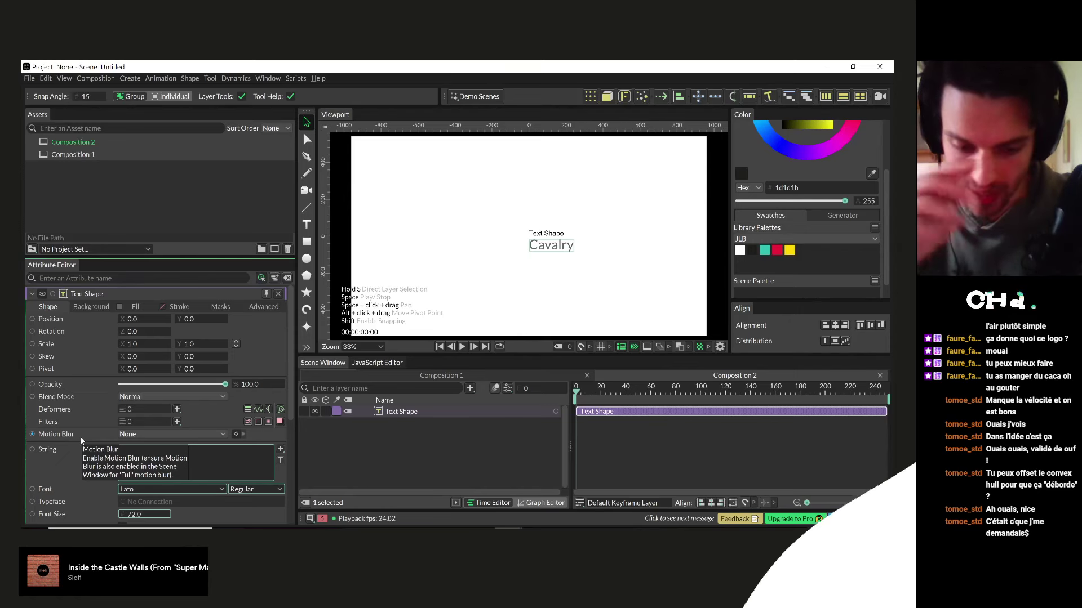
text(imp$o)
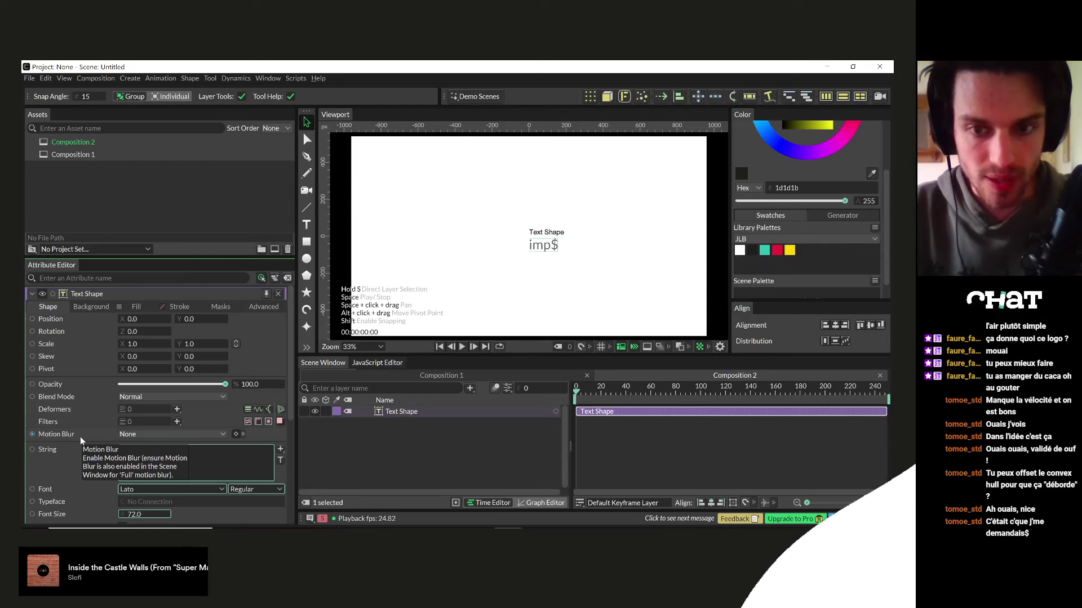
key(BackSpace)
key(BackSpace)
text($ots)
key(BackSpace)
key(BackSpace)
key(BackSpace)
key(BackSpace)
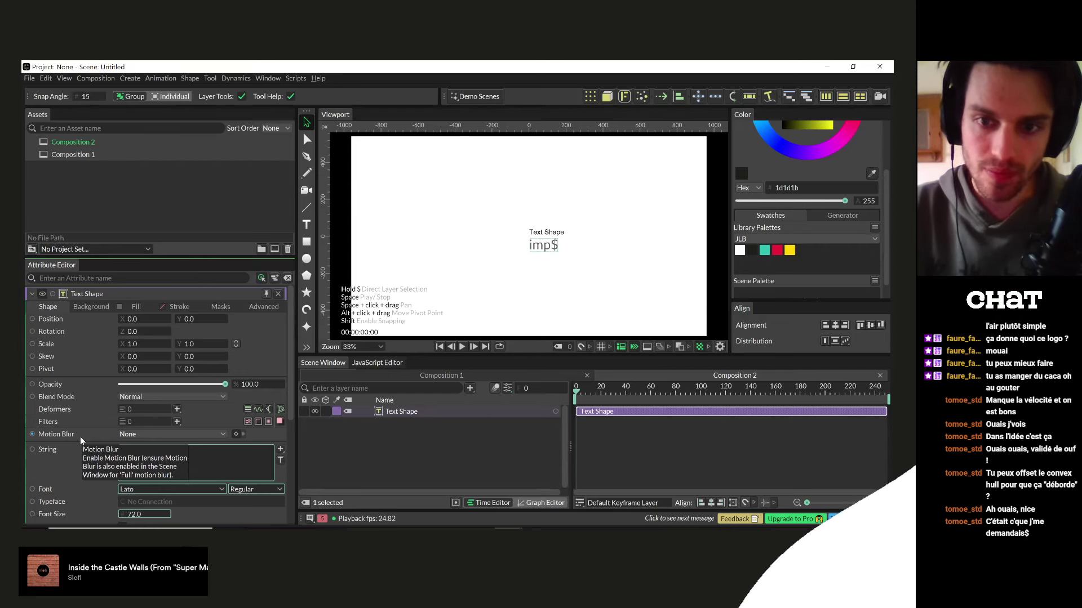
text(ôts)
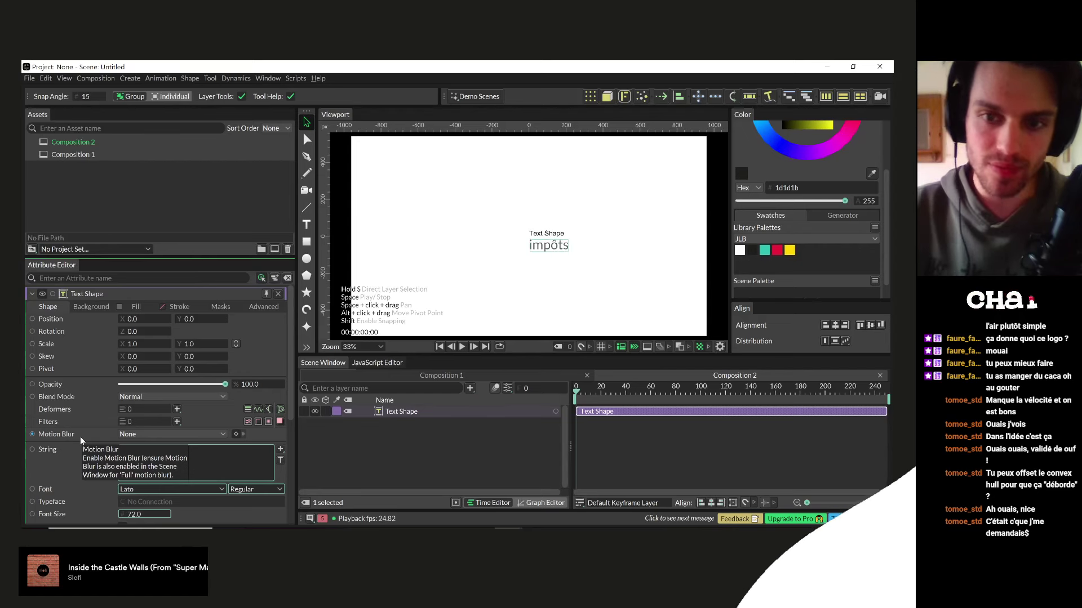
- Center the "impôts" text horizontally and vertically and set its font size to 306
scroll(121, 473, down, 3)
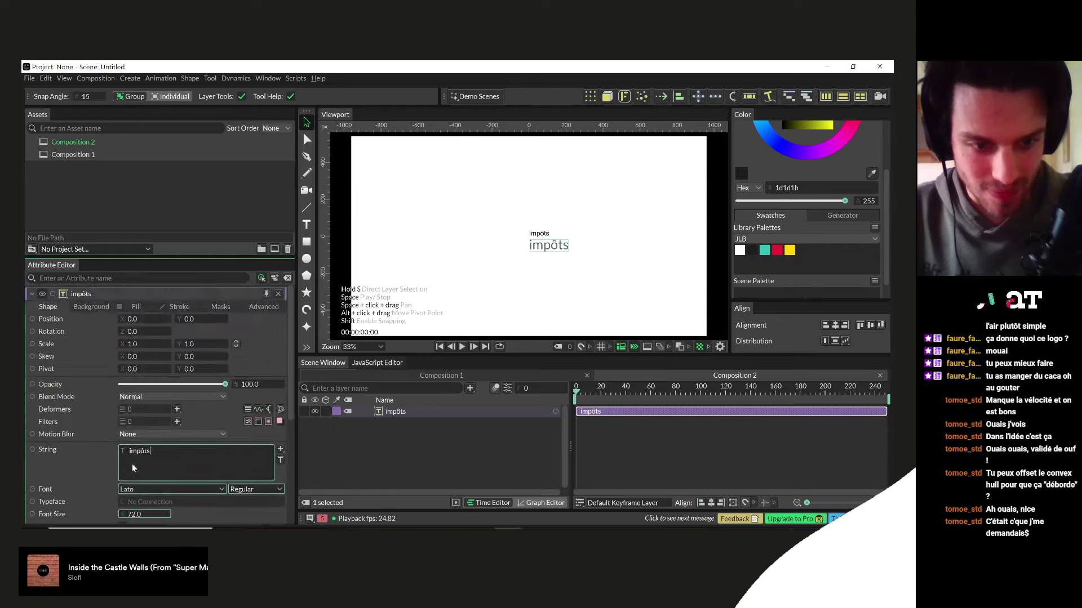
click(133, 455)
scroll(136, 458, up, 3)
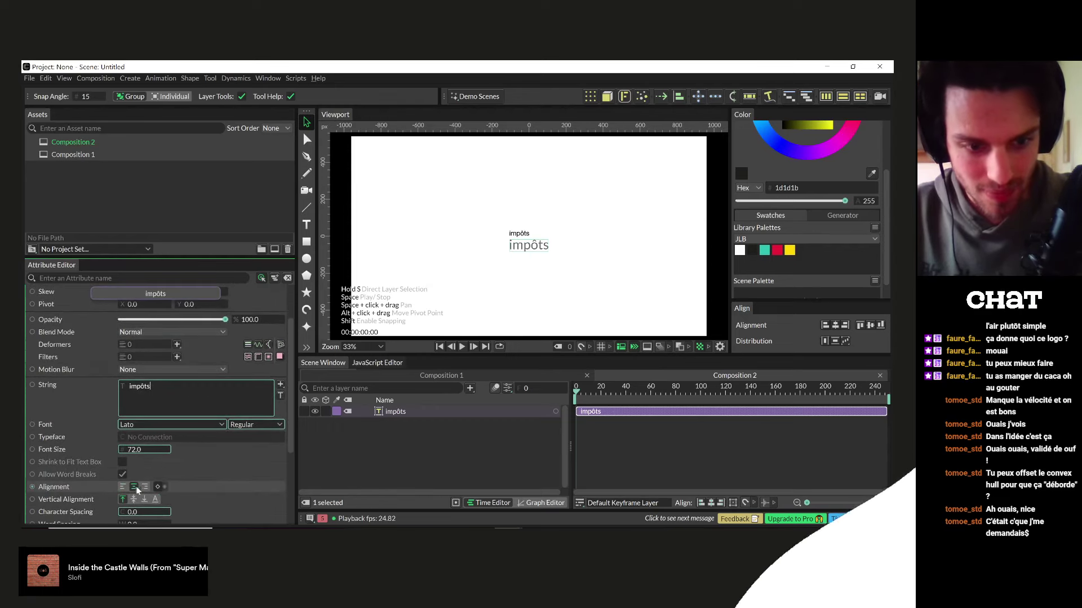
drag(134, 517, 170, 445)
key(ctrl+z)
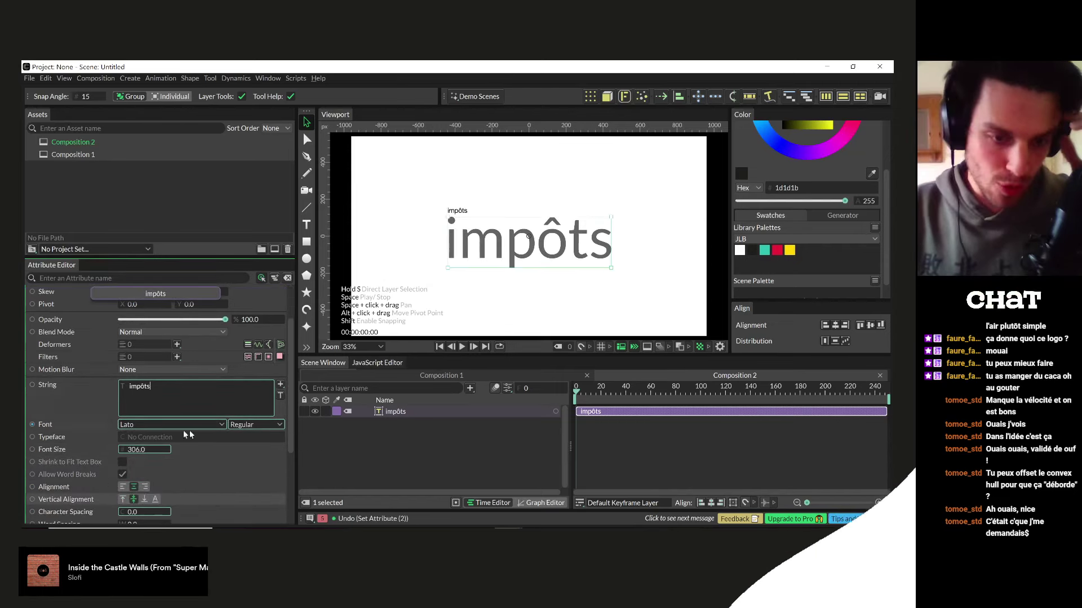
- Add a String Manipulator to the "impôts" text and set its manipulator to Change String Case
scroll(73, 410, down, 5)
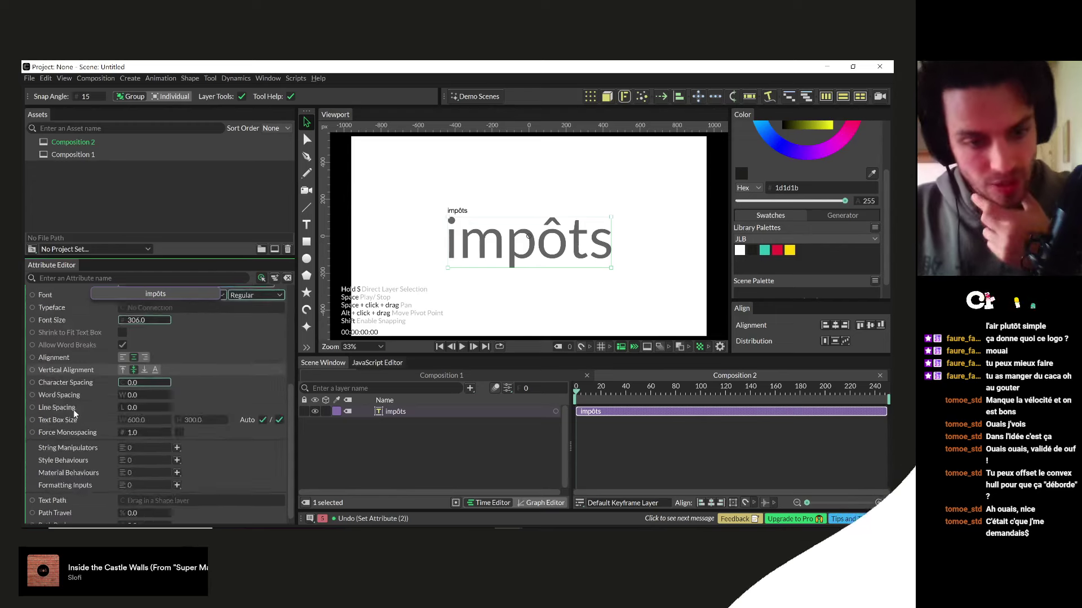
click(177, 440)
click(214, 449)
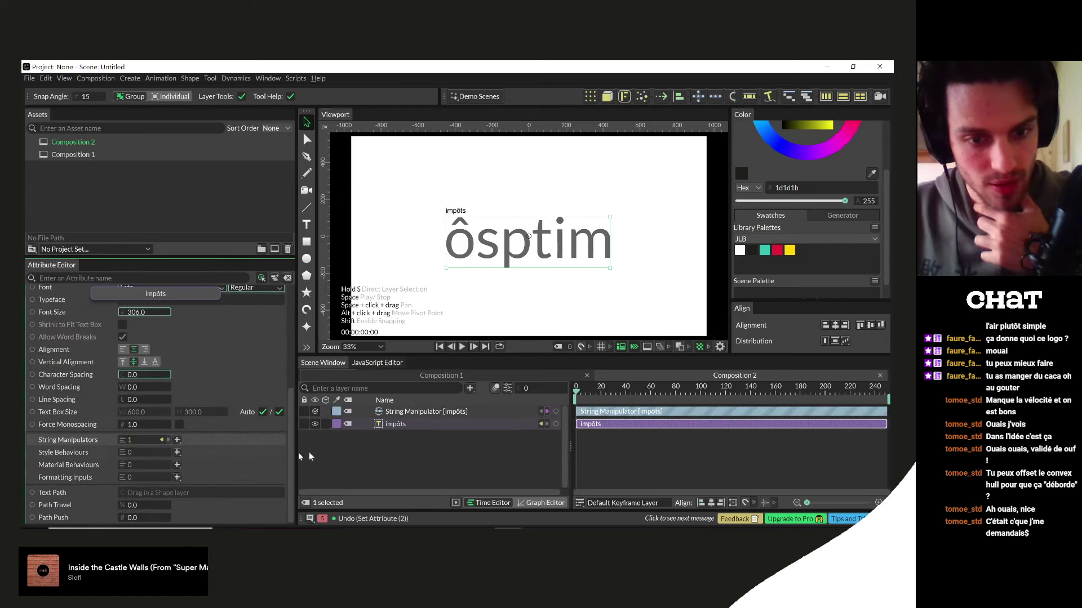
click(401, 413)
click(185, 310)
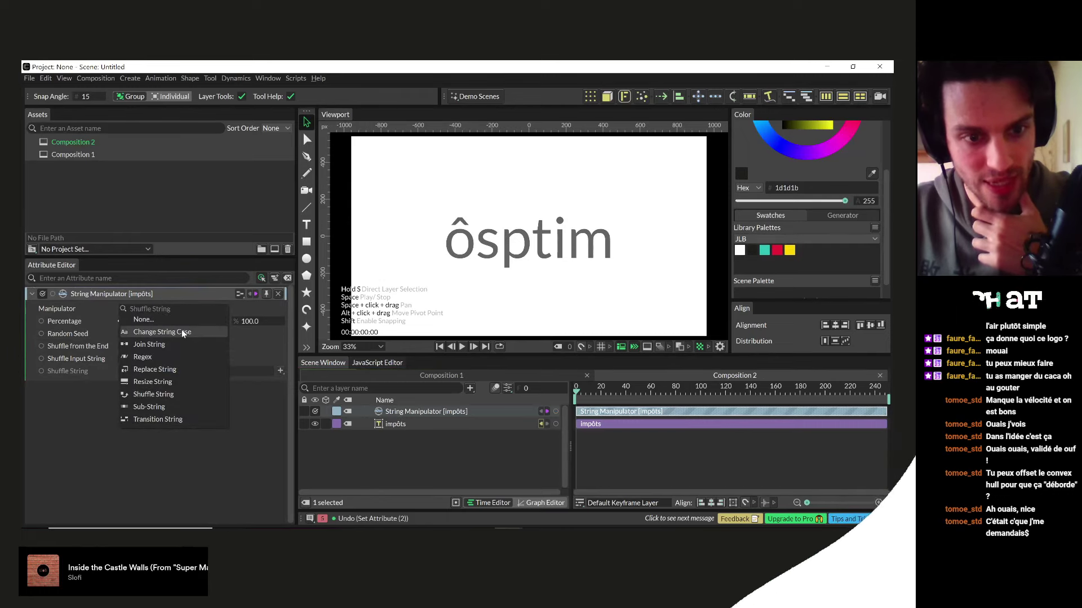
click(182, 333)
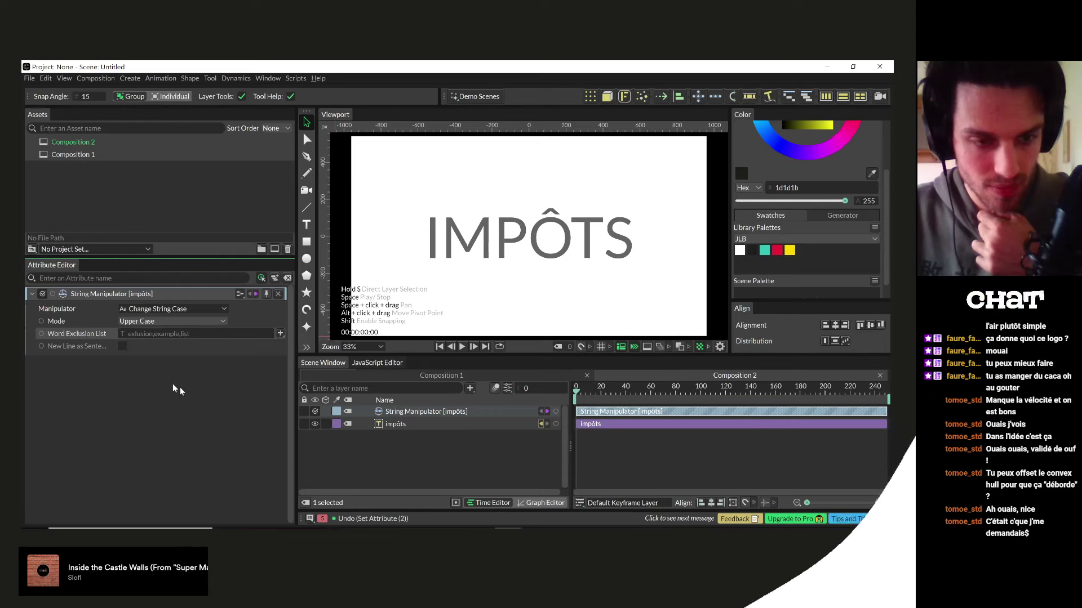
- Enter "i," as the manipulator's Word Exclusion List and extend the text shape's string to "impôts lol"
click(146, 334)
text(i,)
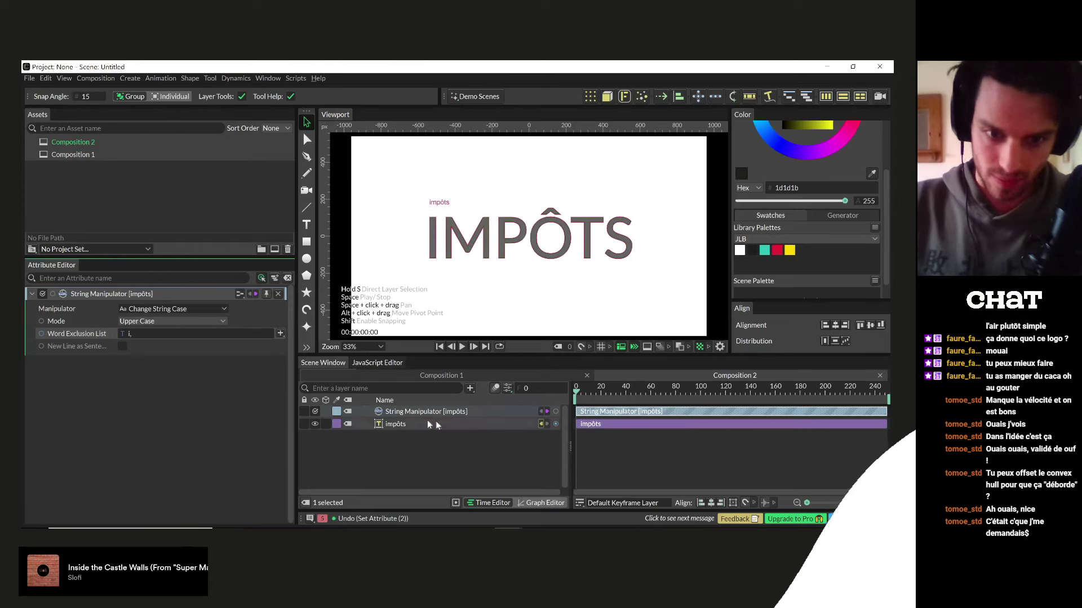
click(435, 422)
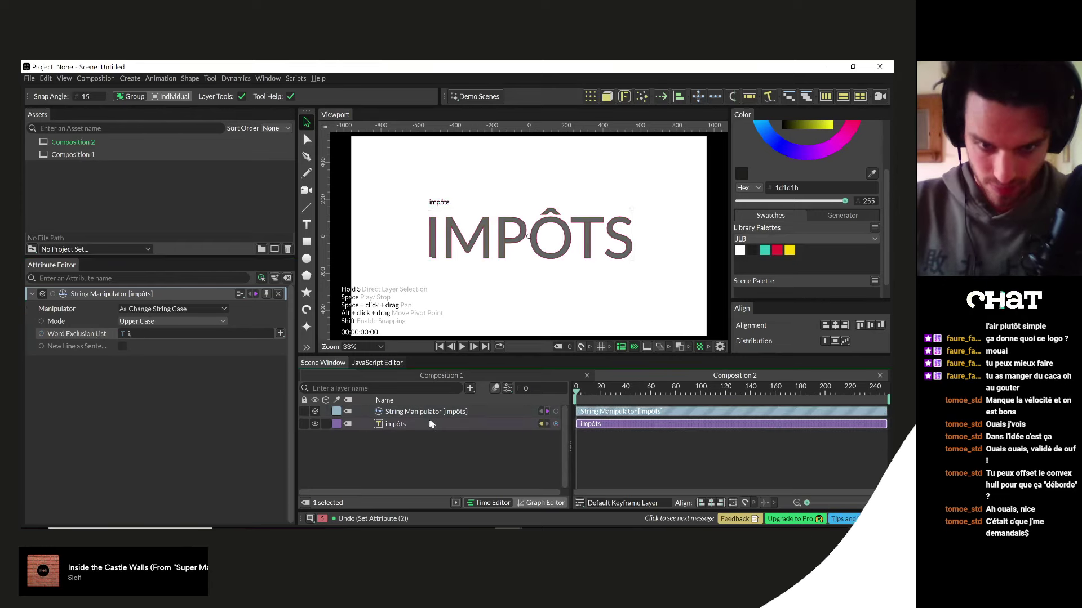
click(167, 452)
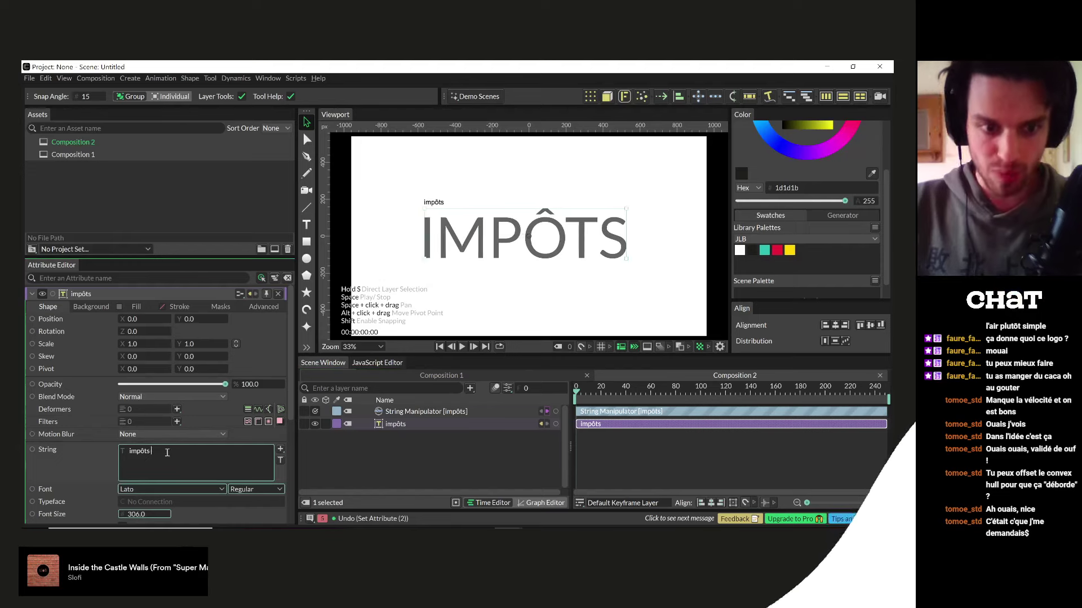
text(lol)
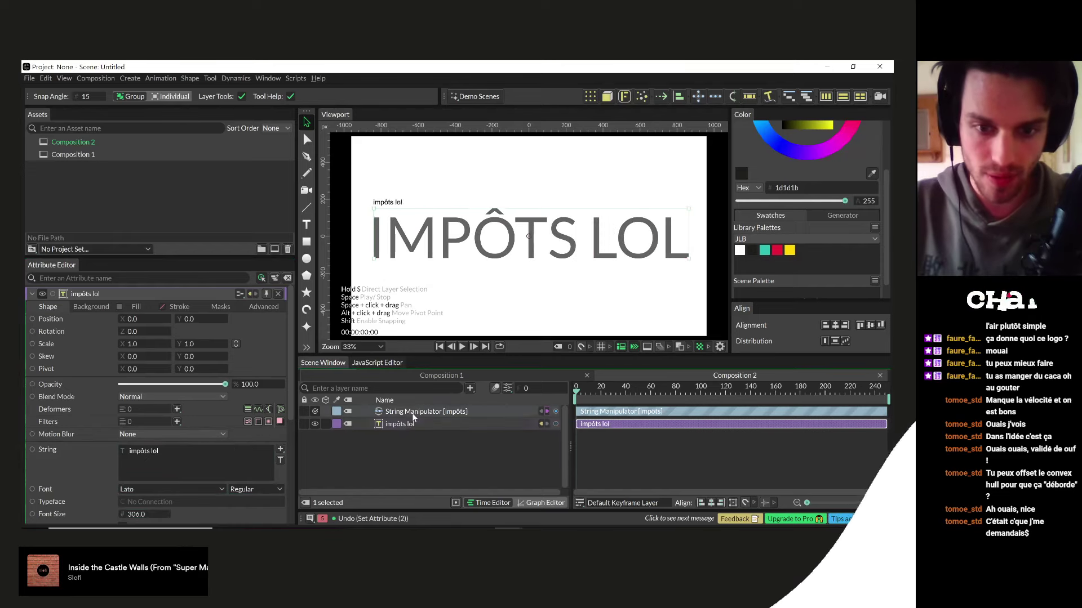
- Try "lol" as the String Manipulator's Word Exclusion List, and clear the list
click(411, 413)
text(lol)
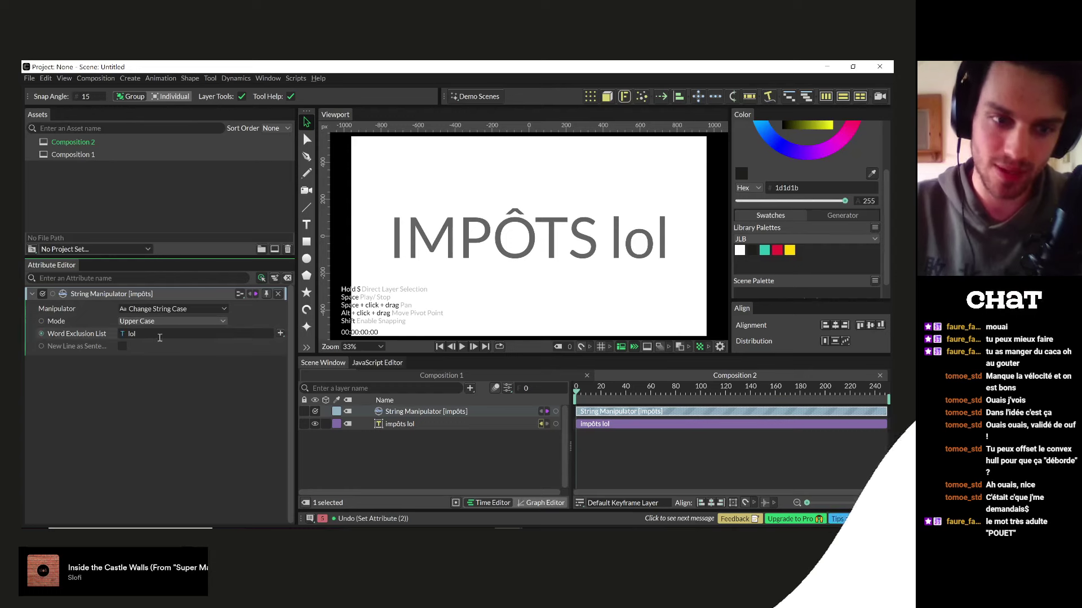
key(BackSpace)
key(BackSpace)
key(BackSpace)
- Shorten the text shape's string to "impôts"
click(420, 424)
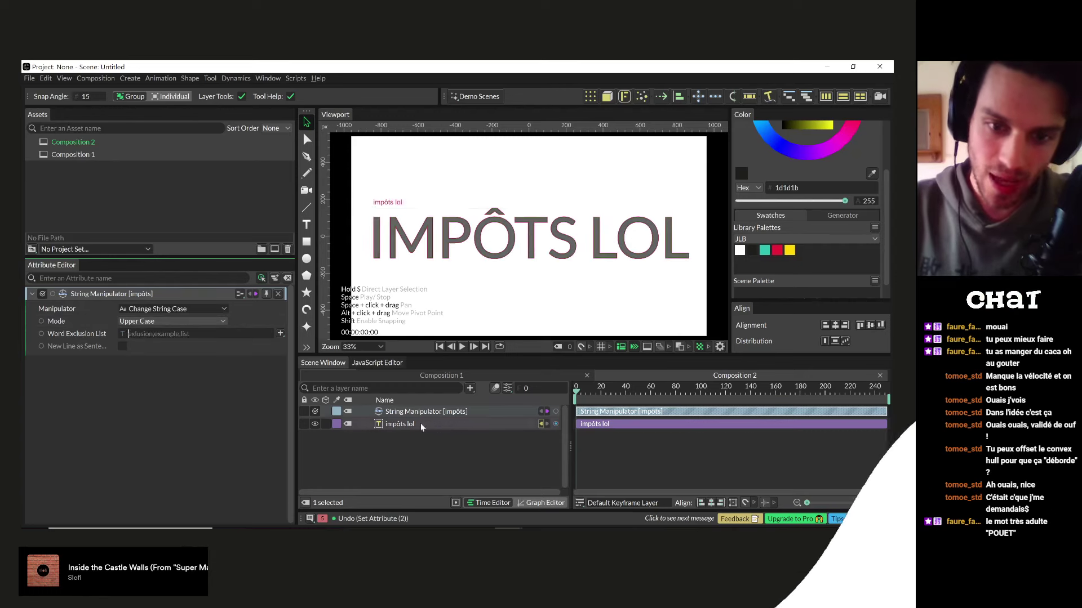
click(169, 453)
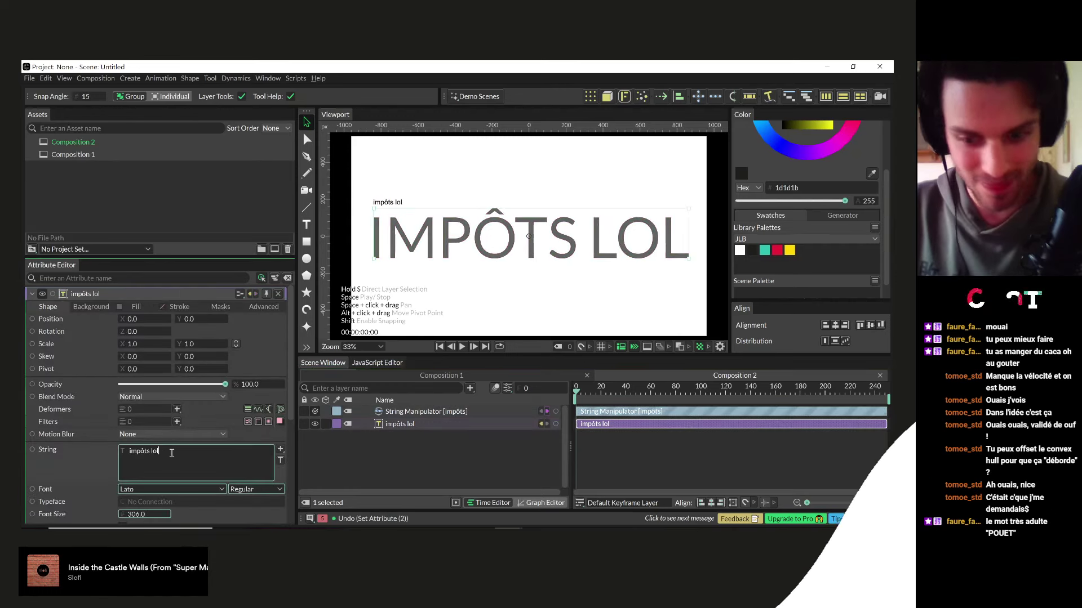
key(BackSpace)
key(BackSpace)
key(BackSpace)
key(BackSpace)
click(394, 457)
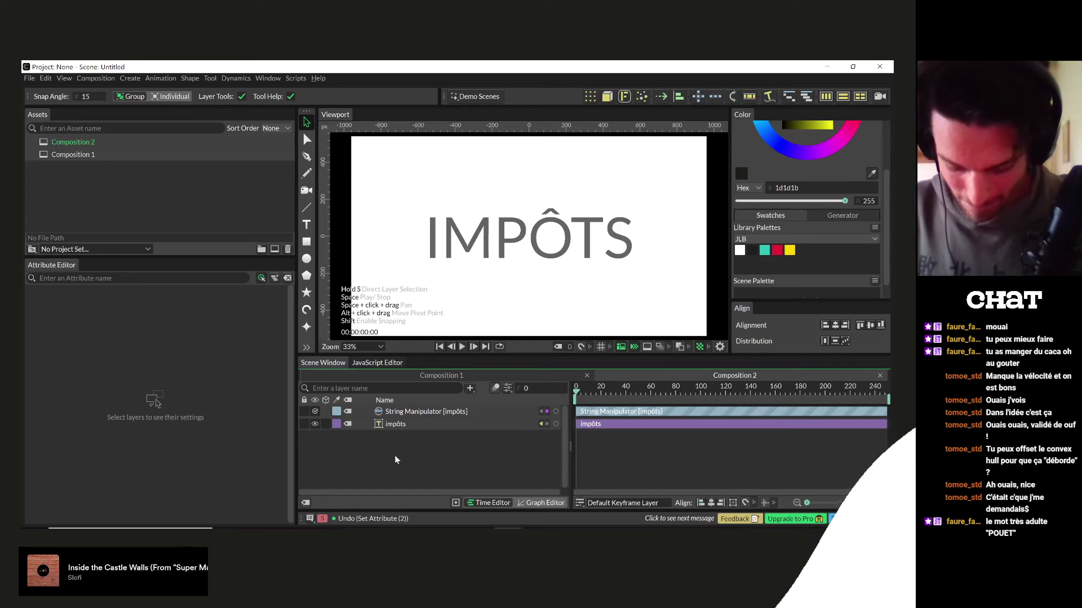
- Apply the red swatch from the JLB palette to the "impôts" text as its fill color
click(390, 426)
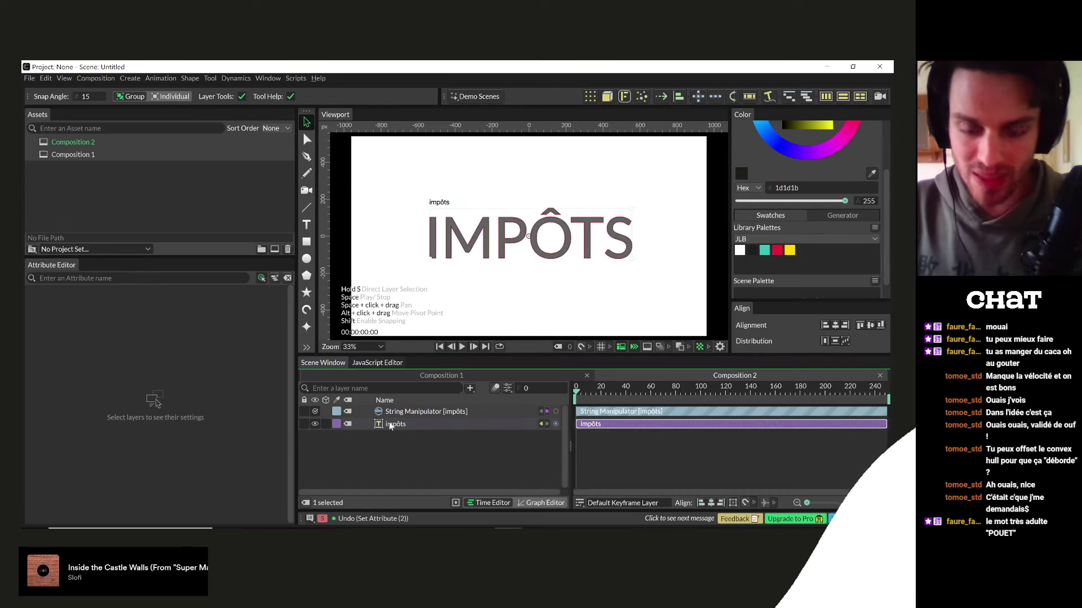
drag(777, 255, 506, 254)
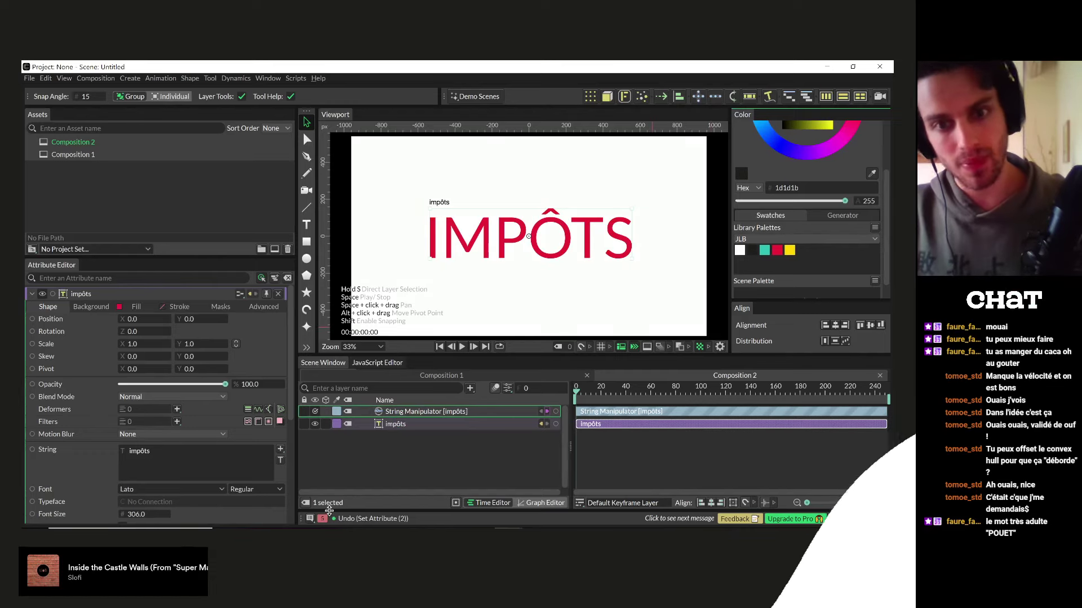
click(353, 464)
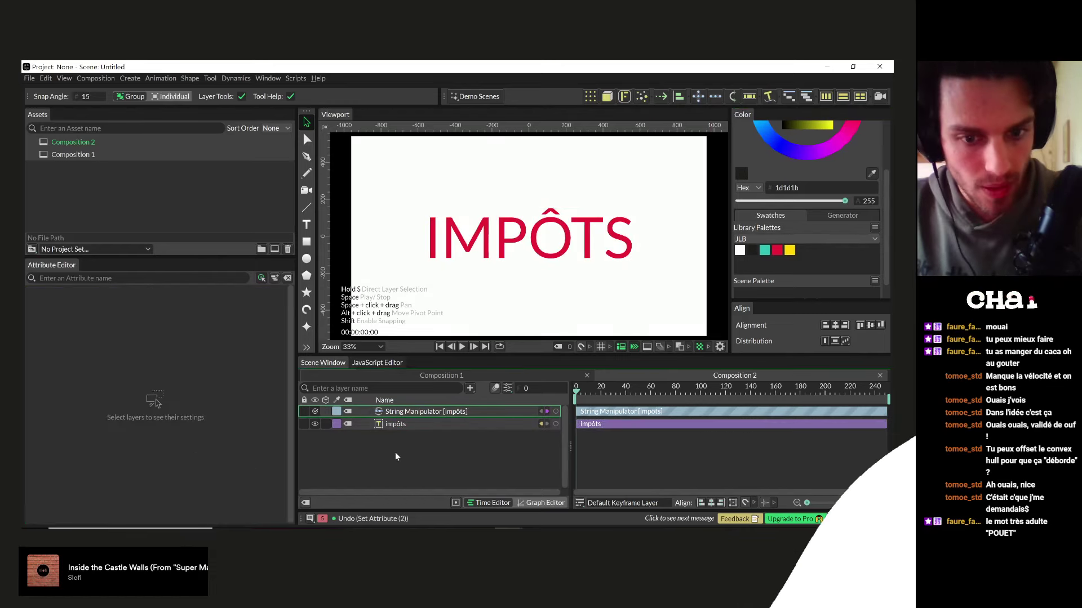
- Add a Sub-Mesh deformer to the "impôts" text and set its Level Mode to Text (Words)
click(391, 423)
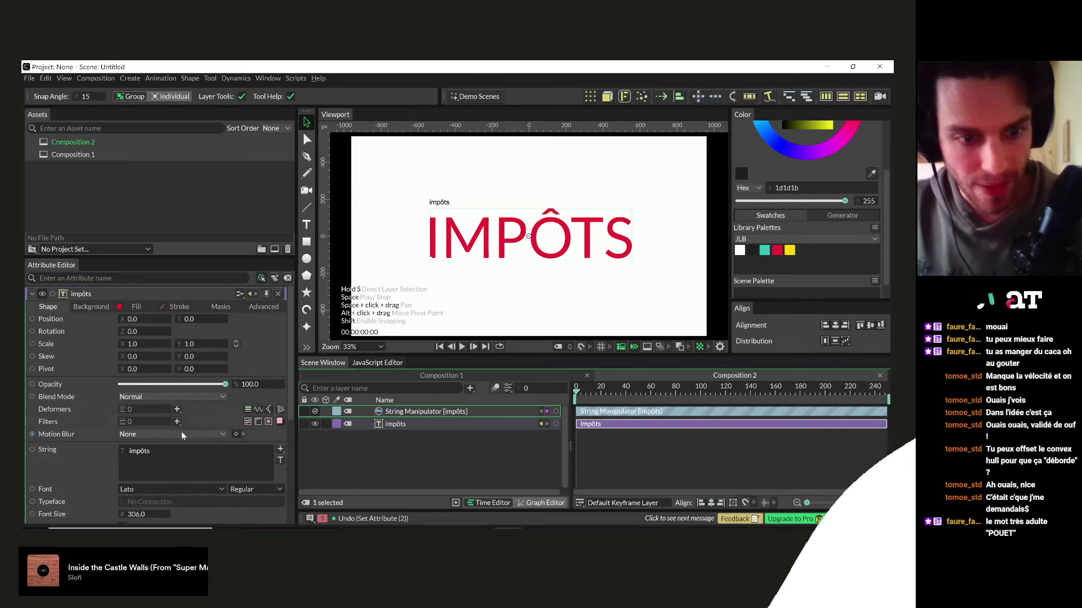
click(177, 409)
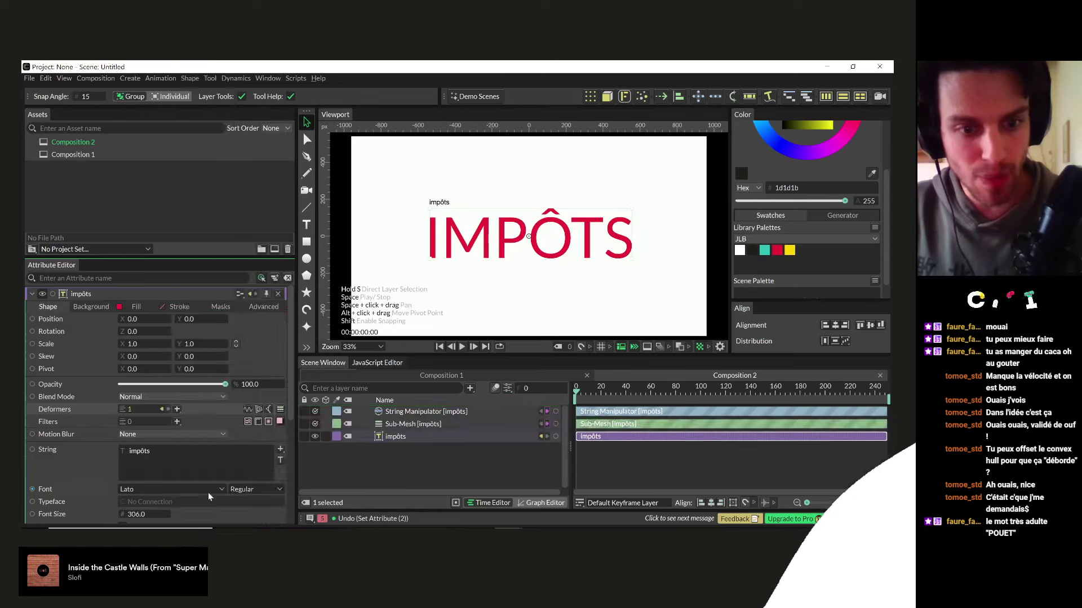
click(208, 493)
click(399, 424)
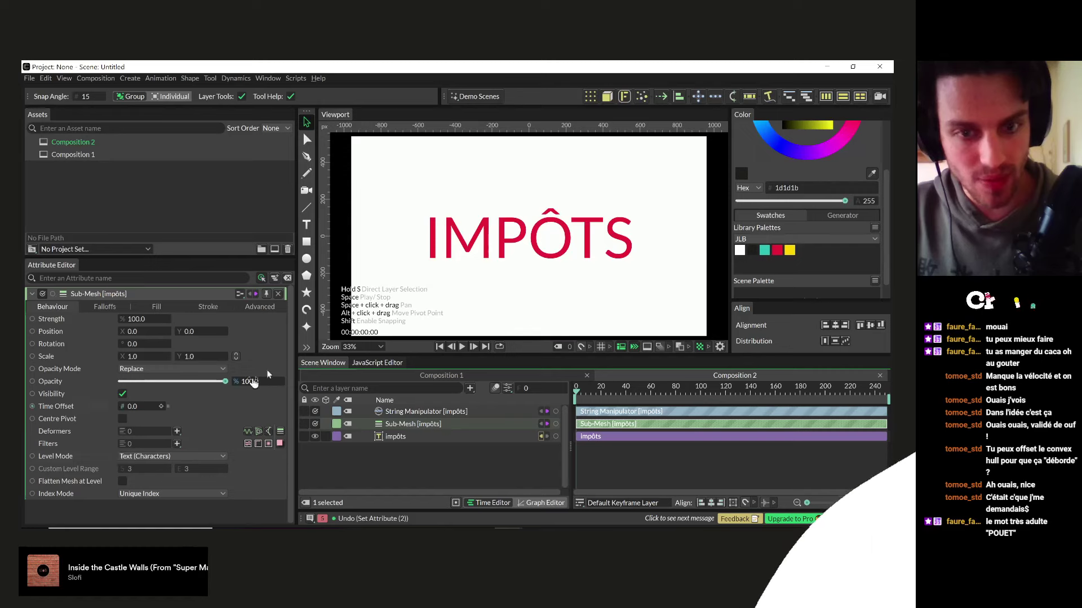
click(124, 456)
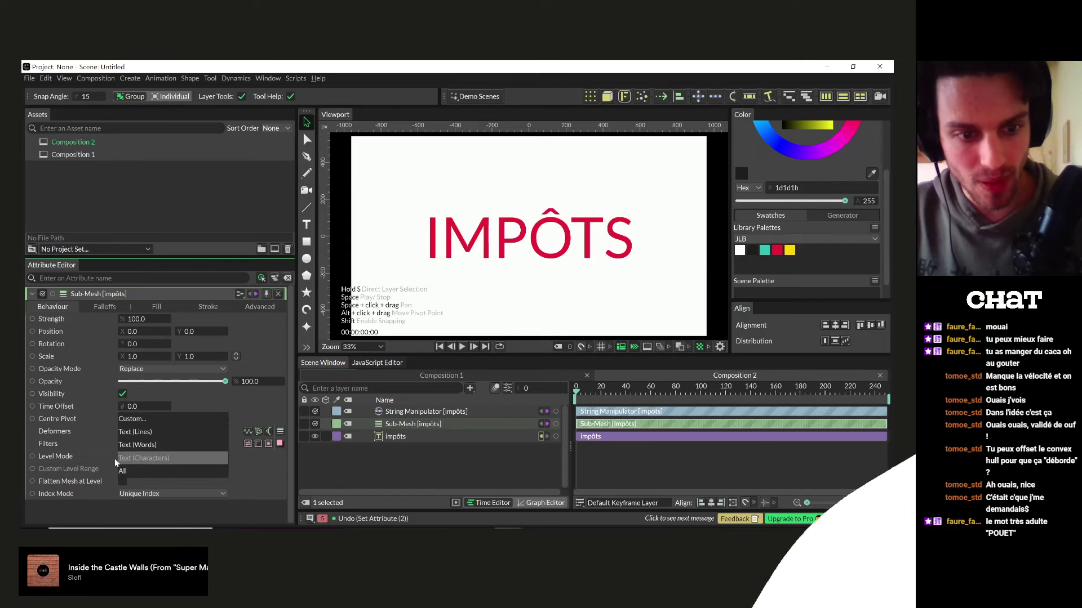
click(149, 445)
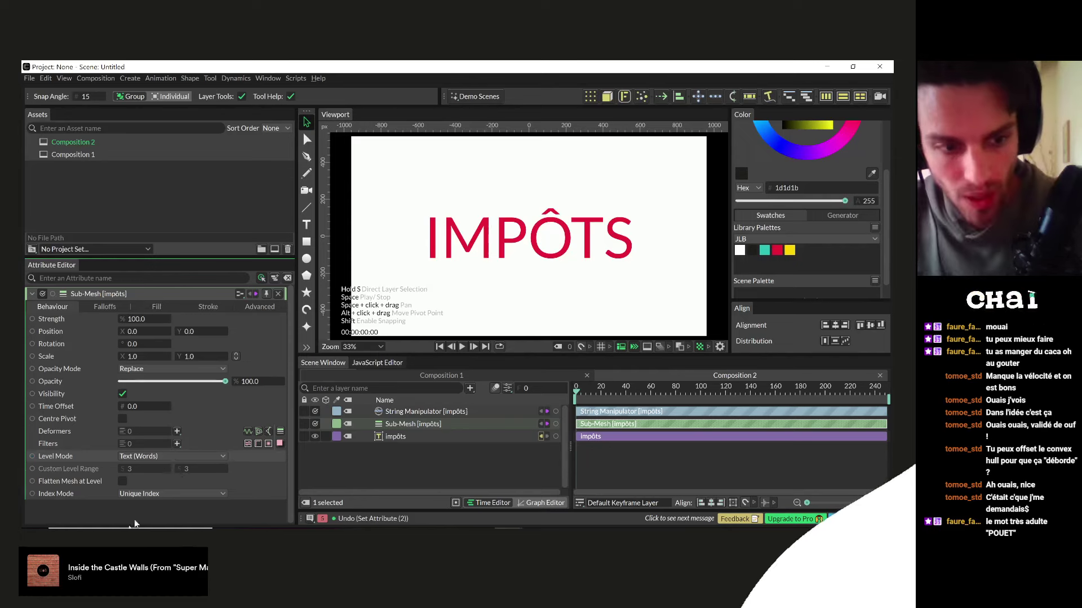
- Add an Oscillator to the Sub-Mesh's Y position with a minimum of -200 and a maximum of 200
right_click(53, 332)
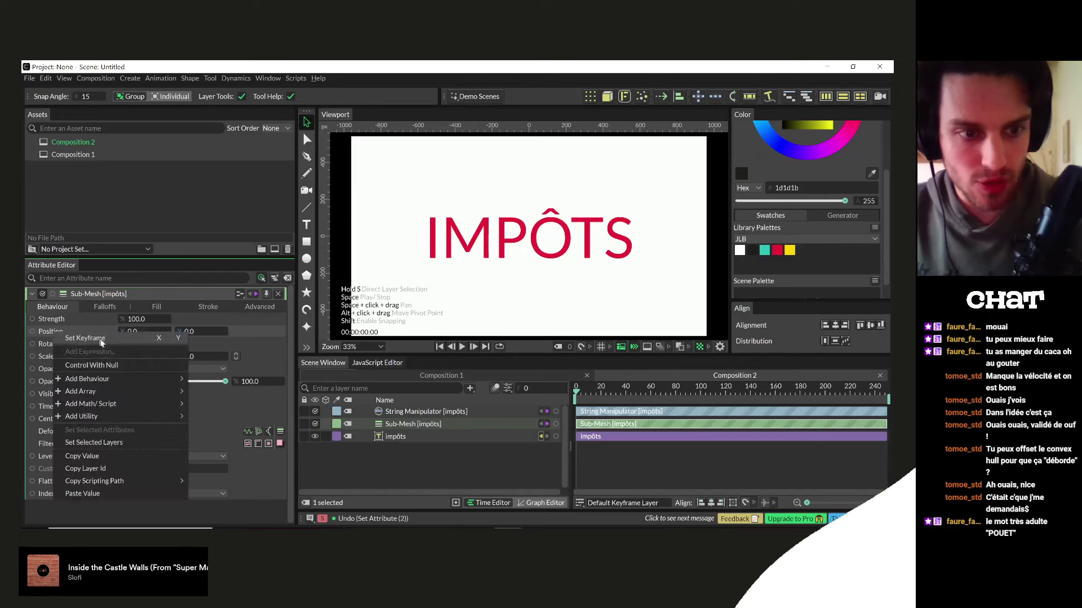
mouse_move(158, 379)
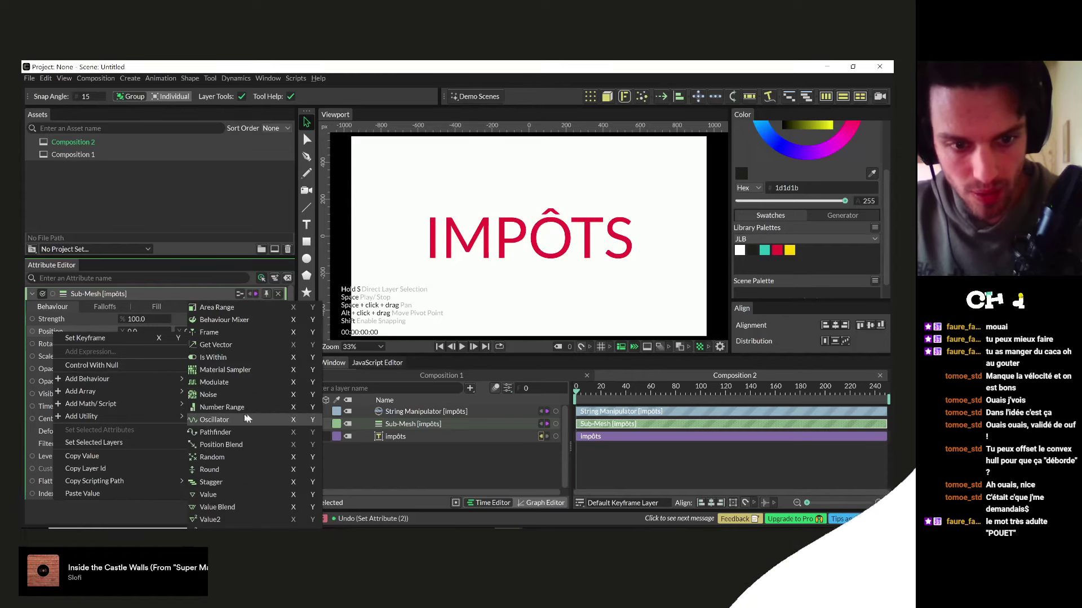
click(246, 418)
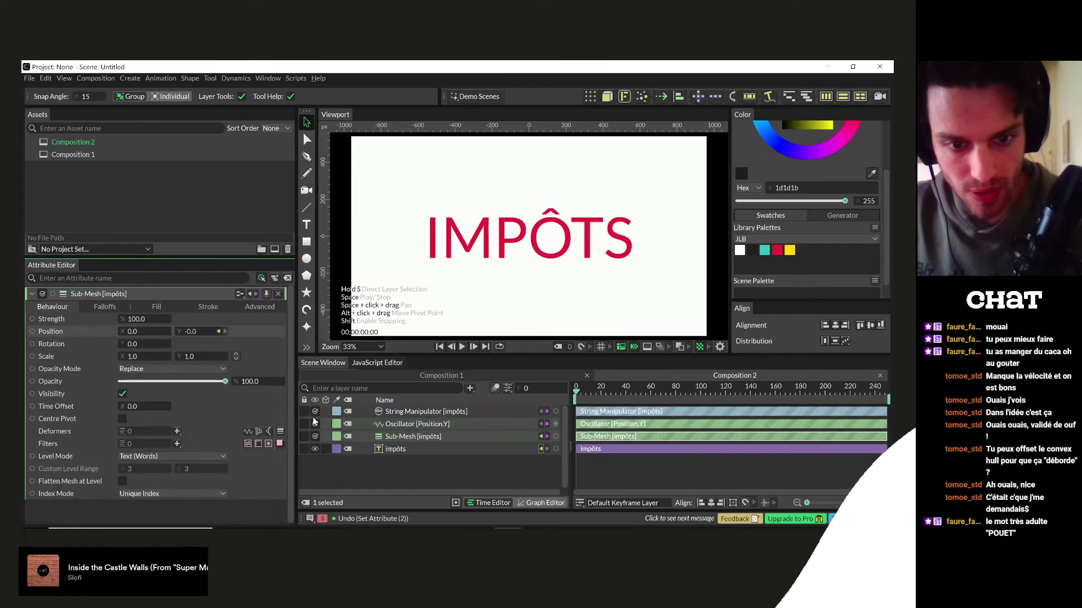
click(413, 425)
click(132, 381)
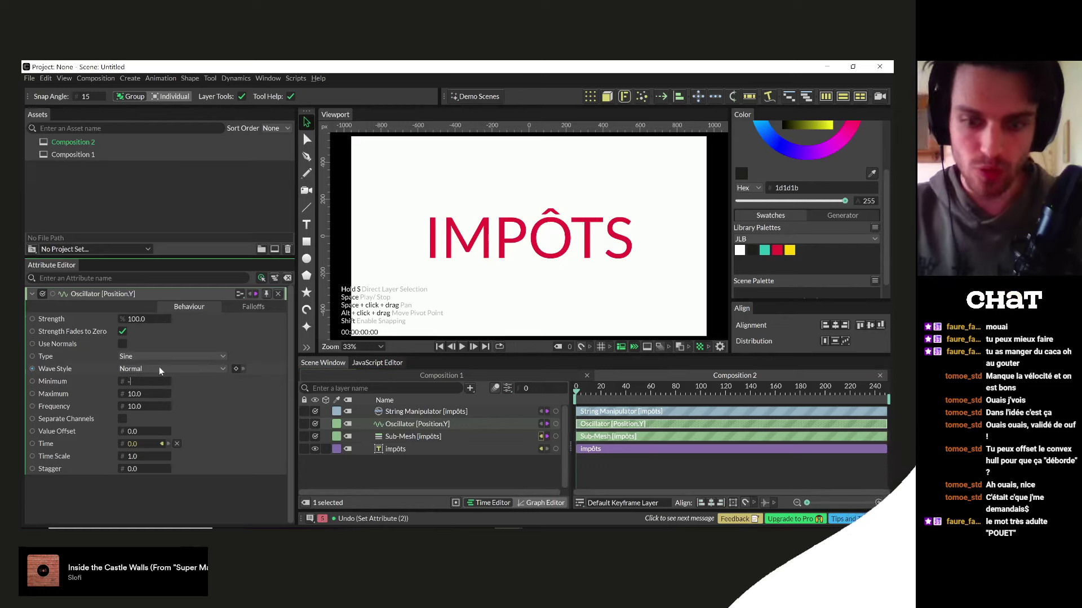
key(Tab)
text(200)
key(Return)
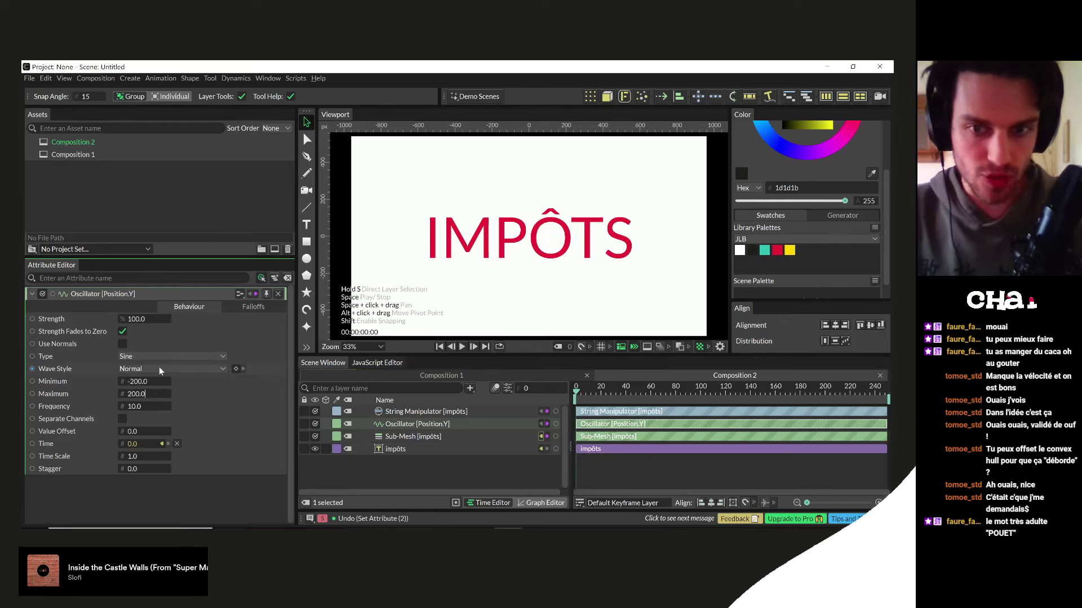
- Try a stagger of 3.53 on the oscillator, undo it, and check the Sub-Mesh settings
drag(127, 470, 339, 469)
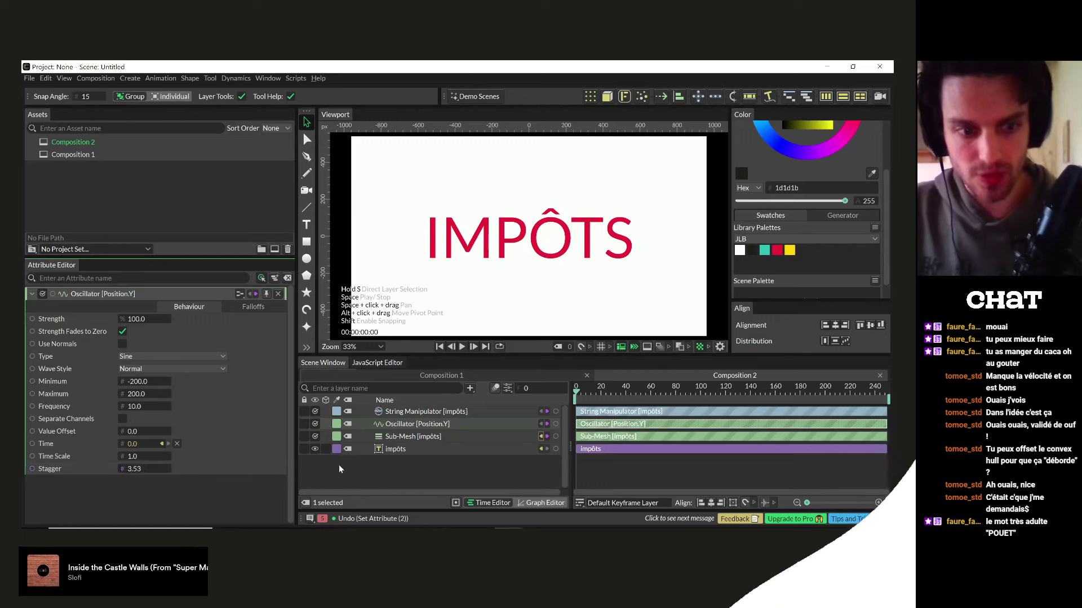
key(ctrl+z)
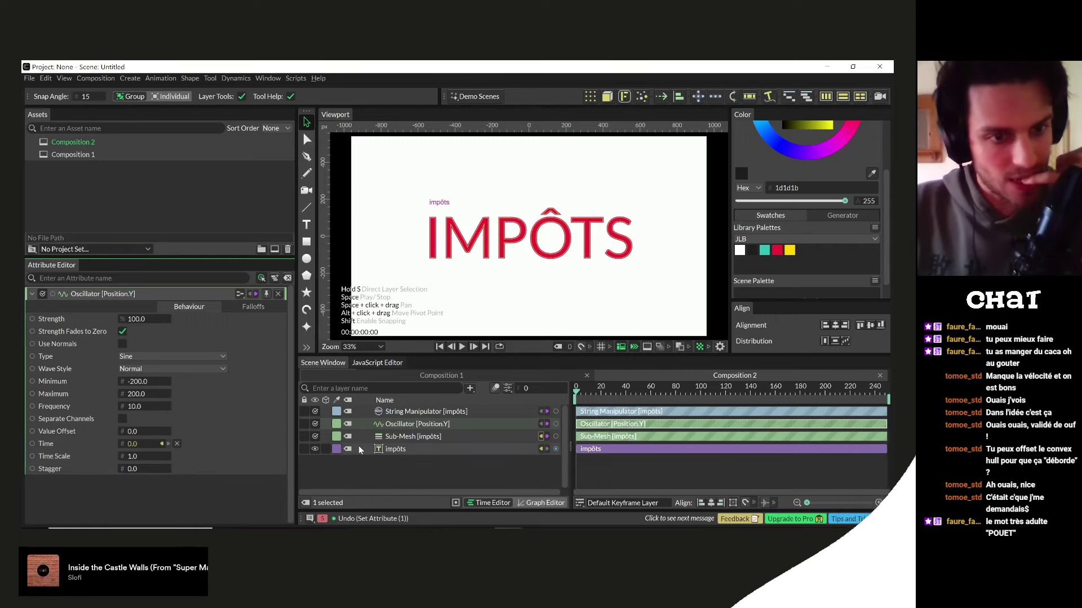
click(404, 438)
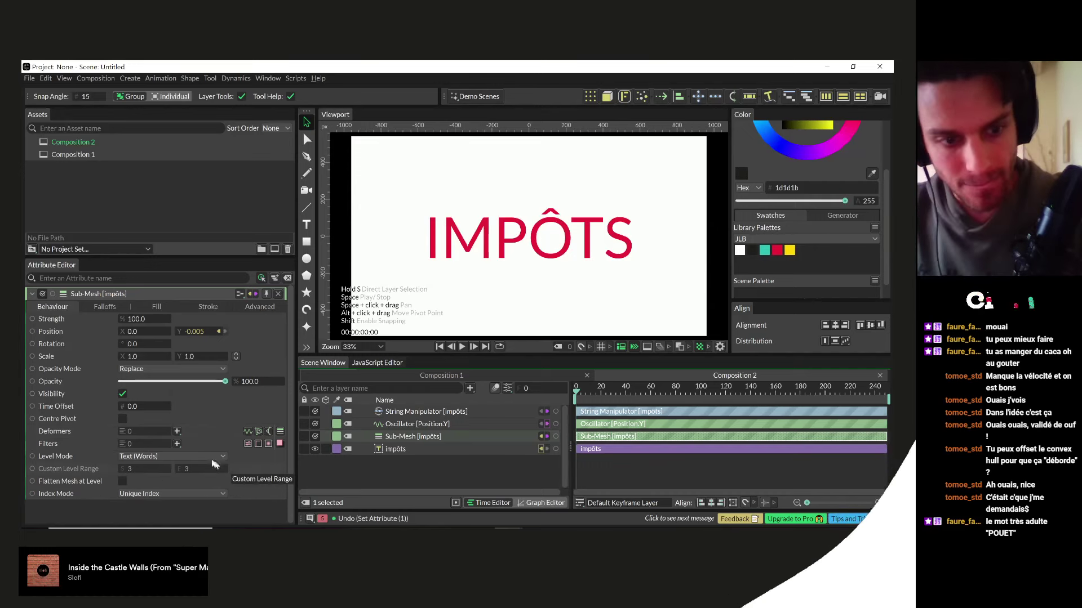
click(387, 427)
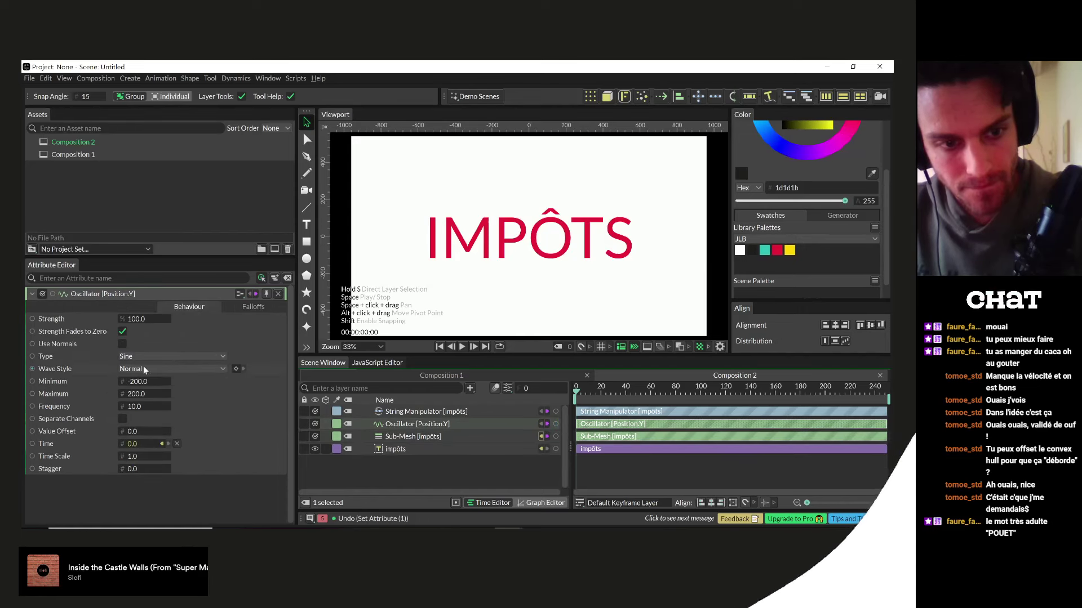
- Enable Use Normals and Separate Channels on the oscillator, previewing the motion and undoing a trial stagger change
click(121, 345)
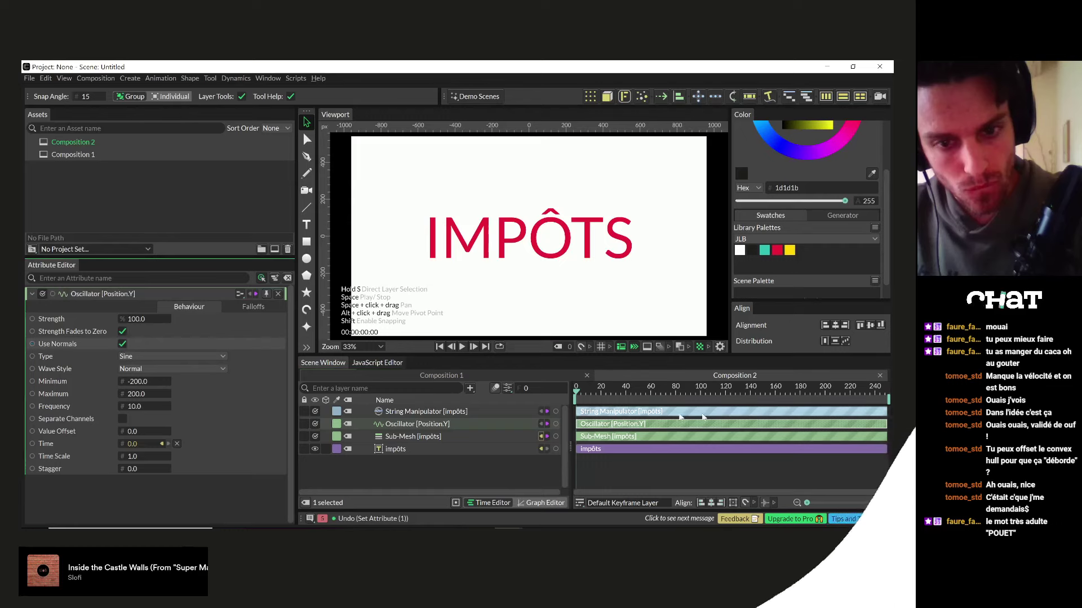
key(space)
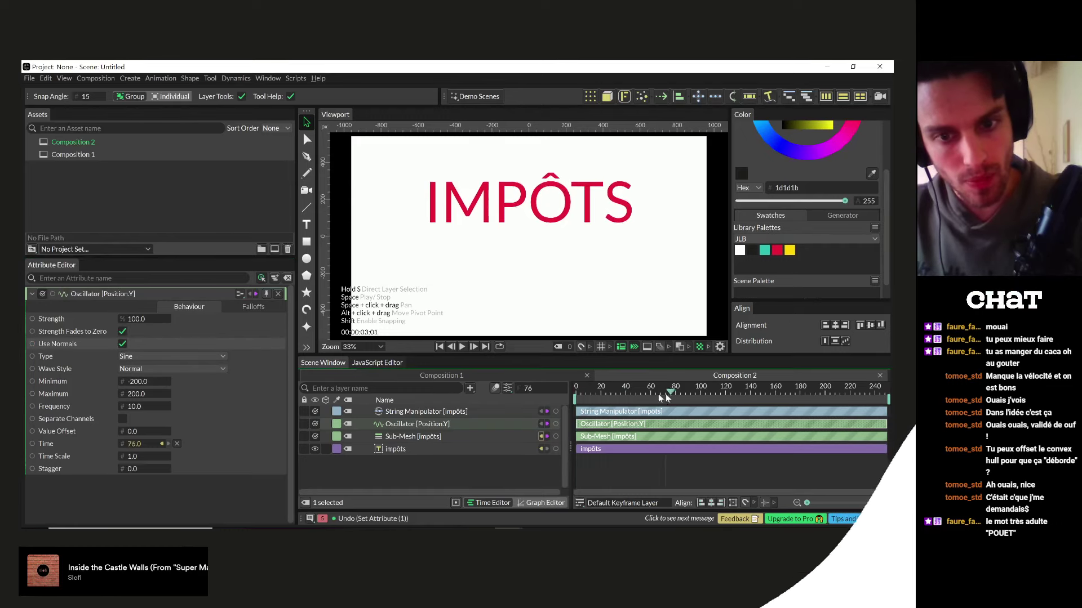
drag(133, 469, 277, 471)
key(ctrl+z)
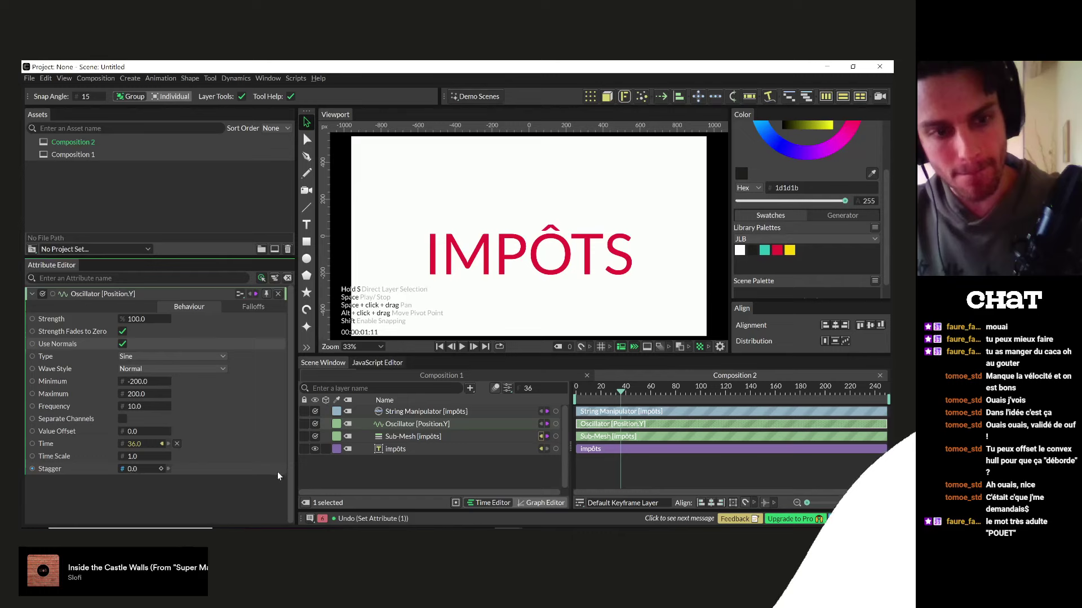
click(122, 419)
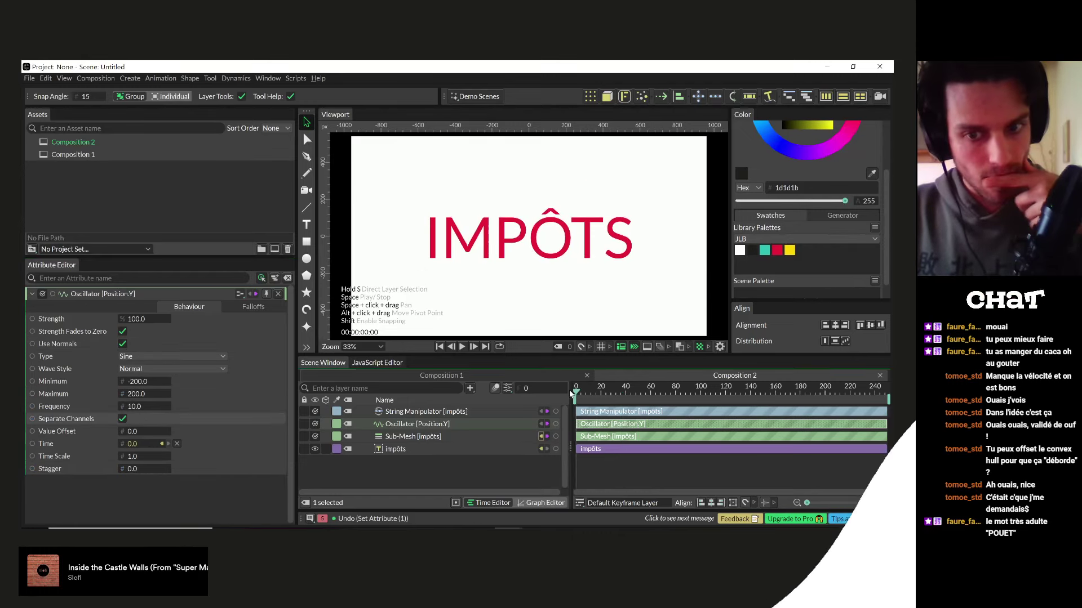
- Set the Sub-Mesh's Level Mode to Text (Characters)
click(395, 437)
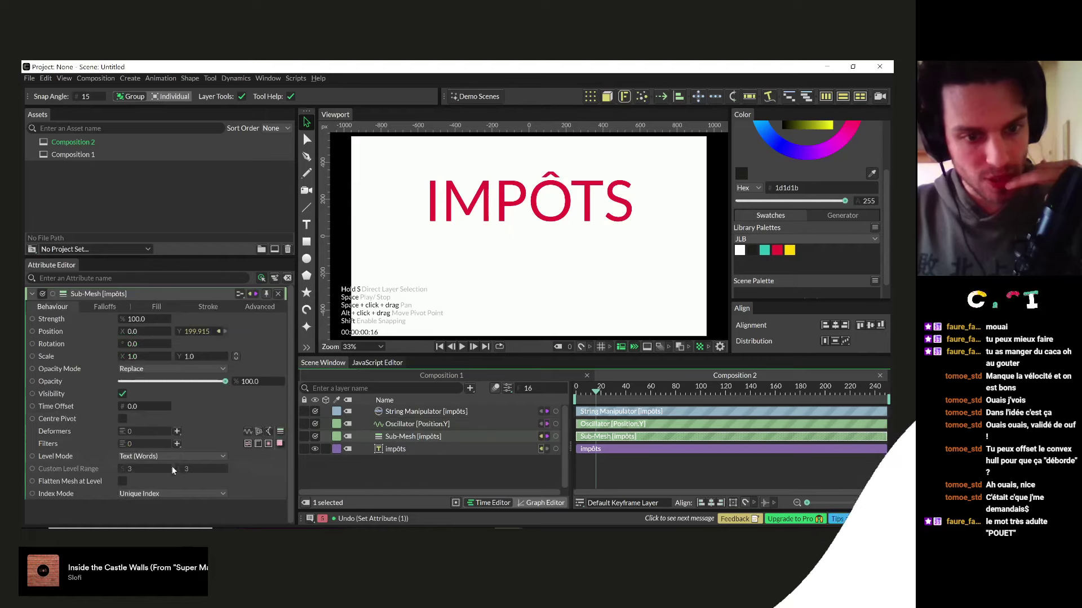
click(160, 456)
click(139, 472)
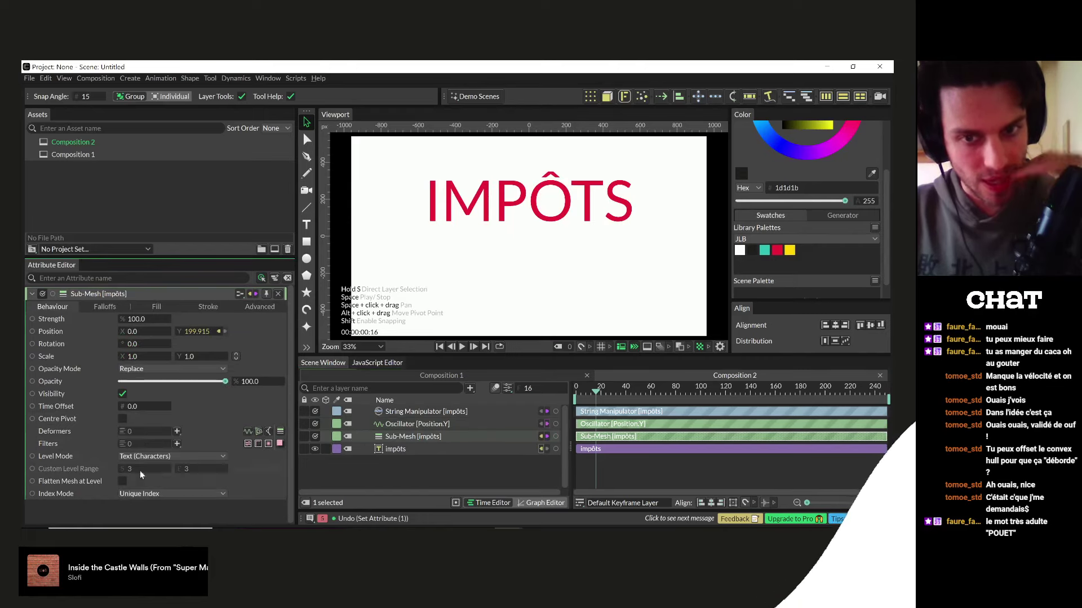
- Set the oscillator's stagger to 10.68 and play back the letter animation
click(612, 424)
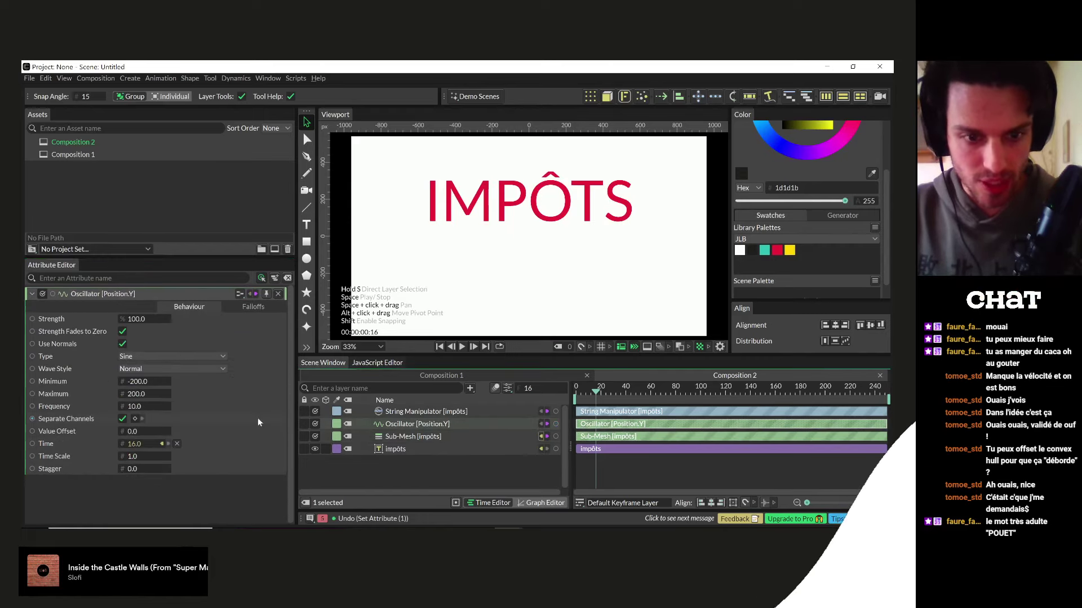
drag(131, 469, 598, 411)
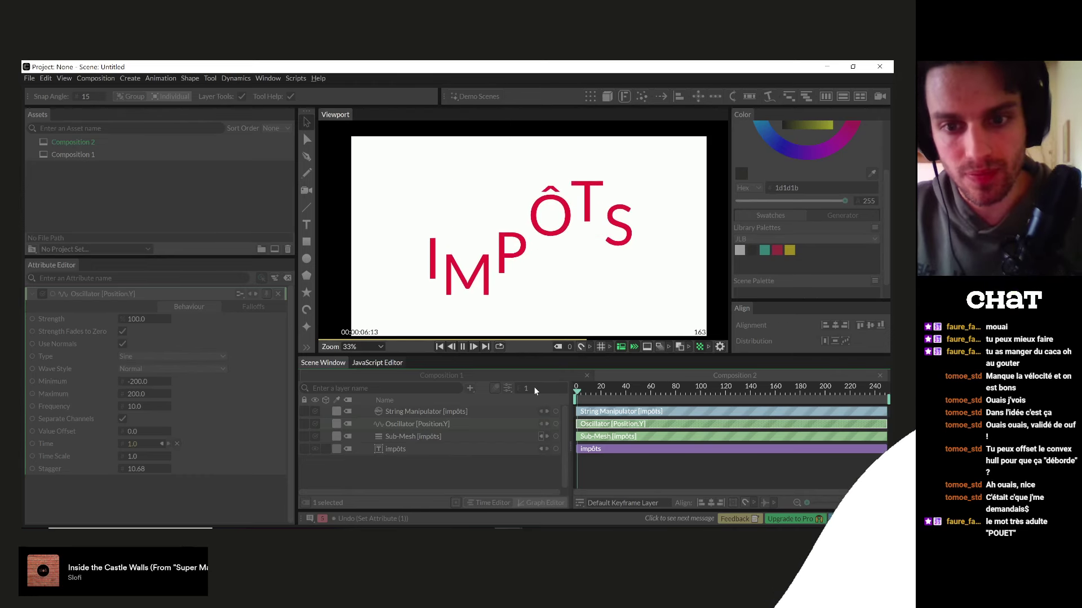
key(space)
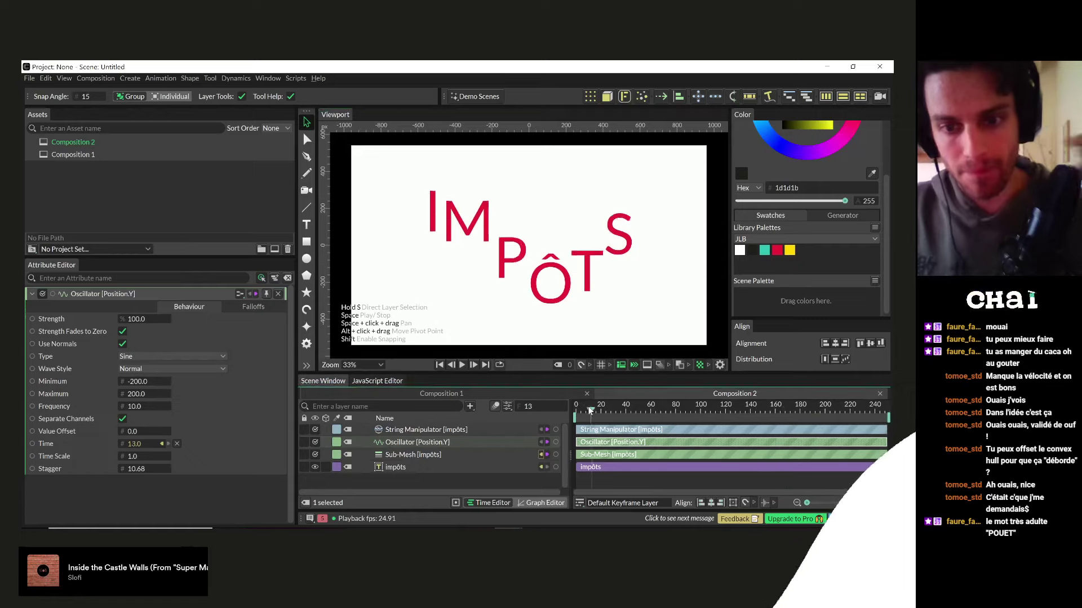
- Switch to Instagram in the browser and examine the "Liquid" blurred typography post, including its description and comments
key(alt+Tab)
click(320, 321)
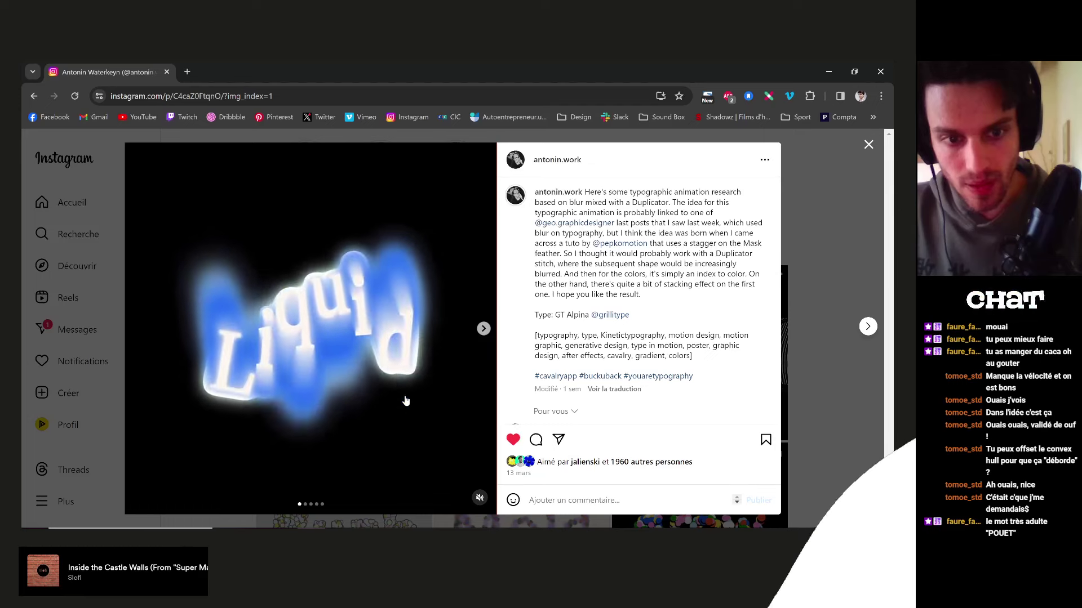
scroll(732, 410, down, 3)
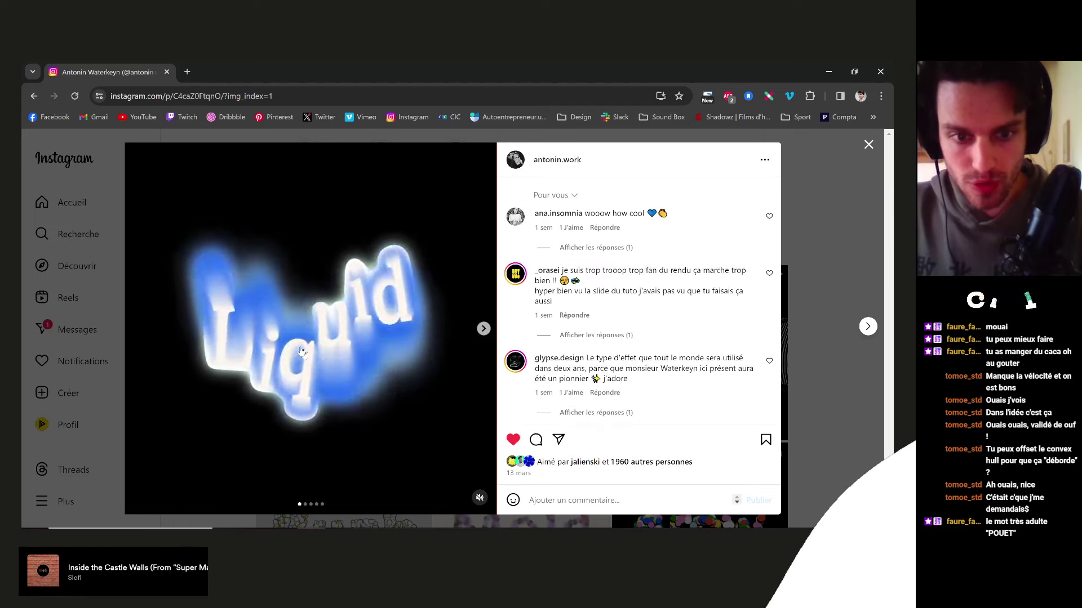
click(844, 429)
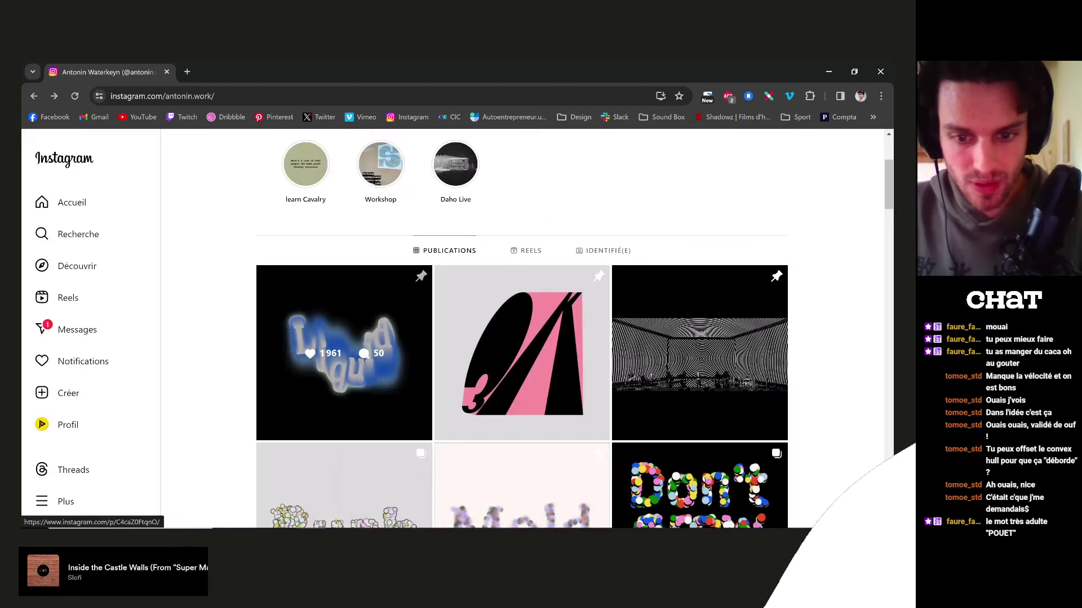
- Switch back to Cavalry and add a Number Range behaviour to the composition with the "impôts" text
click(484, 490)
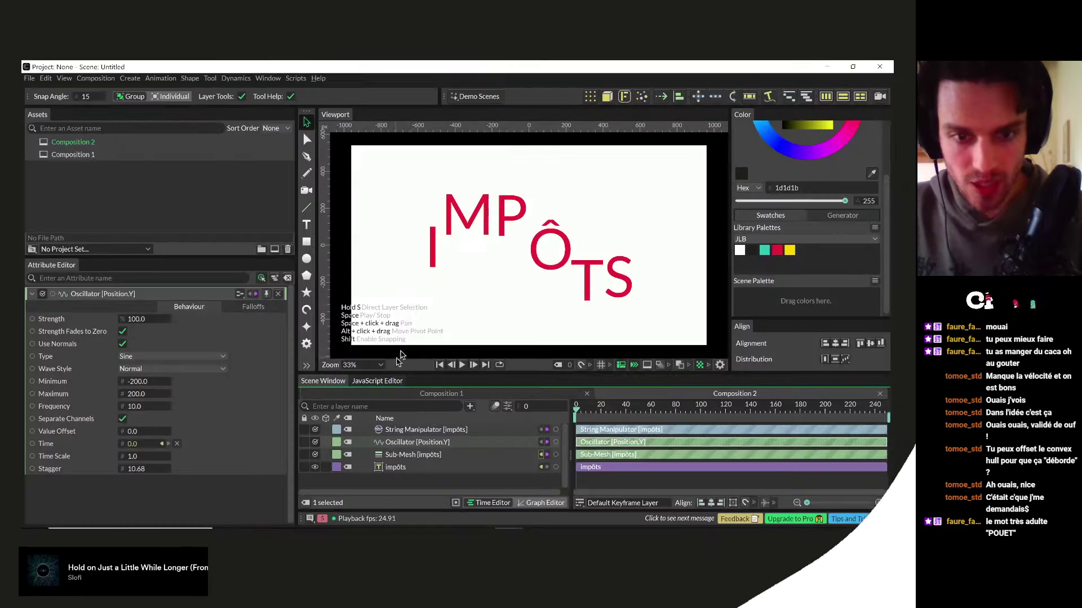
click(394, 454)
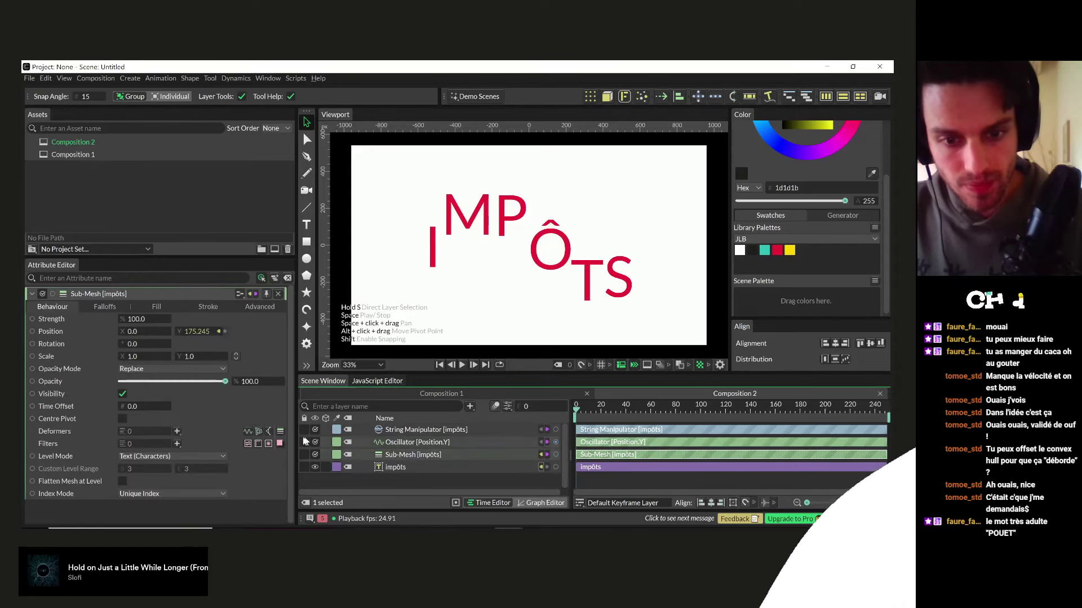
click(395, 443)
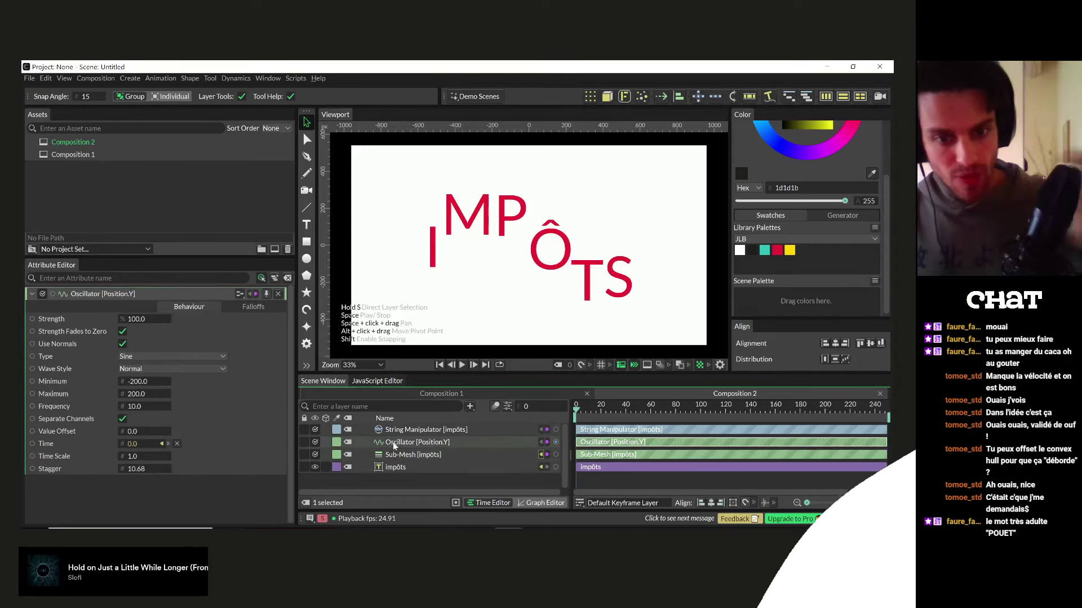
click(370, 478)
key(Tab)
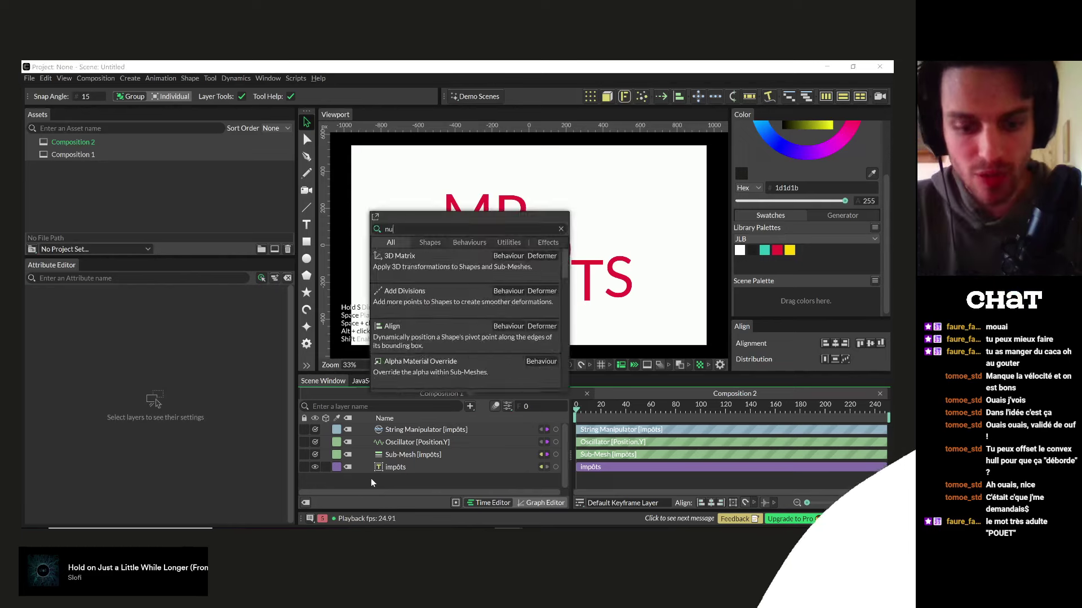
text(number)
key(Return)
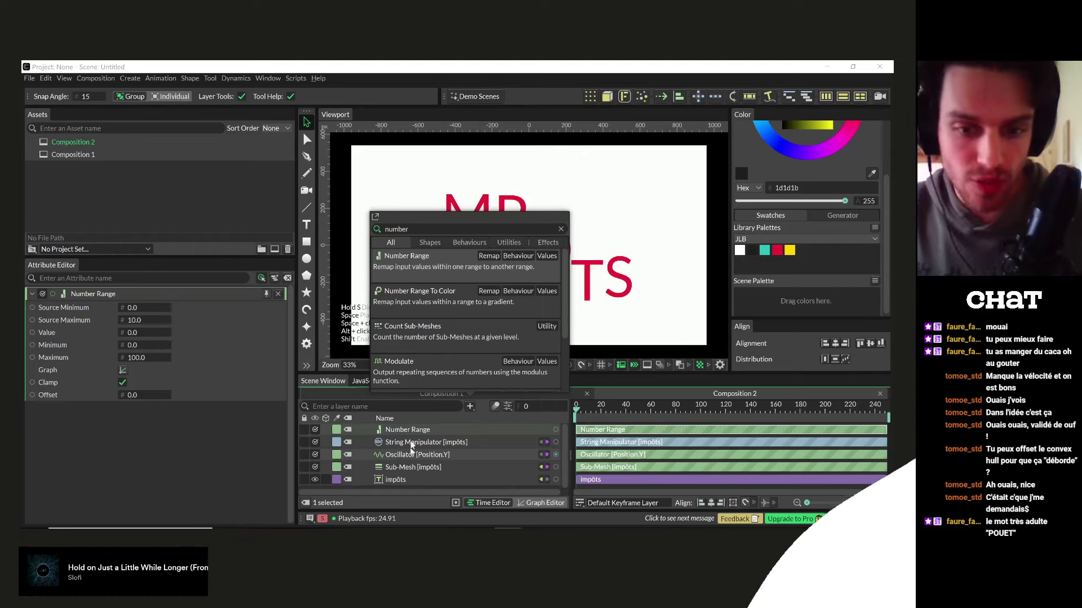
- Pin the Number Range's attributes and connect the oscillator's Minimum and Maximum to its Source Minimum and Source Maximum
click(392, 431)
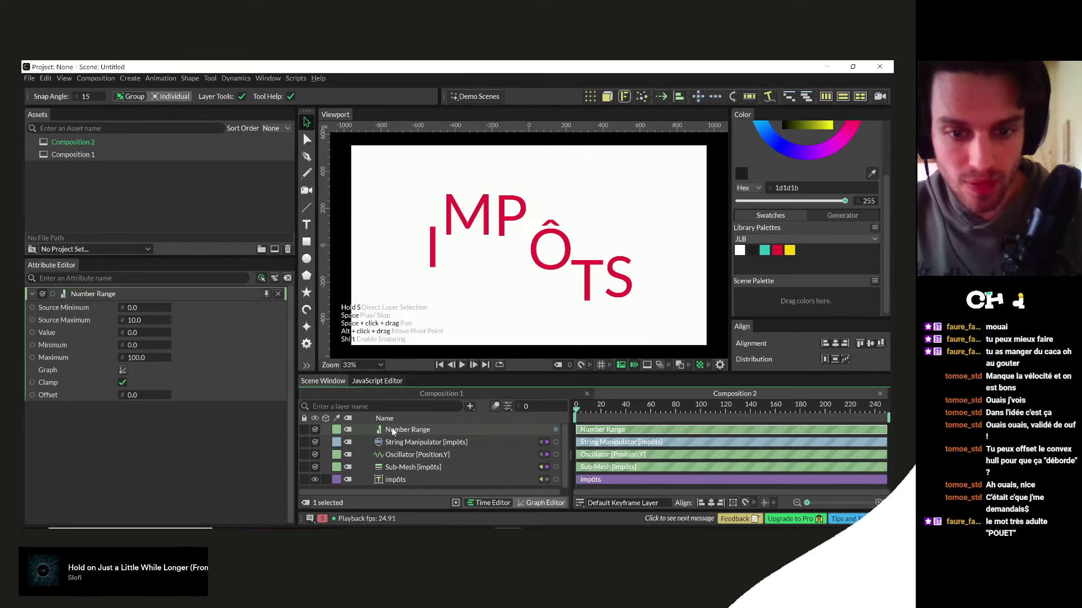
click(405, 455)
click(402, 431)
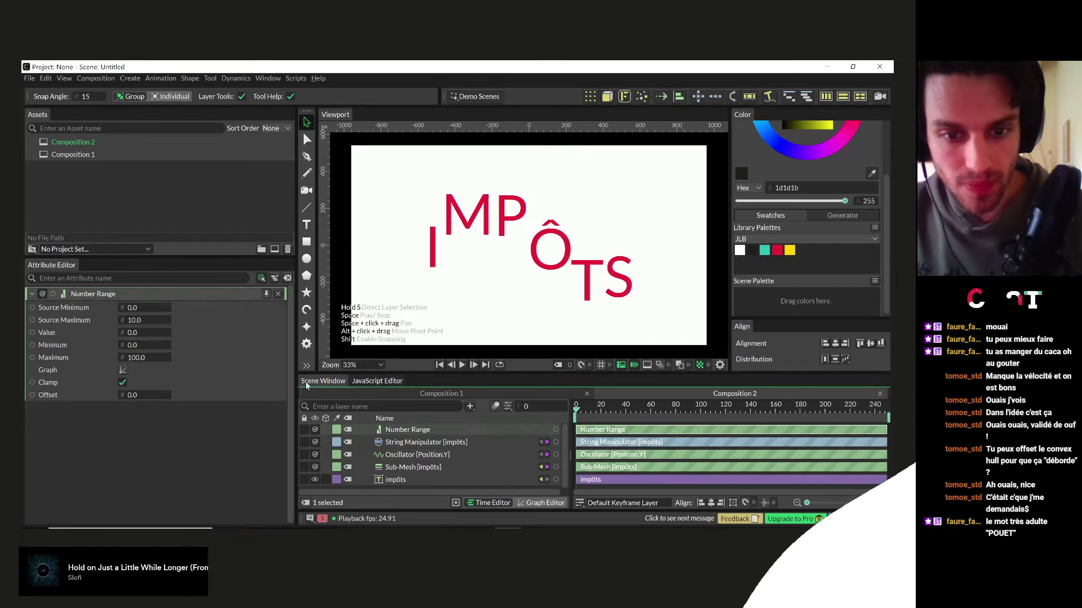
click(266, 294)
click(397, 455)
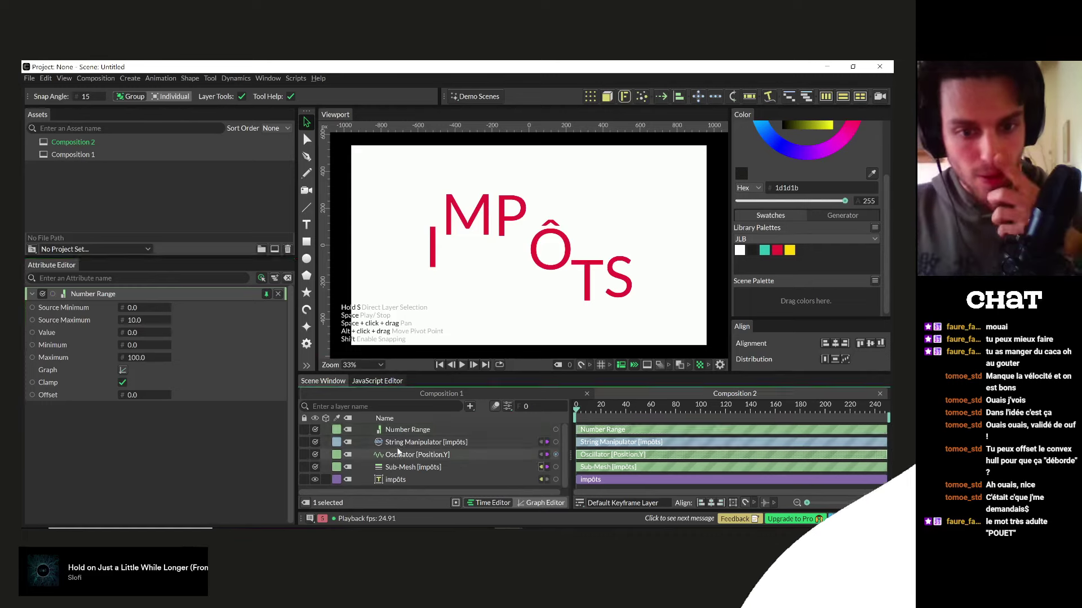
scroll(72, 395, down, 2)
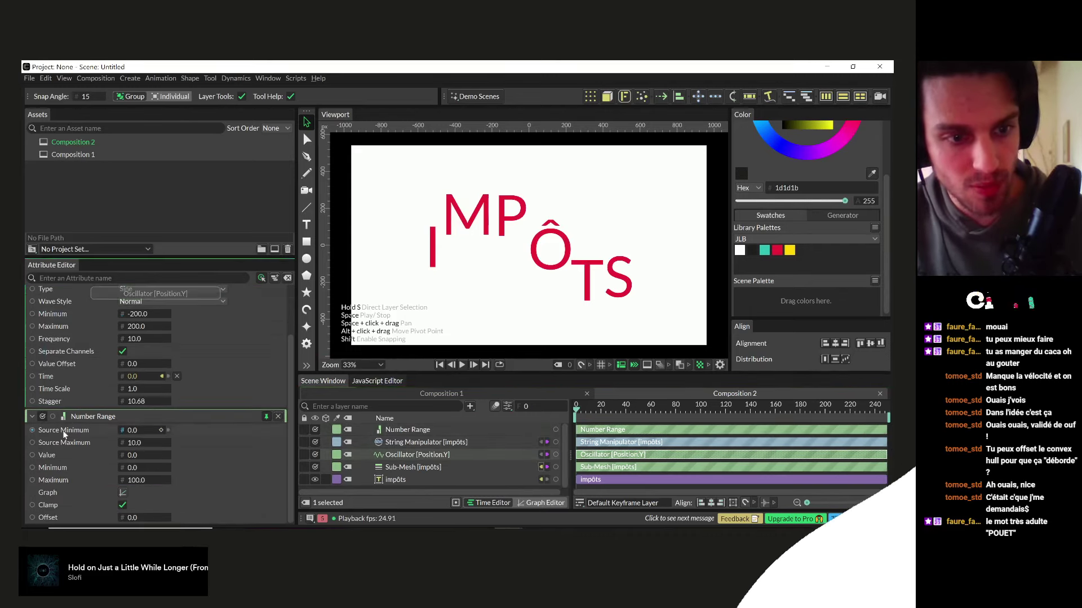
drag(38, 316, 64, 431)
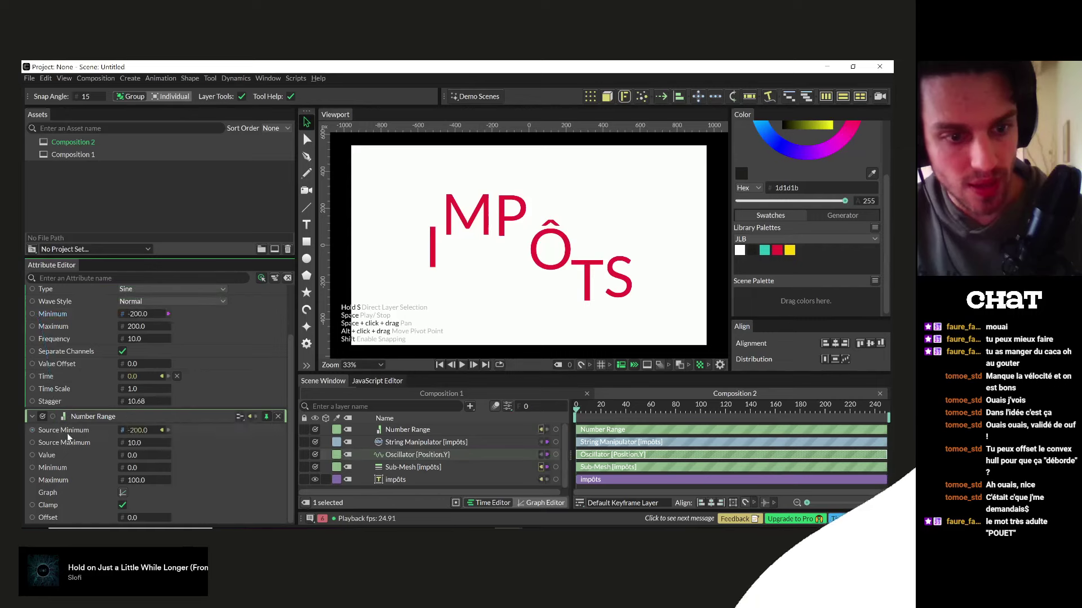
drag(33, 327, 65, 444)
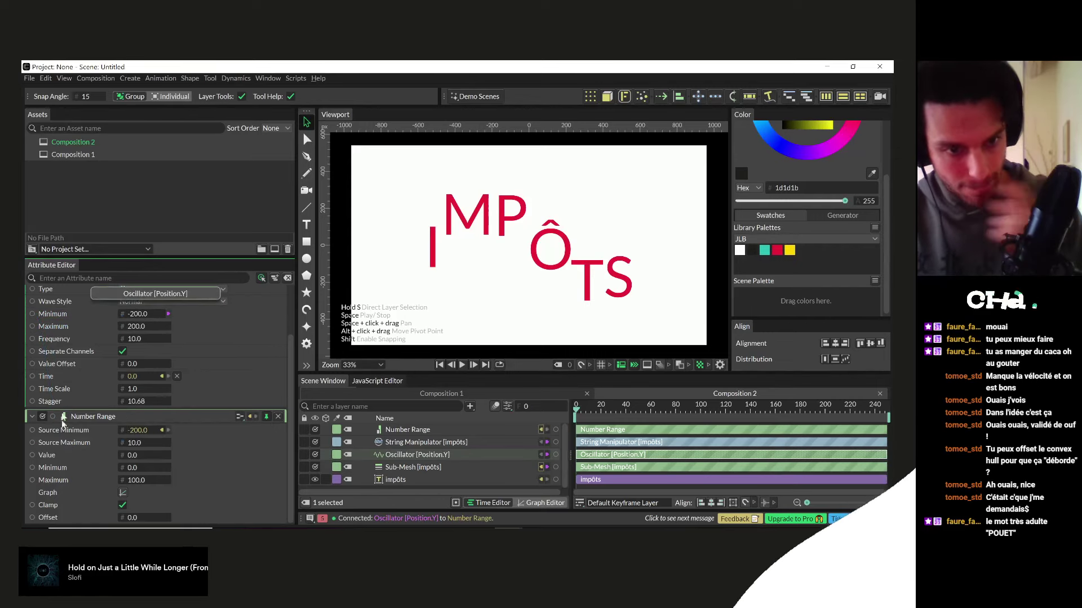
drag(33, 327, 59, 443)
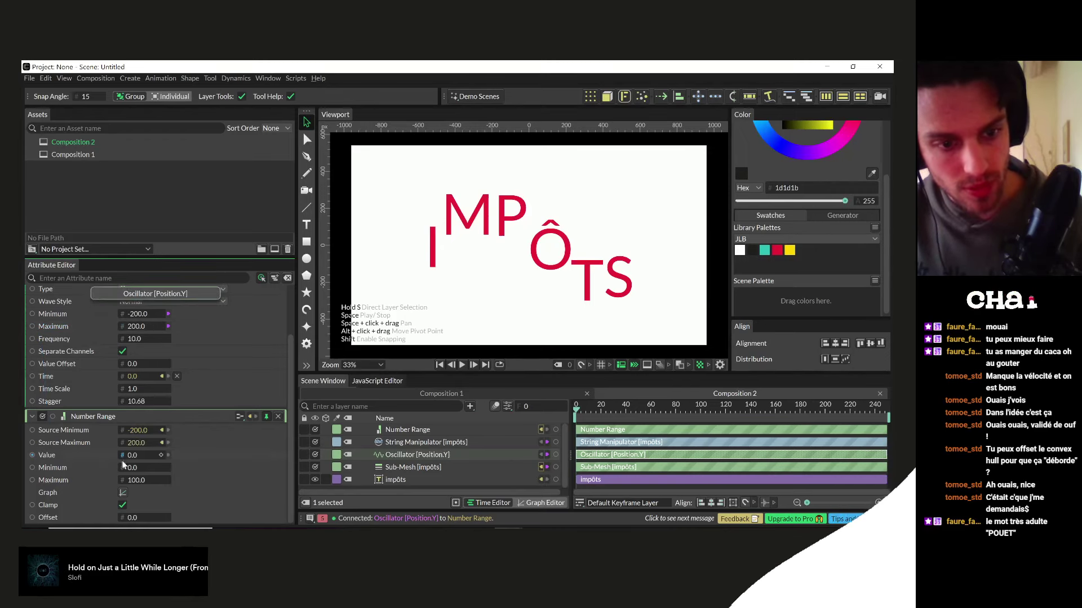
- Connect the oscillator's output to the Number Range's Value and set its Minimum to -10 and Maximum to 10
drag(555, 459, 48, 459)
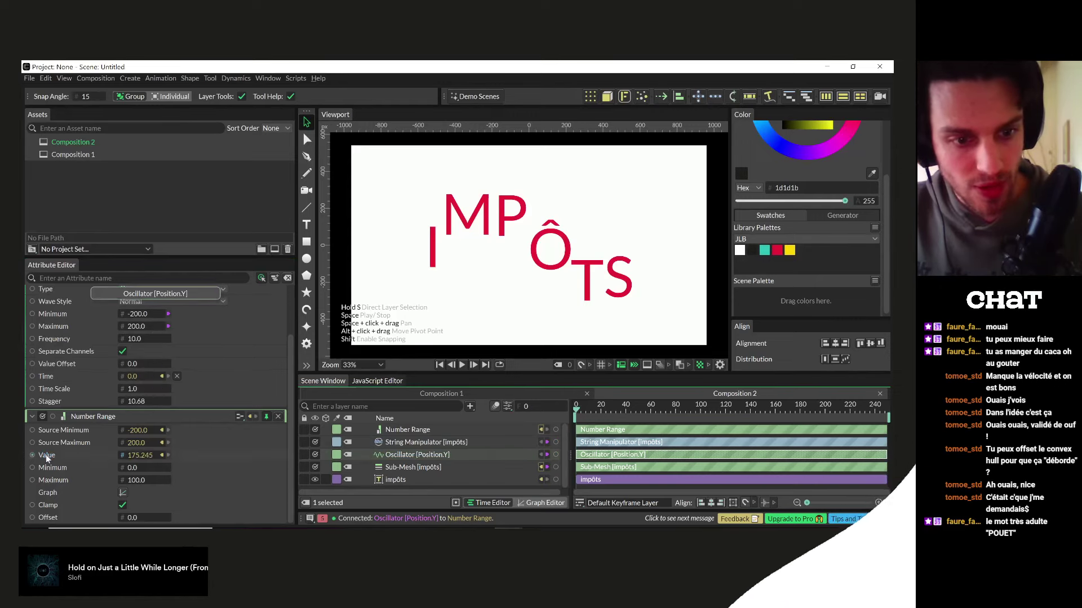
click(129, 468)
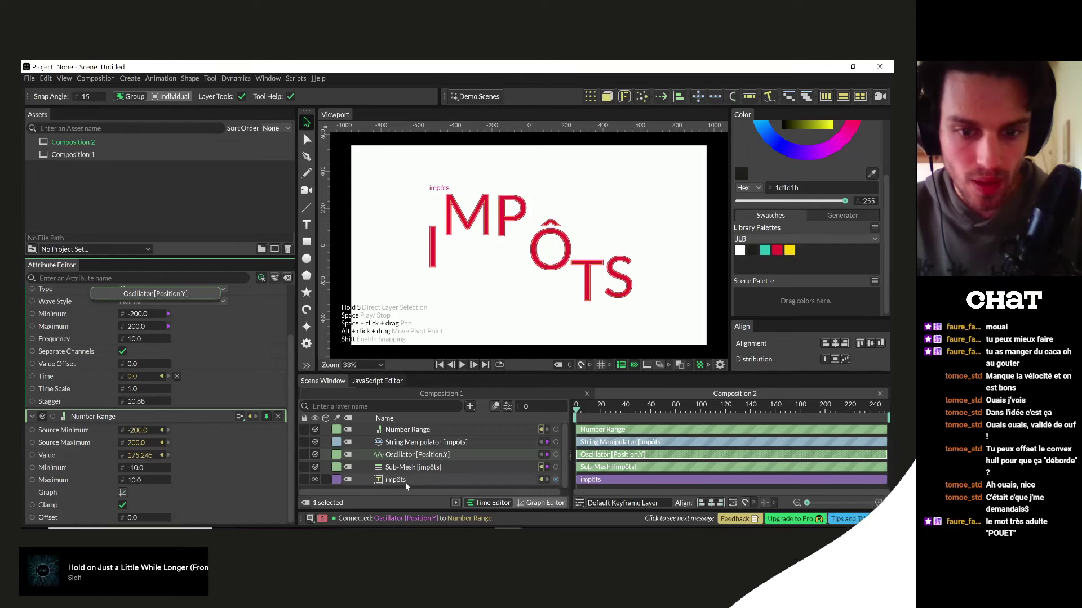
click(152, 417)
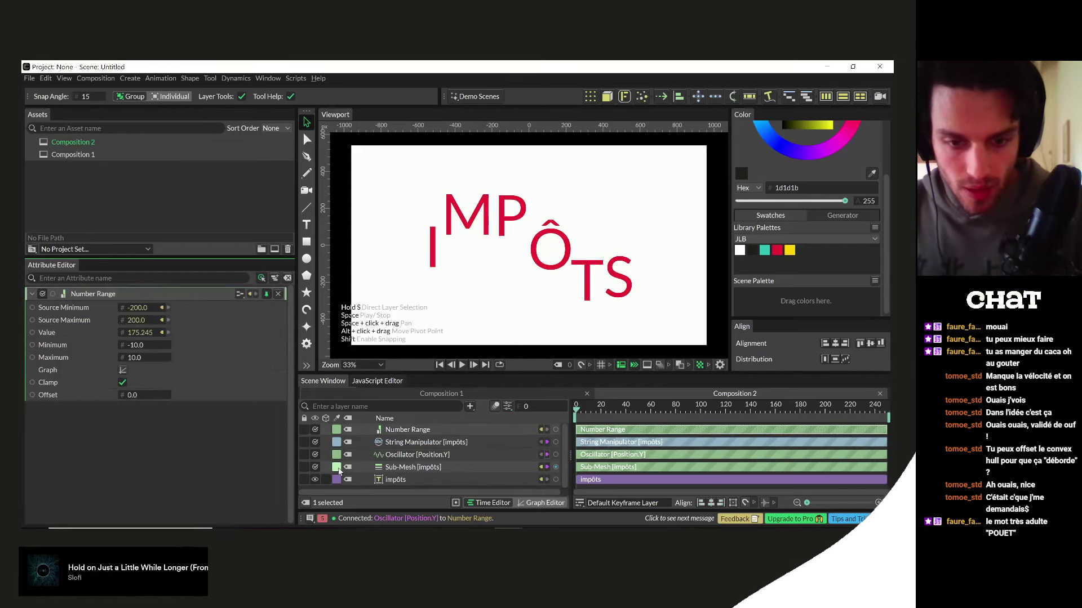
- Connect the Number Range to the Sub-Mesh's Rotation and play back the rotating letters
click(401, 469)
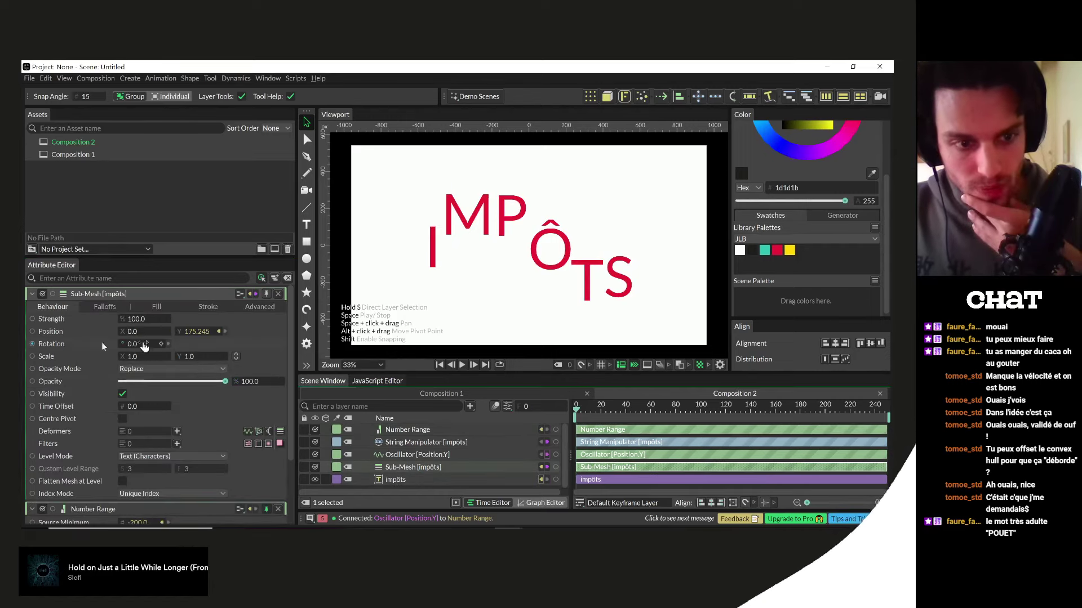
drag(556, 429, 52, 347)
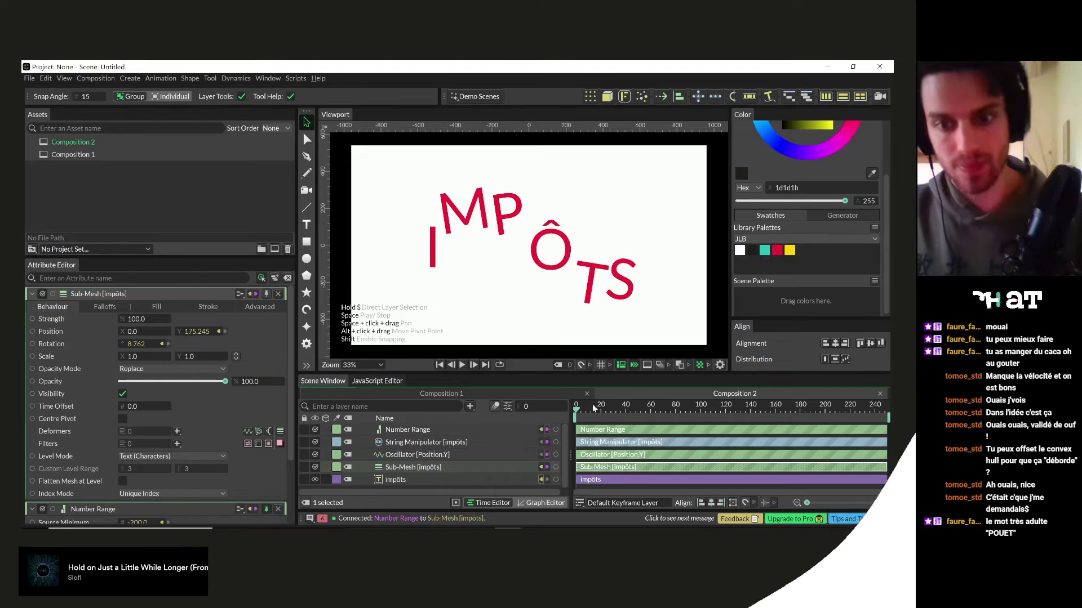
key(space)
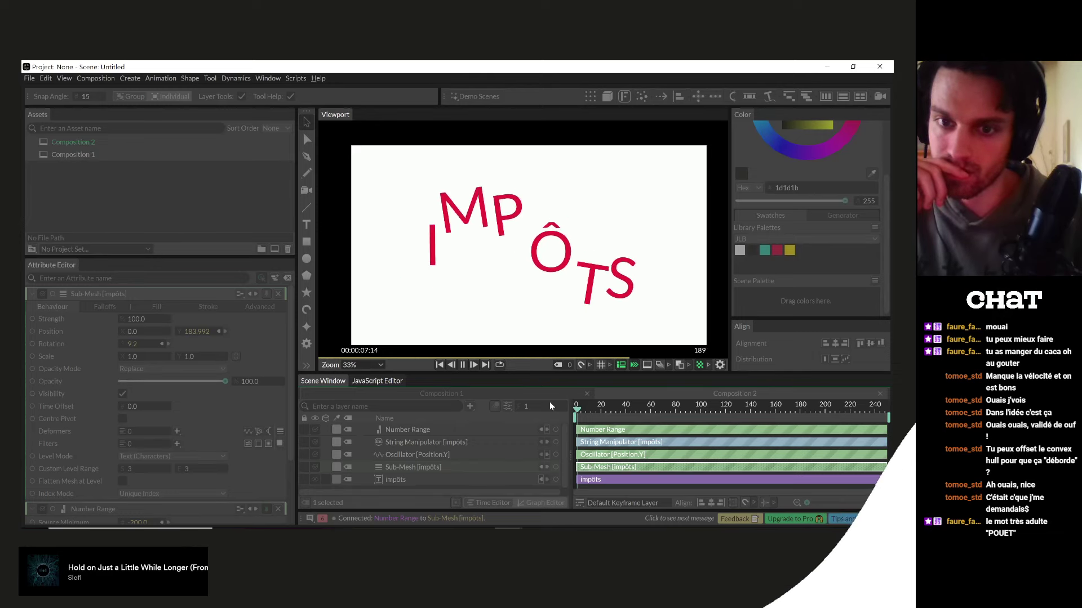
key(space)
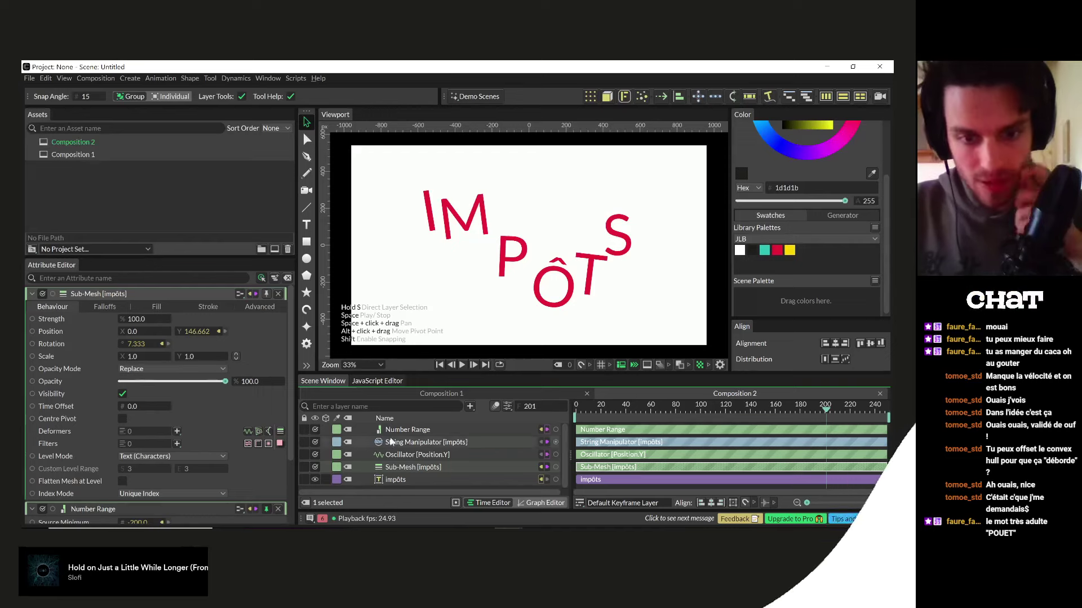
- Link the Number Range's own limits by connecting its Maximum to its Minimum
click(407, 428)
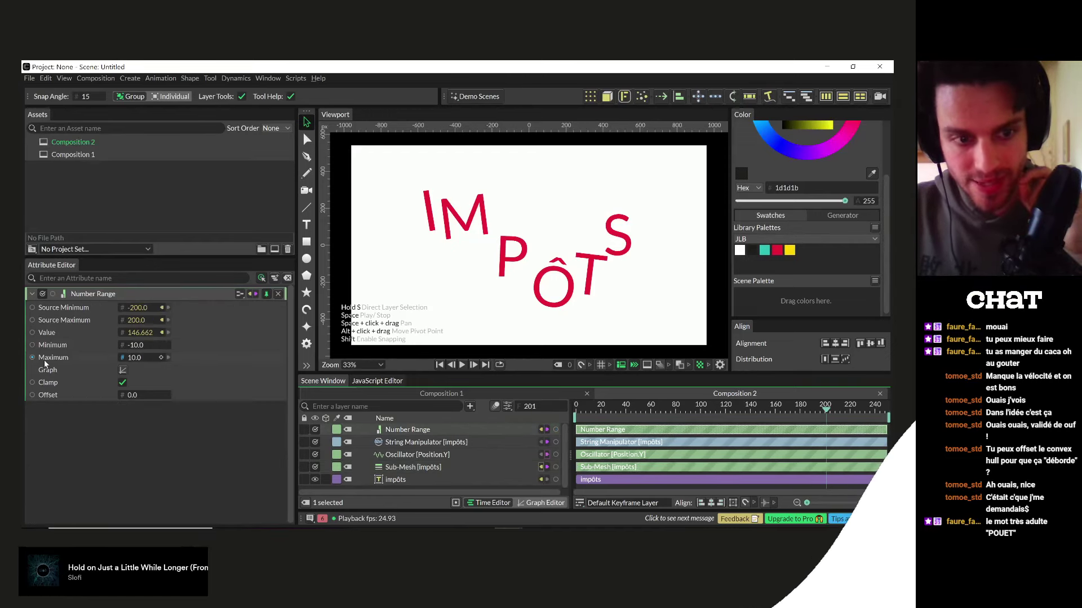
click(32, 345)
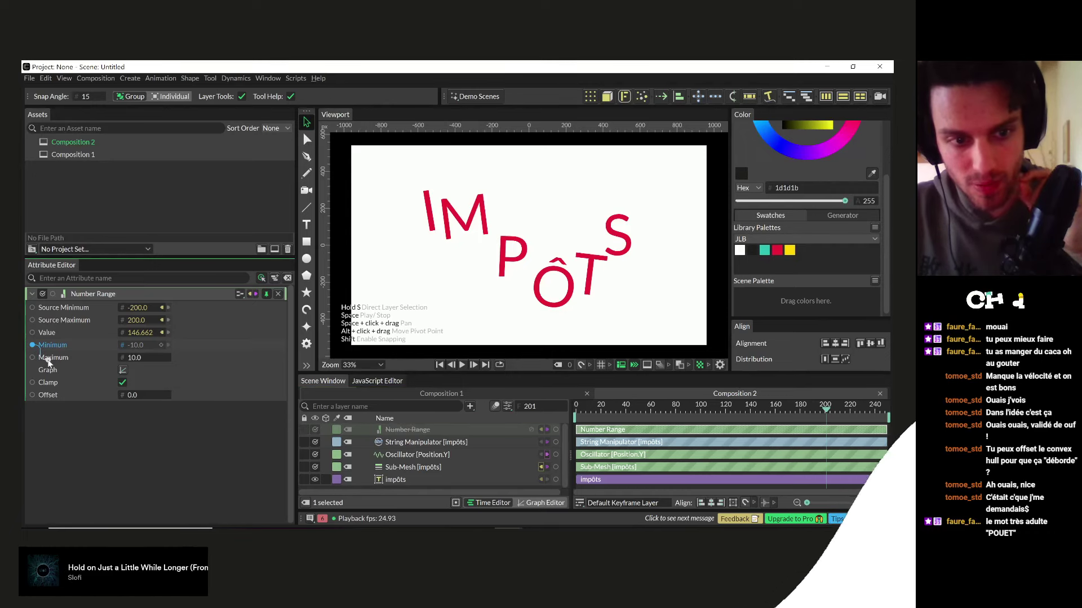
click(49, 361)
click(32, 345)
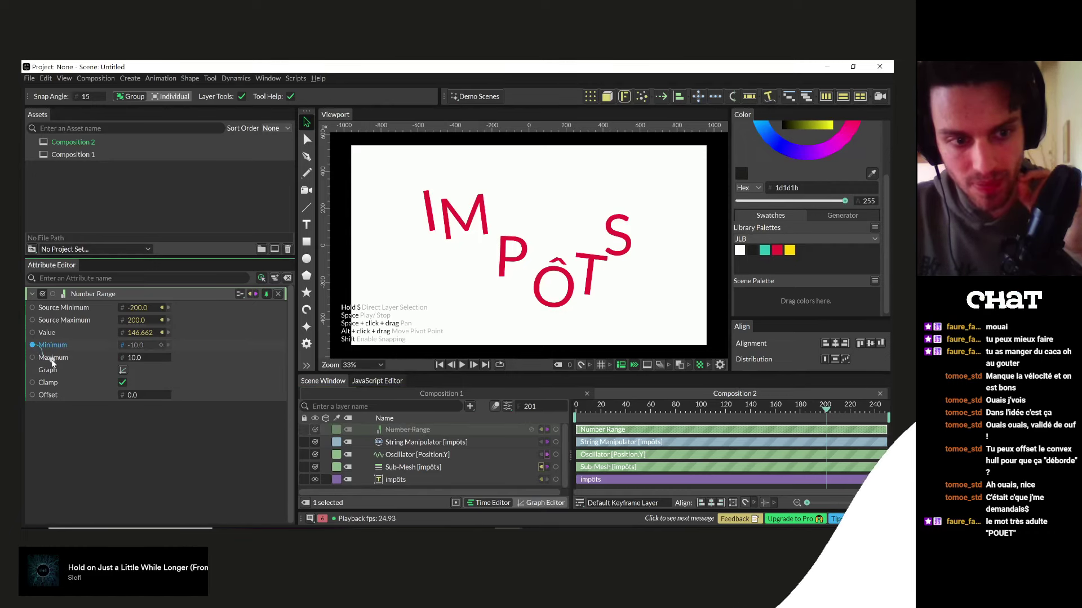
click(52, 360)
drag(32, 345, 133, 362)
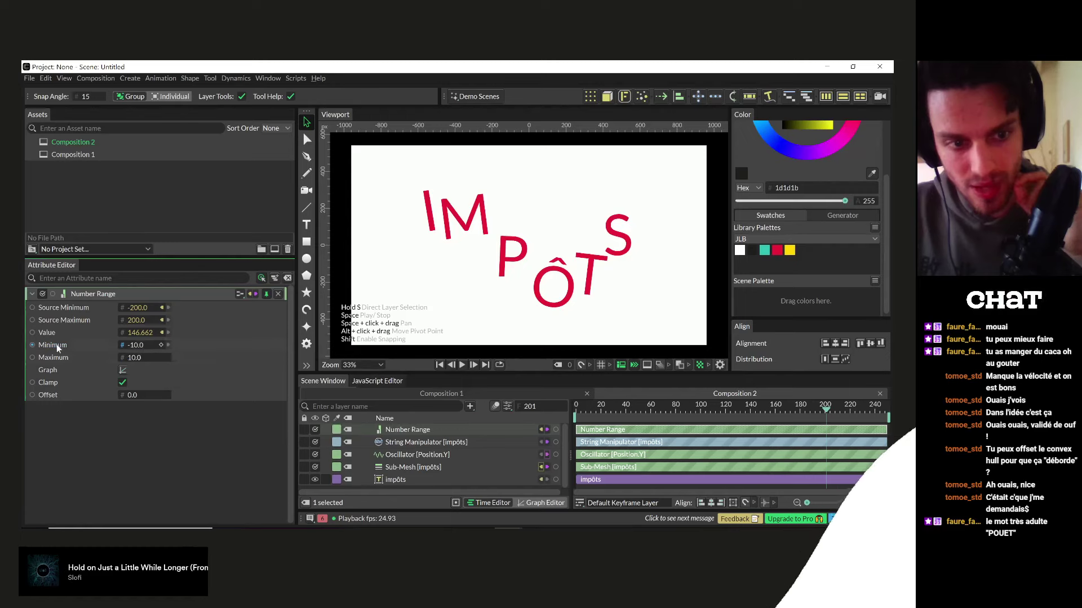
drag(32, 345, 138, 362)
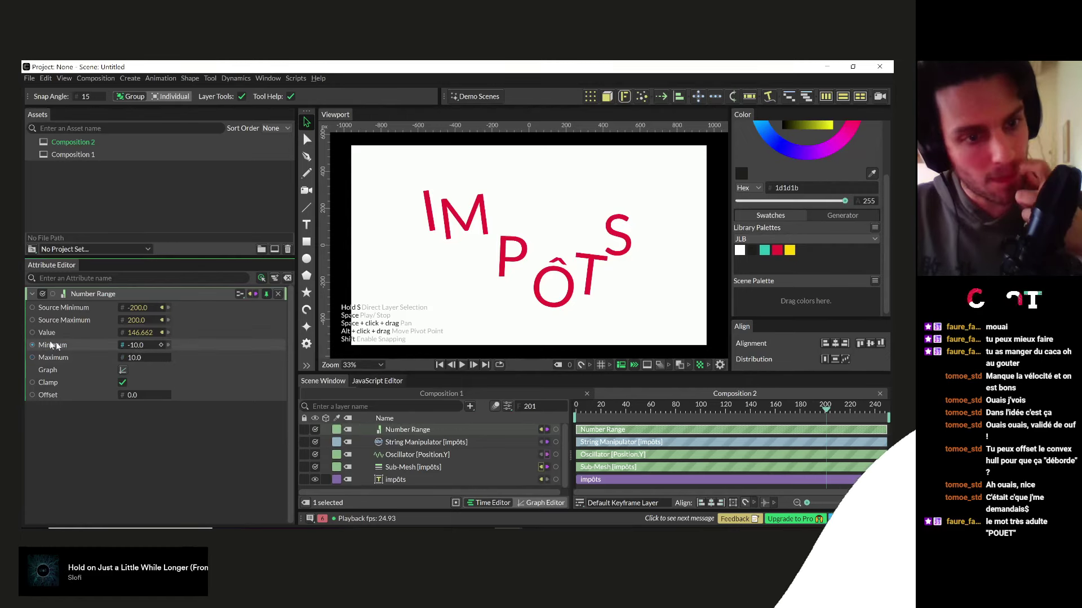
drag(33, 361, 33, 350)
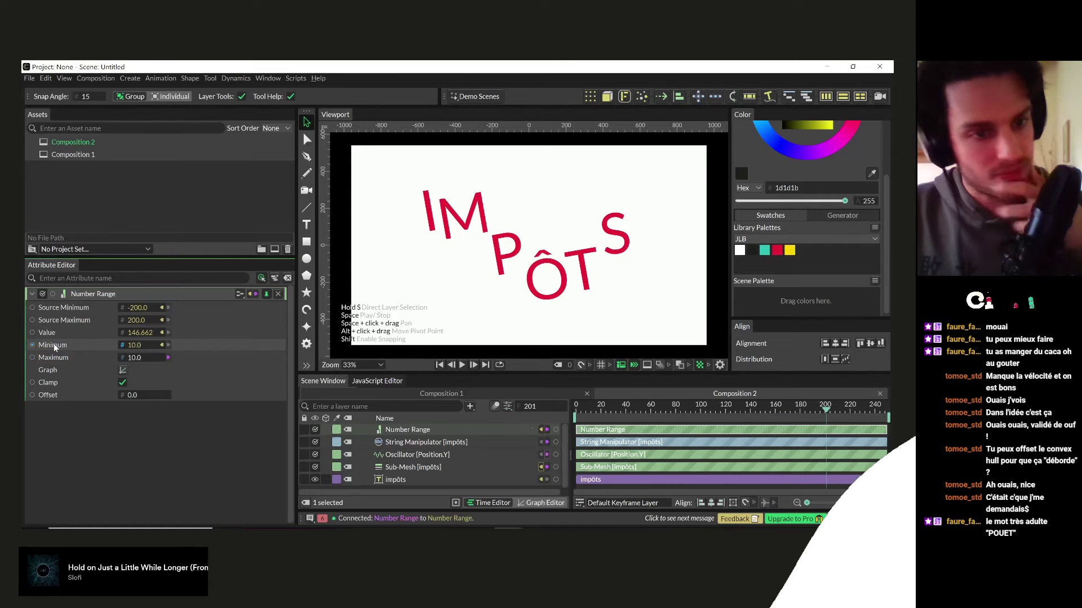
- Add the expression *-1 to the Number Range's Minimum
right_click(56, 345)
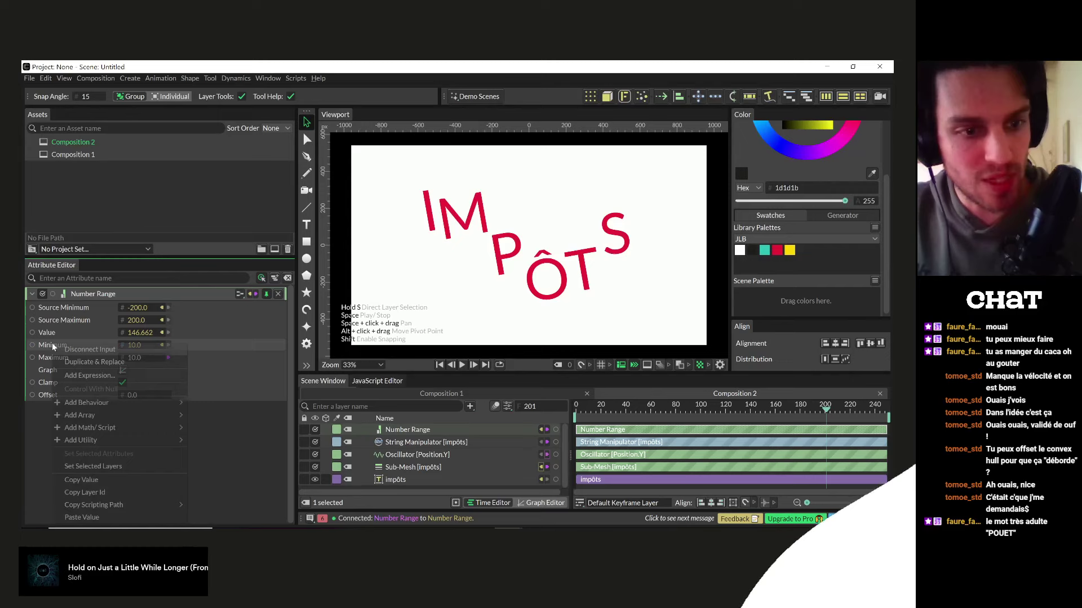
click(77, 375)
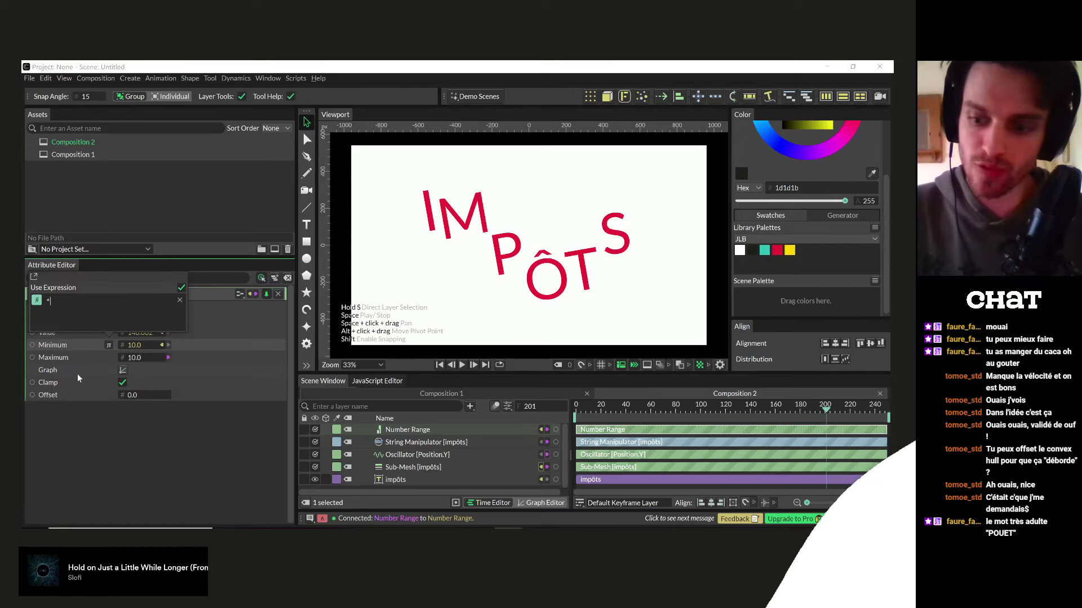
text(*-1)
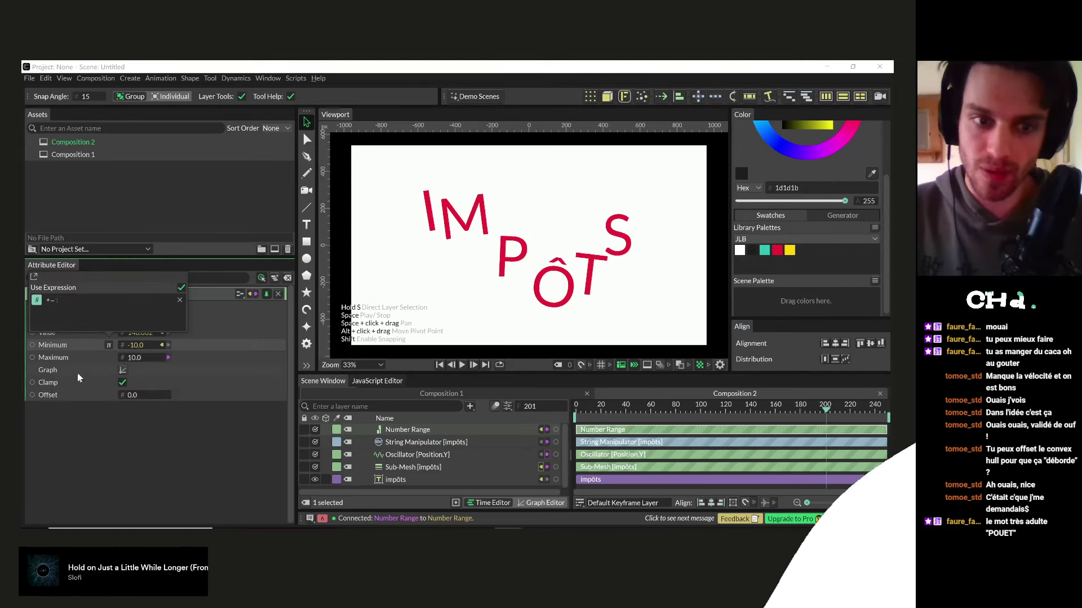
click(187, 454)
- Try other Maximum values on the Number Range at different frames, reset it to 10, and play back the animation
drag(131, 363, 235, 371)
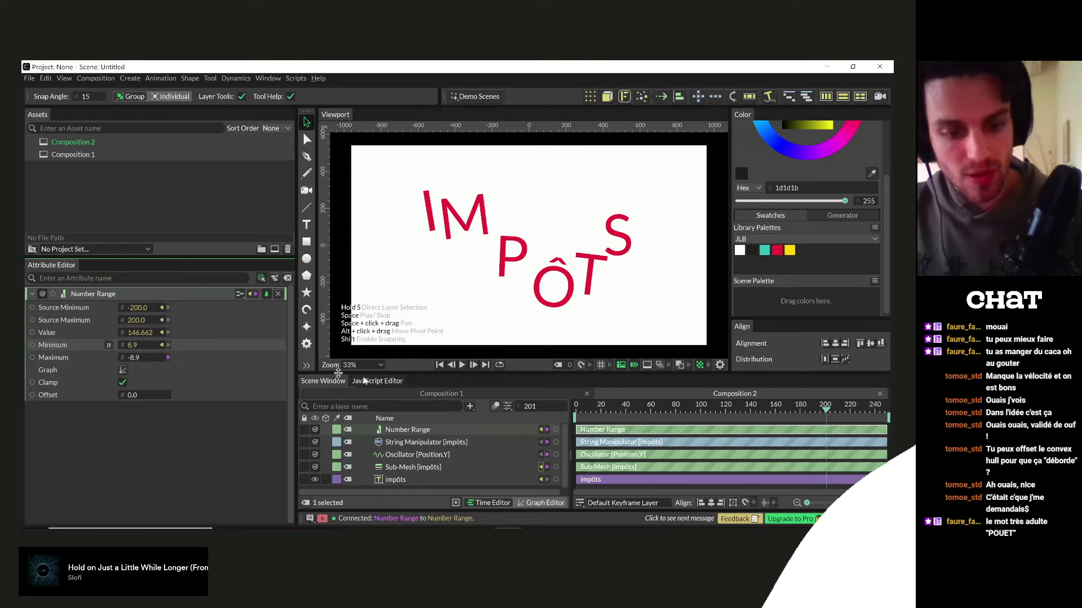
drag(588, 412, 680, 414)
drag(139, 361, 169, 367)
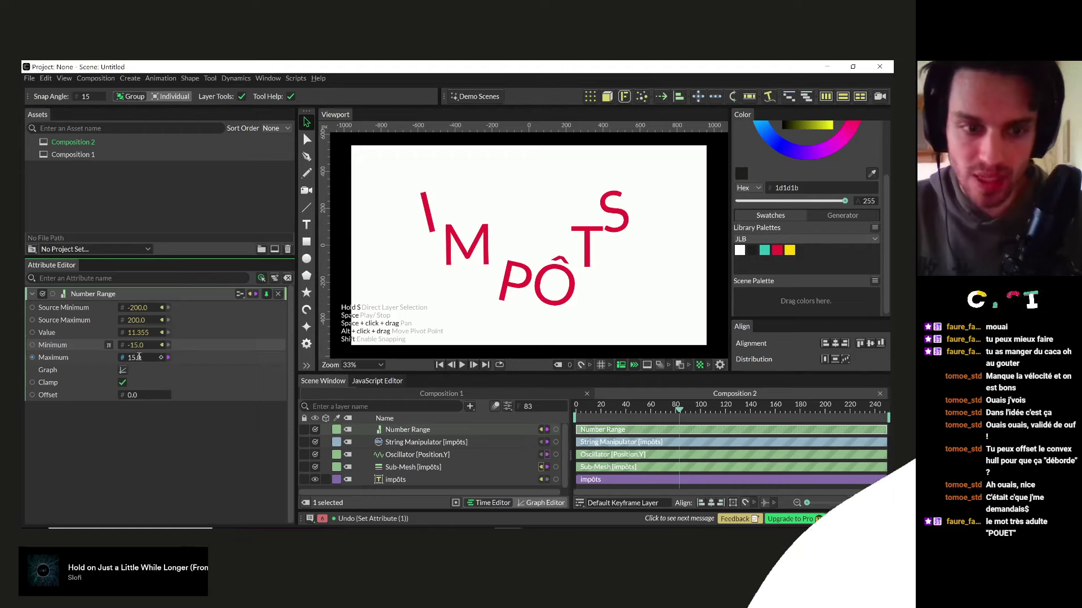
text(0.0)
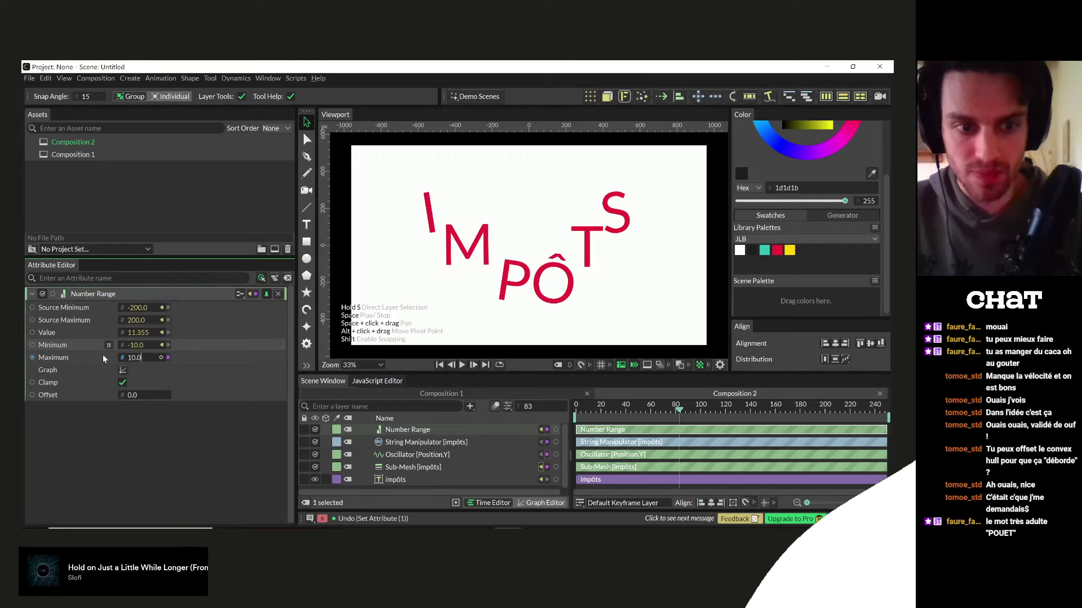
key(space)
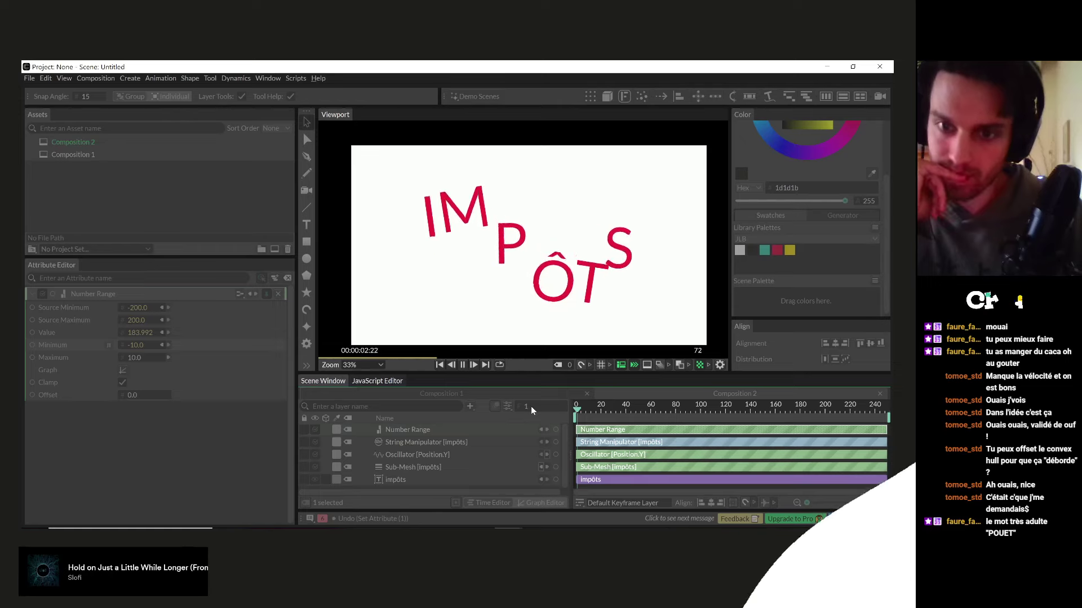
key(space)
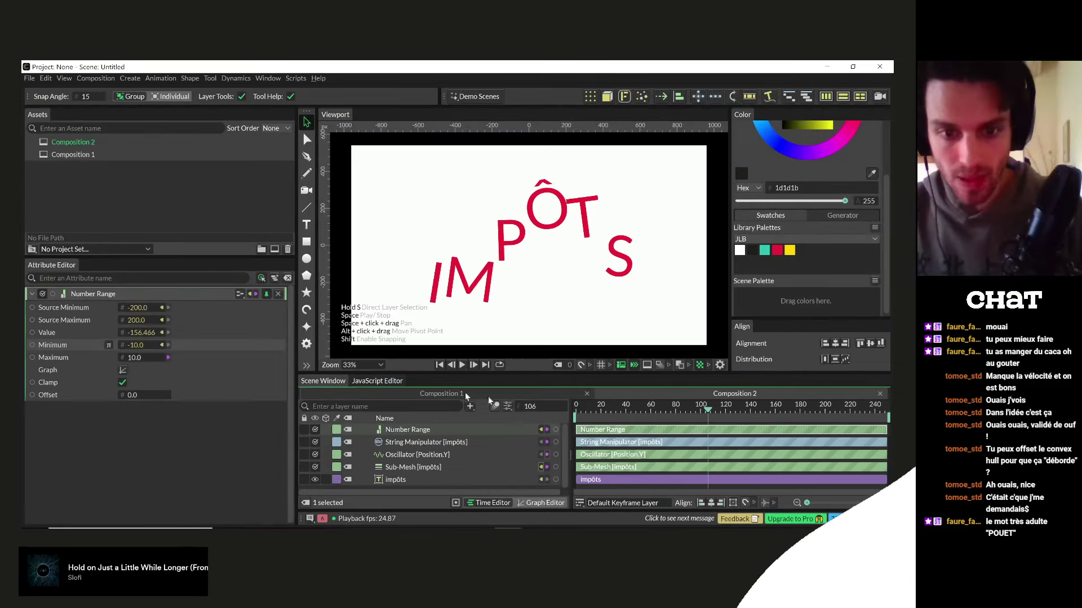
- Switch to Instagram in the browser and open the "Liquid" blurred typography post
key(alt+Tab)
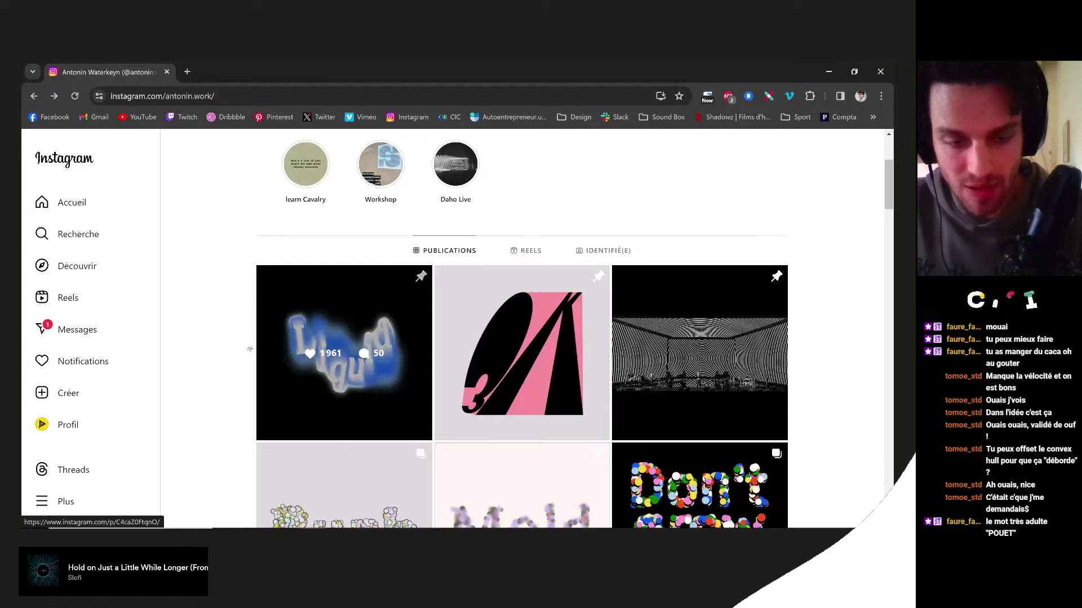
click(323, 345)
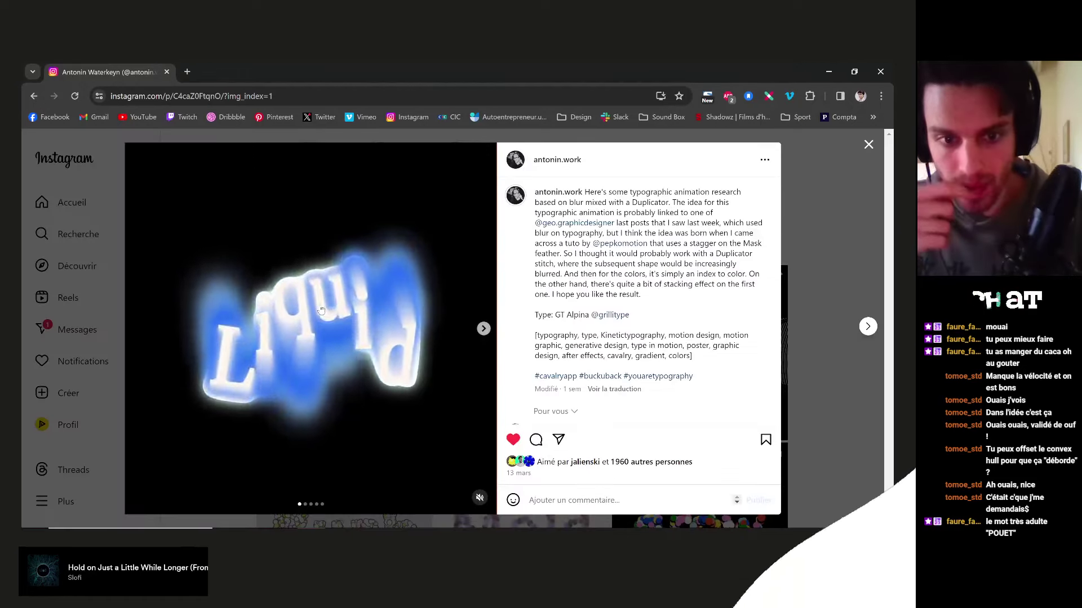
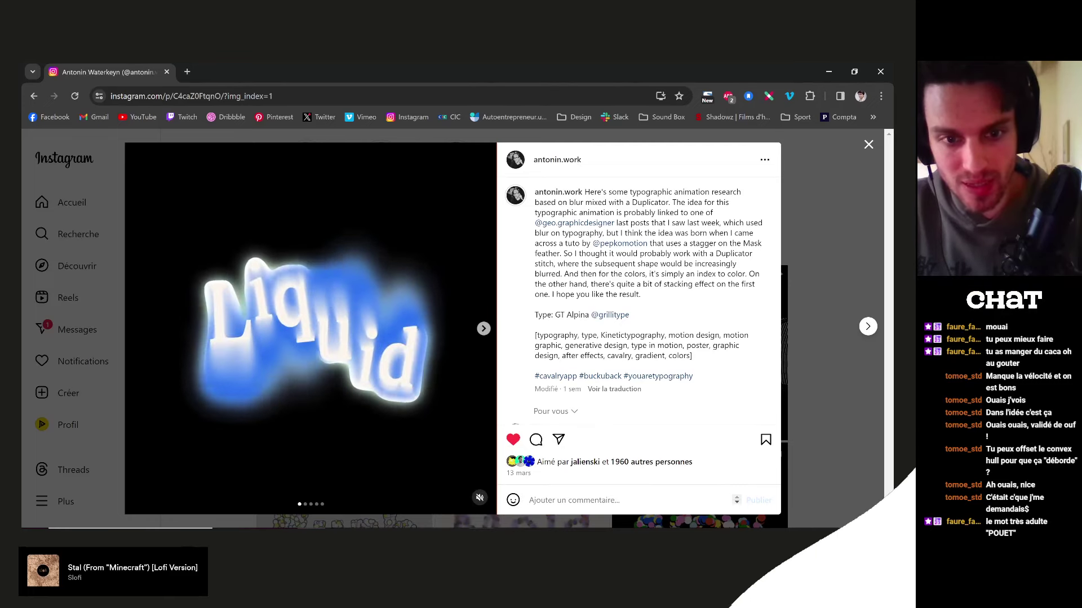
- Return to Cavalry and add a Duplicator to the "impôts" text layer
key(alt+Tab)
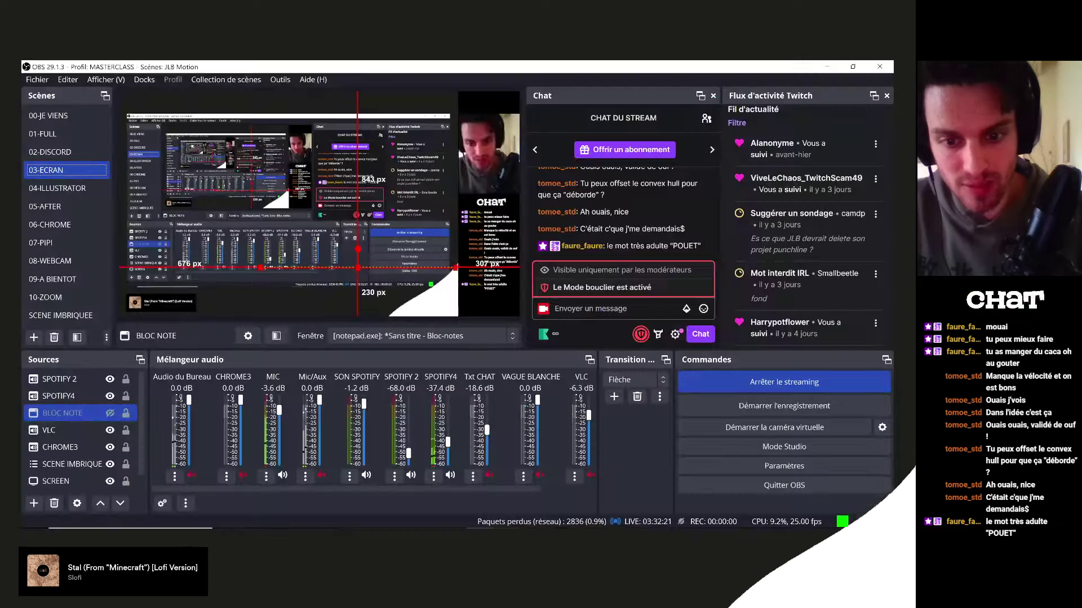
key(alt+Tab)
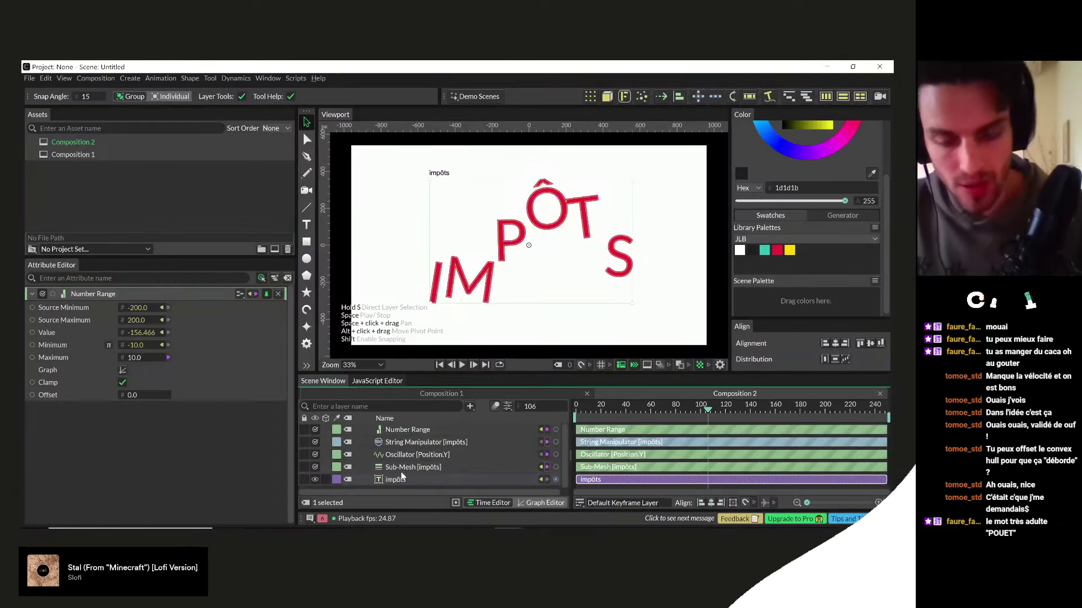
click(398, 480)
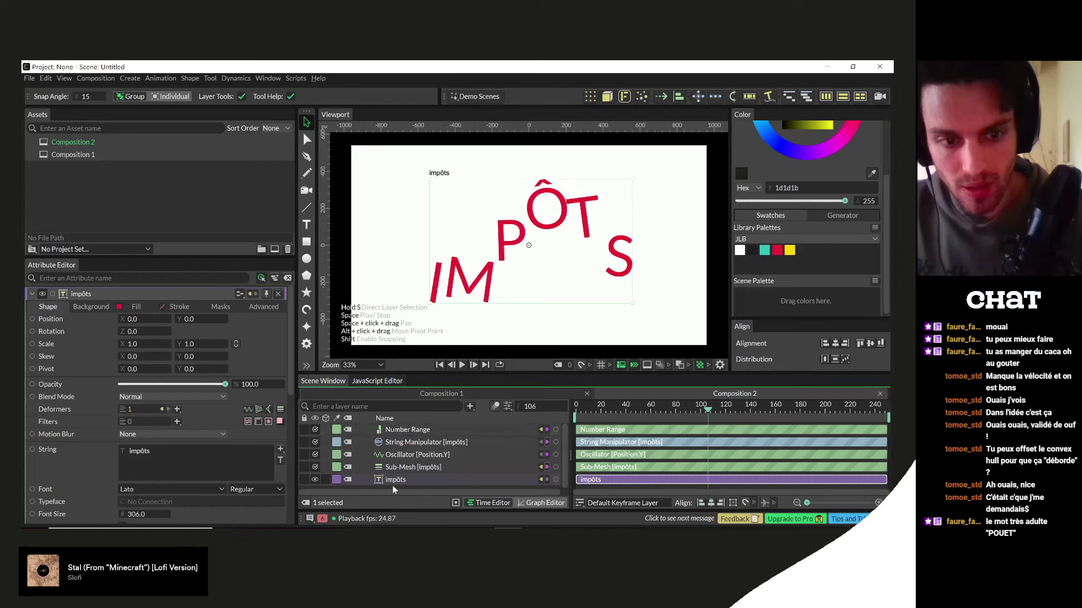
click(590, 98)
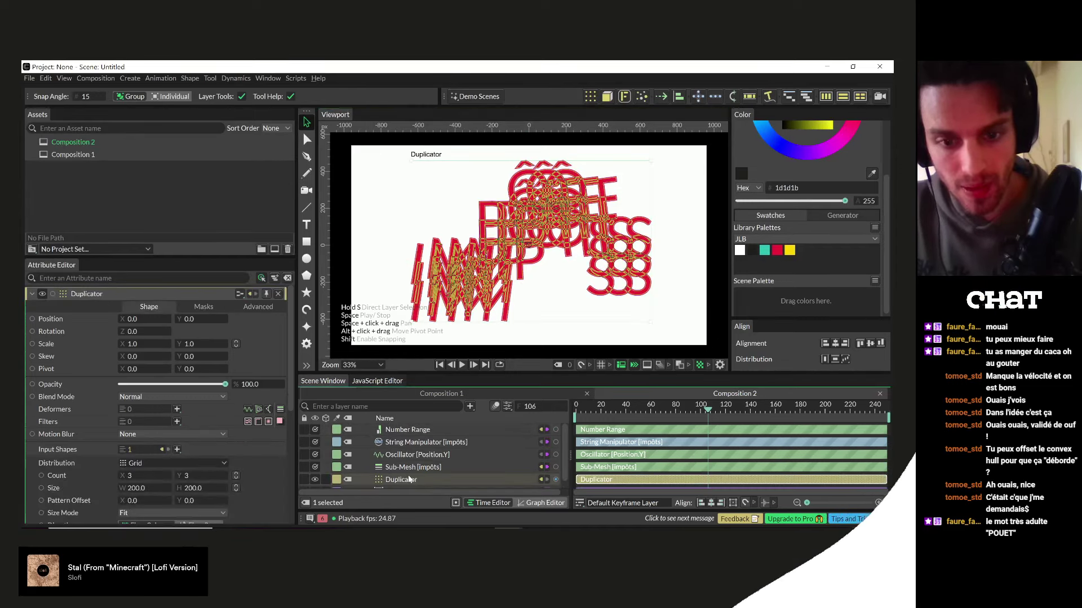
- Set the Duplicator's Distribution to Point and its Count to 50
click(178, 463)
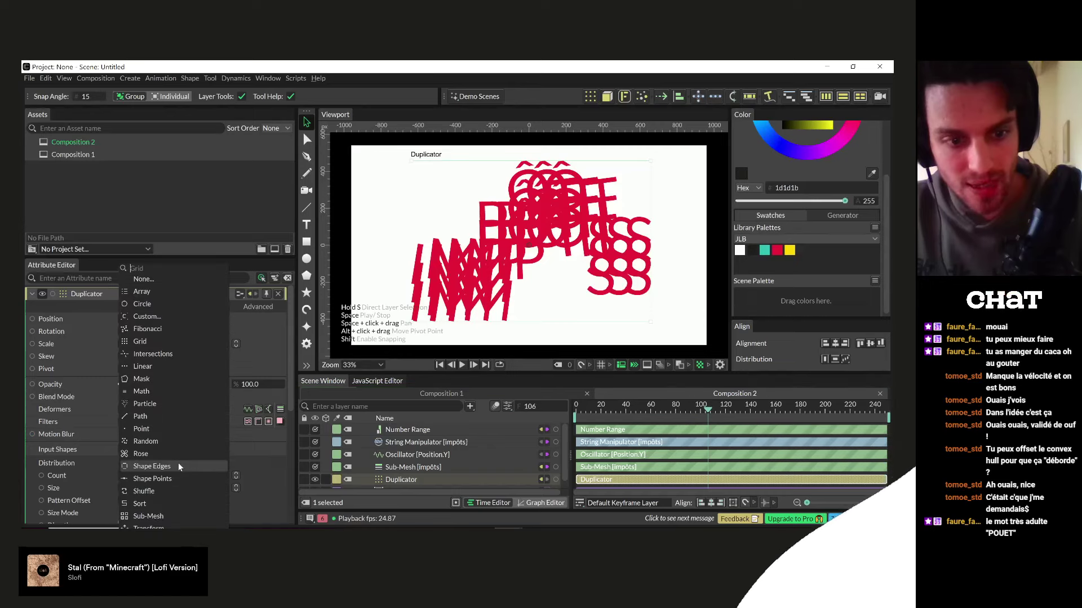
click(138, 430)
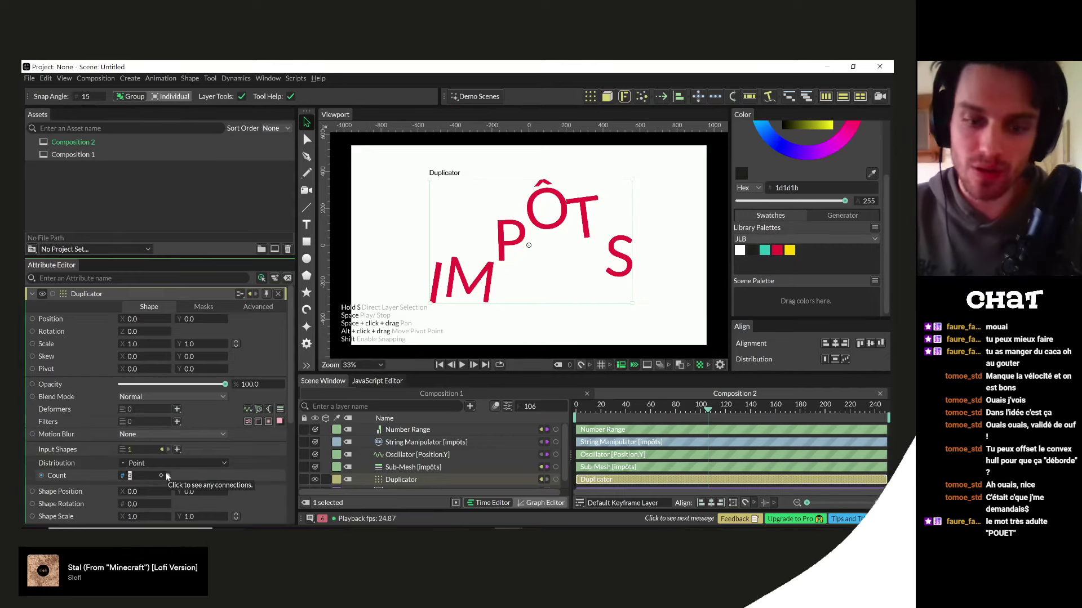
text(50)
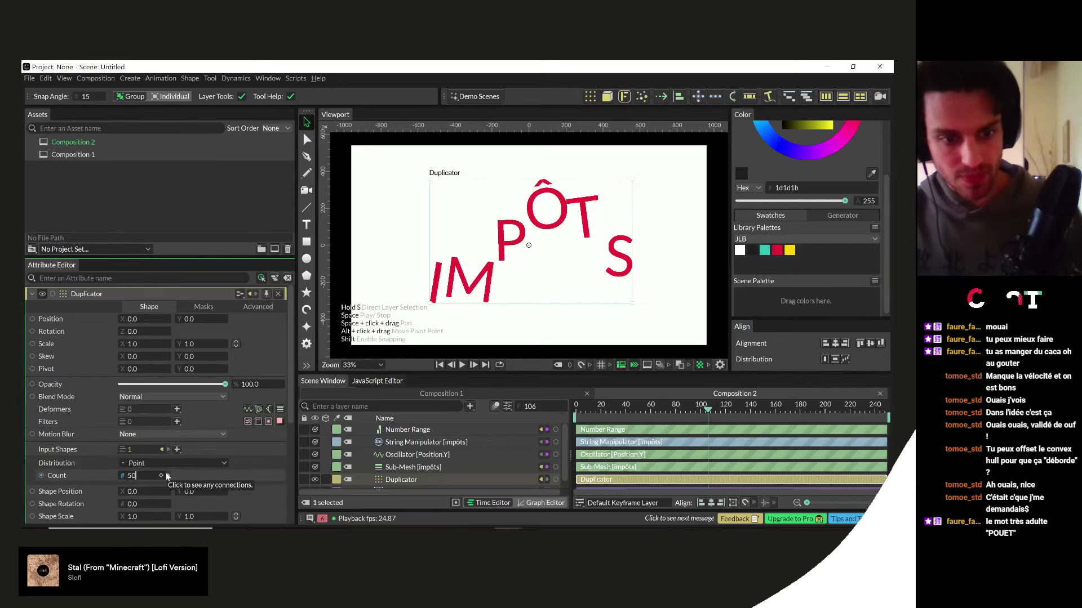
key(Return)
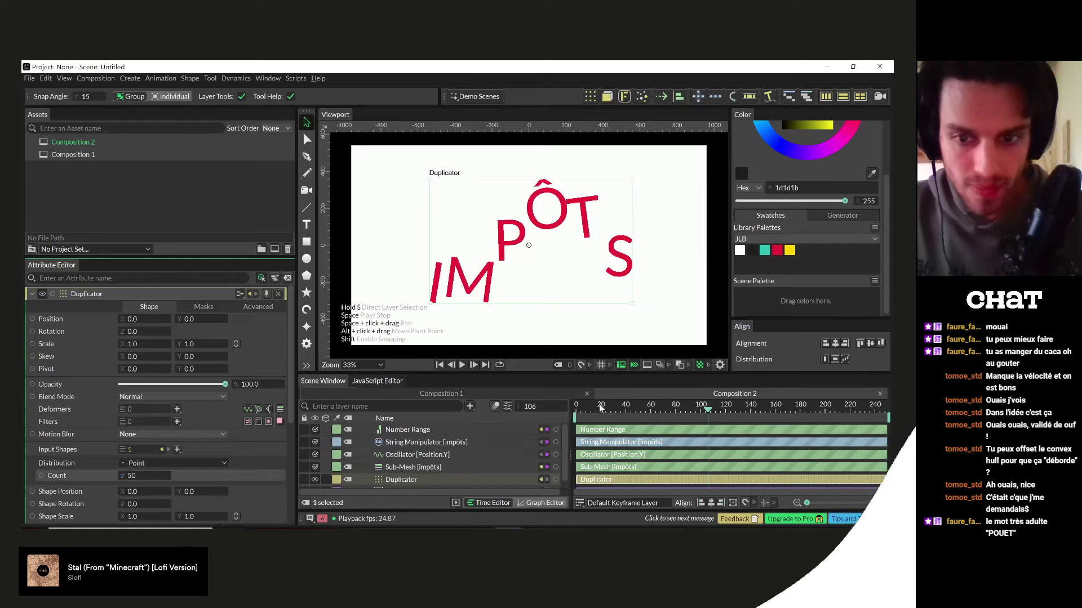
- Add a Stagger behaviour to the Duplicator's Shape Time Offset and play back the animation from the first frame
scroll(174, 428, down, 2)
scroll(173, 428, down, 4)
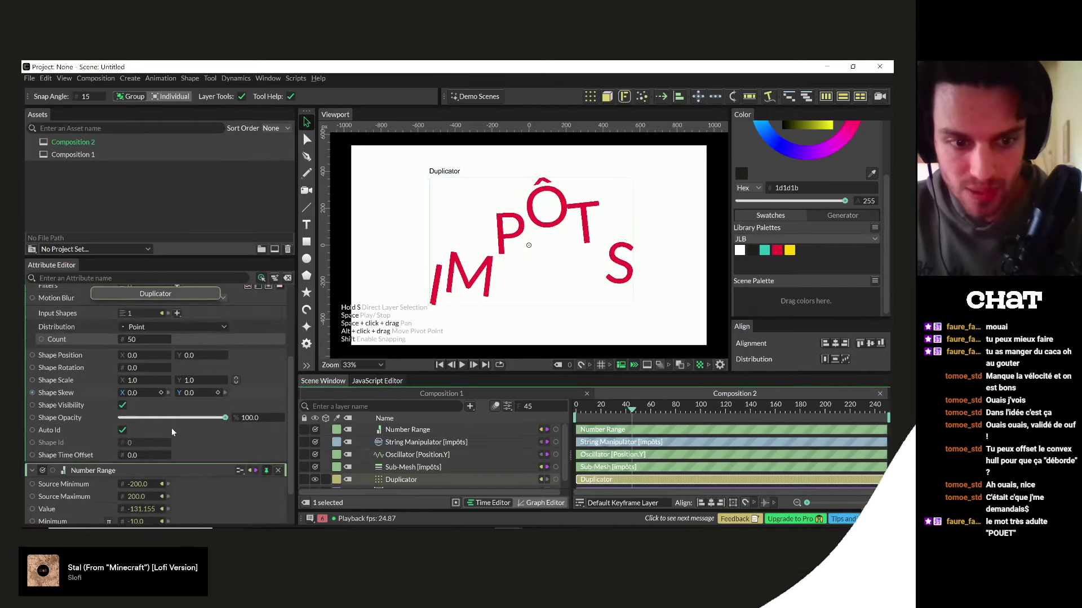
scroll(248, 423, down, 3)
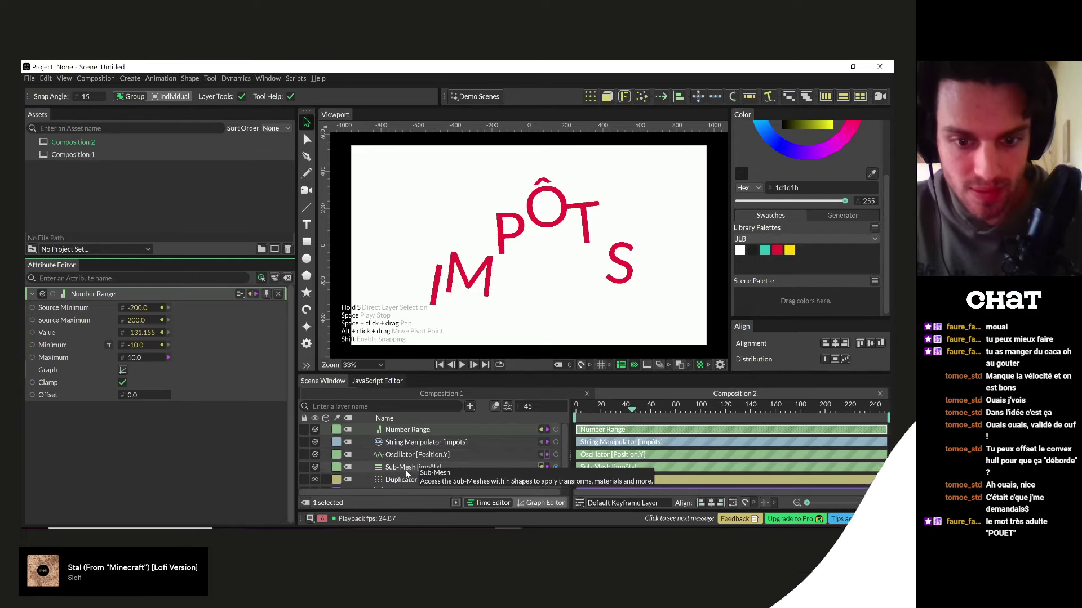
click(406, 476)
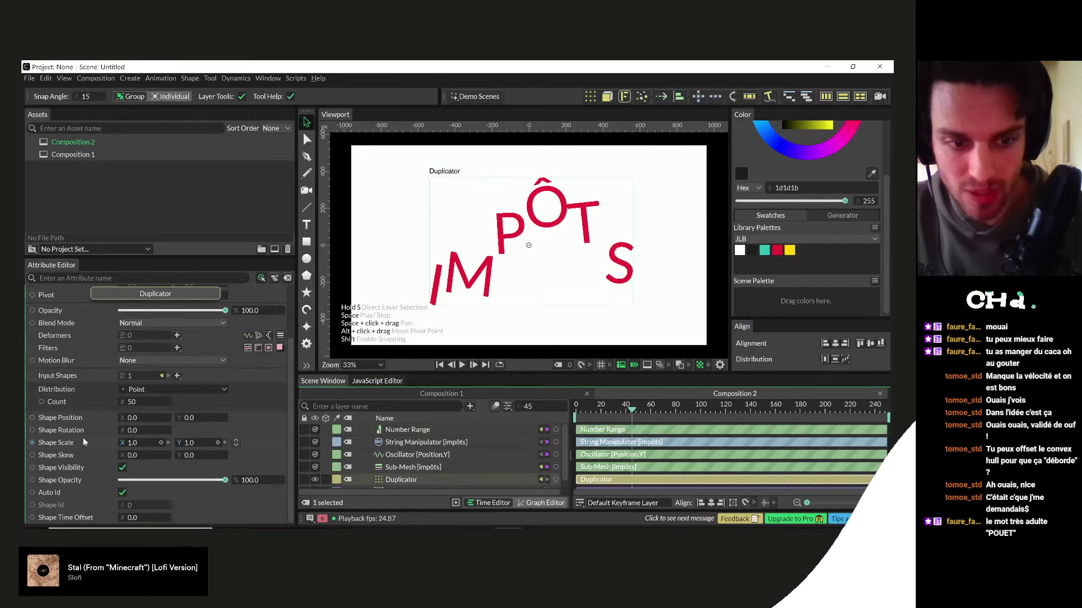
right_click(66, 516)
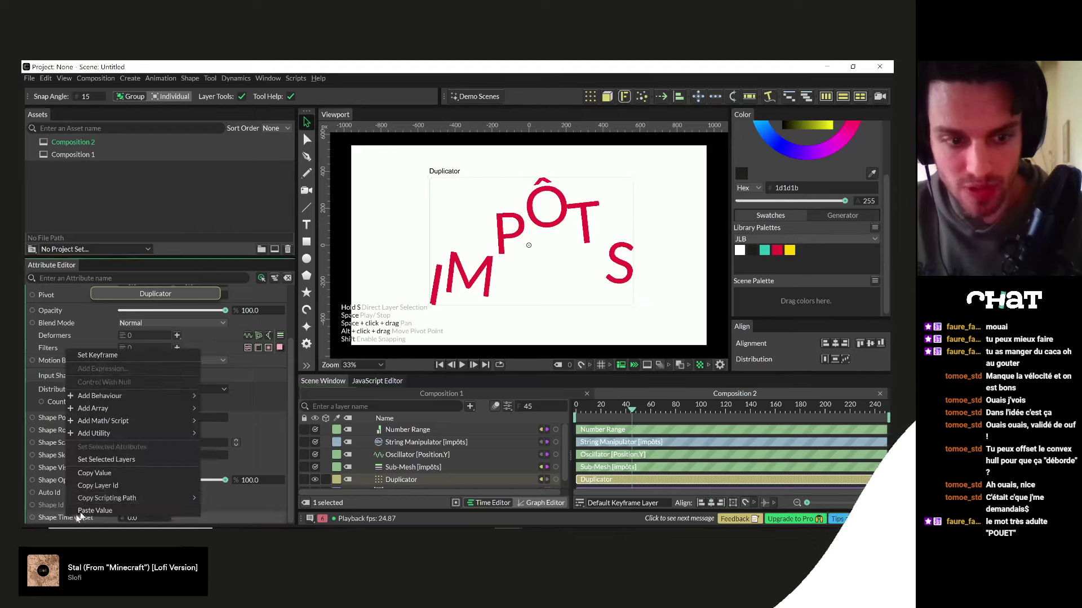
mouse_move(105, 397)
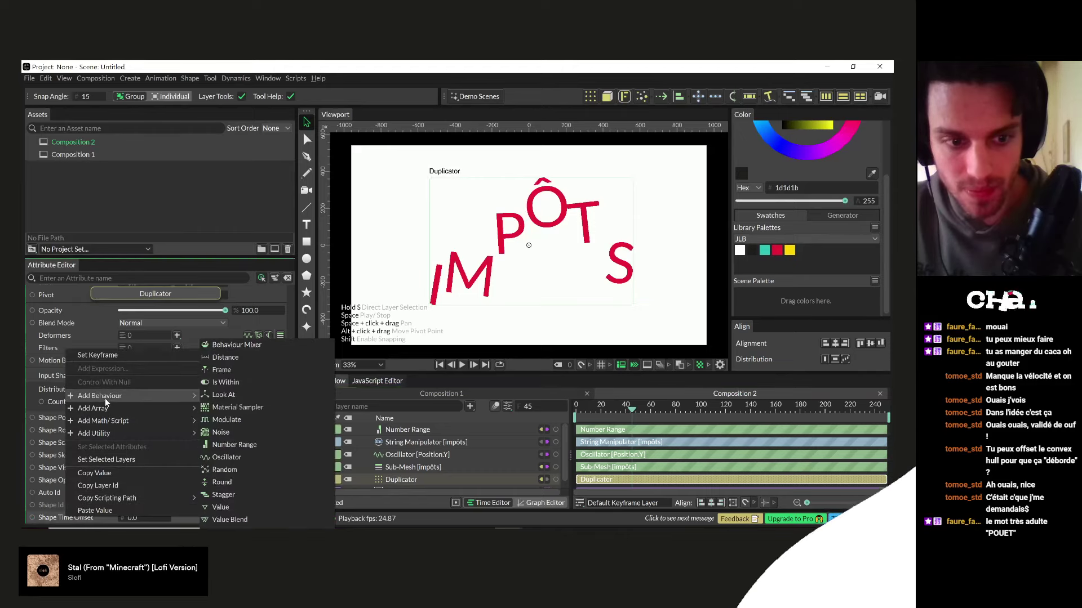
click(227, 494)
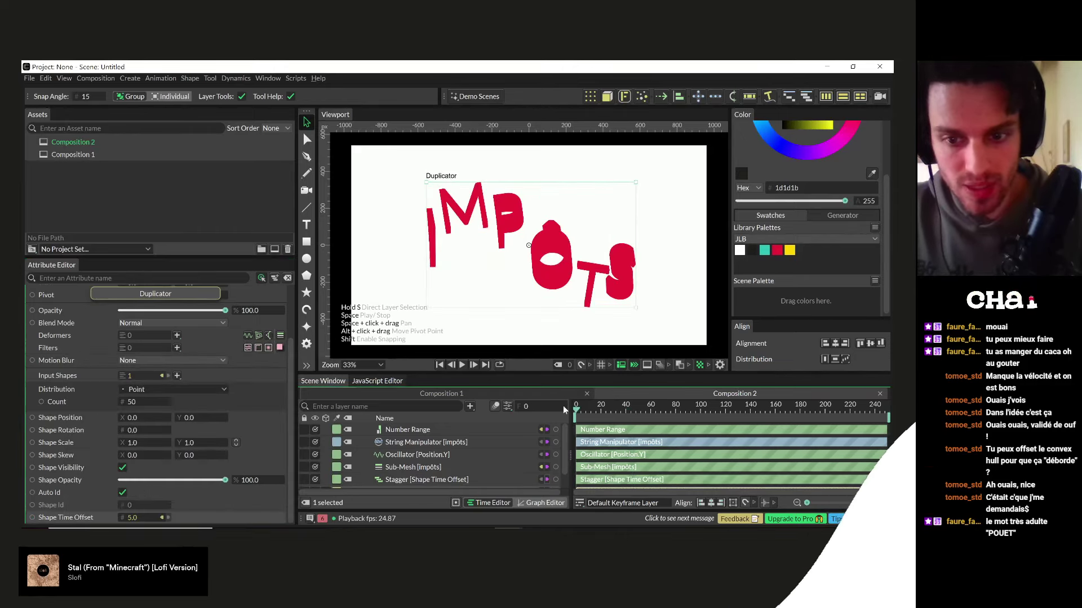
key(space)
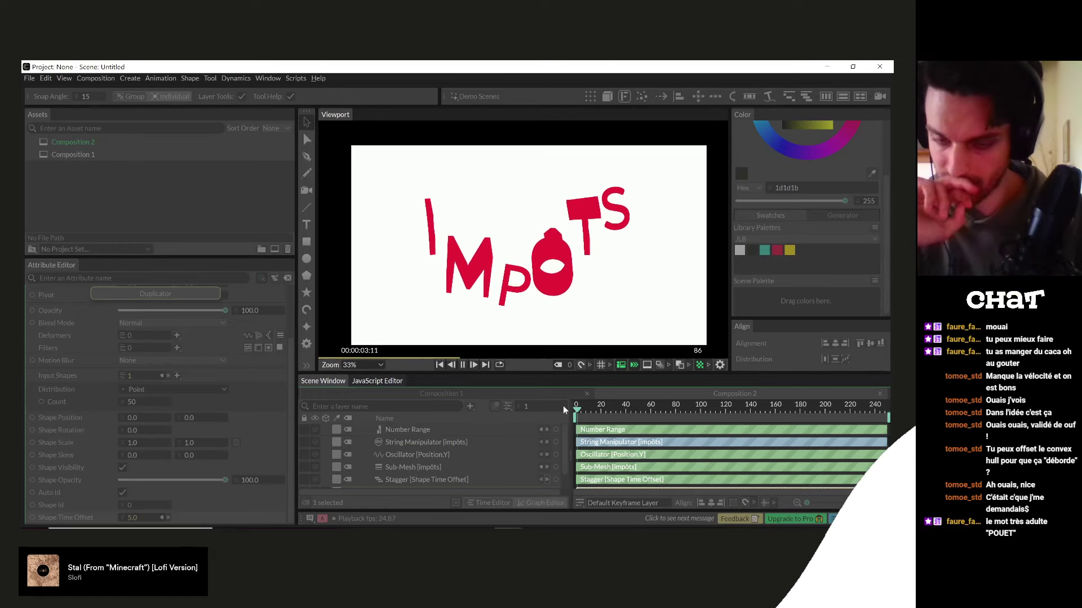
key(space)
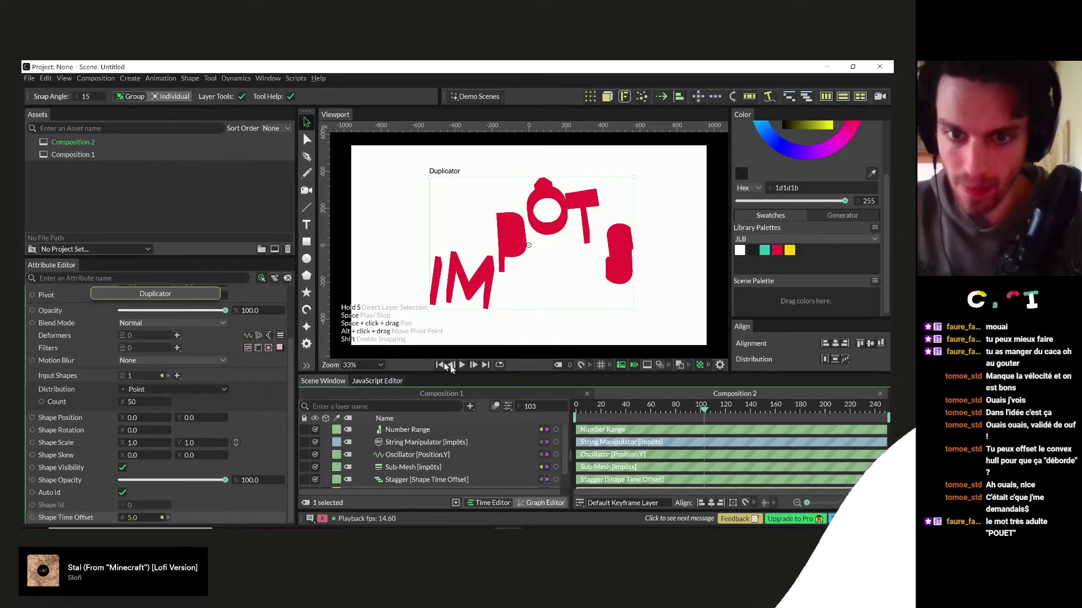
- Compare with the "Liquid" post on Instagram, return to Cavalry, and set the Duplicator's Count to 200
key(alt+Tab)
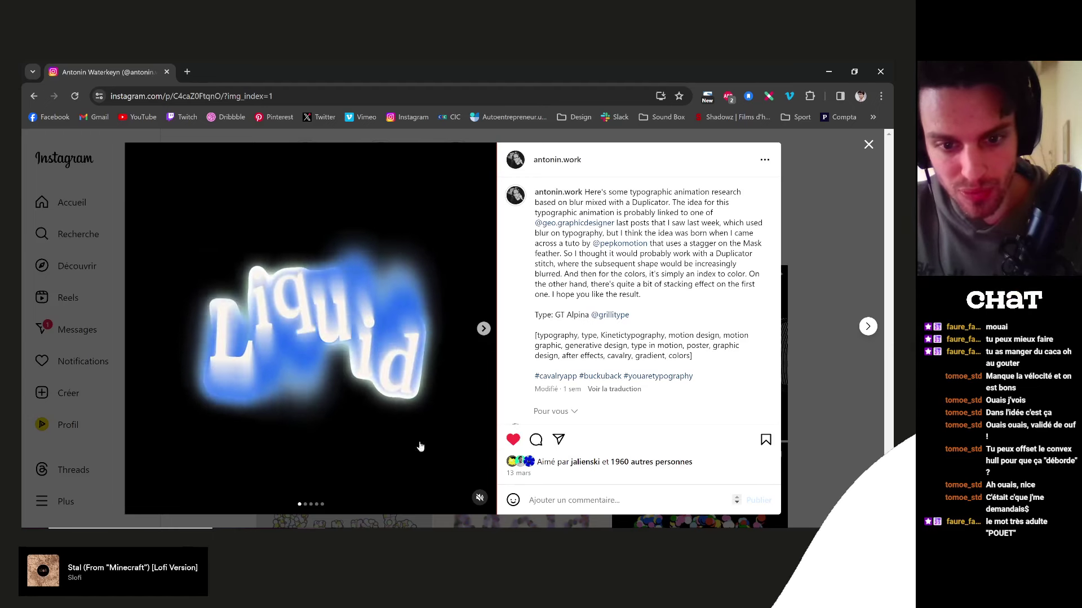
mouse_move(480, 538)
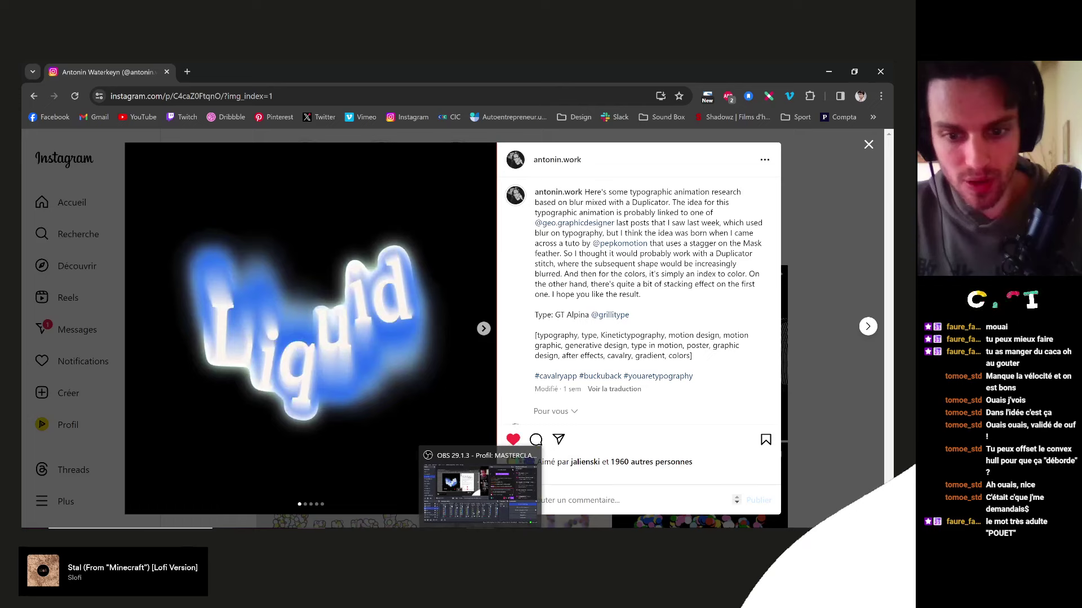
click(480, 487)
click(543, 498)
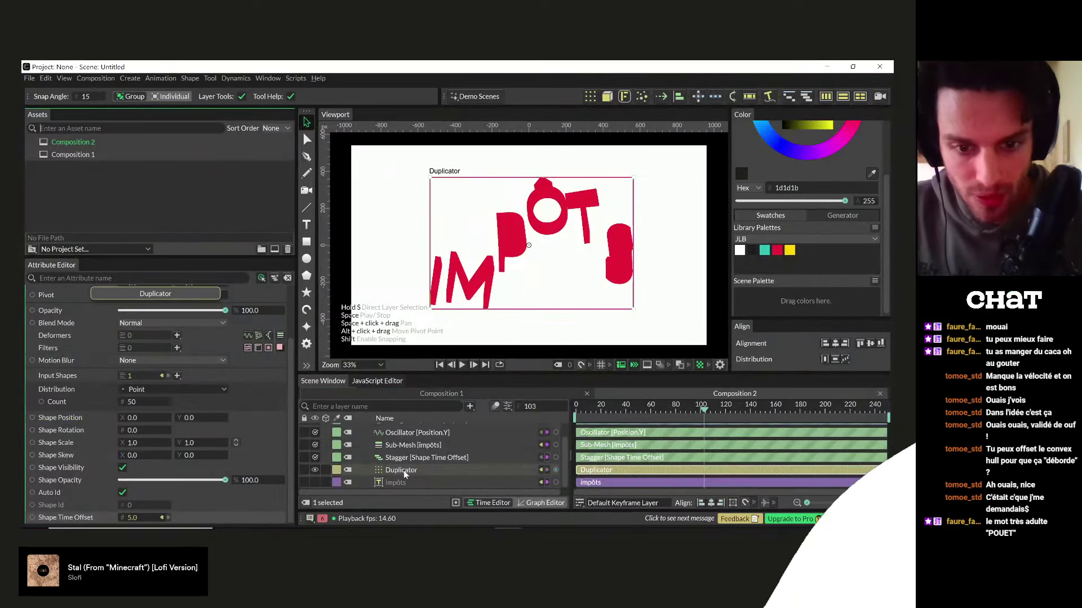
click(170, 402)
text(200)
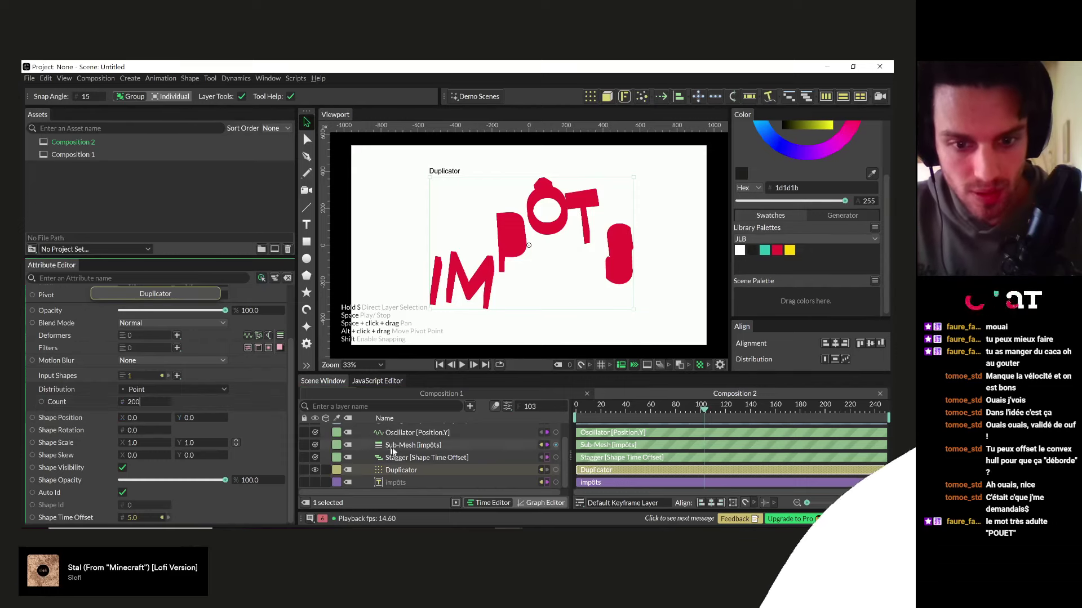
- Try a Maximum of -50 on the Shape Time Offset Stagger
click(426, 458)
drag(133, 347, 134, 349)
click(134, 350)
text(-50)
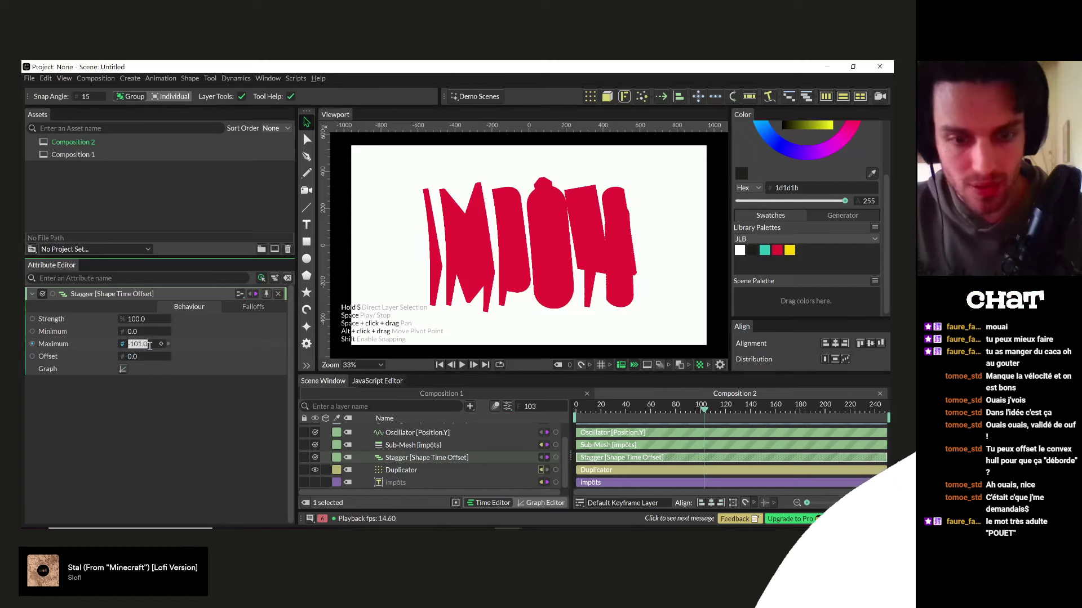
key(Return)
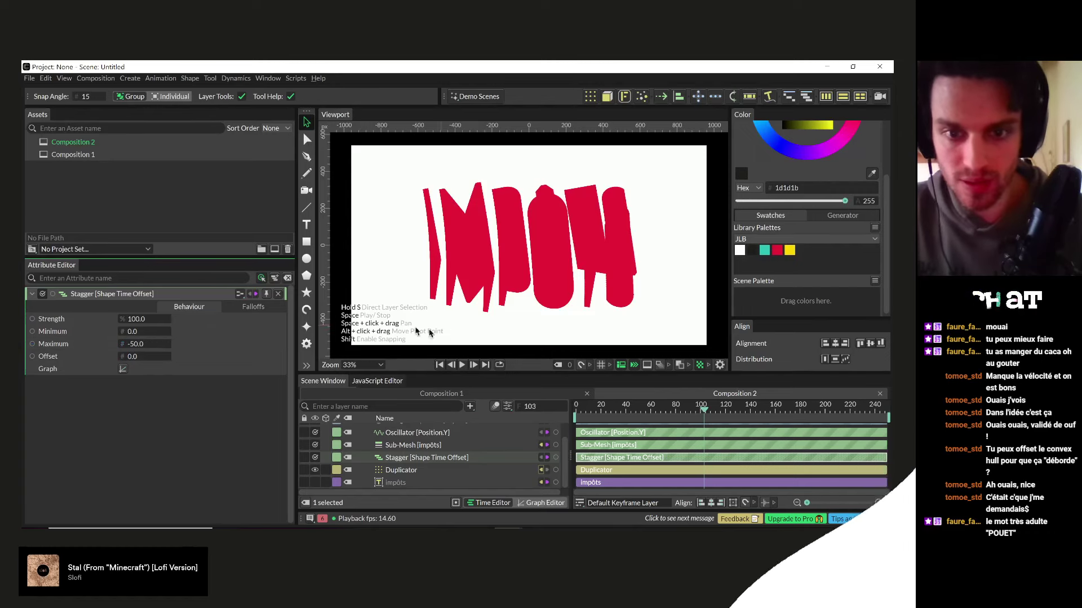
- Try a Maximum of -25 on the Shape Time Offset Stagger and play back the animation from frame 0
click(122, 343)
text(-)
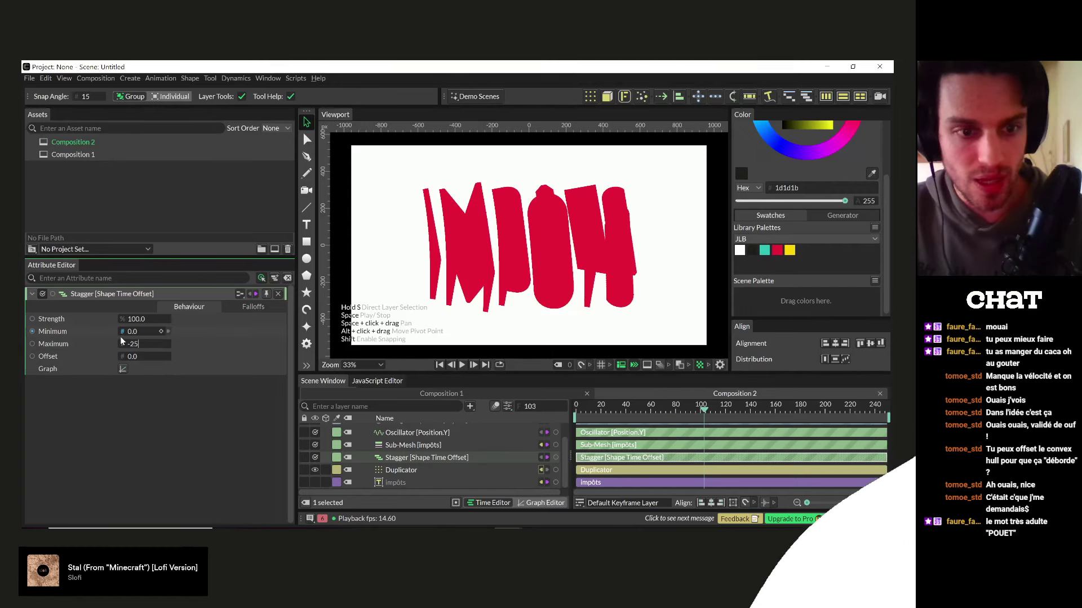
text(25)
key(Return)
click(579, 406)
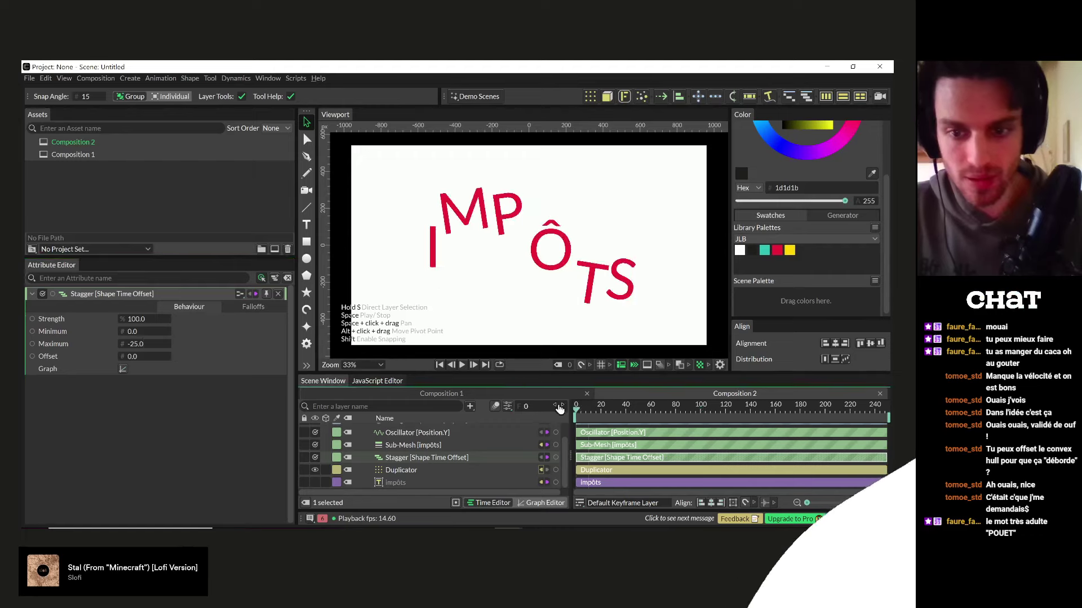
key(space)
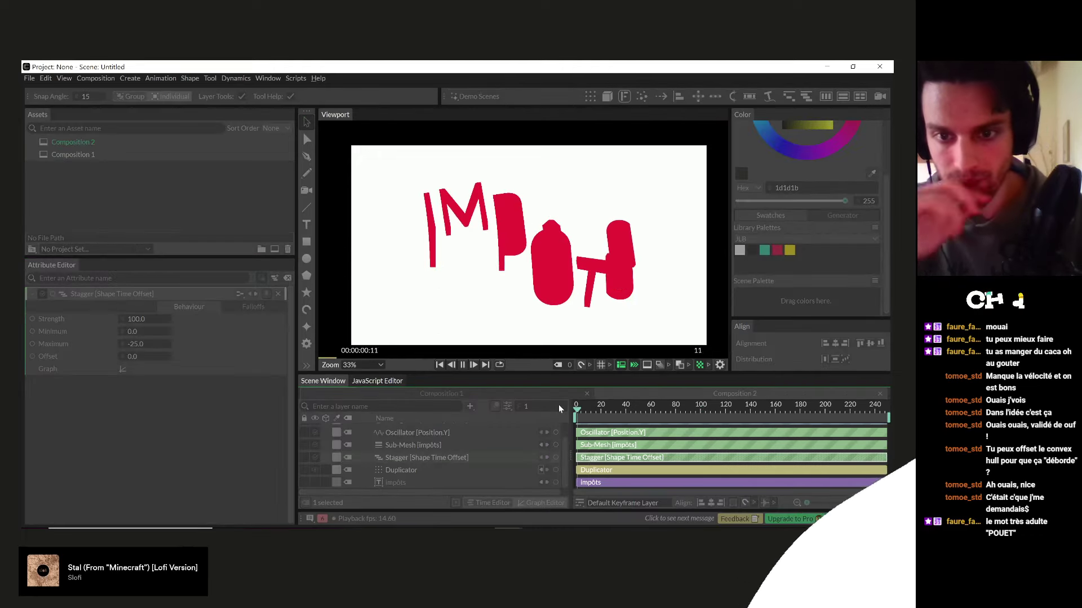
key(space)
- Set the Shape Time Offset Stagger's Maximum to 25 and replay the animation from the start
click(160, 345)
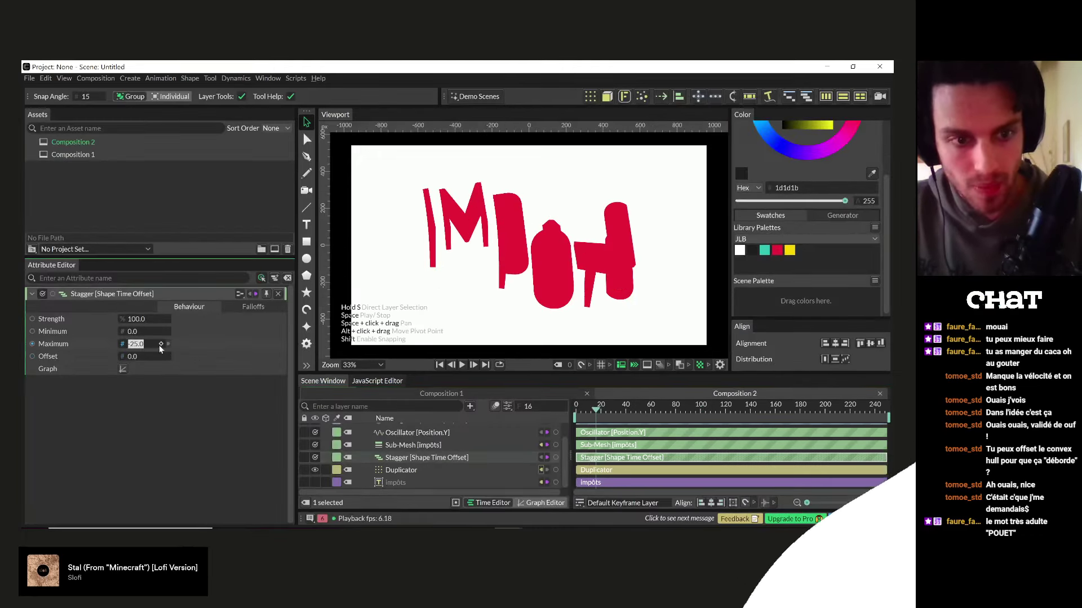
text(25)
key(Return)
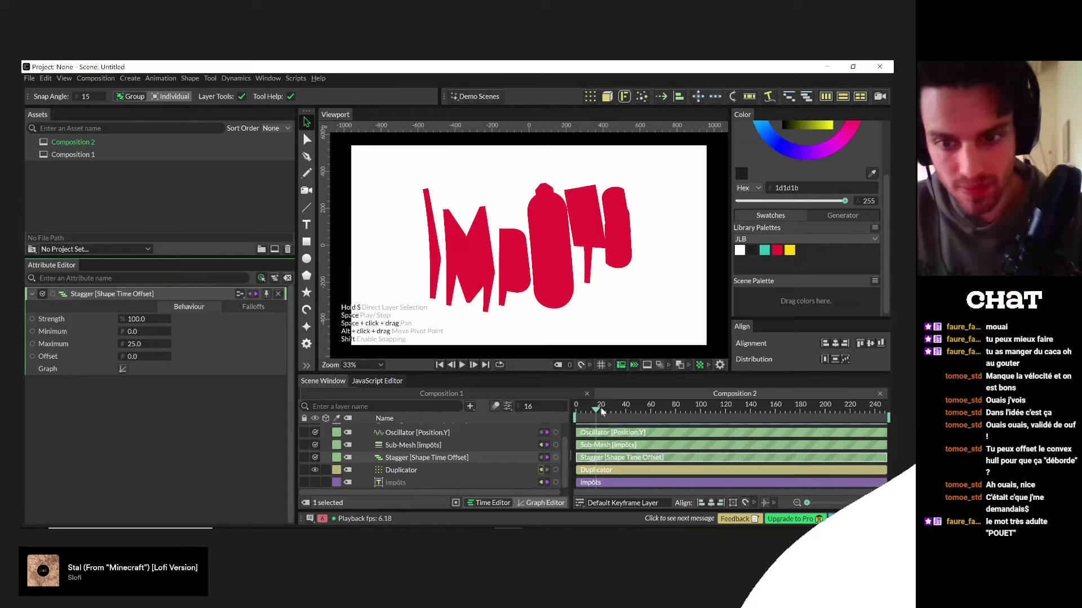
drag(601, 411, 564, 404)
key(space)
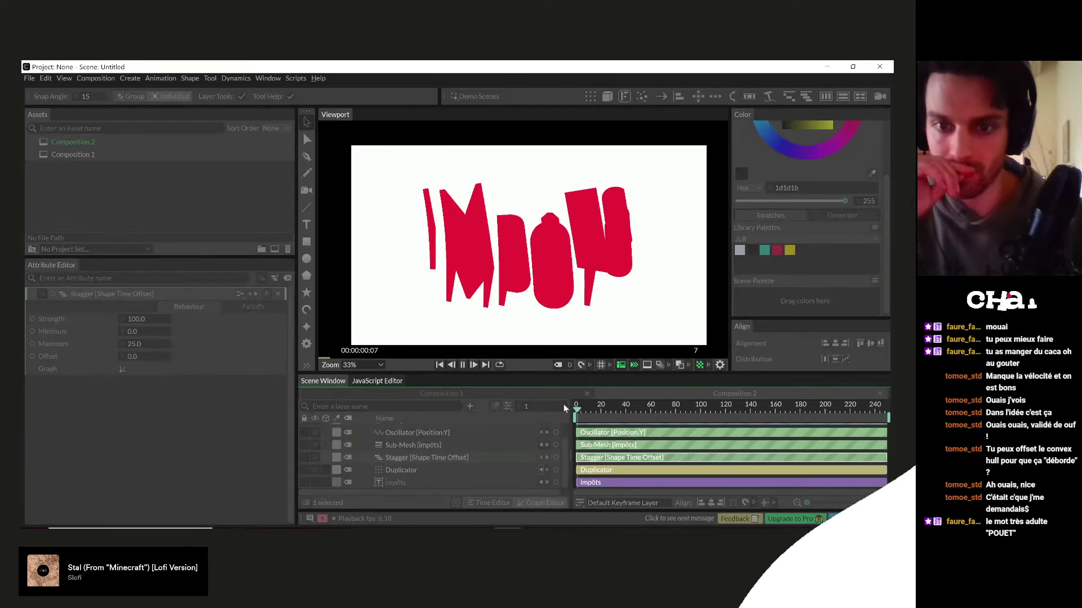
key(space)
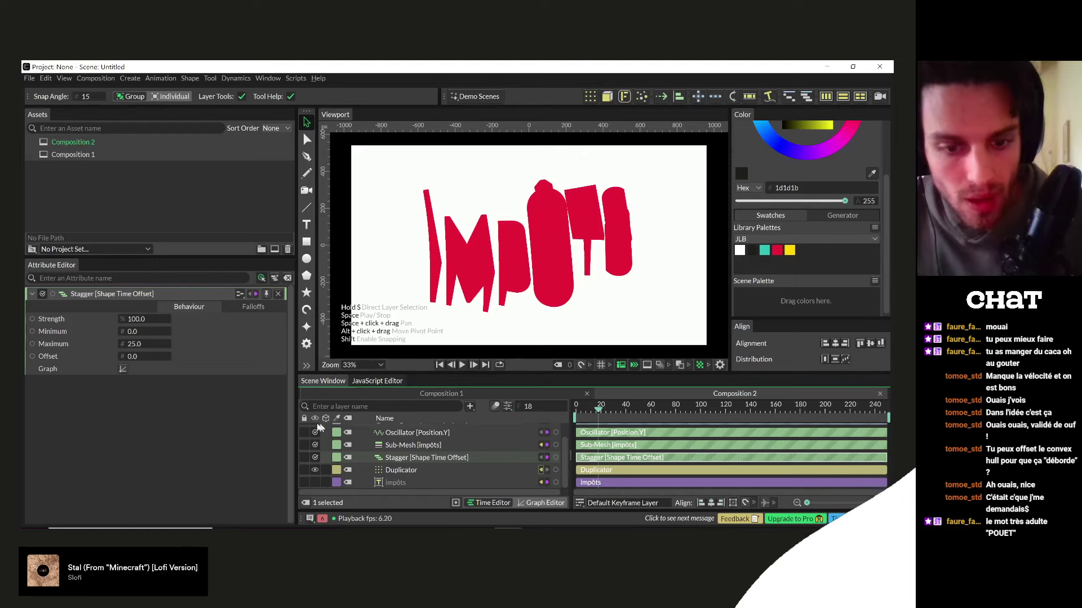
- Find the Index To Color utility by searching for "index" and add it to the composition
key(Tab)
text(color)
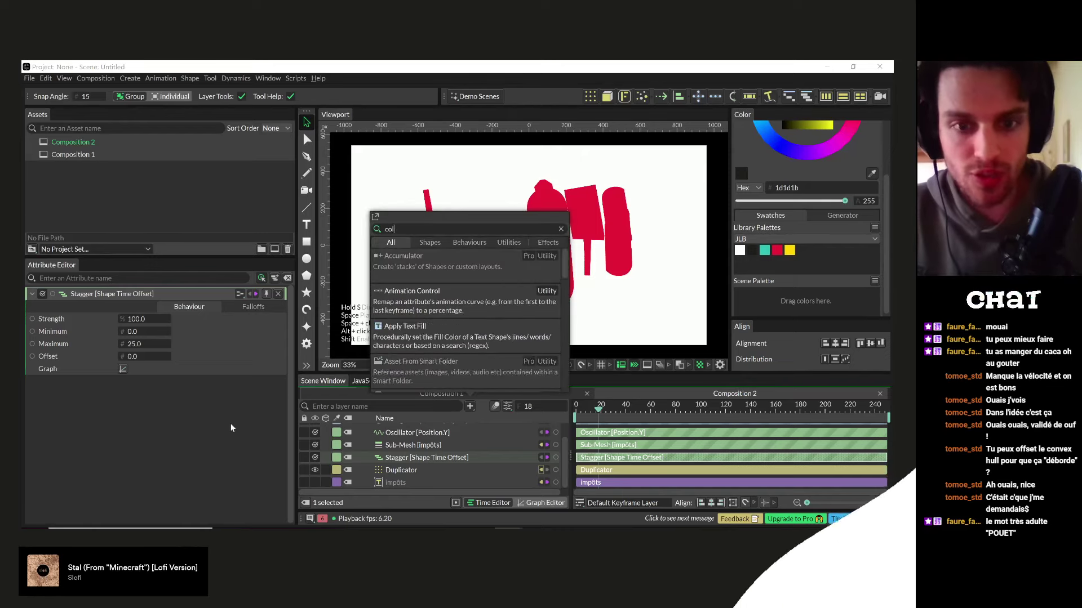
key(BackSpace)
key(BackSpace)
key(BackSpace)
key(BackSpace)
key(BackSpace)
text(inde)
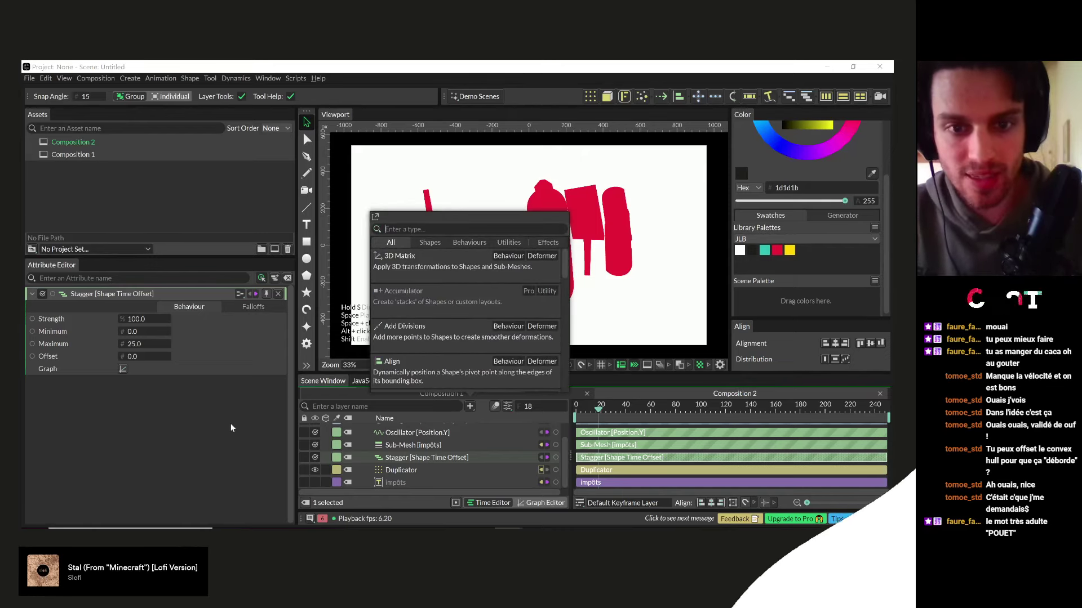
text(x)
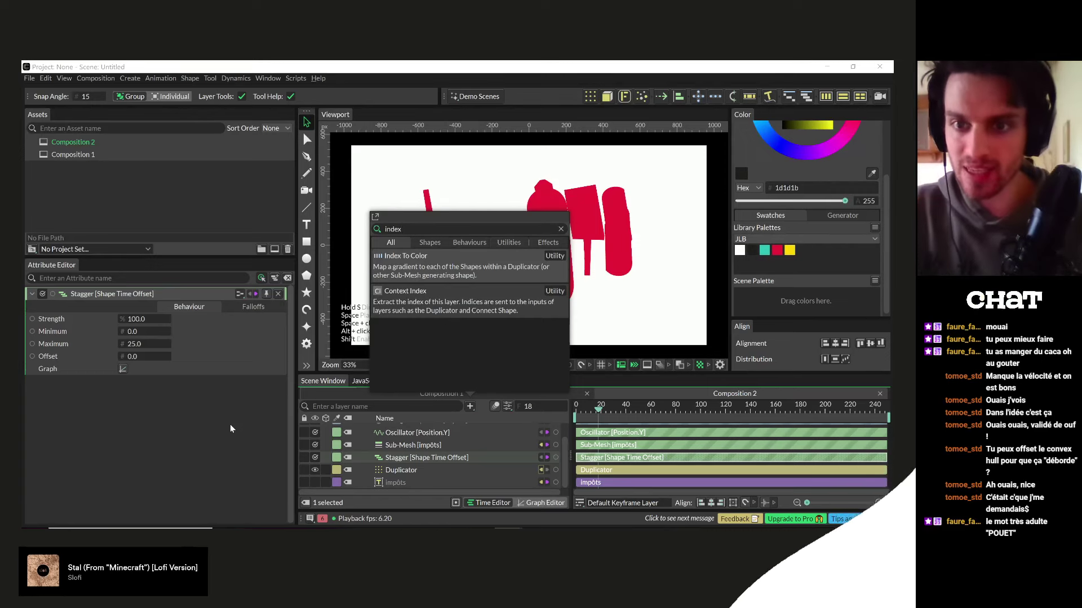
click(408, 262)
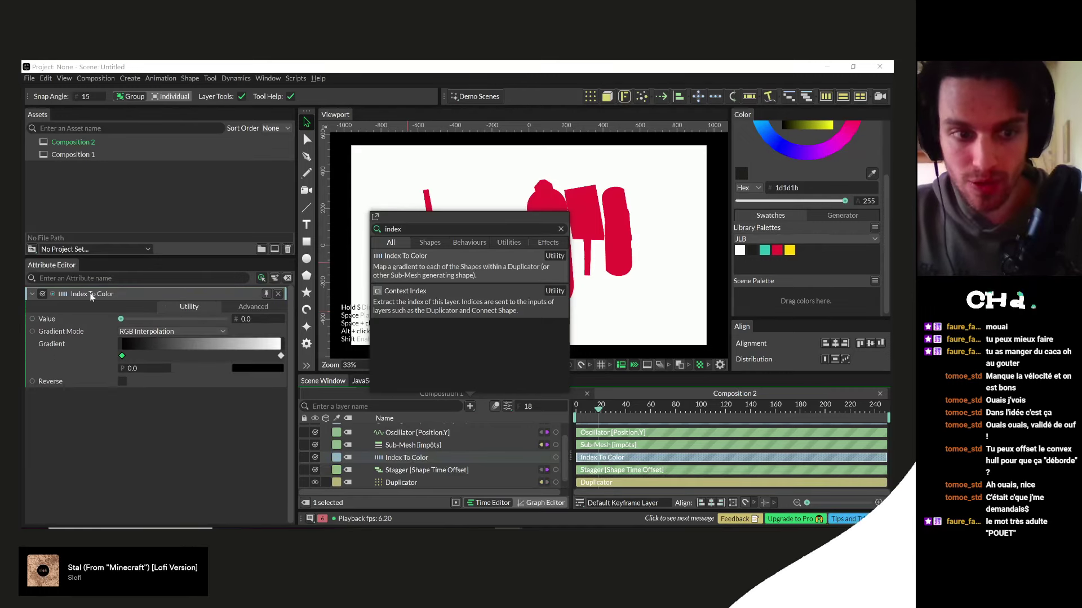
click(90, 297)
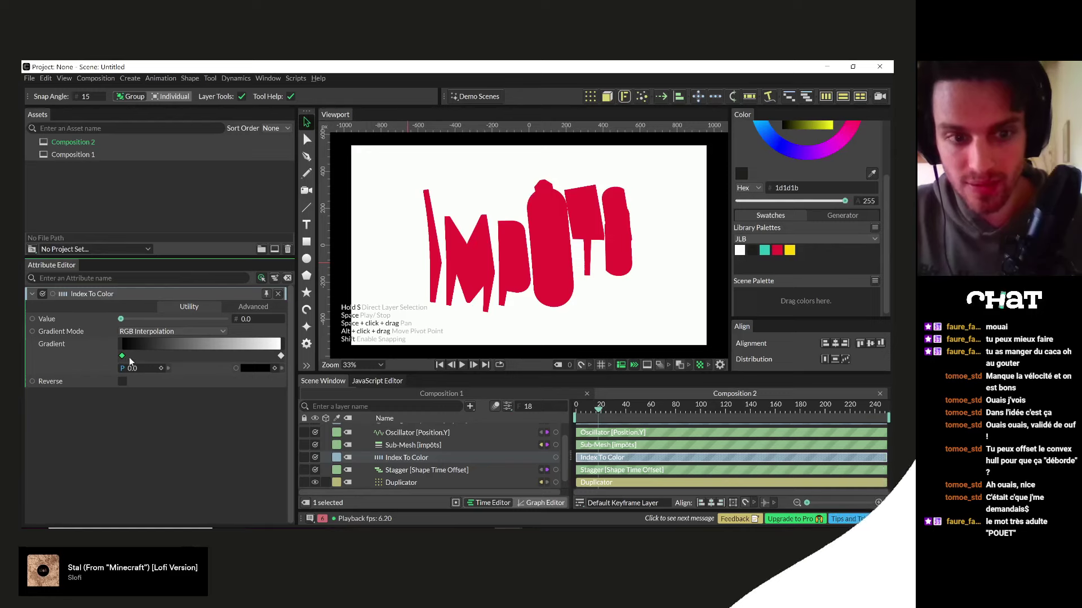
- Set the Index To Color gradient to run from the JLB palette's red at the start to its yellow at the end
drag(776, 250, 254, 366)
click(280, 355)
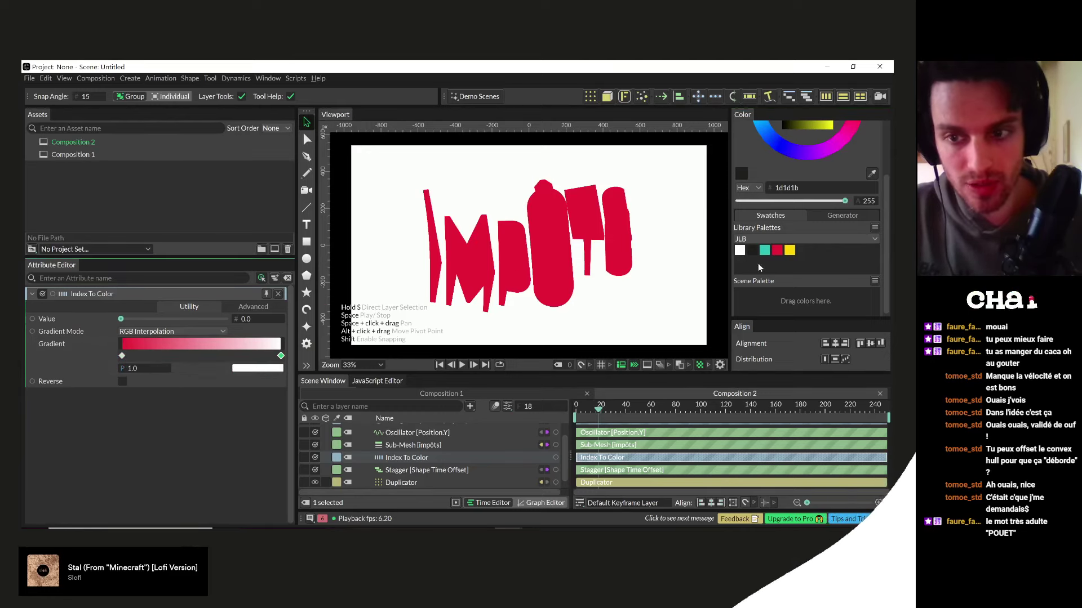
drag(790, 253, 241, 372)
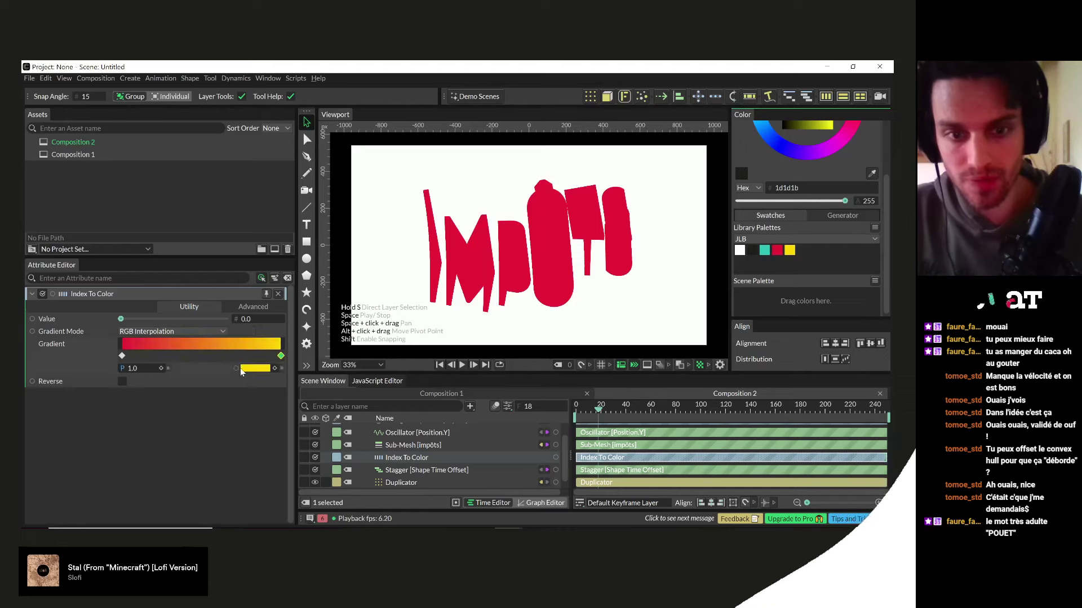
- Connect Index To Color to the fill Color of the impôts text layer
scroll(547, 453, down, 1)
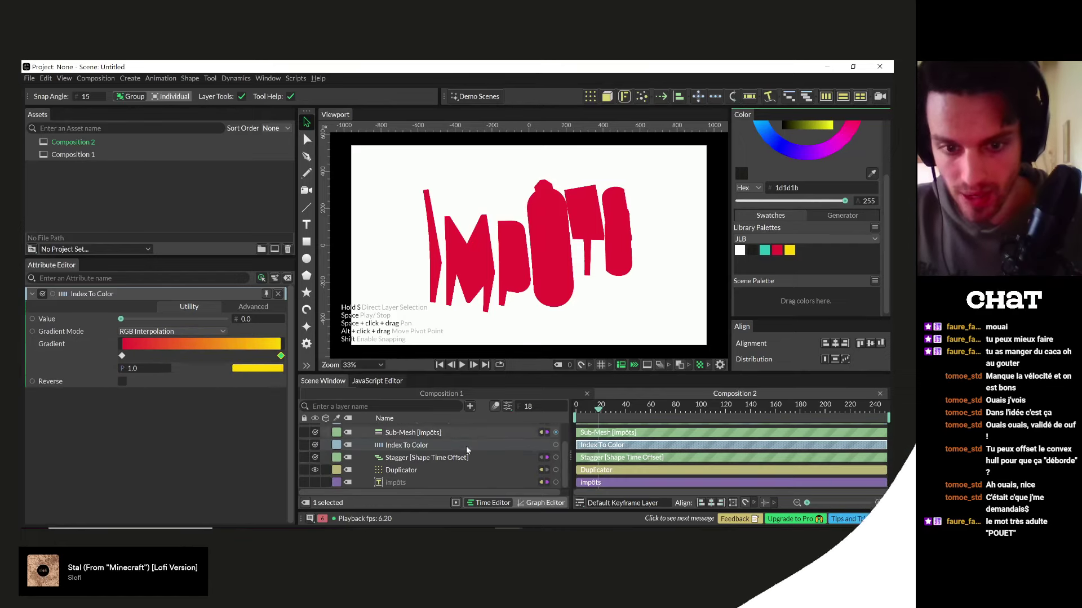
drag(557, 446, 394, 485)
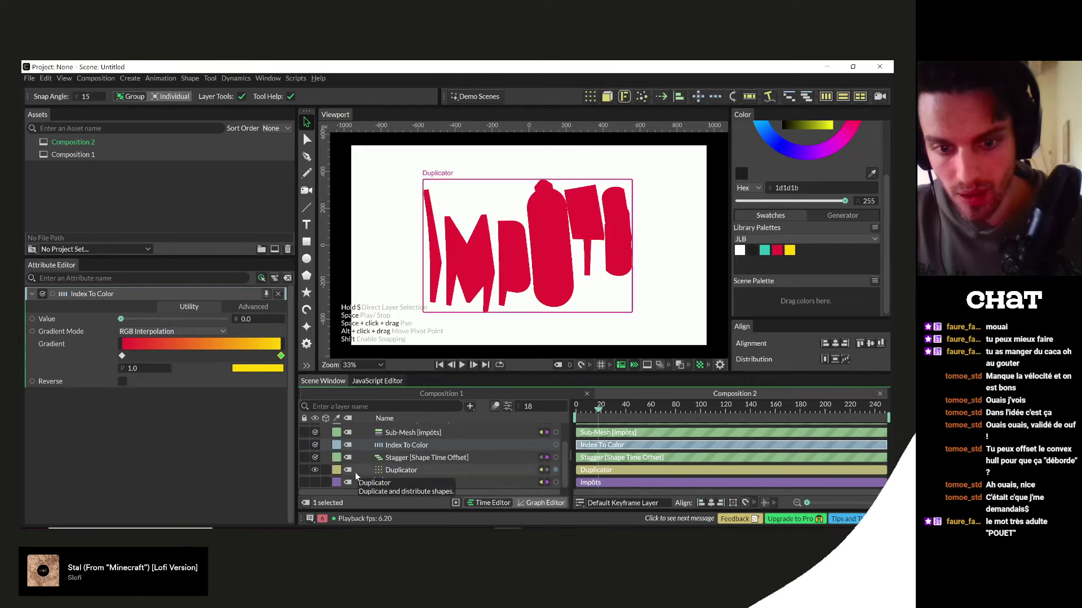
click(394, 483)
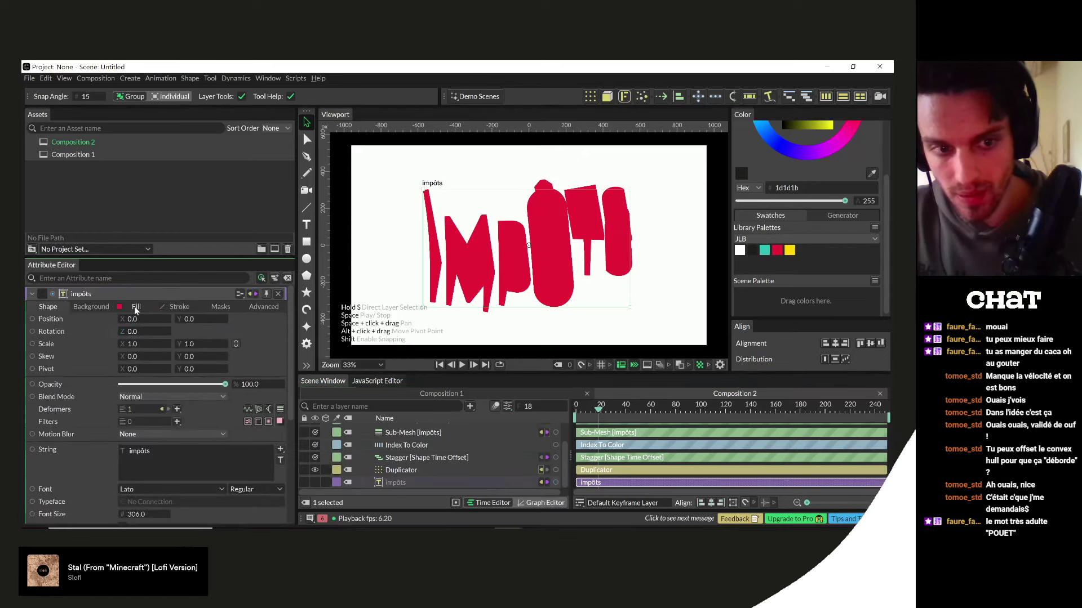
click(135, 306)
drag(555, 445, 131, 333)
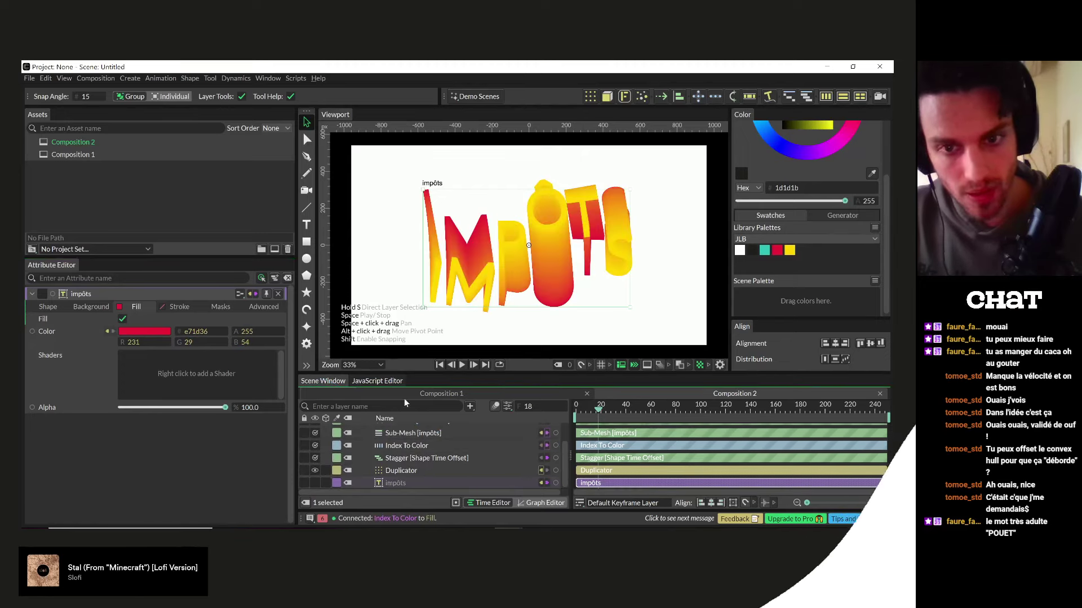
- Reselect the Index To Color utility and play back the coloured animation from frame 0
click(399, 457)
click(398, 446)
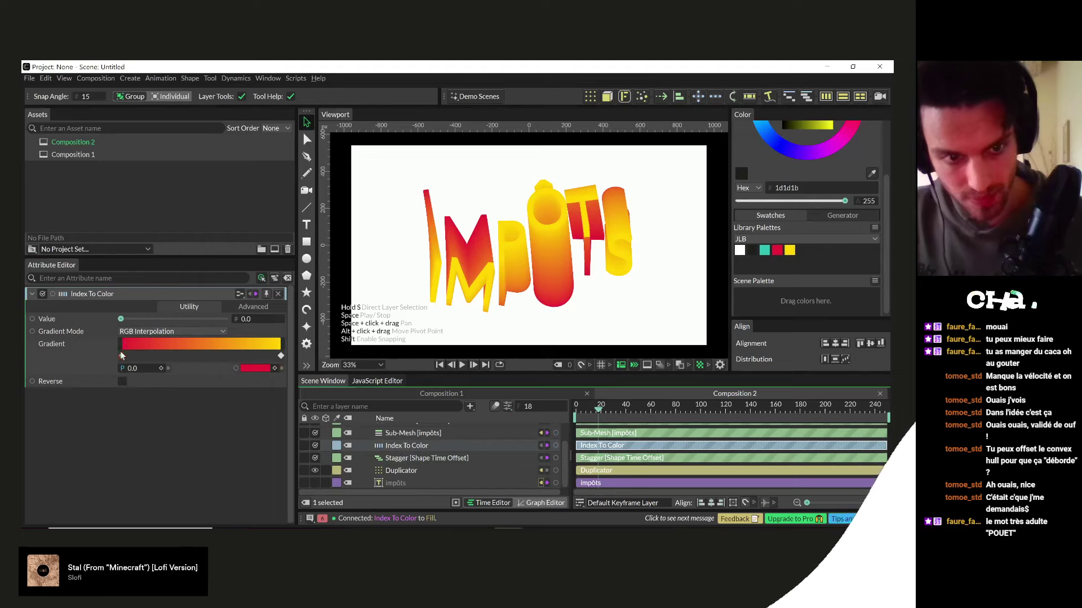
drag(589, 408, 572, 409)
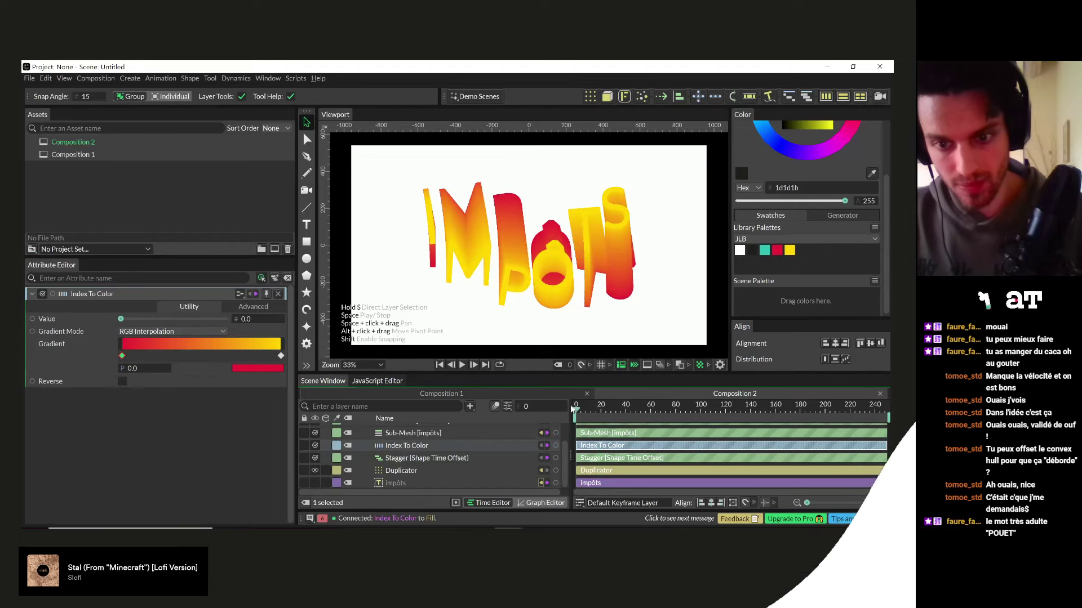
key(space)
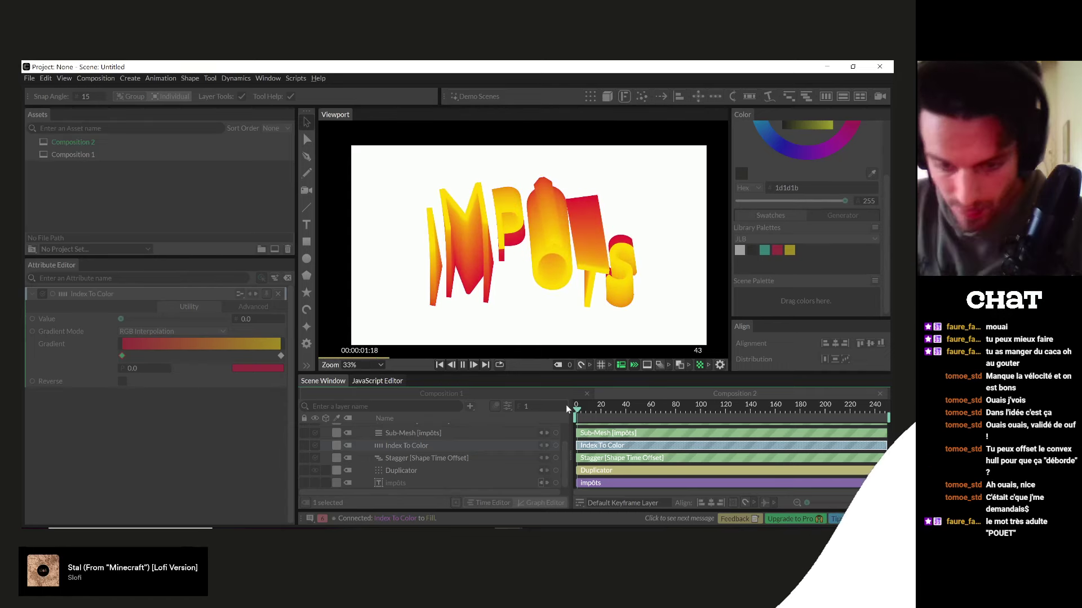
- Switch to the Instagram "Liquid" post to review its blur effect, return to Cavalry and stop the playback
key(alt+Tab)
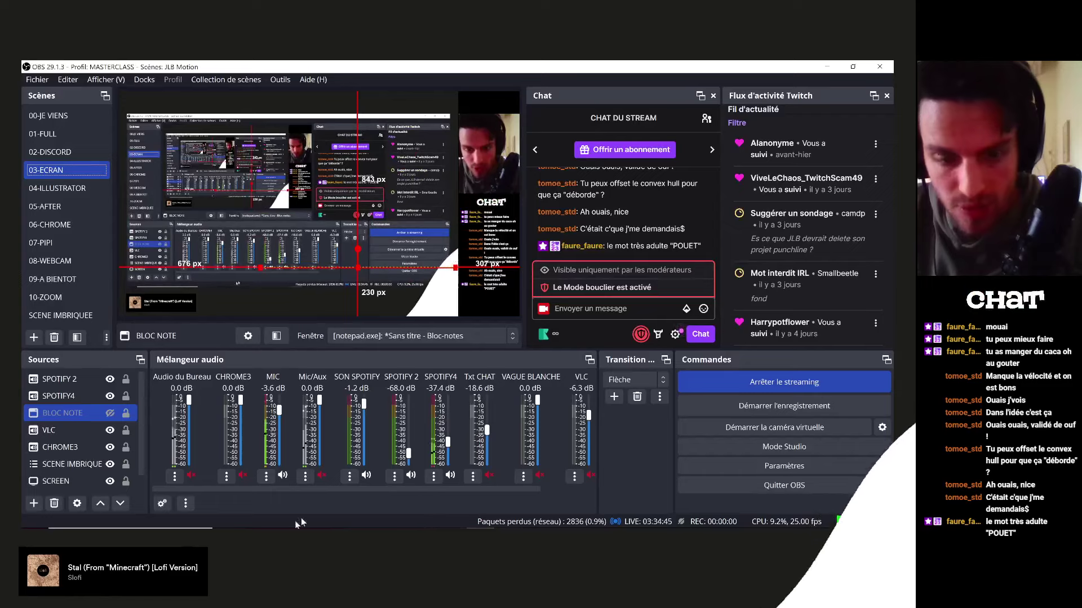
key(alt+Tab)
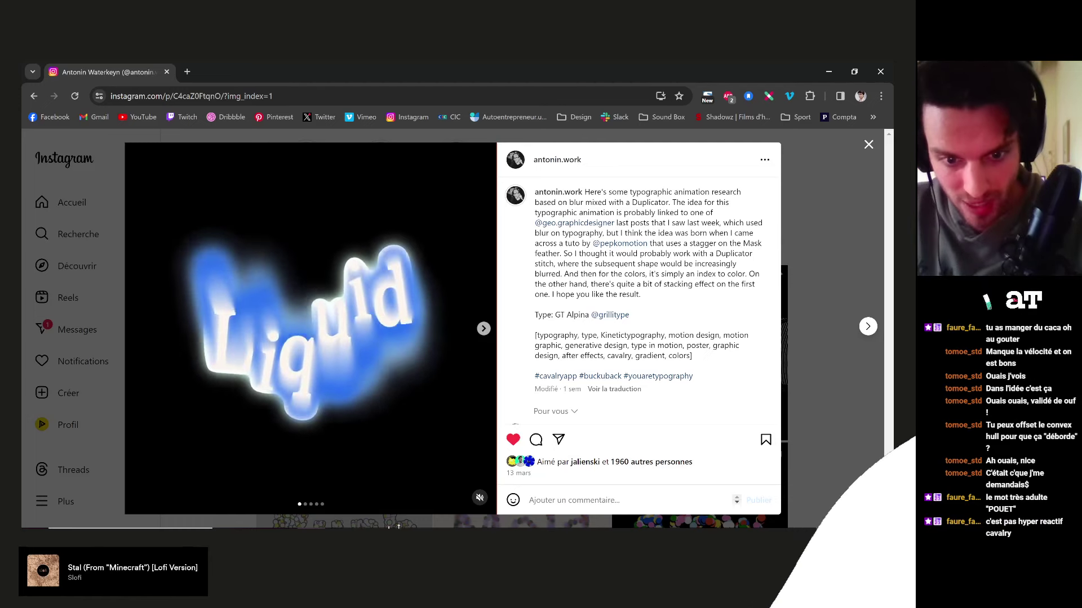
mouse_move(443, 522)
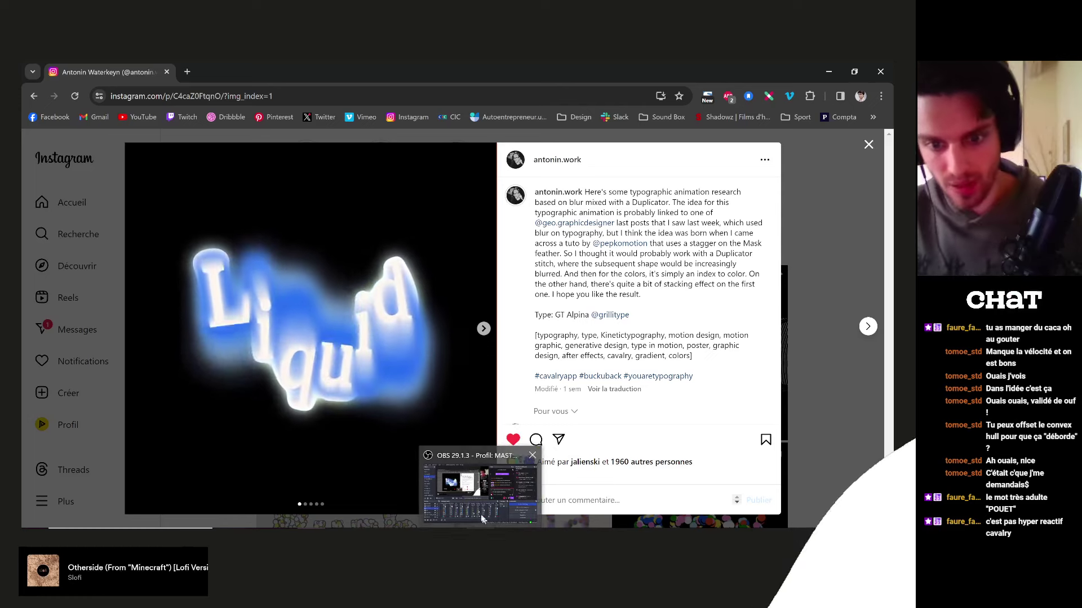
click(467, 484)
mouse_move(507, 524)
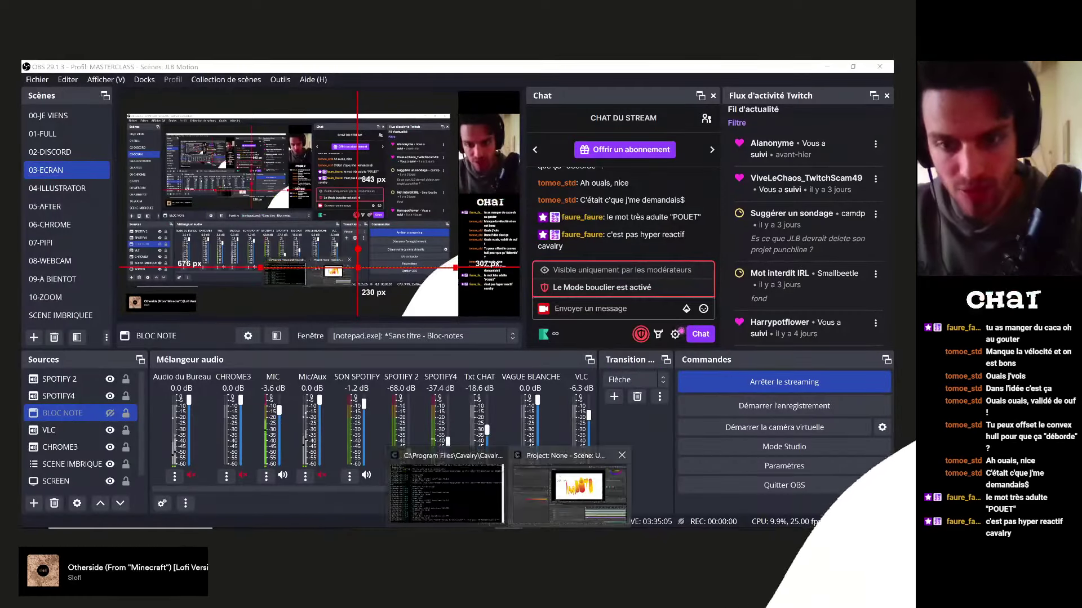
click(507, 478)
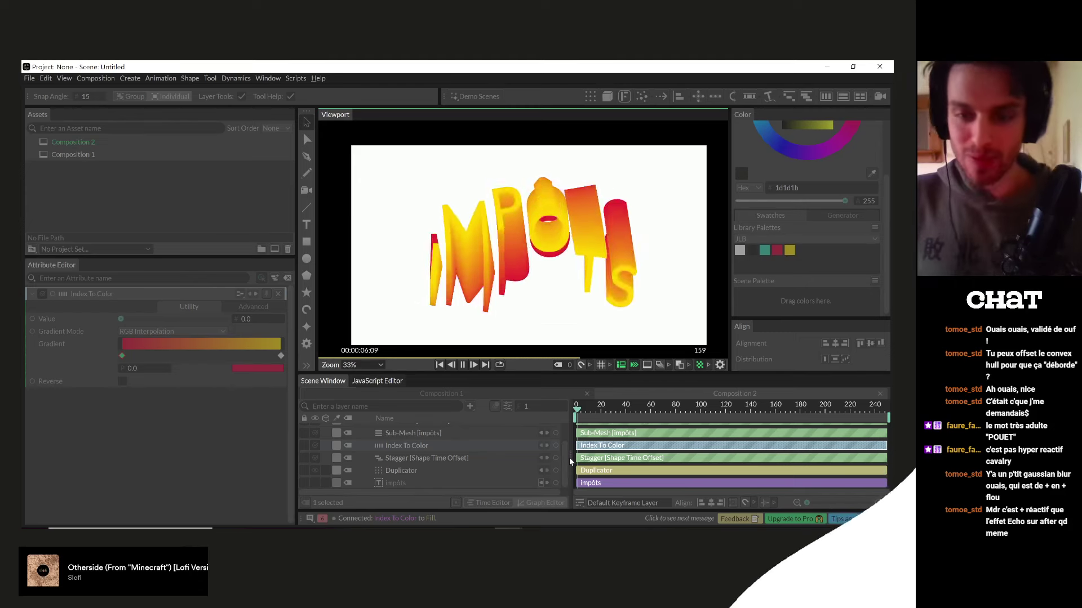
key(space)
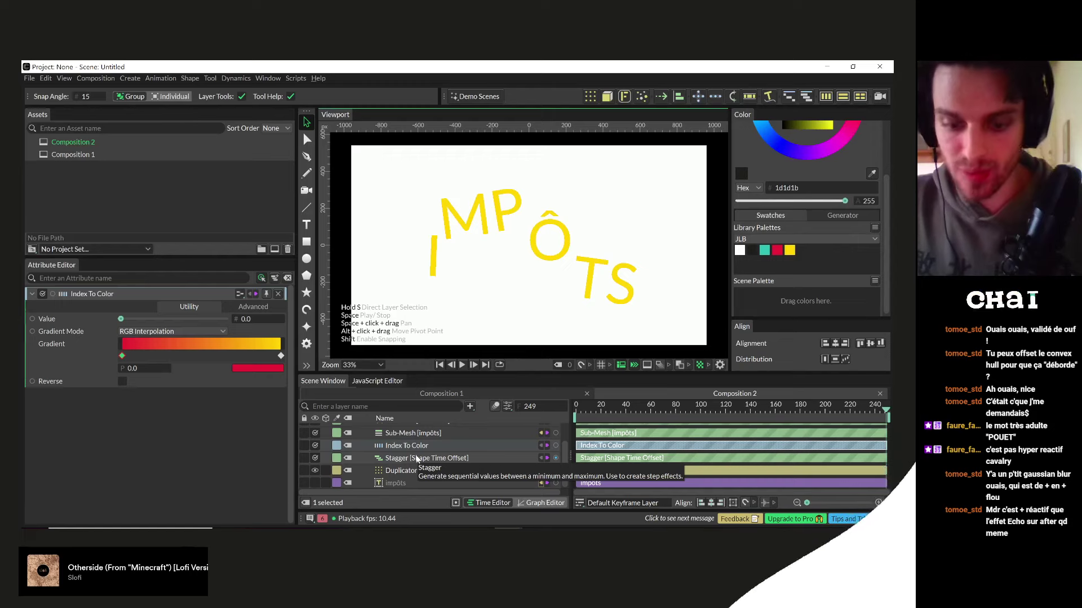
- Search the layer library for "value" and look through the matching behaviours and utilities, including the number range ones
key(ctrl+space)
text(va)
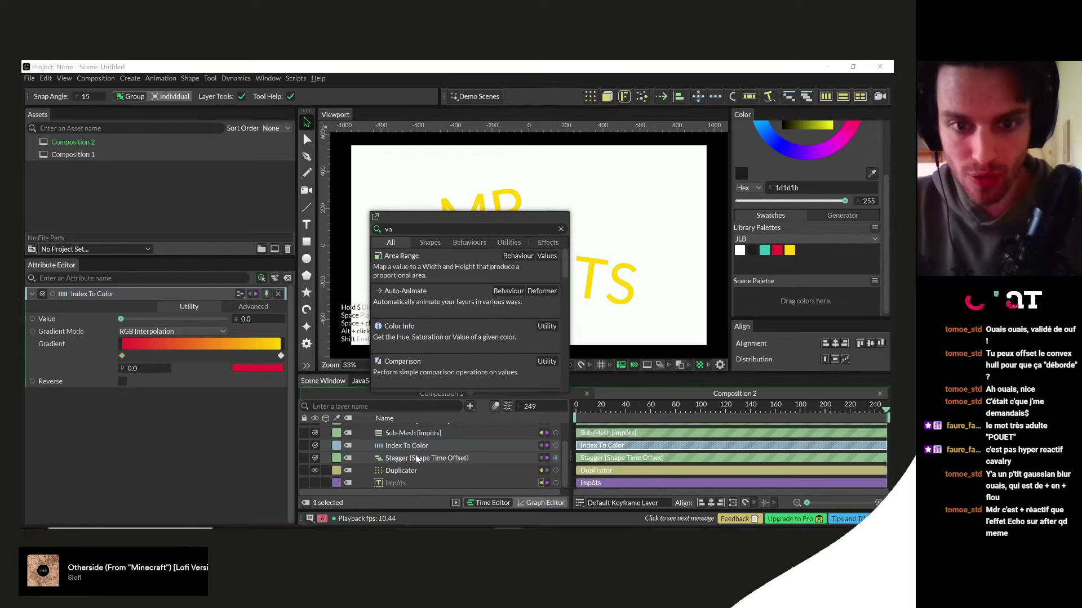
text(lue)
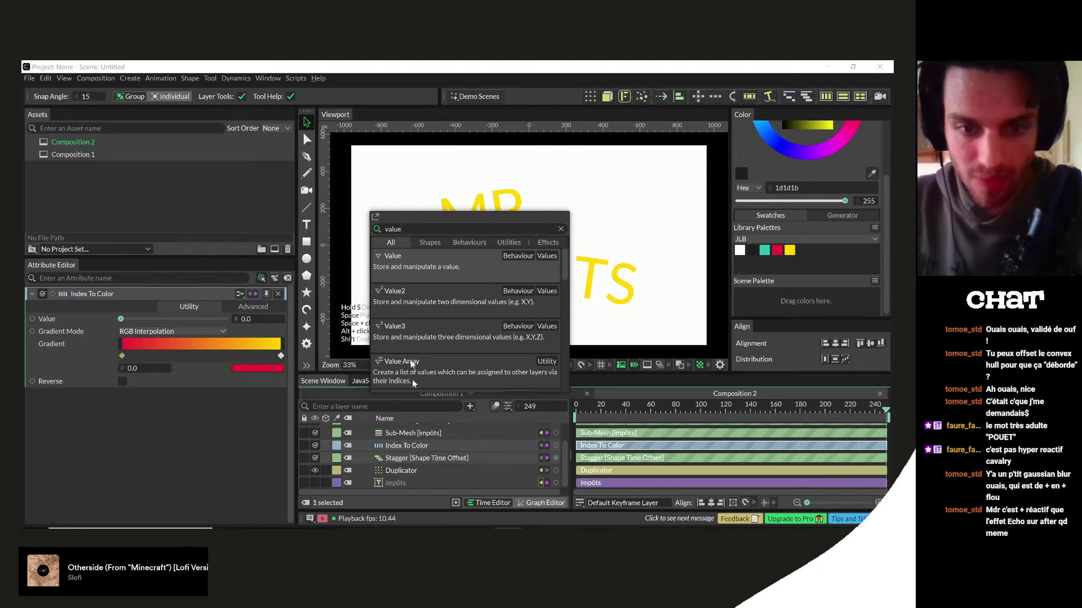
scroll(412, 334, down, 5)
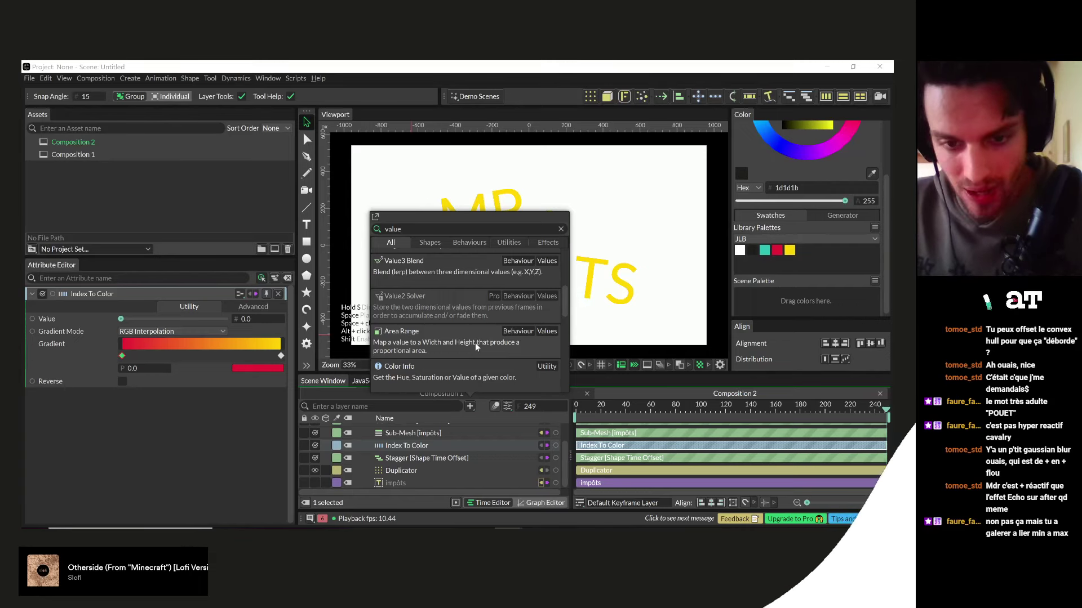
scroll(474, 342, down, 3)
scroll(475, 342, down, 5)
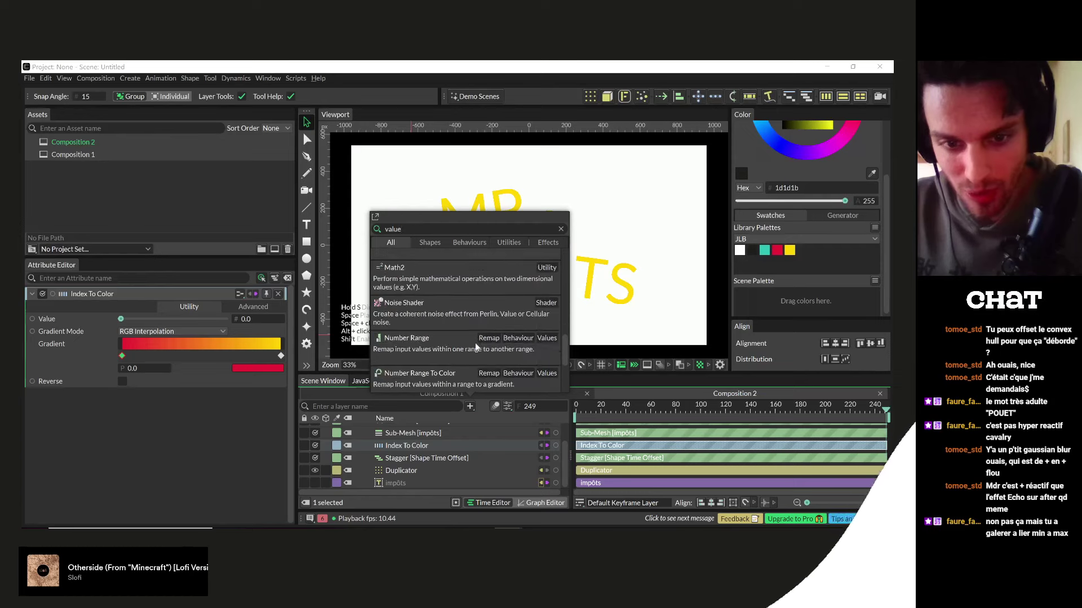
scroll(475, 346, down, 3)
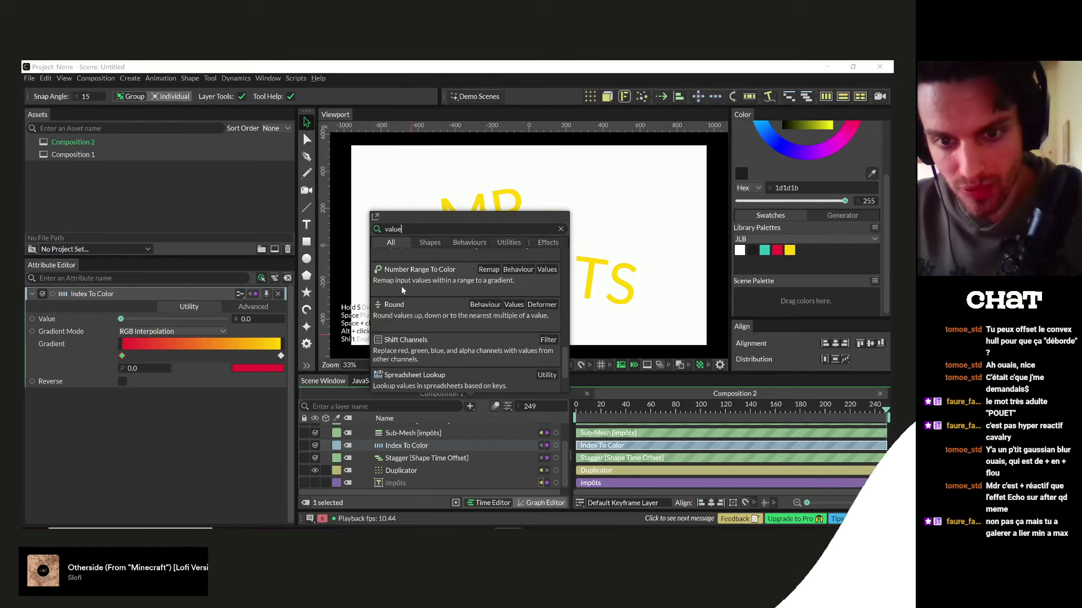
click(169, 442)
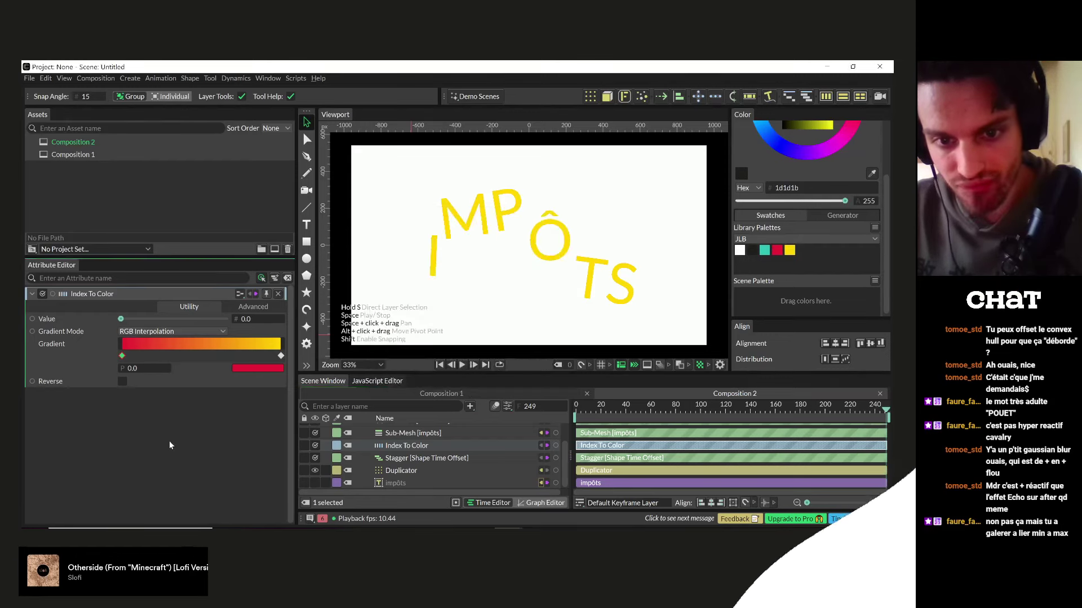
- Go to frame 60 and add a Blur filter to the impôts text layer
click(651, 411)
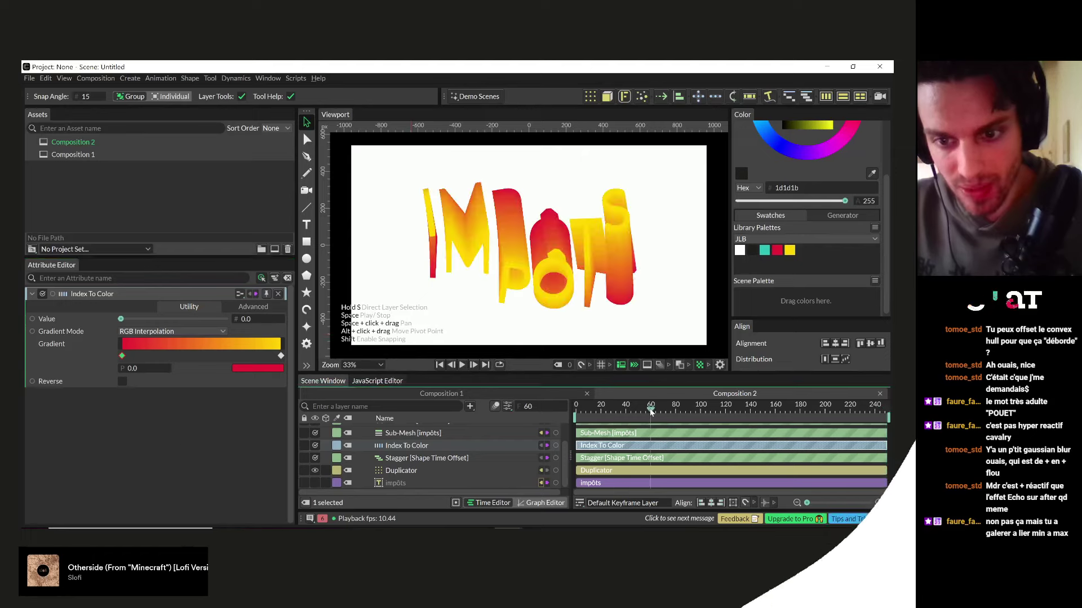
click(391, 483)
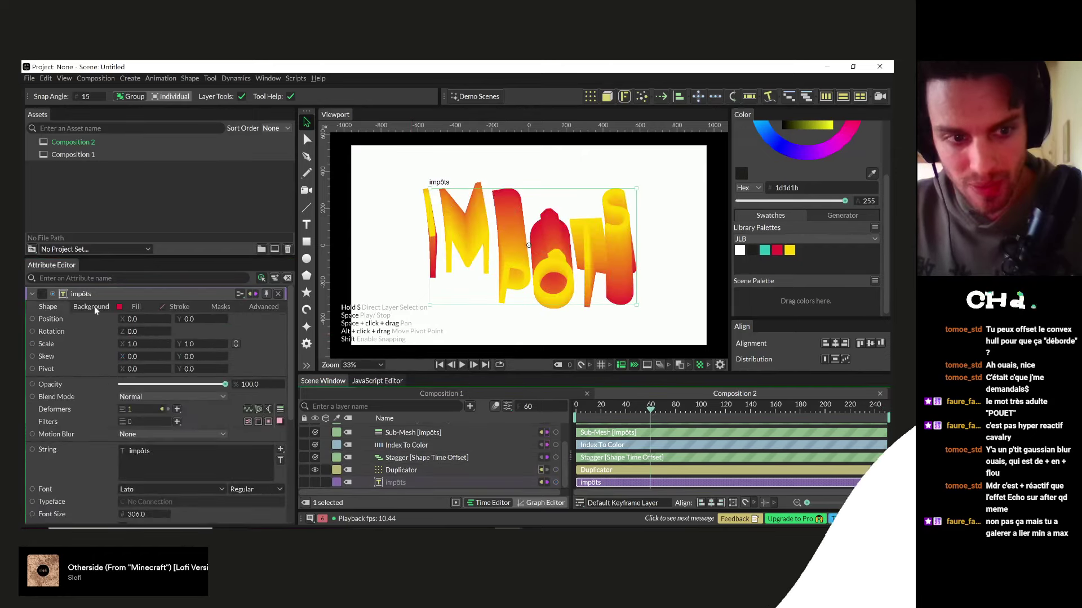
click(176, 419)
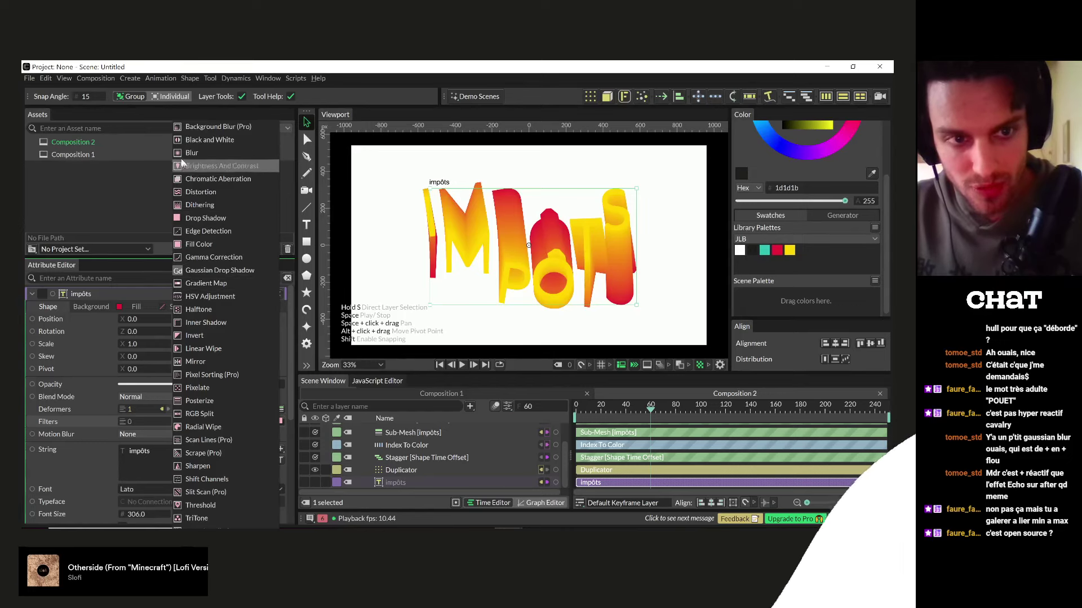
key(Escape)
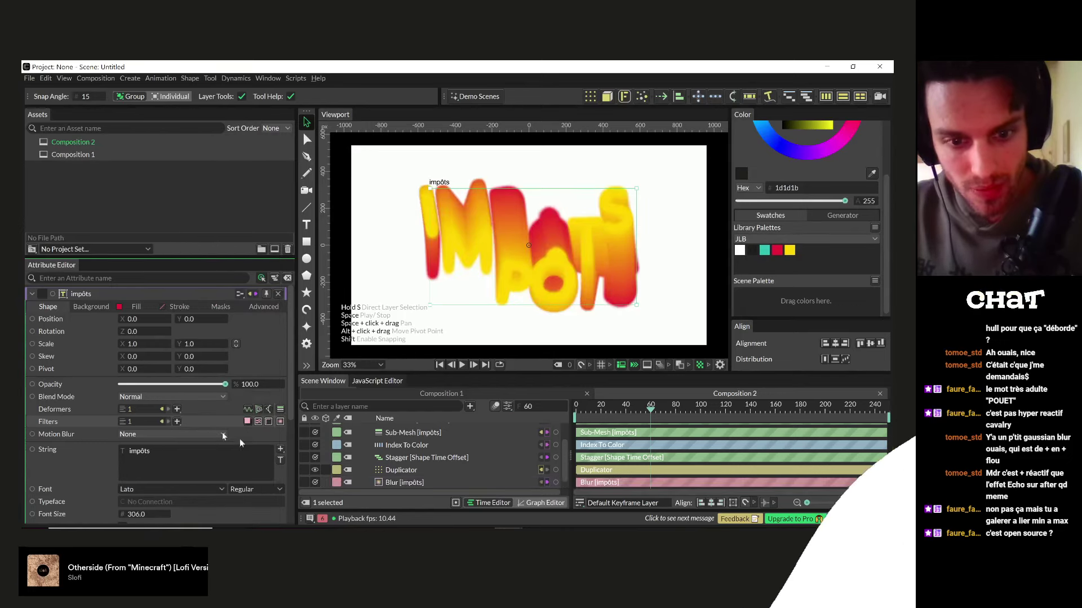
- Add a Stagger behaviour to the Amount of the impôts layer's Blur filter, driving both X and Y
click(417, 482)
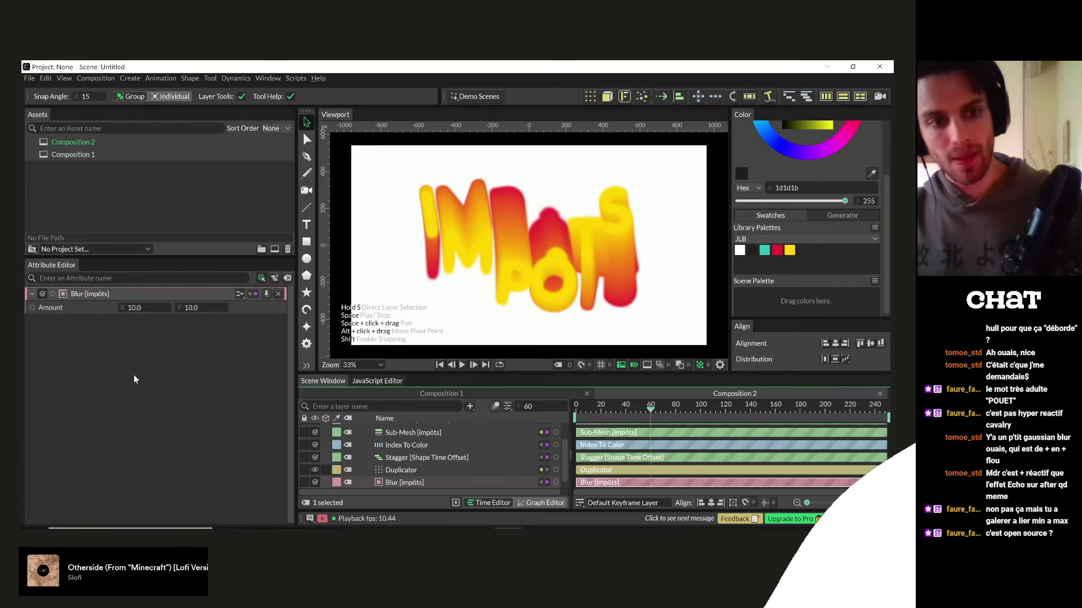
right_click(54, 312)
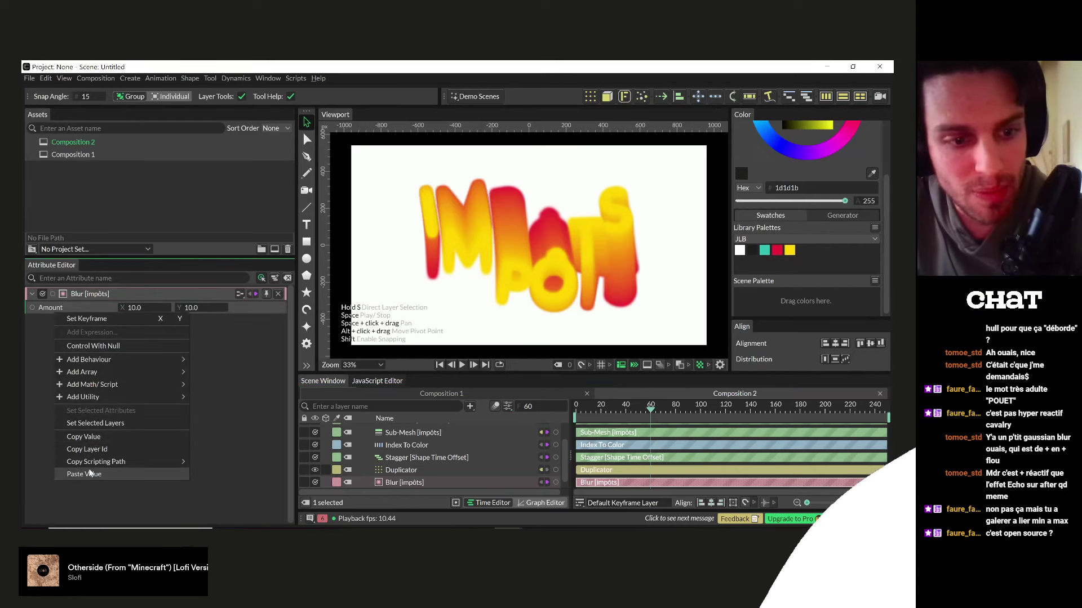
mouse_move(113, 359)
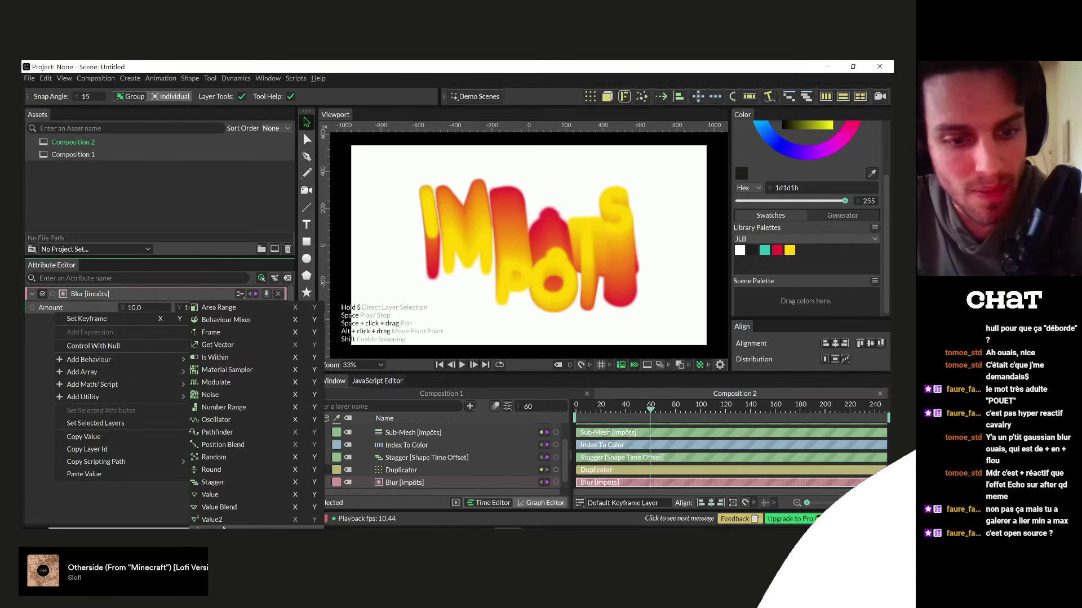
click(217, 481)
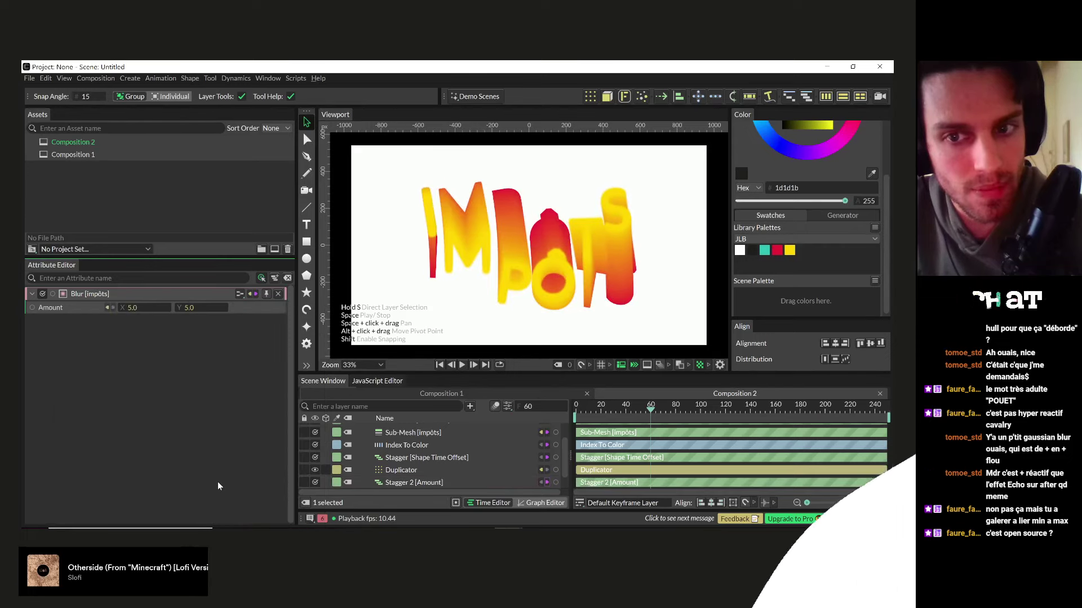
- Flip the blur Stagger's graph horizontally so that it descends instead of rising
click(405, 484)
click(125, 370)
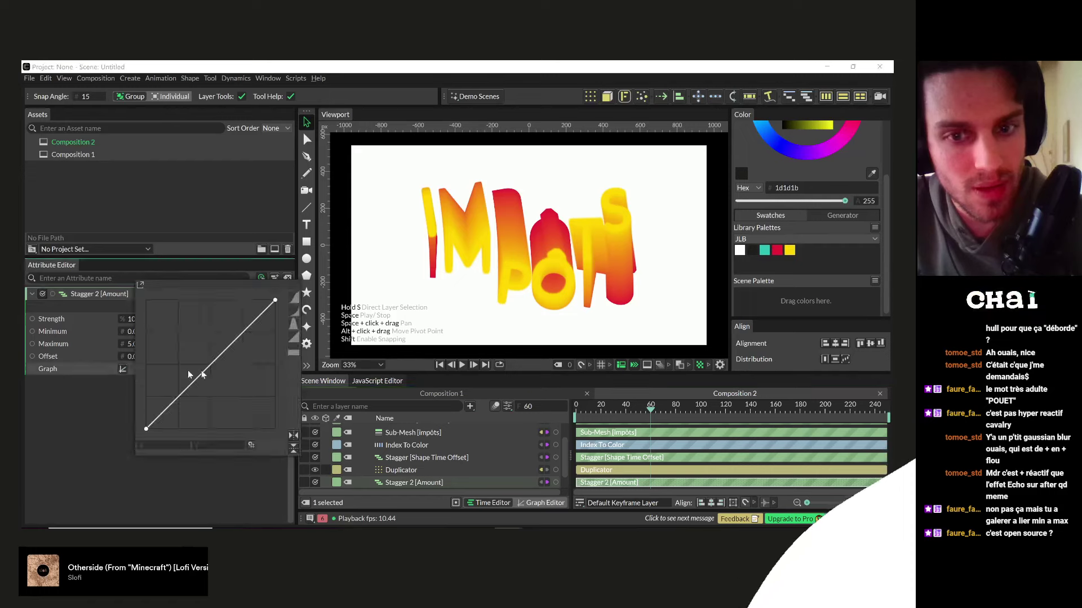
click(293, 438)
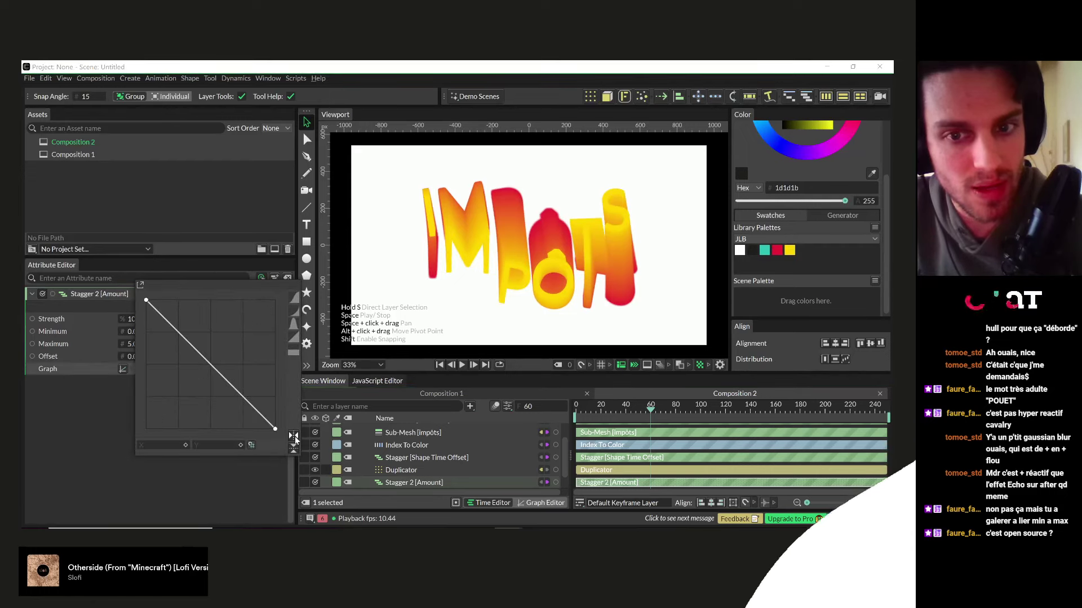
click(99, 417)
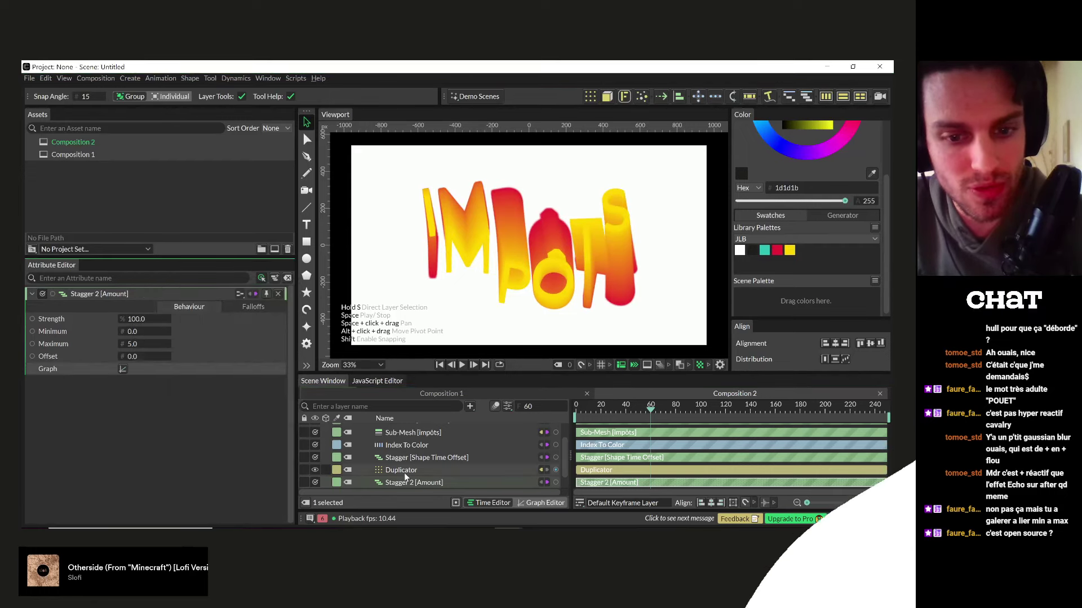
- Set the Maximum of the blur's Stagger behaviour to 25 and play the animation
scroll(412, 483, down, 2)
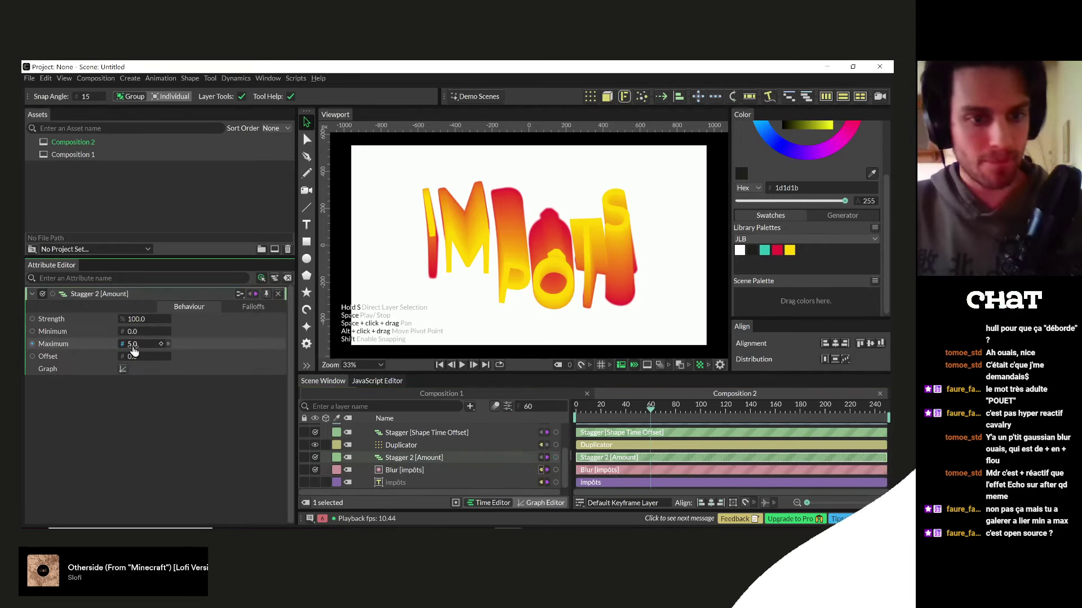
click(133, 346)
text(15.0)
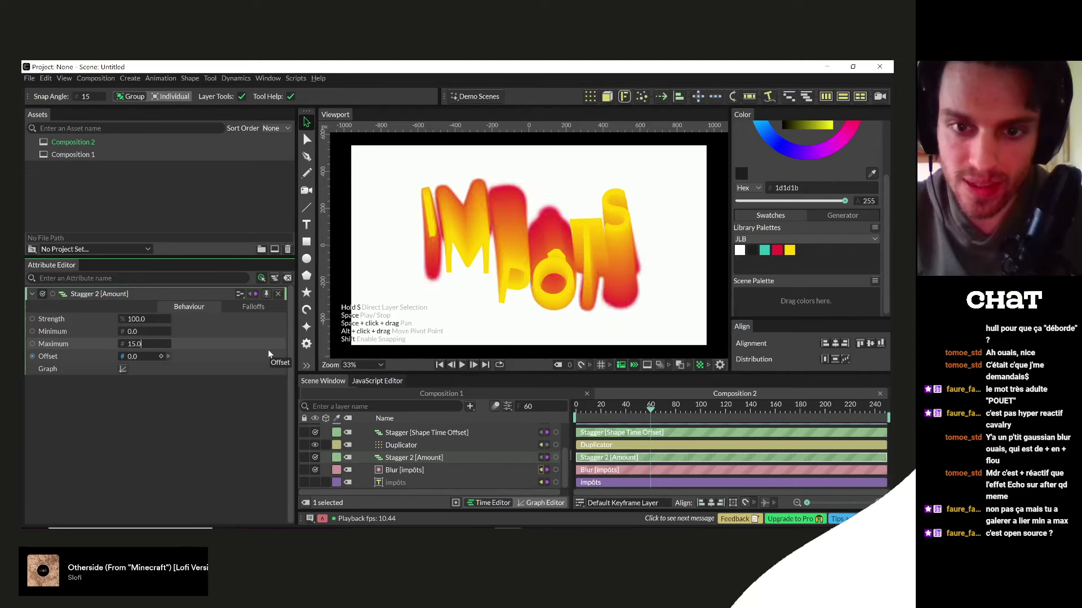
key(ctrl+a)
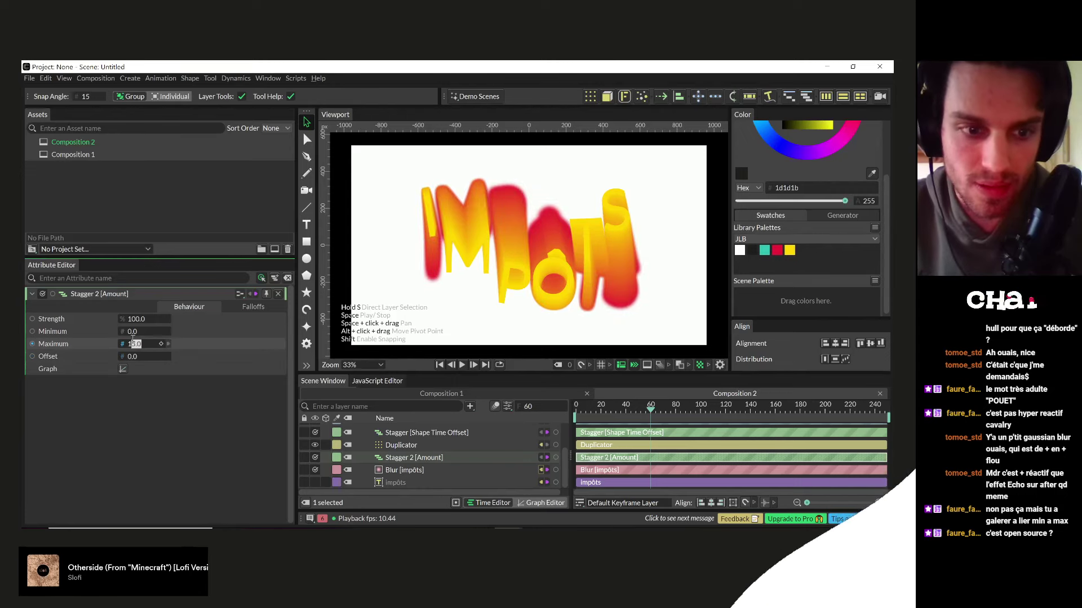
text(25)
key(Return)
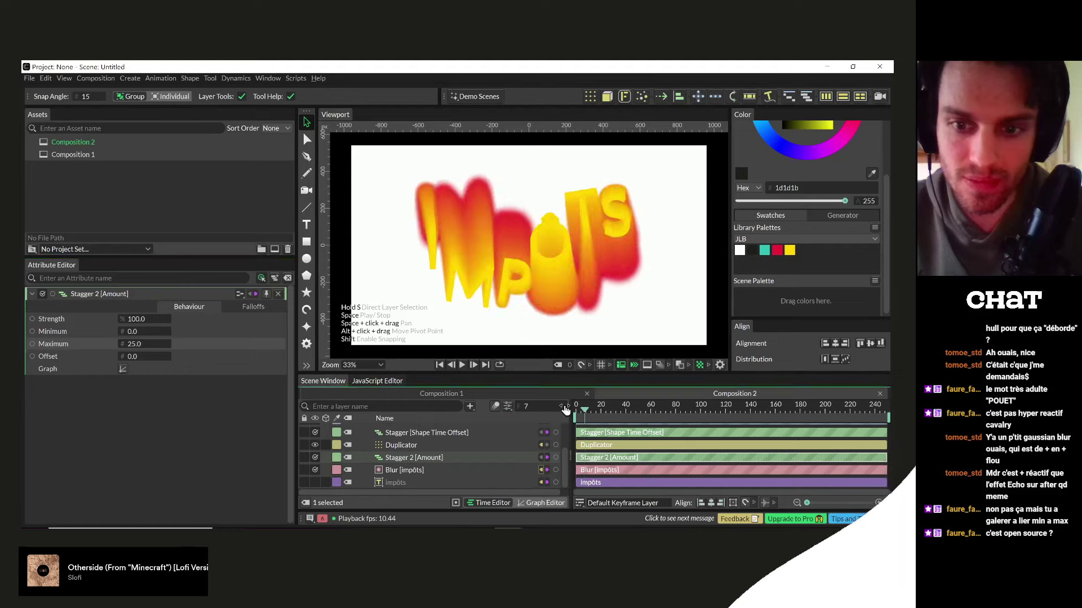
key(space)
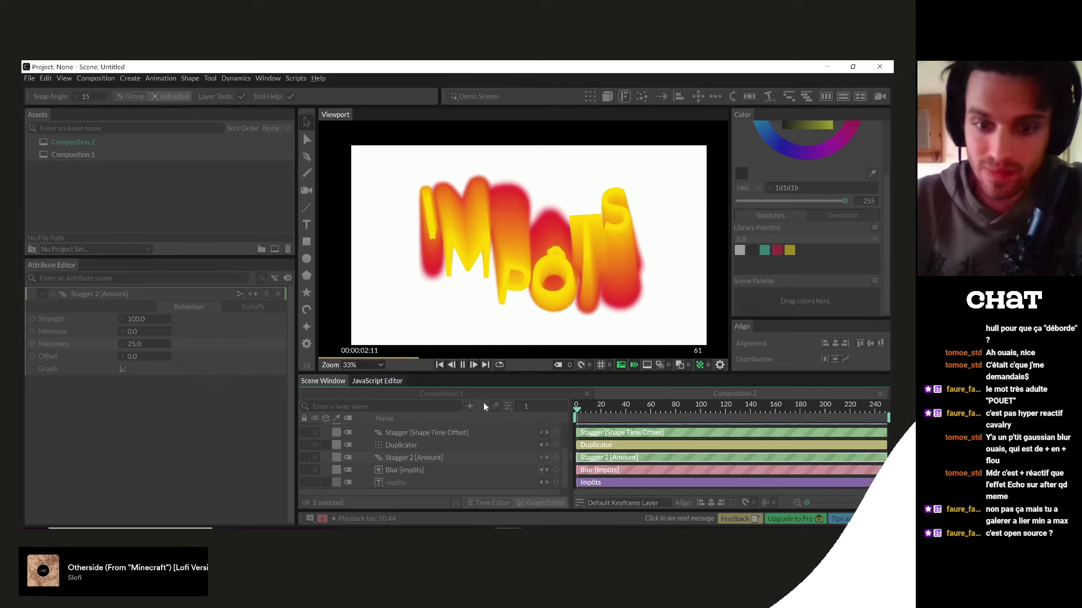
- Switch to the browser, view the second slide of the Instagram "Liquid" post, close it and return to Cavalry
key(alt+Tab)
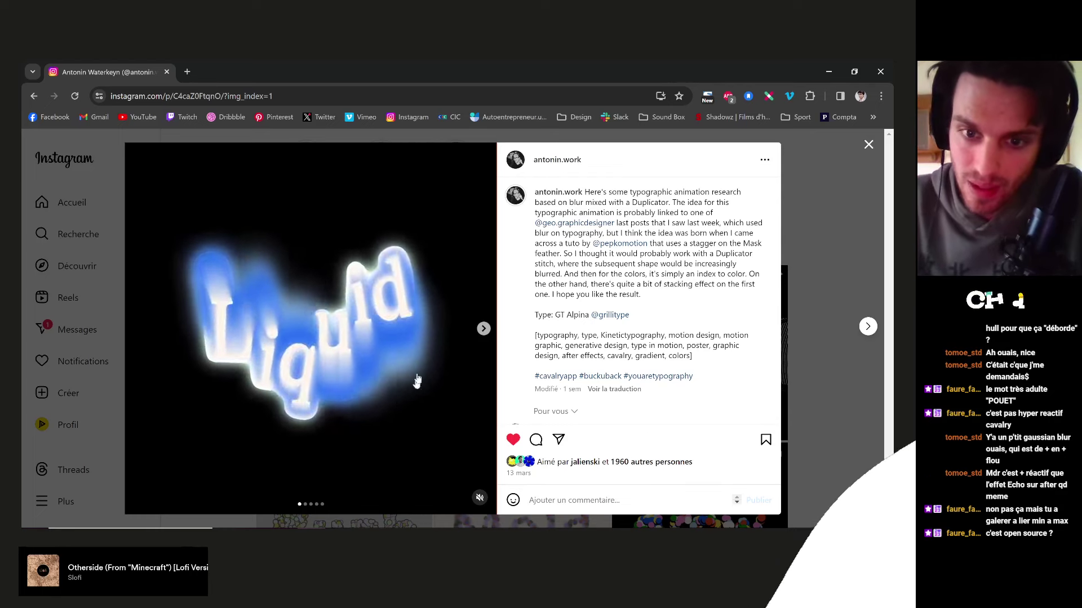
click(482, 328)
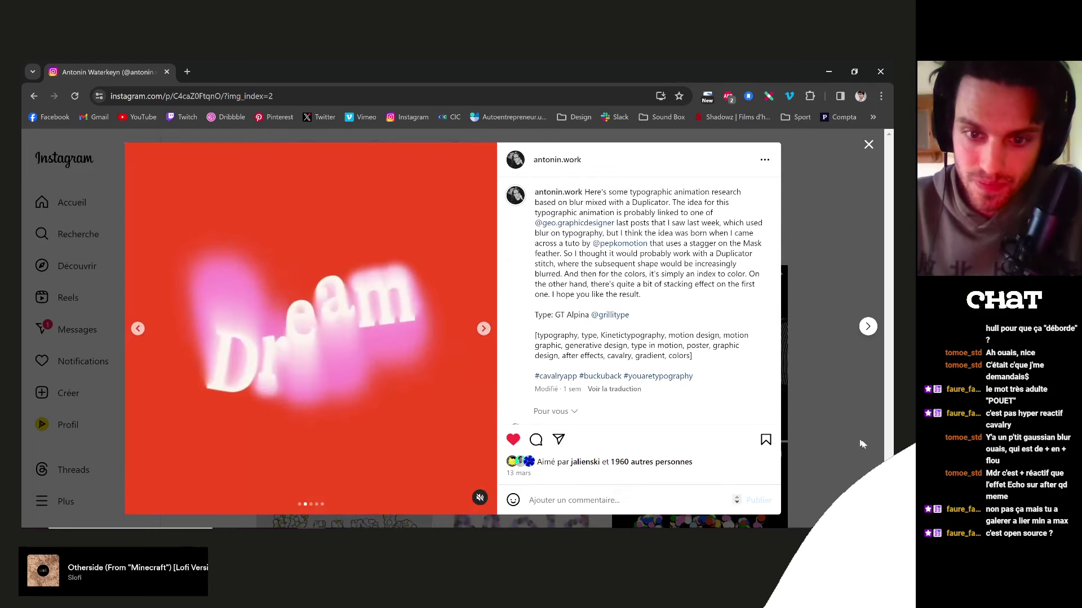
click(833, 431)
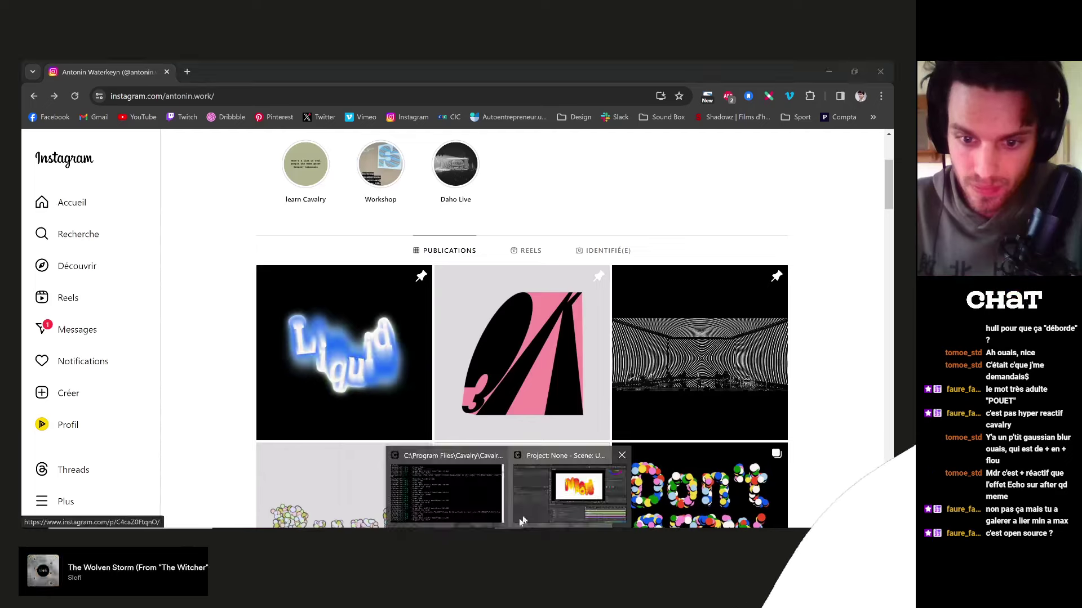
key(alt+Tab)
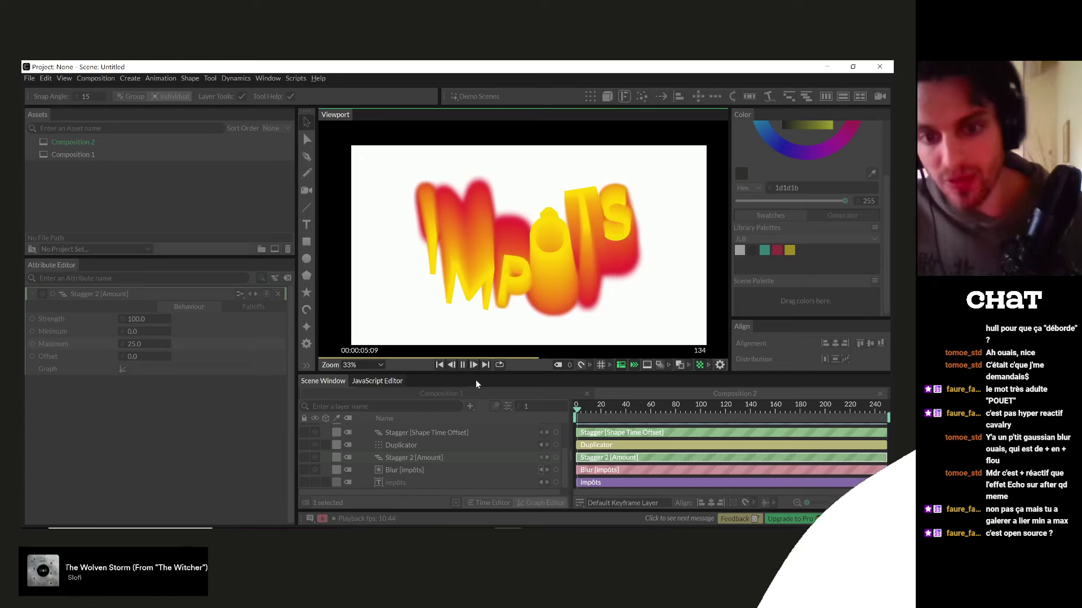
- End Composition 2's playback range at about frame 100 and preview the shortened animation from the start
click(699, 408)
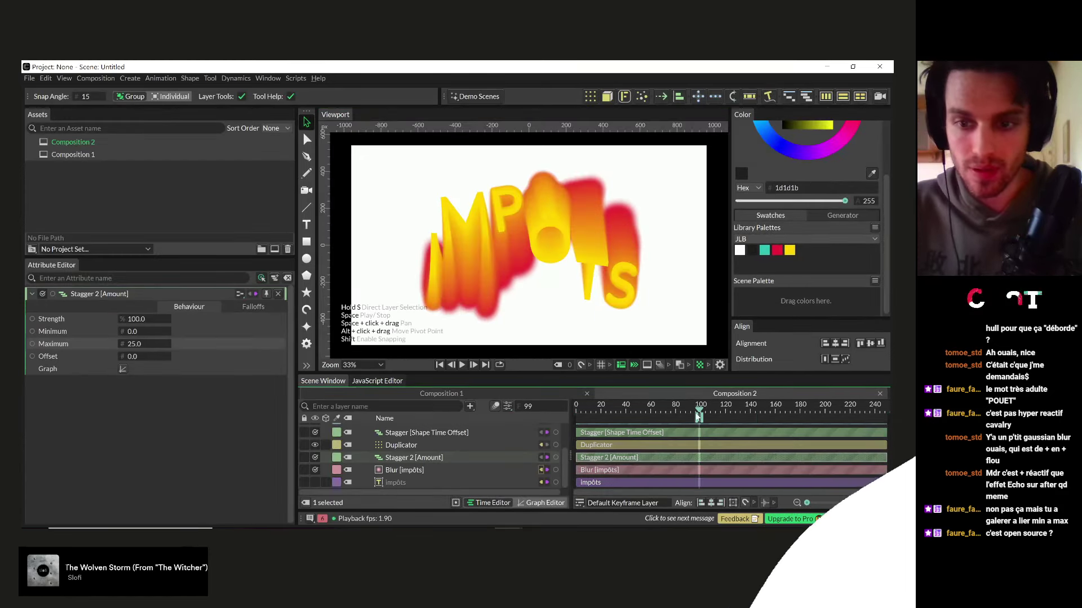
drag(699, 415, 574, 411)
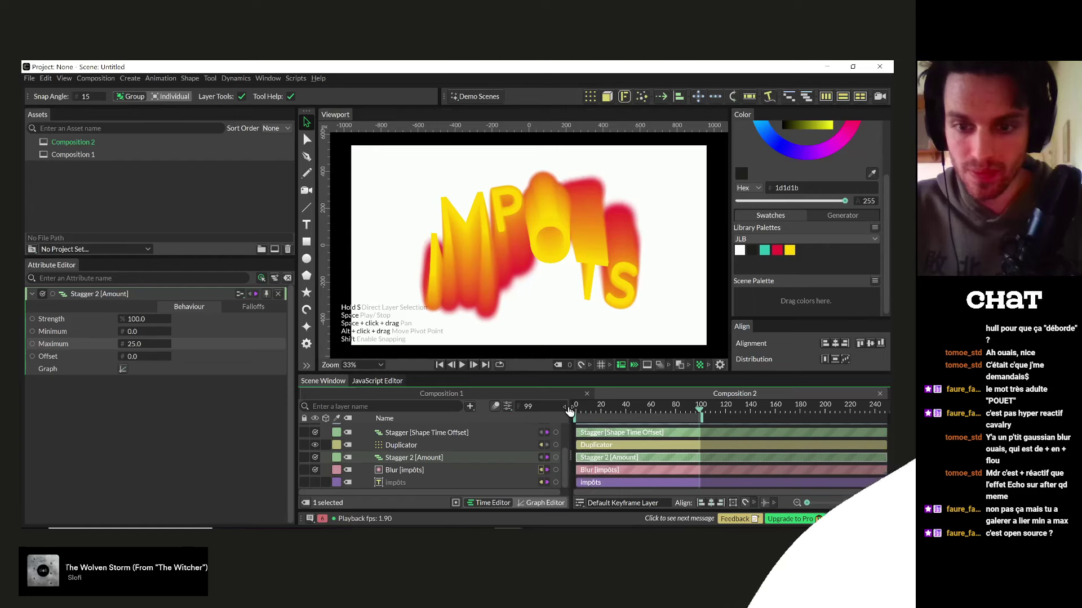
key(space)
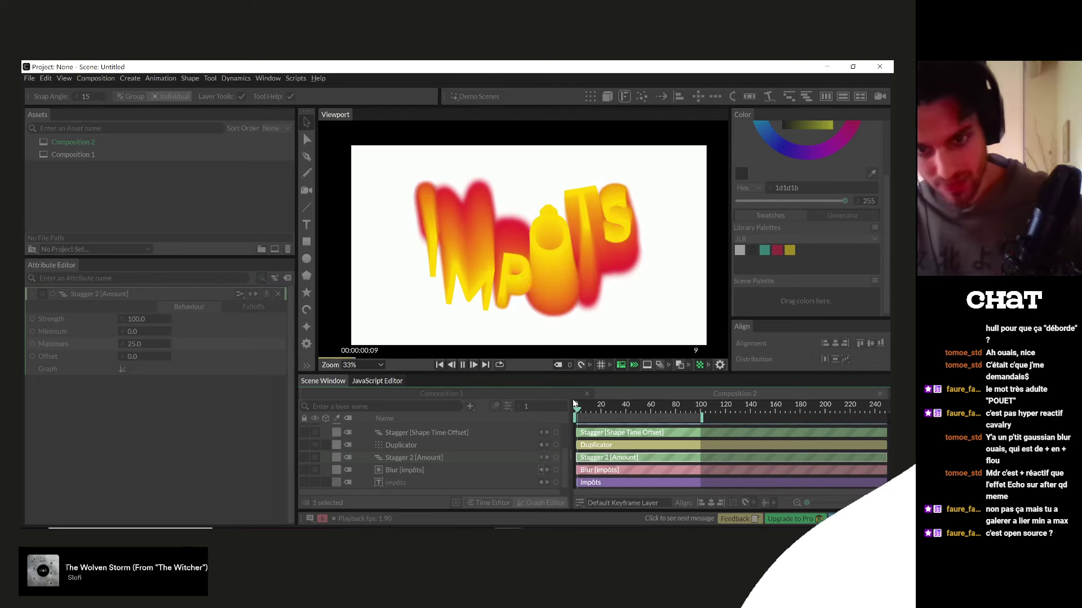
key(space)
click(620, 410)
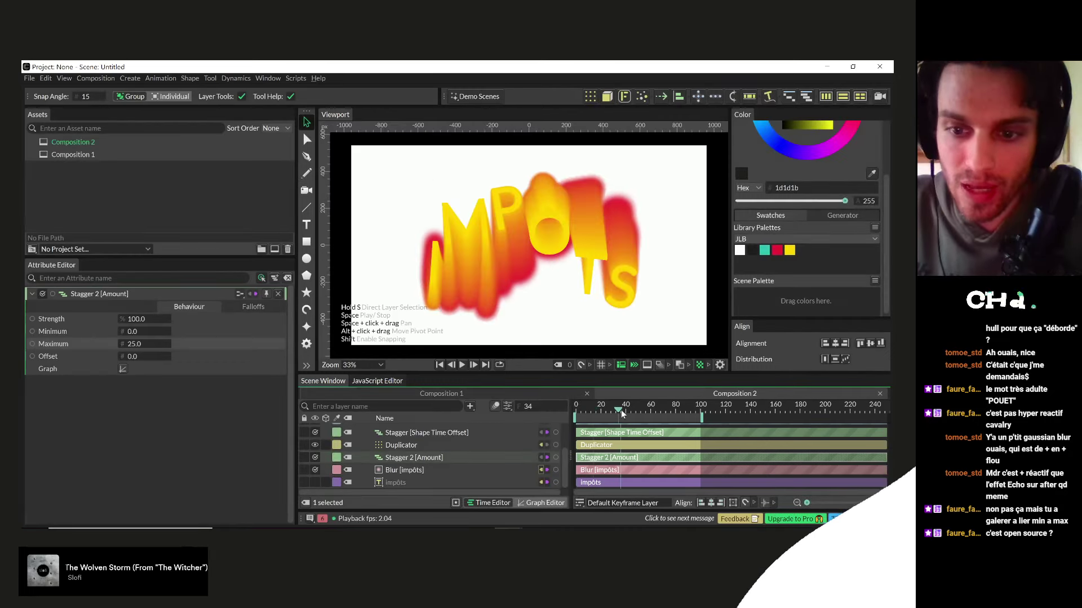
- Replace the impôts text layer's string with "jo&to"
click(418, 483)
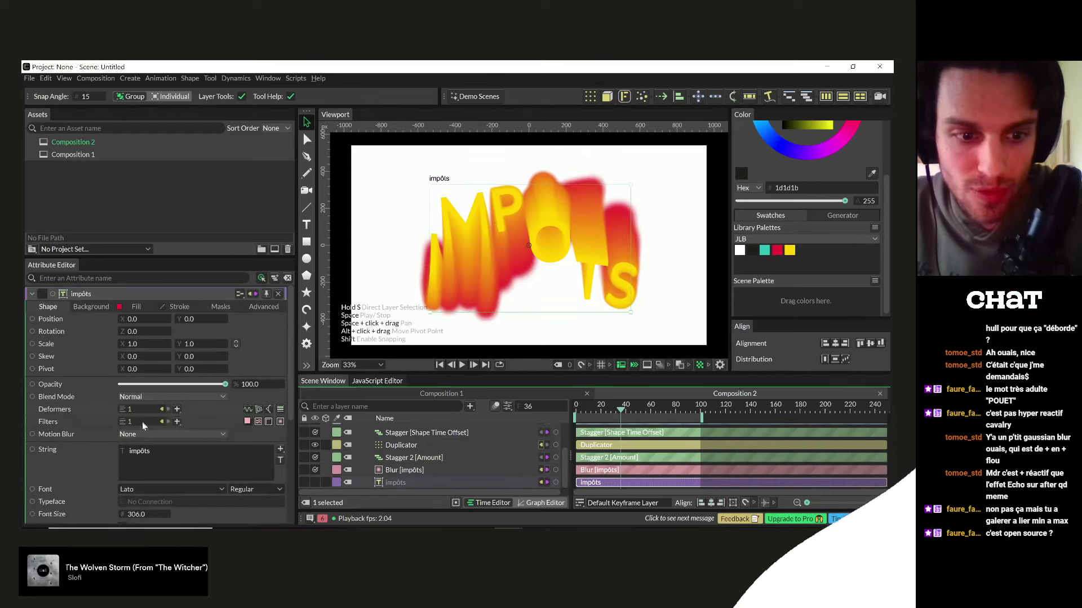
click(111, 451)
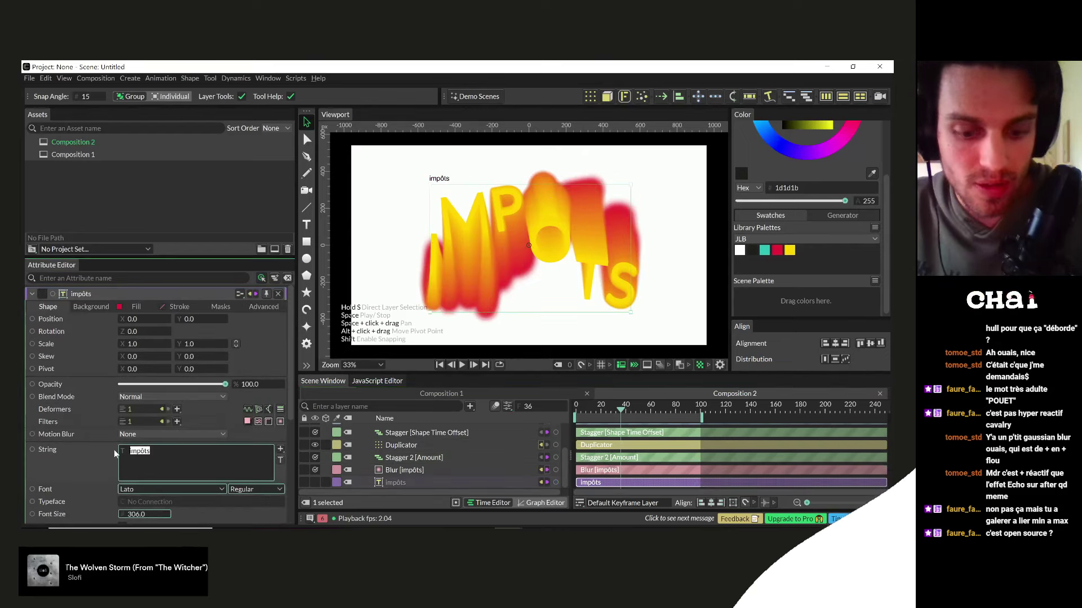
text(joris)
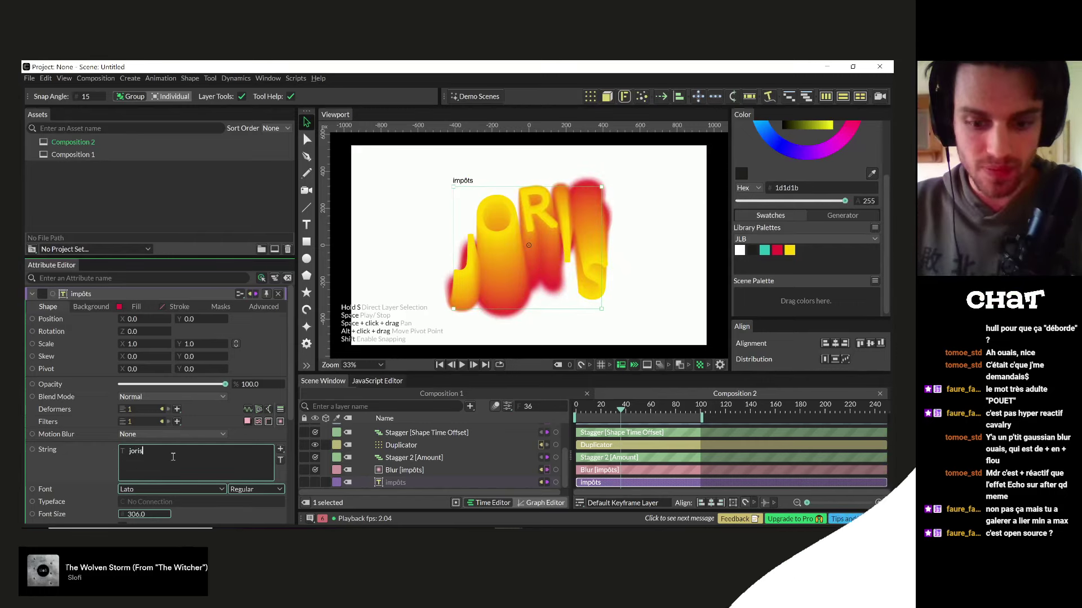
key(BackSpace)
key(BackSpace)
key(BackSpace)
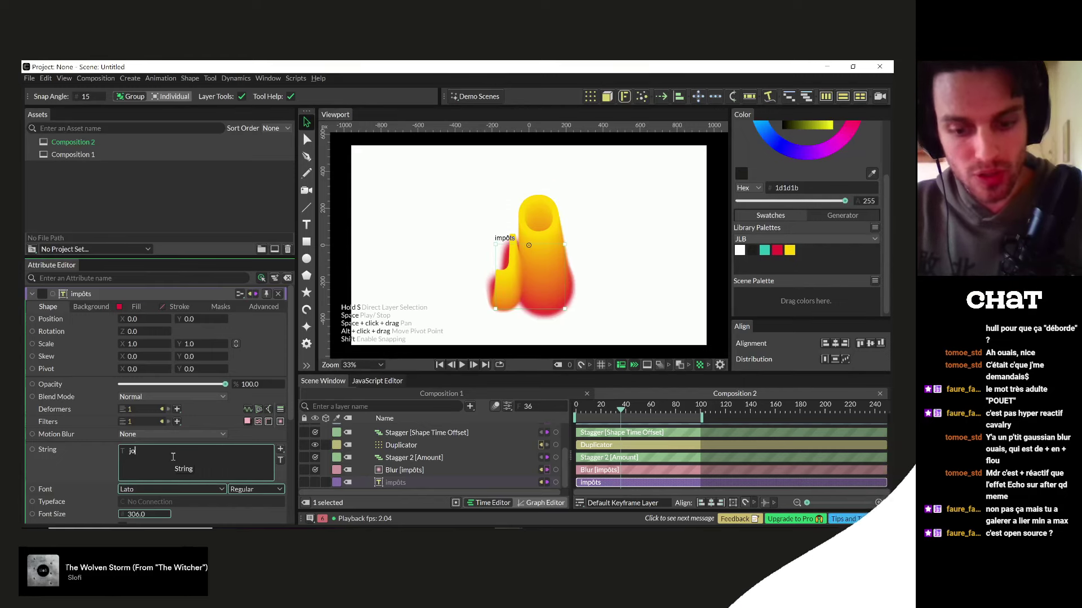
text(&to)
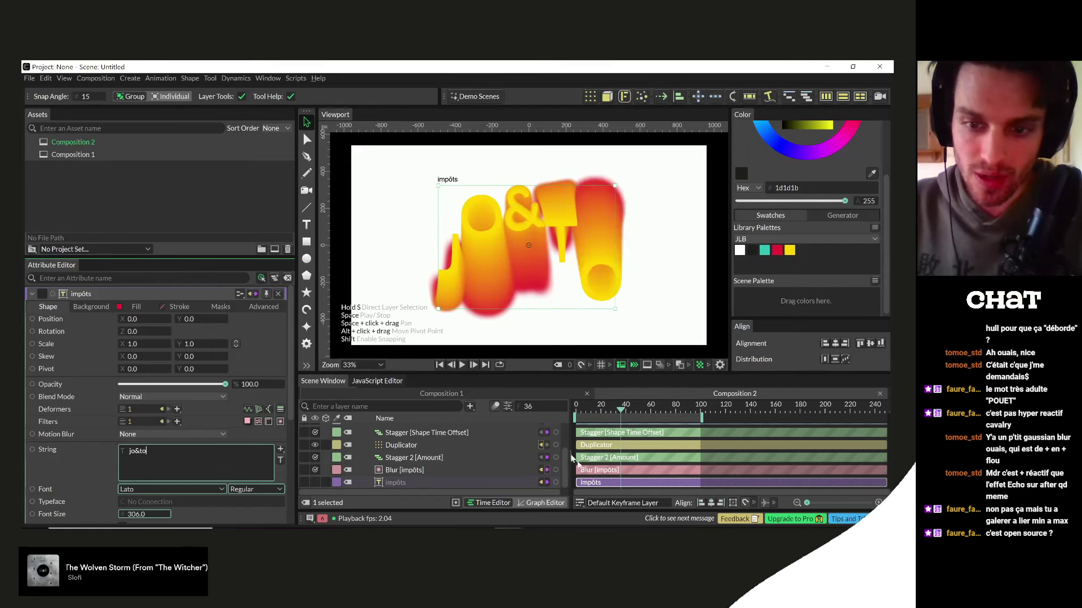
- Play the "jo&to" animation from near the start, then scrub to frame 61 to check the moving letters
click(578, 411)
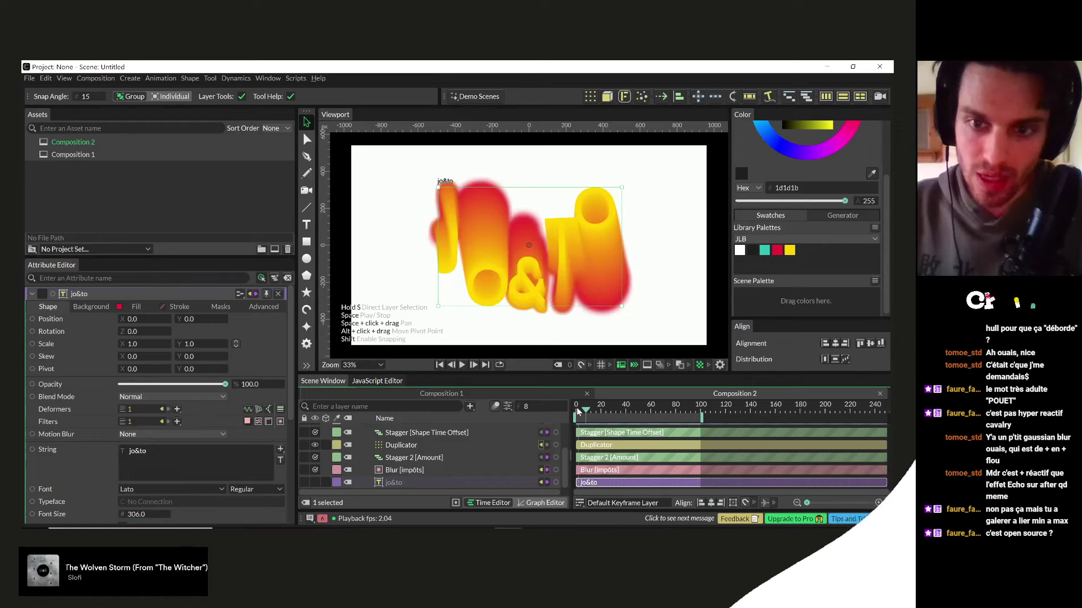
key(space)
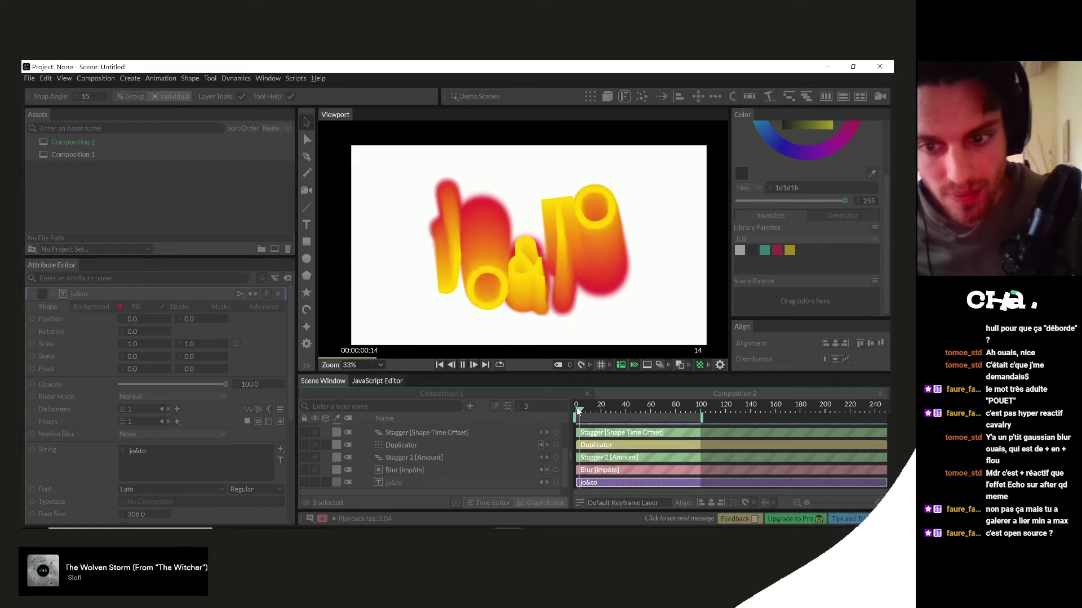
key(space)
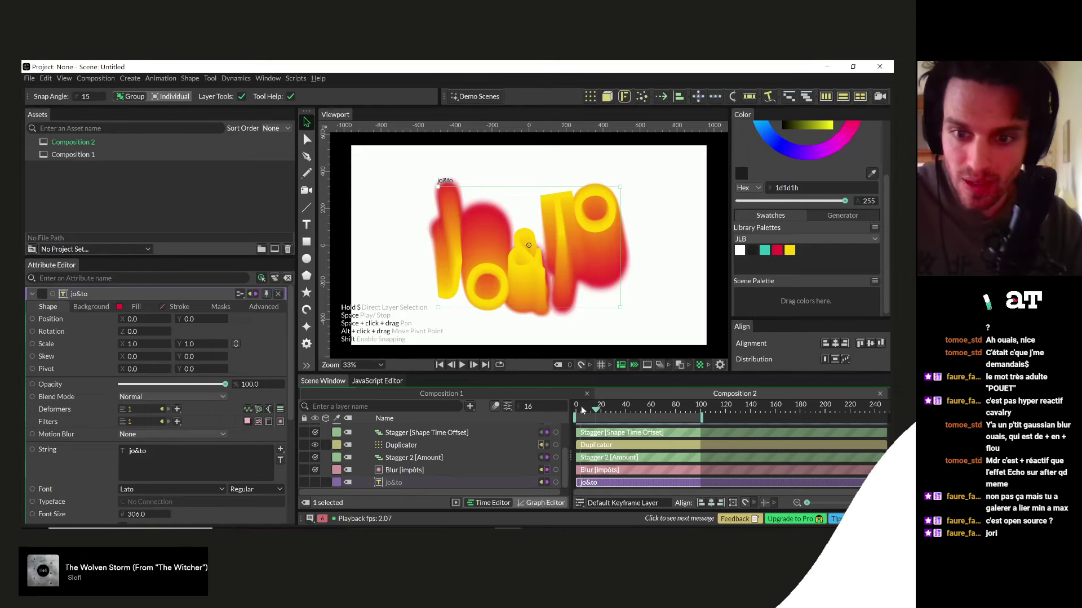
click(581, 409)
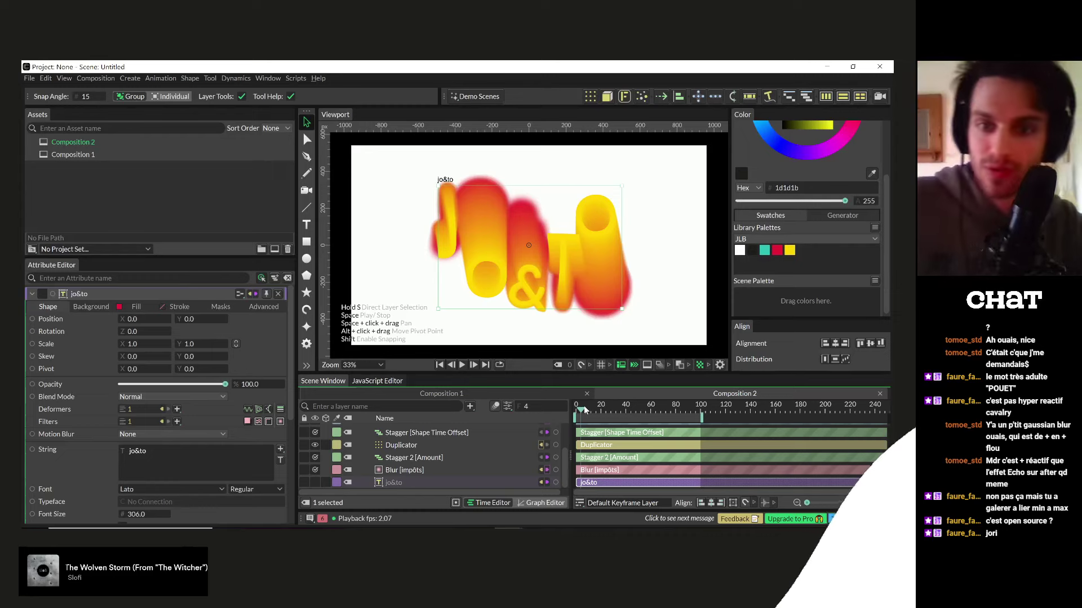
click(583, 409)
drag(638, 414, 652, 413)
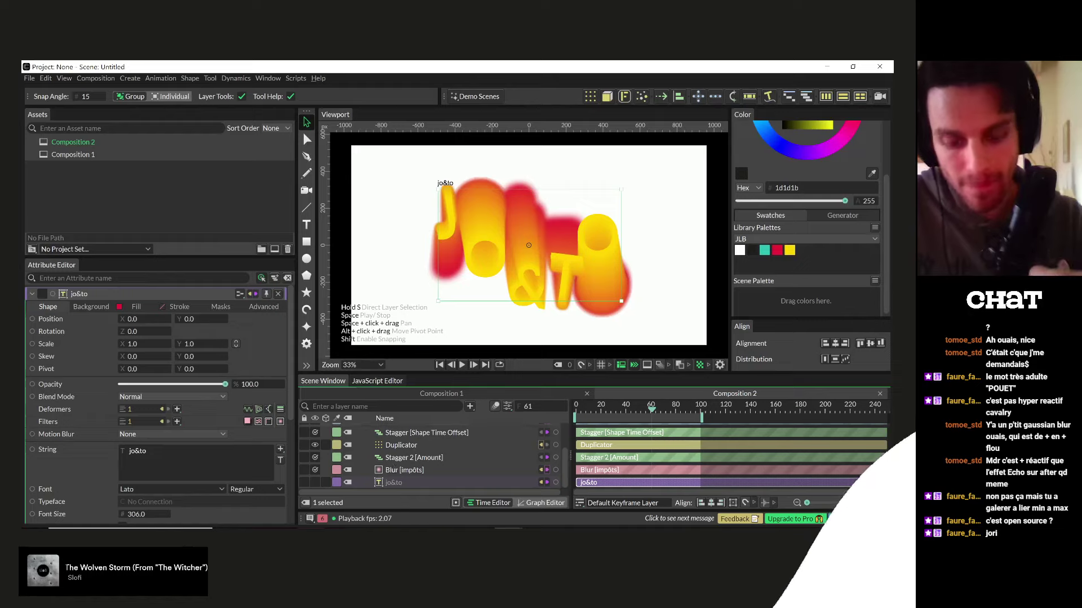
- Switch to the browser, browse the Instagram profile's posts and read the "Wash Your Mouth" post's caption and comments about Falloff
key(alt+Tab)
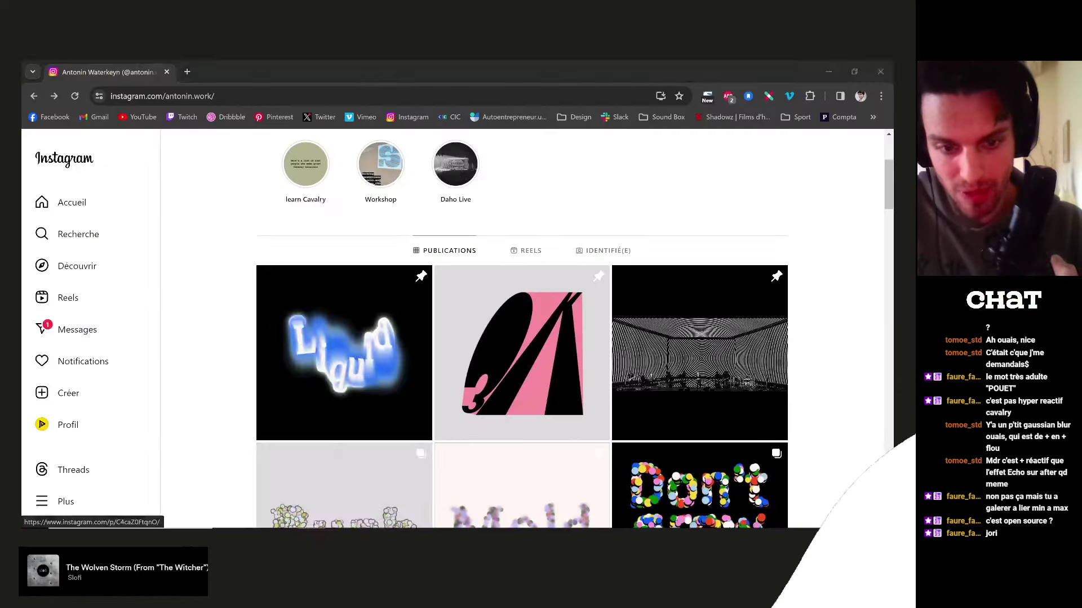
scroll(844, 370, down, 2)
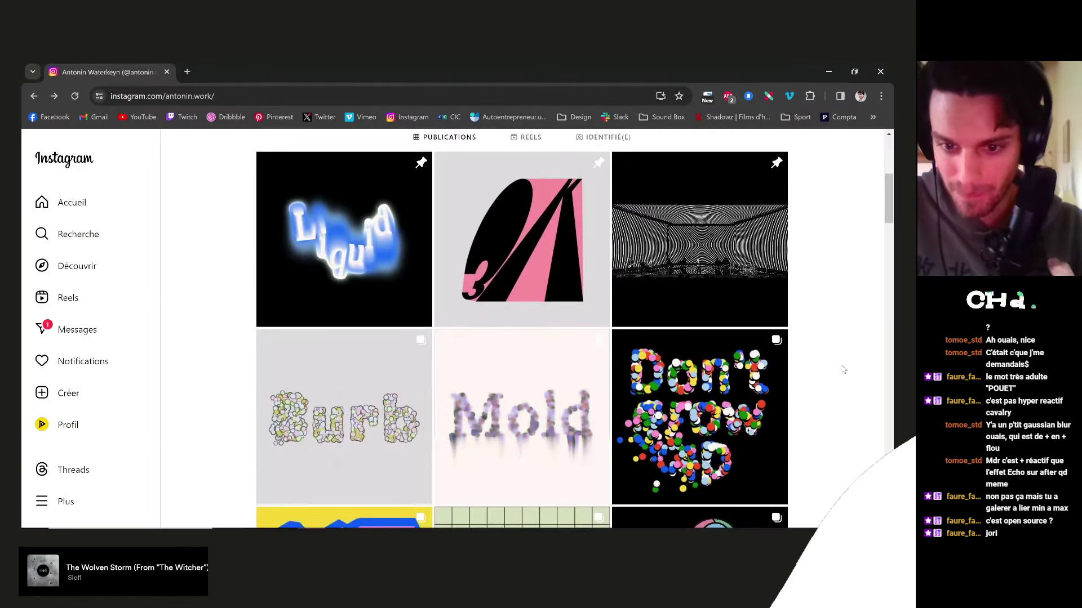
scroll(843, 370, down, 4)
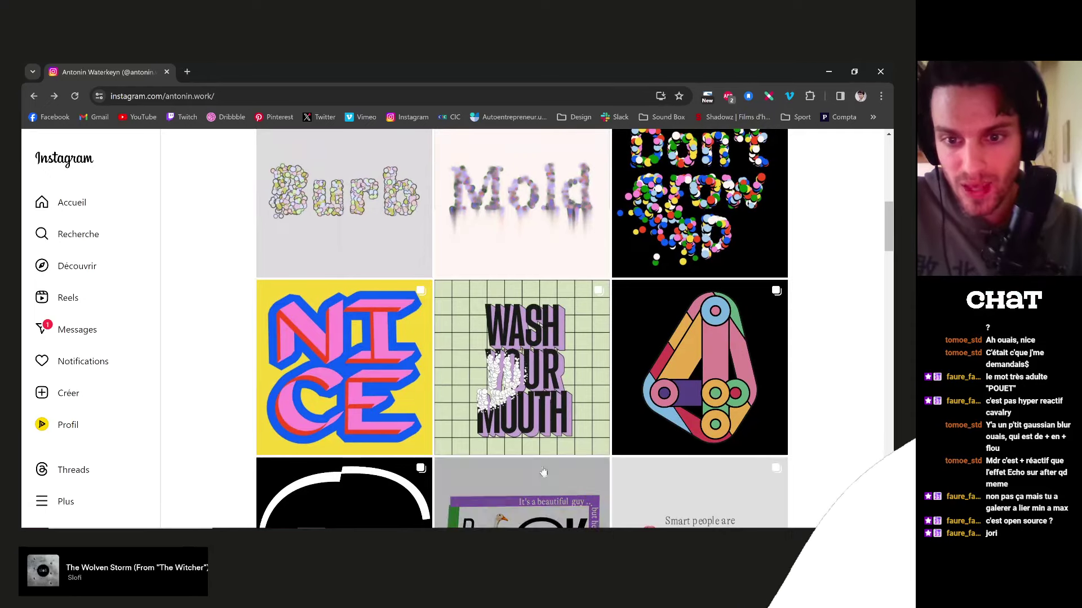
click(496, 368)
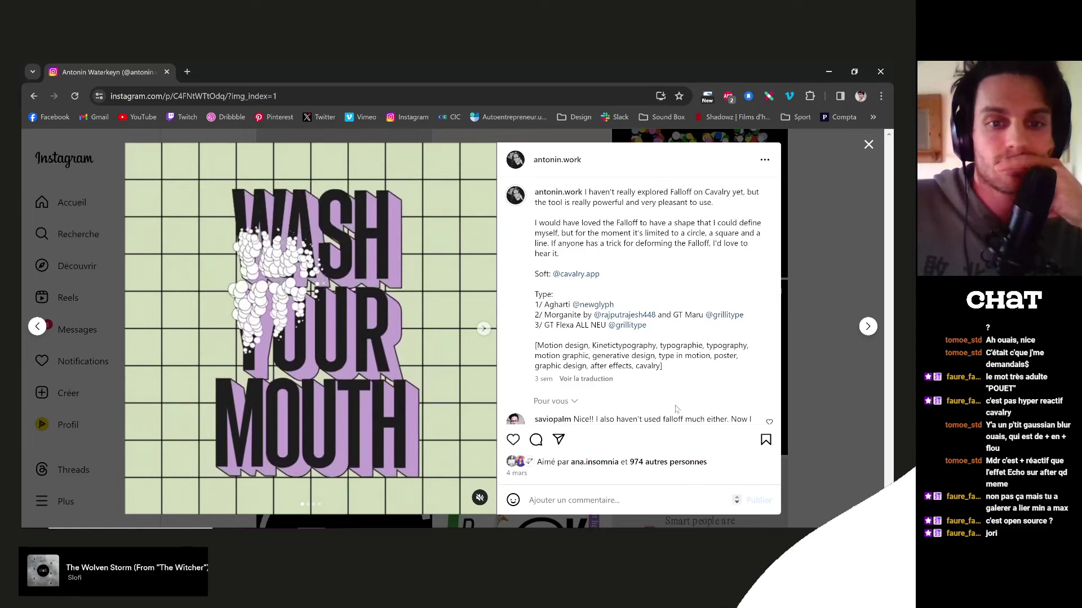
scroll(620, 428, down, 4)
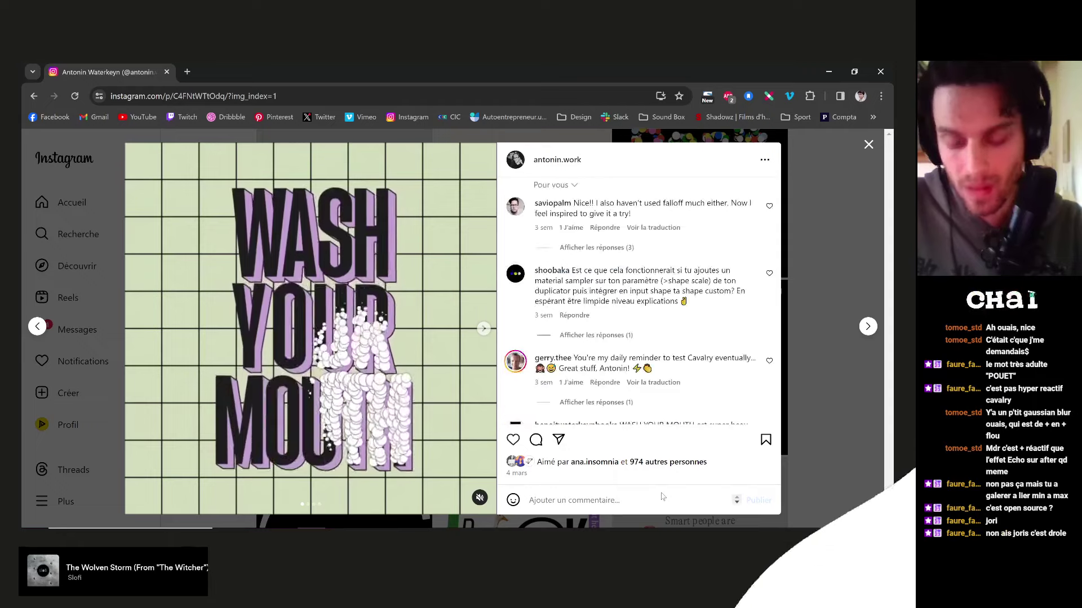
scroll(591, 380, up, 4)
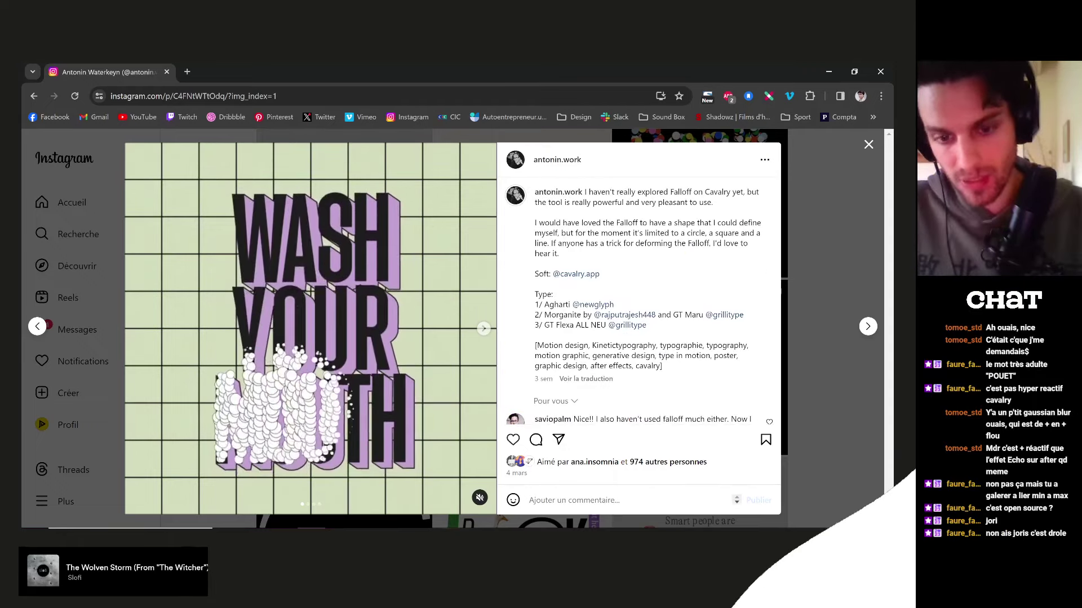
- Switch back to Cavalry and create a new composition
key(alt+Tab)
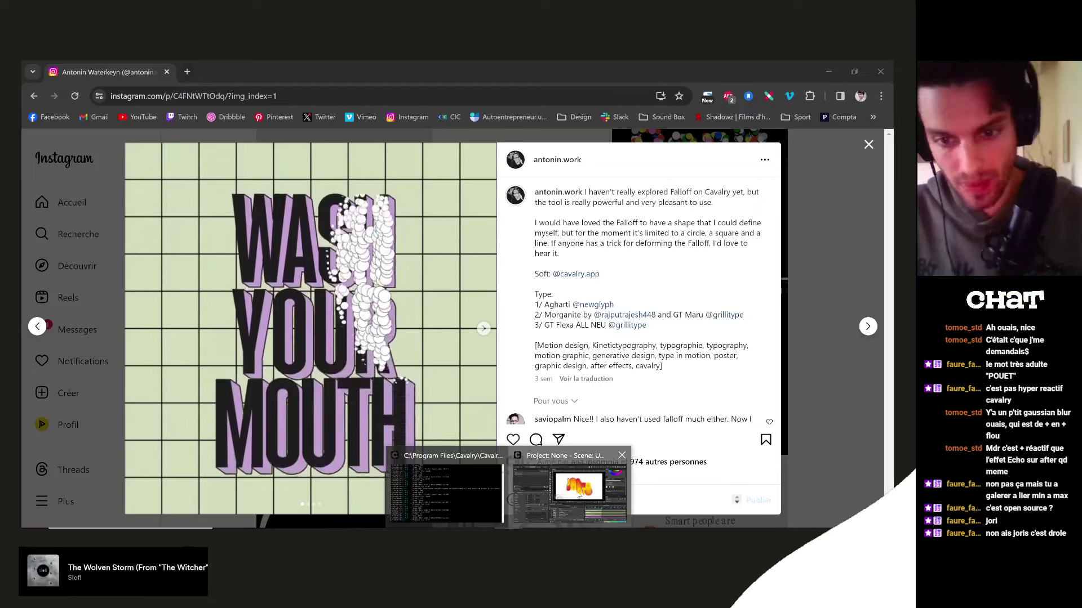
click(274, 250)
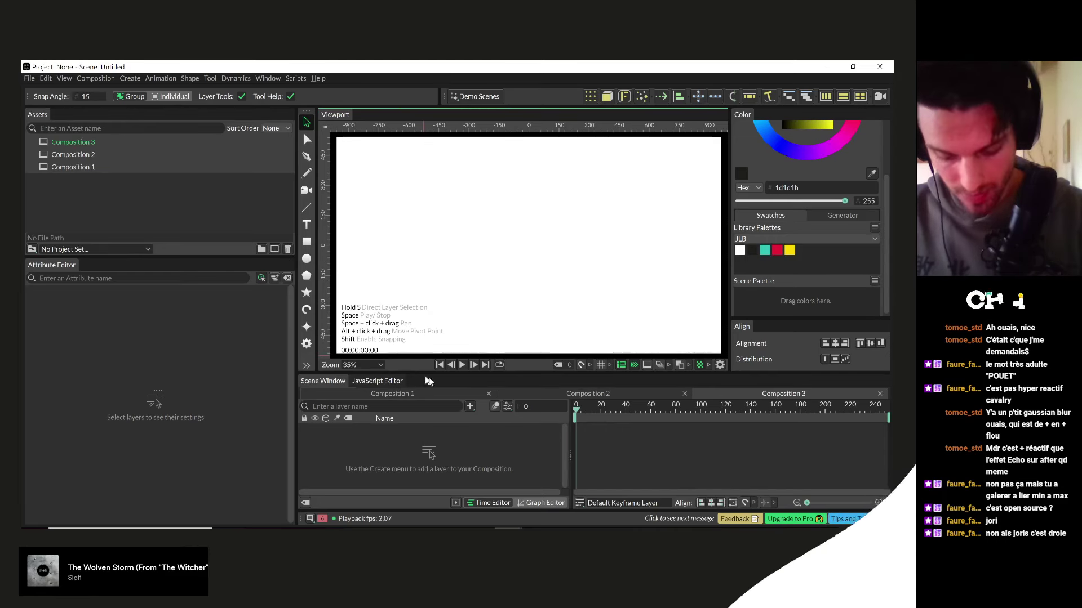
- Switch between Composition 2 and the empty Composition 3, and look through Composition 2's layers
click(558, 393)
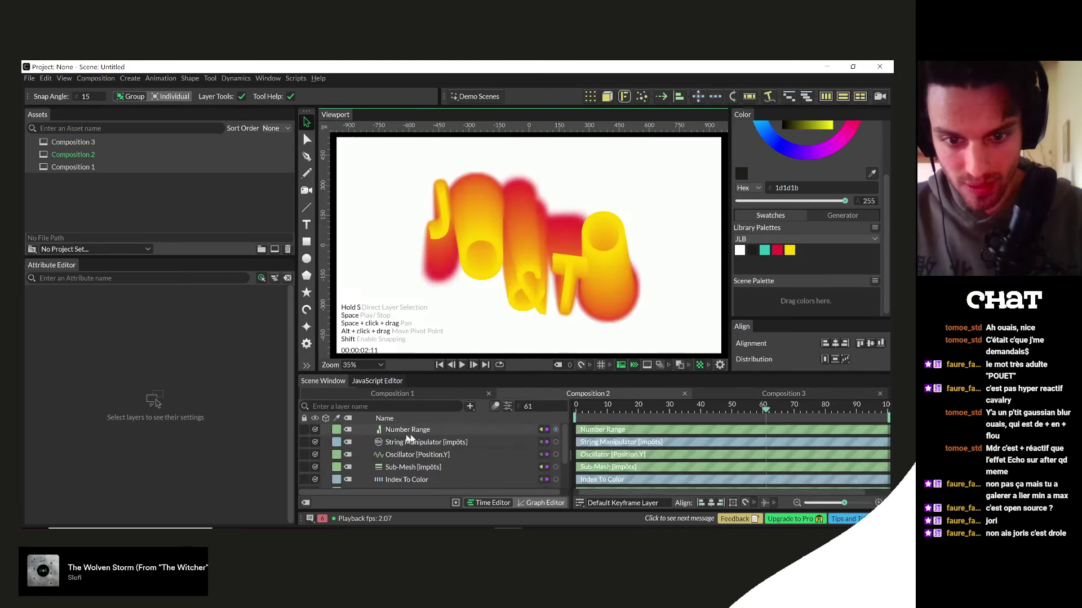
click(747, 396)
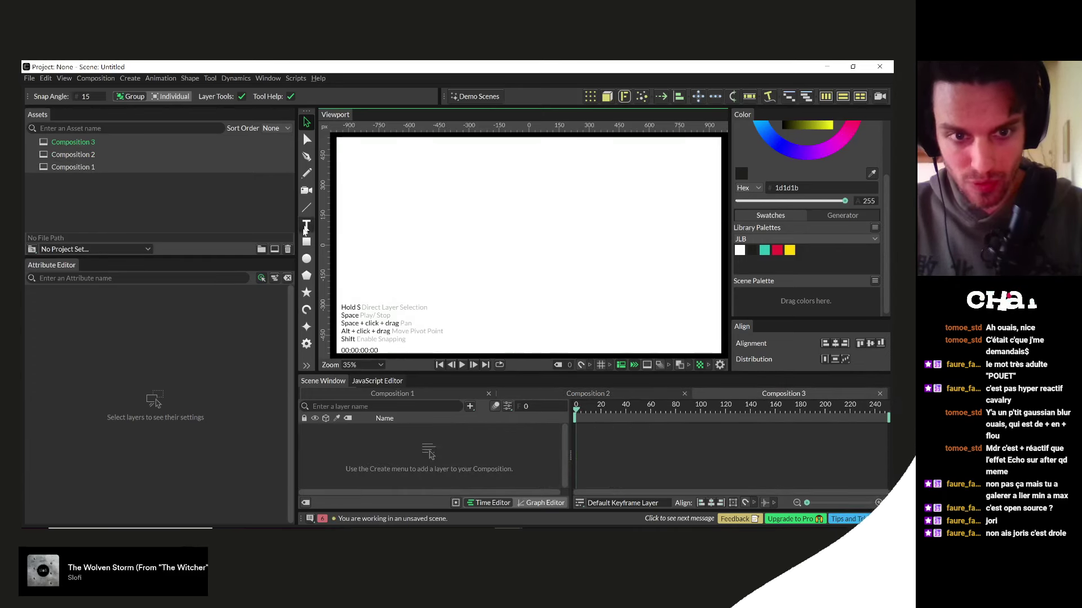
key(ctrl+Tab)
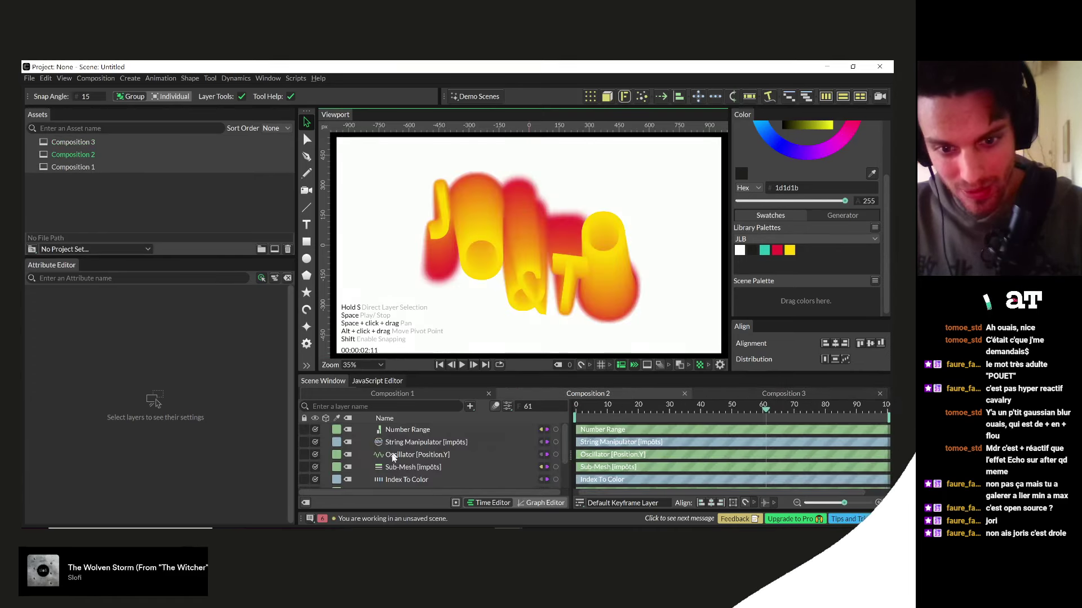
scroll(397, 476, down, 2)
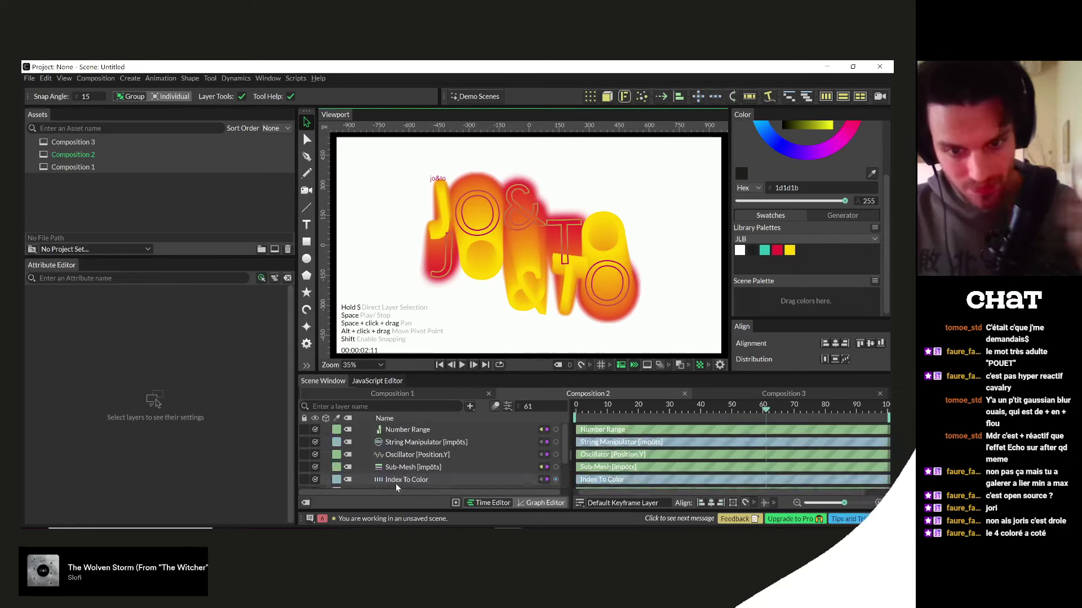
- Copy the "jo&to" text layer from Composition 2 into Composition 3 and delete the pasted Sub-Mesh, String Manipulator and Blur layers
click(396, 482)
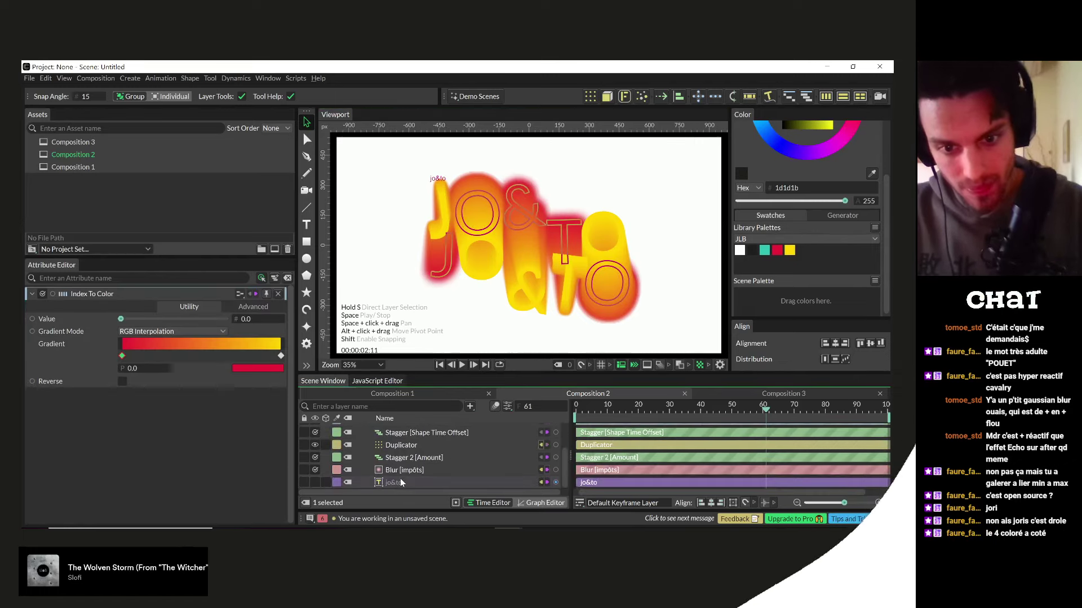
key(ctrl+c)
click(739, 390)
key(ctrl+v)
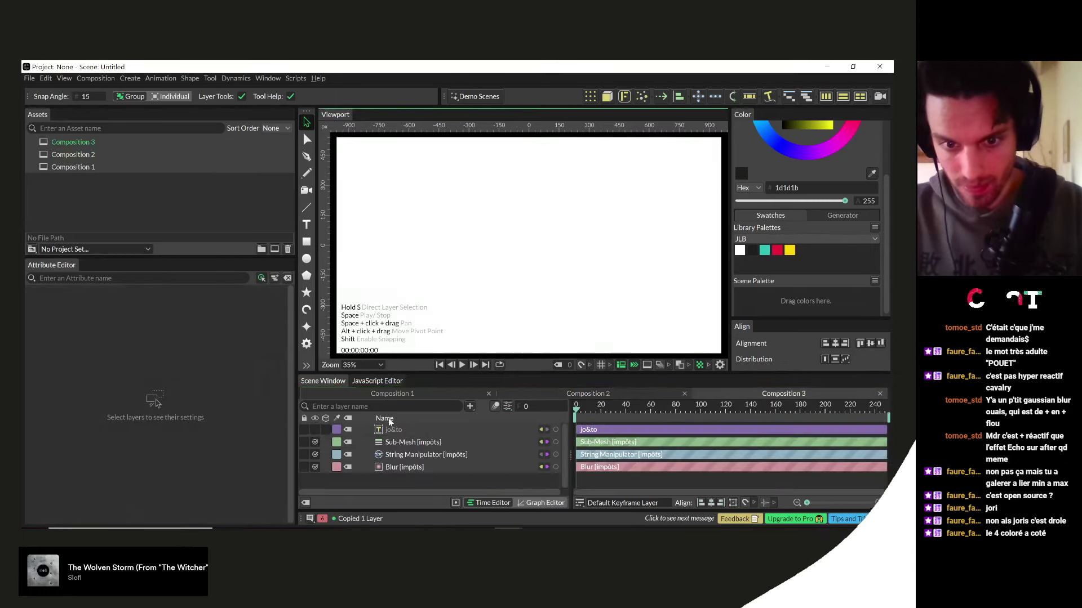
click(594, 414)
click(406, 442)
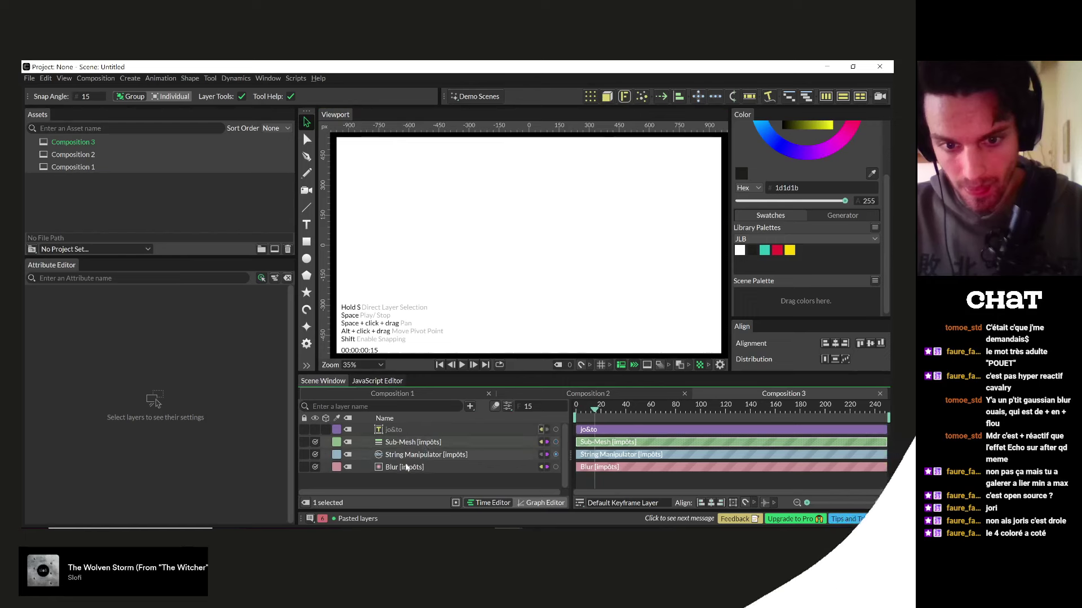
key(Delete)
key(Delete)
key(Delete)
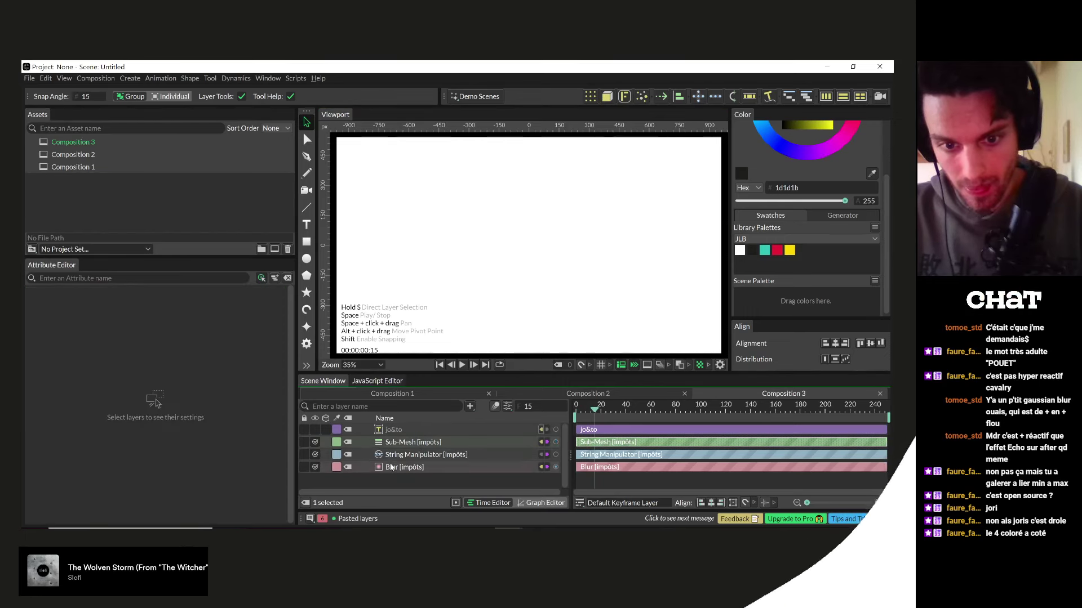
- Replace the pasted text with a first name in capitals, using Lato Black at font size 391
click(375, 428)
triple_click(164, 452)
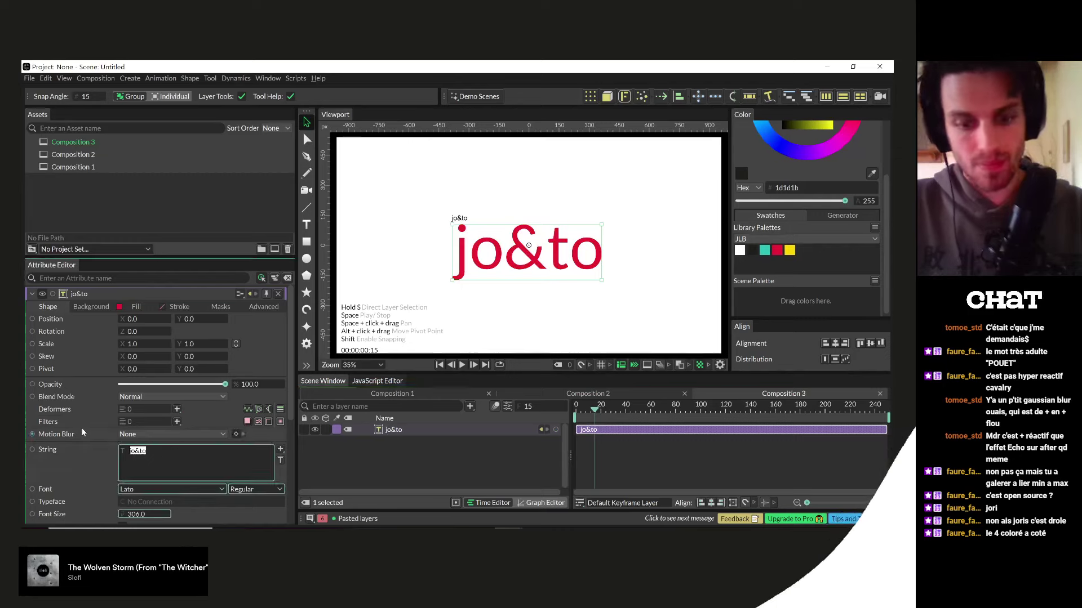
text(JORIS)
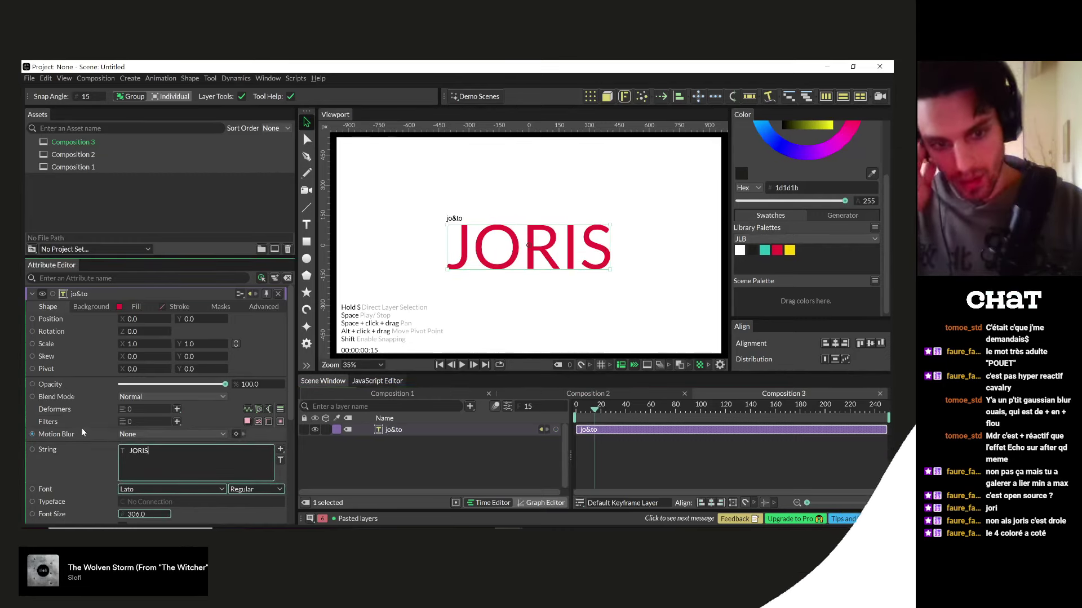
click(279, 489)
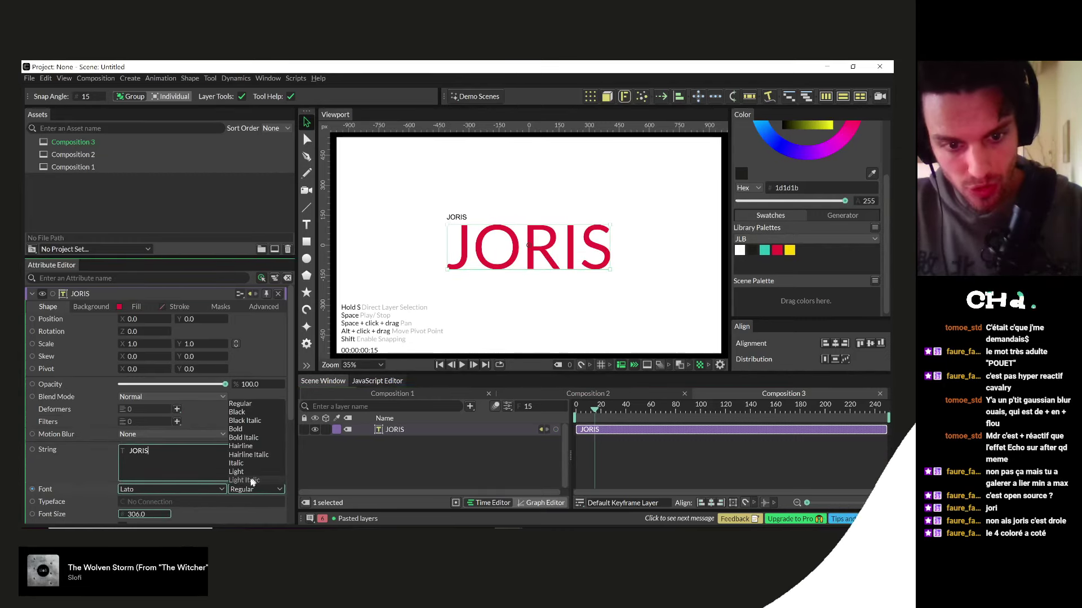
click(237, 414)
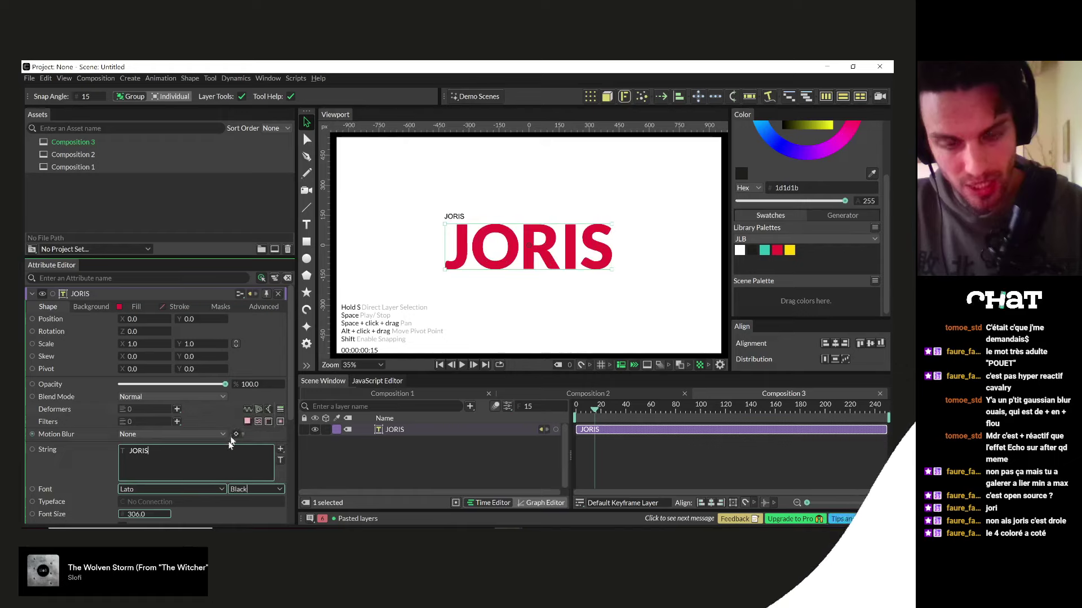
drag(136, 517, 188, 518)
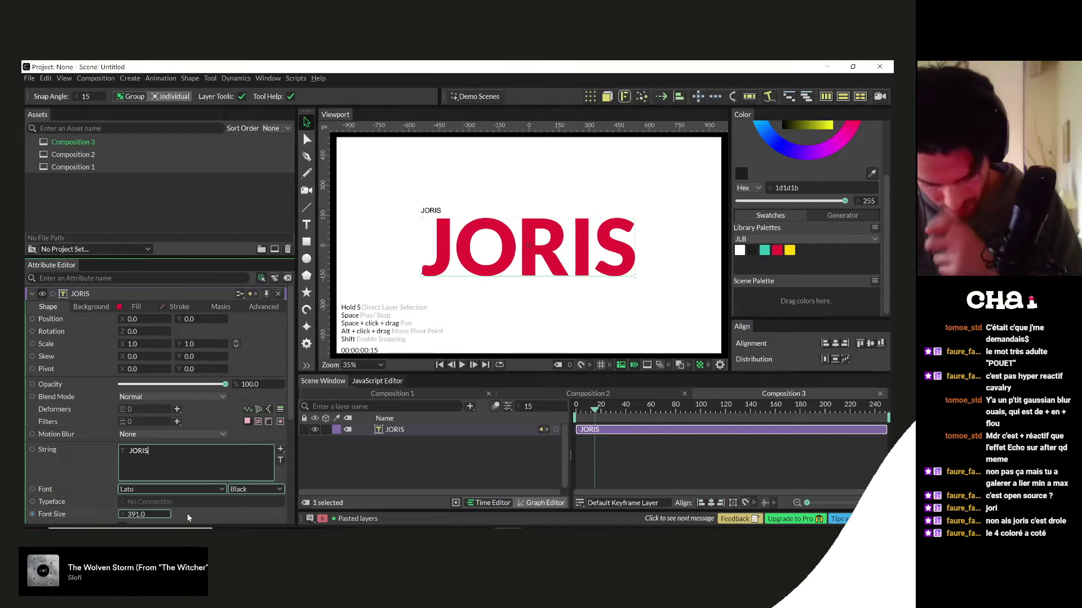
- Switch to the browser, open the profile's post of linked coloured circles, read its caption about Convex Hull, and return to Cavalry
key(alt+Tab)
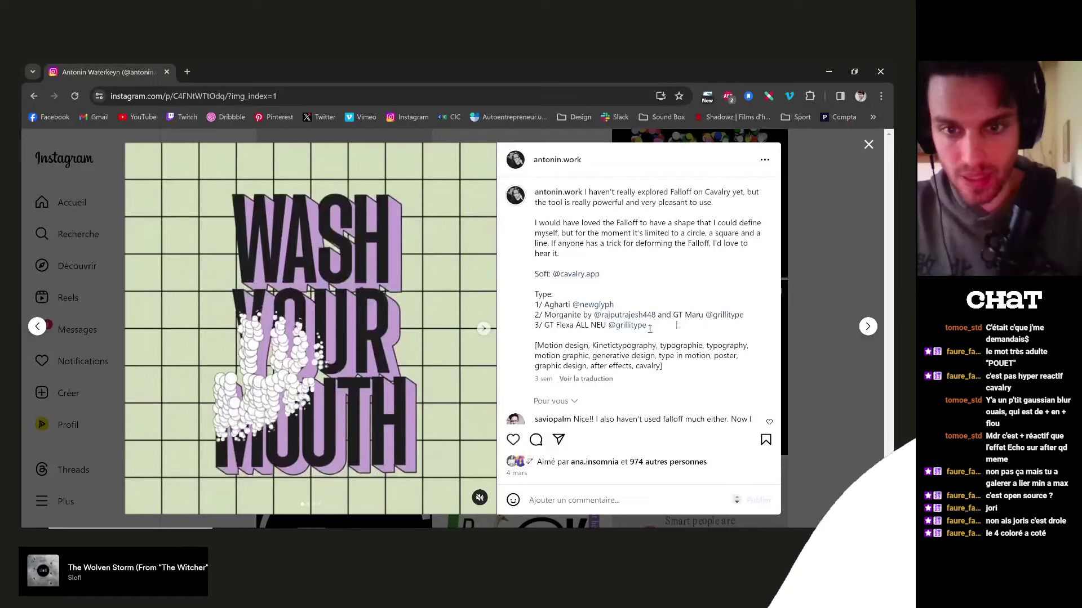
click(849, 266)
scroll(842, 276, down, 1)
click(751, 294)
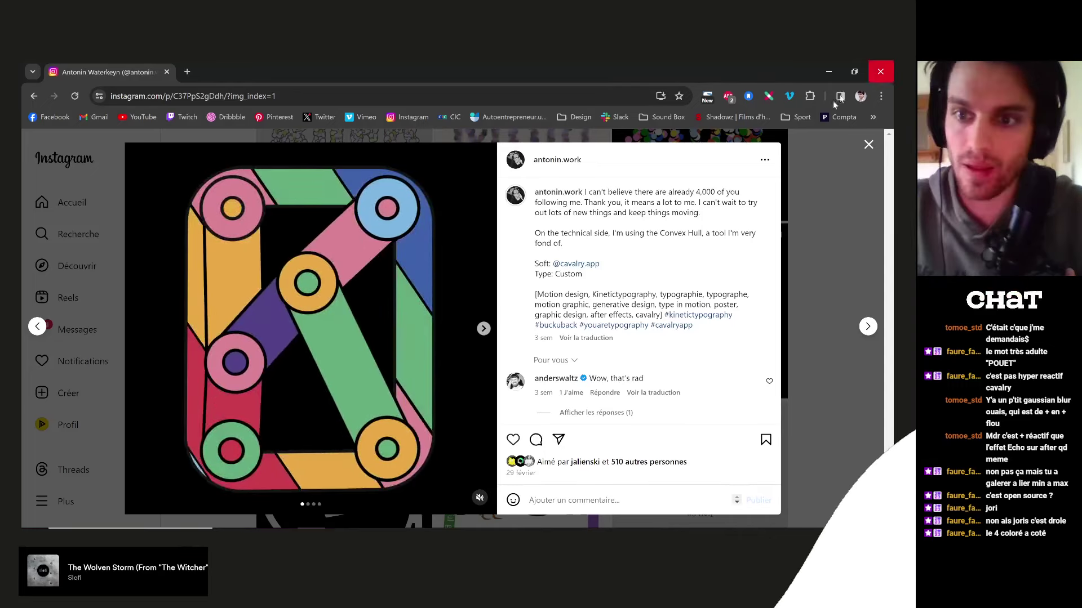
drag(584, 203, 707, 214)
click(707, 214)
drag(549, 227, 692, 237)
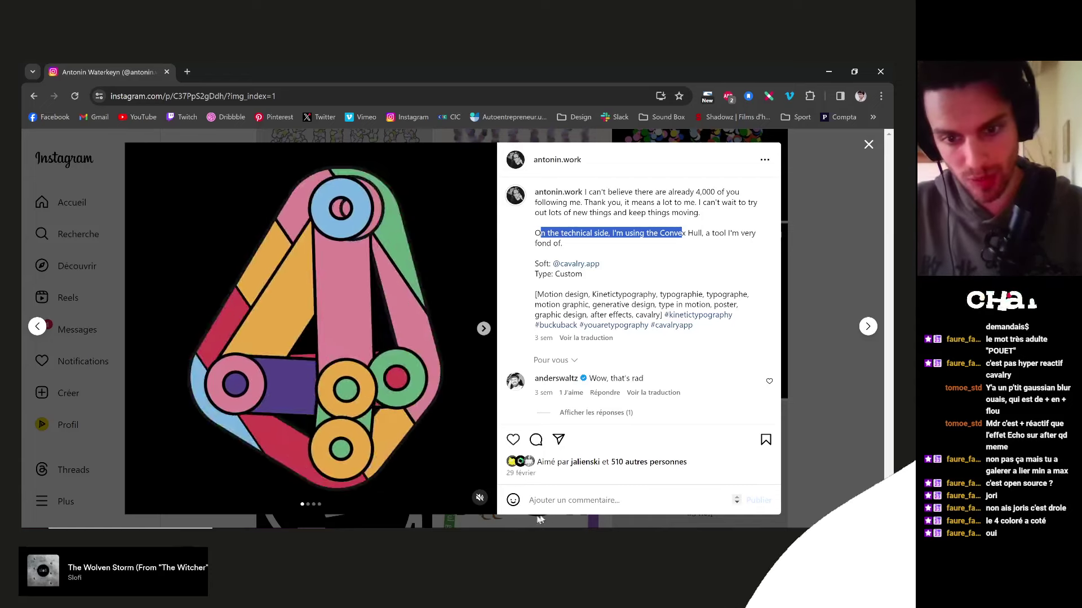
click(508, 528)
click(570, 486)
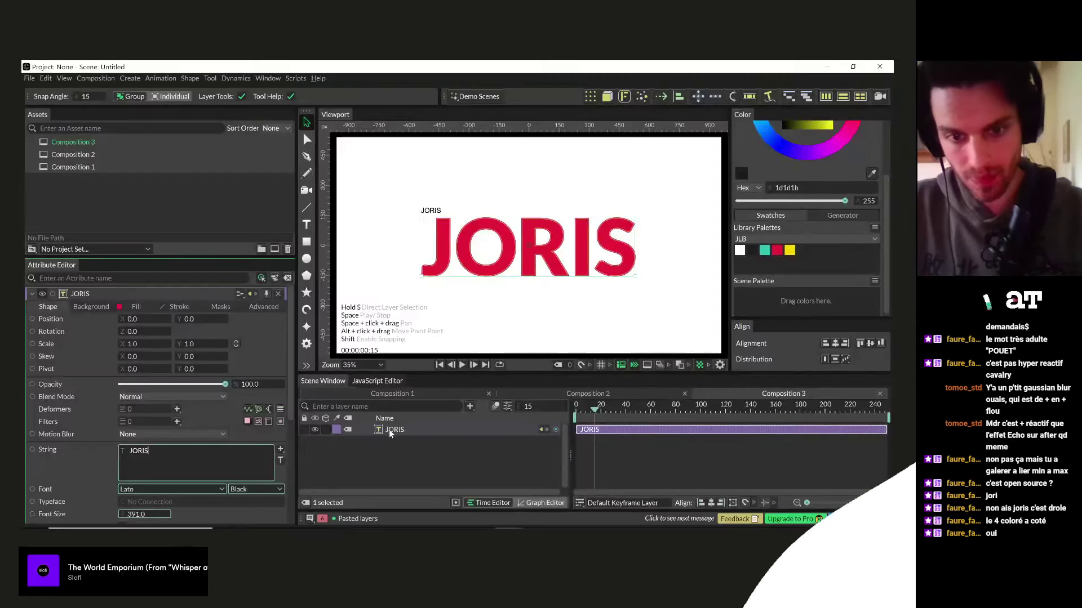
- Delete the text layer, create a centred ellipse with the turquoise palette swatch as fill, and set its radius to 47
key(Delete)
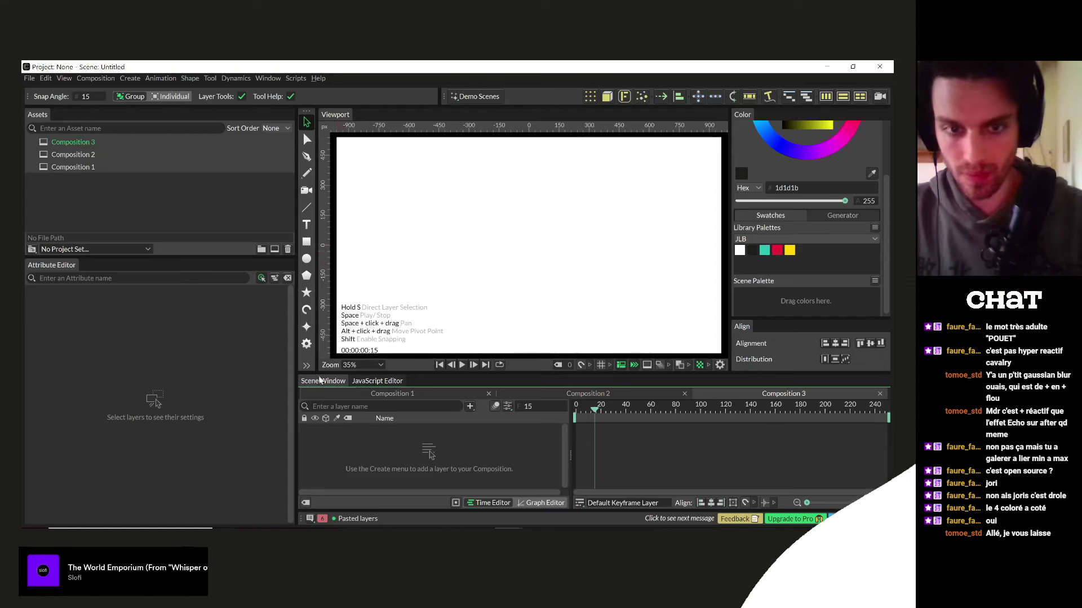
click(307, 260)
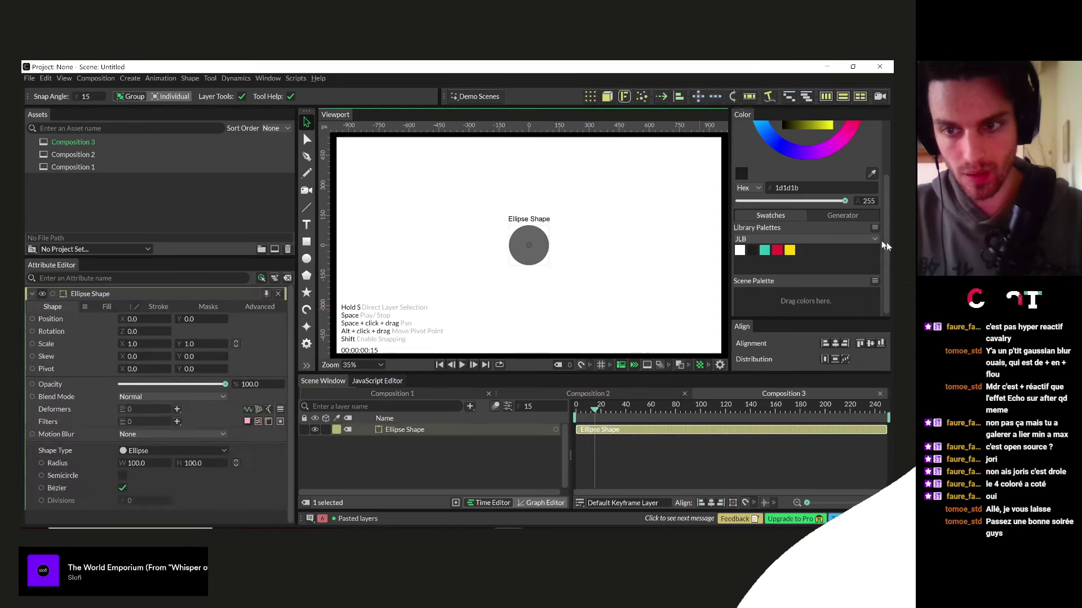
drag(791, 253, 529, 251)
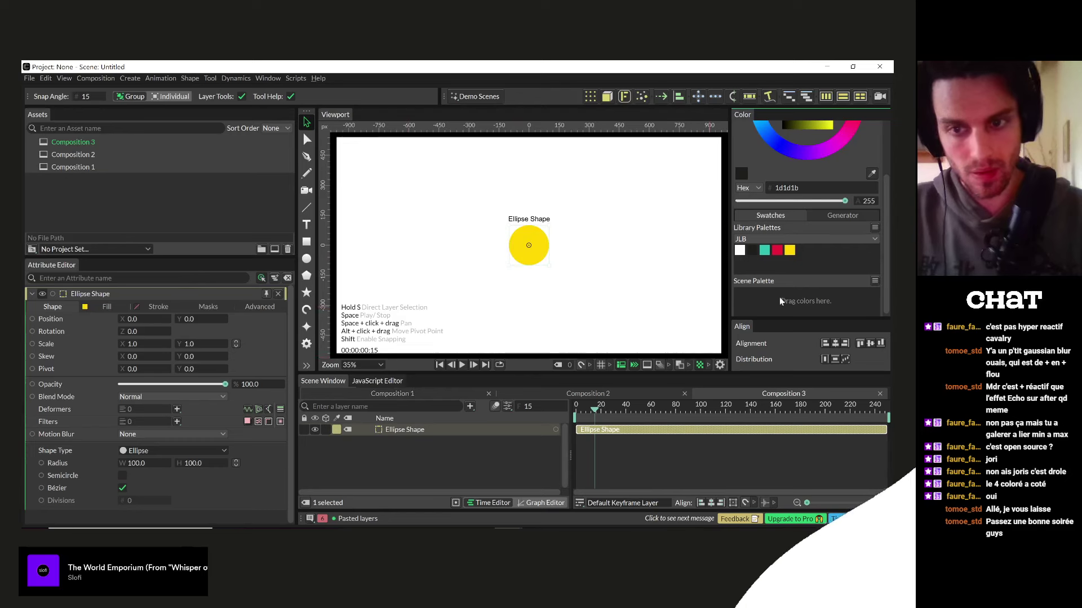
drag(762, 251, 529, 248)
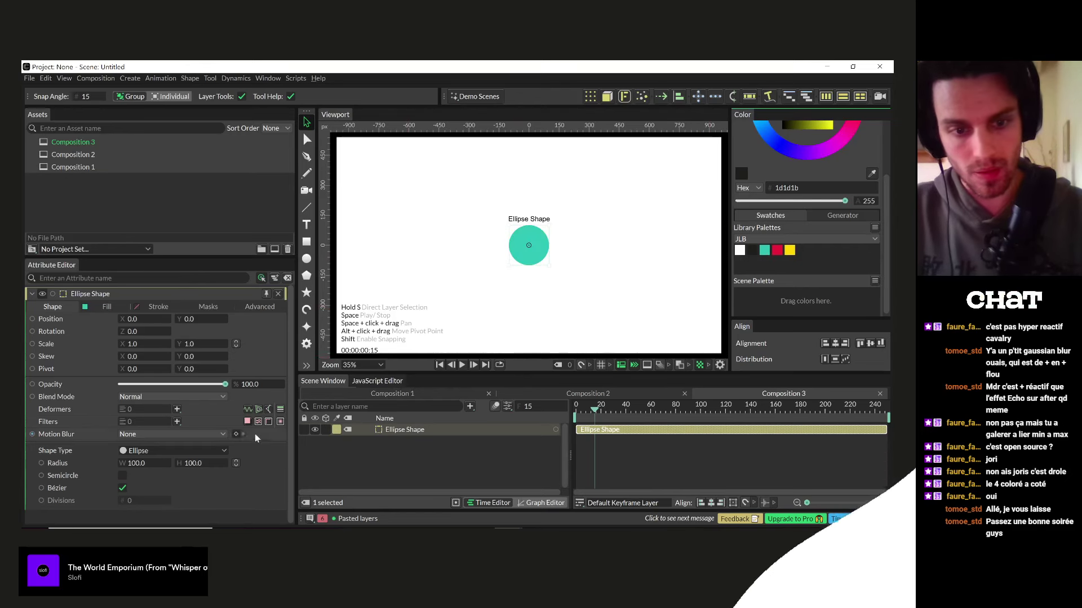
drag(197, 468, 164, 463)
click(367, 445)
click(407, 430)
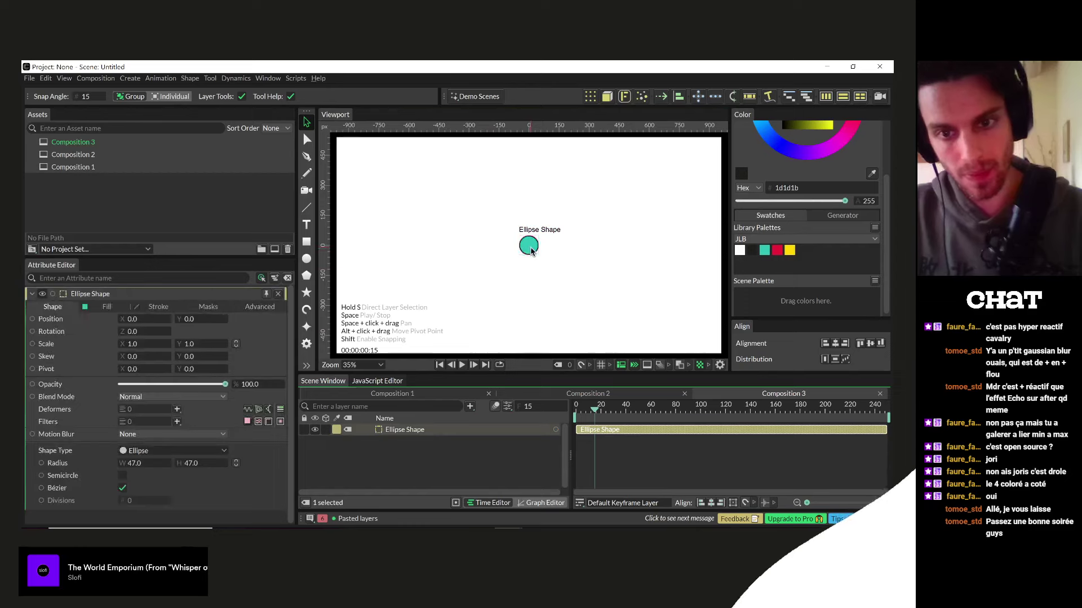
- Duplicate the ellipse four times and place the copies above, right of, below and left of the central one
key(ctrl+d)
drag(530, 250, 530, 206)
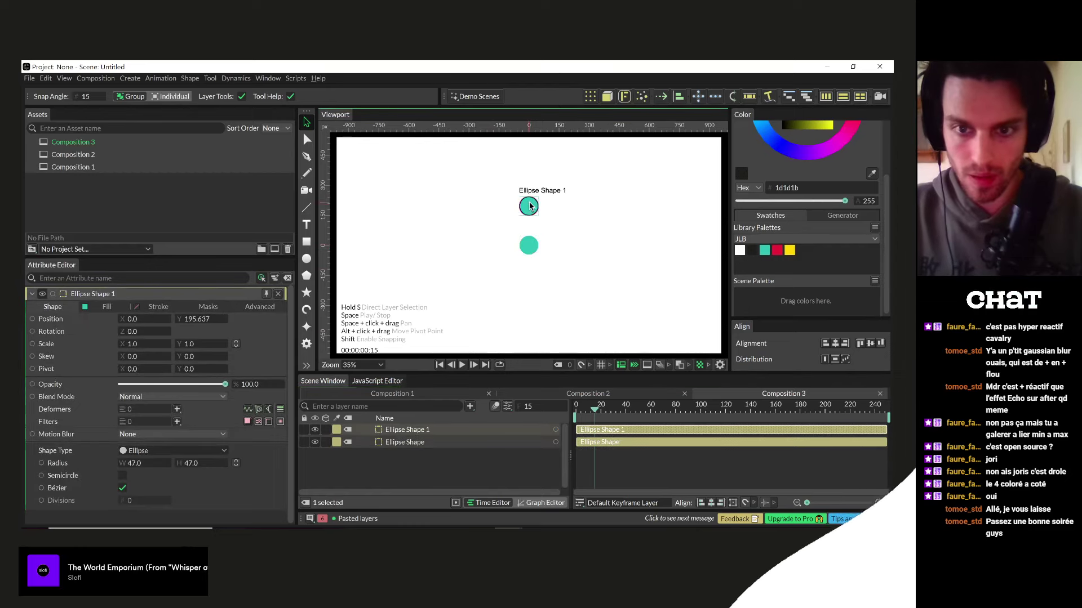
click(527, 245)
key(ctrl+d)
drag(528, 247, 565, 251)
click(527, 248)
key(ctrl+d)
click(529, 248)
key(ctrl+d)
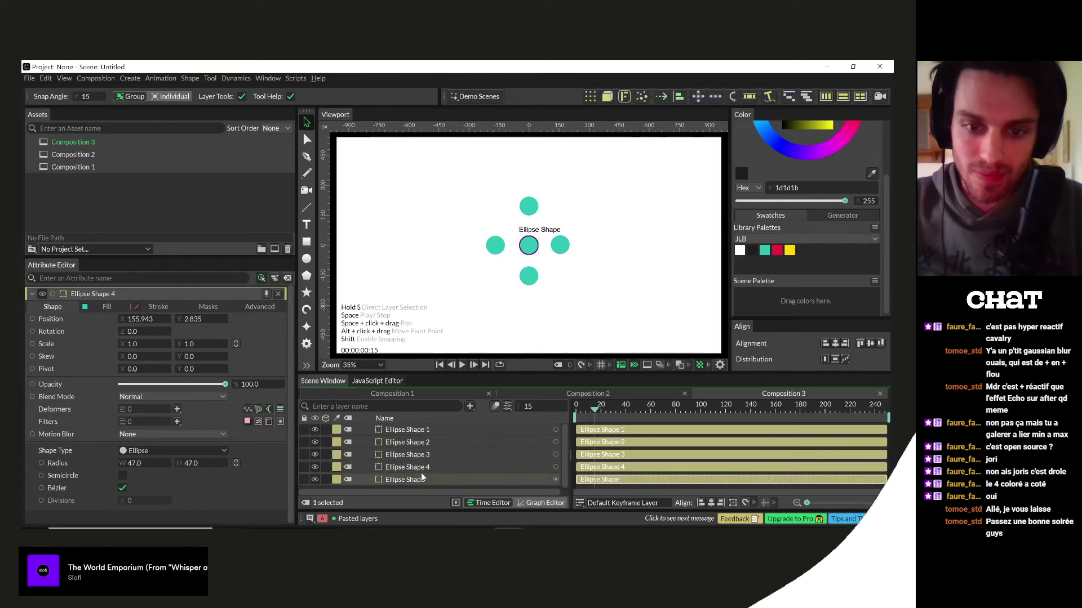
click(403, 481)
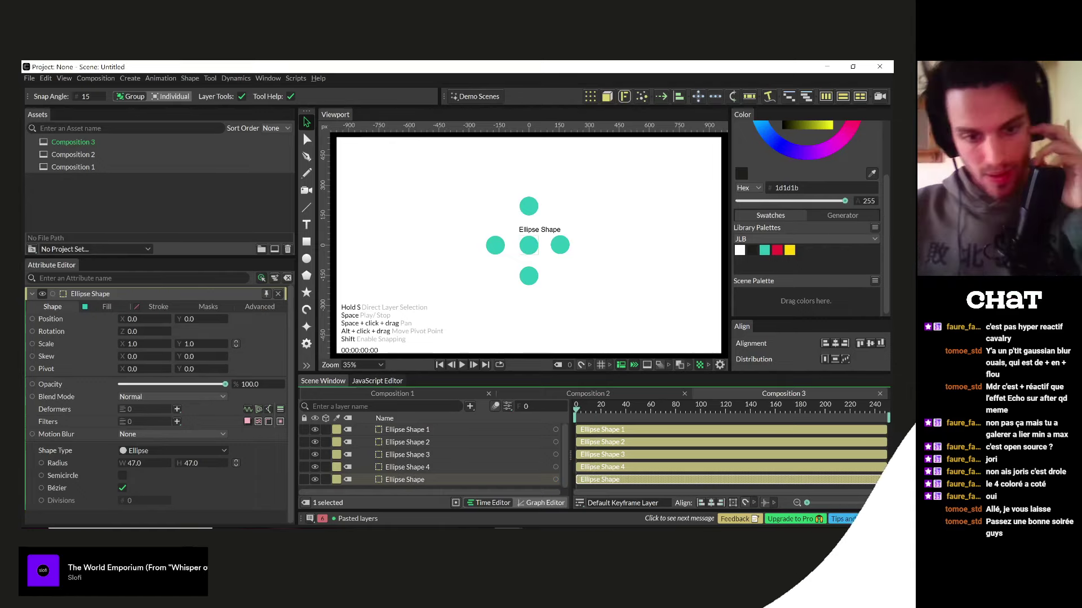
- Switch to the browser to review the Convex Hull post's animation and comments, and return to Cavalry
key(alt+Tab)
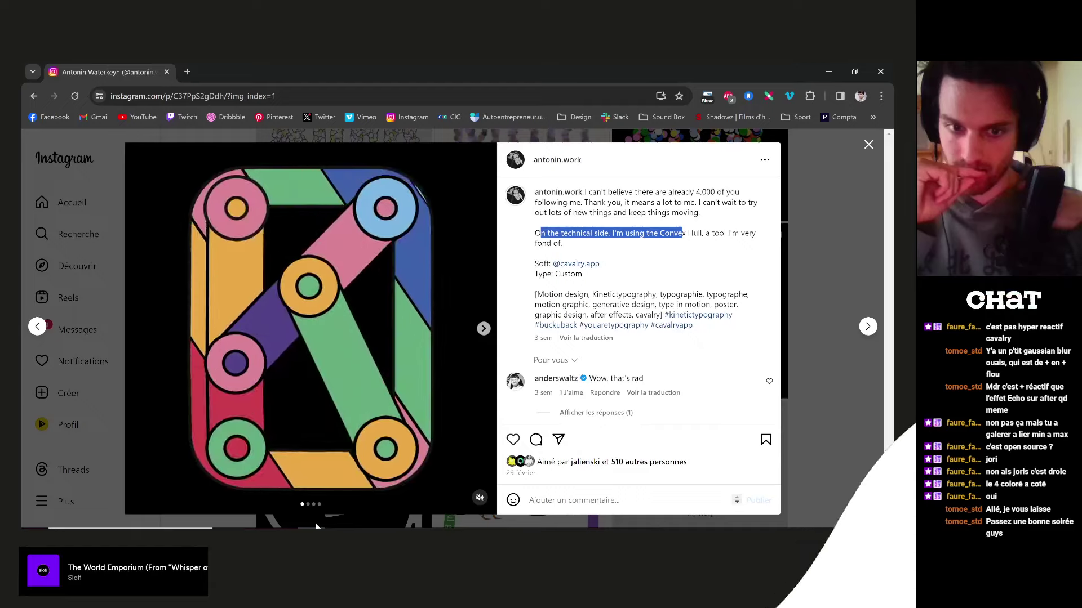
scroll(477, 394, down, 4)
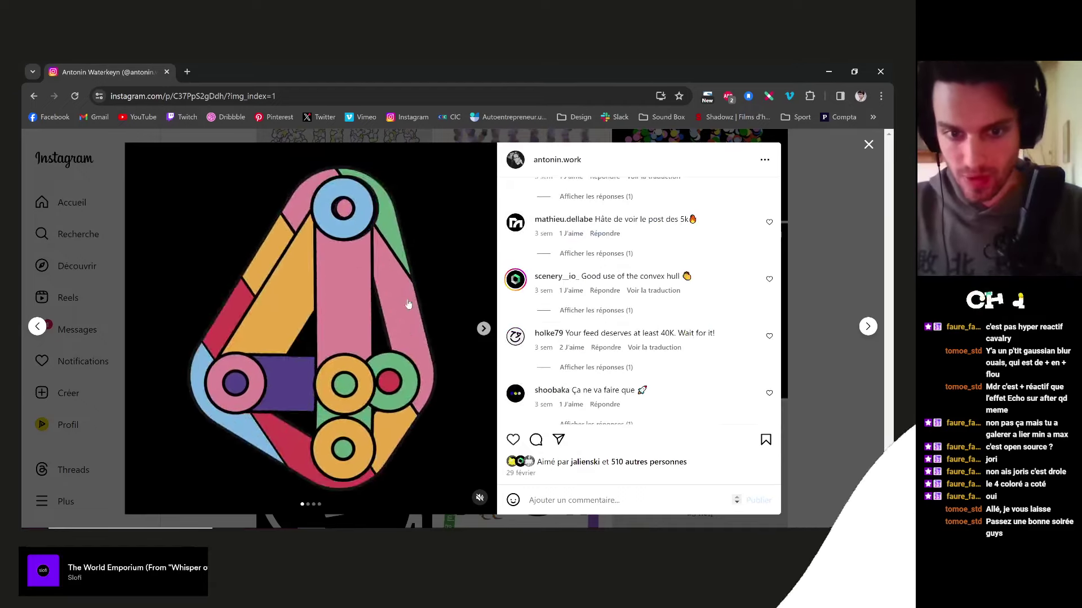
click(557, 509)
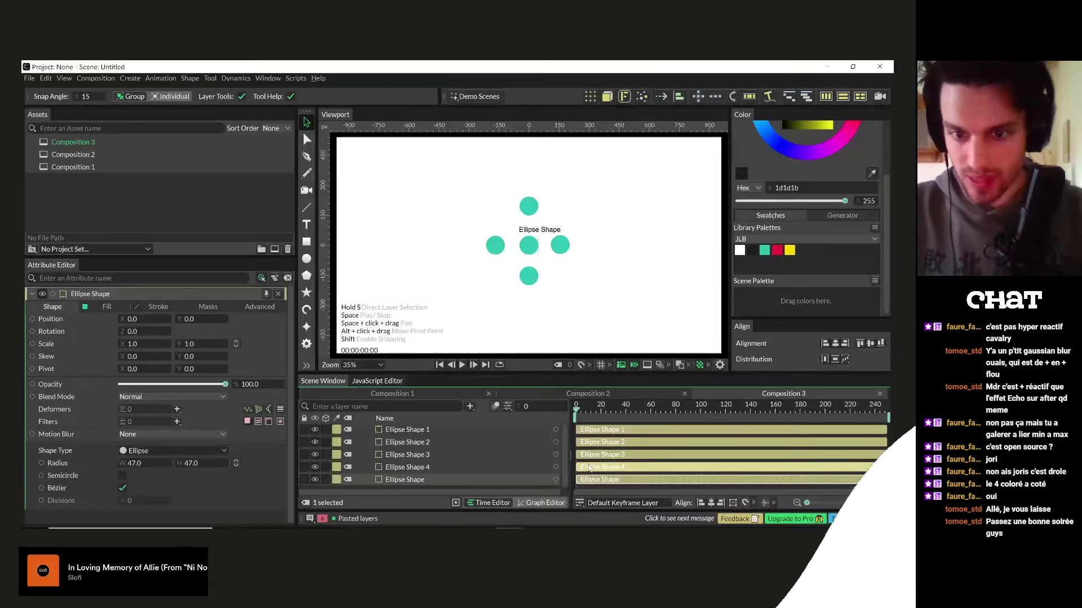
click(534, 282)
key(ctrl+c)
key(ctrl+v)
key(ctrl+z)
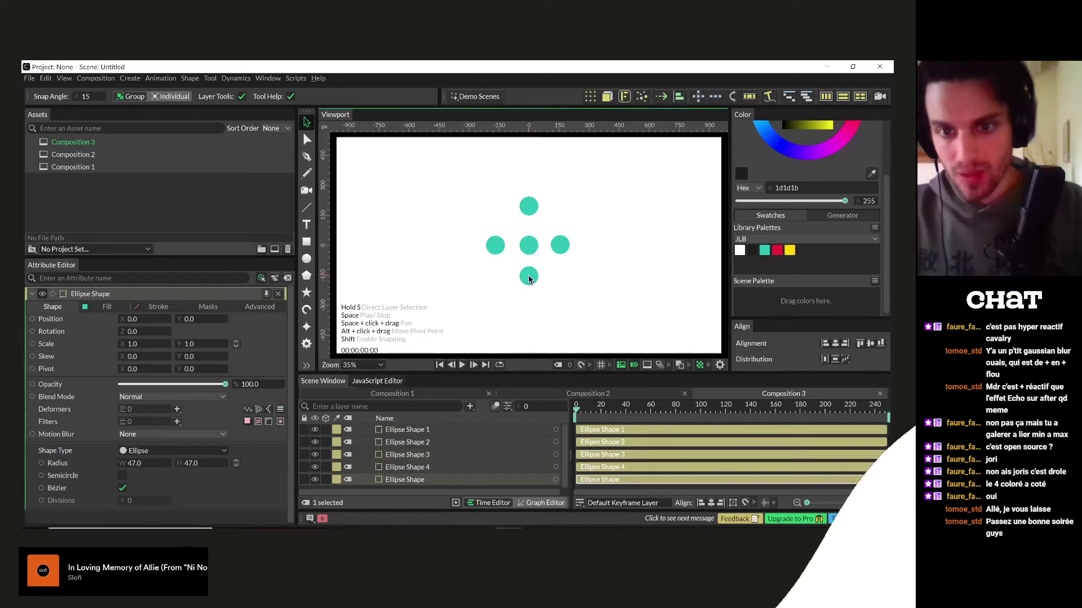
- Move the lower and right ellipses closer to the centre and raise the upper ellipse to about Y 207
drag(529, 272, 551, 252)
click(559, 263)
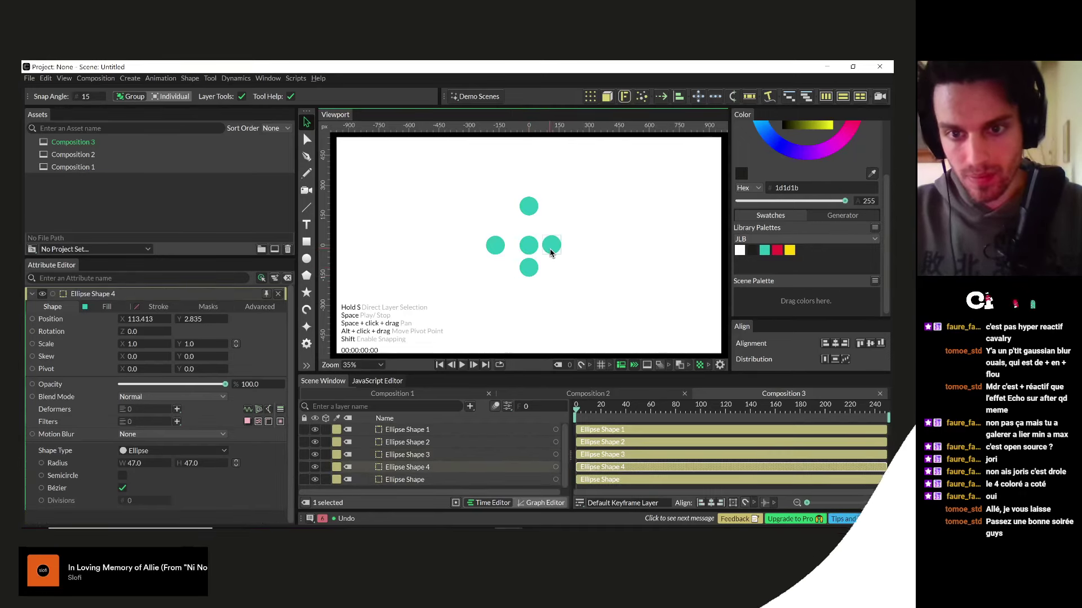
click(529, 206)
click(538, 210)
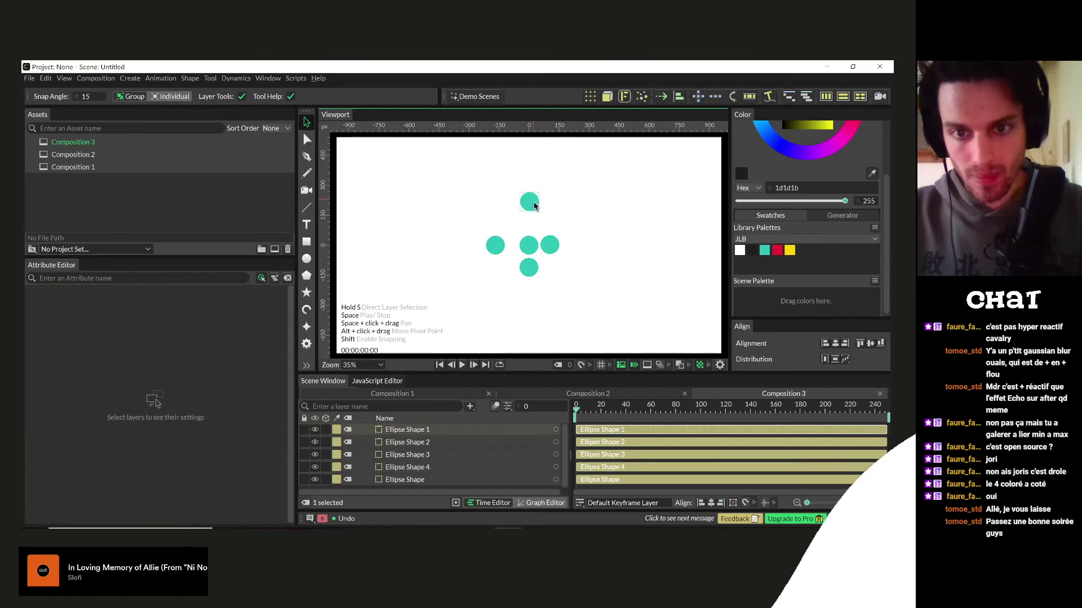
click(529, 206)
click(492, 262)
scroll(529, 254, up, 1)
scroll(529, 255, up, 5)
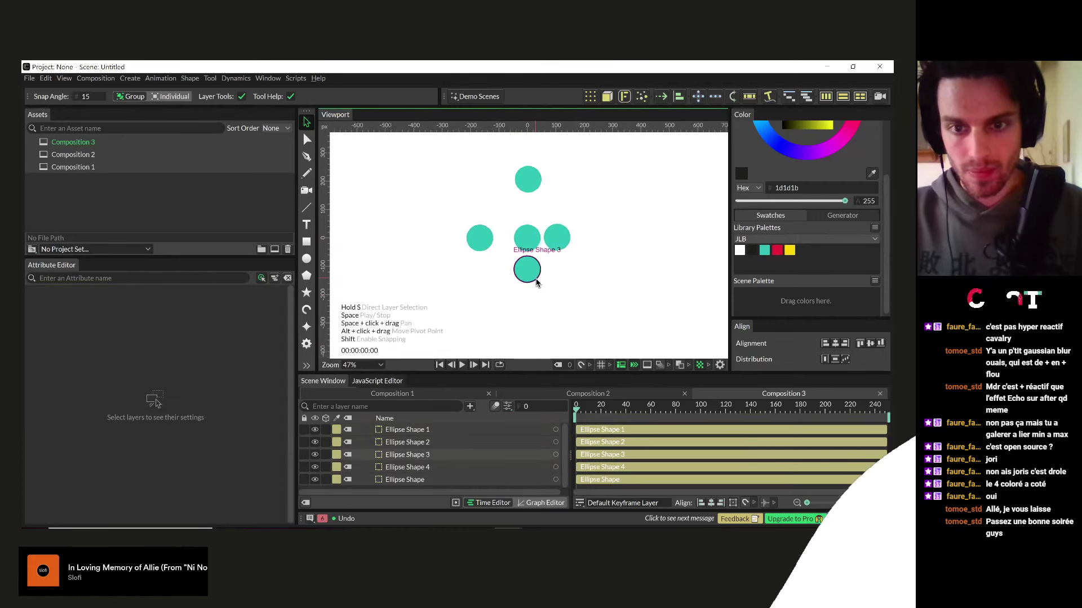
- Find the Outline shape among the available layer types and add it to Composition 3
click(421, 445)
click(426, 431)
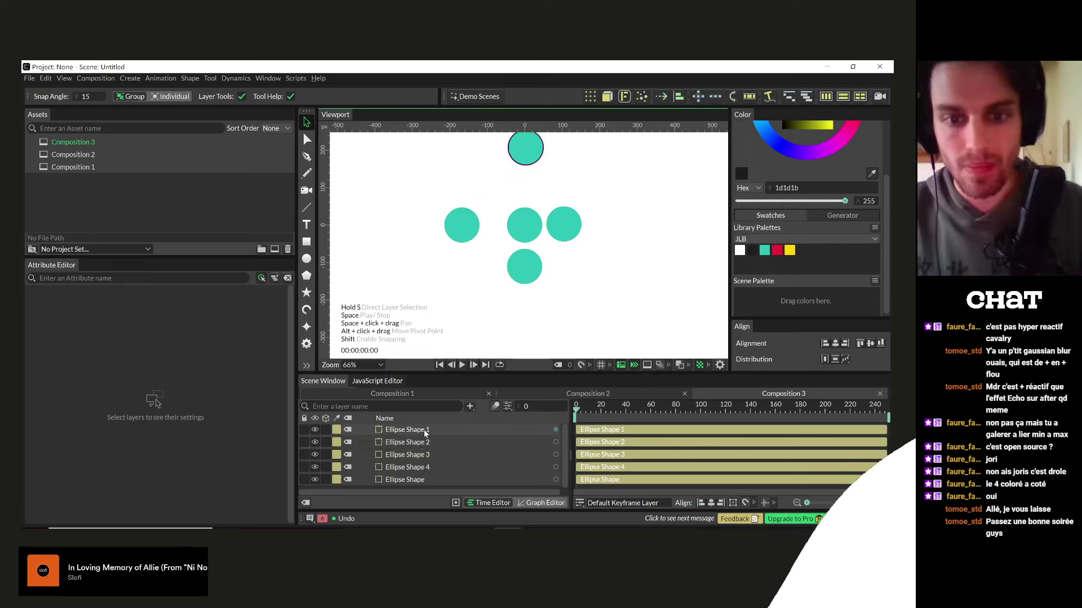
click(502, 454)
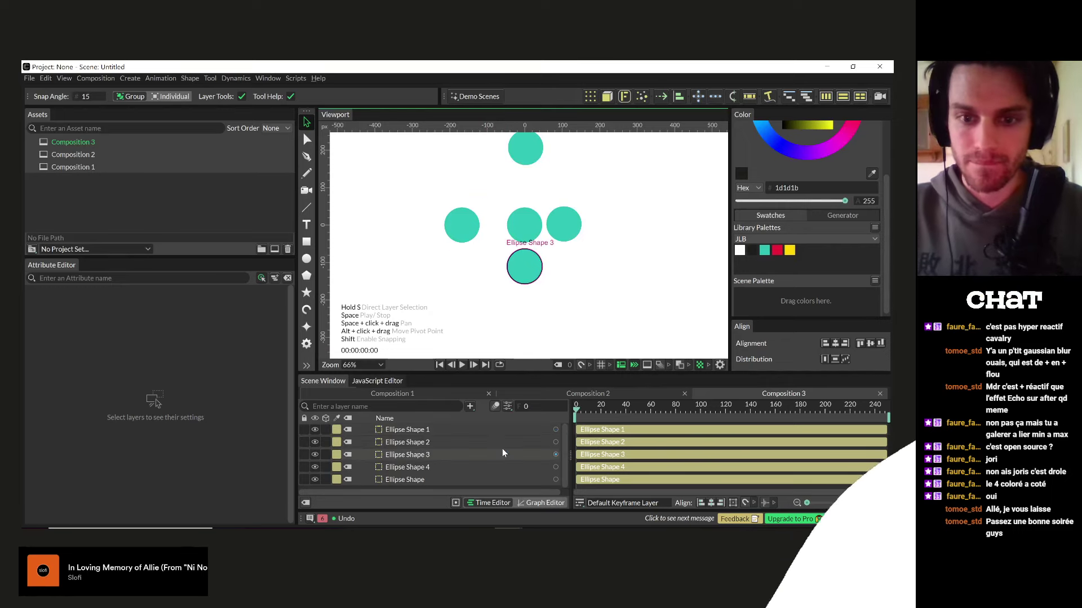
key(Tab)
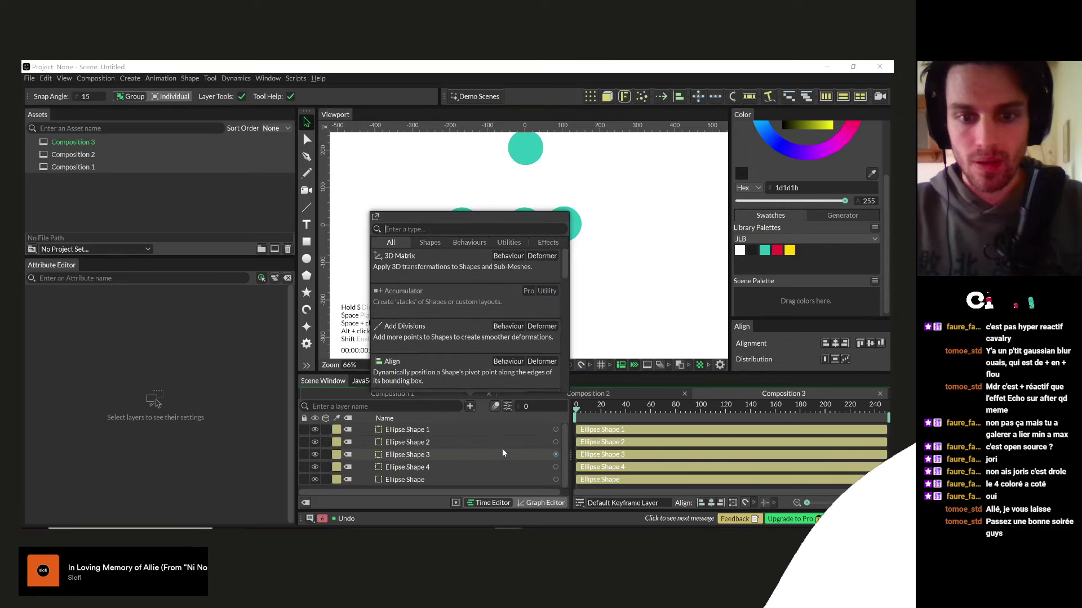
text(outline)
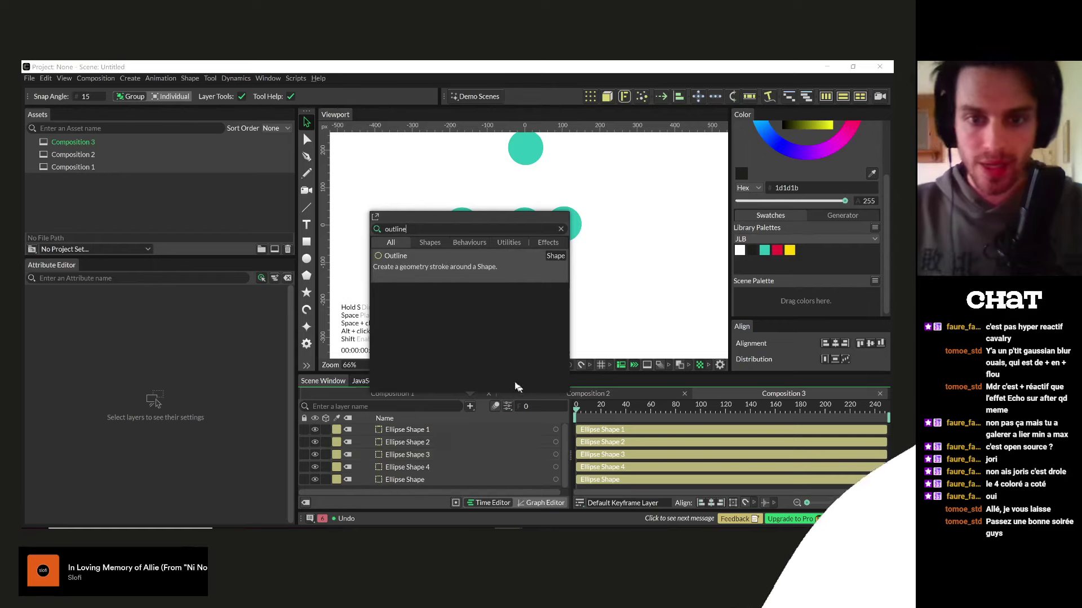
click(422, 262)
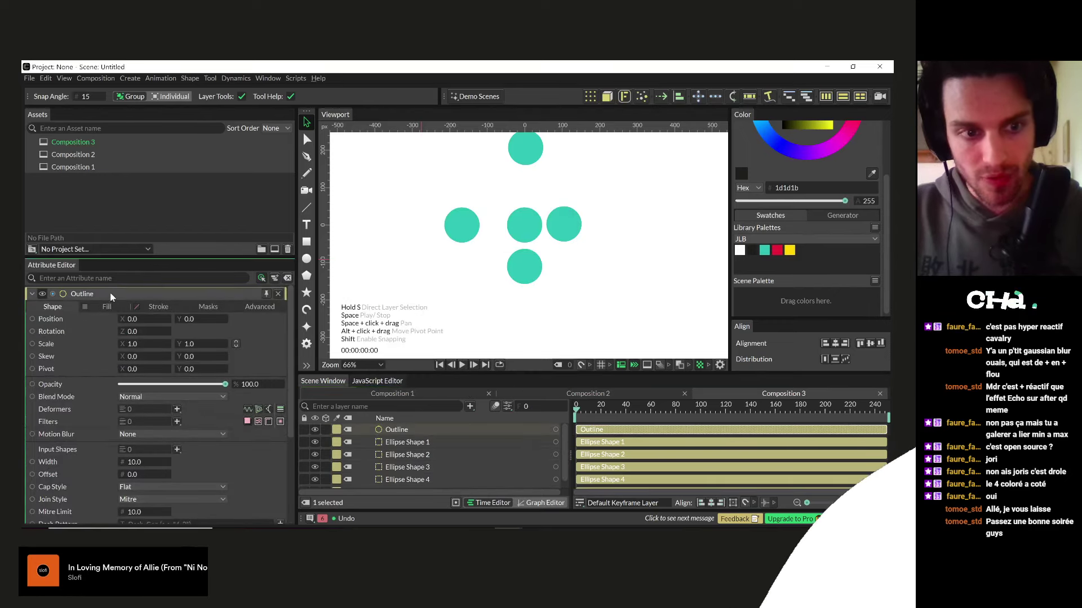
- Try to connect the Outline layer to Ellipse Shape 1 and enable the Outline's stroke
drag(553, 431, 442, 458)
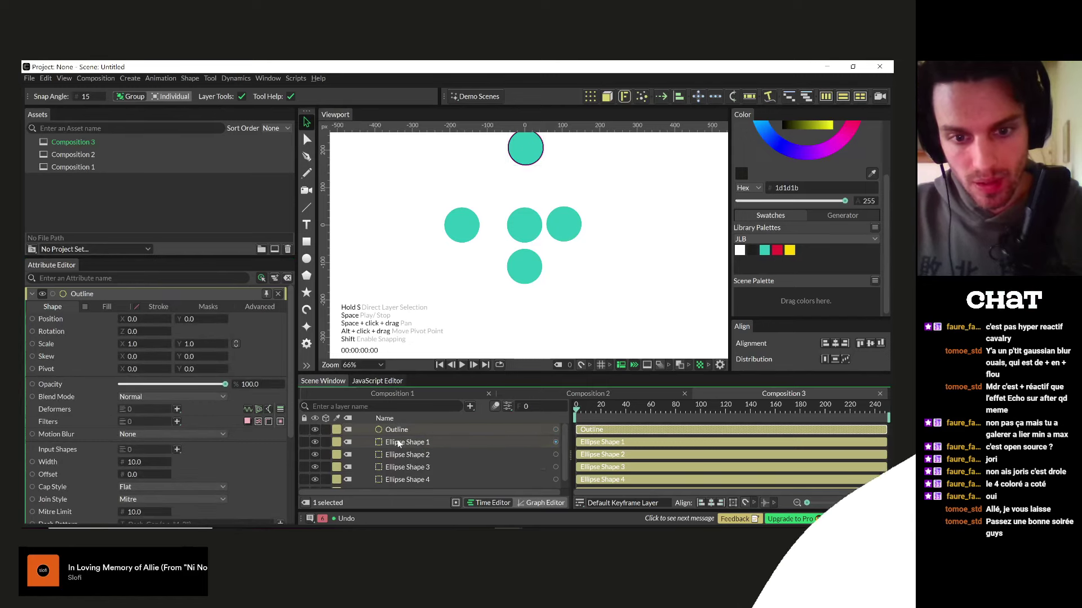
click(397, 442)
click(397, 429)
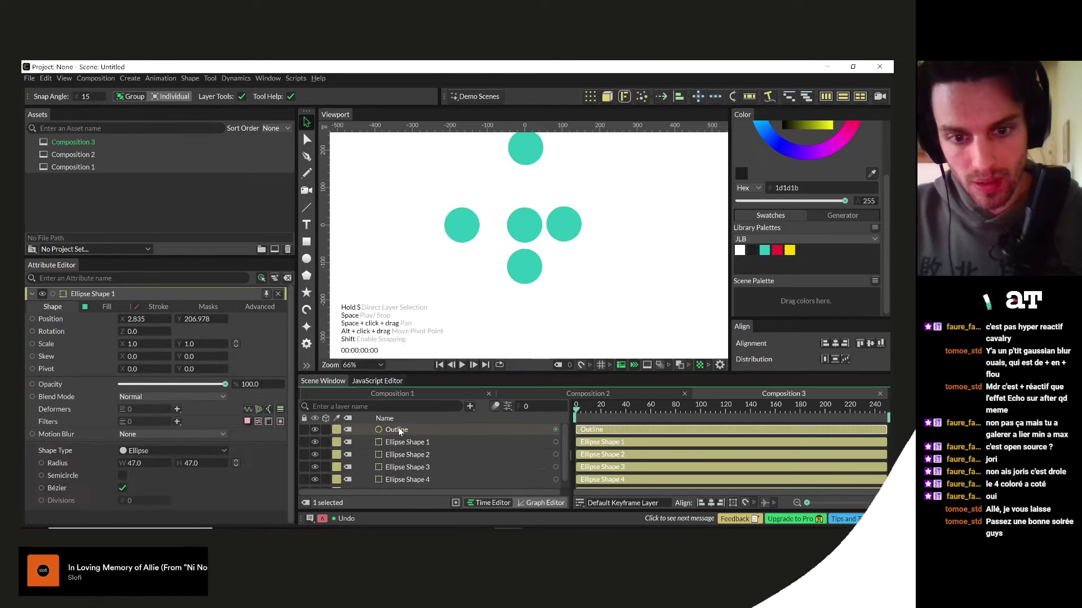
click(147, 307)
click(122, 320)
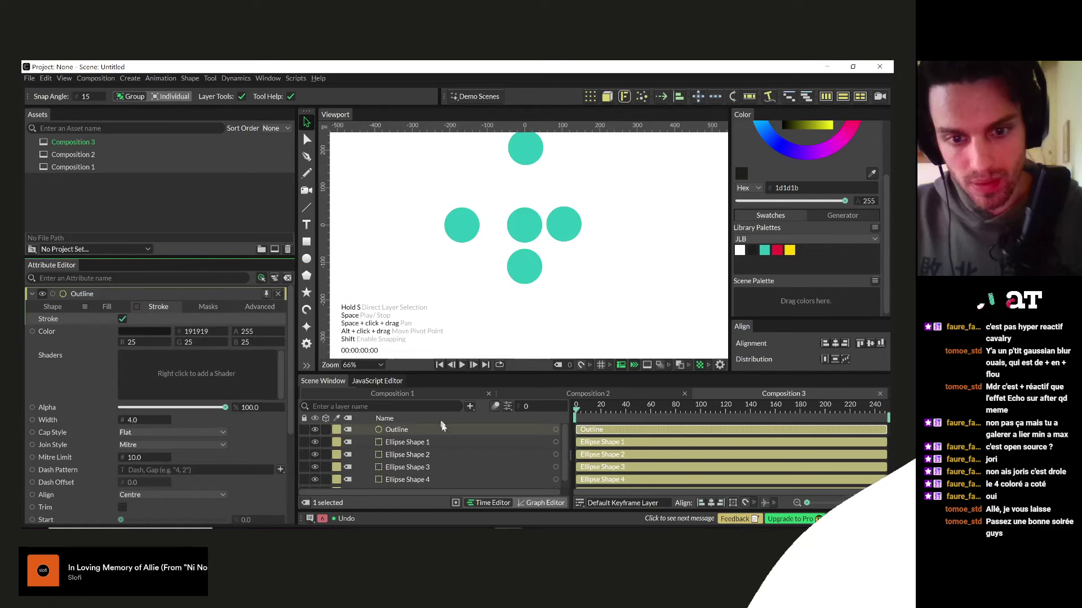
- Try again to link the Outline layer to Ellipse Shape 1 through its layer connection
drag(556, 432, 415, 447)
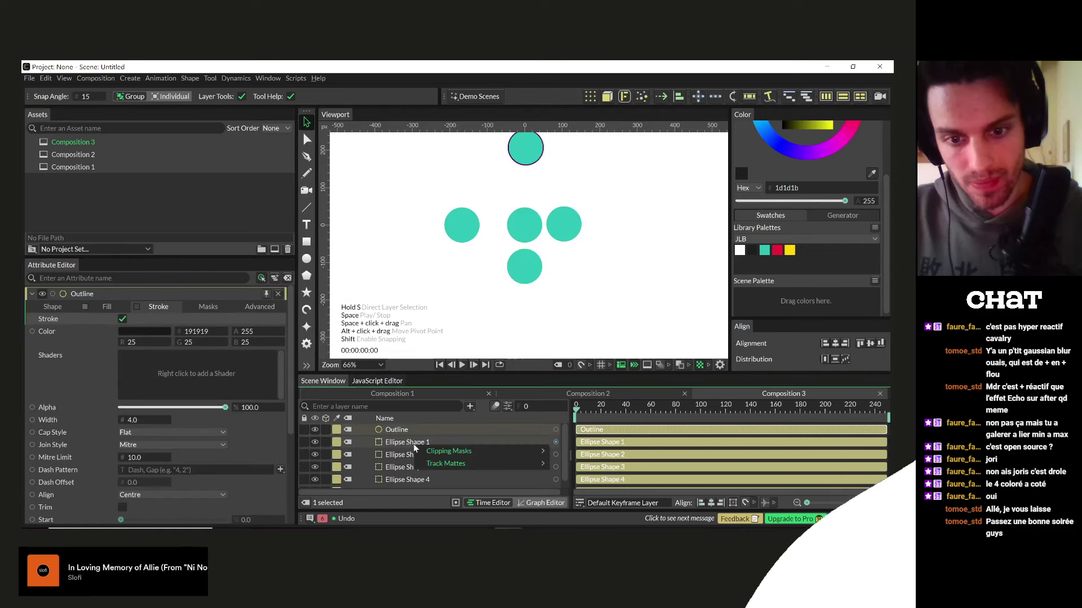
click(410, 434)
drag(513, 433, 407, 443)
mouse_move(448, 453)
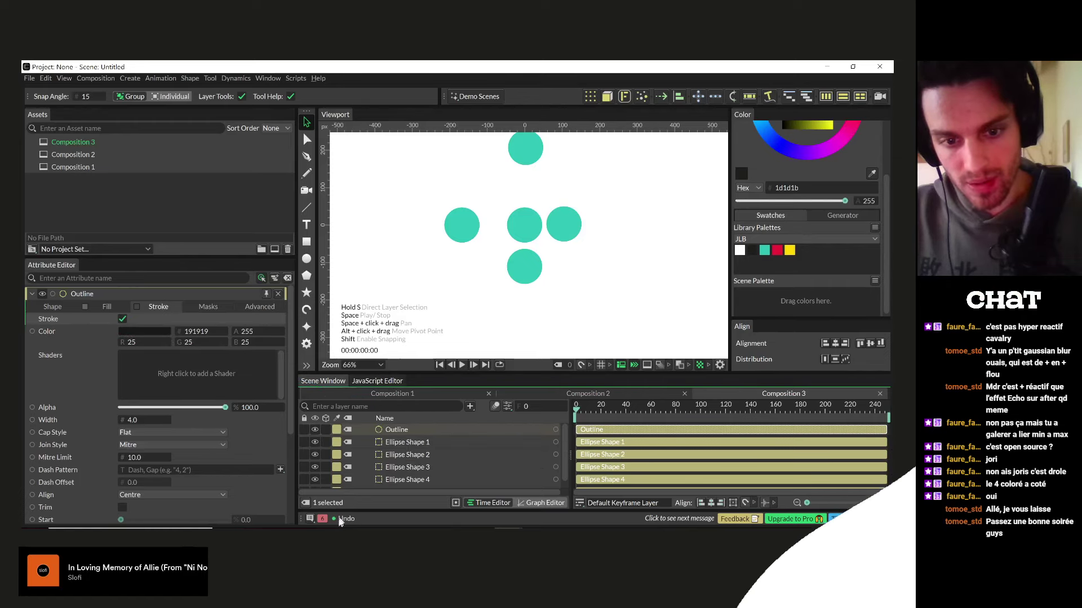
- Switch to the browser, find Cavalry's documentation through its support page and open the Outline article
key(alt+Tab)
click(186, 72)
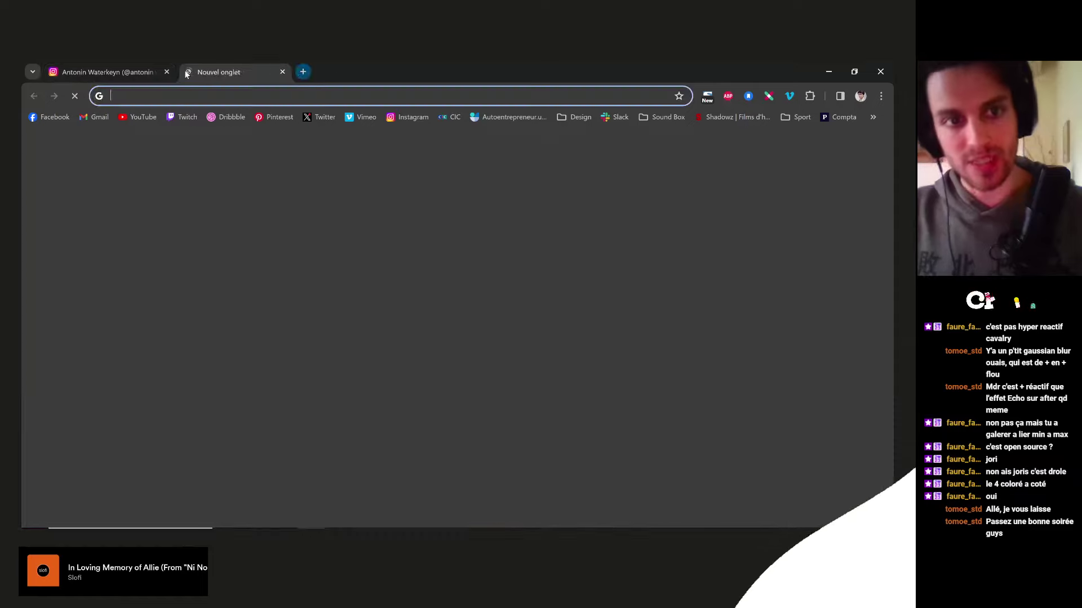
text(cavalry)
key(Return)
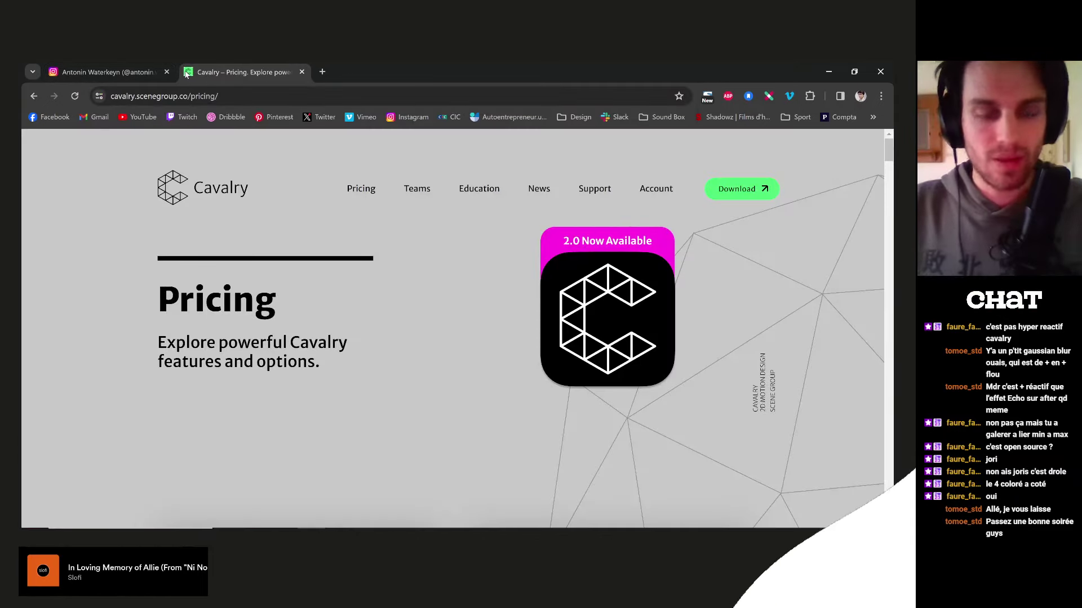
click(608, 189)
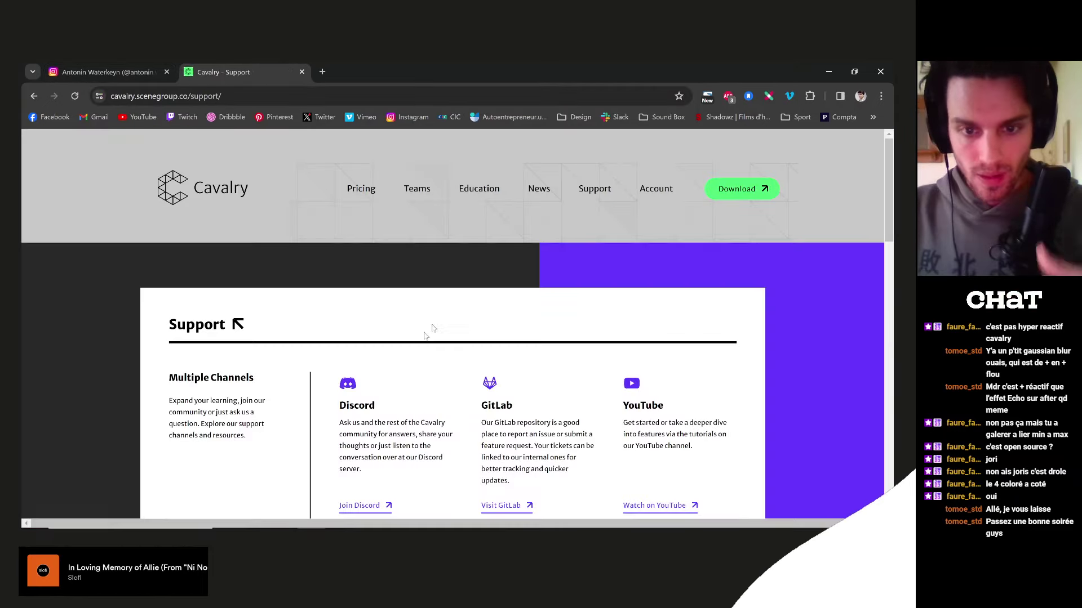
scroll(379, 411, down, 3)
click(376, 503)
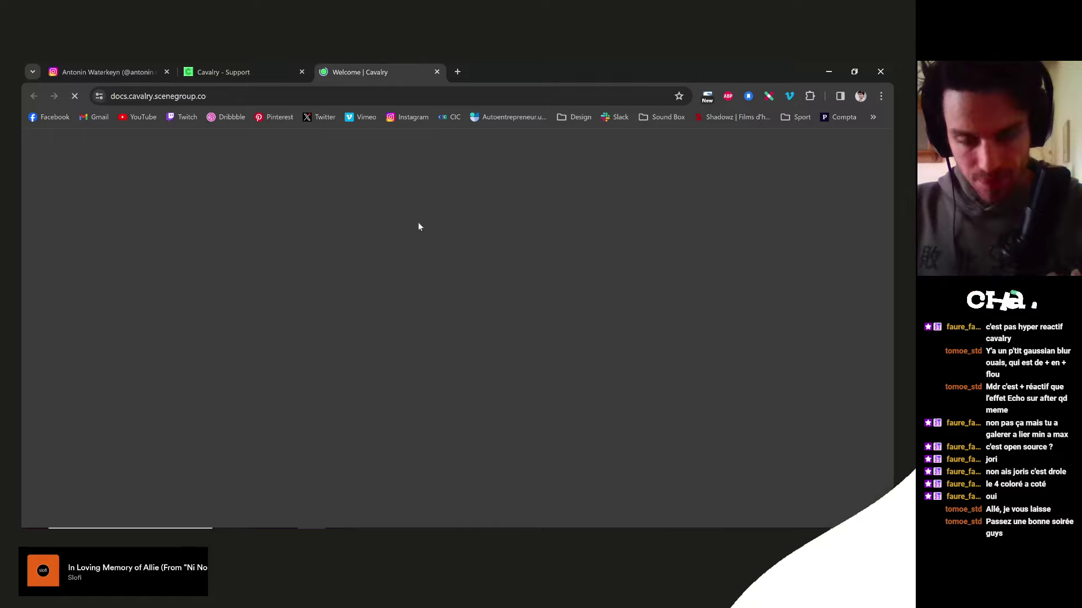
text(outline)
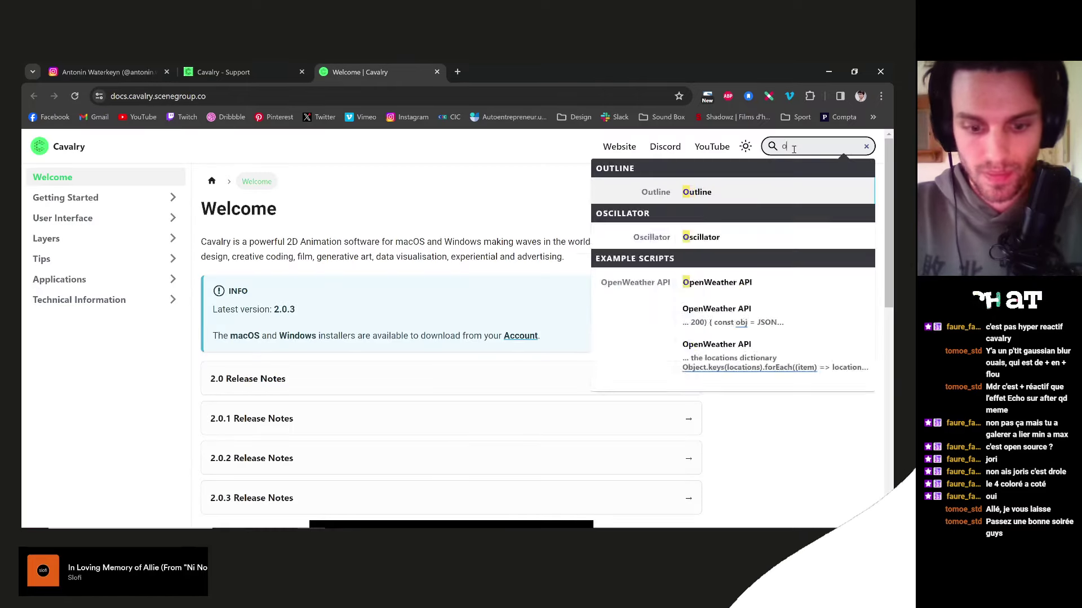
click(720, 176)
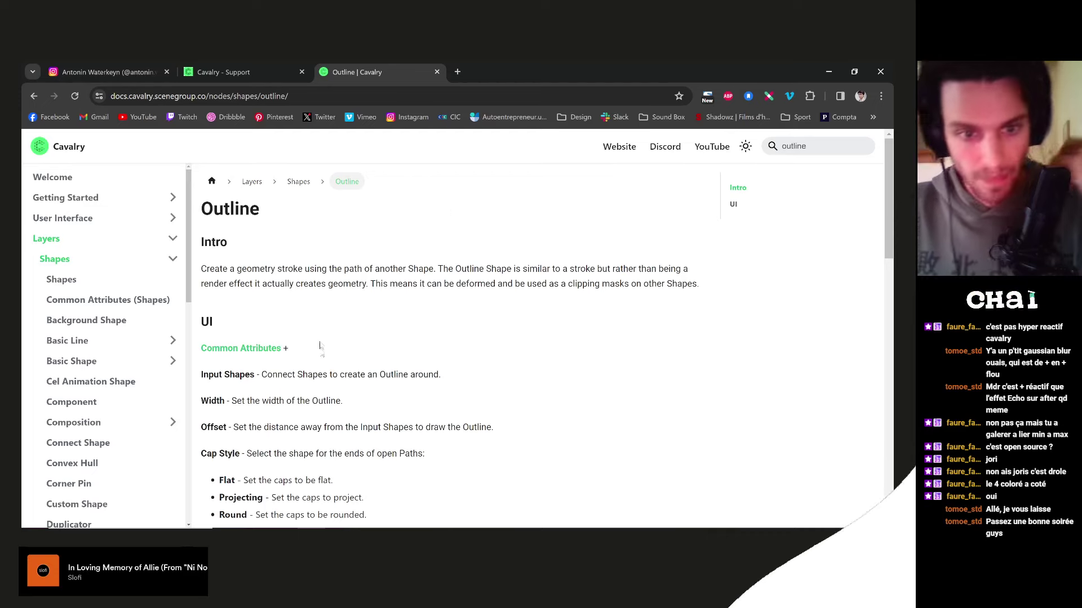
- Read the Input Shapes and other attribute descriptions in the Outline article, and return to Cavalry
drag(290, 367, 439, 377)
click(444, 378)
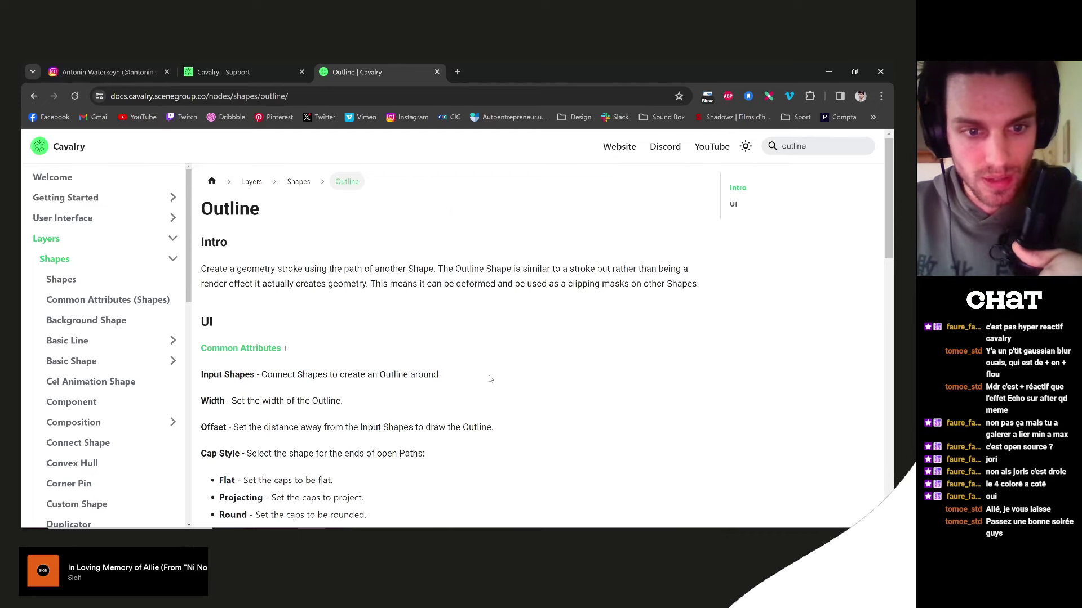
scroll(373, 372, down, 5)
scroll(269, 336, up, 4)
scroll(268, 337, down, 7)
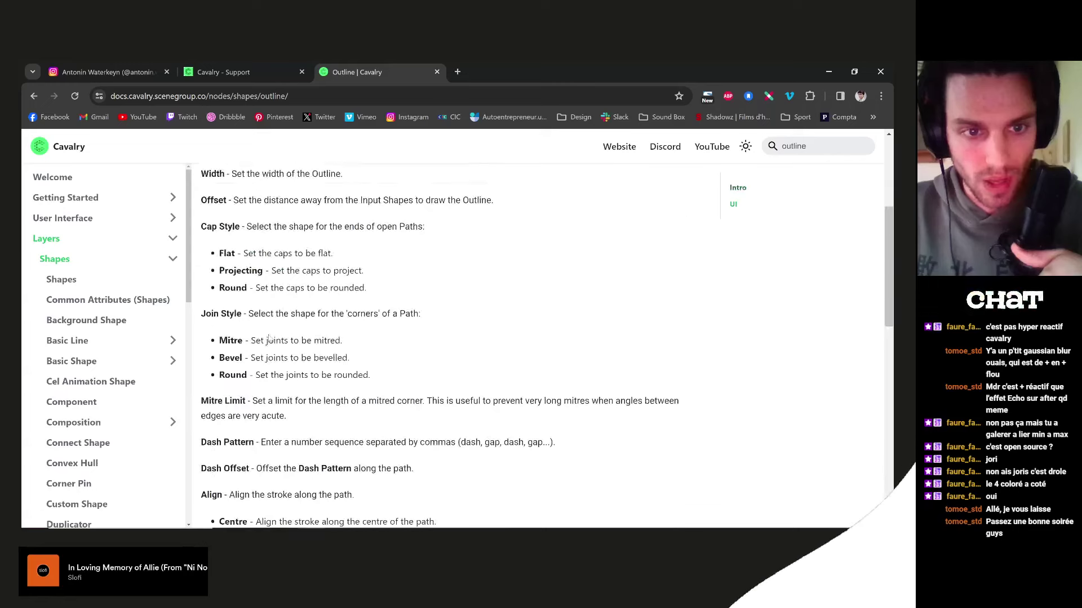
click(403, 451)
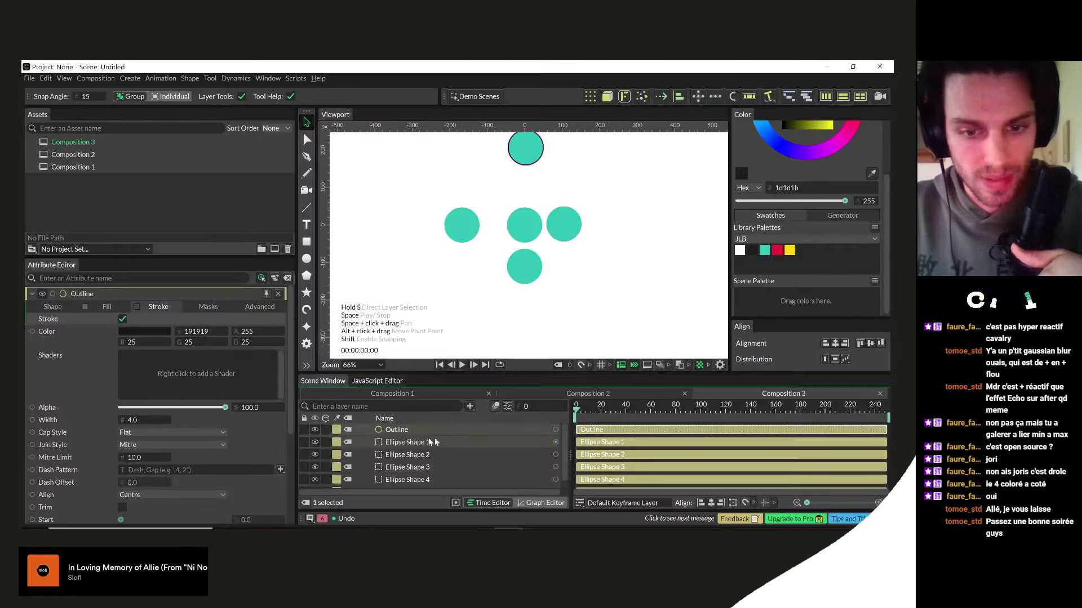
- Show the Outline's shape attributes, including Input Shapes, and pin the Outline so it stays displayed when other layers are selected
click(53, 307)
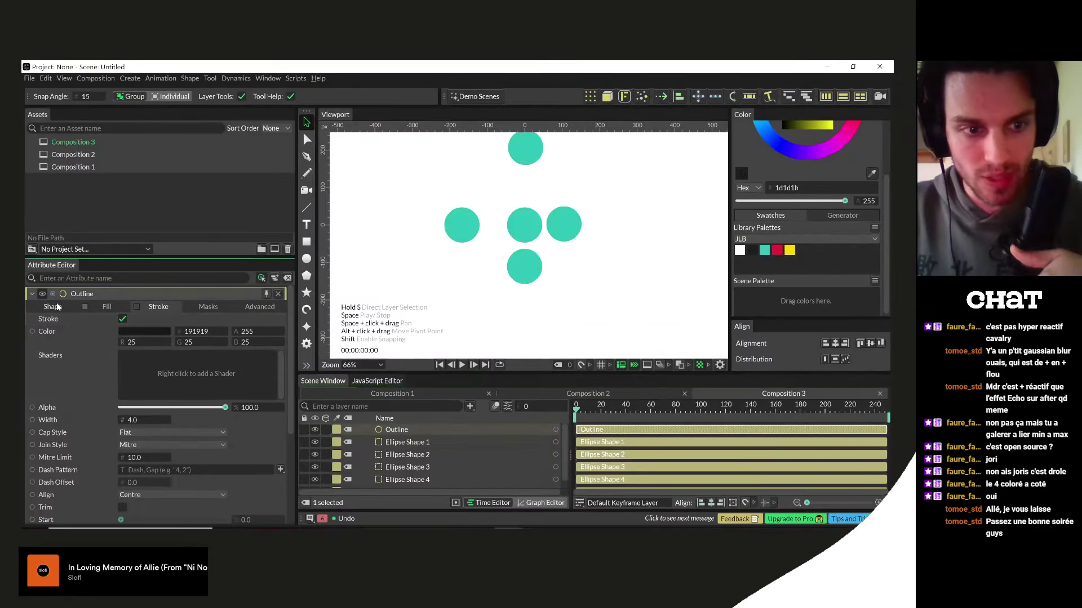
scroll(68, 360, down, 1)
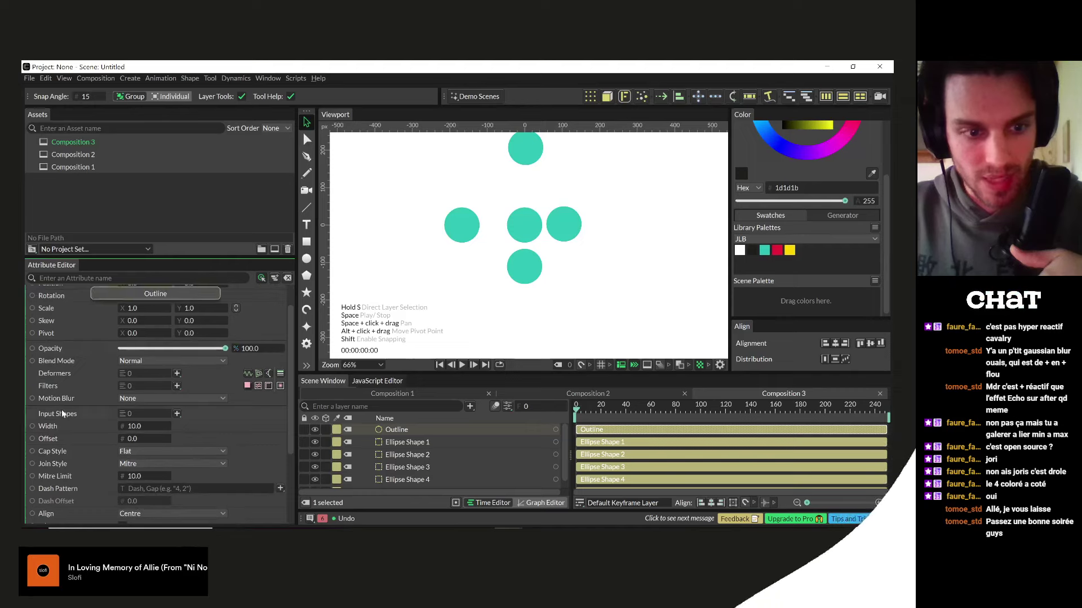
key(ctrl+a)
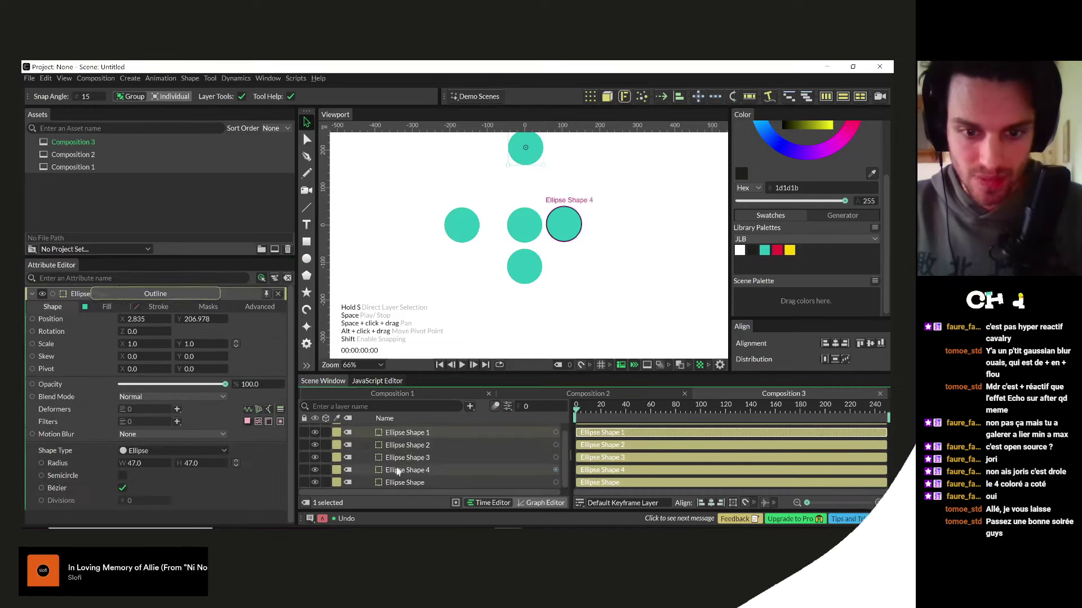
scroll(396, 469, down, 1)
drag(395, 469, 415, 454)
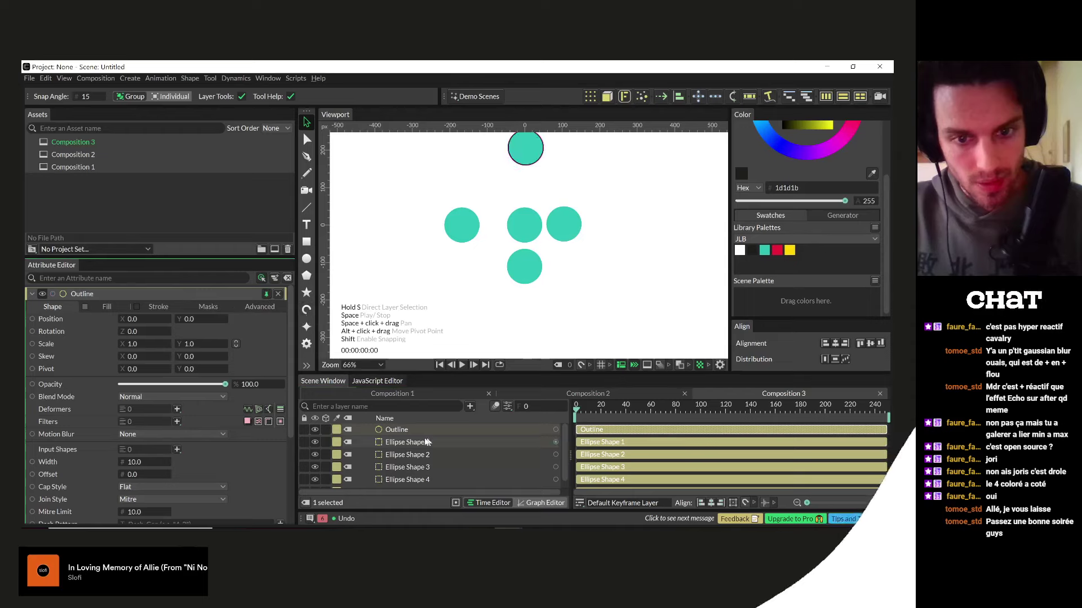
- Select all five ellipse layers and connect them to the Outline's Input Shapes
click(411, 442)
scroll(411, 469, down, 1)
shift+click(409, 483)
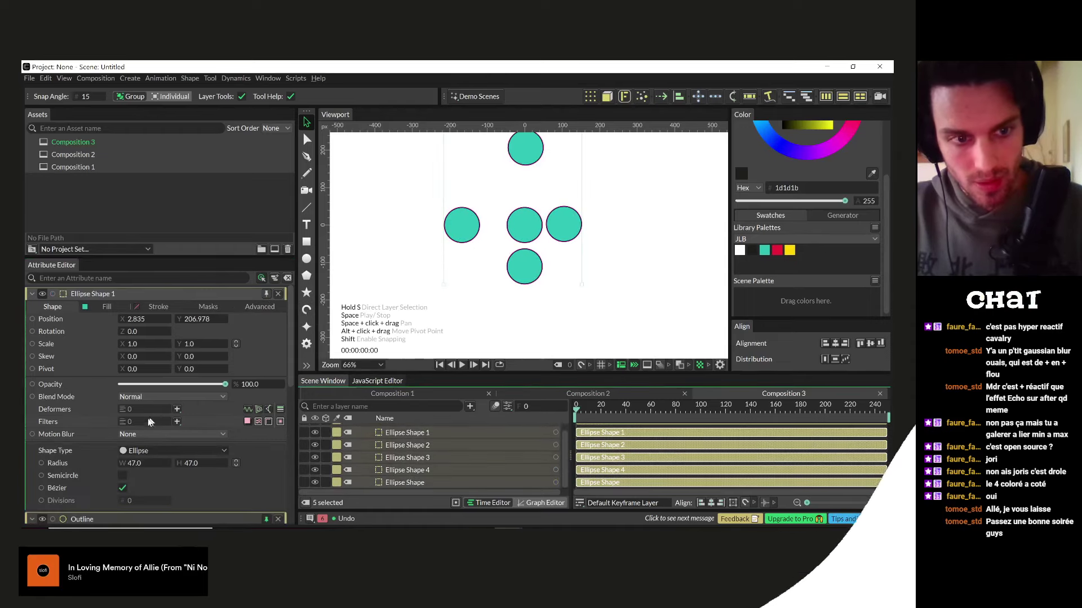
scroll(211, 469, down, 10)
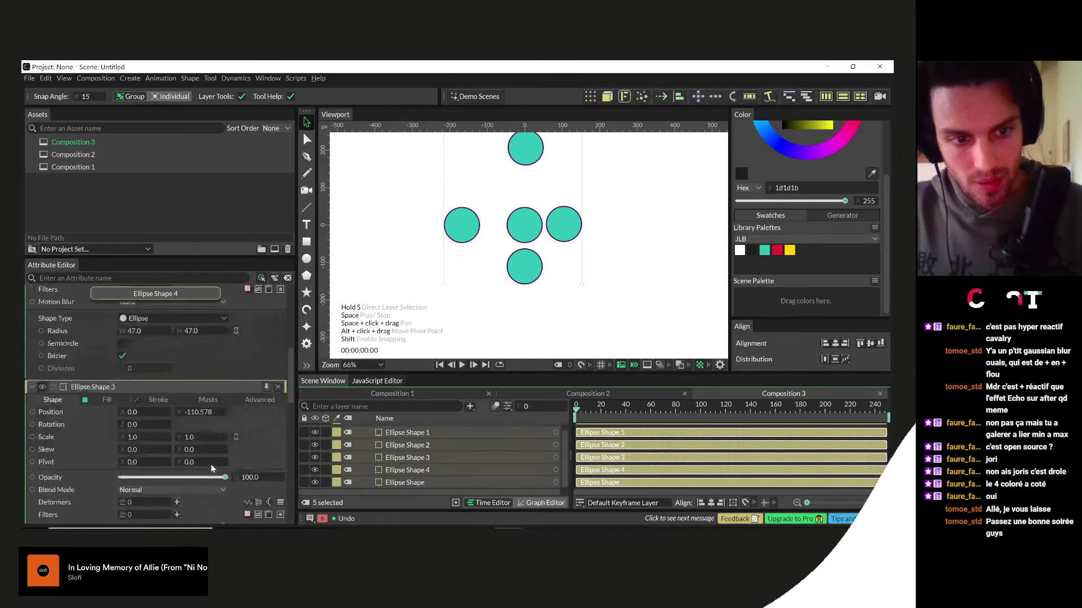
scroll(210, 447, up, 3)
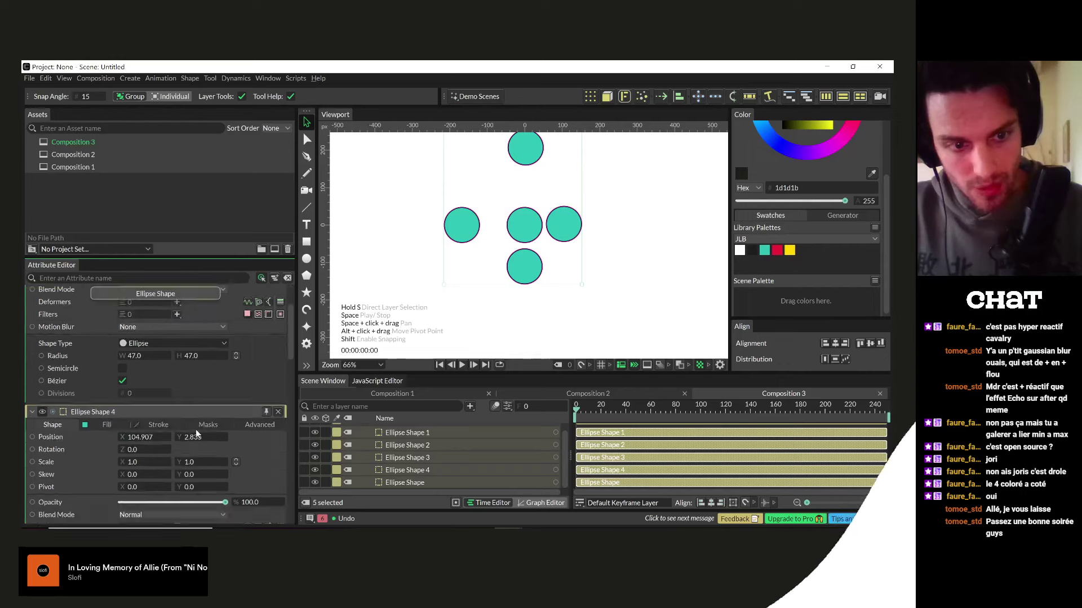
scroll(195, 431, down, 5)
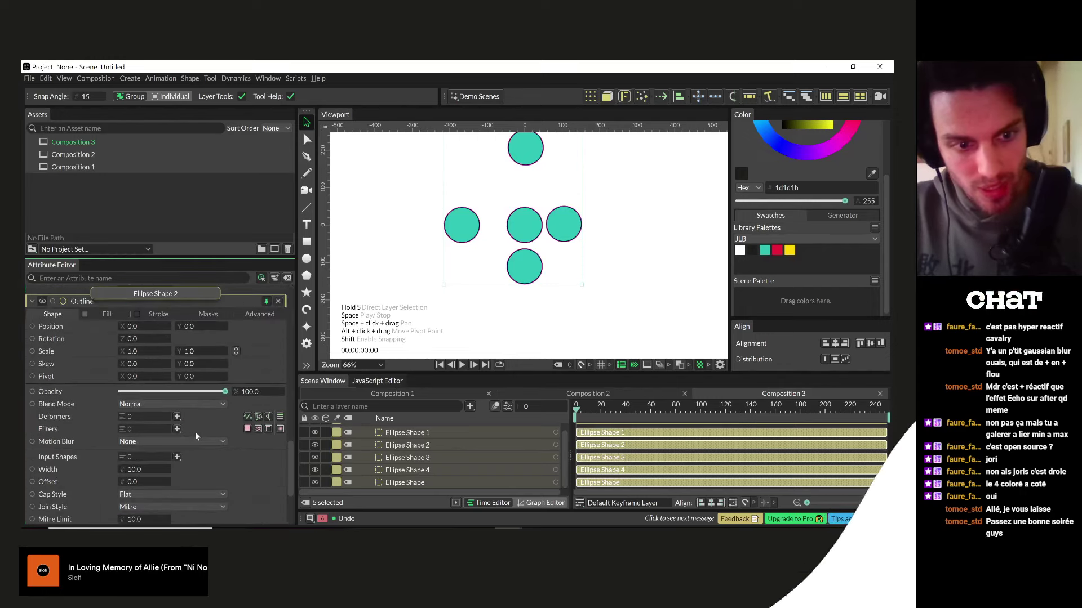
drag(378, 478, 155, 456)
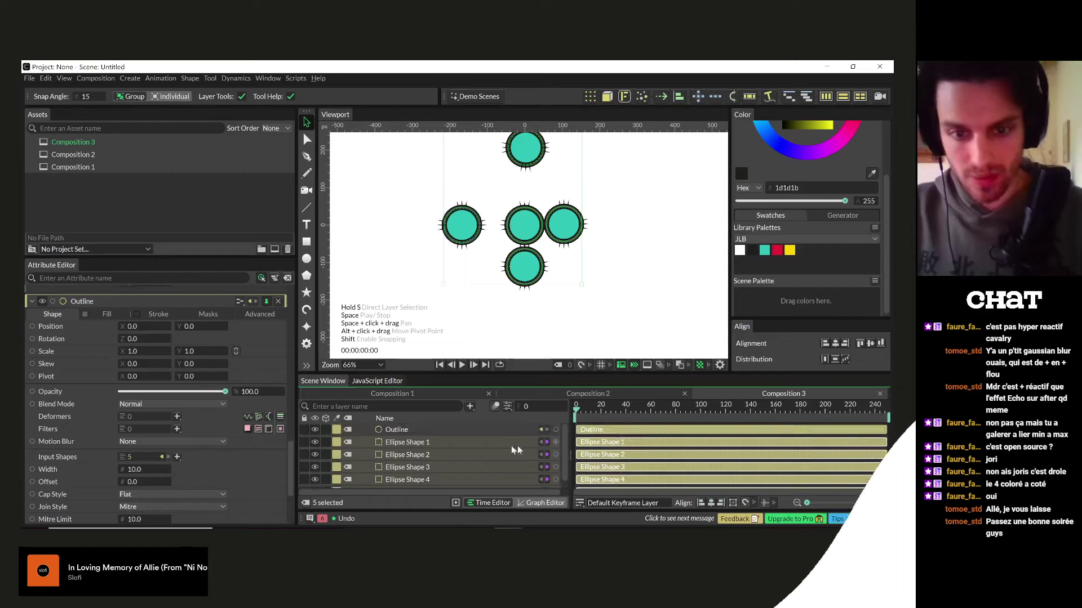
- Set the Outline's stroke to Round cap style and Round join style, with a width of 0
click(421, 428)
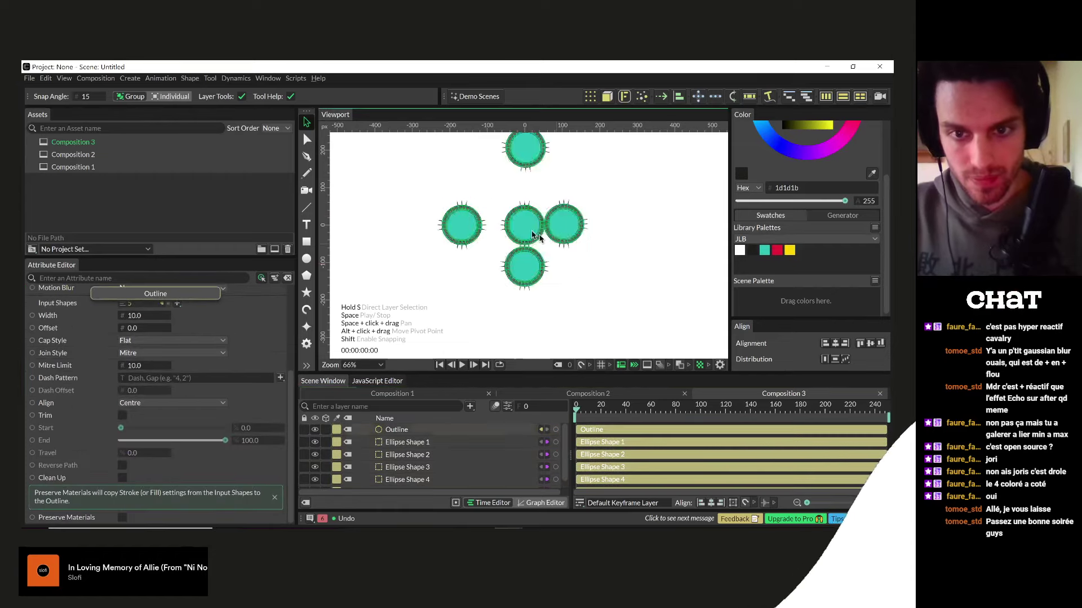
scroll(464, 221, up, 1)
scroll(464, 221, up, 5)
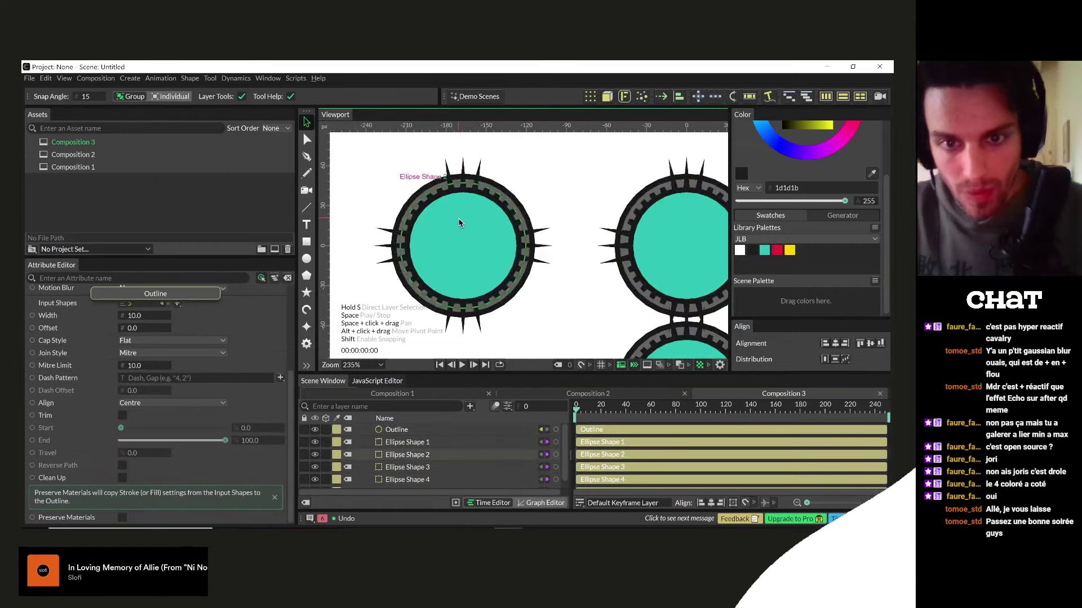
click(384, 430)
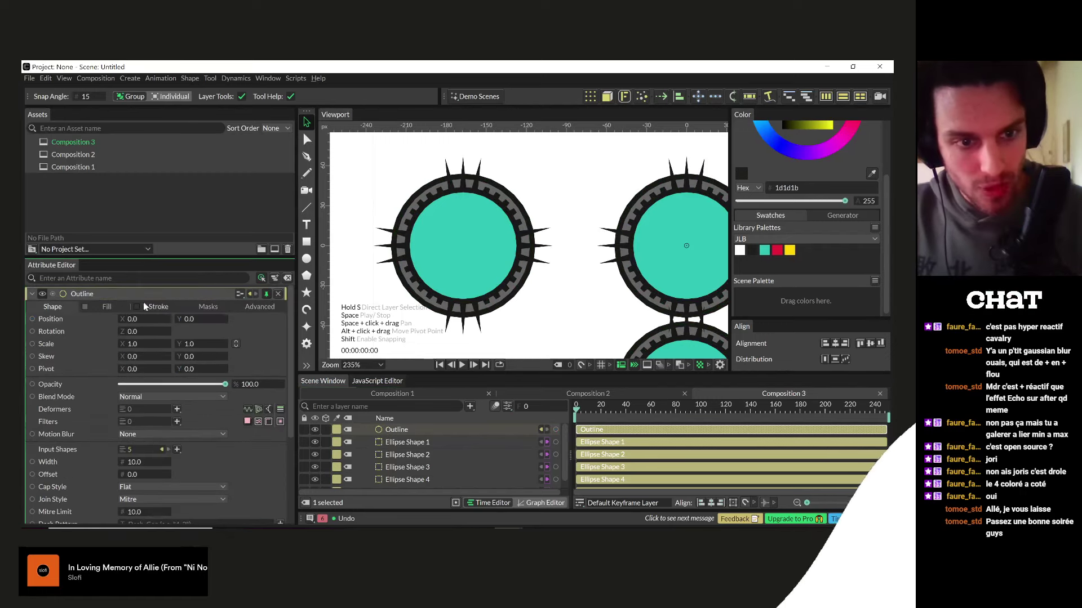
click(154, 306)
click(146, 431)
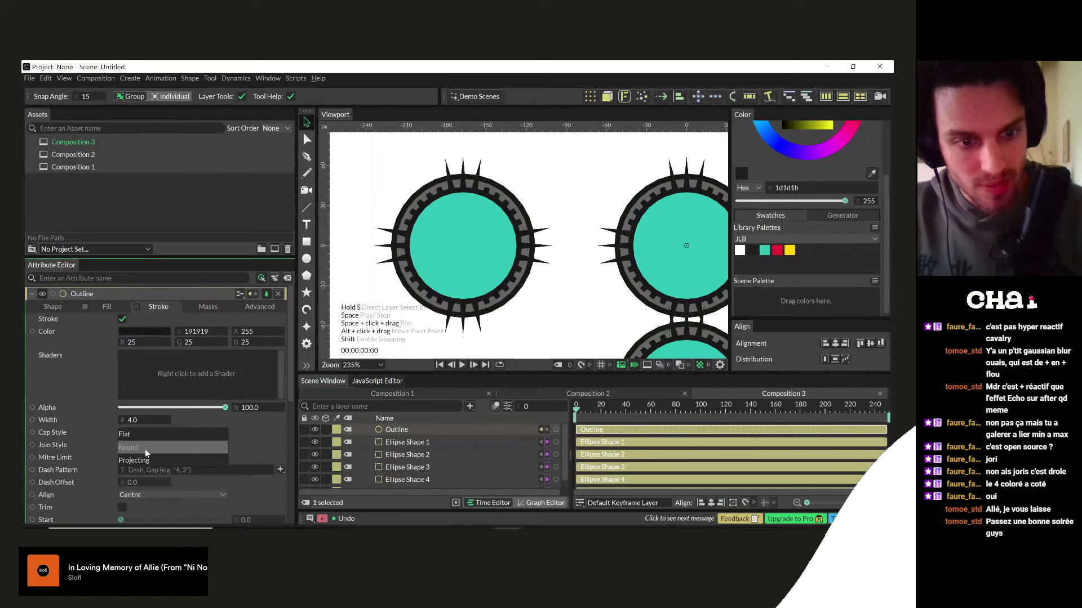
click(144, 446)
click(140, 445)
click(140, 460)
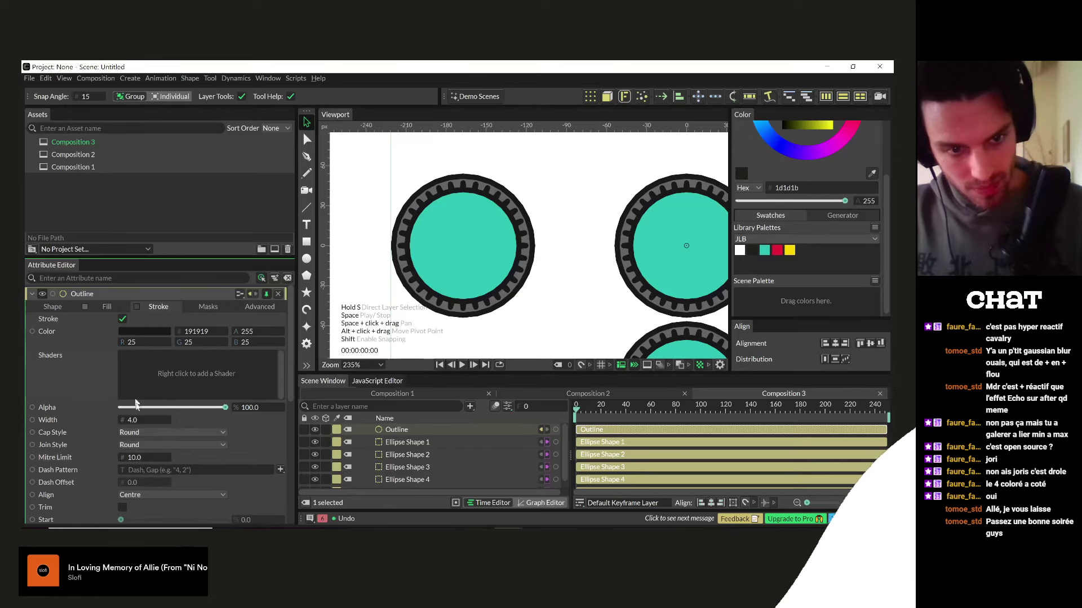
mouse_move(135, 422)
mouse_down()
mouse_move(231, 424)
mouse_move(99, 420)
mouse_up()
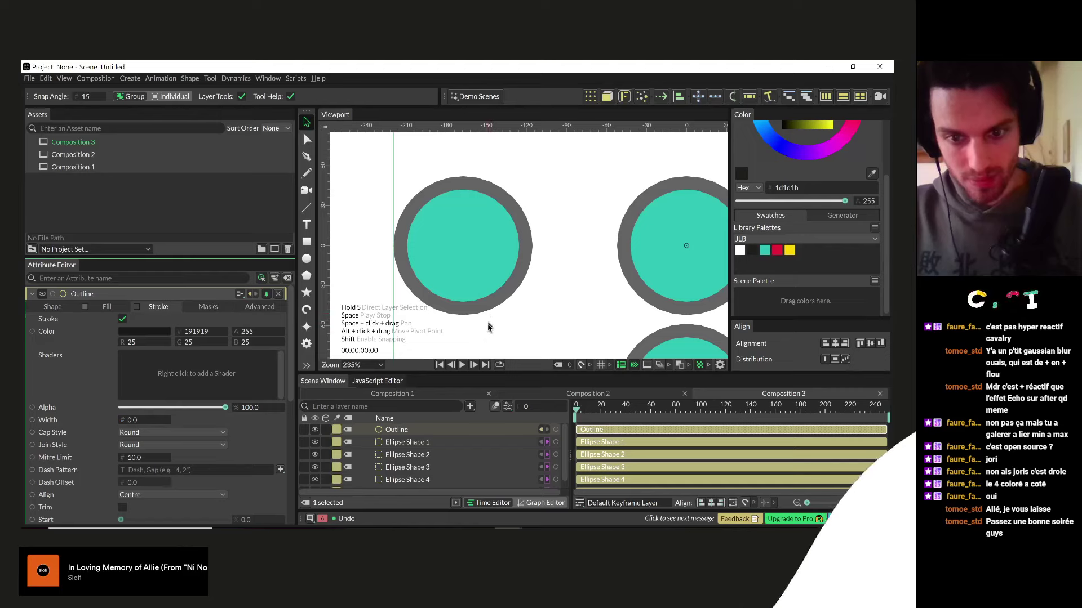
- Check the stroke settings of the individual ellipse layers
click(406, 442)
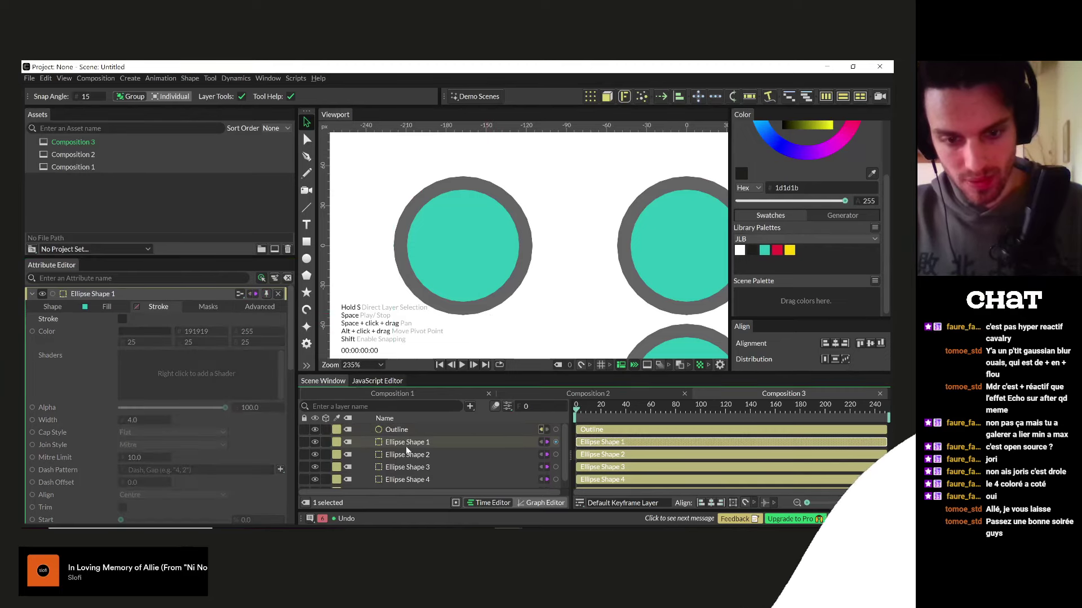
click(404, 454)
click(401, 468)
click(408, 478)
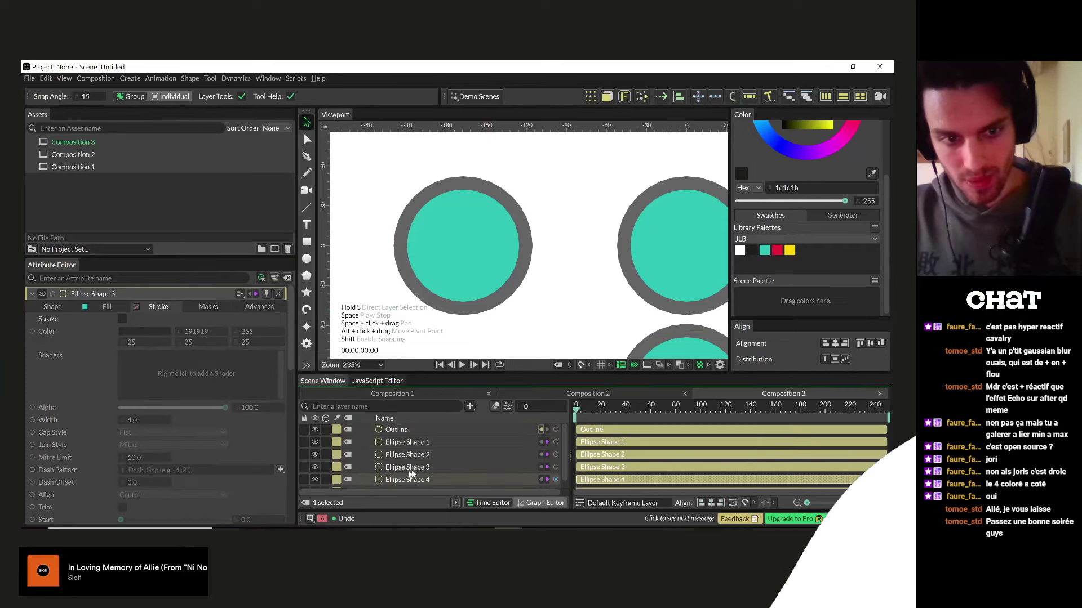
click(398, 469)
click(397, 455)
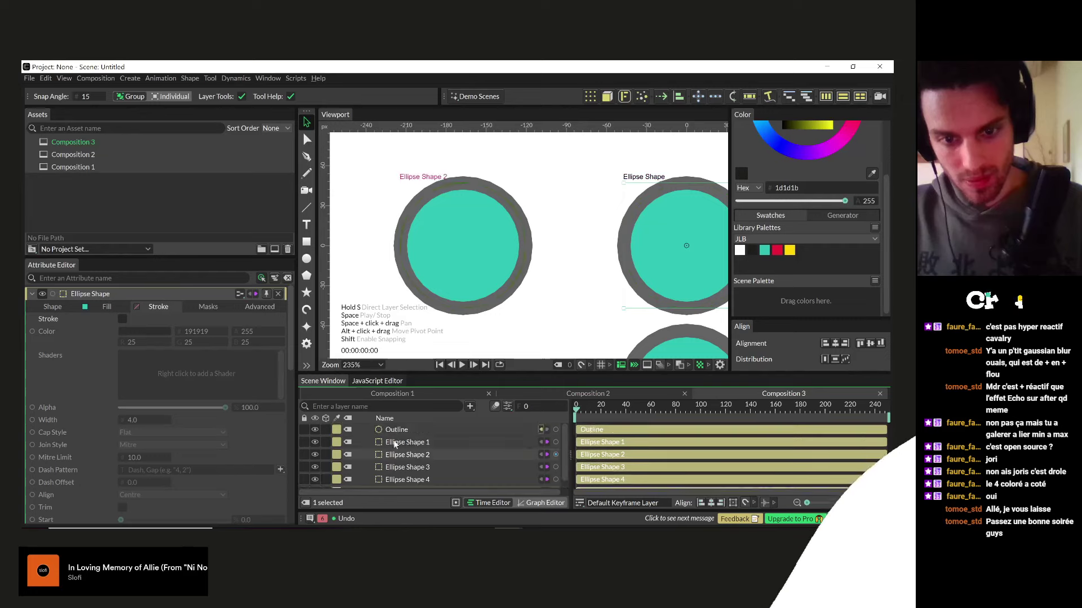
- Hide the Outline layer and show it again to compare, and open its fill settings
click(383, 430)
click(315, 429)
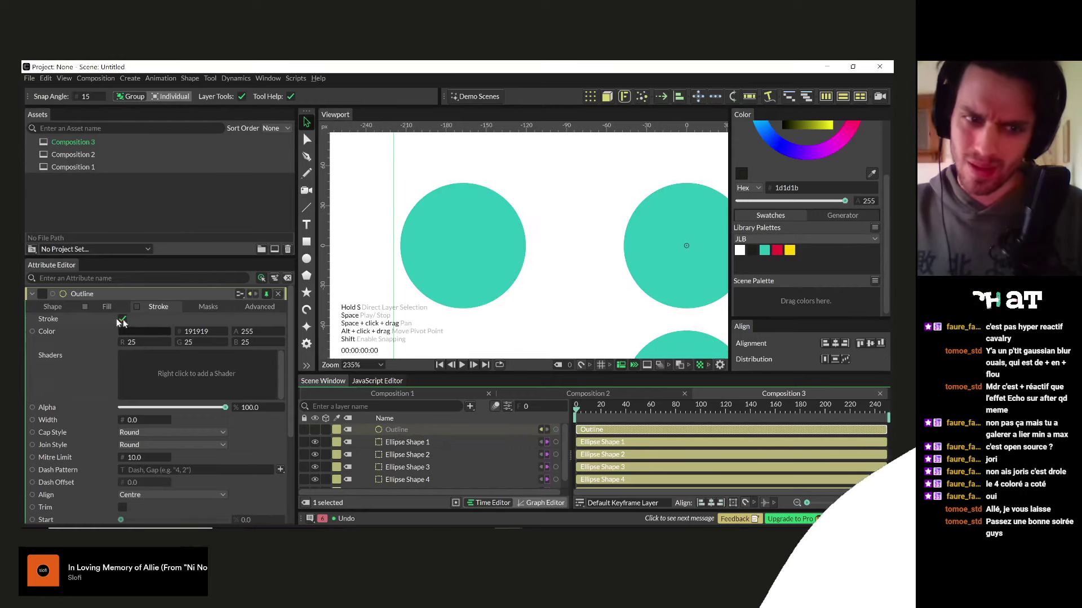
click(315, 429)
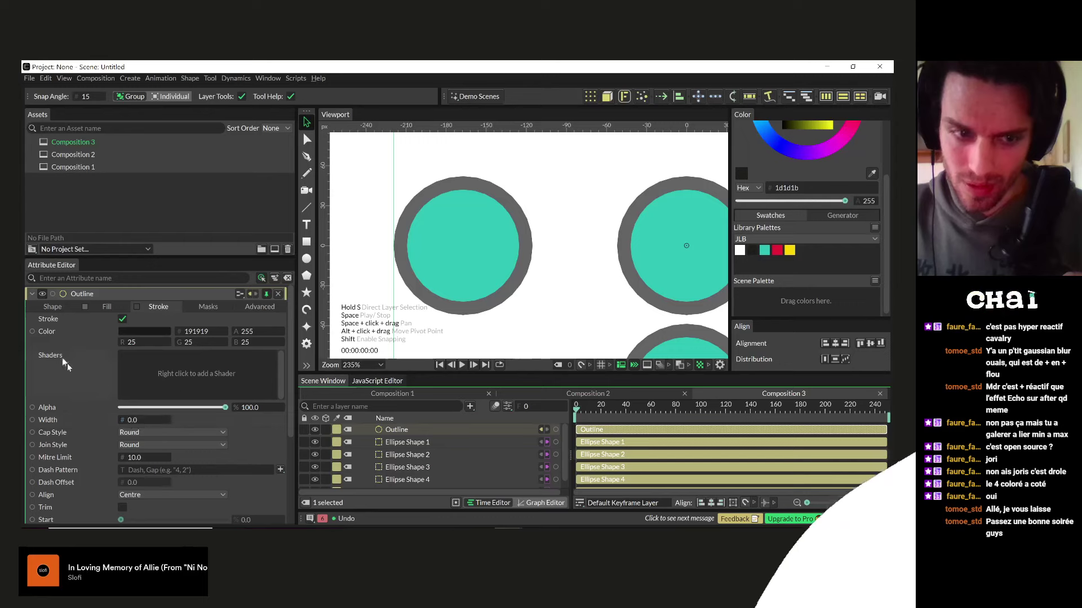
click(110, 307)
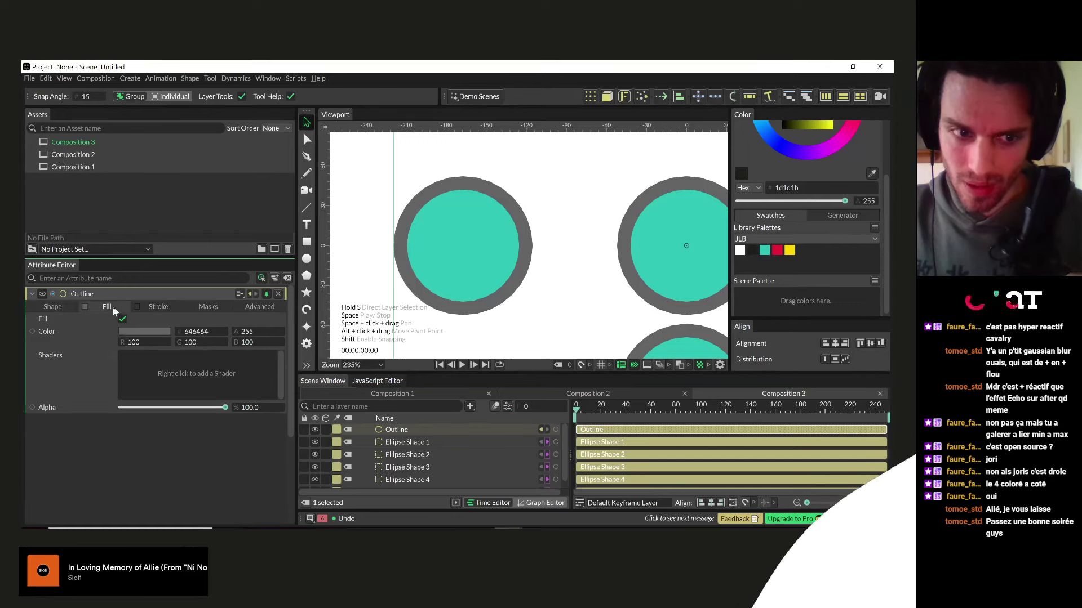
- Turn off the Outline's fill, widen its stroke slightly, and return to its shape settings
click(122, 319)
click(143, 309)
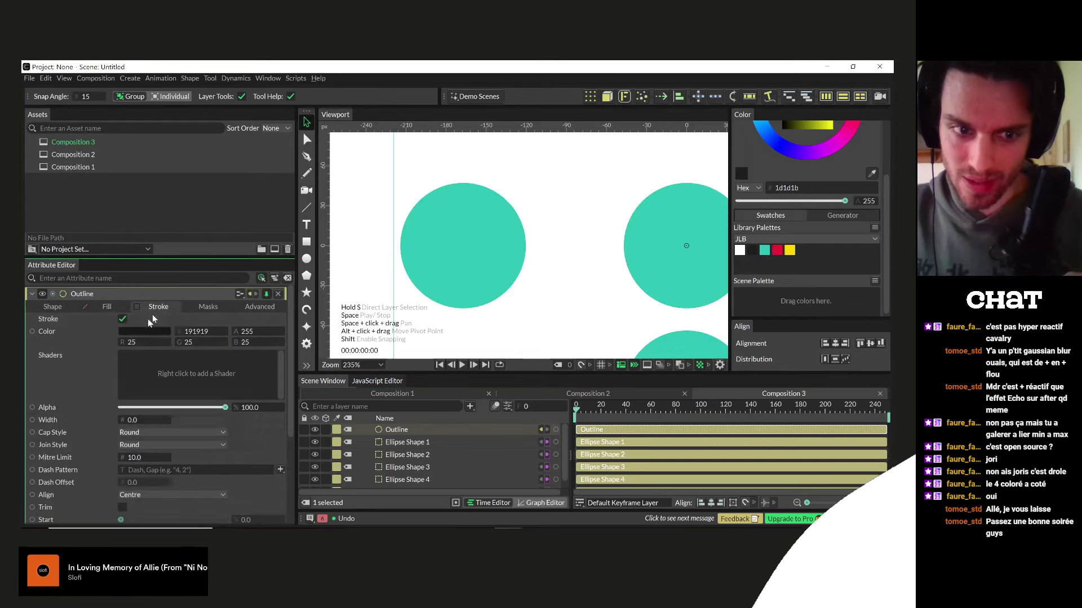
drag(130, 425, 141, 426)
click(56, 308)
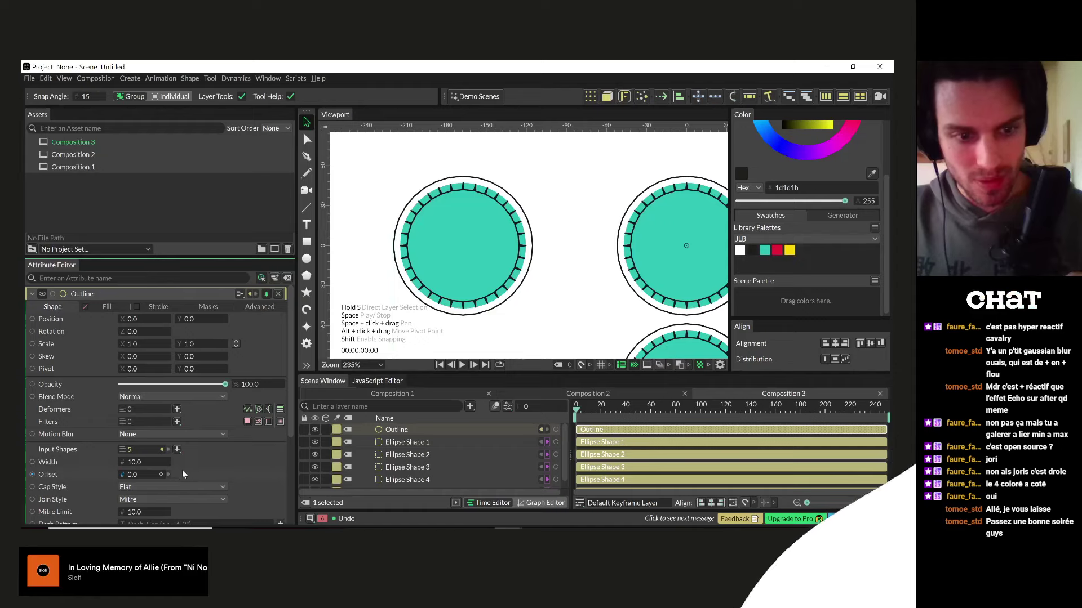
- Delete the Outline layer and select the first ellipse layer
key(Delete)
click(400, 430)
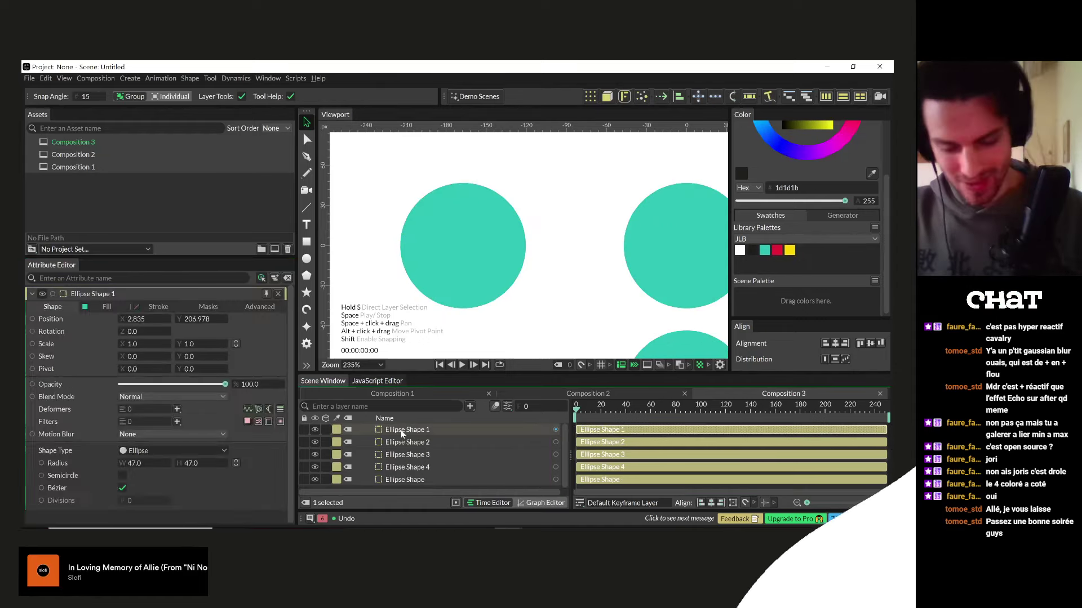
- Switch to the Cavalry documentation in the browser and read the Outline page's intro on geometry strokes, then return to Cavalry
key(alt+Tab)
scroll(285, 248, up, 10)
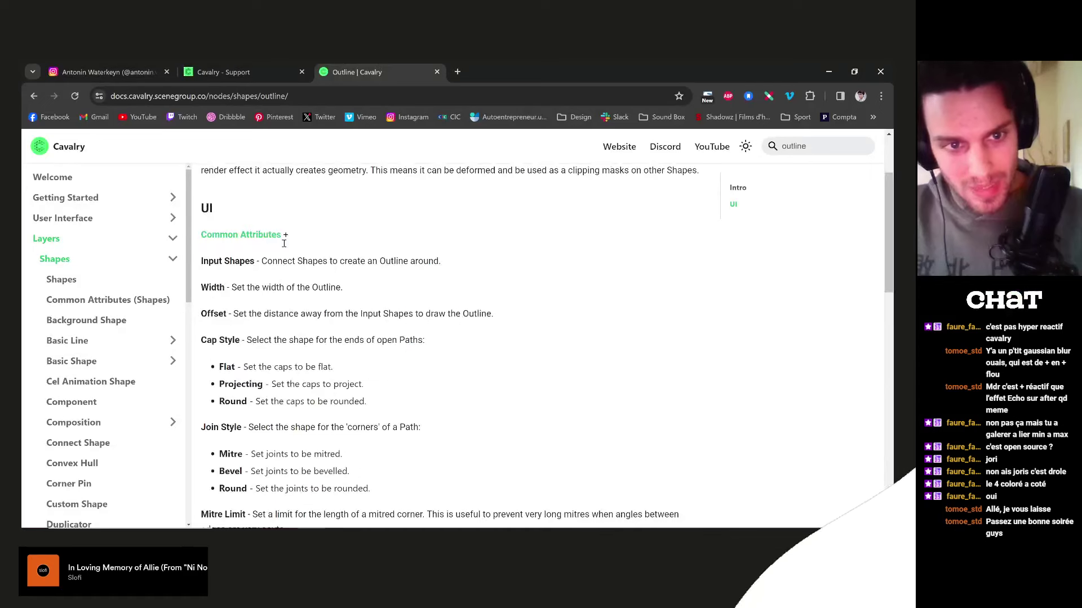
drag(259, 269, 362, 283)
click(354, 268)
click(471, 269)
drag(483, 269, 585, 269)
click(604, 280)
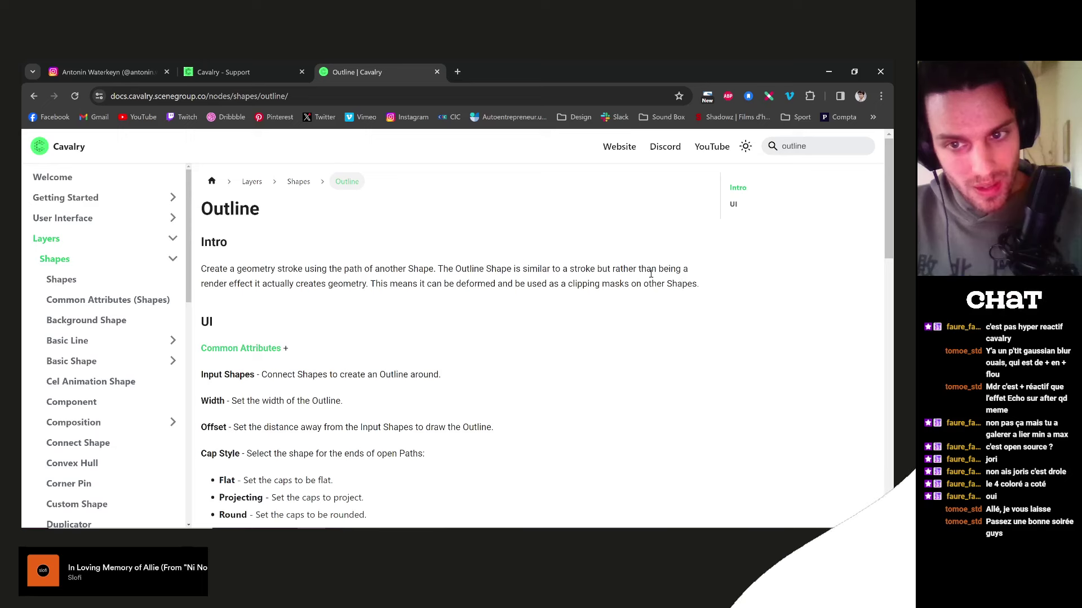
drag(222, 283, 362, 284)
click(333, 293)
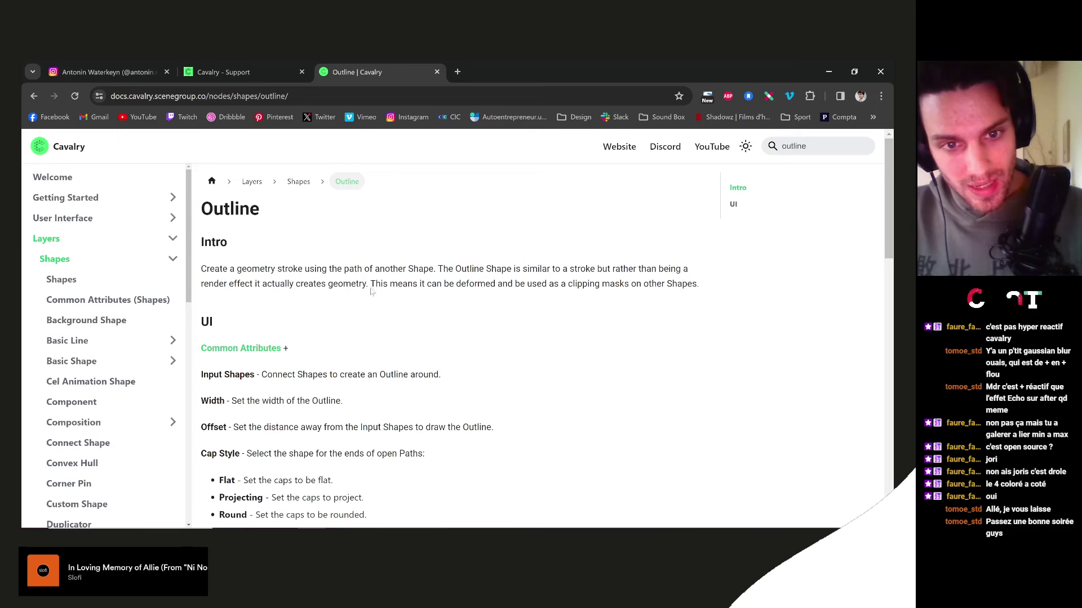
click(522, 306)
drag(443, 290, 619, 291)
click(639, 299)
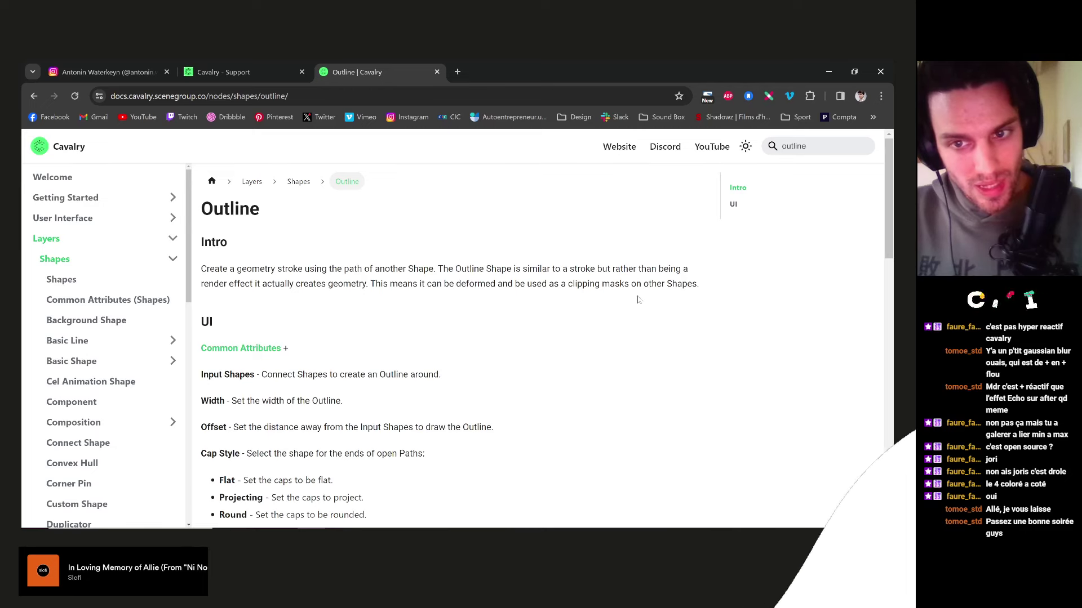
click(507, 514)
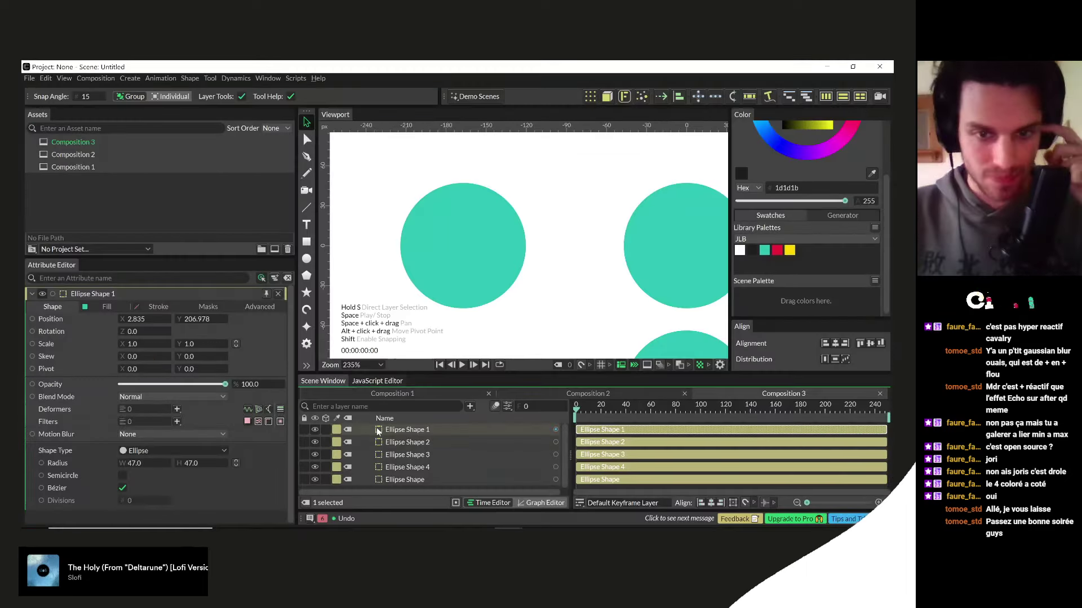
- Enable the stroke on all five ellipse layers and leave only Ellipse Shape 2 selected
shift+click(388, 479)
click(148, 309)
click(122, 319)
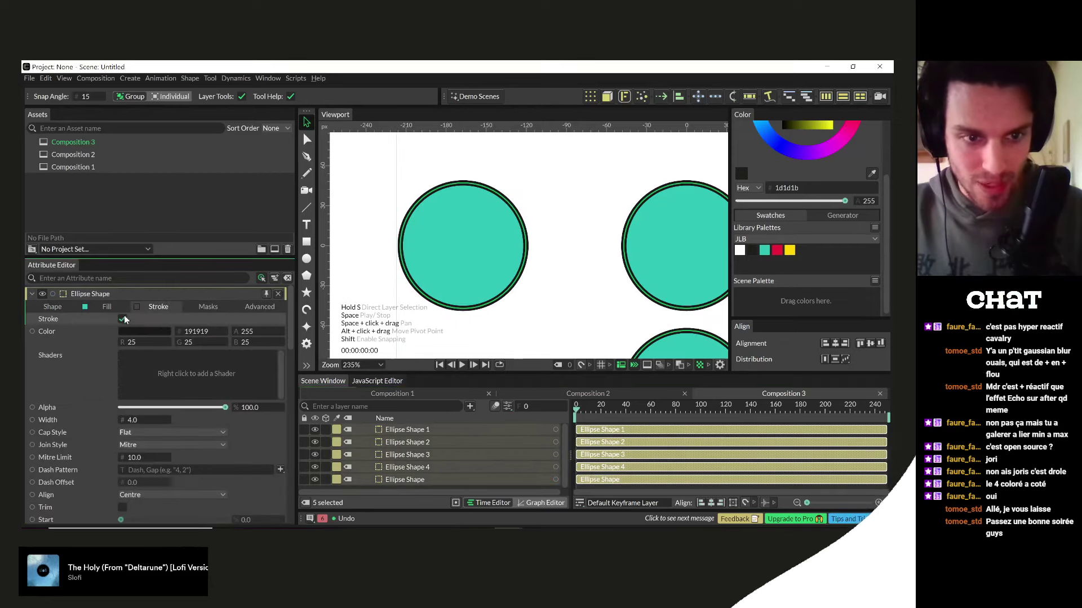
scroll(507, 302, down, 5)
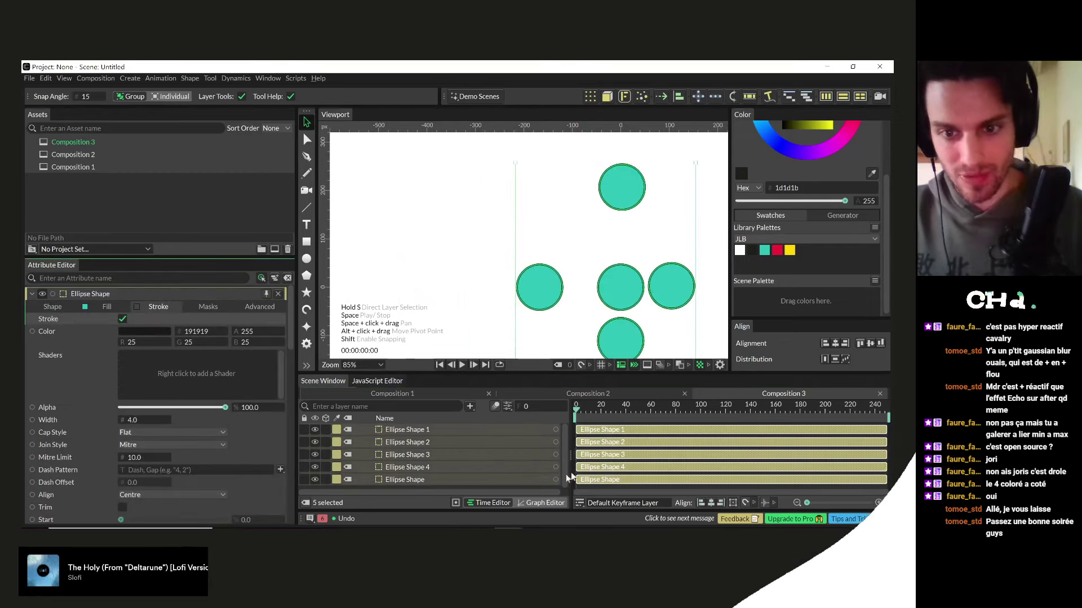
click(536, 441)
drag(512, 220, 421, 188)
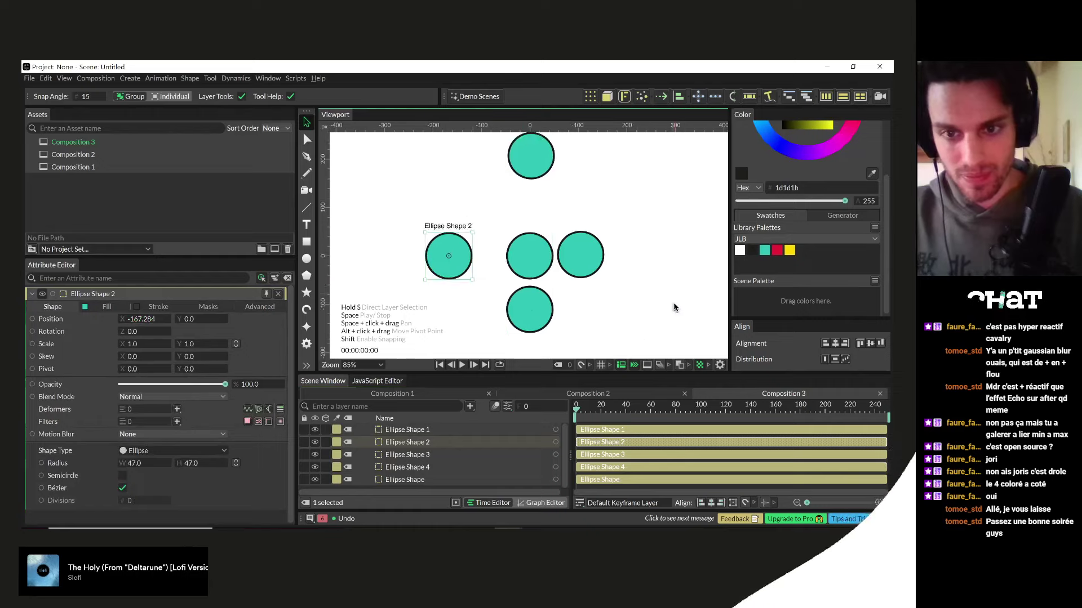
- Check the Instagram reference animation in the browser, and add a Connect Shape in Cavalry above all the ellipse layers
key(alt+Tab)
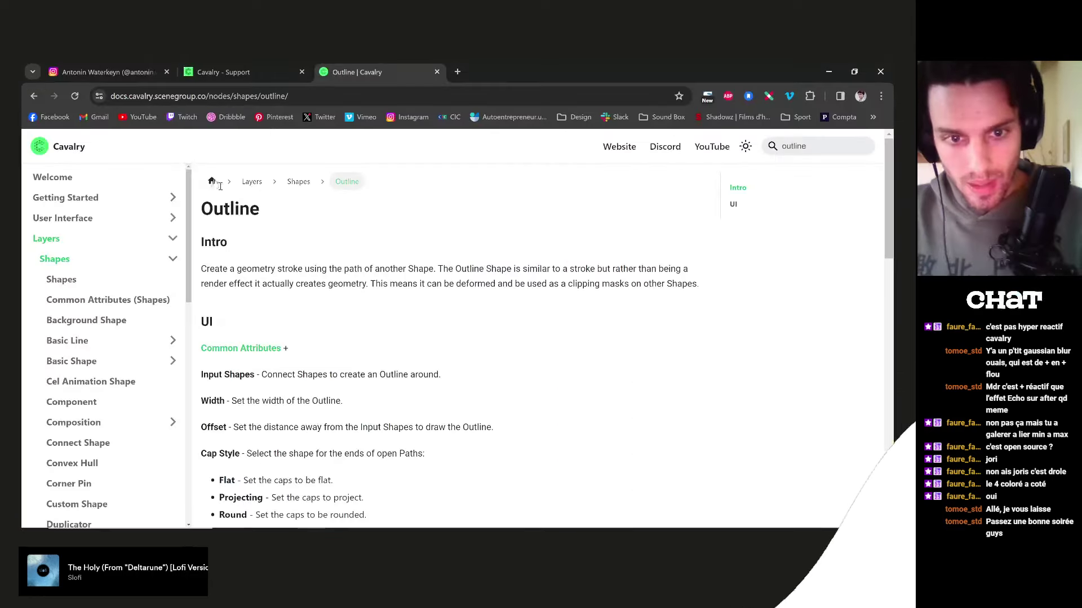
click(92, 74)
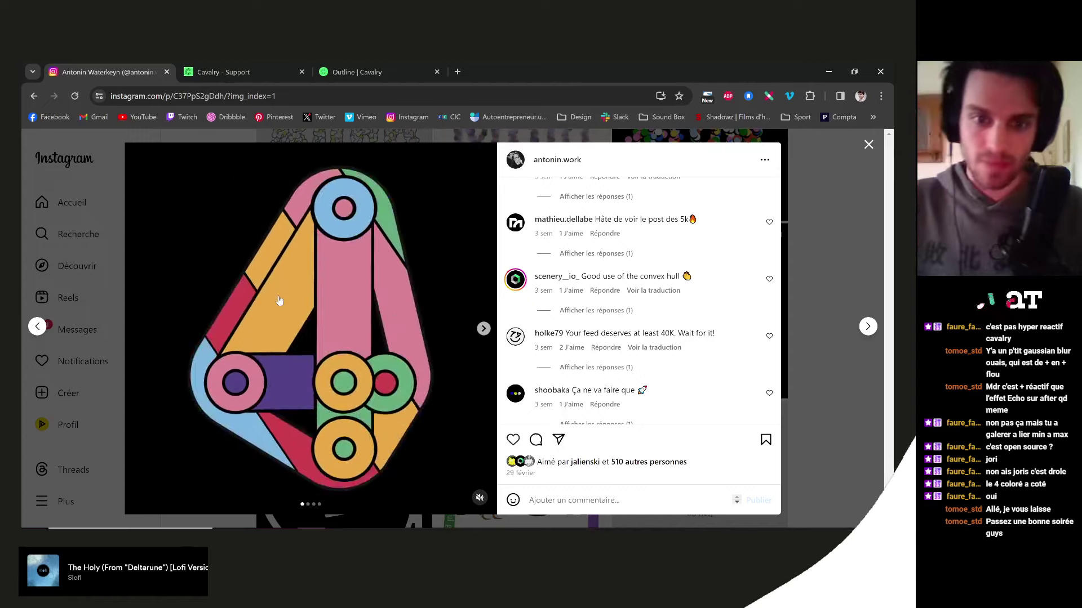
scroll(636, 304, down, 4)
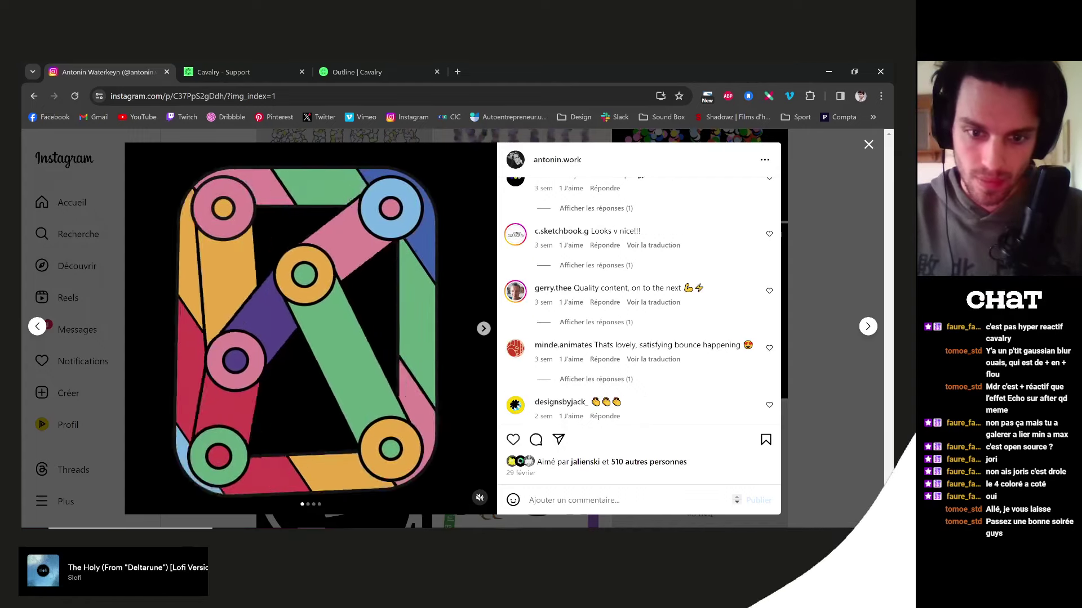
click(552, 496)
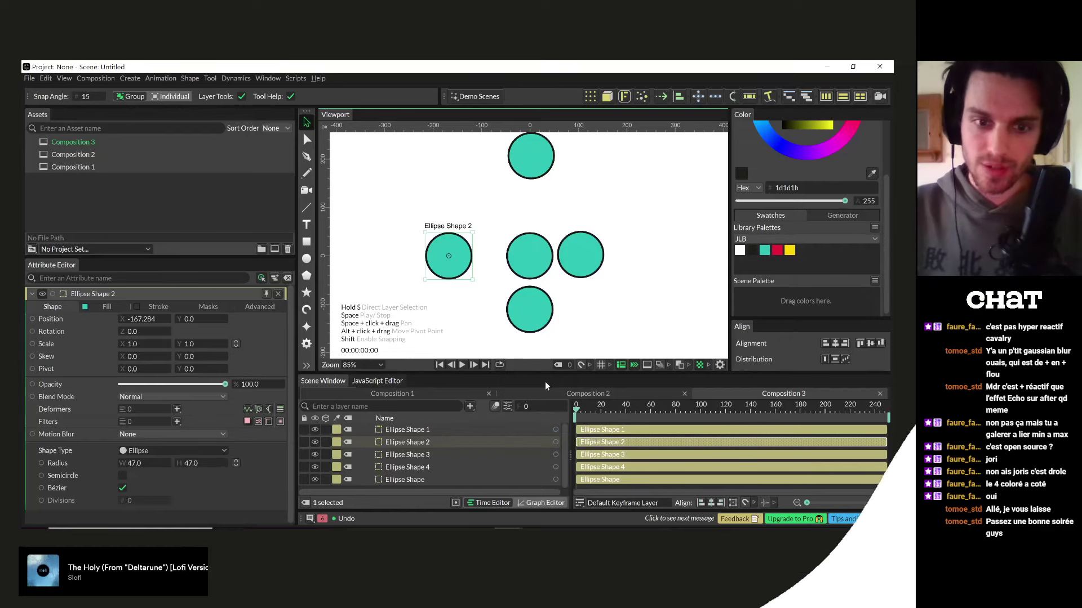
click(470, 406)
text(connec)
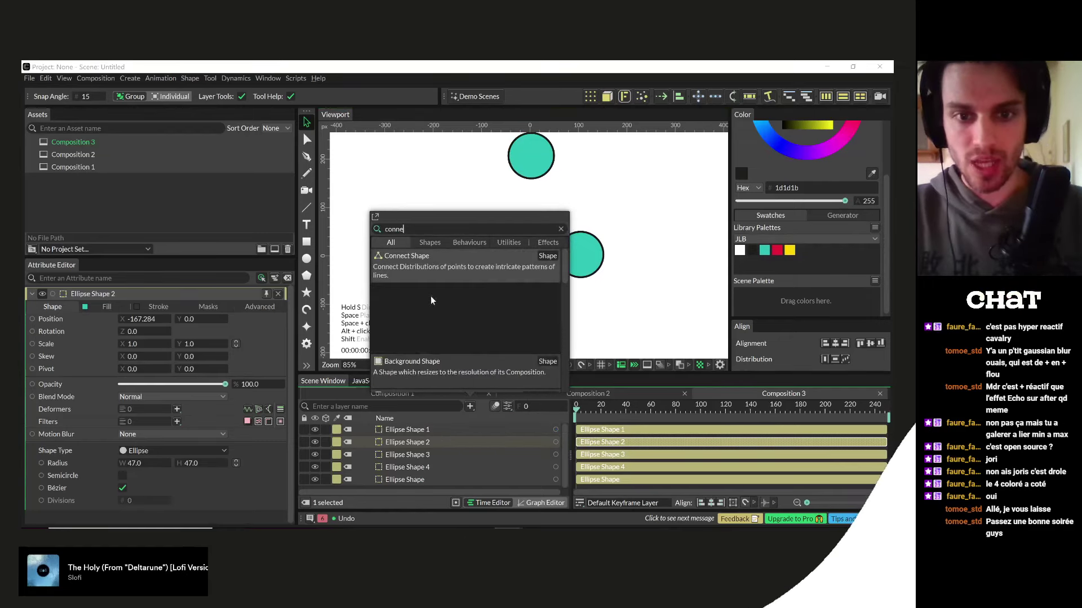
click(413, 267)
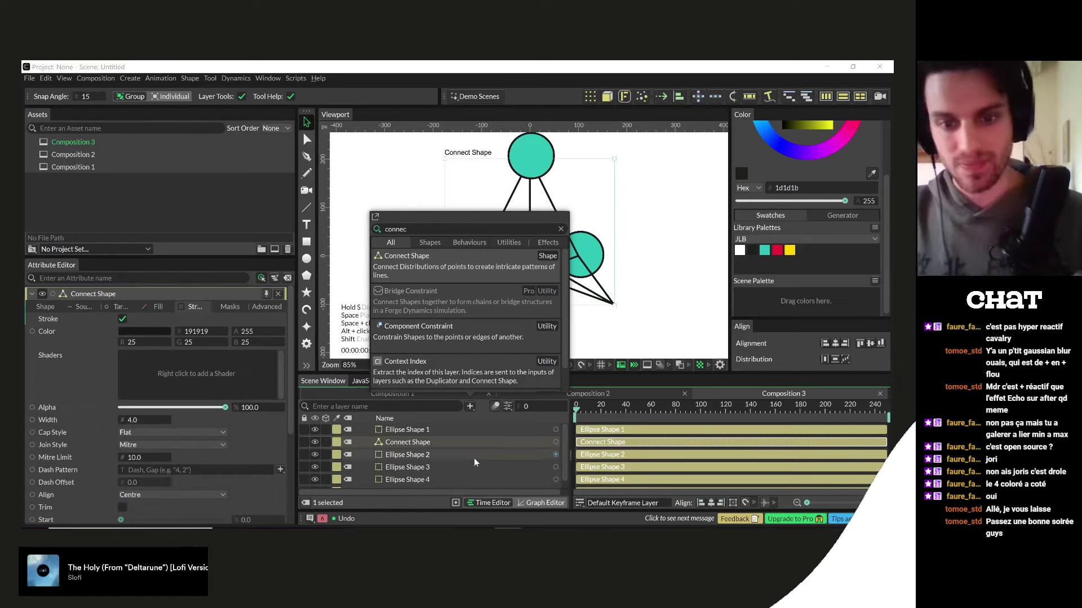
click(411, 429)
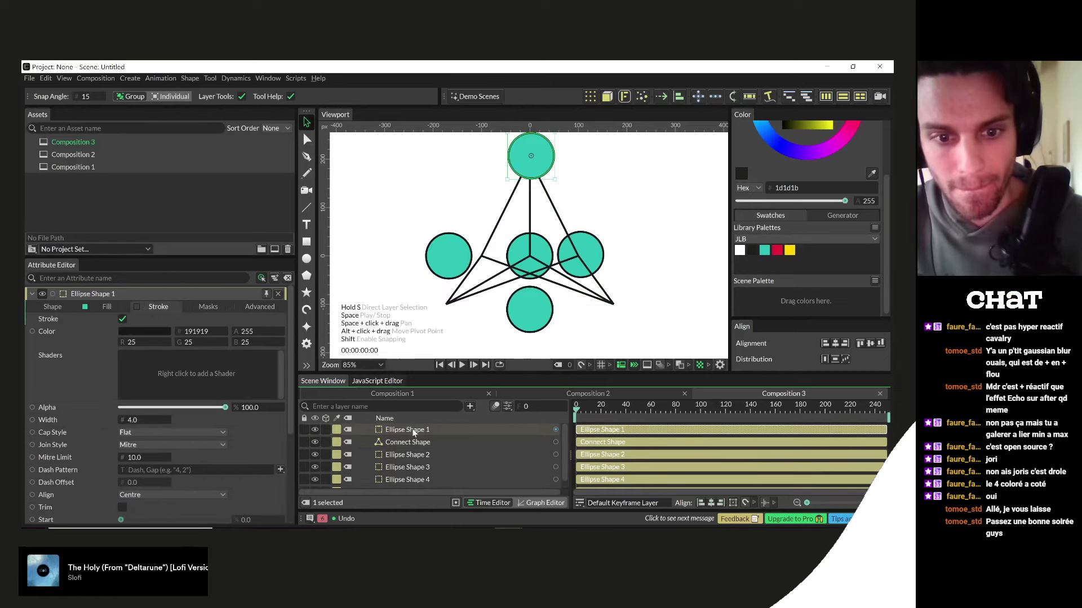
drag(406, 443, 393, 431)
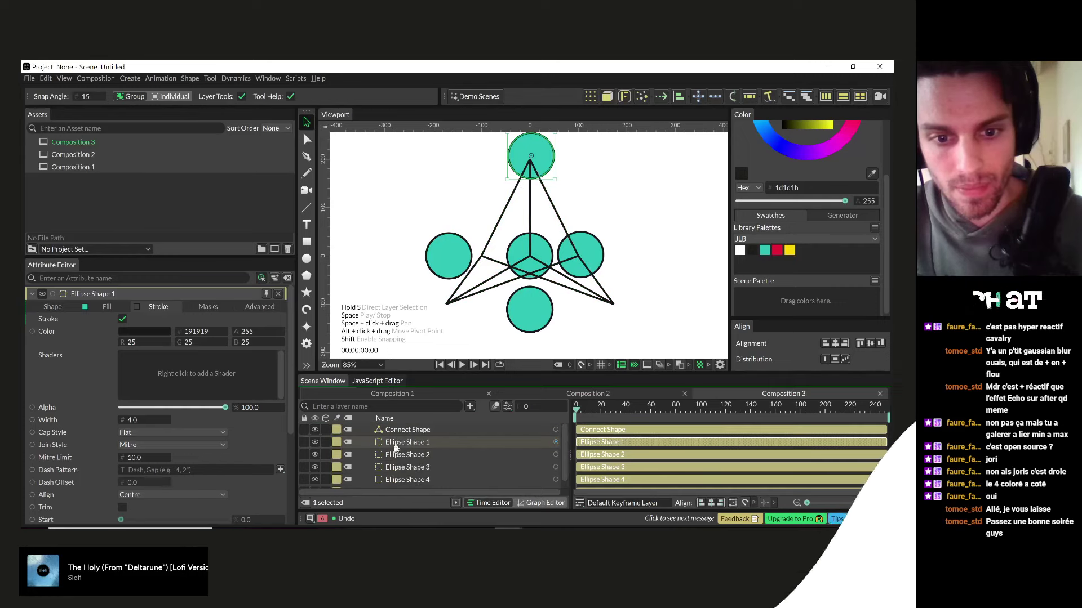
- Group the five ellipse layers
scroll(394, 456, down, 1)
shift+click(401, 479)
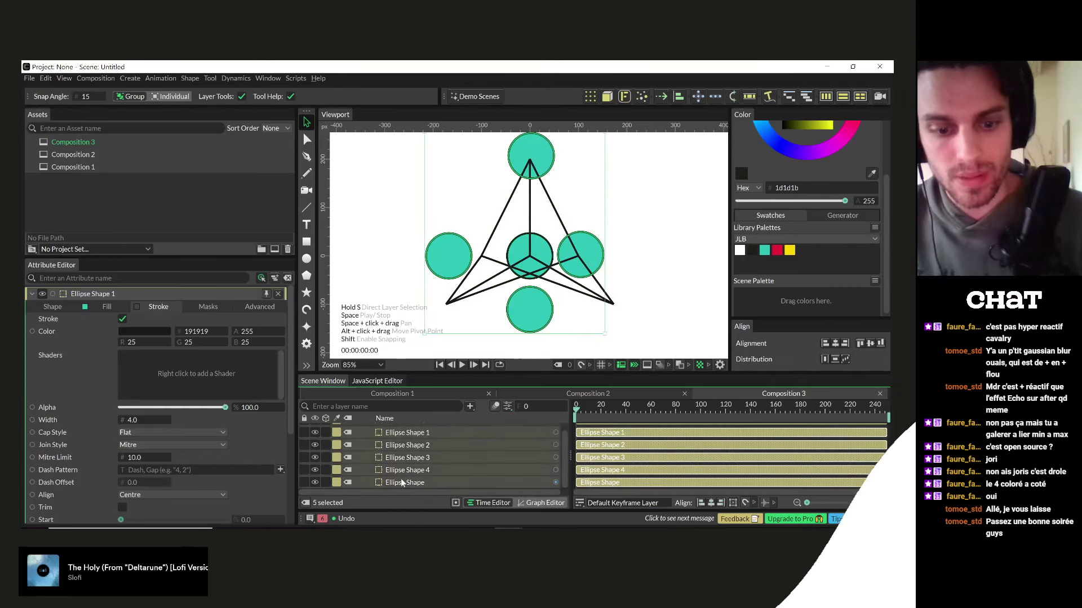
key(ctrl+g)
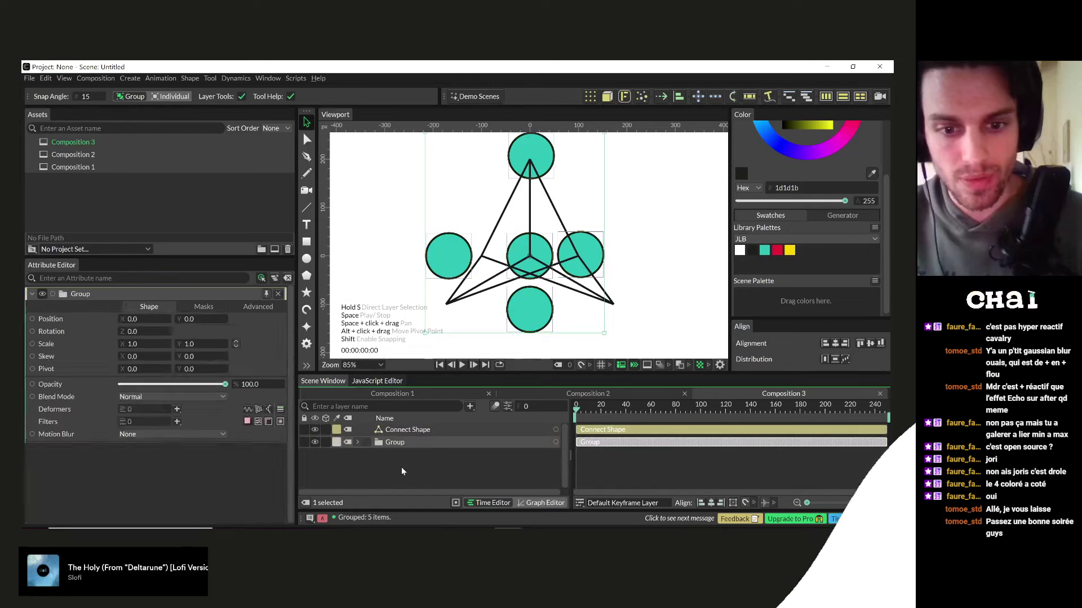
- Set the Connect Shape's source distribution to Sub-Mesh and connect the ellipse group as its input shape
click(403, 429)
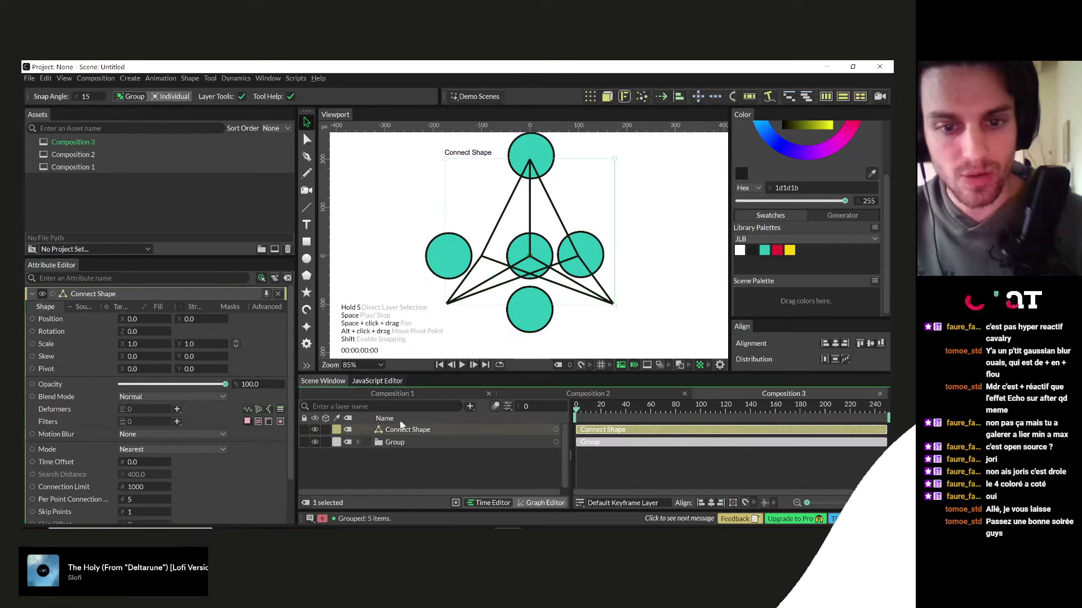
click(83, 306)
click(155, 321)
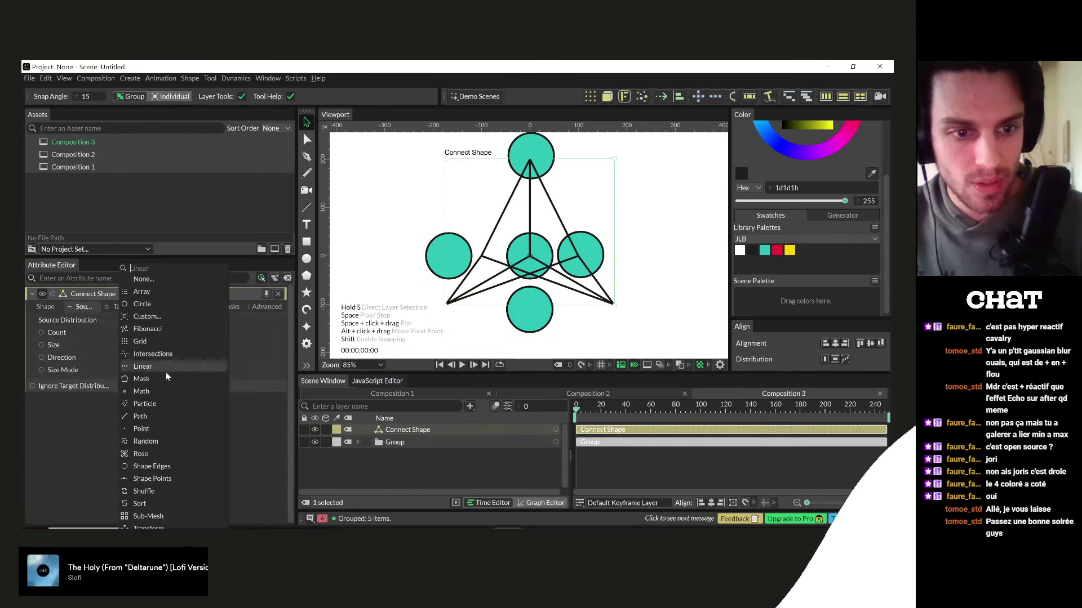
click(151, 516)
drag(387, 444, 187, 336)
- Set the Connect Shape's target distribution to Sub-Mesh with the ellipse group as its input shape
click(122, 307)
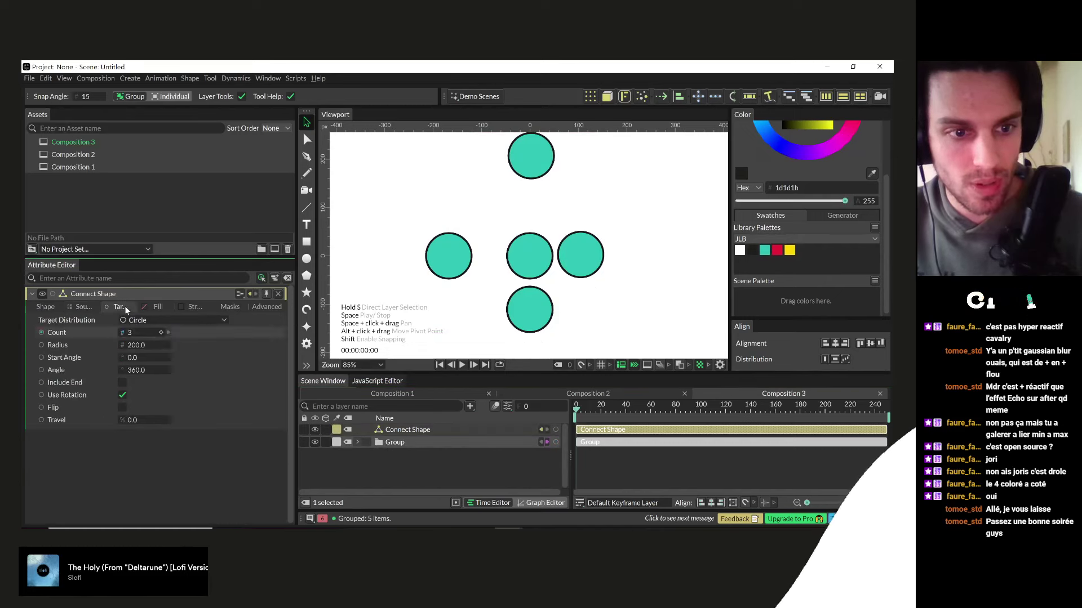
click(135, 322)
click(160, 514)
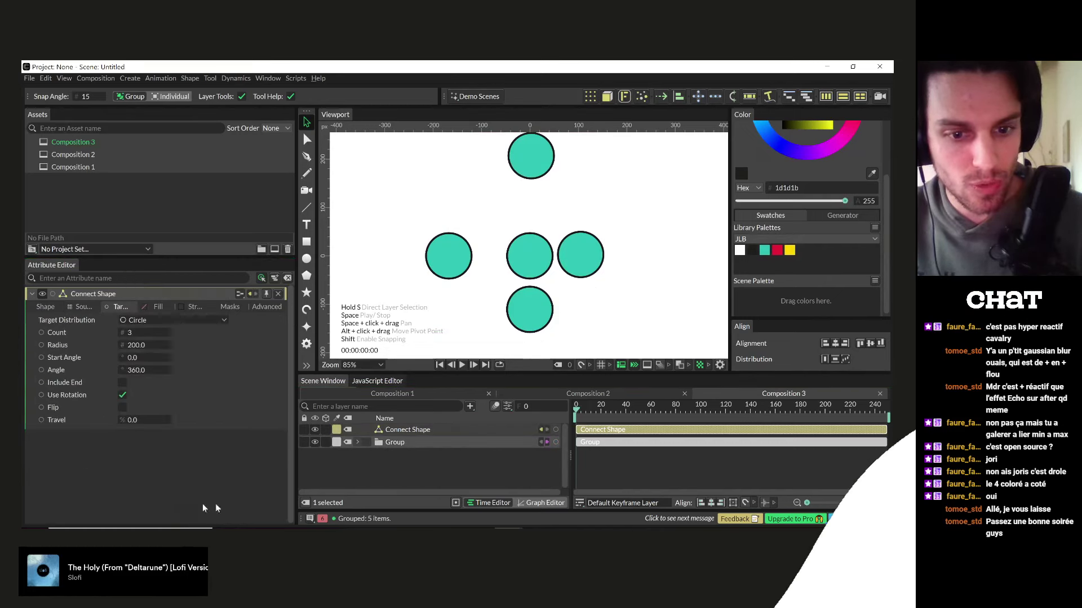
drag(405, 448, 171, 330)
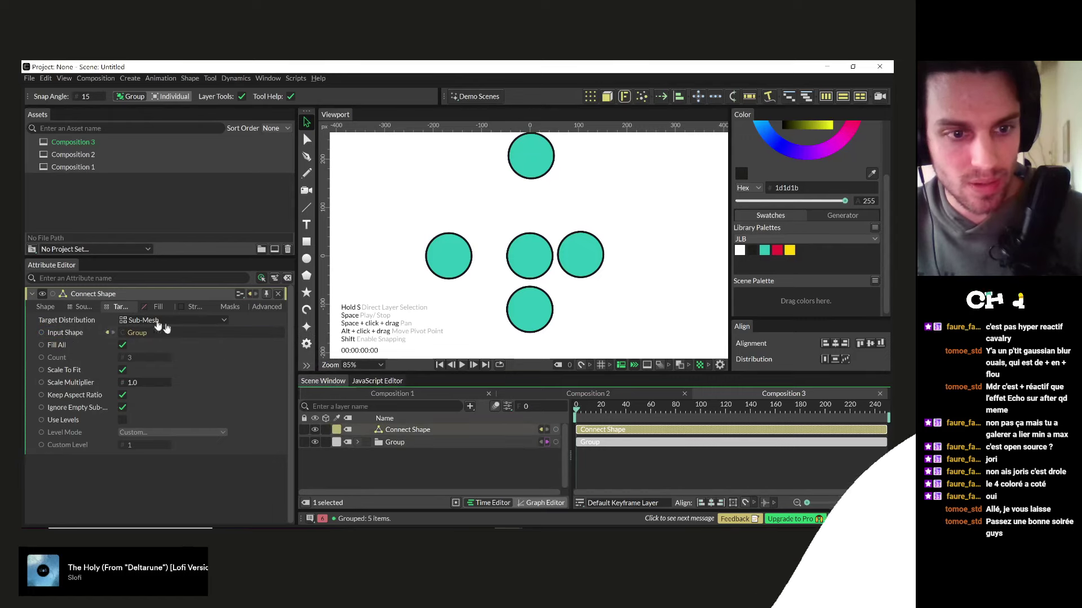
- Set the Connect Shape's stroke width to 13.3 and compare with the Instagram reference animation in the browser
click(192, 308)
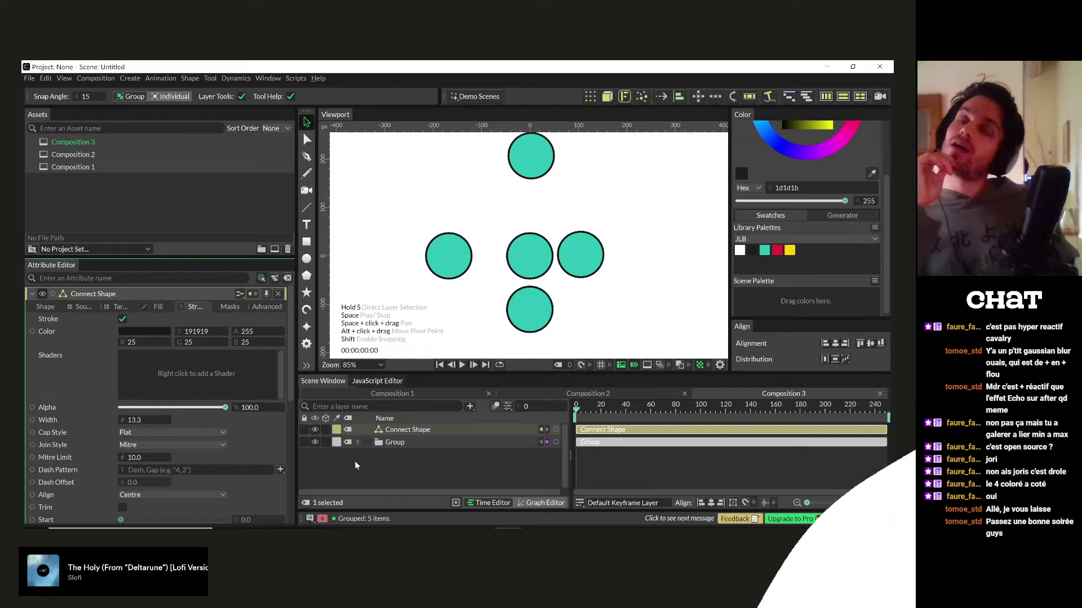
key(alt+Tab)
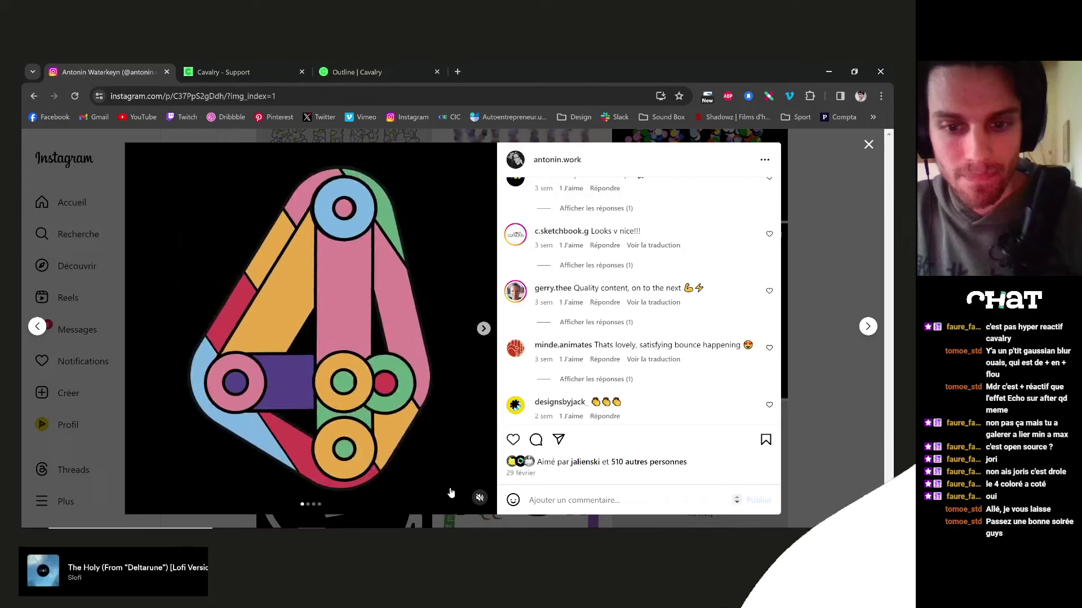
scroll(449, 495, down, 4)
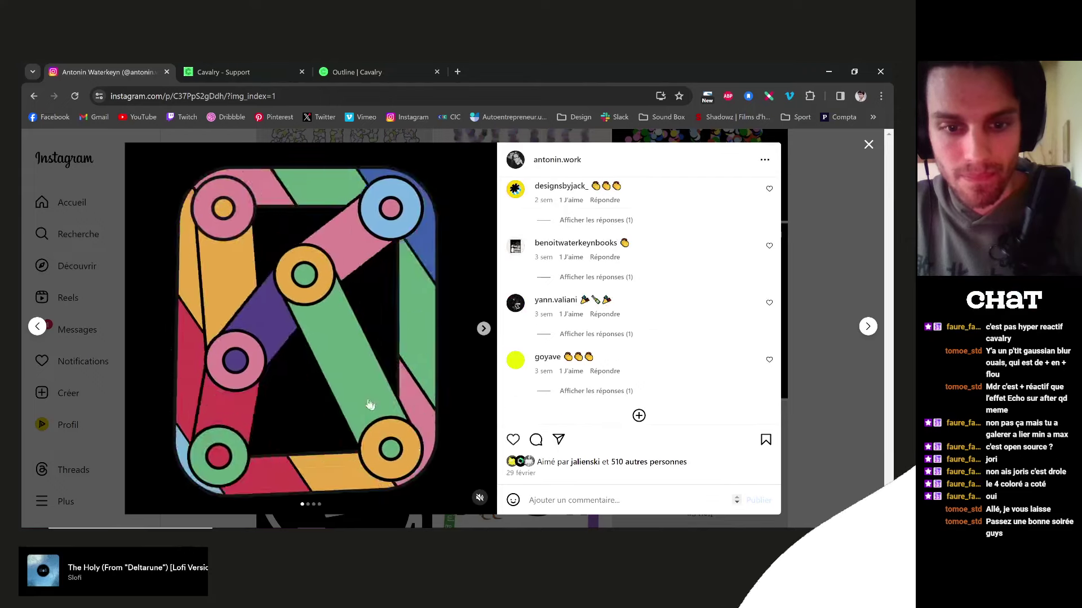
click(566, 479)
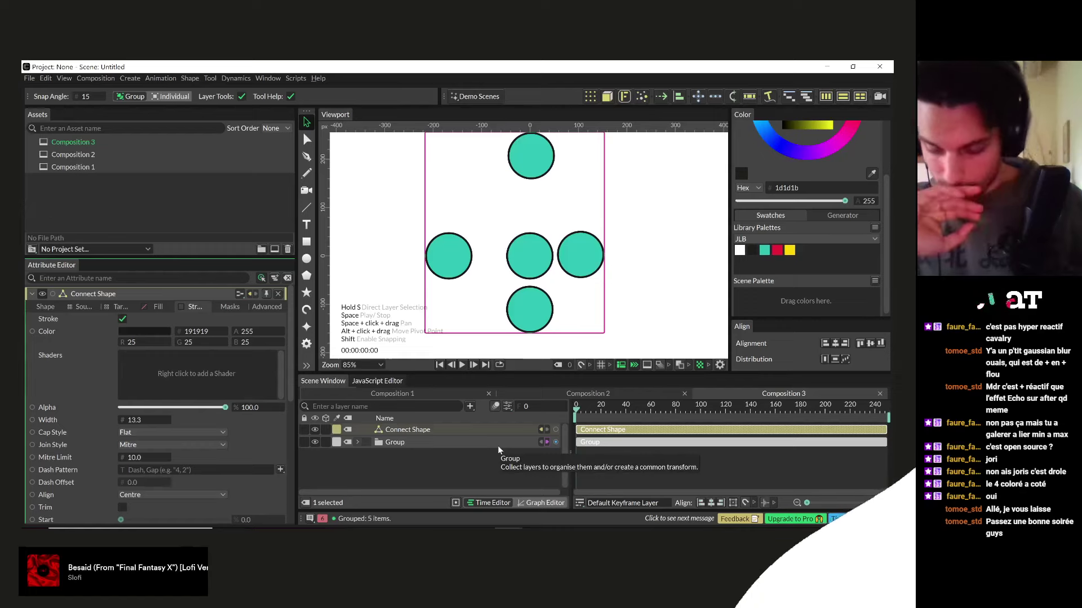
key(Escape)
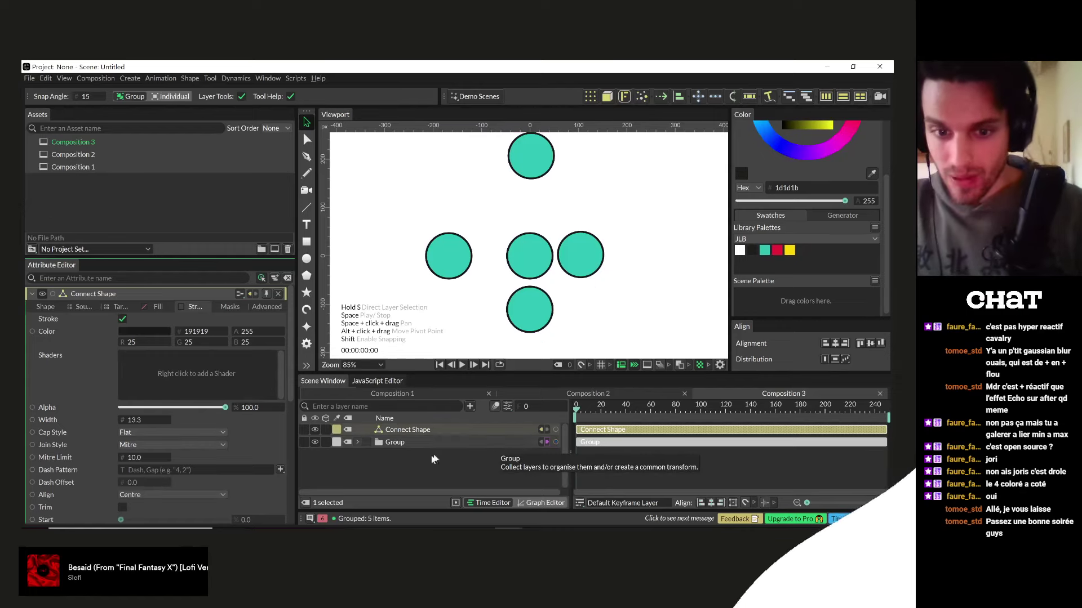
- Expand the group and align the three ellipses of the middle row at the same height, then select the whole group
click(357, 442)
click(578, 262)
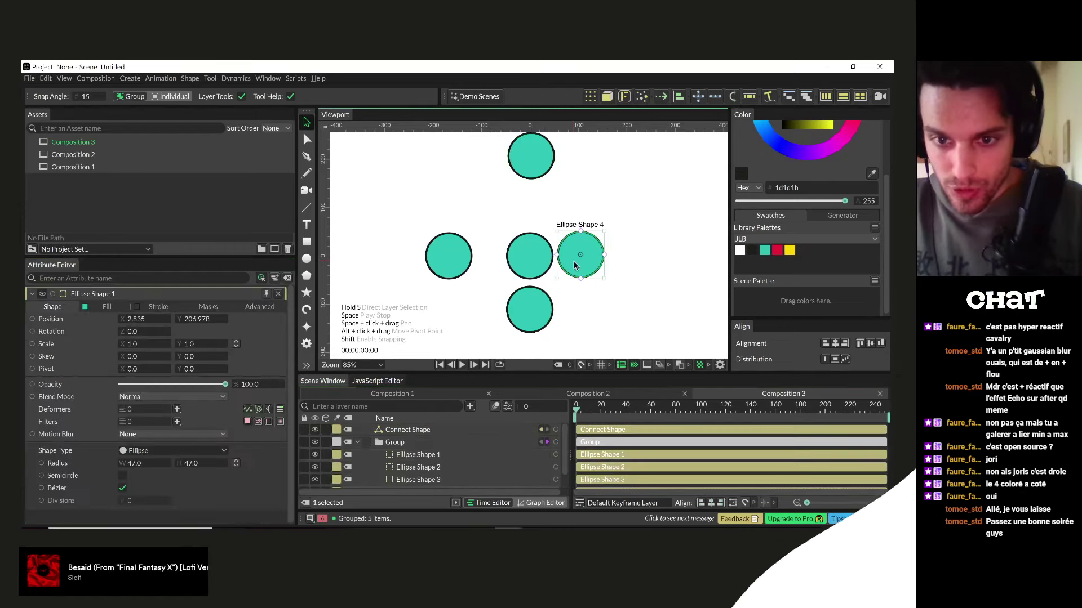
shift+click(529, 256)
shift+click(445, 258)
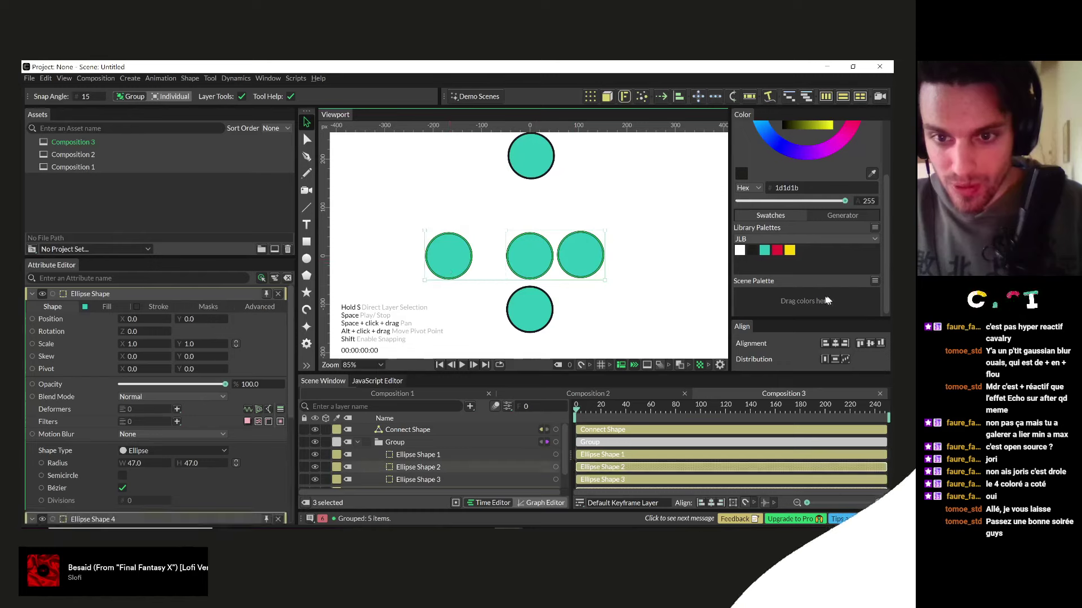
click(871, 346)
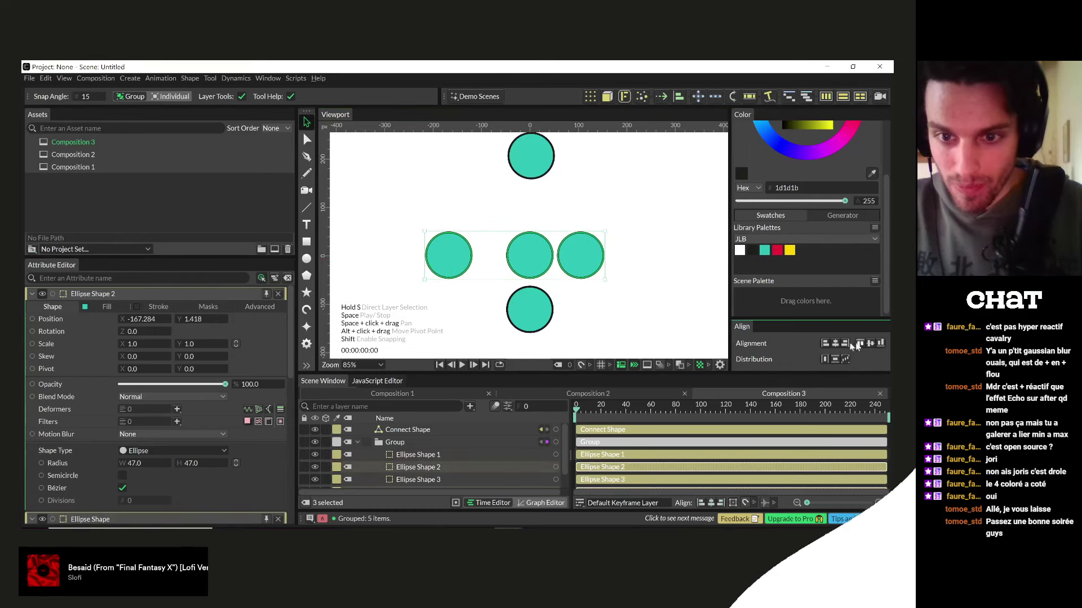
click(636, 285)
click(566, 259)
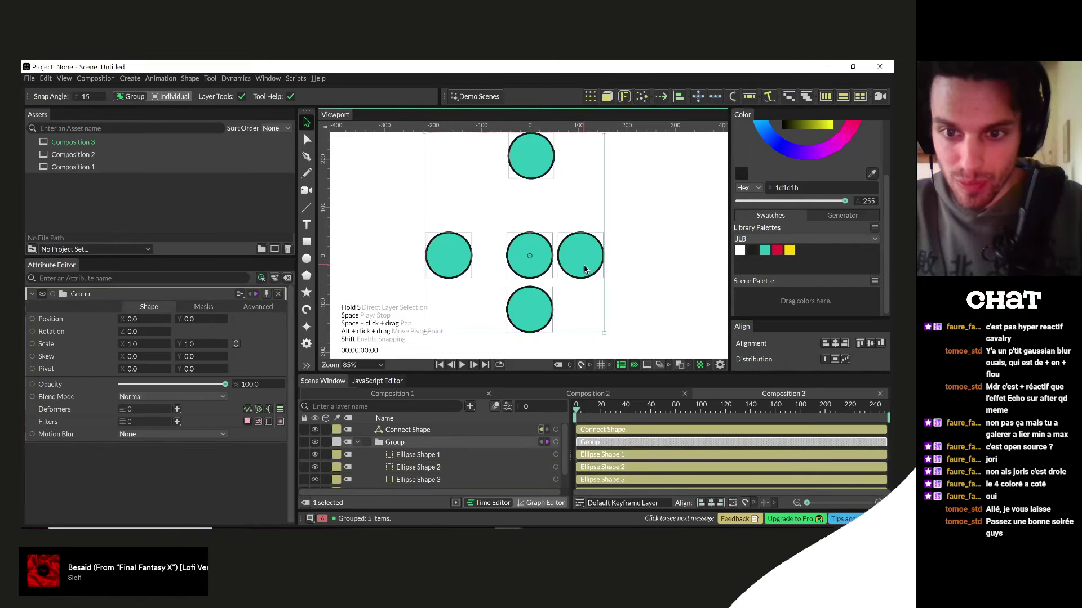
- Collapse the ellipse group and create a Convex Hull shape in Composition 3
click(418, 455)
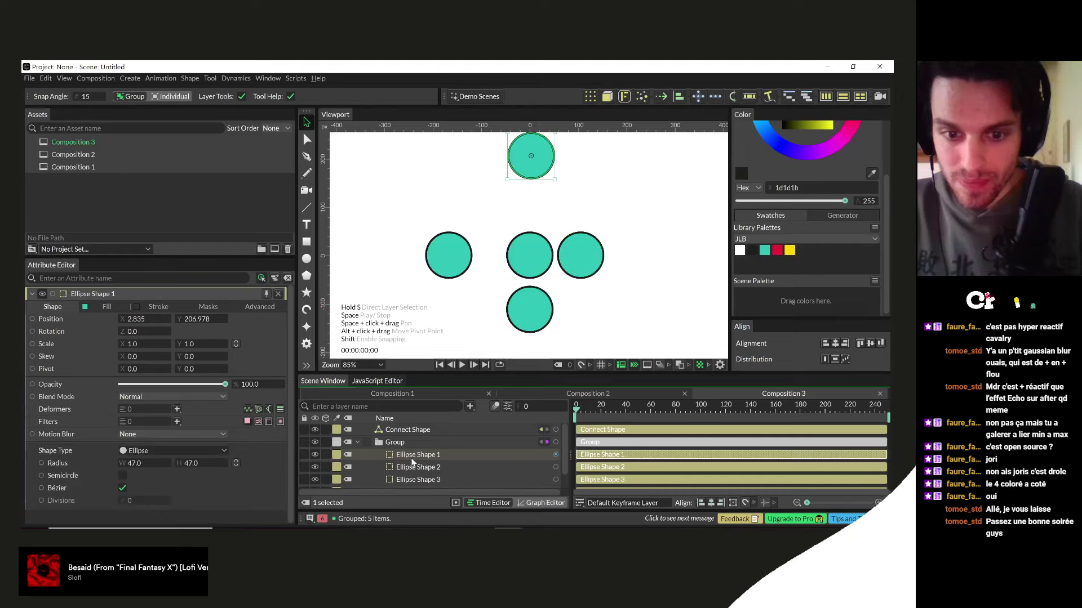
key(Down)
key(Down)
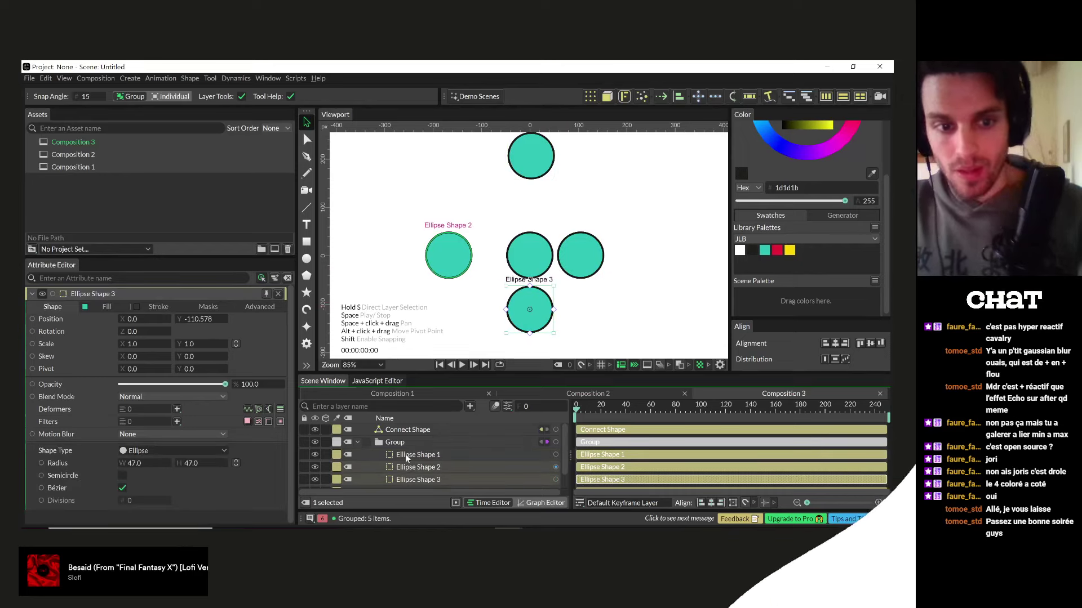
click(358, 441)
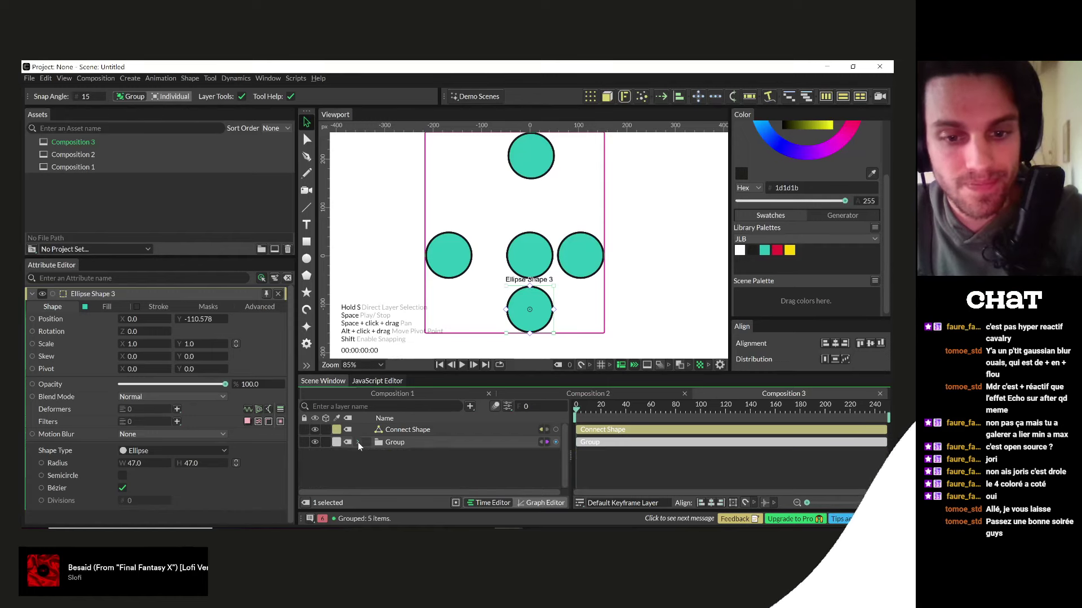
click(385, 464)
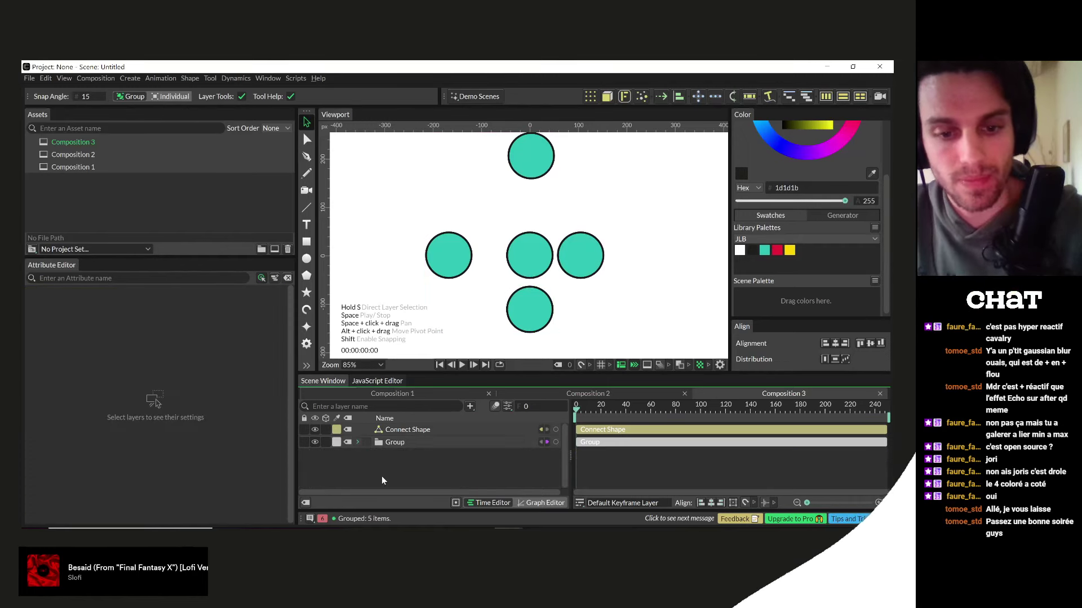
key(Tab)
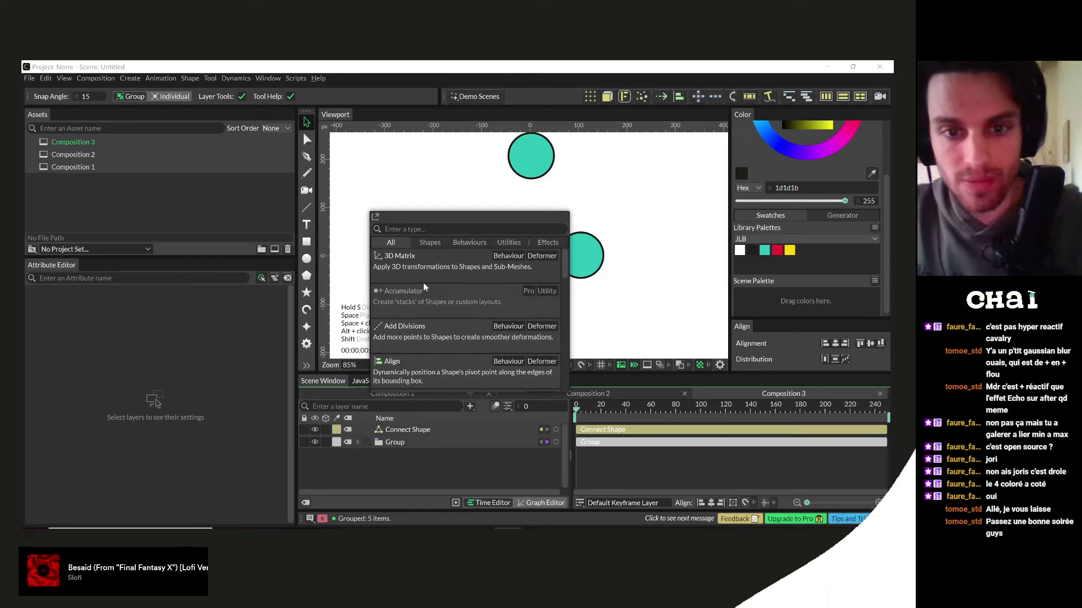
text(convex)
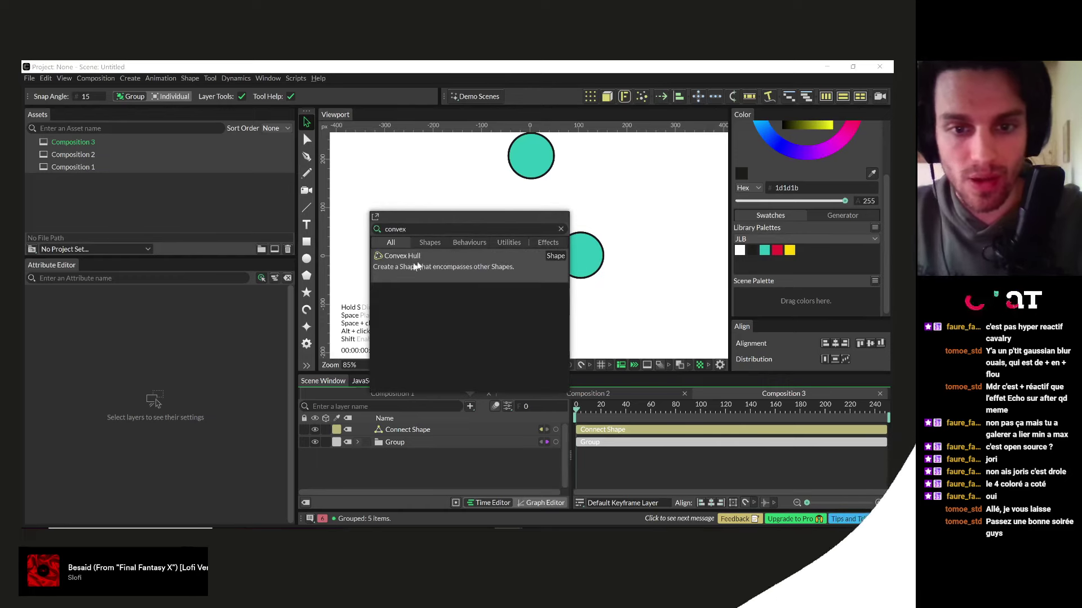
click(404, 265)
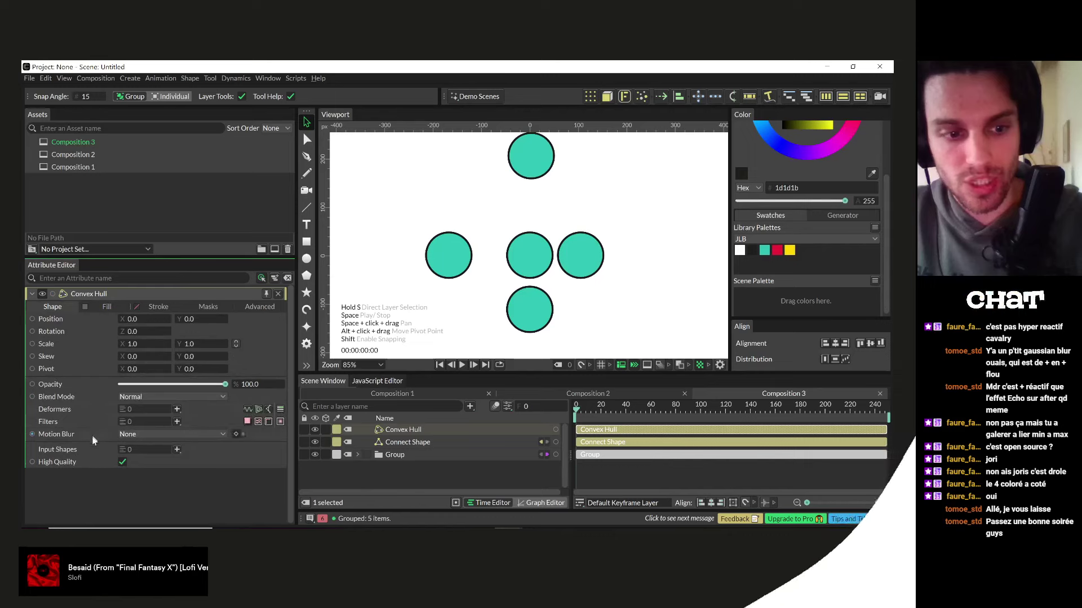
- Undo a trial connection of the group to the Convex Hull, then move the five ellipses out of the group and delete it
drag(377, 451, 150, 453)
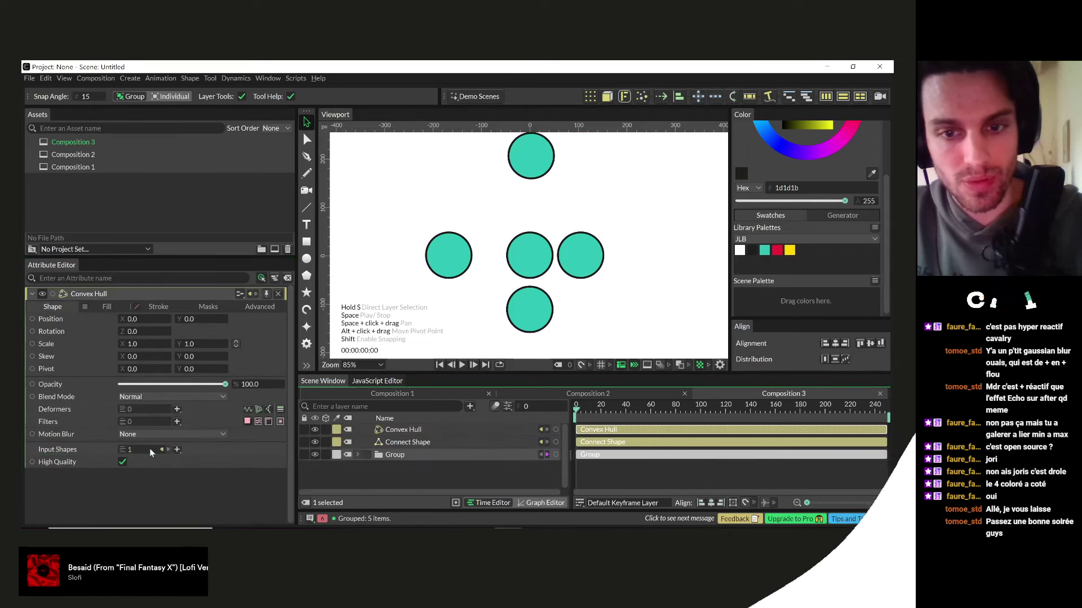
key(ctrl+z)
click(357, 454)
click(414, 469)
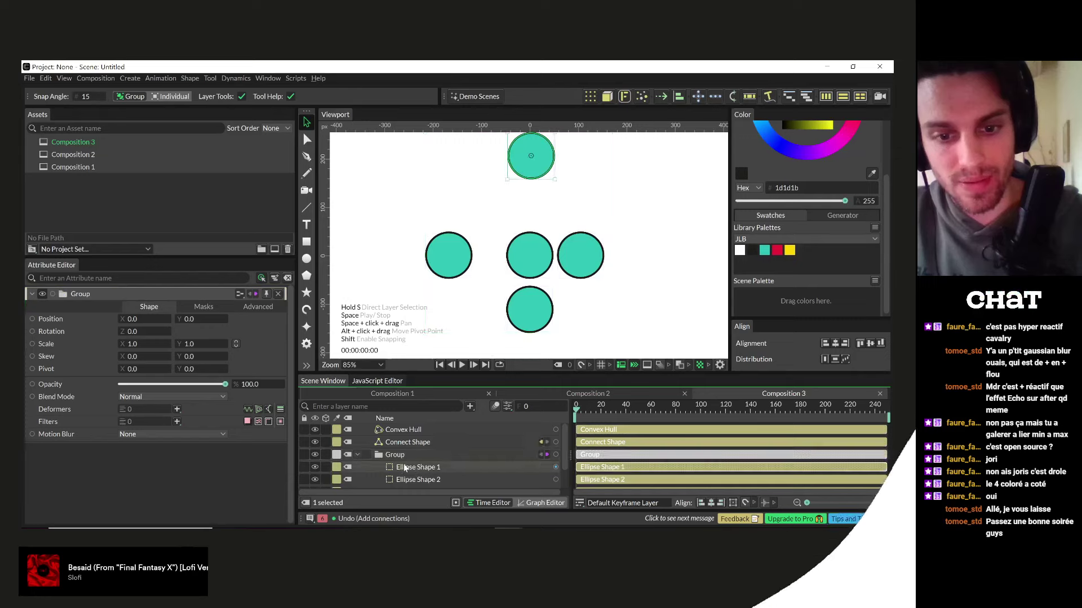
scroll(411, 473, down, 1)
shift+click(410, 483)
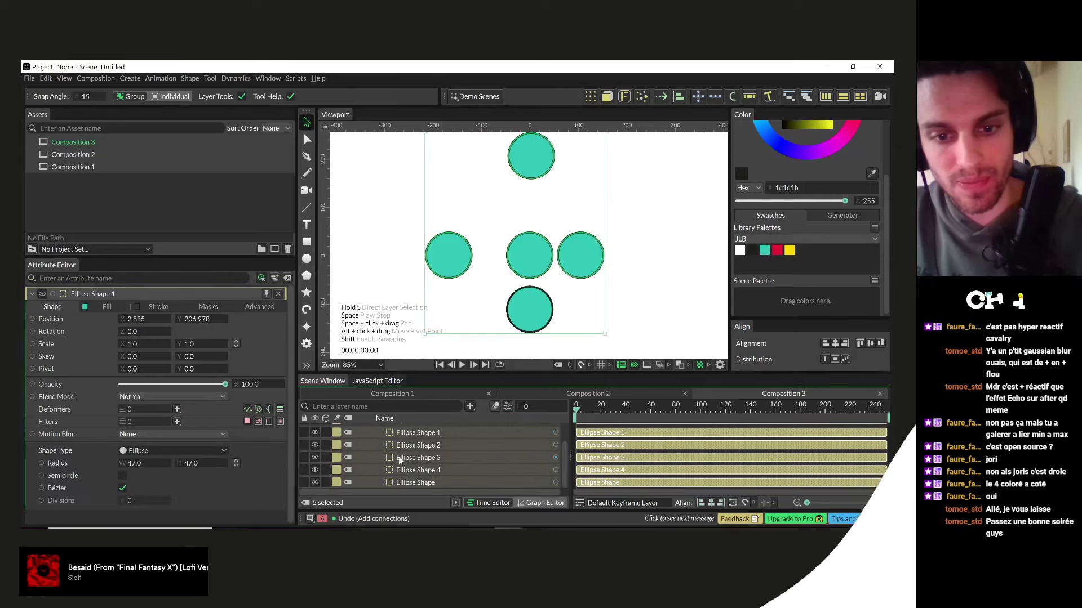
scroll(417, 468, up, 1)
drag(401, 467, 401, 447)
scroll(390, 476, down, 1)
scroll(390, 477, up, 1)
click(397, 480)
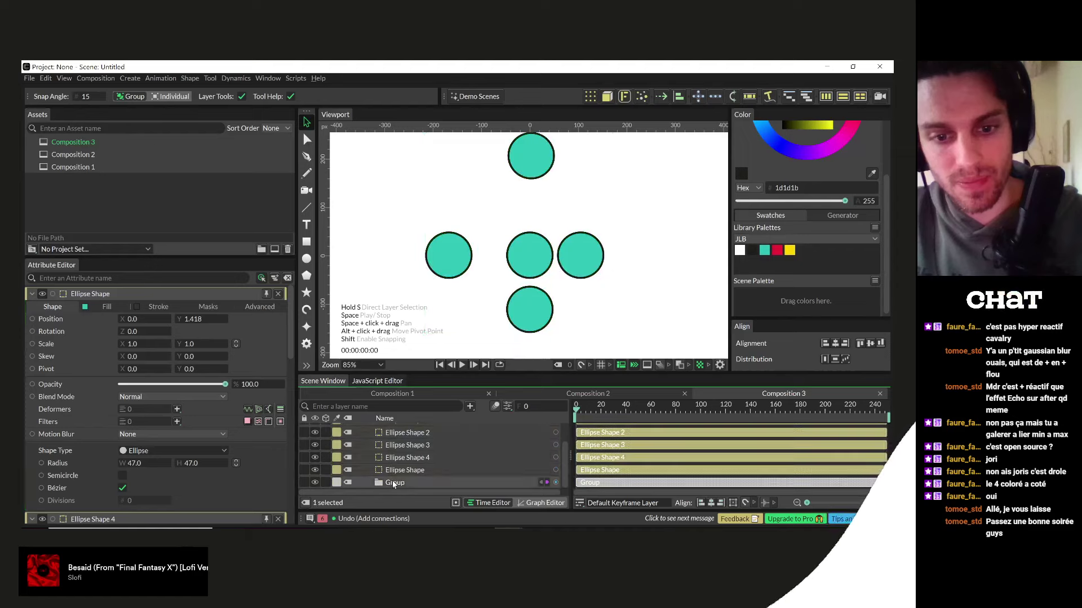
scroll(396, 473, up, 2)
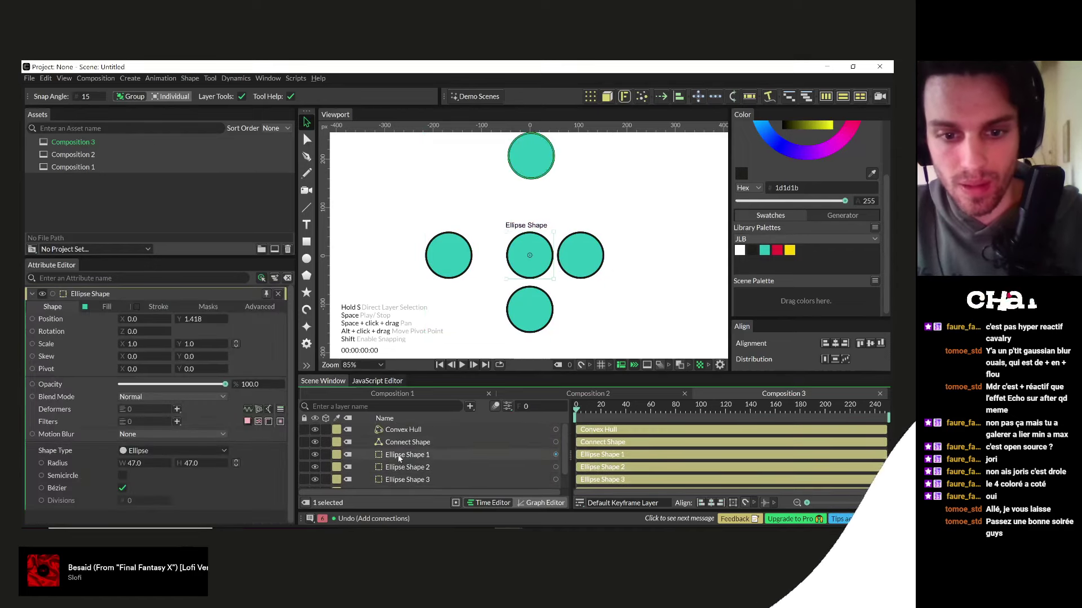
- Select the Convex Hull and pin its attributes so they stay available while other layers are selected
click(404, 458)
scroll(404, 462, down, 2)
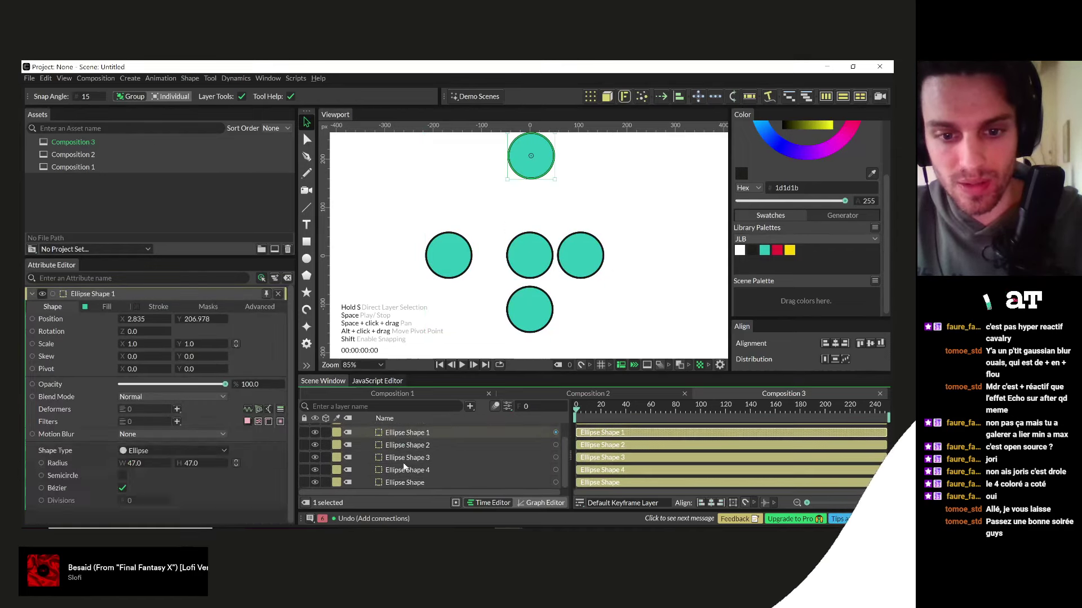
shift+click(404, 482)
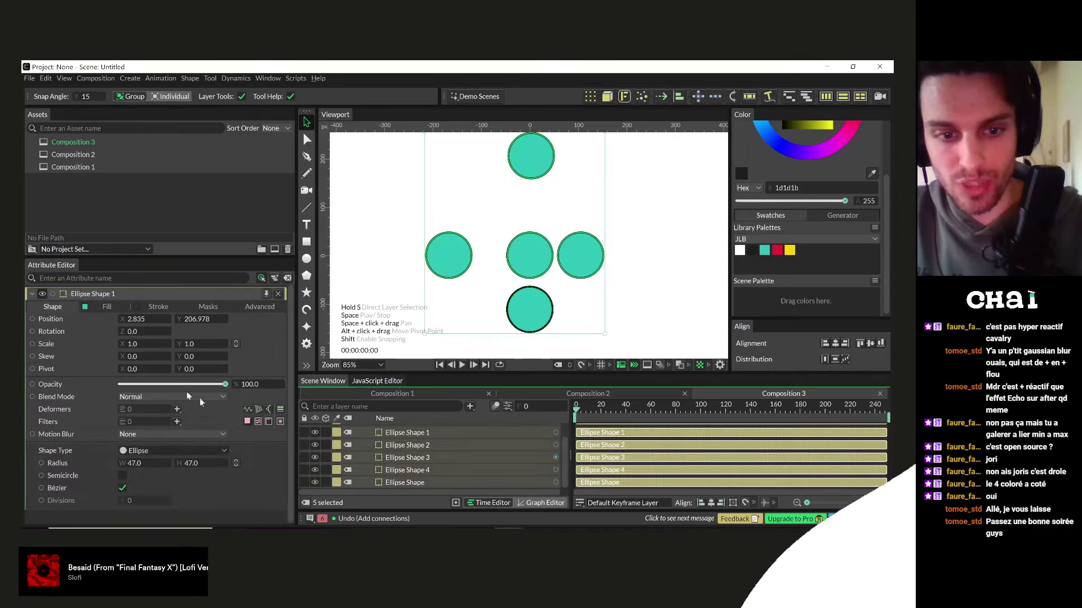
scroll(405, 437, up, 2)
click(401, 430)
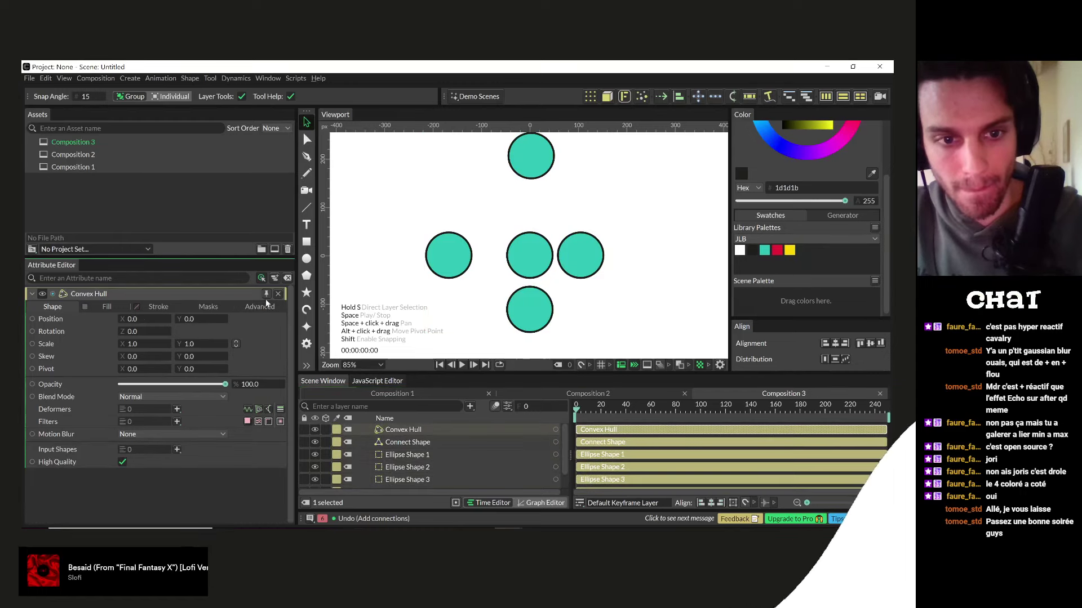
- Connect all five ellipses to the Convex Hull as its input shapes
click(394, 454)
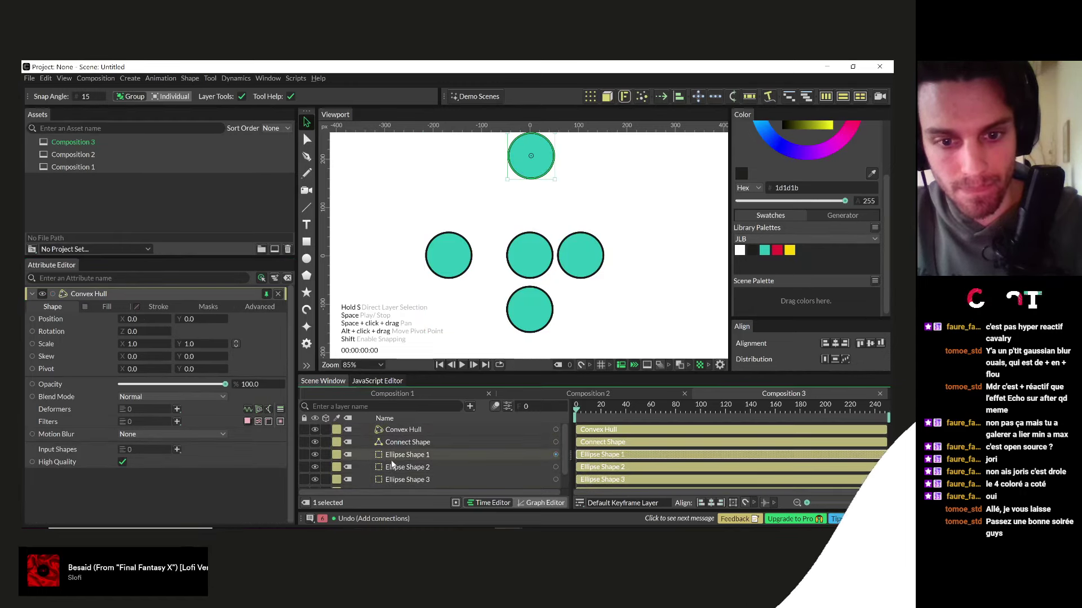
scroll(394, 462, down, 2)
shift+click(394, 483)
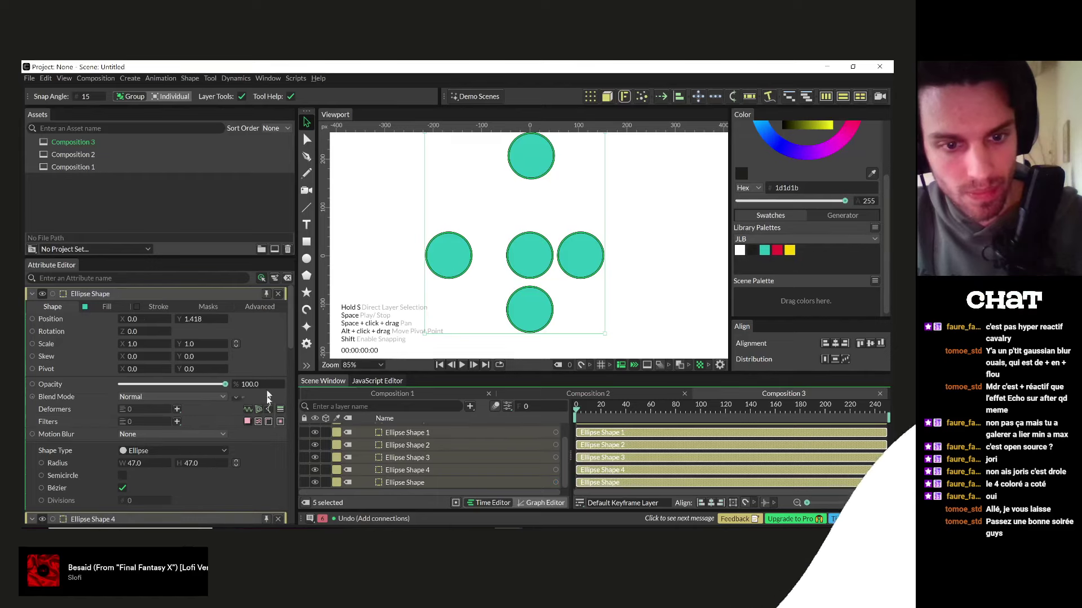
scroll(187, 444, down, 12)
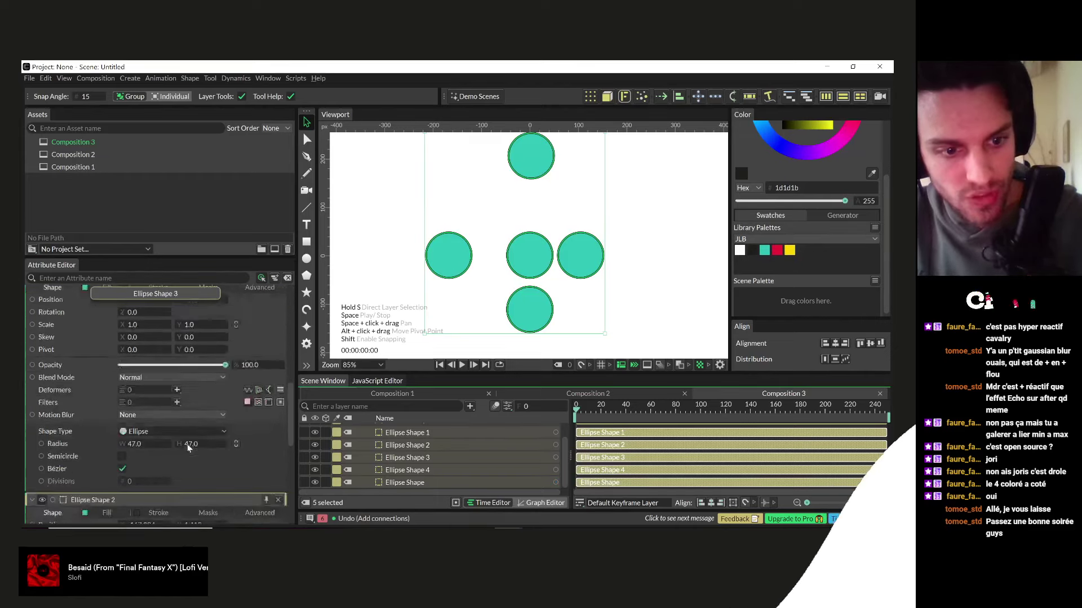
scroll(187, 444, down, 8)
scroll(187, 444, down, 2)
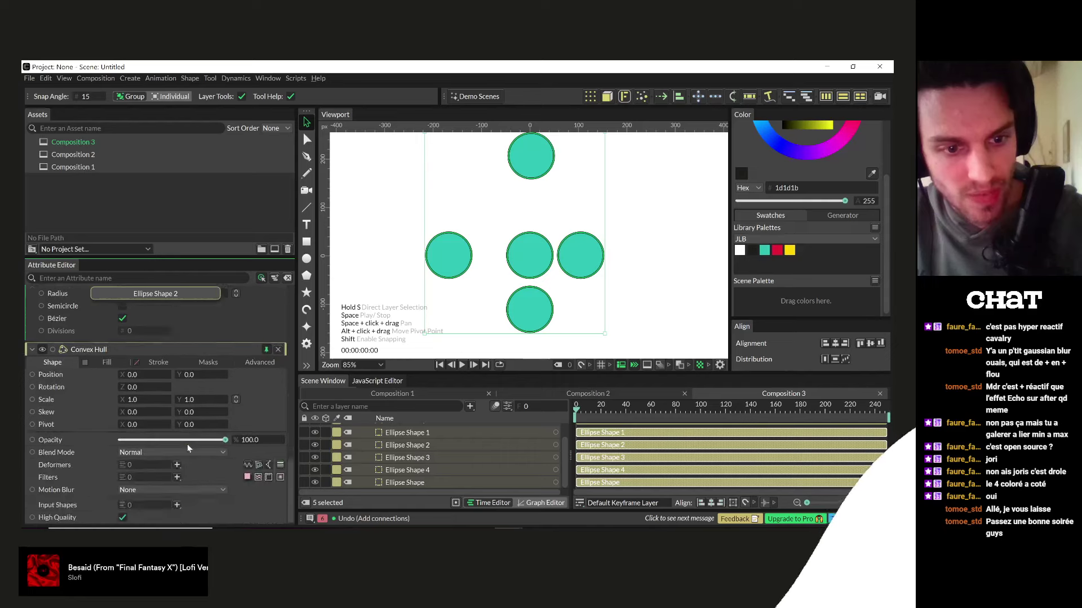
drag(386, 486, 137, 506)
- Move the Convex Hull below the ellipses in the layer order and compare with the Instagram reference in the browser
scroll(428, 434, up, 1)
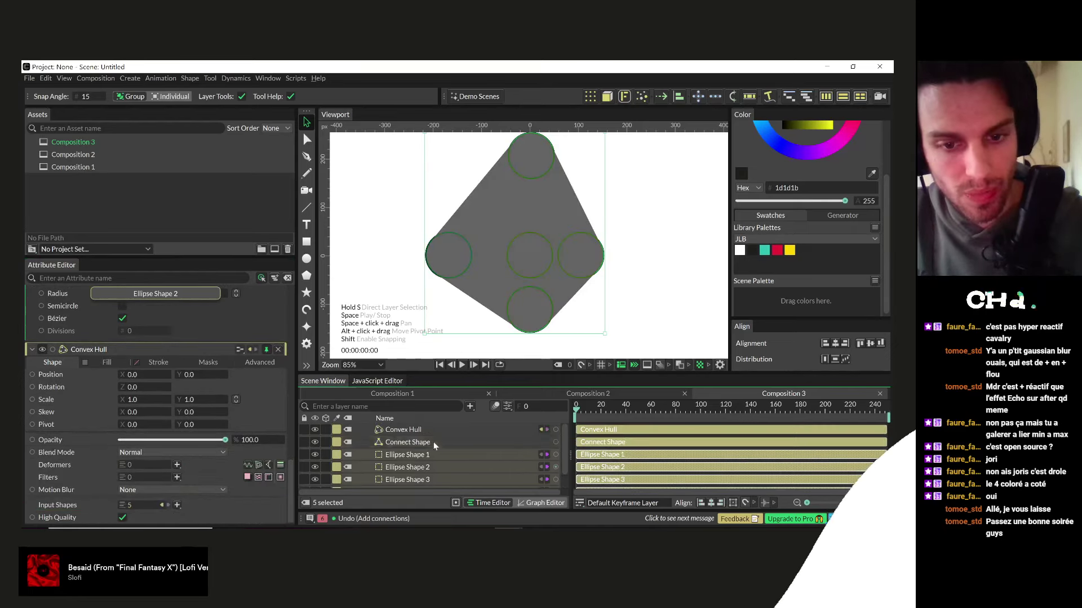
drag(404, 429, 388, 488)
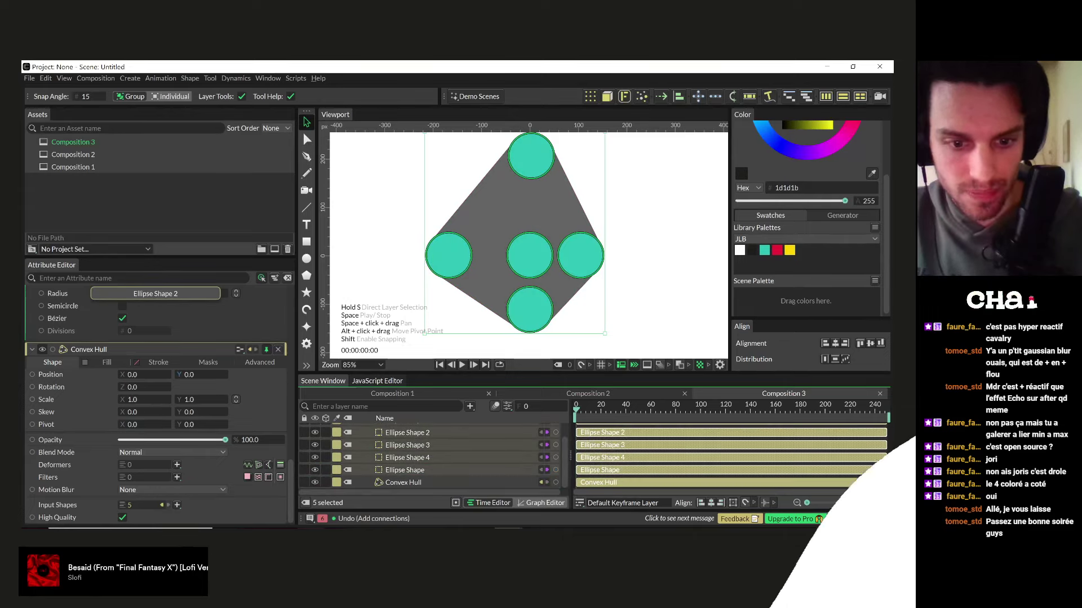
key(alt+Tab)
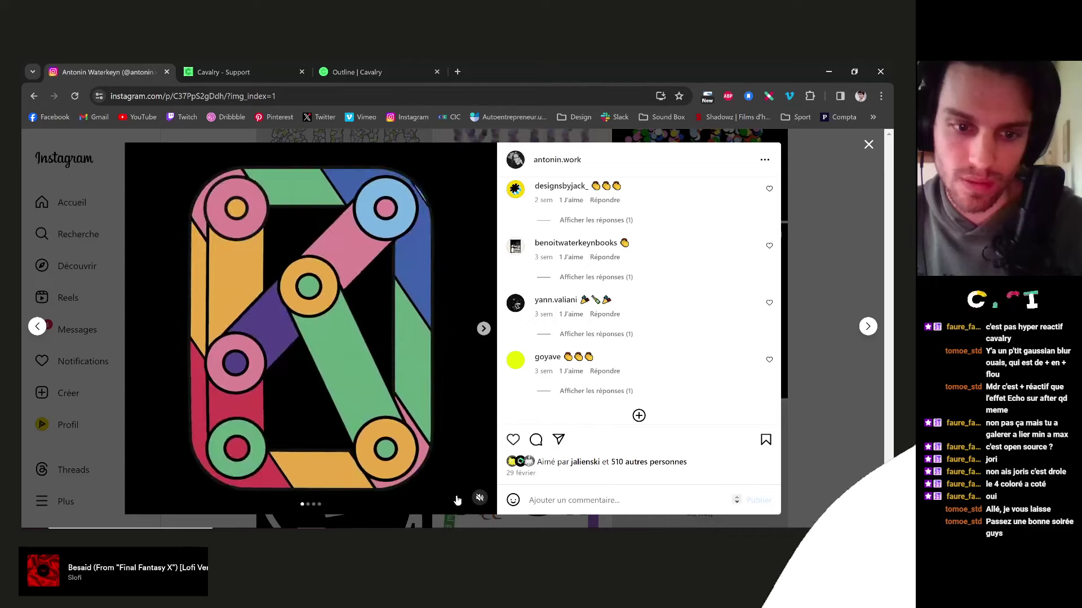
click(573, 499)
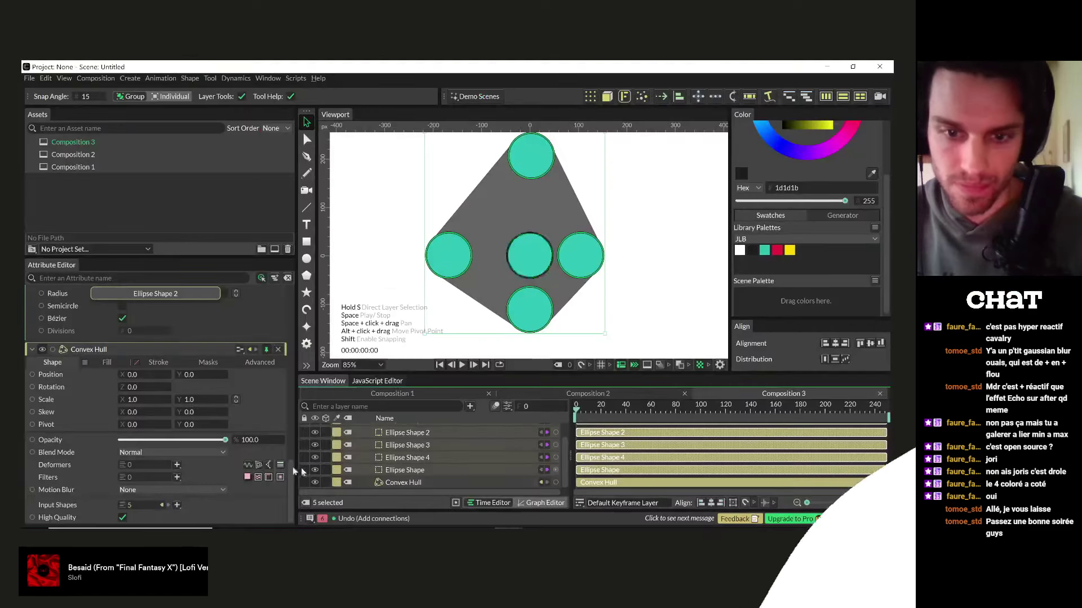
- Turn off the Convex Hull's fill and enable its stroke
click(106, 363)
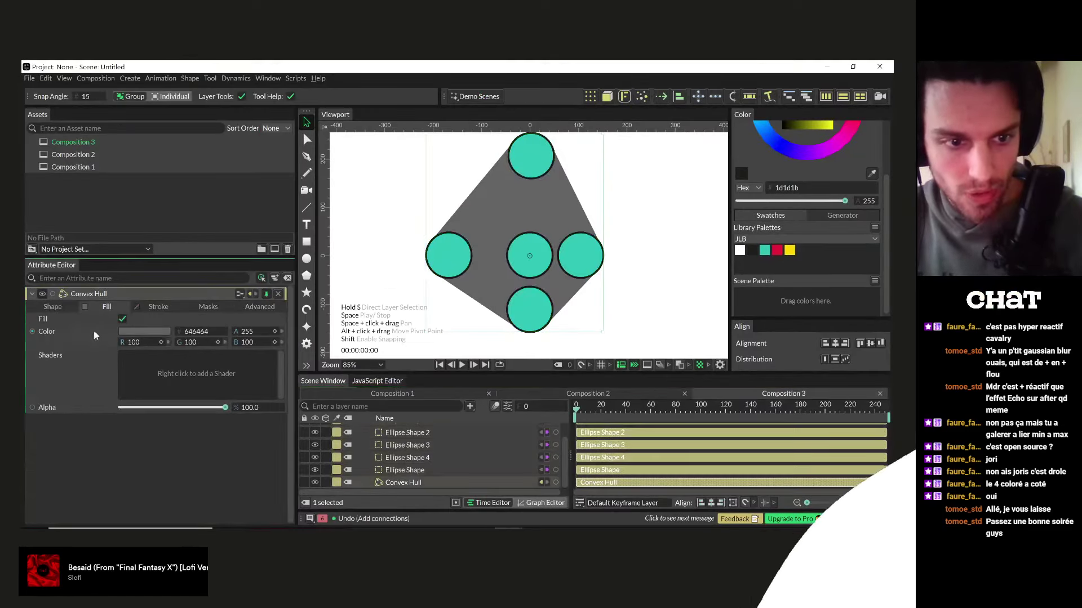
click(122, 321)
click(157, 307)
click(122, 321)
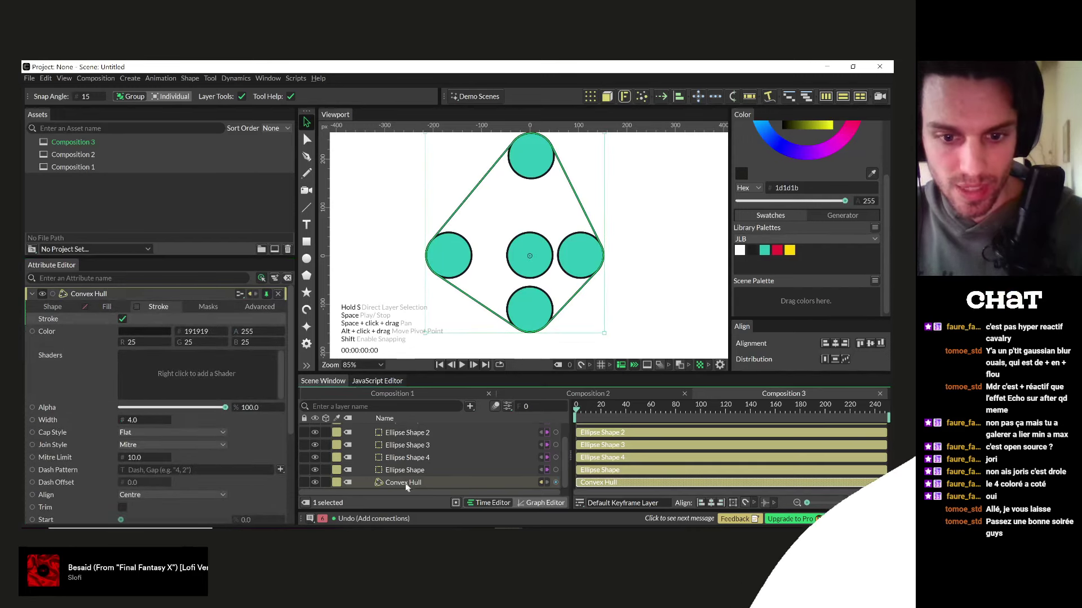
- Add a Path Offset deformer to the Convex Hull and offset its outline inward
click(63, 307)
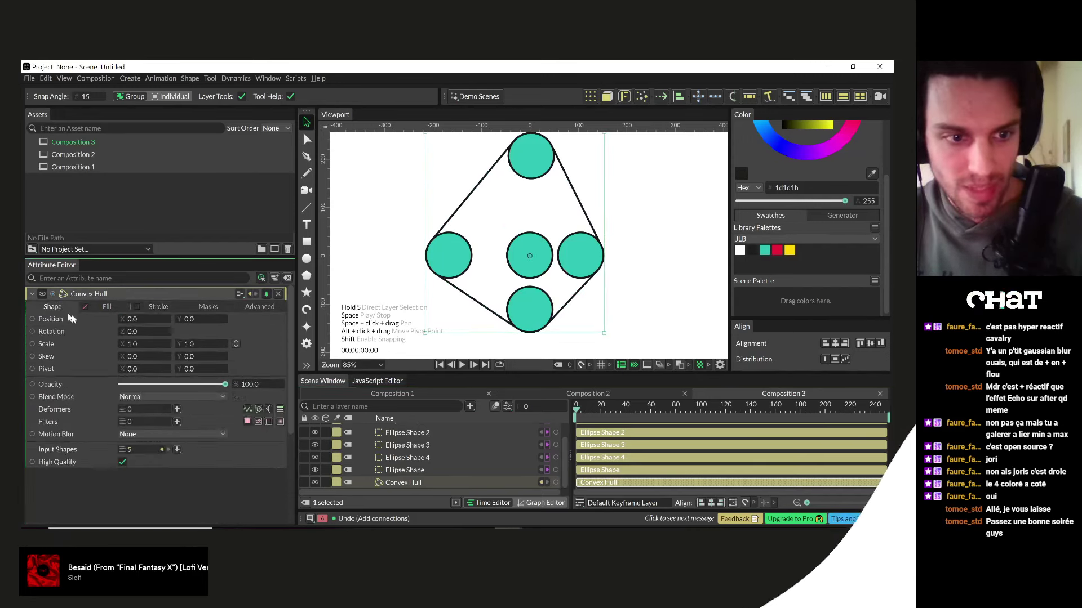
click(258, 410)
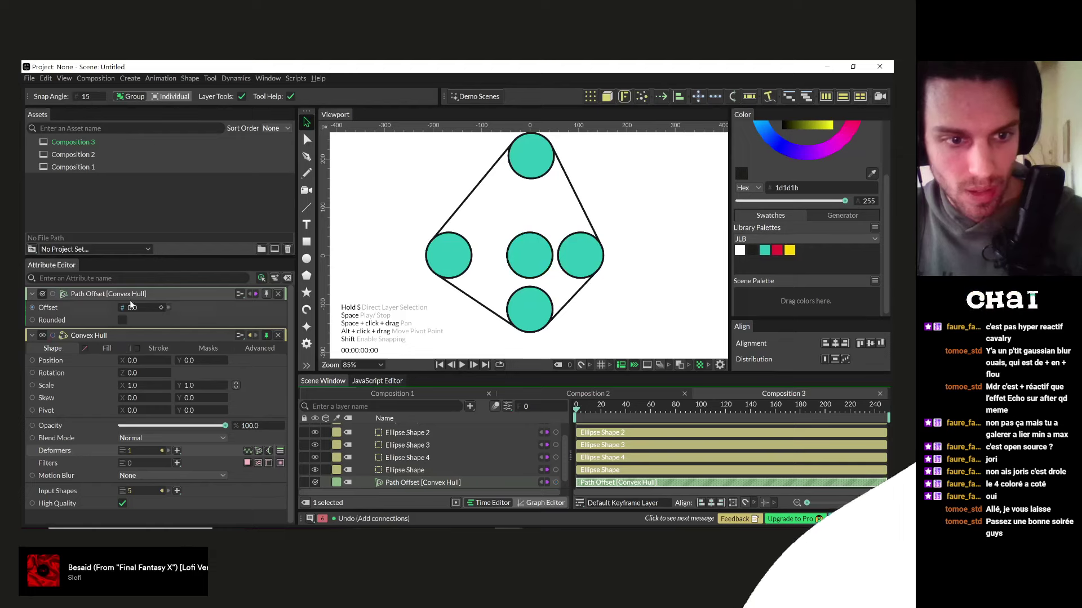
drag(131, 305, 121, 315)
scroll(397, 484, down, 1)
- Set the Convex Hull's stroke width to 55.8 so it forms a thick band around the outer ellipses
click(398, 485)
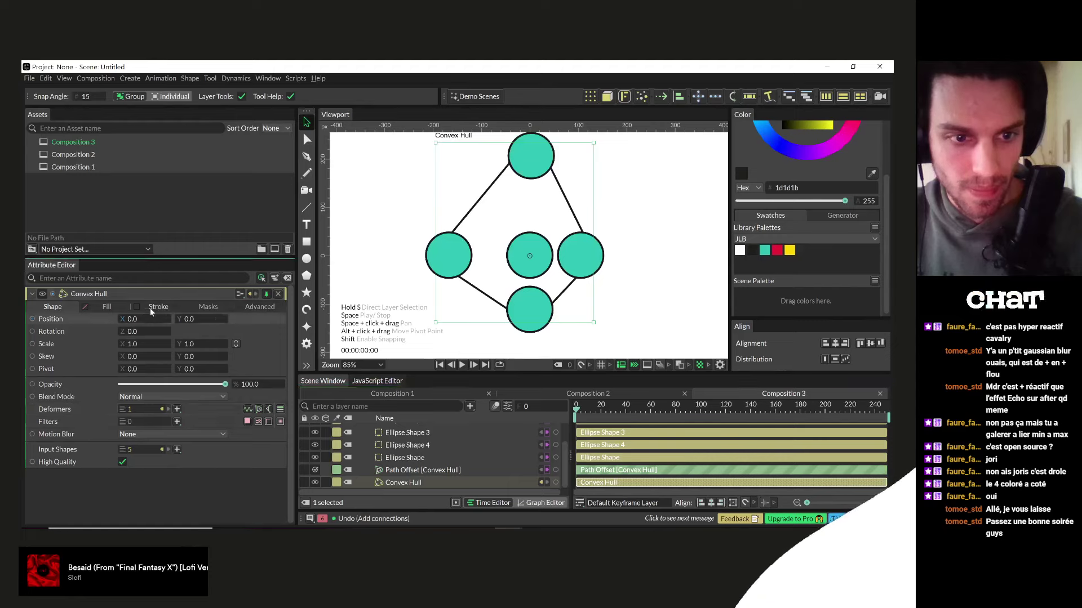
click(151, 307)
mouse_move(129, 426)
mouse_down()
mouse_move(457, 444)
mouse_move(430, 442)
mouse_move(499, 439)
mouse_move(429, 438)
mouse_move(529, 435)
mouse_up()
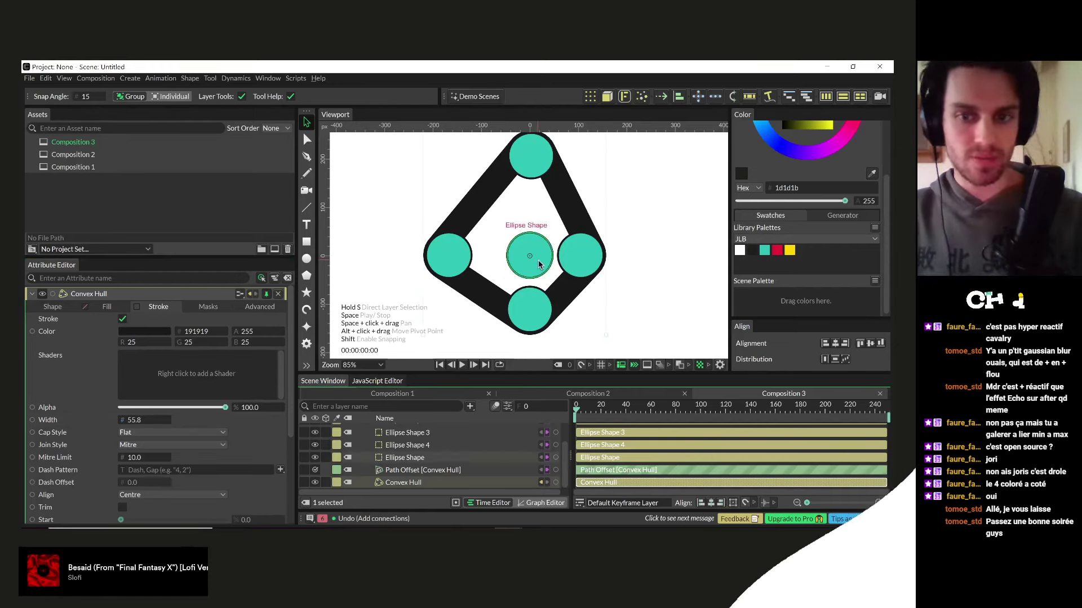
- Try moving the rightmost ellipse to test how the hull follows it, and undo the move
drag(573, 268, 645, 265)
scroll(406, 467, up, 1)
click(584, 252)
key(ctrl+z)
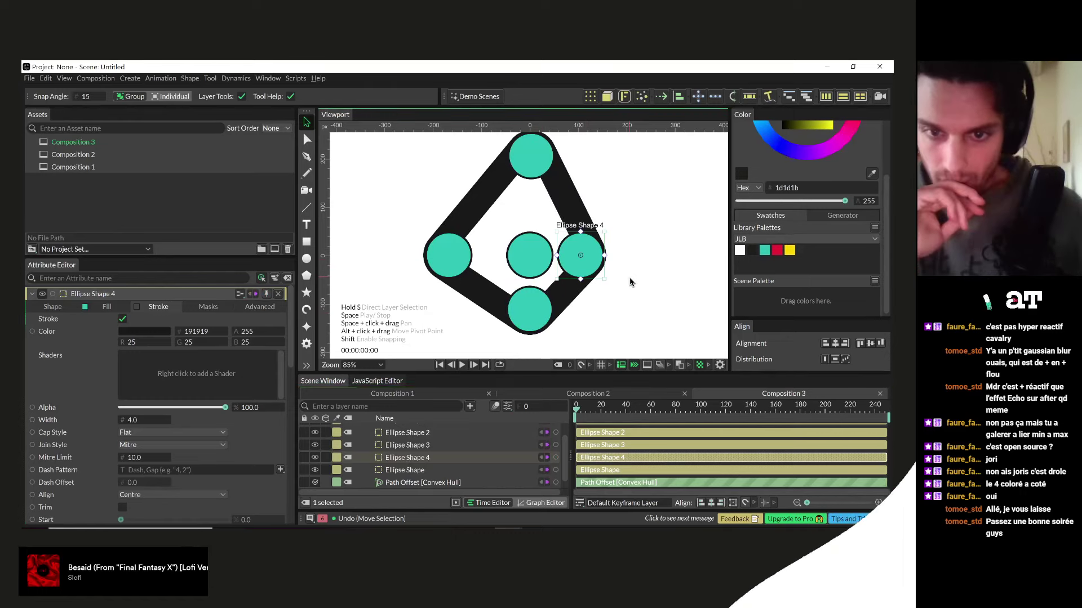
key(ctrl+z)
key(ctrl+z)
key(ctrl+z)
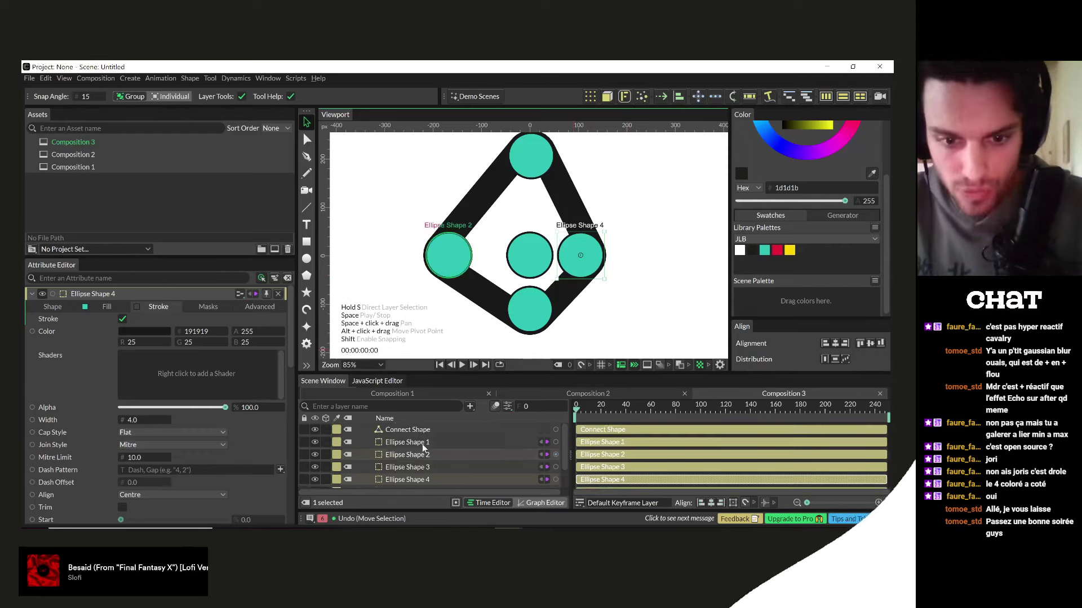
- Keep the Connect Shape's attributes displayed and link the selected ellipses as the Input Shape of its Sub-Mesh source distribution
click(266, 293)
click(42, 306)
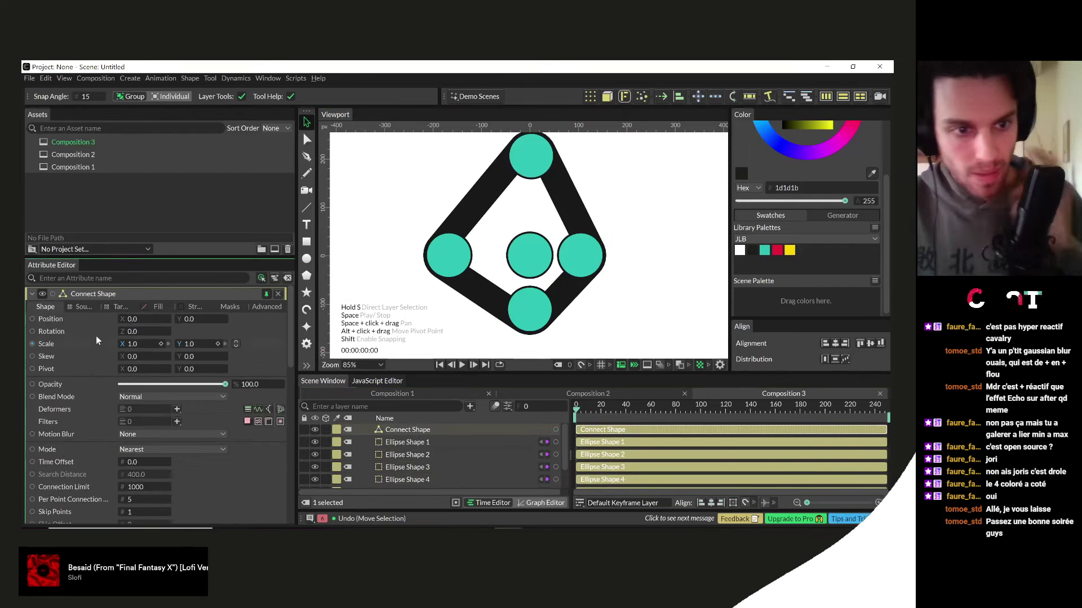
click(79, 307)
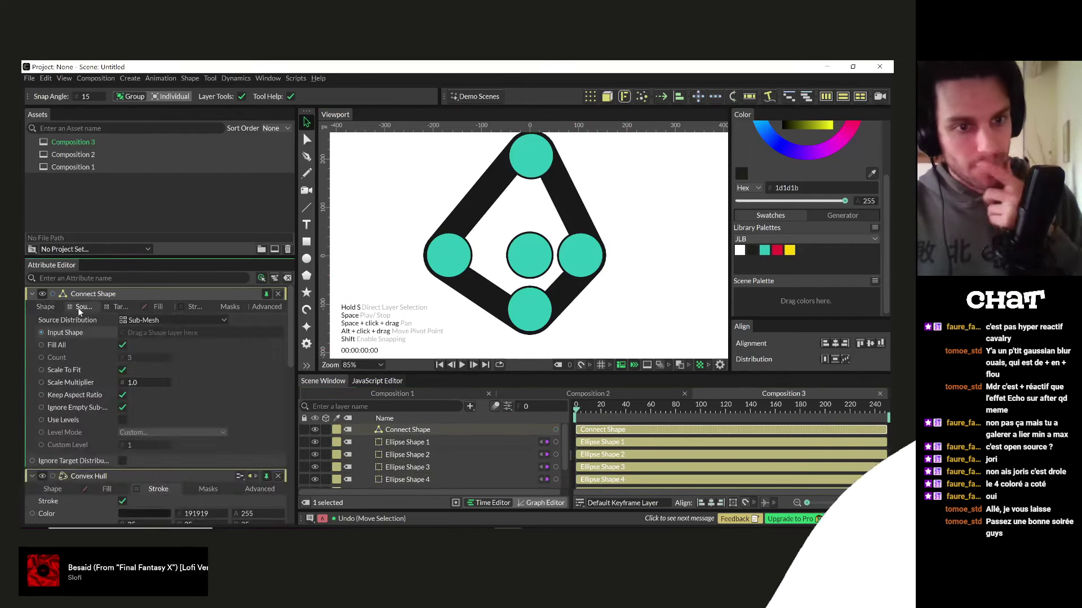
click(161, 319)
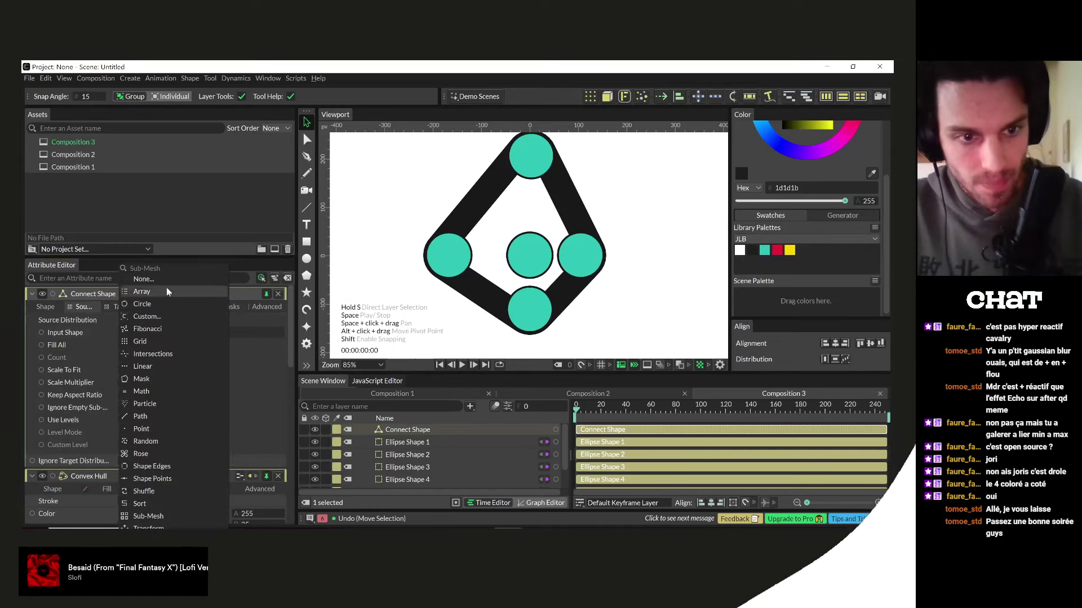
click(37, 363)
mouse_move(411, 439)
mouse_down()
mouse_move(404, 463)
mouse_move(393, 445)
mouse_move(195, 375)
mouse_move(418, 456)
mouse_up()
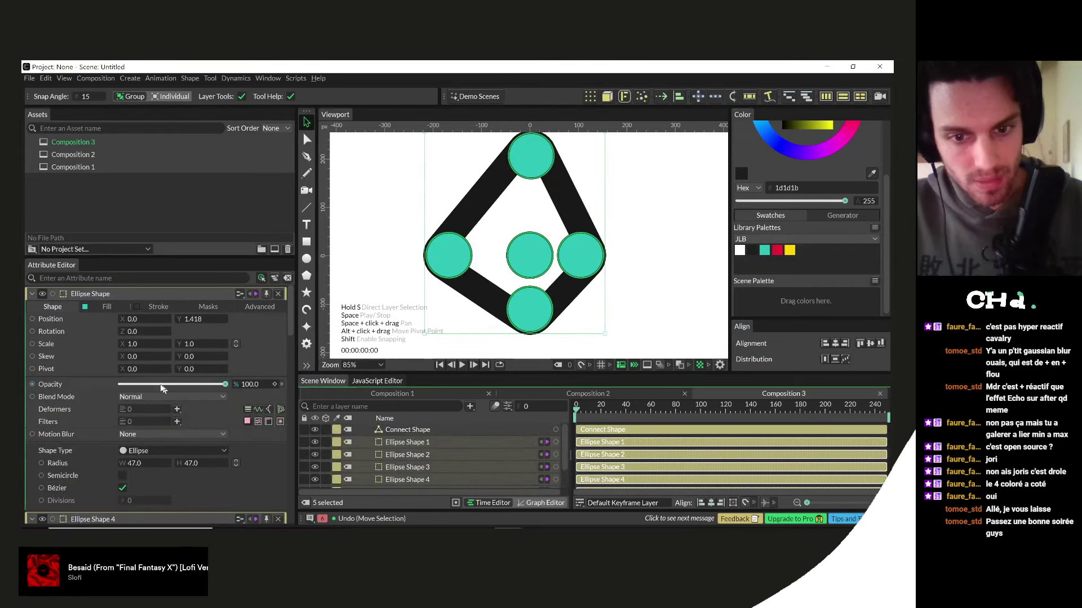
scroll(161, 388, down, 10)
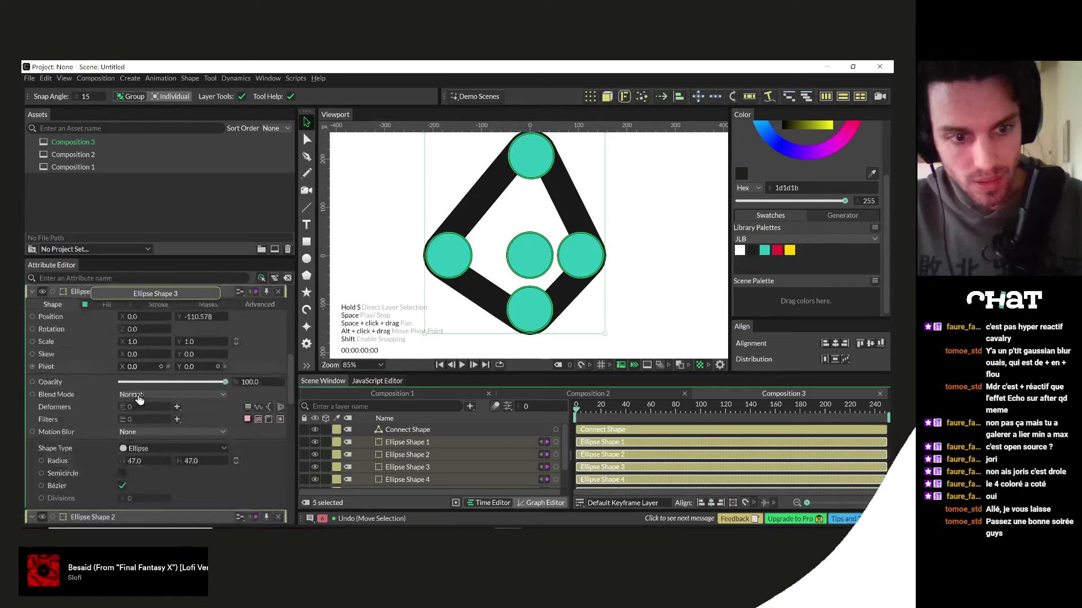
scroll(138, 397, down, 10)
drag(416, 461, 156, 361)
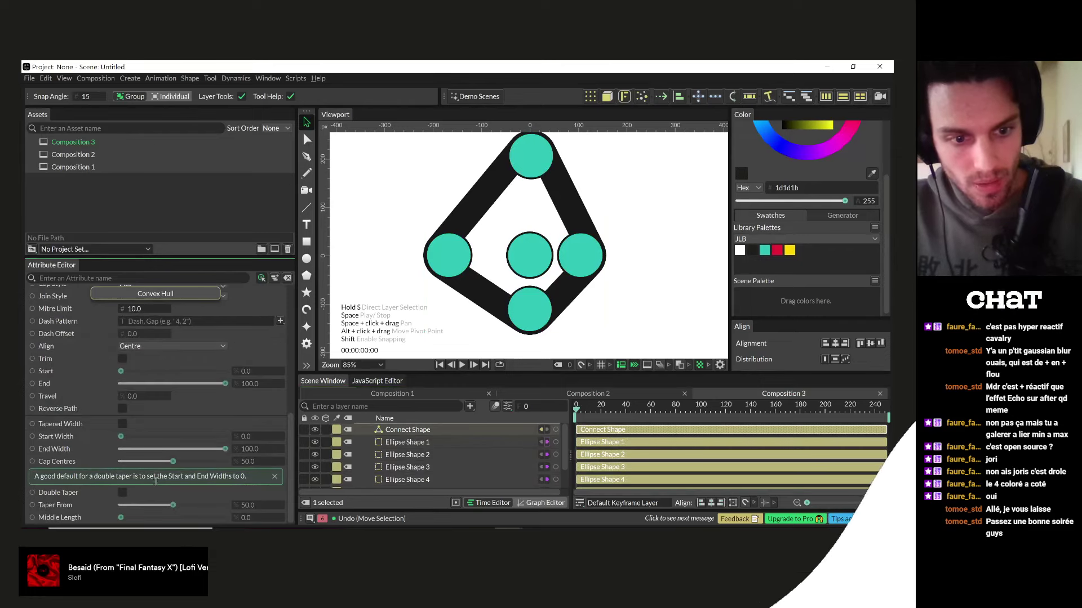
- Remove the Convex Hull from the displayed attributes and link Ellipse Shape 1 as the Input Shape of the Connect Shape's Sub-Mesh target distribution
scroll(117, 405, up, 8)
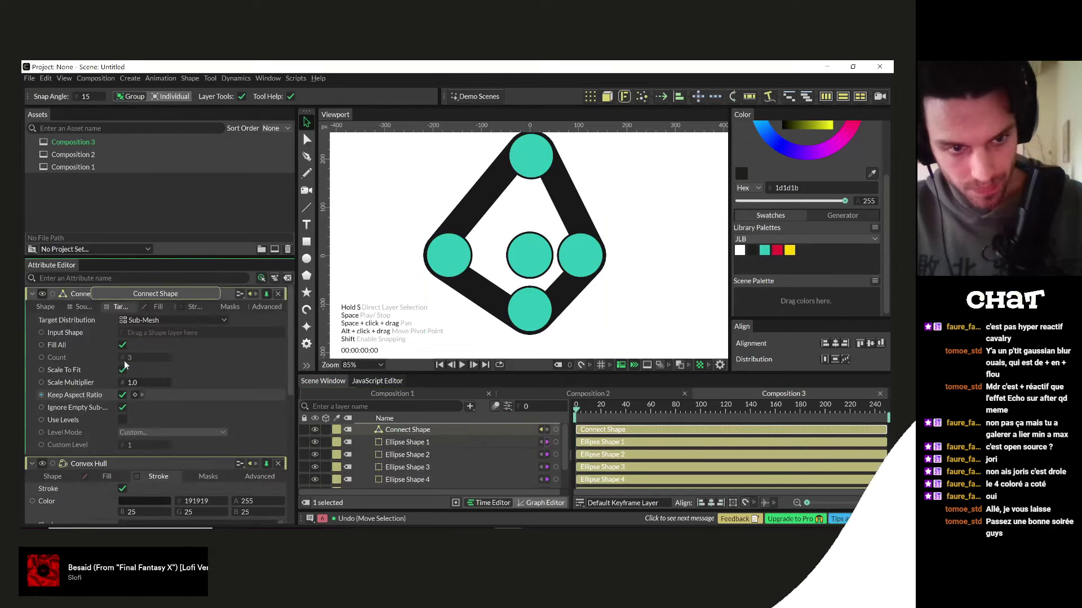
click(278, 464)
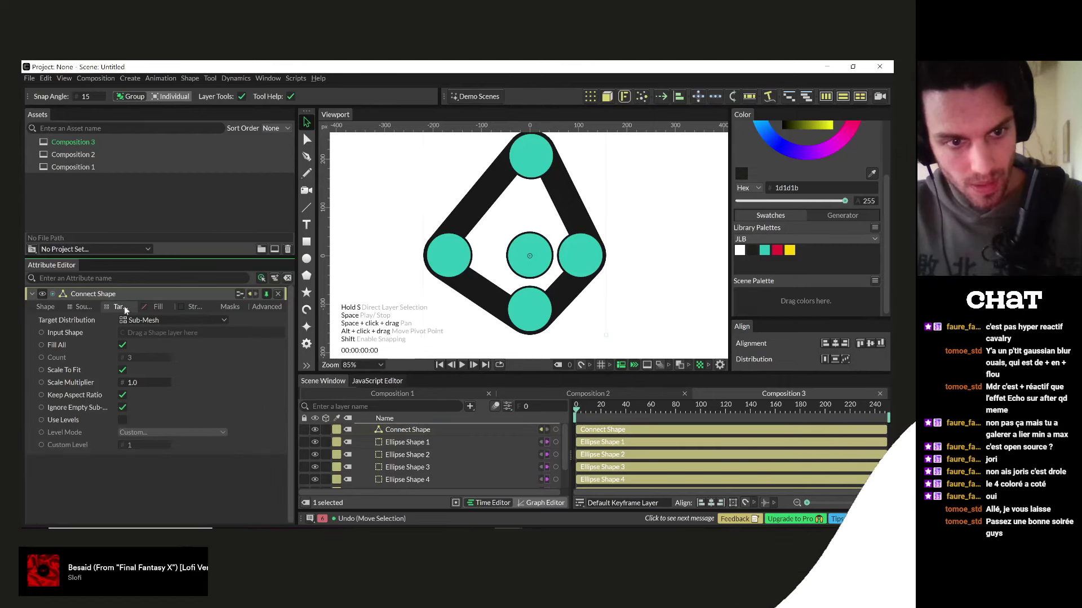
click(431, 444)
scroll(420, 454, down, 2)
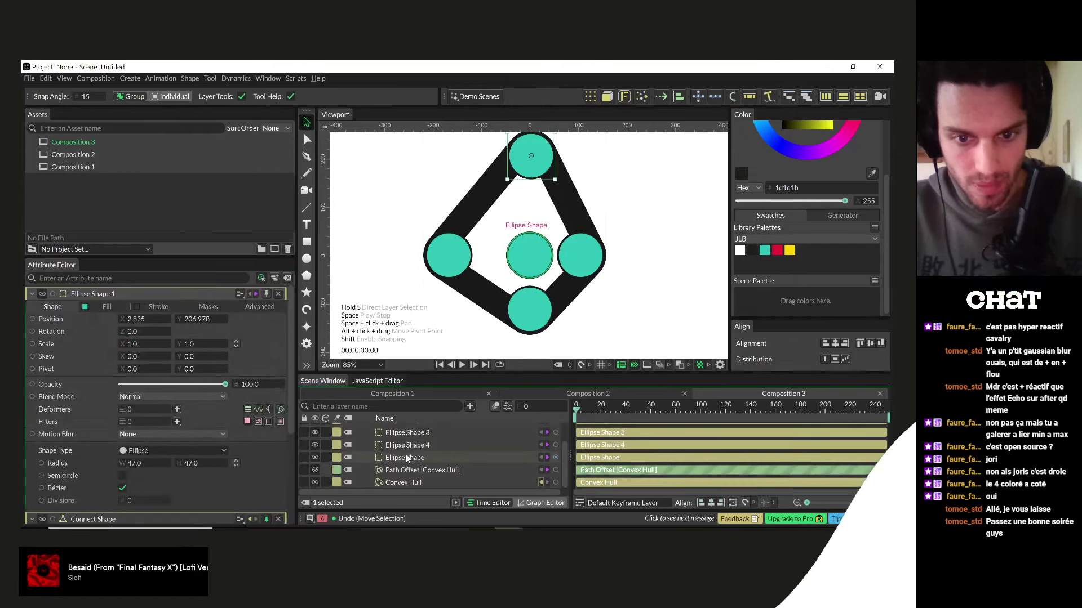
shift+click(406, 455)
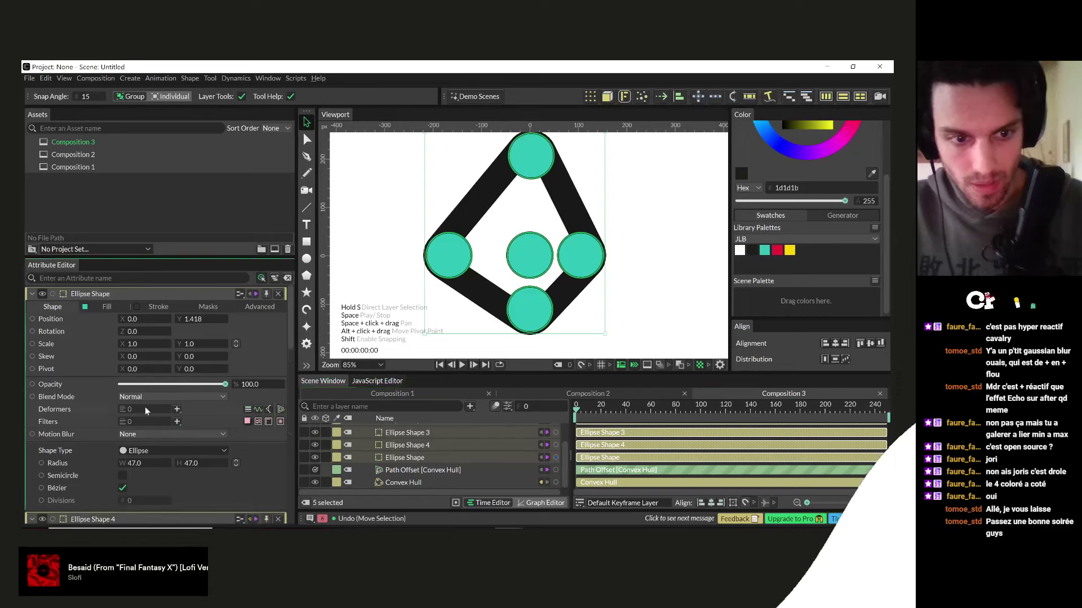
scroll(144, 406, down, 3)
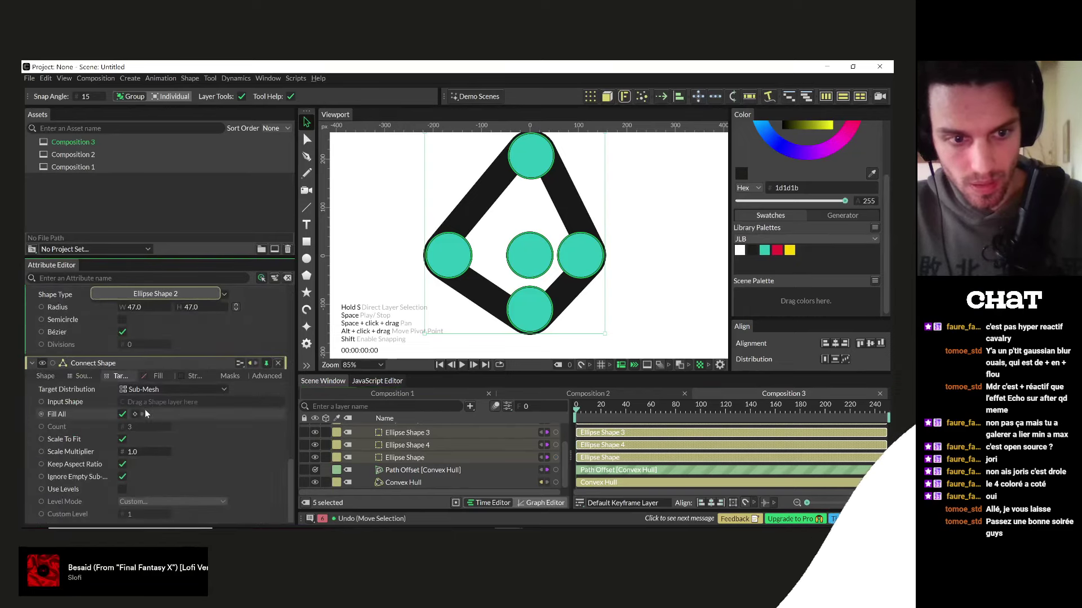
drag(396, 449, 168, 403)
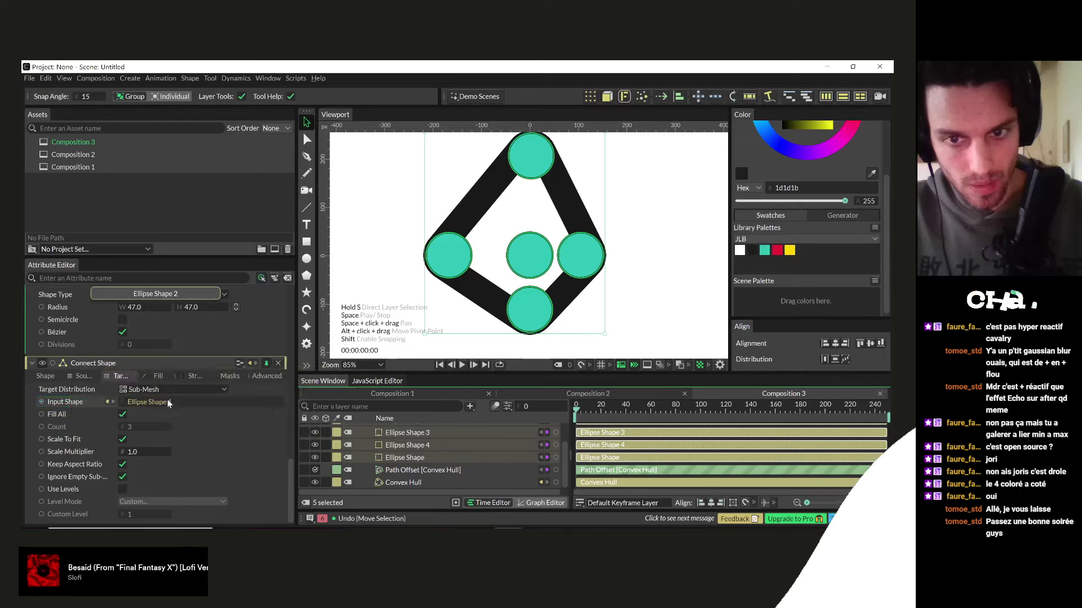
click(166, 391)
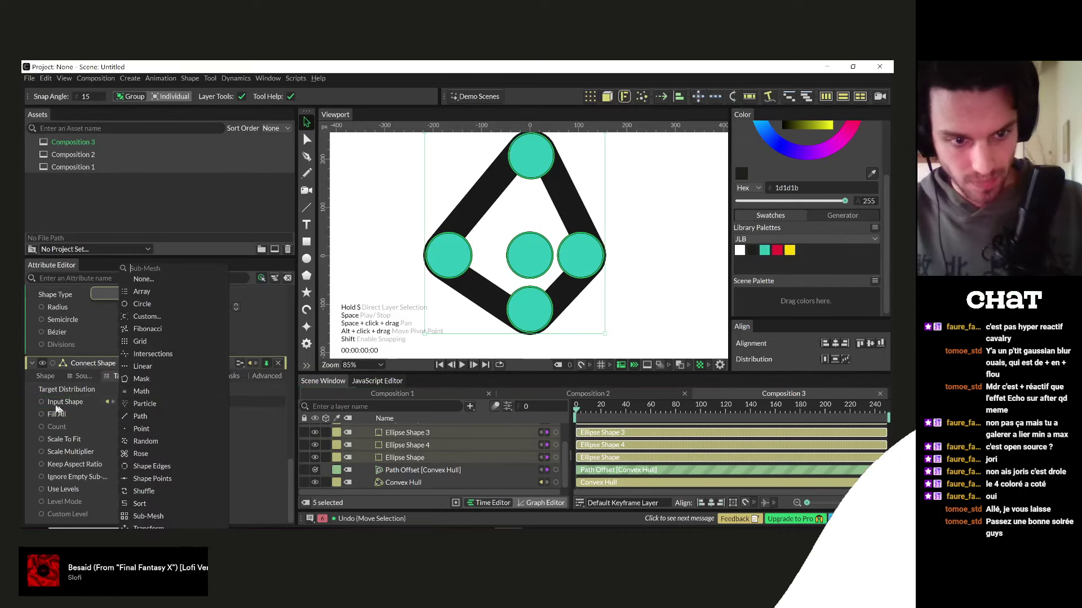
click(35, 408)
scroll(441, 452, up, 2)
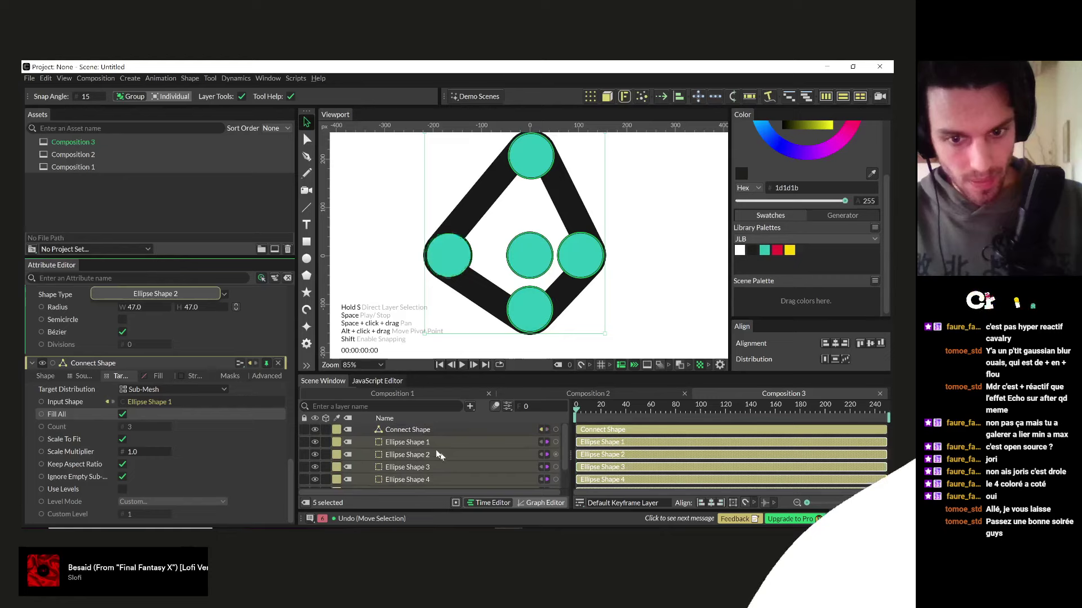
click(418, 430)
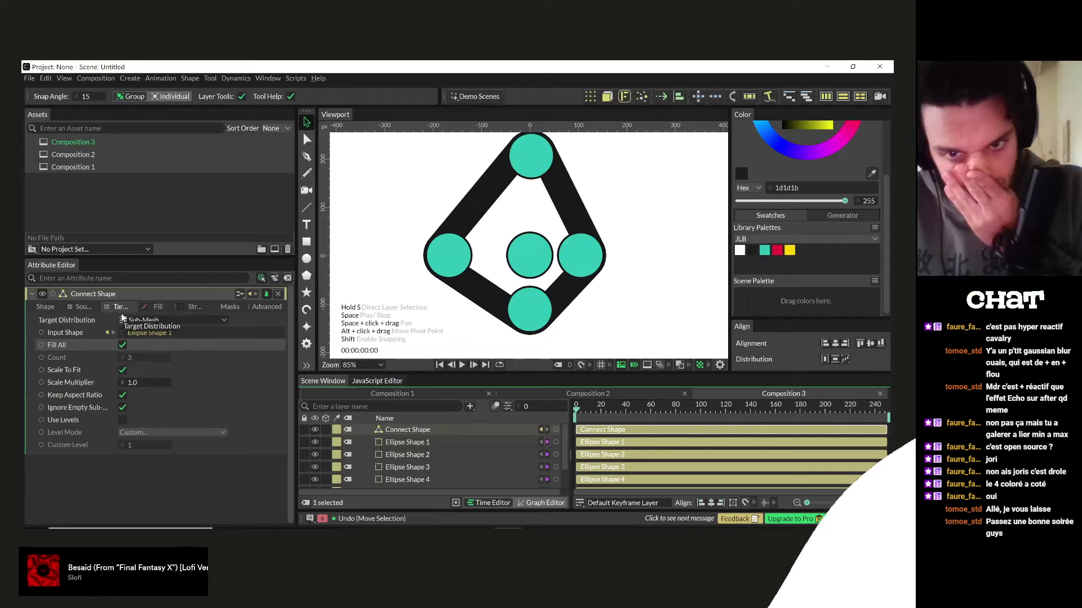
- Switch to the Instagram reference post, examine the band animation and its technical caption and comments, and return to Cavalry
key(alt+Tab)
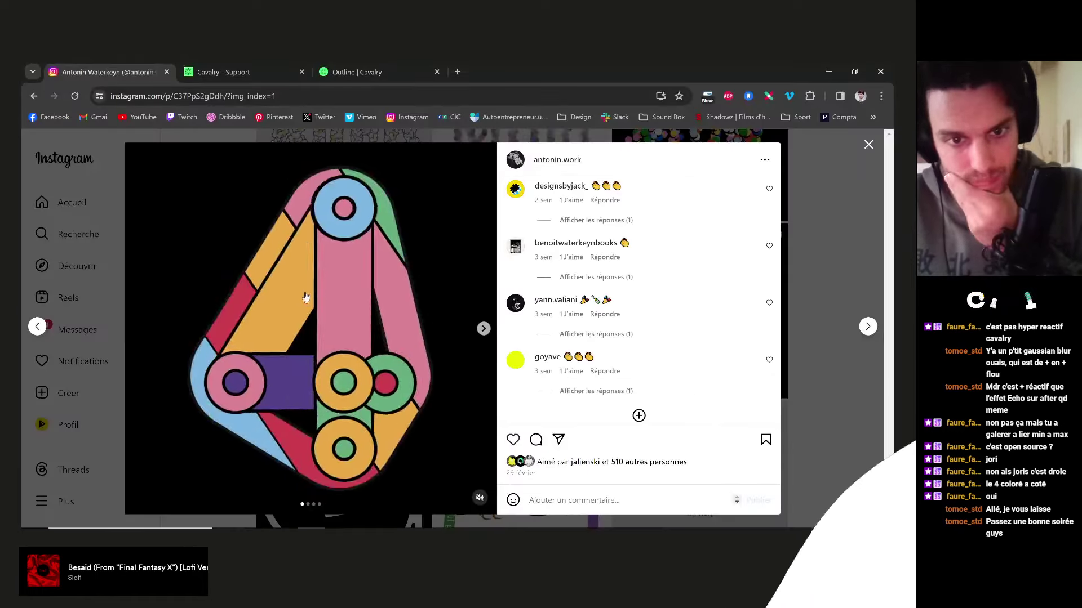
scroll(585, 271, up, 10)
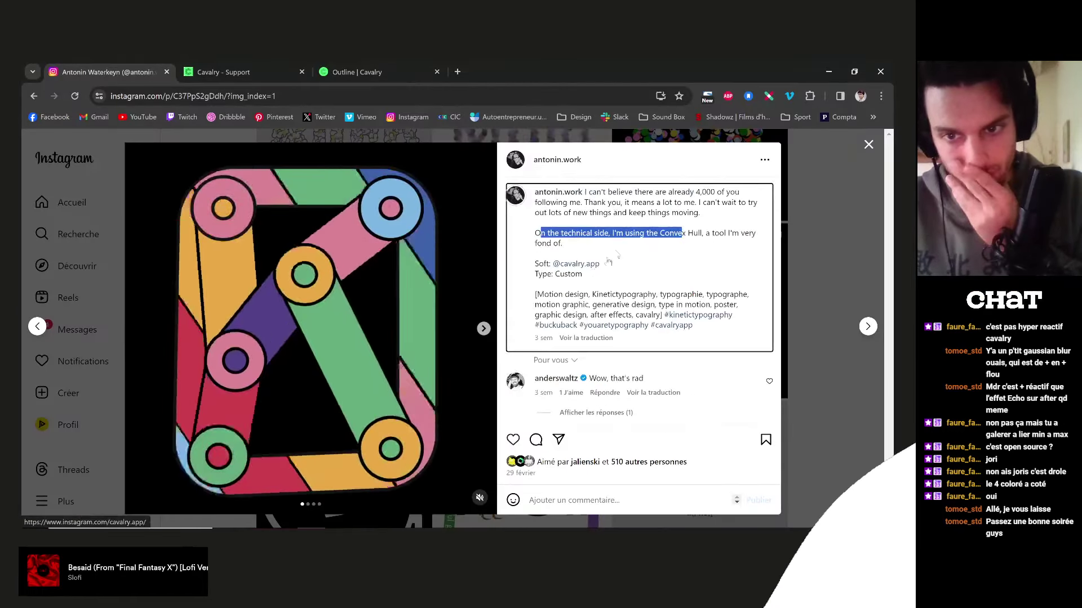
click(593, 233)
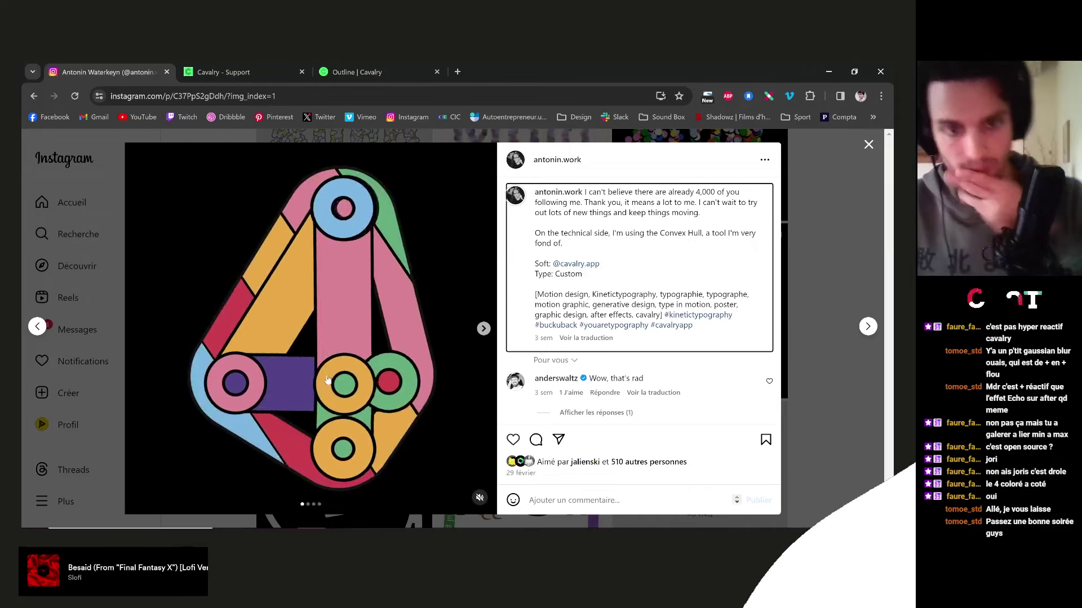
scroll(384, 341, down, 4)
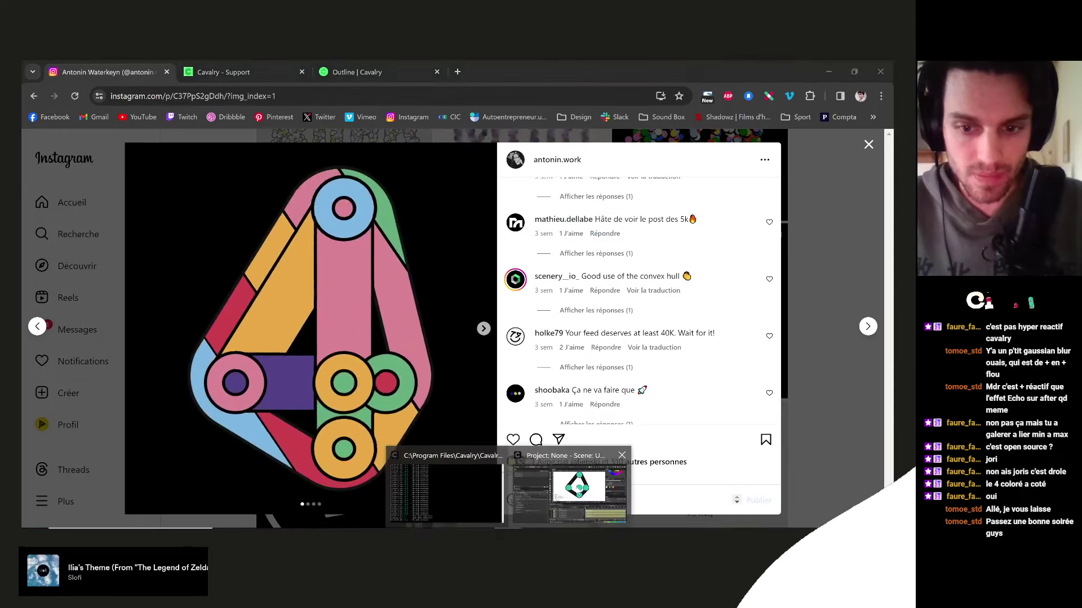
click(468, 476)
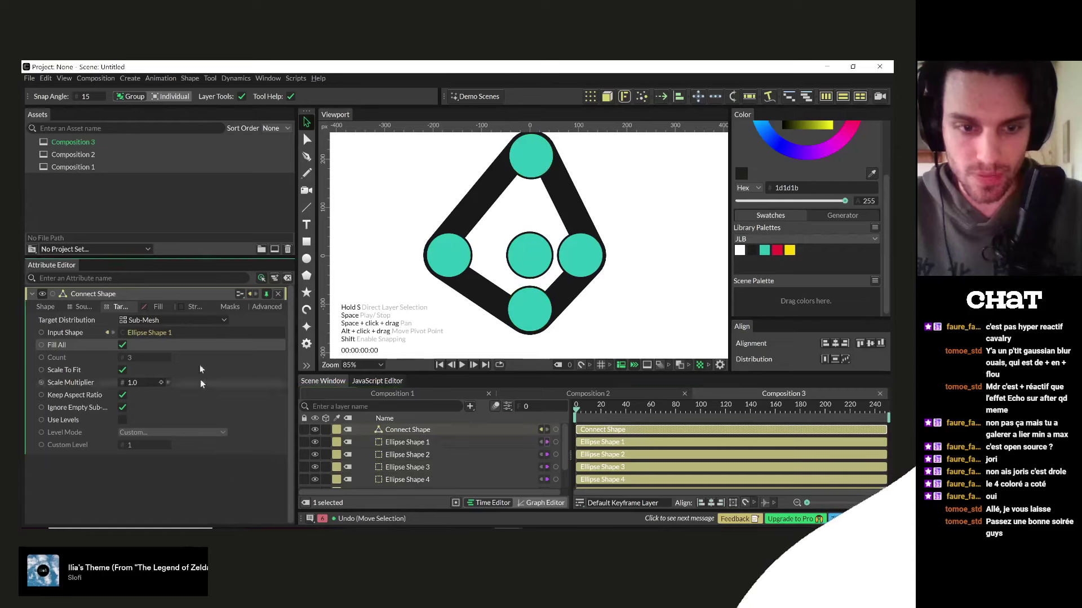
- Clear the Connect Shape from the displayed attributes, add a Points to Path shape and colour its stroke red, e71d36
click(279, 294)
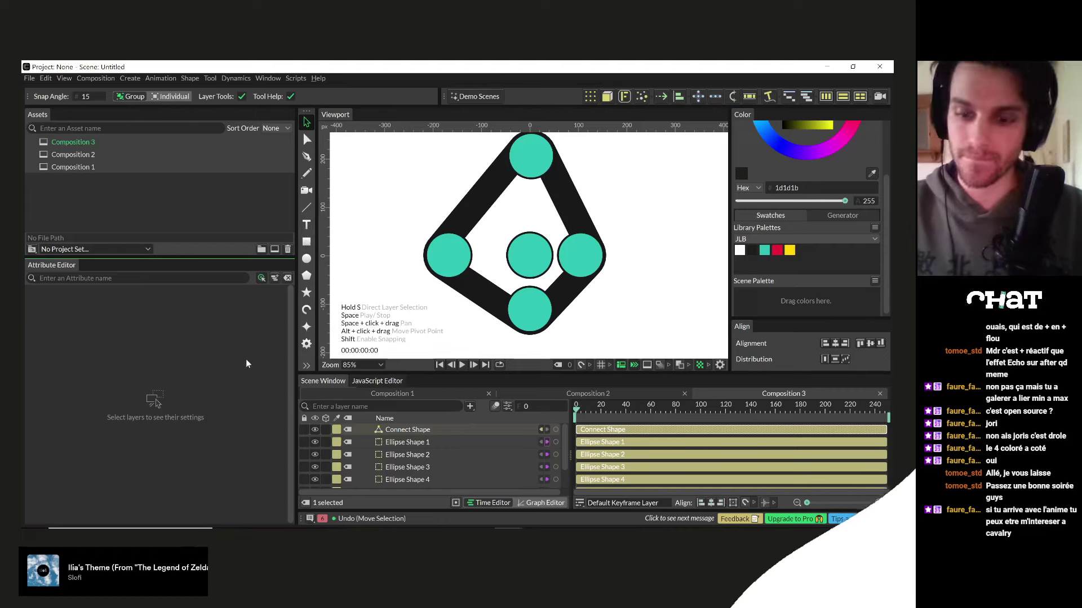
key(Tab)
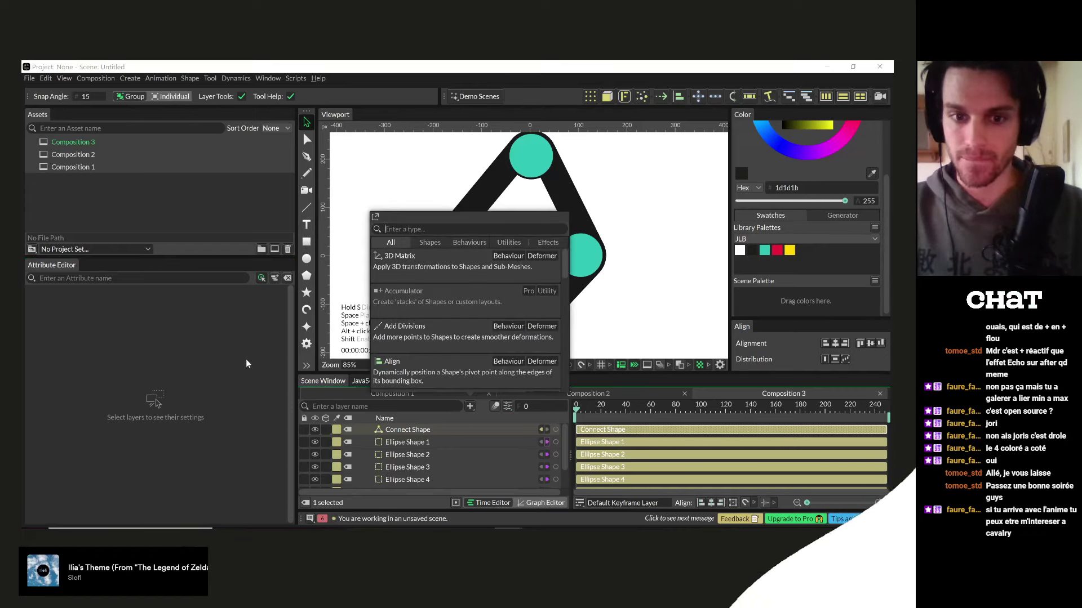
text(point)
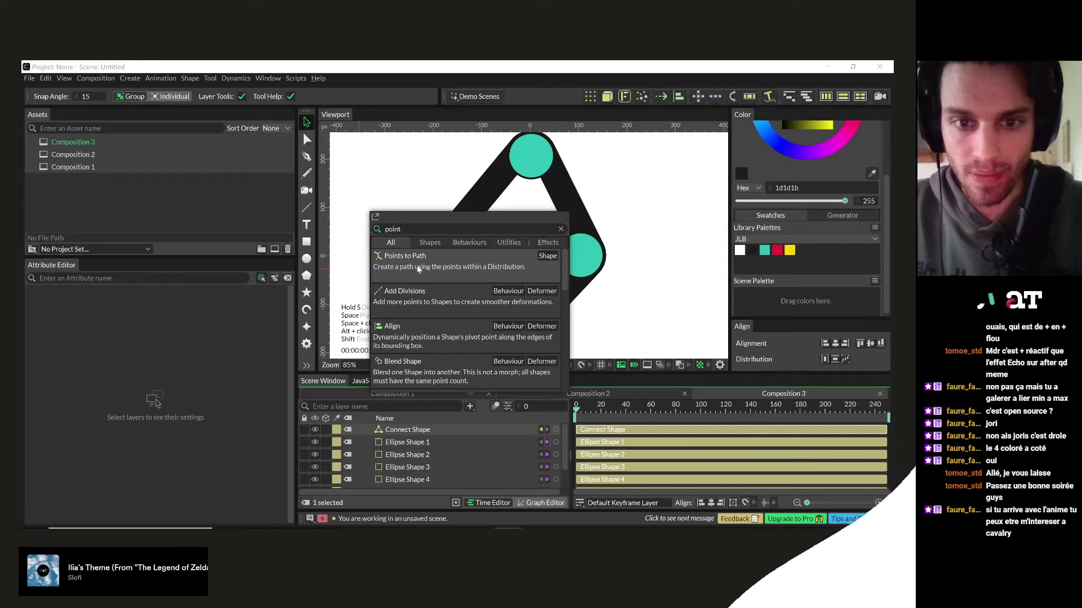
click(417, 267)
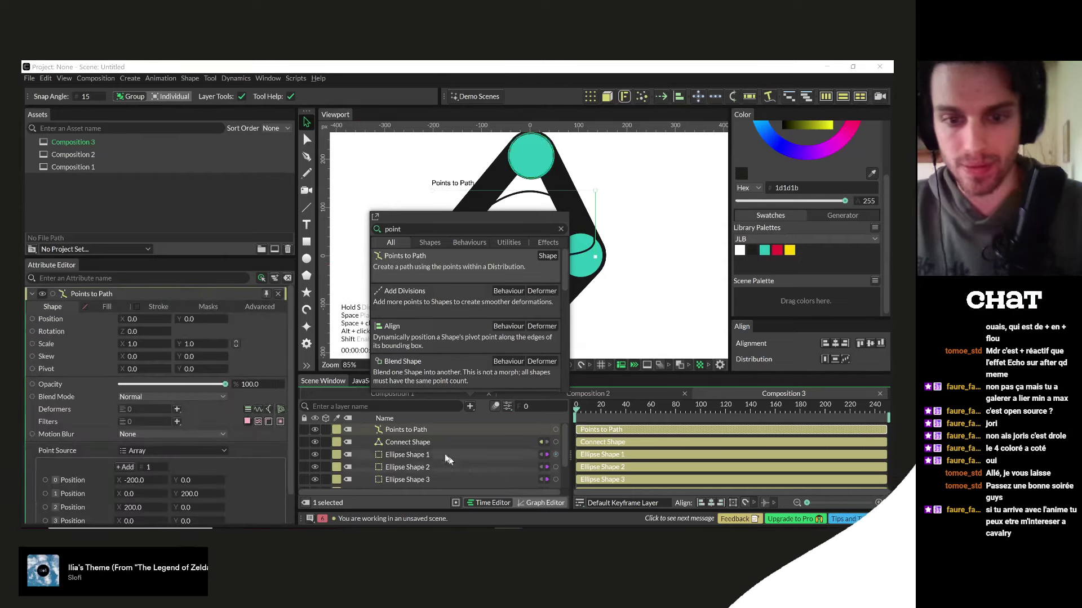
click(159, 308)
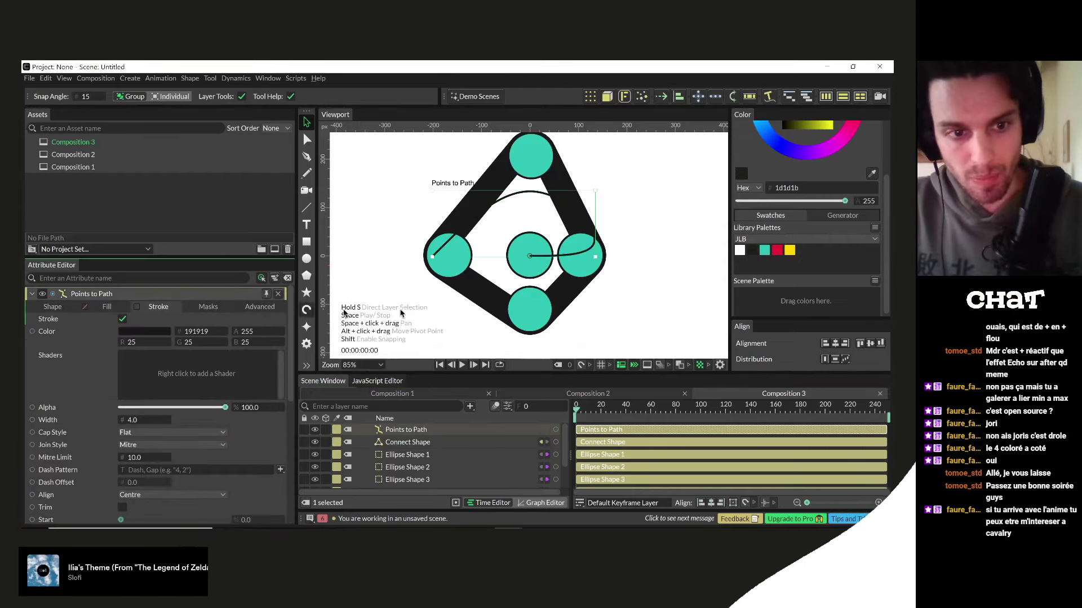
drag(777, 252, 143, 331)
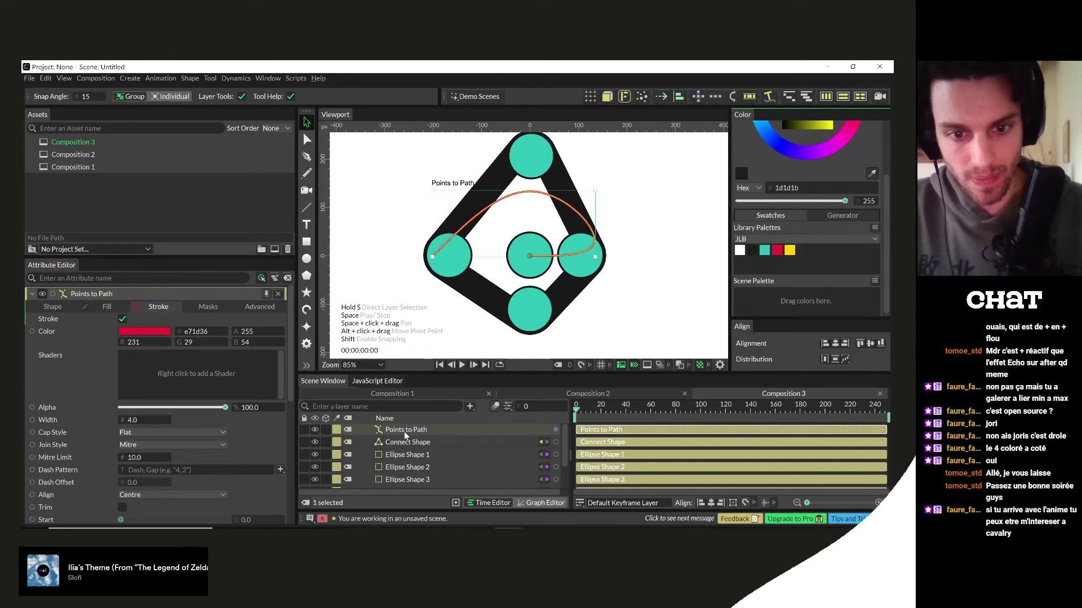
- Delete the third and fourth points from the Points to Path's point array and pin the shape's attributes
click(59, 307)
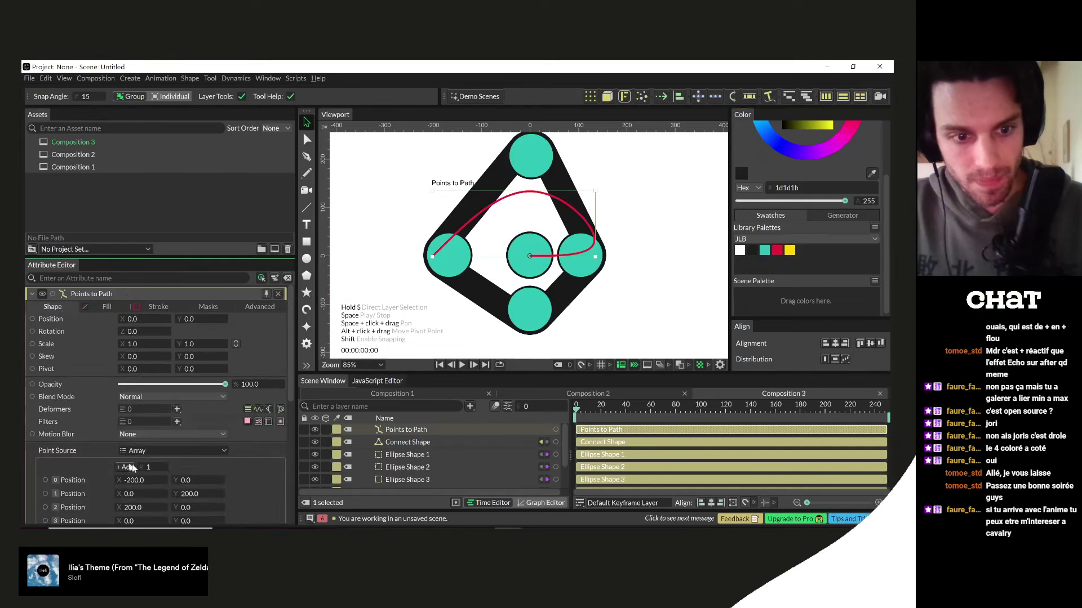
scroll(63, 463, down, 5)
scroll(66, 412, up, 2)
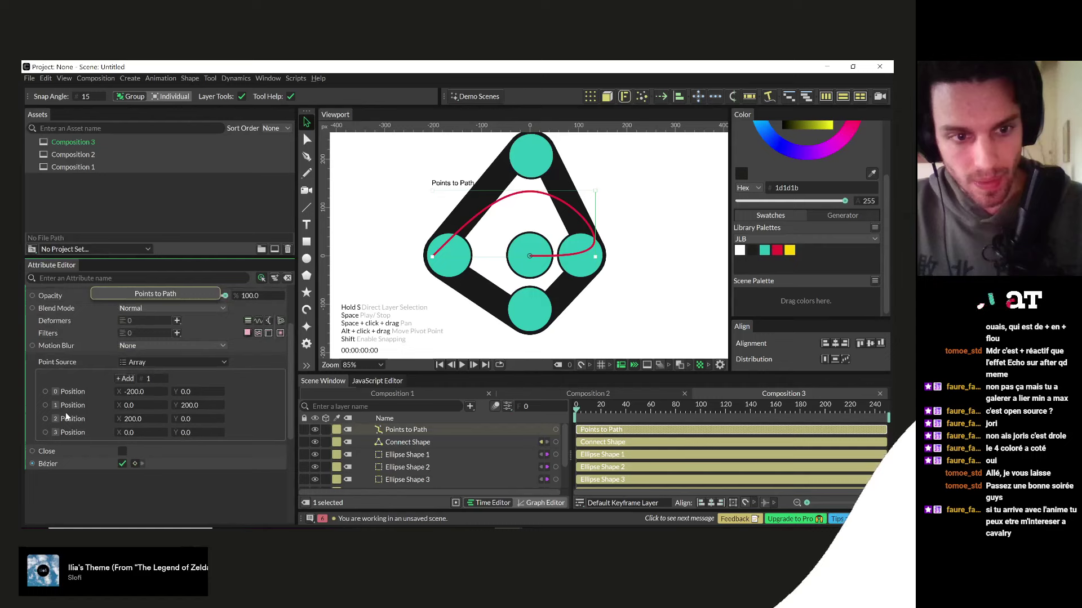
click(135, 364)
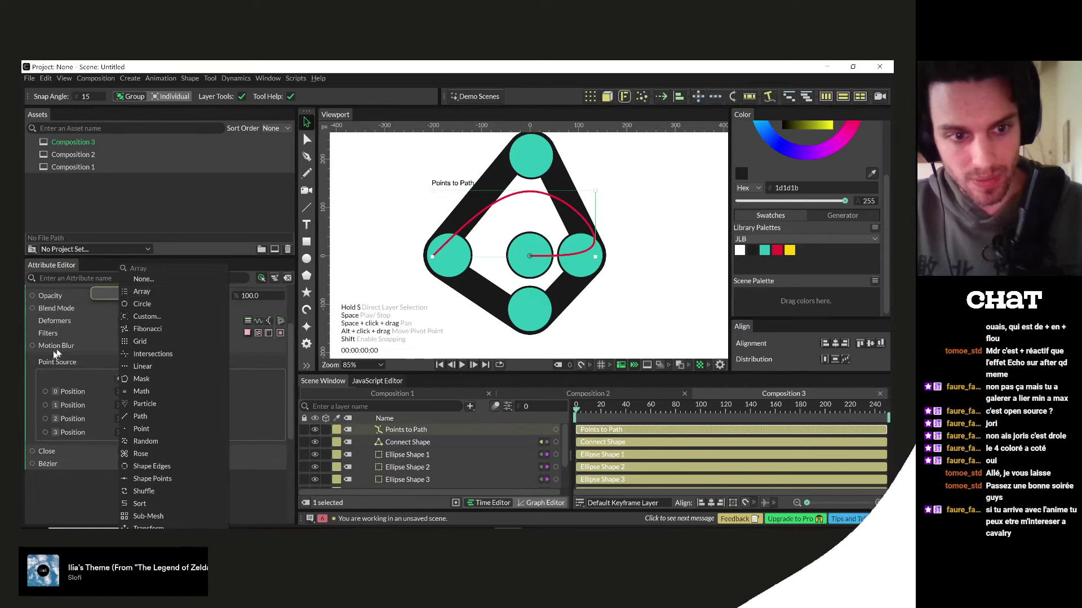
click(35, 370)
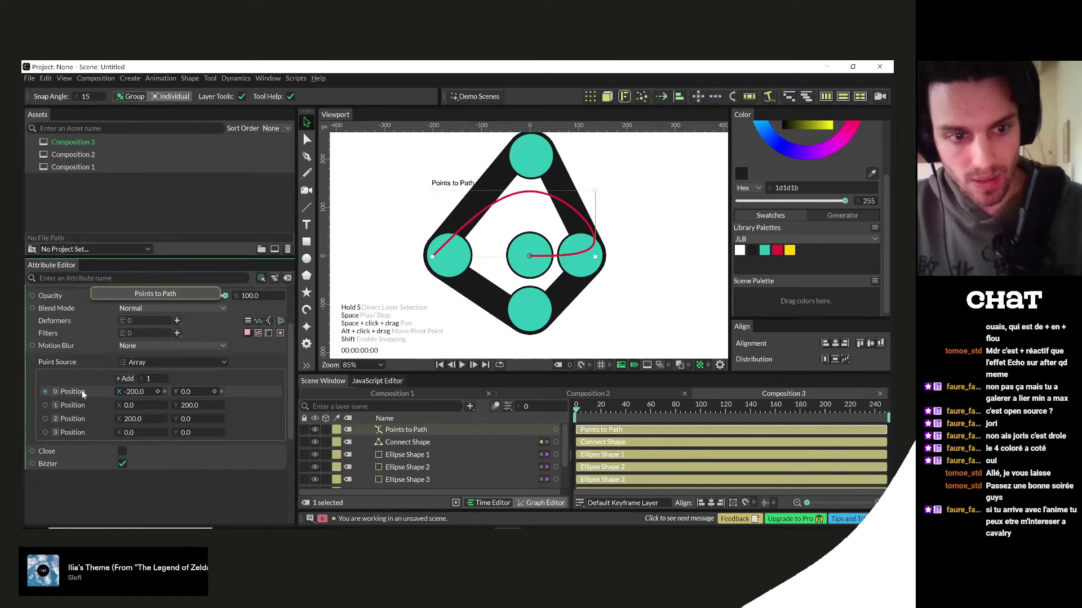
right_click(66, 415)
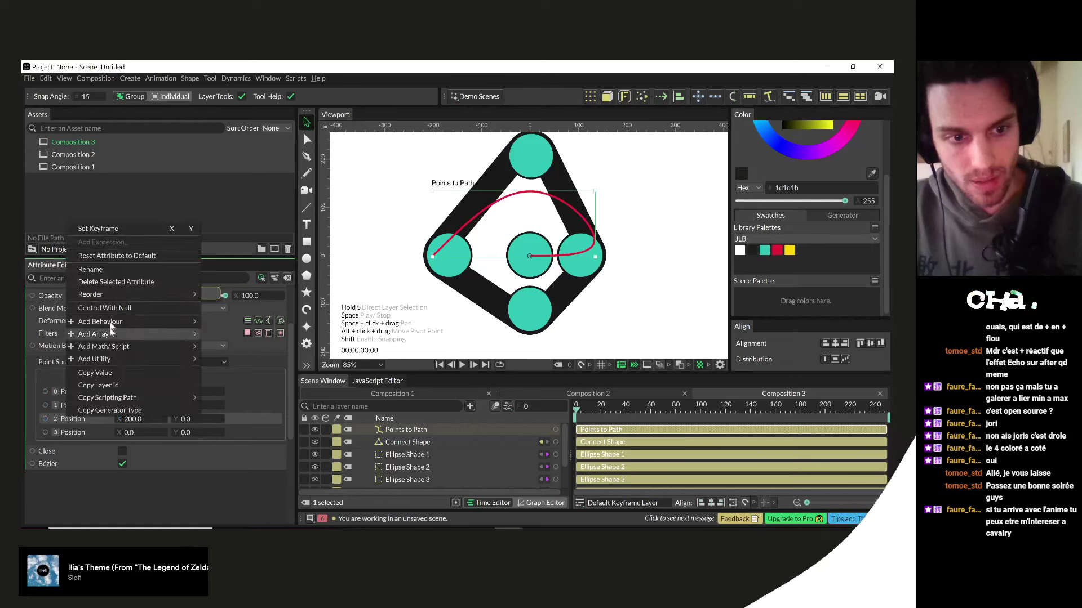
click(113, 281)
right_click(92, 418)
mouse_move(128, 322)
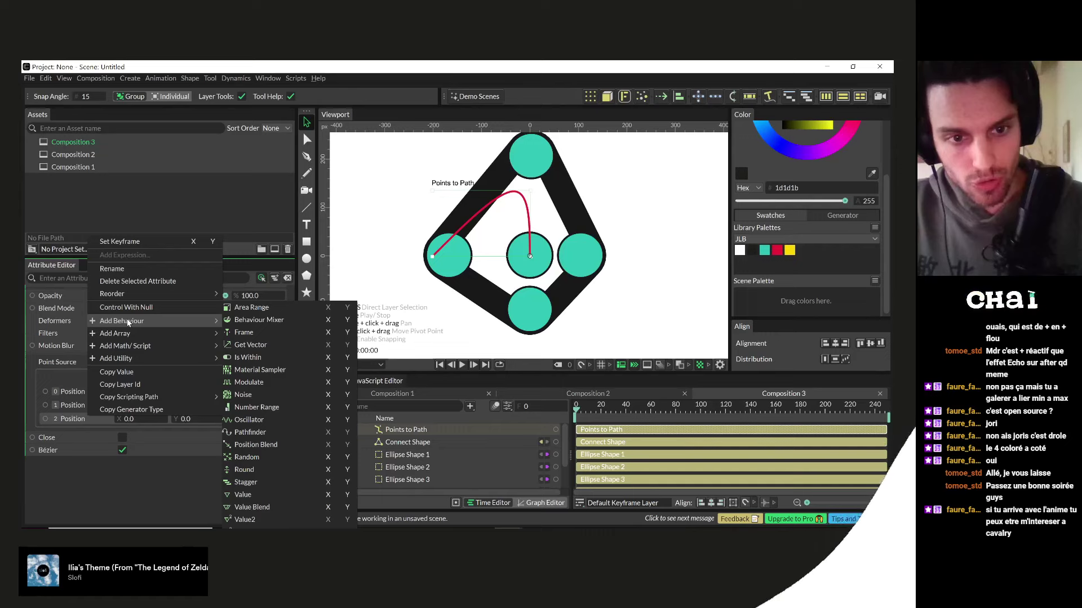
click(123, 281)
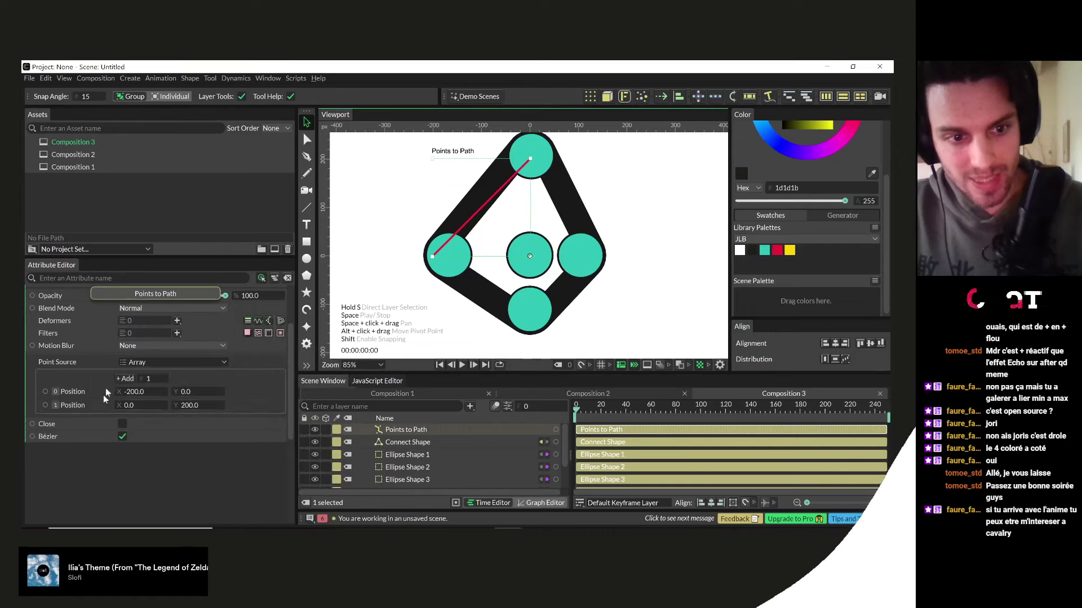
click(76, 391)
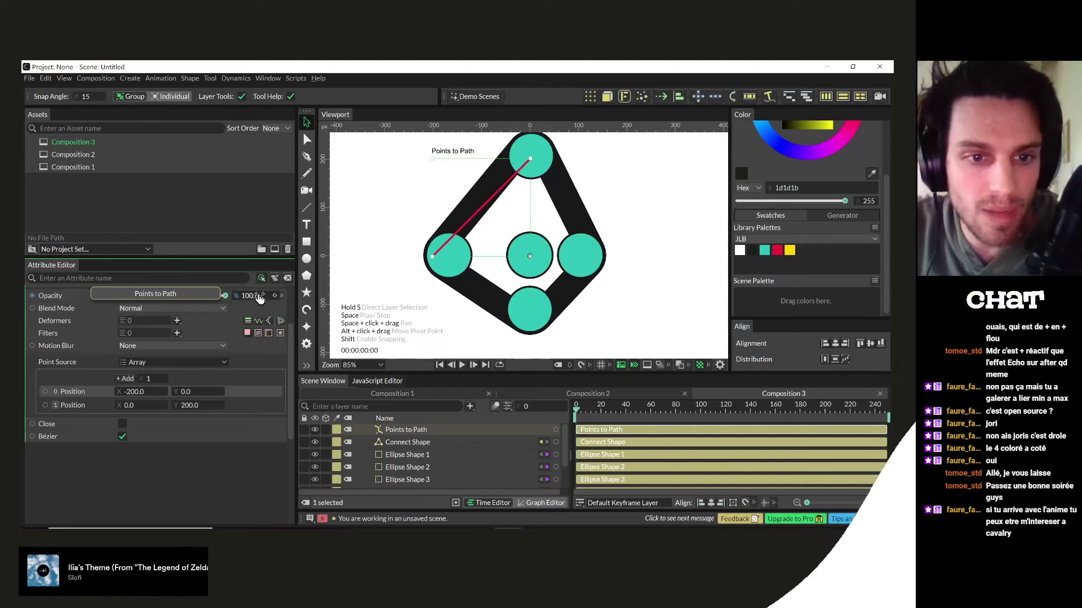
scroll(171, 448, up, 3)
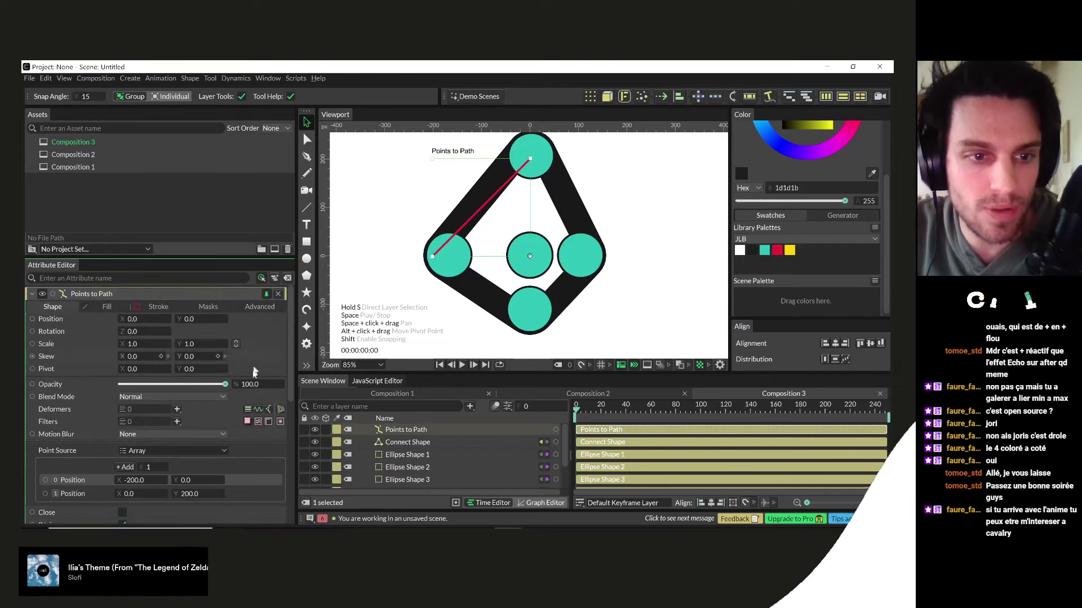
- Connect Ellipse Shape 1's Position to the first point (index 0) in the Points to Path's point array
scroll(157, 436, down, 3)
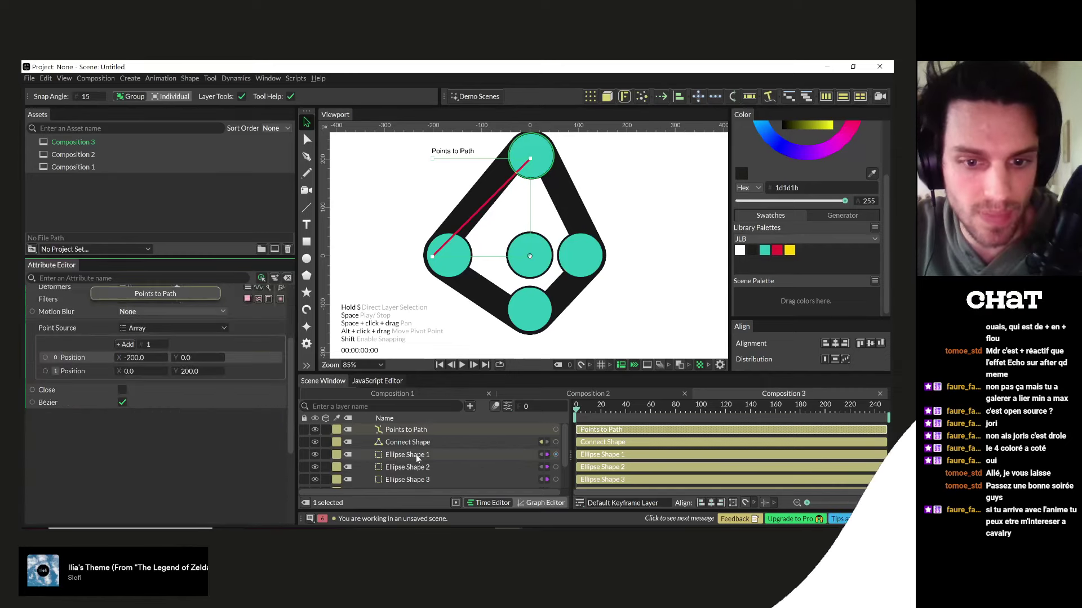
scroll(144, 428, up, 1)
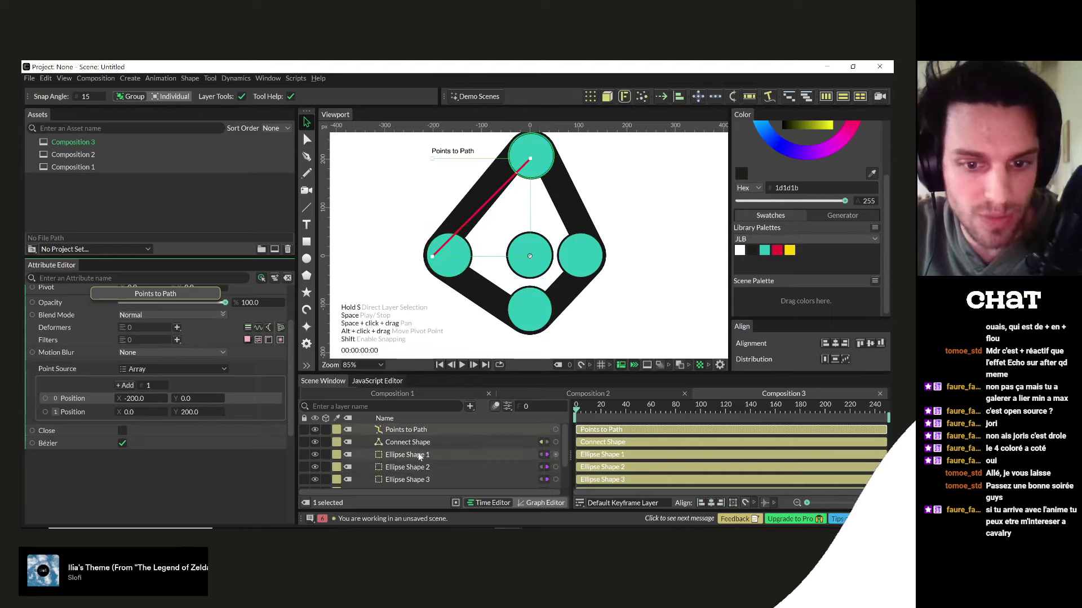
click(437, 457)
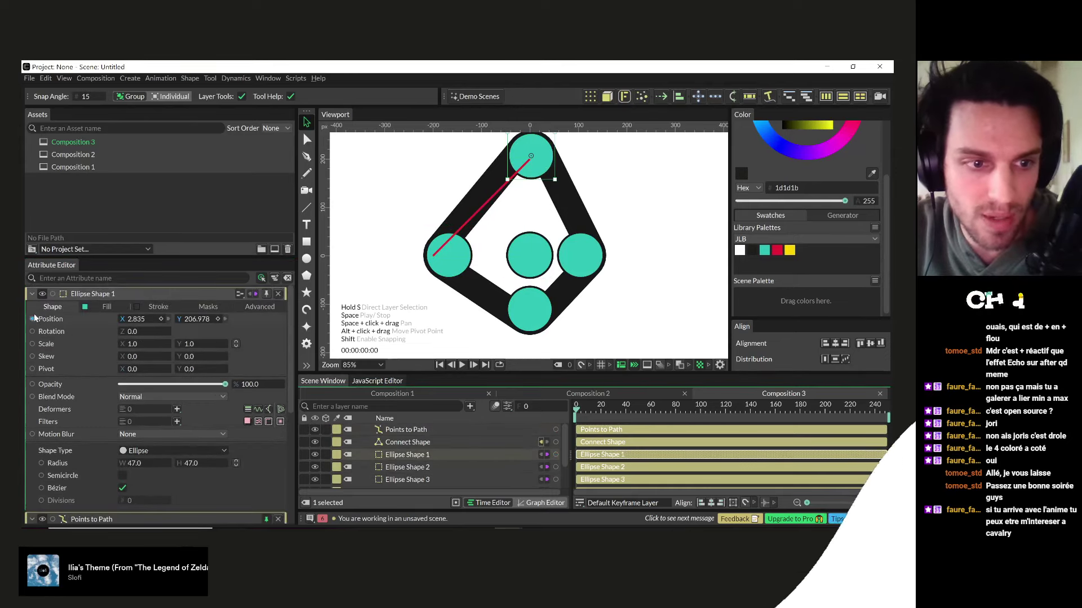
drag(34, 323, 70, 472)
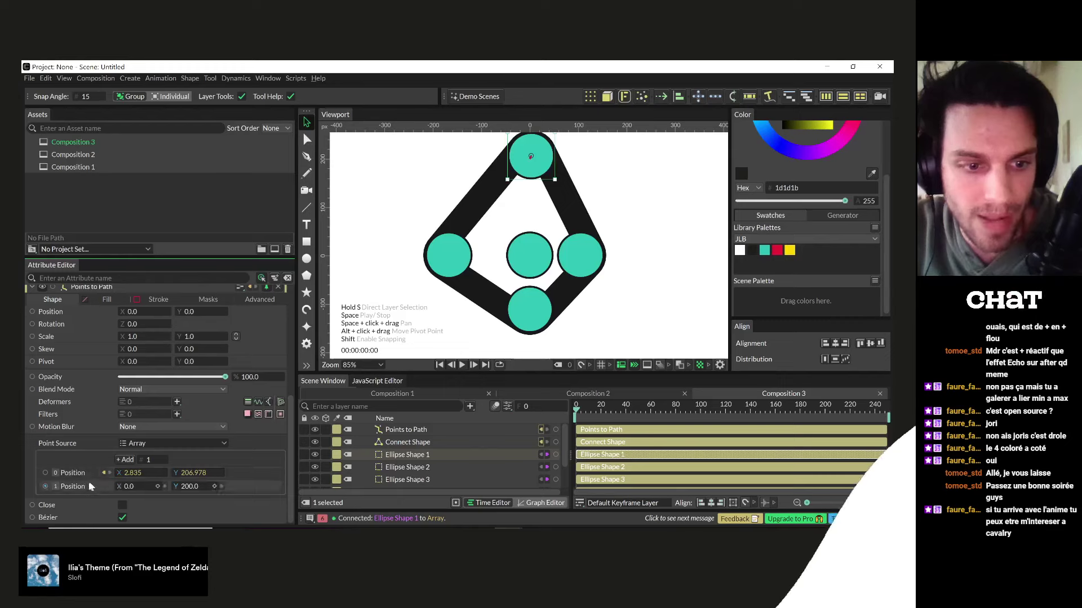
- Connect Ellipse Shape 2's Position to the second point (index 1) in the Points to Path's array, and glance at the Instagram reference post
click(397, 468)
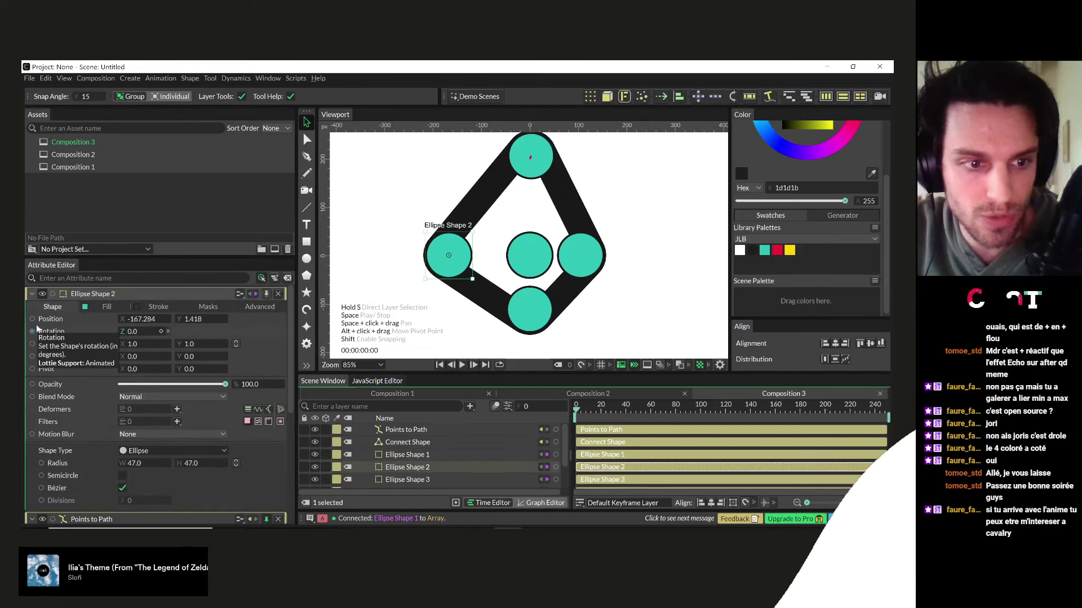
drag(33, 318, 56, 434)
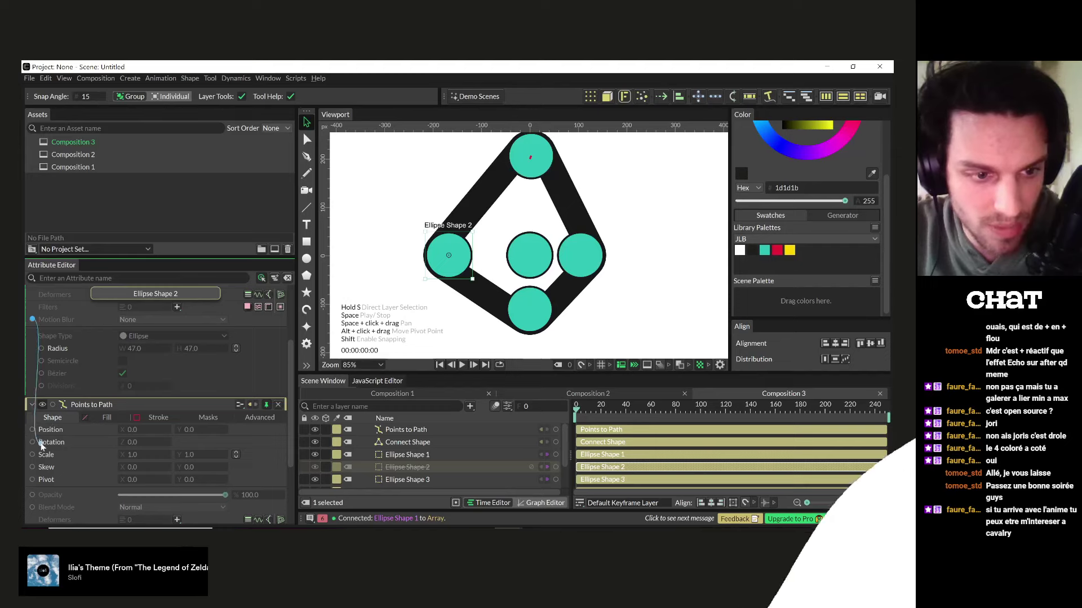
mouse_move(38, 504)
mouse_down()
mouse_move(42, 512)
mouse_move(46, 486)
mouse_up()
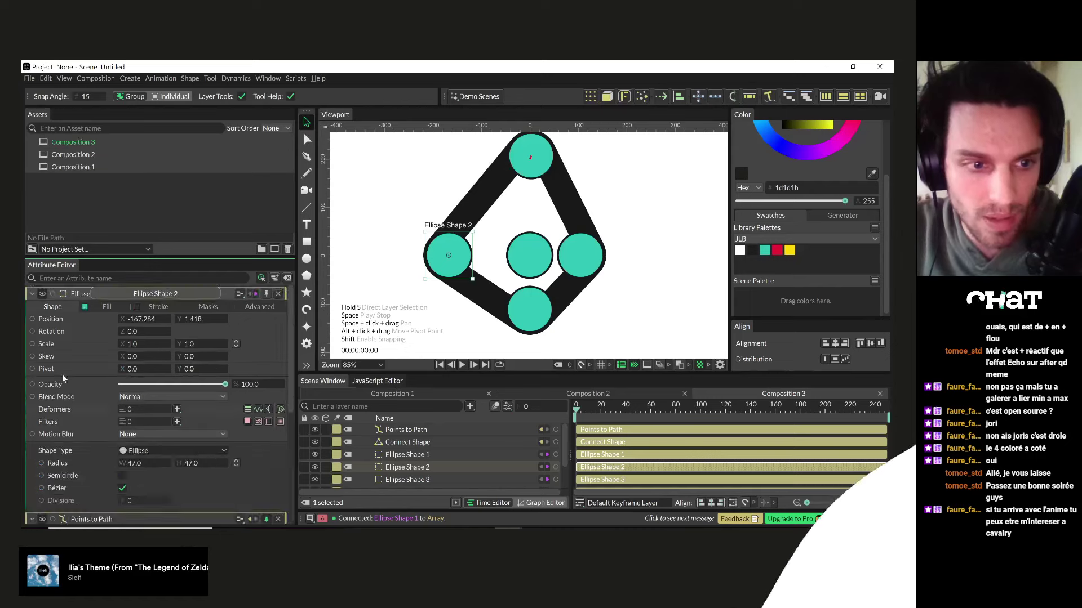
drag(32, 320, 65, 485)
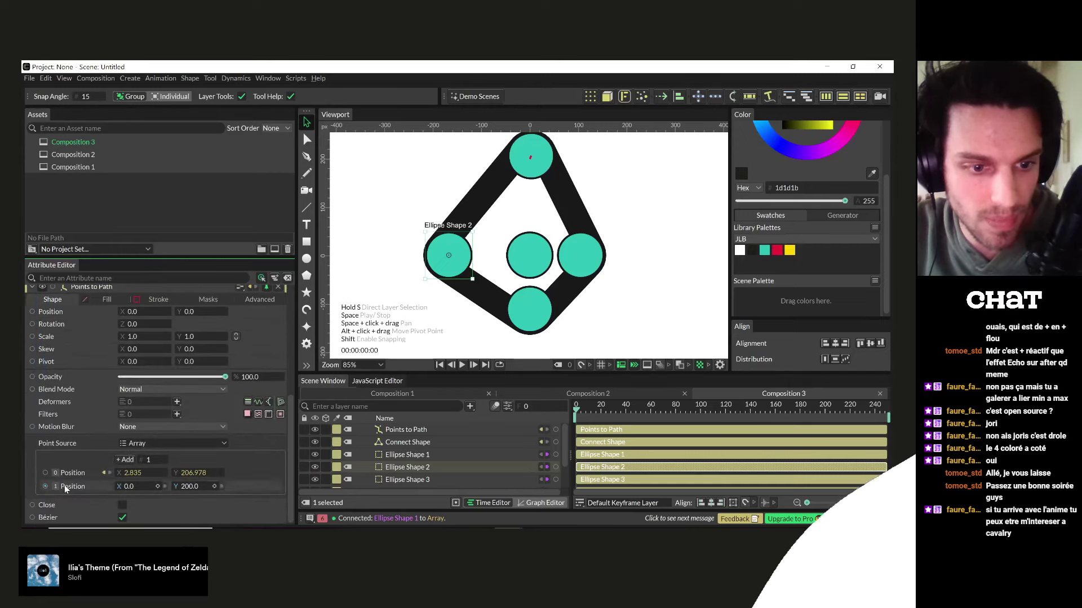
drag(145, 255, 144, 198)
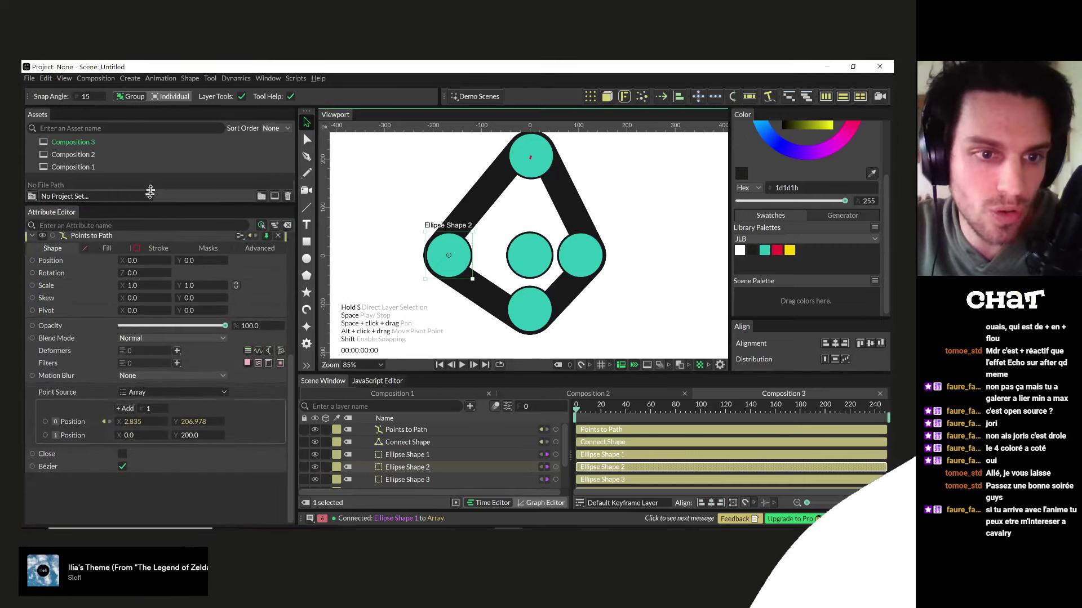
scroll(60, 308, up, 5)
drag(32, 261, 39, 403)
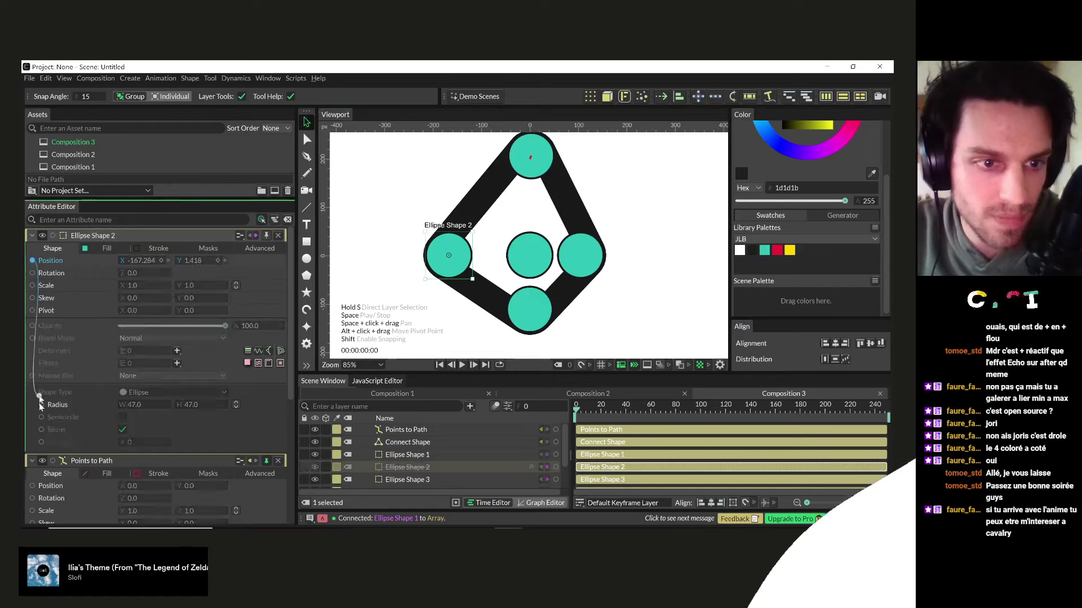
drag(45, 516, 72, 482)
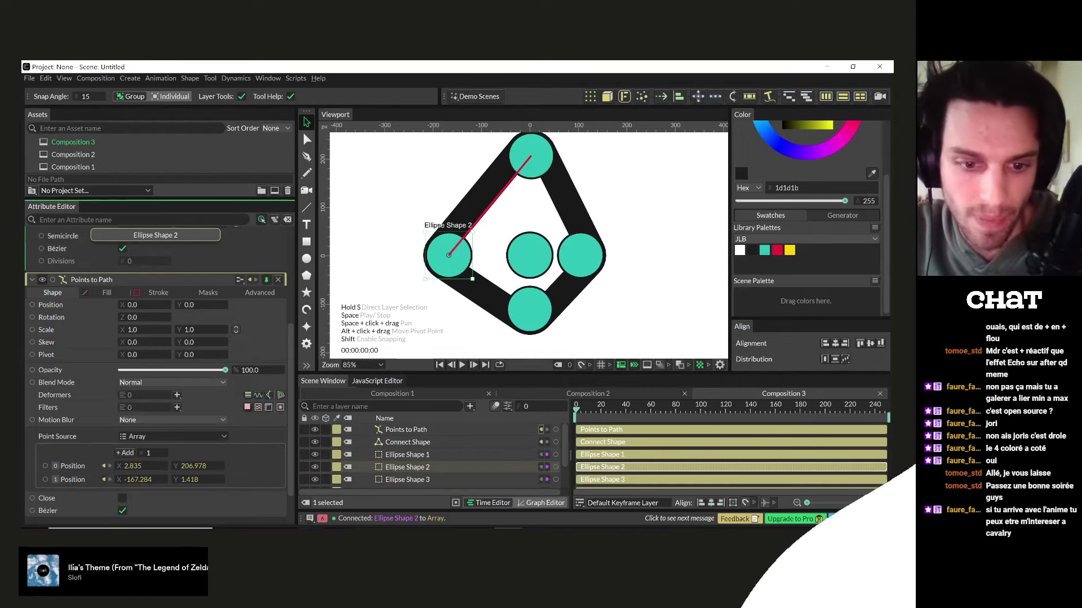
key(alt+Tab)
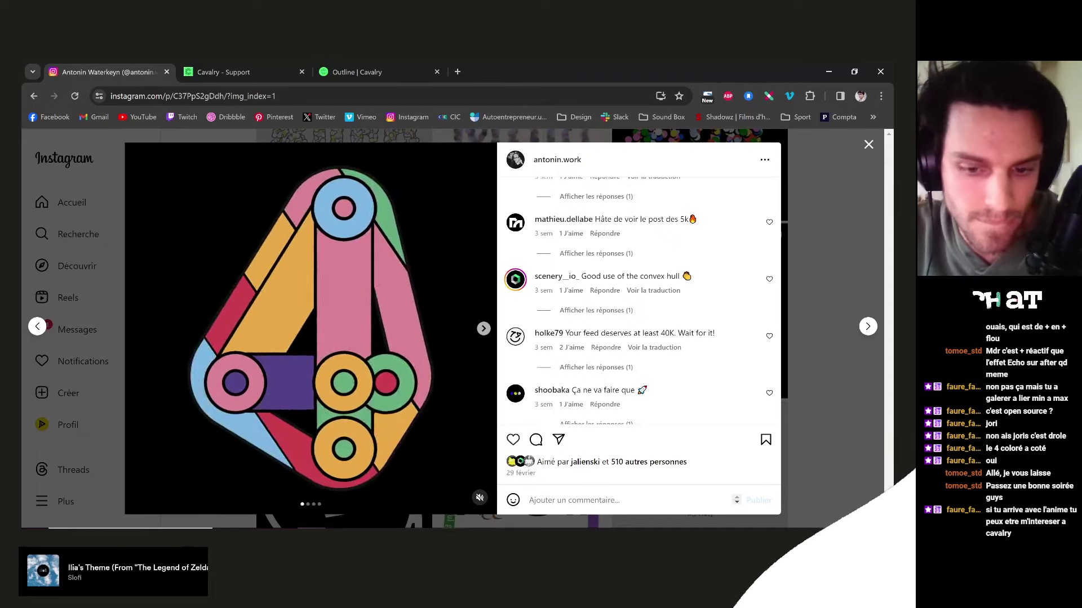
key(alt+Tab)
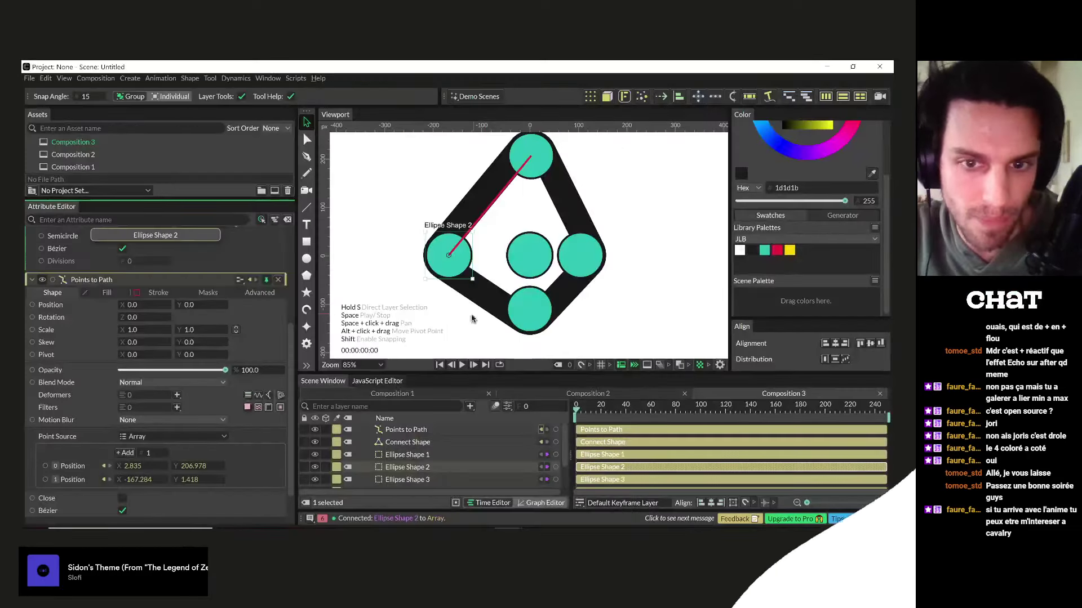